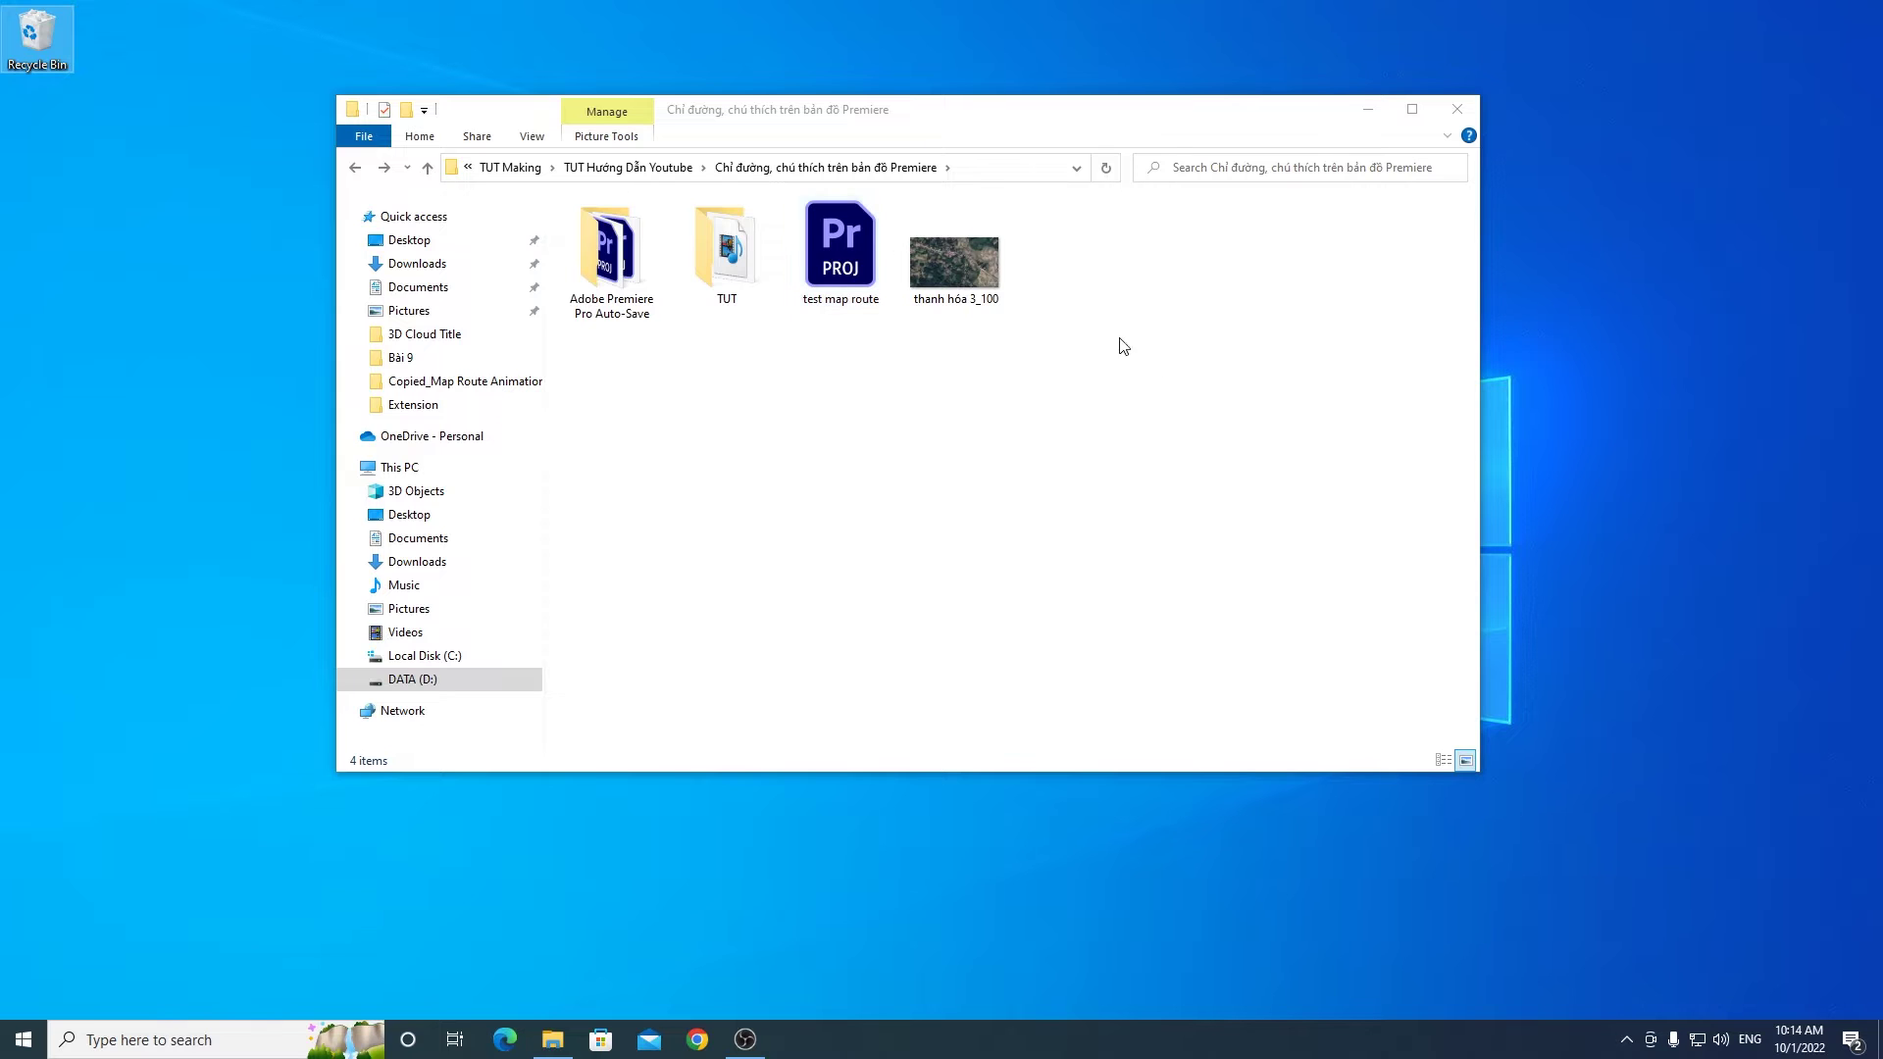
# Step: Select the thanh hóa 3_100 satellite image in the project folder and open it for viewing
pyautogui.click(960, 267)
pyautogui.doubleClick(957, 263)
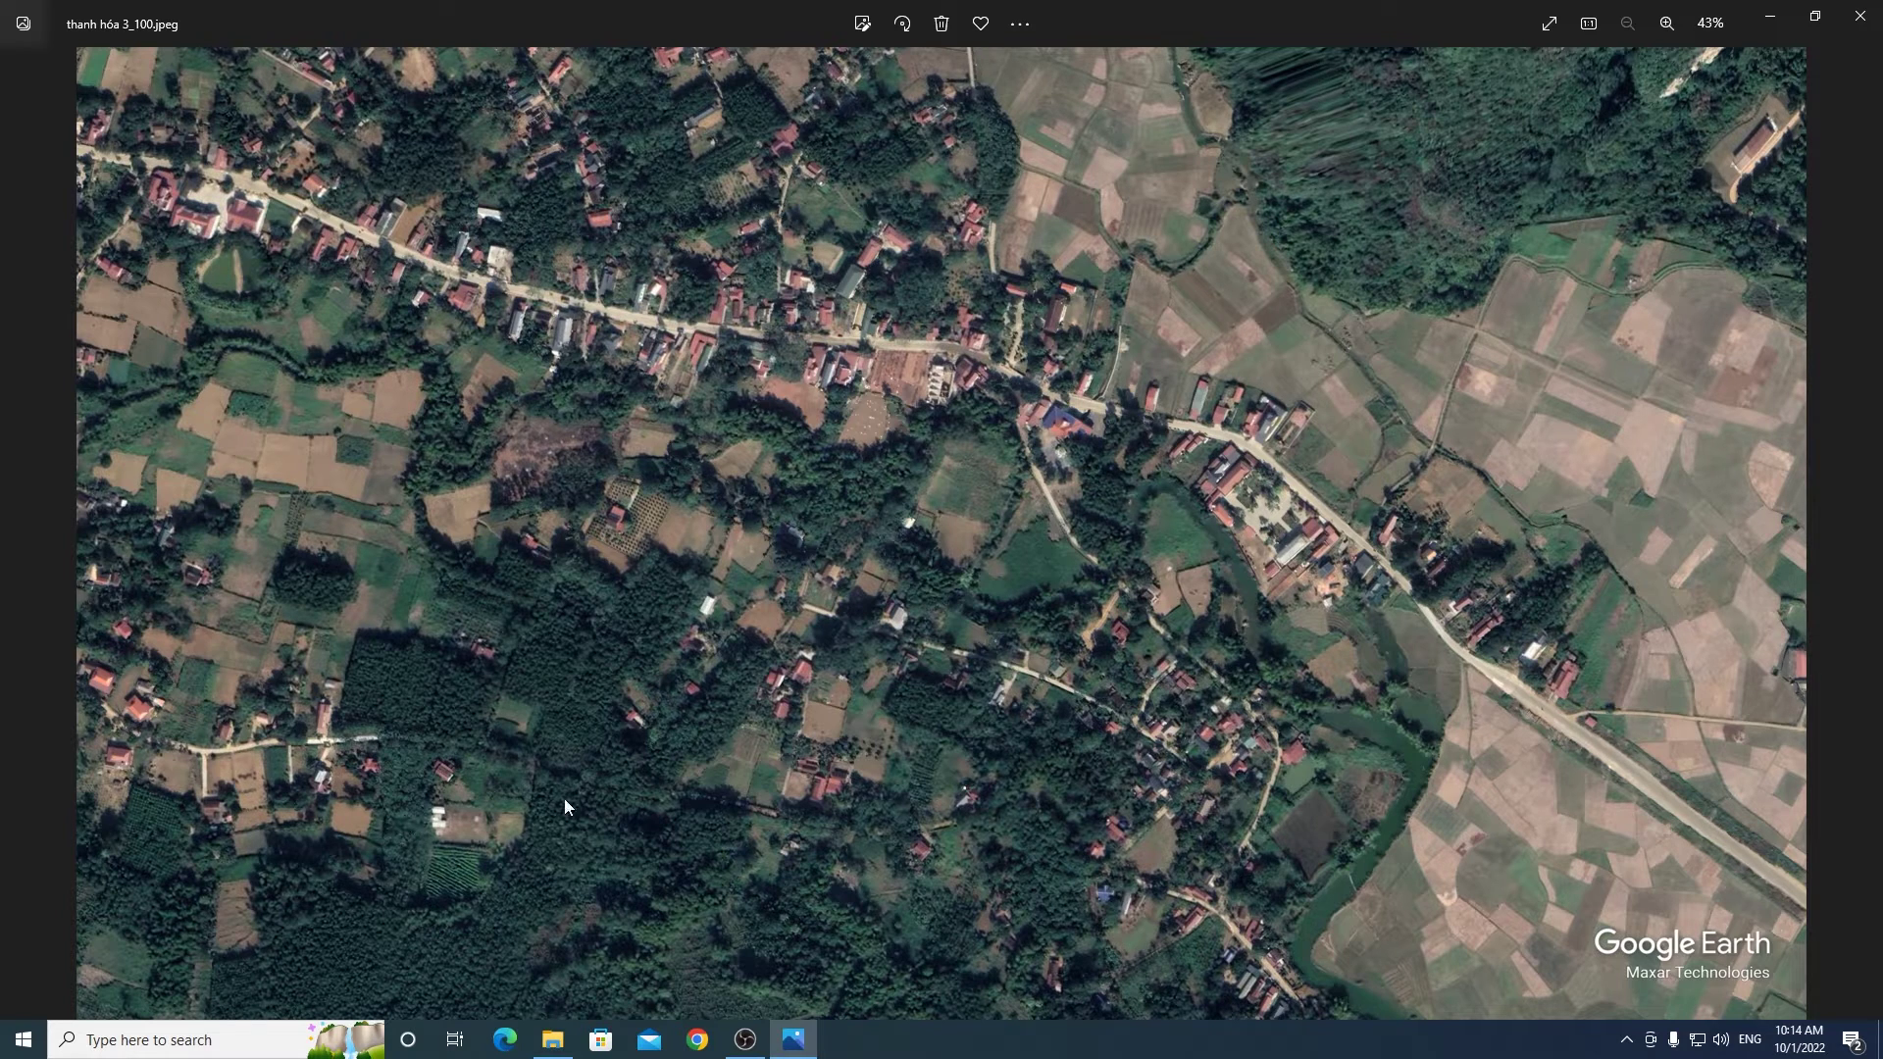
# Step: Bring up the installed apps list over thanh hóa 3_100.jpeg in Photos, then dismiss it
pyautogui.click(23, 1040)
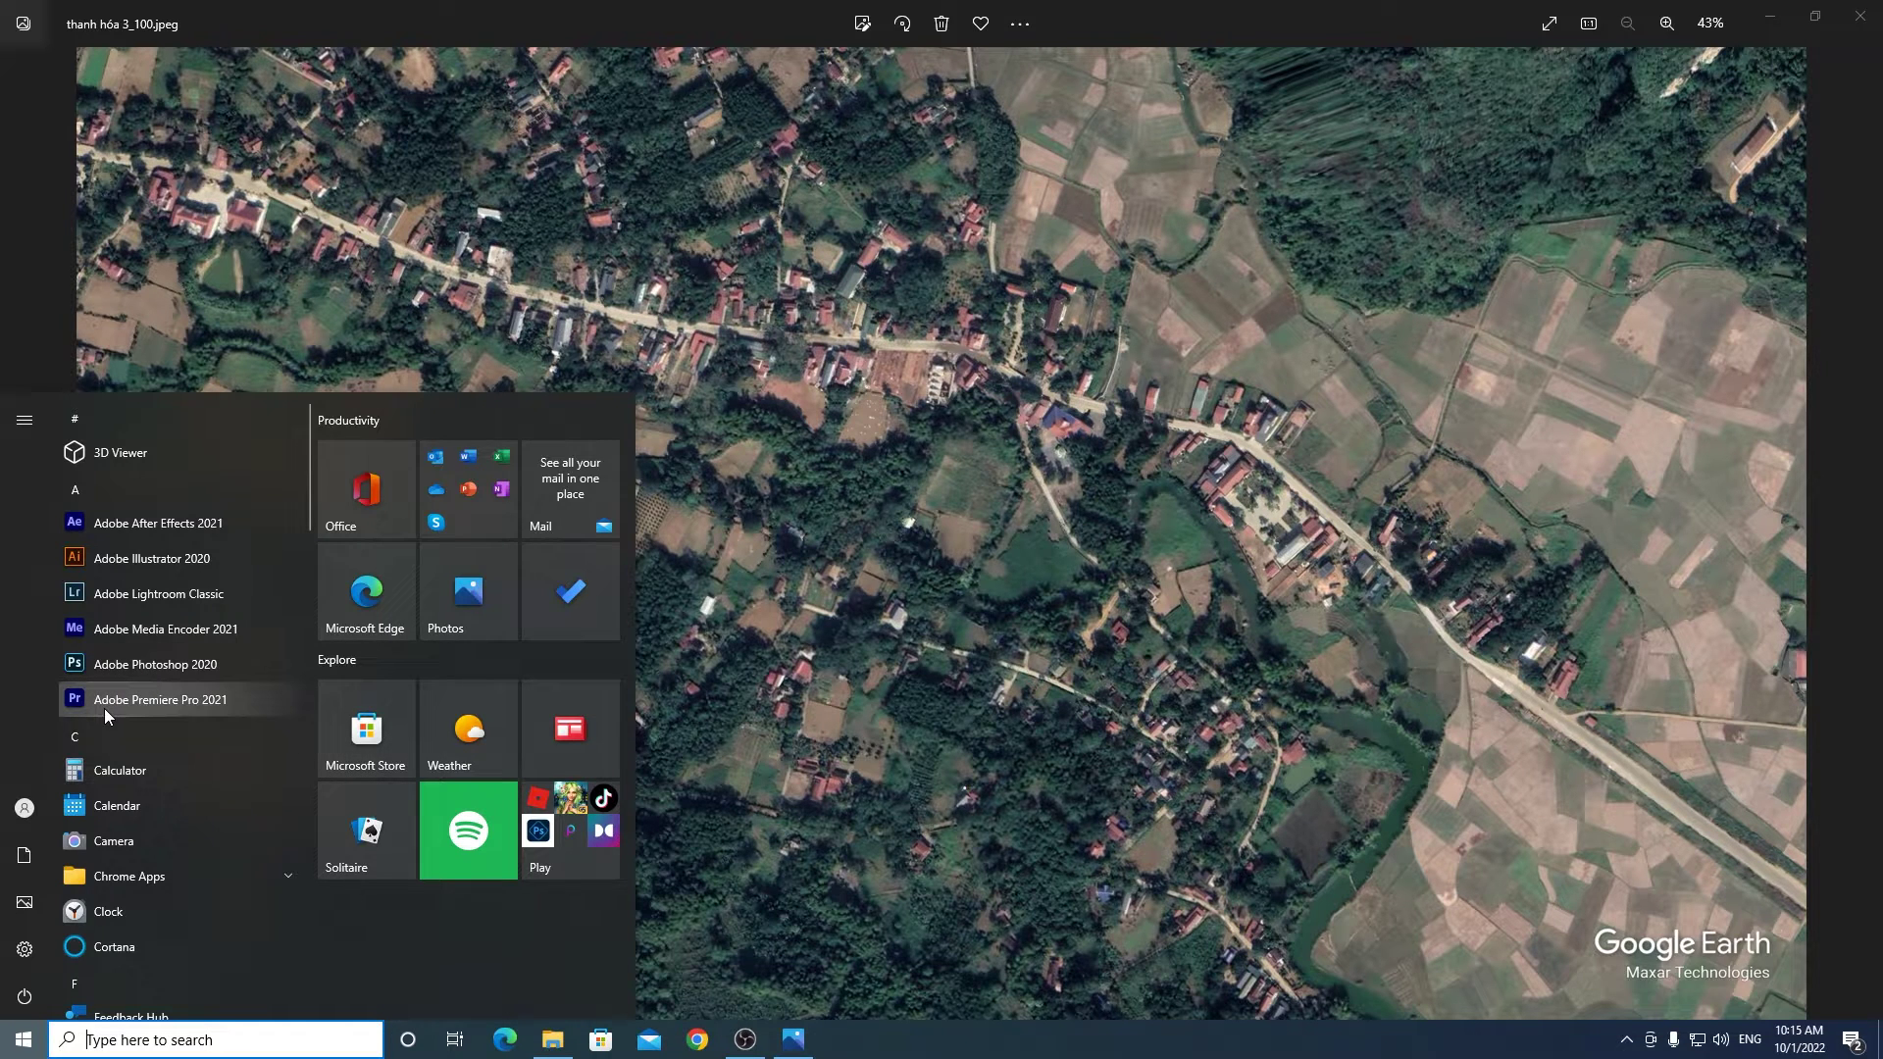
pyautogui.click(113, 708)
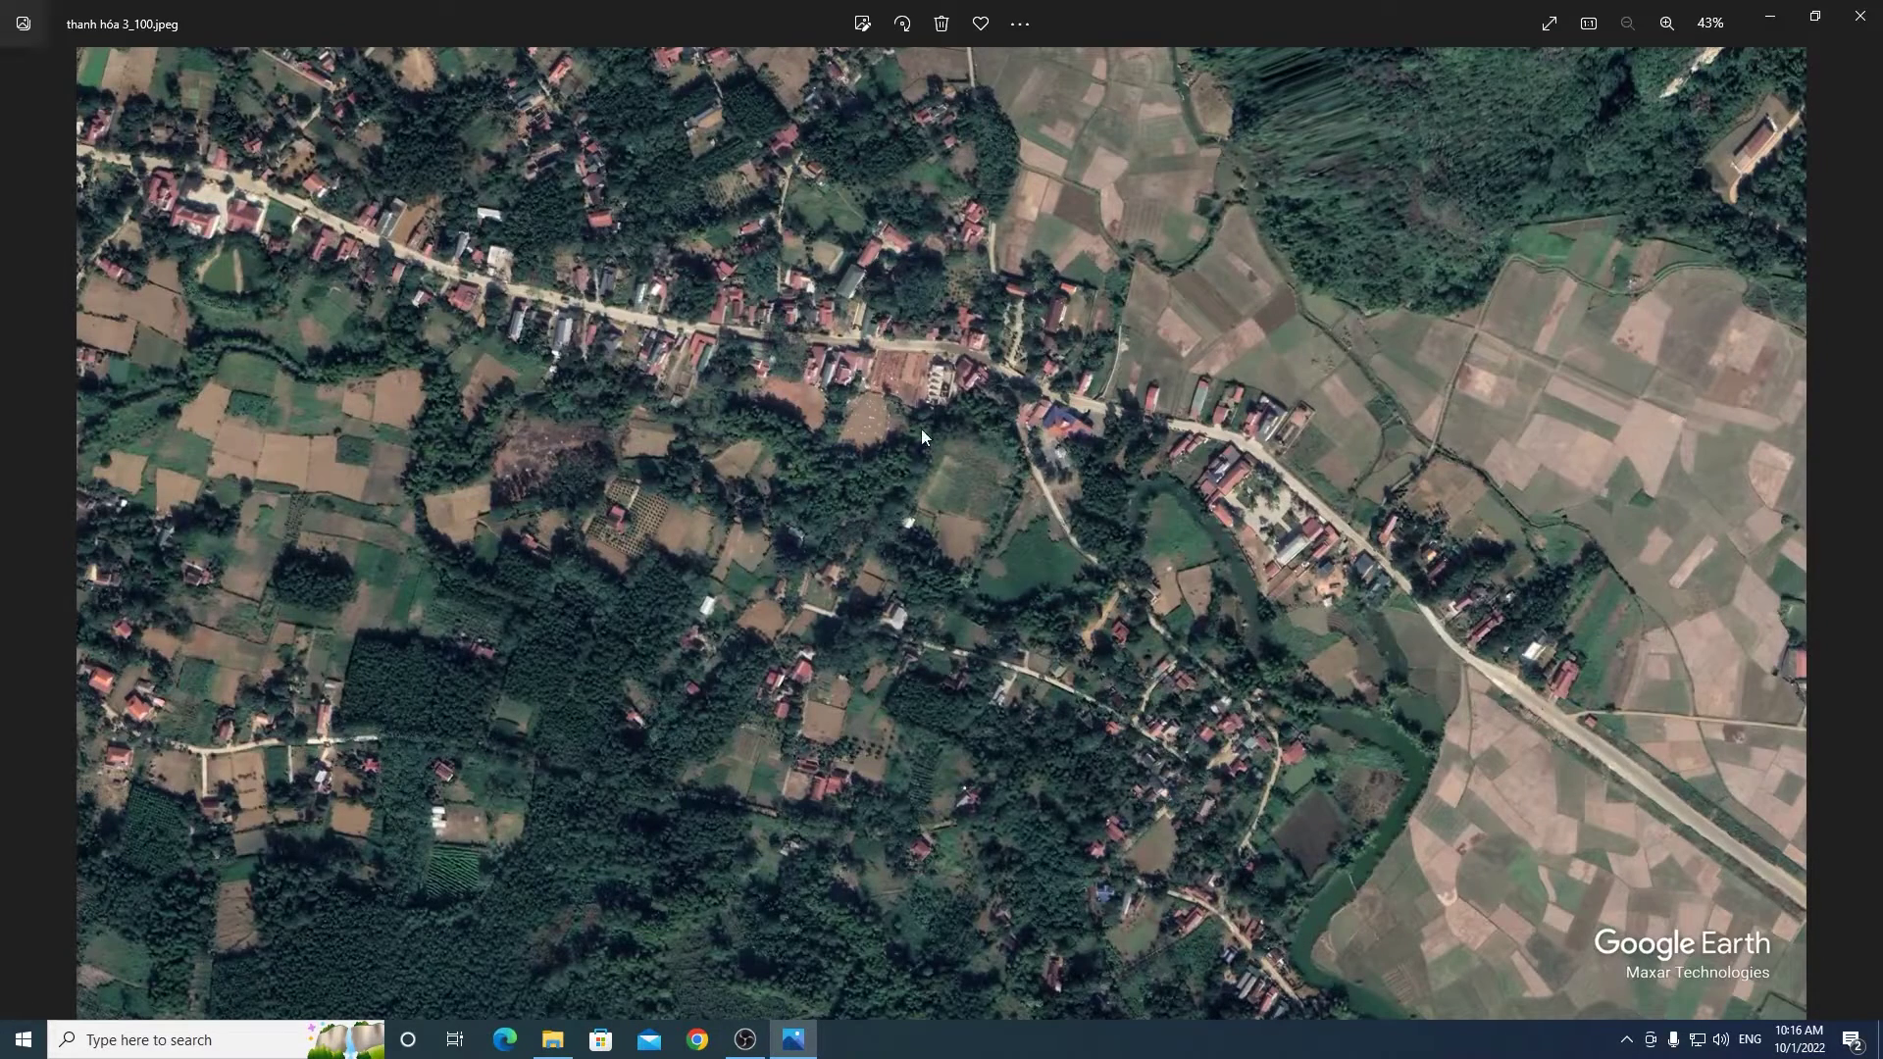
# Step: Launch Adobe Premiere Pro 2021 from the app list, close Photos, and start a new project
pyautogui.click(39, 1053)
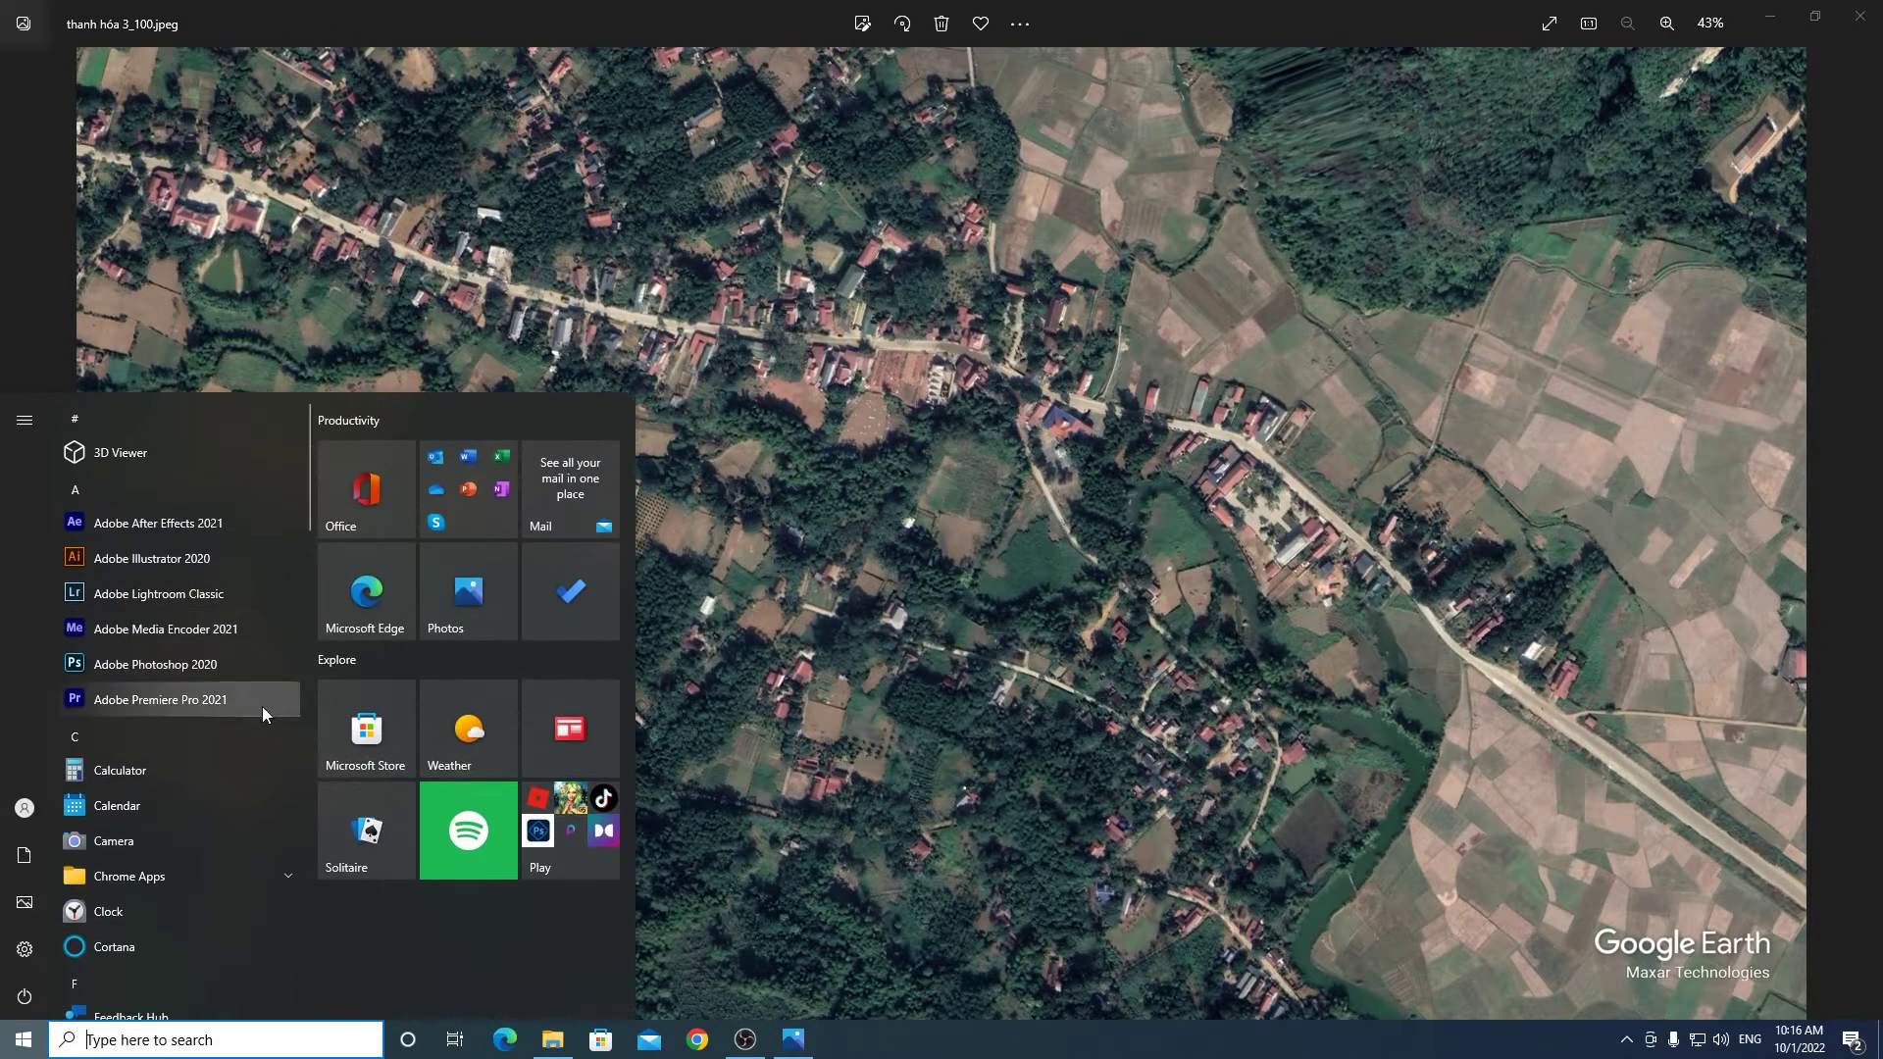
pyautogui.click(122, 706)
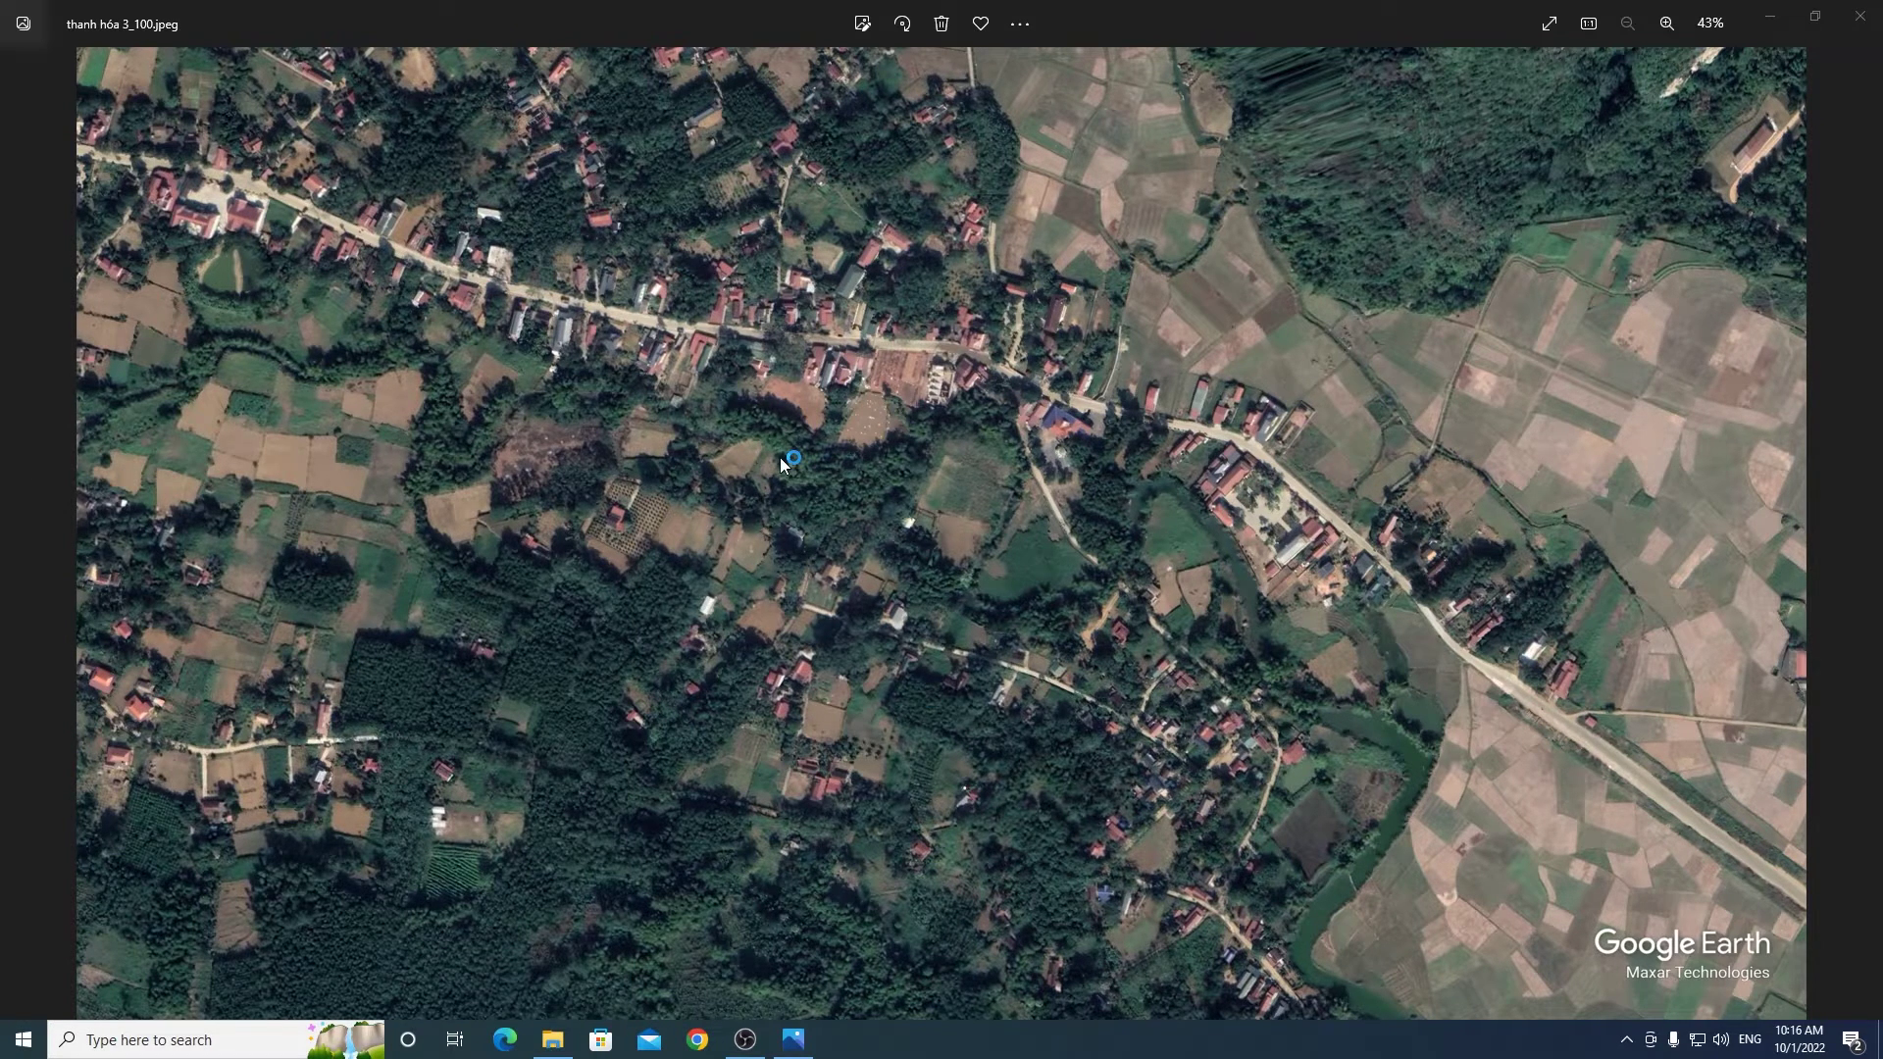
pyautogui.click(1861, 20)
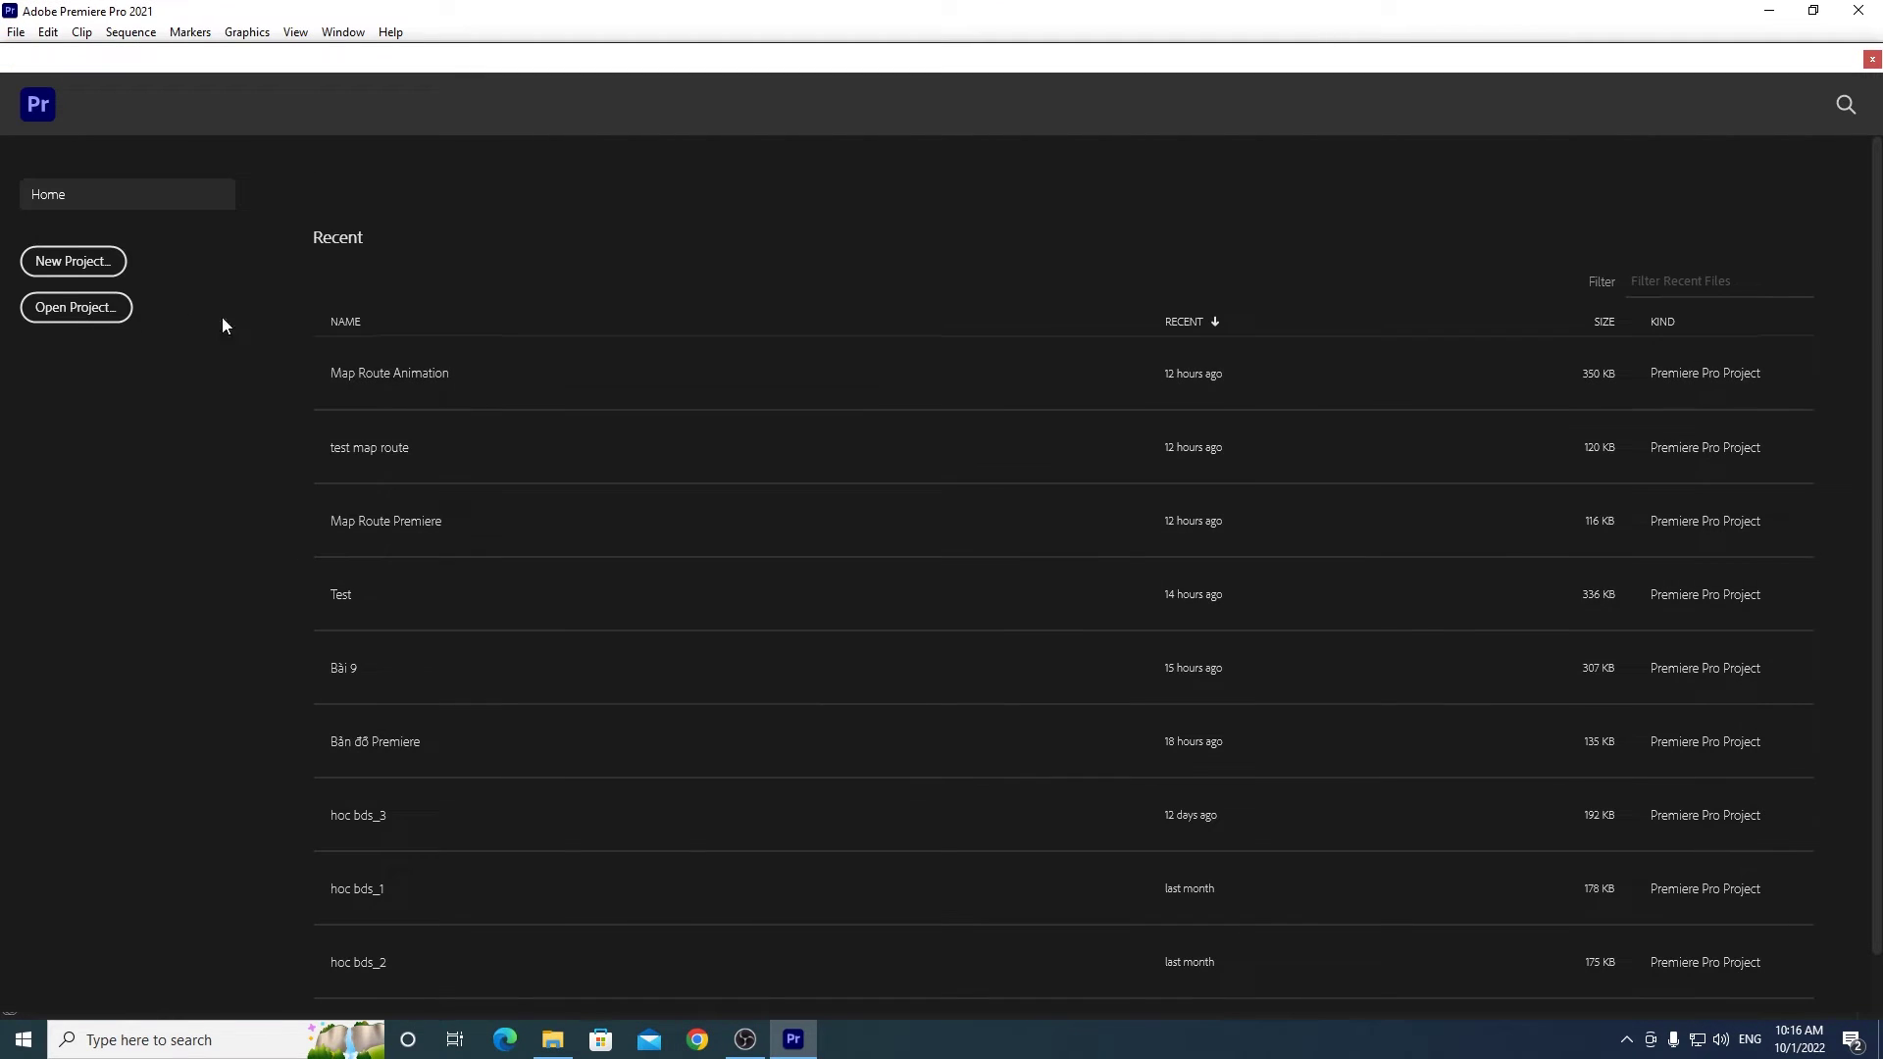
pyautogui.click(71, 263)
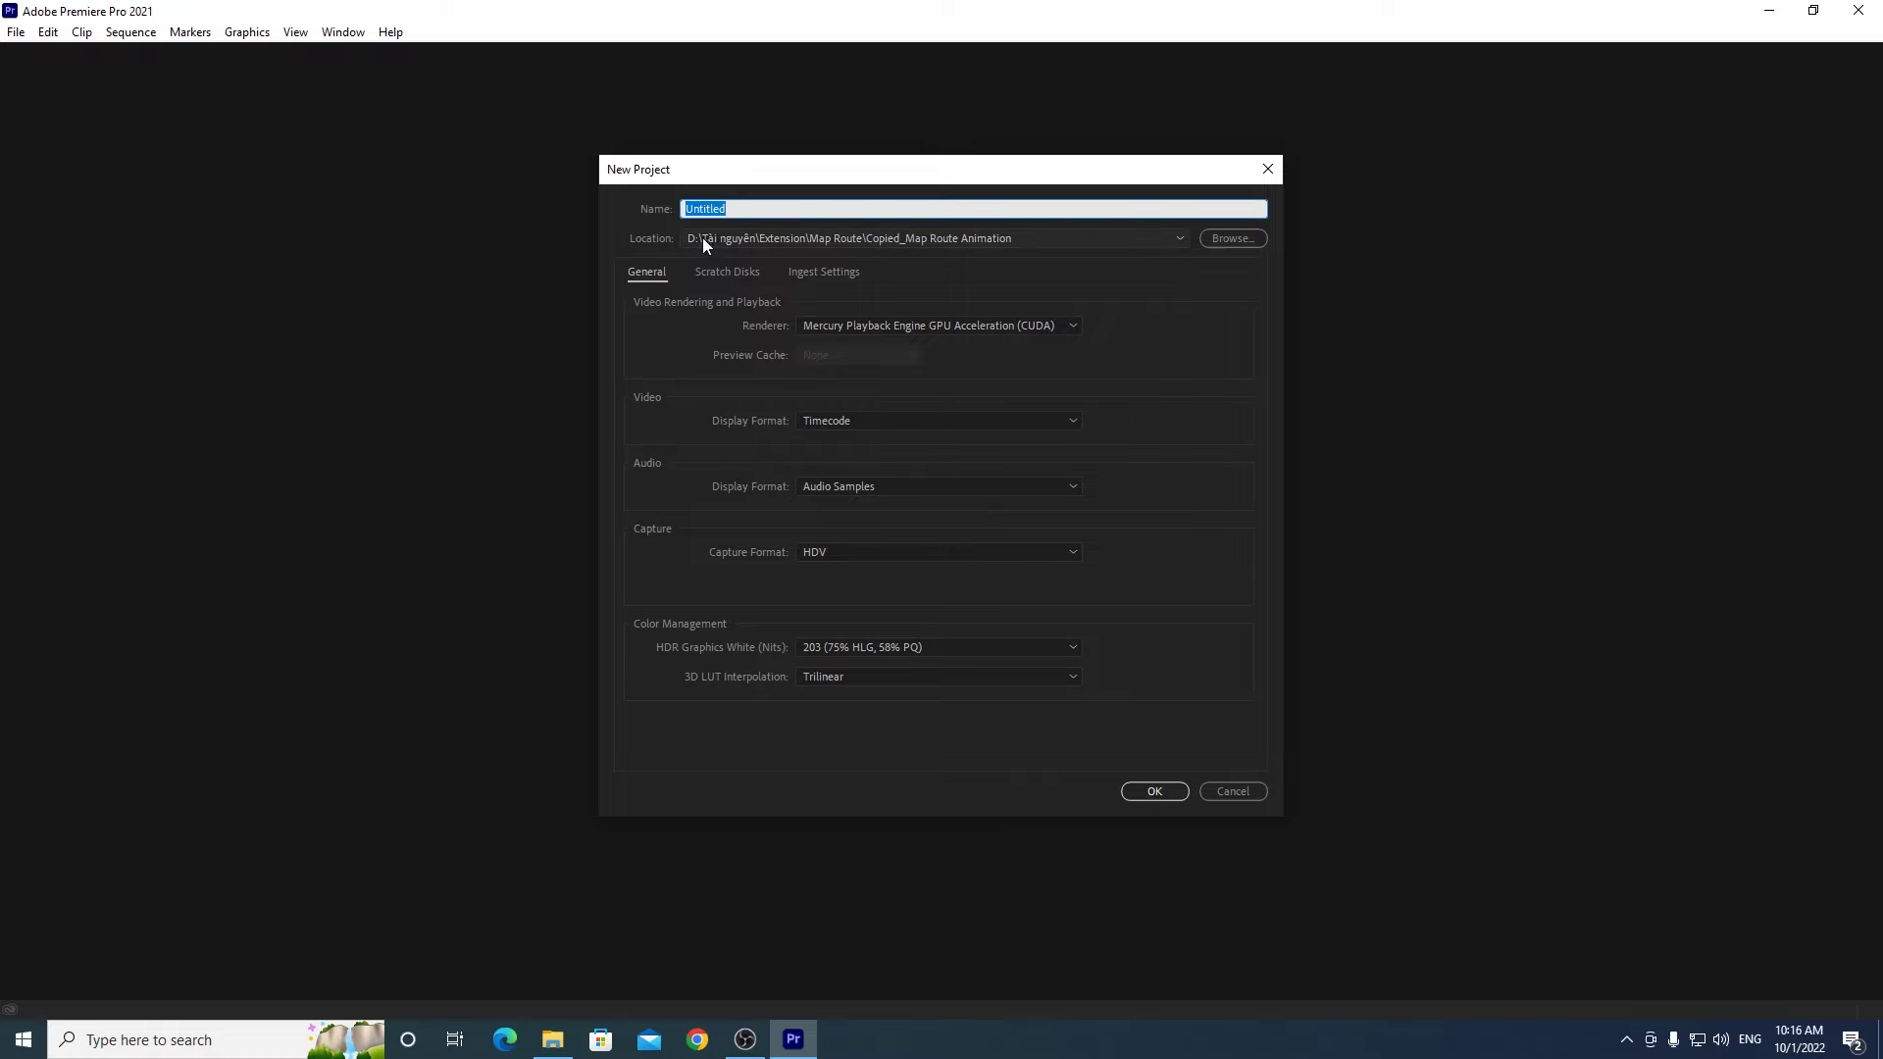
# Step: Set the project location to D: > TUT Making > TUT Hướng Dẫn Youtube > Chỉ đường, chú thích trên bản đồ Premiere
pyautogui.click(1239, 239)
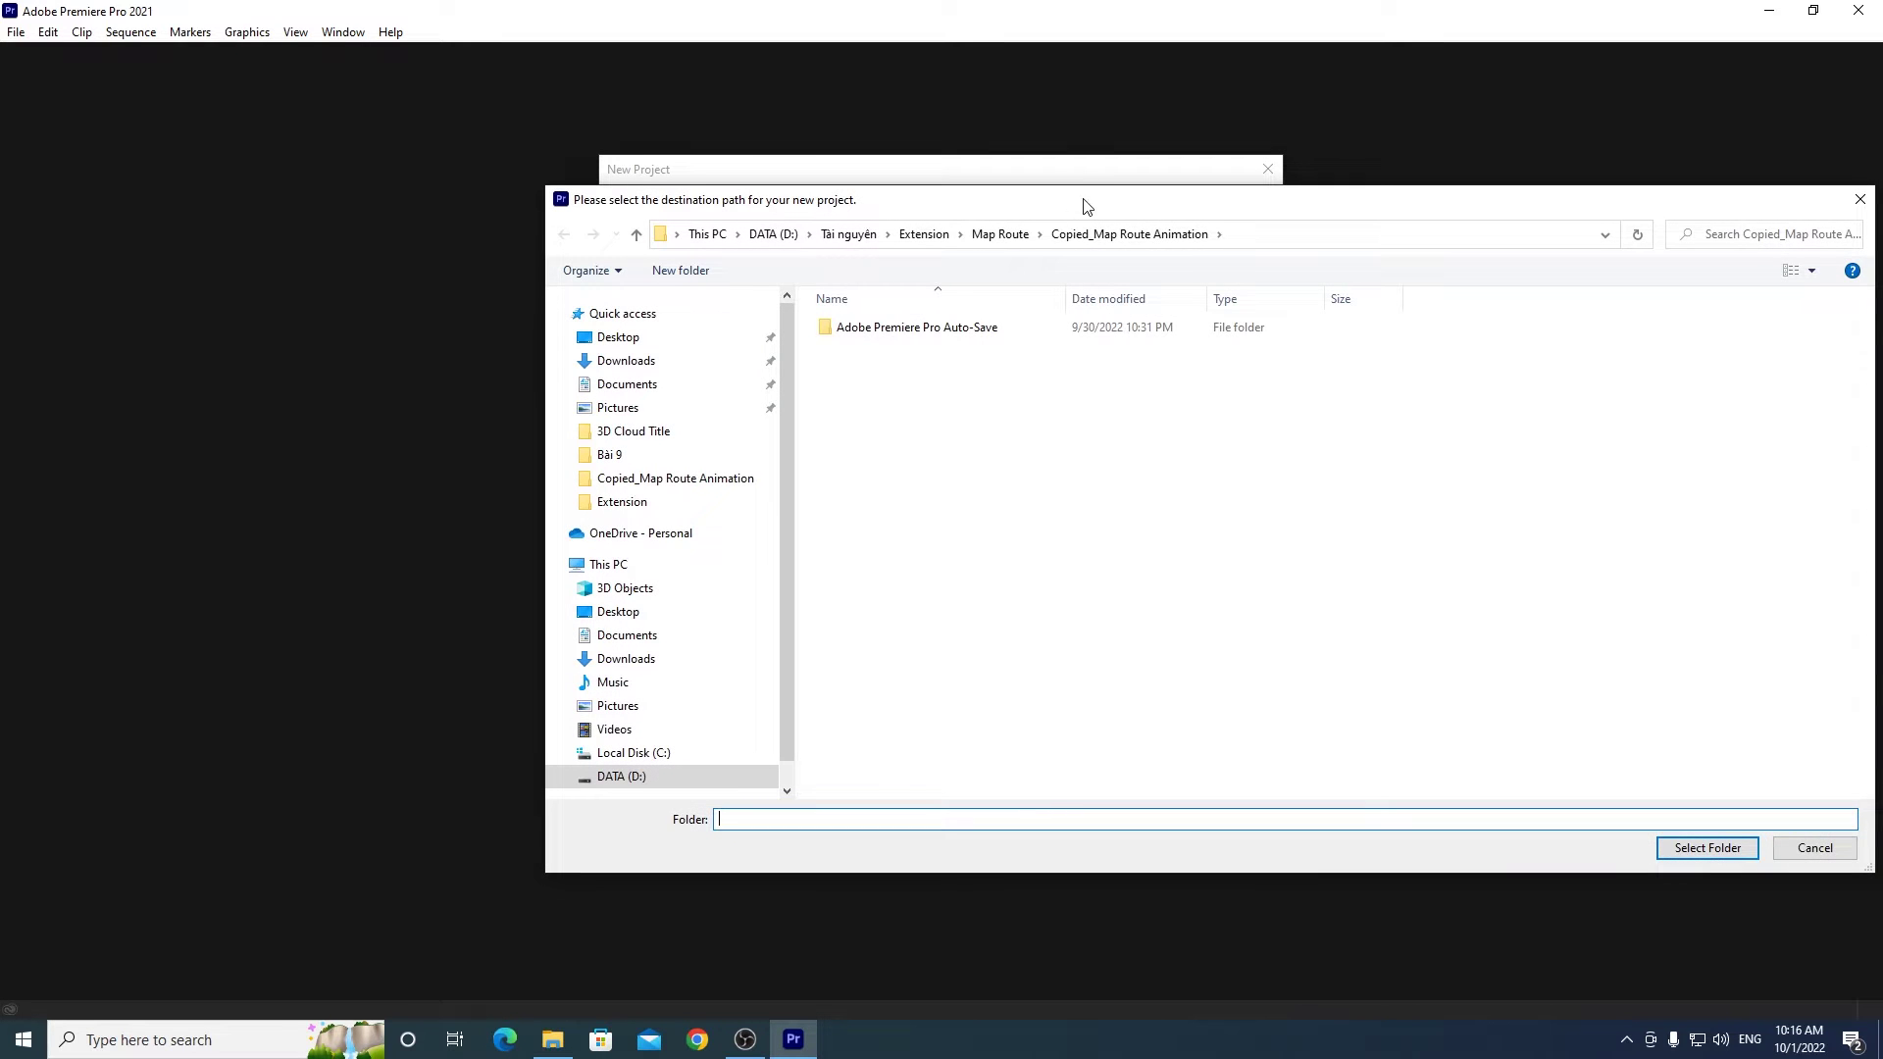
pyautogui.moveTo(1085, 206); pyautogui.dragTo(810, 214)
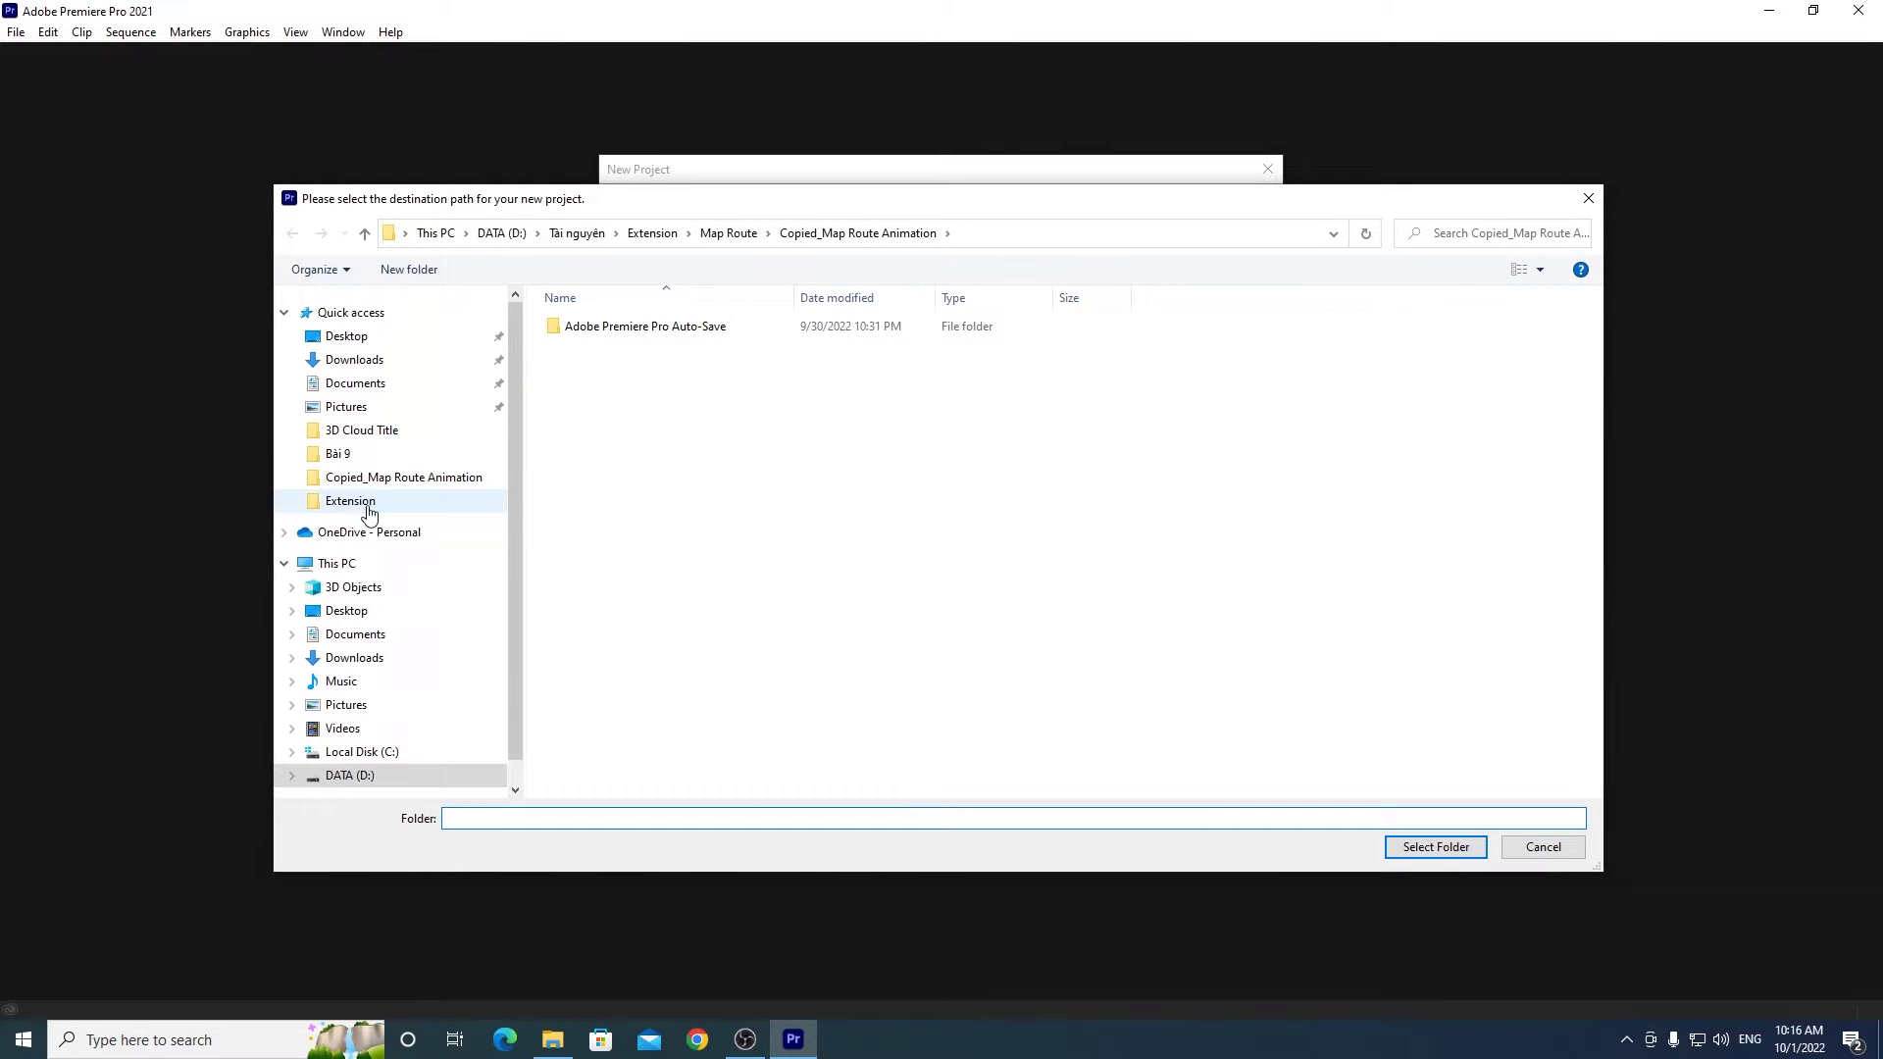
pyautogui.click(351, 776)
pyautogui.doubleClick(601, 472)
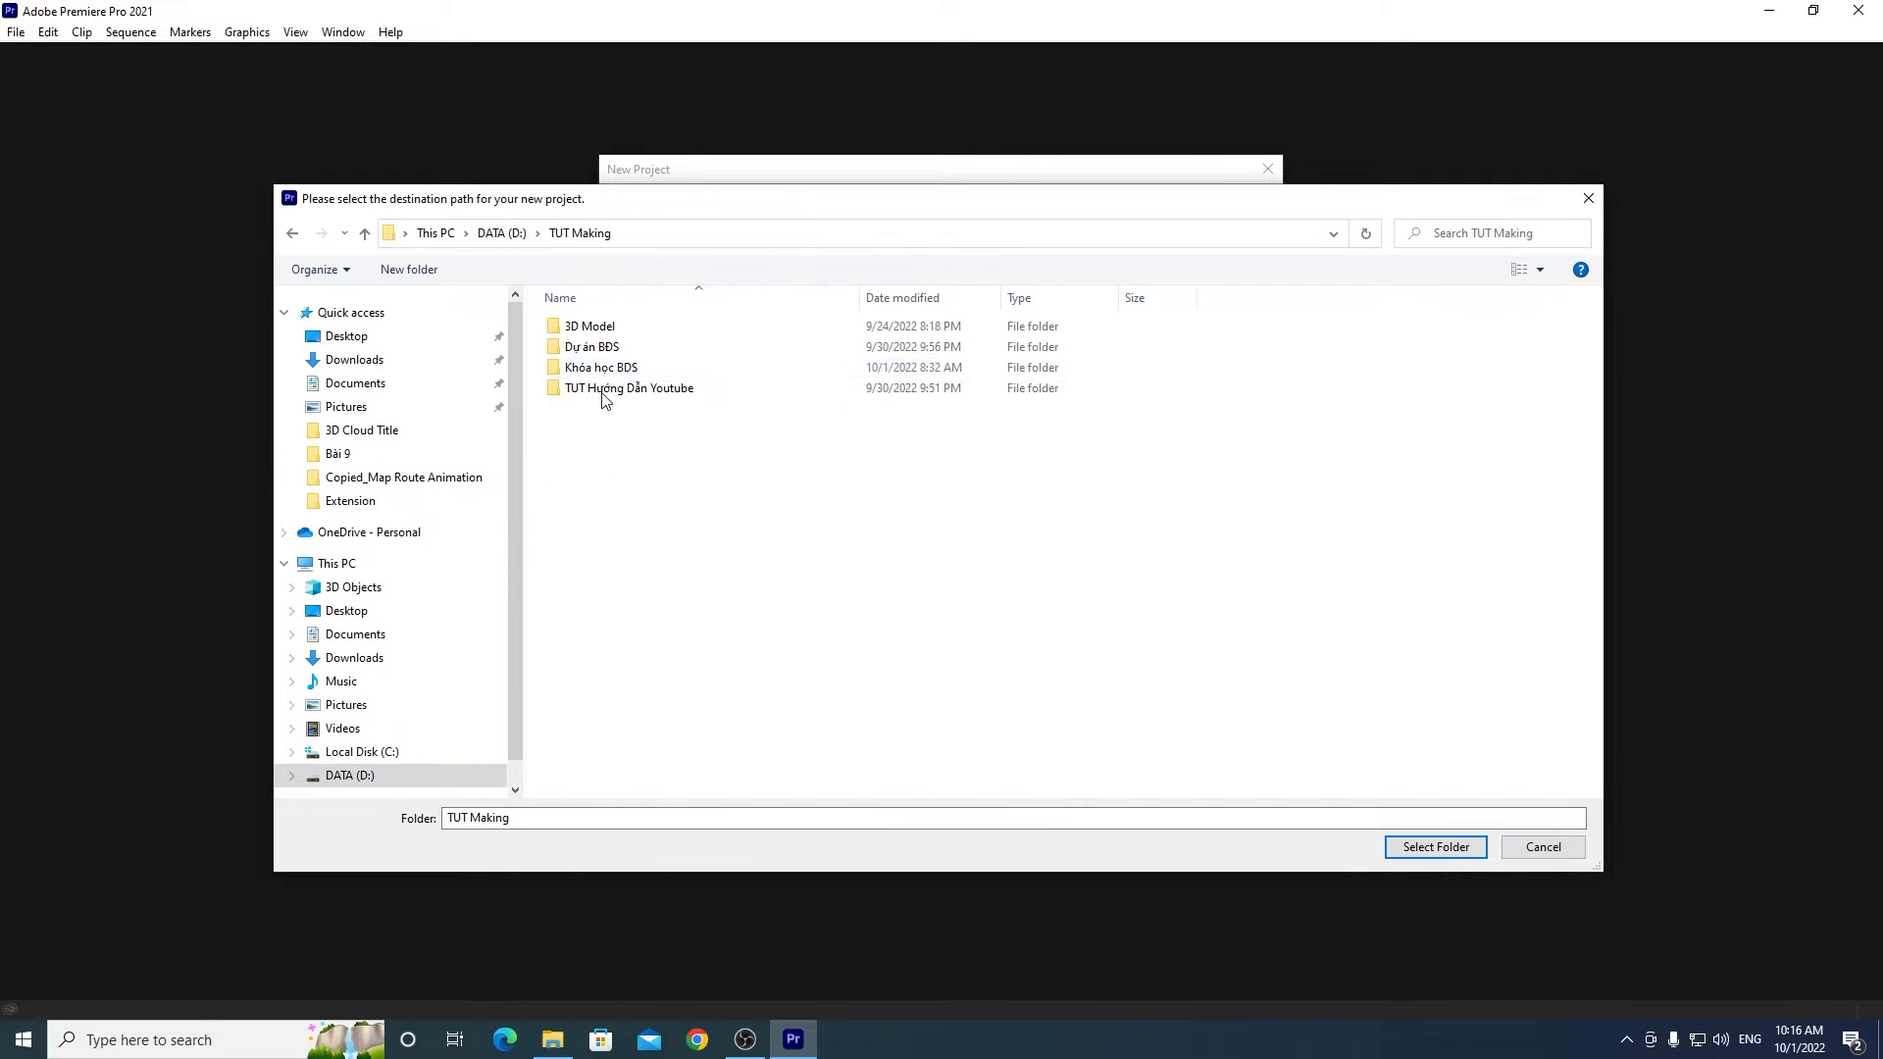
pyautogui.doubleClick(723, 390)
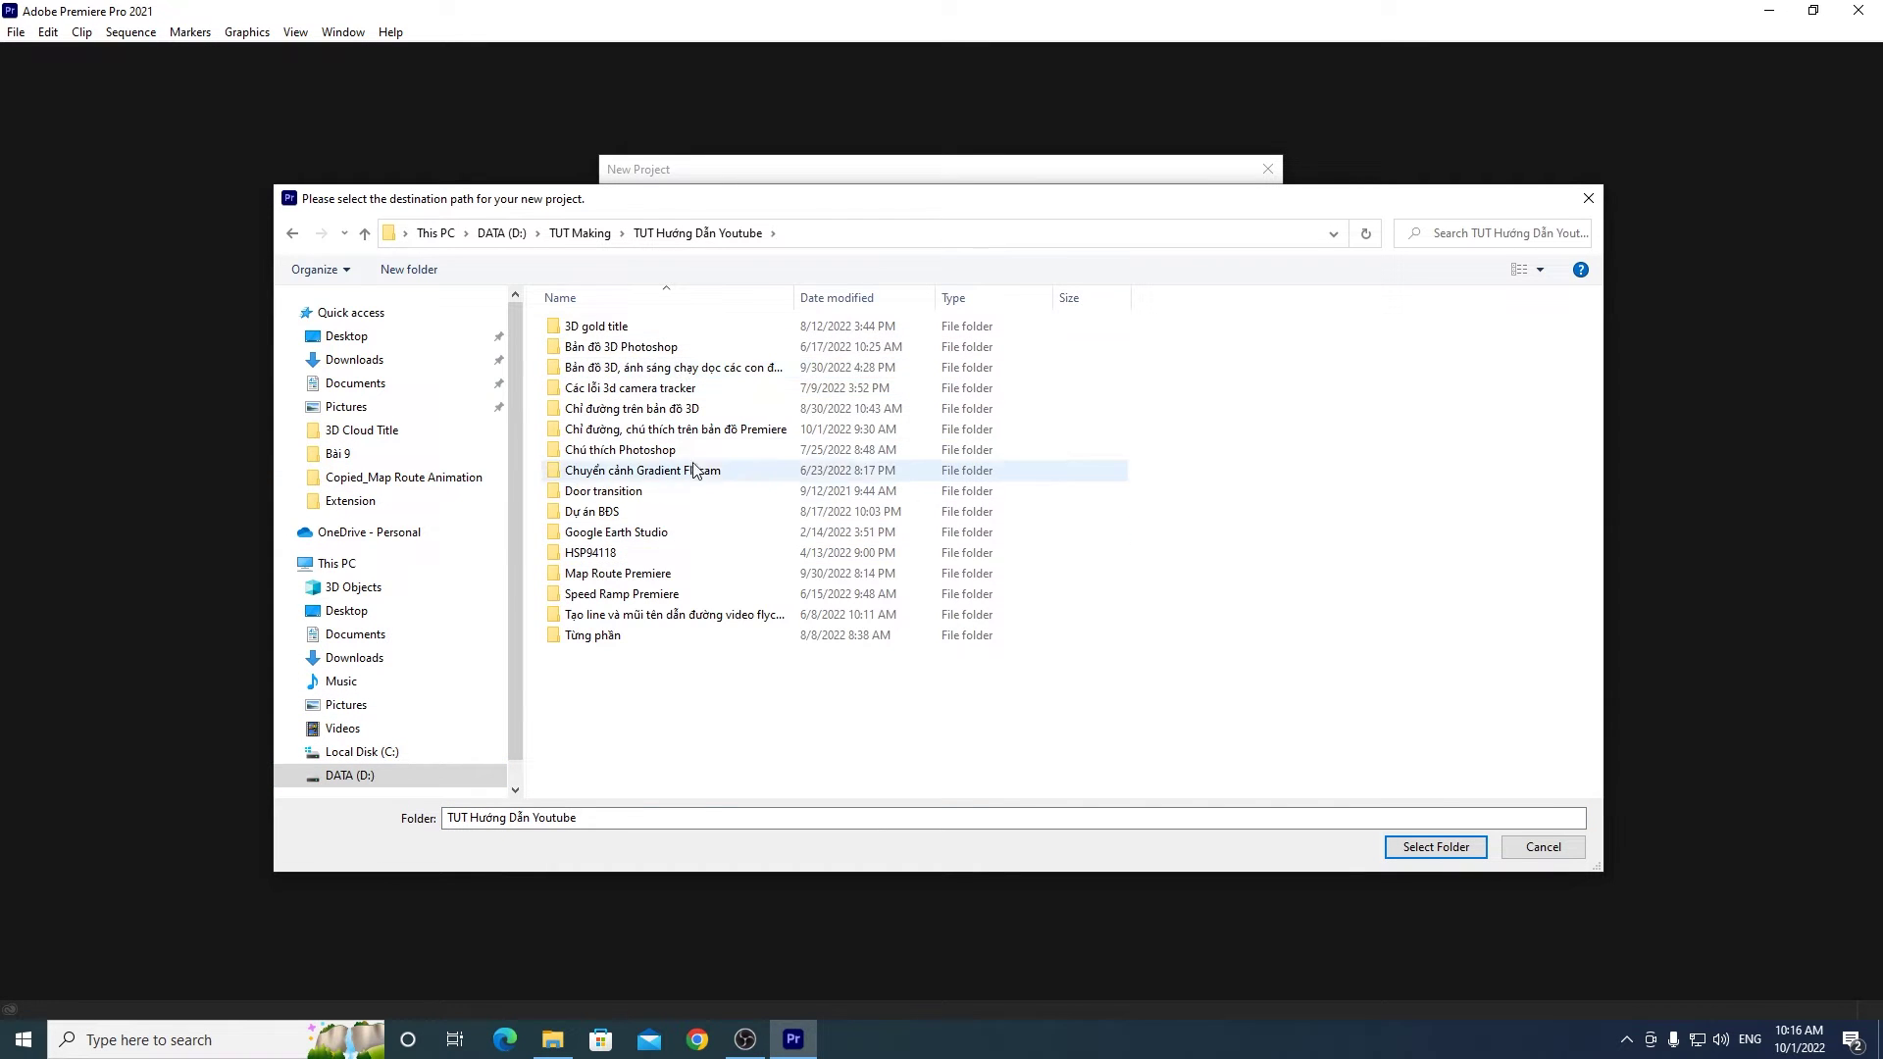
pyautogui.click(642, 433)
pyautogui.doubleClick(641, 433)
pyautogui.click(1435, 846)
# Step: Name the project 'Chú thích bản đồ', keep the GPU (CUDA) renderer, and create it
pyautogui.doubleClick(689, 208)
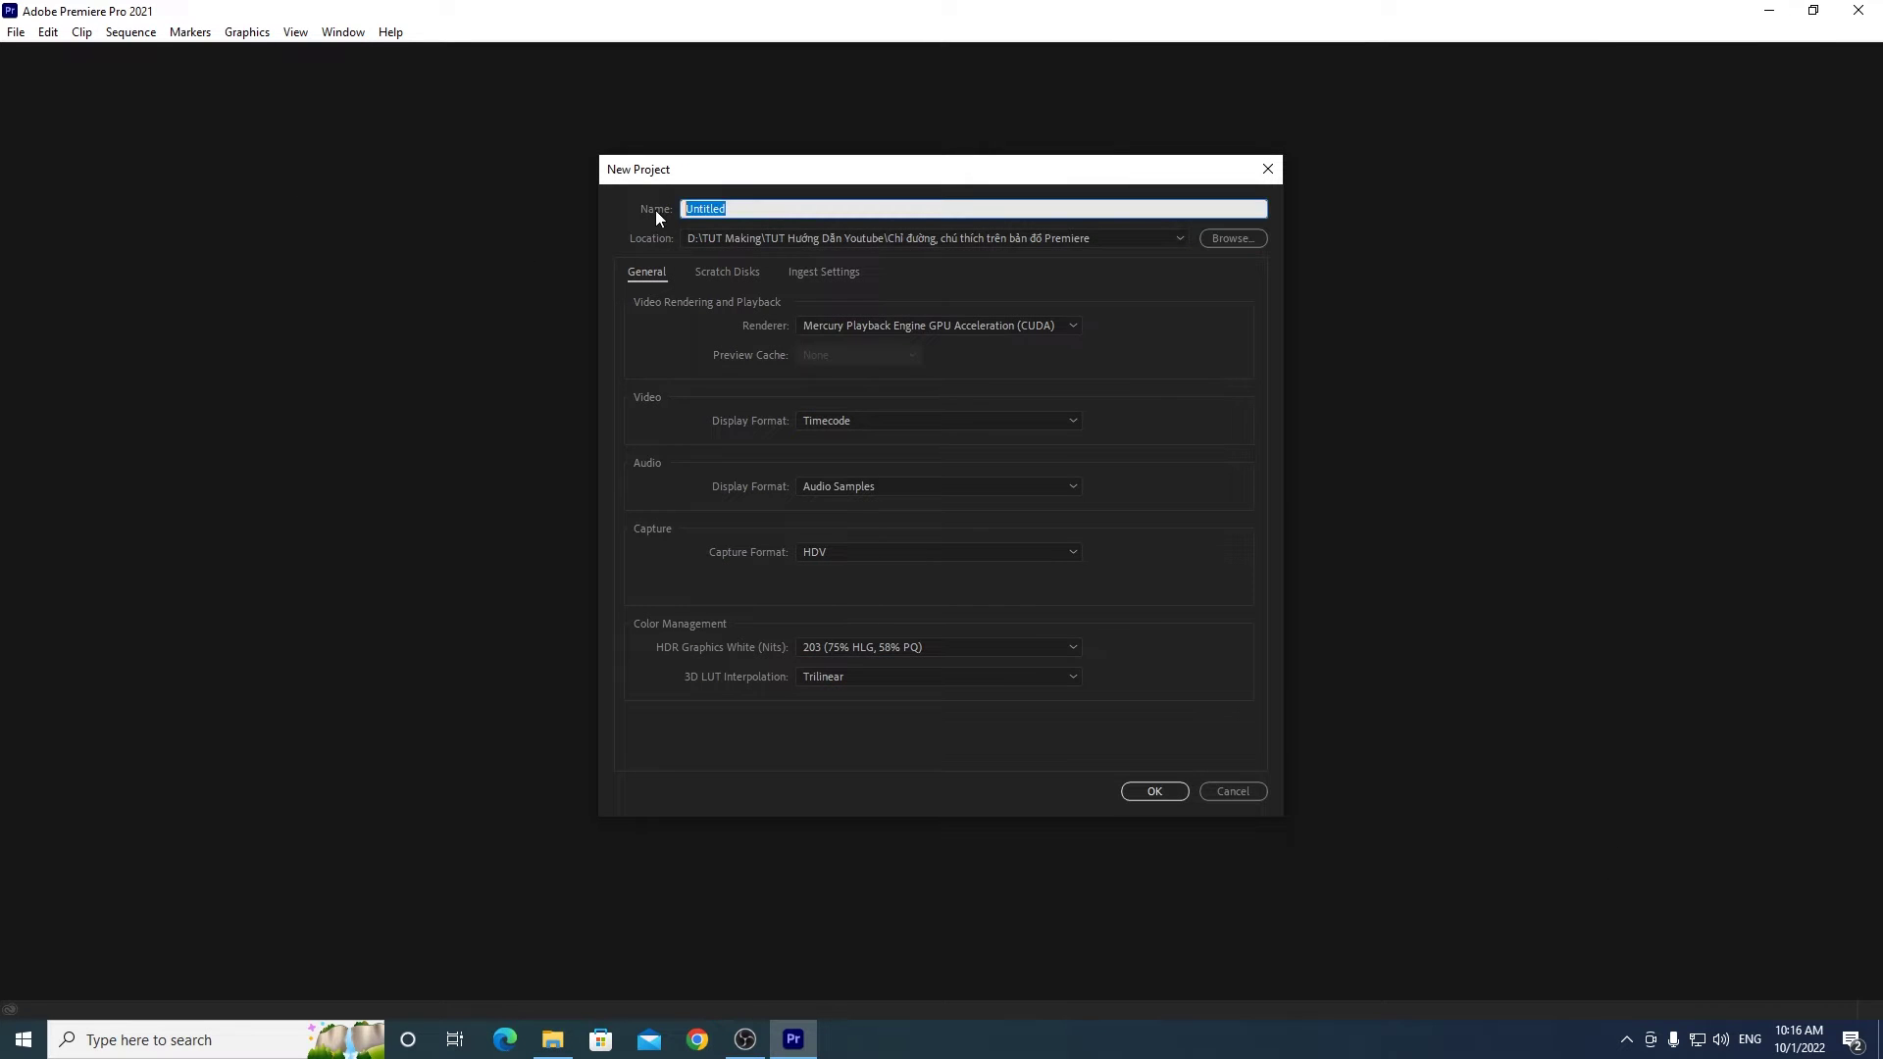
pyautogui.write('Chu')
pyautogui.write('thi')
pyautogui.write('bản đo')
pyautogui.click(916, 321)
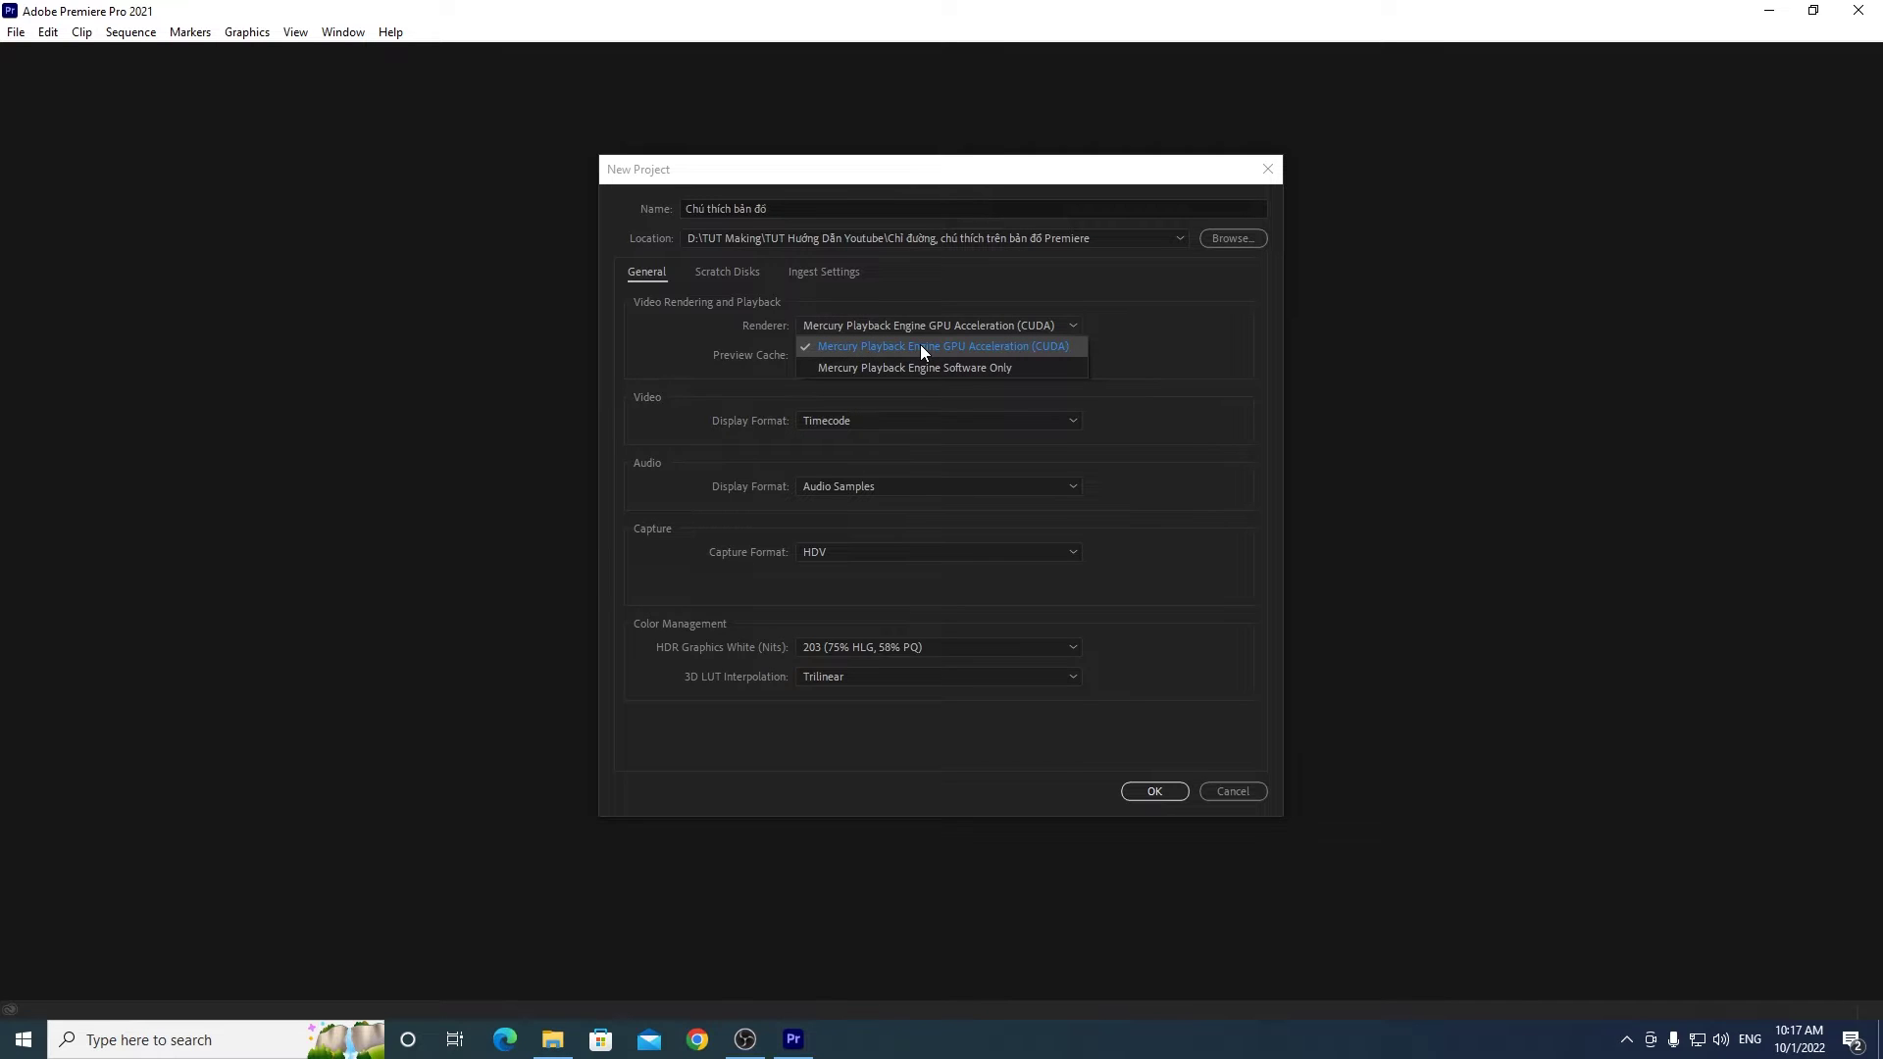
pyautogui.click(899, 348)
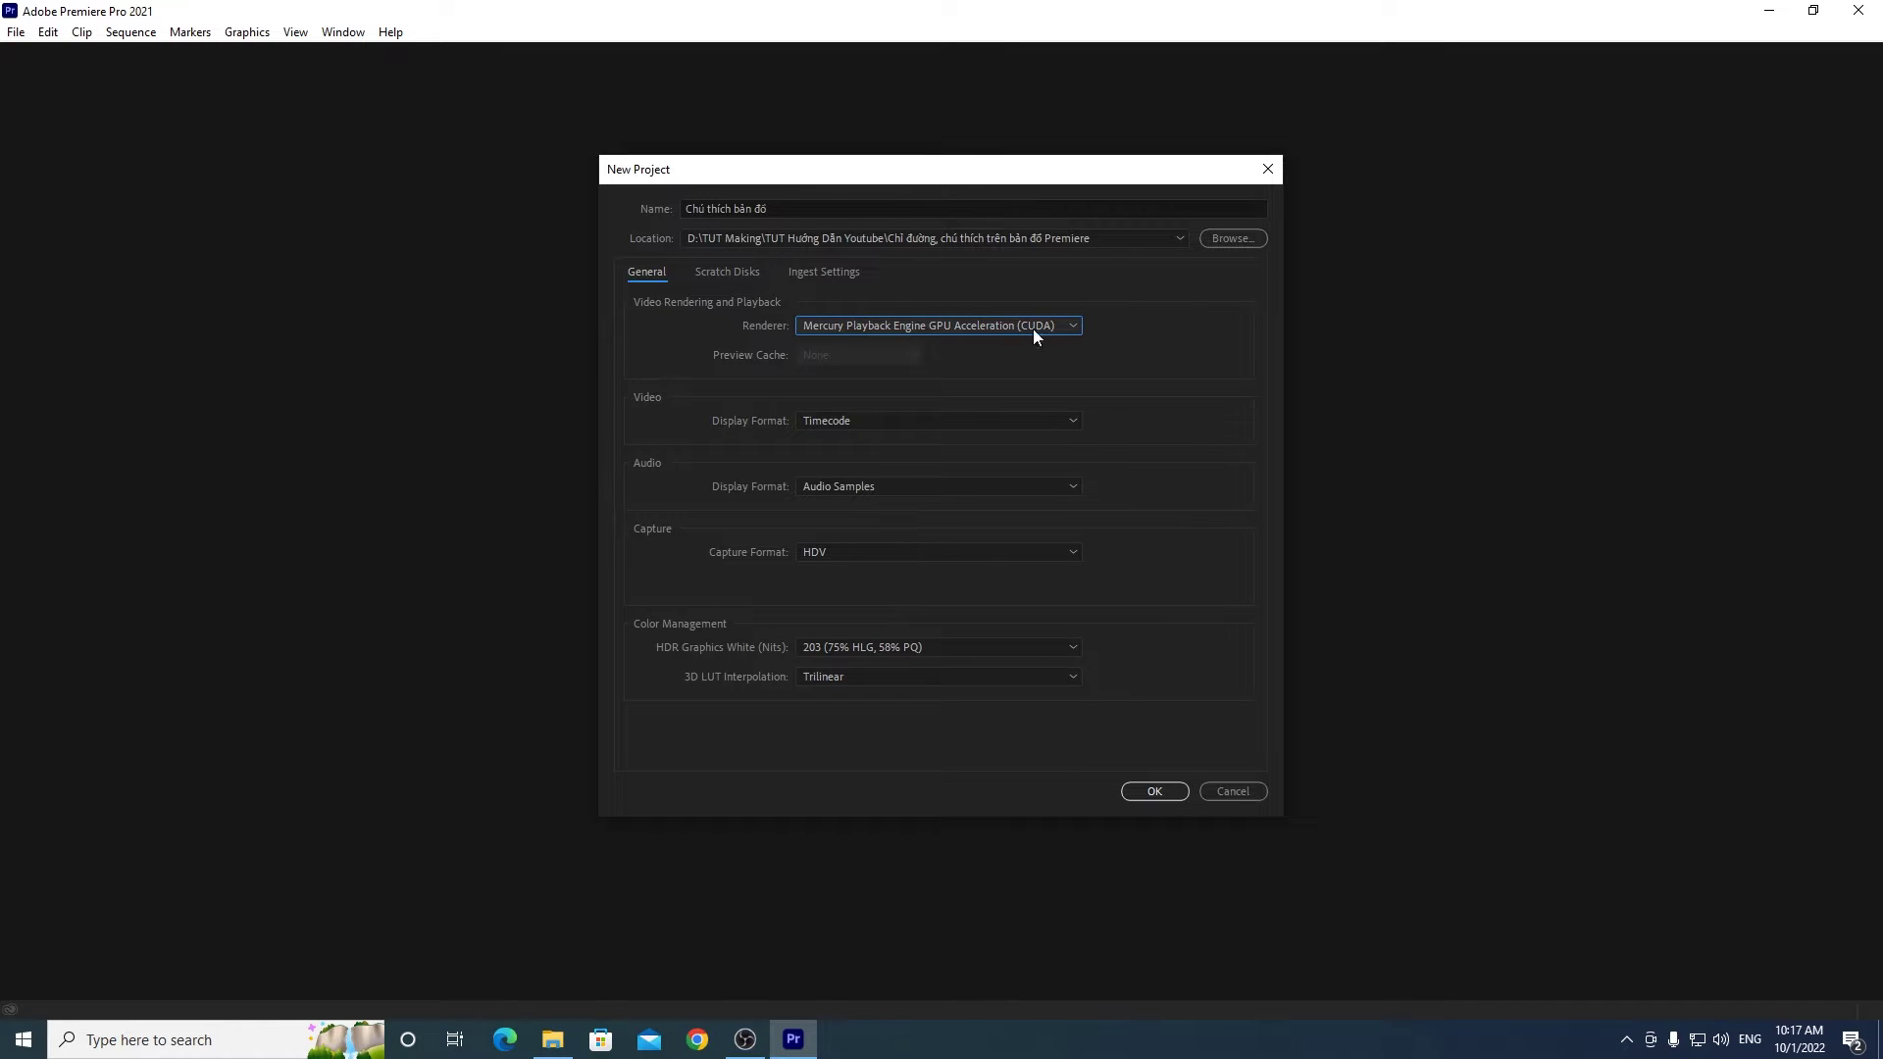
pyautogui.click(1155, 792)
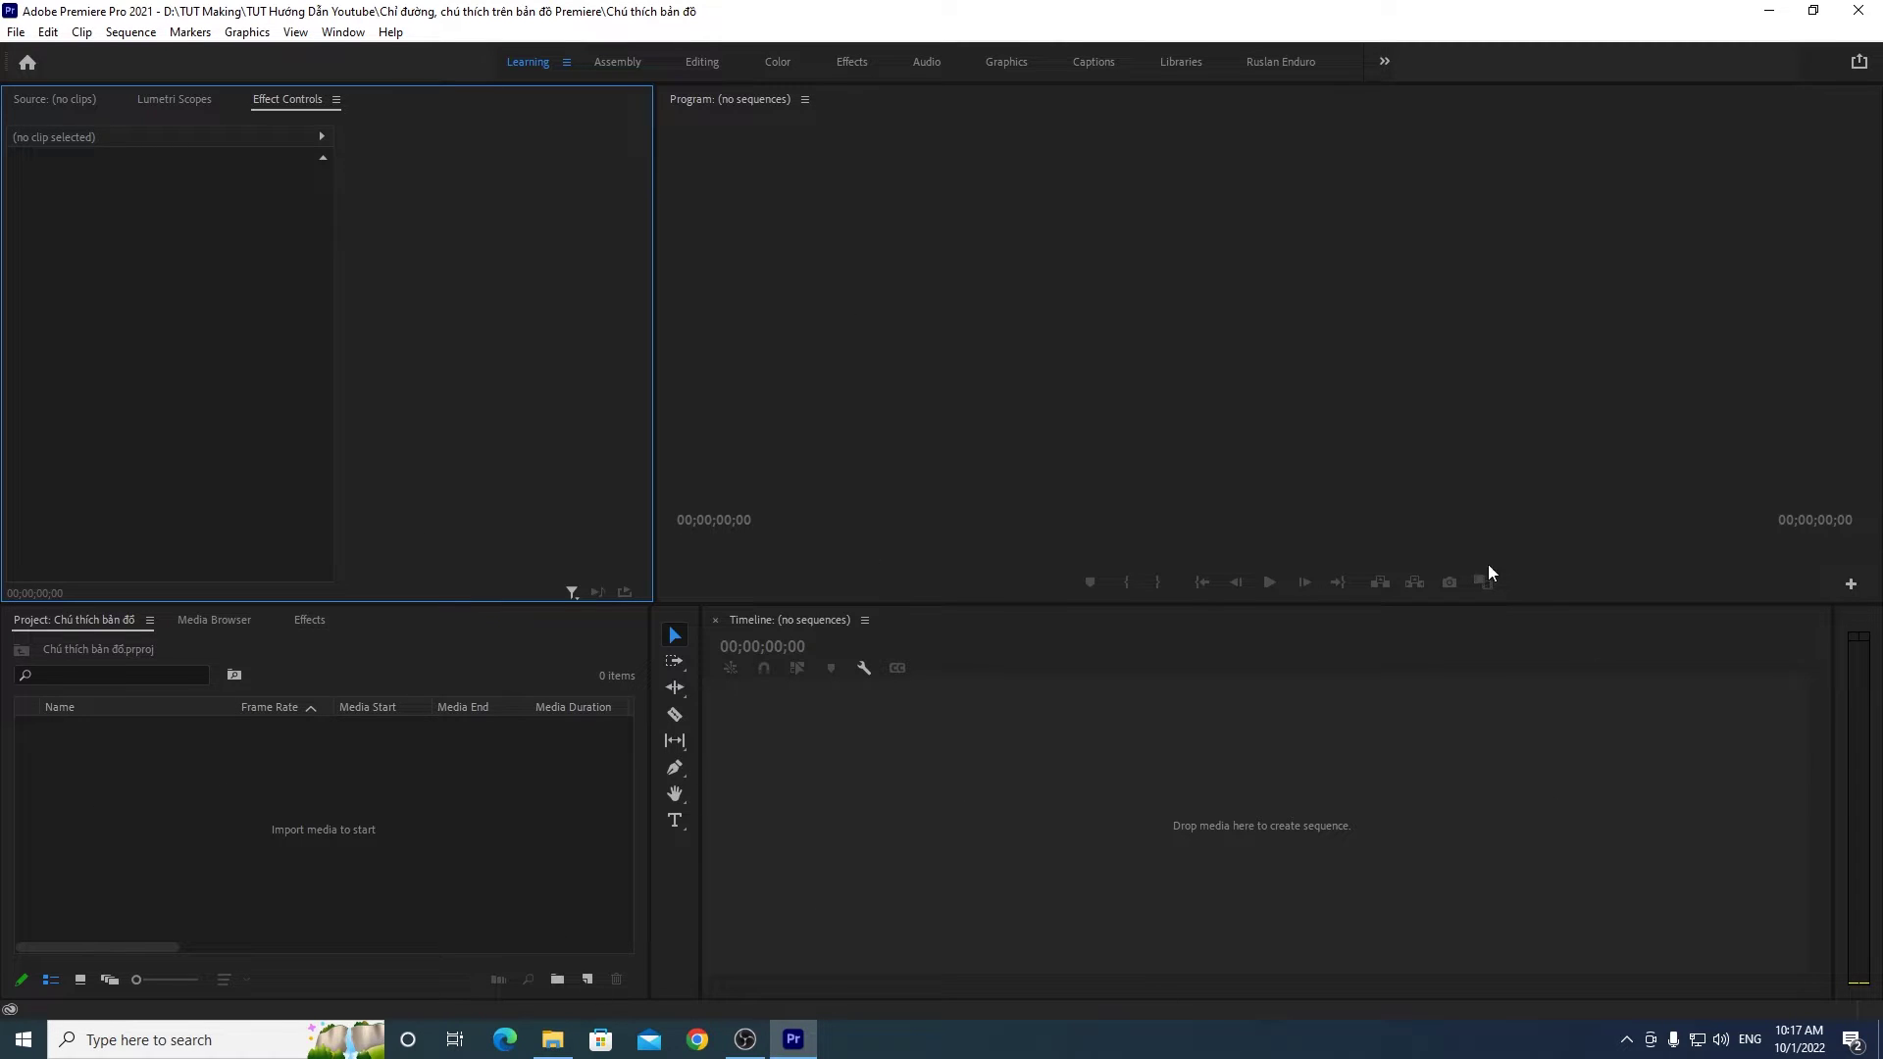
# Step: Open New Sequence via the Project bin's New Item > Sequence menu
pyautogui.rightClick(170, 826)
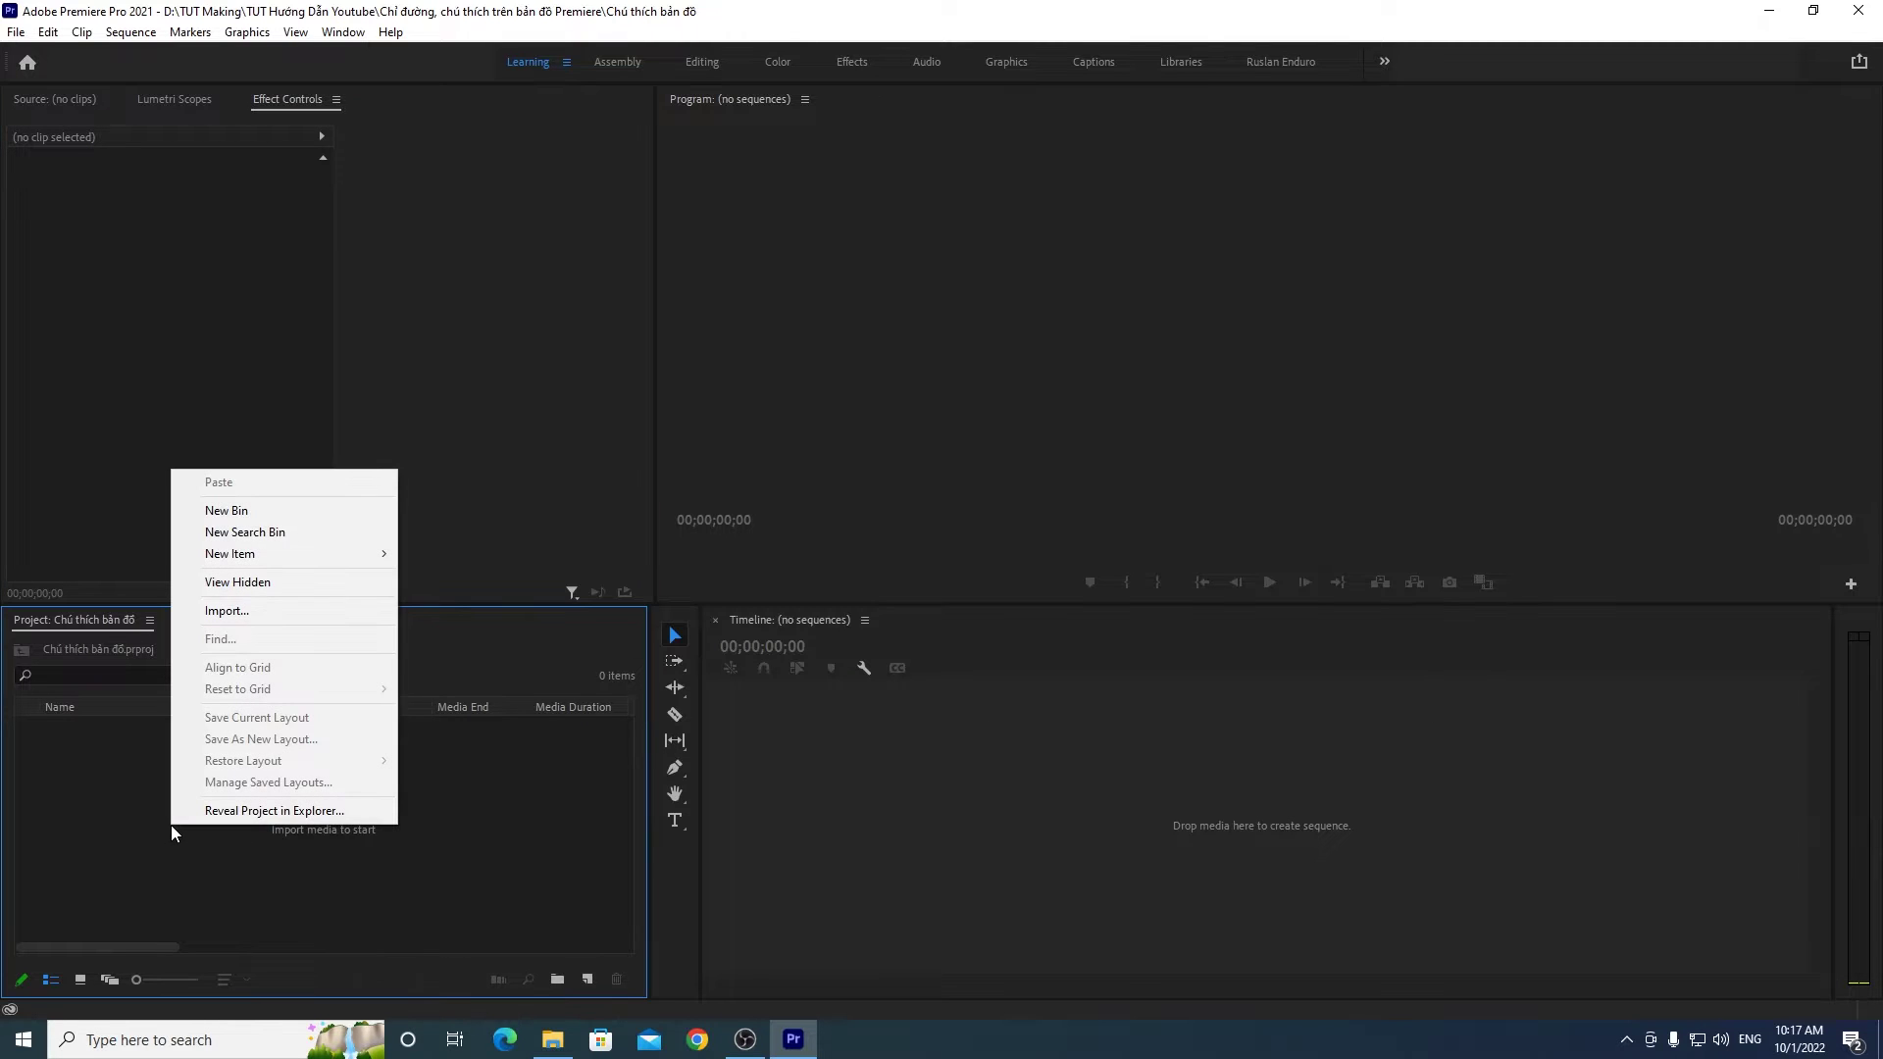
pyautogui.moveTo(258, 563)
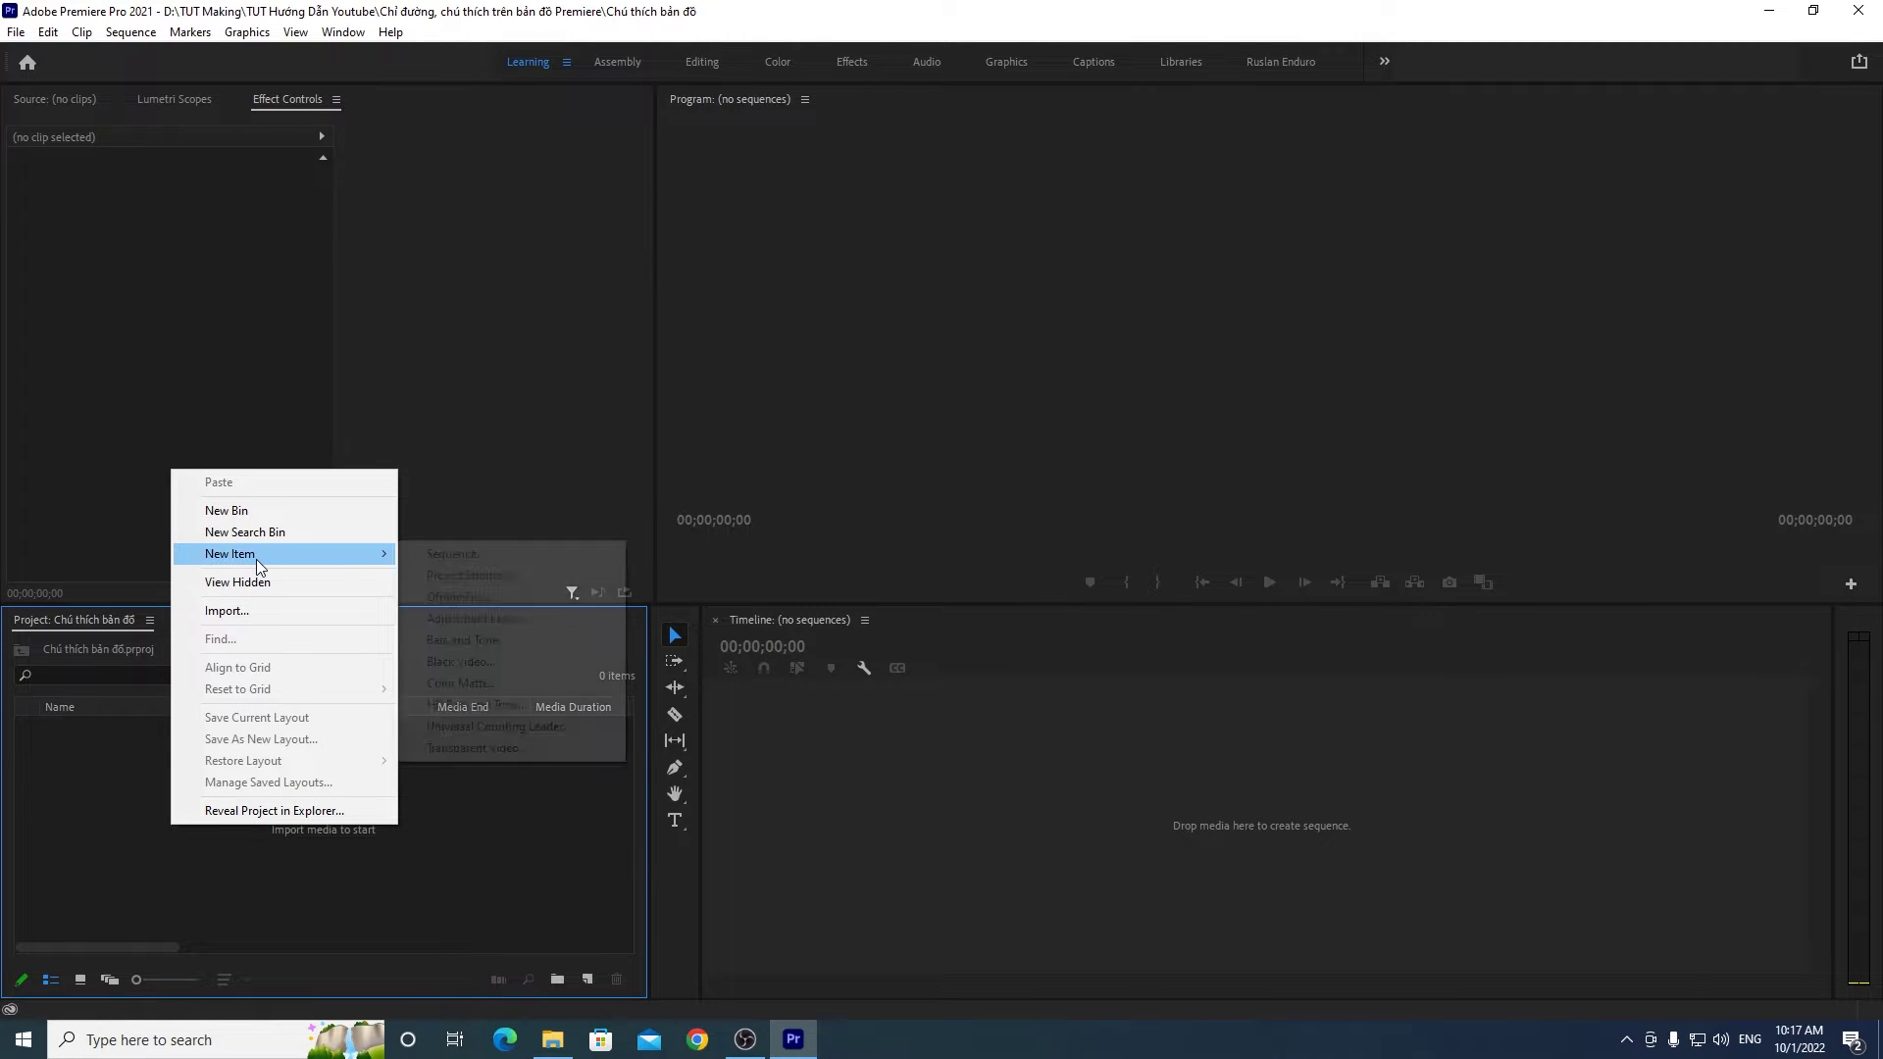
pyautogui.click(498, 554)
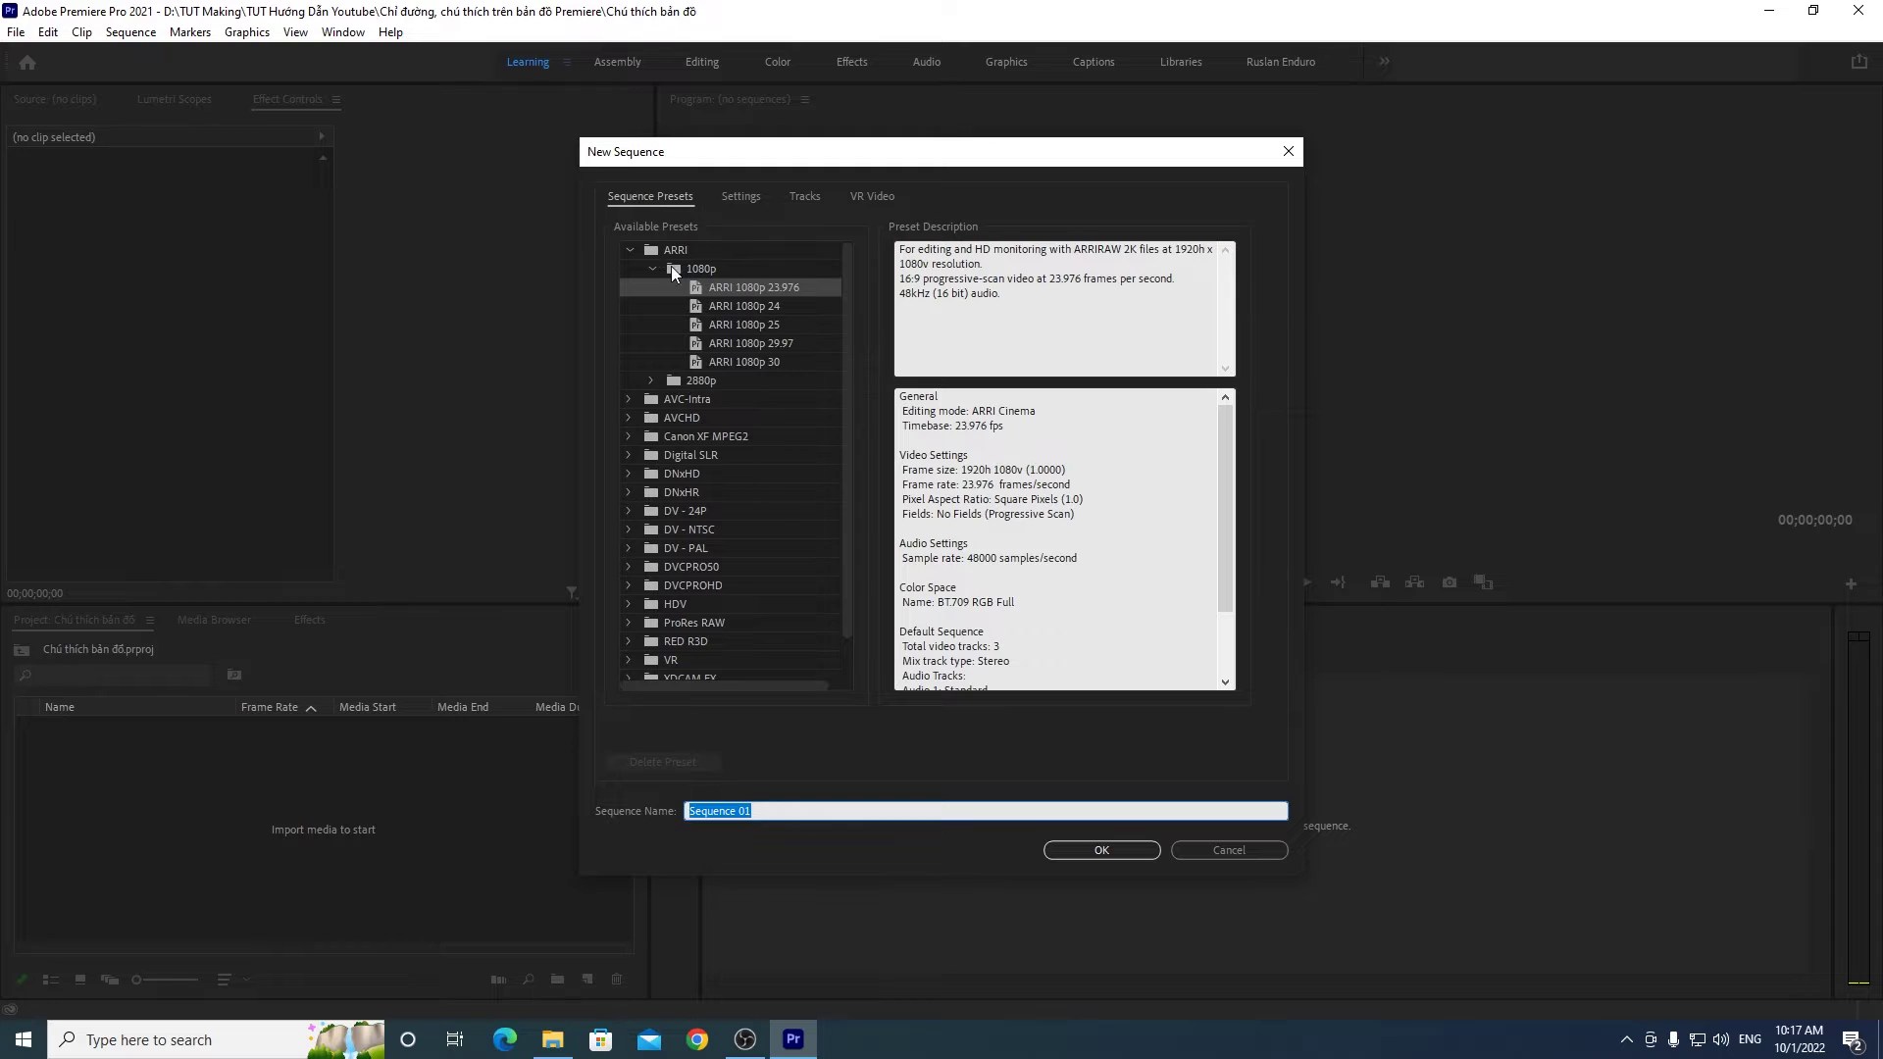
# Step: In sequence Settings, choose AVCHD 1080p square pixel editing mode with a 29.97 fps timebase
pyautogui.click(844, 326)
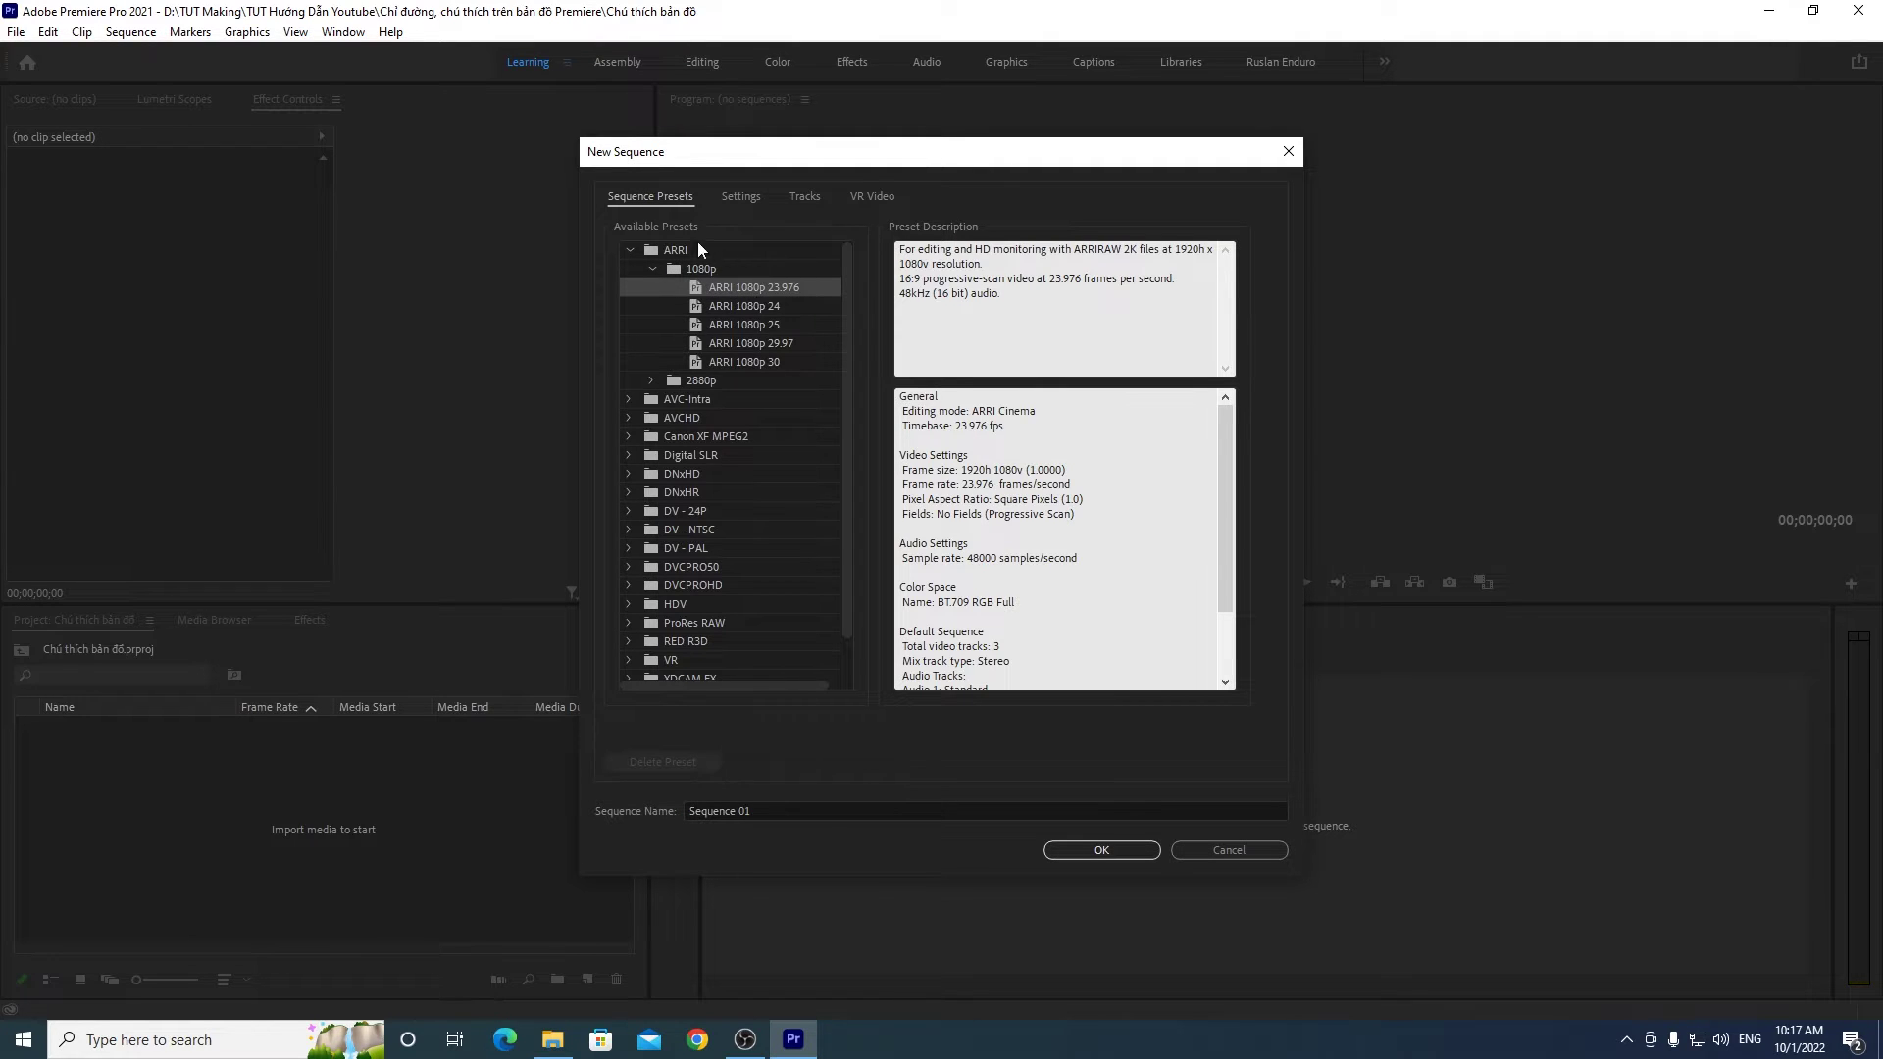
pyautogui.click(738, 196)
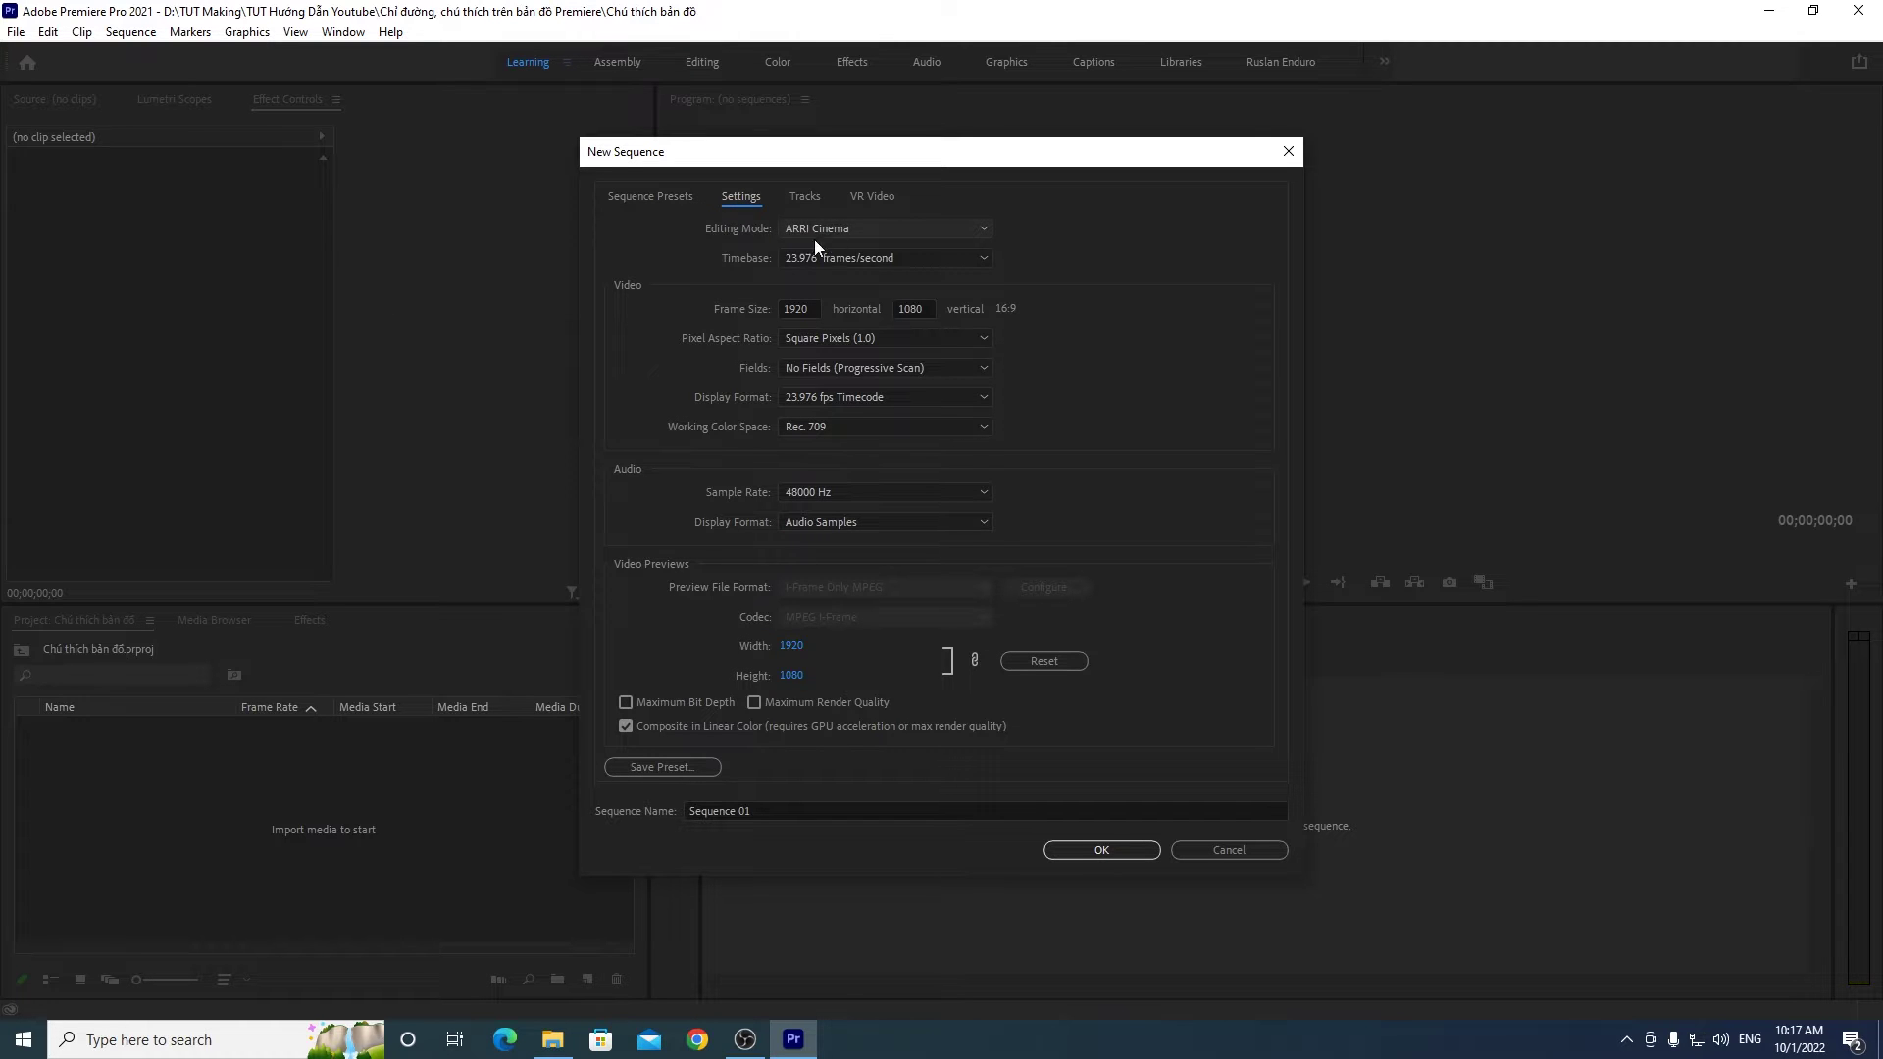
pyautogui.click(854, 228)
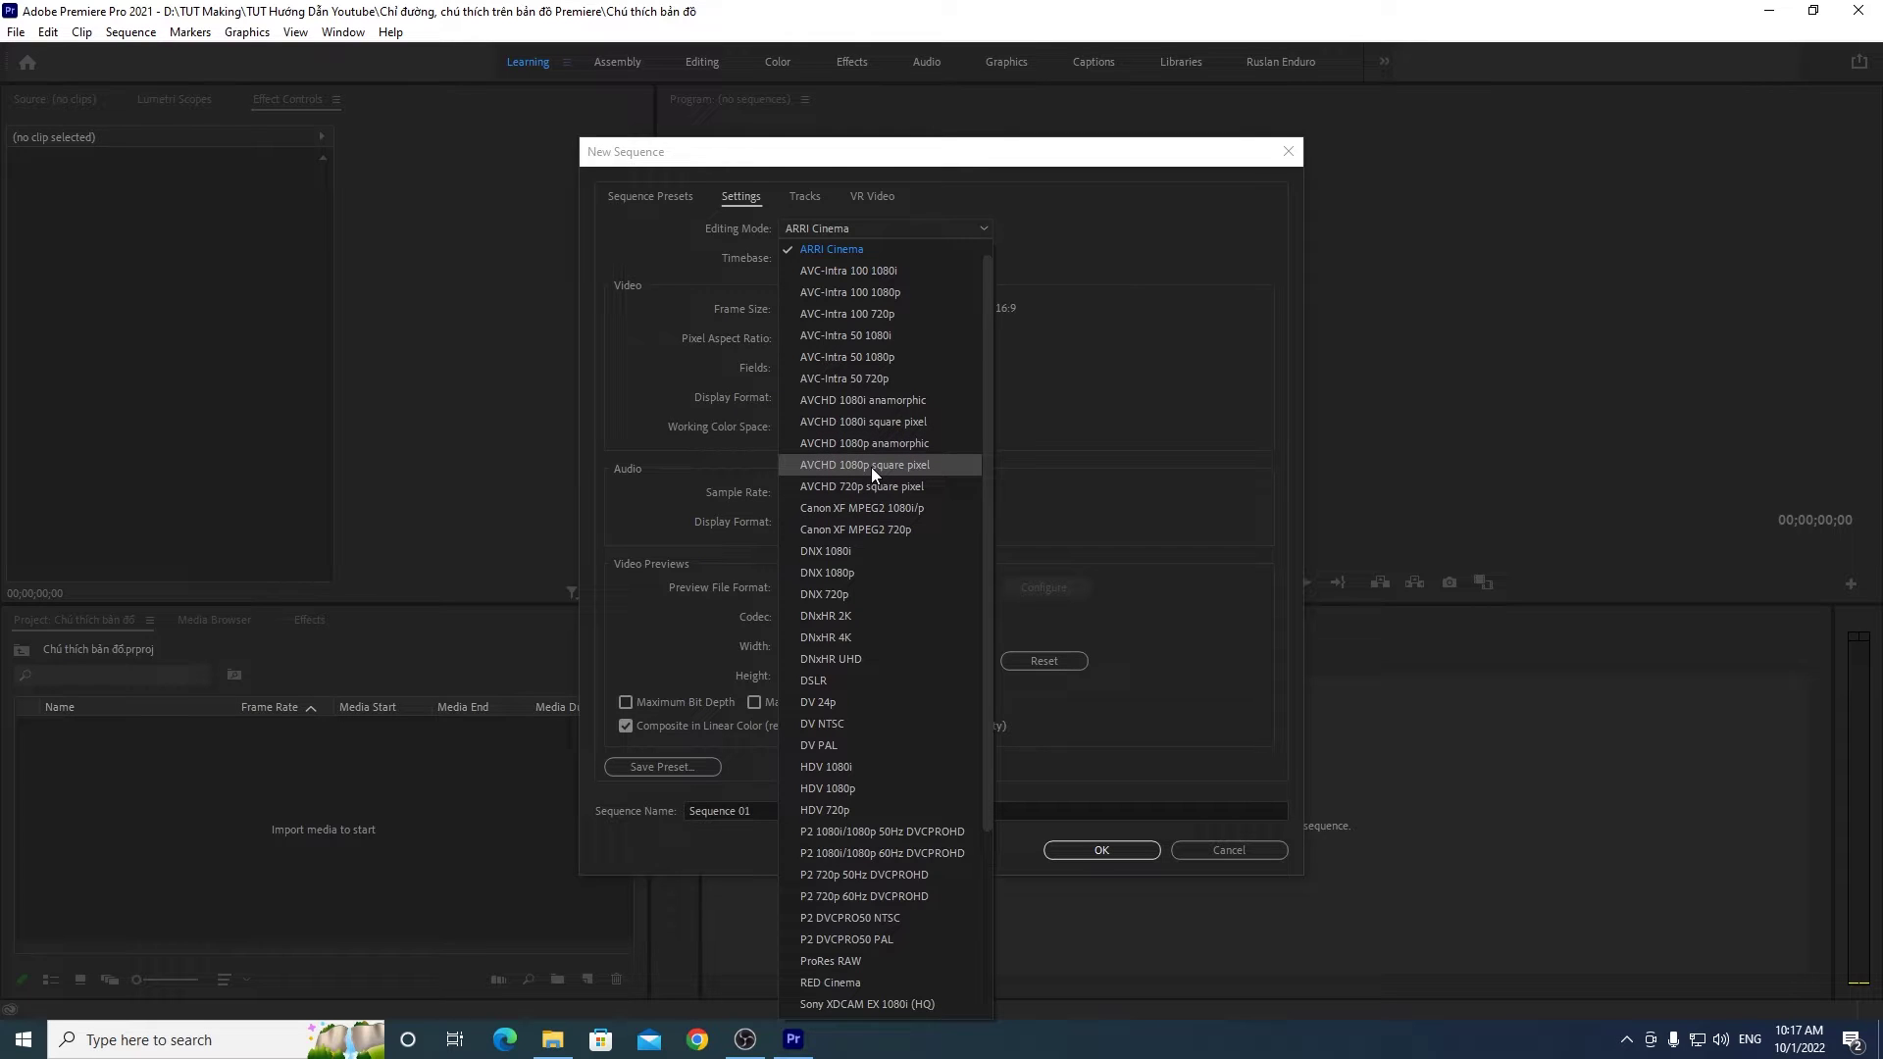
pyautogui.click(871, 467)
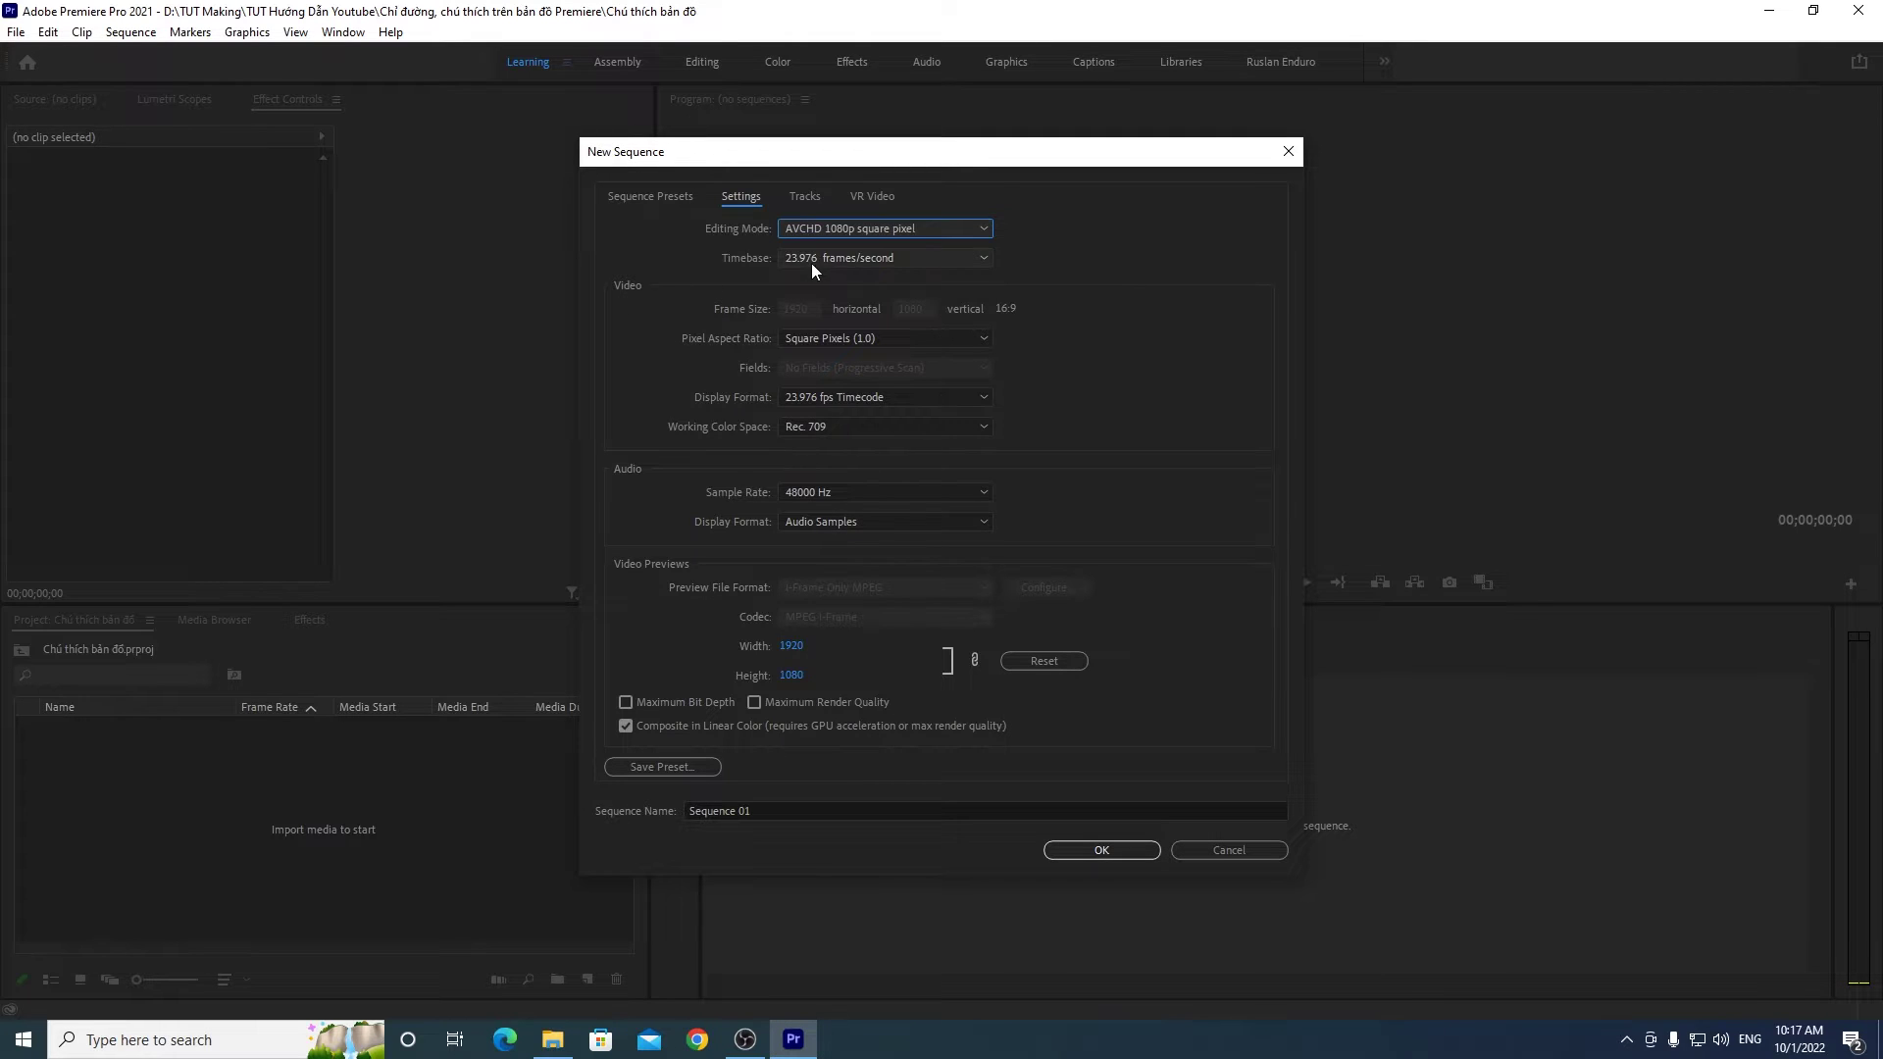
pyautogui.click(902, 259)
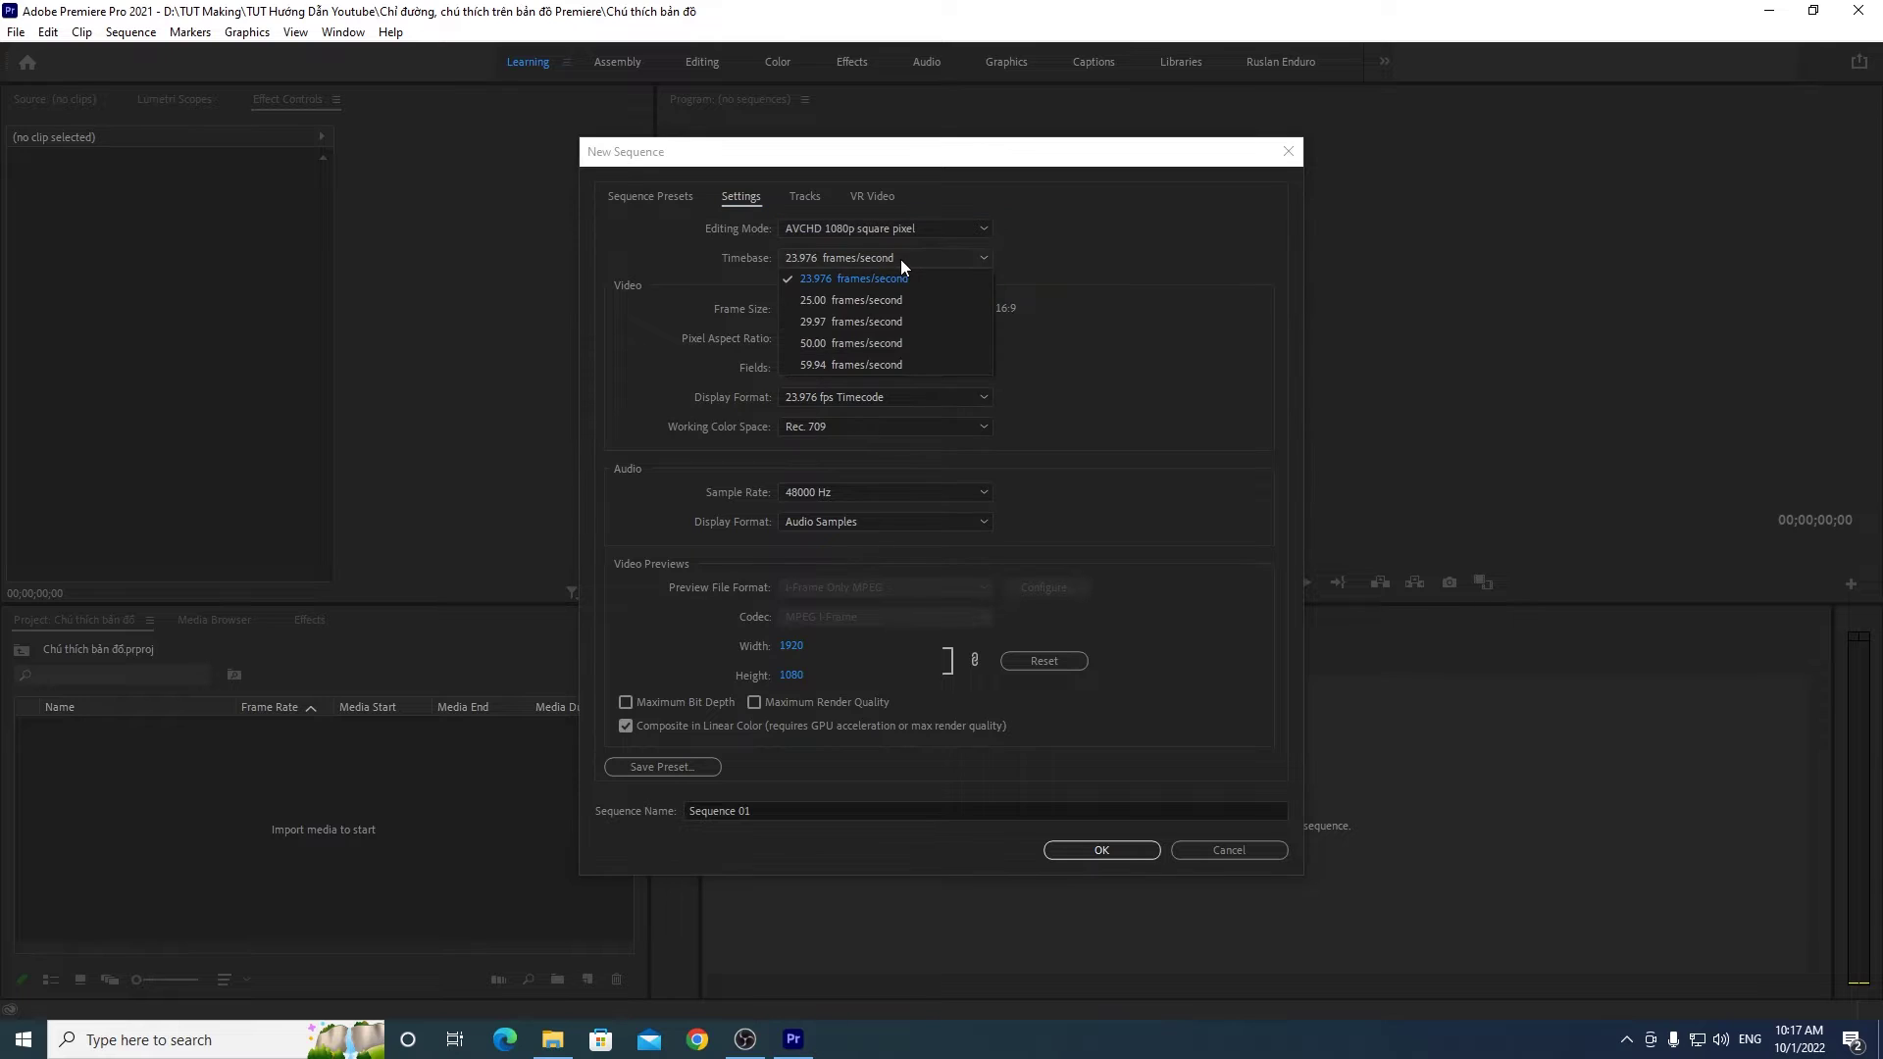
pyautogui.click(832, 321)
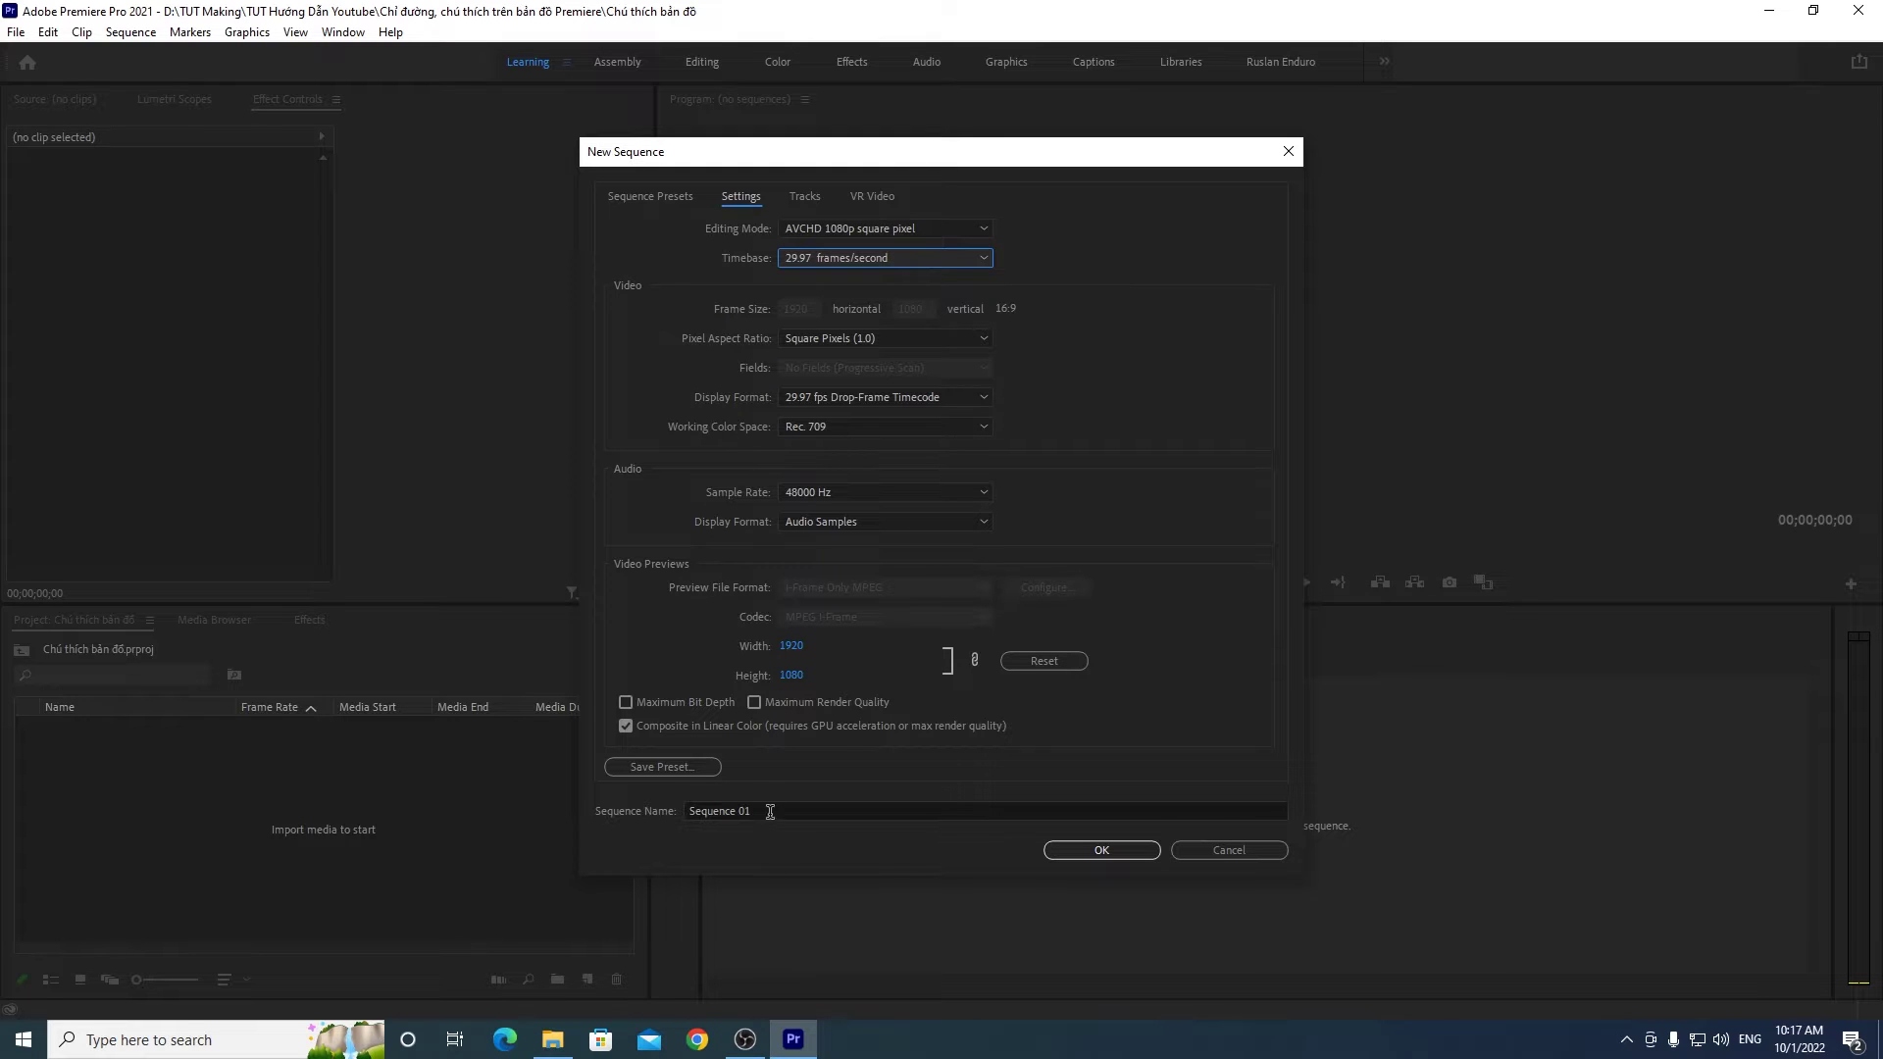
# Step: Try Custom editing mode with a 3840×2160 frame, 30 fps timebase and Upper Field First
pyautogui.click(835, 230)
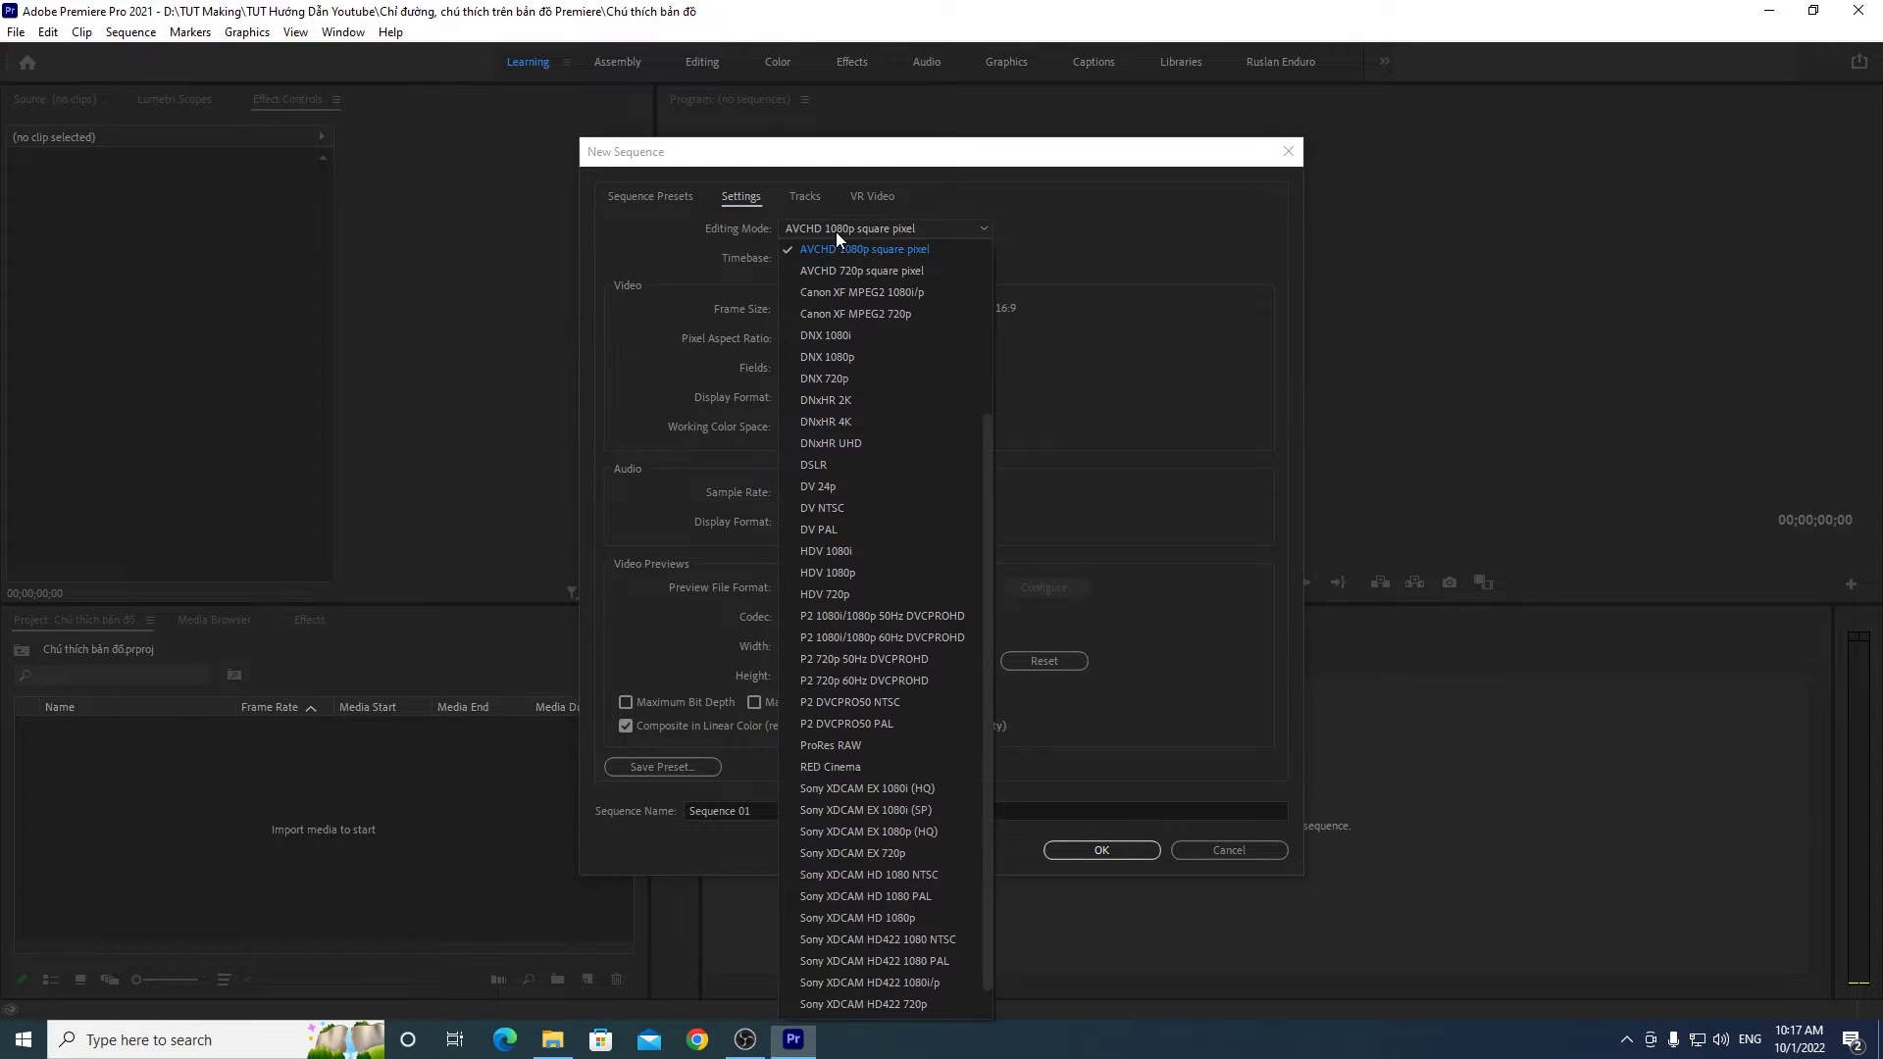
pyautogui.moveTo(981, 475); pyautogui.dragTo(992, 326)
pyautogui.scroll(2, 993, 335)
pyautogui.click(838, 255)
pyautogui.moveTo(806, 305); pyautogui.dragTo(766, 308)
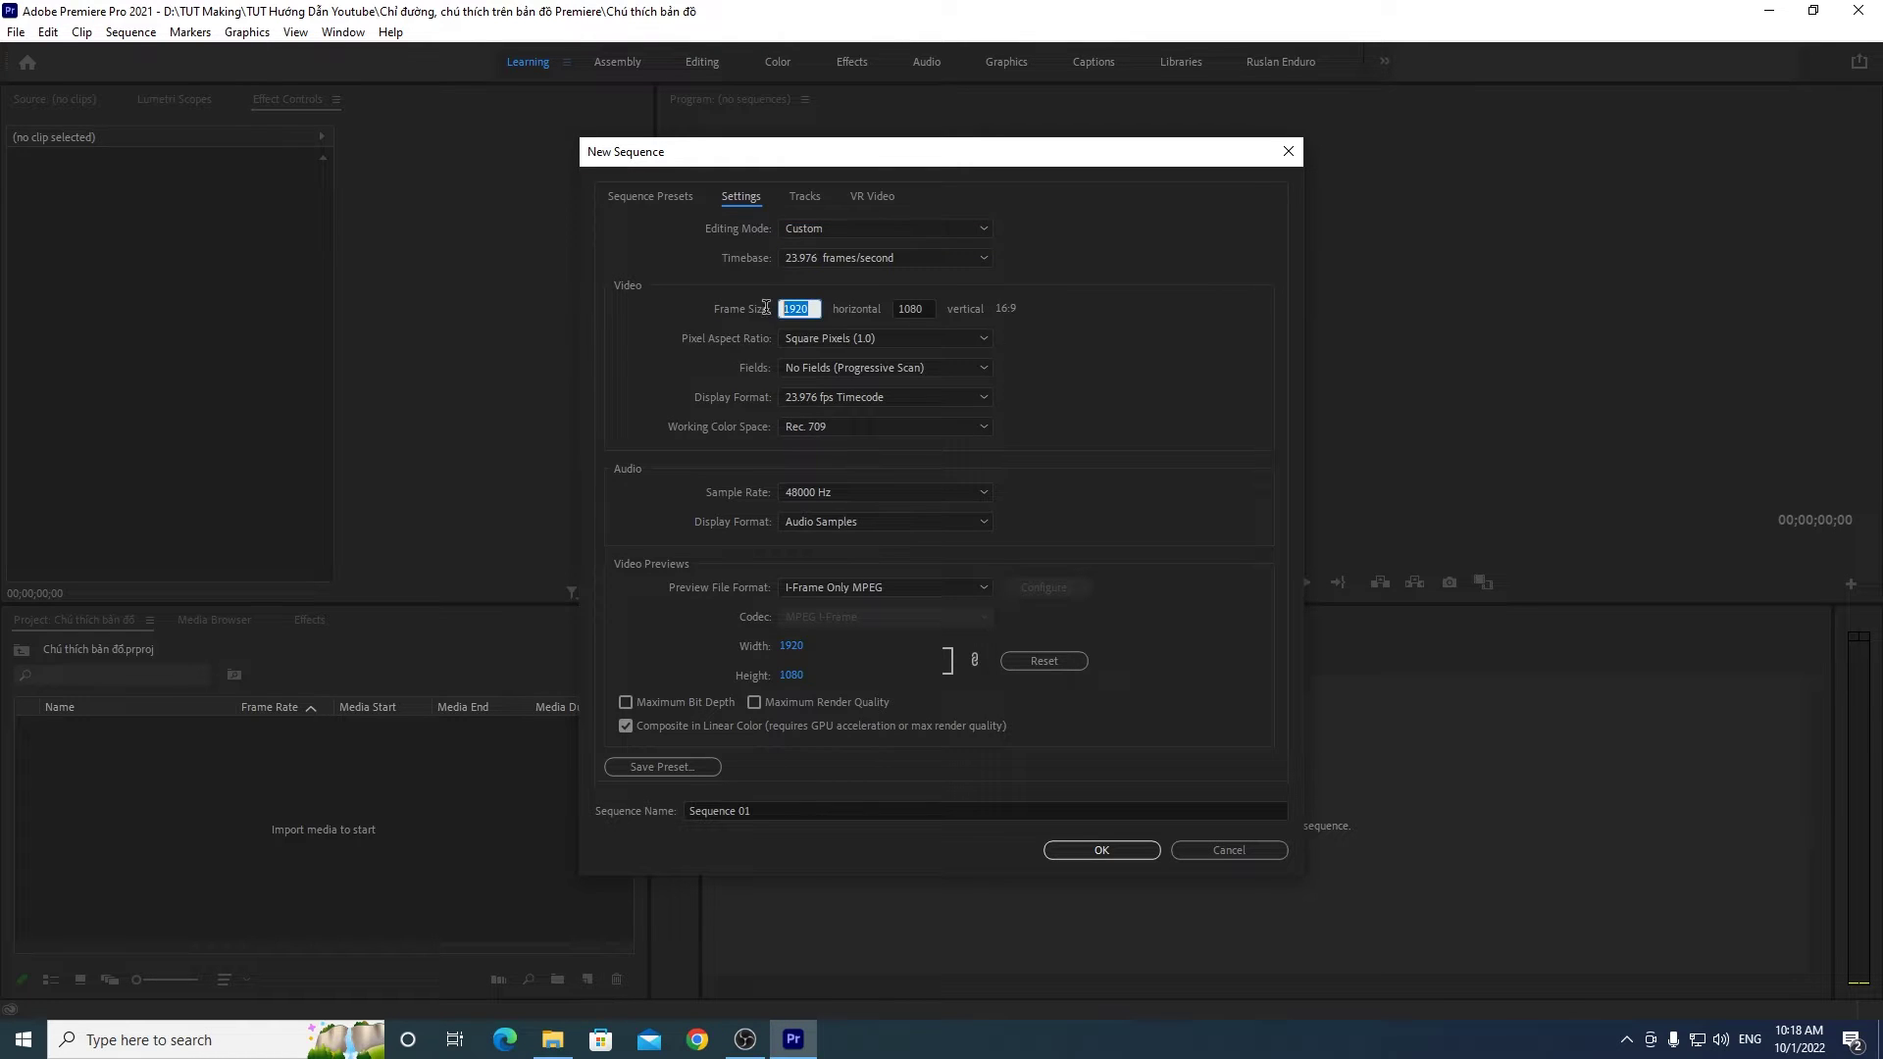
pyautogui.write('3840')
pyautogui.moveTo(932, 310); pyautogui.dragTo(918, 305)
pyautogui.write('216')
pyautogui.click(1102, 322)
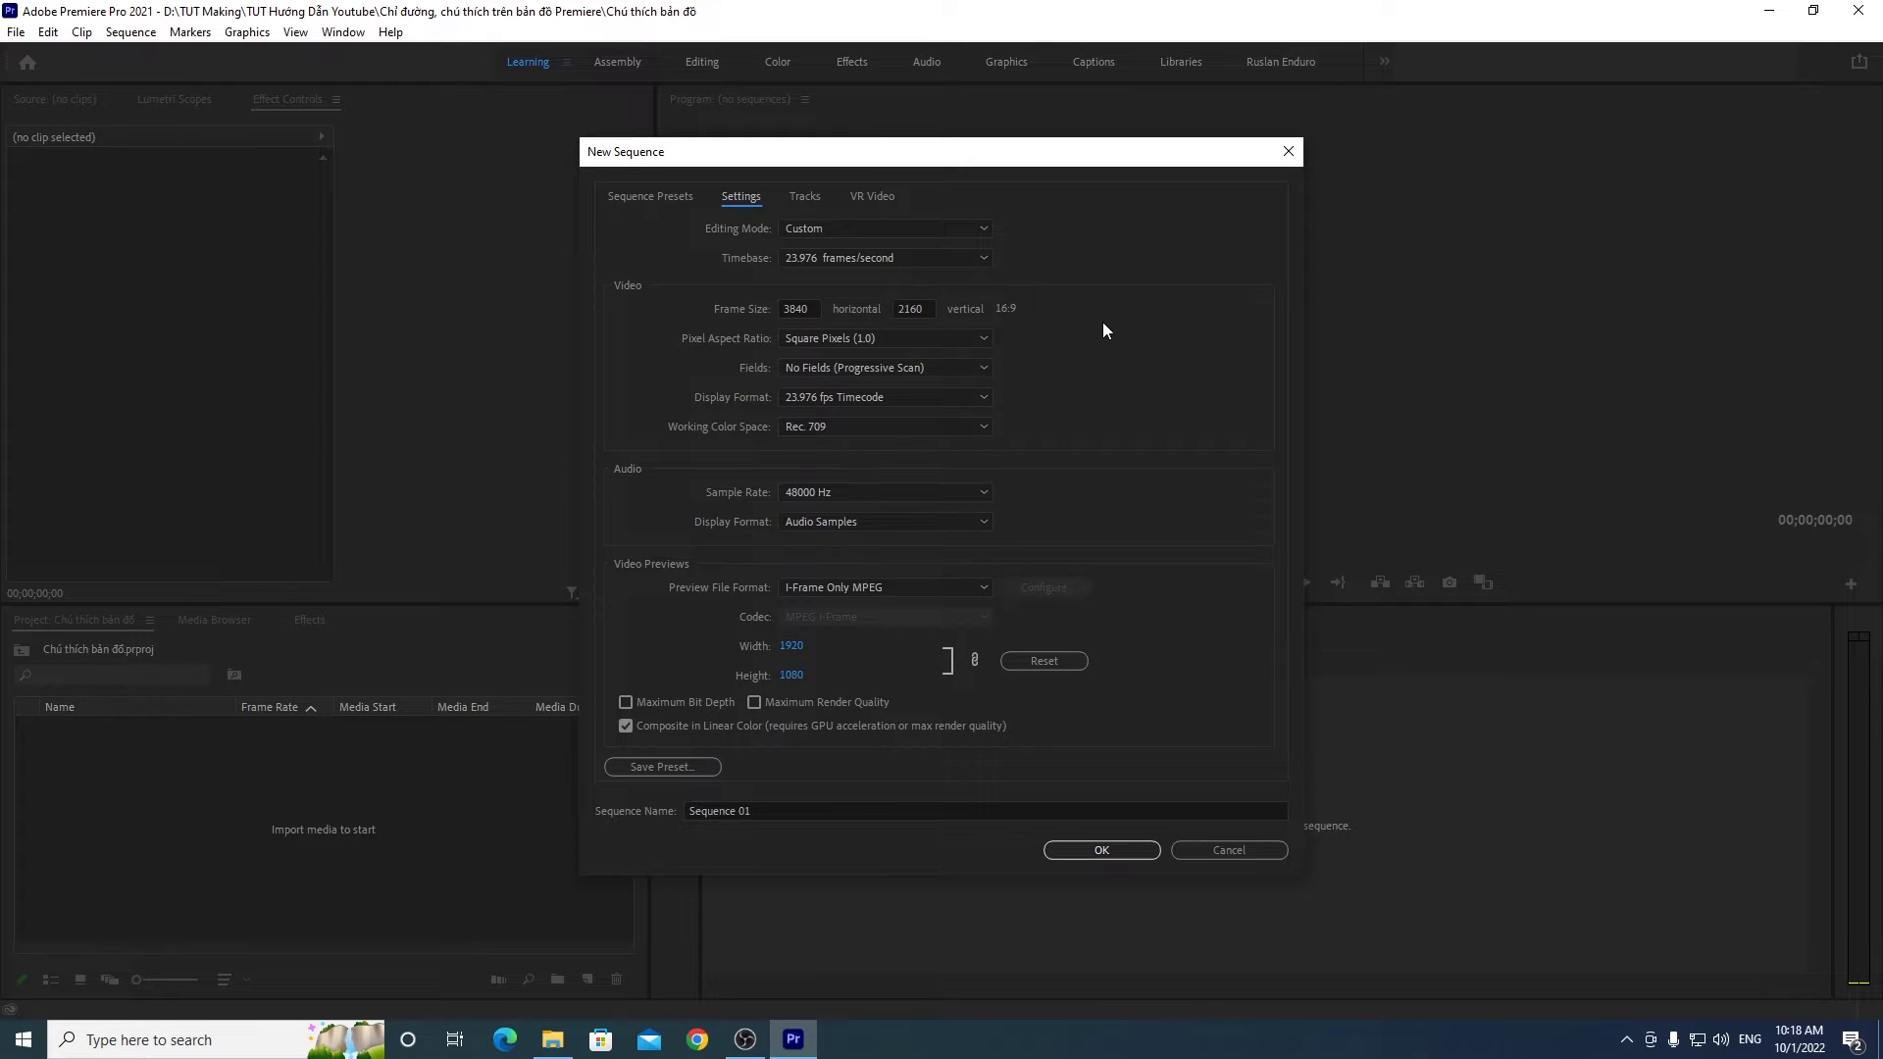
pyautogui.click(845, 257)
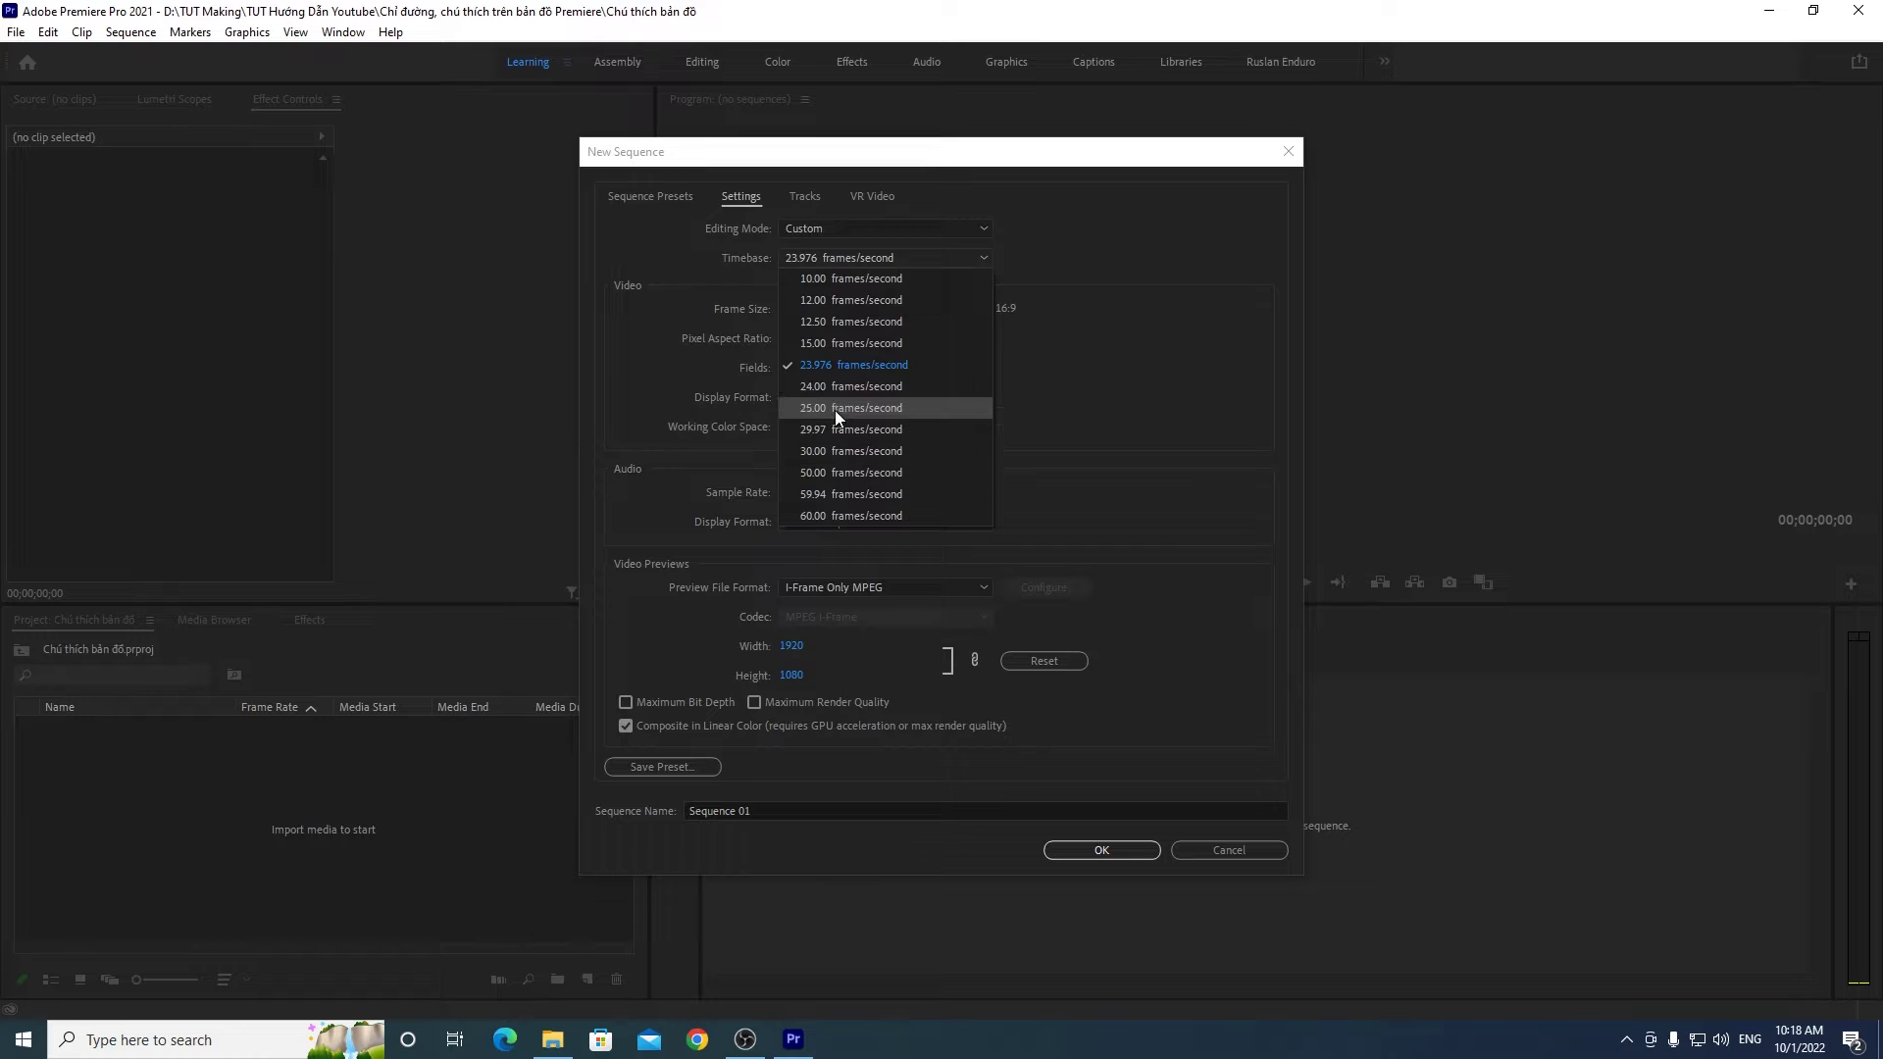
pyautogui.click(831, 446)
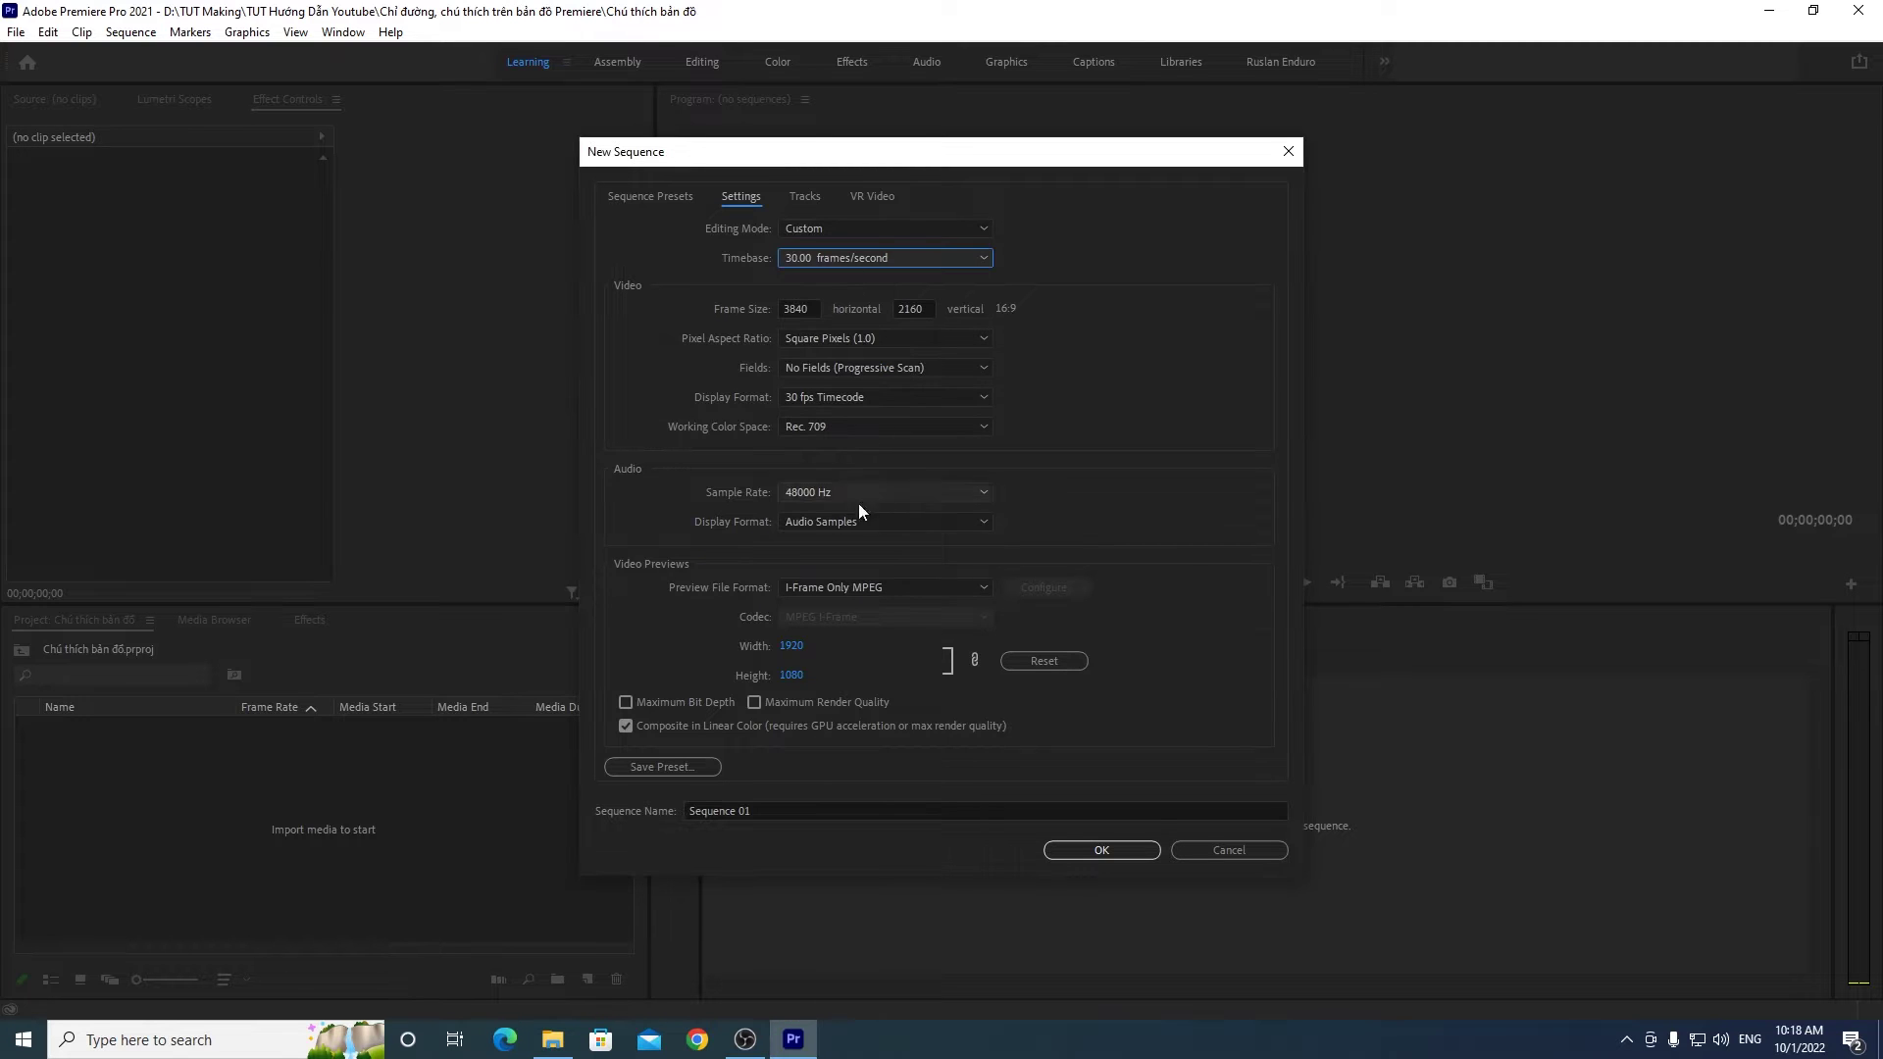
pyautogui.click(854, 368)
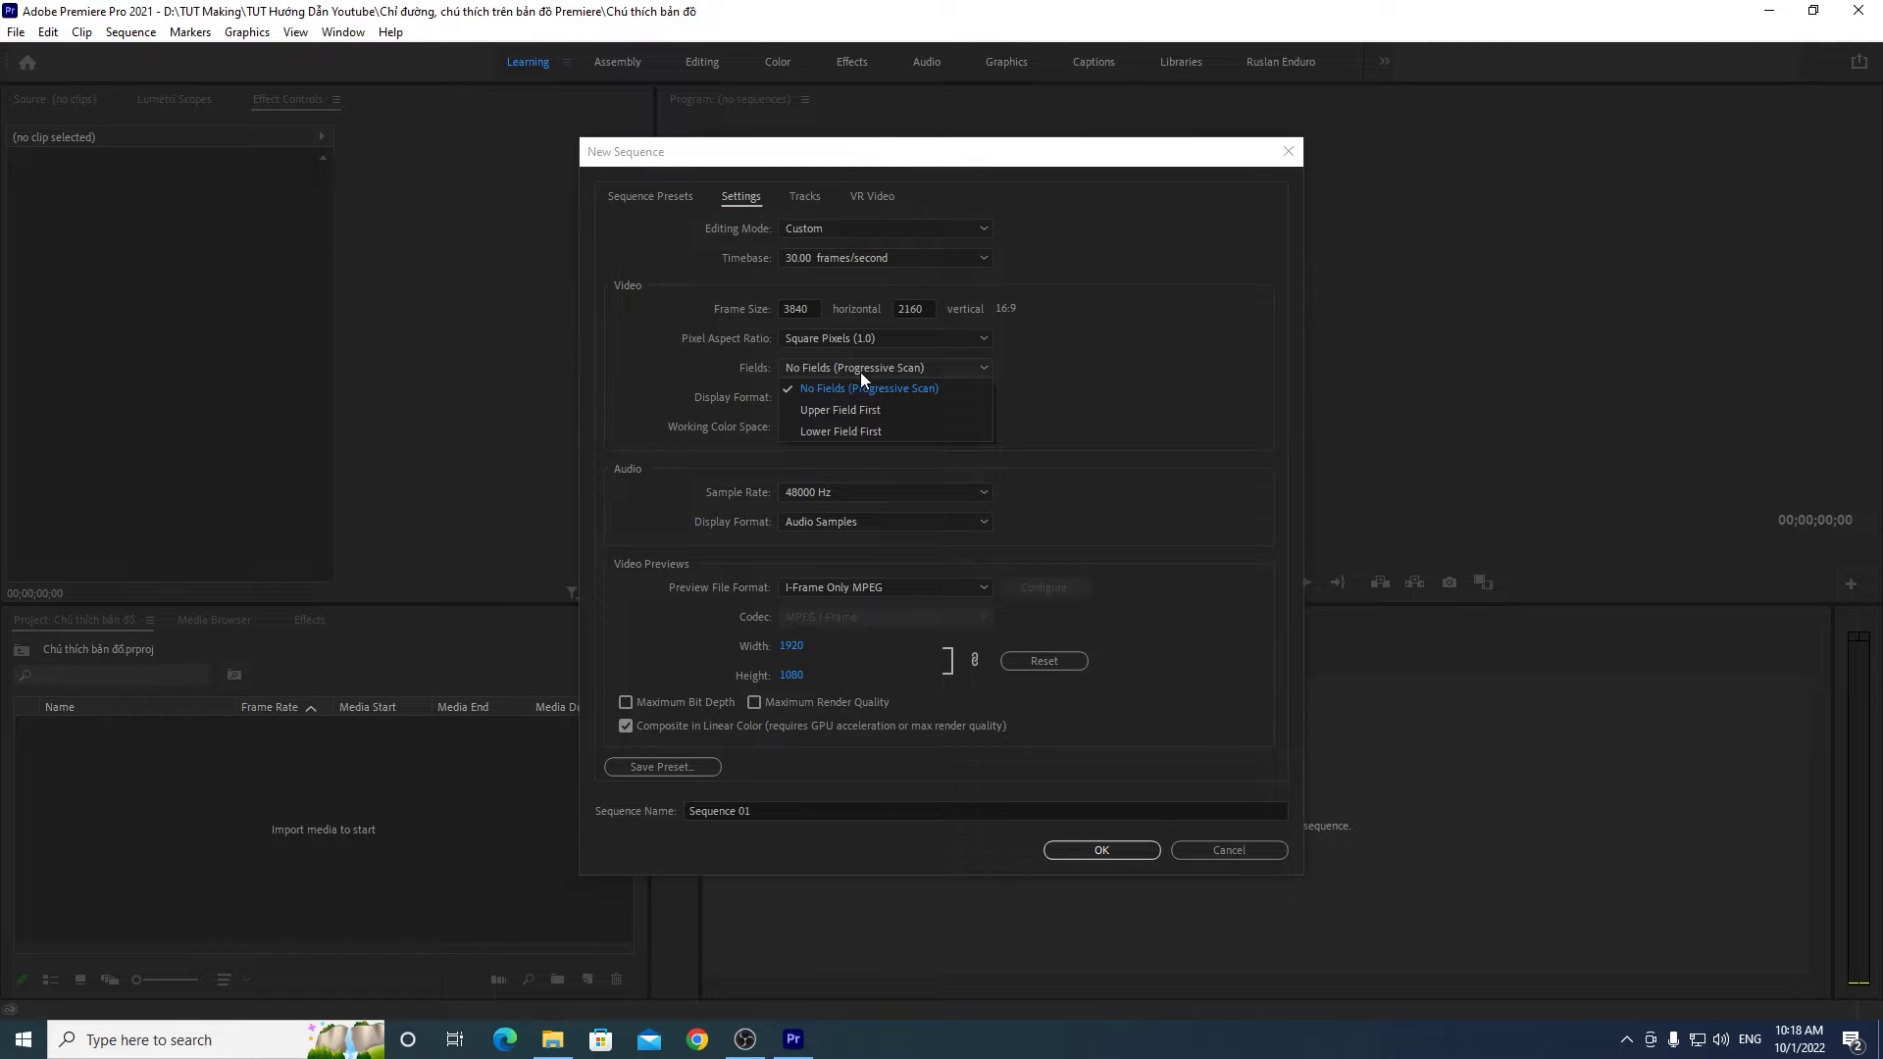
pyautogui.click(856, 409)
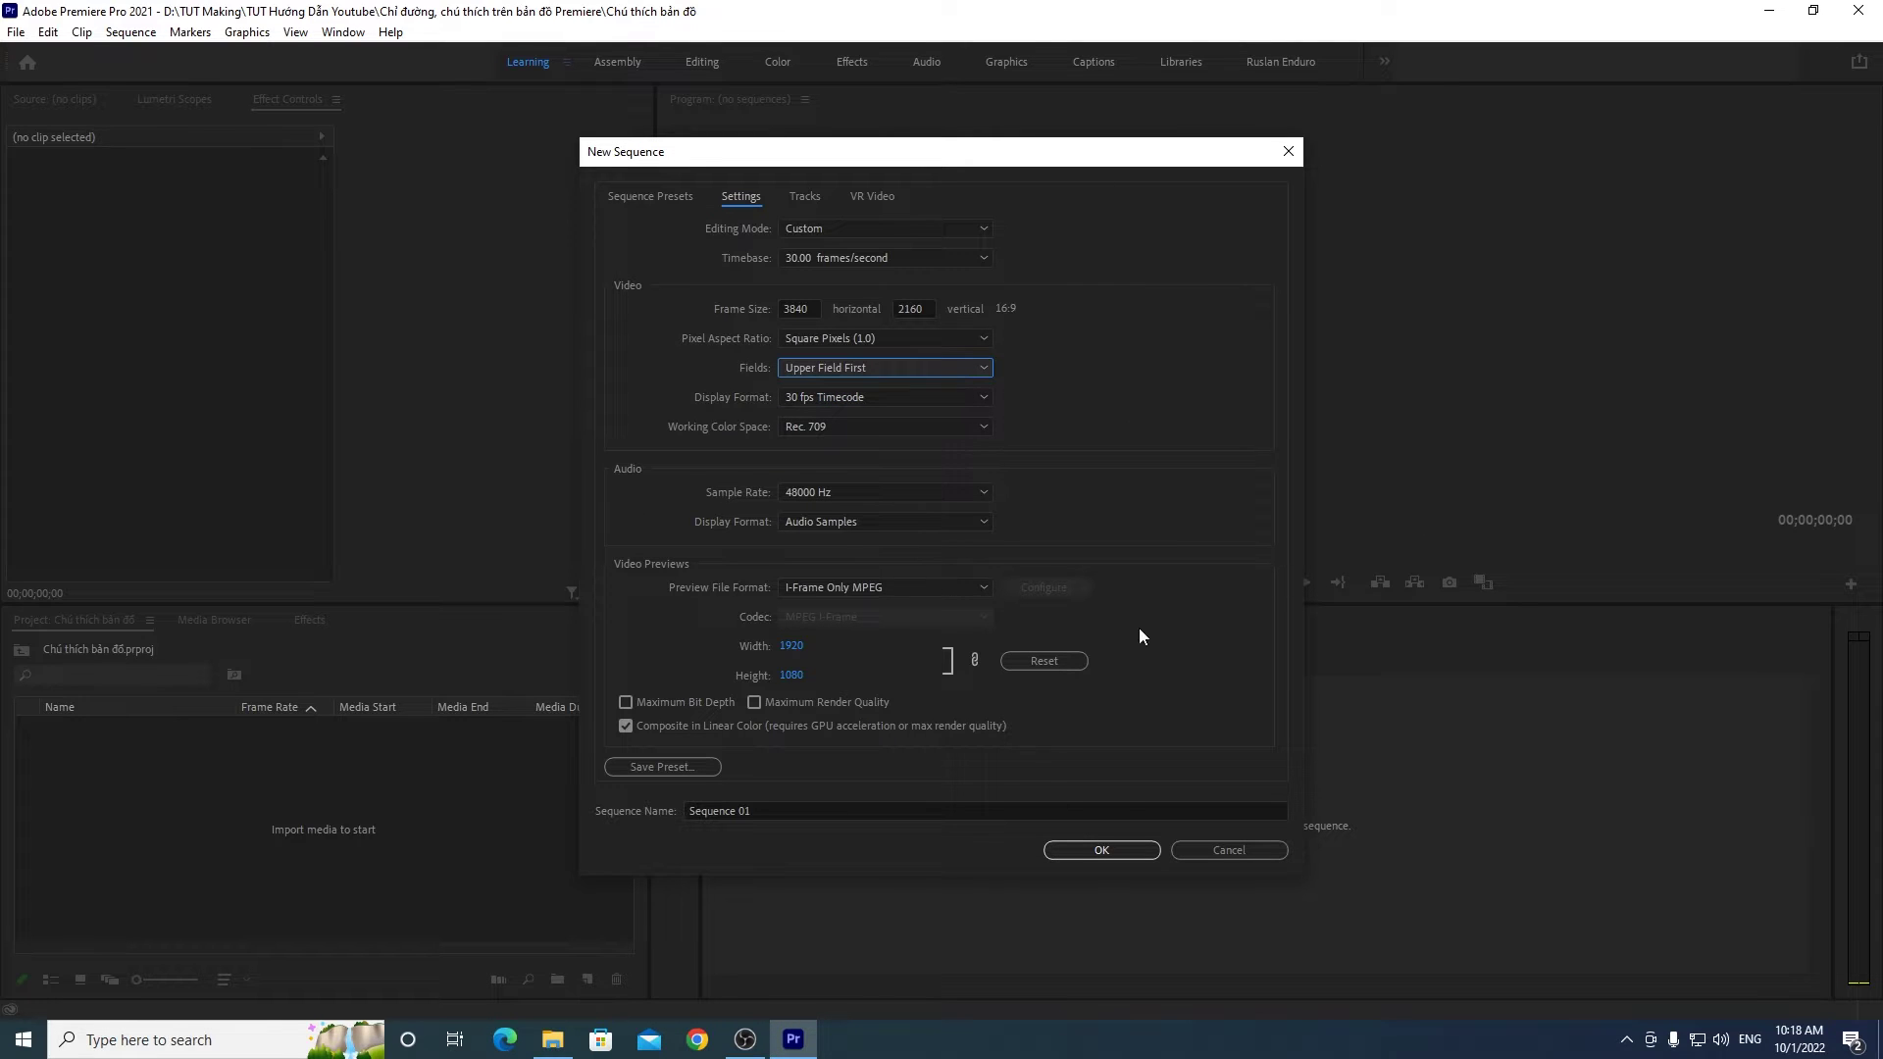
# Step: Revert to AVCHD 1080p square pixel at 29.97 fps, name the sequence 'map', and create it
pyautogui.click(832, 227)
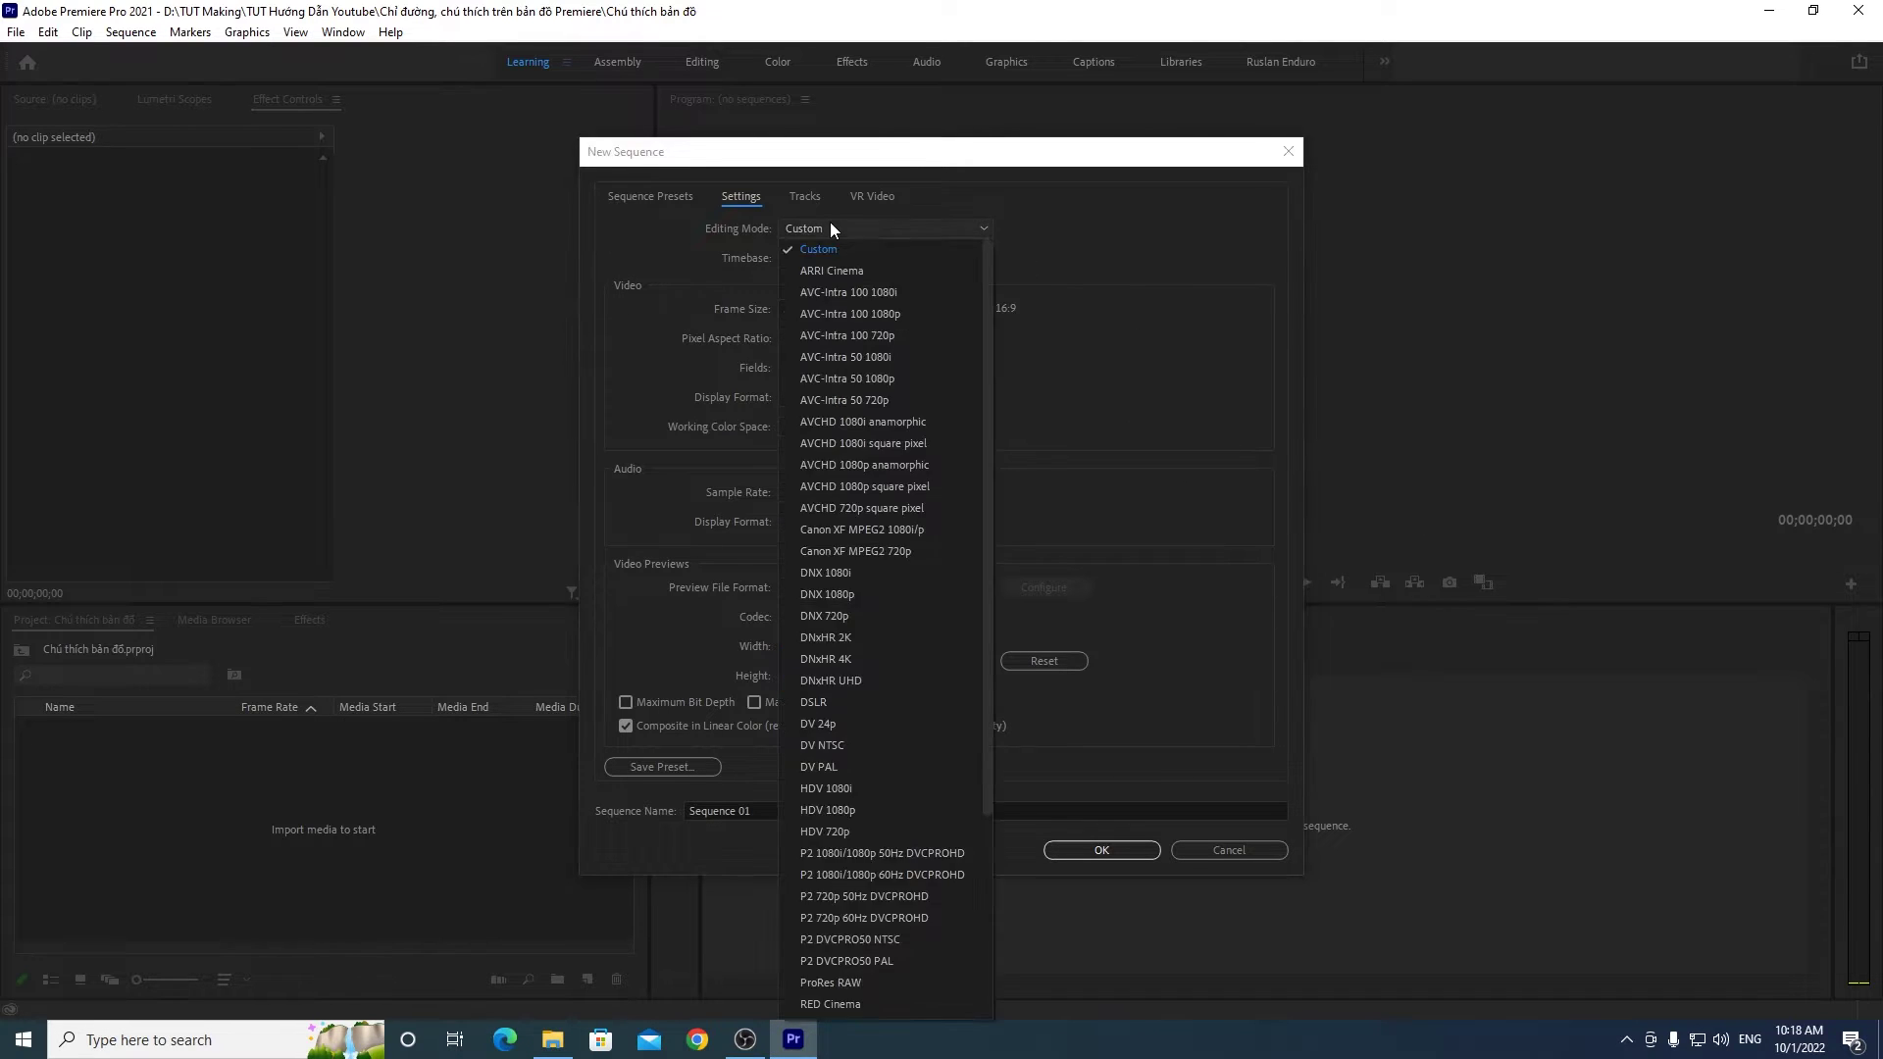
pyautogui.click(850, 486)
pyautogui.click(898, 258)
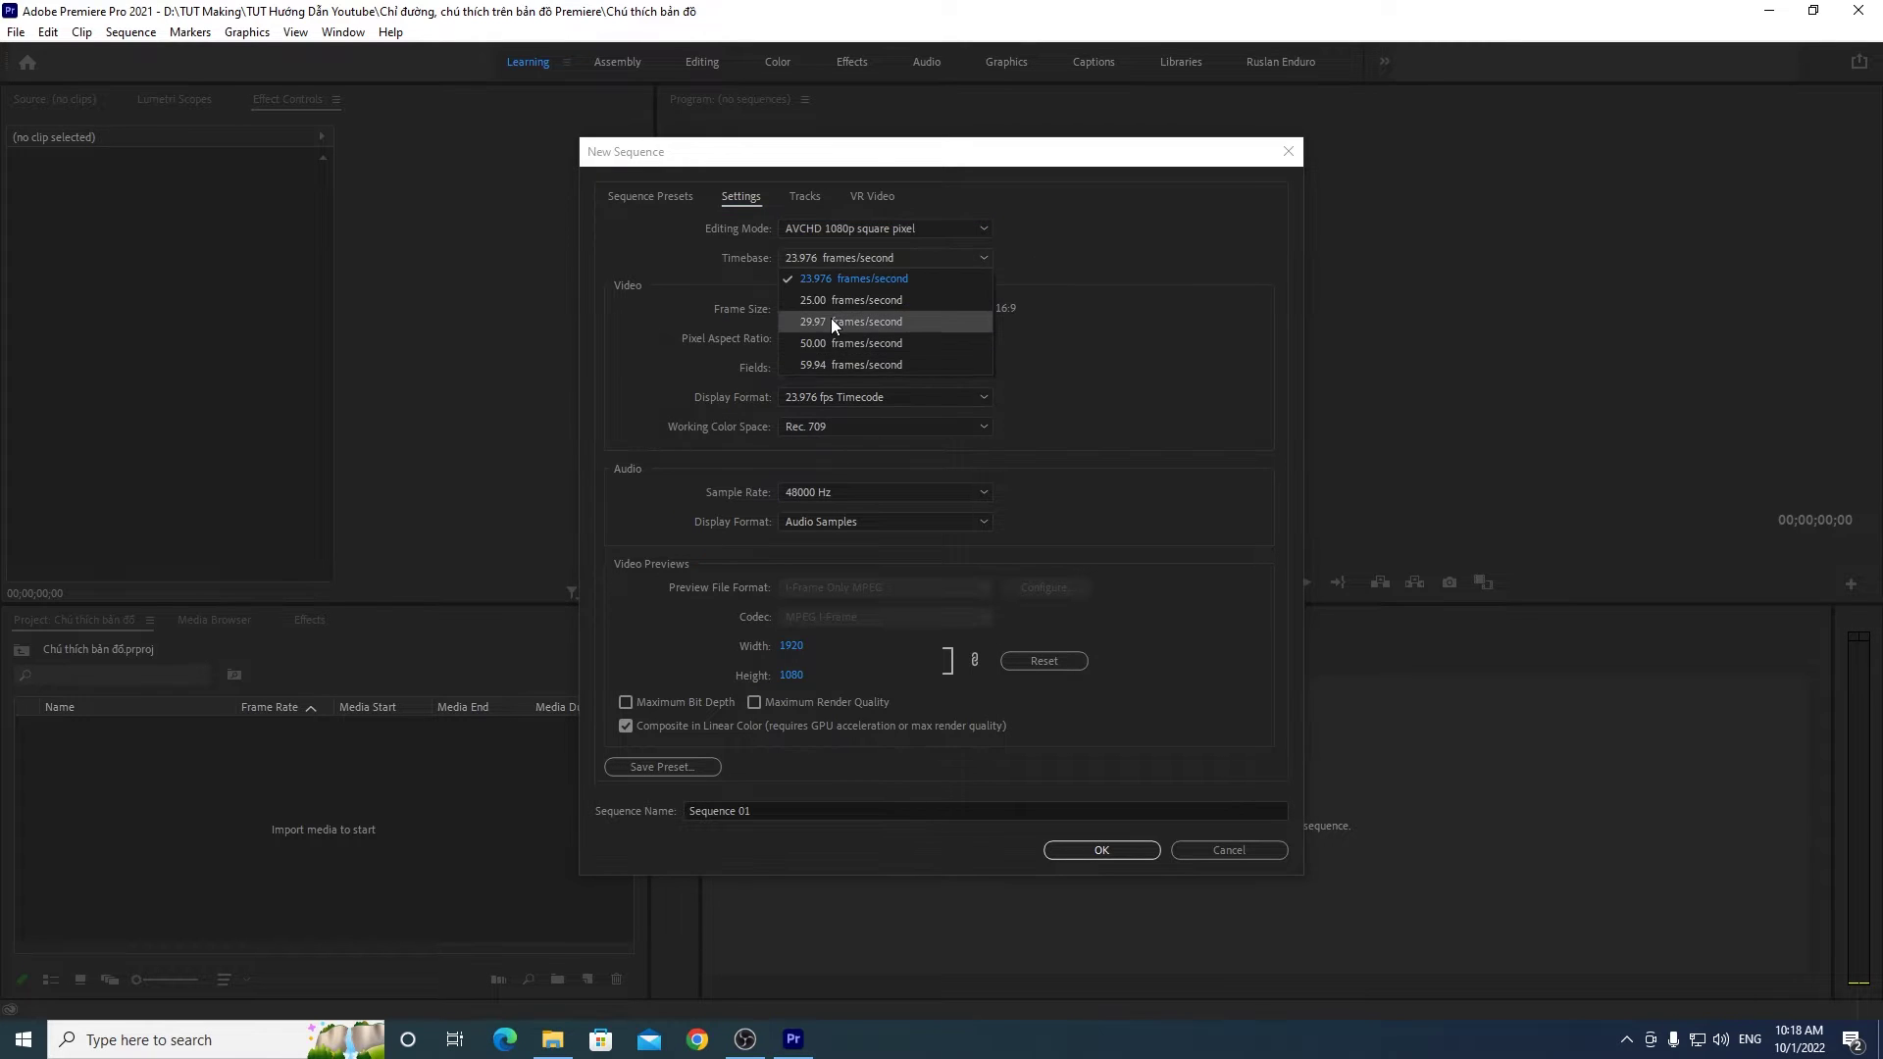
pyautogui.click(832, 318)
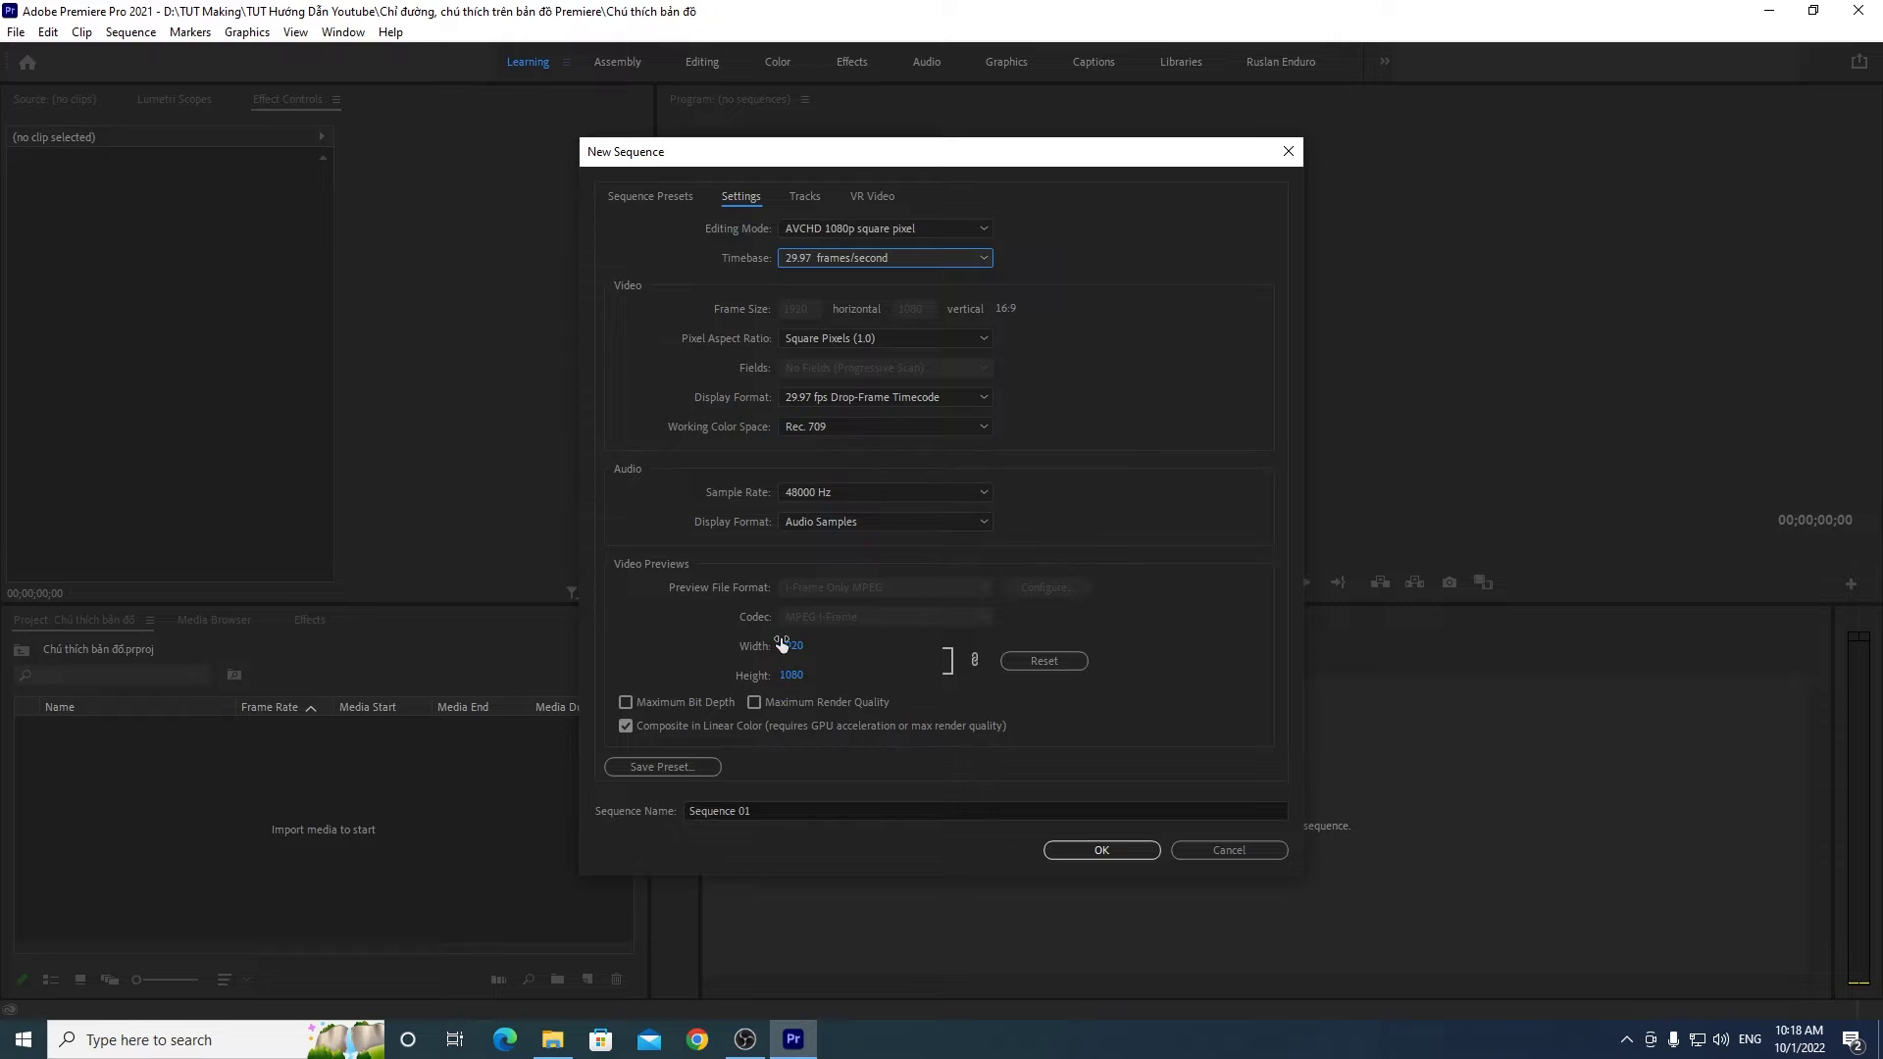
pyautogui.click(781, 809)
pyautogui.write('map')
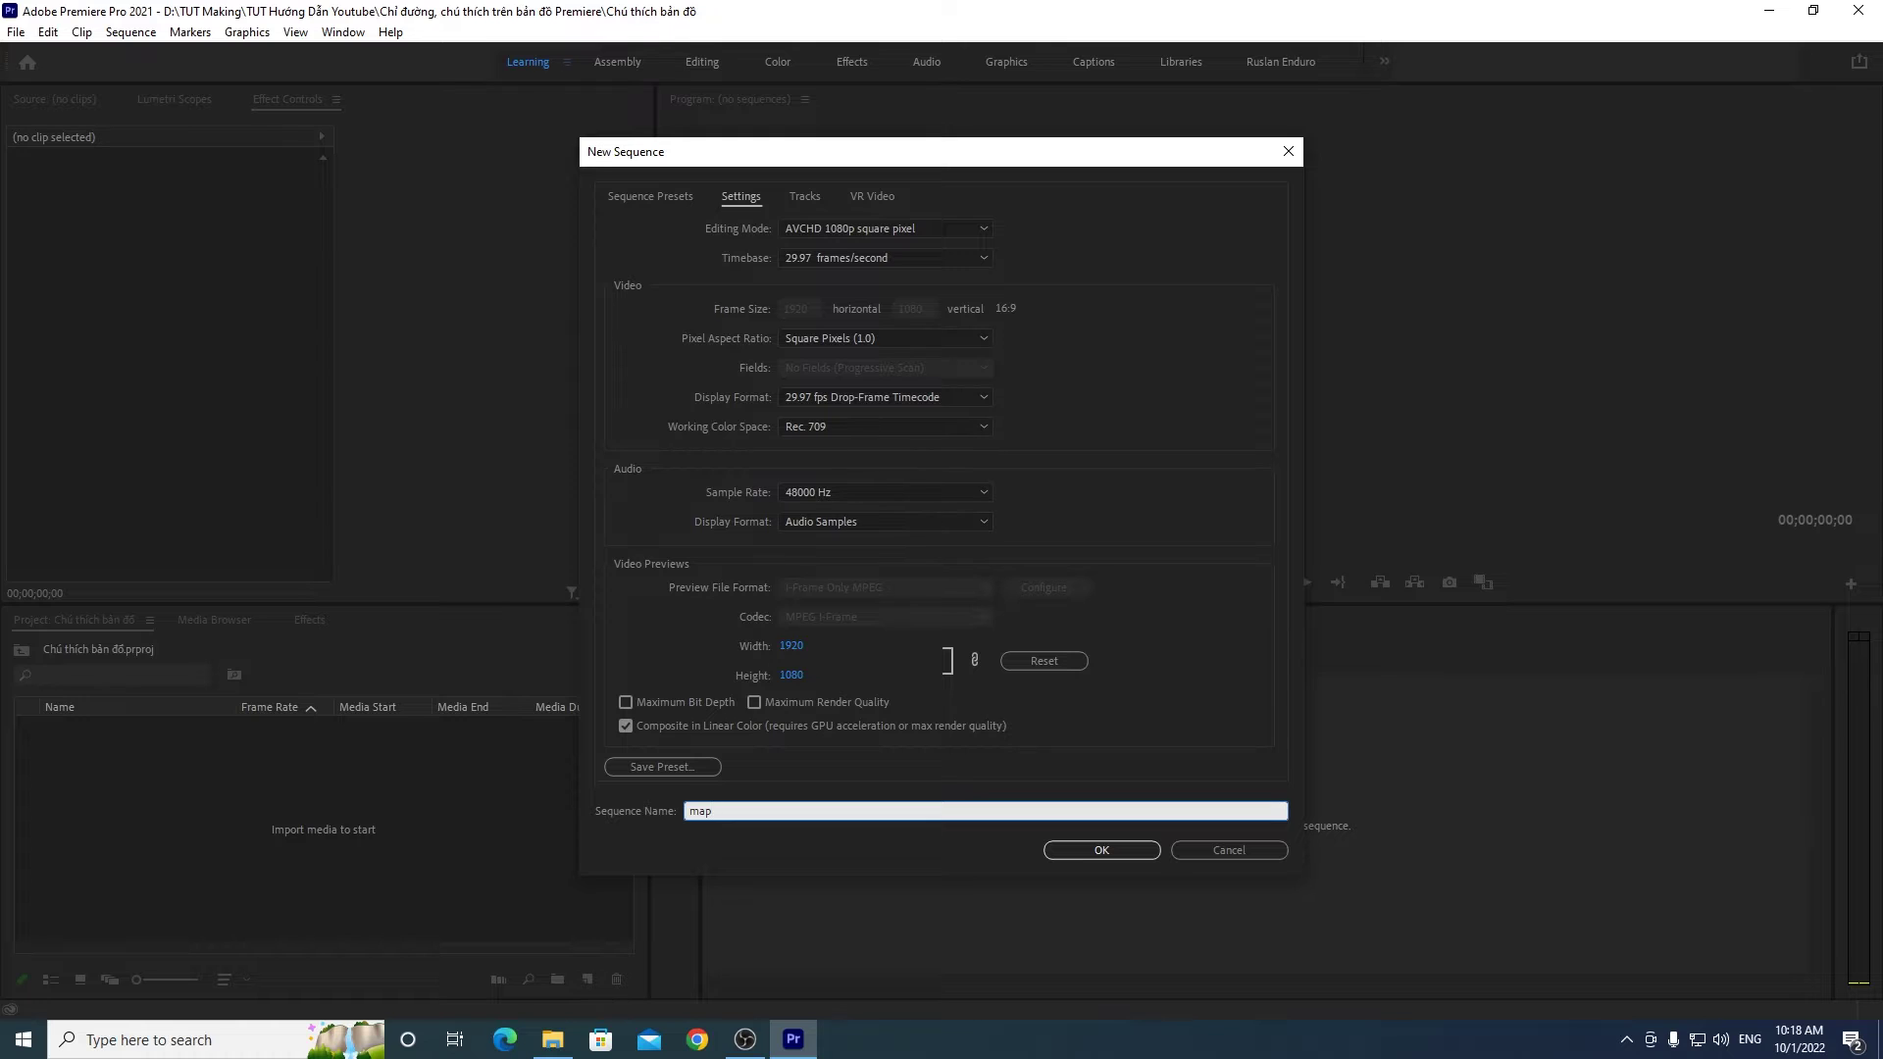
pyautogui.click(1126, 850)
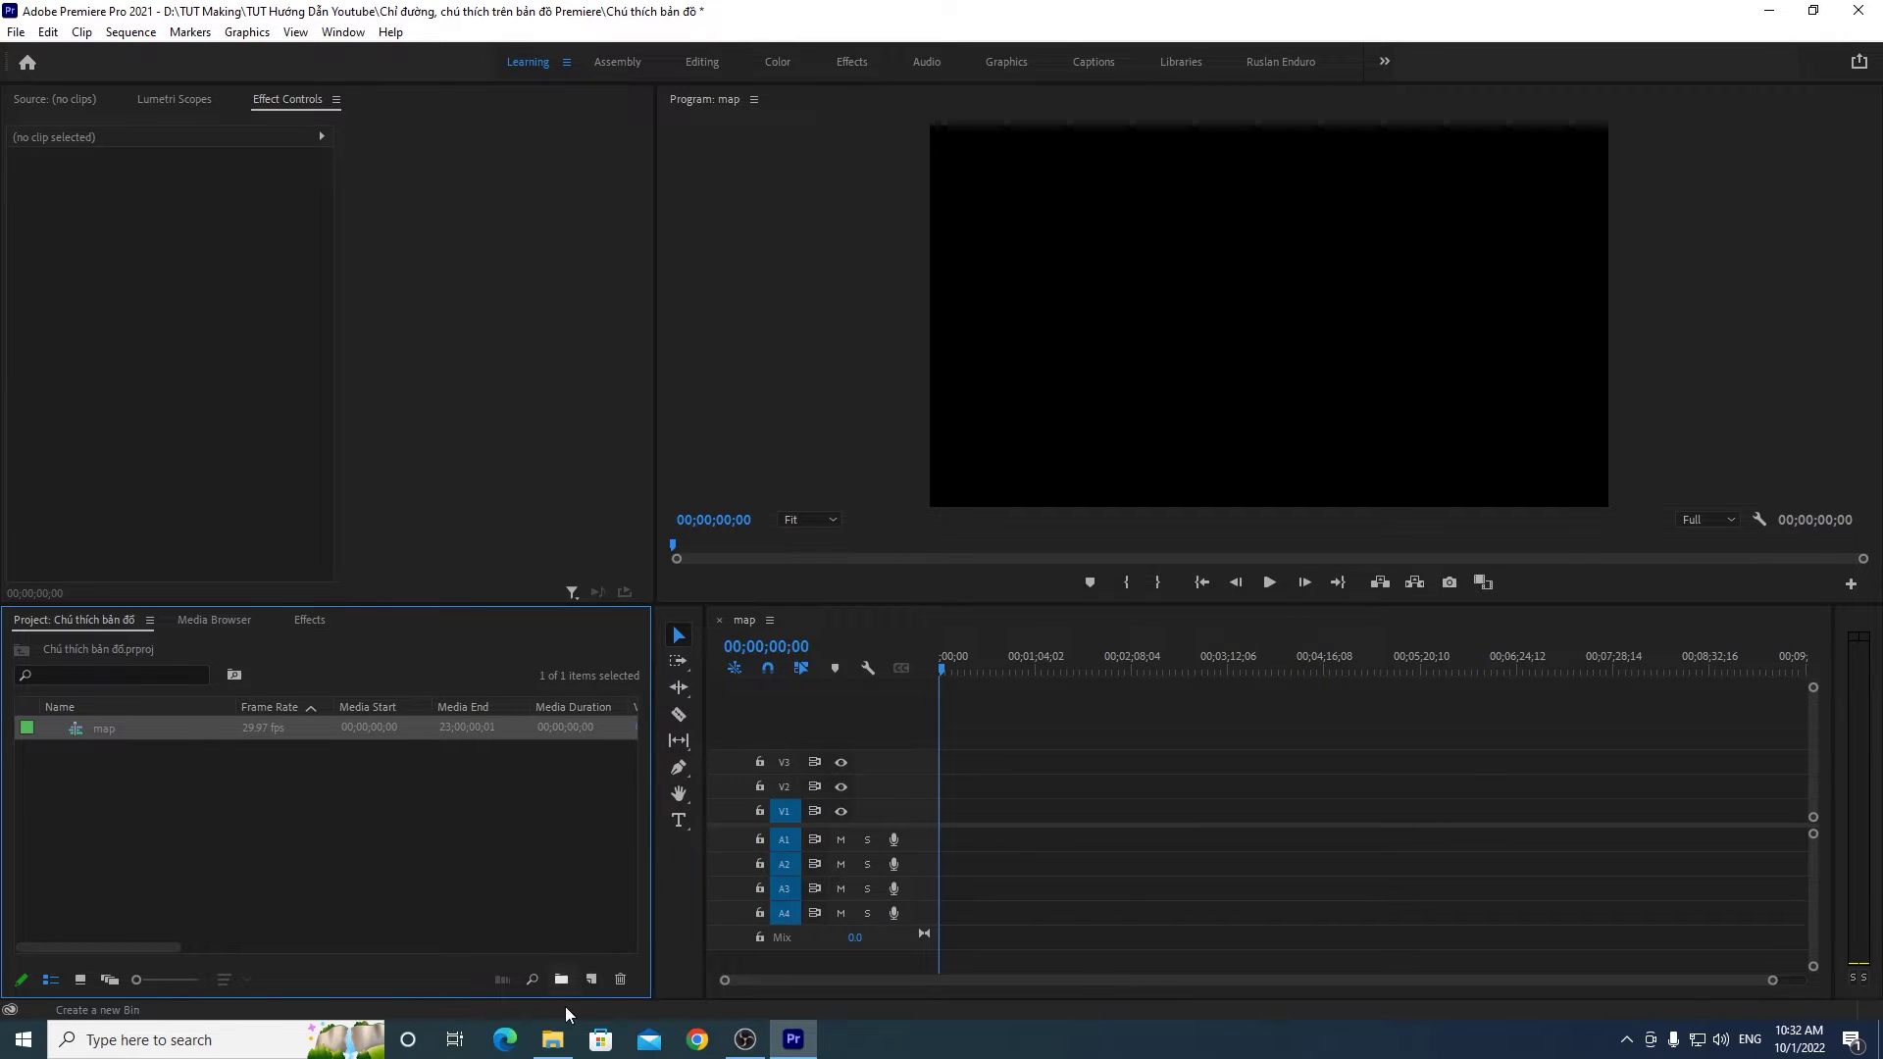
# Step: Bring up File Explorer on the DATA (D:) drive from the taskbar
pyautogui.click(552, 1039)
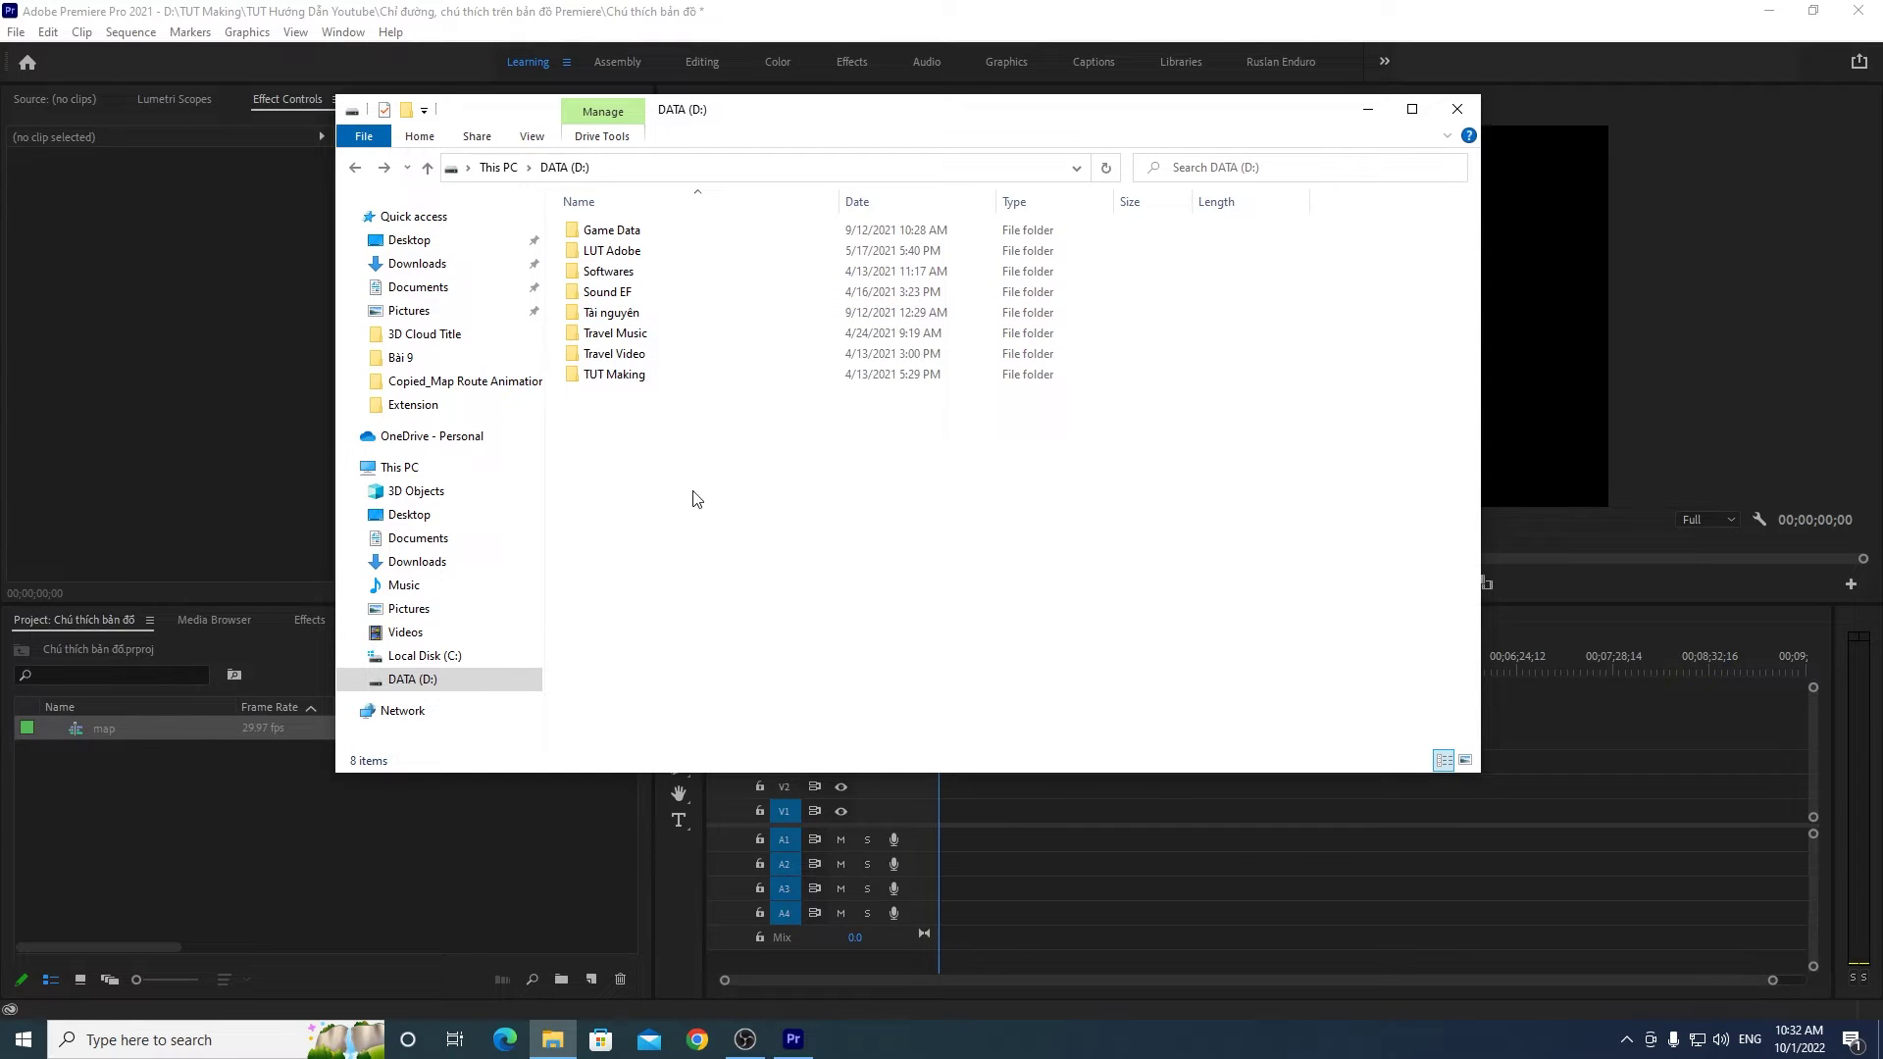
# Step: Locate the Map Route Premiere project in D:\Tài nguyên\Extension, then return to Premiere's Project panel
pyautogui.doubleClick(613, 312)
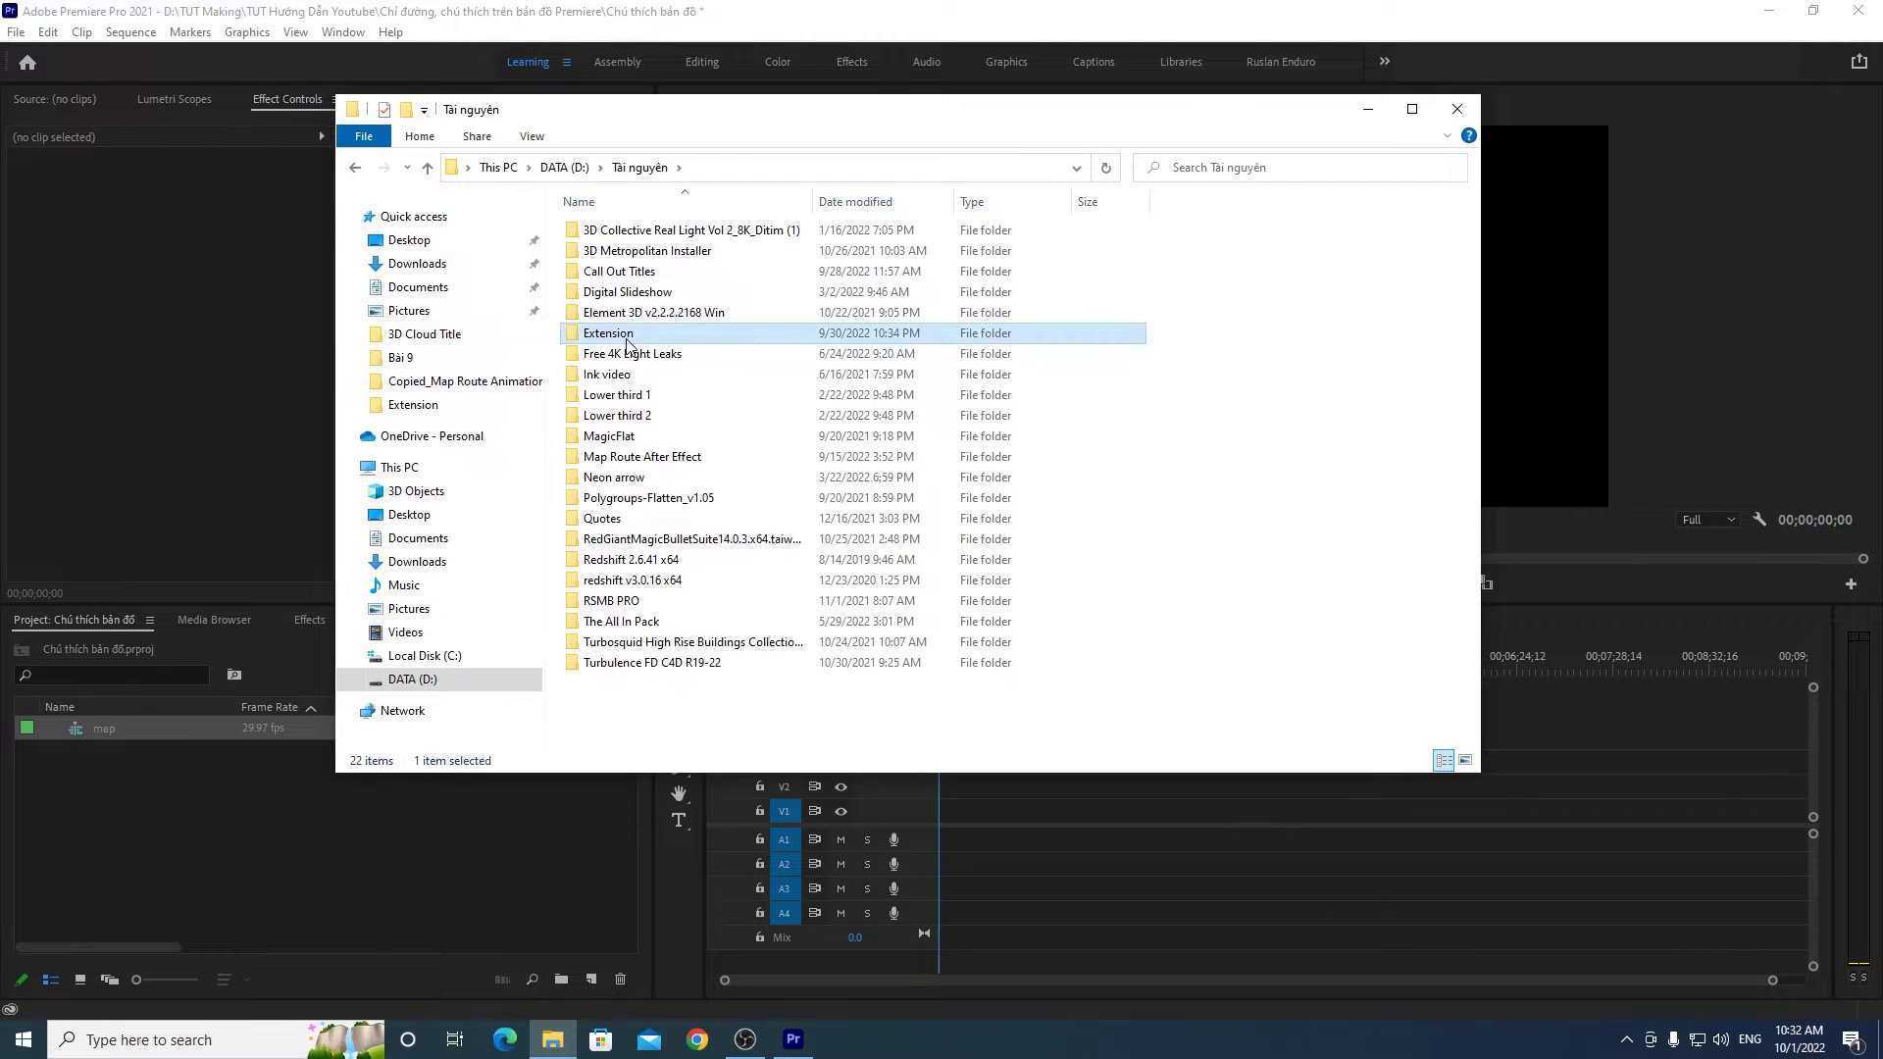
pyautogui.doubleClick(628, 333)
pyautogui.click(631, 337)
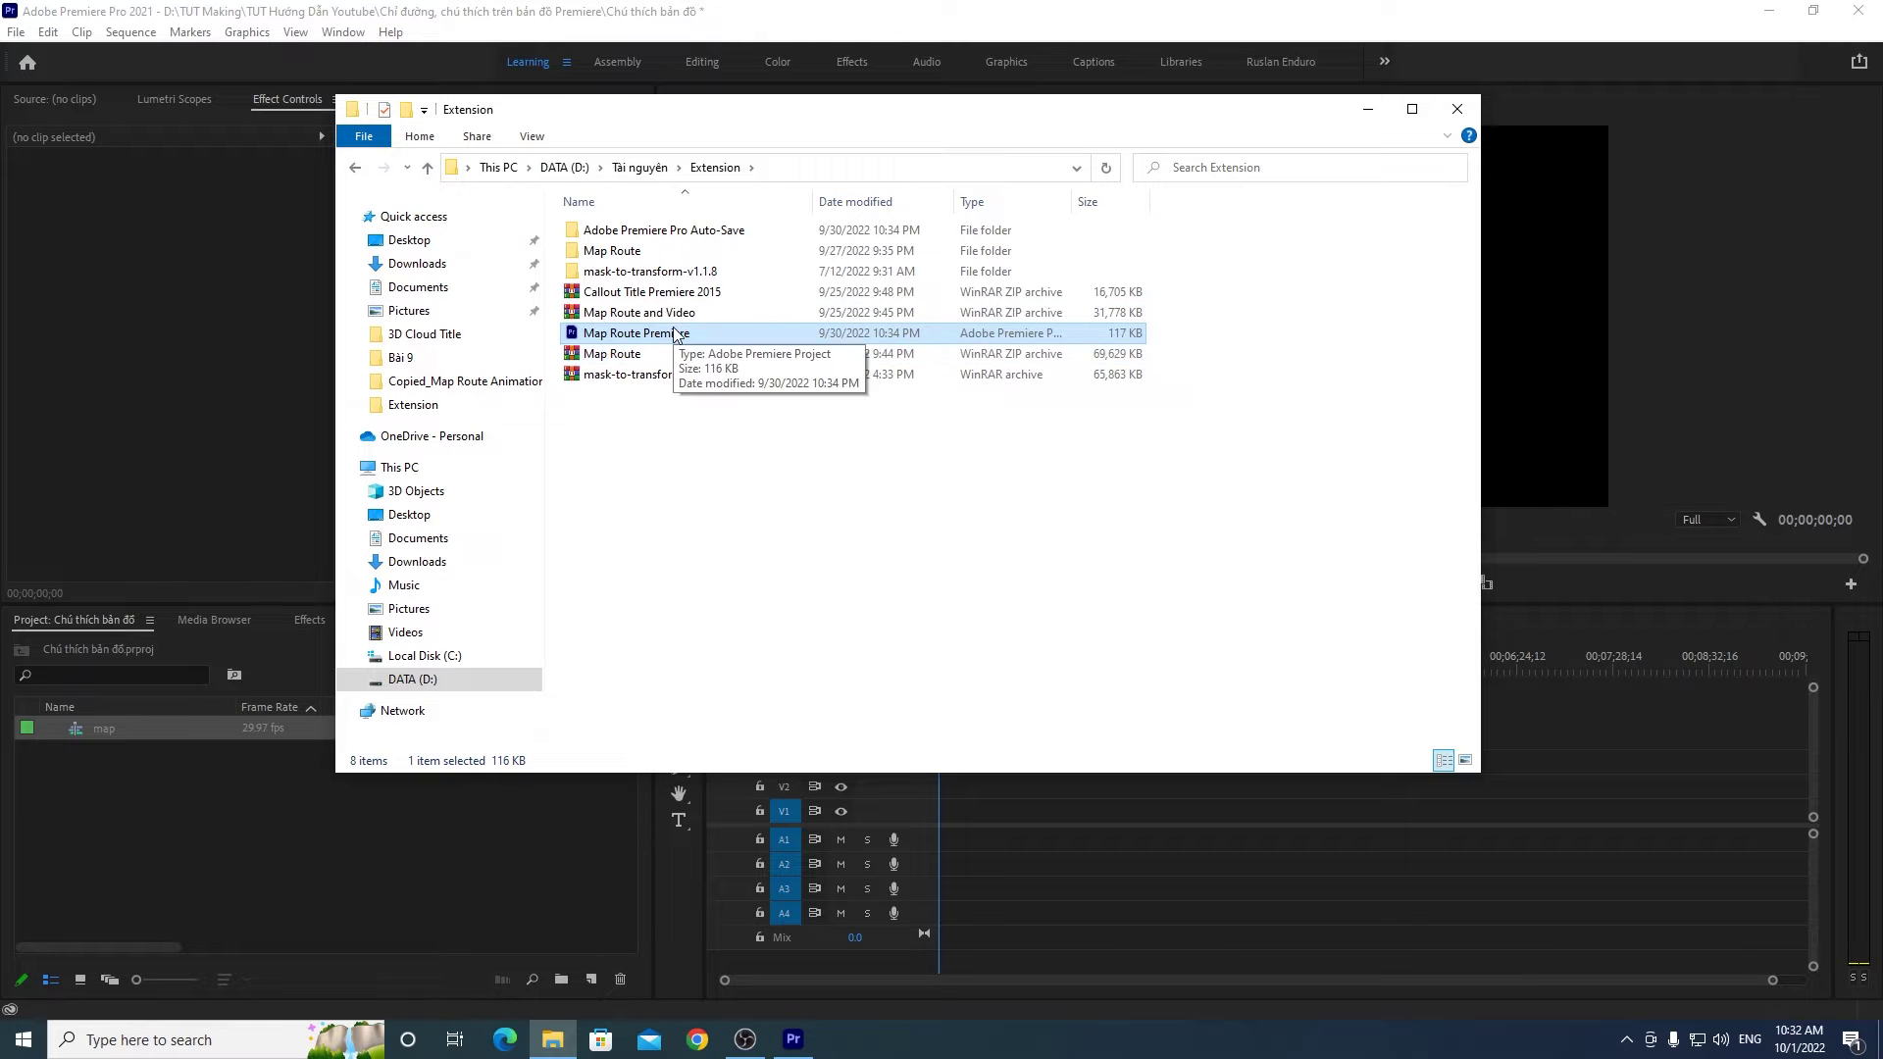
pyautogui.doubleClick(662, 334)
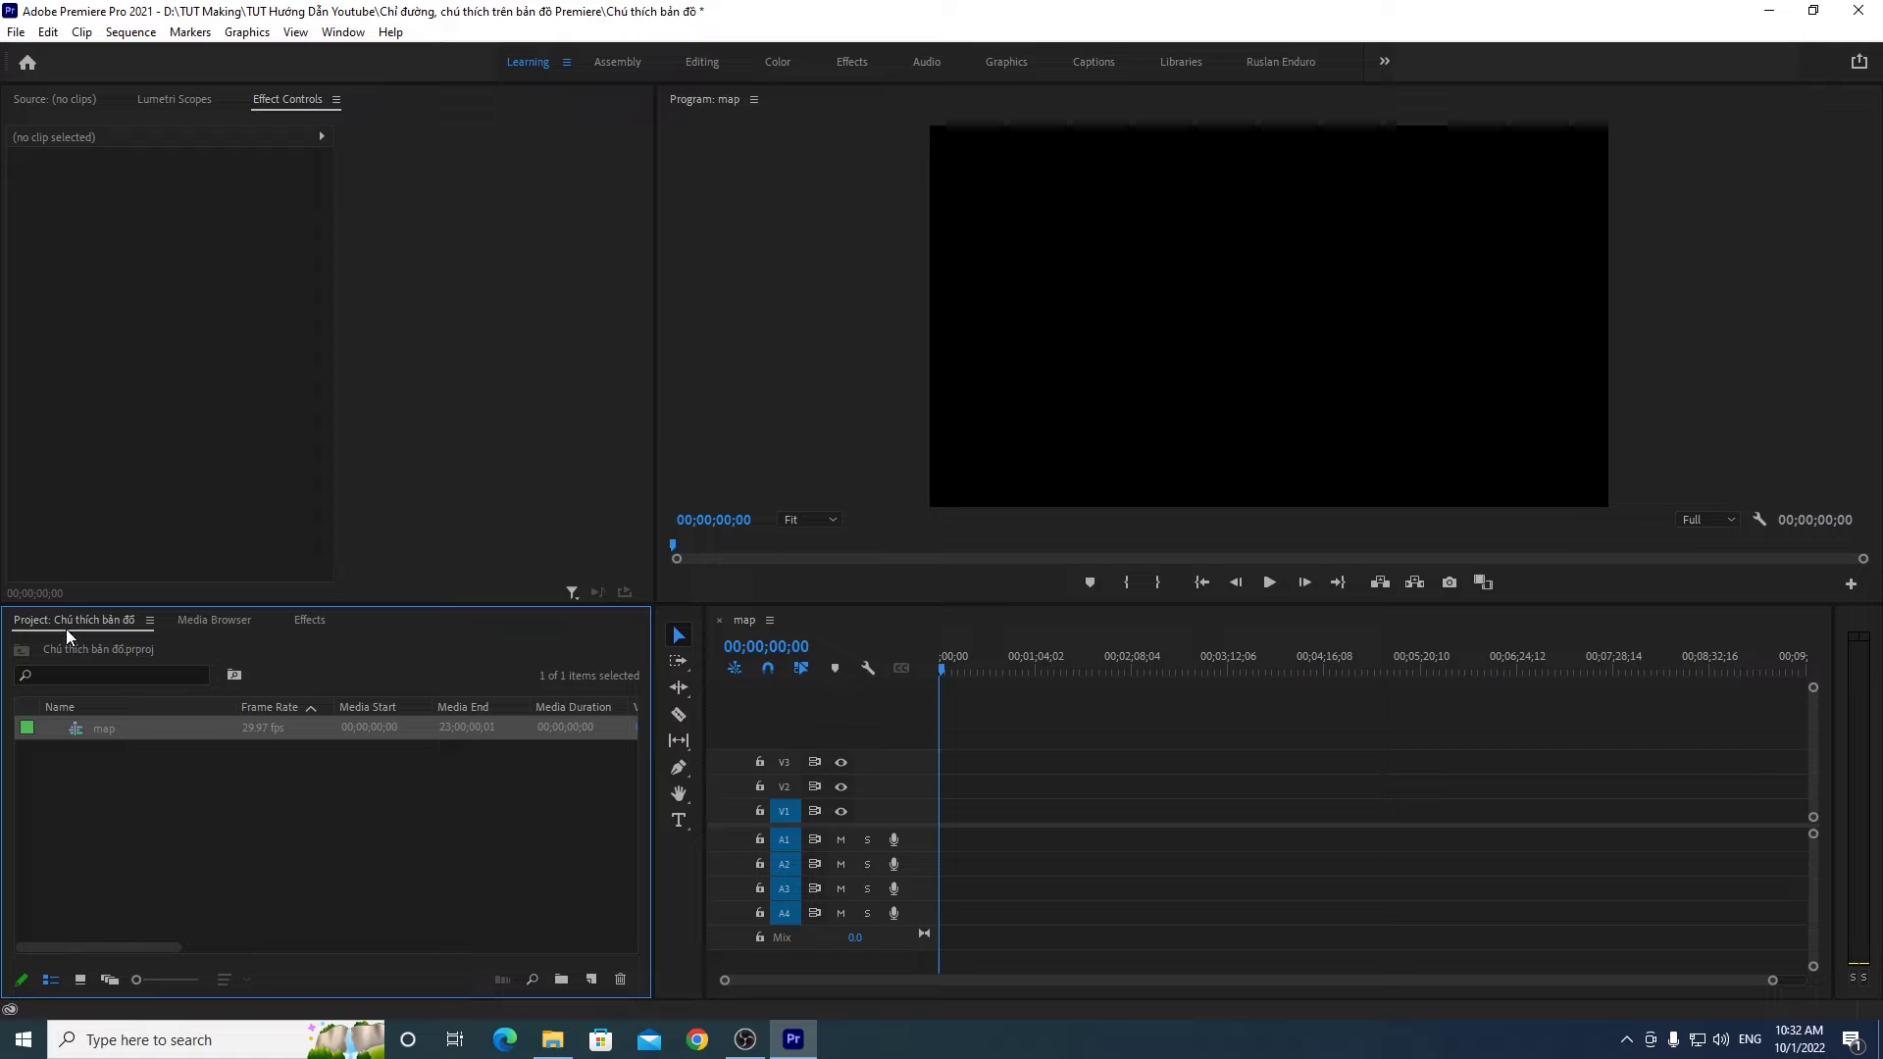
pyautogui.rightClick(320, 808)
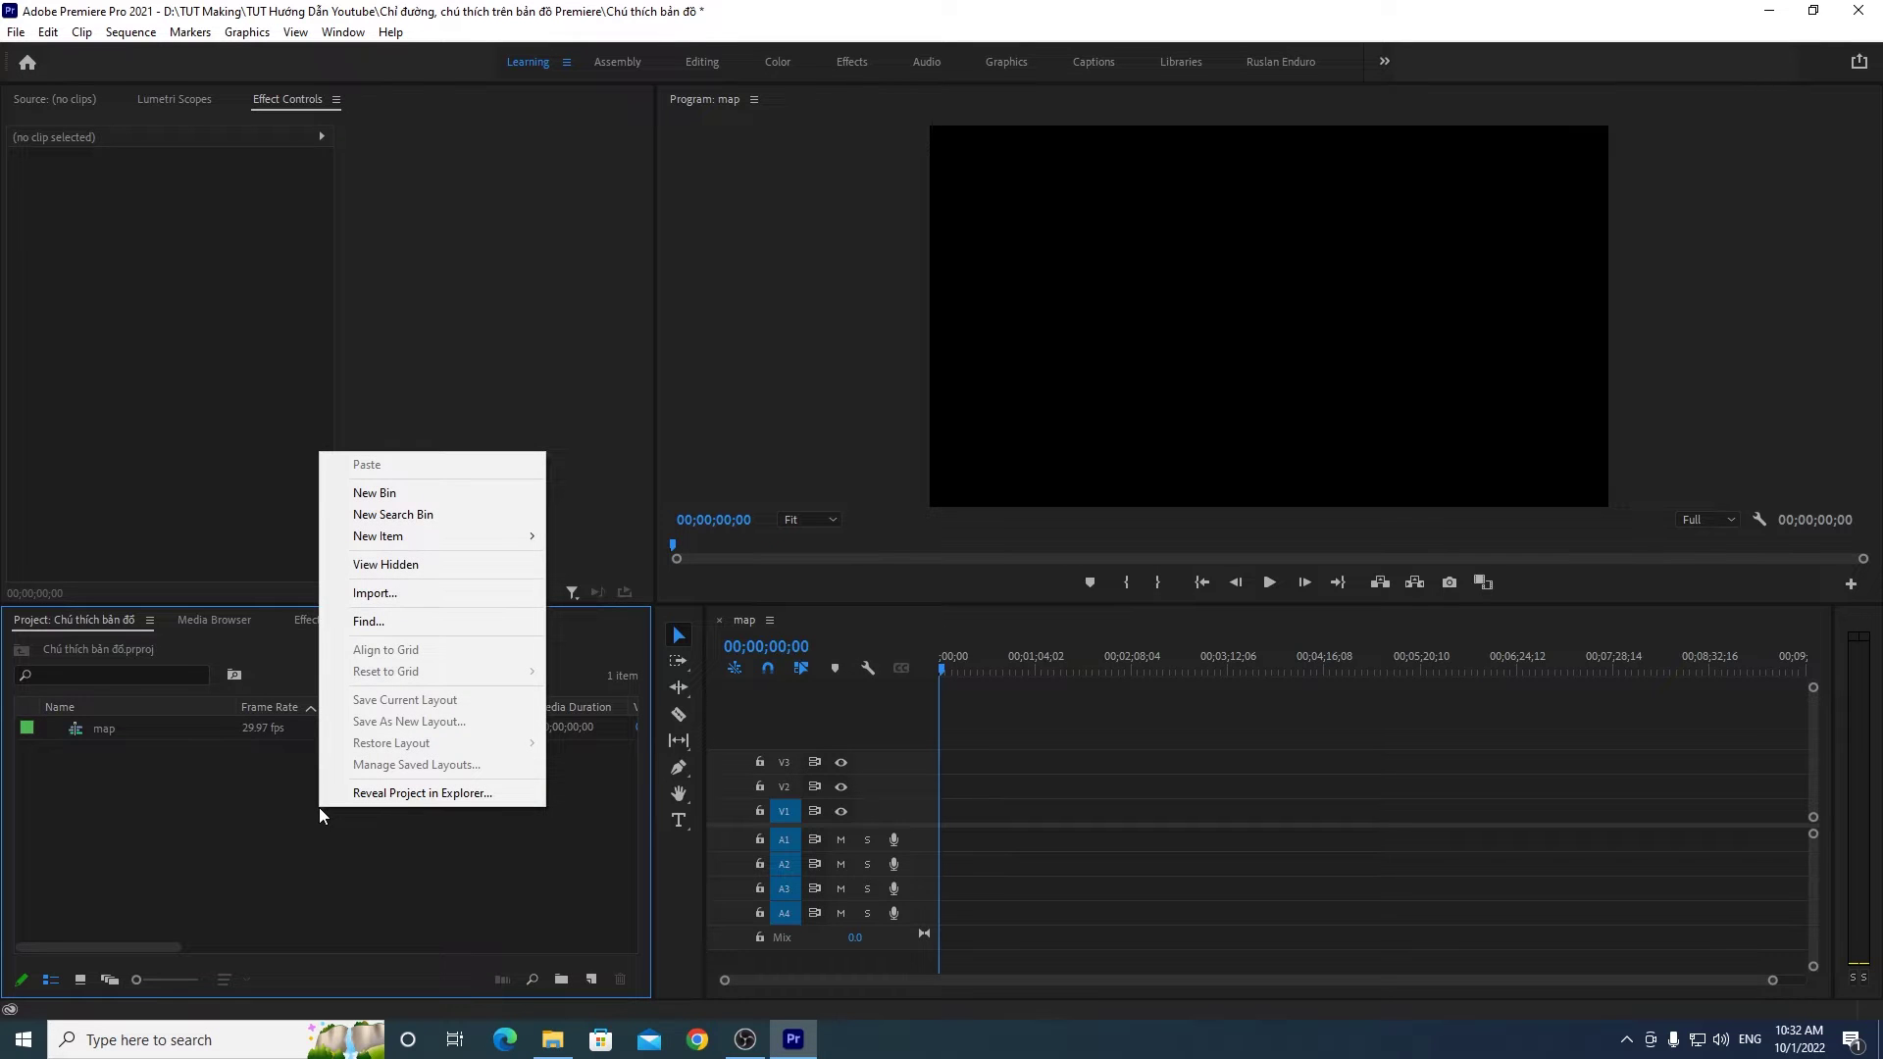
# Step: Import the entire Map Route Premiere project from D:\Tài nguyên\Extension into the project bin
pyautogui.click(384, 594)
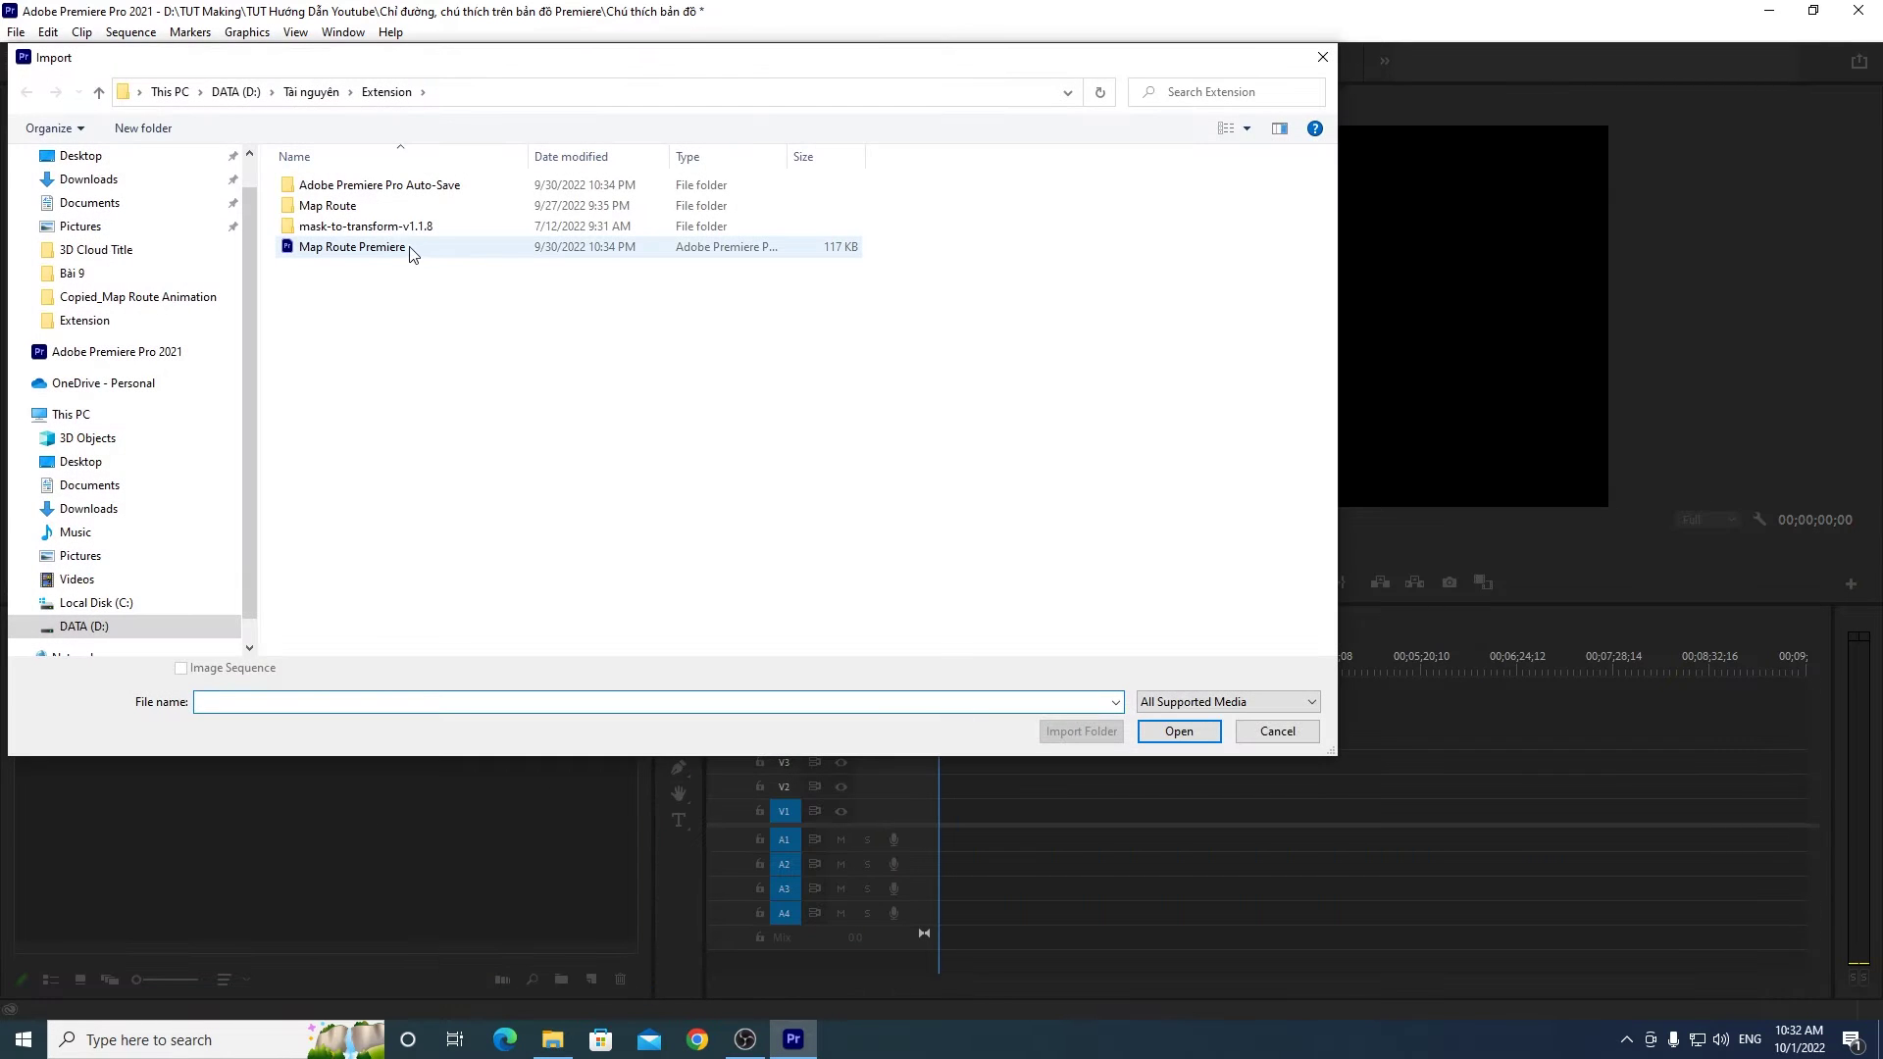
pyautogui.click(87, 320)
pyautogui.click(311, 91)
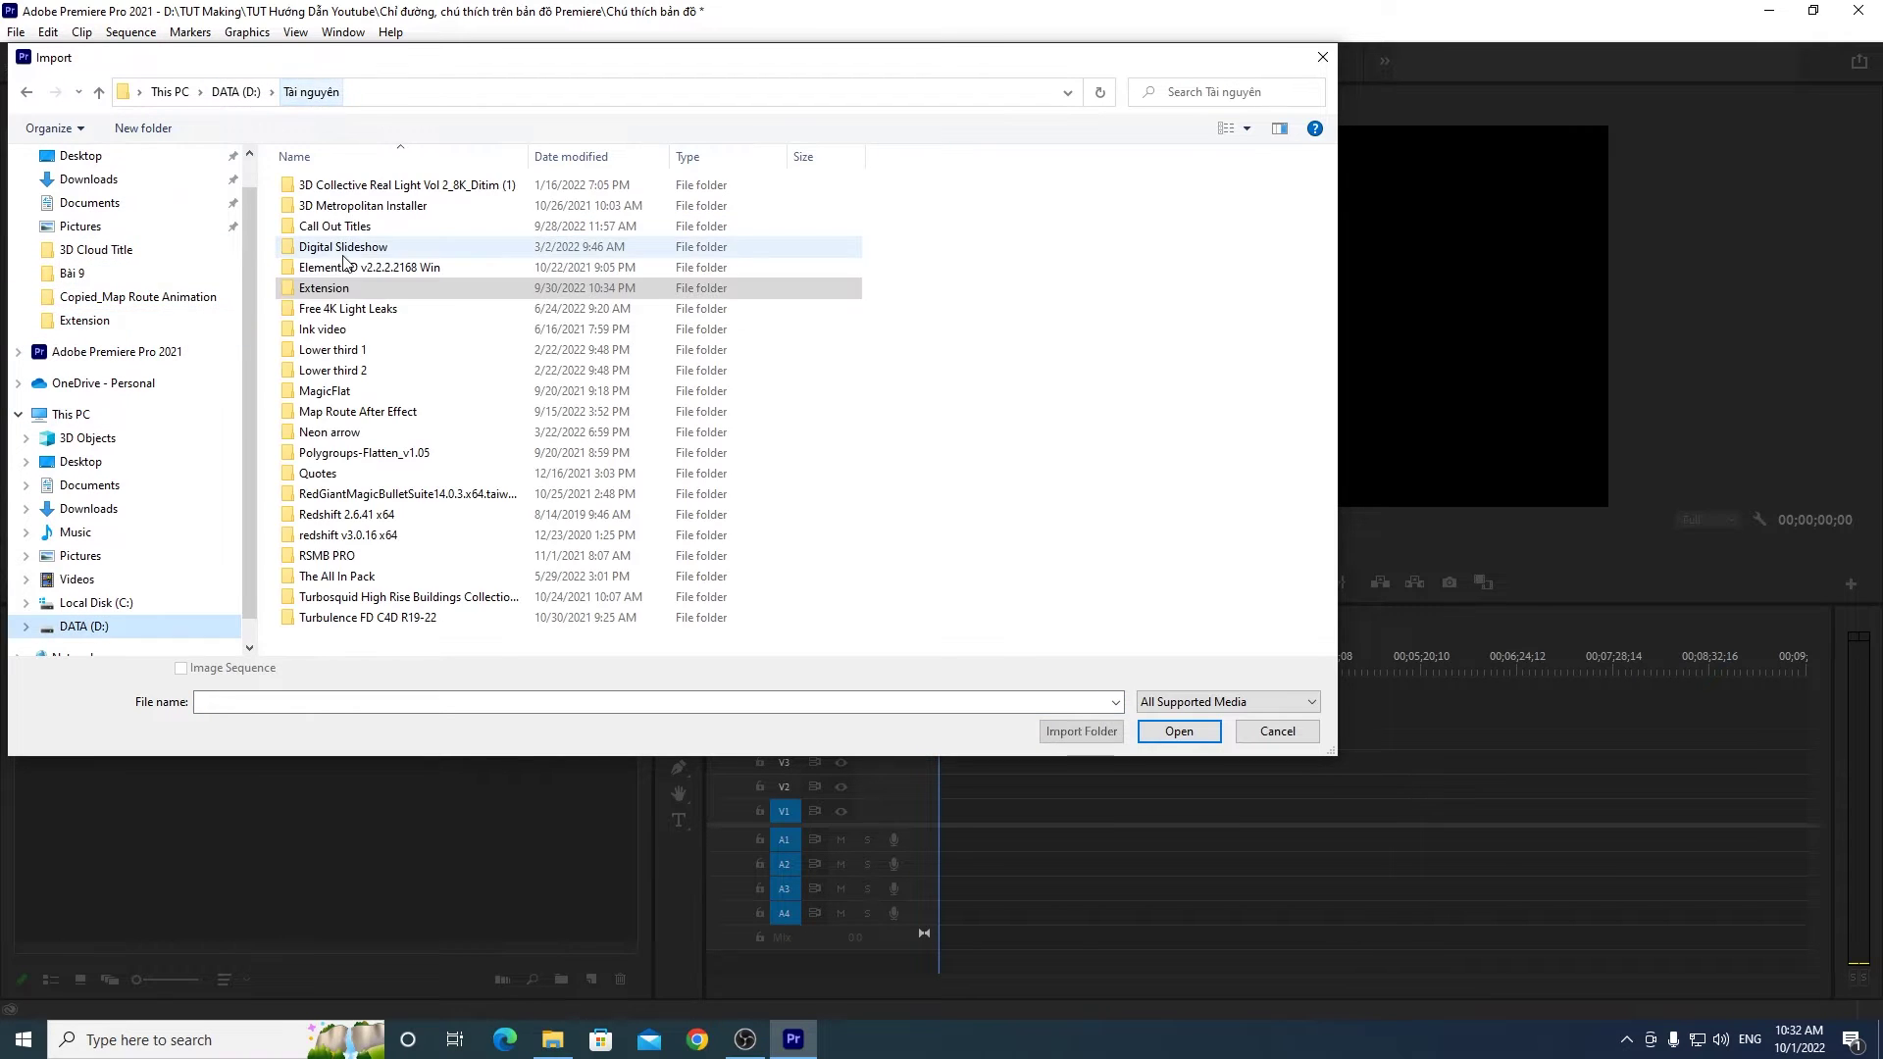
pyautogui.doubleClick(323, 291)
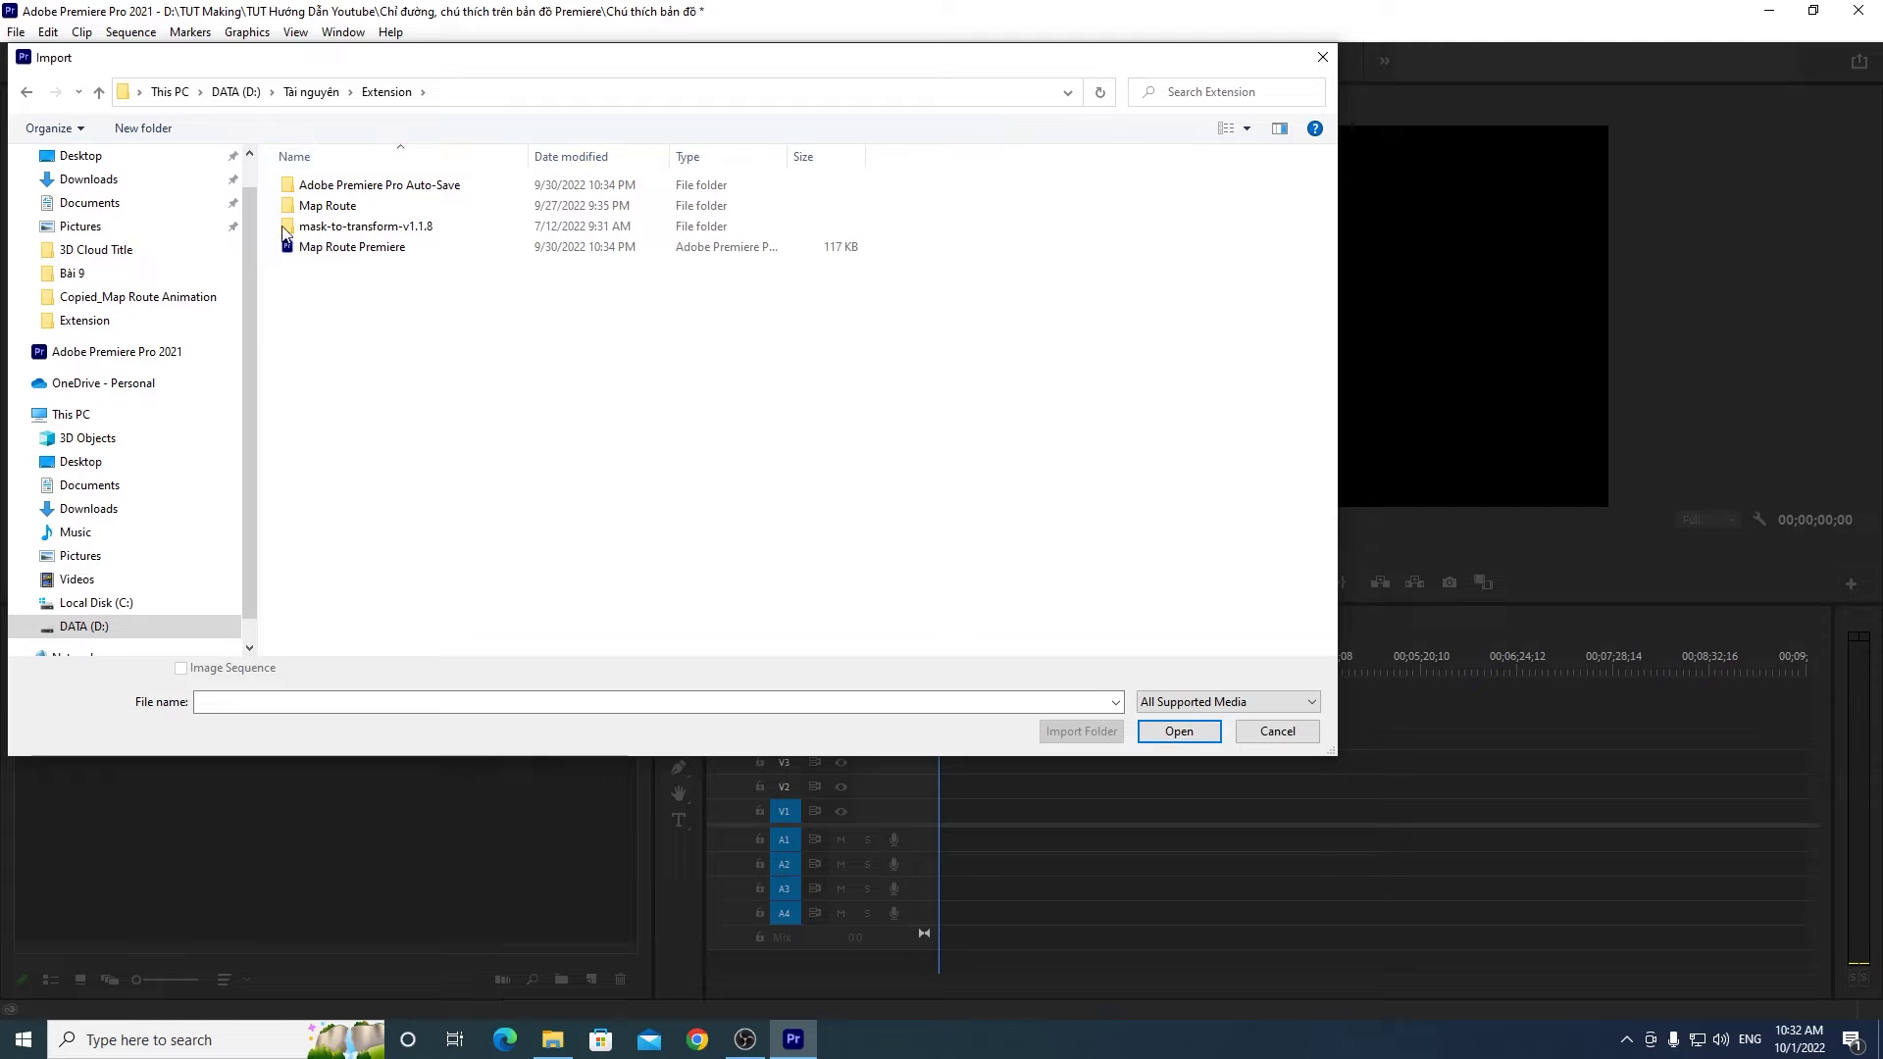
pyautogui.click(344, 257)
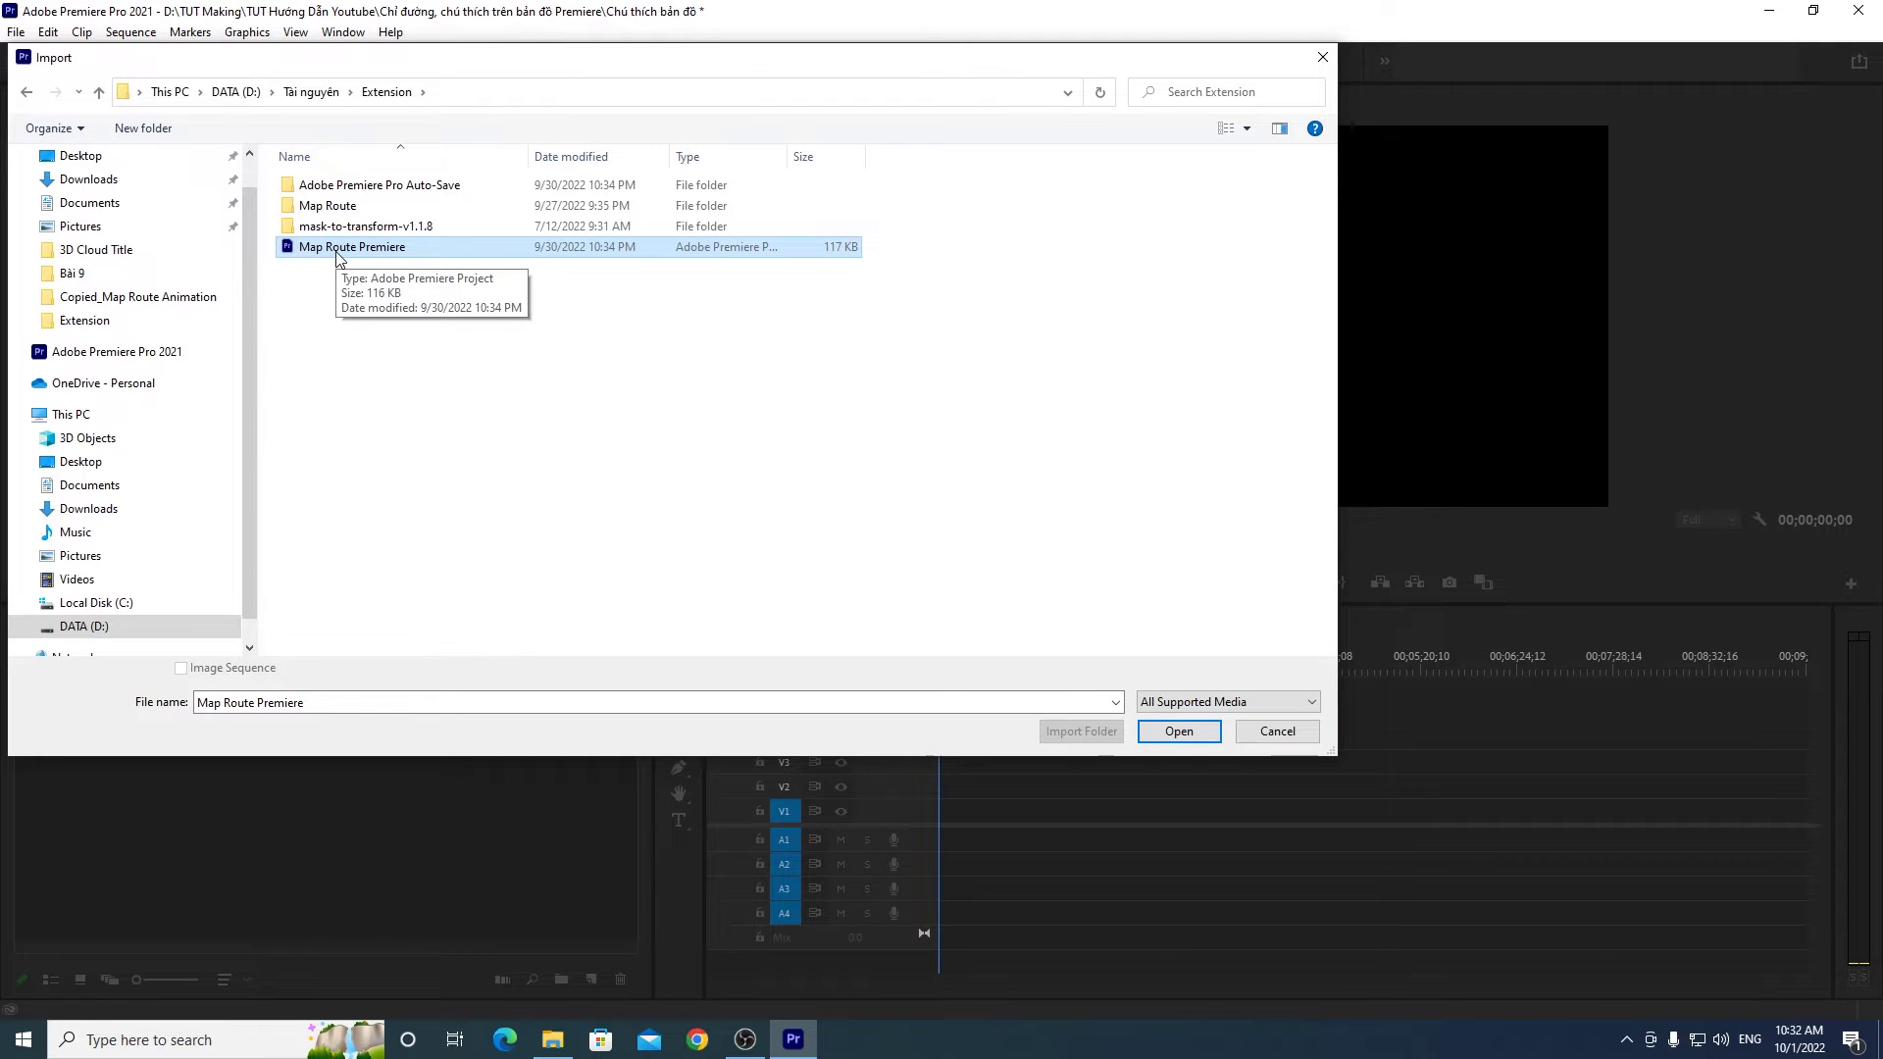
pyautogui.moveTo(794, 1040)
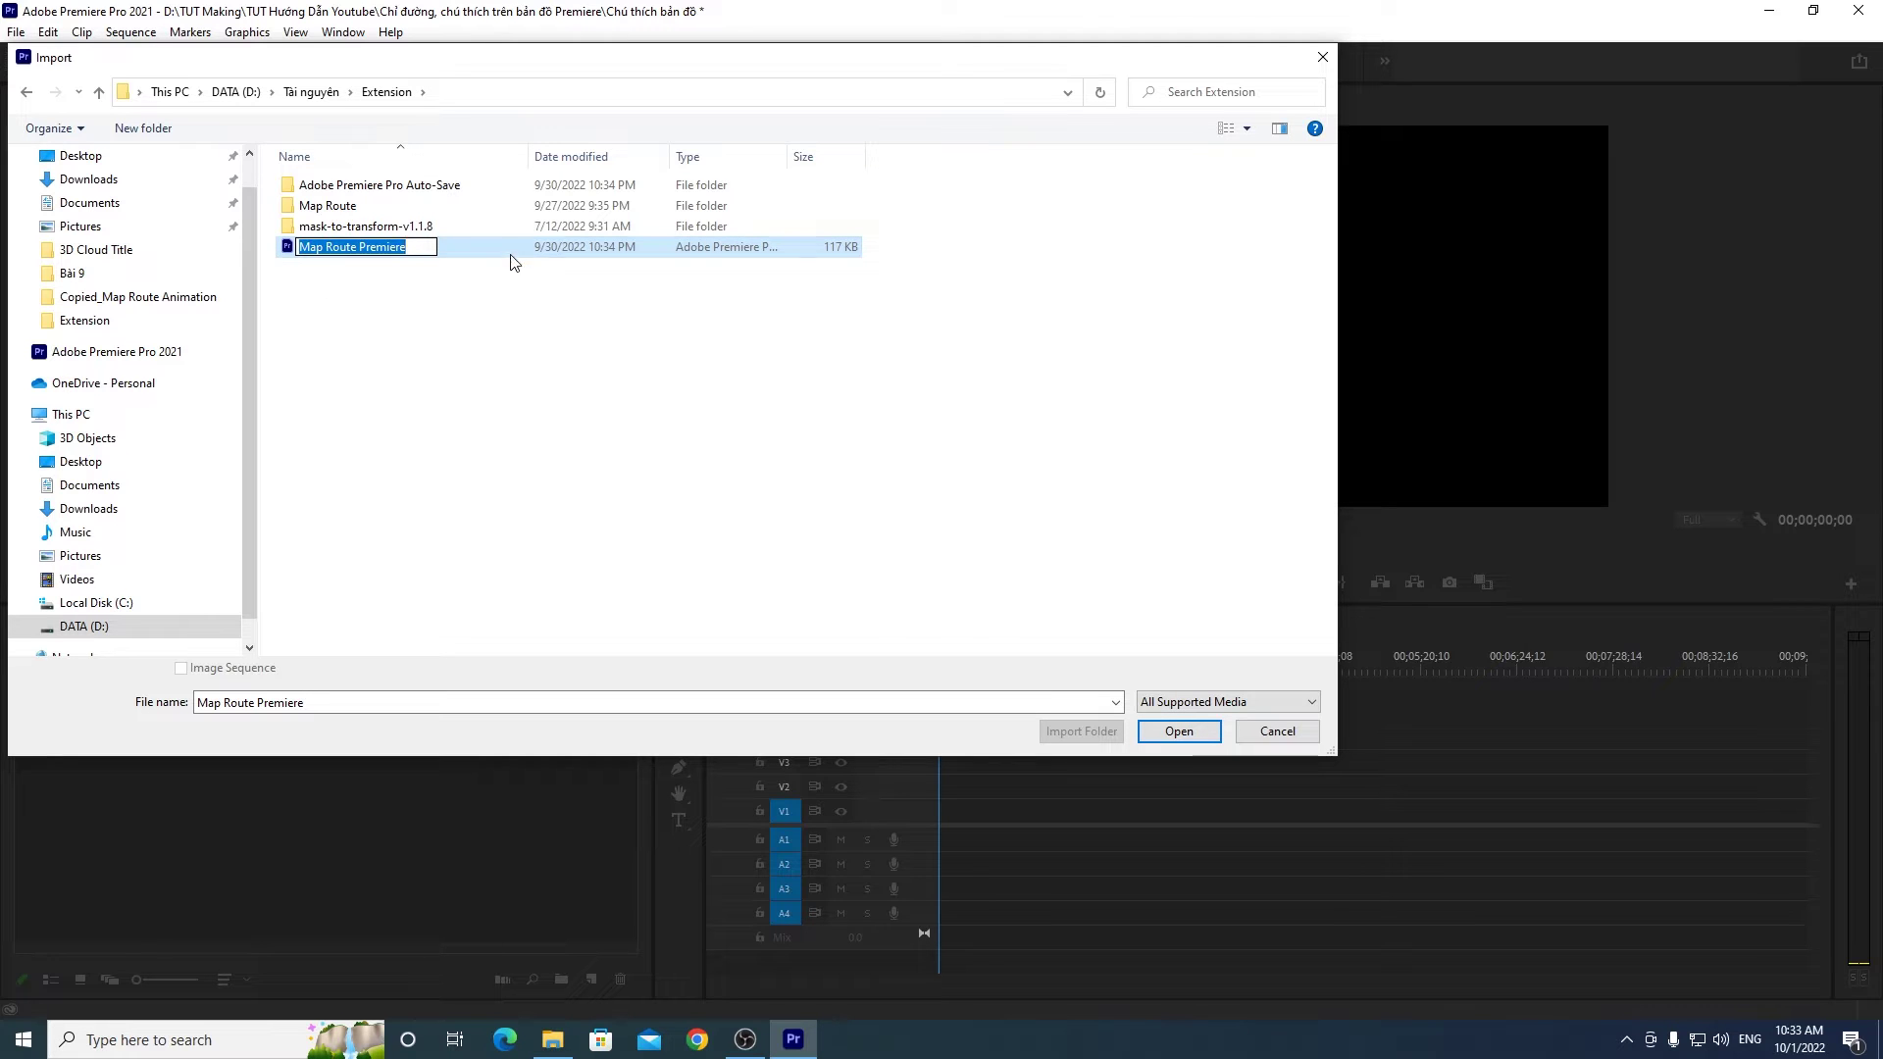
pyautogui.click(1180, 734)
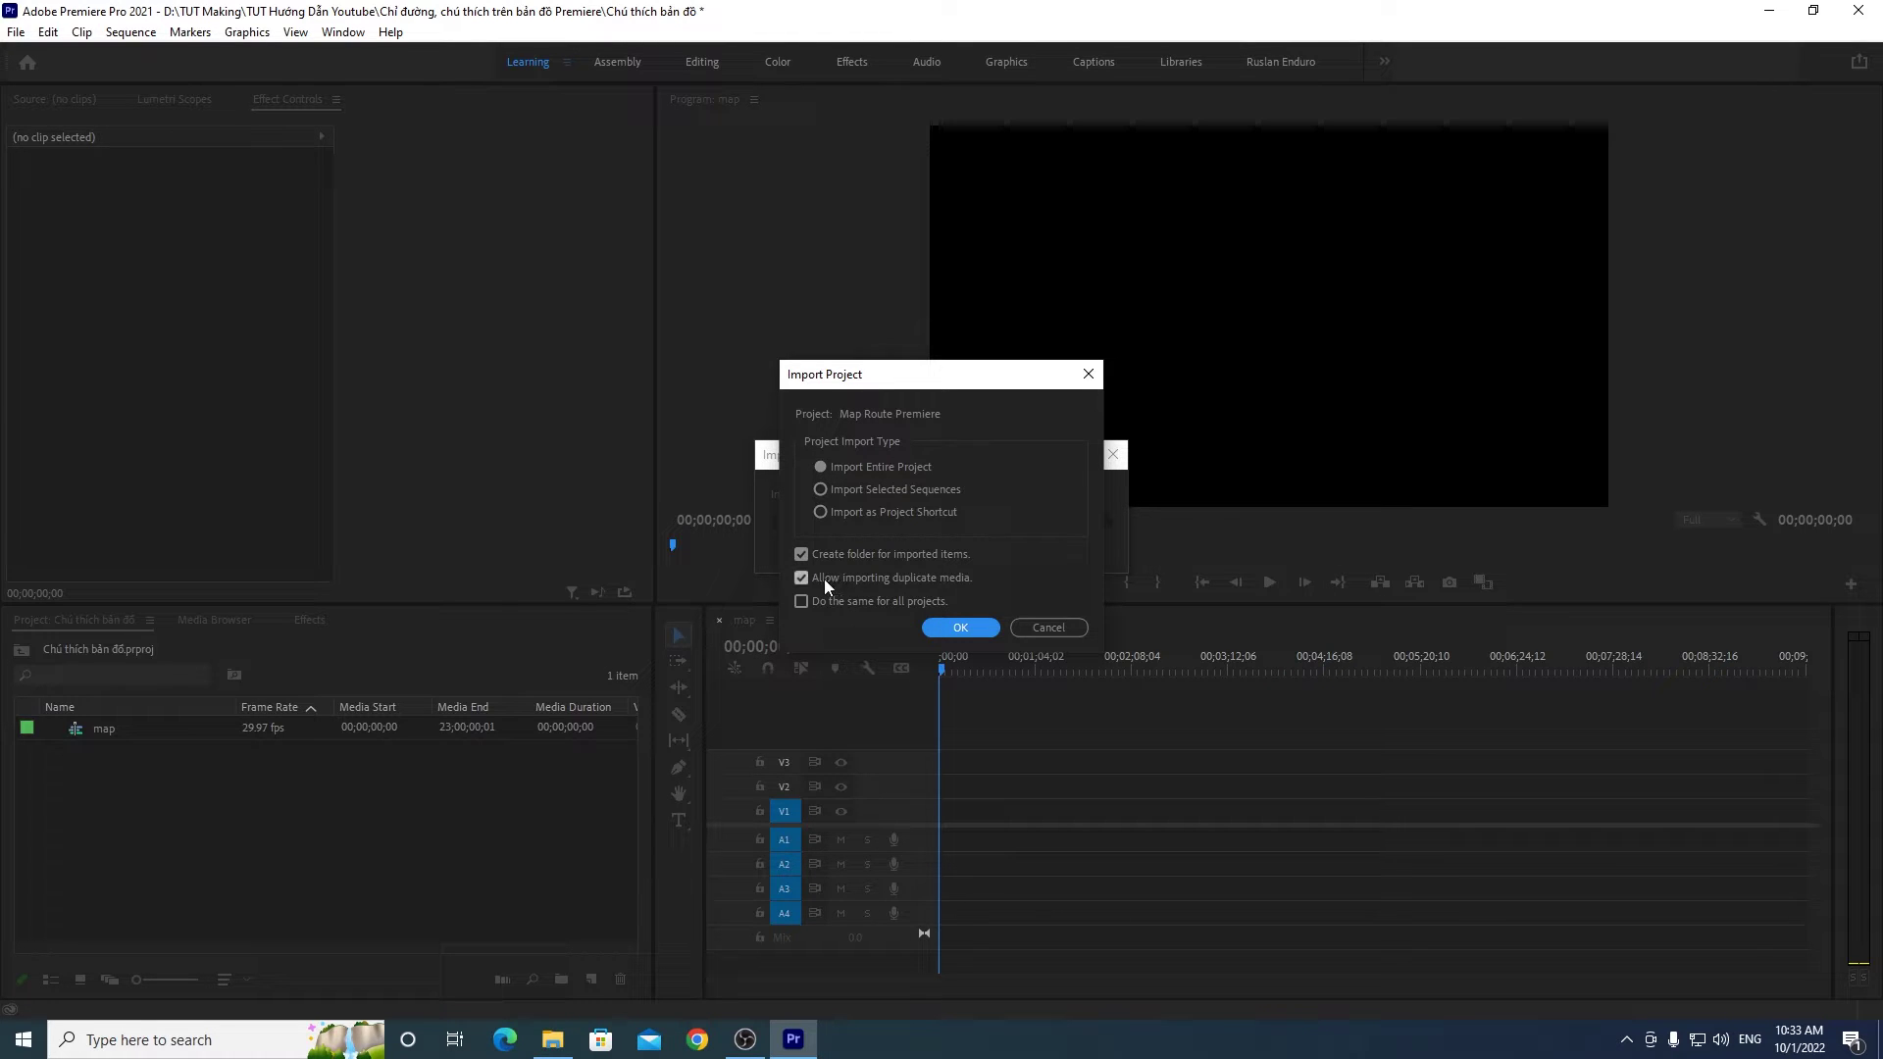
pyautogui.click(961, 633)
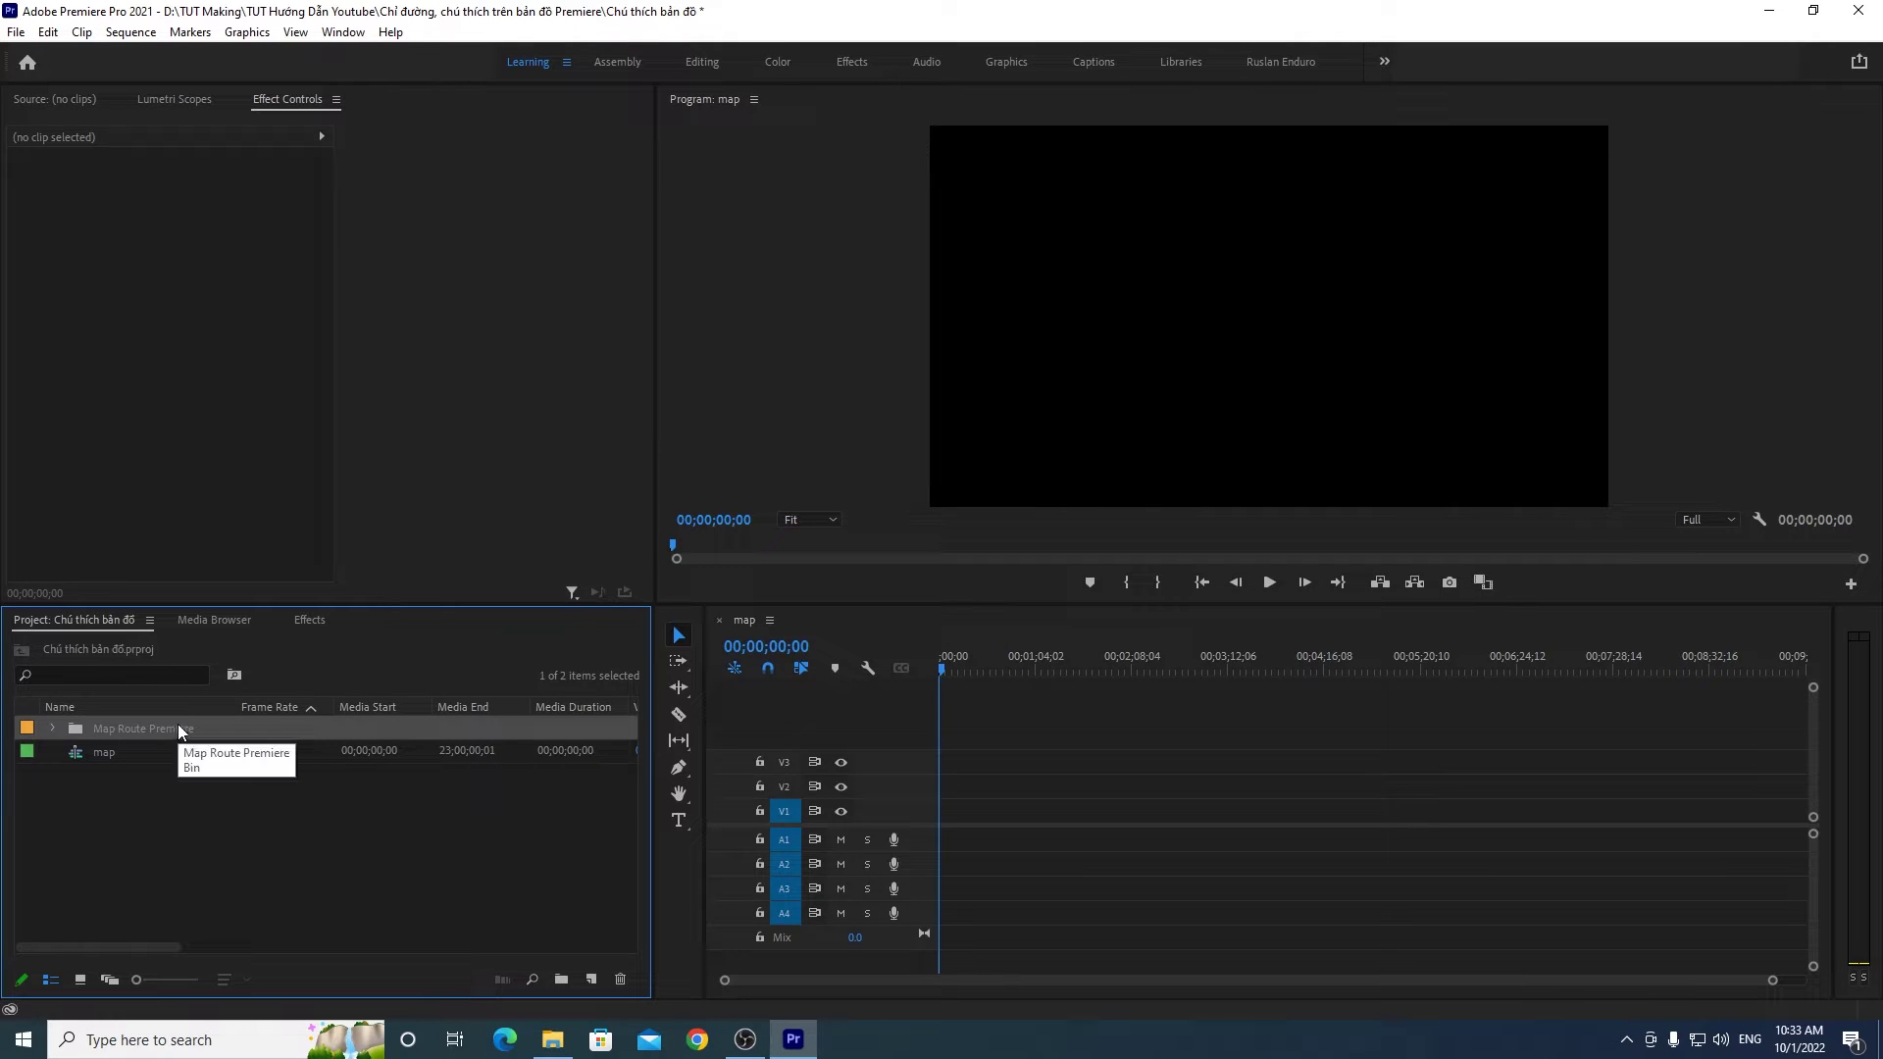
# Step: Expand the Map Route Premiere bin and place Edit Route at the start of the map timeline
pyautogui.keyDown('ctrl'); pyautogui.click(49, 726); pyautogui.keyUp('ctrl')
pyautogui.click(52, 728)
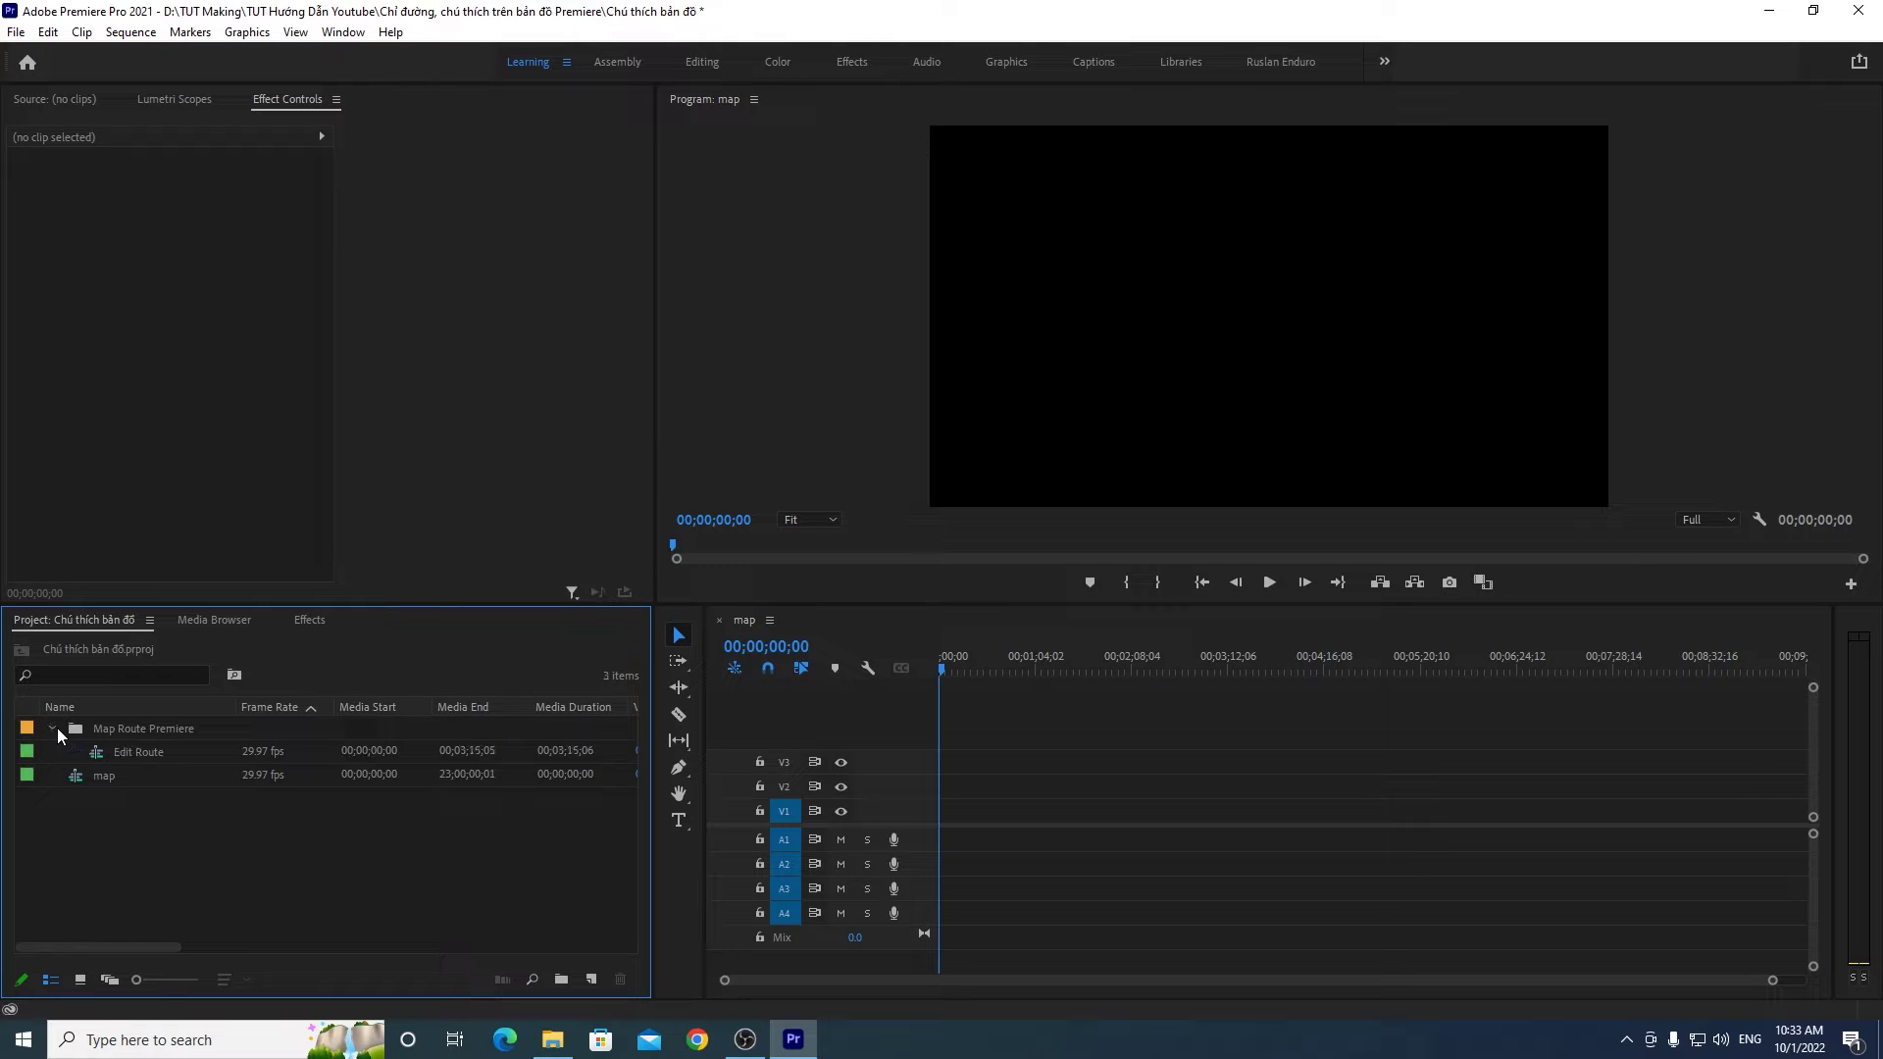
pyautogui.click(149, 752)
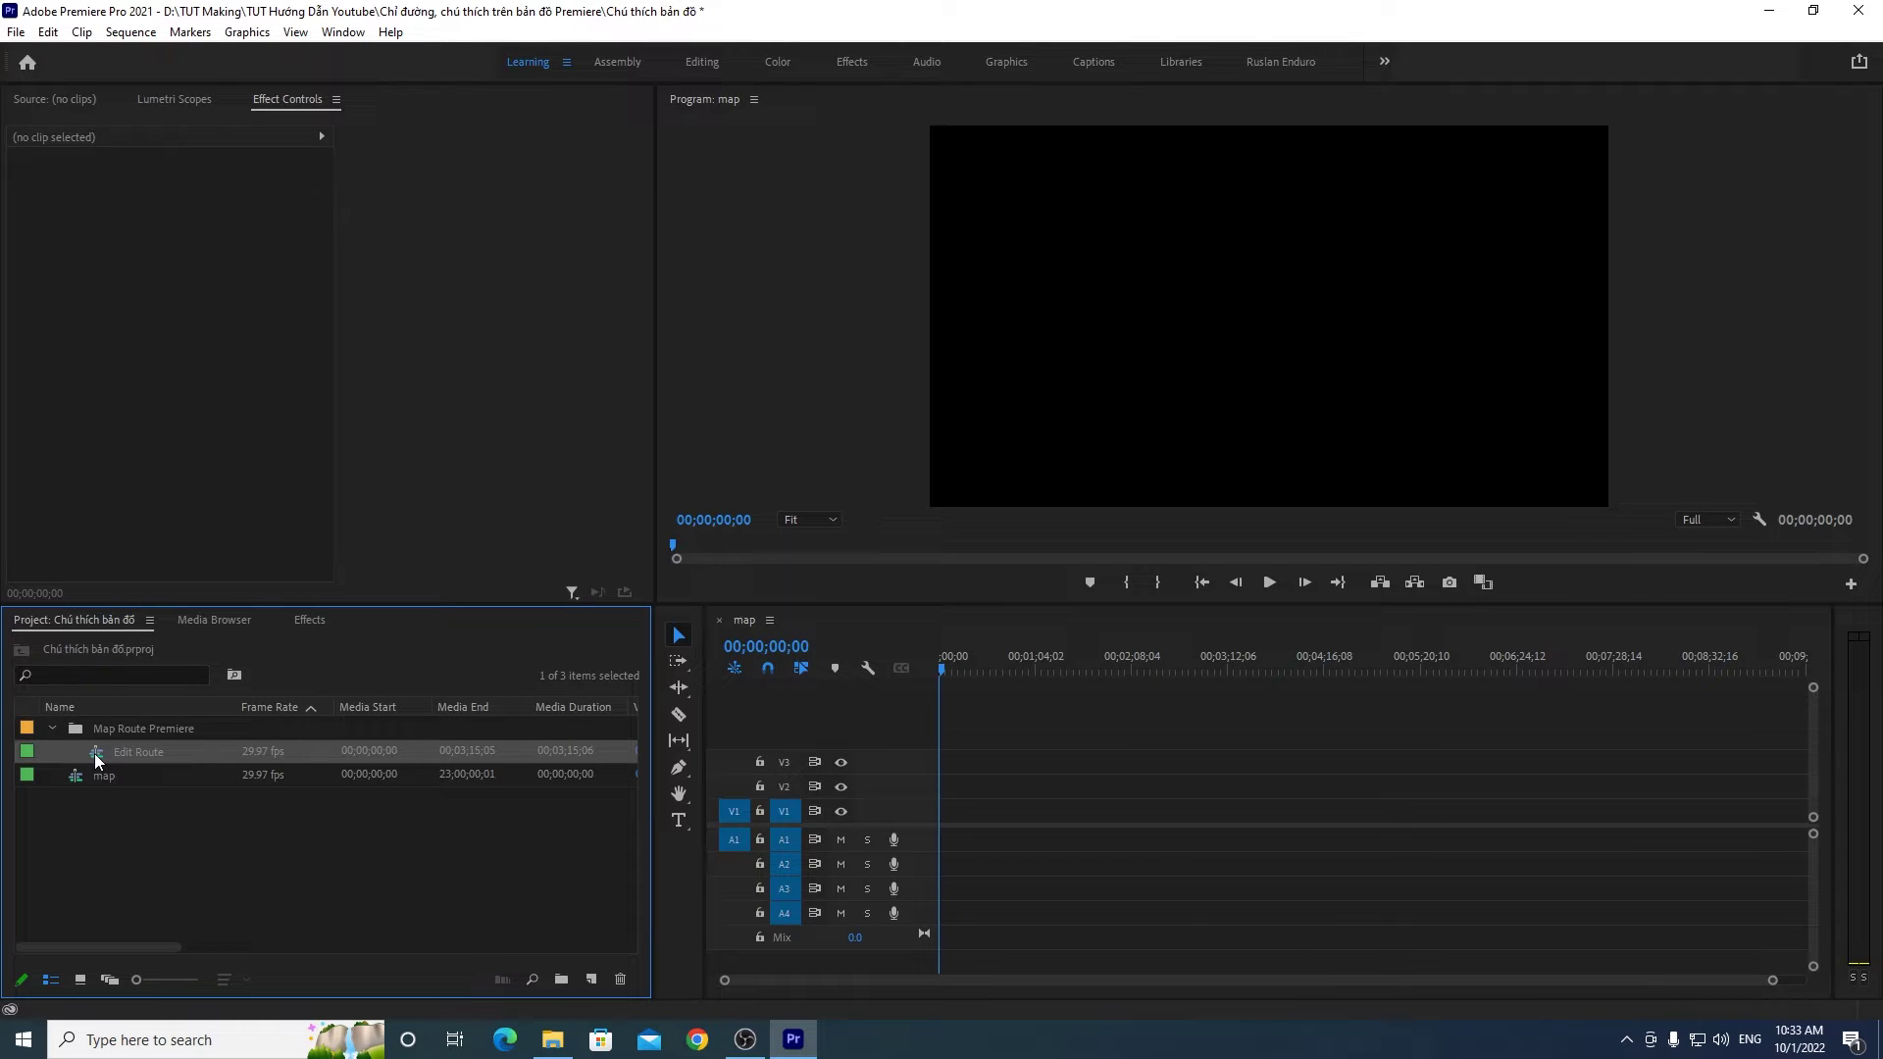
pyautogui.moveTo(108, 754); pyautogui.dragTo(1020, 816)
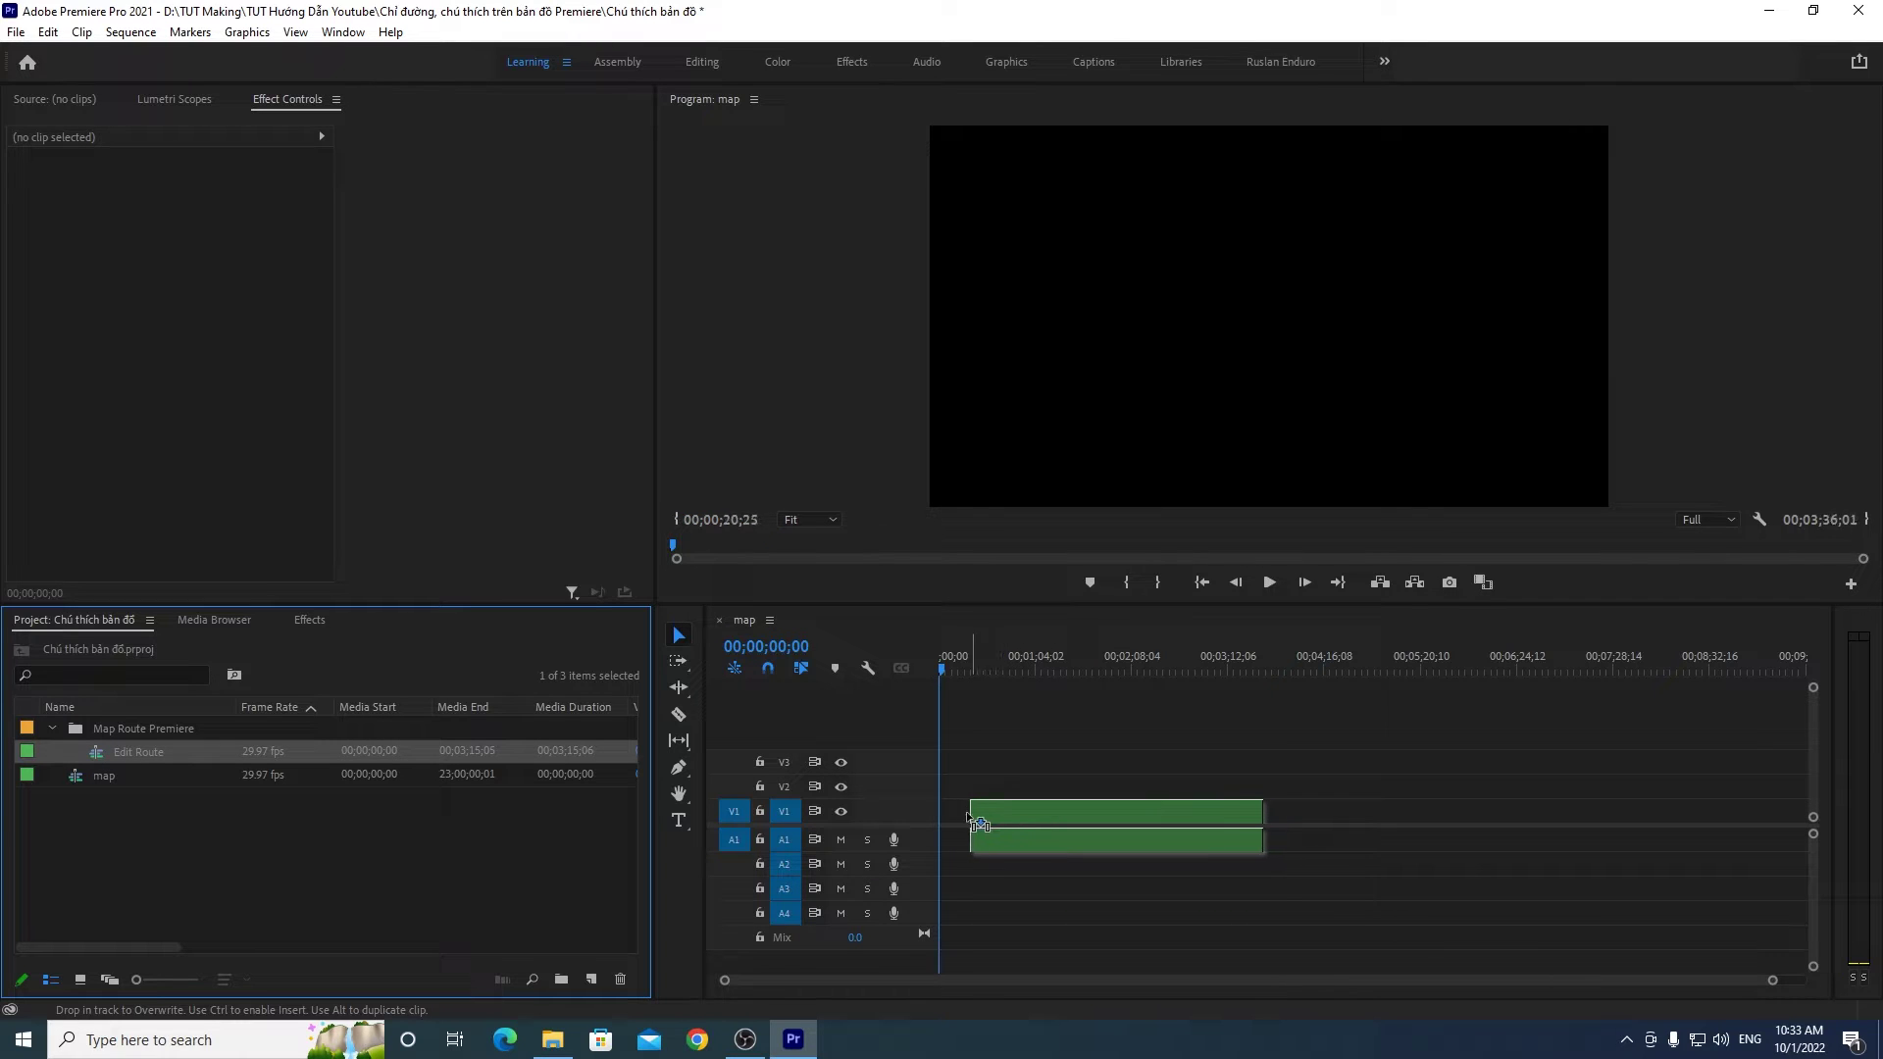
pyautogui.moveTo(1020, 817); pyautogui.dragTo(939, 816)
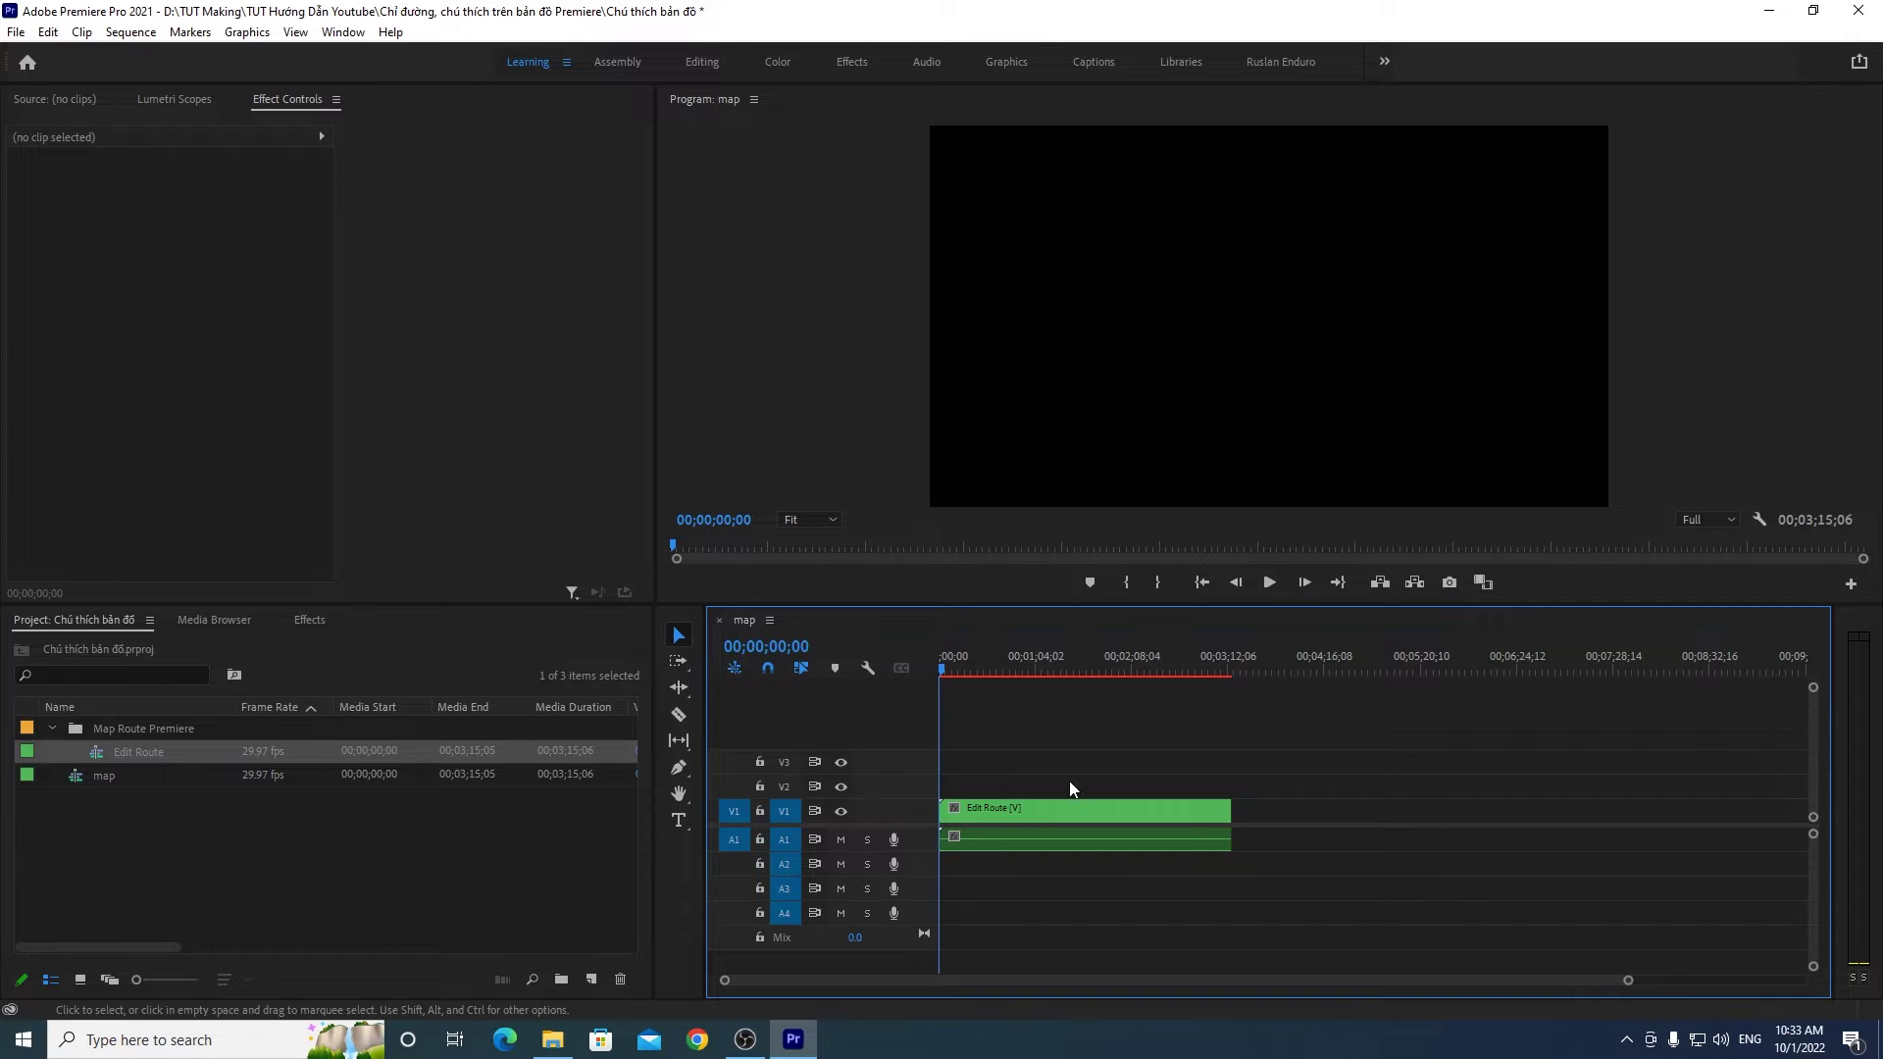
# Step: Zoom the timeline, scrub, and play back the Edit Route purple route line animation
pyautogui.click(1042, 808)
pyautogui.moveTo(1629, 984); pyautogui.dragTo(1475, 984)
pyautogui.moveTo(944, 667)
pyautogui.mouseDown()
pyautogui.moveTo(967, 663)
pyautogui.moveTo(913, 668)
pyautogui.mouseUp()
pyautogui.click(1266, 583)
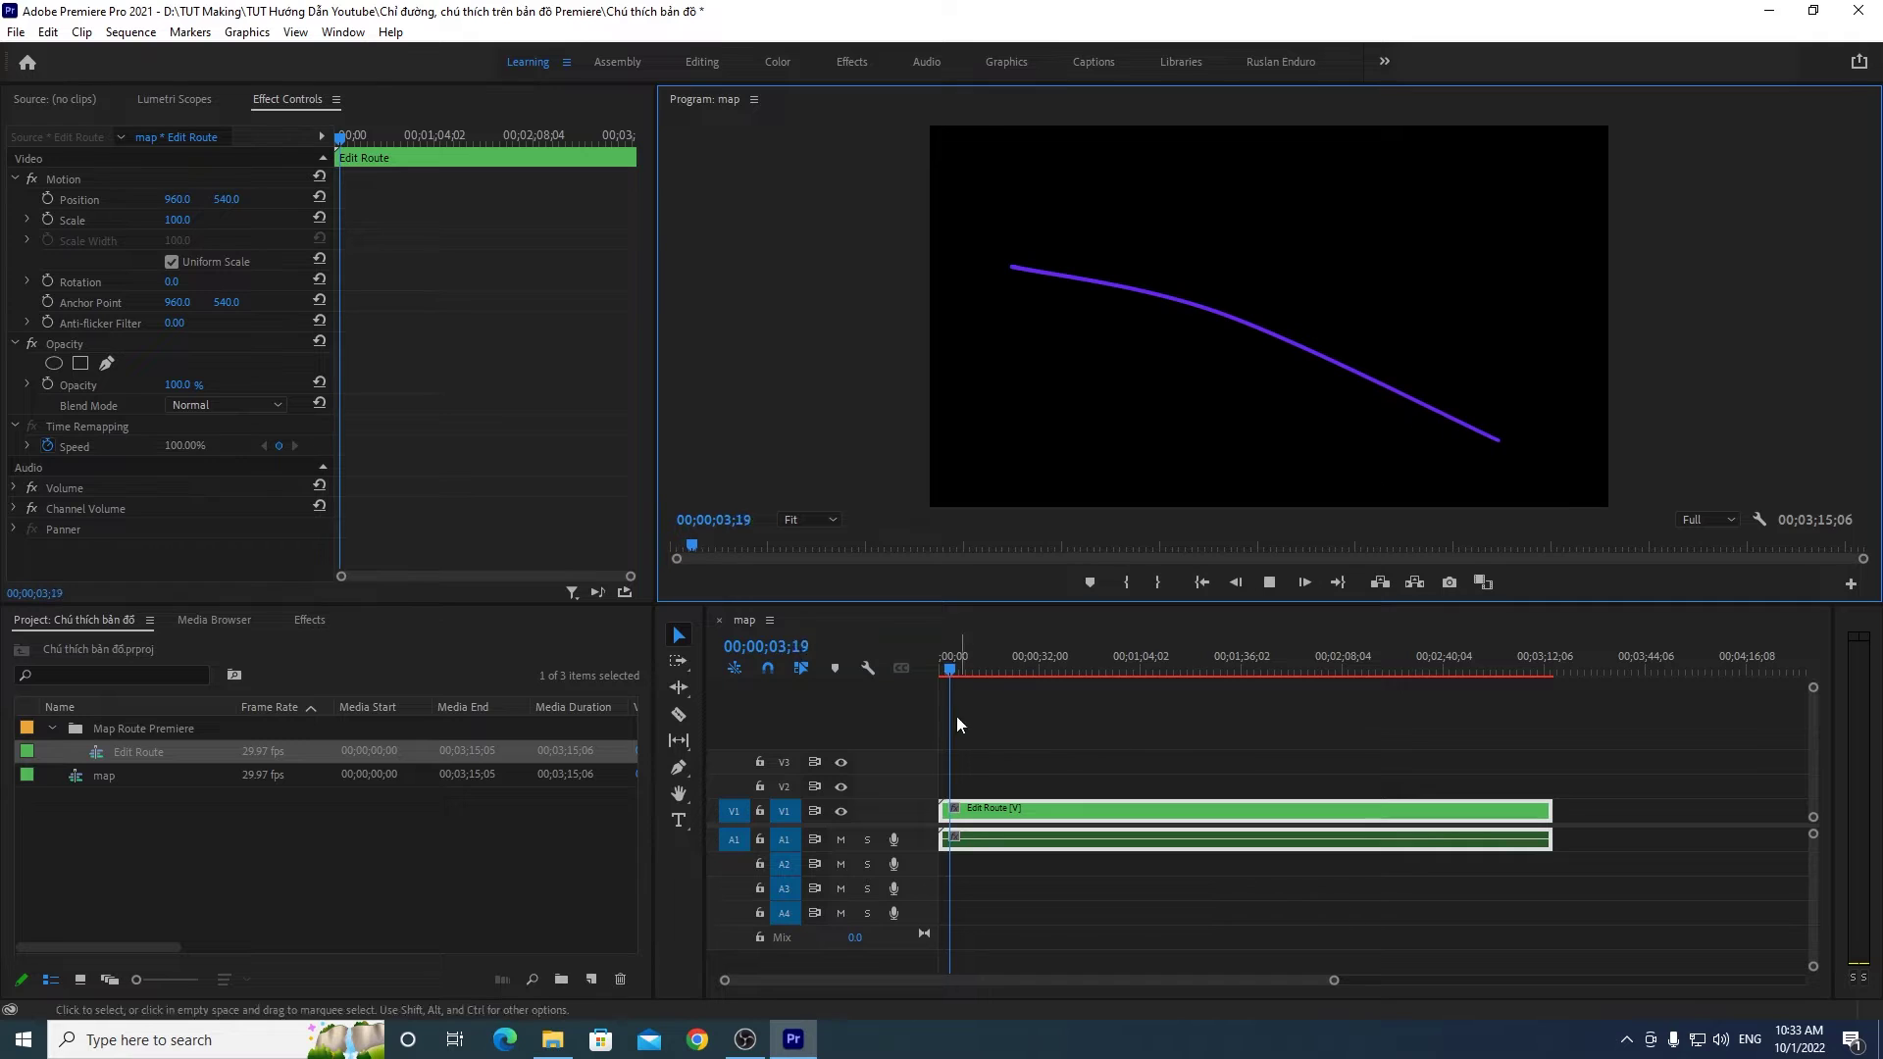
pyautogui.click(944, 665)
pyautogui.click(1273, 582)
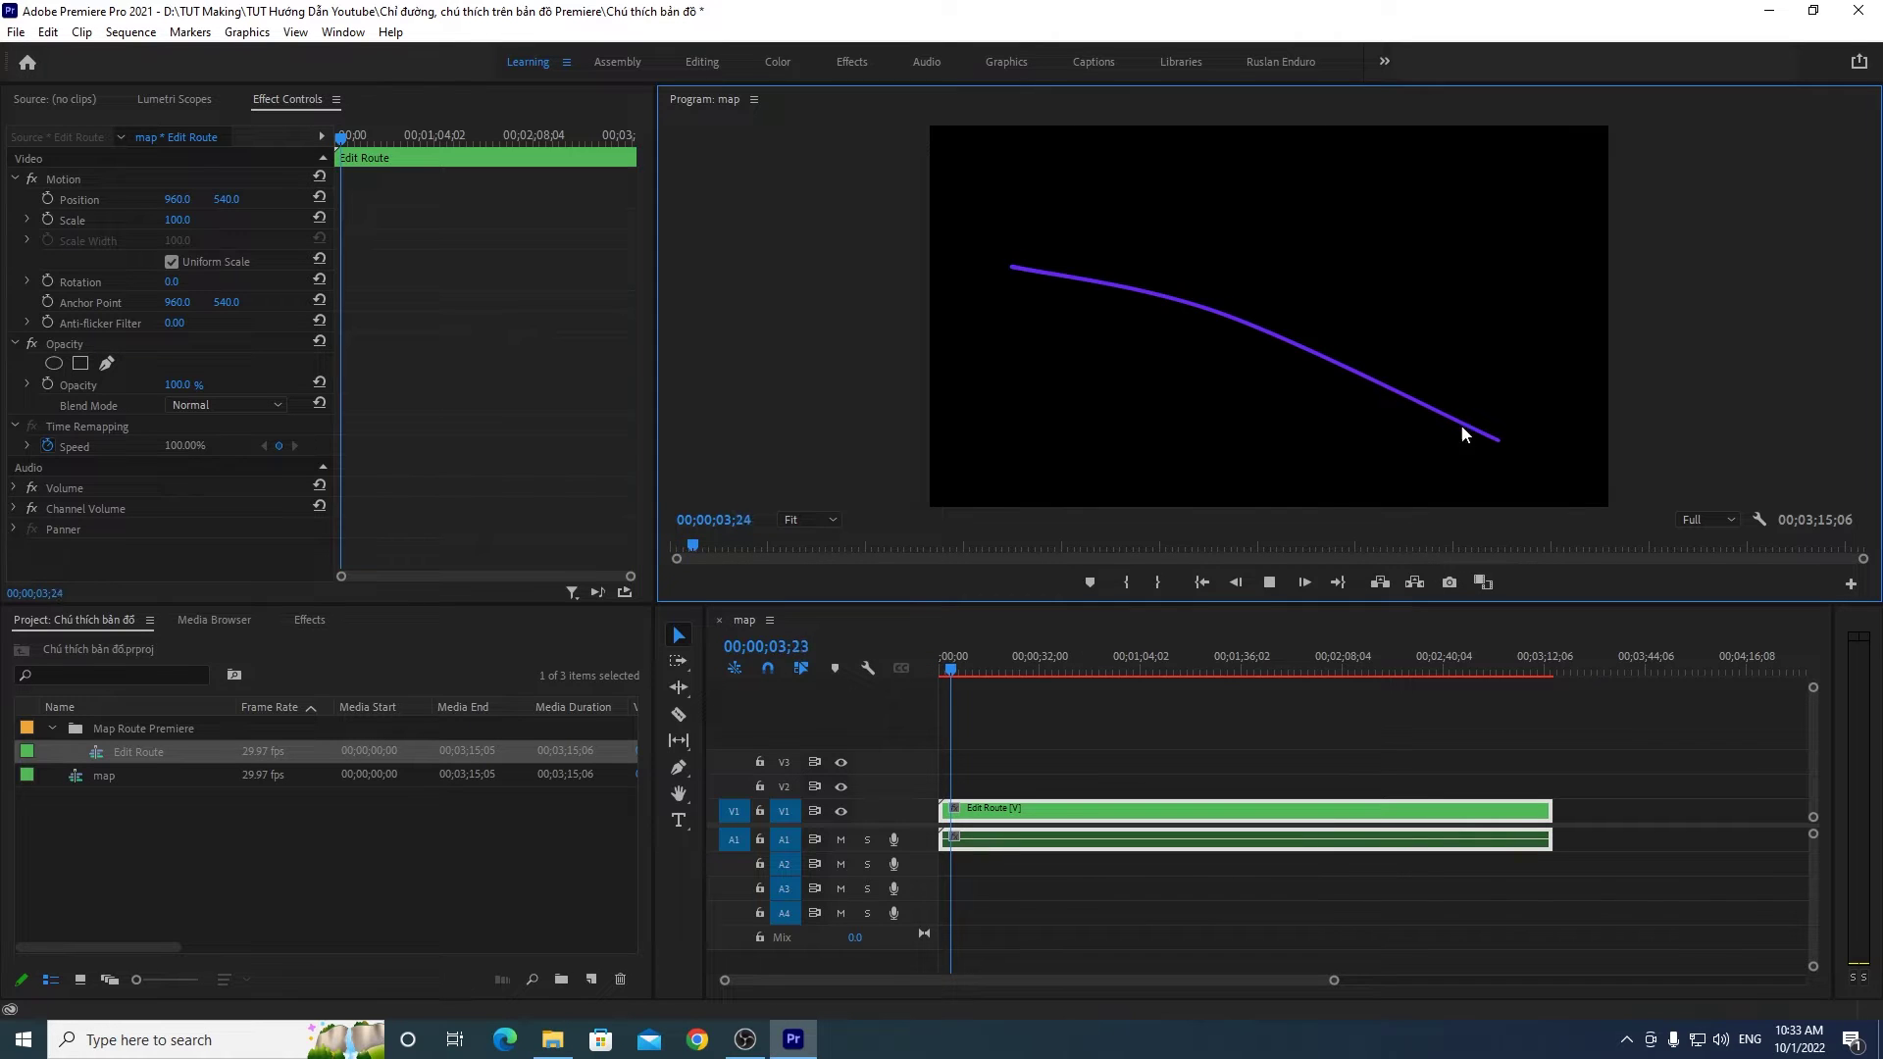
pyautogui.moveTo(966, 674)
pyautogui.mouseDown()
pyautogui.moveTo(1046, 672)
pyautogui.moveTo(1003, 674)
pyautogui.mouseUp()
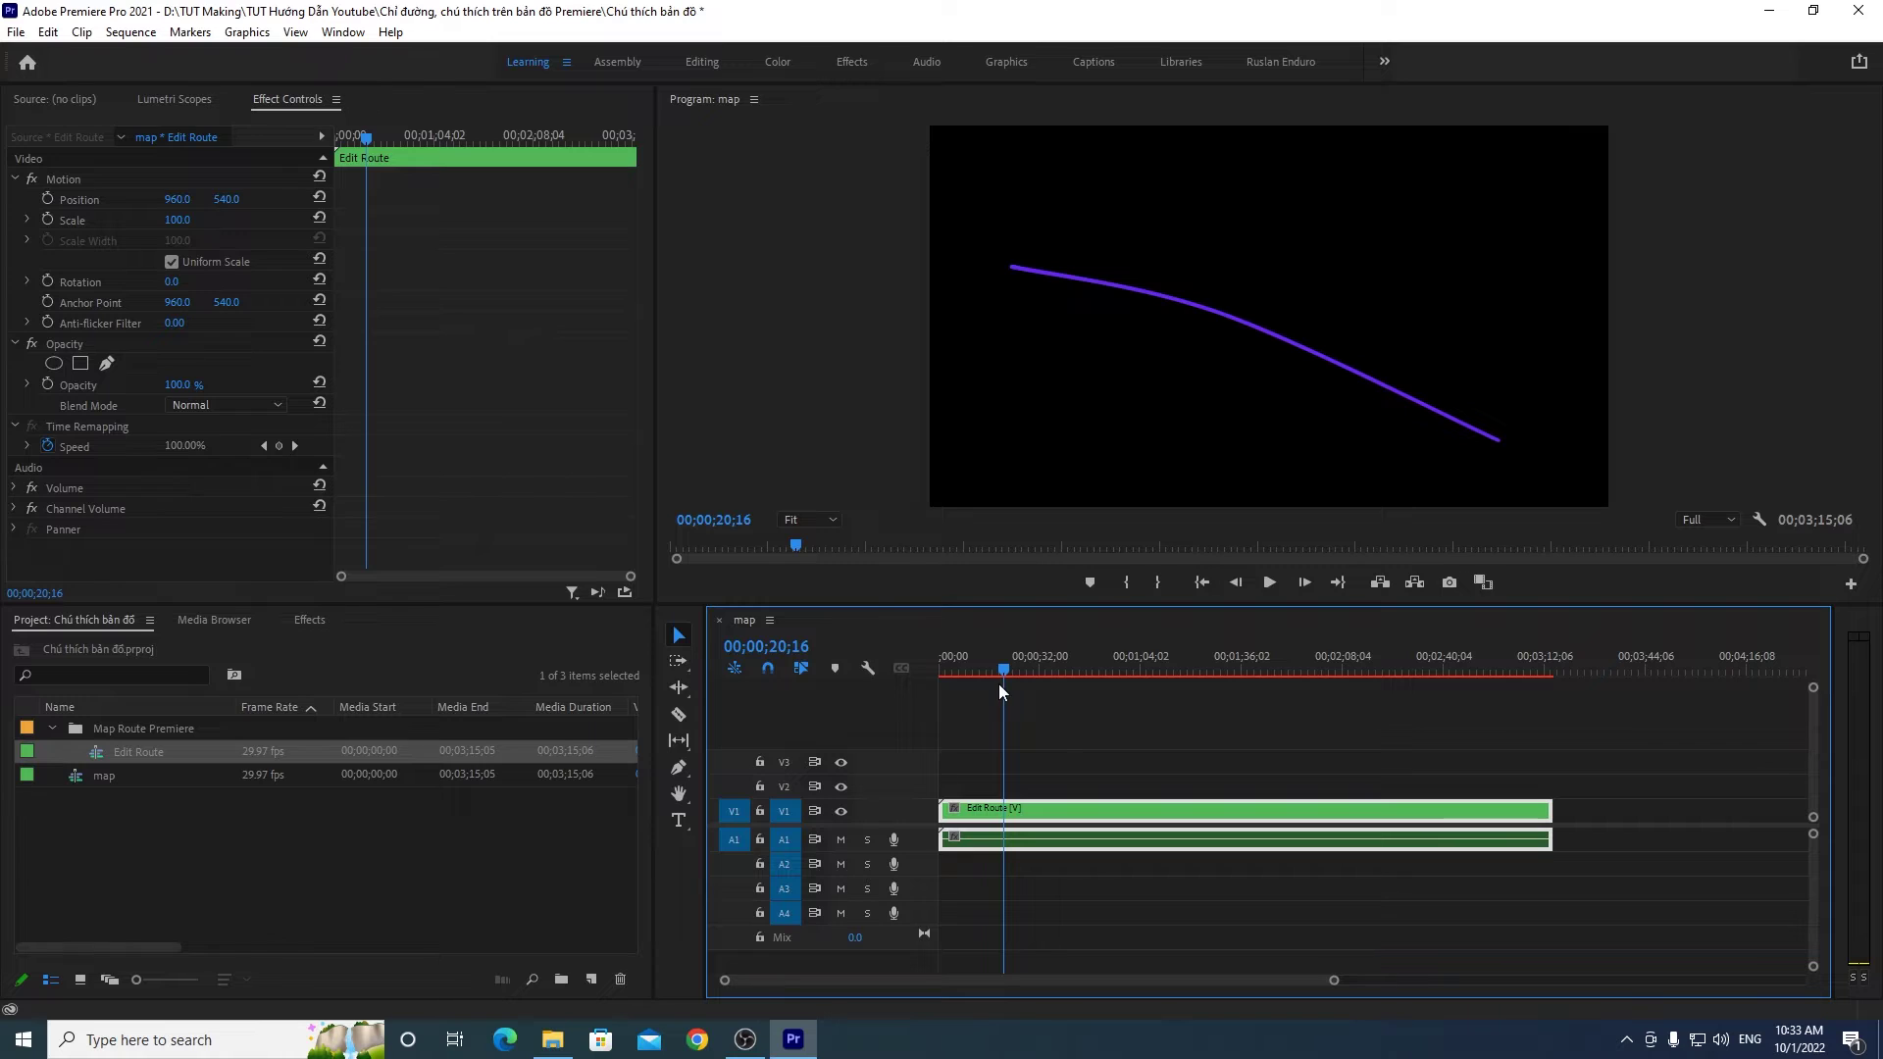
pyautogui.click(1515, 880)
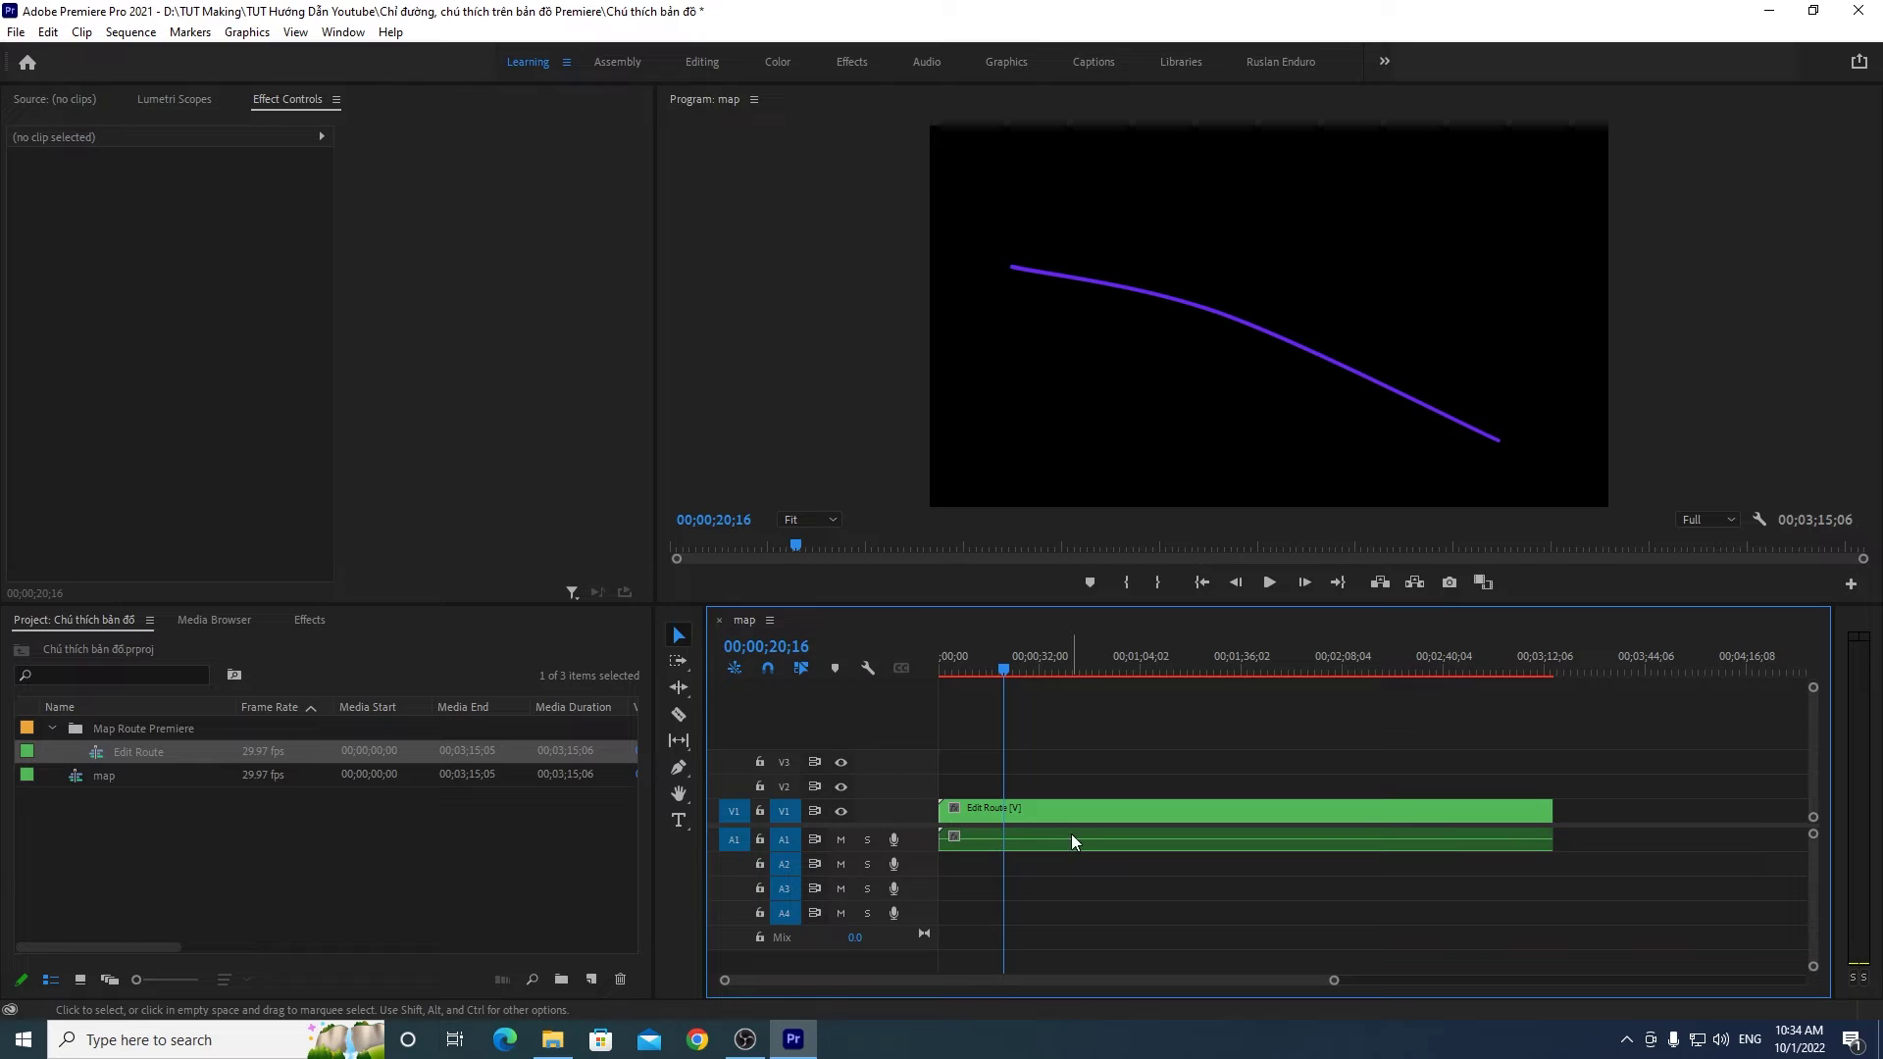
pyautogui.click(1071, 833)
pyautogui.moveTo(1002, 671); pyautogui.dragTo(985, 671)
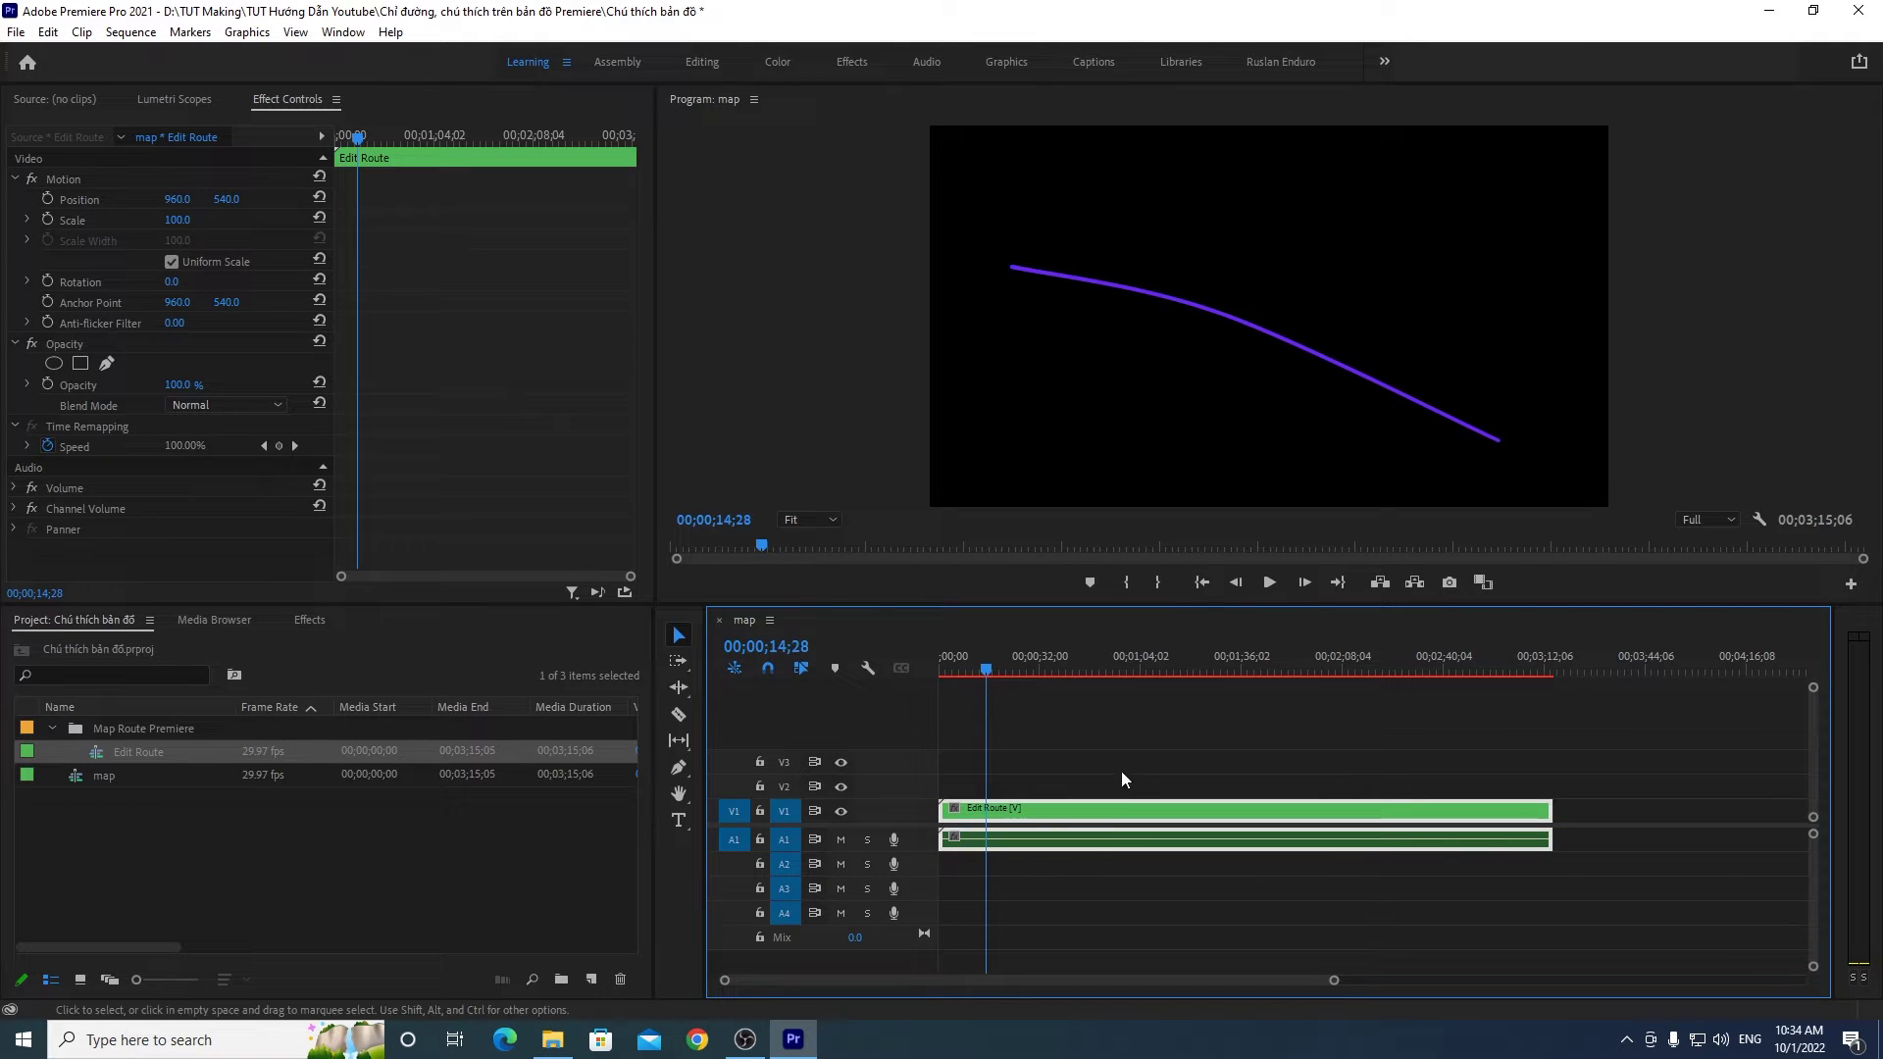
pyautogui.click(1583, 816)
pyautogui.click(1259, 835)
pyautogui.rightClick(1105, 812)
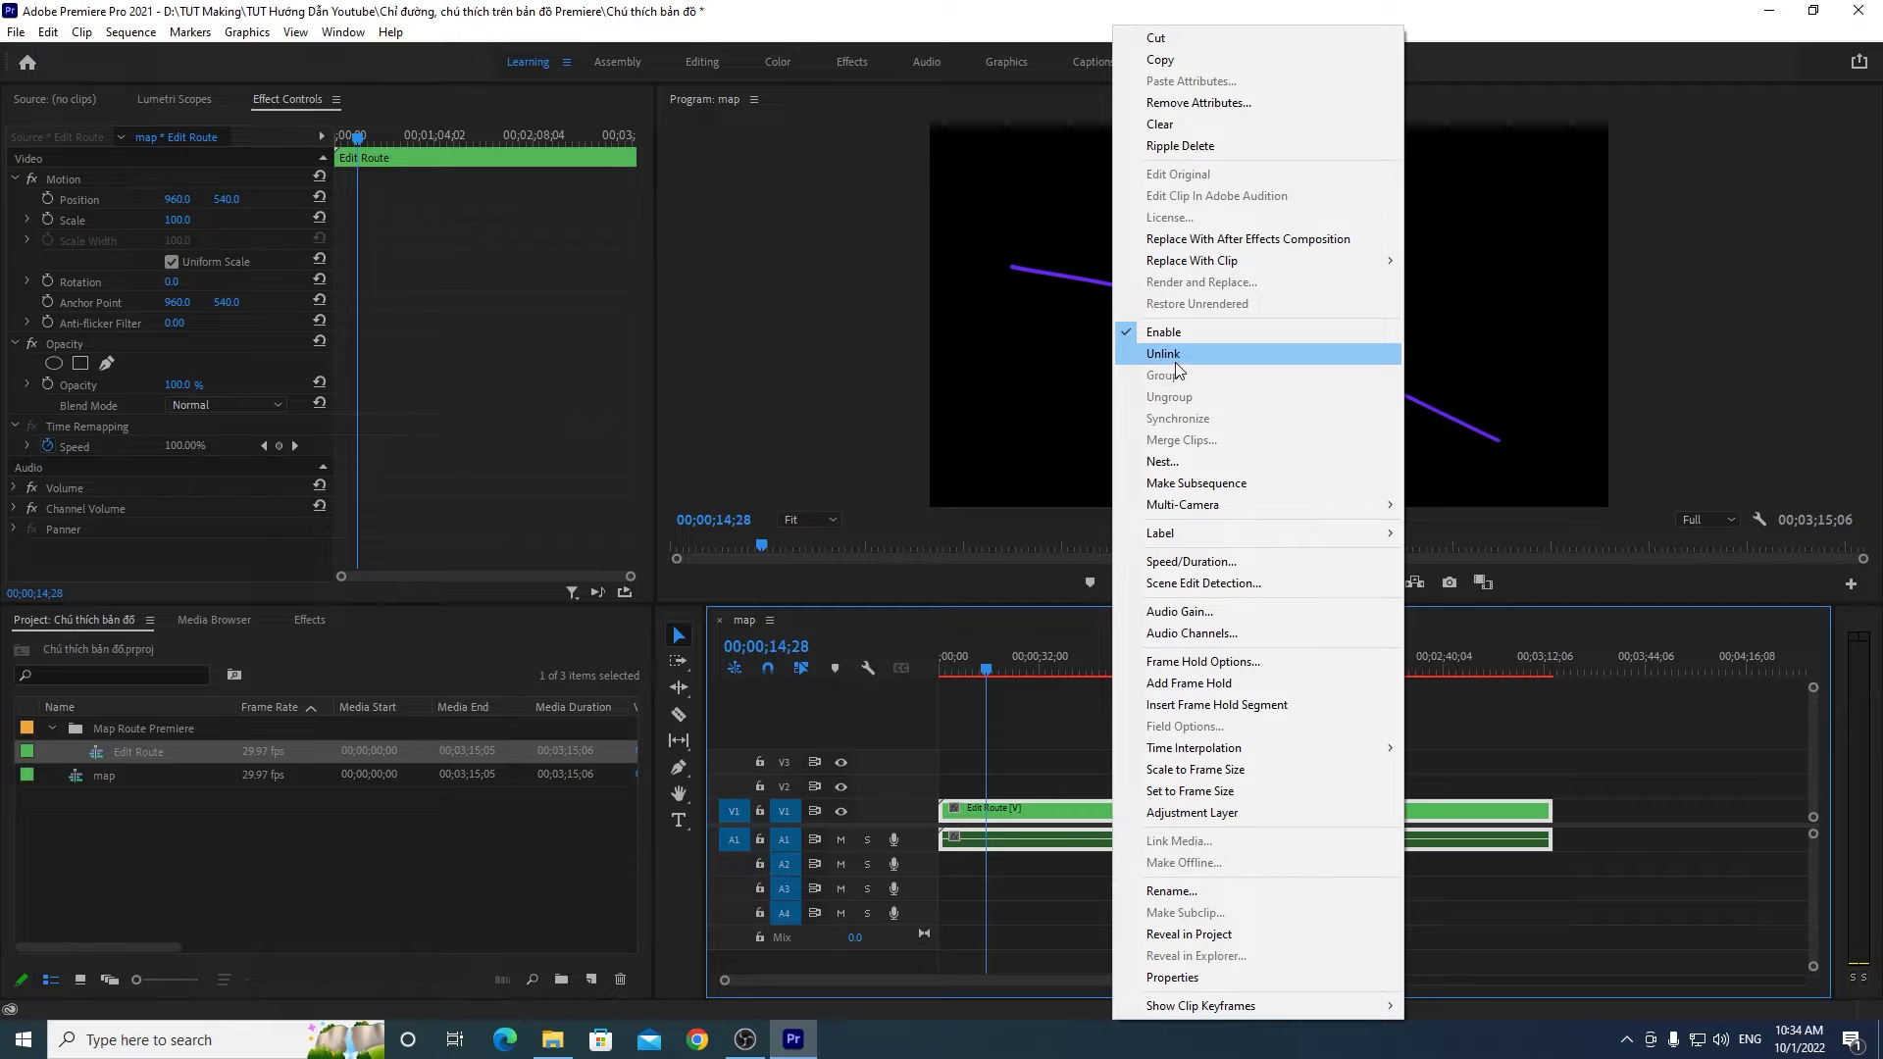
# Step: Unlink the Edit Route clip and delete its separated A1 audio part
pyautogui.click(1142, 355)
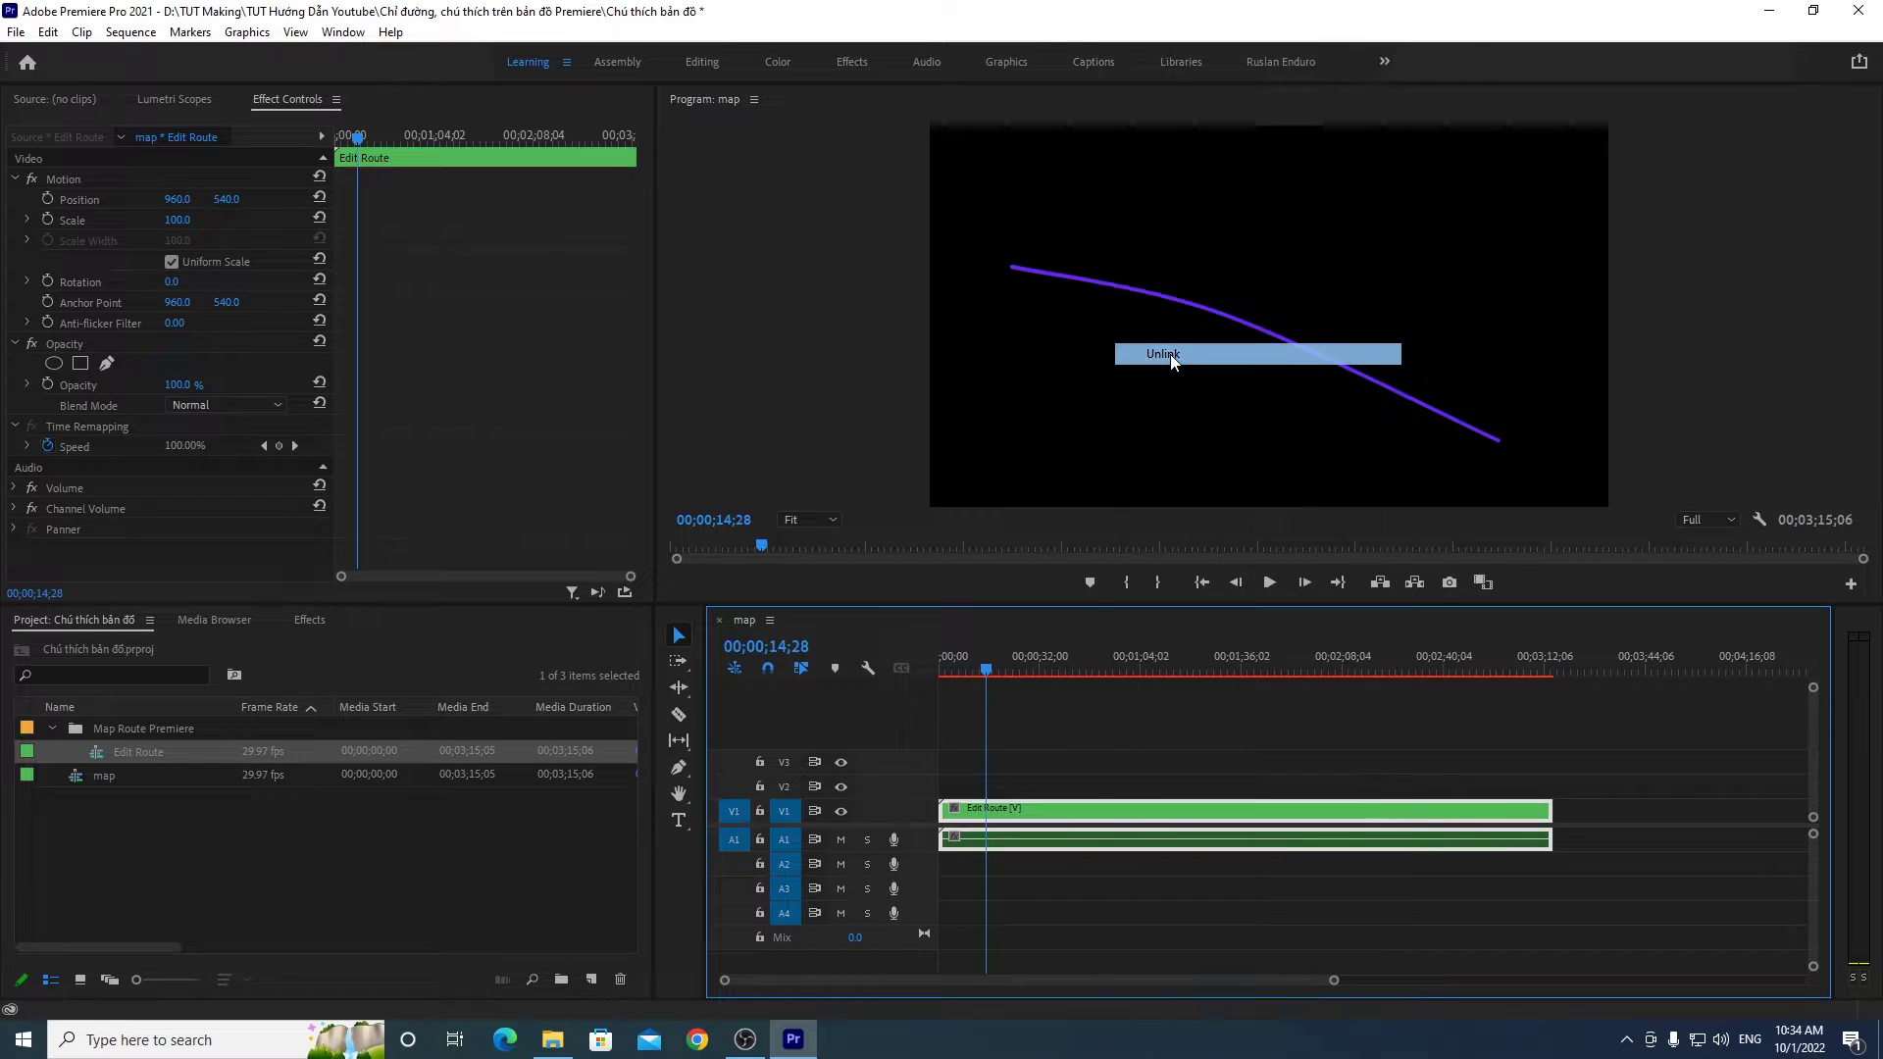
pyautogui.click(1141, 839)
pyautogui.click(1132, 812)
pyautogui.click(1122, 835)
pyautogui.click(1124, 814)
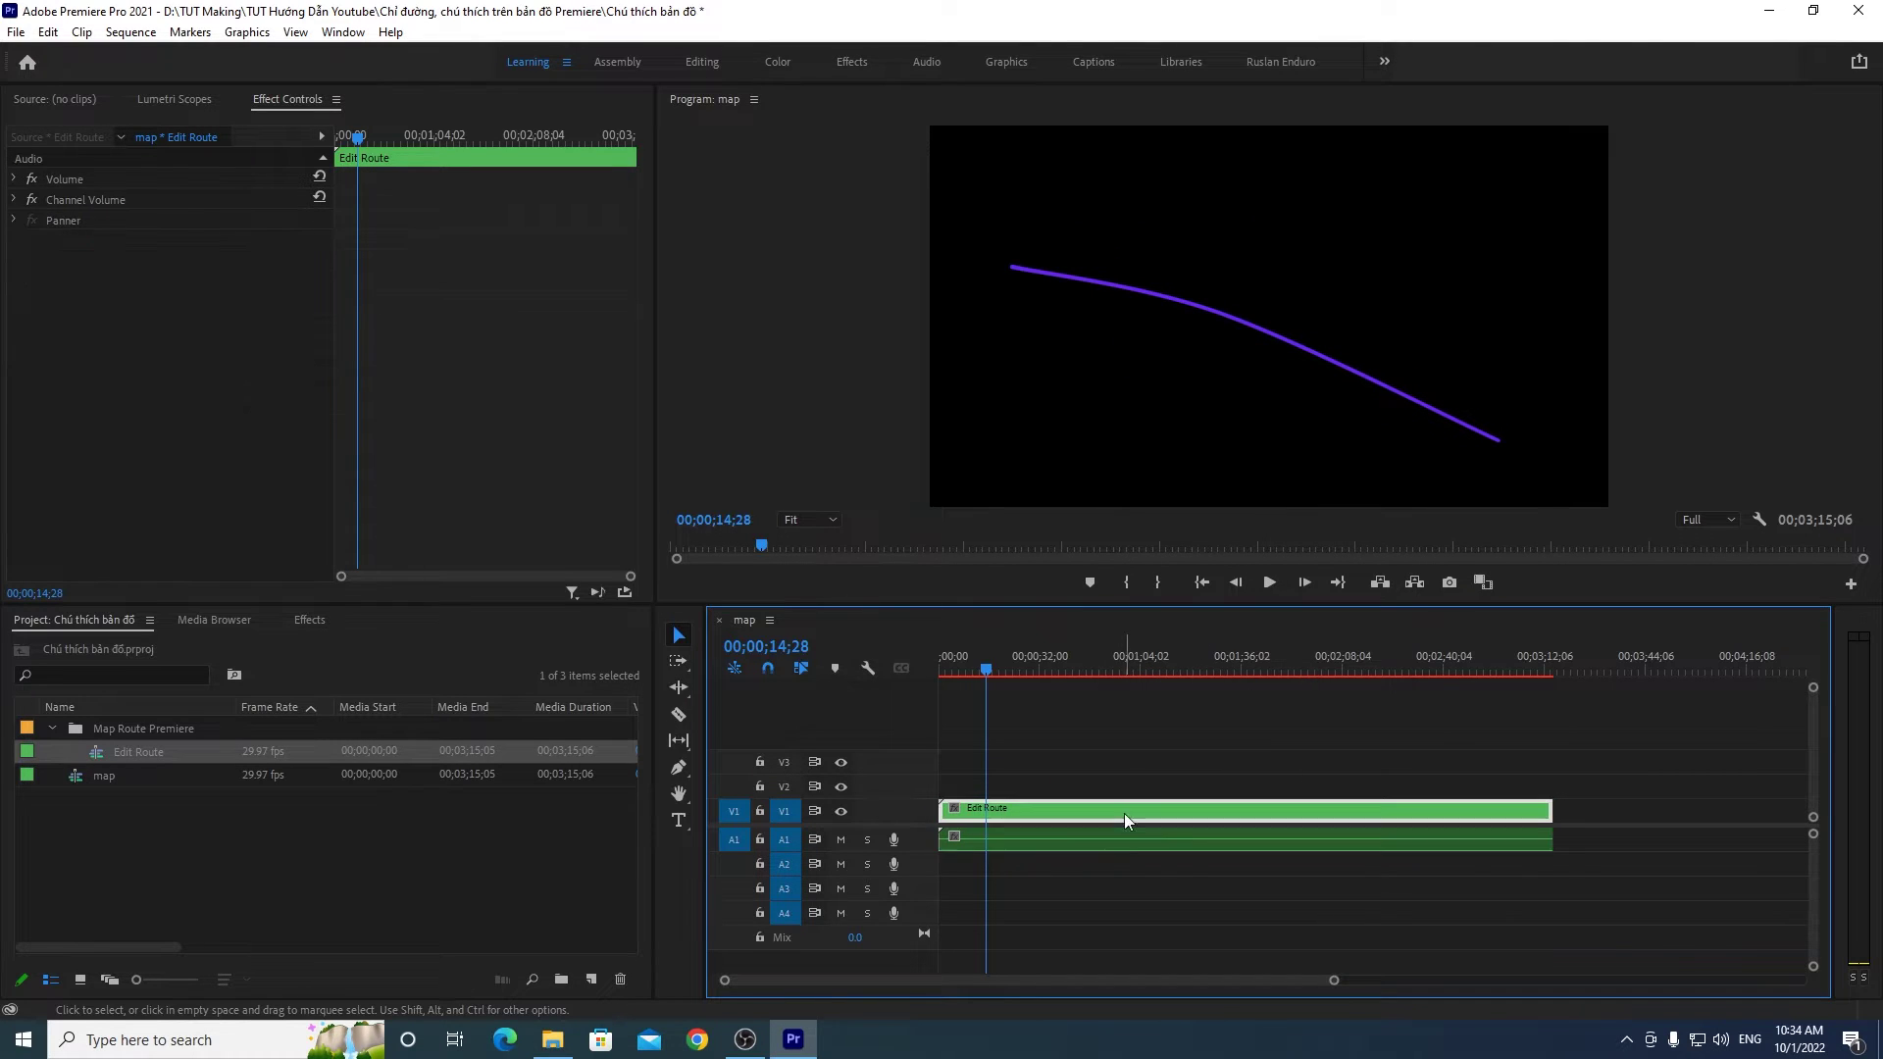
pyautogui.click(1083, 837)
pyautogui.click(1084, 815)
pyautogui.click(1085, 839)
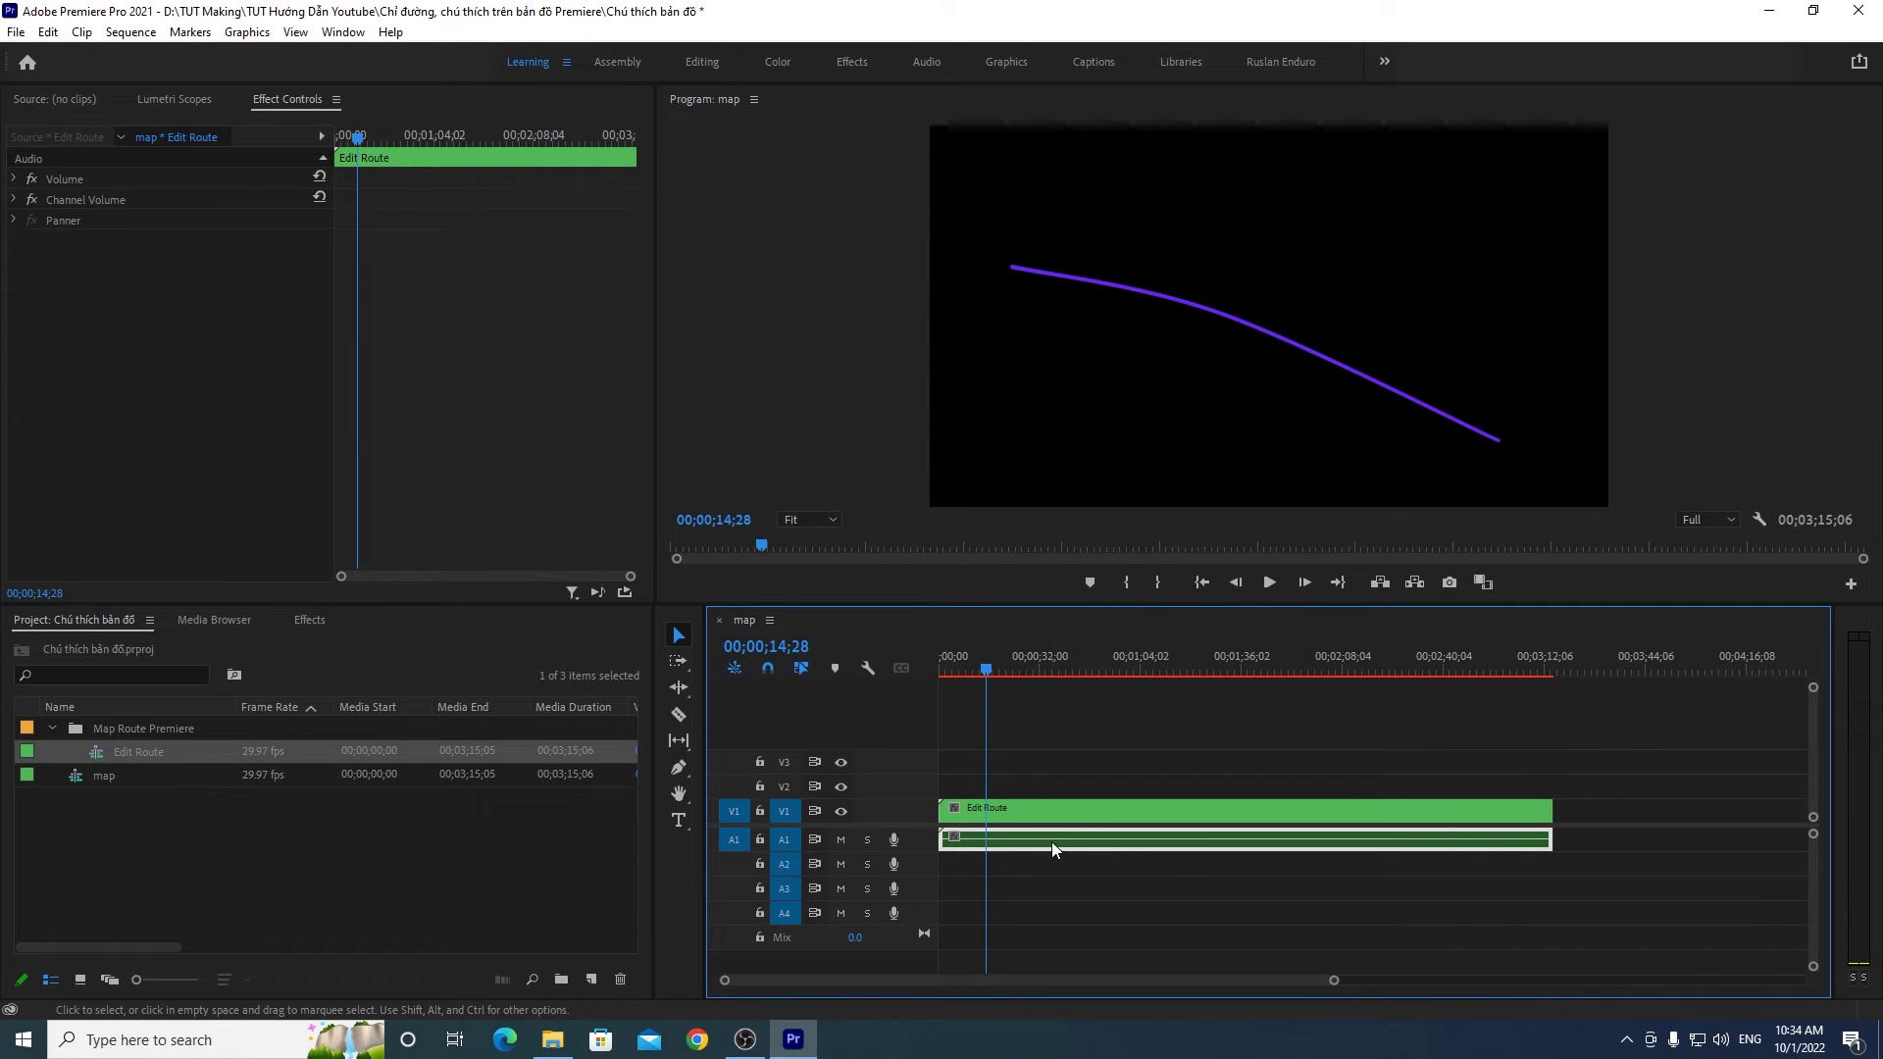
pyautogui.press('Delete')
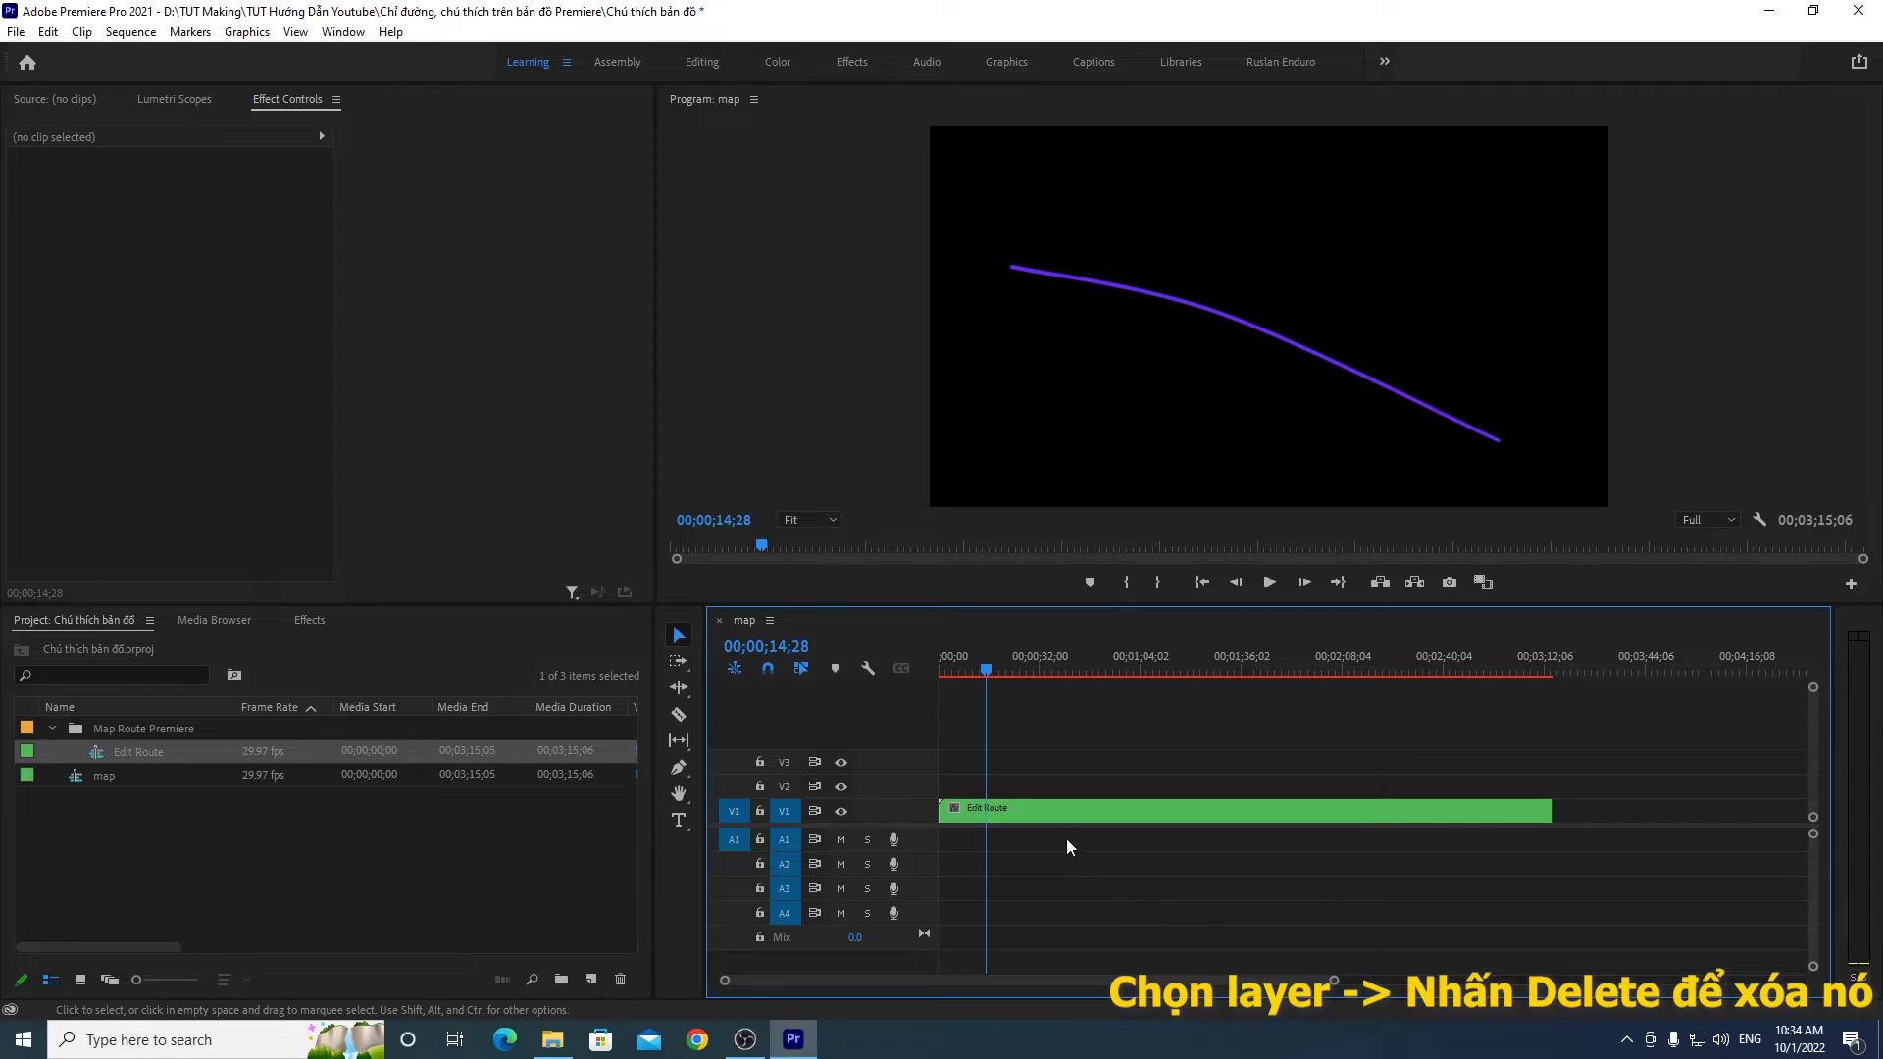
# Step: Play and scrub the timeline to review the route line animation, then save the project
pyautogui.moveTo(989, 668); pyautogui.dragTo(931, 671)
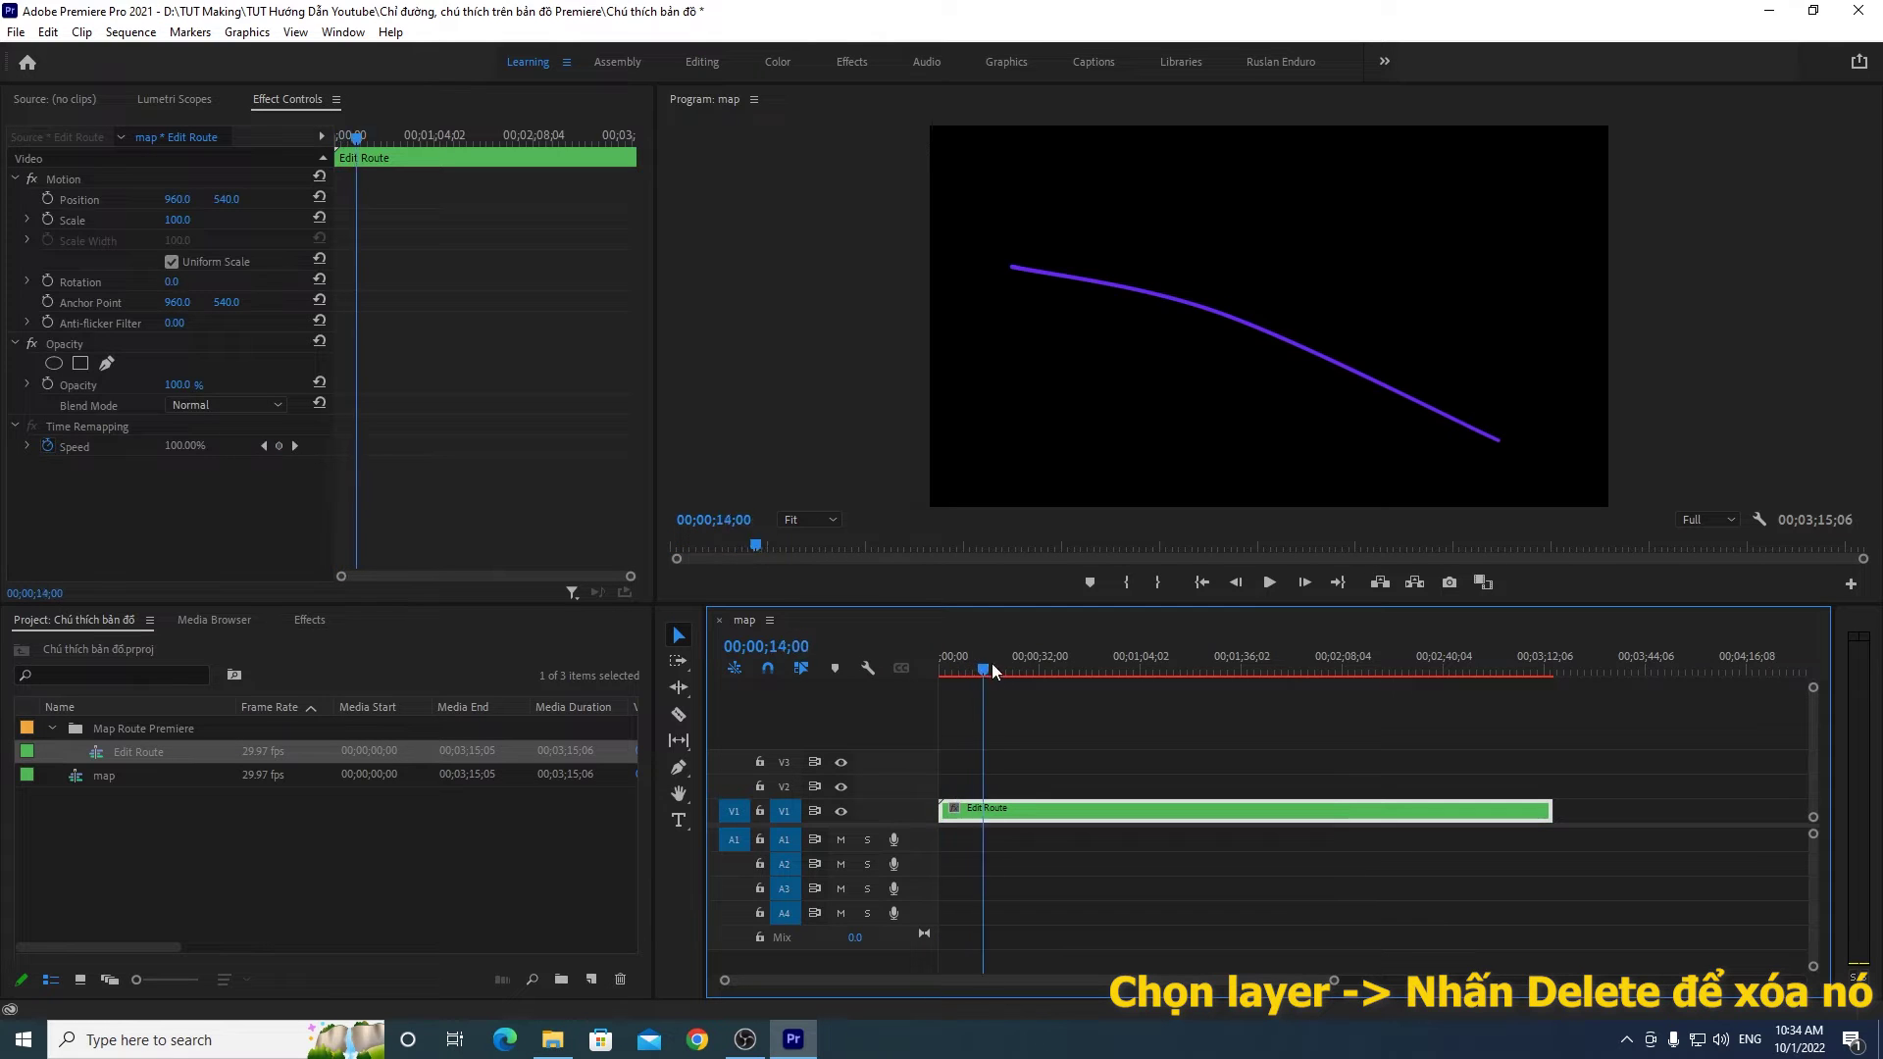
pyautogui.click(1270, 583)
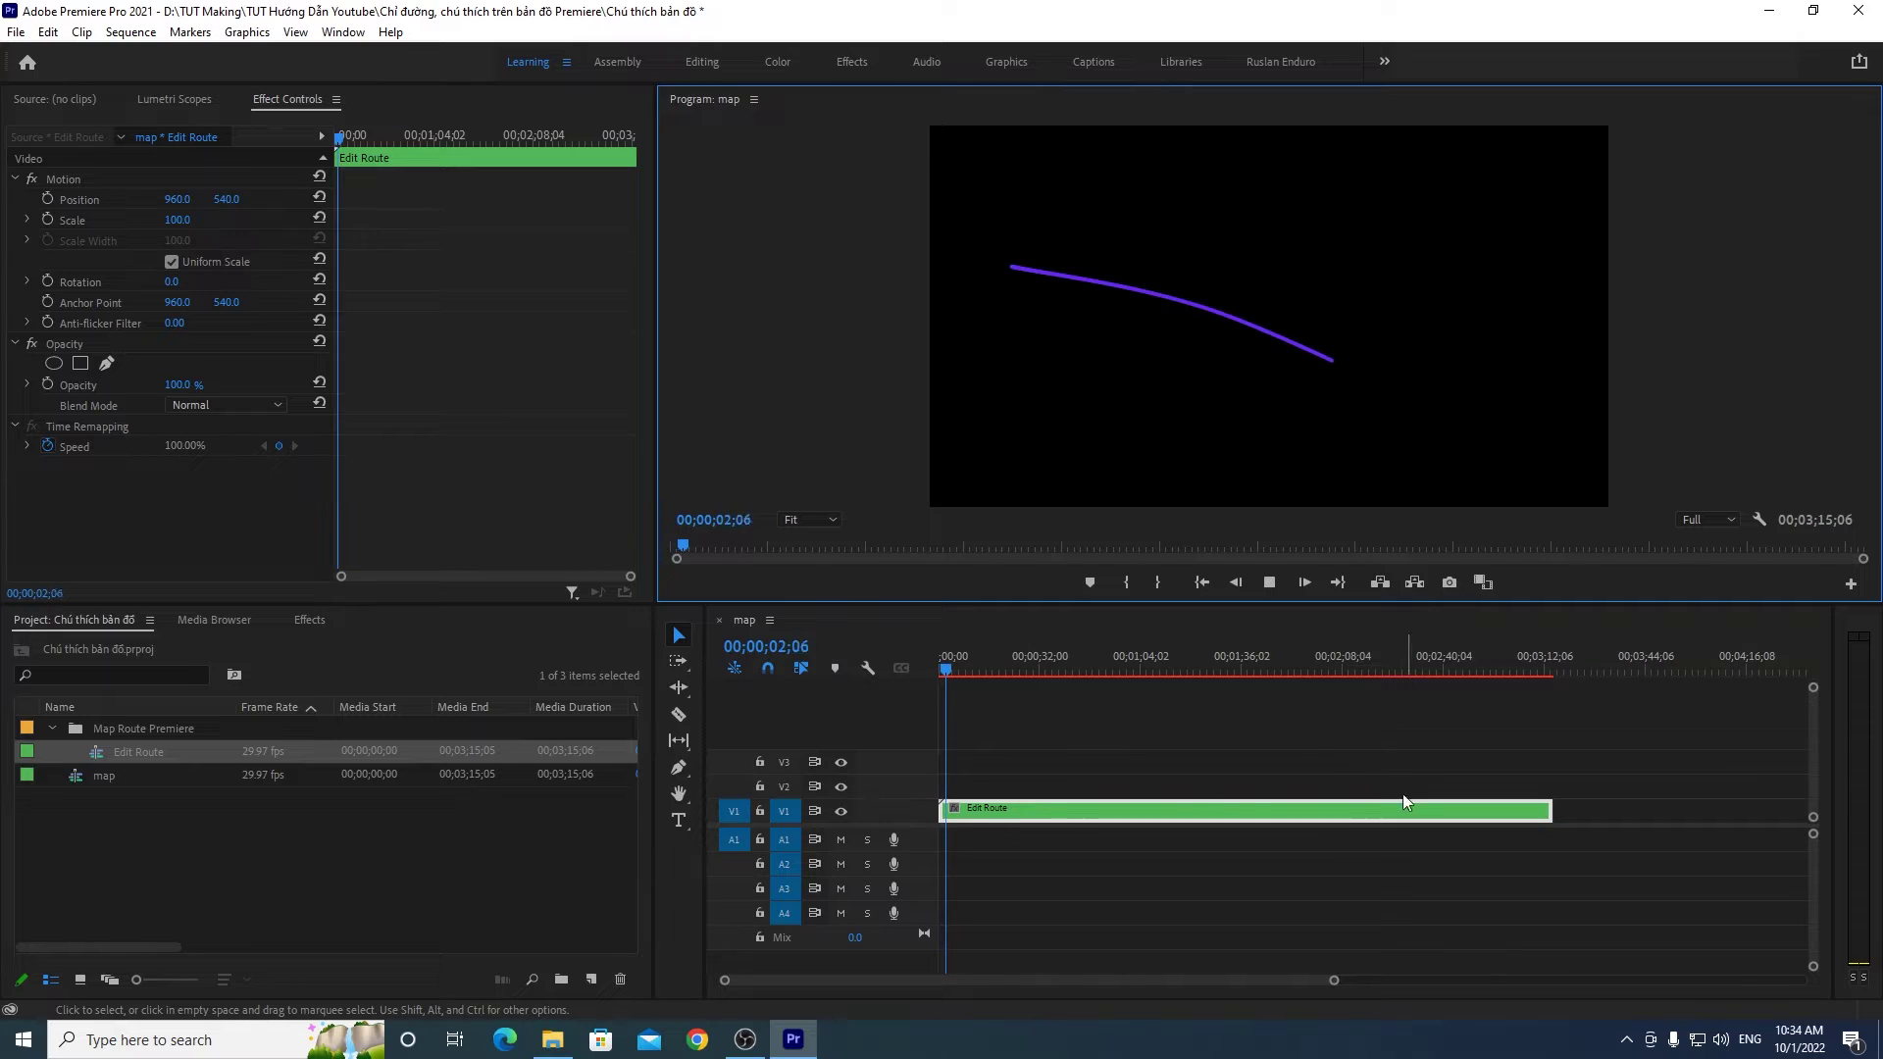
pyautogui.moveTo(942, 668); pyautogui.dragTo(962, 672)
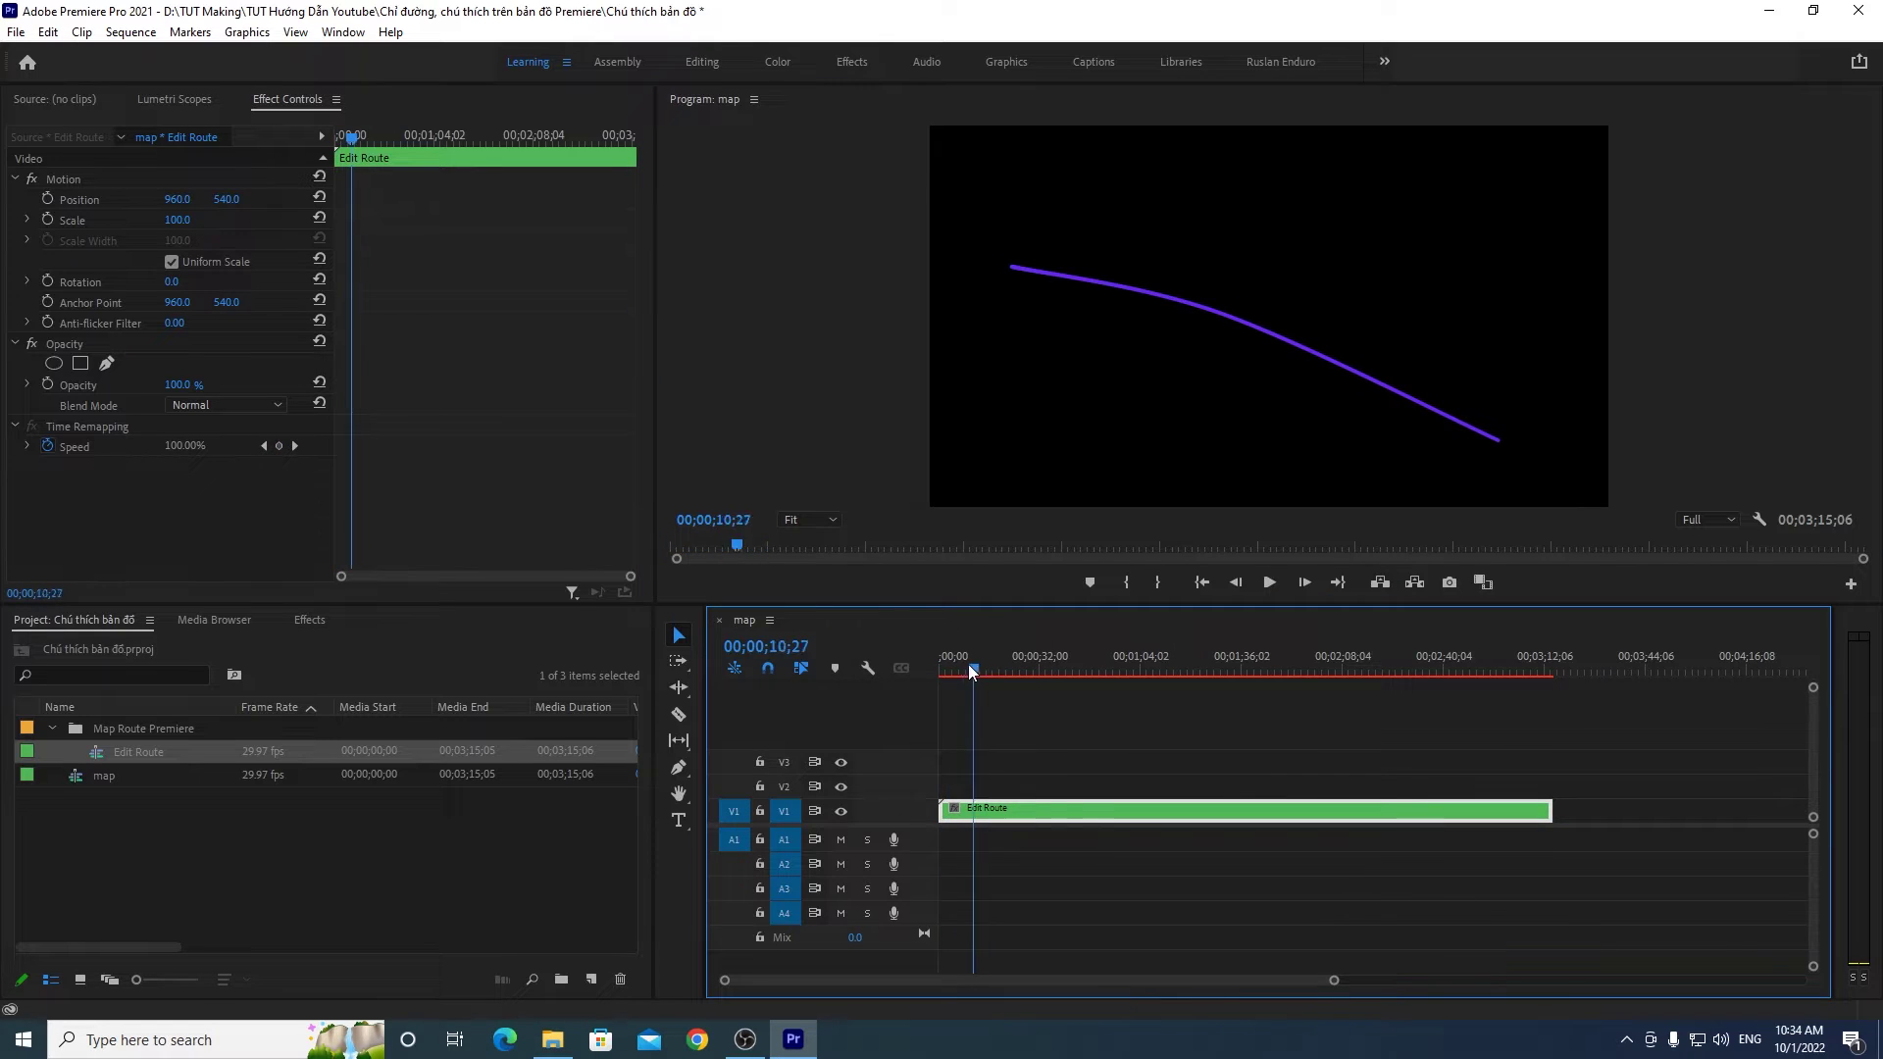
pyautogui.moveTo(951, 673); pyautogui.dragTo(970, 672)
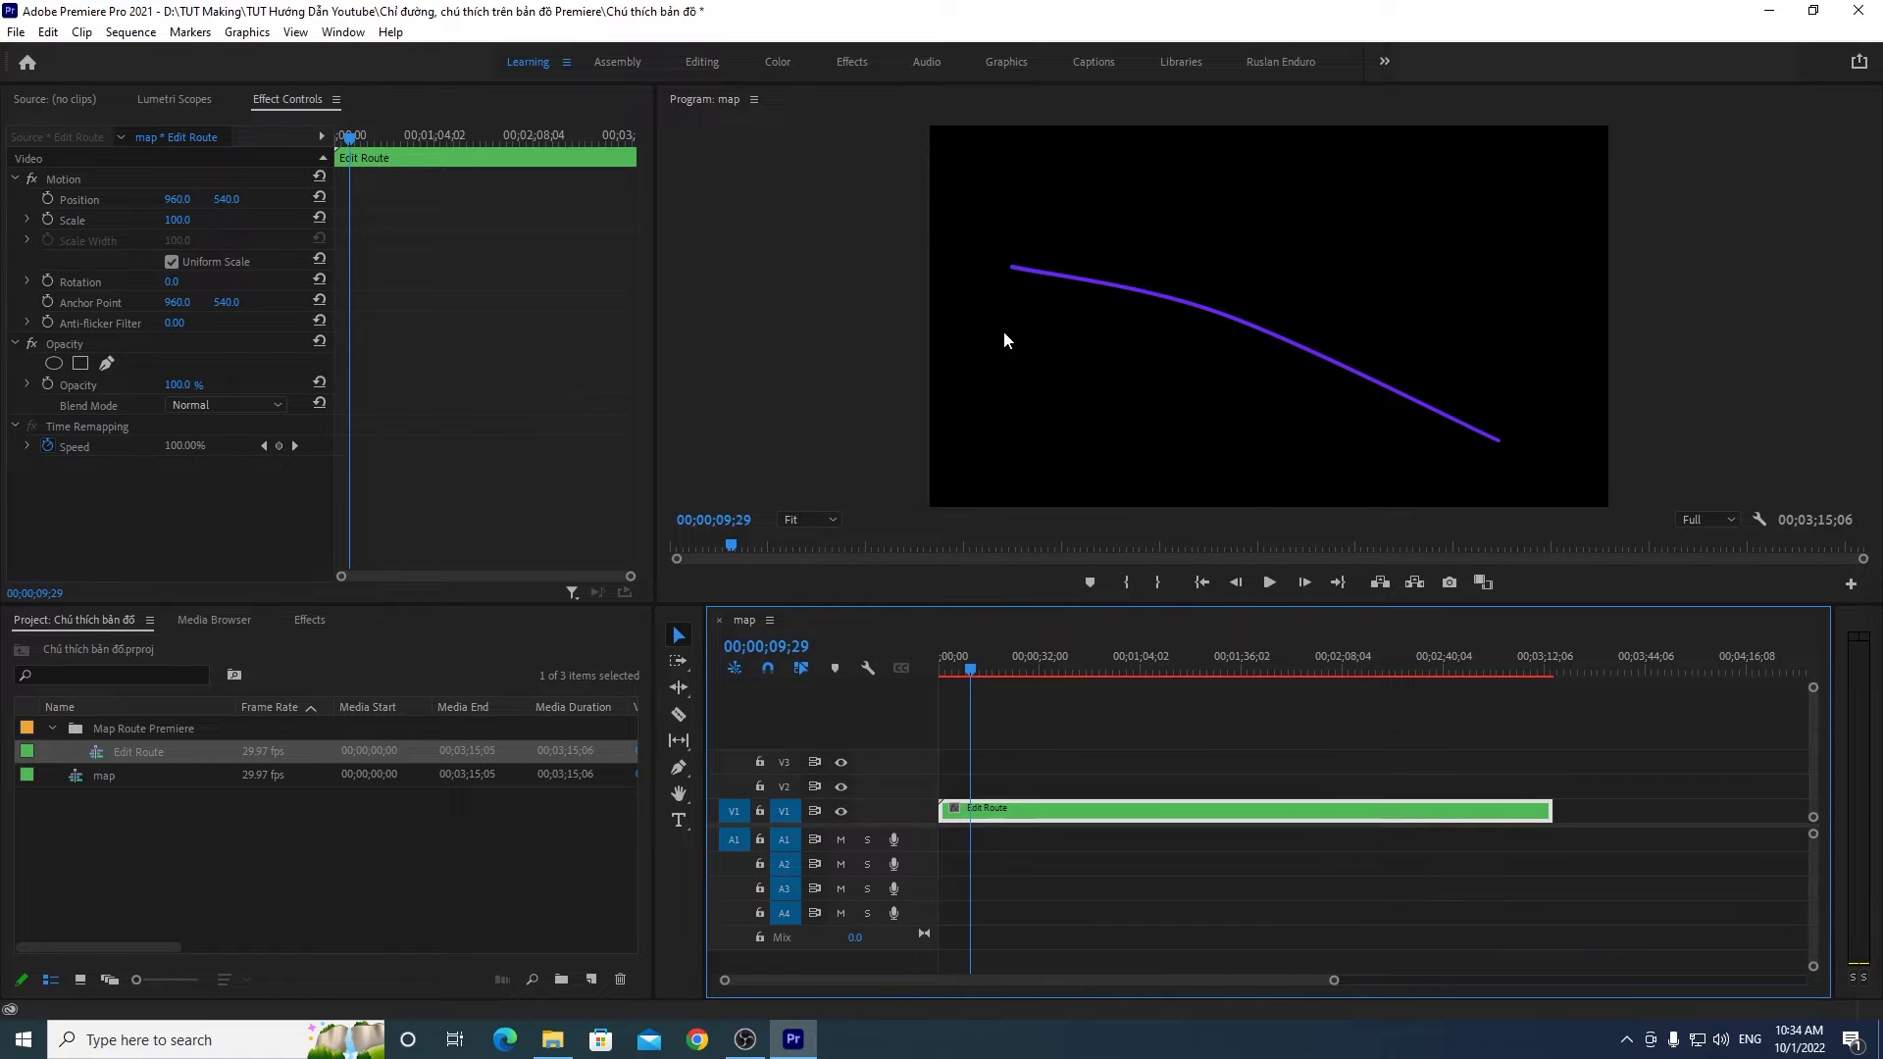
pyautogui.moveTo(971, 671); pyautogui.dragTo(973, 668)
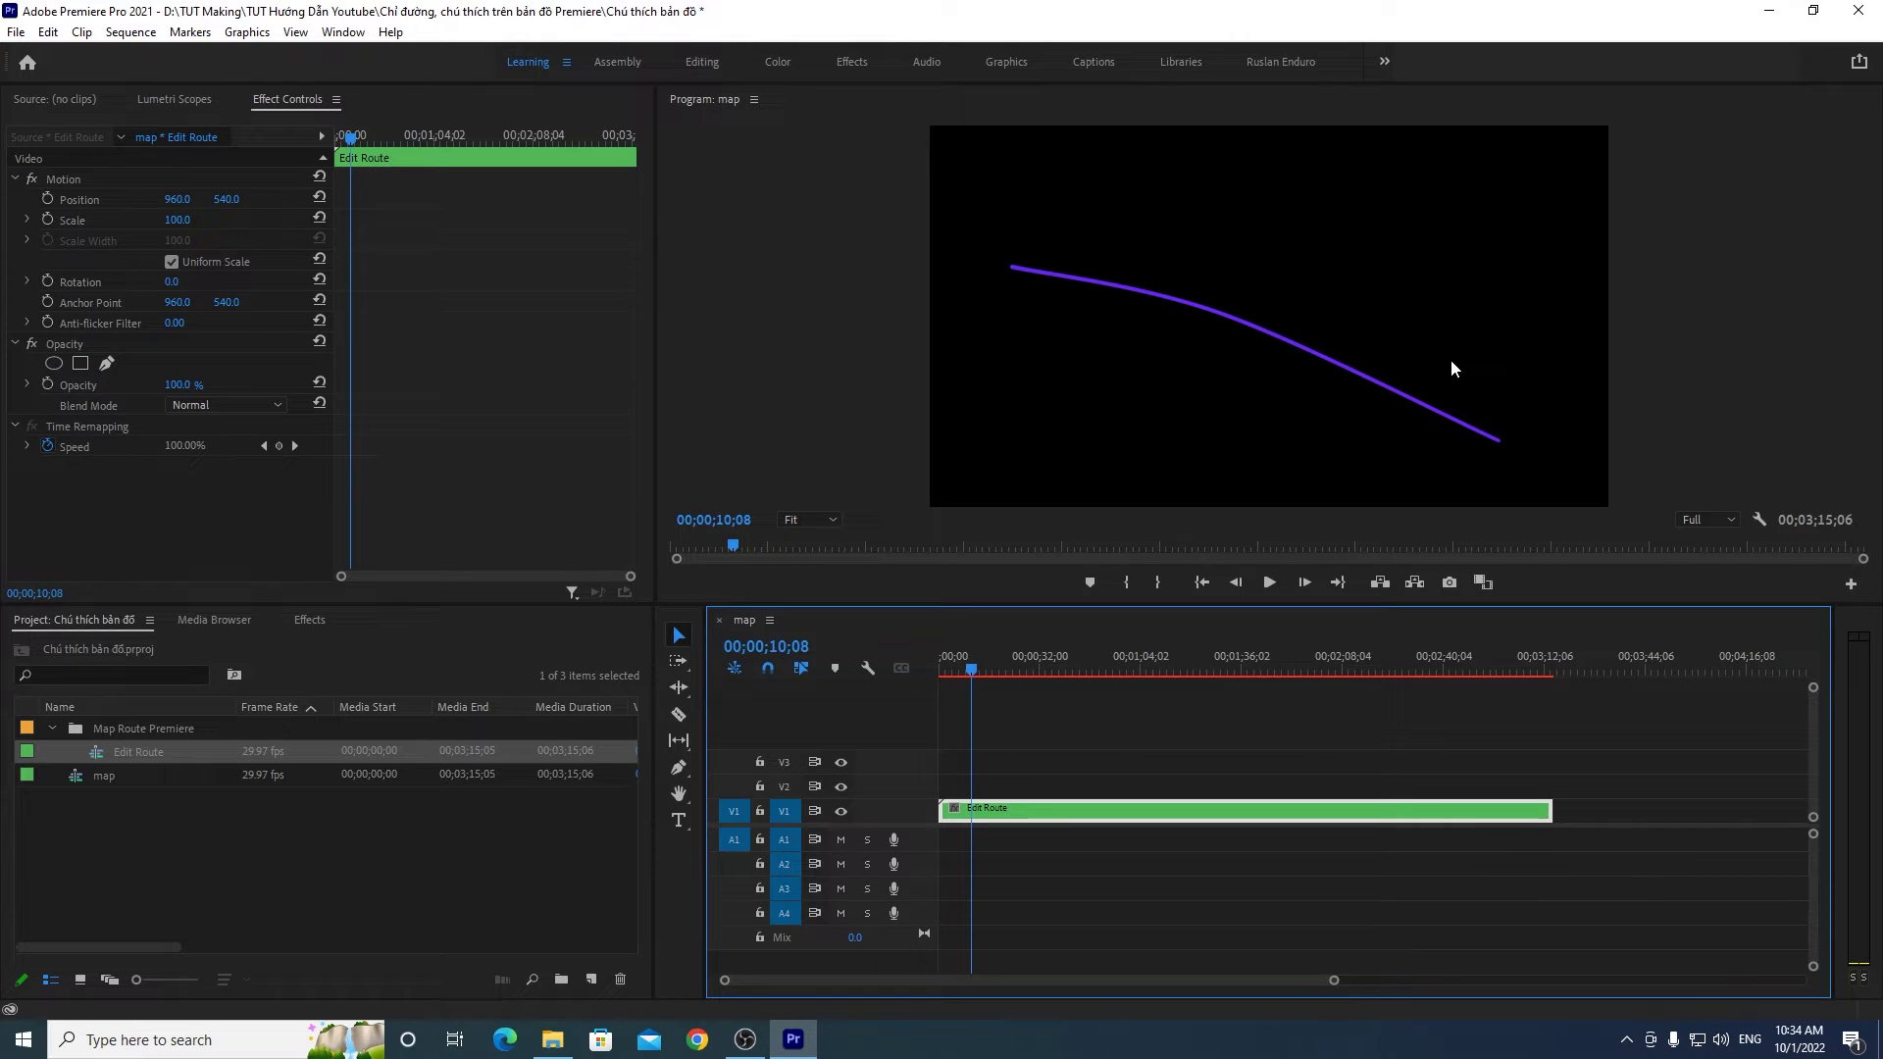
pyautogui.hotkey('ctrl', 's')
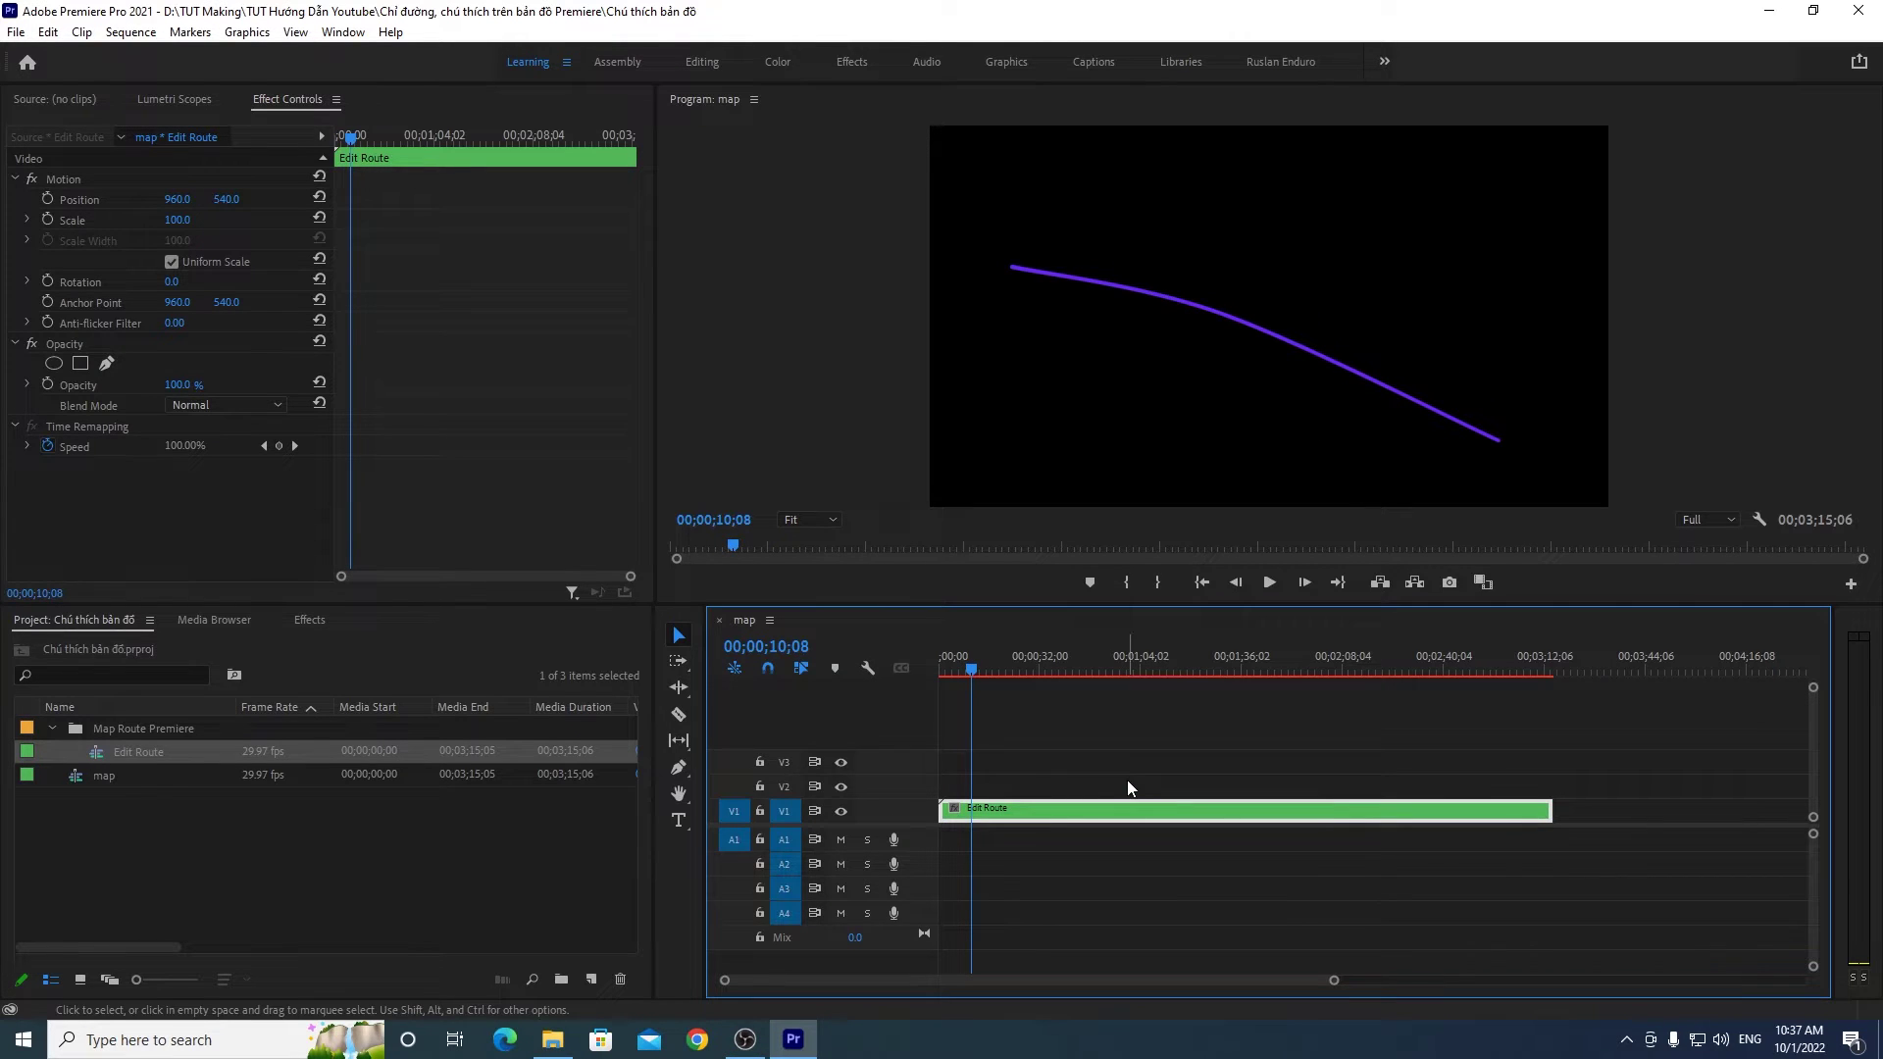
# Step: Open the nested Edit Route sequence, scrub its route animation and inspect the Graphic clip
pyautogui.doubleClick(1036, 804)
pyautogui.moveTo(971, 667); pyautogui.dragTo(970, 667)
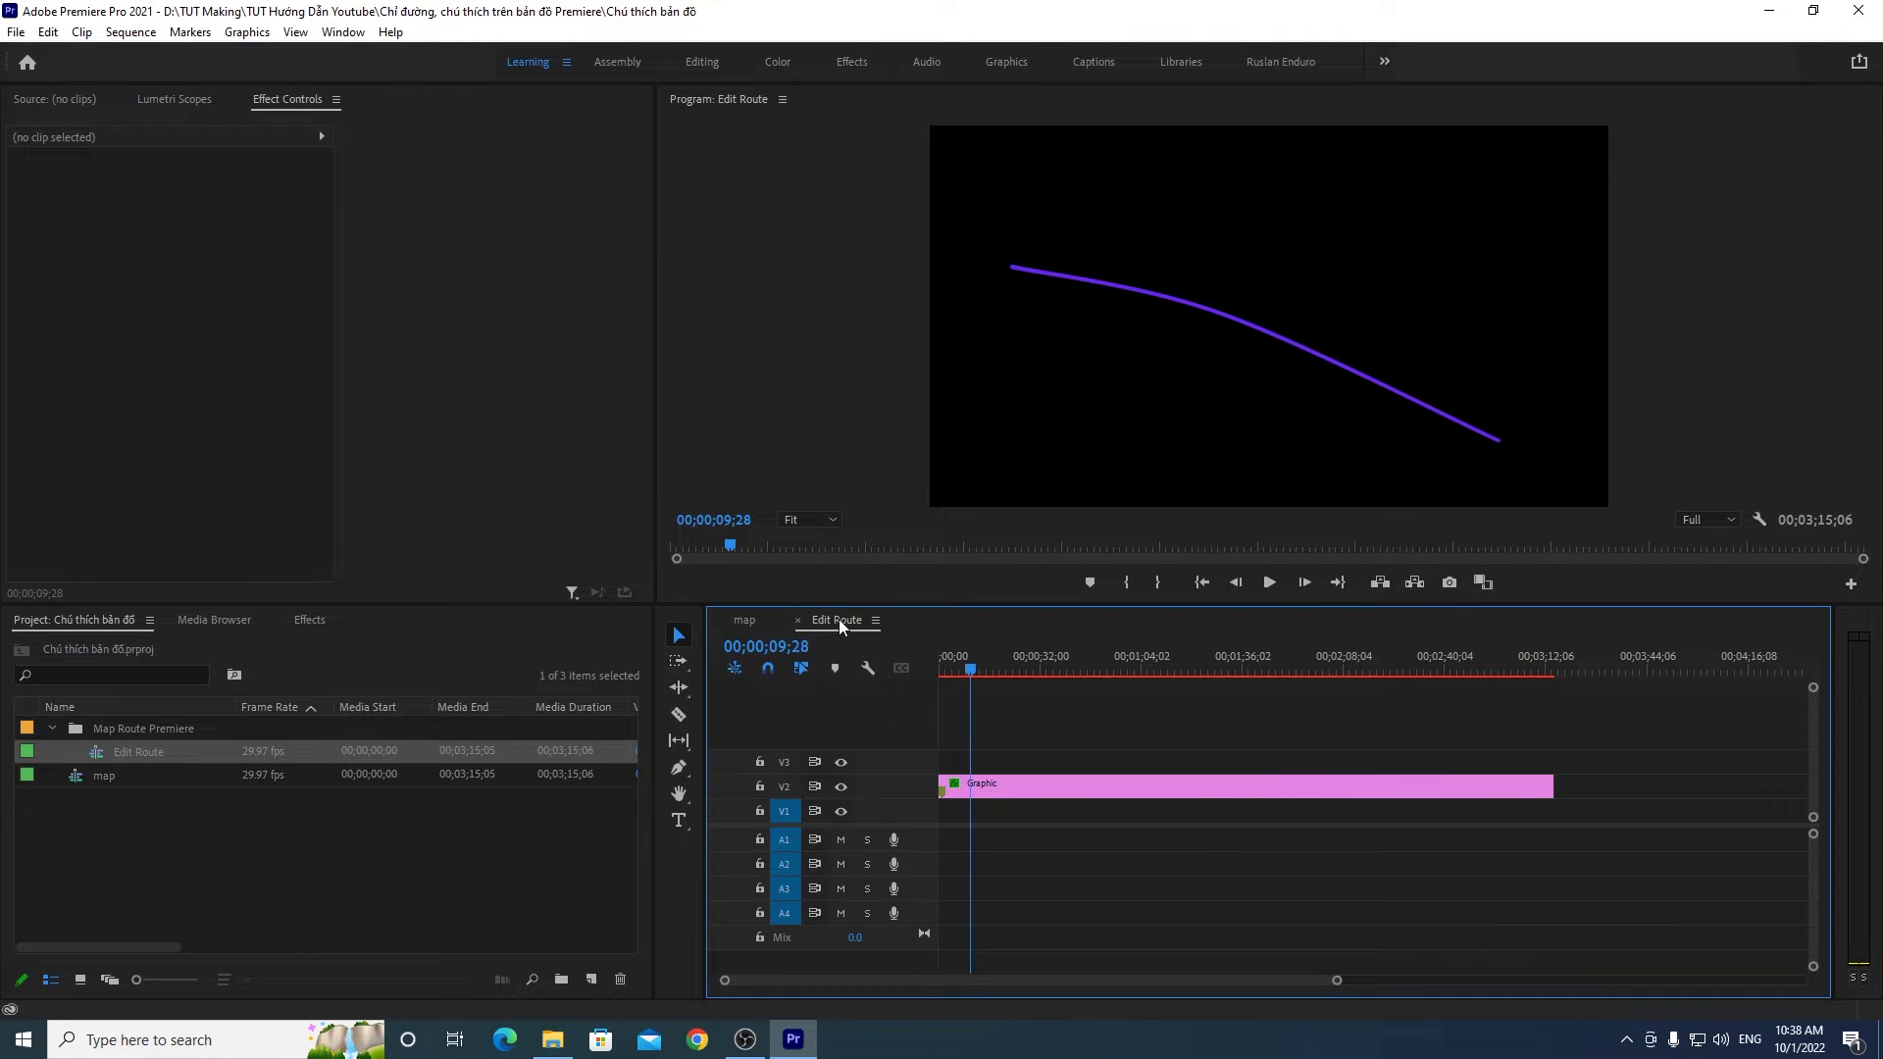
pyautogui.moveTo(939, 673); pyautogui.dragTo(976, 673)
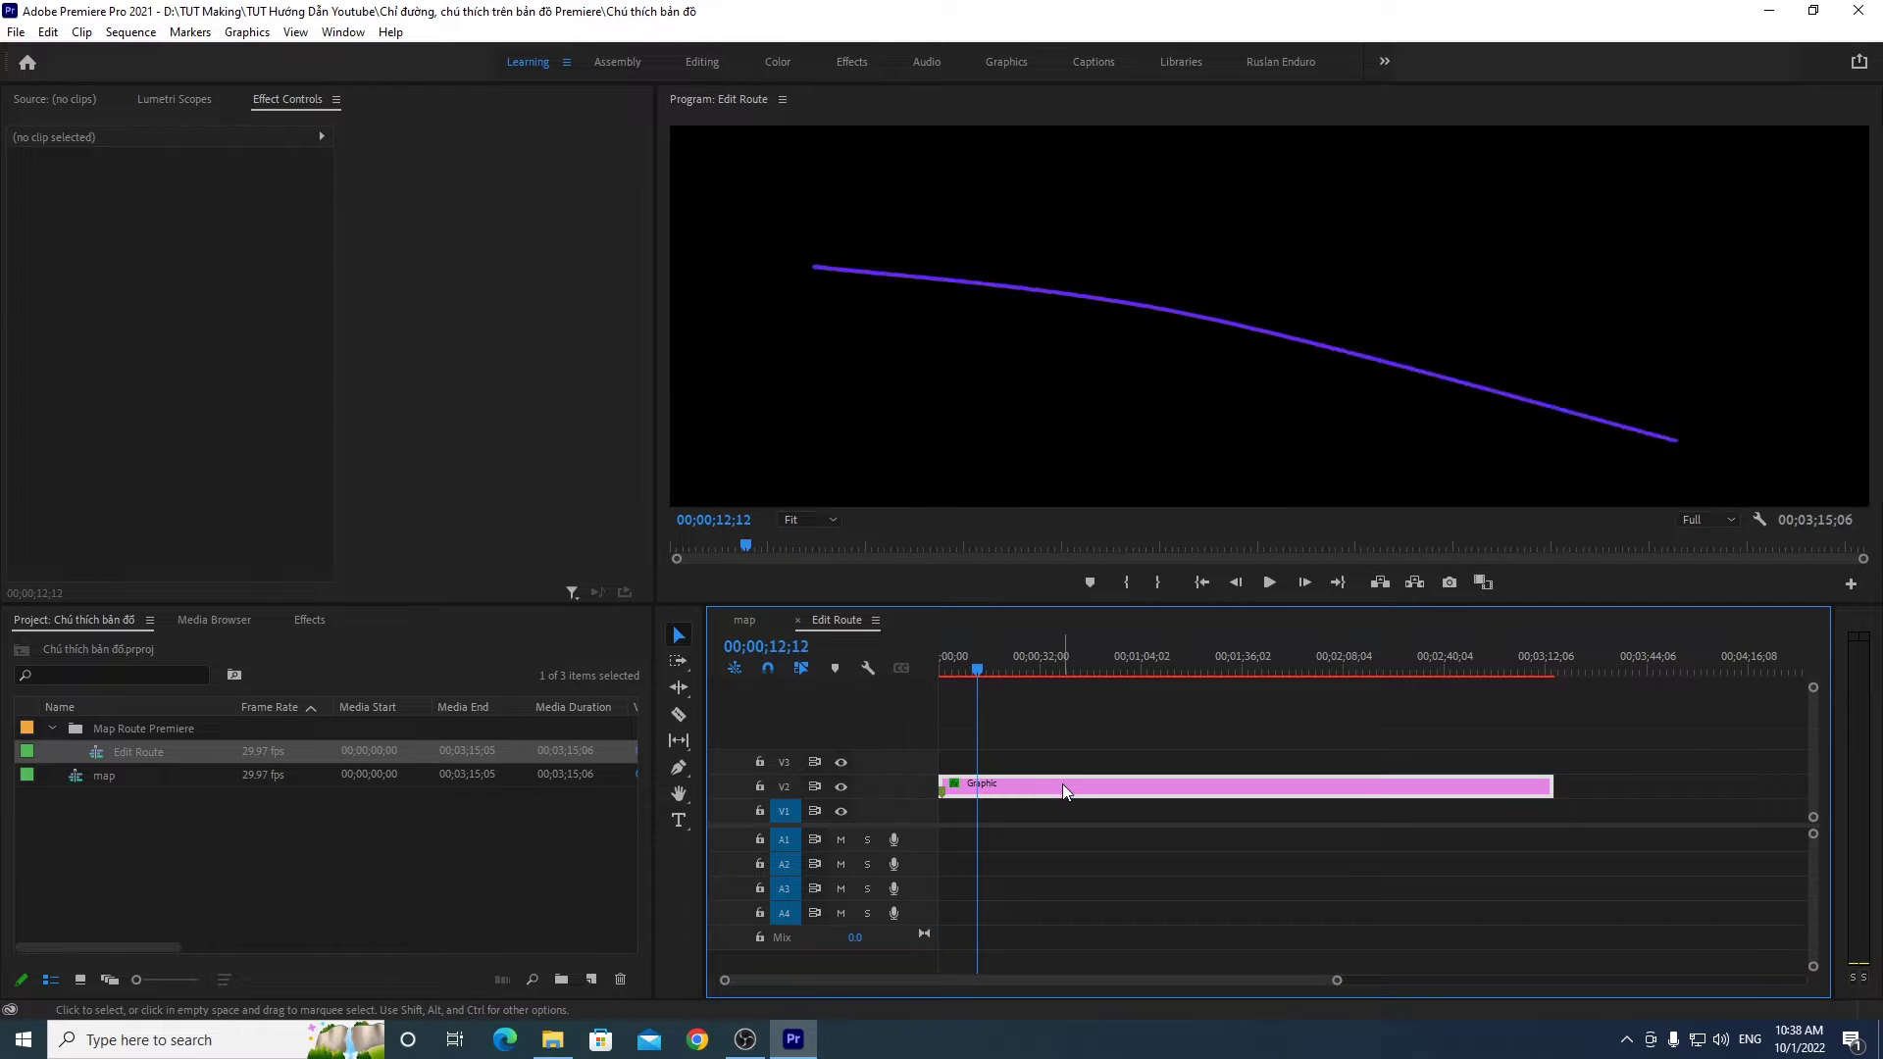
pyautogui.click(1062, 784)
pyautogui.moveTo(968, 673); pyautogui.dragTo(939, 671)
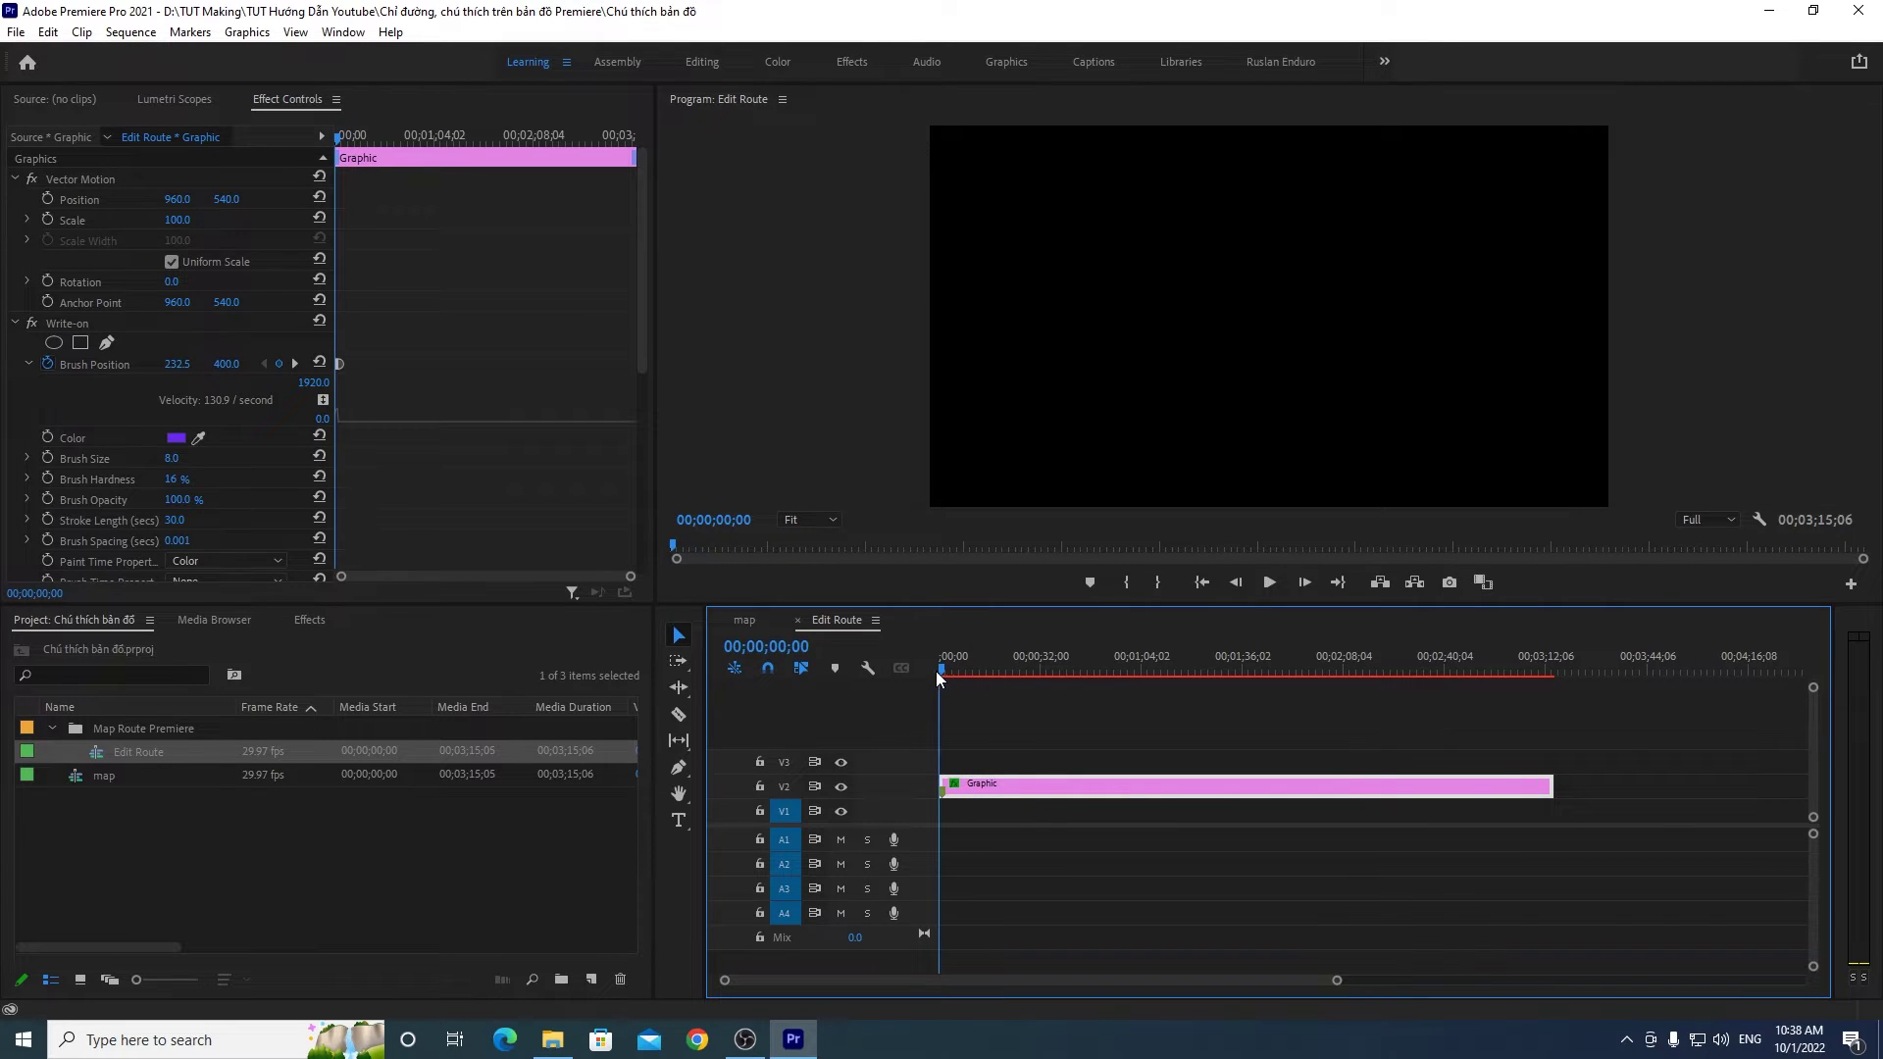
pyautogui.click(1044, 716)
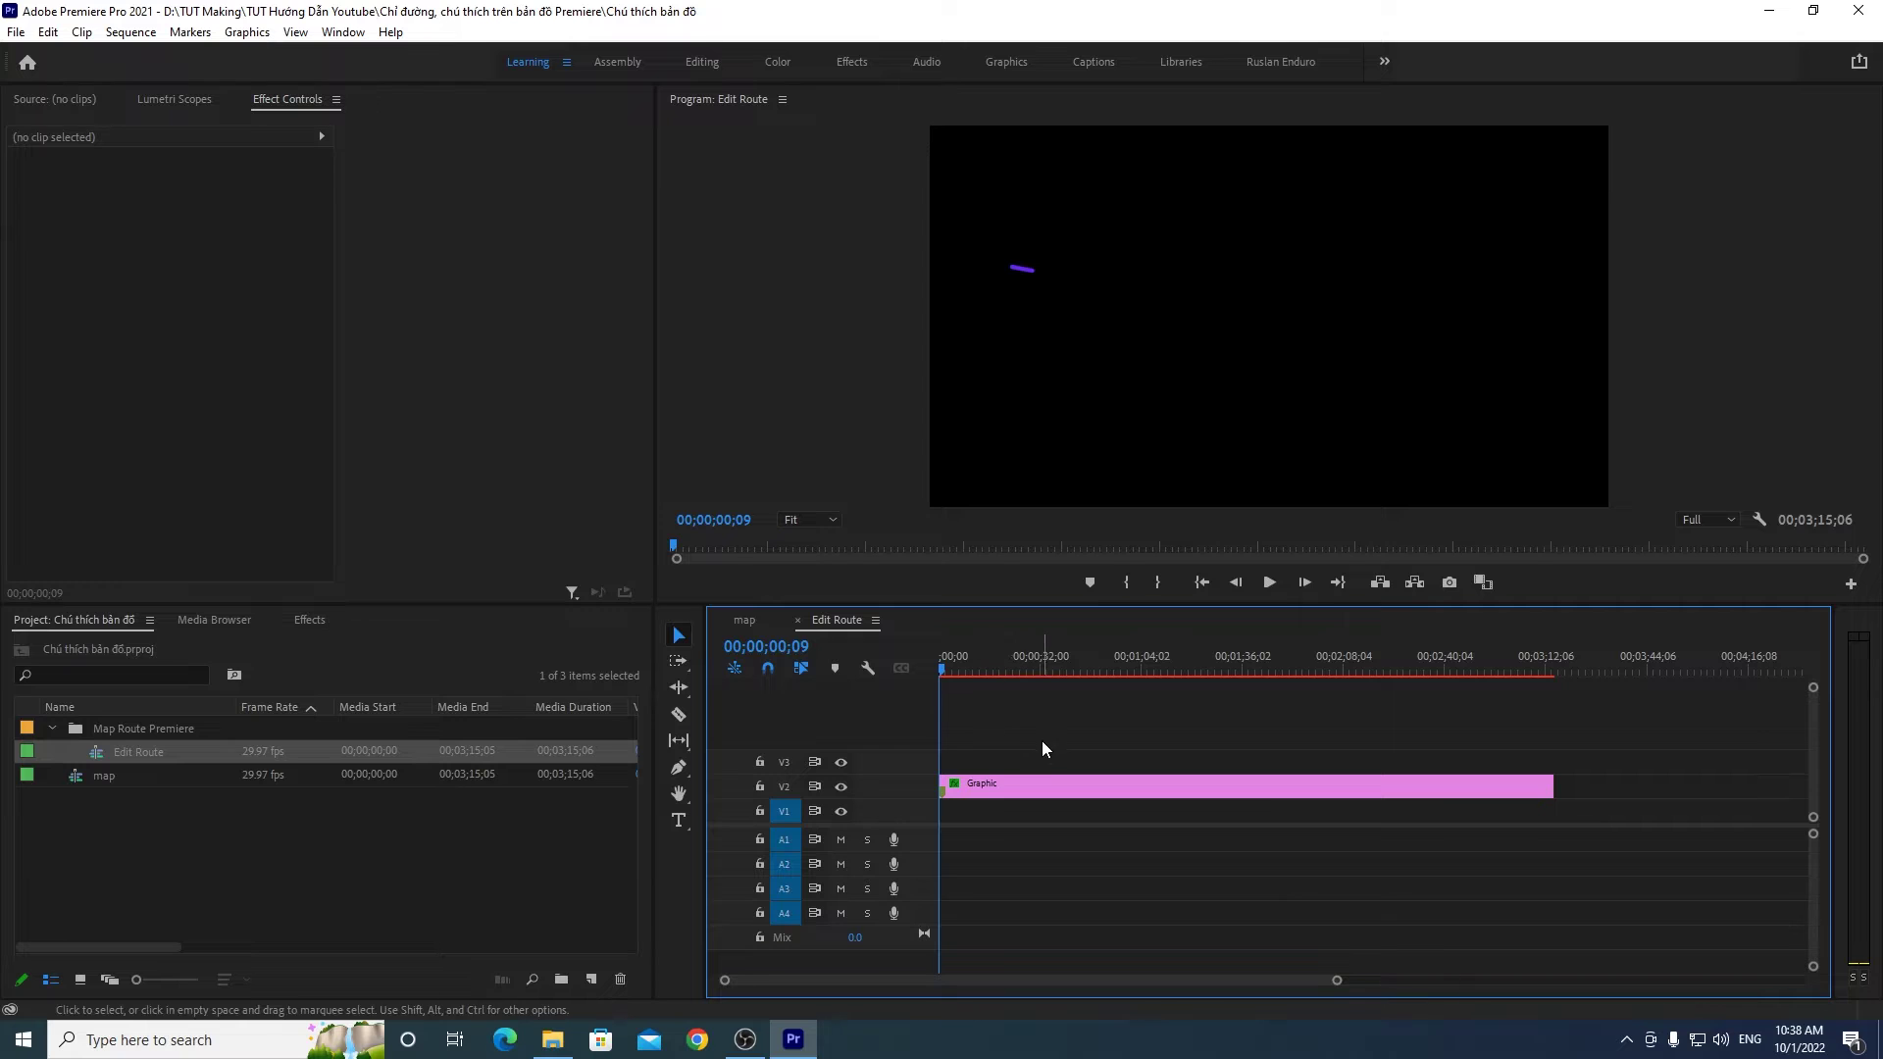
pyautogui.click(566, 1046)
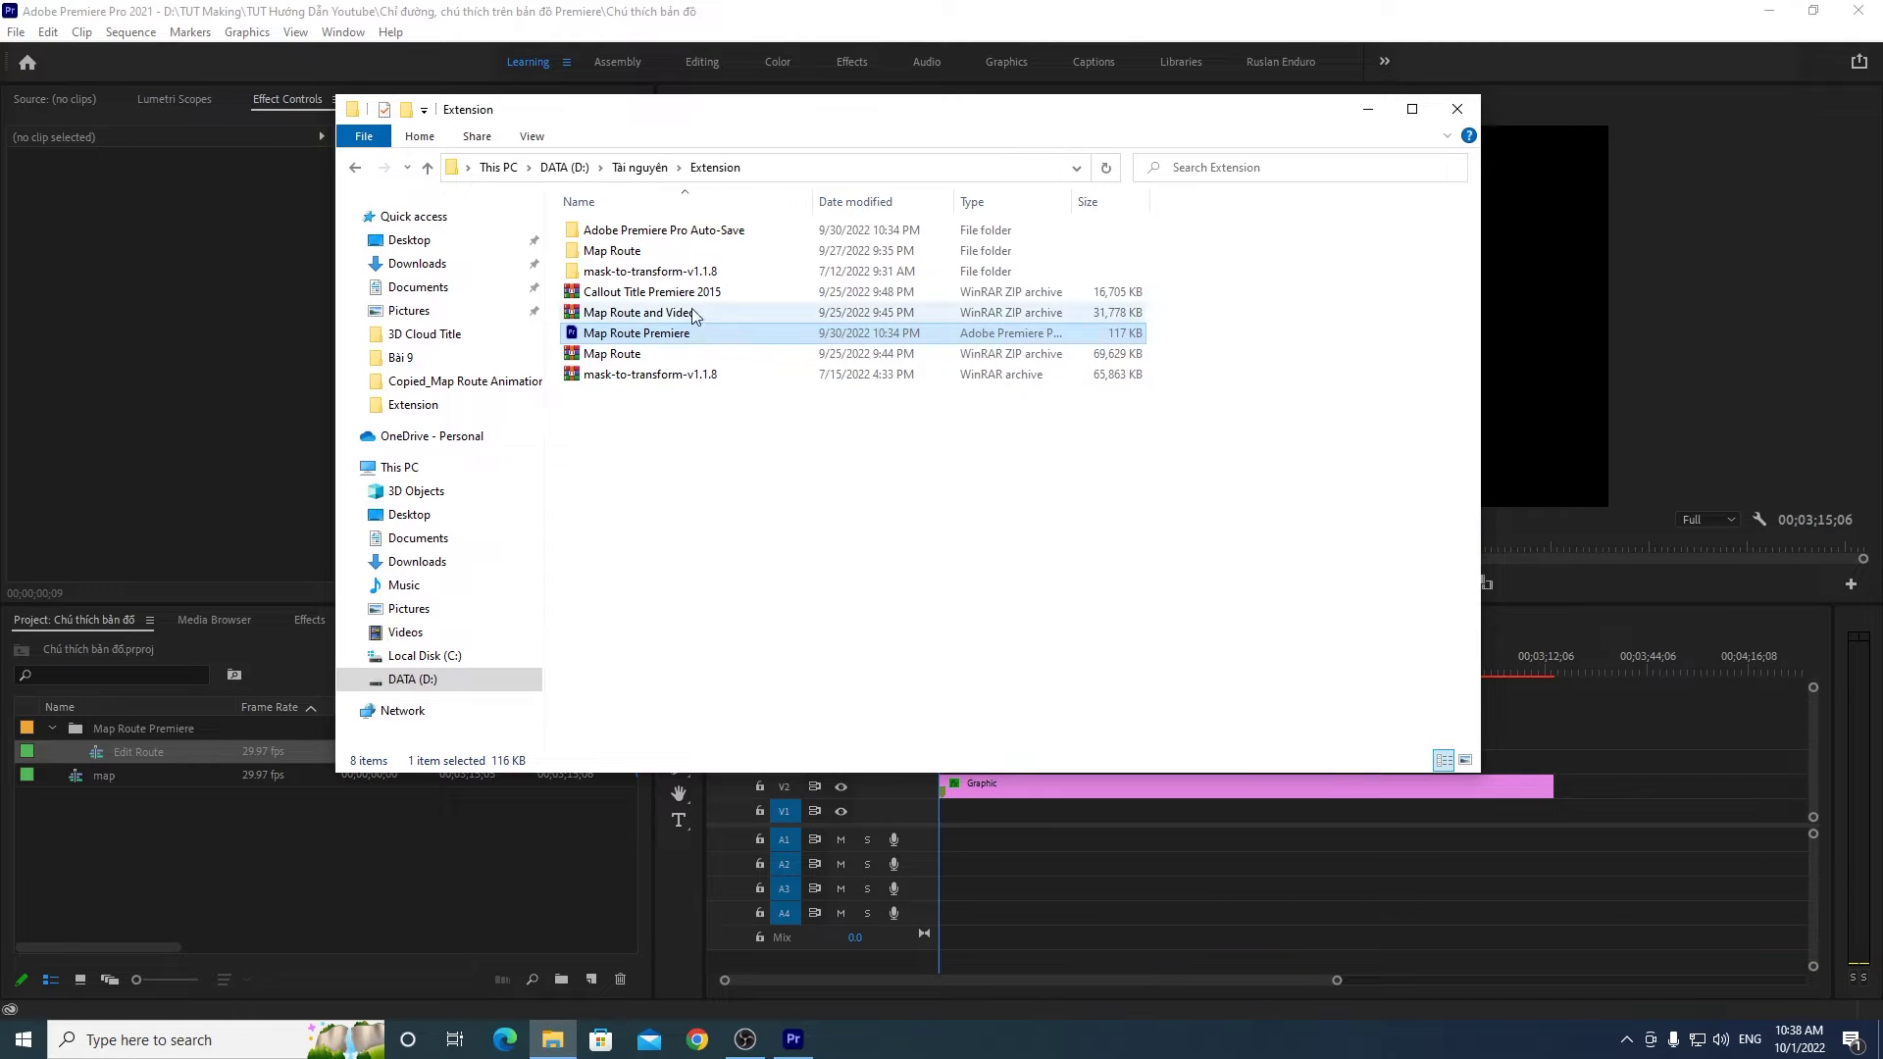
# Step: Navigate from DATA (D:) through TUT Making and TUT Hướng Dẫn Youtube to the map project folder
pyautogui.click(417, 679)
pyautogui.doubleClick(618, 368)
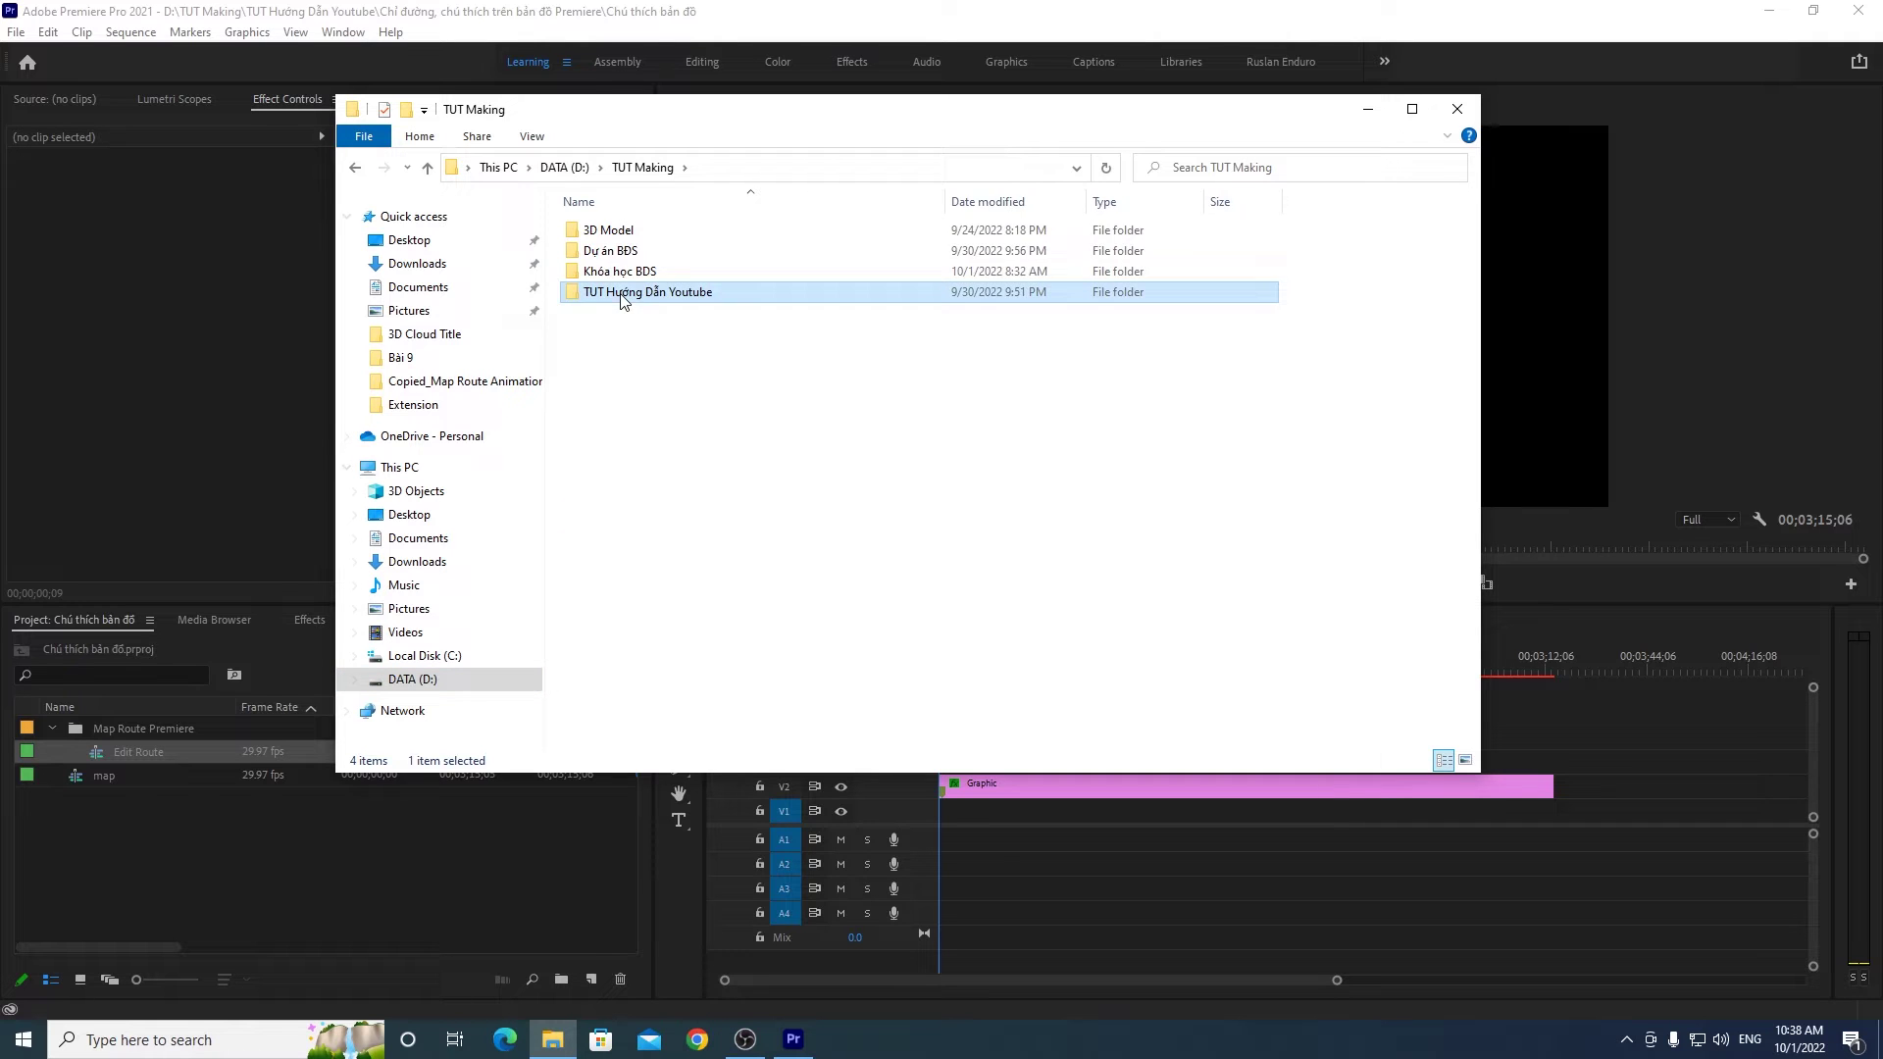
pyautogui.doubleClick(622, 291)
pyautogui.doubleClick(633, 343)
# Step: Preview the thanh hóa 3_100 image, then drag it onto V1 of the Edit Route sequence
pyautogui.click(1069, 260)
pyautogui.moveTo(956, 110); pyautogui.dragTo(964, 76)
pyautogui.doubleClick(1109, 222)
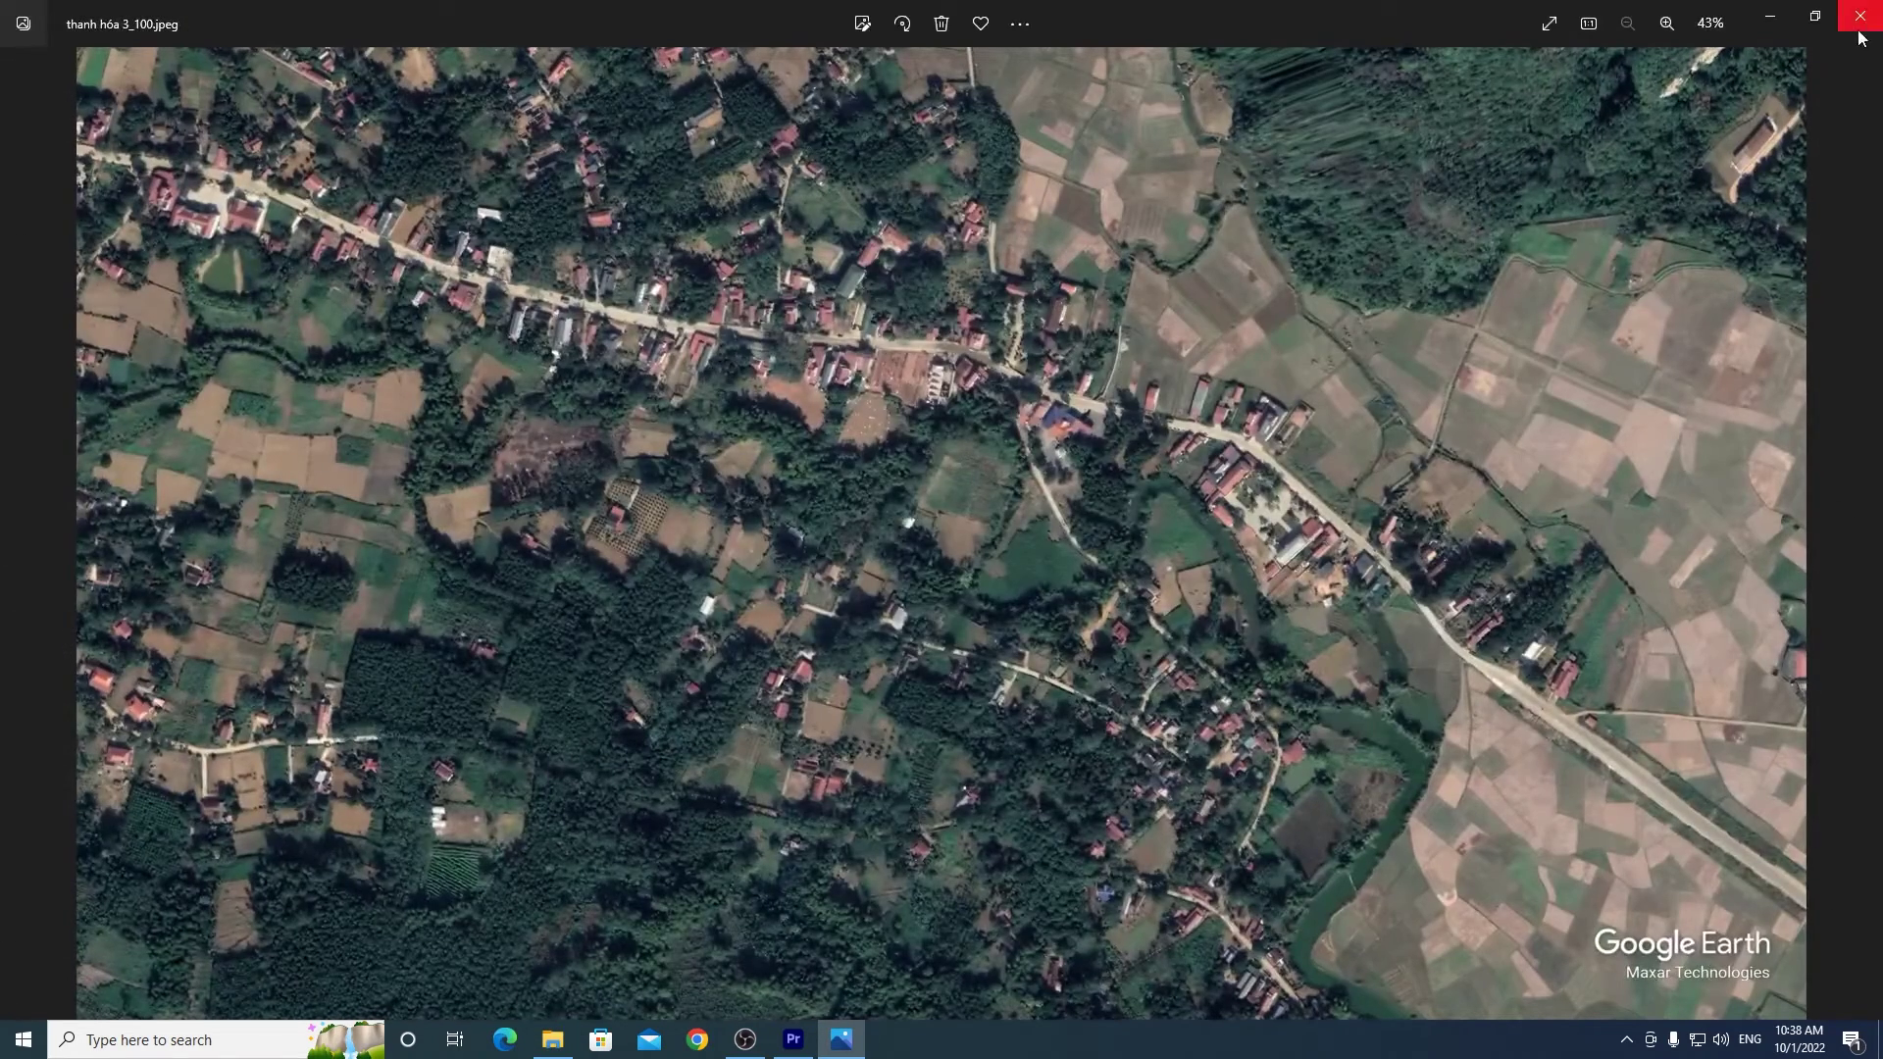
pyautogui.click(1860, 32)
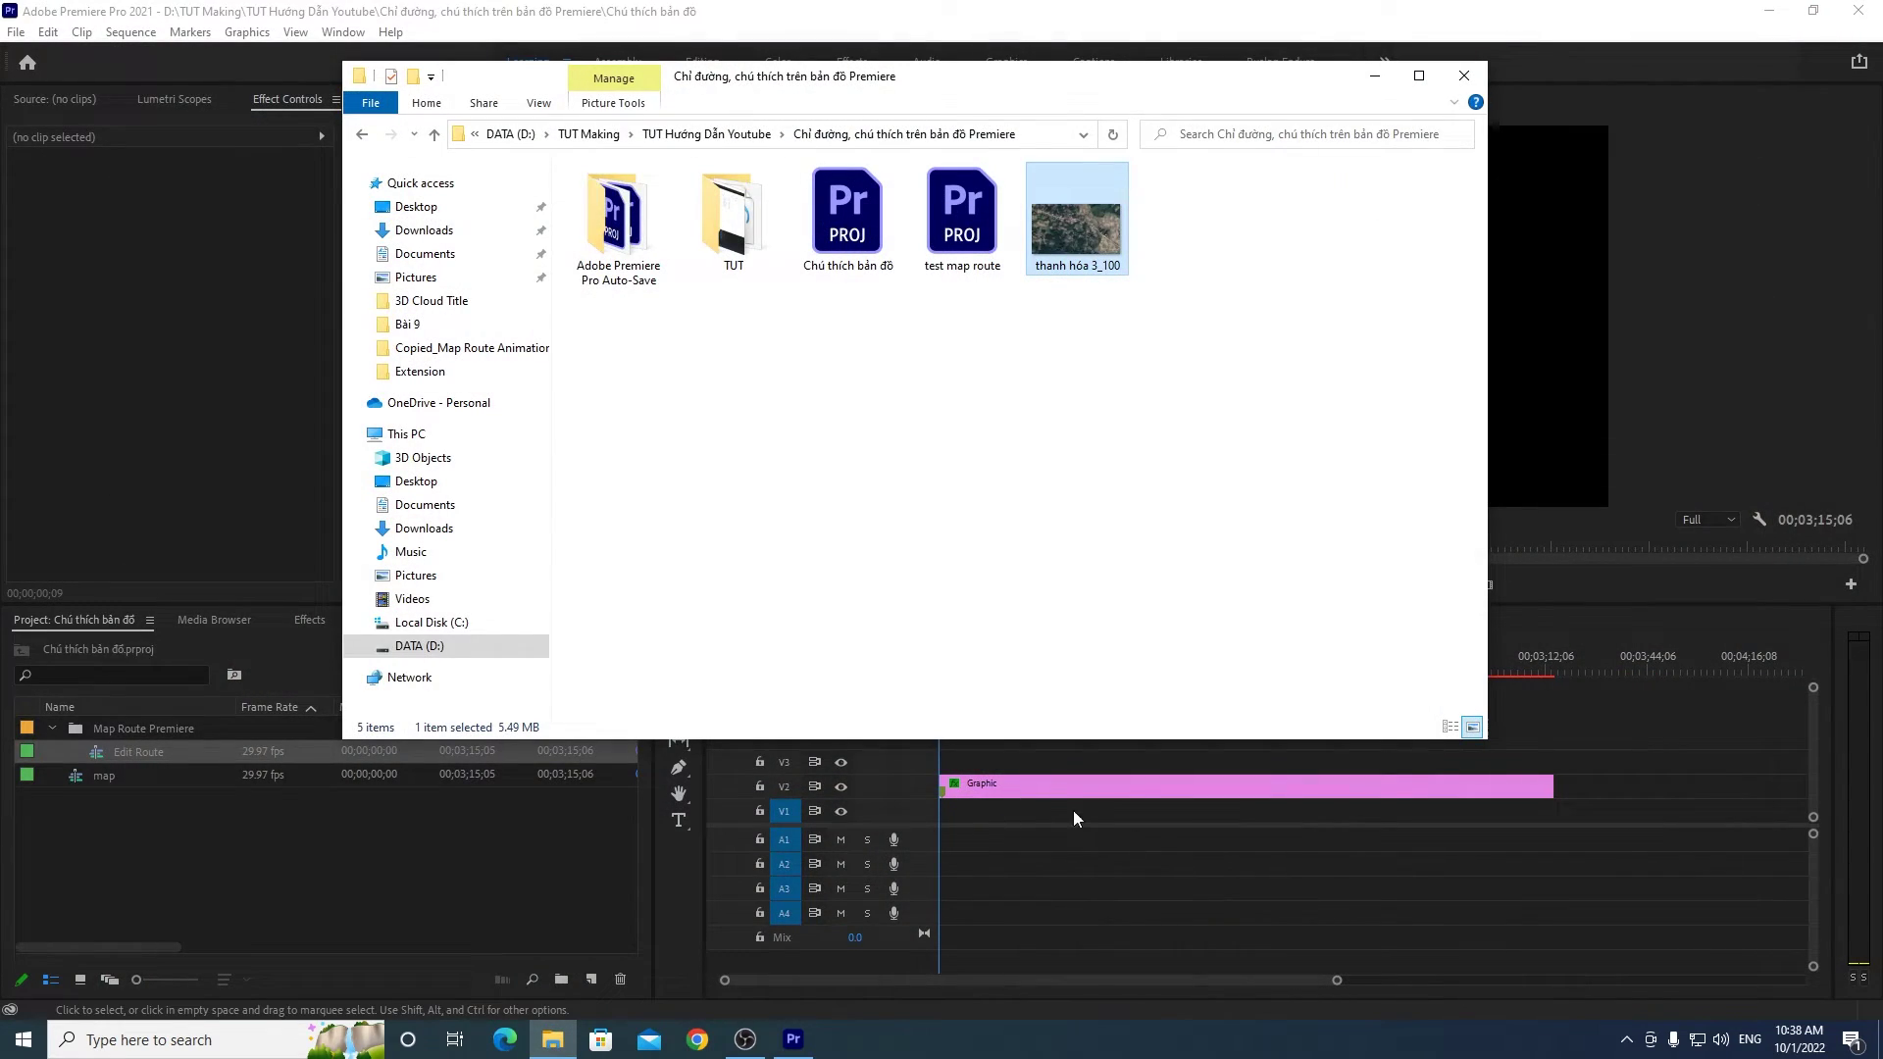
pyautogui.moveTo(1079, 230)
pyautogui.mouseDown()
pyautogui.moveTo(987, 818)
pyautogui.moveTo(946, 814)
pyautogui.mouseUp()
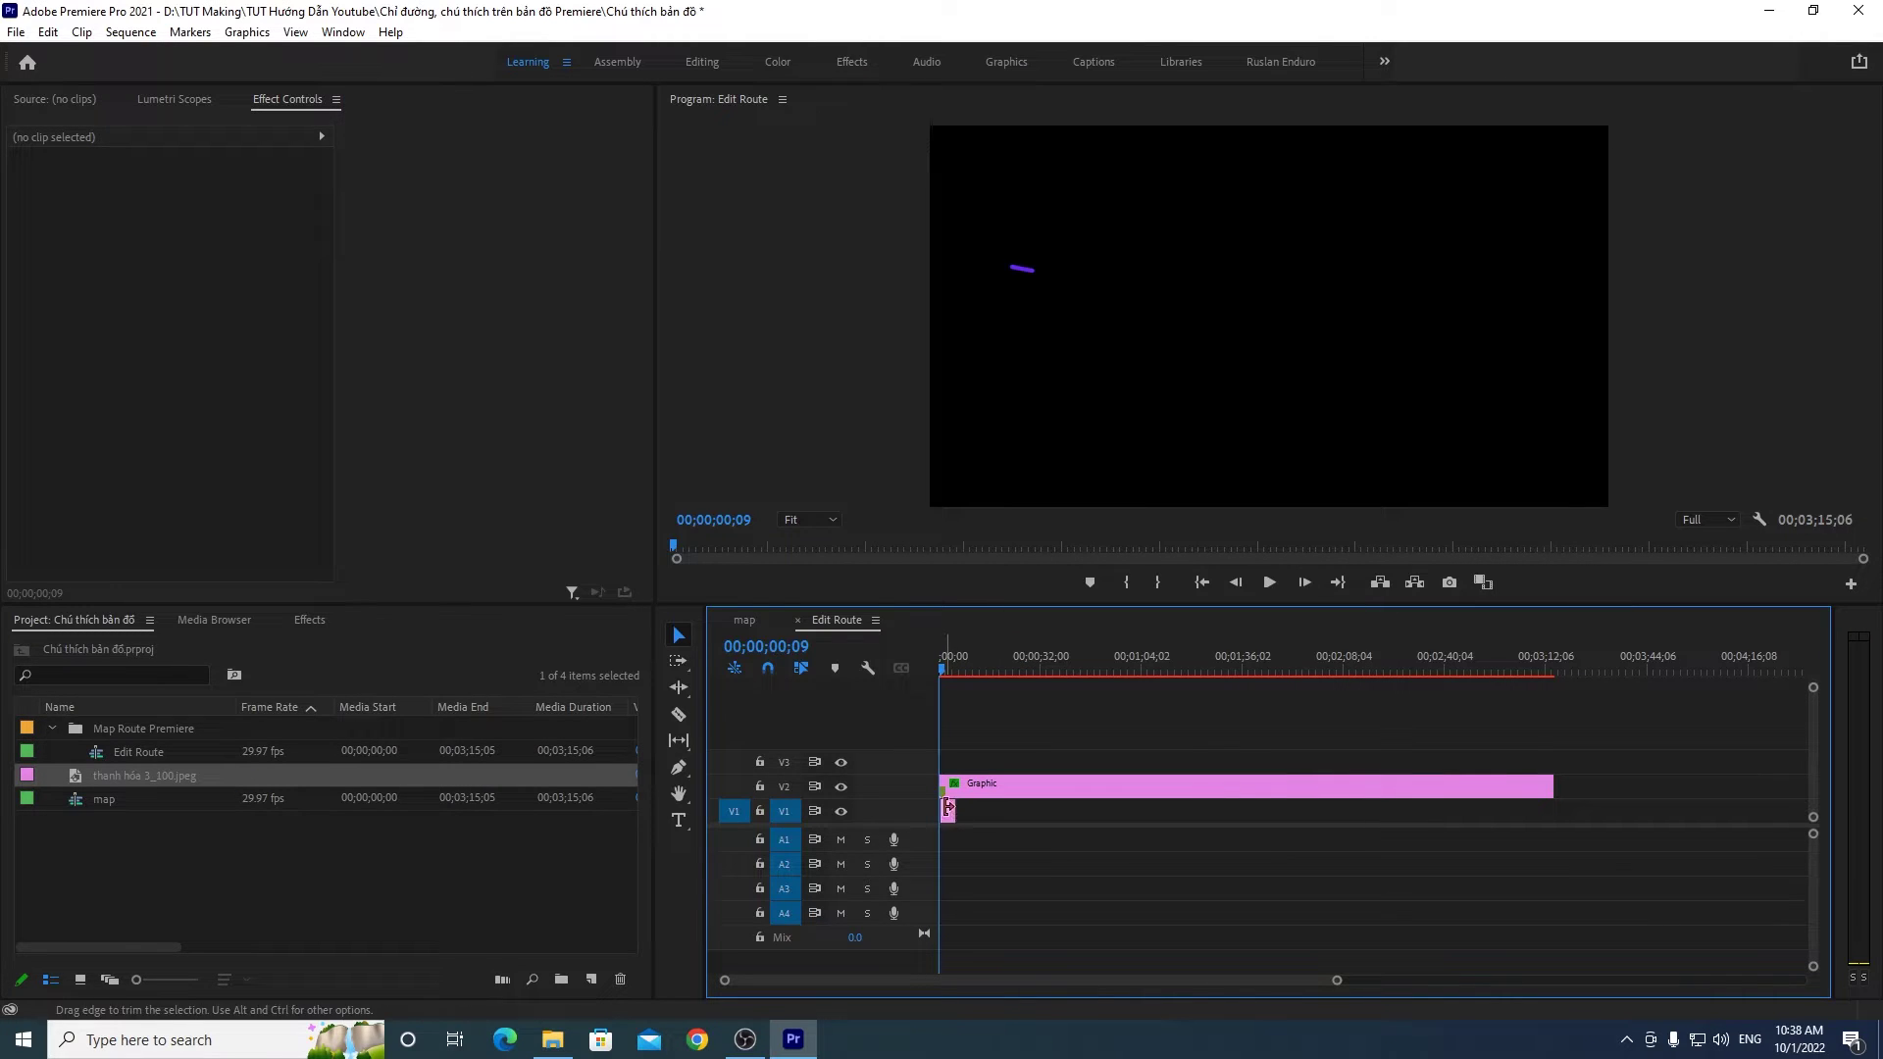
# Step: Move the thanh hóa 3_100 image clip to the start of the sequence
pyautogui.moveTo(1320, 980); pyautogui.dragTo(1005, 980)
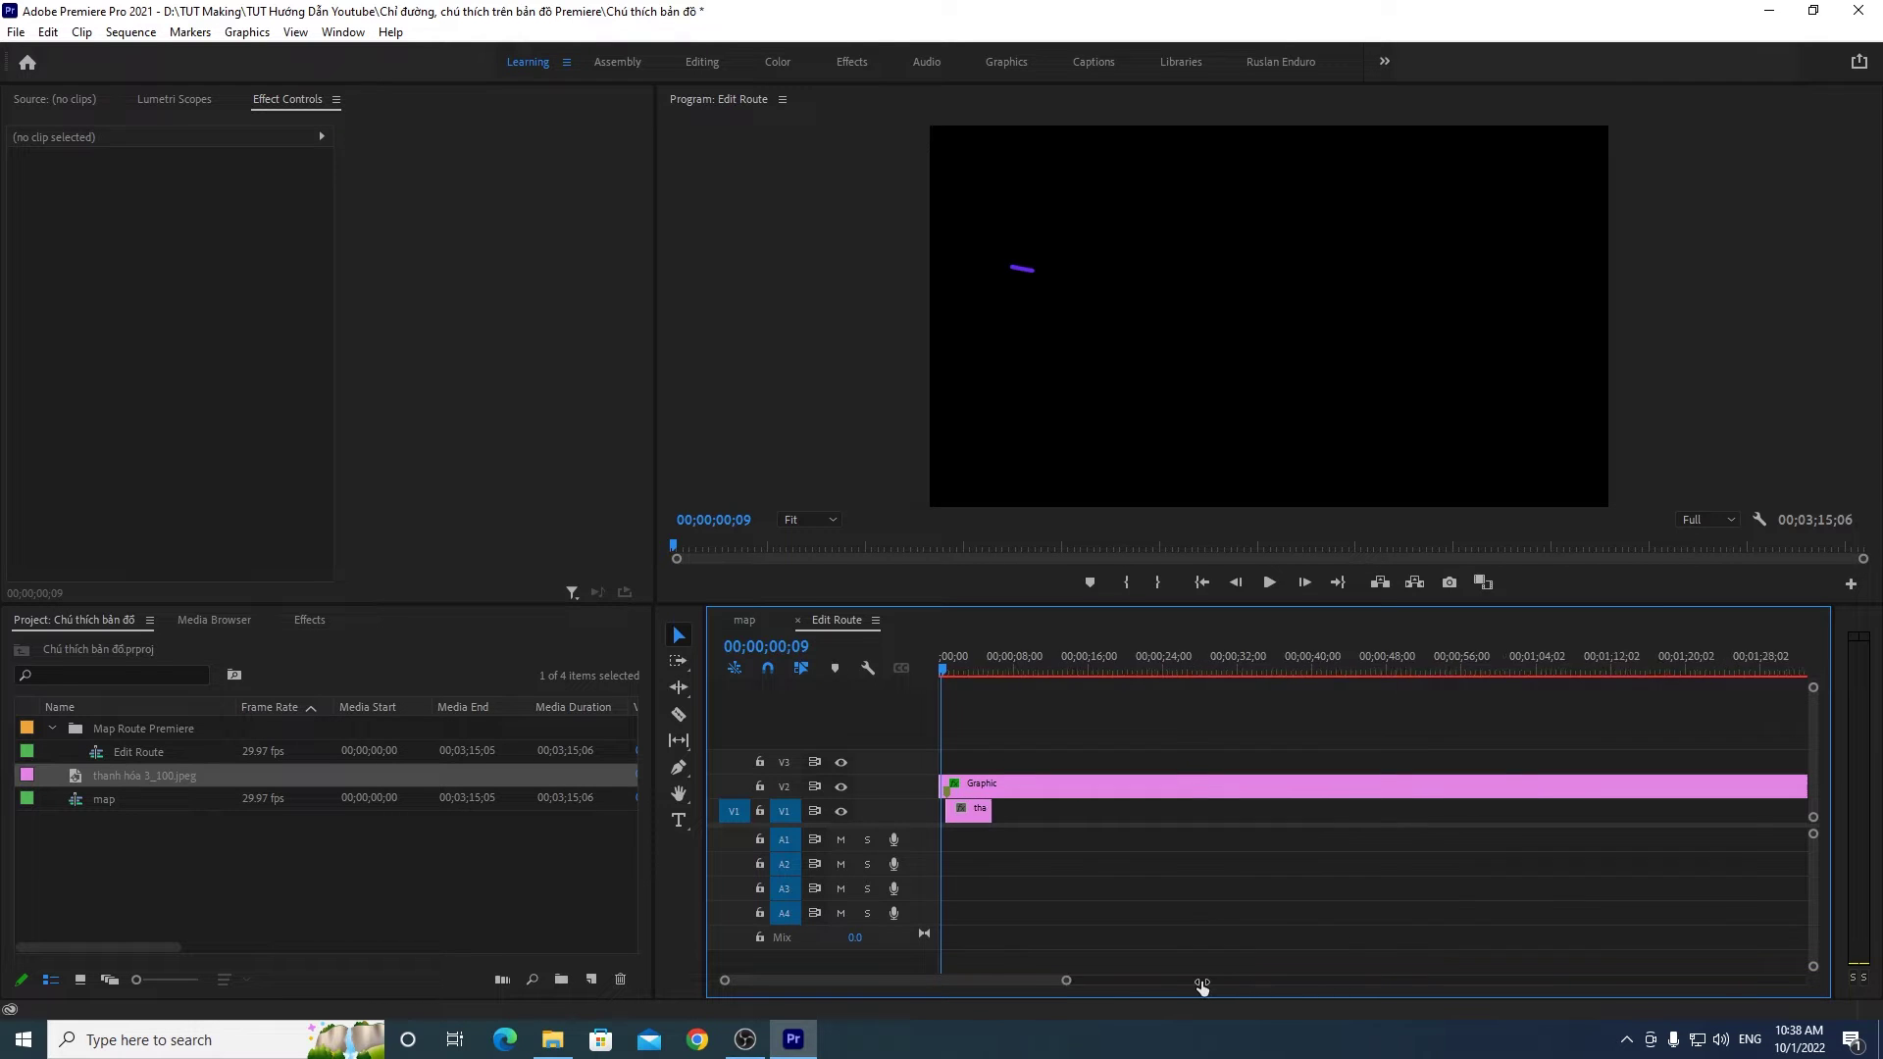
pyautogui.moveTo(992, 820); pyautogui.dragTo(957, 818)
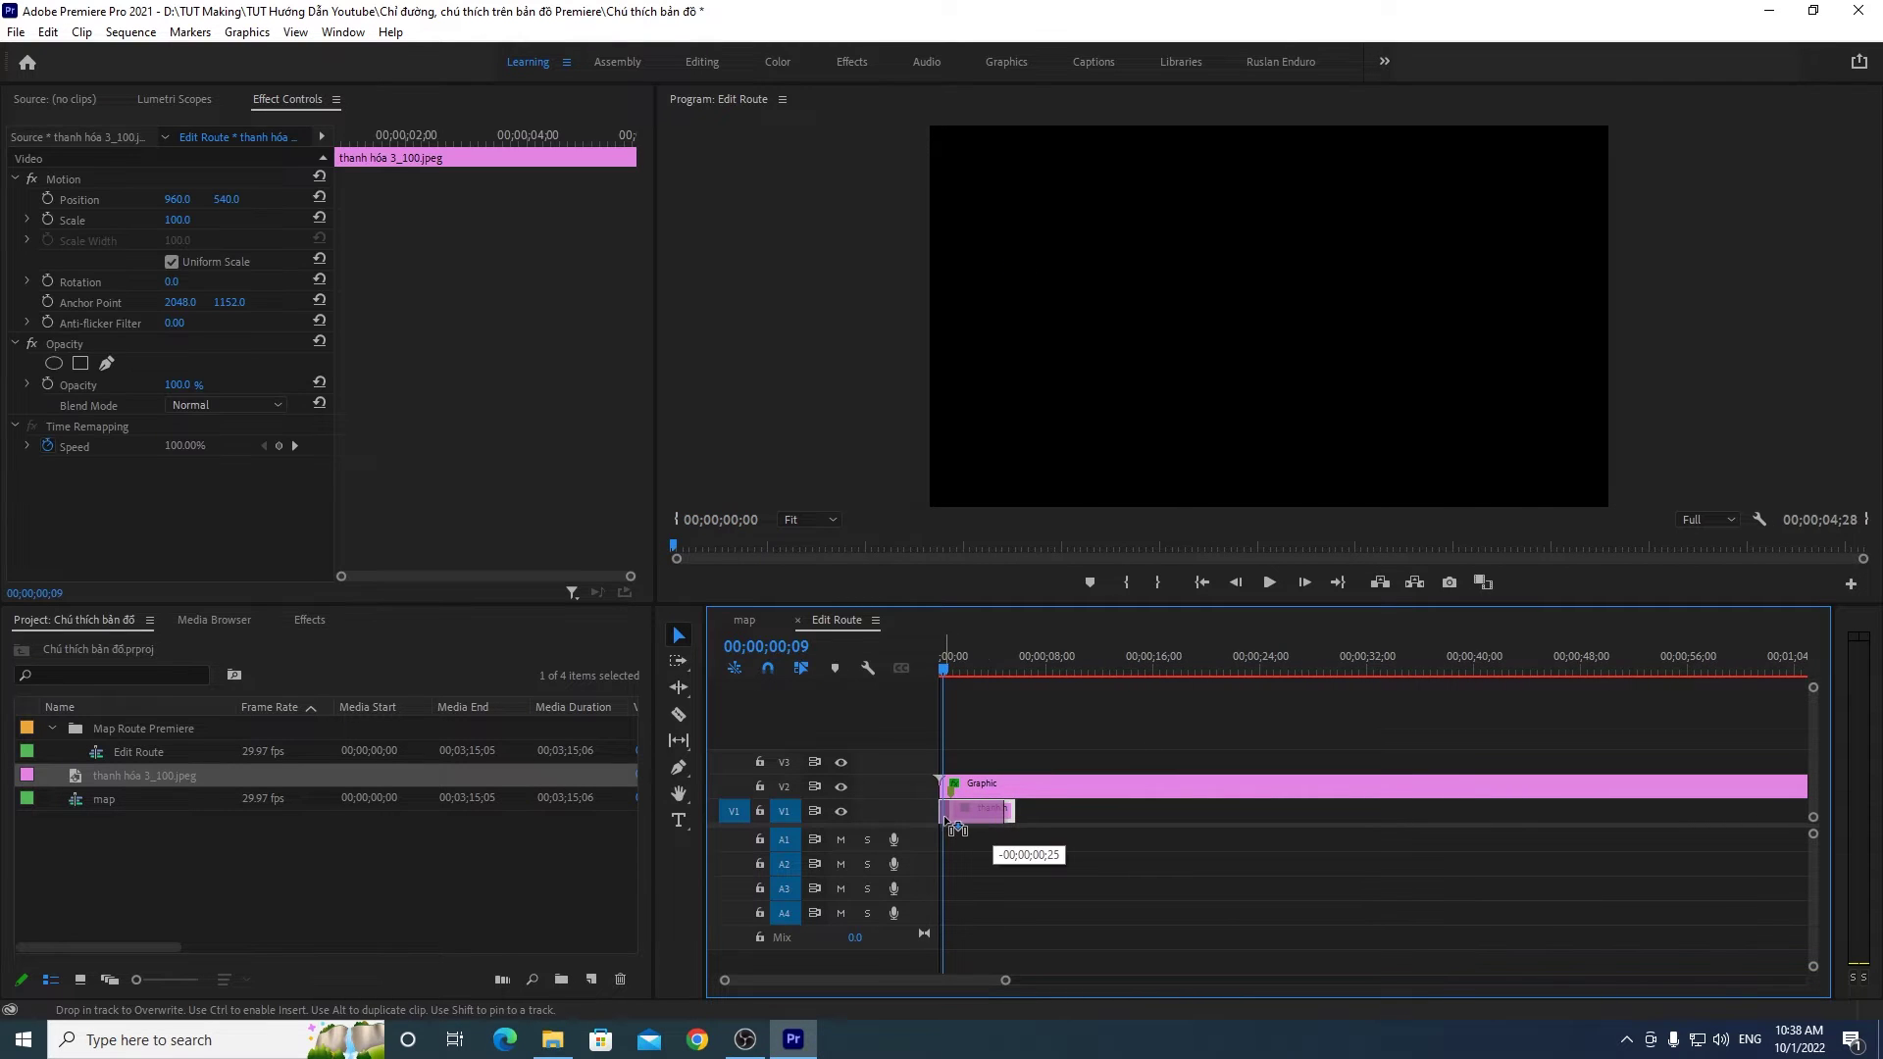
pyautogui.moveTo(1005, 980)
pyautogui.mouseDown()
pyautogui.moveTo(1335, 956)
pyautogui.moveTo(1300, 942)
pyautogui.mouseUp()
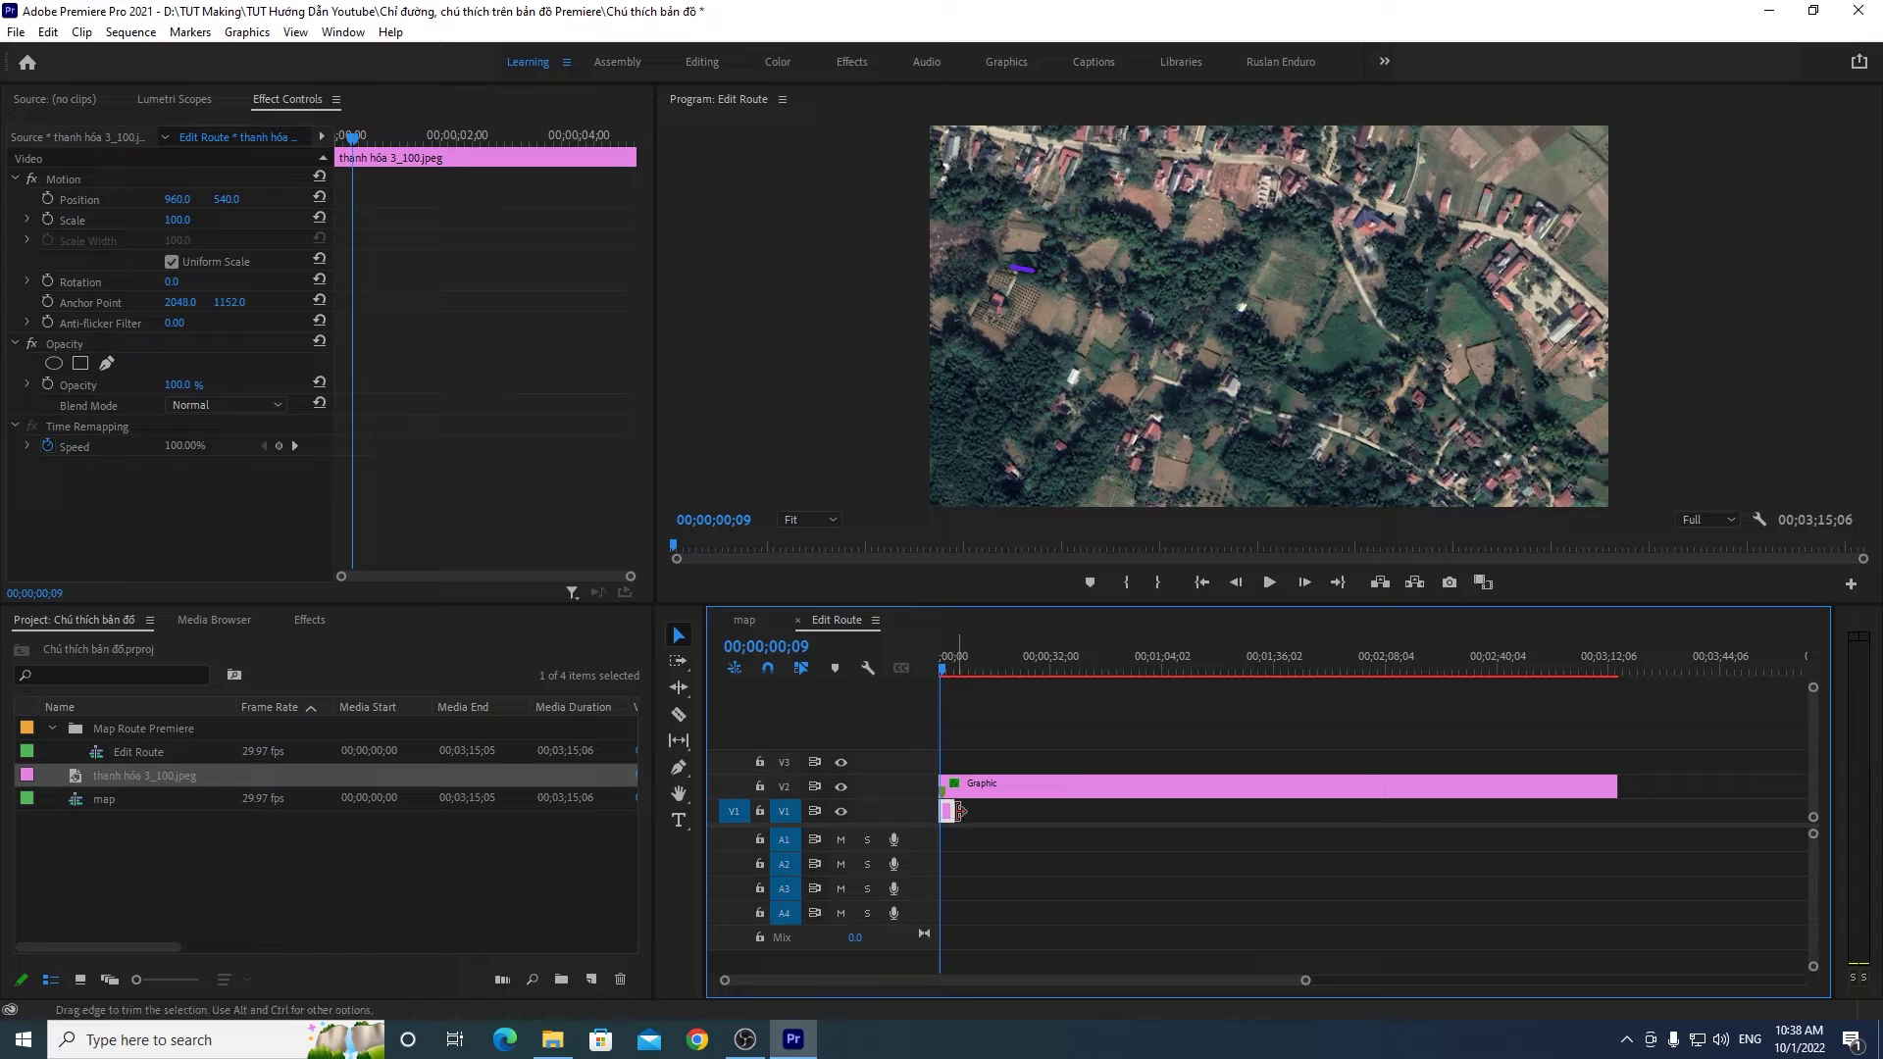
# Step: Extend the image clip to the Graphic clip's end and preview the route over the map
pyautogui.moveTo(959, 811); pyautogui.dragTo(1603, 811)
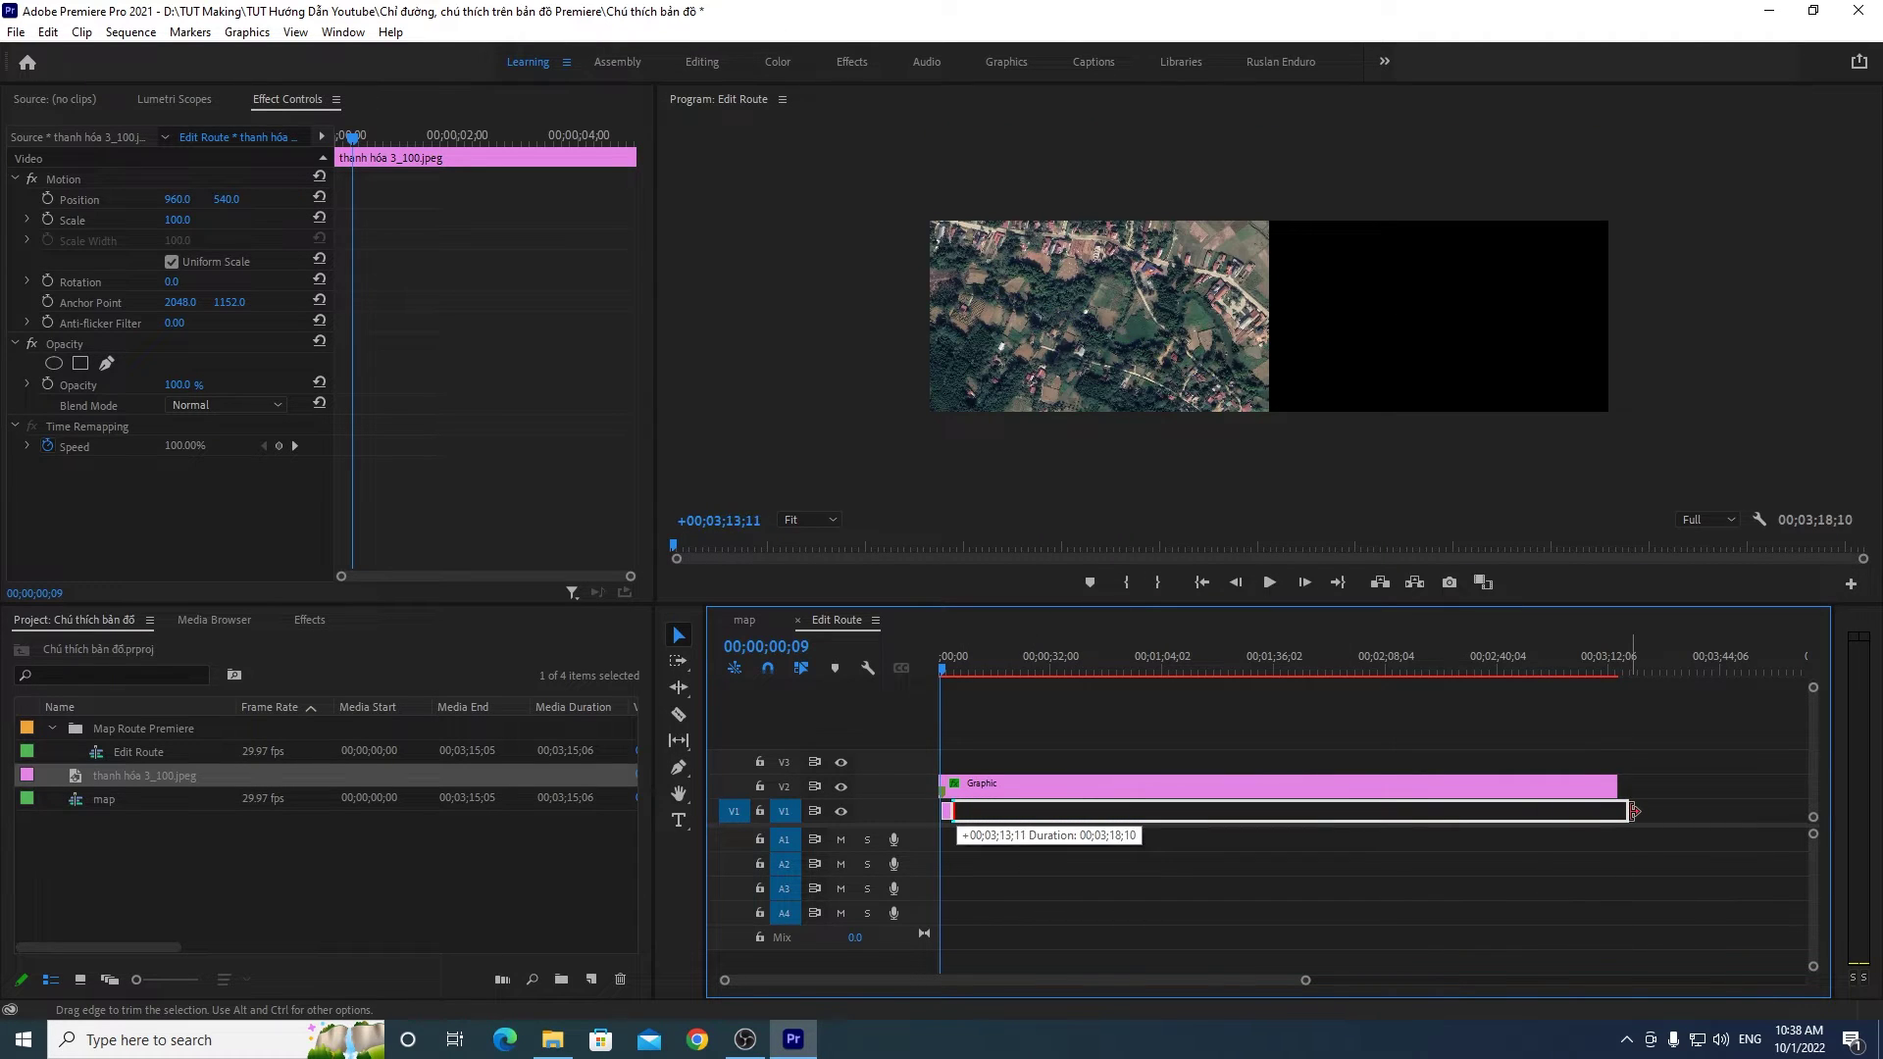
pyautogui.moveTo(1604, 811); pyautogui.dragTo(1628, 811)
pyautogui.click(1566, 665)
pyautogui.moveTo(1566, 664); pyautogui.dragTo(914, 679)
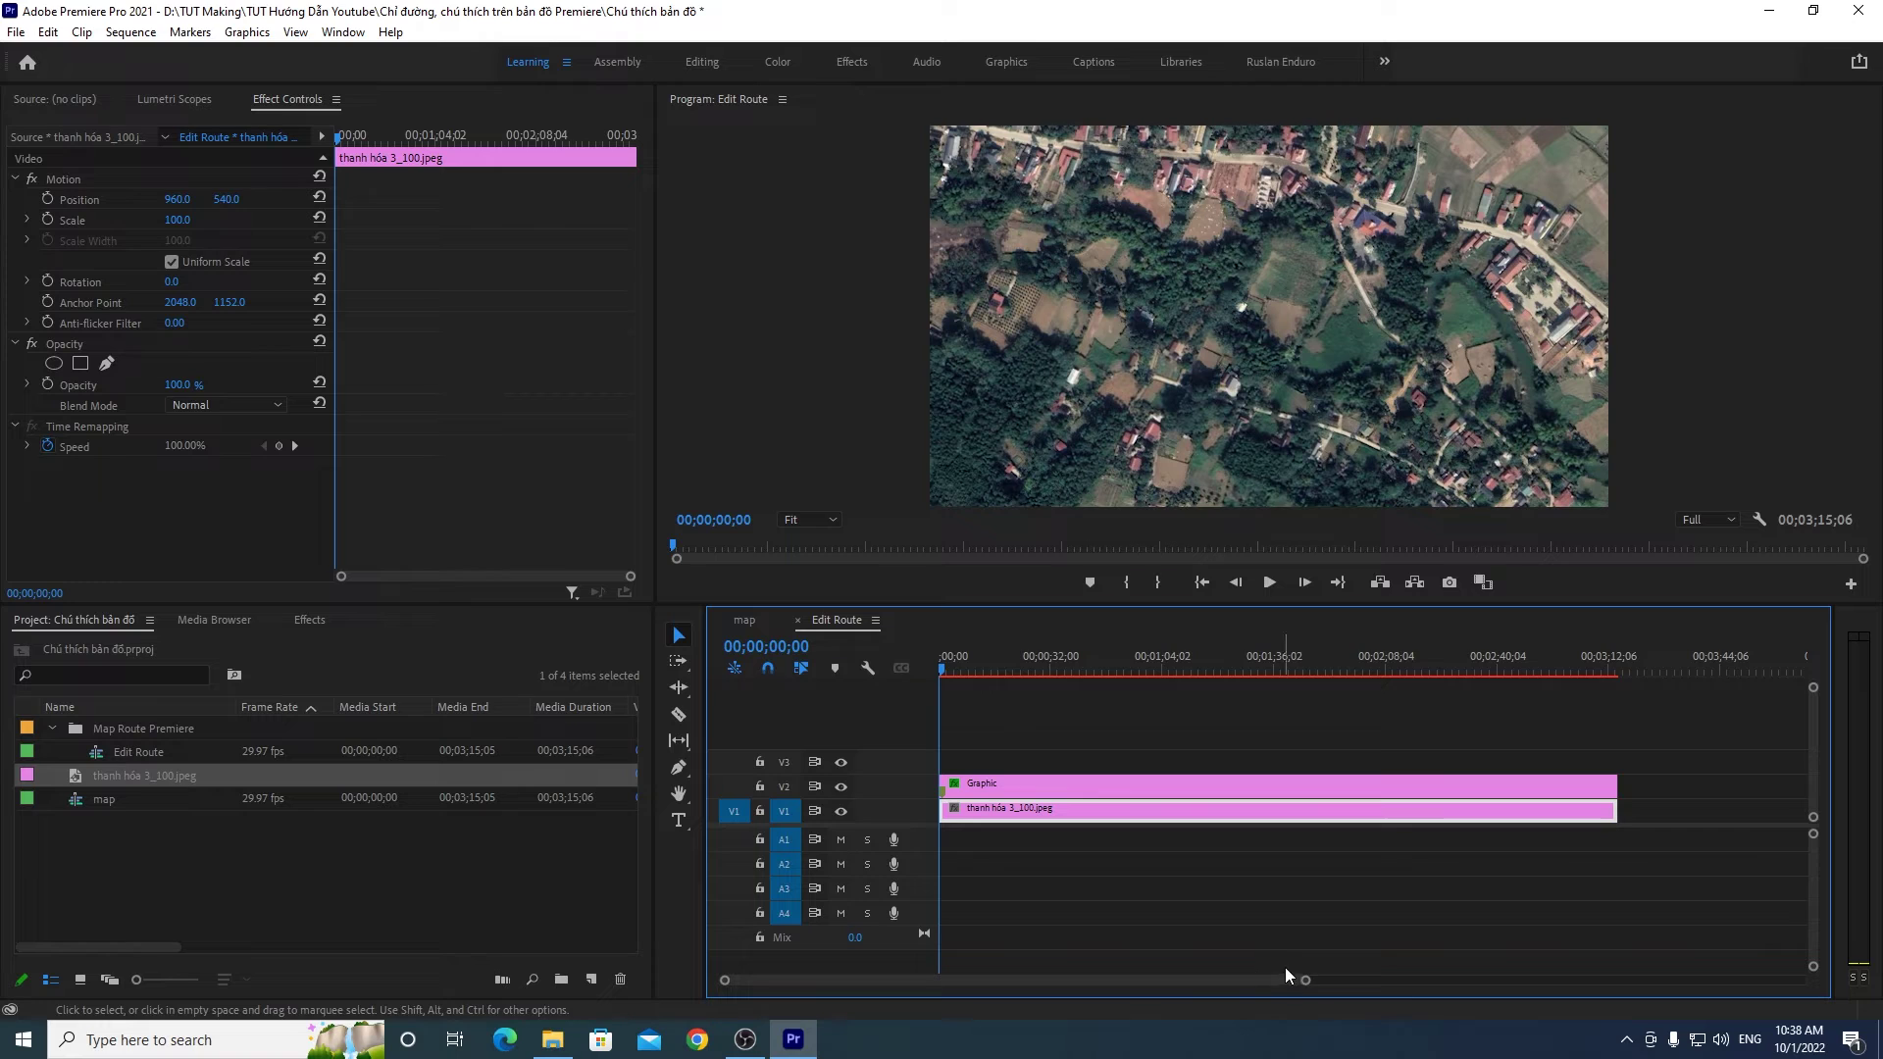
pyautogui.moveTo(1305, 979); pyautogui.dragTo(1142, 990)
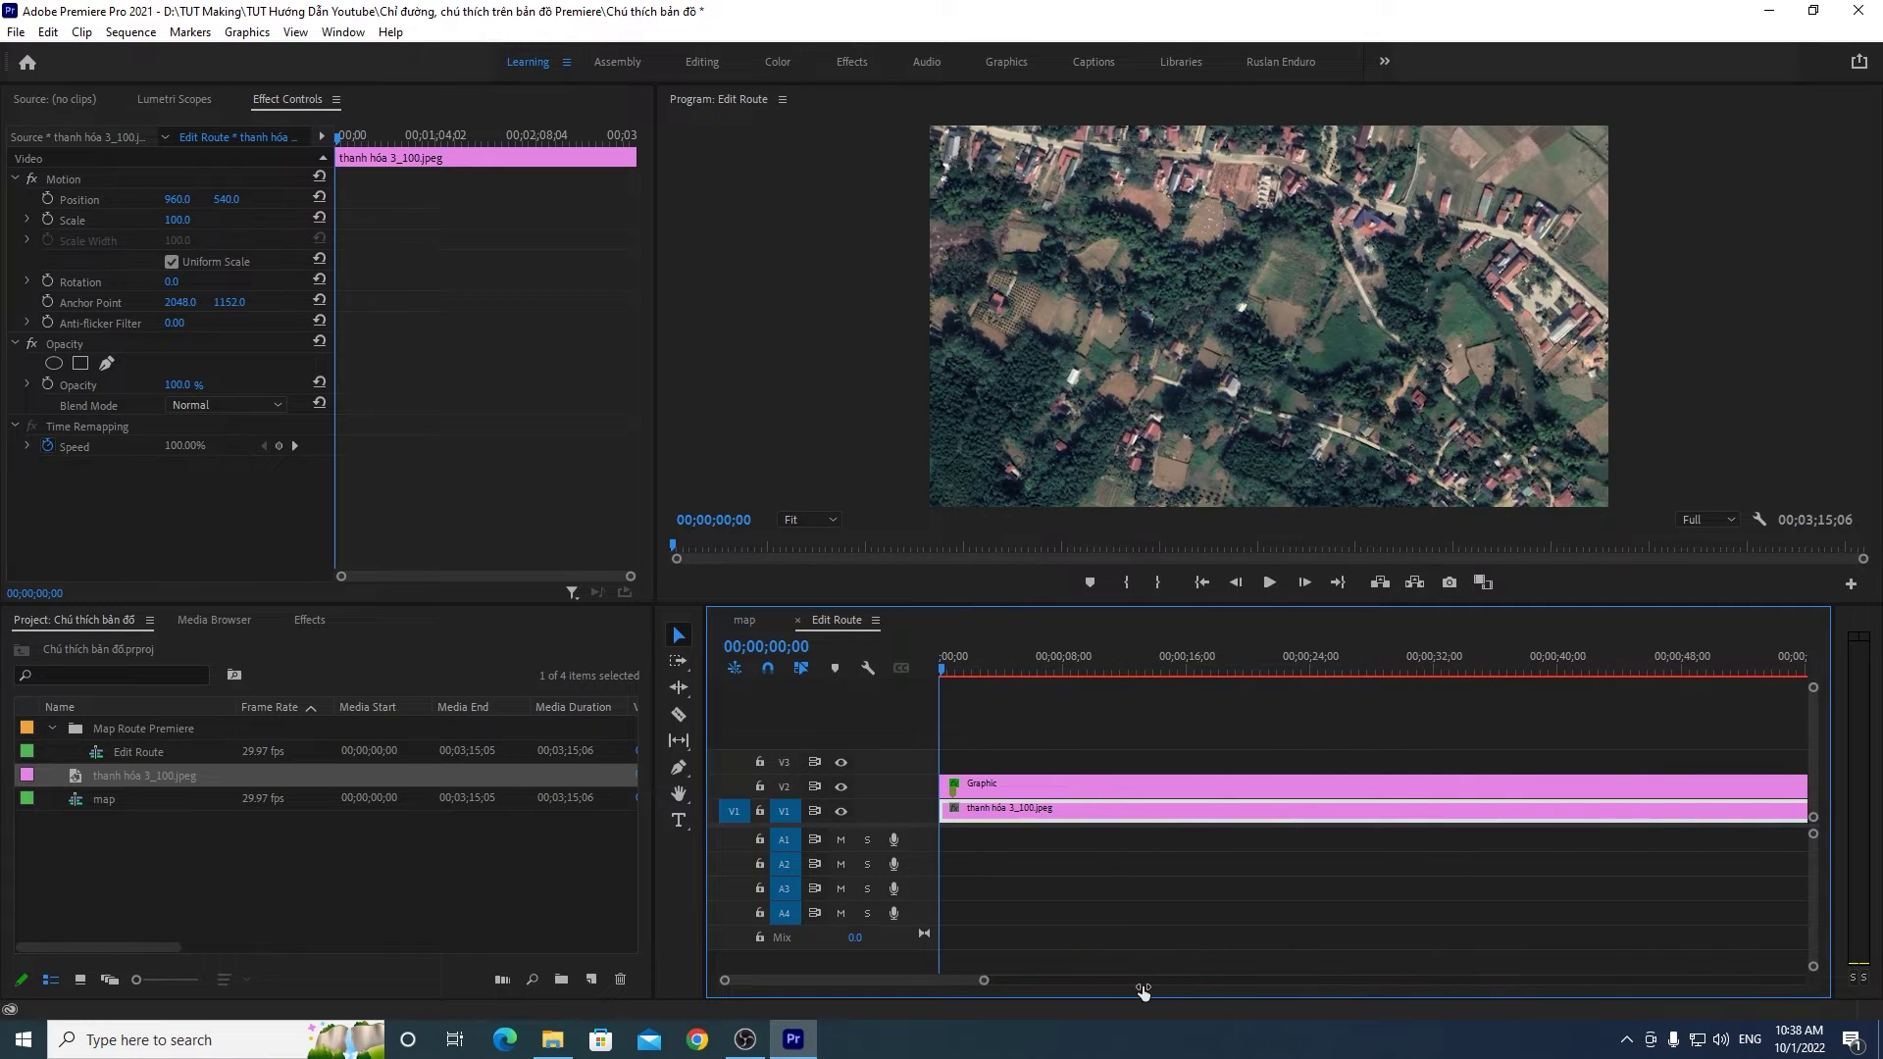
pyautogui.moveTo(944, 671); pyautogui.dragTo(1029, 670)
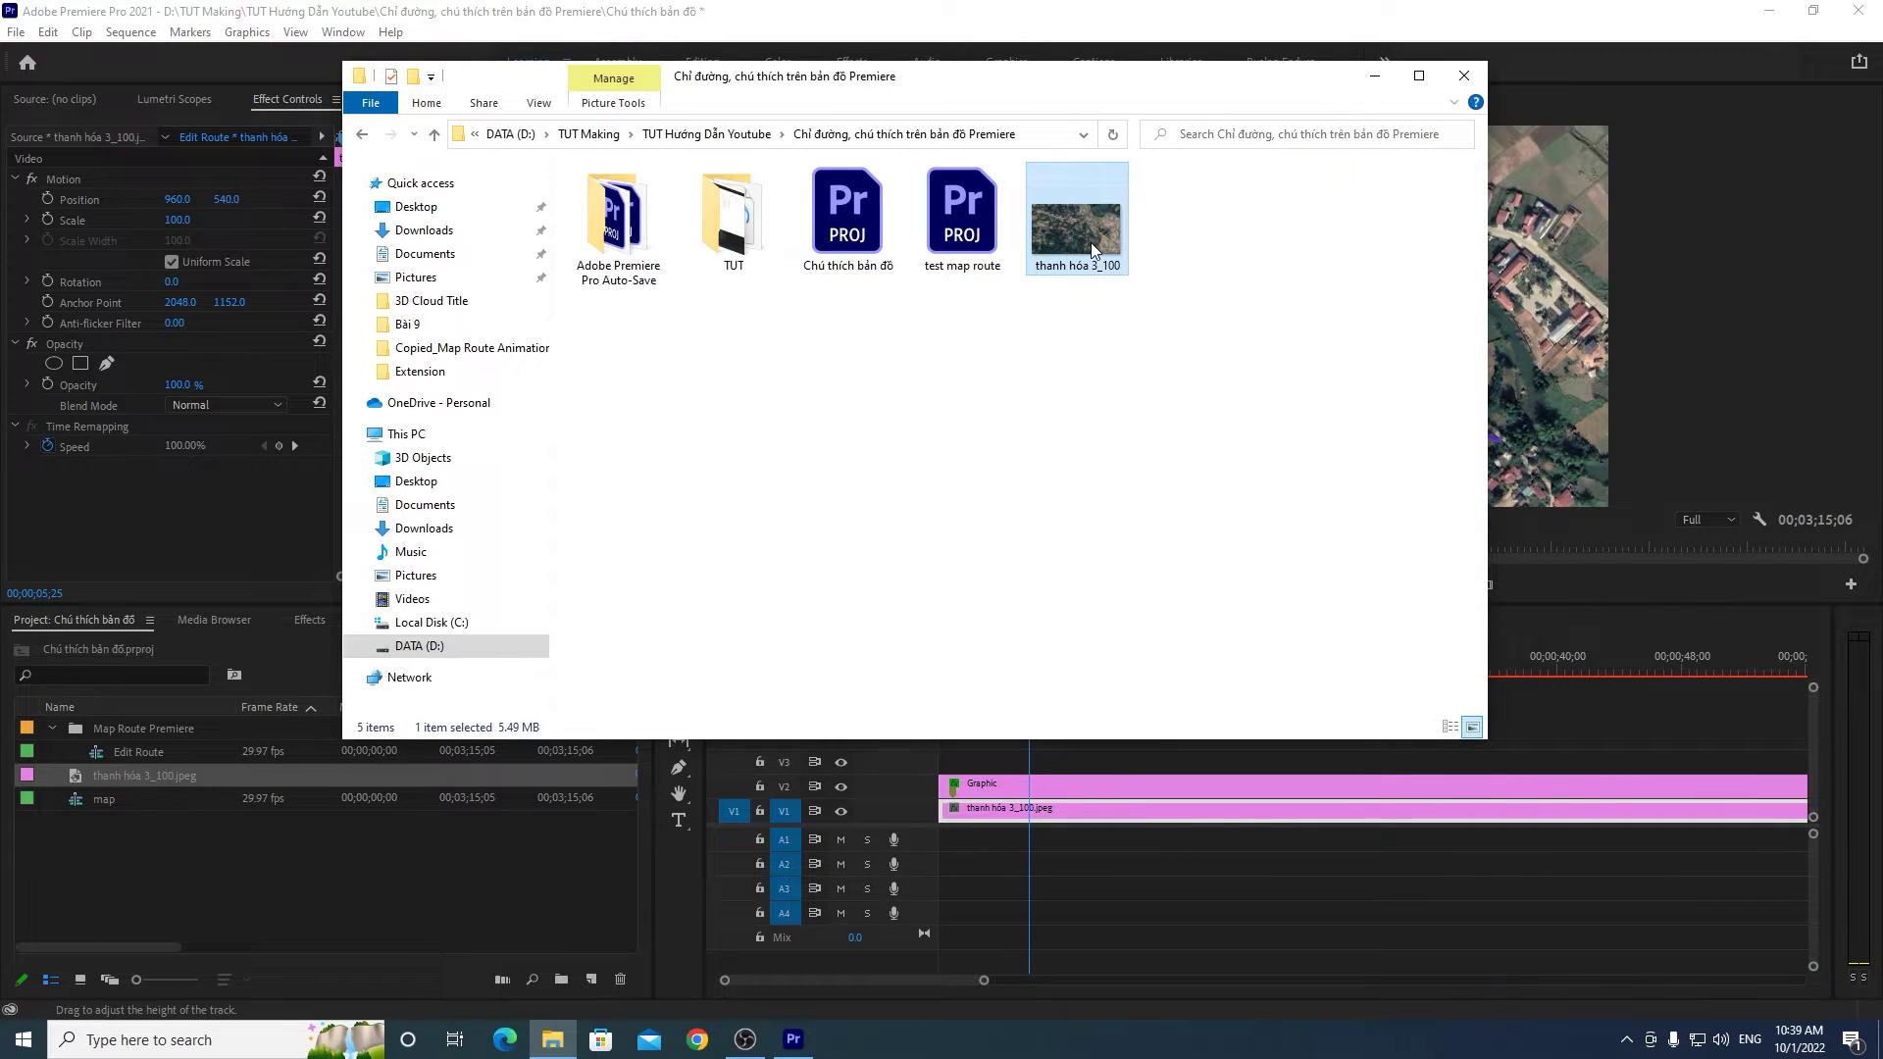
pyautogui.moveTo(1091, 243)
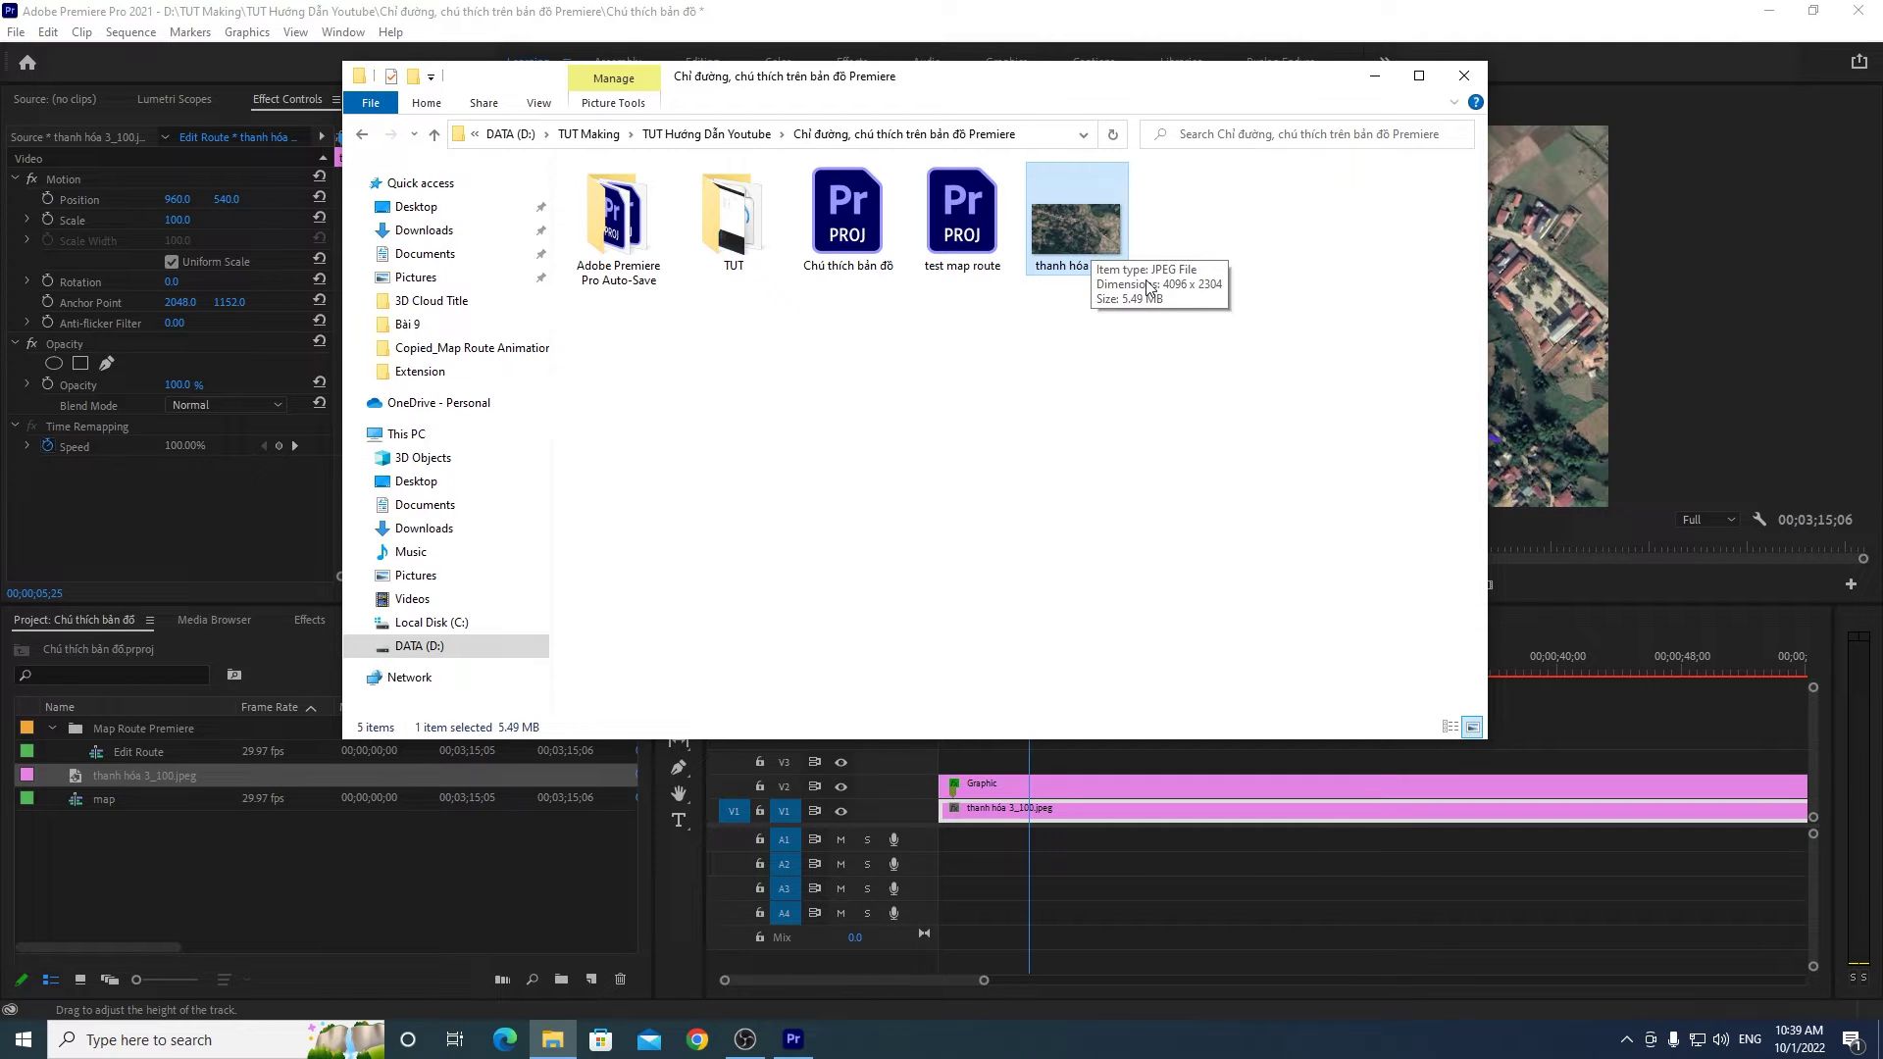
pyautogui.click(1163, 9)
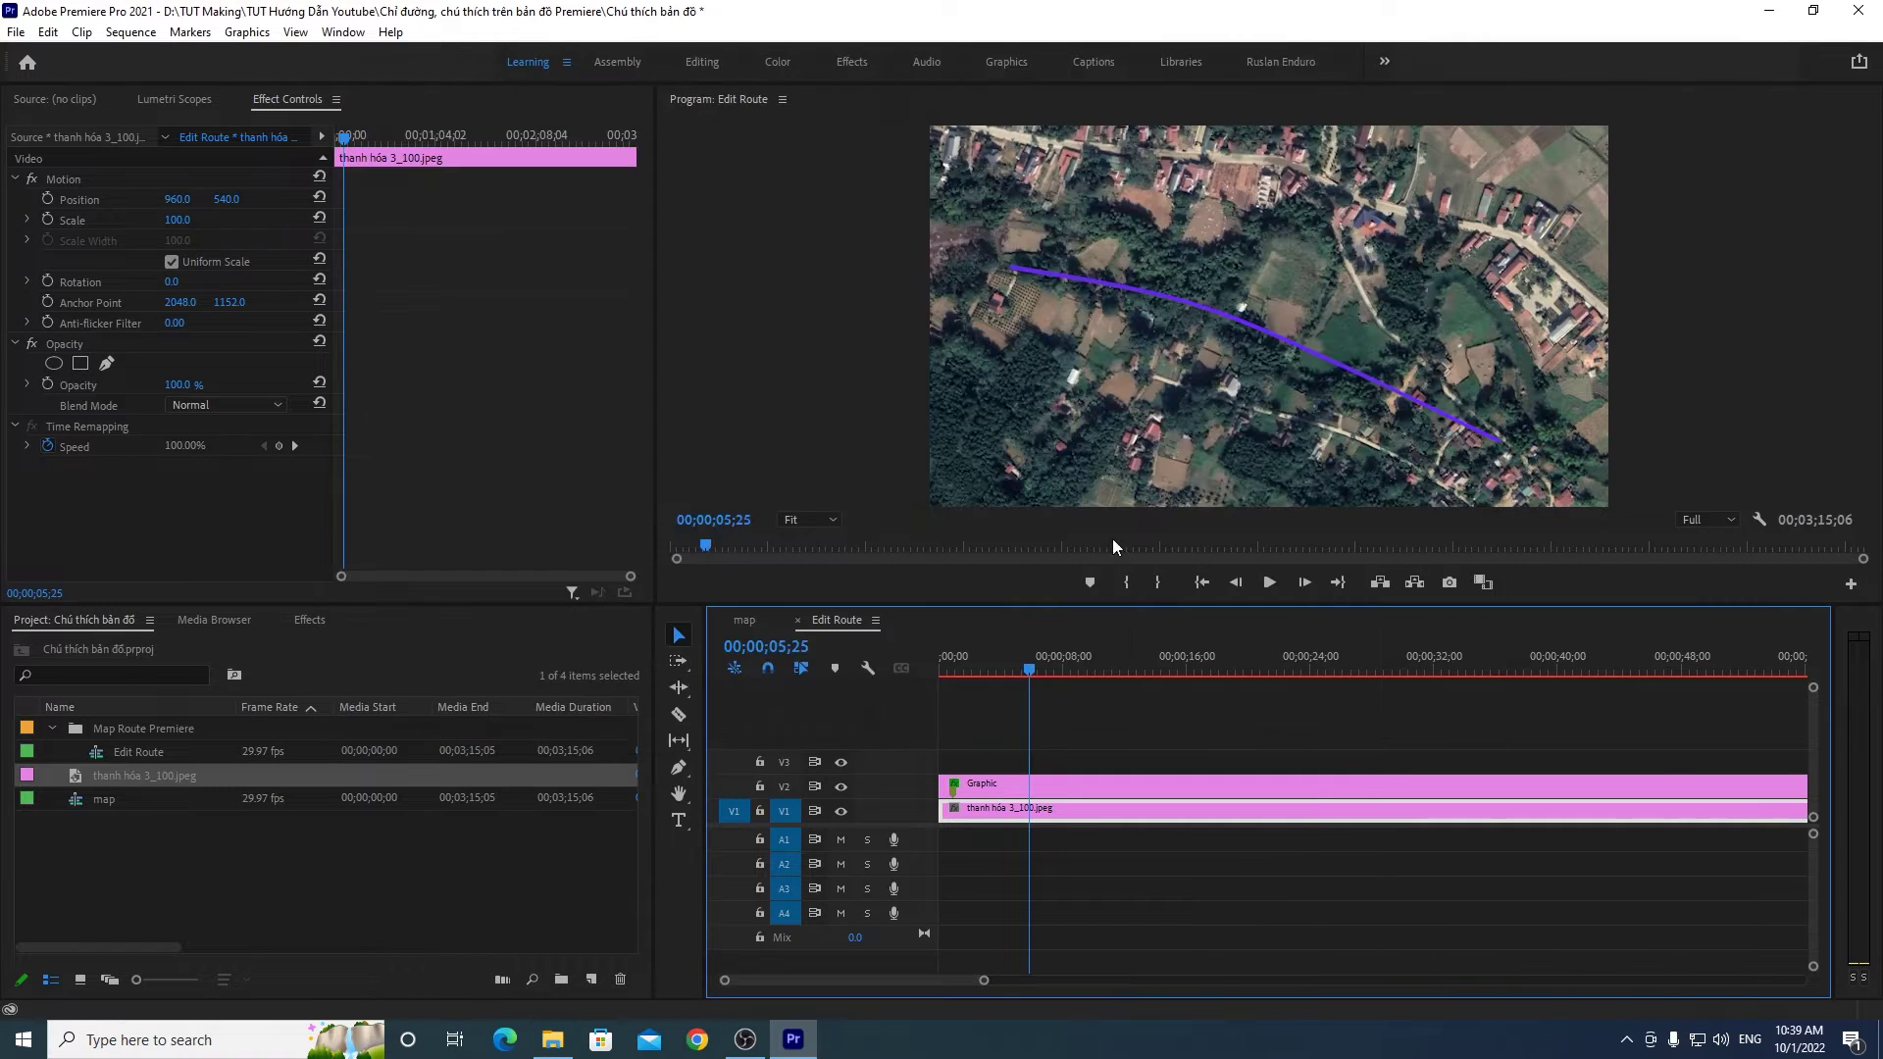
# Step: Bring up the Effect Controls panel for the satellite image at about three seconds in
pyautogui.moveTo(1028, 669); pyautogui.dragTo(986, 669)
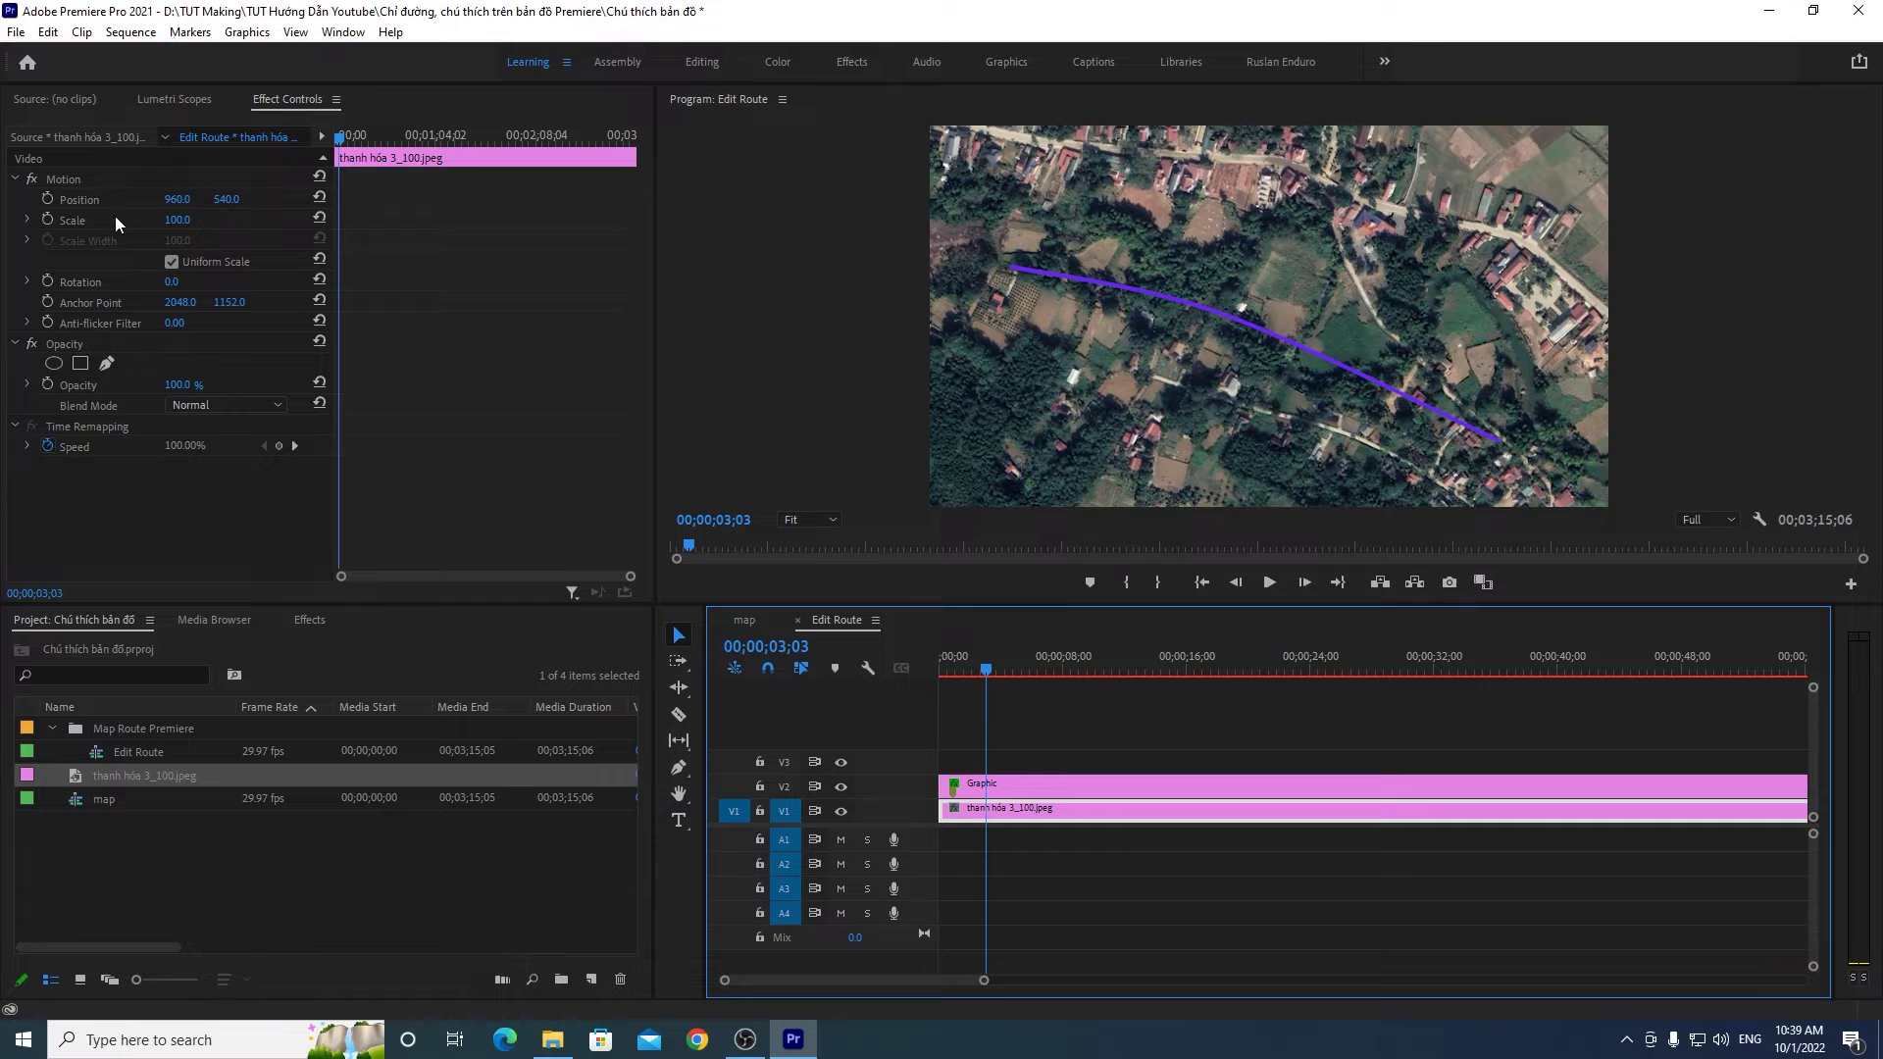
pyautogui.click(319, 130)
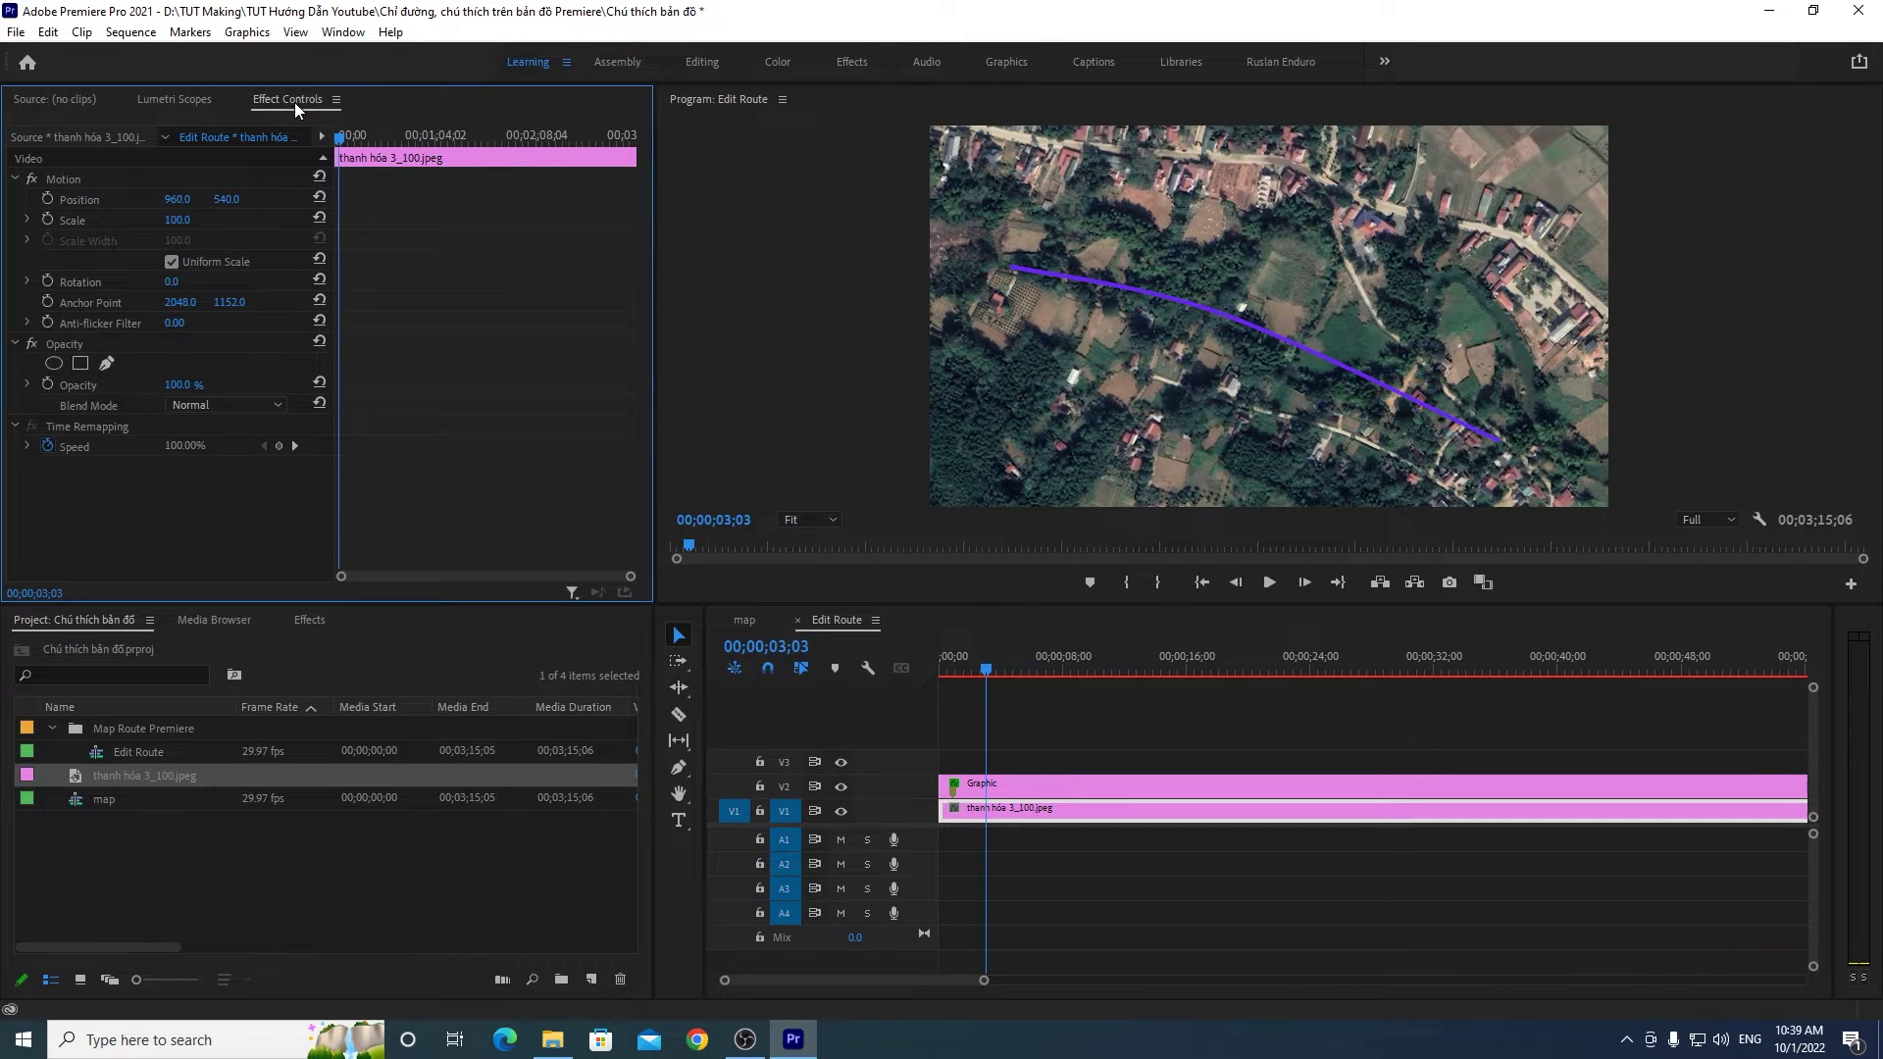
pyautogui.click(343, 31)
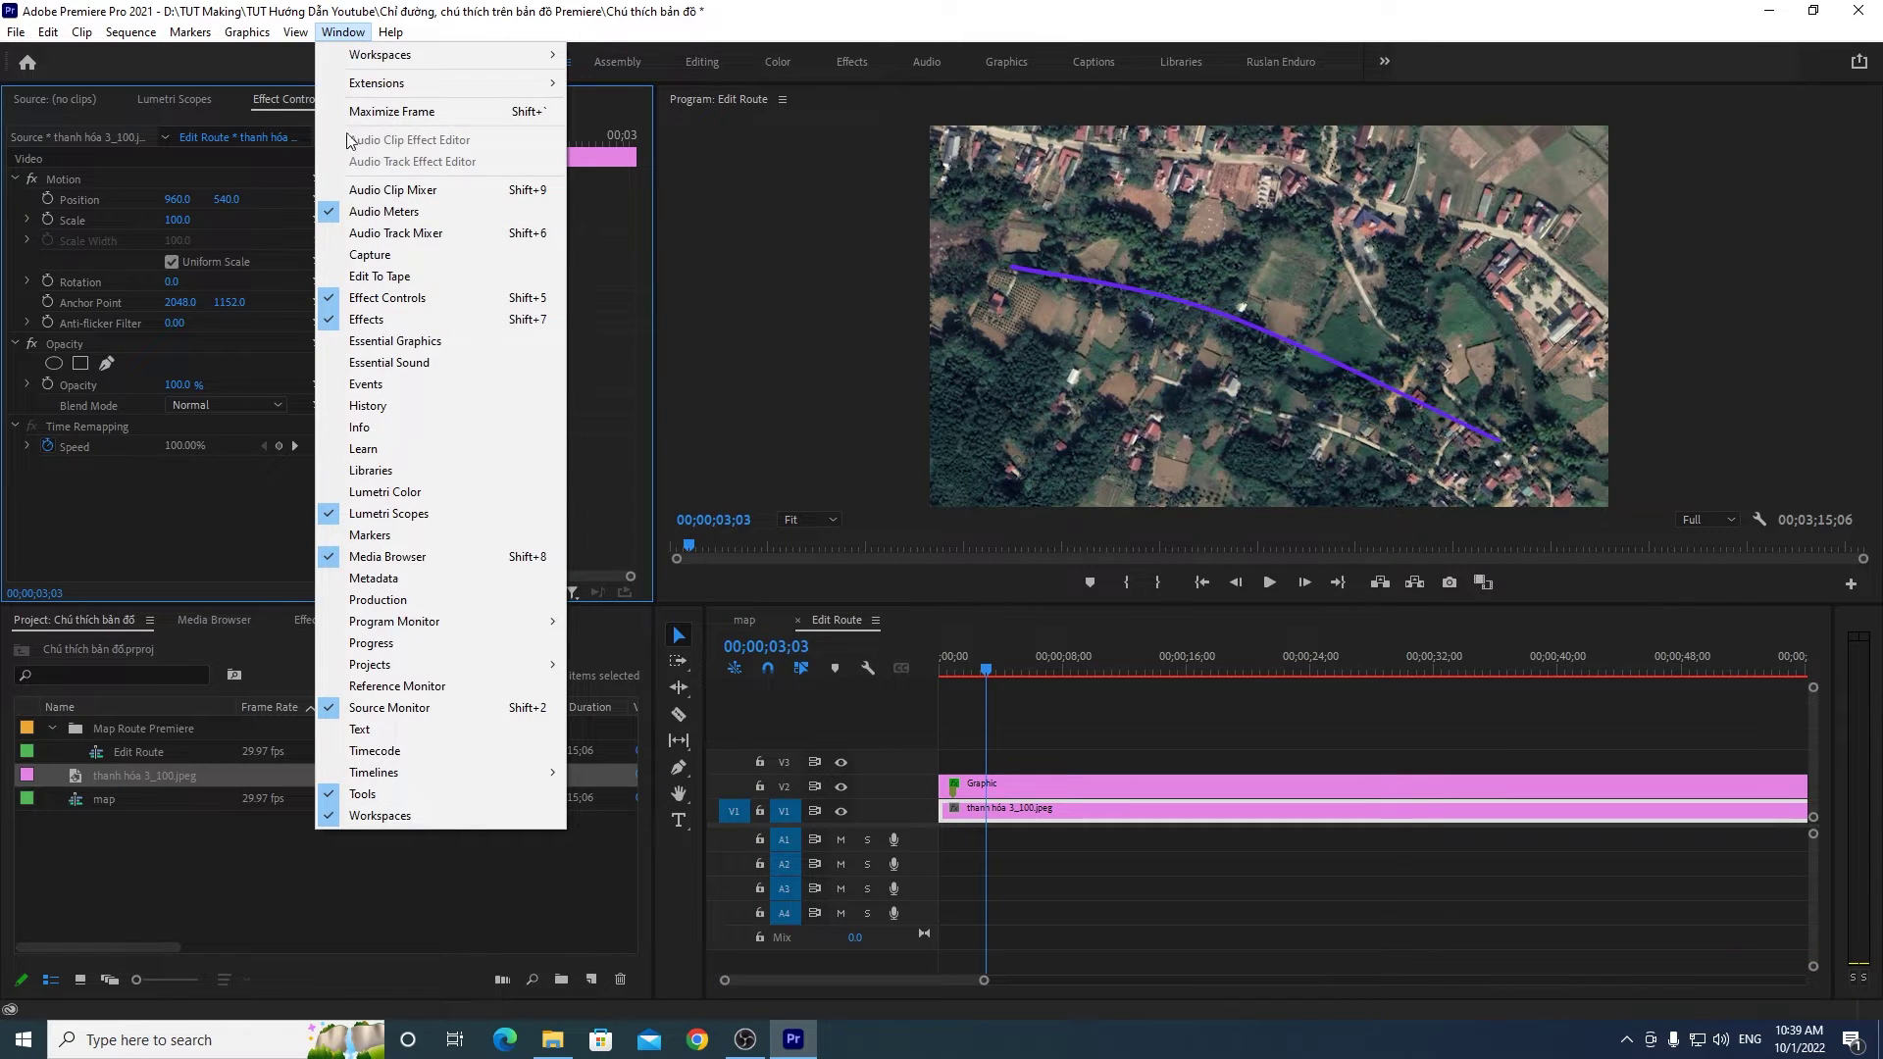
pyautogui.click(415, 298)
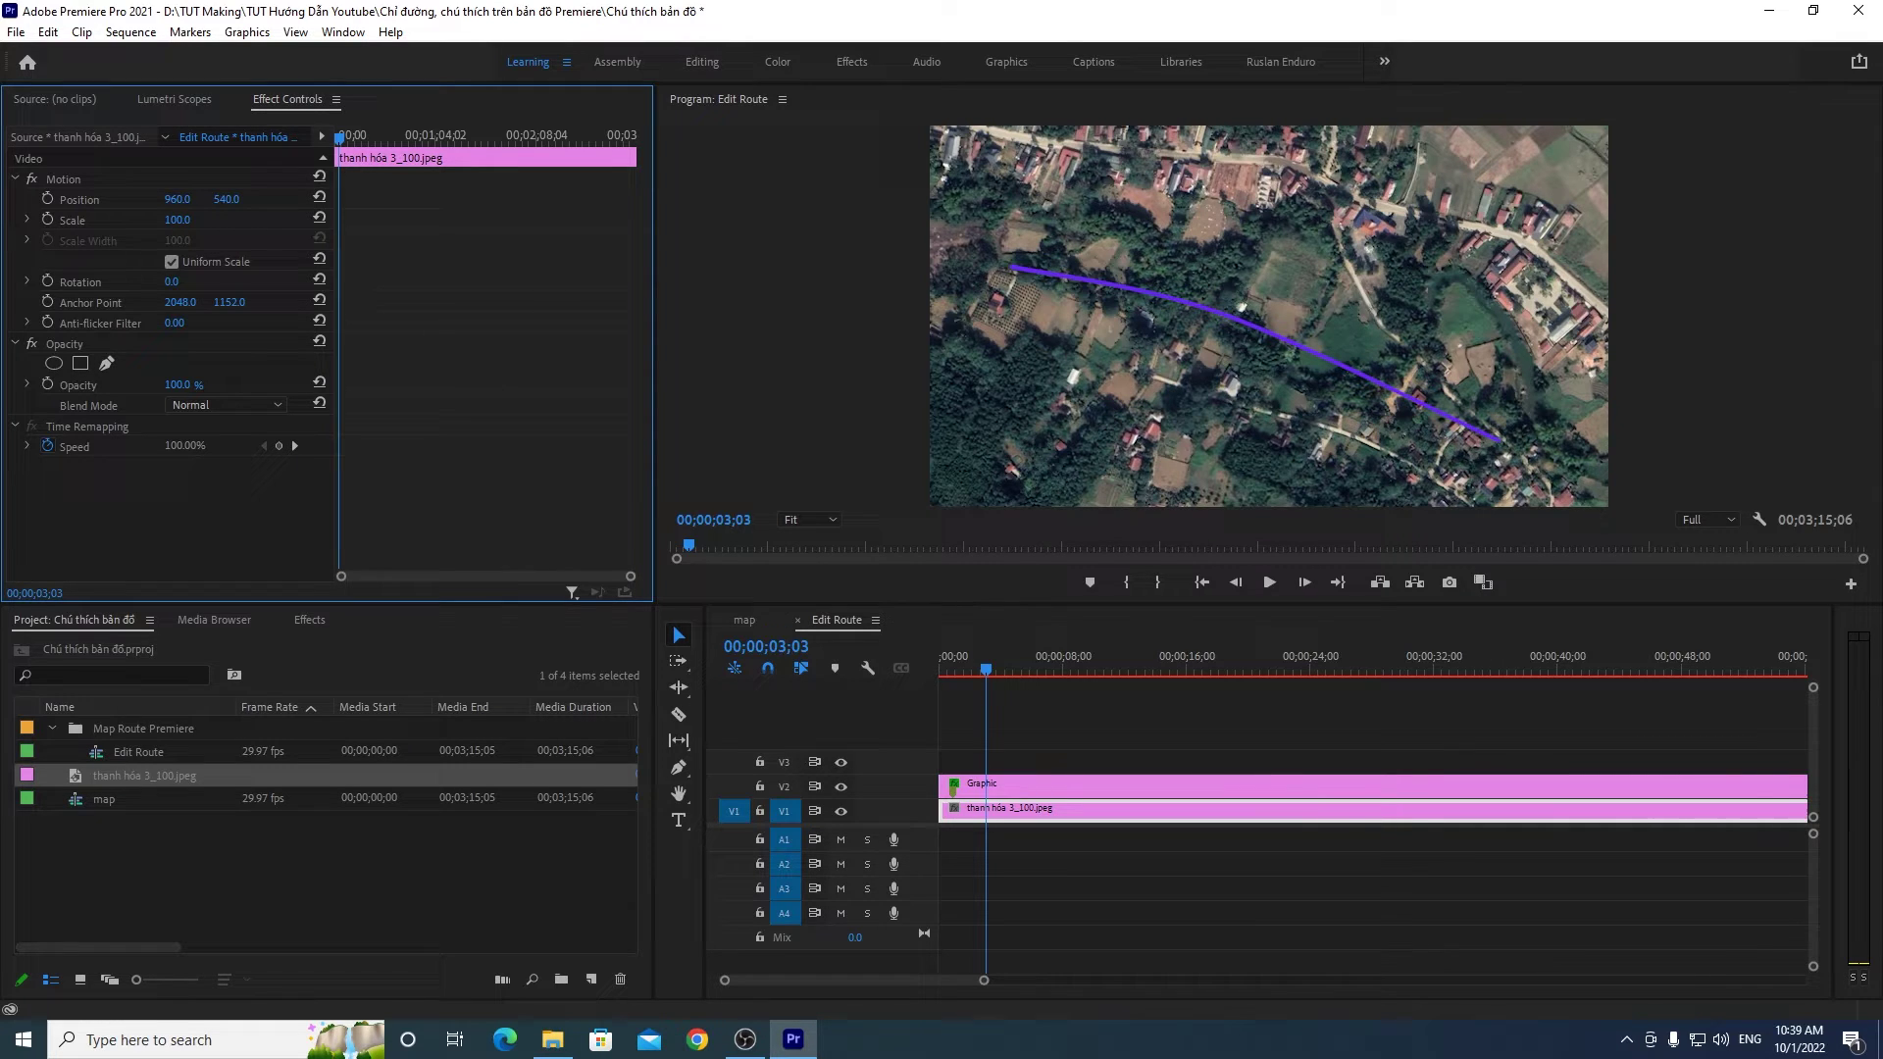
# Step: Set the map's Motion Scale to 53 and Position to 960.0, 577.0
pyautogui.click(184, 219)
pyautogui.write('85')
pyautogui.press('Return')
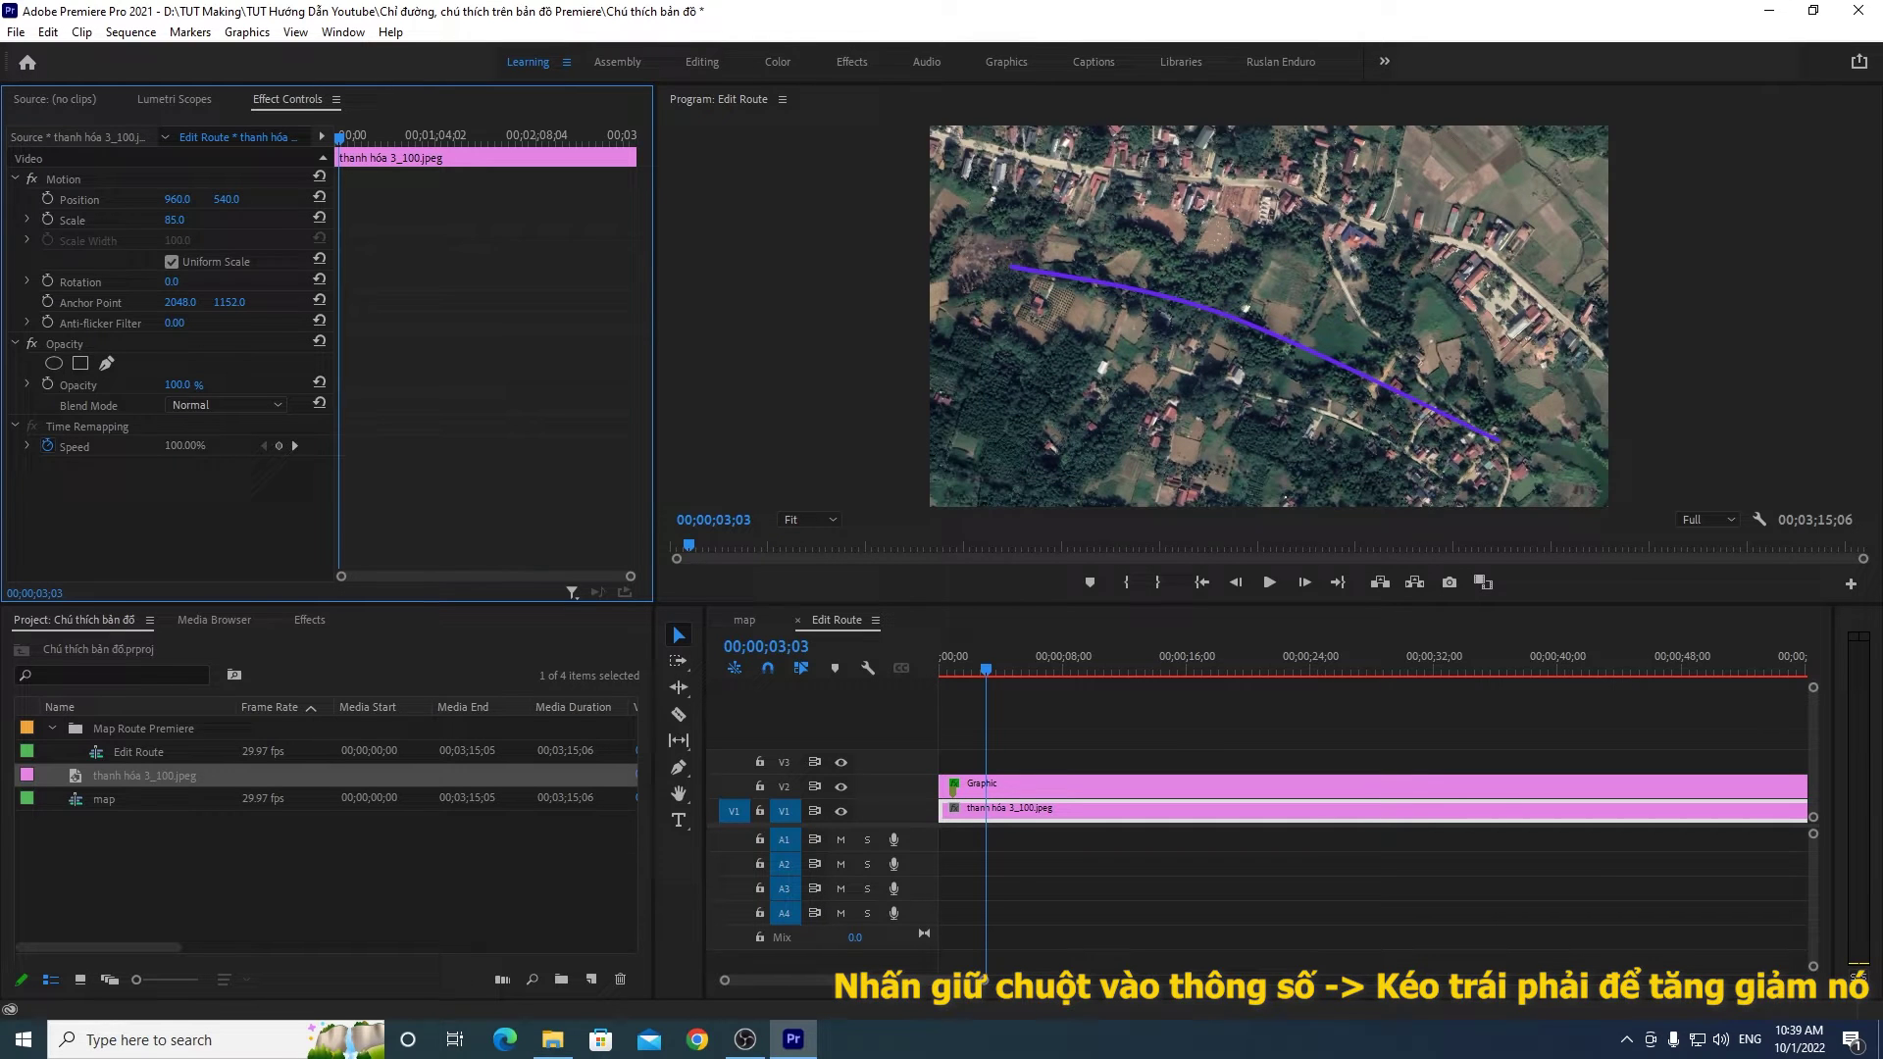
pyautogui.moveTo(174, 219); pyautogui.dragTo(138, 219)
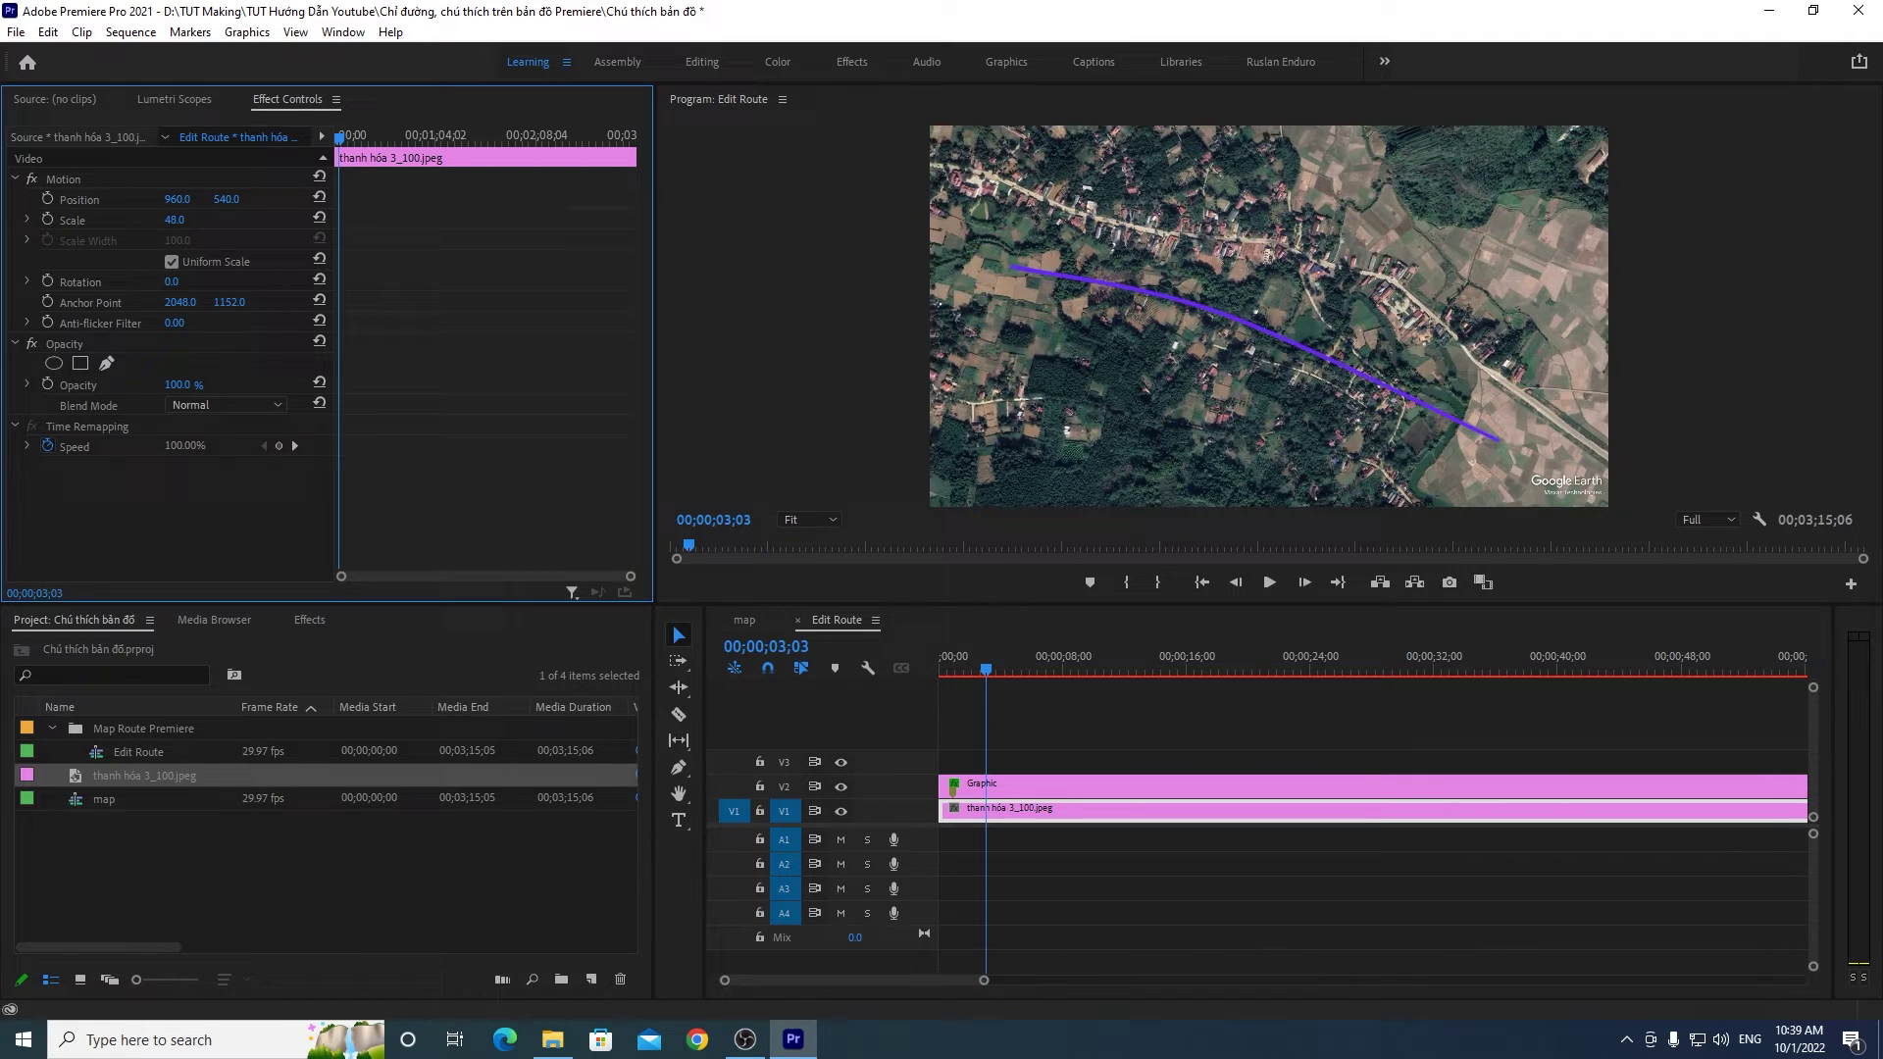
pyautogui.click(179, 220)
pyautogui.write('53')
pyautogui.press('Return')
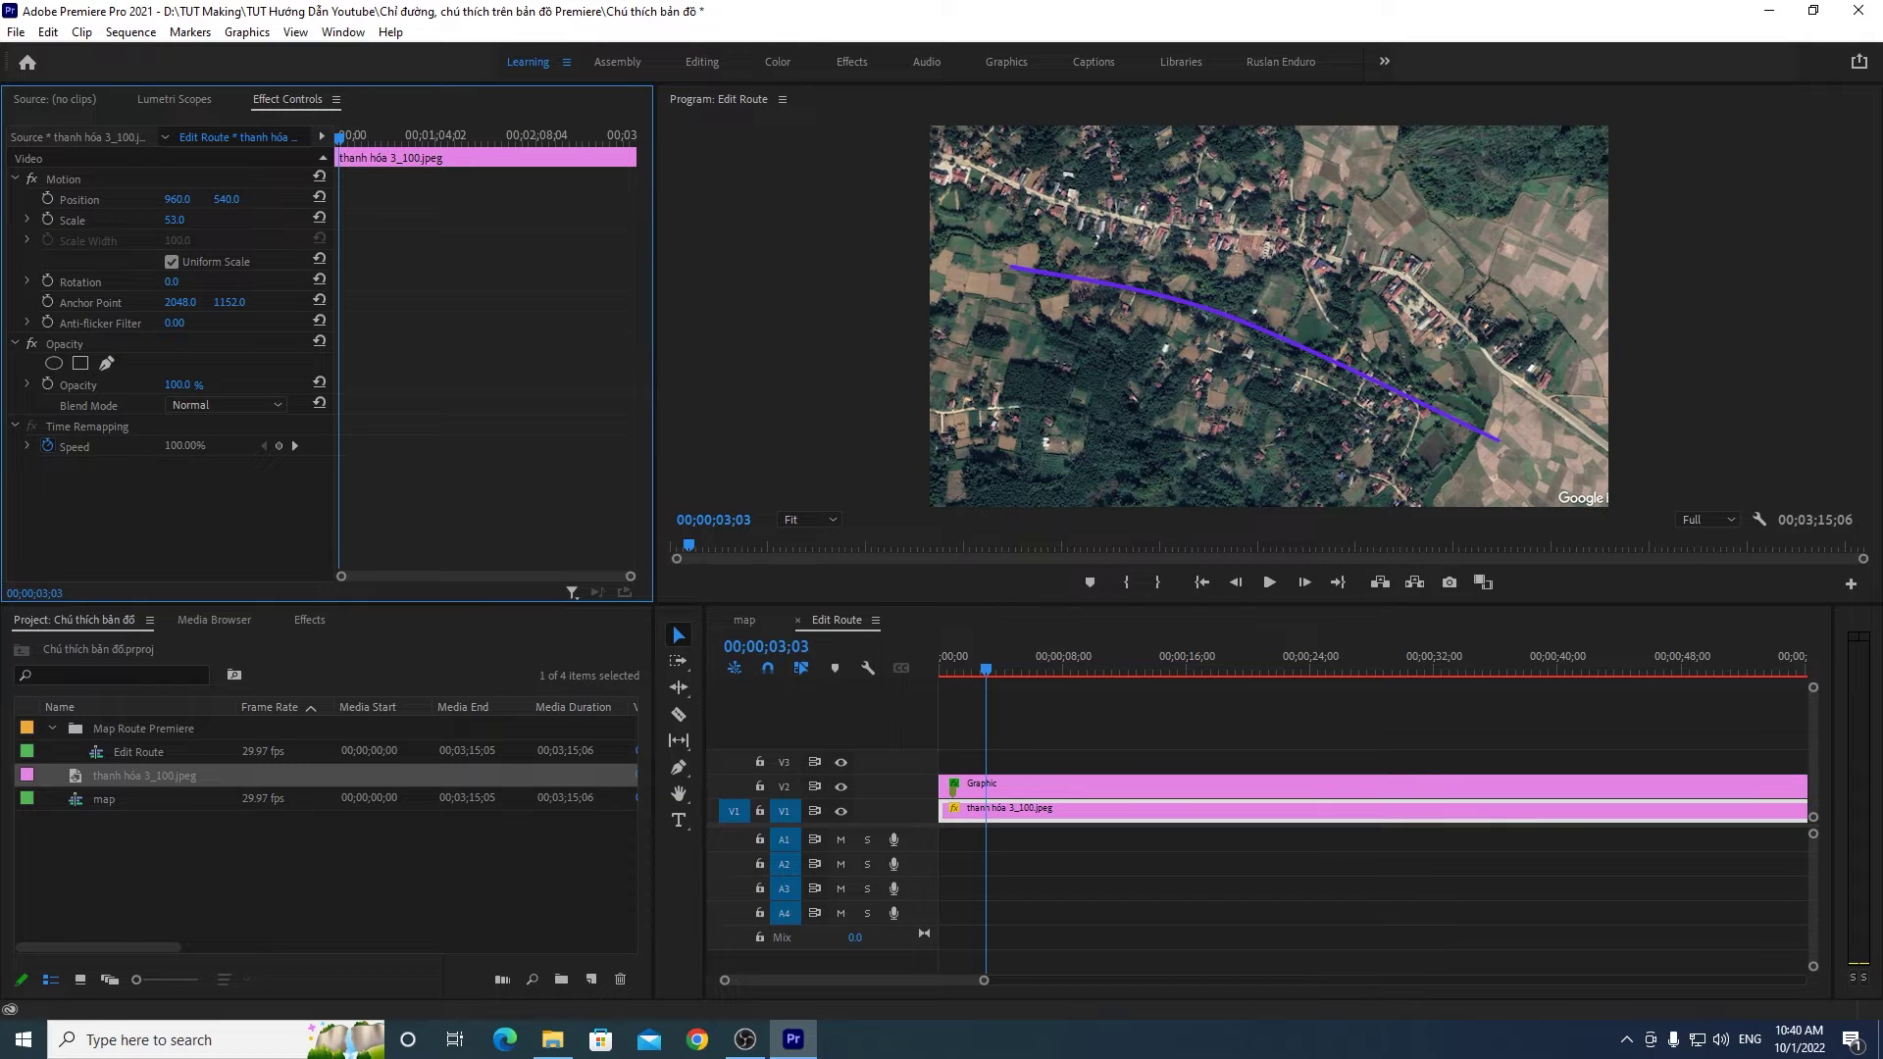
pyautogui.moveTo(227, 199)
pyautogui.mouseDown()
pyautogui.moveTo(268, 199)
pyautogui.moveTo(229, 199)
pyautogui.mouseUp()
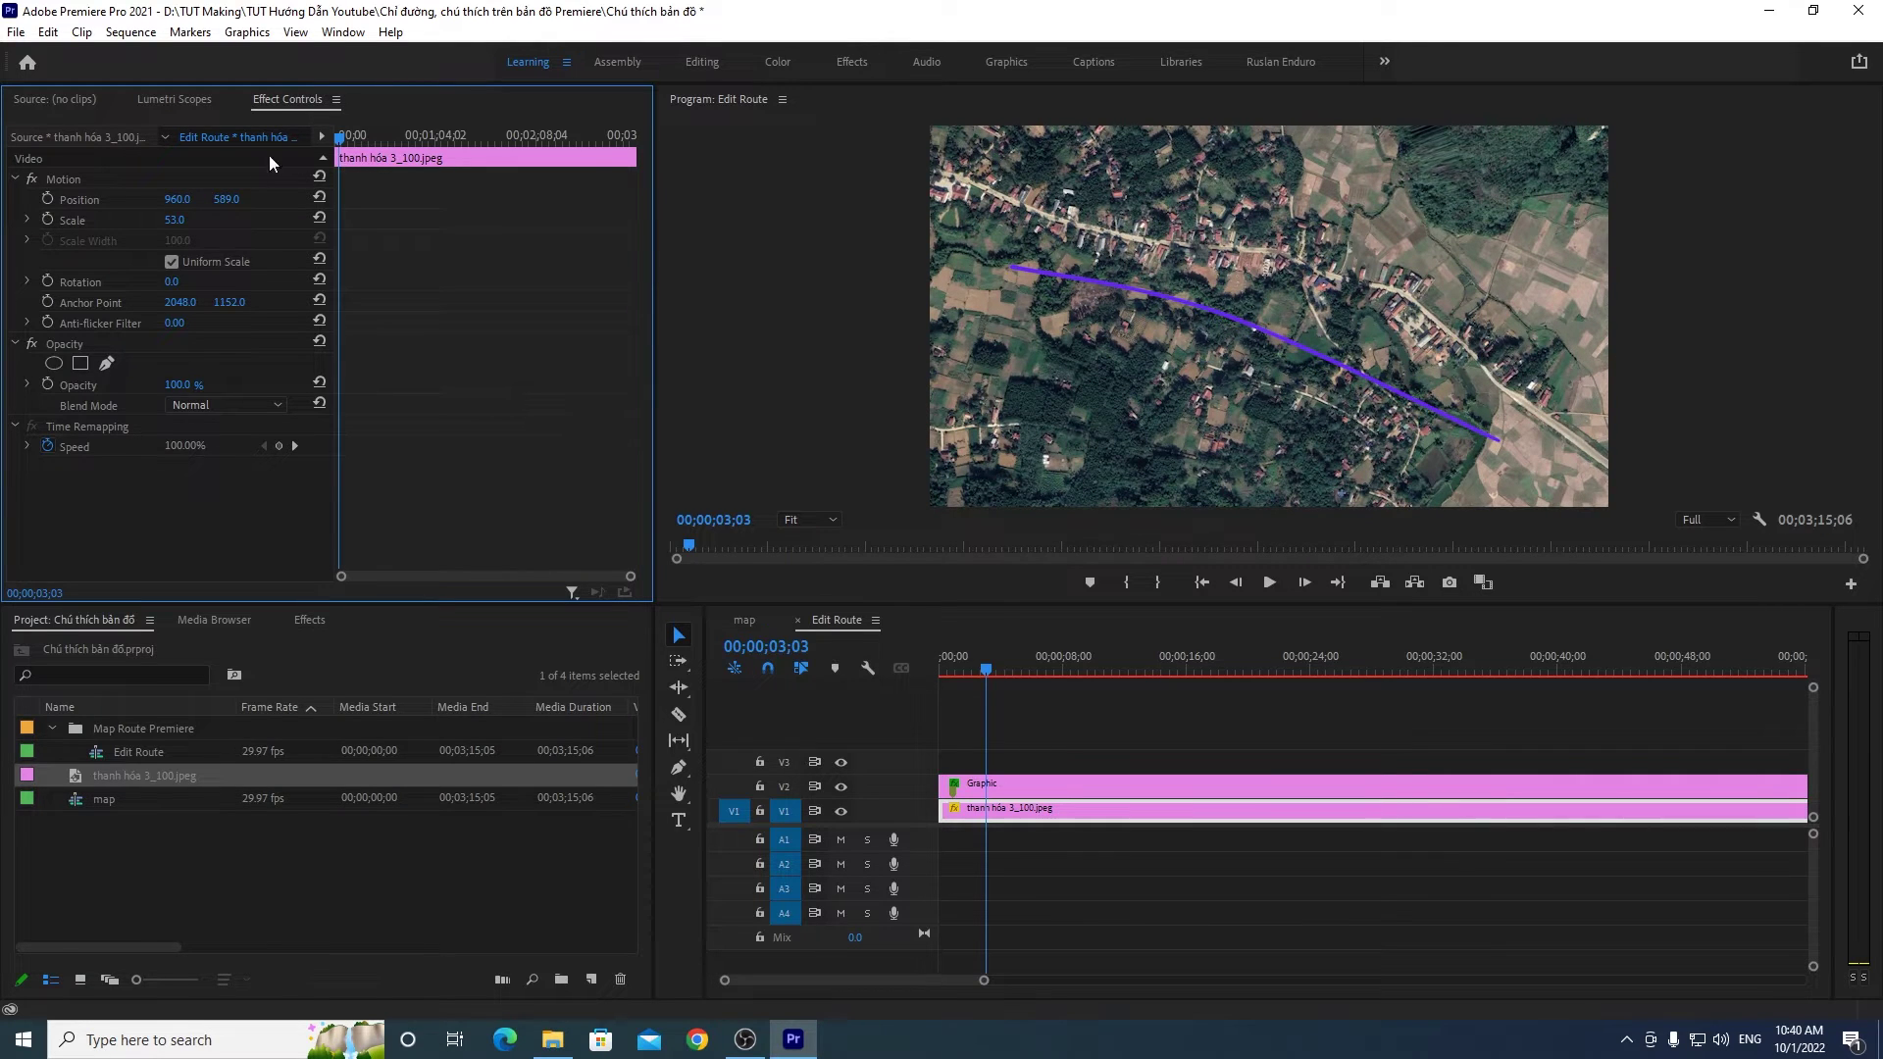
pyautogui.moveTo(232, 200); pyautogui.dragTo(229, 200)
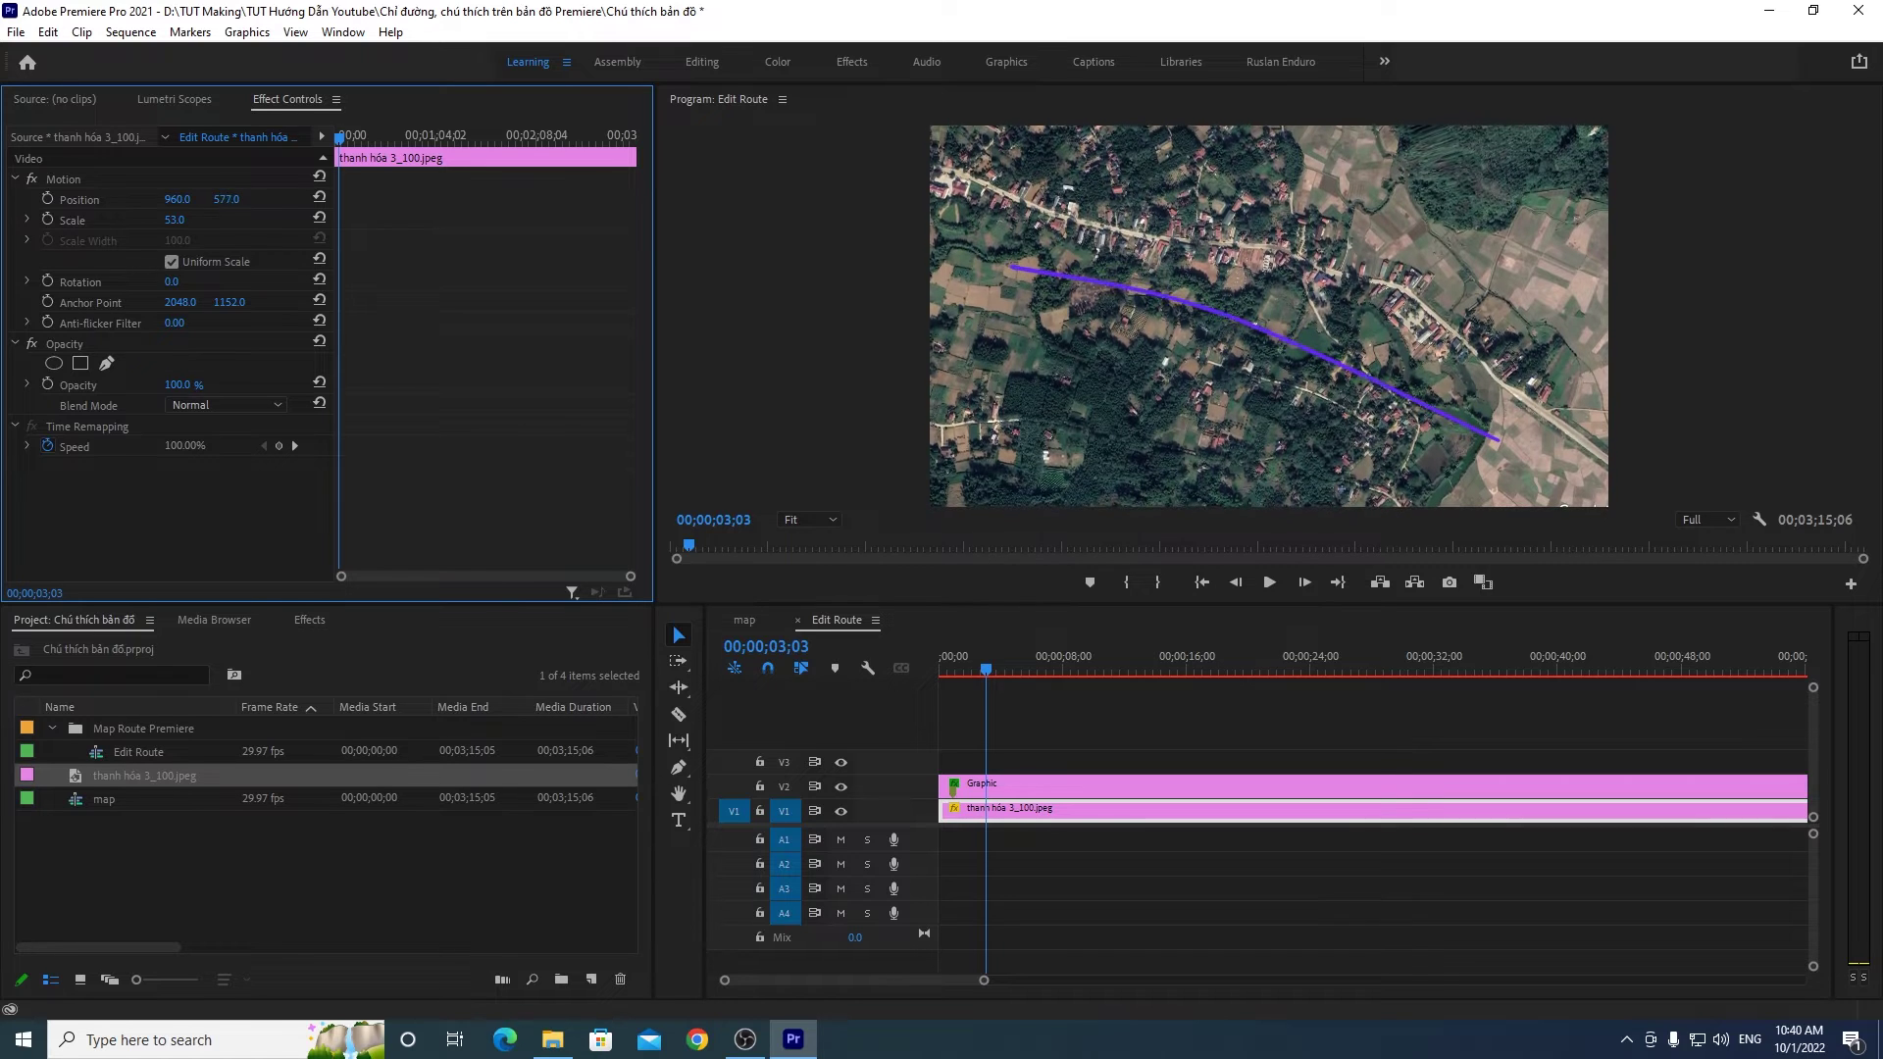
# Step: Play the sequence from the start to preview the route drawing, and enlarge the Program Monitor
pyautogui.click(1728, 320)
pyautogui.click(945, 673)
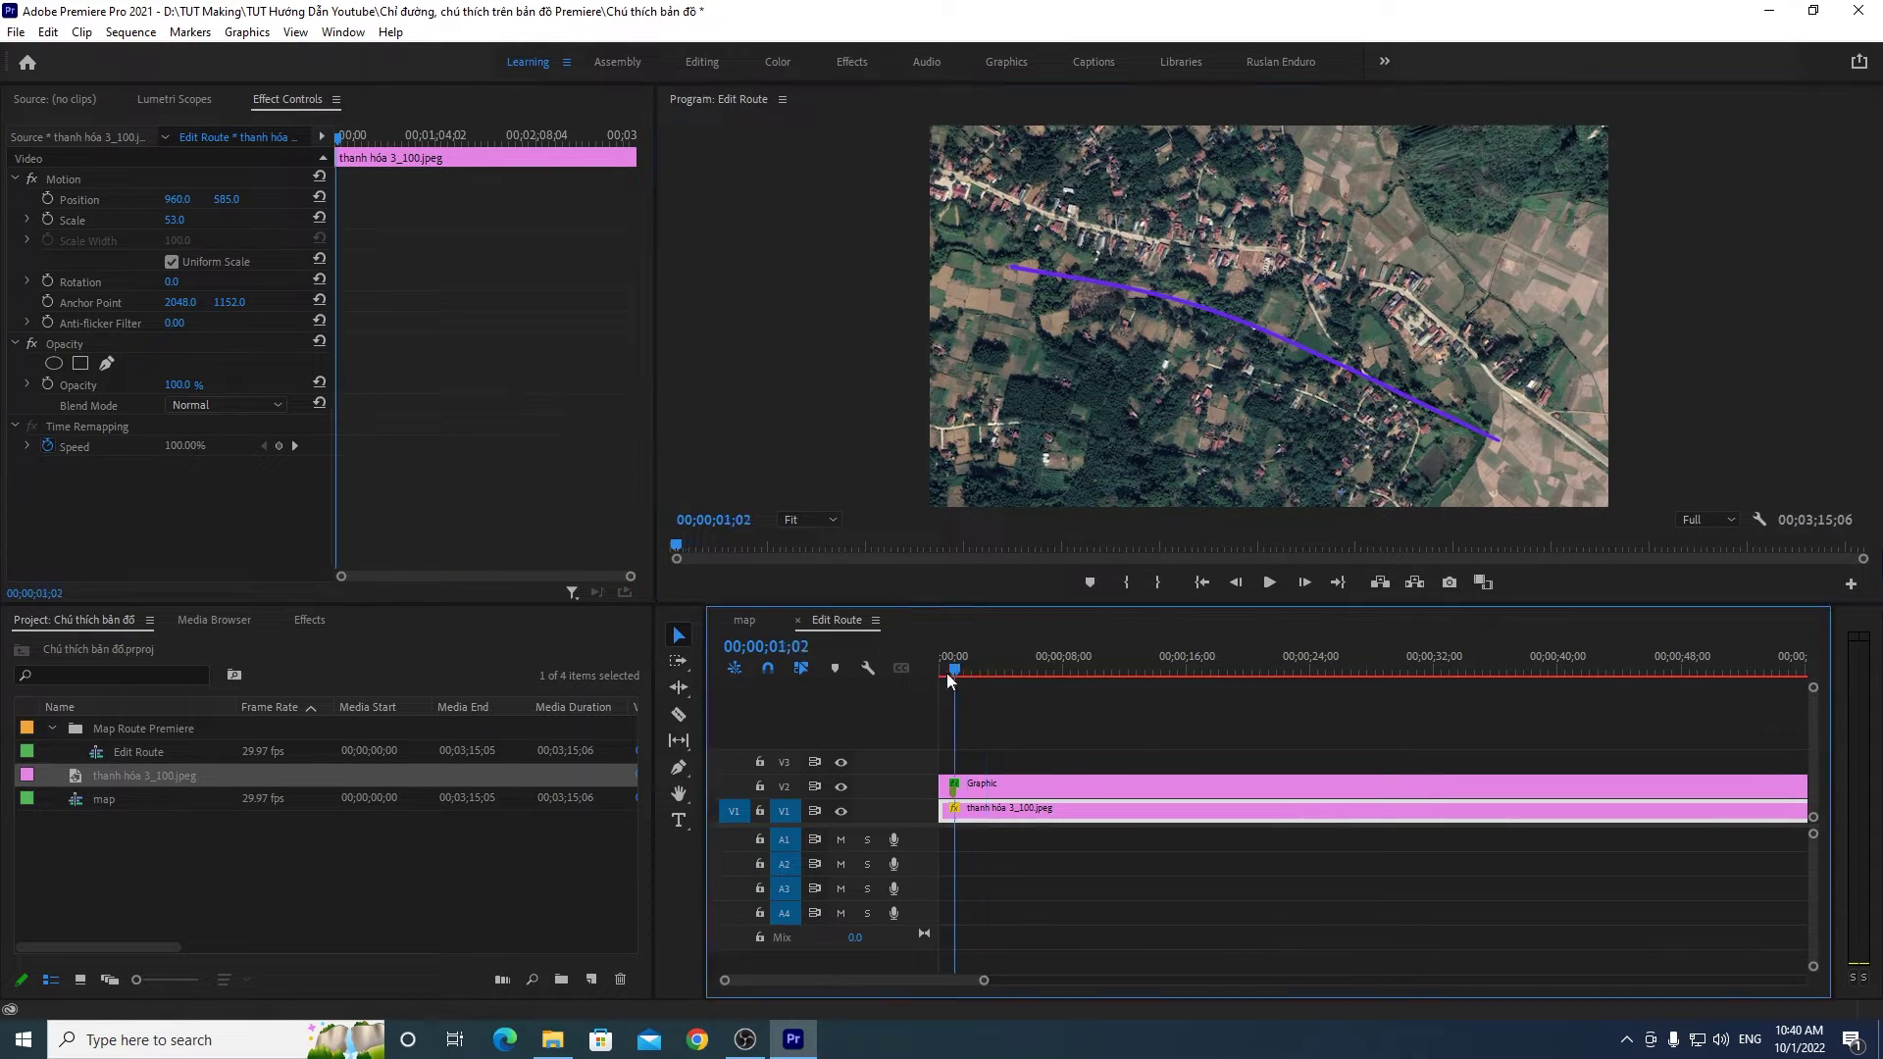
pyautogui.click(1270, 585)
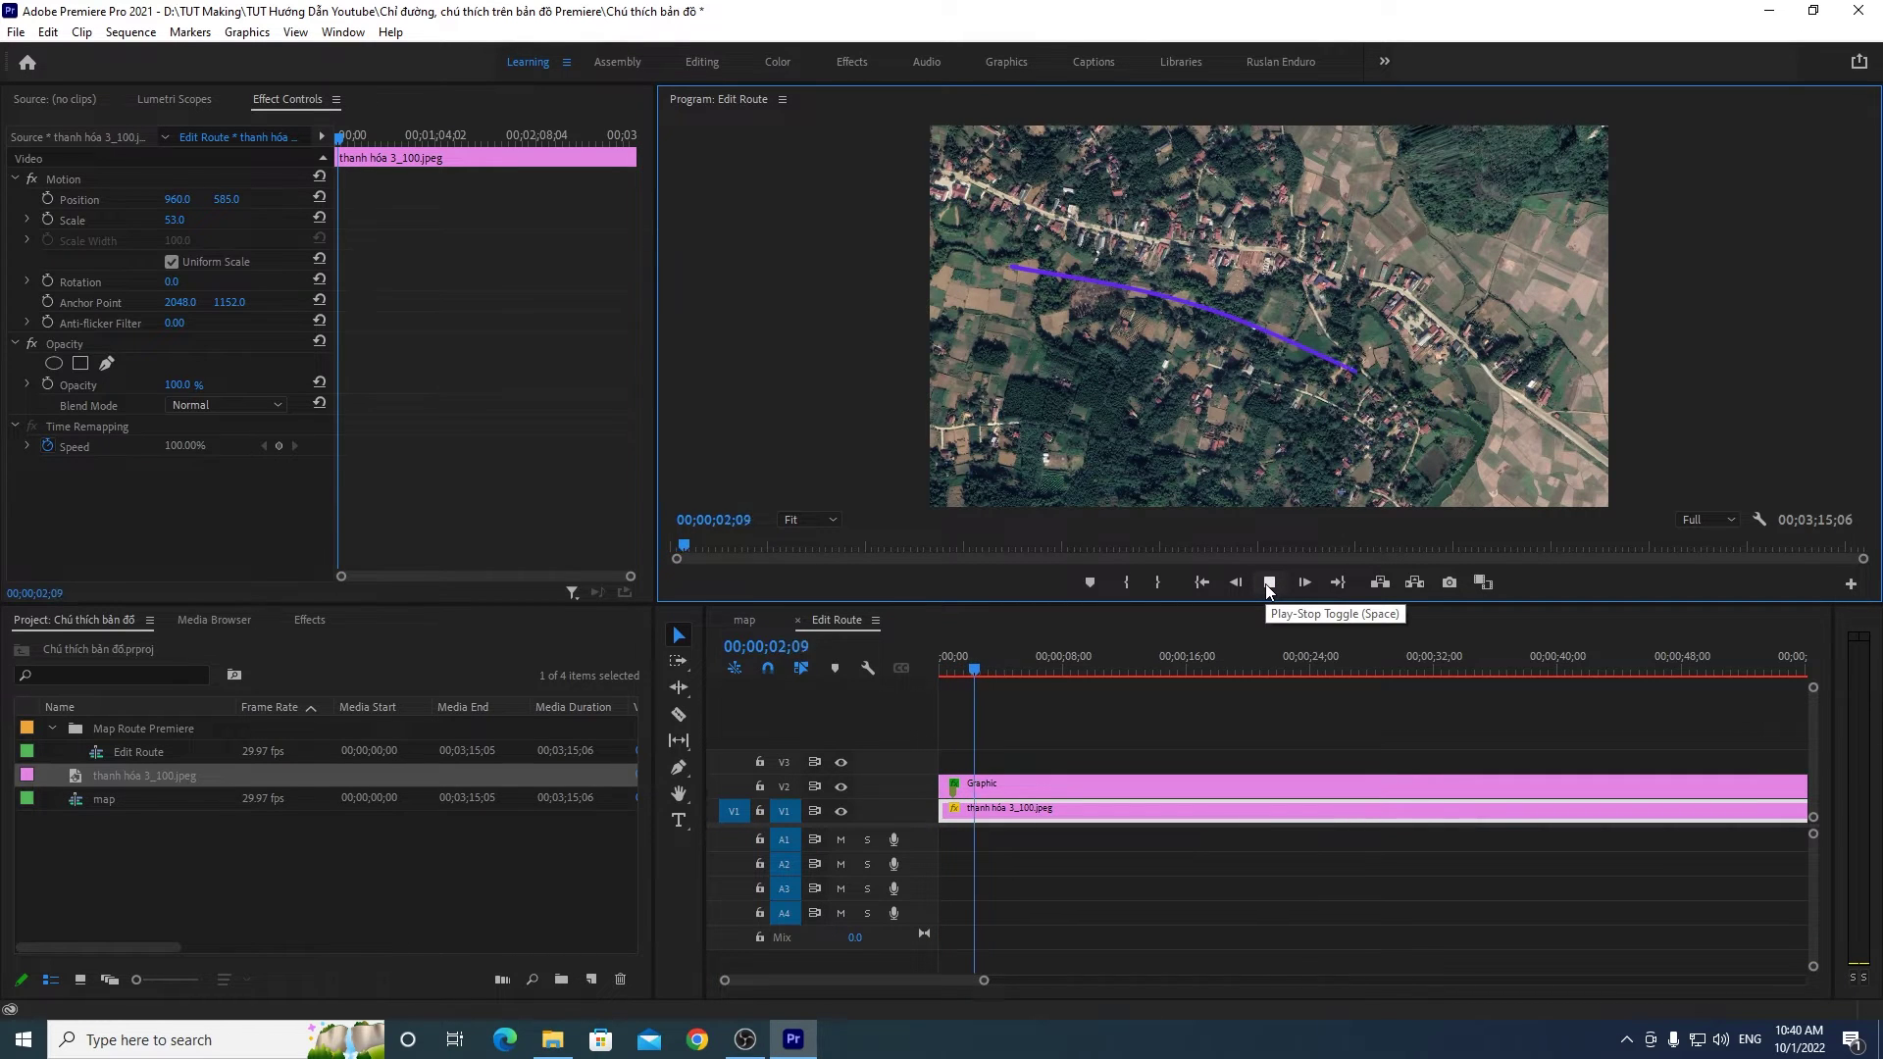
pyautogui.click(995, 615)
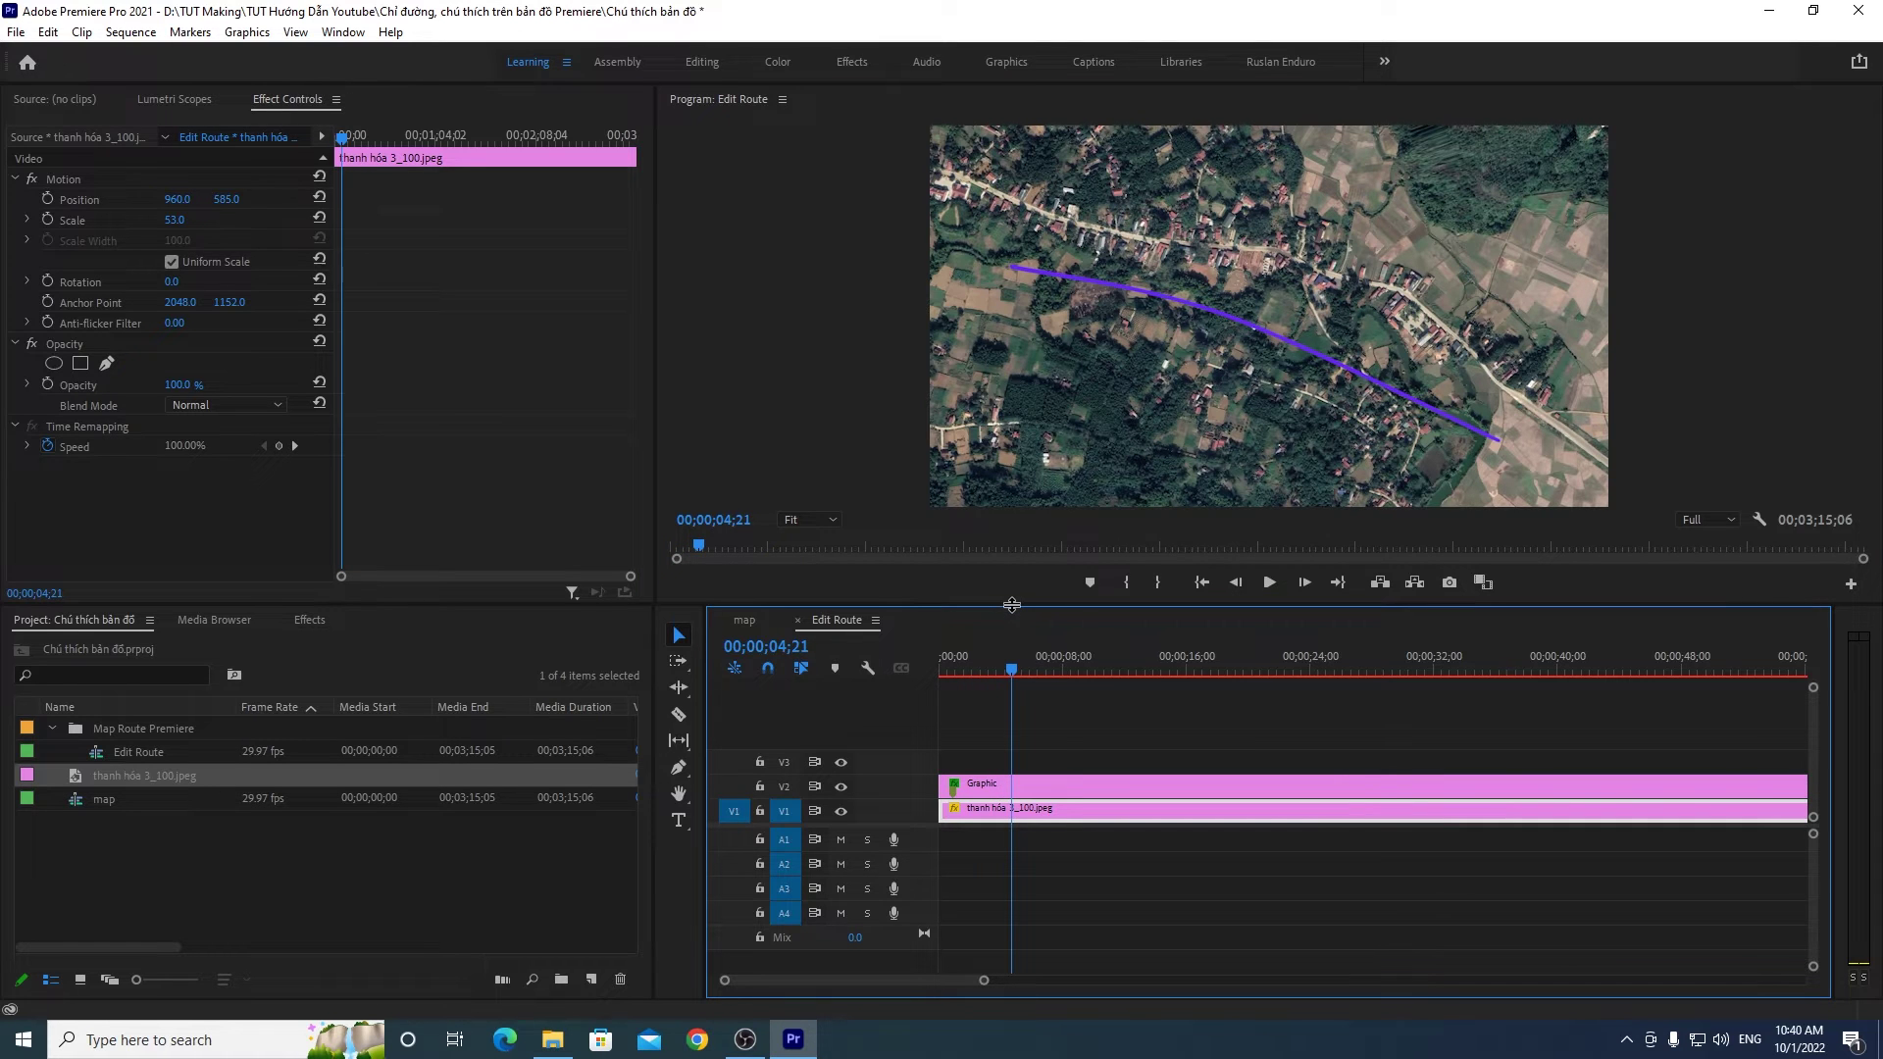
pyautogui.moveTo(1012, 605); pyautogui.dragTo(1012, 629)
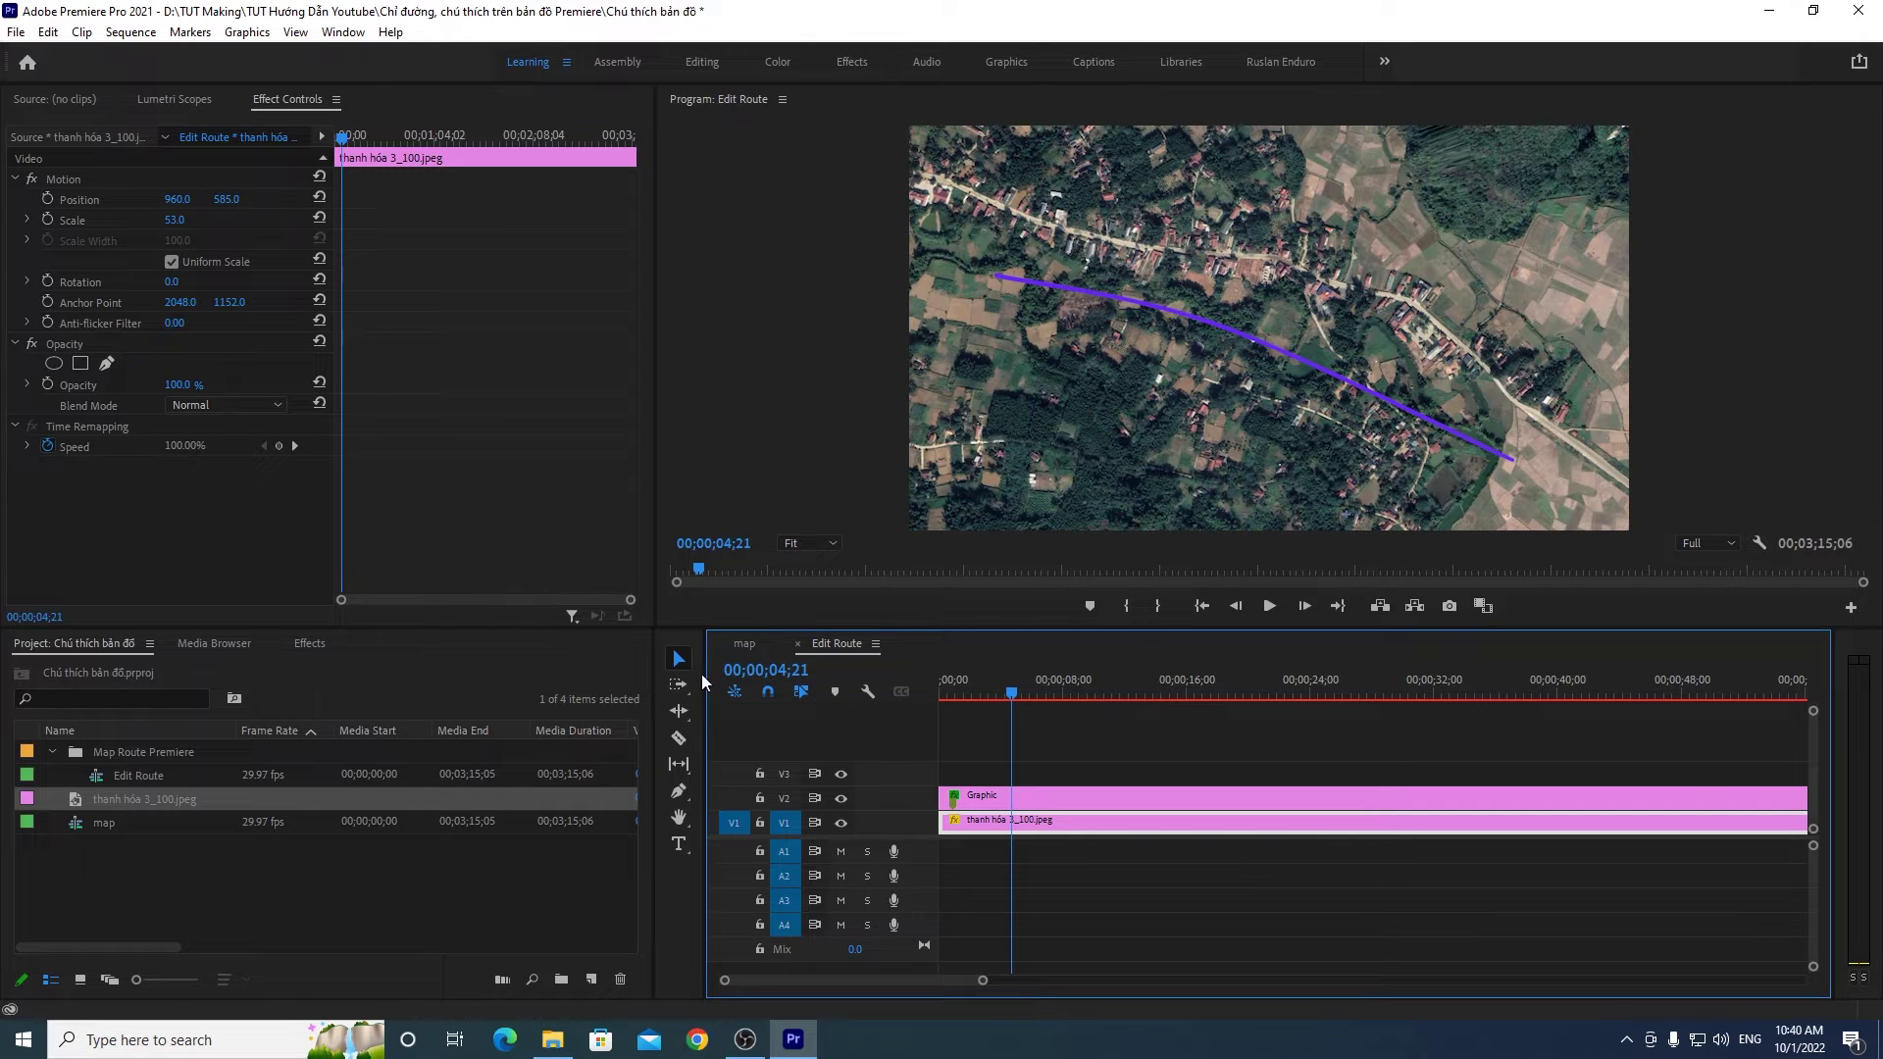
# Step: Return to the map sequence and reopen the nested Edit Route sequence
pyautogui.click(745, 644)
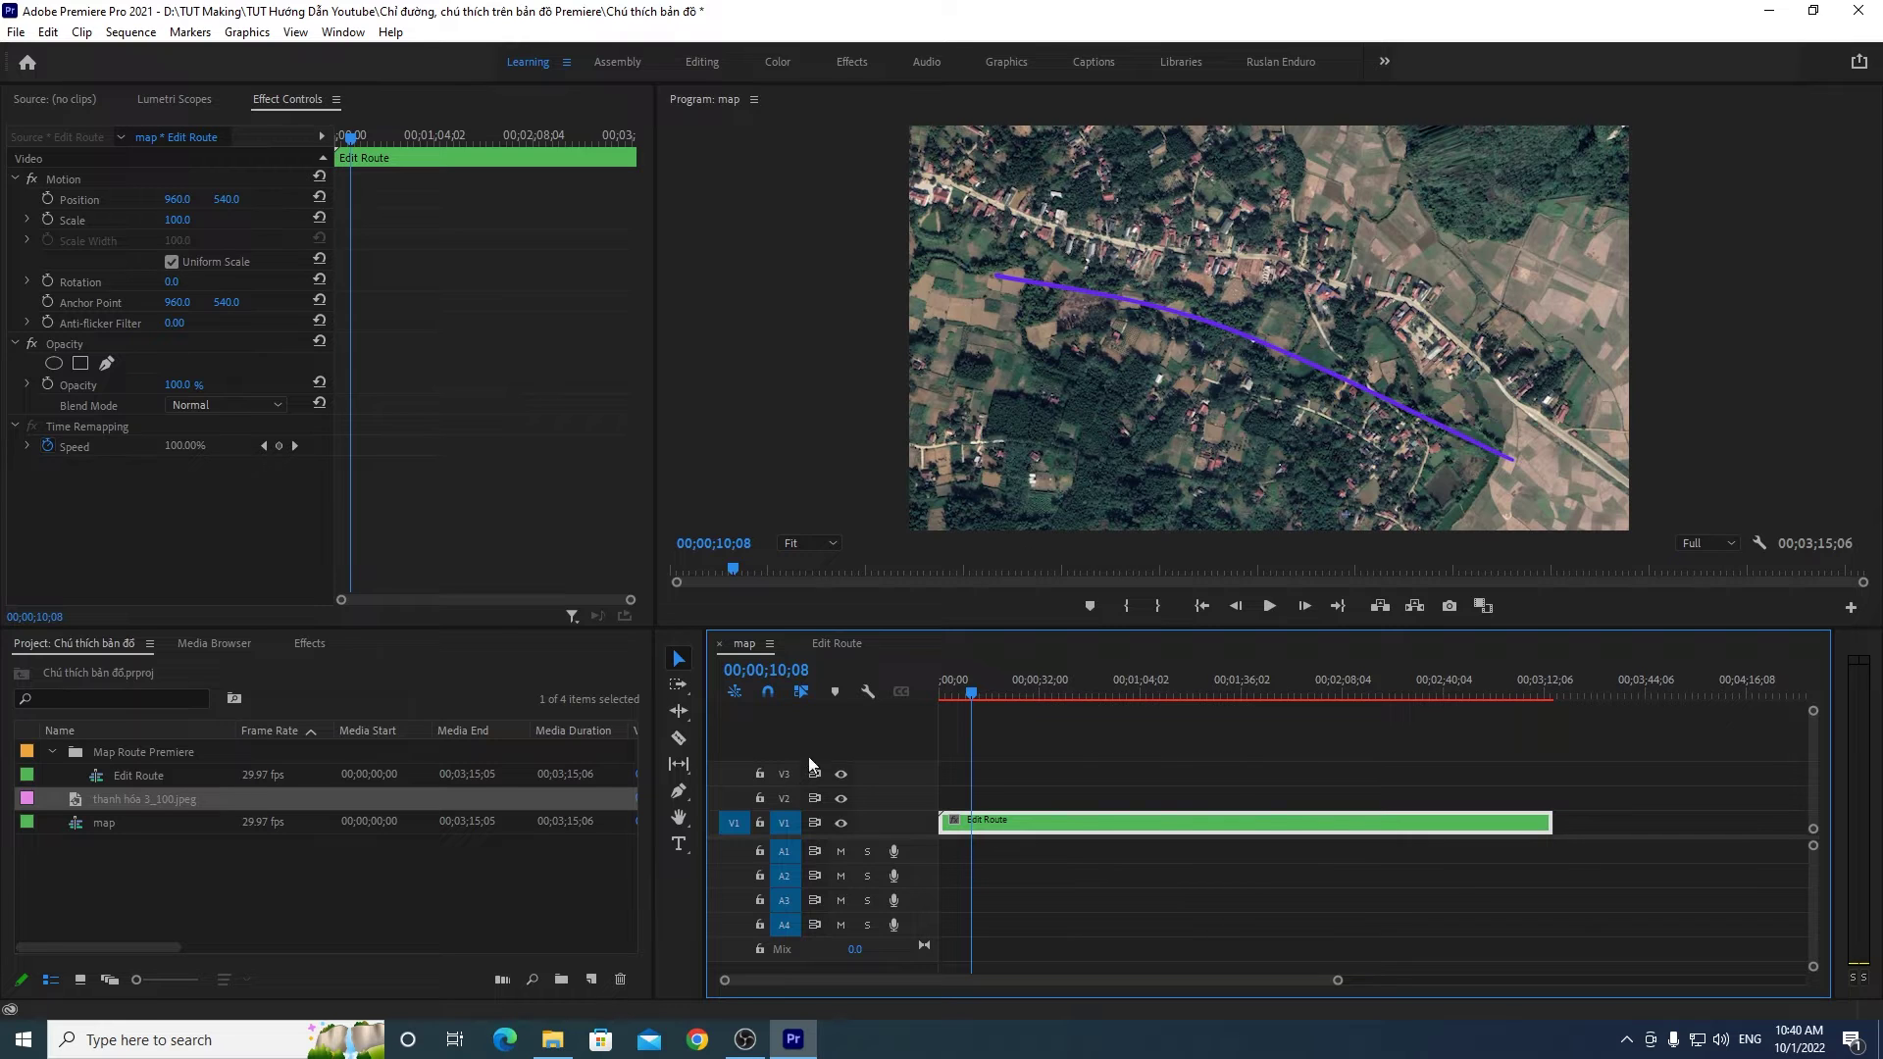
pyautogui.doubleClick(1023, 820)
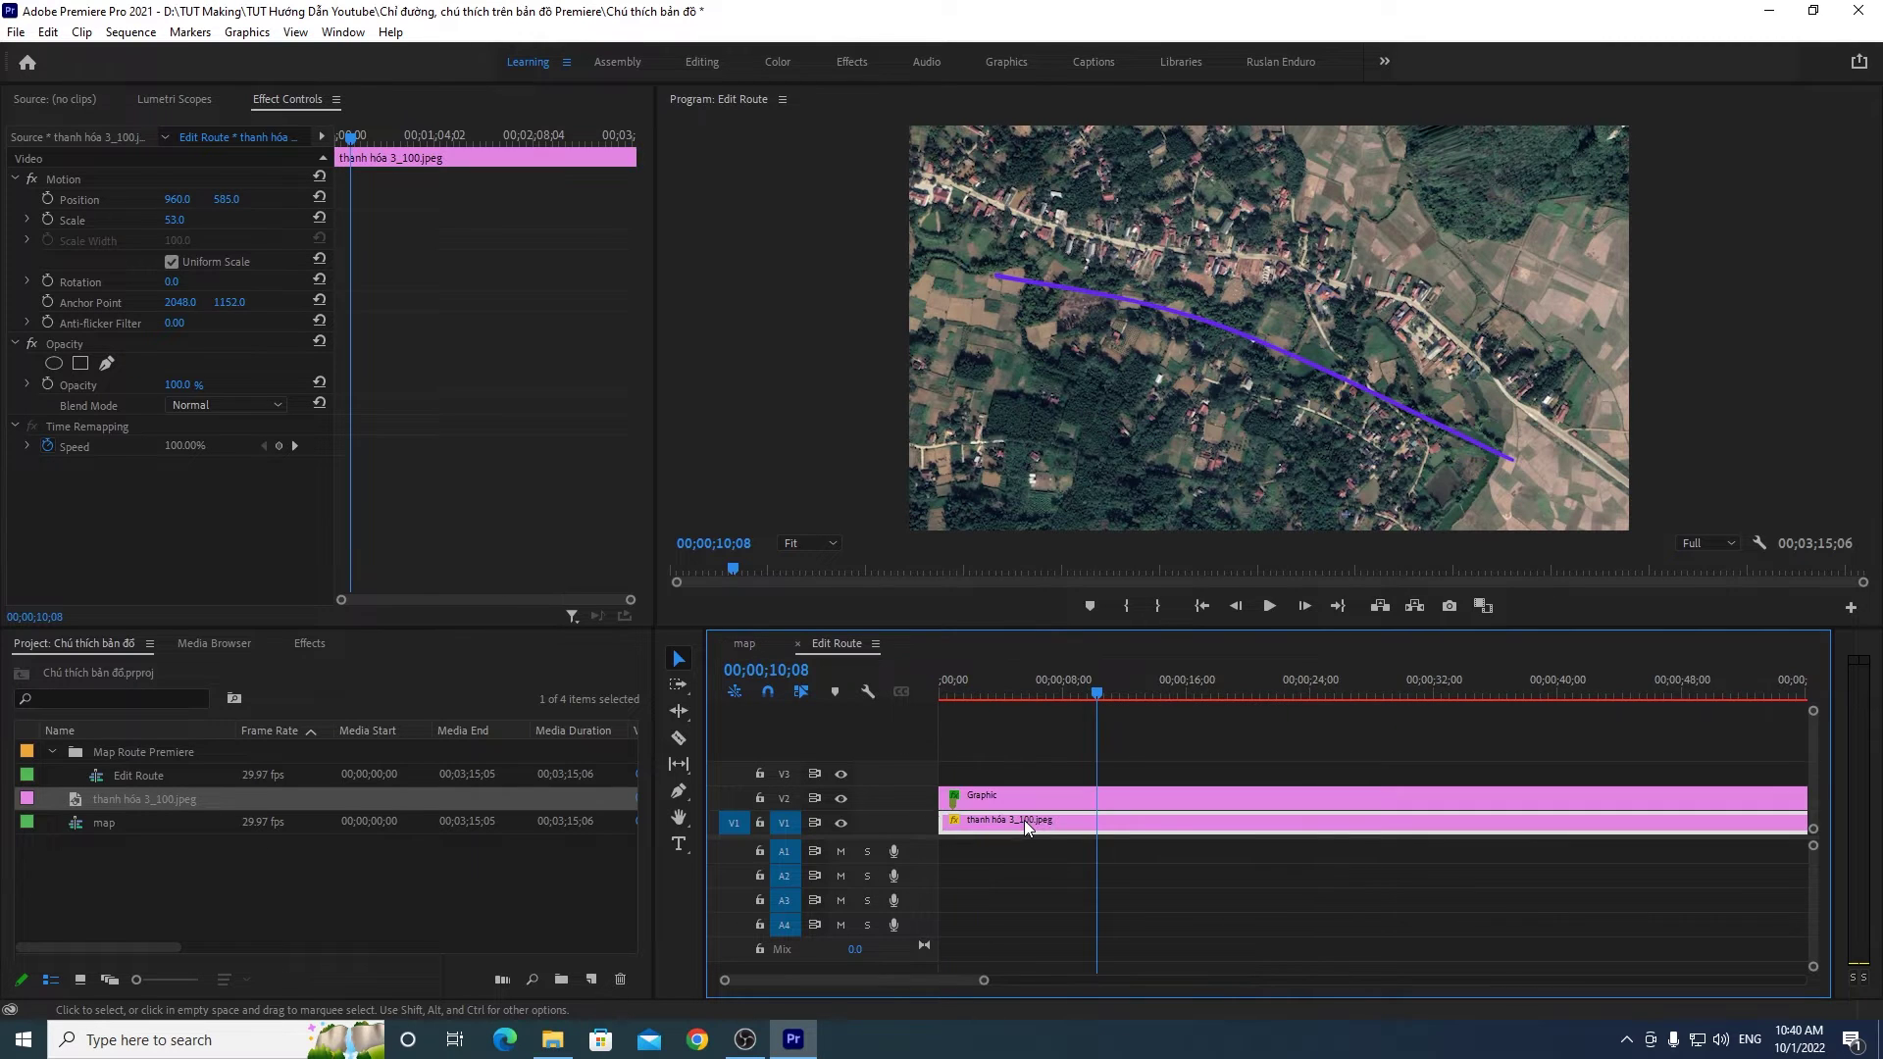
pyautogui.moveTo(1121, 690); pyautogui.dragTo(1037, 697)
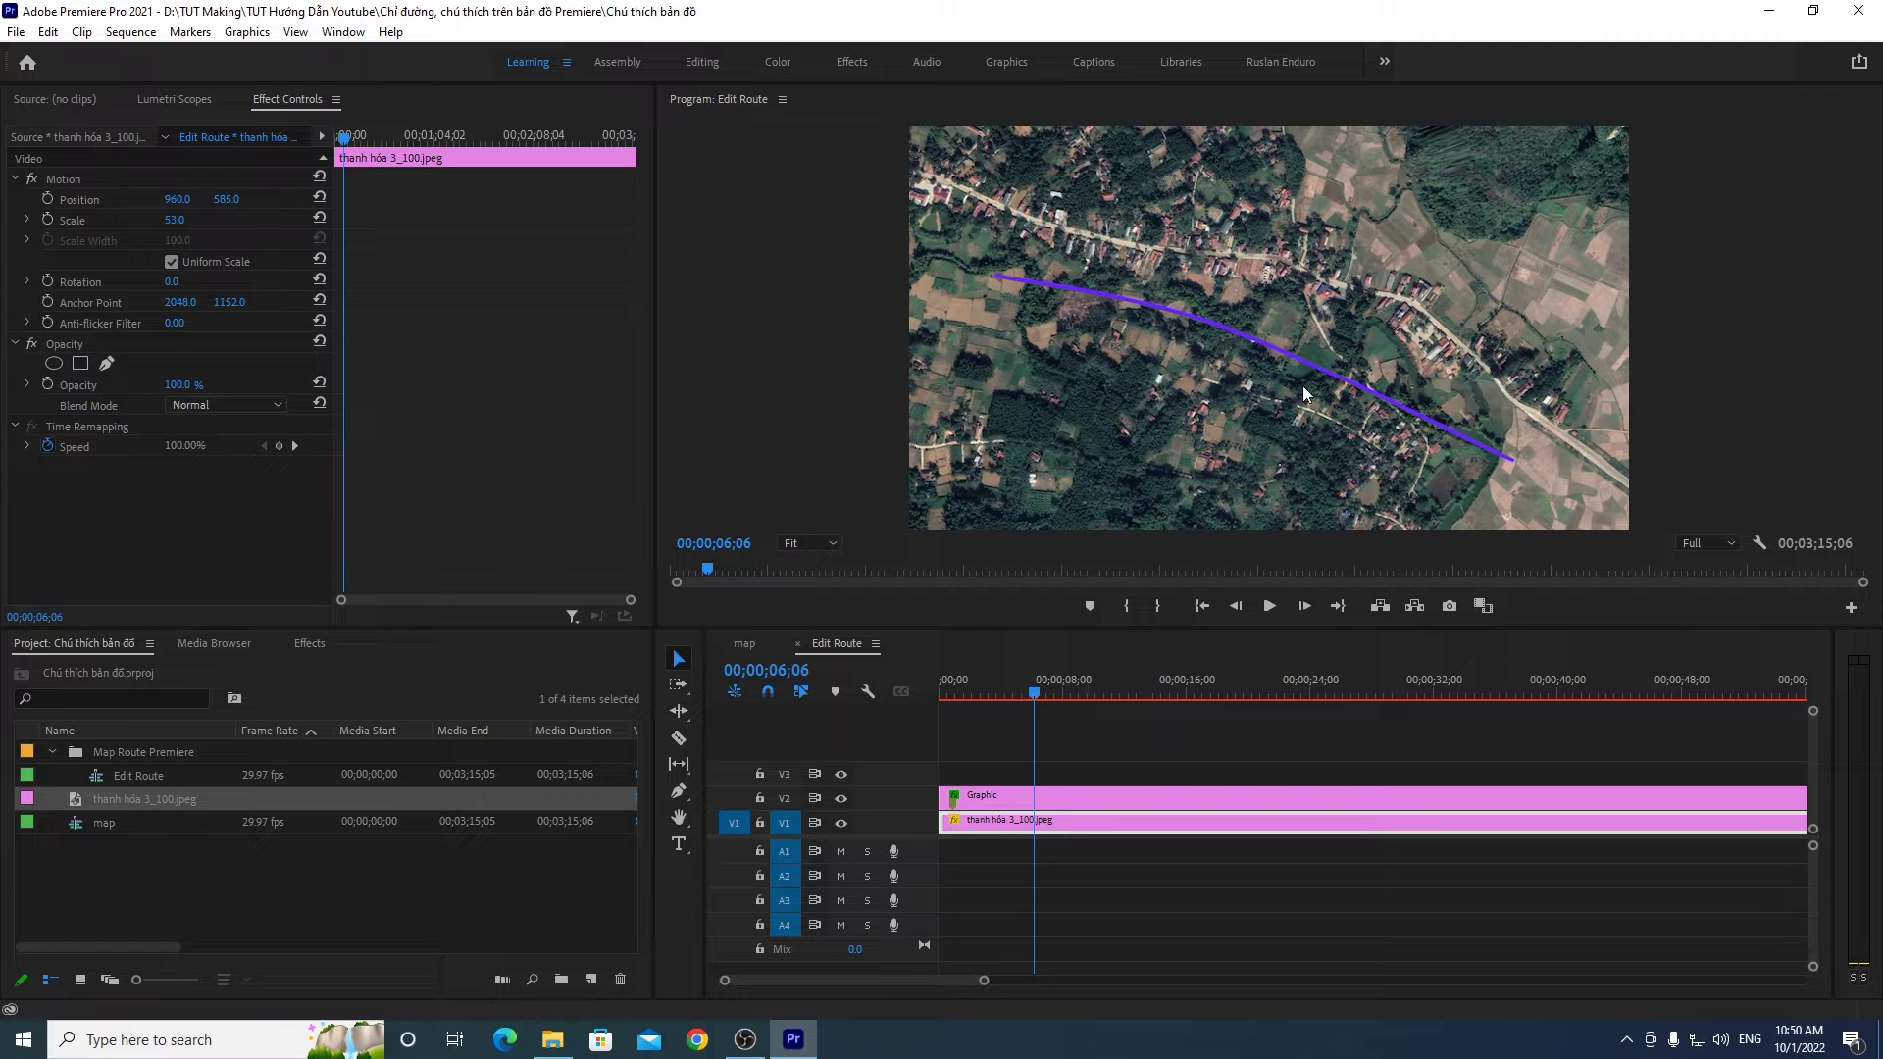
# Step: Alt-drag the Graphic route clip from V2 onto V3 to make a duplicate
pyautogui.click(1046, 799)
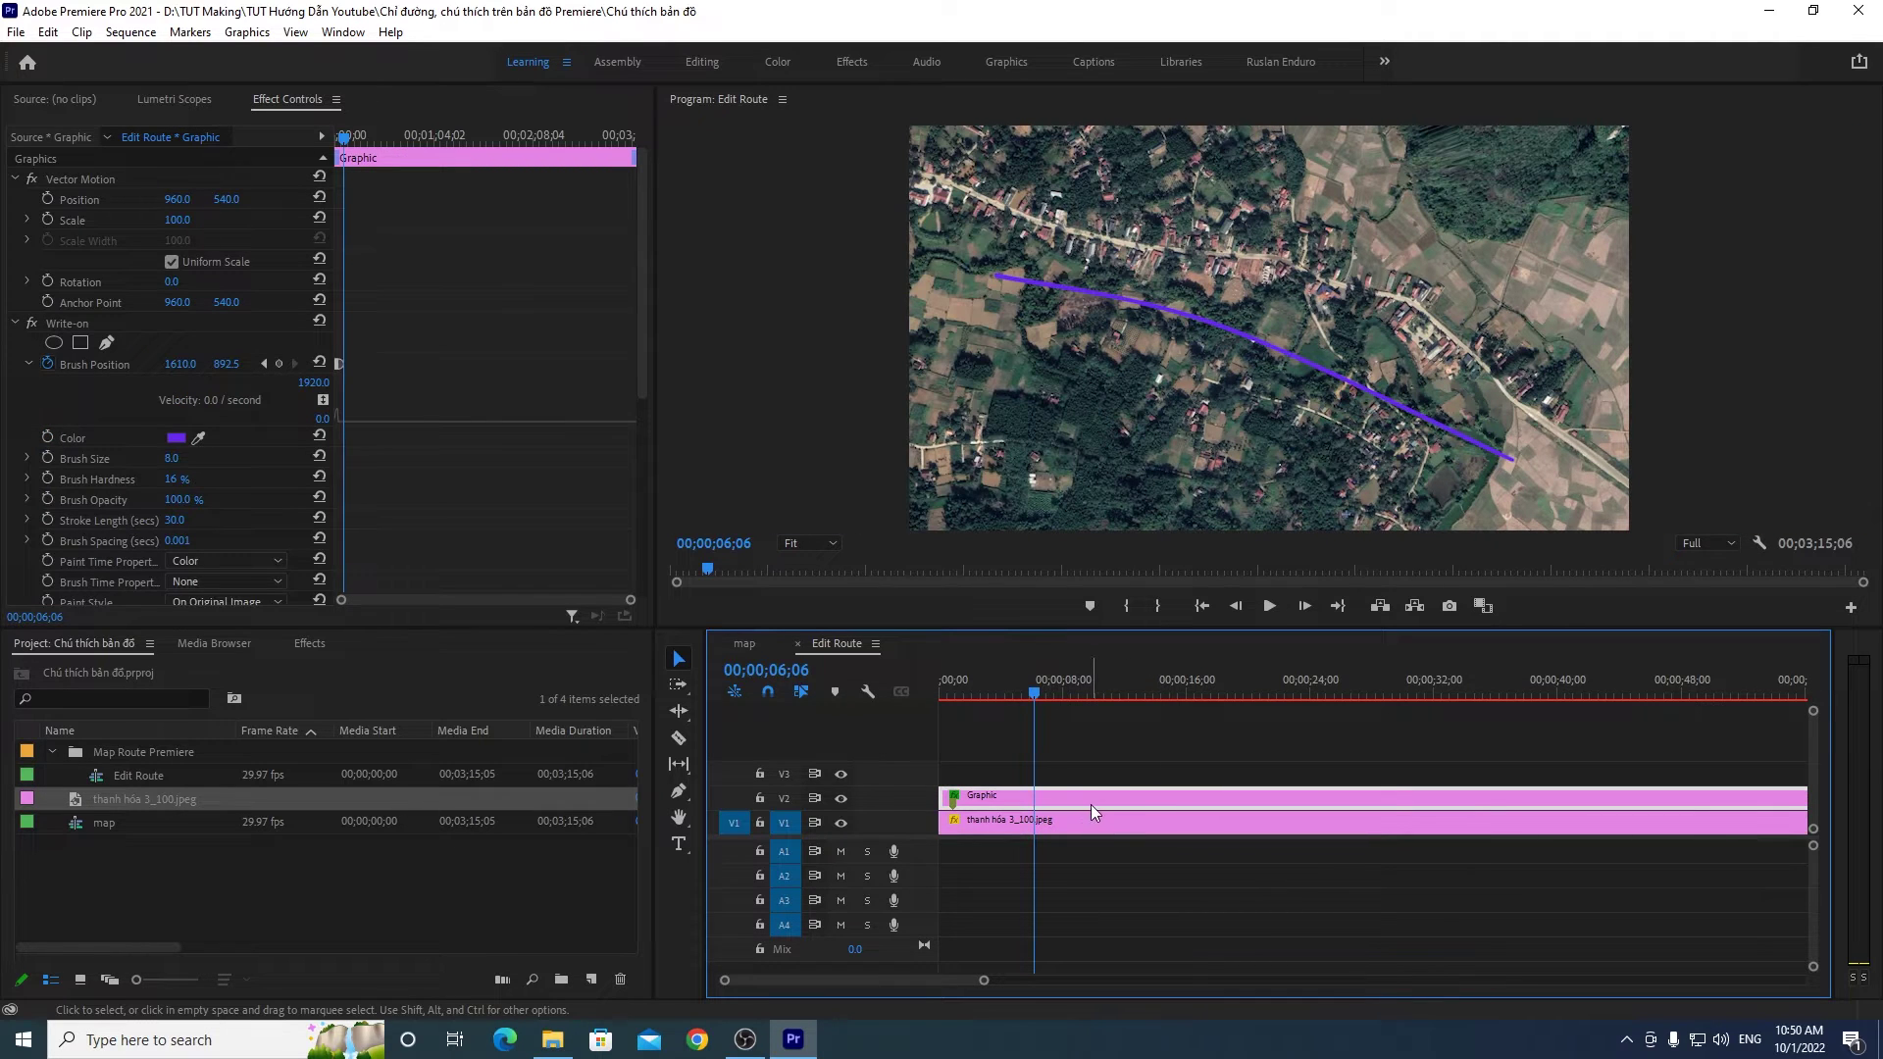
pyautogui.click(841, 799)
pyautogui.click(841, 799)
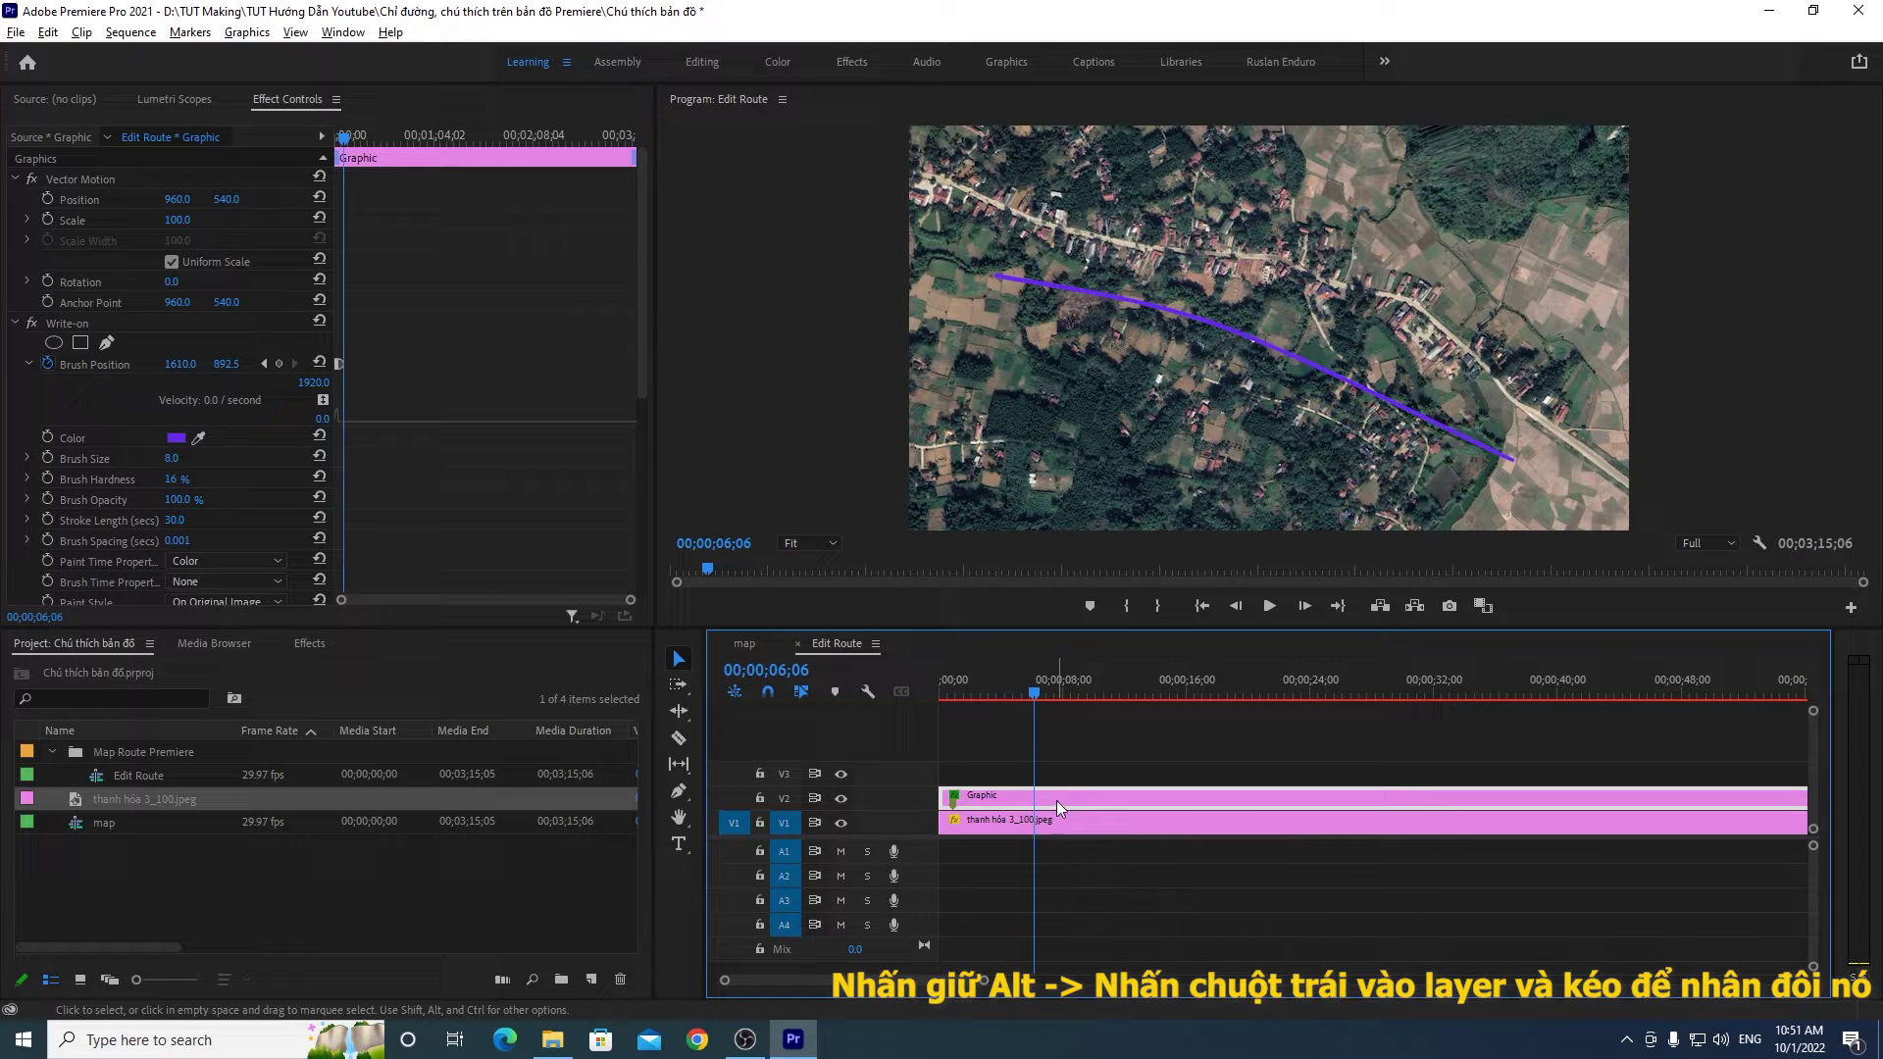
pyautogui.moveTo(1056, 799); pyautogui.dragTo(1061, 774)
pyautogui.click(1042, 755)
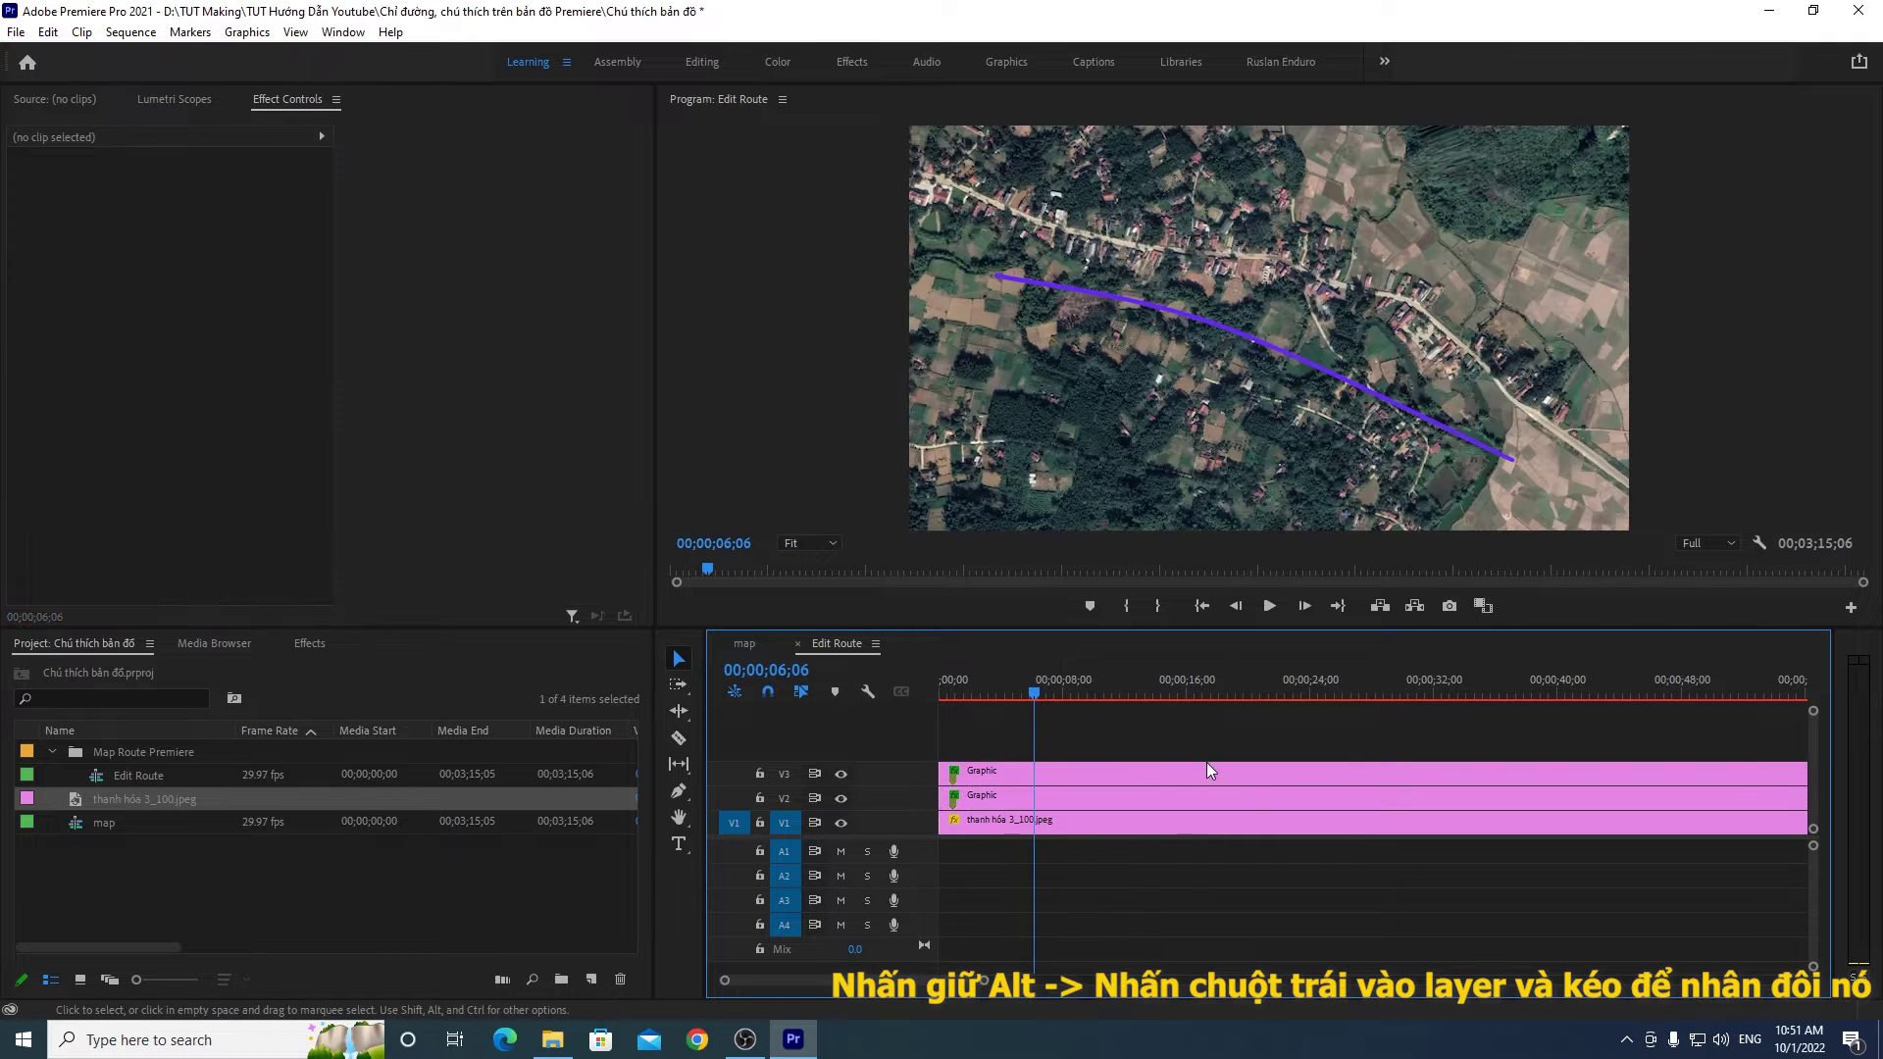
pyautogui.click(1016, 796)
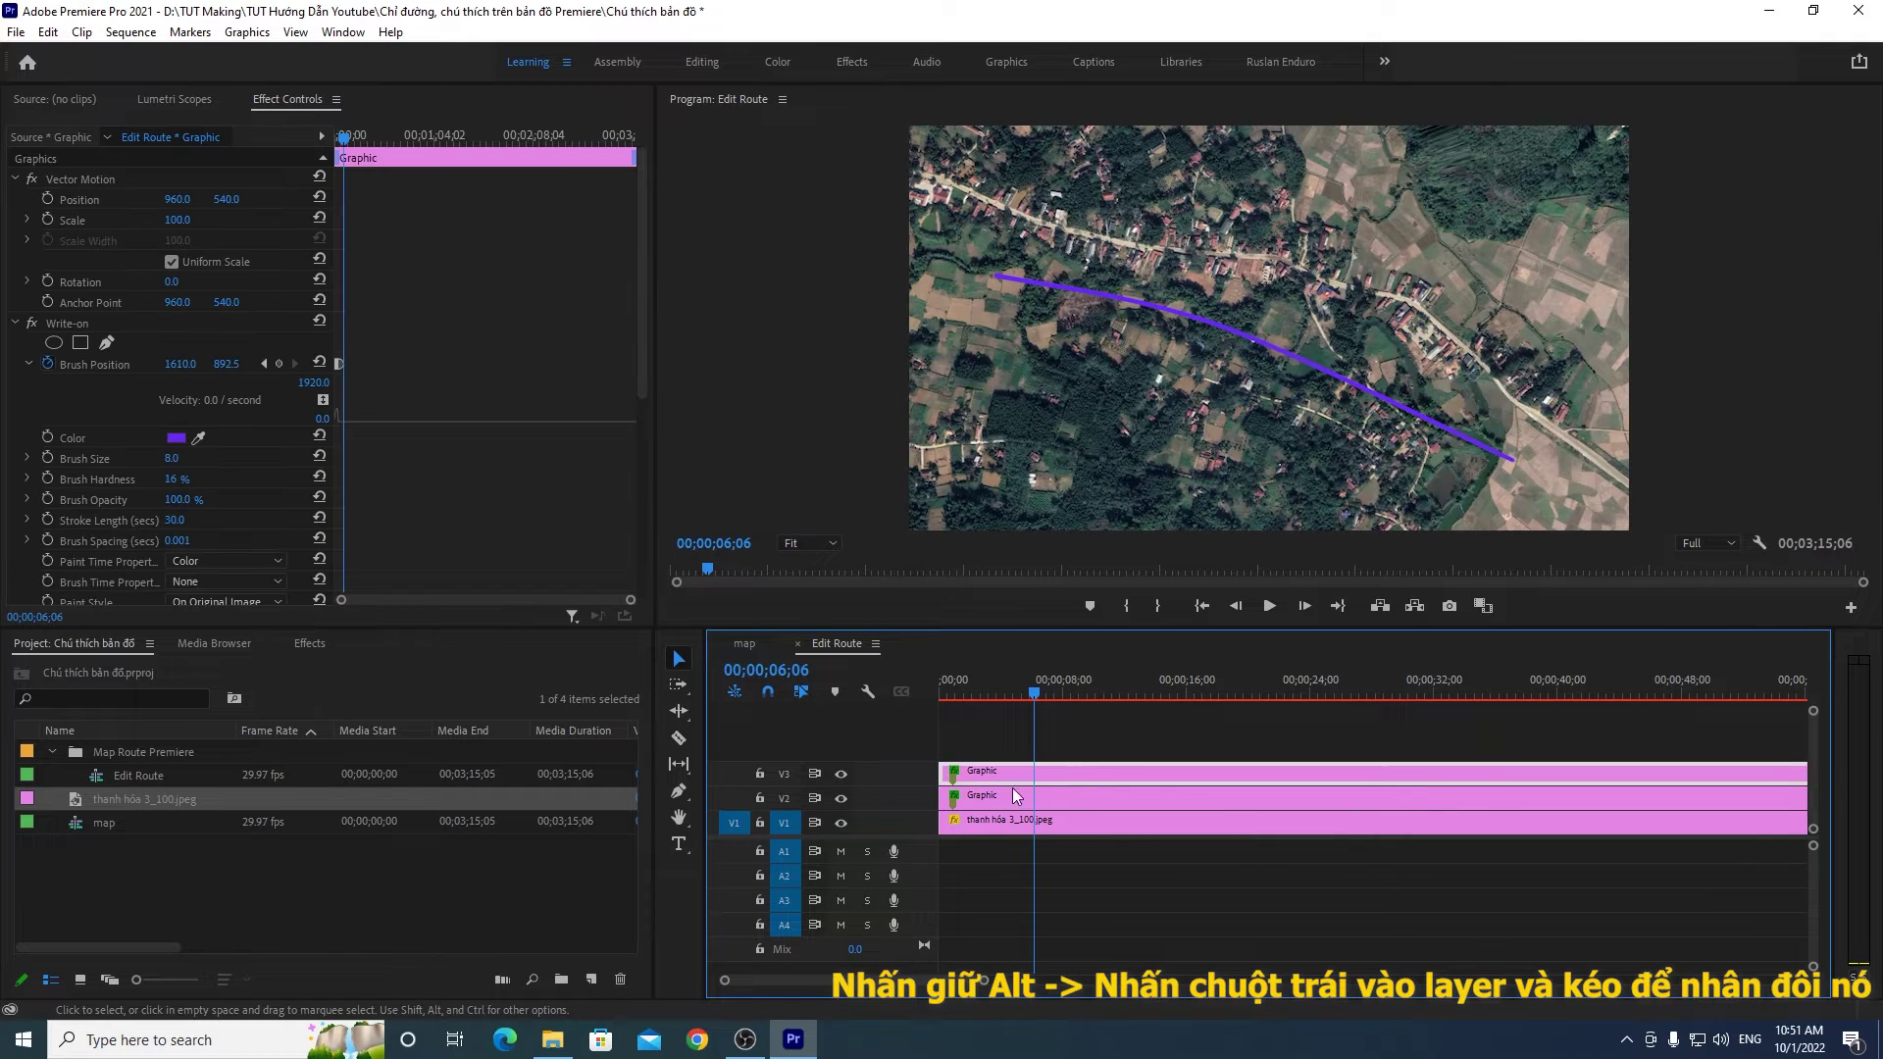
pyautogui.click(1074, 797)
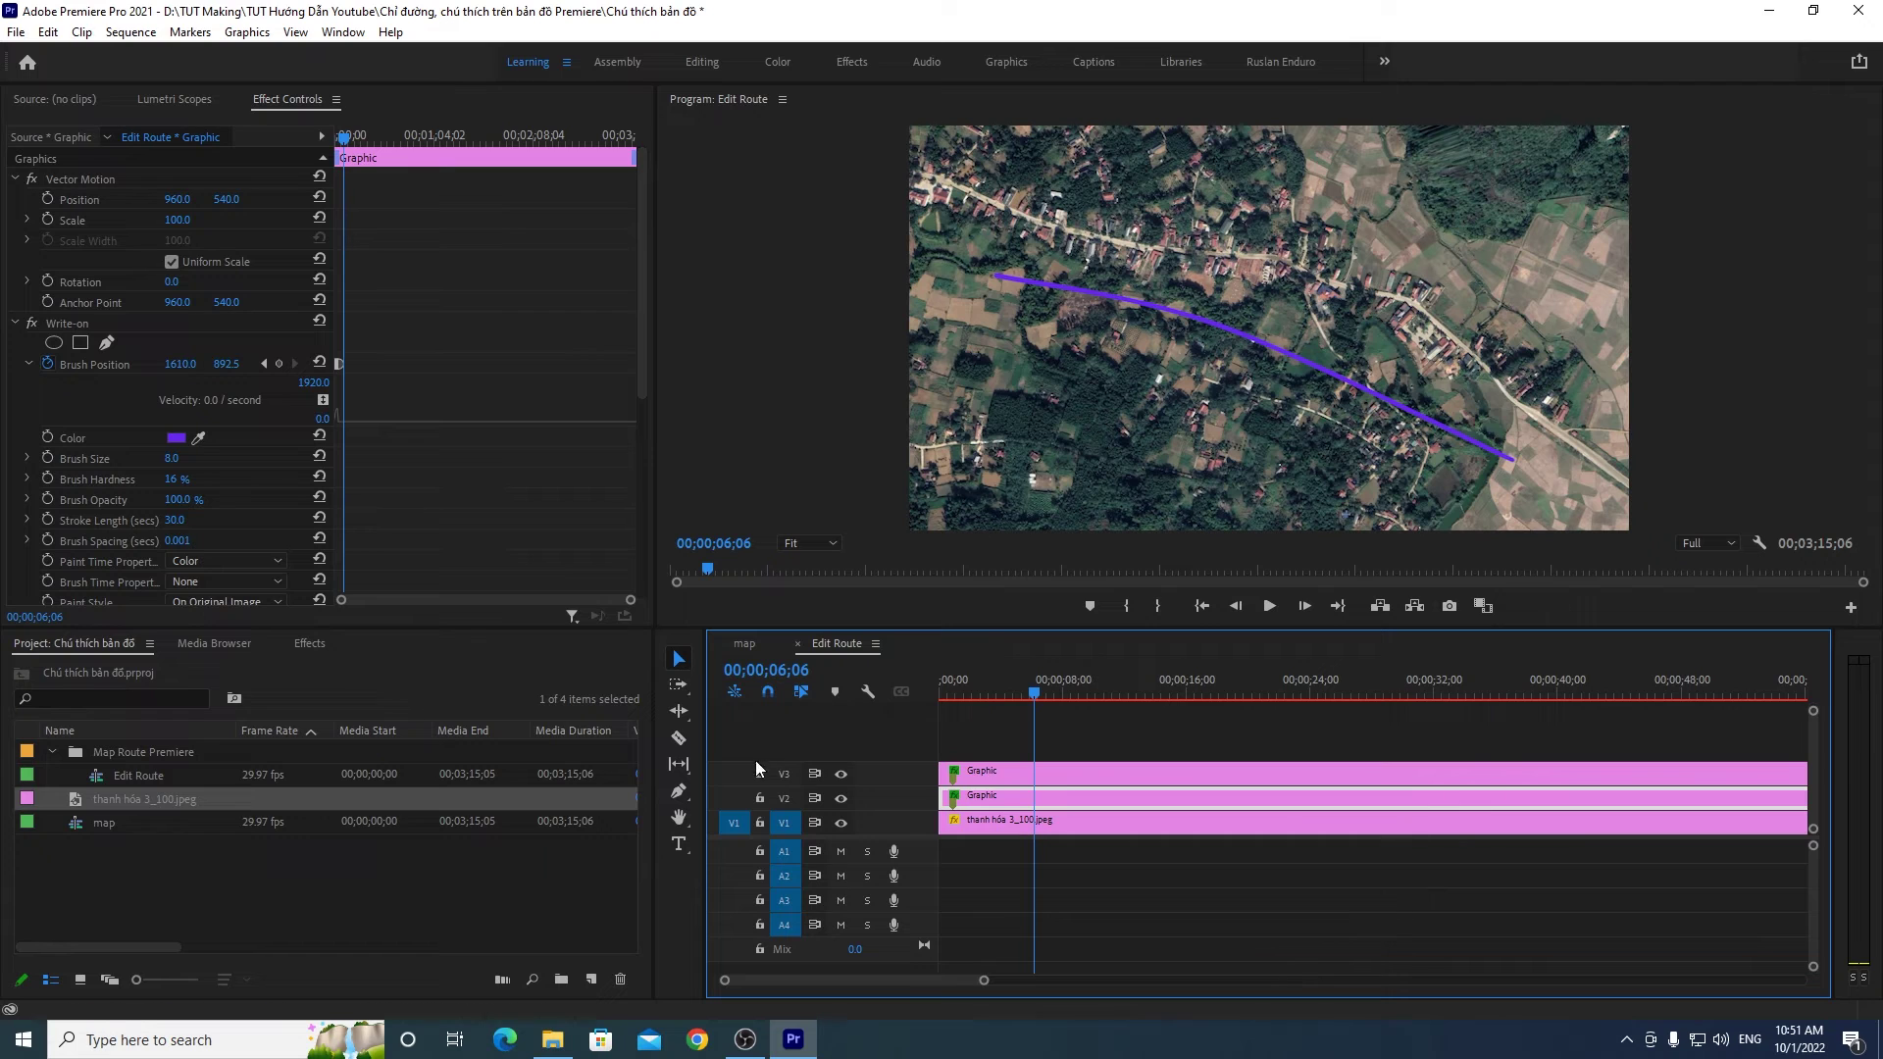
# Step: Turn off V3's track output while keeping the V2 route track visible
pyautogui.click(838, 774)
pyautogui.click(841, 776)
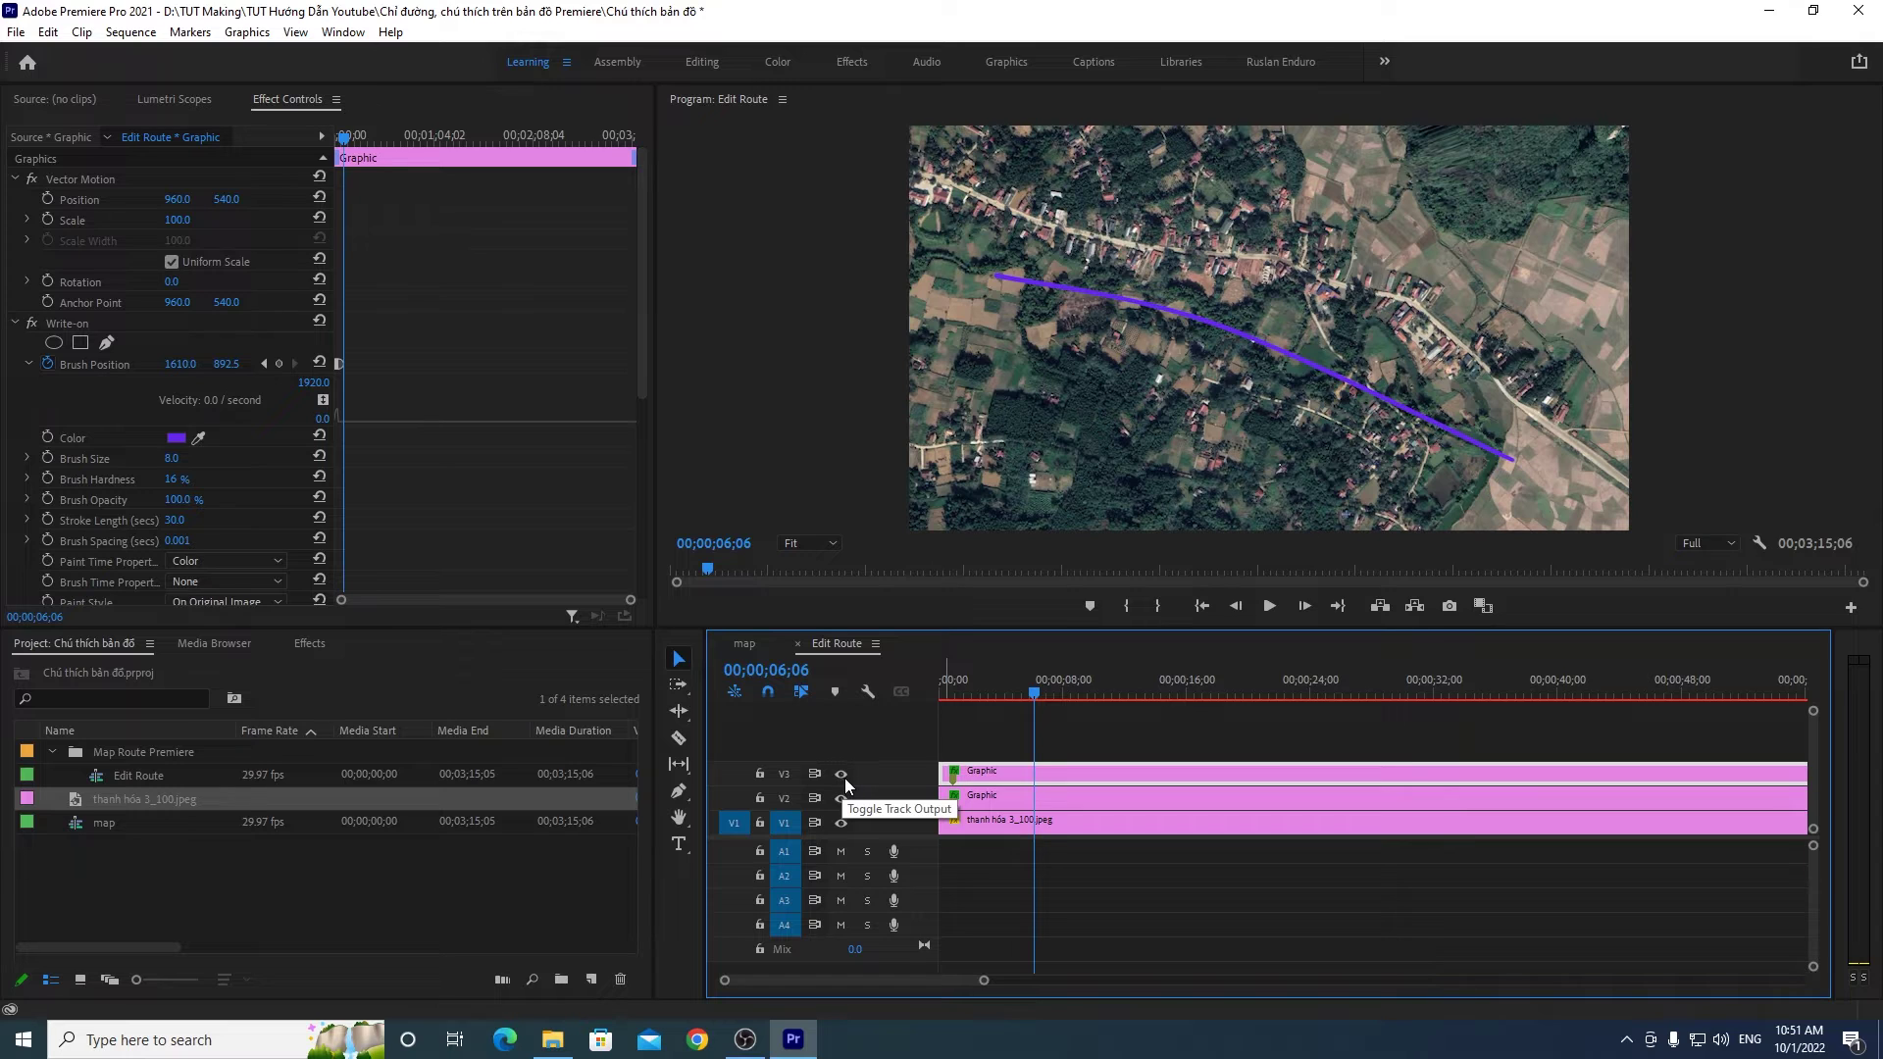
pyautogui.click(843, 778)
pyautogui.click(844, 800)
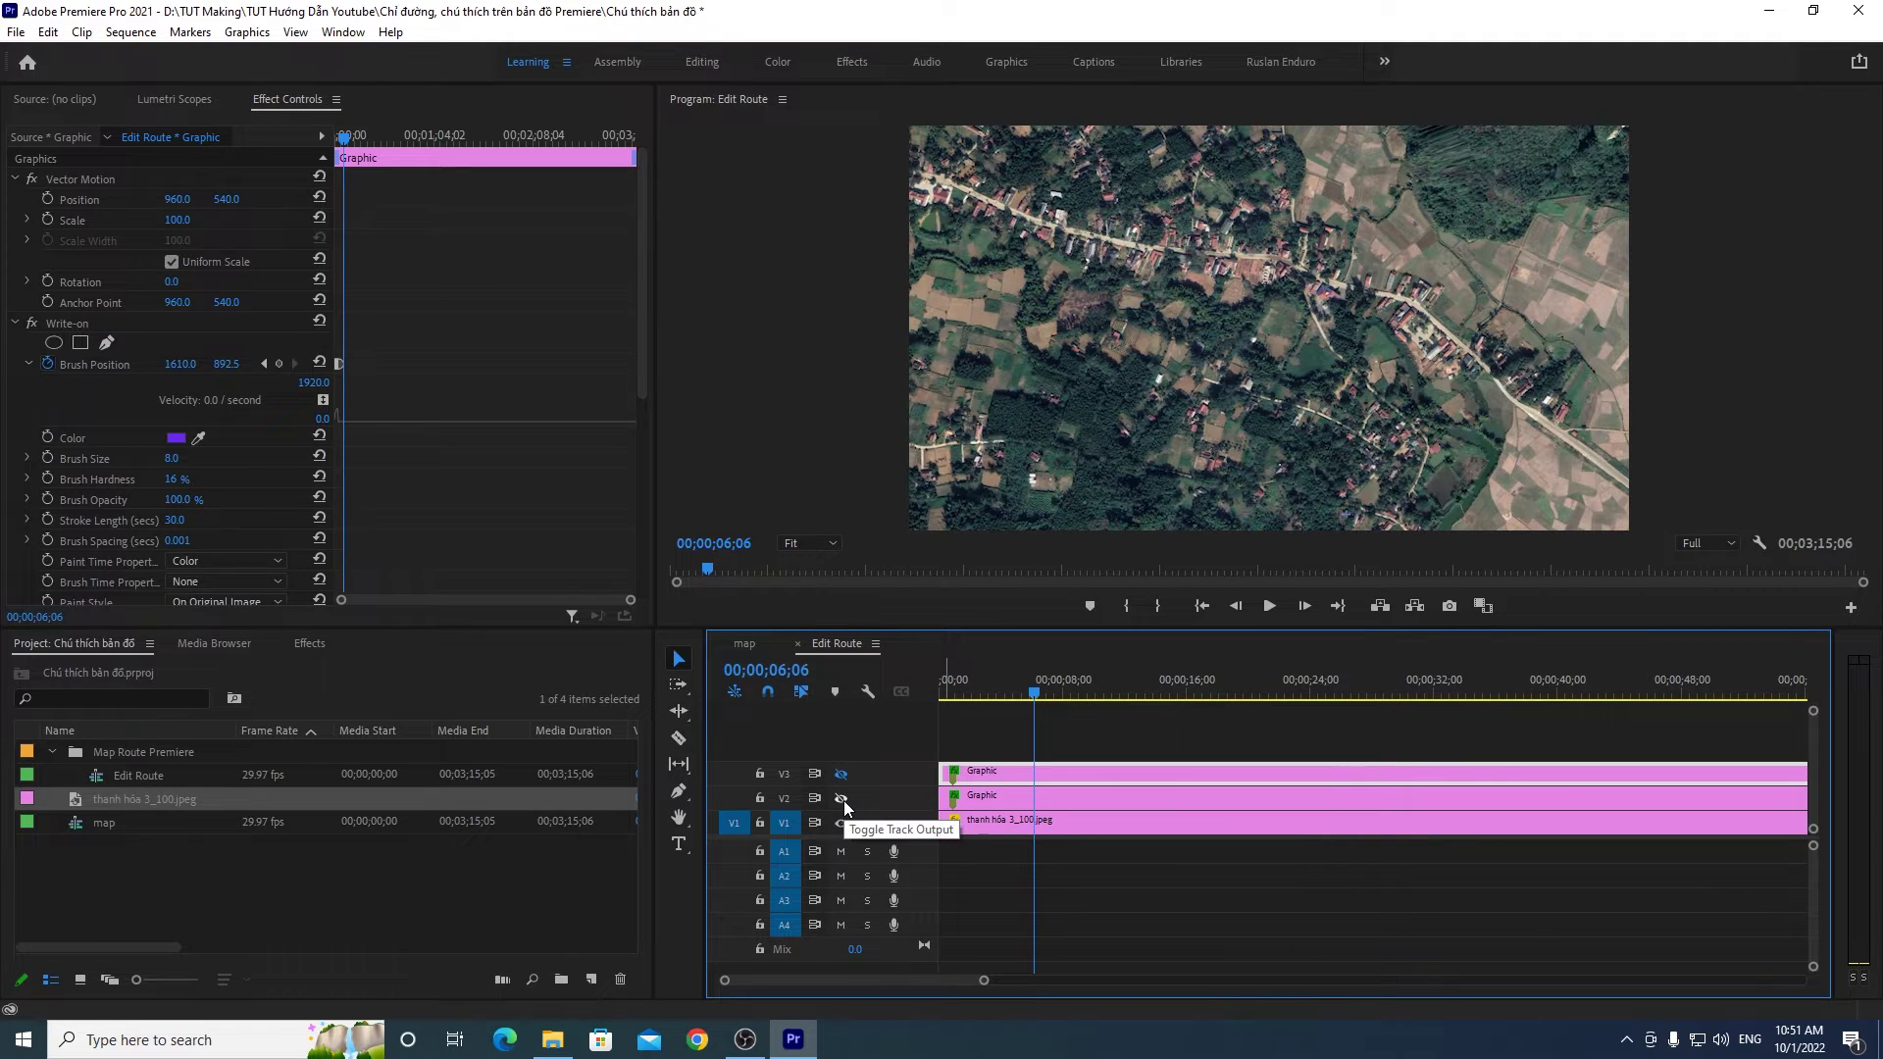
pyautogui.click(843, 800)
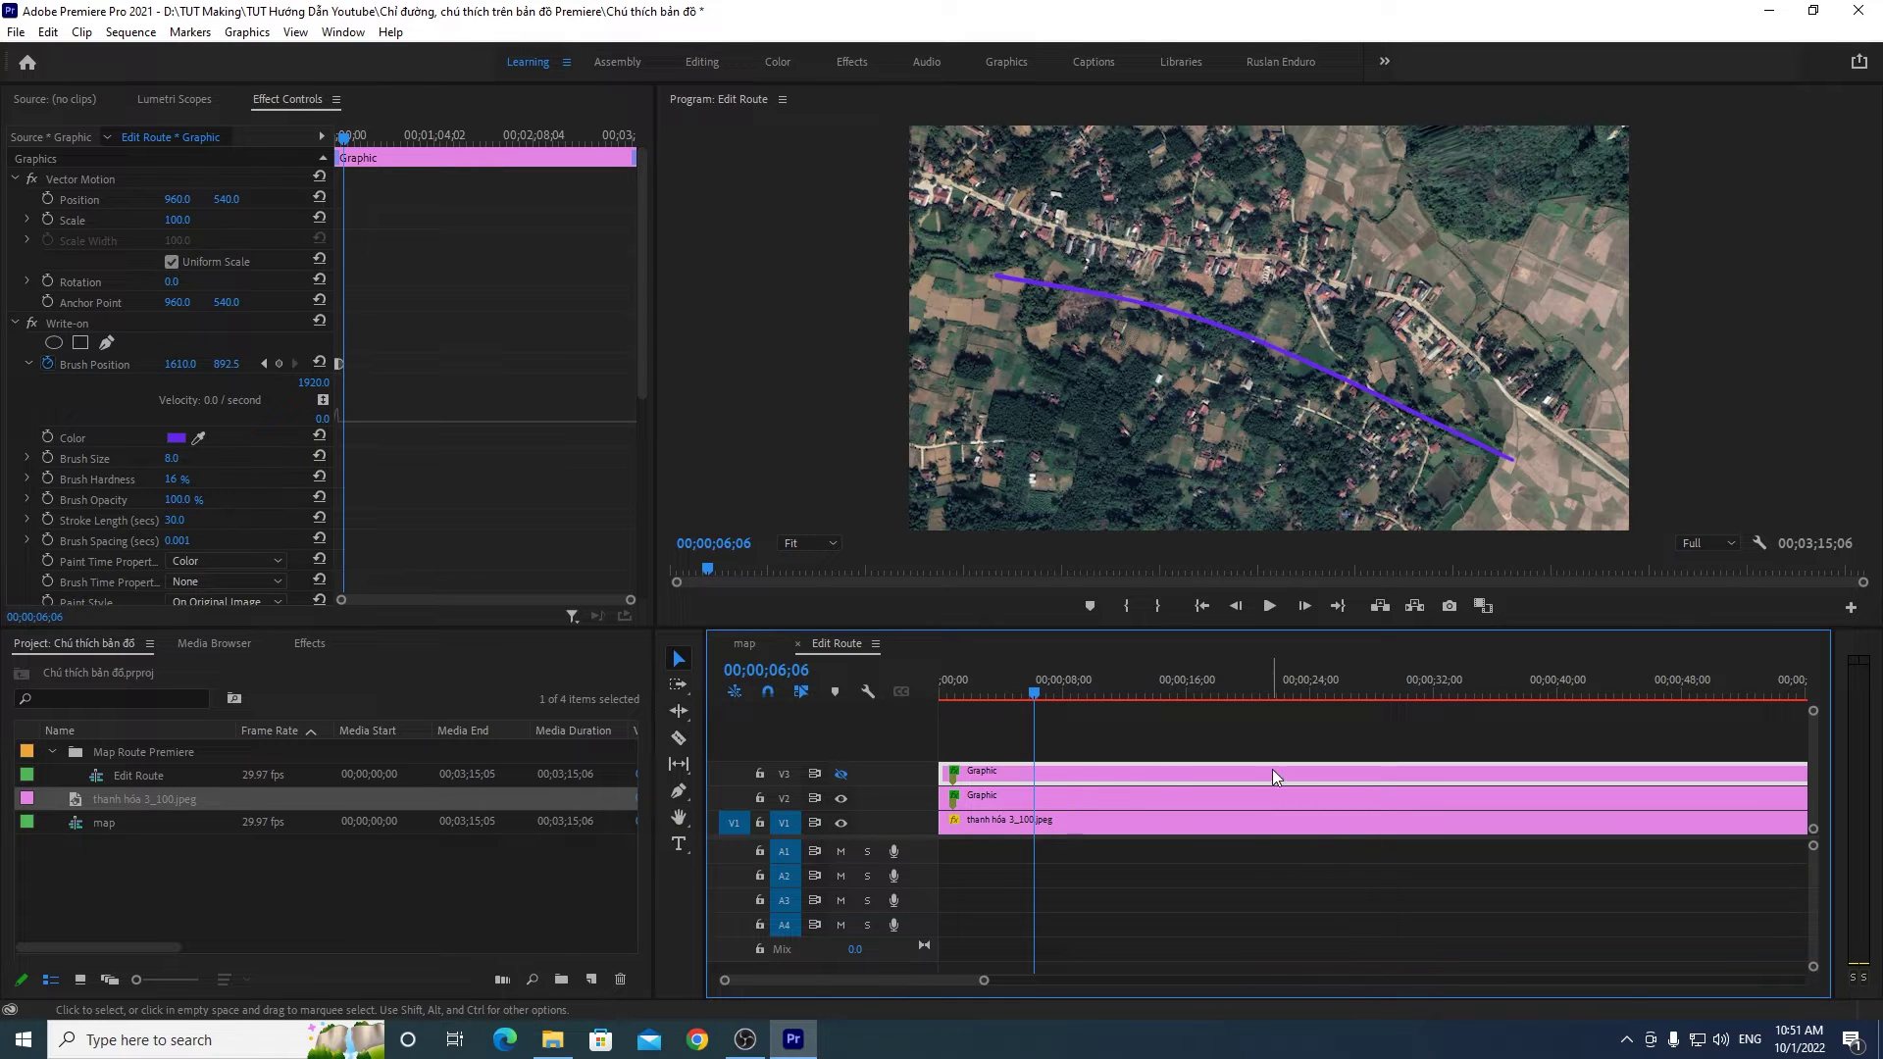
# Step: Select the V2 Graphic clip and scroll Effect Controls to the Write-on Color
pyautogui.click(1058, 799)
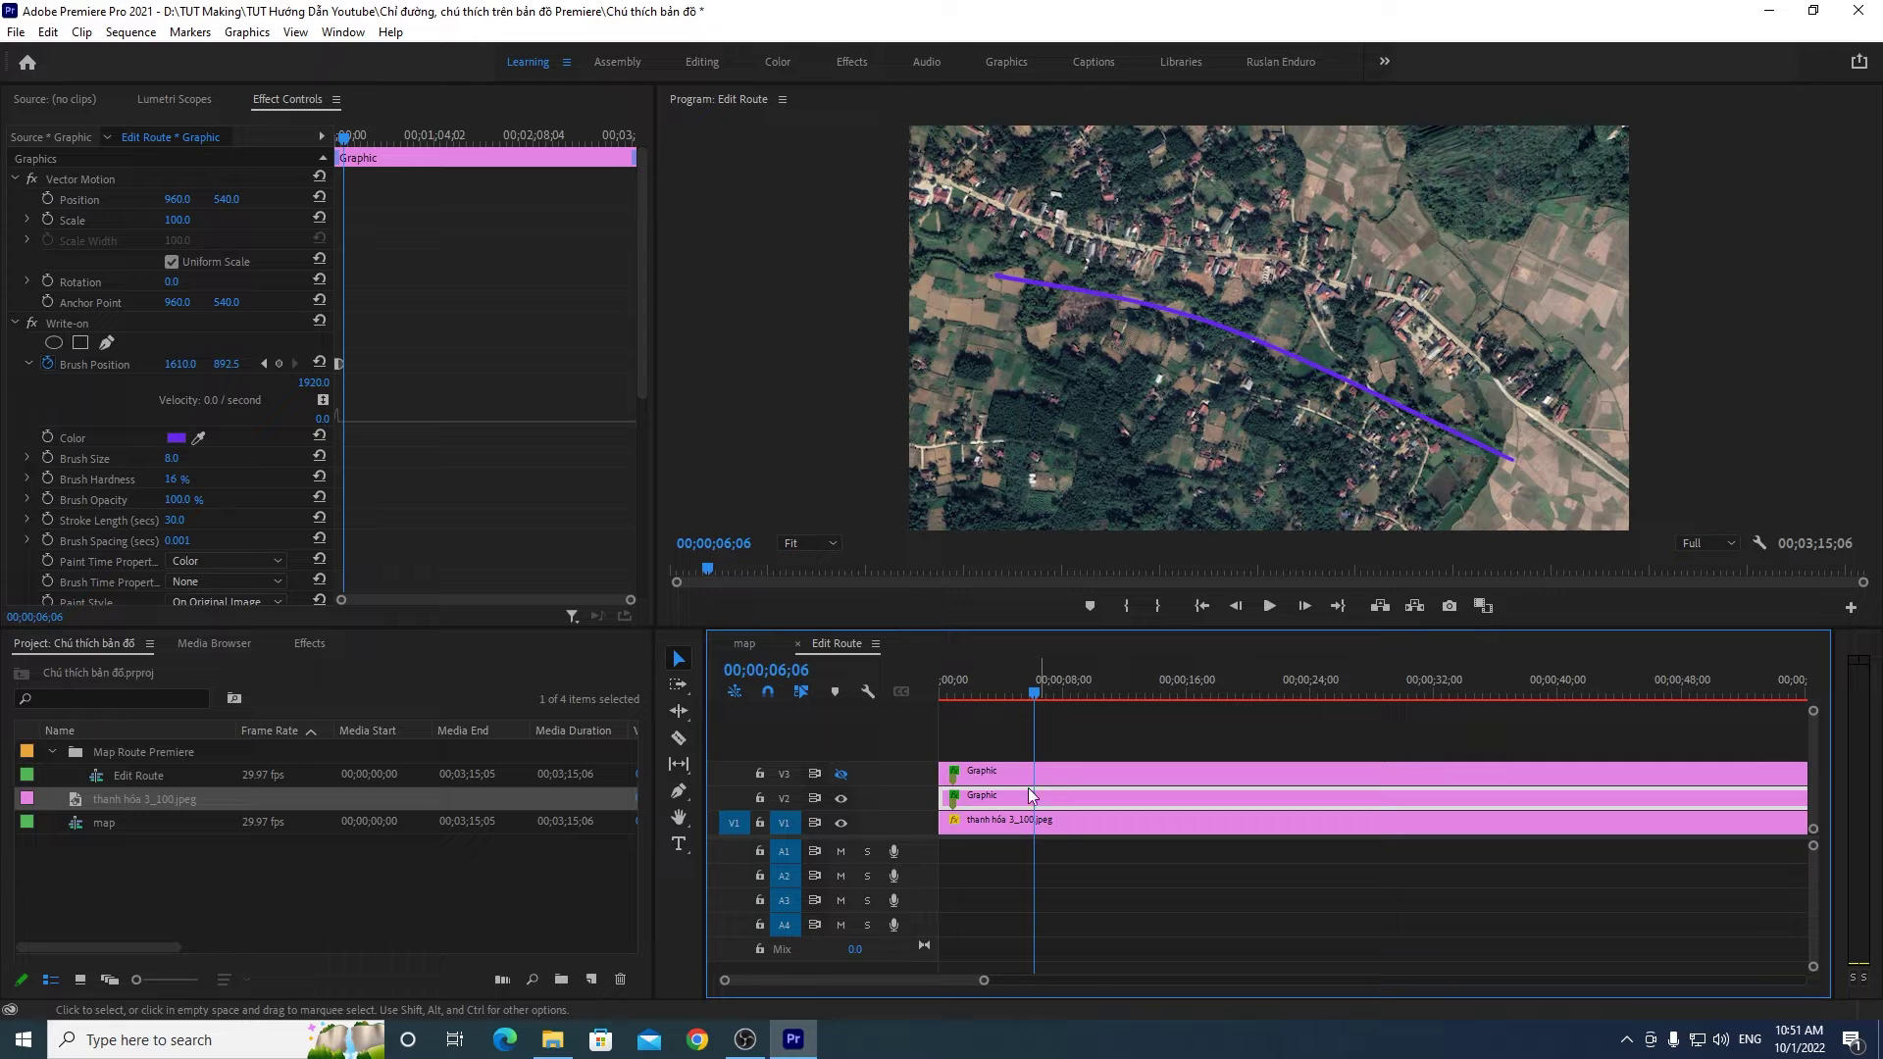
pyautogui.moveTo(639, 328); pyautogui.dragTo(649, 263)
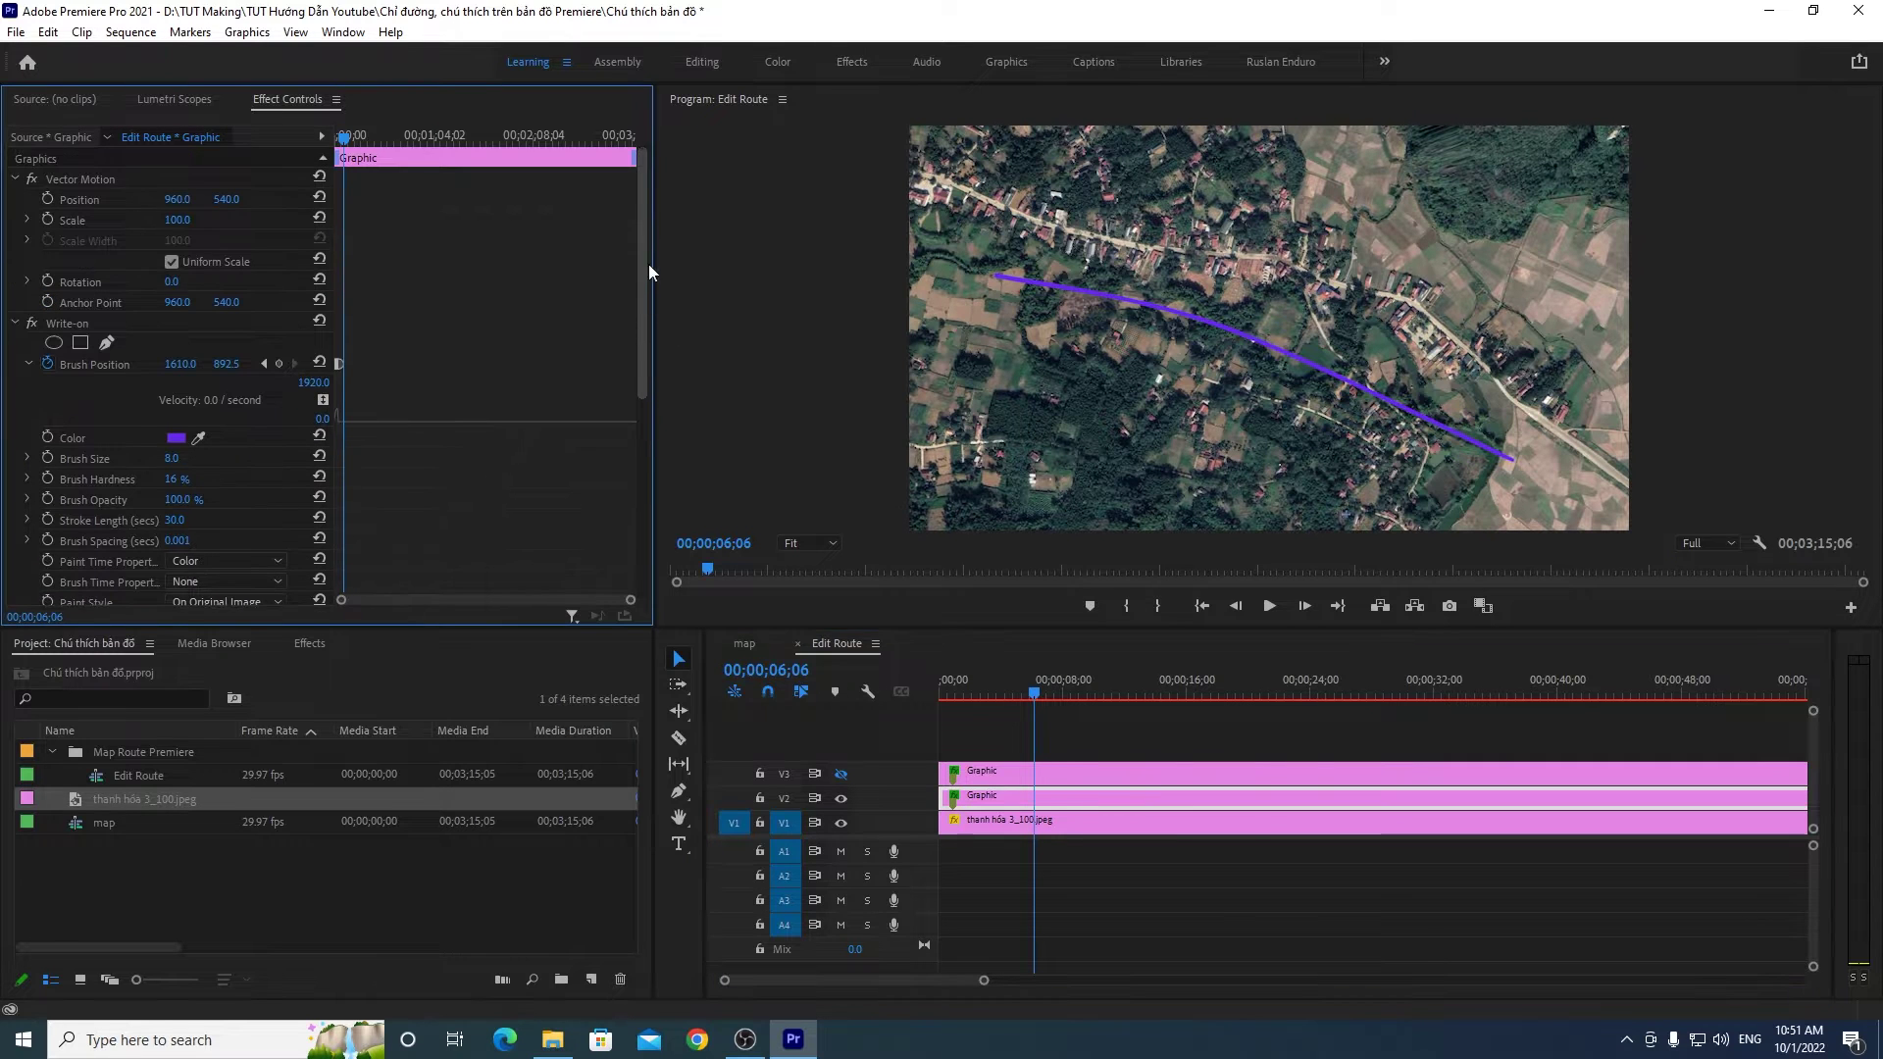
pyautogui.click(1063, 797)
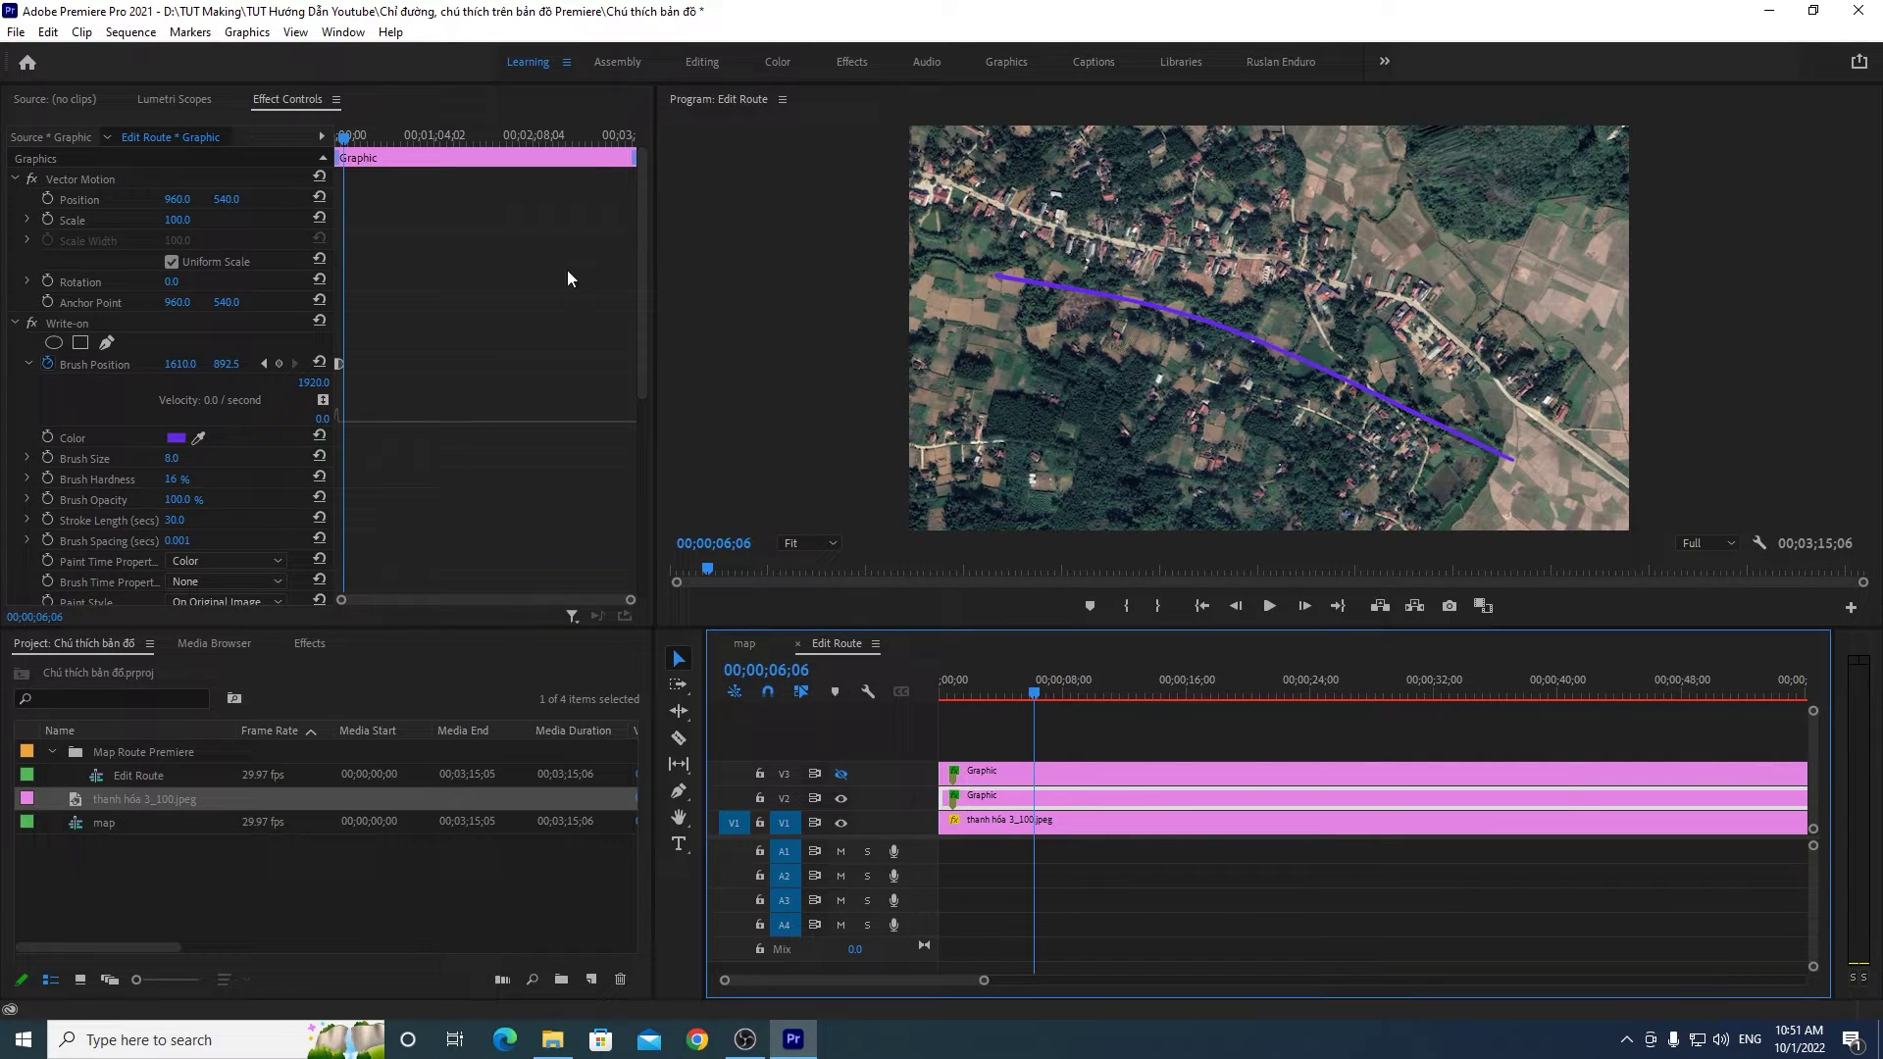
pyautogui.moveTo(644, 339); pyautogui.dragTo(650, 404)
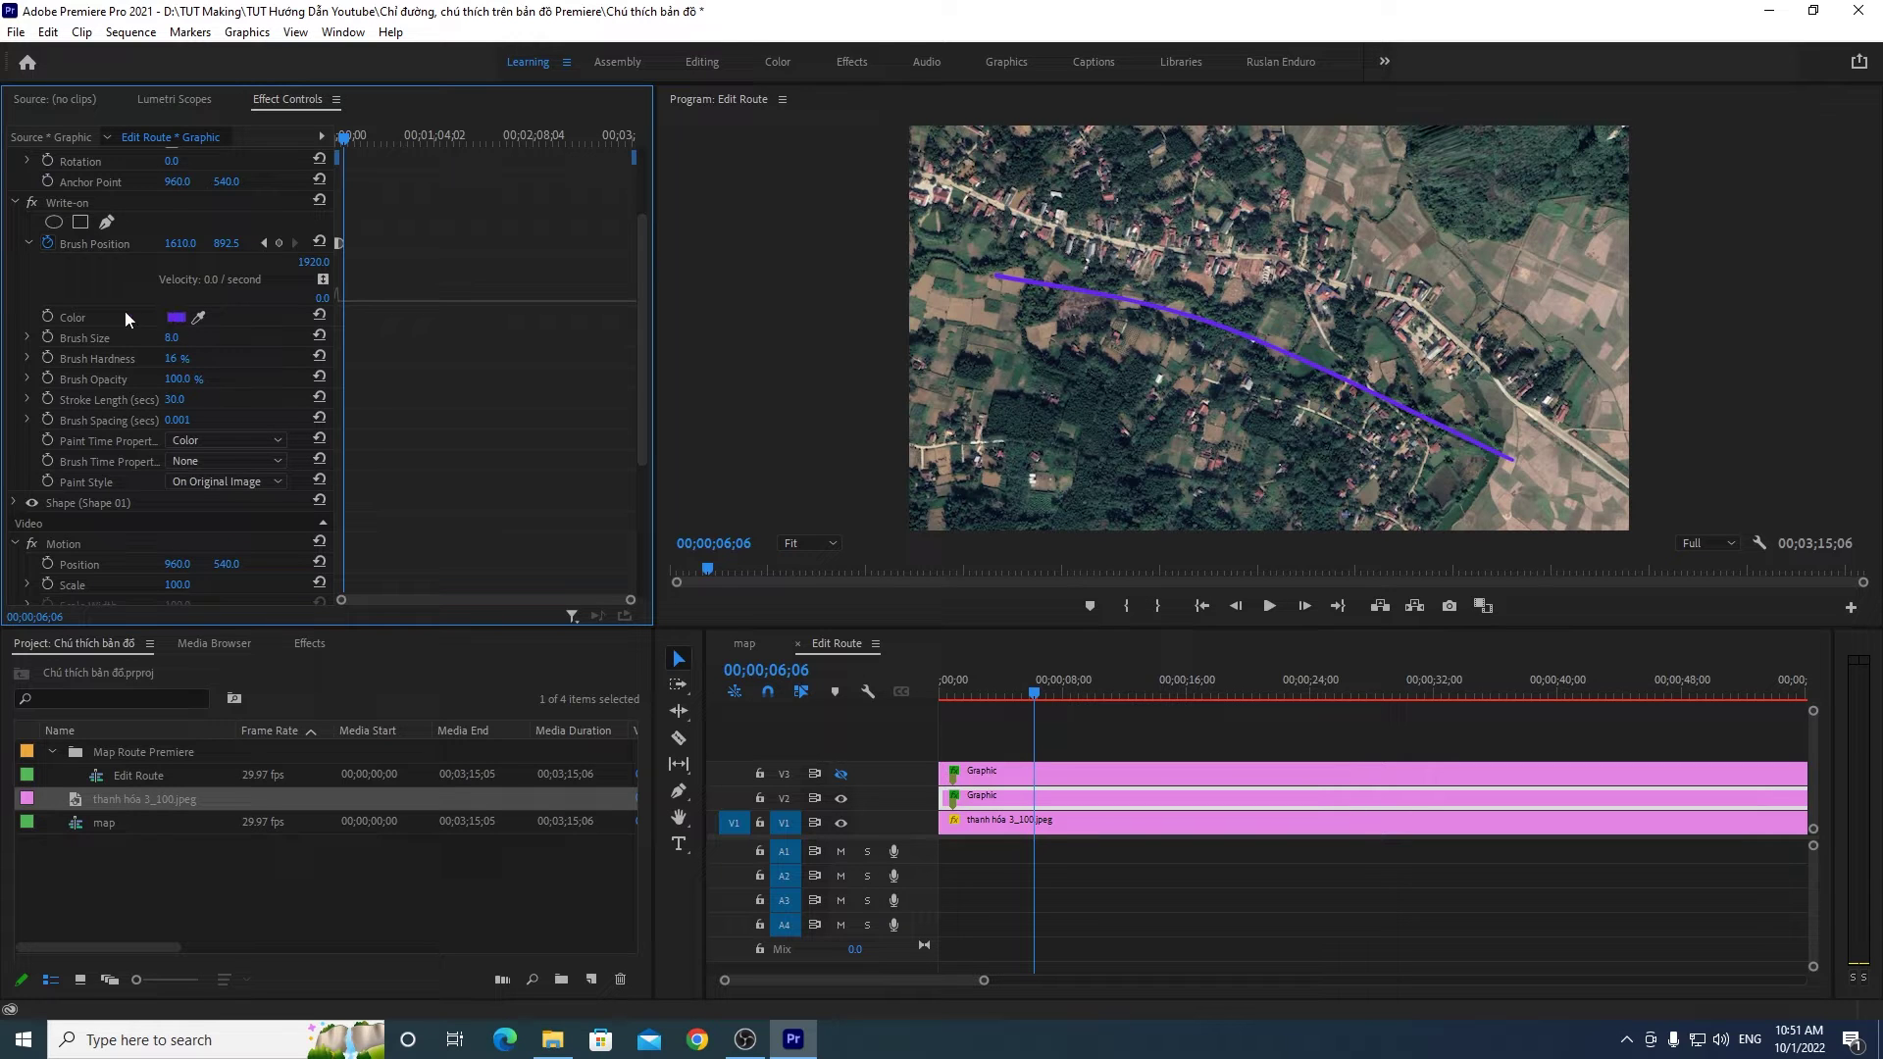
# Step: Change the Write-on brush color from purple to a saturated golden yellow
pyautogui.click(177, 319)
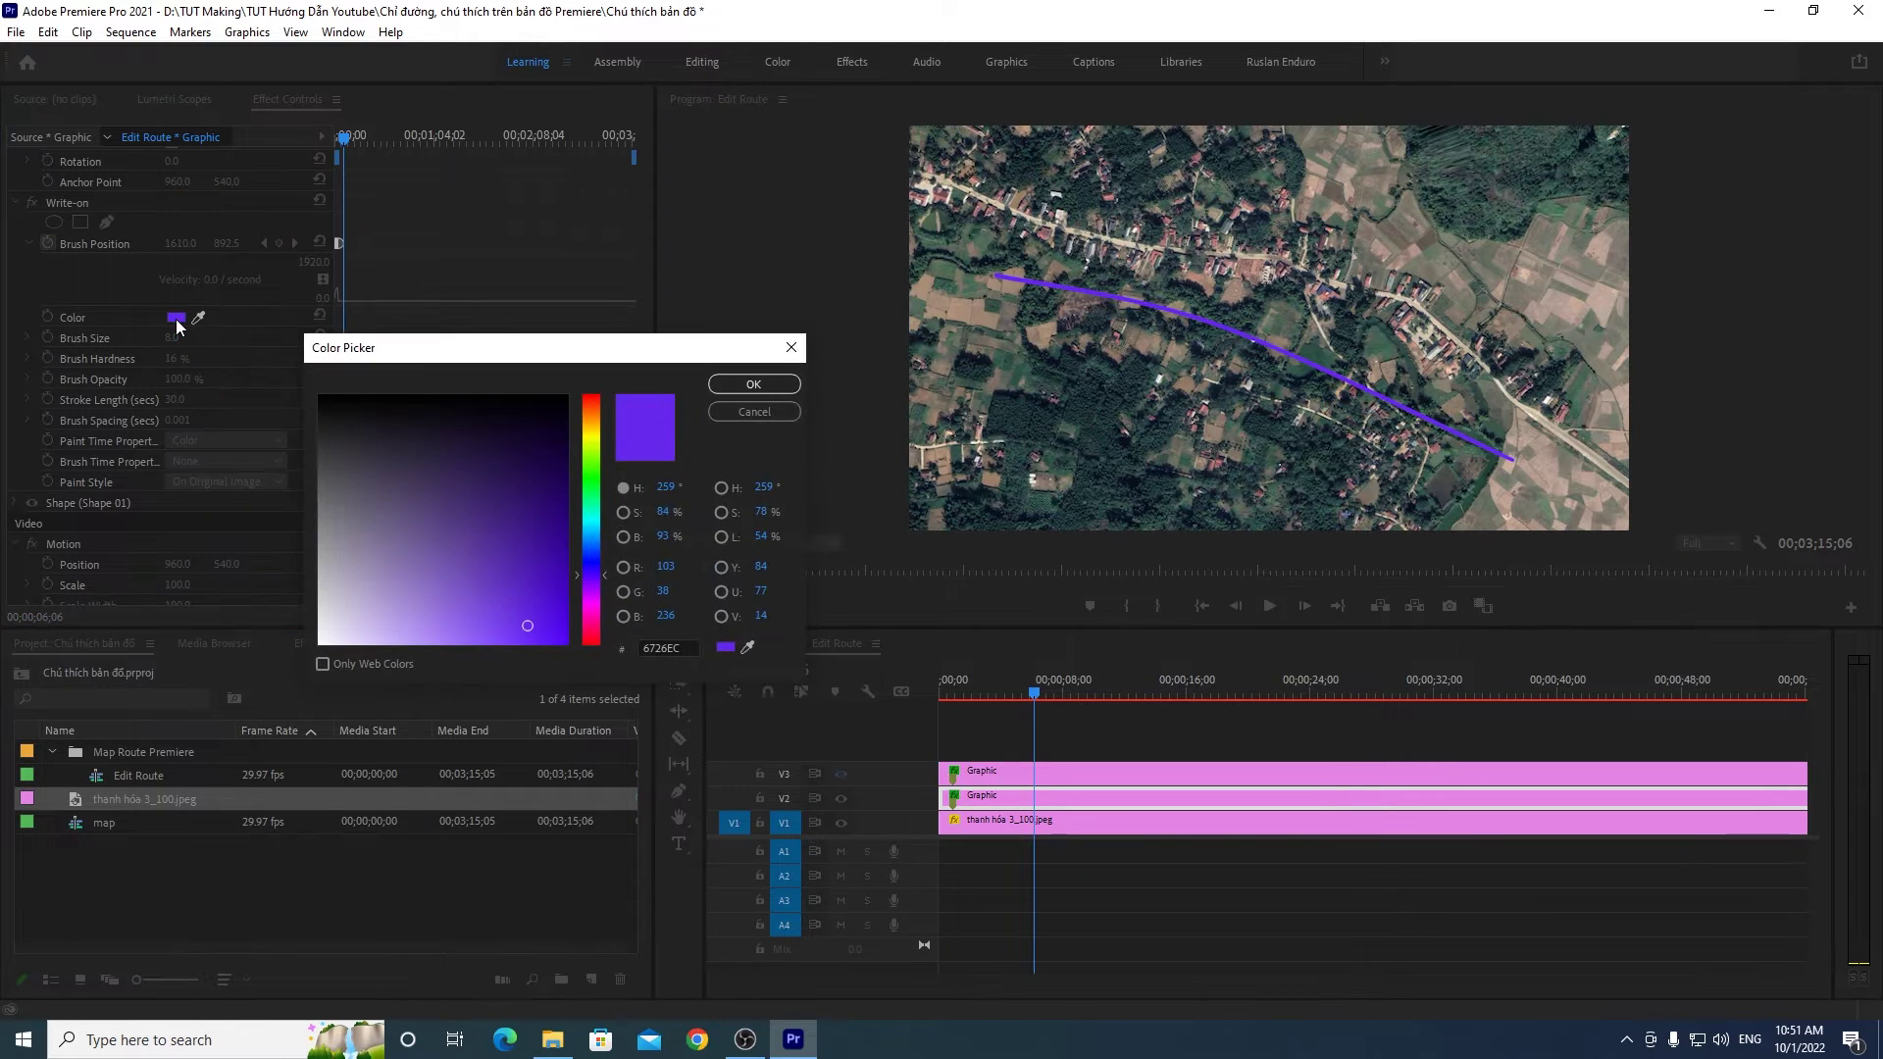
pyautogui.click(591, 437)
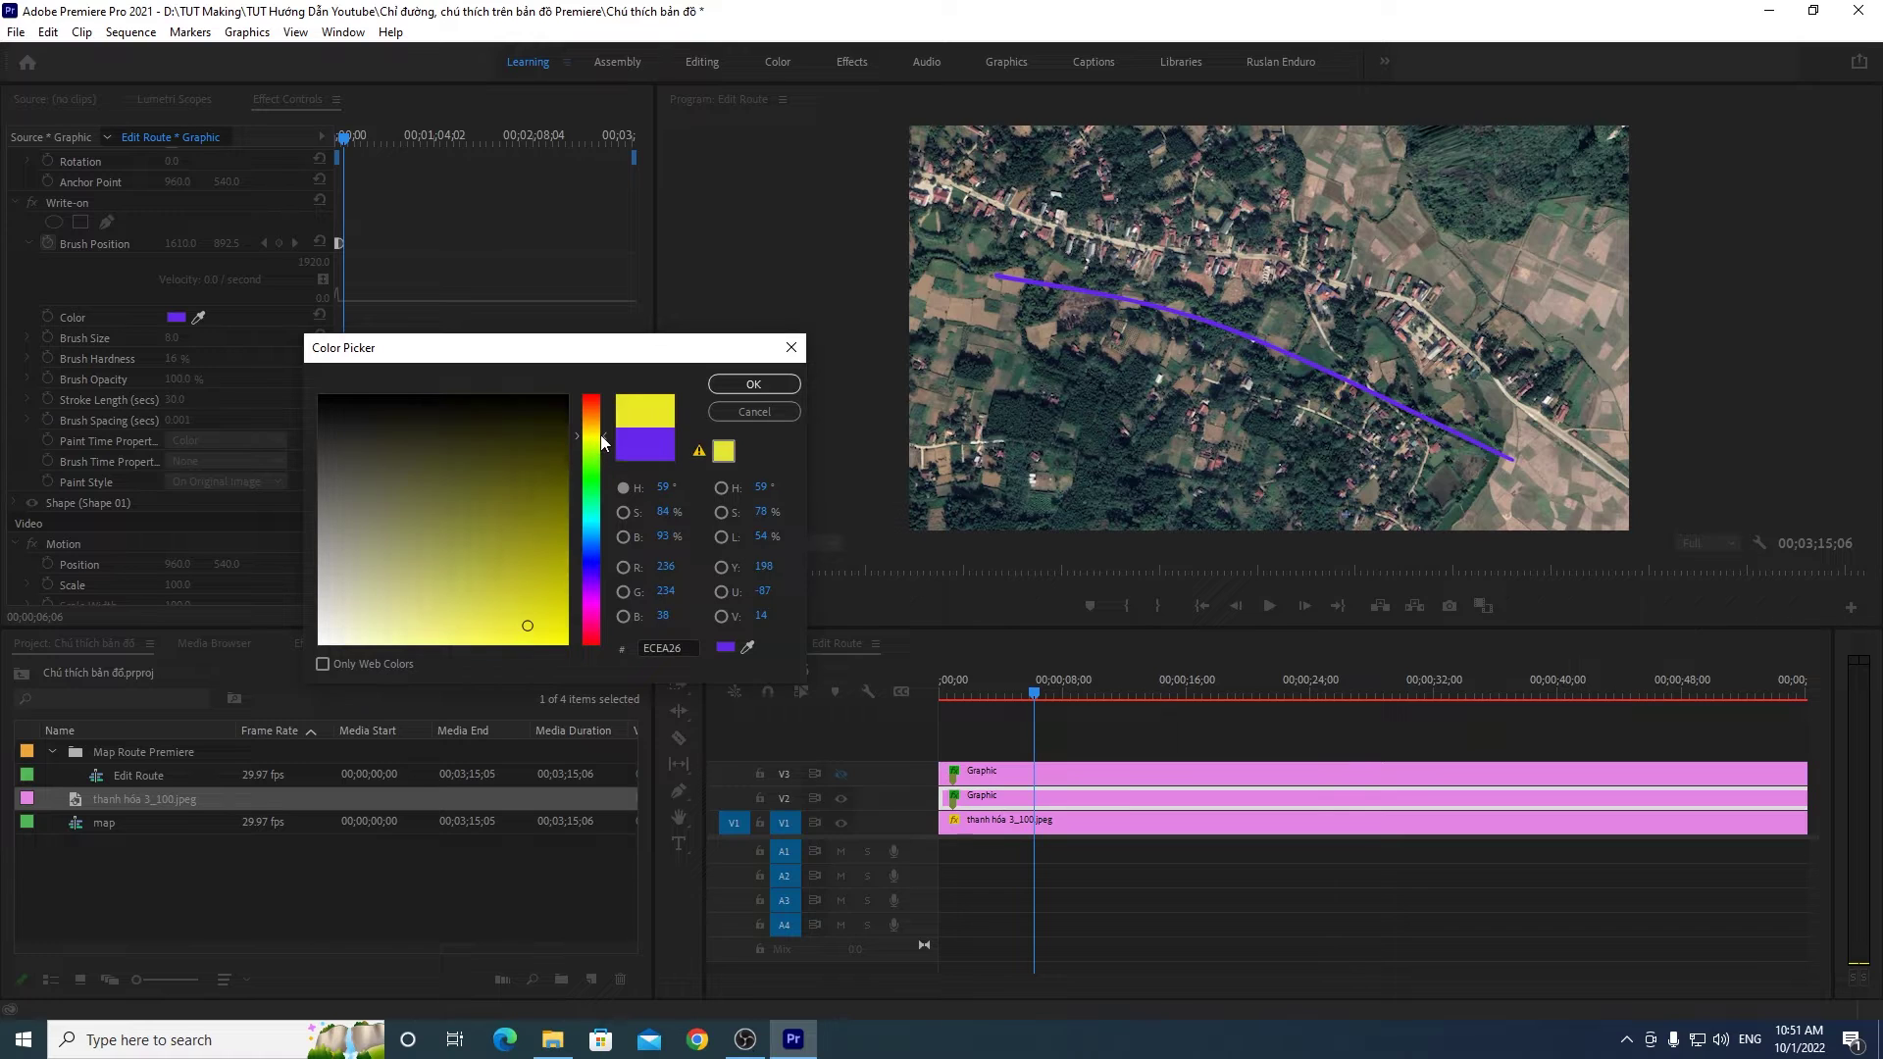
pyautogui.moveTo(602, 444); pyautogui.dragTo(600, 428)
pyautogui.moveTo(530, 626)
pyautogui.mouseDown()
pyautogui.moveTo(579, 646)
pyautogui.moveTo(547, 633)
pyautogui.mouseUp()
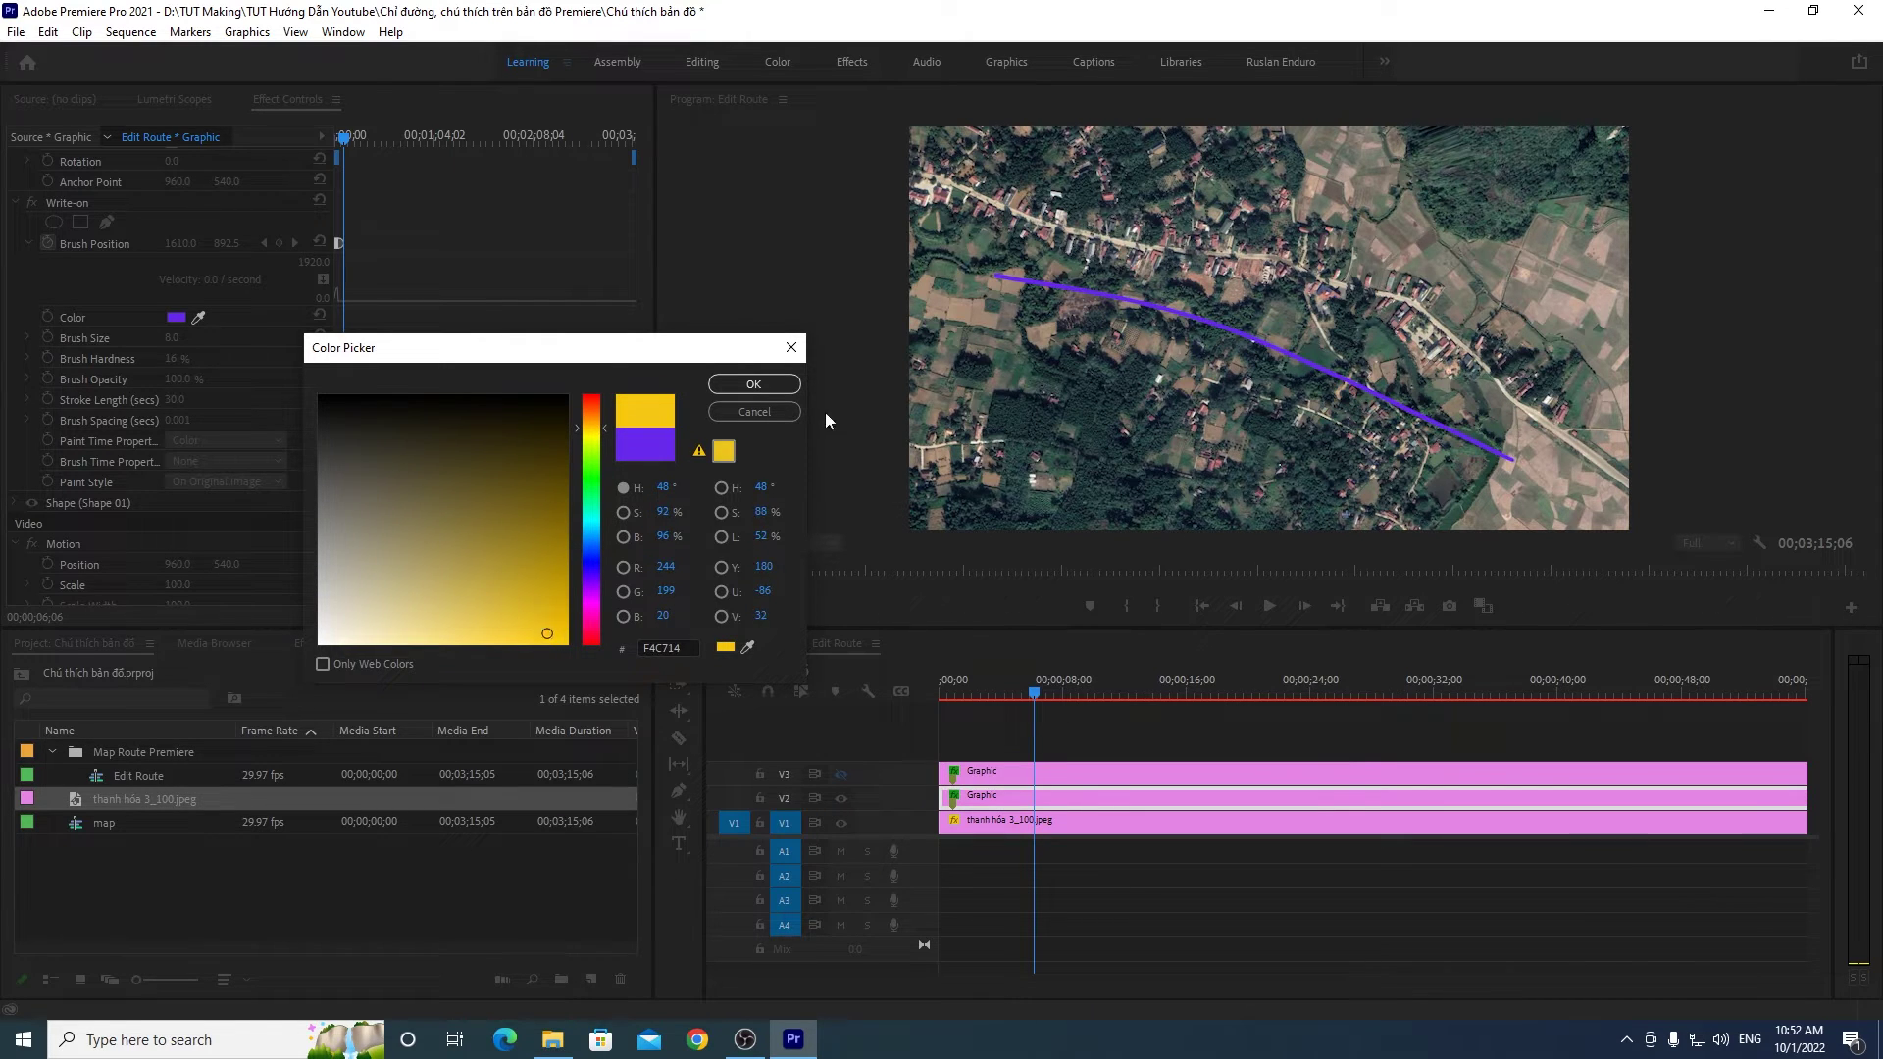
pyautogui.click(777, 382)
pyautogui.click(1668, 387)
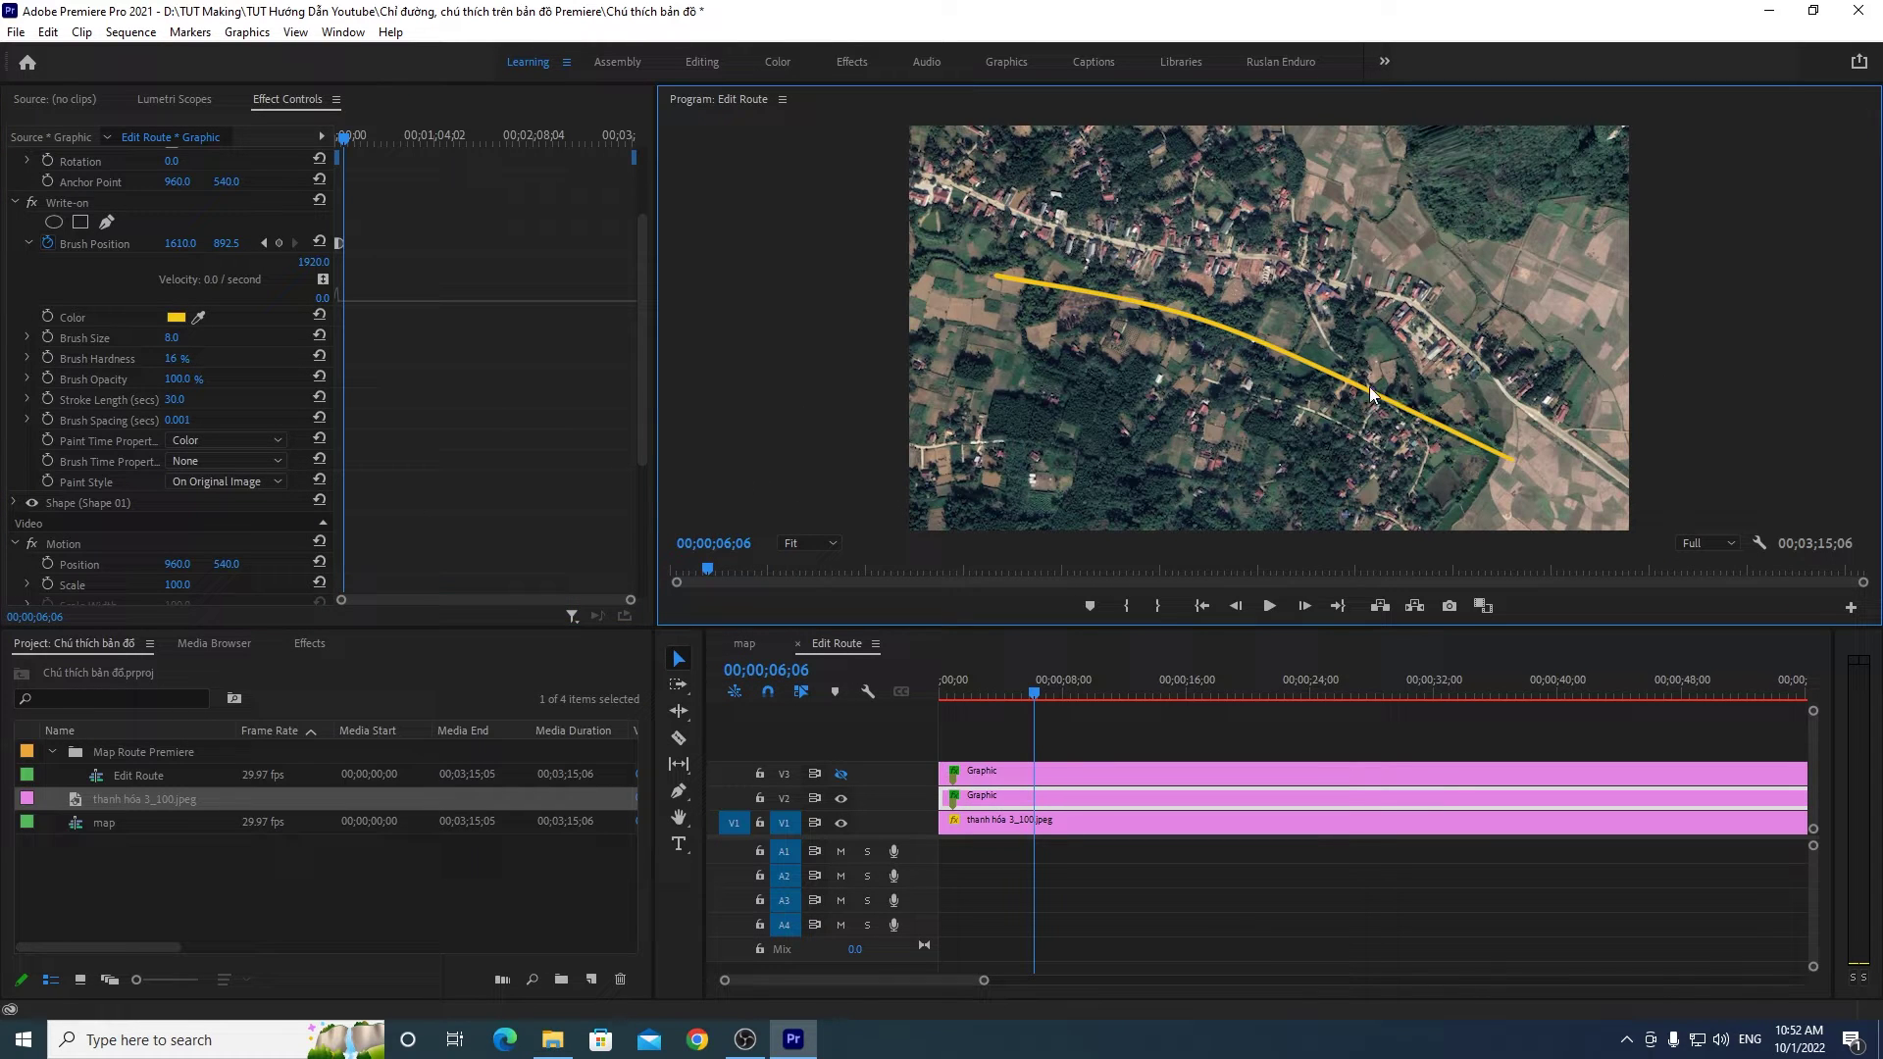
pyautogui.moveTo(999, 632); pyautogui.dragTo(999, 636)
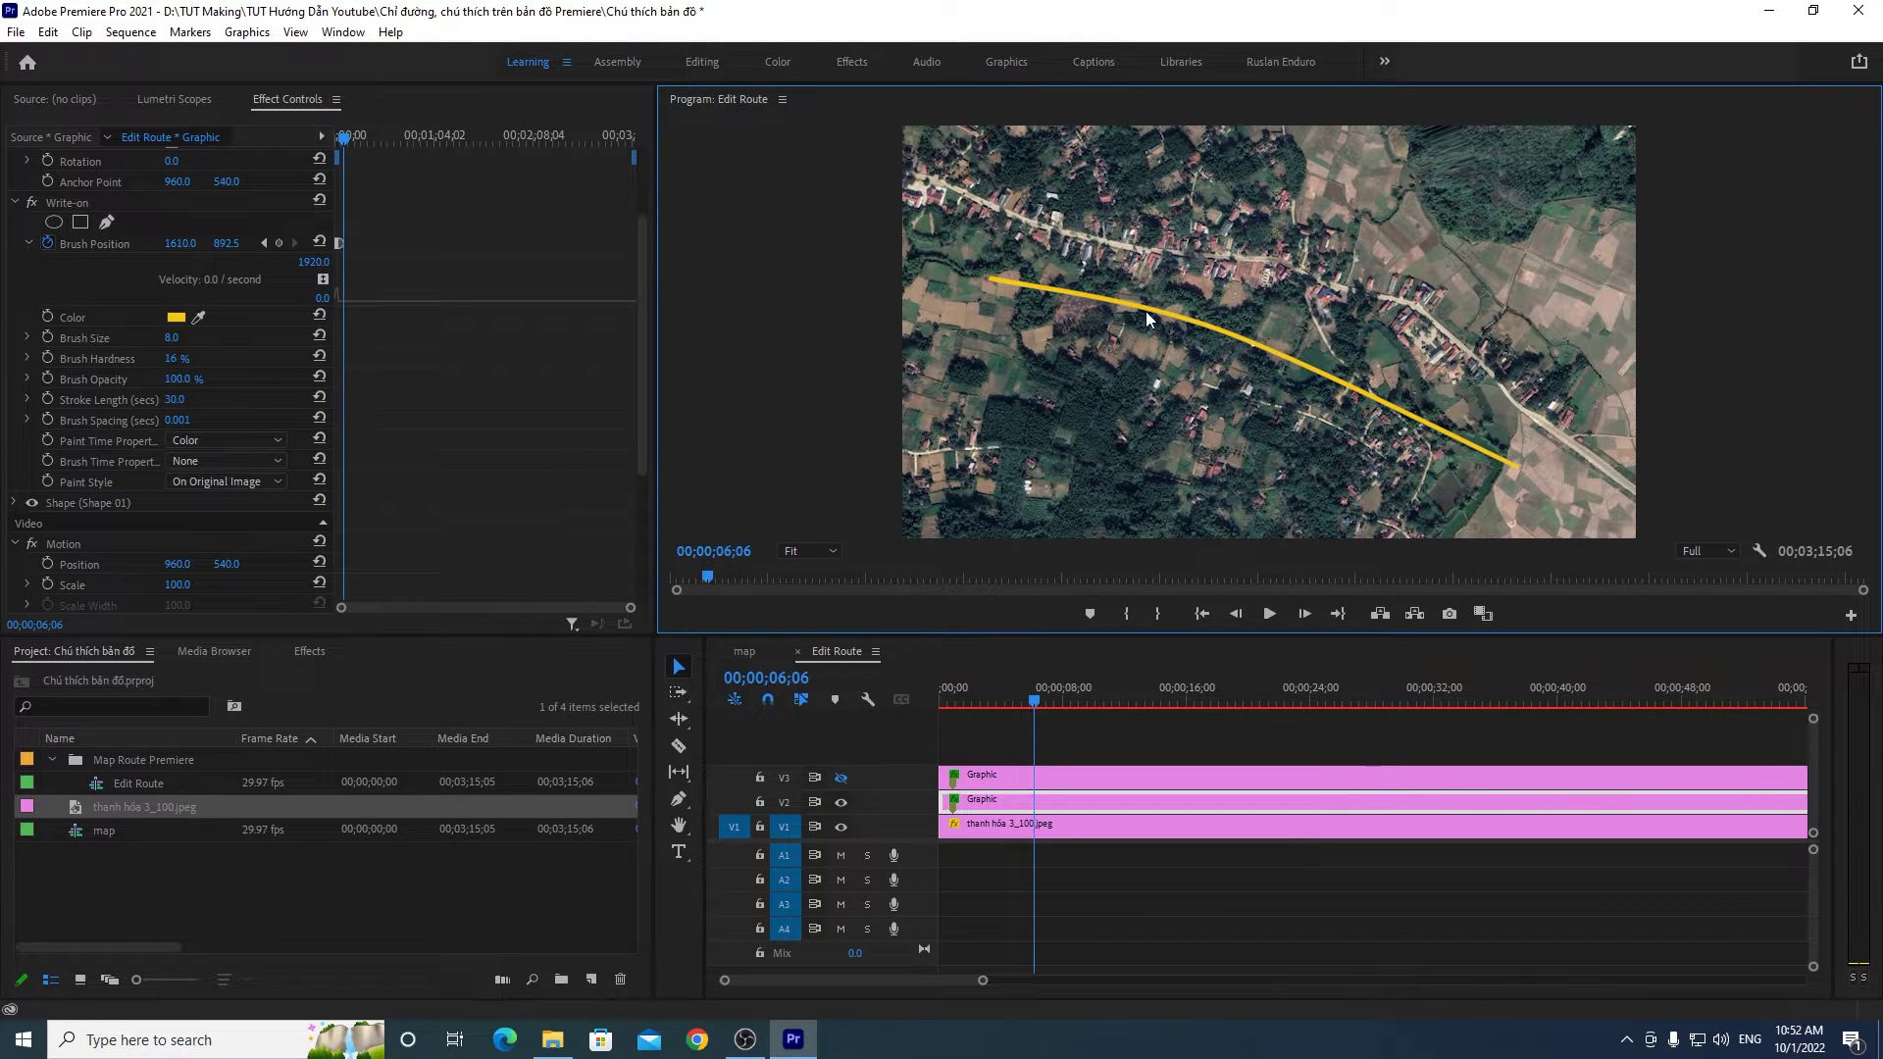
# Step: Scrub the yellow route back to 00;00 and zoom the Effect Controls keyframe ruler in twice
pyautogui.moveTo(1040, 700); pyautogui.dragTo(993, 700)
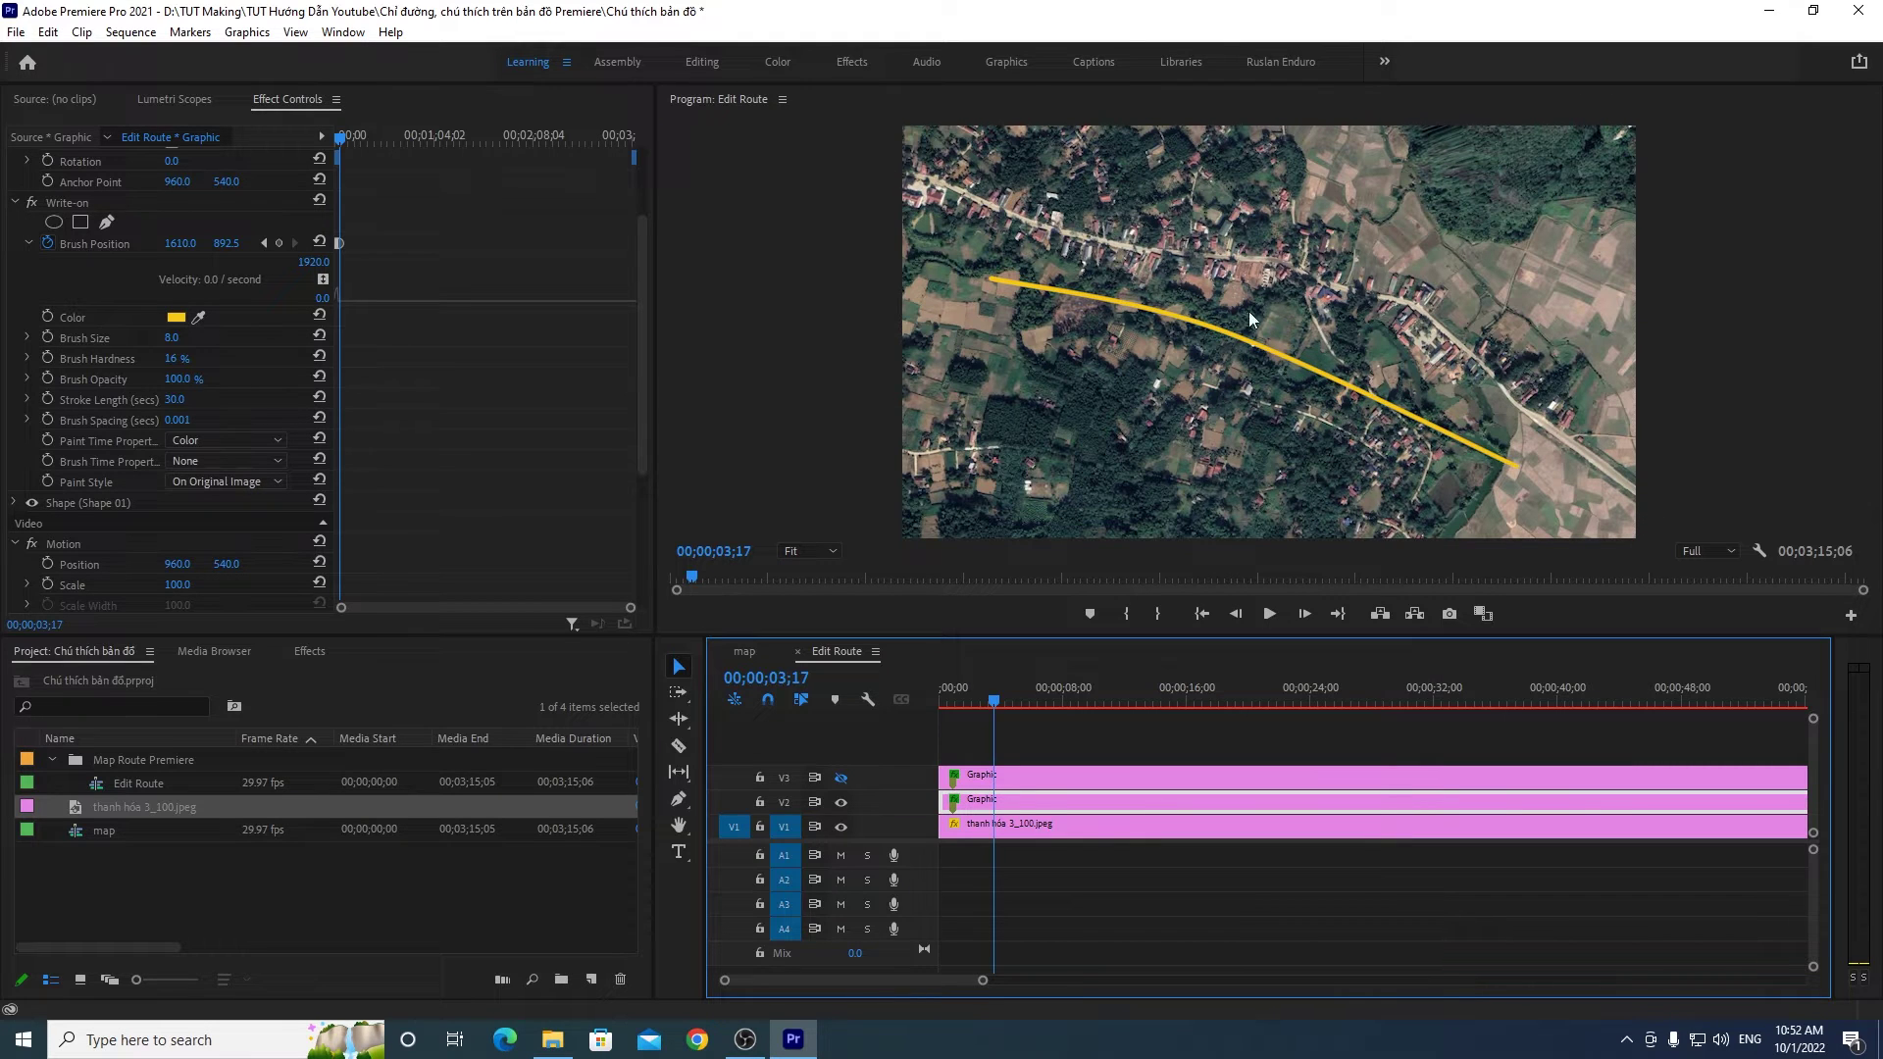
pyautogui.moveTo(973, 692)
pyautogui.mouseDown()
pyautogui.moveTo(955, 712)
pyautogui.moveTo(977, 711)
pyautogui.mouseUp()
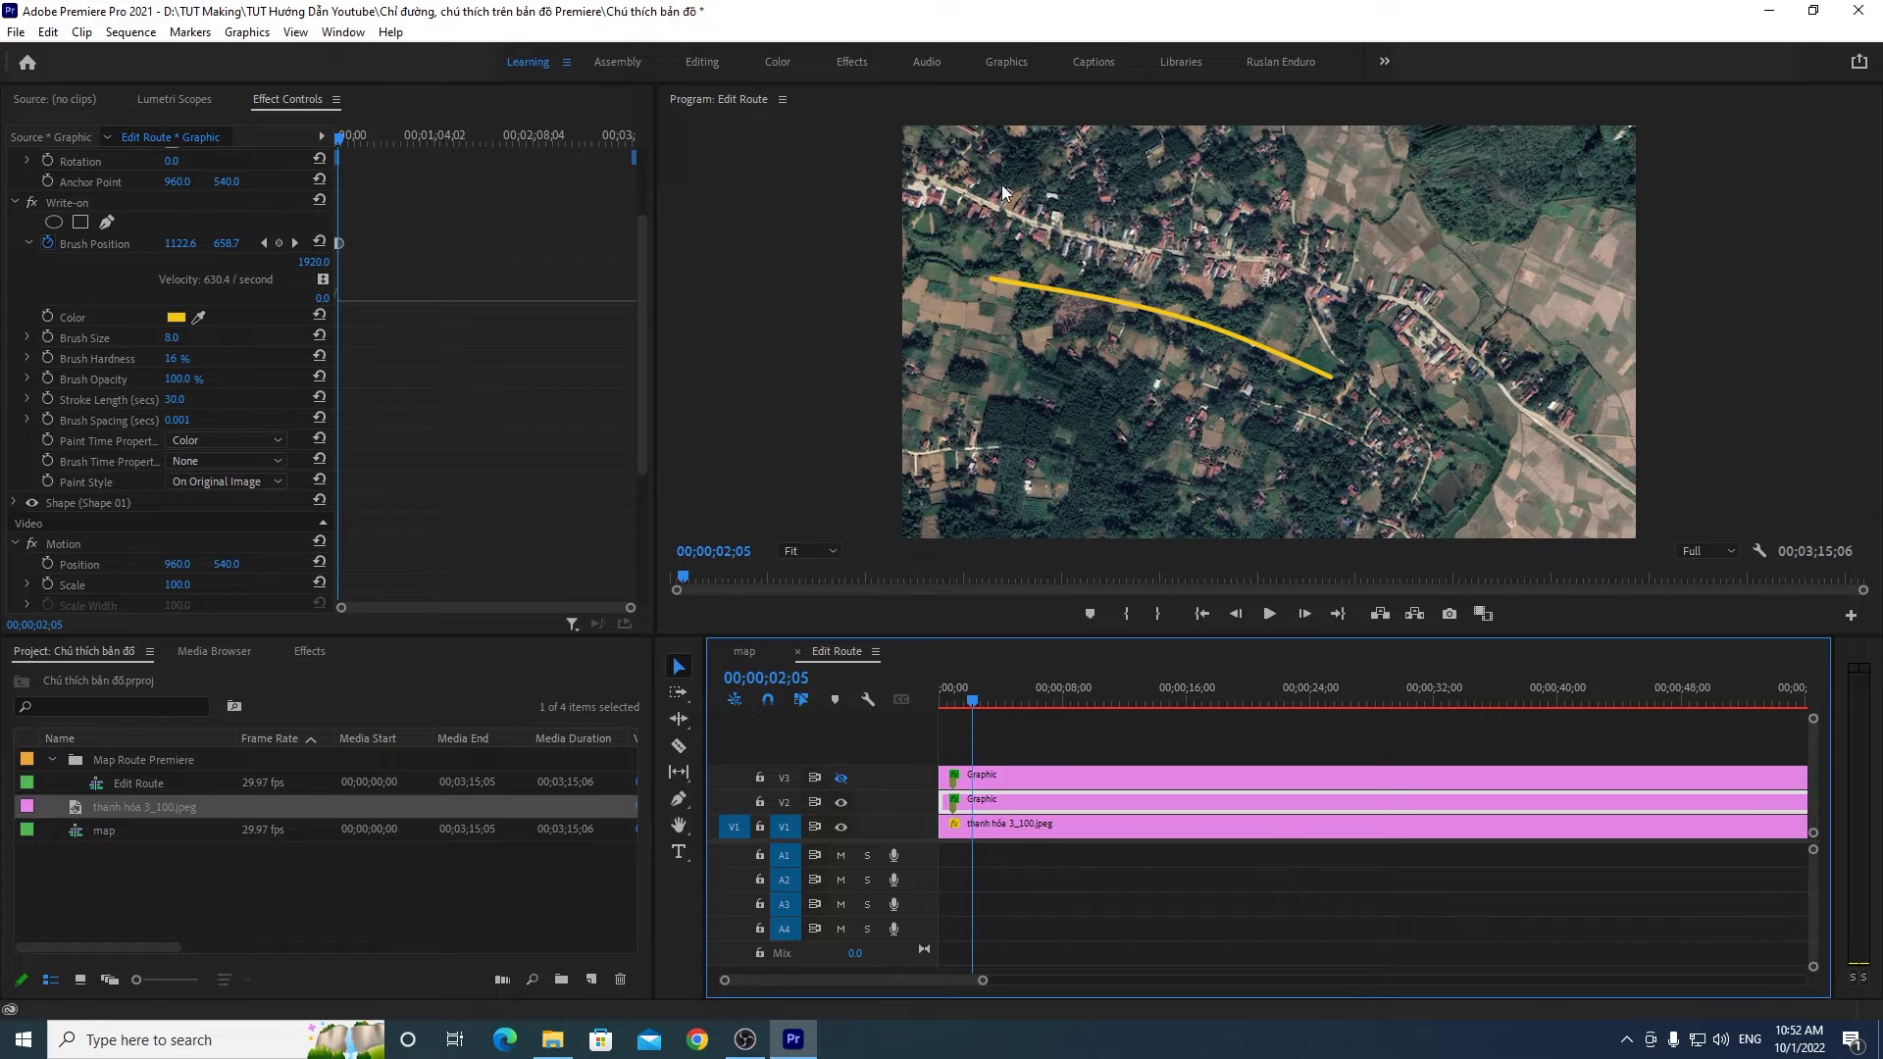
pyautogui.moveTo(954, 704); pyautogui.dragTo(943, 702)
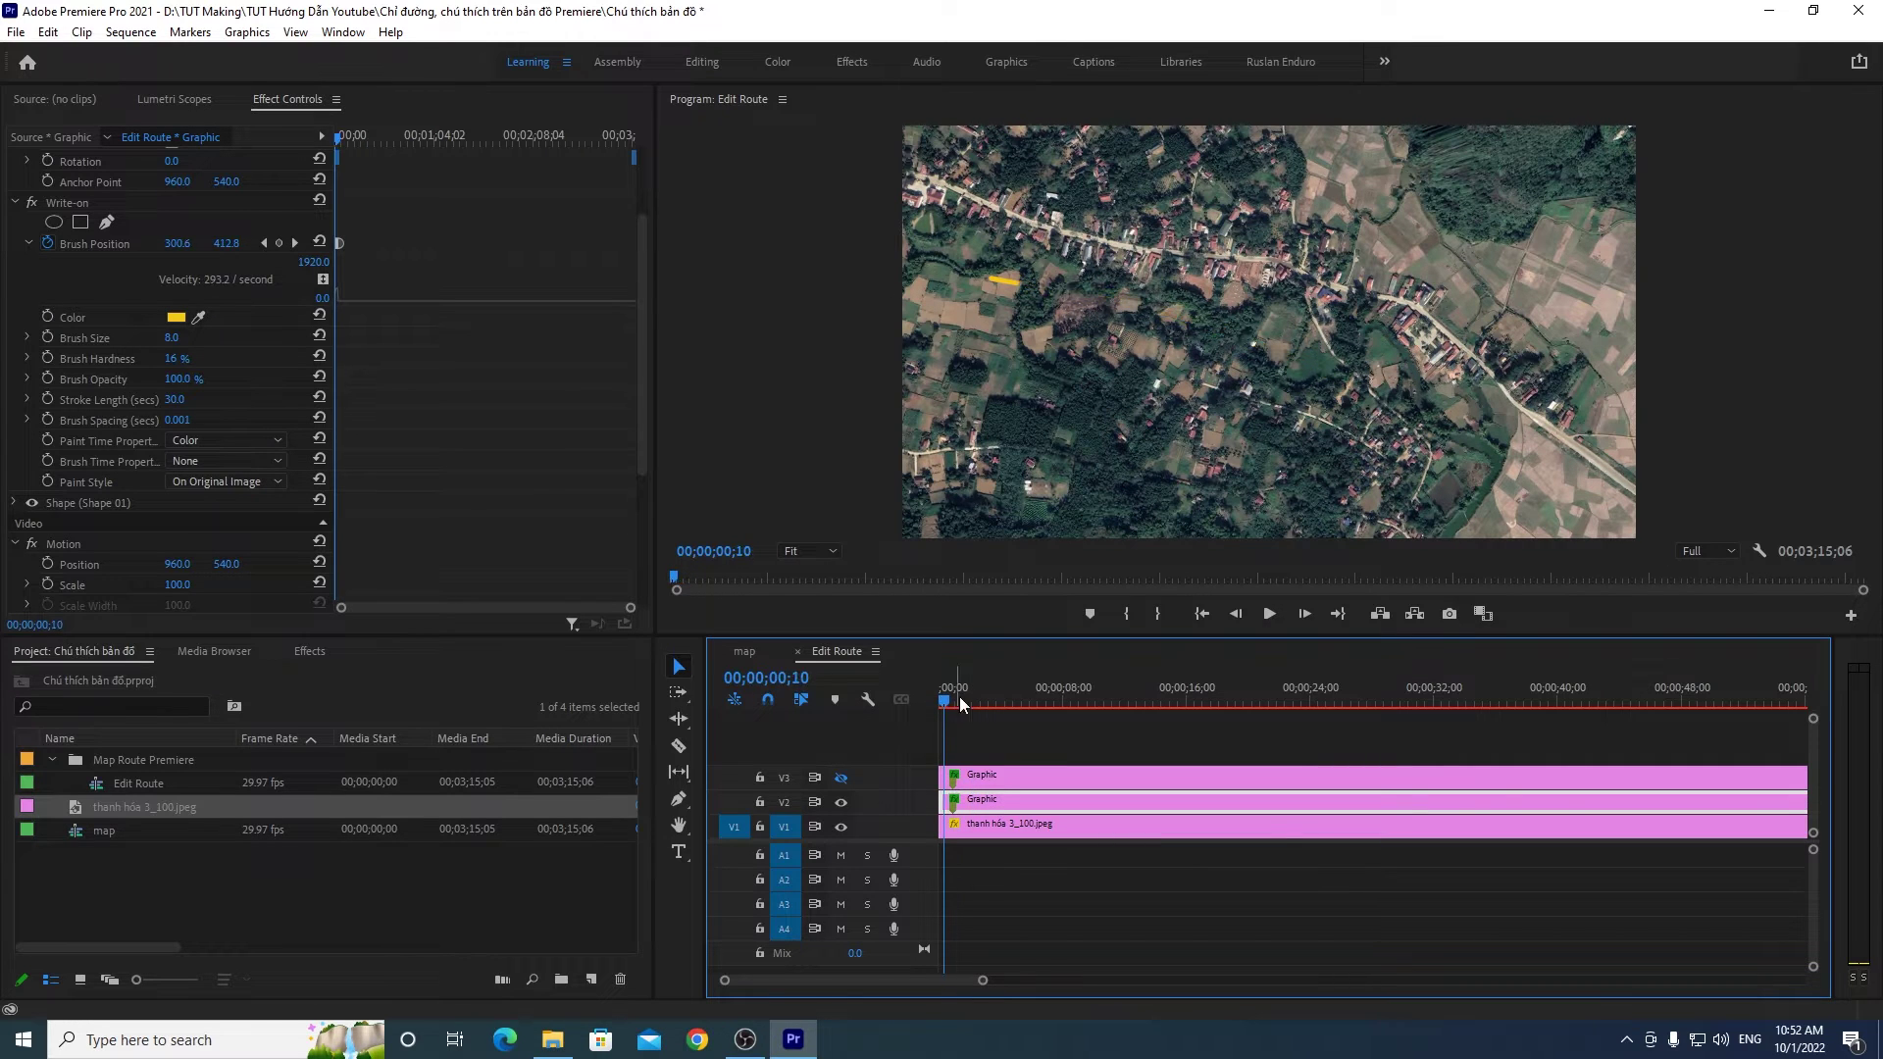
pyautogui.moveTo(943, 704); pyautogui.dragTo(910, 710)
pyautogui.click(545, 625)
pyautogui.press('=')
pyautogui.press('=')
pyautogui.press('=')
pyautogui.press('=')
pyautogui.press('=')
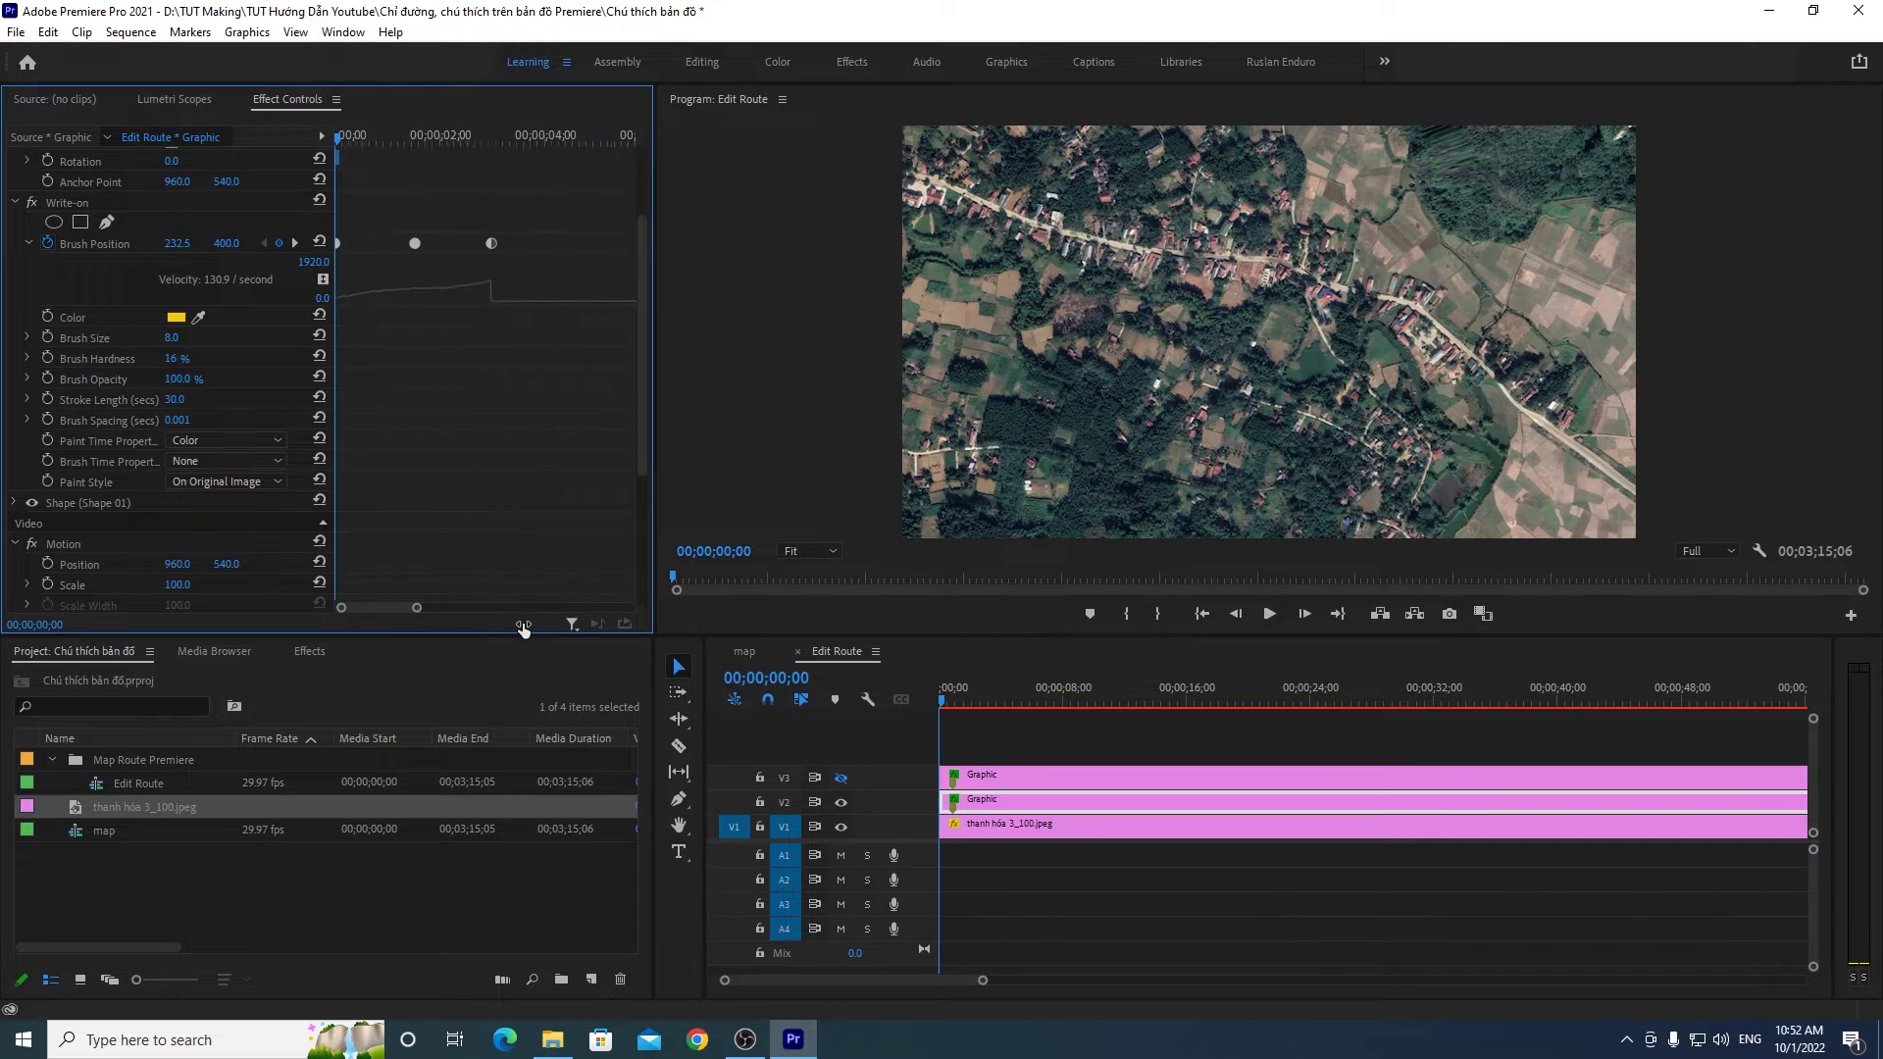
pyautogui.press('=')
pyautogui.press('=')
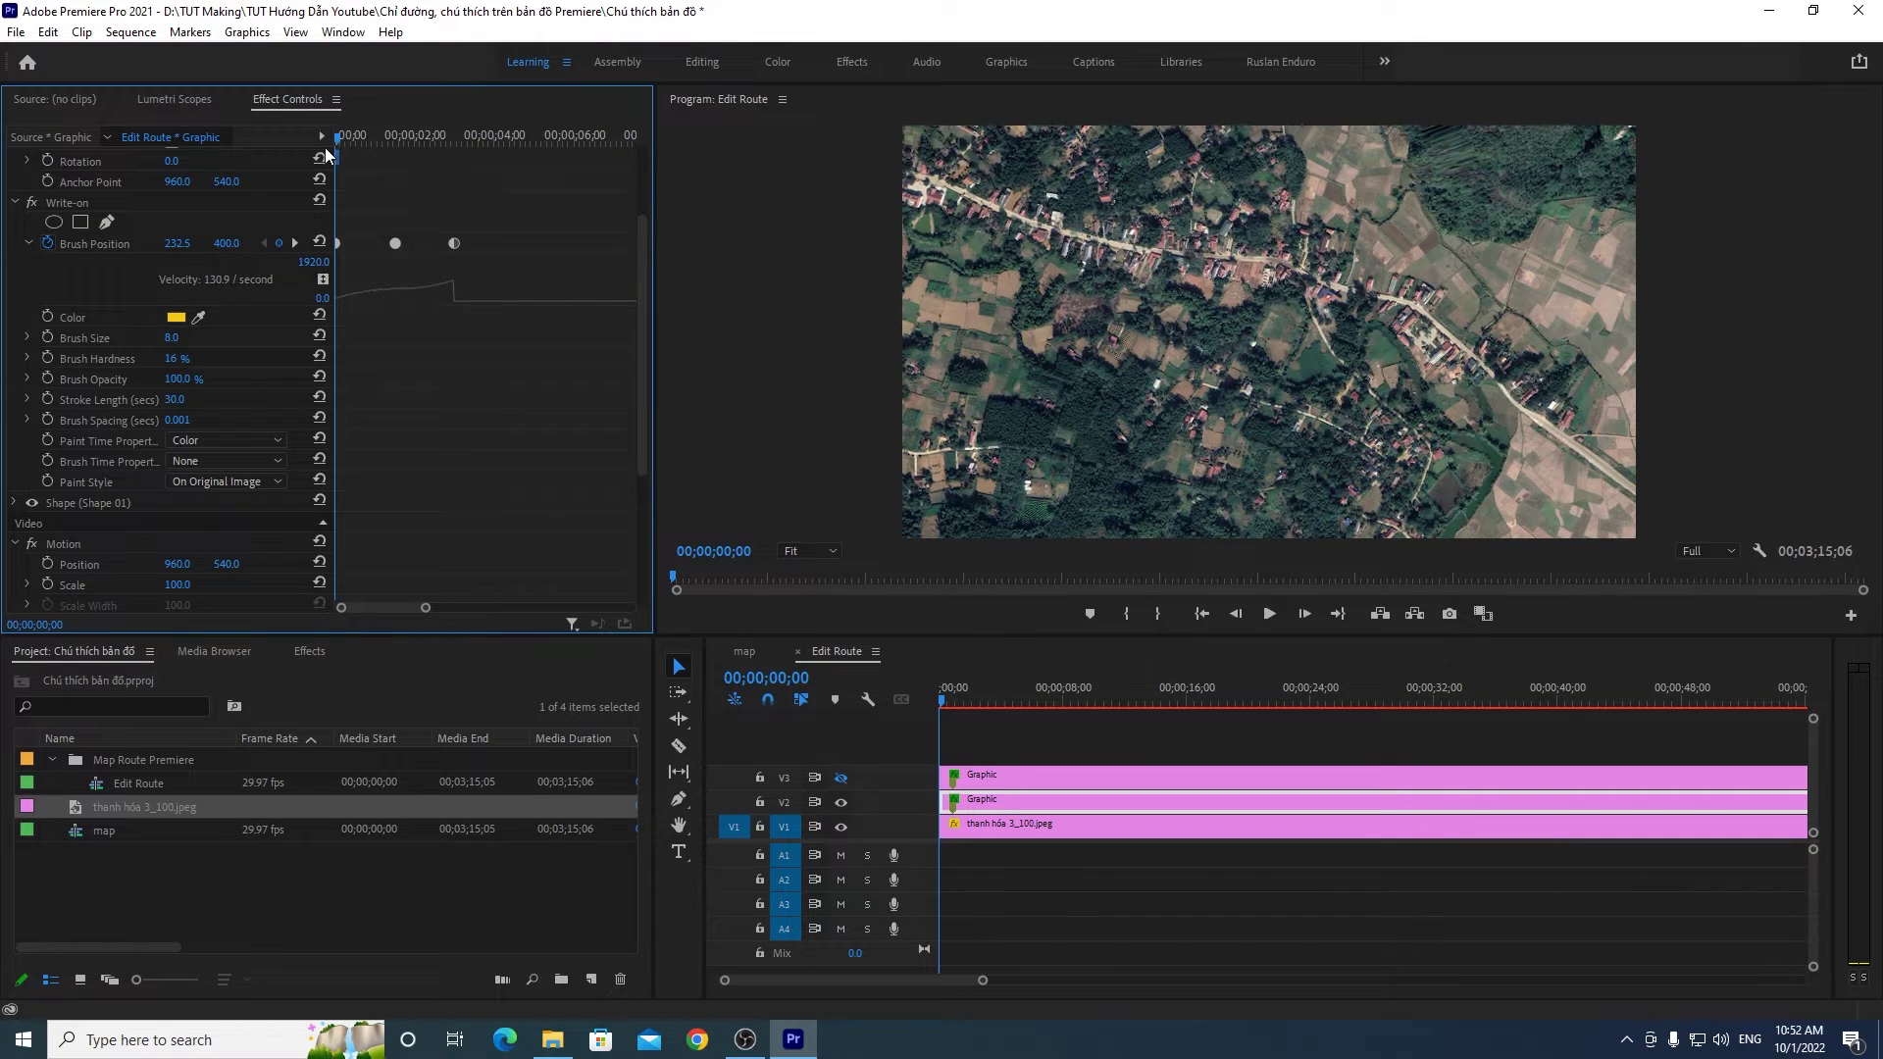
pyautogui.moveTo(339, 137); pyautogui.dragTo(343, 167)
pyautogui.moveTo(343, 174); pyautogui.dragTo(337, 169)
pyautogui.moveTo(341, 136); pyautogui.dragTo(398, 140)
pyautogui.press('Right')
pyautogui.moveTo(407, 137)
pyautogui.mouseDown()
pyautogui.moveTo(455, 144)
pyautogui.moveTo(297, 174)
pyautogui.mouseUp()
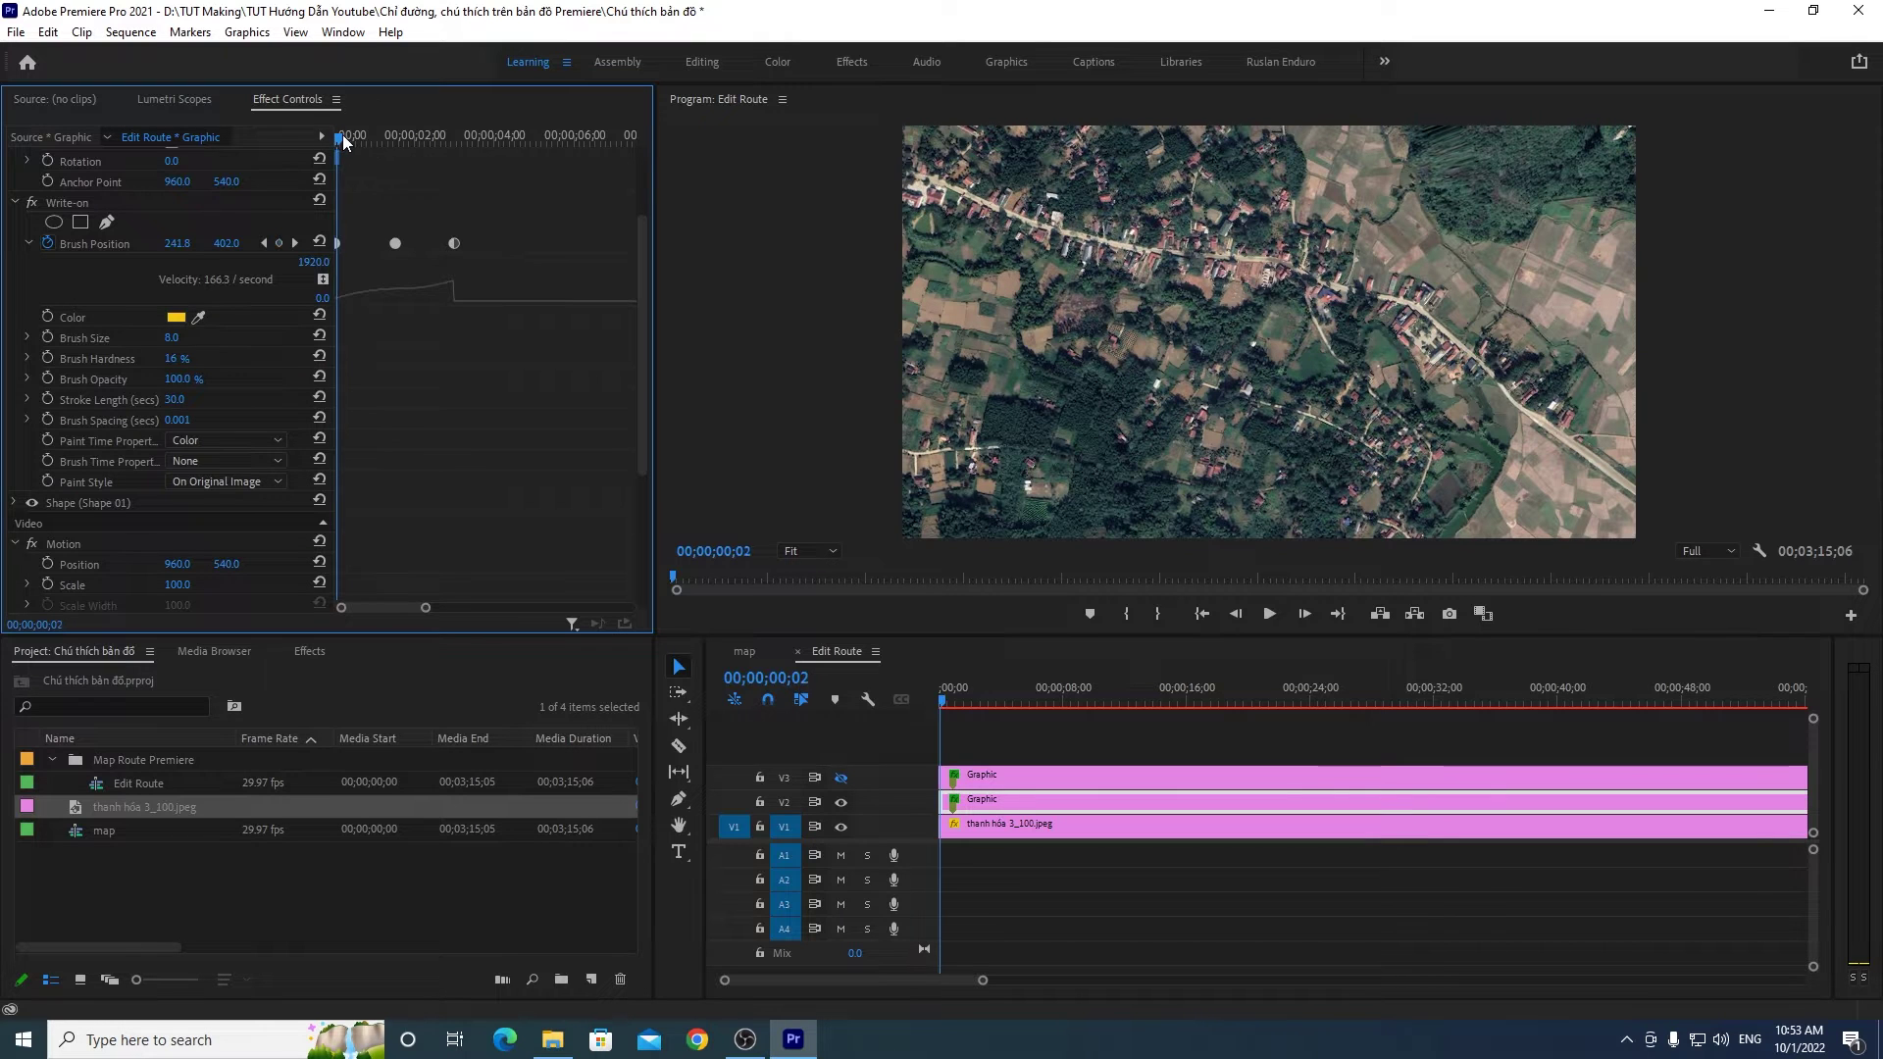
pyautogui.moveTo(337, 137)
pyautogui.mouseDown()
pyautogui.moveTo(386, 139)
pyautogui.moveTo(355, 138)
pyautogui.mouseUp()
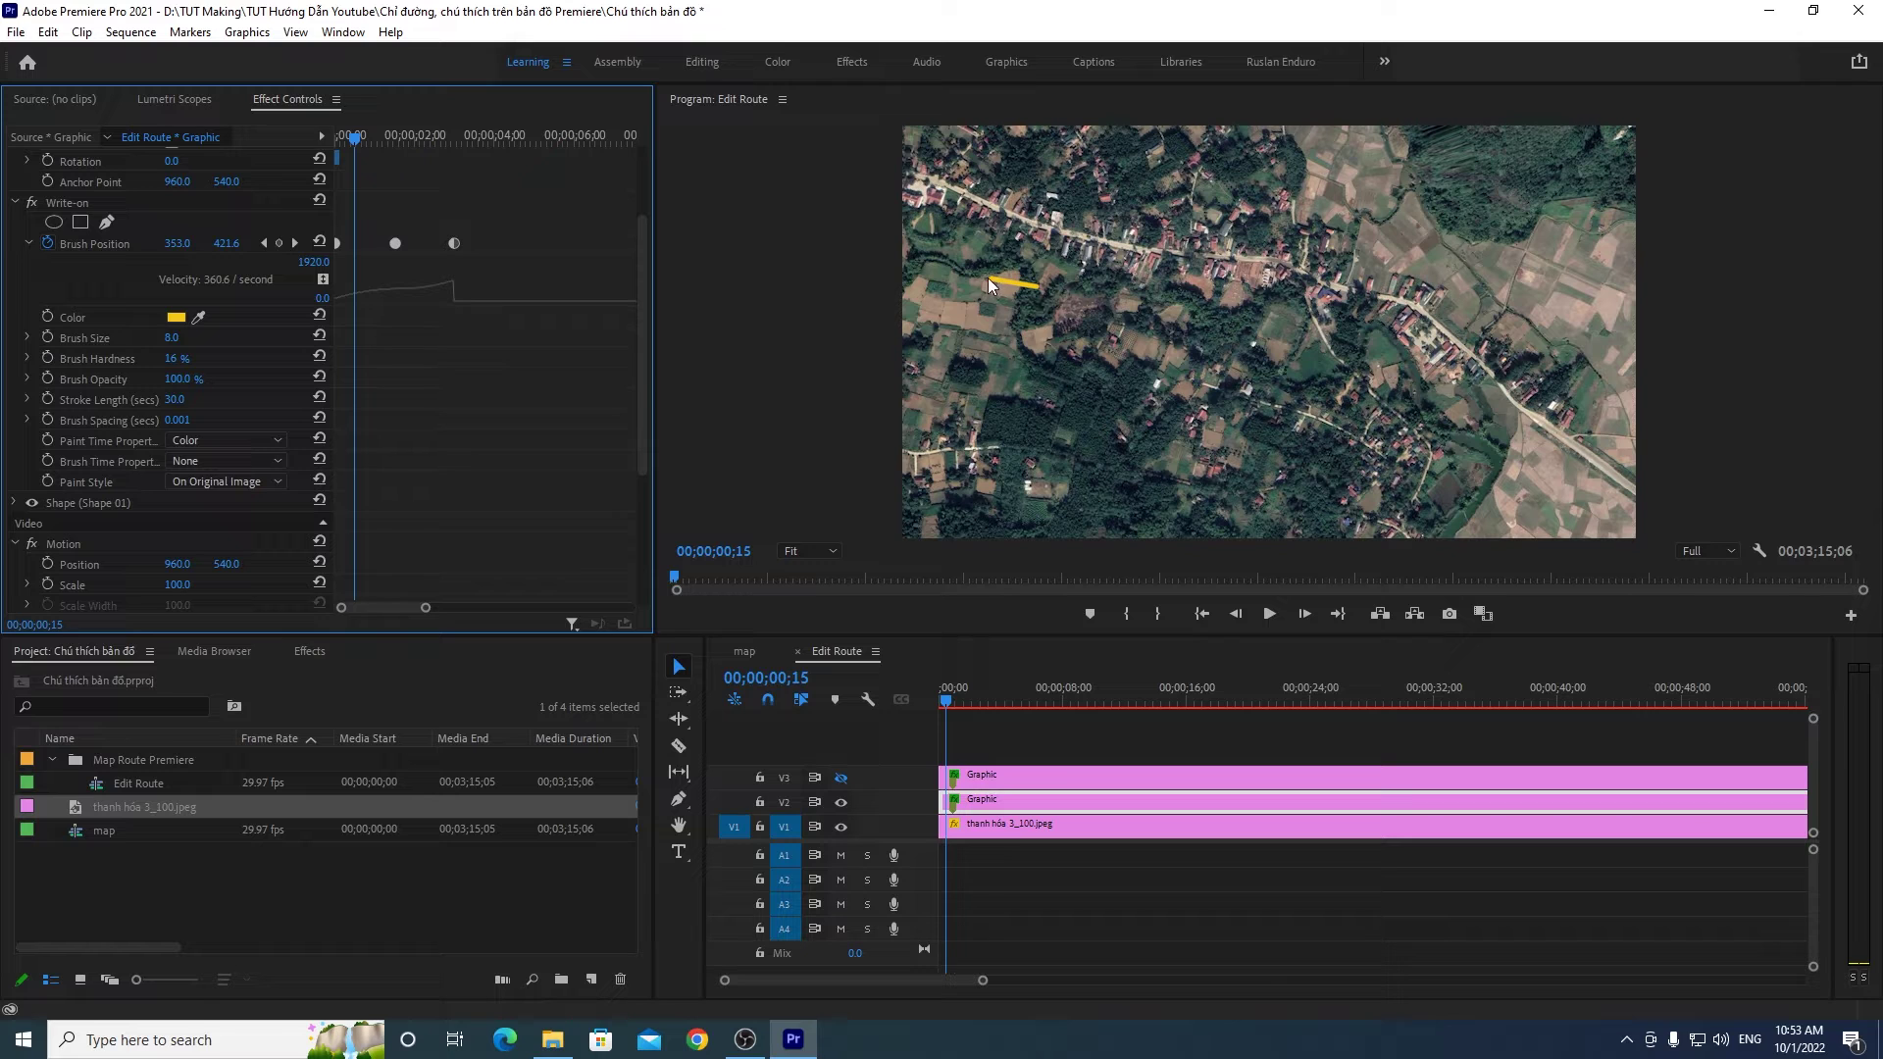
pyautogui.moveTo(362, 144); pyautogui.dragTo(396, 147)
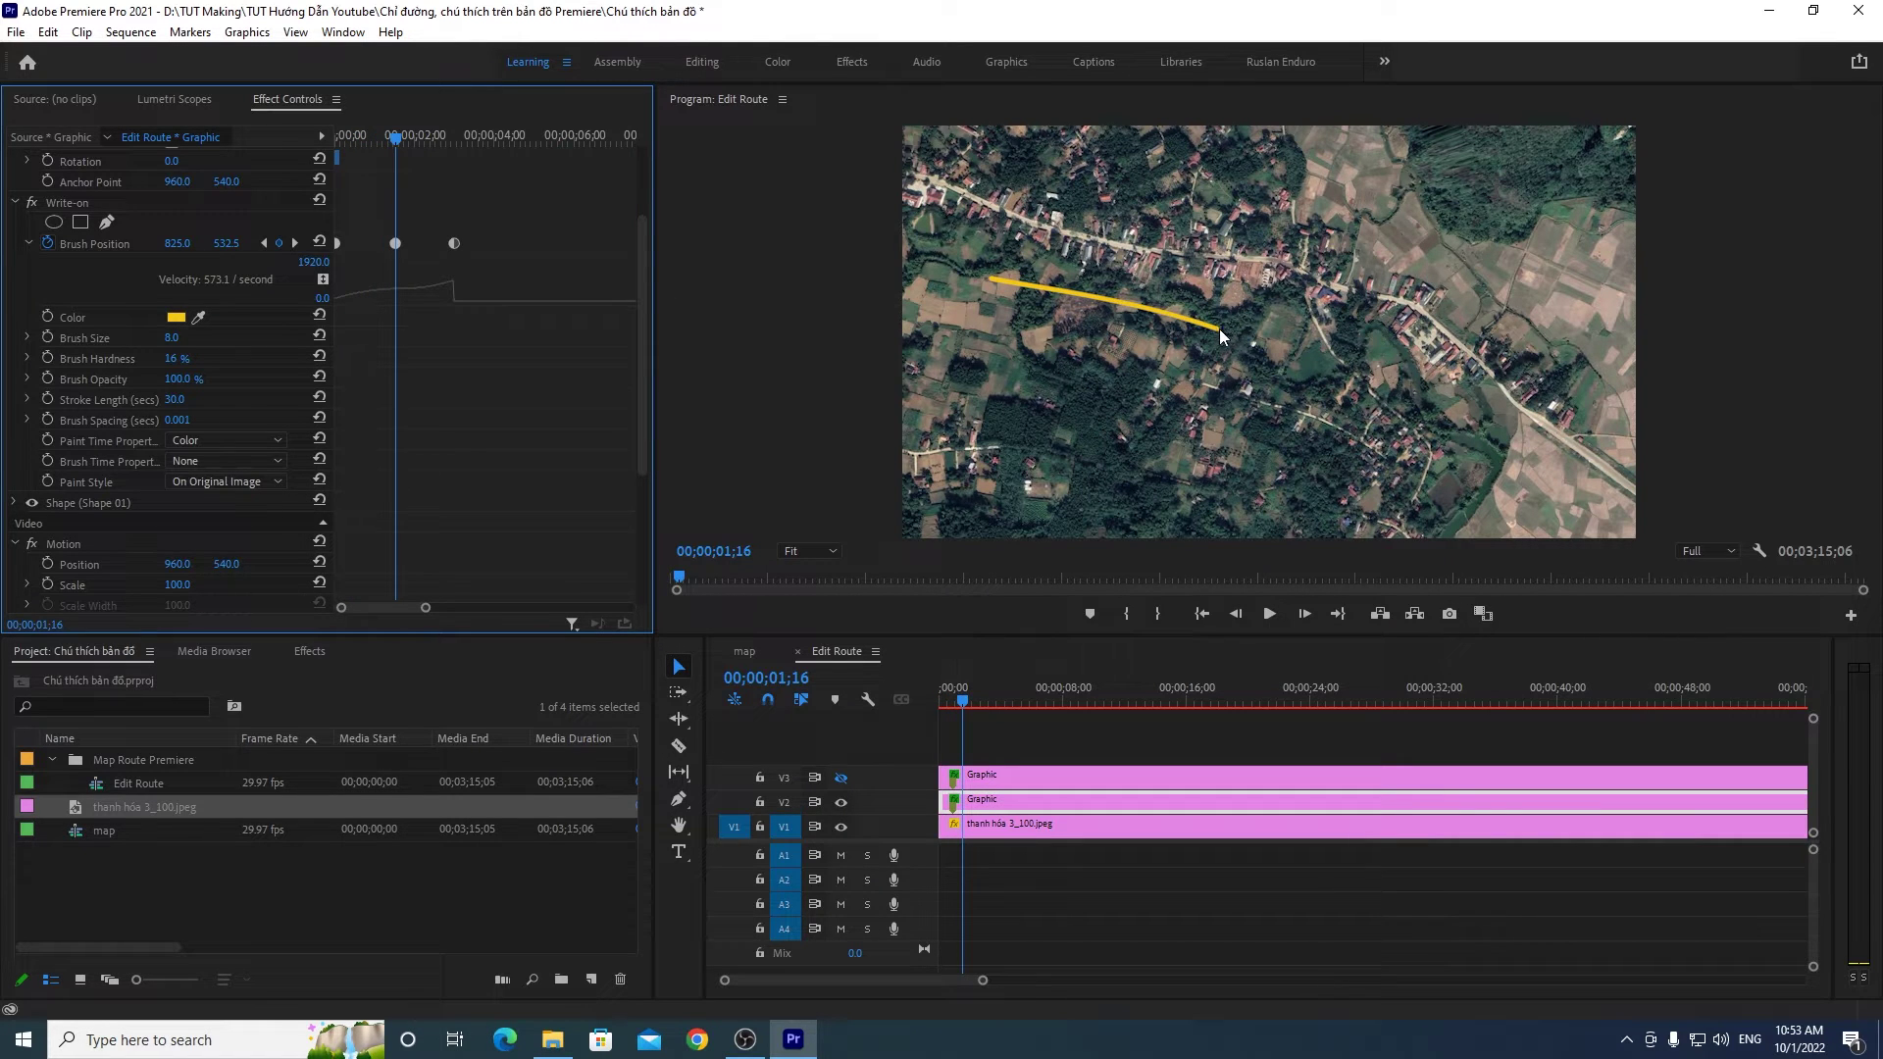
pyautogui.moveTo(395, 139); pyautogui.dragTo(459, 140)
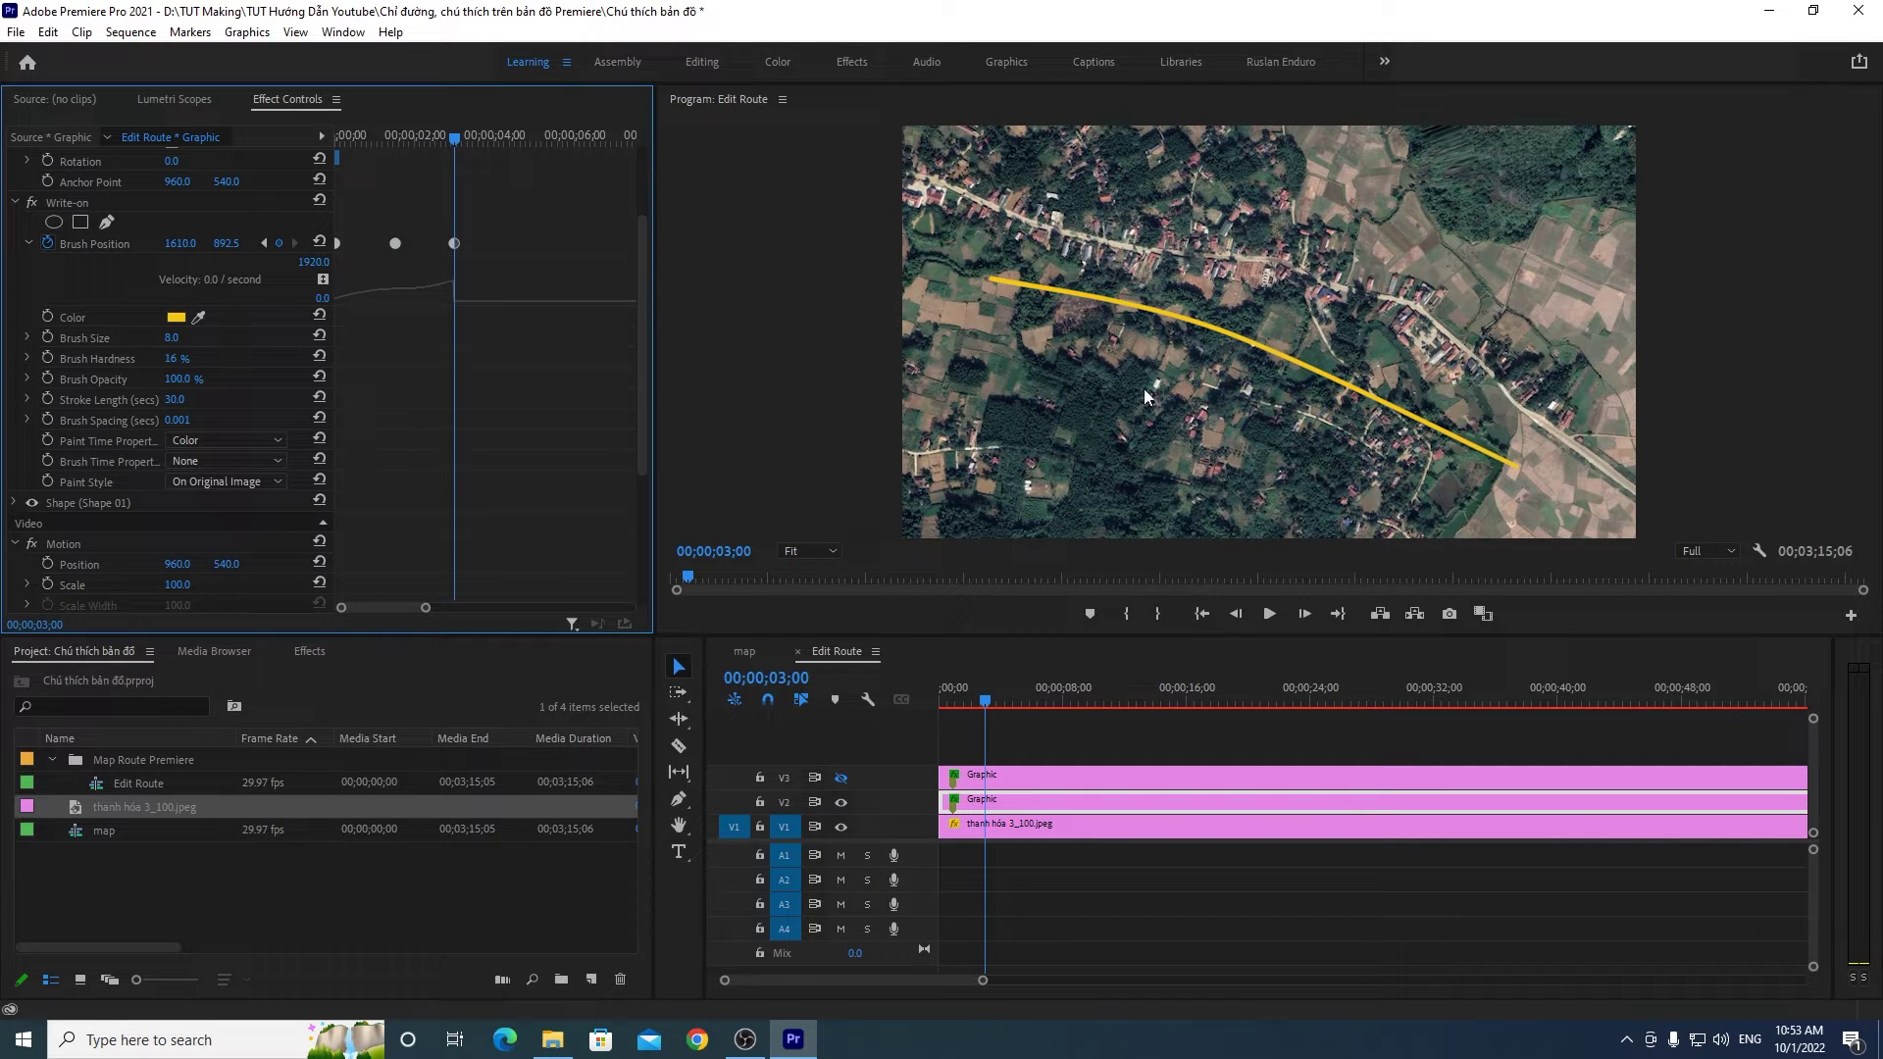
pyautogui.moveTo(454, 144); pyautogui.dragTo(457, 152)
pyautogui.moveTo(459, 137); pyautogui.dragTo(323, 159)
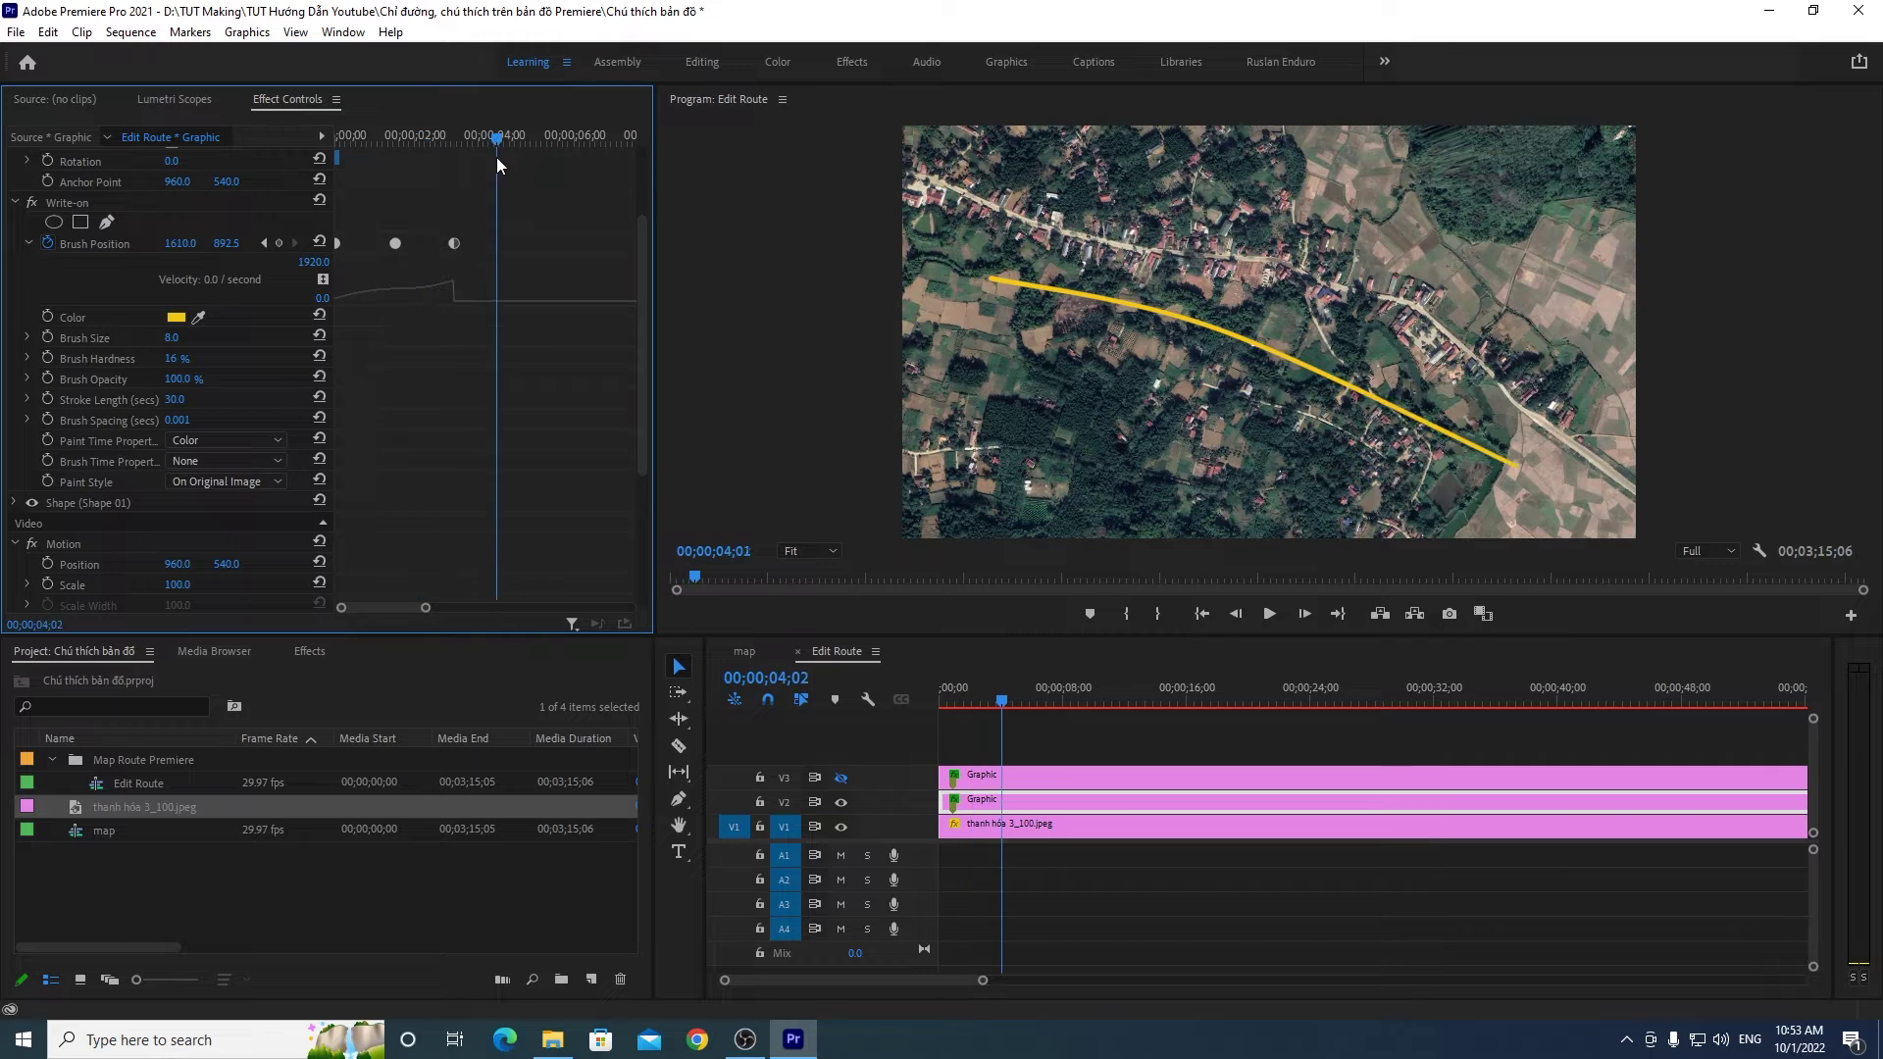
pyautogui.moveTo(323, 160); pyautogui.dragTo(325, 147)
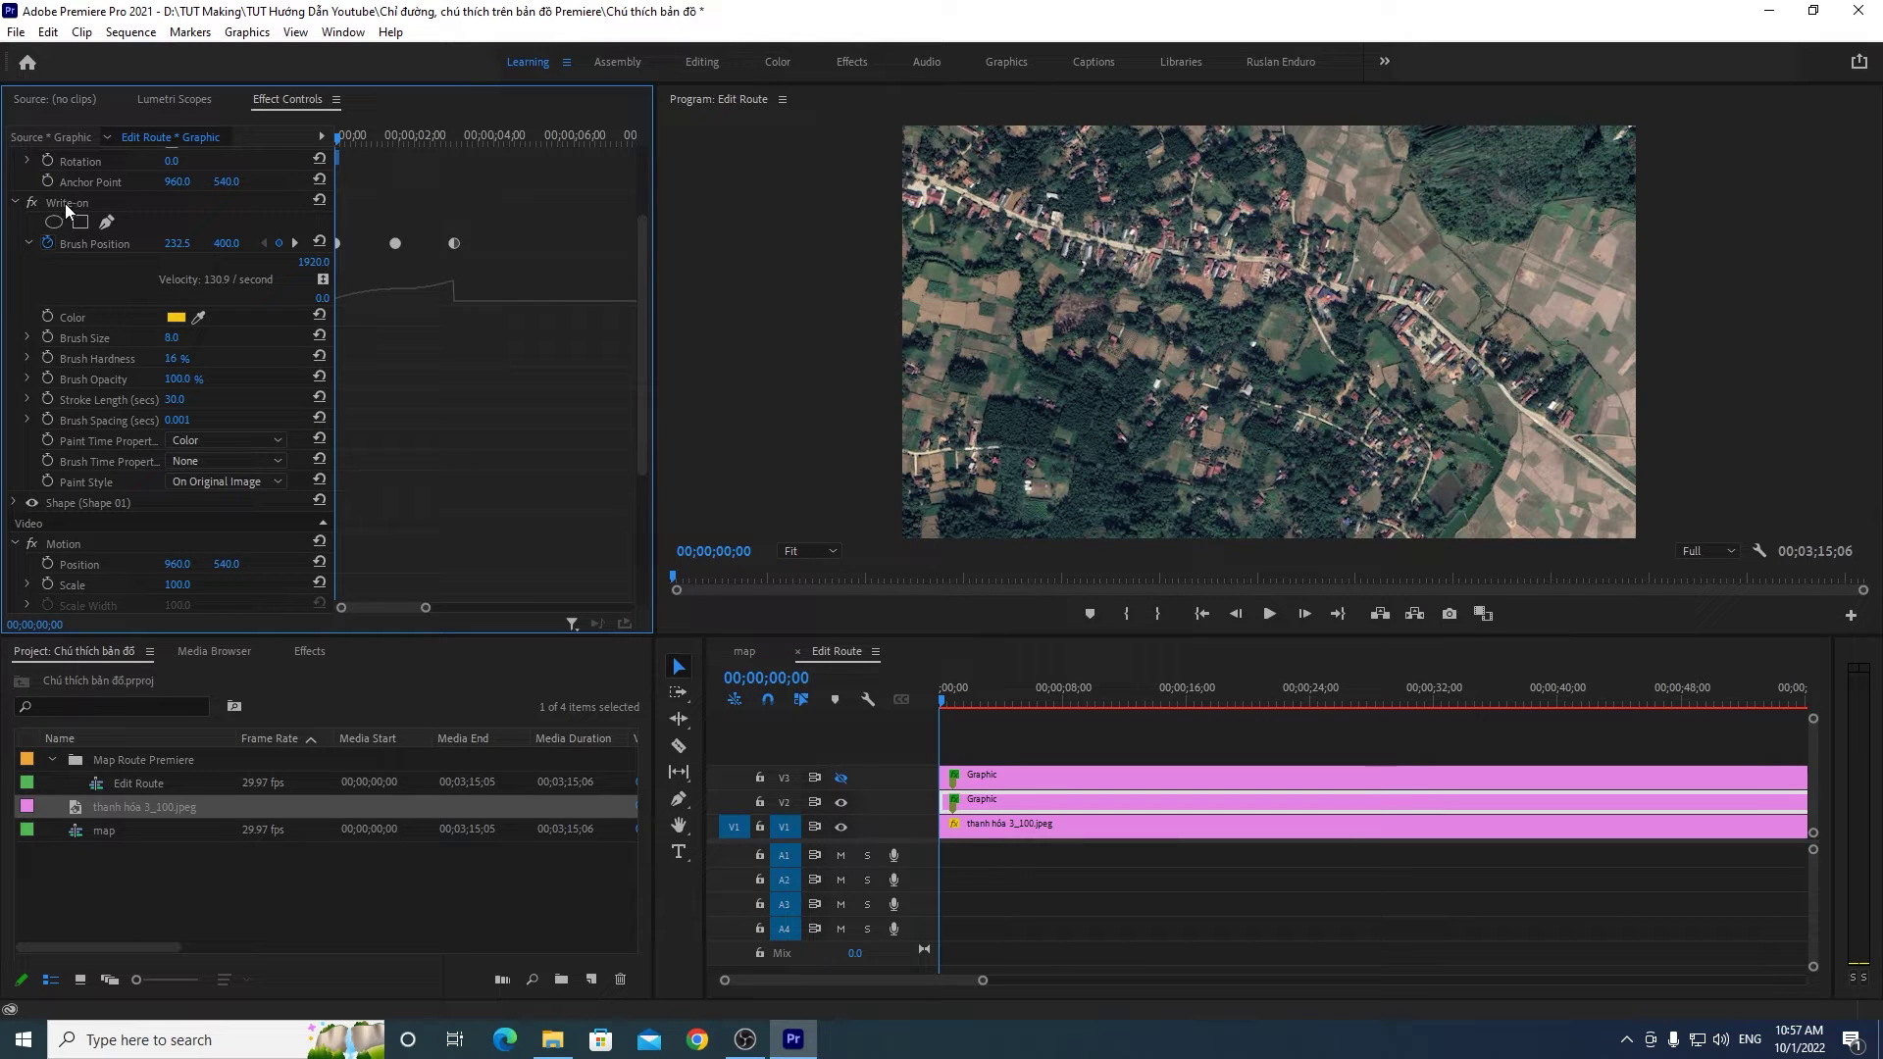
# Step: At 00;00, drag the Write-on brush start to the road's lower-right end (1963.6, 967.1)
pyautogui.click(64, 203)
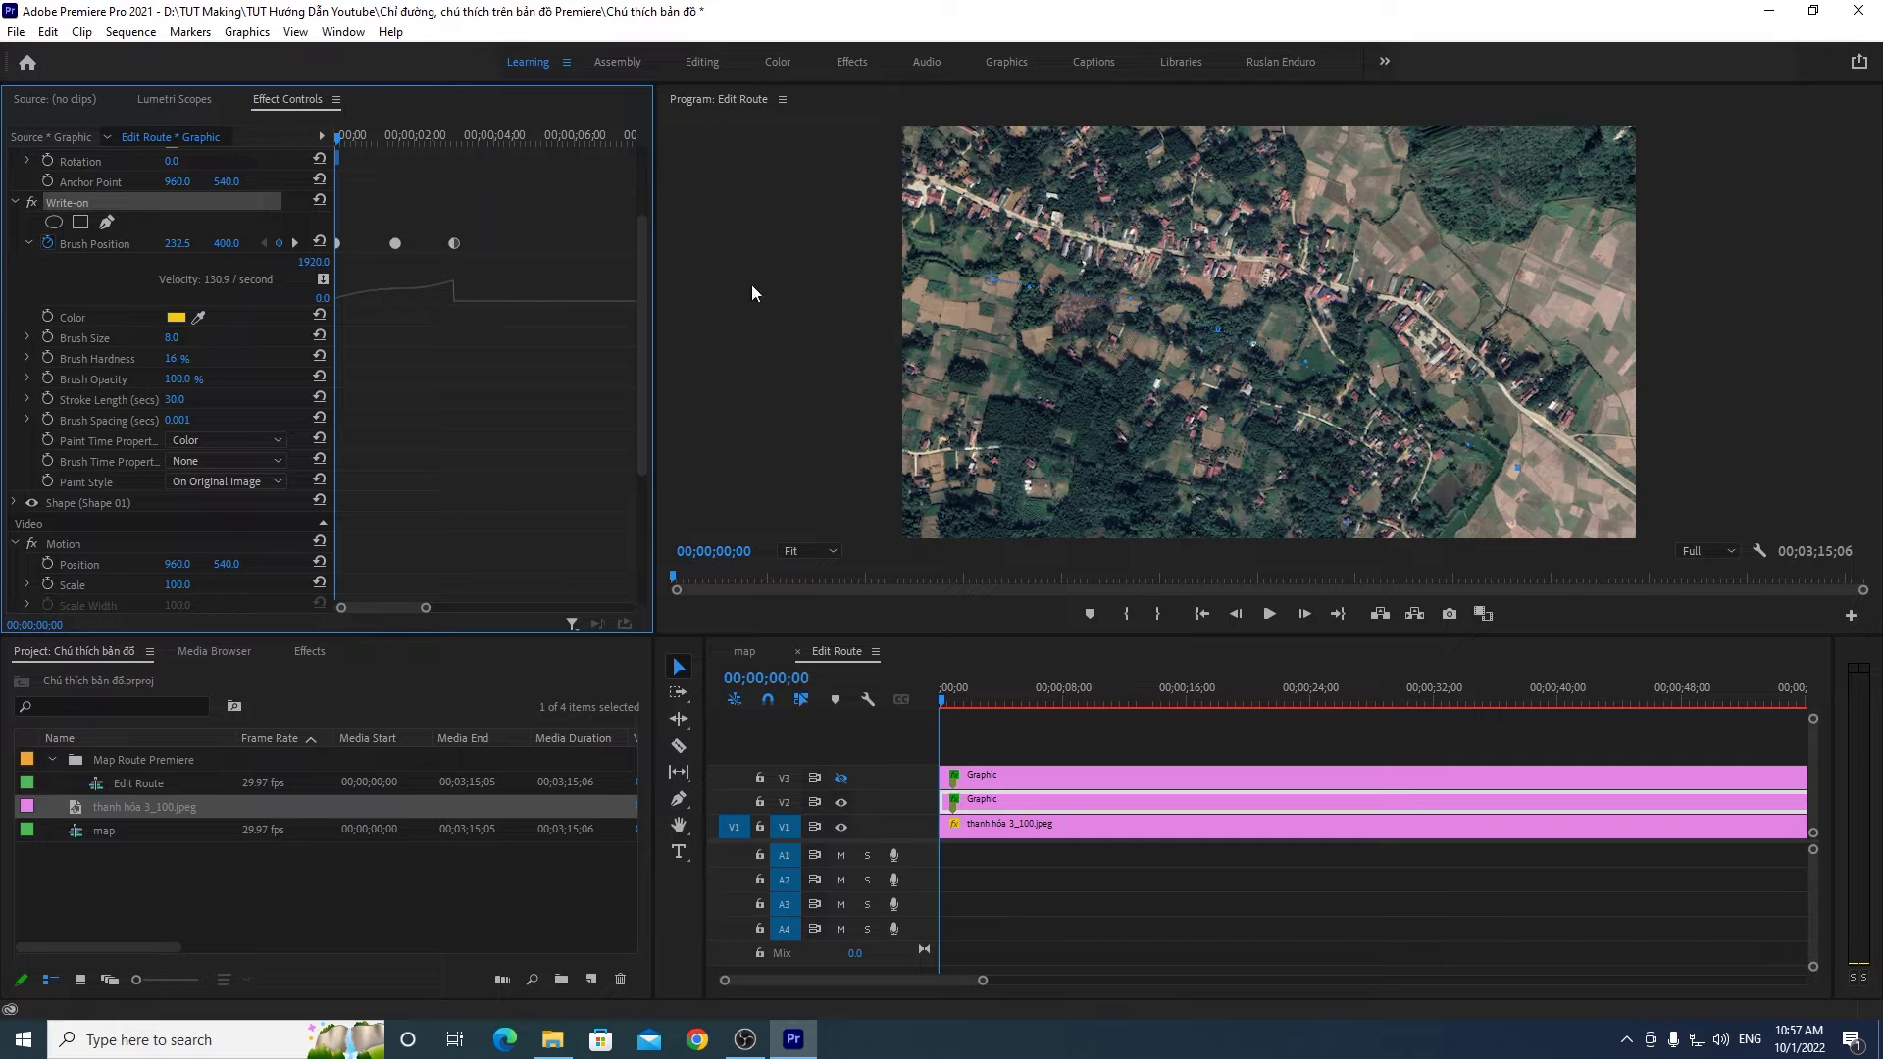
pyautogui.moveTo(343, 142); pyautogui.dragTo(397, 145)
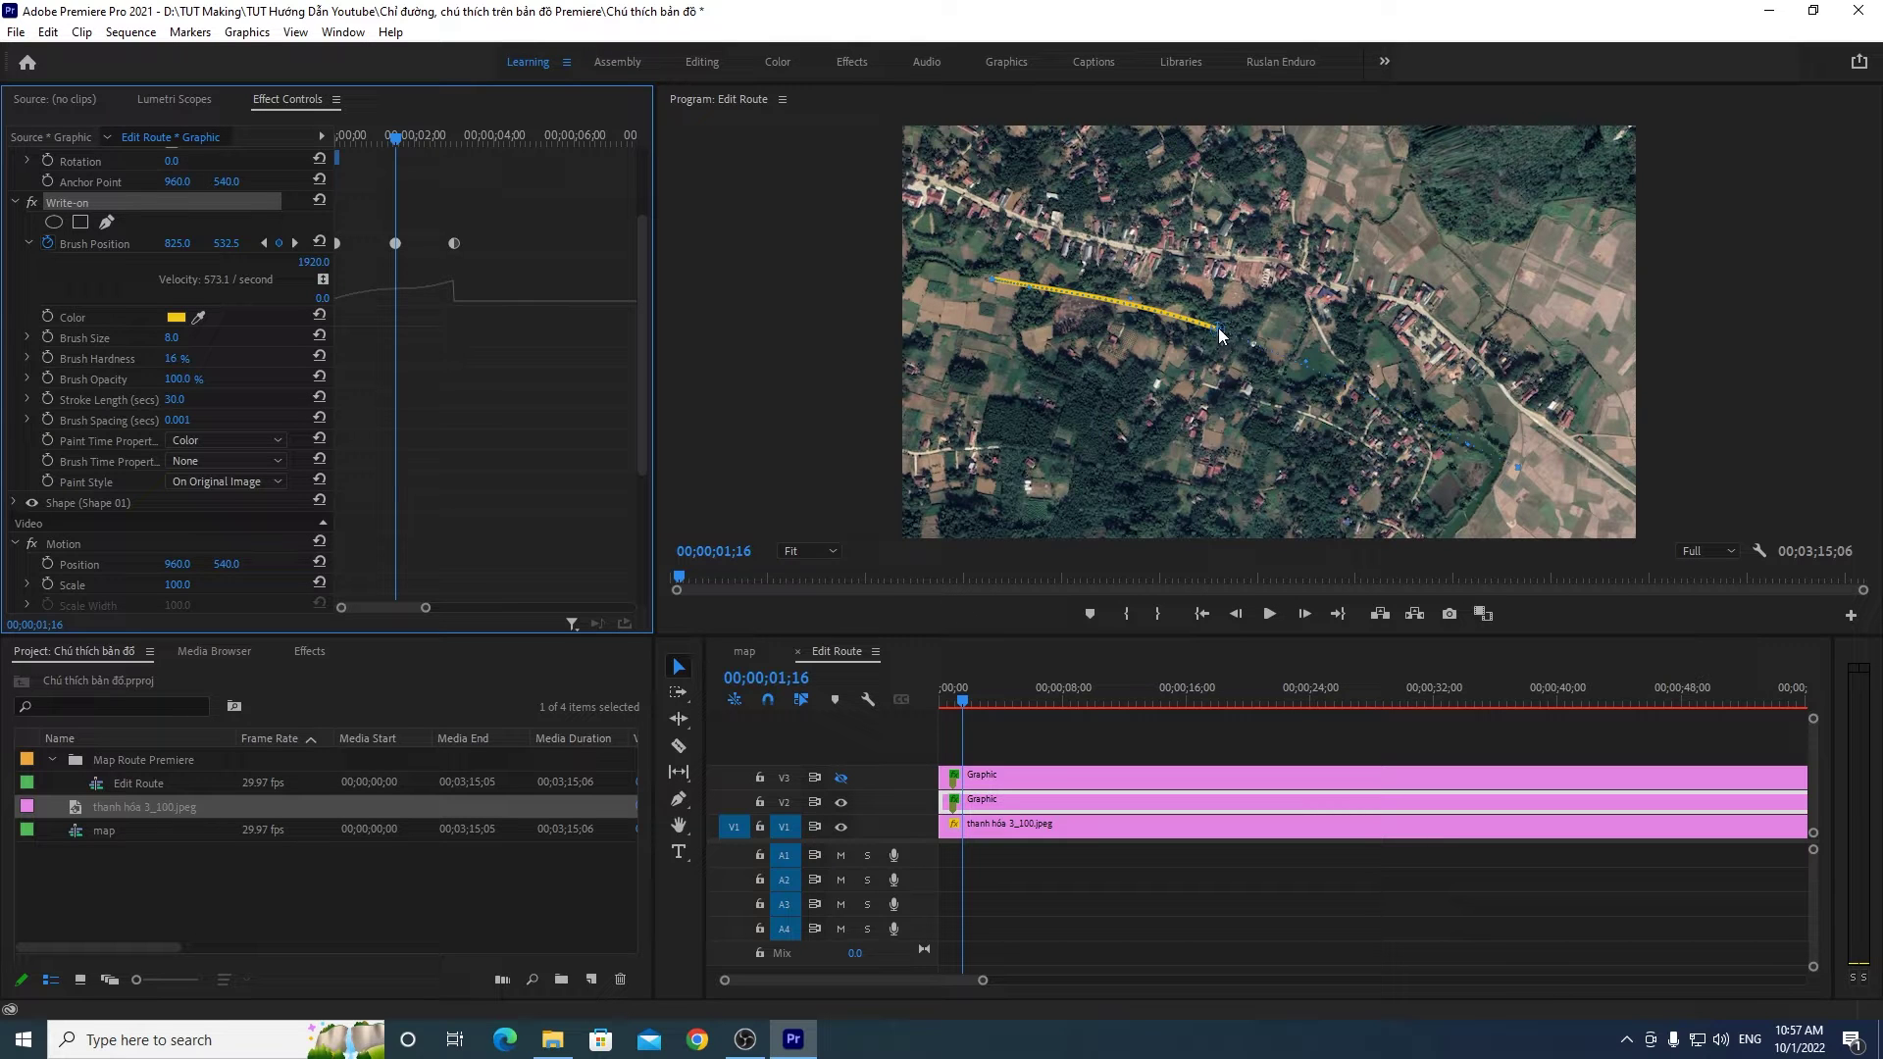
pyautogui.moveTo(410, 144); pyautogui.dragTo(453, 151)
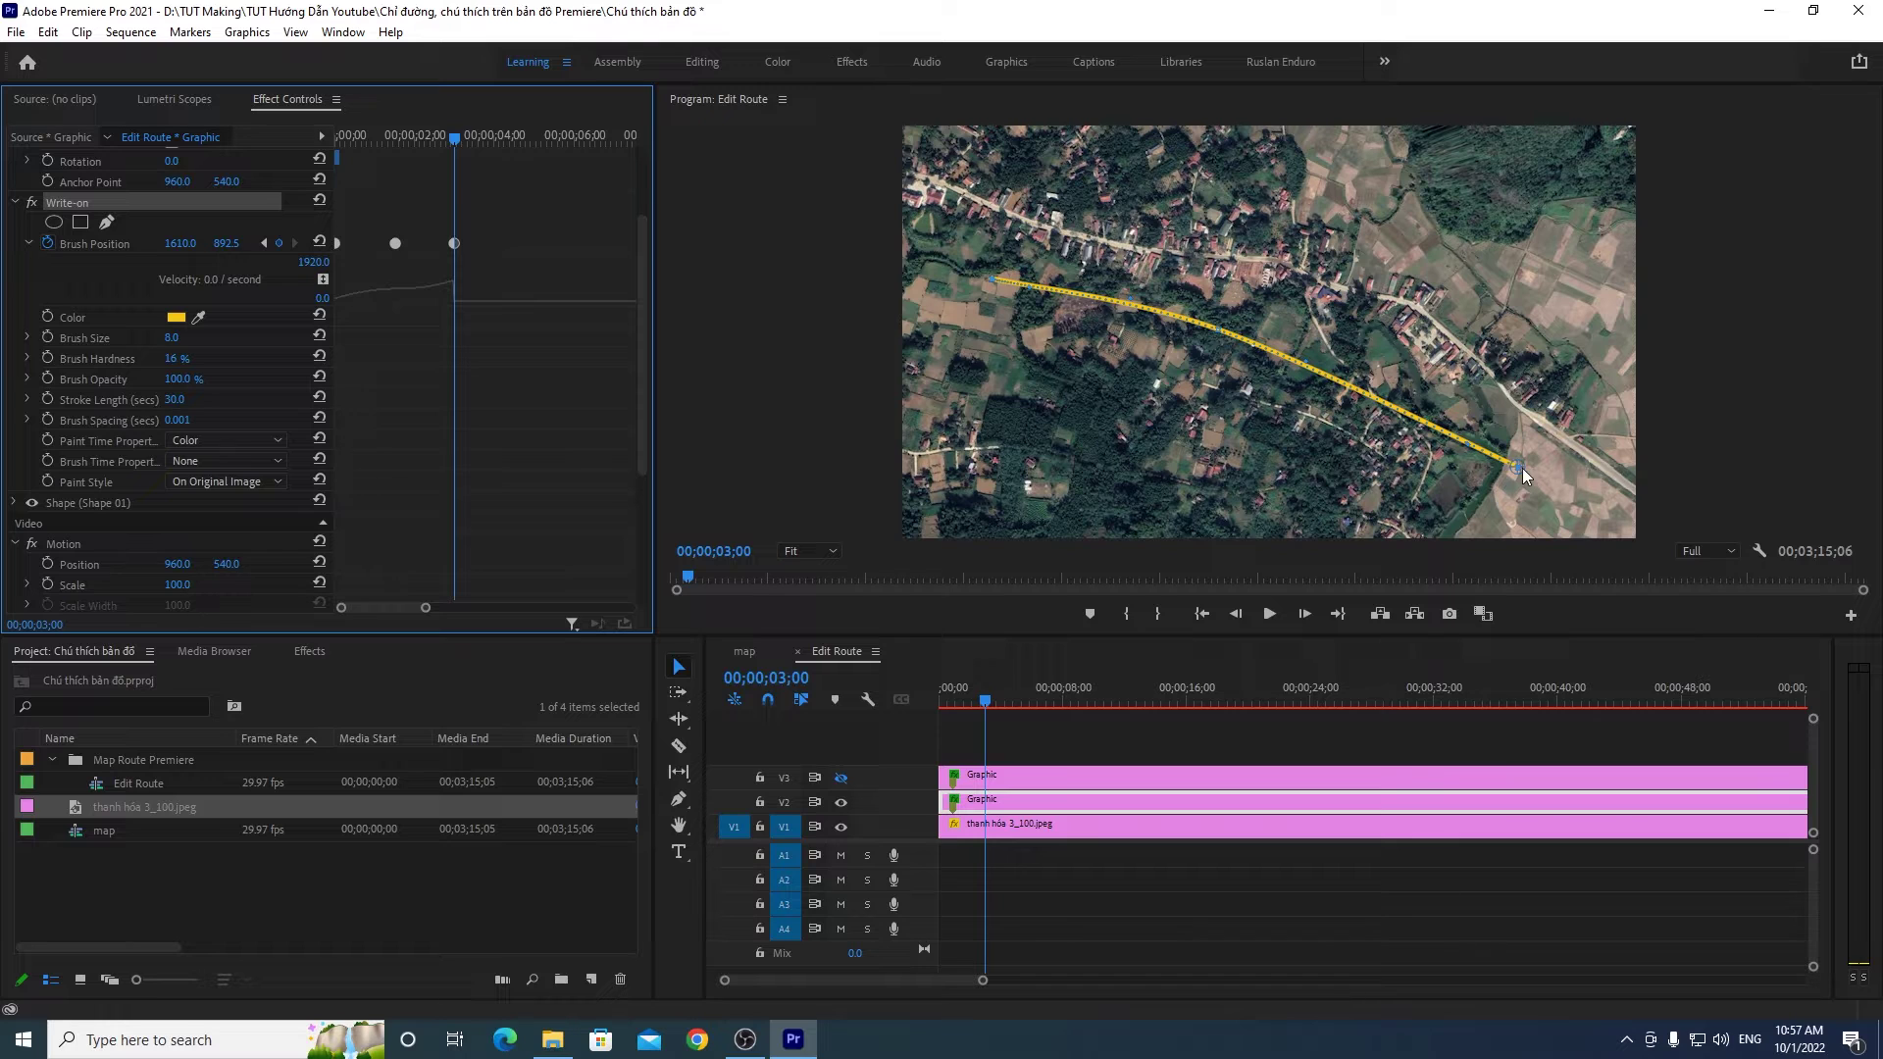
pyautogui.moveTo(453, 137); pyautogui.dragTo(329, 154)
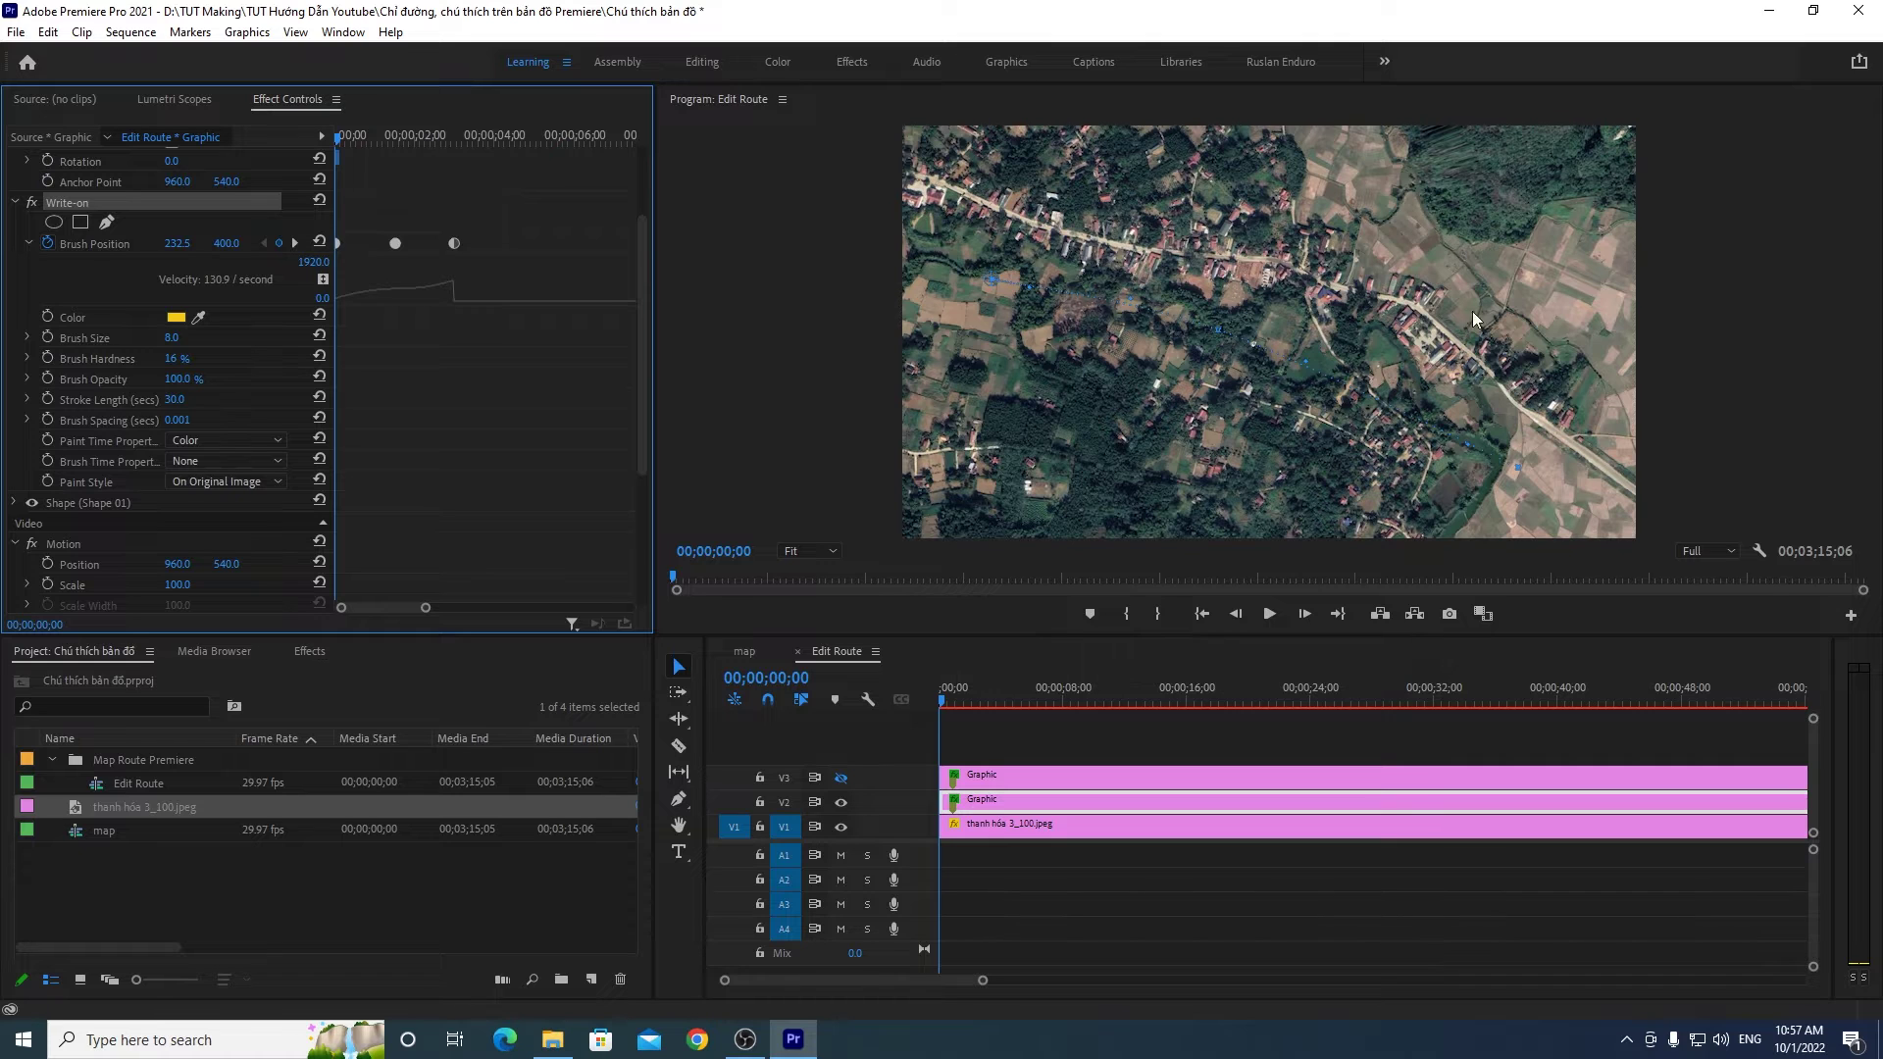
pyautogui.moveTo(992, 274)
pyautogui.mouseDown()
pyautogui.moveTo(1273, 271)
pyautogui.moveTo(1654, 503)
pyautogui.mouseUp()
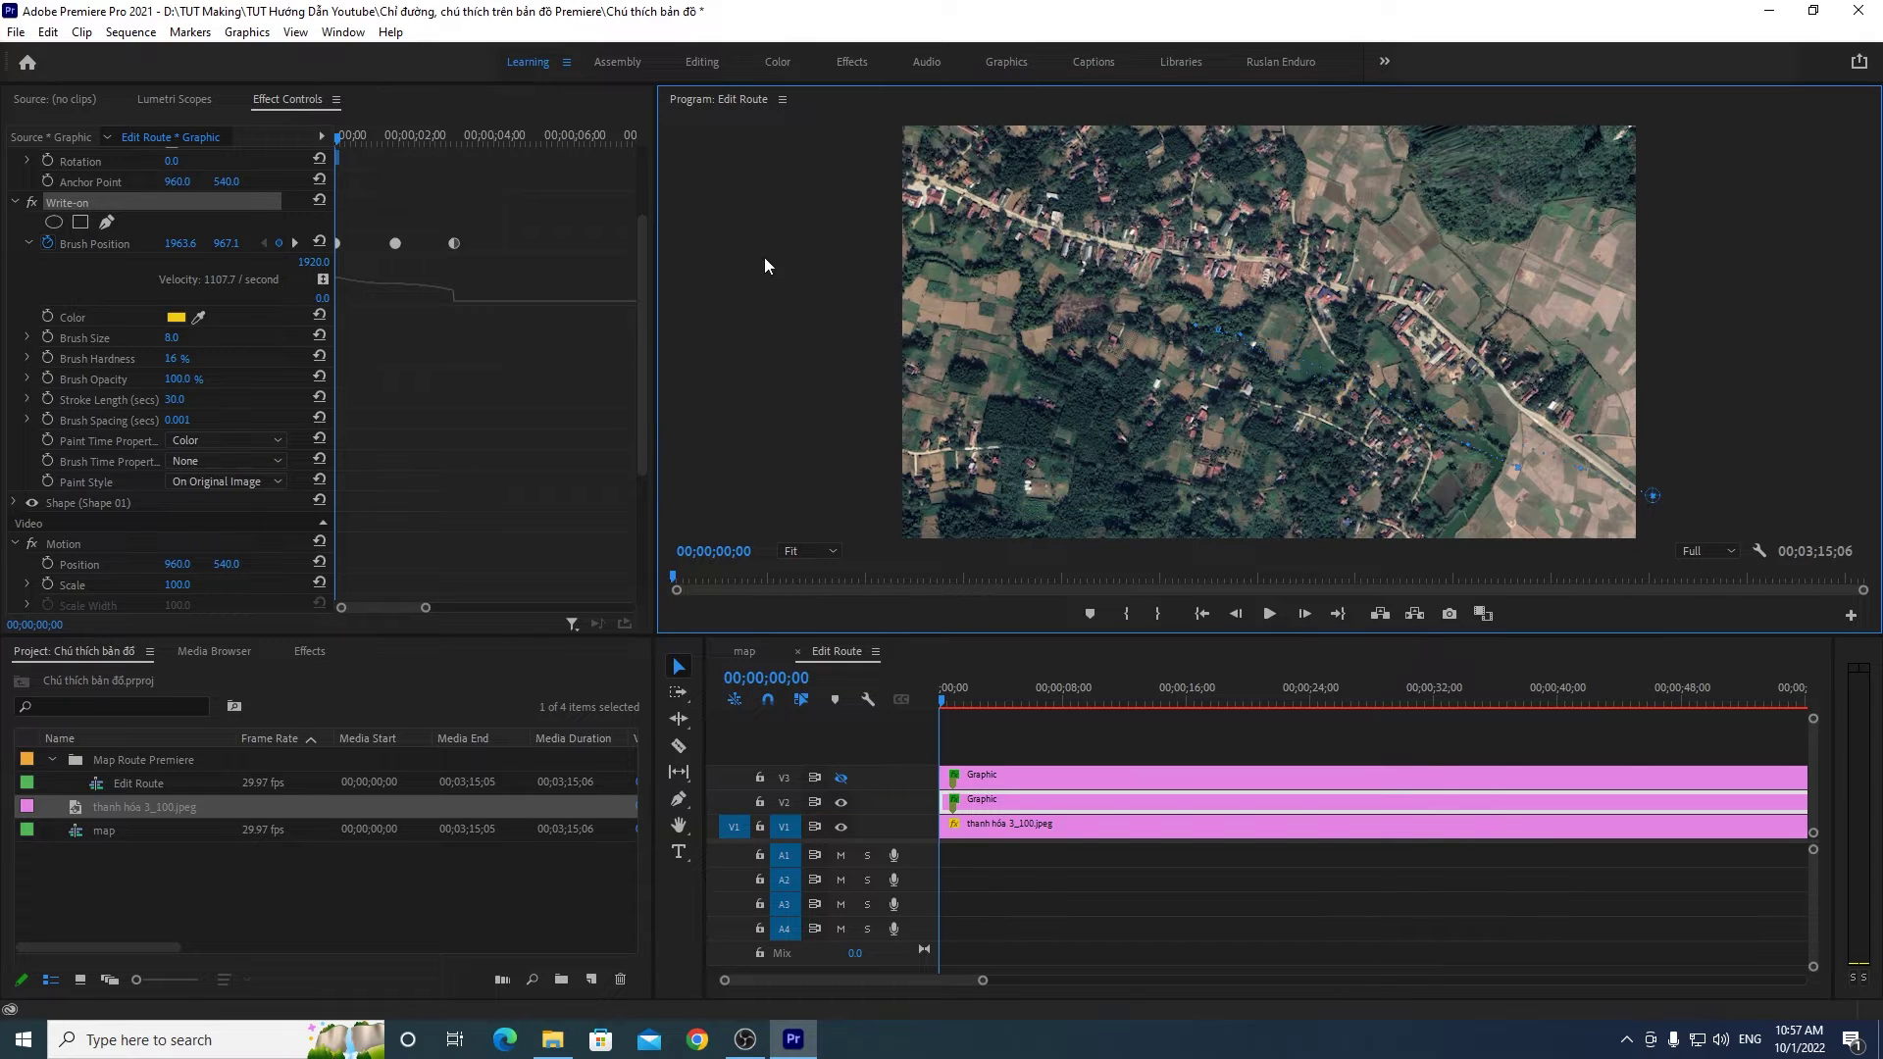
pyautogui.click(336, 138)
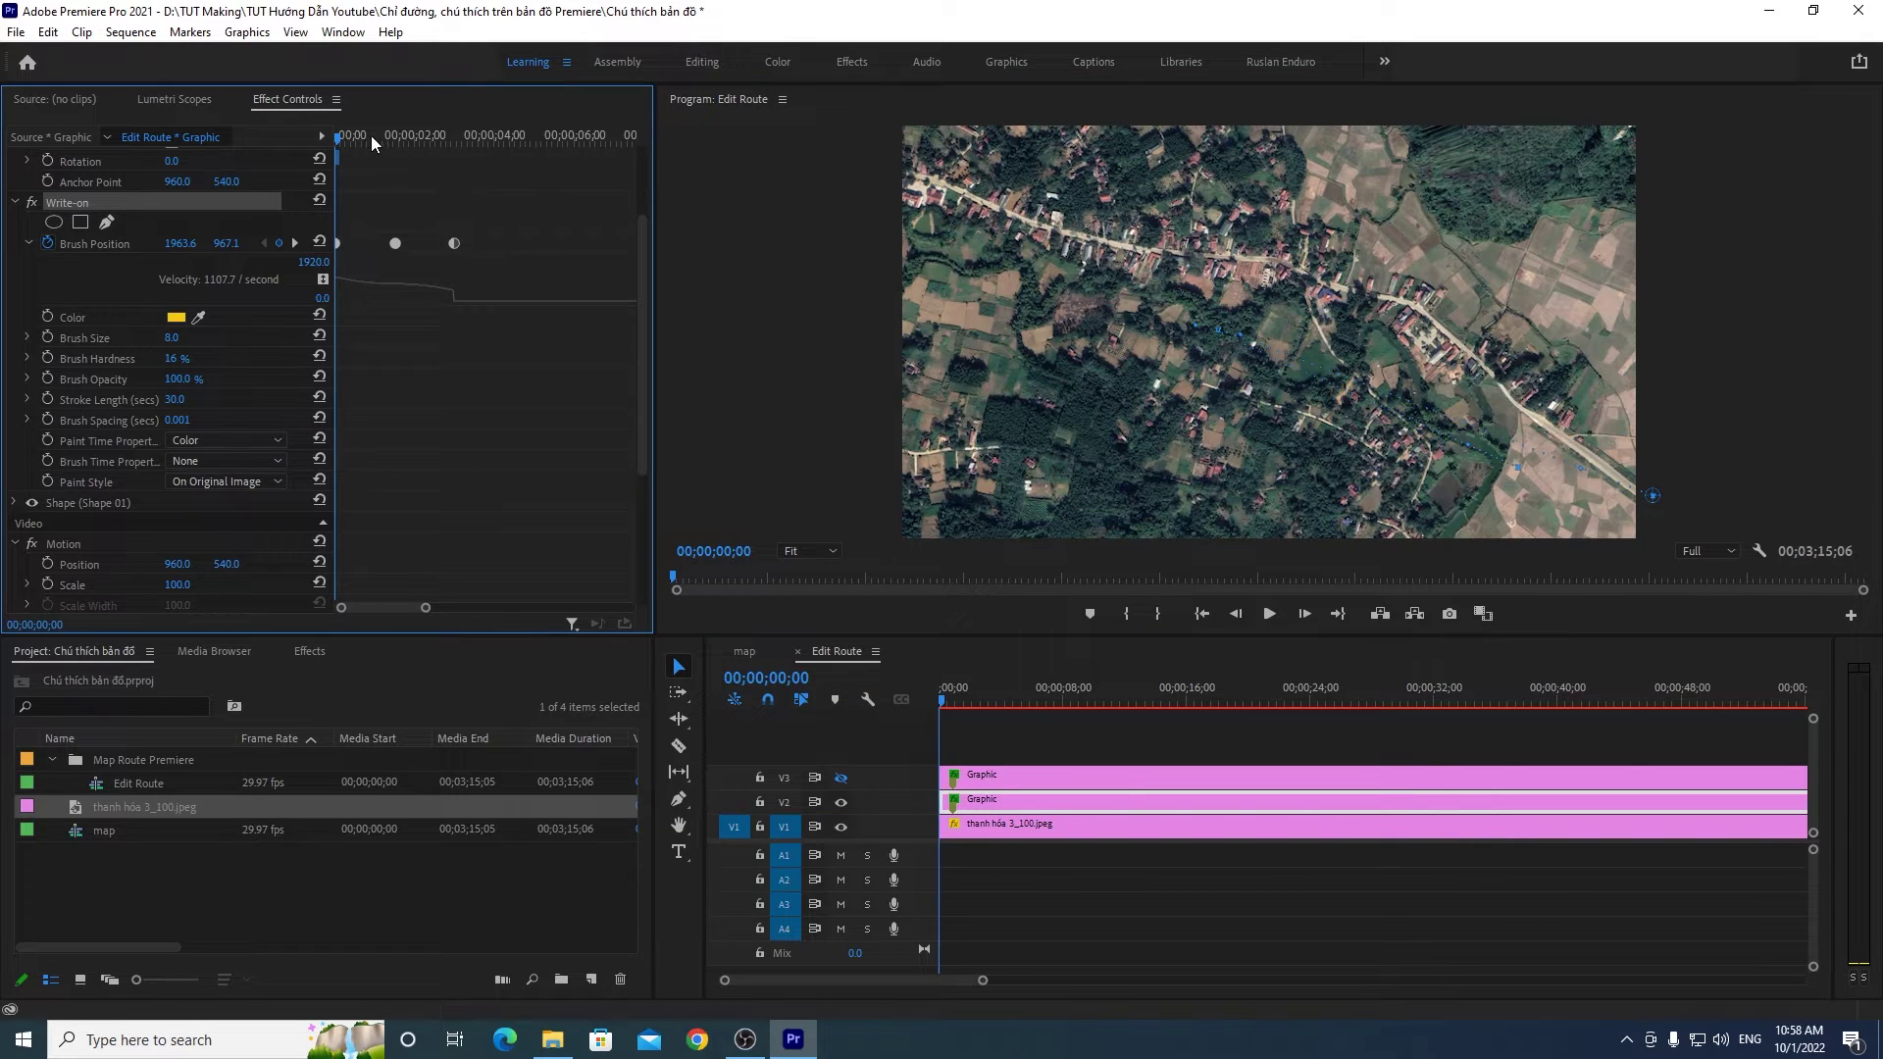
# Step: At 01;16, drag the middle brush point down the diagonal road to 1563.2, 672.1
pyautogui.moveTo(340, 137); pyautogui.dragTo(395, 137)
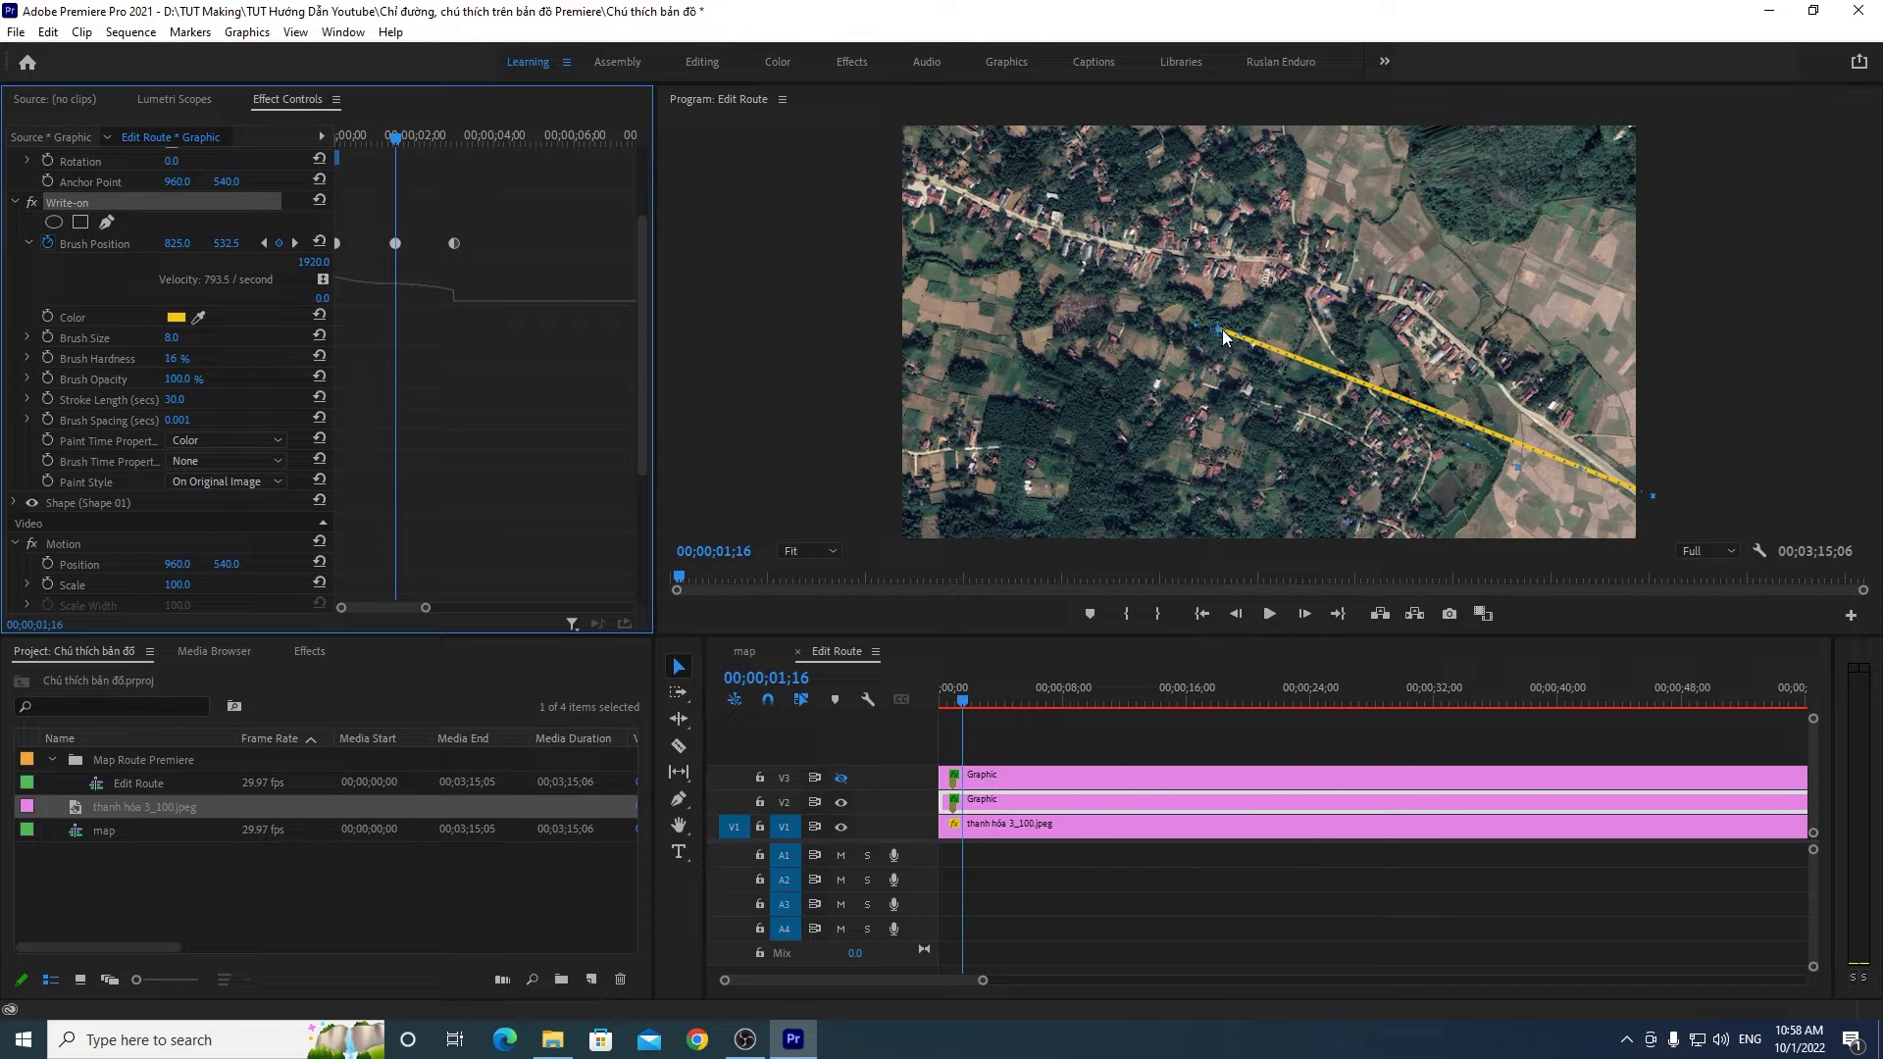
pyautogui.moveTo(1219, 330); pyautogui.dragTo(1232, 325)
pyautogui.moveTo(1261, 327); pyautogui.dragTo(1524, 401)
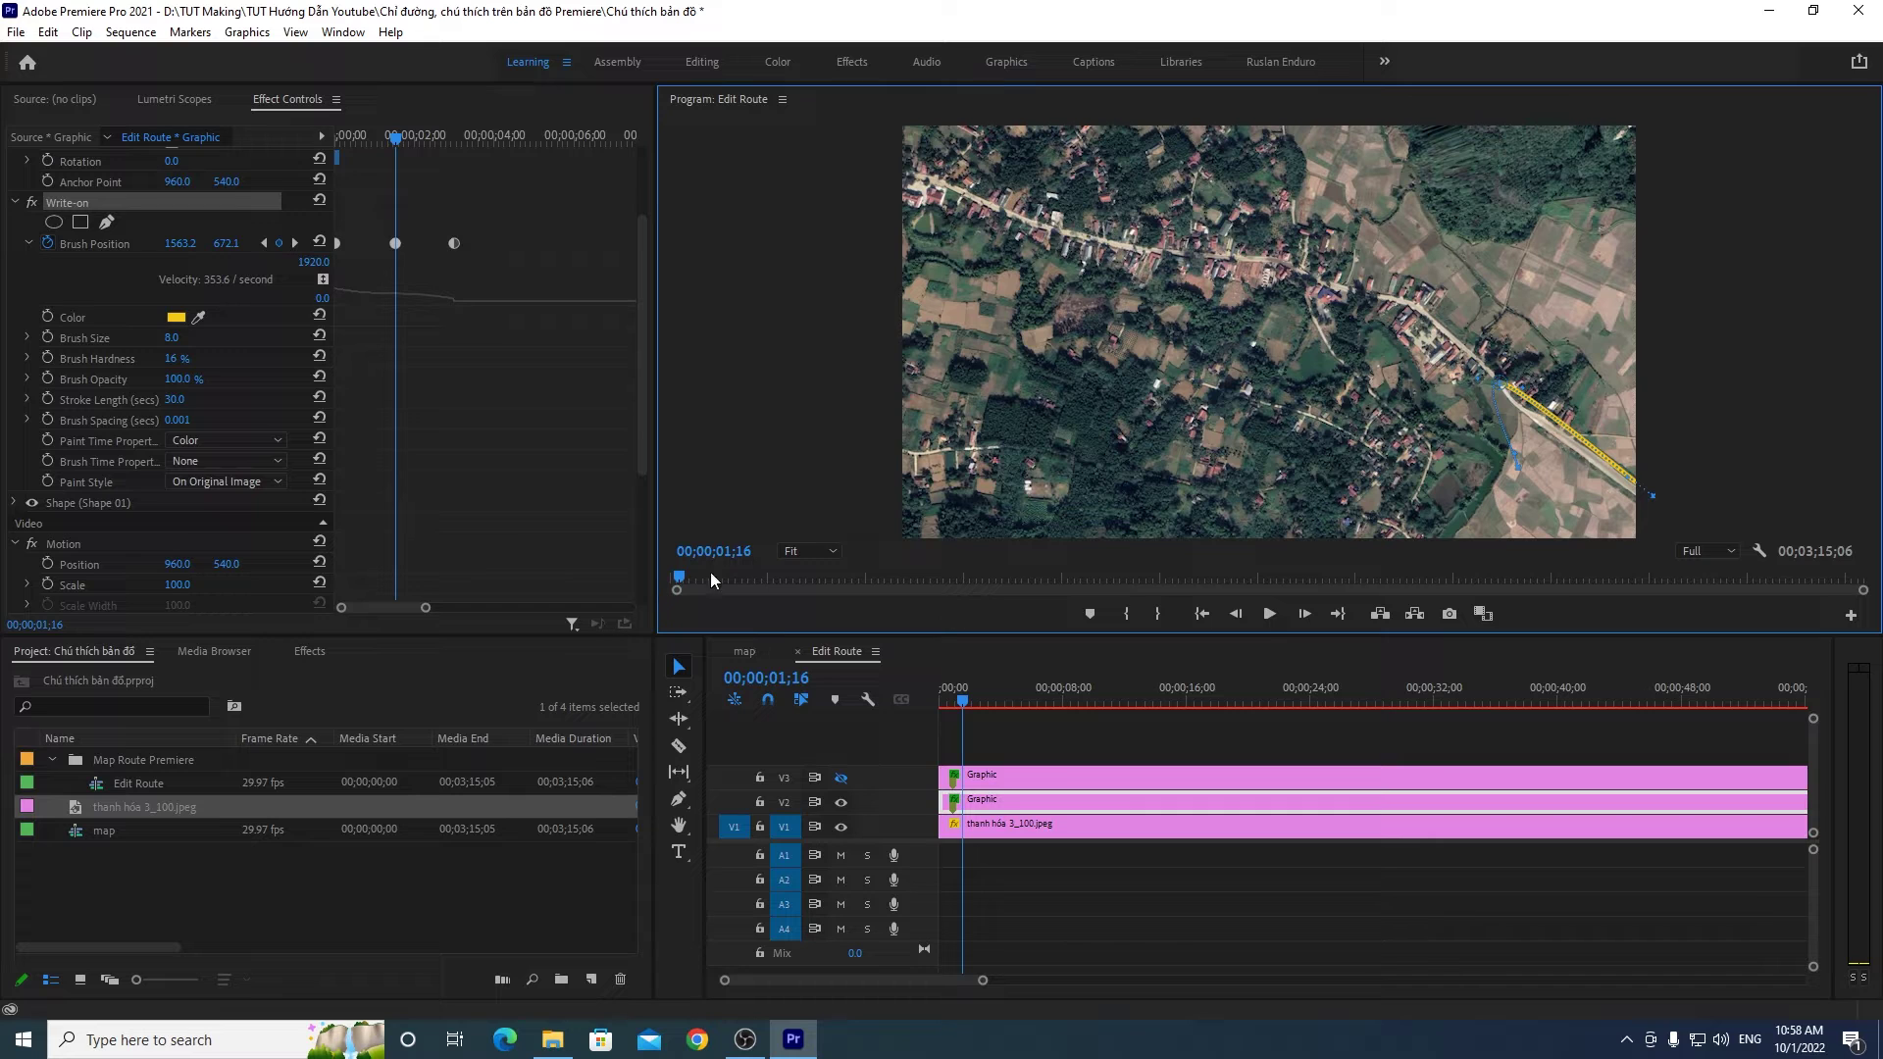
# Step: Set the Program monitor magnification to 100%
pyautogui.click(808, 552)
pyautogui.click(808, 571)
pyautogui.click(811, 551)
pyautogui.click(810, 682)
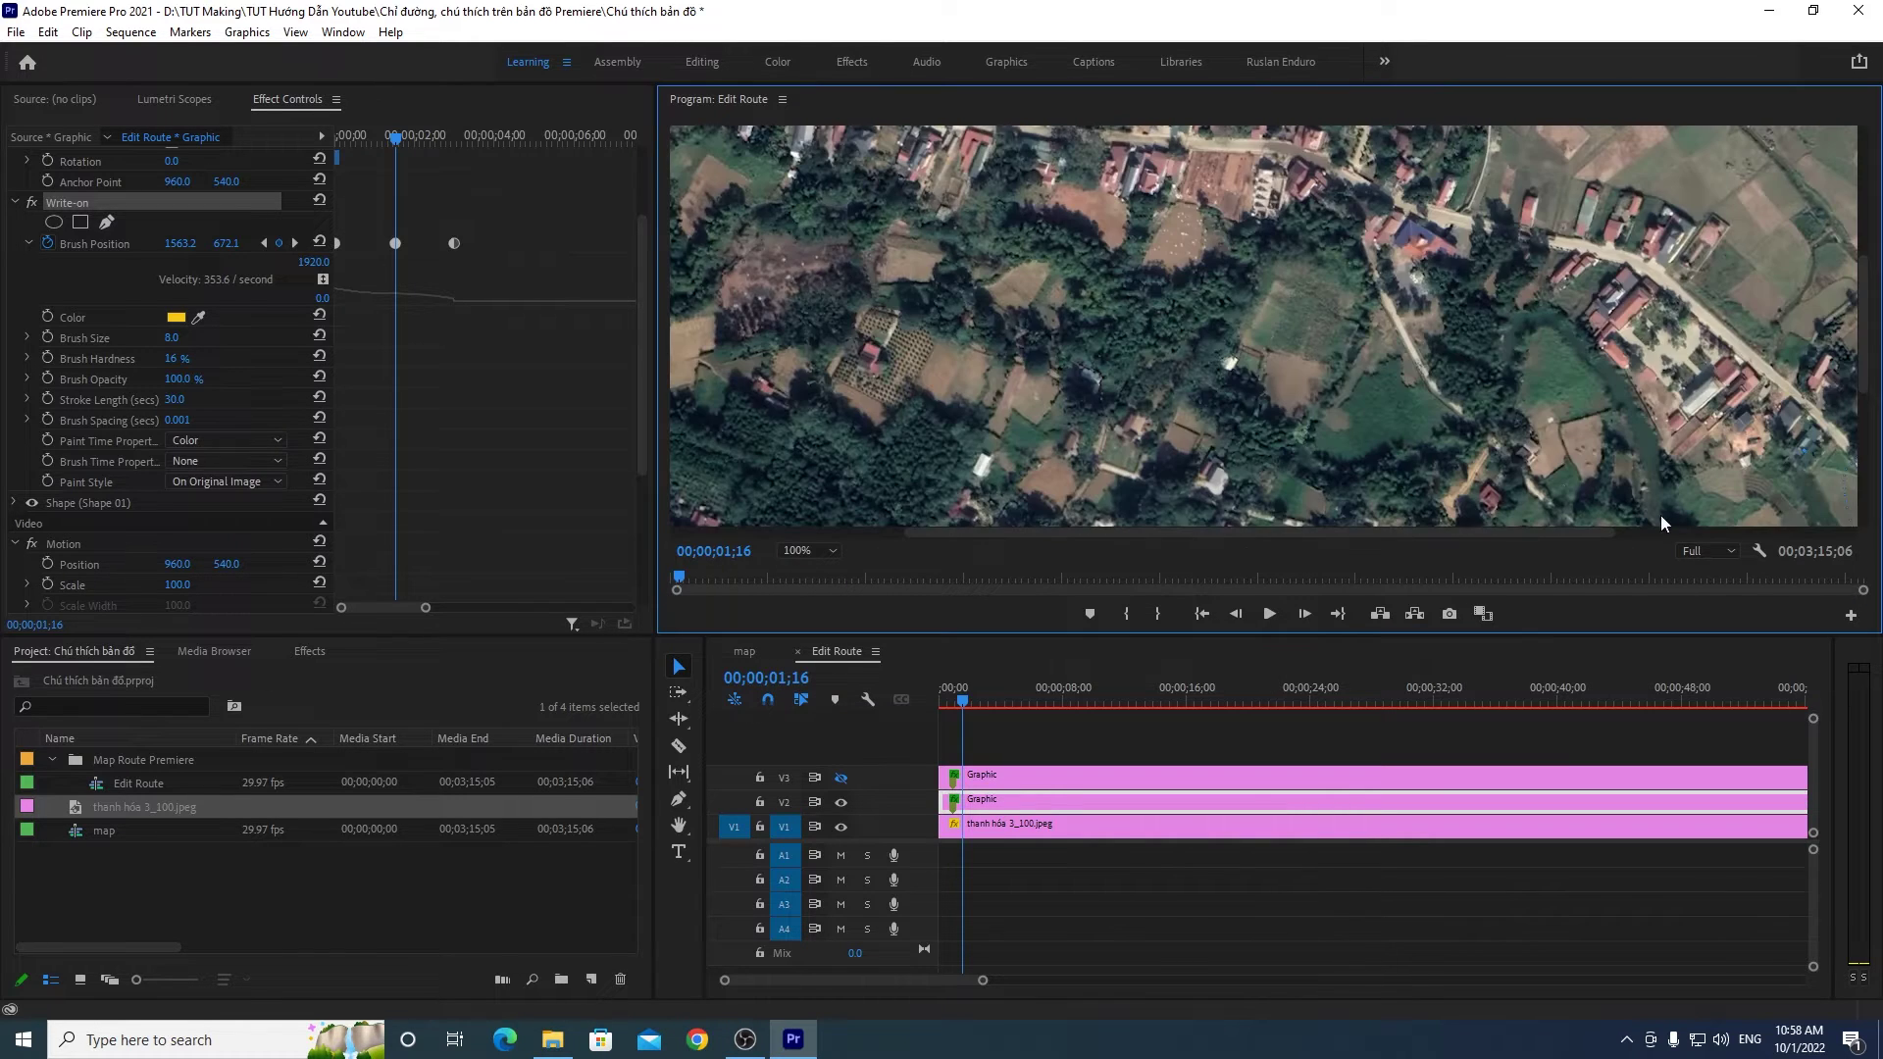
# Step: At 100% zoom, adjust the path's end vertices so the stroke sits on the road
pyautogui.moveTo(1288, 534); pyautogui.dragTo(1675, 529)
pyautogui.moveTo(1866, 358); pyautogui.dragTo(1869, 456)
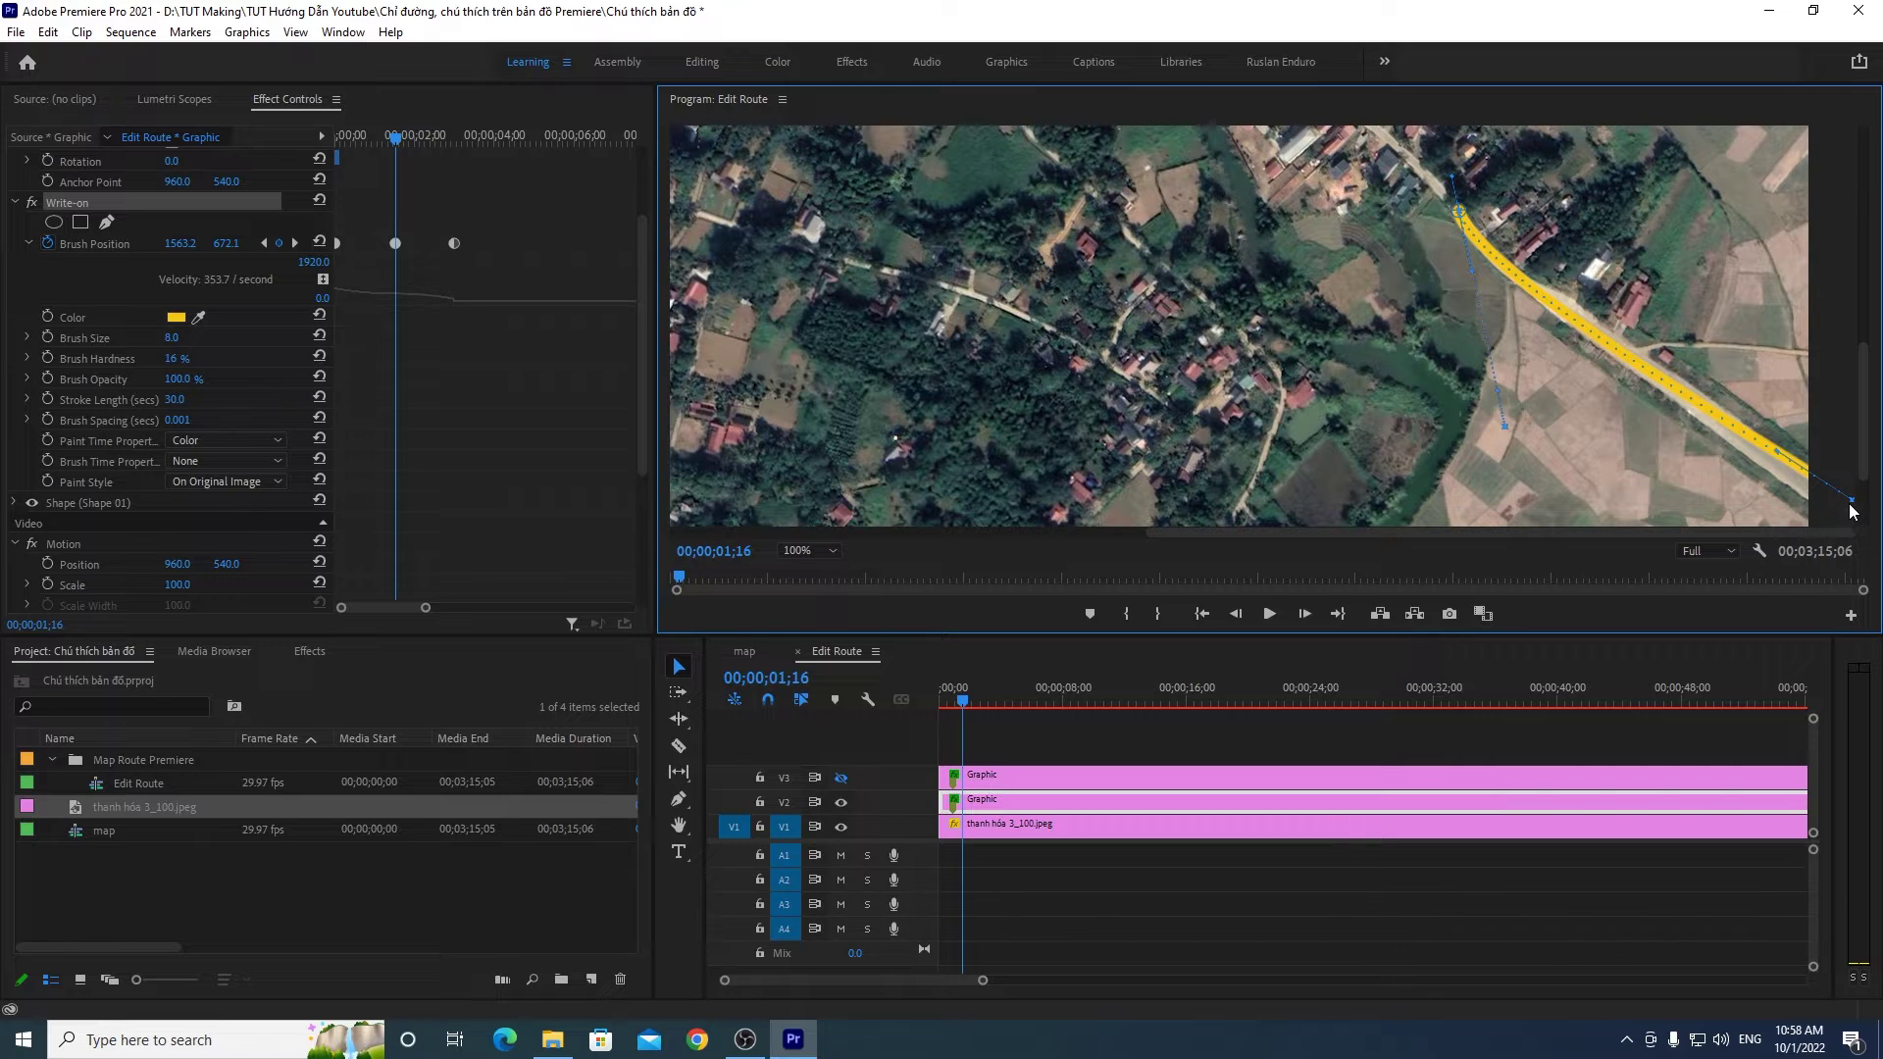
pyautogui.moveTo(1851, 504); pyautogui.dragTo(1848, 513)
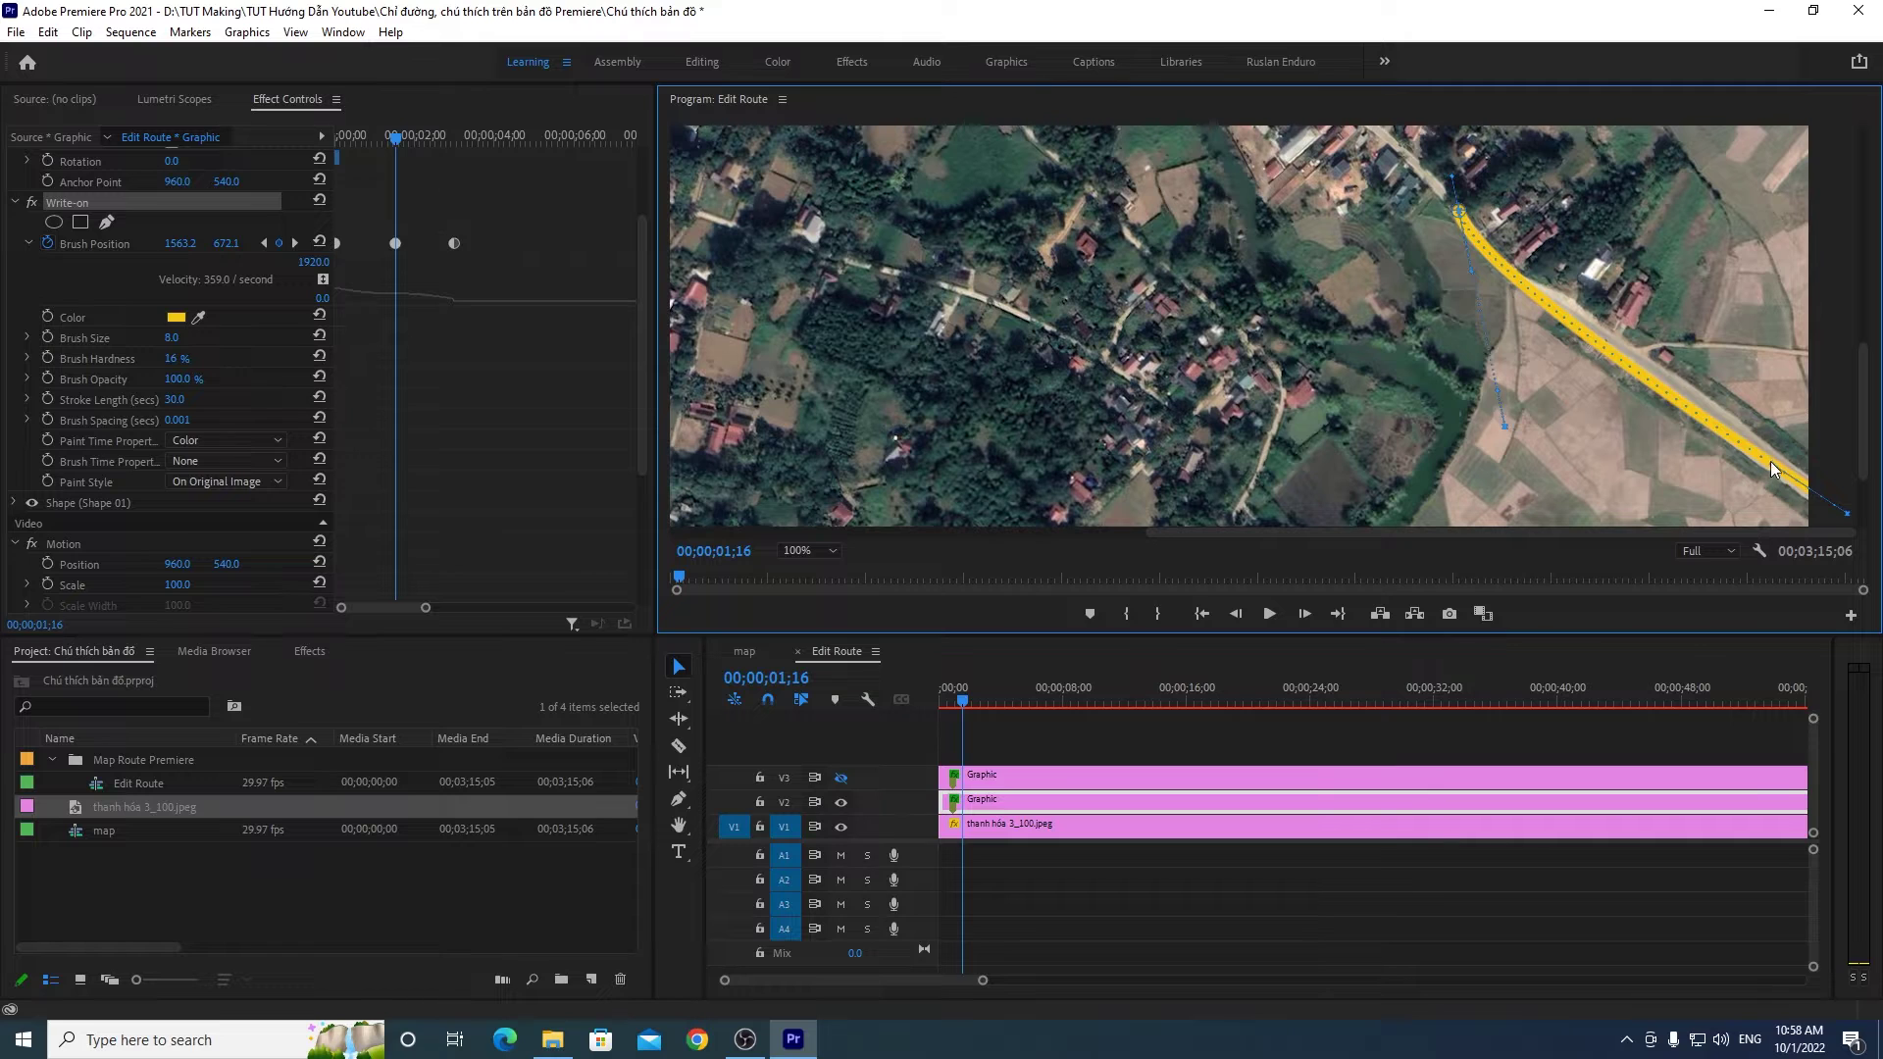
pyautogui.moveTo(1475, 276); pyautogui.dragTo(1487, 280)
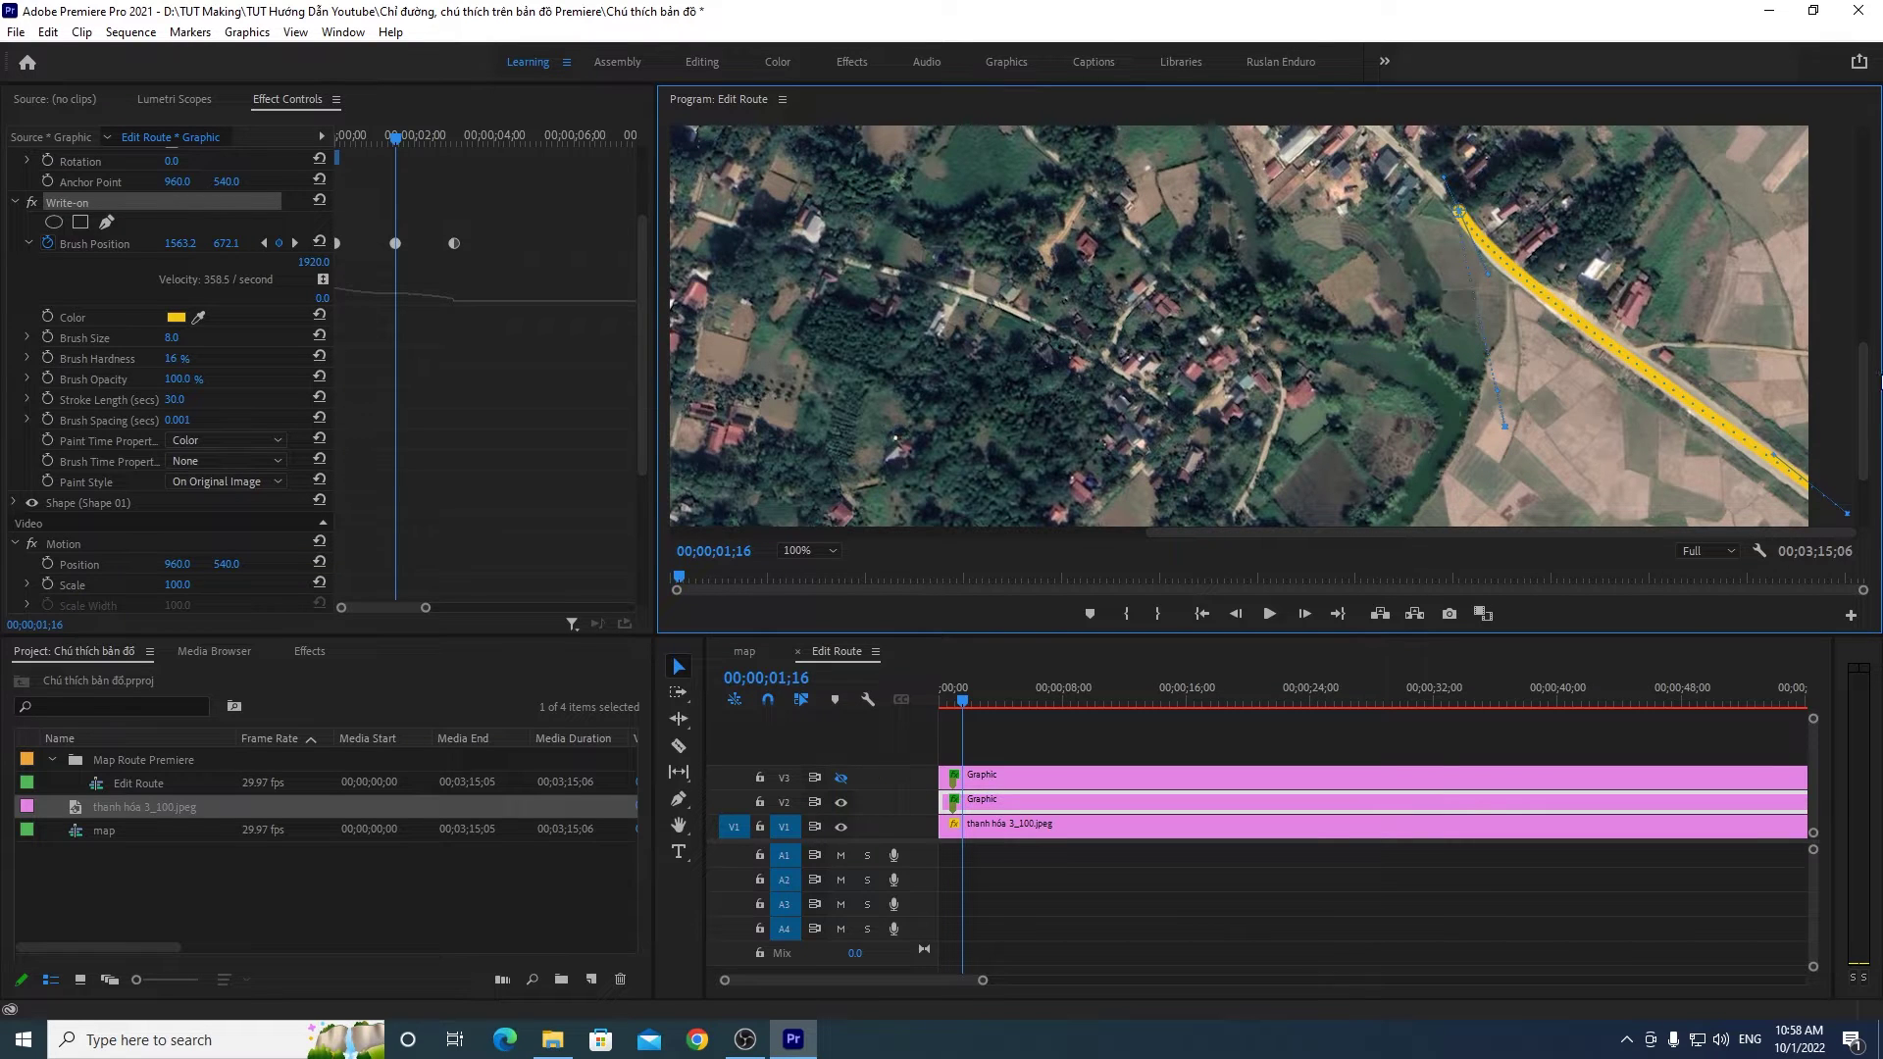
pyautogui.moveTo(1868, 363); pyautogui.dragTo(1868, 310)
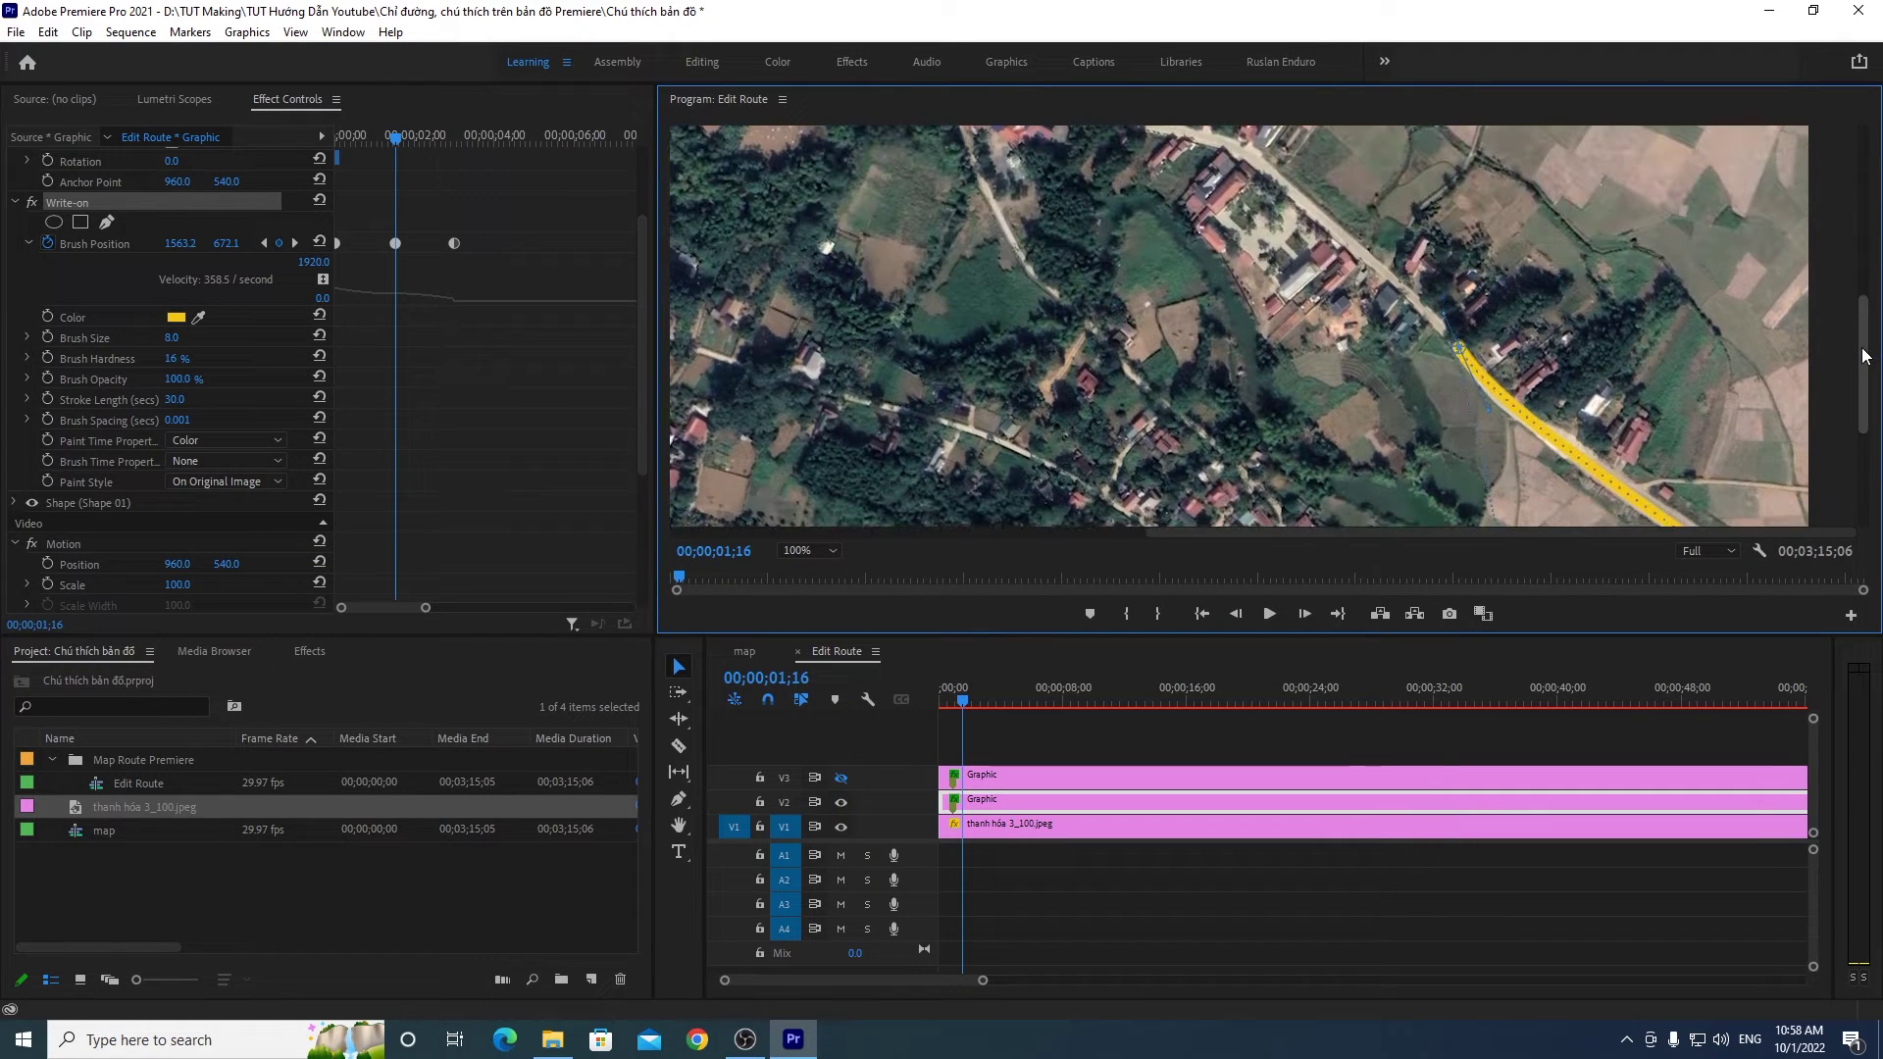
# Step: Change the monitor zoom to Fit, then to 75%, and scroll to the route
pyautogui.click(809, 550)
pyautogui.click(808, 567)
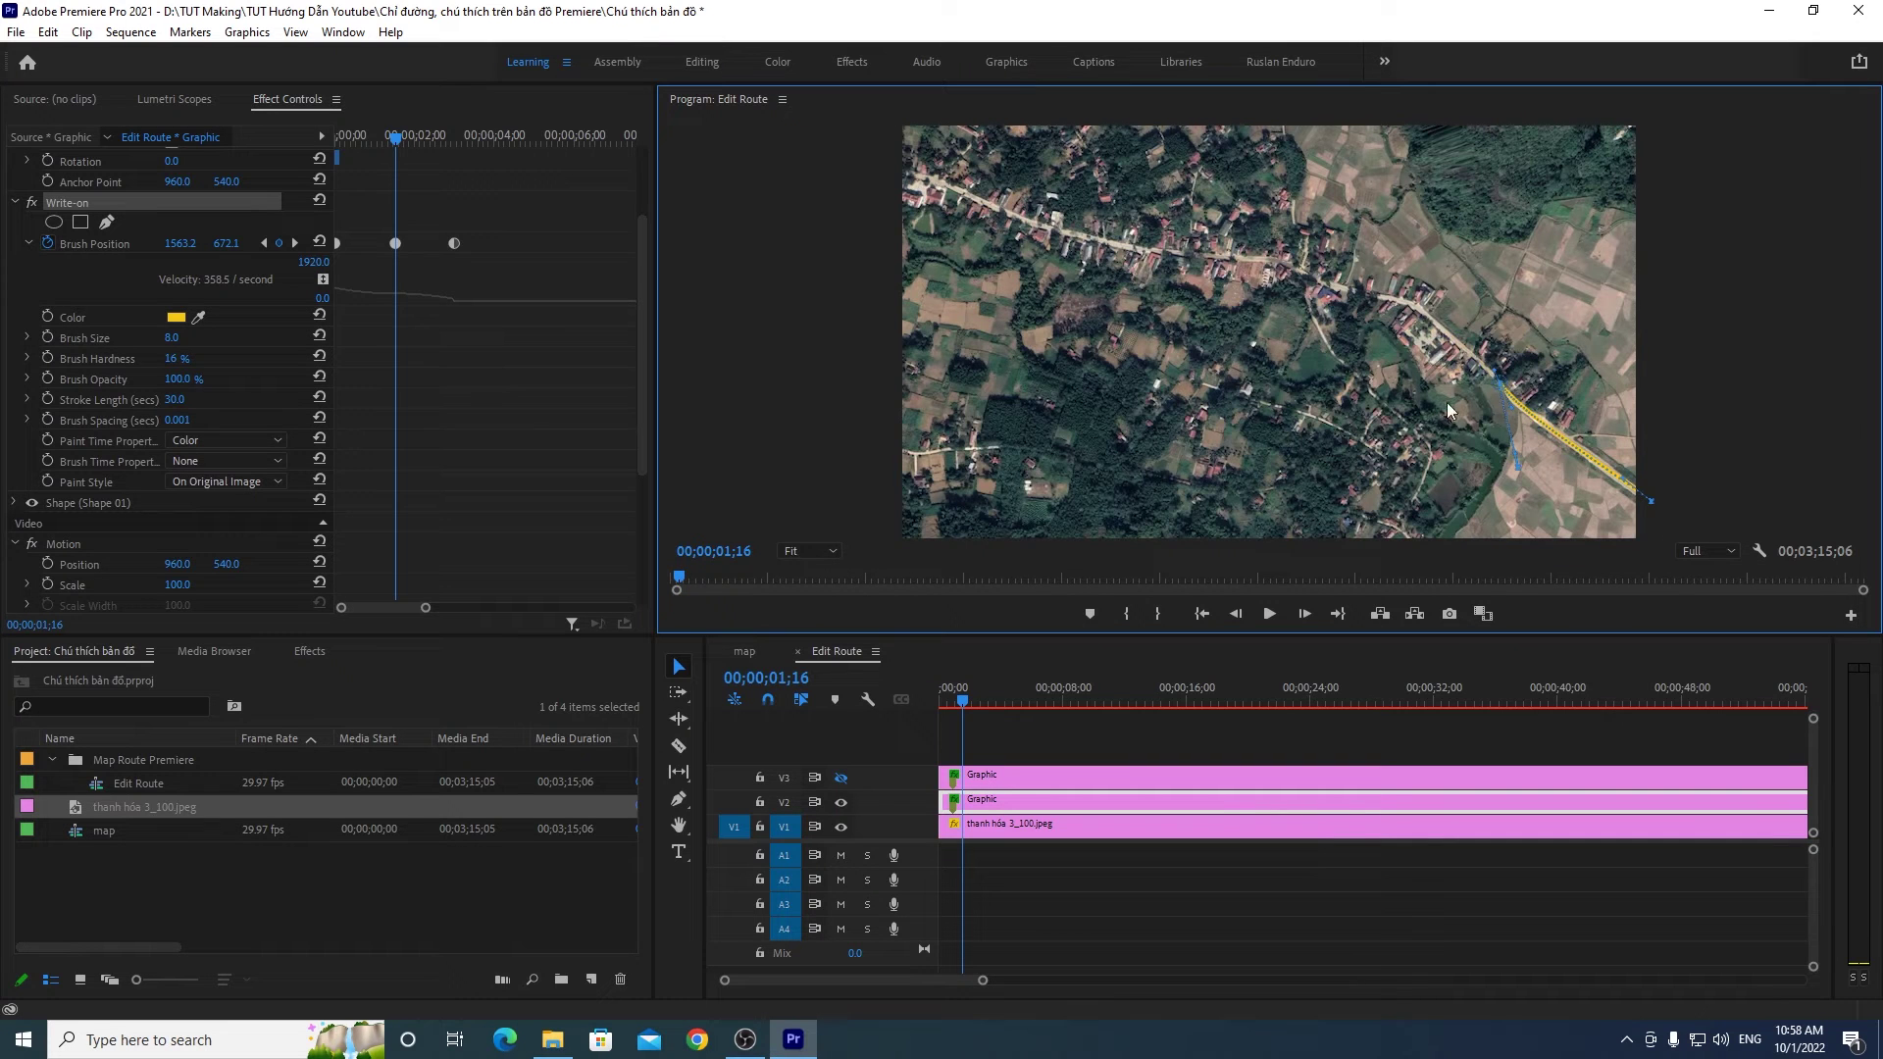
pyautogui.click(805, 550)
pyautogui.click(815, 661)
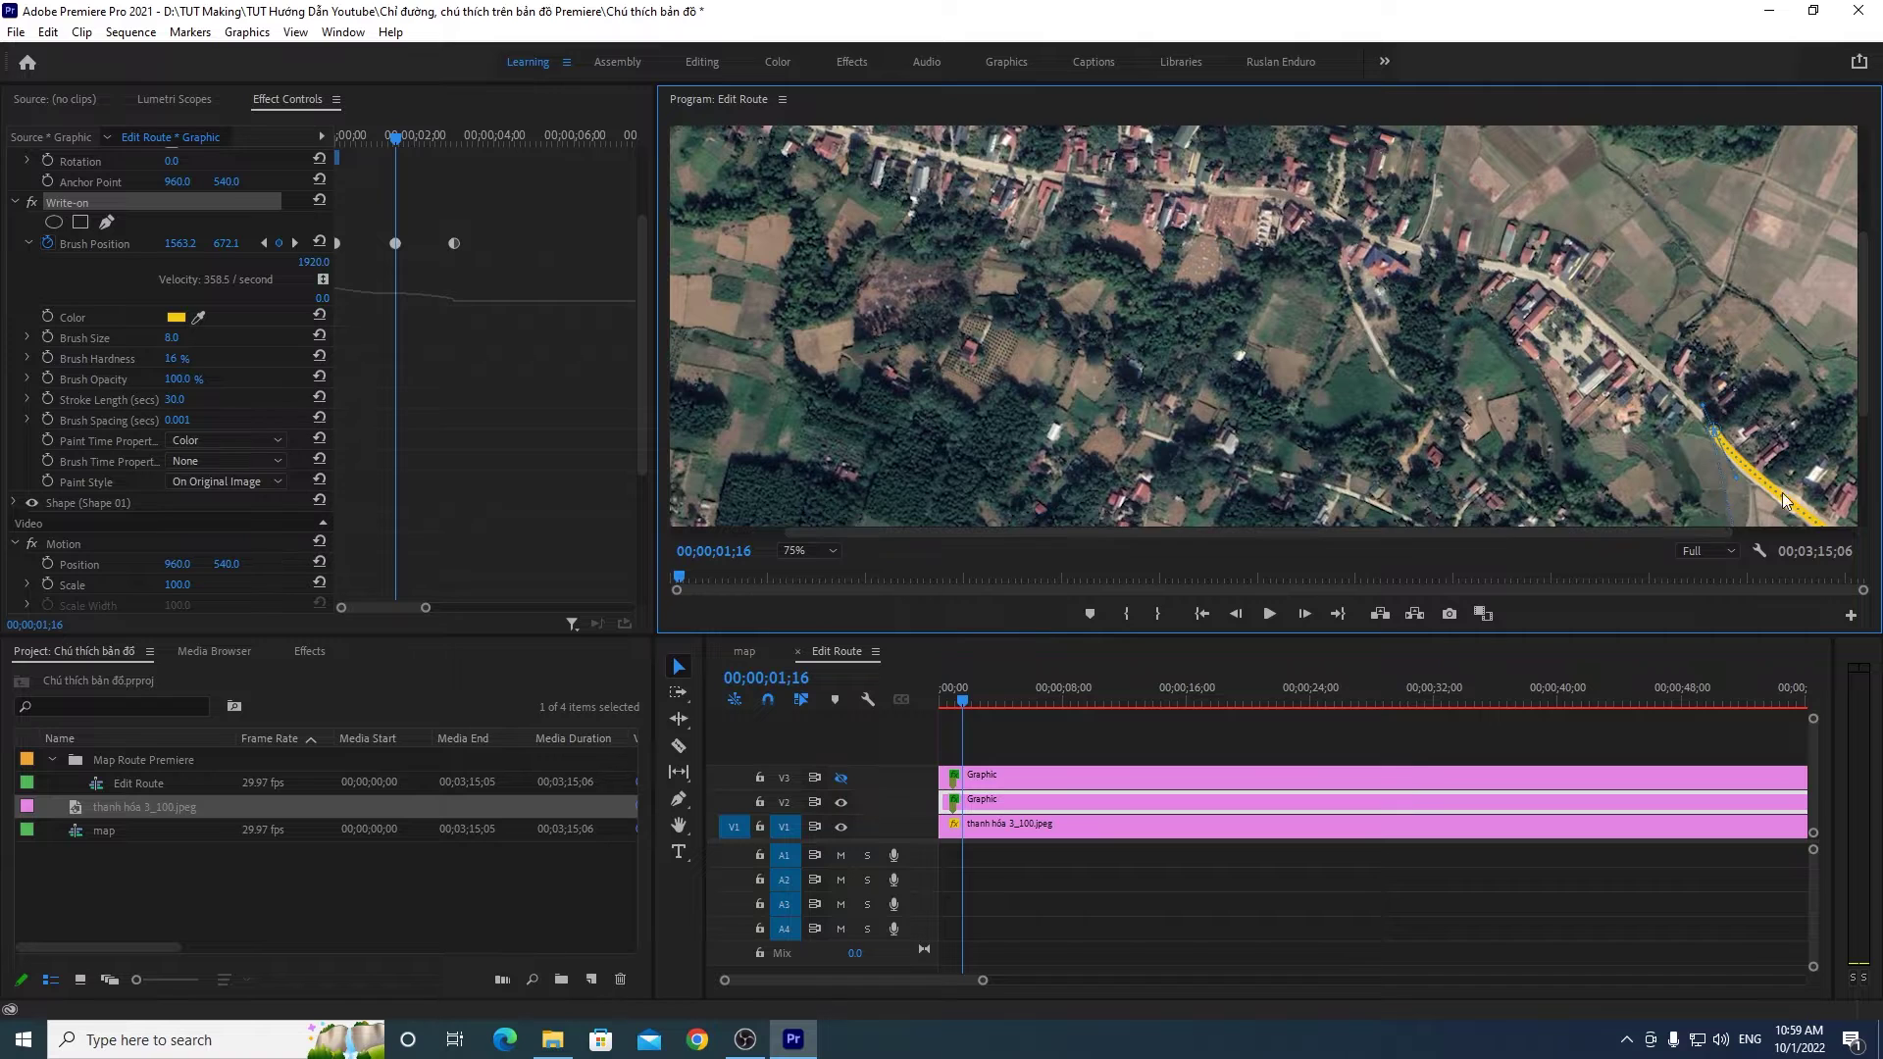
pyautogui.moveTo(1647, 533); pyautogui.dragTo(1793, 530)
pyautogui.moveTo(1861, 365); pyautogui.dragTo(1851, 413)
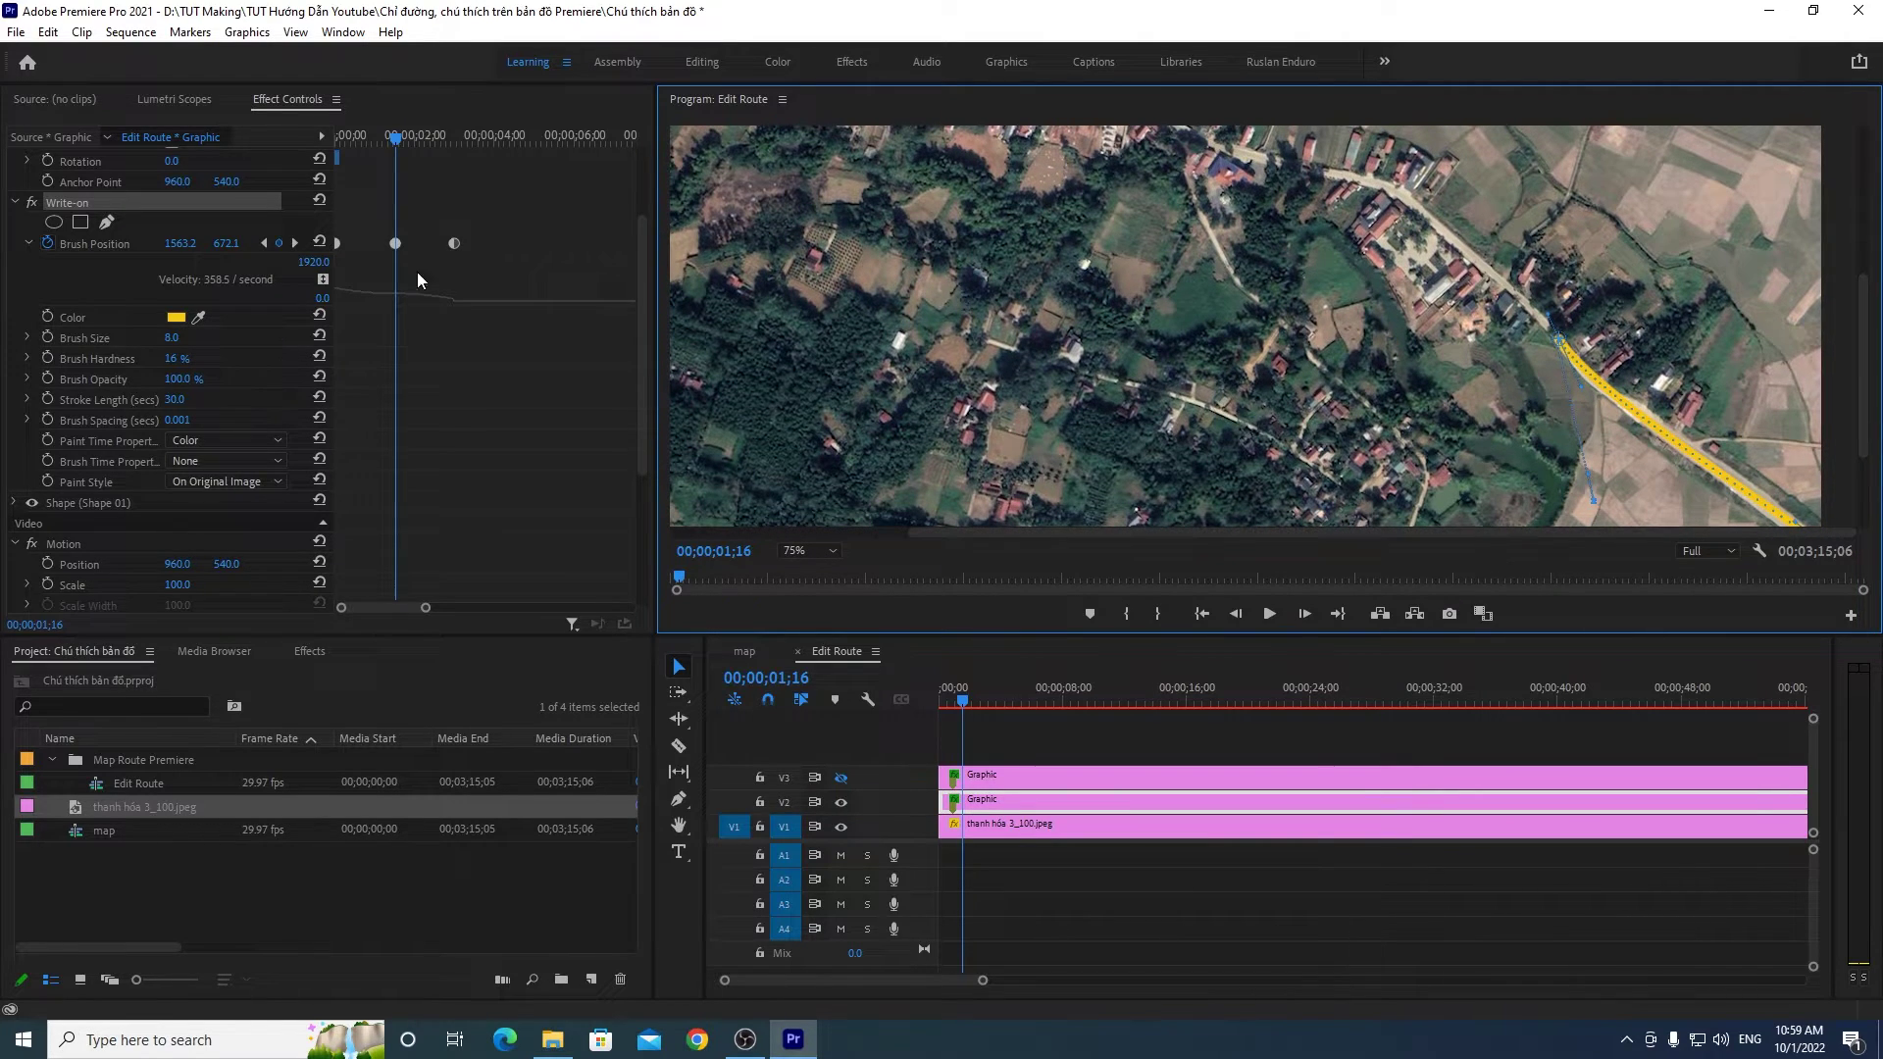
# Step: At 03;00, drag the final brush point up the road to 1334.7, 464.0, then zoom back to Fit
pyautogui.moveTo(416, 141); pyautogui.dragTo(456, 138)
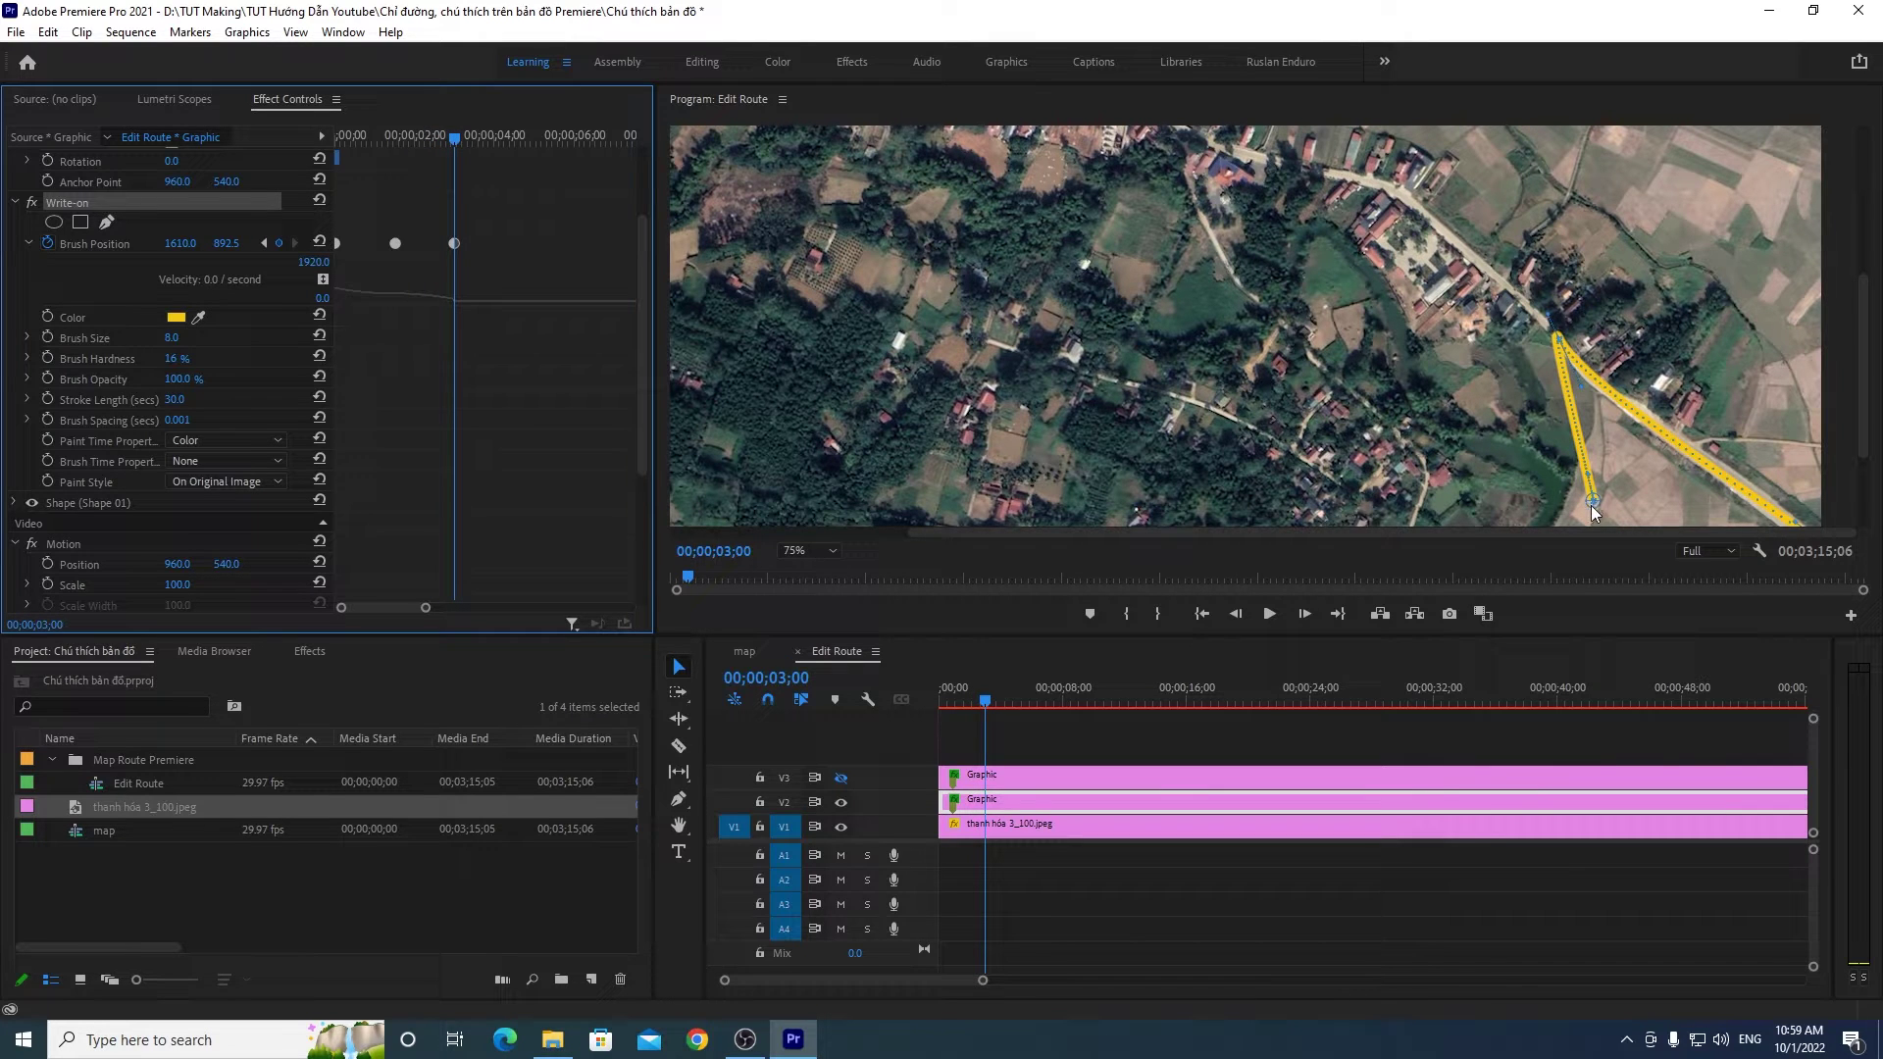
pyautogui.moveTo(1590, 504); pyautogui.dragTo(1462, 318)
pyautogui.moveTo(1432, 251); pyautogui.dragTo(1387, 182)
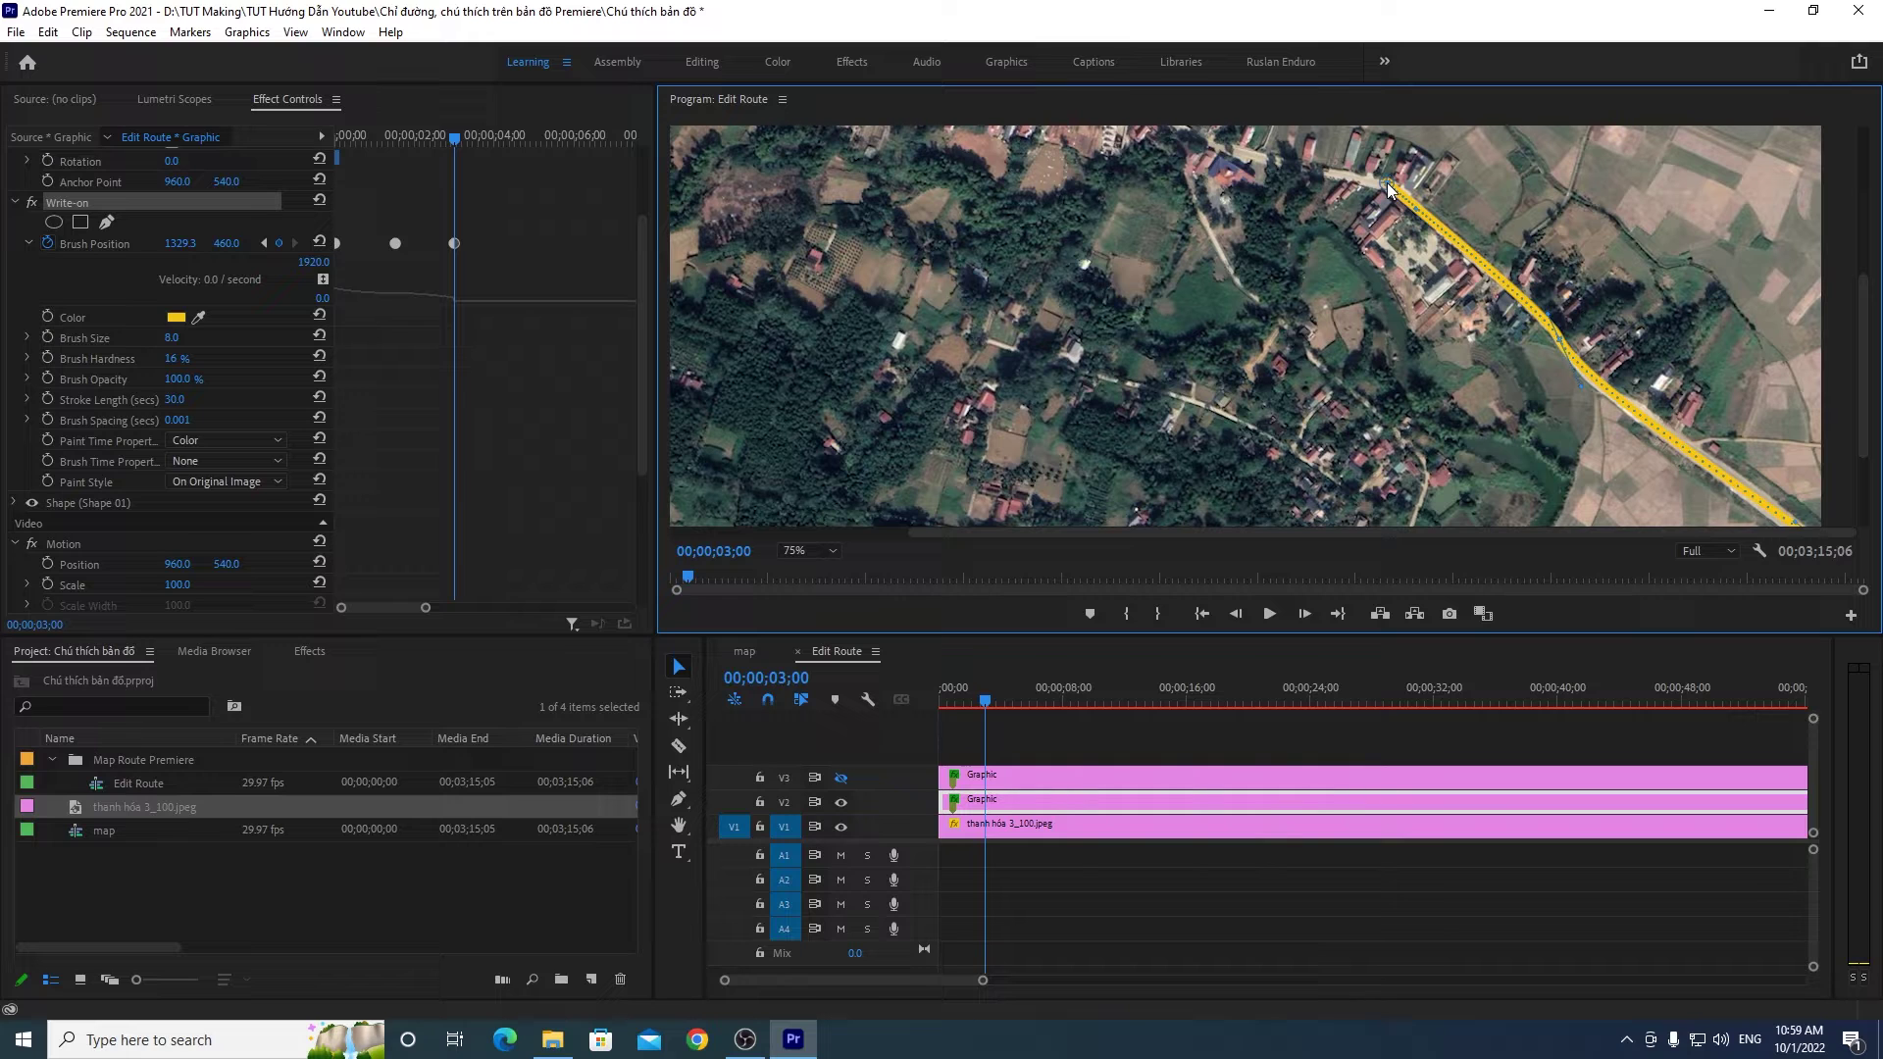
pyautogui.moveTo(1389, 182); pyautogui.dragTo(1391, 185)
pyautogui.moveTo(1869, 438); pyautogui.dragTo(1866, 378)
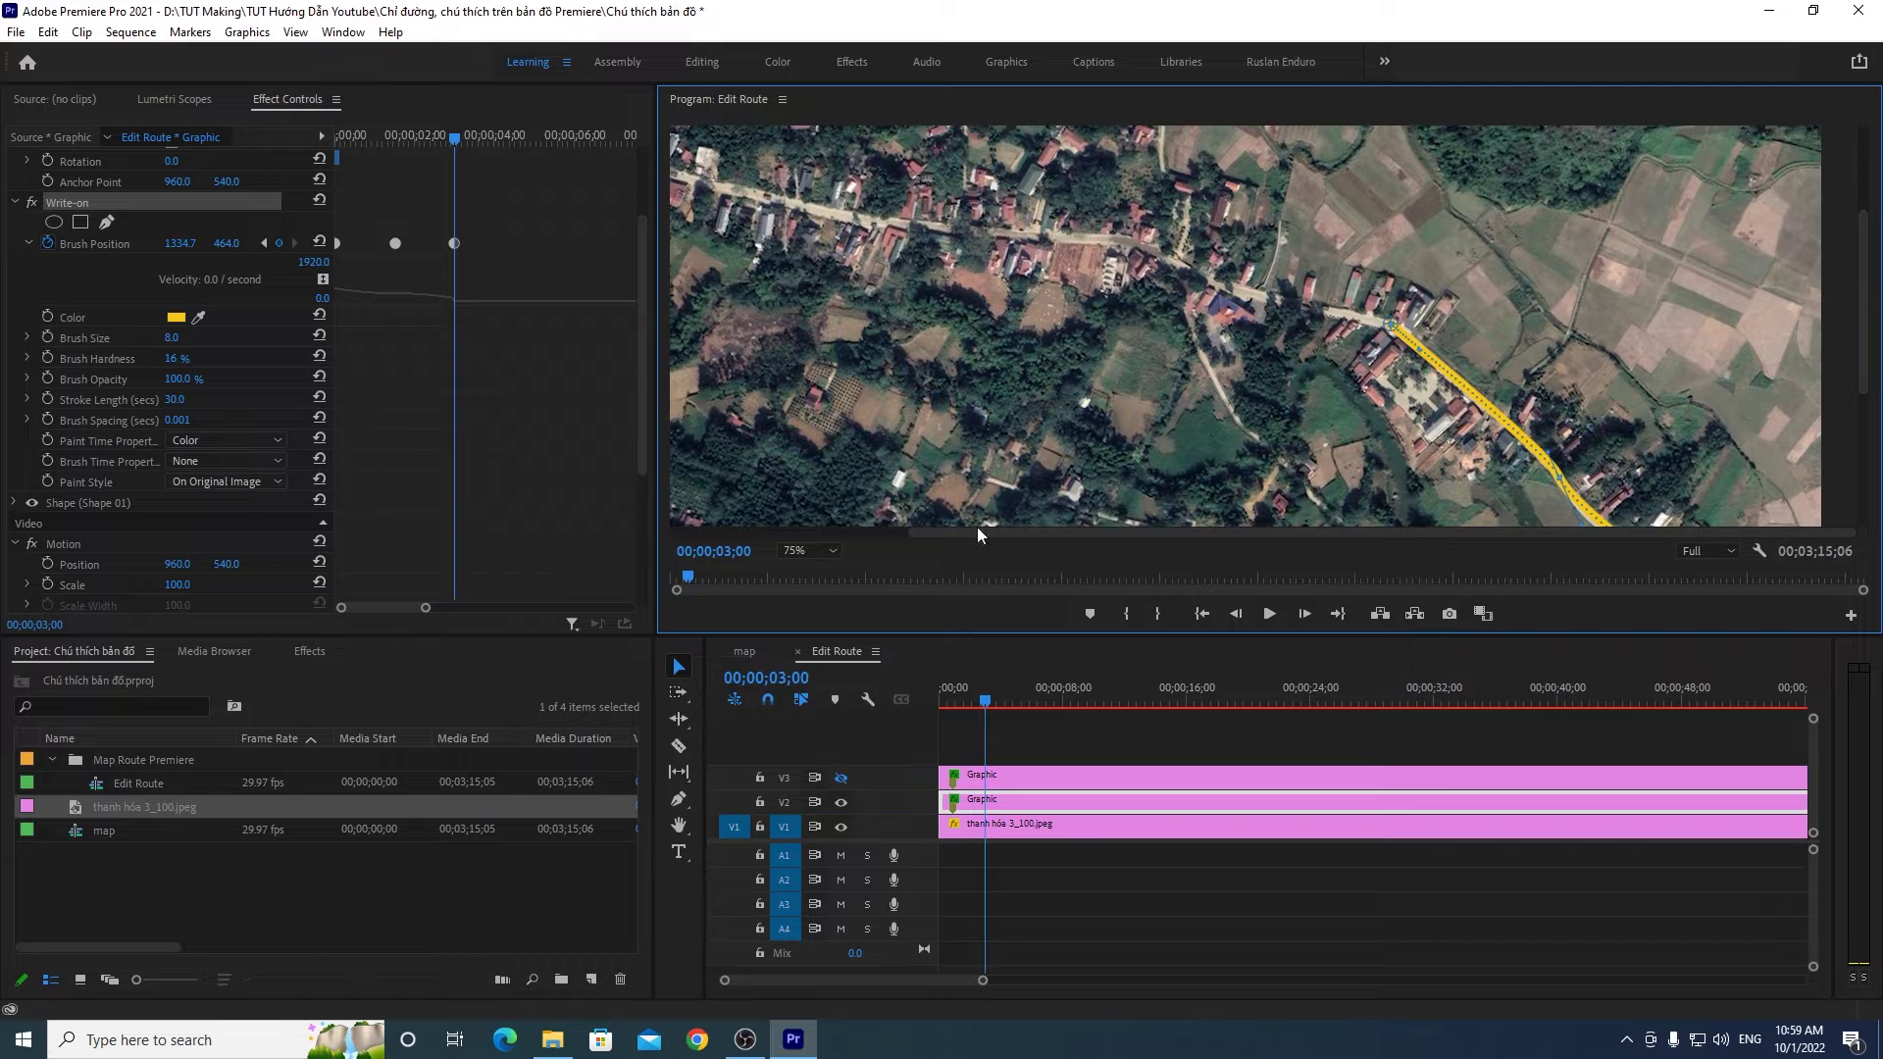
pyautogui.click(810, 552)
pyautogui.click(810, 569)
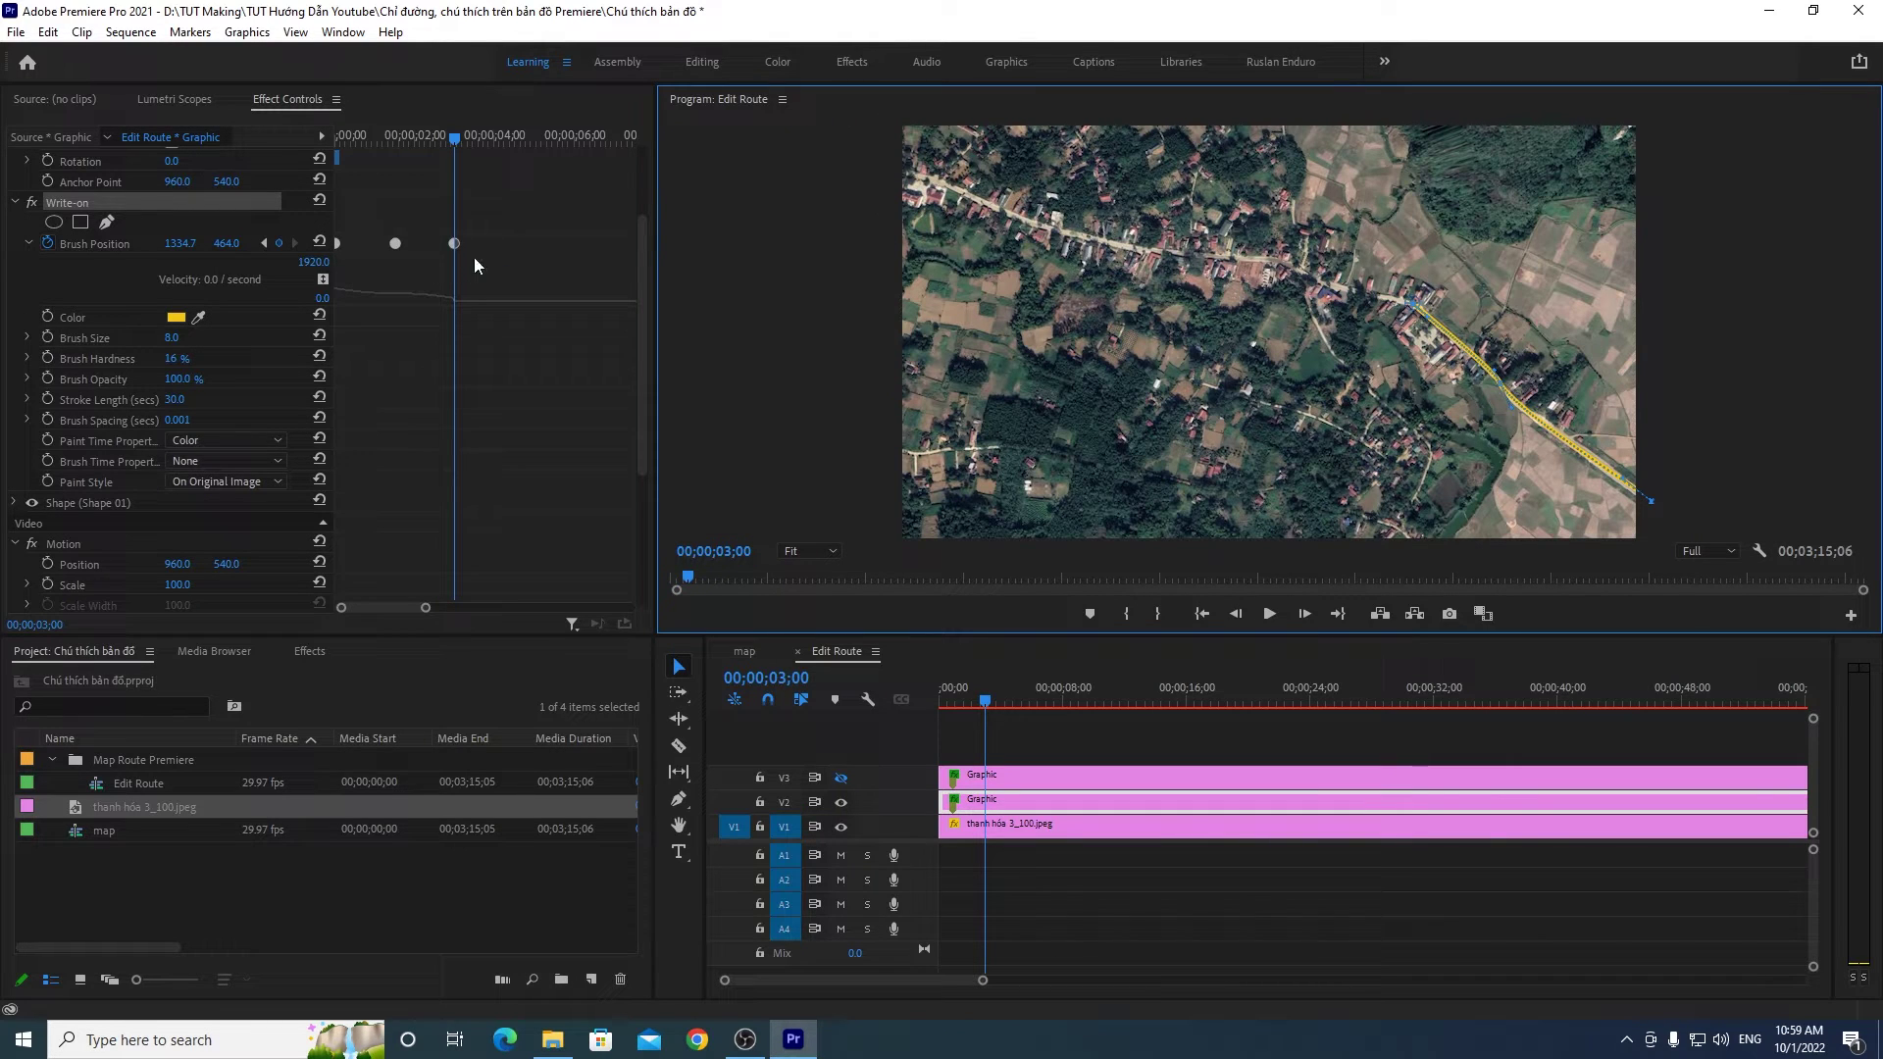
# Step: Enlarge the preview from Fit to 50%, then 75%, and pan the monitor to the route's tip
pyautogui.click(816, 554)
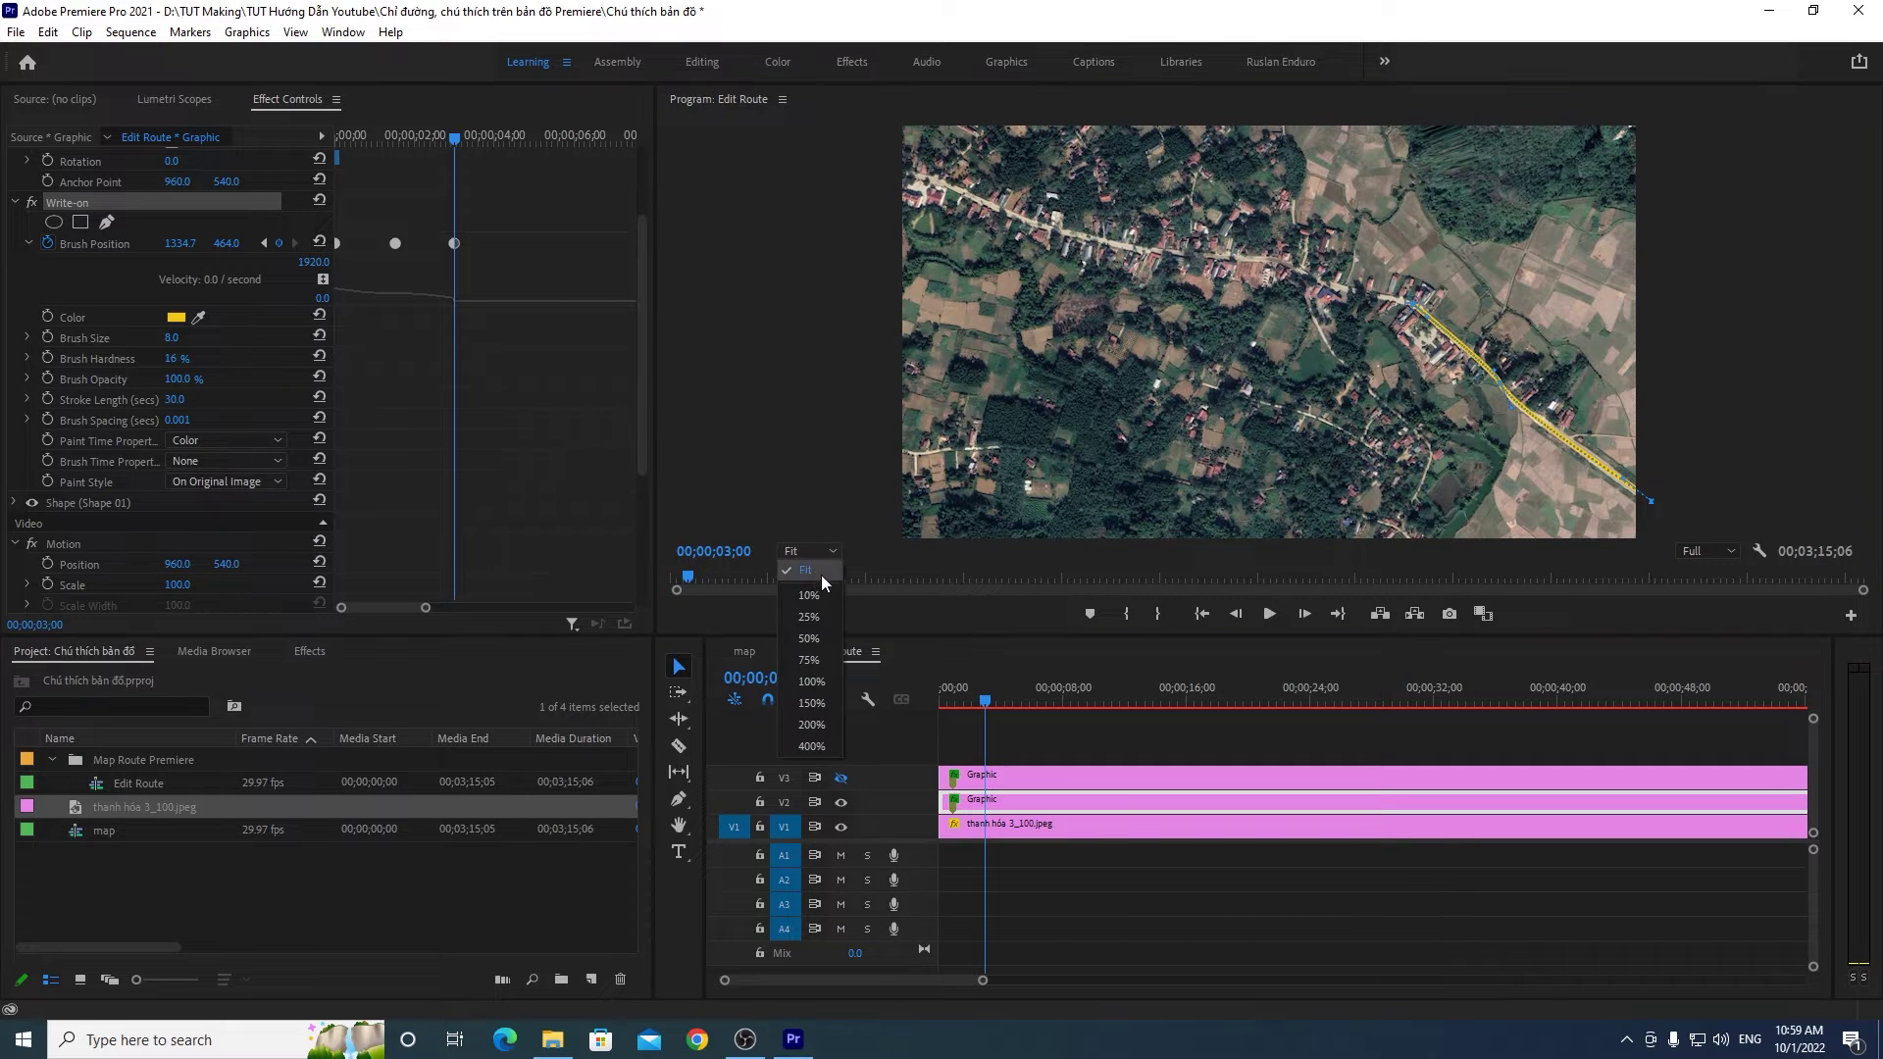
pyautogui.click(810, 637)
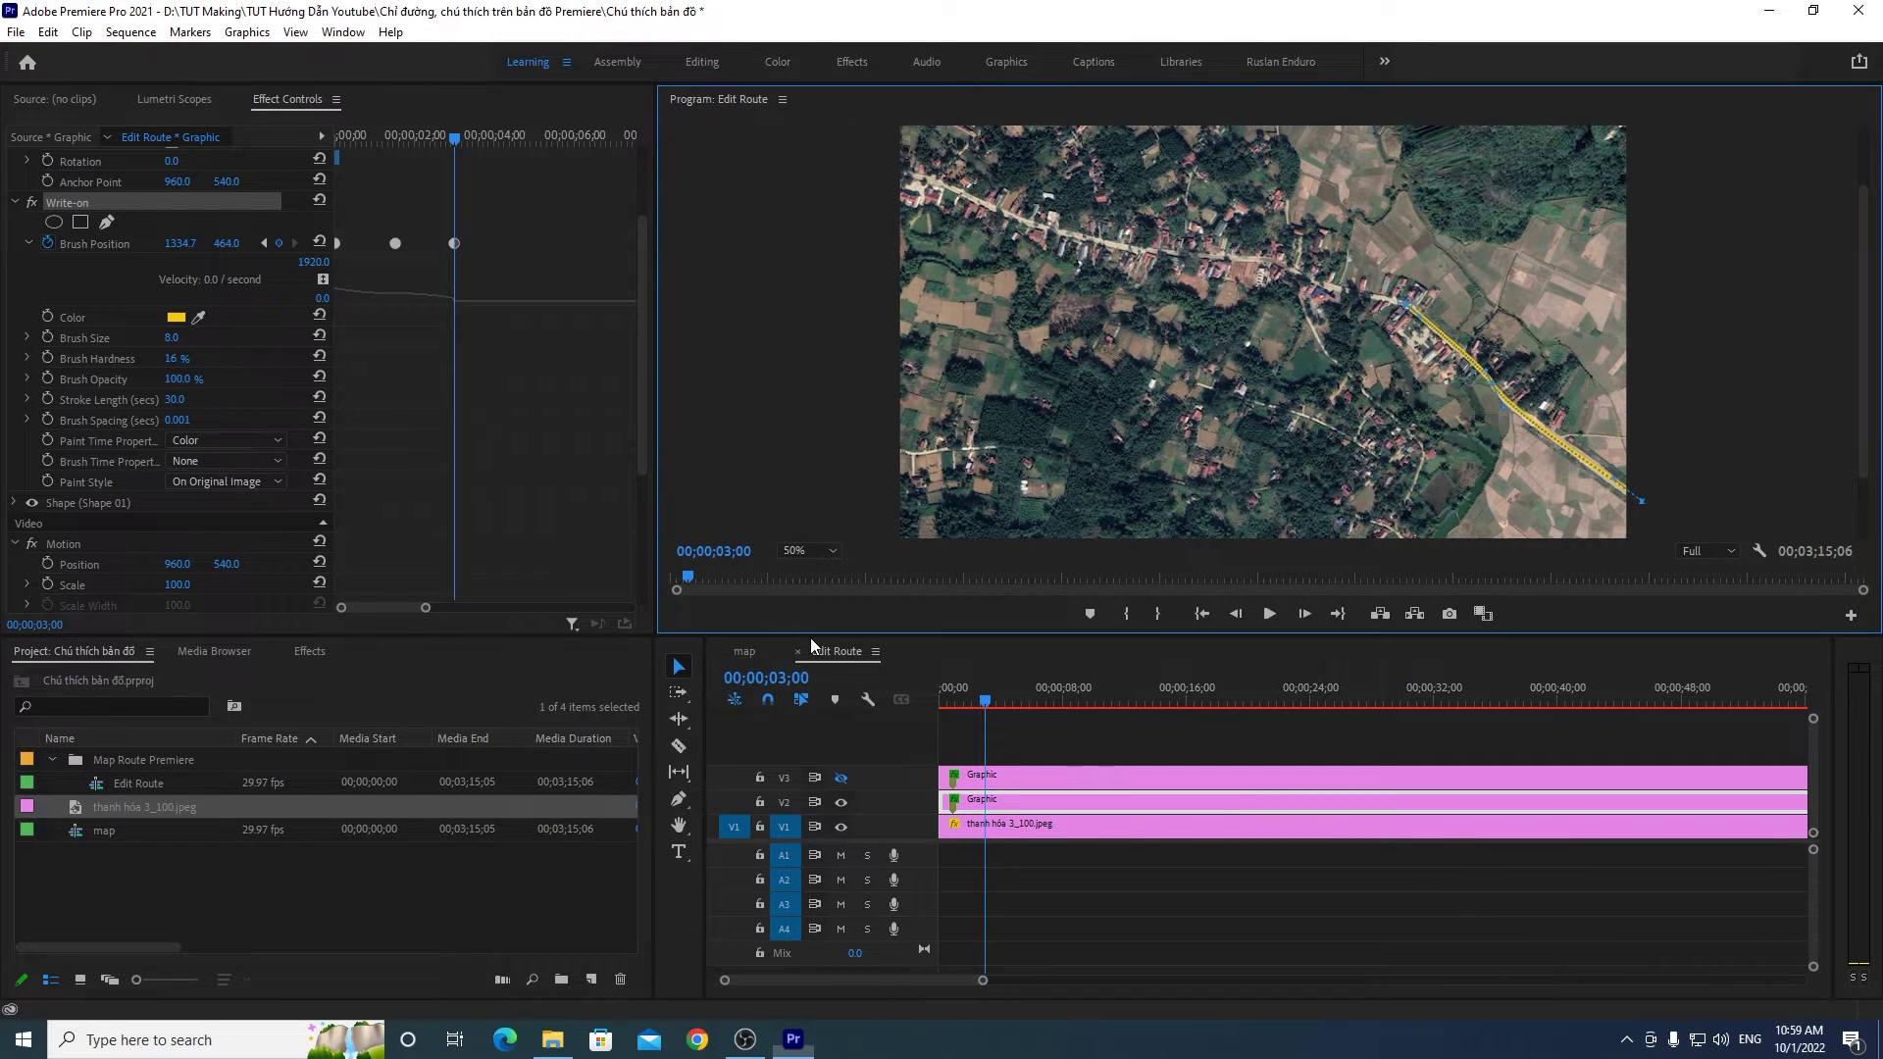
pyautogui.click(810, 550)
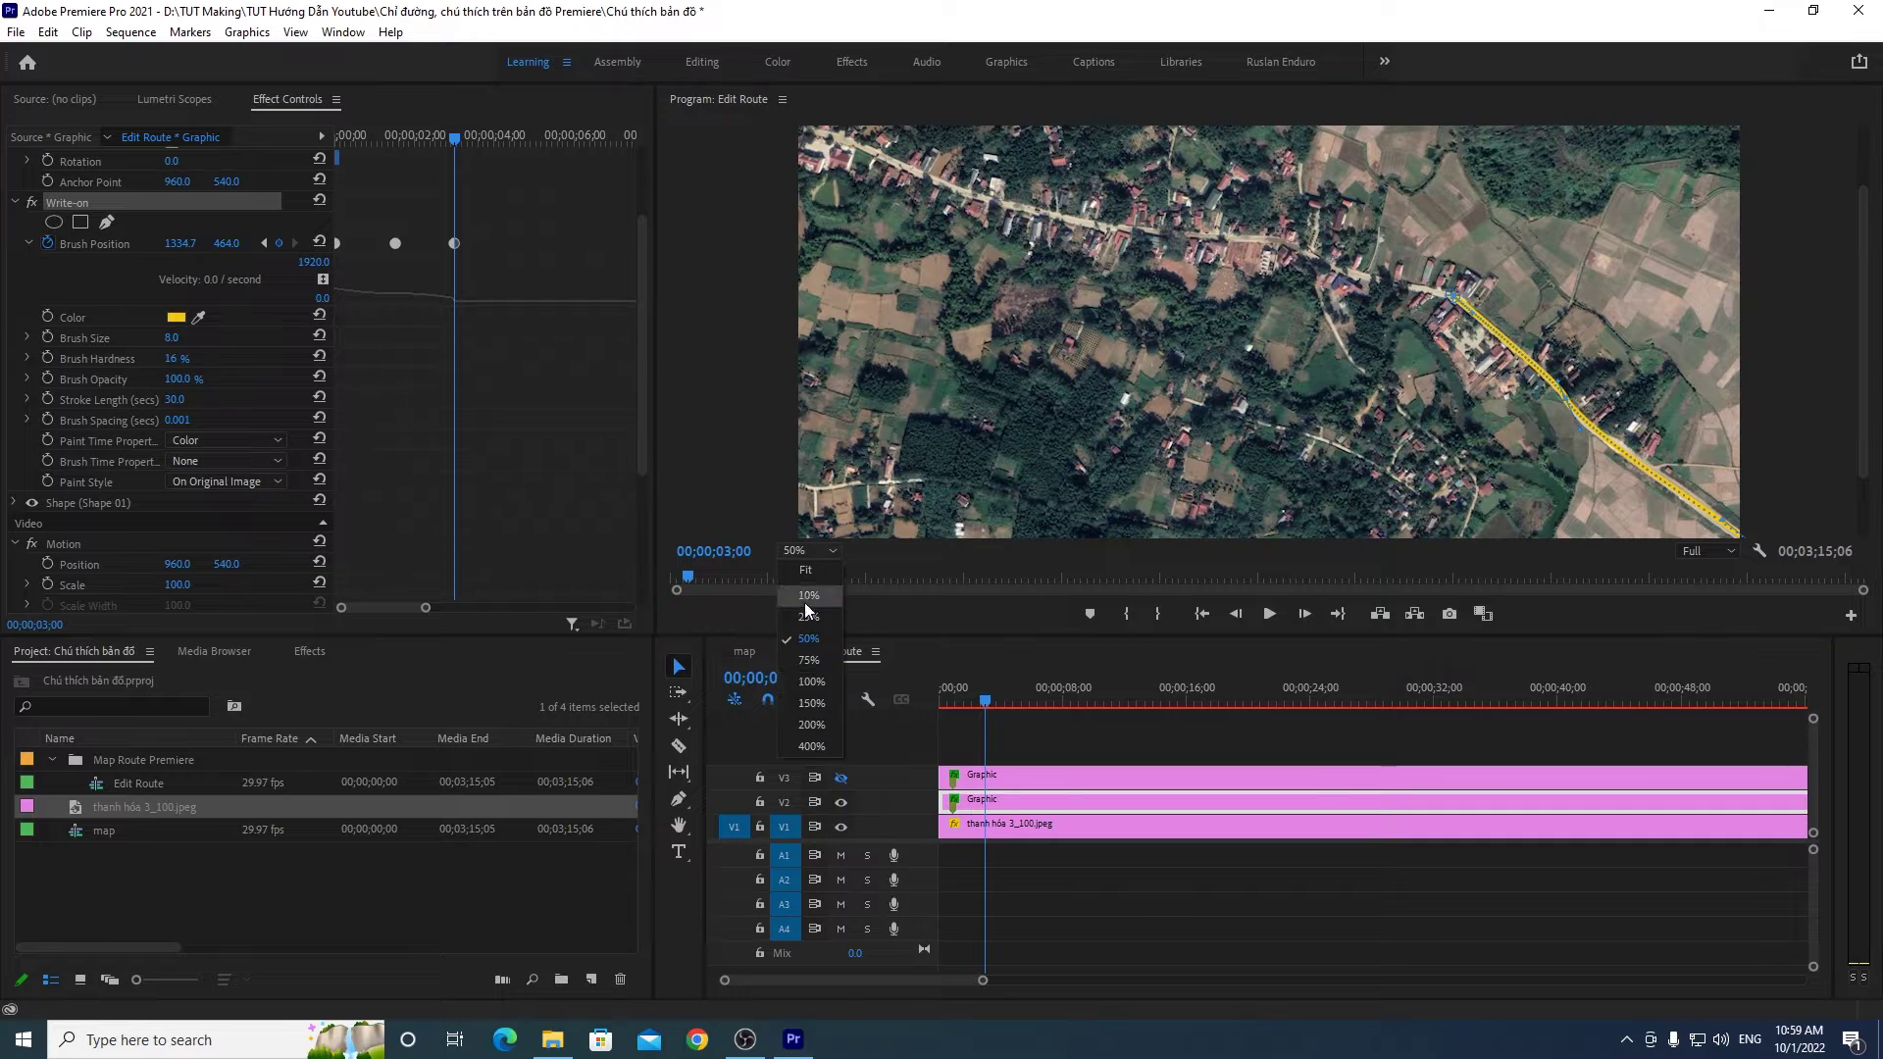
pyautogui.click(810, 589)
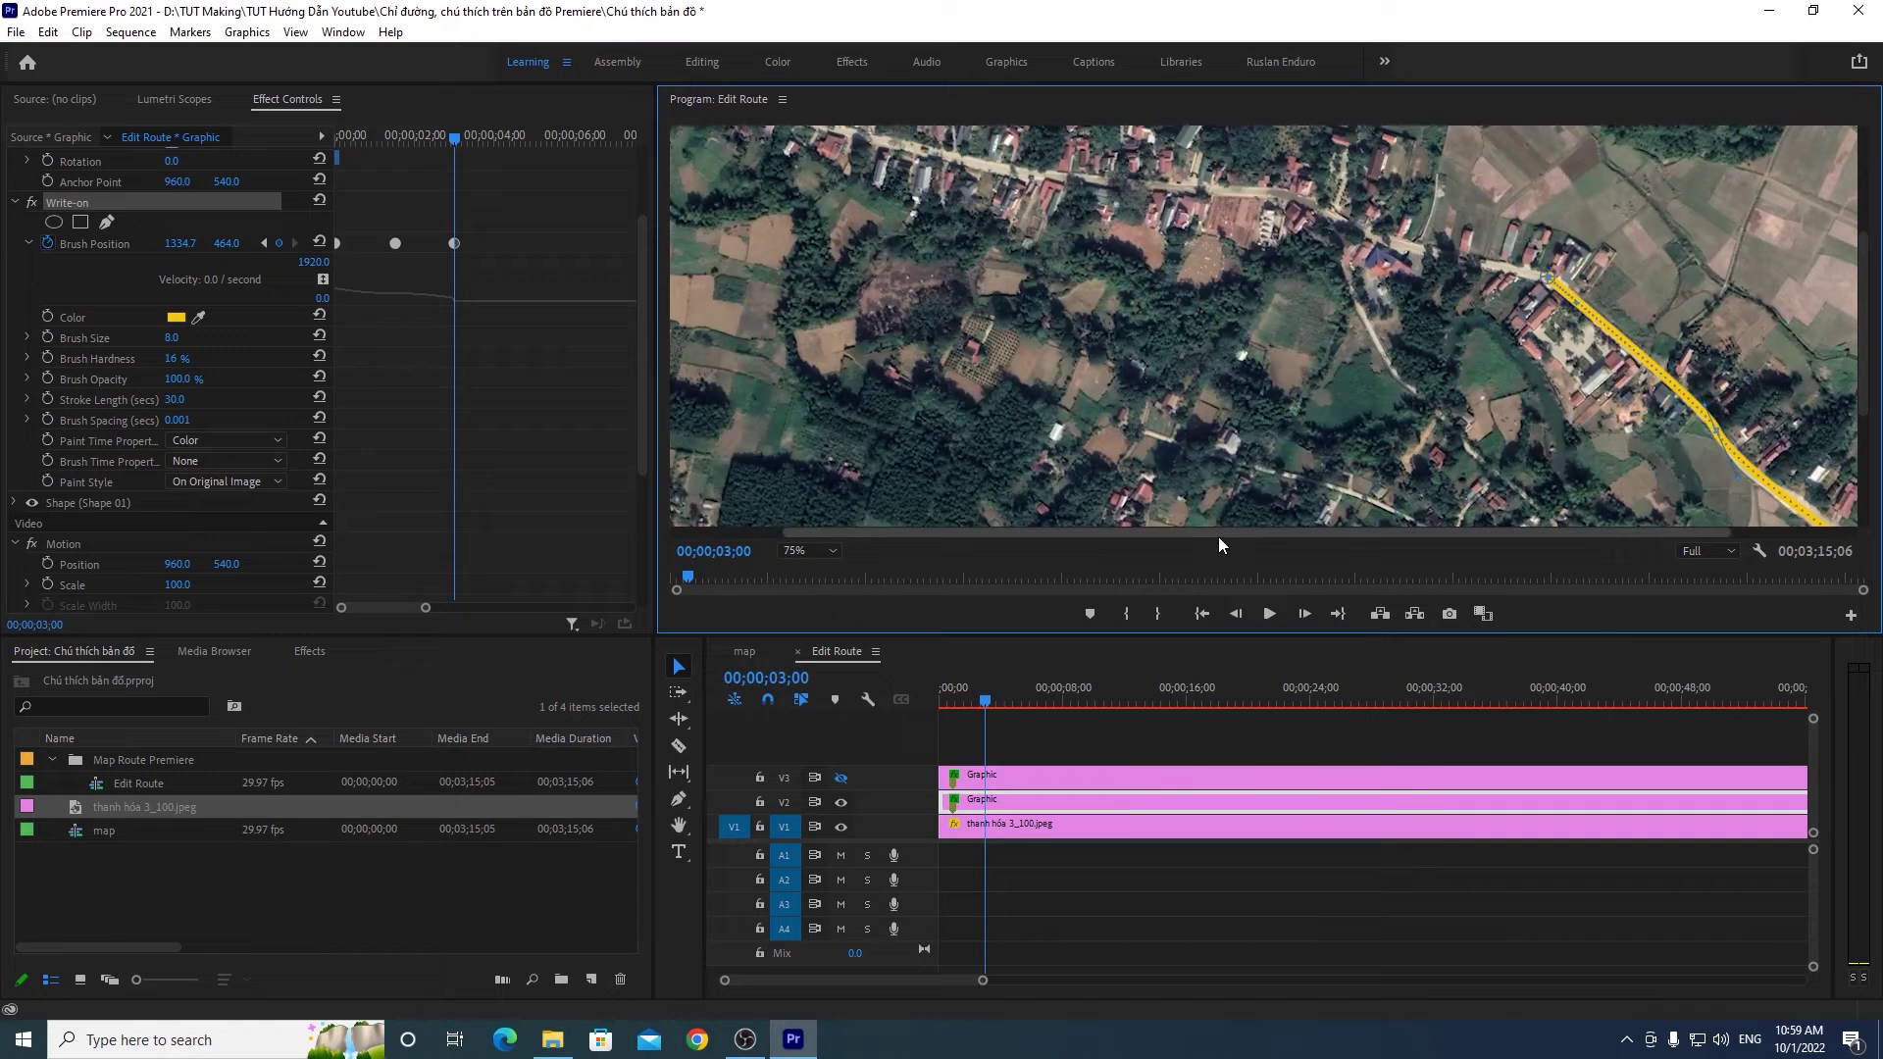
pyautogui.moveTo(1219, 534); pyautogui.dragTo(1326, 532)
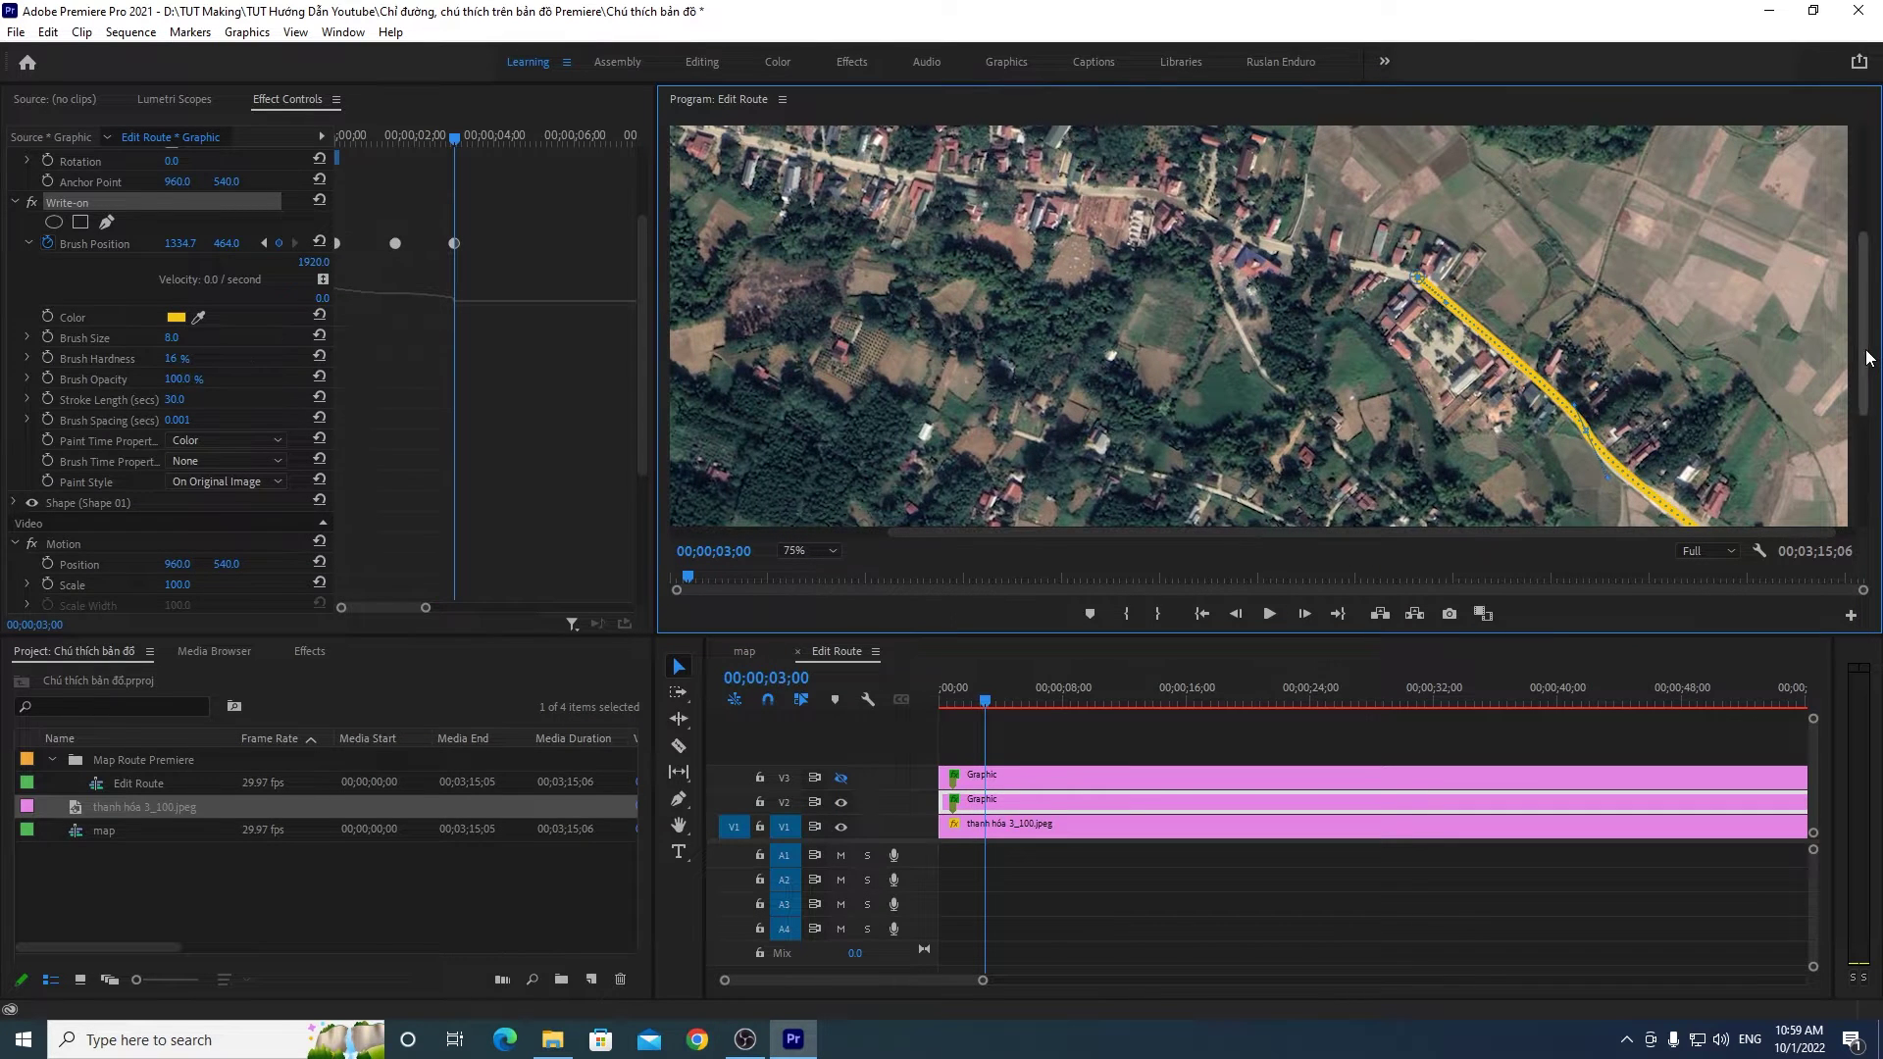
pyautogui.moveTo(1863, 355); pyautogui.dragTo(1864, 317)
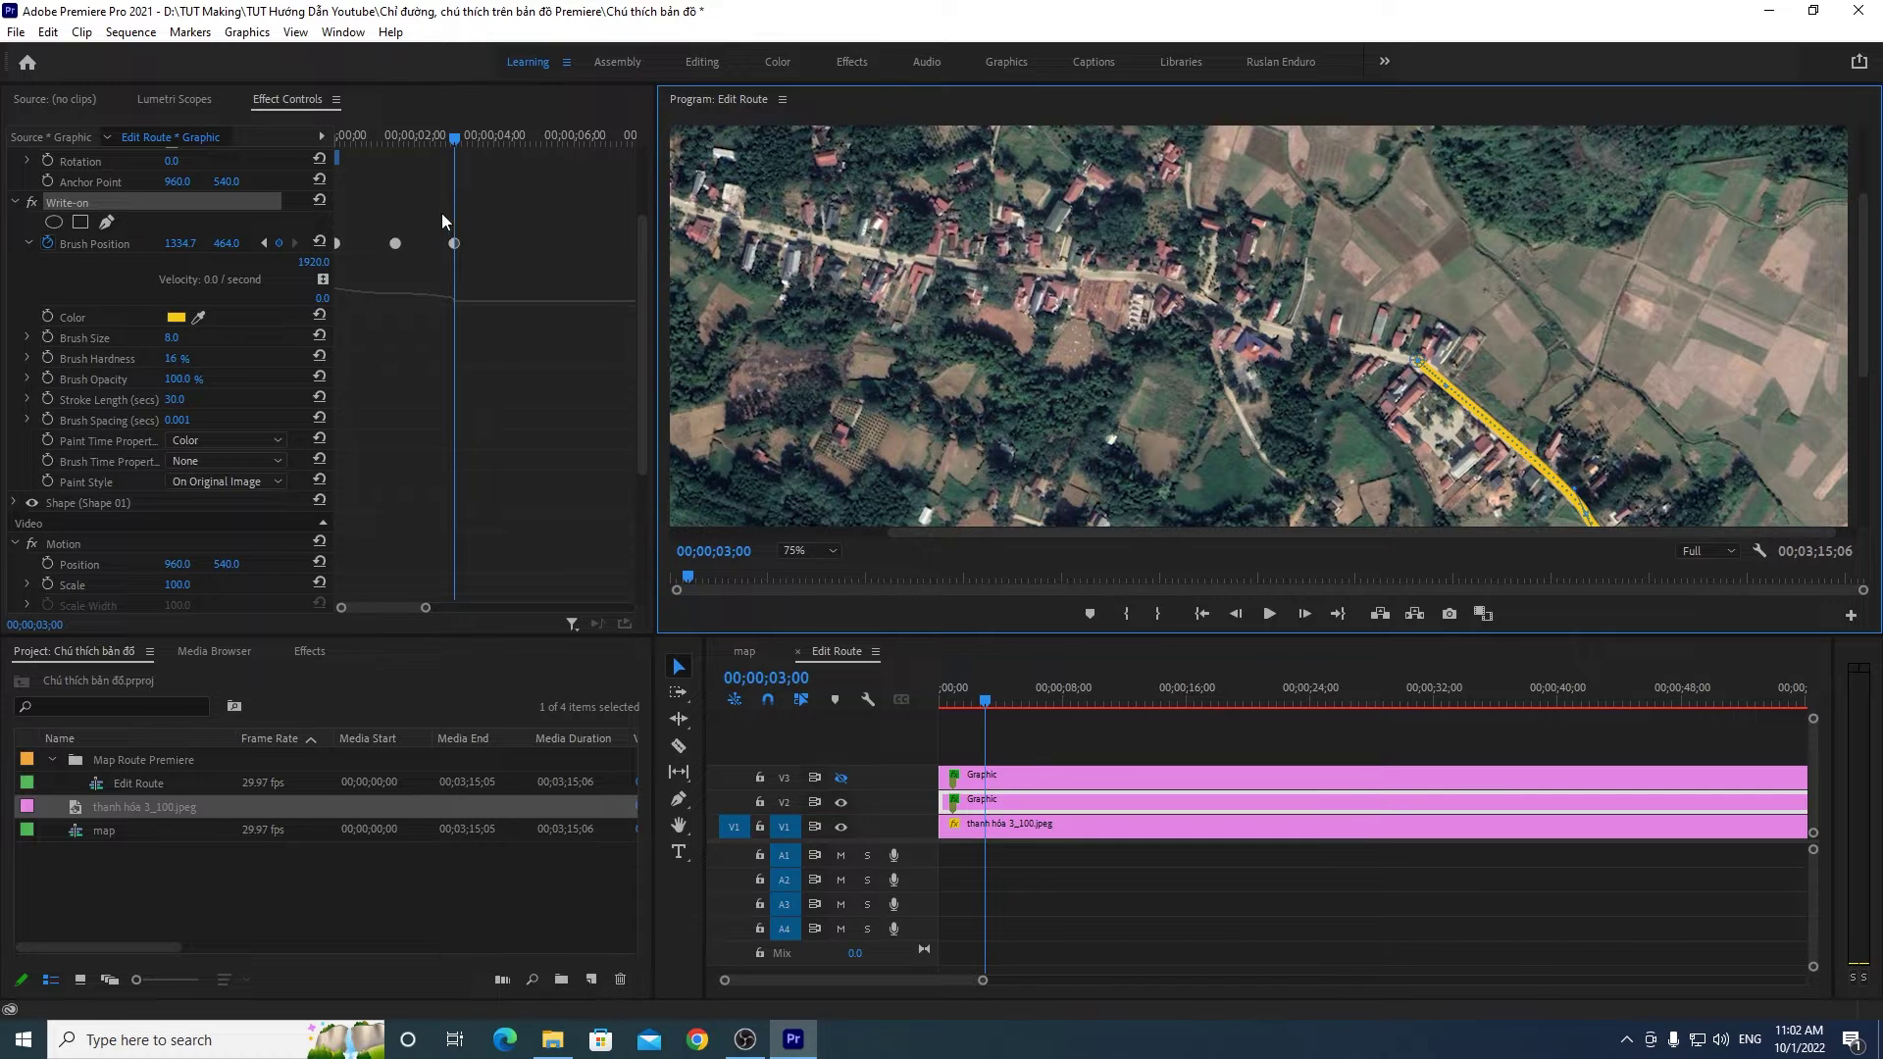
pyautogui.moveTo(457, 136); pyautogui.dragTo(509, 136)
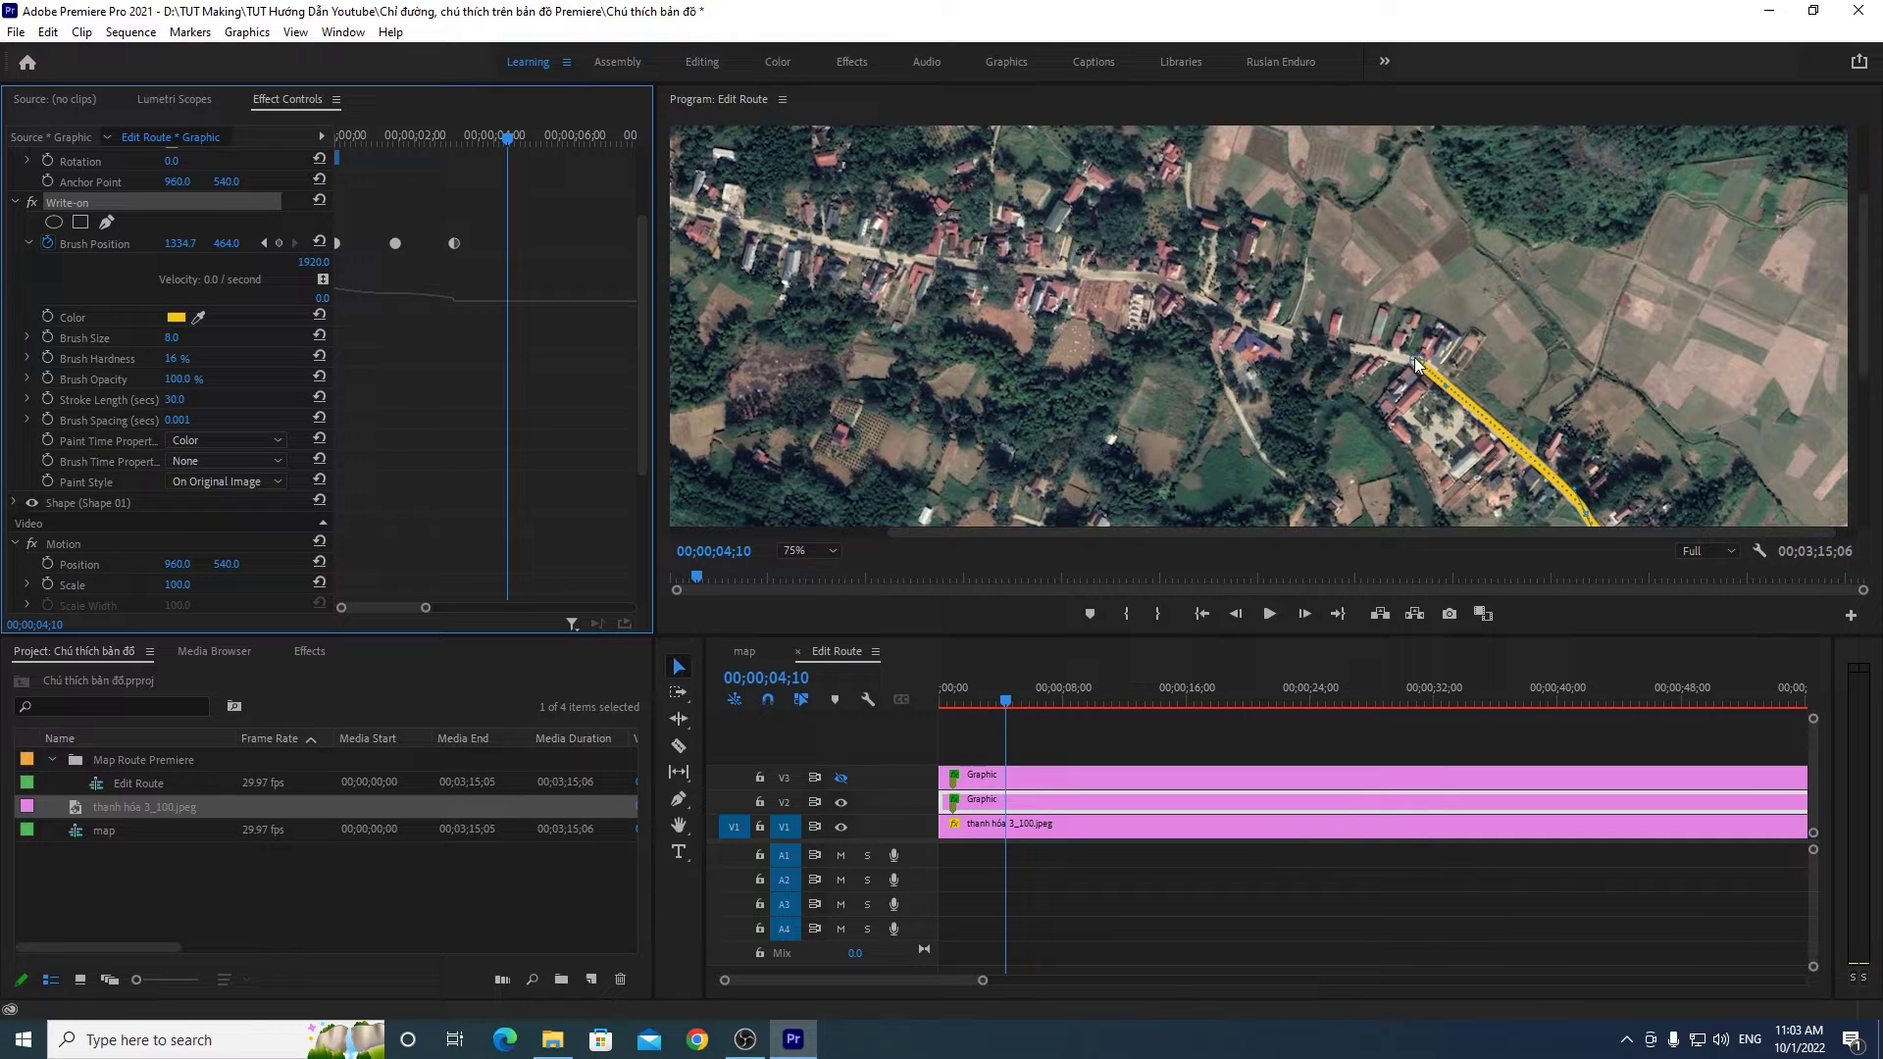
# Step: At 04;10, extend the route left along the road and bend the new section onto it
pyautogui.moveTo(1415, 359)
pyautogui.mouseDown()
pyautogui.moveTo(1303, 345)
pyautogui.moveTo(1170, 284)
pyautogui.mouseUp()
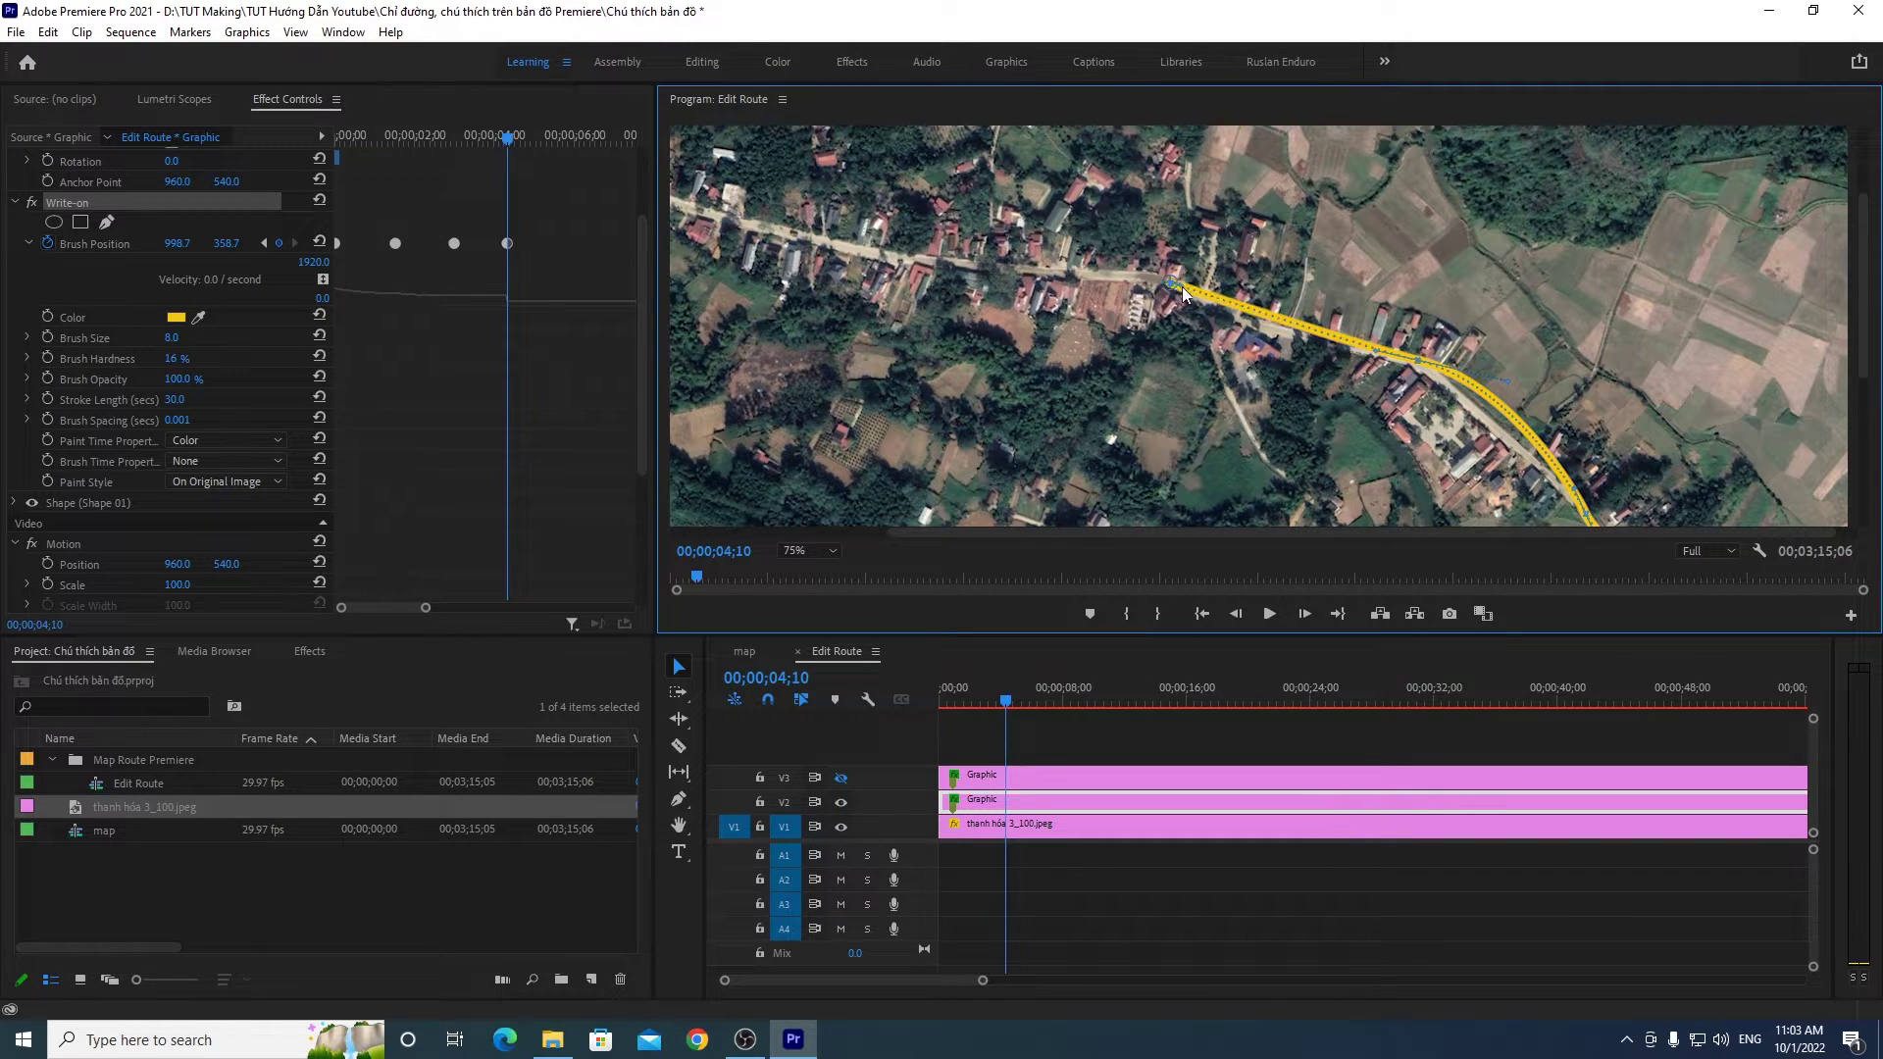
pyautogui.moveTo(1213, 300); pyautogui.dragTo(1239, 340)
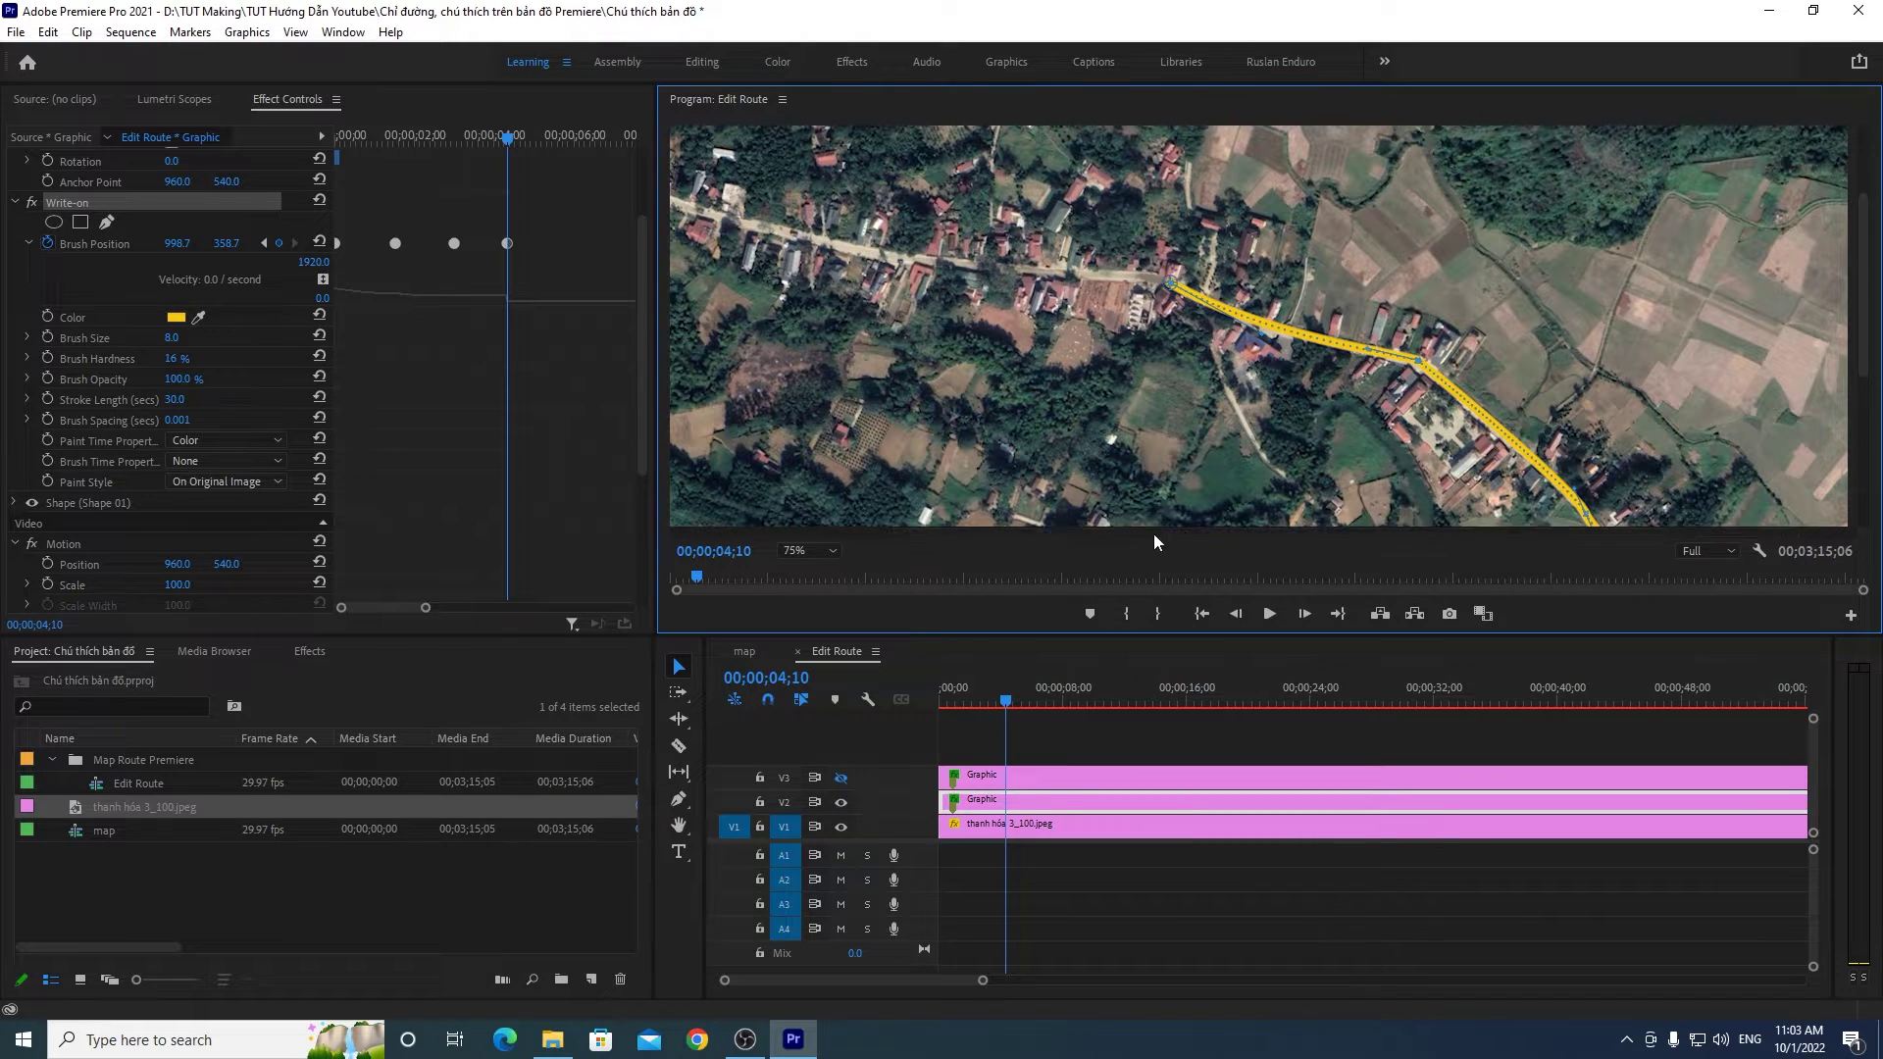
pyautogui.moveTo(1154, 533); pyautogui.dragTo(1020, 533)
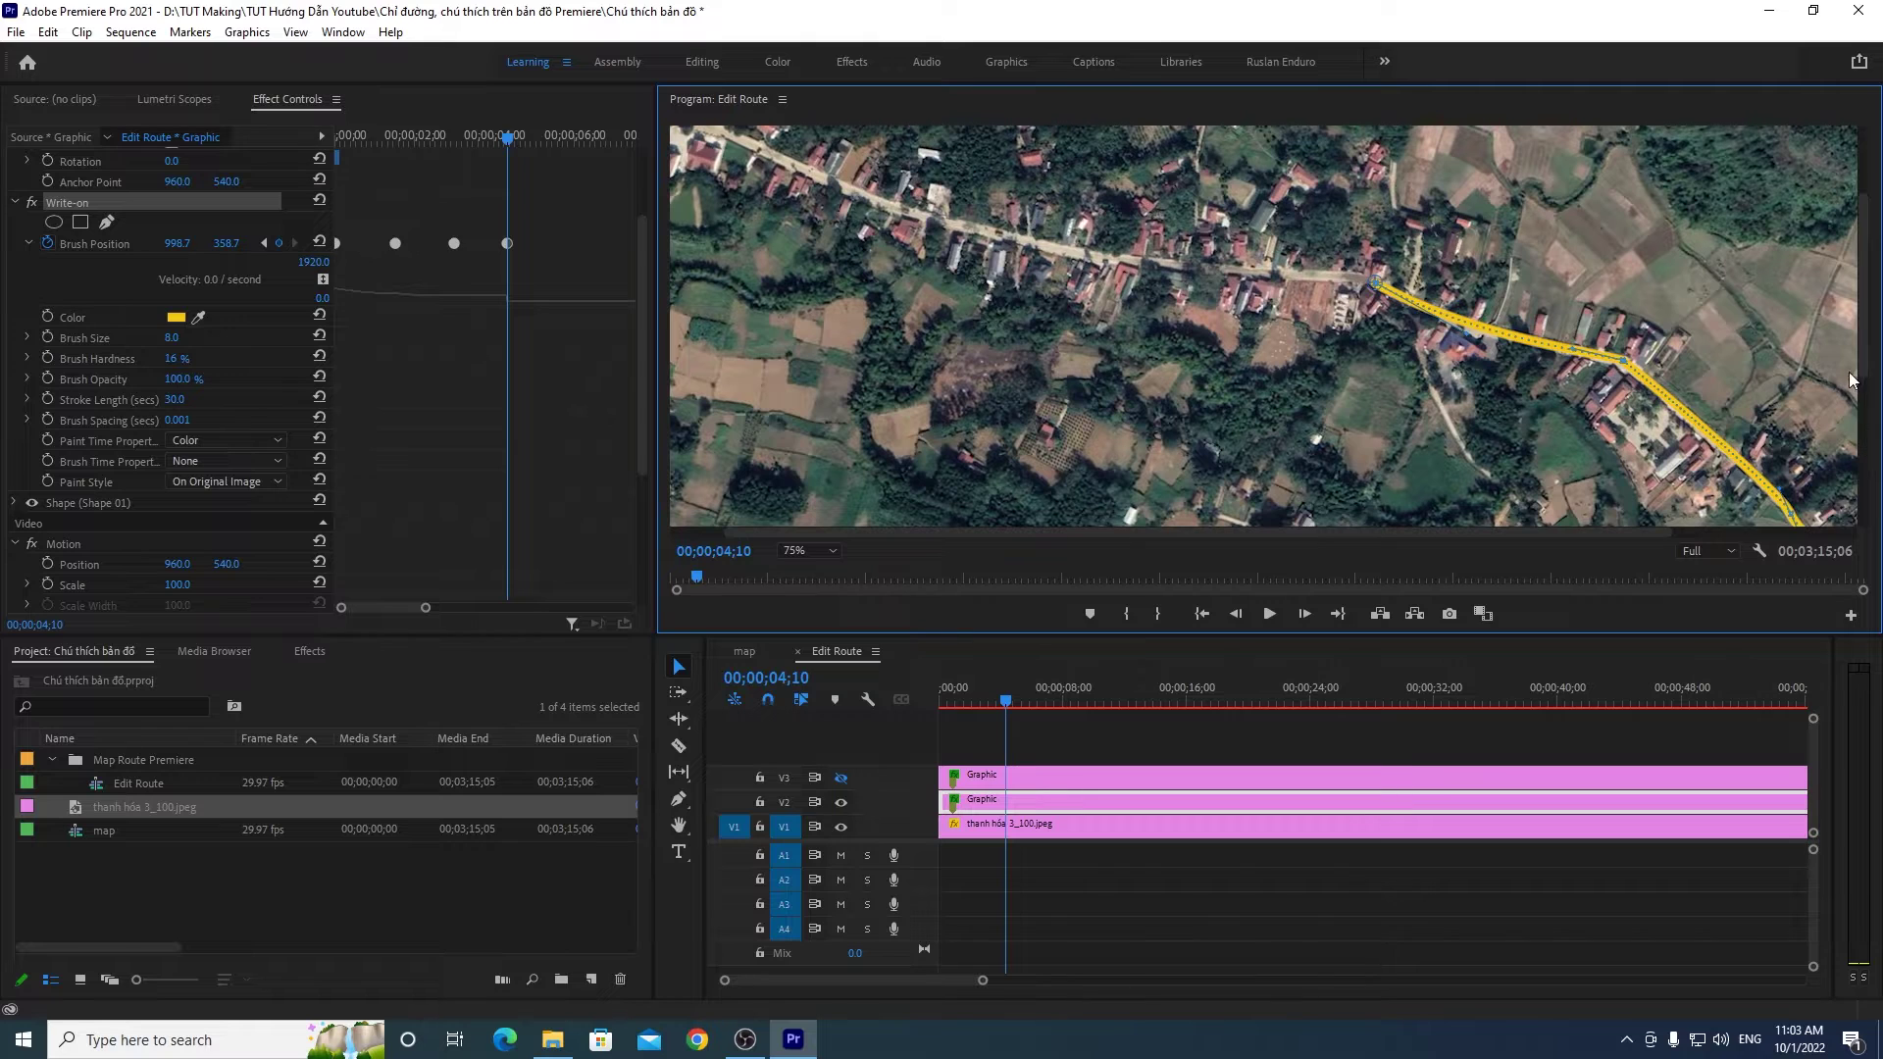
pyautogui.moveTo(1862, 365); pyautogui.dragTo(1862, 352)
# Step: At 05;14, extend the route further west to 517.3, 294.7, bending it onto the road
pyautogui.moveTo(508, 147); pyautogui.dragTo(556, 143)
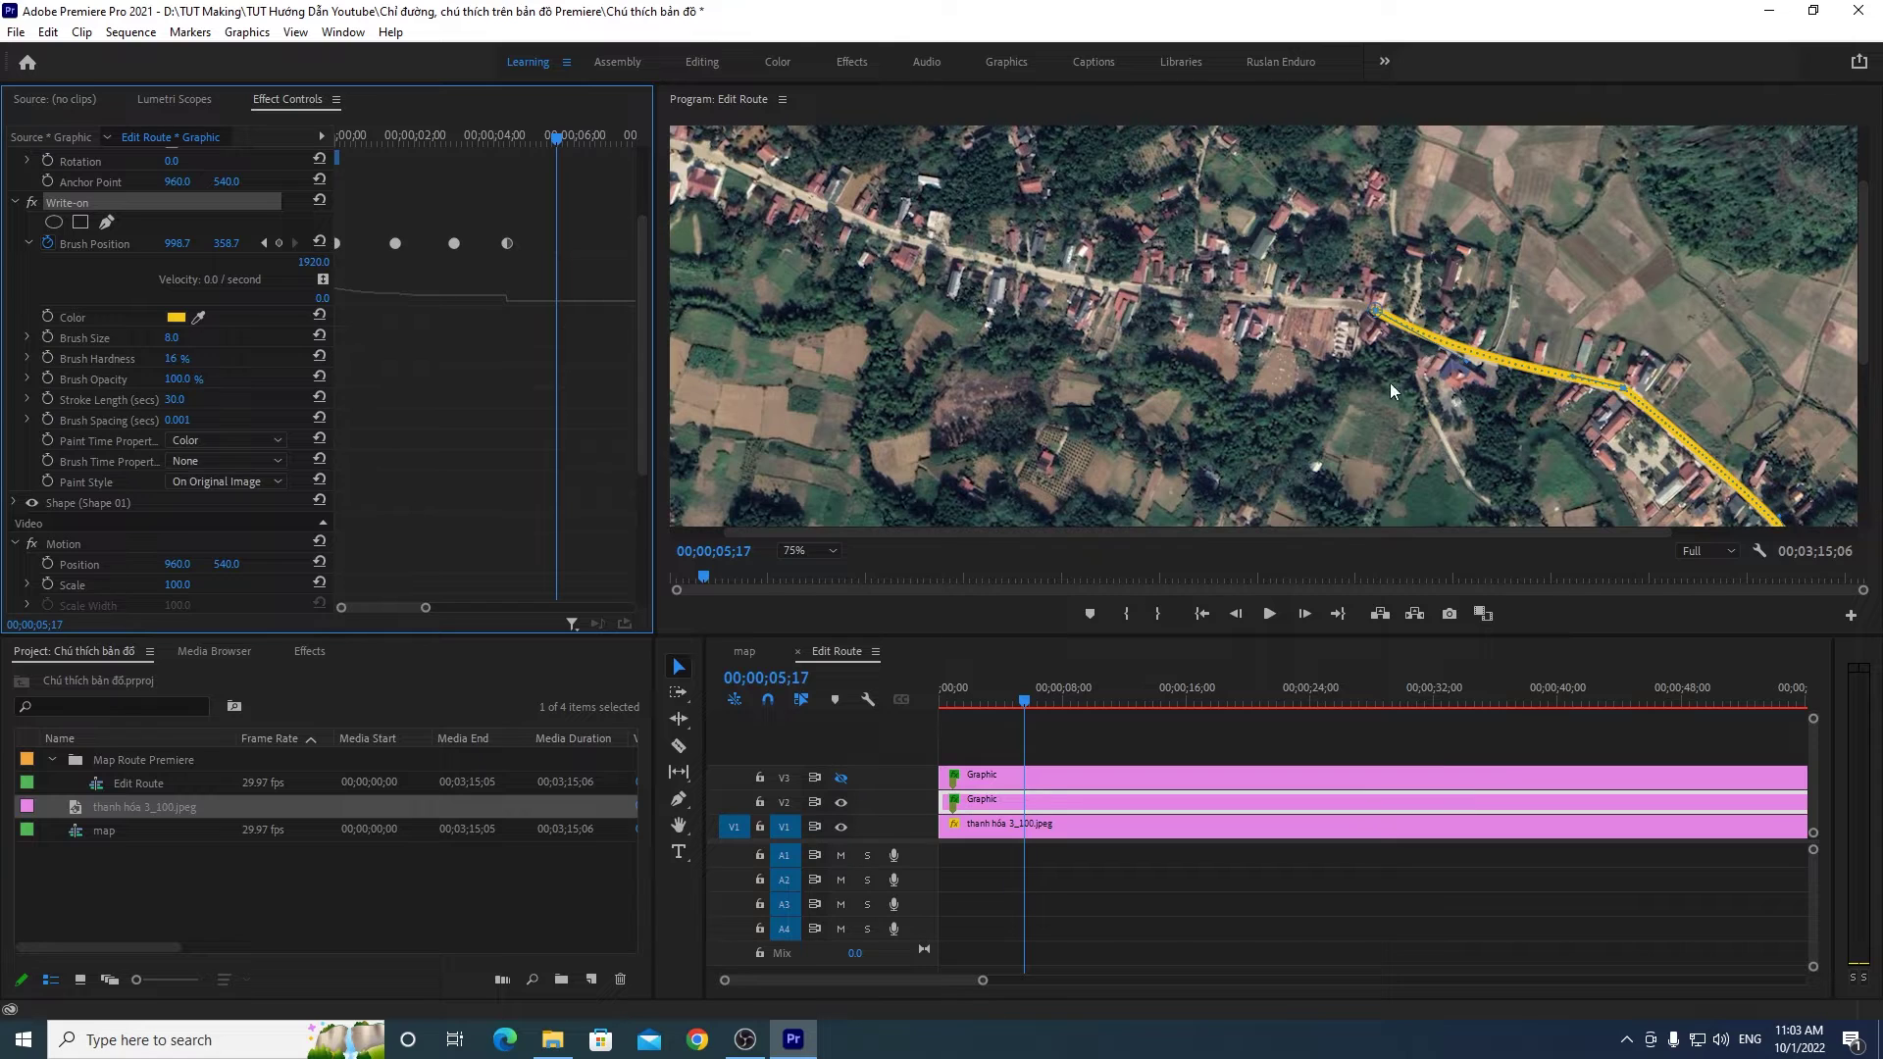
pyautogui.click(550, 137)
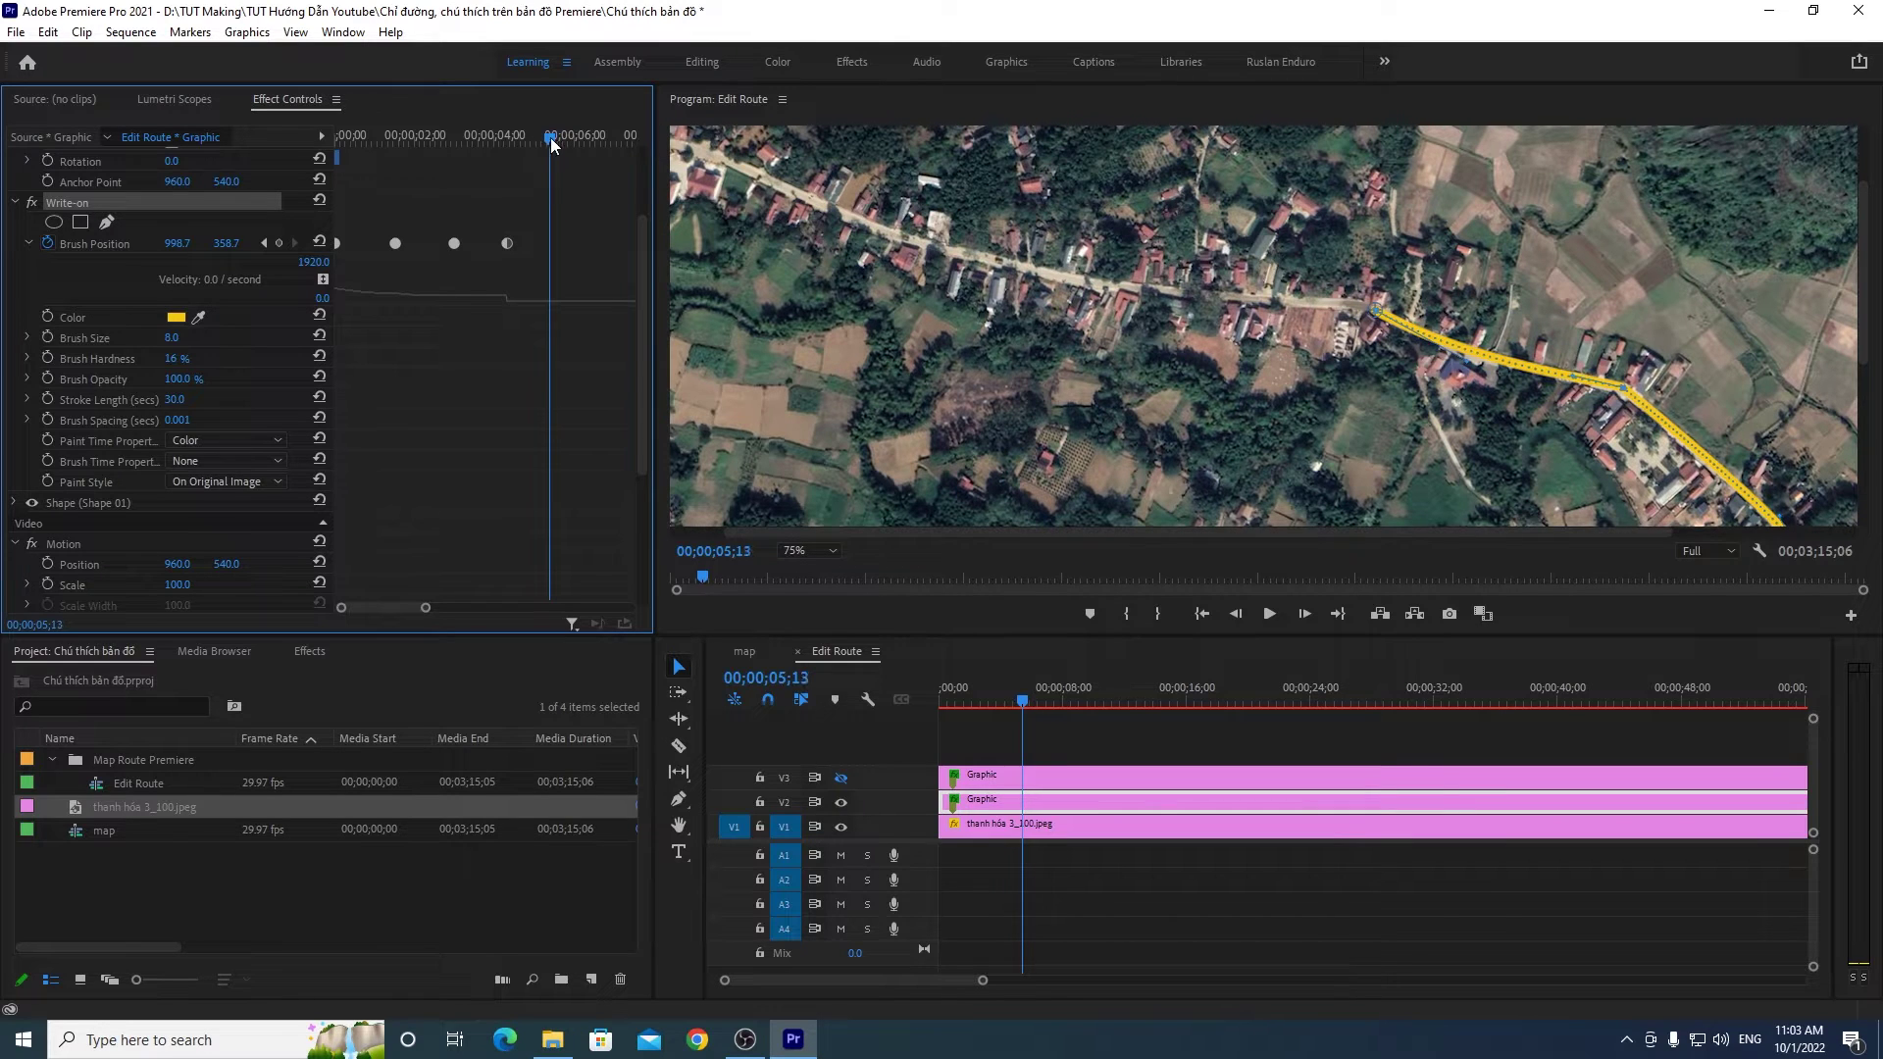
pyautogui.moveTo(550, 138); pyautogui.dragTo(554, 143)
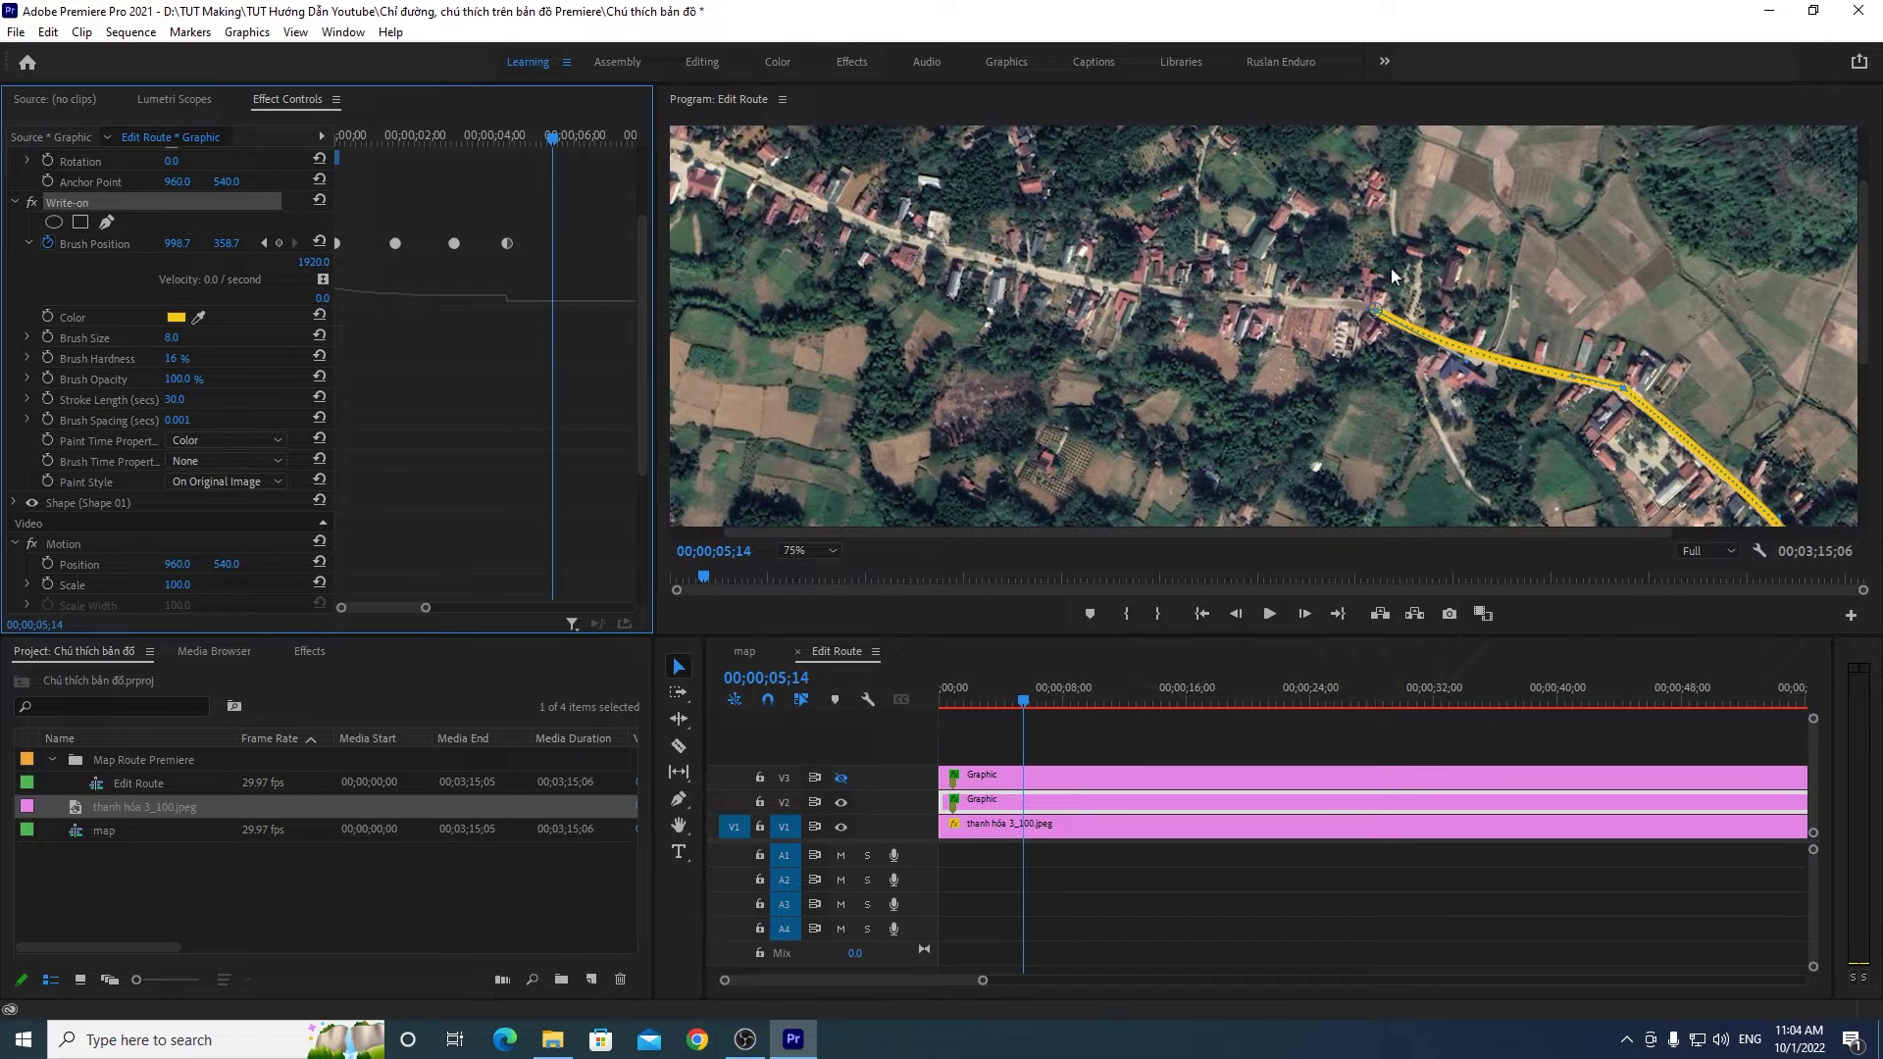
pyautogui.moveTo(1369, 308)
pyautogui.mouseDown()
pyautogui.moveTo(987, 253)
pyautogui.moveTo(1021, 263)
pyautogui.mouseUp()
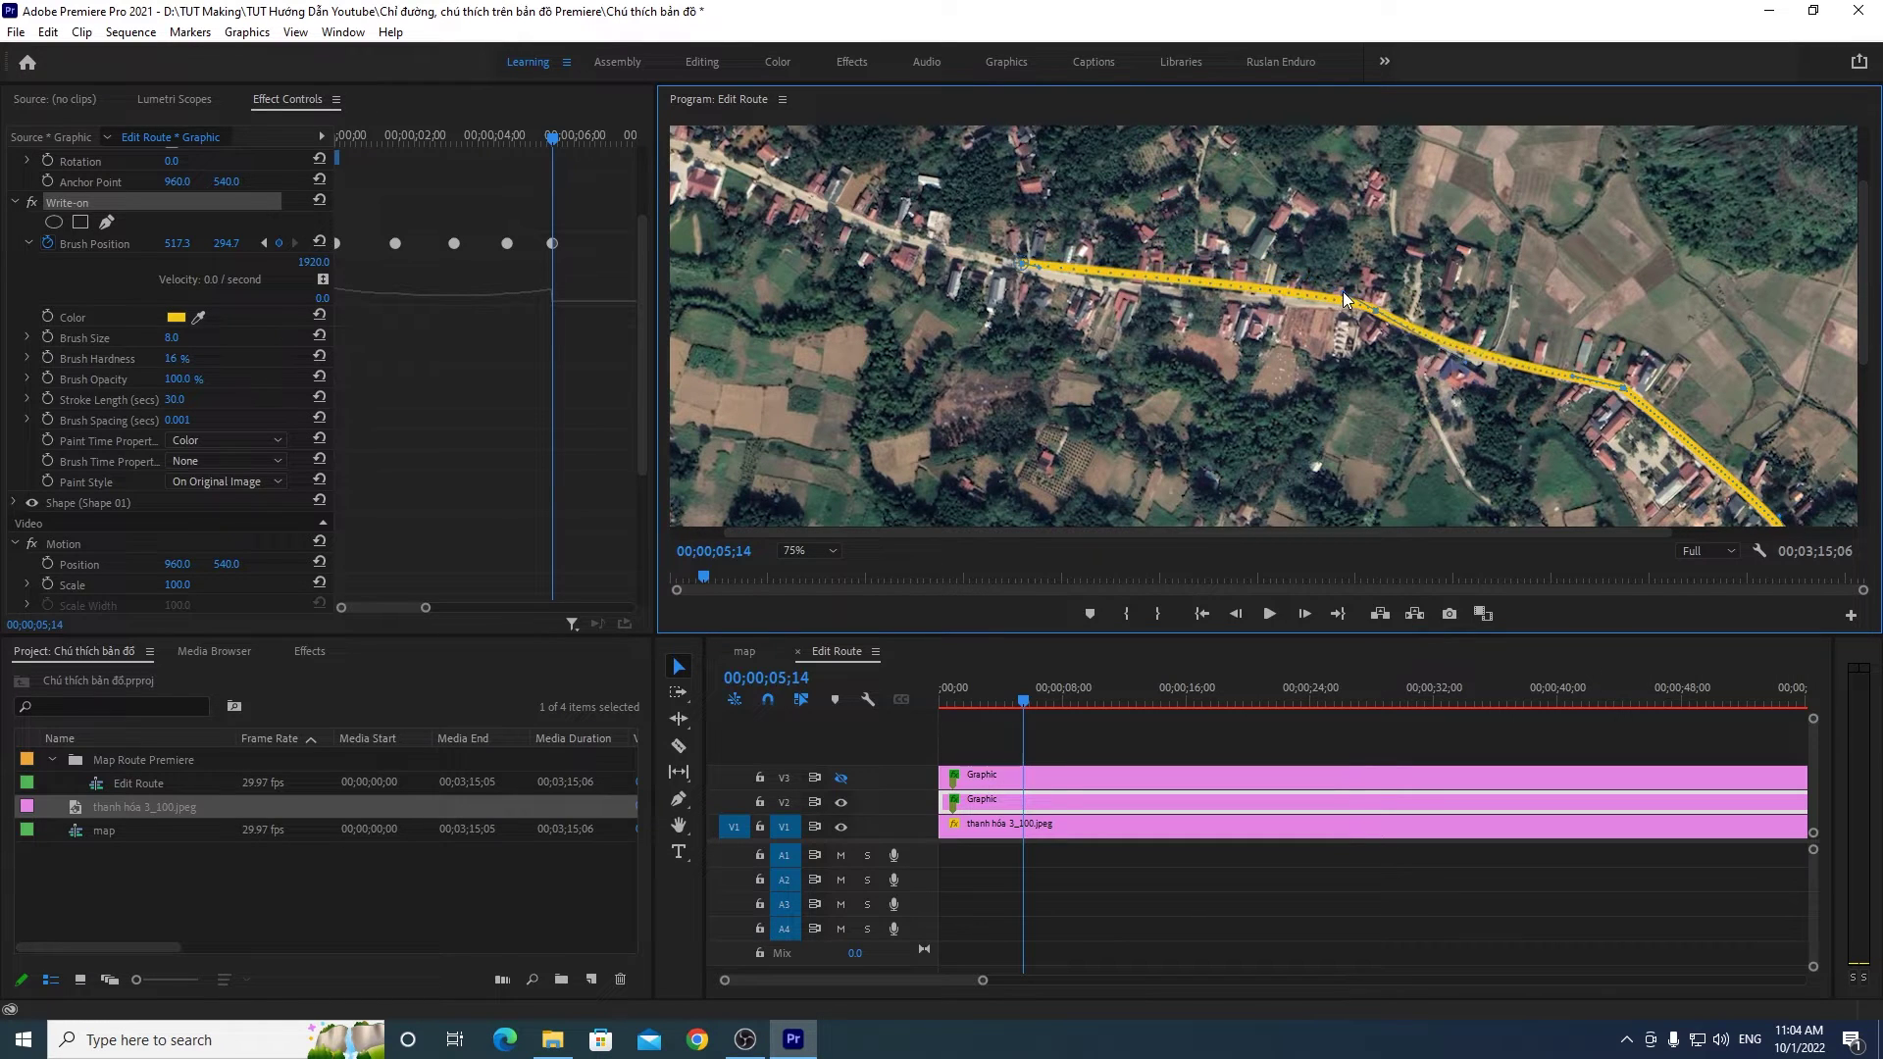
pyautogui.moveTo(1044, 268); pyautogui.dragTo(1119, 306)
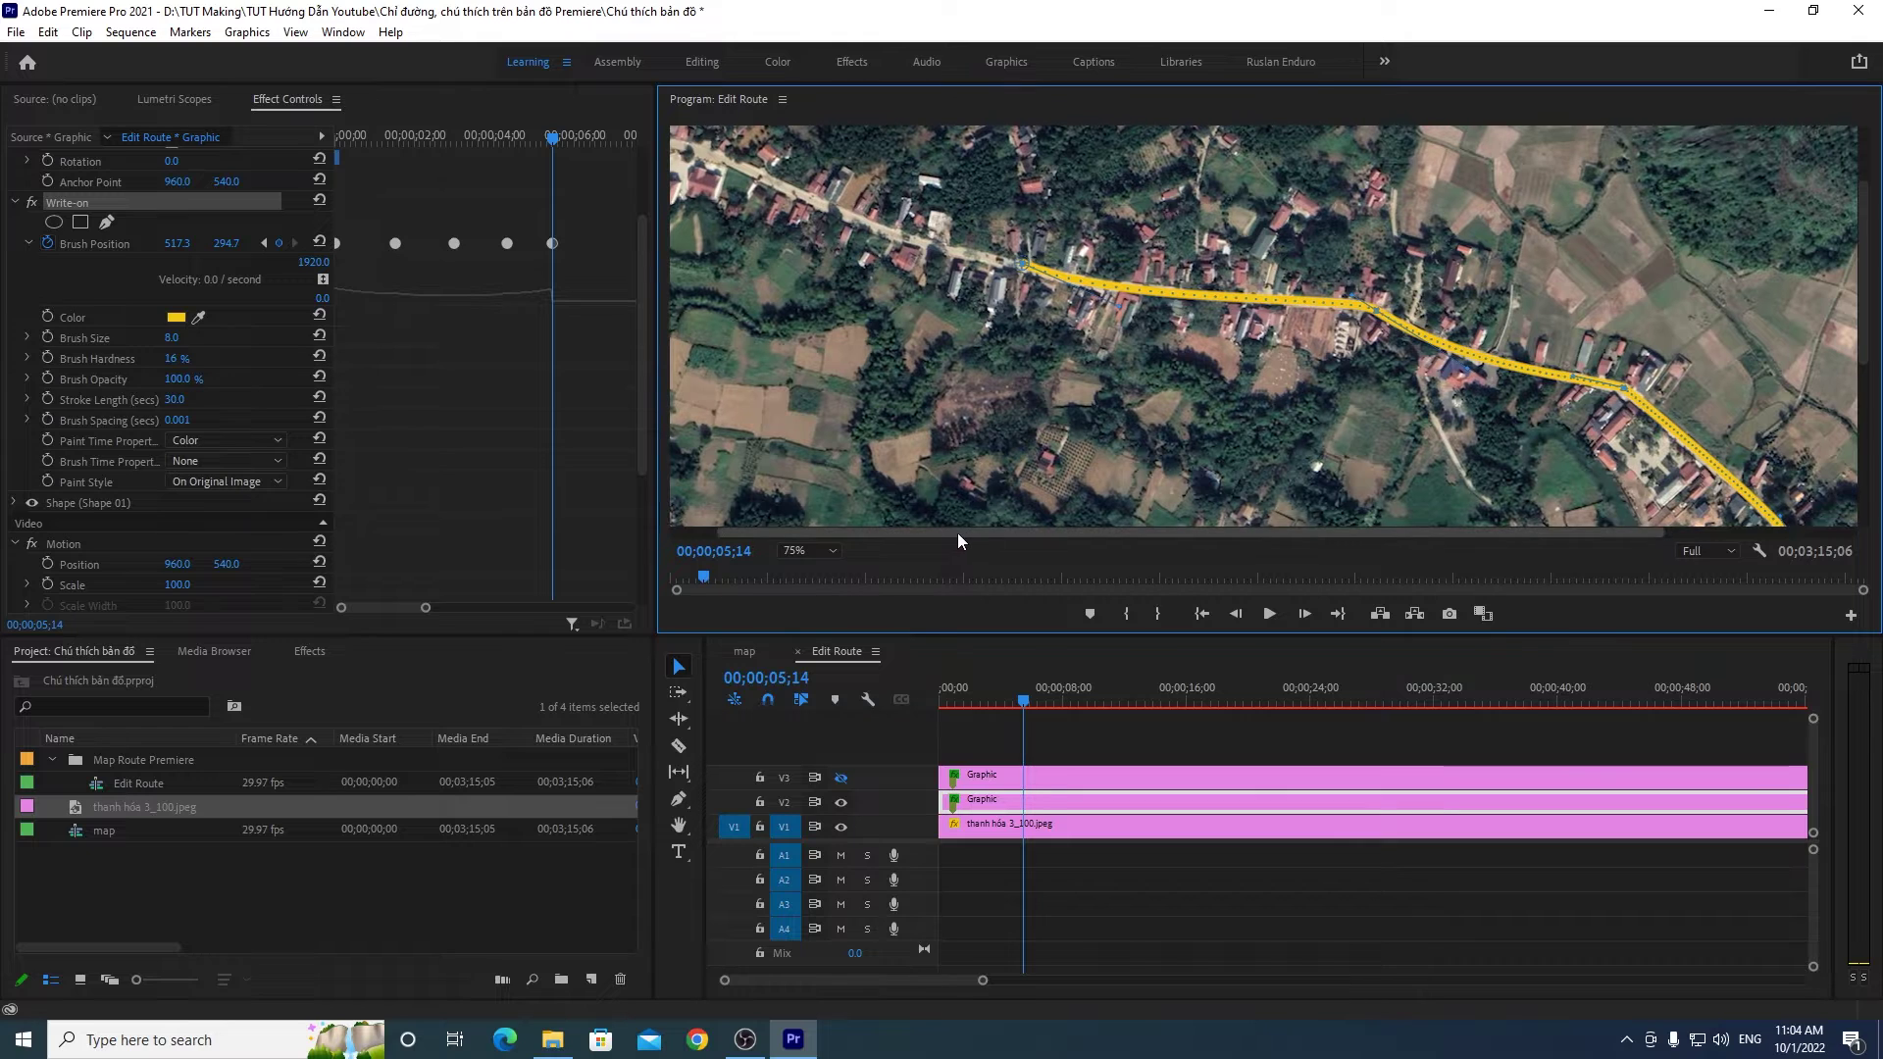
pyautogui.moveTo(957, 532); pyautogui.dragTo(822, 514)
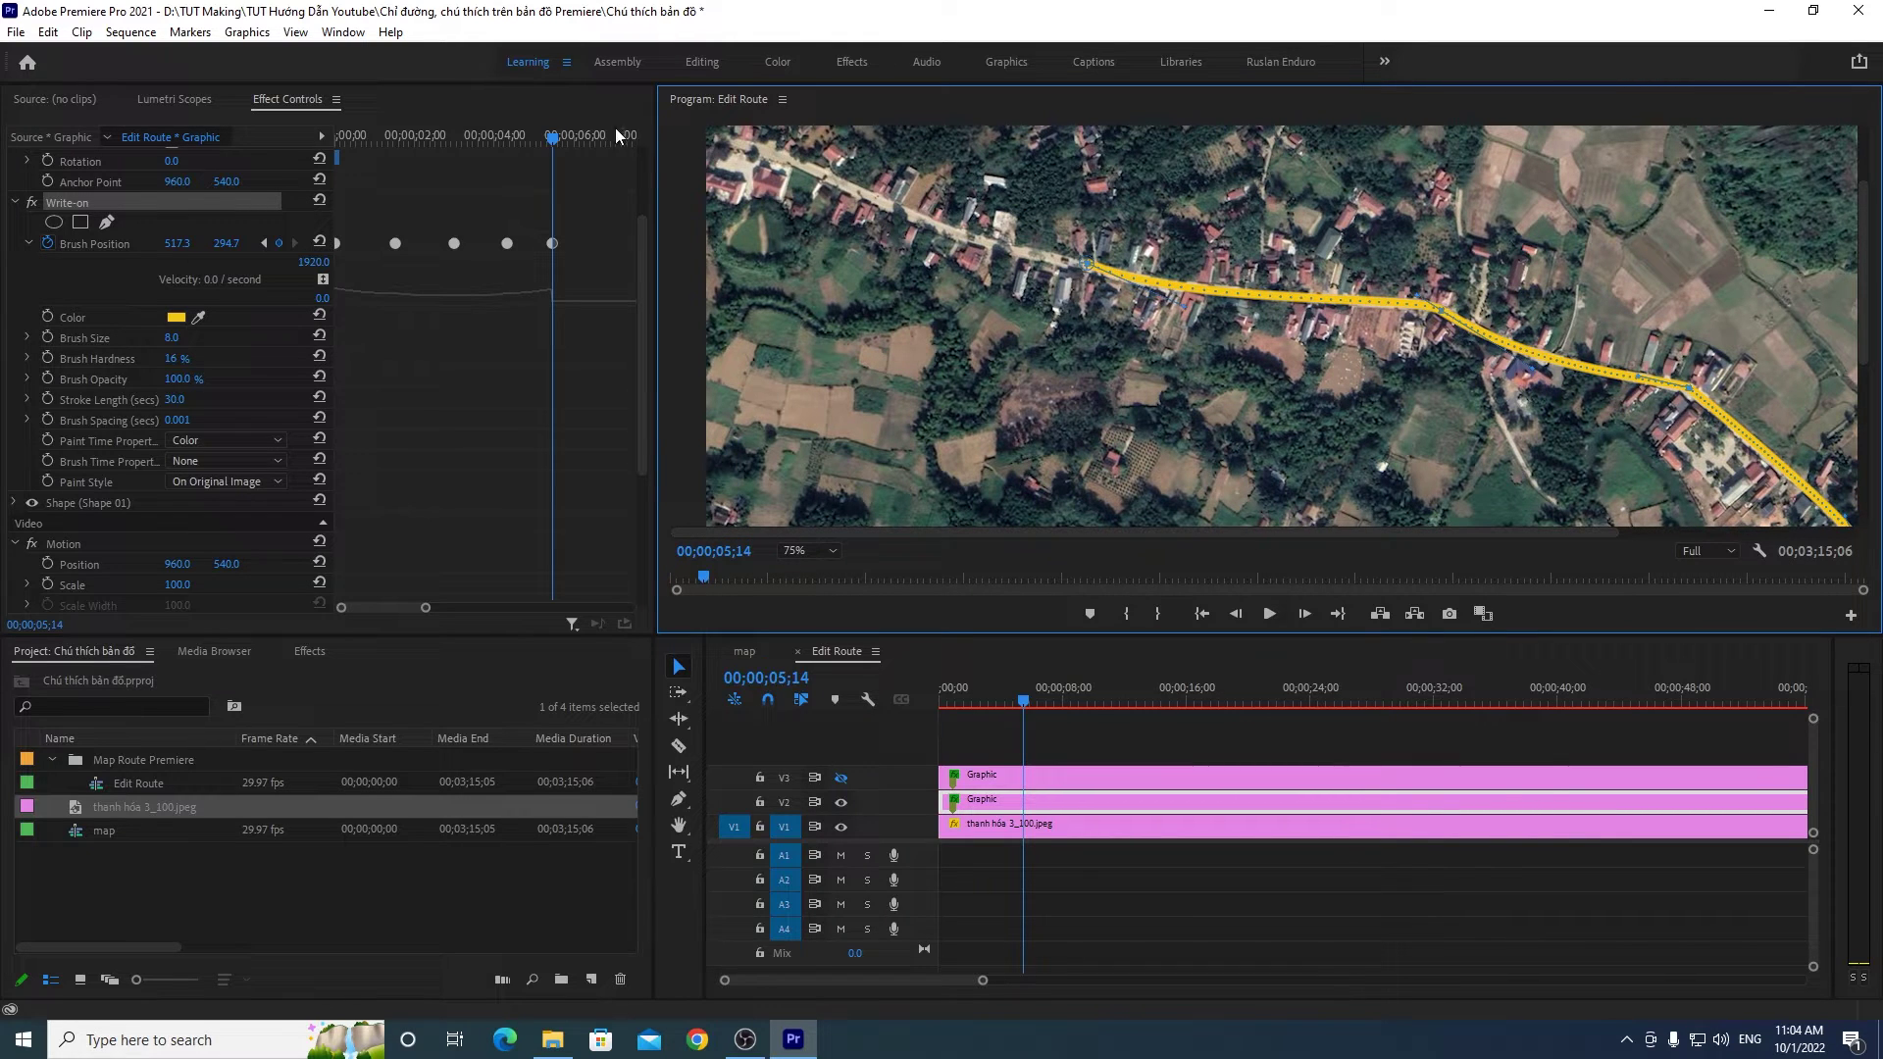
pyautogui.click(555, 151)
# Step: At 06;27, extend the route up-left to 296.0, 232.0, then shift the last keyframe slightly earlier
pyautogui.moveTo(555, 150); pyautogui.dragTo(614, 145)
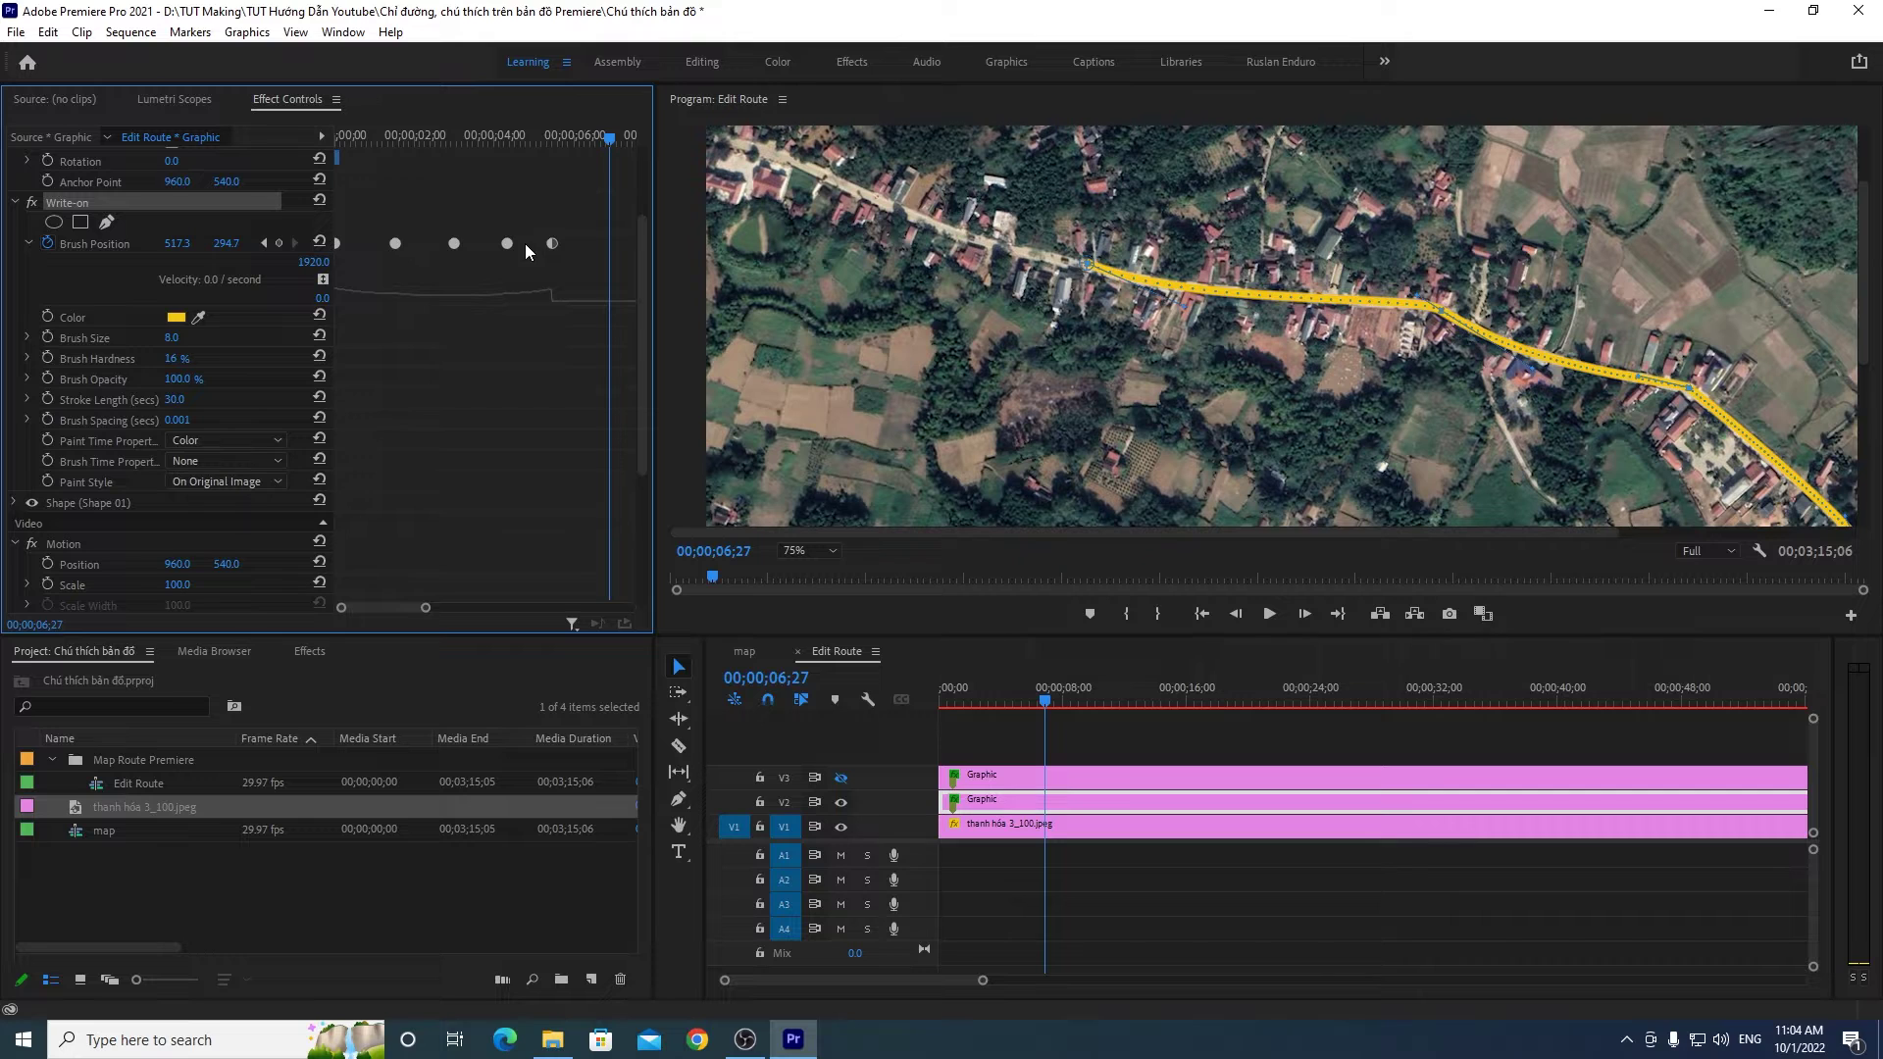
pyautogui.moveTo(1087, 263); pyautogui.dragTo(693, 140)
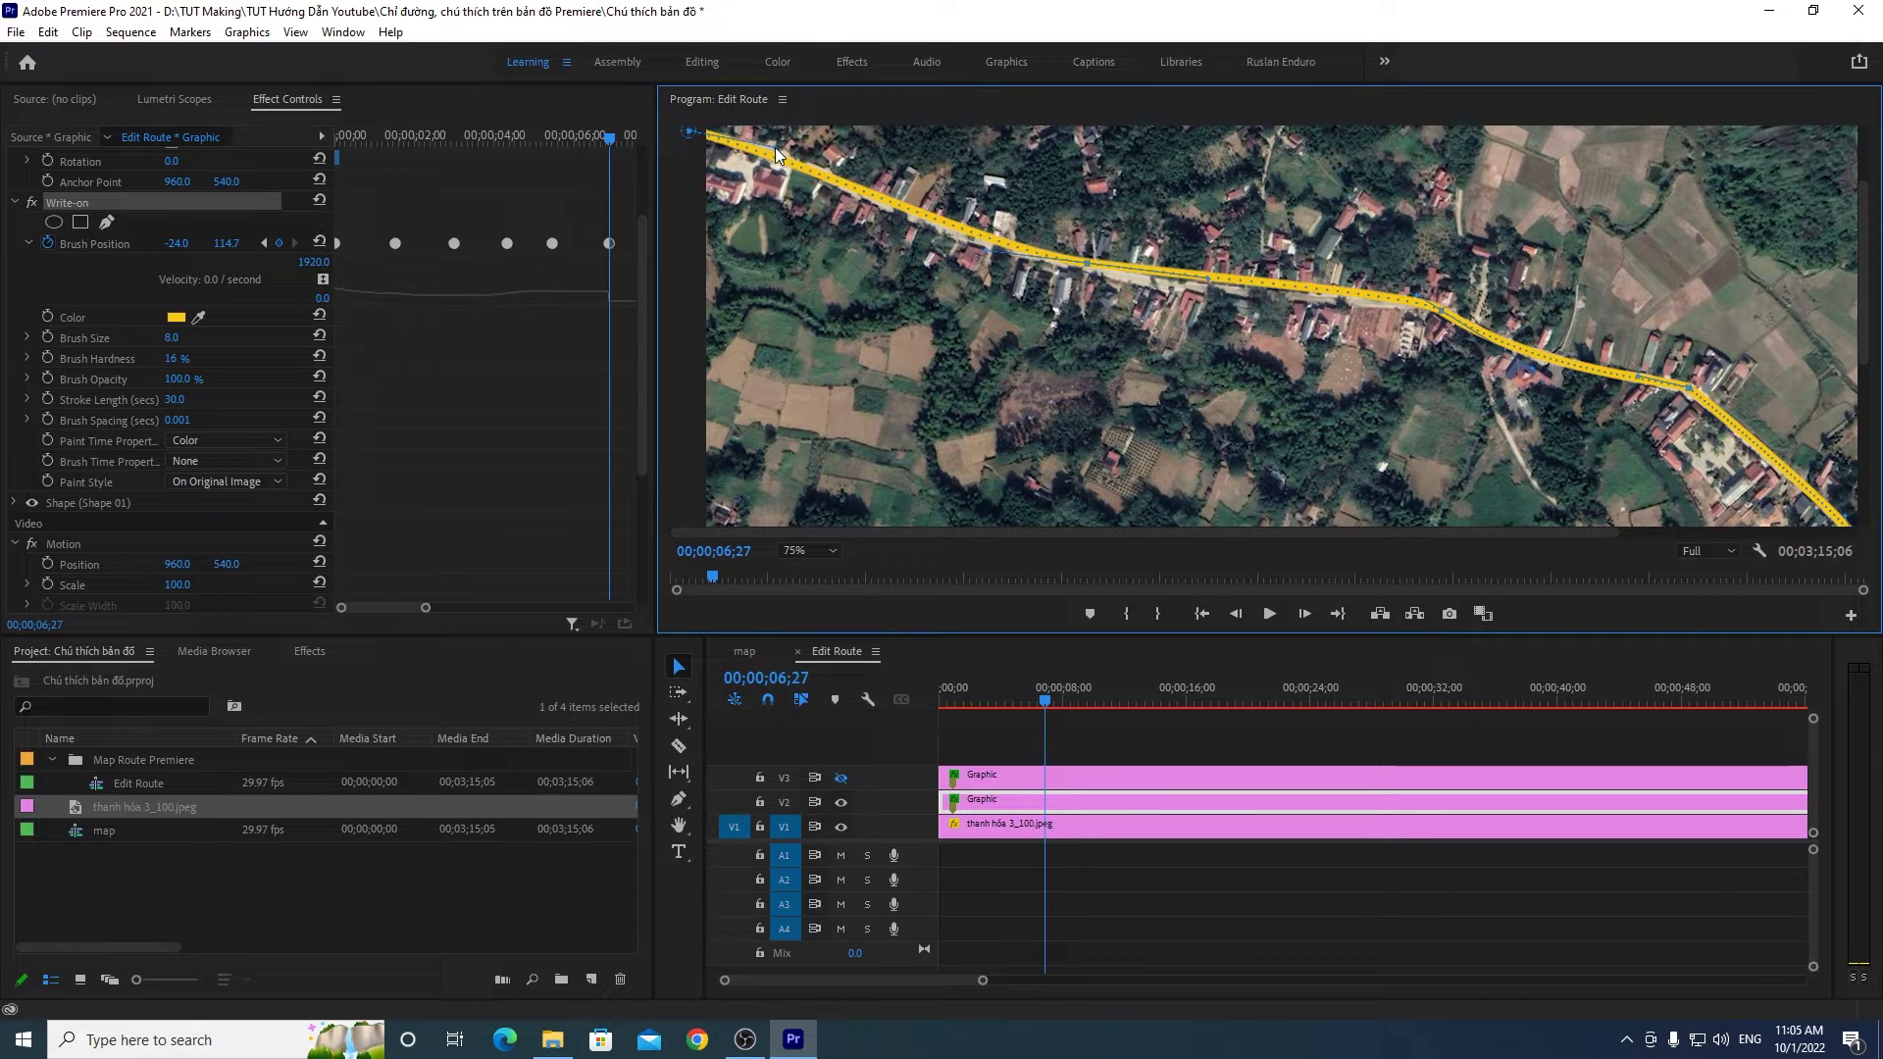
pyautogui.moveTo(1087, 263); pyautogui.dragTo(1087, 267)
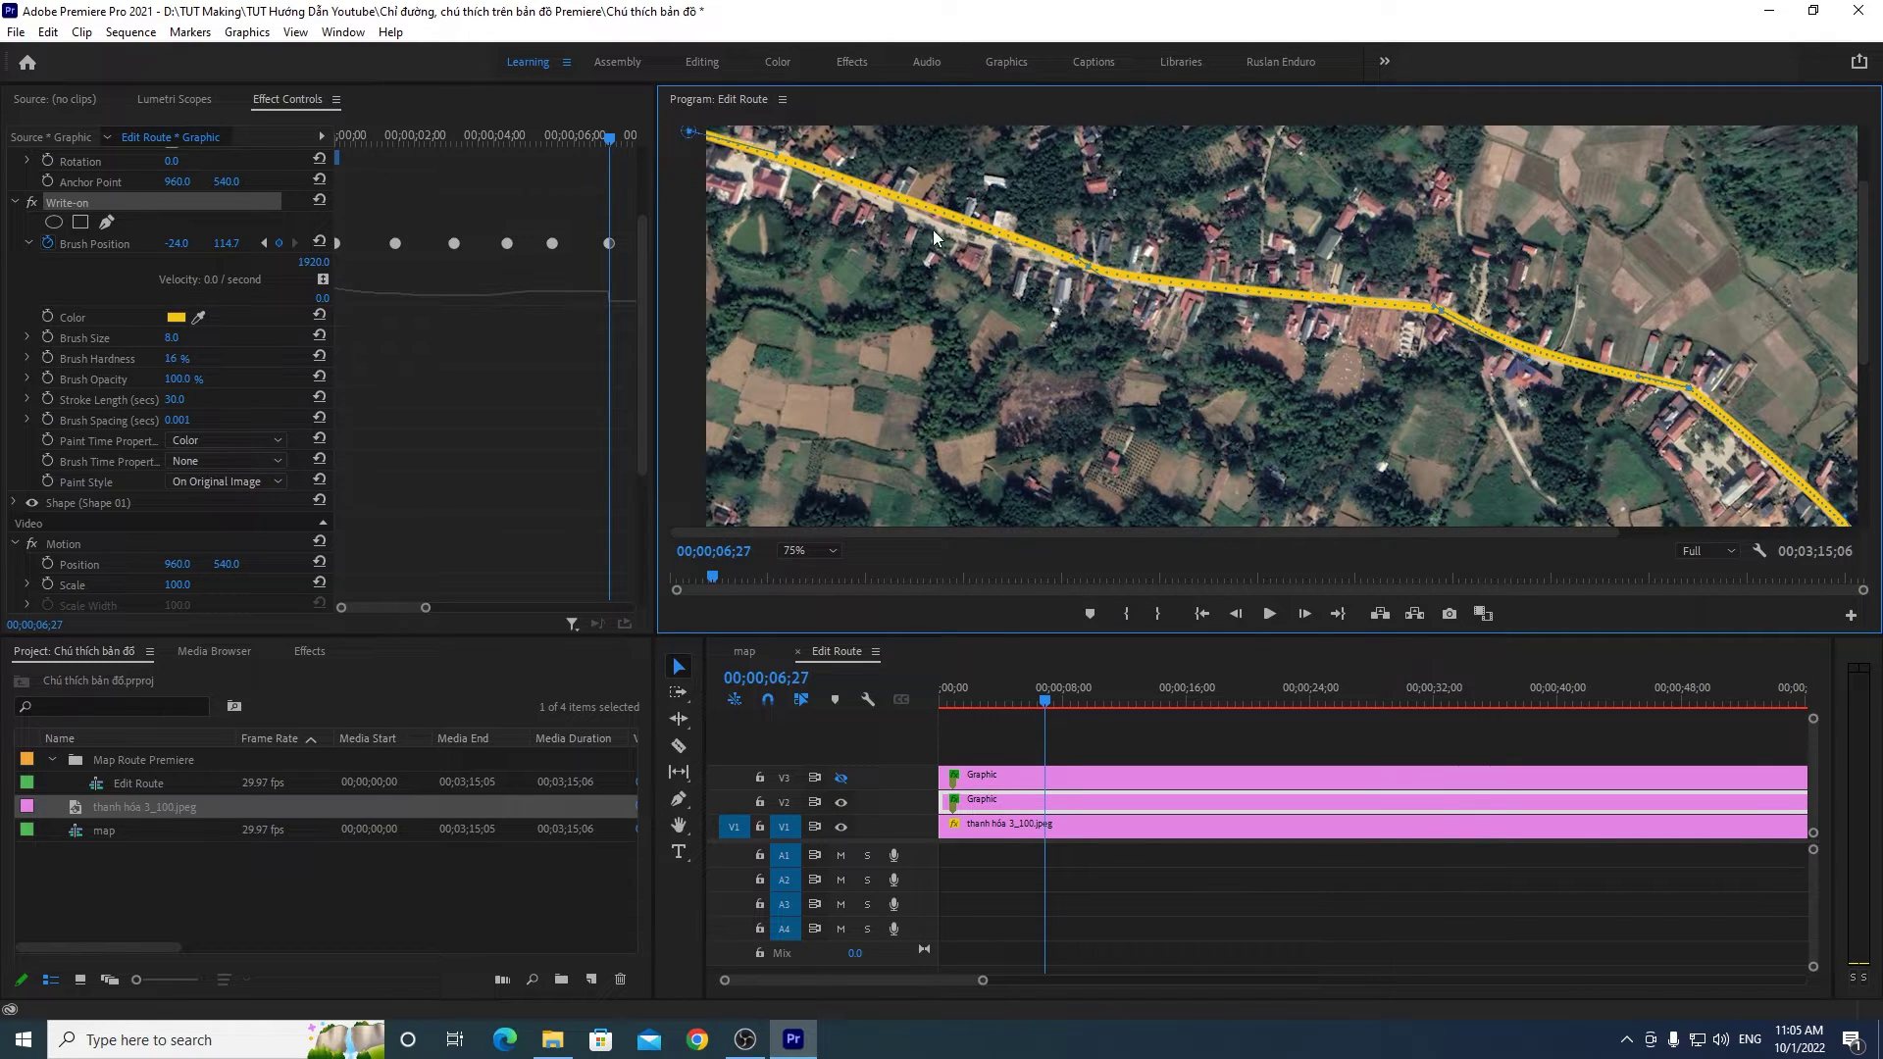
pyautogui.moveTo(688, 137); pyautogui.dragTo(925, 218)
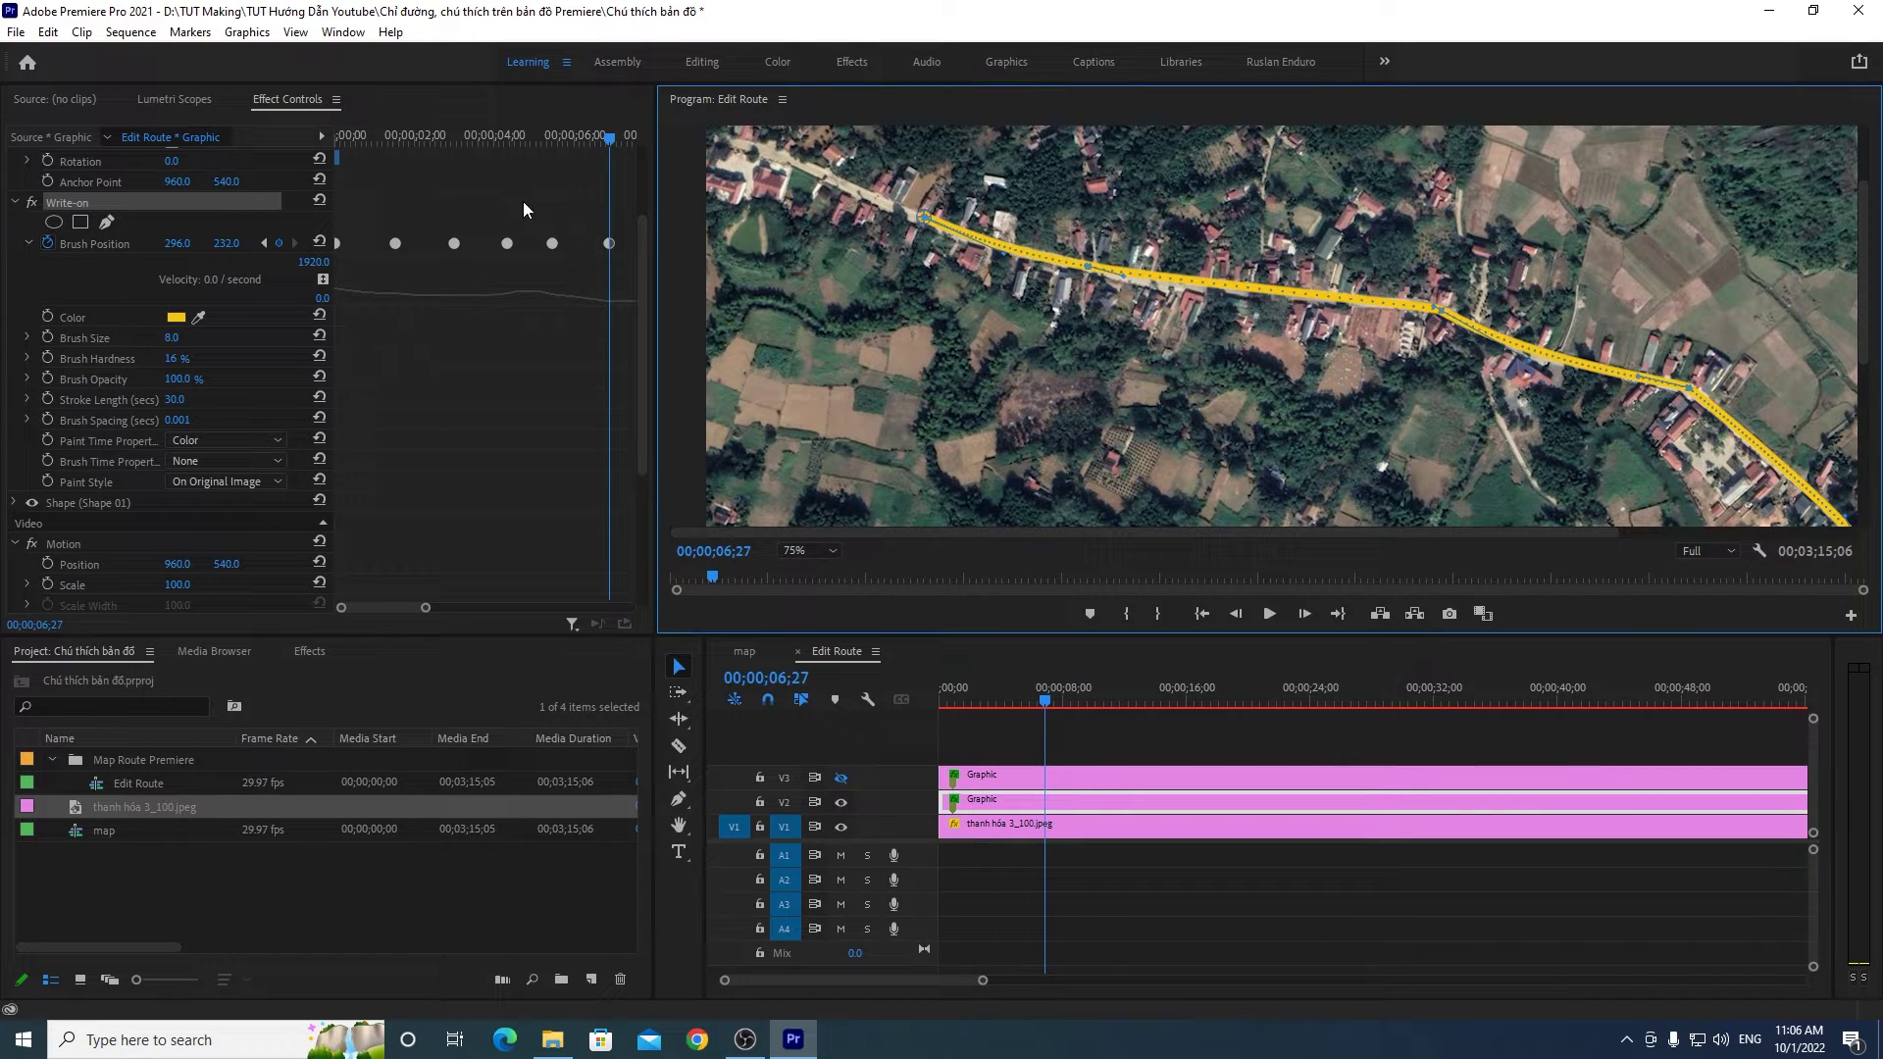
pyautogui.moveTo(608, 243); pyautogui.dragTo(584, 243)
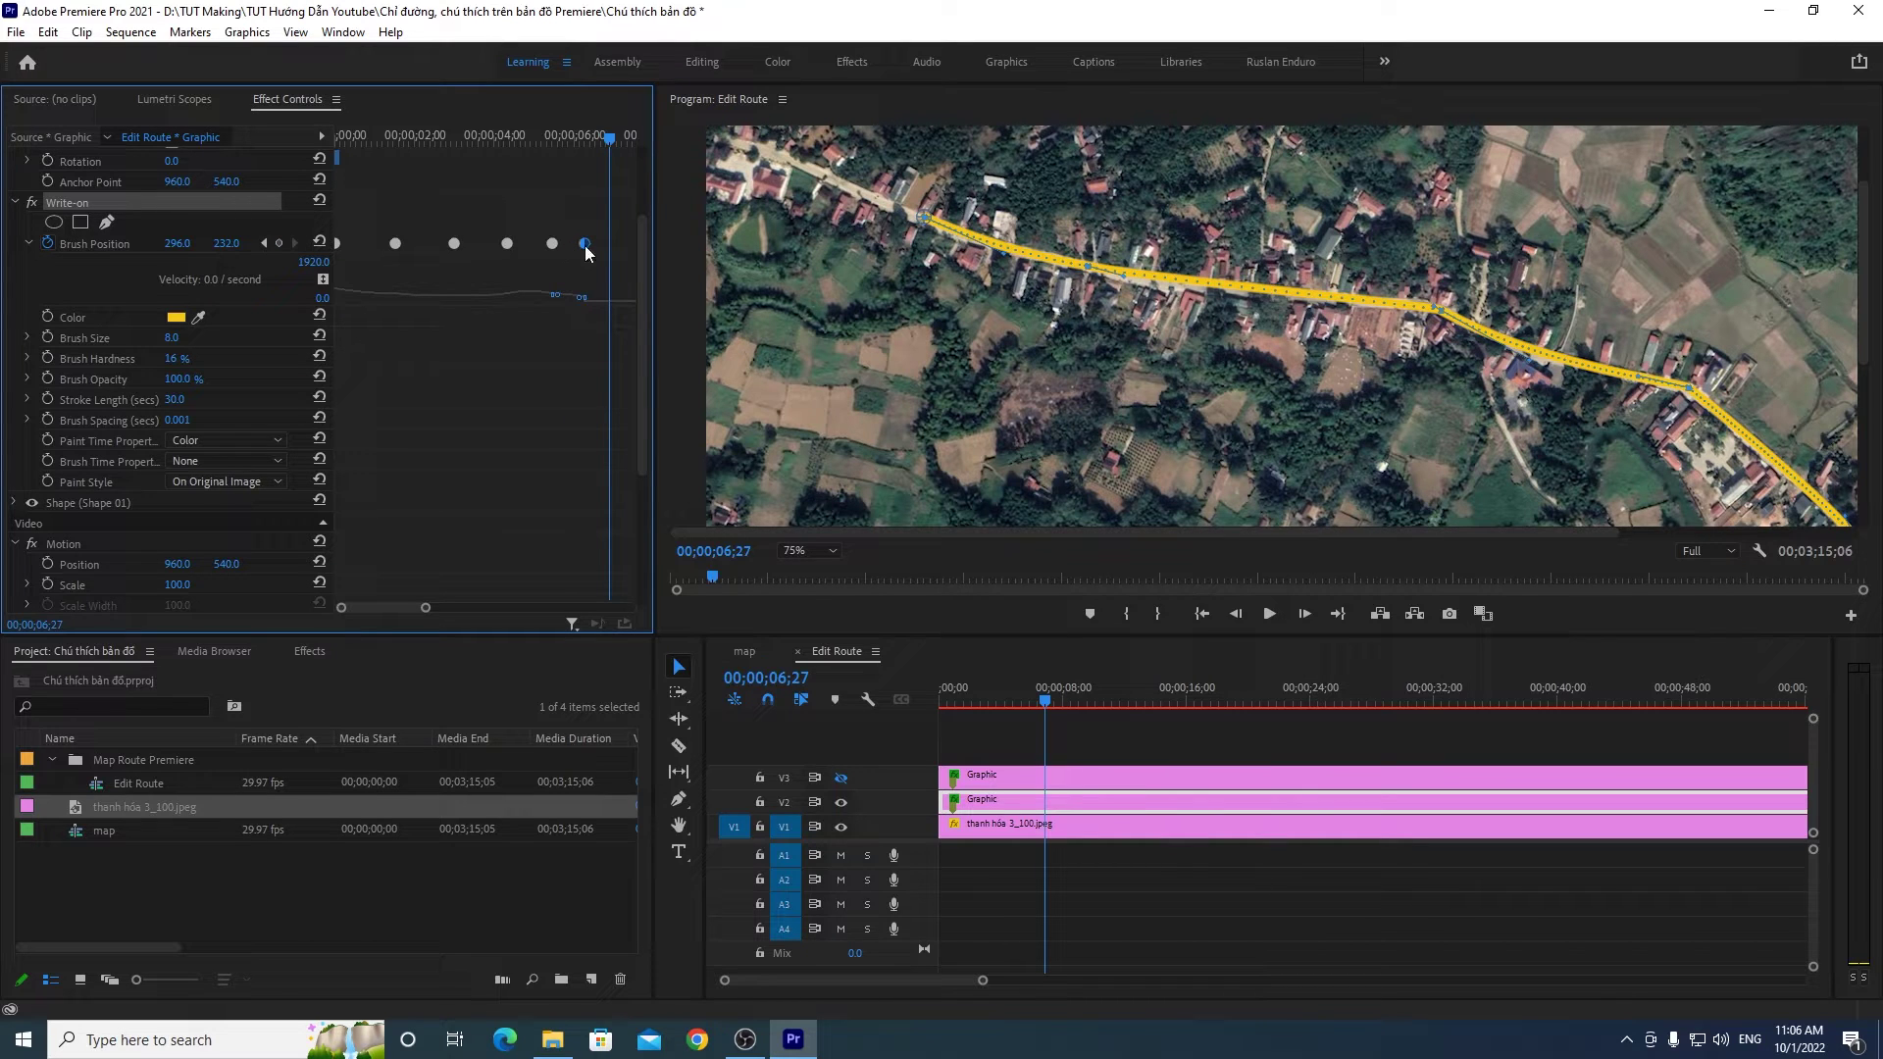
# Step: Nudge the last keyframe earlier, then at 07;02 extend the route to the upper-left edge (-20.0, 112.0)
pyautogui.moveTo(585, 245); pyautogui.dragTo(583, 244)
pyautogui.moveTo(605, 135); pyautogui.dragTo(610, 137)
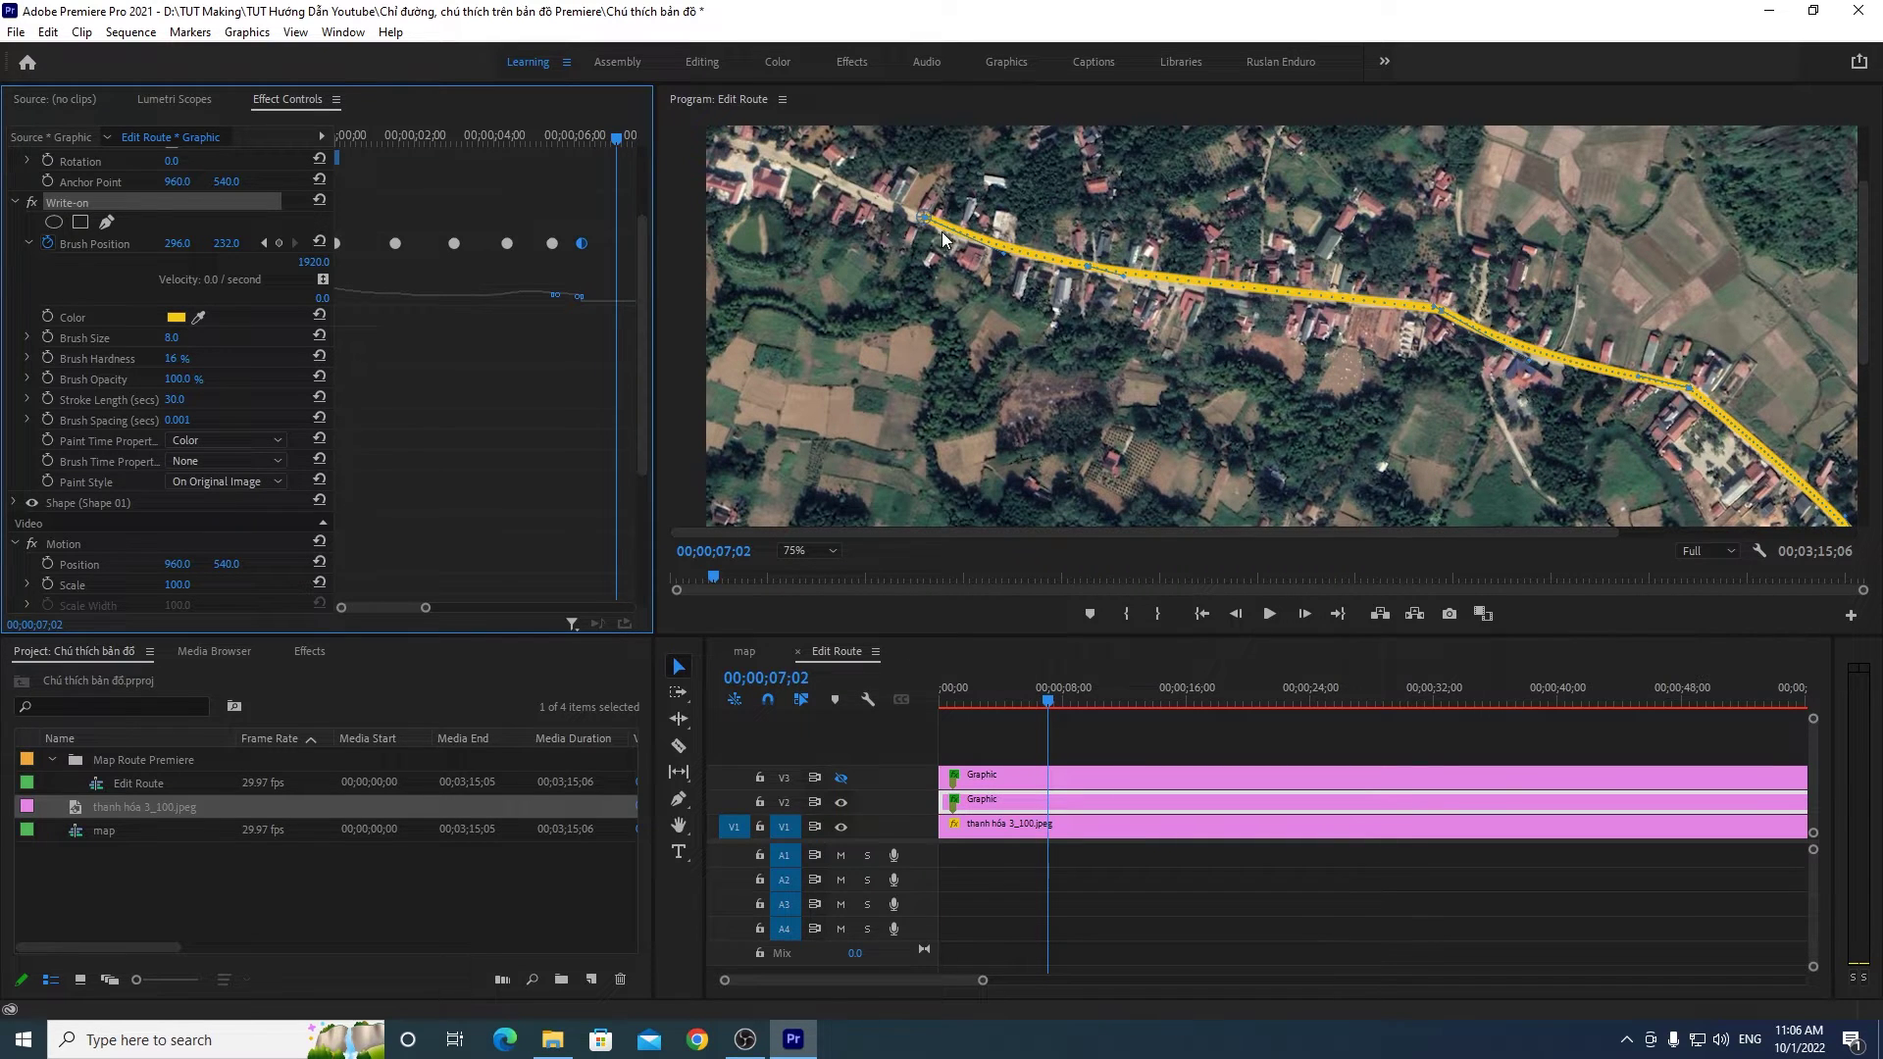
pyautogui.moveTo(920, 214); pyautogui.dragTo(692, 133)
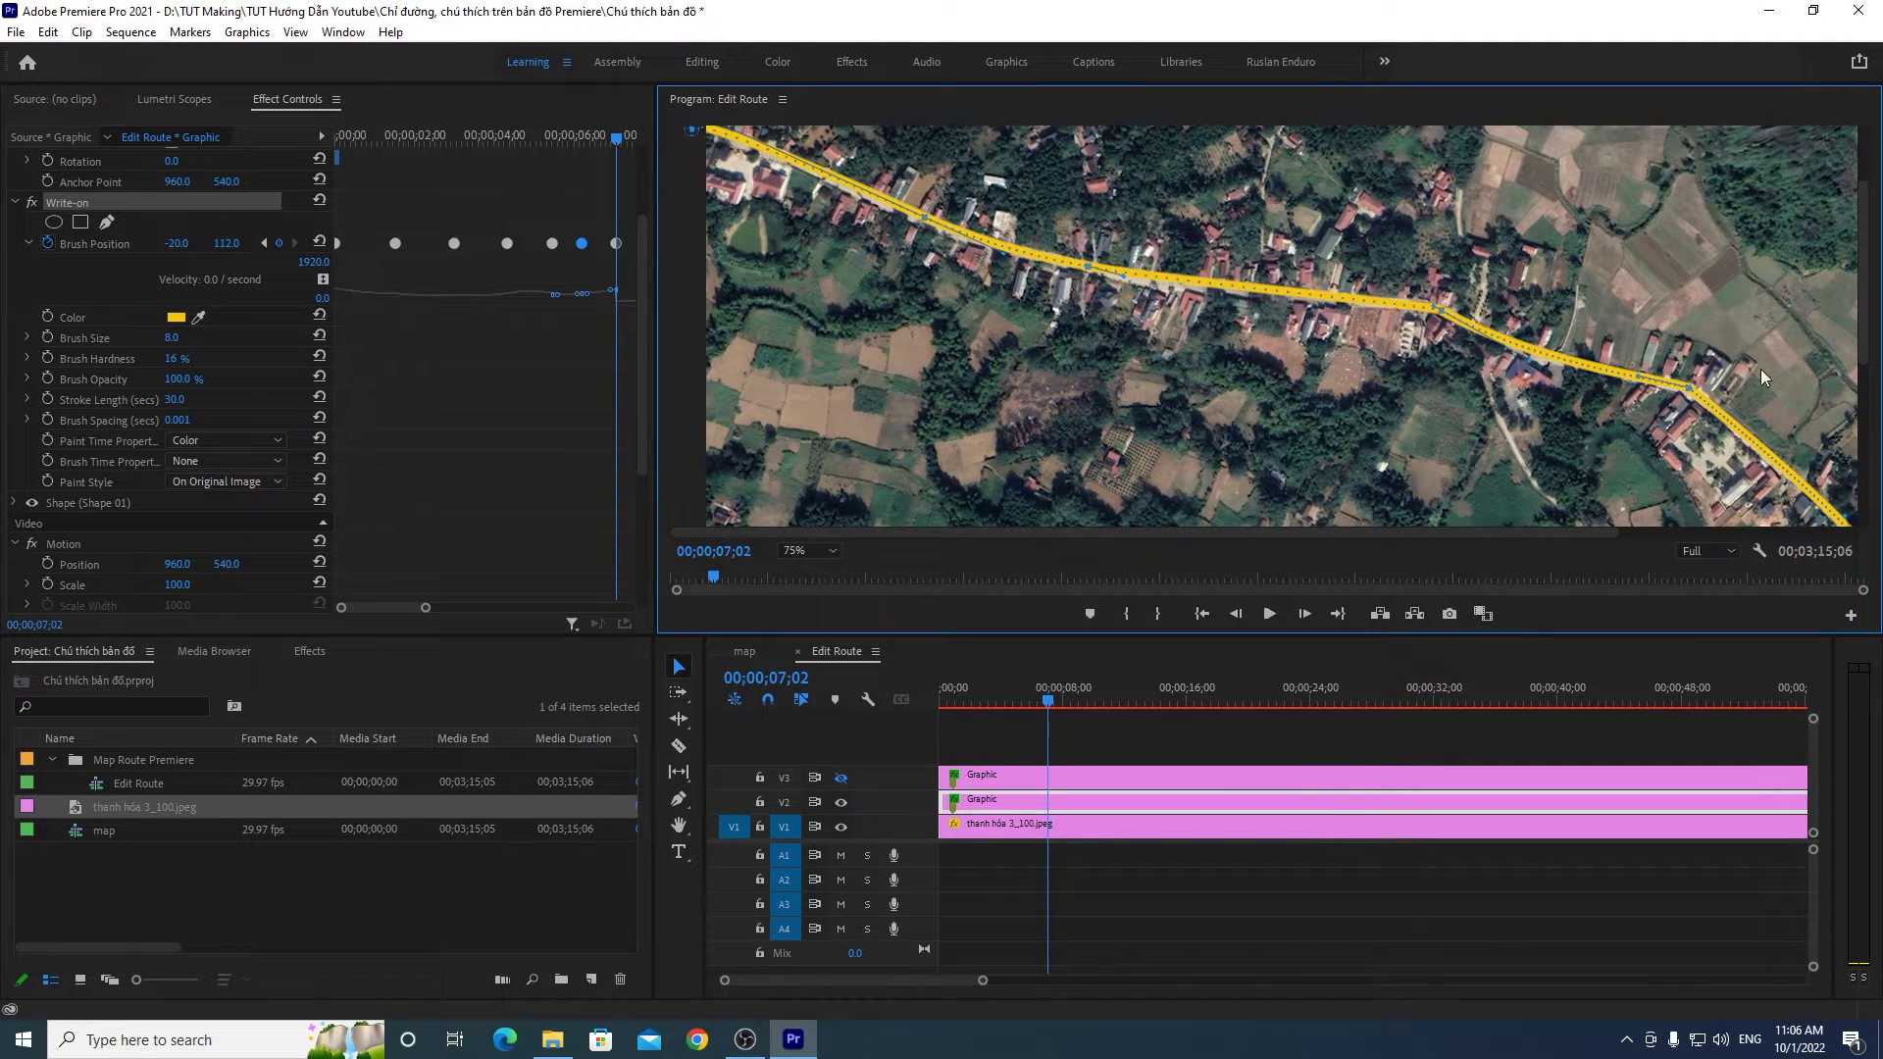
pyautogui.moveTo(1865, 329); pyautogui.dragTo(1869, 275)
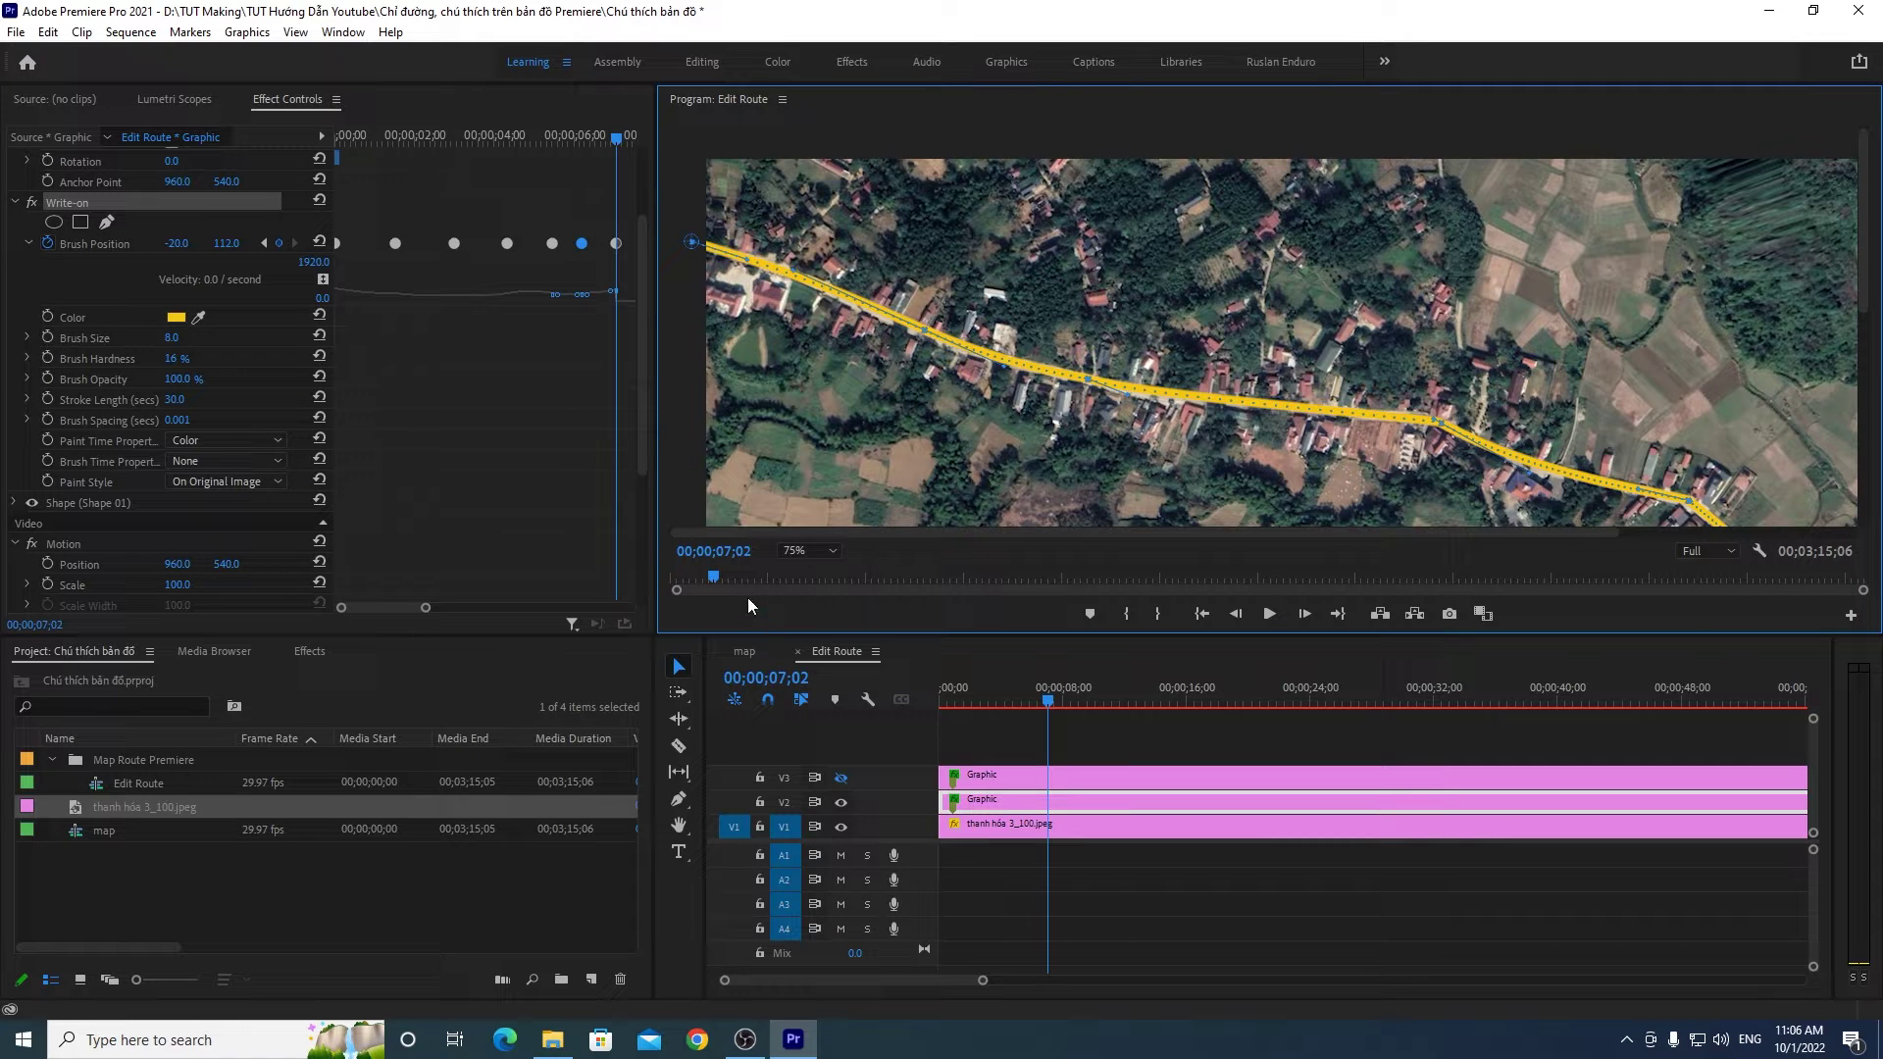
# Step: Return the preview to Fit and jump to the start of the sequence
pyautogui.click(795, 552)
pyautogui.click(808, 583)
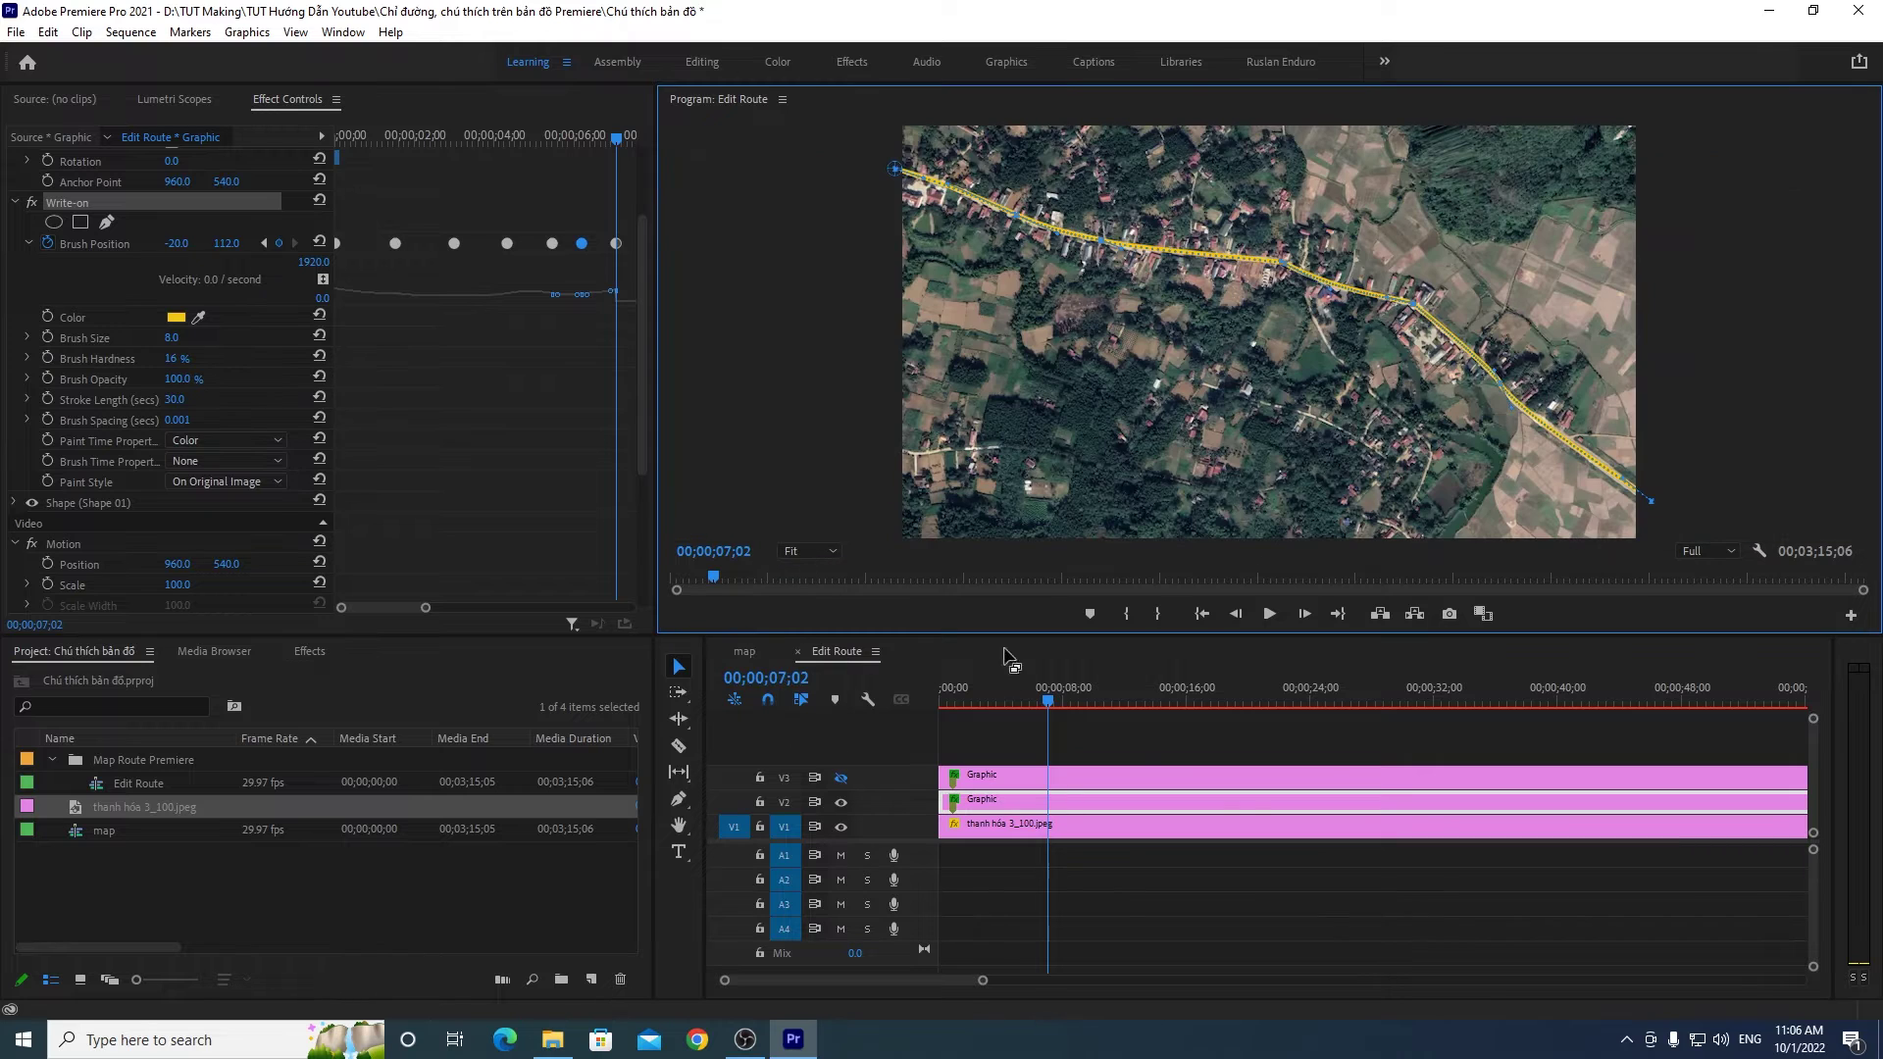
pyautogui.press('Home')
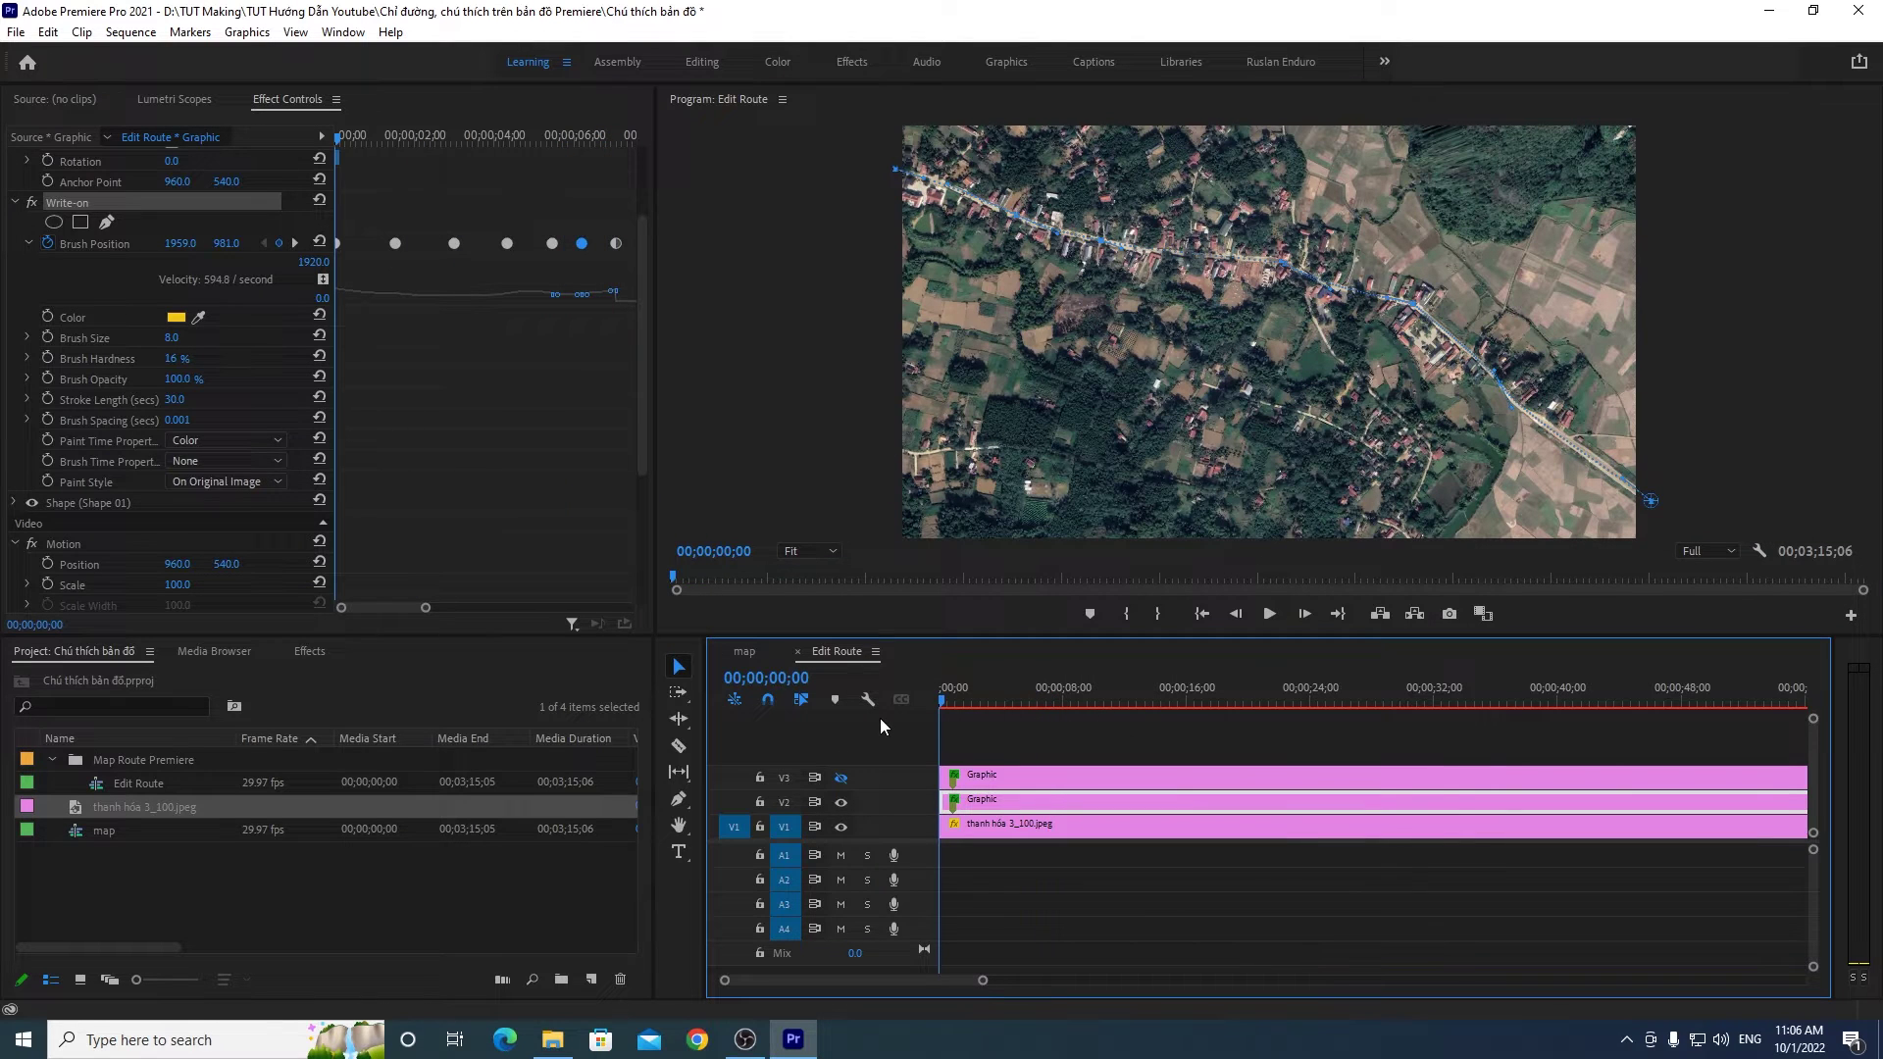
# Step: Play the route animation several times, rewinding between runs to review the drawing
pyautogui.click(1246, 871)
pyautogui.click(1269, 614)
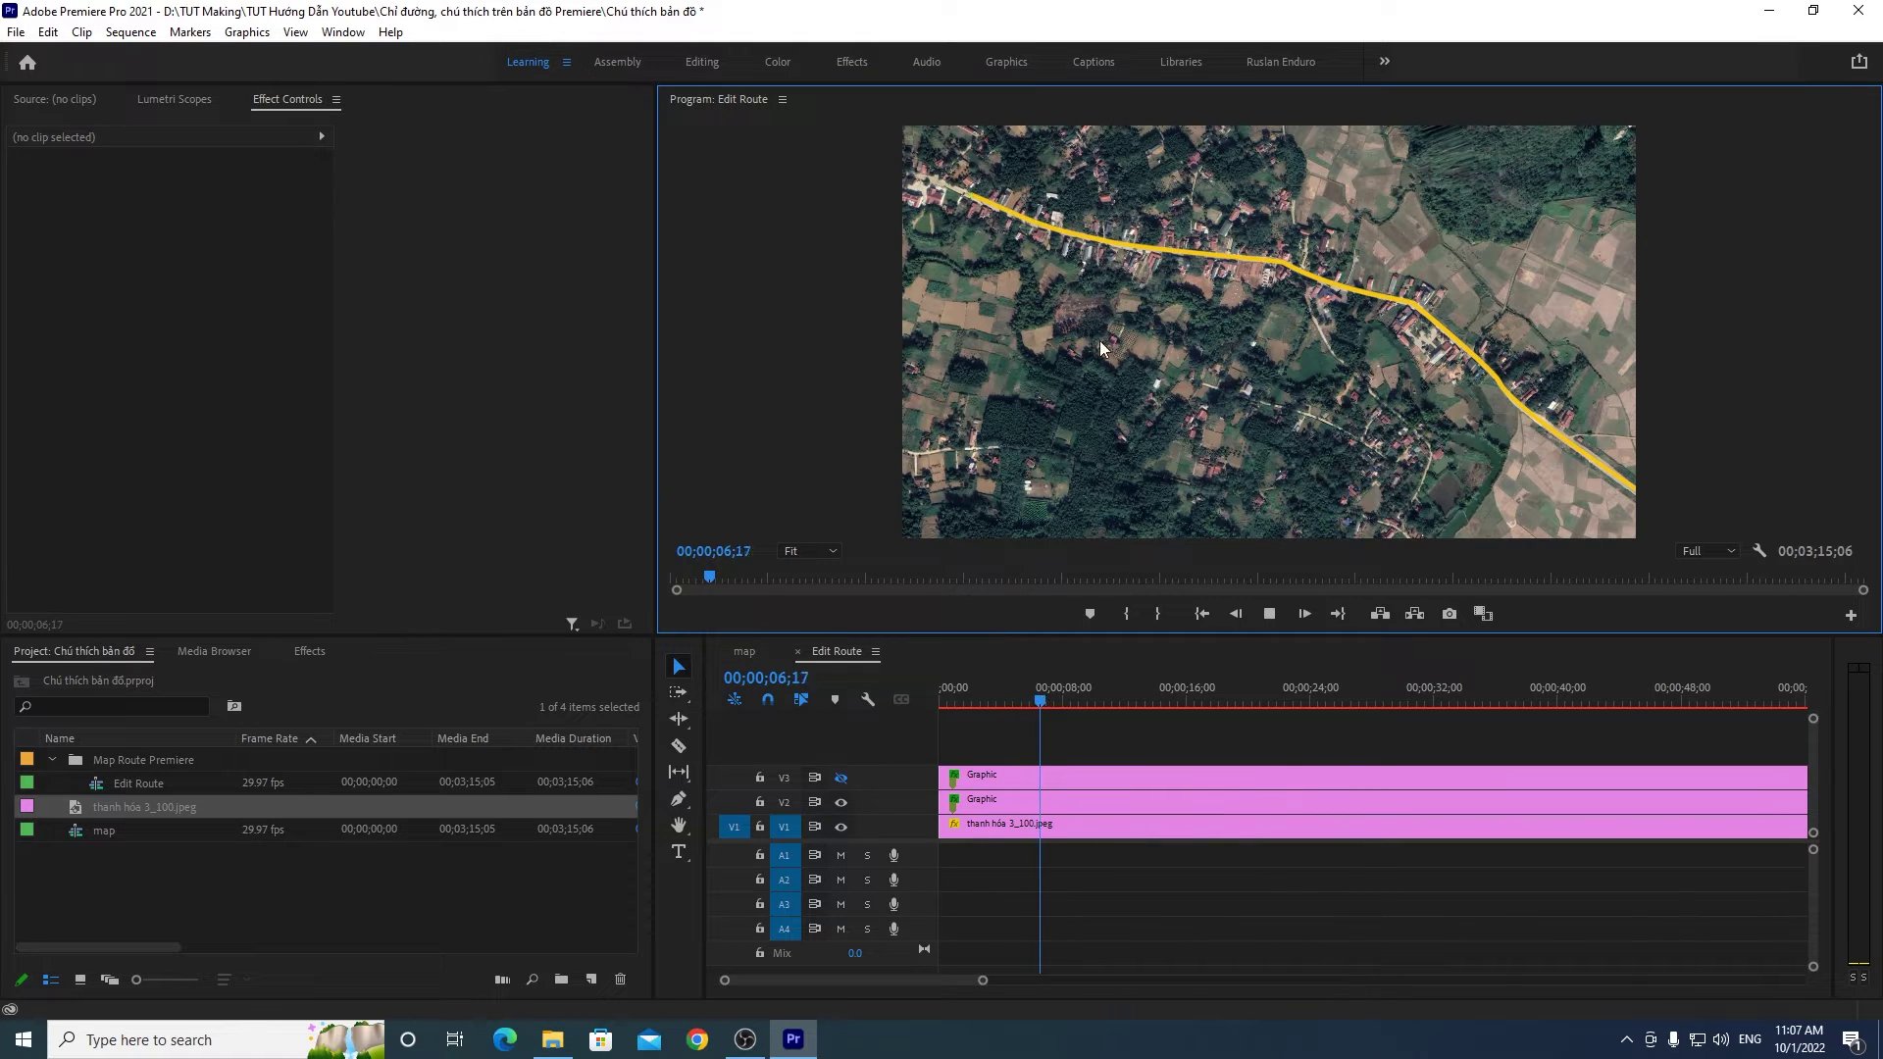
pyautogui.click(1065, 702)
pyautogui.moveTo(1016, 698); pyautogui.dragTo(851, 710)
pyautogui.click(1270, 614)
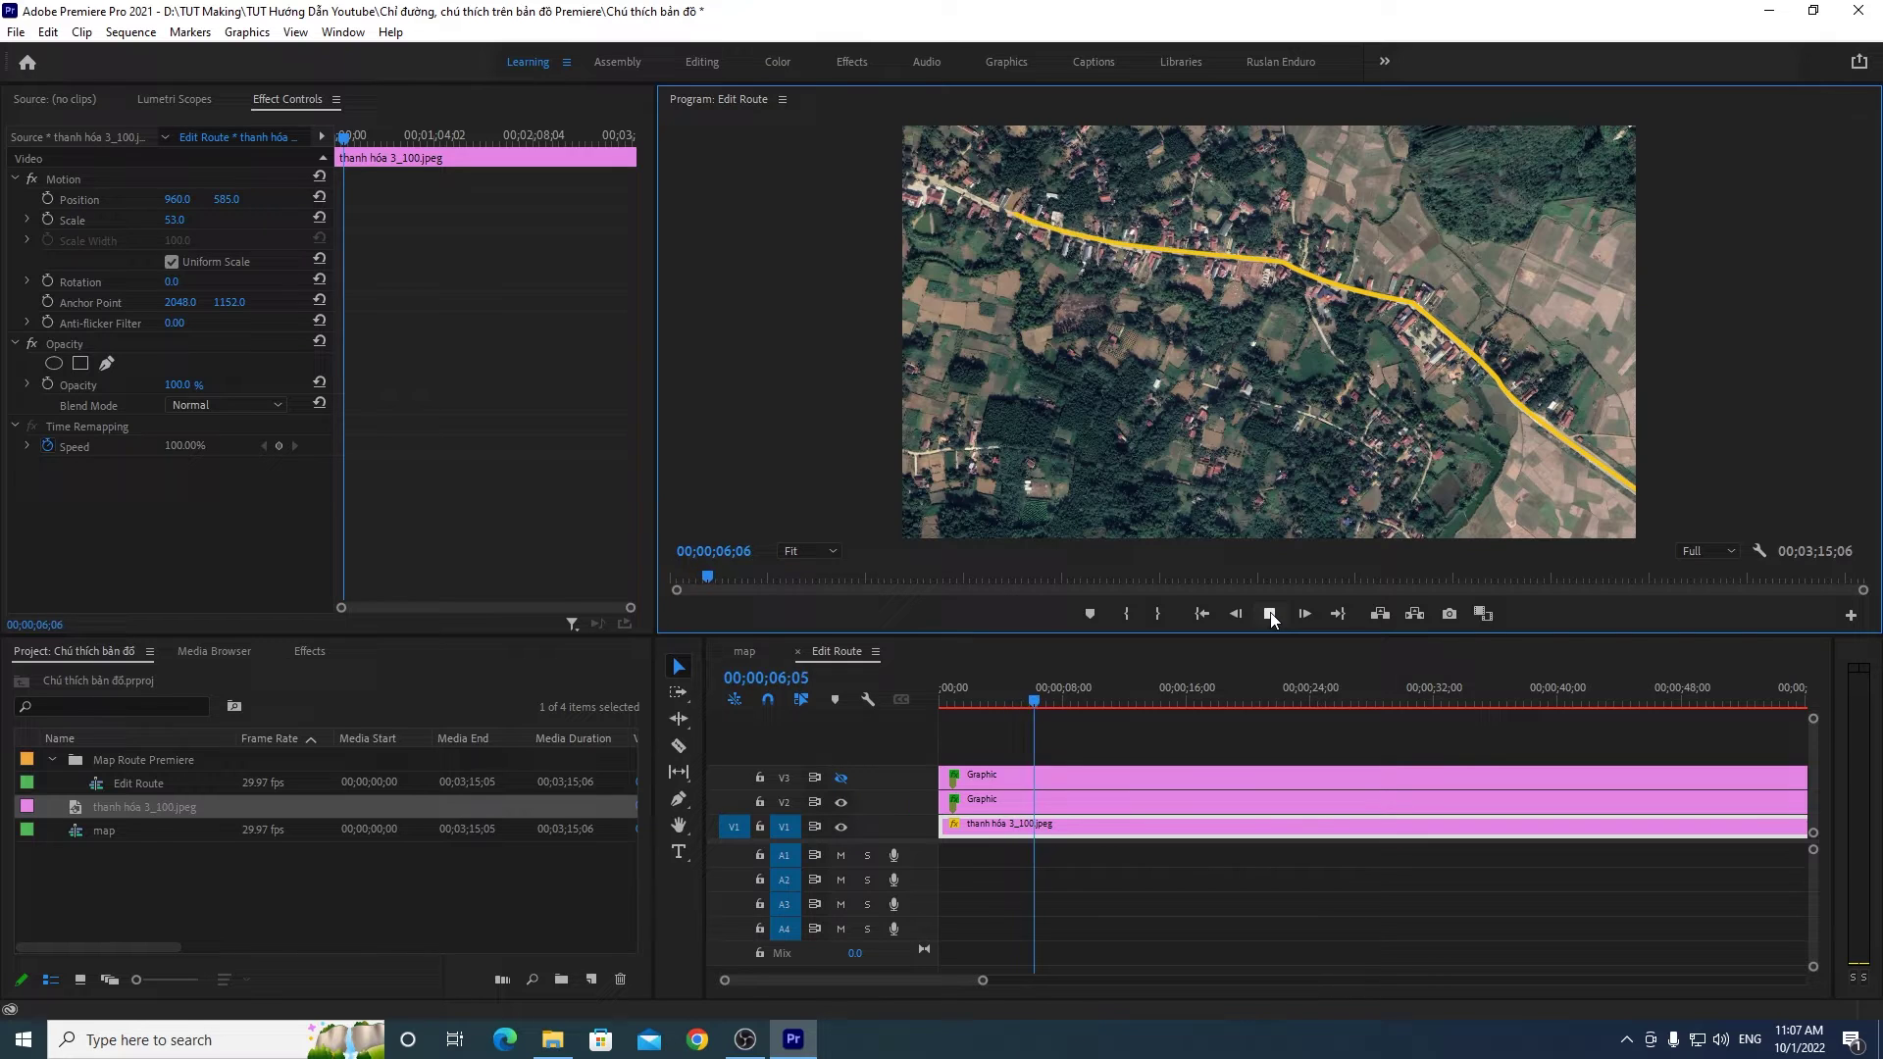
pyautogui.moveTo(1103, 701)
pyautogui.mouseDown()
pyautogui.moveTo(1038, 721)
pyautogui.moveTo(1100, 715)
pyautogui.mouseUp()
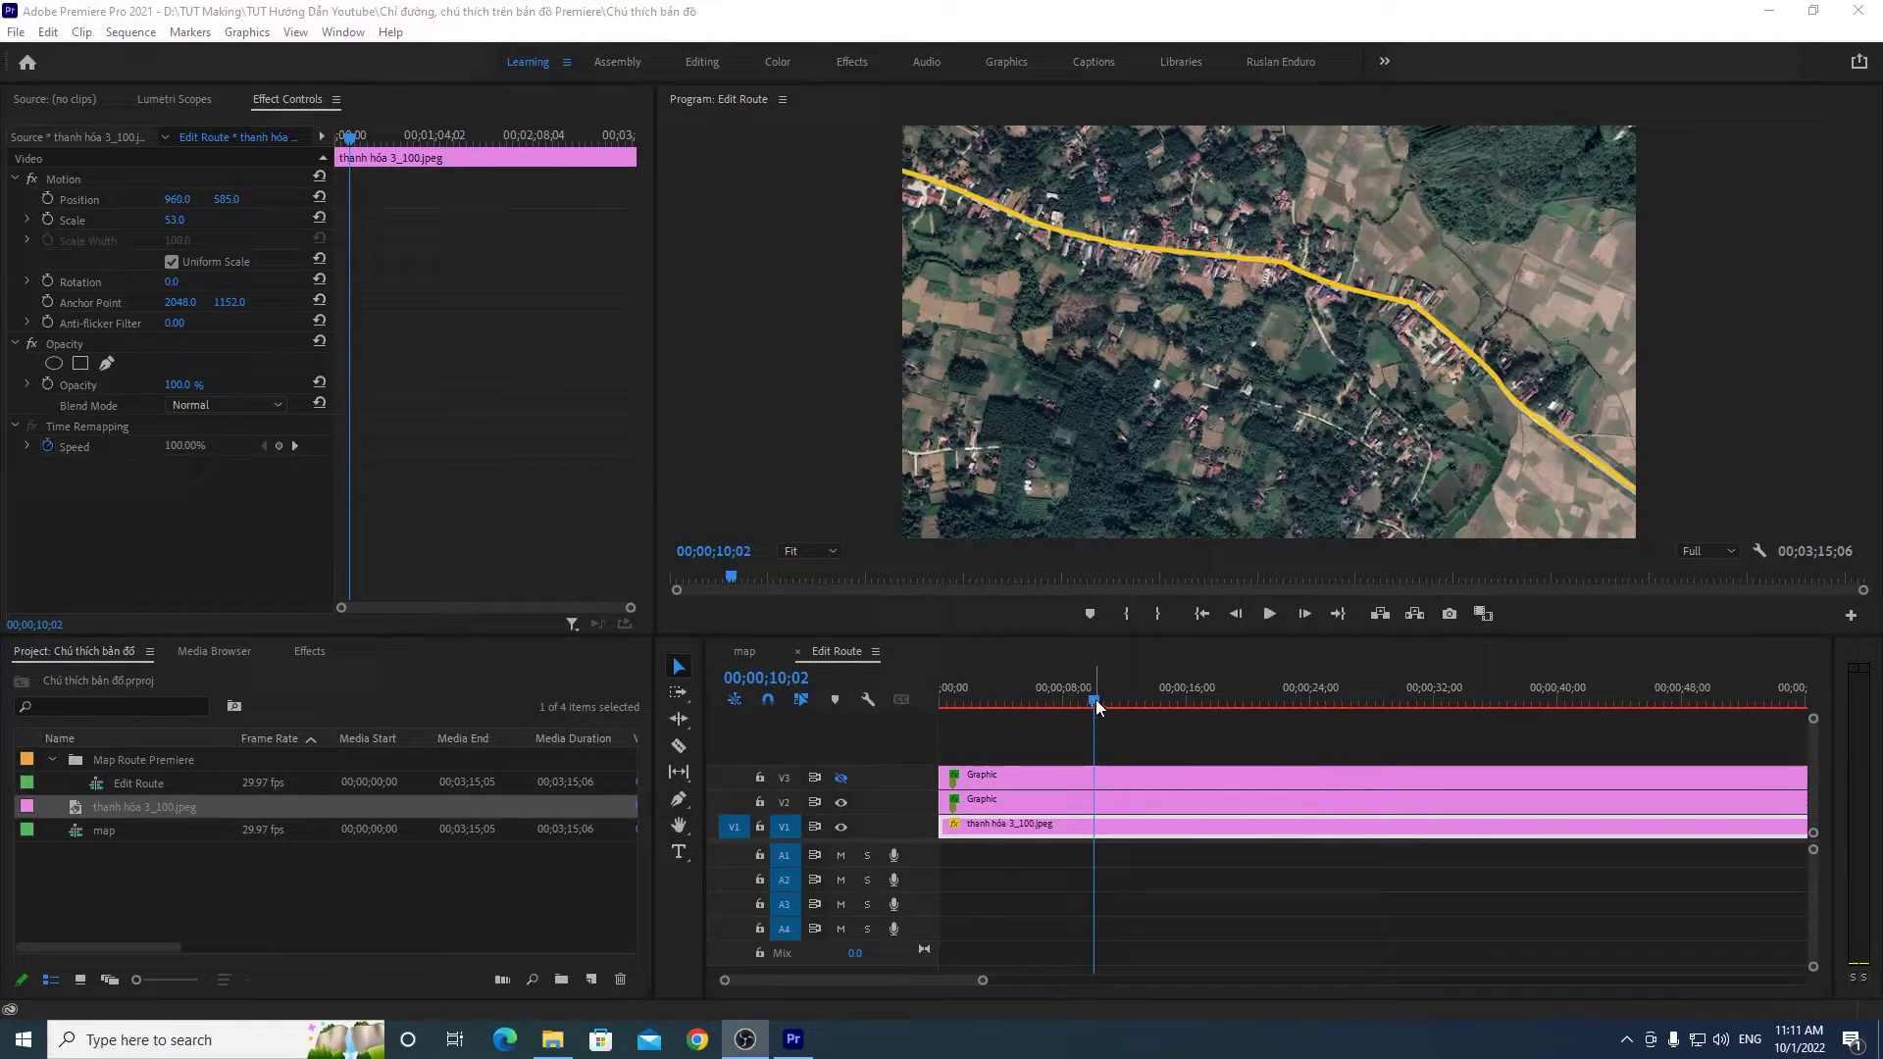
pyautogui.moveTo(1097, 702); pyautogui.dragTo(944, 727)
pyautogui.click(1269, 613)
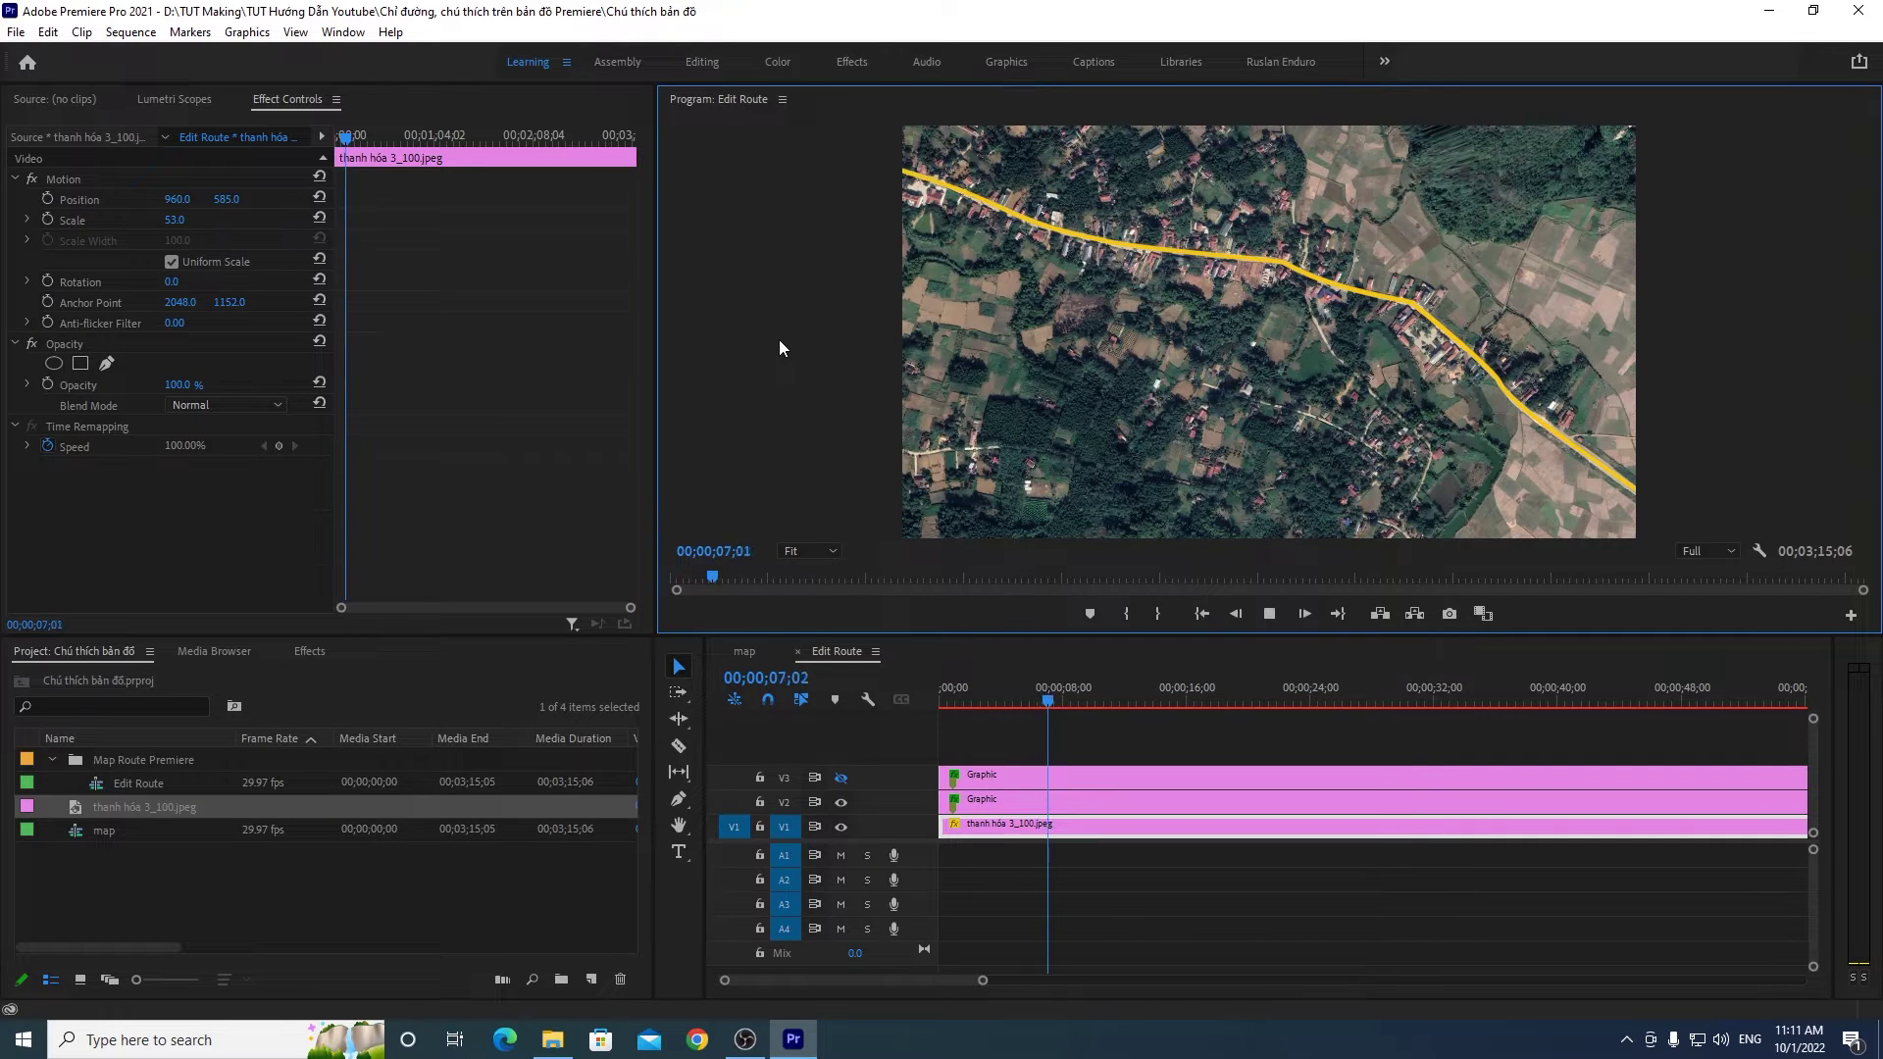
pyautogui.moveTo(1059, 706); pyautogui.dragTo(964, 726)
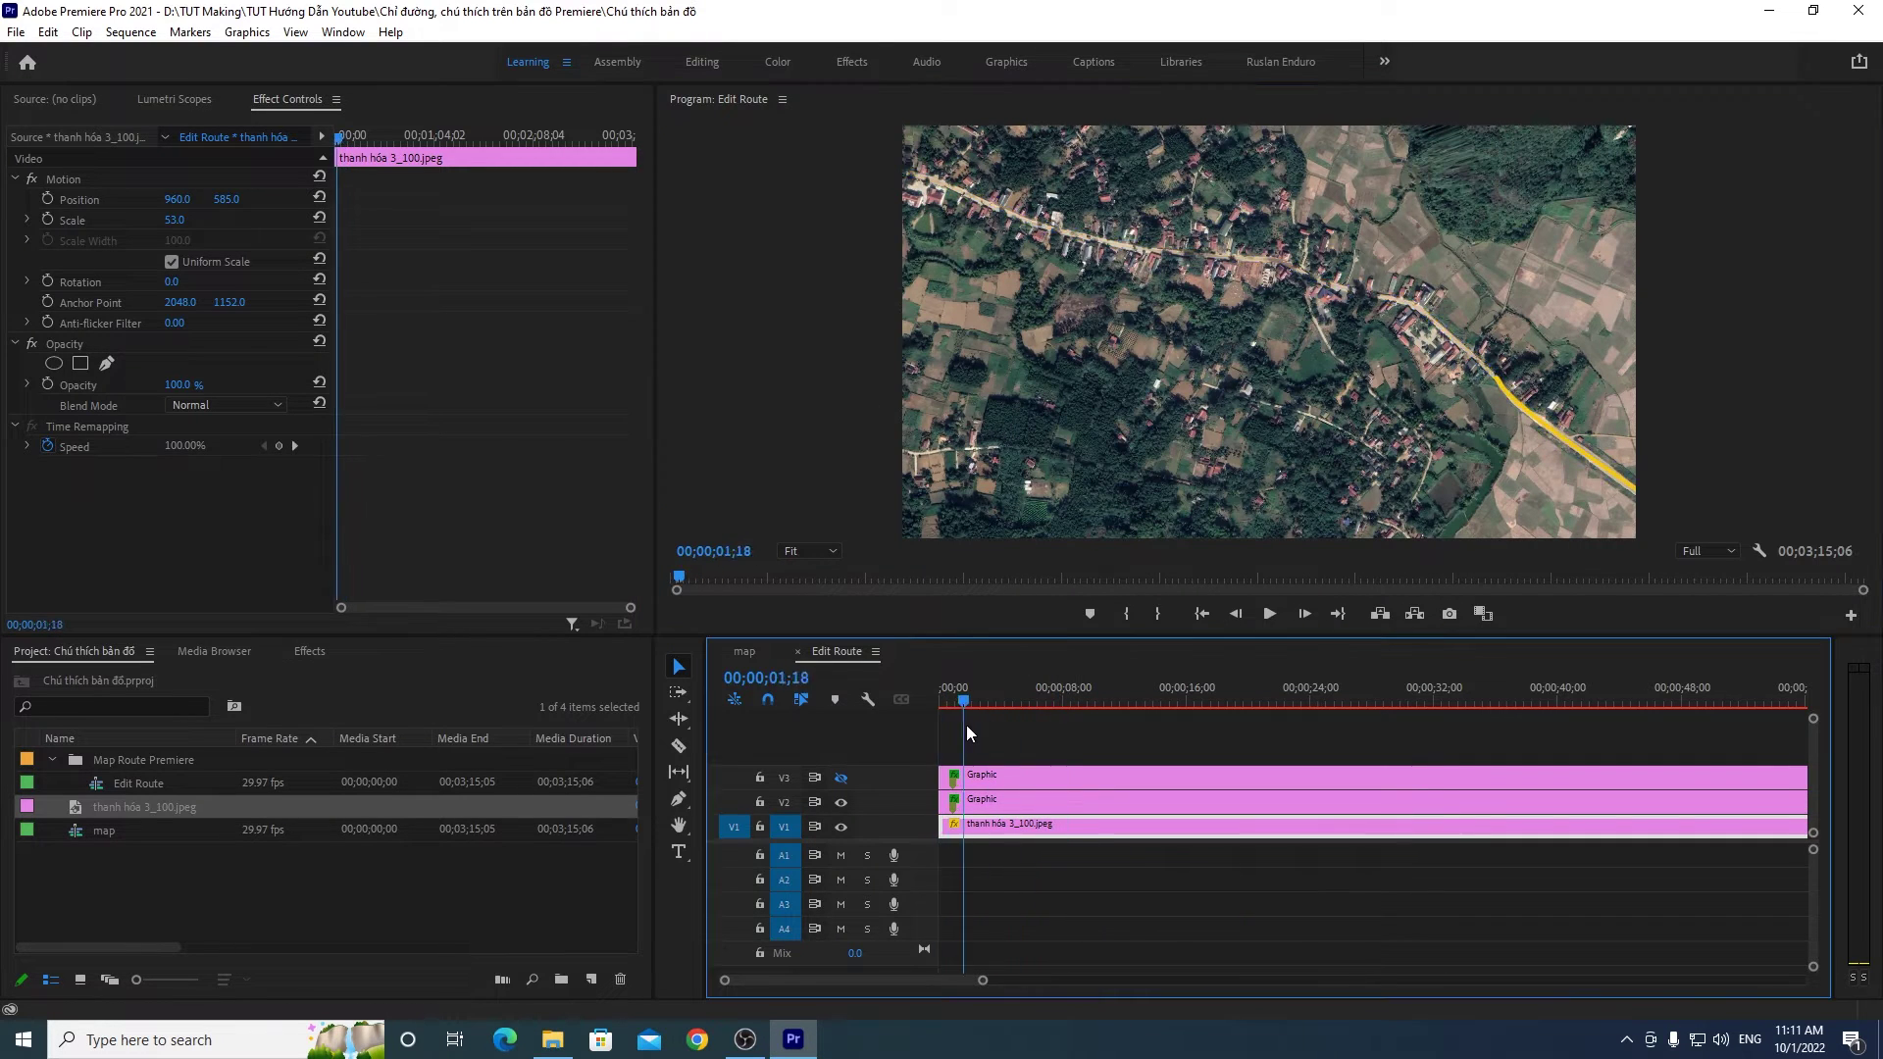
# Step: Select the V2 route graphic, widen the Effect Controls timeline, and move one Brush Position keyframe earlier
pyautogui.click(998, 798)
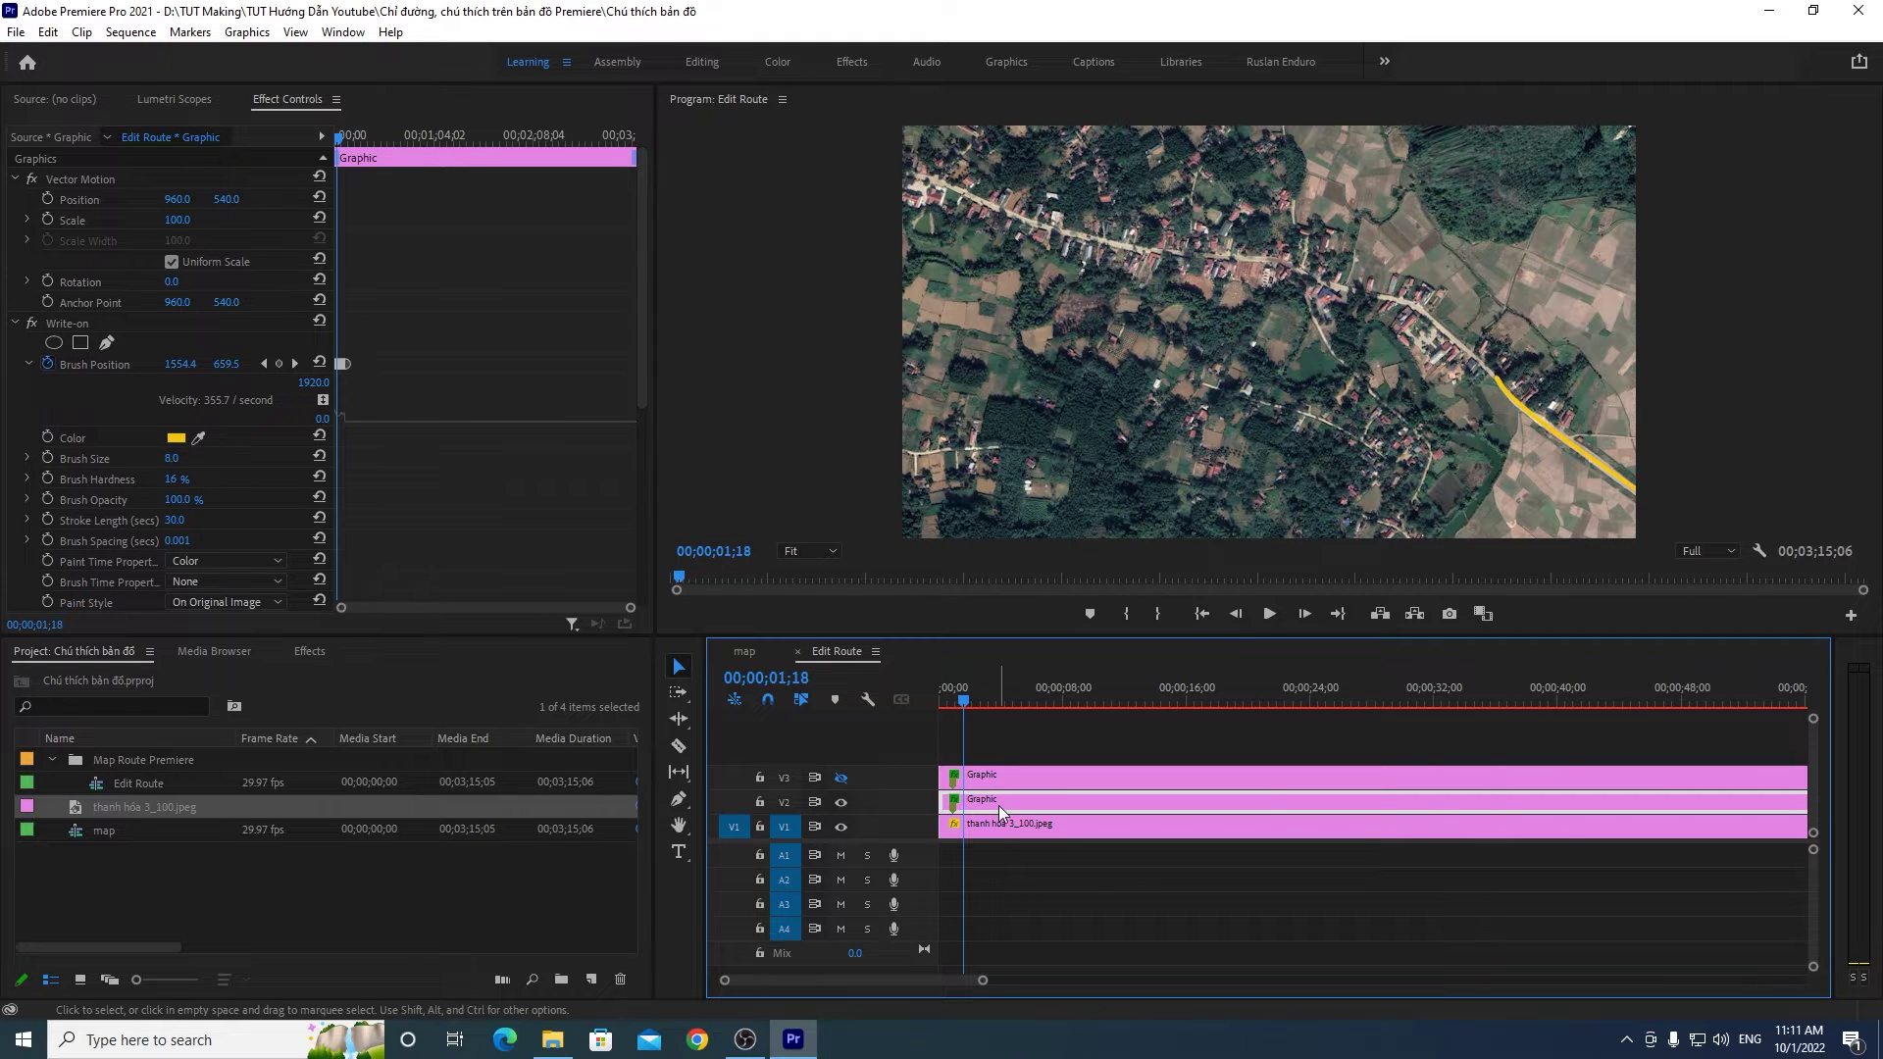
pyautogui.moveTo(632, 608); pyautogui.dragTo(533, 631)
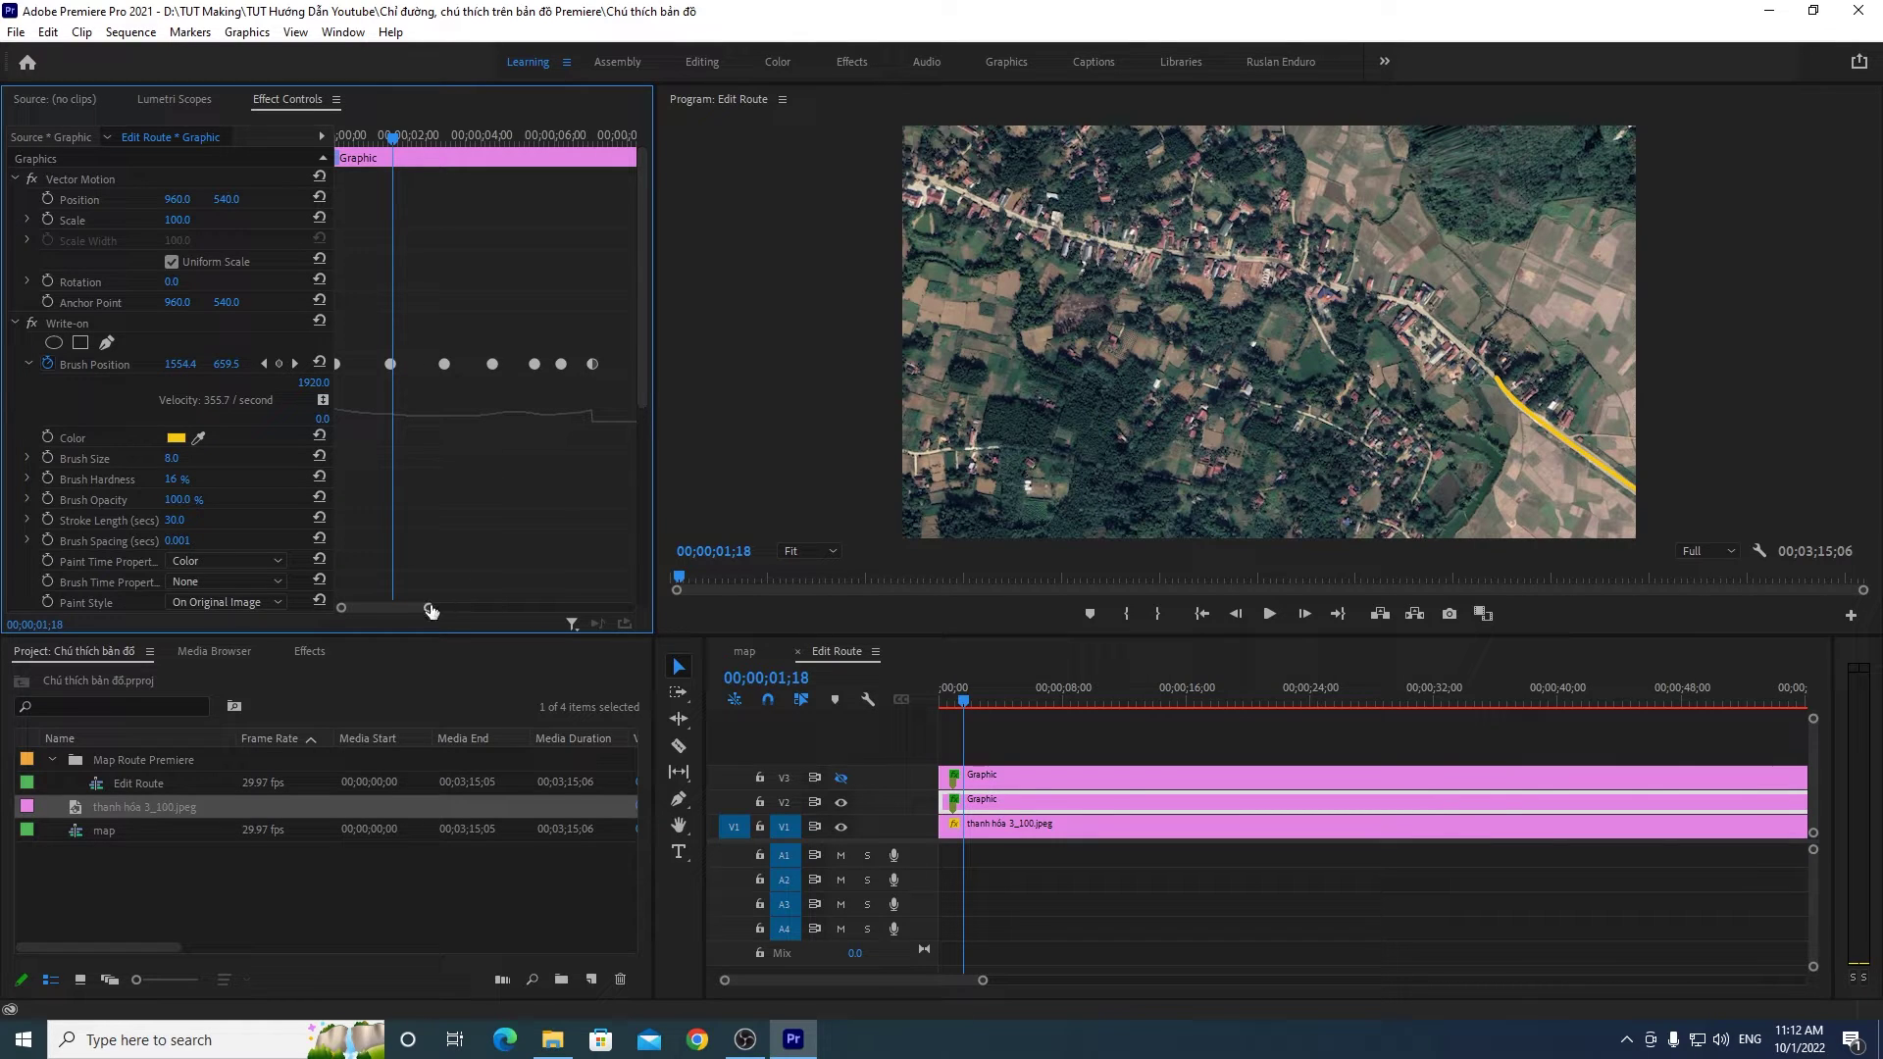
pyautogui.moveTo(430, 612); pyautogui.dragTo(429, 611)
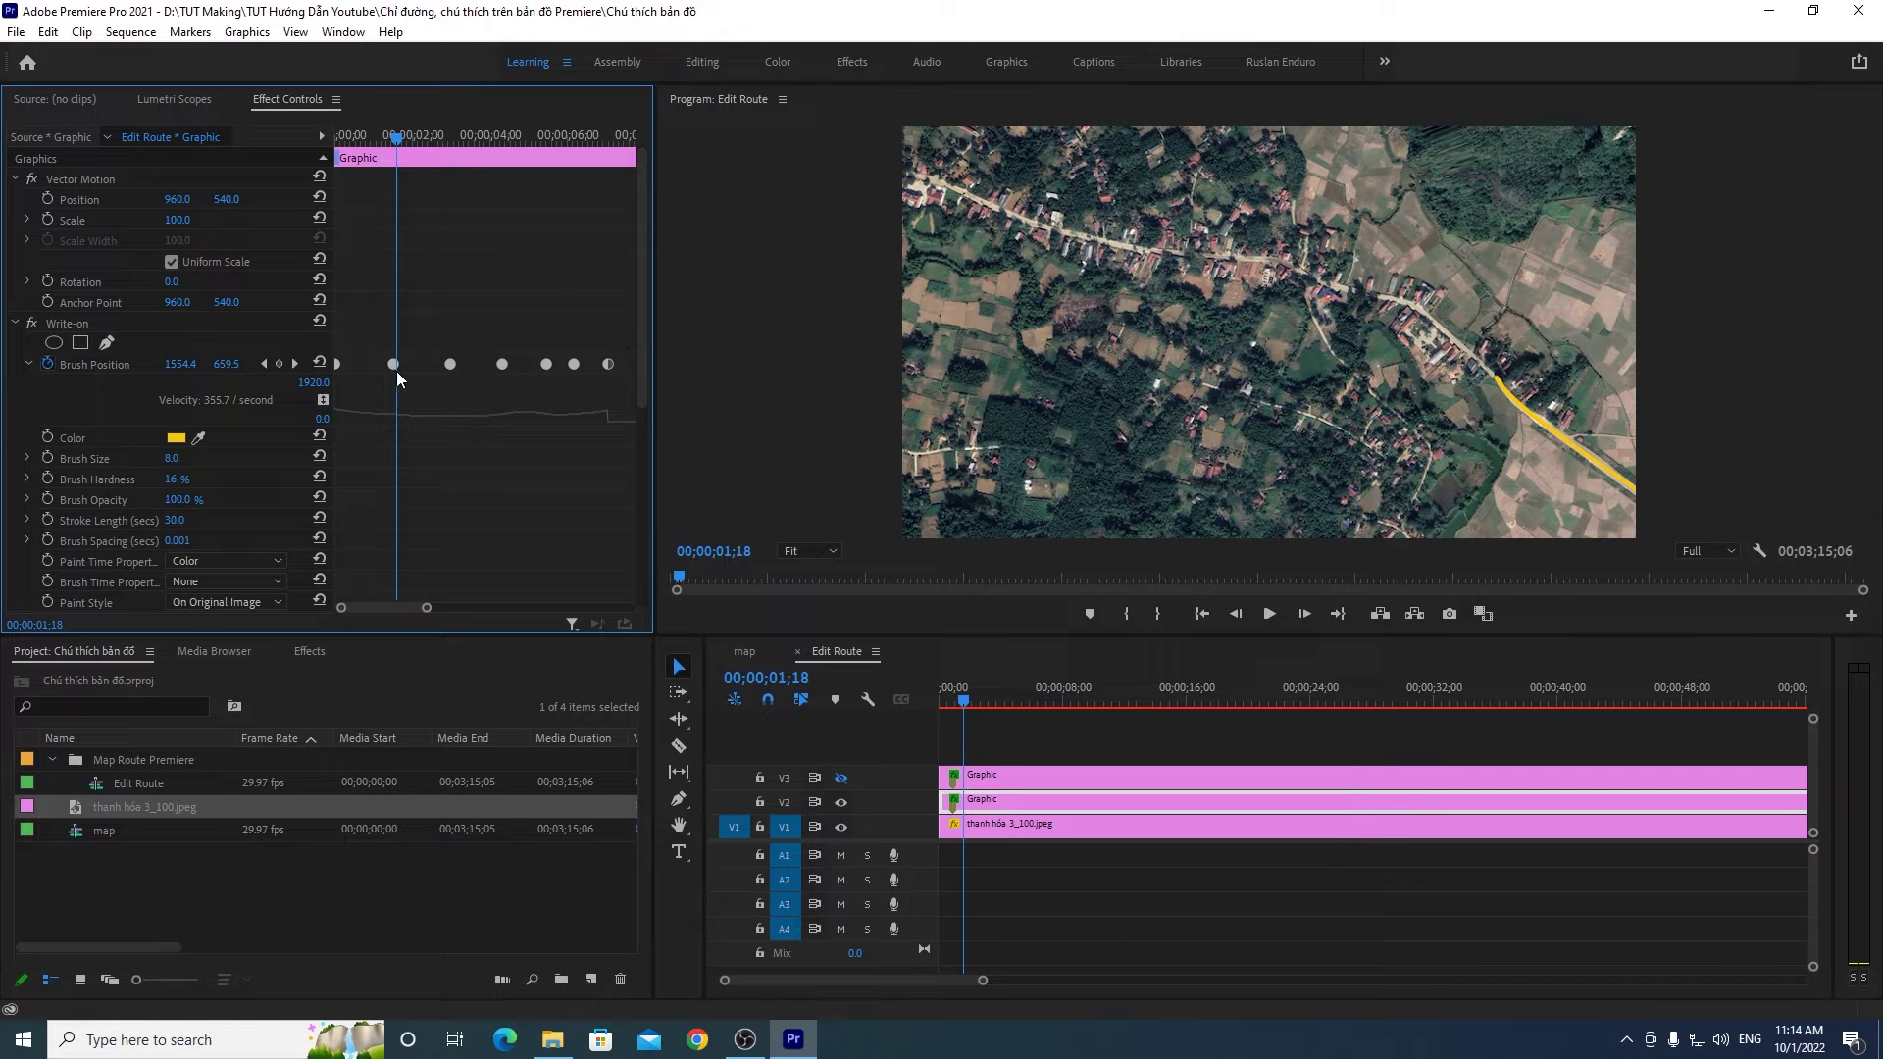
pyautogui.moveTo(392, 364)
pyautogui.mouseDown()
pyautogui.moveTo(364, 364)
pyautogui.moveTo(408, 369)
pyautogui.mouseUp()
# Step: Shift the group of later Brush Position keyframes, then the last two, earlier in time
pyautogui.moveTo(455, 327); pyautogui.dragTo(620, 394)
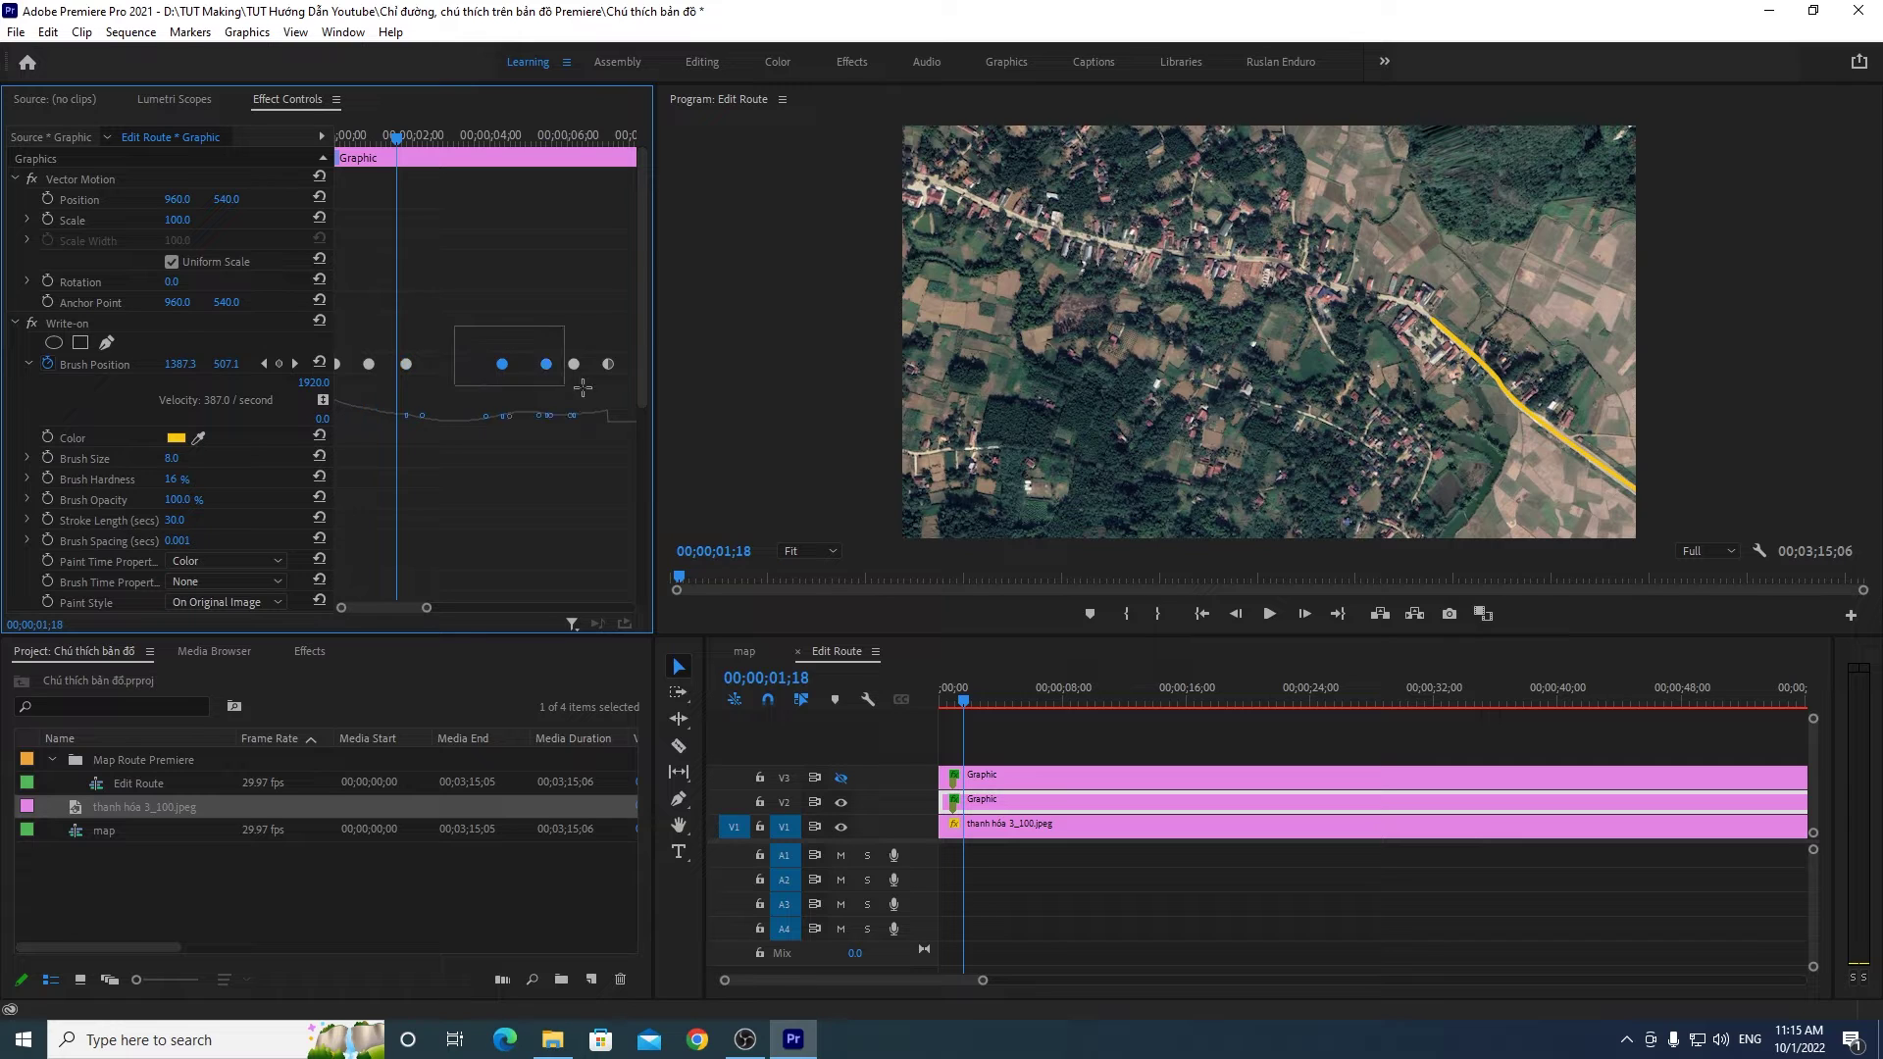
pyautogui.moveTo(504, 371); pyautogui.dragTo(438, 371)
pyautogui.moveTo(437, 371)
pyautogui.mouseDown()
pyautogui.moveTo(567, 382)
pyautogui.moveTo(472, 367)
pyautogui.mouseUp()
pyautogui.click(539, 304)
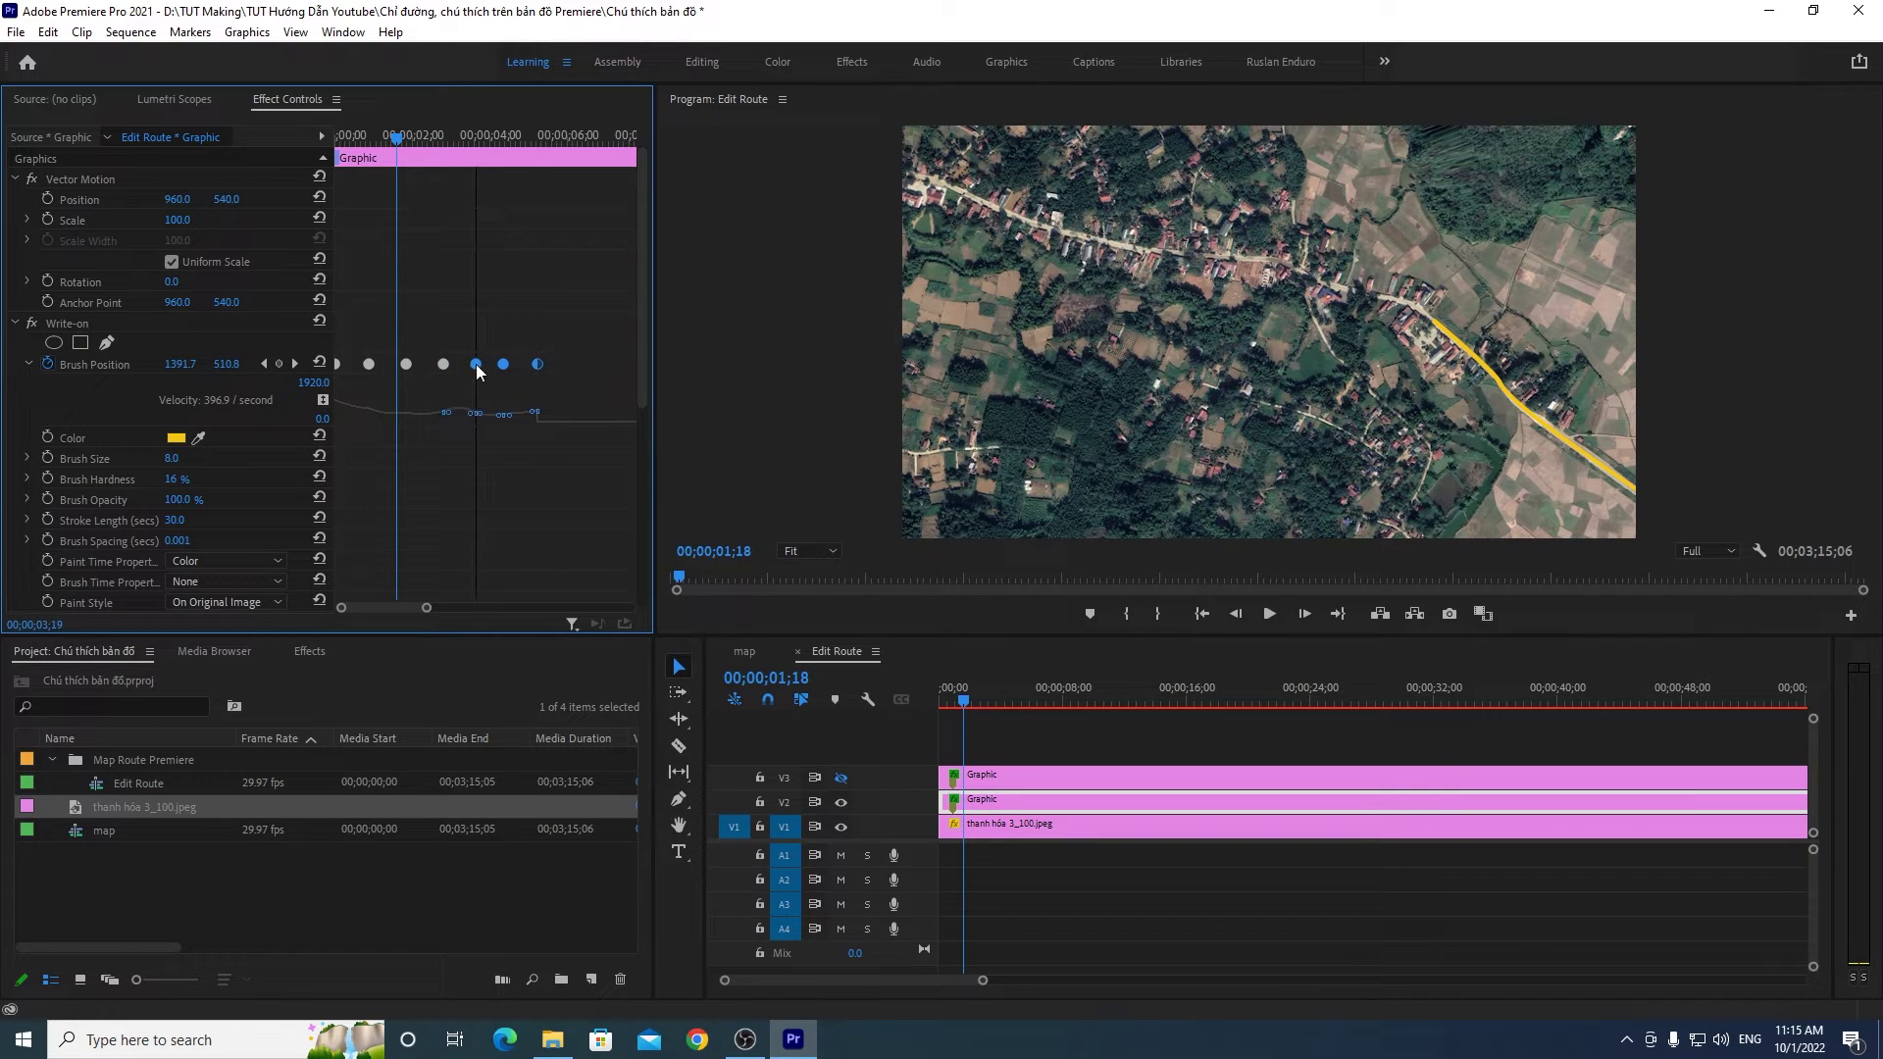
pyautogui.click(563, 353)
pyautogui.moveTo(554, 345)
pyautogui.mouseDown()
pyautogui.moveTo(479, 392)
pyautogui.moveTo(503, 363)
pyautogui.mouseUp()
pyautogui.click(526, 371)
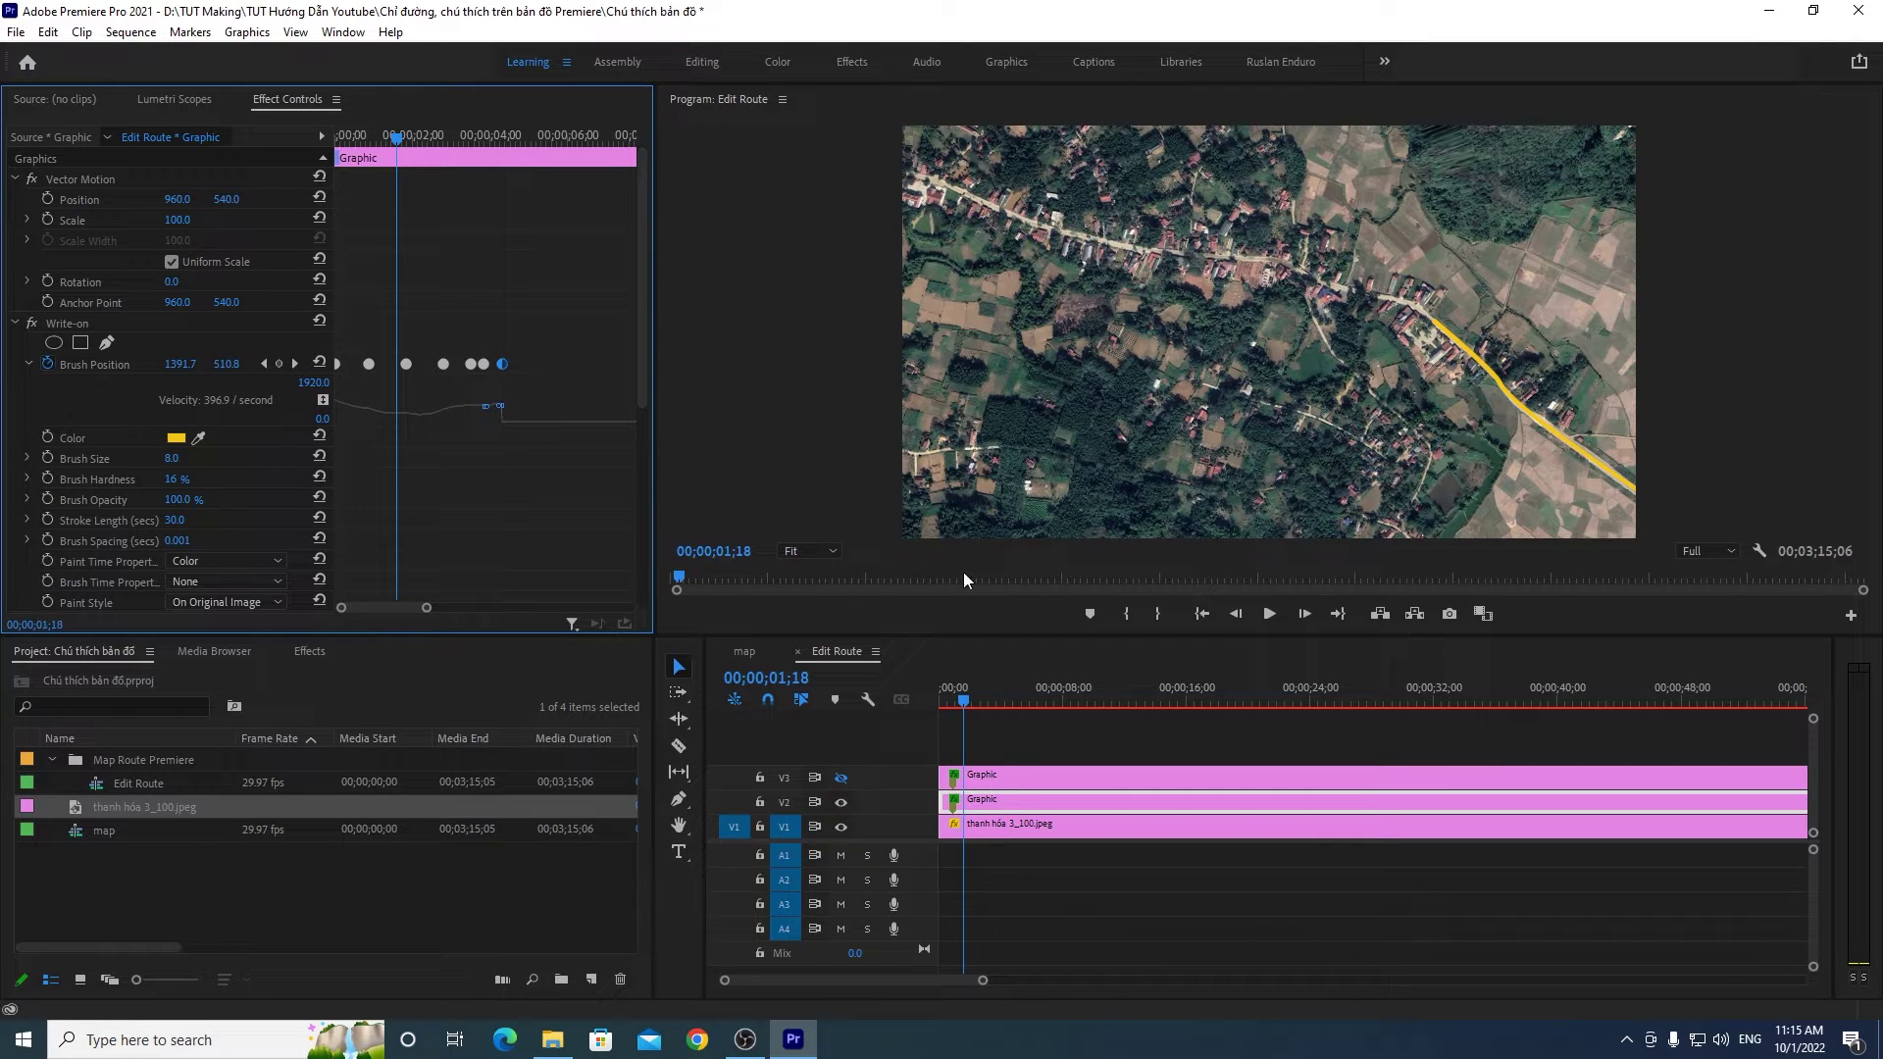
pyautogui.moveTo(975, 708); pyautogui.dragTo(944, 700)
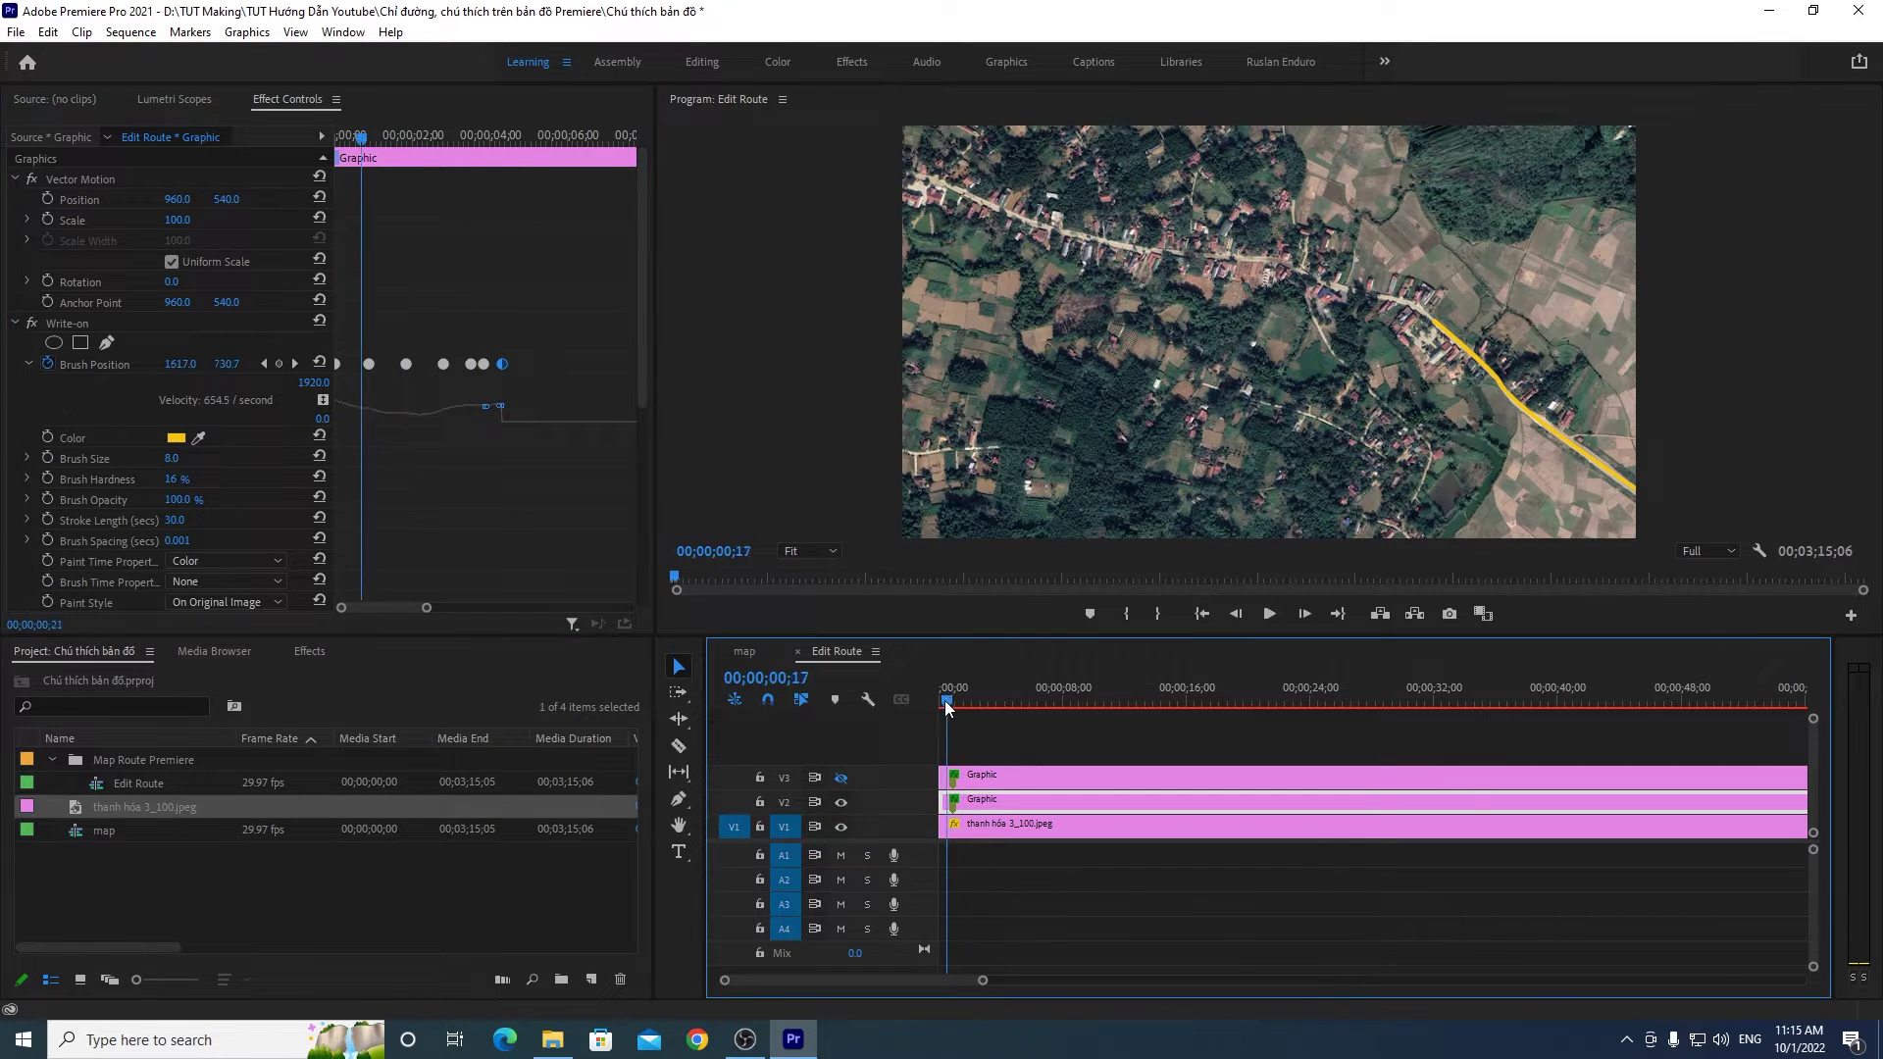
# Step: Preview the route drawing, shift the later Brush Position keyframes, and replay to check the timing
pyautogui.click(1265, 617)
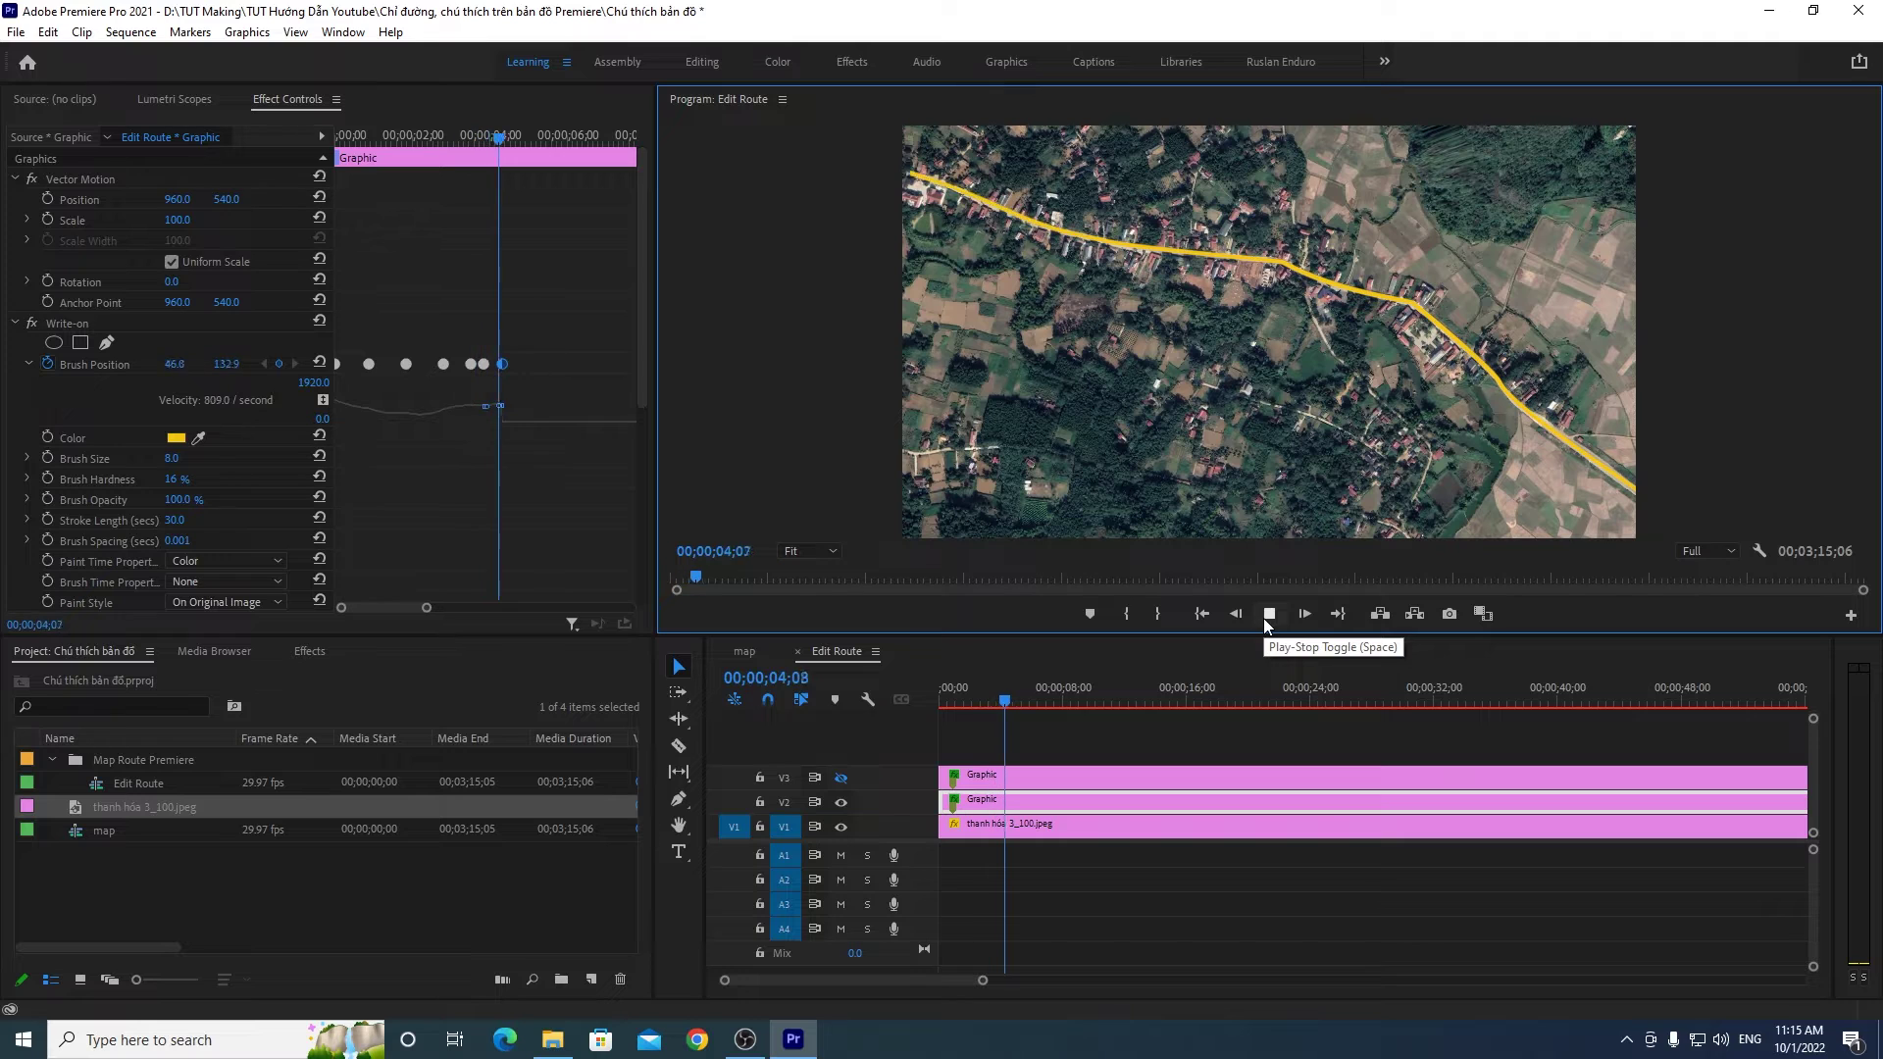
pyautogui.click(1003, 702)
pyautogui.moveTo(1003, 703); pyautogui.dragTo(922, 706)
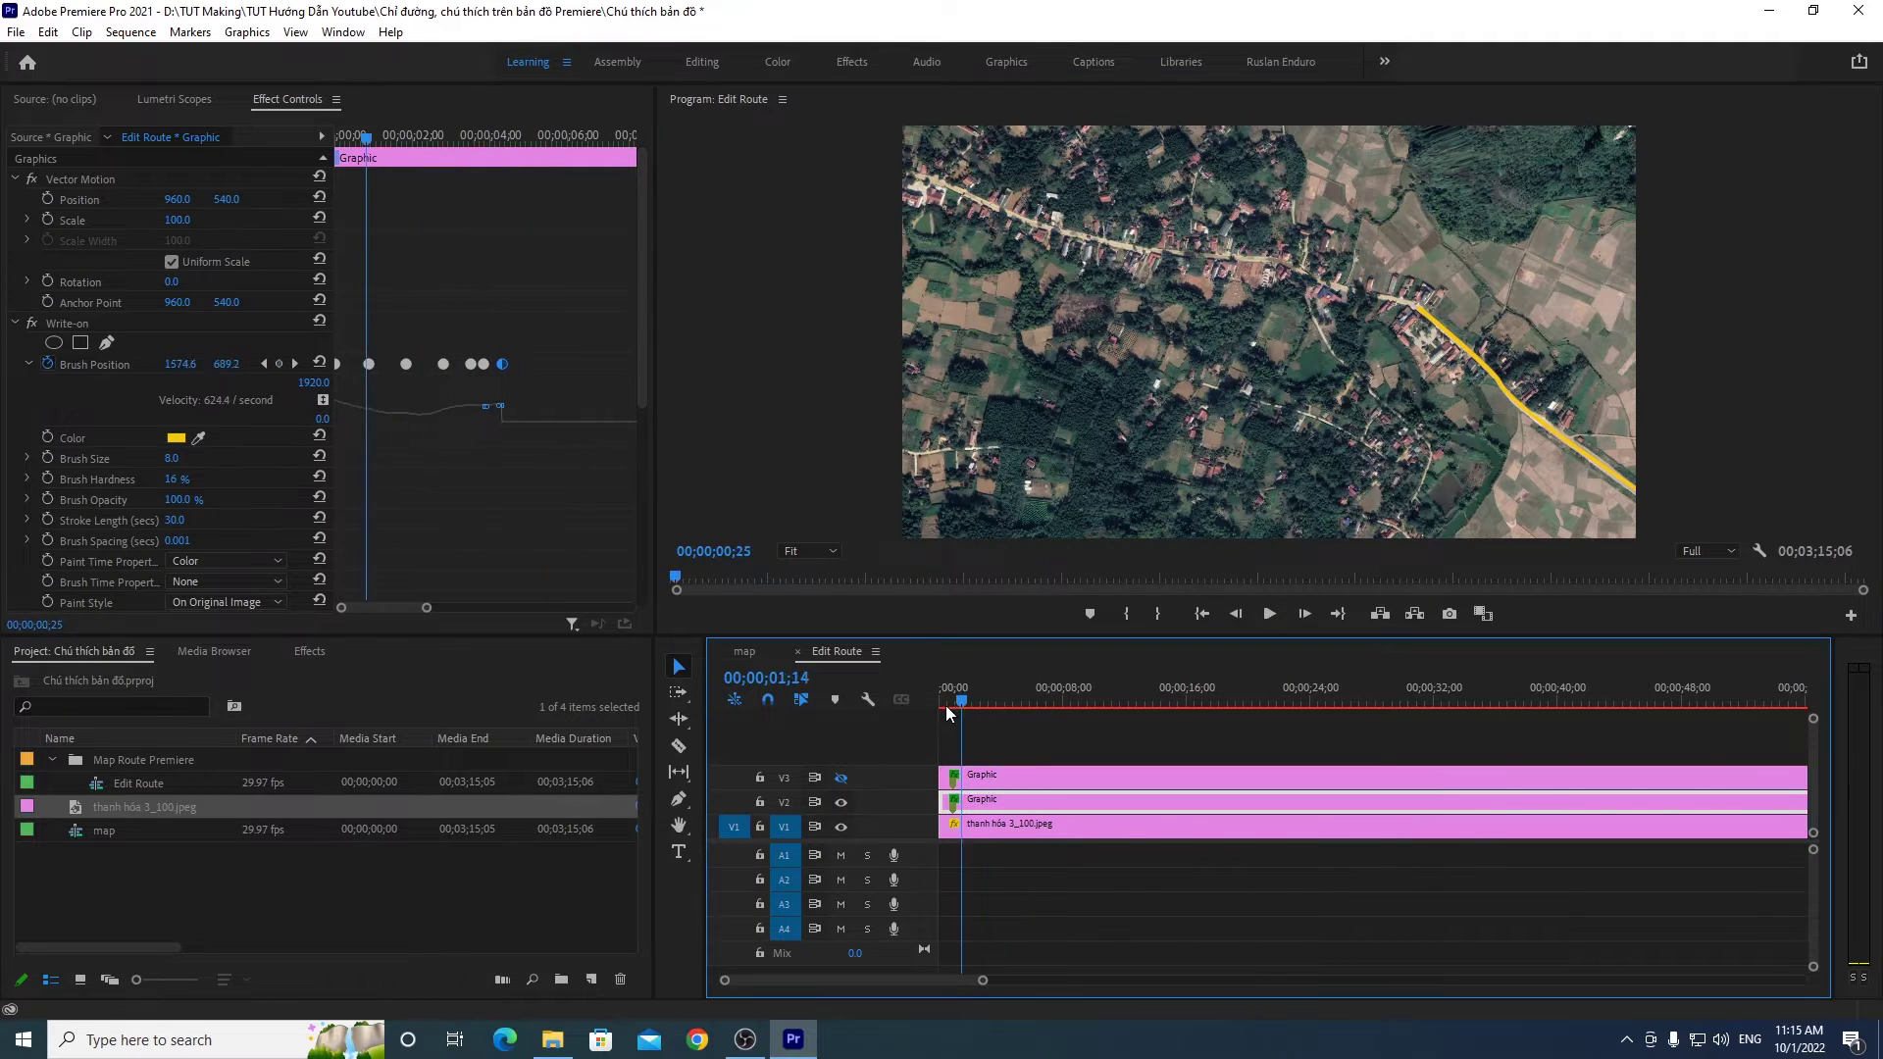
pyautogui.click(559, 371)
pyautogui.moveTo(579, 329)
pyautogui.mouseDown()
pyautogui.moveTo(358, 392)
pyautogui.moveTo(384, 371)
pyautogui.mouseUp()
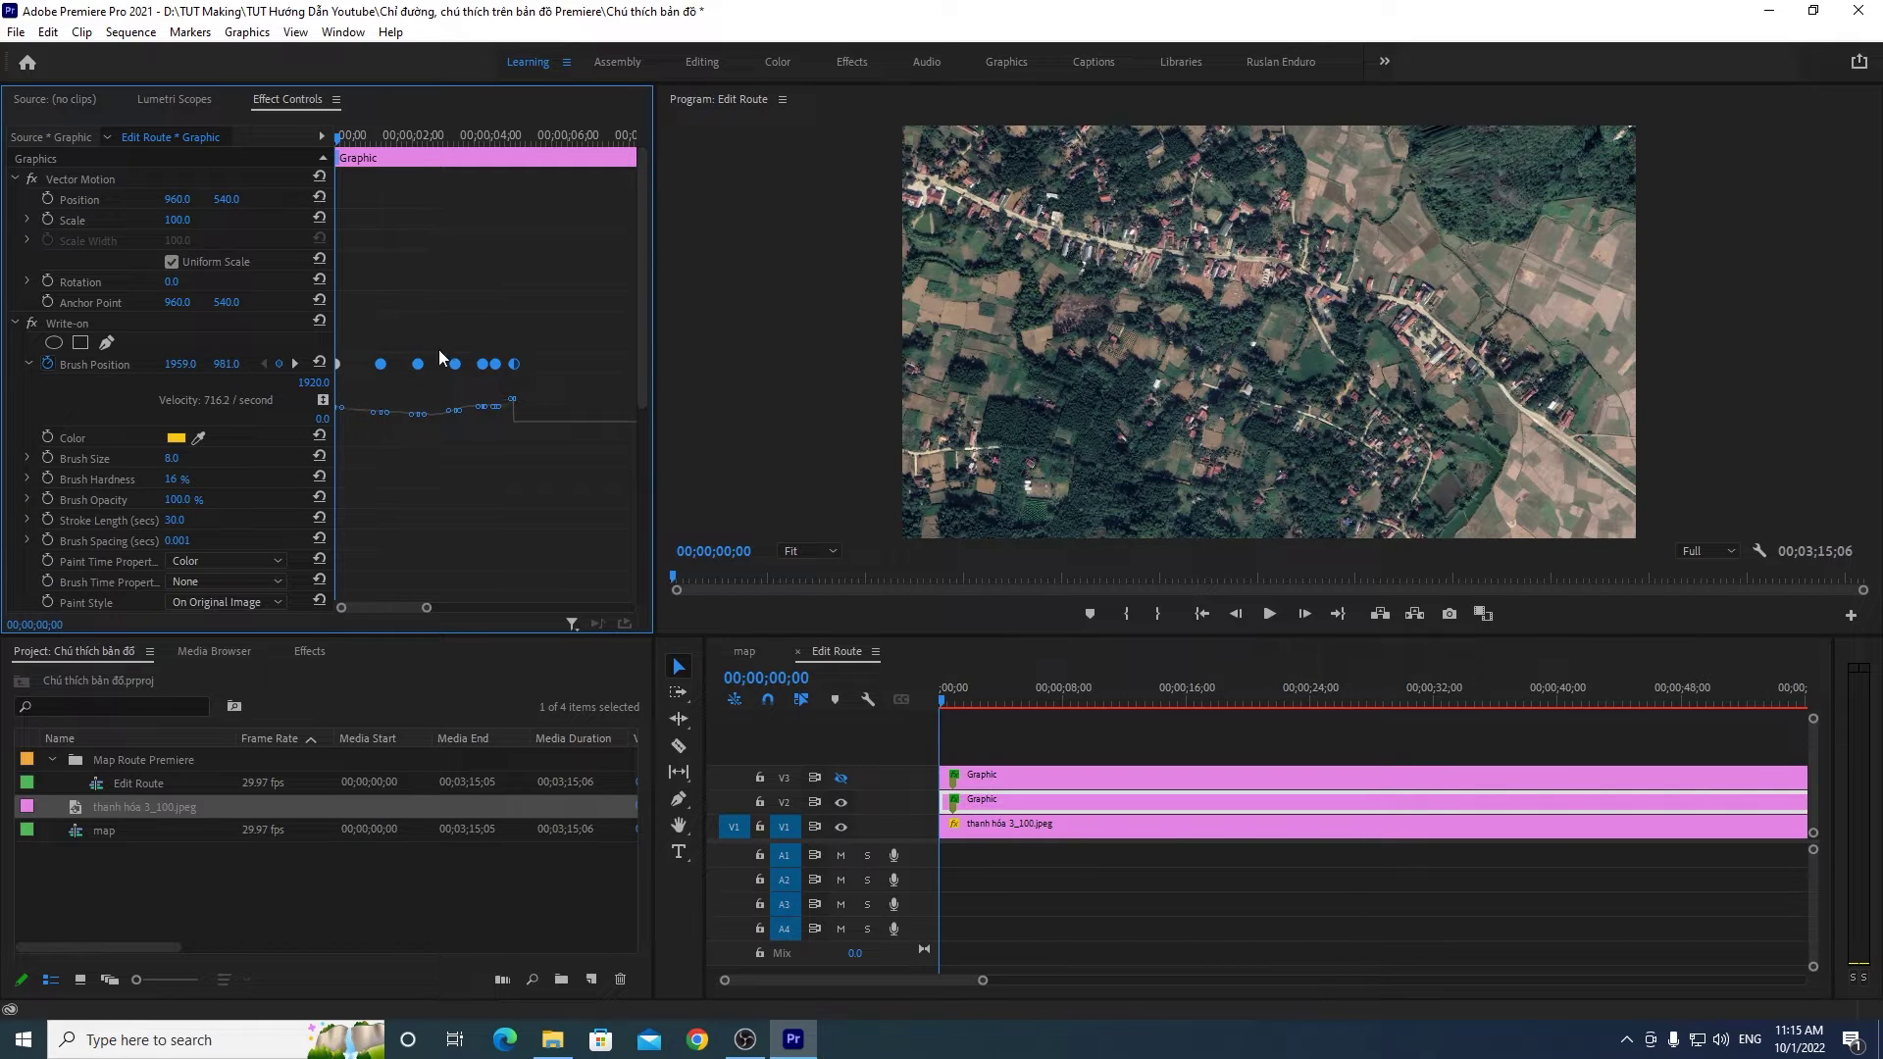
pyautogui.click(1269, 613)
pyautogui.click(1269, 614)
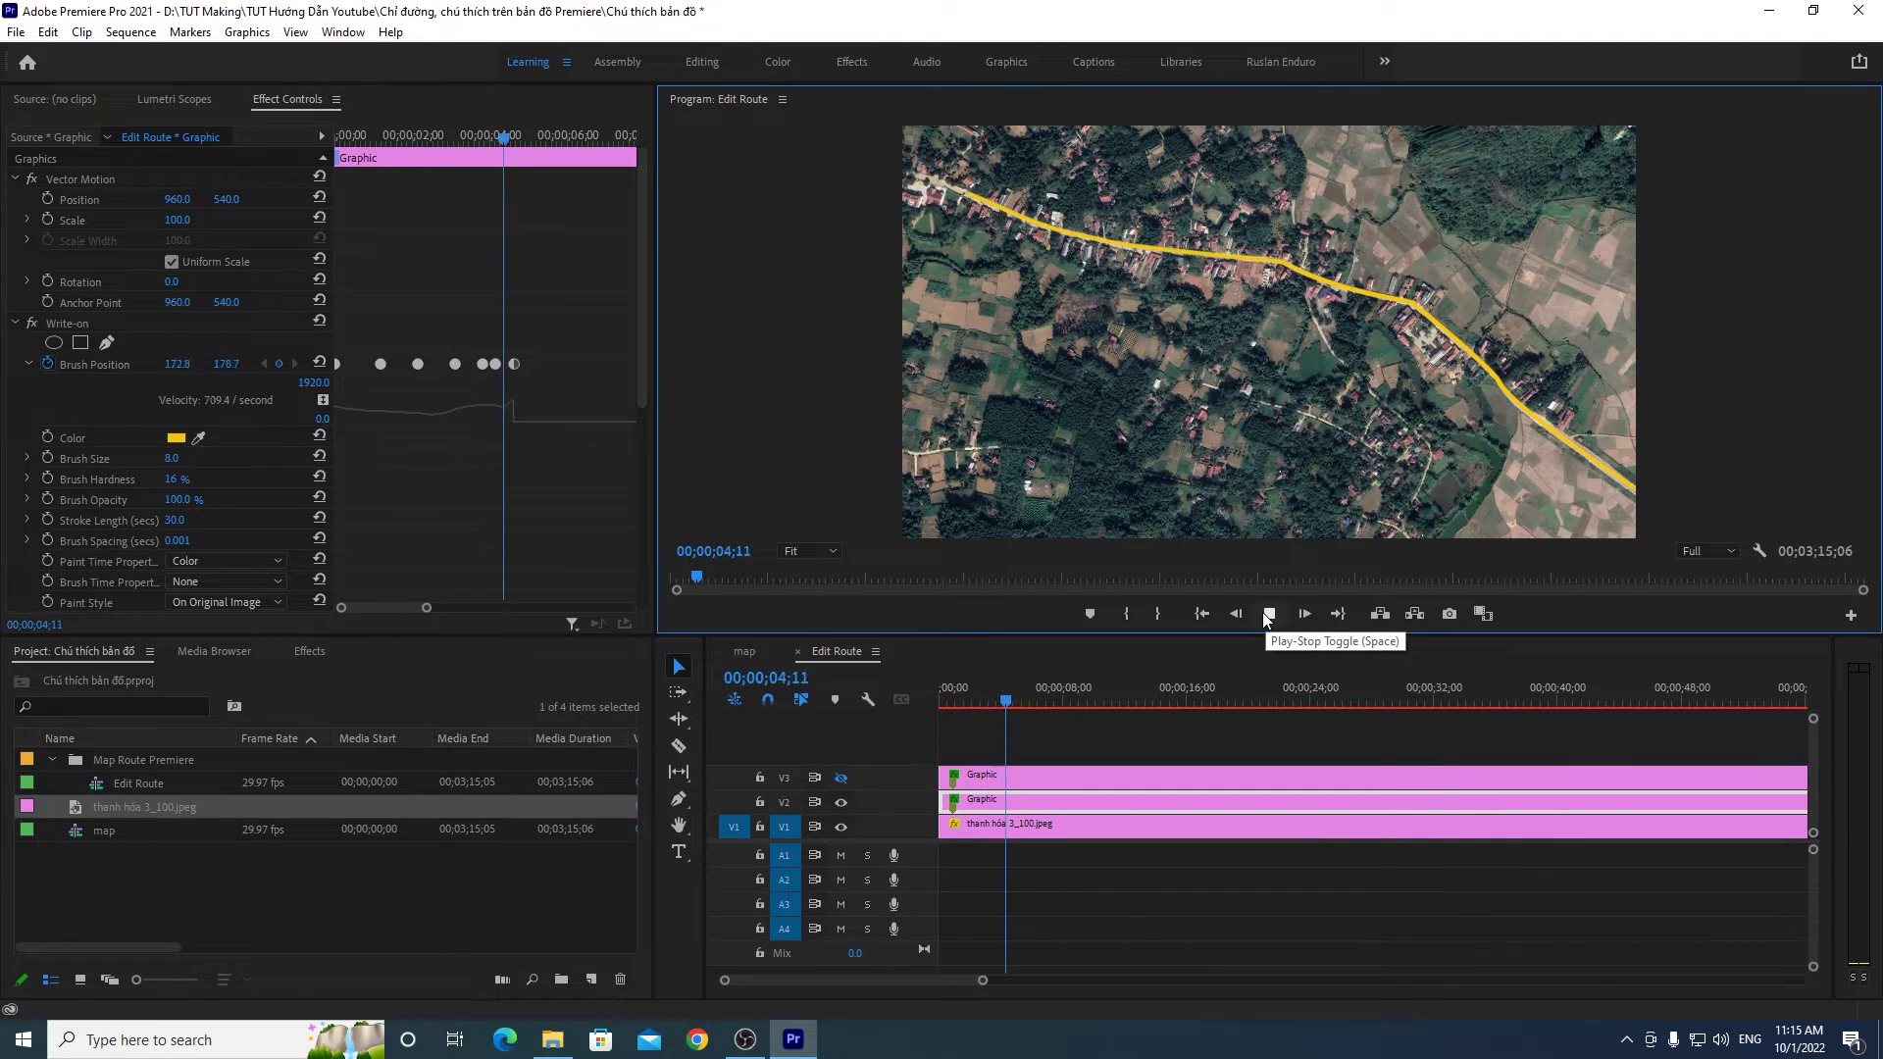
pyautogui.click(1004, 700)
# Step: Pull the later Brush Position keyframes a few frames earlier and replay from the start
pyautogui.moveTo(565, 306); pyautogui.dragTo(373, 371)
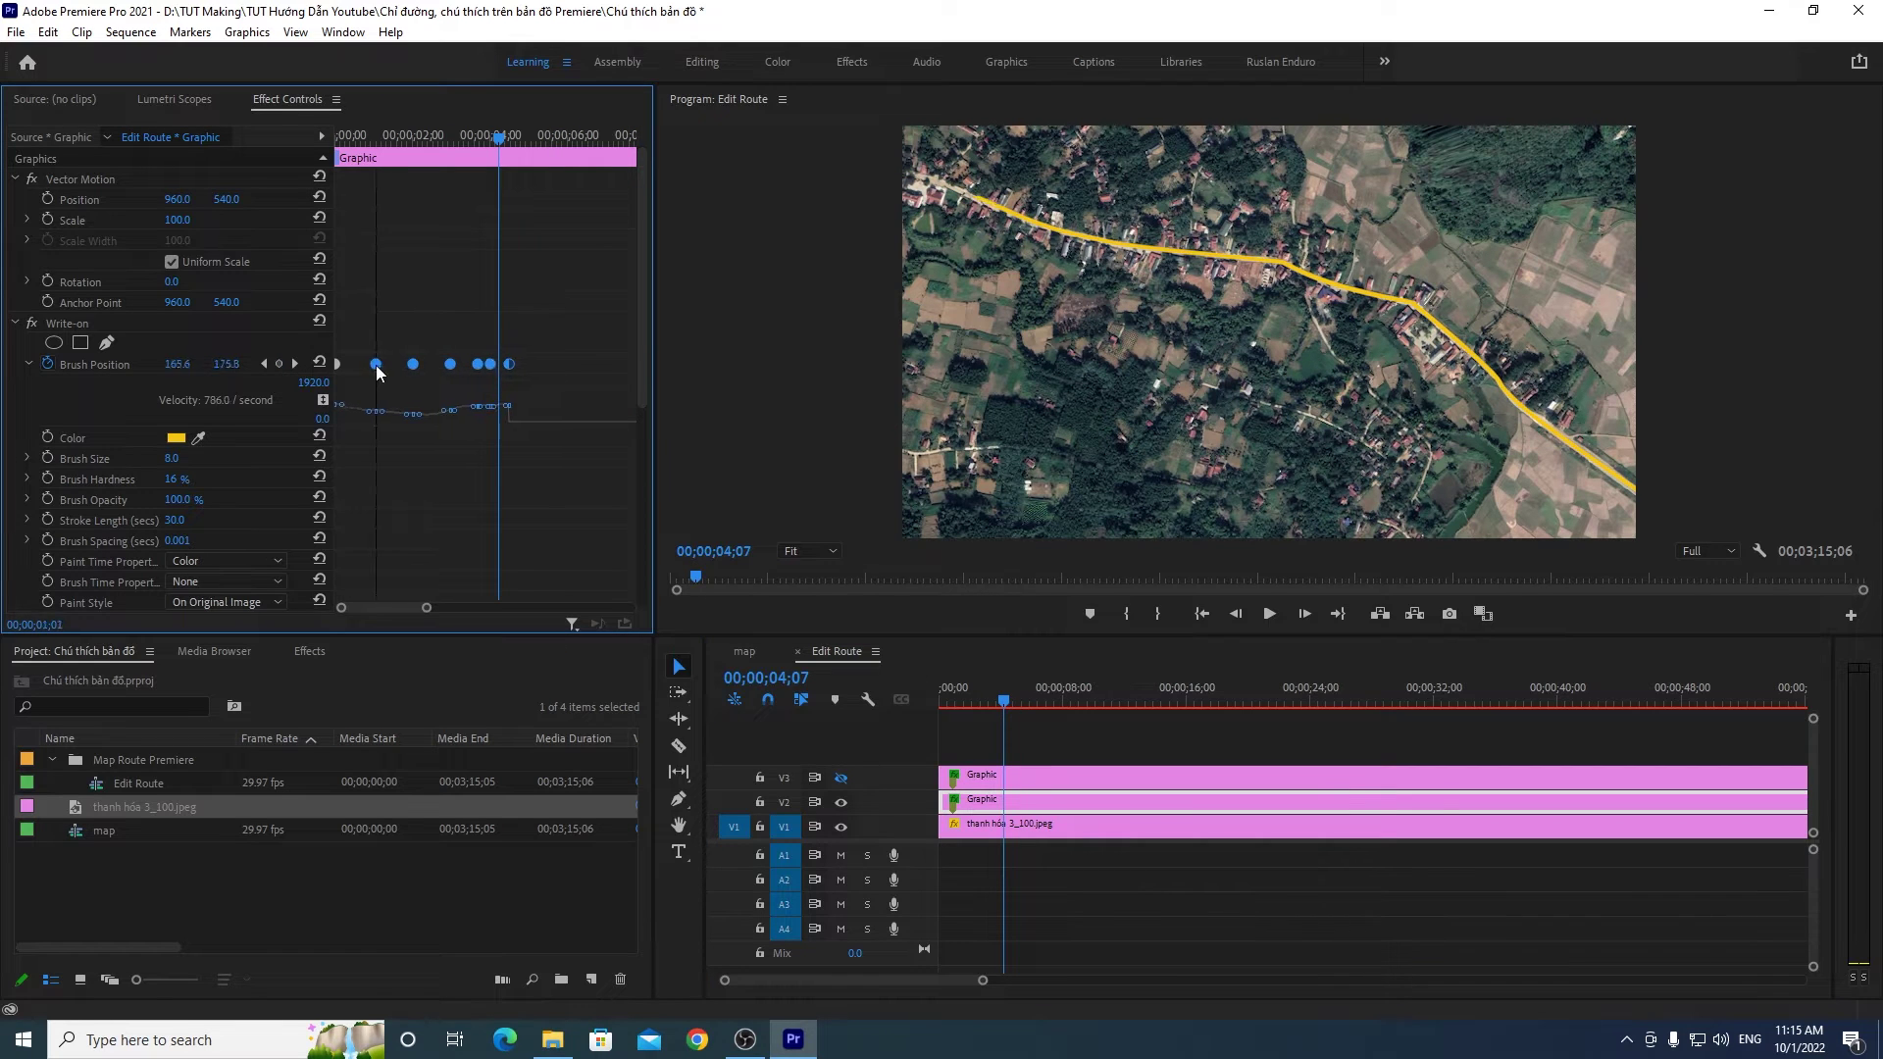
pyautogui.click(542, 345)
pyautogui.moveTo(540, 344); pyautogui.dragTo(404, 373)
pyautogui.keyDown('shift'); pyautogui.click(402, 369); pyautogui.keyUp('shift')
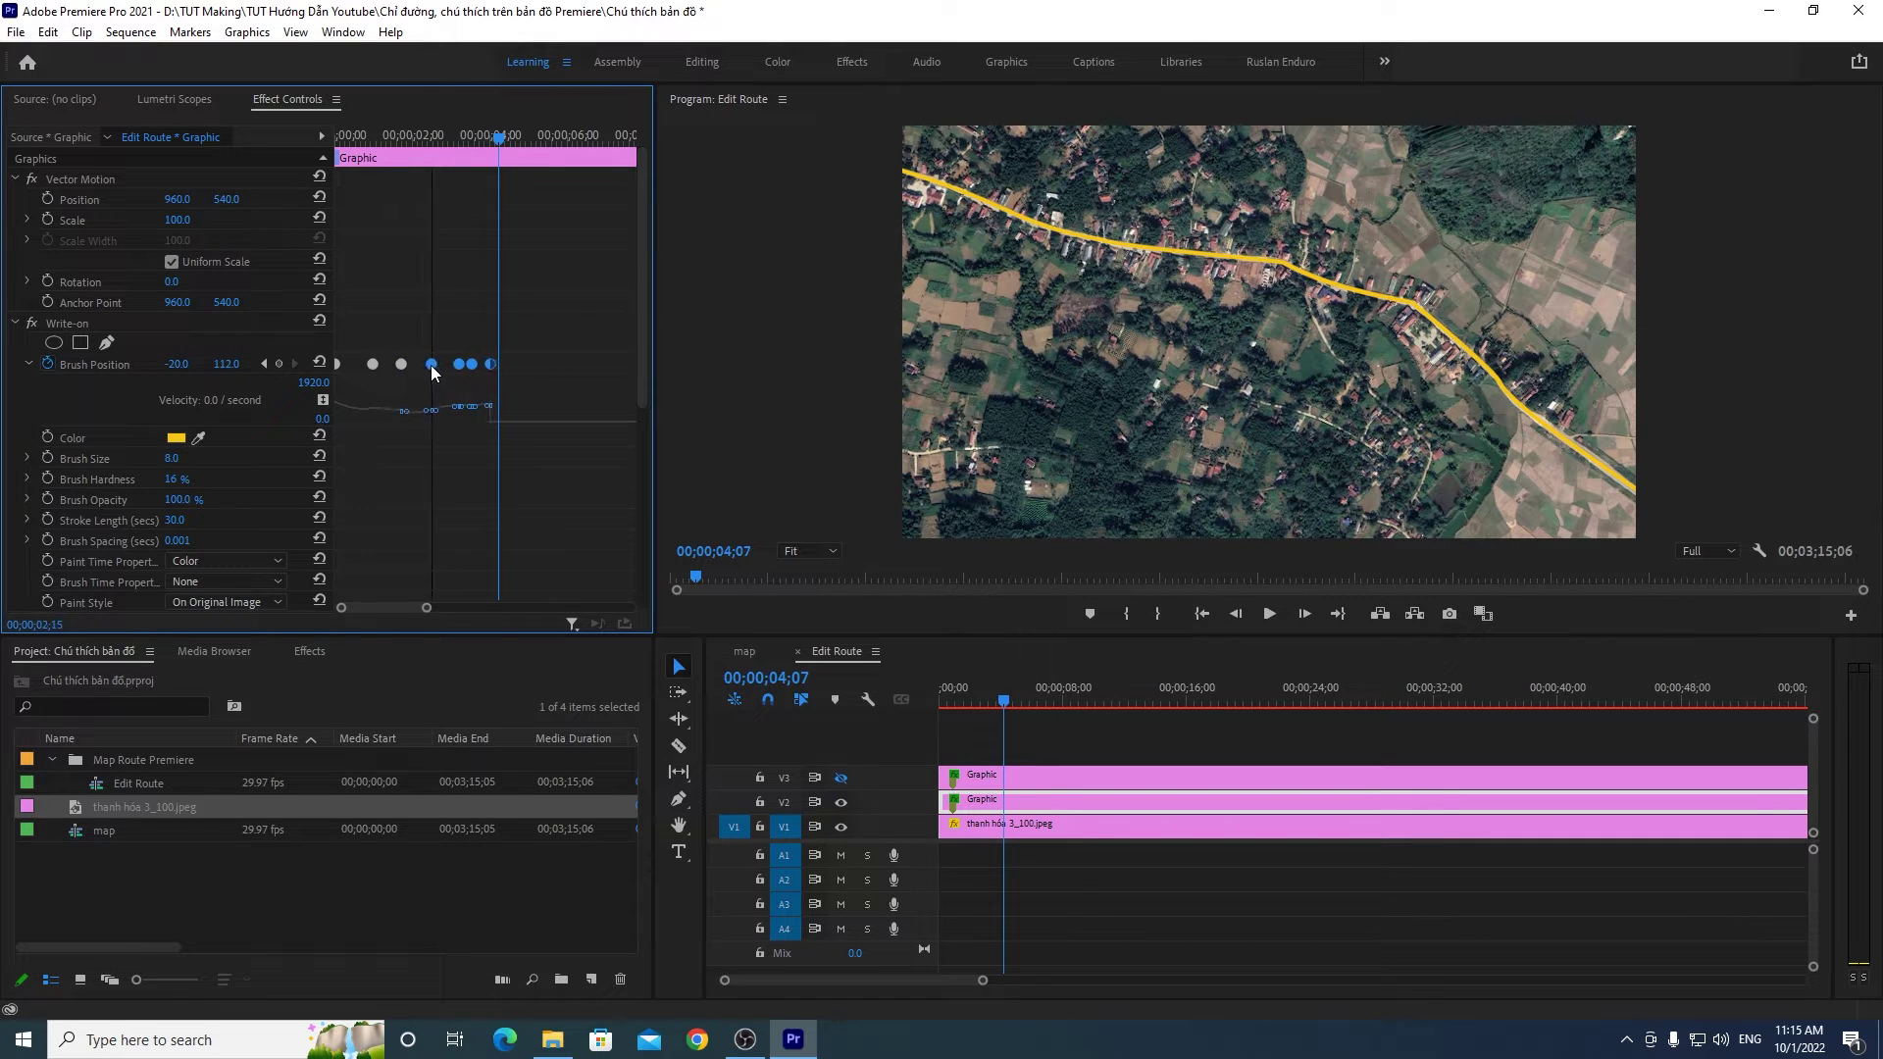
pyautogui.moveTo(438, 368); pyautogui.dragTo(428, 367)
pyautogui.click(565, 341)
pyautogui.moveTo(565, 342)
pyautogui.mouseDown()
pyautogui.moveTo(439, 380)
pyautogui.moveTo(470, 366)
pyautogui.mouseUp()
pyautogui.click(555, 321)
pyautogui.click(939, 702)
pyautogui.click(1275, 616)
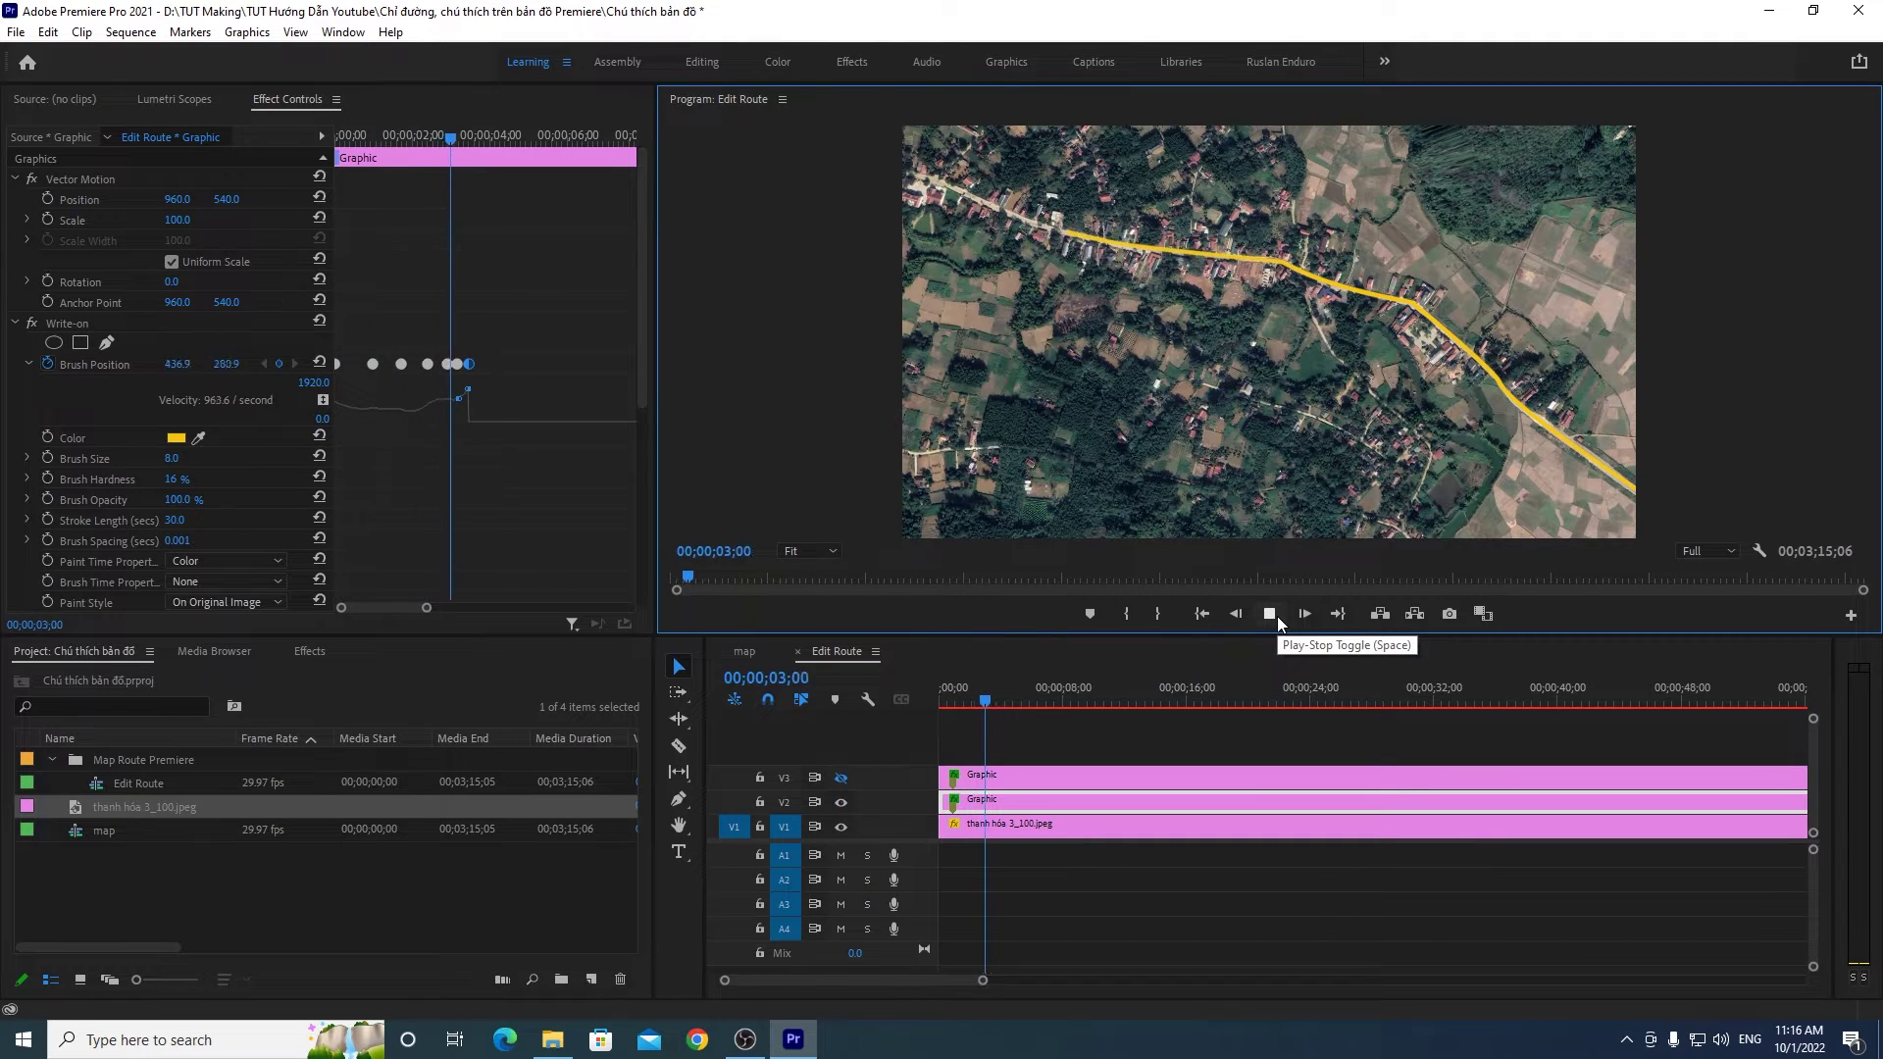
pyautogui.click(1144, 728)
pyautogui.press('Home')
pyautogui.press('d')
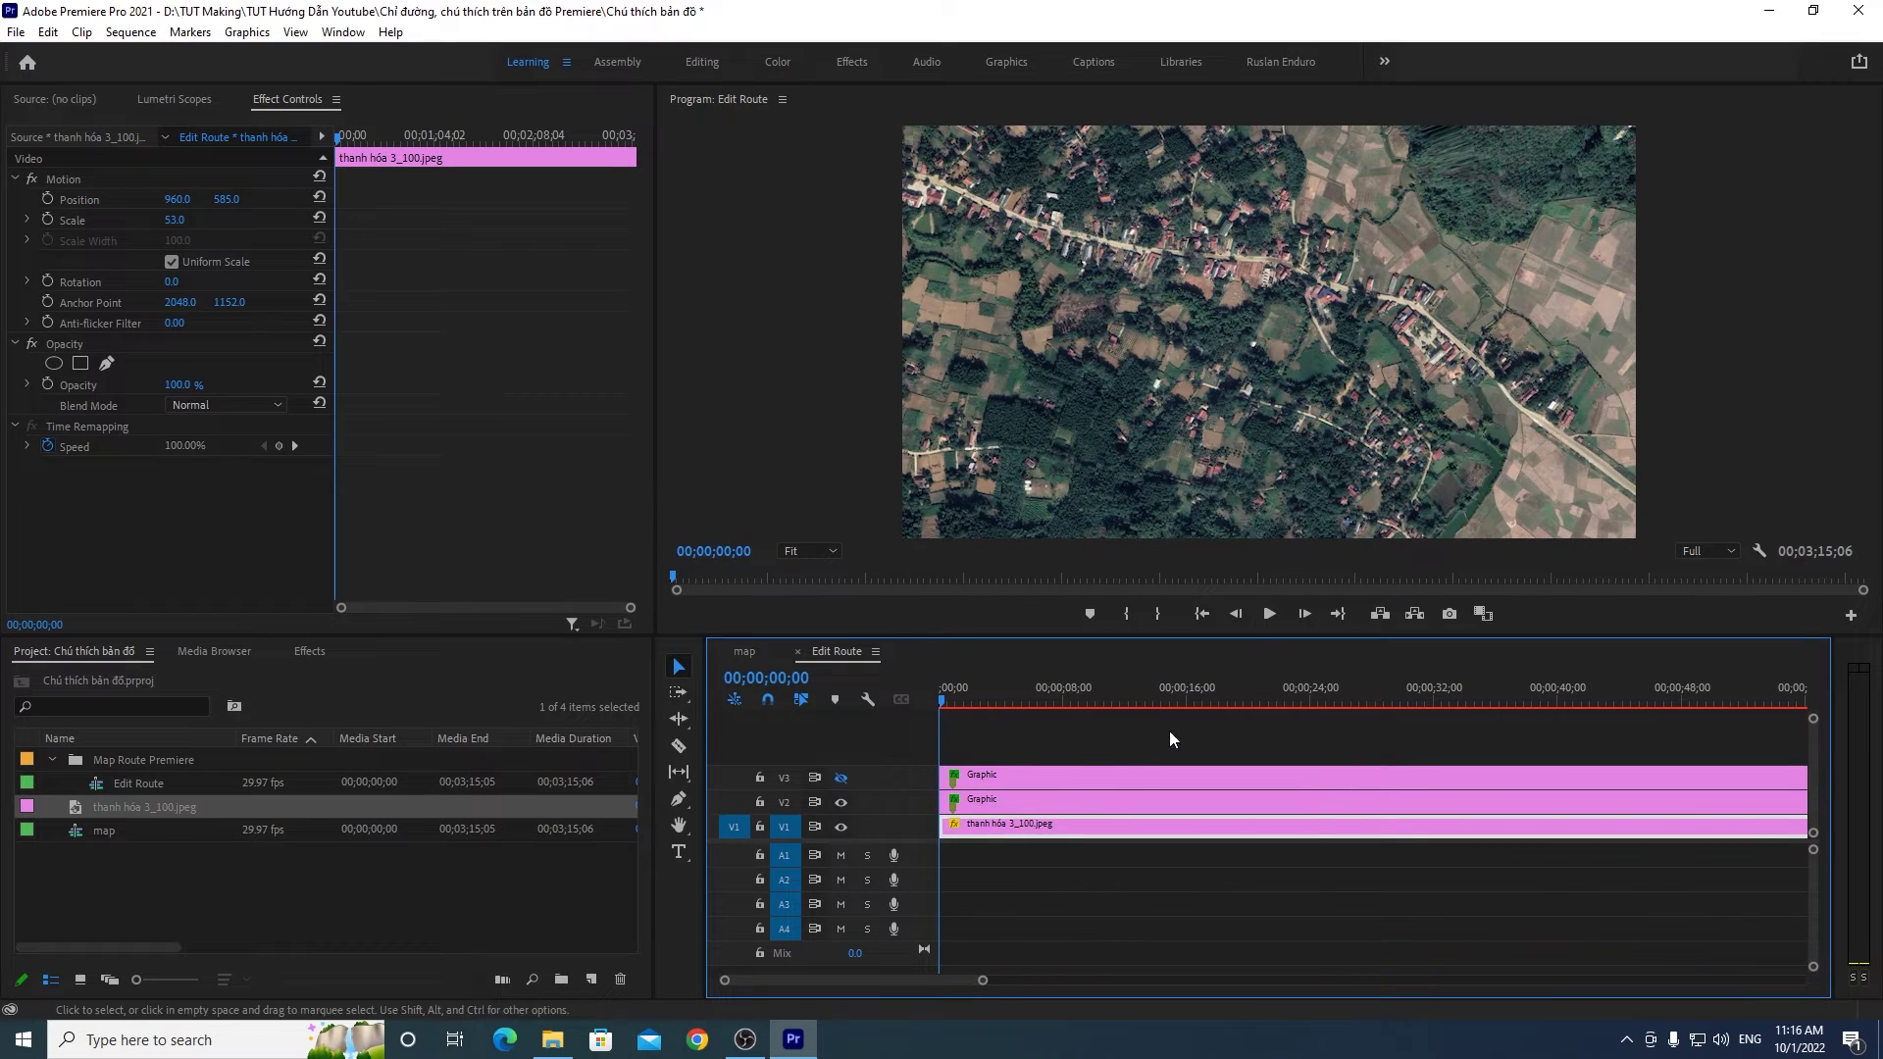
pyautogui.click(1263, 615)
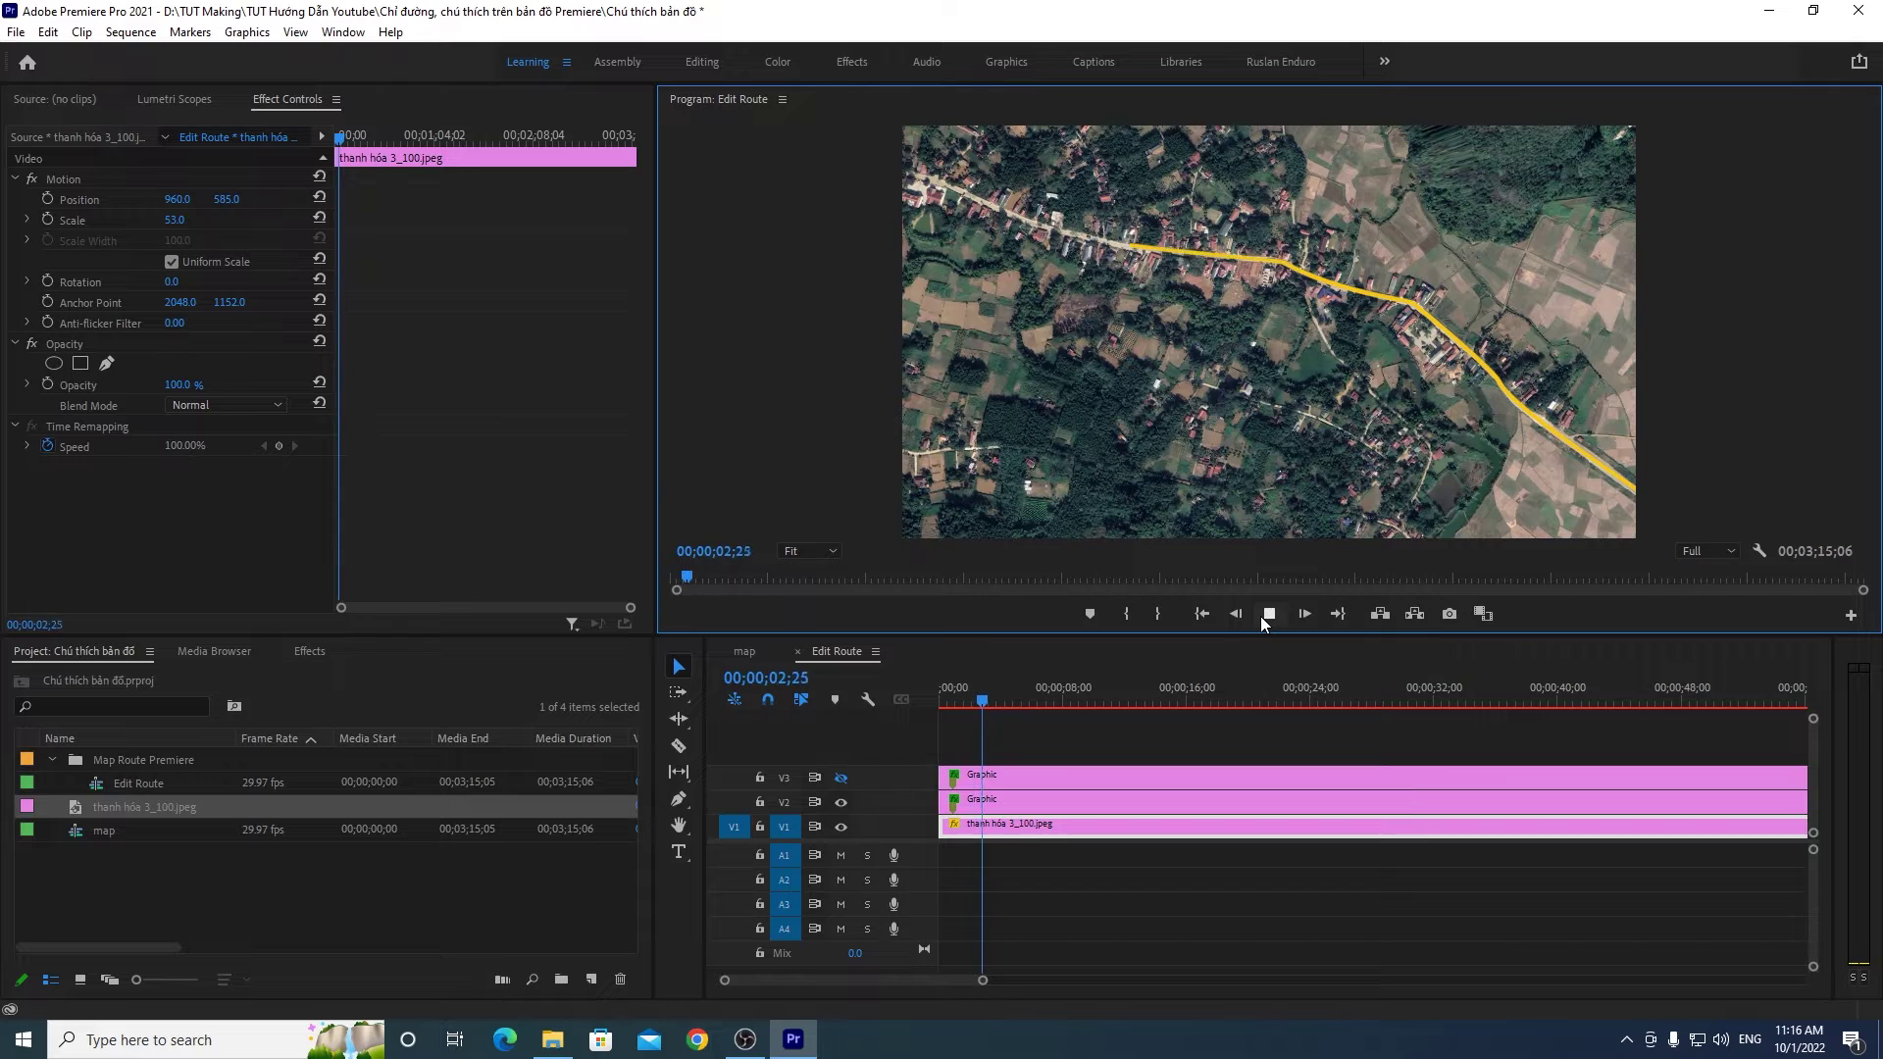
pyautogui.press('Home')
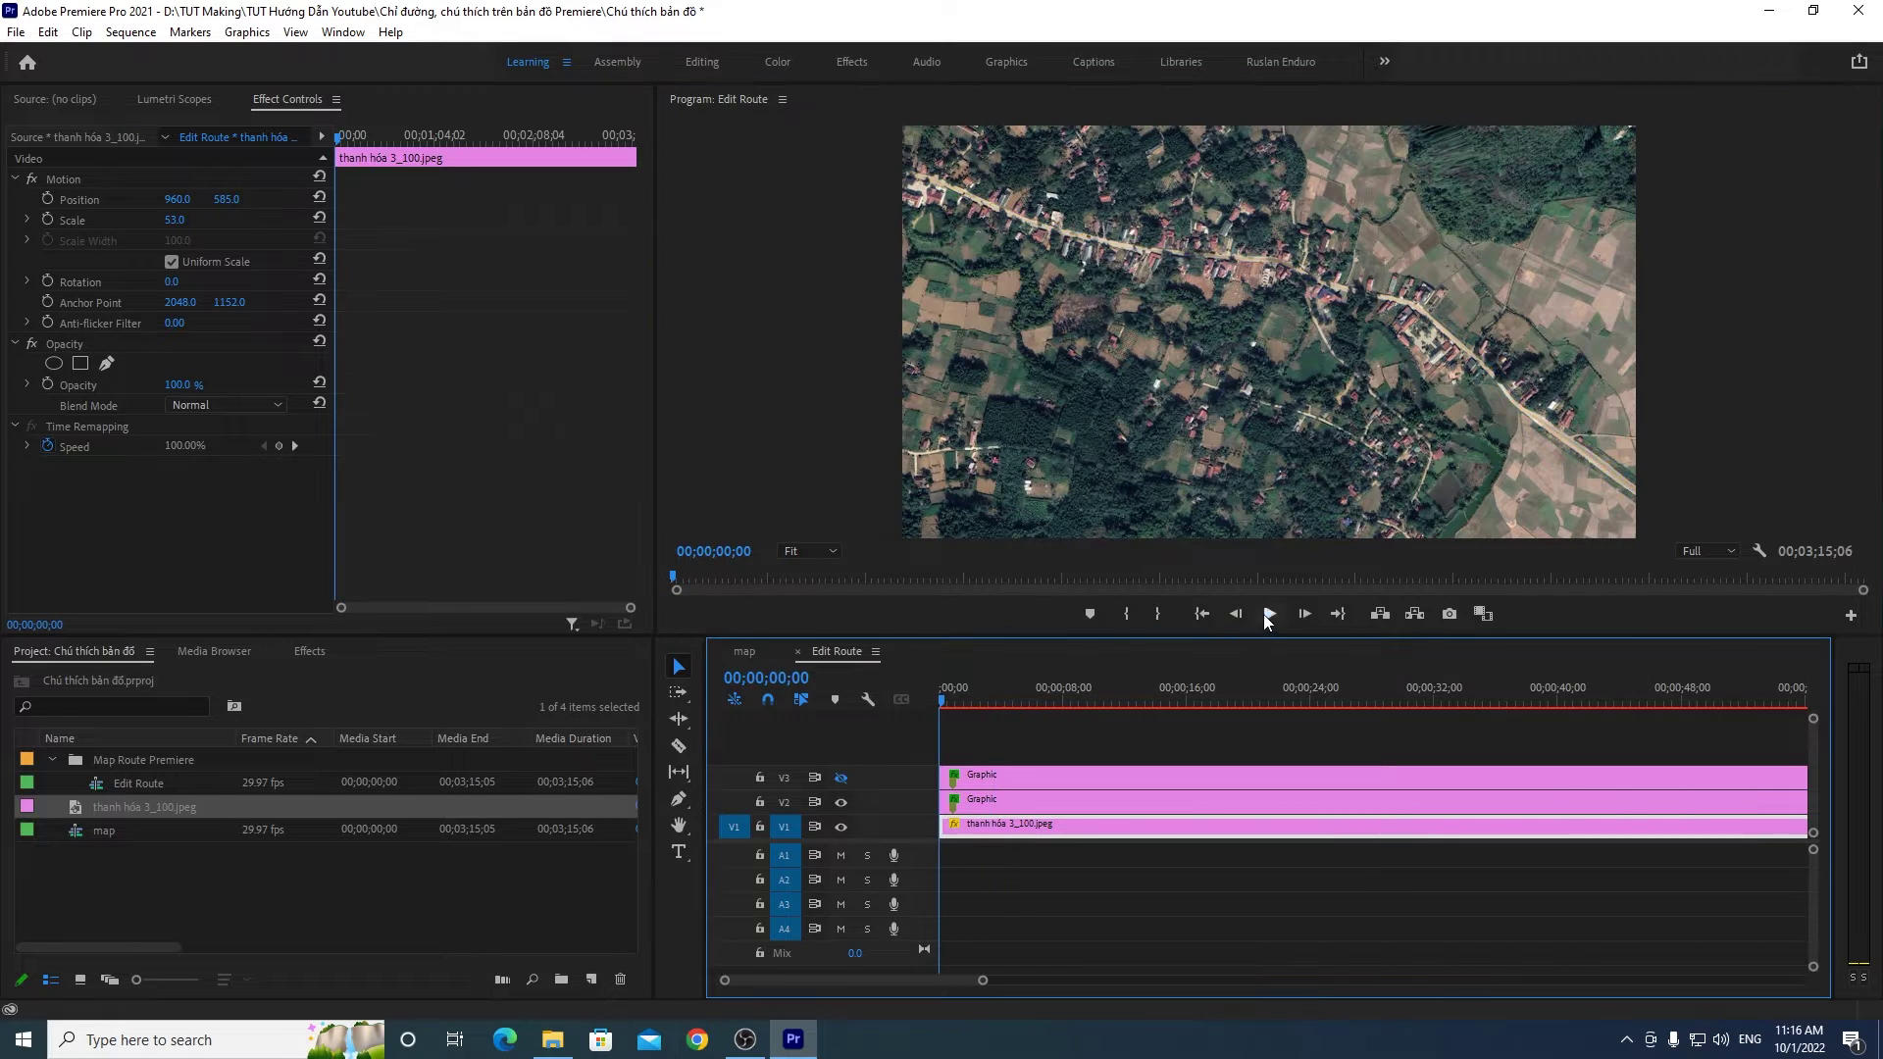
pyautogui.click(1264, 614)
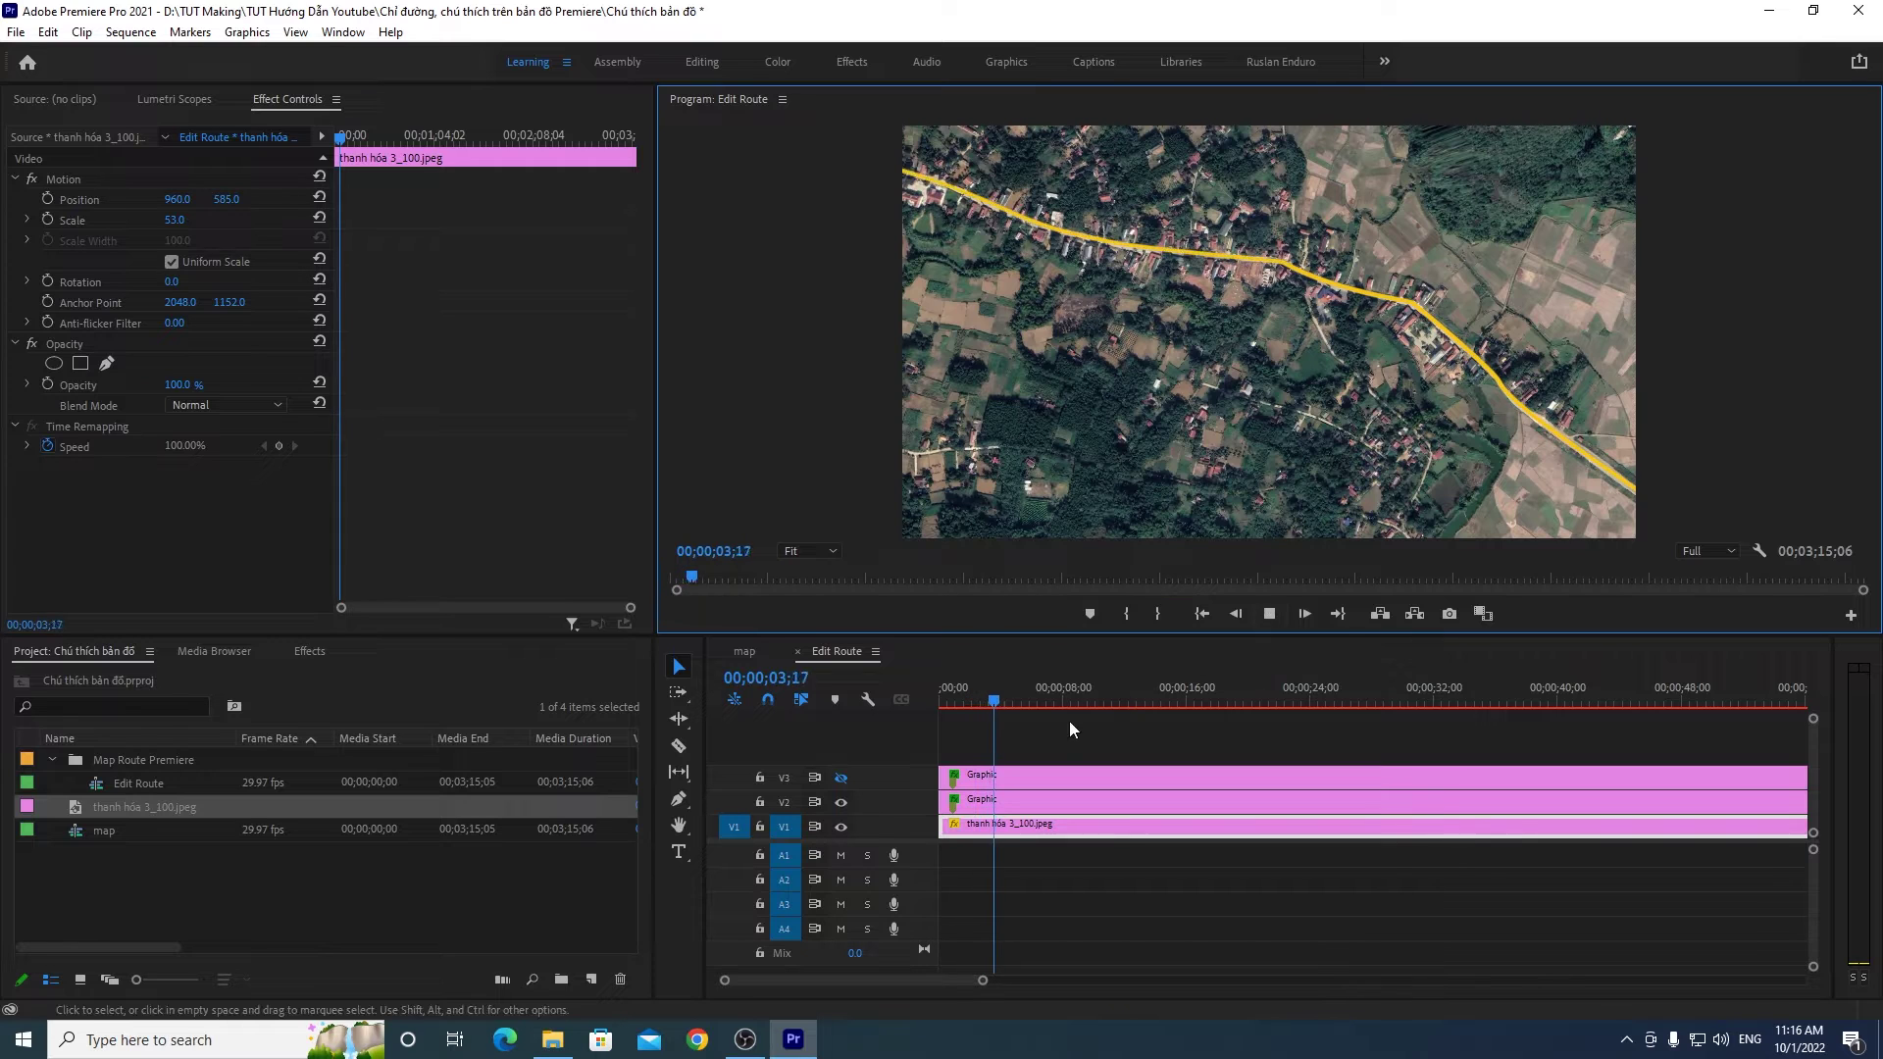
pyautogui.click(986, 703)
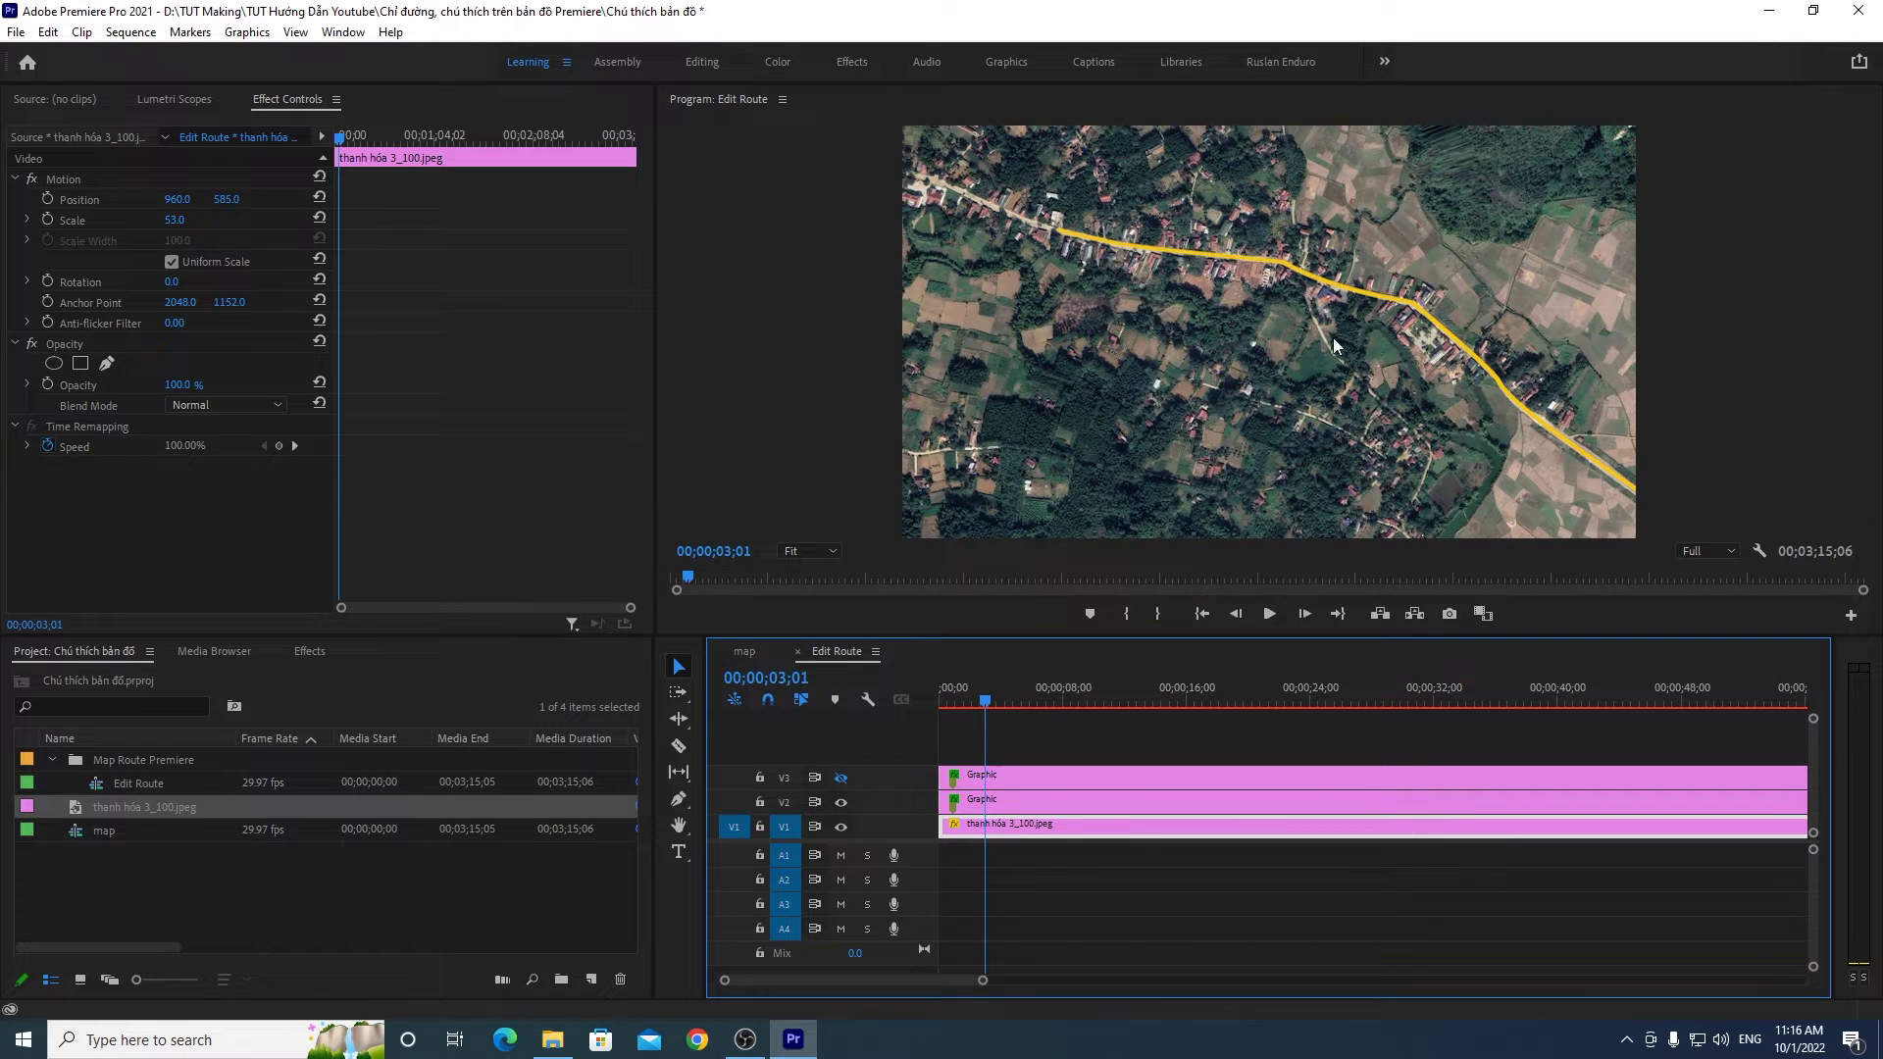
pyautogui.click(992, 702)
pyautogui.click(1045, 802)
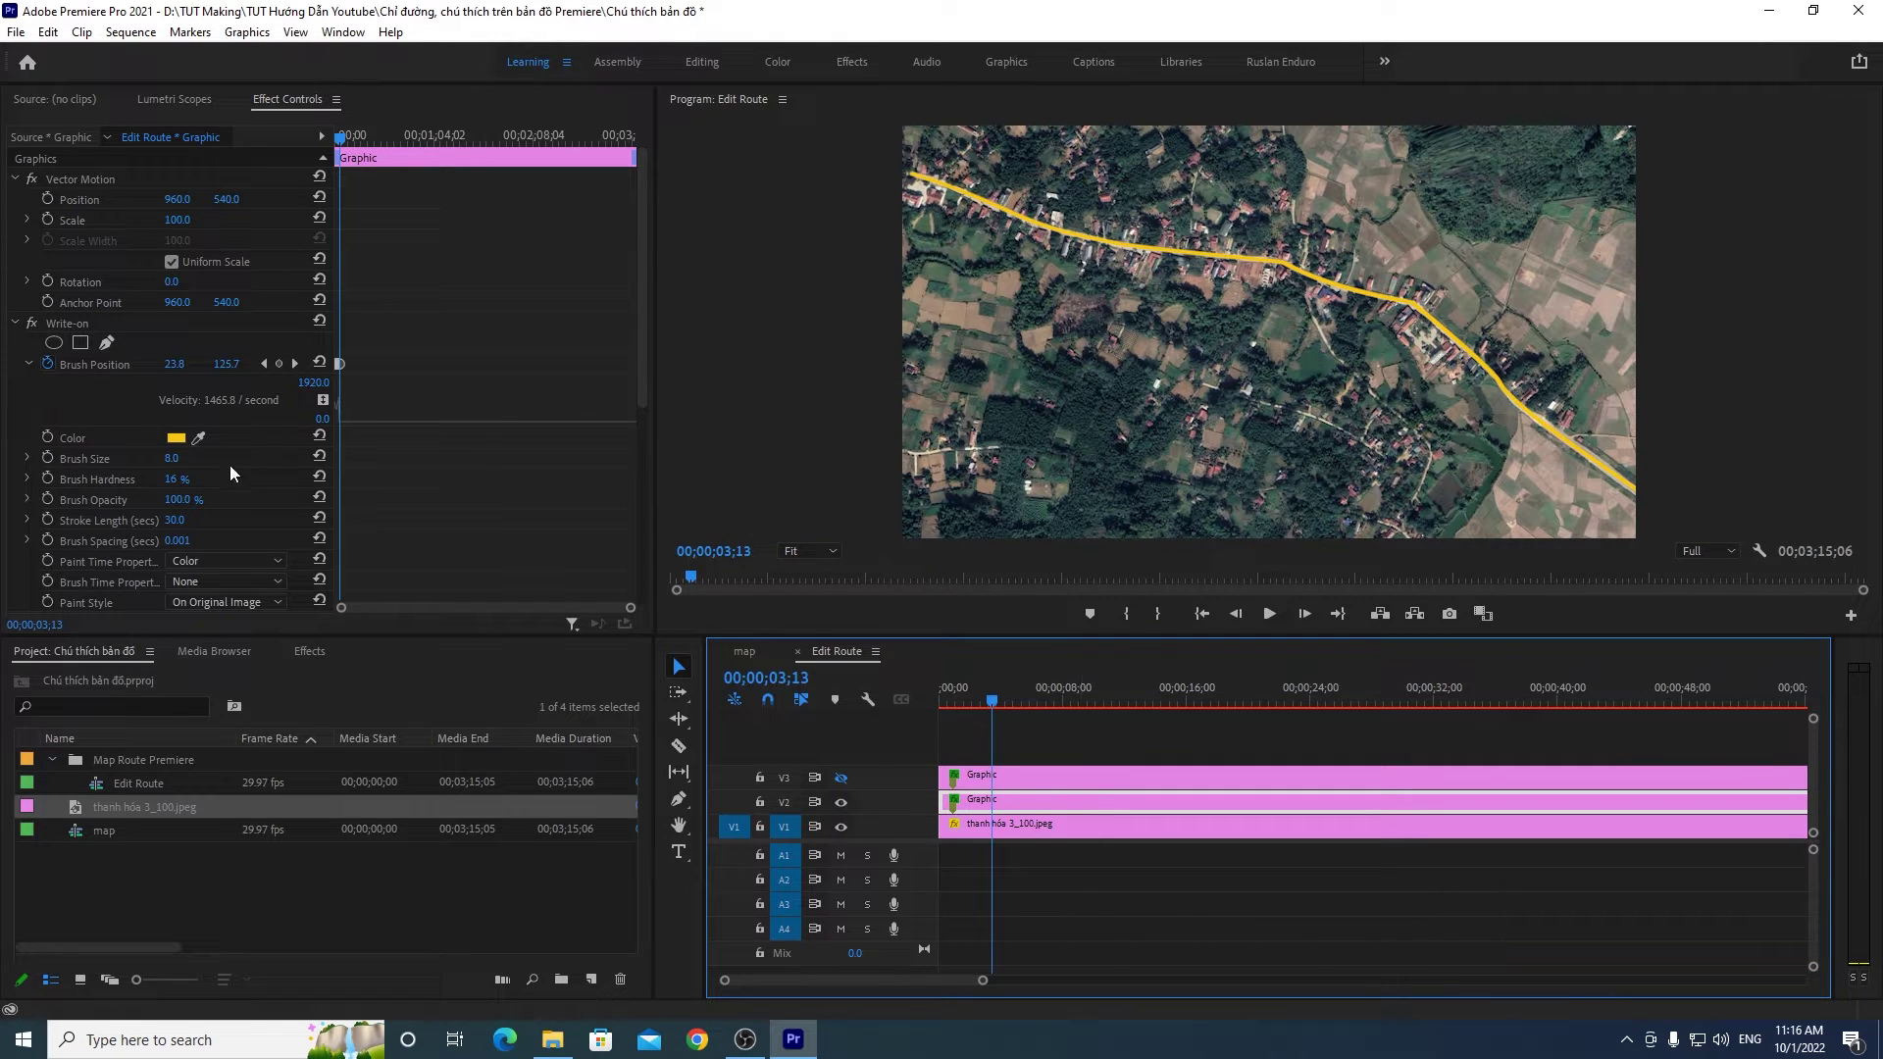
# Step: Set the Write-on Brush Size to 15, then settle on 13
pyautogui.click(170, 458)
pyautogui.write('15')
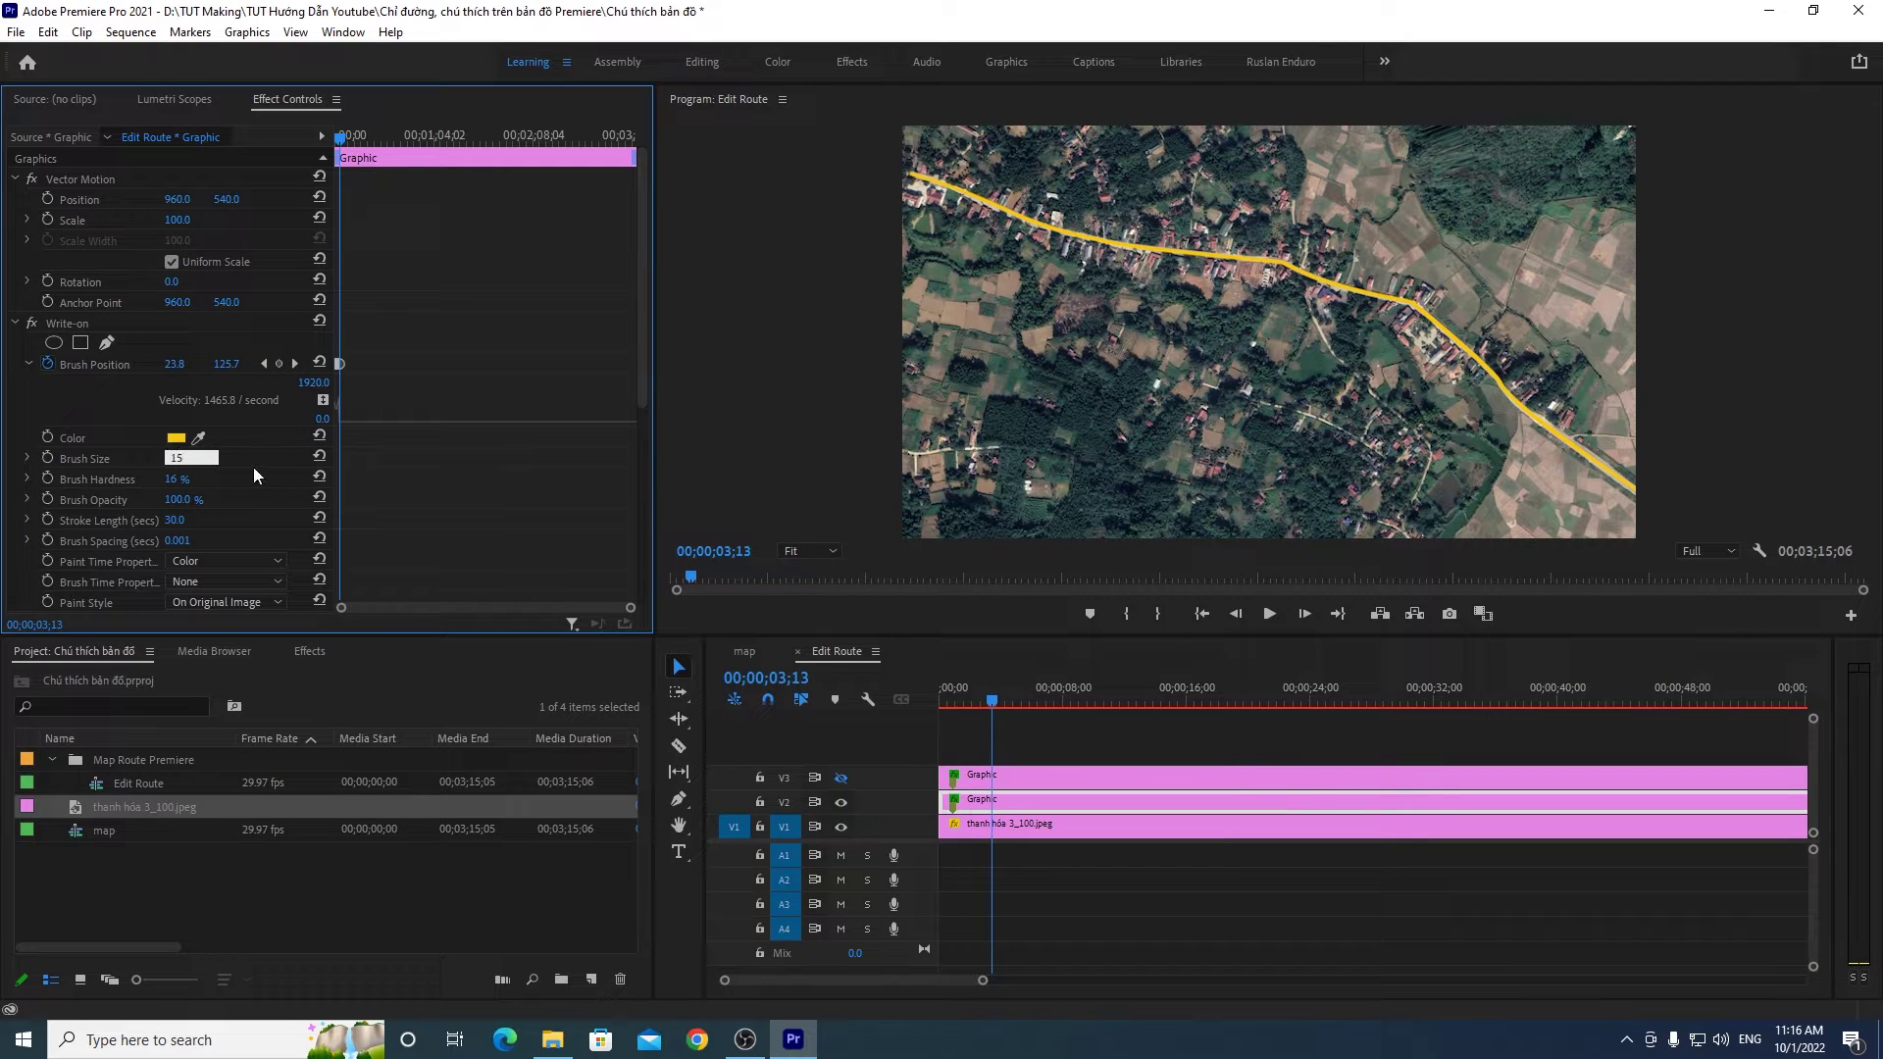
pyautogui.press('Return')
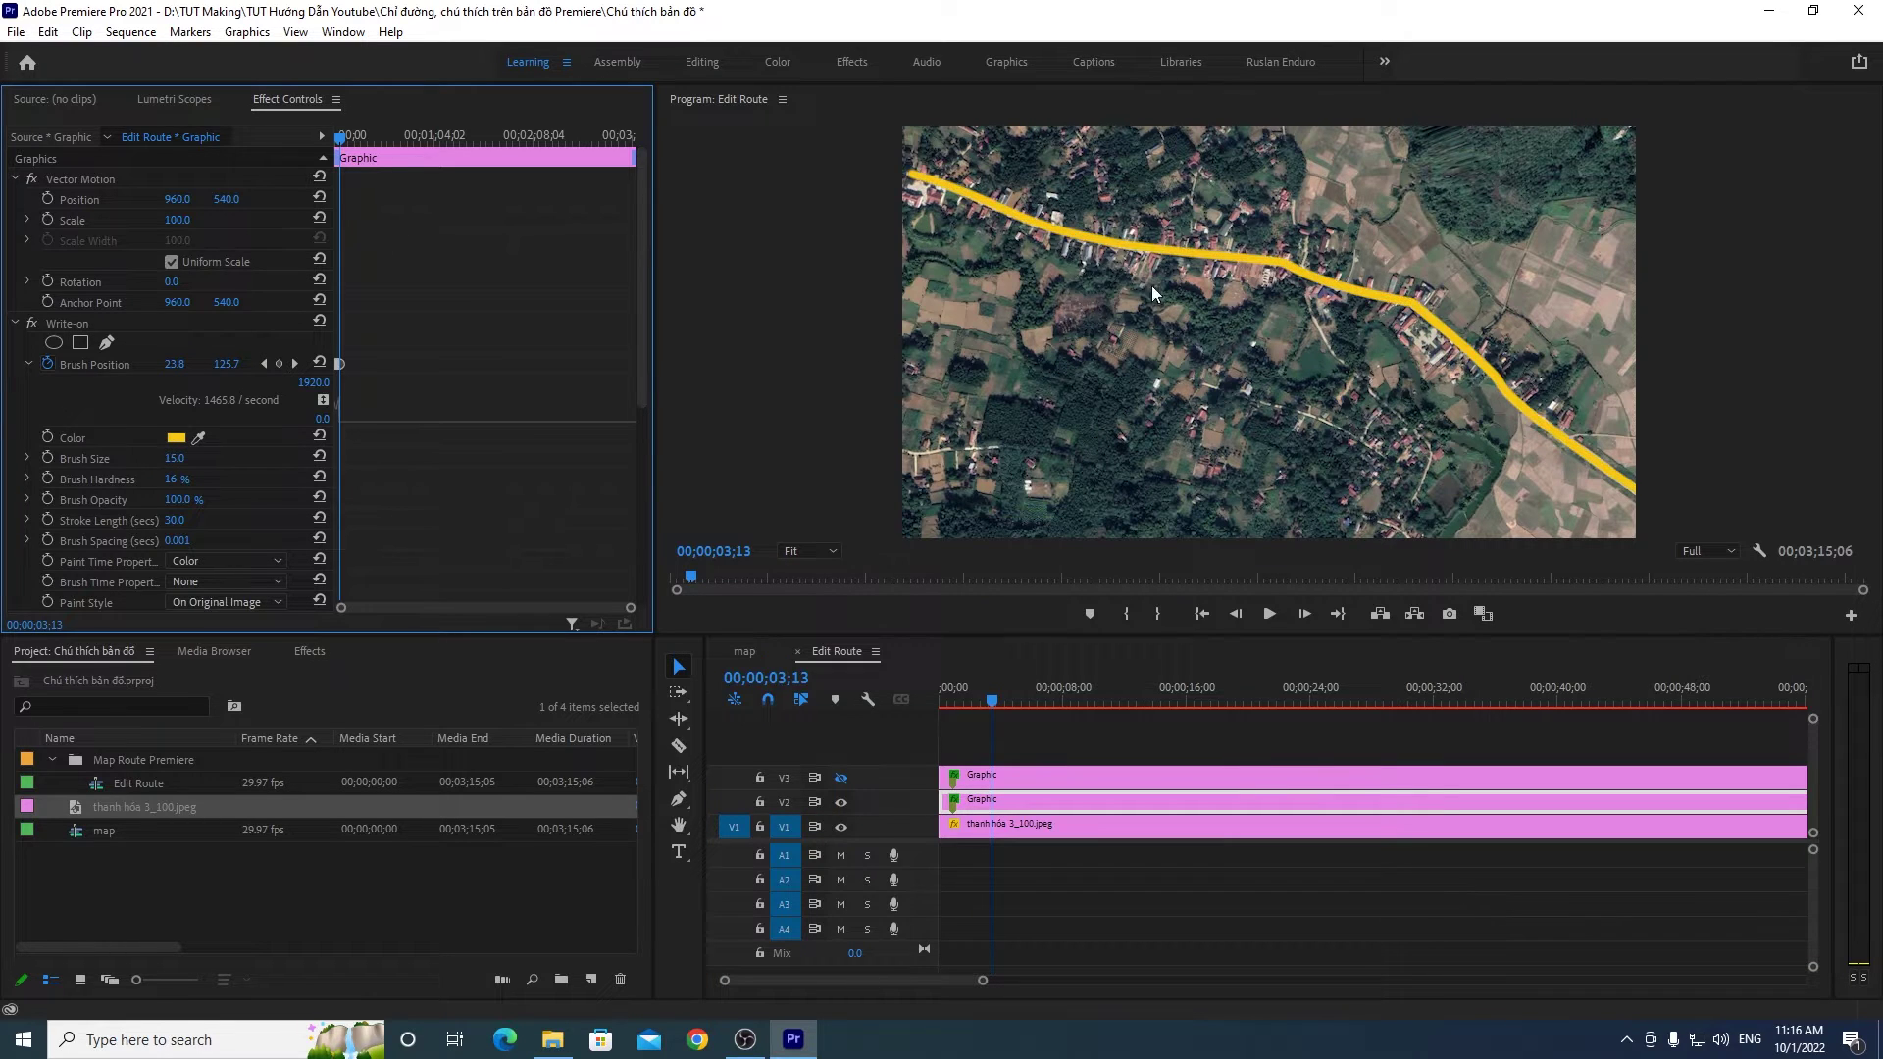
pyautogui.click(174, 459)
pyautogui.write('13')
pyautogui.press('Return')
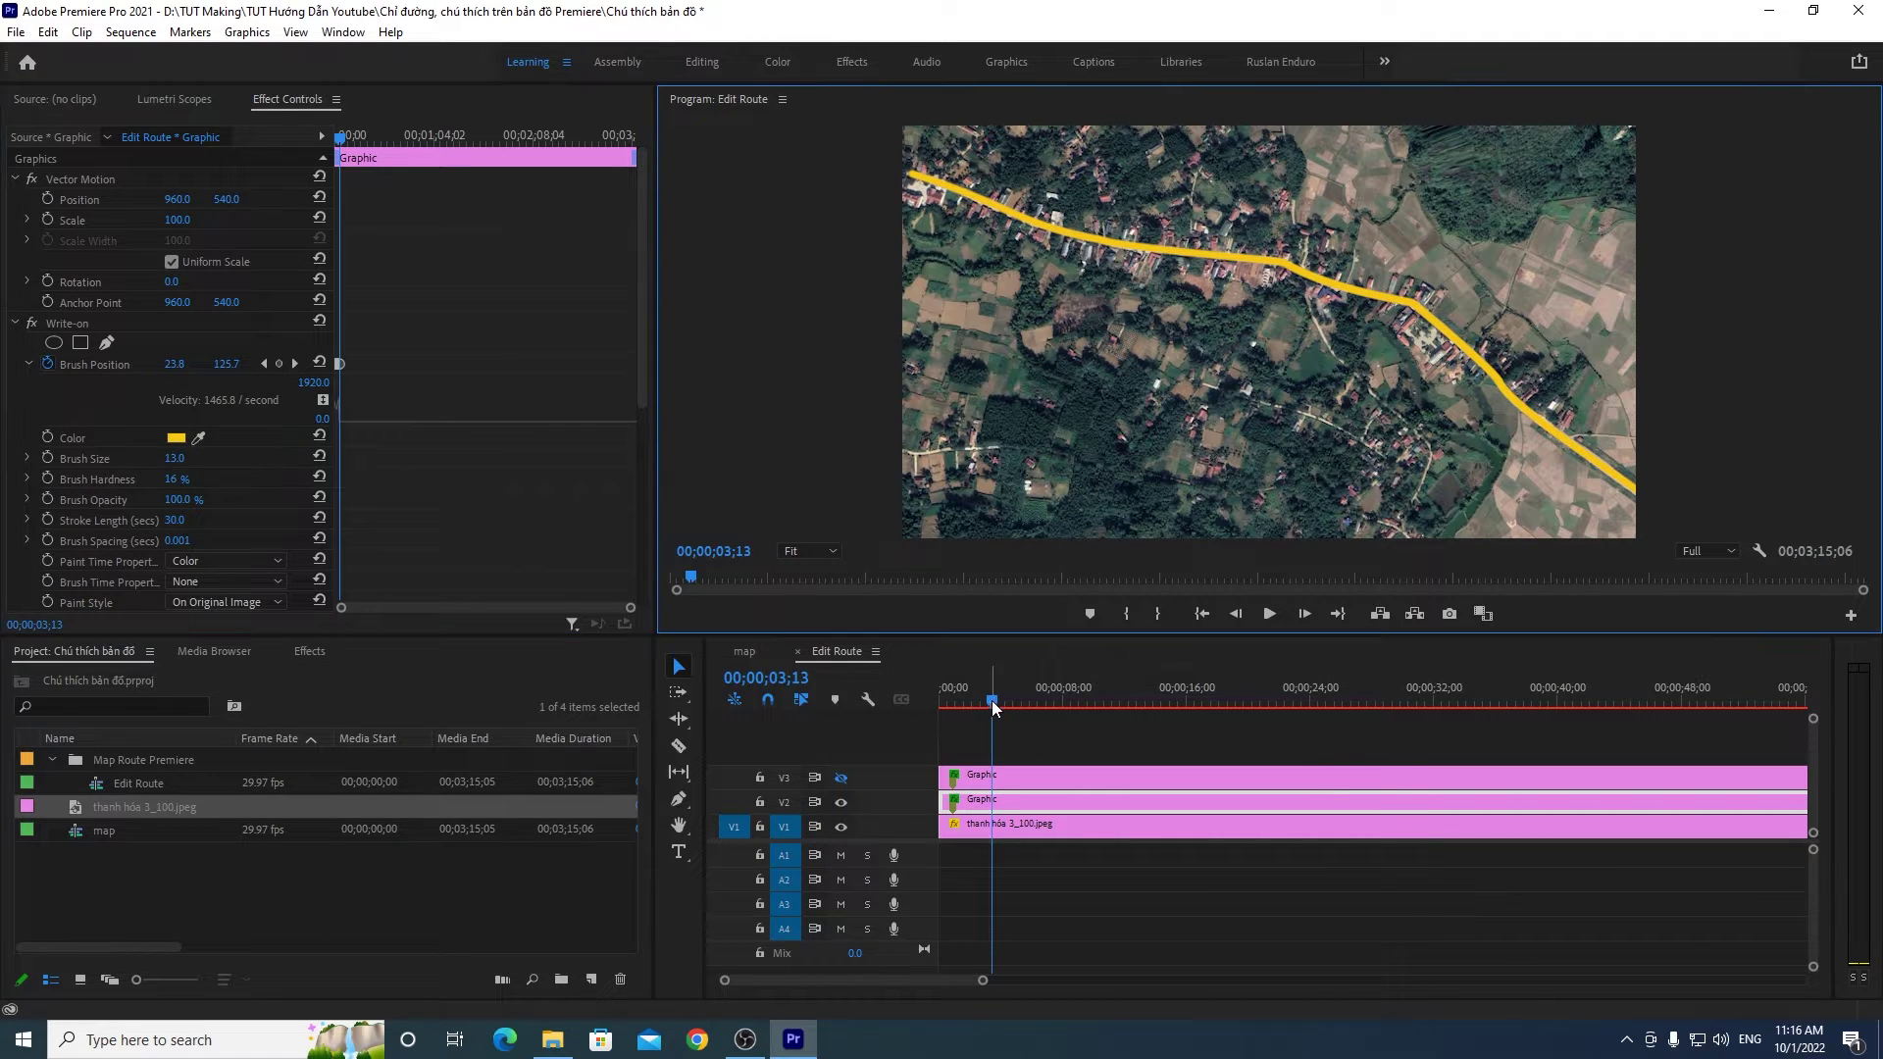
# Step: Play the sequence from the start to preview the thicker route line
pyautogui.click(942, 698)
pyautogui.click(1269, 614)
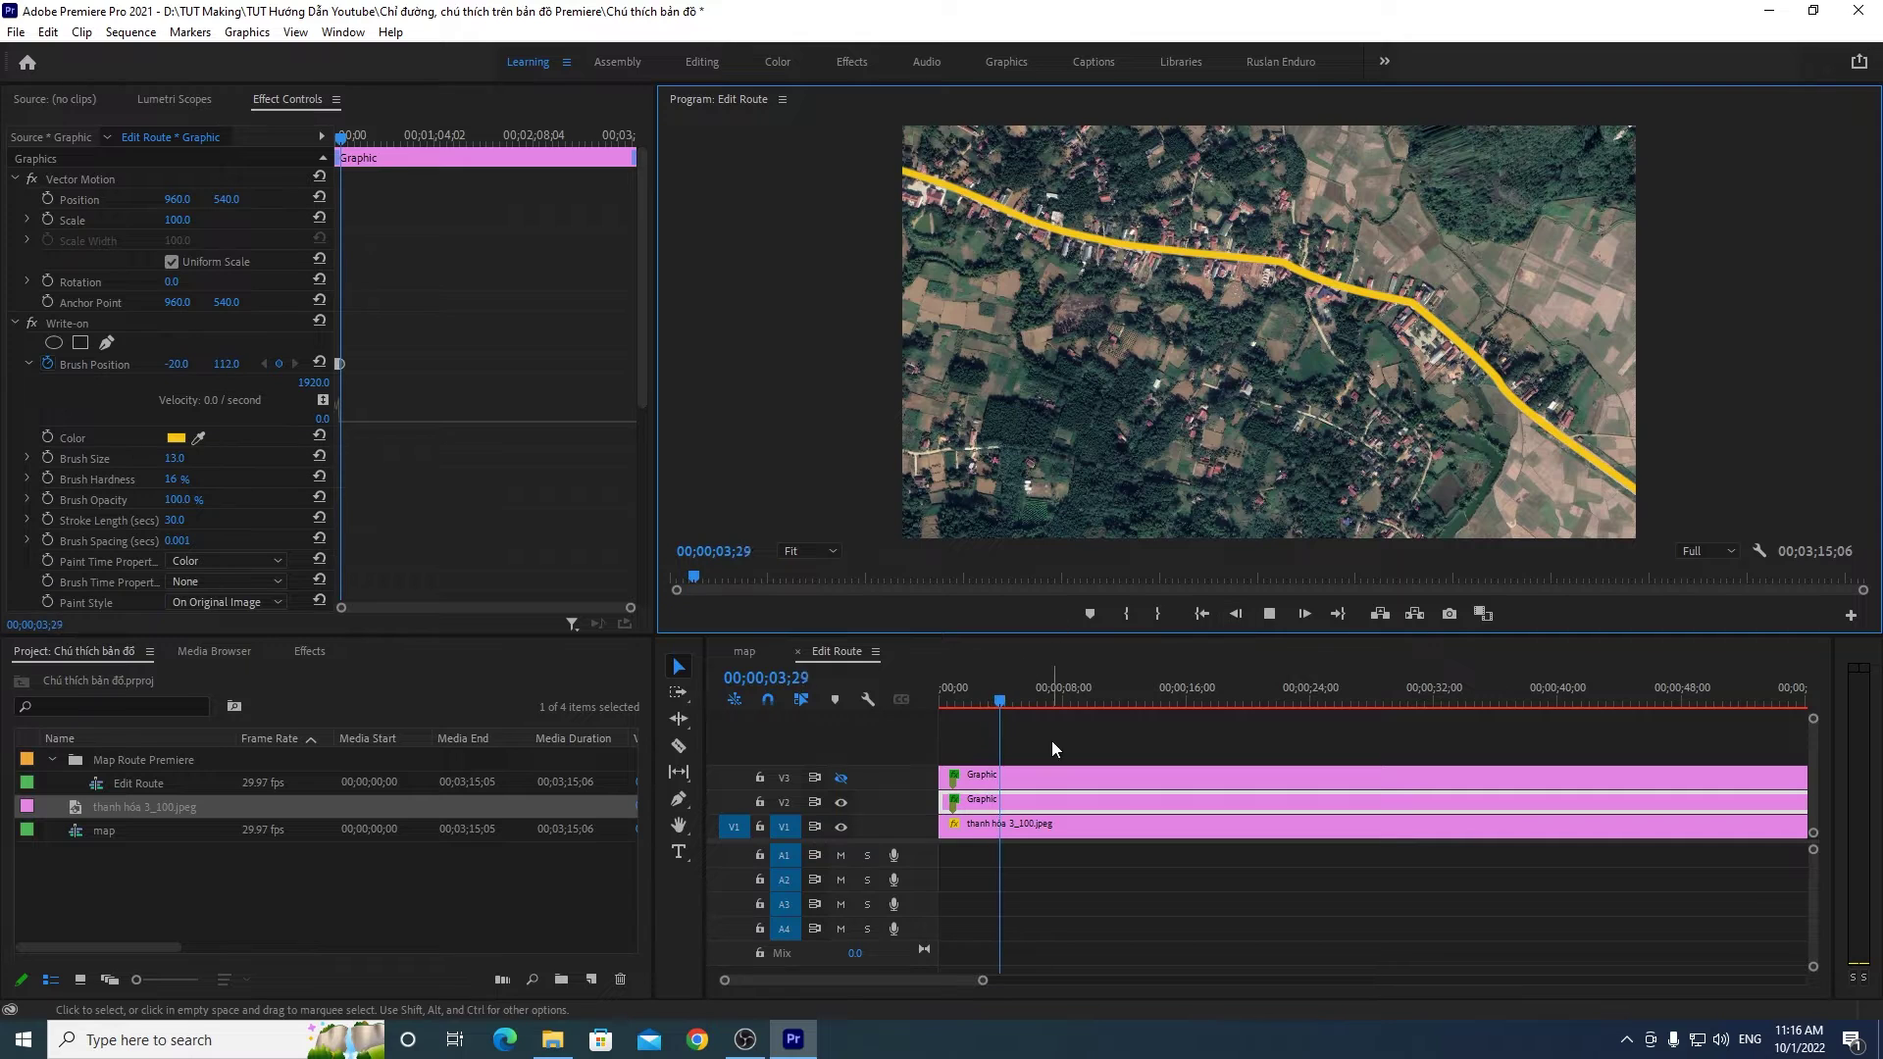
pyautogui.click(1026, 702)
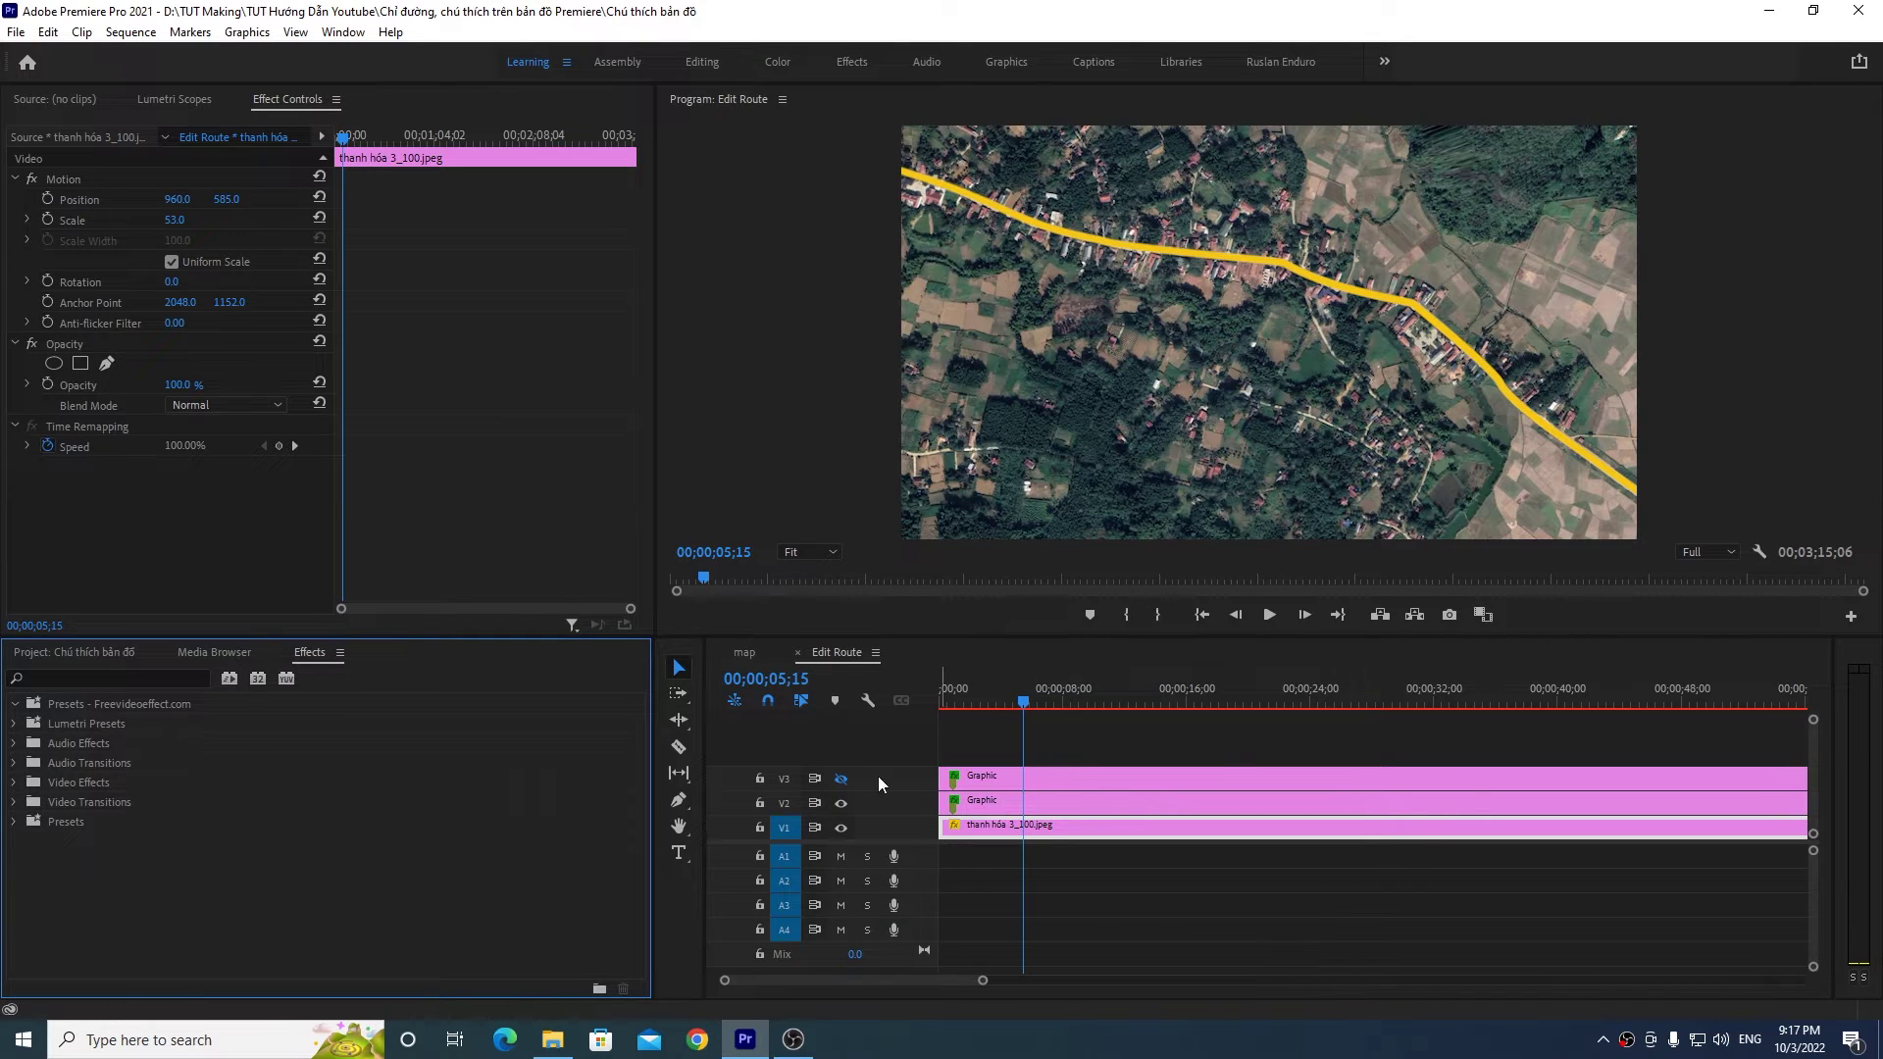
# Step: Turn on the V3 second-route track and scrub to see both route lines part-drawn
pyautogui.click(1094, 783)
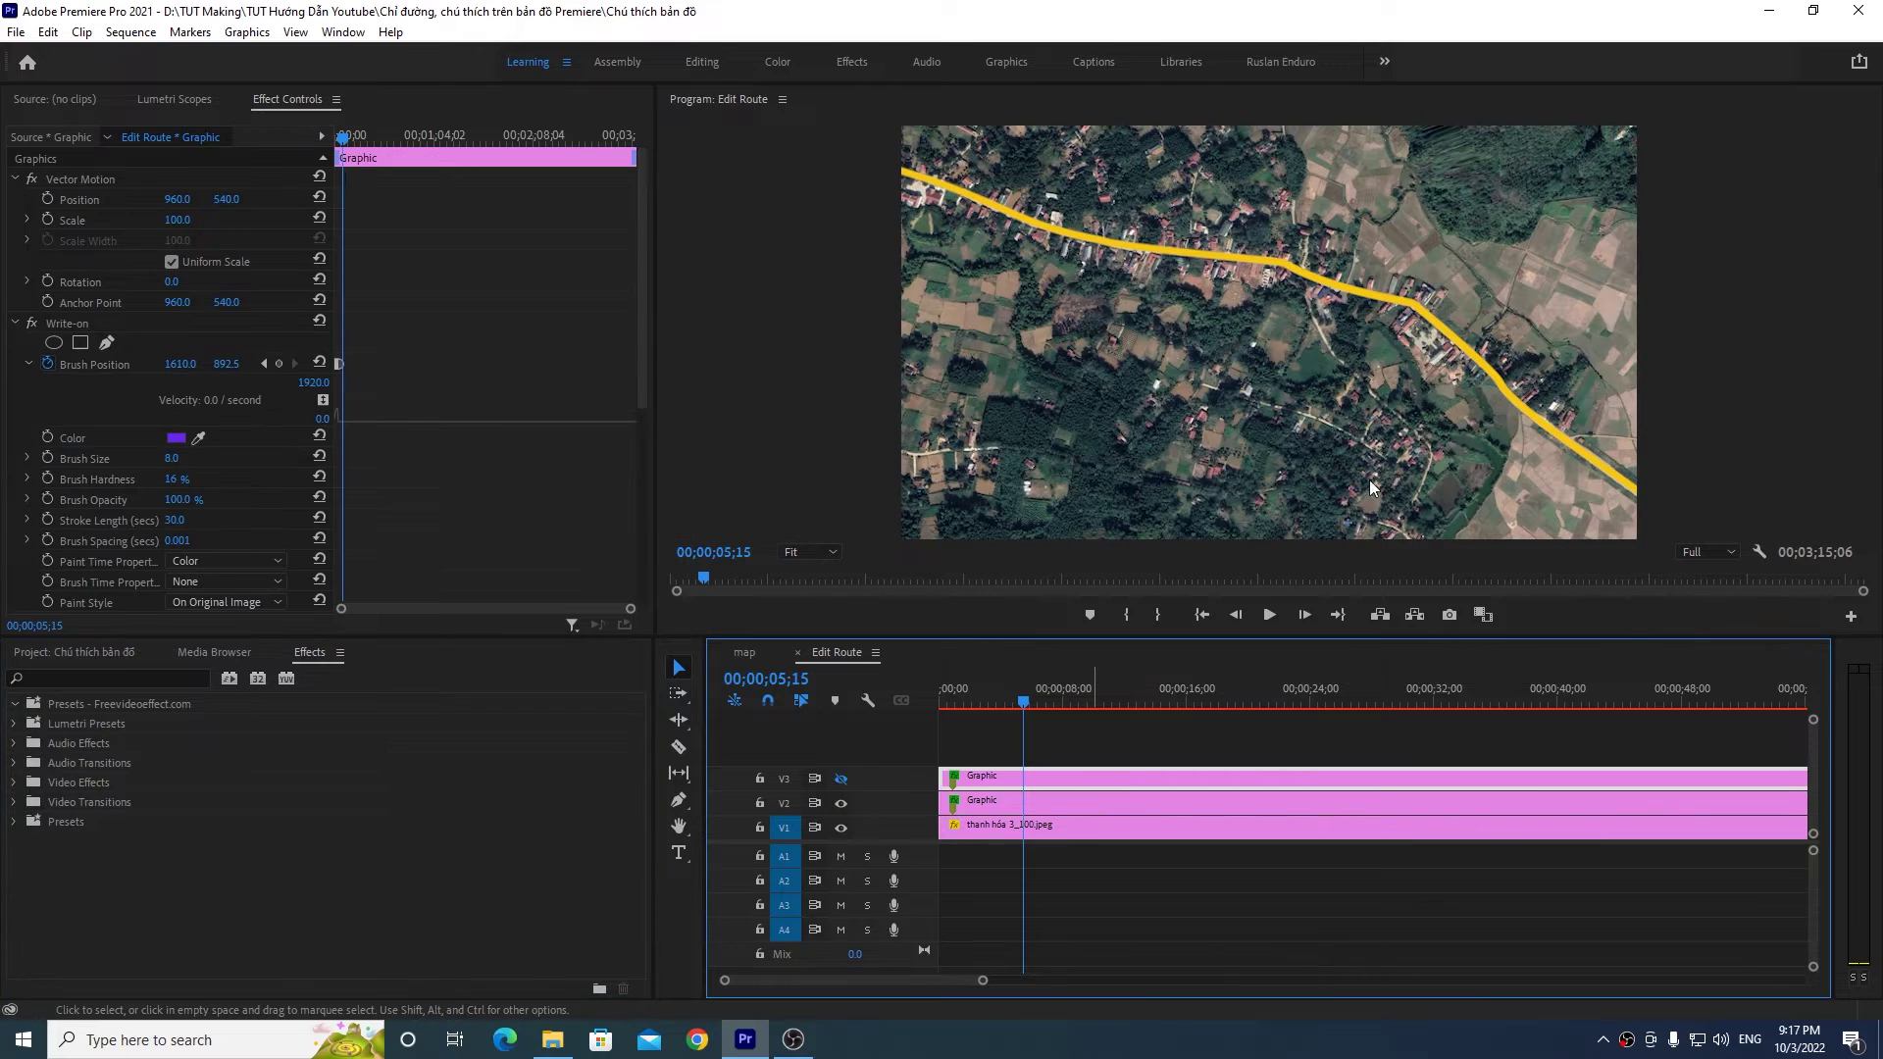
pyautogui.click(841, 779)
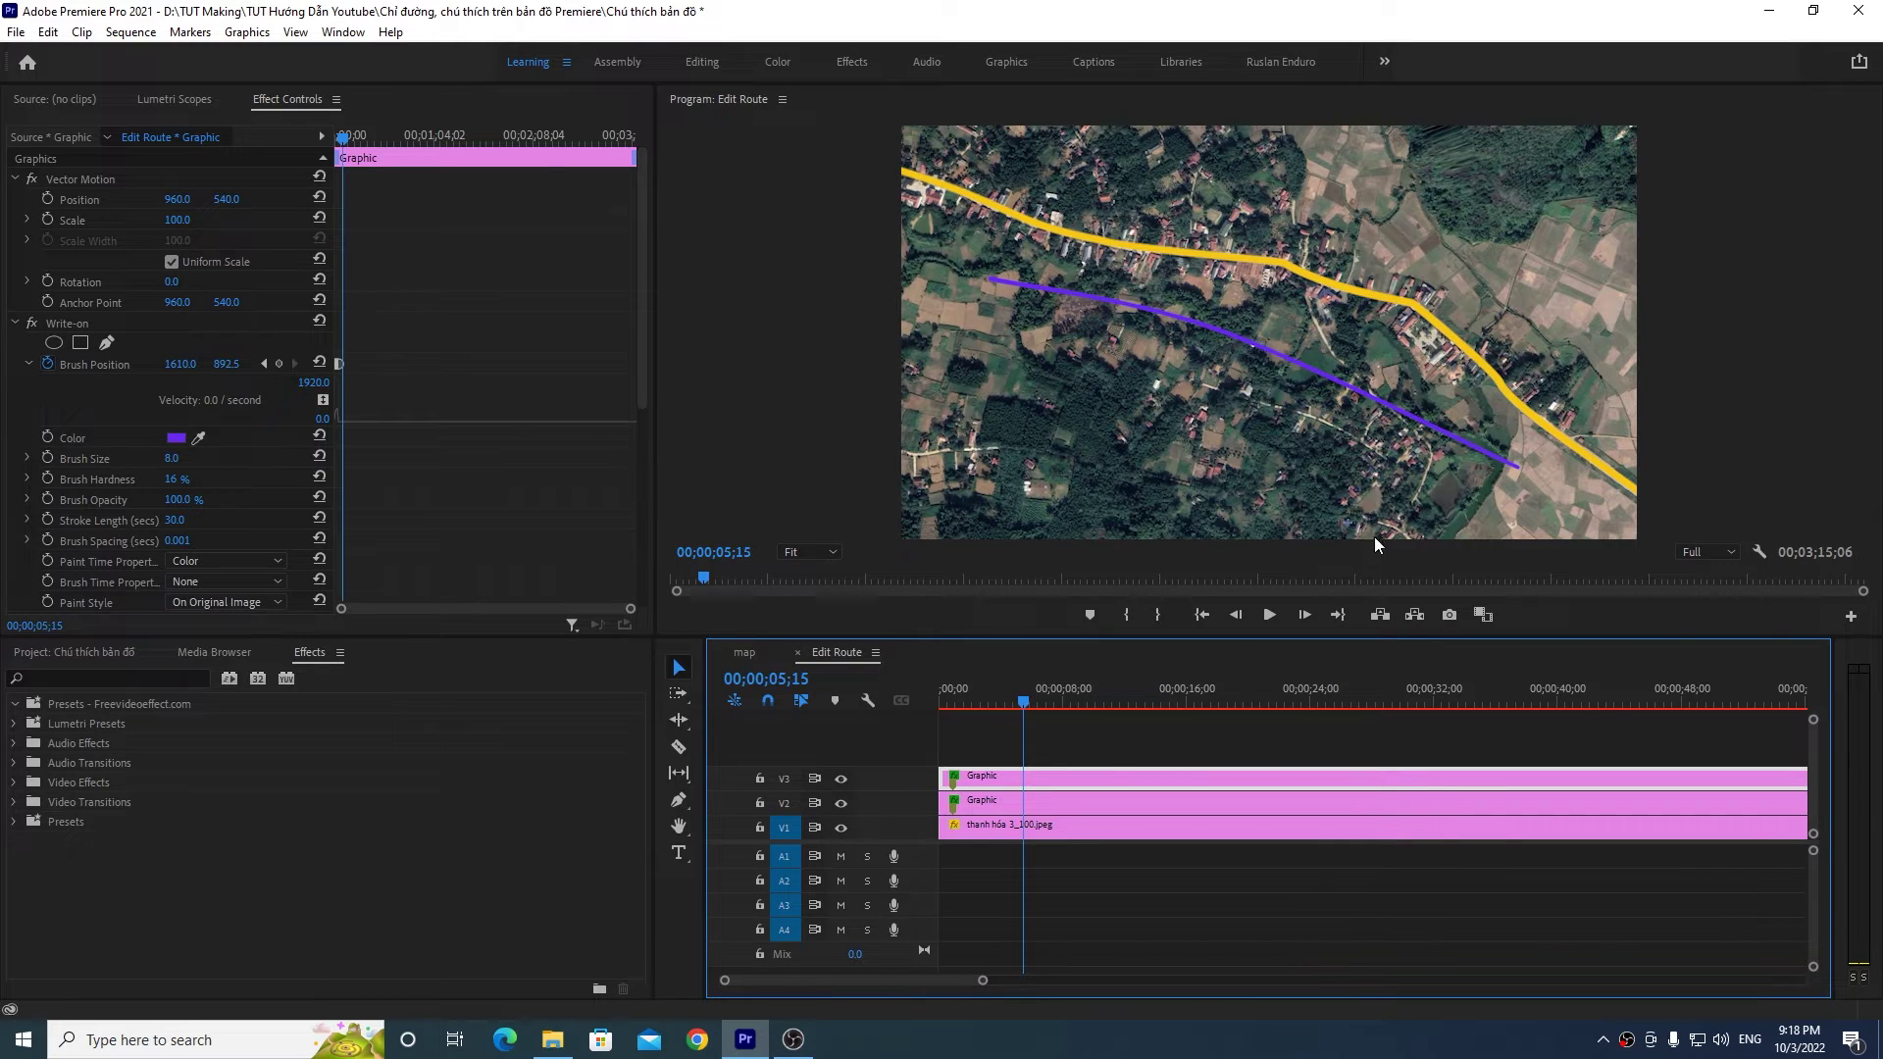
pyautogui.moveTo(1026, 702); pyautogui.dragTo(978, 717)
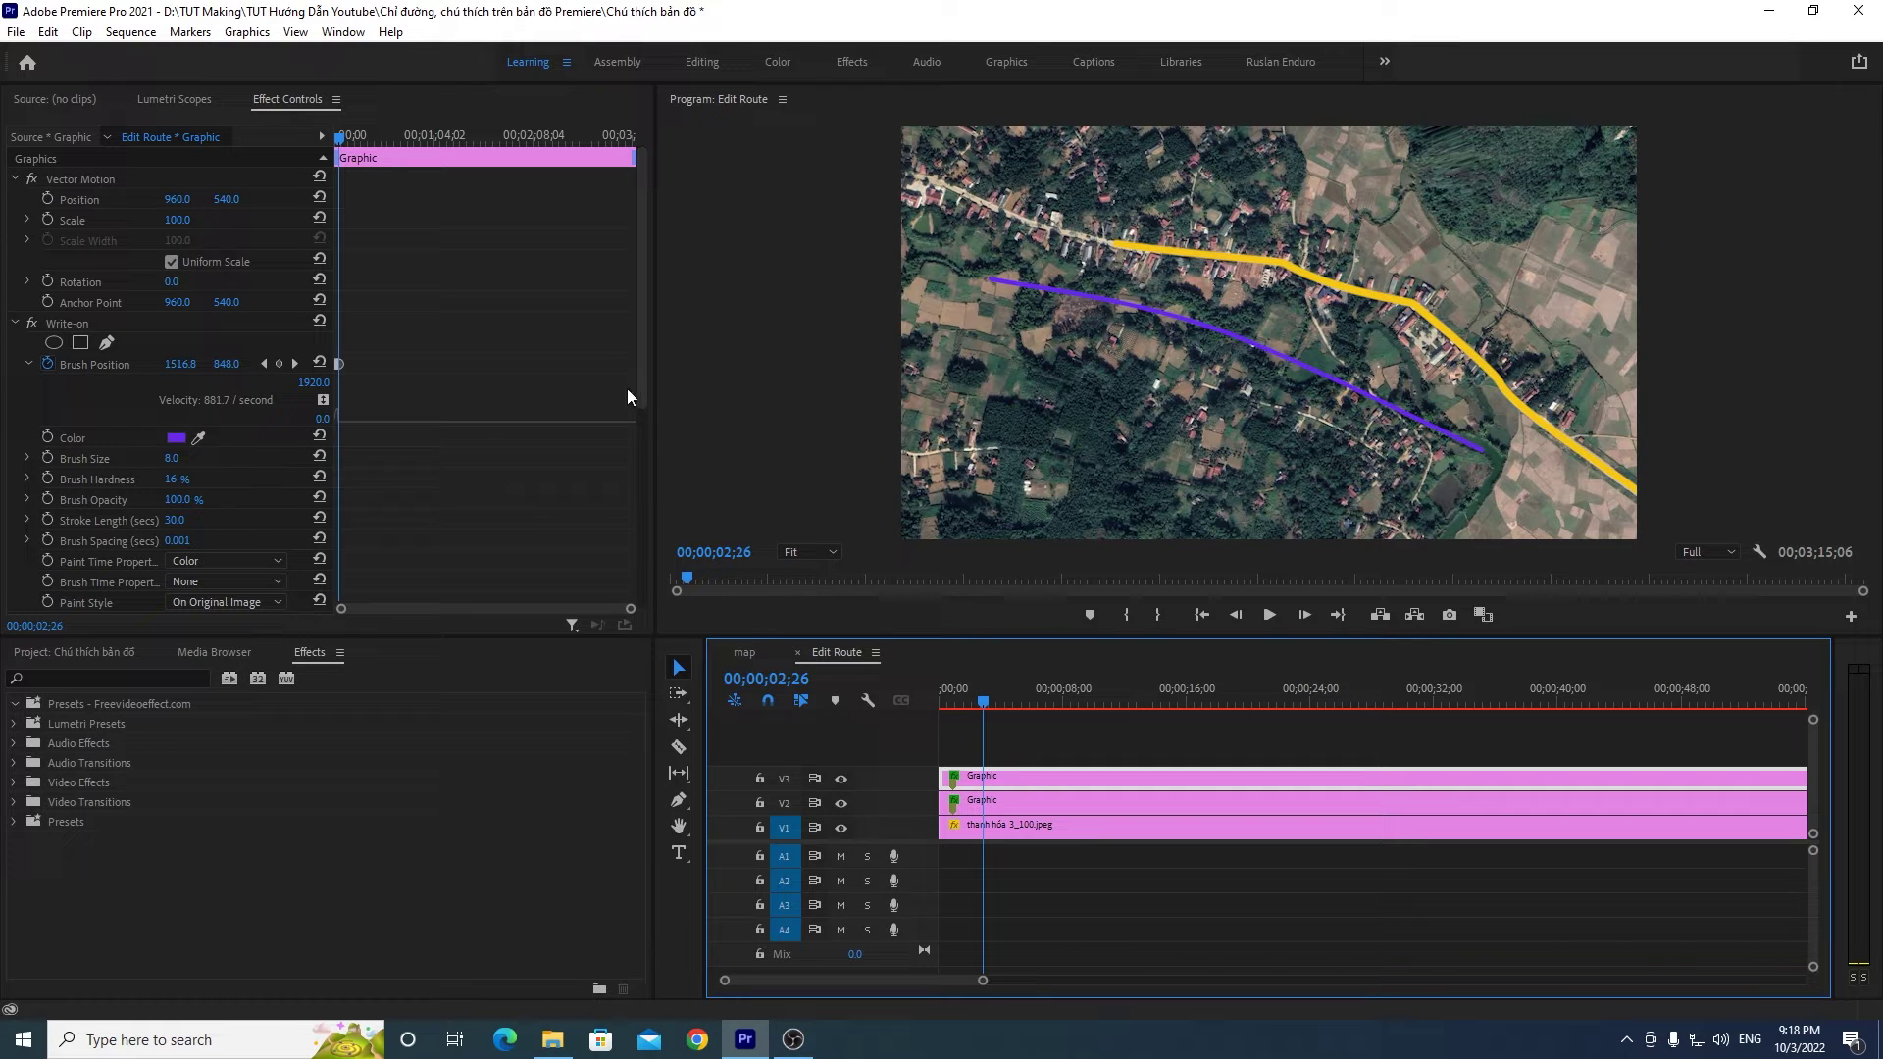
# Step: Recolour the purple route line to bright yellow FFD200, then return to 00;00;01;18
pyautogui.click(179, 438)
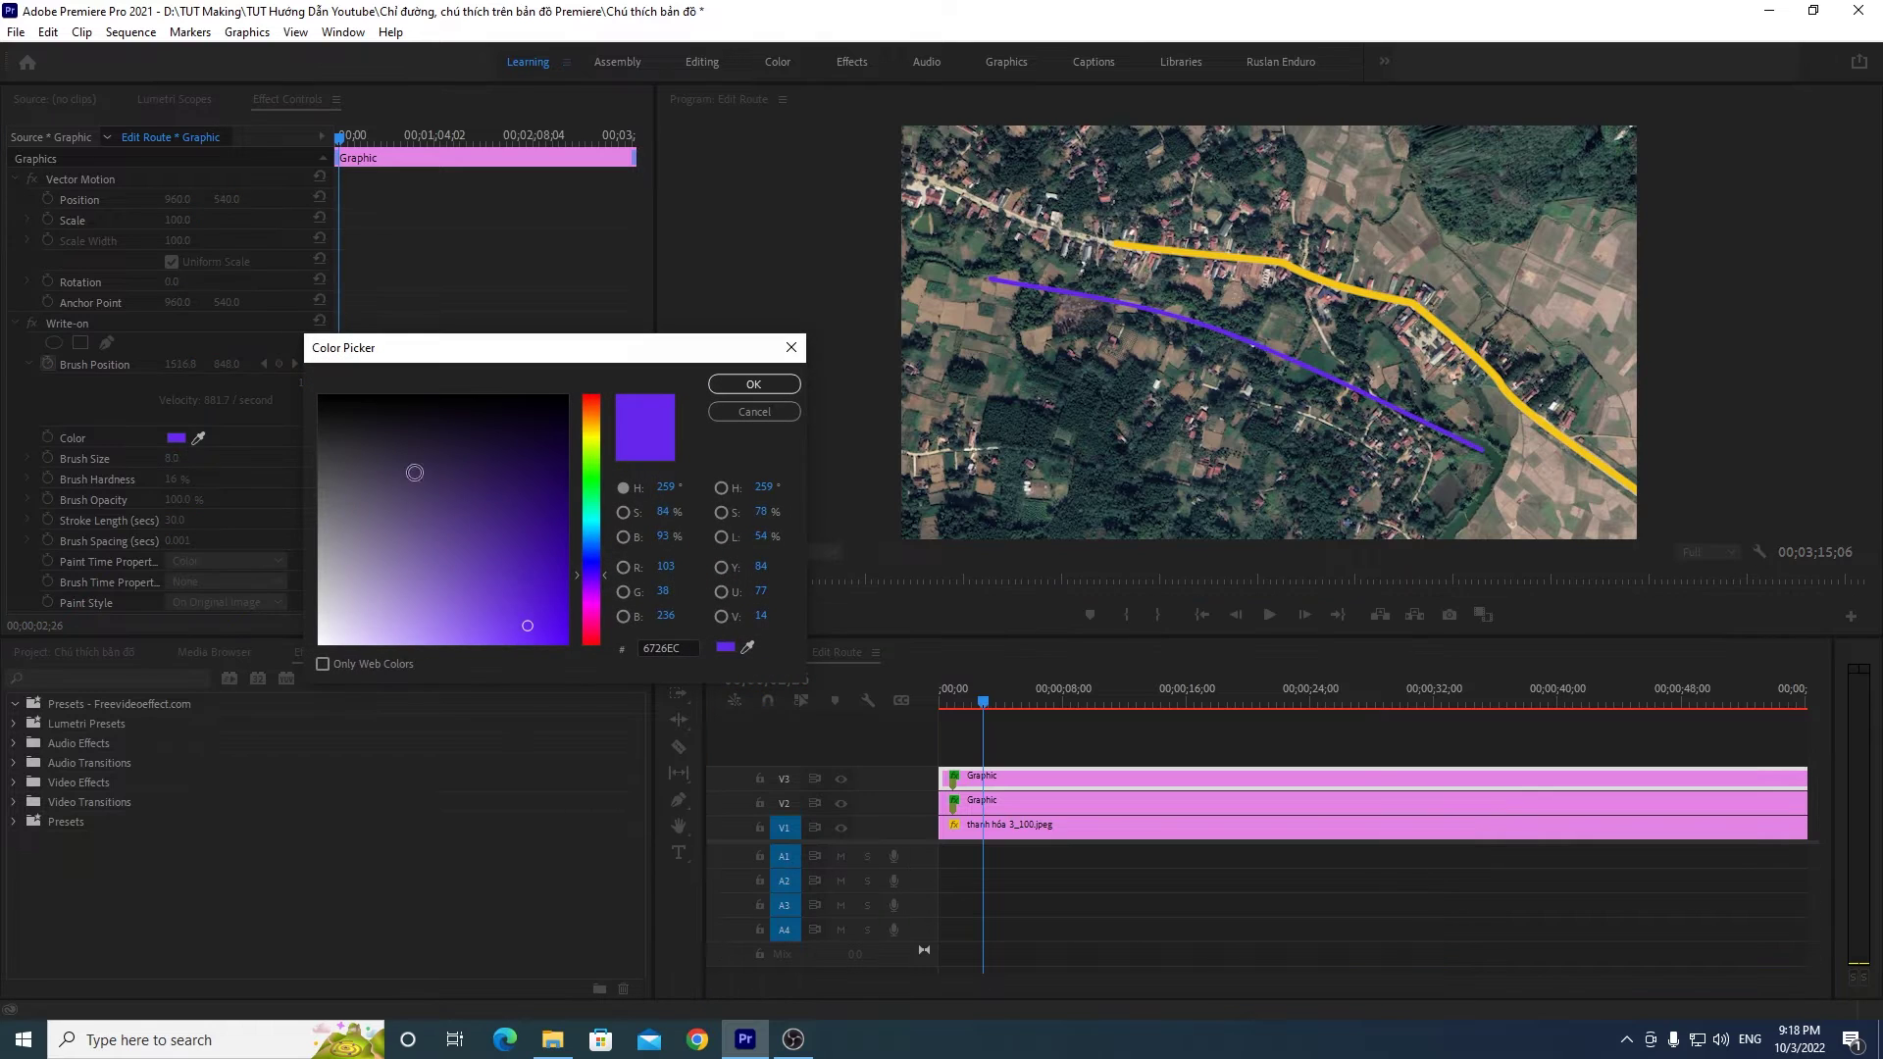
pyautogui.click(600, 428)
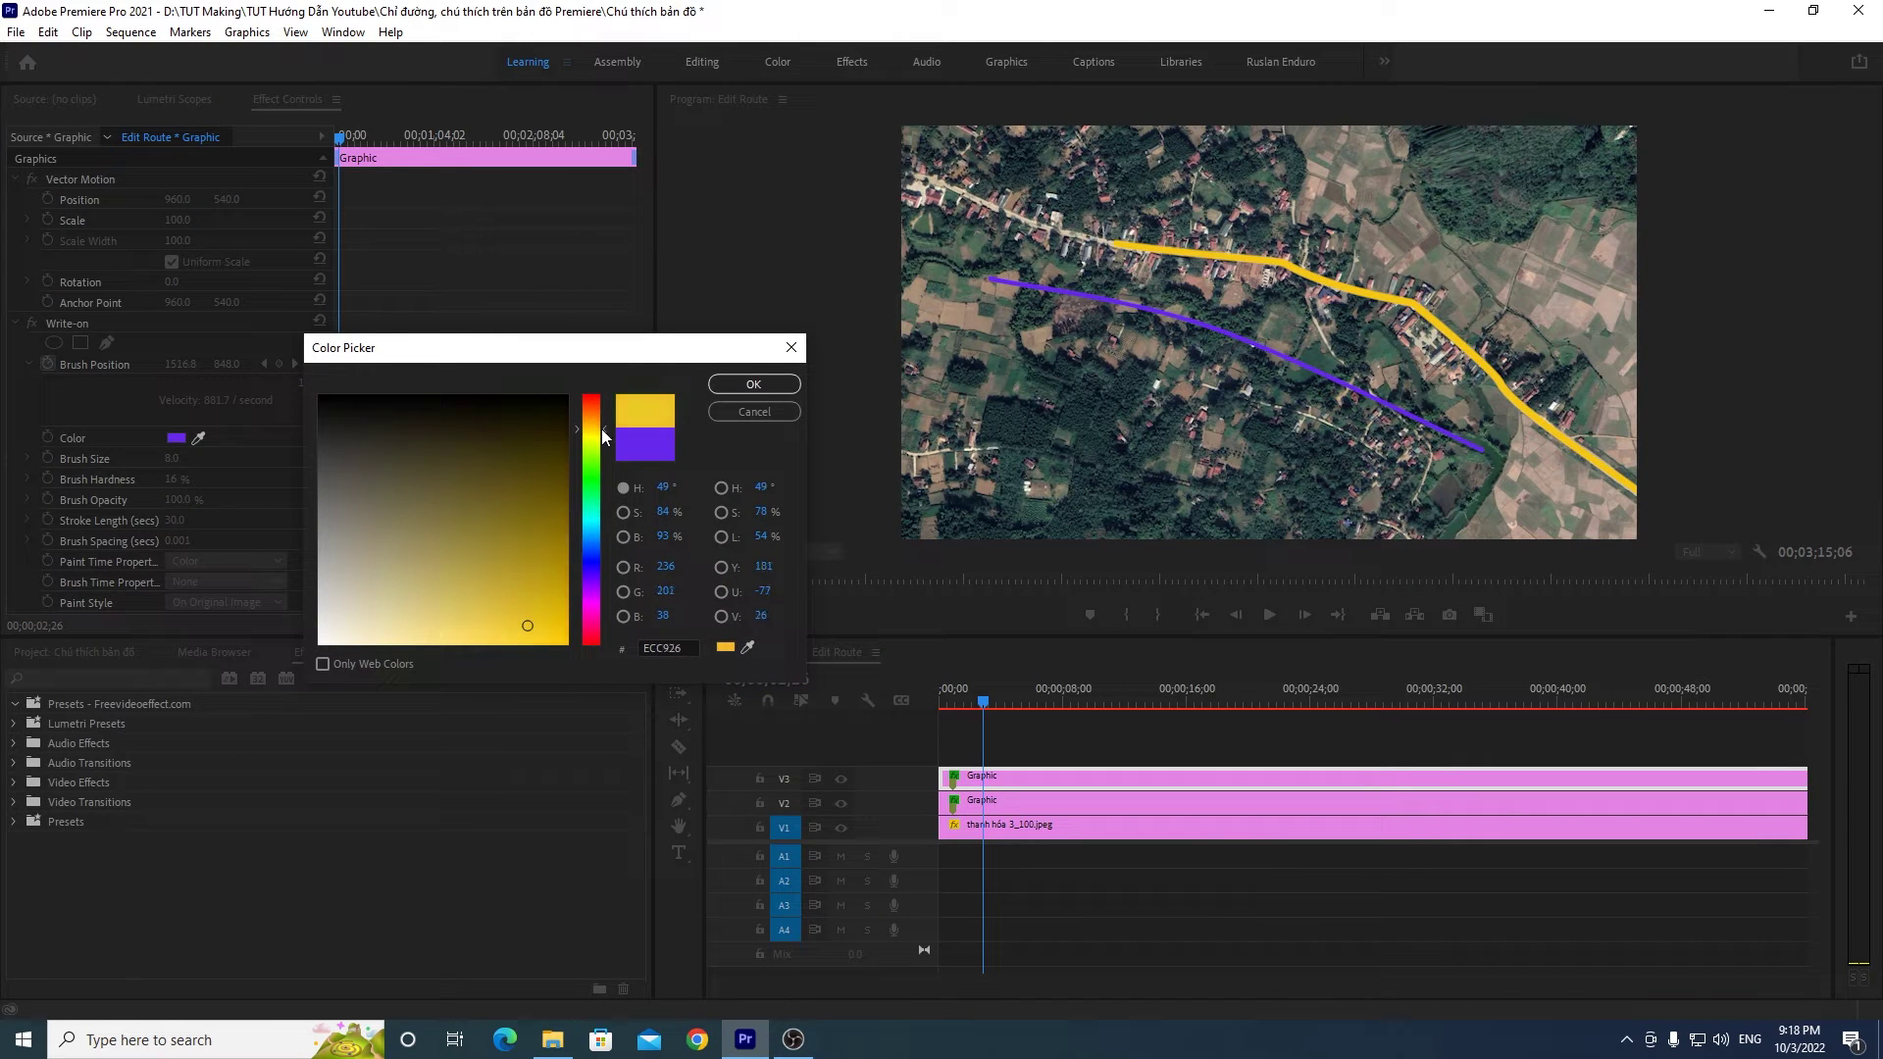
pyautogui.moveTo(528, 626); pyautogui.dragTo(571, 648)
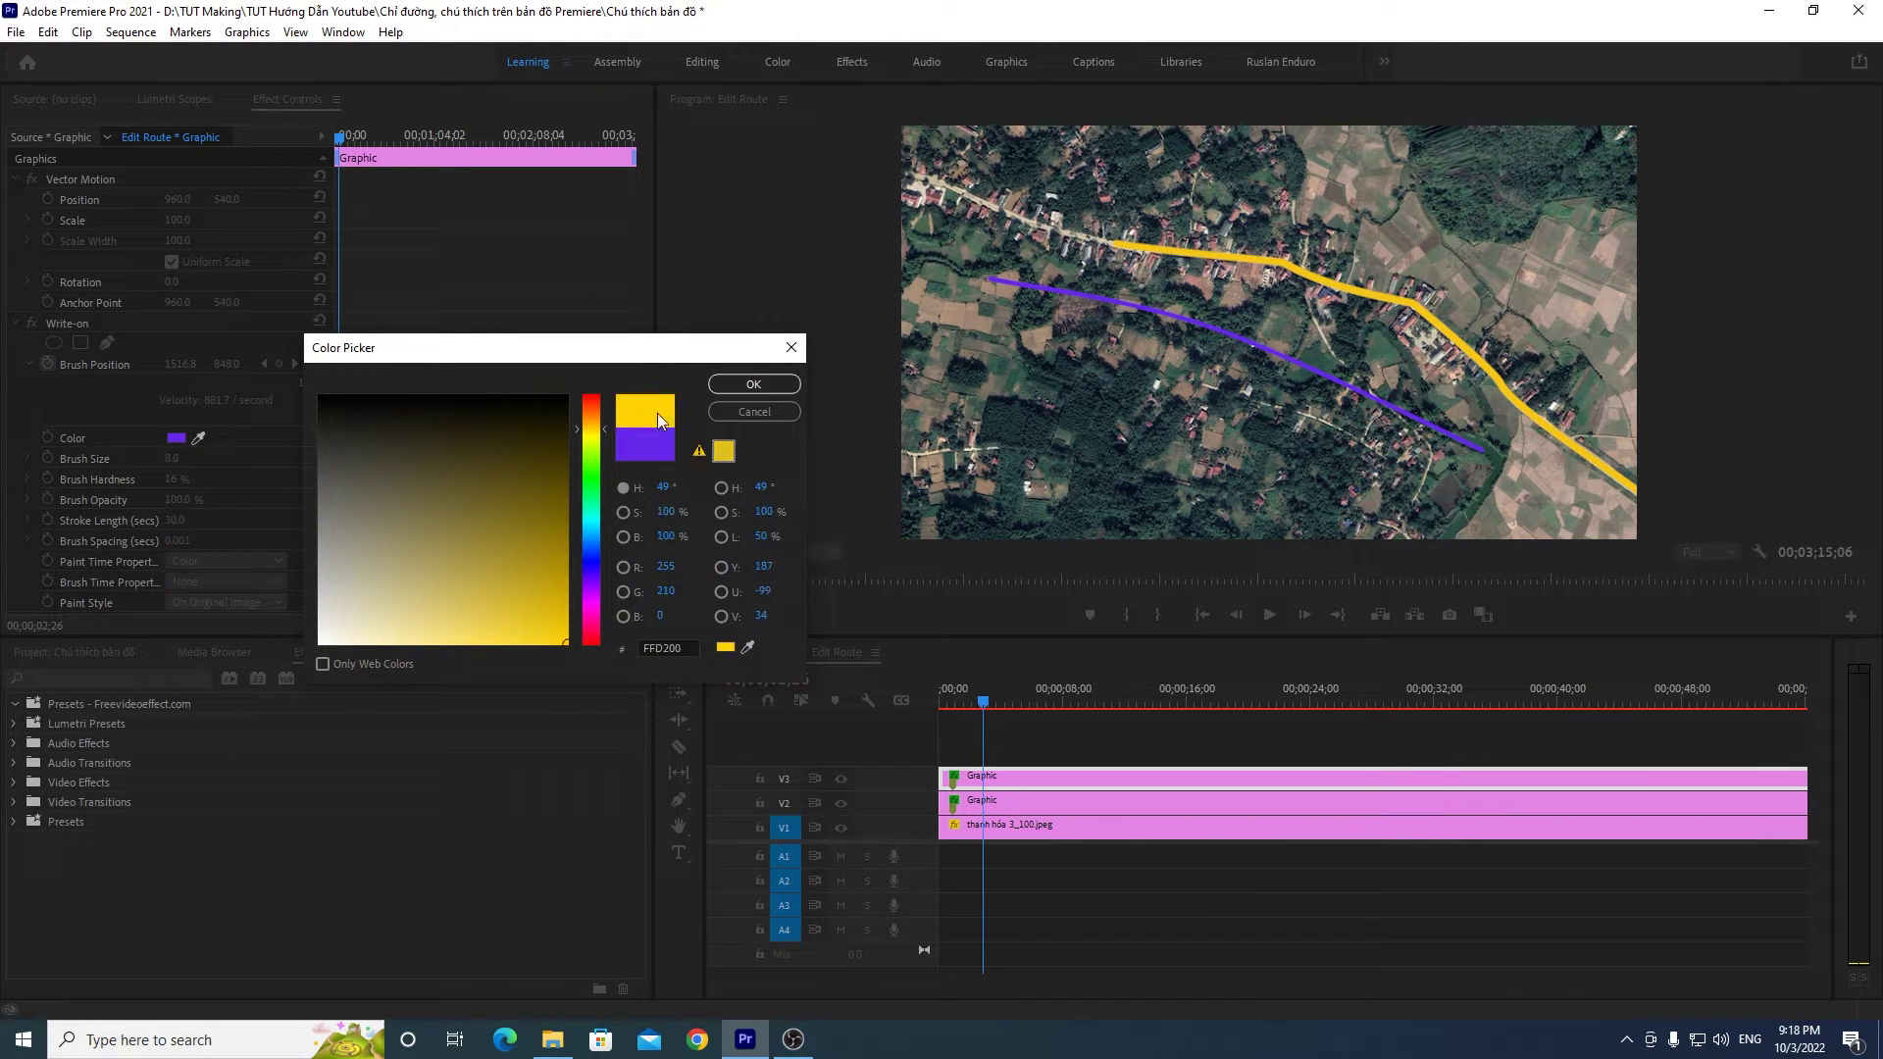
pyautogui.click(754, 386)
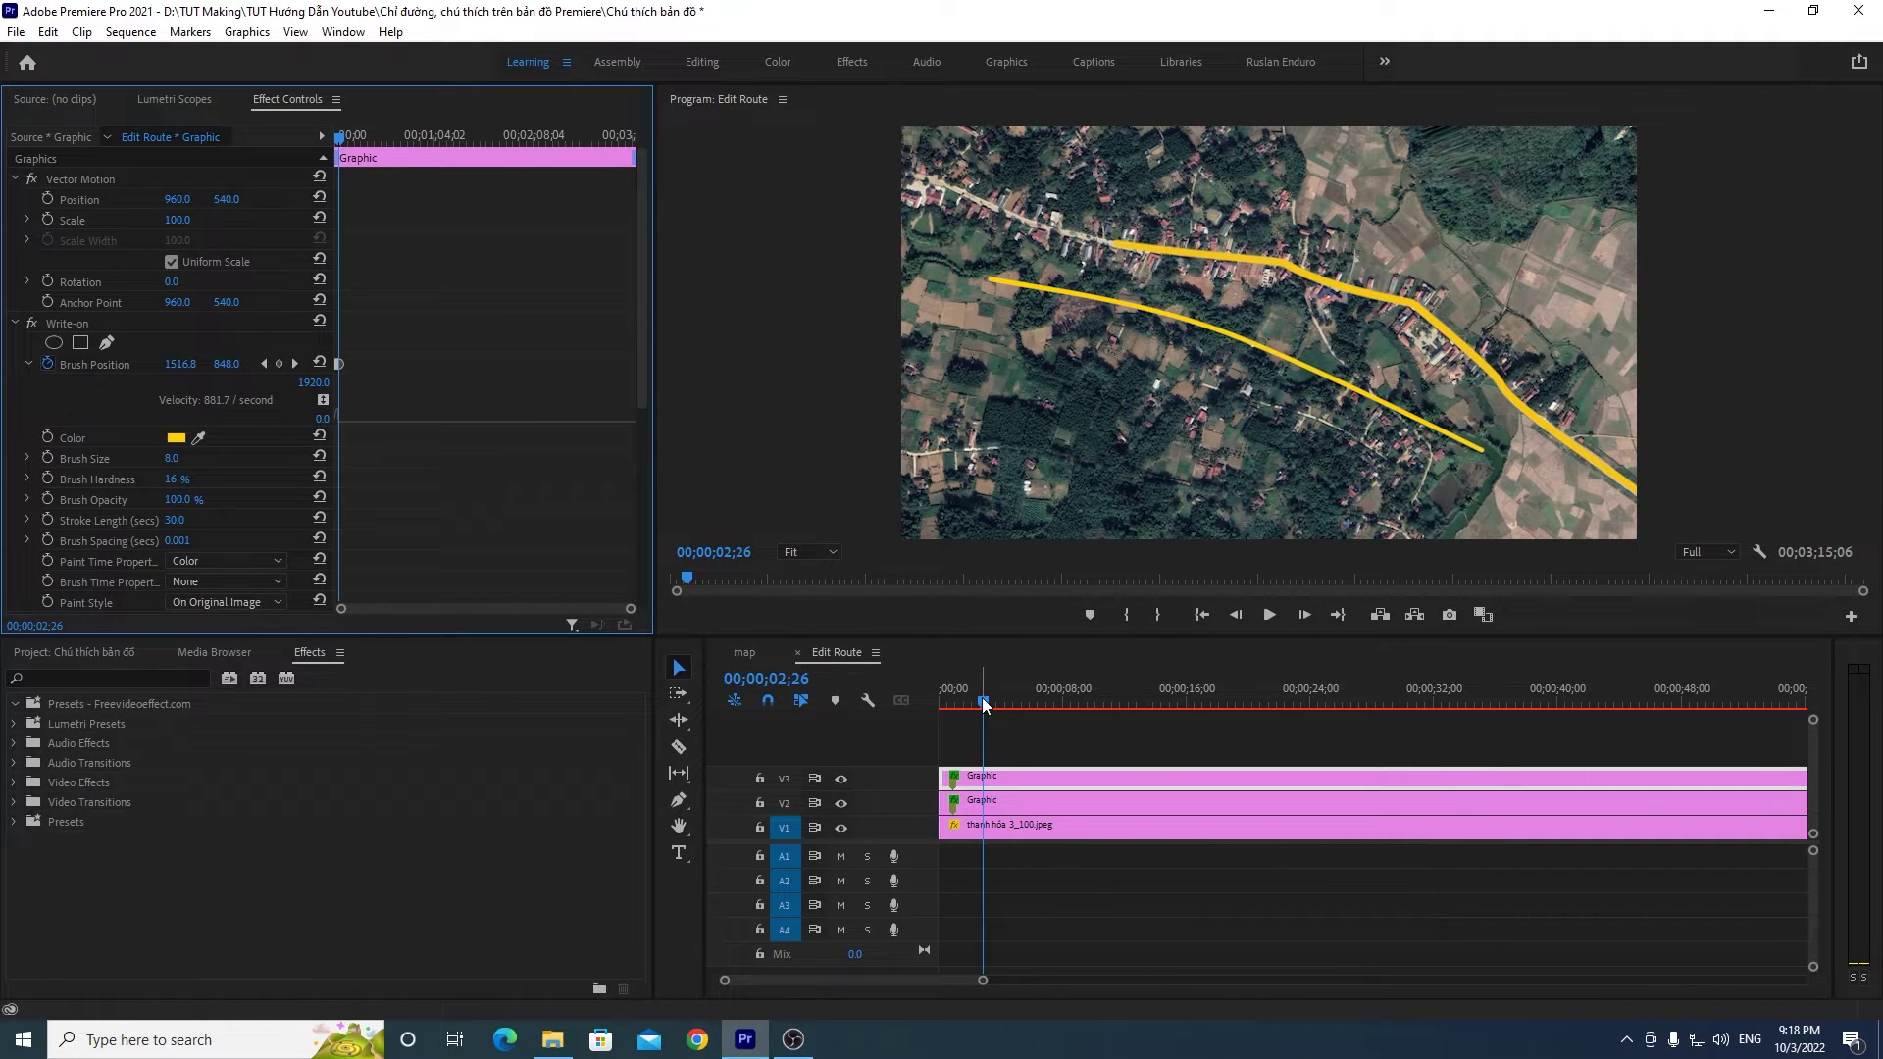
pyautogui.moveTo(985, 704); pyautogui.dragTo(962, 702)
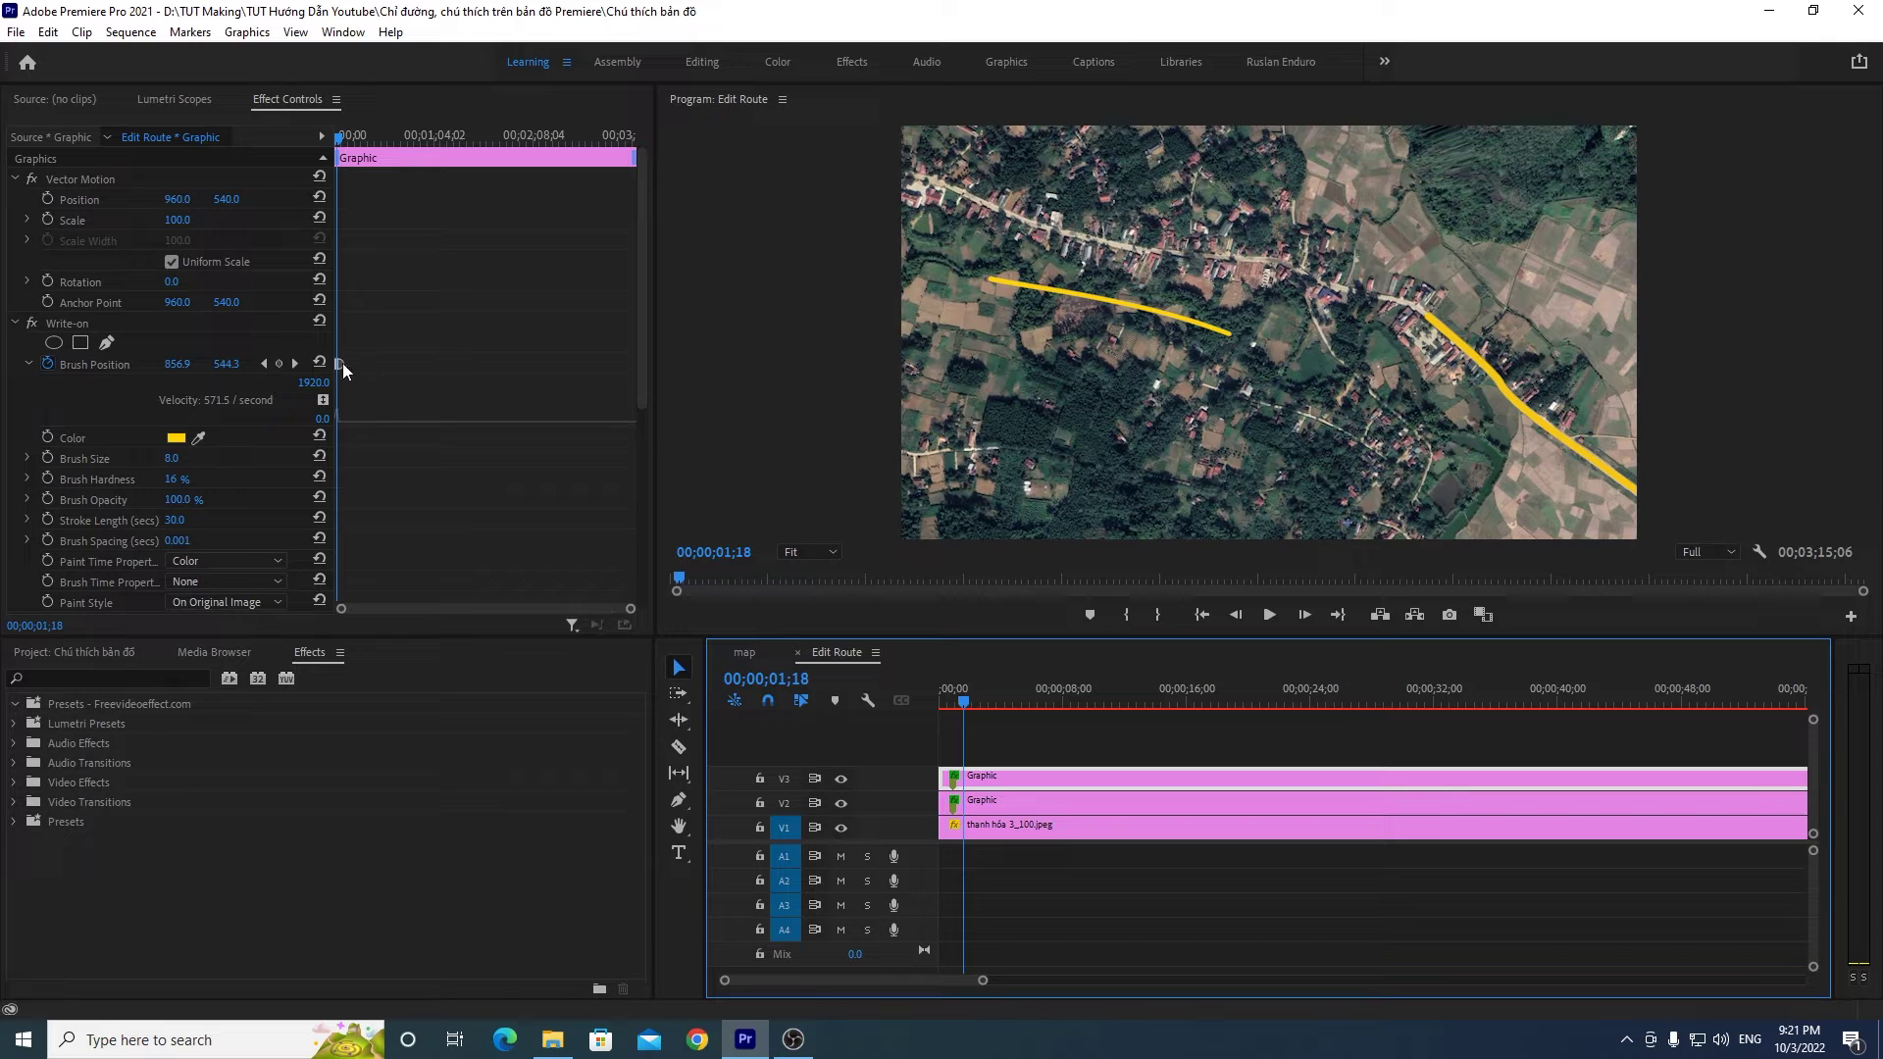
# Step: Show the second route's Write-on points and move its starting point onto the side road
pyautogui.moveTo(627, 608); pyautogui.dragTo(526, 606)
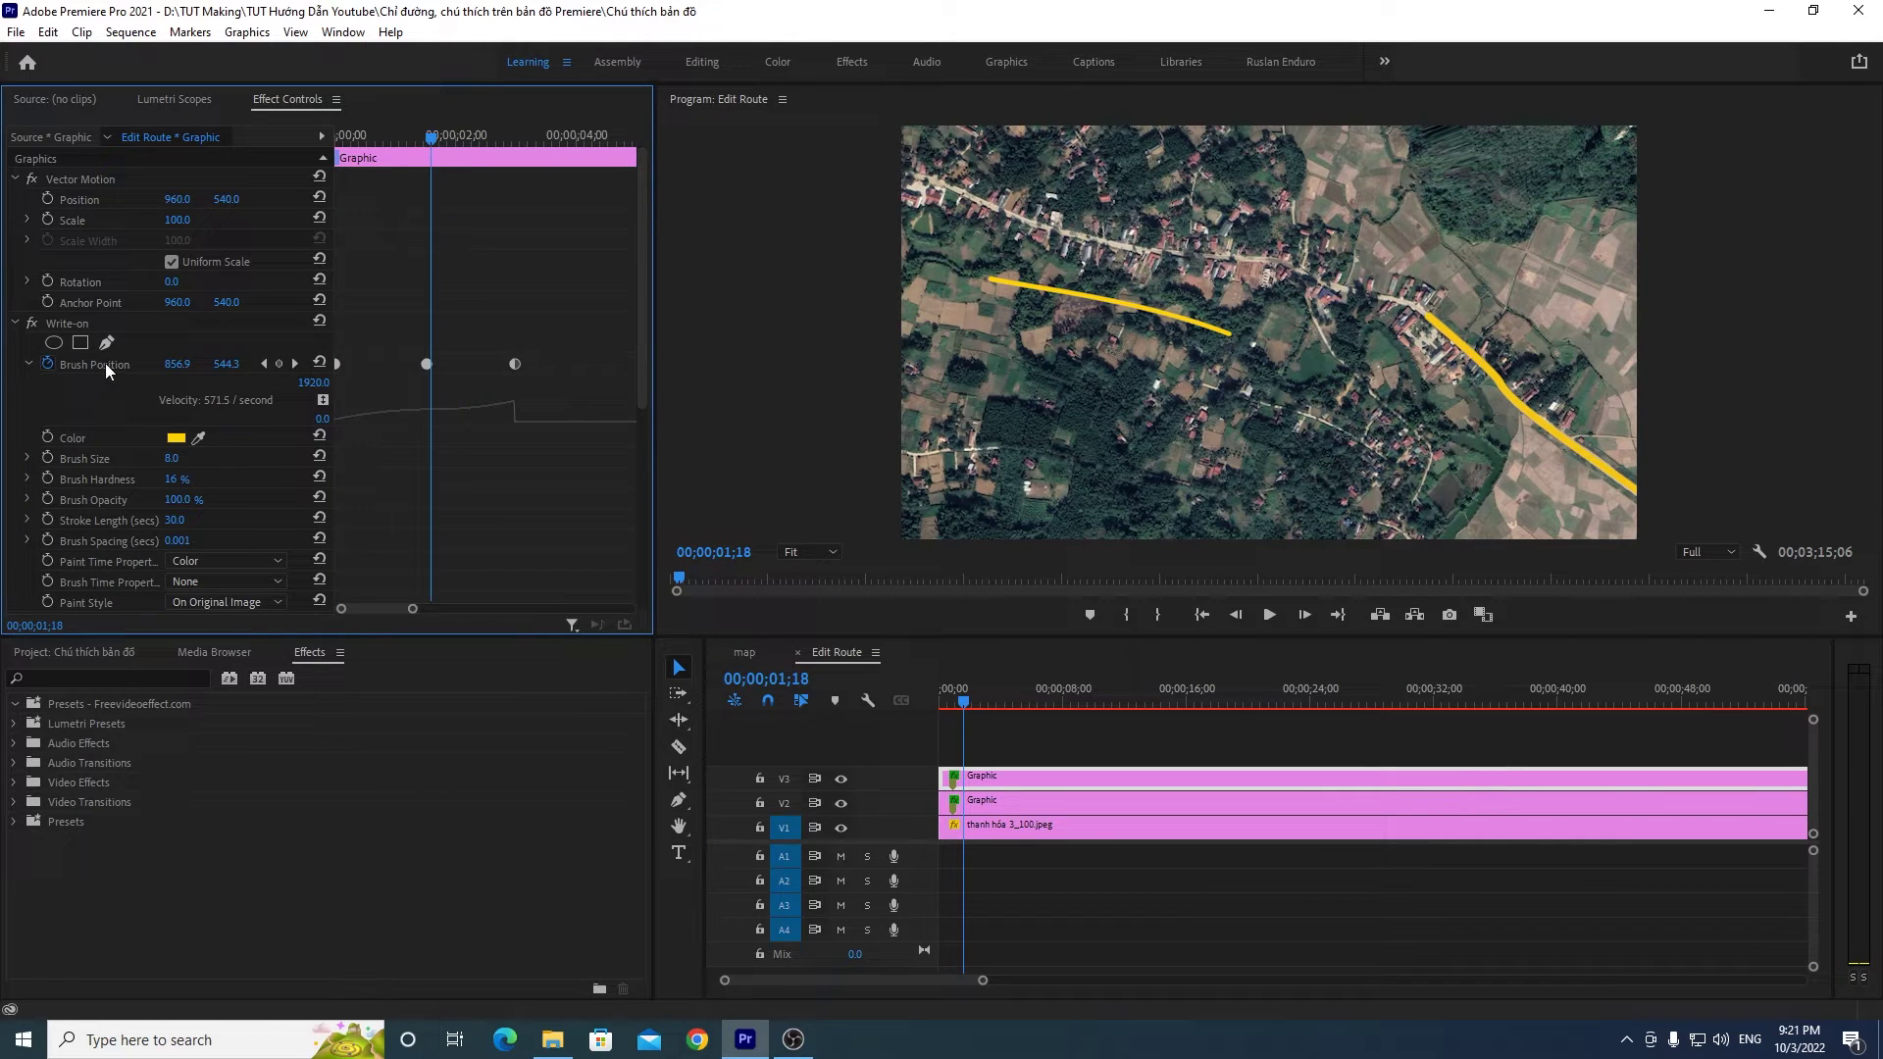
pyautogui.moveTo(431, 140); pyautogui.dragTo(331, 165)
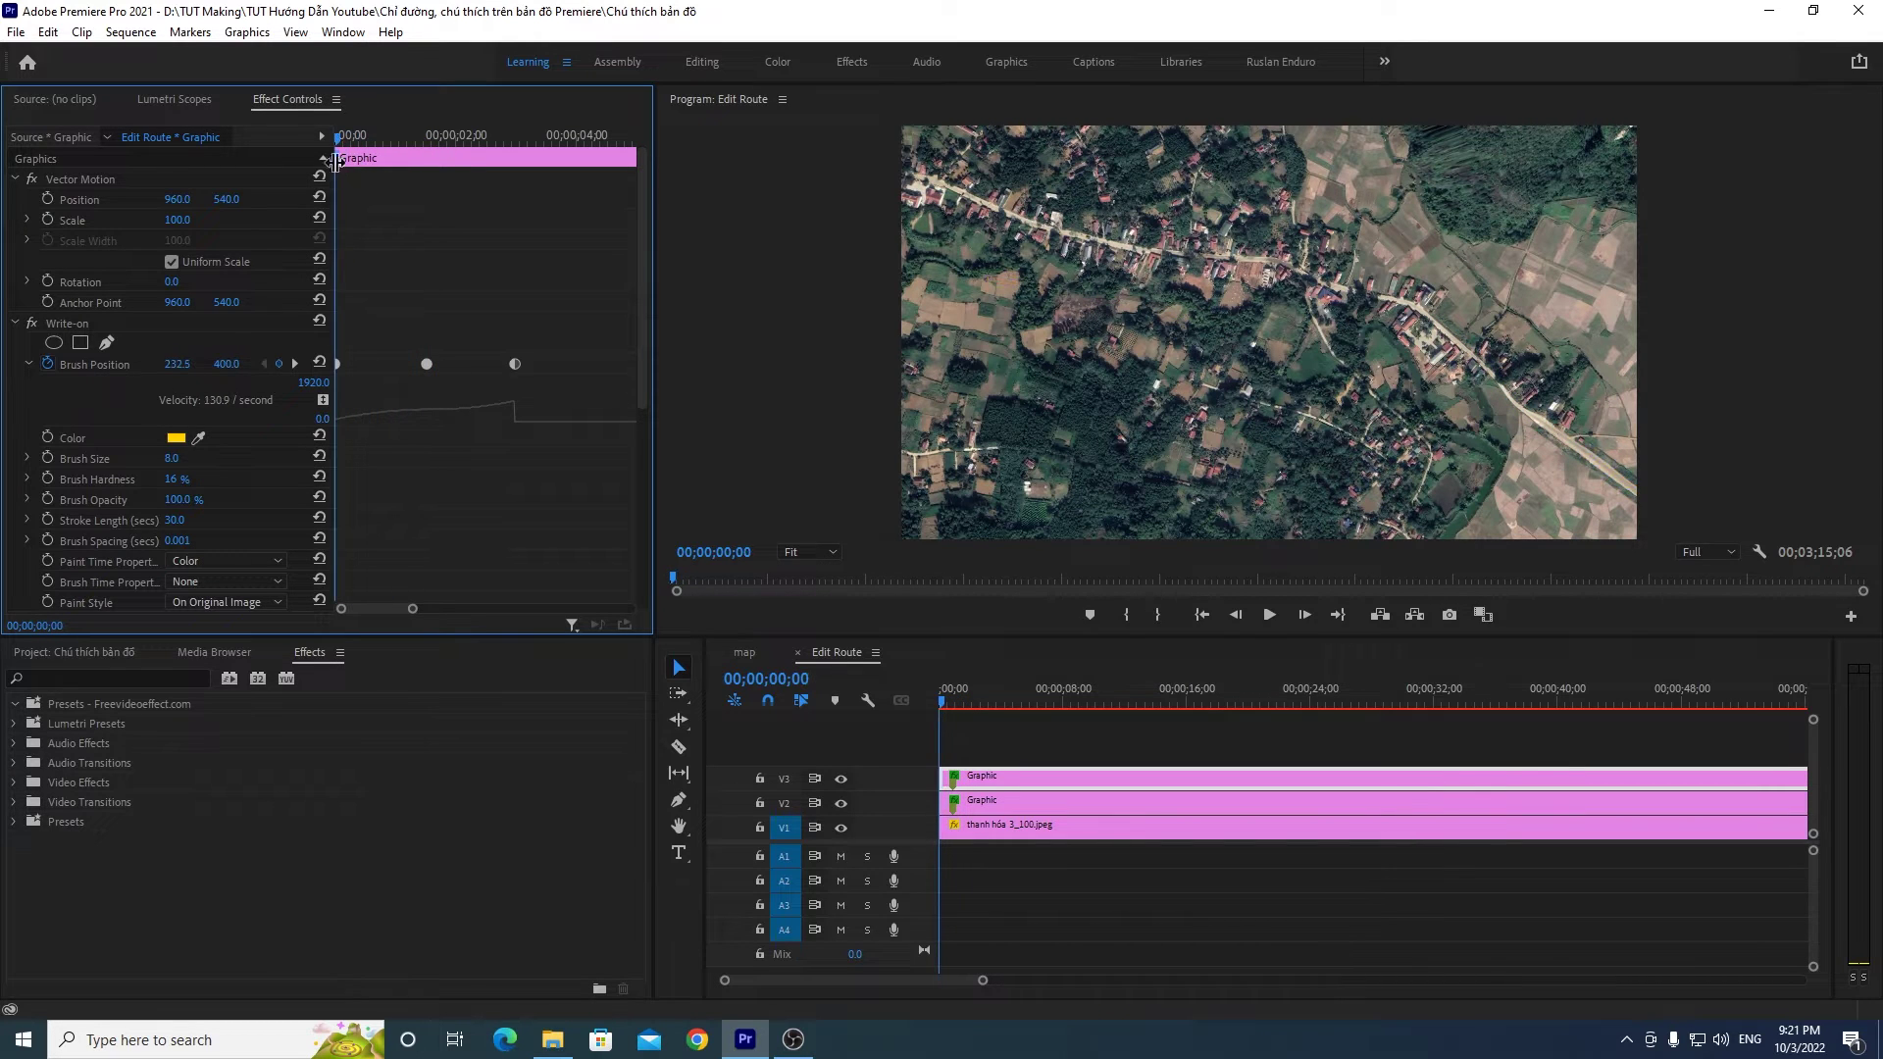
pyautogui.click(78, 329)
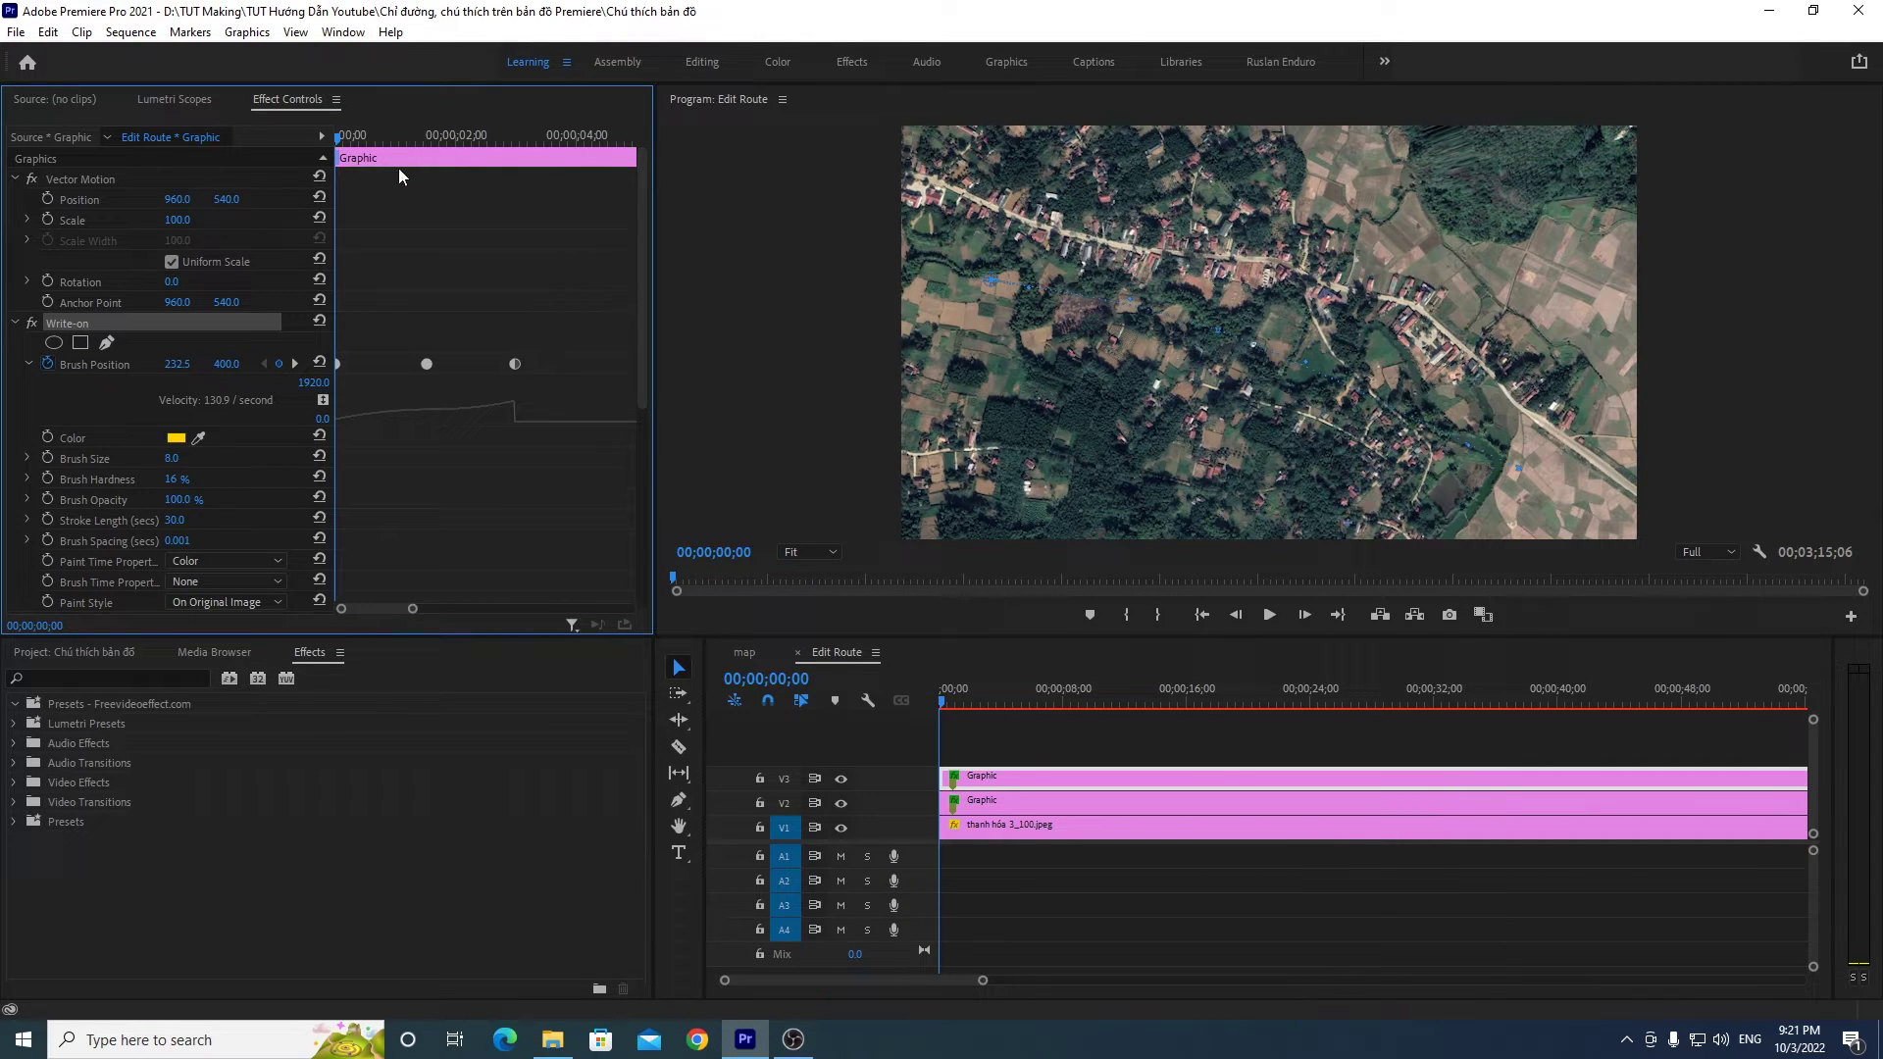
pyautogui.moveTo(342, 137)
pyautogui.mouseDown()
pyautogui.moveTo(555, 157)
pyautogui.moveTo(338, 164)
pyautogui.mouseUp()
pyautogui.moveTo(985, 282)
pyautogui.mouseDown()
pyautogui.moveTo(1026, 340)
pyautogui.moveTo(1444, 496)
pyautogui.mouseUp()
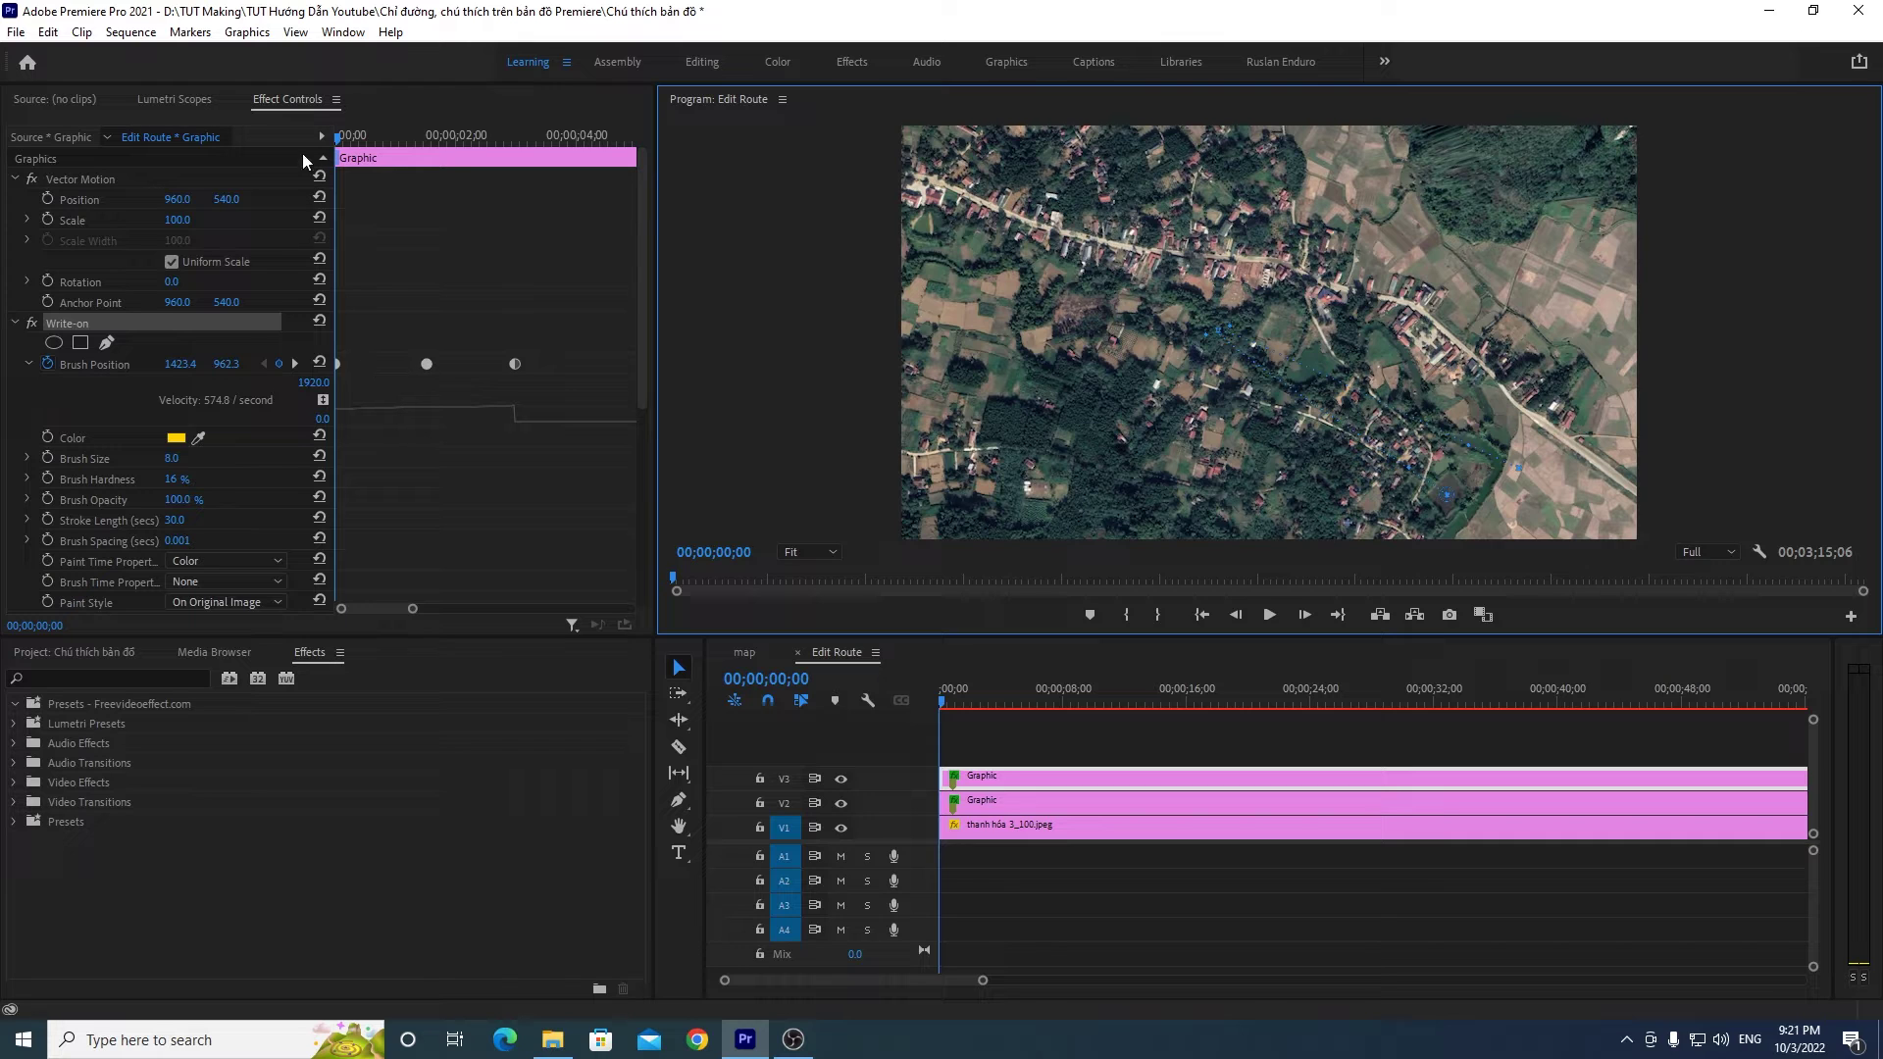
# Step: Reposition the brush point mid-animation so Brush Position at 00;00;01;16 reads 1374.7, 816.4
pyautogui.moveTo(345, 138); pyautogui.dragTo(428, 143)
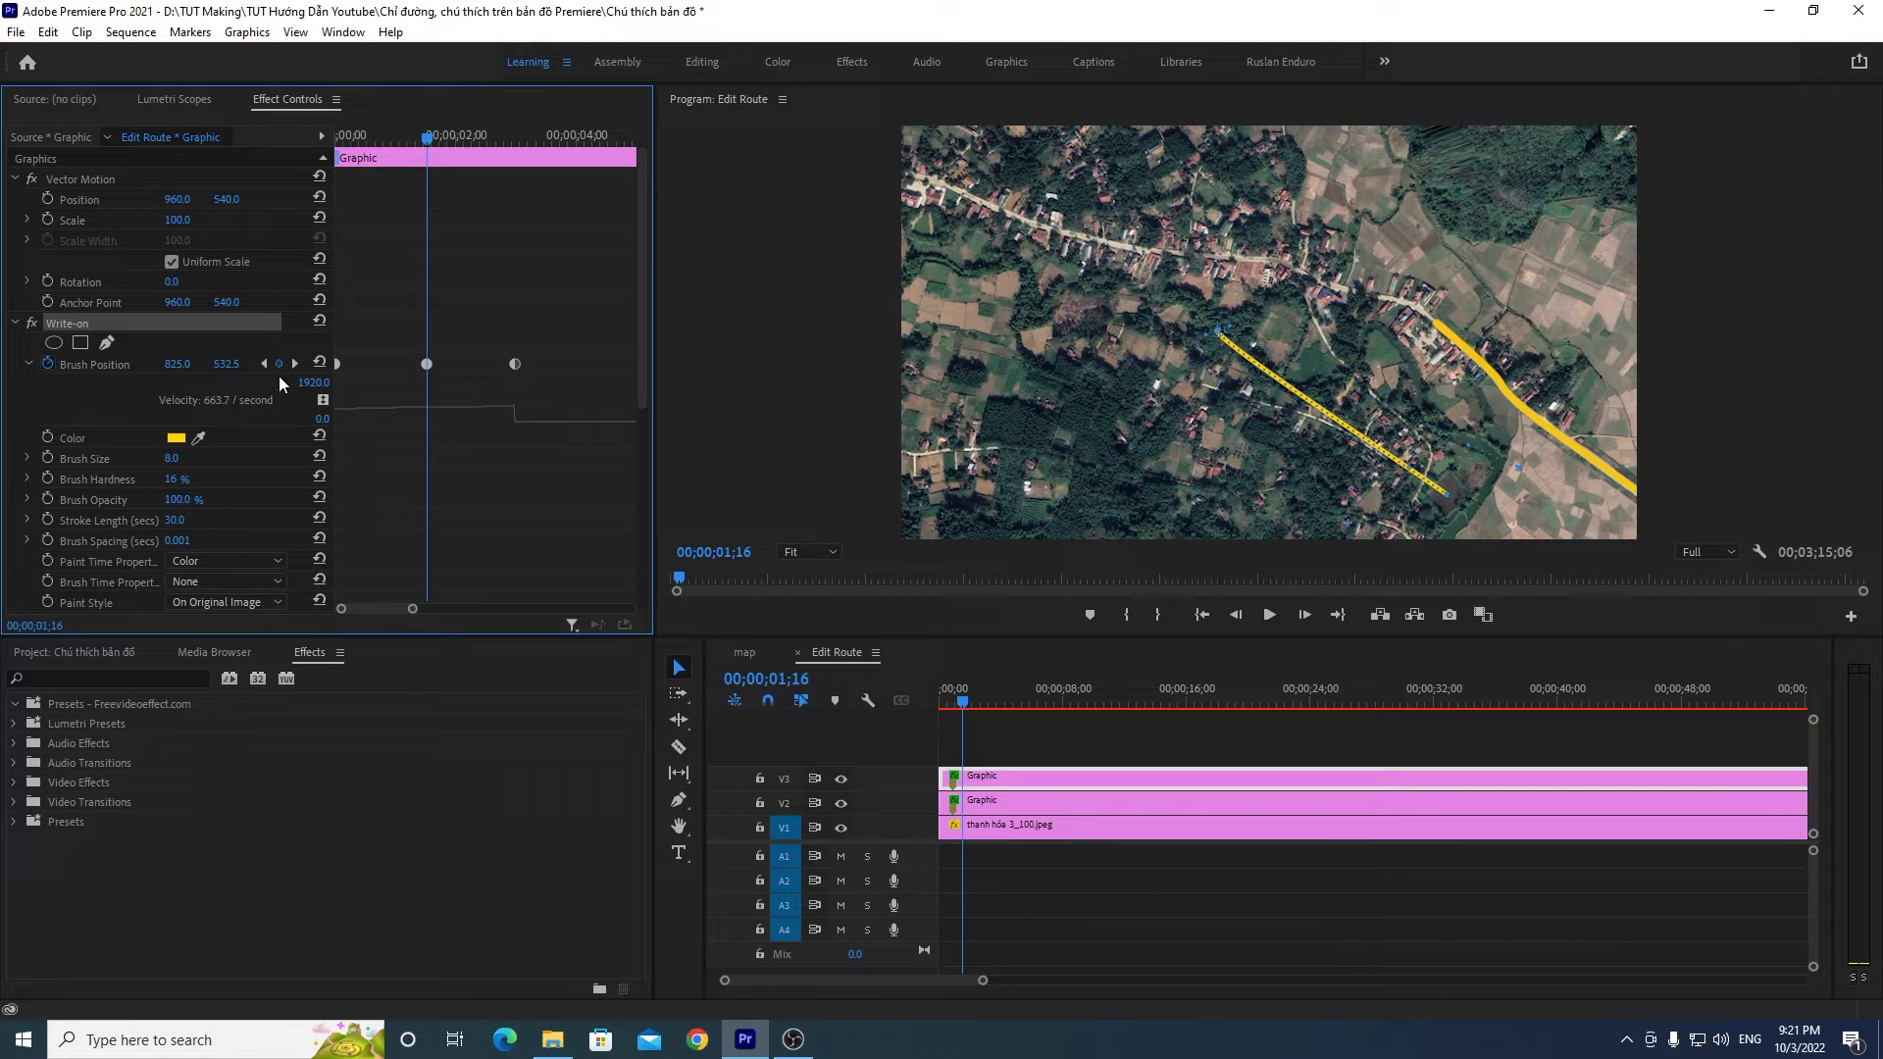
pyautogui.moveTo(1222, 335)
pyautogui.mouseDown()
pyautogui.moveTo(1422, 478)
pyautogui.moveTo(1428, 444)
pyautogui.mouseUp()
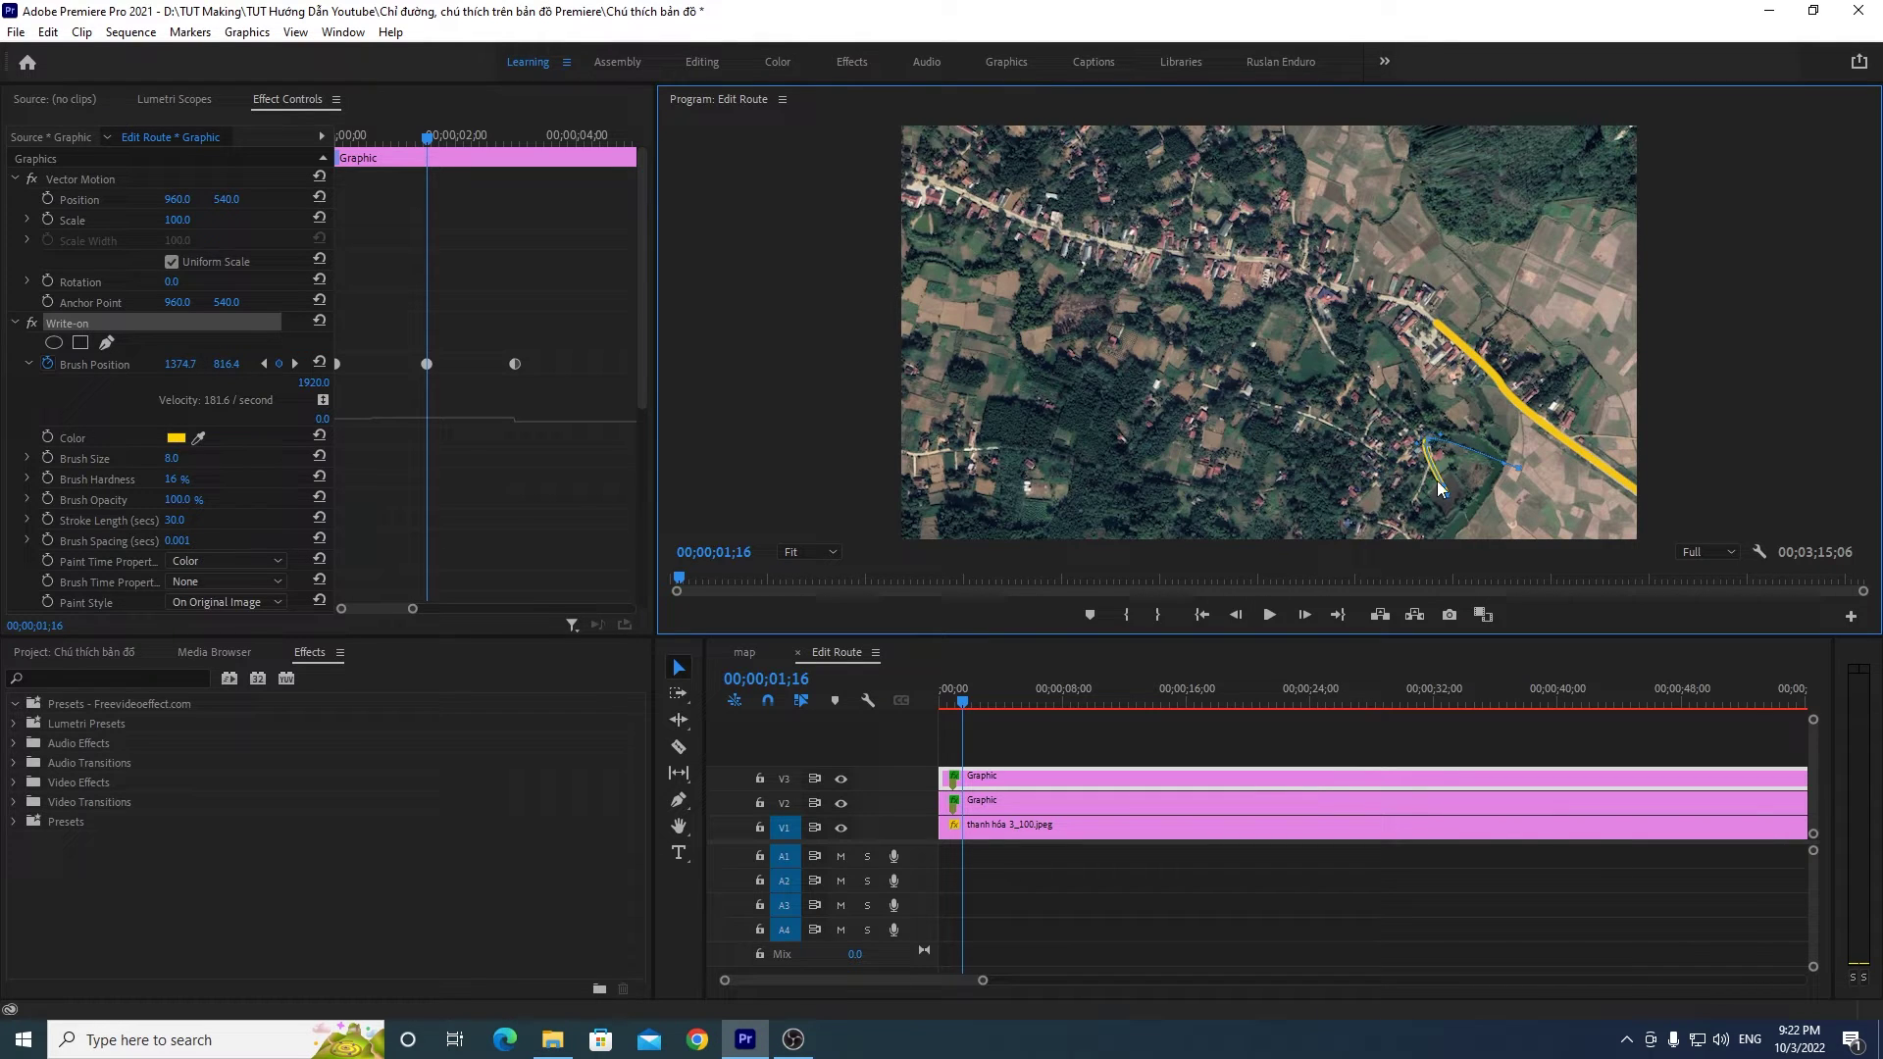
pyautogui.click(814, 552)
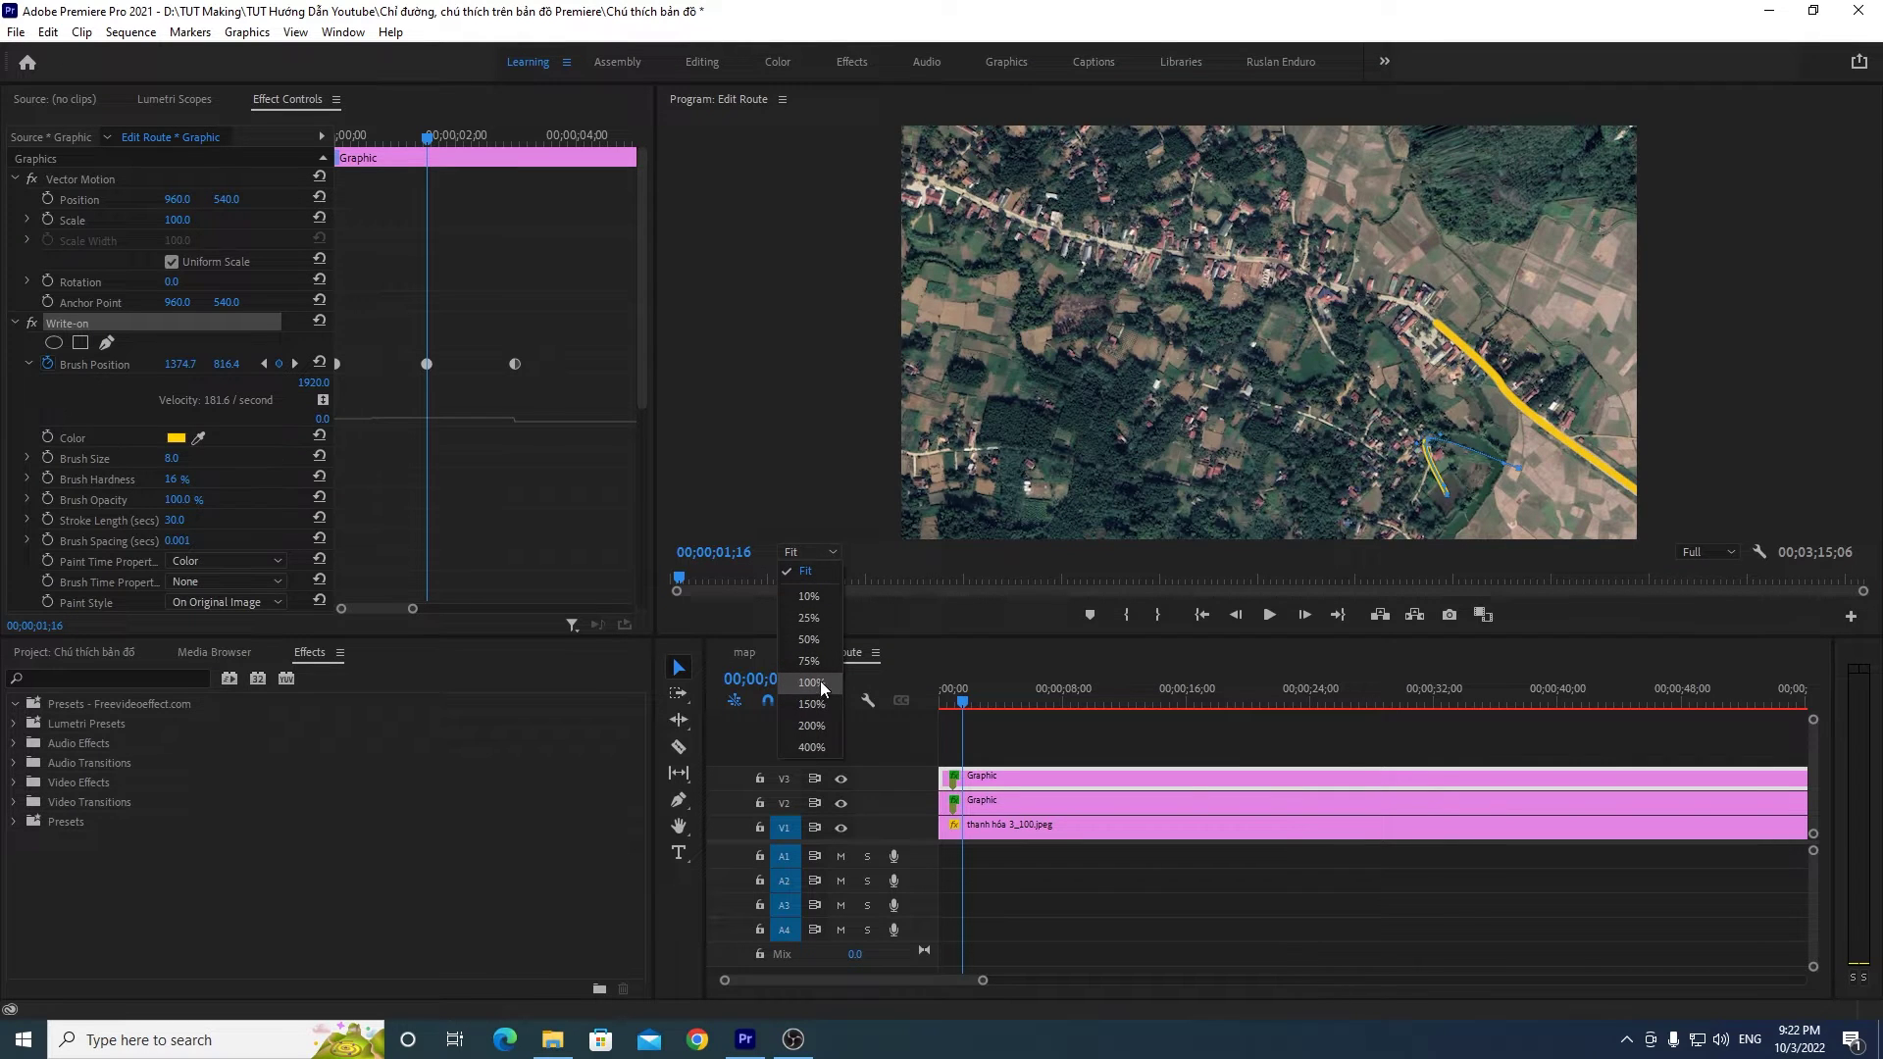
# Step: At 100% preview zoom, reshape the stroke's curve and straighten its upper part along the road
pyautogui.click(812, 682)
pyautogui.moveTo(1210, 536); pyautogui.dragTo(1486, 532)
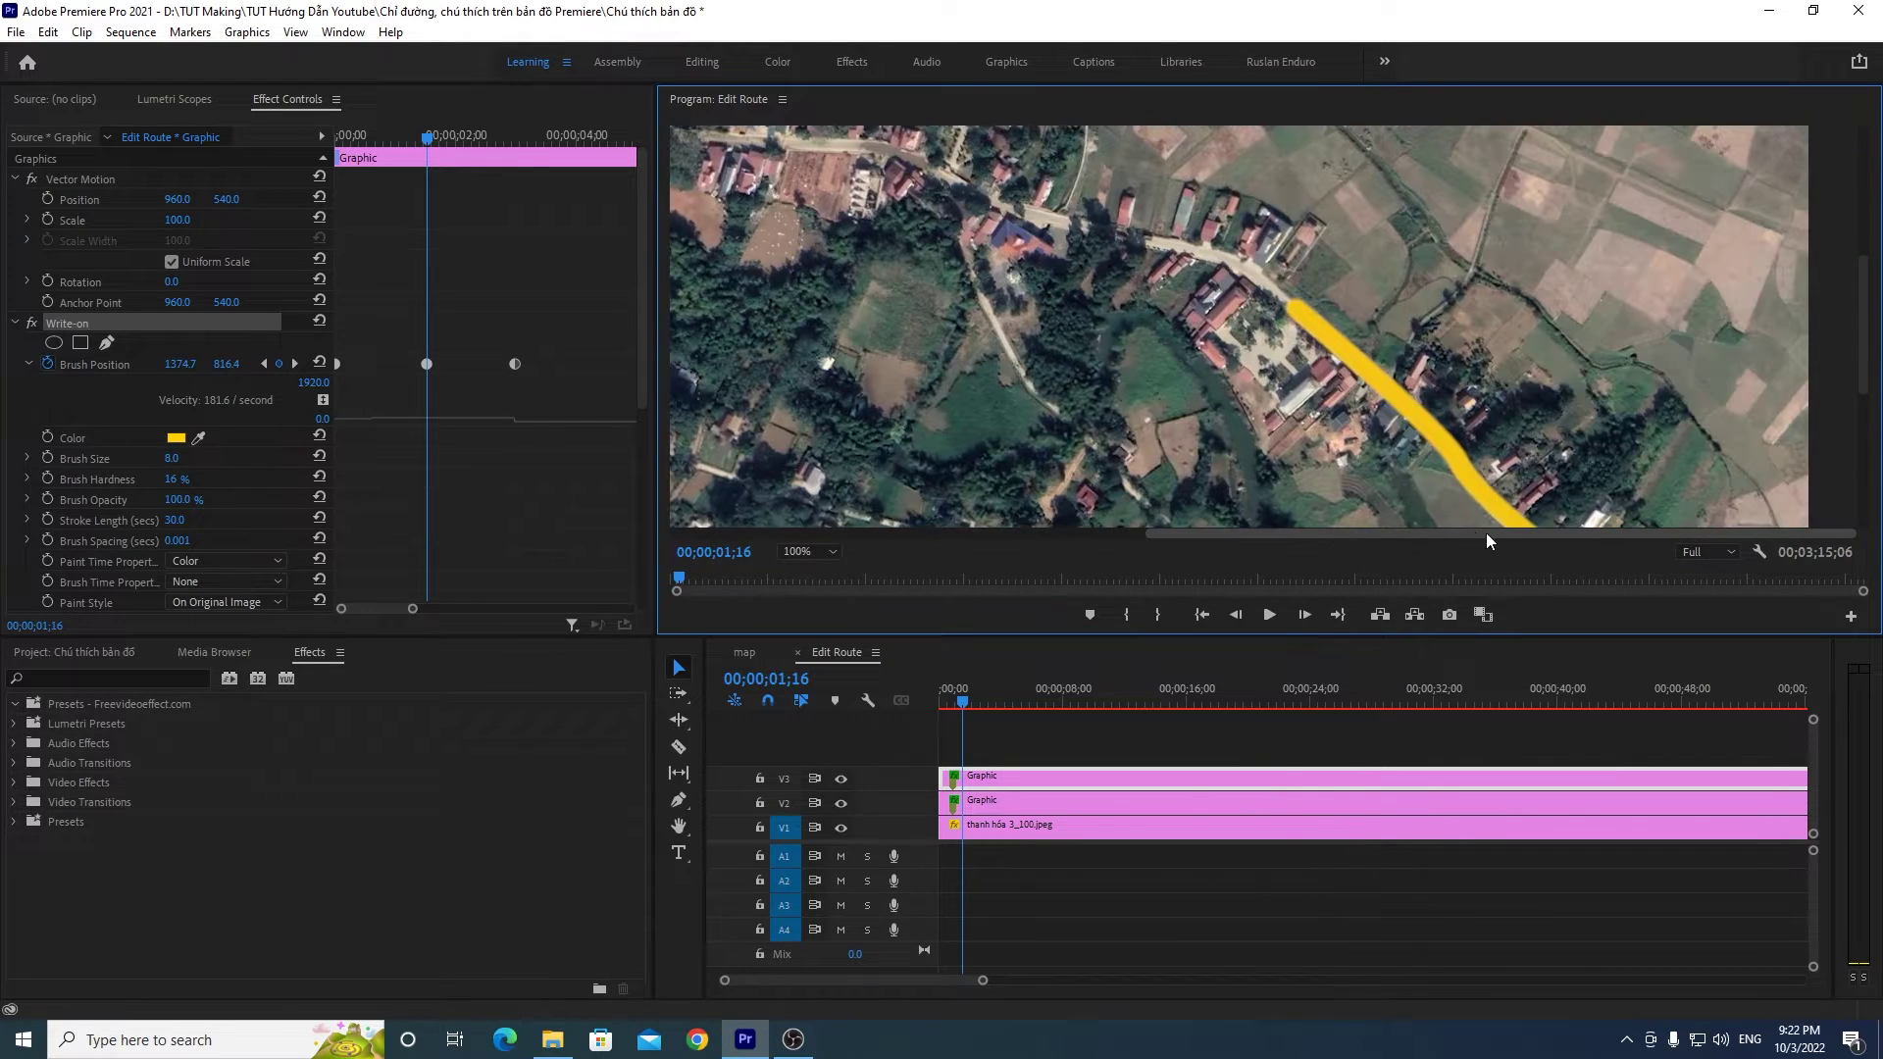
pyautogui.moveTo(1866, 333); pyautogui.dragTo(1863, 456)
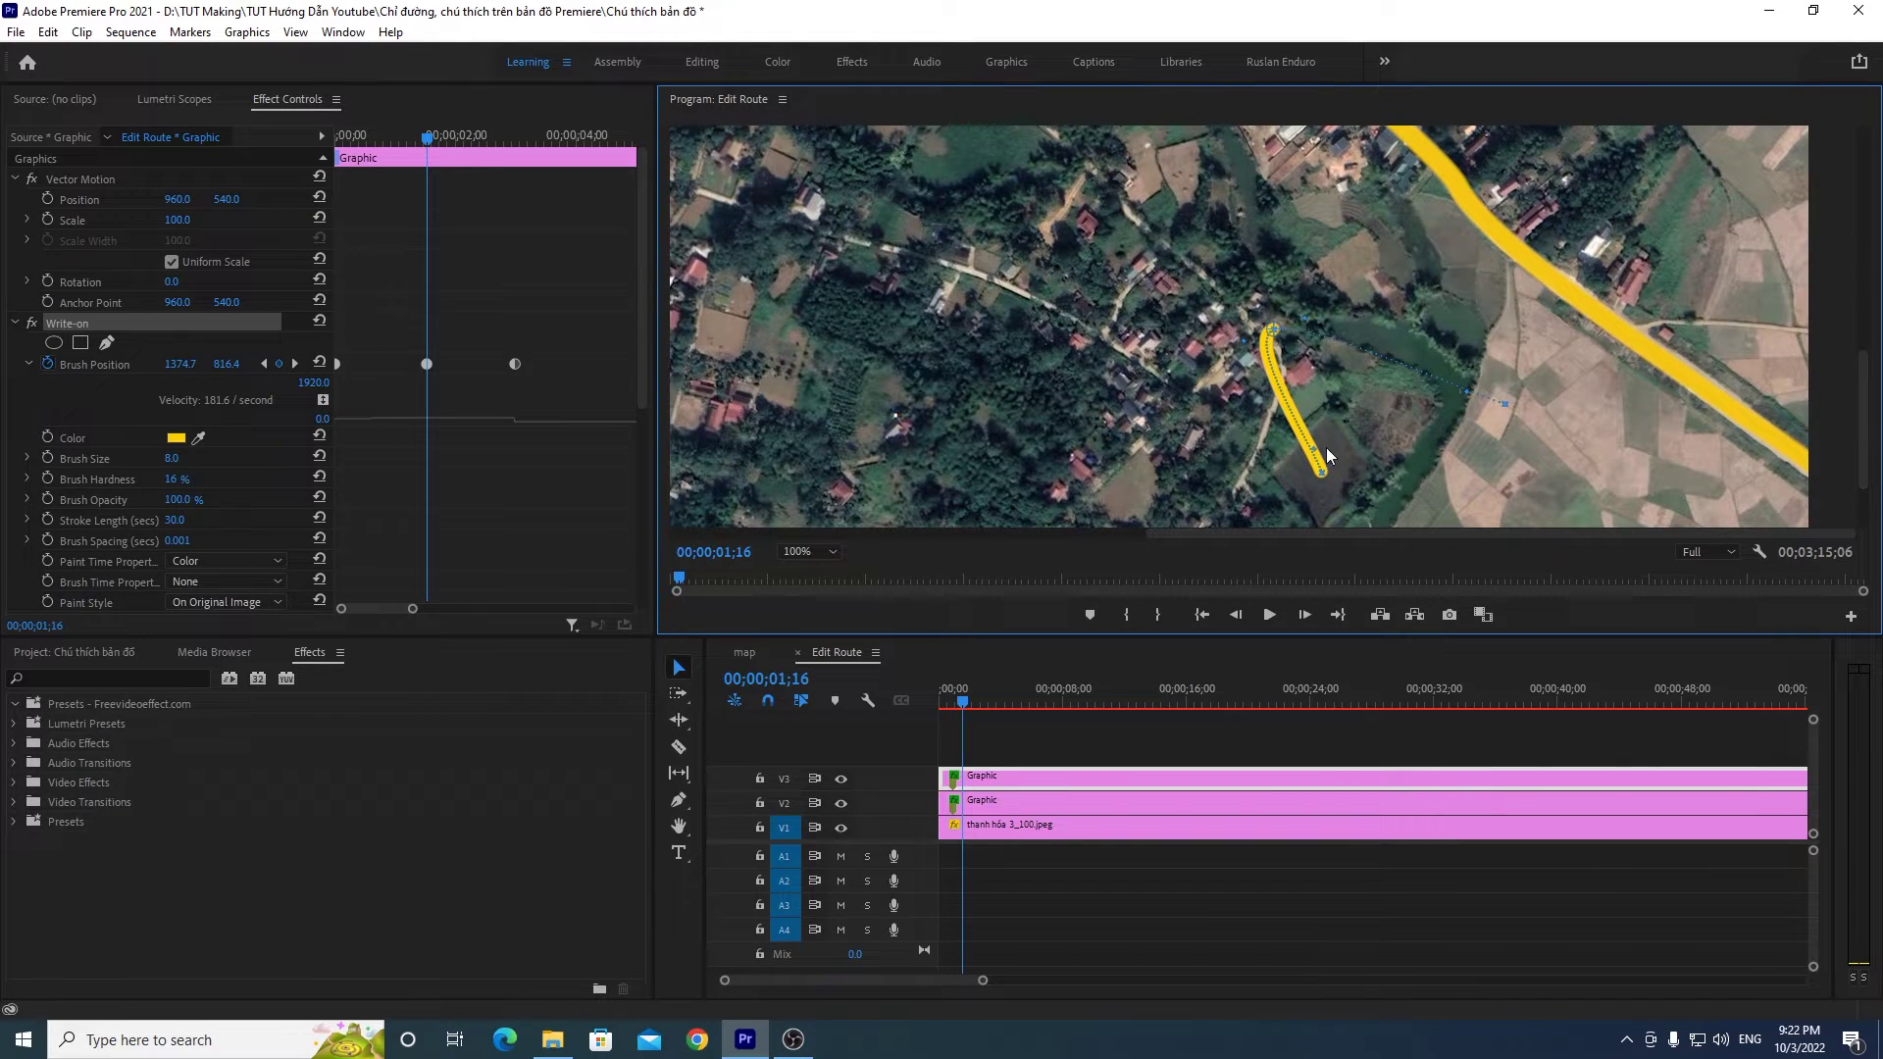
pyautogui.moveTo(1314, 450); pyautogui.dragTo(1267, 468)
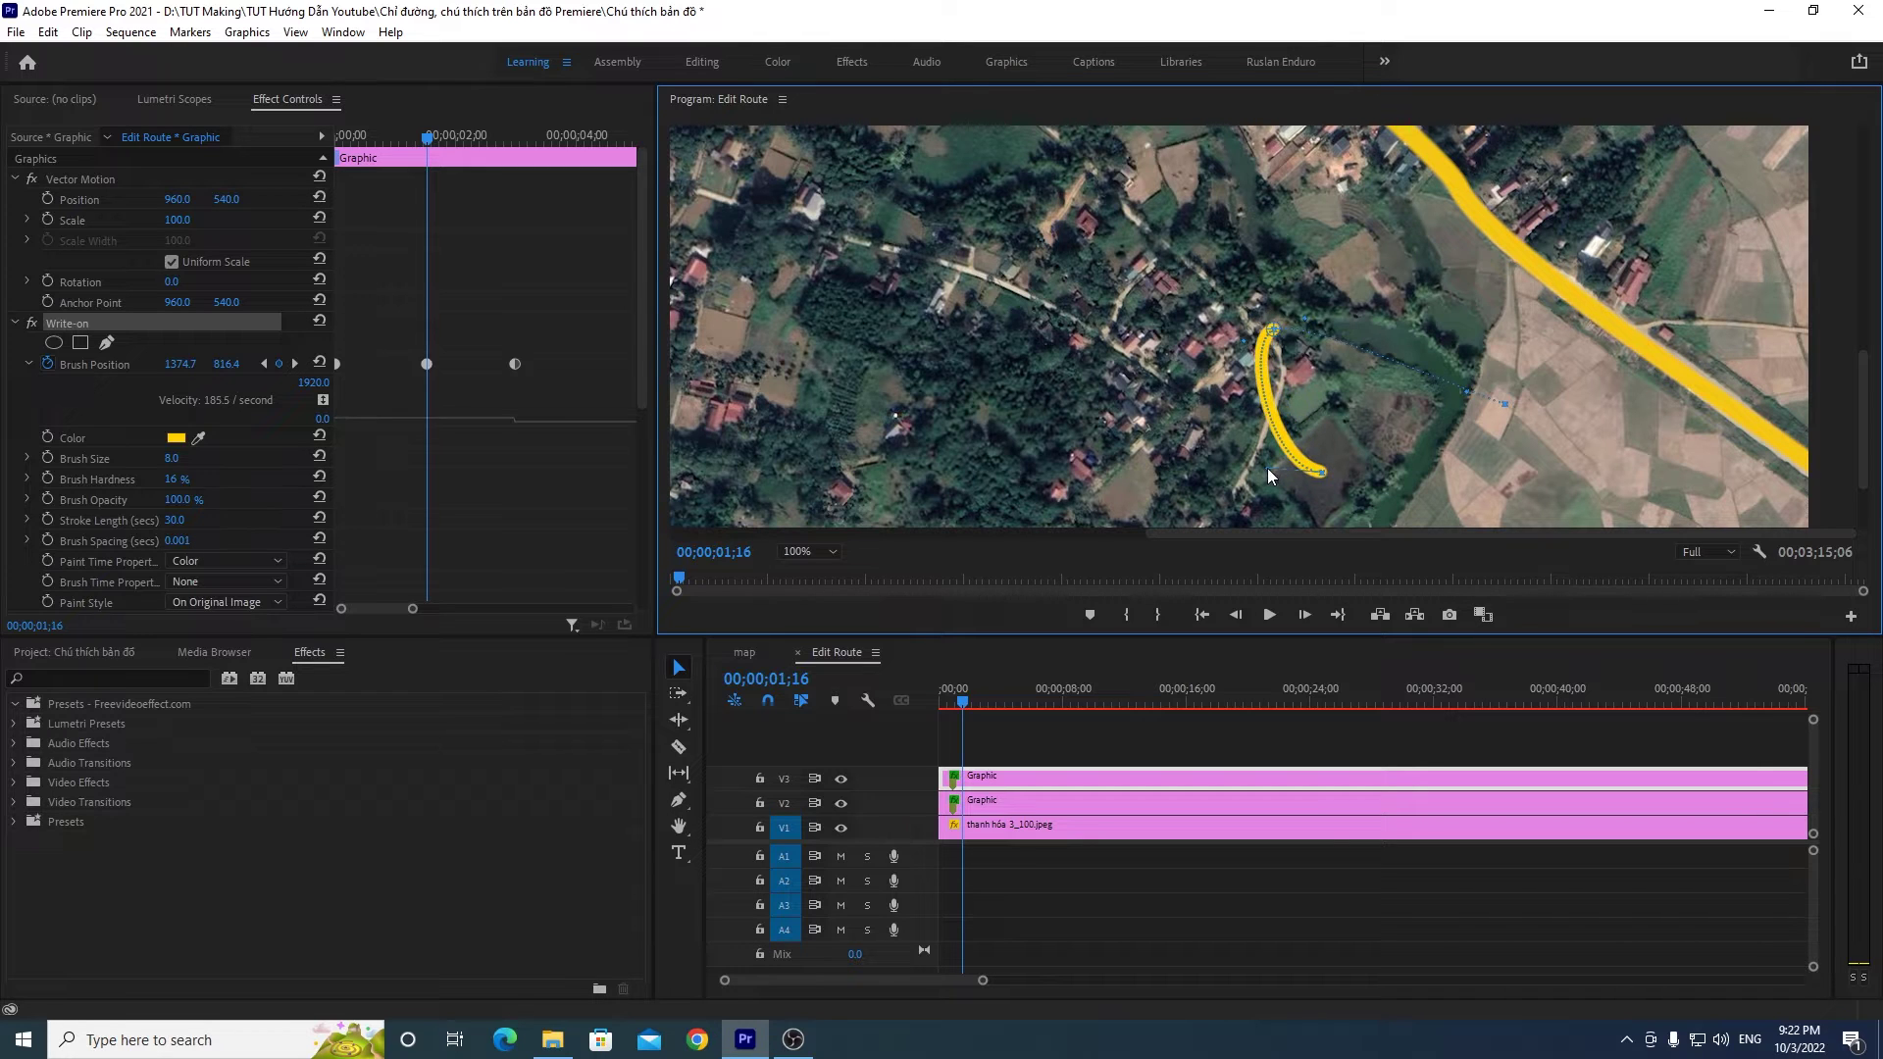
pyautogui.moveTo(1270, 347); pyautogui.dragTo(1271, 375)
# Step: Snap the top point and lower bend onto the road corner (1384.0, 842.0), then fit the preview
pyautogui.moveTo(1286, 404); pyautogui.dragTo(1255, 457)
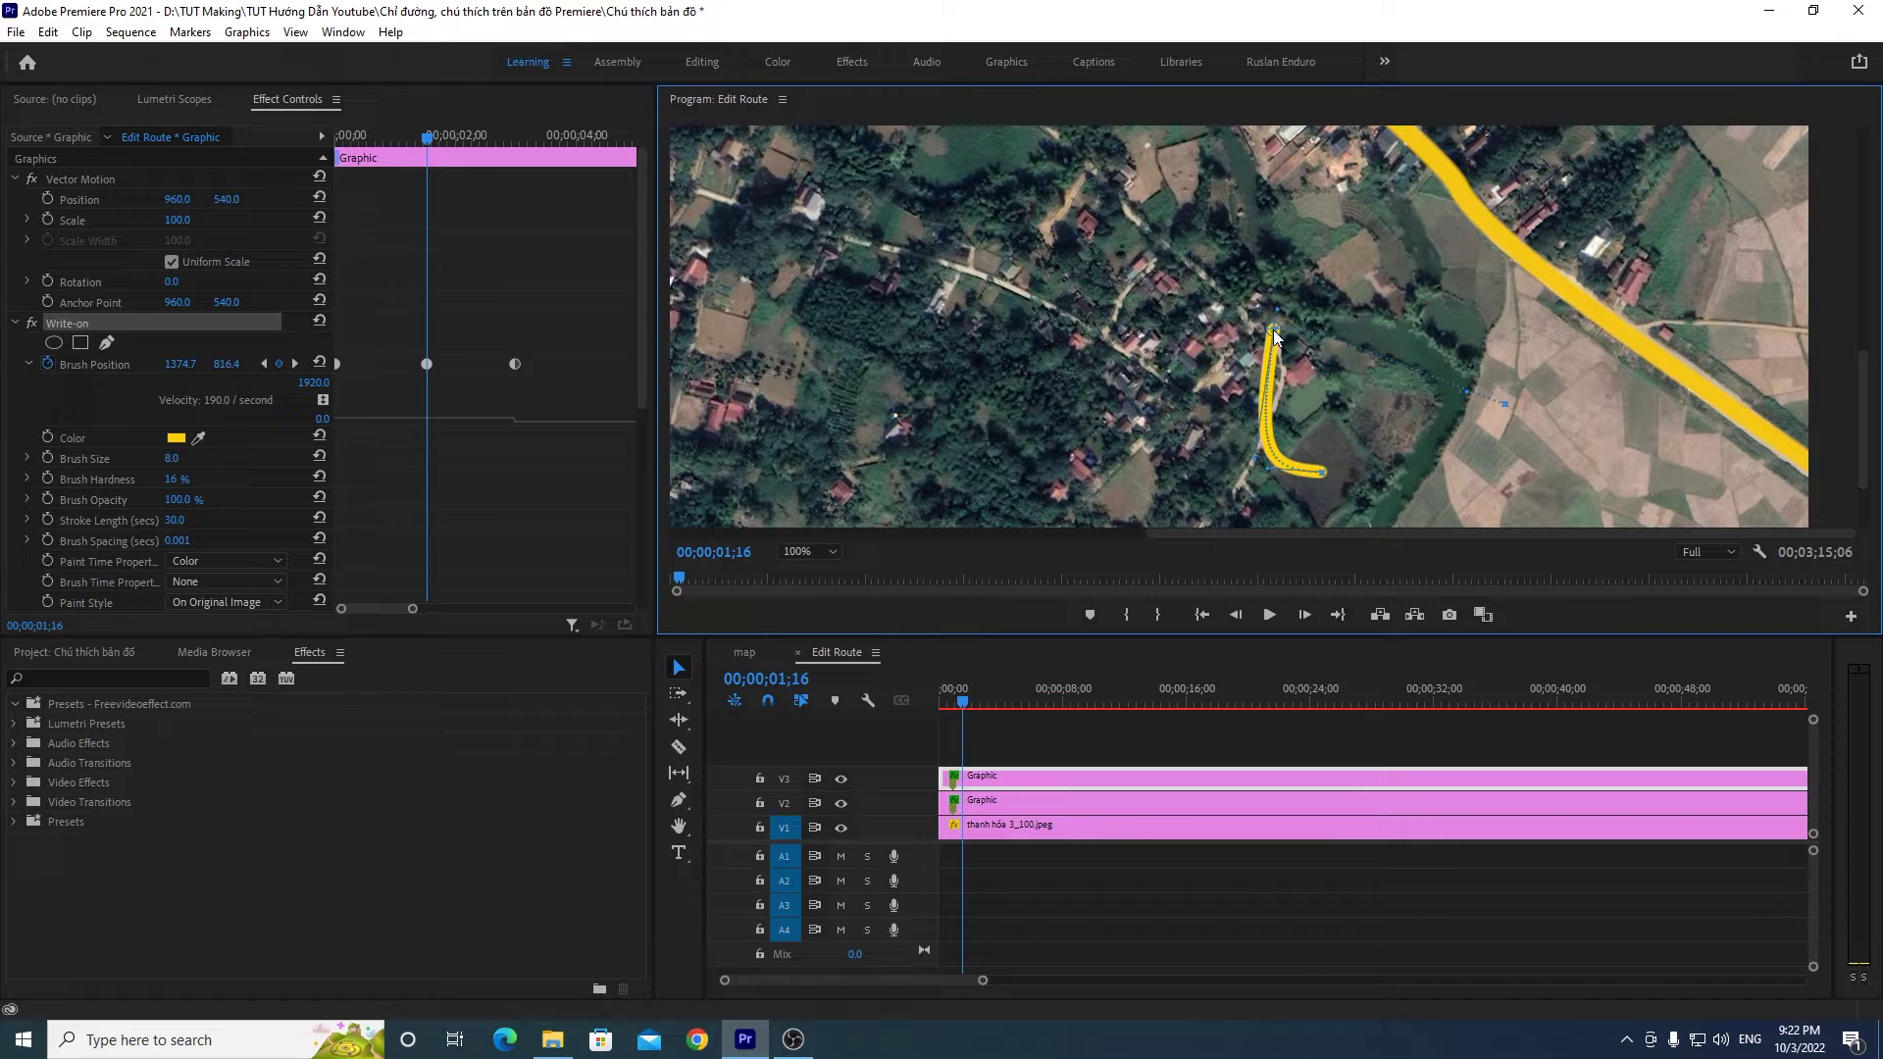
pyautogui.moveTo(1274, 333); pyautogui.dragTo(1284, 356)
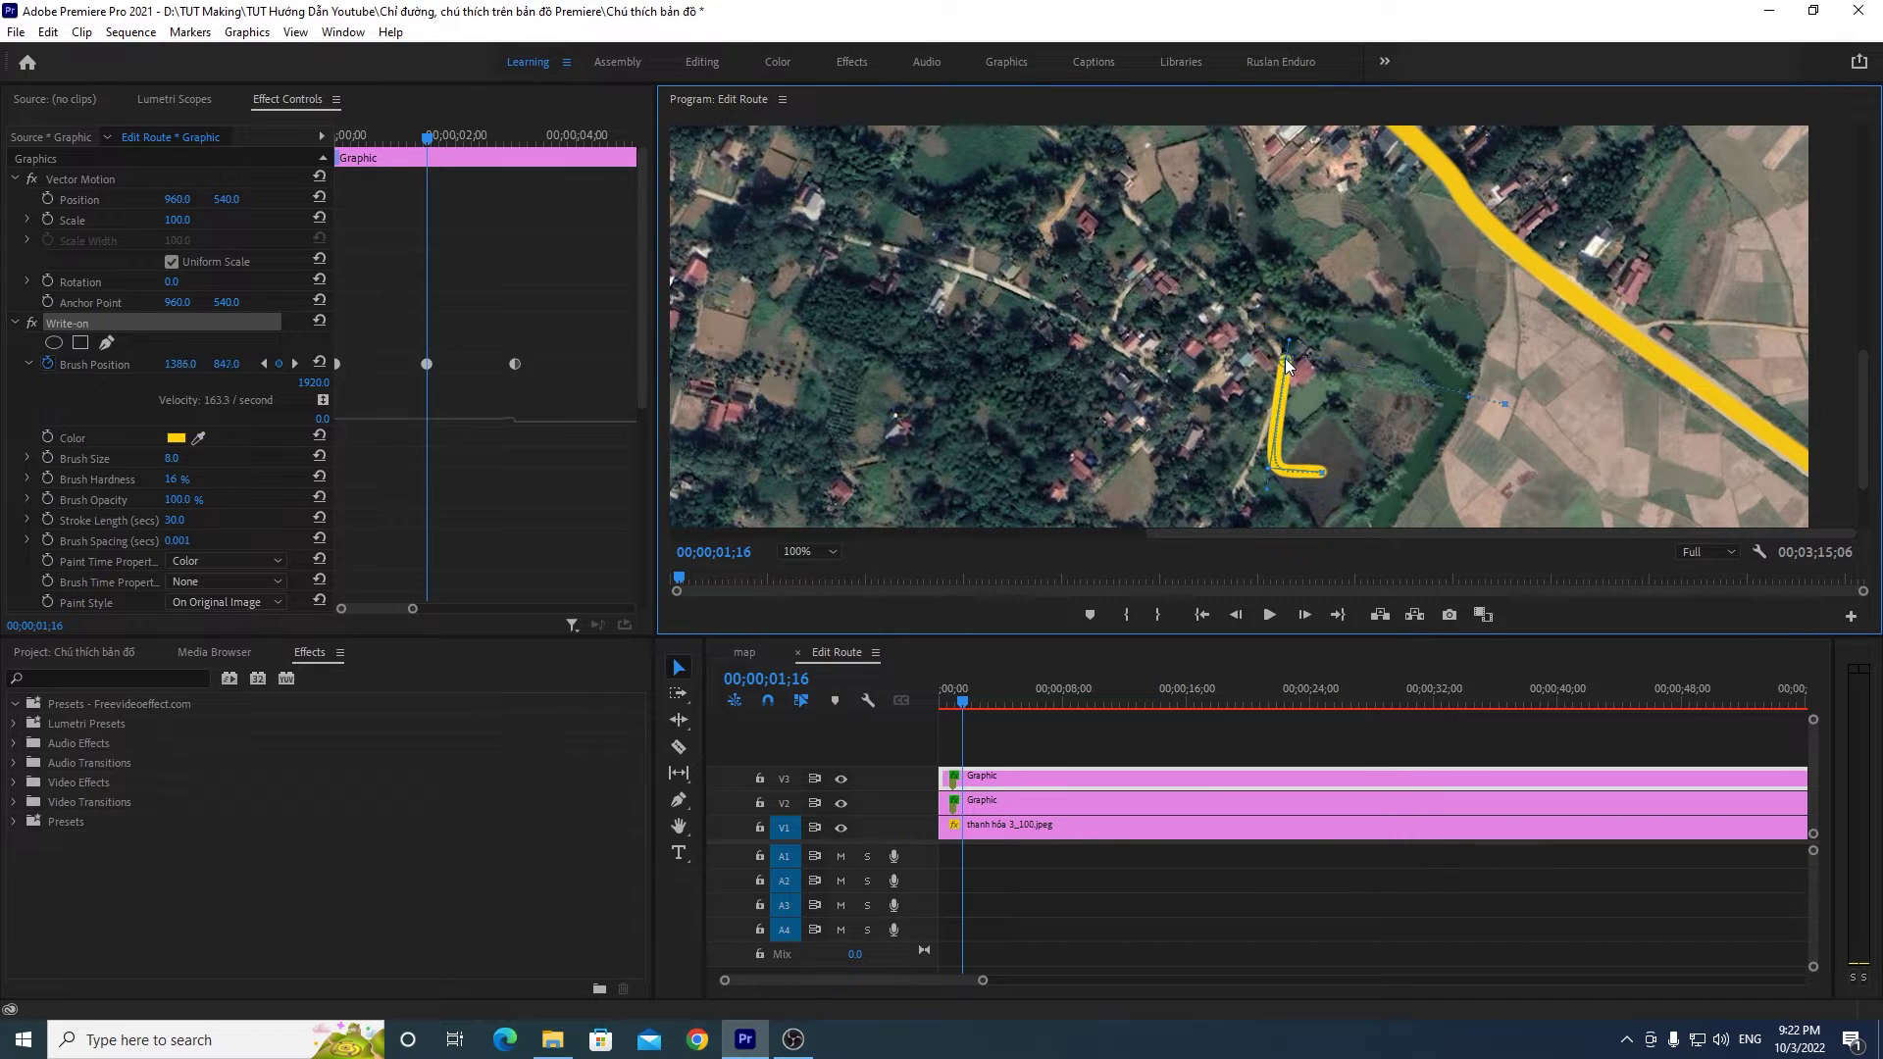
pyautogui.moveTo(1252, 459); pyautogui.dragTo(1224, 457)
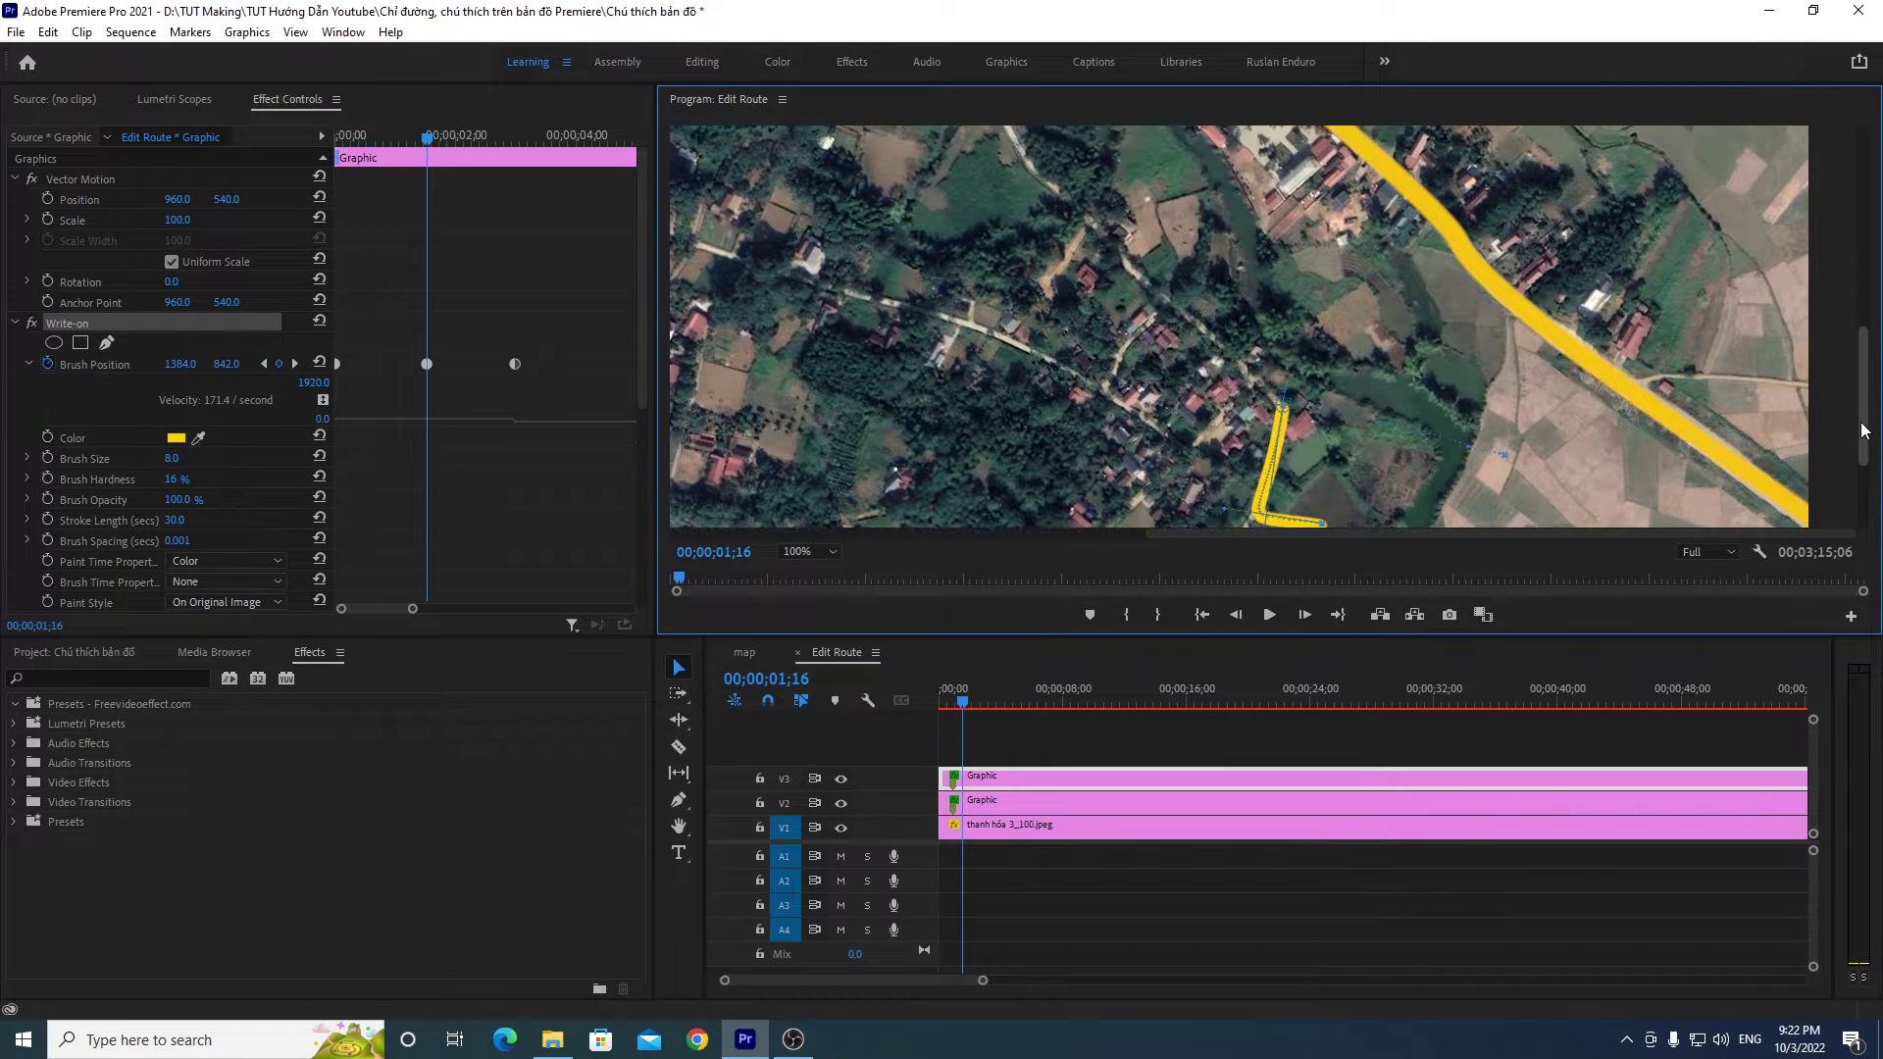
pyautogui.scroll(-1, 1862, 461)
pyautogui.scroll(1, 1862, 461)
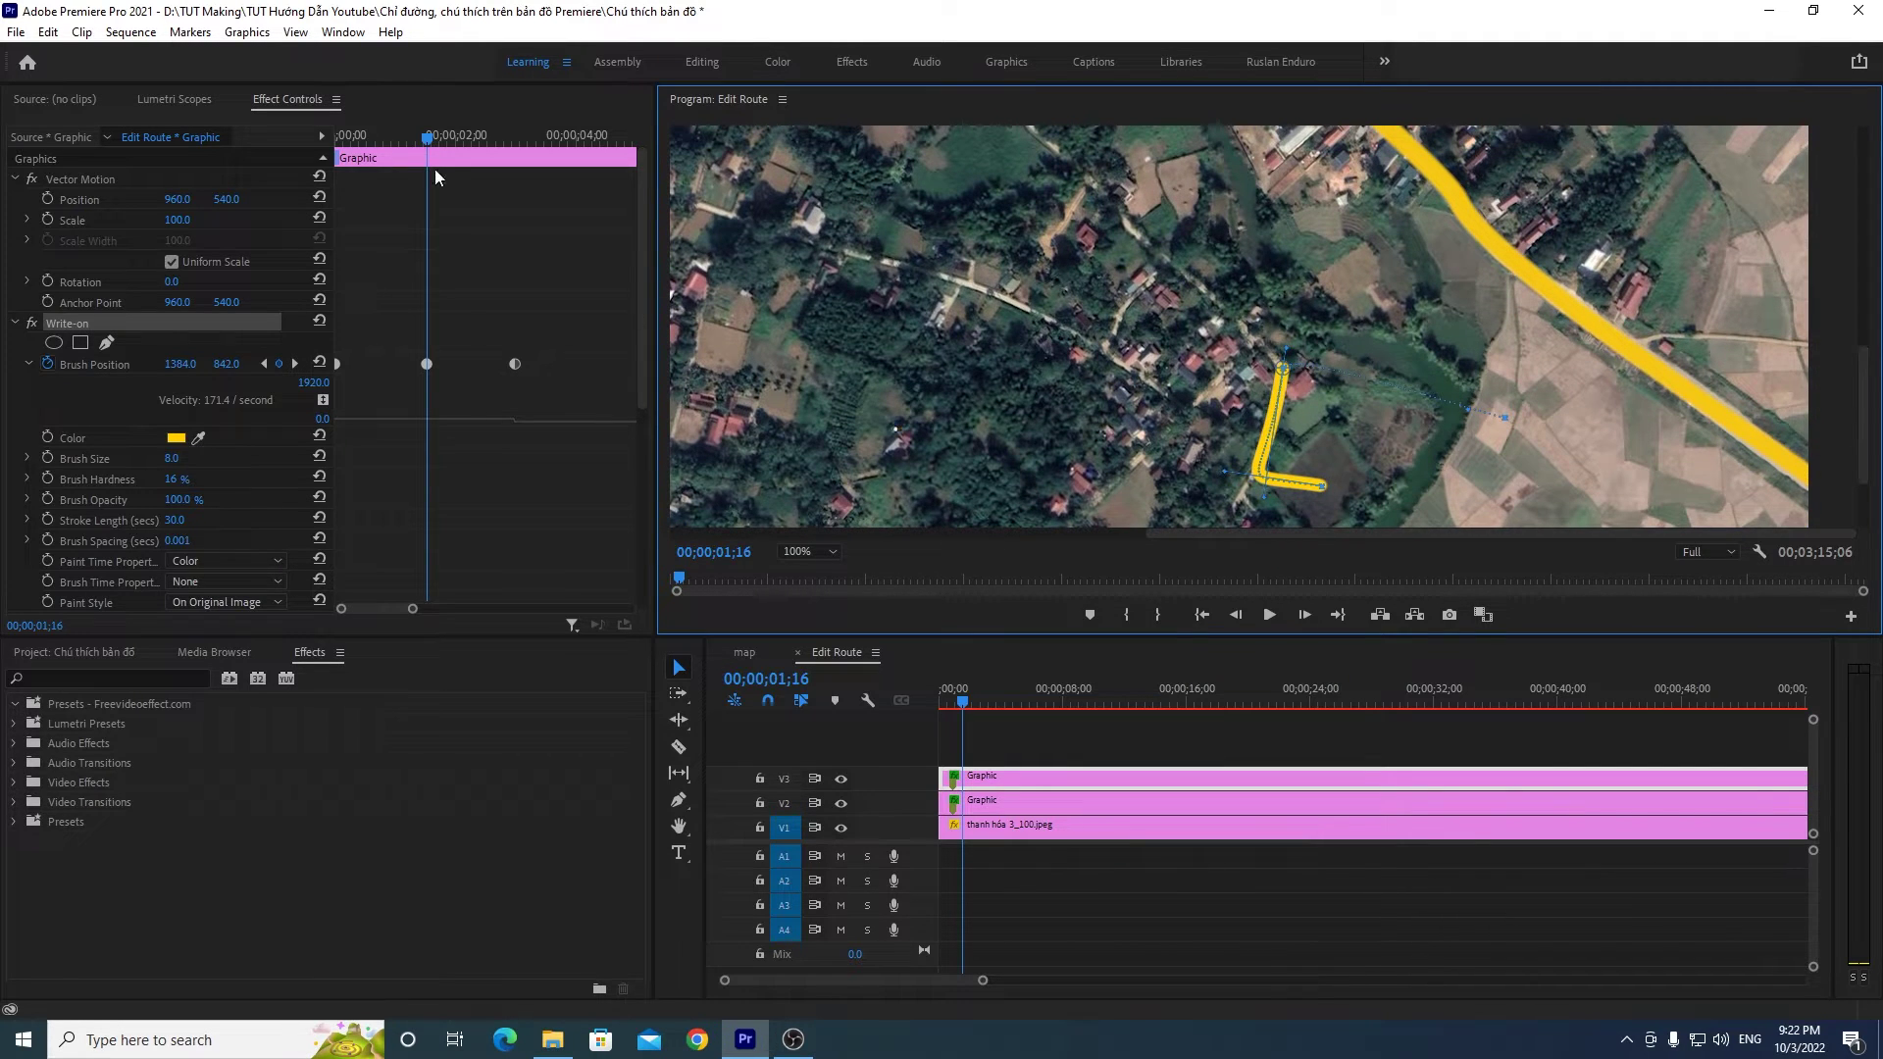
pyautogui.click(810, 552)
pyautogui.click(825, 574)
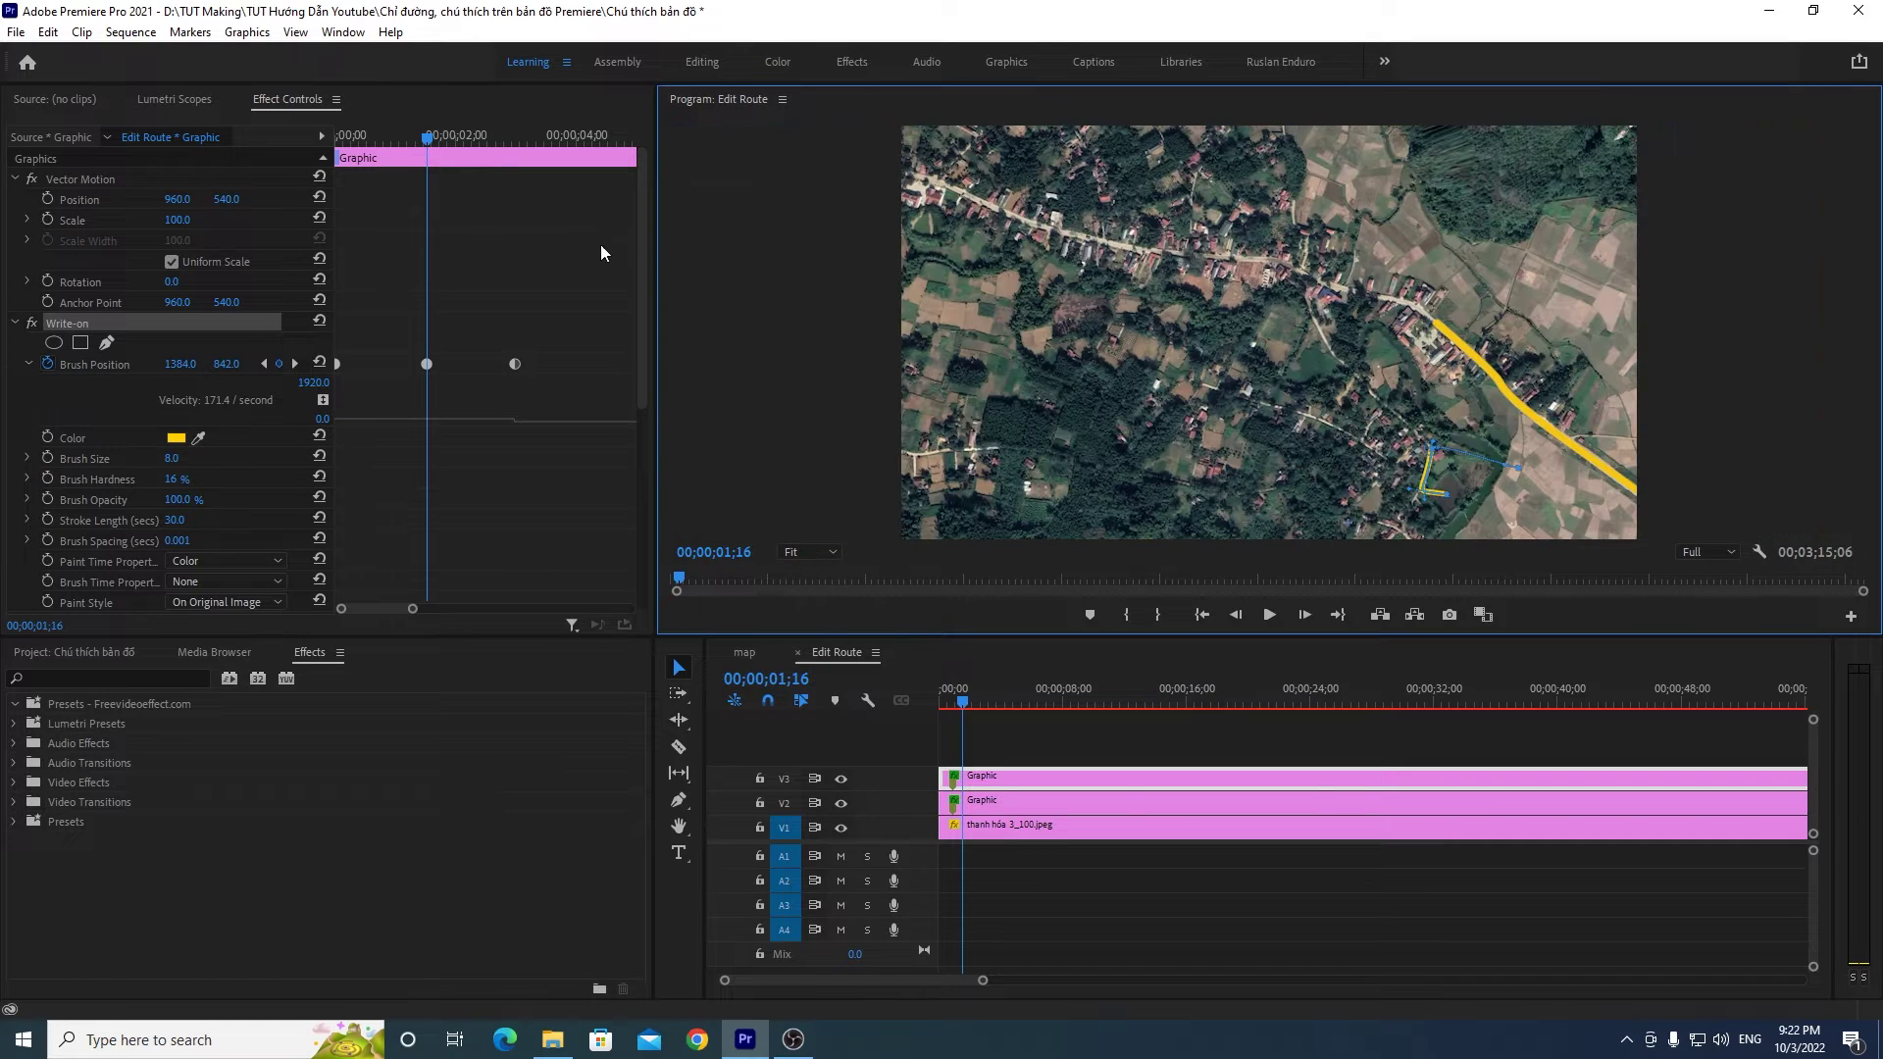
# Step: At 00;00;03;00, extend the route's end point up the side road and view at 100%
pyautogui.moveTo(461, 141); pyautogui.dragTo(520, 144)
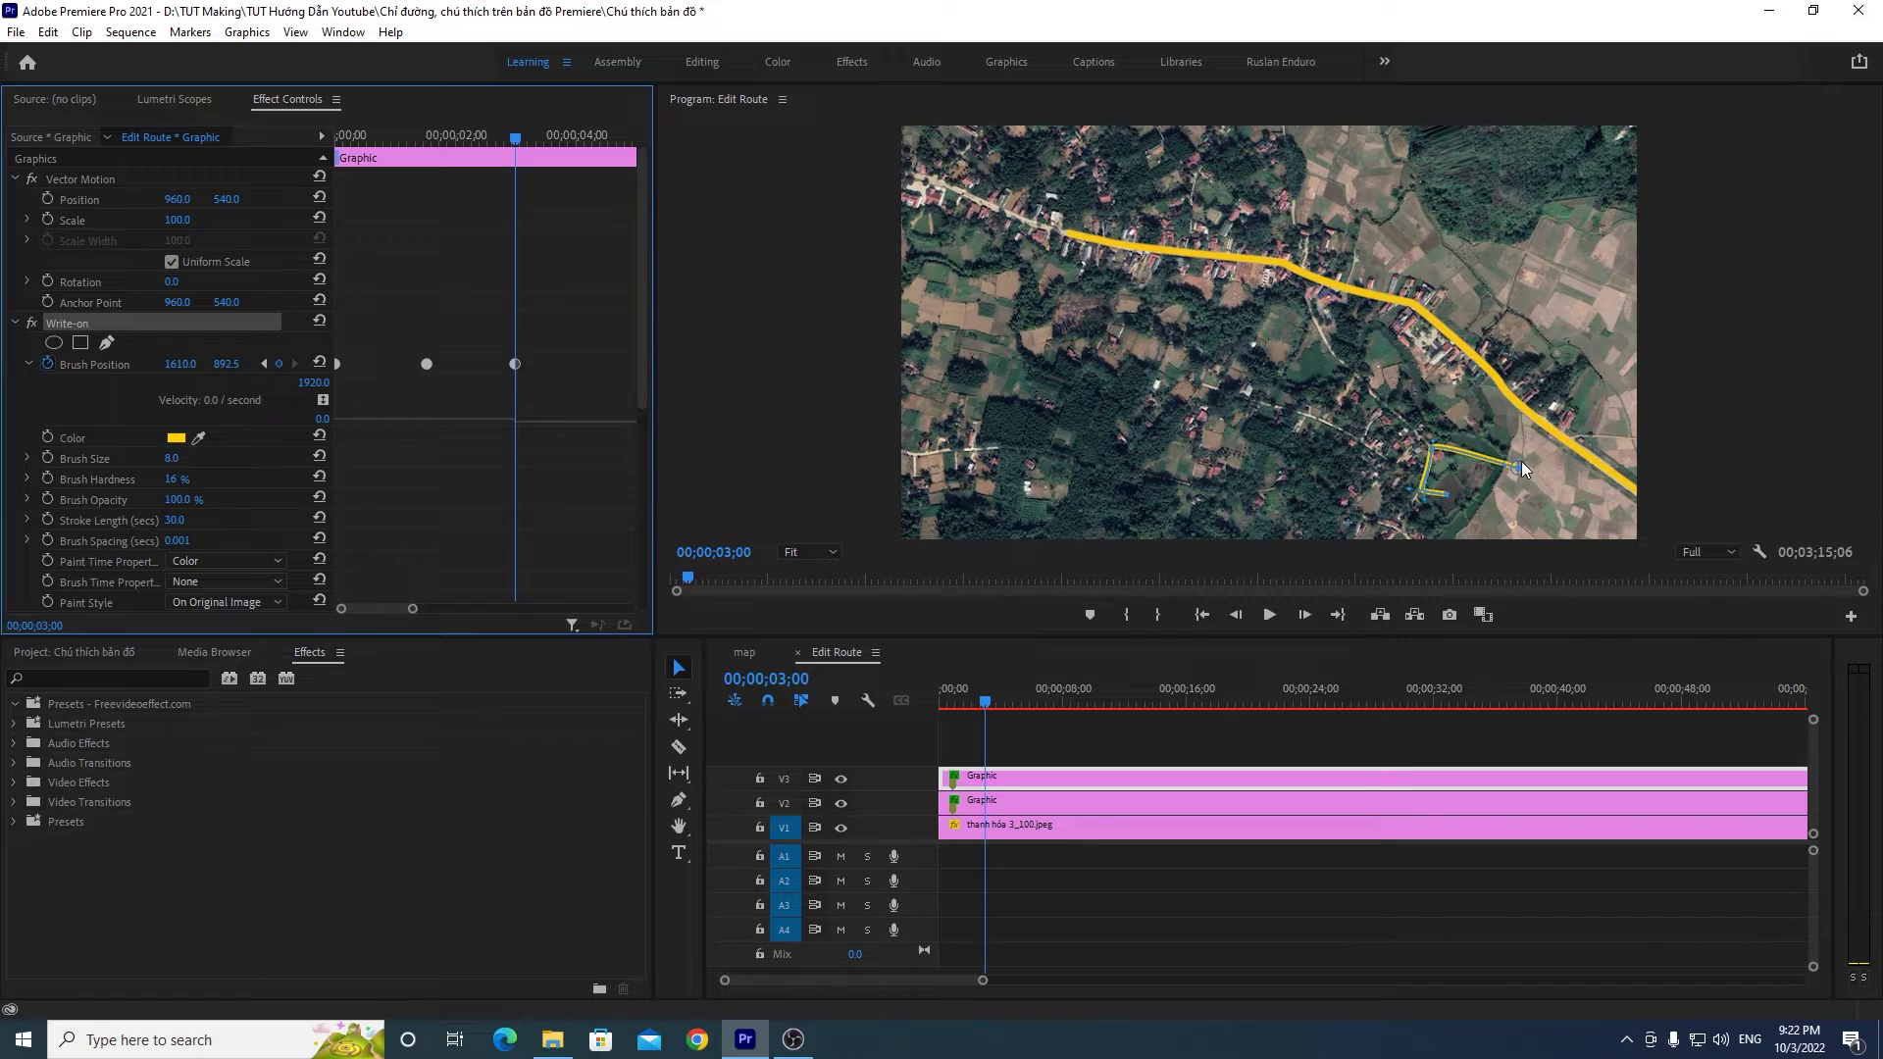
pyautogui.moveTo(1520, 466); pyautogui.dragTo(1336, 363)
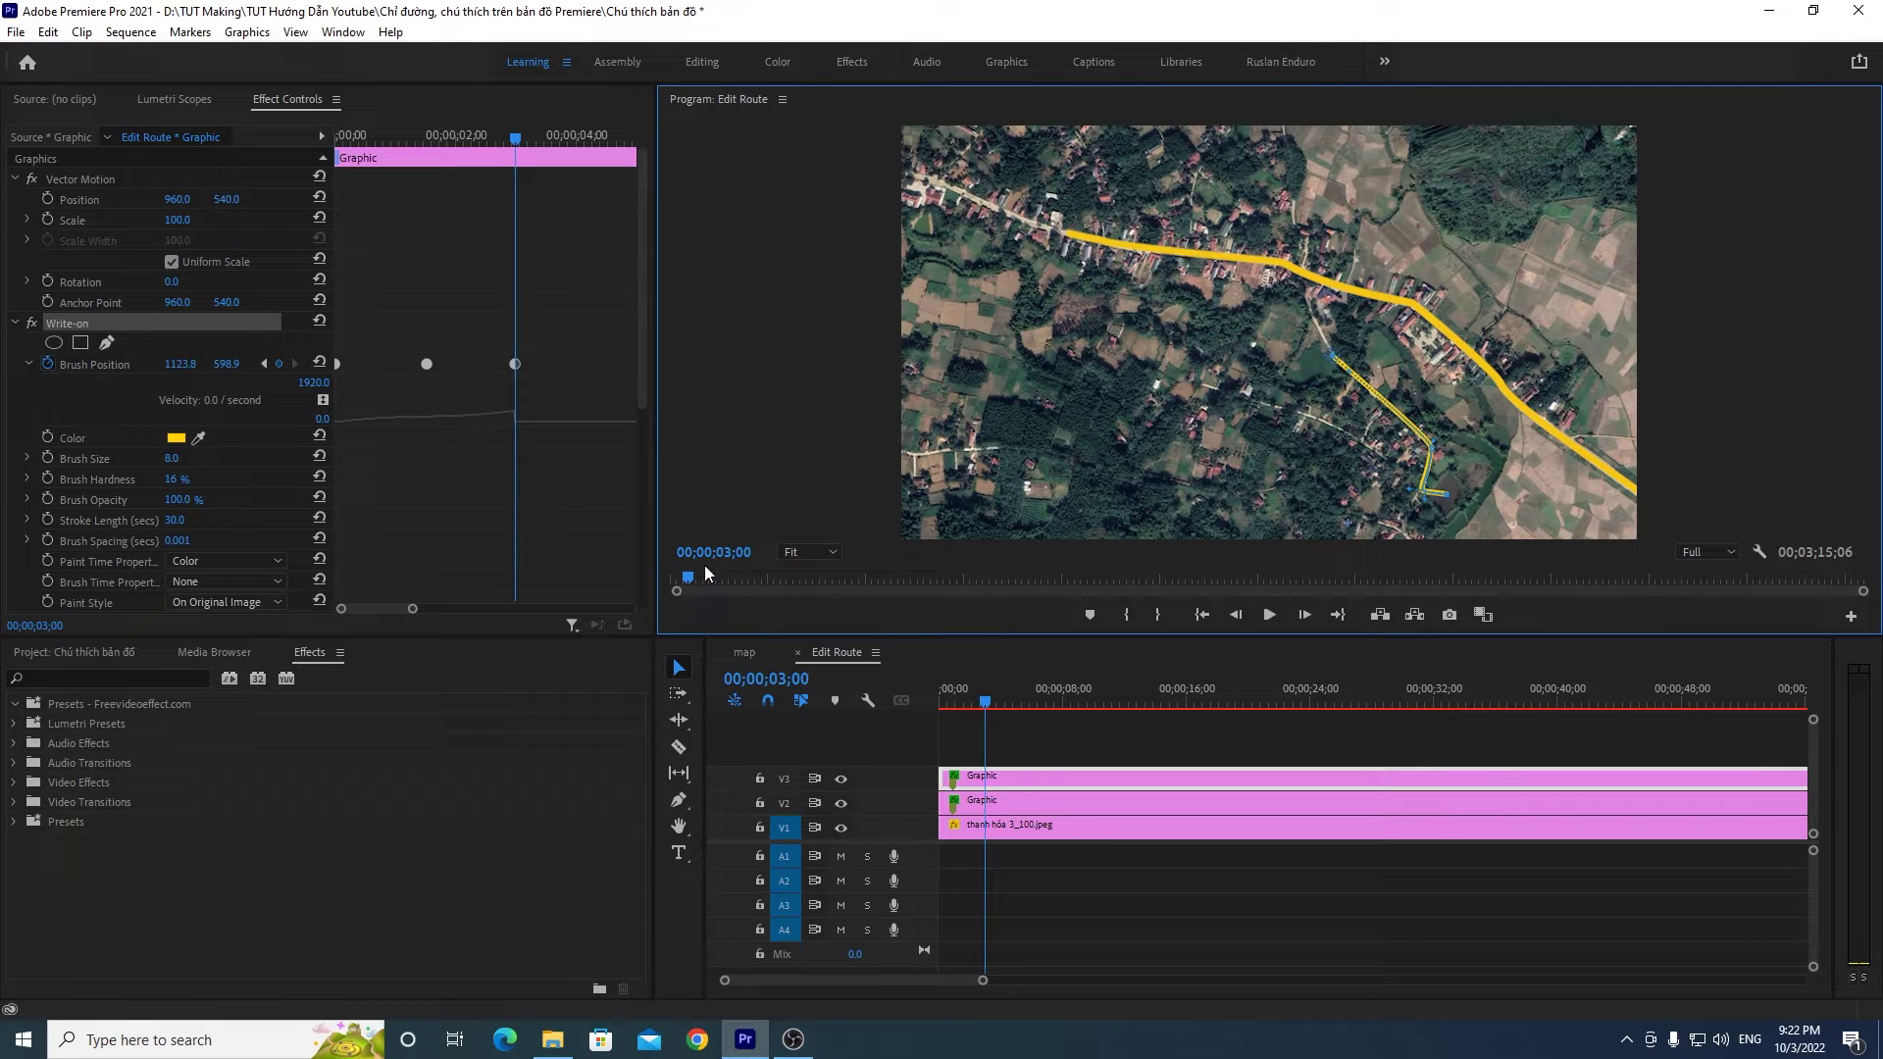
pyautogui.click(810, 552)
pyautogui.click(793, 680)
pyautogui.moveTo(1861, 361); pyautogui.dragTo(1861, 426)
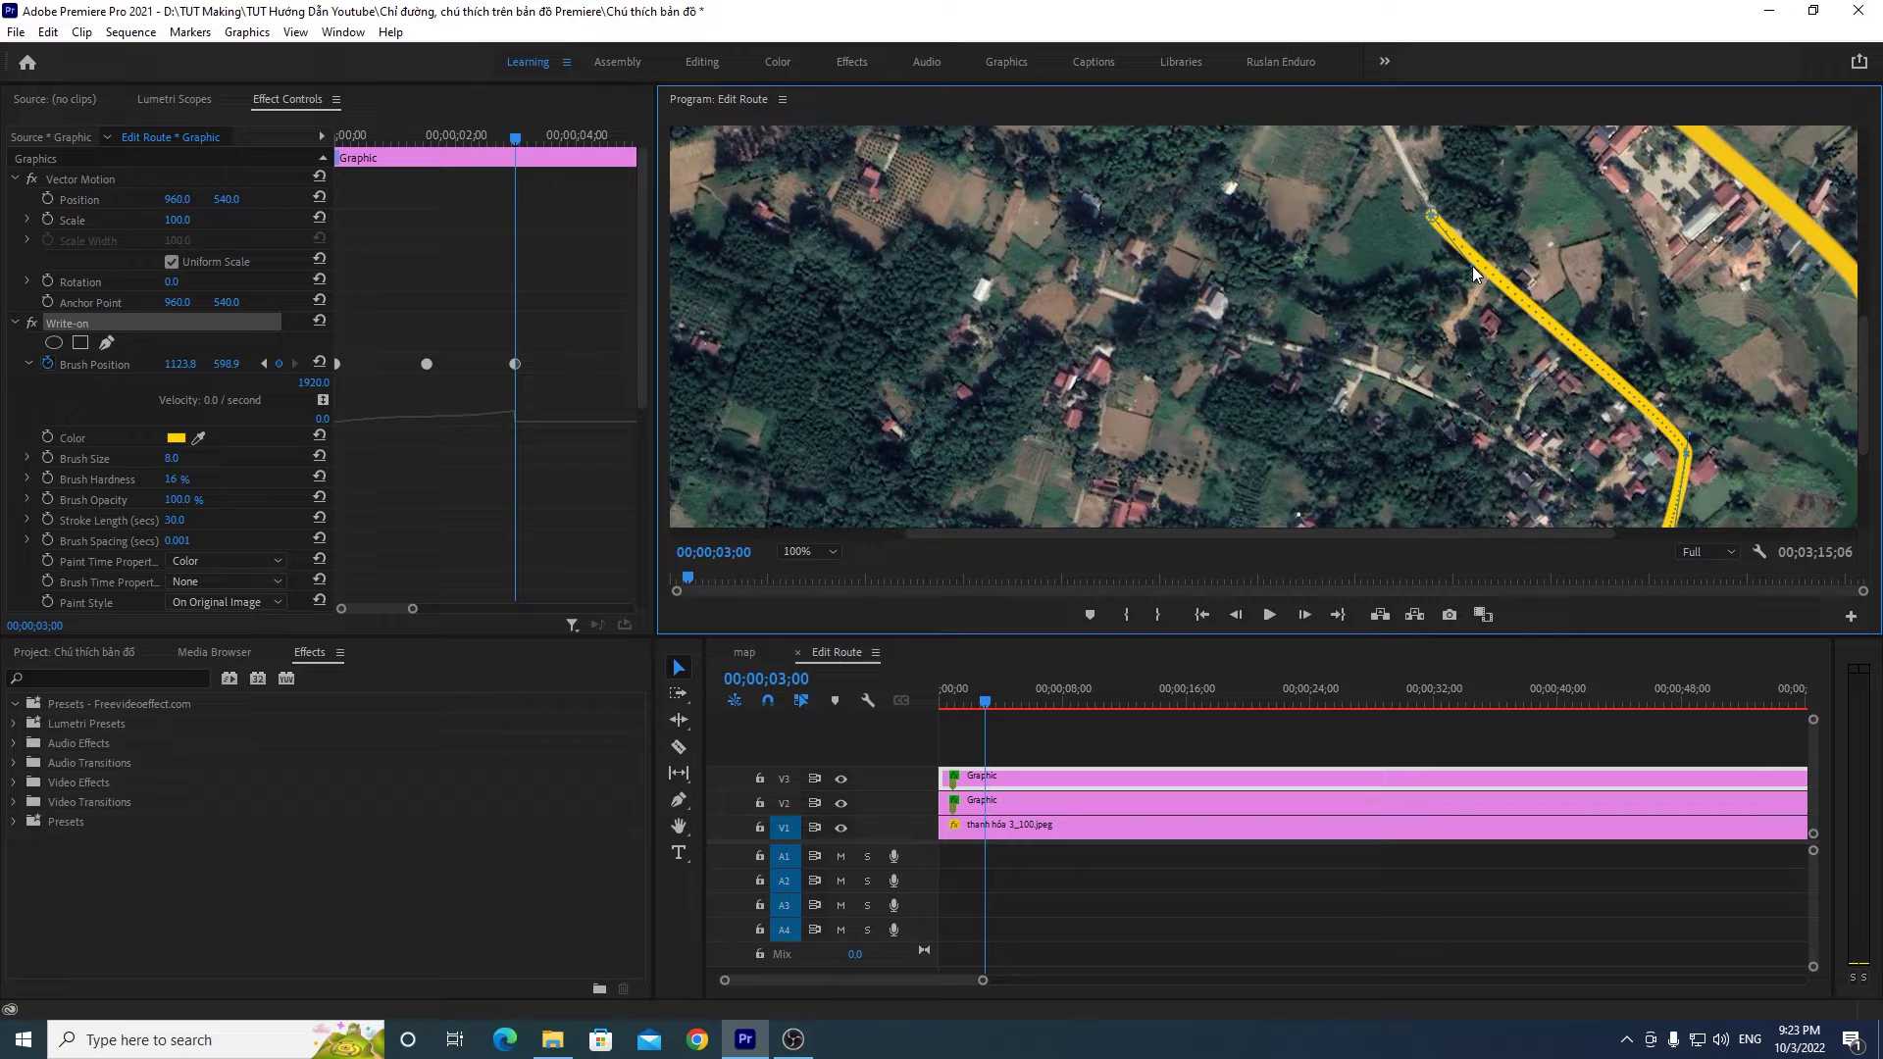
# Step: Fine-tune the end point, then at 00;00;04;09 carry the route to the main road (1046.0, 388.0)
pyautogui.moveTo(1432, 214); pyautogui.dragTo(1430, 214)
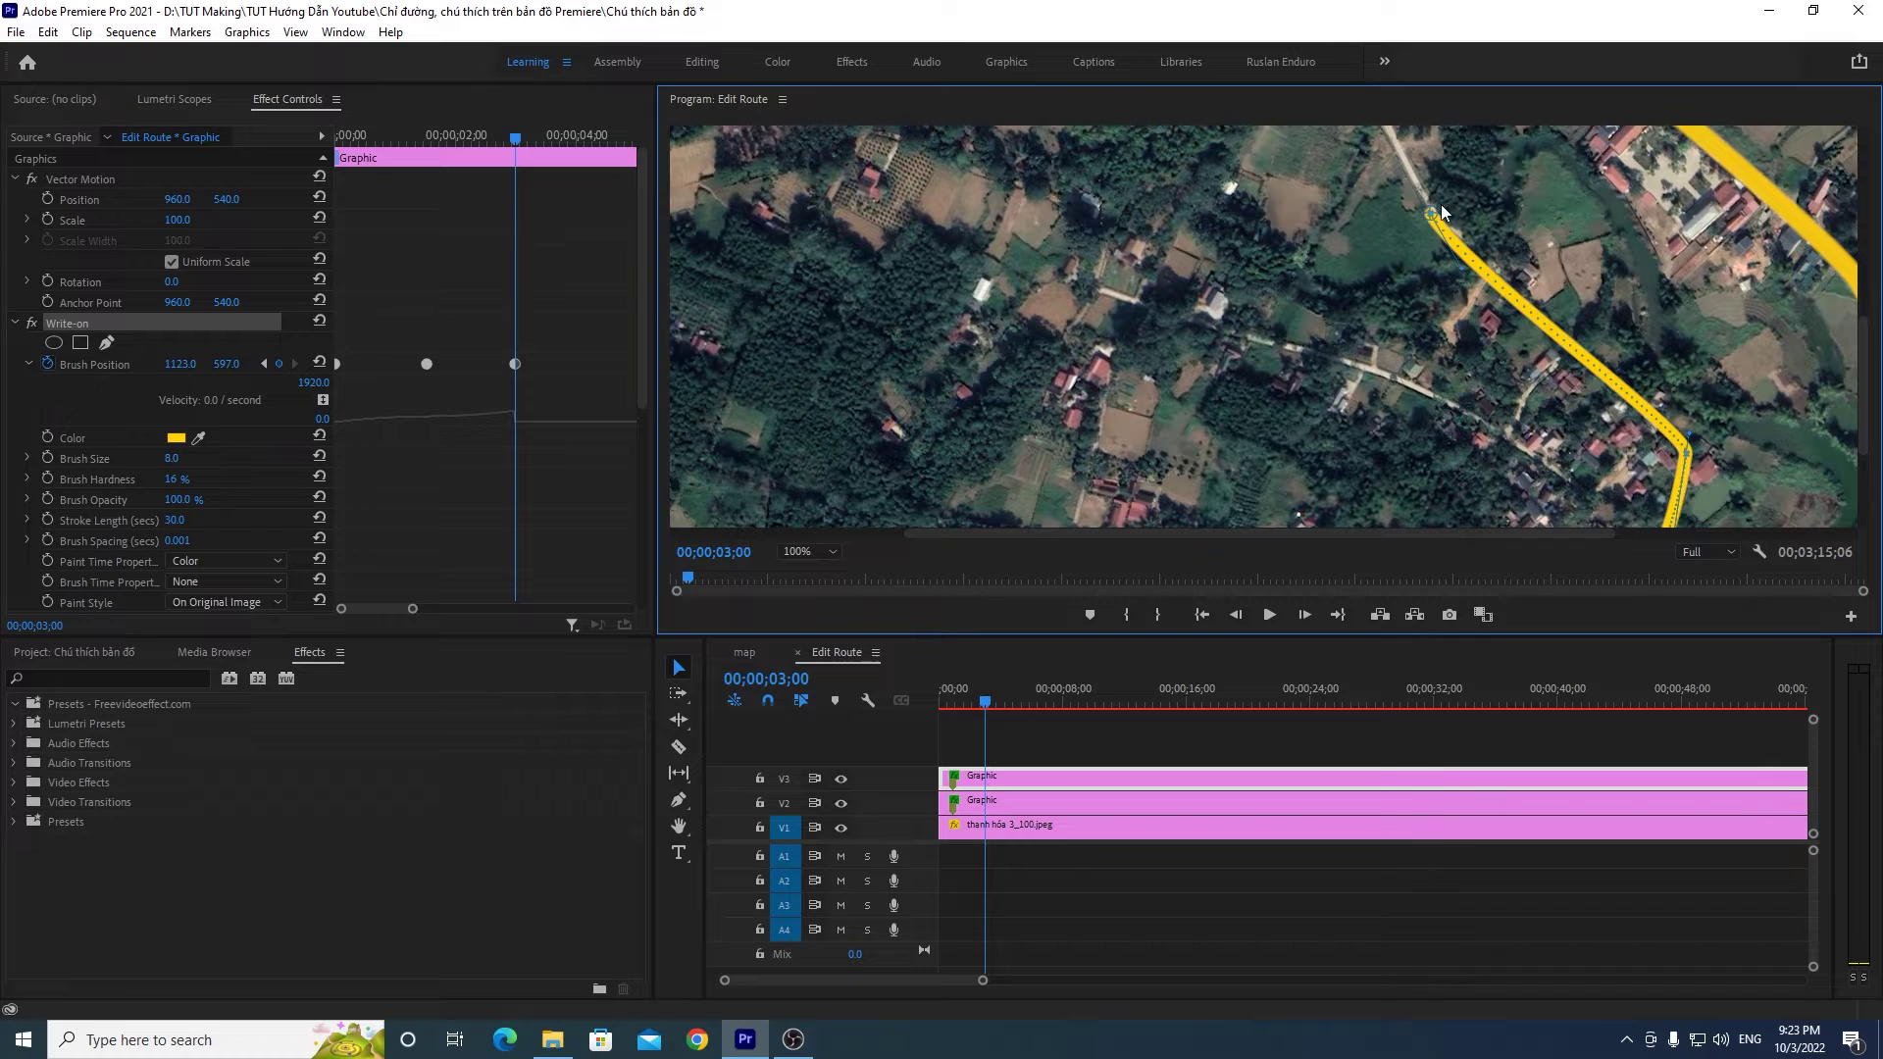
pyautogui.moveTo(1431, 213); pyautogui.dragTo(1438, 212)
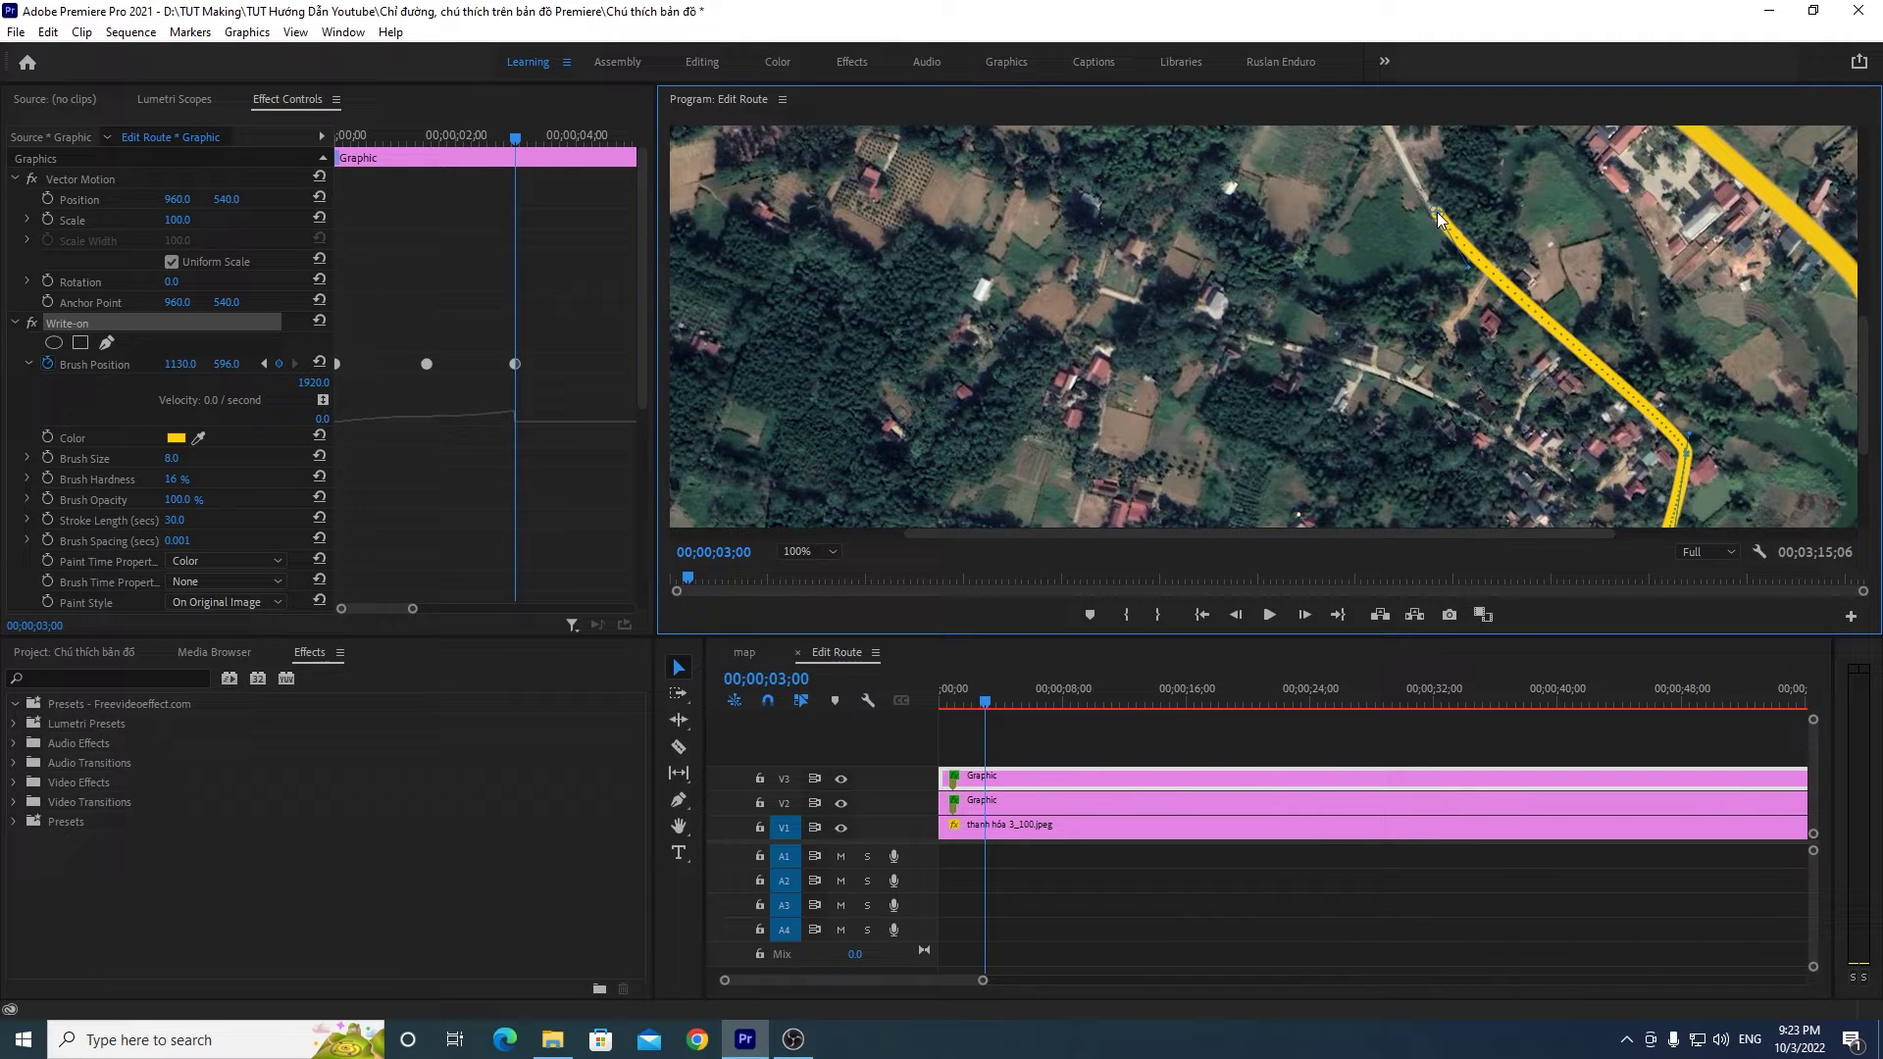
pyautogui.moveTo(1867, 414); pyautogui.dragTo(1864, 357)
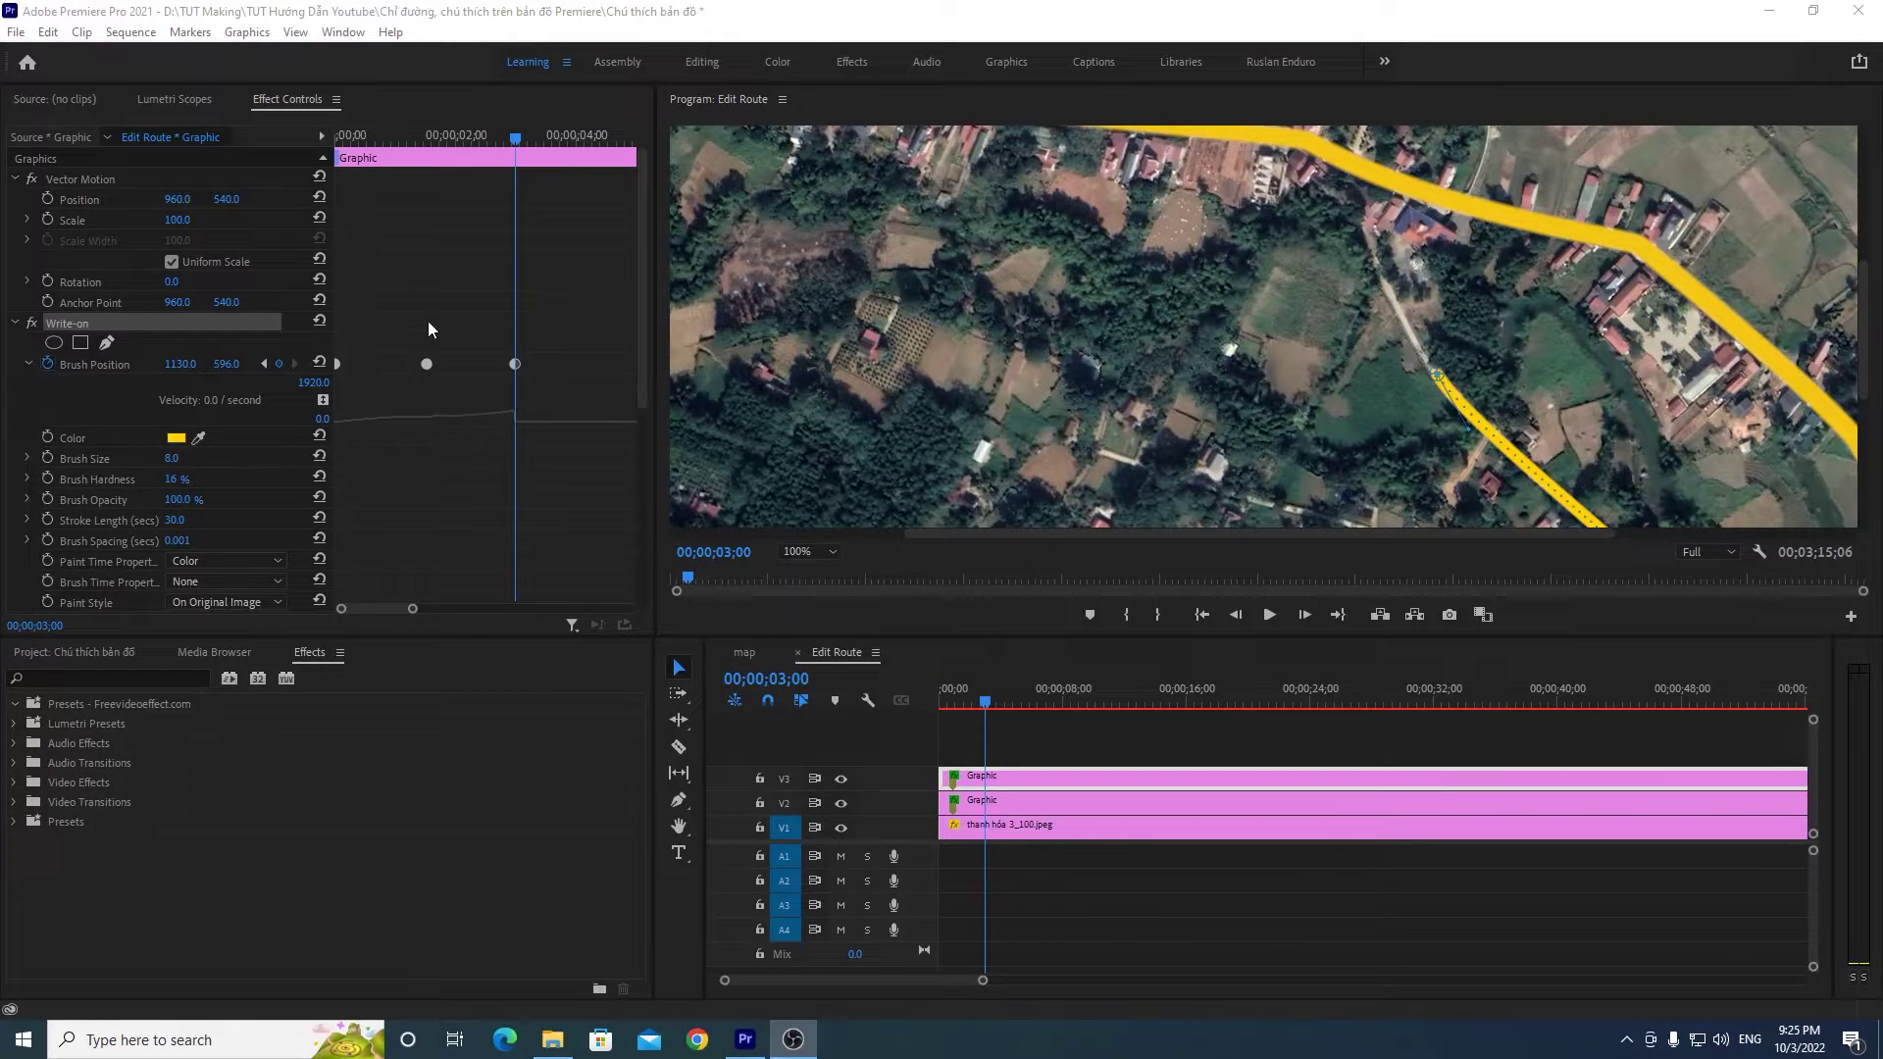
pyautogui.moveTo(512, 138); pyautogui.dragTo(597, 143)
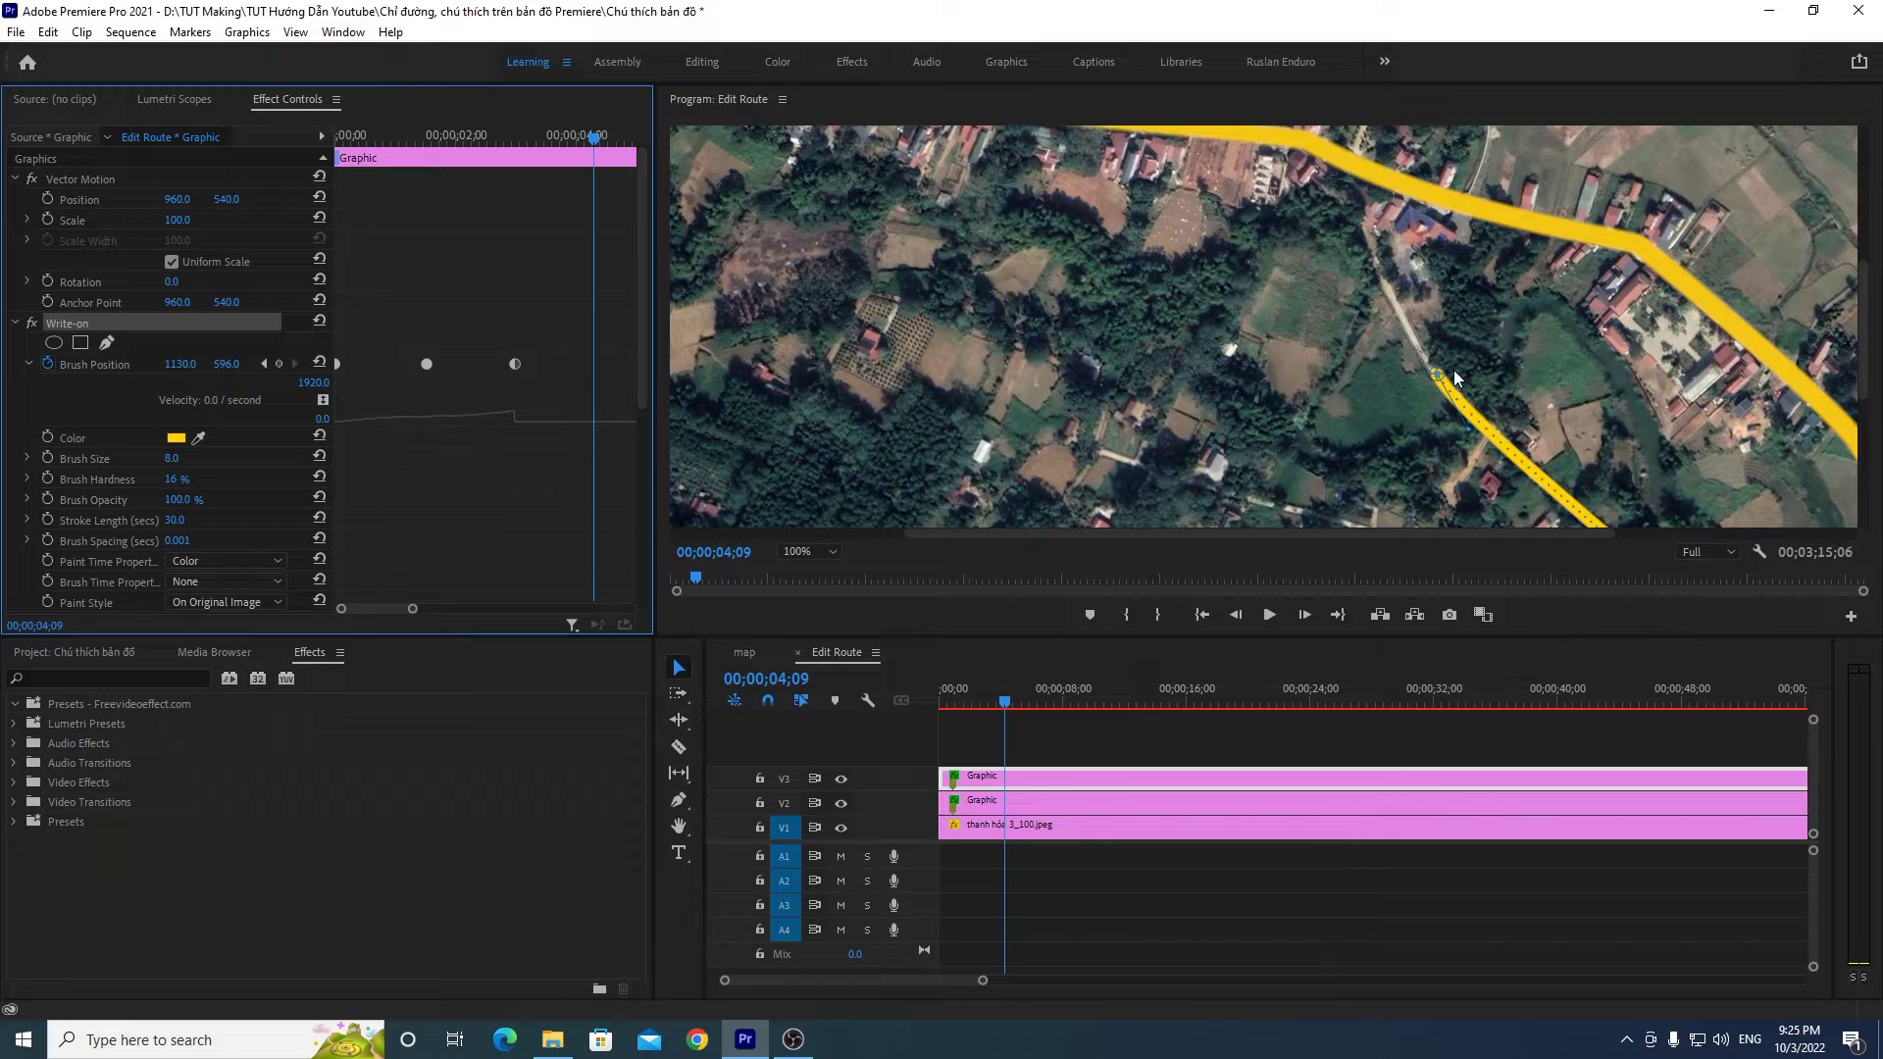
pyautogui.moveTo(1436, 378); pyautogui.dragTo(1355, 163)
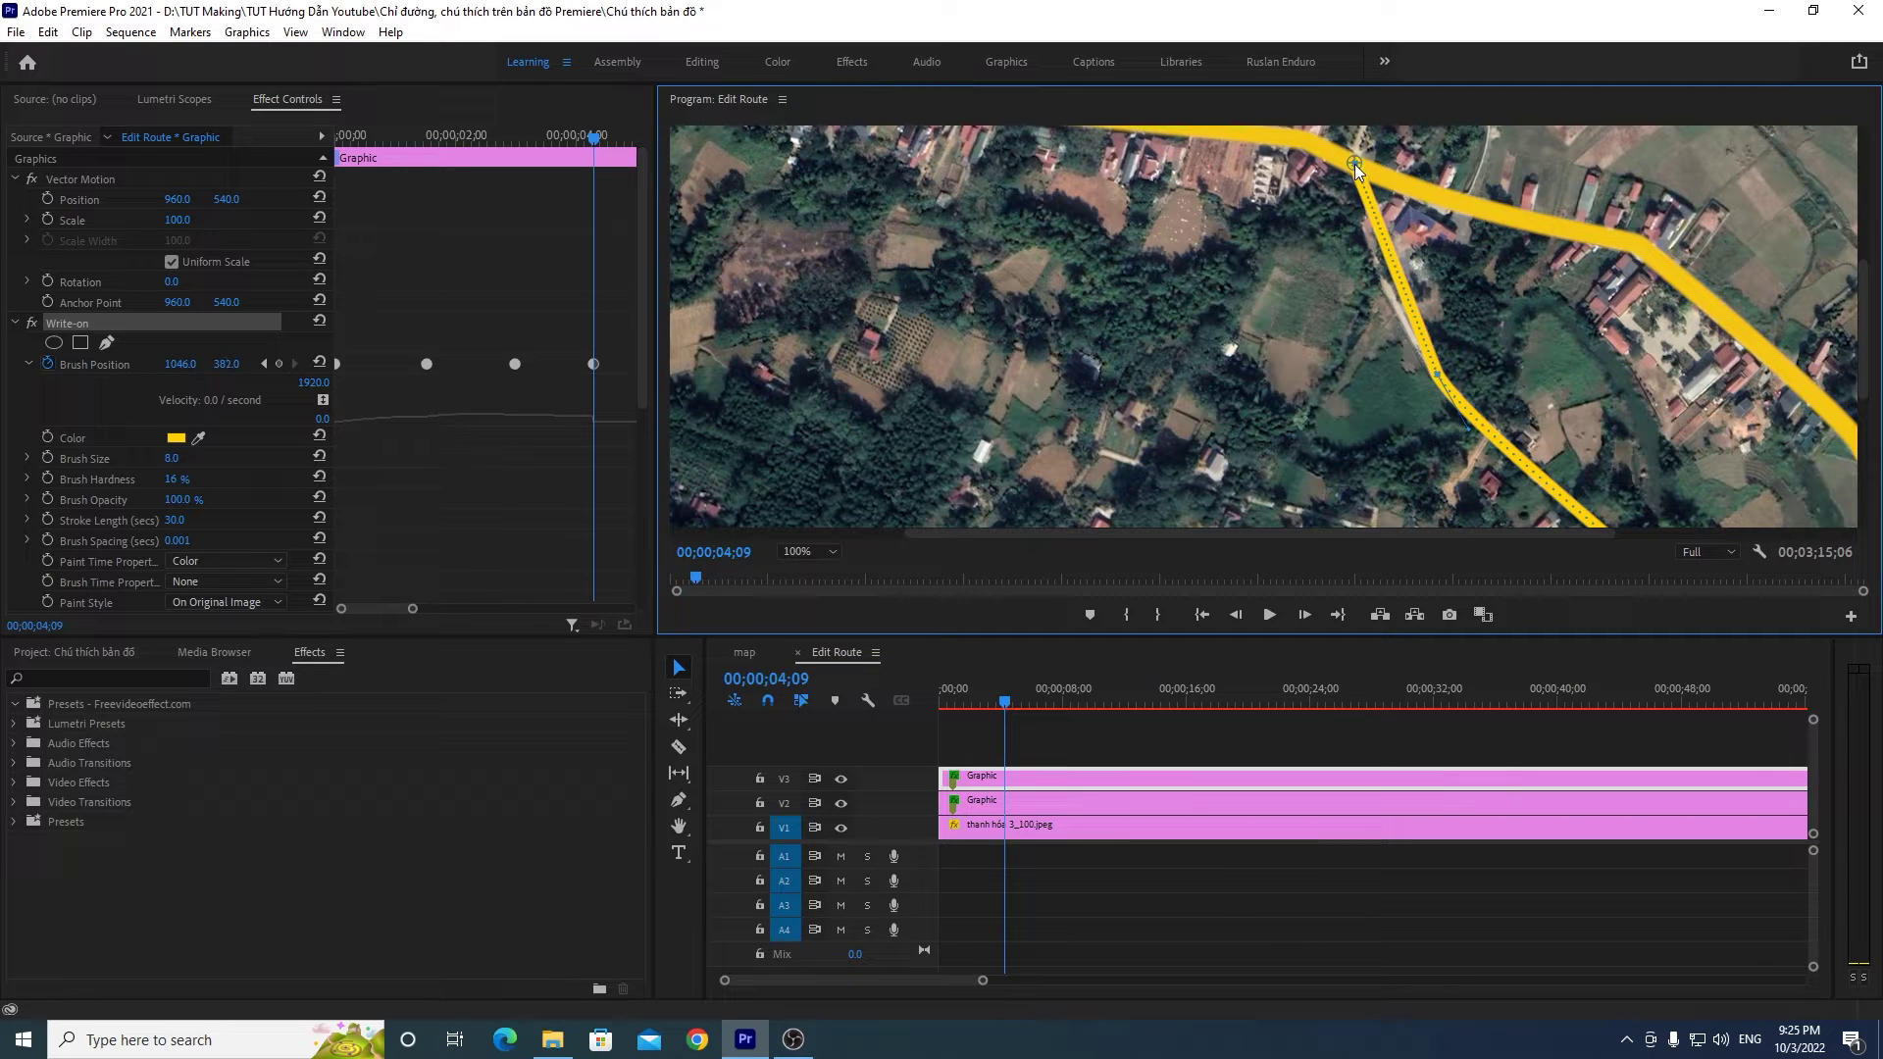
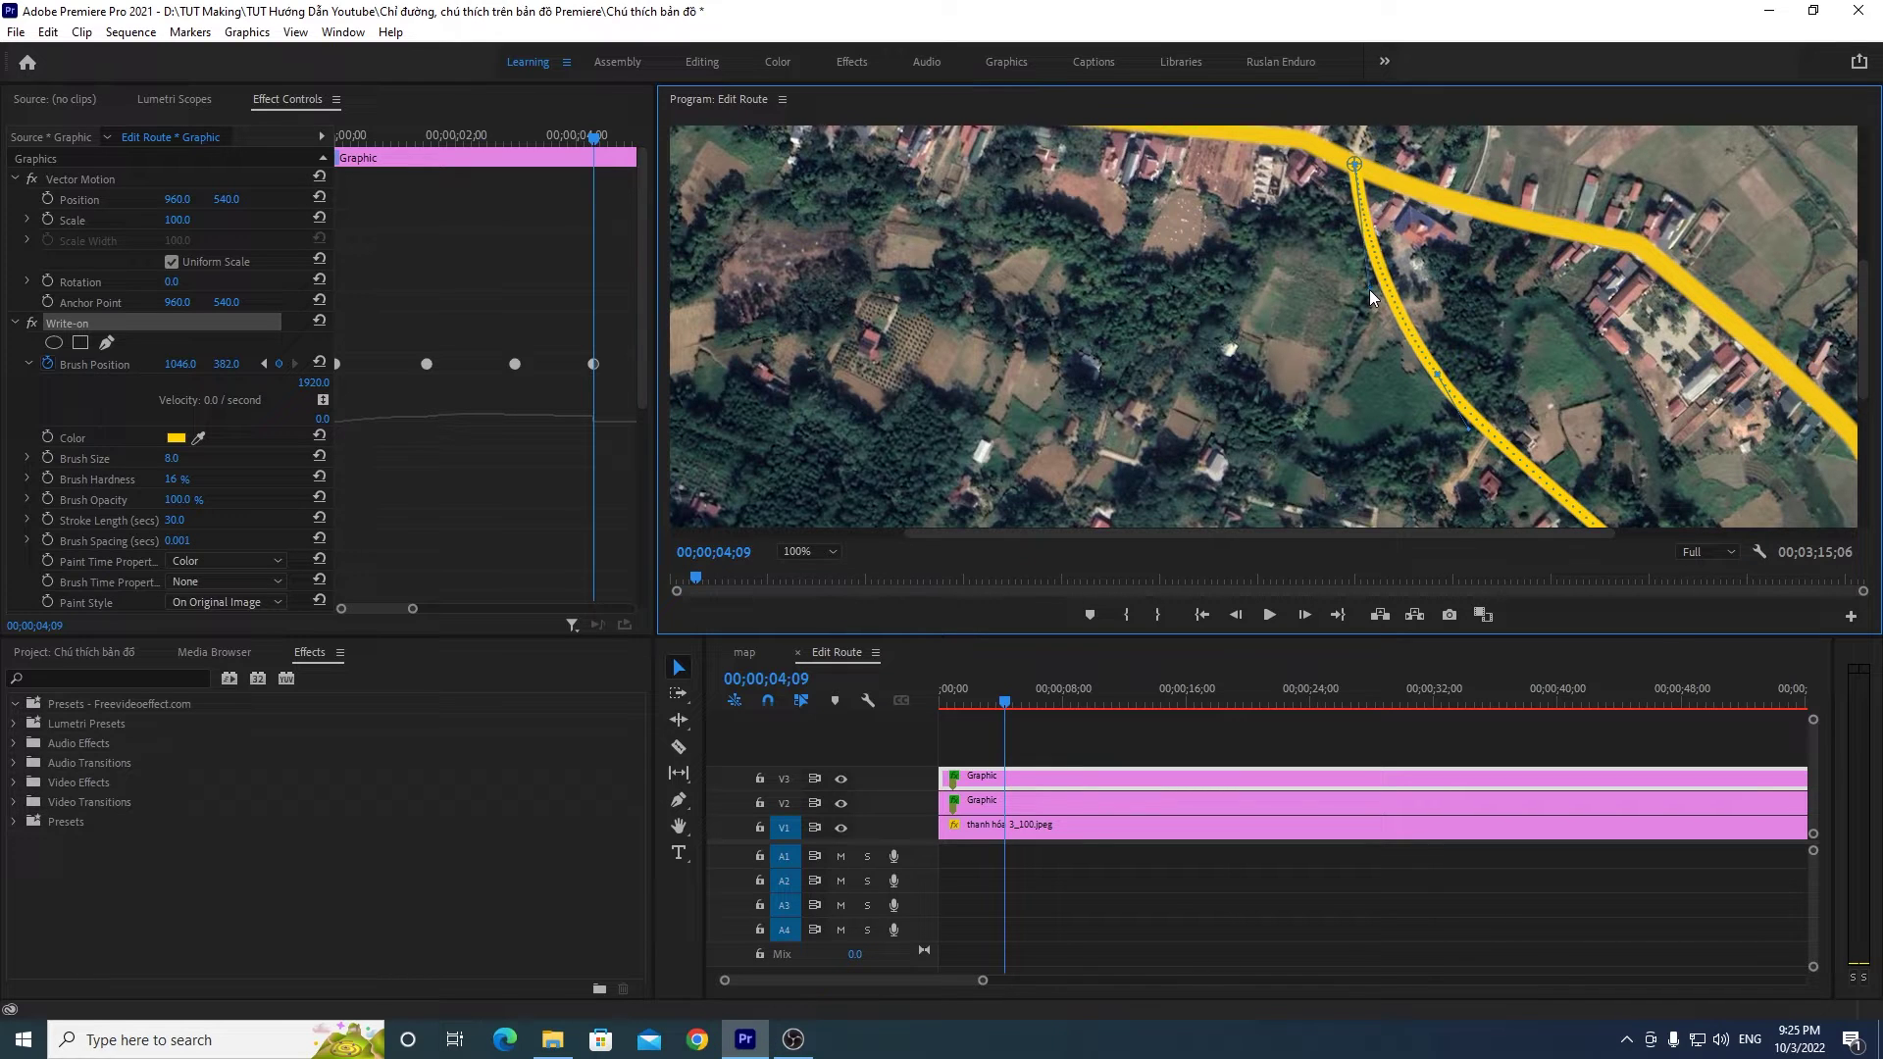
# Step: Fit the whole map in the preview and play the route animation from the start
pyautogui.click(812, 555)
pyautogui.click(812, 575)
pyautogui.click(1245, 741)
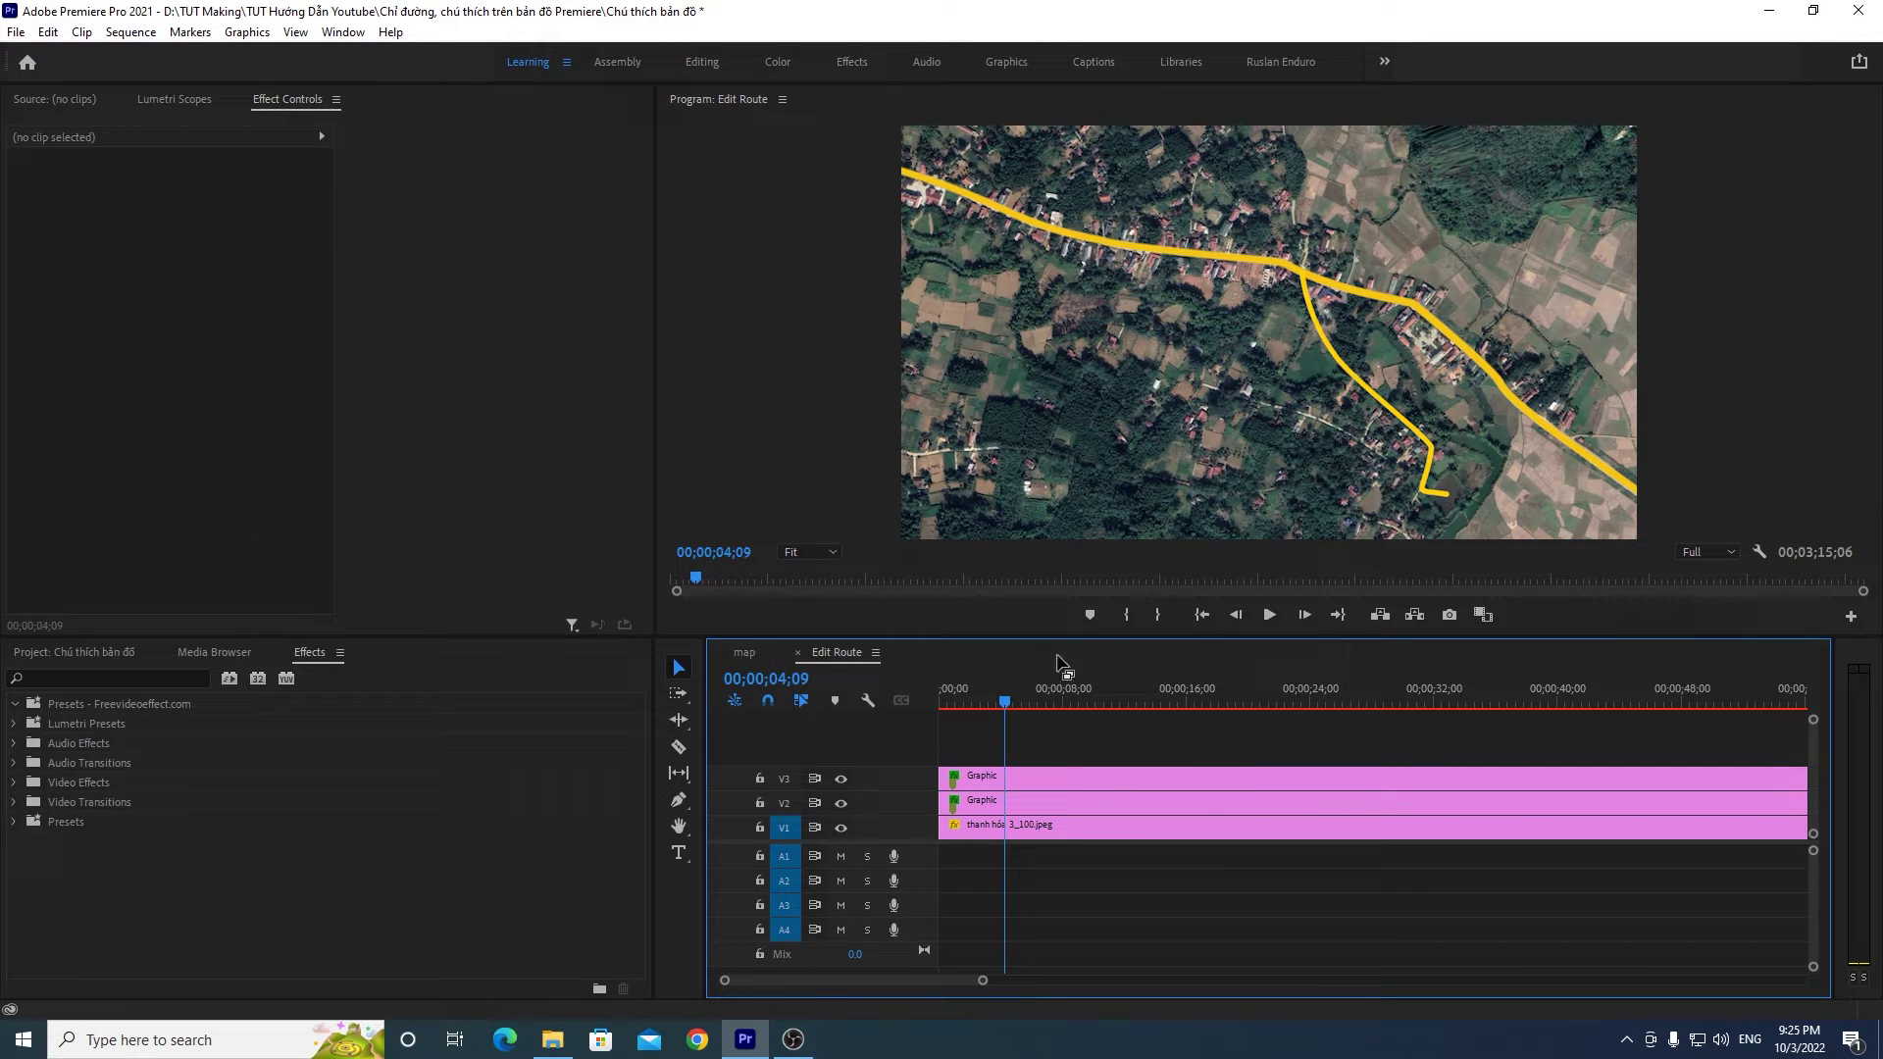
pyautogui.moveTo(1010, 702); pyautogui.dragTo(916, 704)
pyautogui.click(1270, 615)
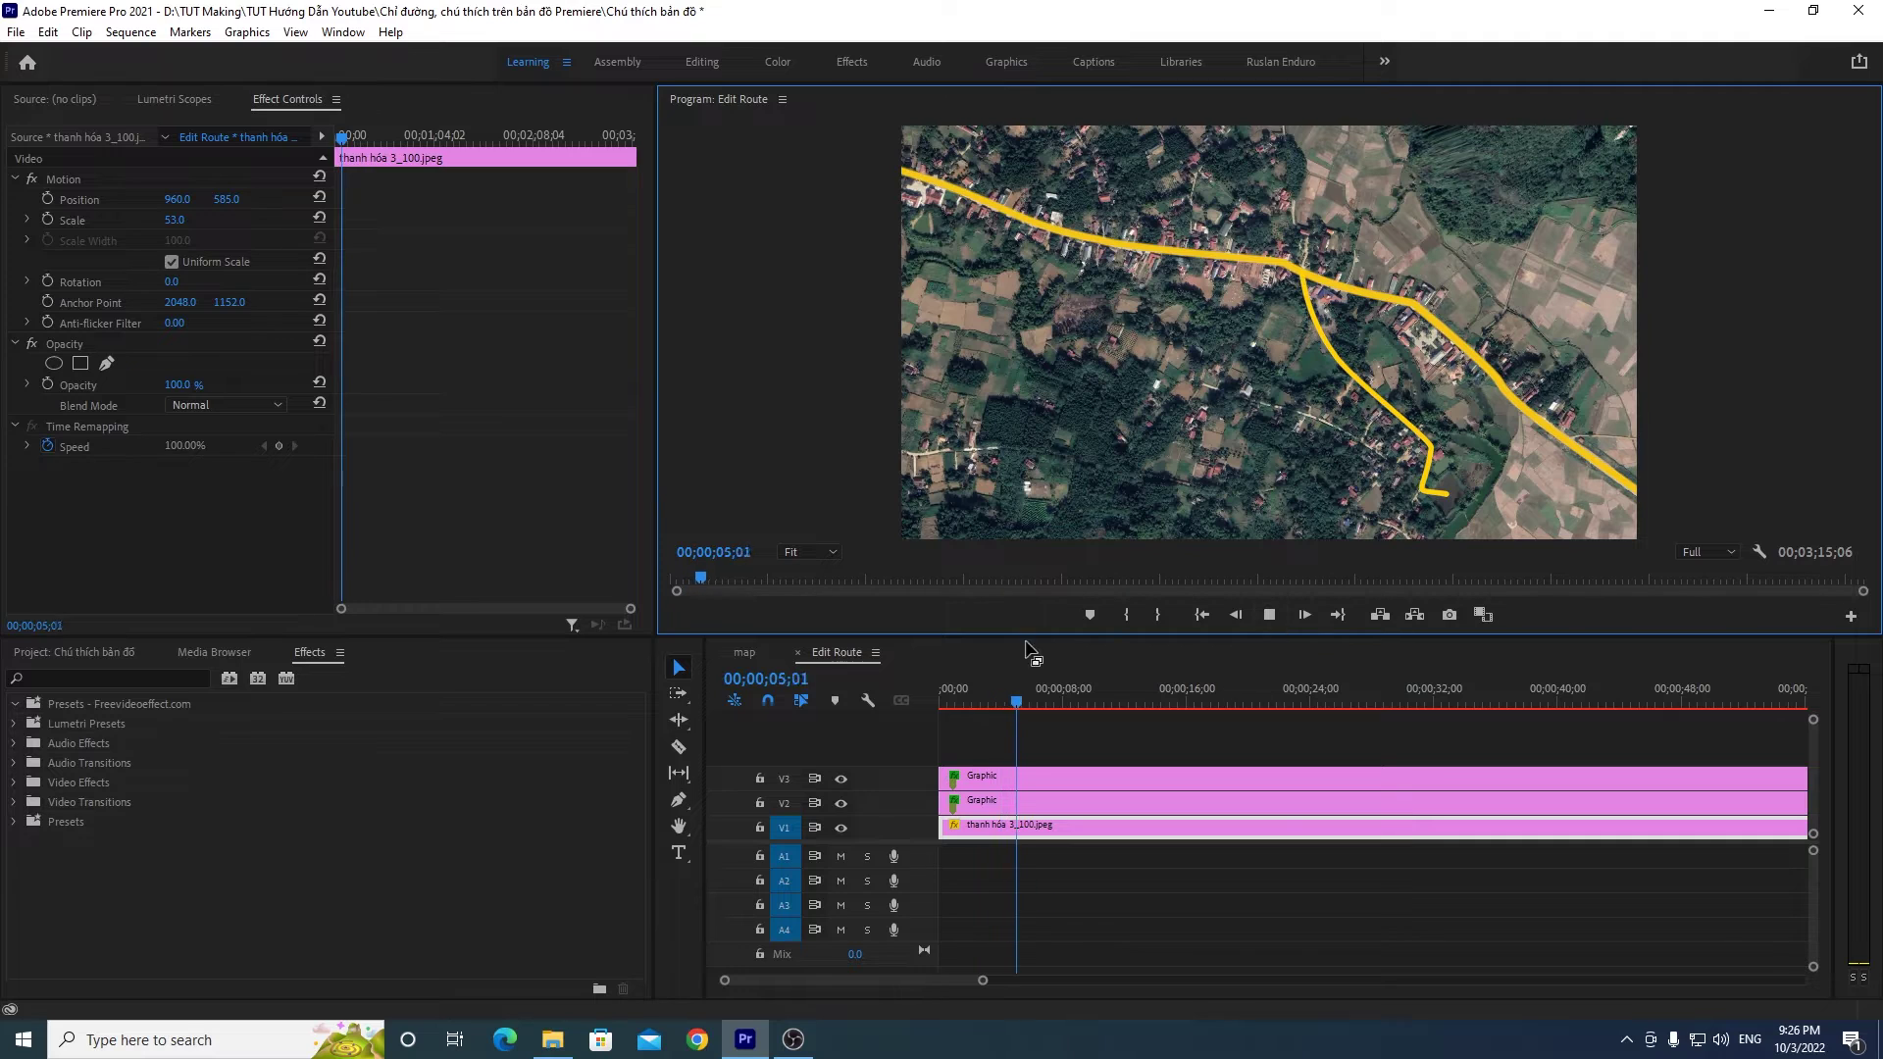
pyautogui.moveTo(1010, 704); pyautogui.dragTo(910, 710)
pyautogui.click(1317, 616)
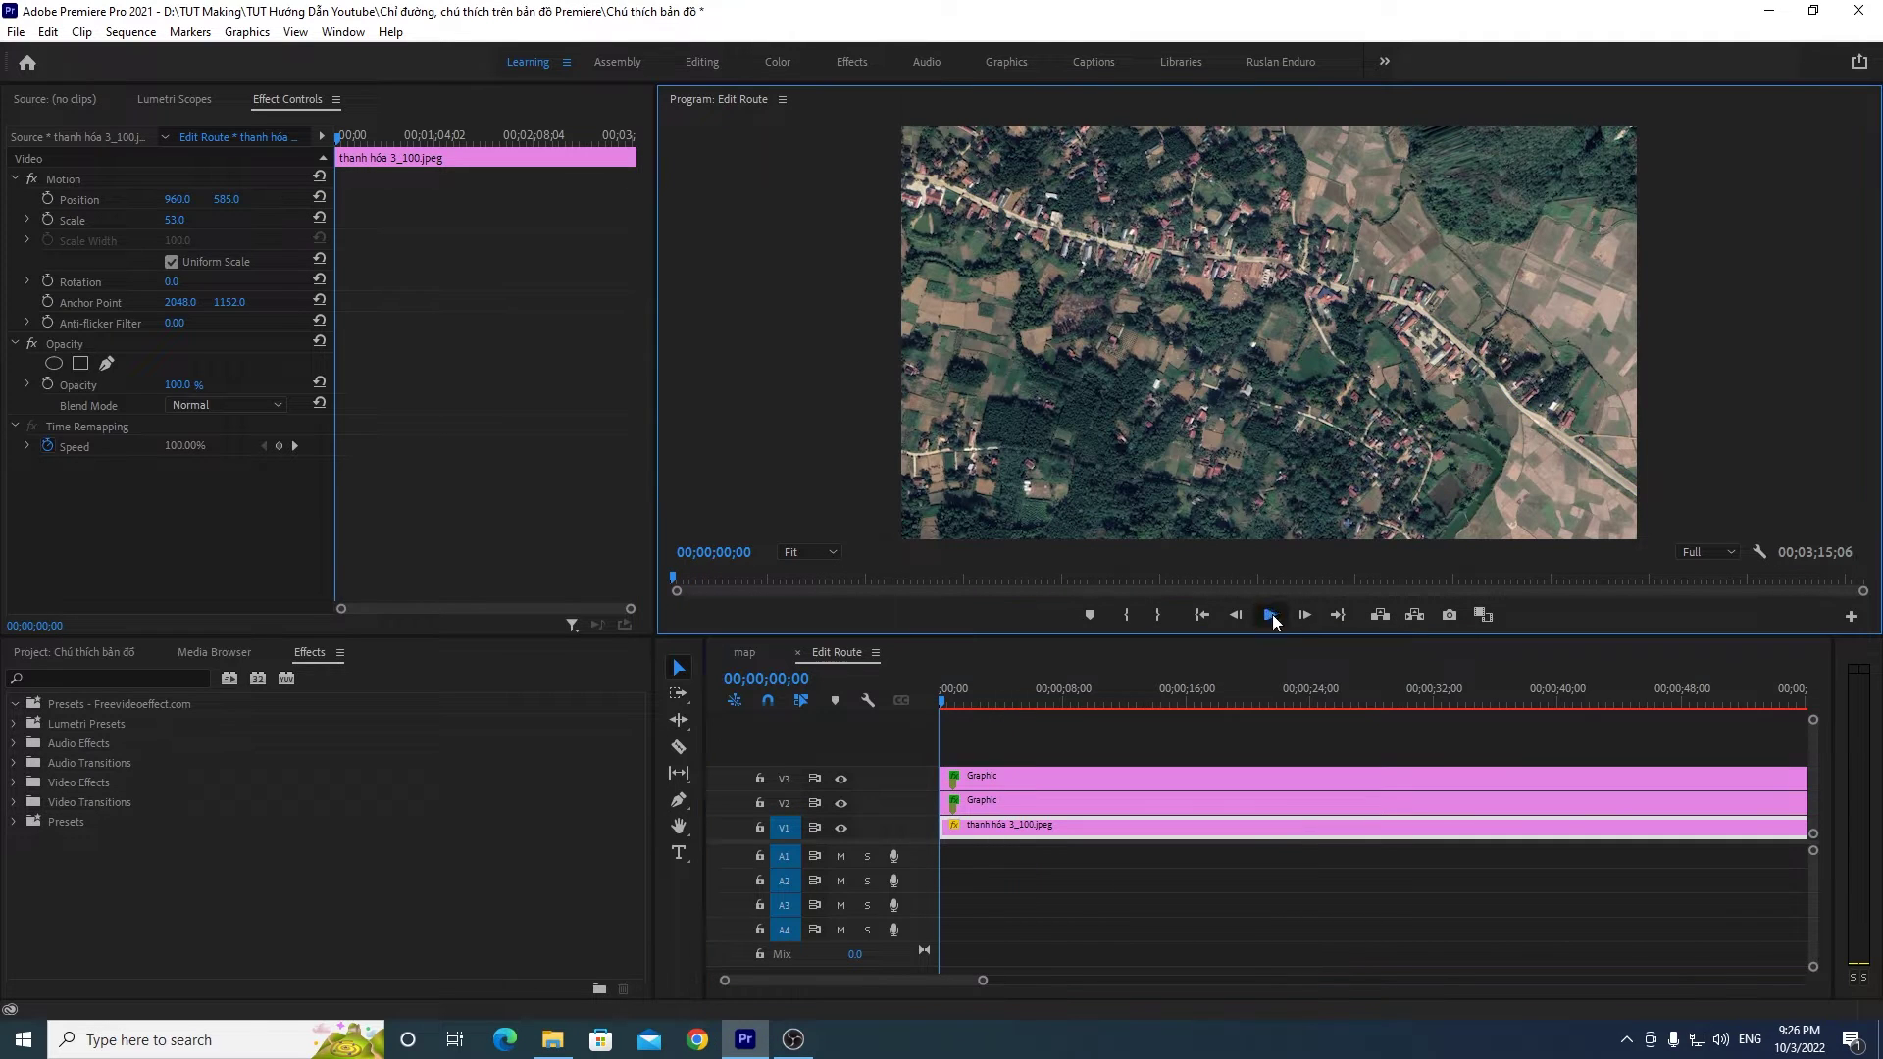
pyautogui.press('space')
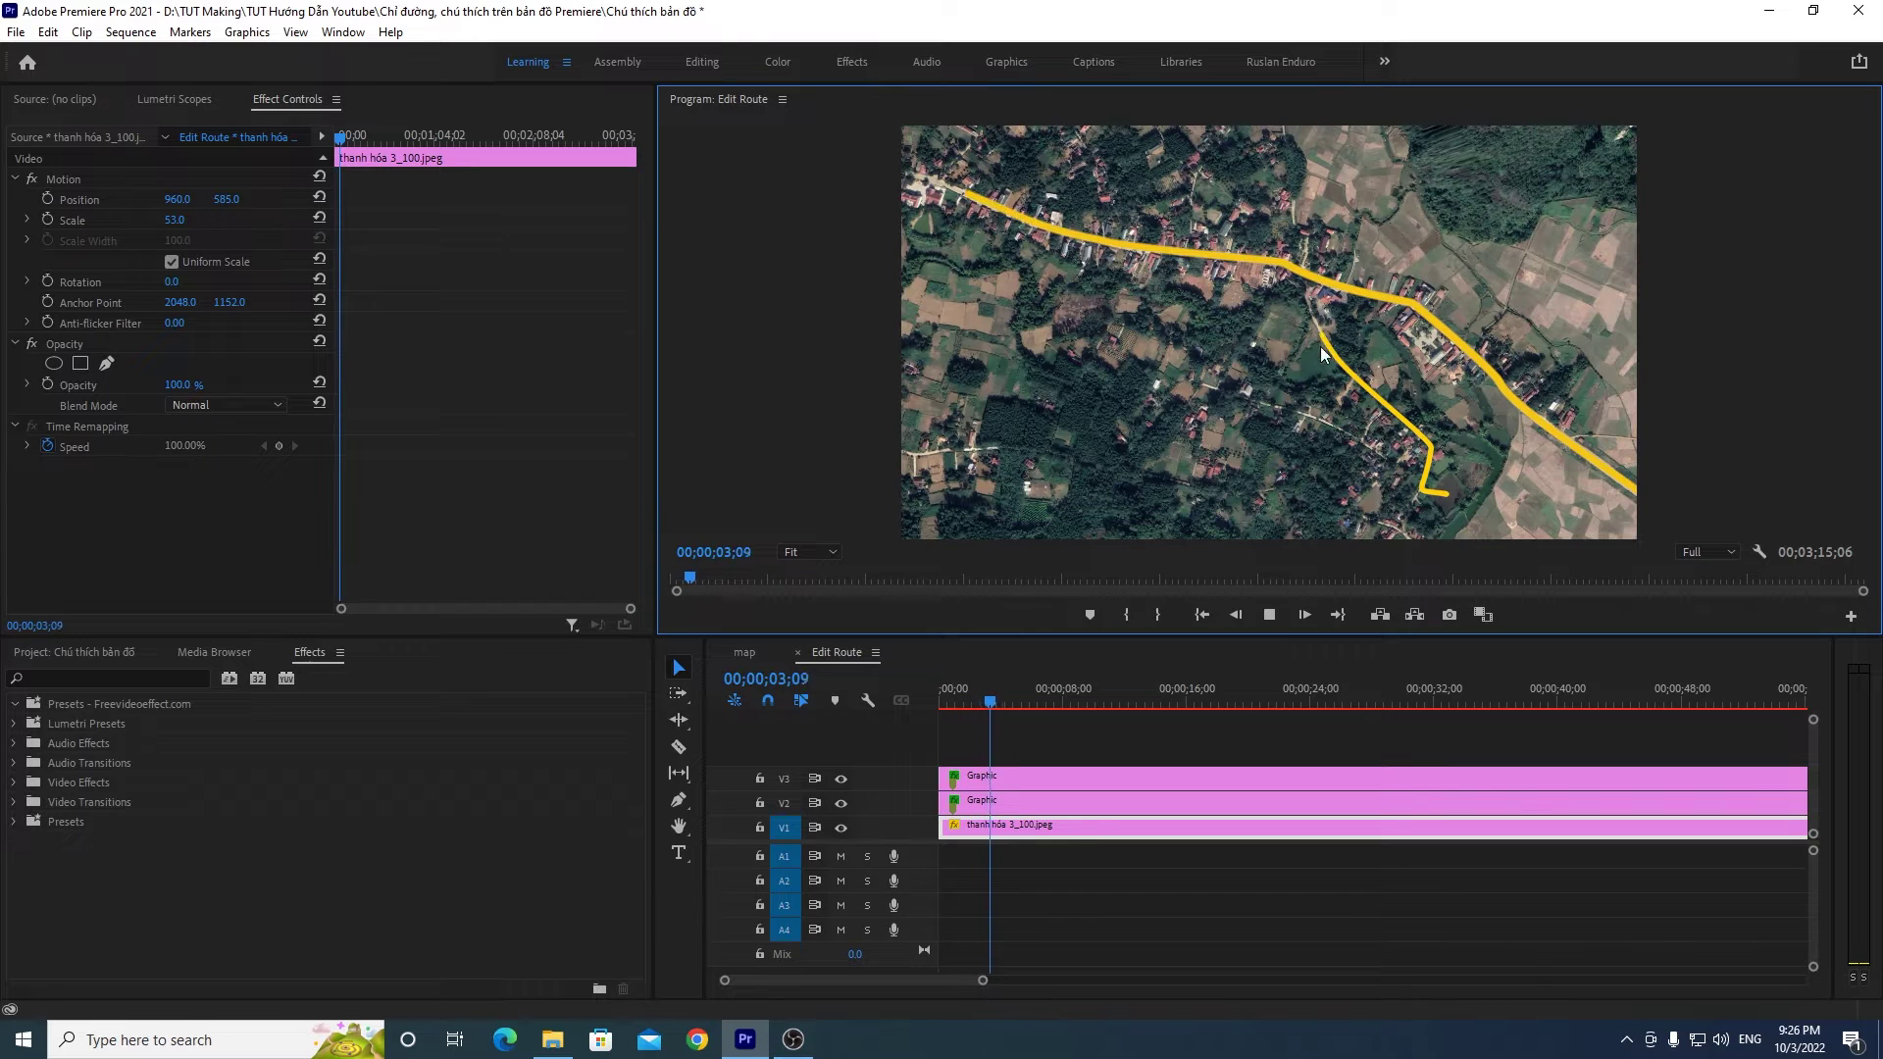
pyautogui.moveTo(1010, 701); pyautogui.dragTo(1004, 706)
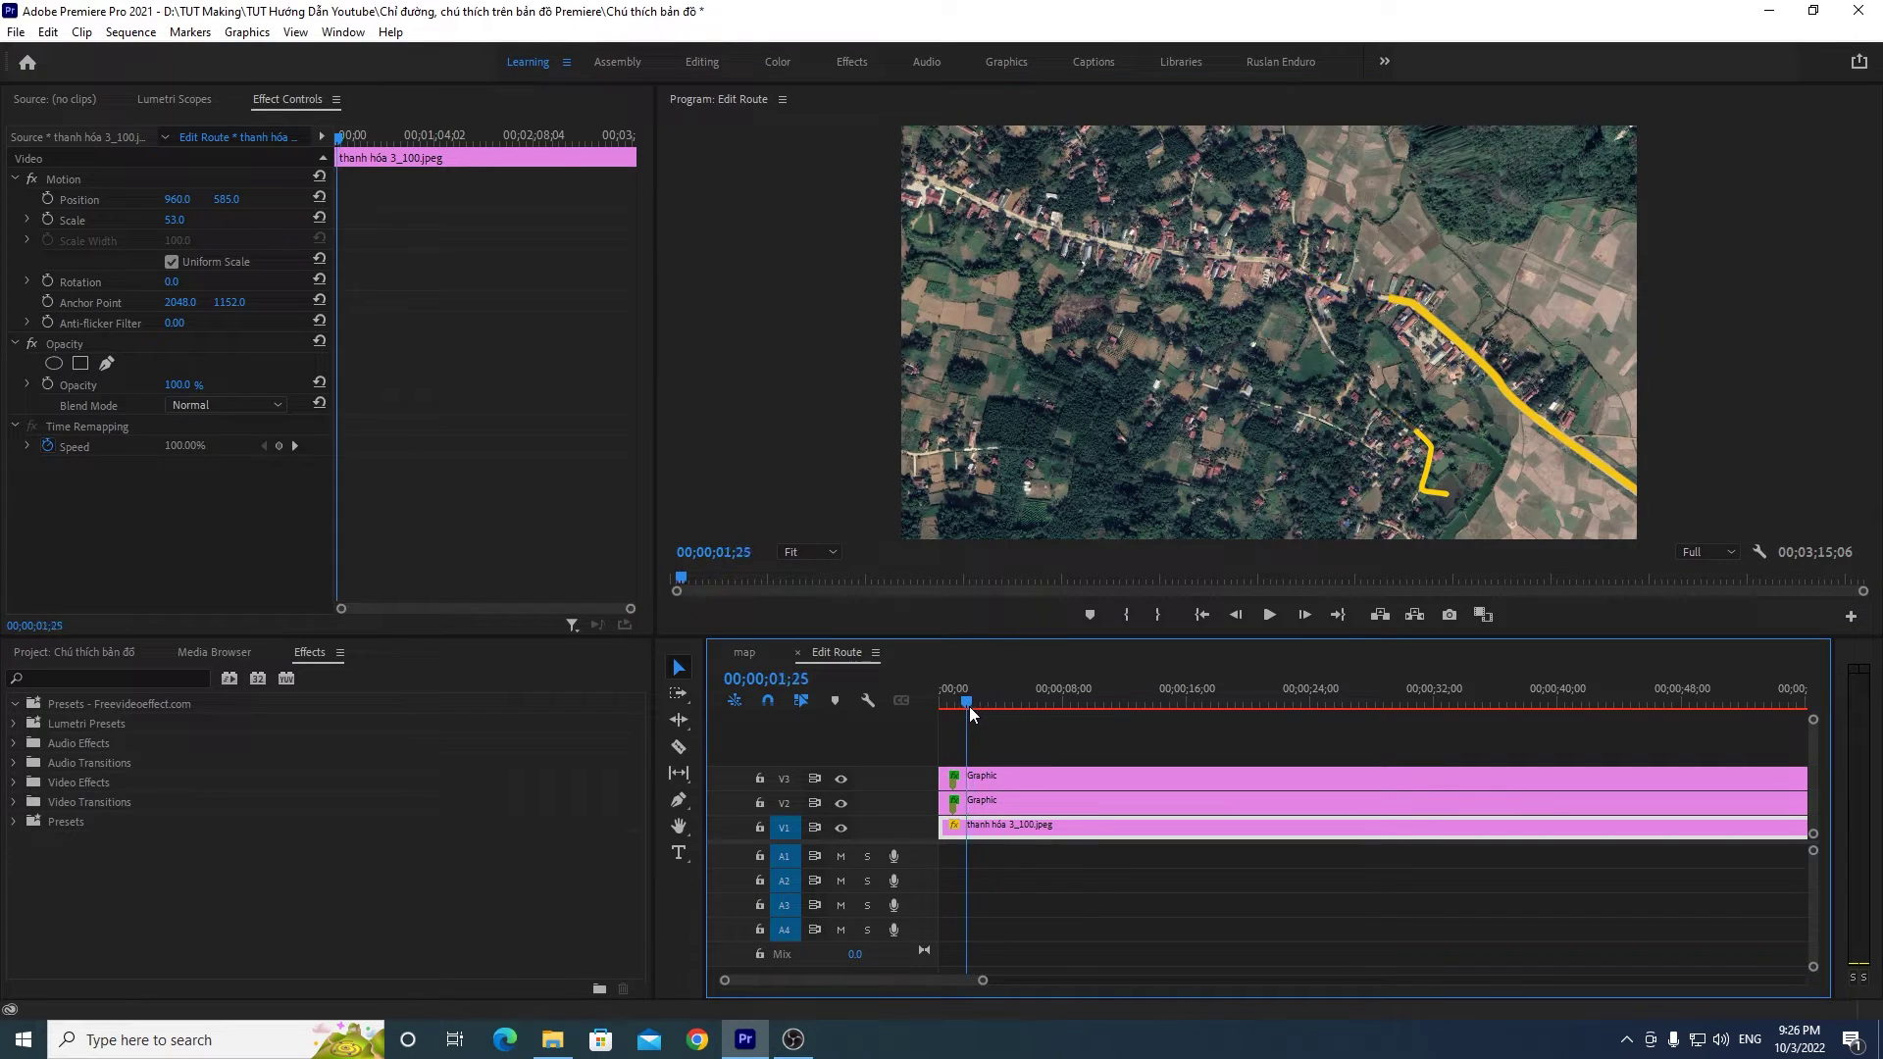
# Step: Shift the V3 route's three Brush Position keyframes earlier, with the last two moved further left
pyautogui.click(1022, 775)
pyautogui.moveTo(1003, 698); pyautogui.dragTo(975, 709)
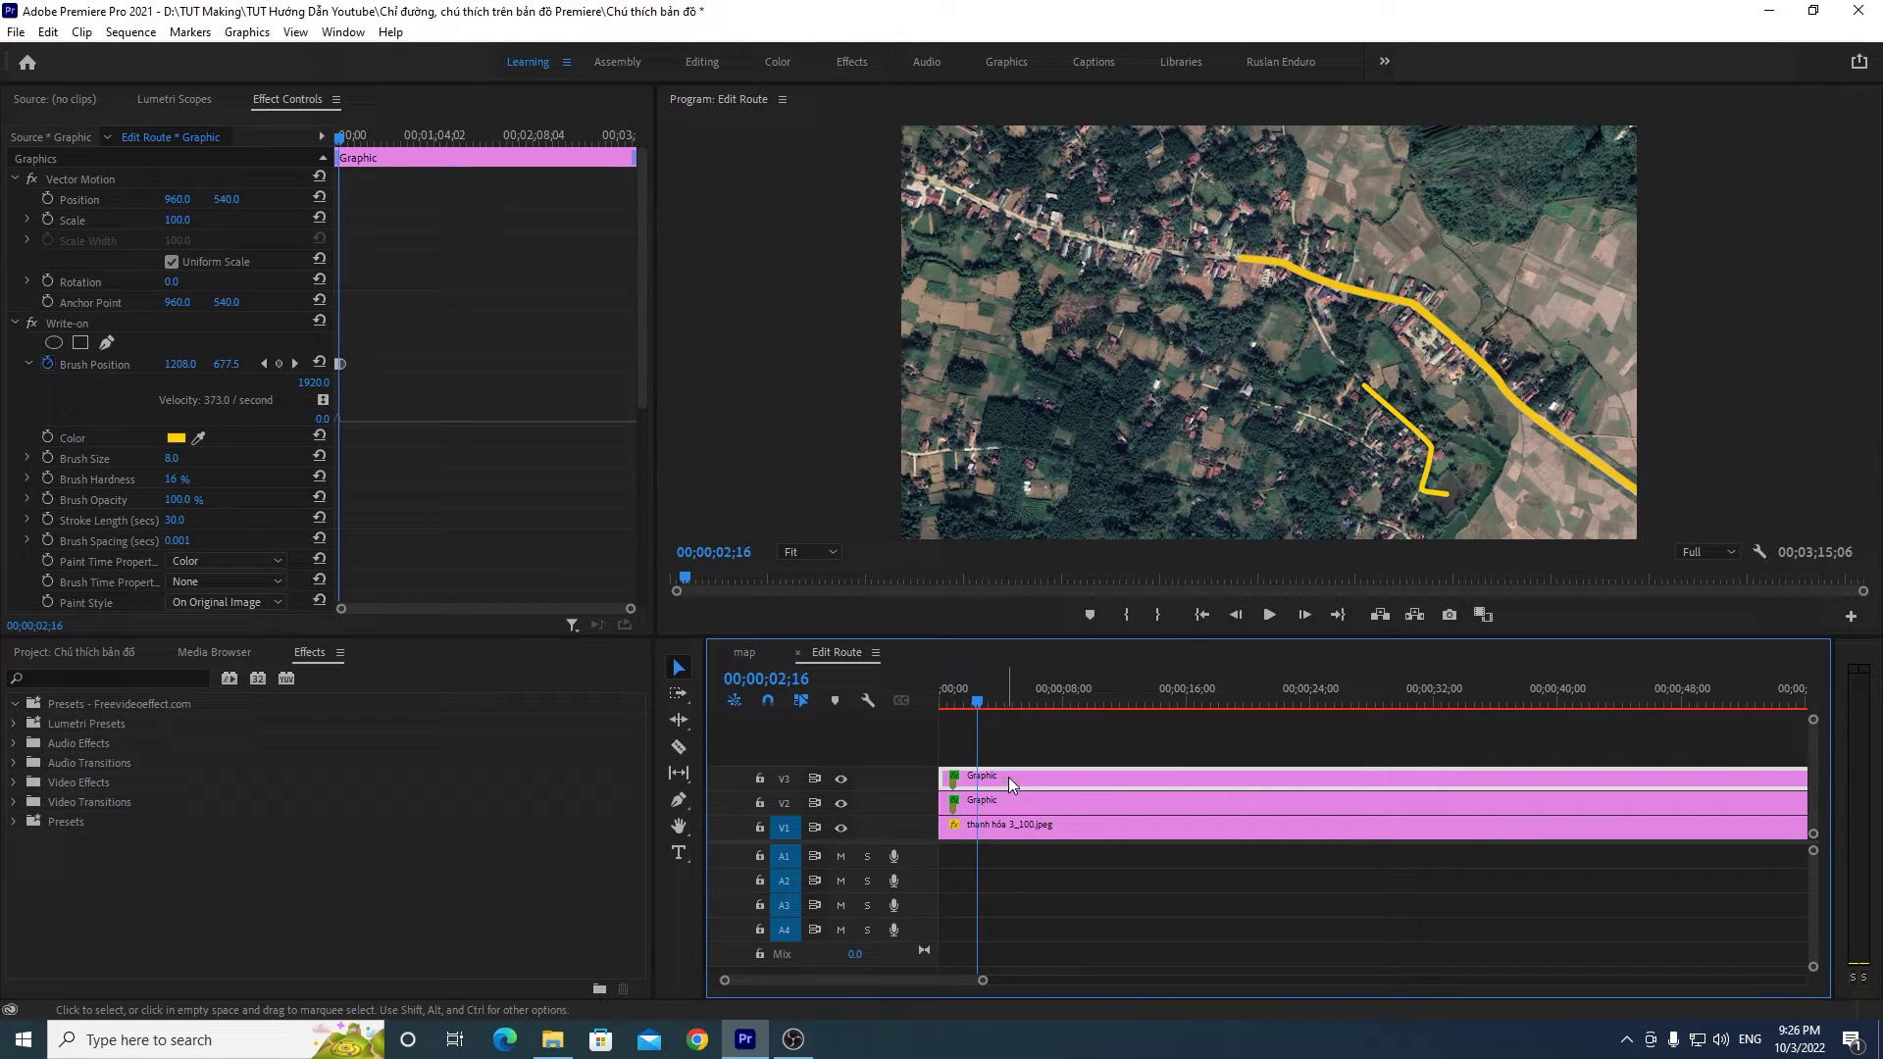
pyautogui.moveTo(630, 608); pyautogui.dragTo(448, 608)
pyautogui.scroll(1, 536, 628)
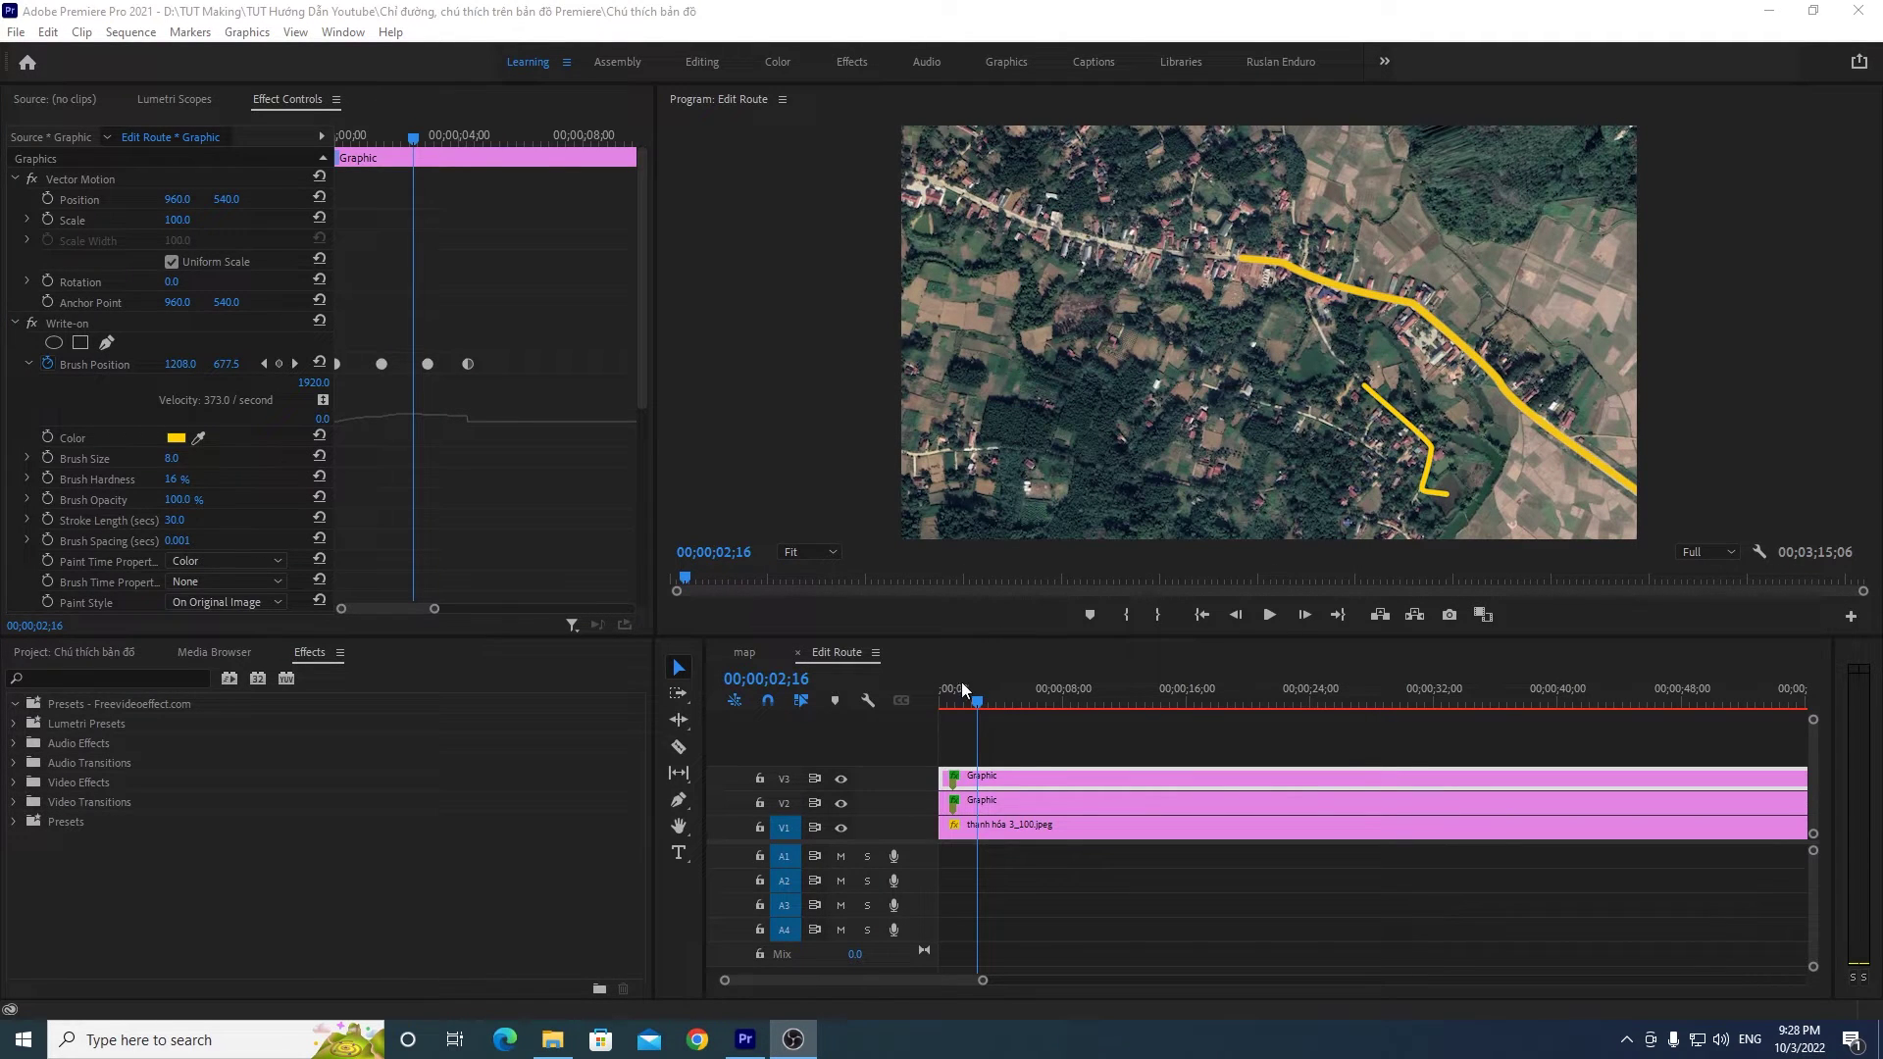
pyautogui.moveTo(537, 324); pyautogui.dragTo(345, 395)
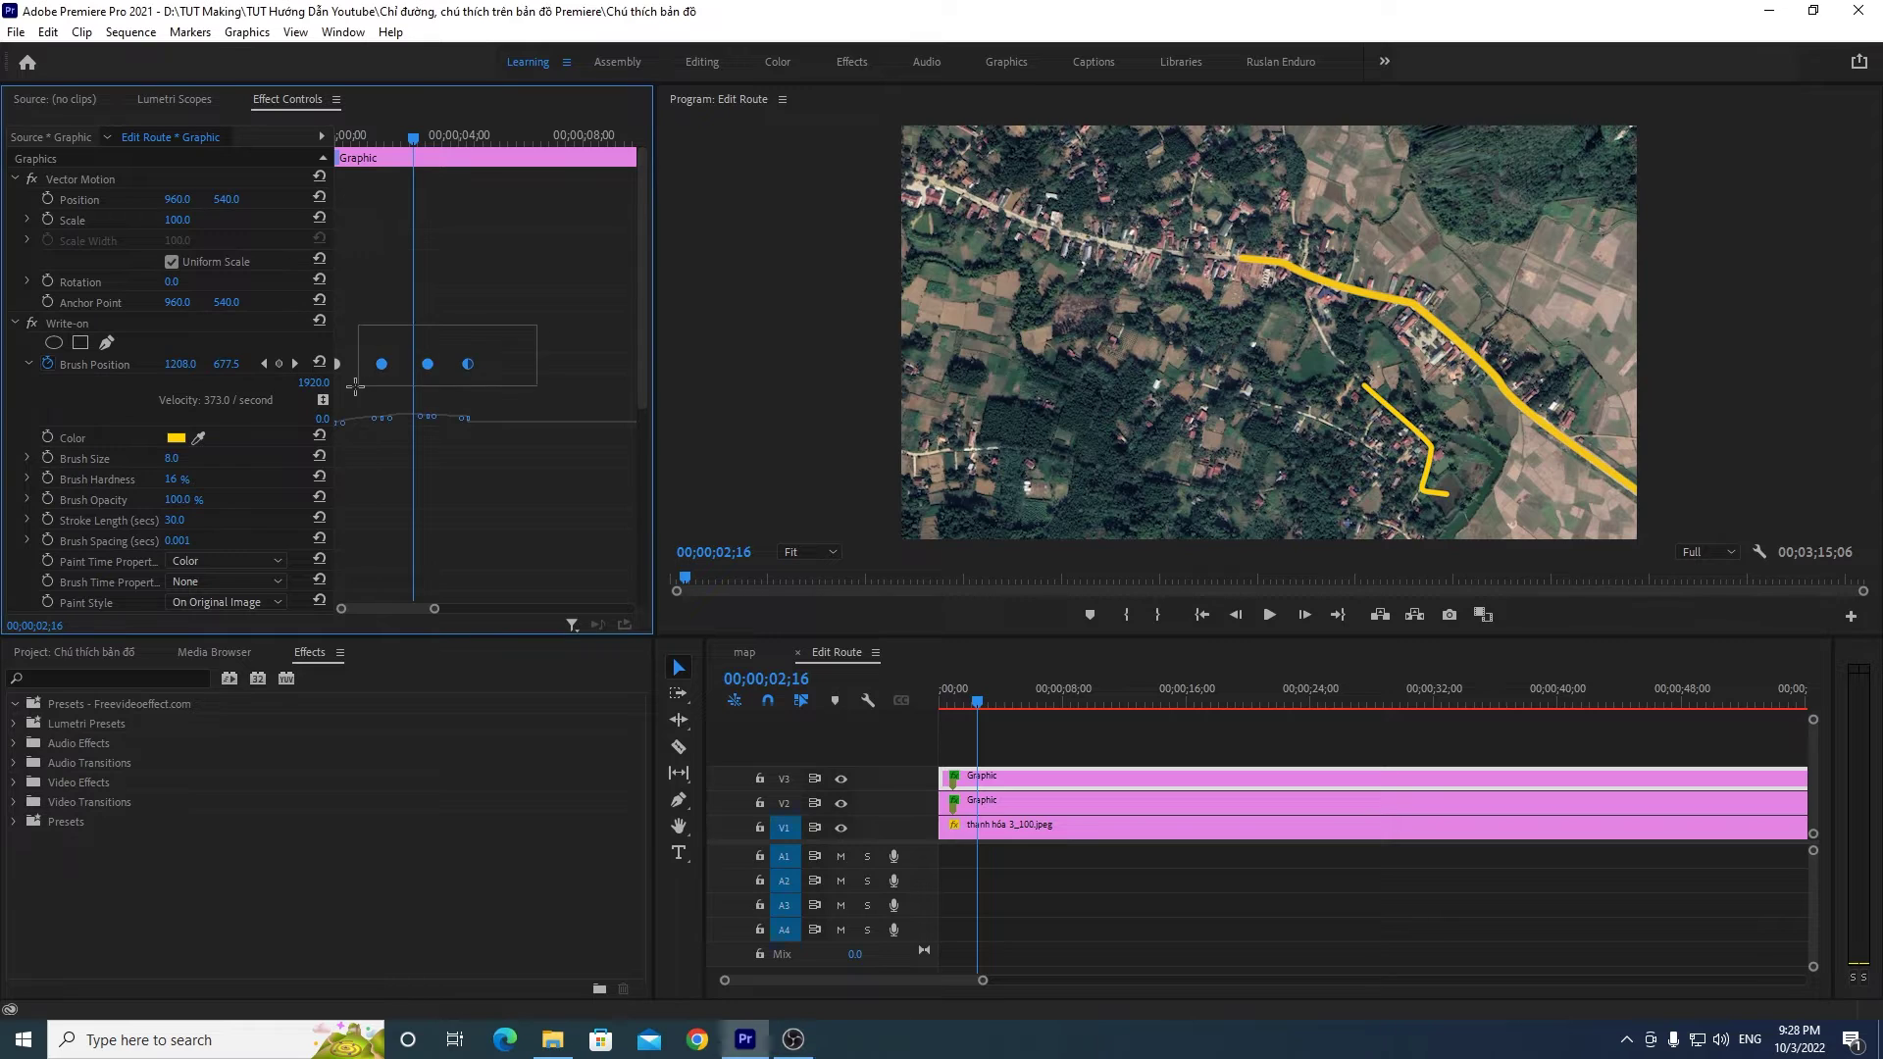
pyautogui.moveTo(383, 370); pyautogui.dragTo(356, 368)
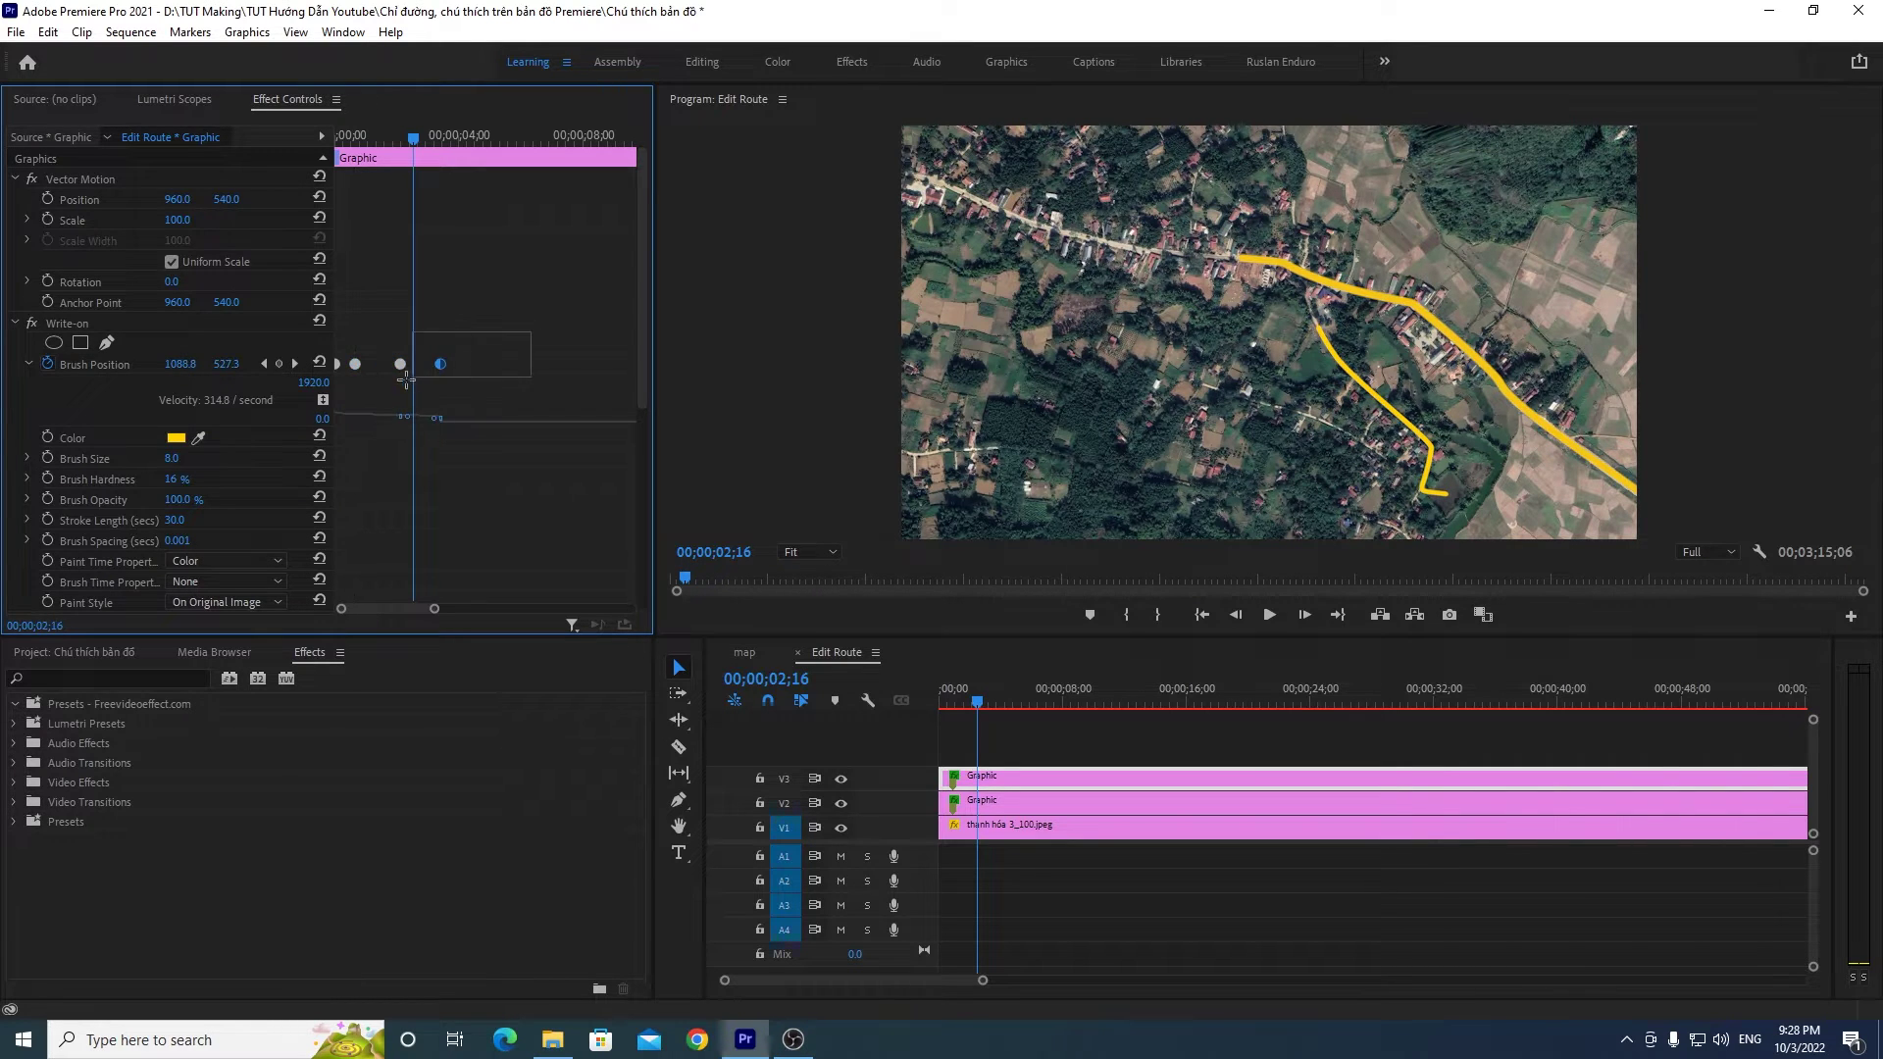
pyautogui.moveTo(399, 367)
pyautogui.mouseDown()
pyautogui.moveTo(384, 375)
pyautogui.moveTo(401, 367)
pyautogui.mouseUp()
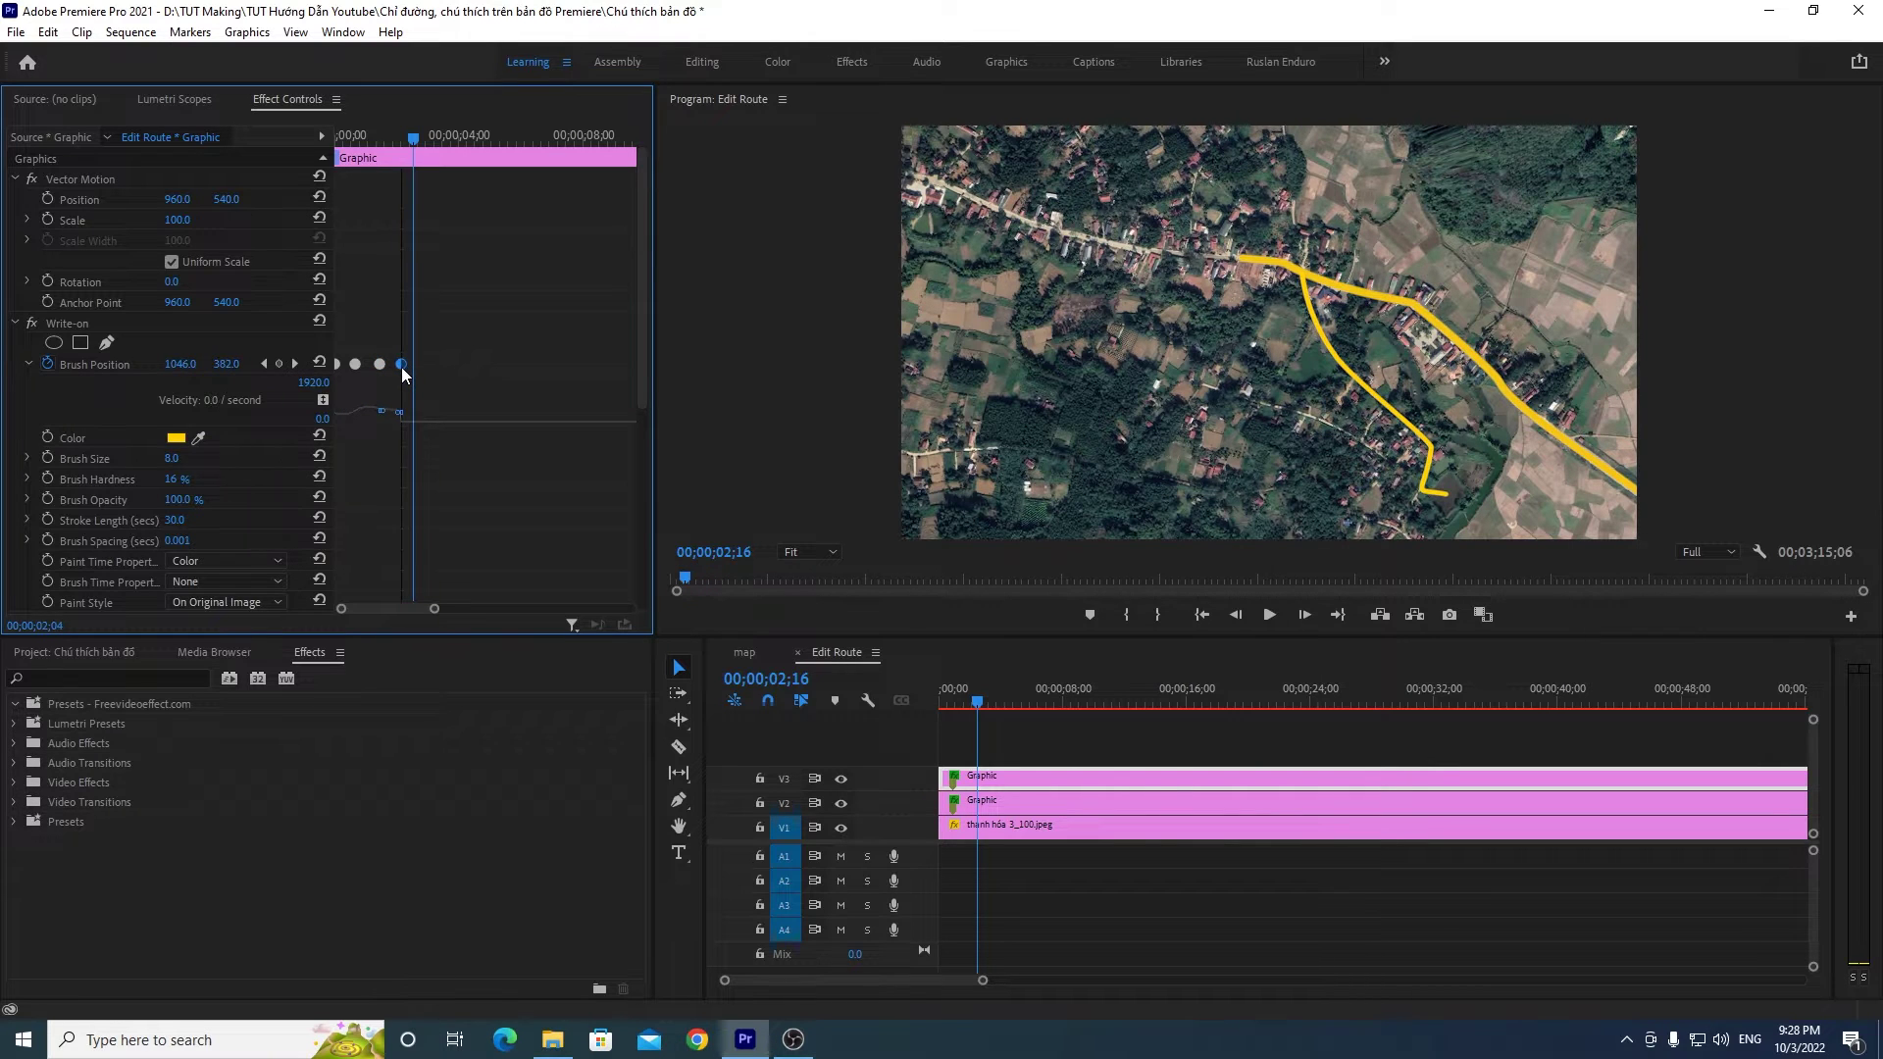
# Step: Replay and scrub the retimed route drawing around 0;19 to 0;27
pyautogui.click(937, 695)
pyautogui.click(1269, 615)
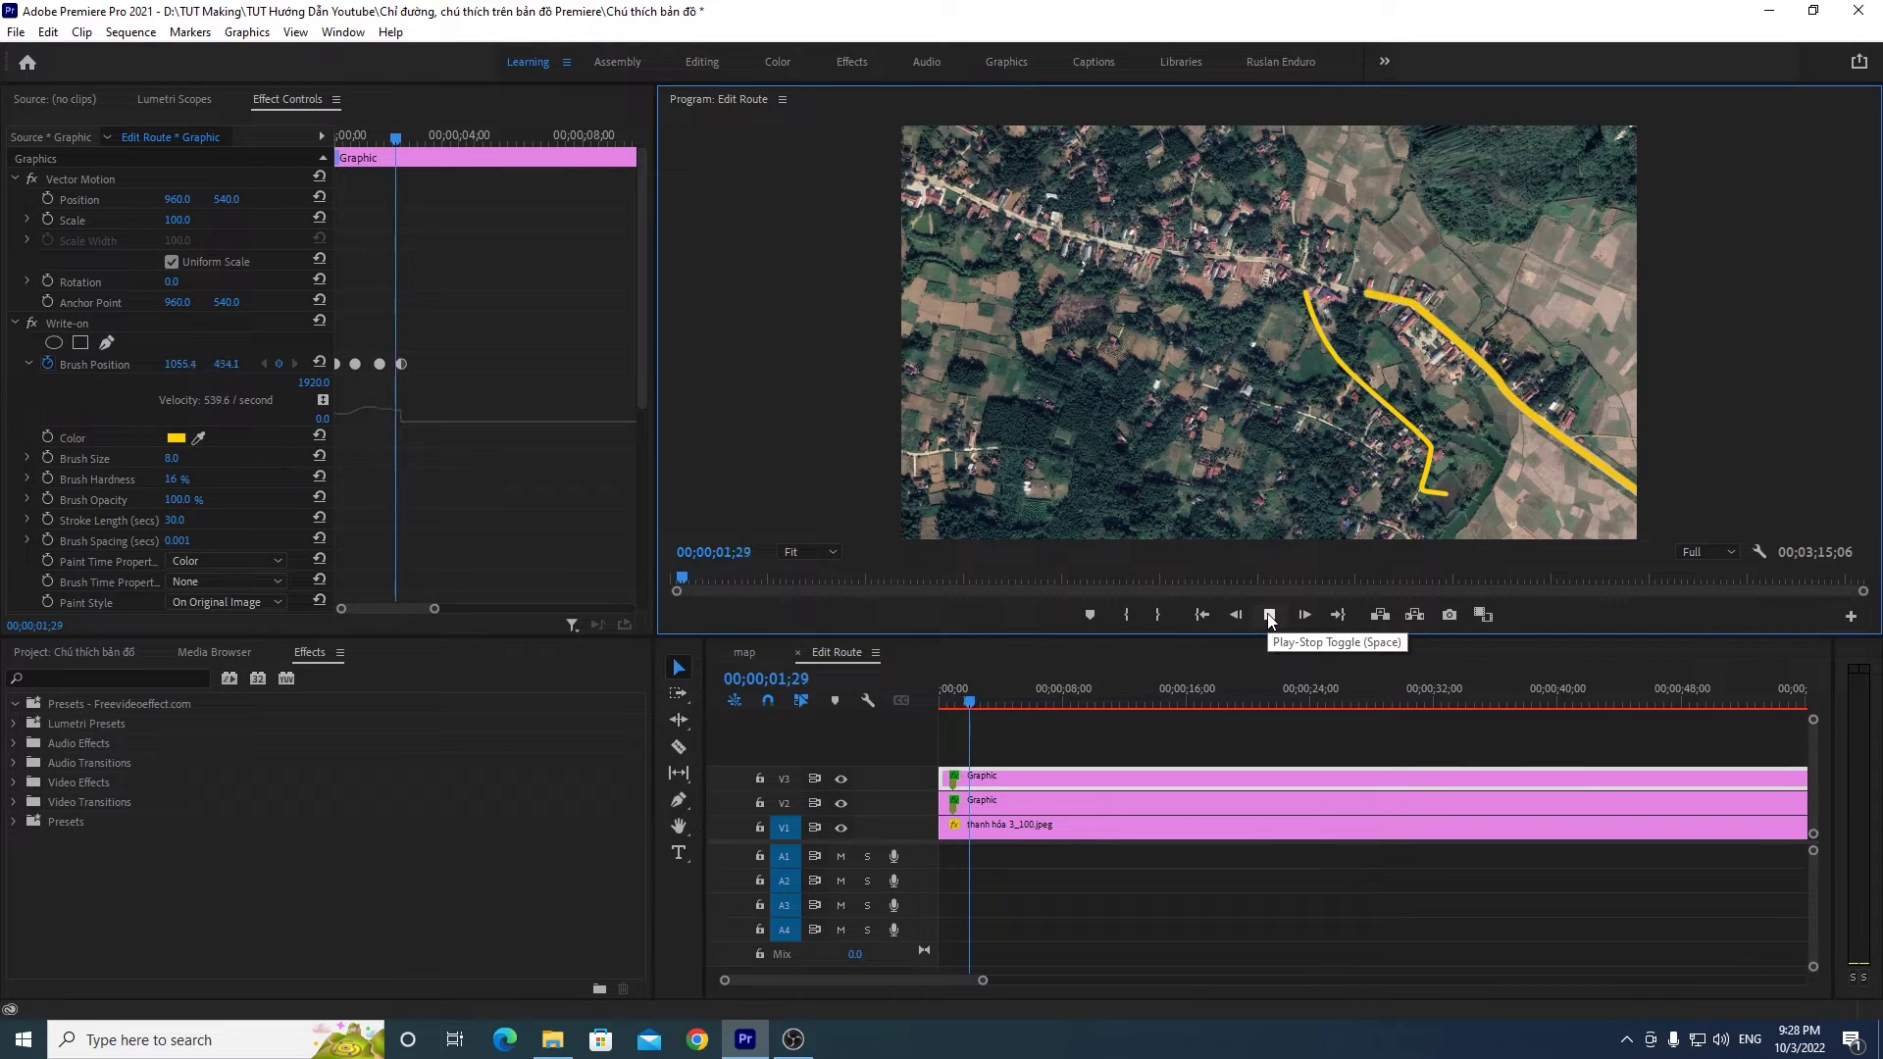
pyautogui.click(941, 696)
pyautogui.click(1269, 615)
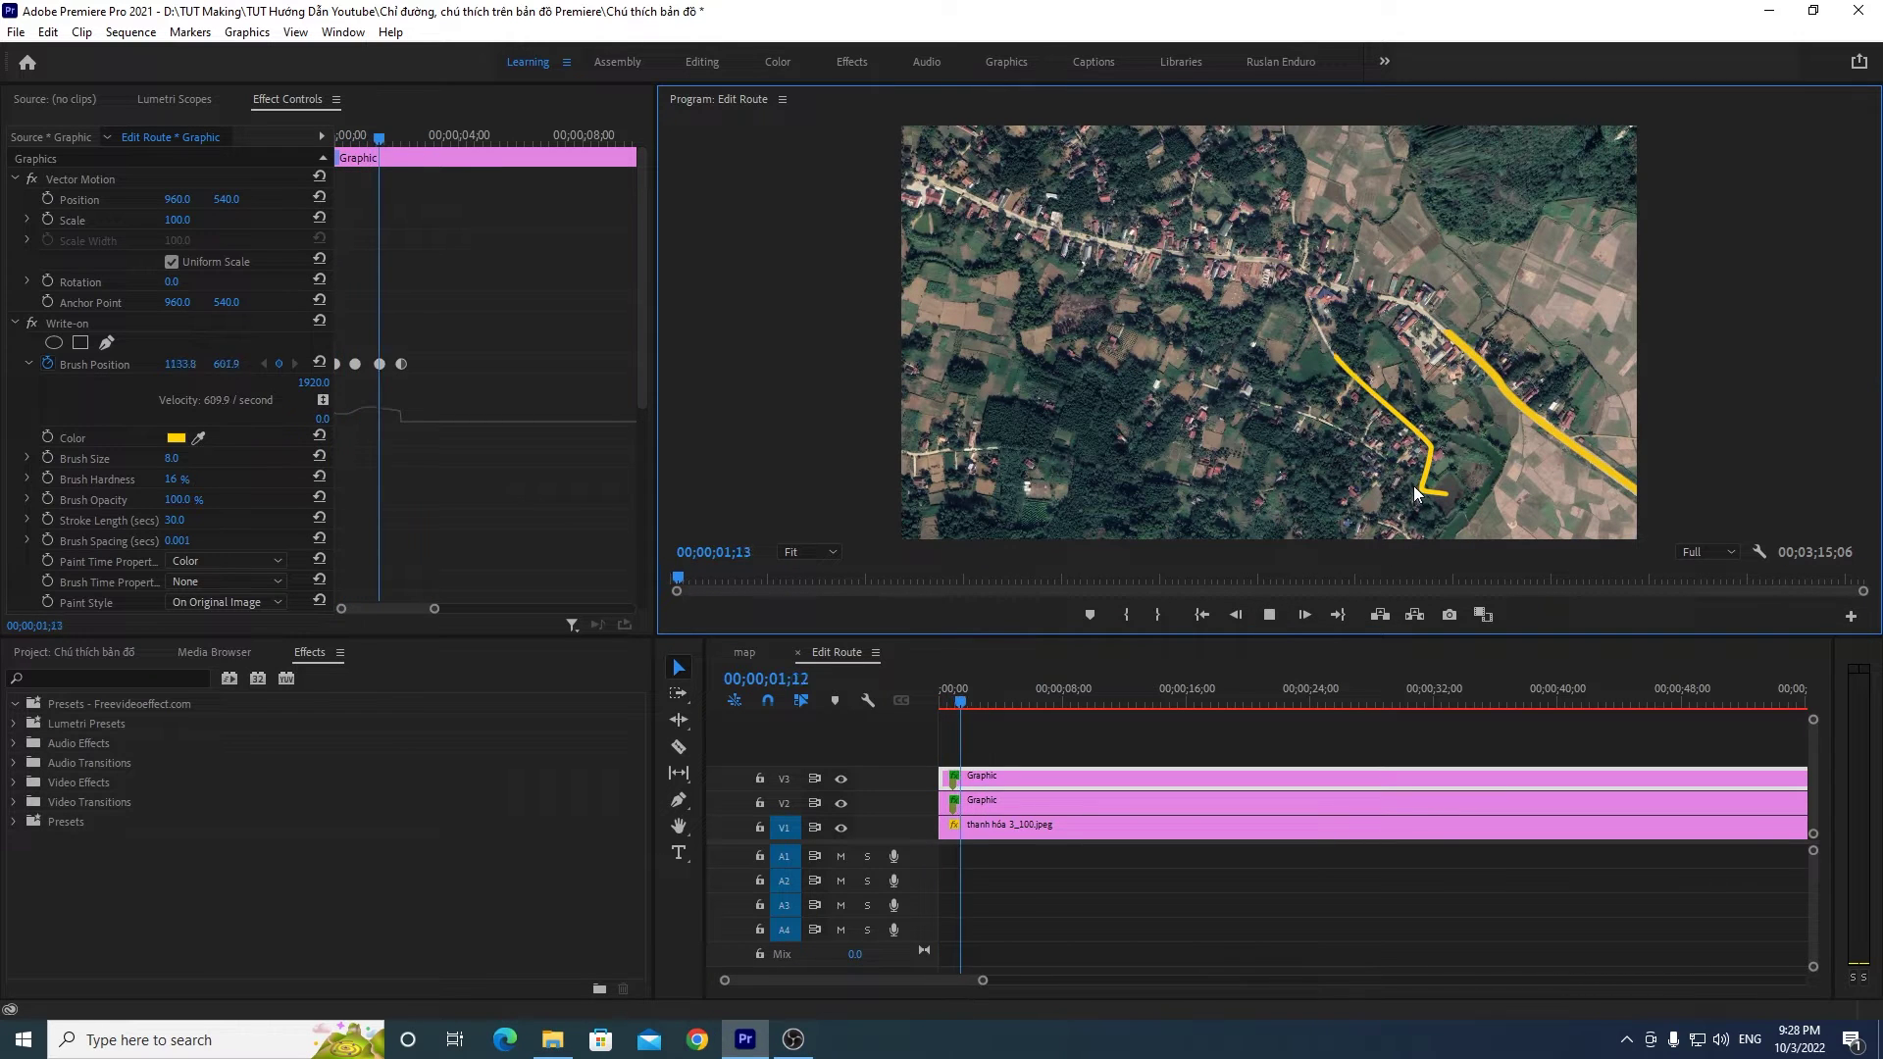
pyautogui.click(942, 697)
pyautogui.click(1267, 618)
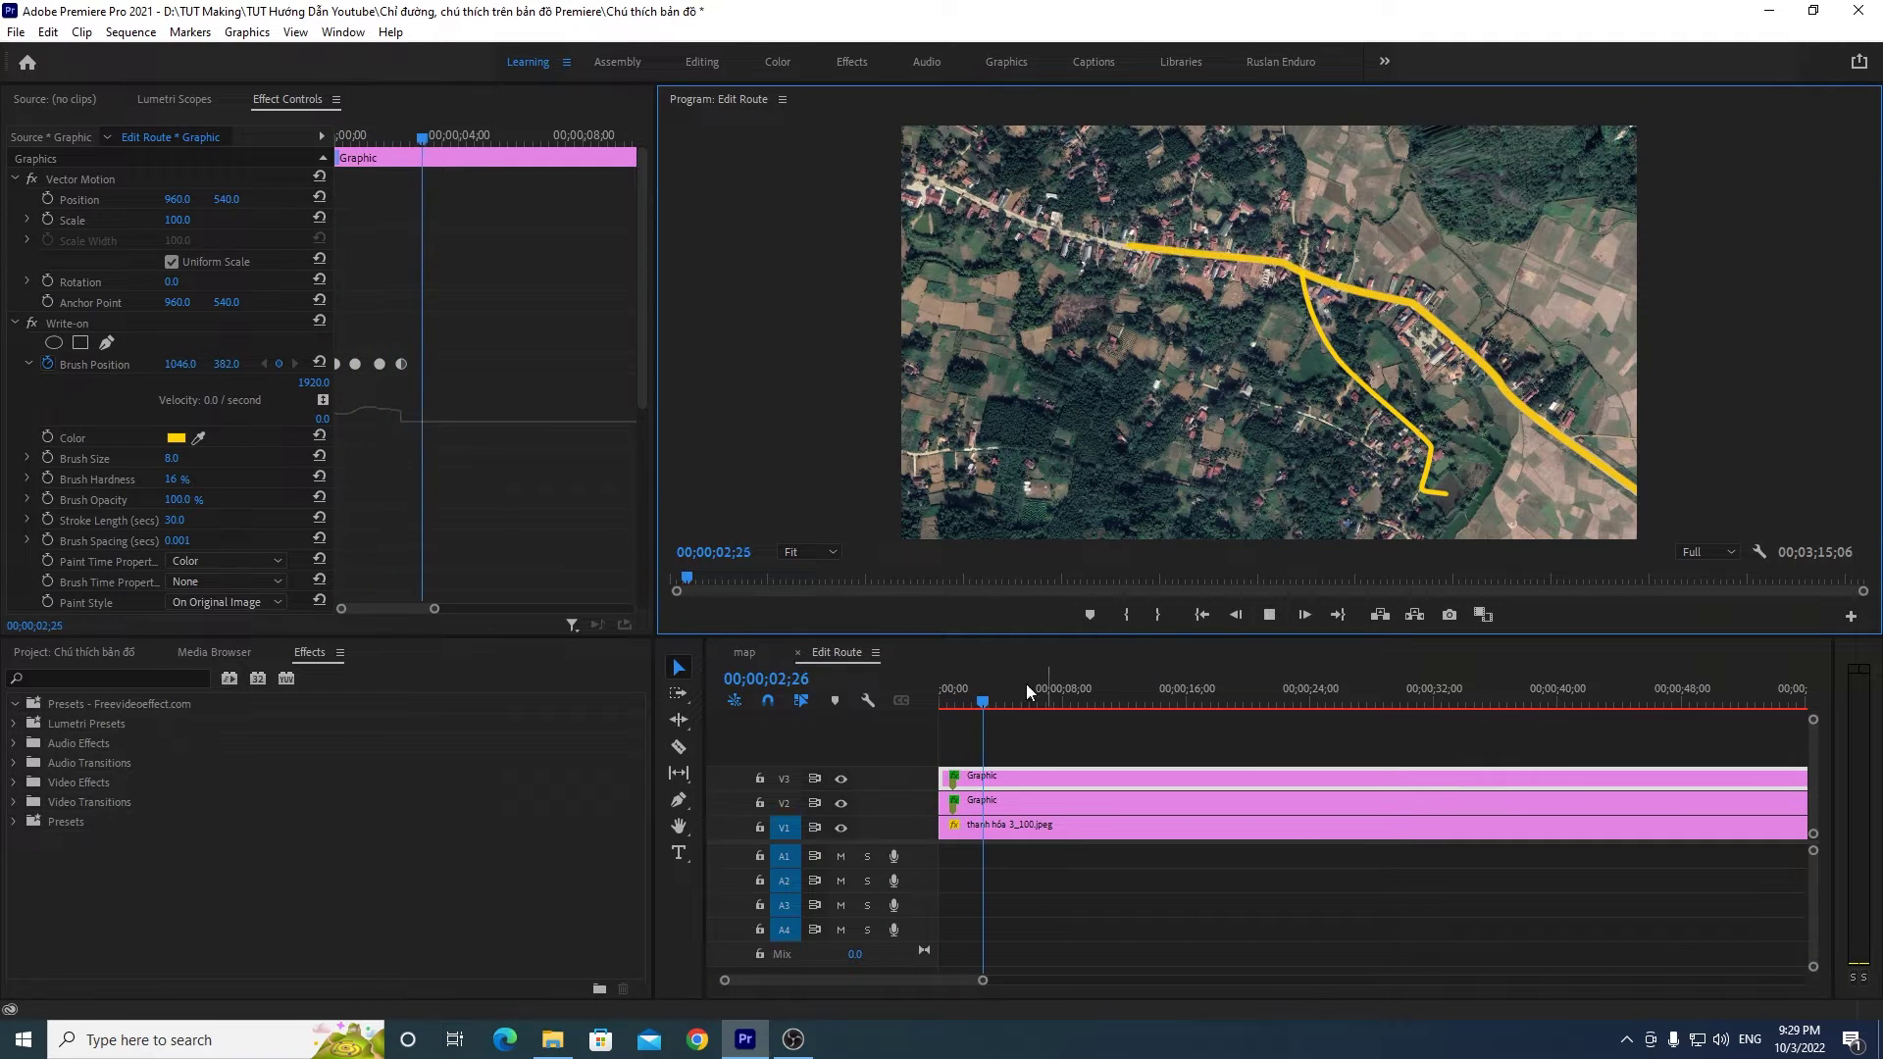
pyautogui.click(942, 700)
pyautogui.moveTo(944, 715); pyautogui.dragTo(955, 708)
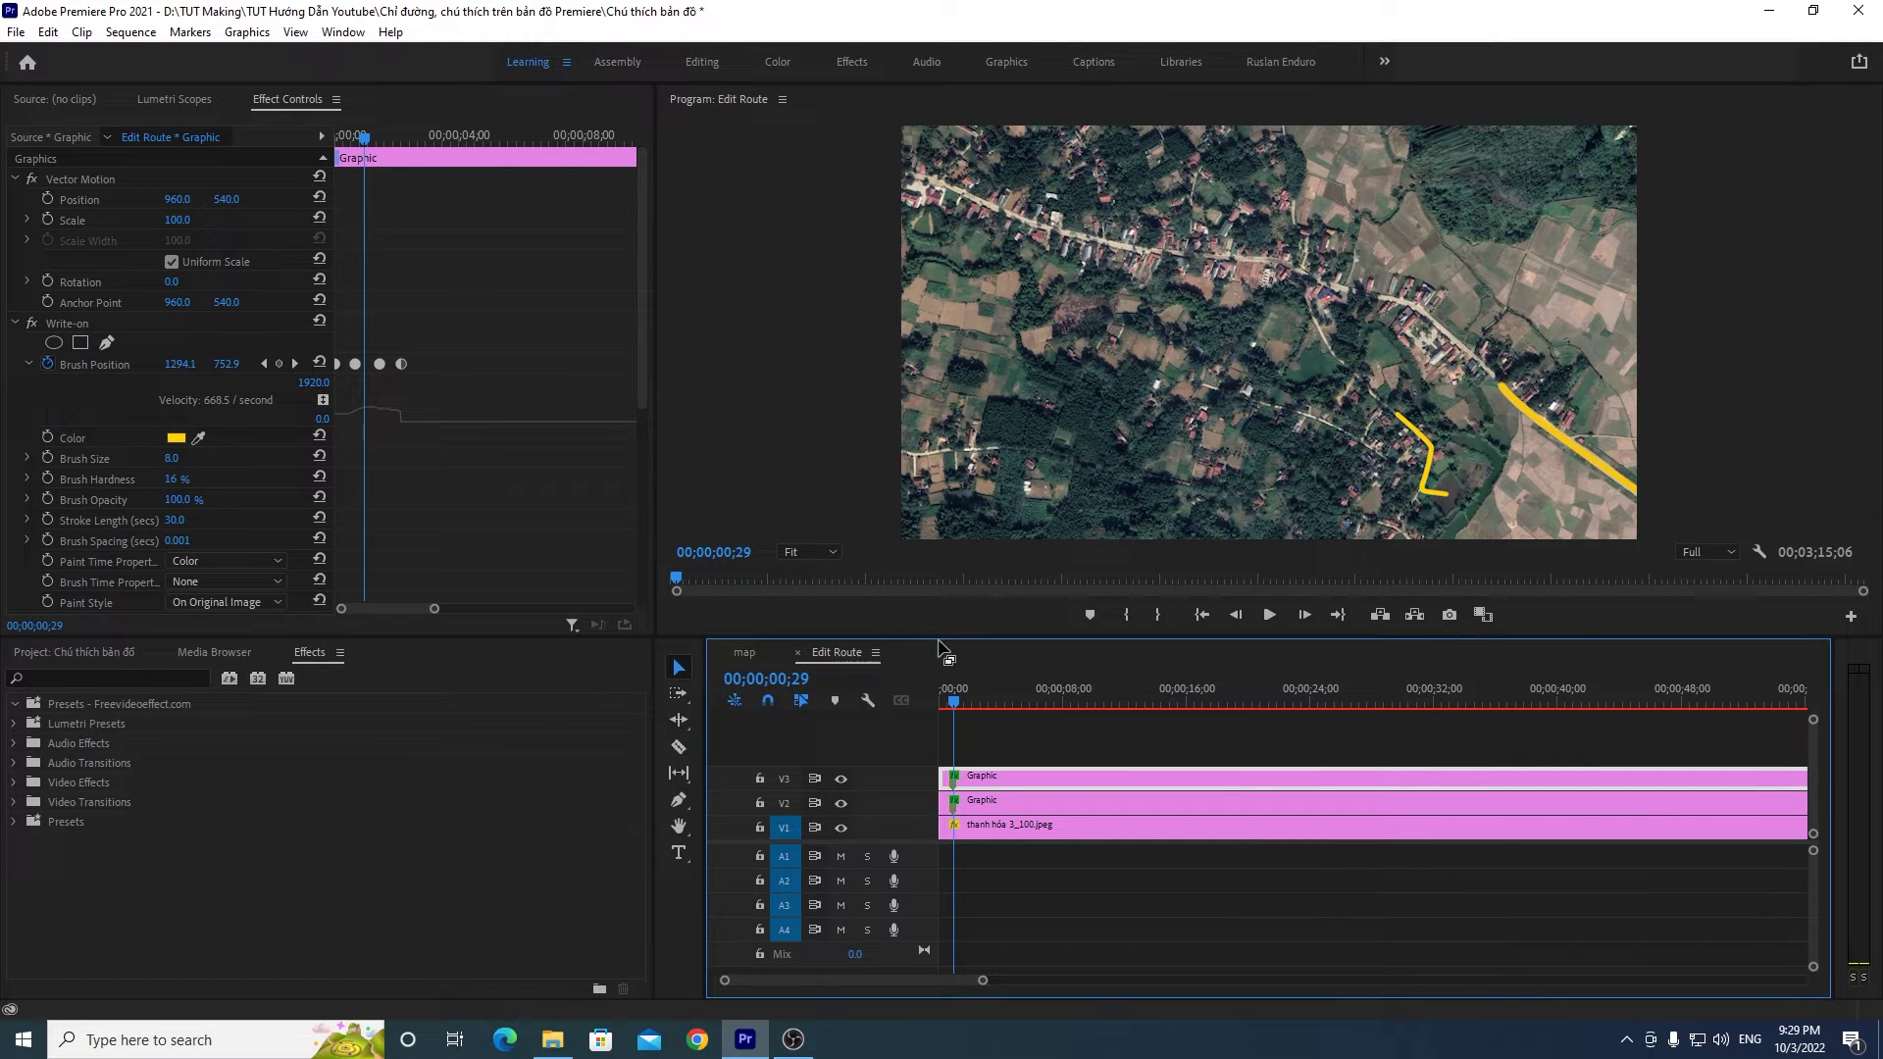
pyautogui.moveTo(953, 706); pyautogui.dragTo(952, 700)
pyautogui.moveTo(931, 705); pyautogui.dragTo(946, 702)
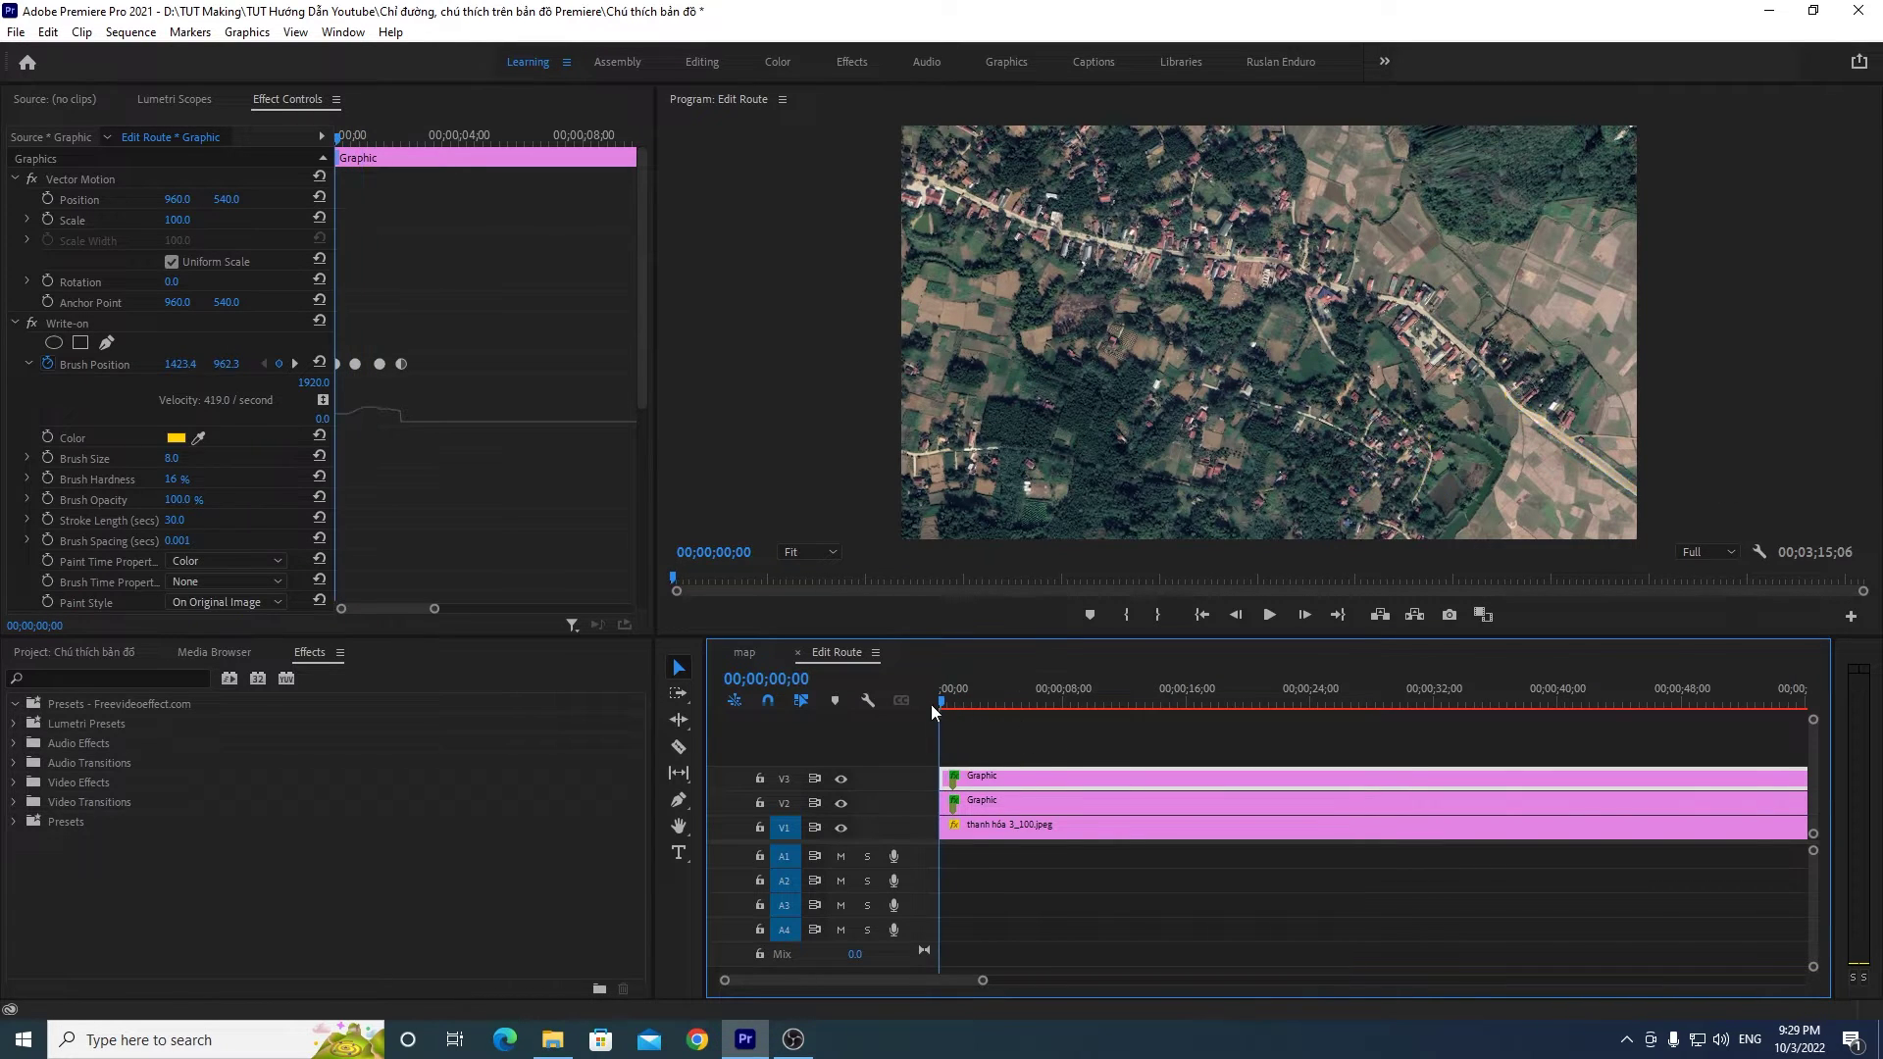
# Step: Drag all of the V2 route's Brush Position keyframes slightly later, then replay from the start
pyautogui.click(989, 808)
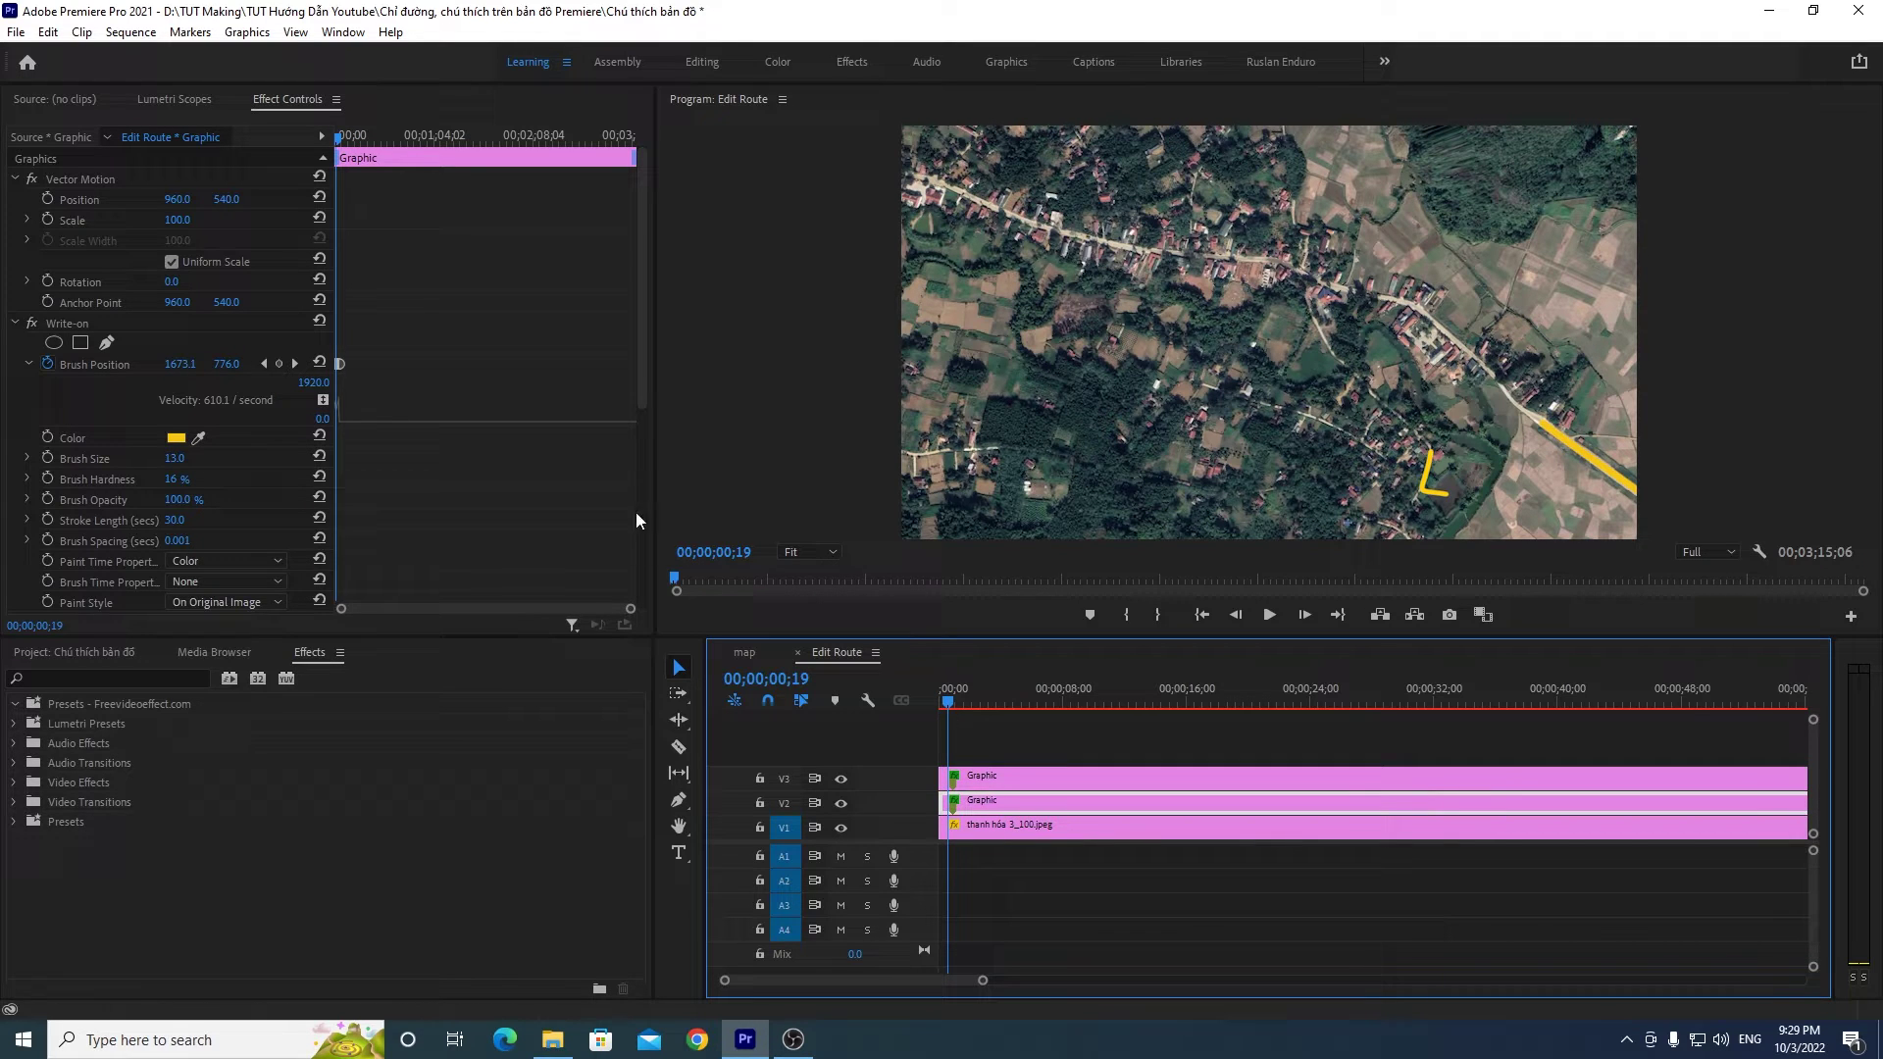
pyautogui.moveTo(630, 609); pyautogui.dragTo(418, 610)
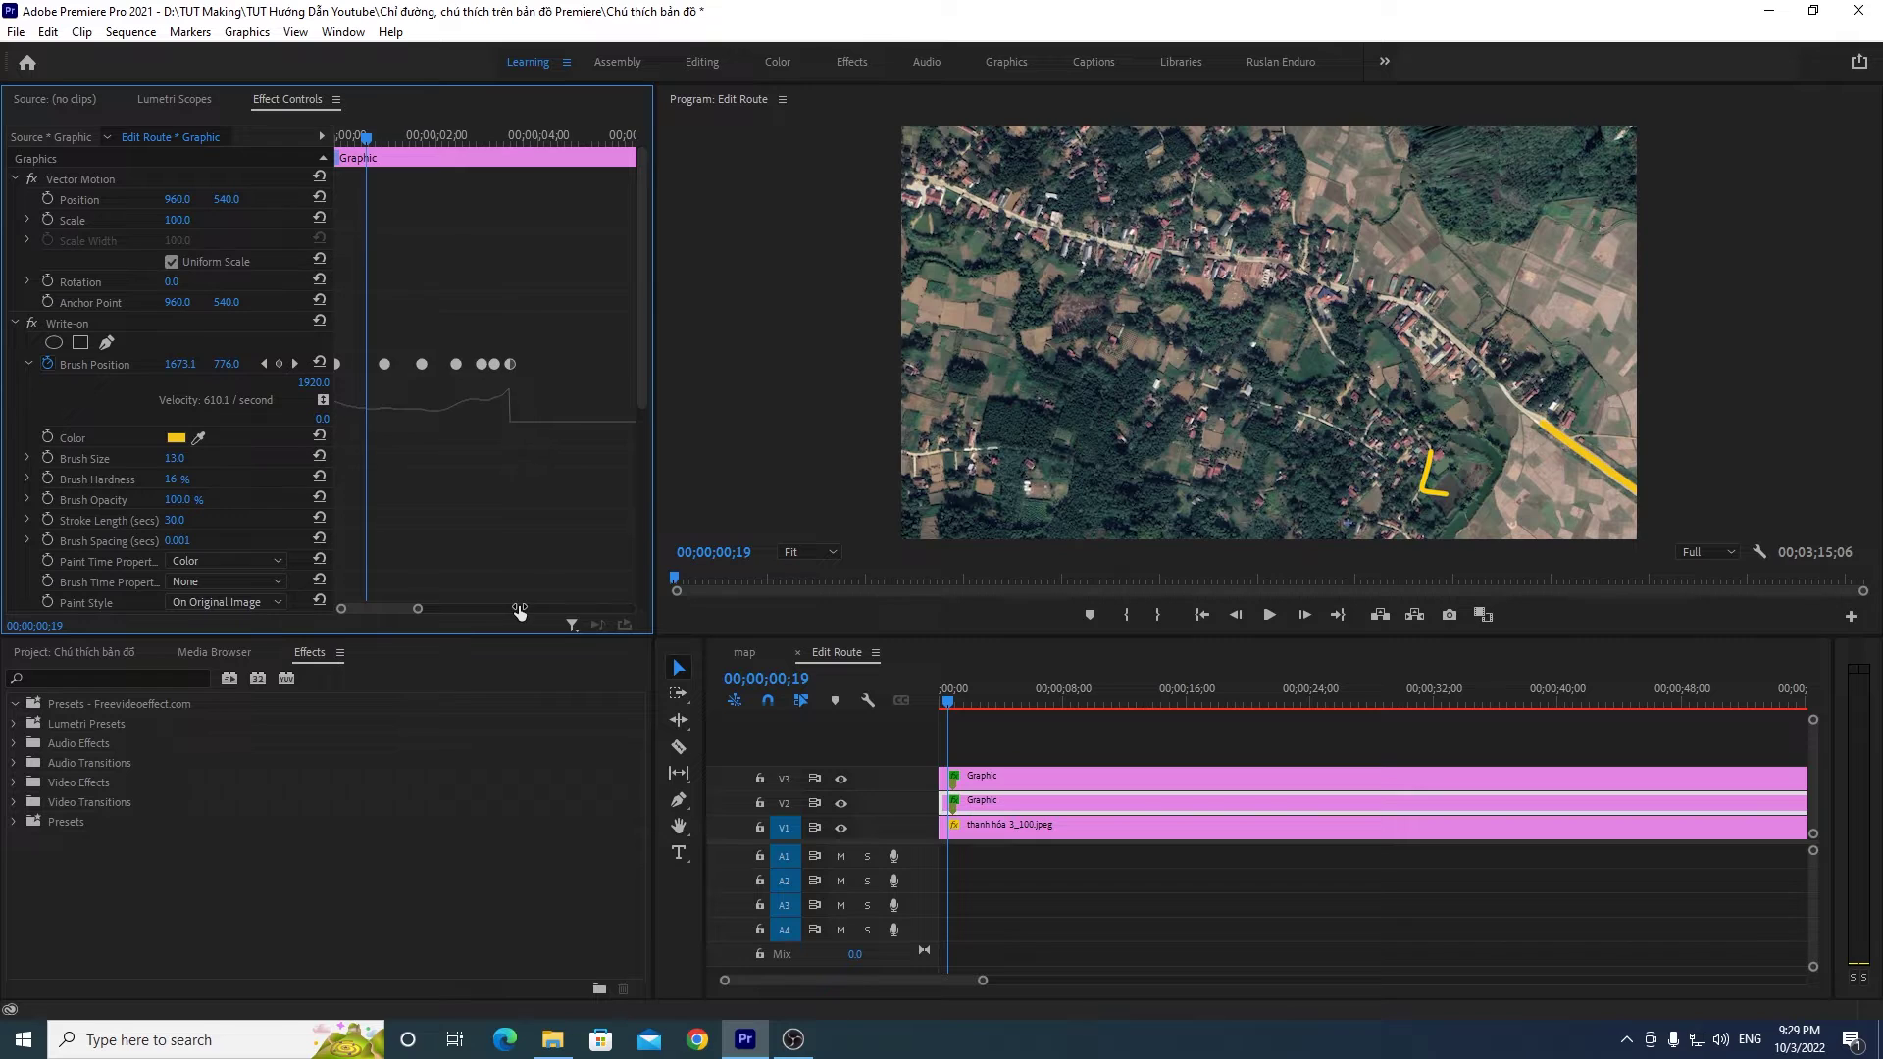
pyautogui.moveTo(949, 703); pyautogui.dragTo(950, 703)
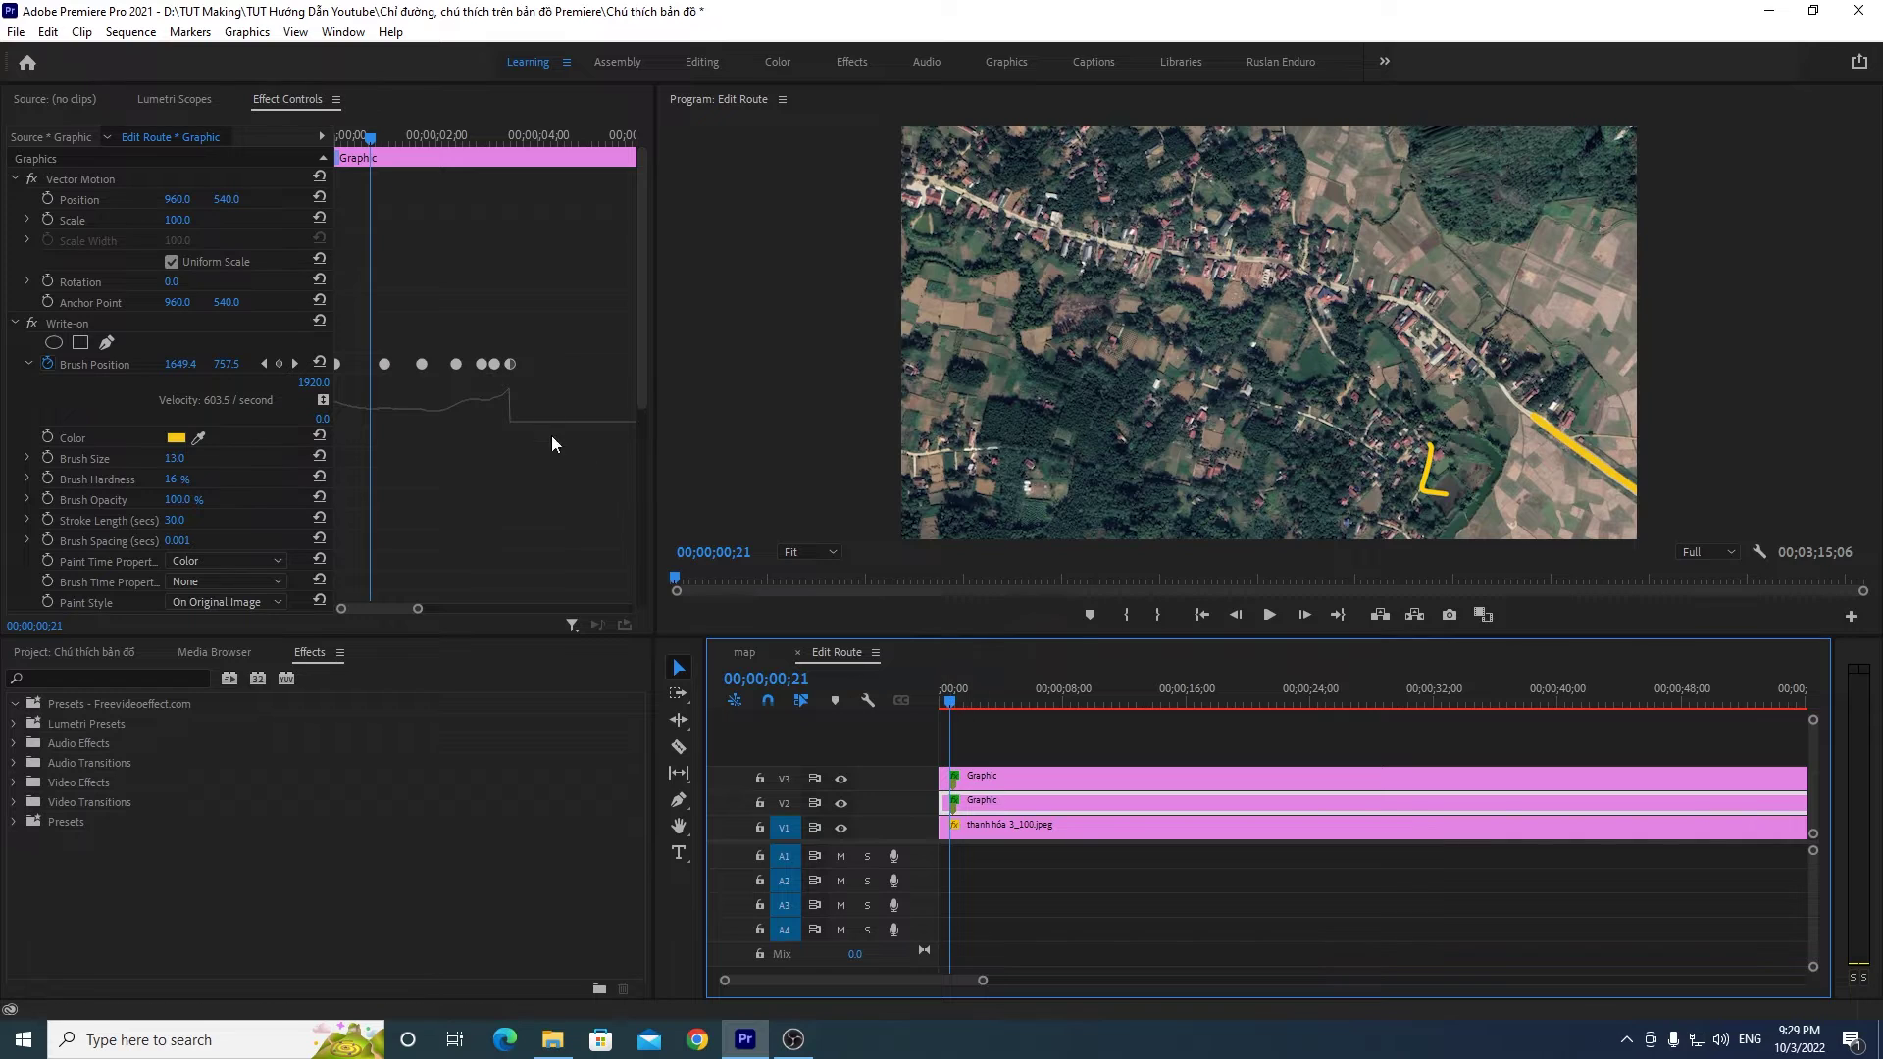
pyautogui.moveTo(576, 314); pyautogui.dragTo(283, 399)
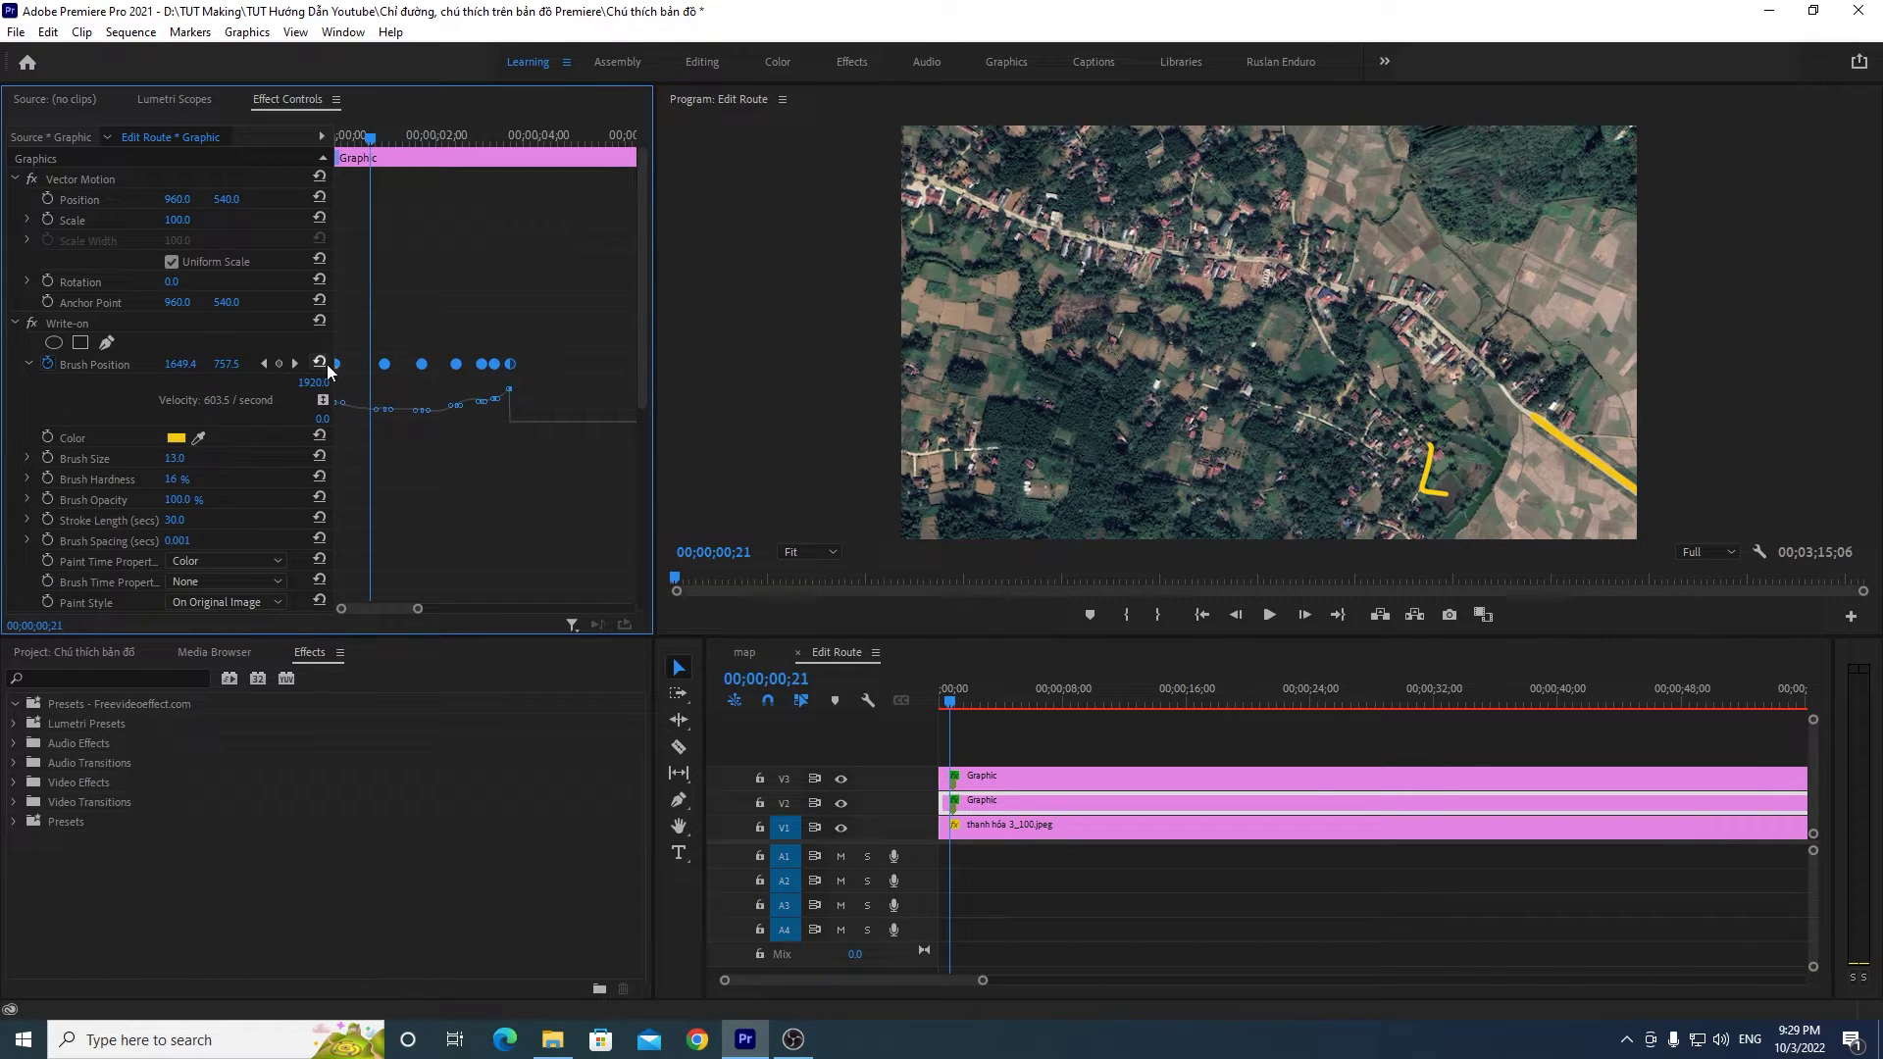
pyautogui.moveTo(337, 367); pyautogui.dragTo(369, 367)
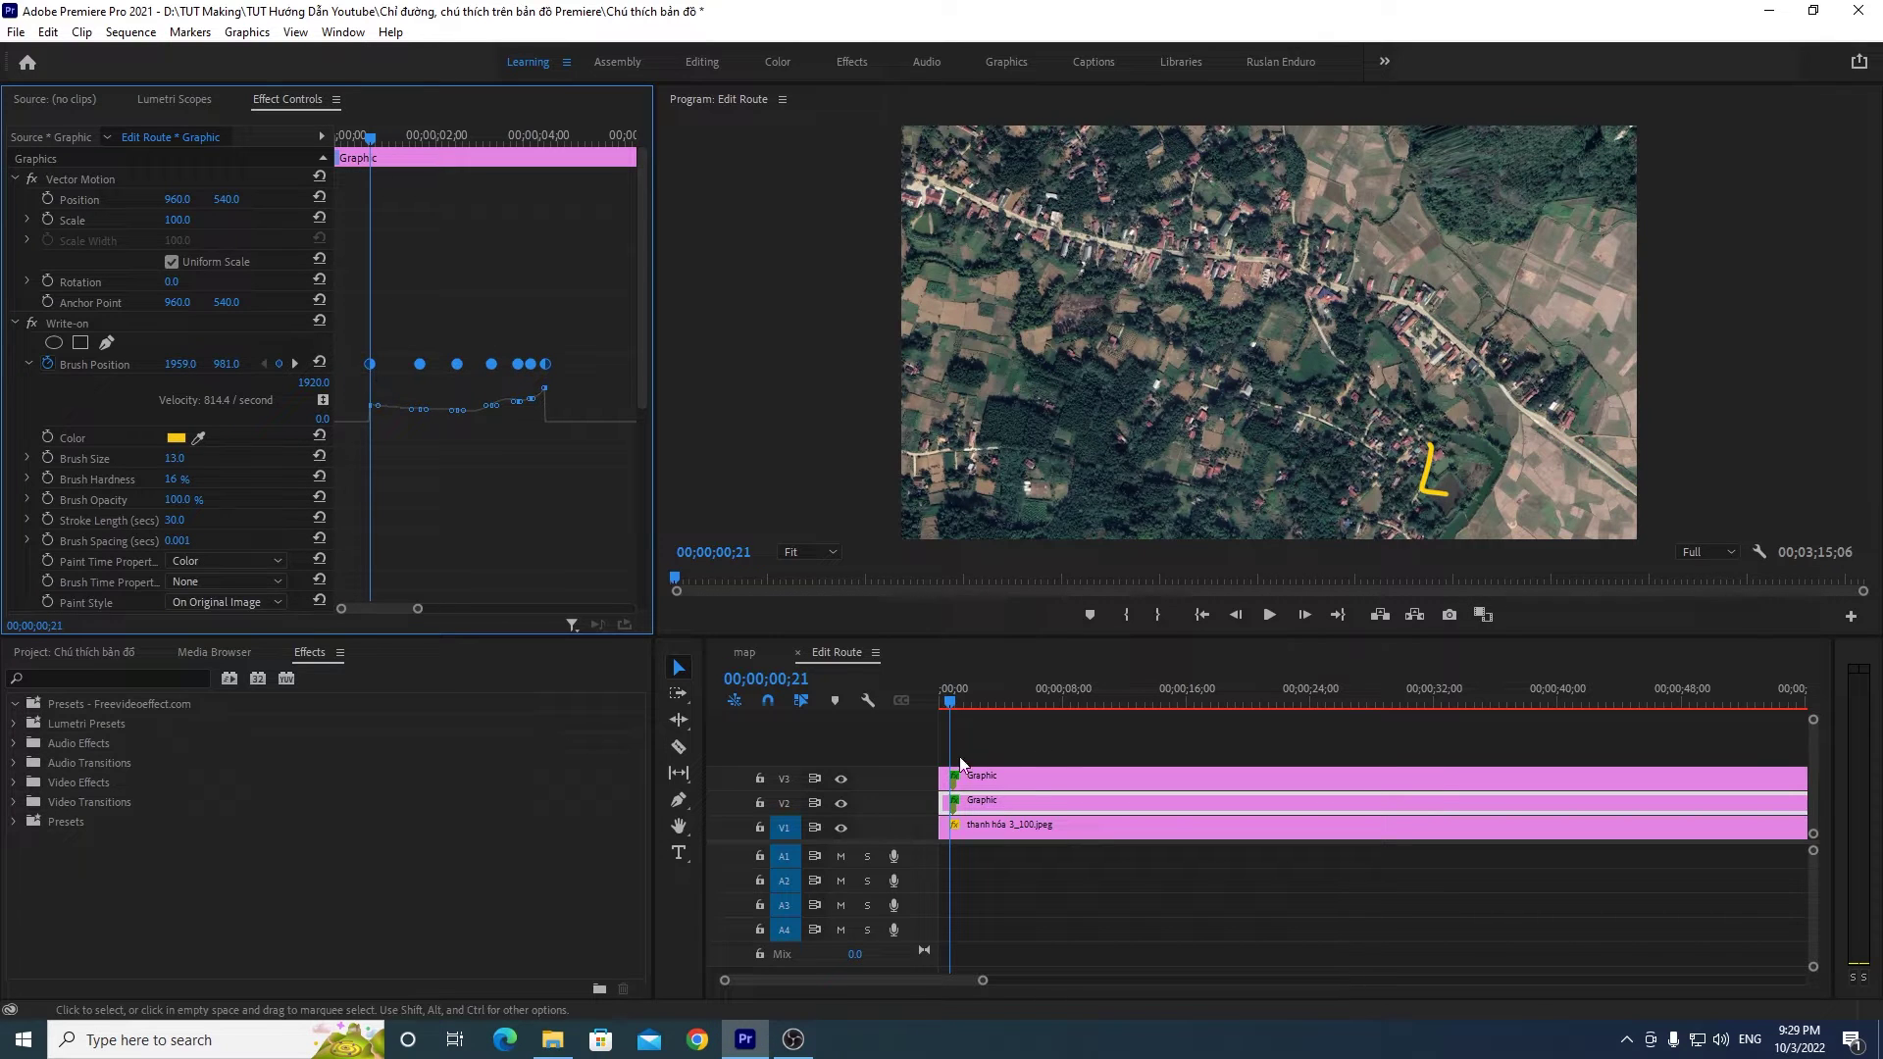
pyautogui.moveTo(949, 706); pyautogui.dragTo(916, 708)
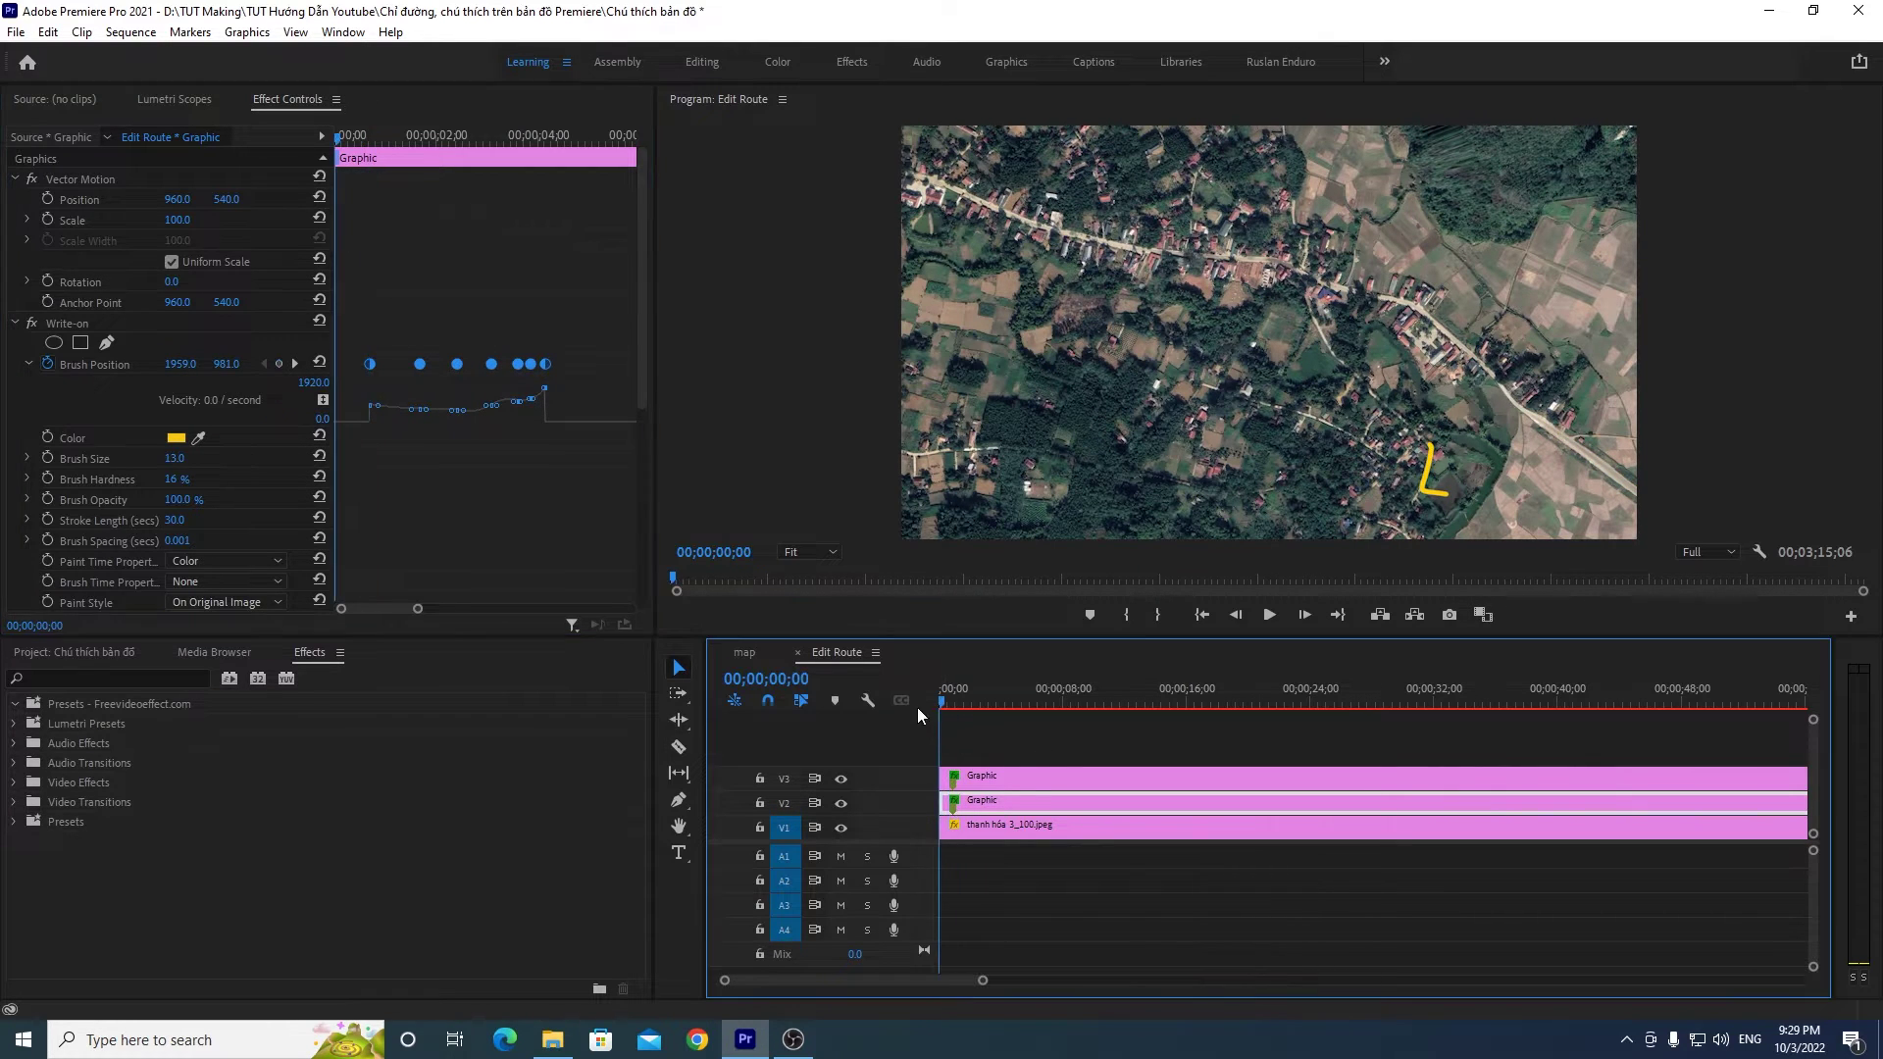
pyautogui.click(1053, 737)
pyautogui.click(1269, 614)
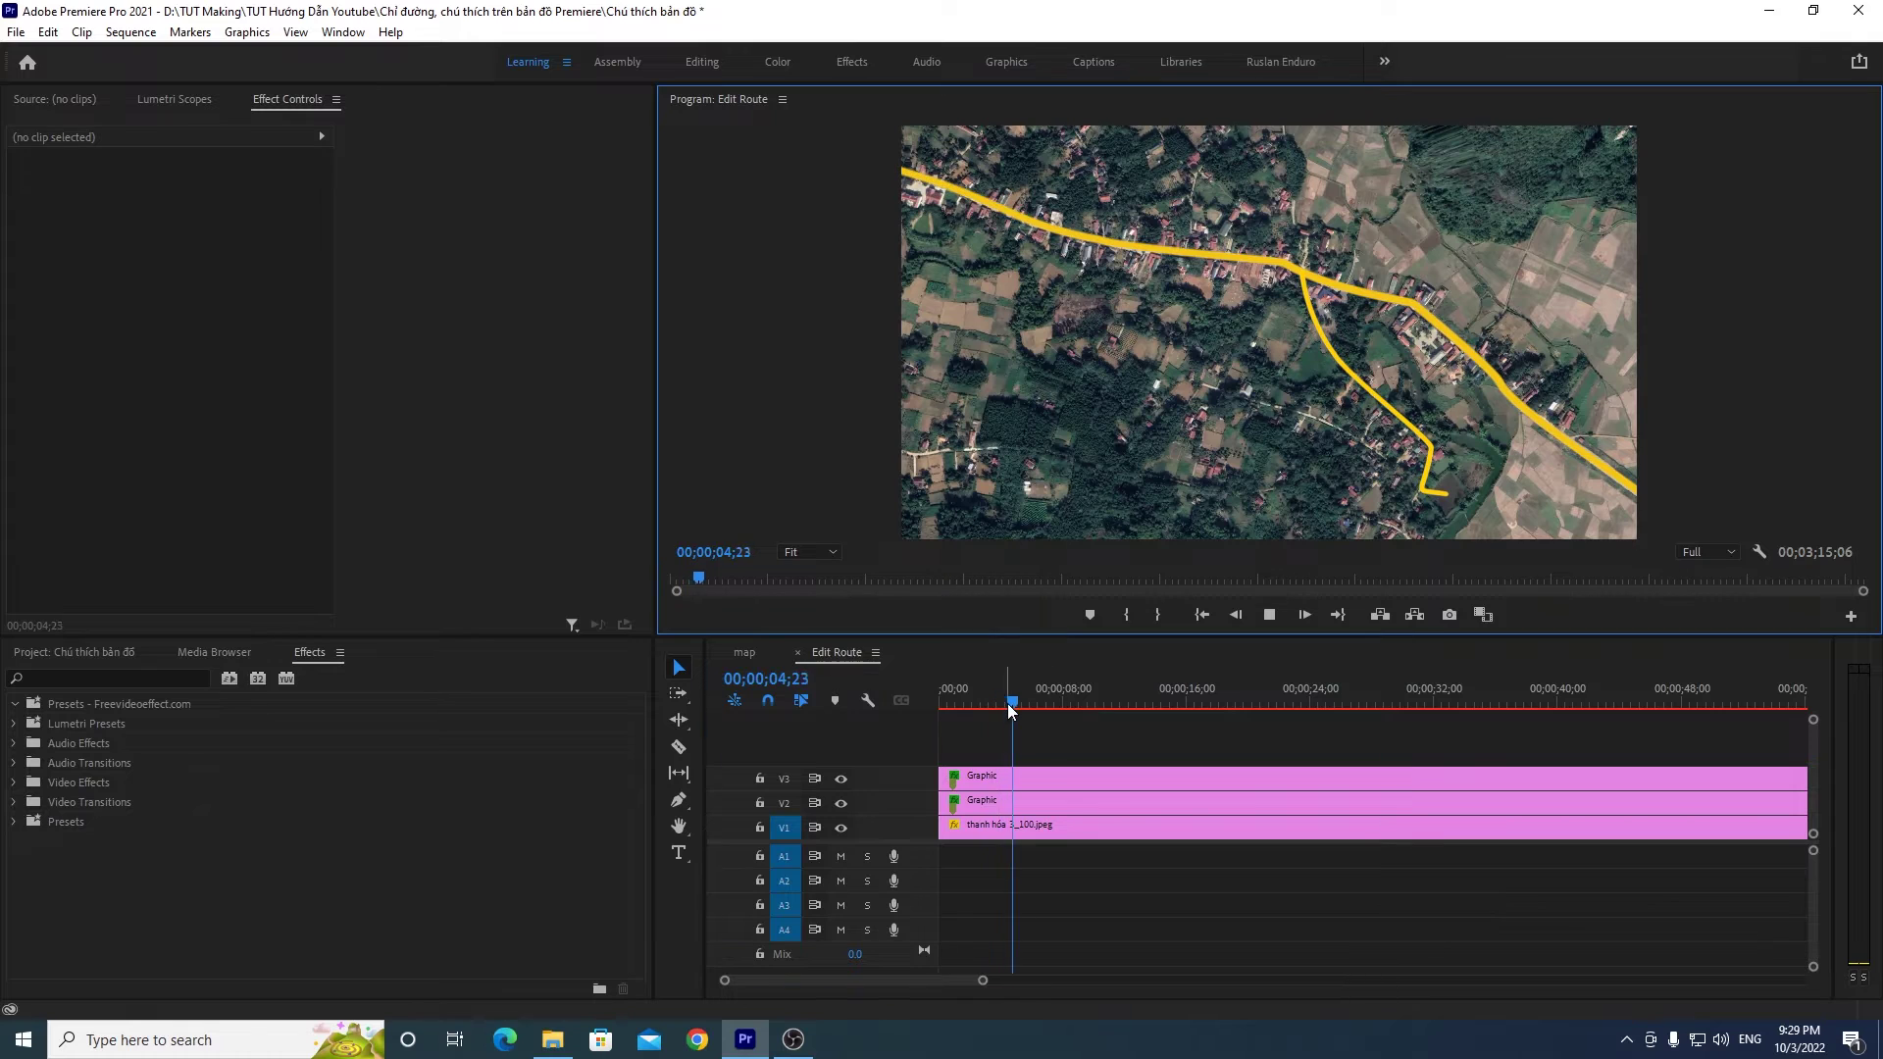
# Step: Select all V2 Brush Position keyframes and drag them left so the first sits at 00;00
pyautogui.moveTo(1008, 703); pyautogui.dragTo(967, 708)
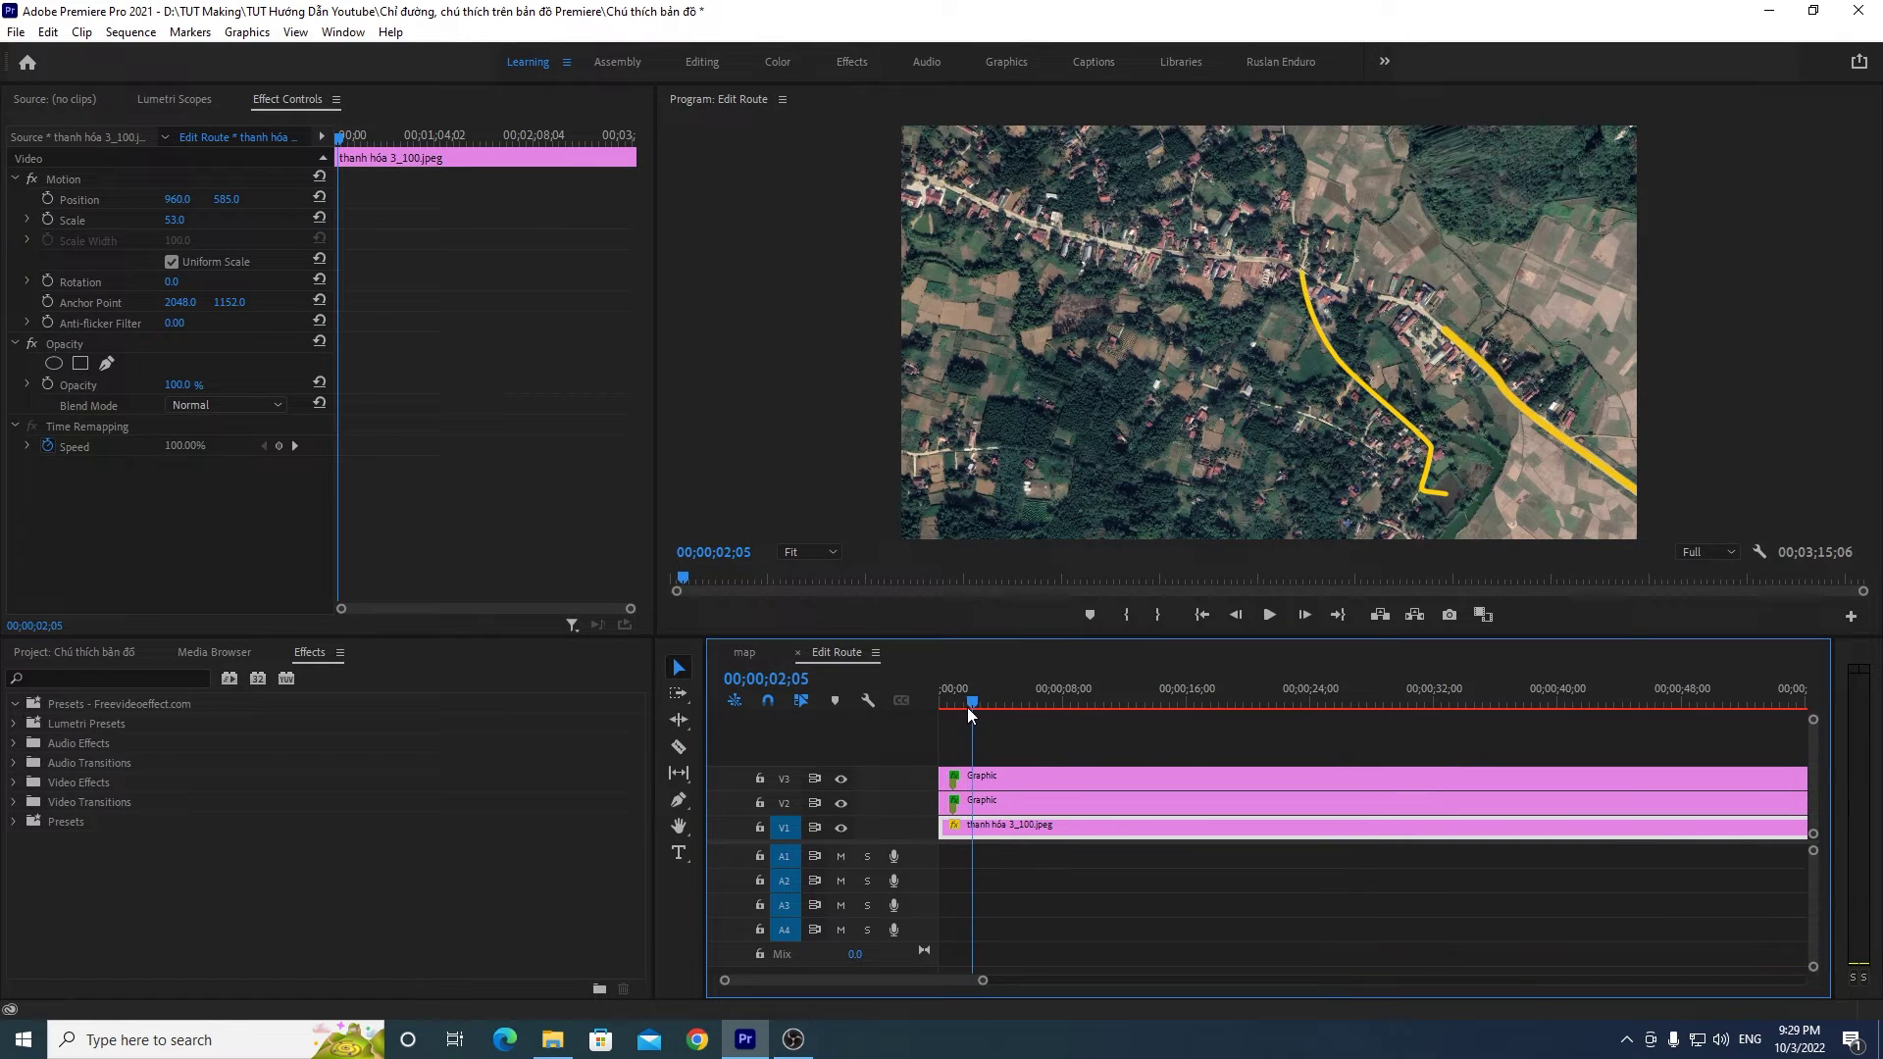
pyautogui.click(1004, 802)
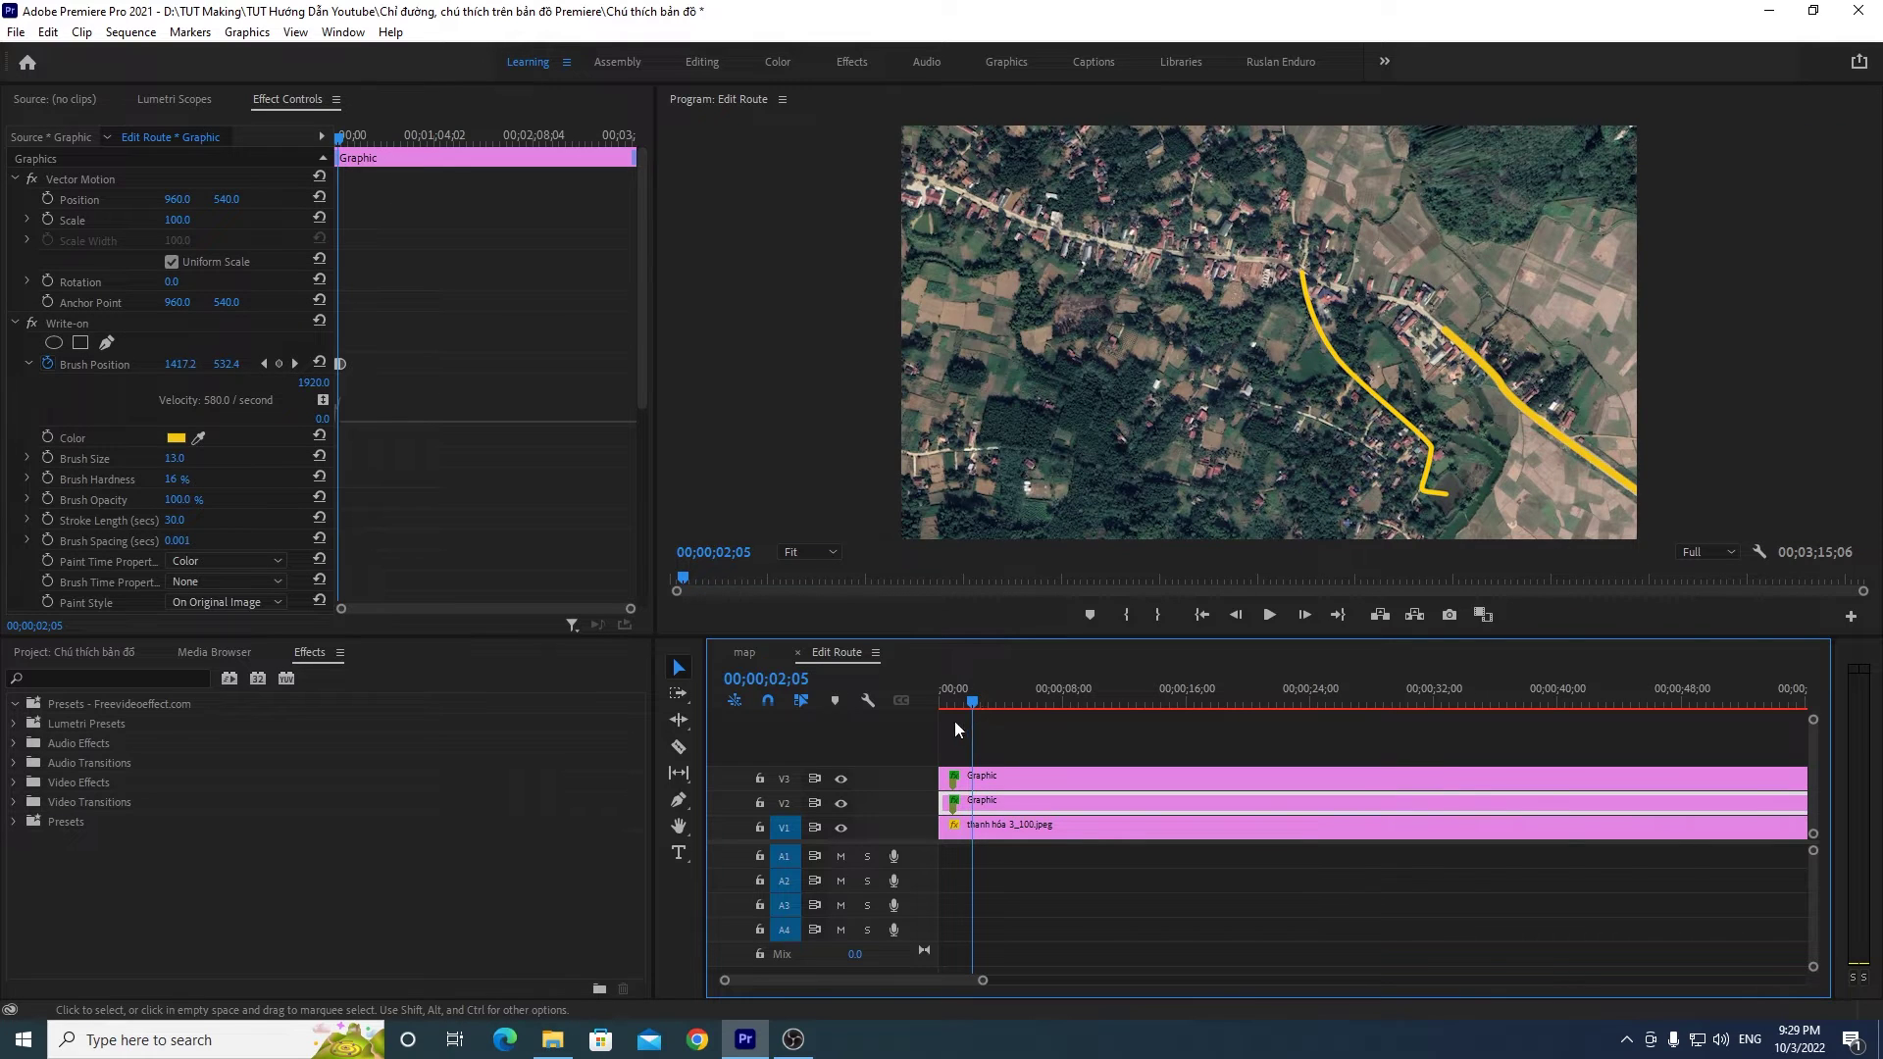
pyautogui.moveTo(963, 699); pyautogui.dragTo(974, 698)
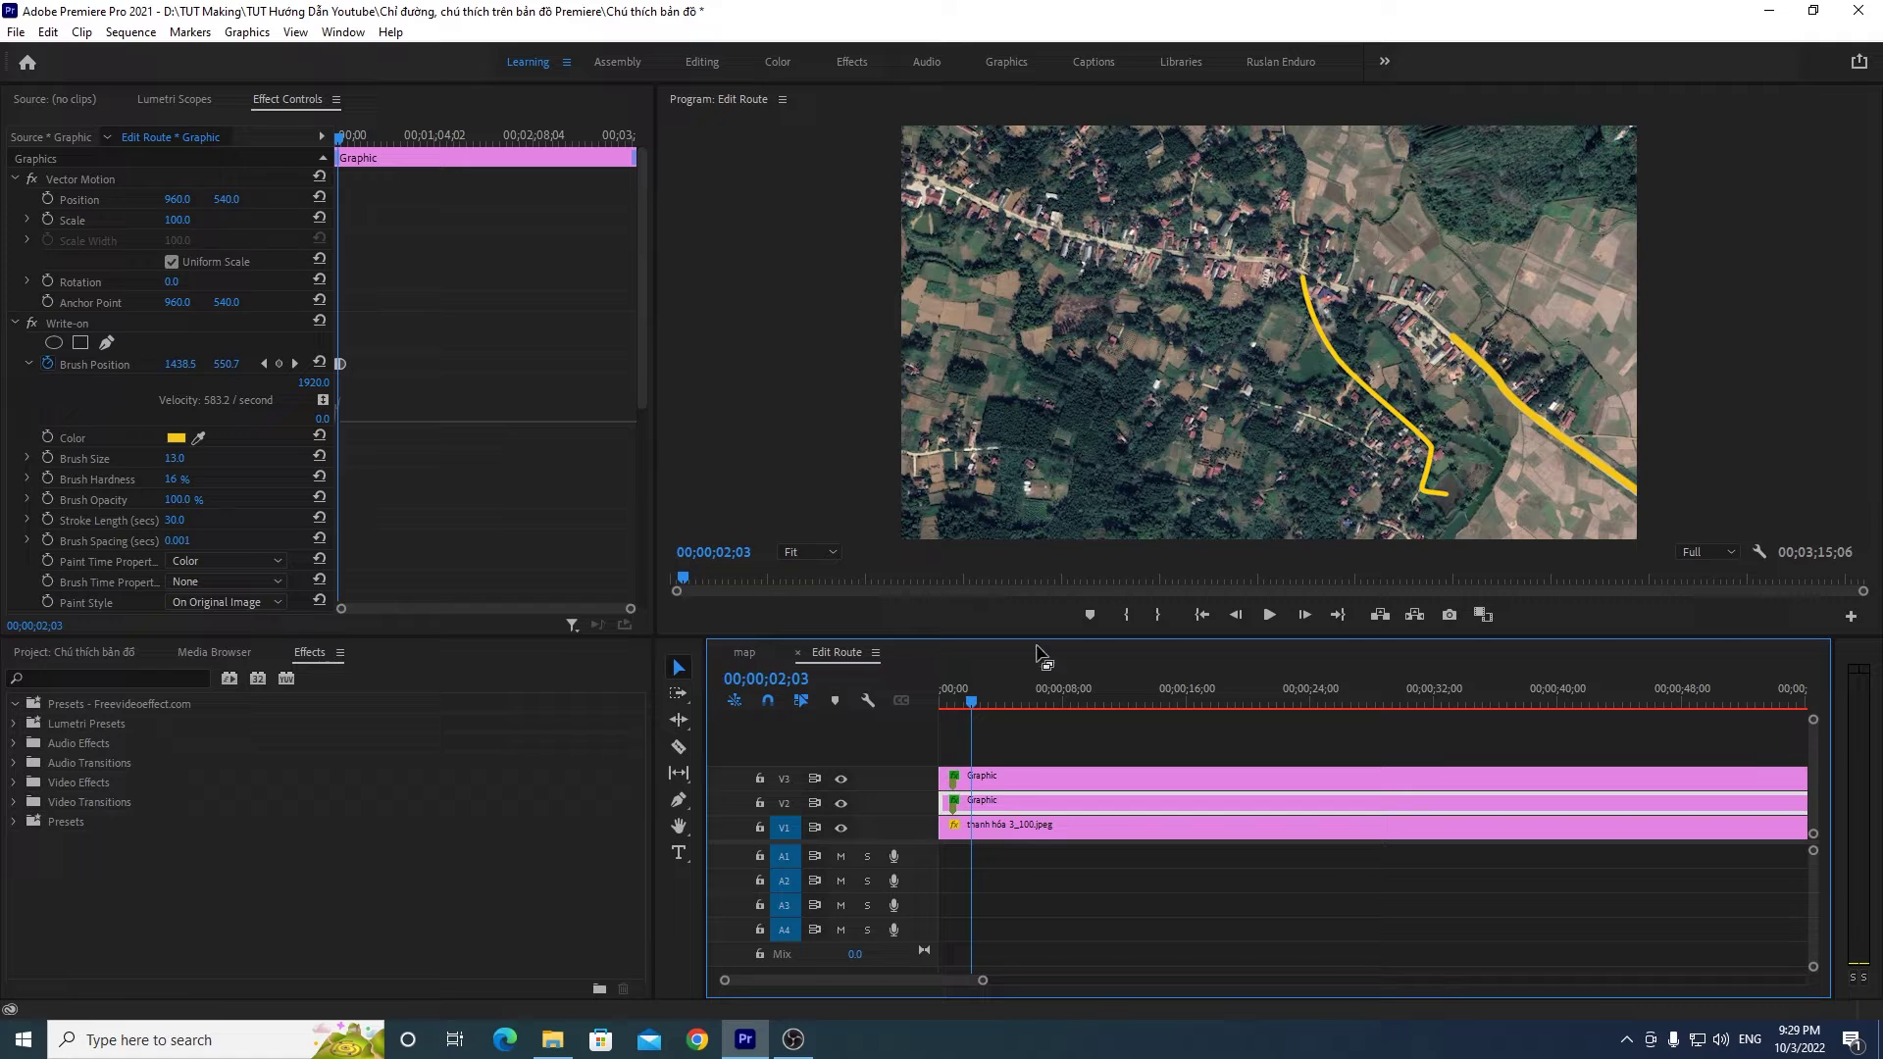
pyautogui.moveTo(979, 702); pyautogui.dragTo(985, 704)
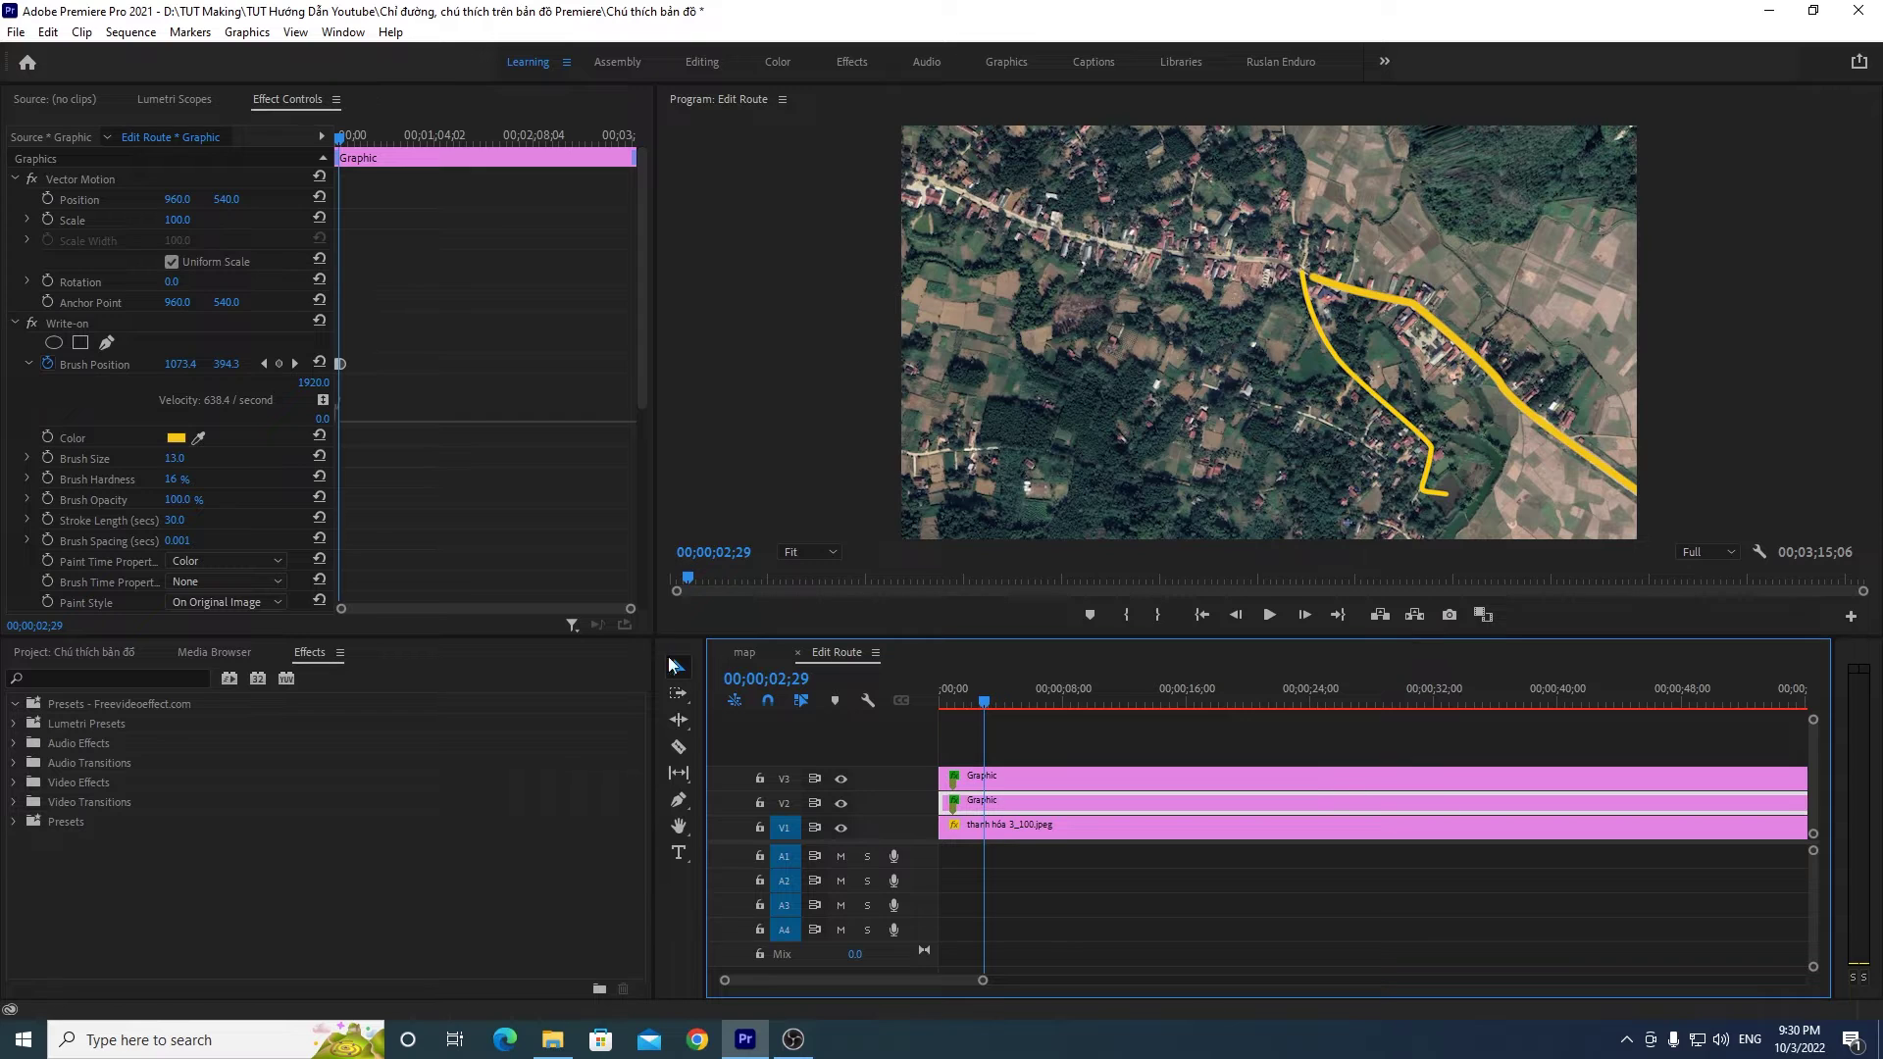
pyautogui.moveTo(630, 609); pyautogui.dragTo(524, 624)
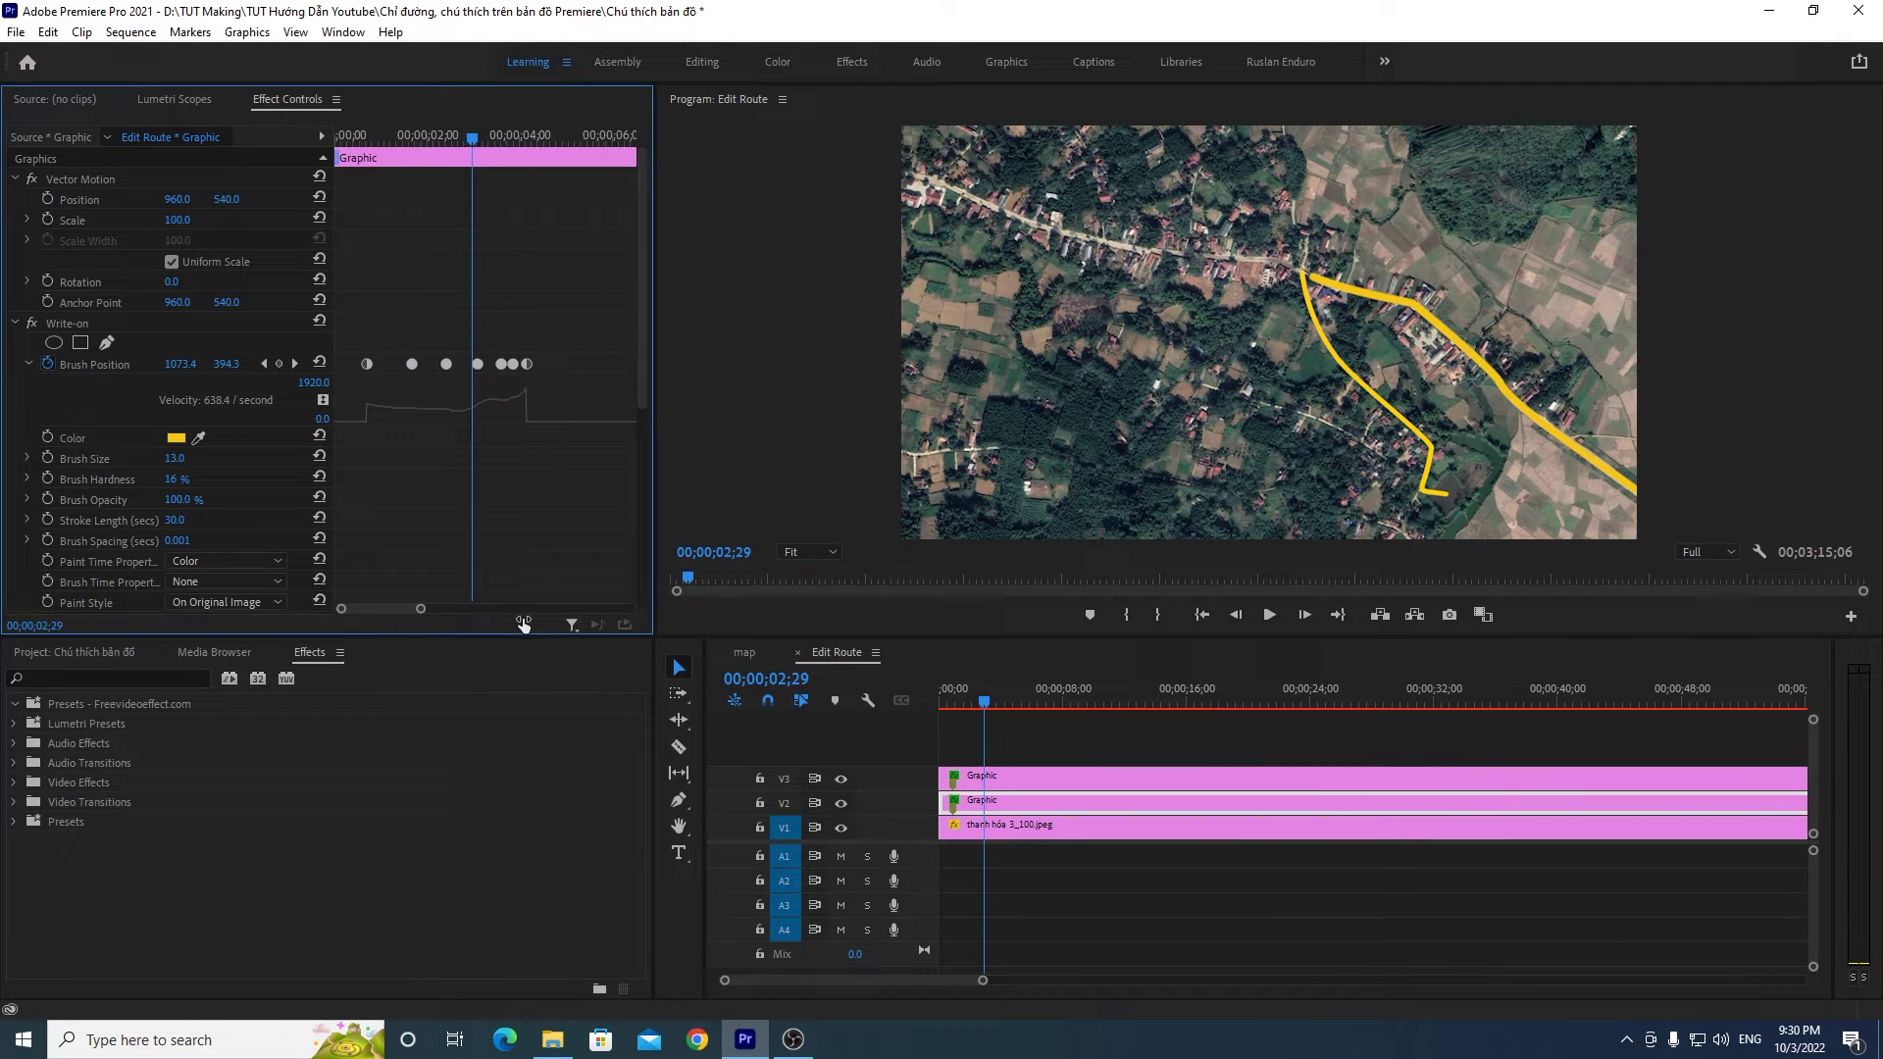
pyautogui.moveTo(976, 704); pyautogui.dragTo(936, 703)
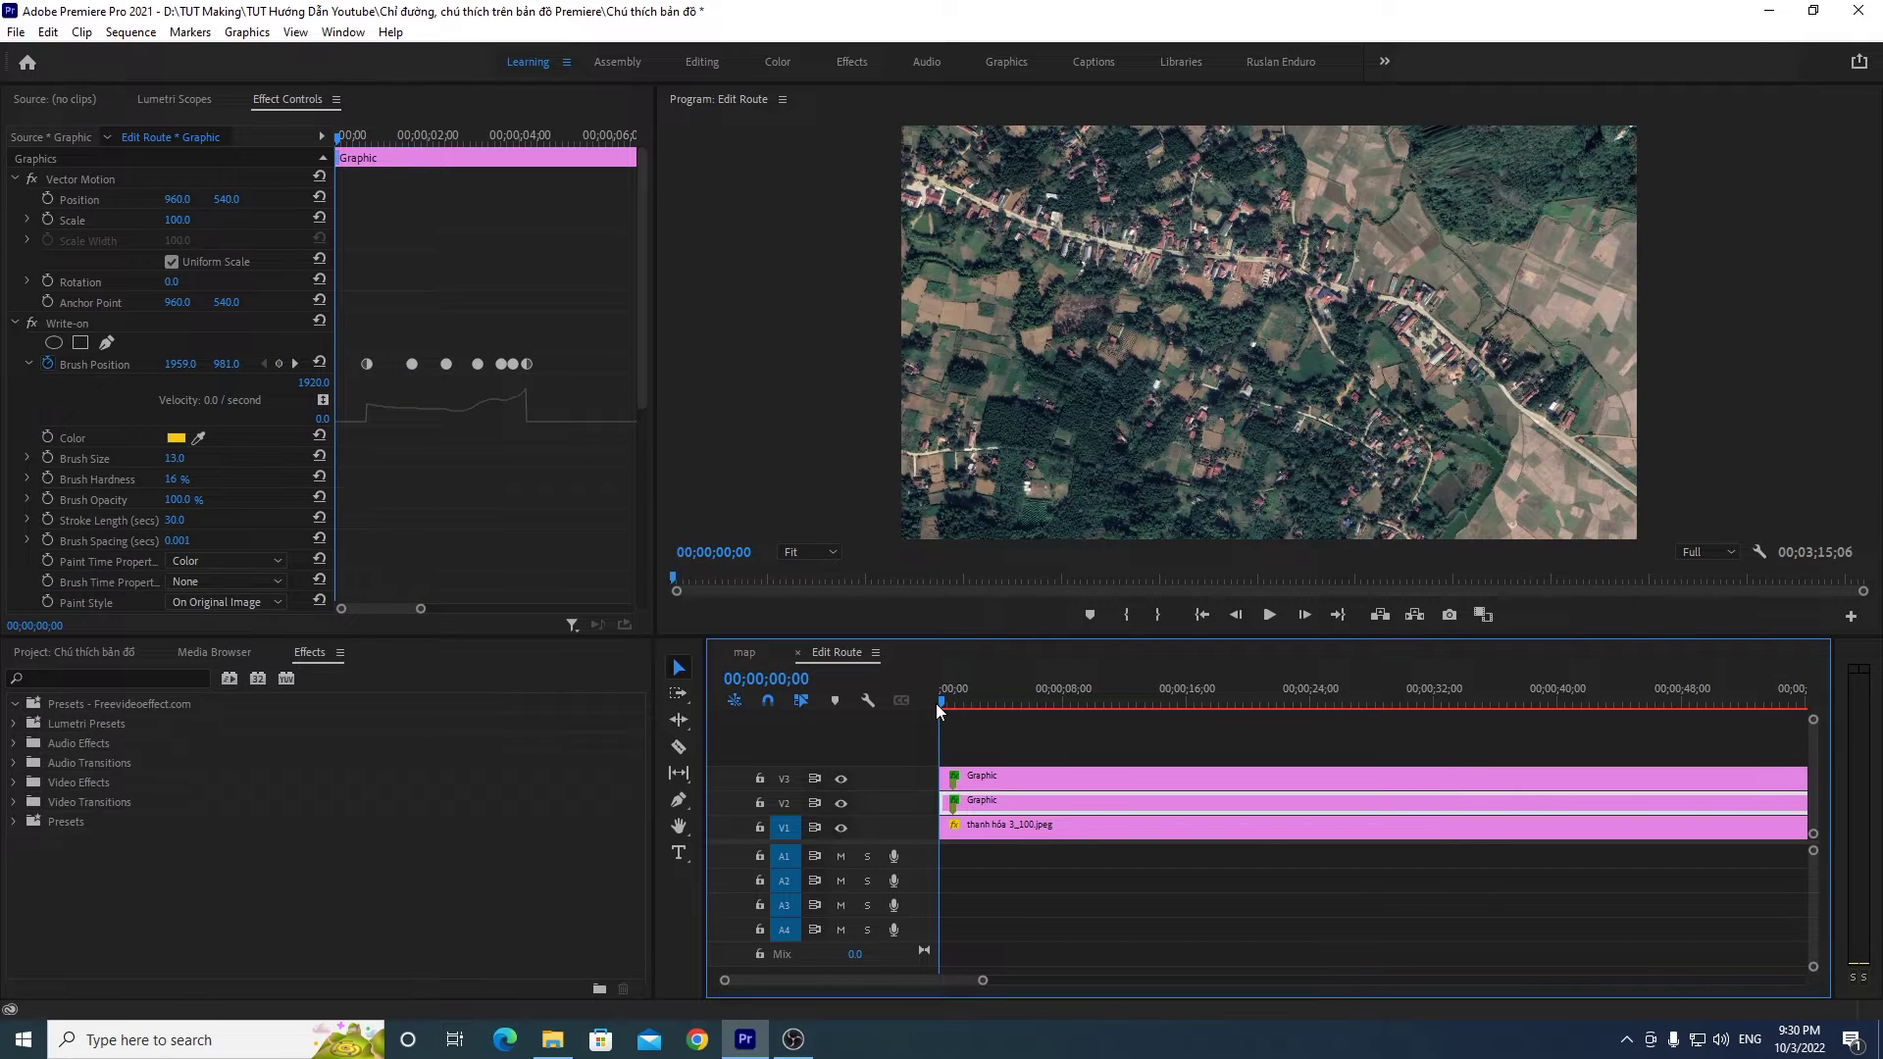
pyautogui.click(503, 367)
pyautogui.hotkey('ctrl', 'a')
pyautogui.moveTo(504, 366); pyautogui.dragTo(324, 379)
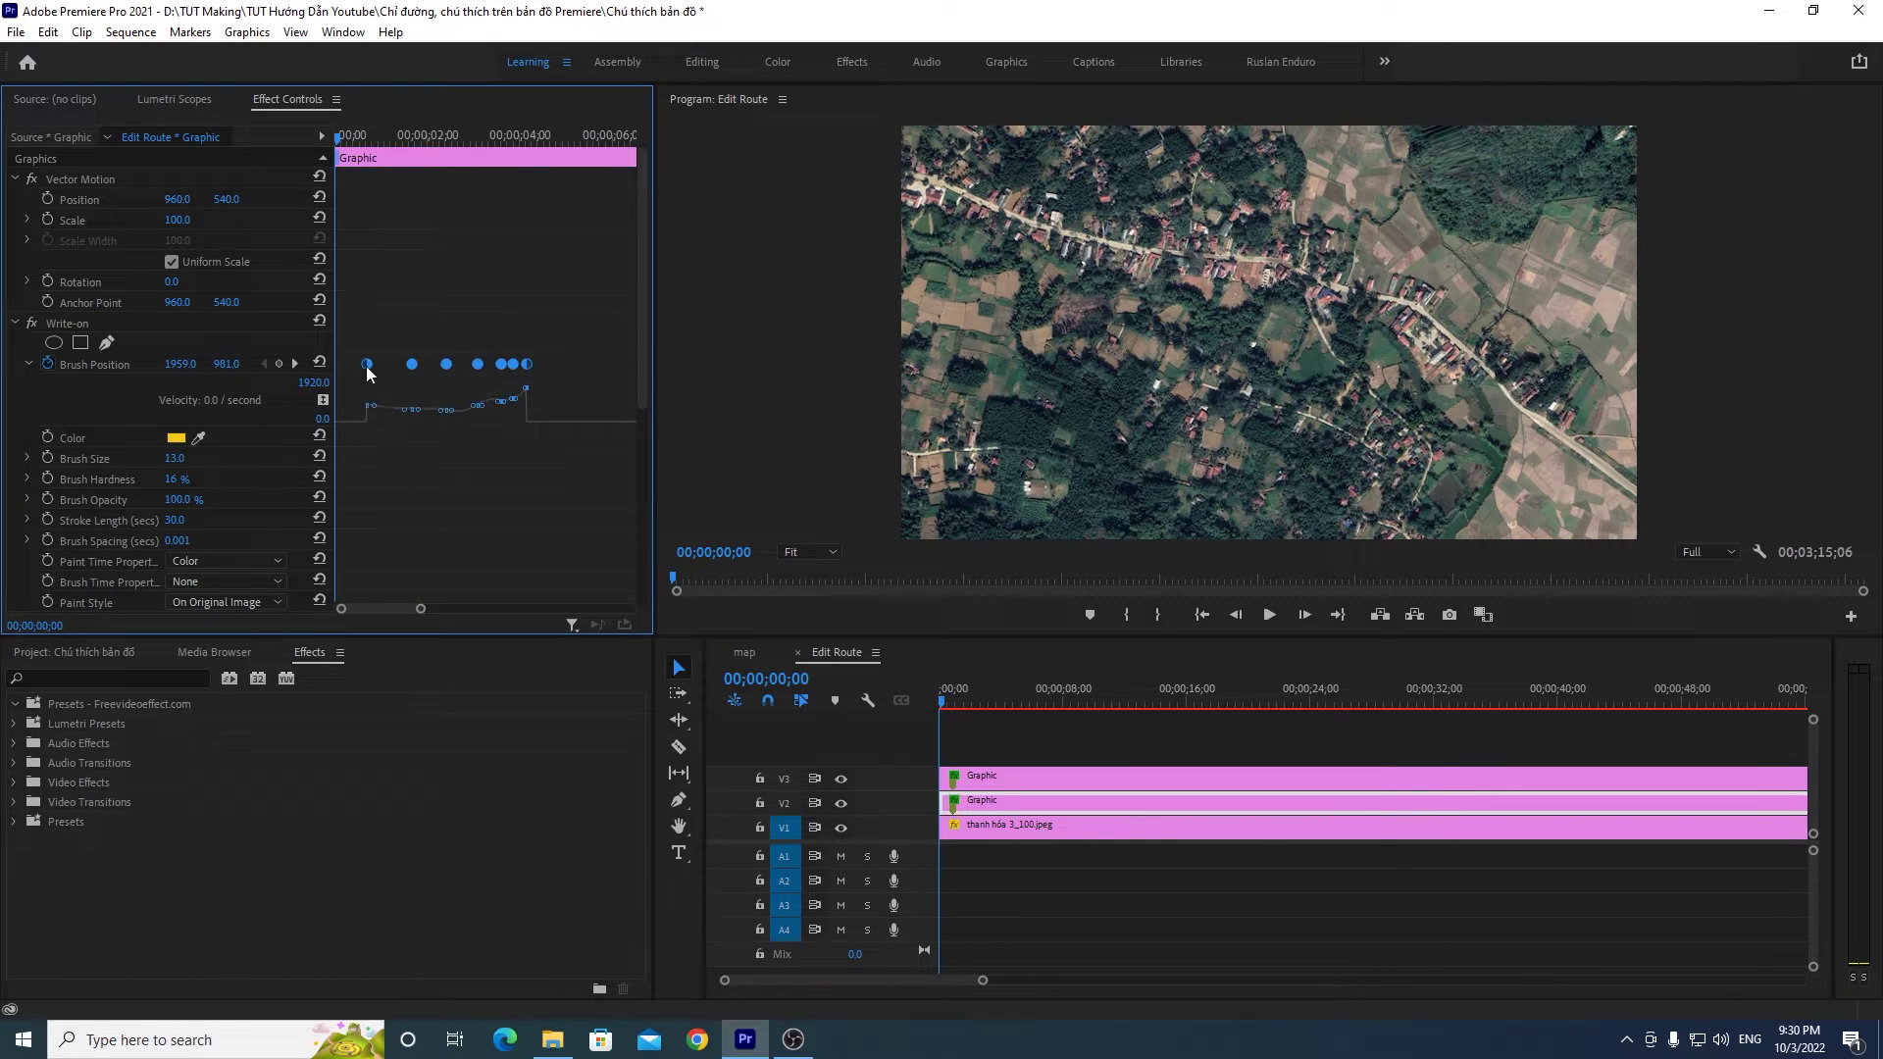
pyautogui.click(984, 777)
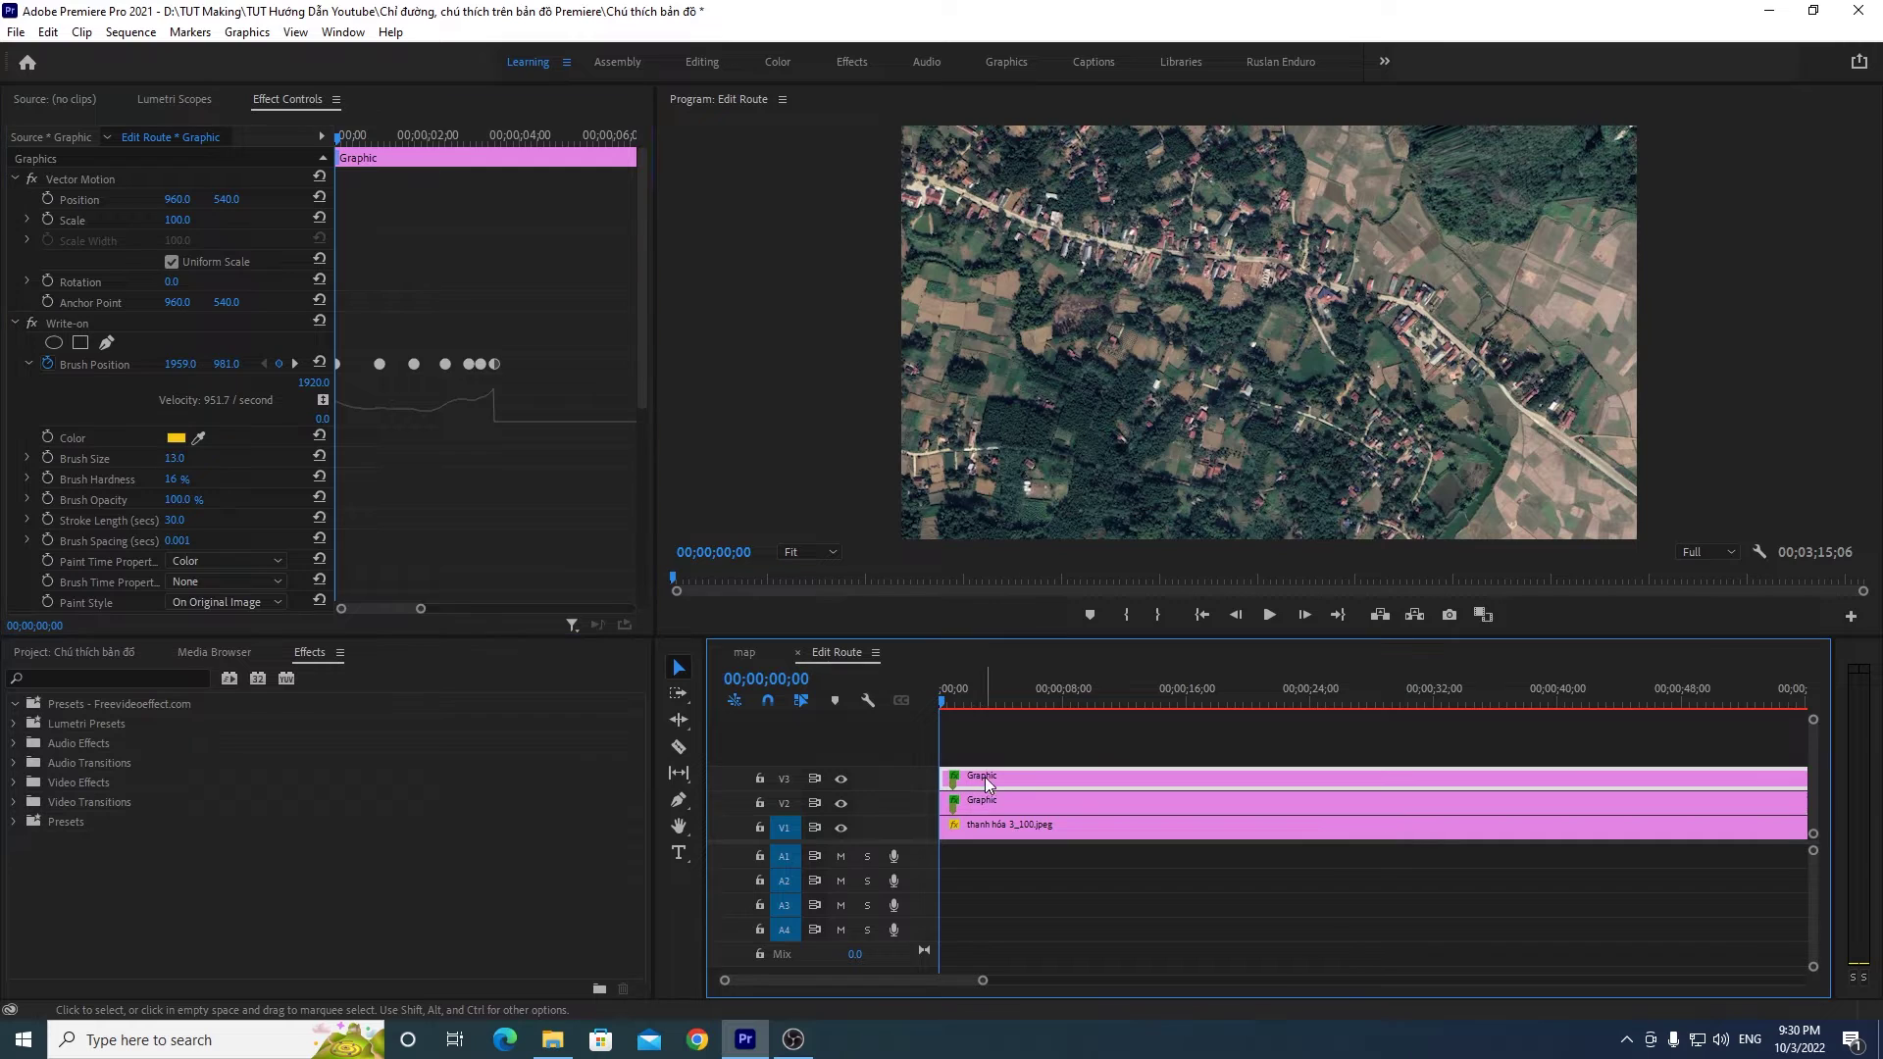
# Step: Nudge the top route's four Brush Position keyframes left, then replay the sequence from 00;00
pyautogui.moveTo(624, 608); pyautogui.dragTo(414, 609)
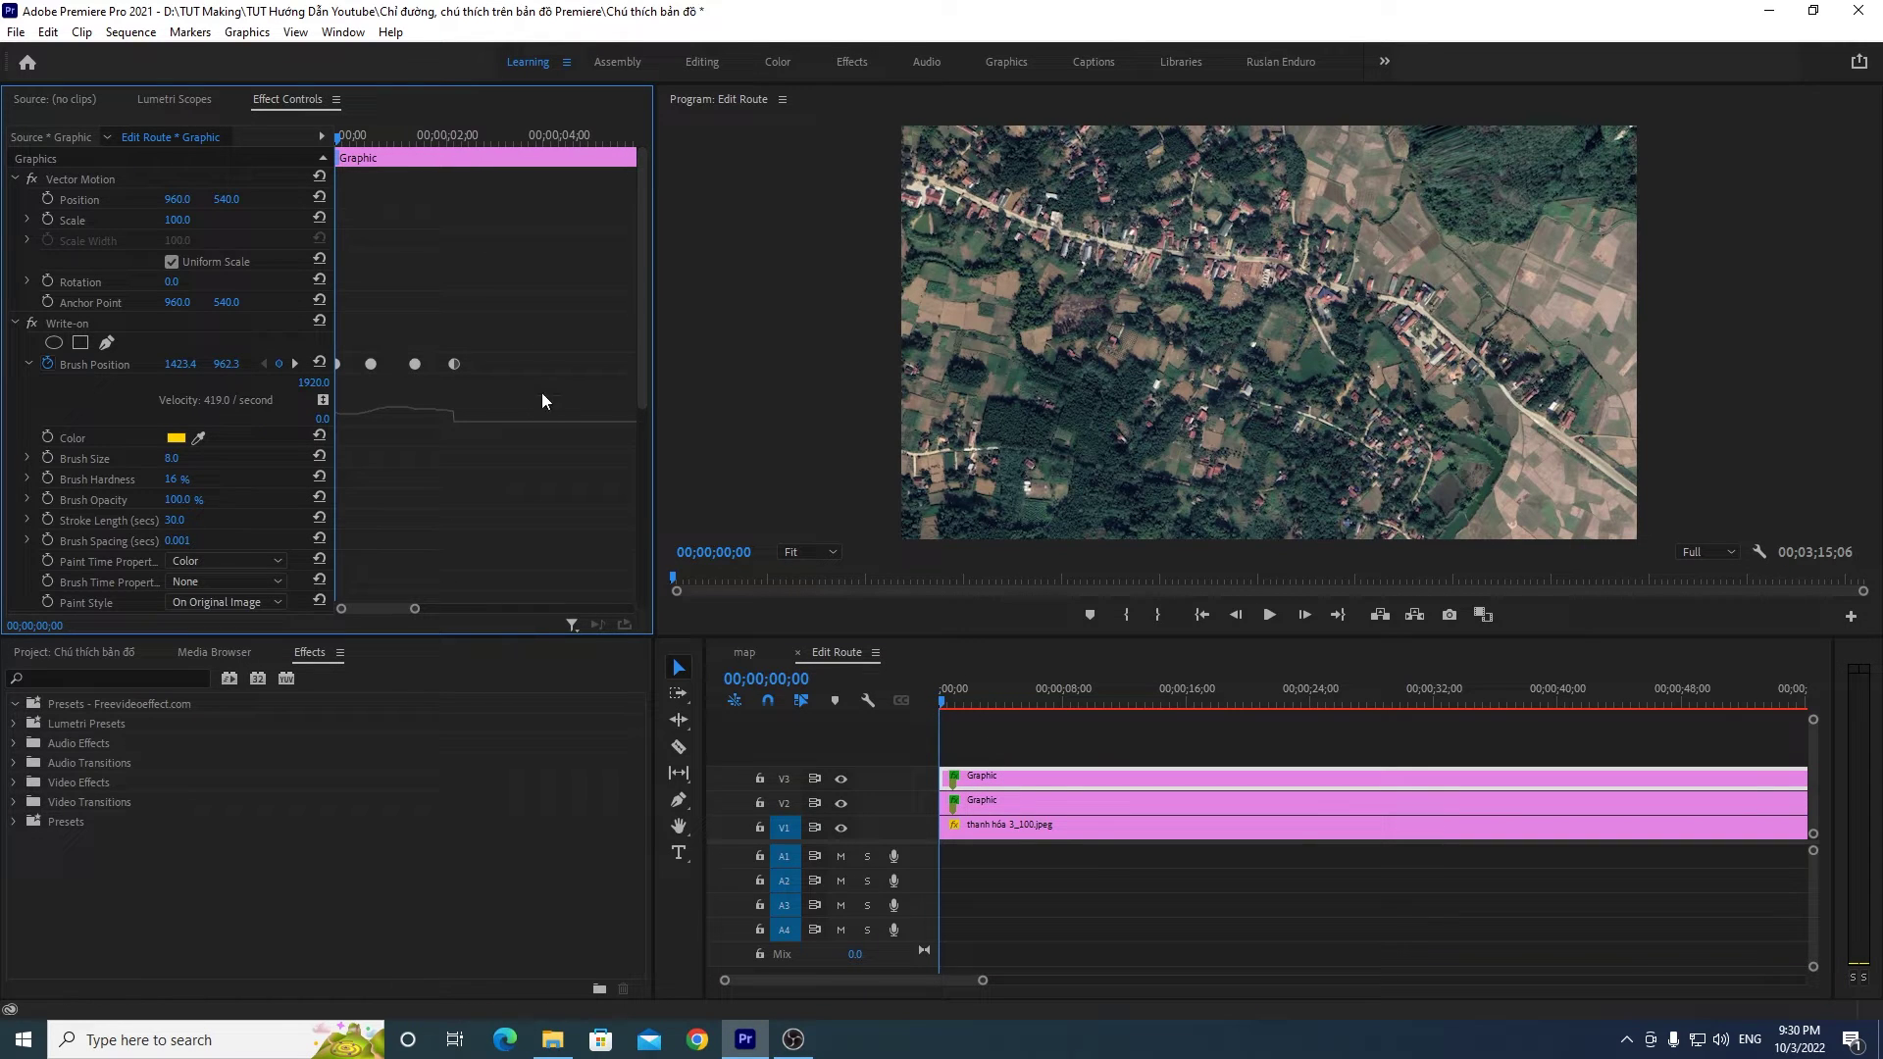
pyautogui.moveTo(540, 390)
pyautogui.mouseDown()
pyautogui.moveTo(336, 373)
pyautogui.moveTo(381, 364)
pyautogui.mouseUp()
pyautogui.moveTo(943, 700); pyautogui.dragTo(964, 699)
pyautogui.click(531, 350)
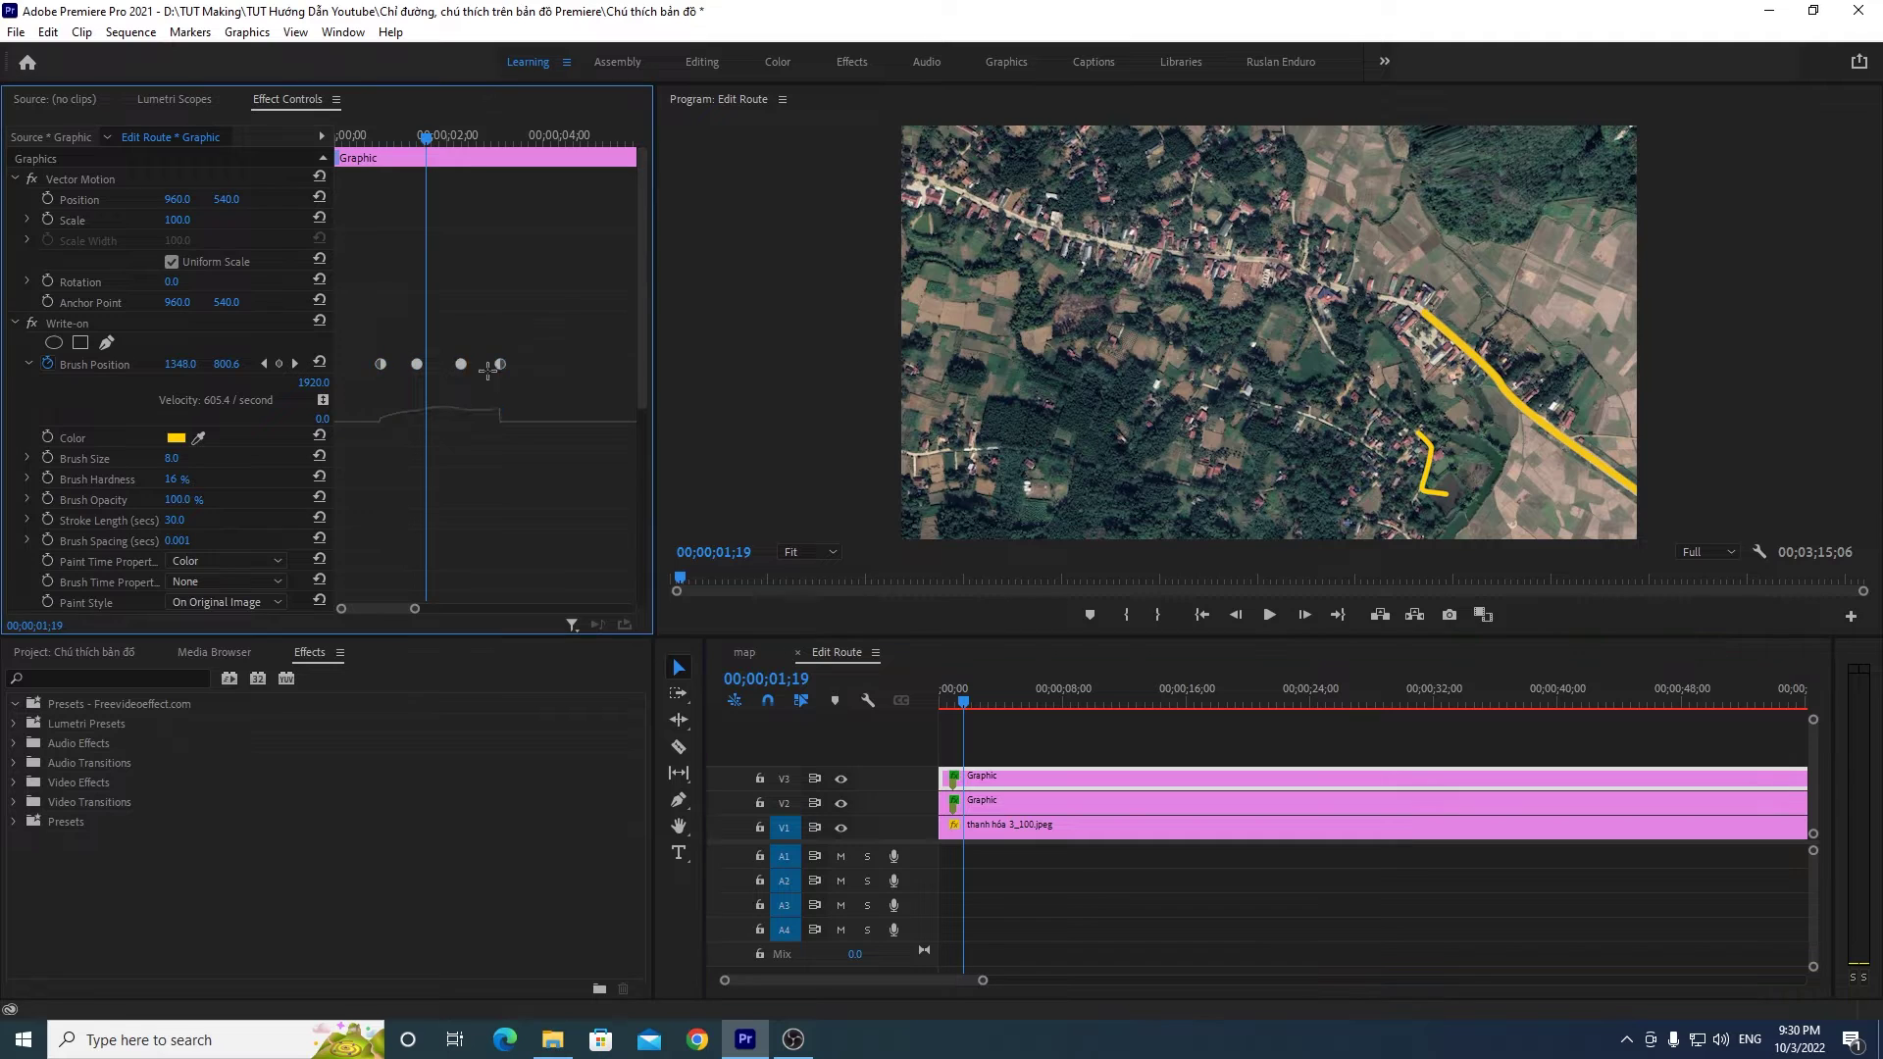
pyautogui.moveTo(531, 350)
pyautogui.mouseDown()
pyautogui.moveTo(370, 391)
pyautogui.moveTo(368, 369)
pyautogui.mouseUp()
pyautogui.moveTo(961, 704); pyautogui.dragTo(926, 706)
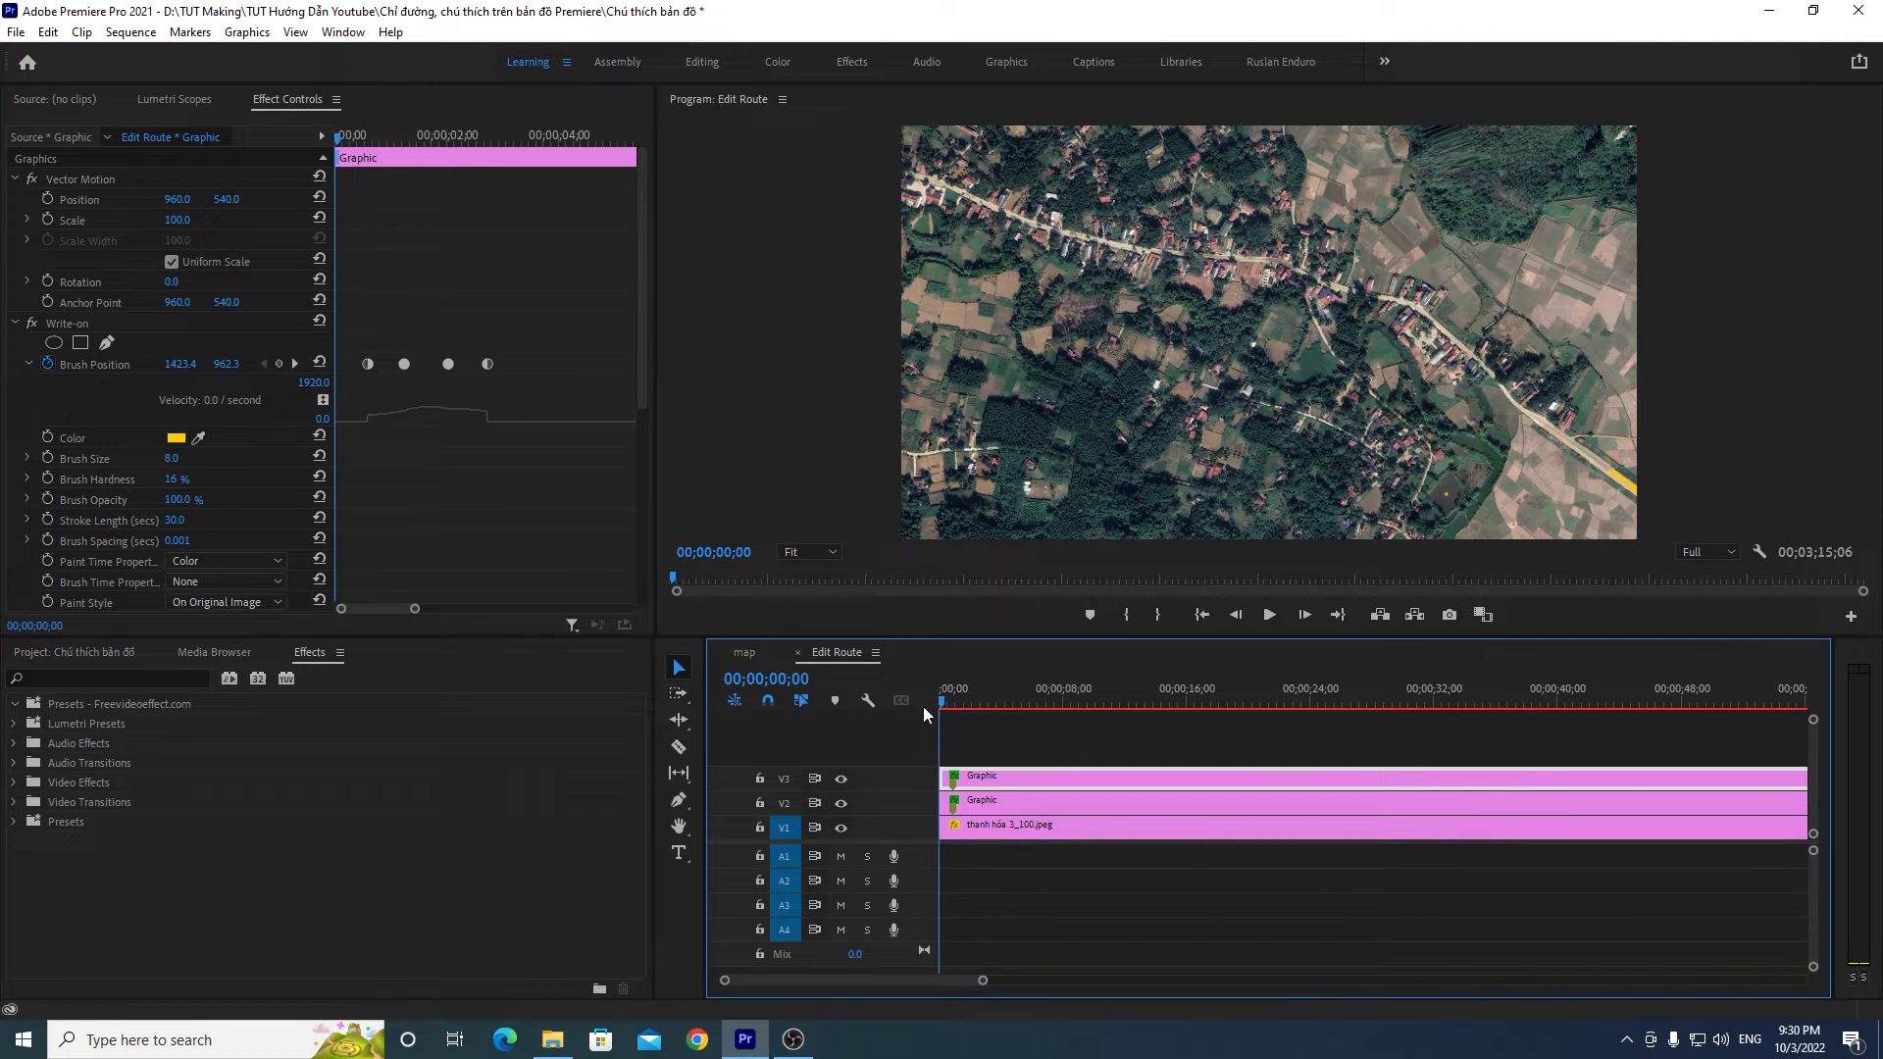
pyautogui.click(1257, 613)
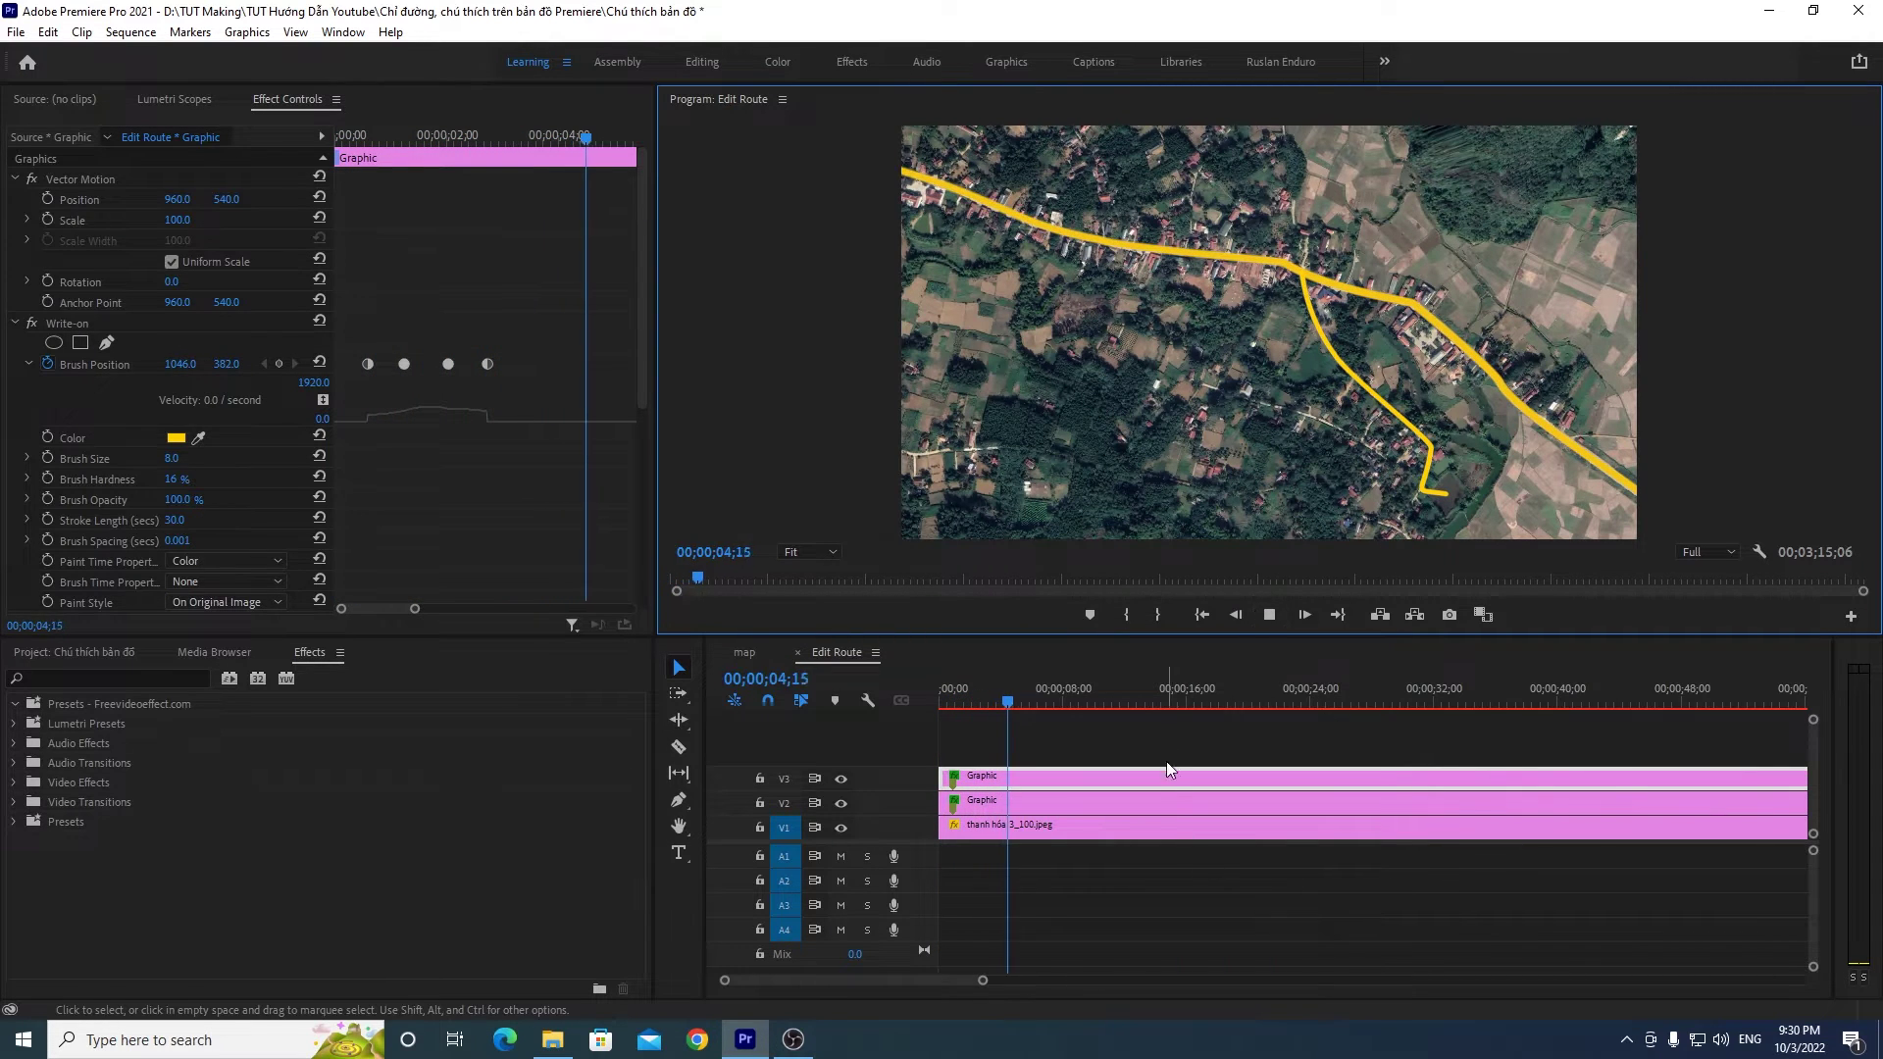
# Step: Replay the route animation from the start several times to review its timing
pyautogui.click(1083, 744)
pyautogui.click(981, 825)
pyautogui.press('space')
pyautogui.press('Home')
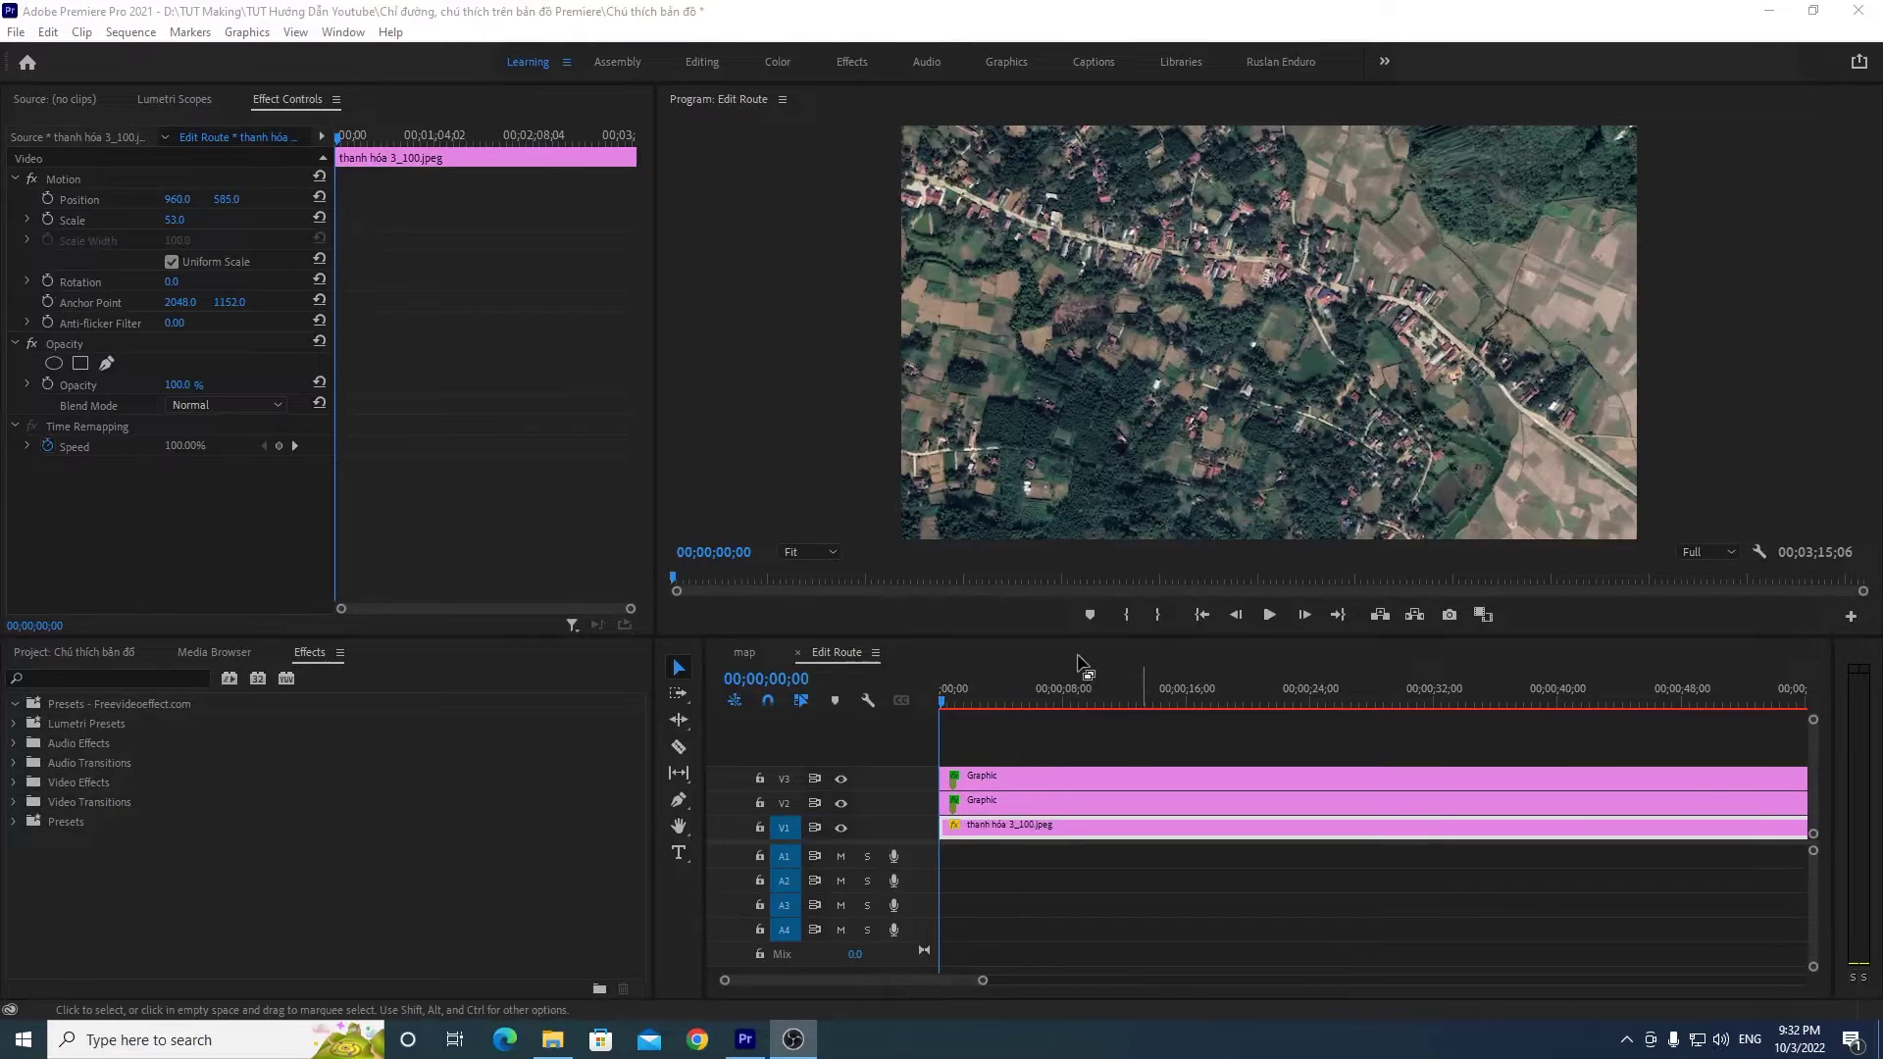
pyautogui.click(920, 716)
pyautogui.click(1275, 624)
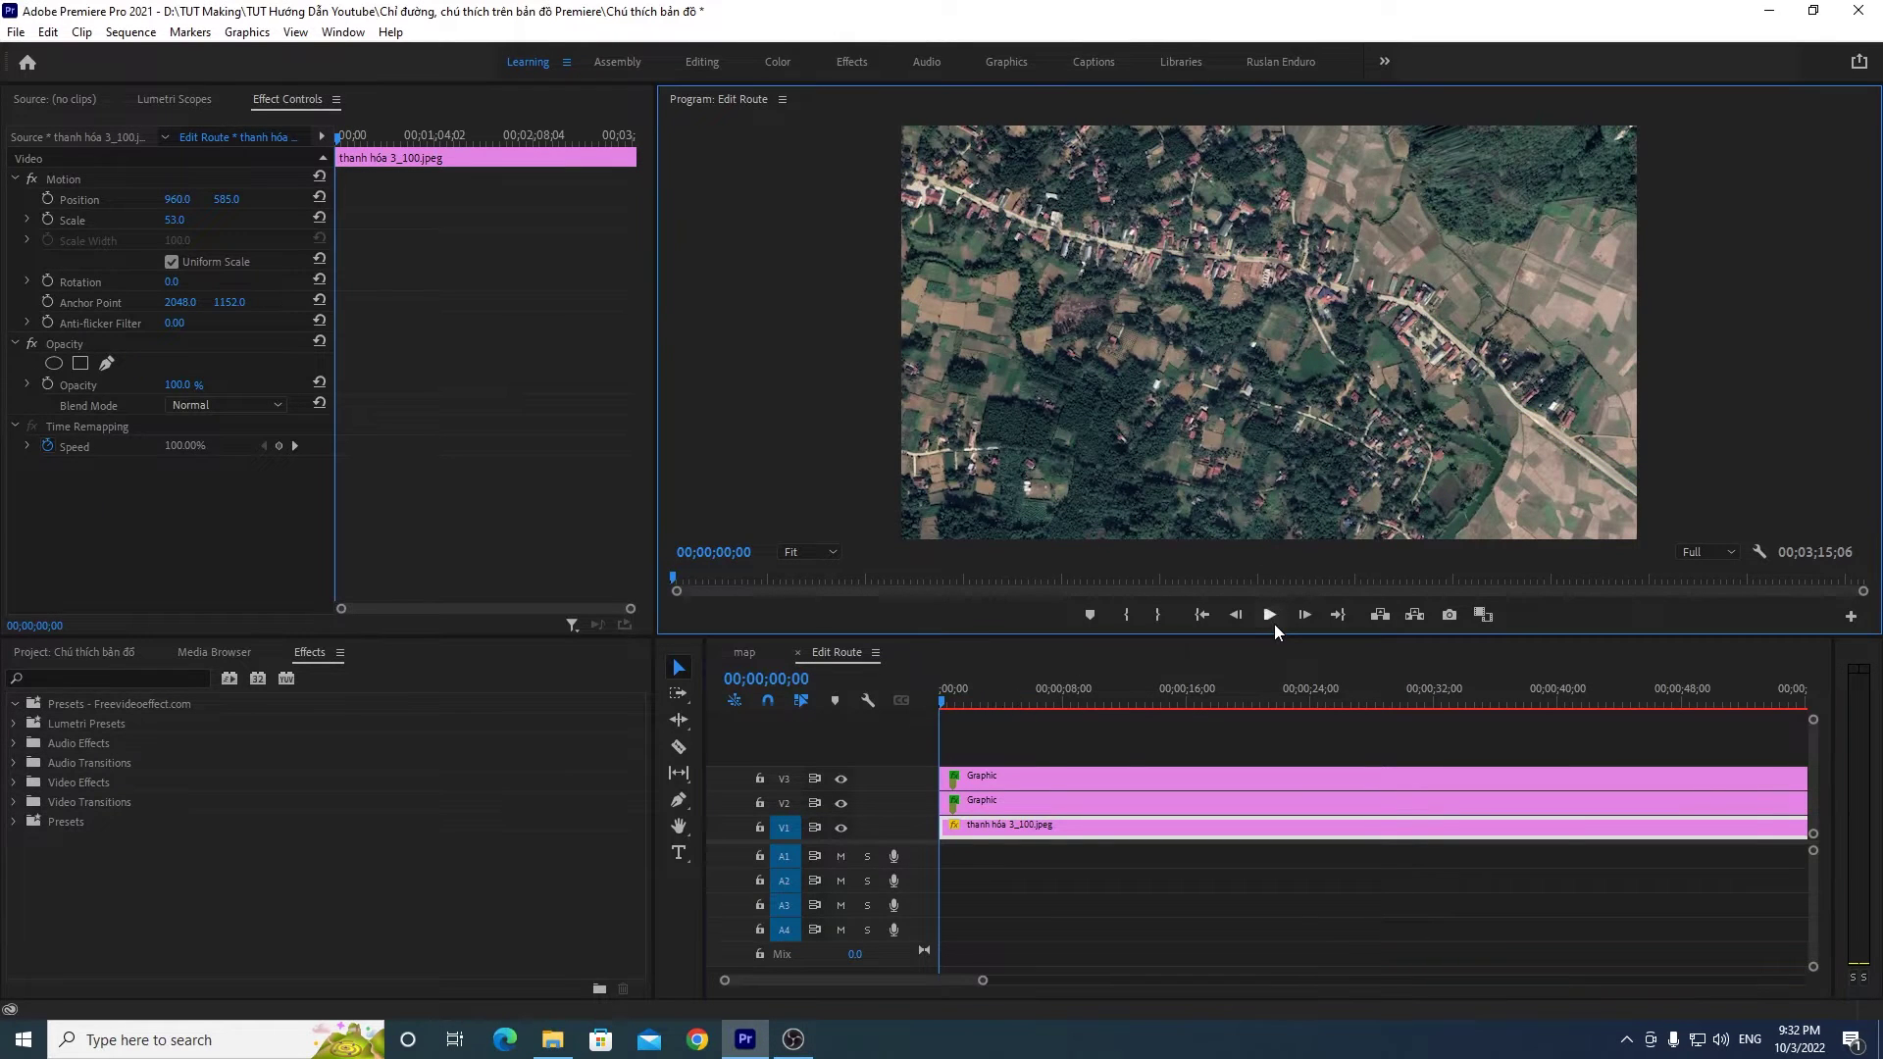
pyautogui.click(903, 718)
pyautogui.press('space')
pyautogui.press('Home')
pyautogui.click(1273, 615)
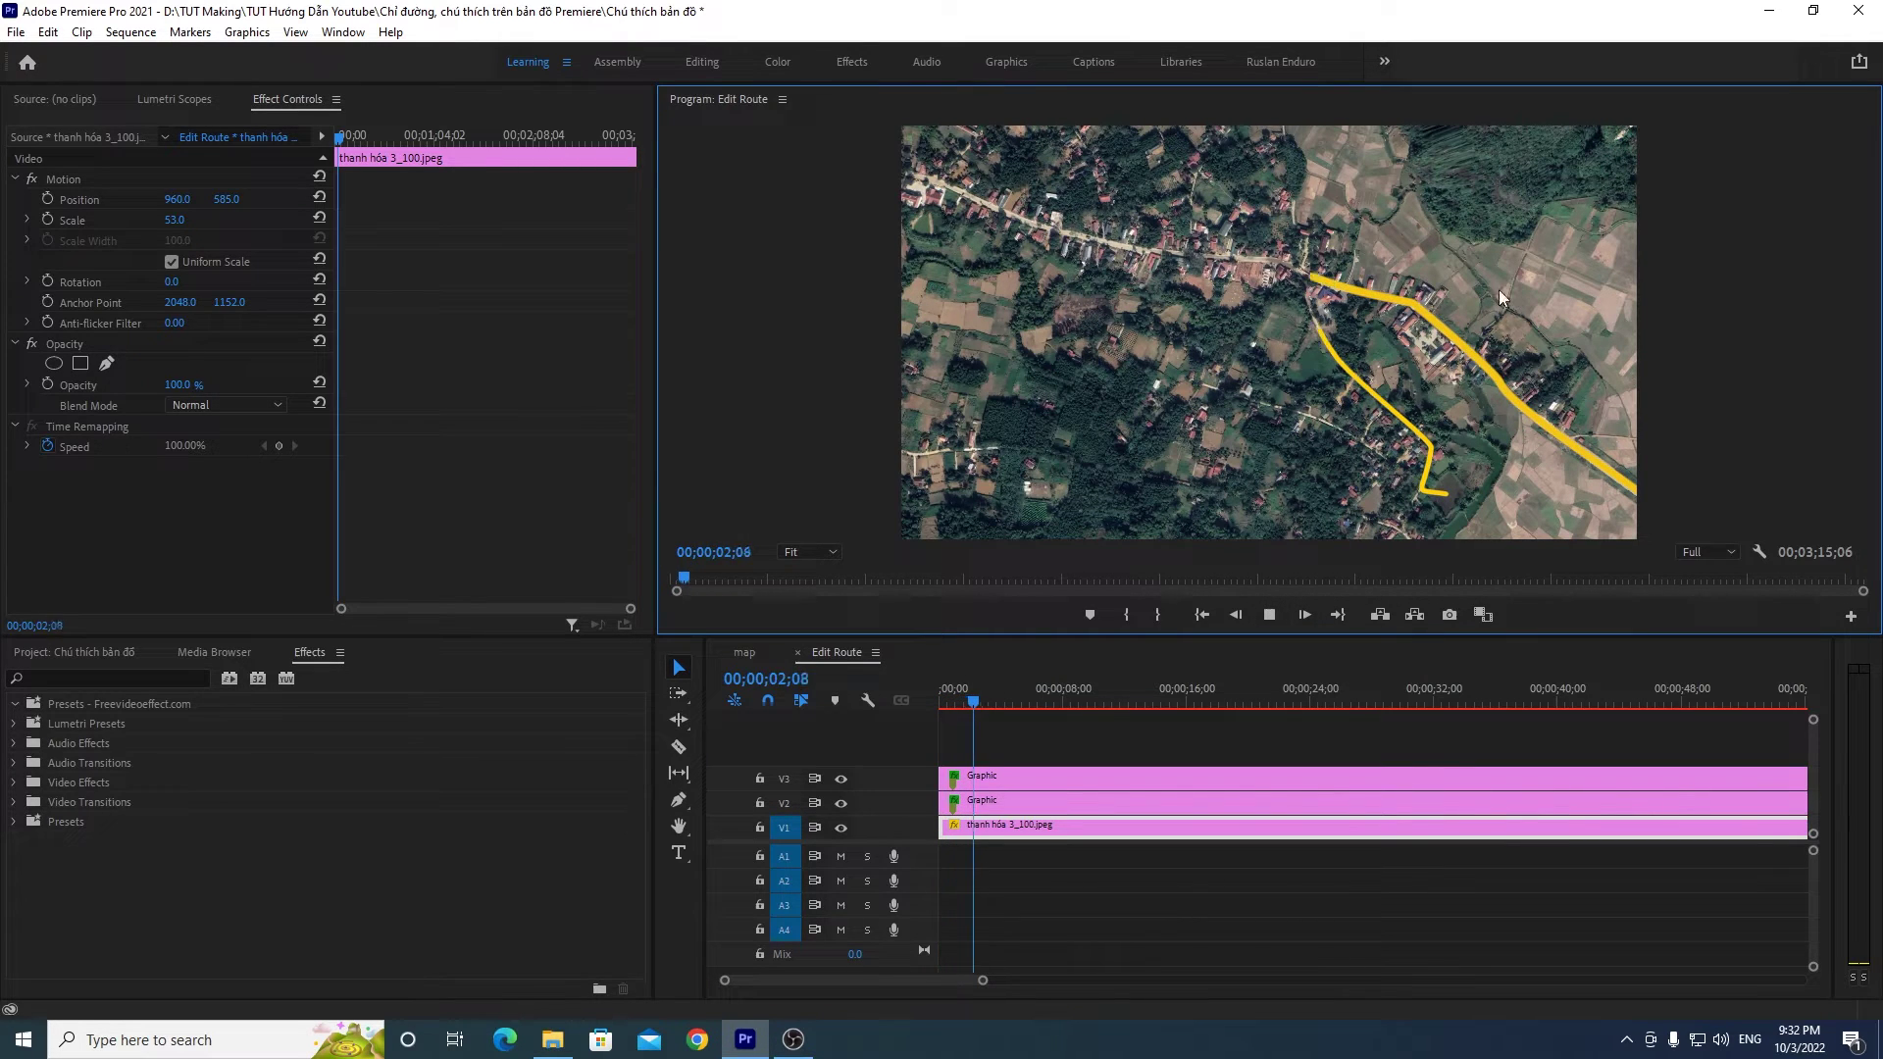
pyautogui.click(983, 705)
pyautogui.moveTo(984, 706); pyautogui.dragTo(896, 726)
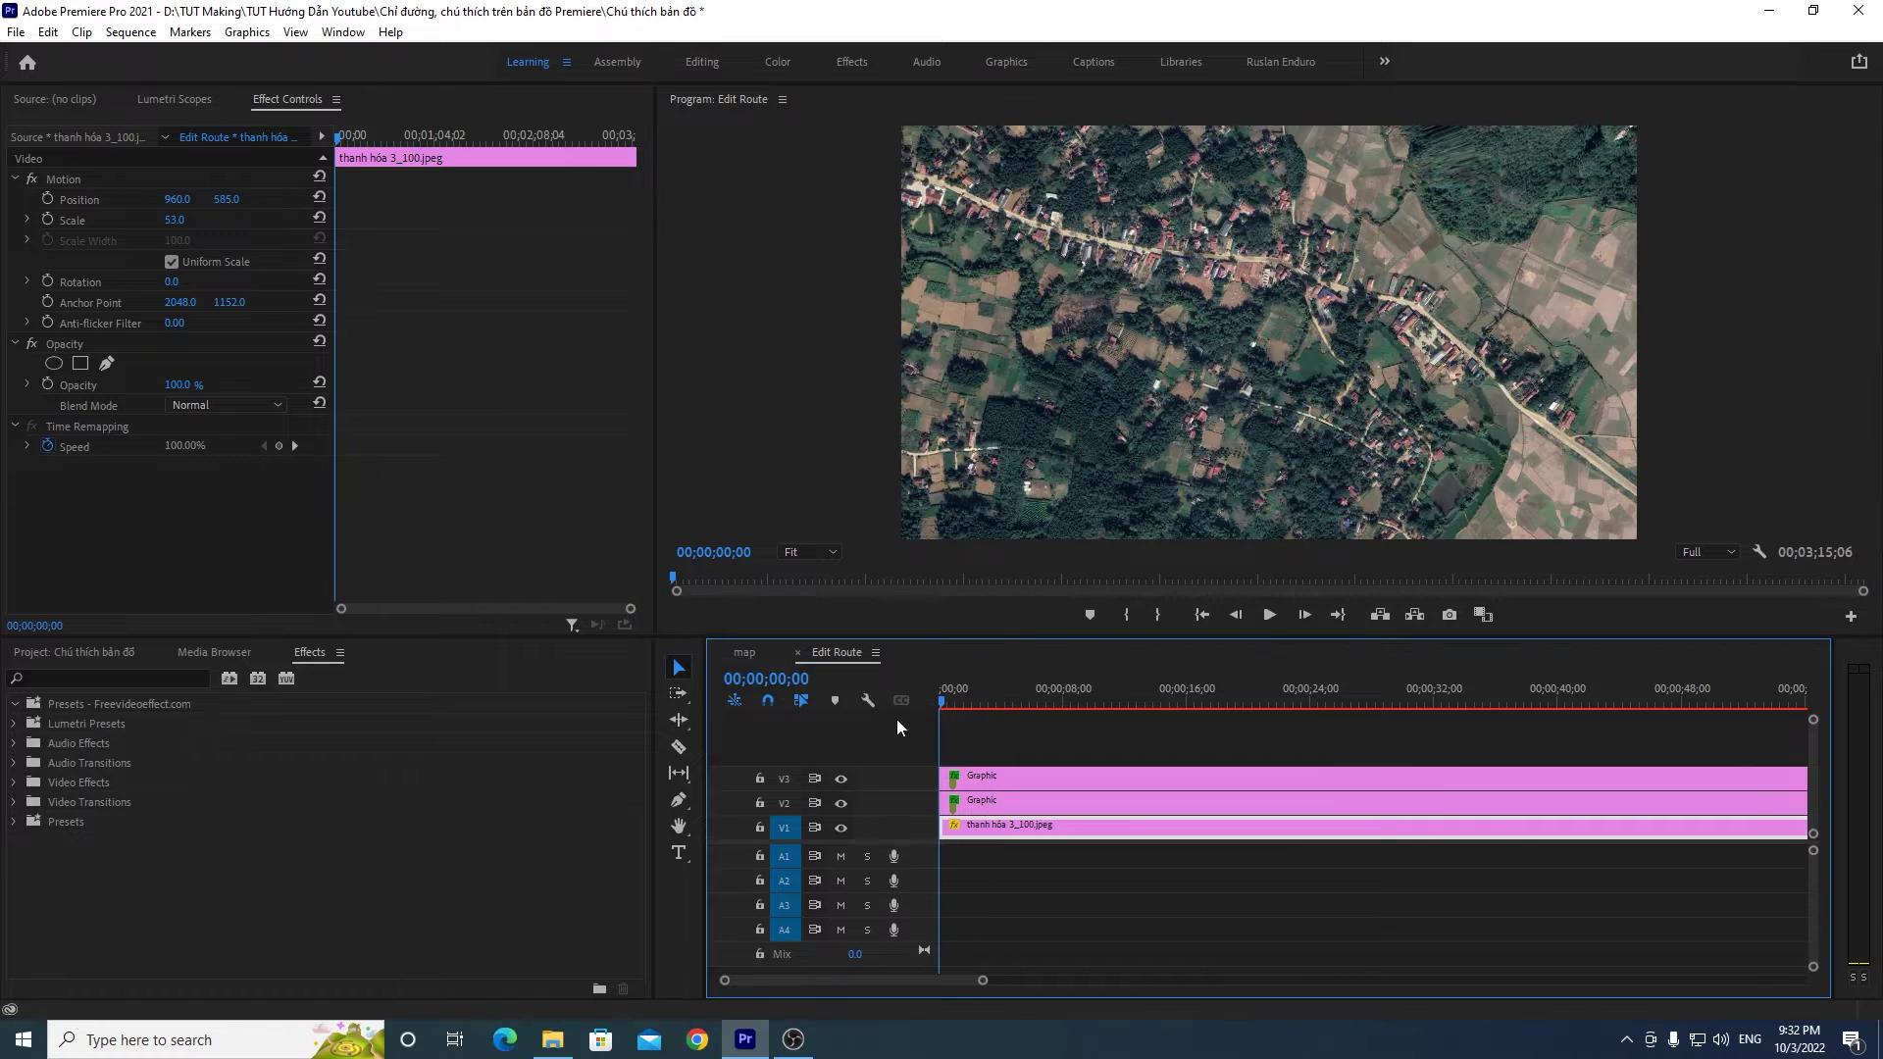
pyautogui.click(1277, 620)
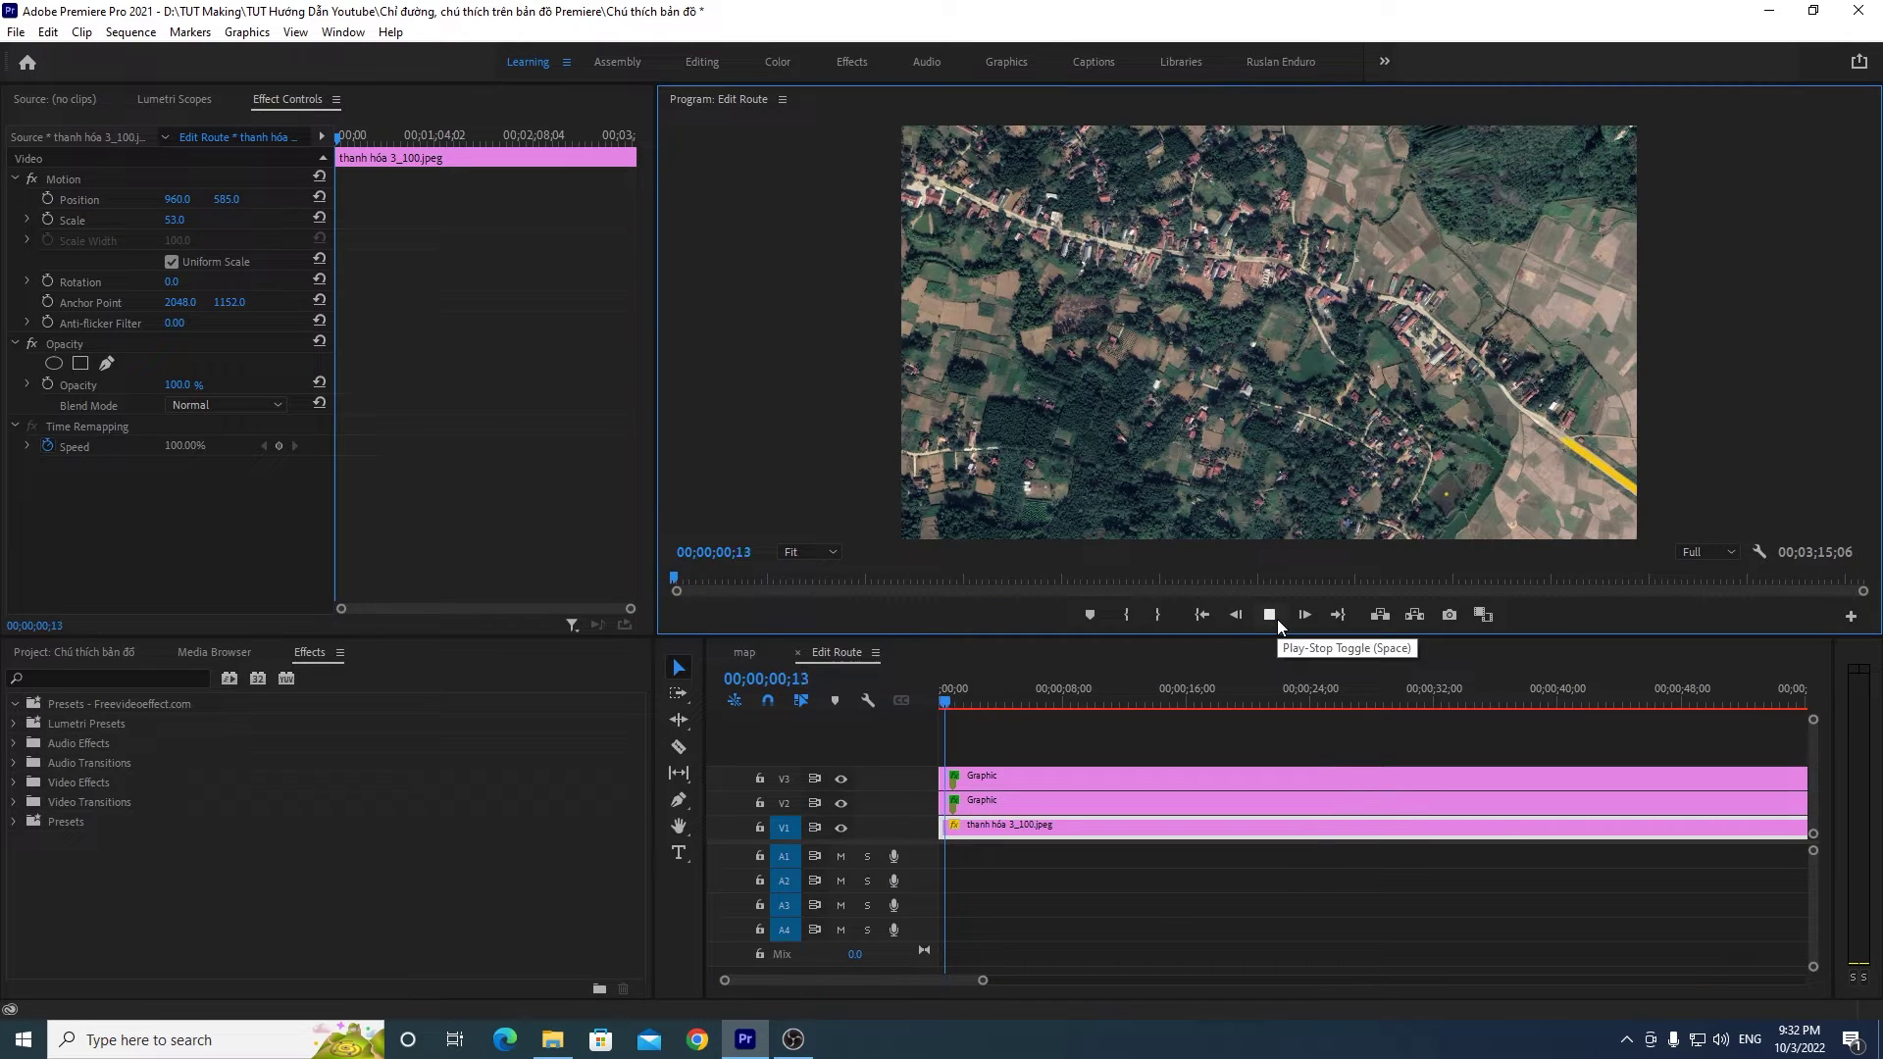
pyautogui.click(940, 703)
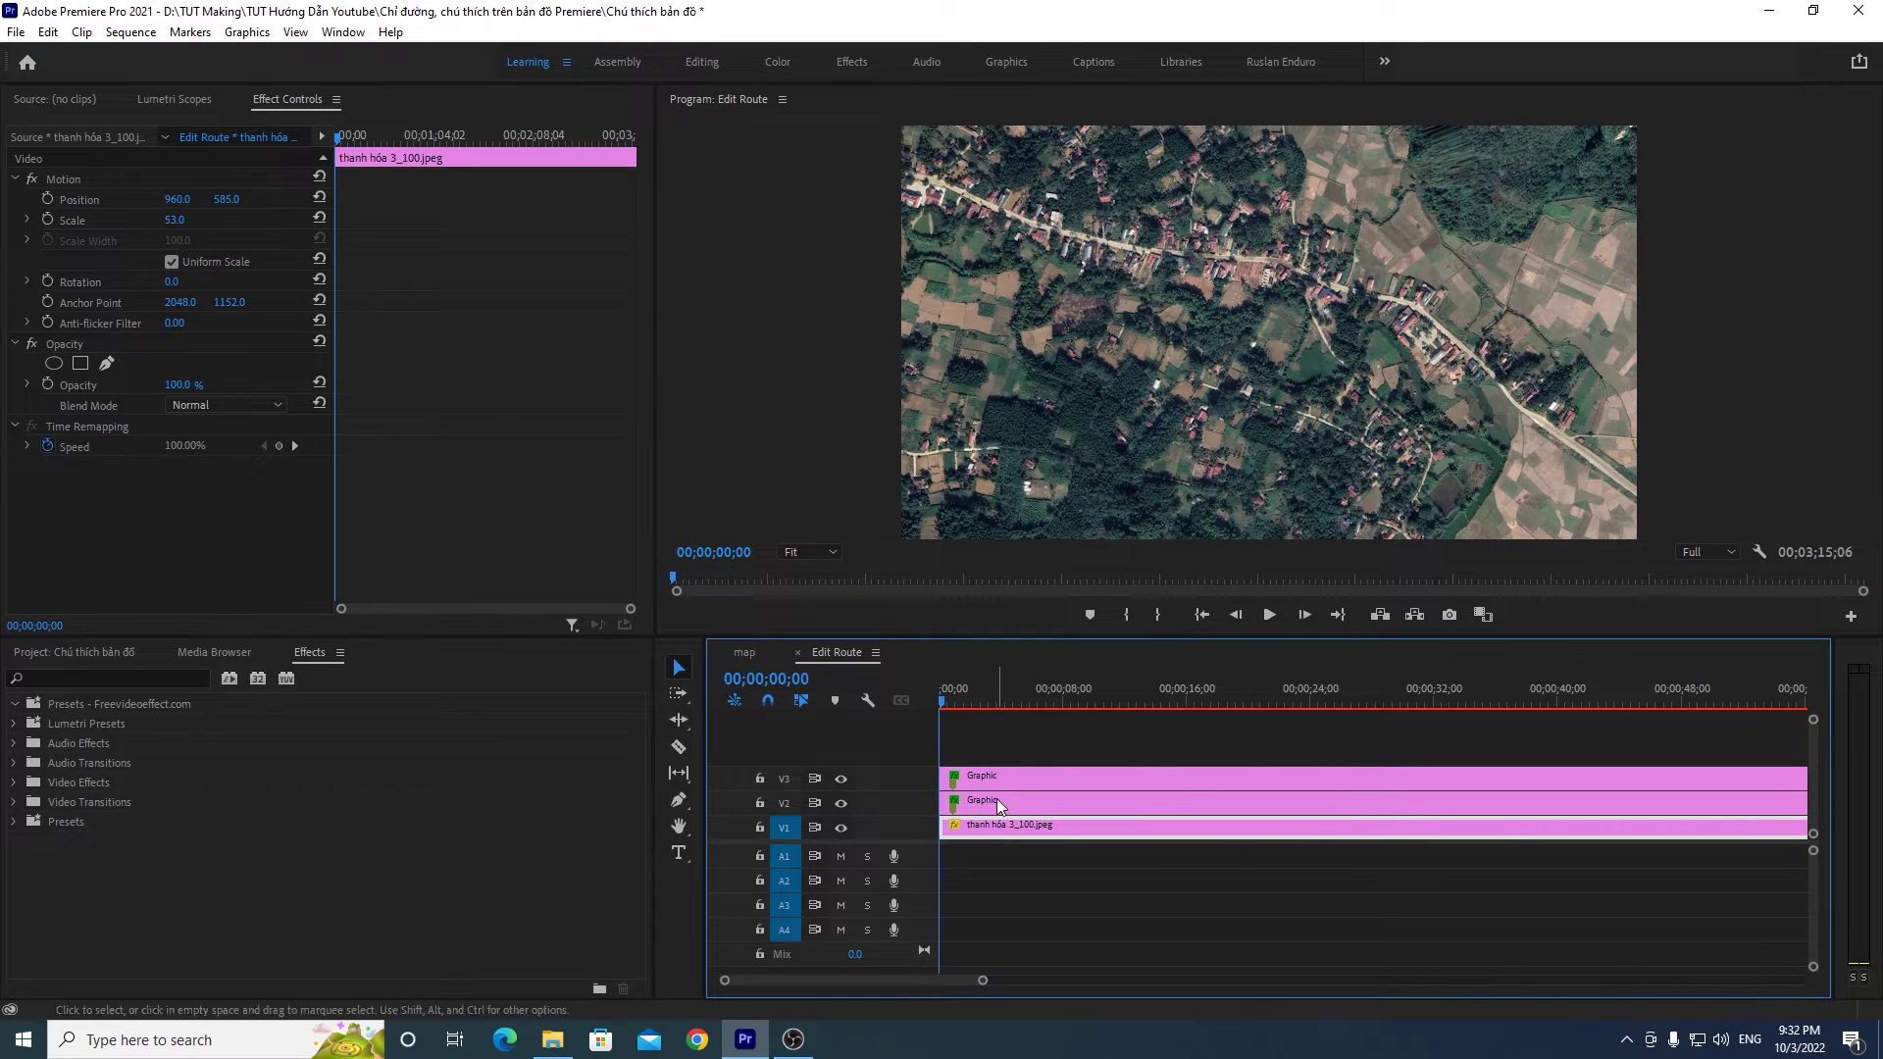
# Step: Step through the V3 Graphic's keyframes frame by frame and park the playhead at 00;00;00;18
pyautogui.click(1045, 778)
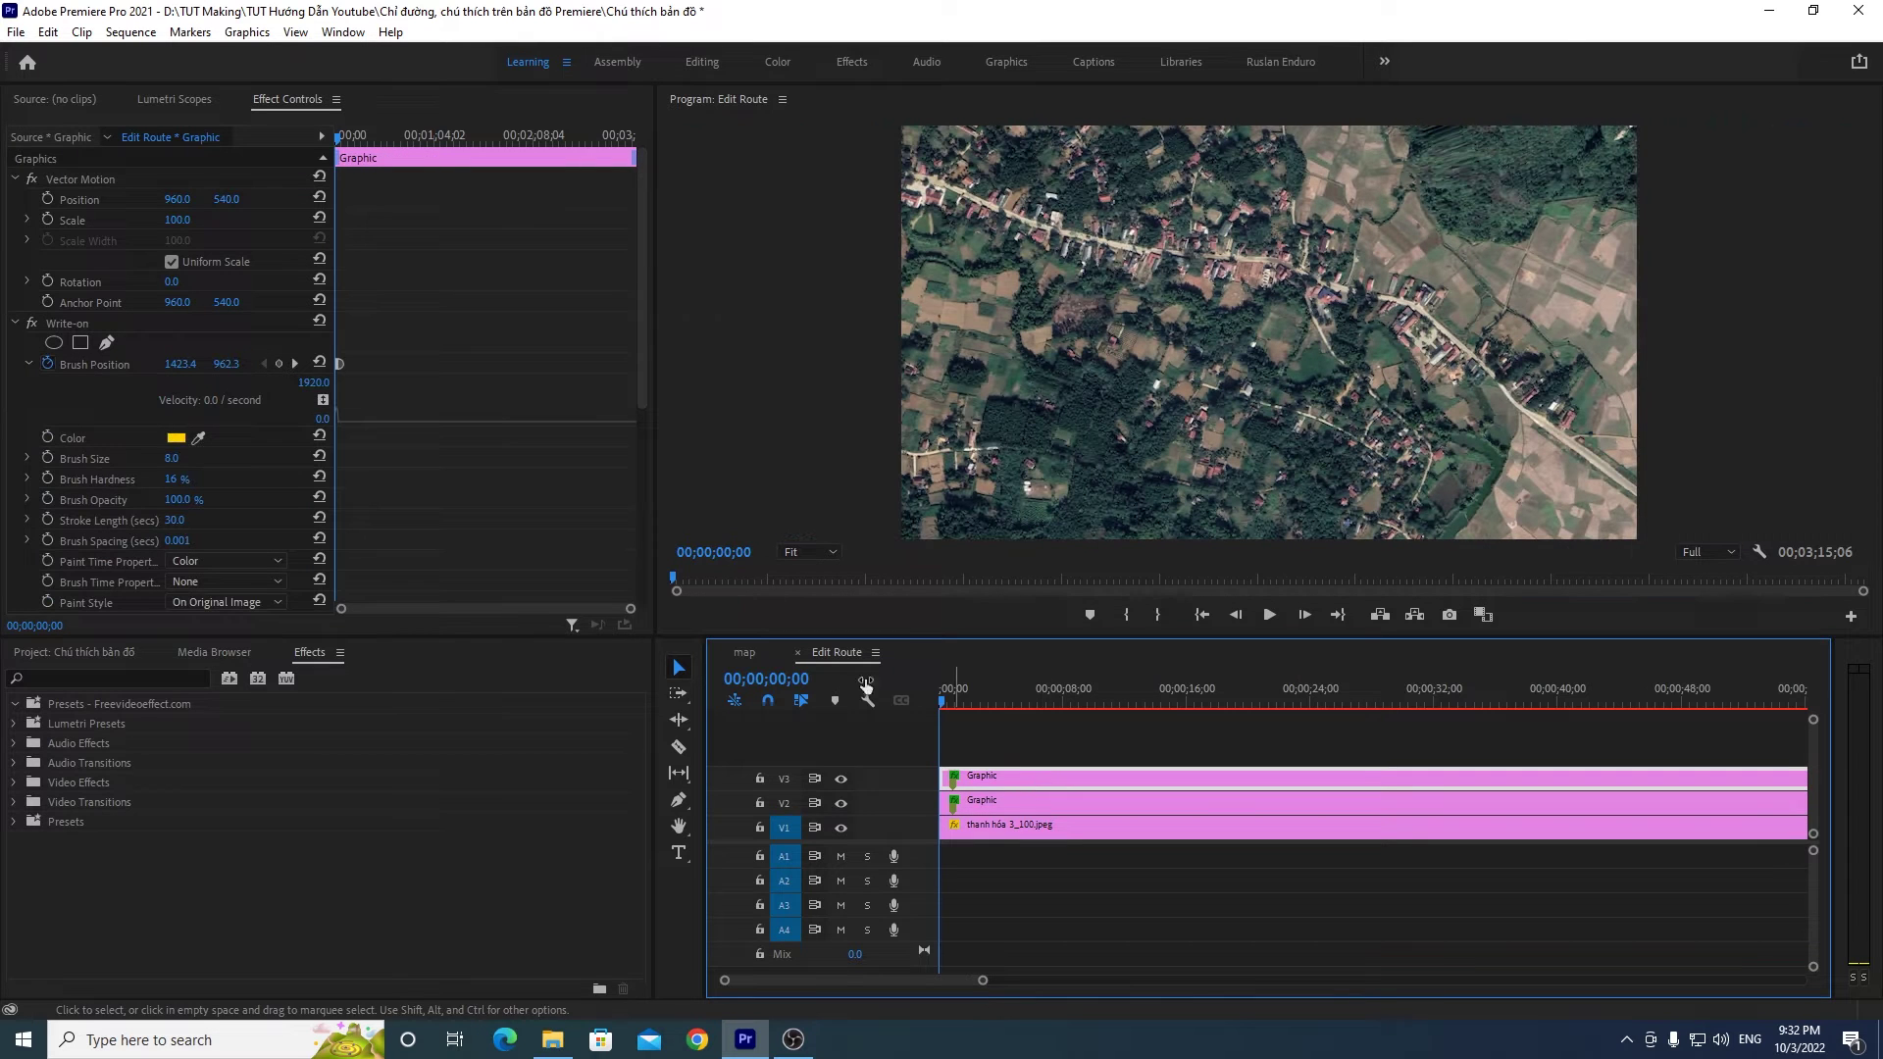
pyautogui.moveTo(631, 615); pyautogui.dragTo(415, 614)
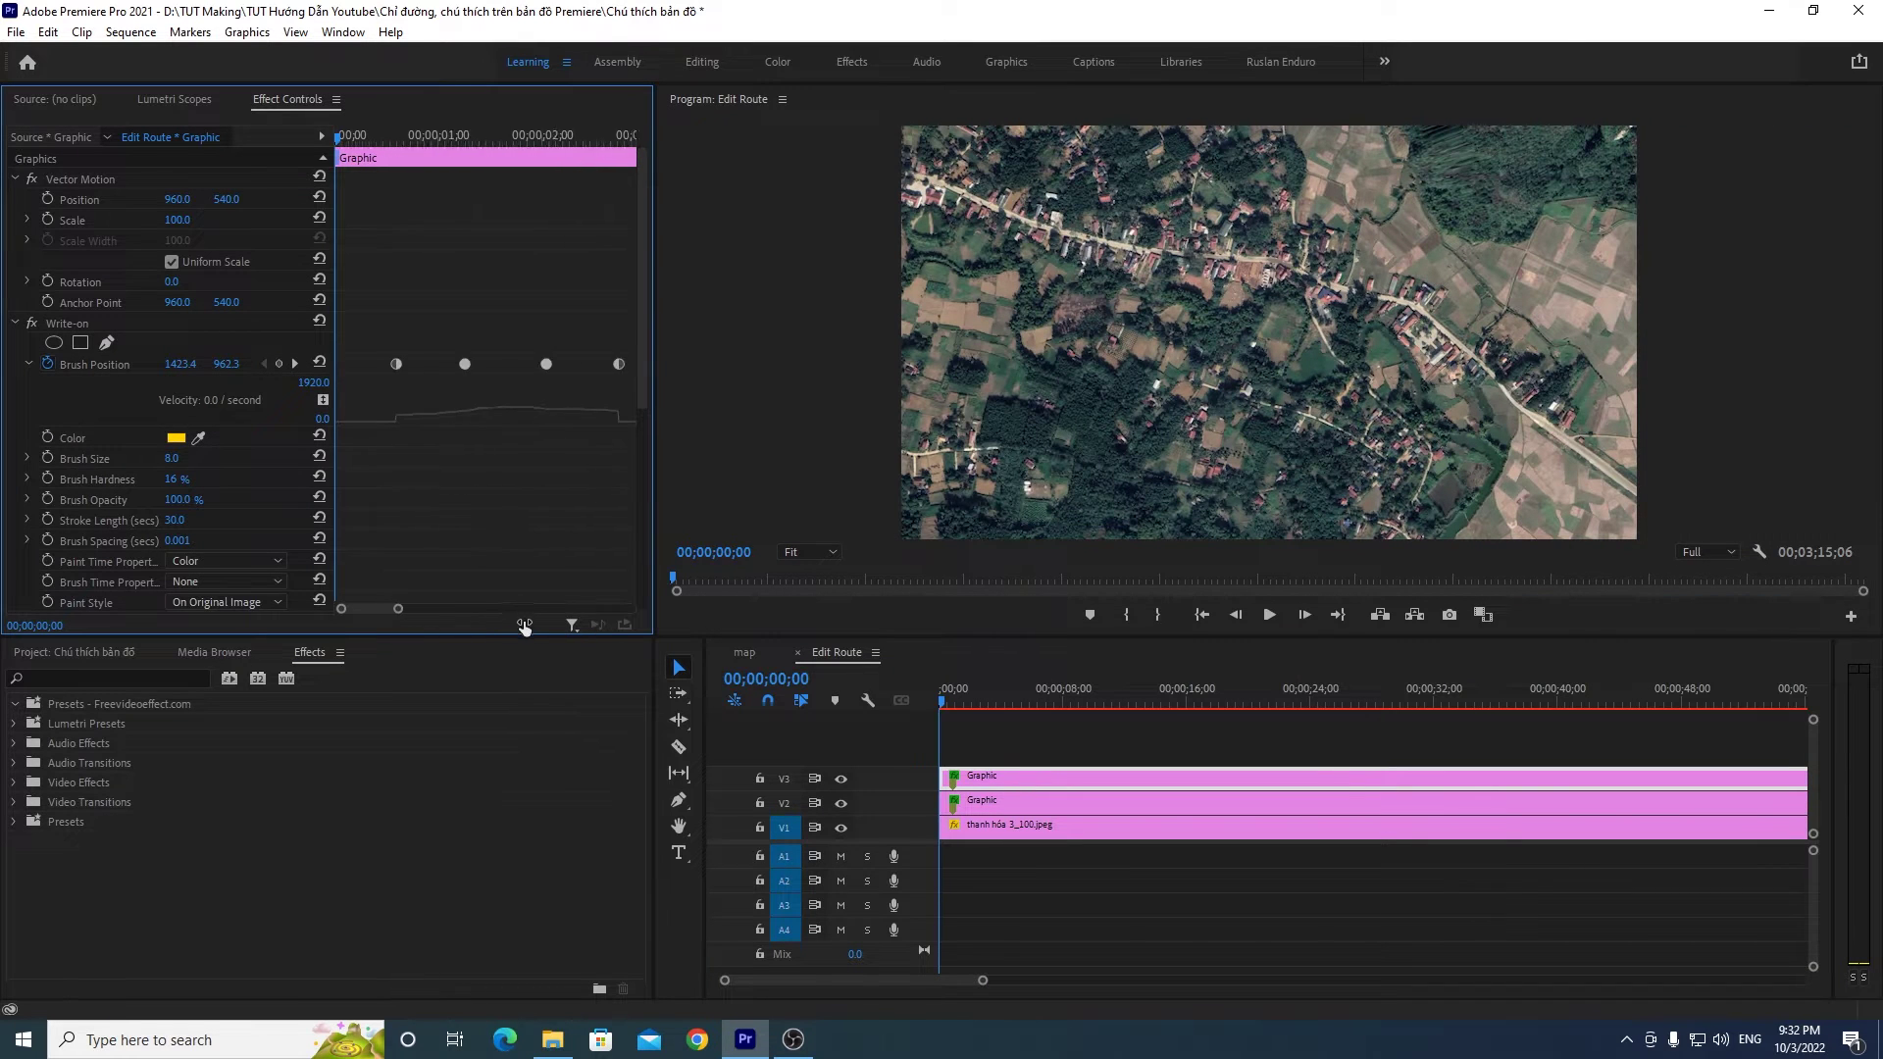
pyautogui.moveTo(338, 149); pyautogui.dragTo(359, 152)
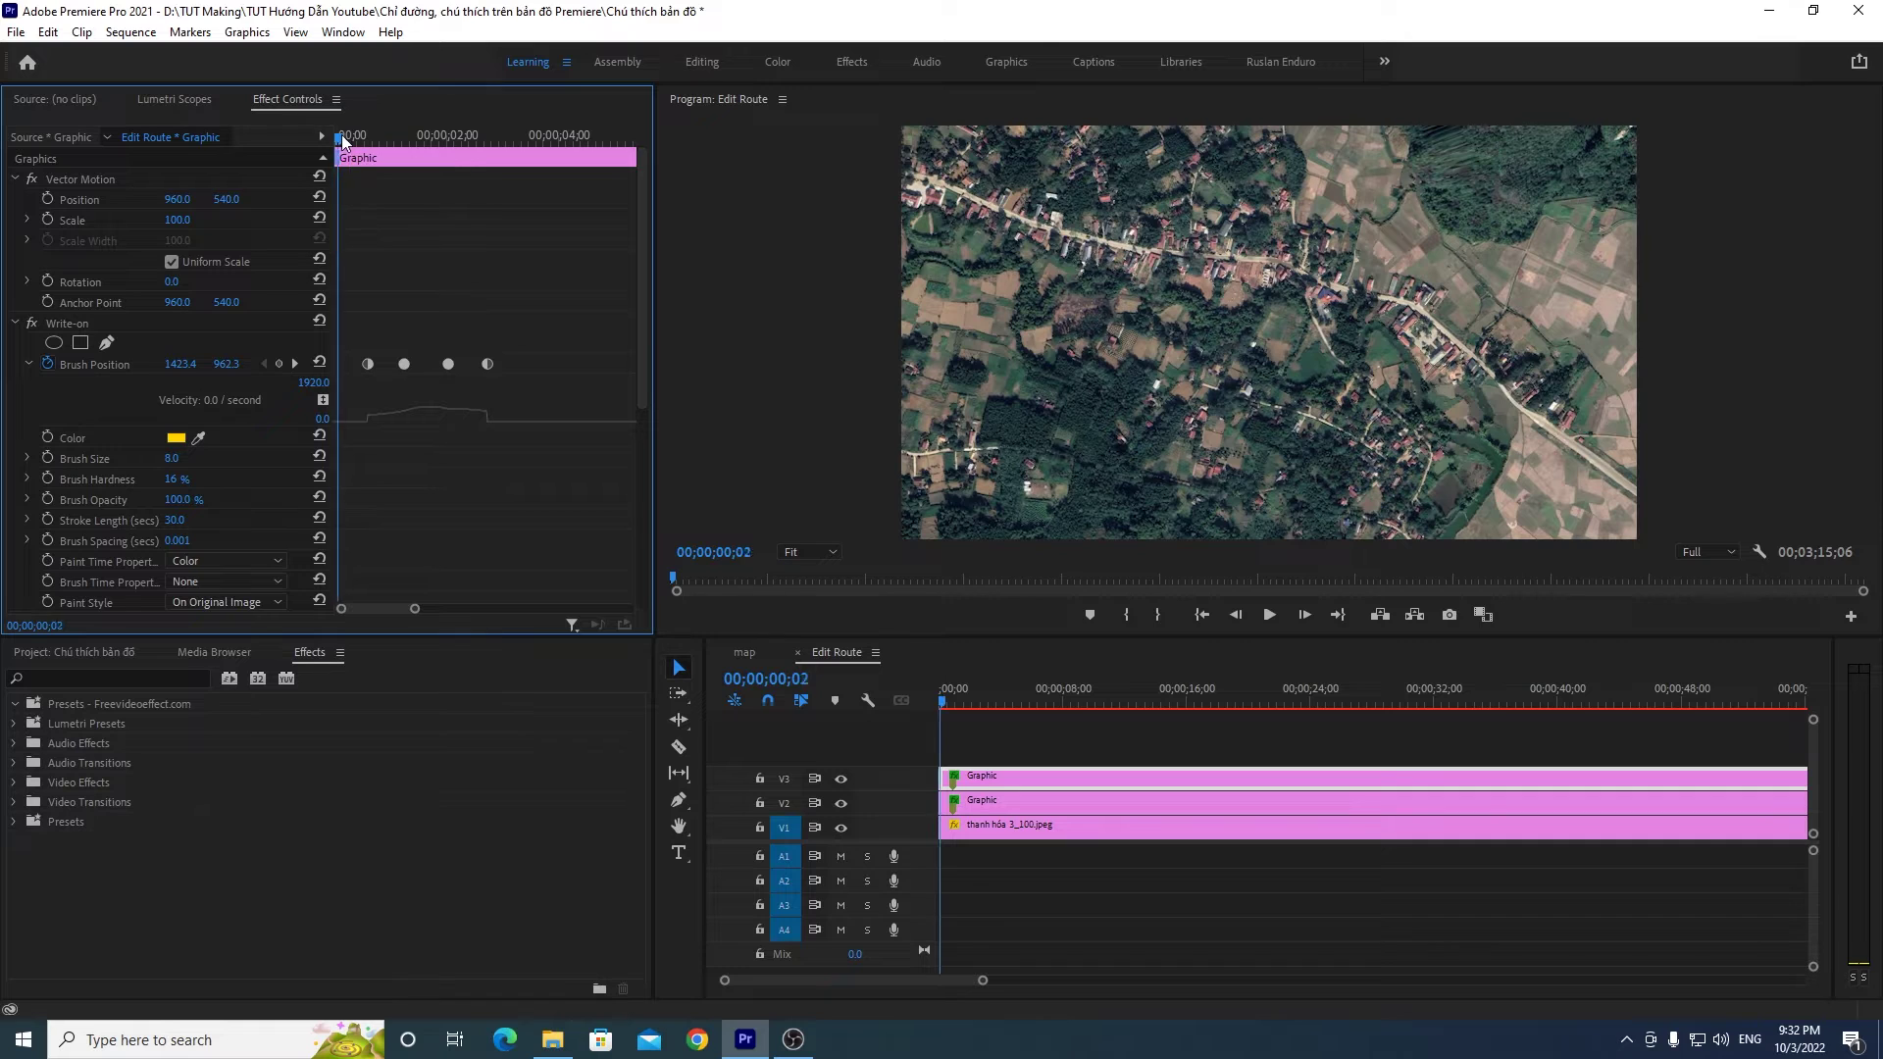
pyautogui.moveTo(359, 149); pyautogui.dragTo(369, 147)
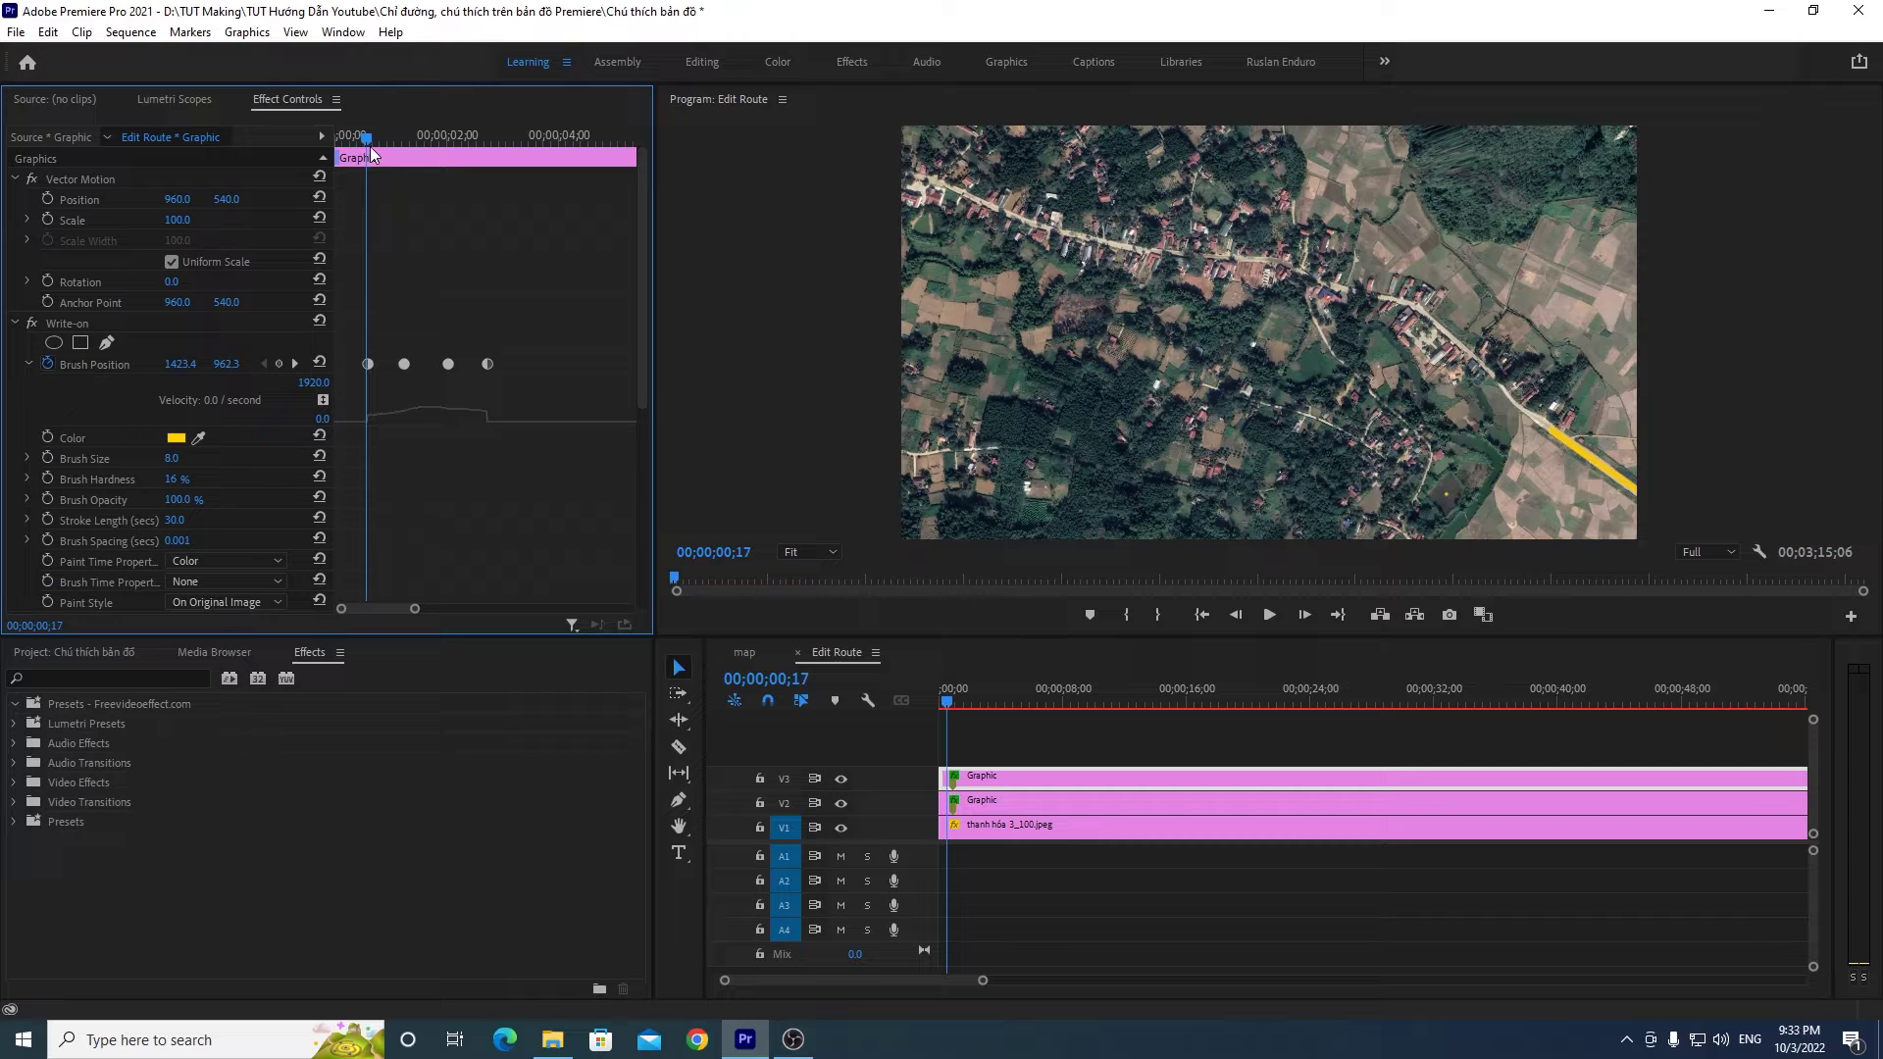
pyautogui.moveTo(369, 146); pyautogui.dragTo(372, 145)
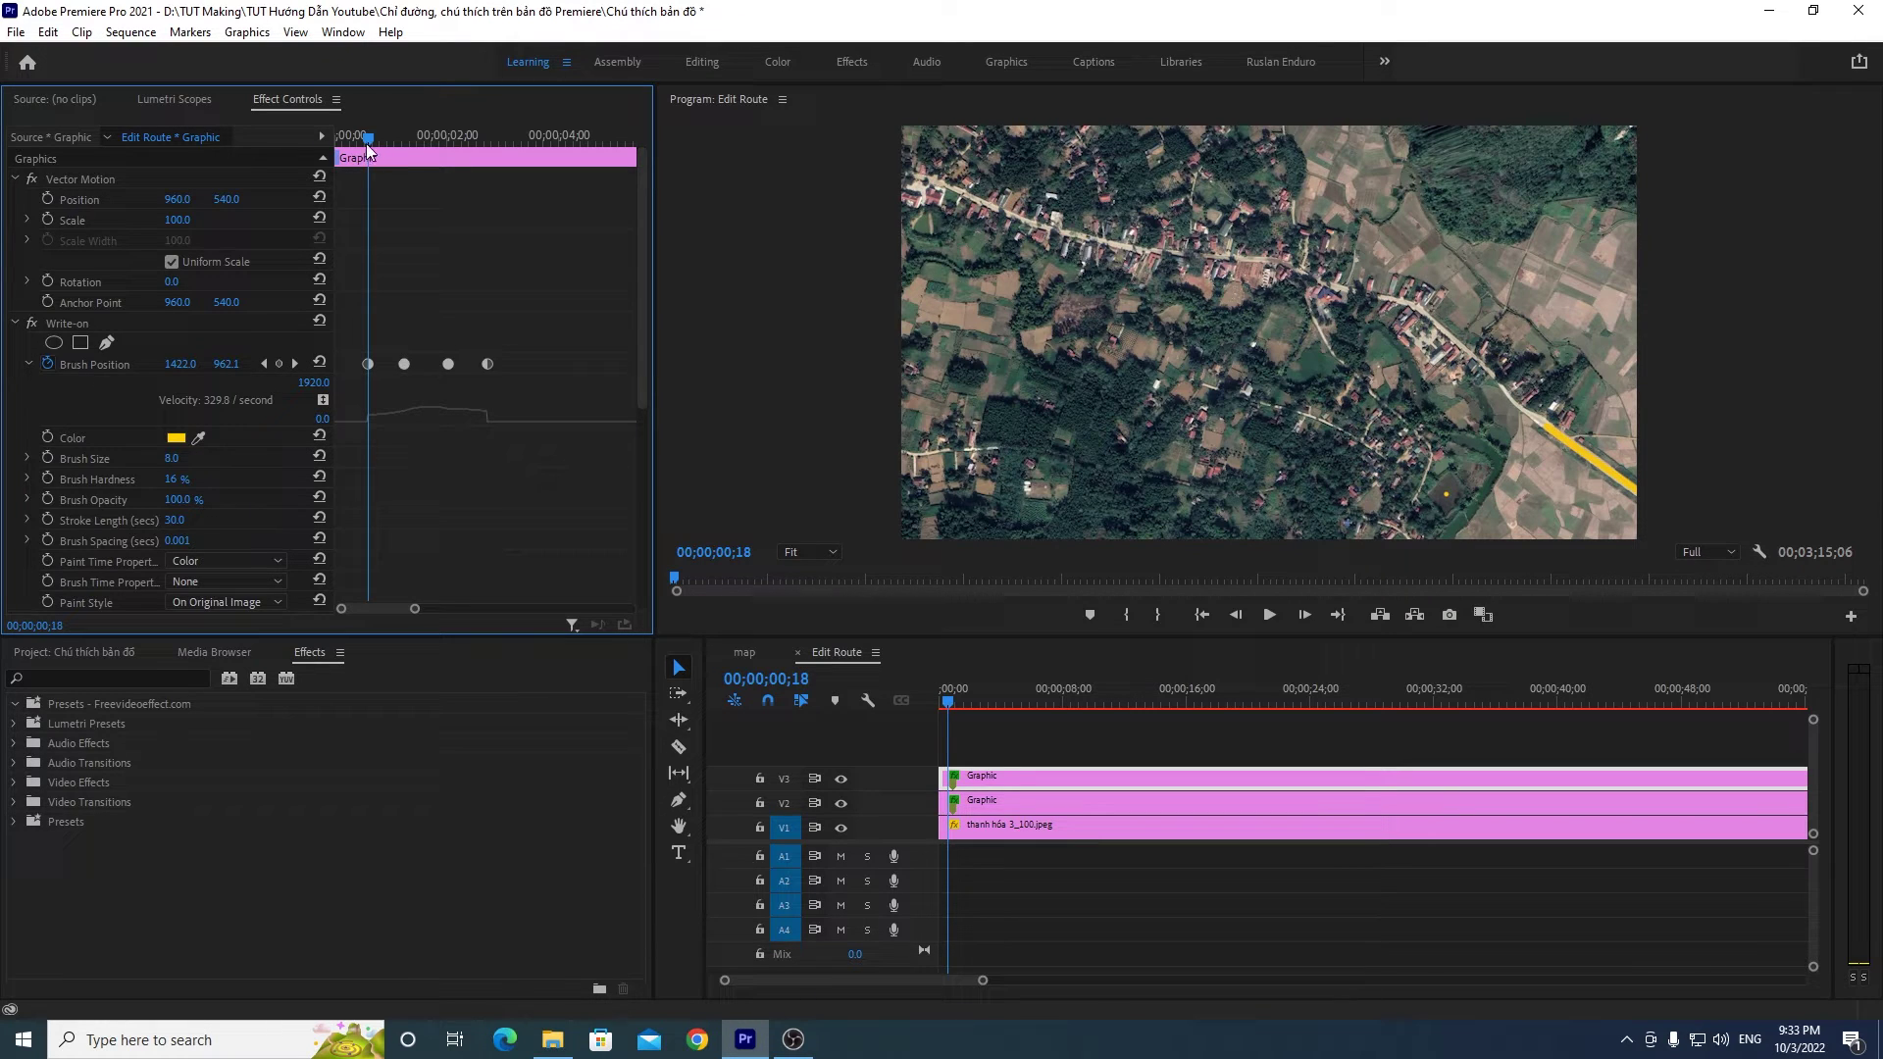
pyautogui.moveTo(372, 137); pyautogui.dragTo(369, 138)
pyautogui.moveTo(415, 609); pyautogui.dragTo(389, 609)
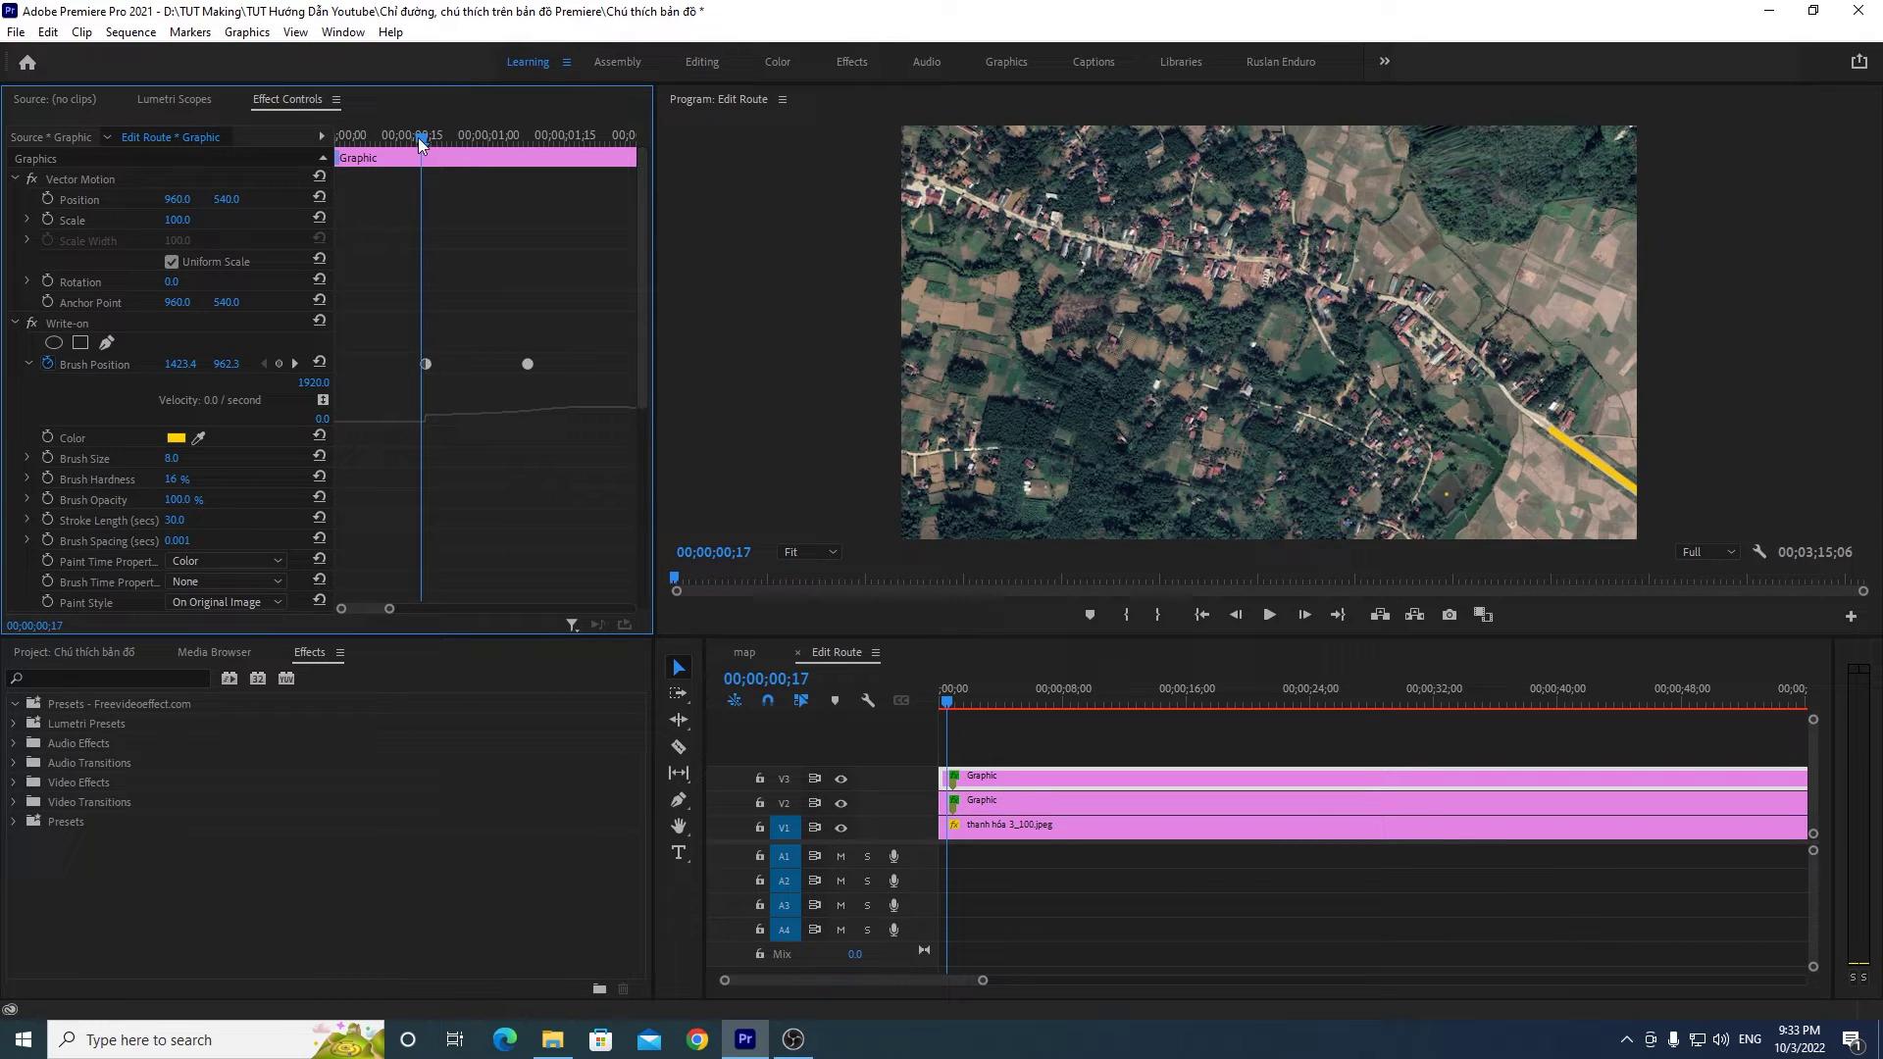
pyautogui.moveTo(418, 137); pyautogui.dragTo(419, 137)
pyautogui.press('Right')
pyautogui.press('Right')
pyautogui.press('Left')
pyautogui.press('Left')
pyautogui.press('Left')
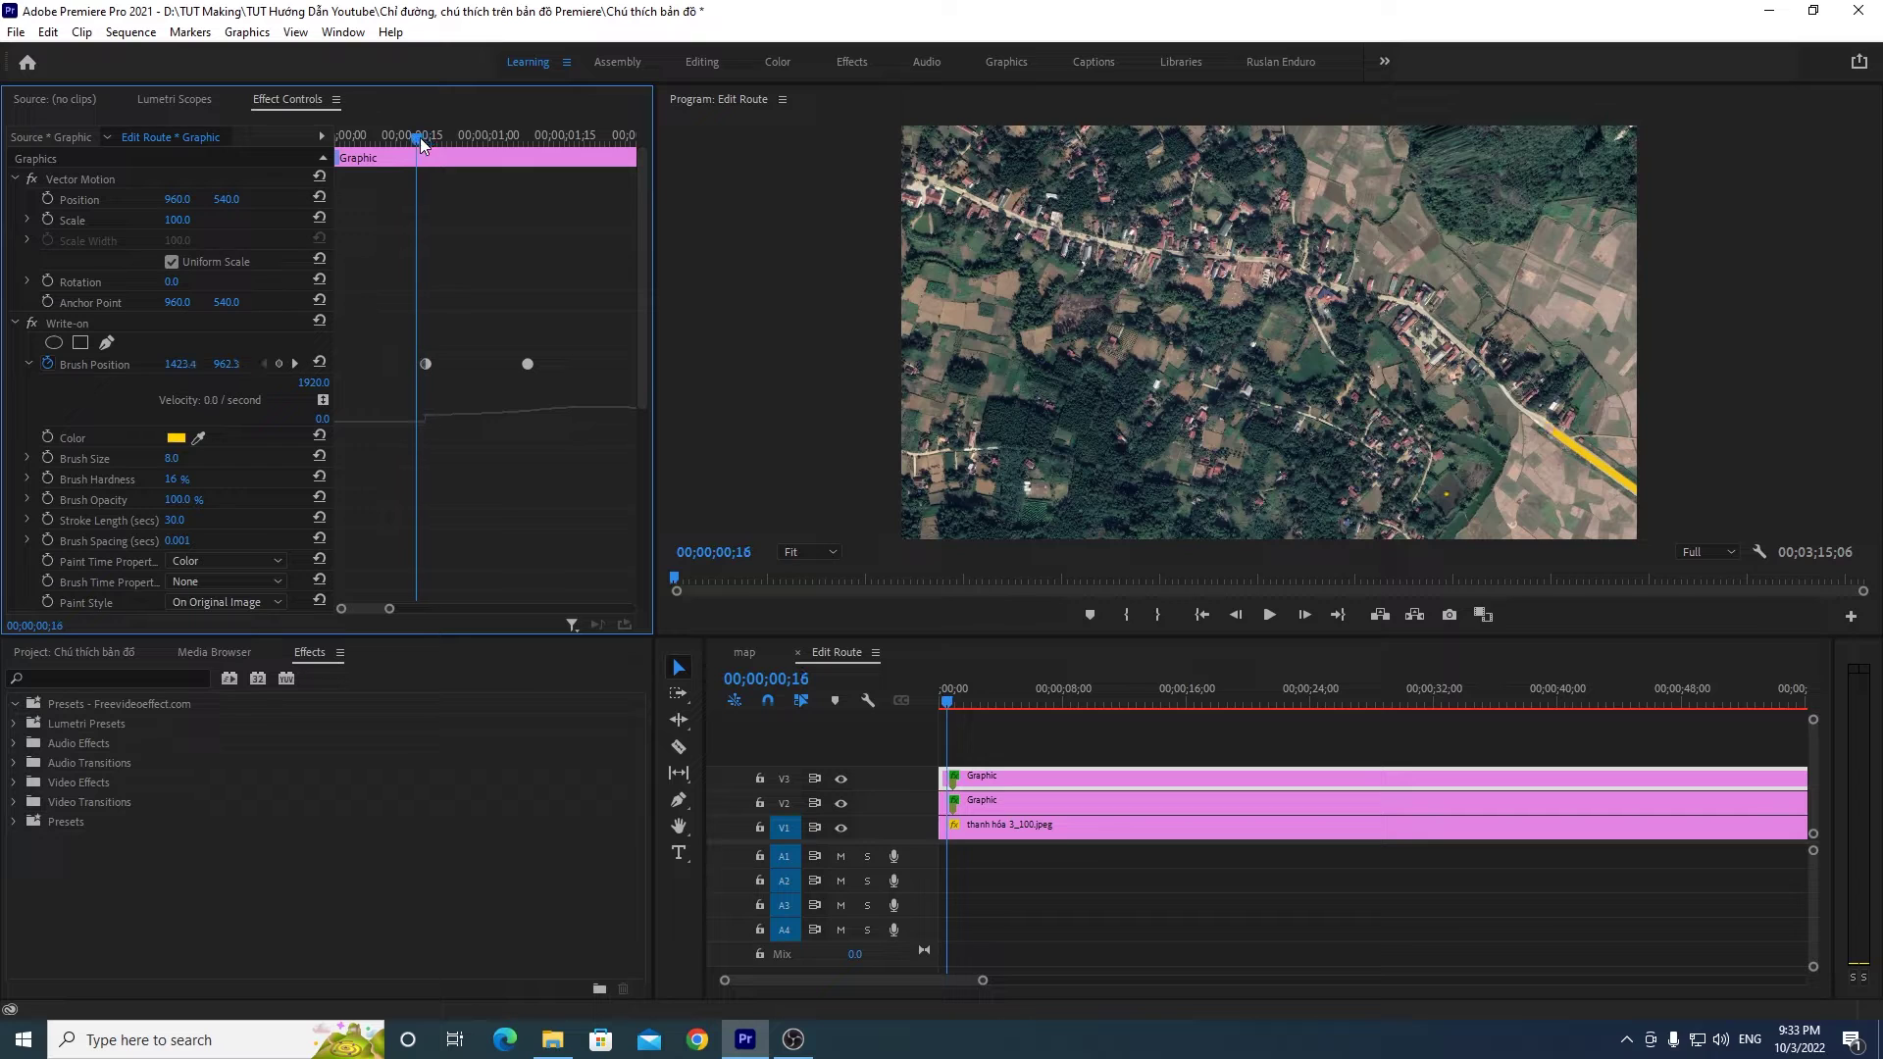
pyautogui.moveTo(413, 137)
pyautogui.mouseDown()
pyautogui.moveTo(319, 130)
pyautogui.moveTo(427, 154)
pyautogui.mouseUp()
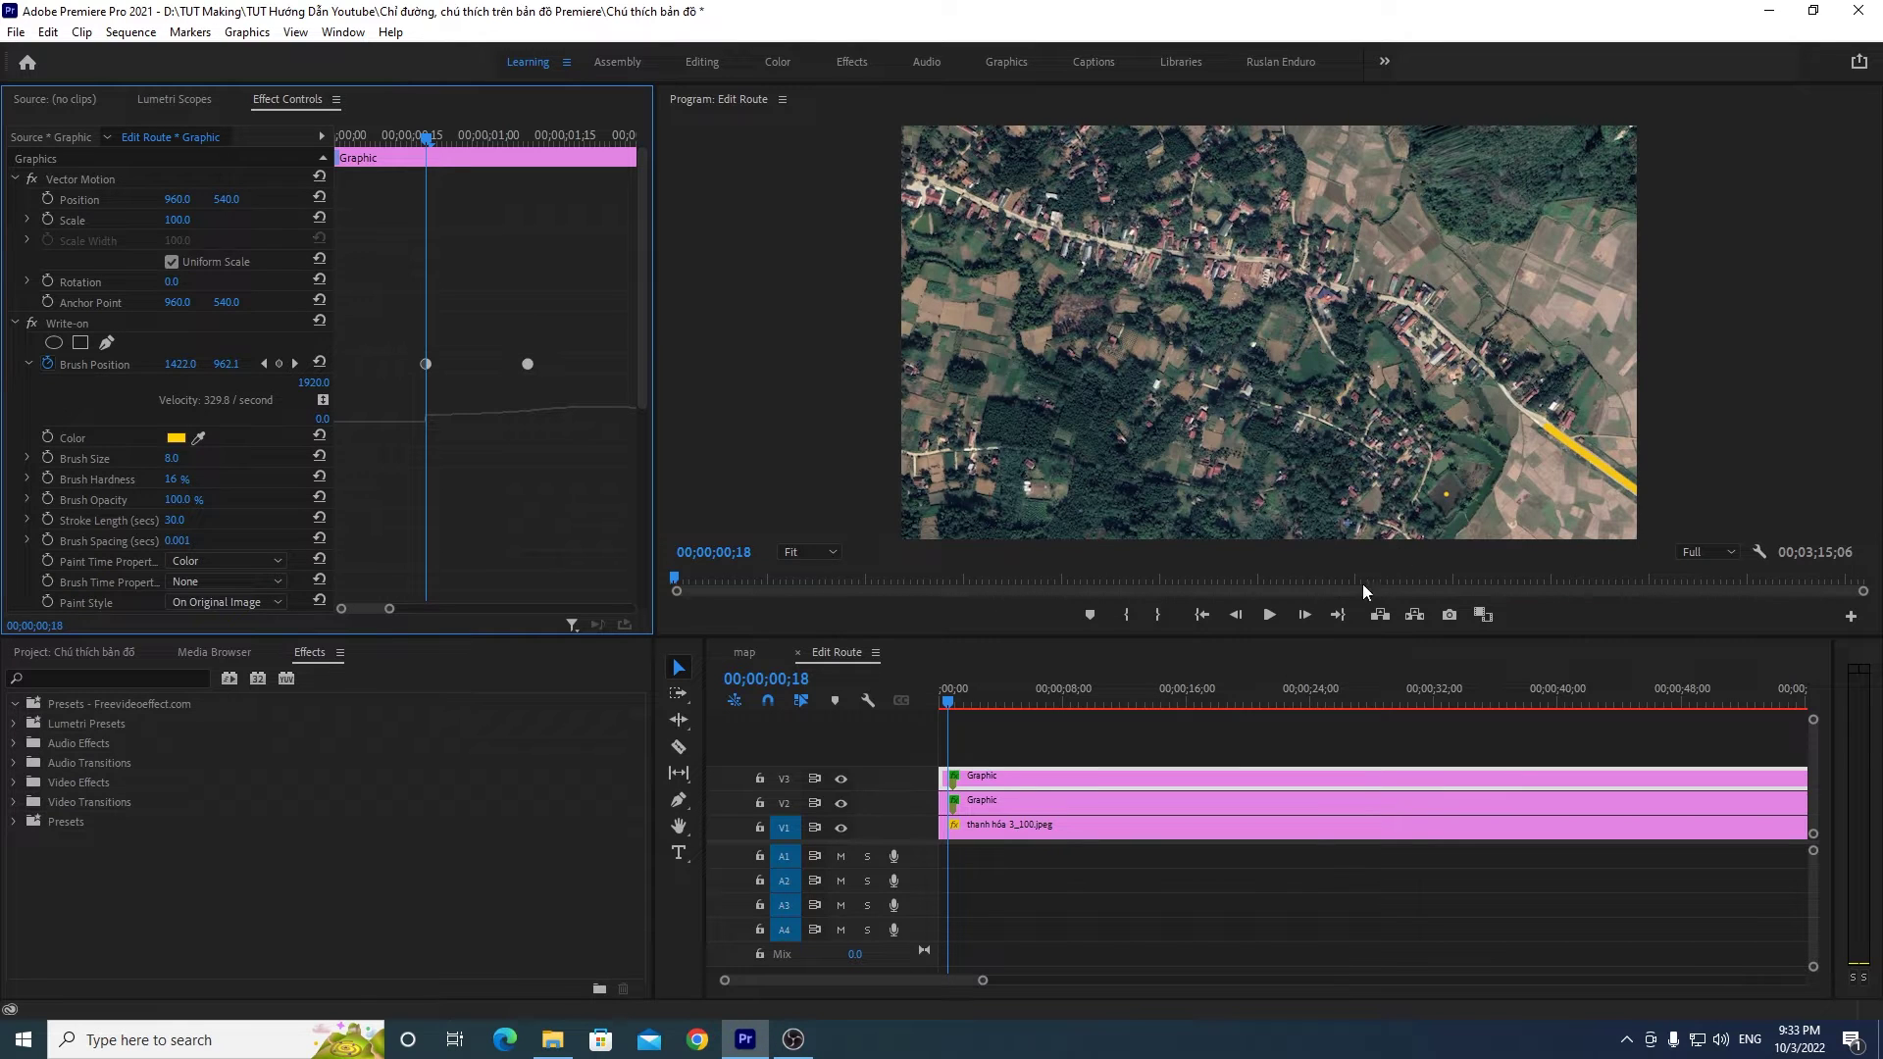
pyautogui.moveTo(982, 980); pyautogui.dragTo(926, 983)
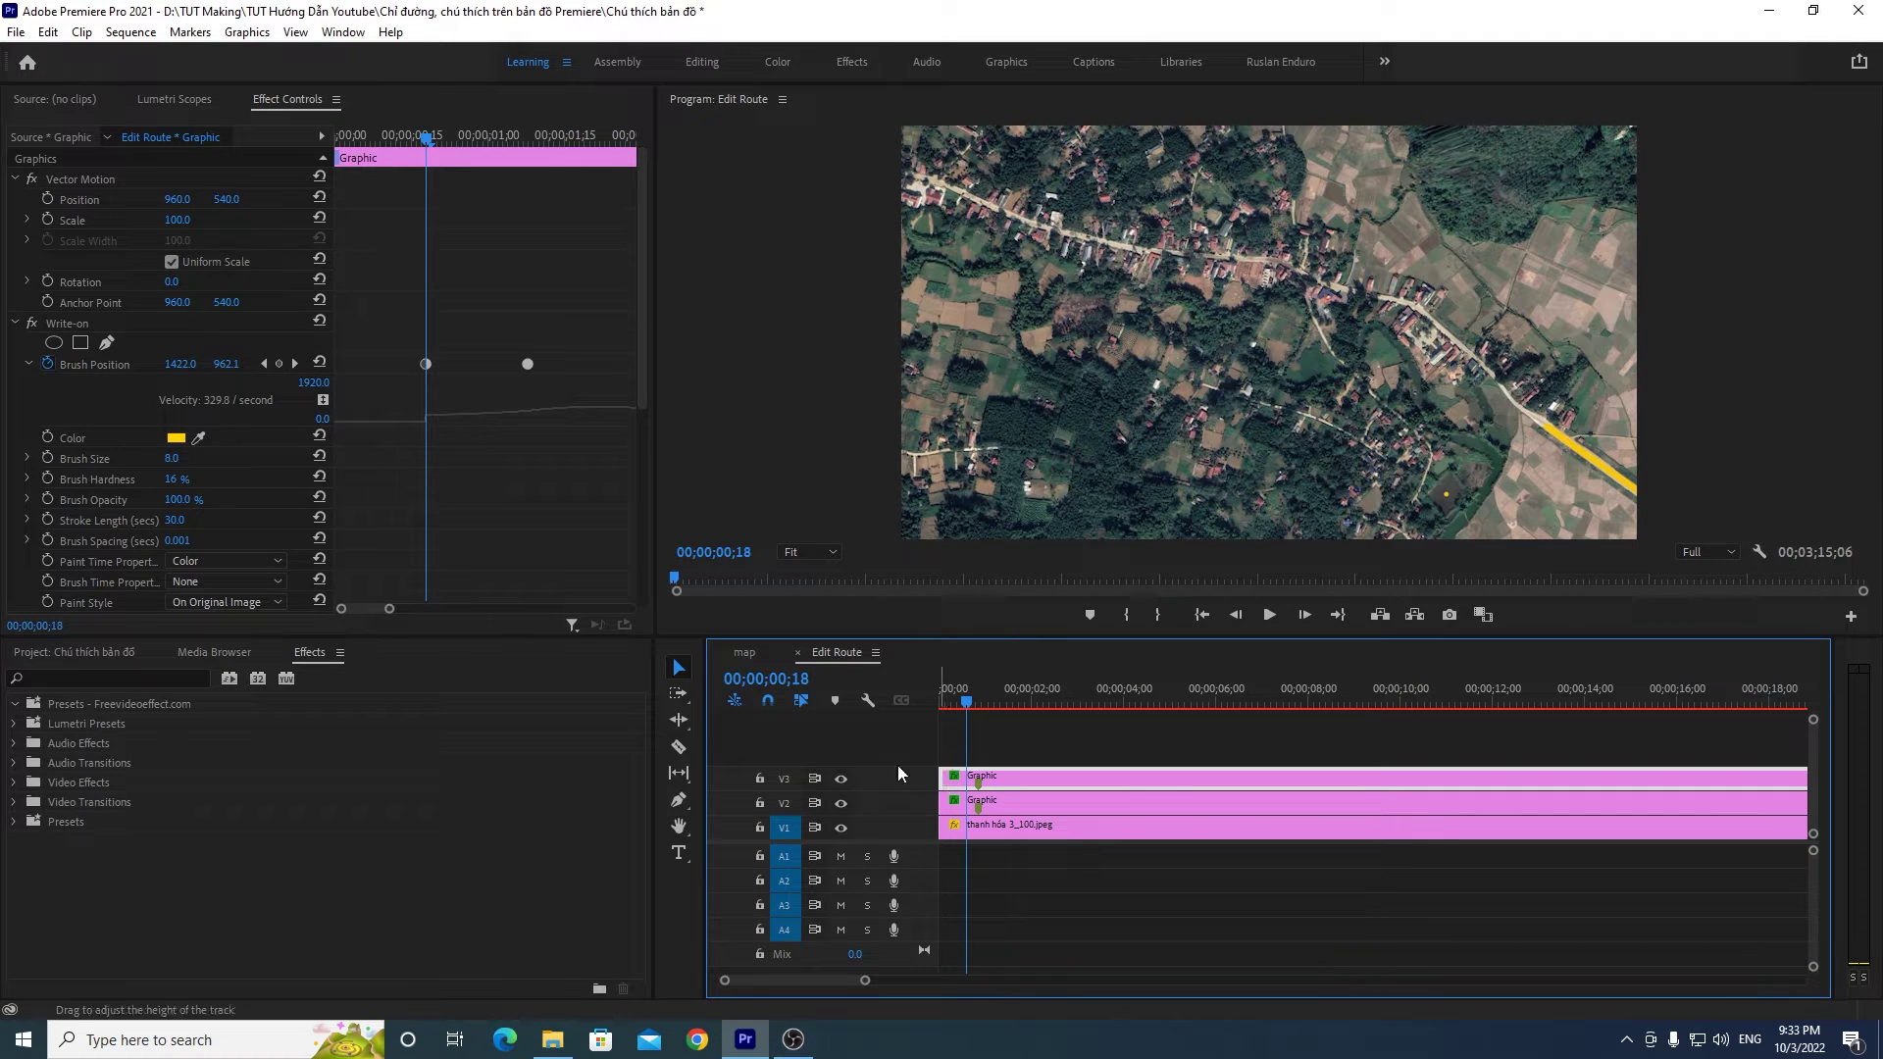
pyautogui.click(680, 750)
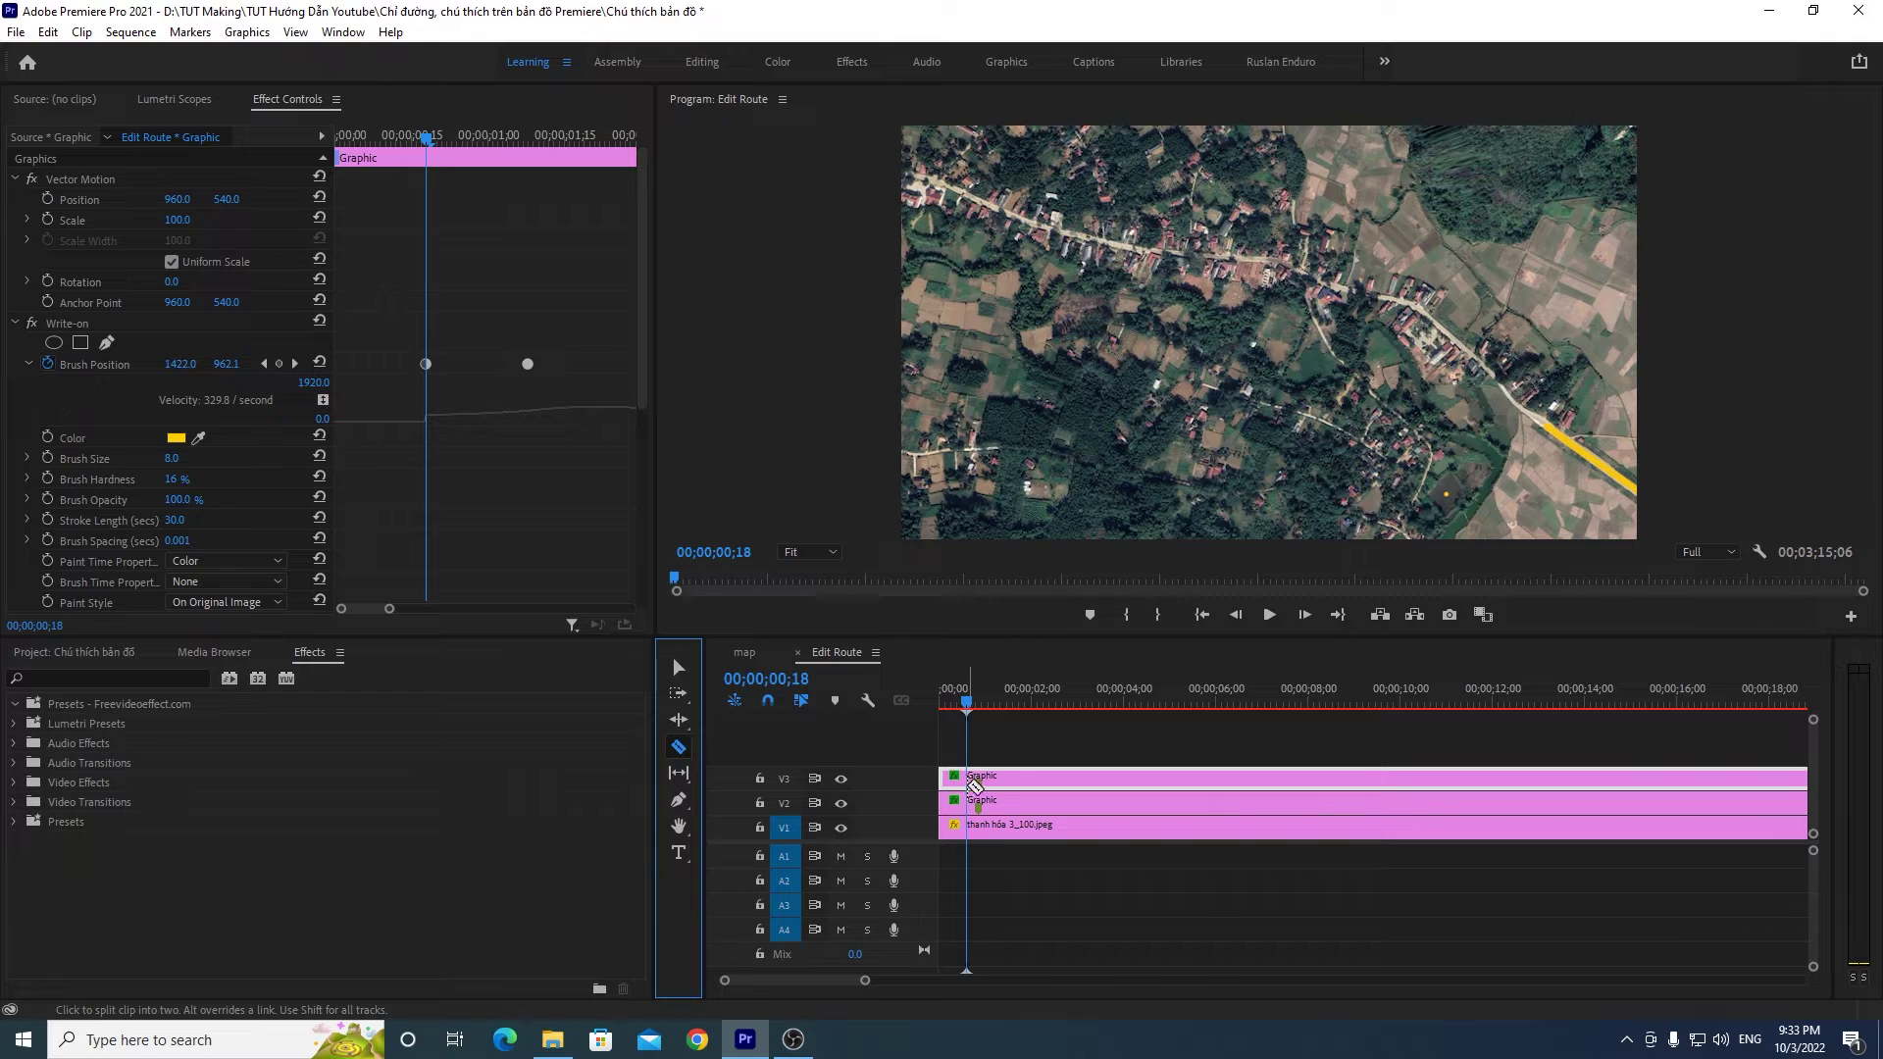
# Step: Razor the V3 Graphic at 0;18, delete the leading piece, and play to check
pyautogui.click(973, 782)
pyautogui.click(677, 665)
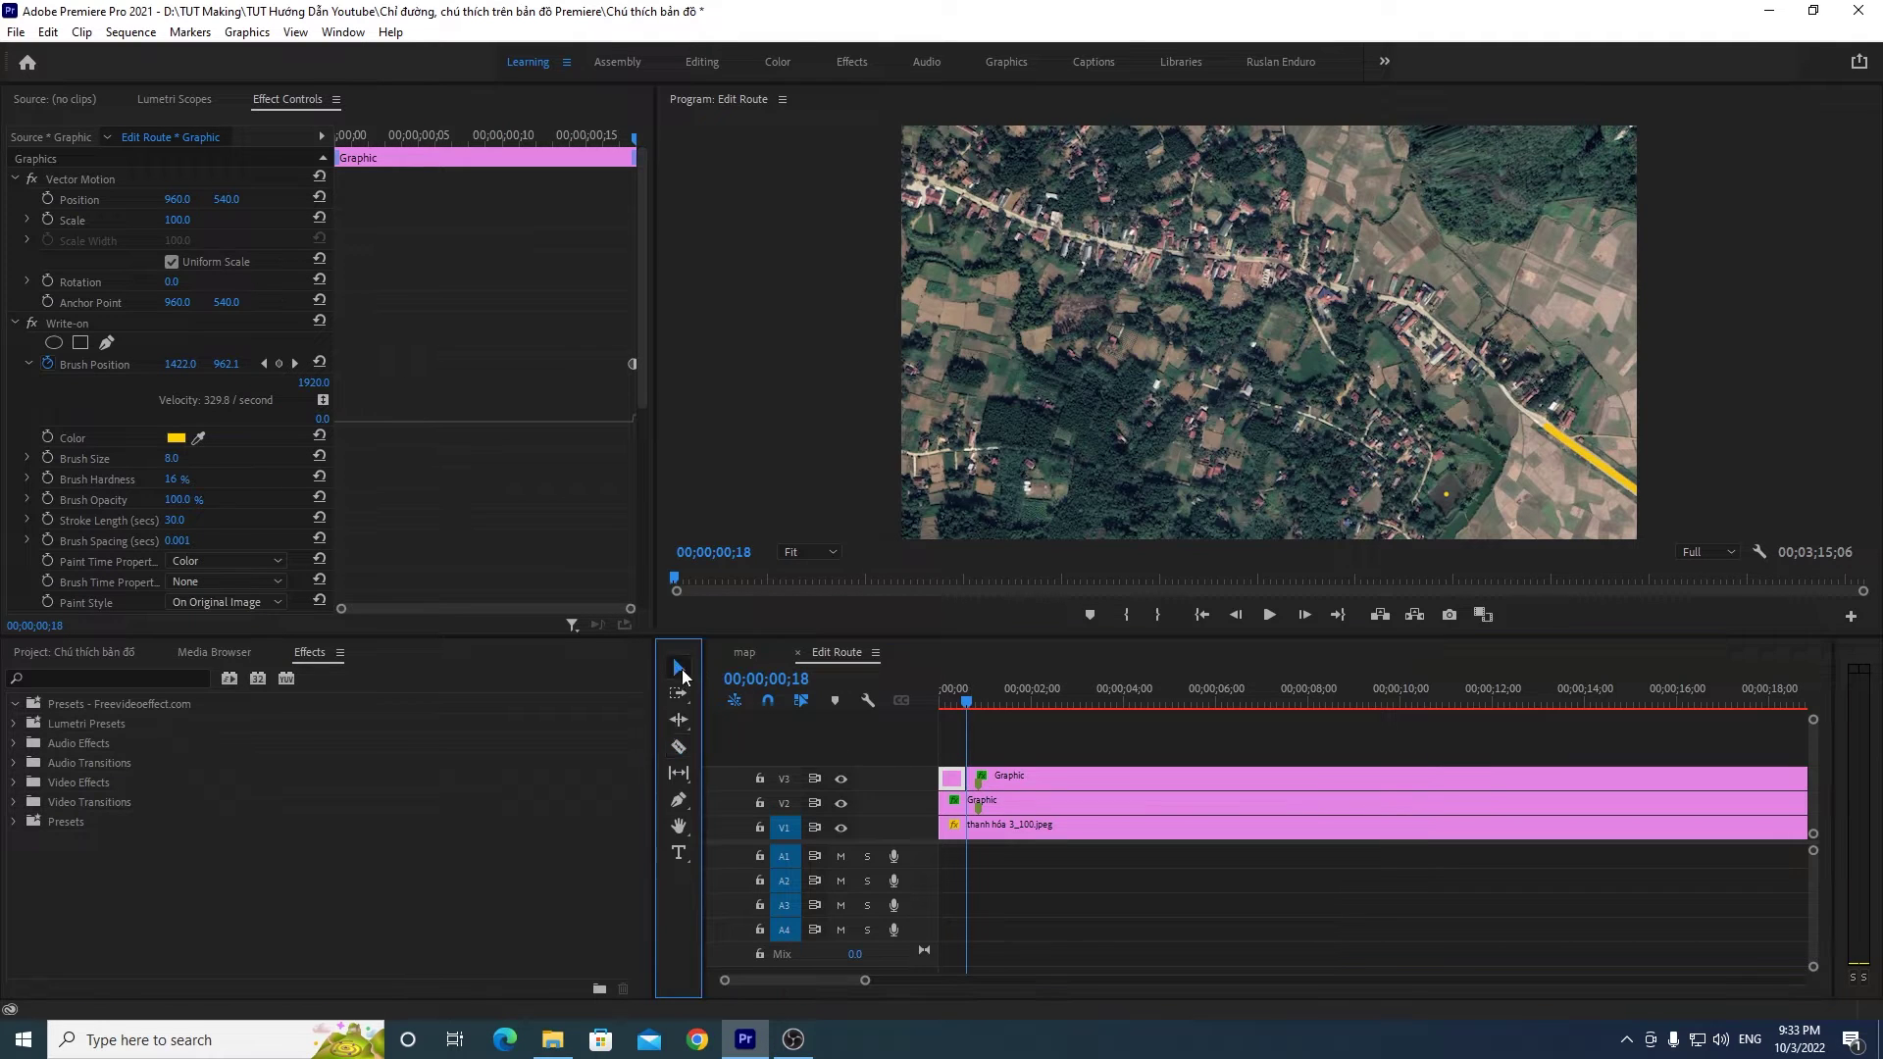
pyautogui.click(957, 779)
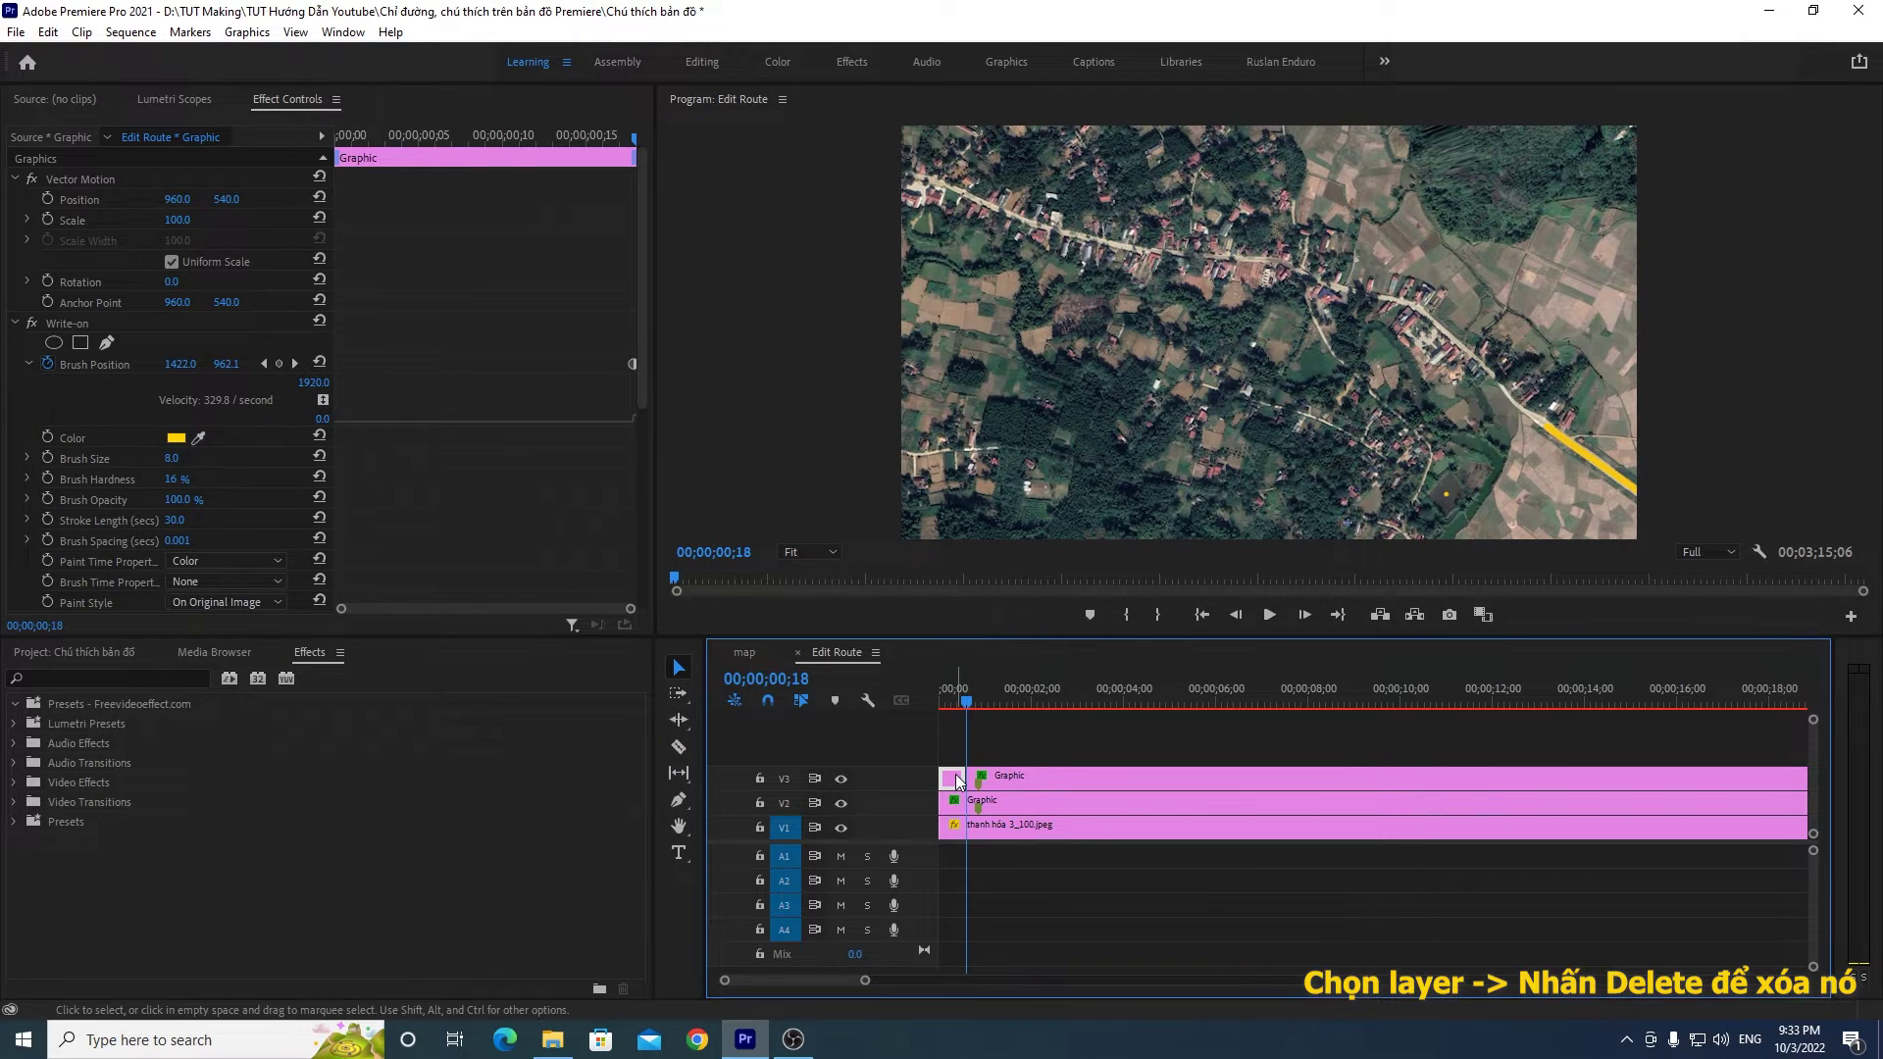
pyautogui.press('Delete')
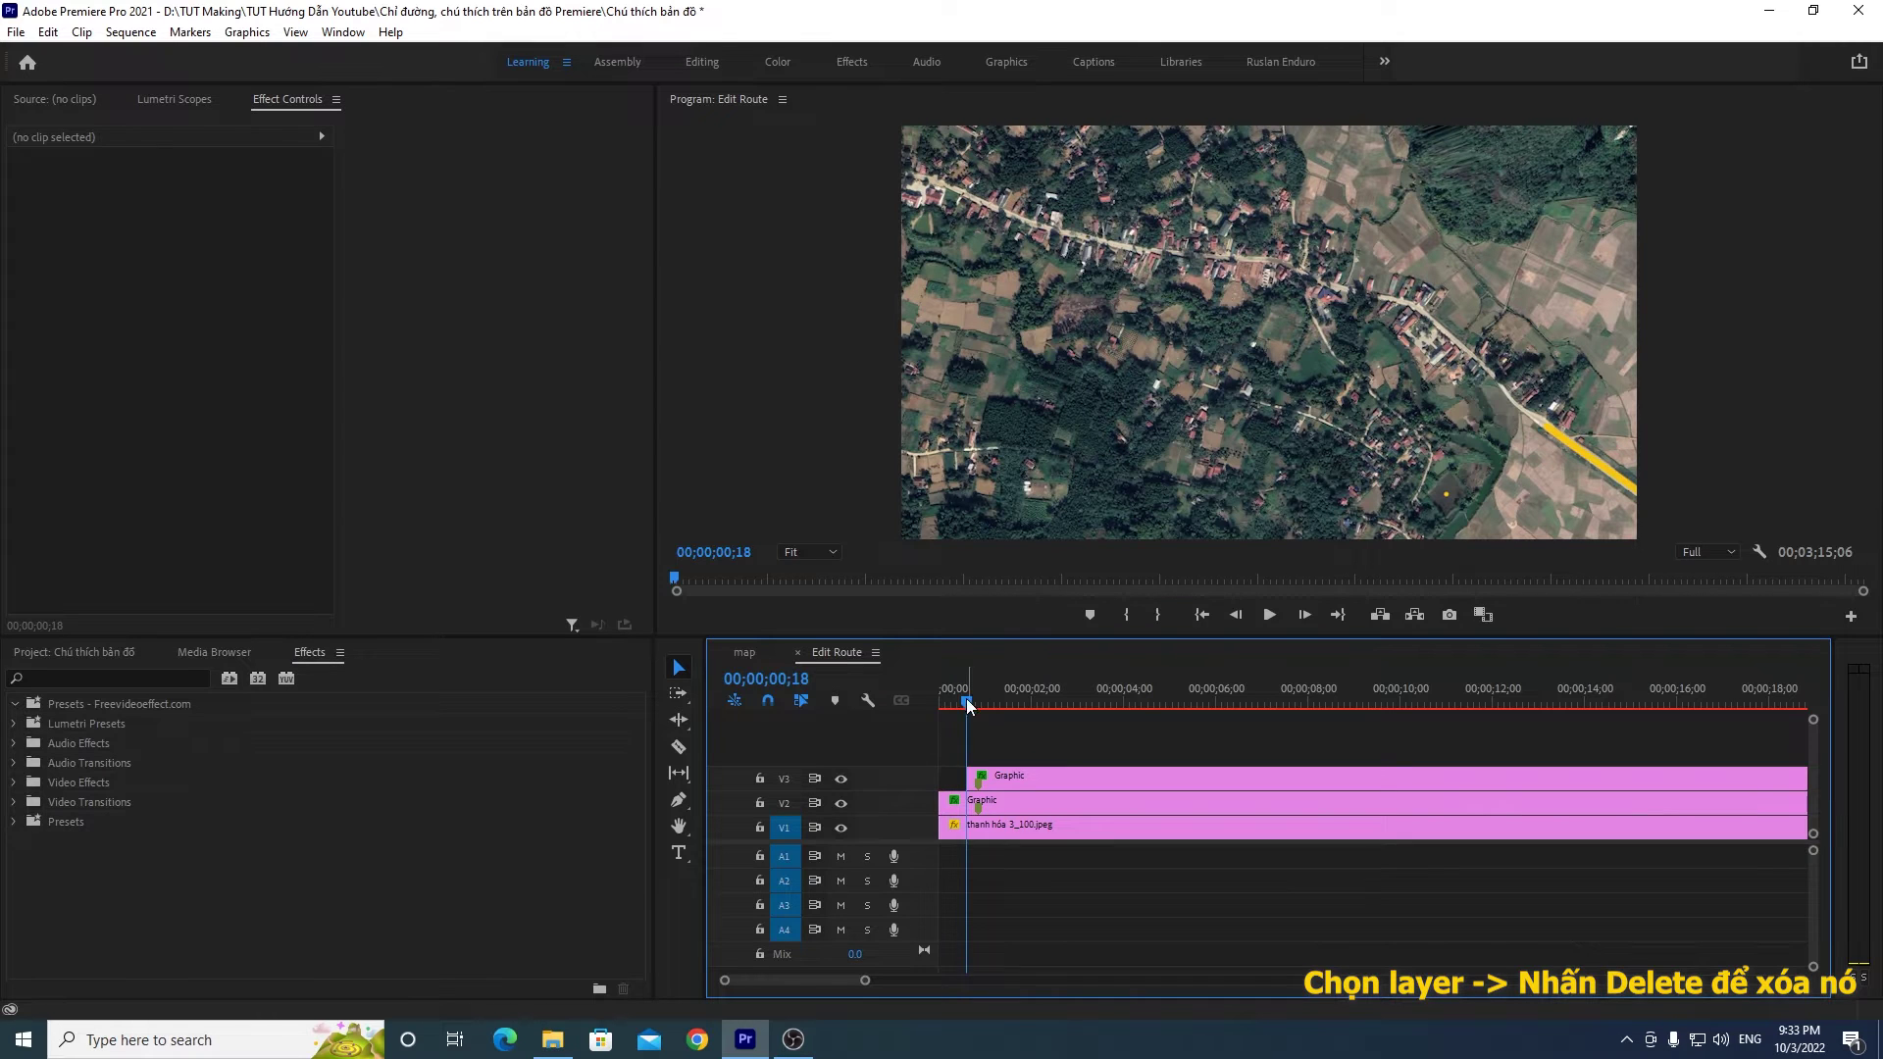
pyautogui.press('Home')
pyautogui.click(1275, 622)
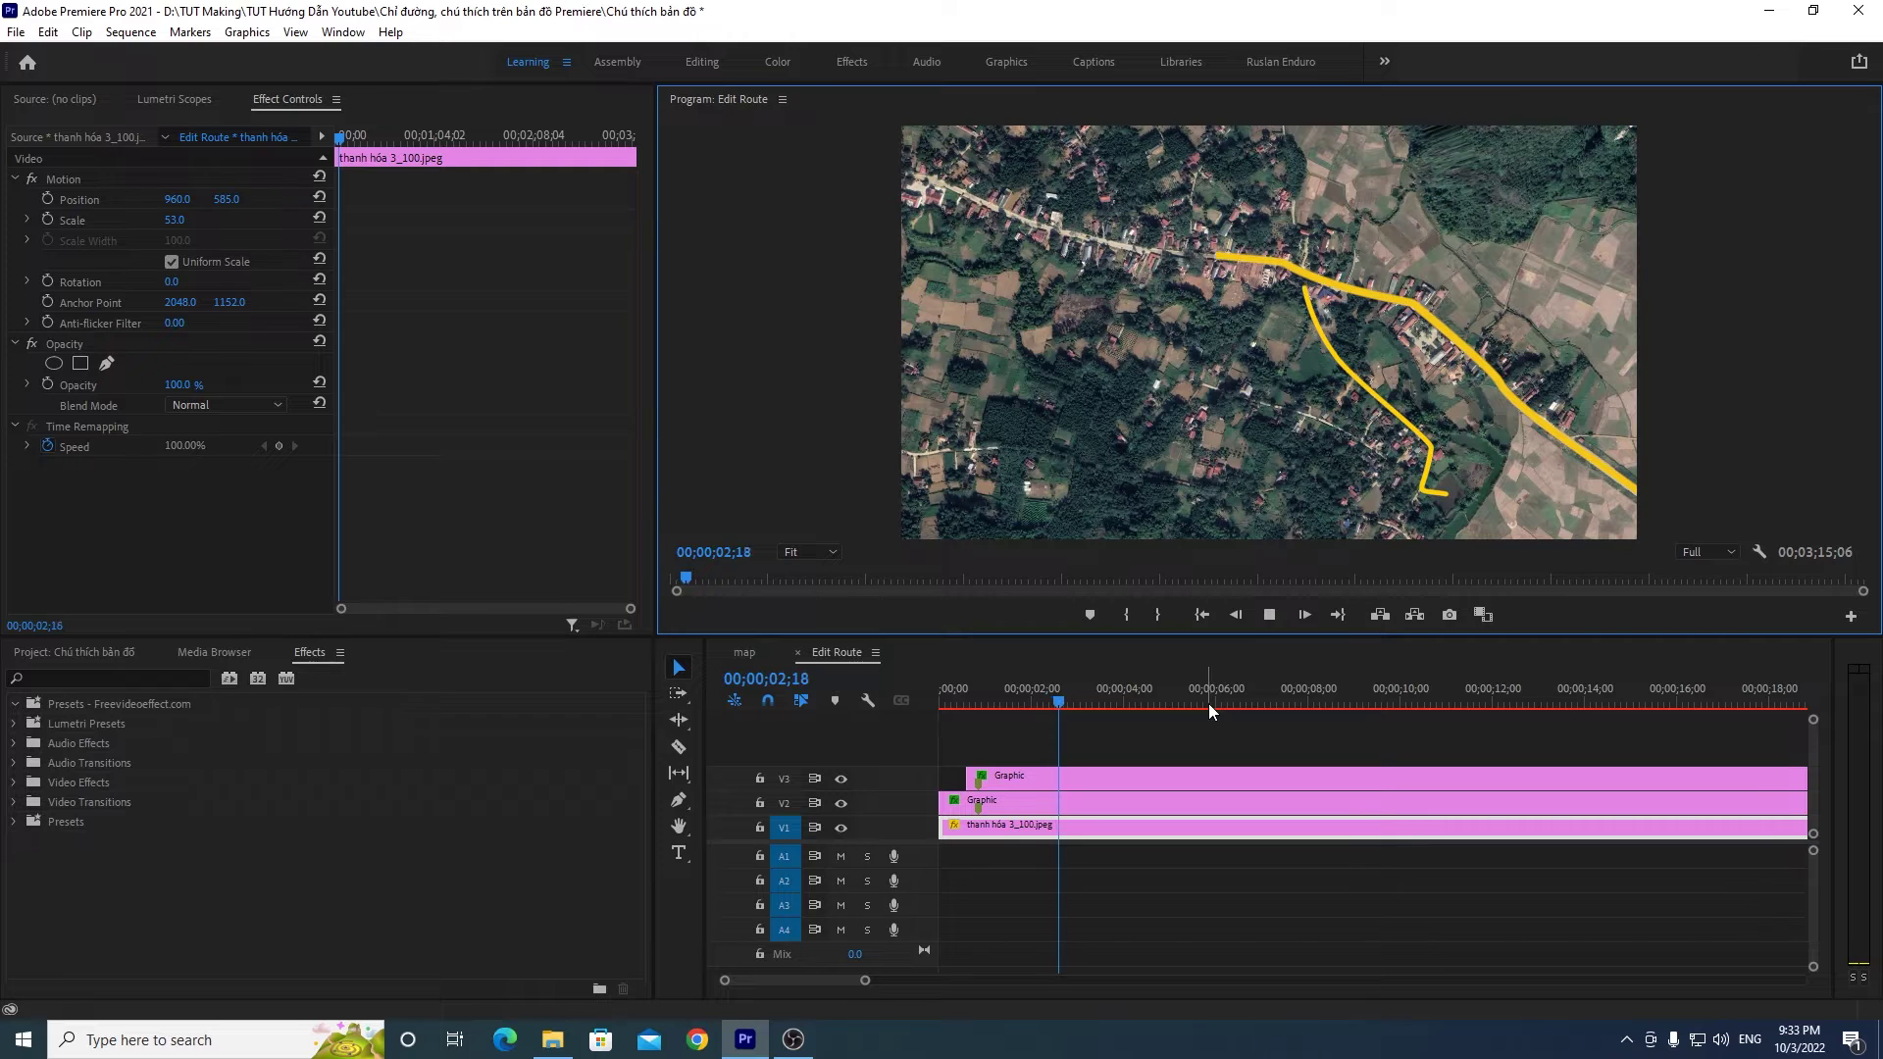
pyautogui.click(1042, 714)
pyautogui.press('Home')
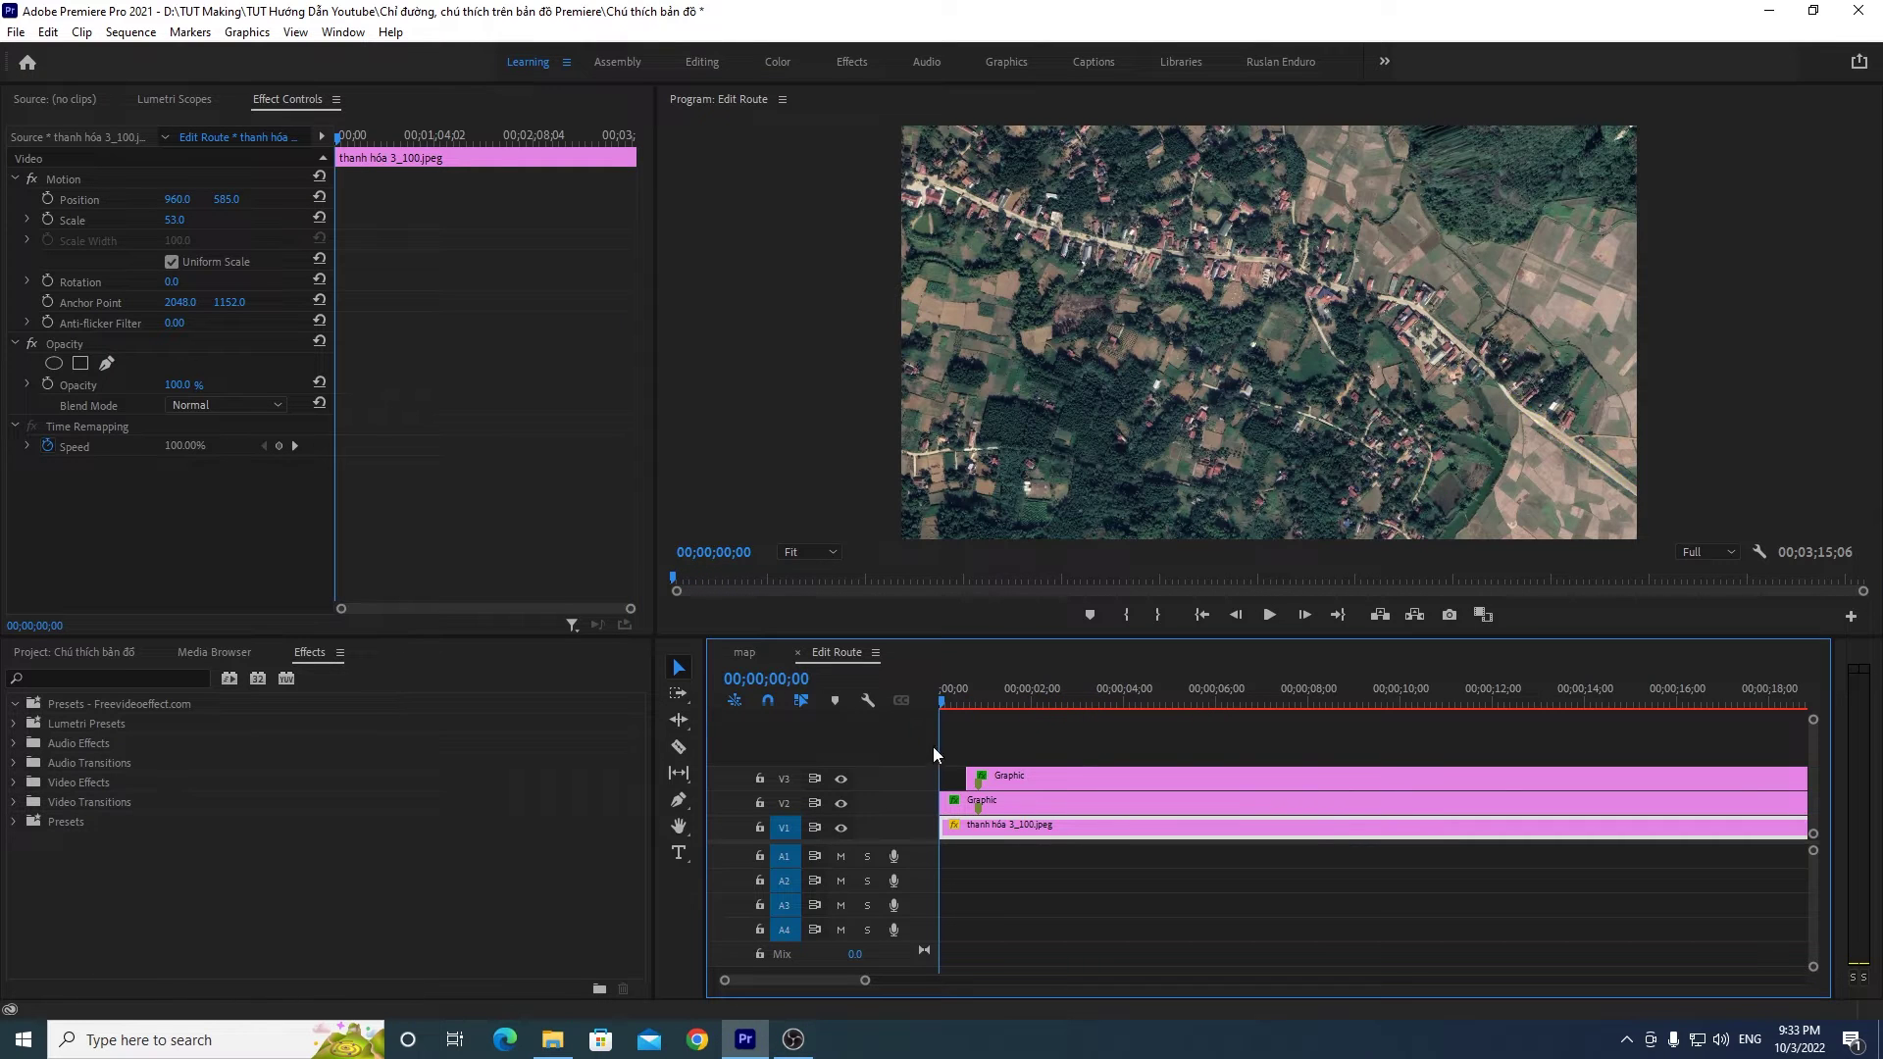
# Step: Briefly extend the V3 clip back to 00;00, then restore its 0;18 start and replay
pyautogui.moveTo(962, 776); pyautogui.dragTo(939, 776)
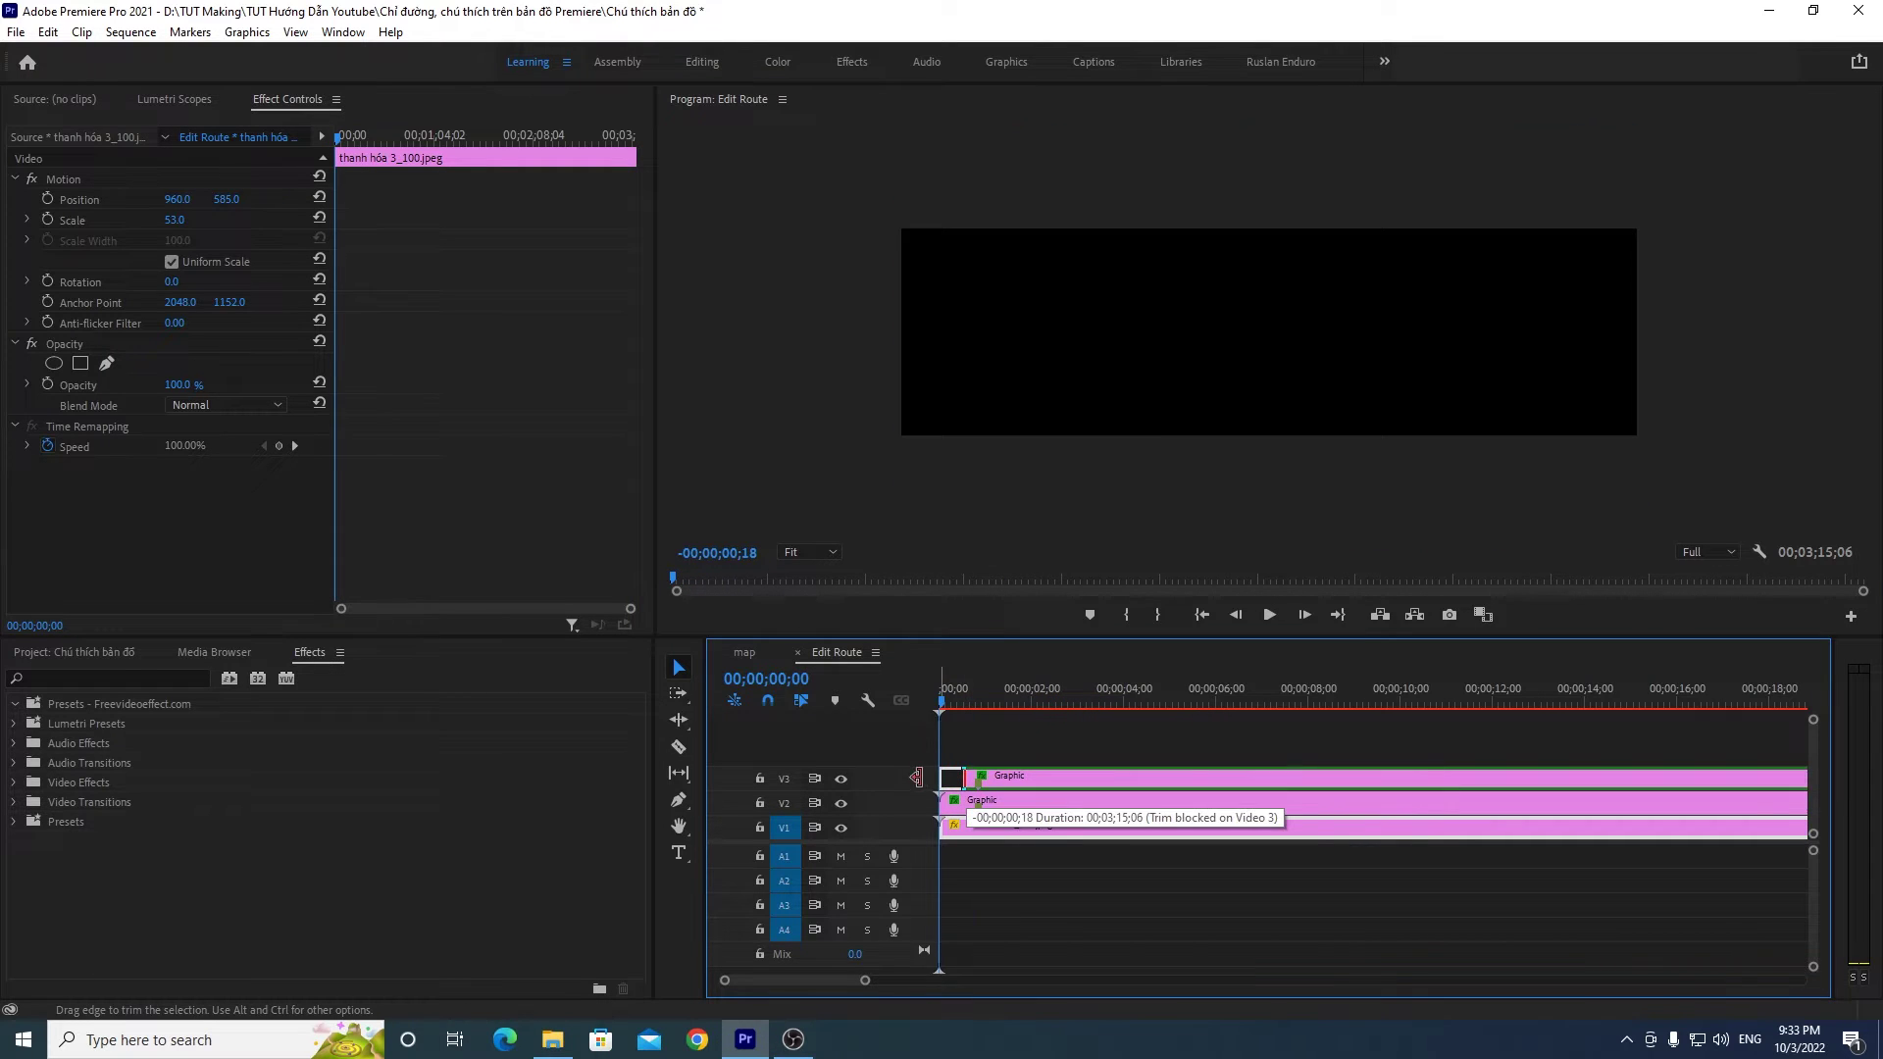
pyautogui.click(1271, 615)
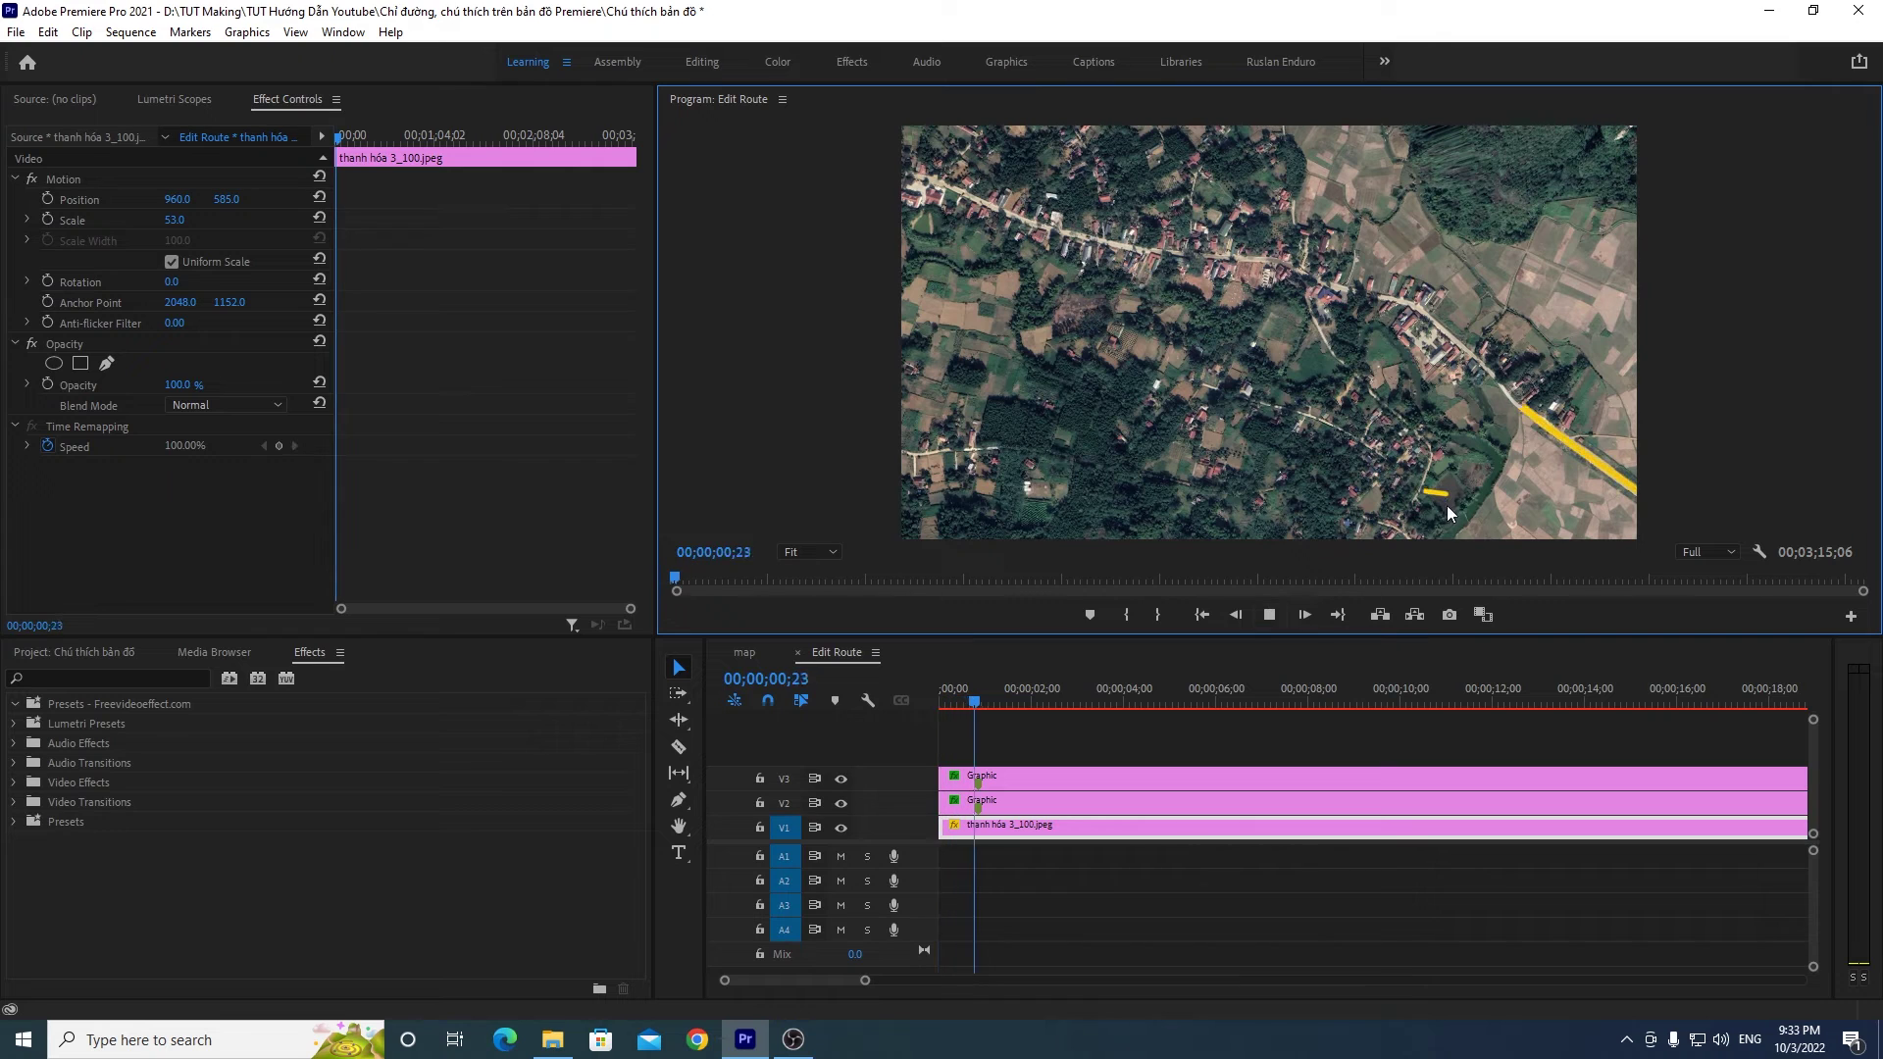
pyautogui.click(947, 700)
pyautogui.moveTo(944, 726); pyautogui.dragTo(940, 722)
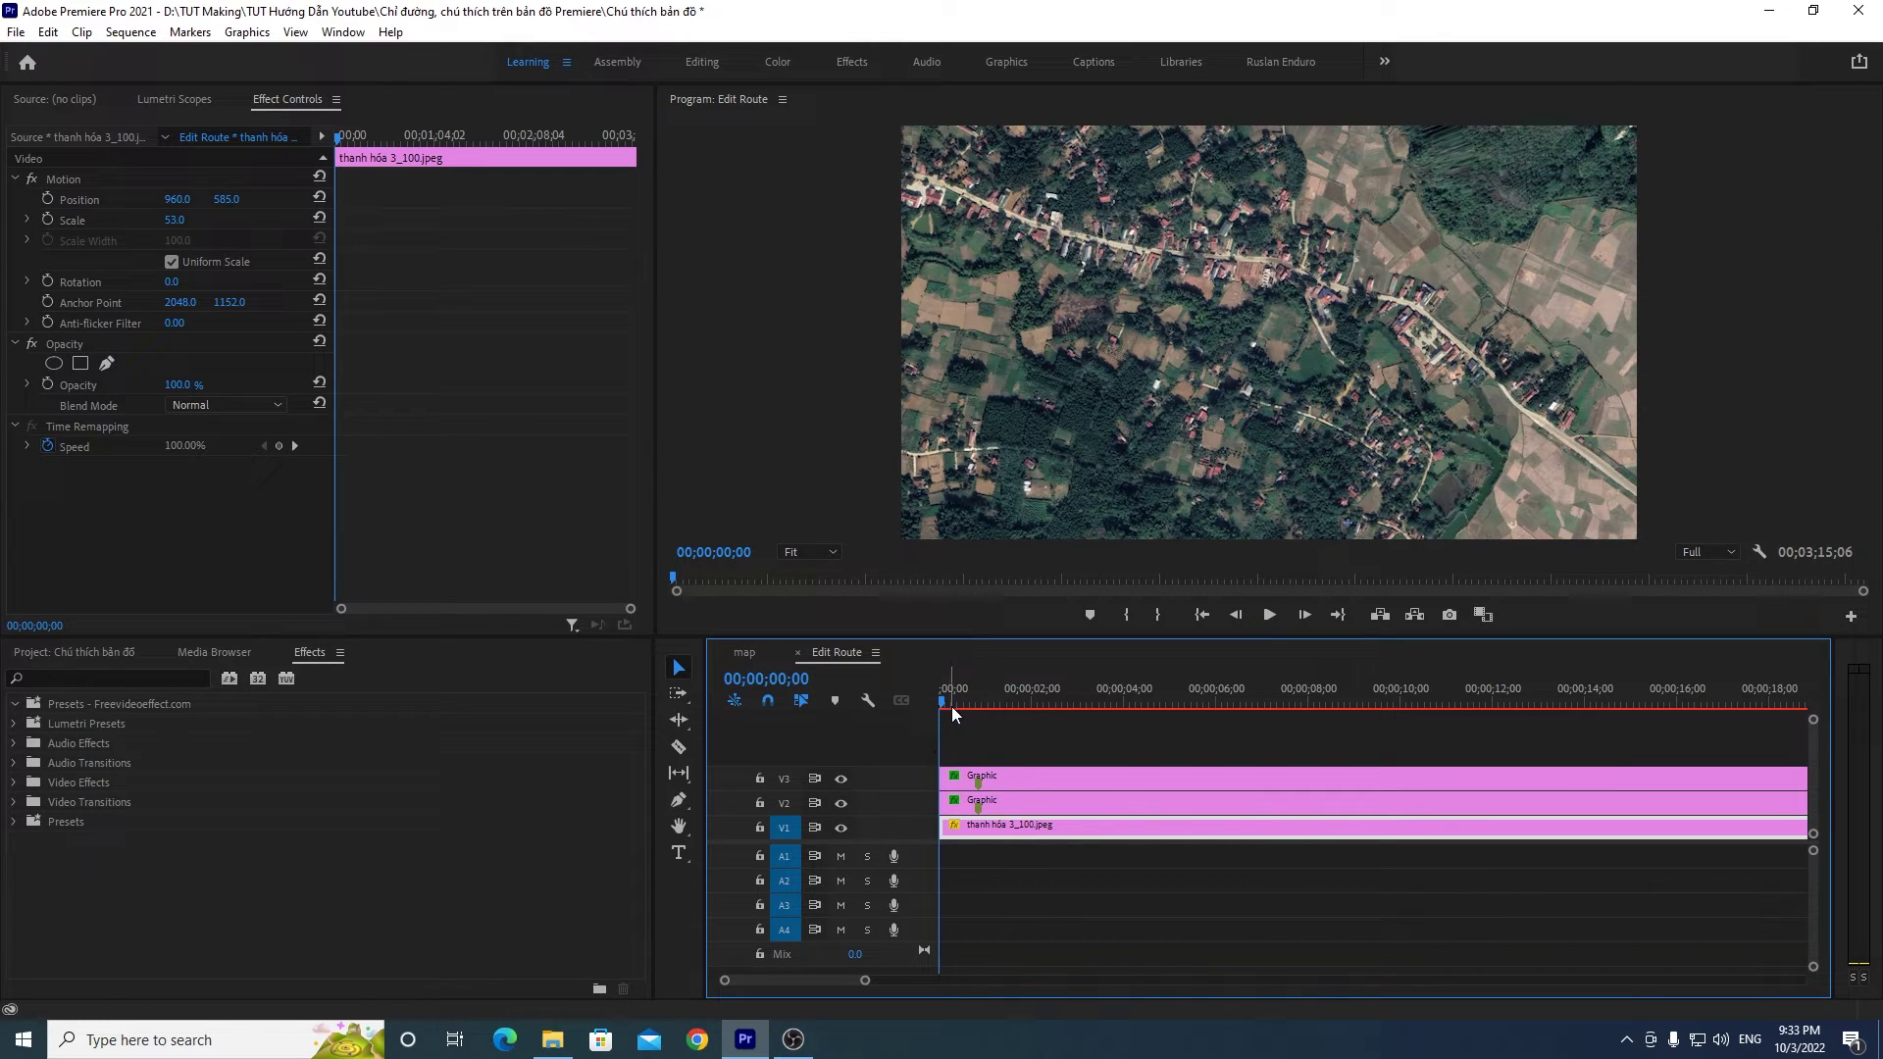
pyautogui.moveTo(942, 778); pyautogui.dragTo(967, 778)
pyautogui.click(943, 700)
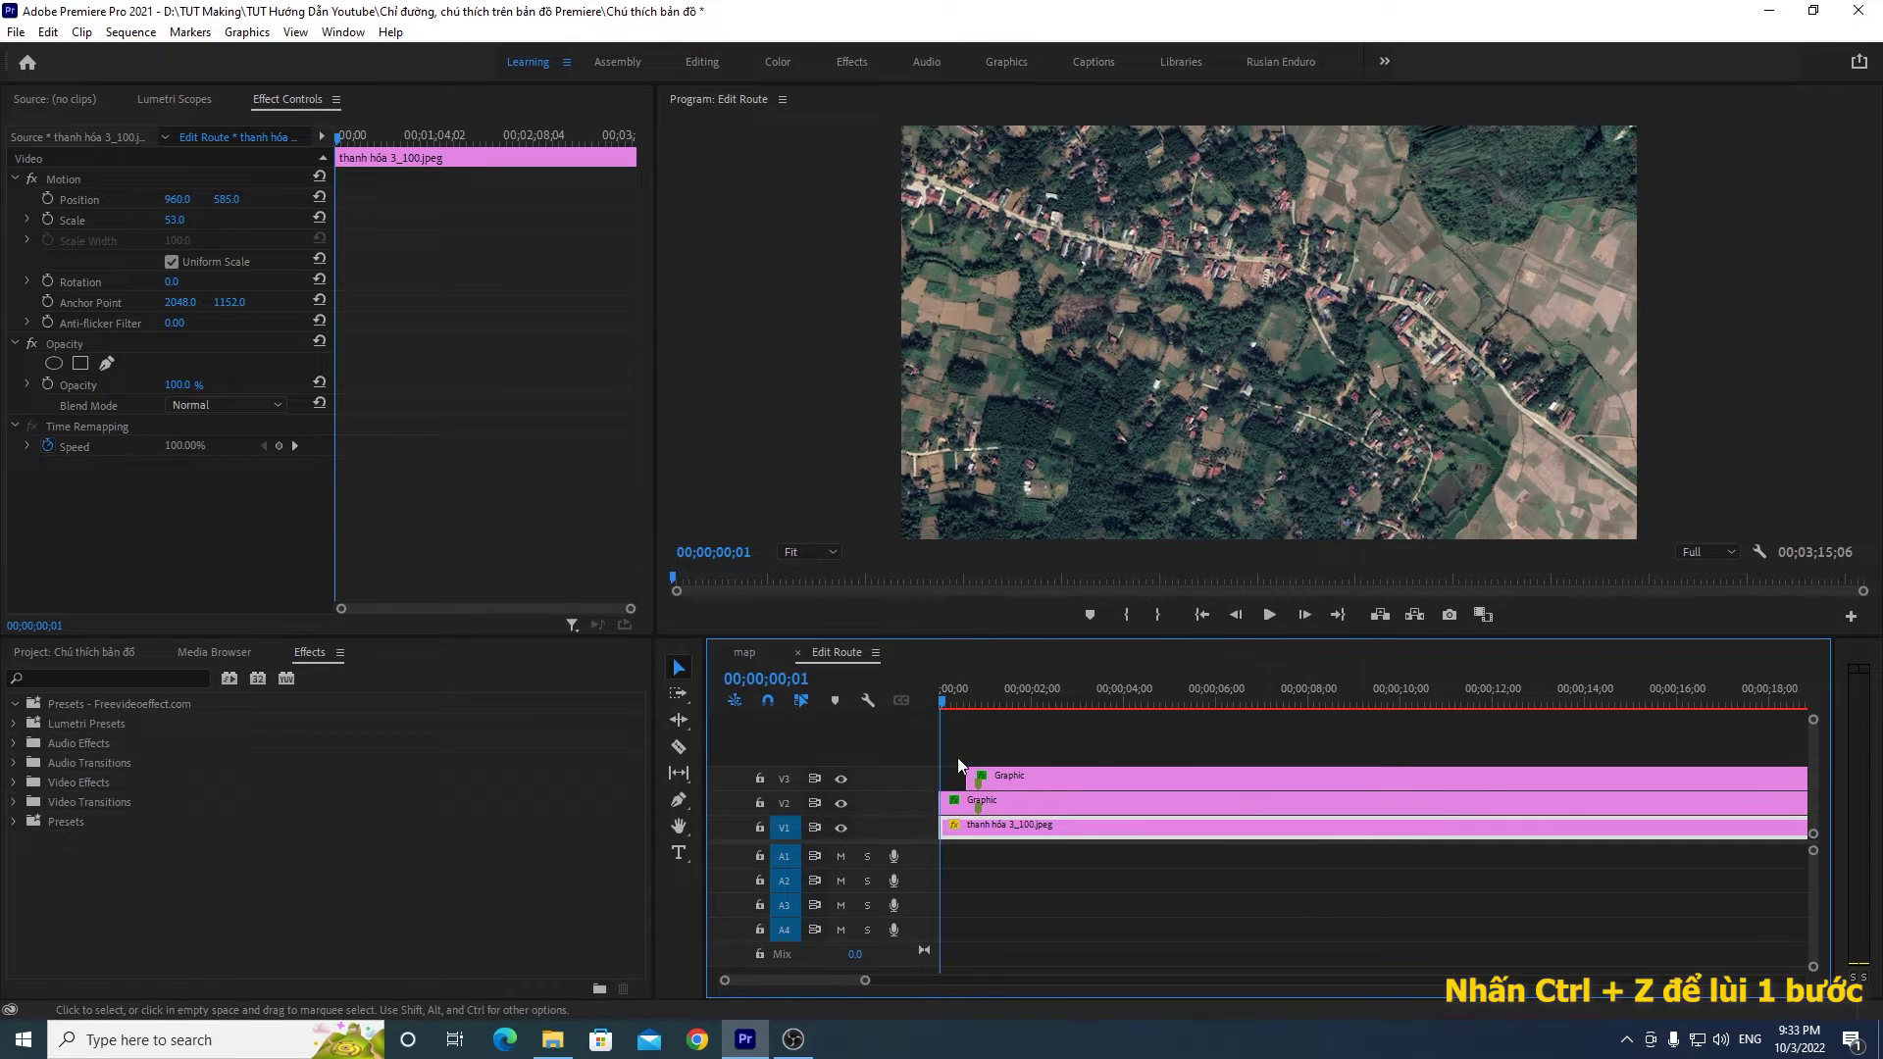
pyautogui.moveTo(942, 700)
pyautogui.mouseDown()
pyautogui.moveTo(967, 708)
pyautogui.moveTo(941, 704)
pyautogui.mouseUp()
pyautogui.click(1271, 615)
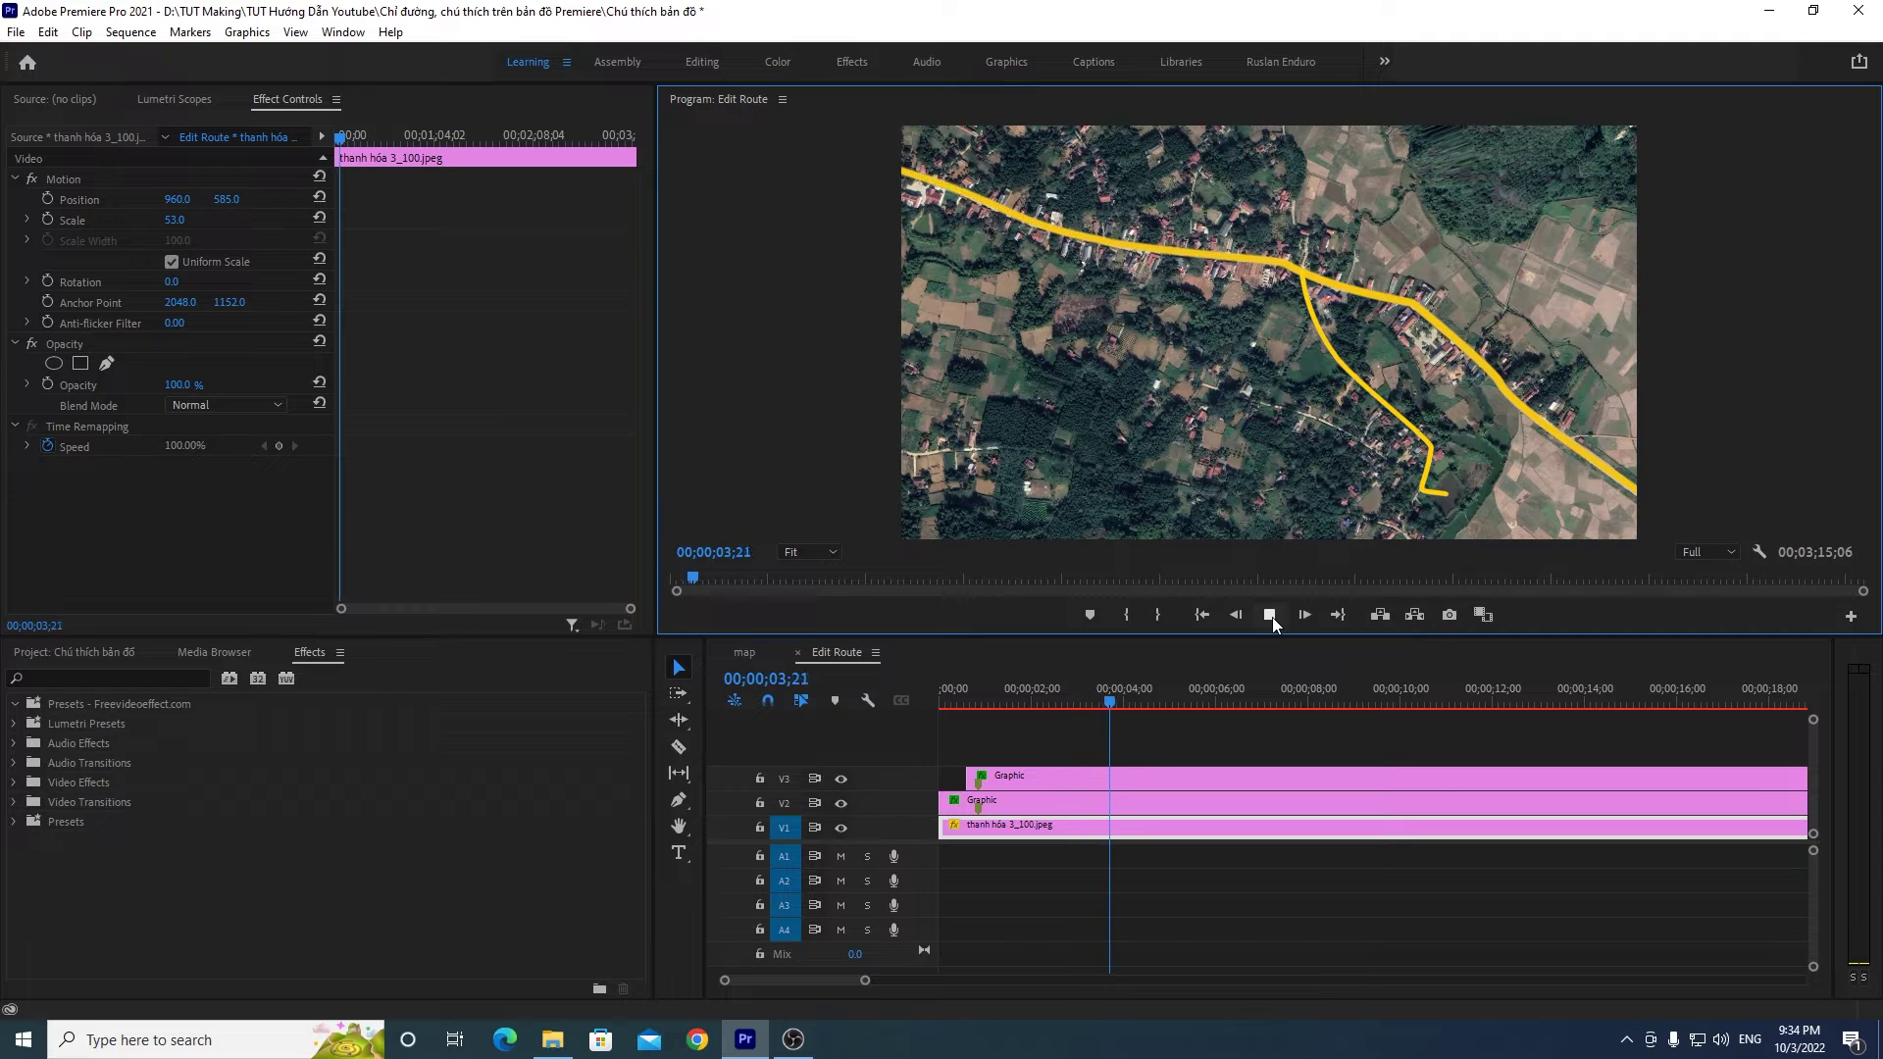
pyautogui.click(1199, 704)
# Step: Zoom the sequence back out, view the tutorial's project folder in File Explorer, and return to Premiere
pyautogui.moveTo(865, 980); pyautogui.dragTo(911, 980)
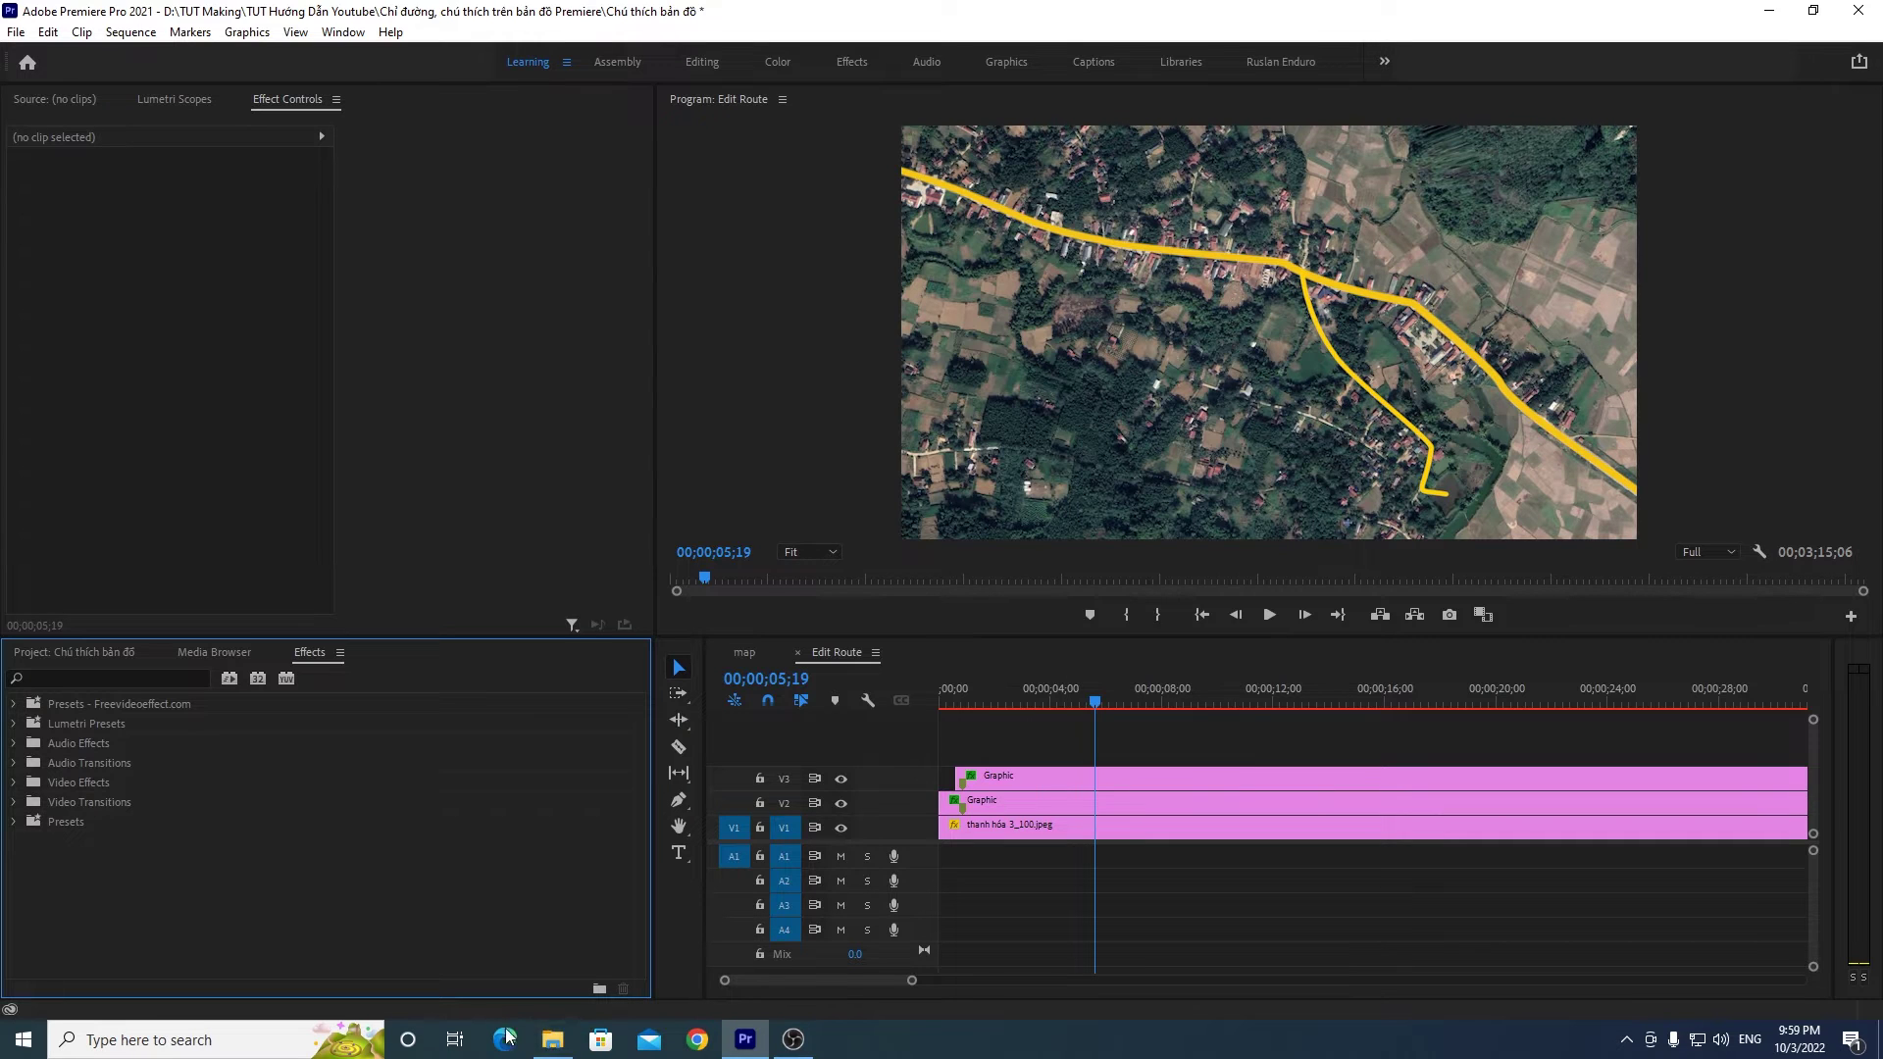
pyautogui.click(552, 1039)
pyautogui.click(773, 135)
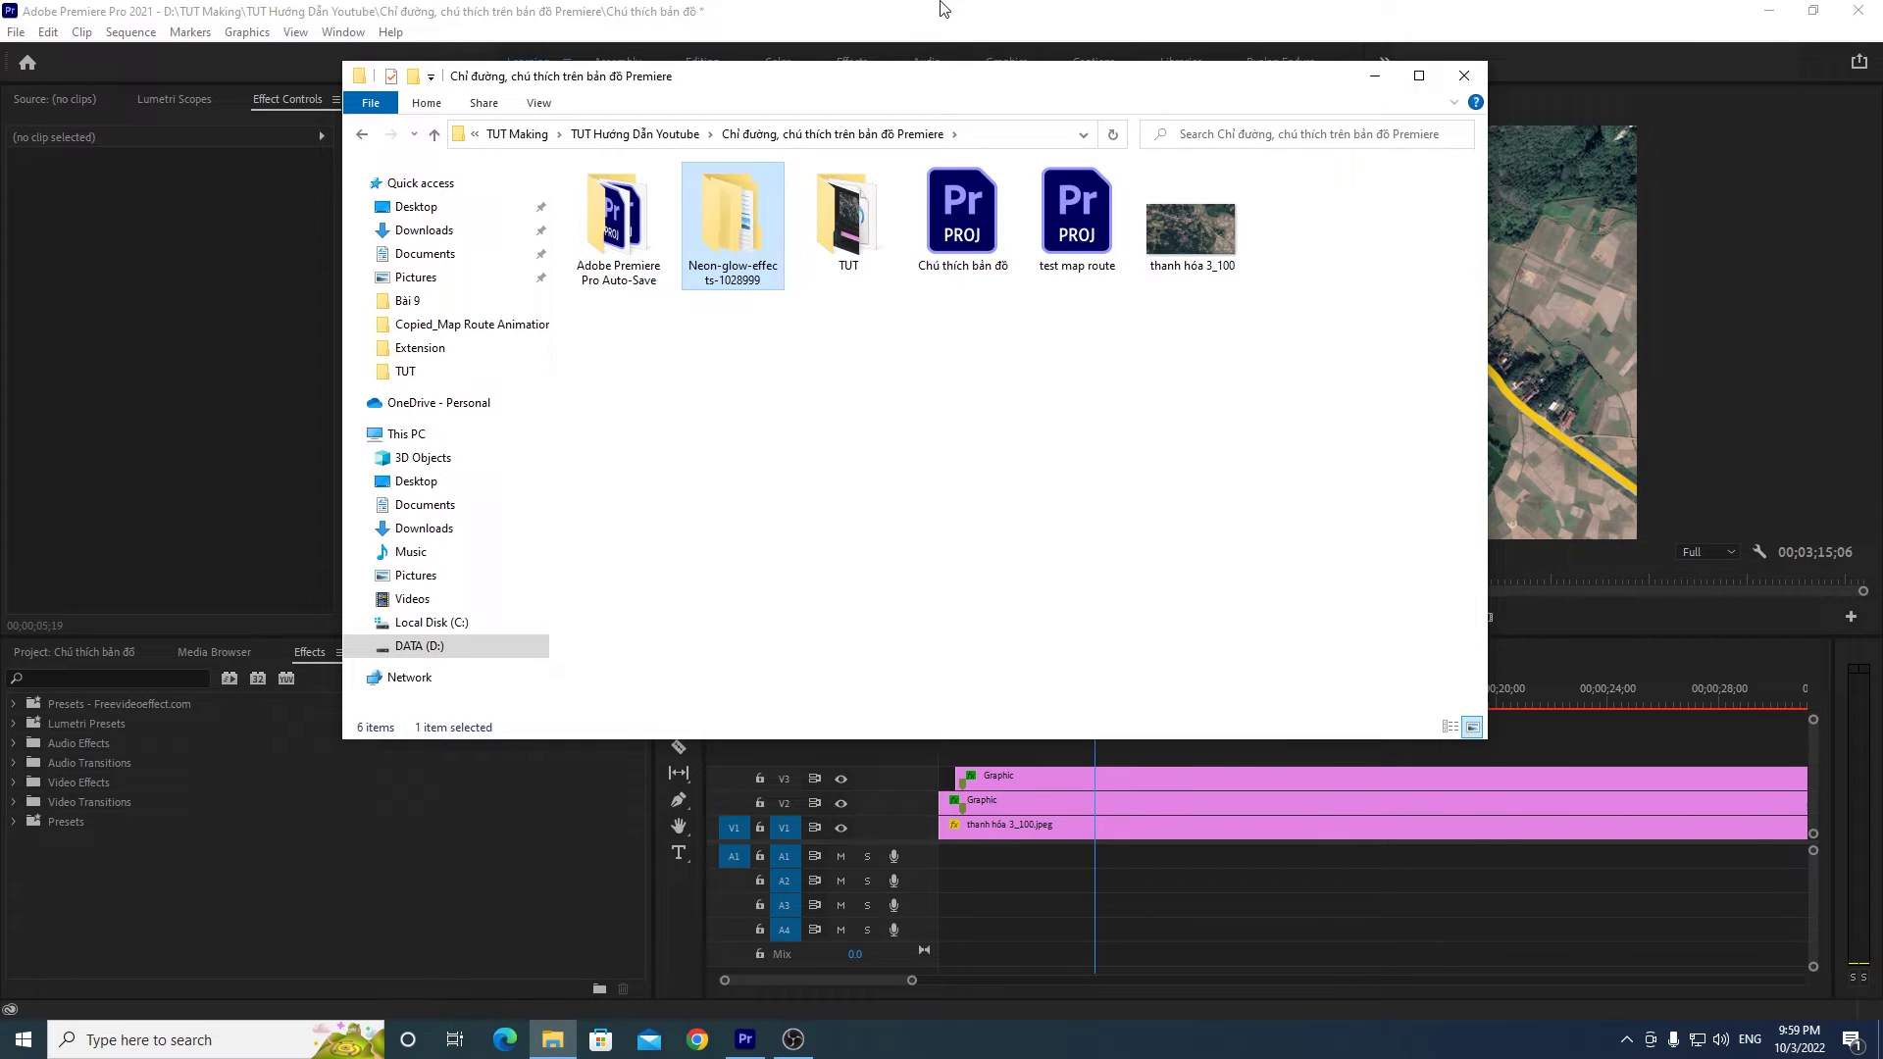
pyautogui.click(205, 750)
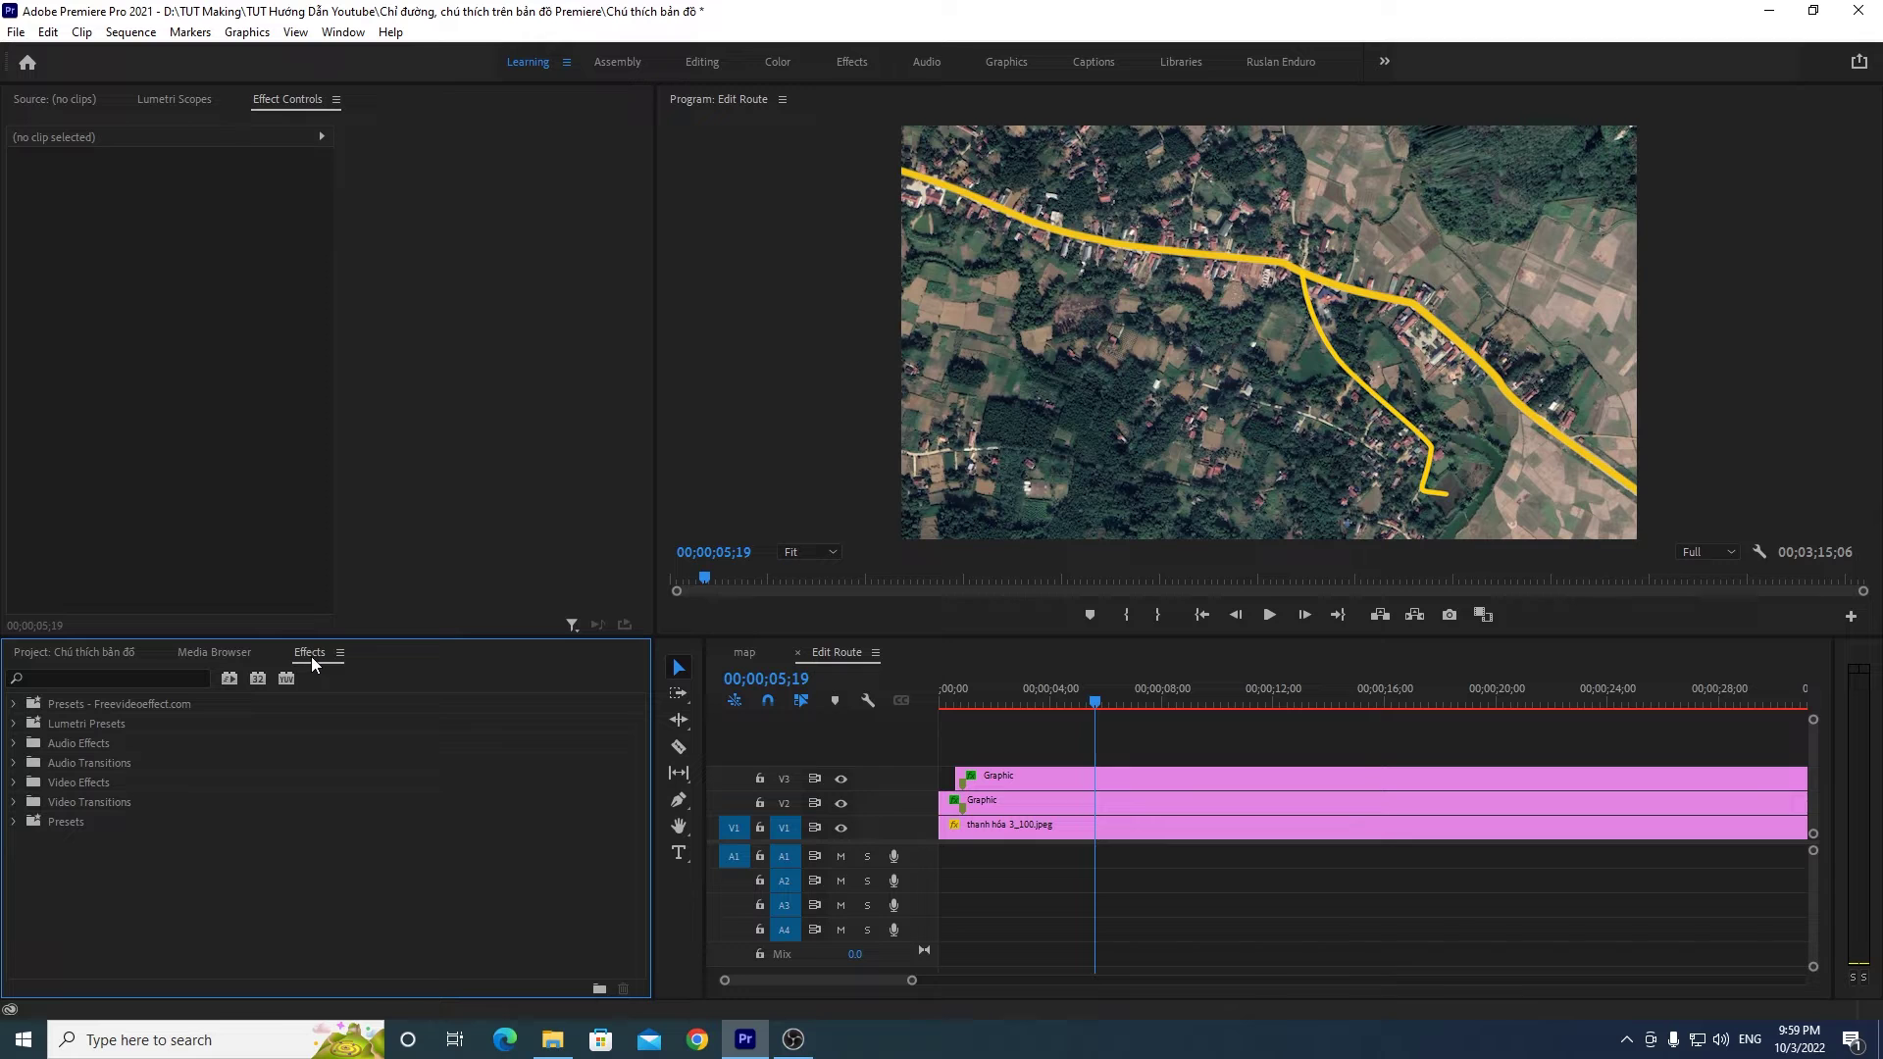
pyautogui.click(344, 32)
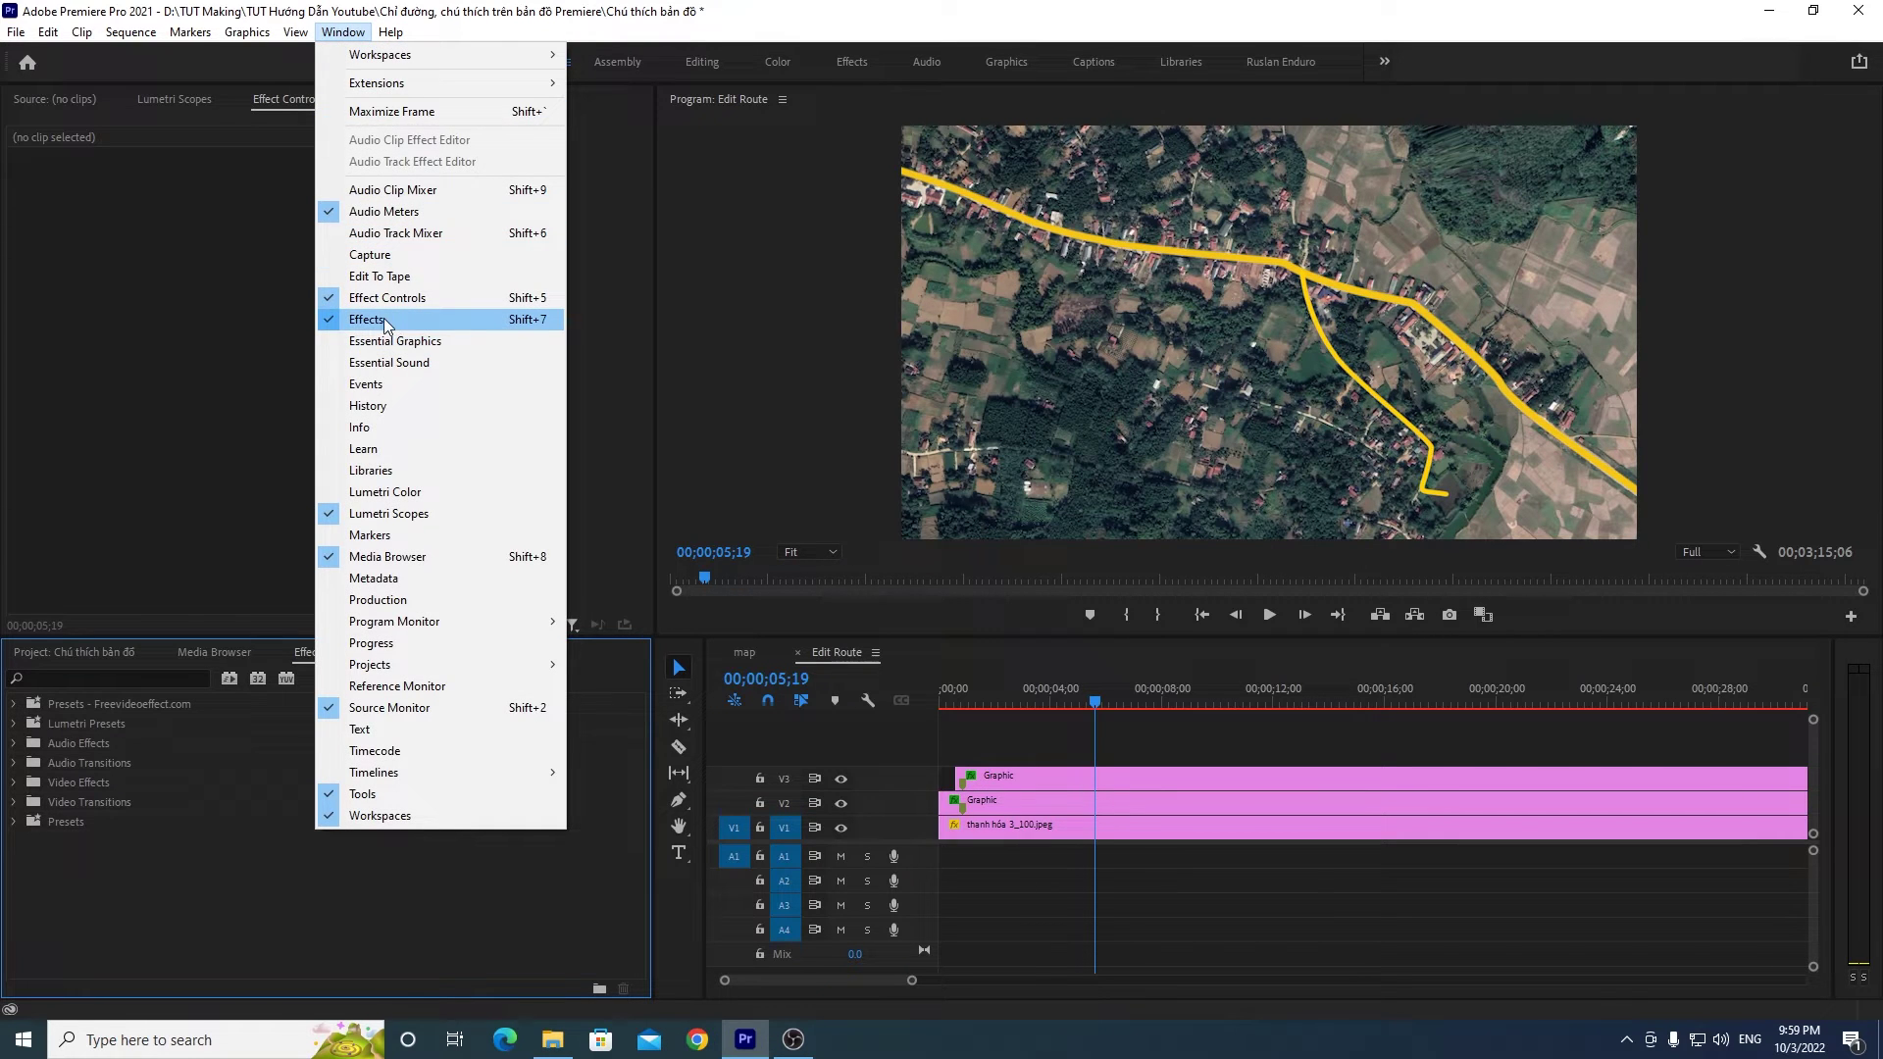
pyautogui.click(389, 320)
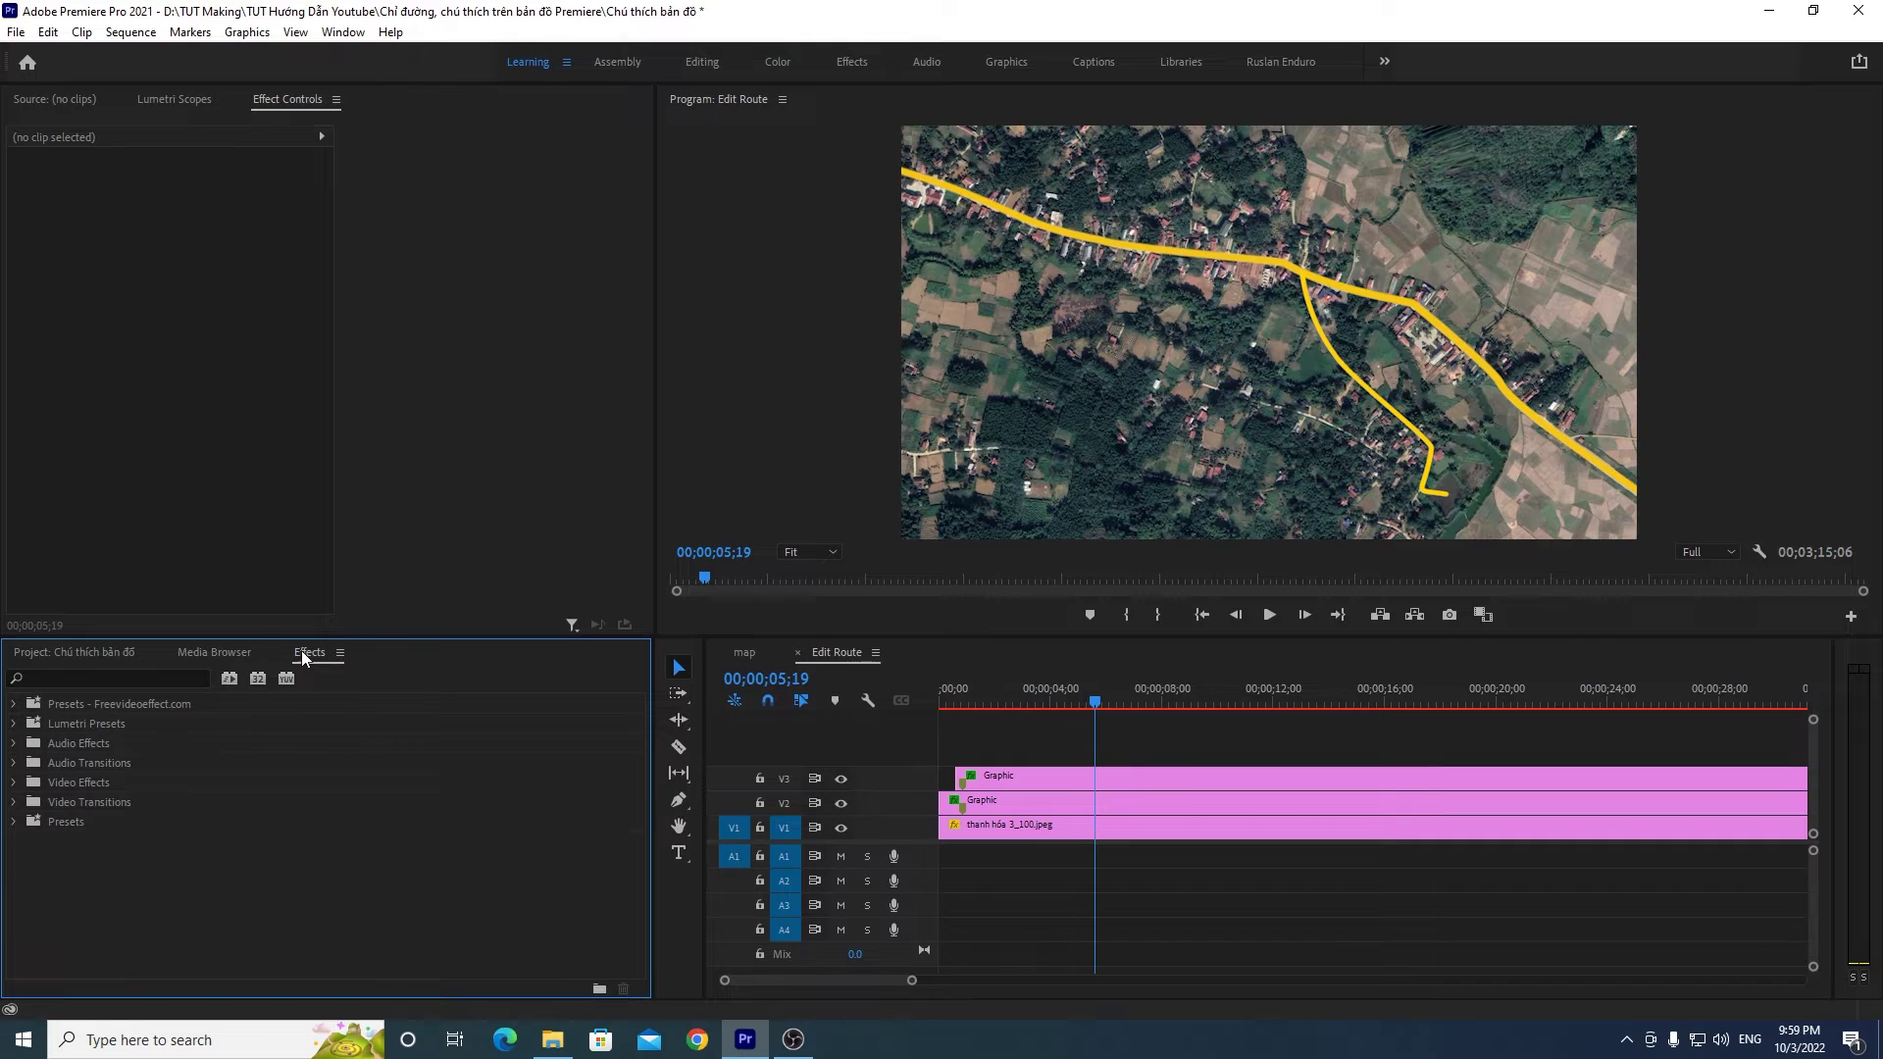
pyautogui.rightClick(65, 822)
pyautogui.click(78, 853)
pyautogui.press('Return')
pyautogui.rightClick(69, 824)
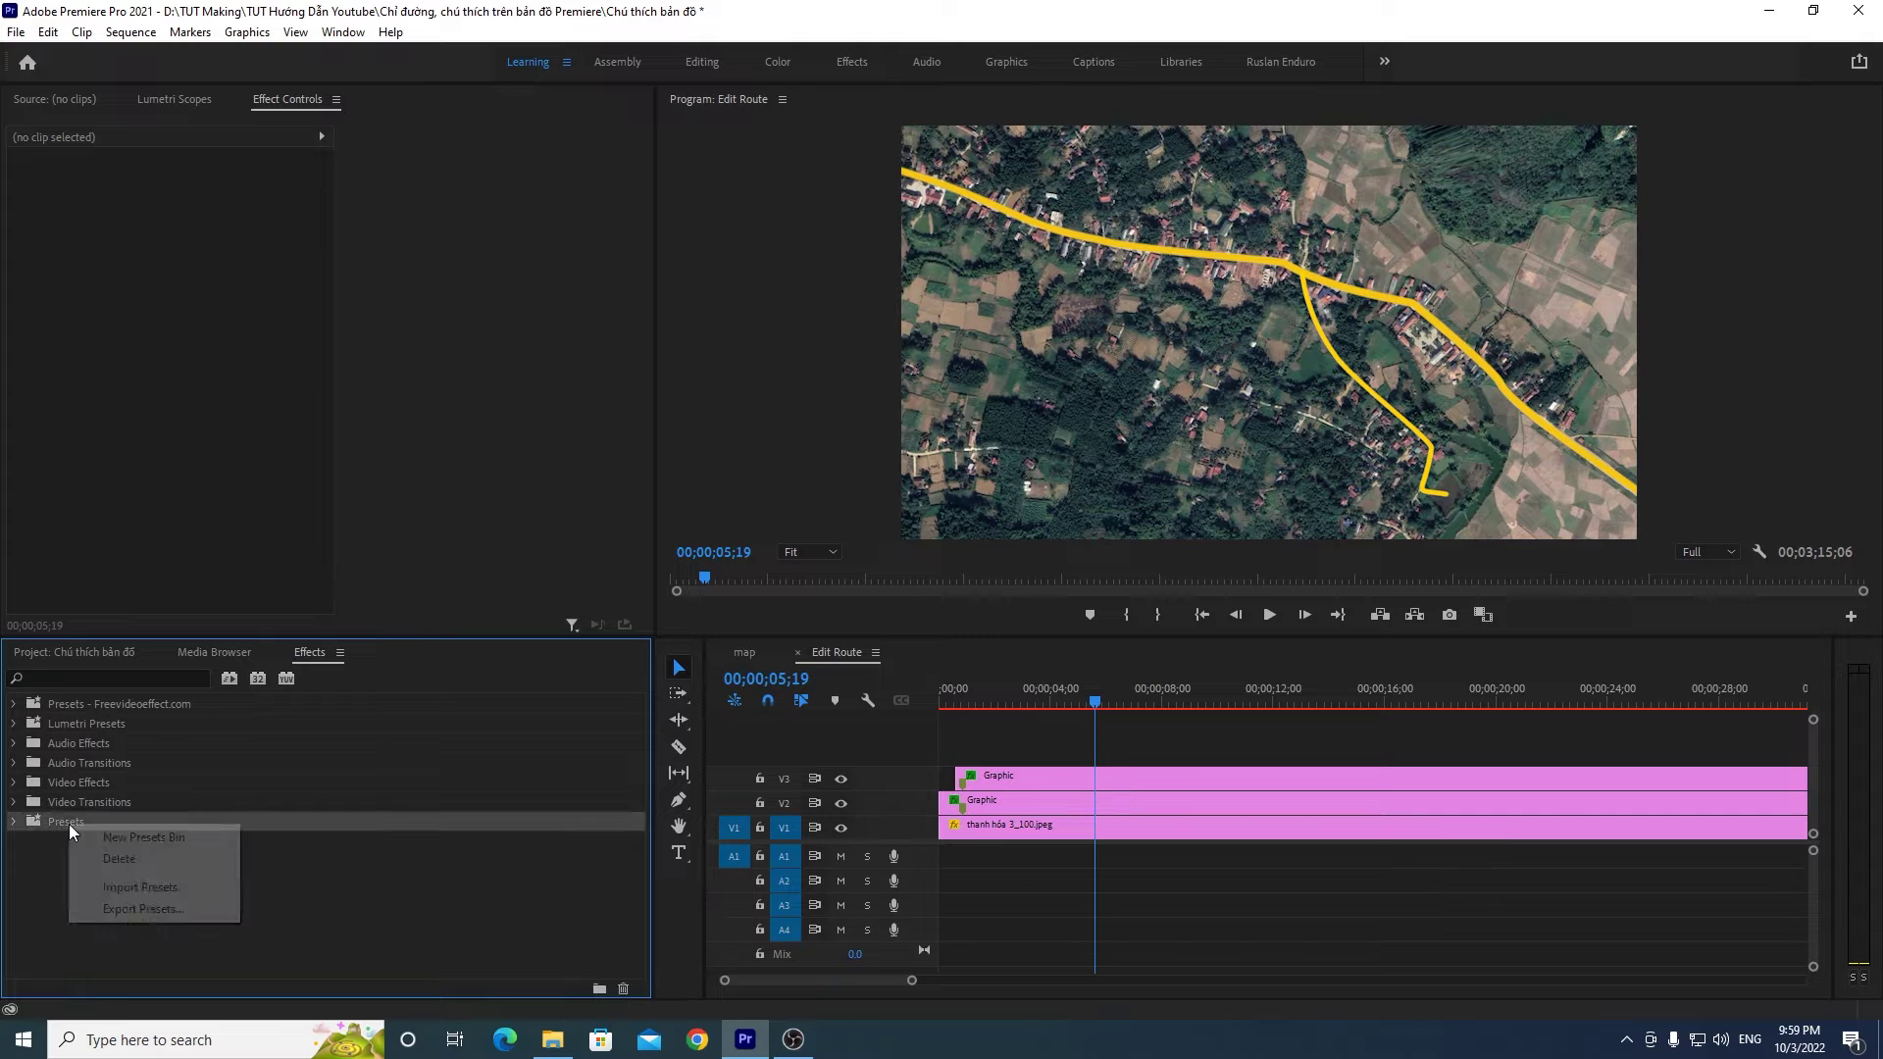
# Step: Import the Neon Glow Effects preset file from the nested Neon-glow-effects-1028999 folders
pyautogui.click(135, 889)
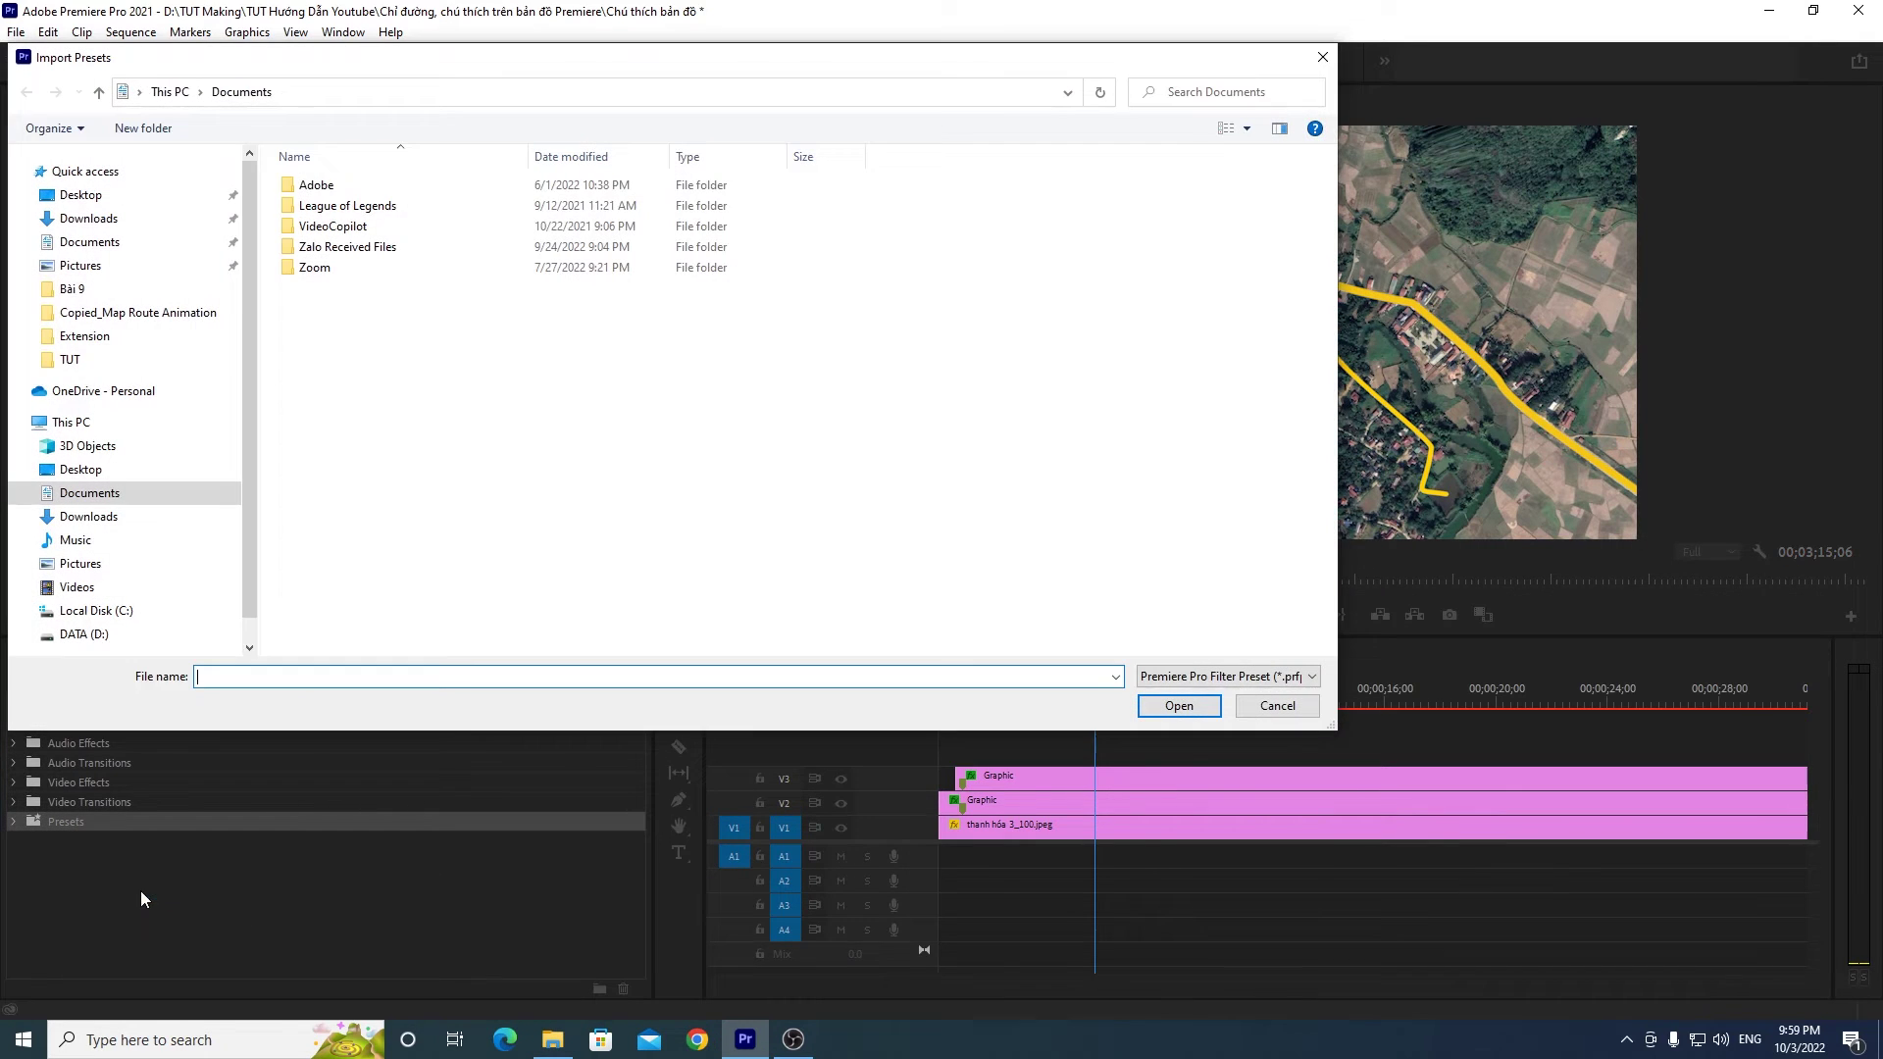
pyautogui.click(138, 357)
pyautogui.click(471, 91)
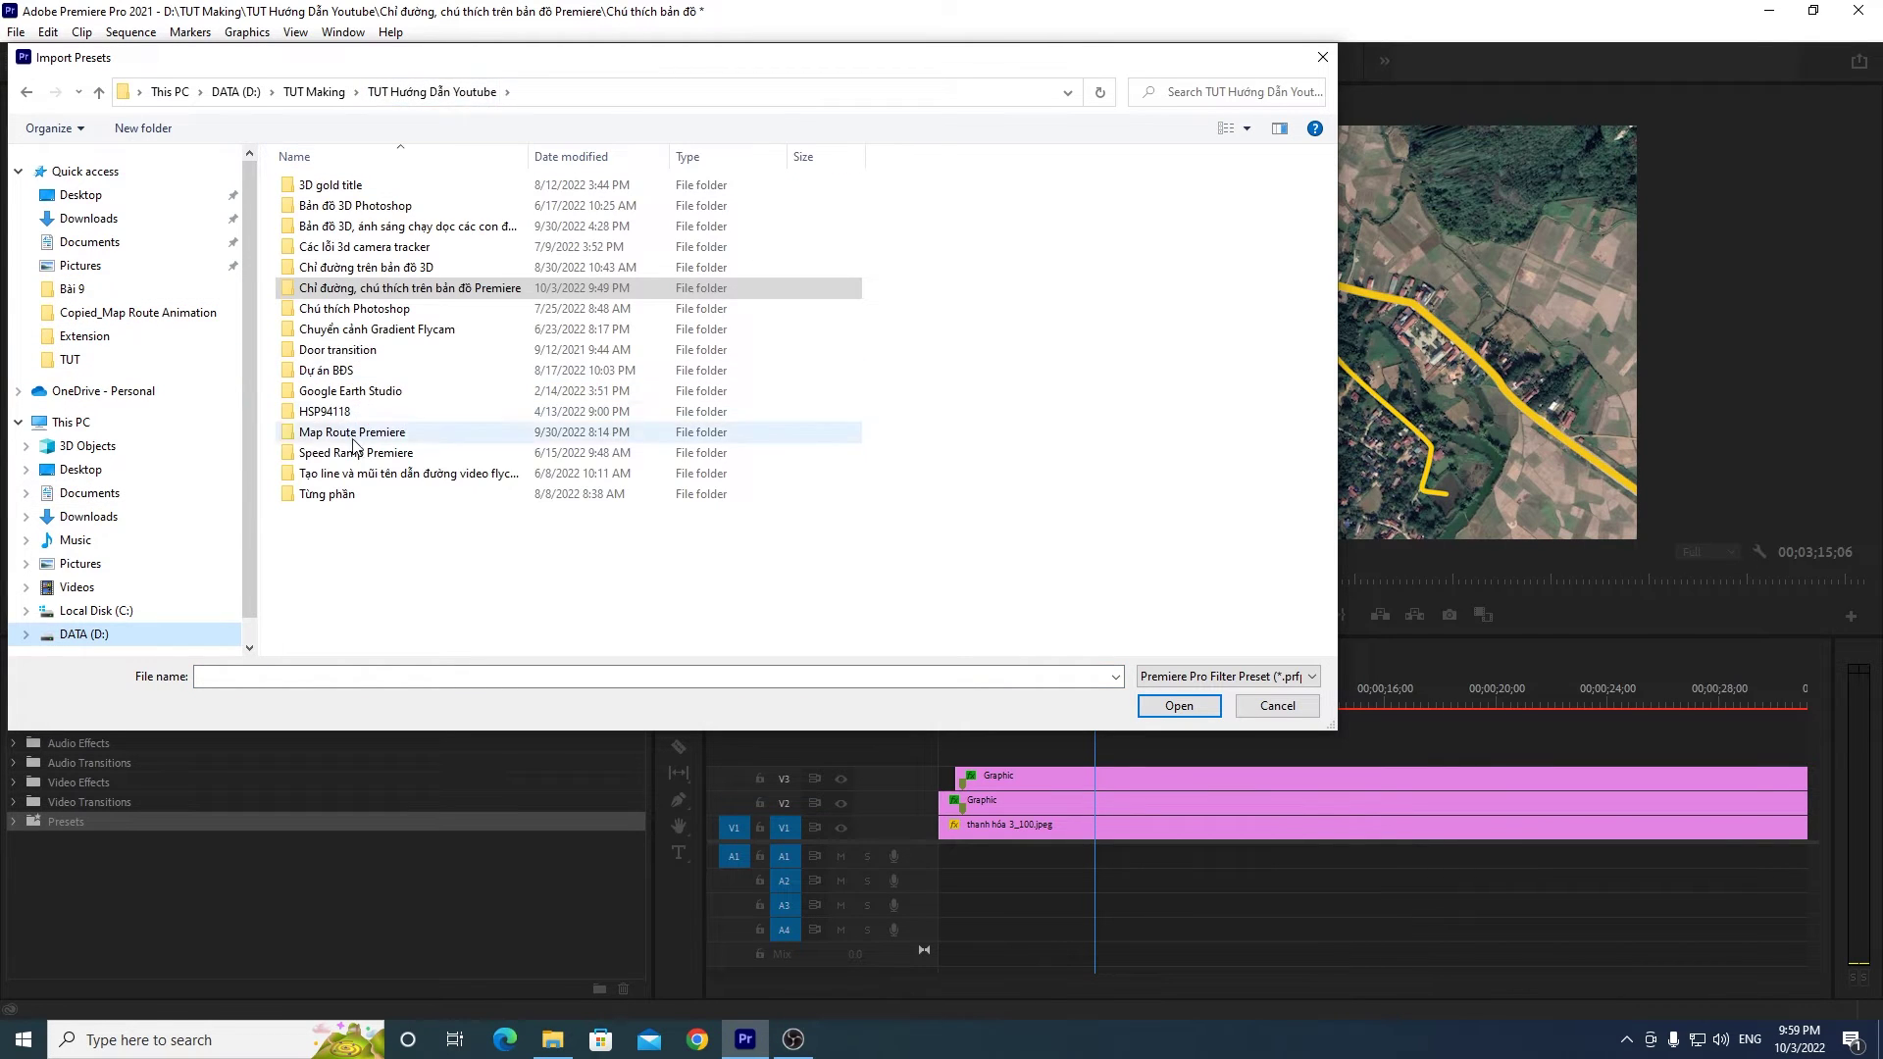
pyautogui.doubleClick(393, 288)
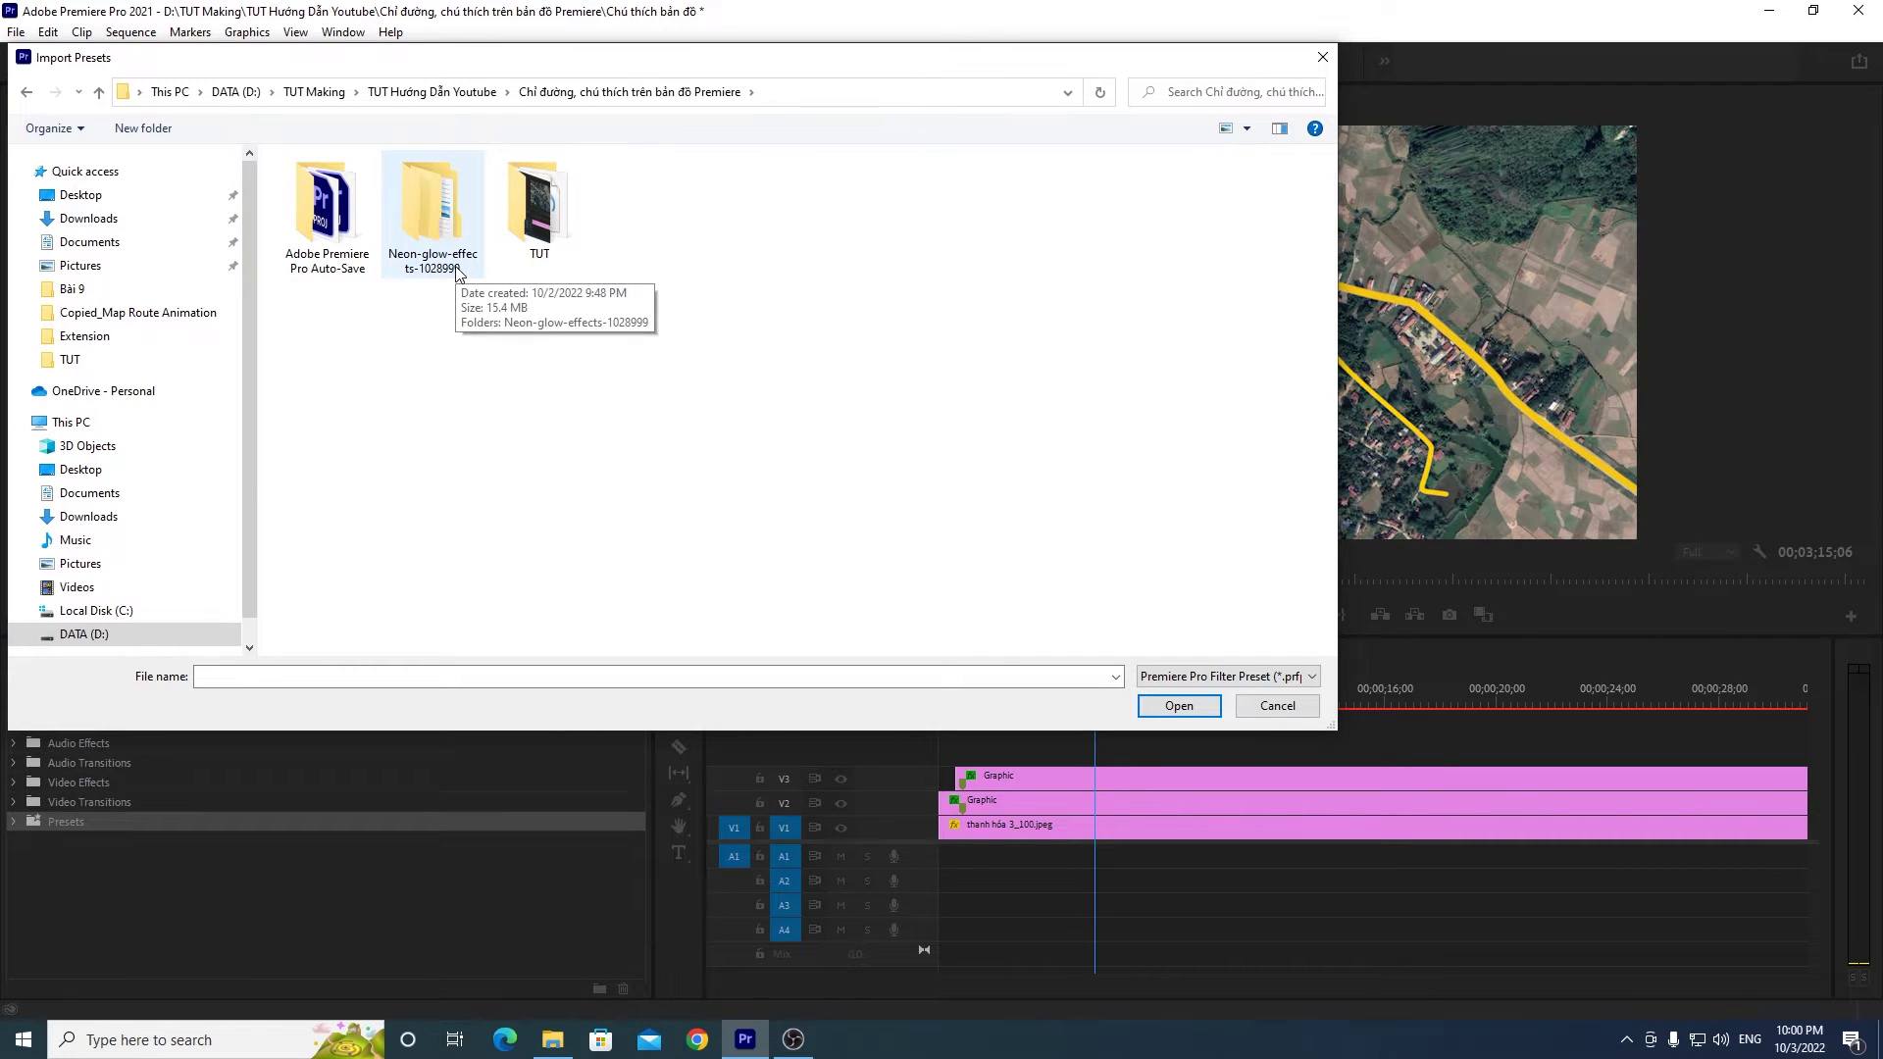
pyautogui.doubleClick(435, 218)
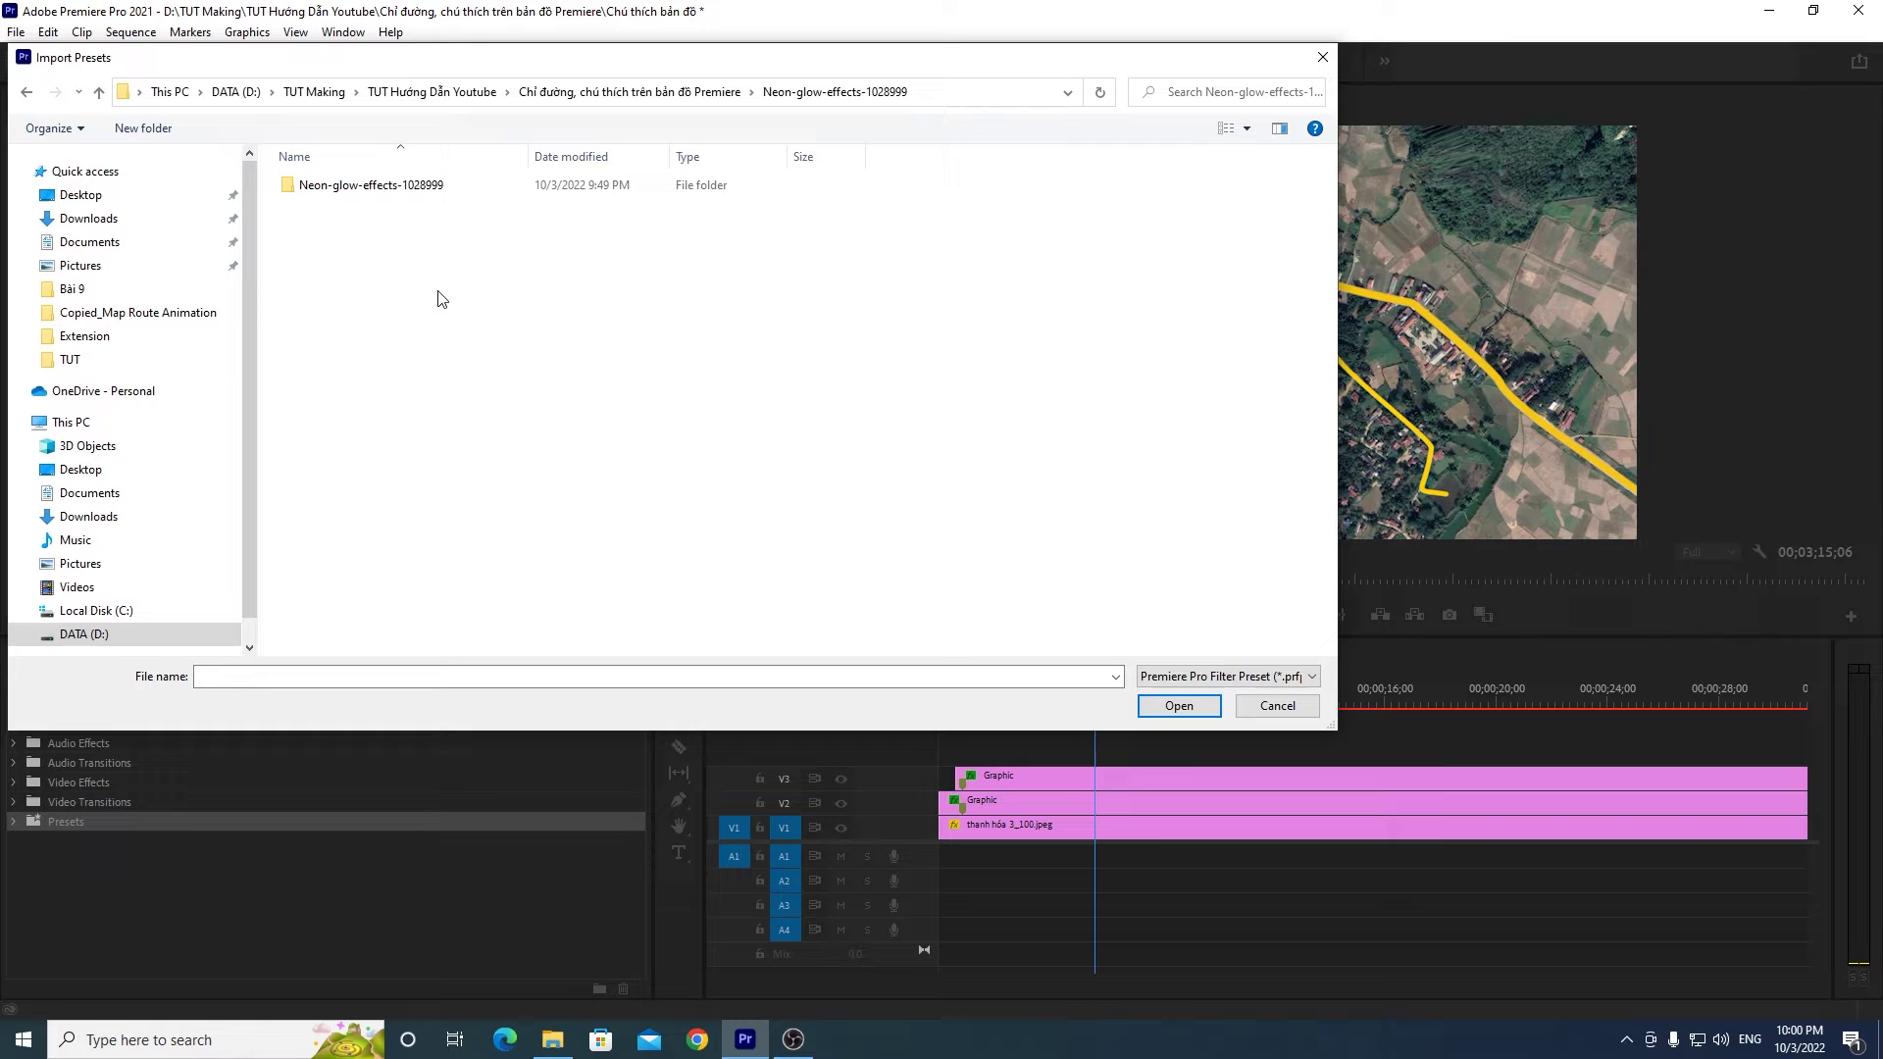
pyautogui.click(350, 195)
pyautogui.doubleClick(350, 195)
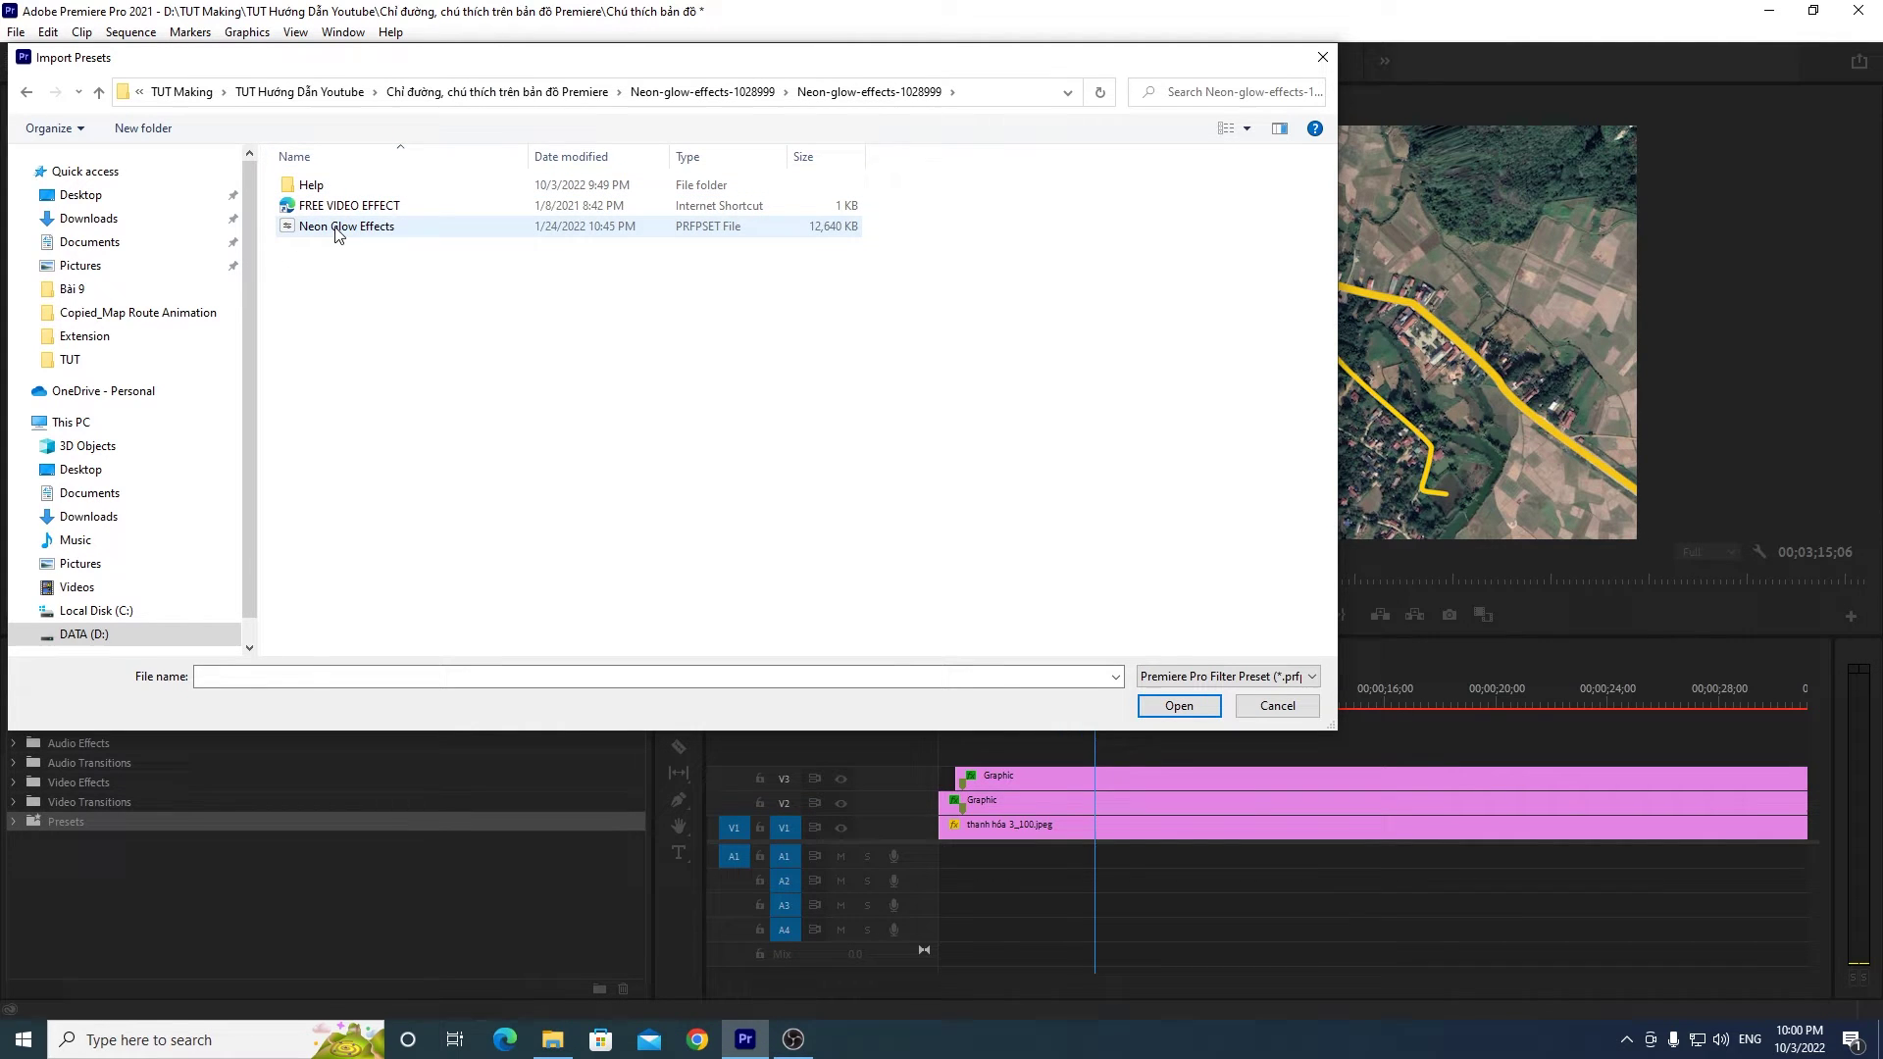
pyautogui.click(360, 231)
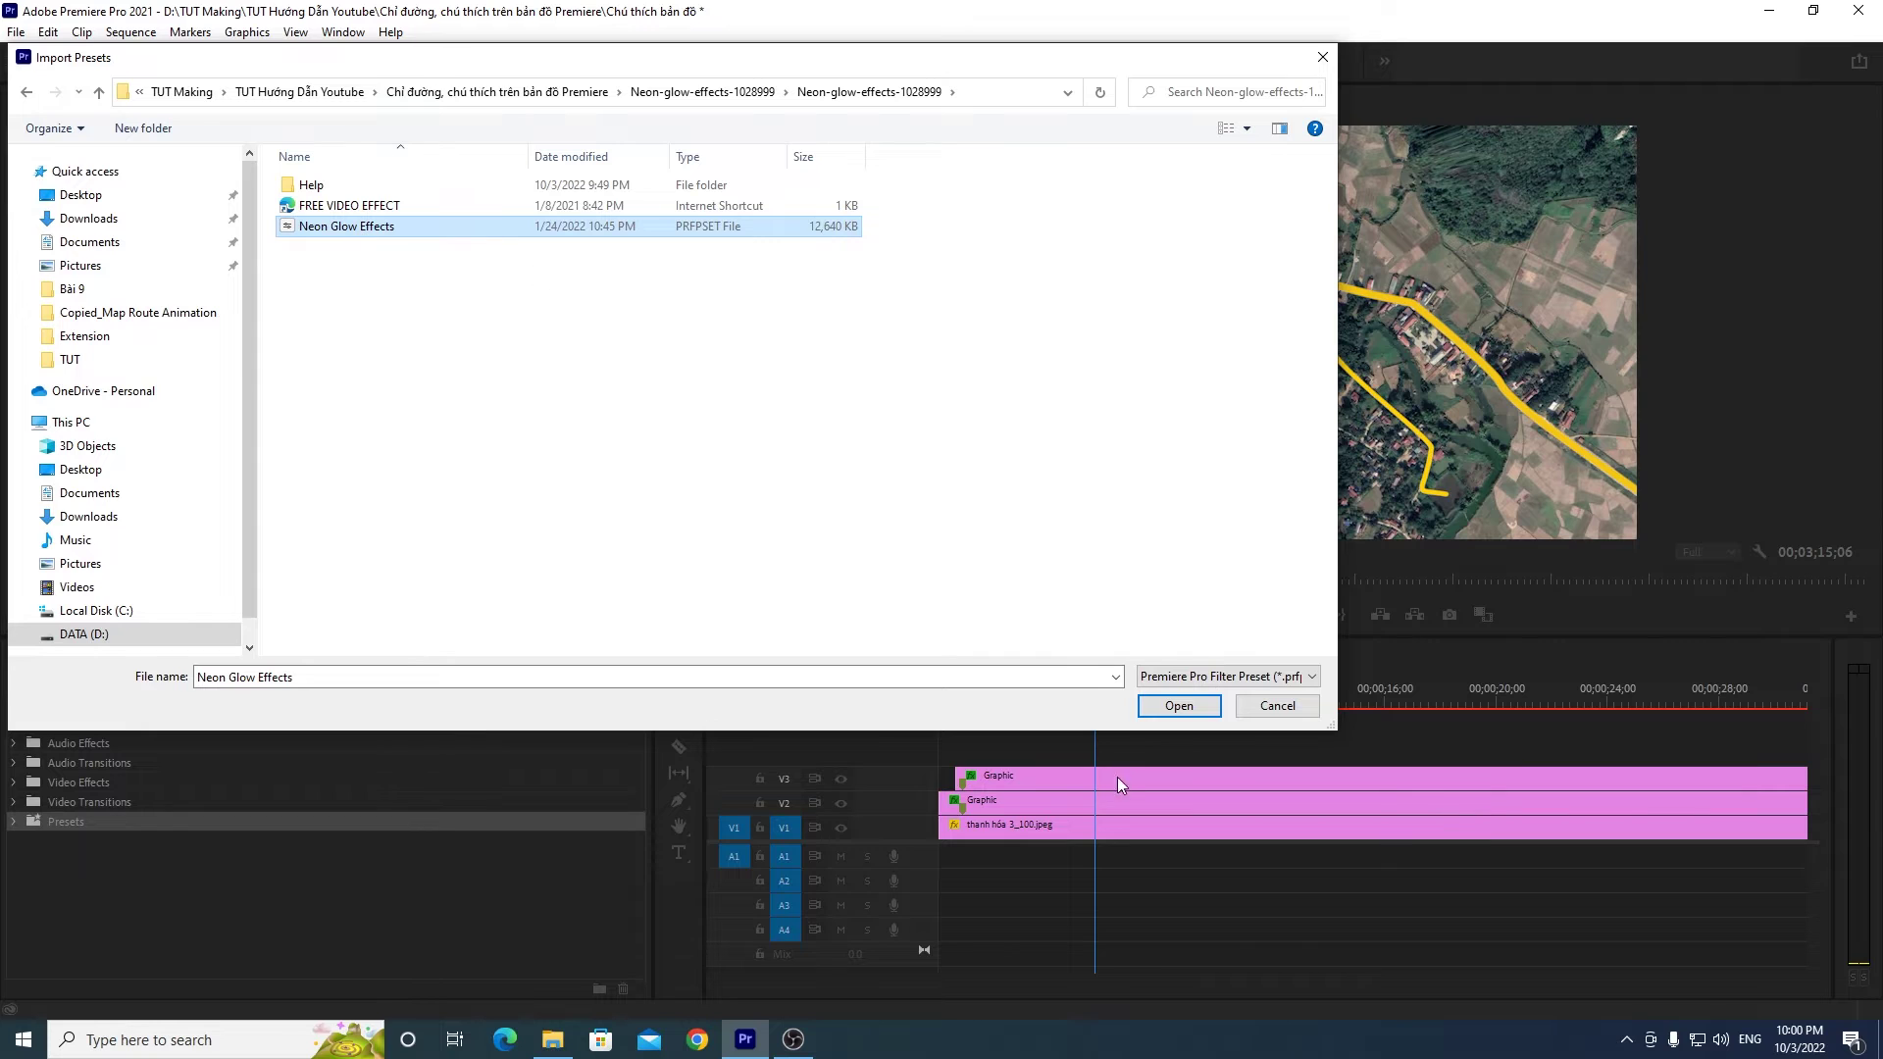
pyautogui.click(1179, 706)
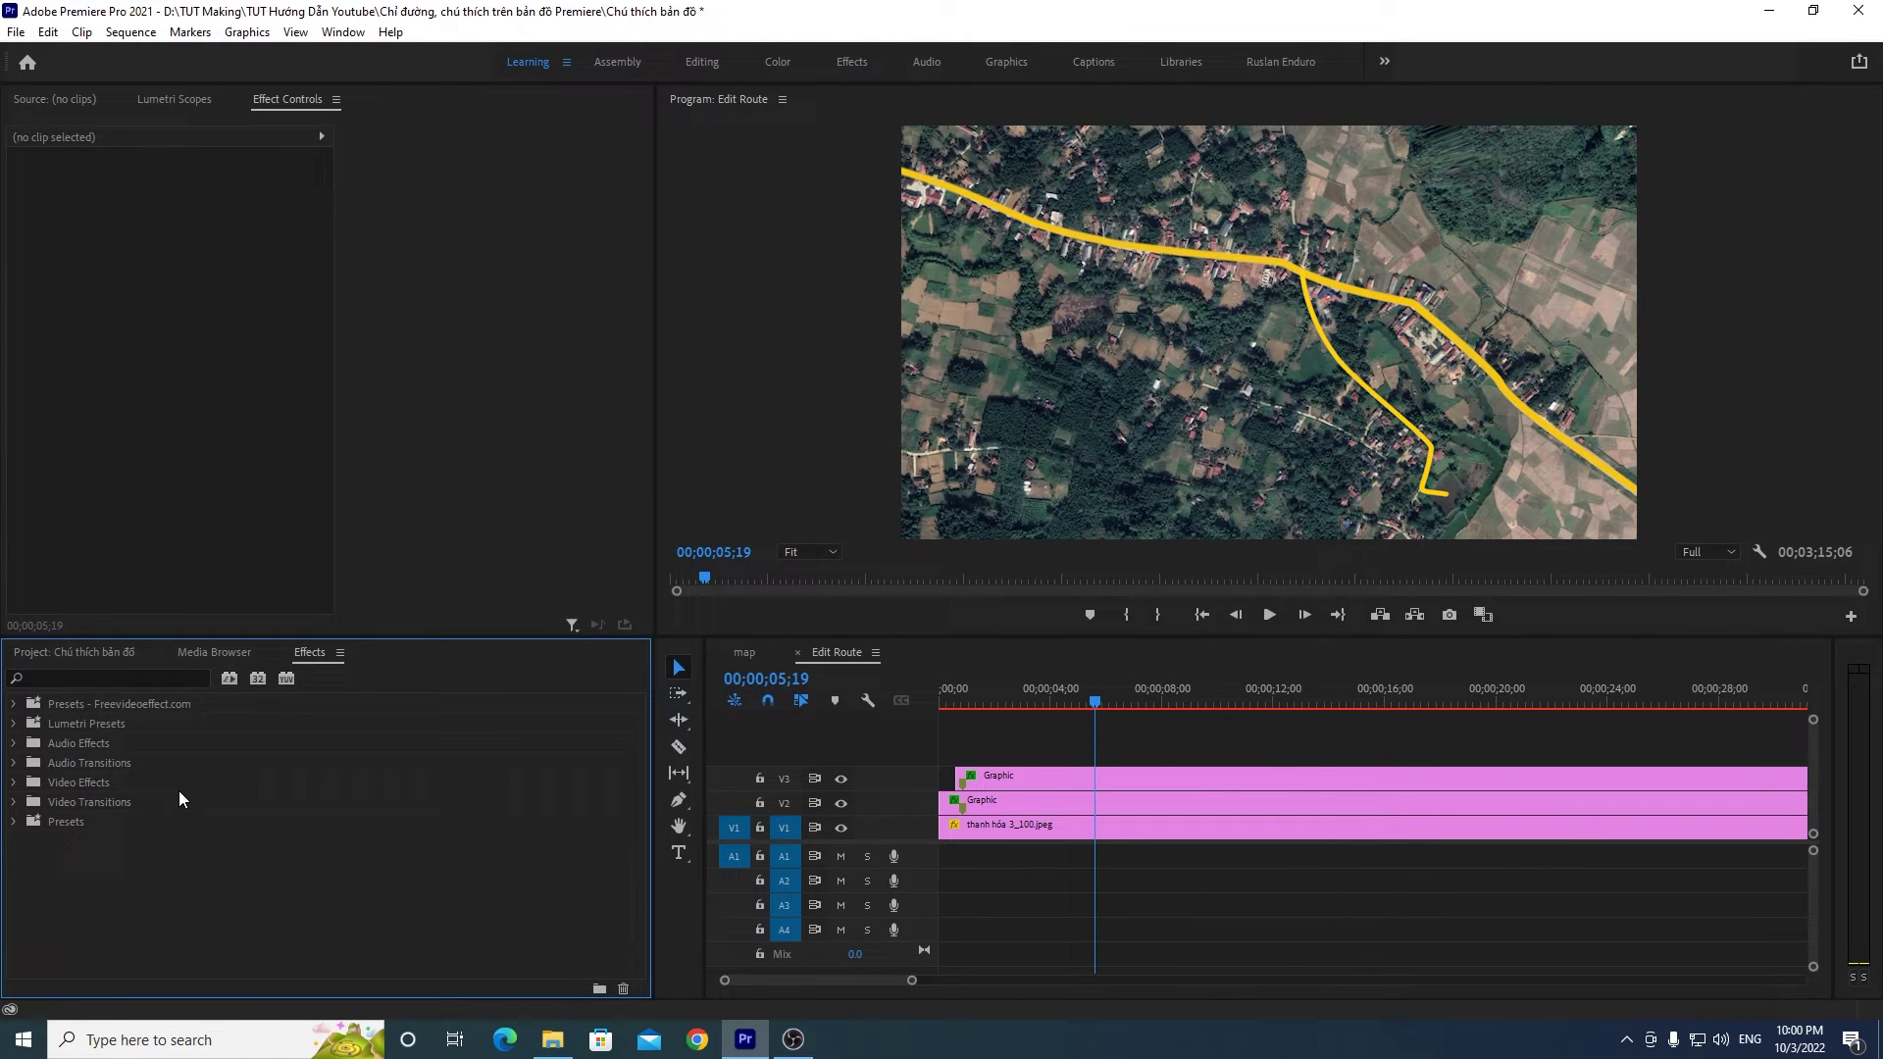
# Step: Expand Presets - Freevideoeffect.com > Neon Glow Effects > ADD method > Style 02 and select folder A
pyautogui.click(159, 704)
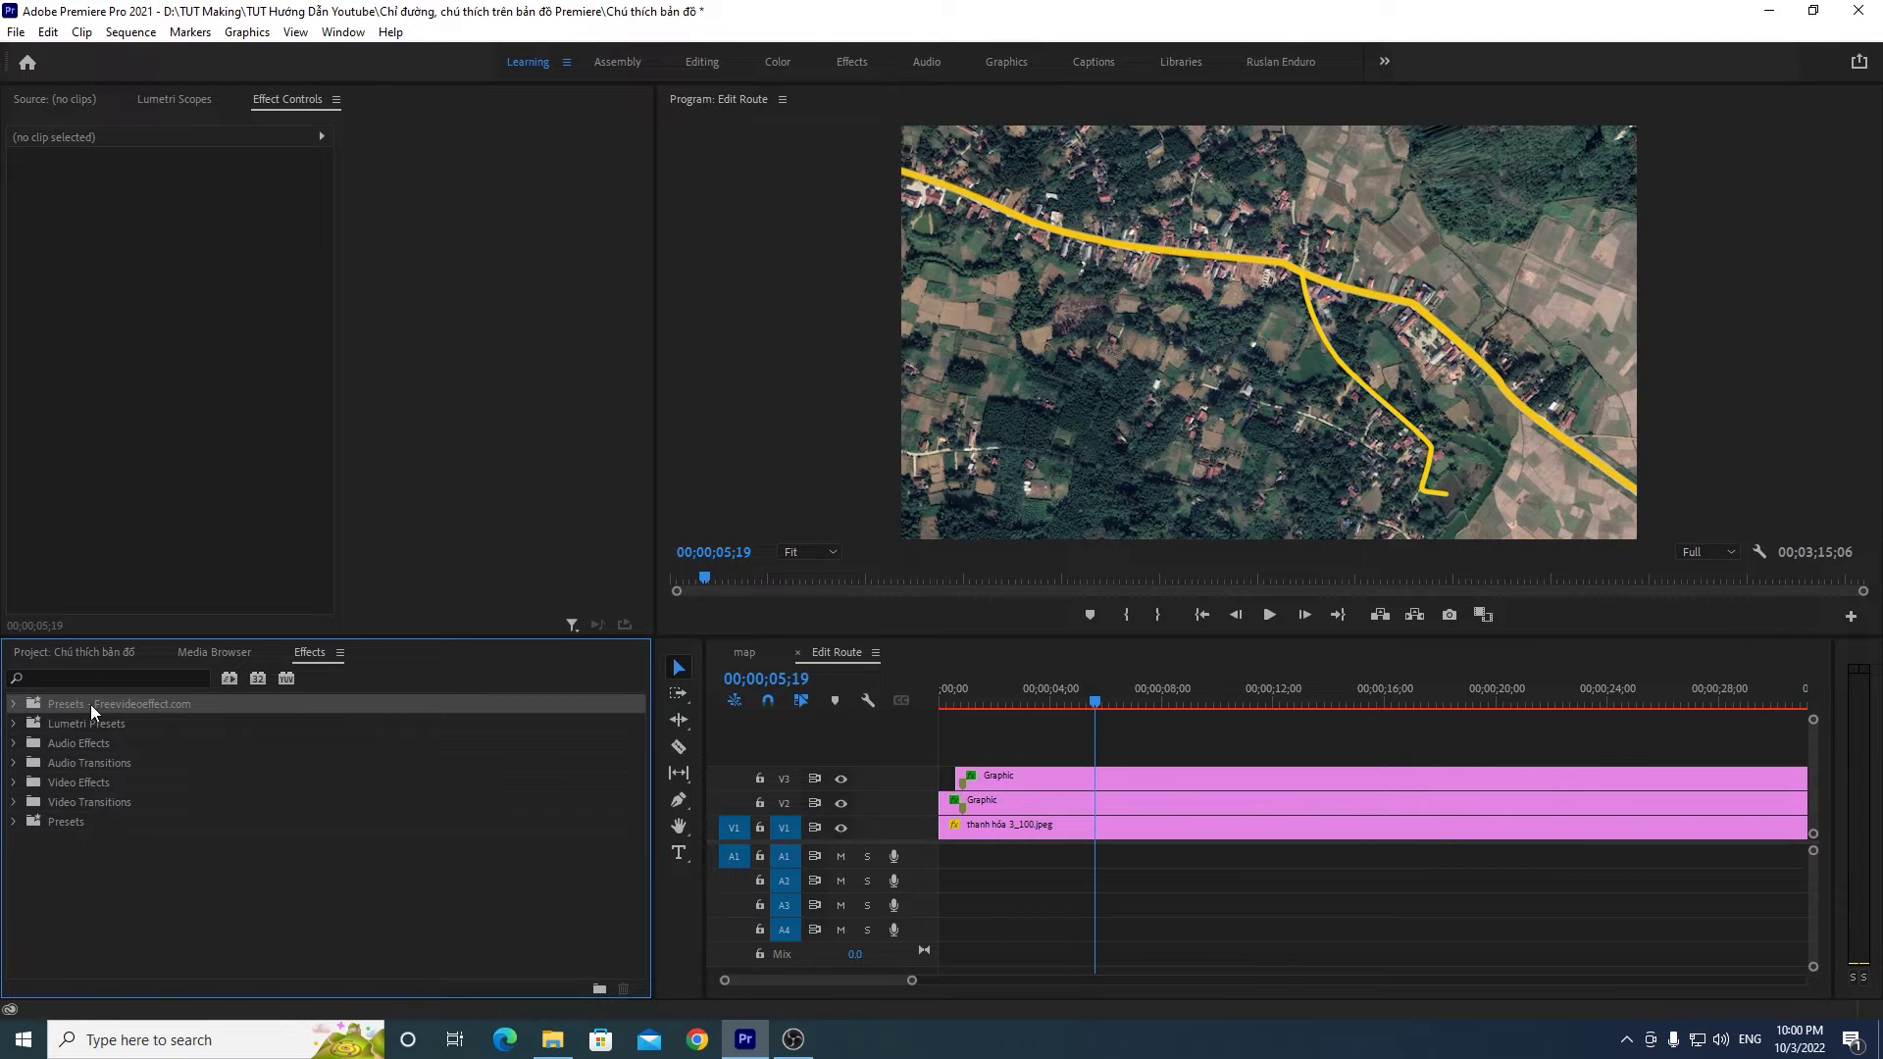
pyautogui.click(14, 704)
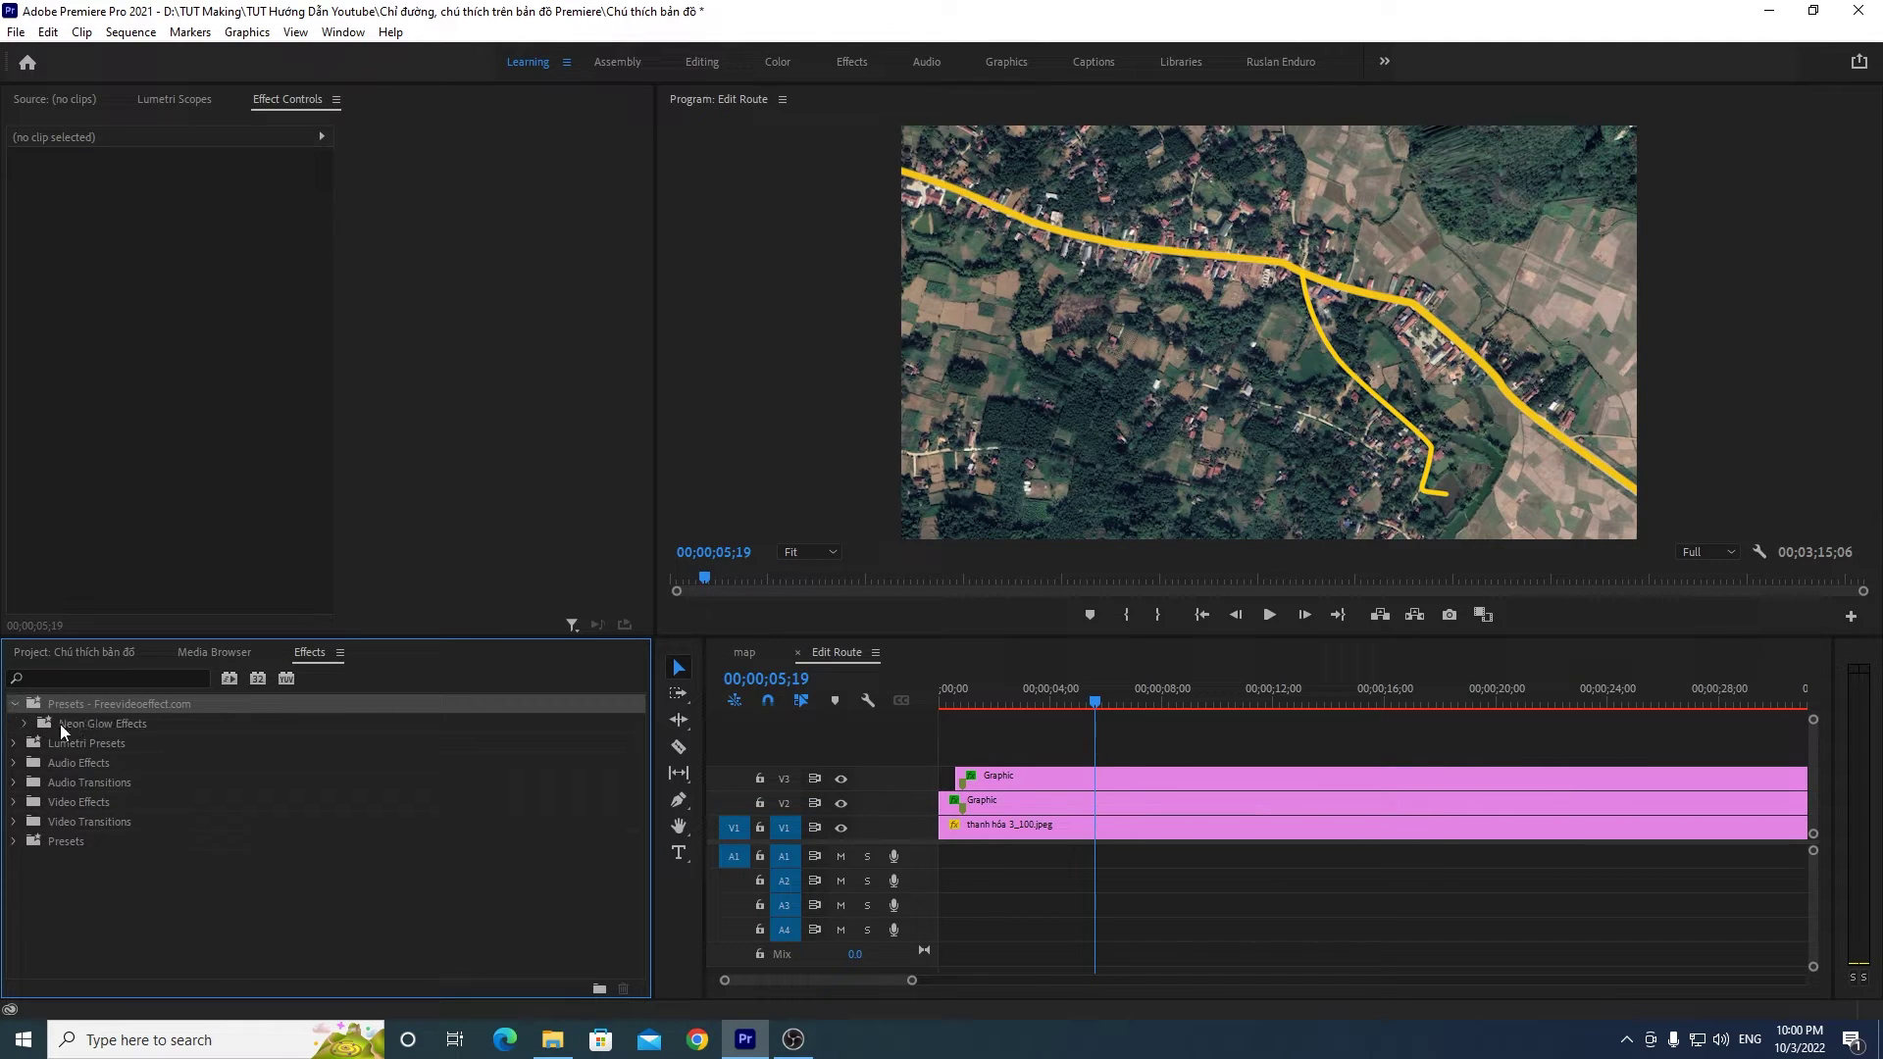
pyautogui.click(108, 724)
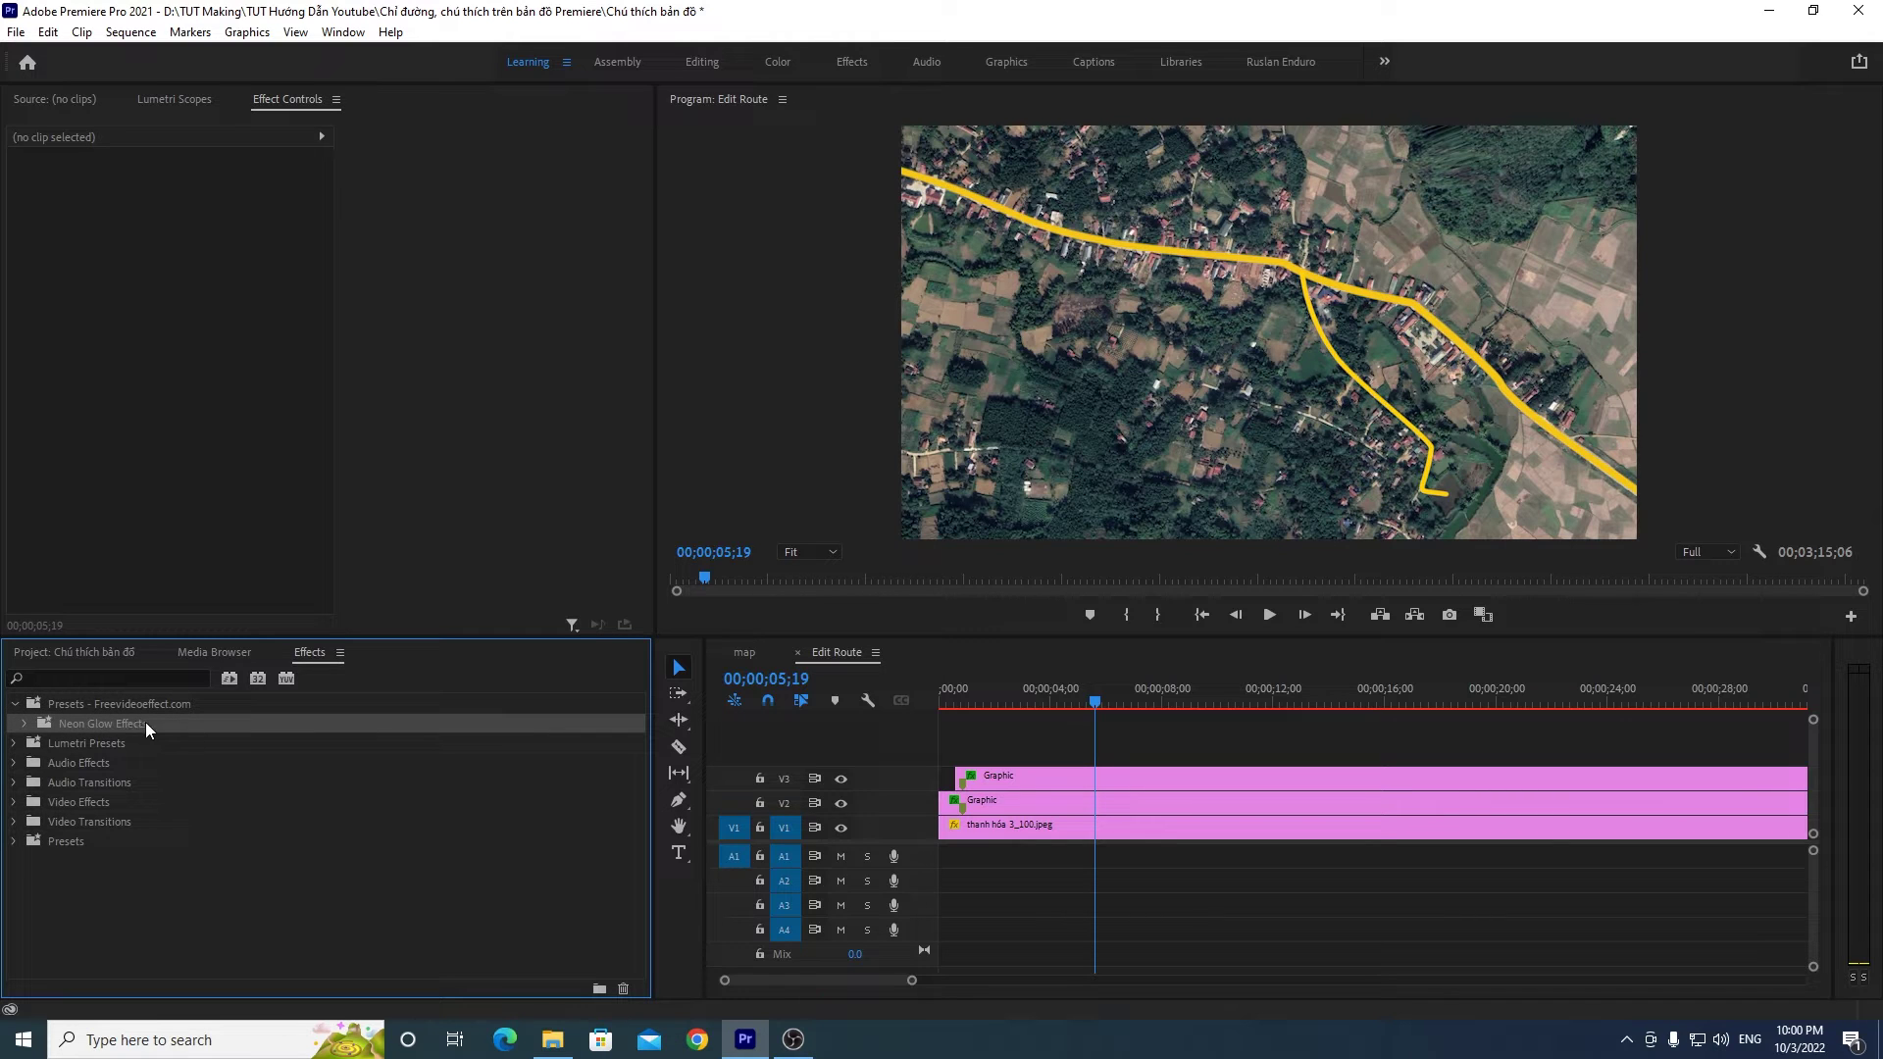
pyautogui.click(24, 723)
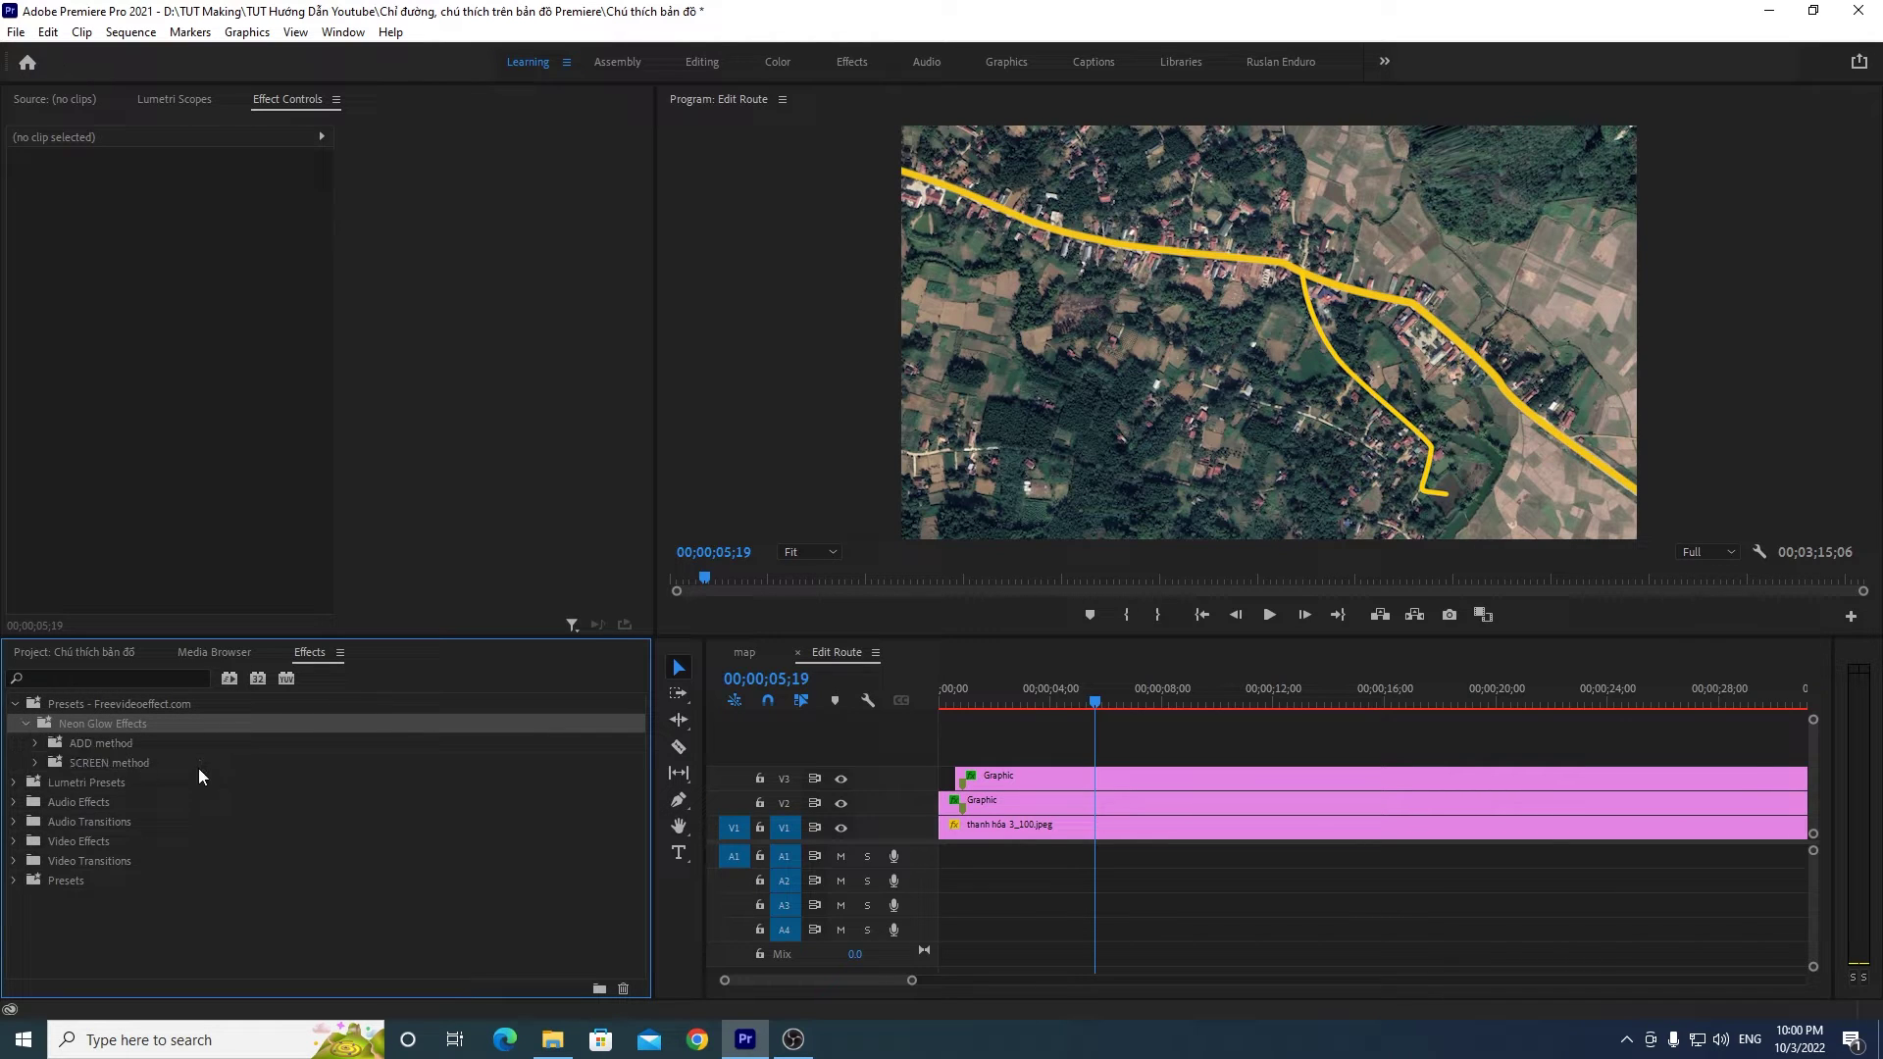
pyautogui.click(35, 744)
pyautogui.click(102, 764)
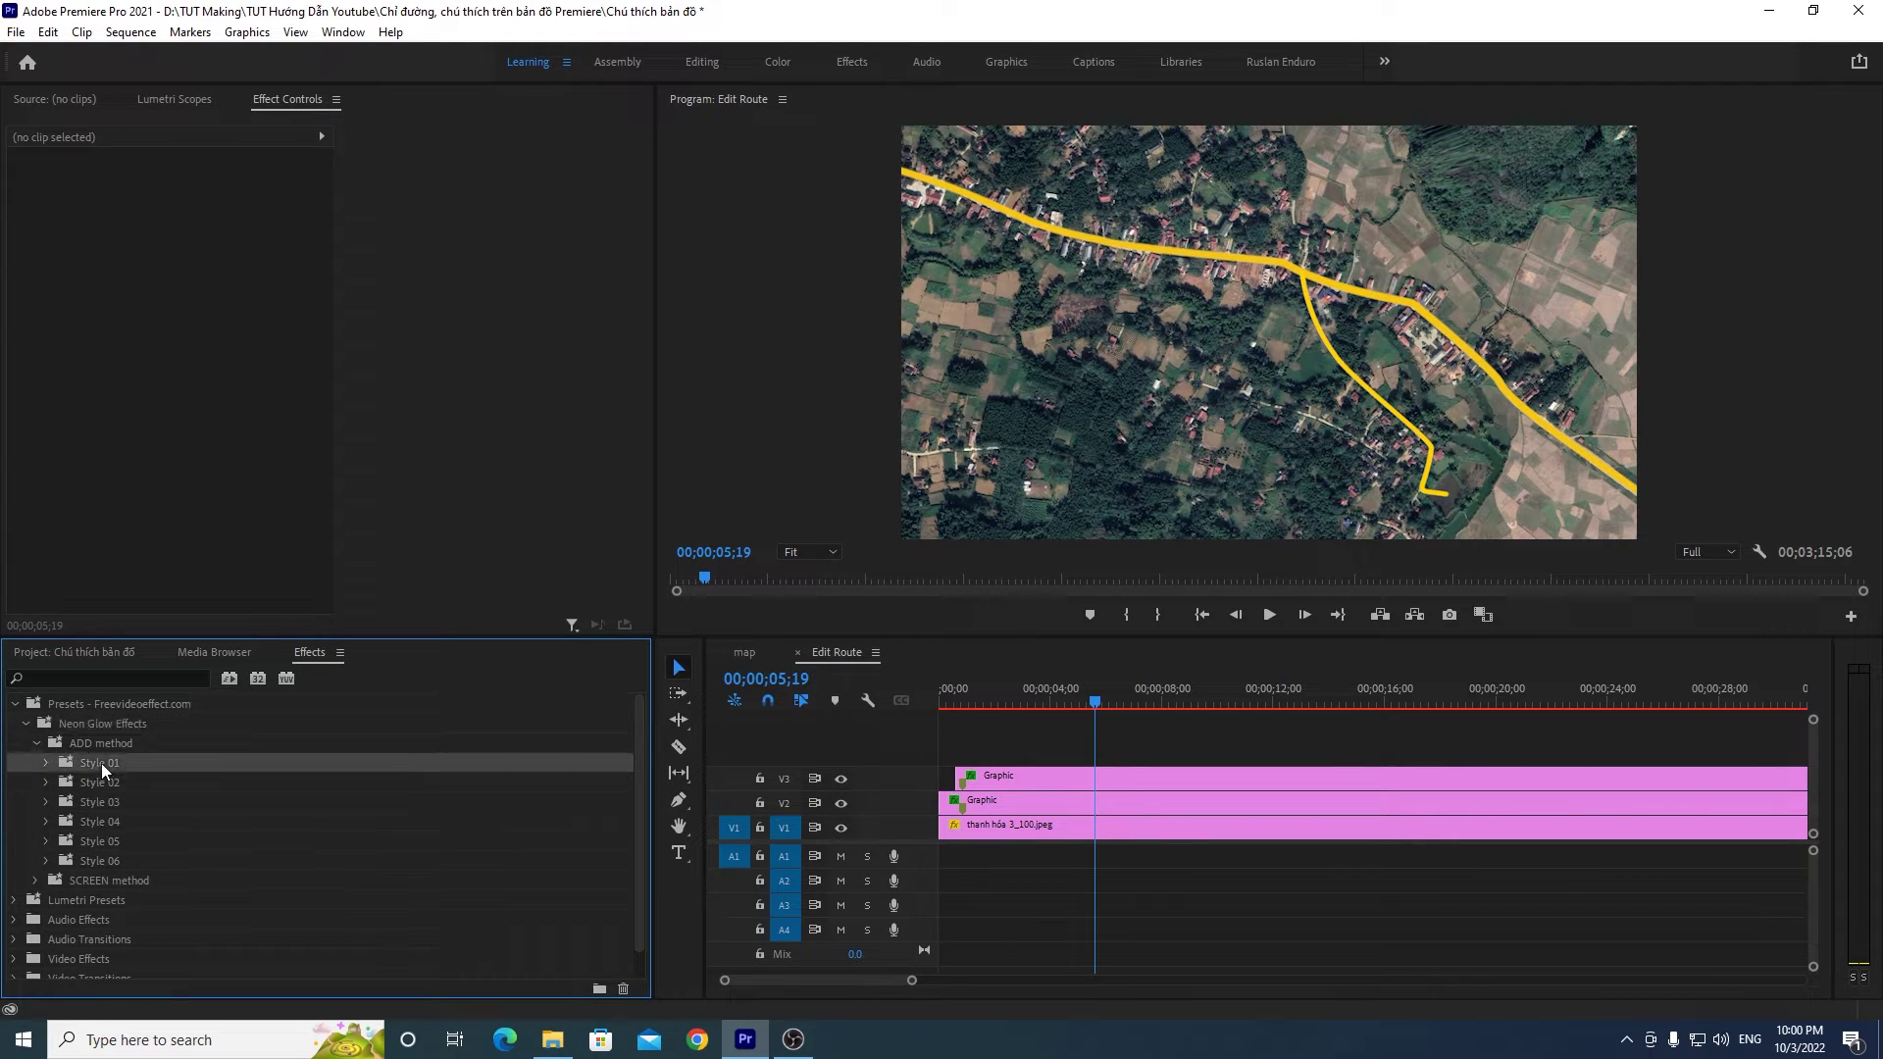
pyautogui.click(121, 861)
pyautogui.click(104, 785)
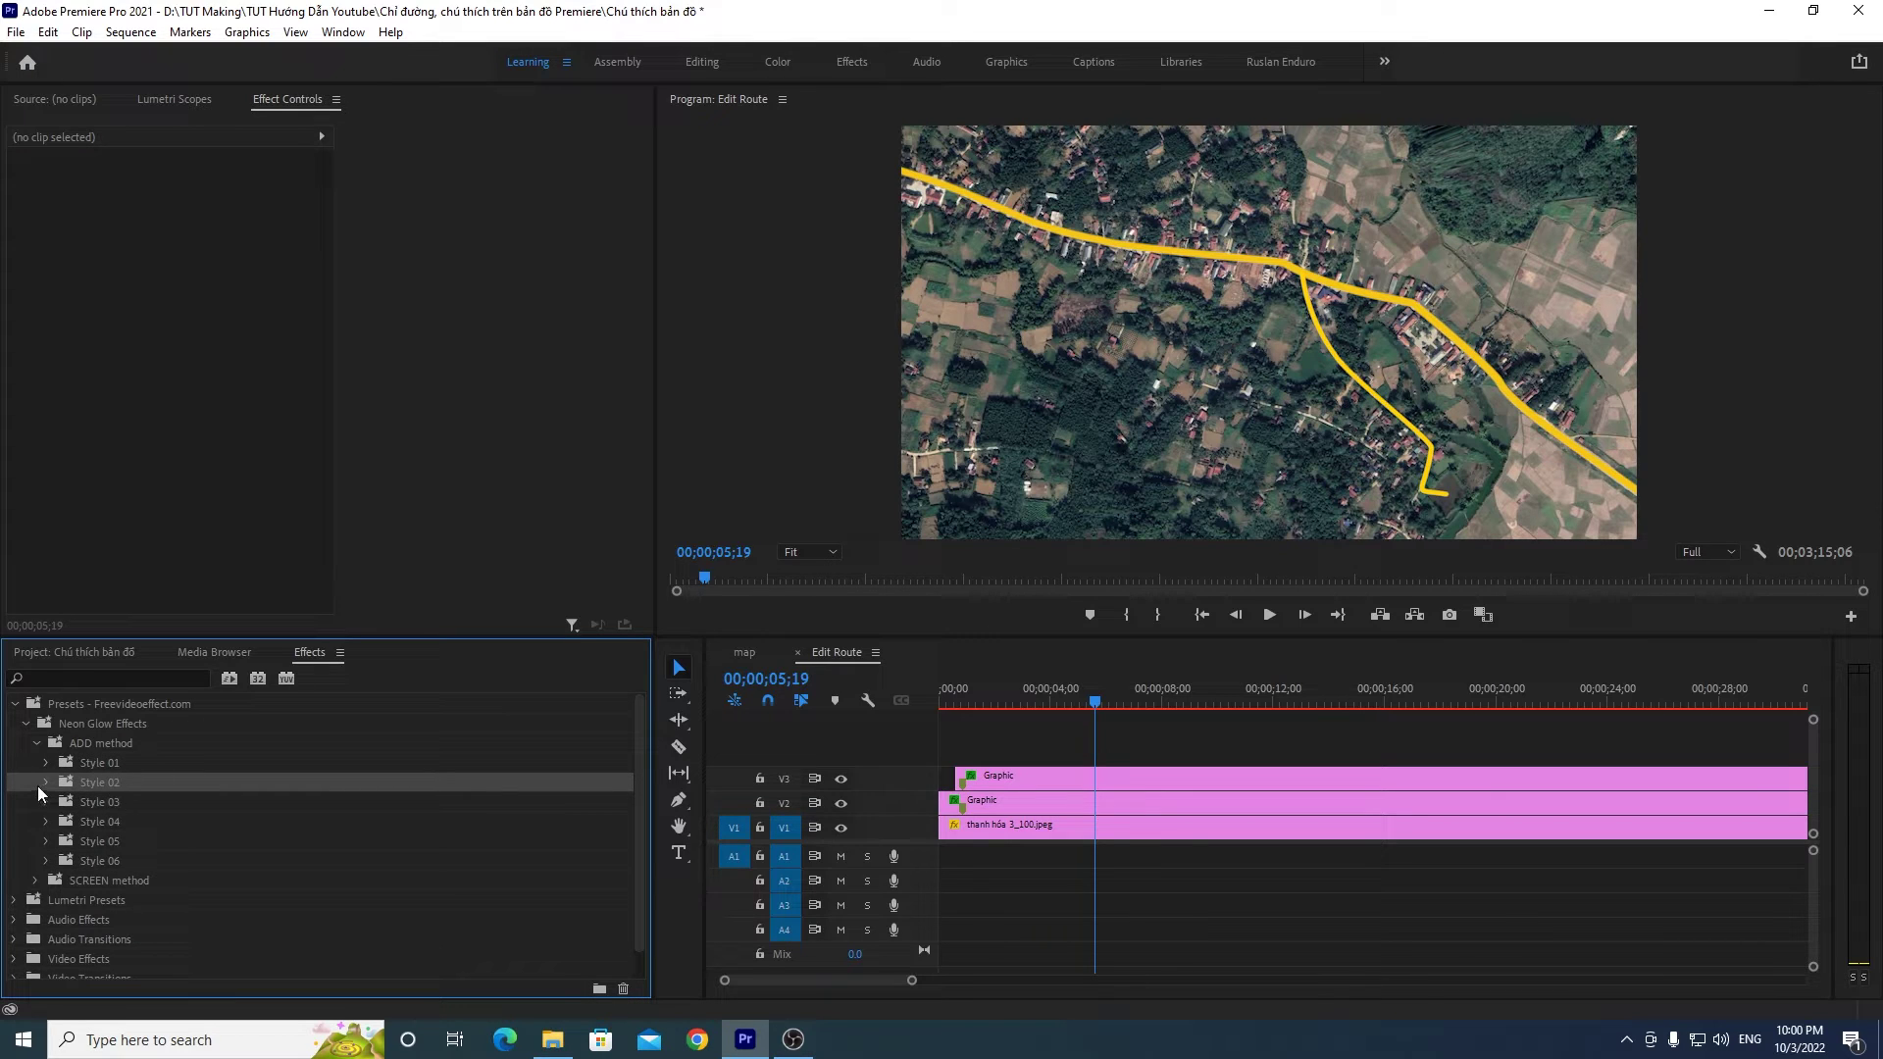
pyautogui.click(43, 783)
pyautogui.click(96, 804)
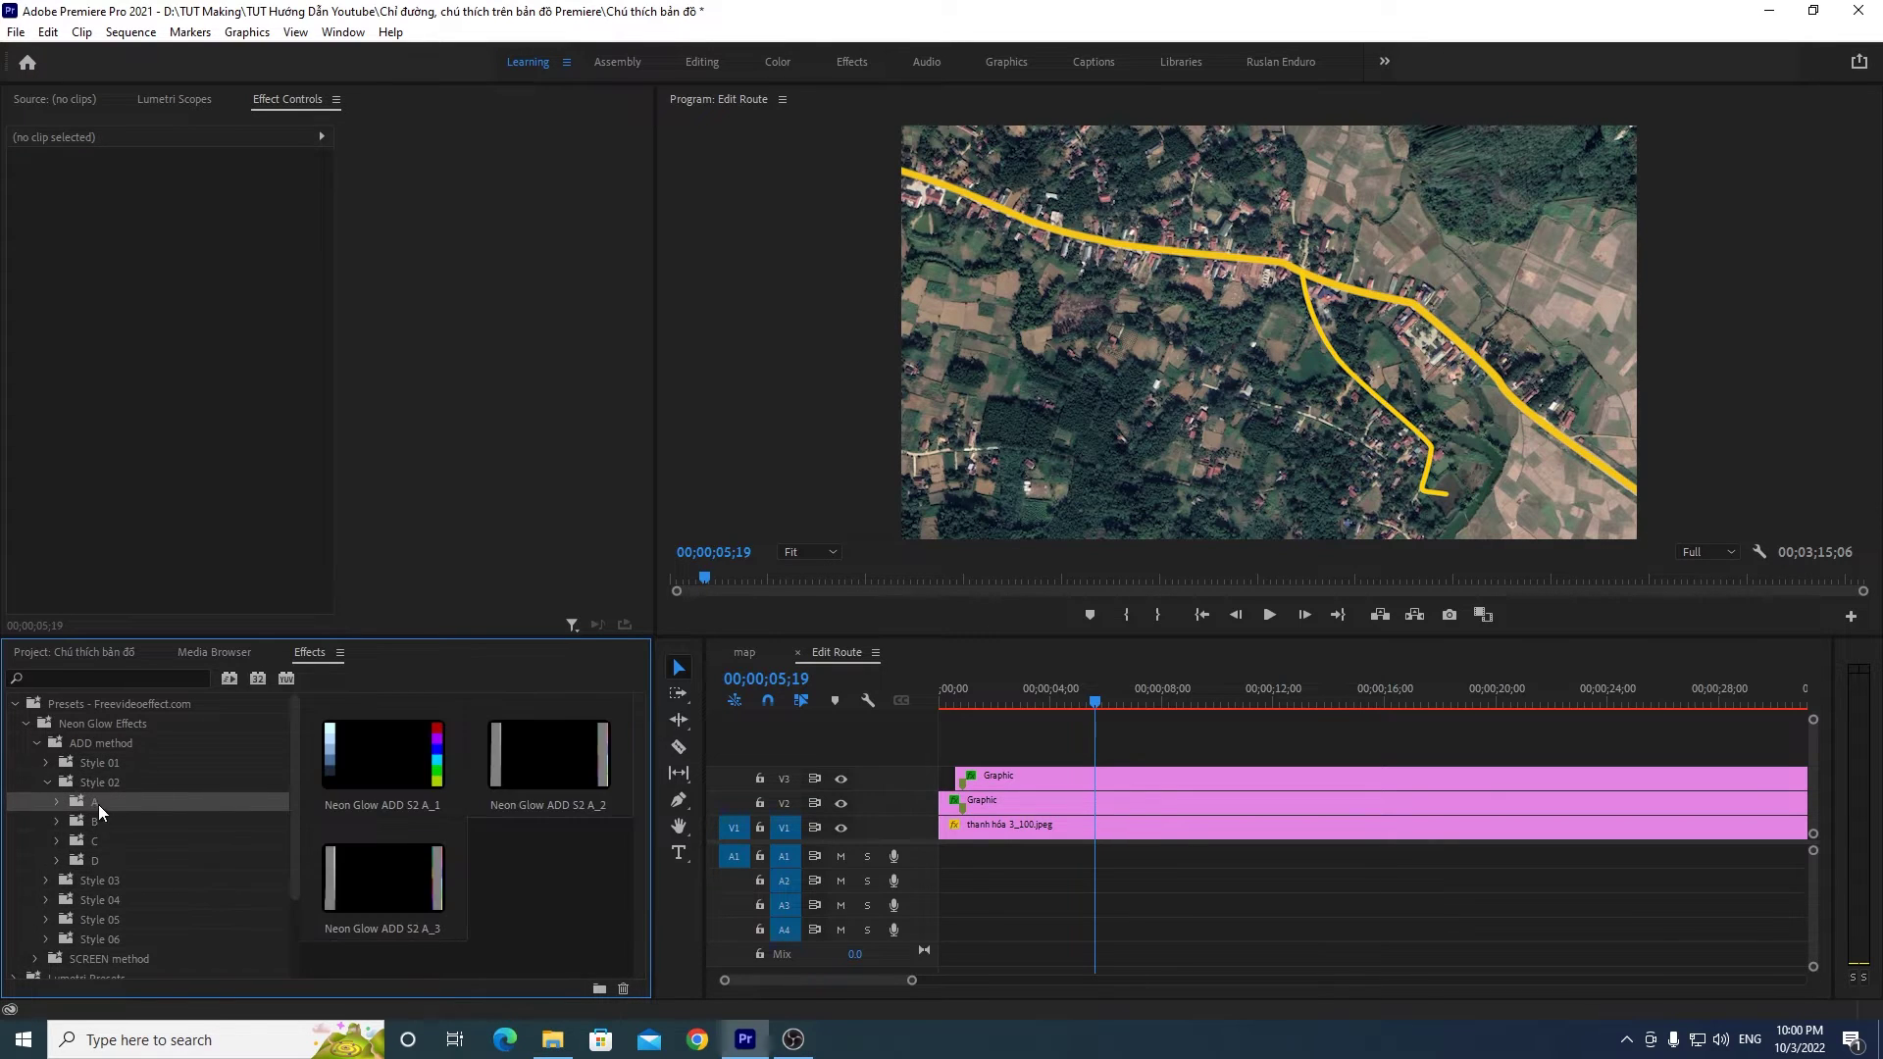
pyautogui.click(102, 783)
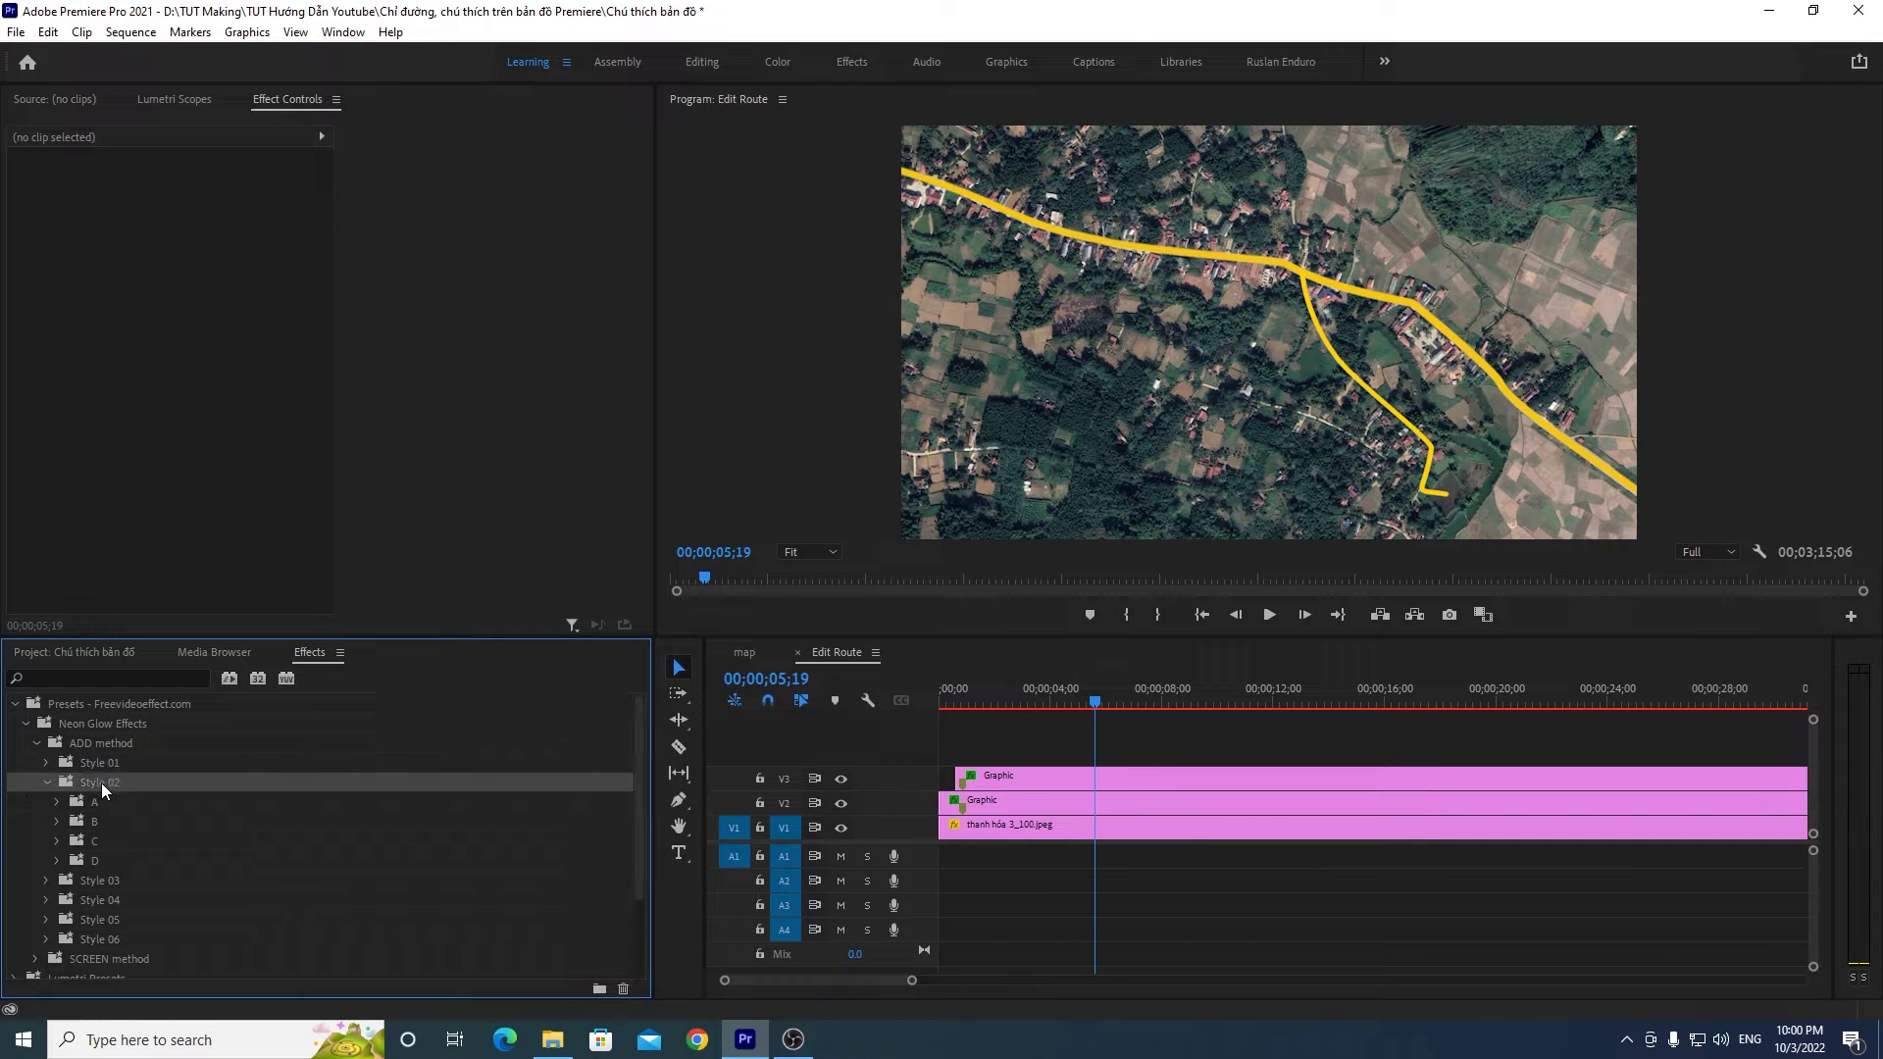
pyautogui.click(102, 802)
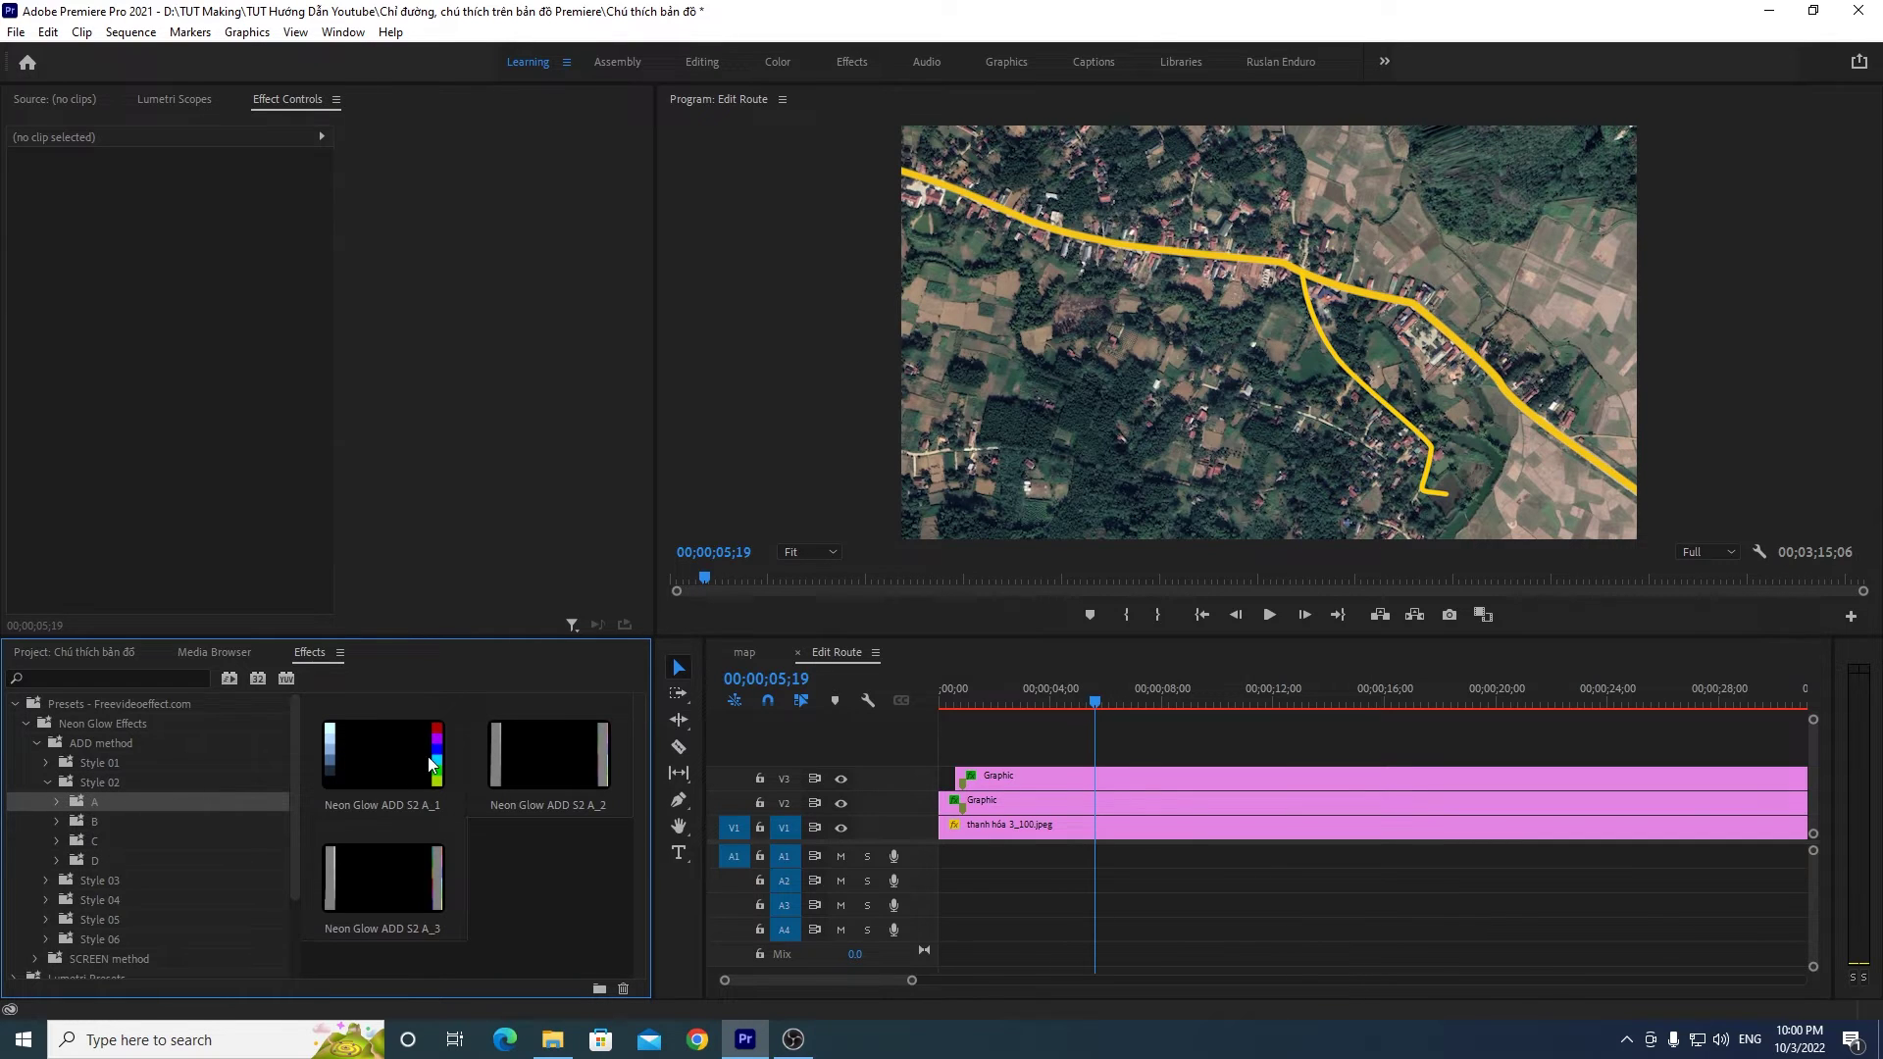
# Step: Expand folder A and browse the Neon Glow ADD S2 A_1, A_2 and A_3 presets
pyautogui.click(432, 764)
pyautogui.click(563, 763)
pyautogui.click(405, 880)
pyautogui.click(80, 800)
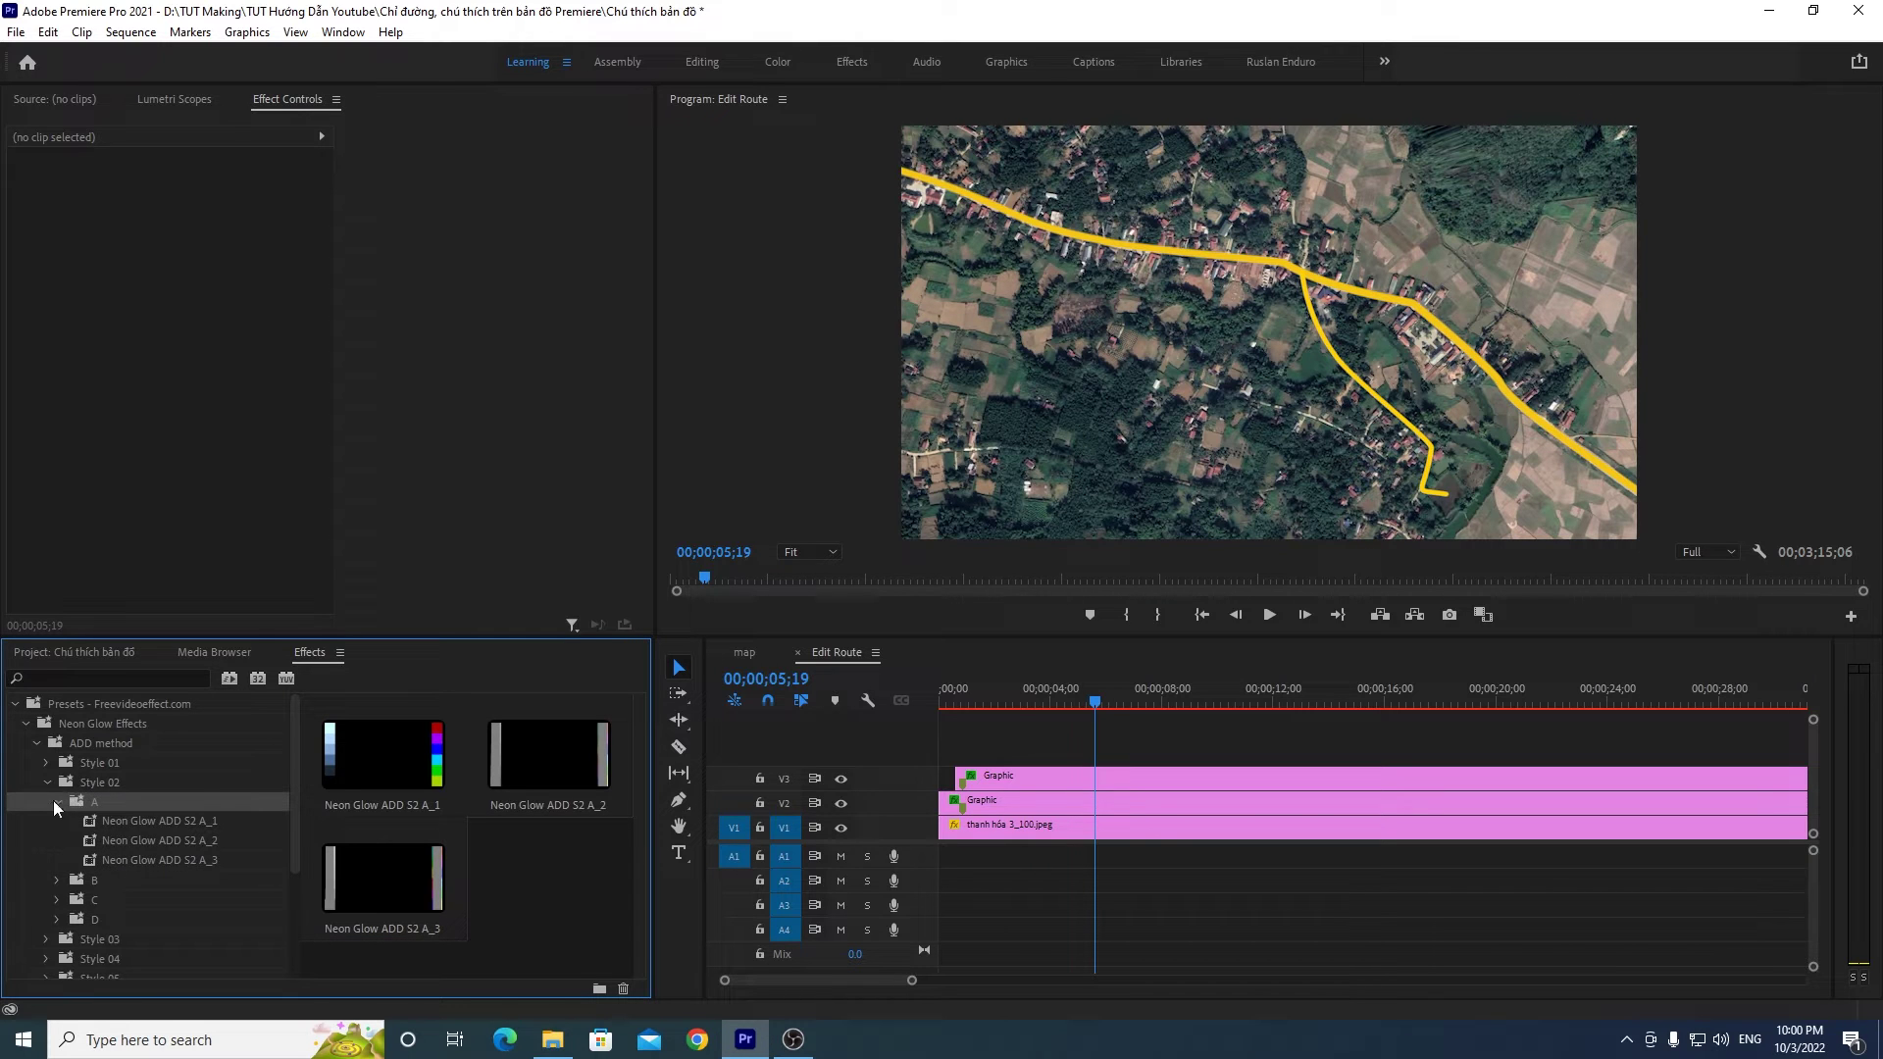
pyautogui.click(56, 800)
pyautogui.click(82, 802)
pyautogui.click(61, 804)
pyautogui.click(133, 824)
pyautogui.click(180, 846)
pyautogui.click(179, 863)
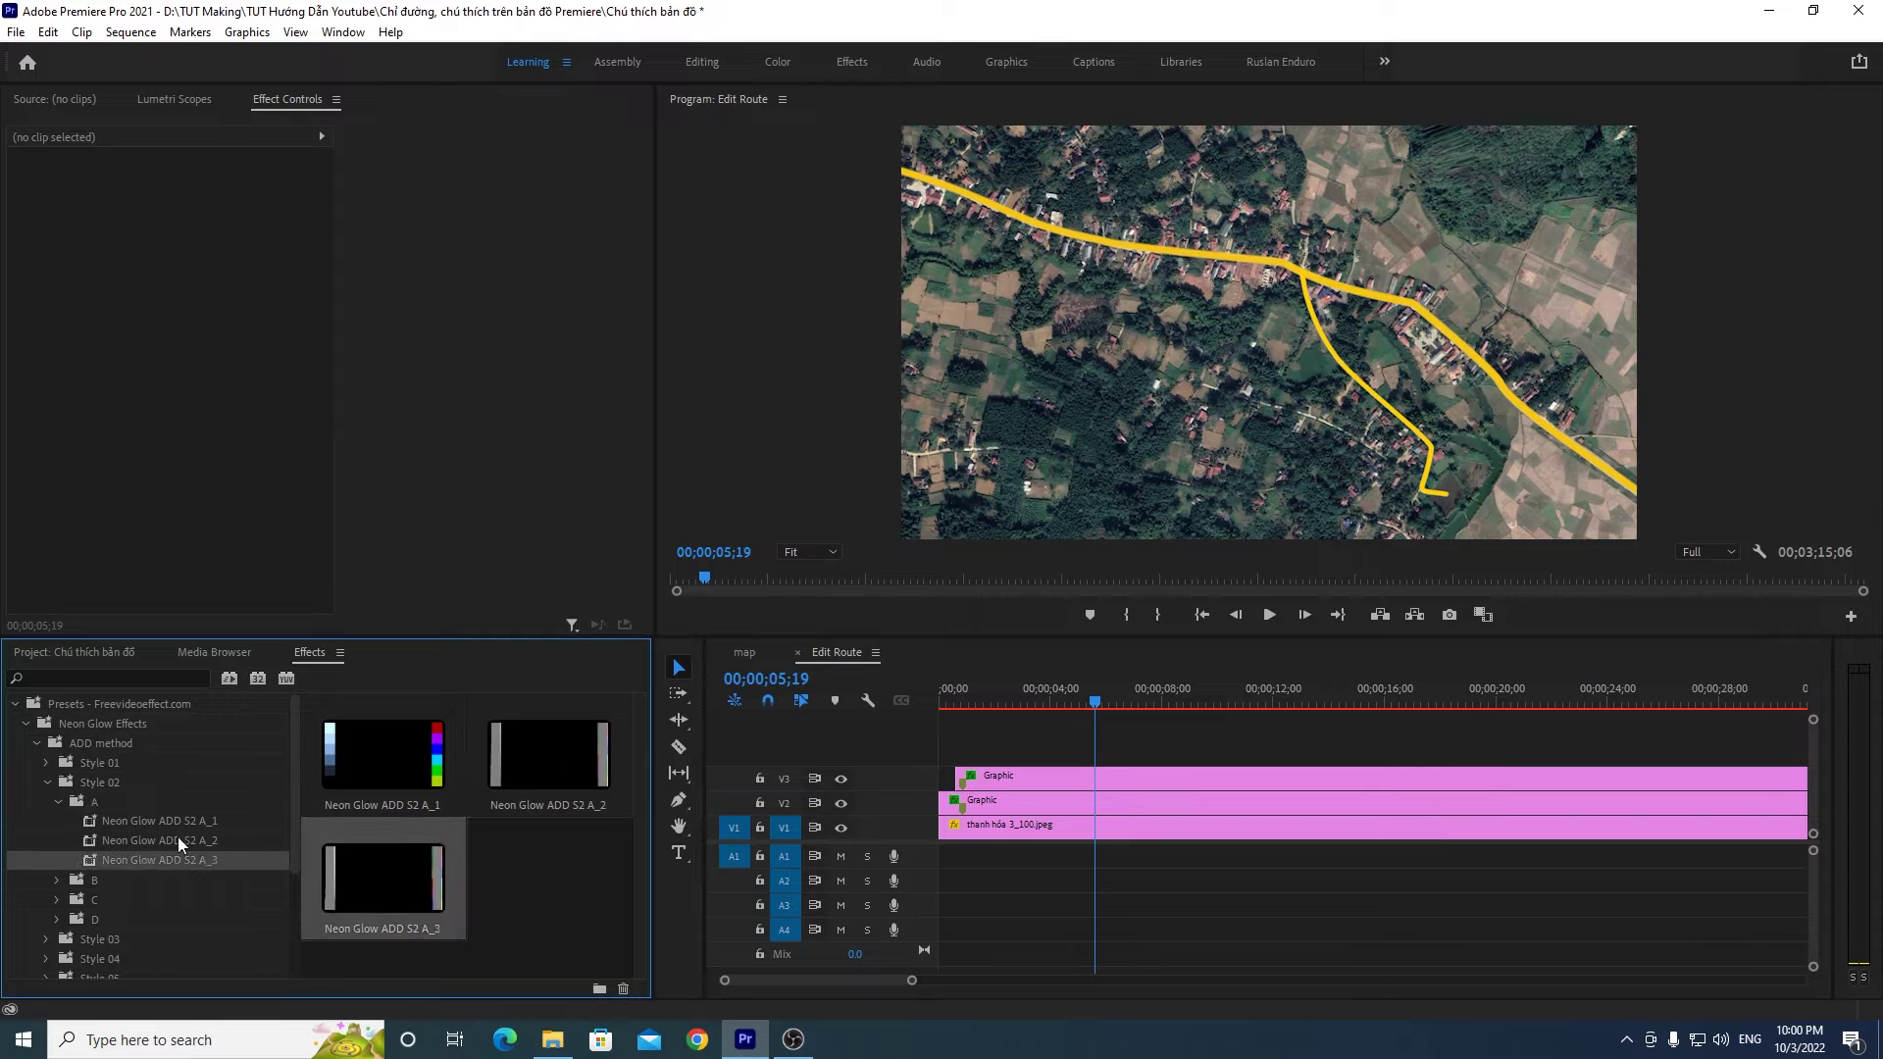
pyautogui.click(178, 821)
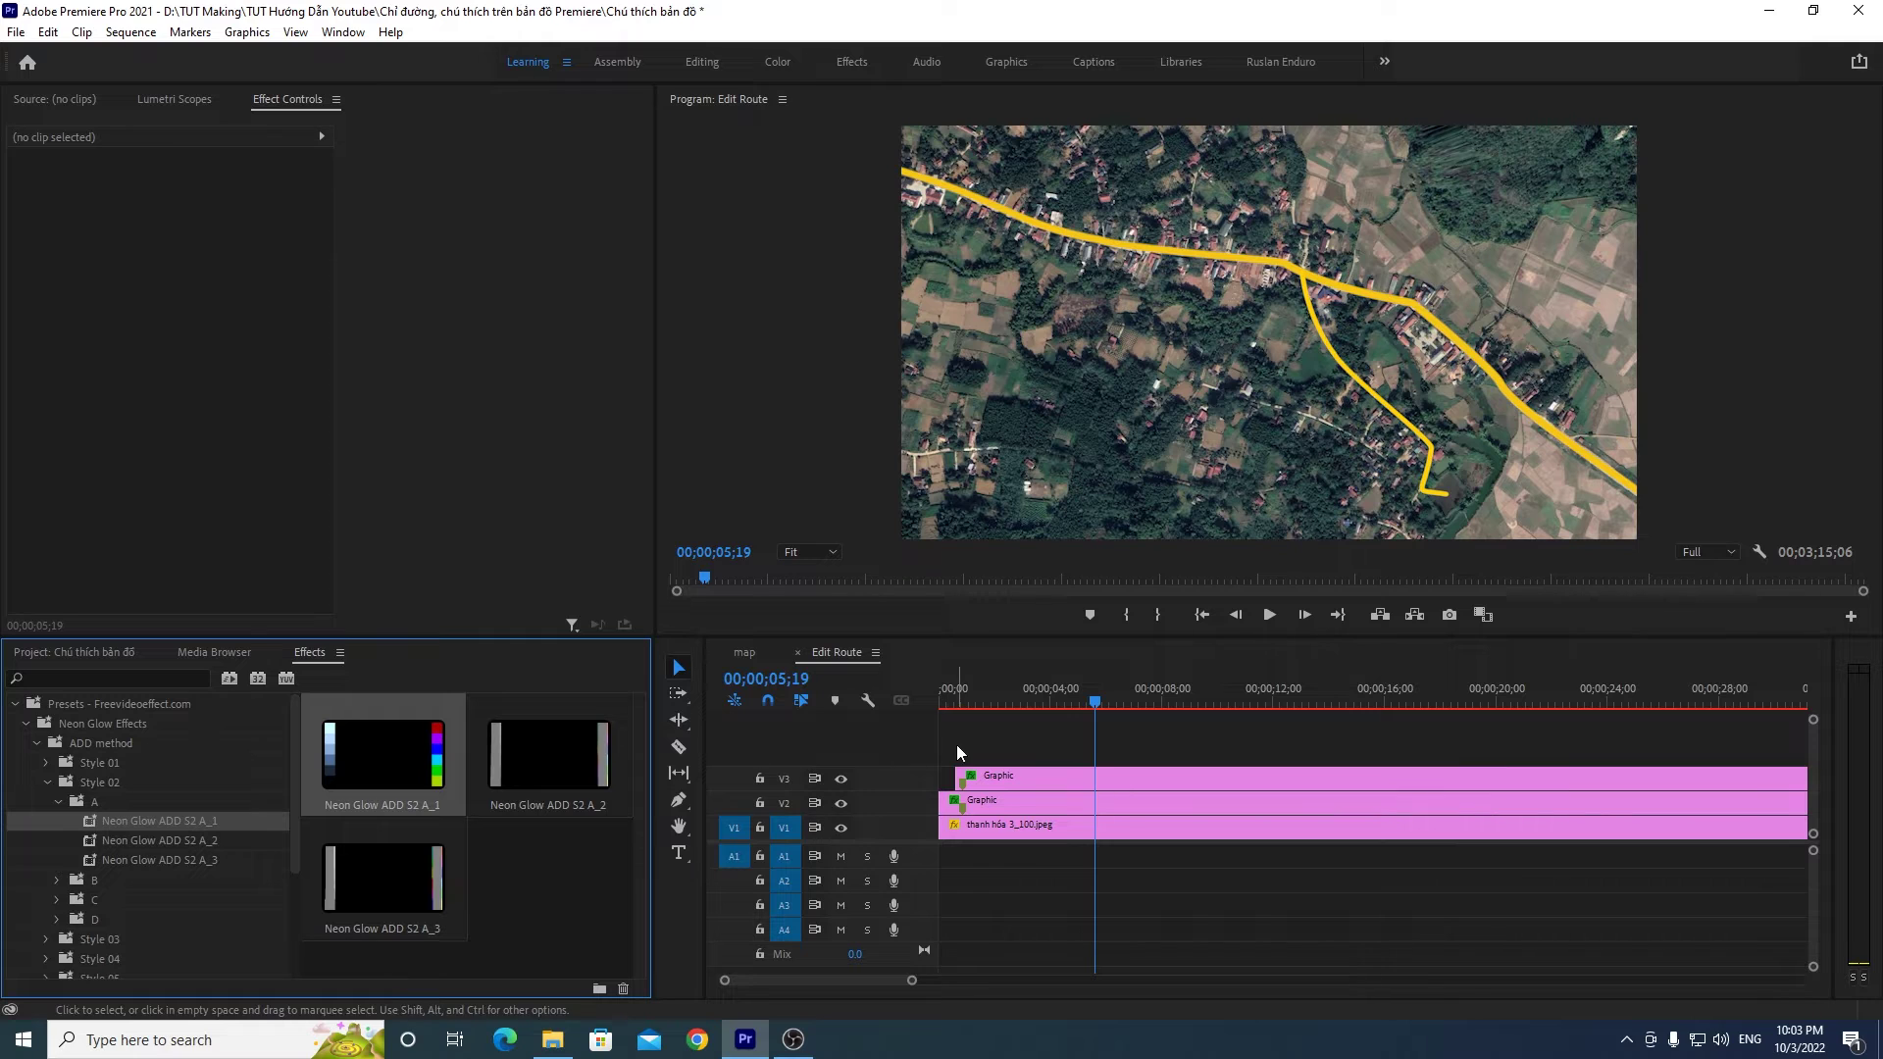
pyautogui.rightClick(777, 739)
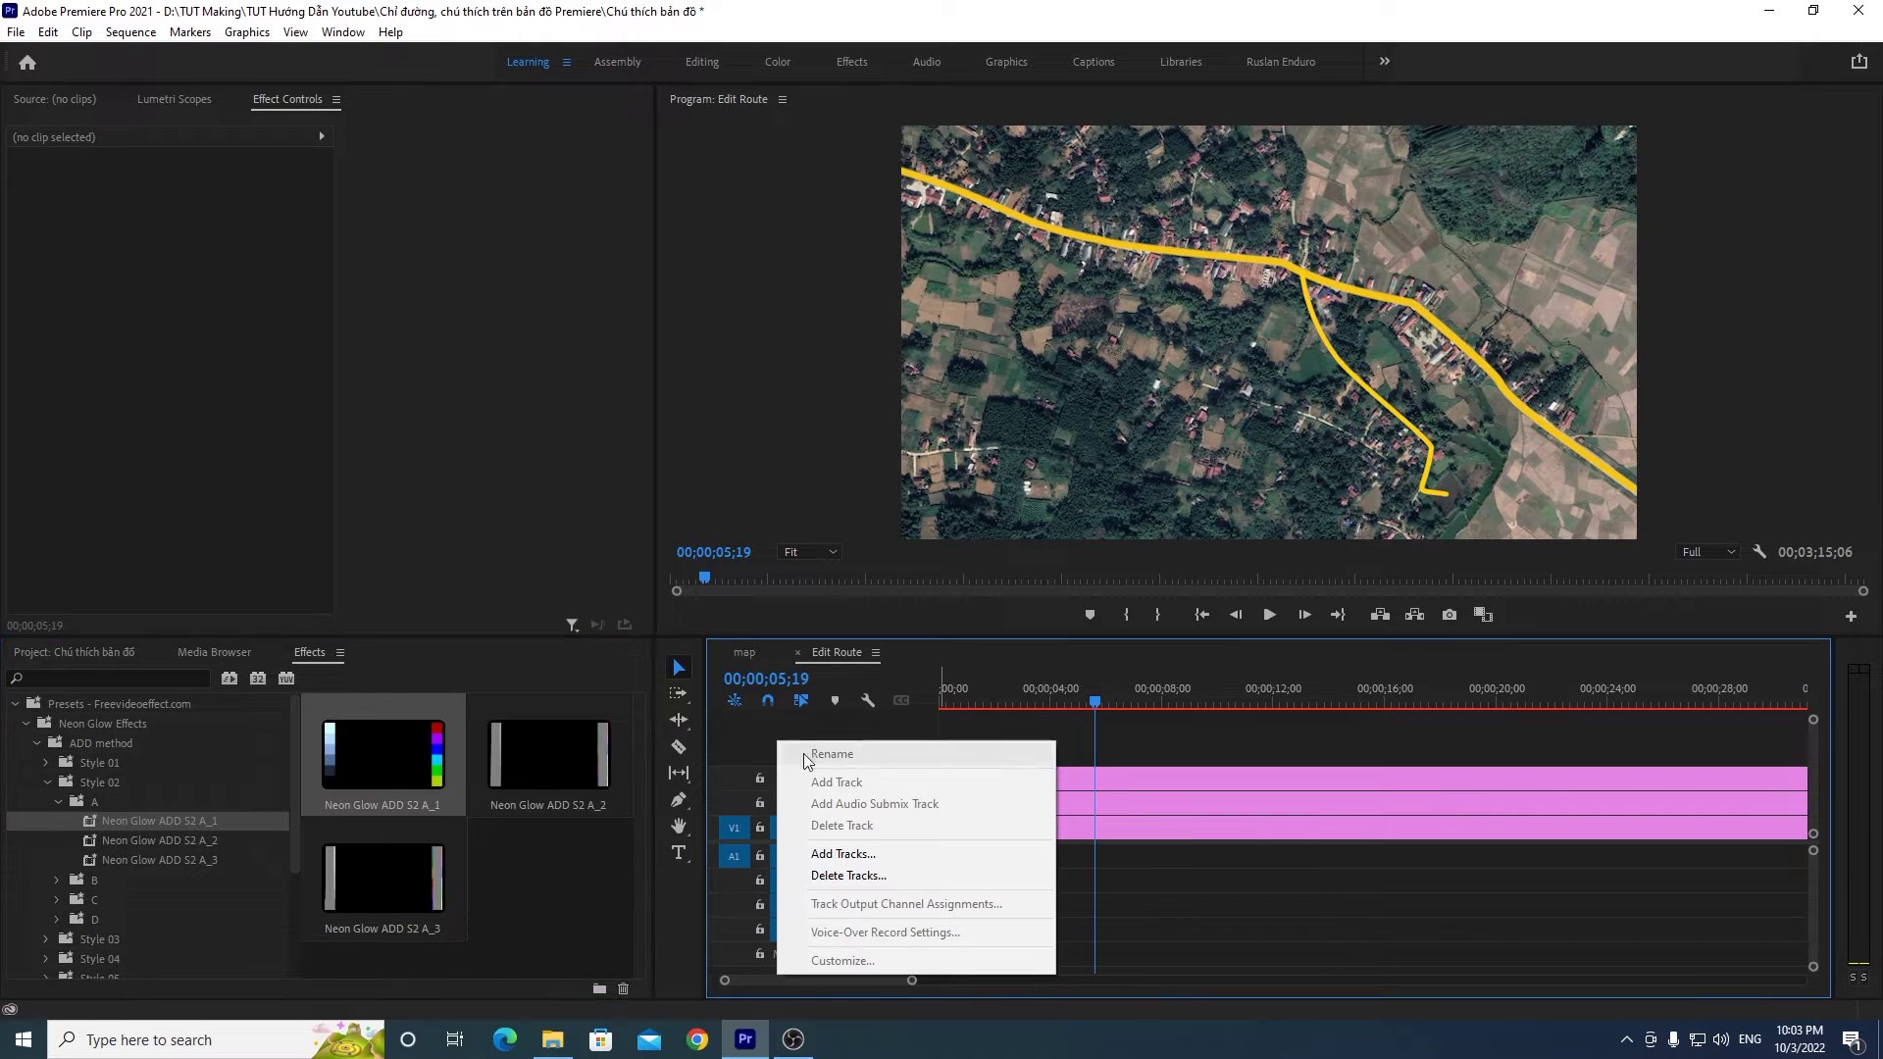
# Step: Open and dismiss the timeline track and source patching context menus
pyautogui.click(757, 728)
pyautogui.rightClick(757, 728)
pyautogui.click(724, 779)
pyautogui.rightClick(724, 782)
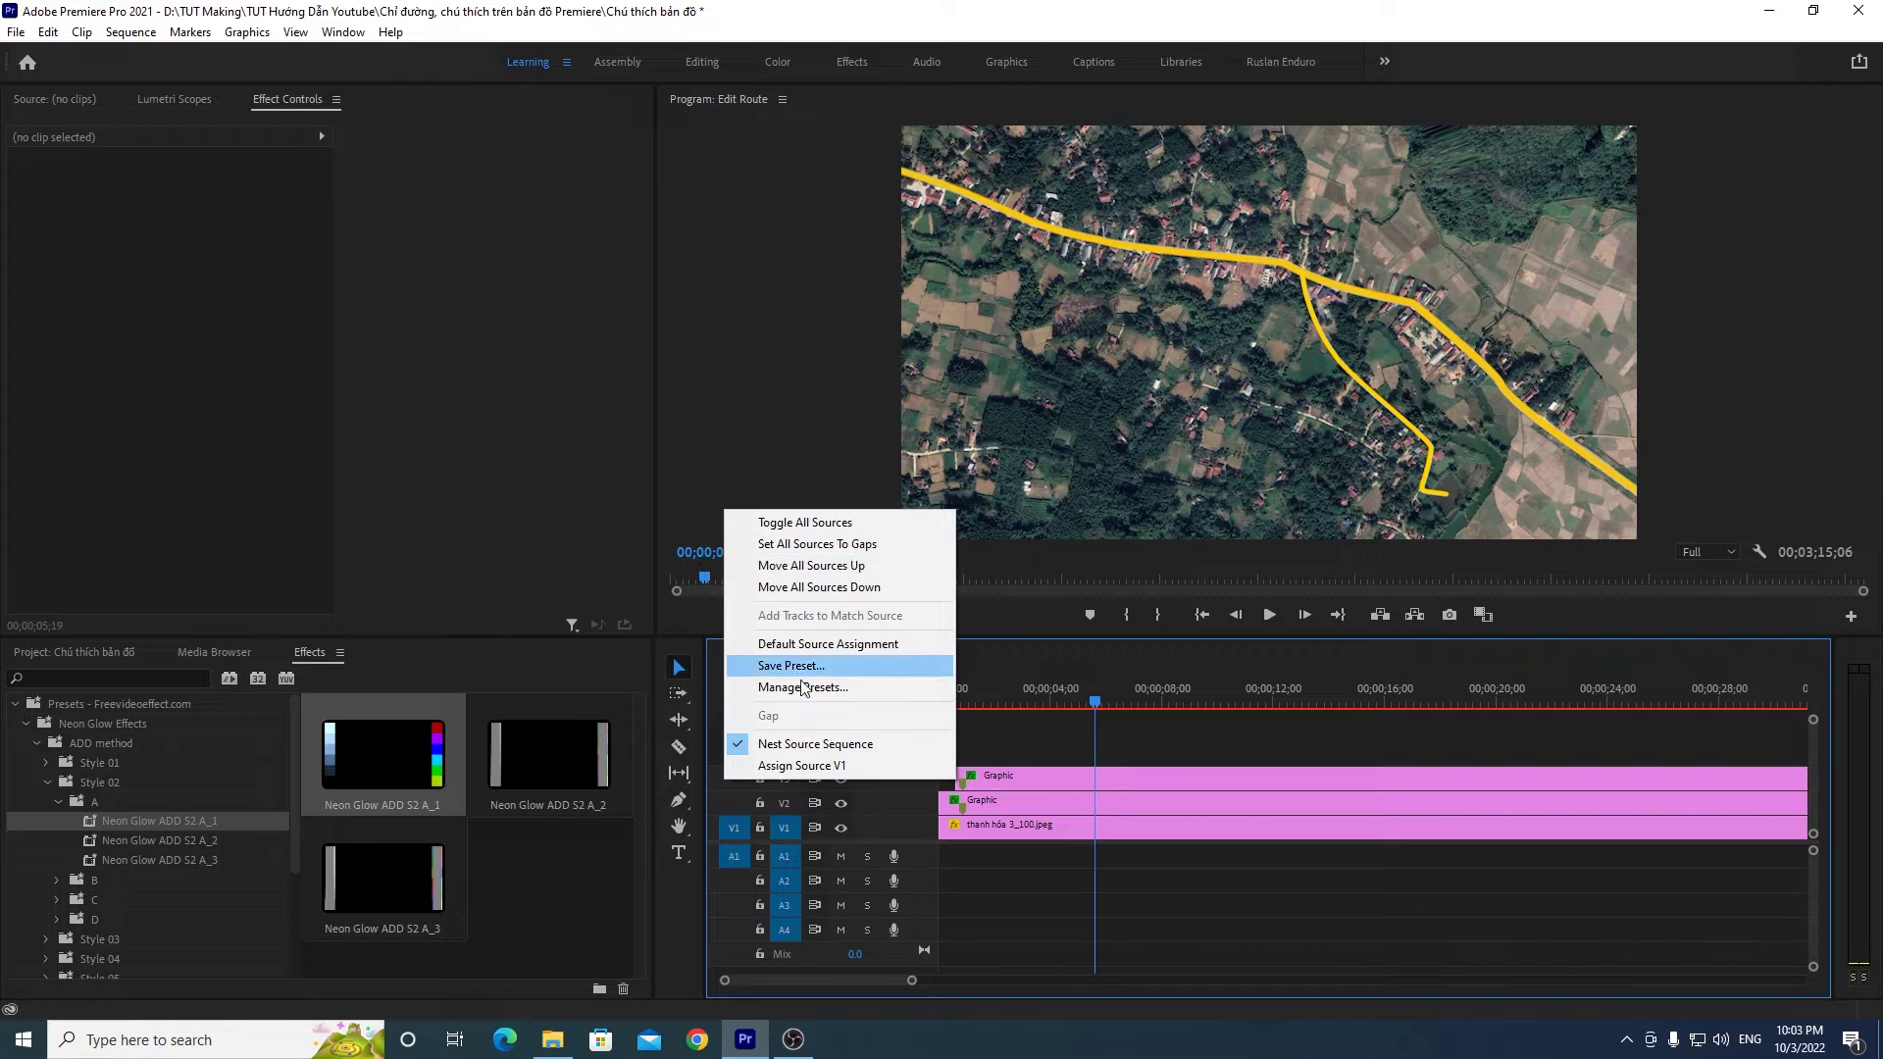
pyautogui.click(801, 982)
# Step: Add three new video tracks and zero audio tracks to the sequence
pyautogui.rightClick(796, 747)
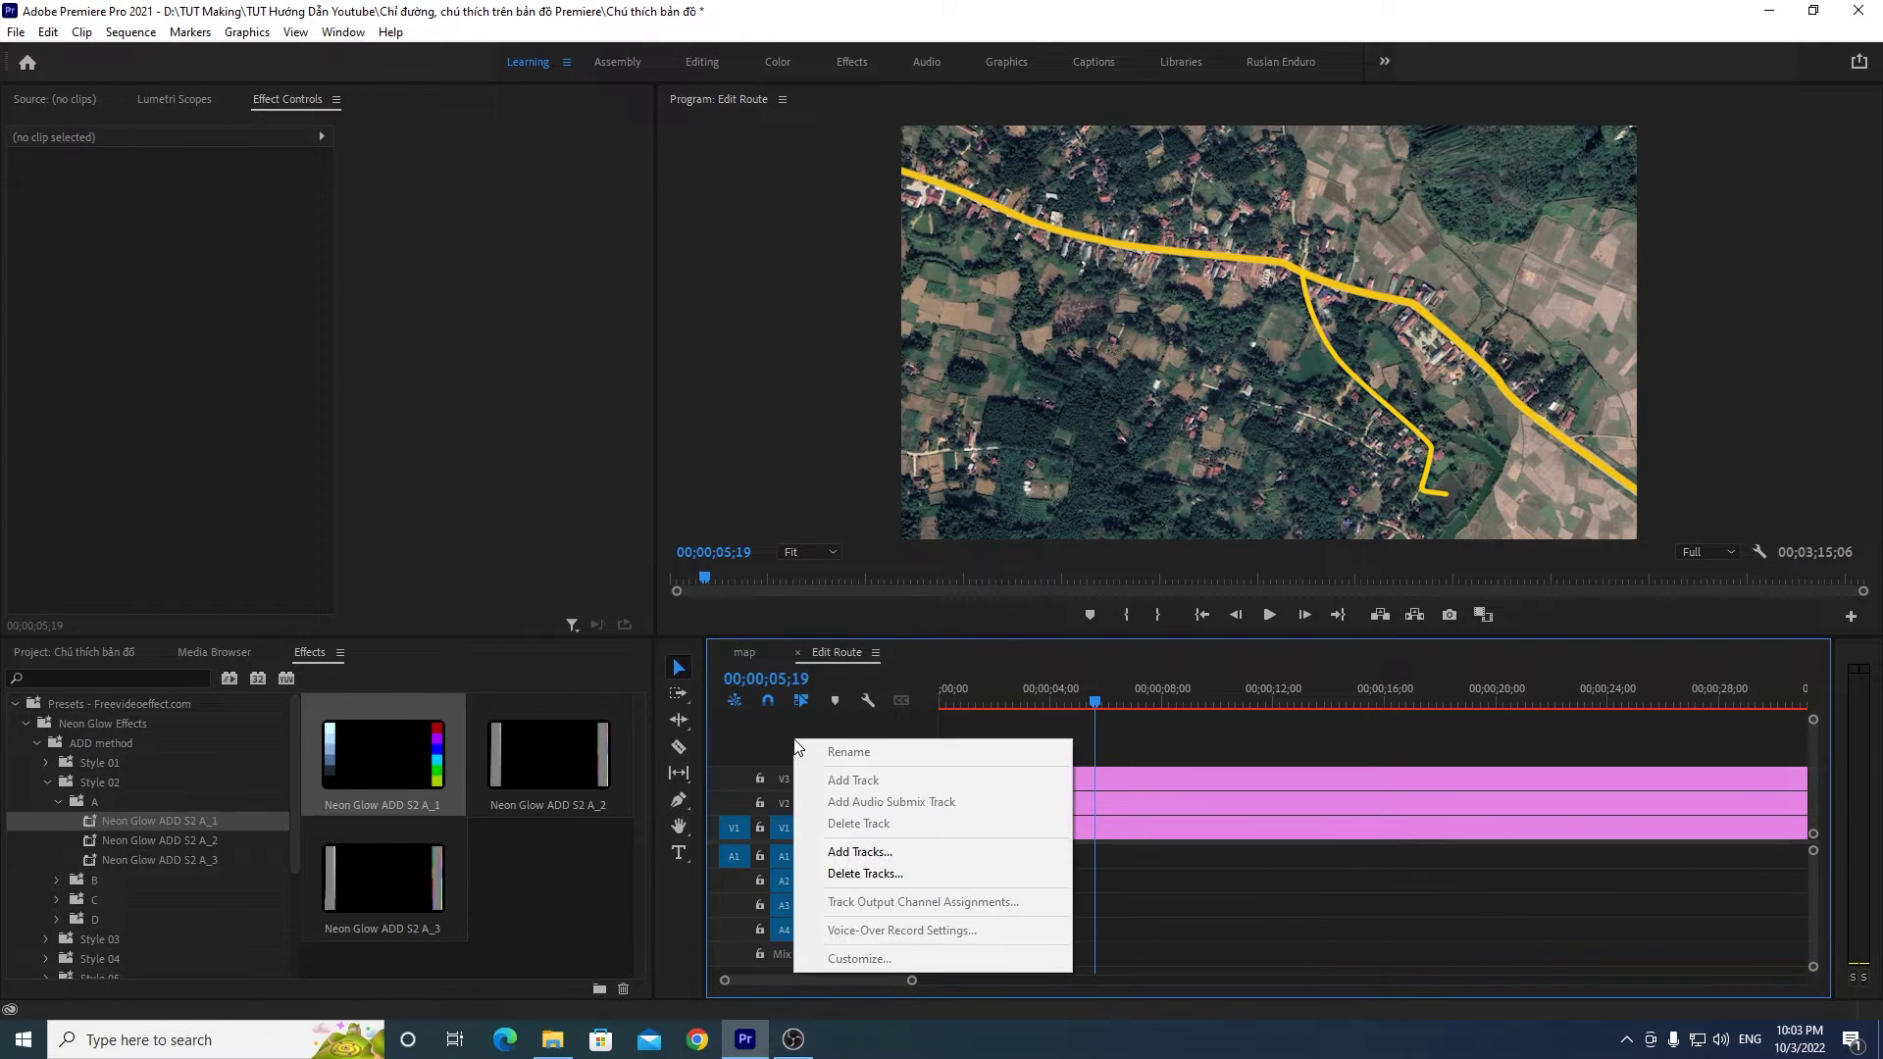
pyautogui.click(873, 852)
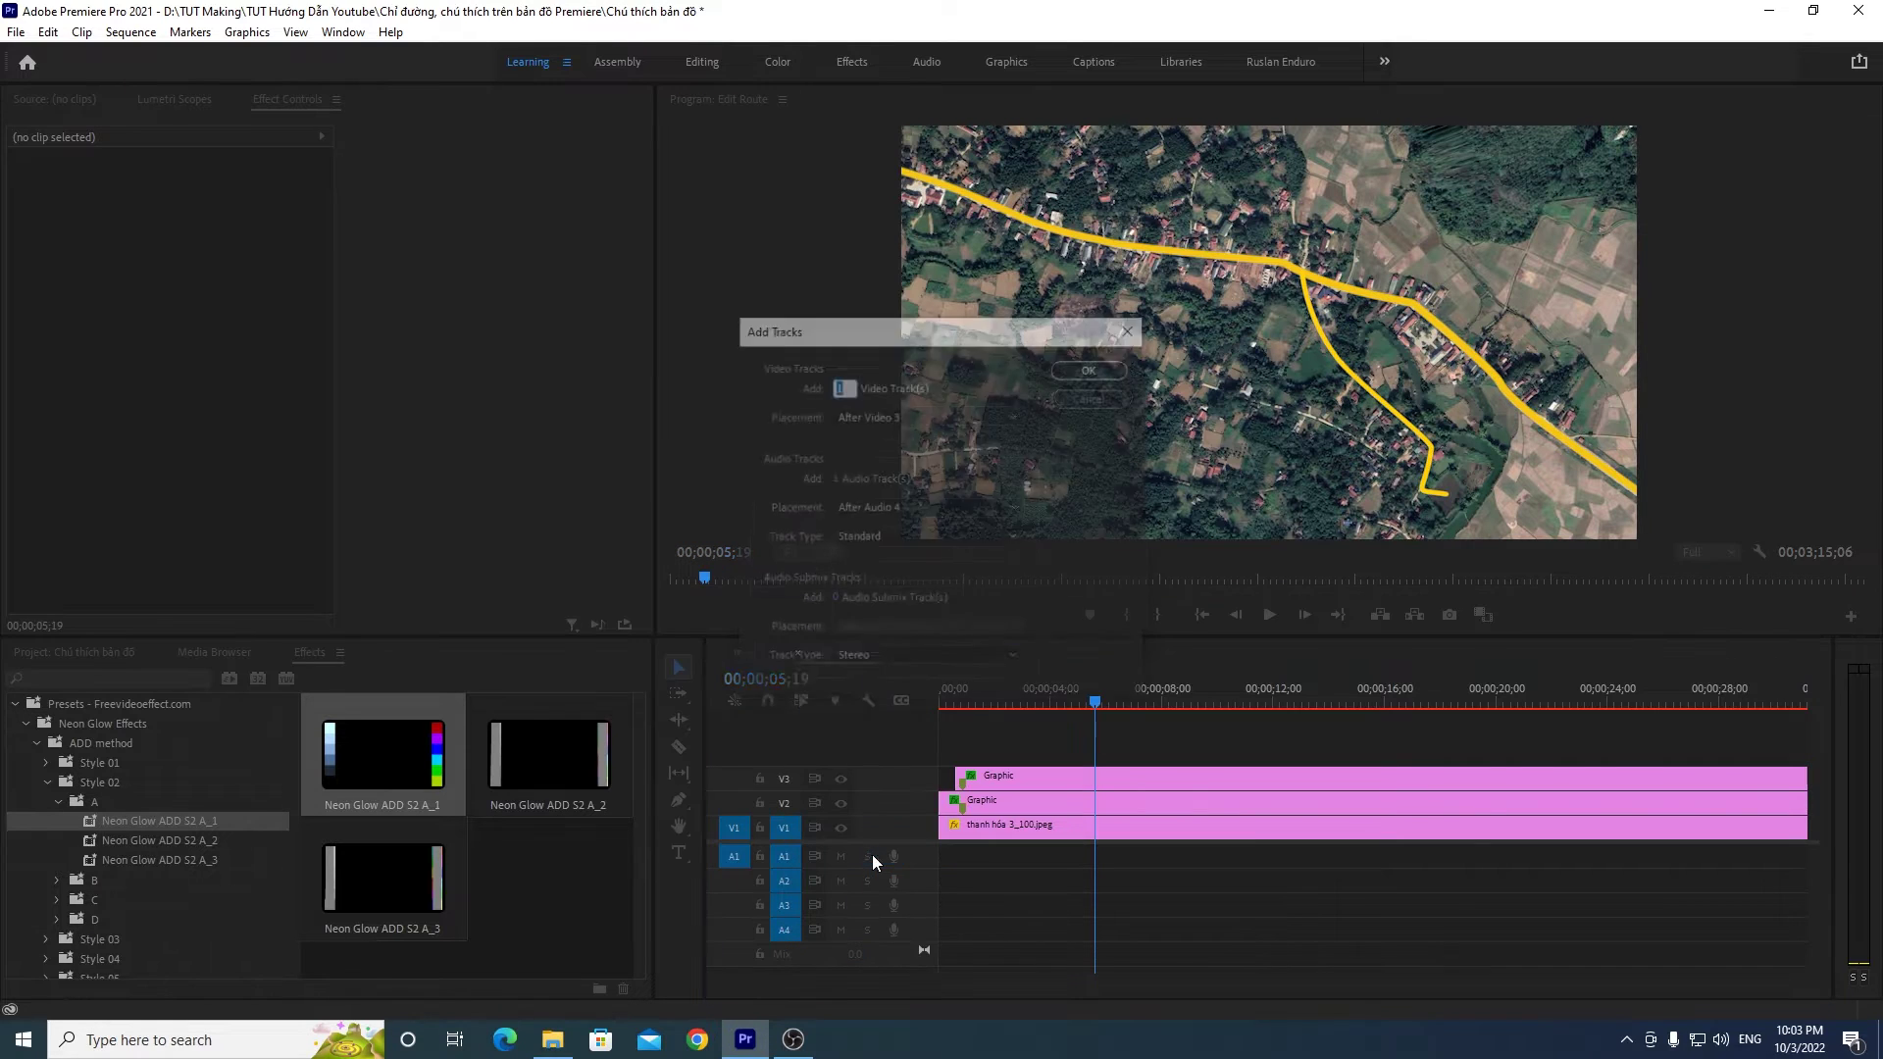
pyautogui.moveTo(840, 479); pyautogui.dragTo(833, 484)
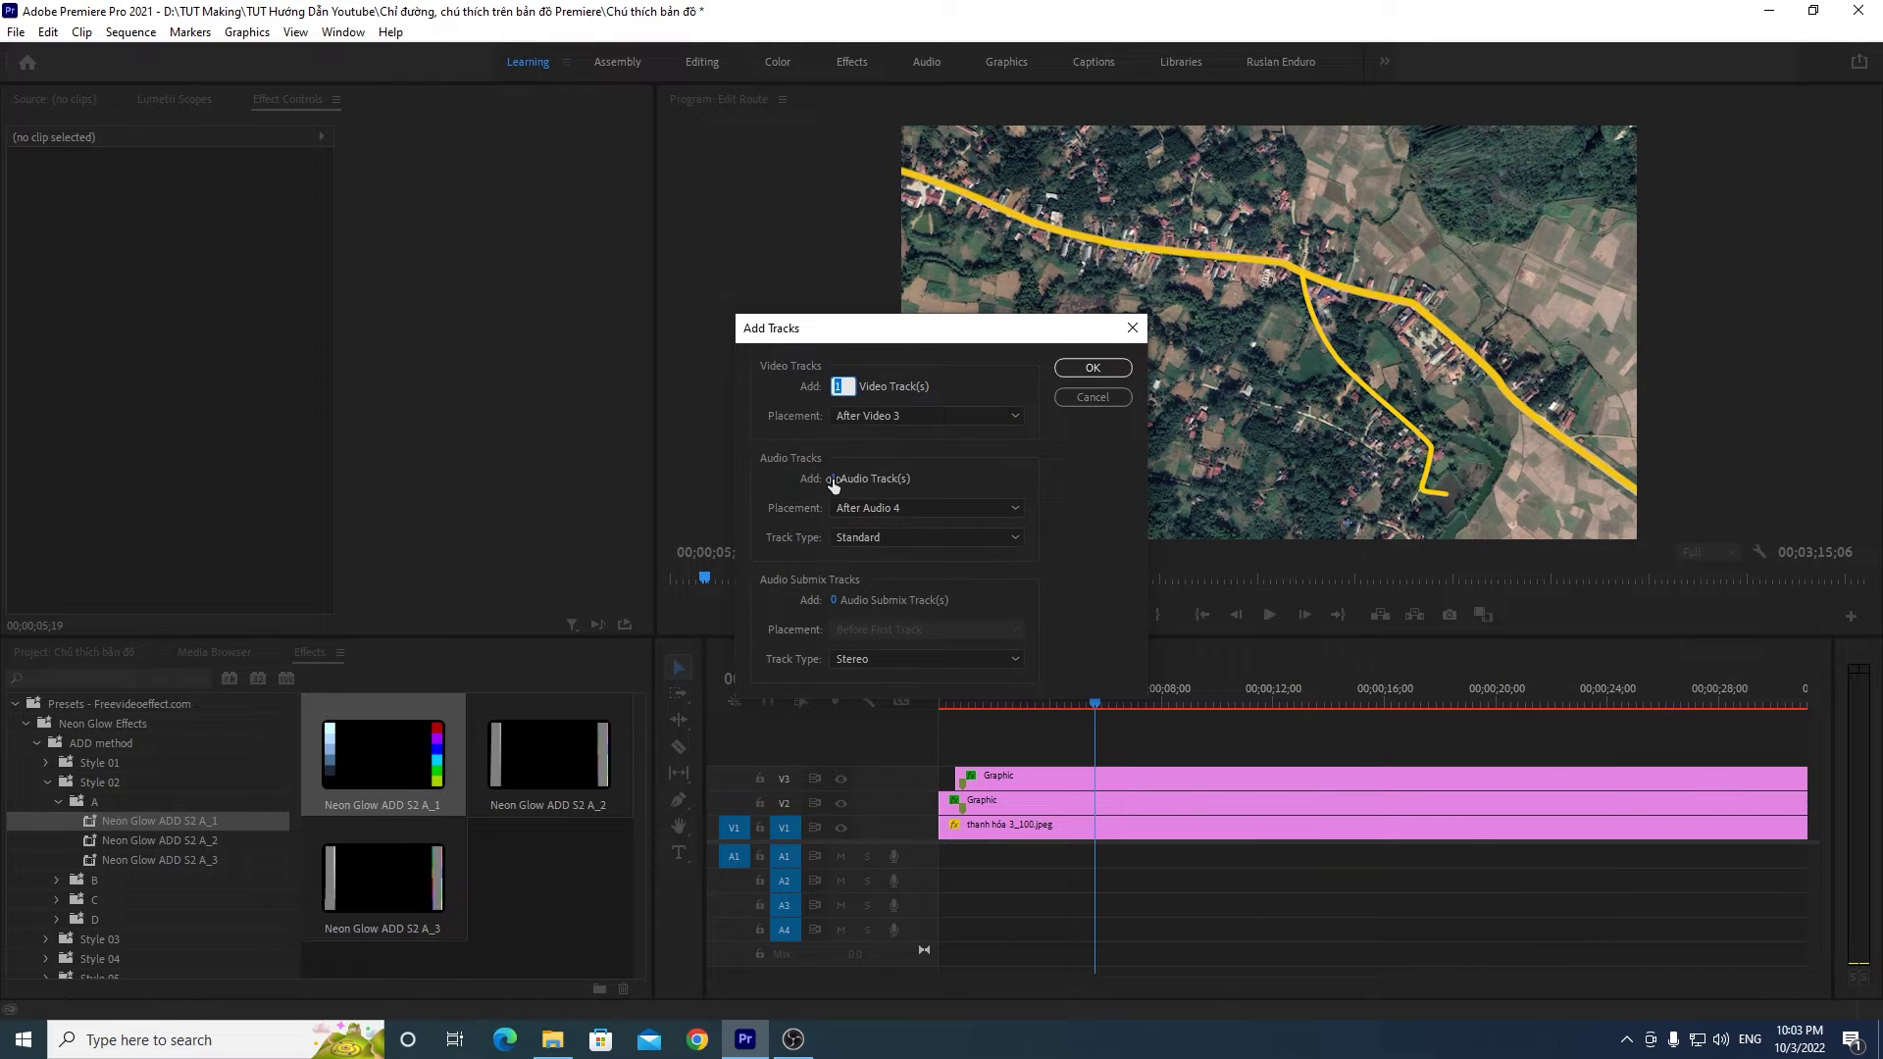
pyautogui.click(835, 480)
pyautogui.click(986, 471)
pyautogui.click(834, 388)
pyautogui.write('3')
pyautogui.click(977, 377)
pyautogui.click(1111, 367)
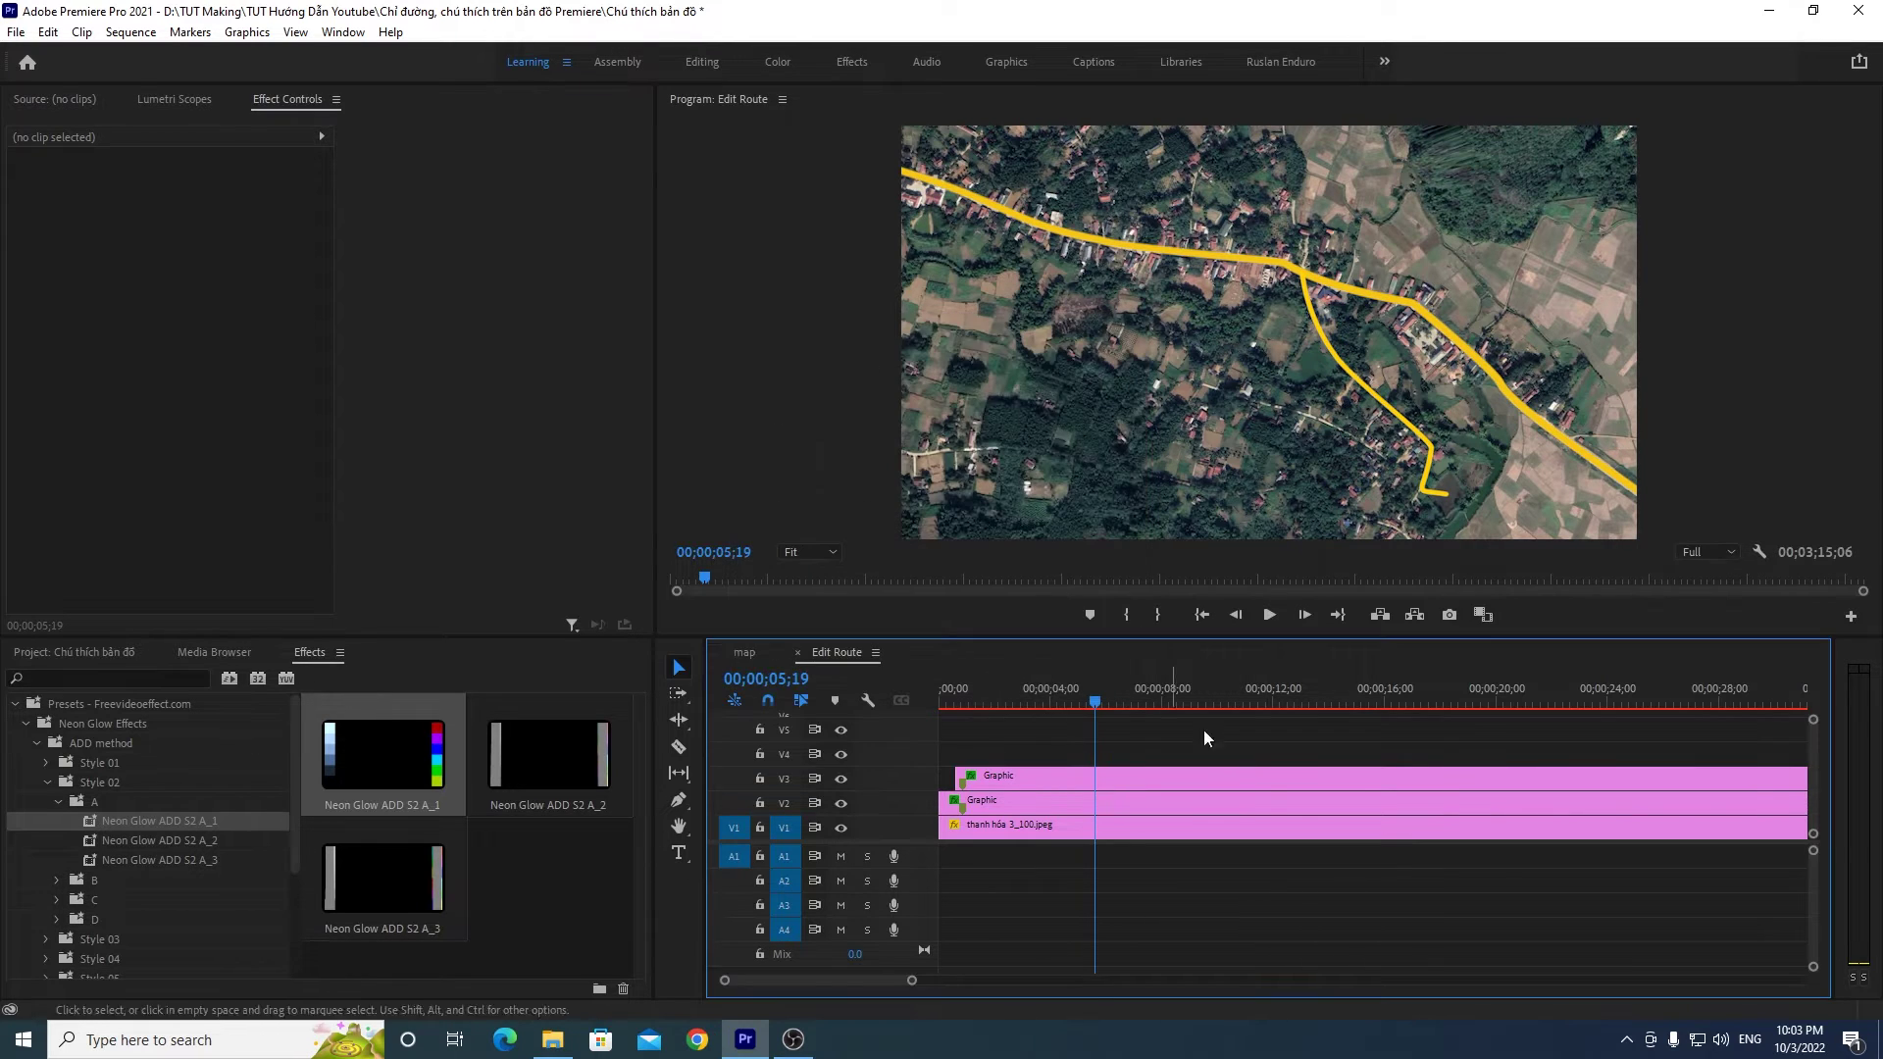
# Step: Enlarge the video track area in the timeline so the new tracks show
pyautogui.scroll(3, 1813, 787)
pyautogui.scroll(-2, 1815, 787)
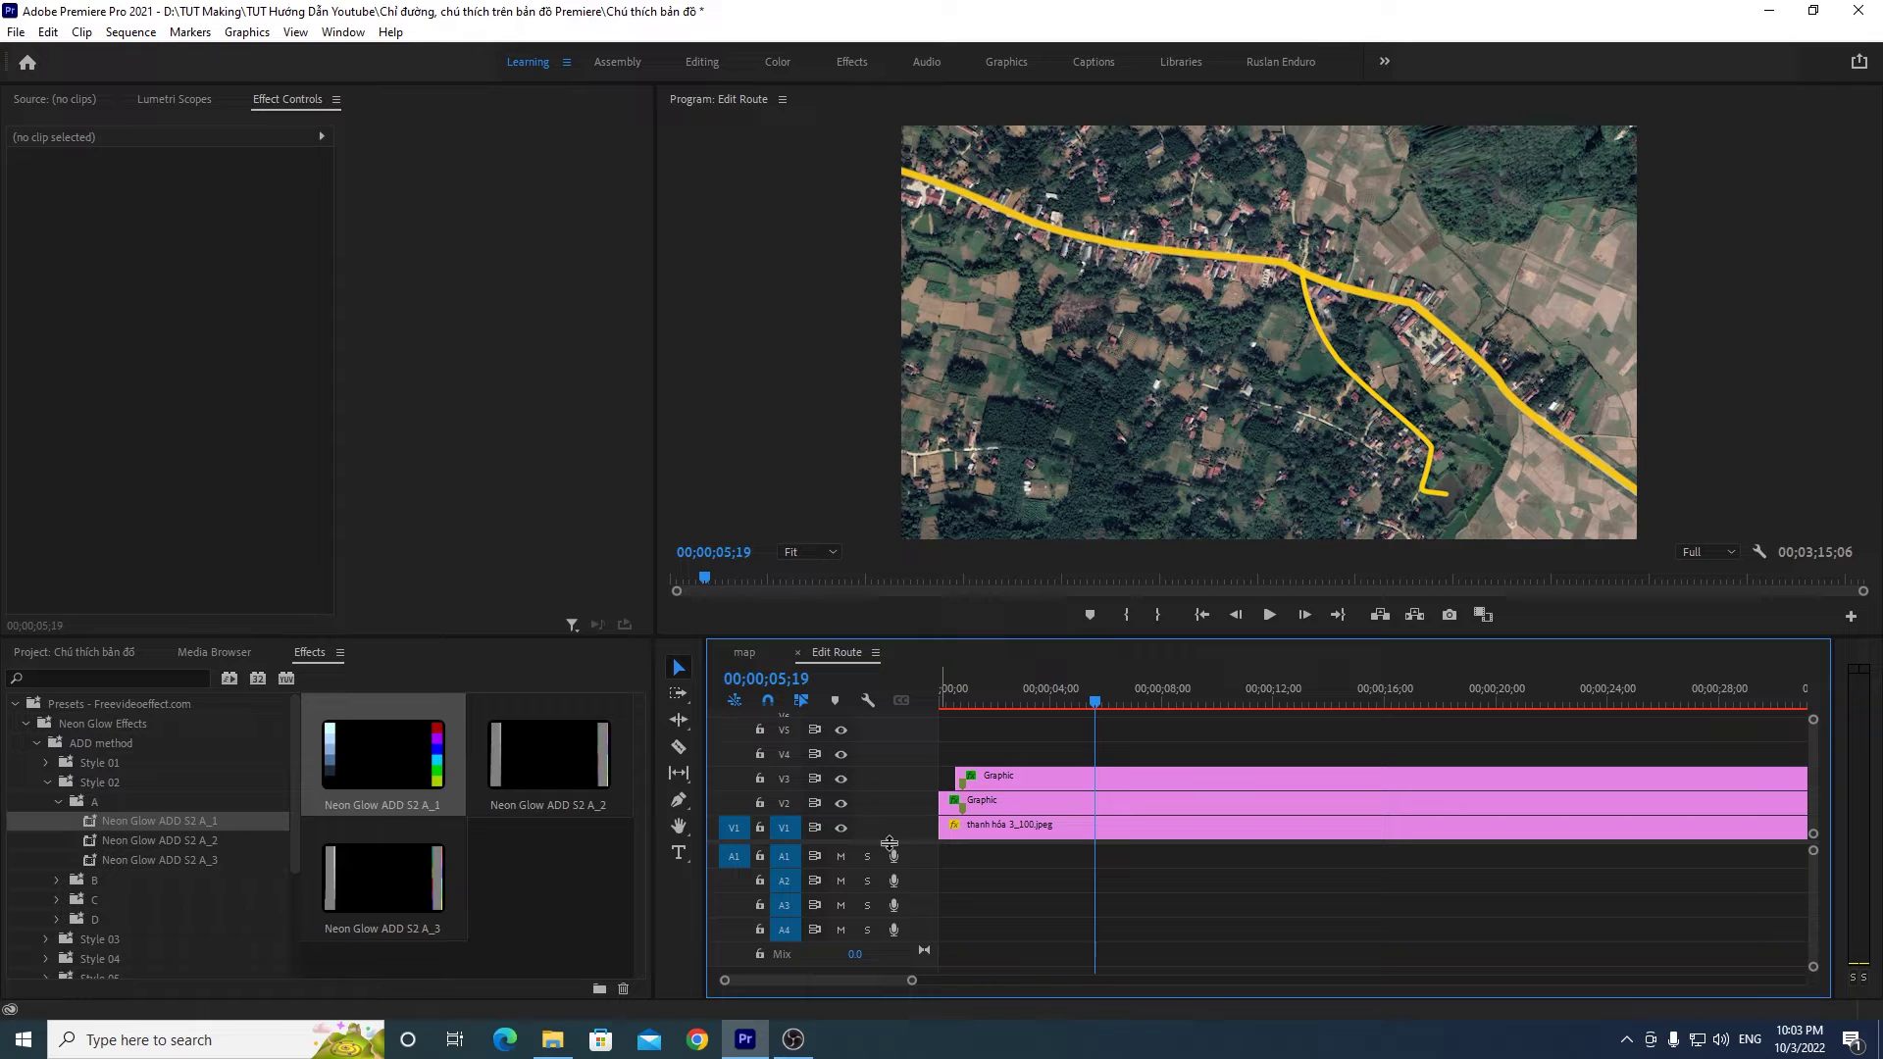
pyautogui.moveTo(911, 844); pyautogui.dragTo(911, 907)
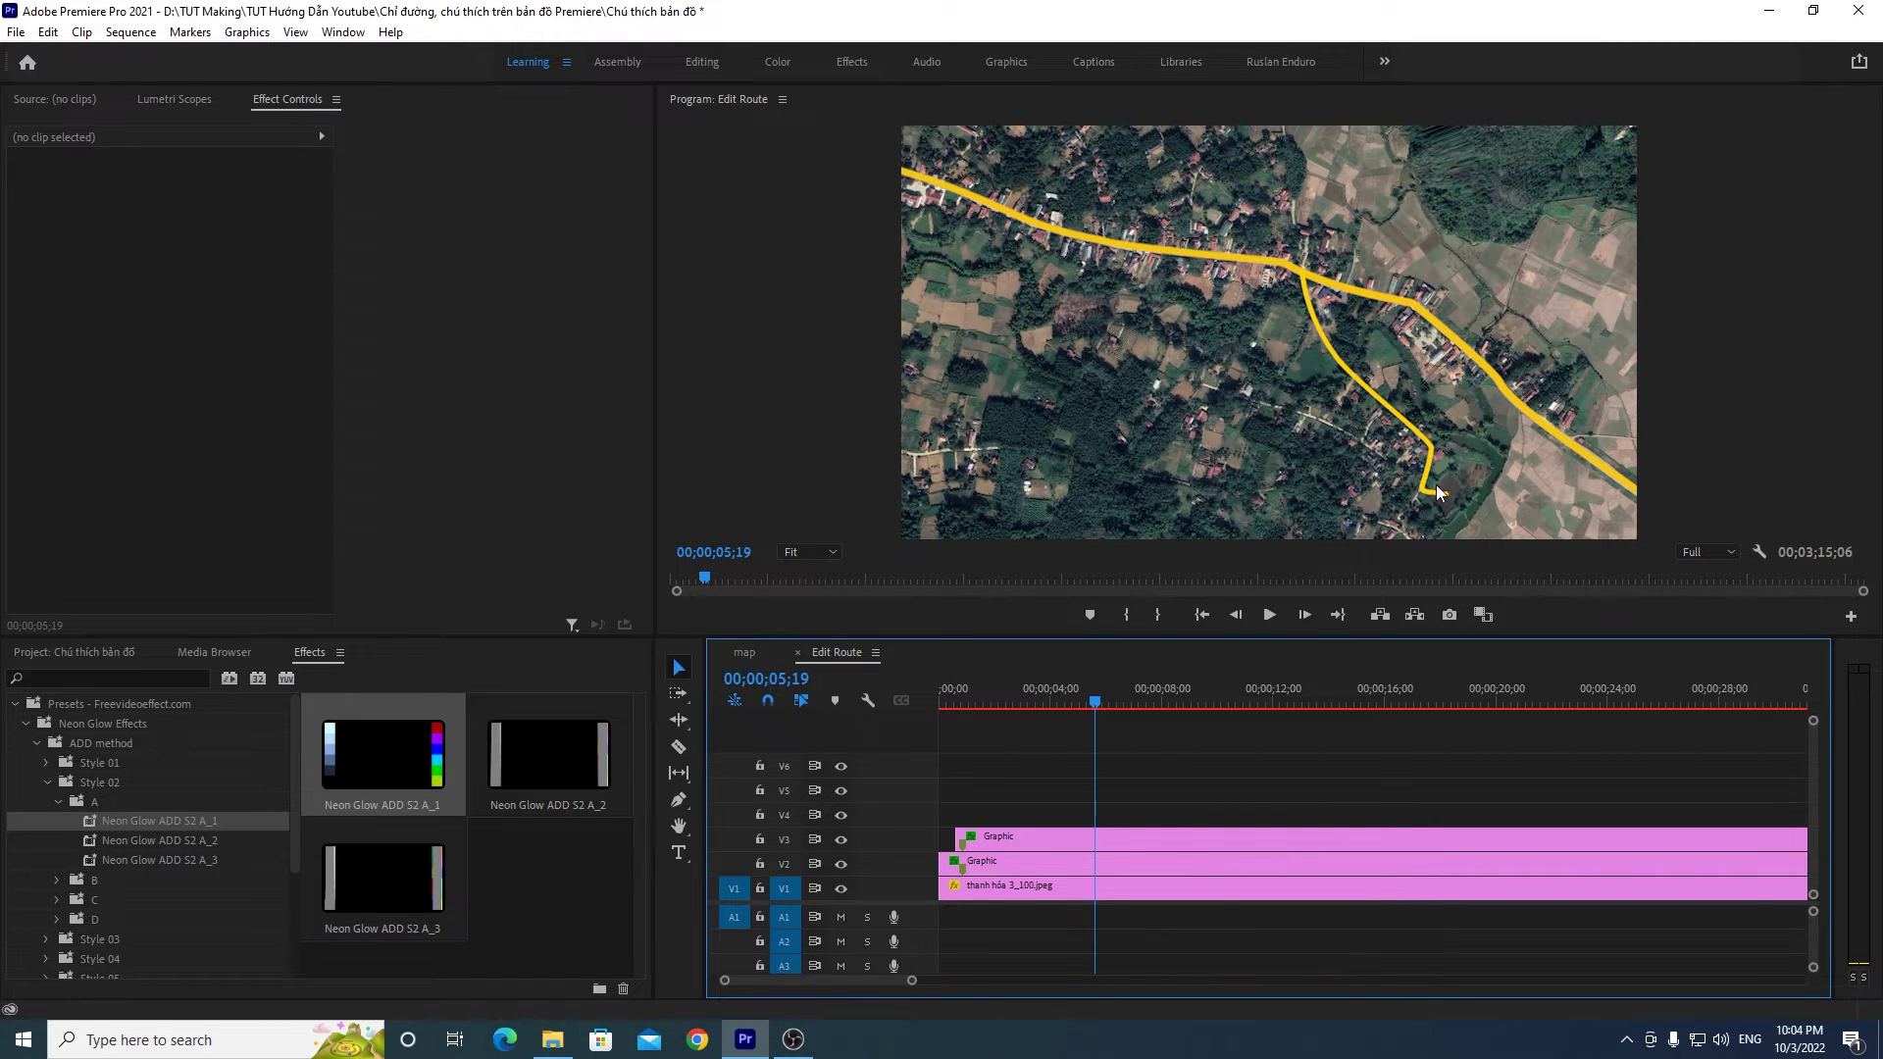
# Step: Alt-drag the V3 thin route Graphic up twice, creating copies on V4 and V5
pyautogui.click(1064, 840)
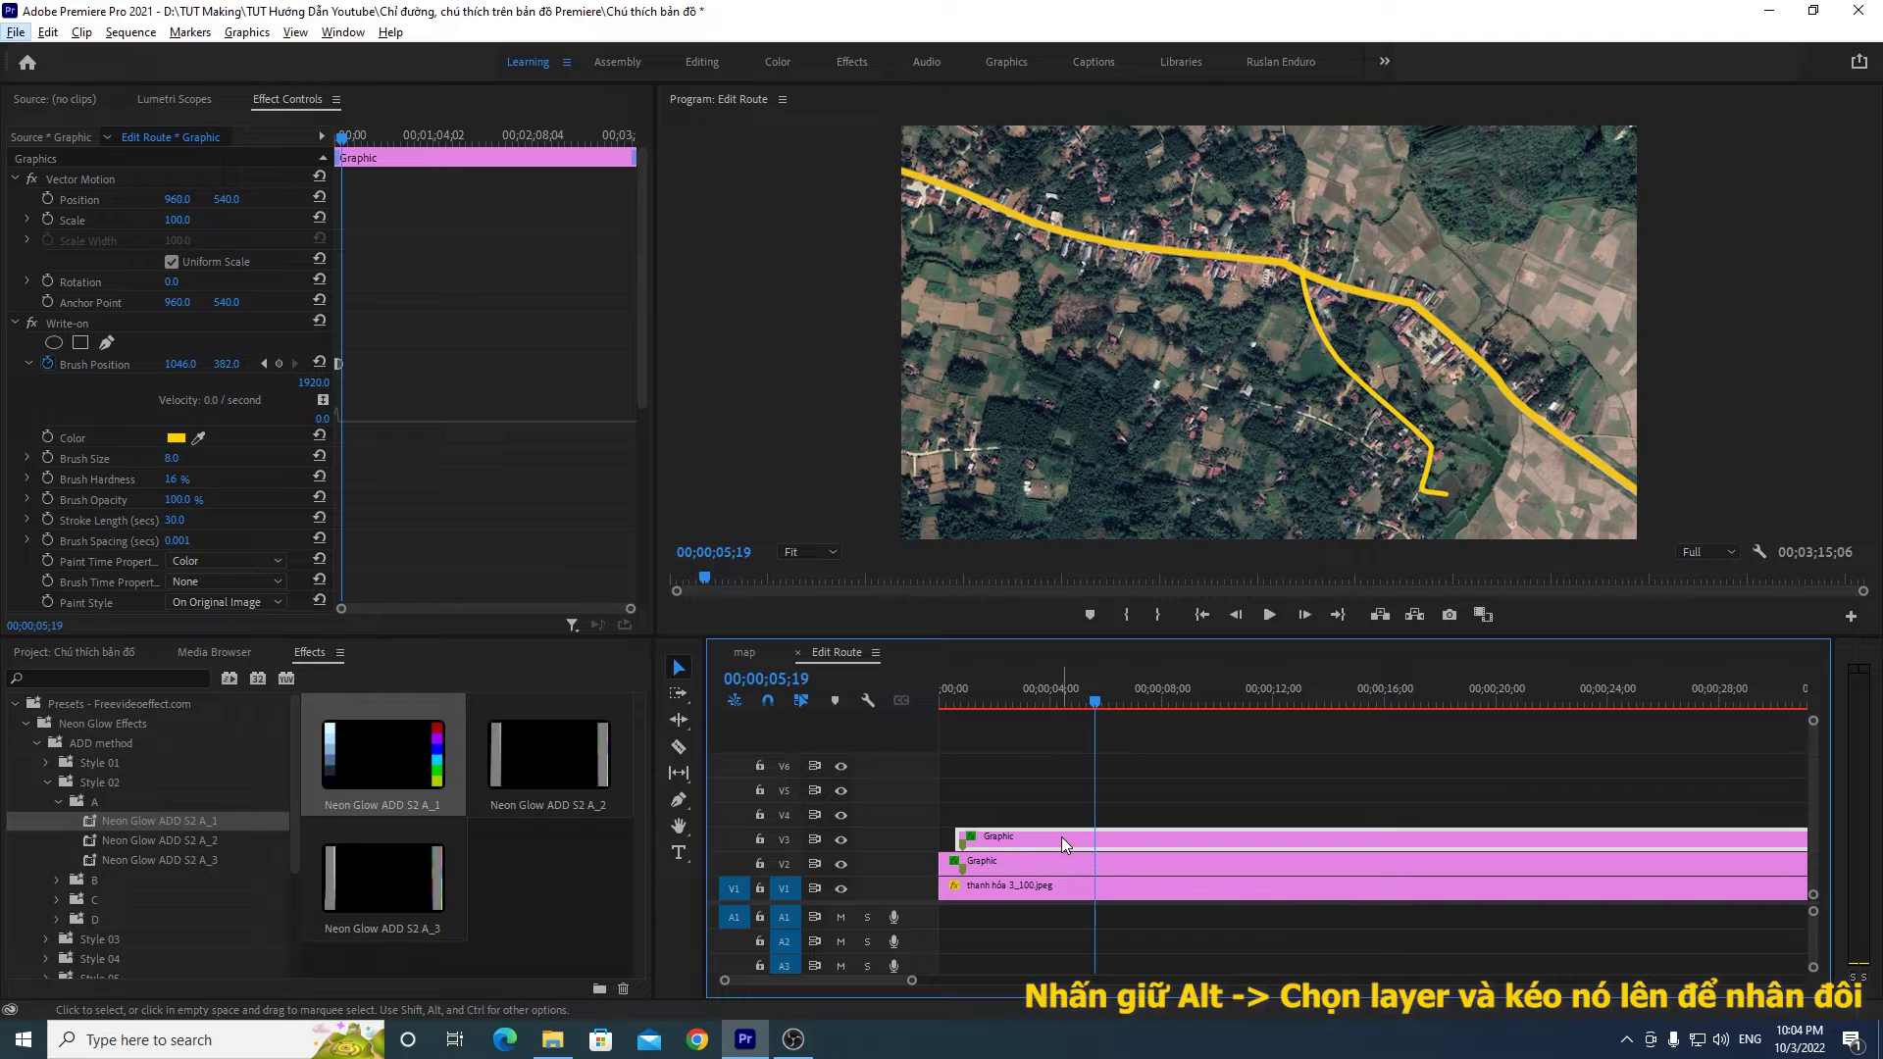
pyautogui.moveTo(1061, 838); pyautogui.dragTo(1059, 814)
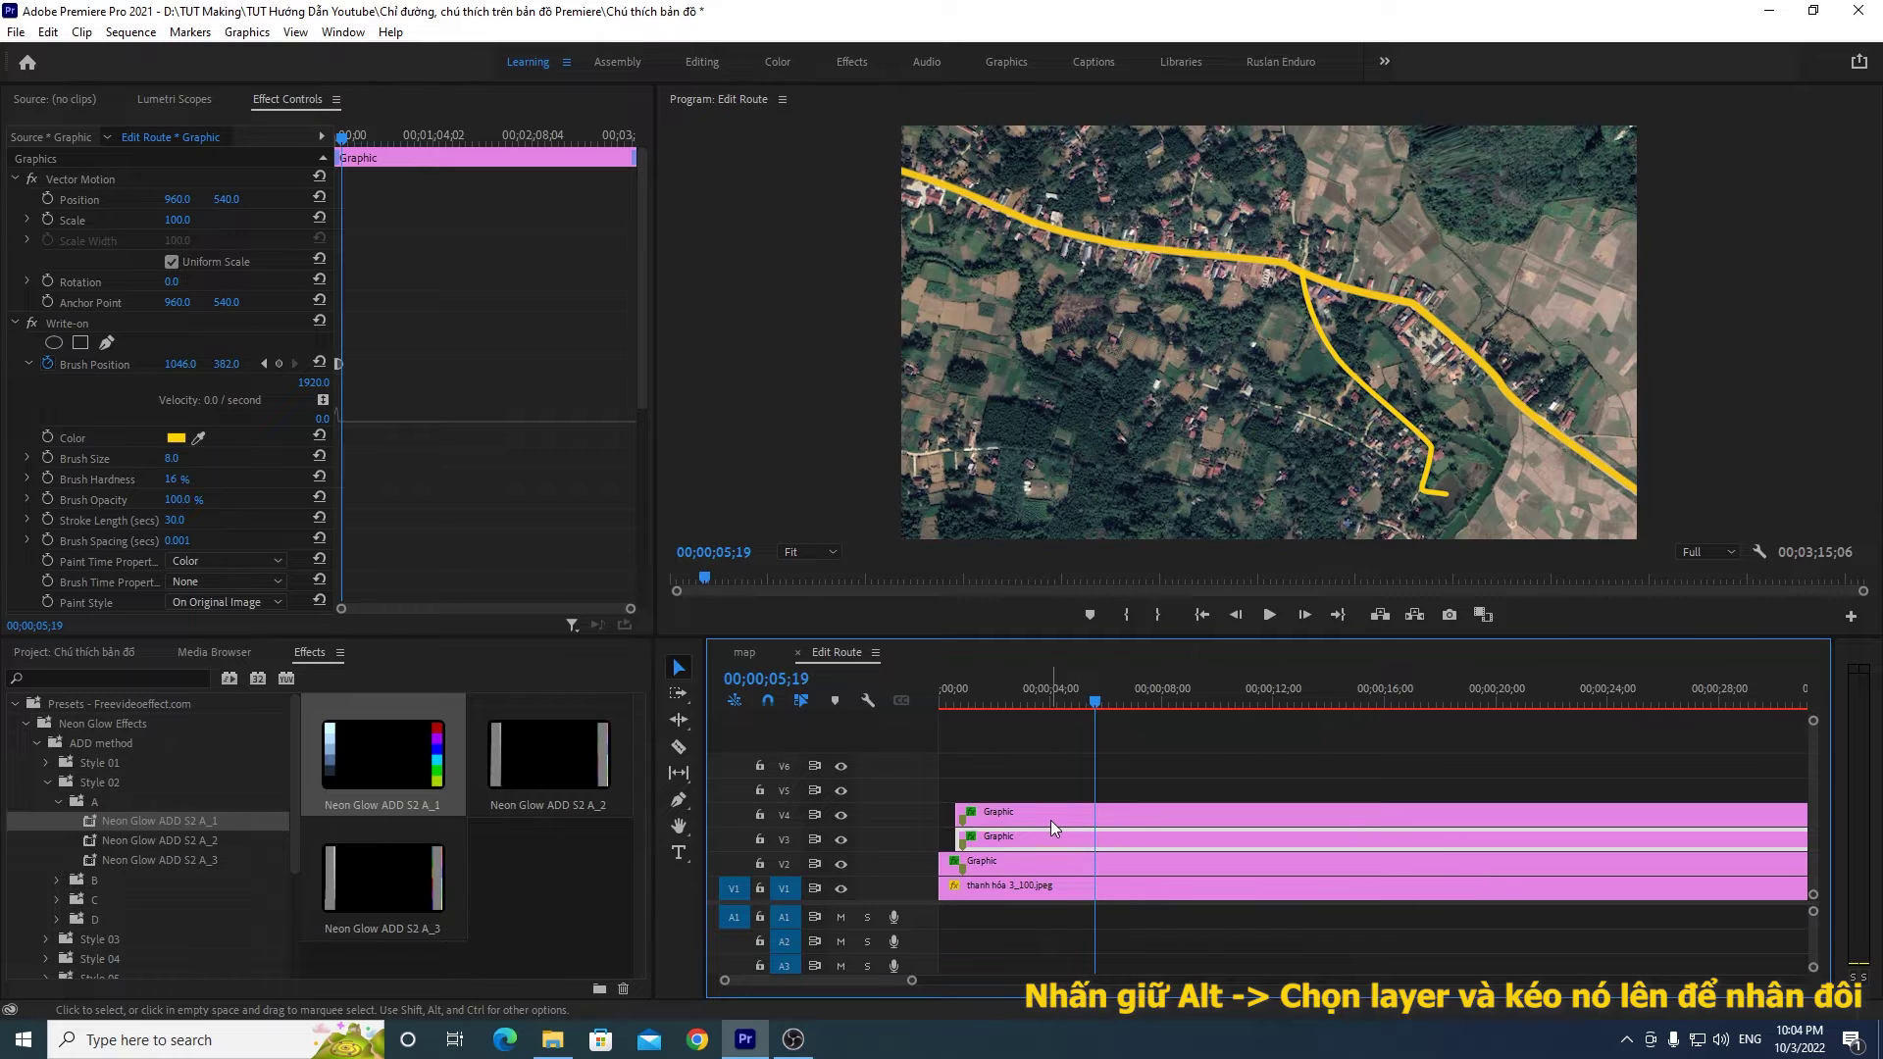
pyautogui.moveTo(1072, 820); pyautogui.dragTo(1079, 796)
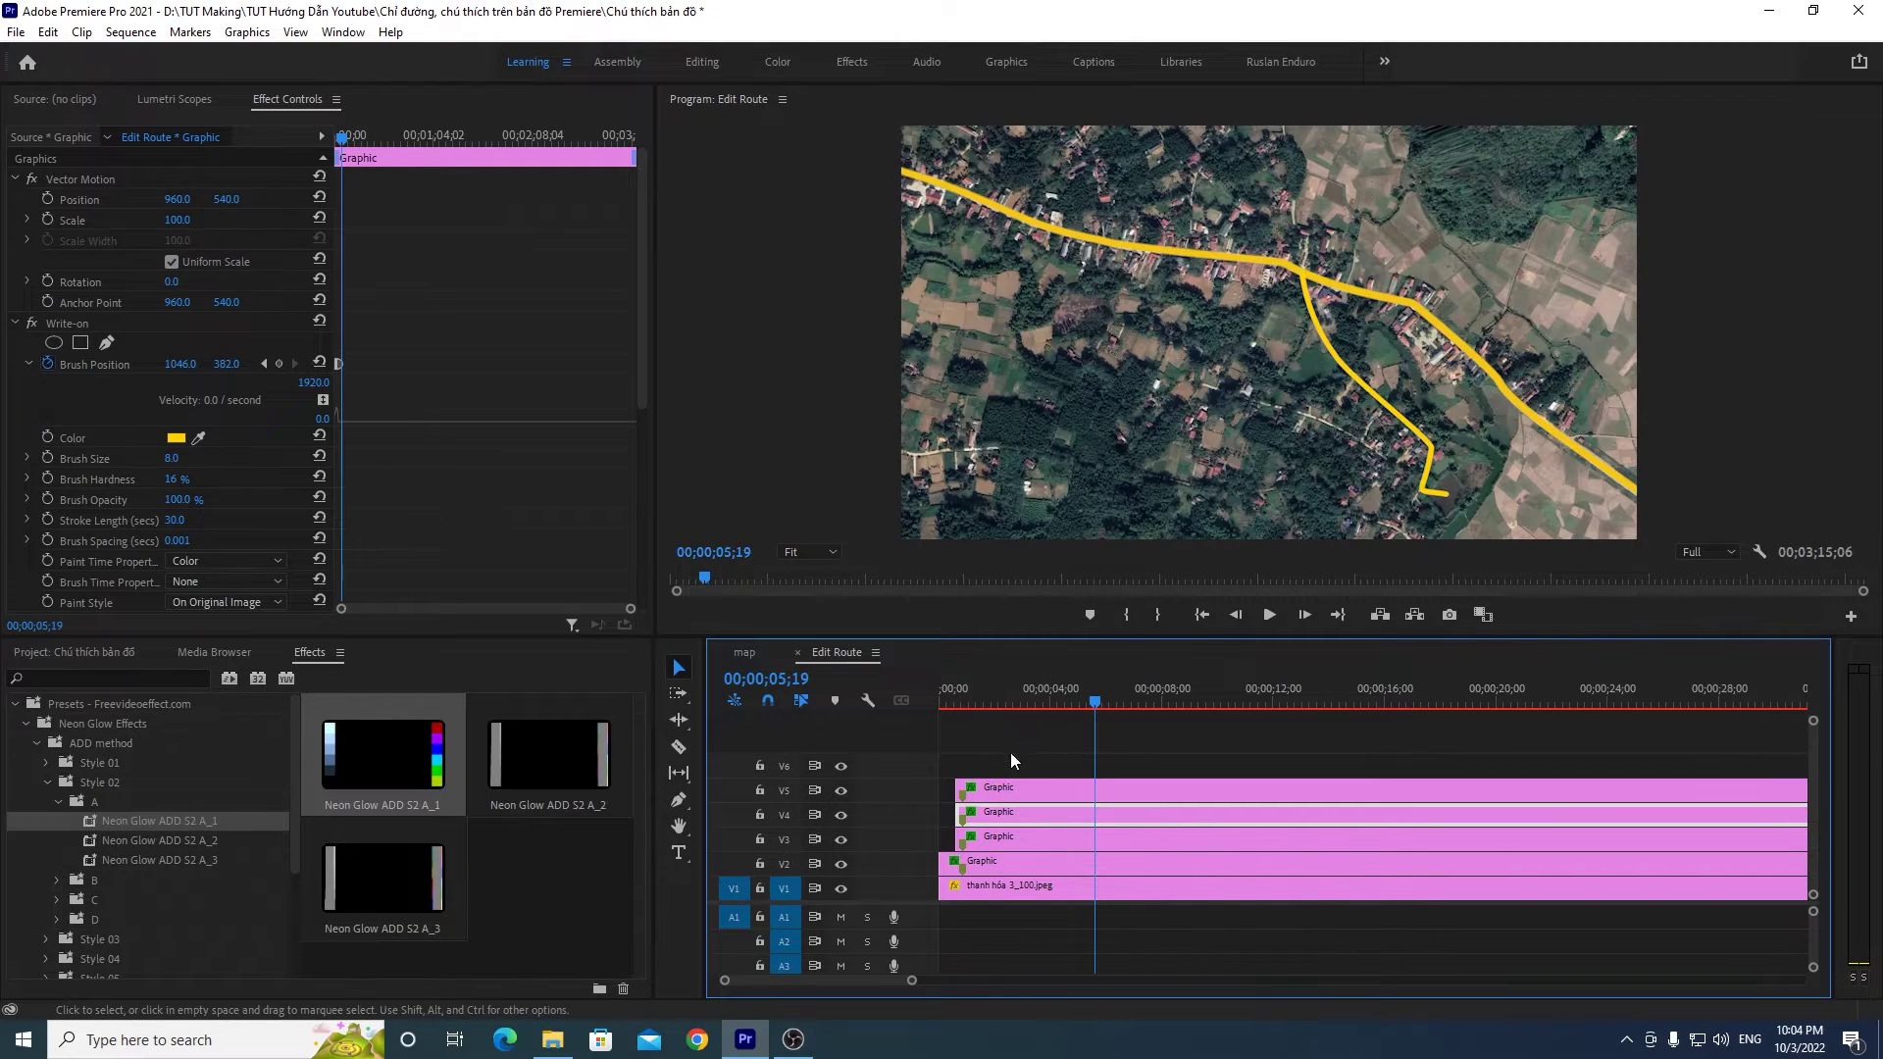
pyautogui.click(1030, 754)
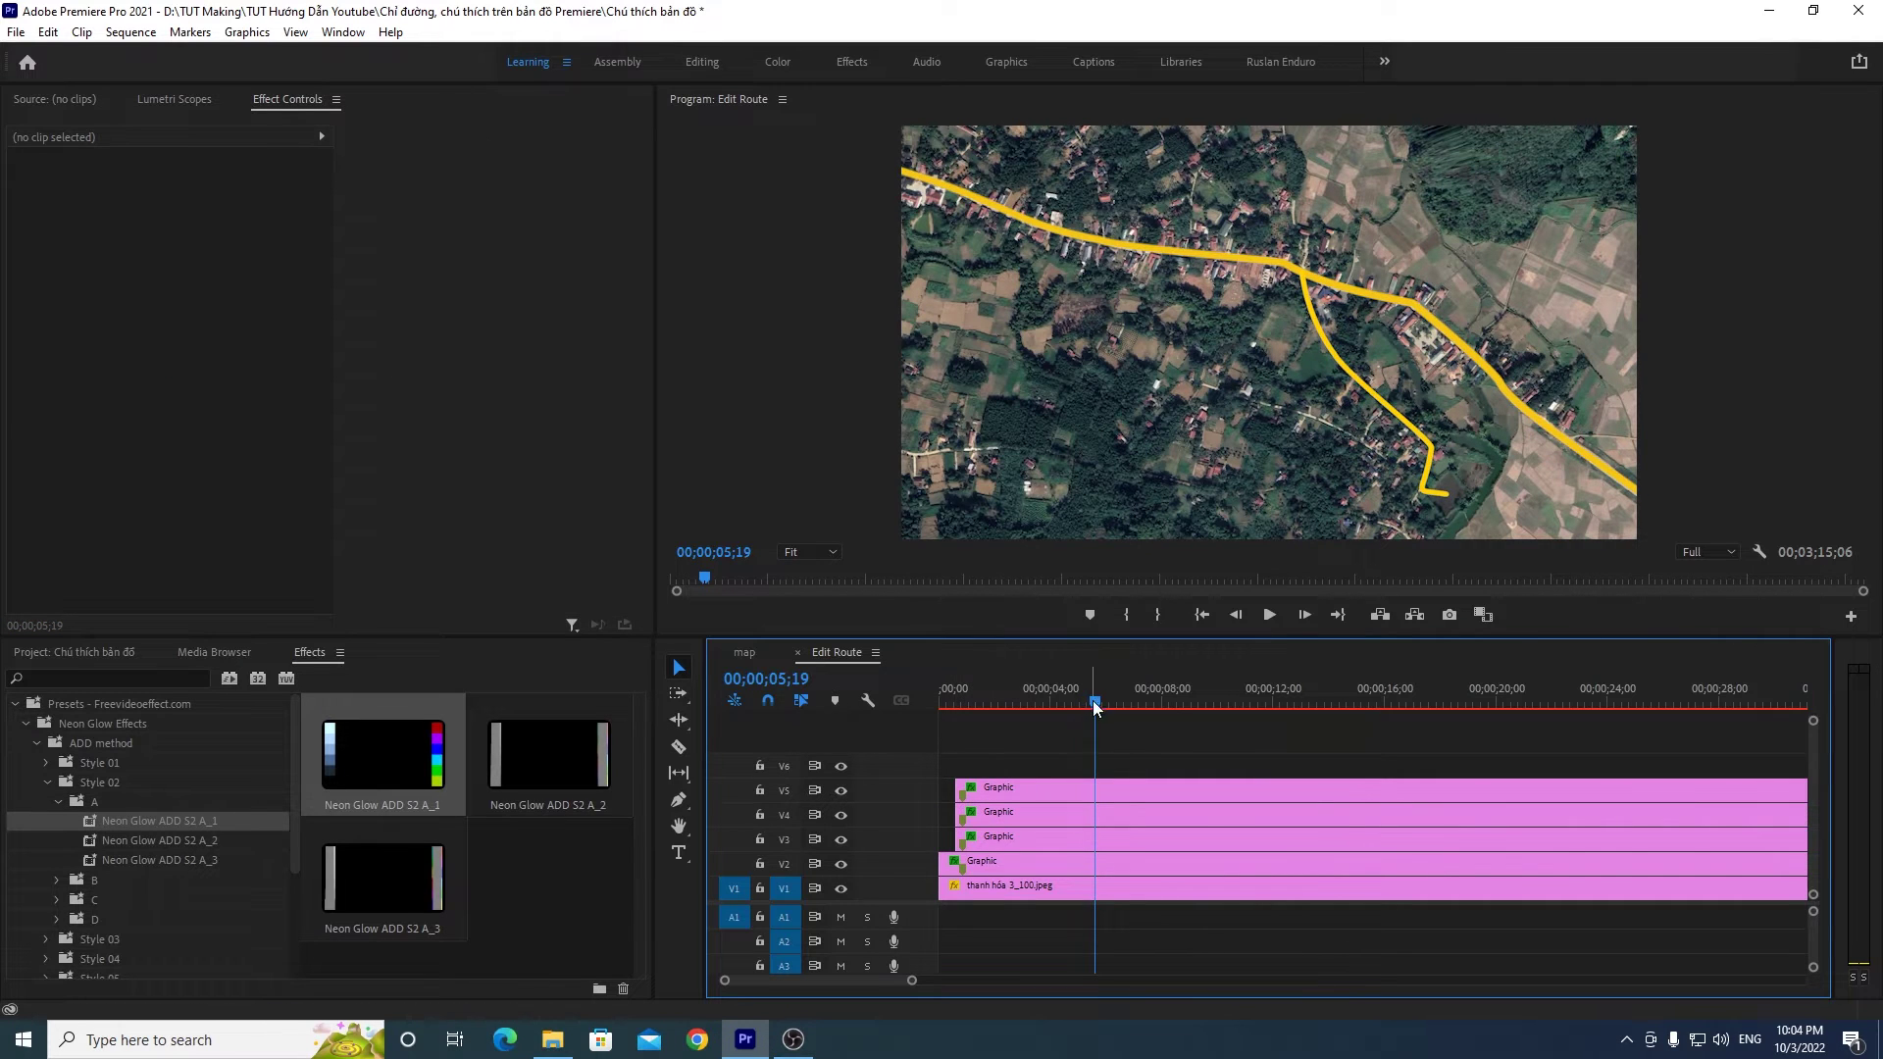
# Step: Apply Neon Glow ADD S2 A_1, A_2 and A_3 to the V3, V4 and V5 route clips
pyautogui.moveTo(1095, 702)
pyautogui.mouseDown()
pyautogui.moveTo(1002, 726)
pyautogui.moveTo(1067, 720)
pyautogui.mouseUp()
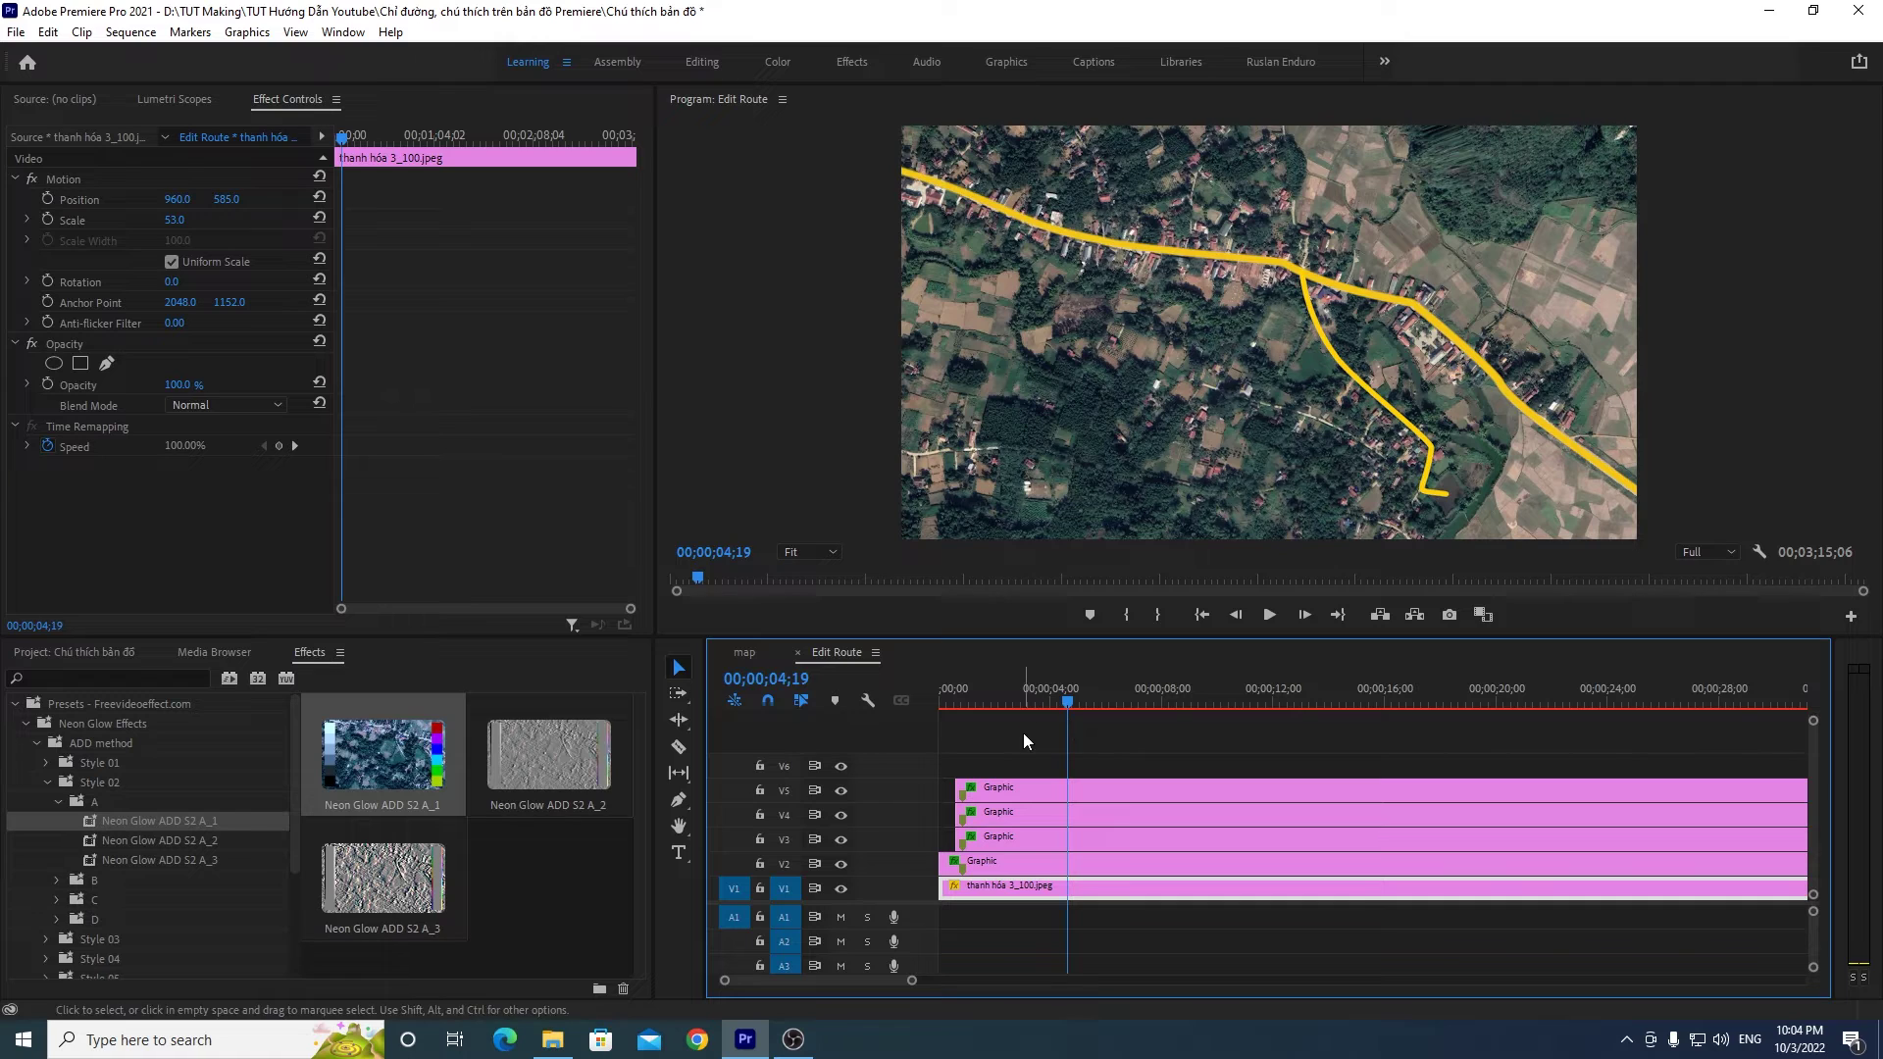
pyautogui.click(180, 822)
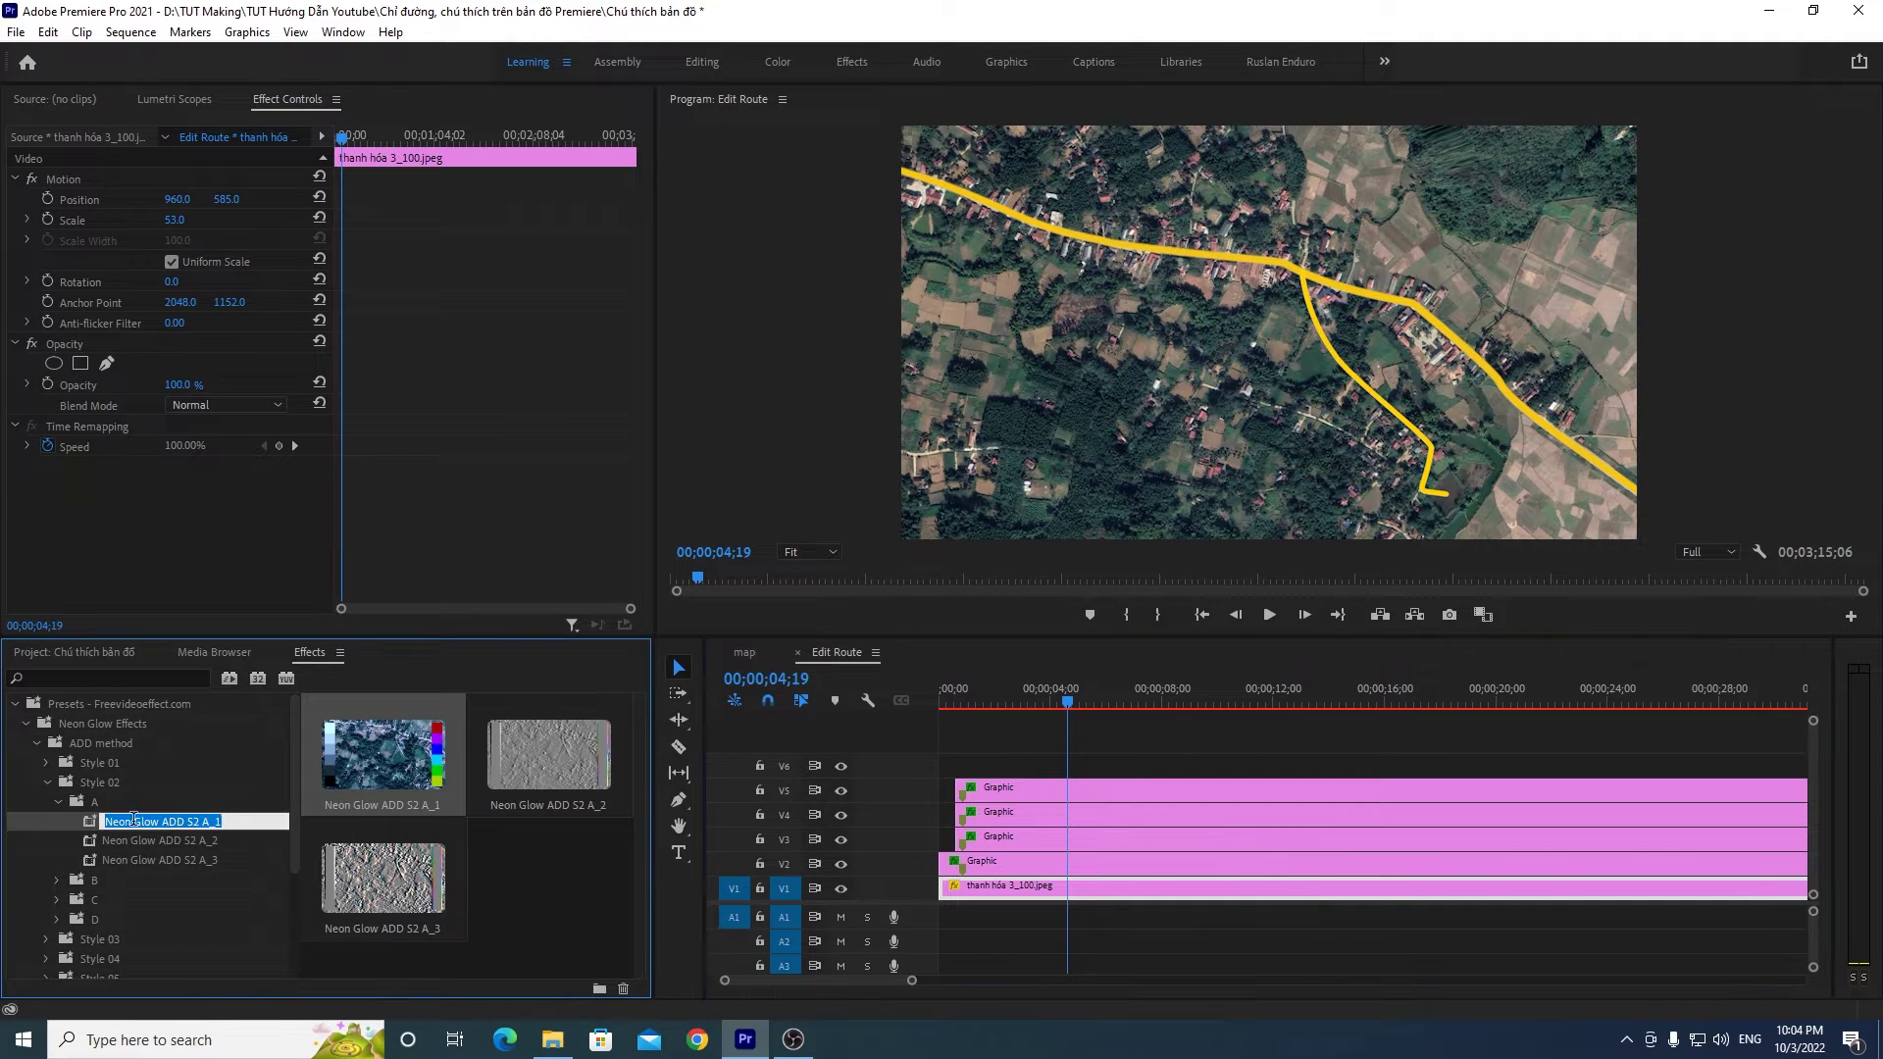
pyautogui.press('Escape')
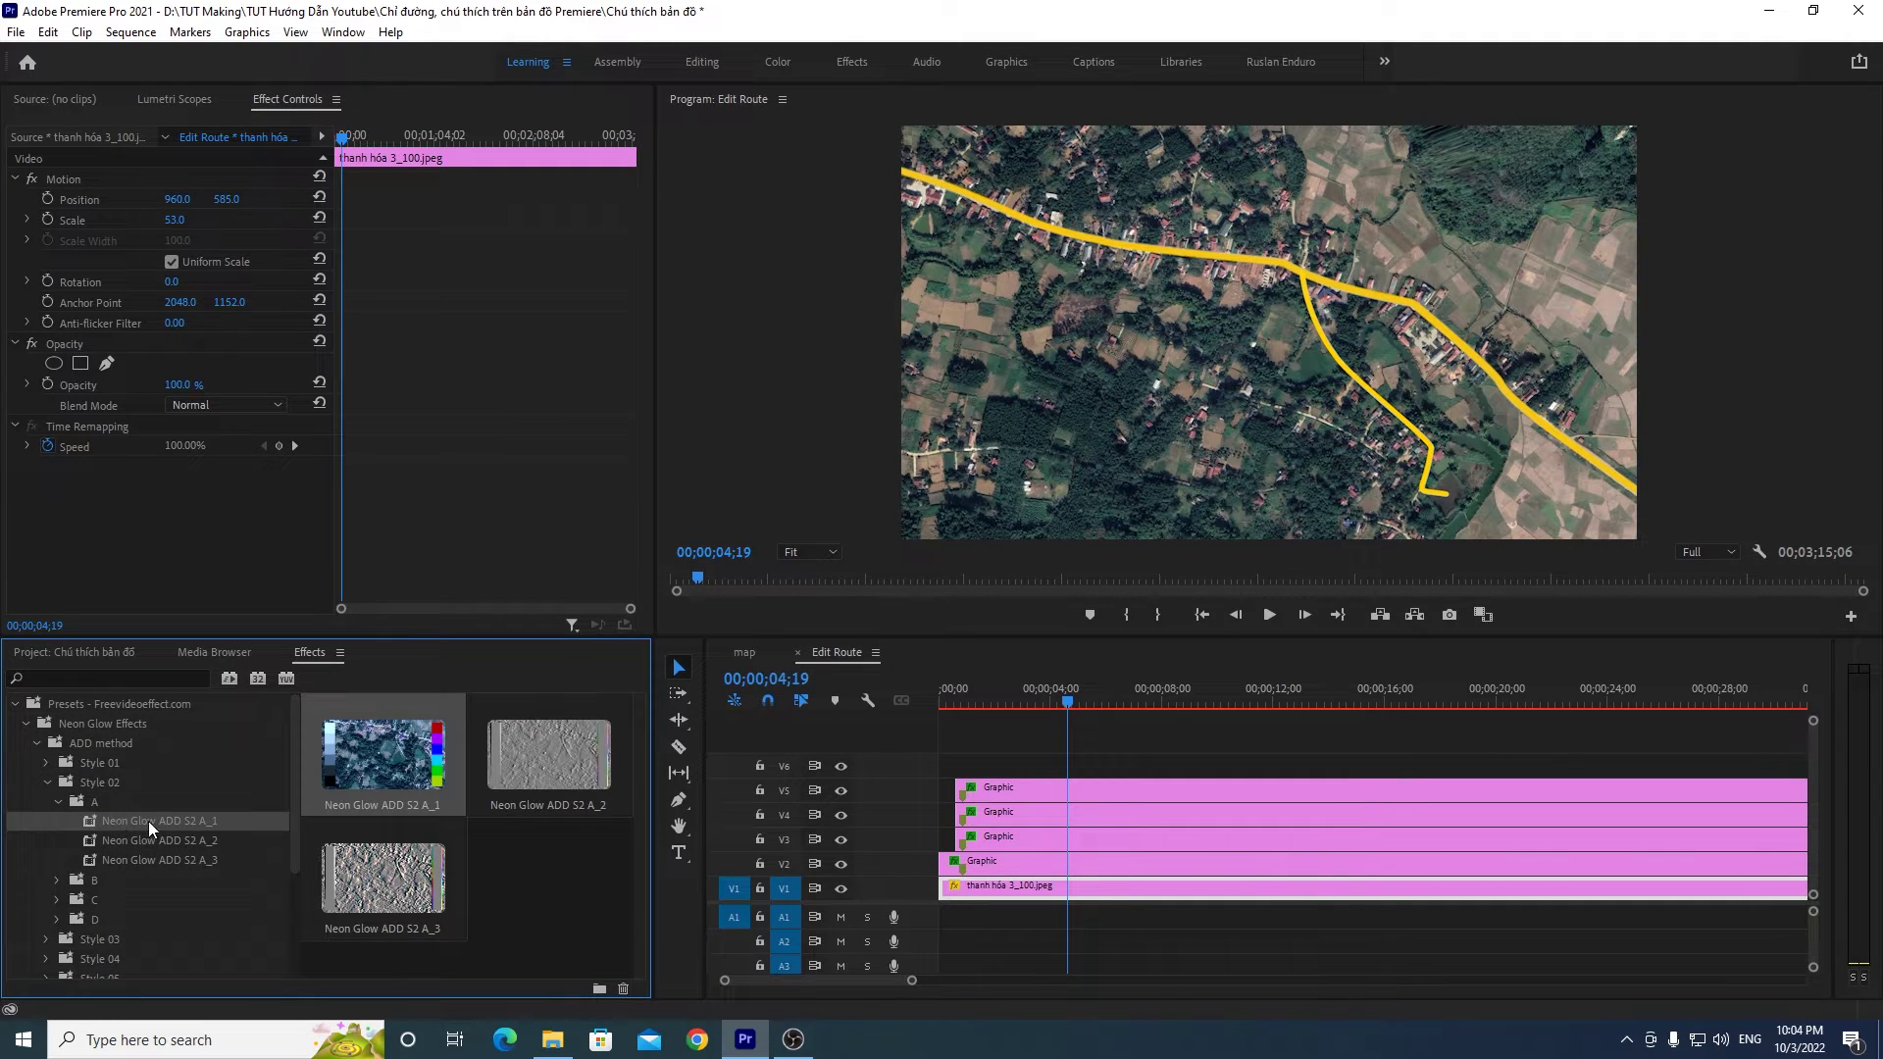
pyautogui.moveTo(152, 826); pyautogui.dragTo(1052, 839)
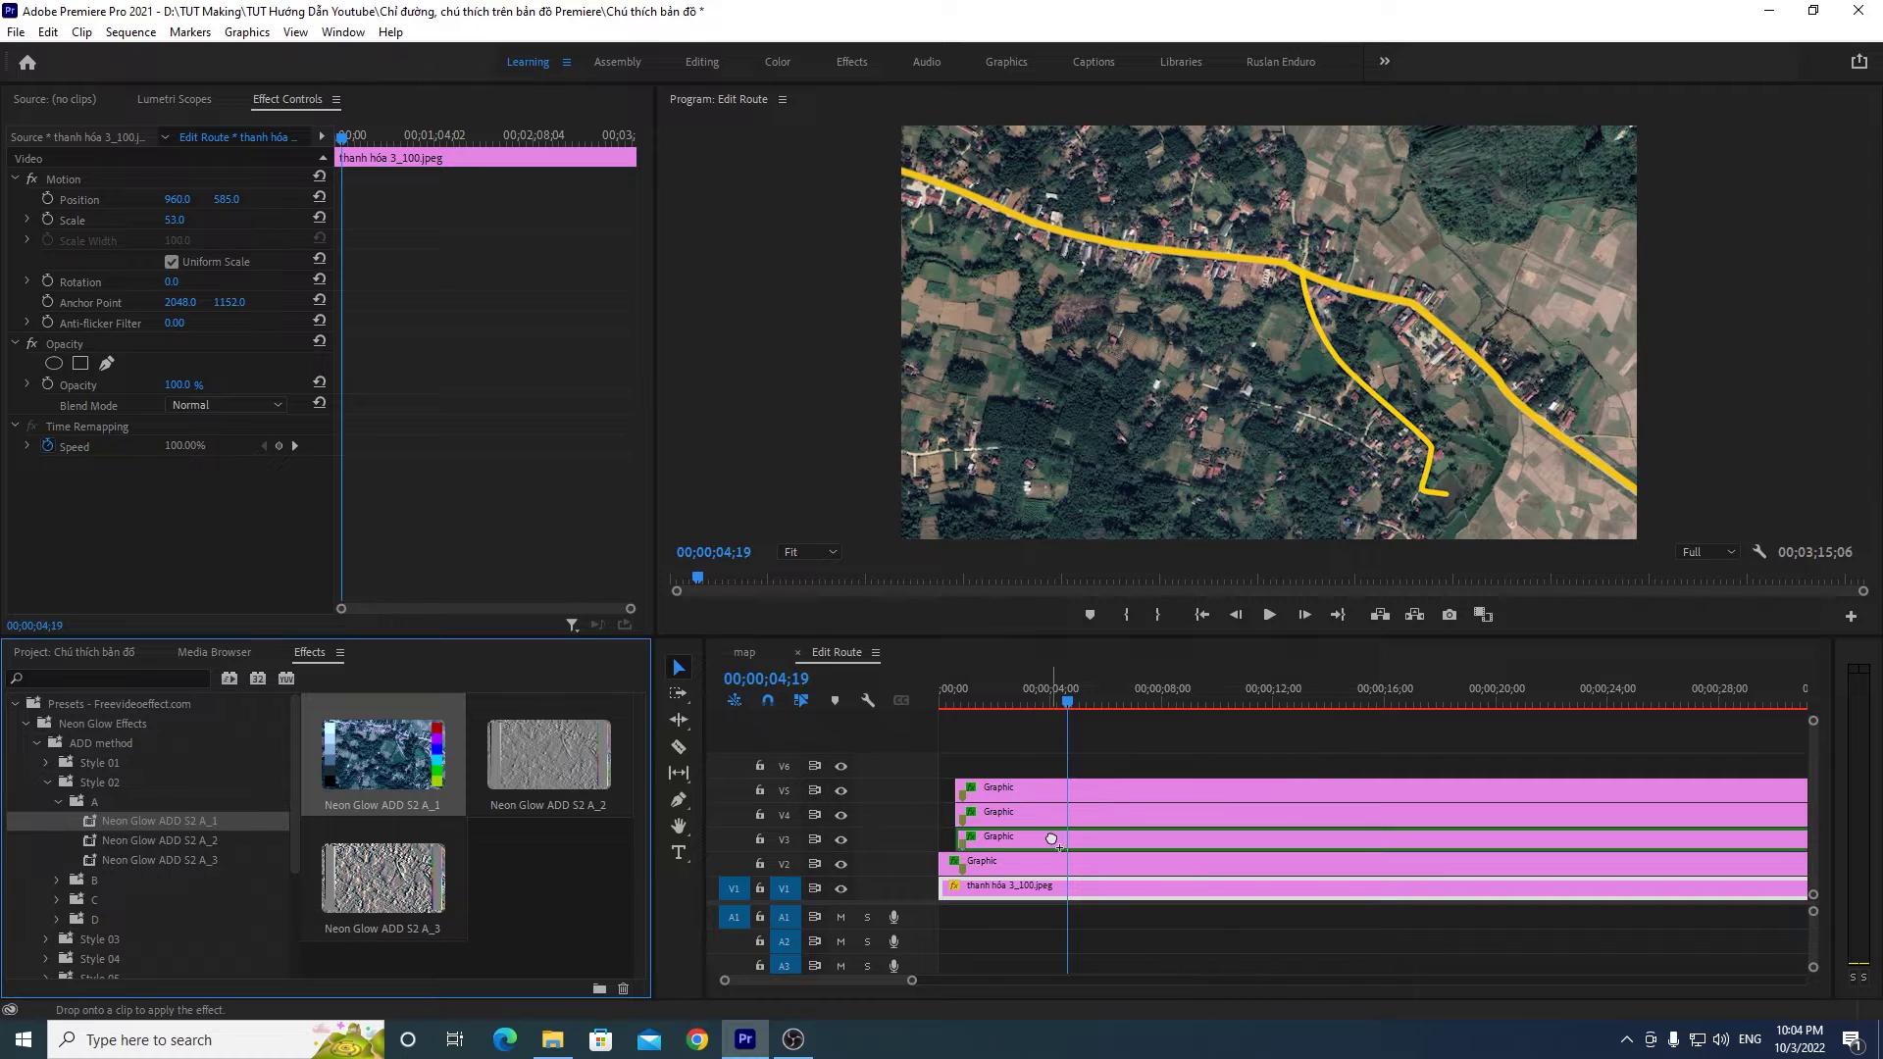
pyautogui.moveTo(147, 841); pyautogui.dragTo(1070, 824)
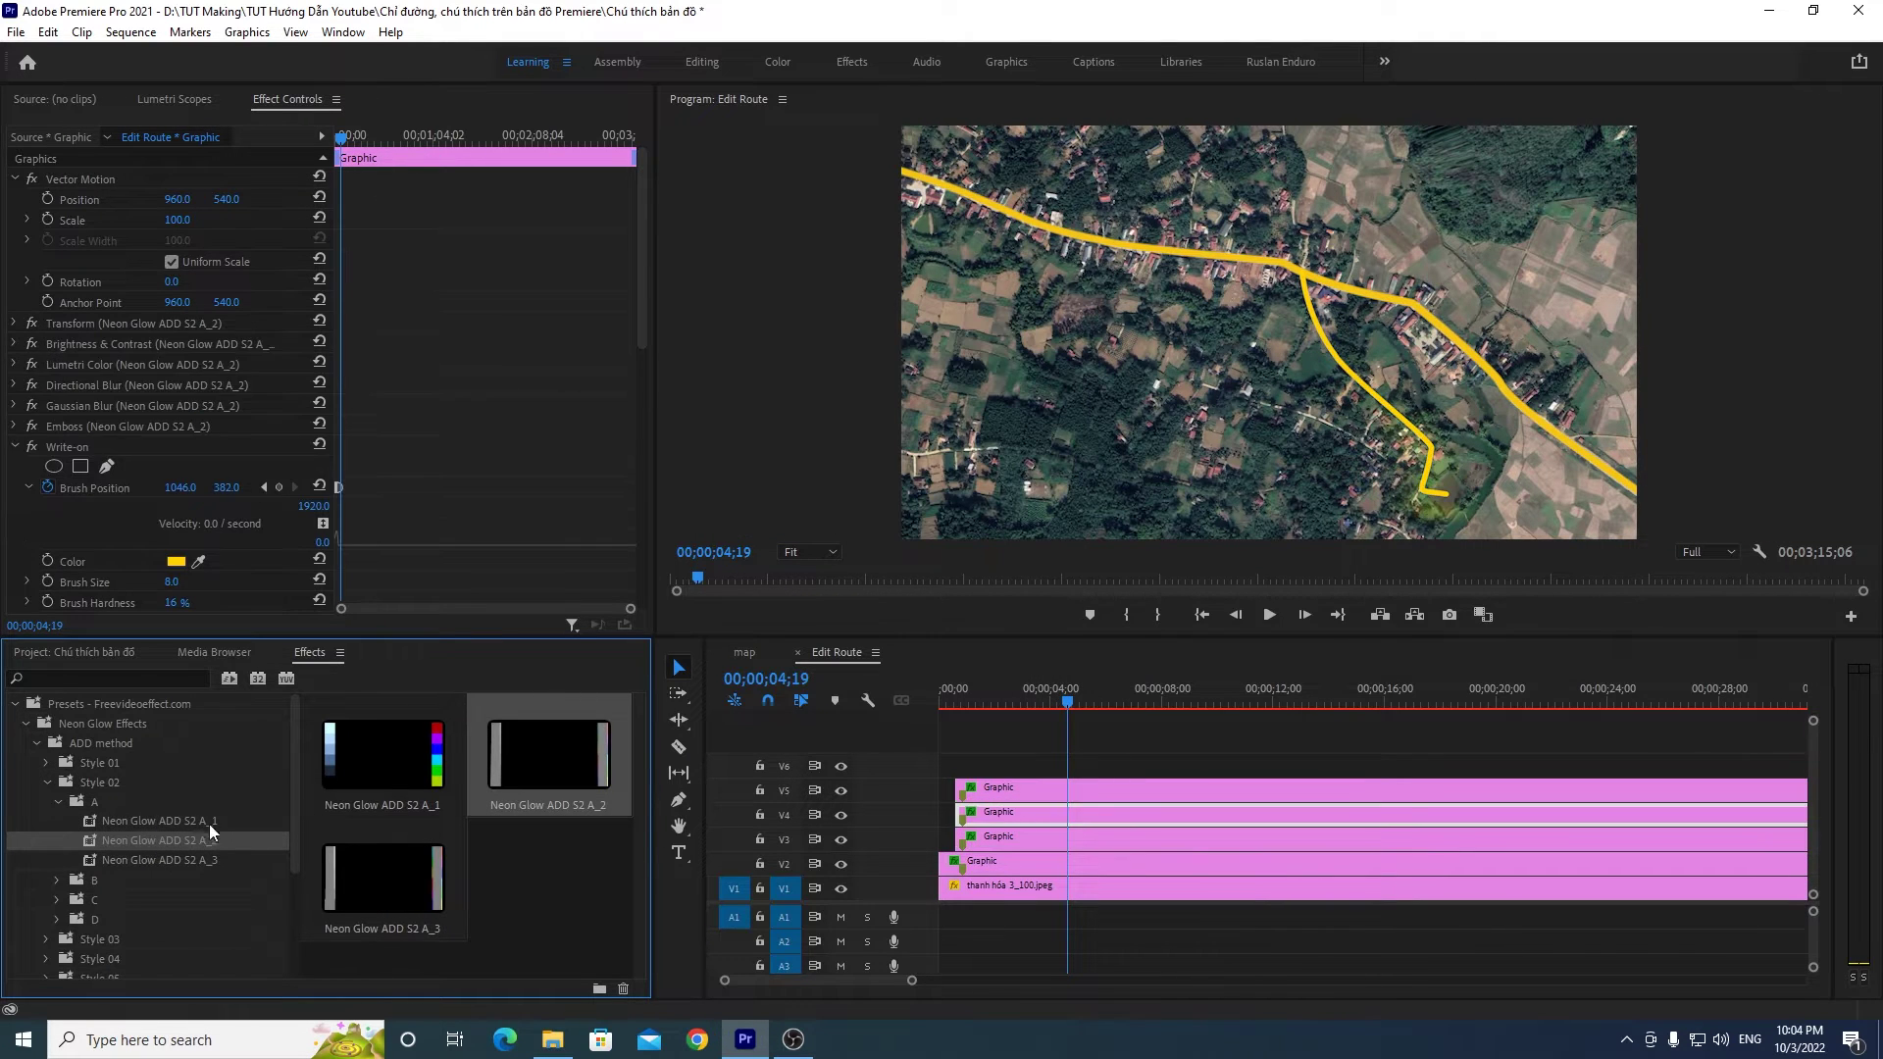
pyautogui.moveTo(181, 860)
pyautogui.mouseDown()
pyautogui.moveTo(938, 766)
pyautogui.moveTo(1054, 790)
pyautogui.mouseUp()
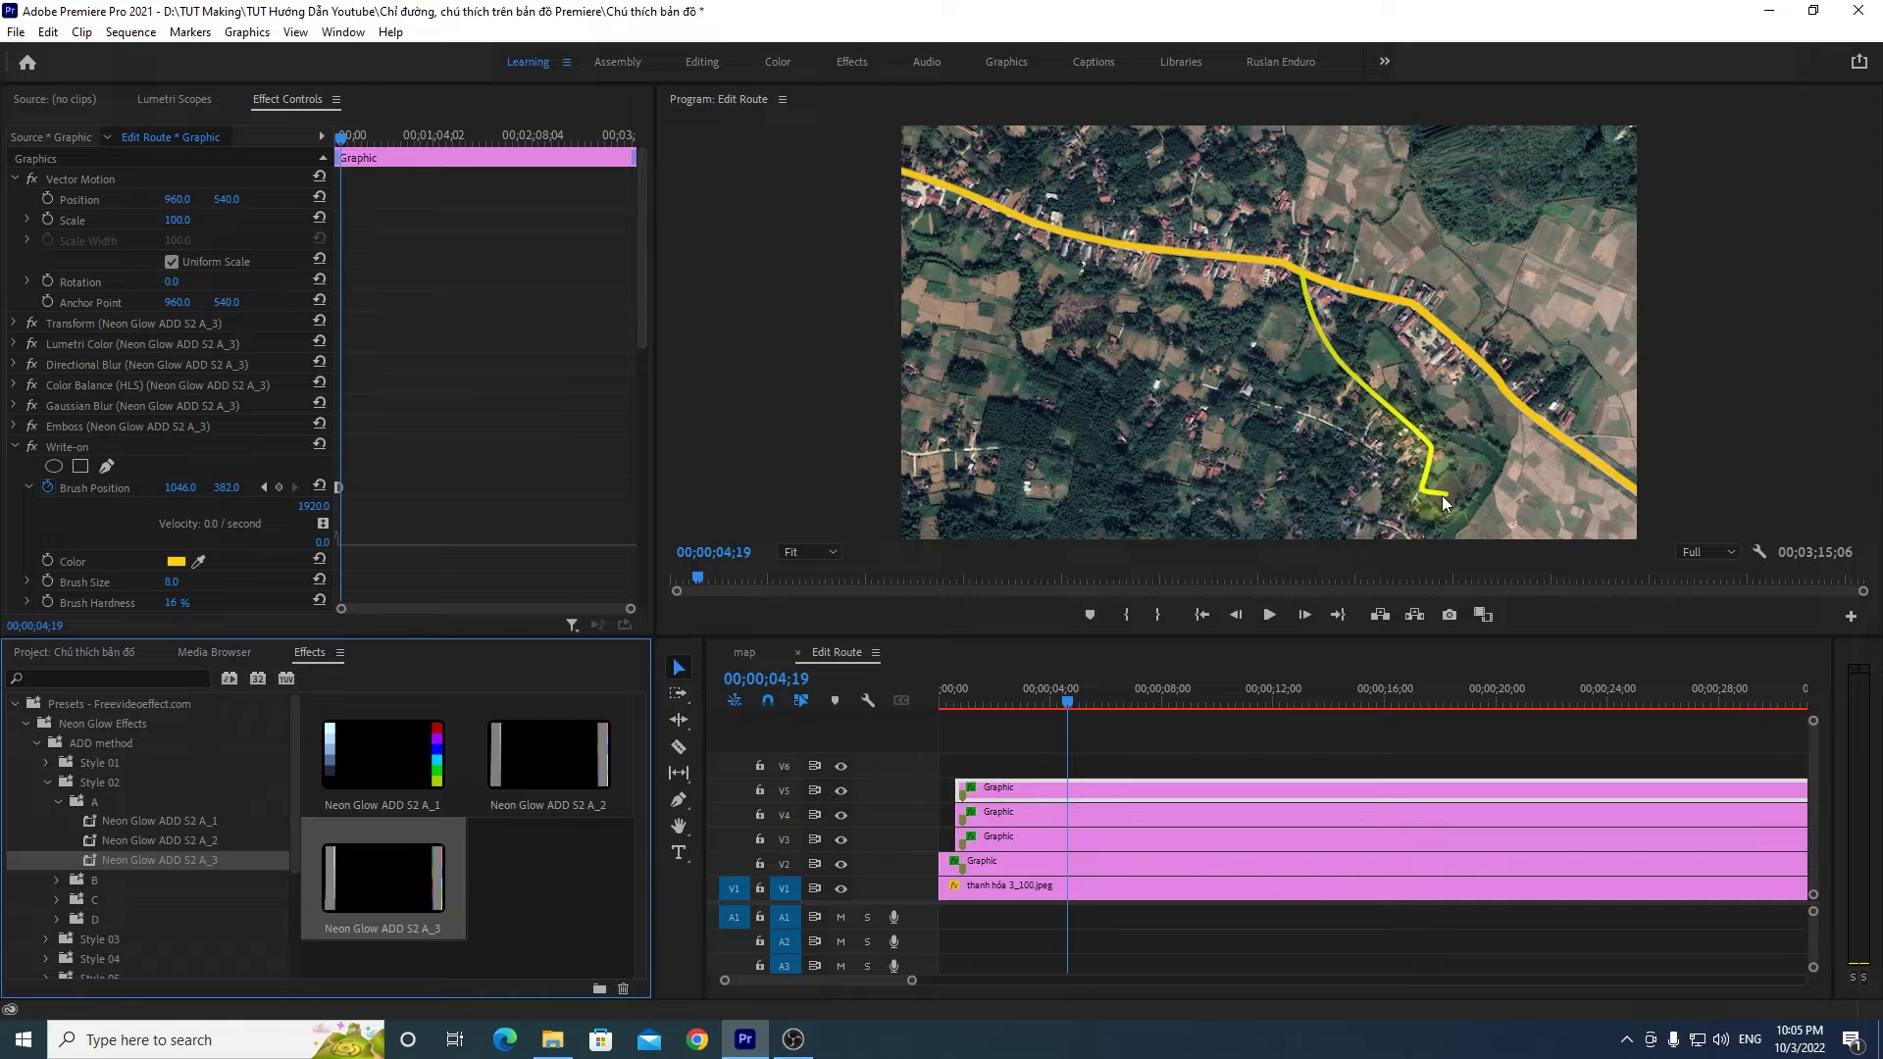
# Step: Play the sequence from the start to preview the glow, then select the three route clips
pyautogui.moveTo(1059, 710); pyautogui.dragTo(941, 702)
pyautogui.click(1269, 615)
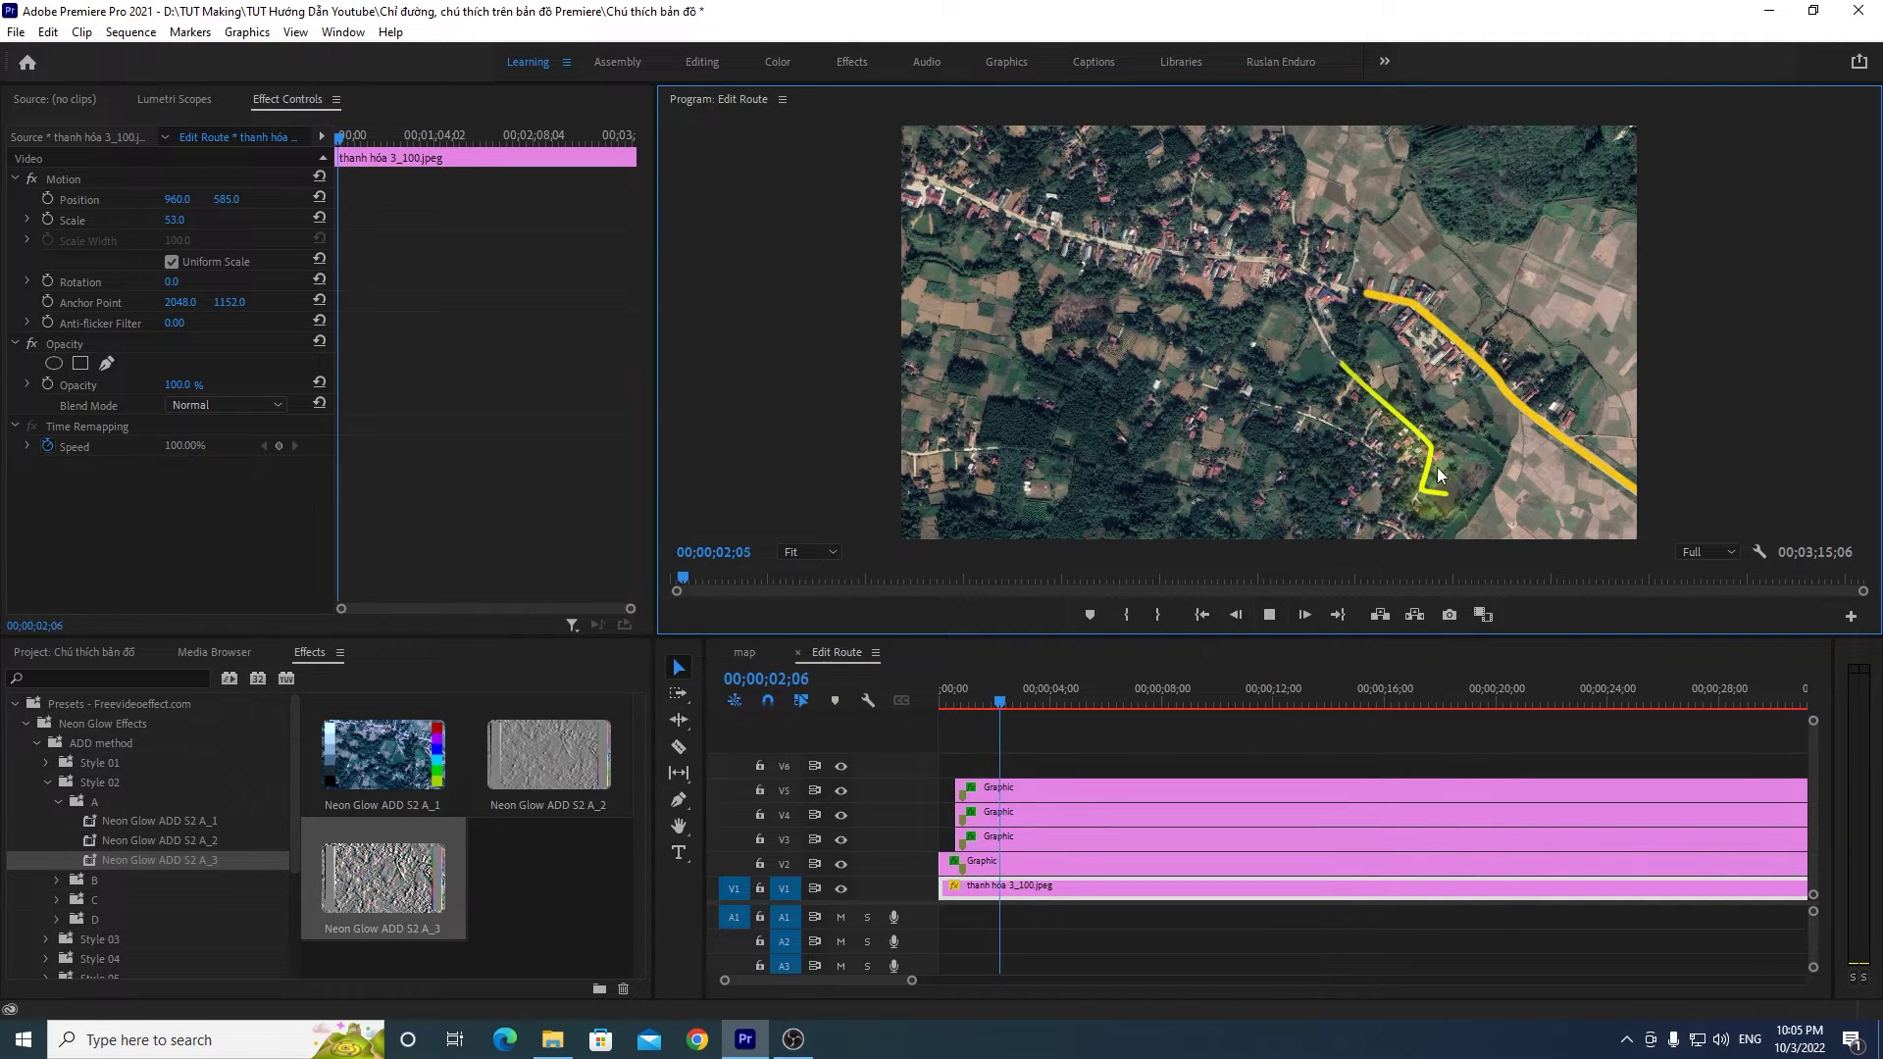
pyautogui.moveTo(1045, 700)
pyautogui.mouseDown()
pyautogui.moveTo(1024, 710)
pyautogui.moveTo(1060, 702)
pyautogui.mouseUp()
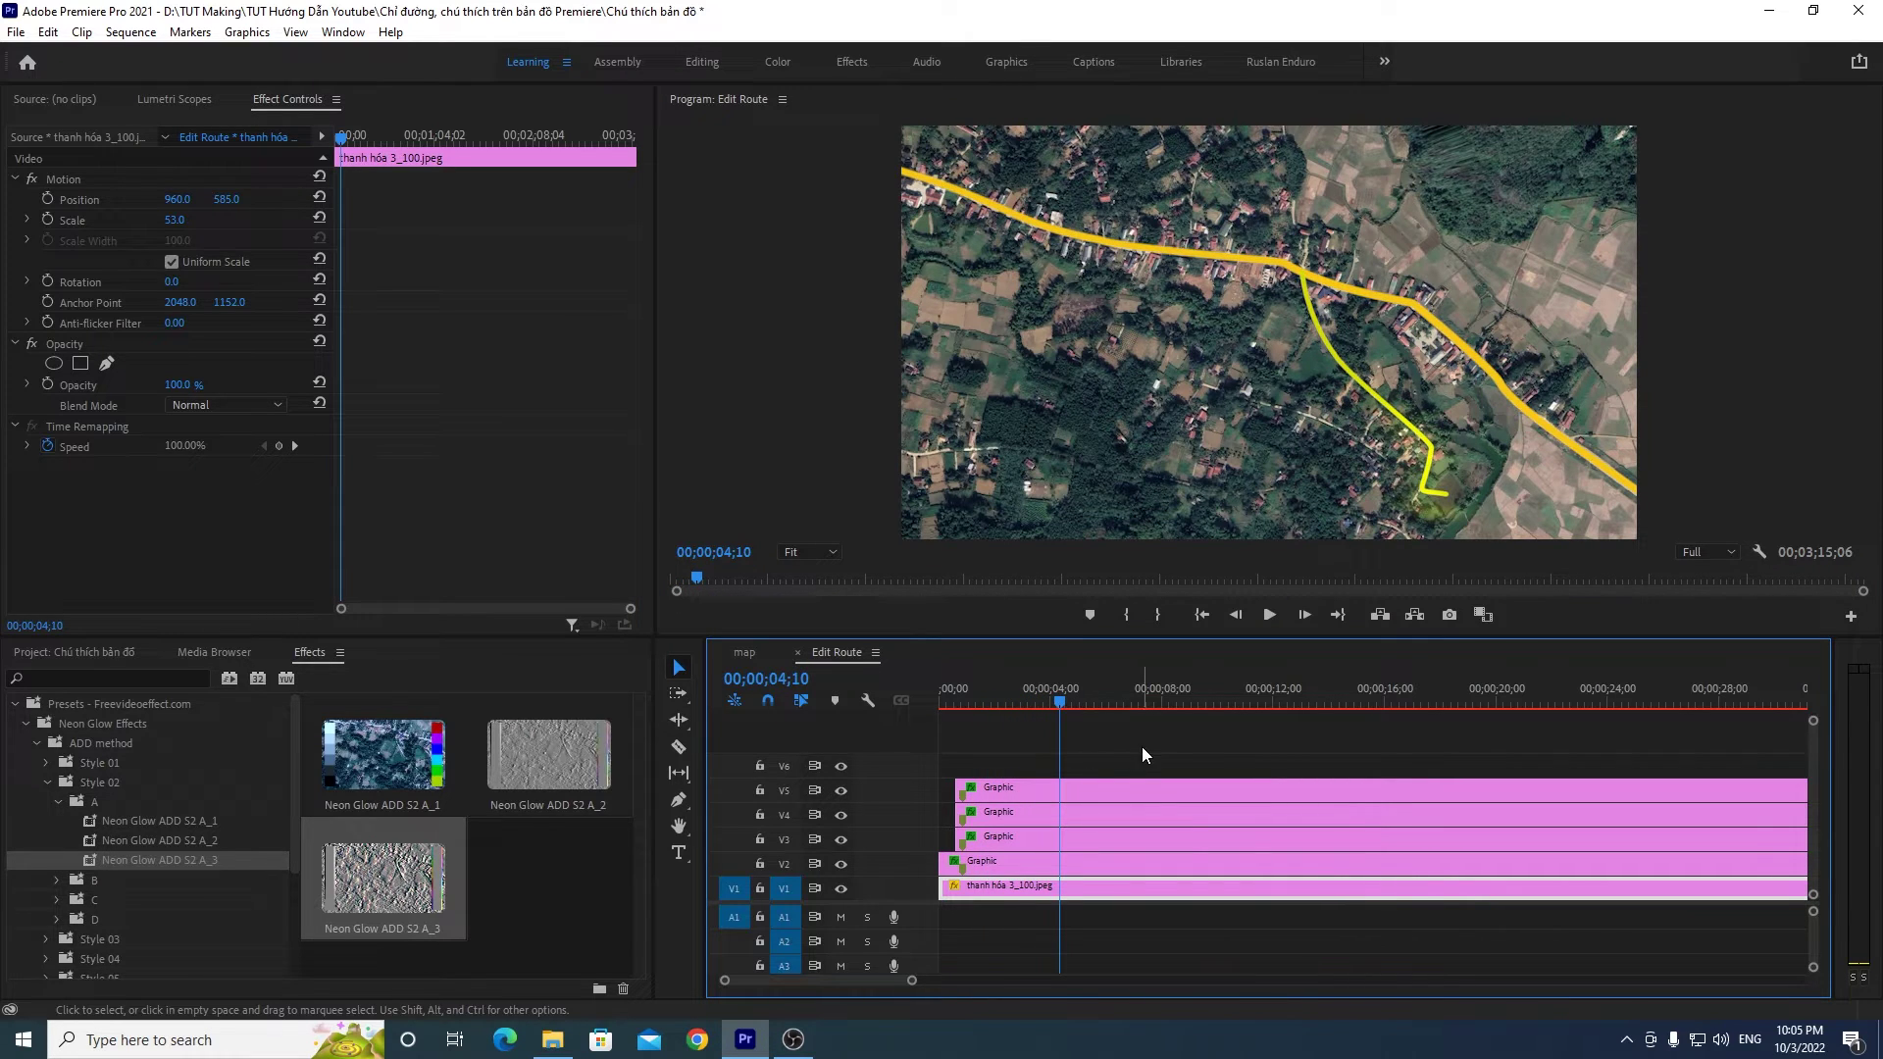
pyautogui.moveTo(1002, 763); pyautogui.dragTo(1138, 843)
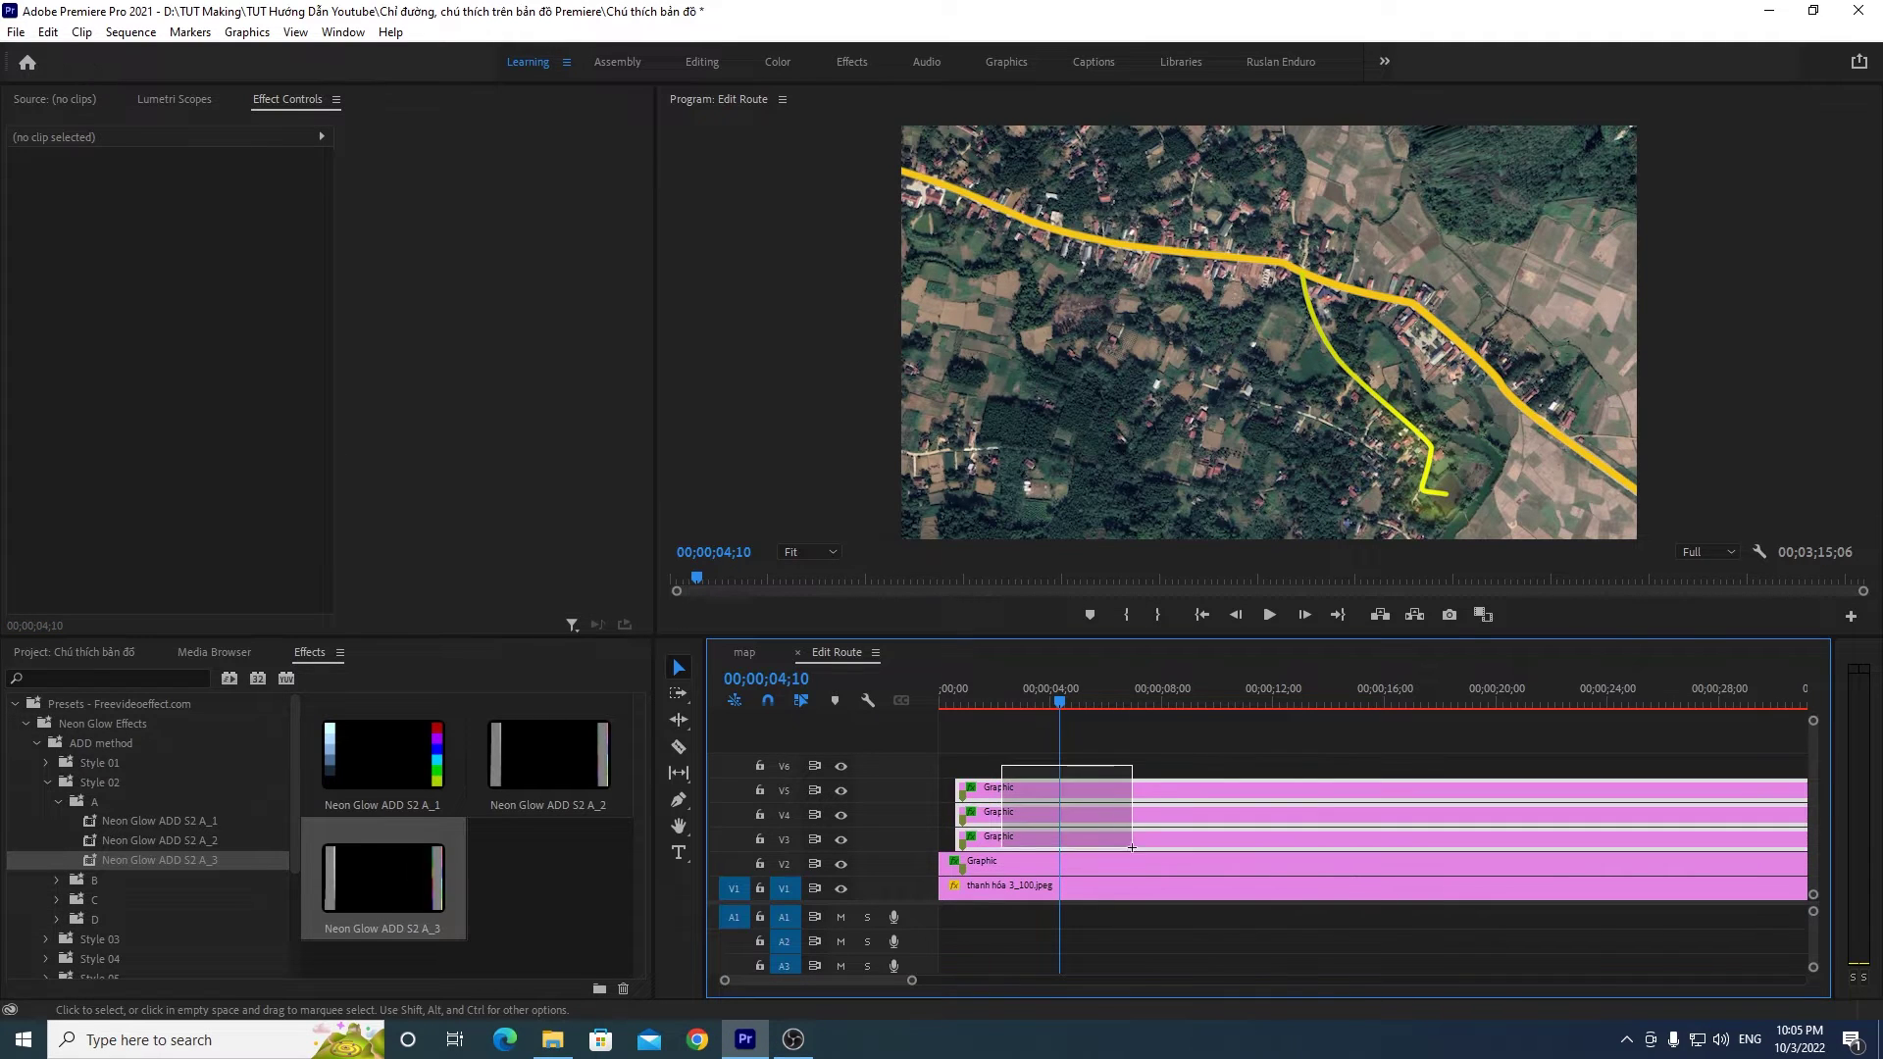
pyautogui.rightClick(1121, 797)
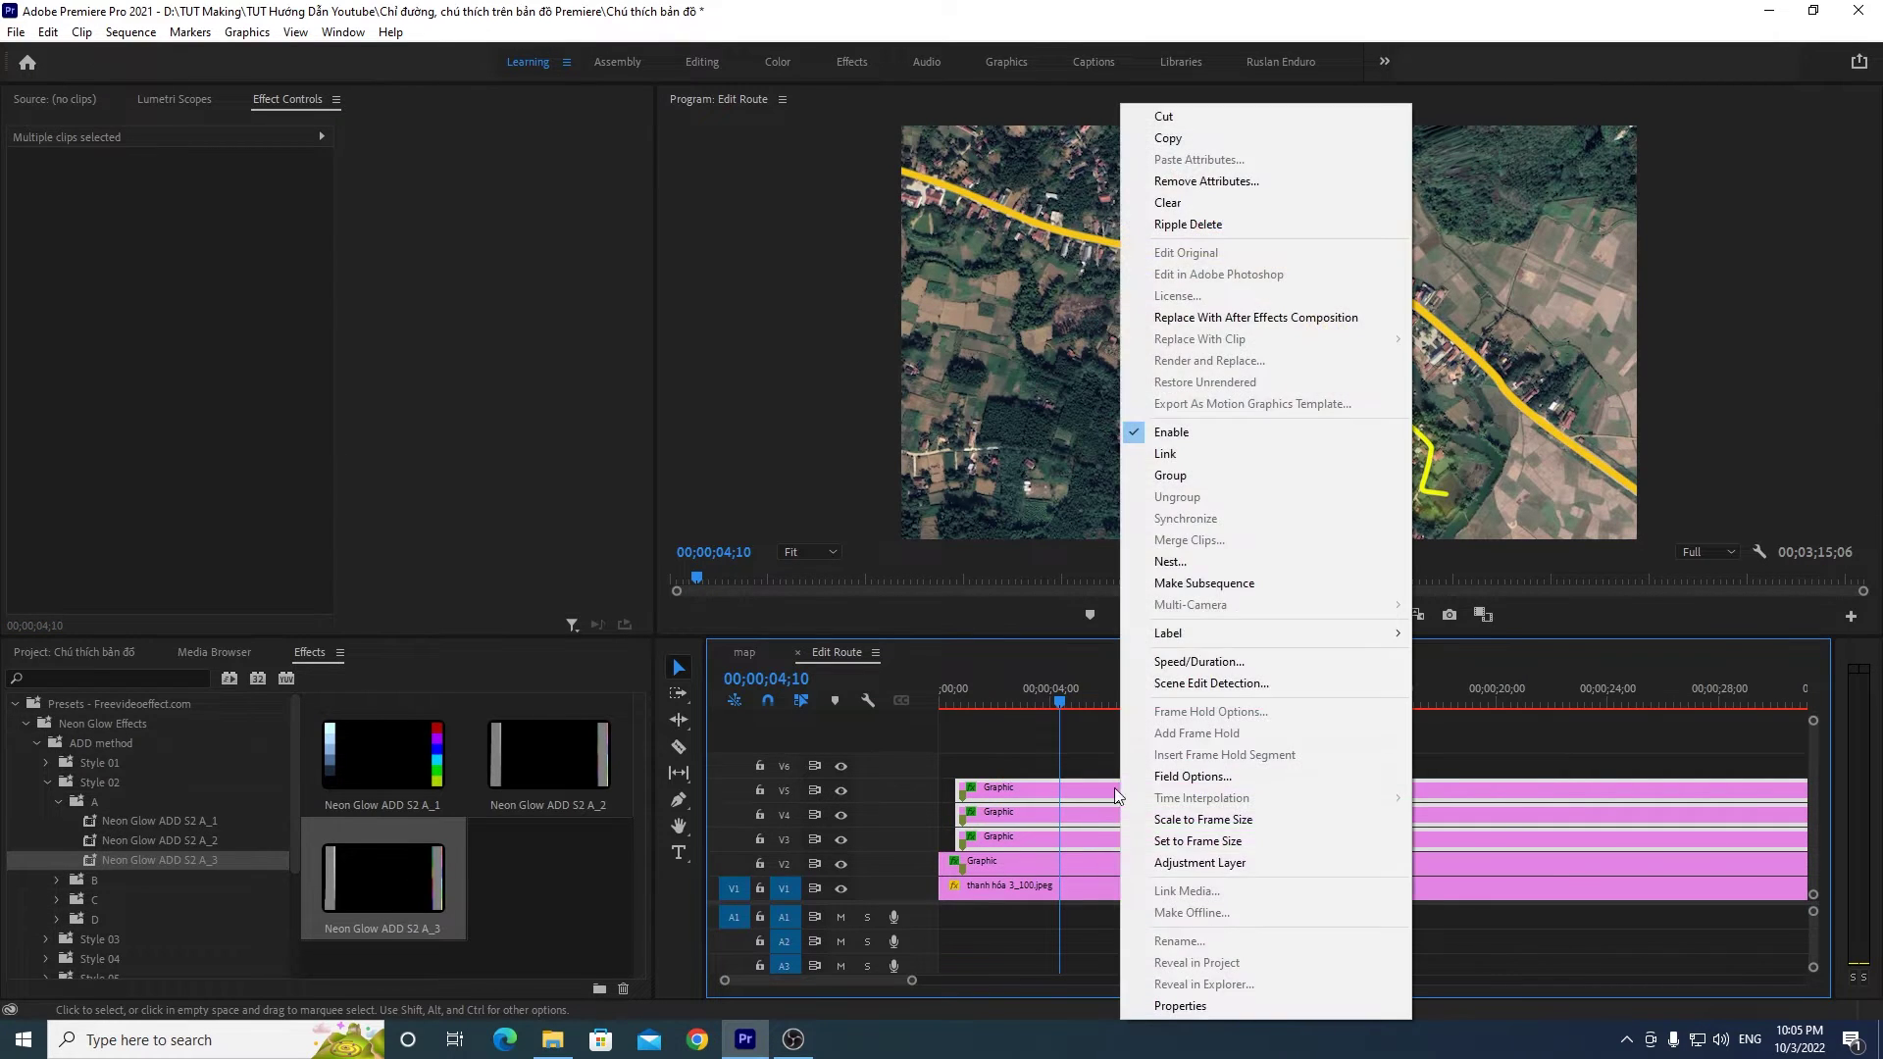
pyautogui.click(1183, 563)
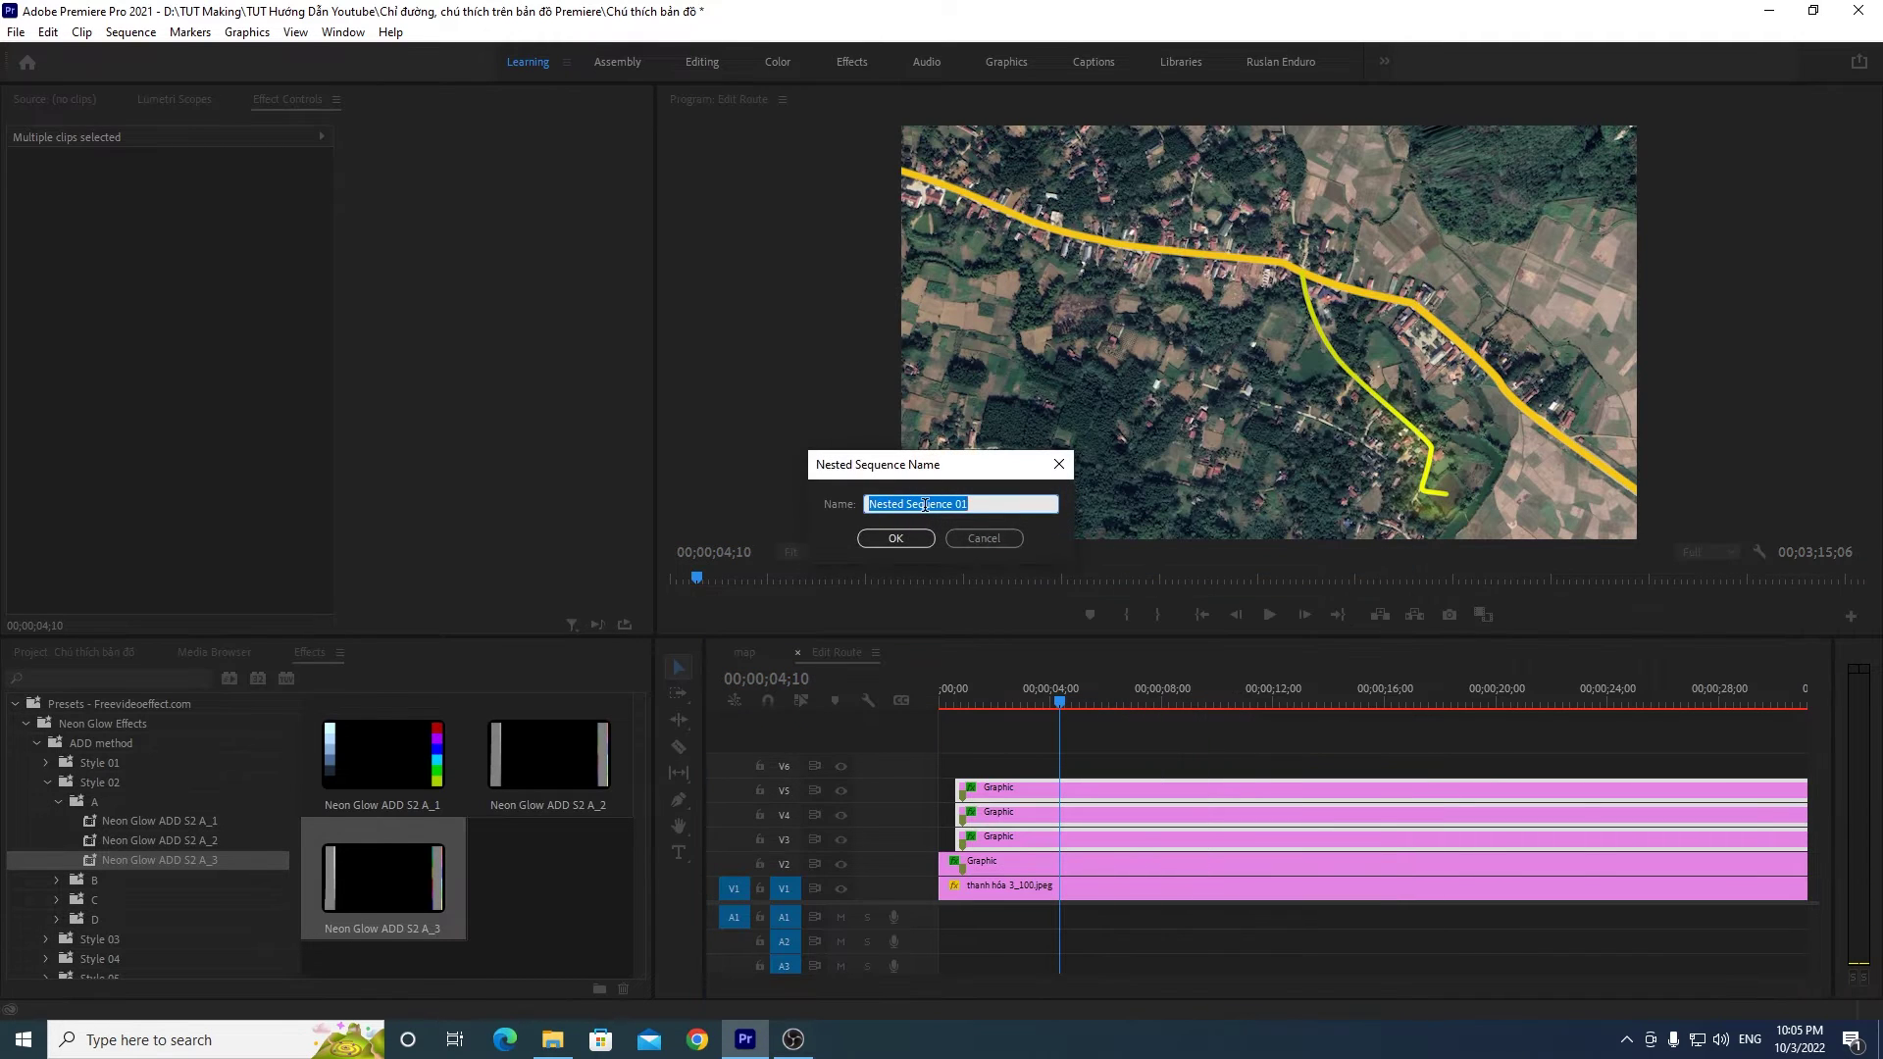
pyautogui.write('st')
pyautogui.click(895, 539)
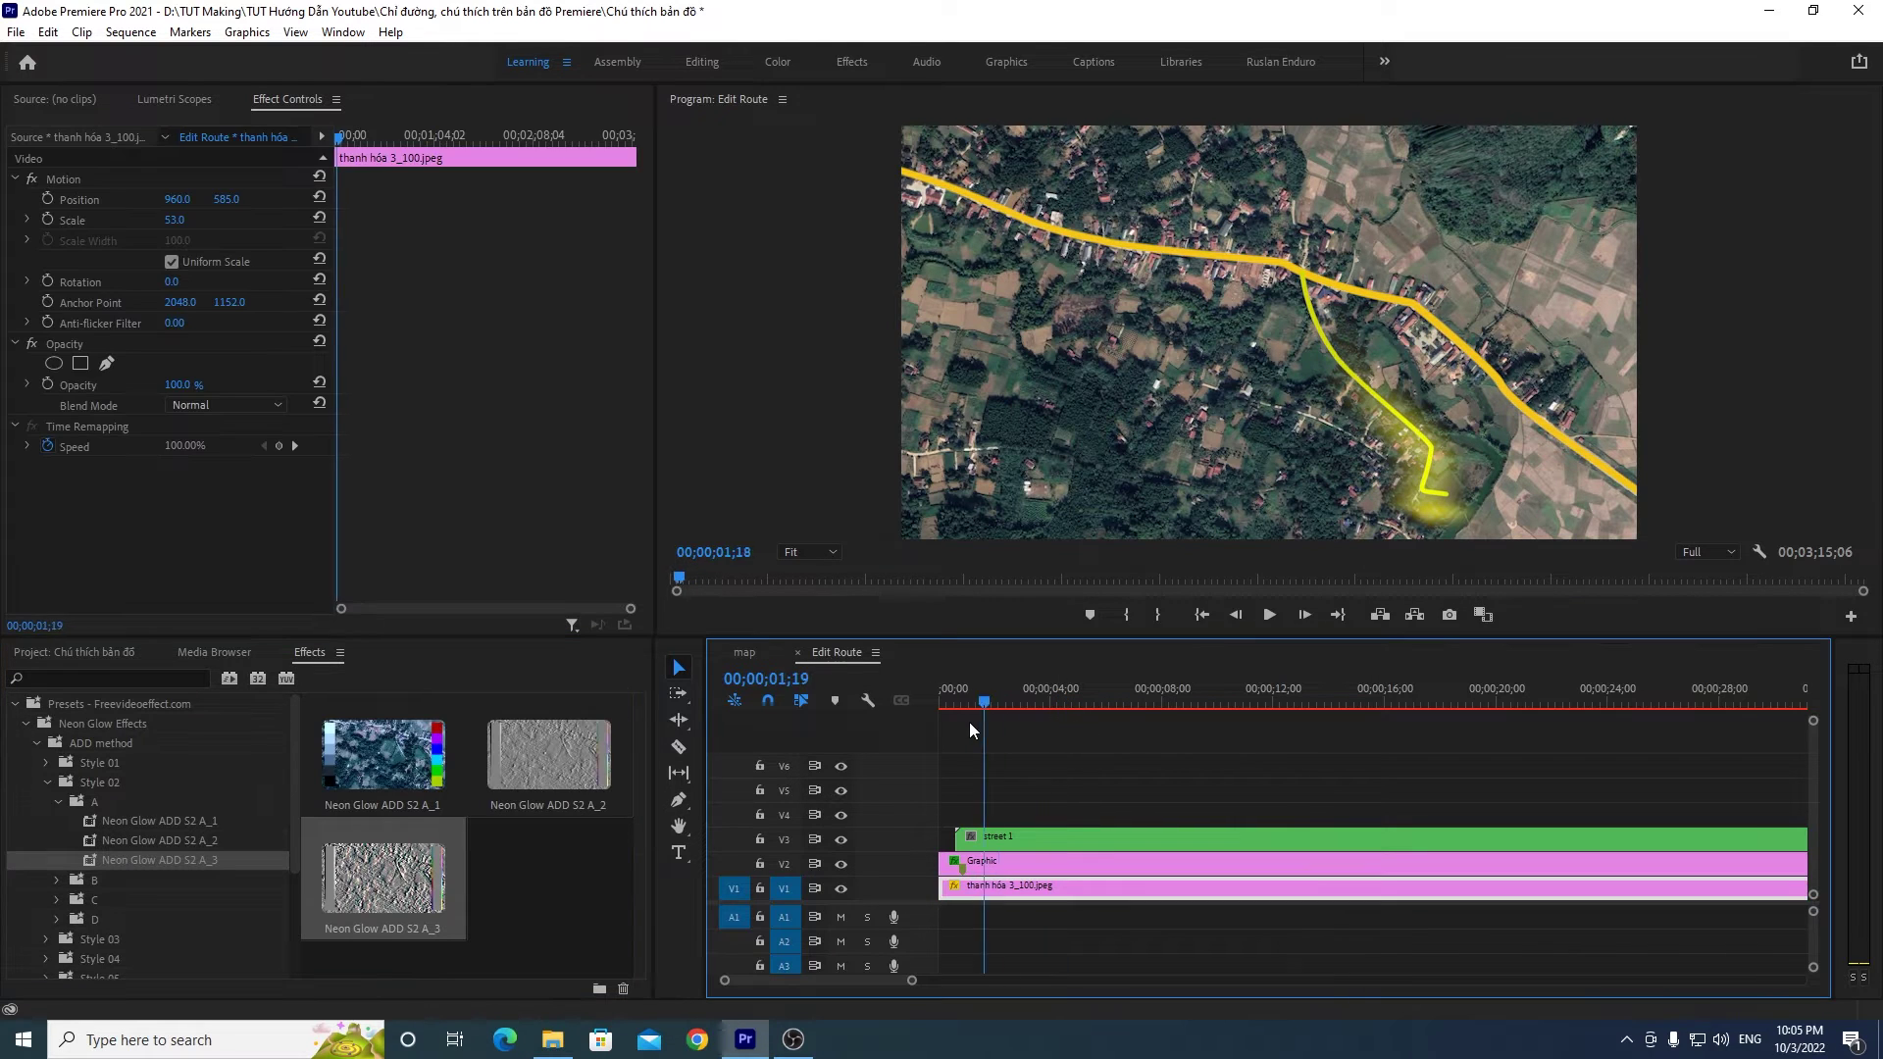
pyautogui.moveTo(1061, 704); pyautogui.dragTo(947, 726)
pyautogui.click(1269, 615)
pyautogui.click(1269, 615)
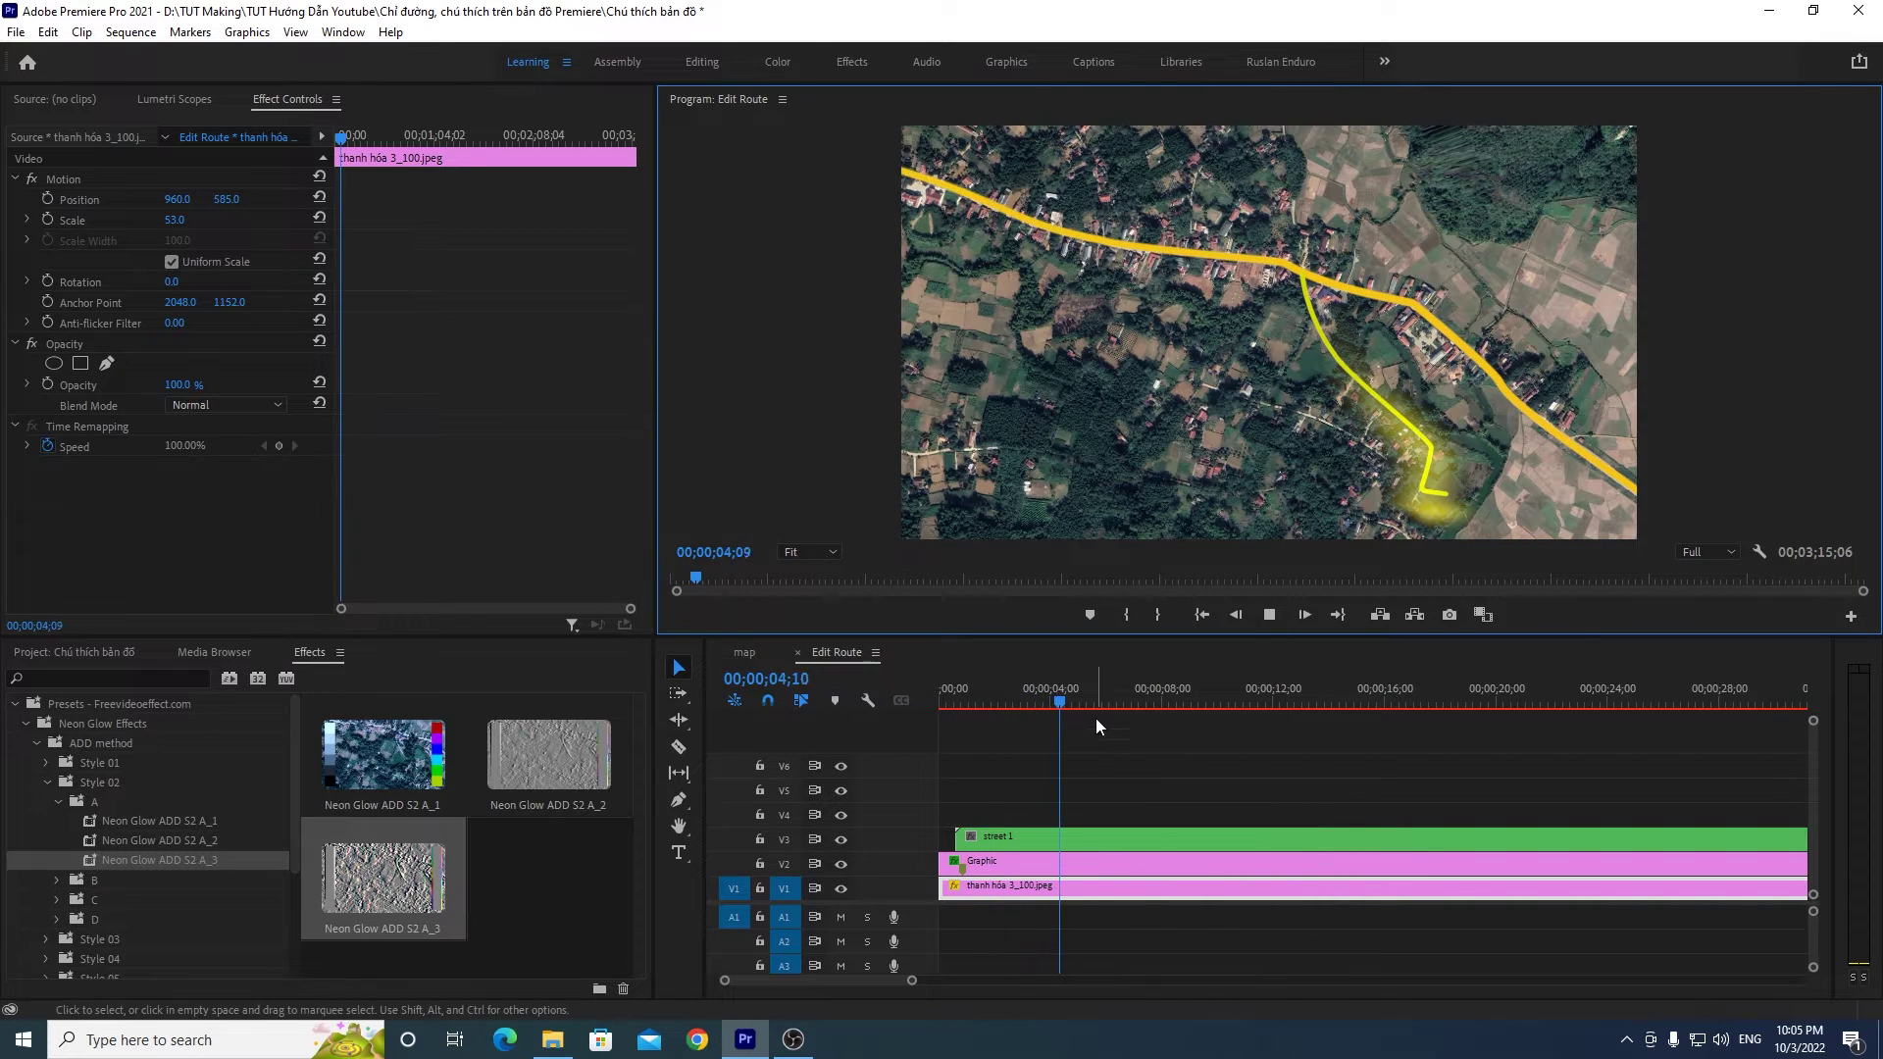
pyautogui.moveTo(1015, 716)
pyautogui.mouseDown()
pyautogui.moveTo(974, 727)
pyautogui.moveTo(1022, 704)
pyautogui.mouseUp()
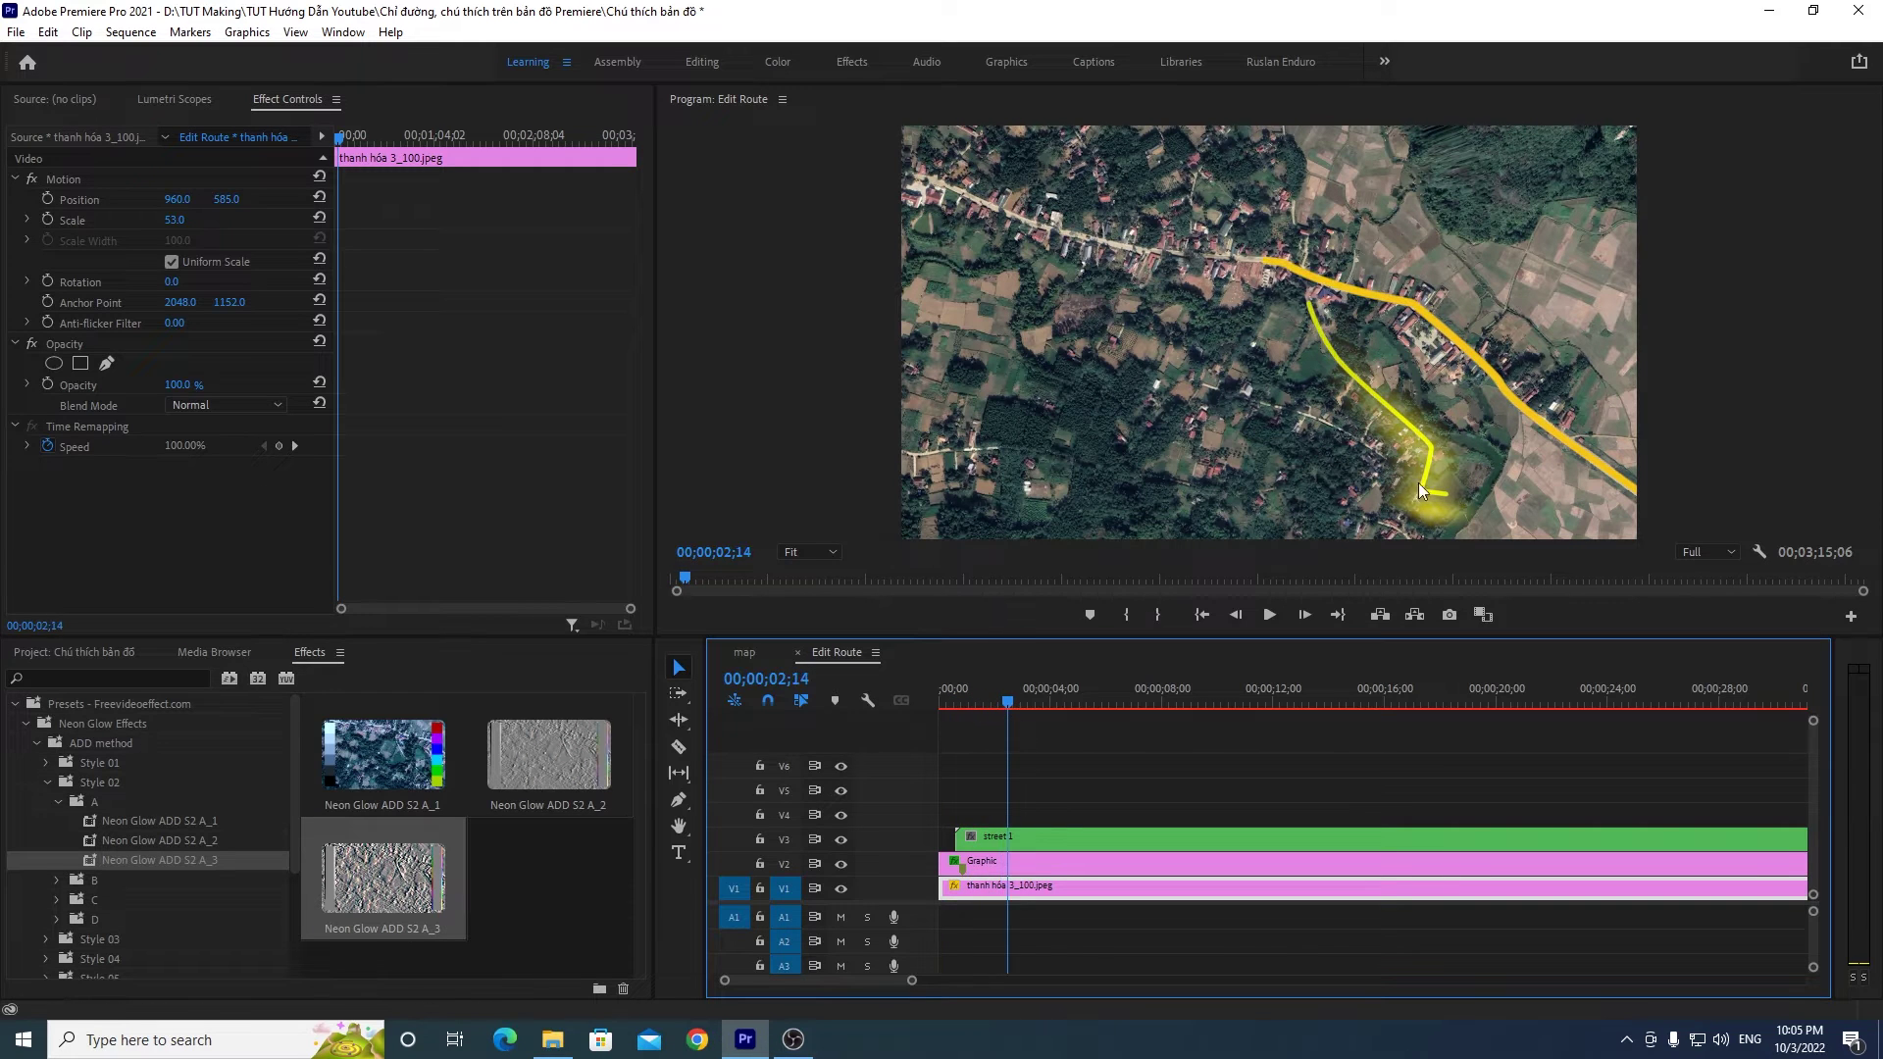
pyautogui.click(1039, 836)
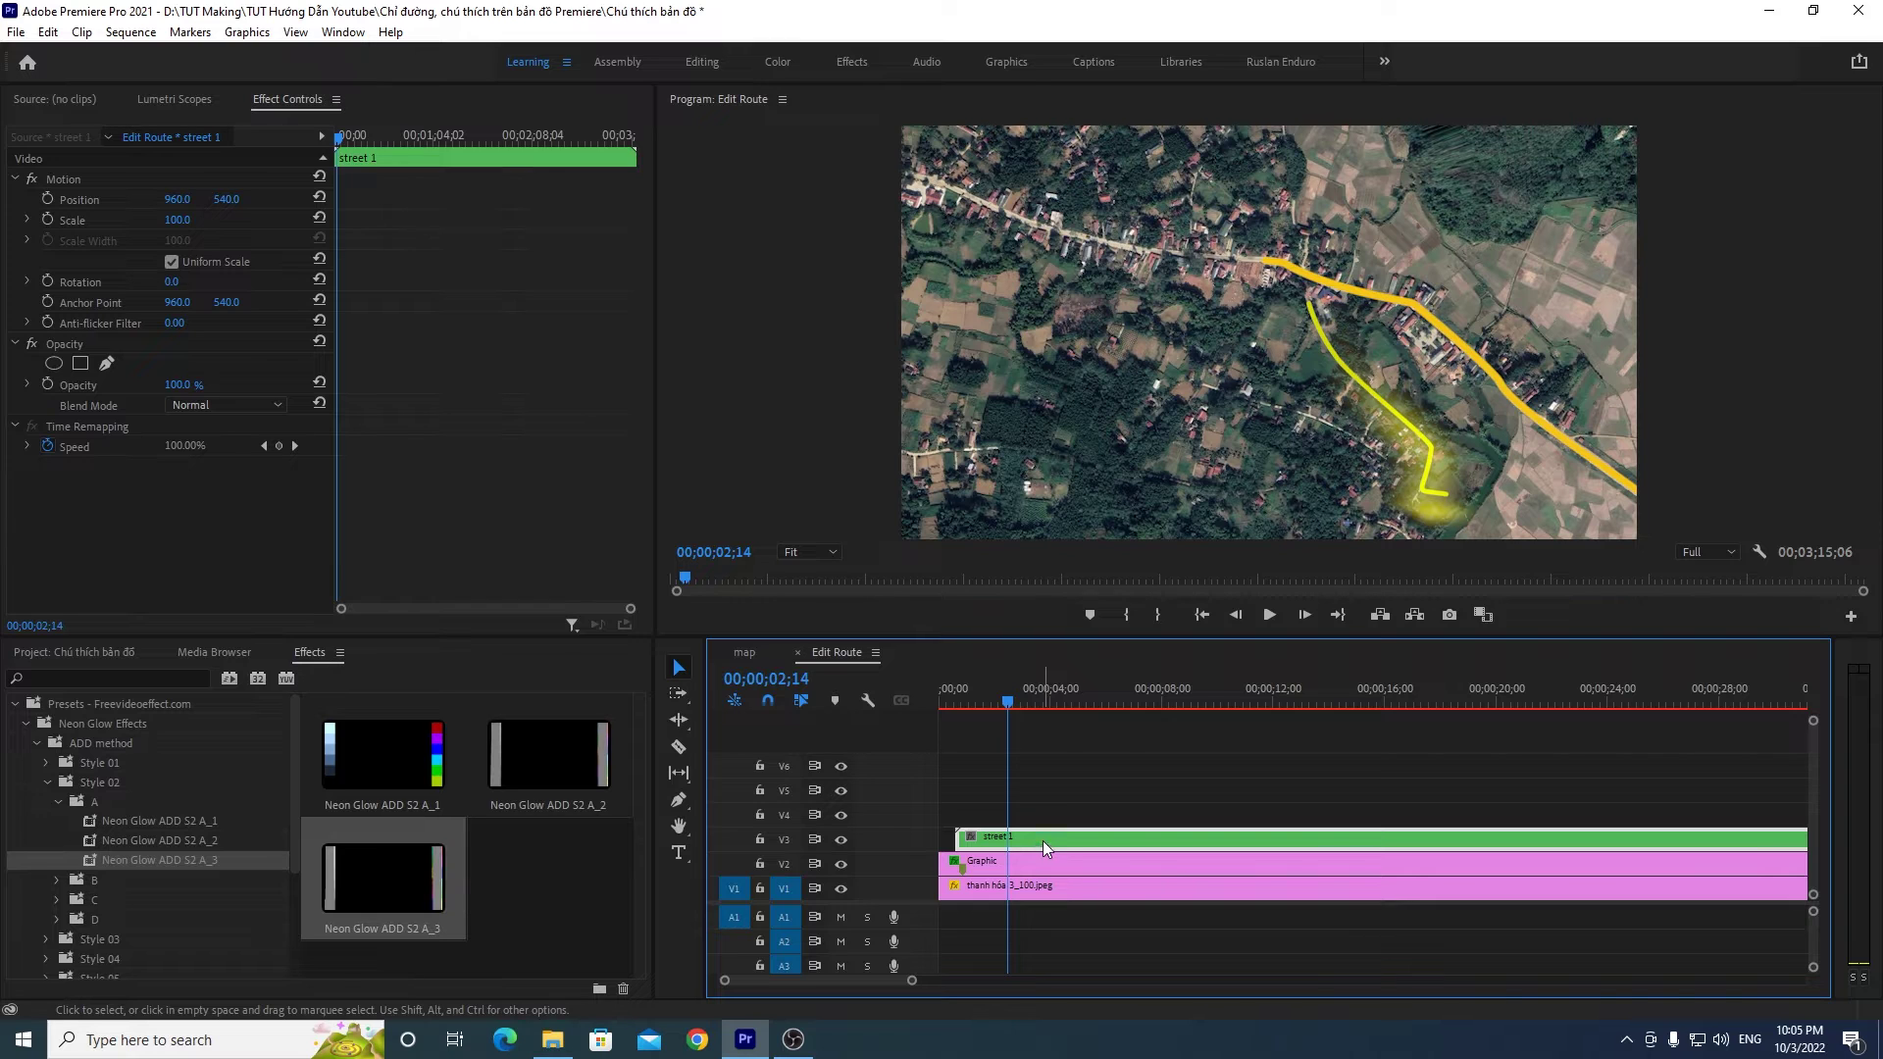
pyautogui.hotkey('ctrl', 'z')
pyautogui.moveTo(1017, 698)
pyautogui.mouseDown()
pyautogui.moveTo(985, 722)
pyautogui.moveTo(1011, 716)
pyautogui.mouseUp()
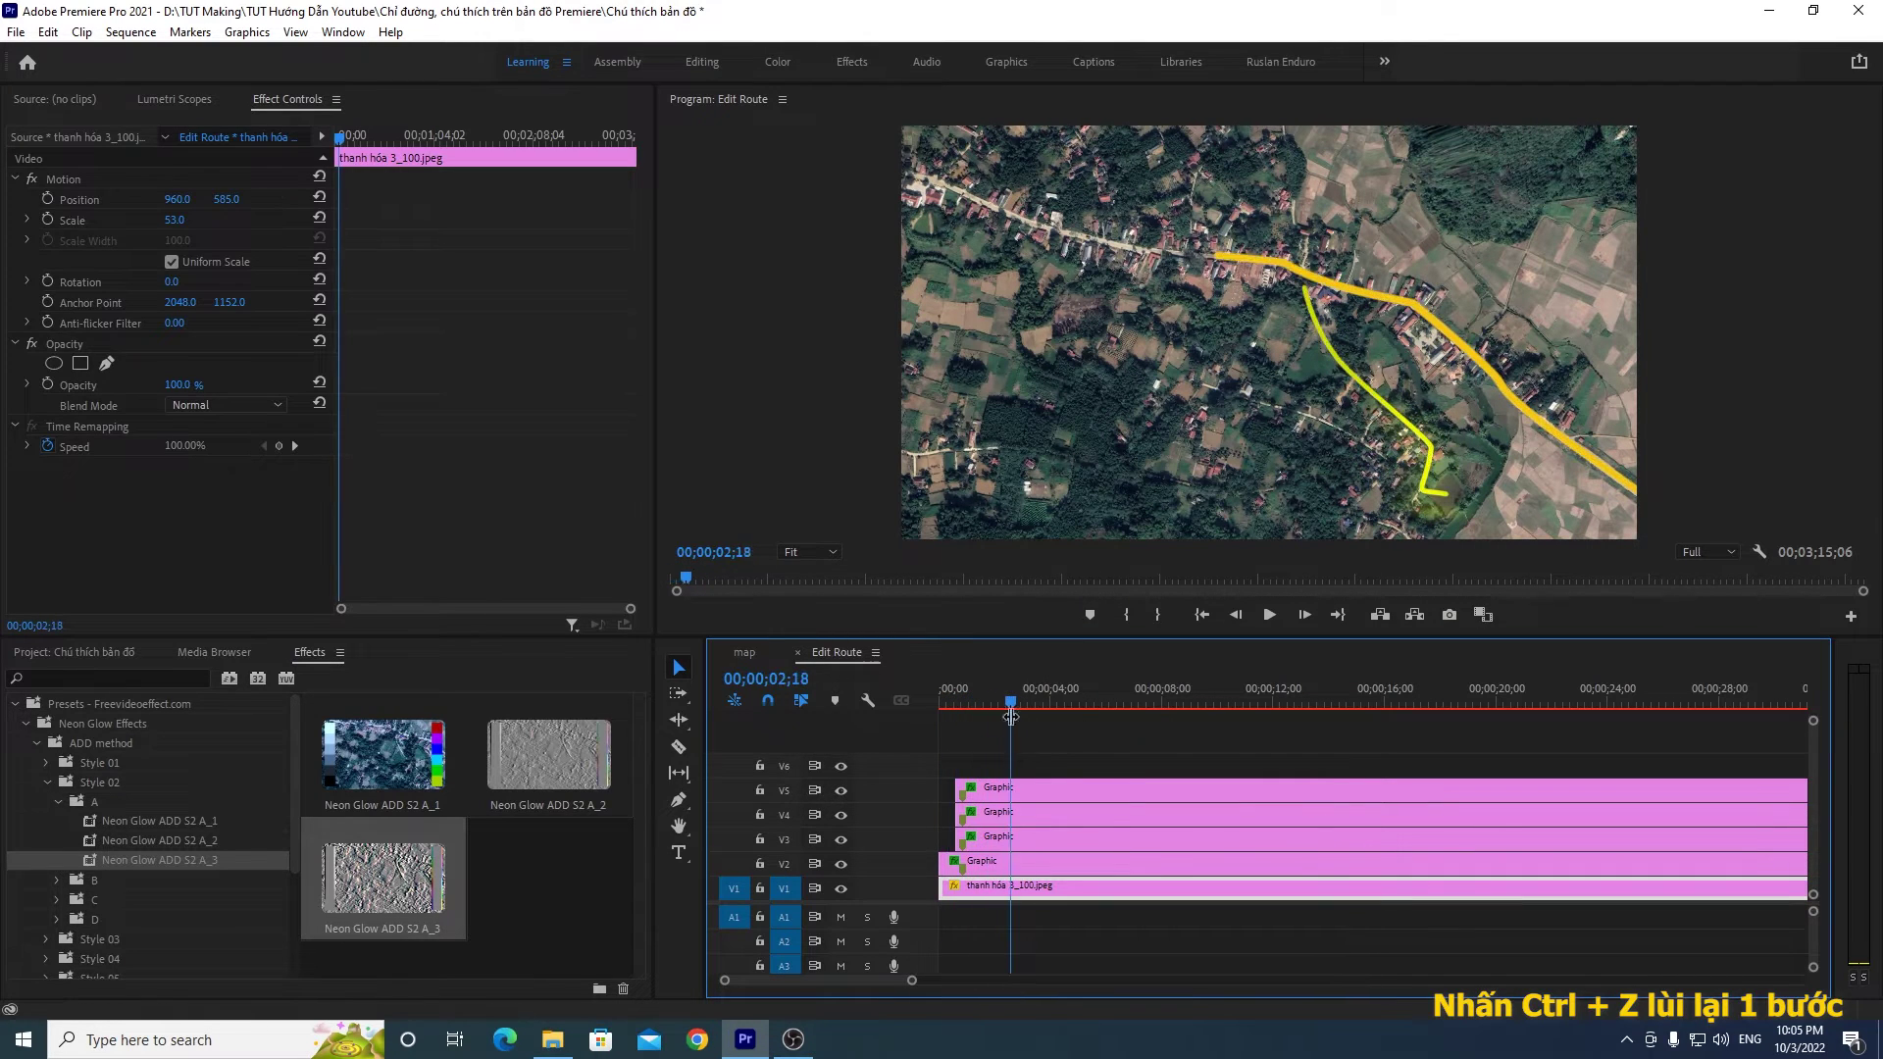
pyautogui.click(752, 657)
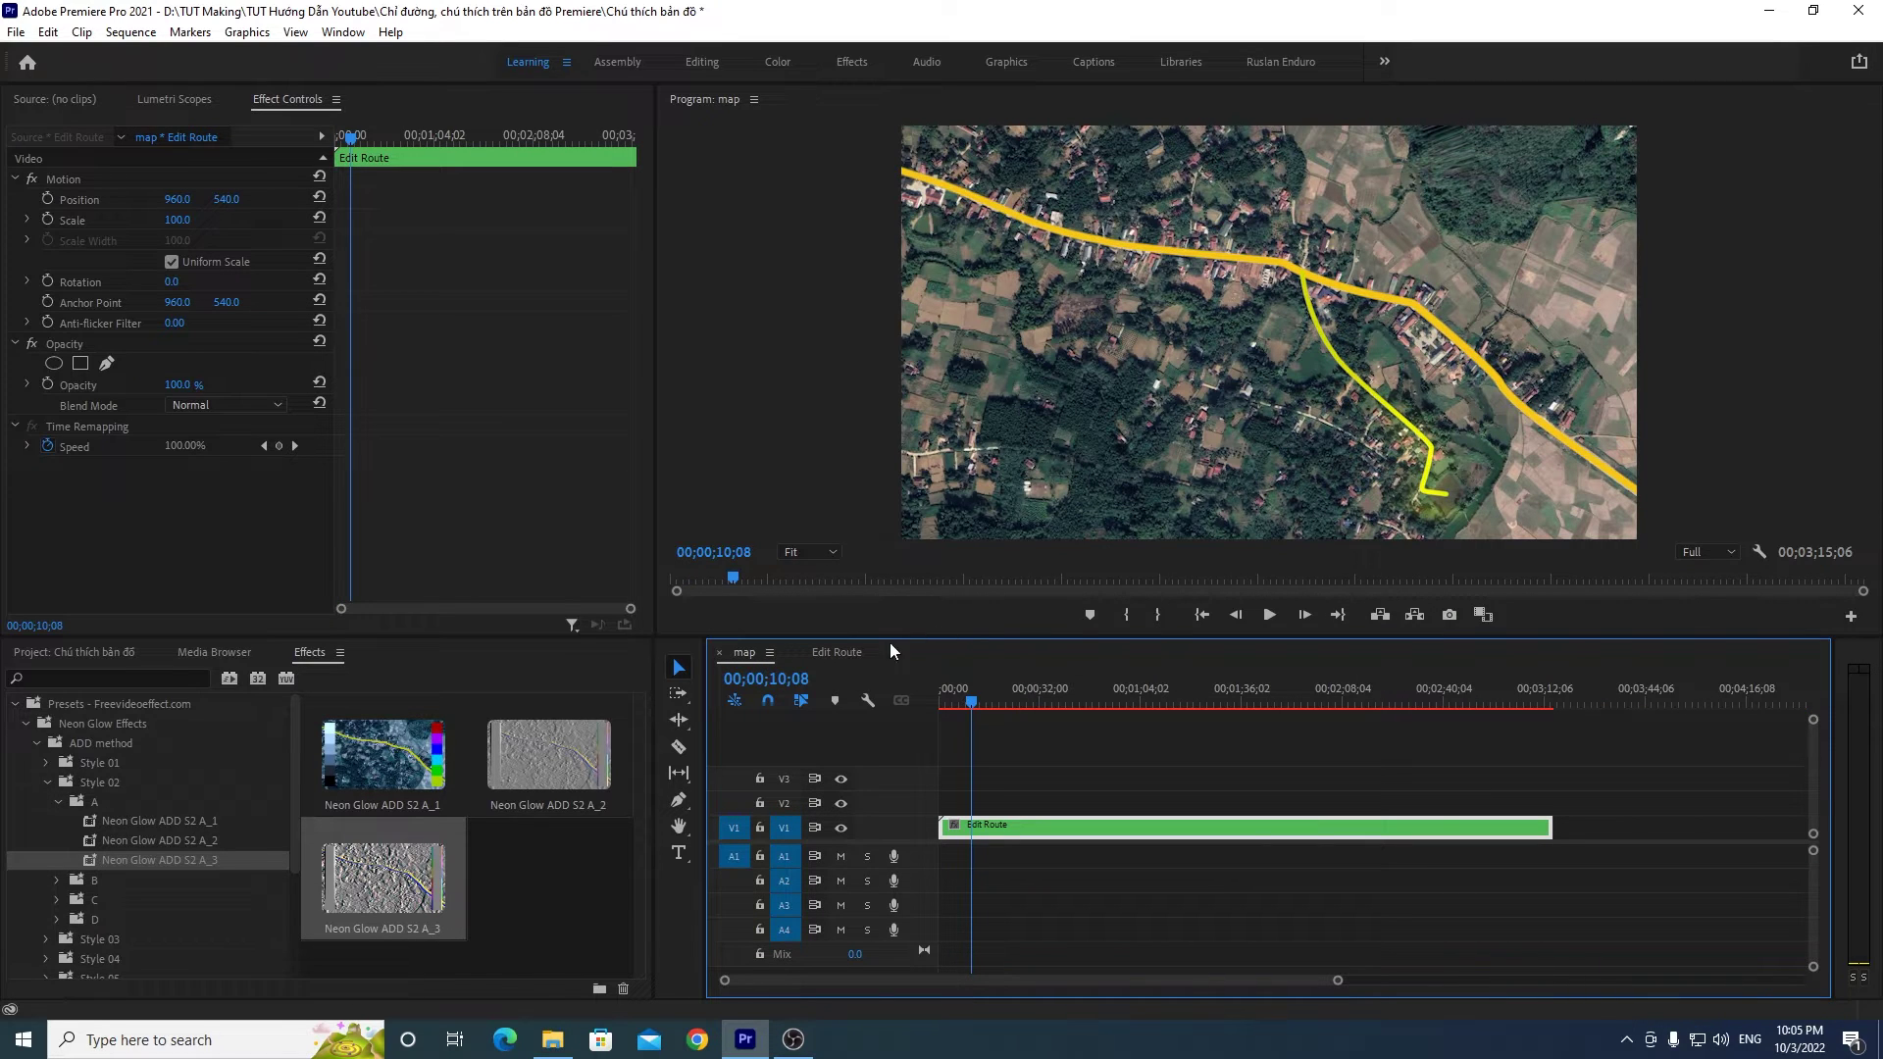
pyautogui.click(839, 652)
pyautogui.moveTo(983, 702); pyautogui.dragTo(1026, 710)
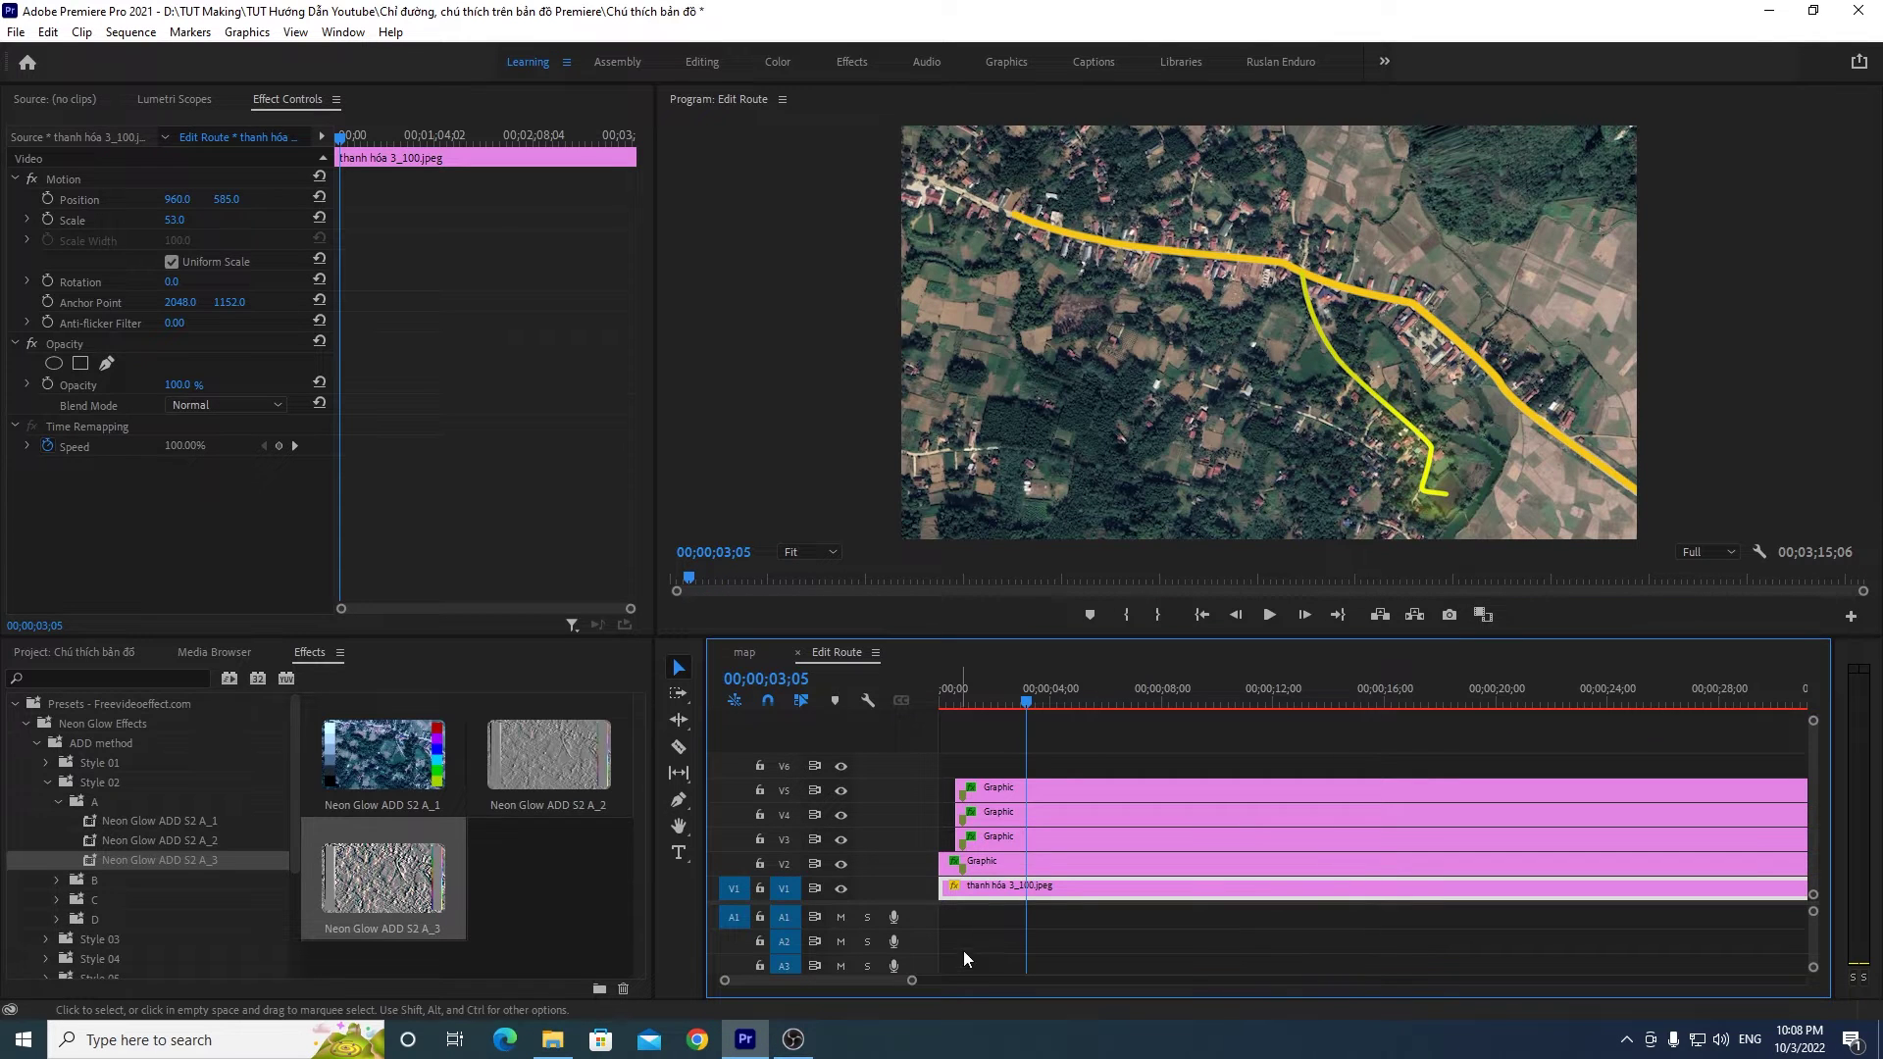
# Step: Move the main route clip above the glow clips, shifting the three glowing clips down to V2–V4
pyautogui.click(1045, 863)
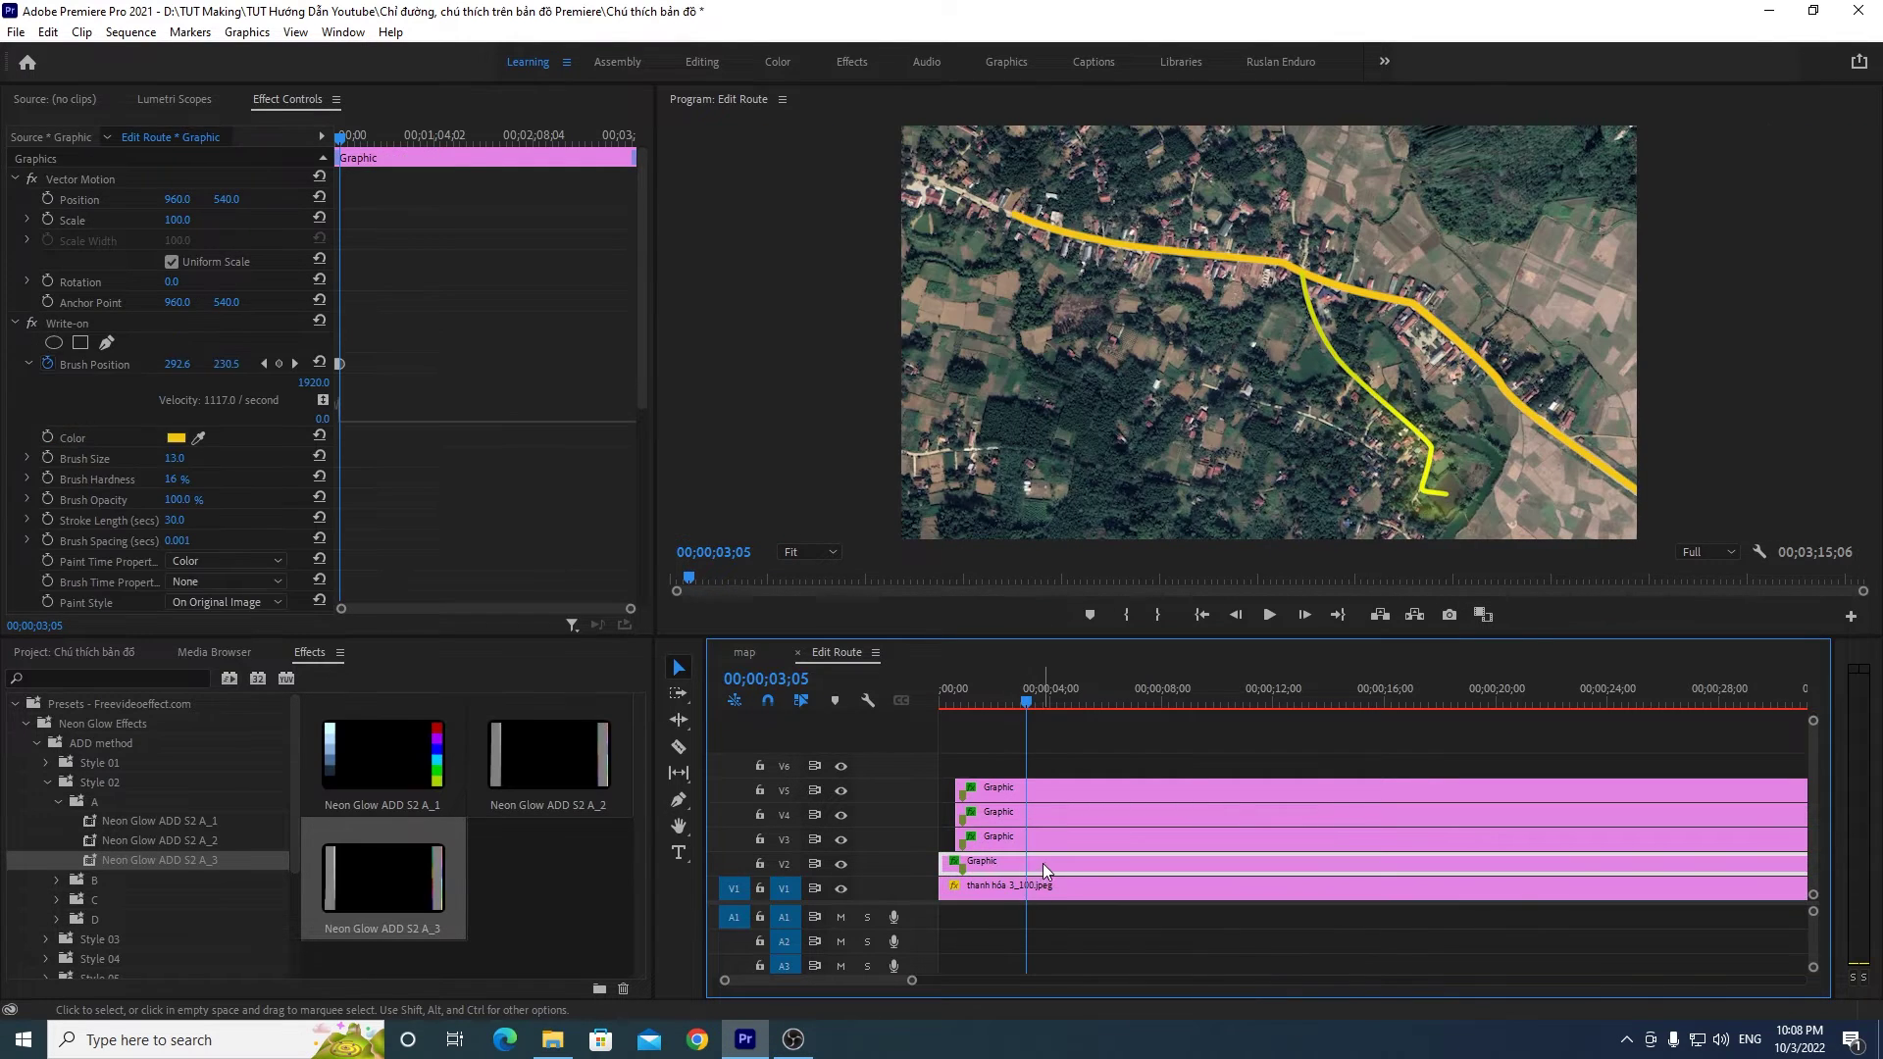
pyautogui.moveTo(1085, 876); pyautogui.dragTo(1078, 768)
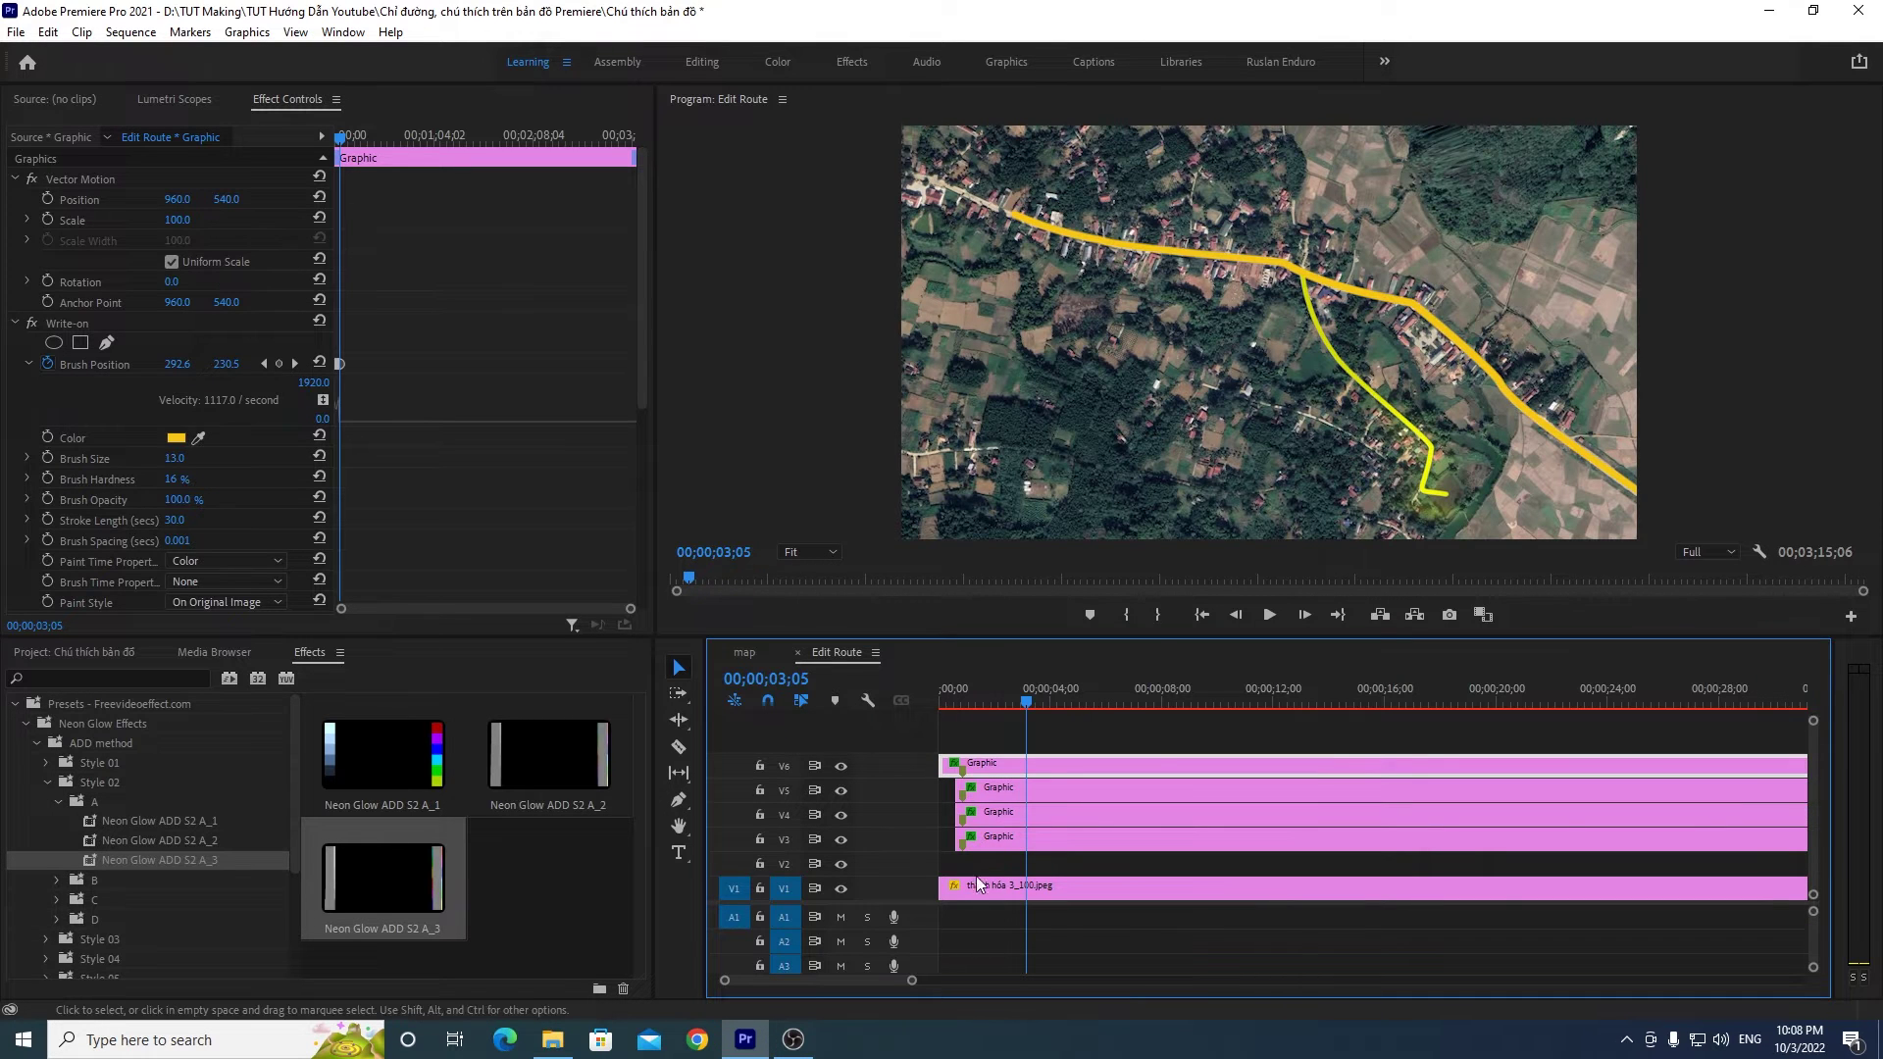
pyautogui.moveTo(995, 865)
pyautogui.mouseDown()
pyautogui.moveTo(1112, 792)
pyautogui.moveTo(1091, 859)
pyautogui.mouseUp()
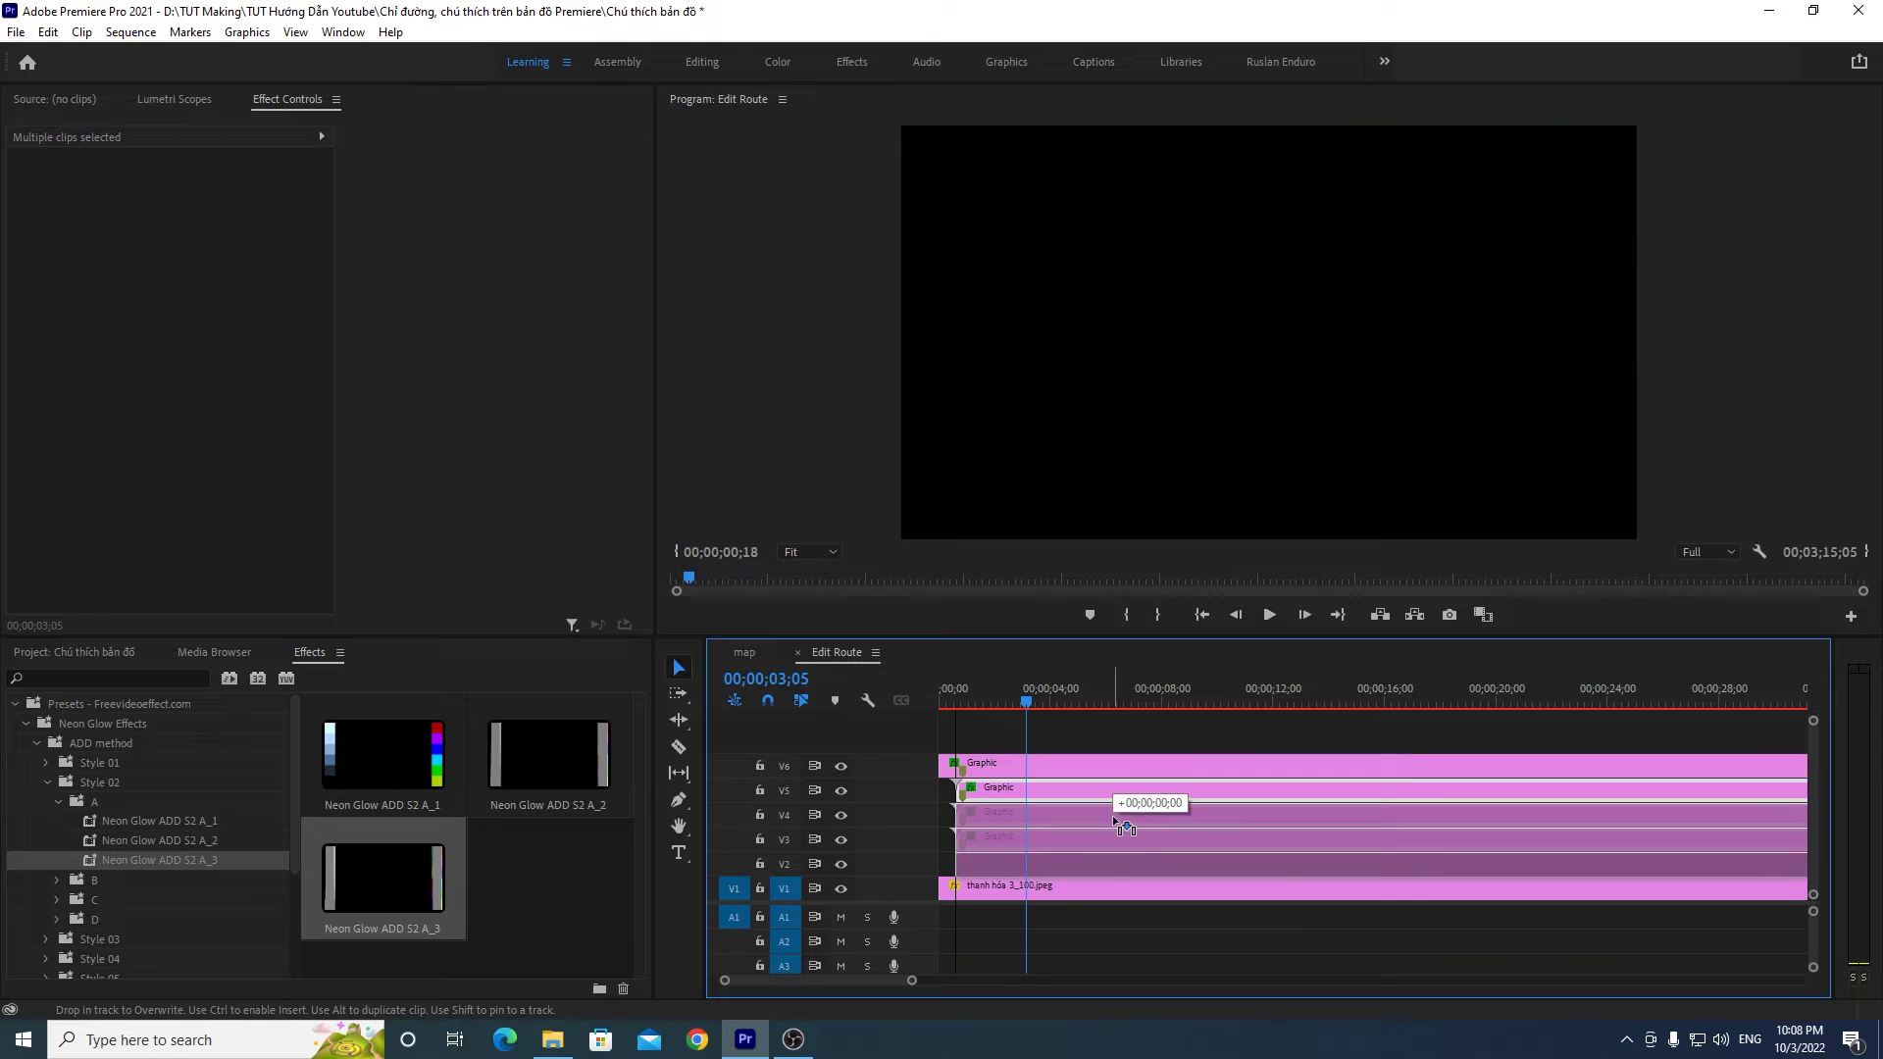
pyautogui.moveTo(1066, 761); pyautogui.dragTo(1072, 786)
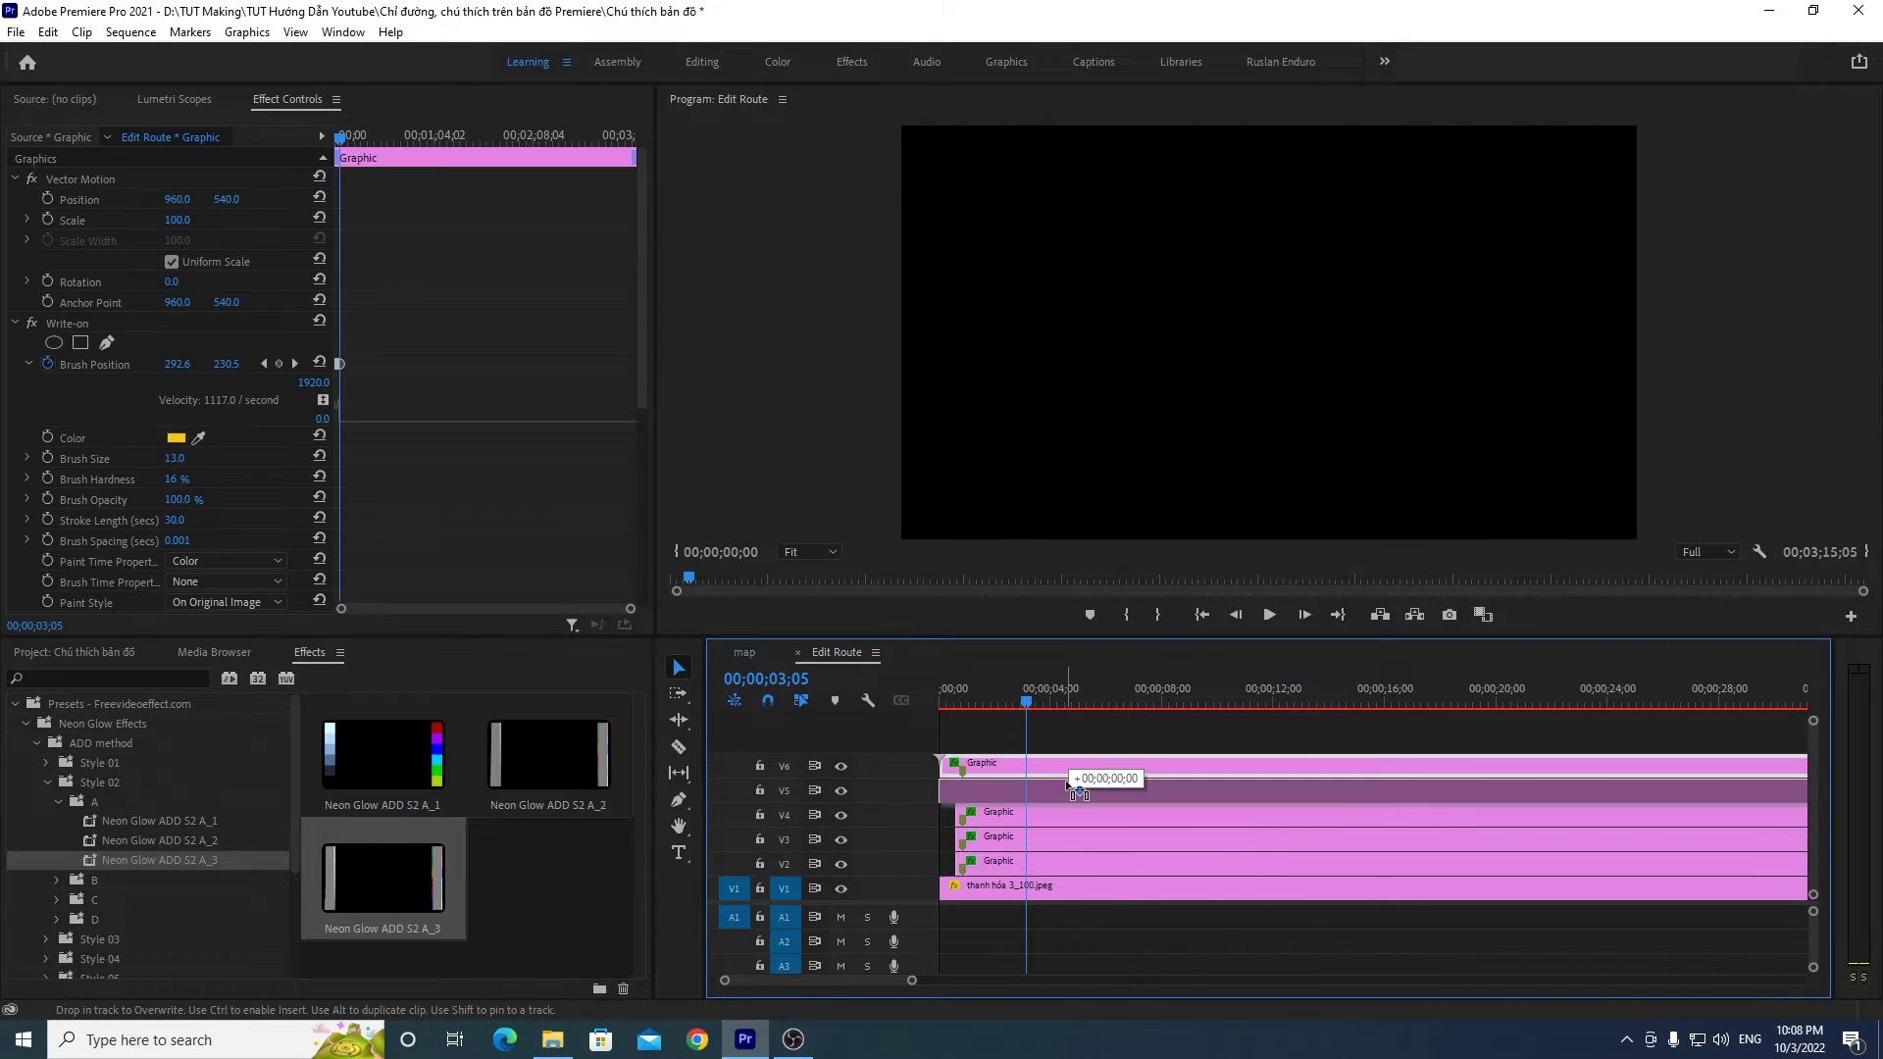
pyautogui.click(949, 758)
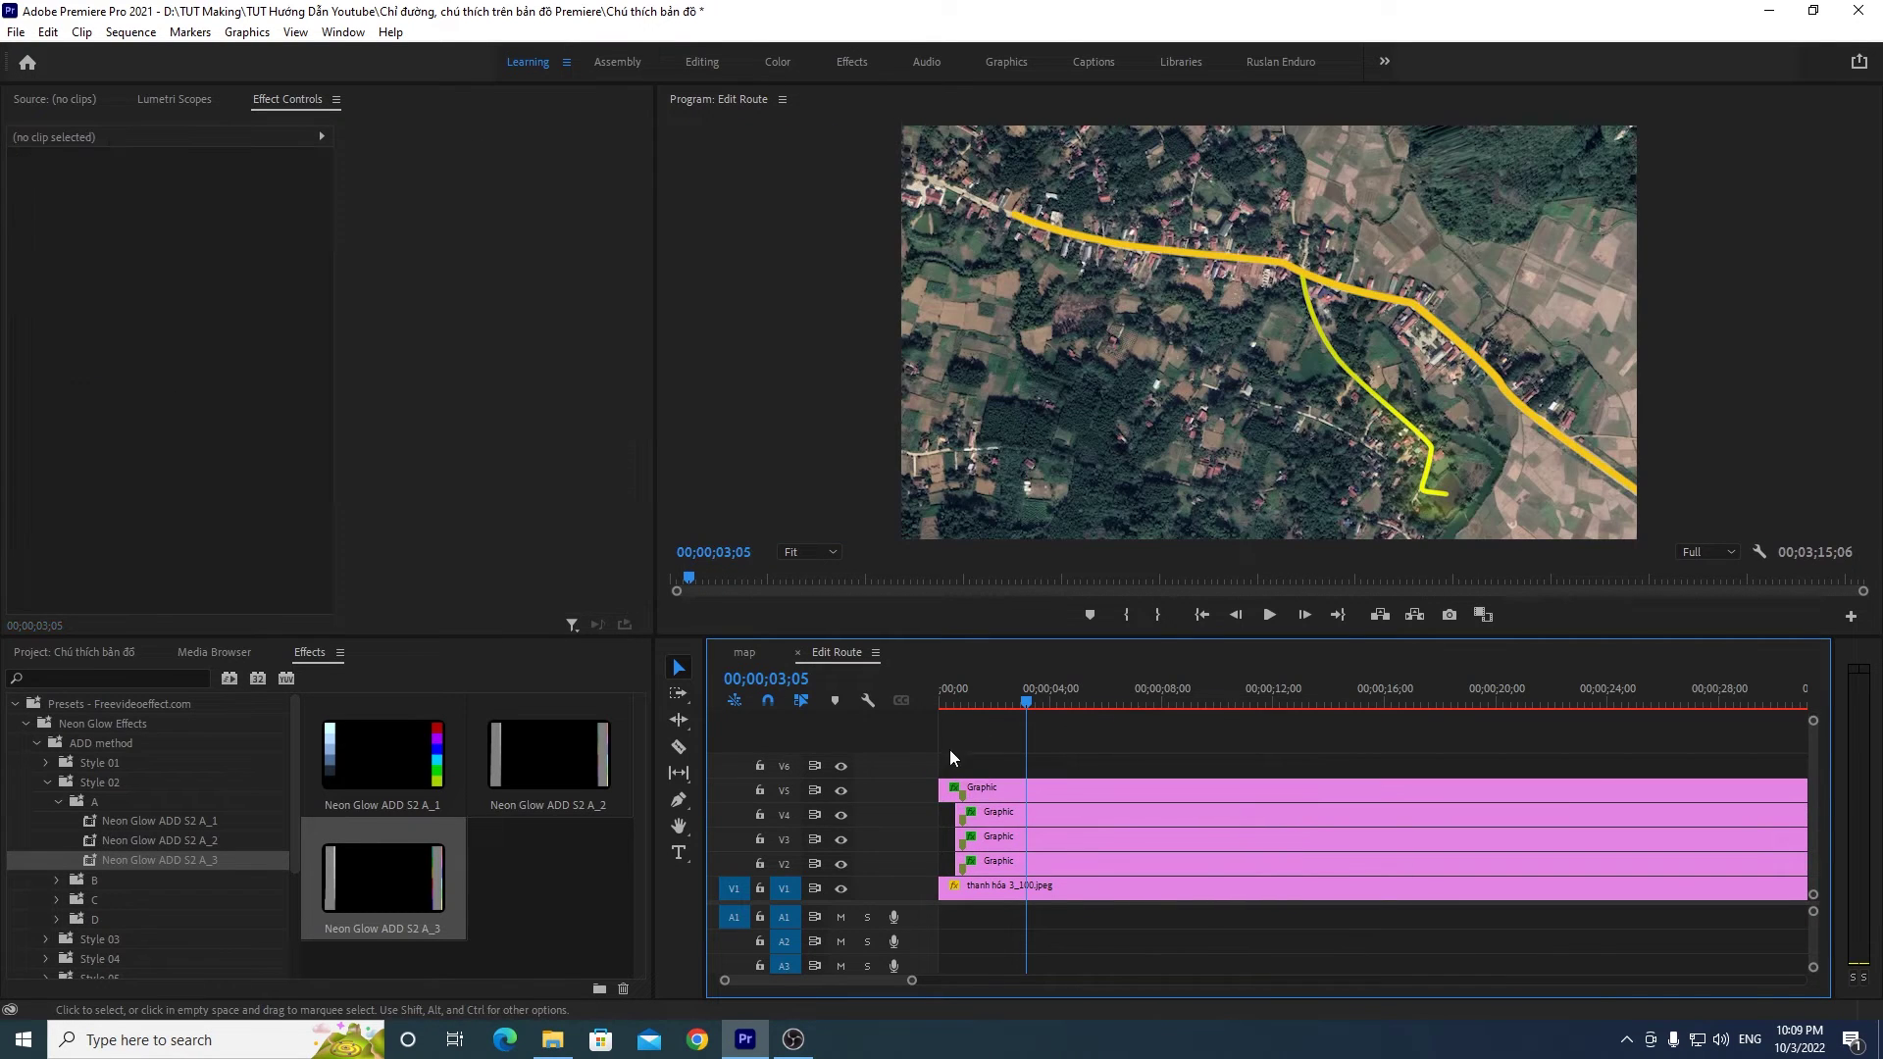
# Step: Add a new V7 video track to the sequence
pyautogui.rightClick(786, 733)
pyautogui.click(871, 845)
pyautogui.click(1085, 370)
# Step: Duplicate the main route clip on V5 onto a higher track
pyautogui.click(1036, 792)
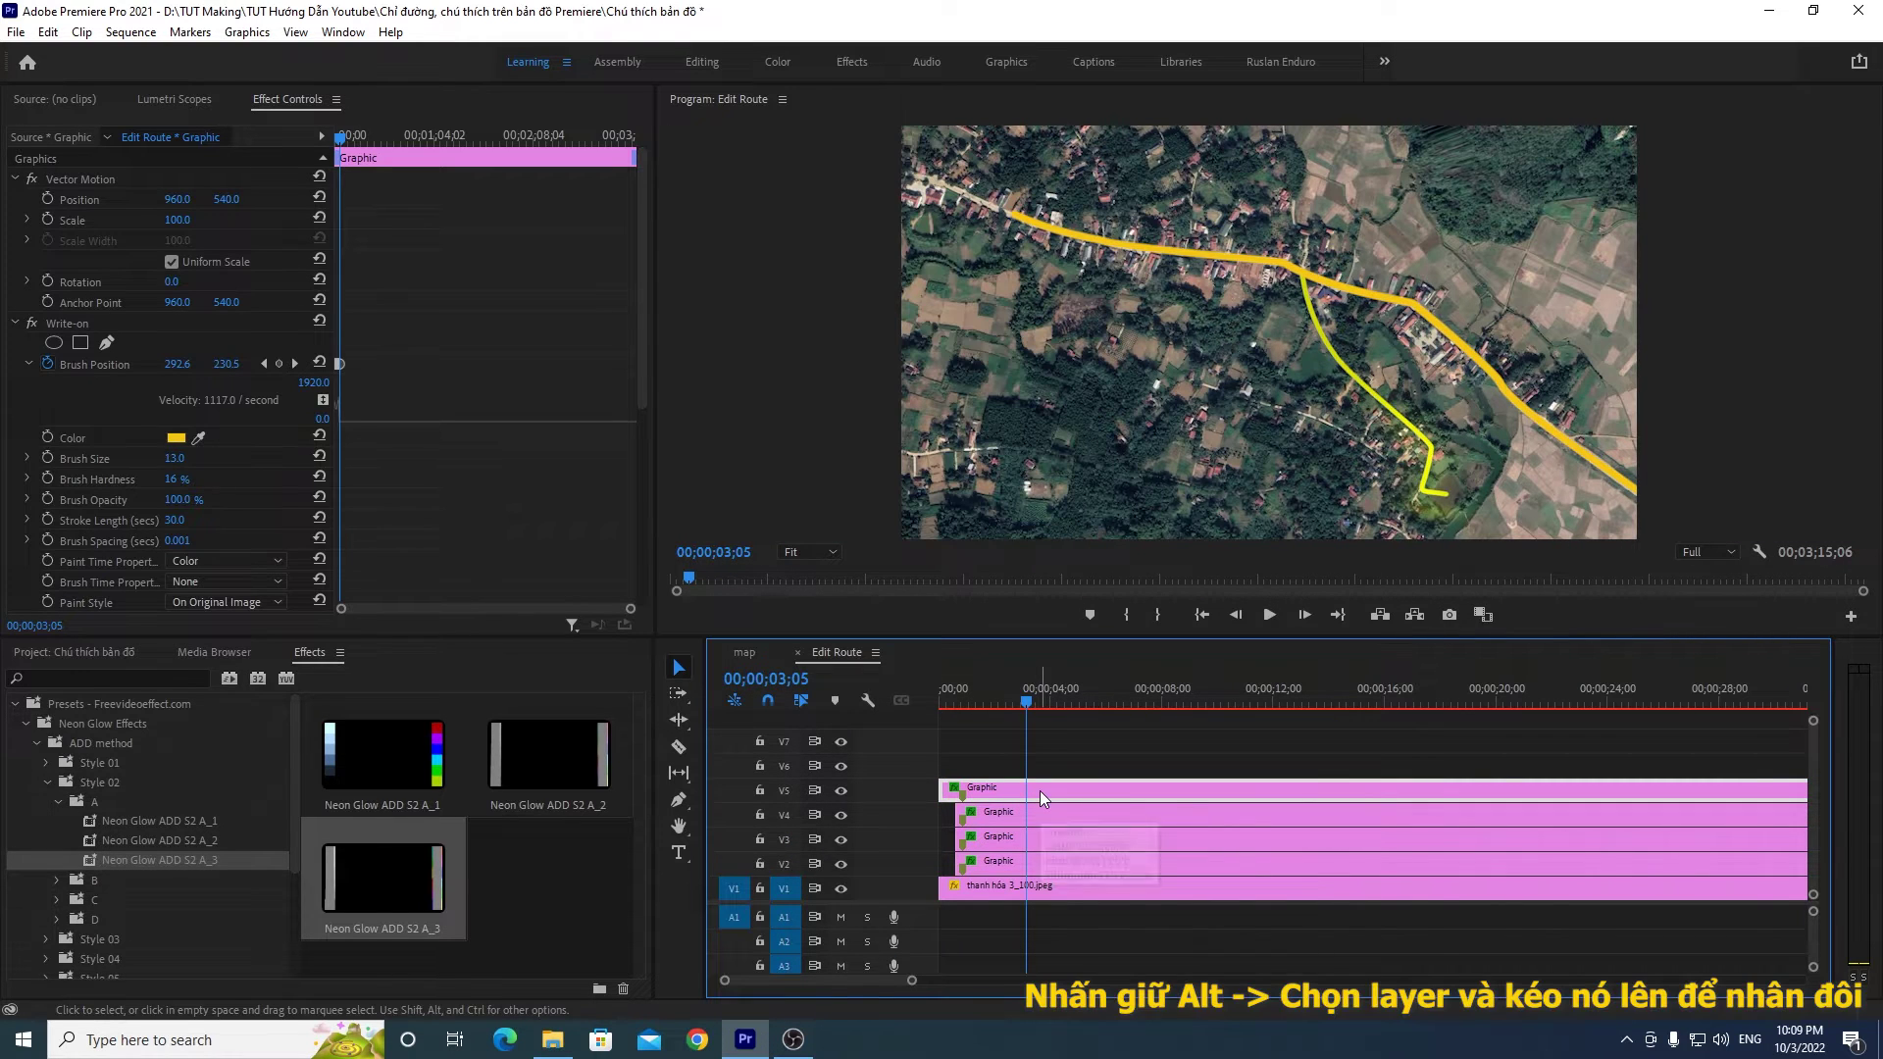
pyautogui.moveTo(1039, 790)
pyautogui.mouseDown()
pyautogui.moveTo(1046, 763)
pyautogui.moveTo(958, 738)
pyautogui.mouseUp()
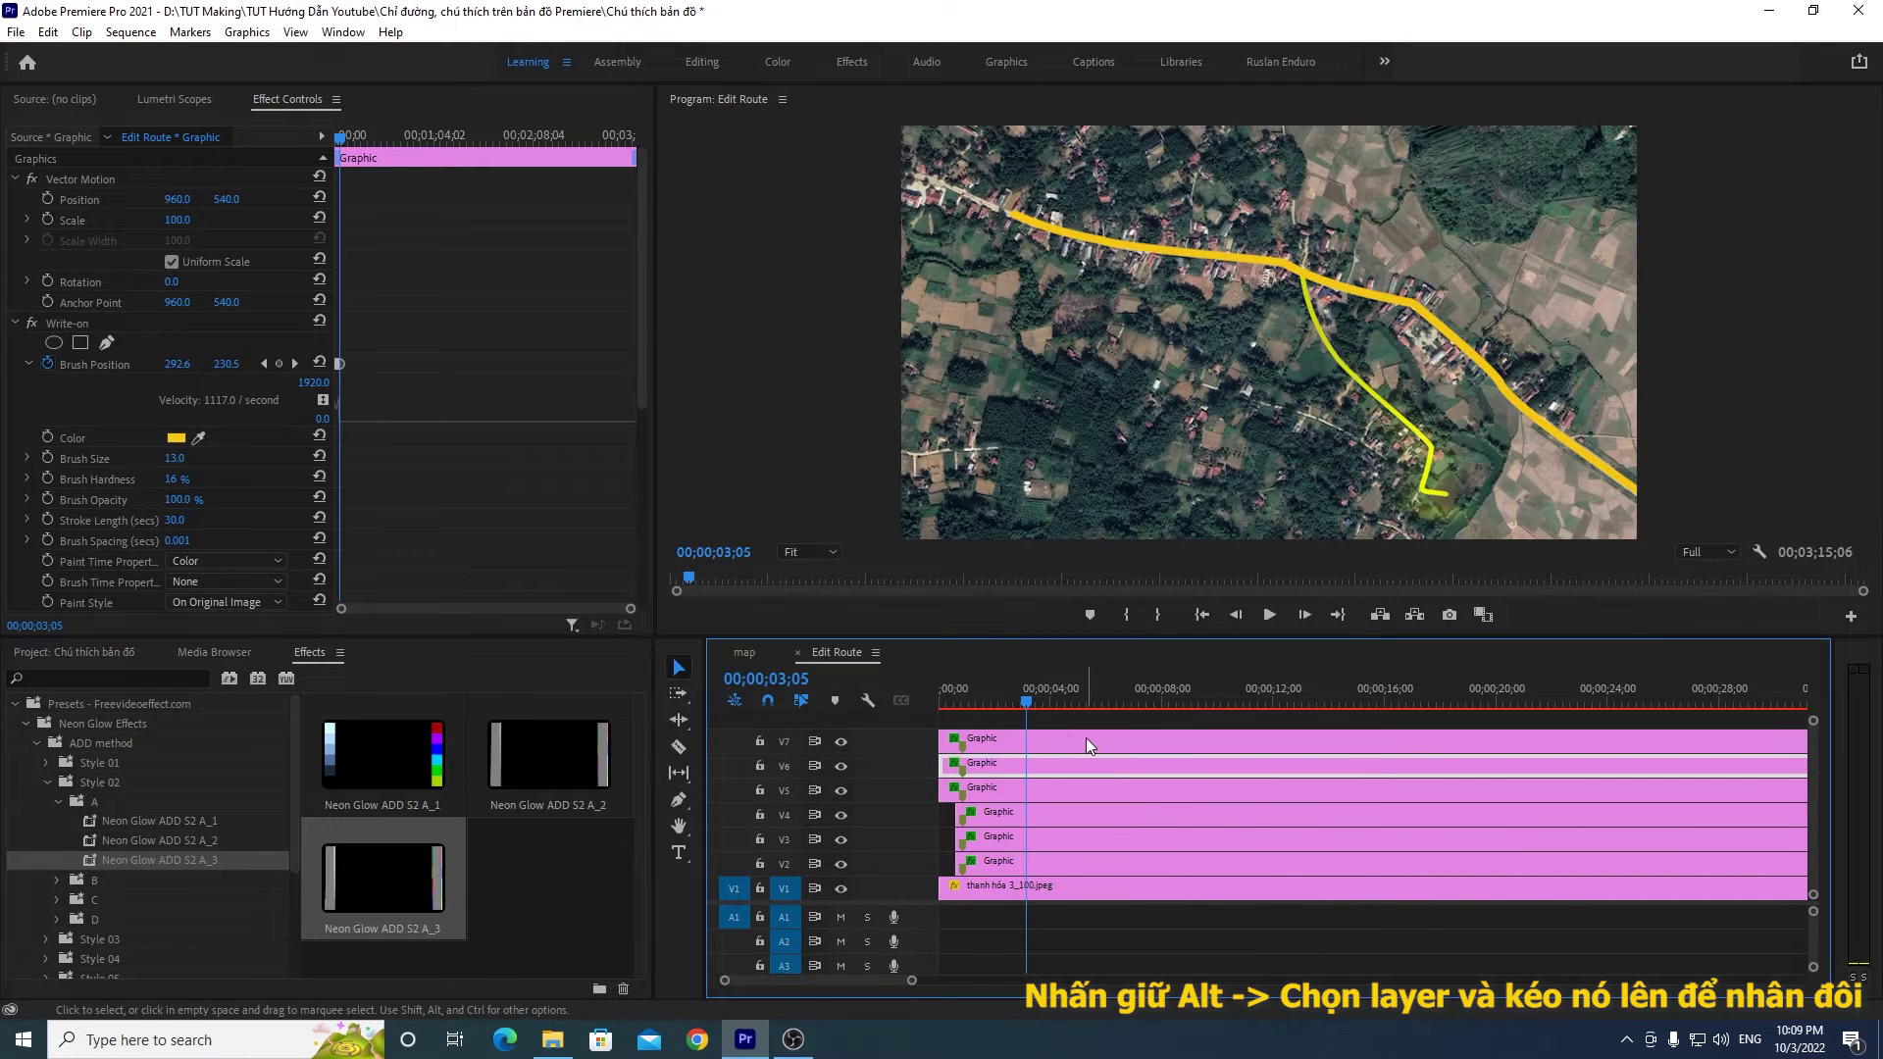
pyautogui.click(1061, 793)
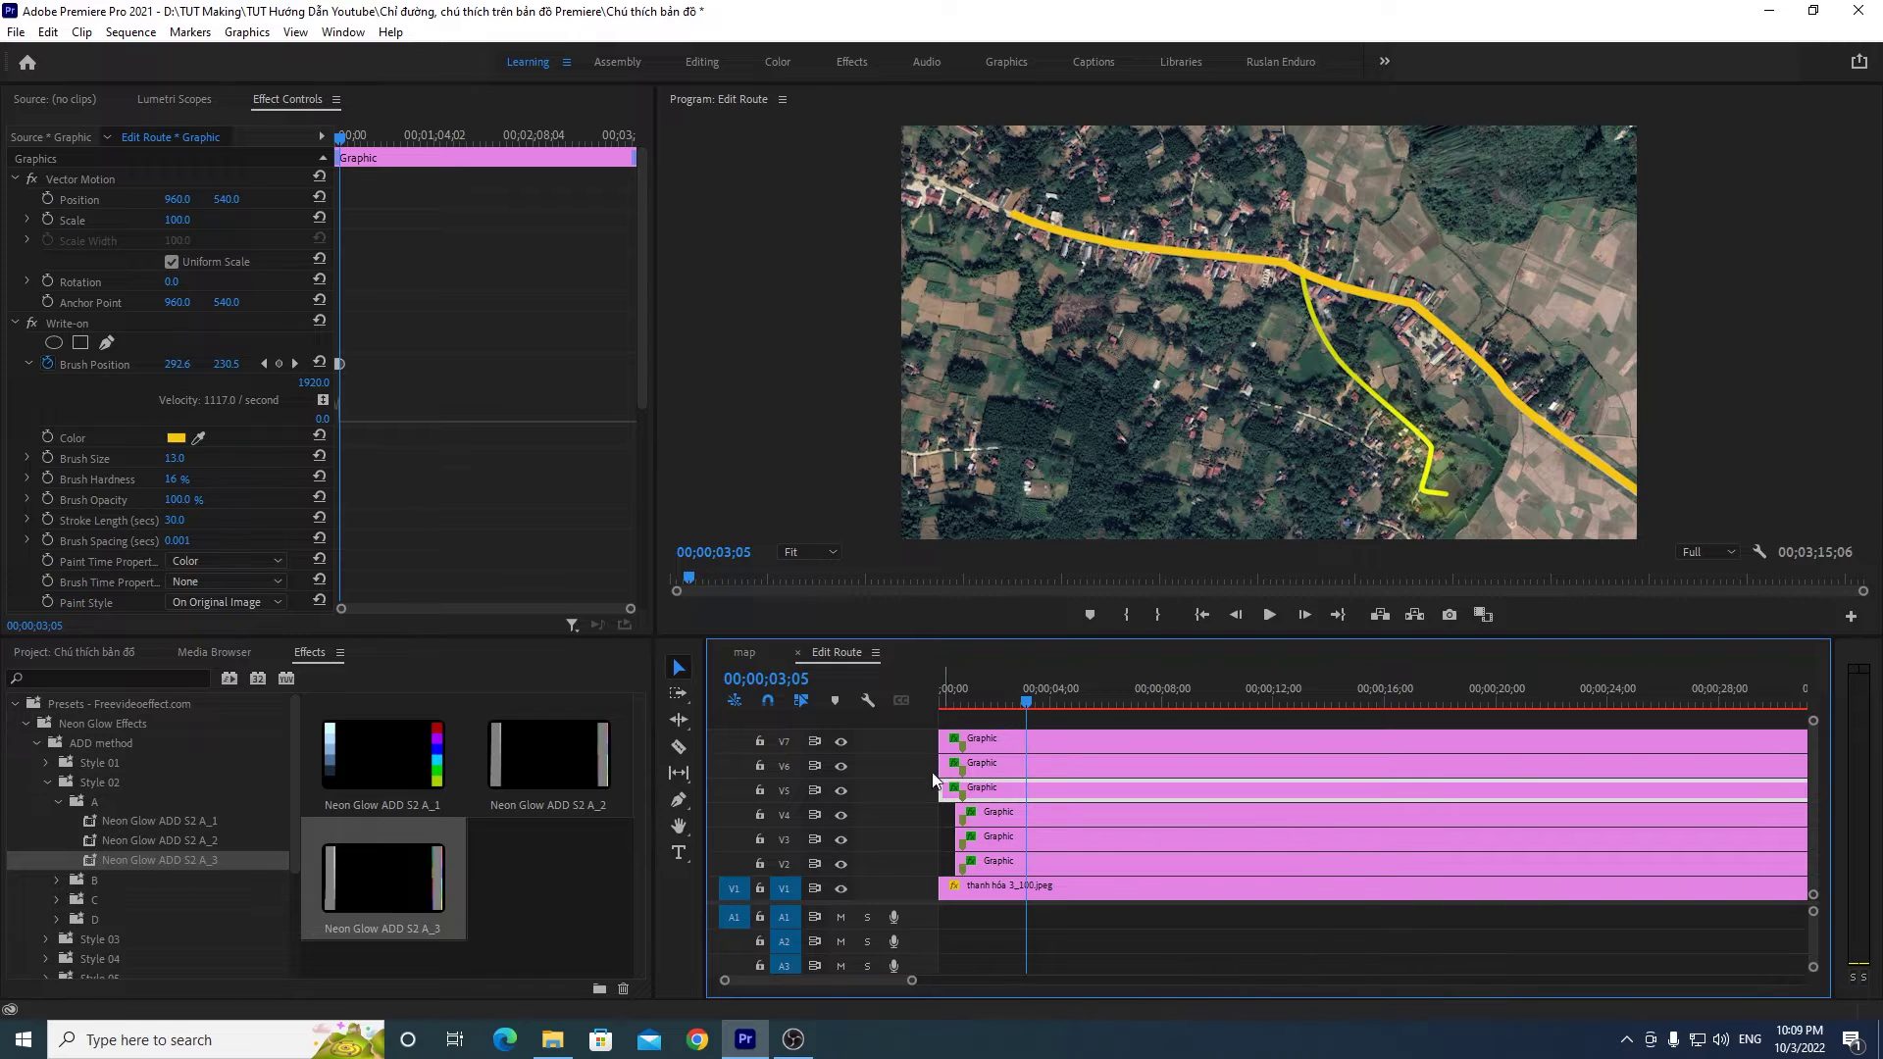
# Step: Apply Neon Glow ADD S2 A_1, A_2 and A_3 to the V5, V6 and V7 route graphics
pyautogui.moveTo(175, 818); pyautogui.dragTo(1068, 802)
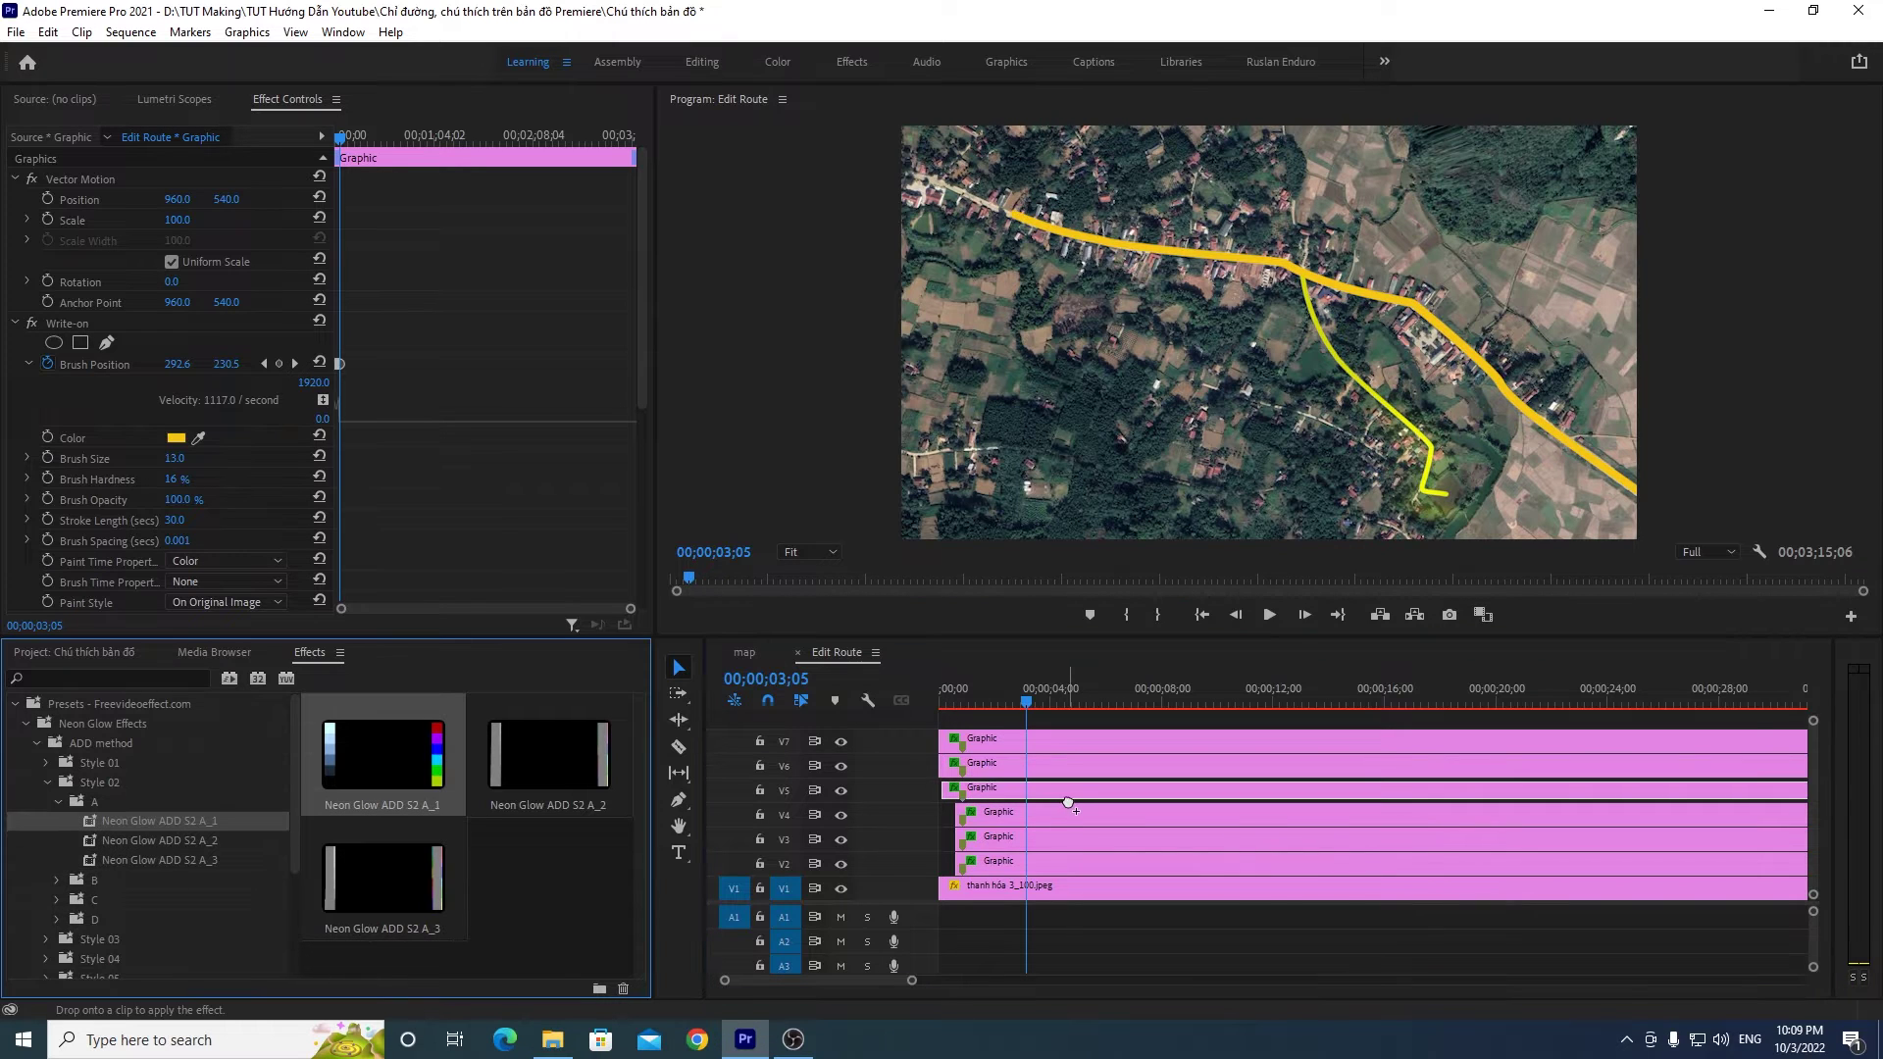
pyautogui.moveTo(187, 841); pyautogui.dragTo(1115, 770)
pyautogui.moveTo(204, 855); pyautogui.dragTo(1116, 735)
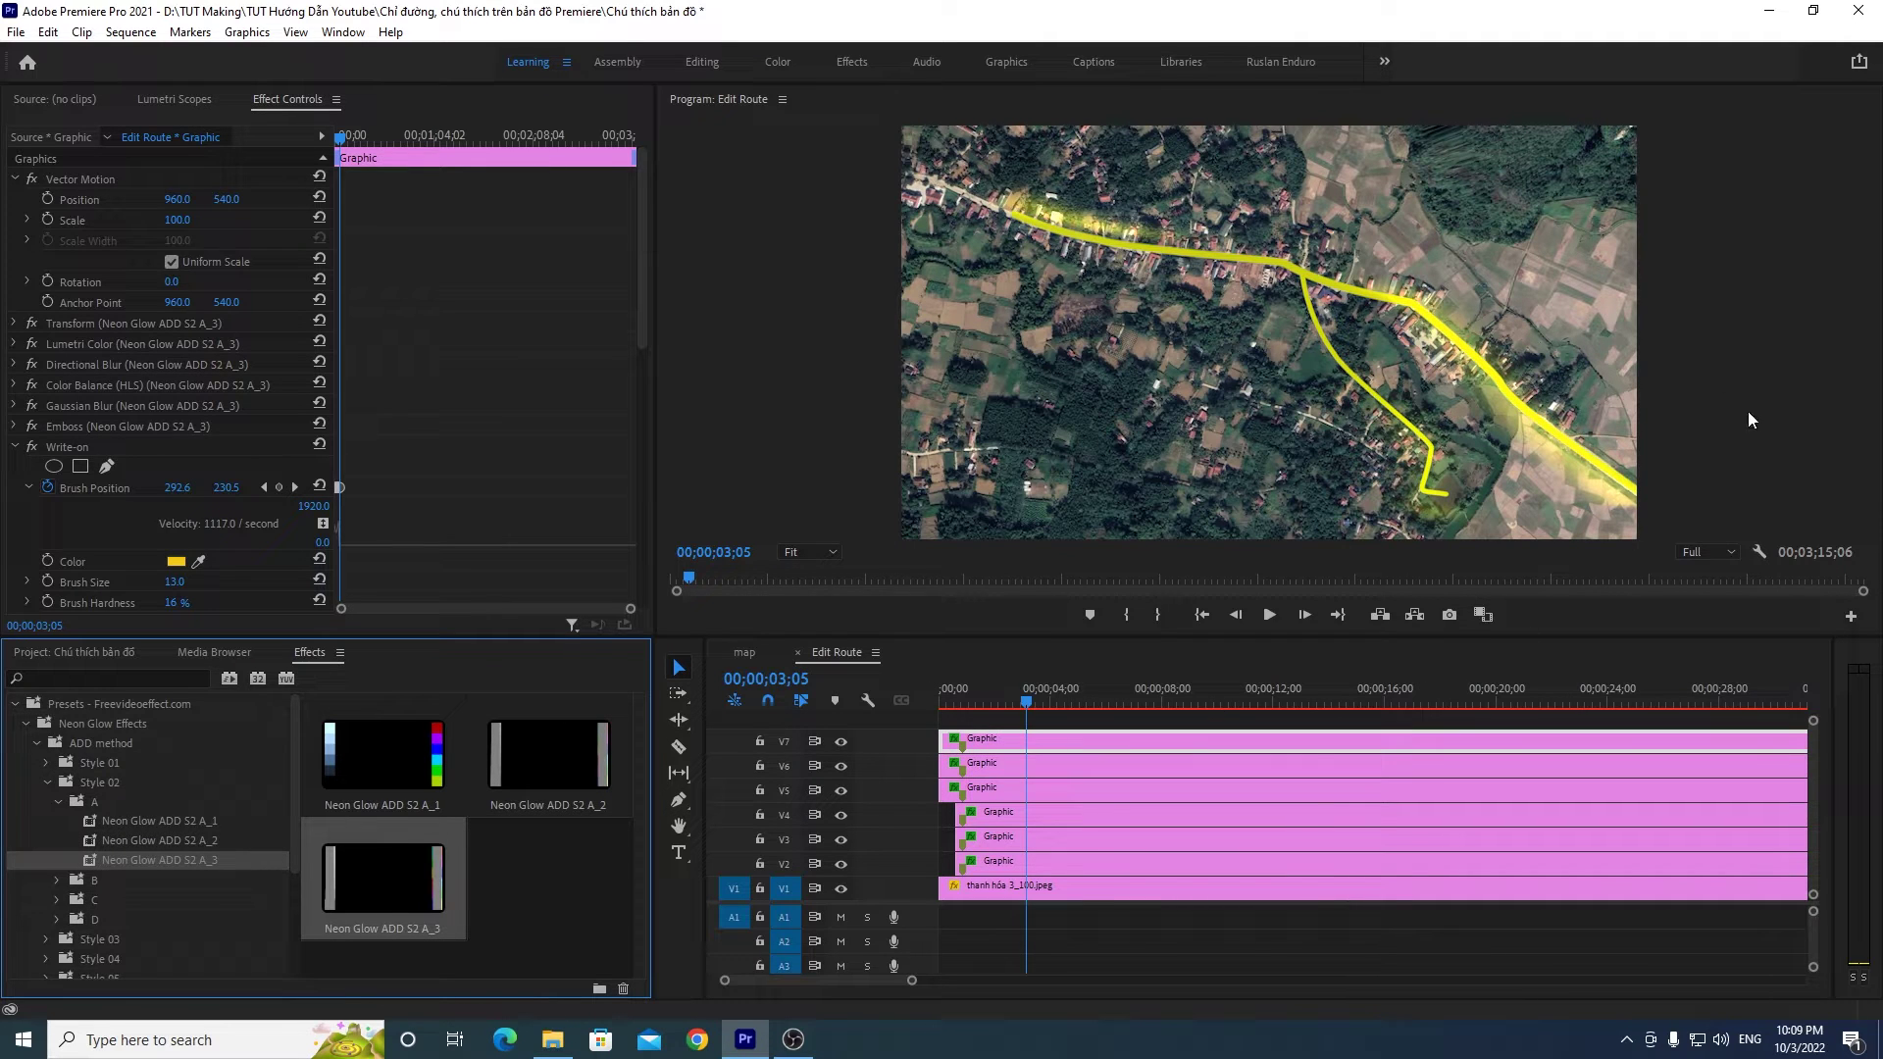
# Step: Preview the glowing routes from the start and save the project with Ctrl+S
pyautogui.moveTo(969, 706); pyautogui.dragTo(897, 726)
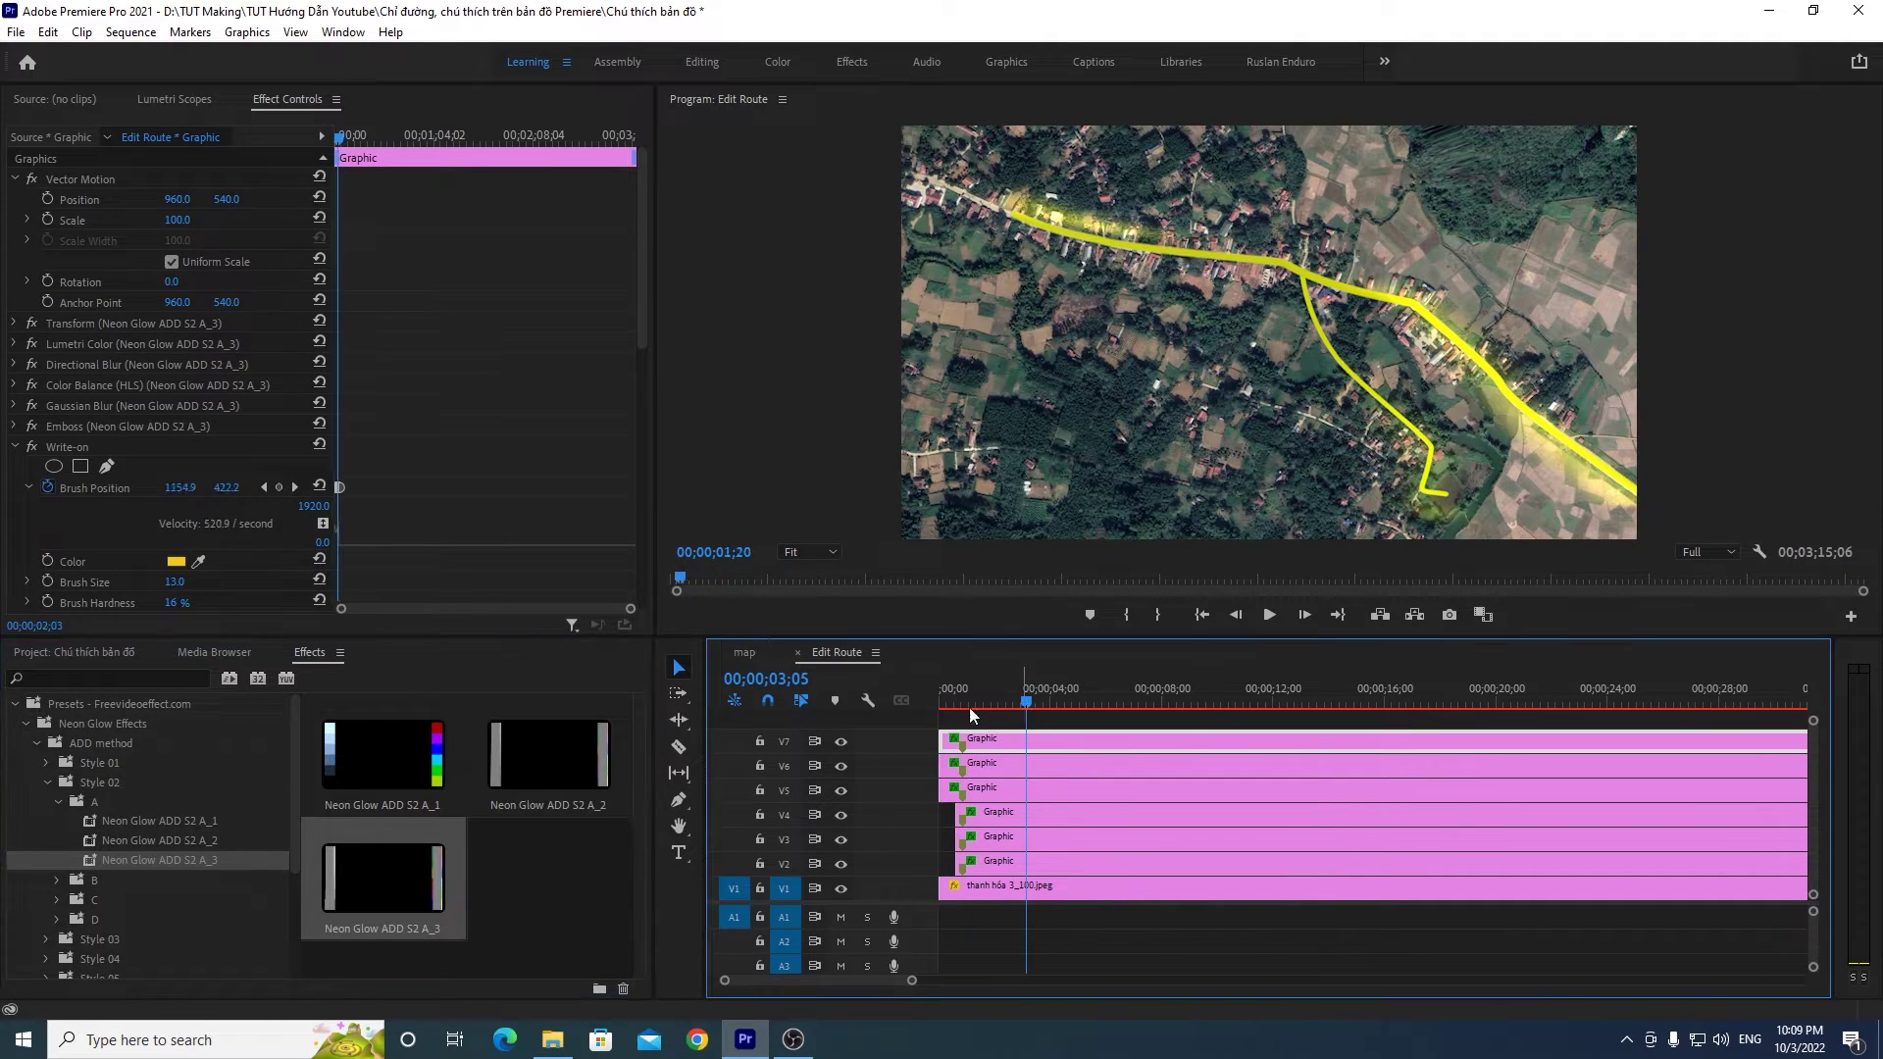
pyautogui.click(1269, 616)
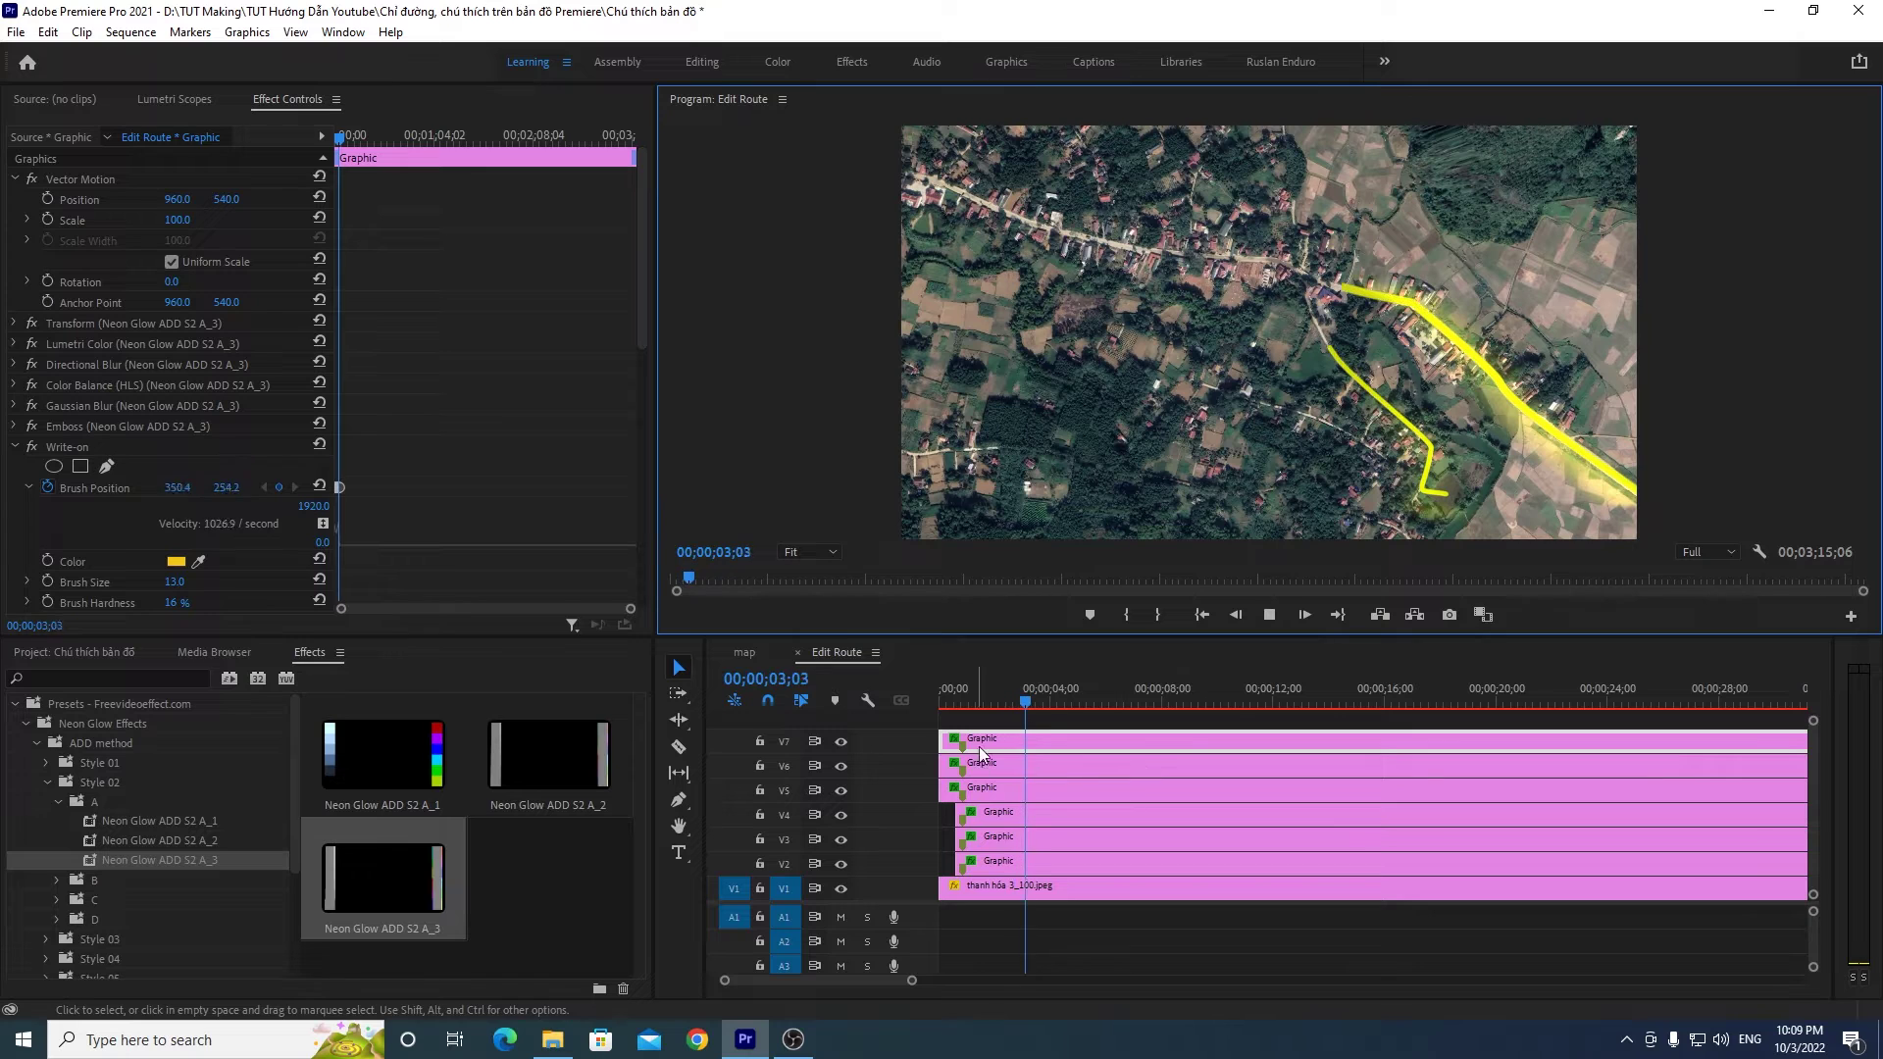
pyautogui.press('space')
pyautogui.moveTo(1040, 721); pyautogui.dragTo(1048, 721)
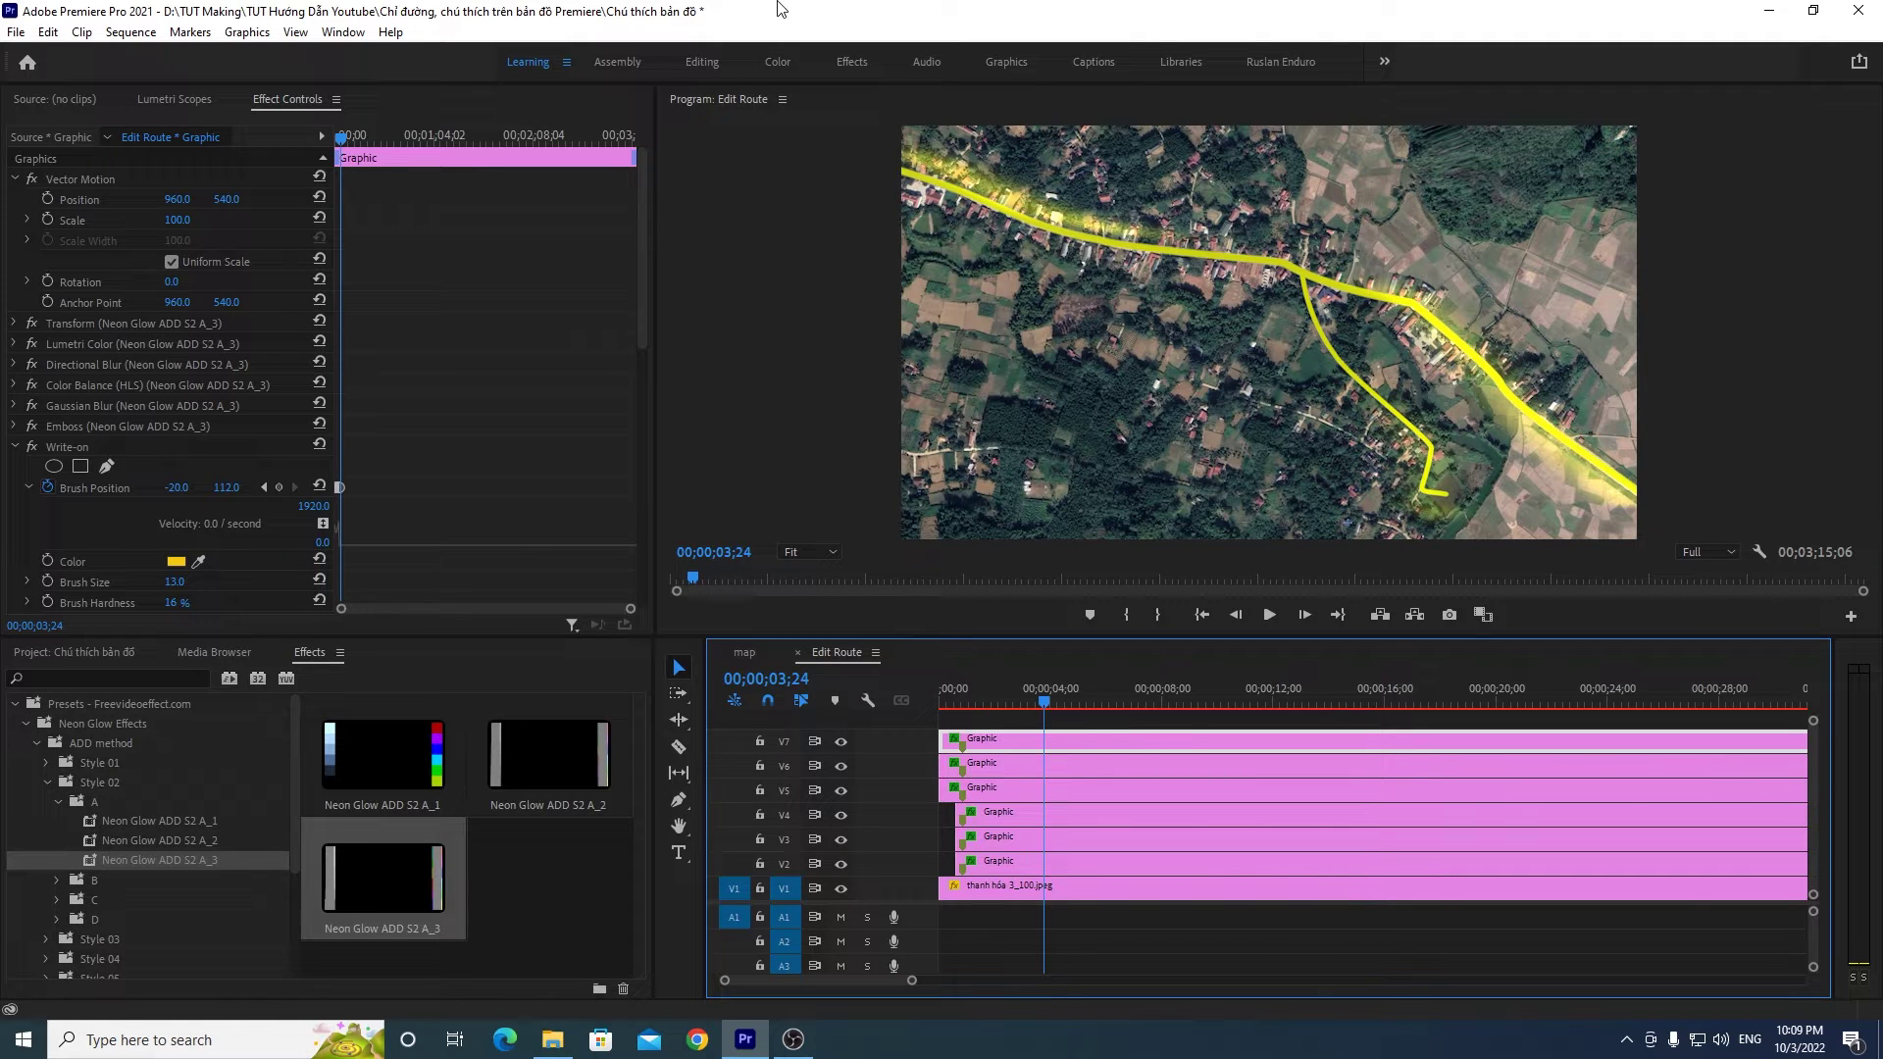
pyautogui.hotkey('ctrl', 's')
# Step: Render the Edit Route sequence previews from In to Out
pyautogui.click(131, 32)
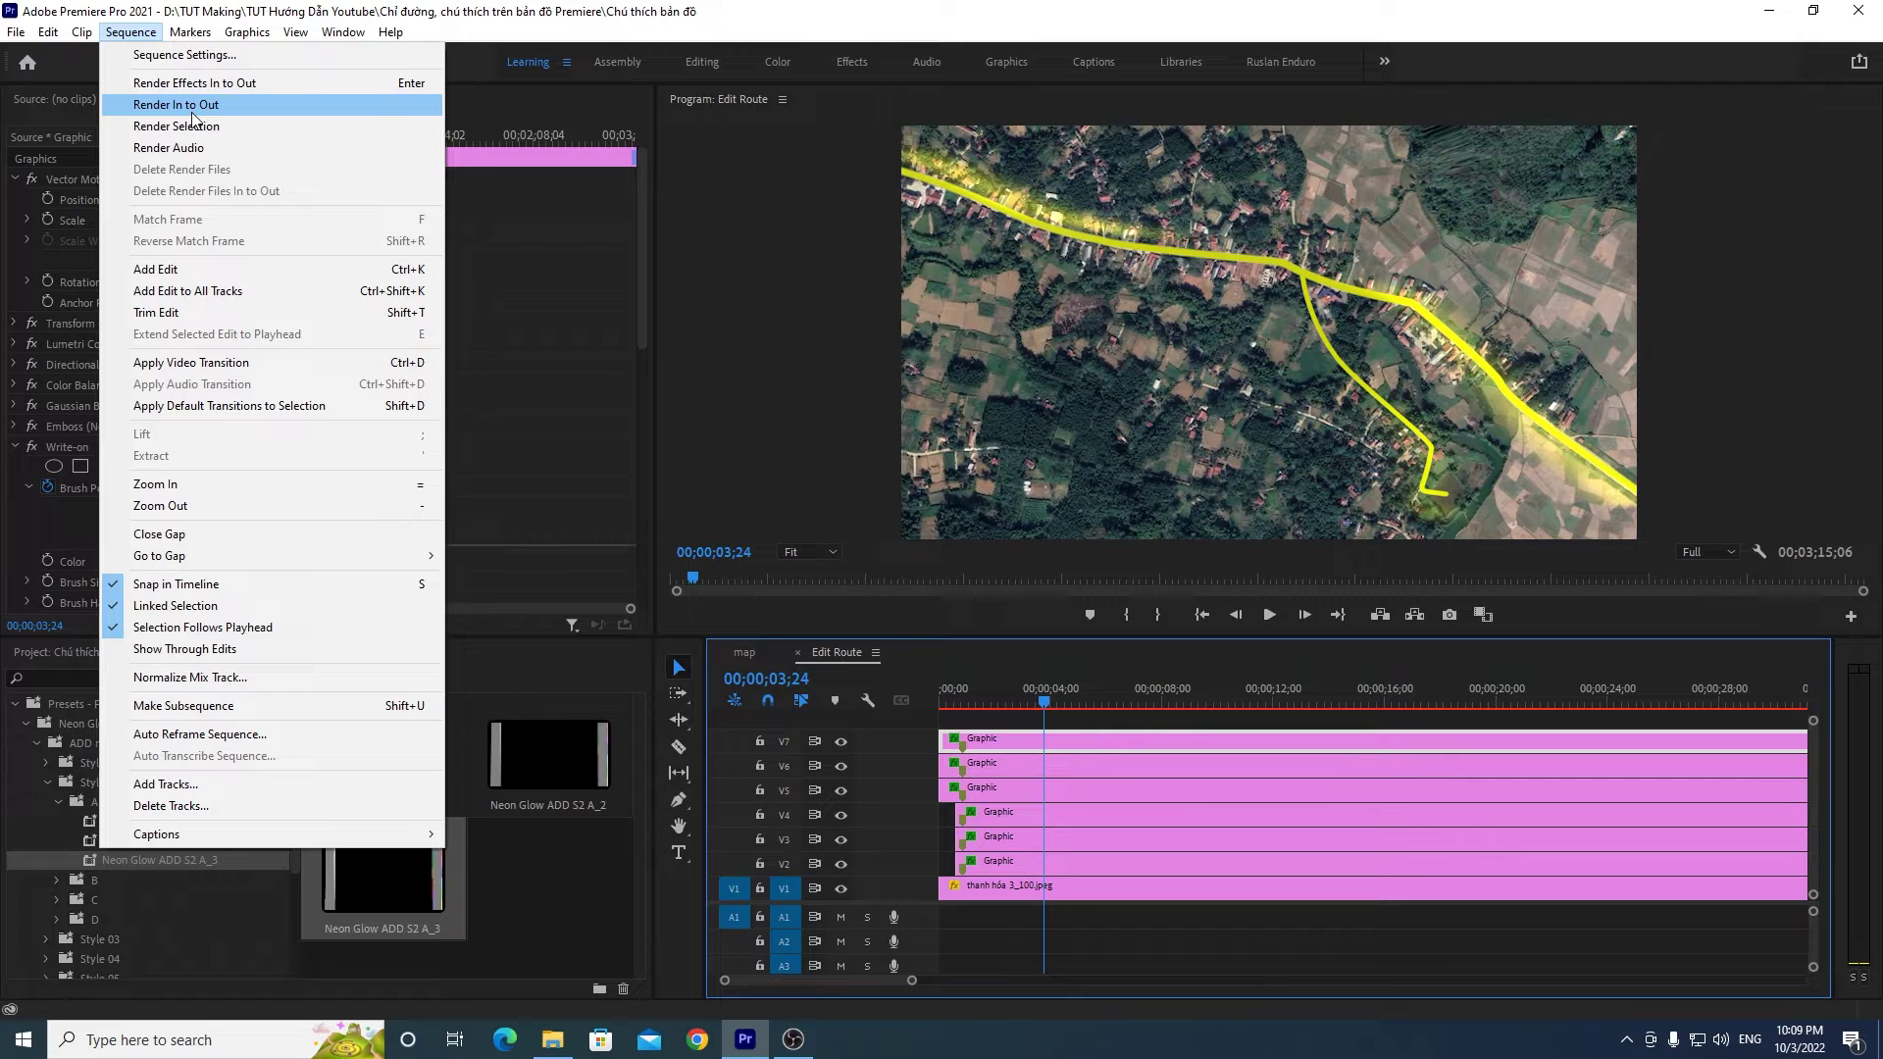
pyautogui.click(192, 113)
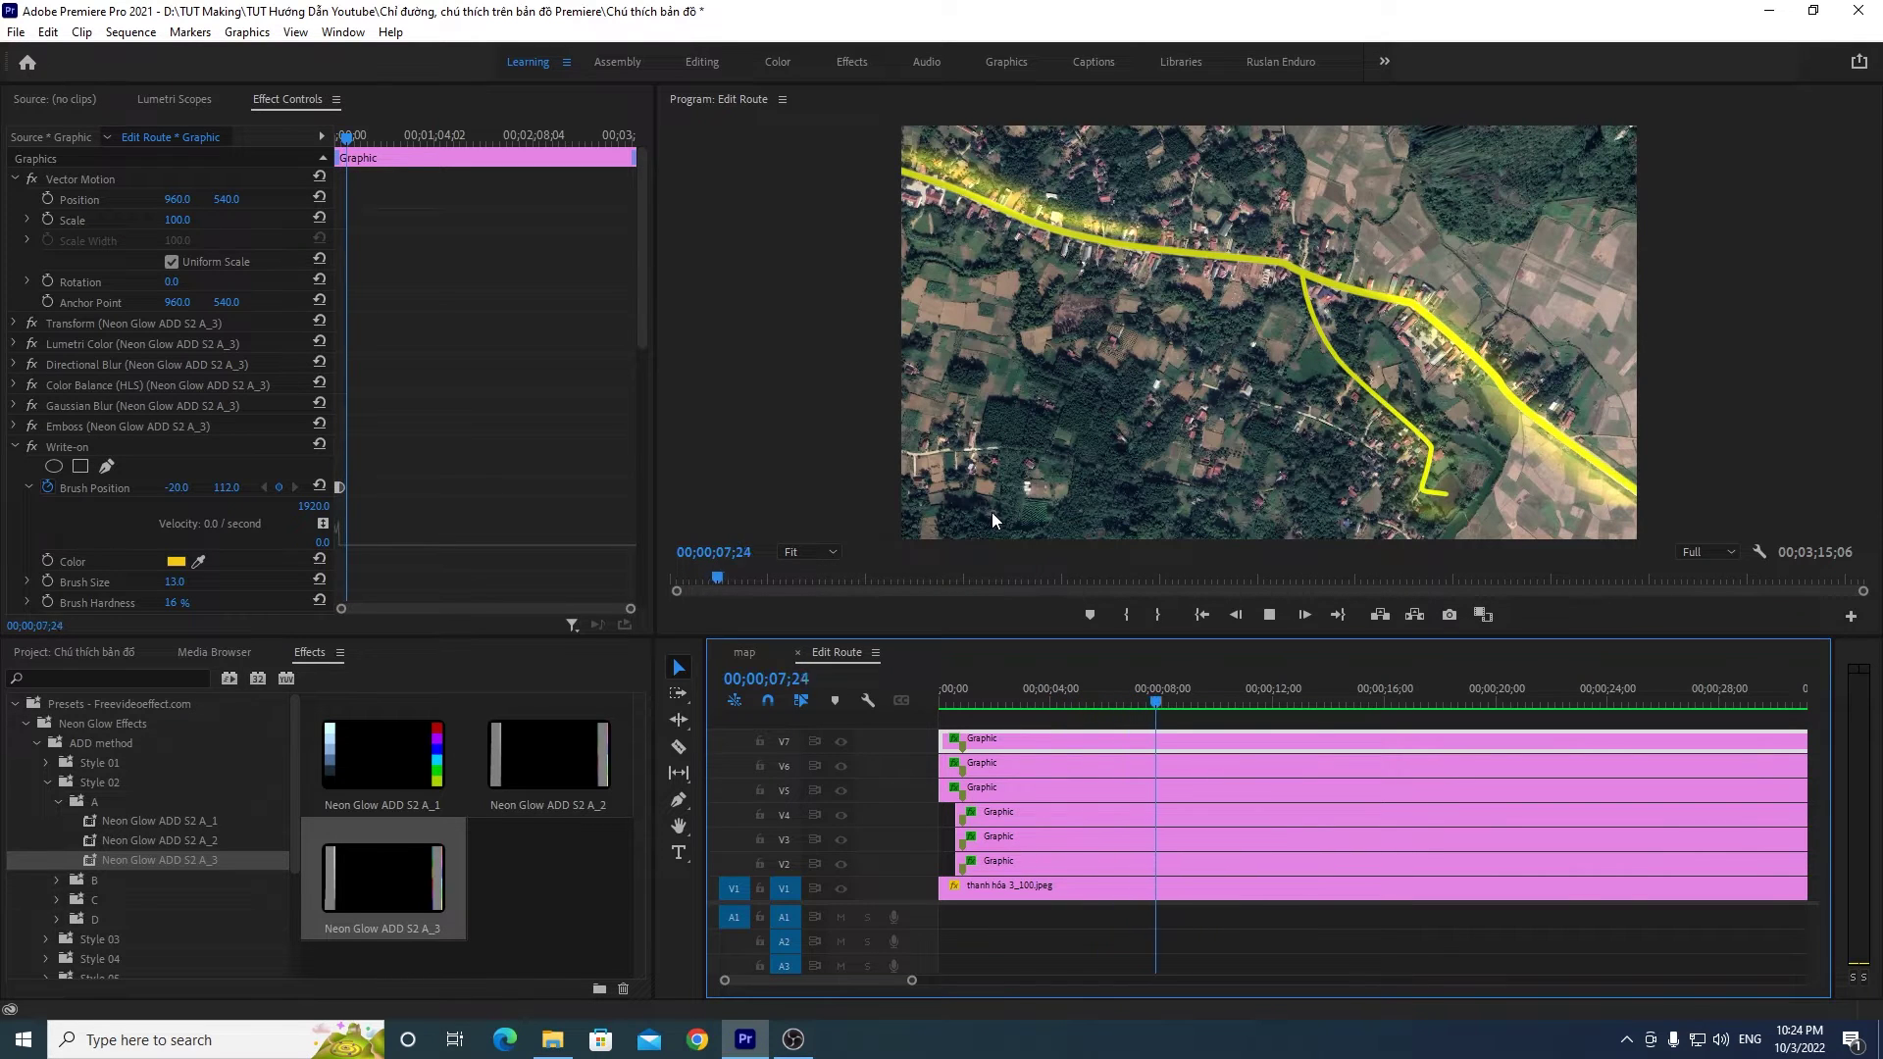
pyautogui.moveTo(1021, 704); pyautogui.dragTo(914, 709)
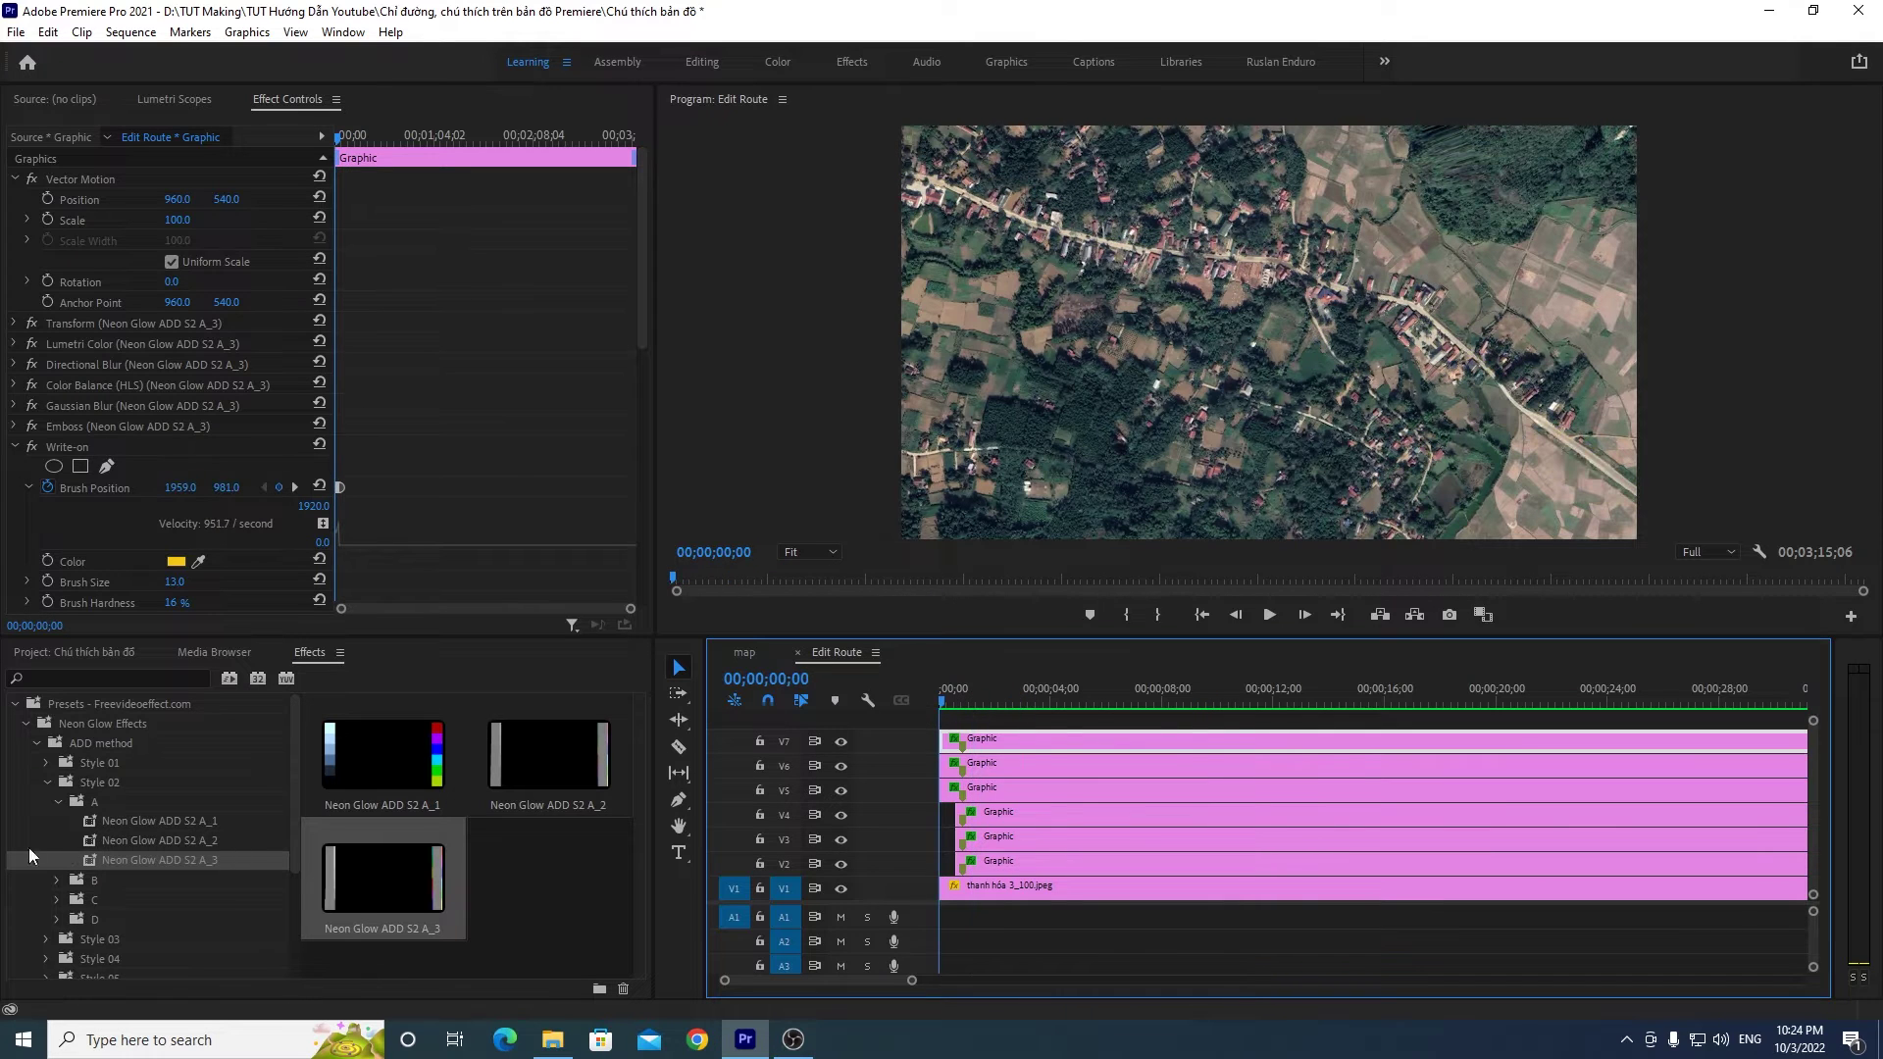
pyautogui.moveTo(914, 709); pyautogui.dragTo(926, 706)
# Step: Play the rendered route animation from the start and check the finished glowing routes
pyautogui.click(1262, 618)
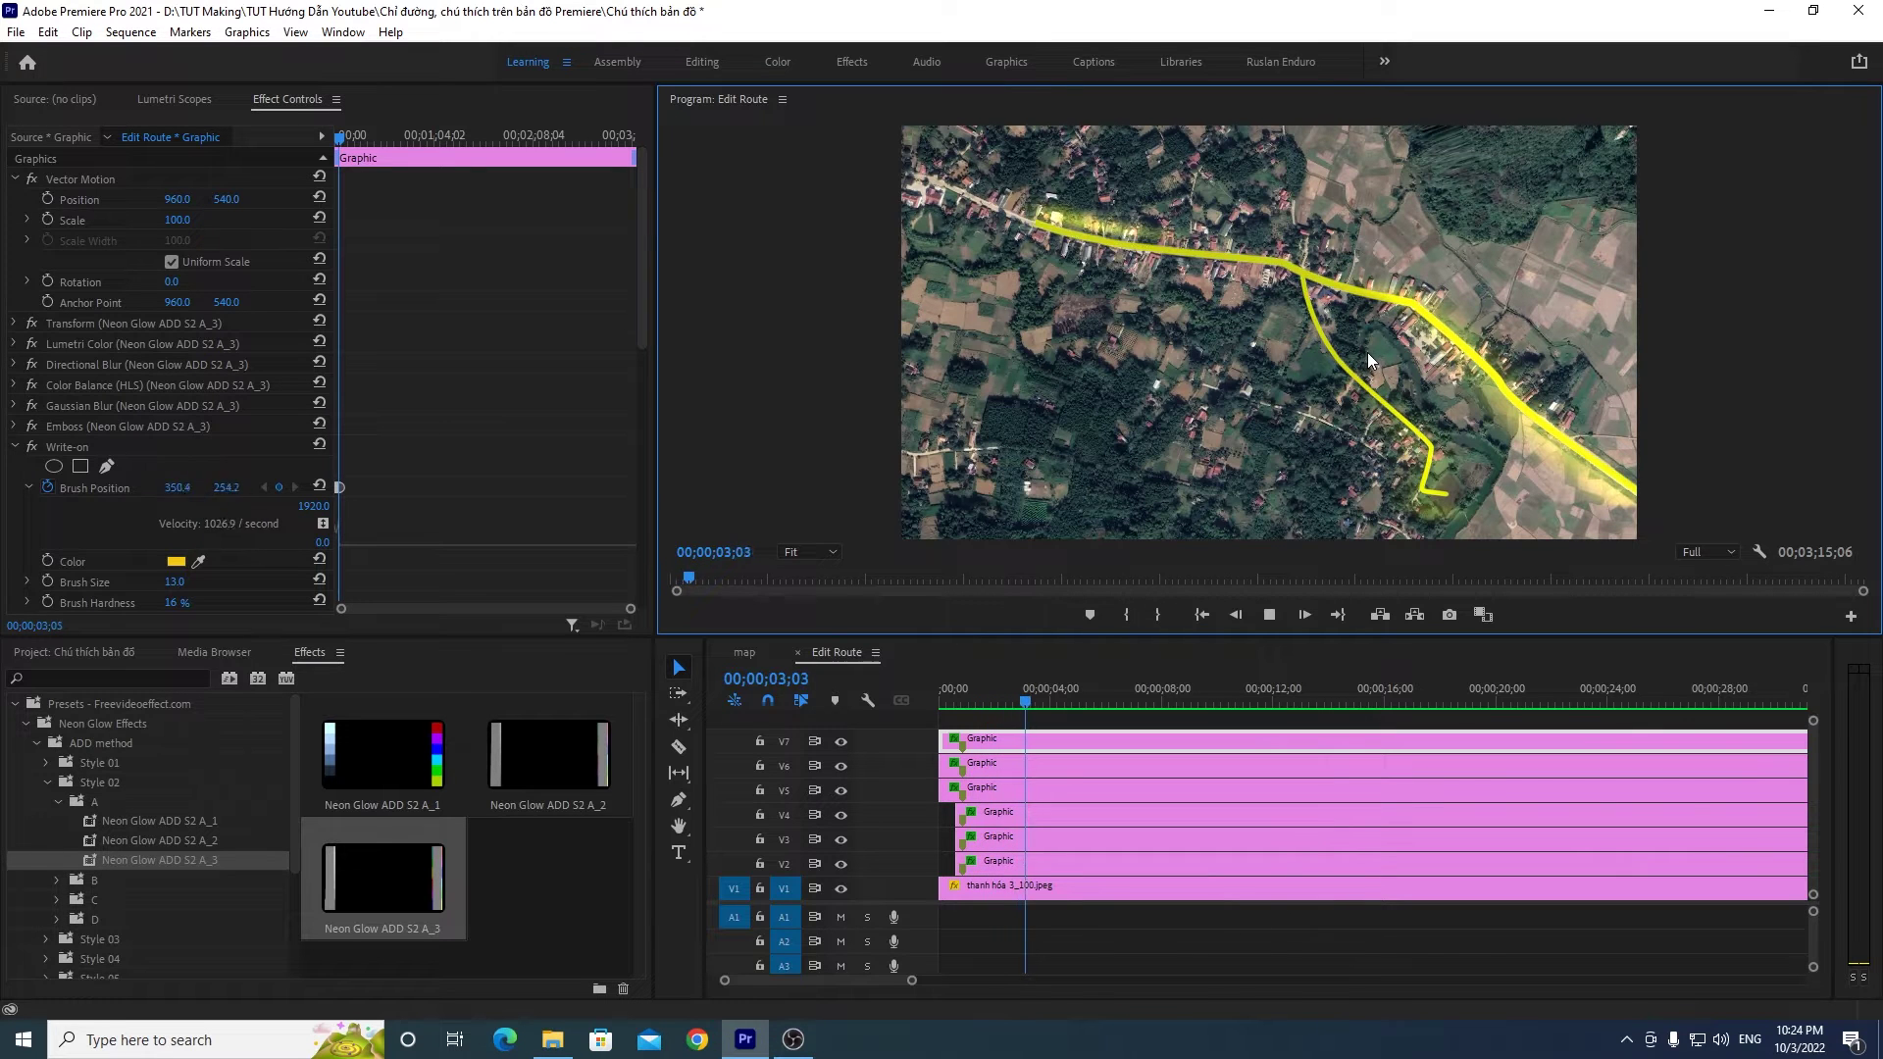
pyautogui.click(1136, 673)
pyautogui.press('Home')
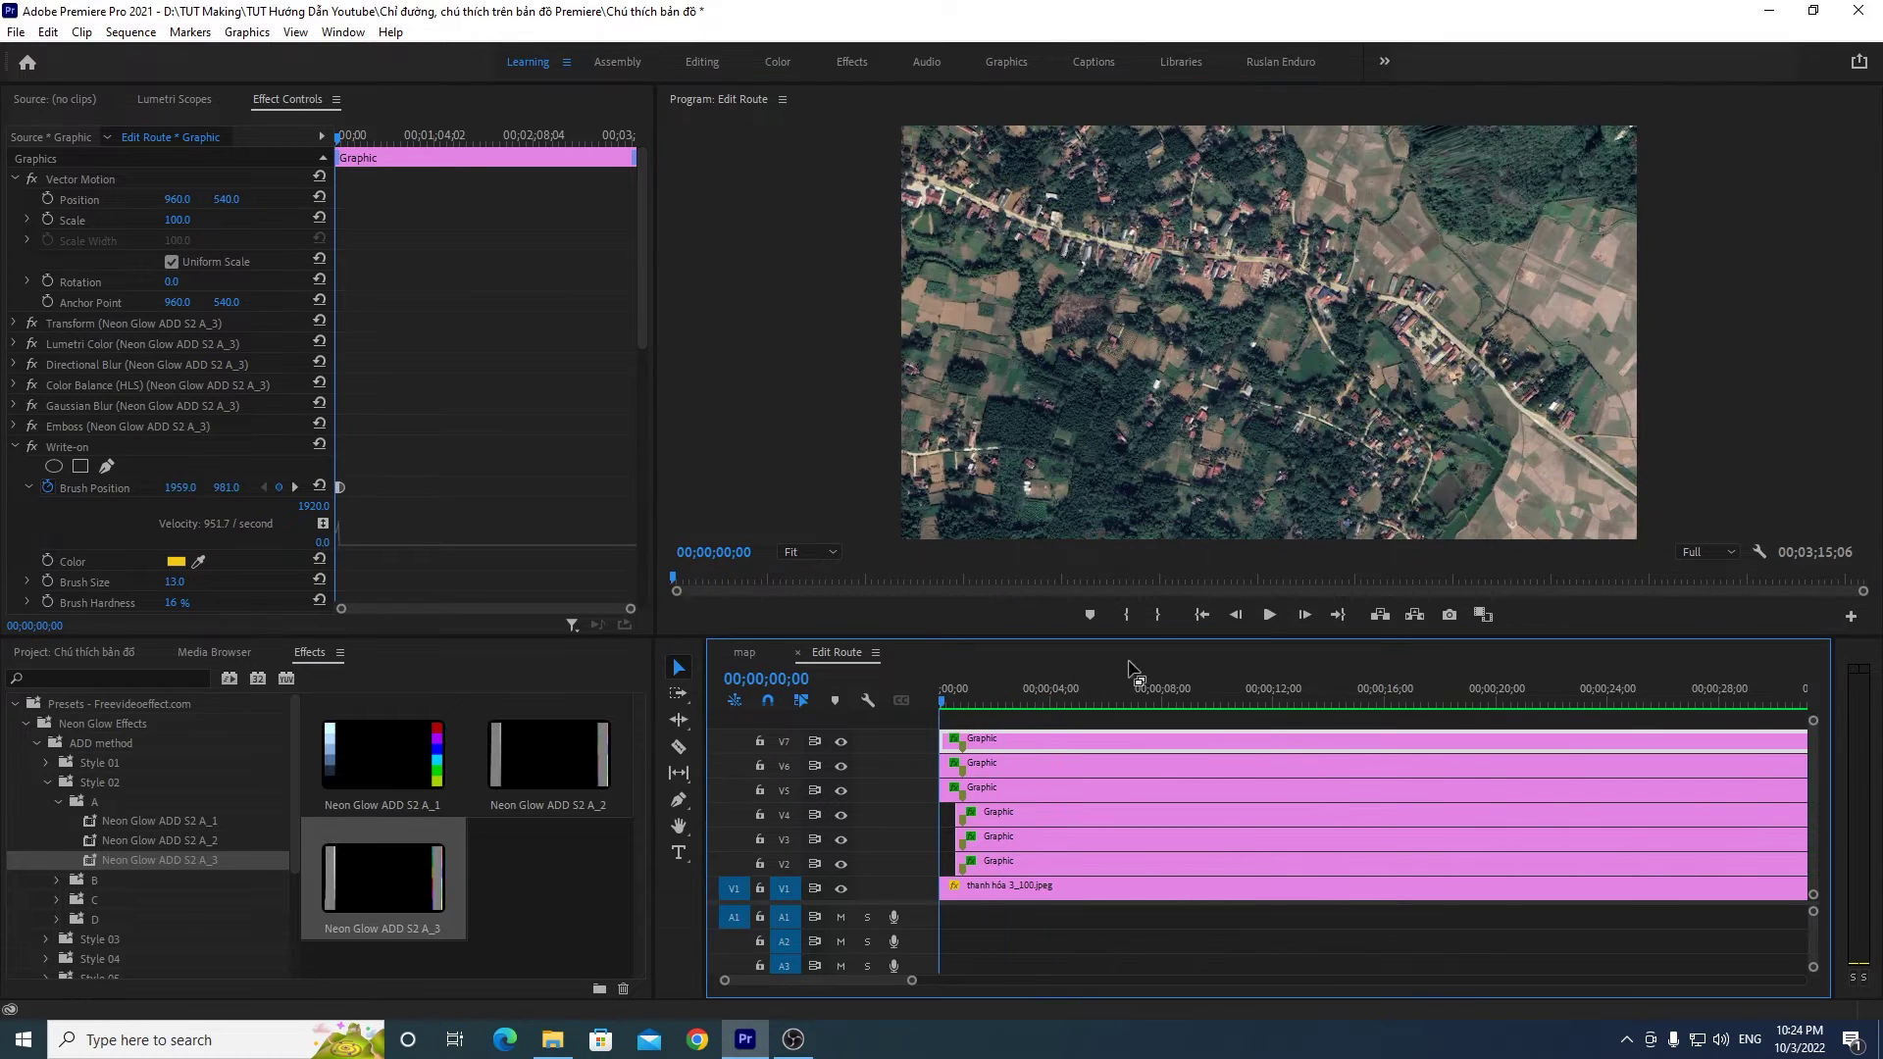
pyautogui.click(1269, 615)
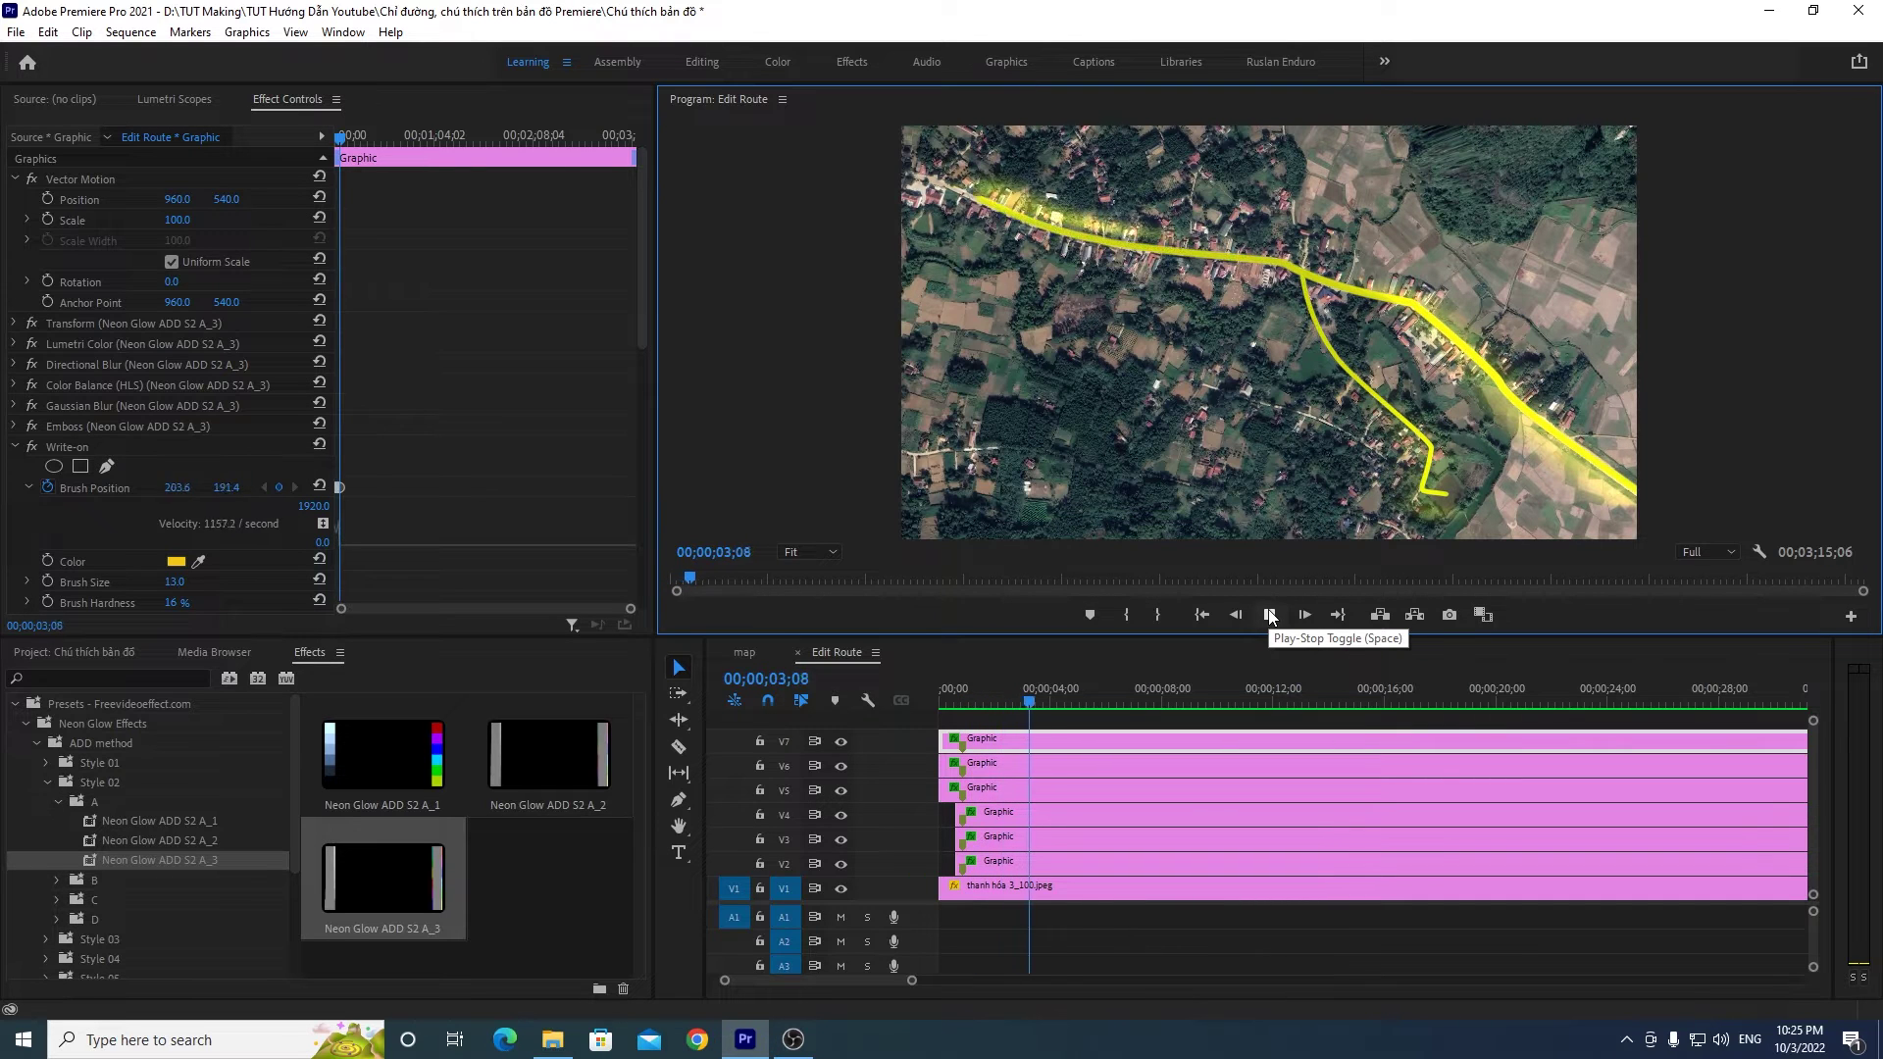
pyautogui.press('space')
pyautogui.moveTo(1069, 703)
pyautogui.mouseDown()
pyautogui.moveTo(1247, 697)
pyautogui.moveTo(1082, 736)
pyautogui.mouseUp()
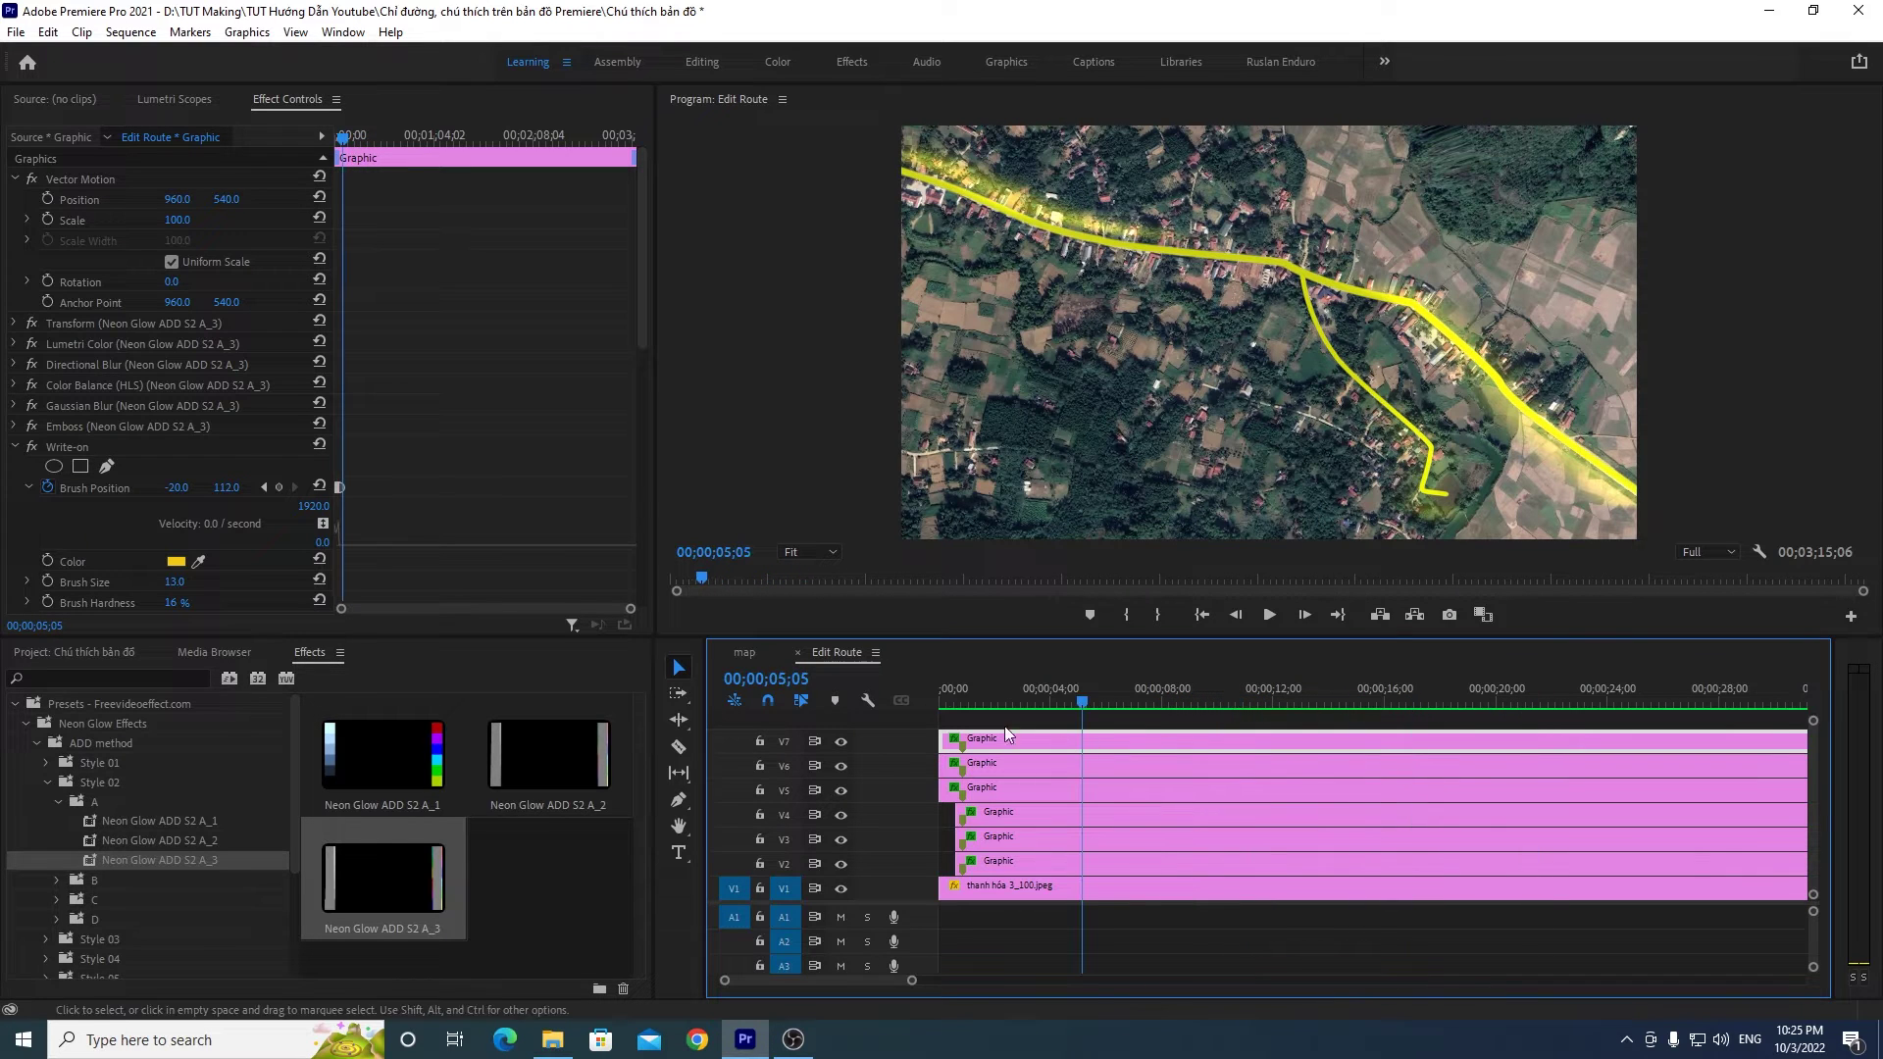
pyautogui.click(751, 652)
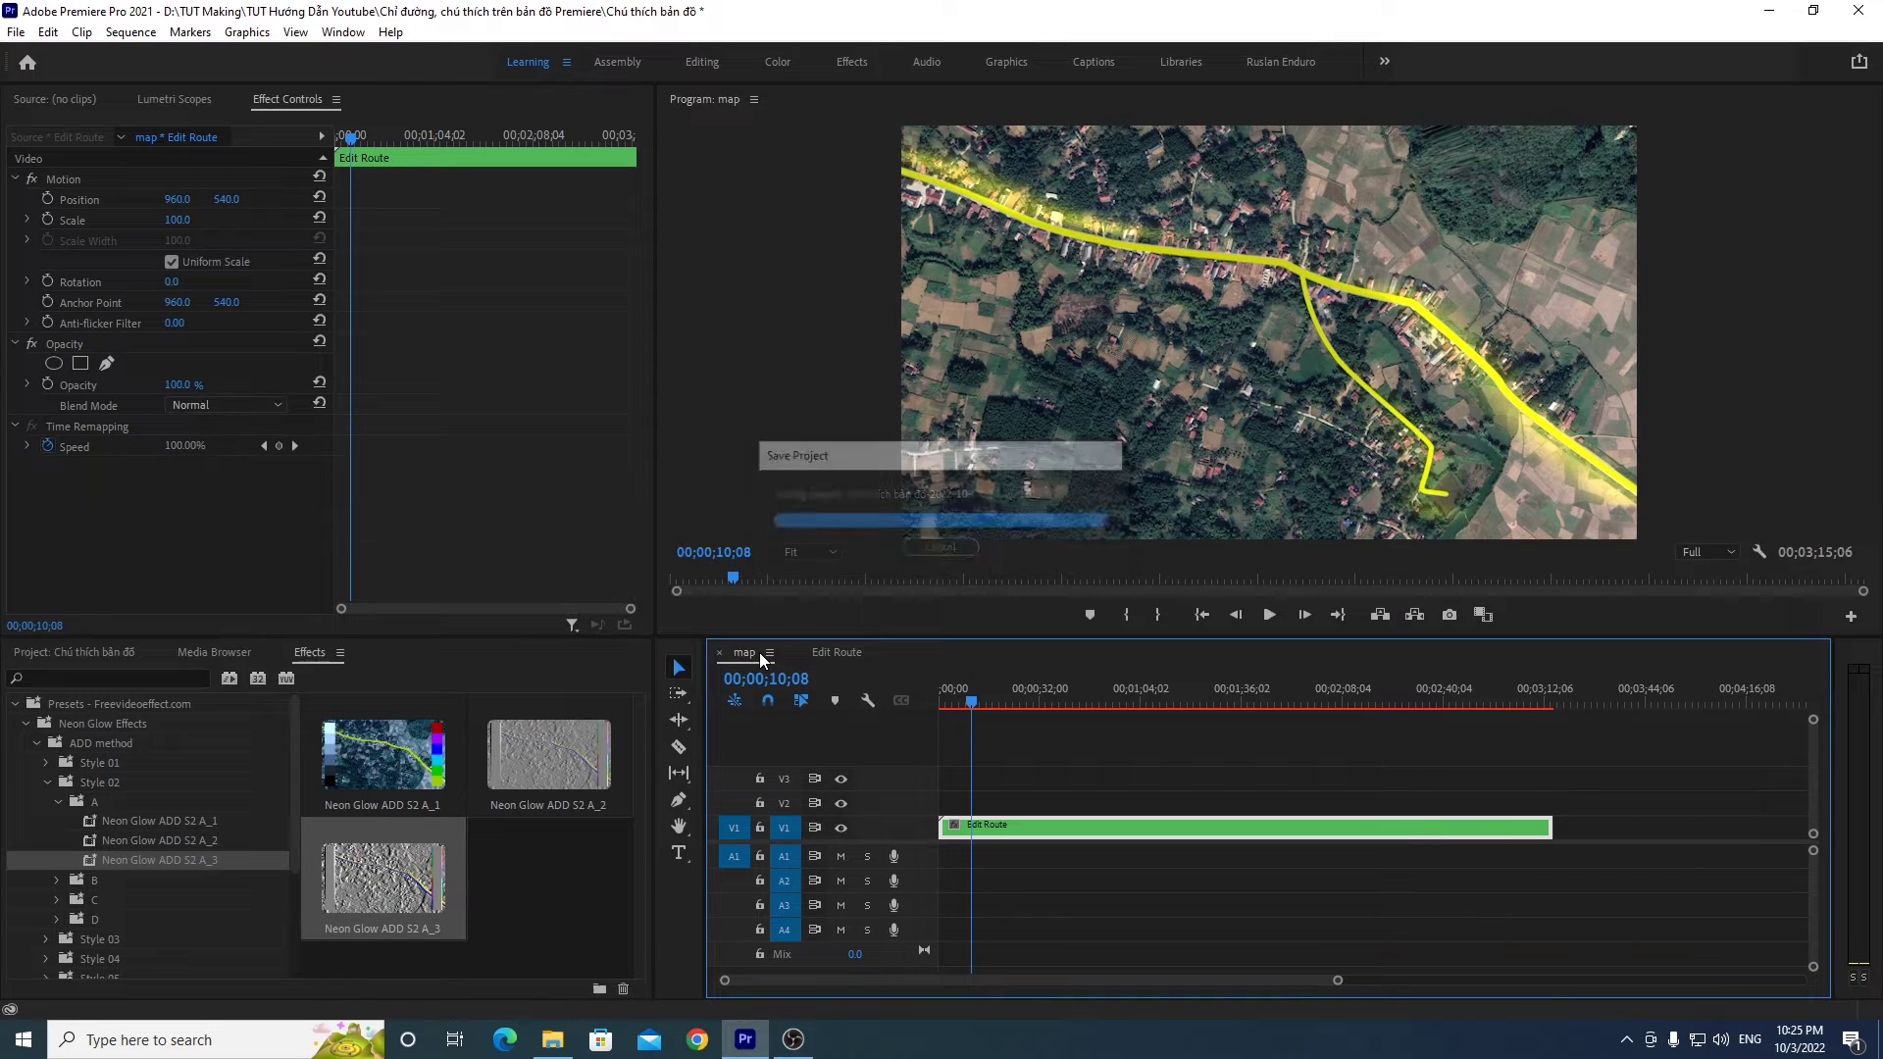
# Step: Play and scrub through the map sequence to check the routes
pyautogui.press('Home')
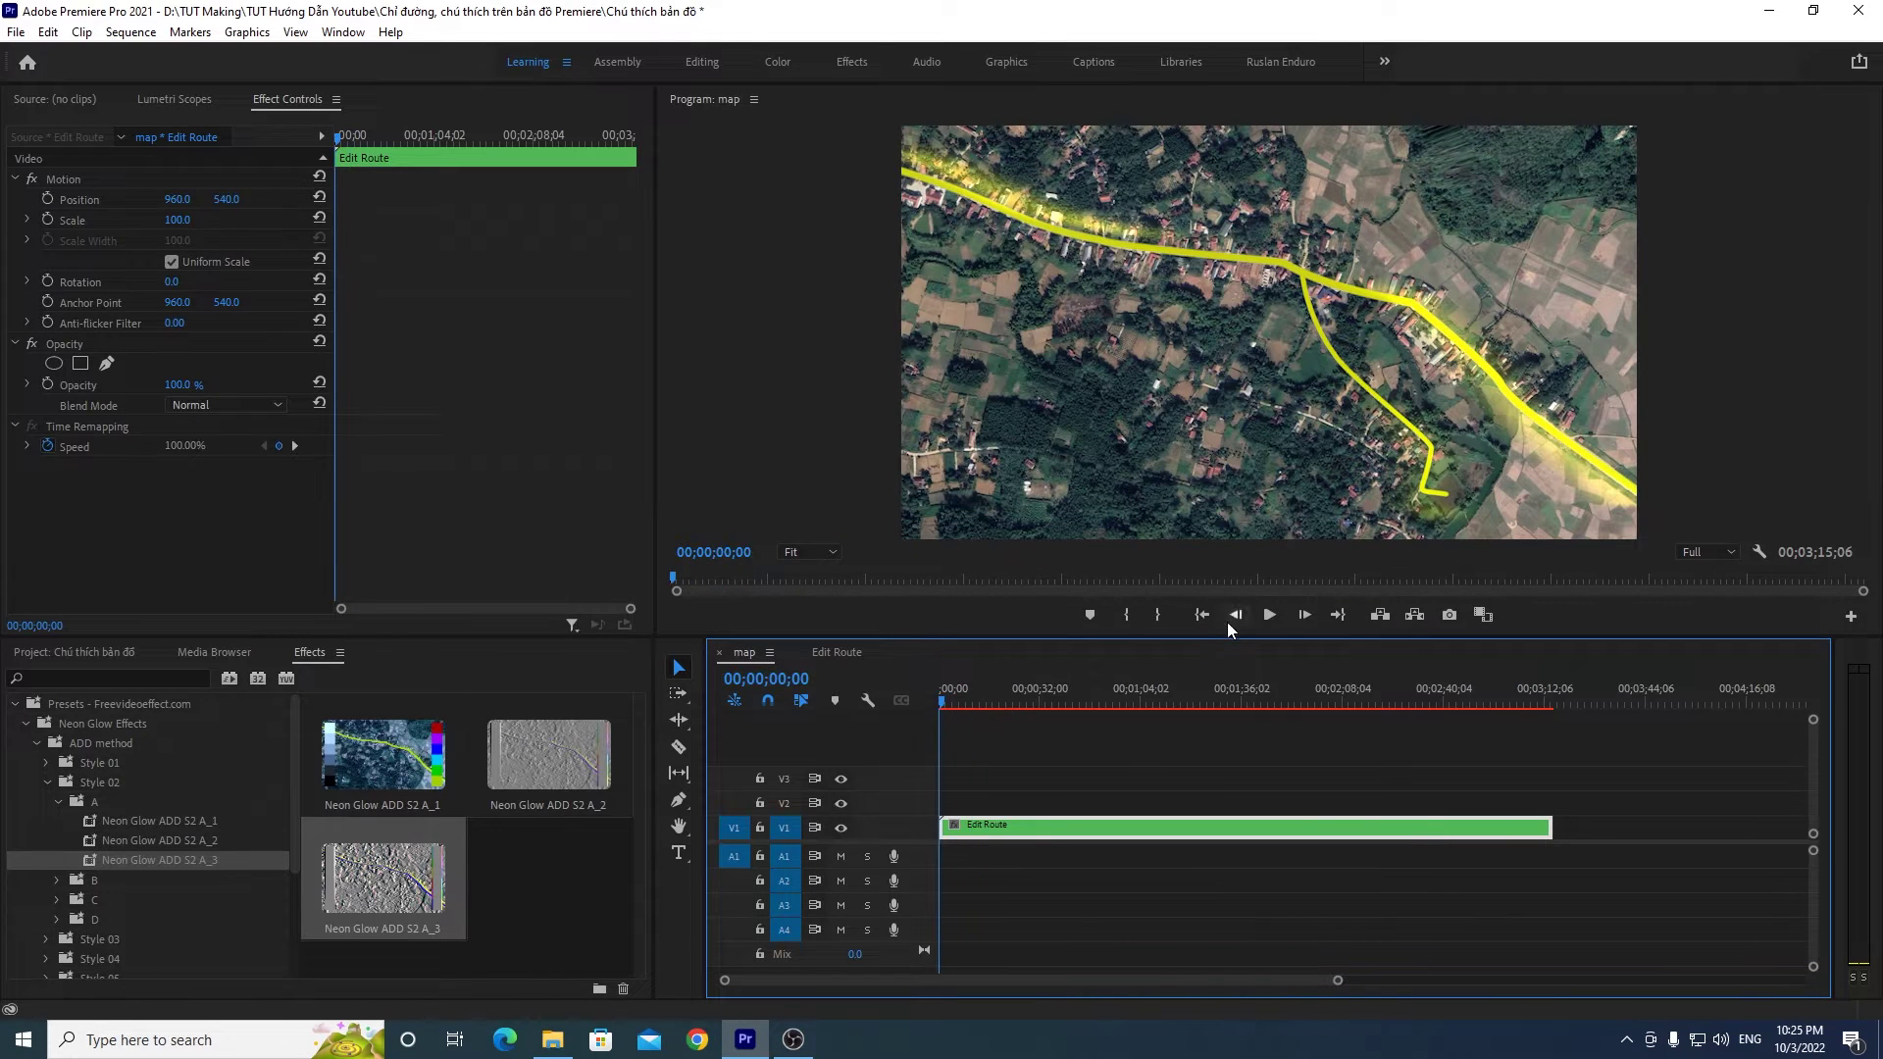
pyautogui.click(1280, 614)
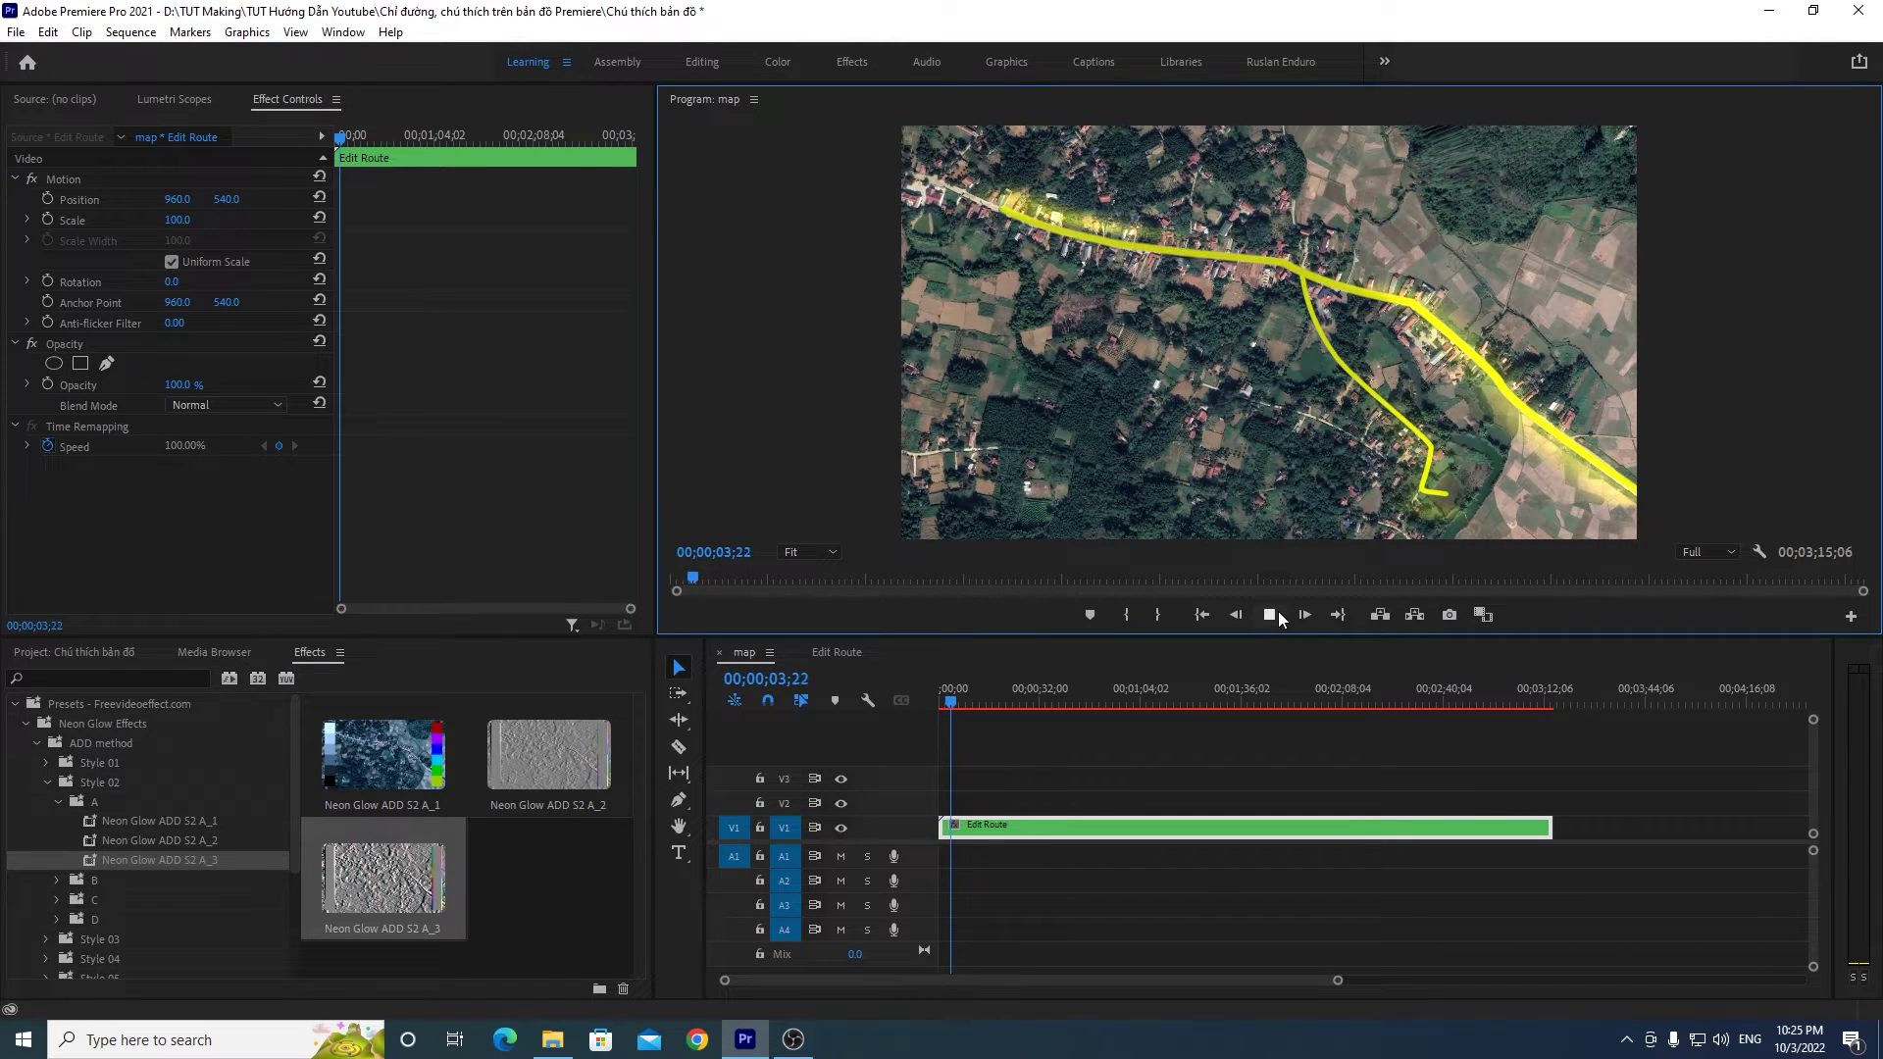
pyautogui.click(930, 702)
pyautogui.moveTo(930, 703); pyautogui.dragTo(1004, 694)
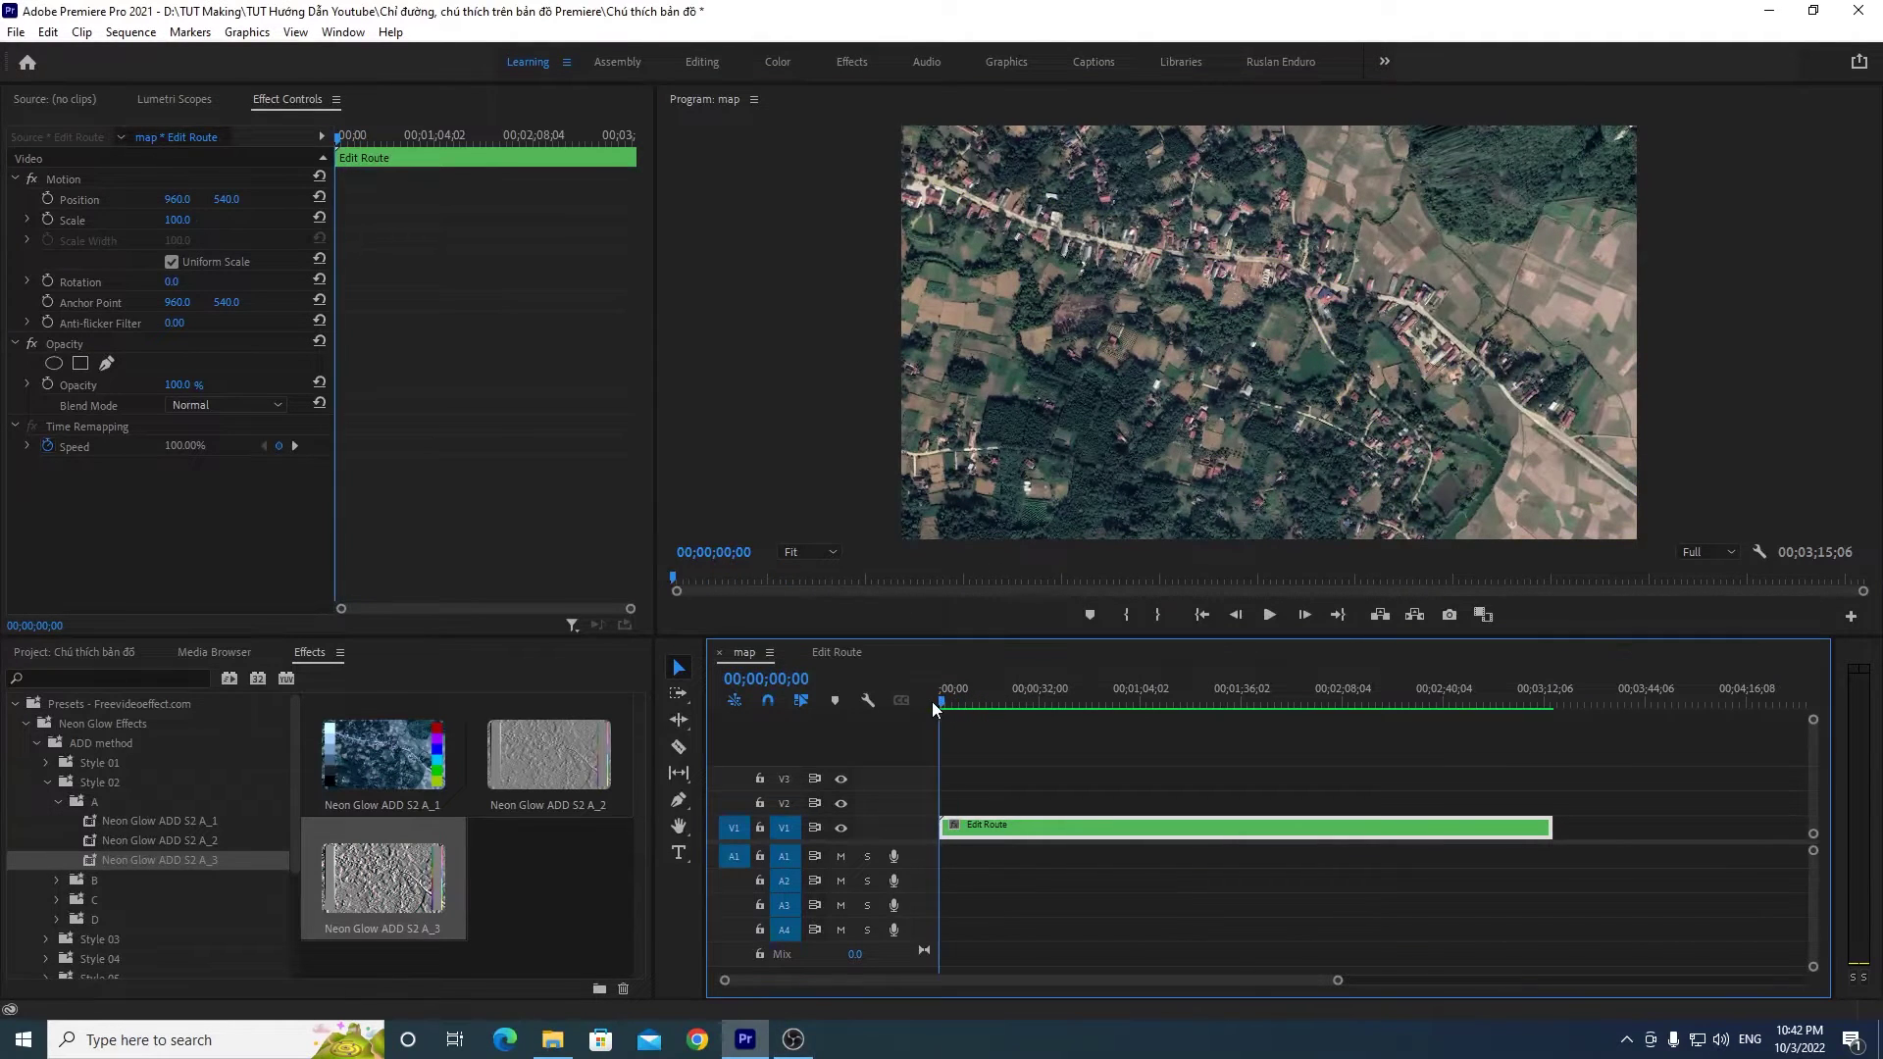
pyautogui.moveTo(932, 702)
pyautogui.mouseDown()
pyautogui.moveTo(992, 702)
pyautogui.moveTo(976, 699)
pyautogui.mouseUp()
# Step: Render the map sequence previews and play it again from the start
pyautogui.click(131, 32)
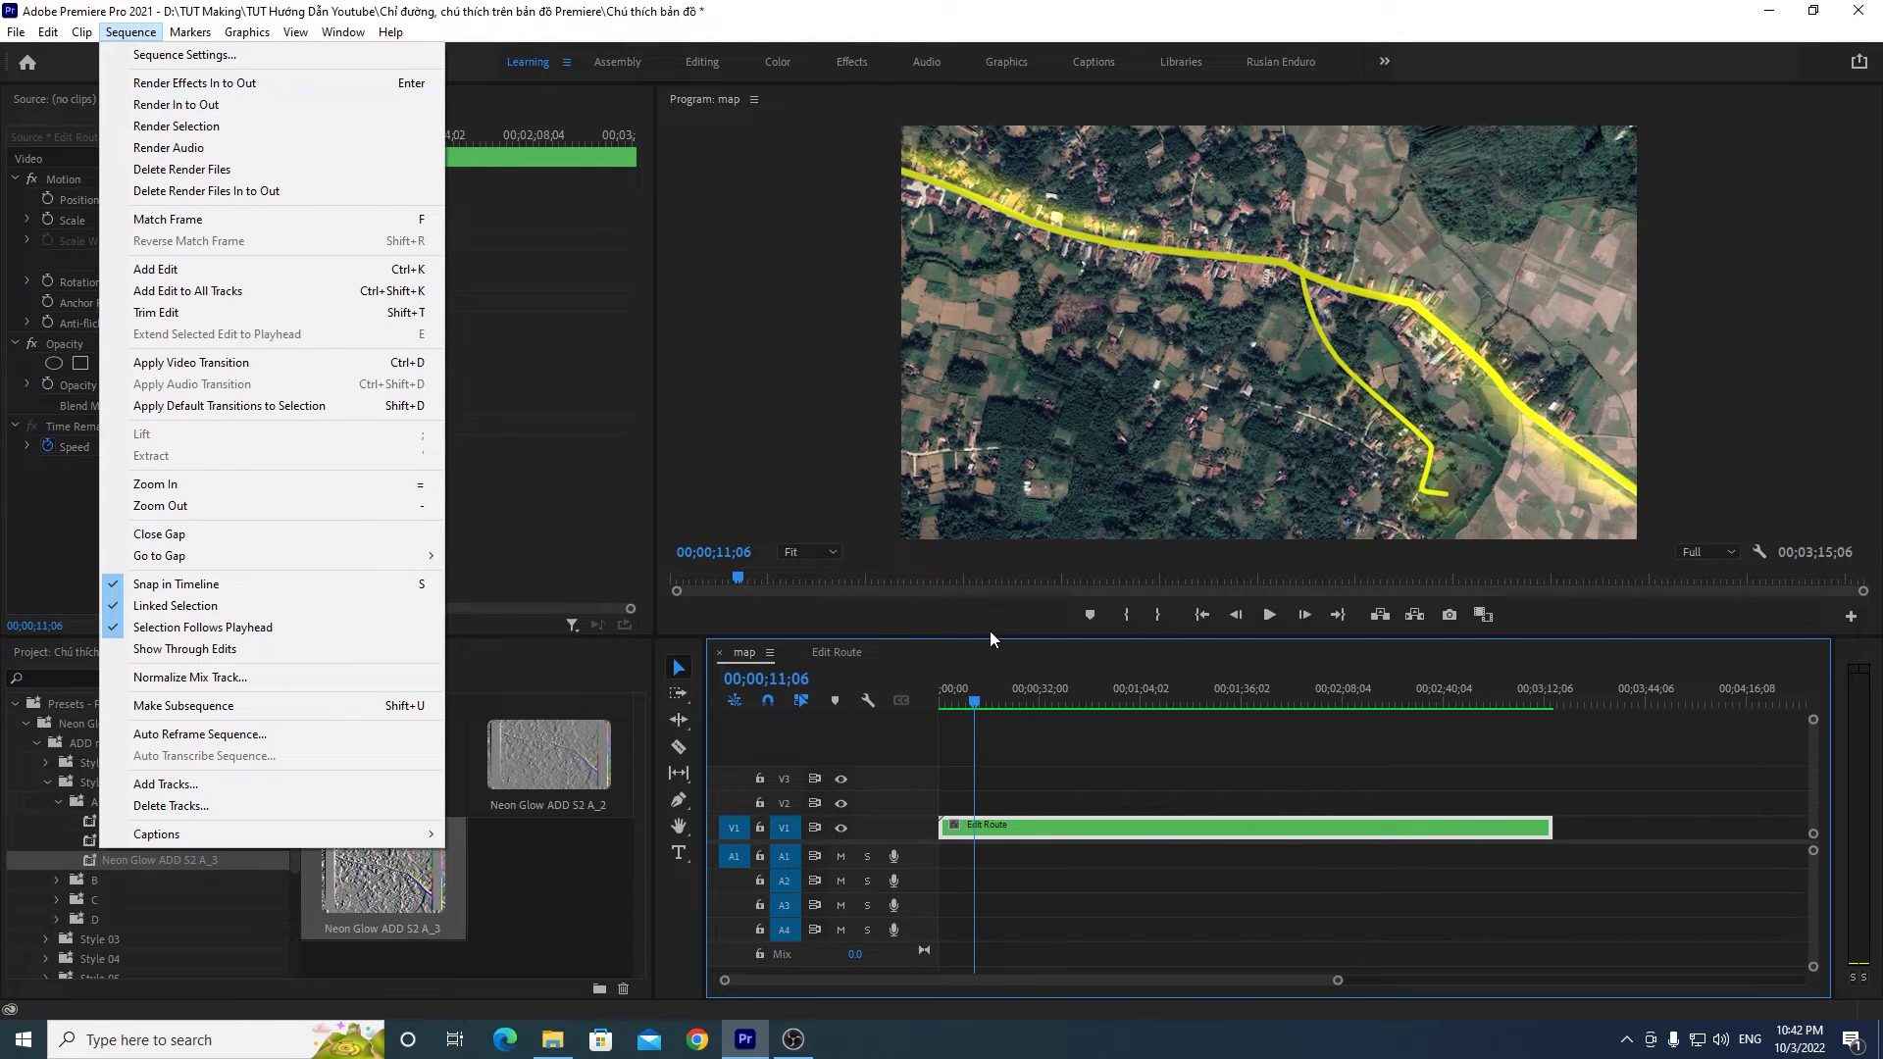
pyautogui.moveTo(959, 703); pyautogui.dragTo(946, 703)
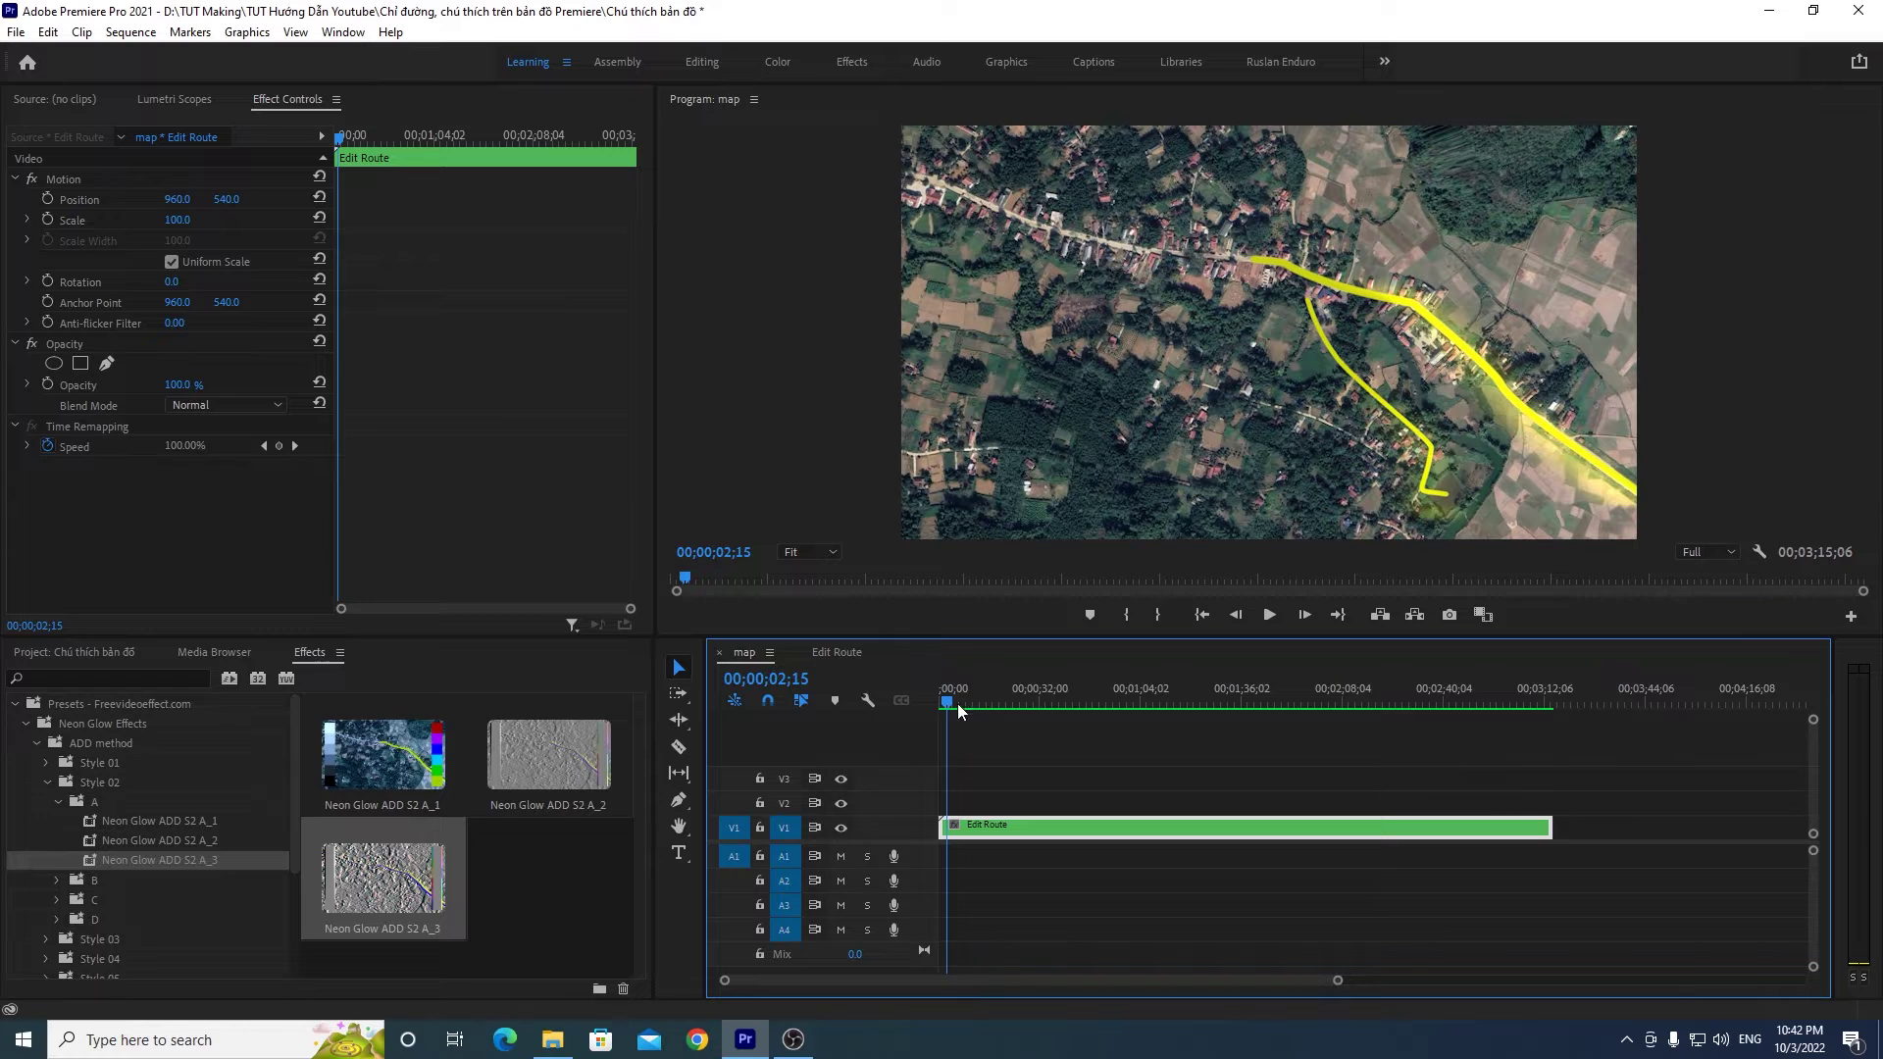
pyautogui.press('Home')
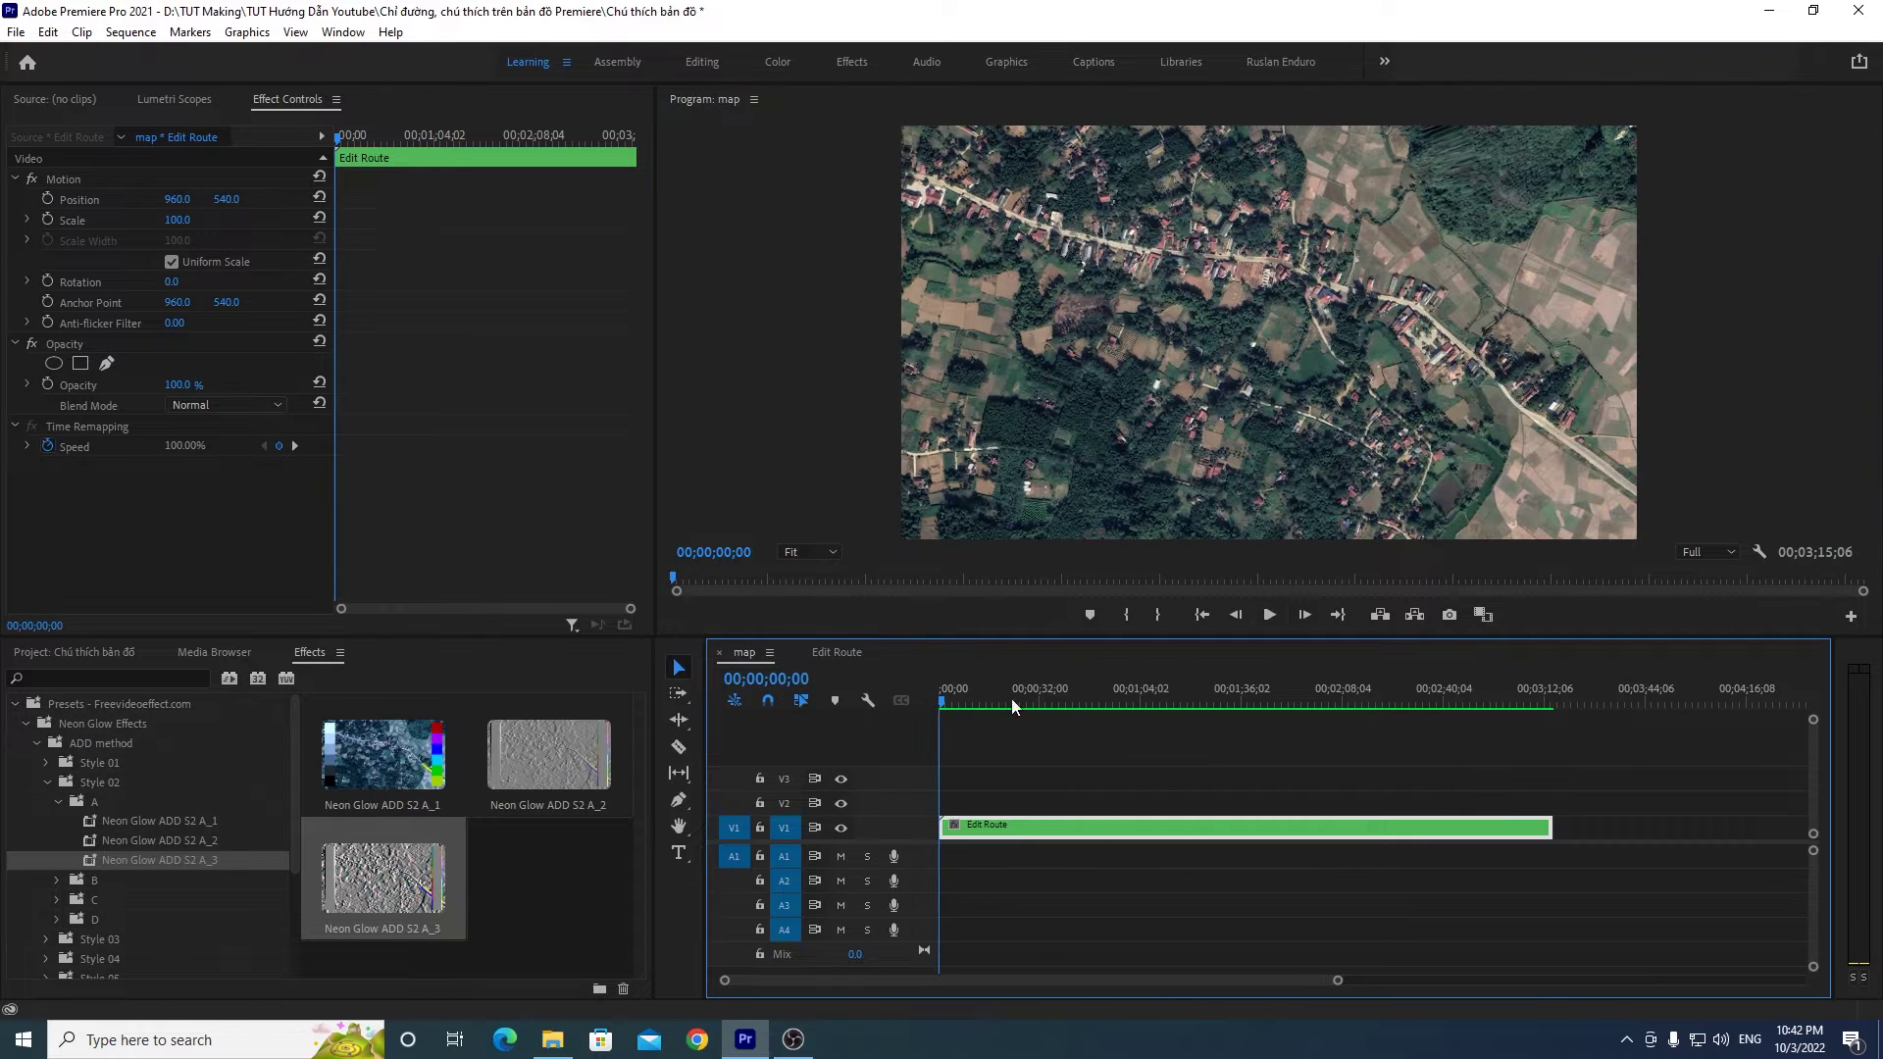
pyautogui.click(1269, 615)
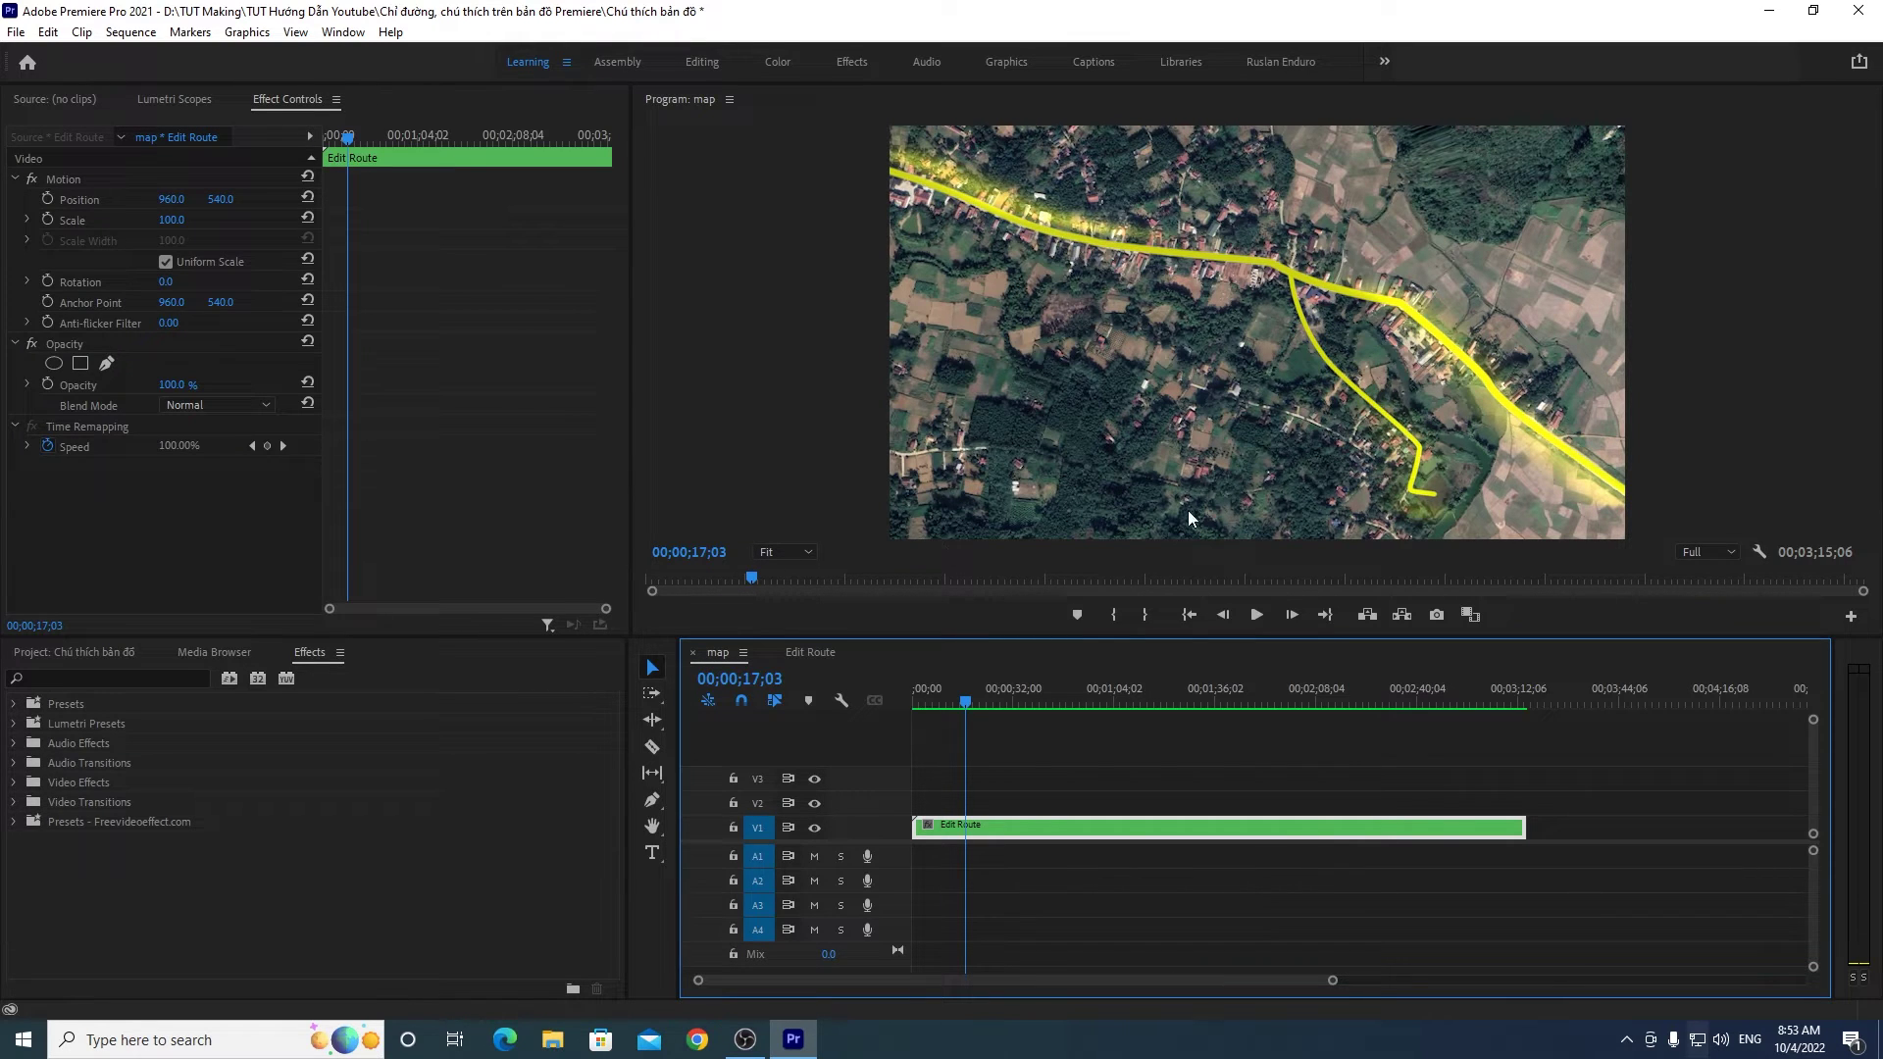
# Step: Type a 'Tỉnh Lộ 9' text label on the map just left of the yellow routes
pyautogui.click(652, 854)
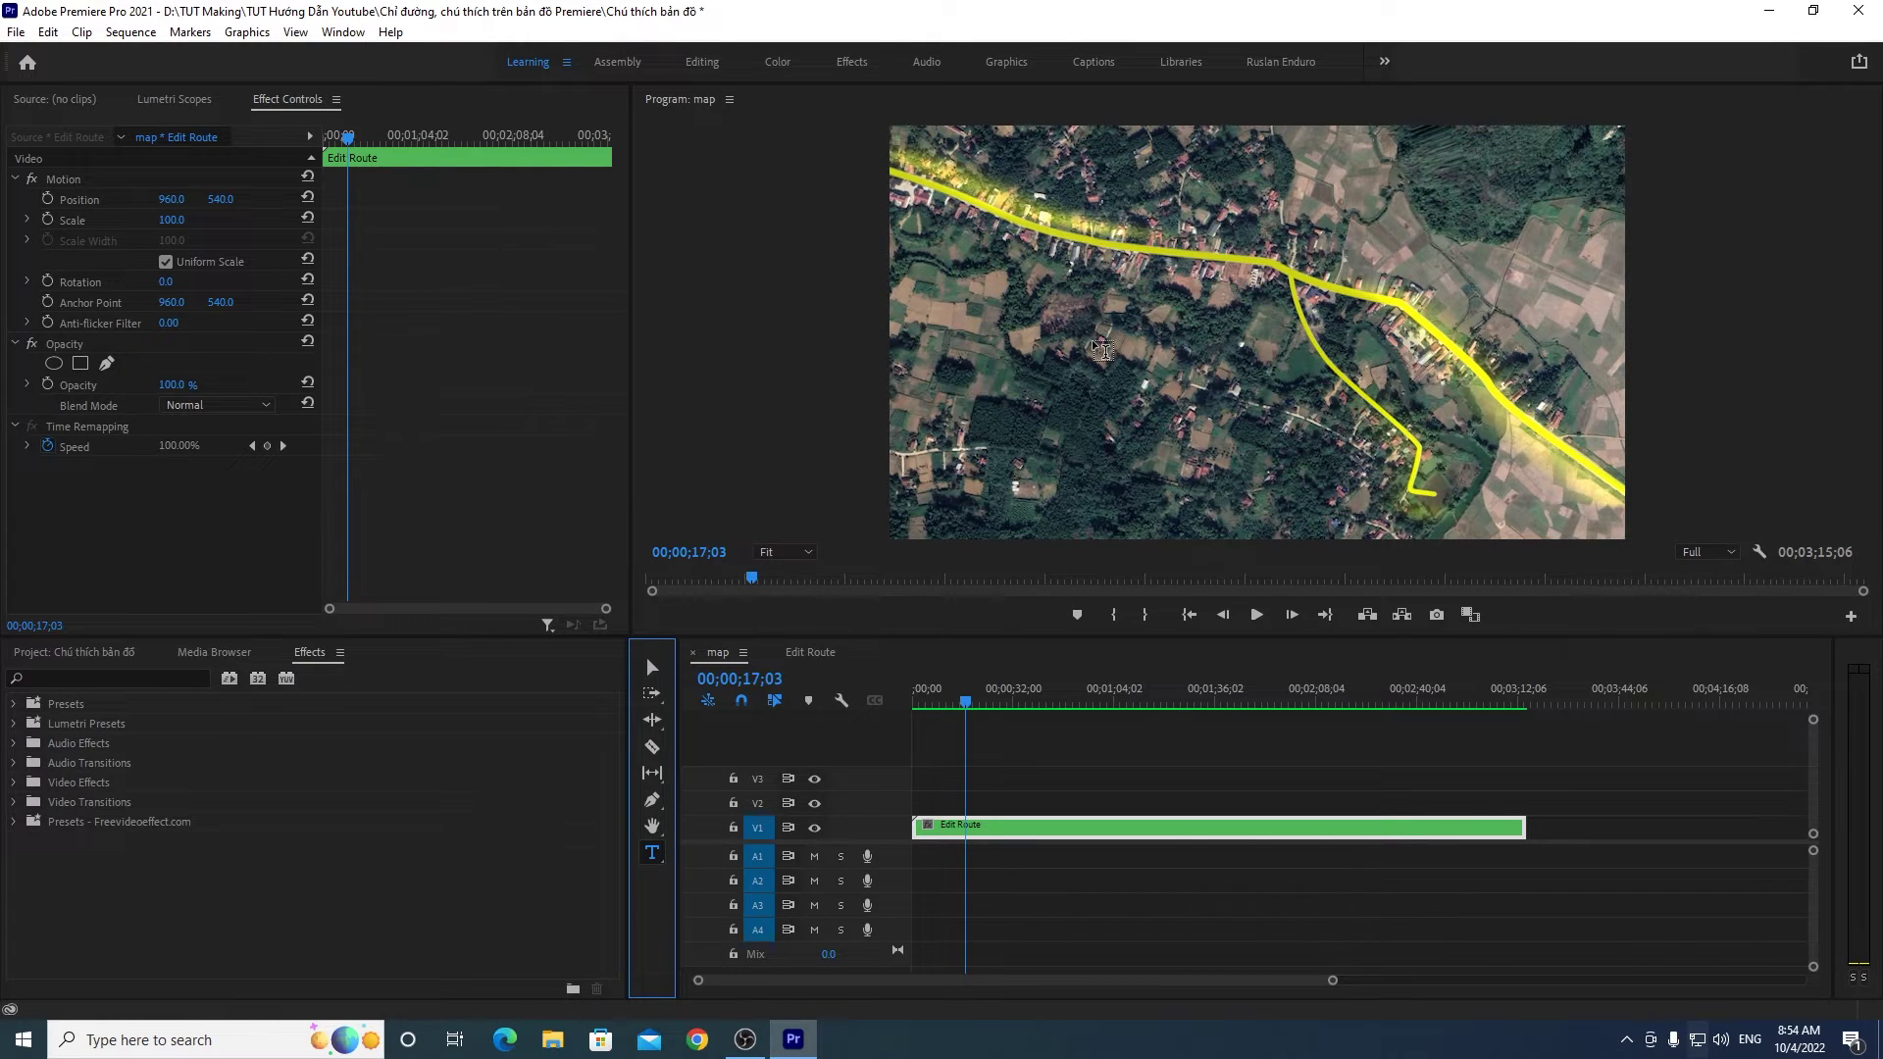
pyautogui.click(1418, 211)
pyautogui.click(1057, 378)
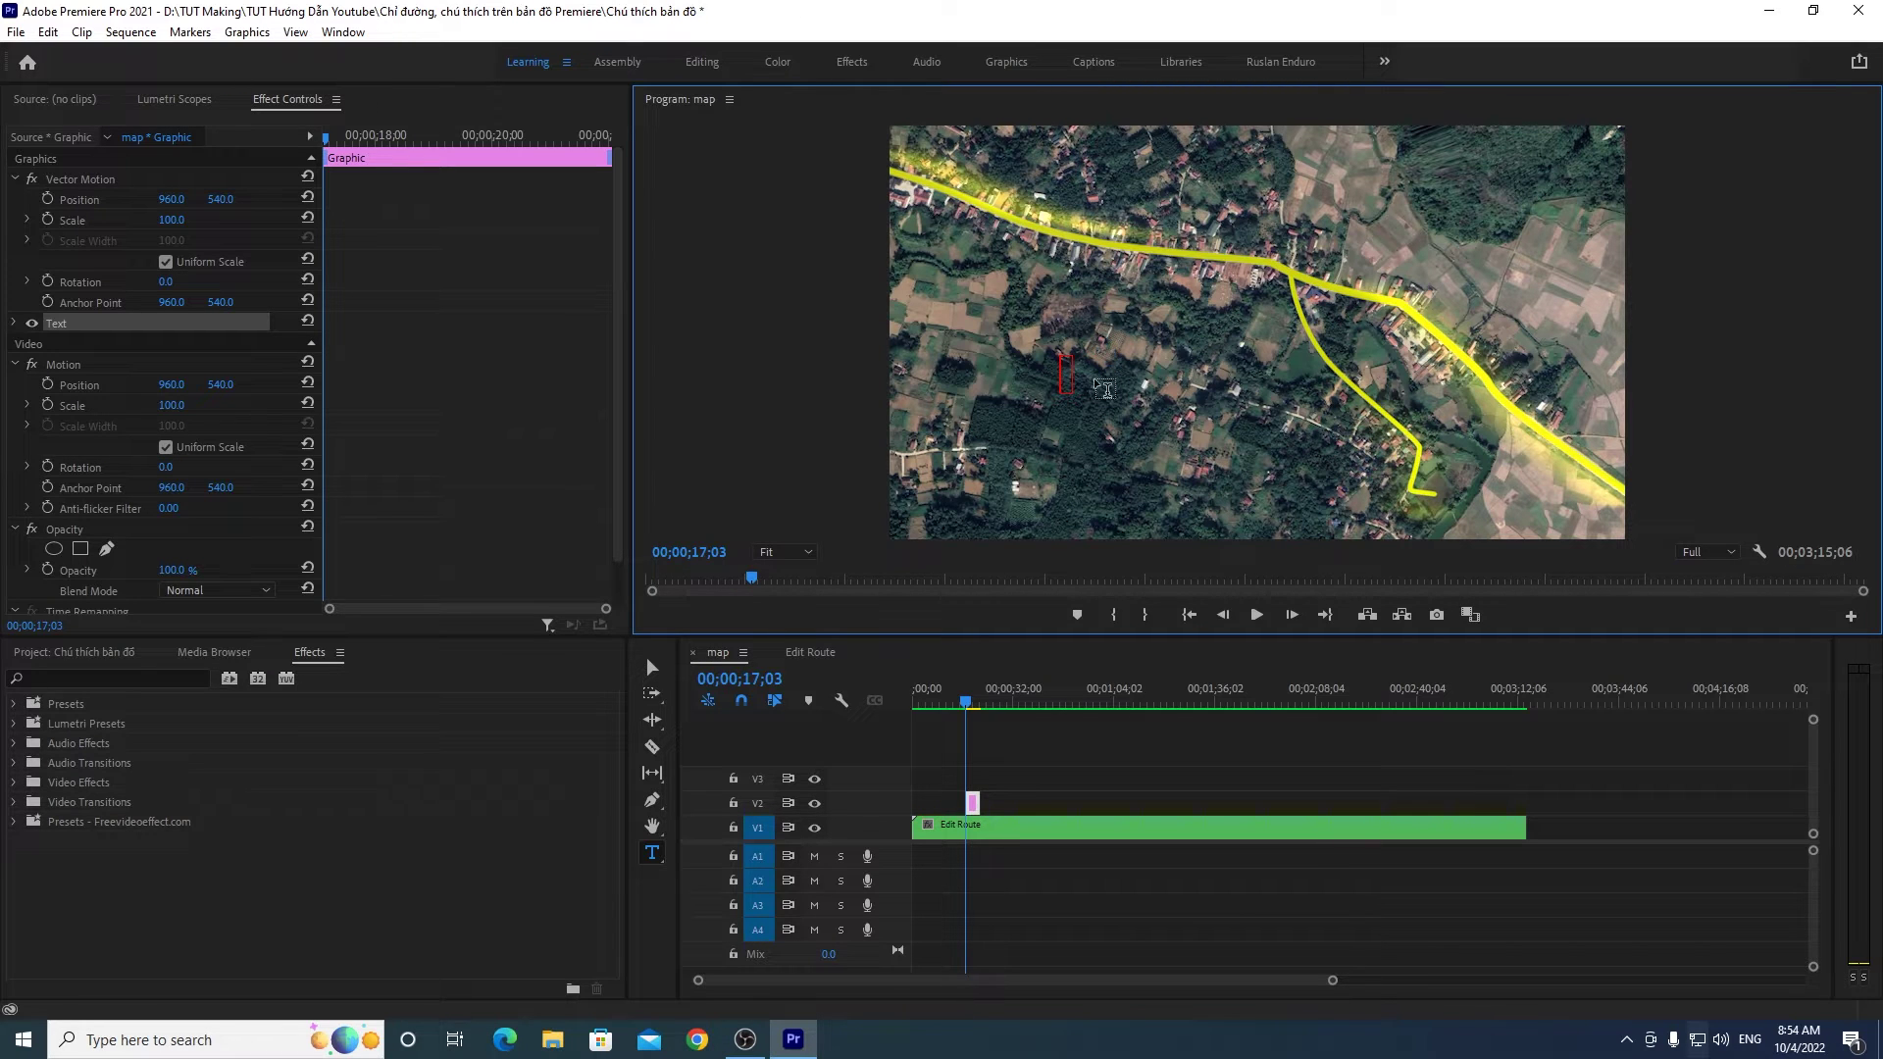
pyautogui.write('Tinh')
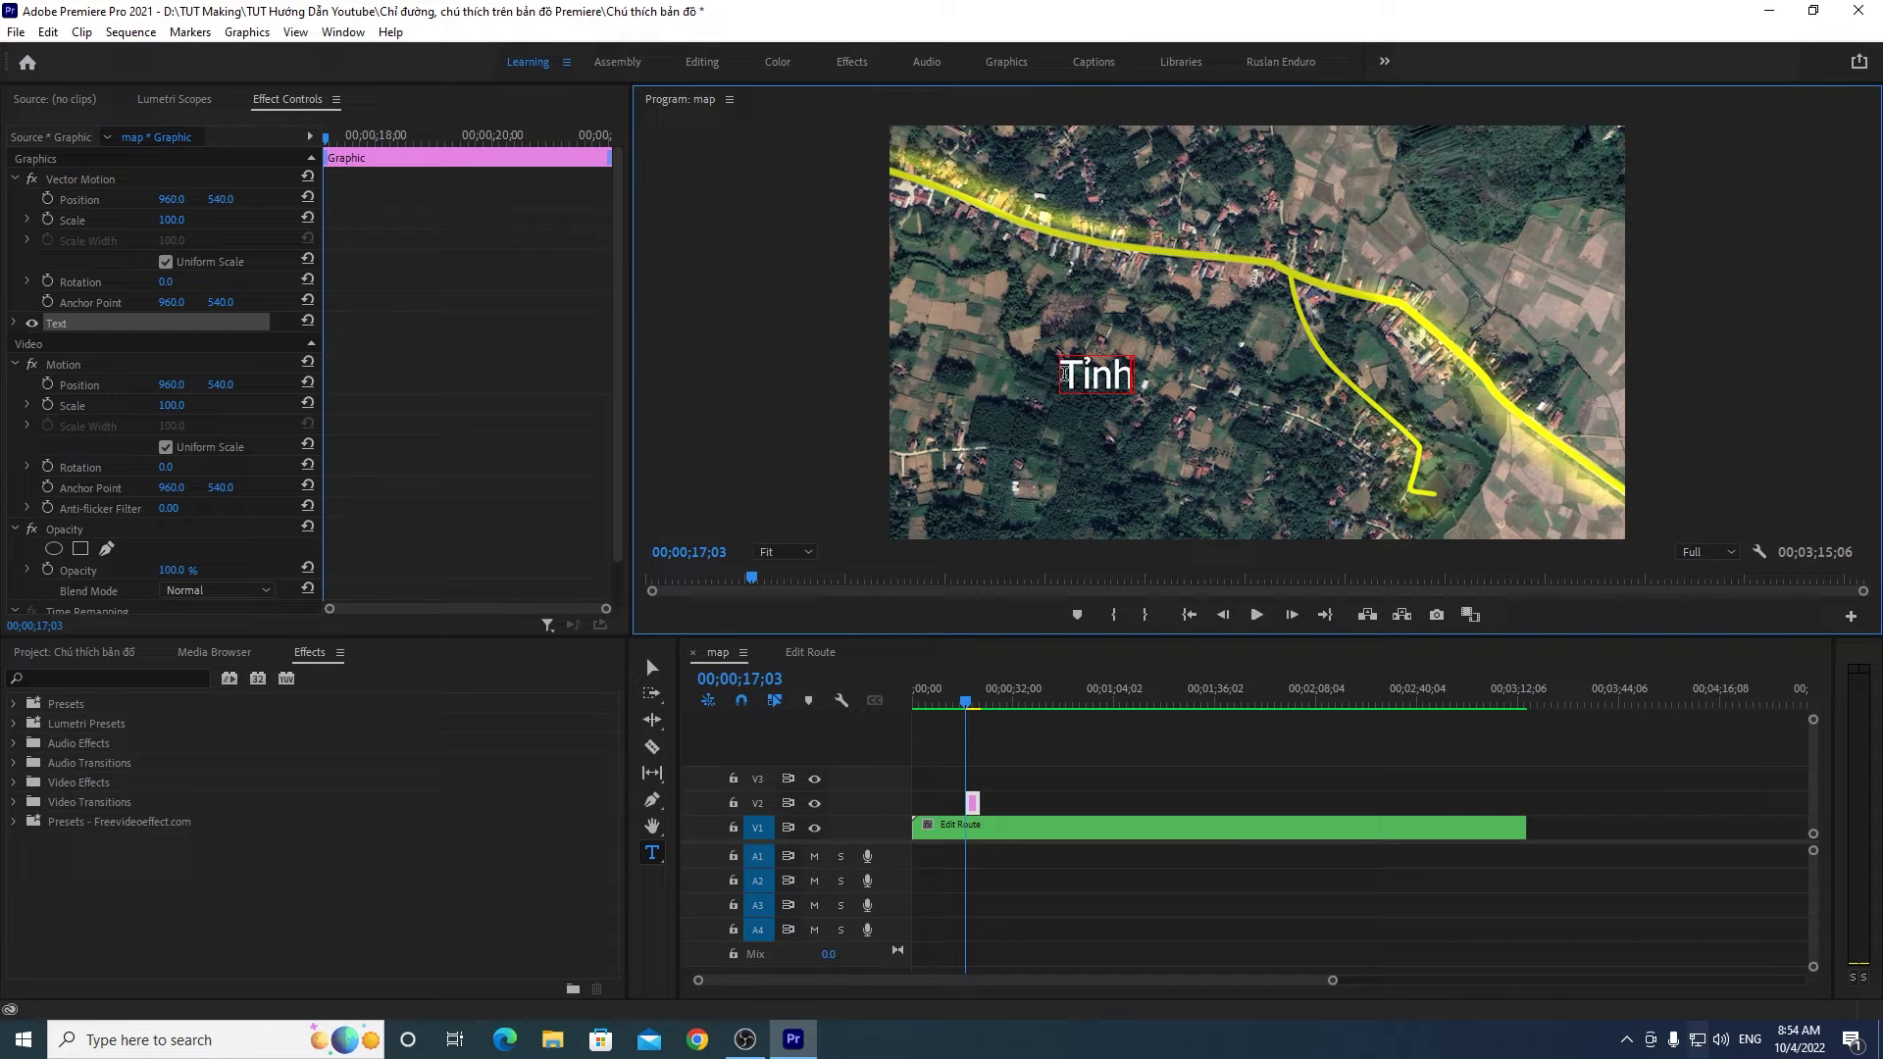
pyautogui.write(' Lộ')
pyautogui.write('(')
pyautogui.press('BackSpace')
pyautogui.write('9')
pyautogui.click(651, 668)
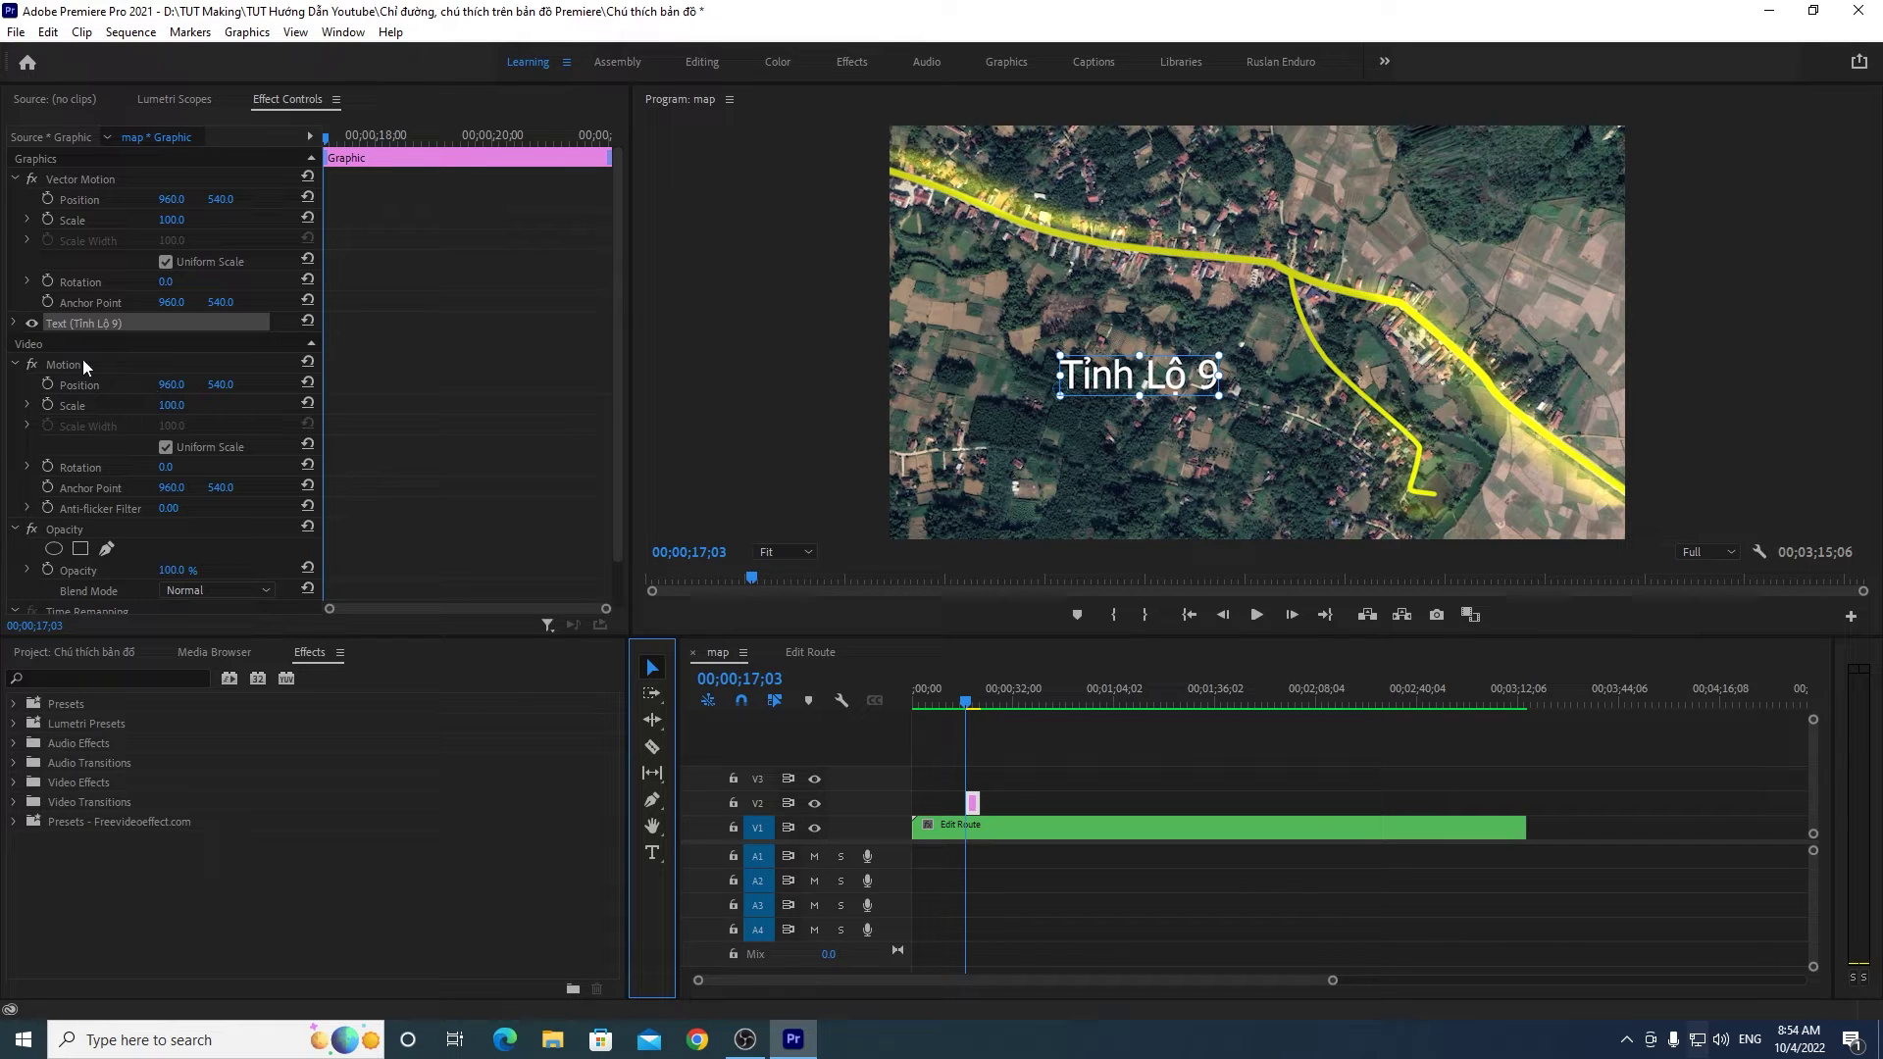
# Step: Set the 'Tỉnh Lộ 9' label's font to Roboto Bold
pyautogui.click(14, 322)
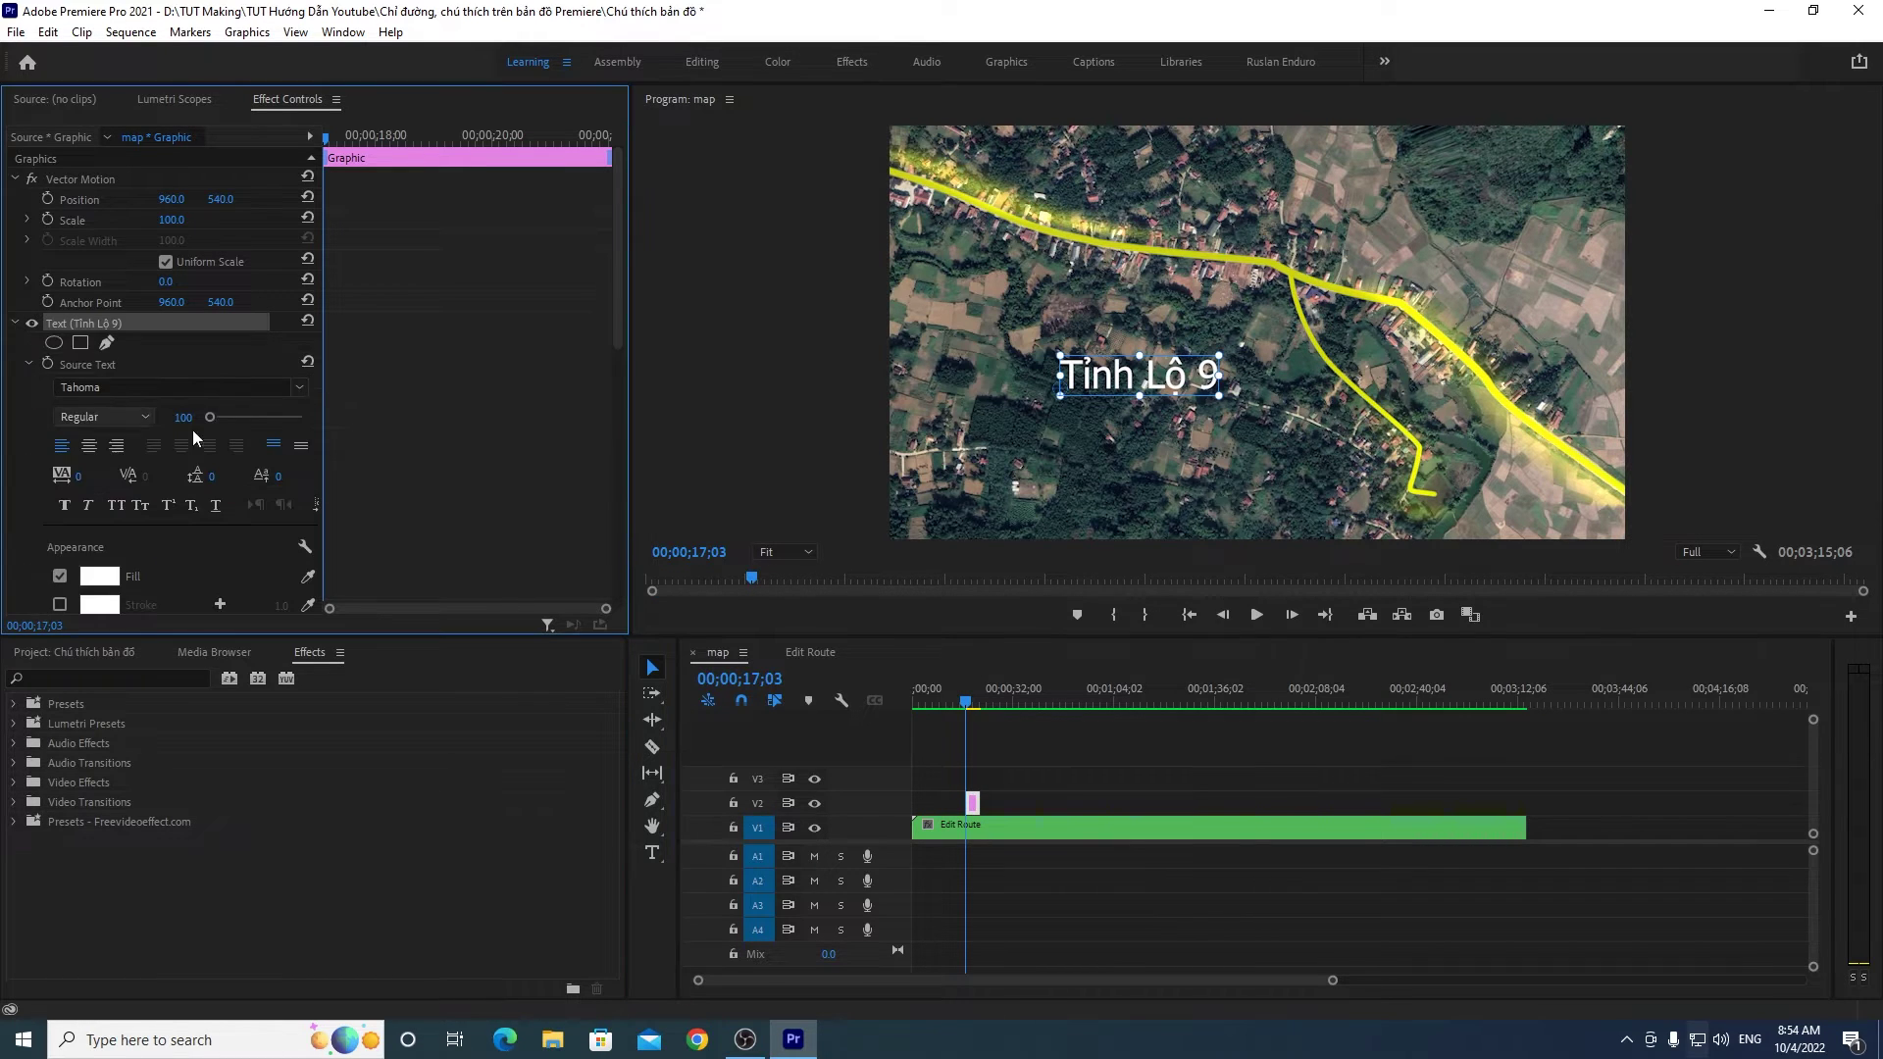
pyautogui.scroll(-1, 621, 349)
pyautogui.scroll(-1, 622, 349)
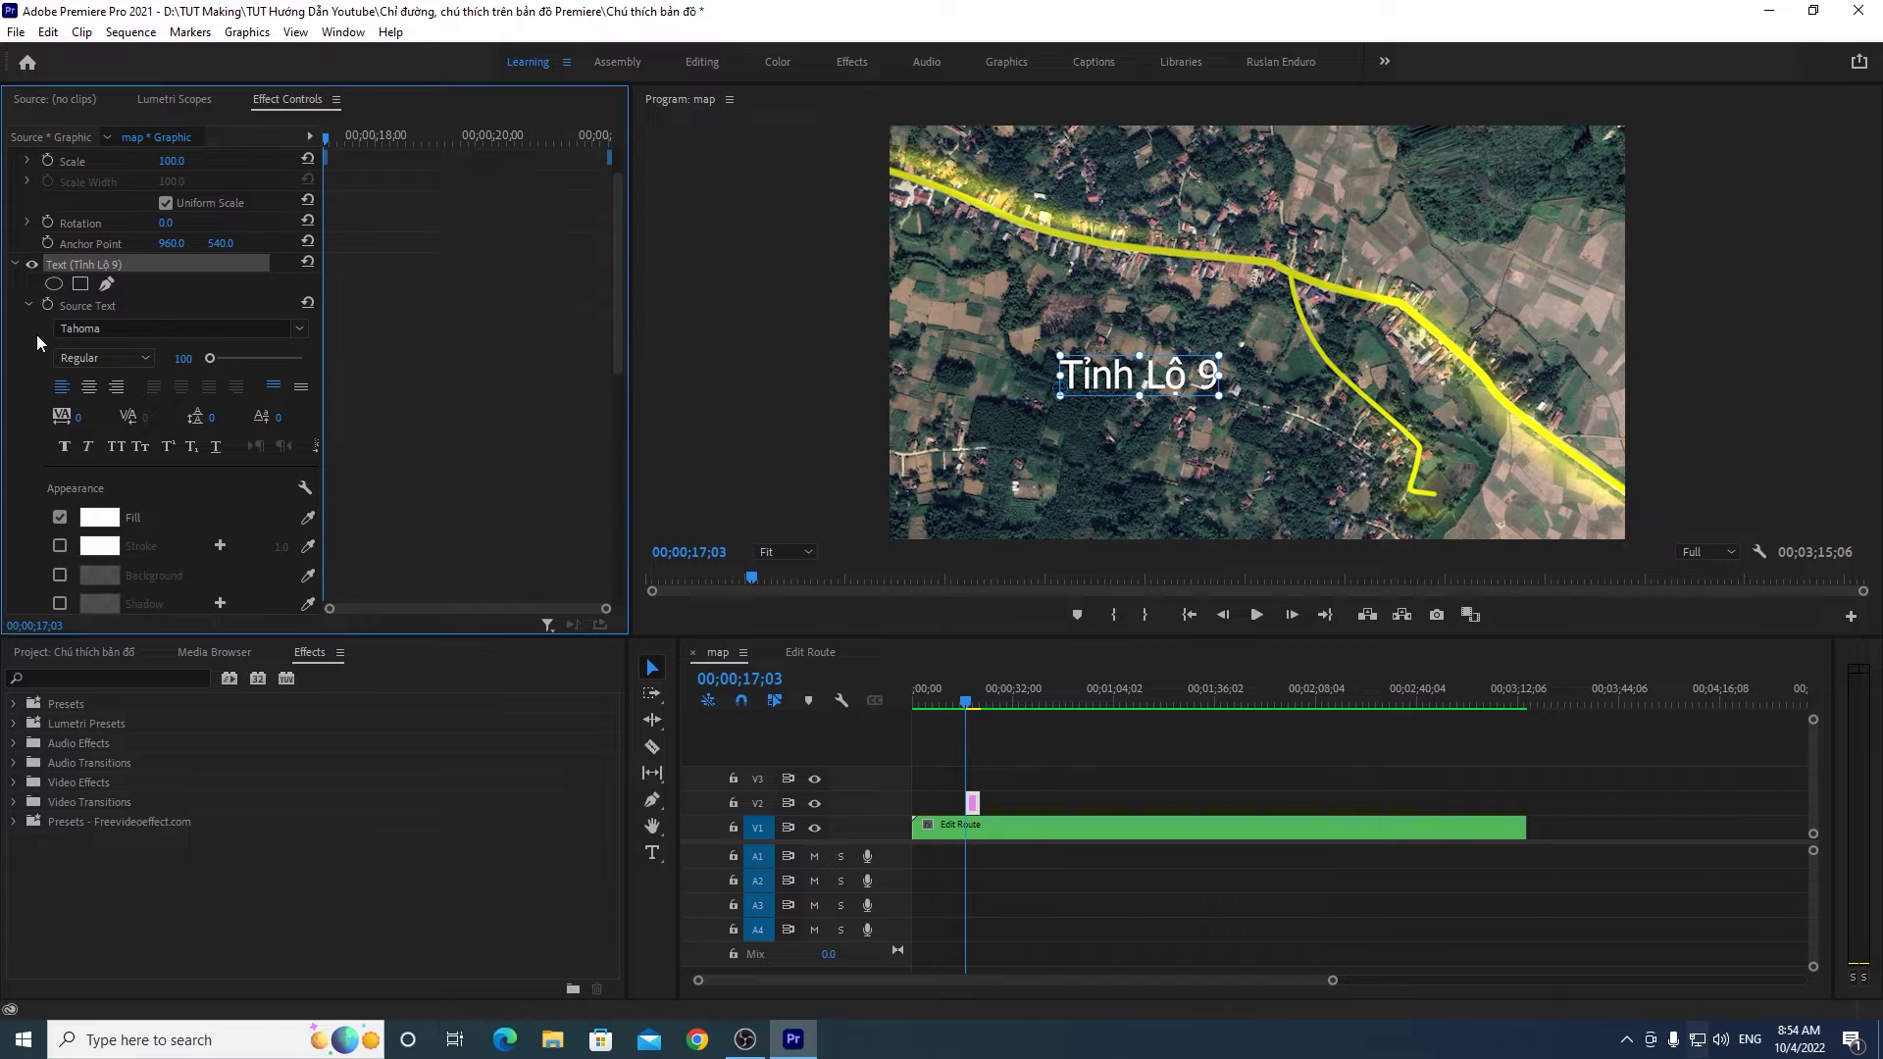
pyautogui.click(112, 326)
pyautogui.write('robo')
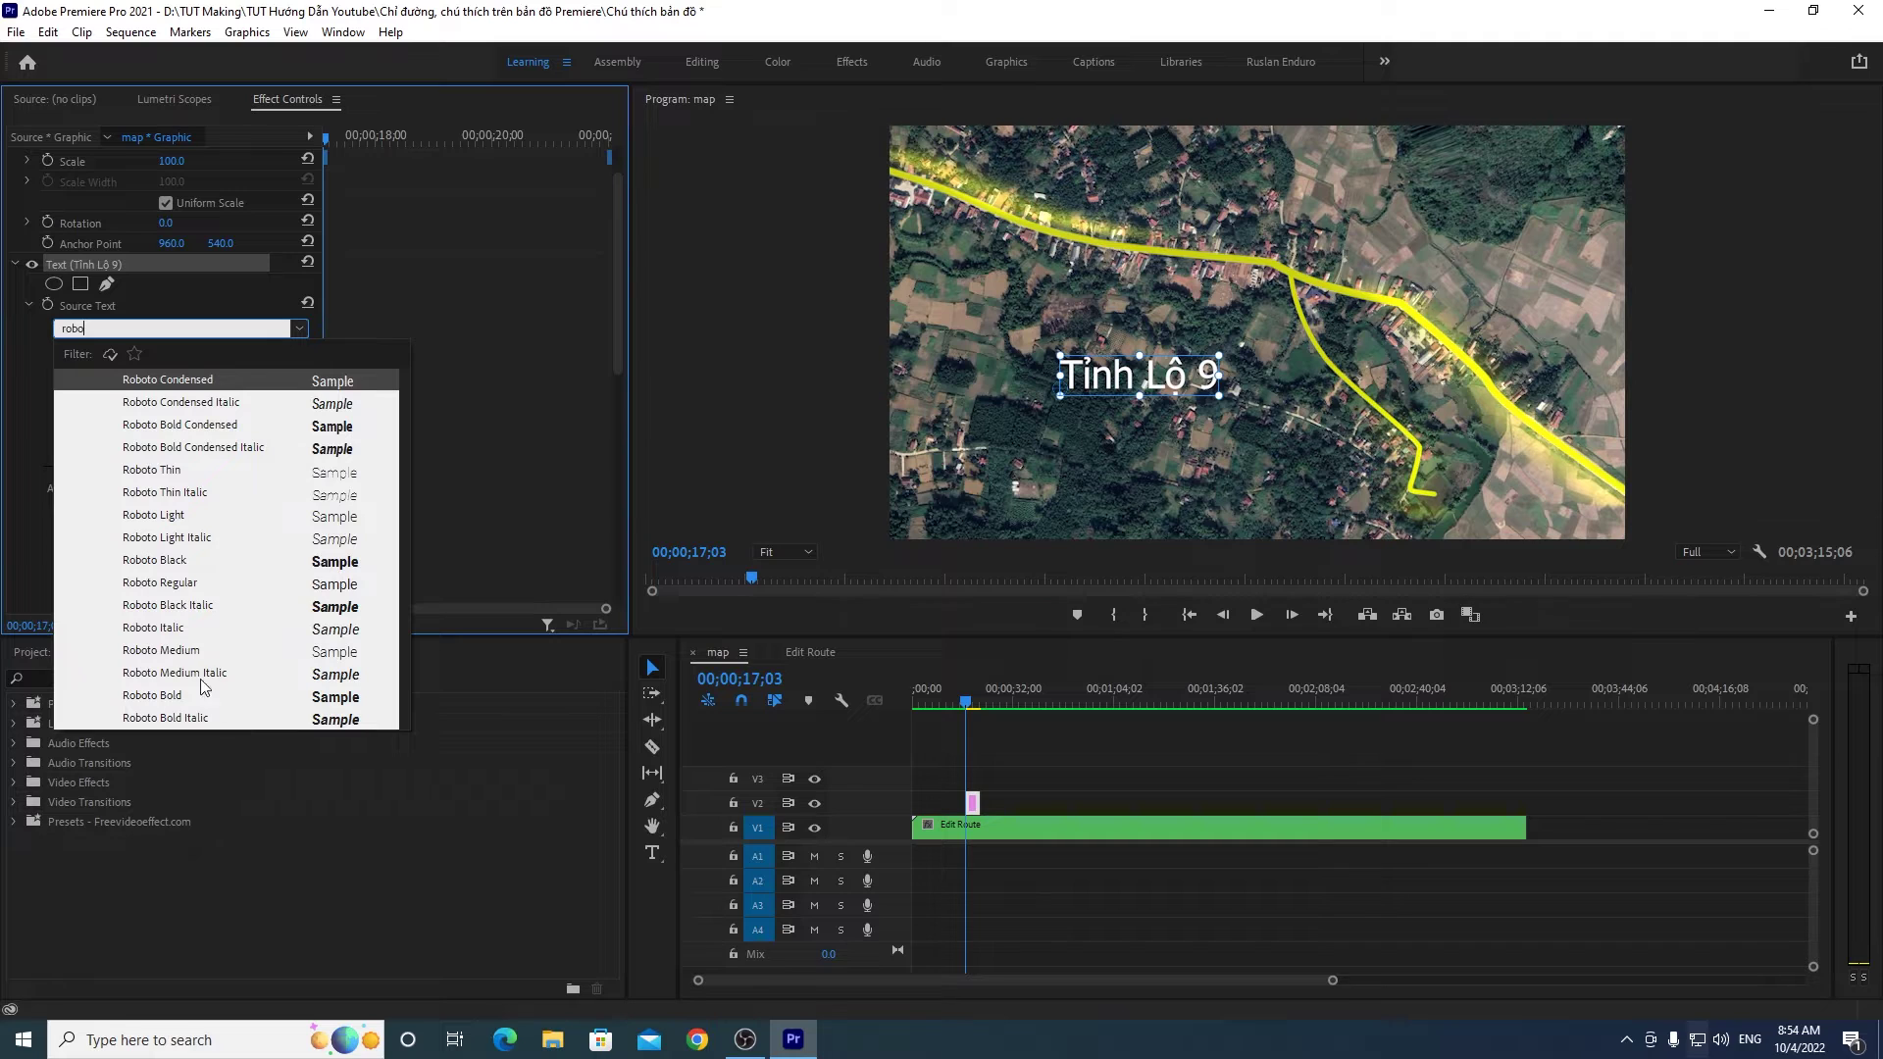
pyautogui.click(171, 701)
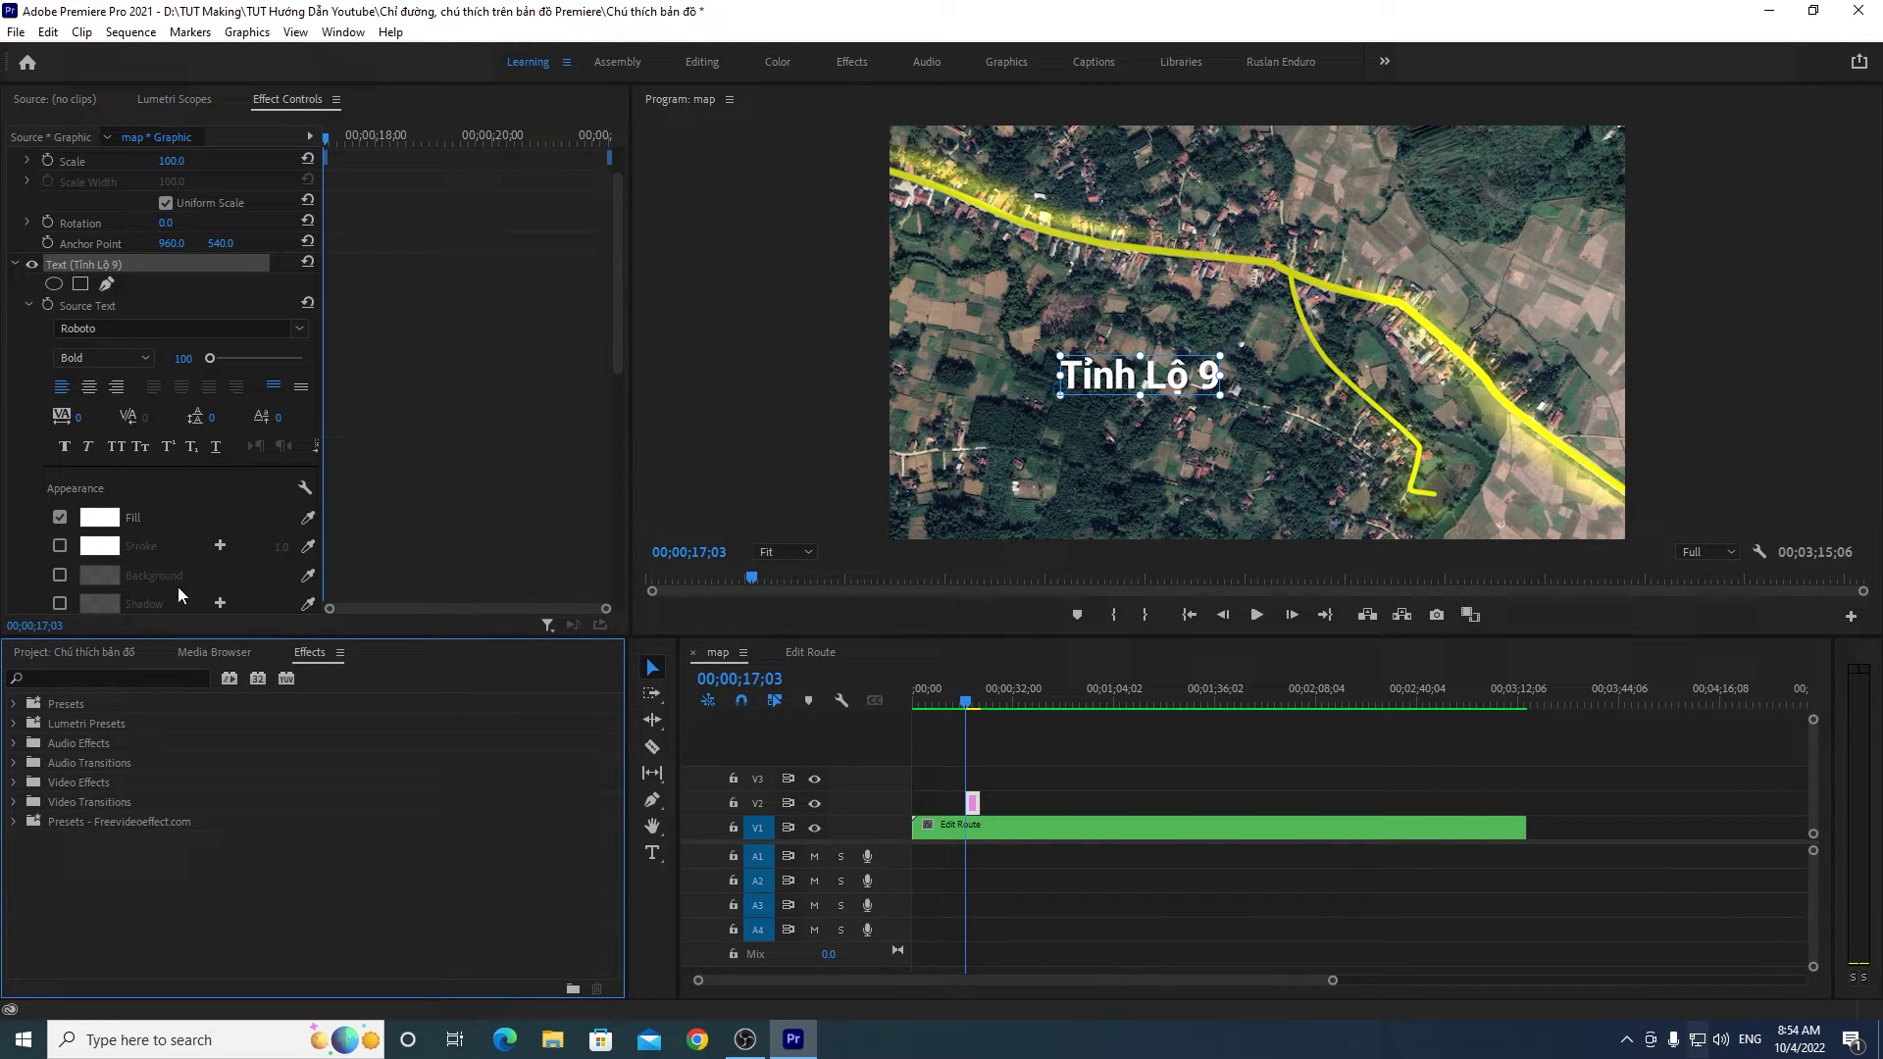
pyautogui.moveTo(622, 293); pyautogui.dragTo(621, 336)
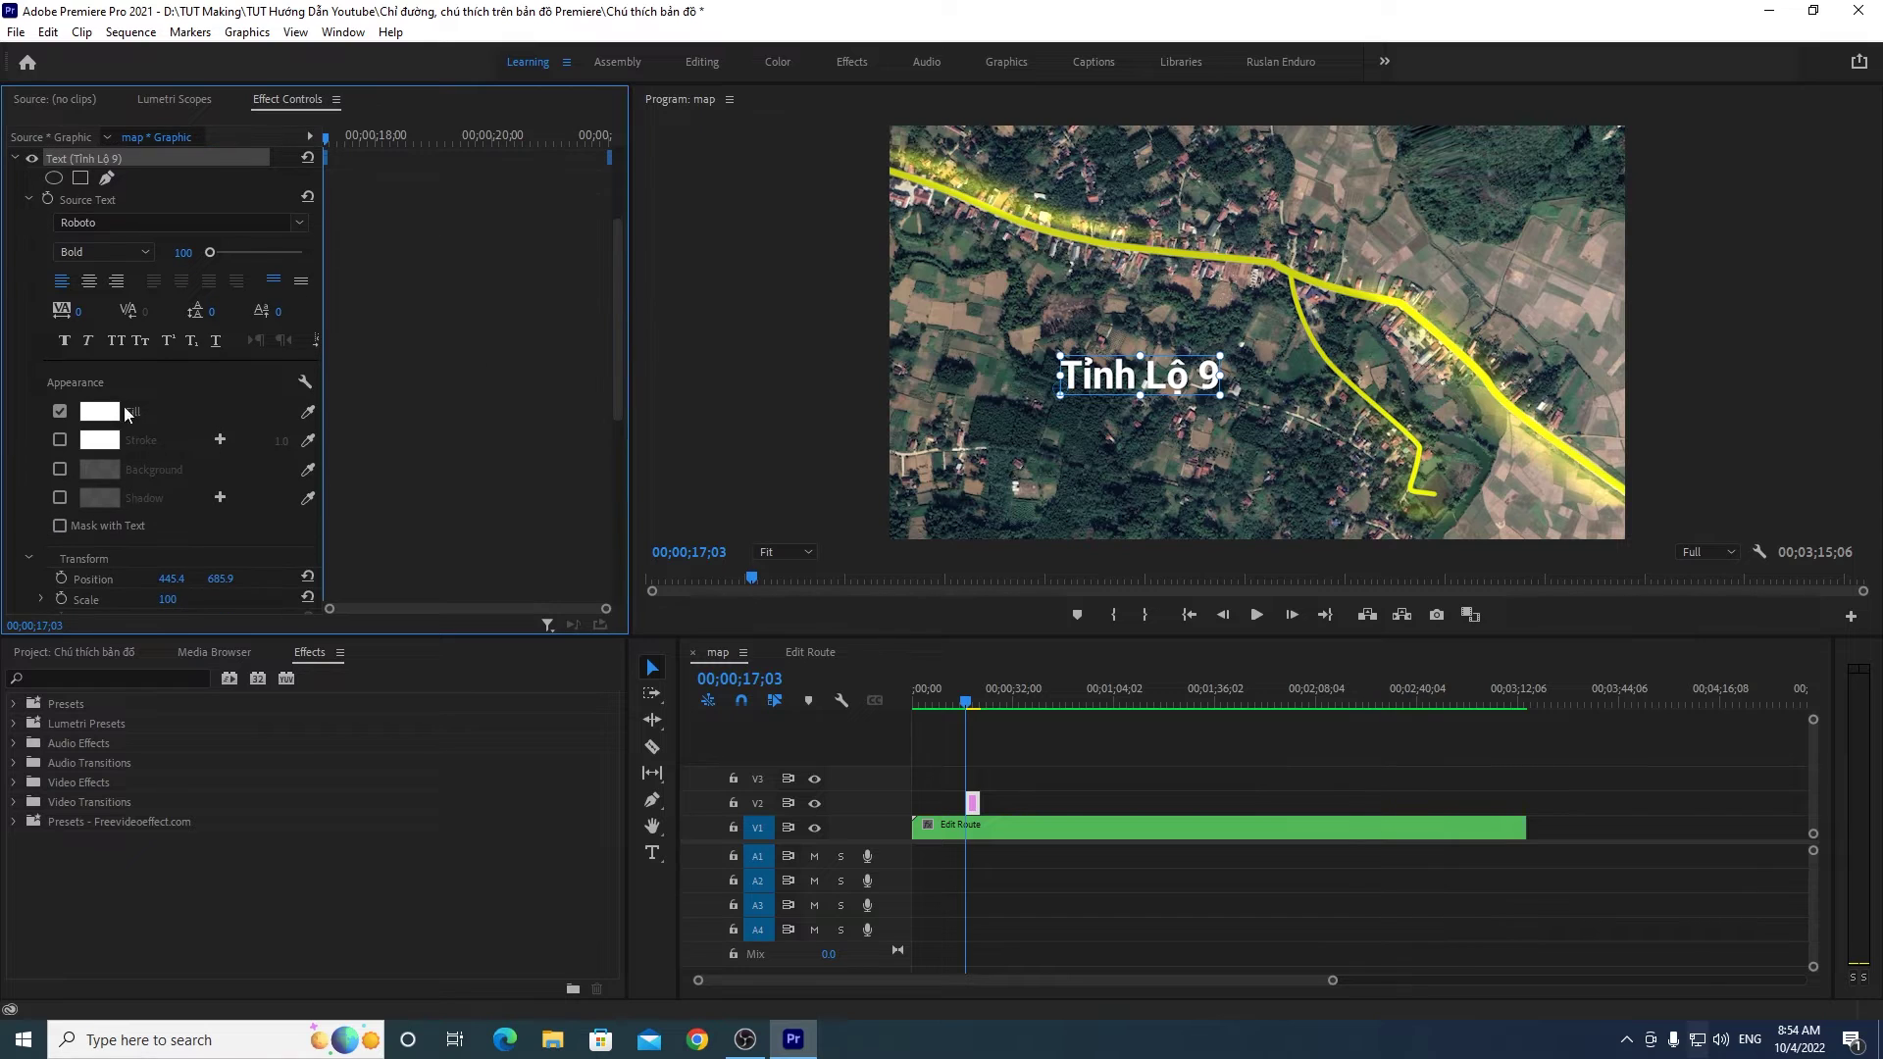
# Step: Change the label's fill colour to golden yellow FFC600
pyautogui.click(95, 419)
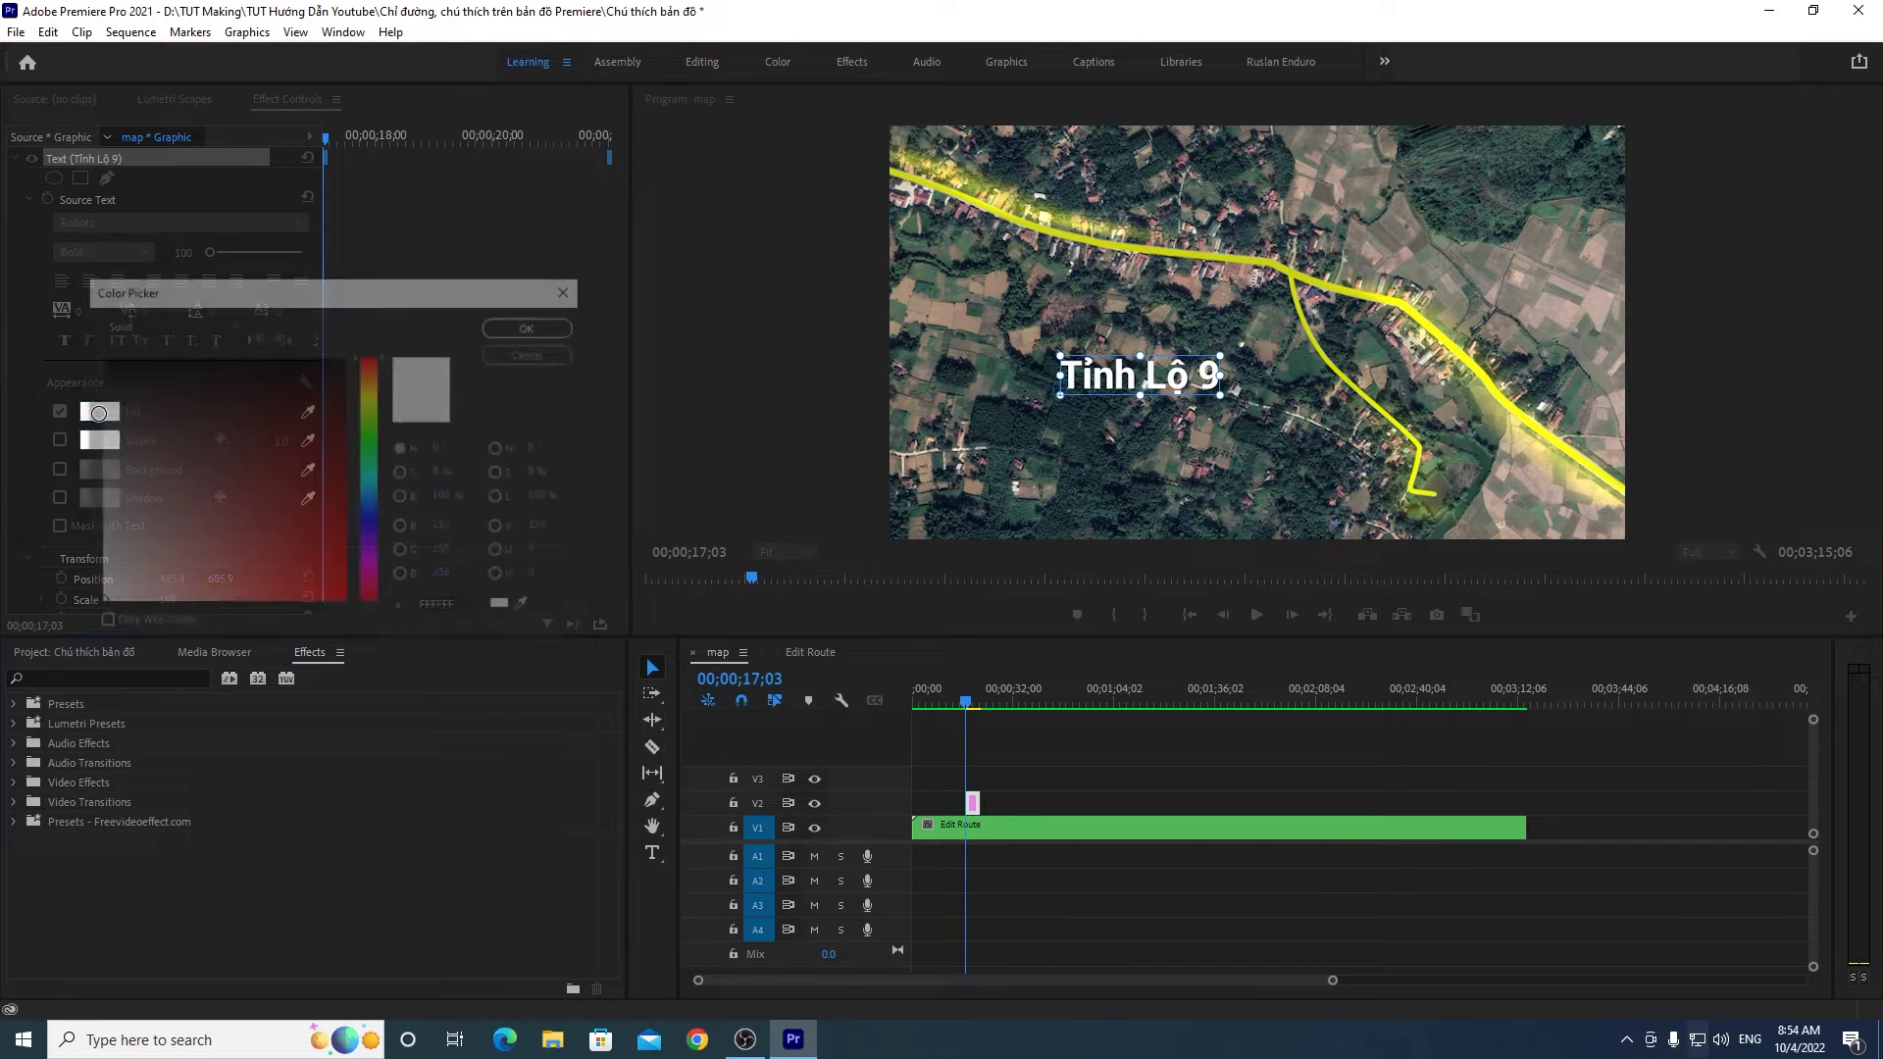
pyautogui.moveTo(373, 400); pyautogui.dragTo(372, 387)
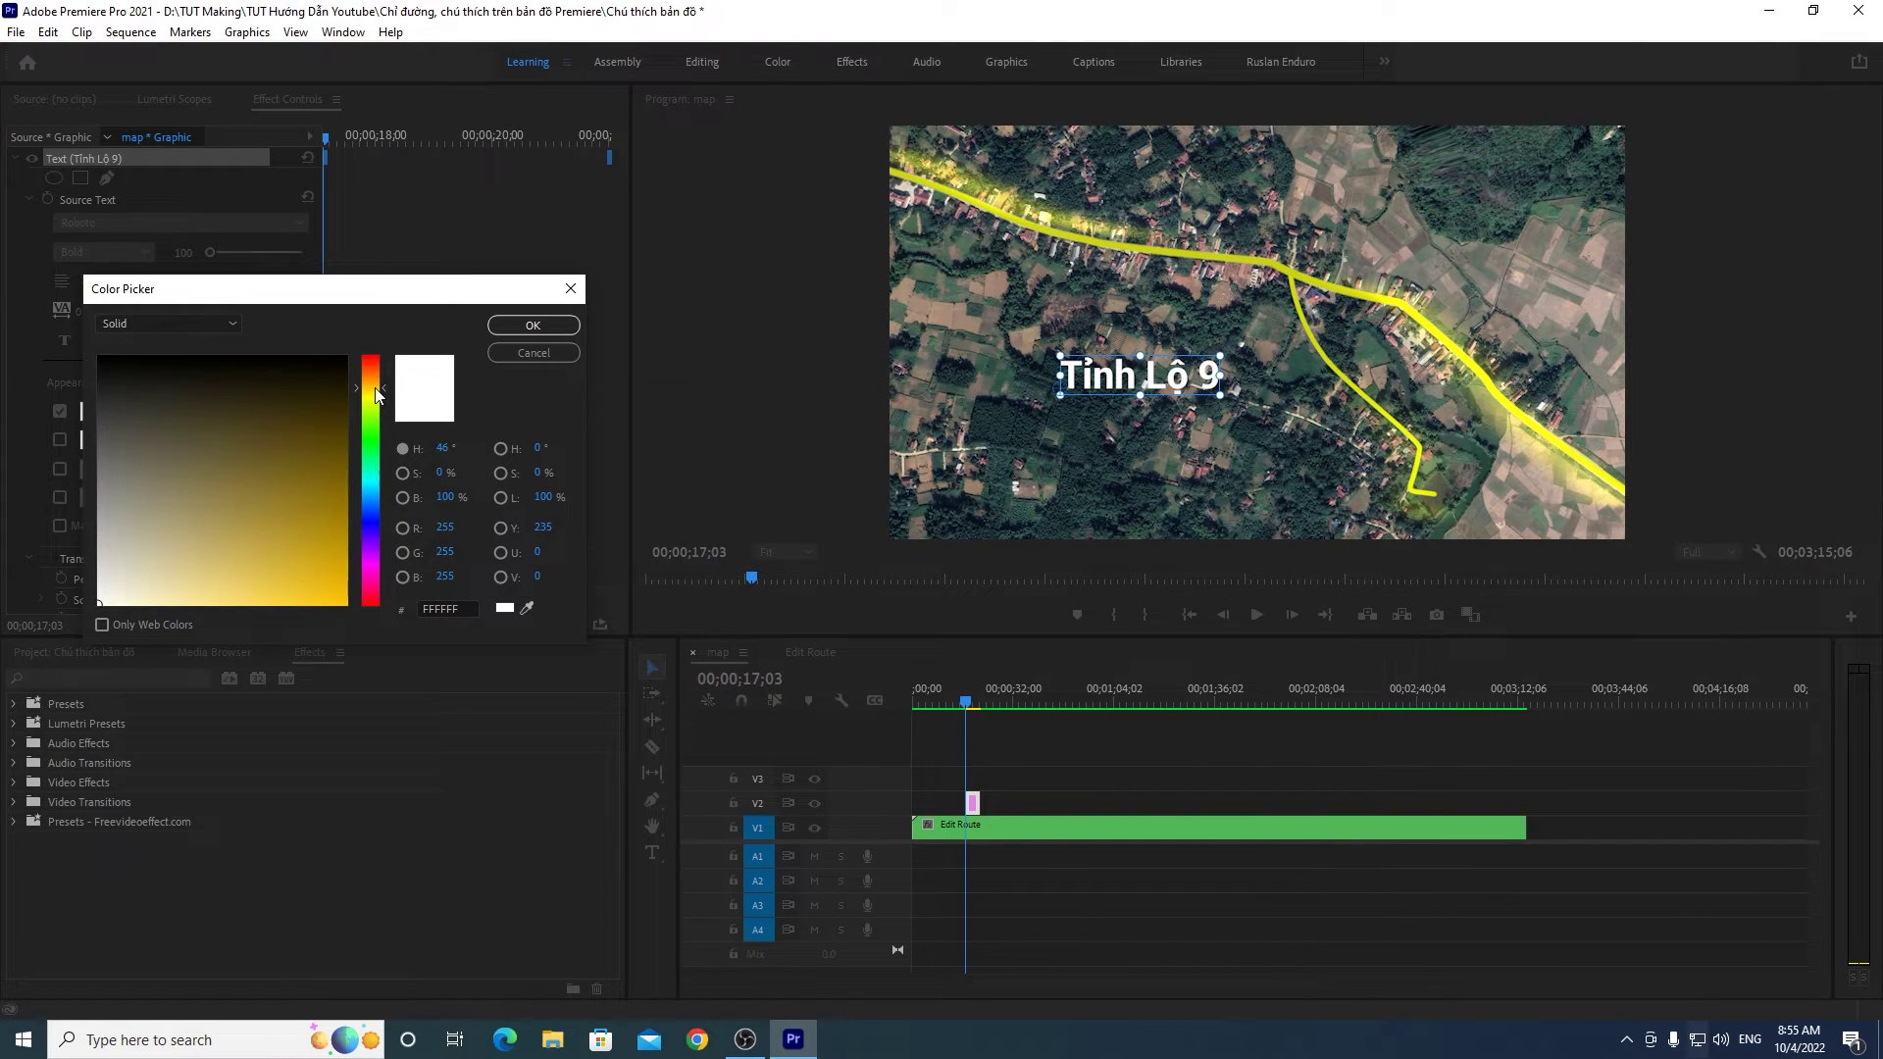
pyautogui.click(346, 604)
pyautogui.click(559, 325)
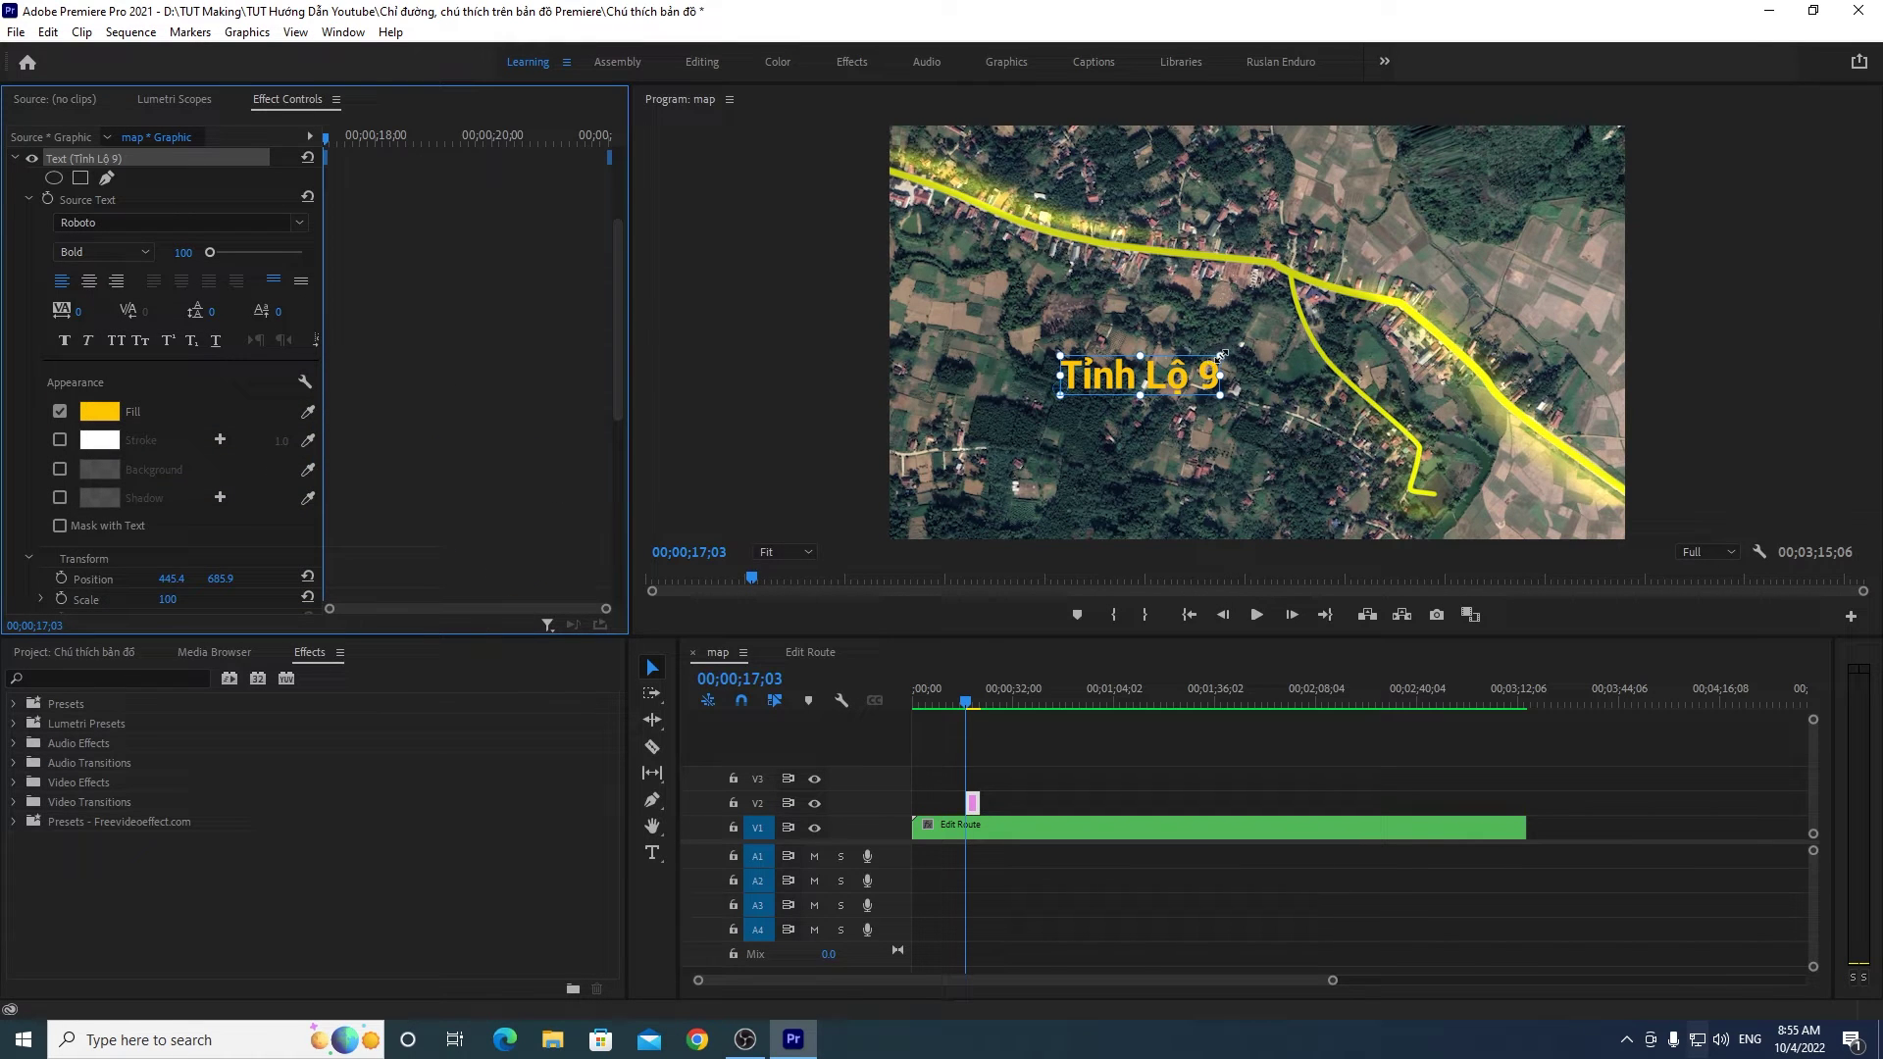
# Step: Scale the label to 50, move it onto the right-hand road and rotate it along the road
pyautogui.moveTo(1221, 356); pyautogui.dragTo(1174, 374)
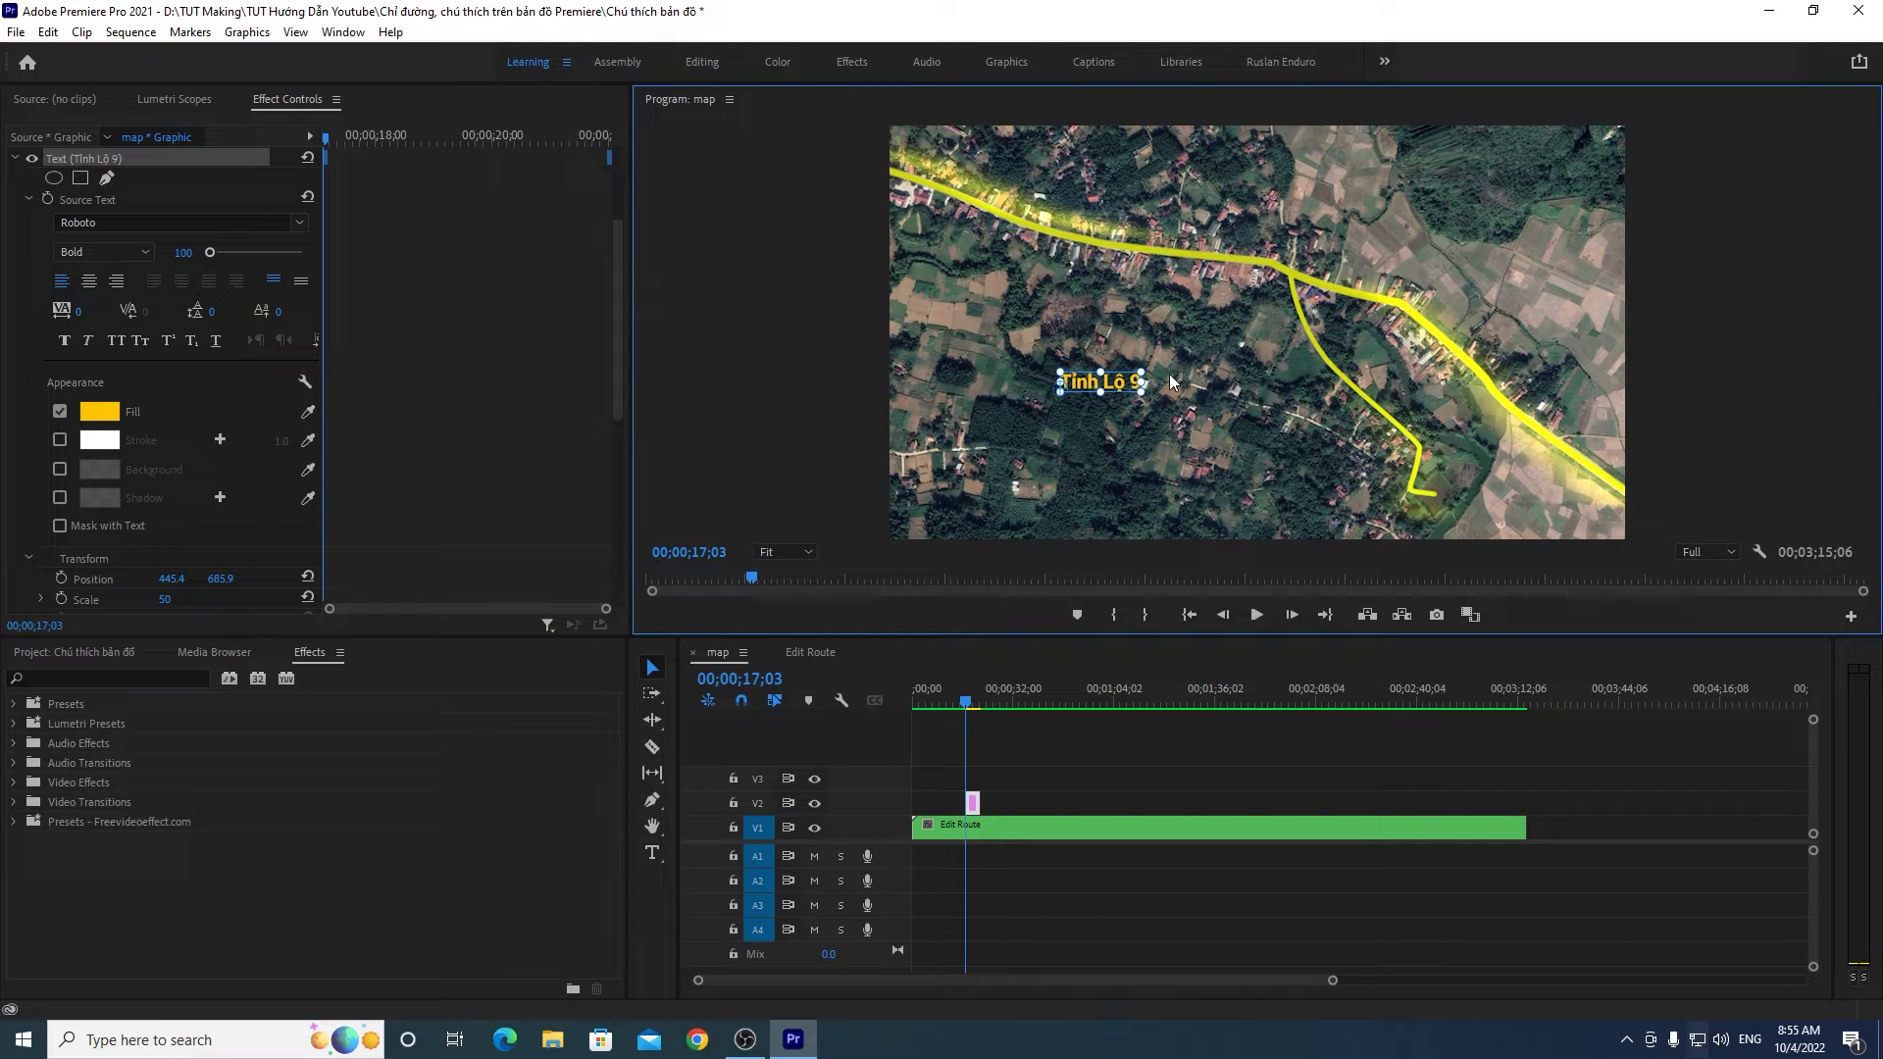
pyautogui.moveTo(1117, 389)
pyautogui.mouseDown()
pyautogui.moveTo(1617, 407)
pyautogui.moveTo(934, 218)
pyautogui.moveTo(1652, 463)
pyautogui.moveTo(1591, 437)
pyautogui.mouseUp()
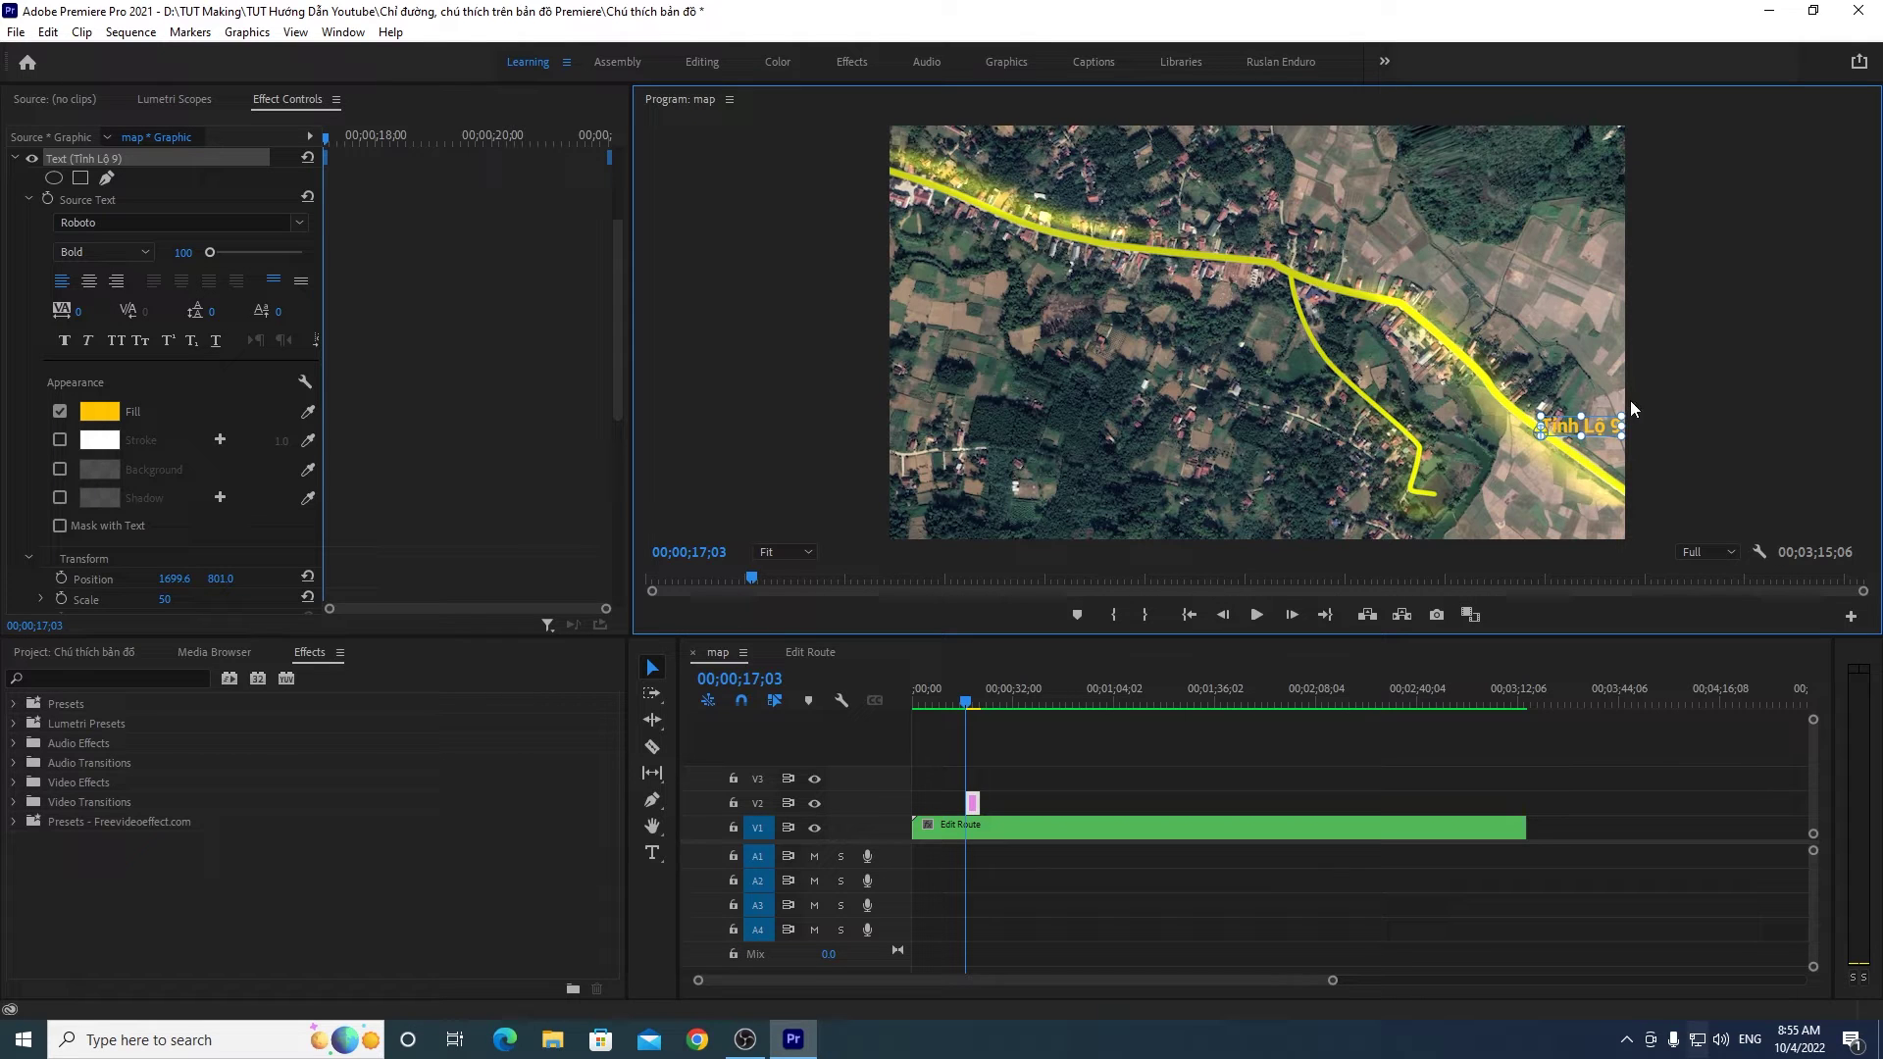
pyautogui.moveTo(1625, 402); pyautogui.dragTo(1626, 448)
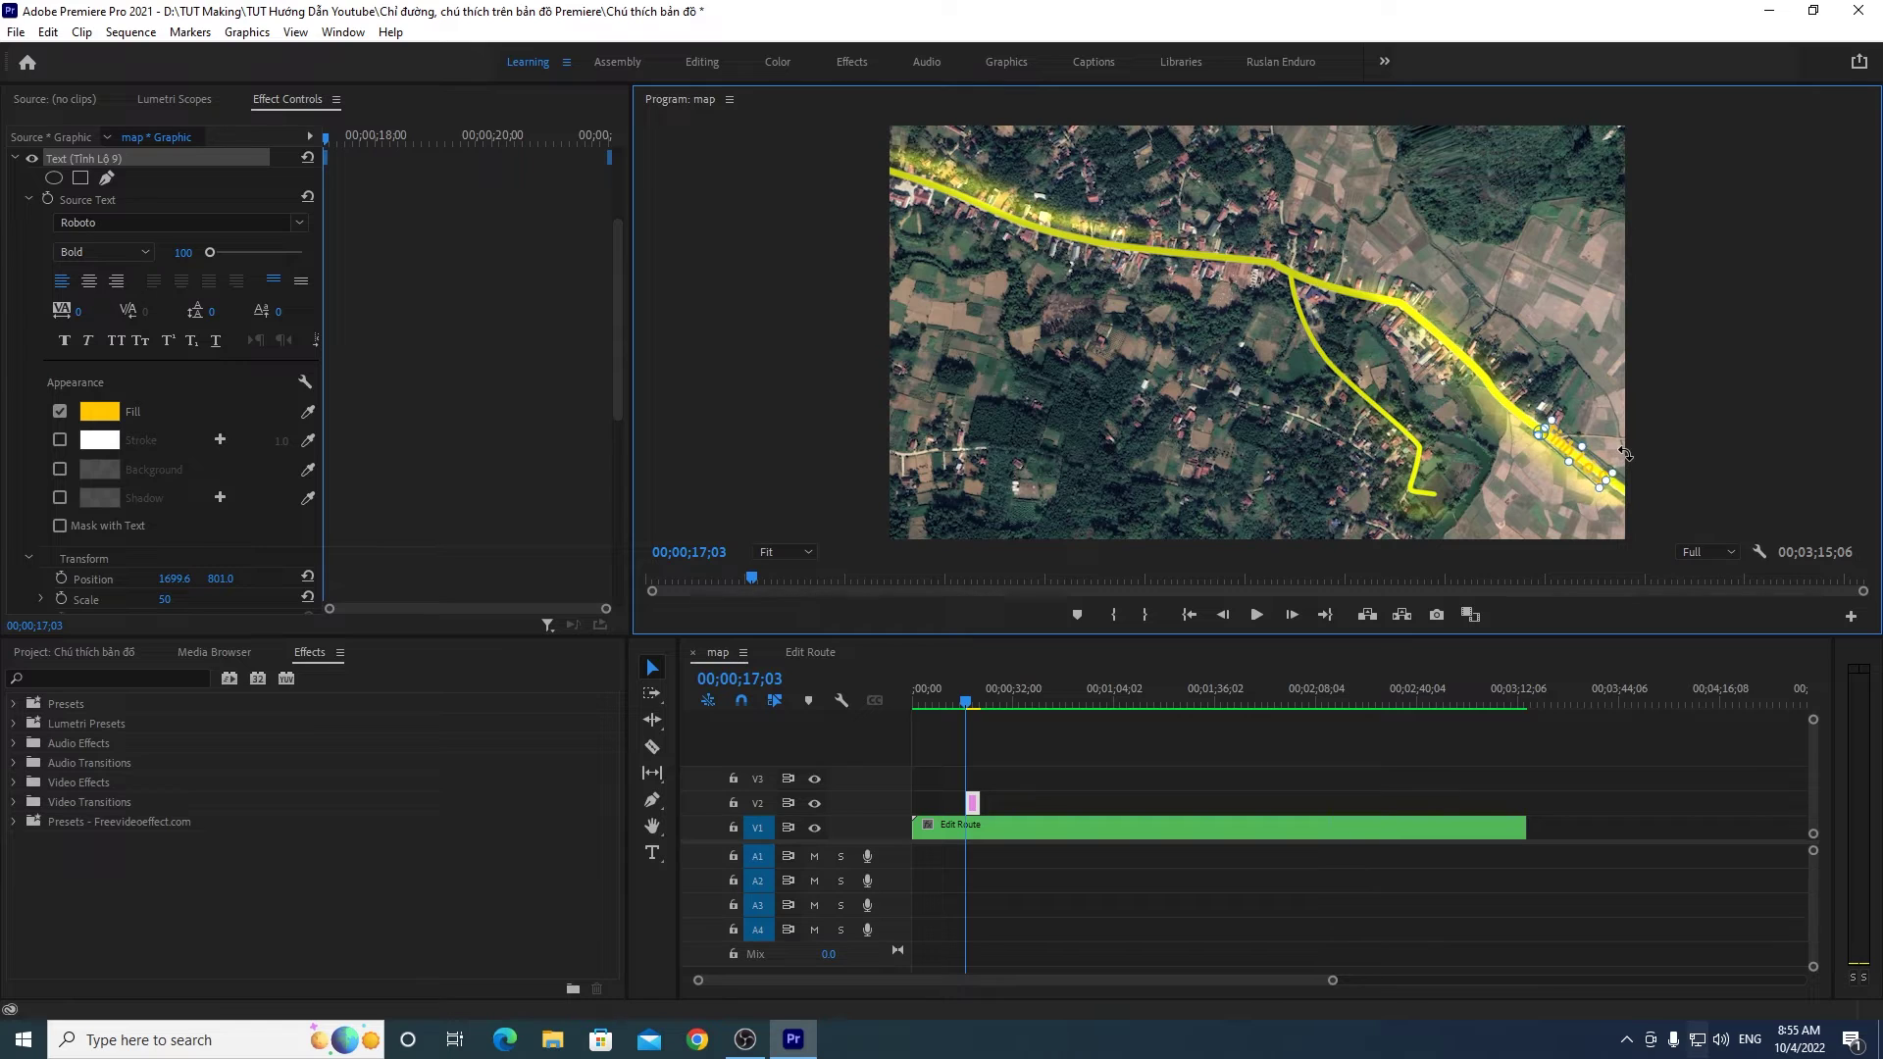
pyautogui.moveTo(1591, 461); pyautogui.dragTo(1611, 452)
pyautogui.moveTo(1648, 457); pyautogui.dragTo(1643, 452)
pyautogui.moveTo(1601, 453); pyautogui.dragTo(1601, 449)
# Step: Check the label's placement on the road, undoing an accidental position nudge
pyautogui.click(1668, 451)
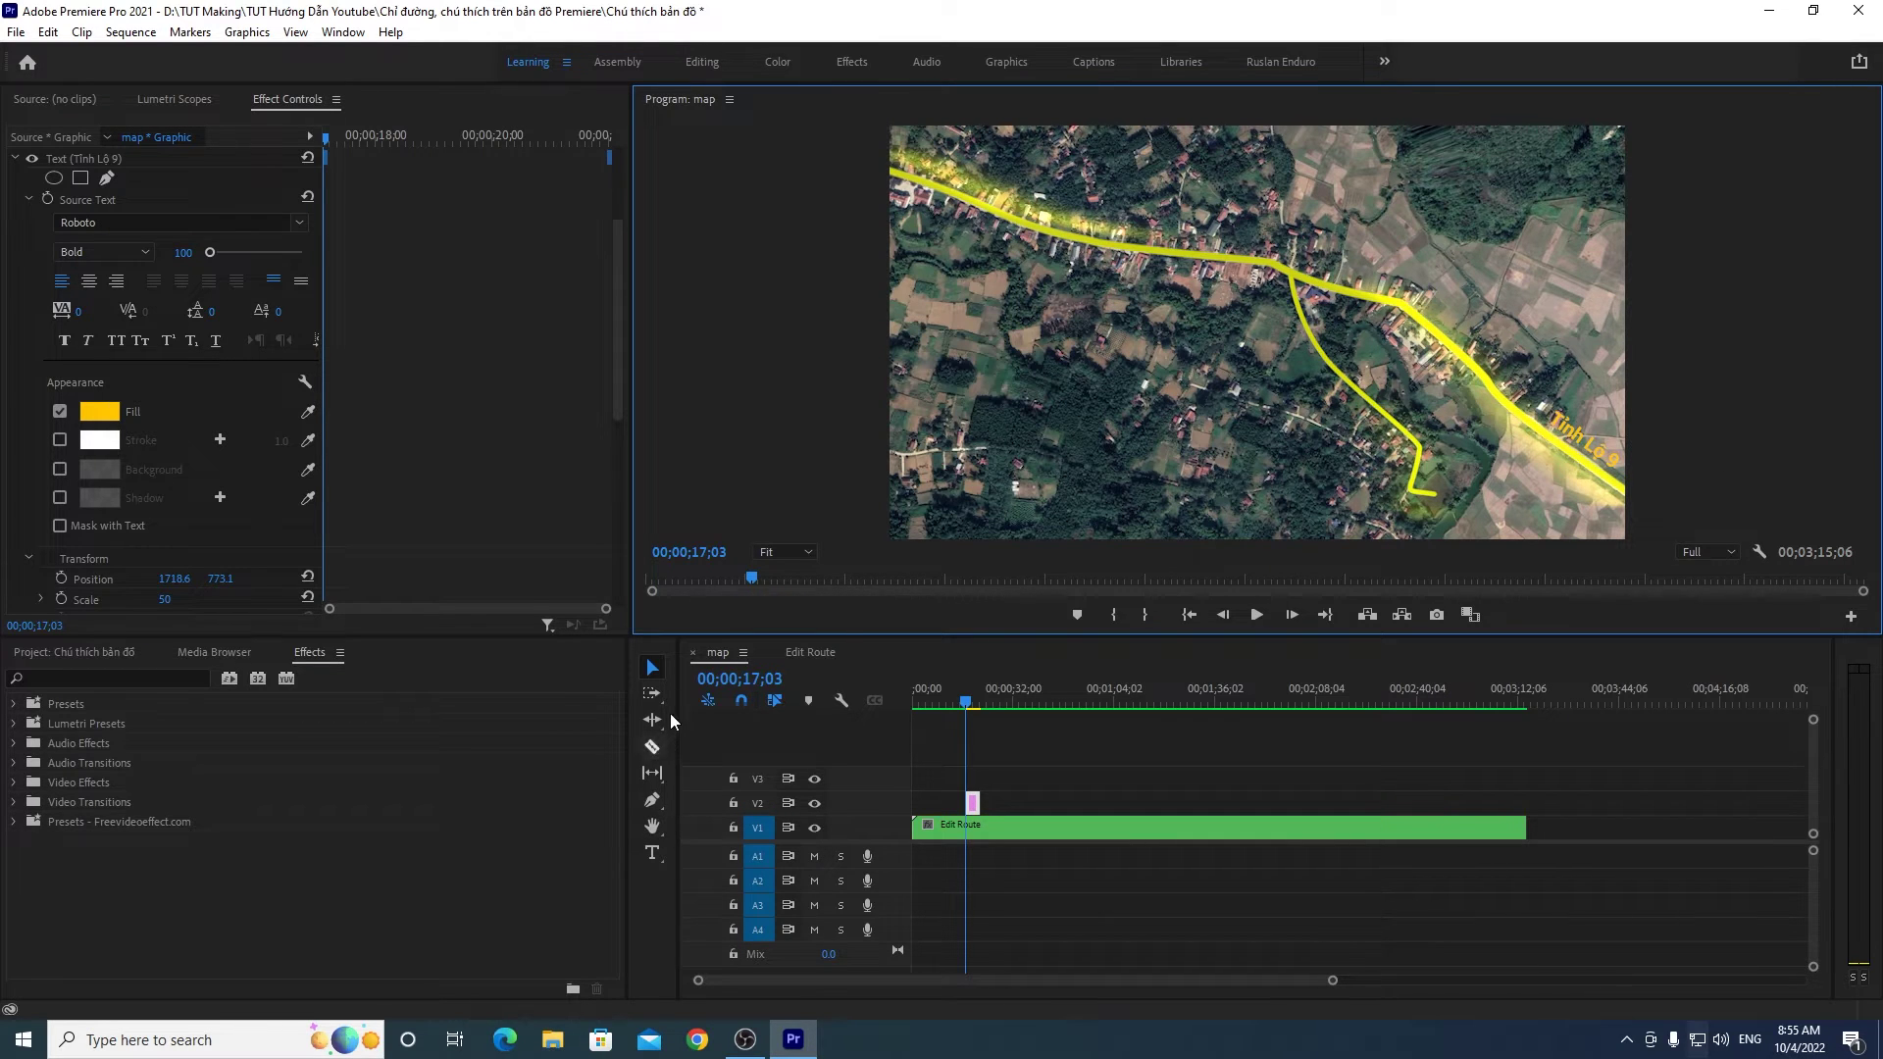
pyautogui.click(1609, 458)
pyautogui.moveTo(1593, 448); pyautogui.dragTo(1594, 451)
pyautogui.hotkey('ctrl', 'z')
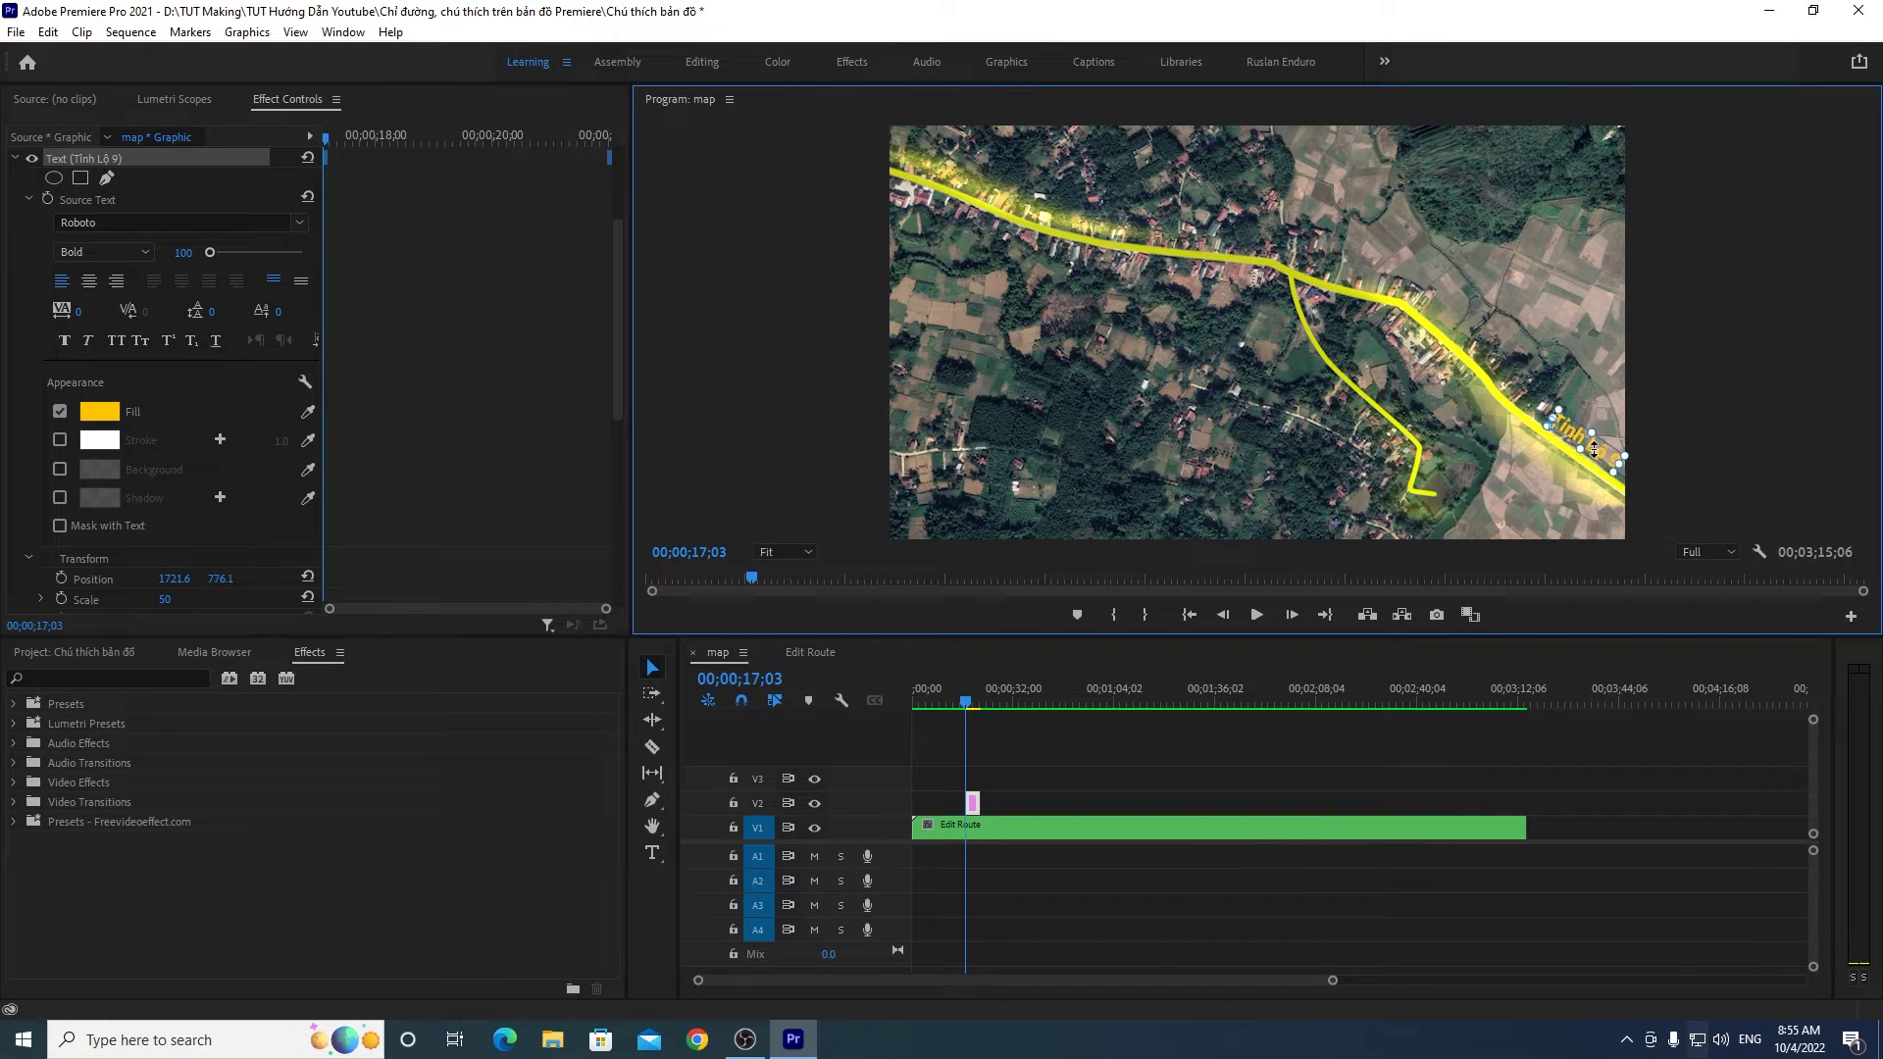
pyautogui.click(1687, 478)
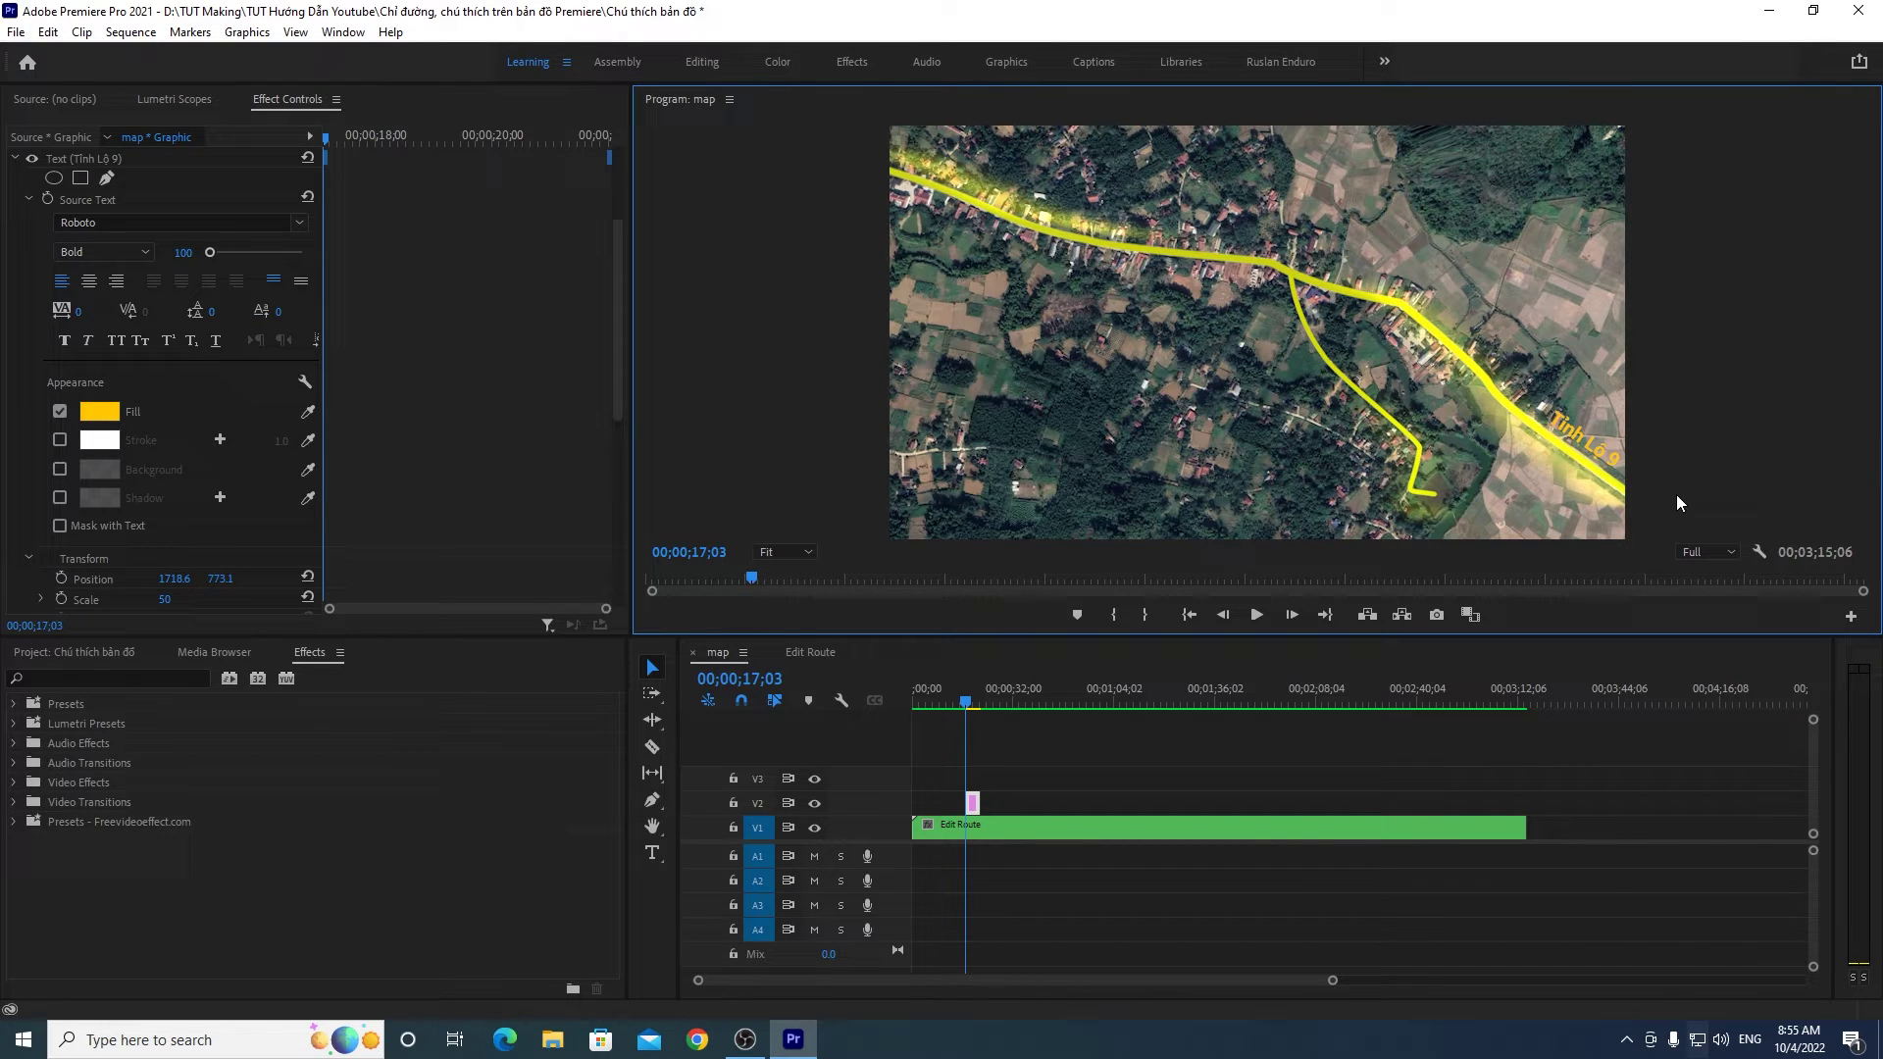
# Step: Change the label's fill from yellow to cyan 00FCFF and begin lengthening its clip
pyautogui.click(108, 412)
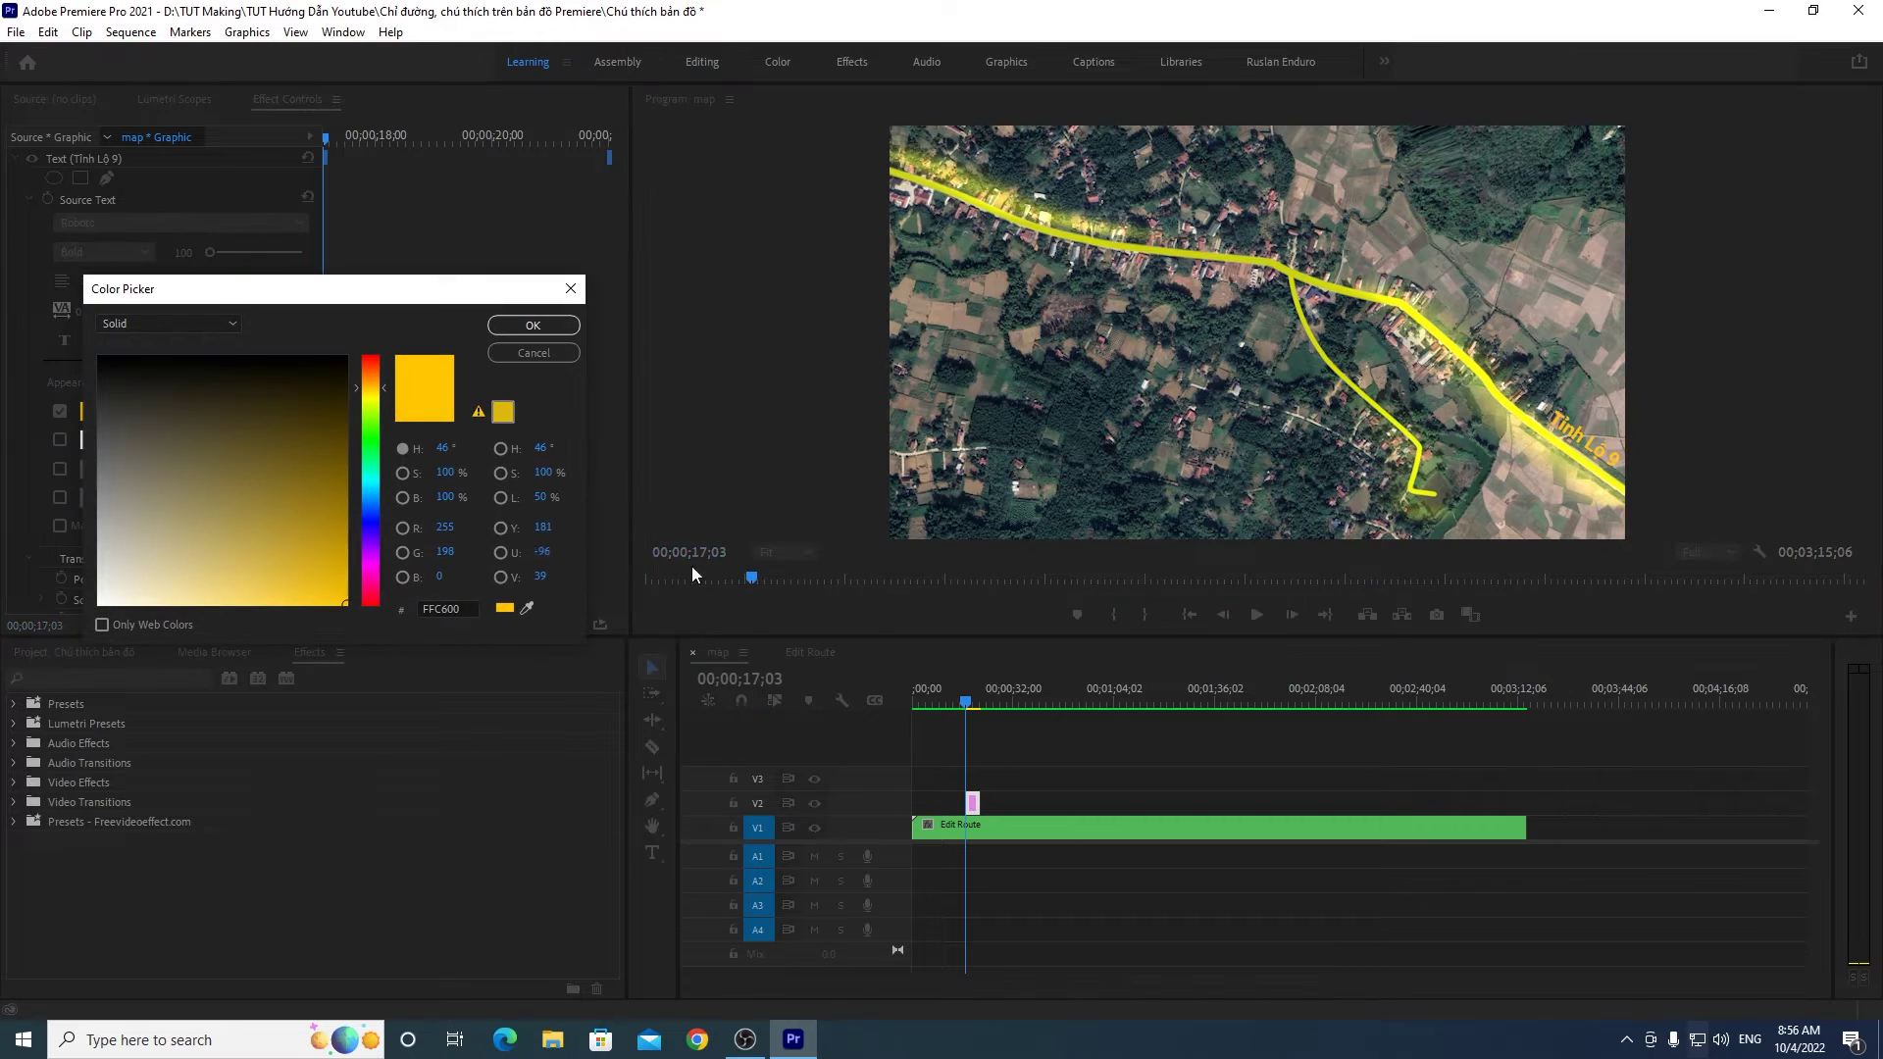
pyautogui.moveTo(373, 516); pyautogui.dragTo(373, 488)
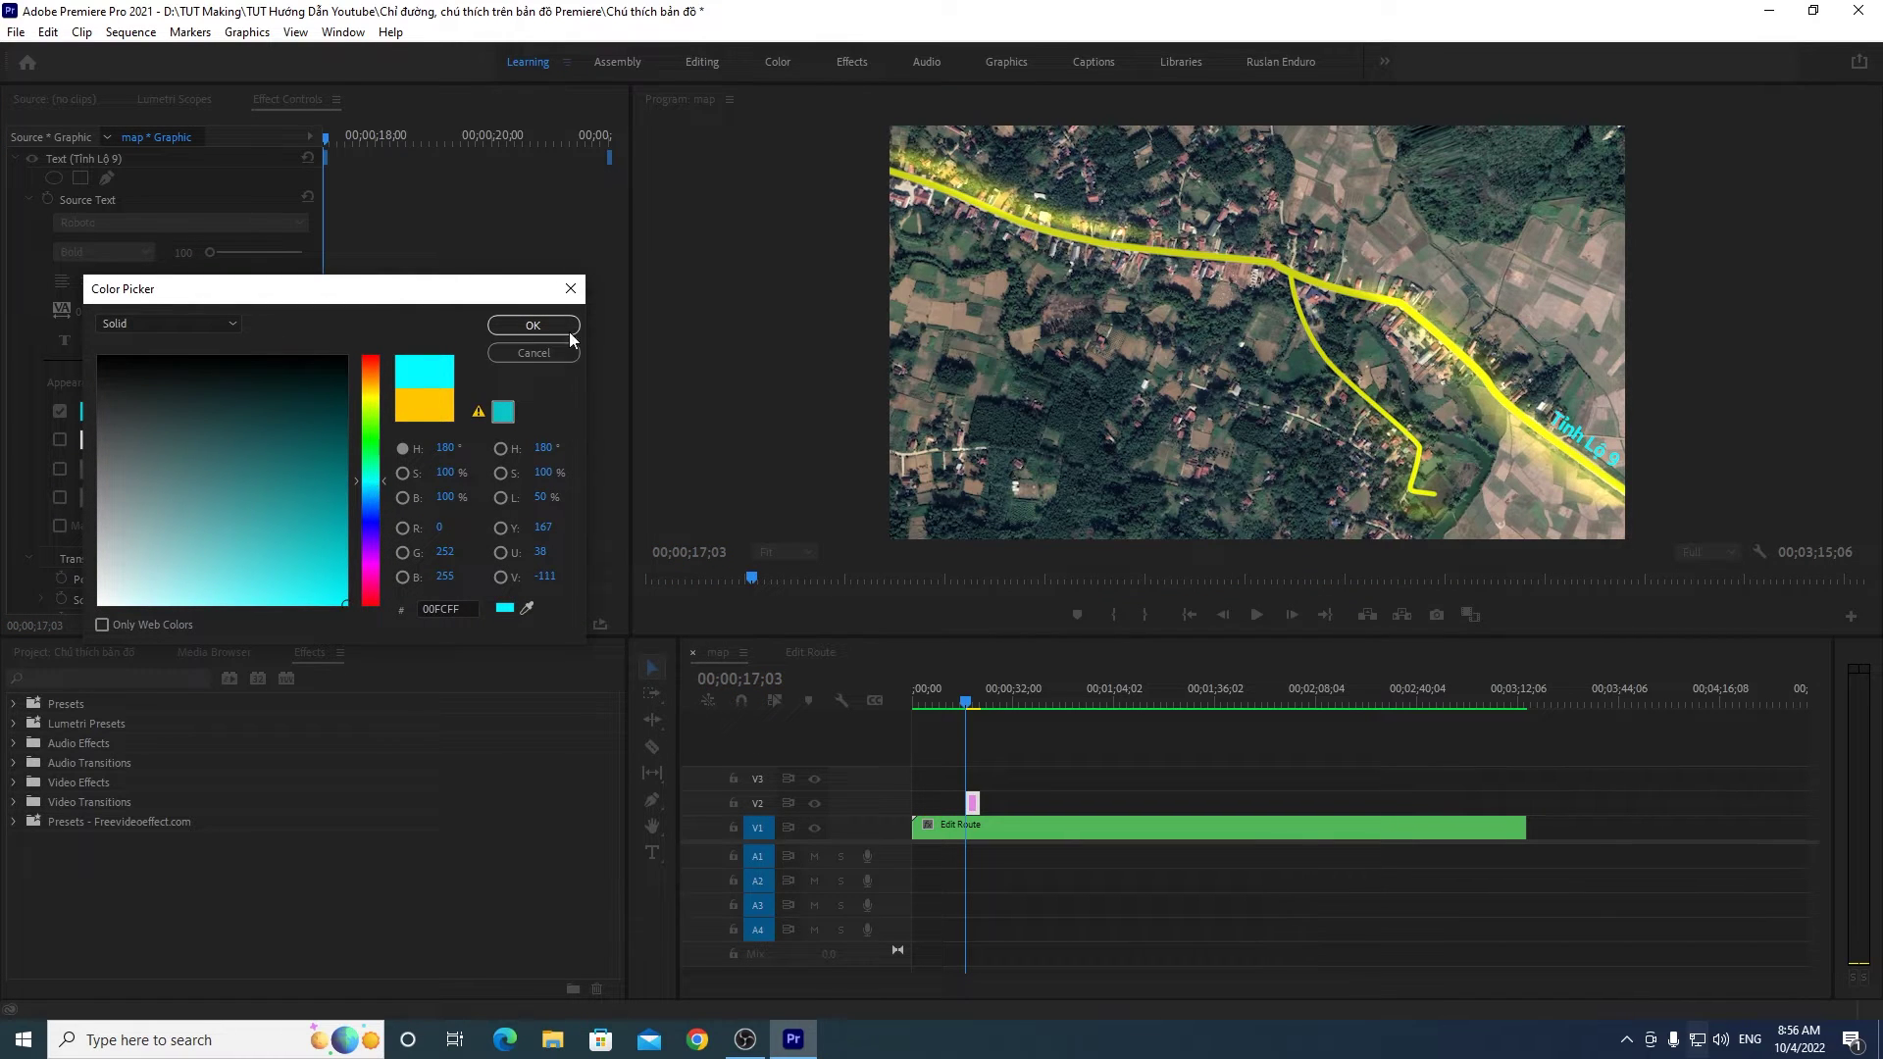
pyautogui.click(532, 325)
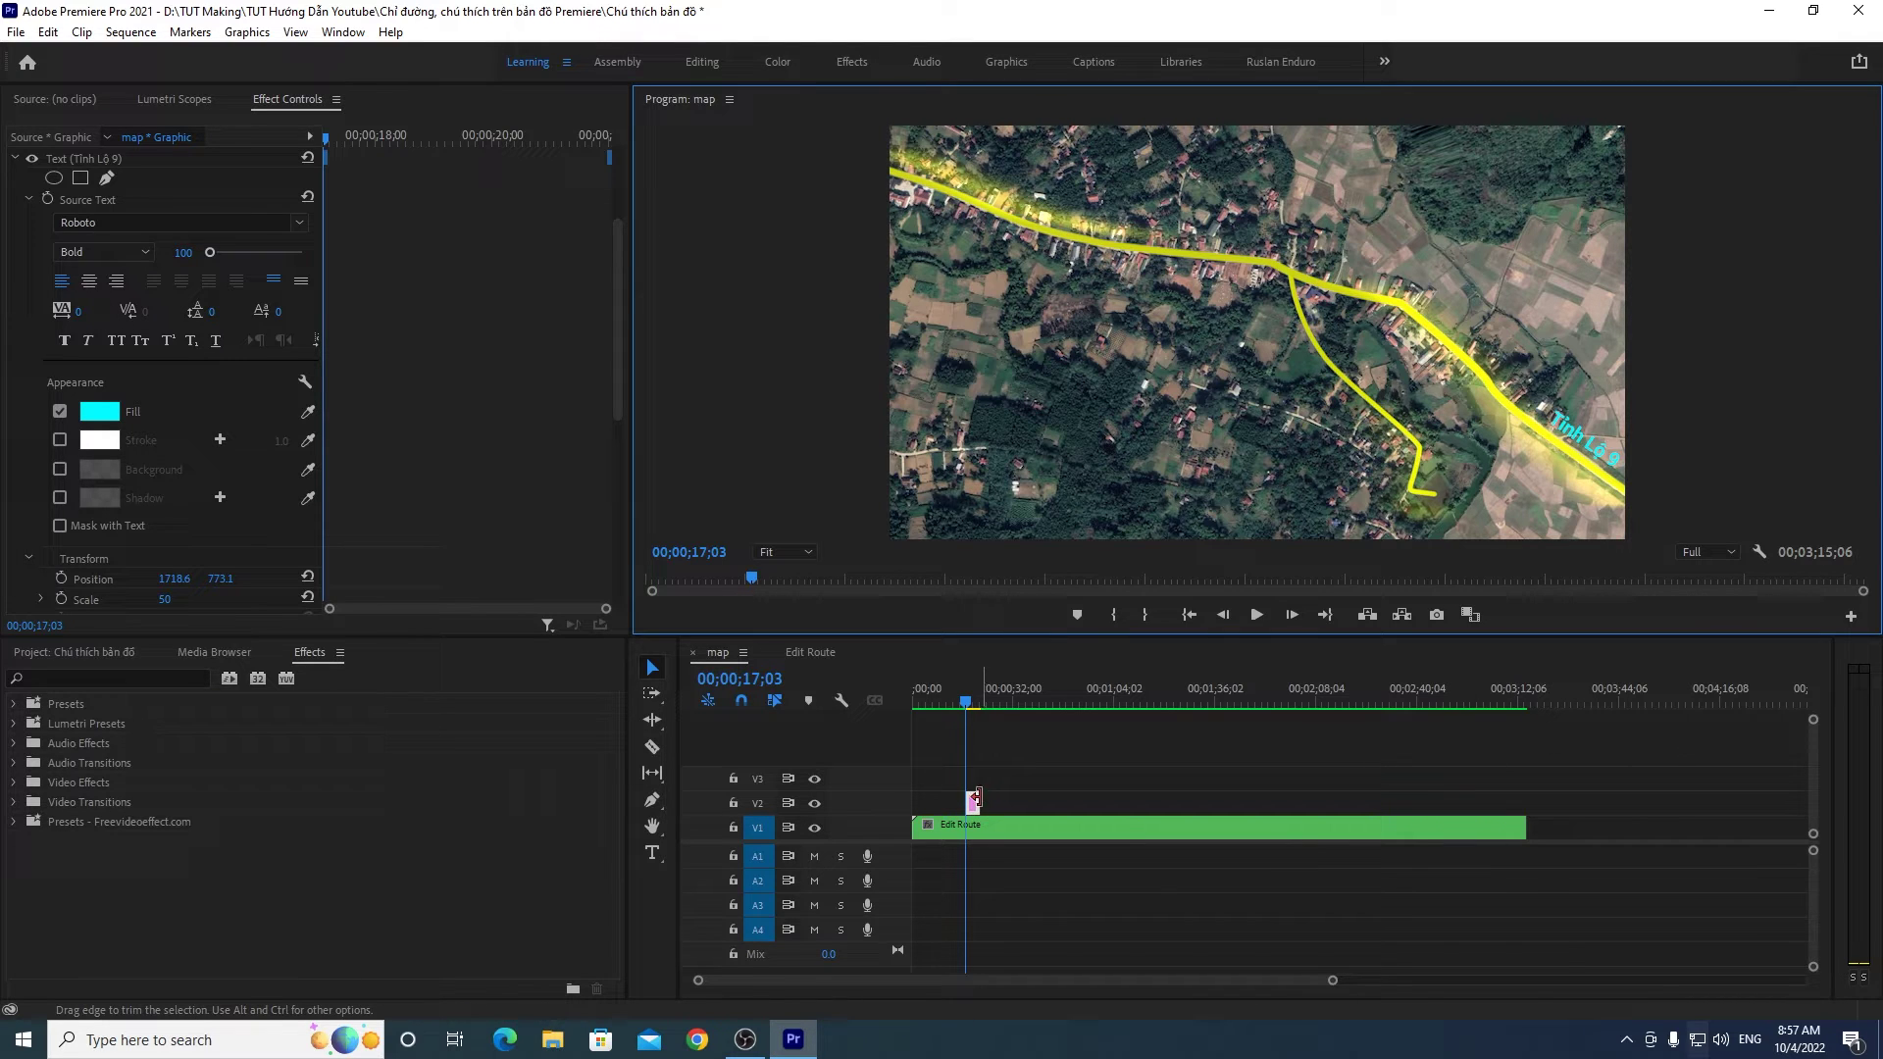
pyautogui.moveTo(974, 802); pyautogui.dragTo(1392, 802)
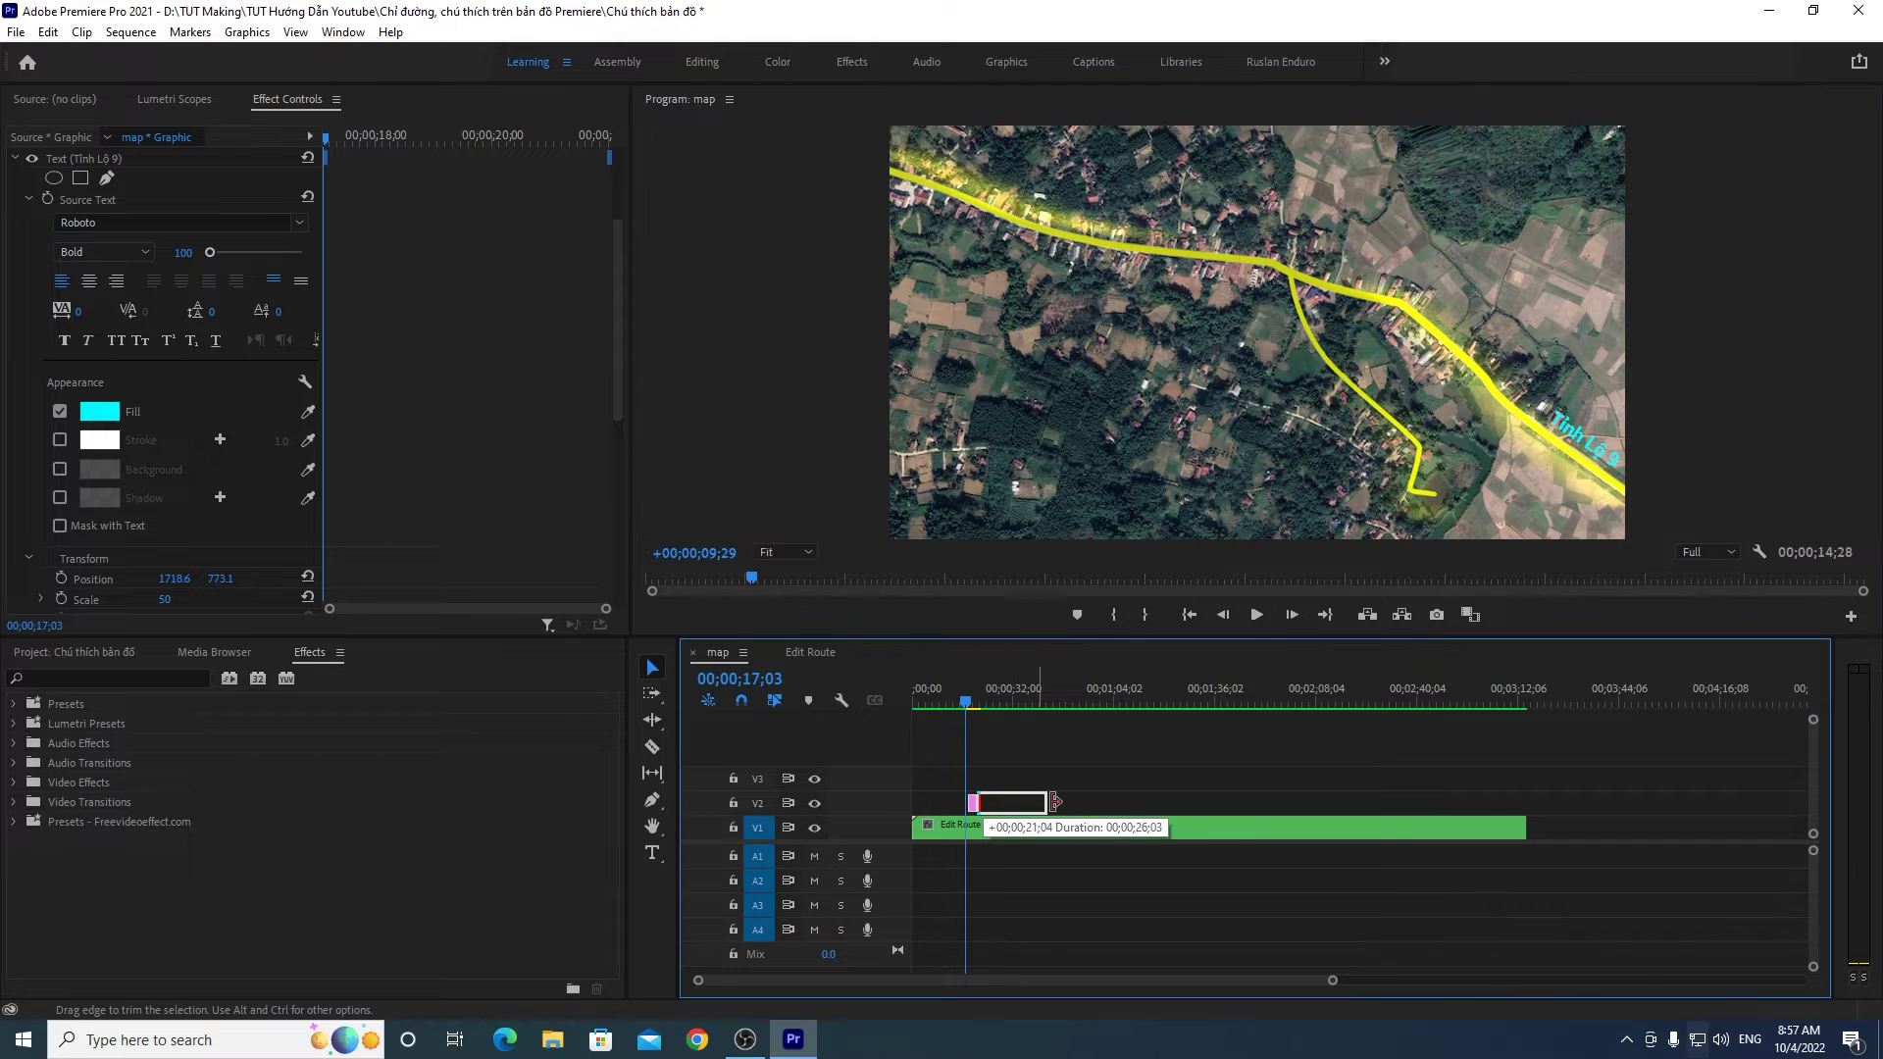
# Step: Trim the V2 label clip to match the route clip, from sequence start to end
pyautogui.moveTo(1392, 803); pyautogui.dragTo(1527, 802)
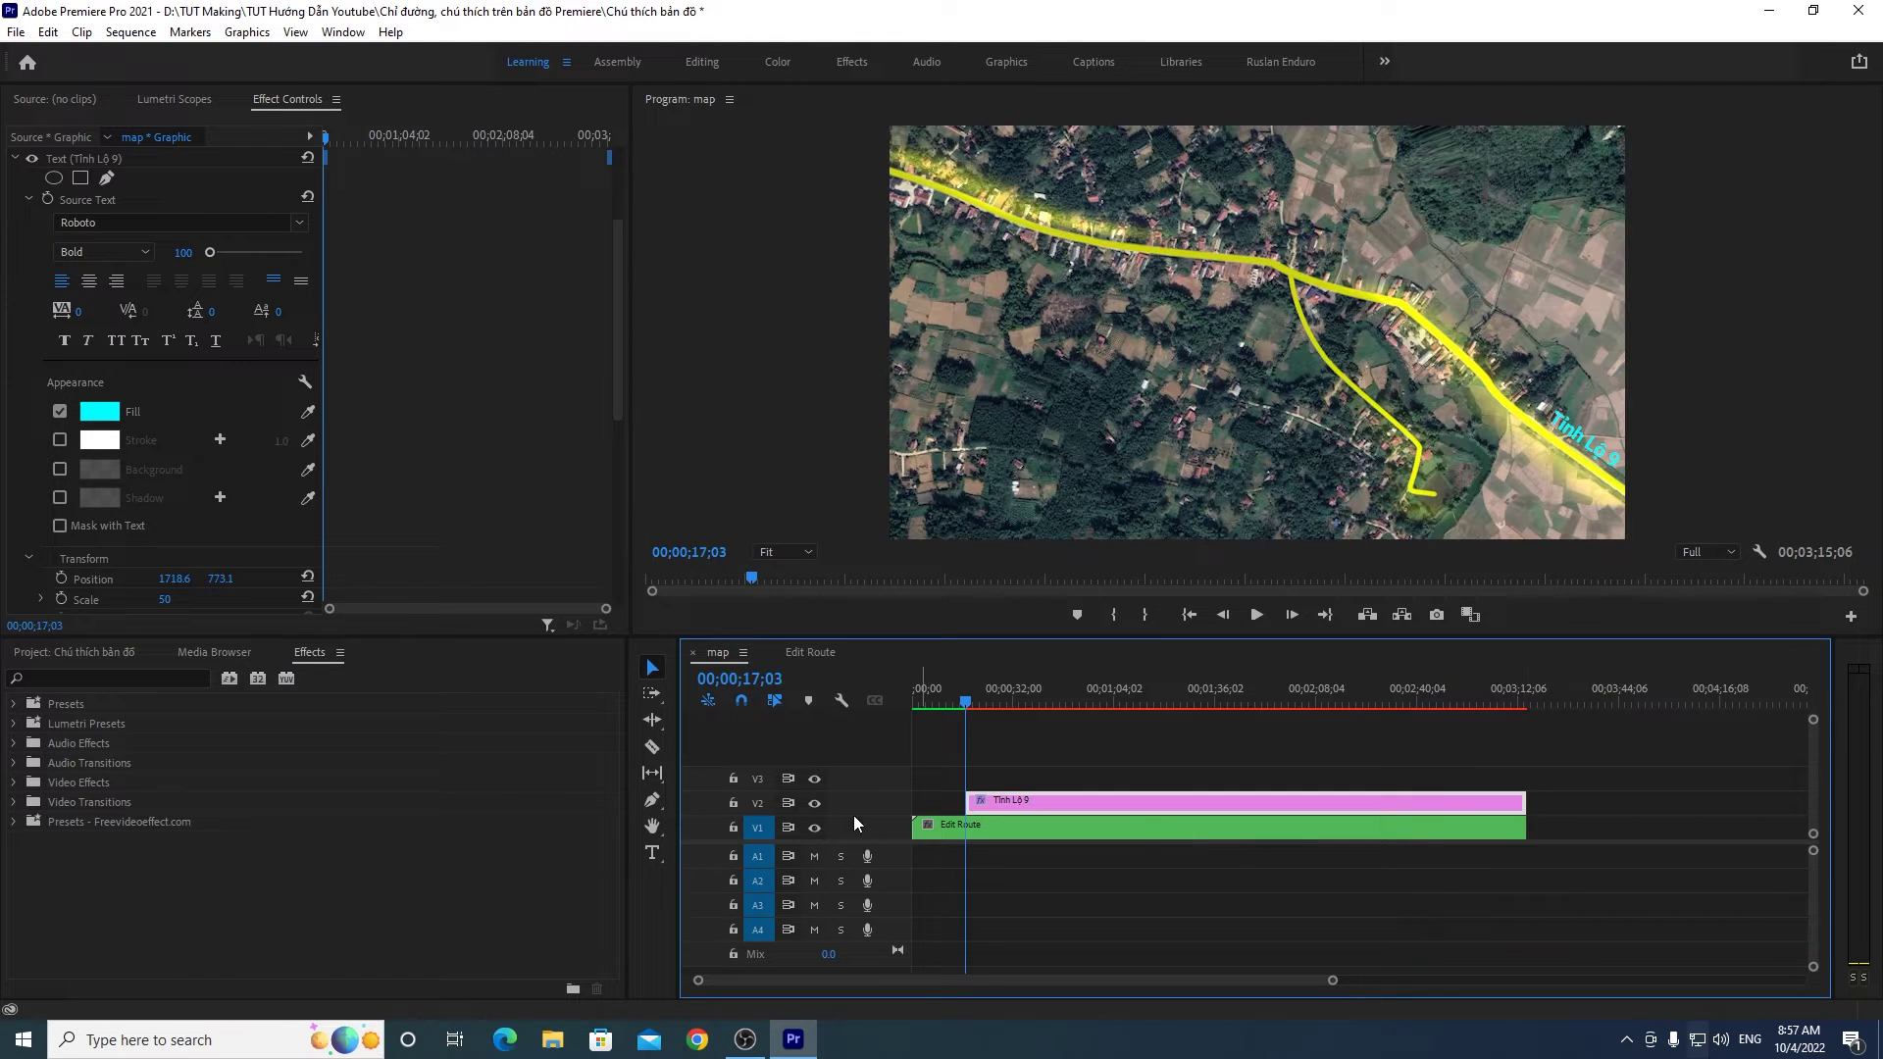
pyautogui.moveTo(959, 792); pyautogui.dragTo(913, 801)
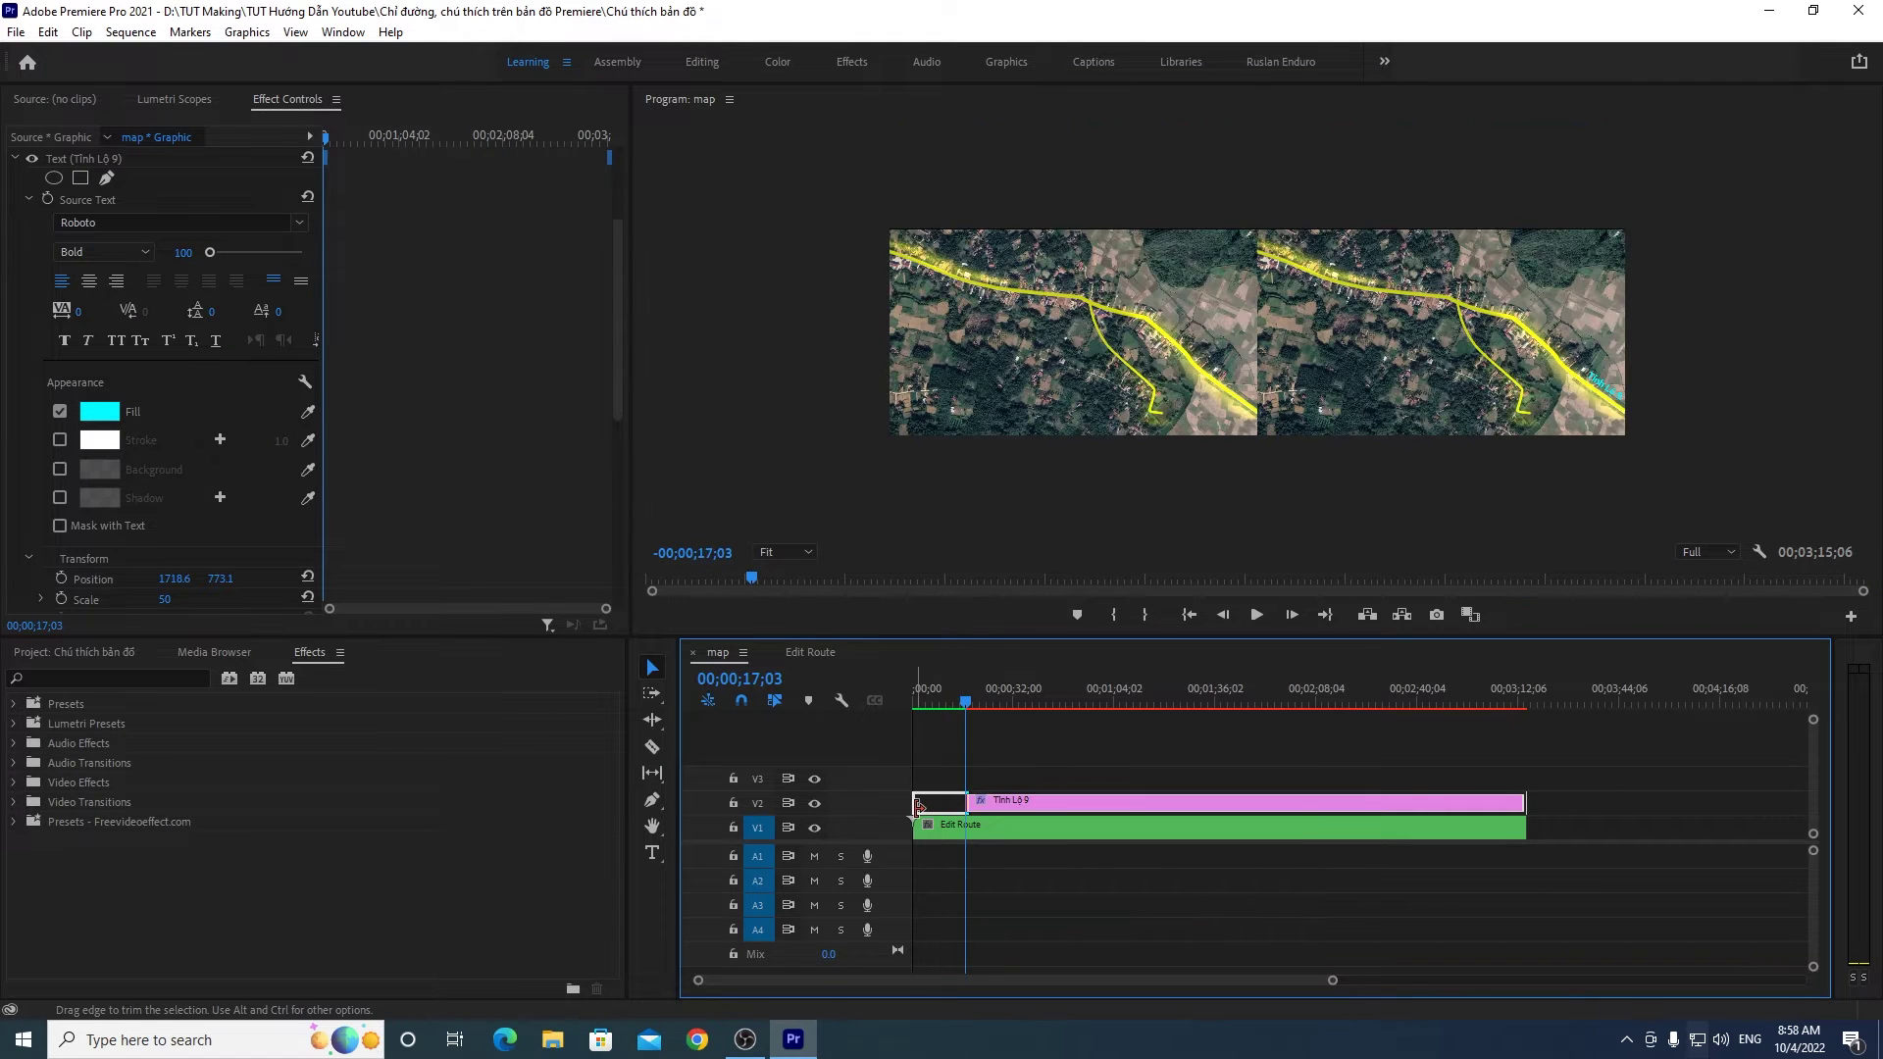
pyautogui.moveTo(963, 700); pyautogui.dragTo(978, 702)
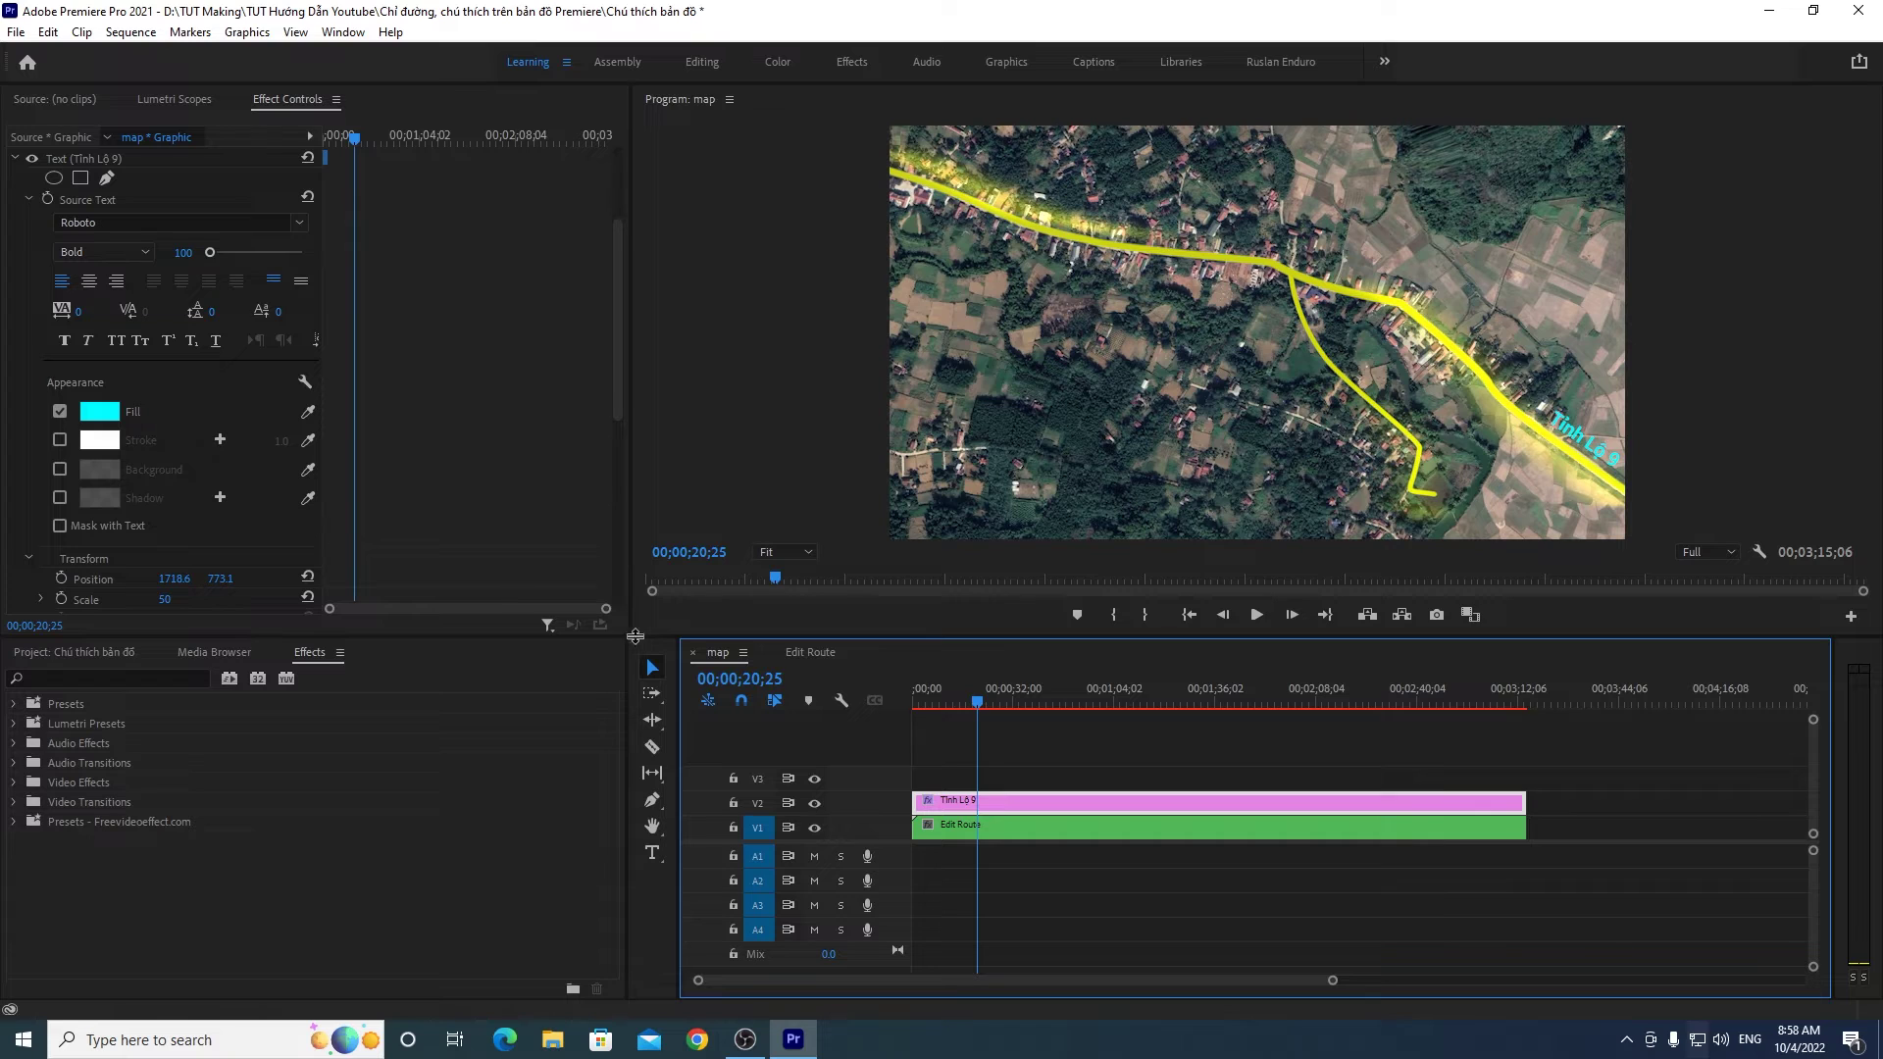
pyautogui.moveTo(614, 342); pyautogui.dragTo(632, 334)
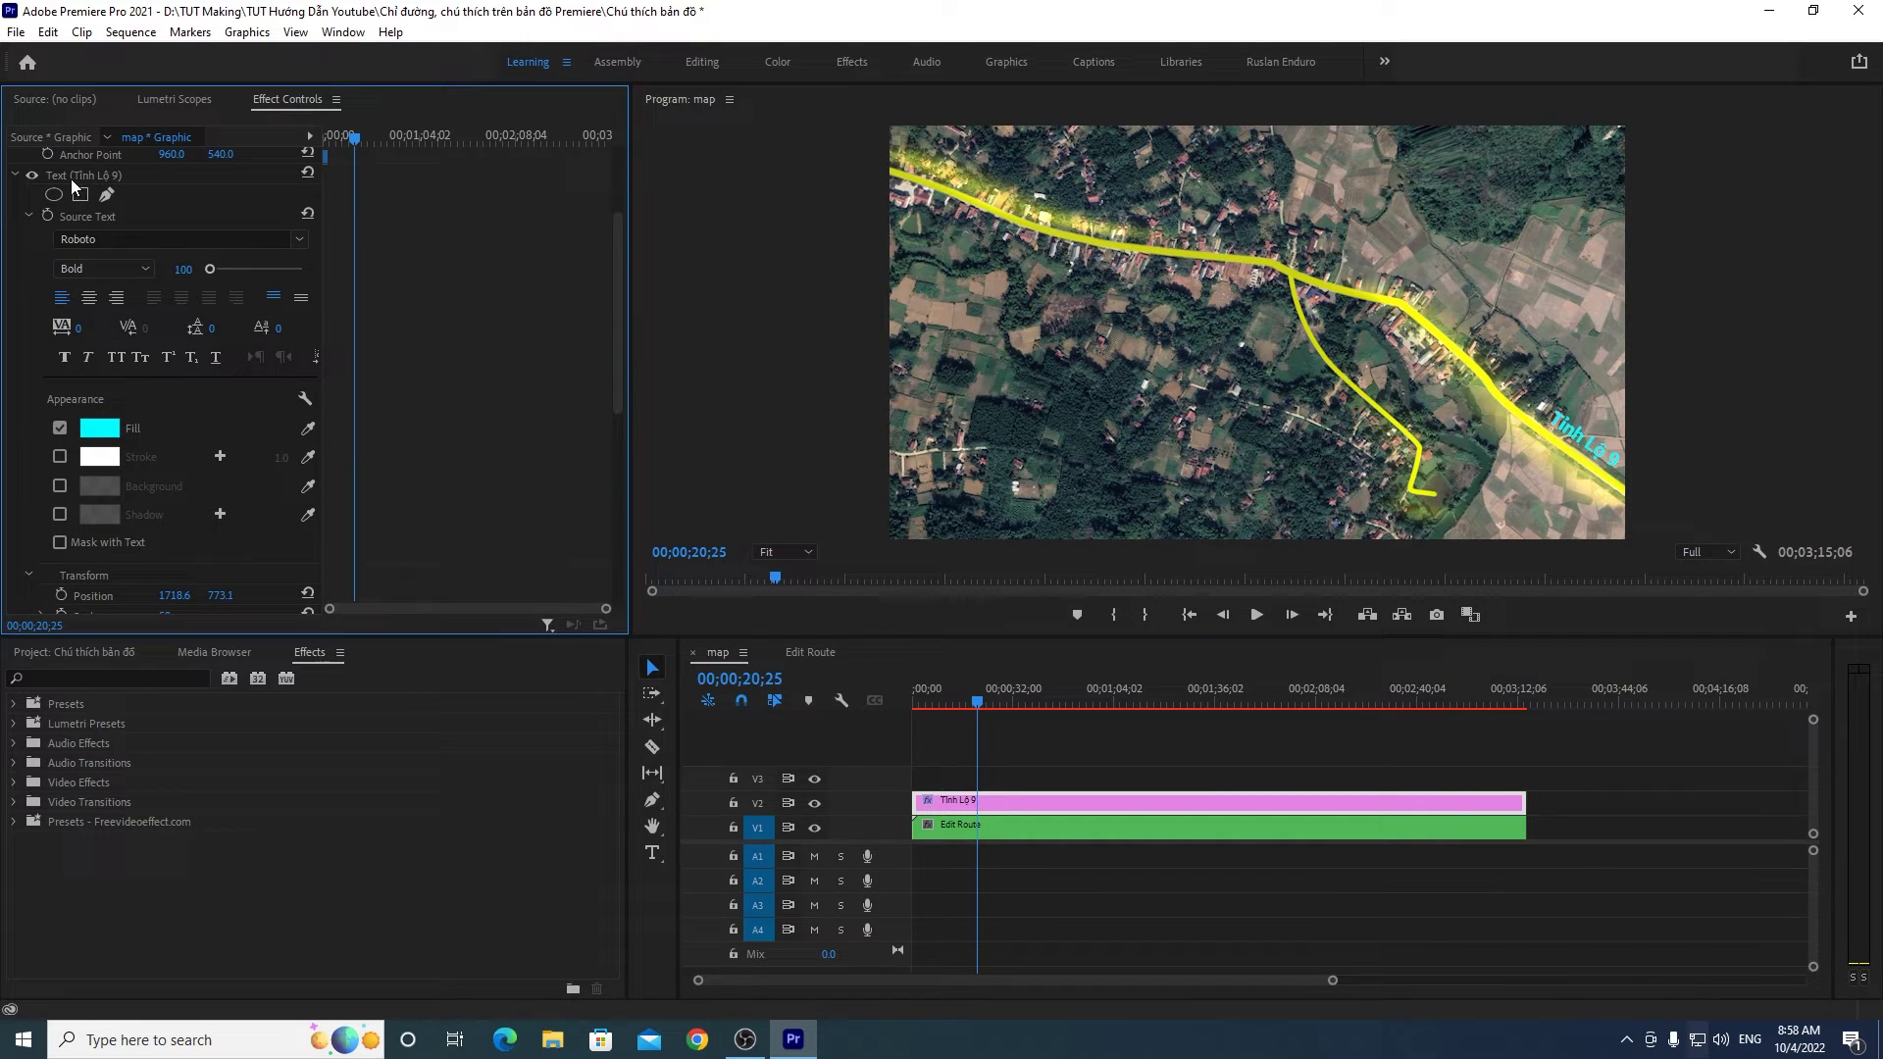
# Step: Set the Tỉnh Lộ 9 text layer's scale to 50
pyautogui.click(71, 178)
pyautogui.moveTo(616, 330); pyautogui.dragTo(616, 426)
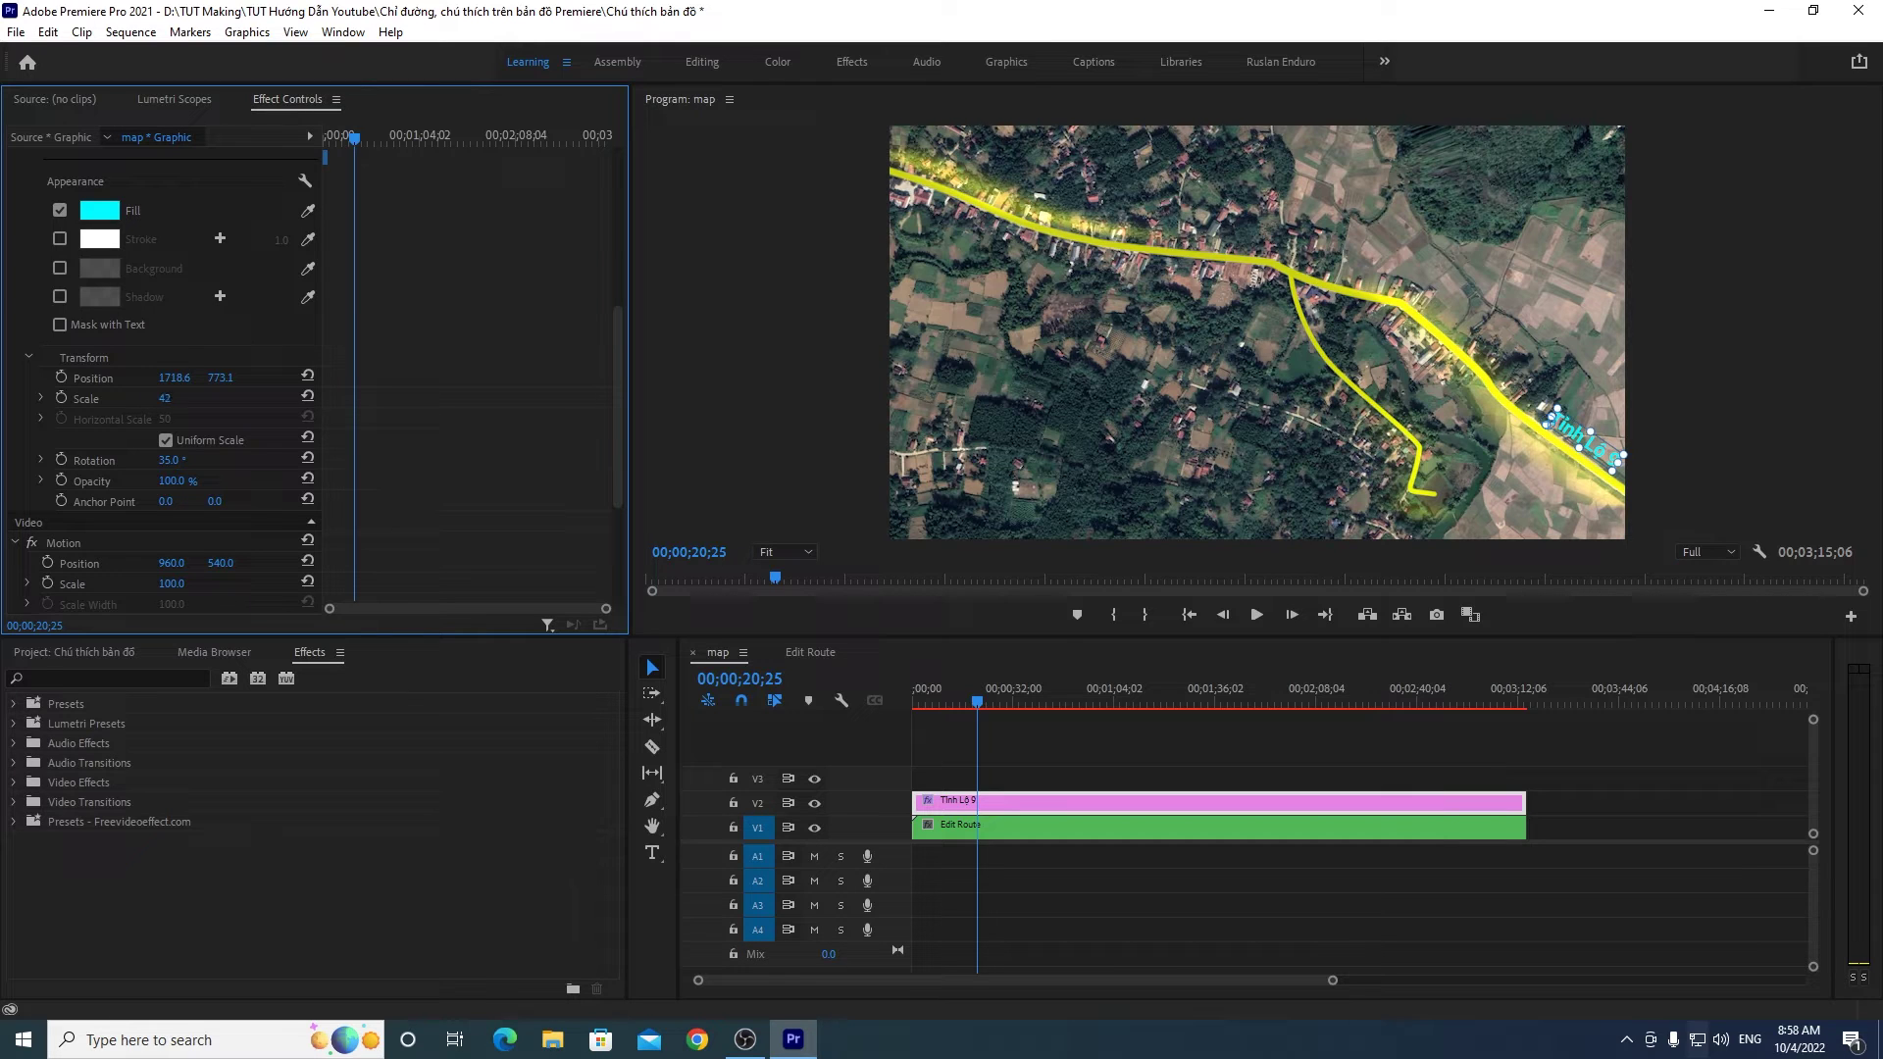
pyautogui.moveTo(167, 404); pyautogui.dragTo(133, 404)
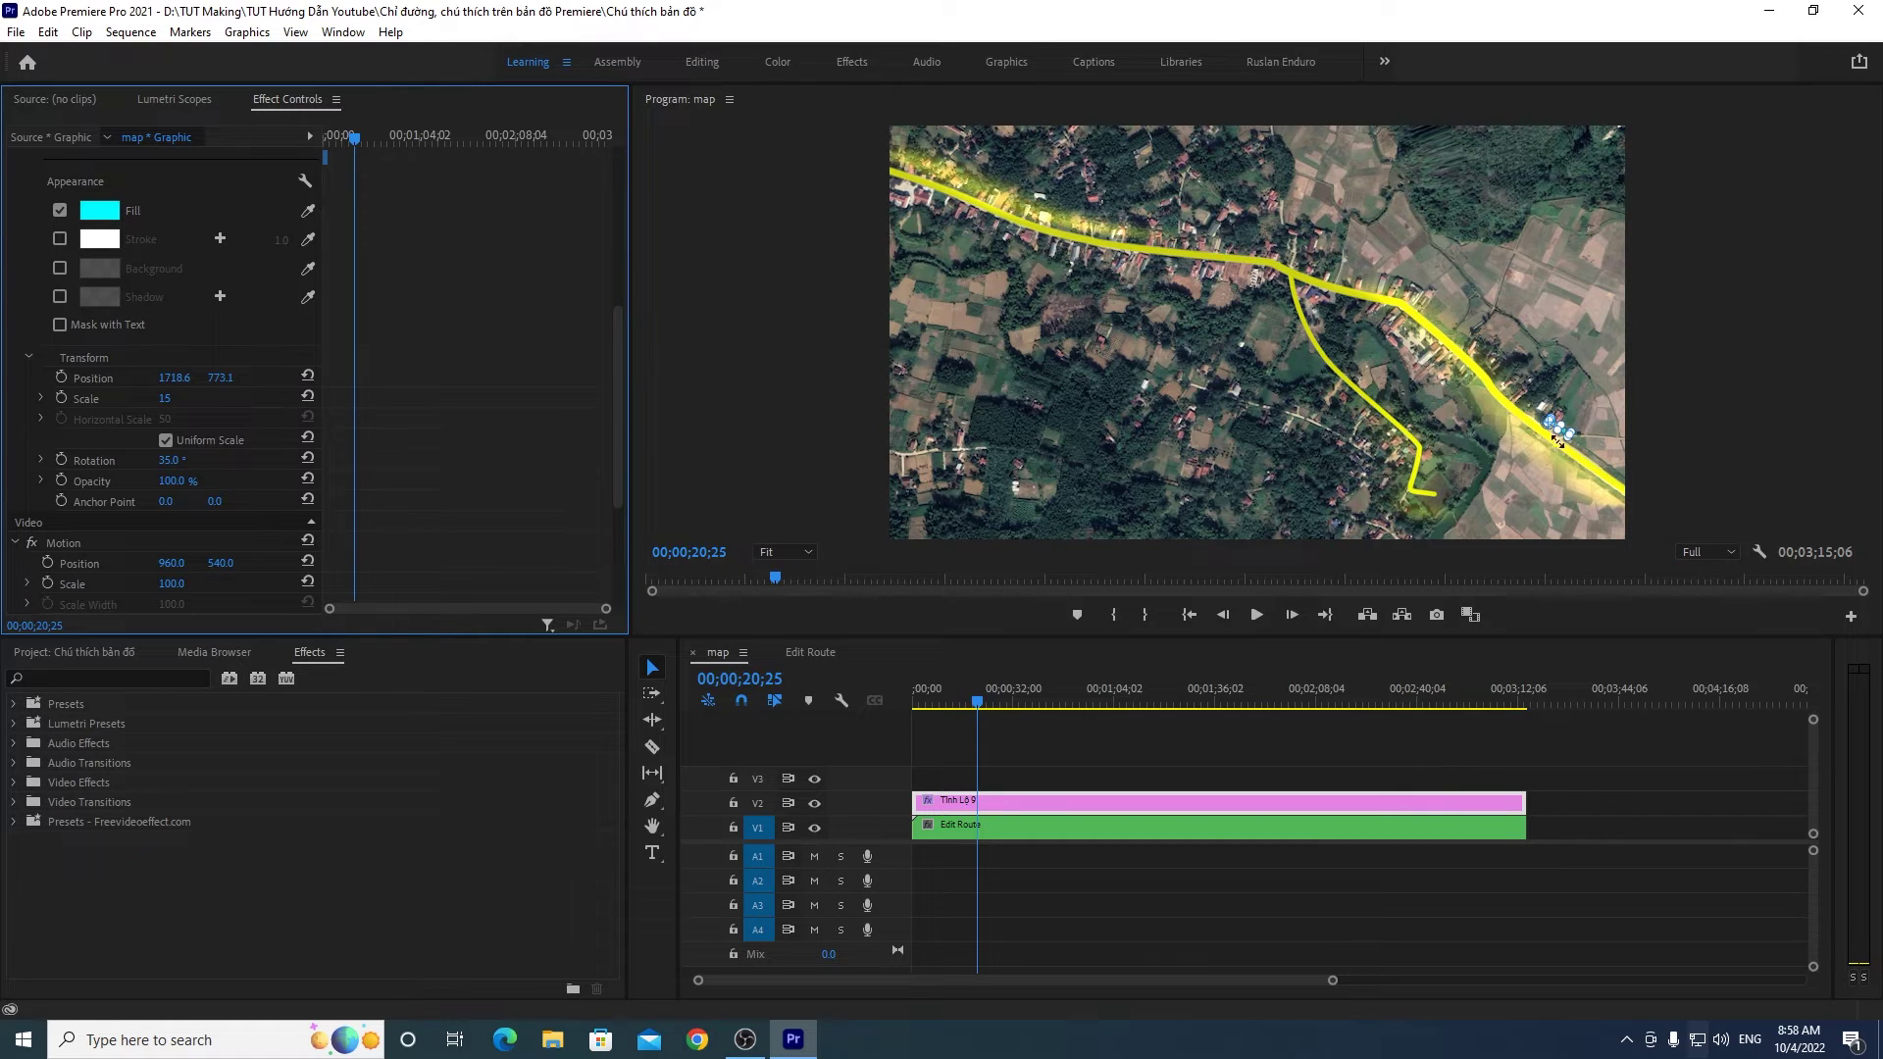
pyautogui.click(161, 399)
pyautogui.write('50')
pyautogui.press('Return')
pyautogui.moveTo(166, 402); pyautogui.dragTo(146, 402)
pyautogui.click(165, 398)
pyautogui.write('50')
pyautogui.press('Return')
# Step: Set the Program monitor zoom to 100% and select the label in the preview
pyautogui.click(799, 552)
pyautogui.click(767, 685)
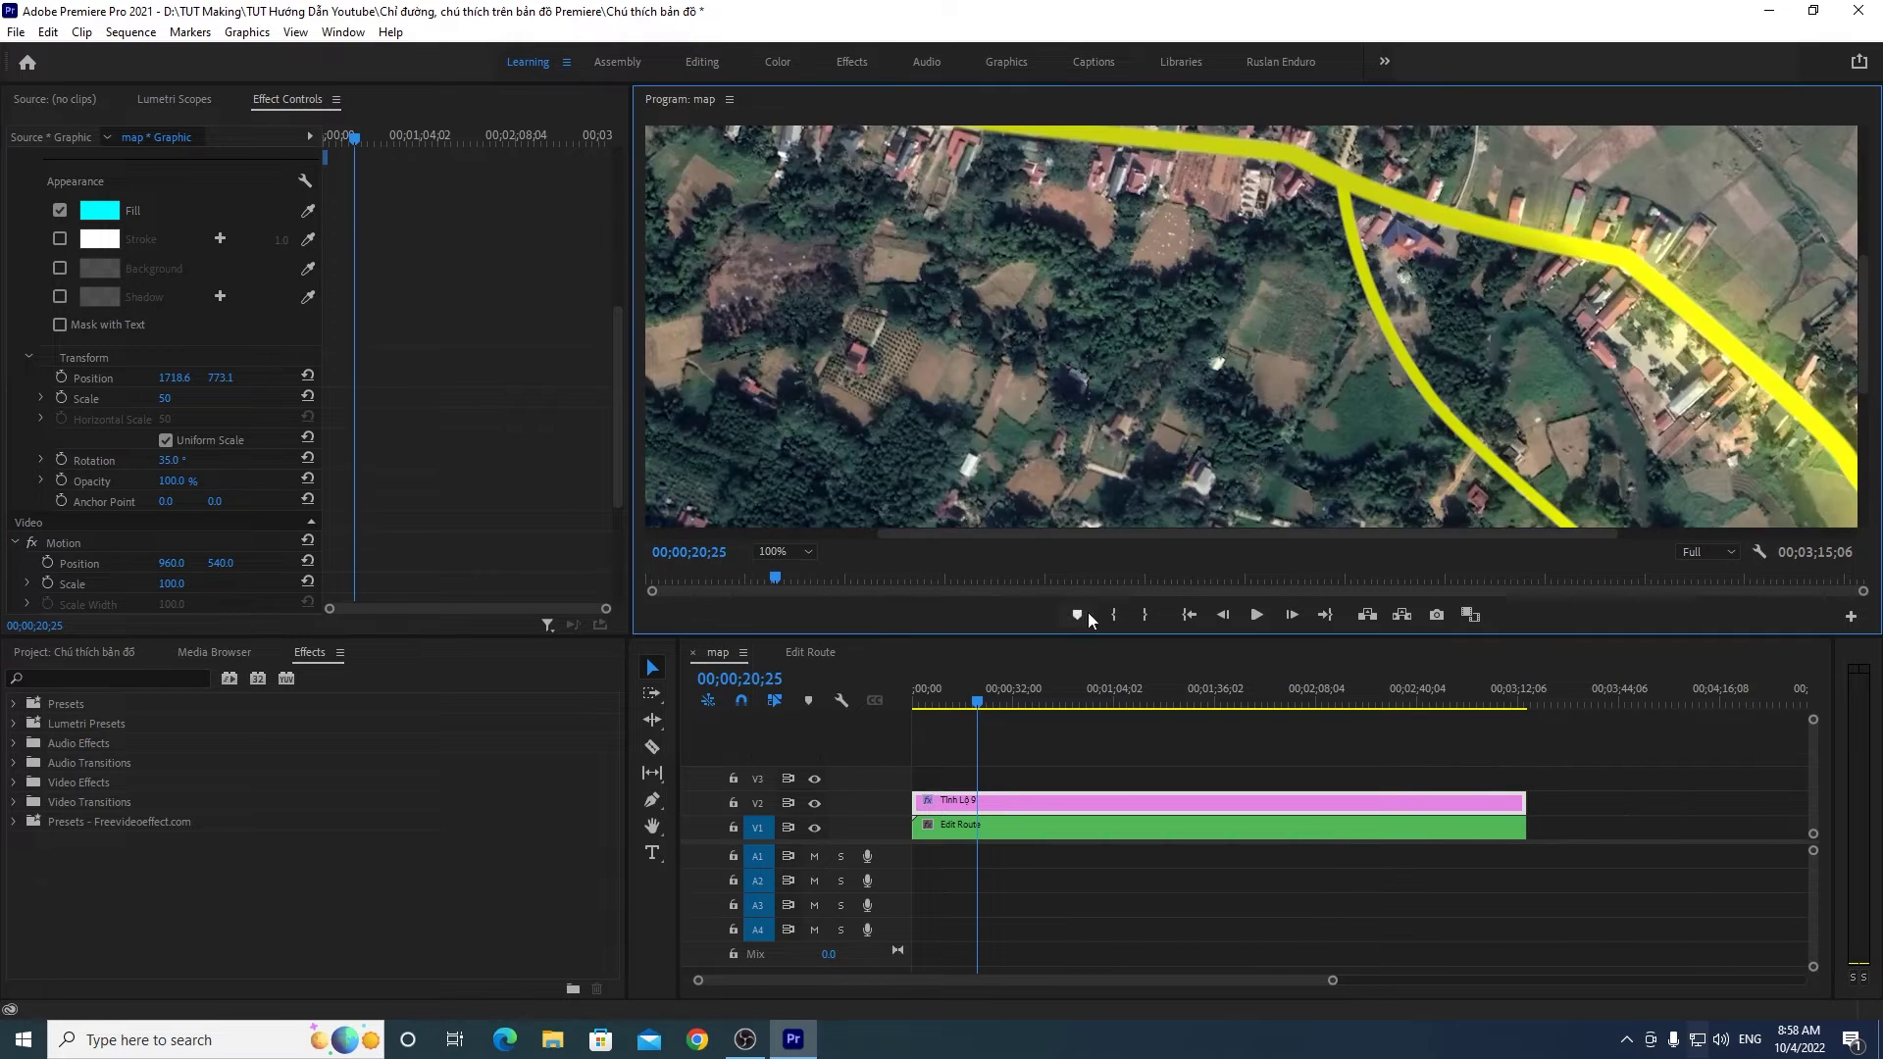
pyautogui.moveTo(1135, 534); pyautogui.dragTo(1538, 485)
pyautogui.moveTo(1864, 279)
pyautogui.mouseDown()
pyautogui.moveTo(1871, 461)
pyautogui.moveTo(1864, 384)
pyautogui.mouseUp()
pyautogui.click(1718, 381)
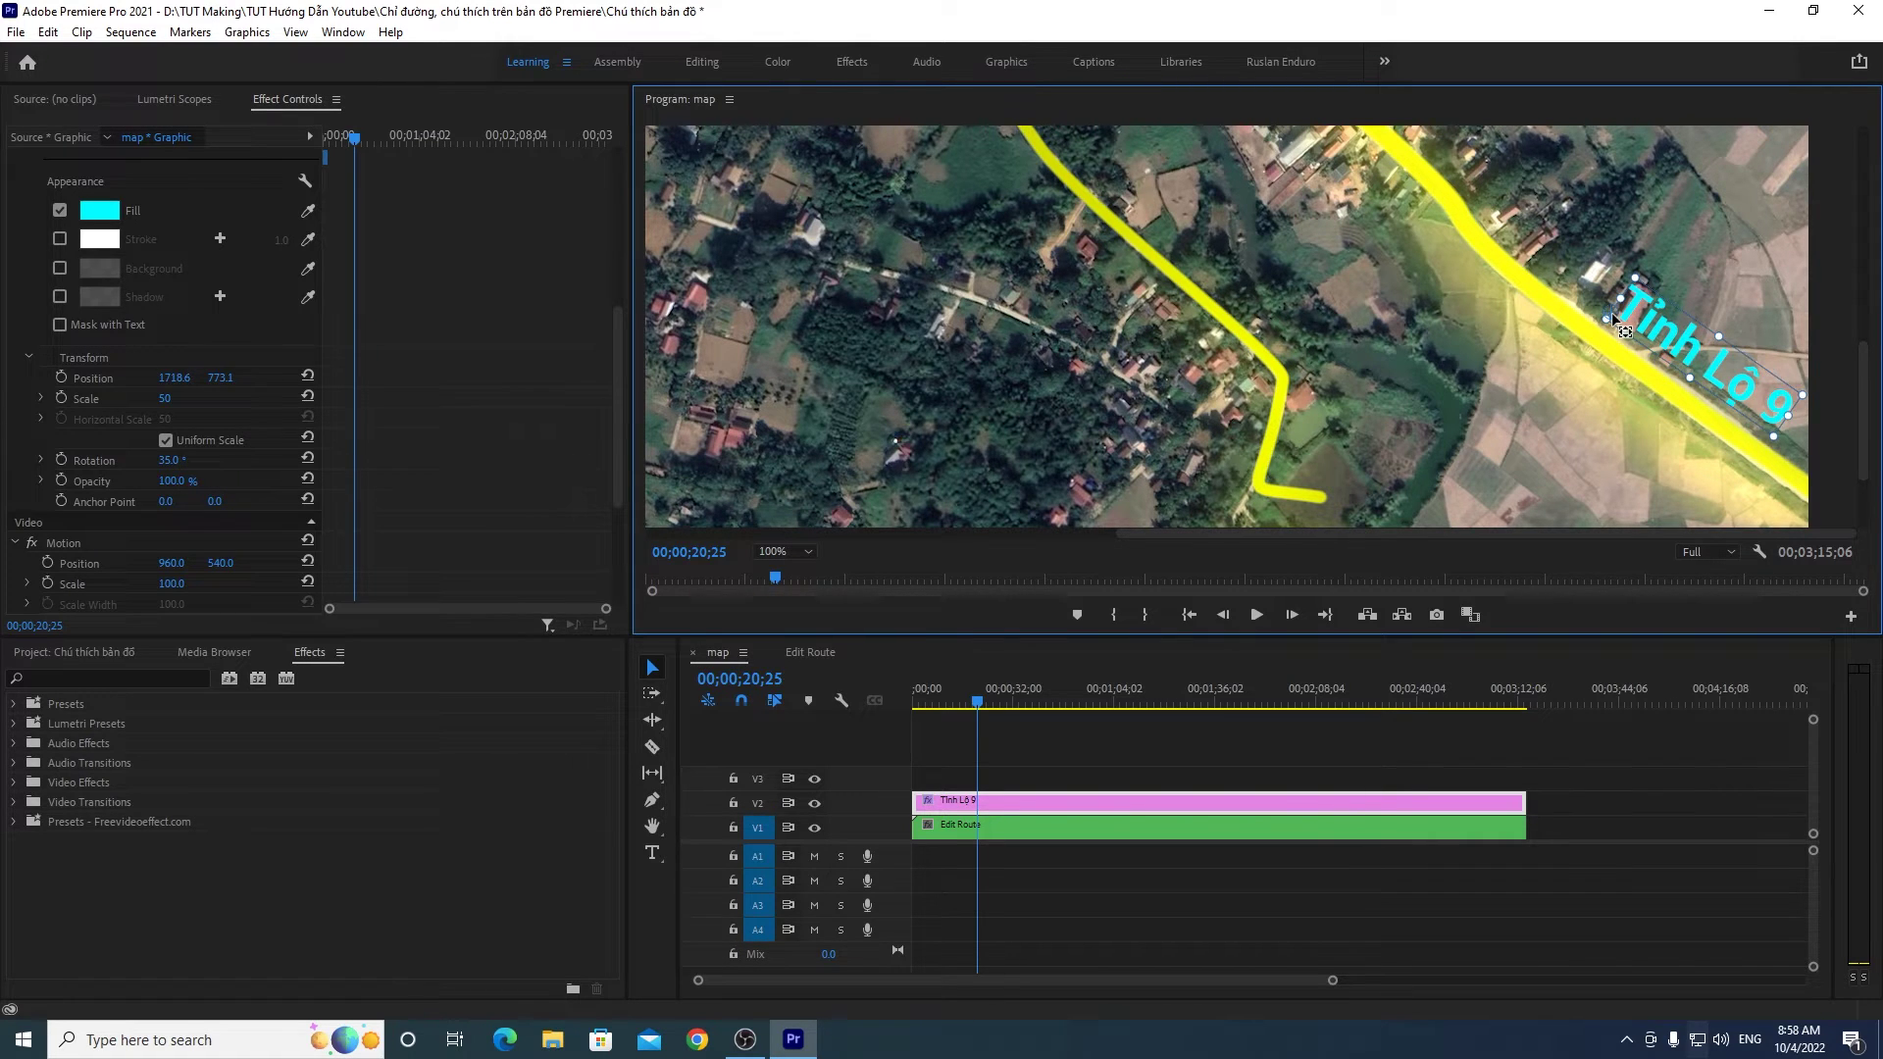
# Step: Drag the cyan label onto the yellow road, down to about 1793.1, 840.5, then deselect
pyautogui.moveTo(1612, 316)
pyautogui.mouseDown()
pyautogui.moveTo(1628, 330)
pyautogui.moveTo(1539, 272)
pyautogui.mouseUp()
pyautogui.moveTo(1660, 341)
pyautogui.mouseDown()
pyautogui.moveTo(1452, 296)
pyautogui.moveTo(1791, 361)
pyautogui.moveTo(1640, 324)
pyautogui.mouseUp()
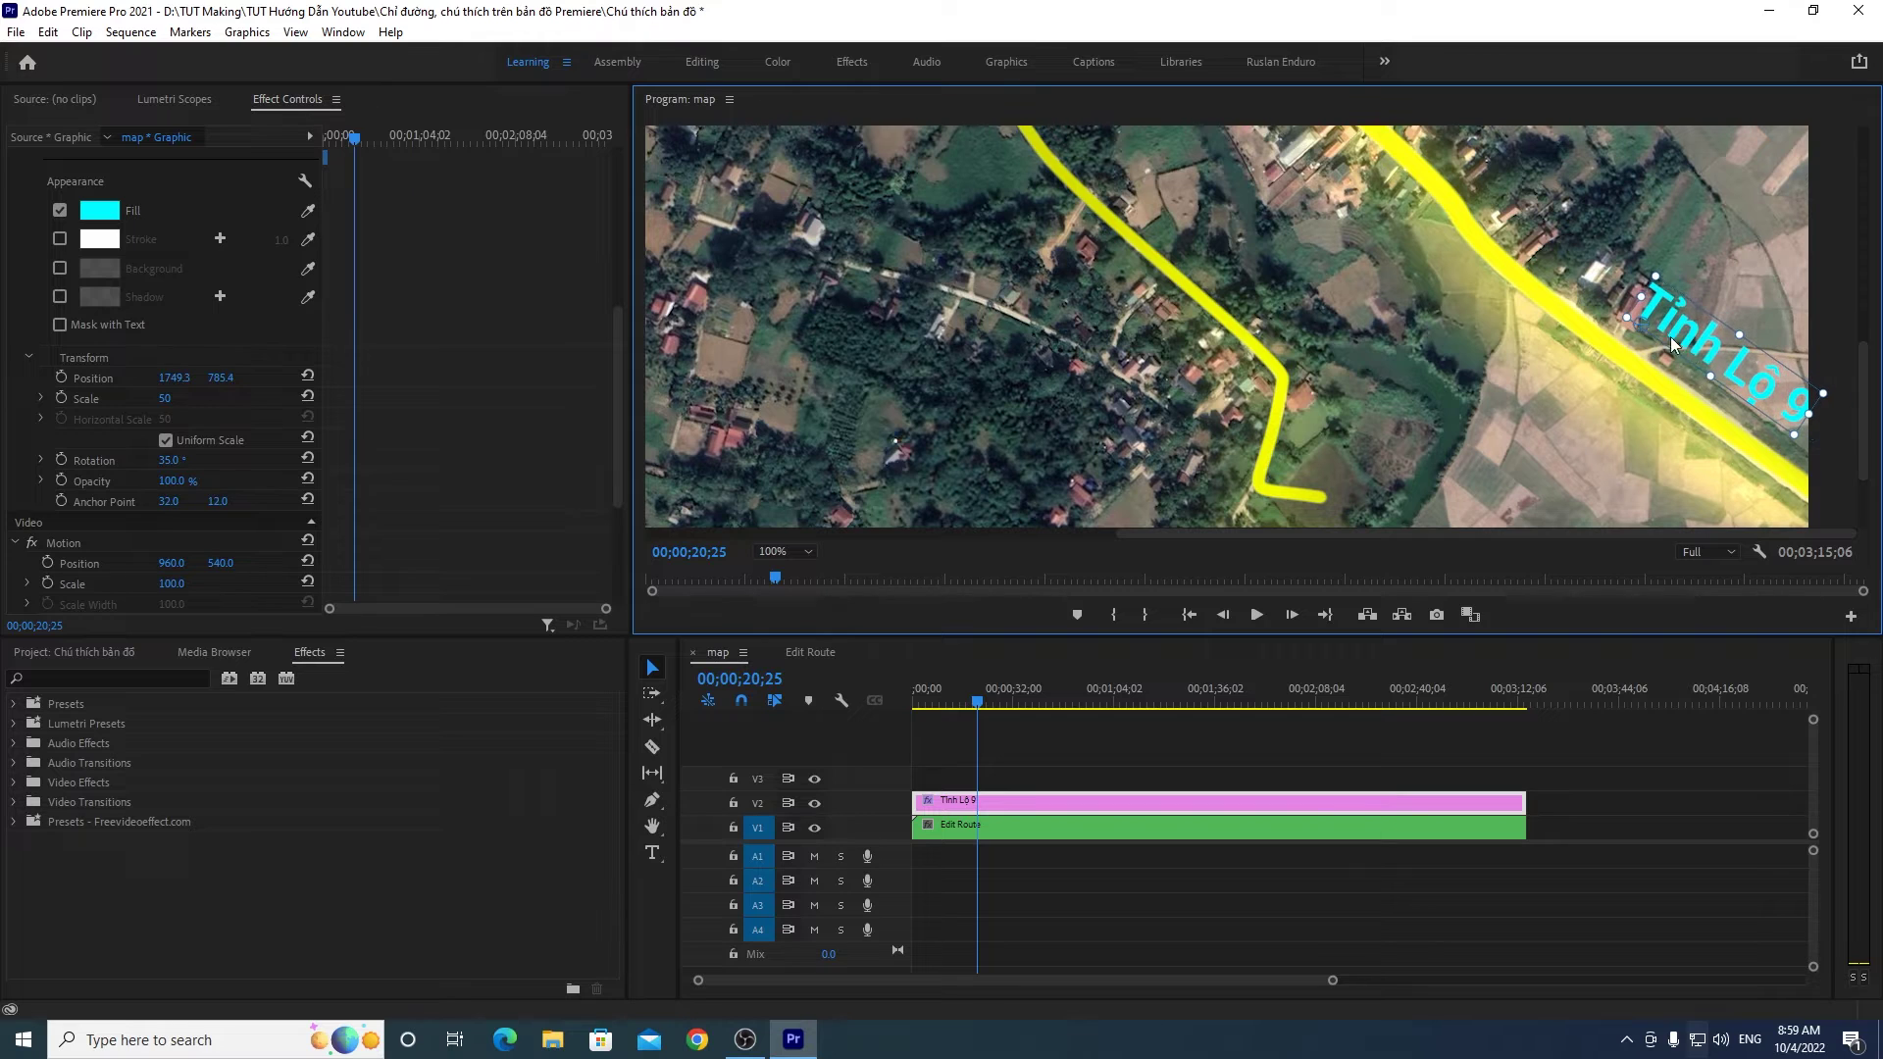
pyautogui.moveTo(1714, 345); pyautogui.dragTo(1240, 289)
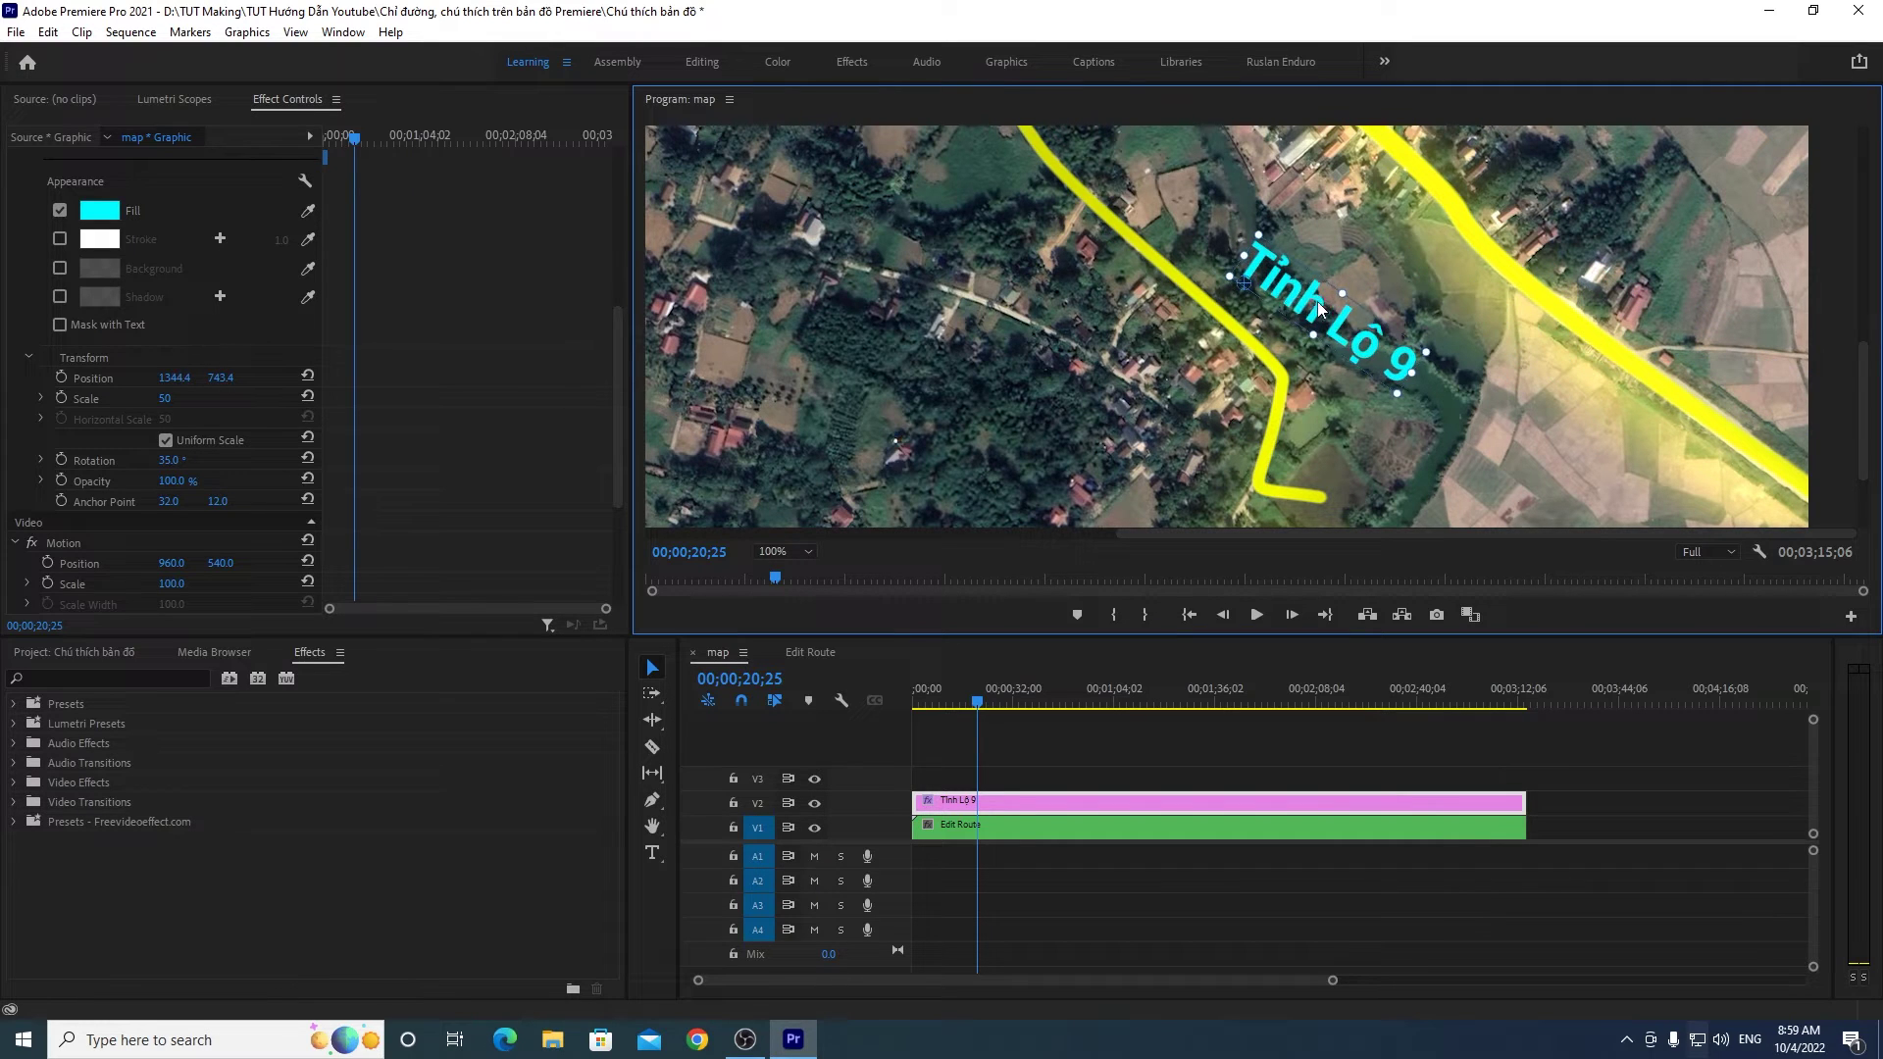
pyautogui.moveTo(1237, 291)
pyautogui.mouseDown()
pyautogui.moveTo(1398, 326)
pyautogui.moveTo(1425, 265)
pyautogui.moveTo(1397, 278)
pyautogui.mouseUp()
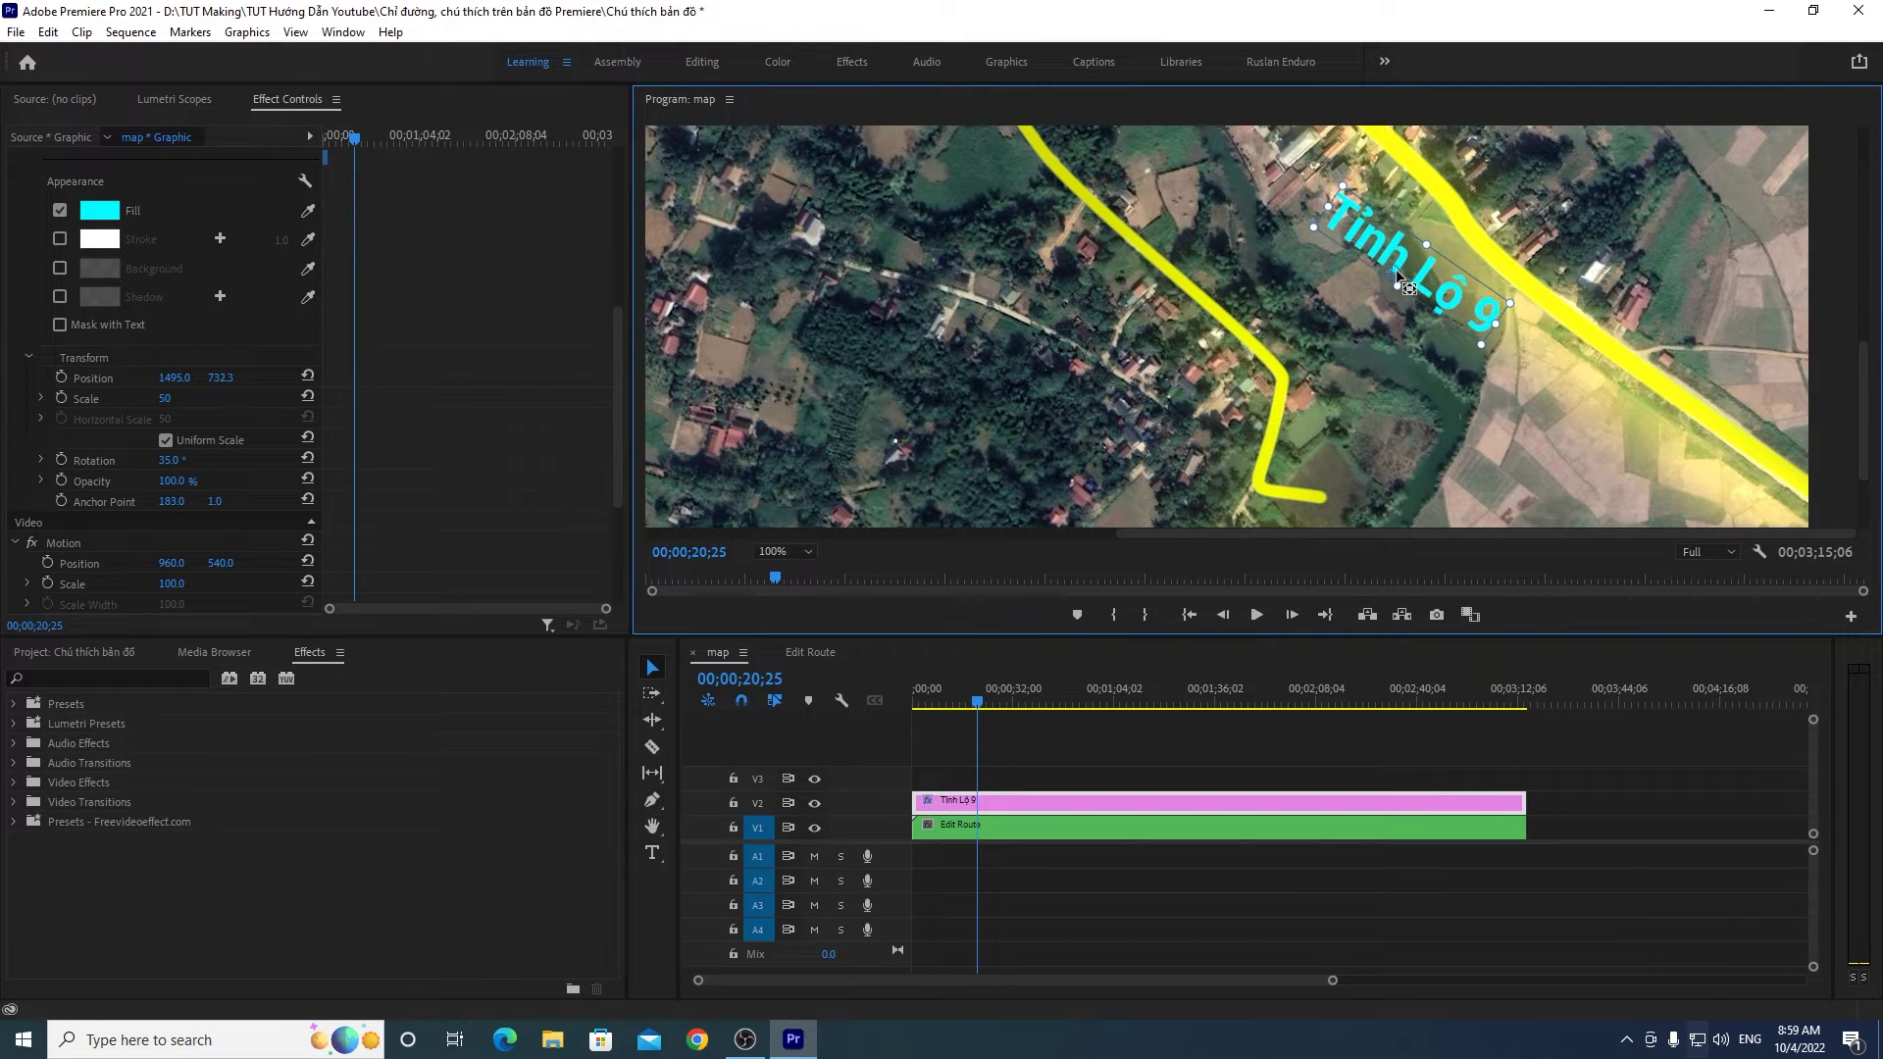
pyautogui.moveTo(1399, 278); pyautogui.dragTo(1401, 281)
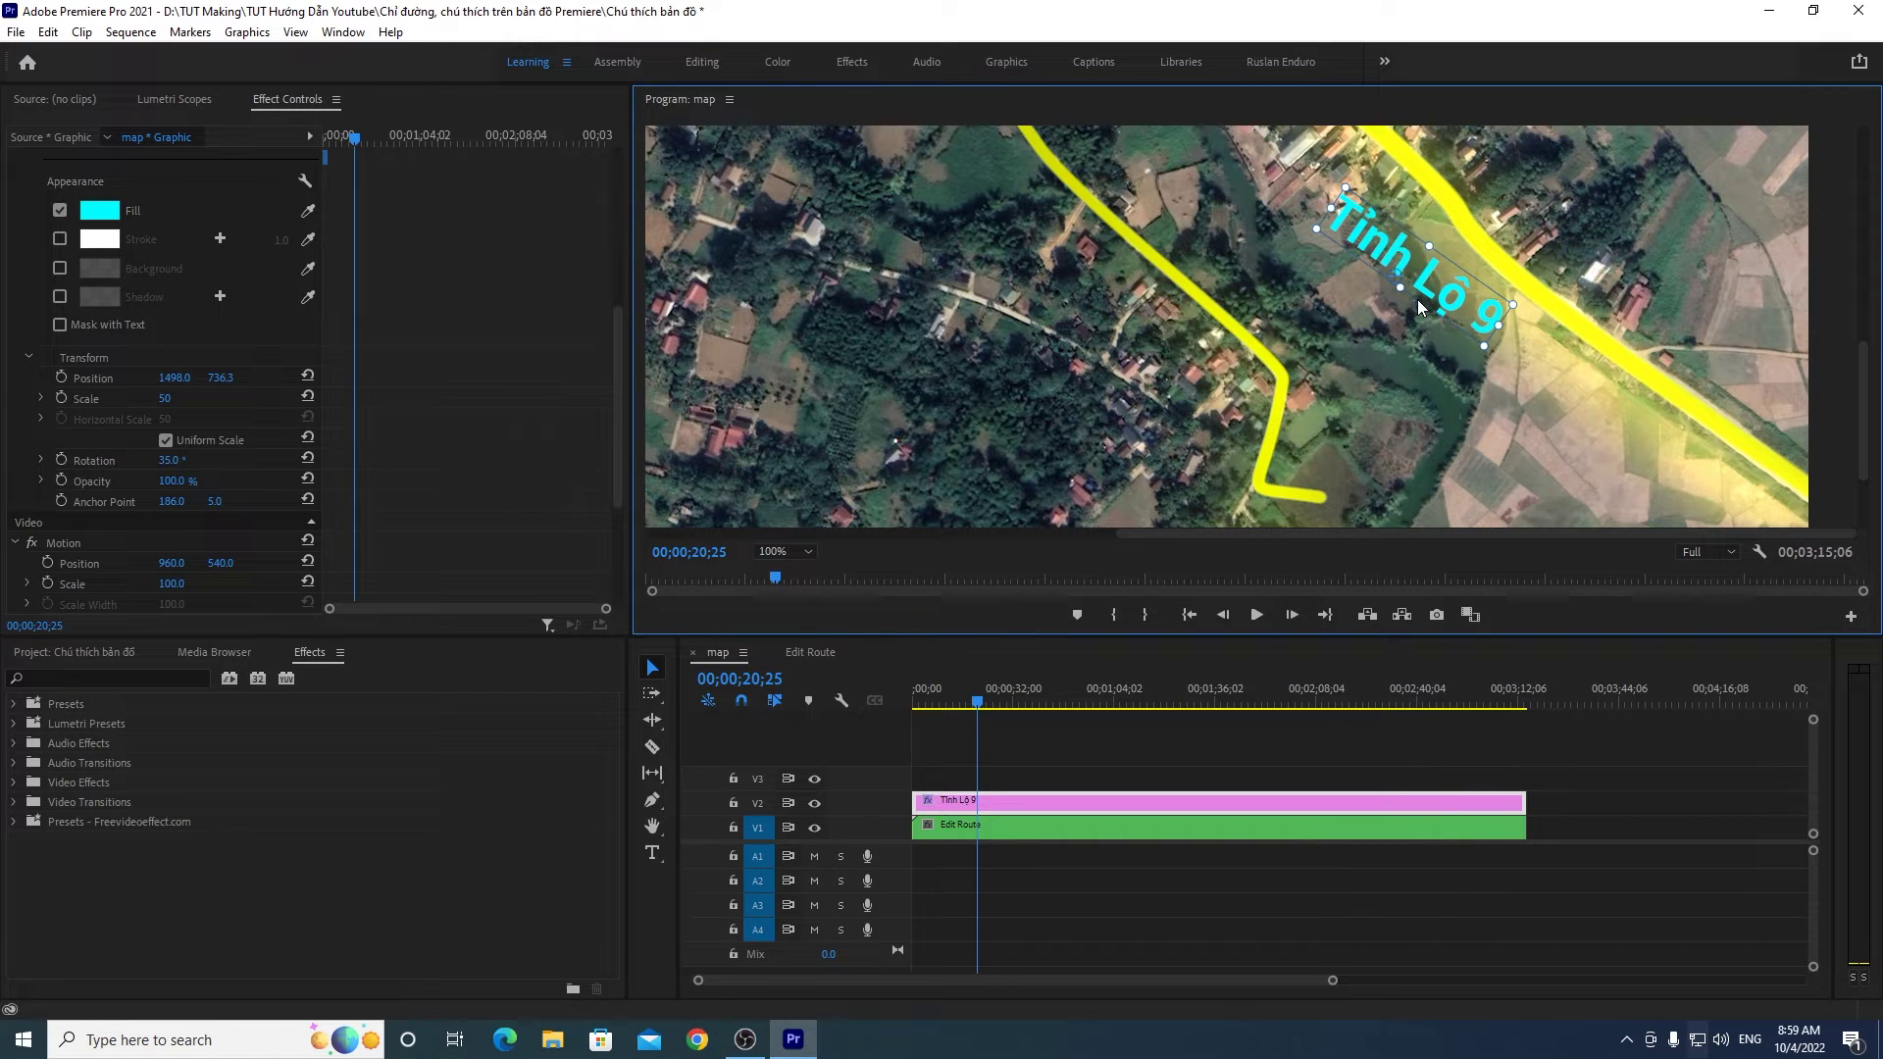
pyautogui.moveTo(1410, 255); pyautogui.dragTo(1528, 257)
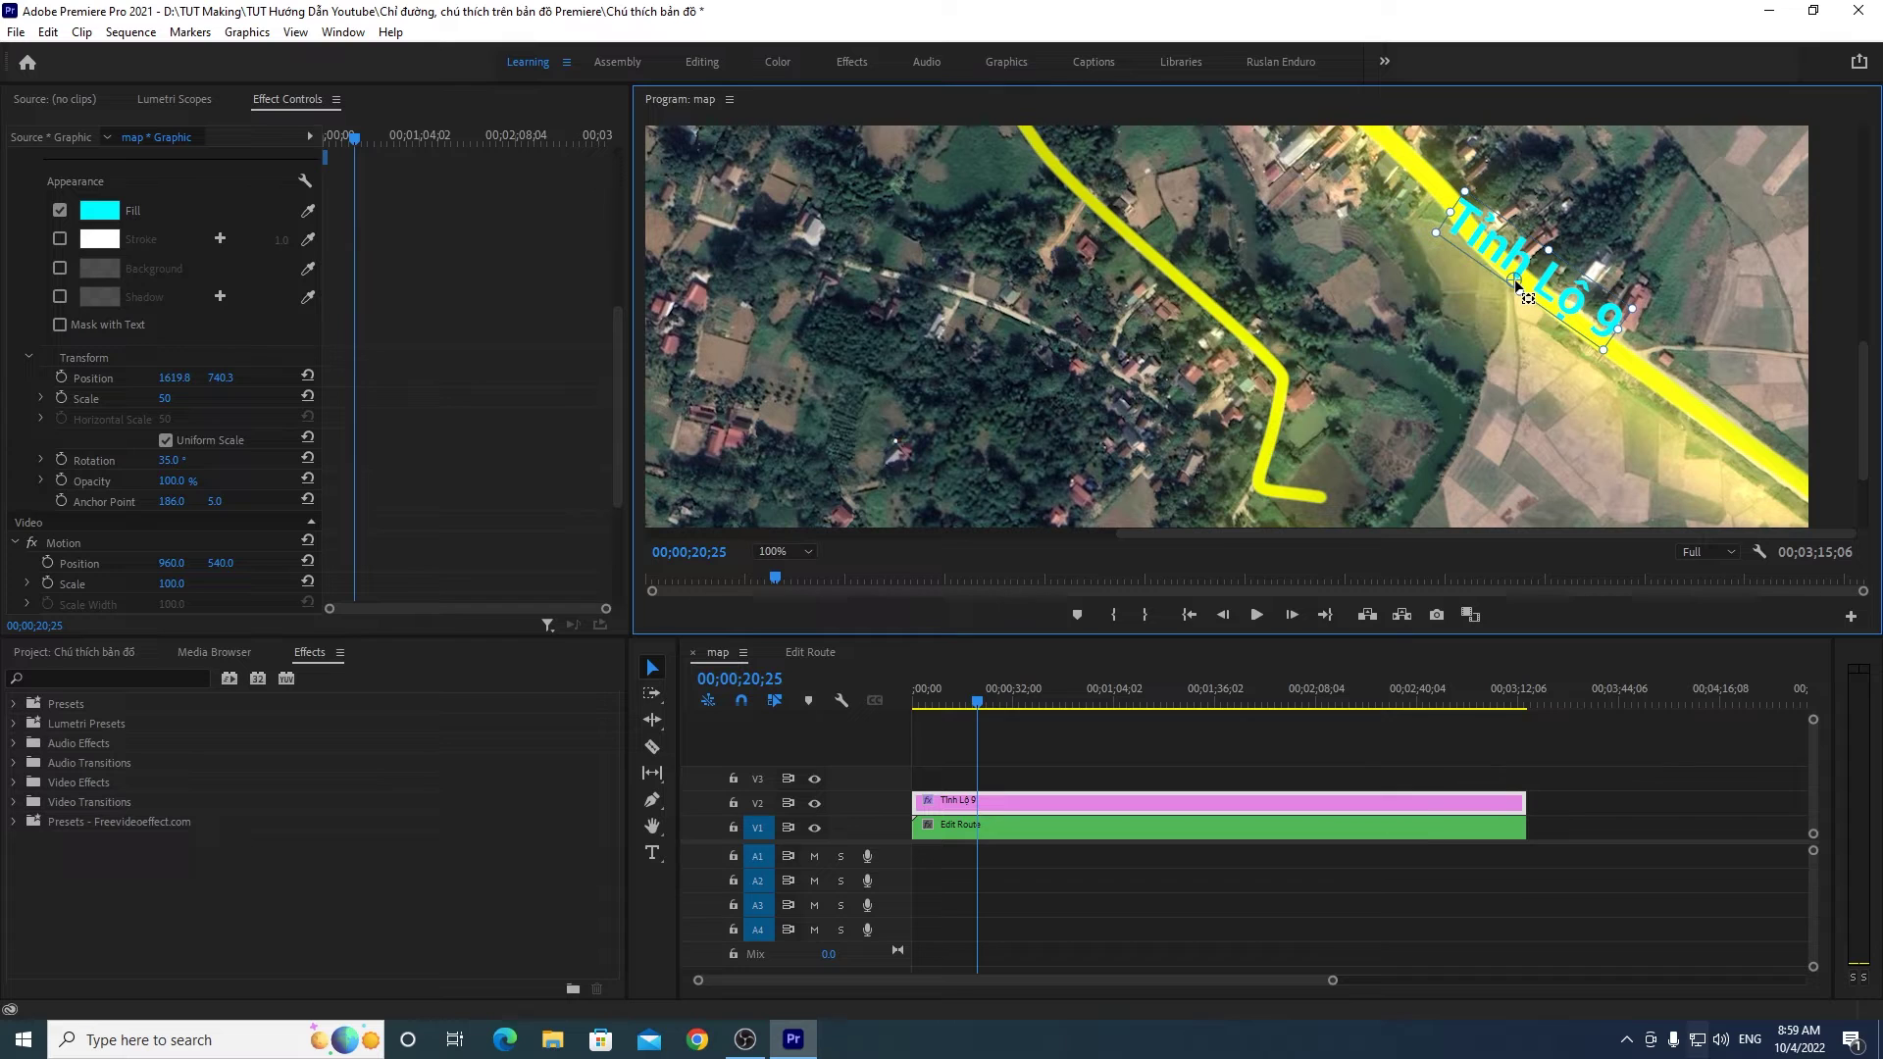
pyautogui.moveTo(1521, 261); pyautogui.dragTo(1699, 368)
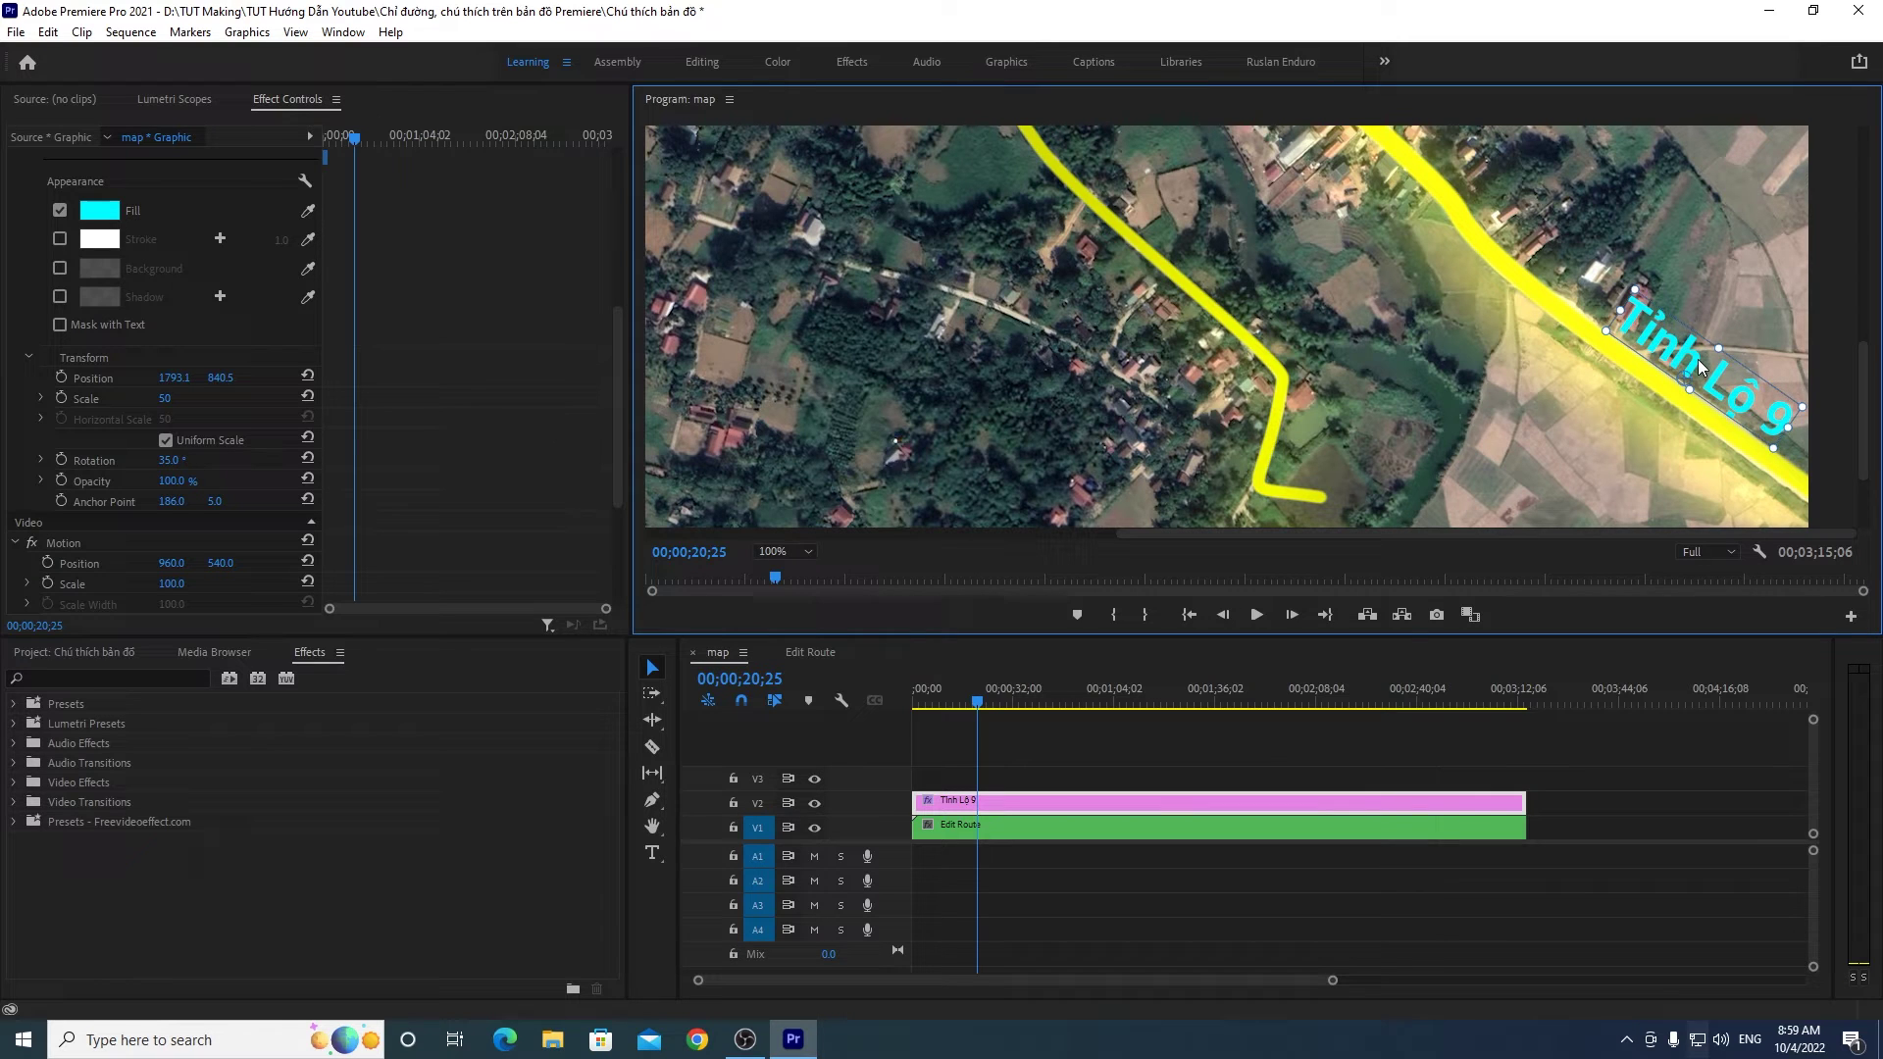
pyautogui.click(1591, 433)
# Step: Return the Program monitor zoom to Fit and reconfirm the label scale at 50
pyautogui.click(776, 553)
pyautogui.click(805, 573)
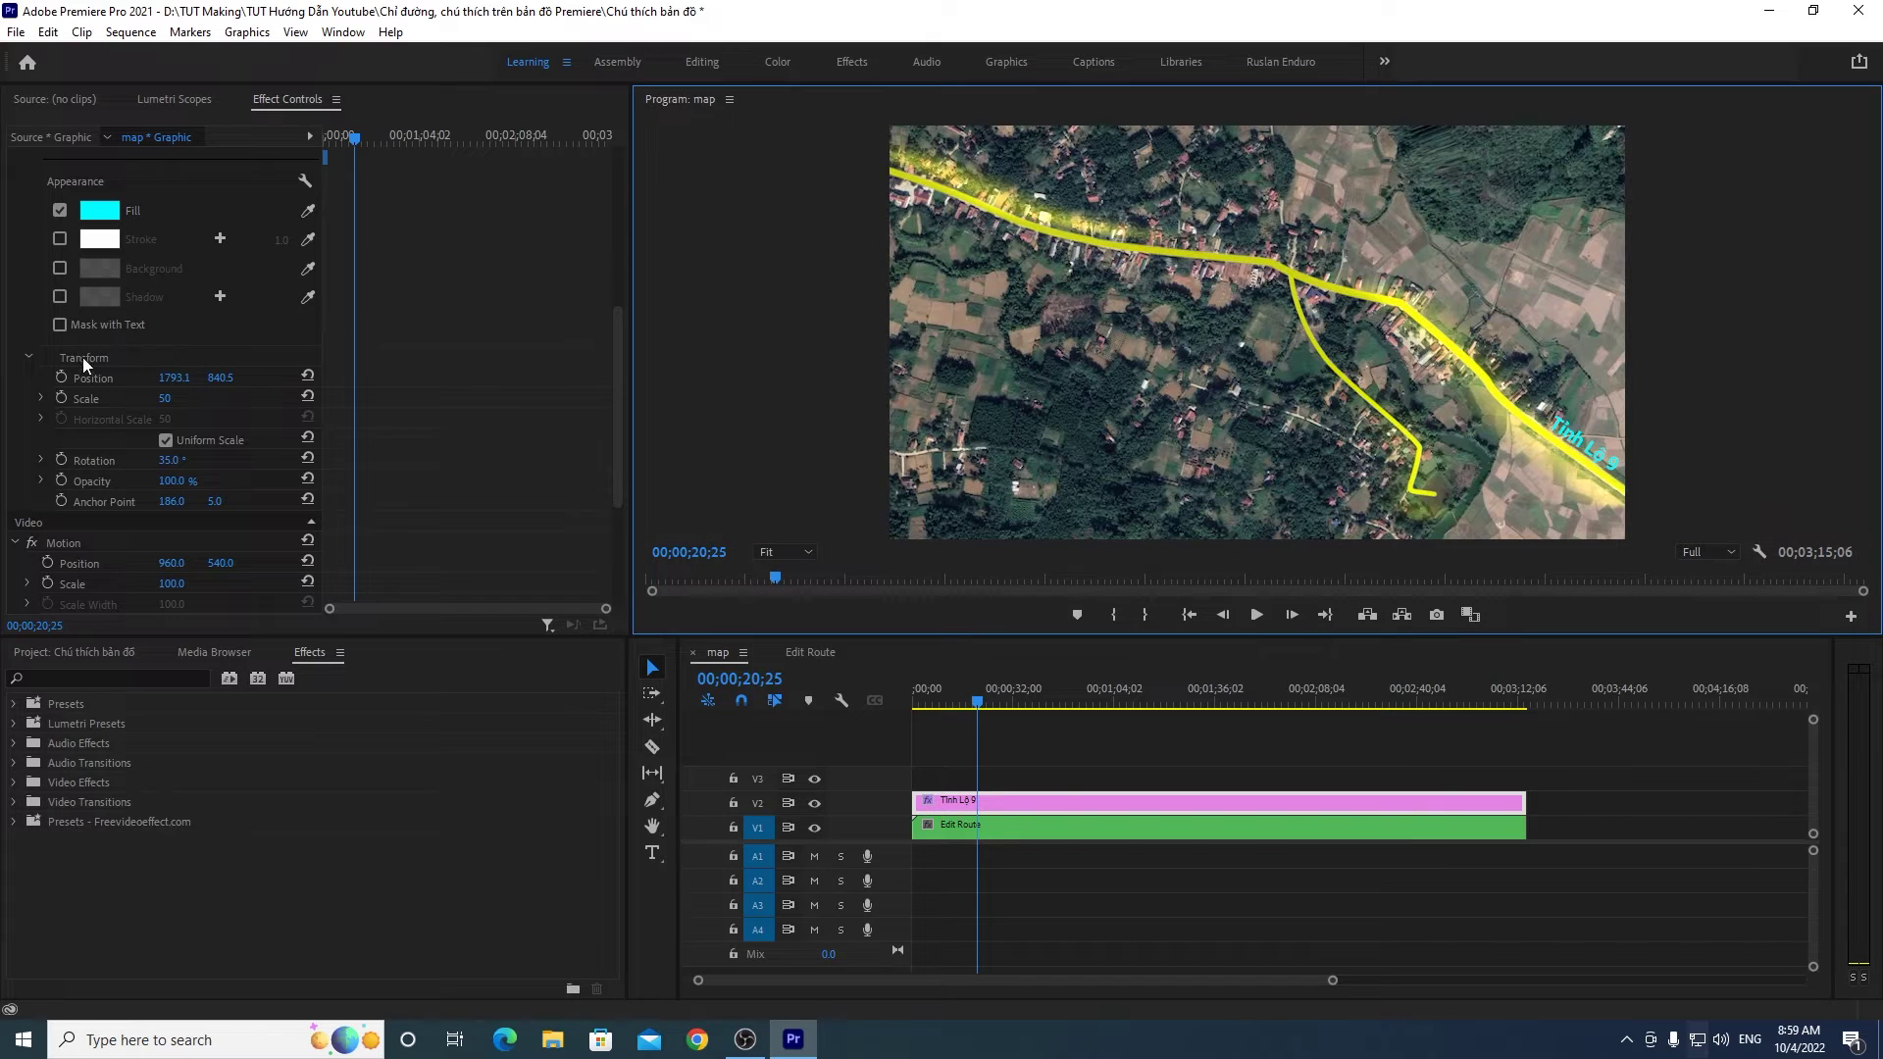
pyautogui.moveTo(167, 399); pyautogui.dragTo(149, 399)
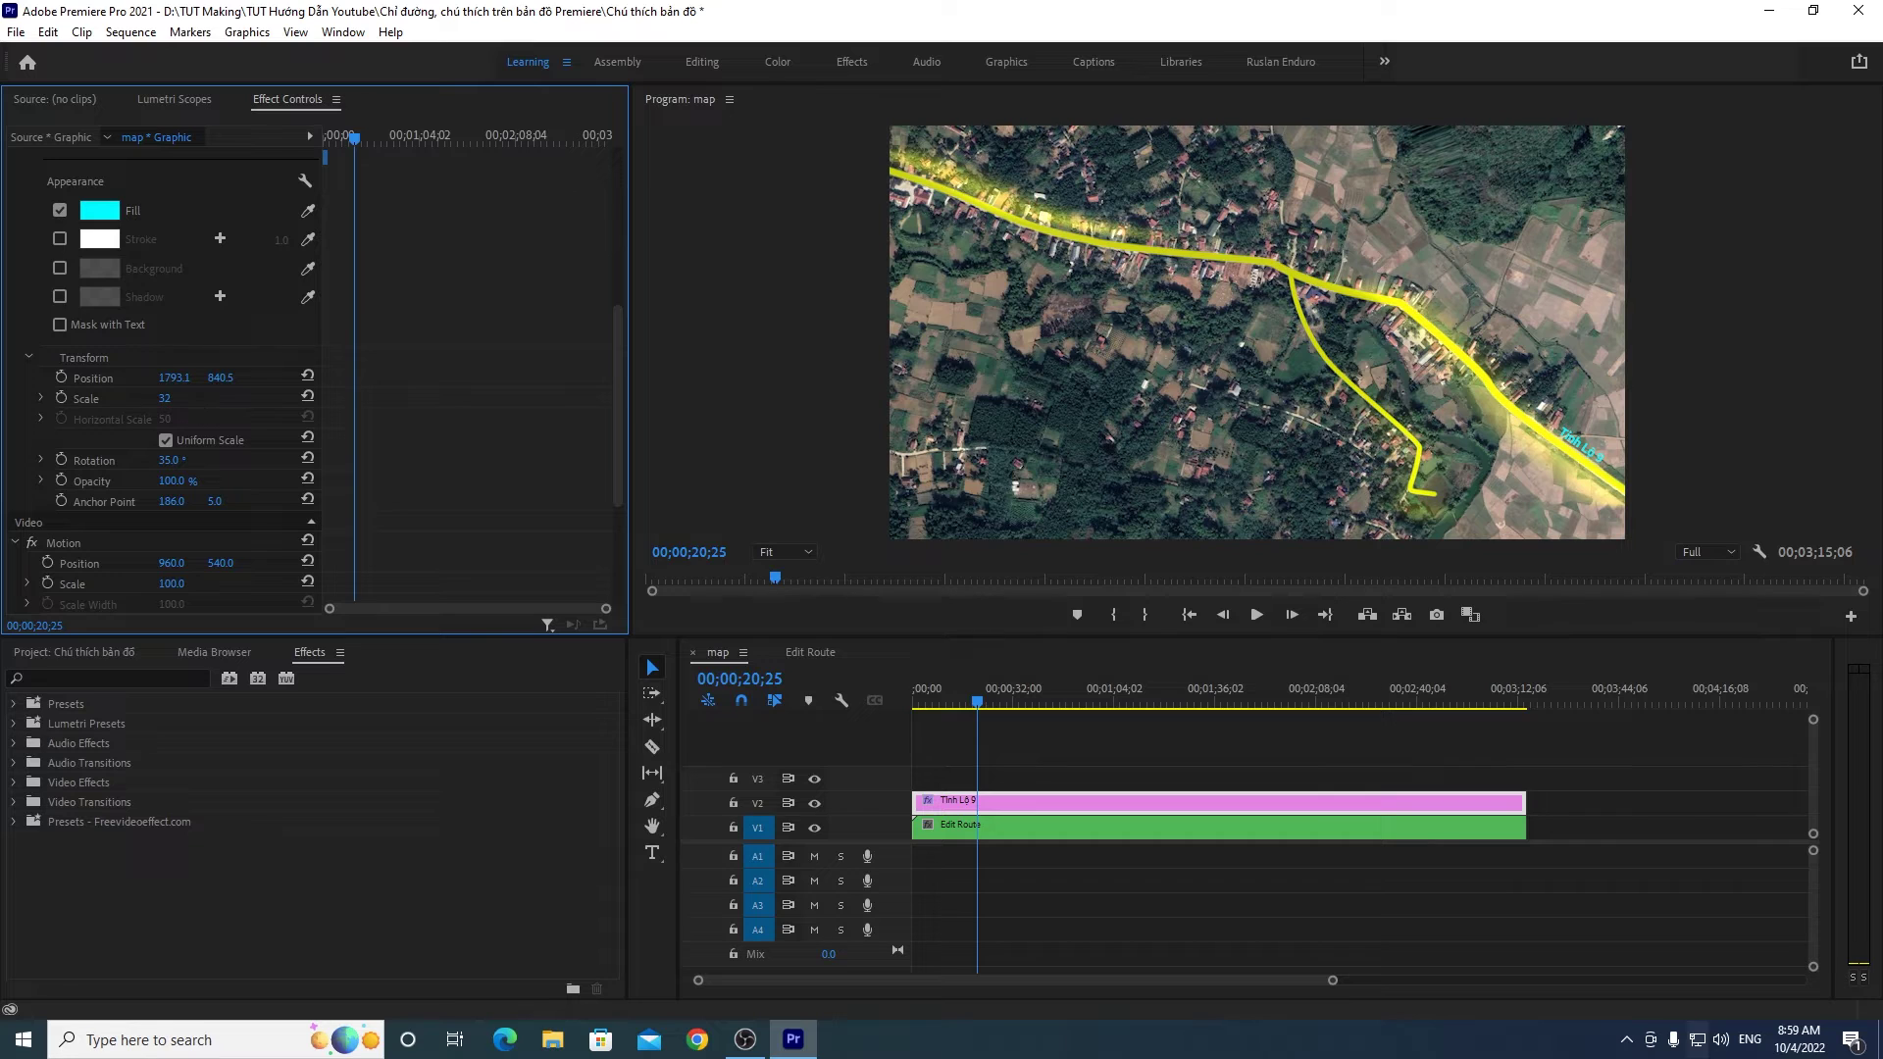
pyautogui.click(216, 393)
pyautogui.click(185, 393)
pyautogui.write('50')
pyautogui.press('Return')
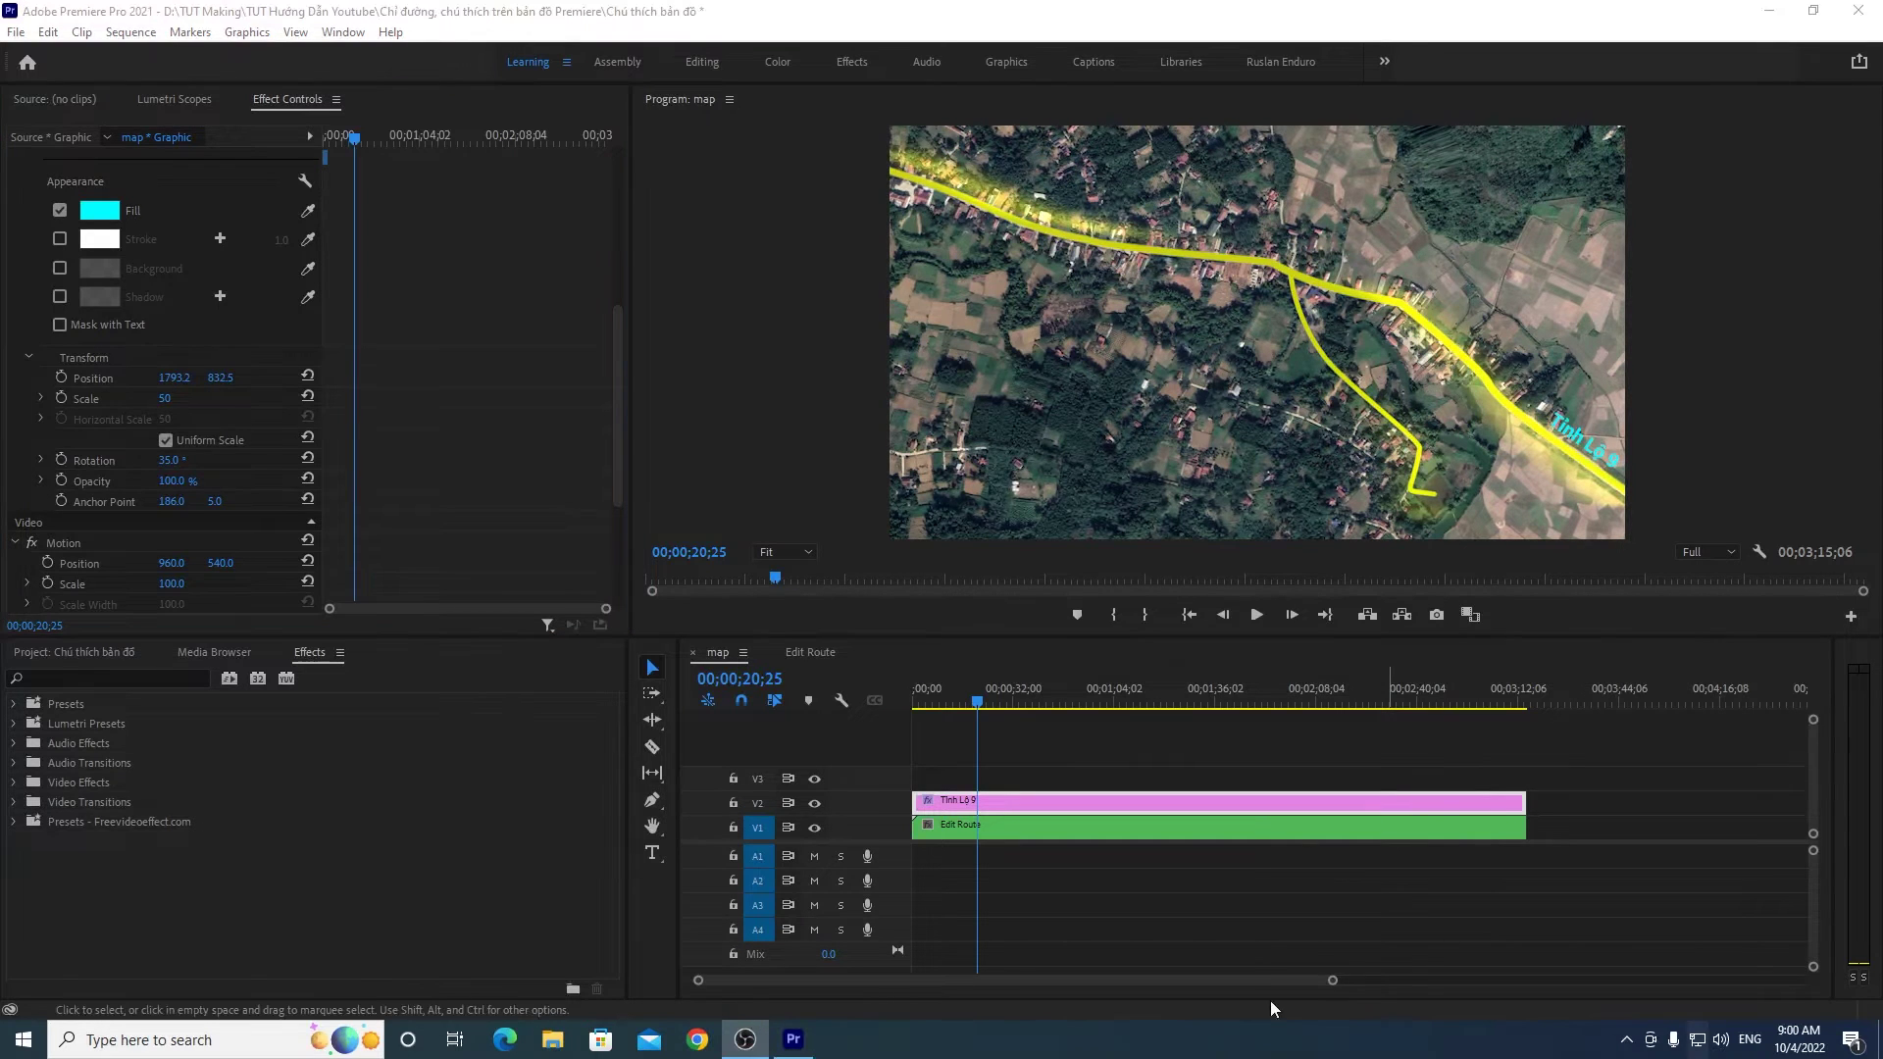
# Step: Play the route animation from the sequence start to preview the label
pyautogui.moveTo(1333, 983); pyautogui.dragTo(1229, 981)
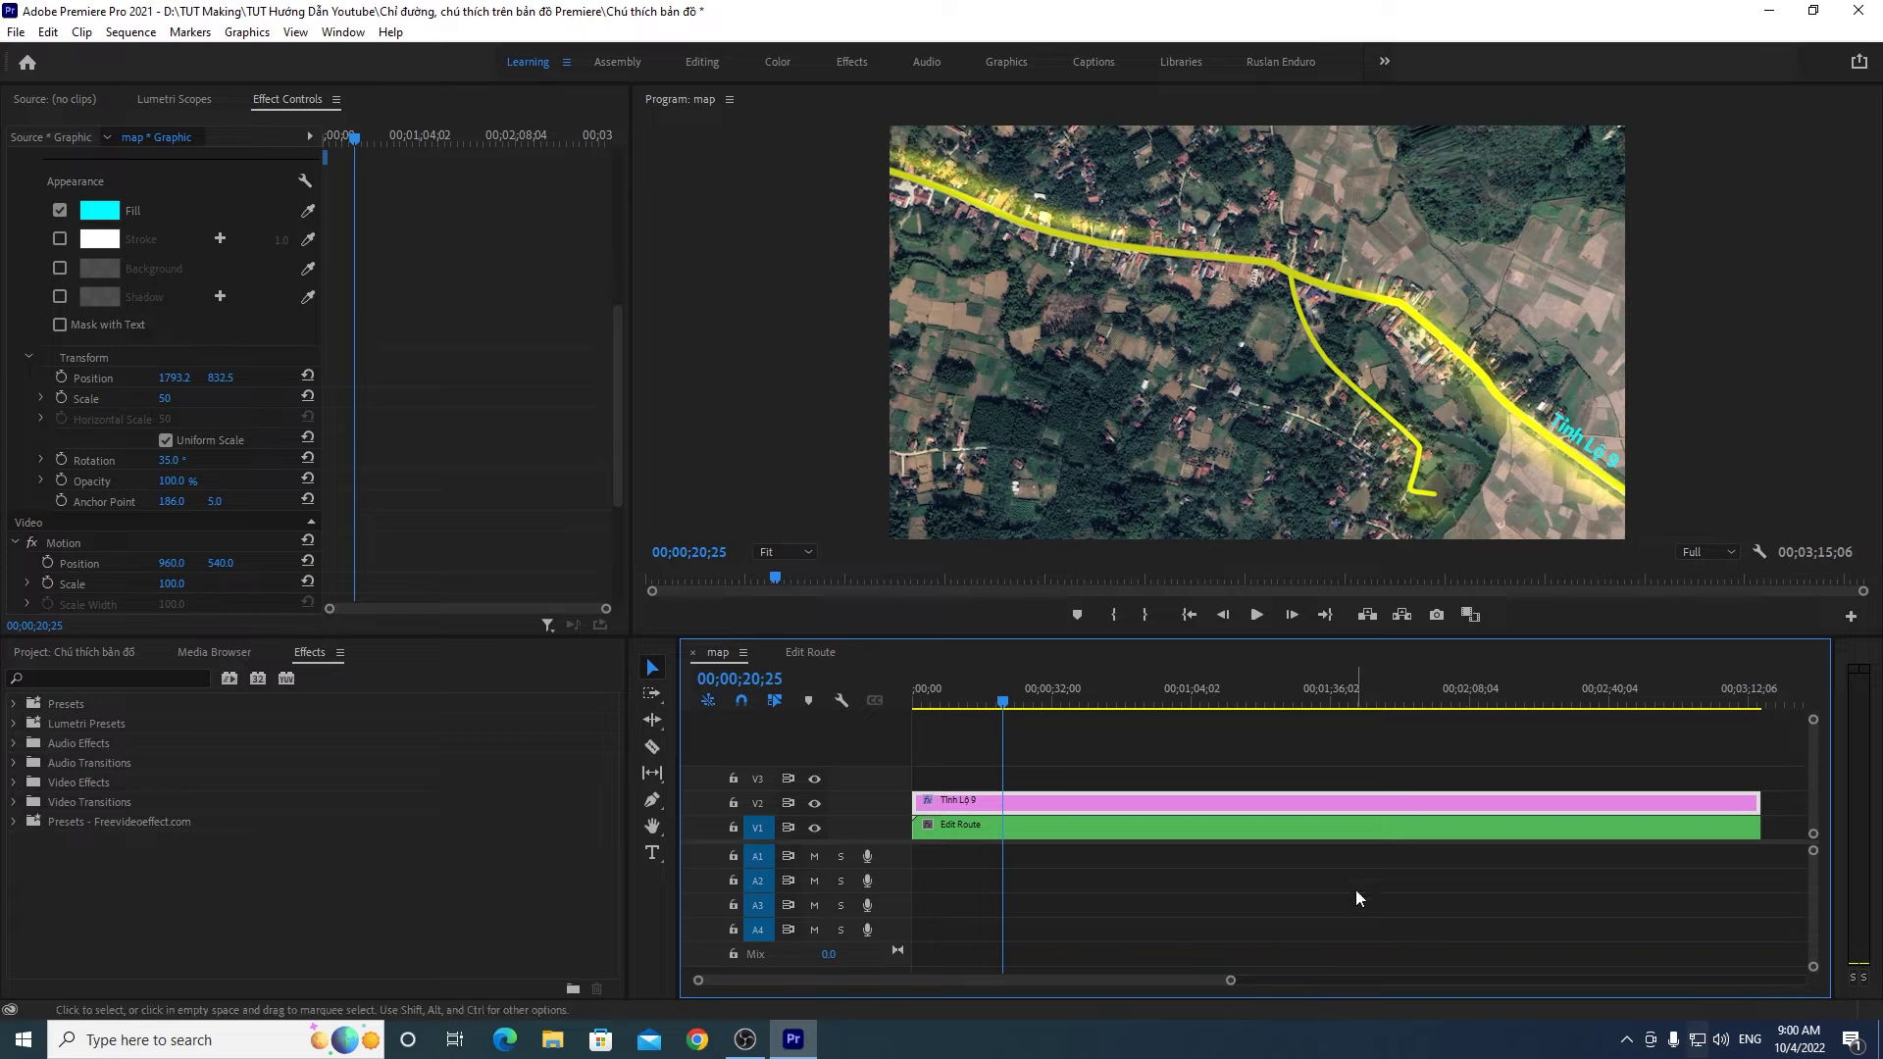
pyautogui.moveTo(994, 702); pyautogui.dragTo(939, 696)
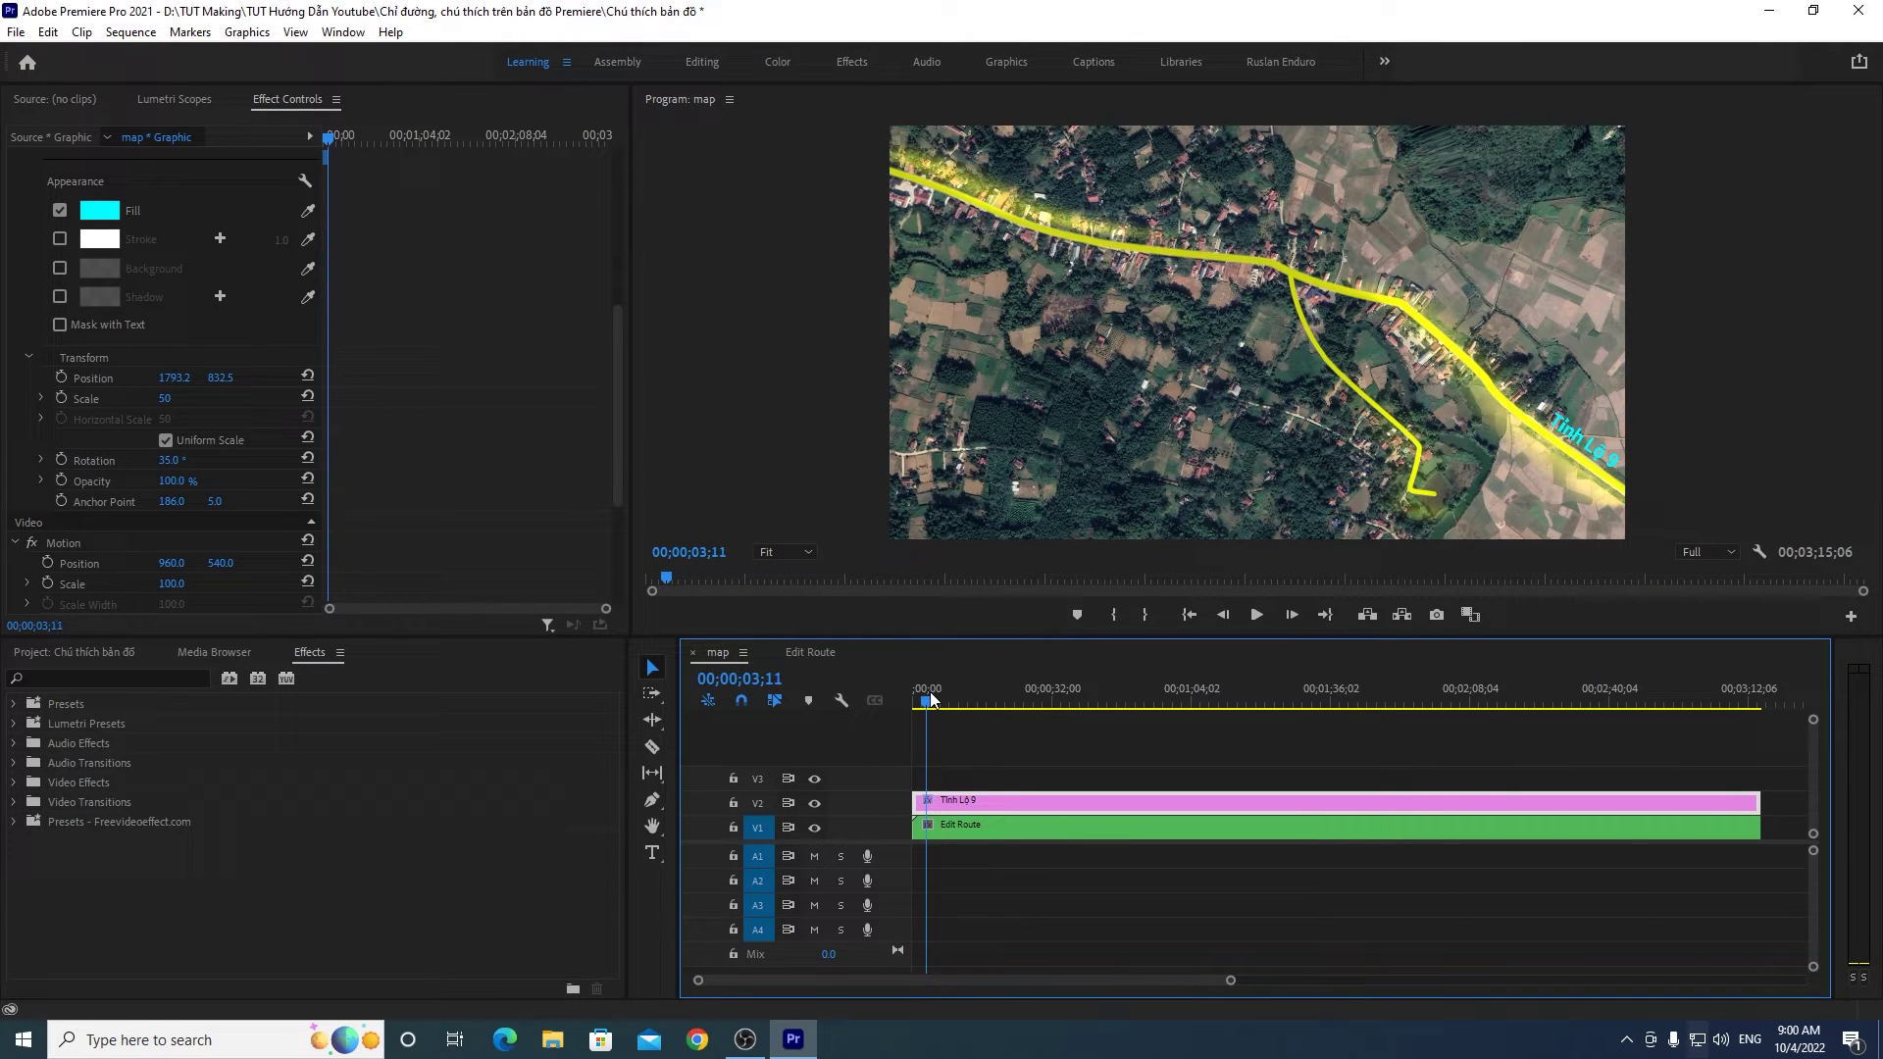
pyautogui.moveTo(938, 696); pyautogui.dragTo(916, 697)
pyautogui.click(1257, 615)
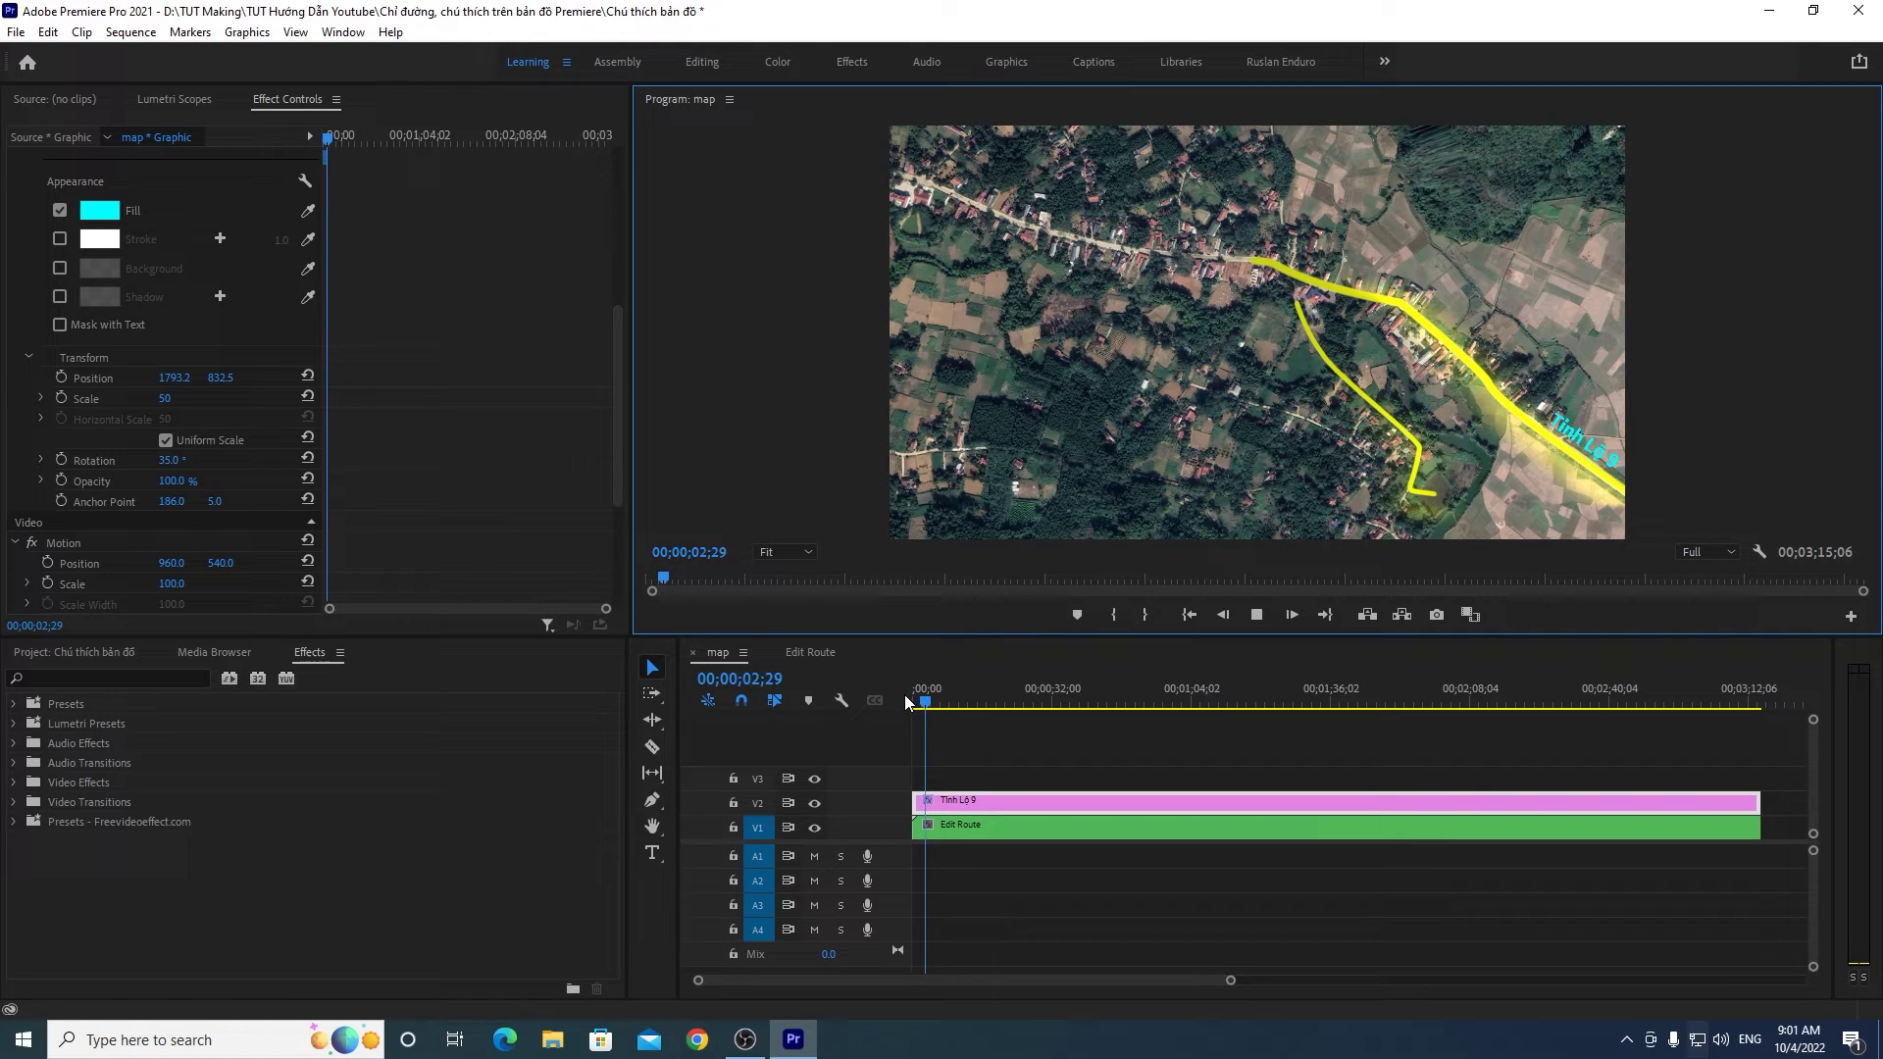
pyautogui.click(965, 702)
pyautogui.moveTo(965, 702); pyautogui.dragTo(937, 698)
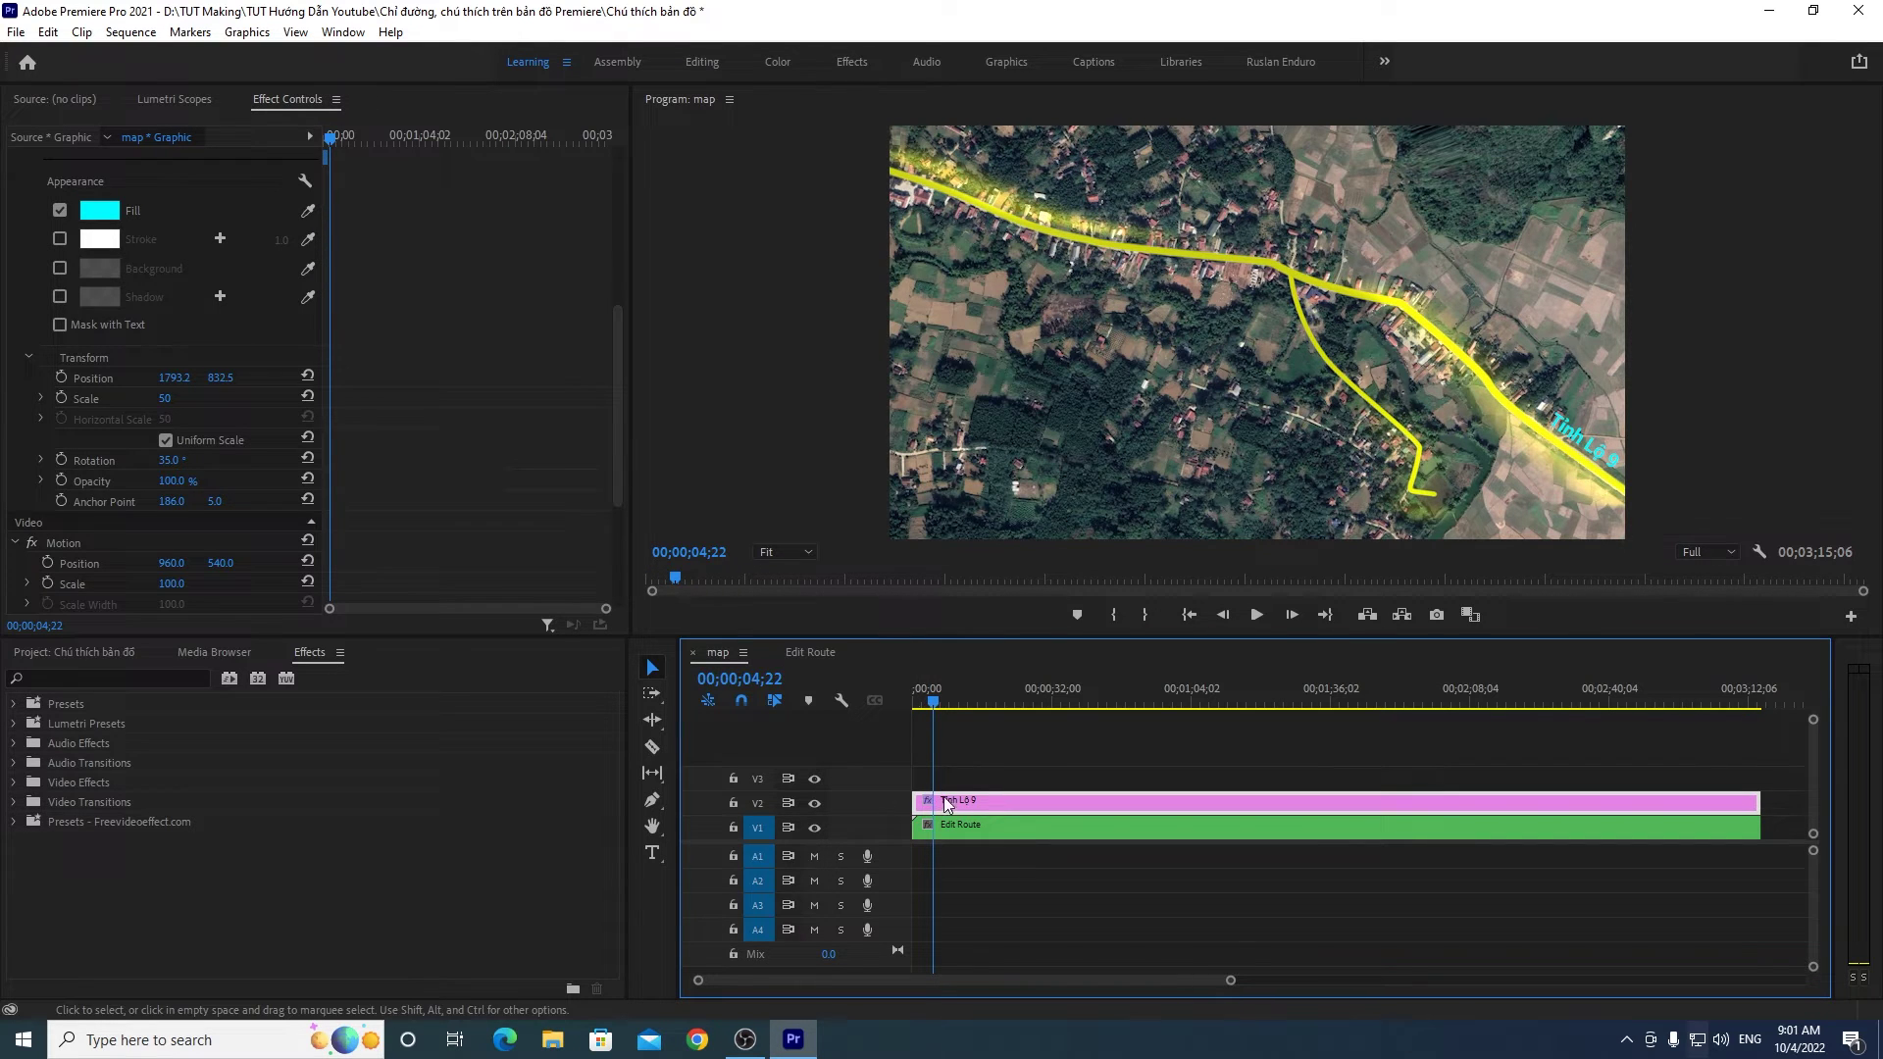
pyautogui.moveTo(1229, 981); pyautogui.dragTo(1077, 981)
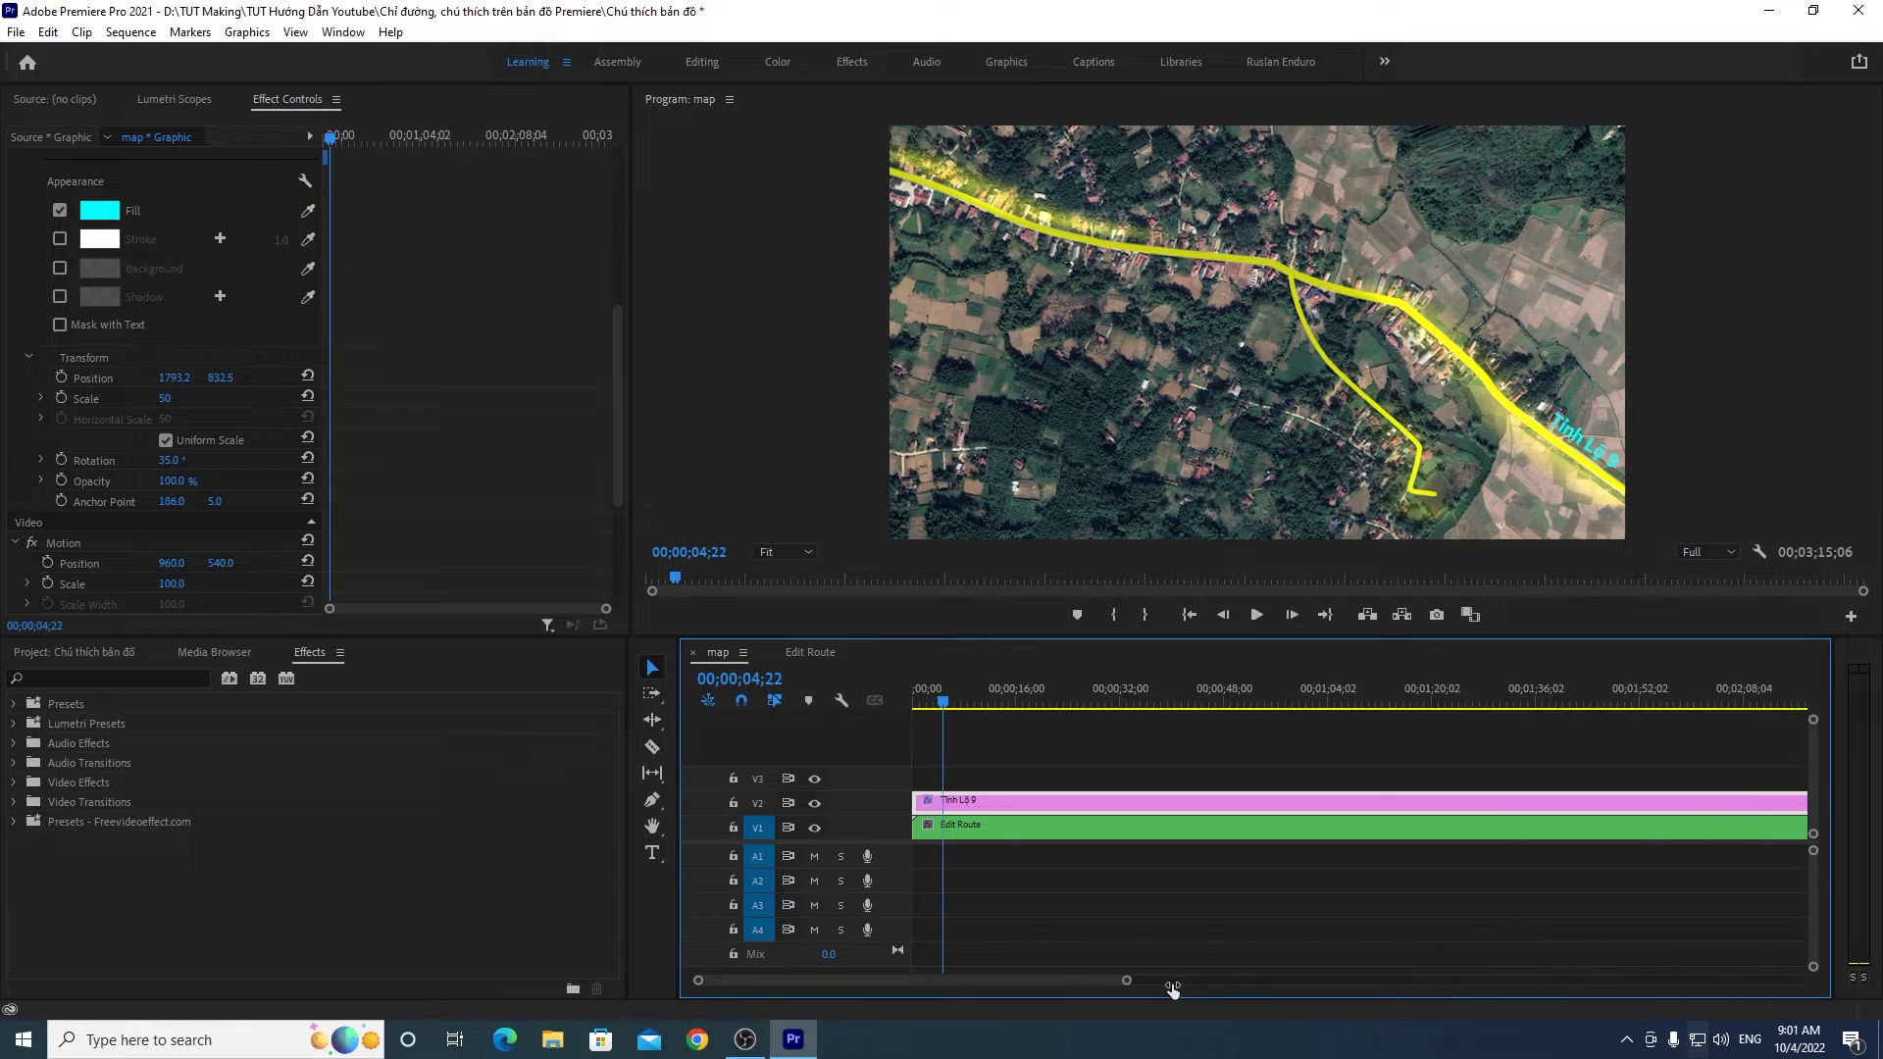
# Step: Keyframe the label's Scale from 0 to 50 a moment later
pyautogui.moveTo(606, 613); pyautogui.dragTo(539, 621)
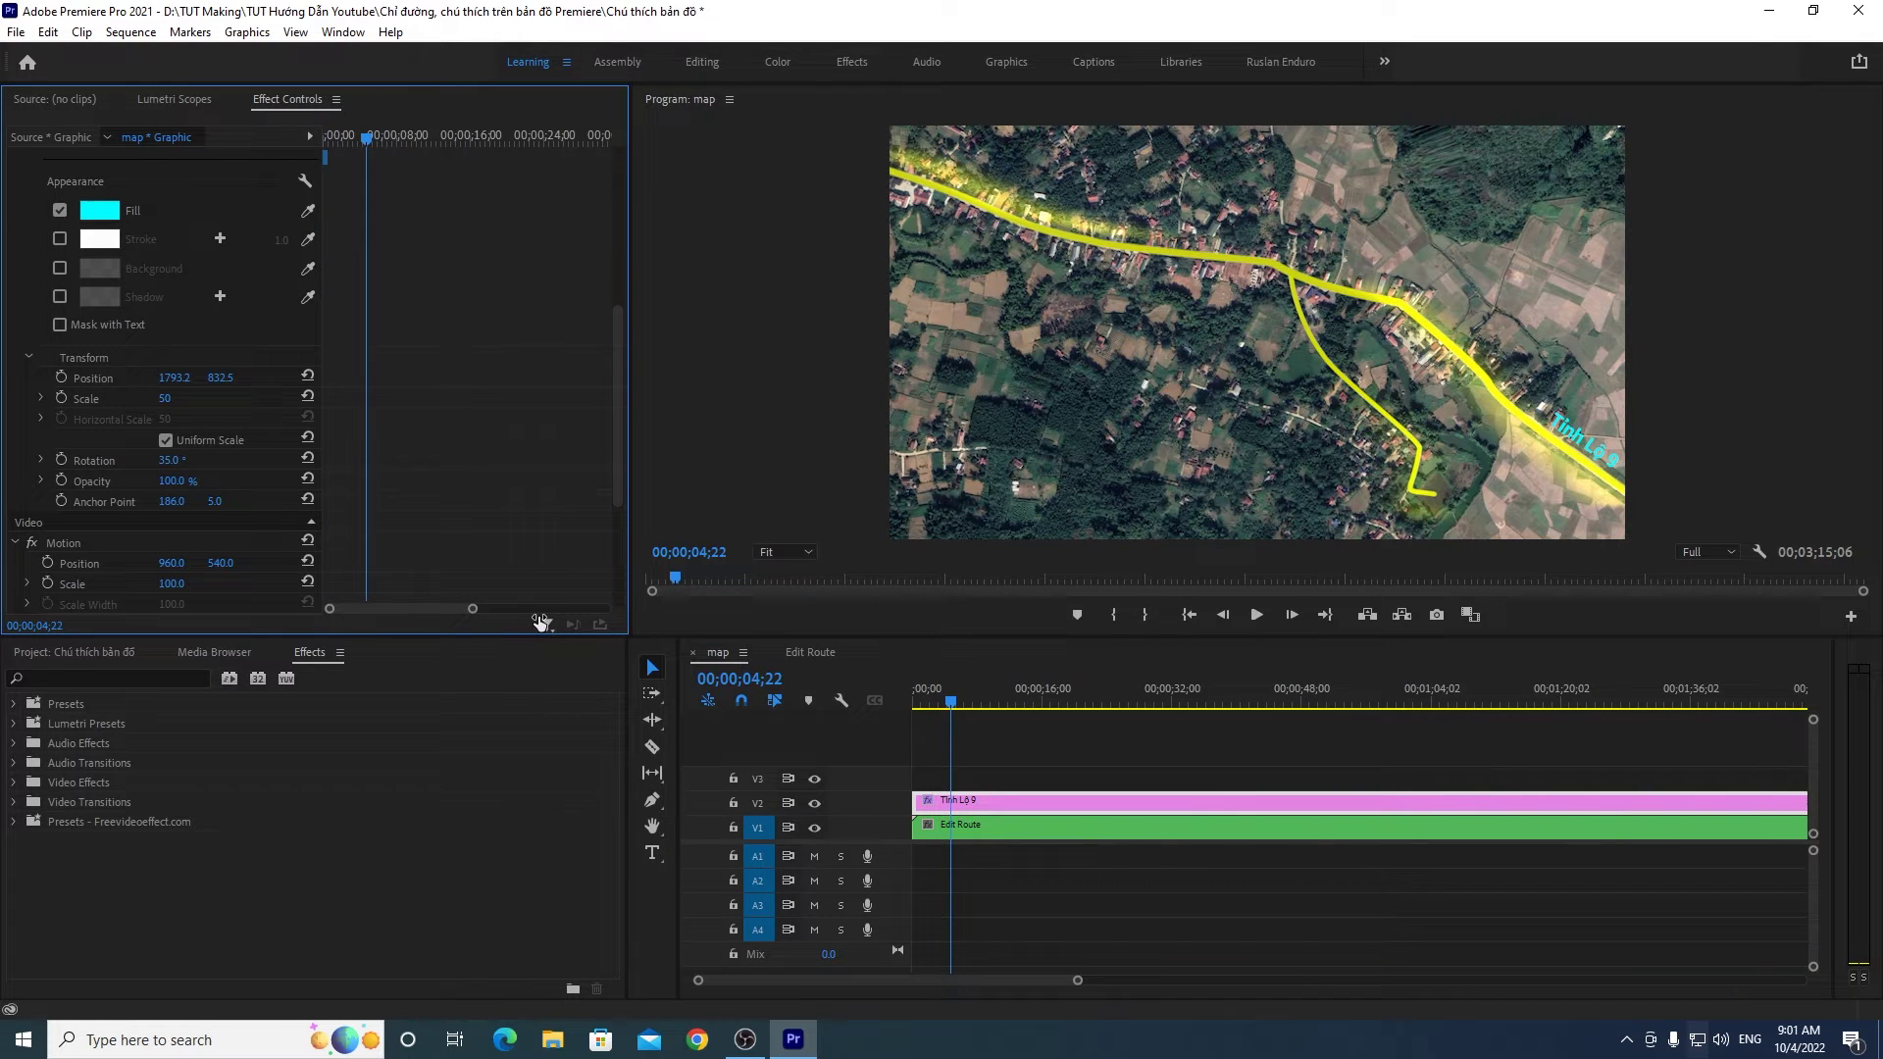
pyautogui.click(59, 399)
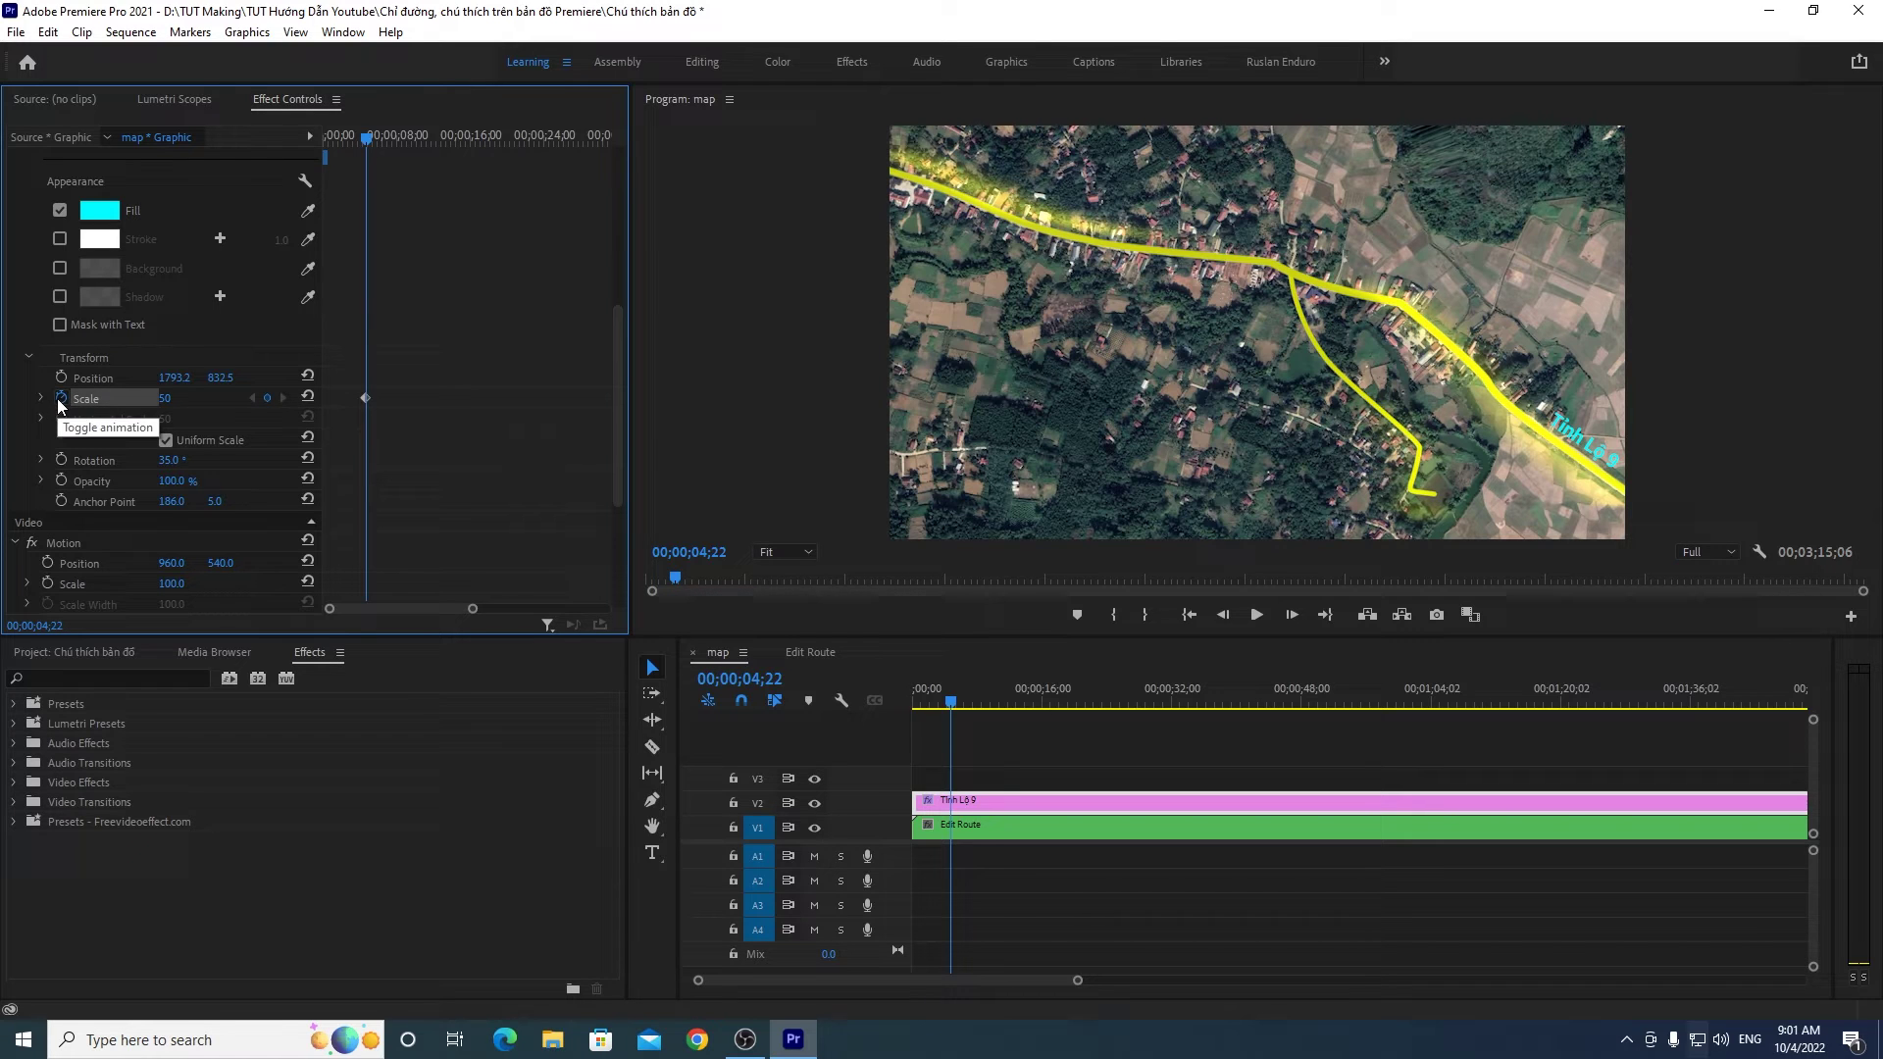
pyautogui.click(185, 393)
pyautogui.write('0')
pyautogui.press('Return')
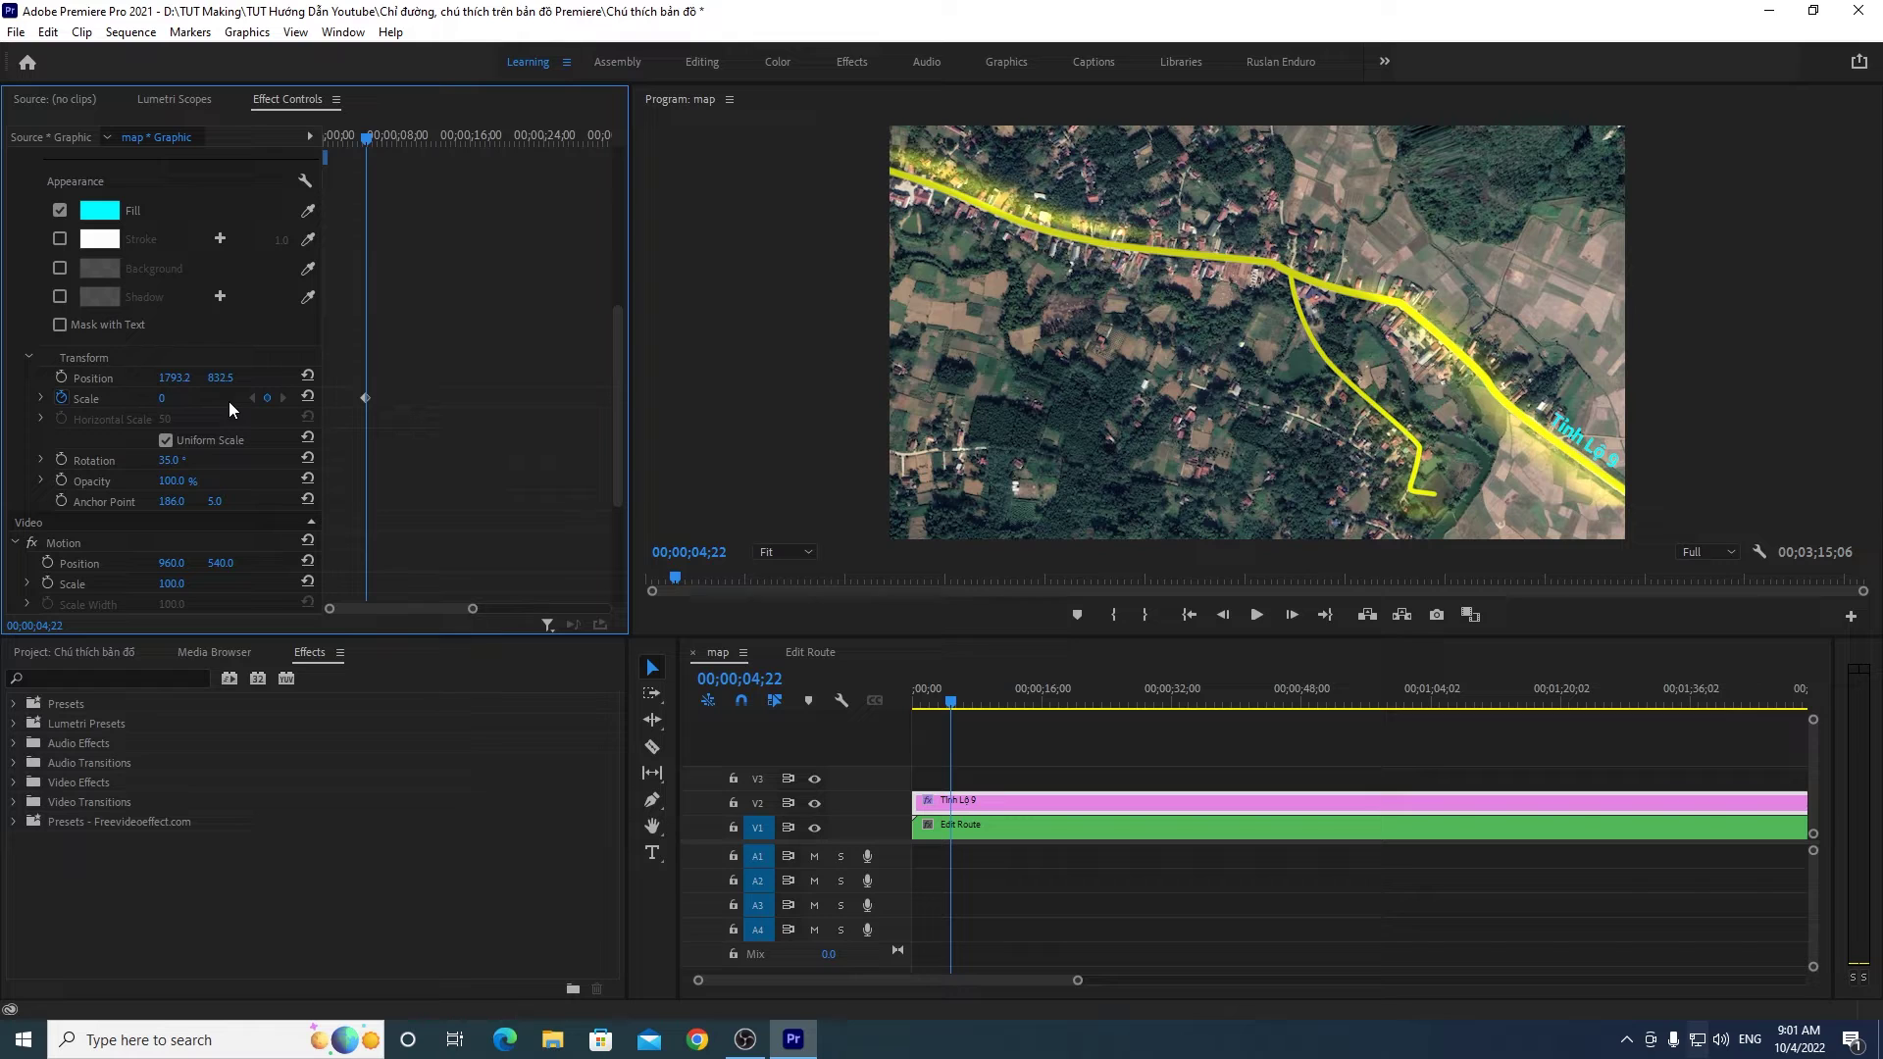
pyautogui.moveTo(368, 137); pyautogui.dragTo(394, 139)
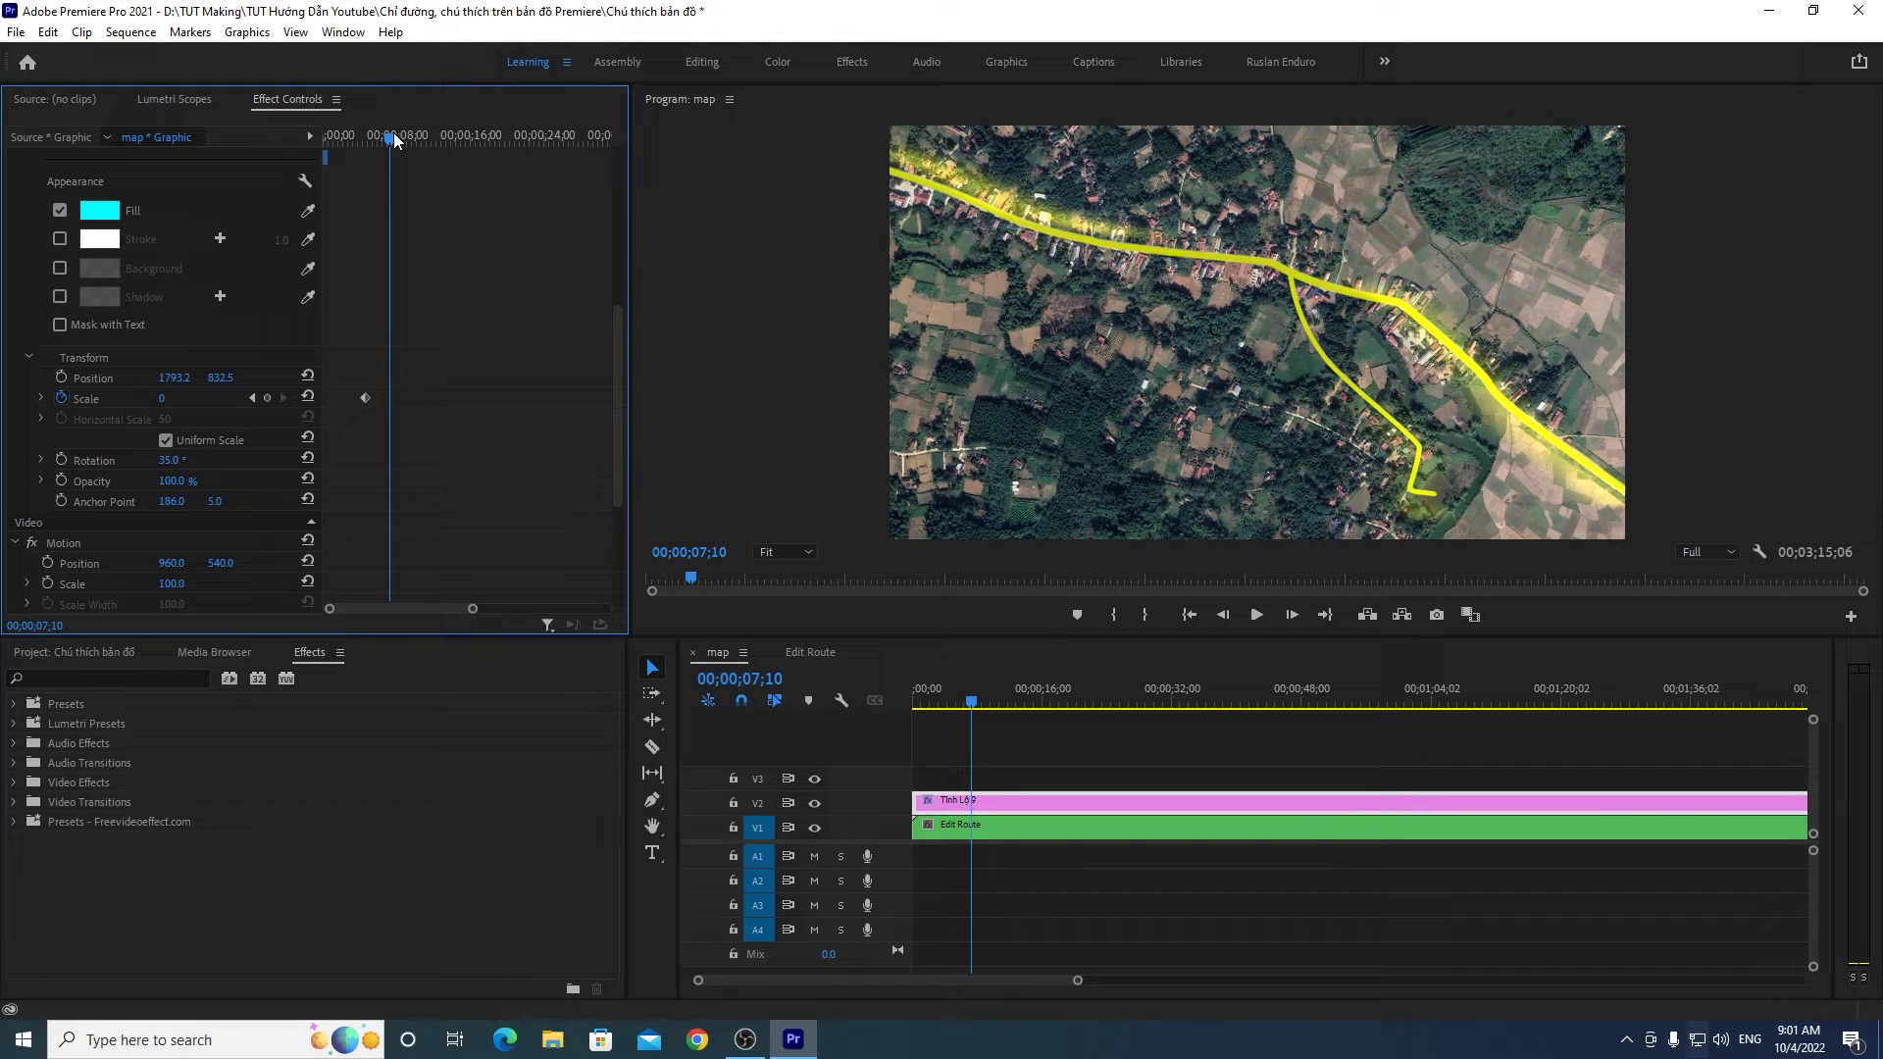
pyautogui.click(164, 398)
# Step: Preview the scale-up and move the 50 Scale keyframe earlier
pyautogui.click(948, 699)
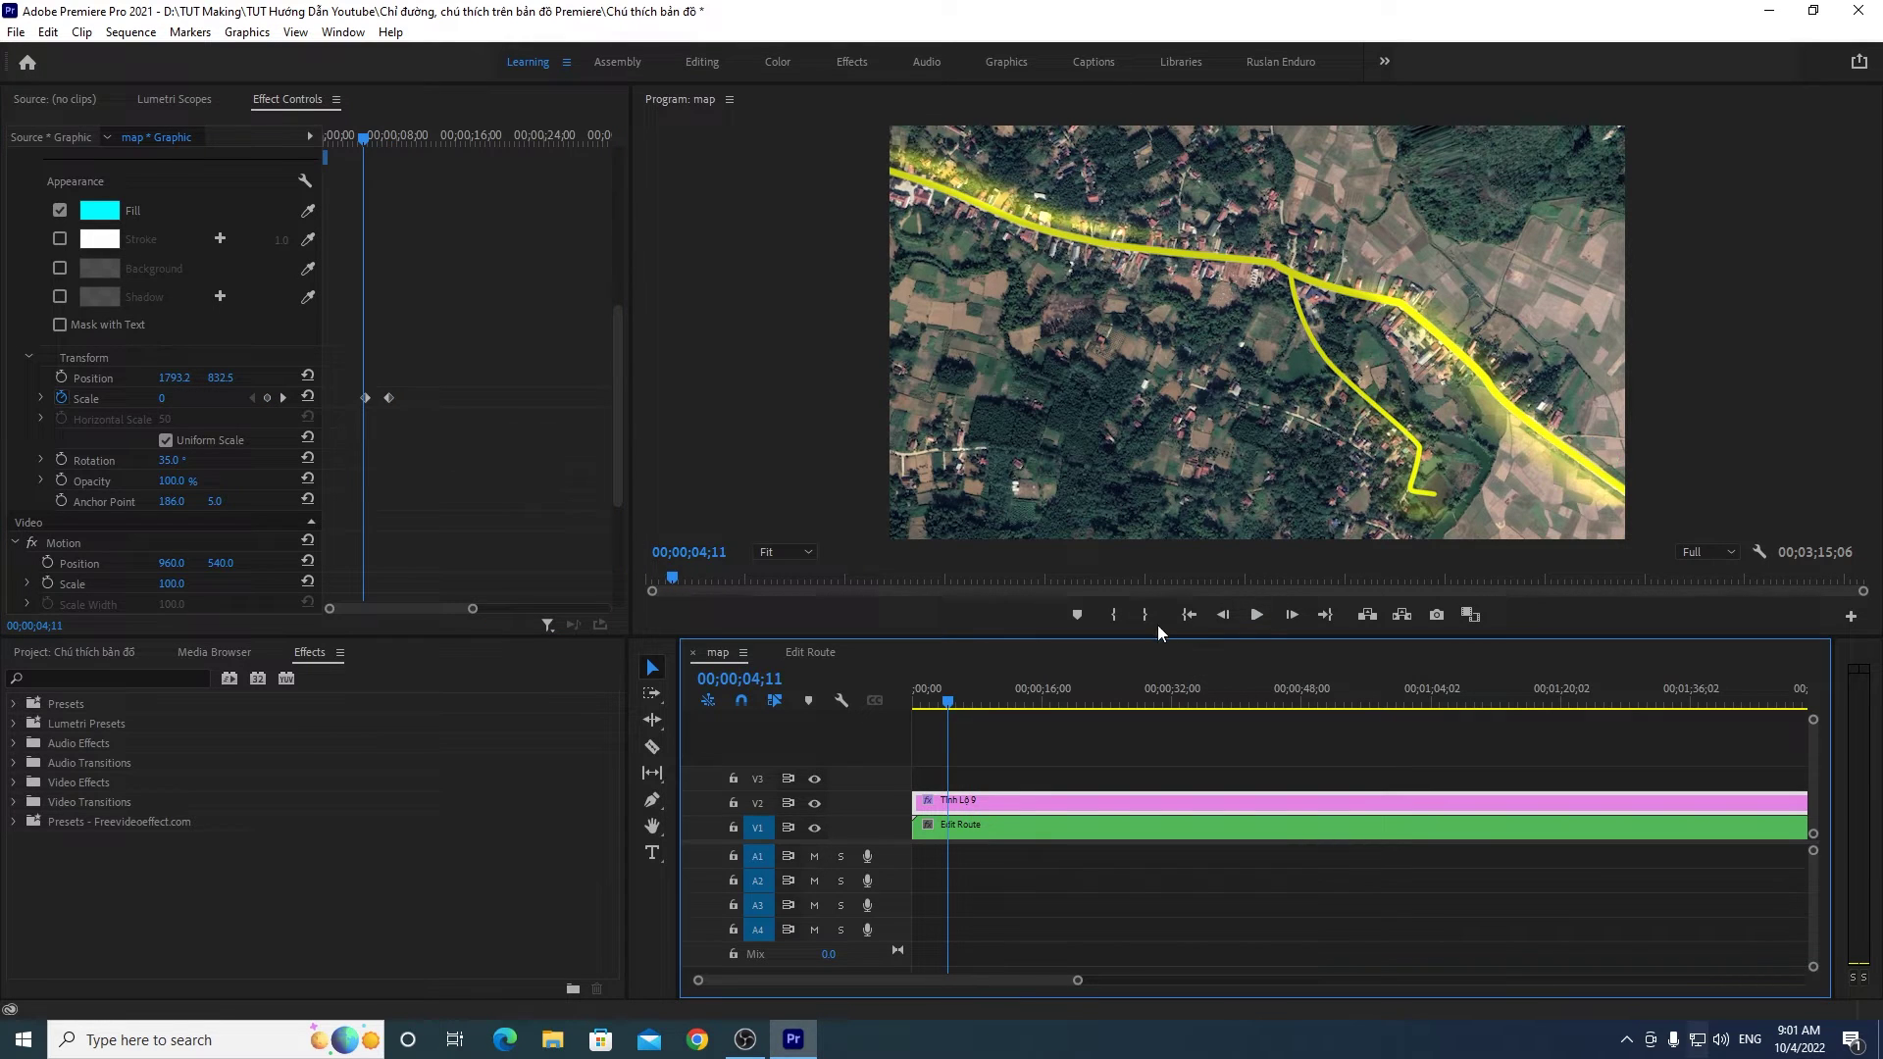
pyautogui.click(1261, 612)
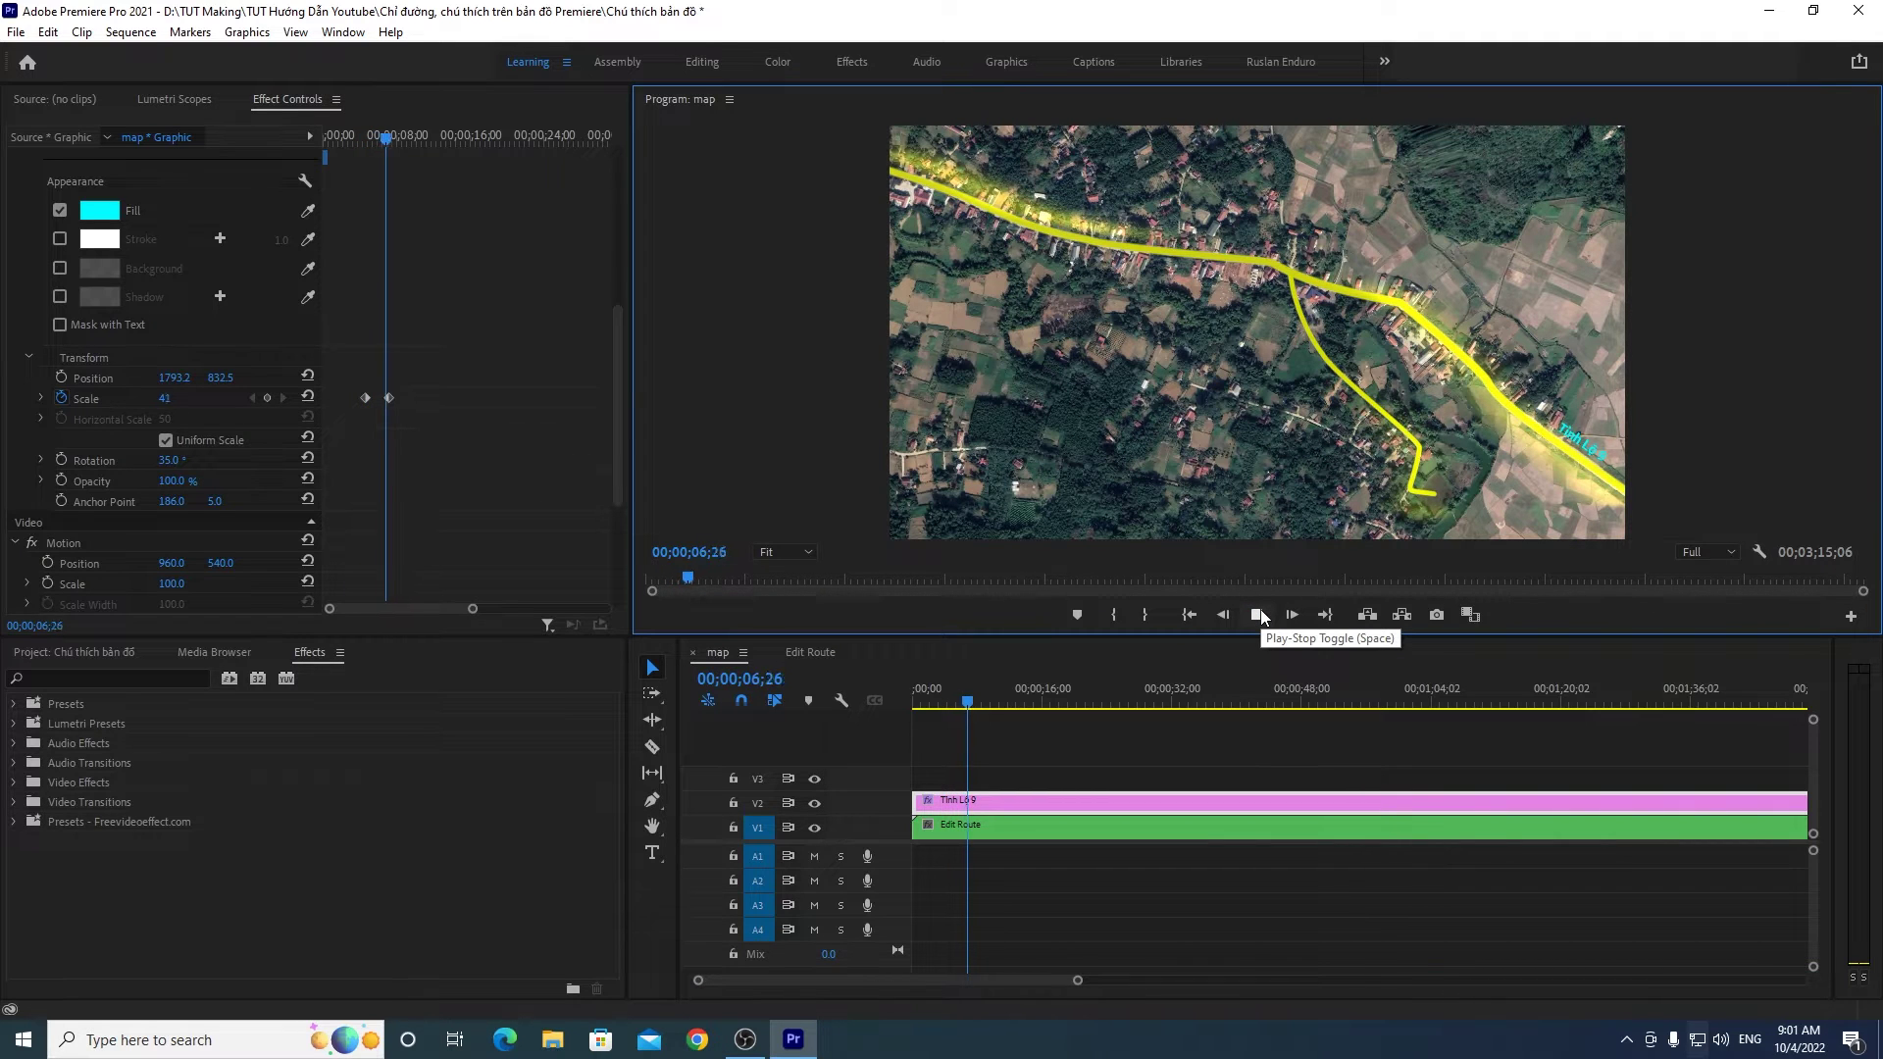
pyautogui.click(971, 704)
pyautogui.moveTo(971, 704); pyautogui.dragTo(956, 706)
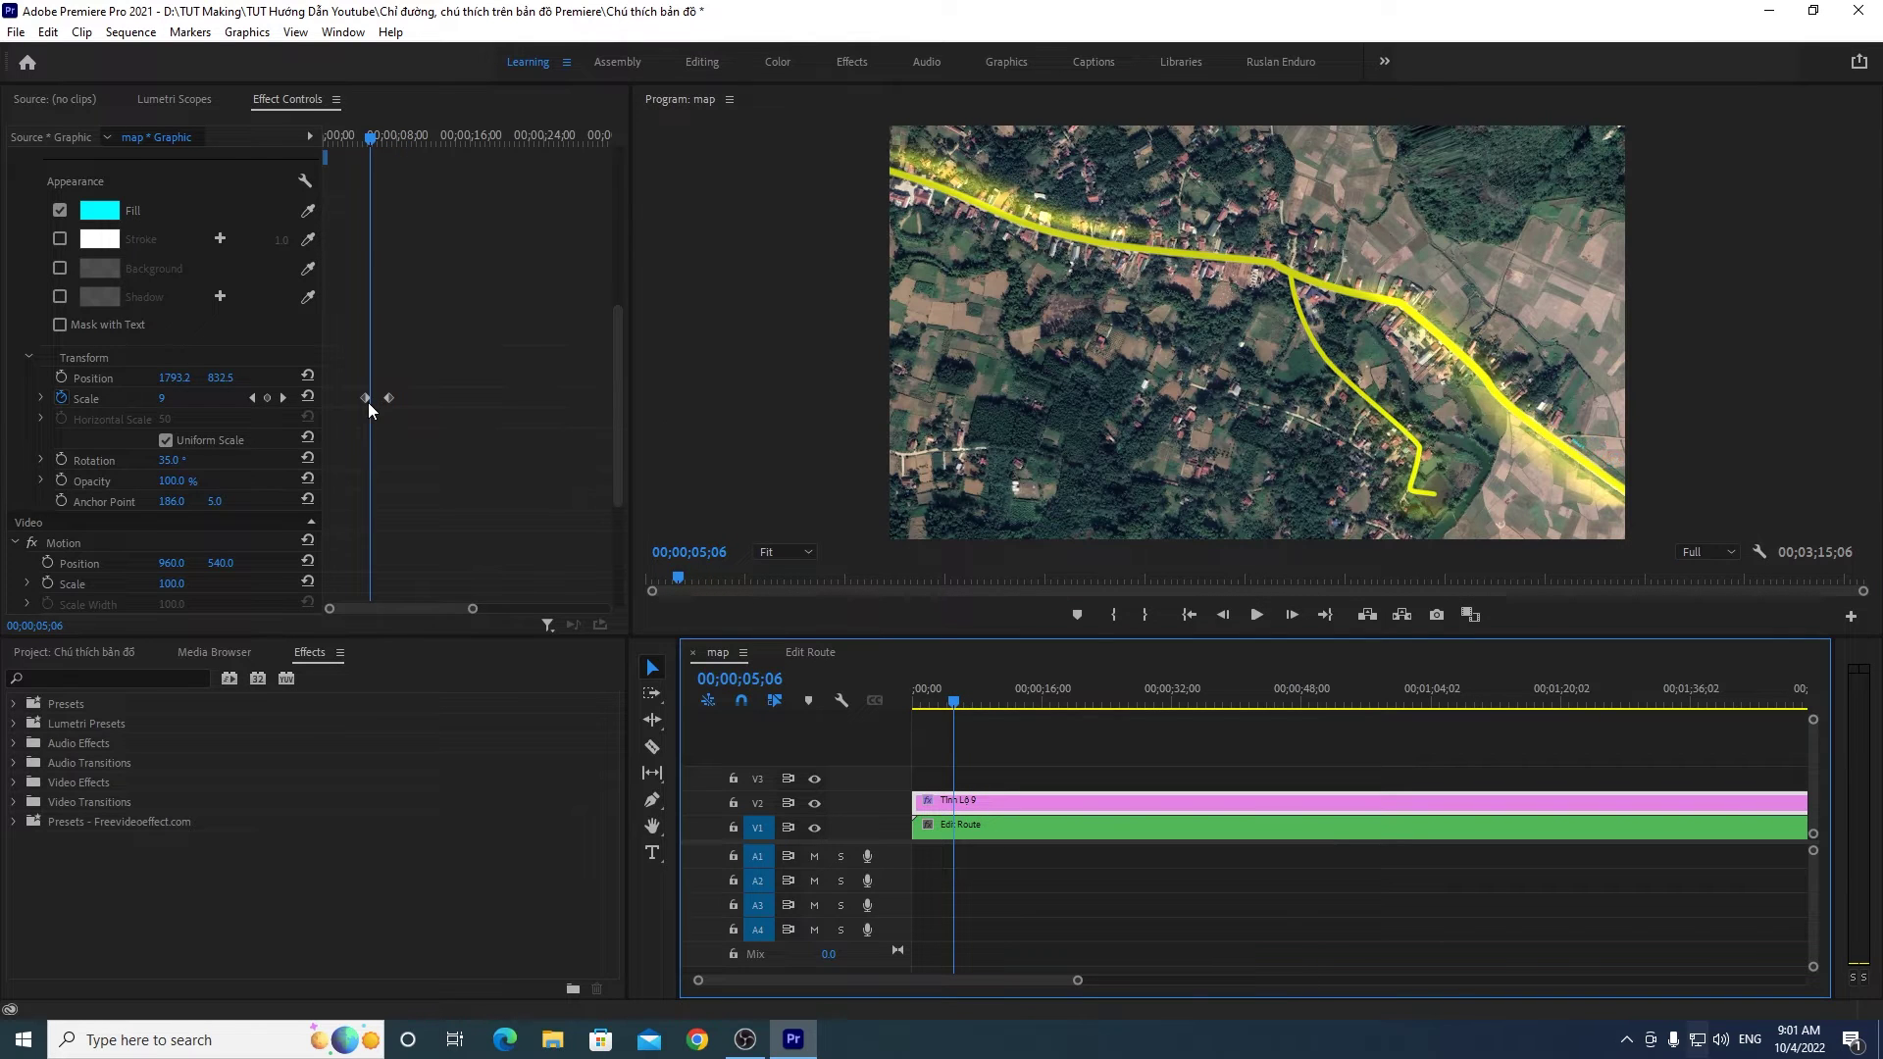
pyautogui.moveTo(389, 398); pyautogui.dragTo(378, 400)
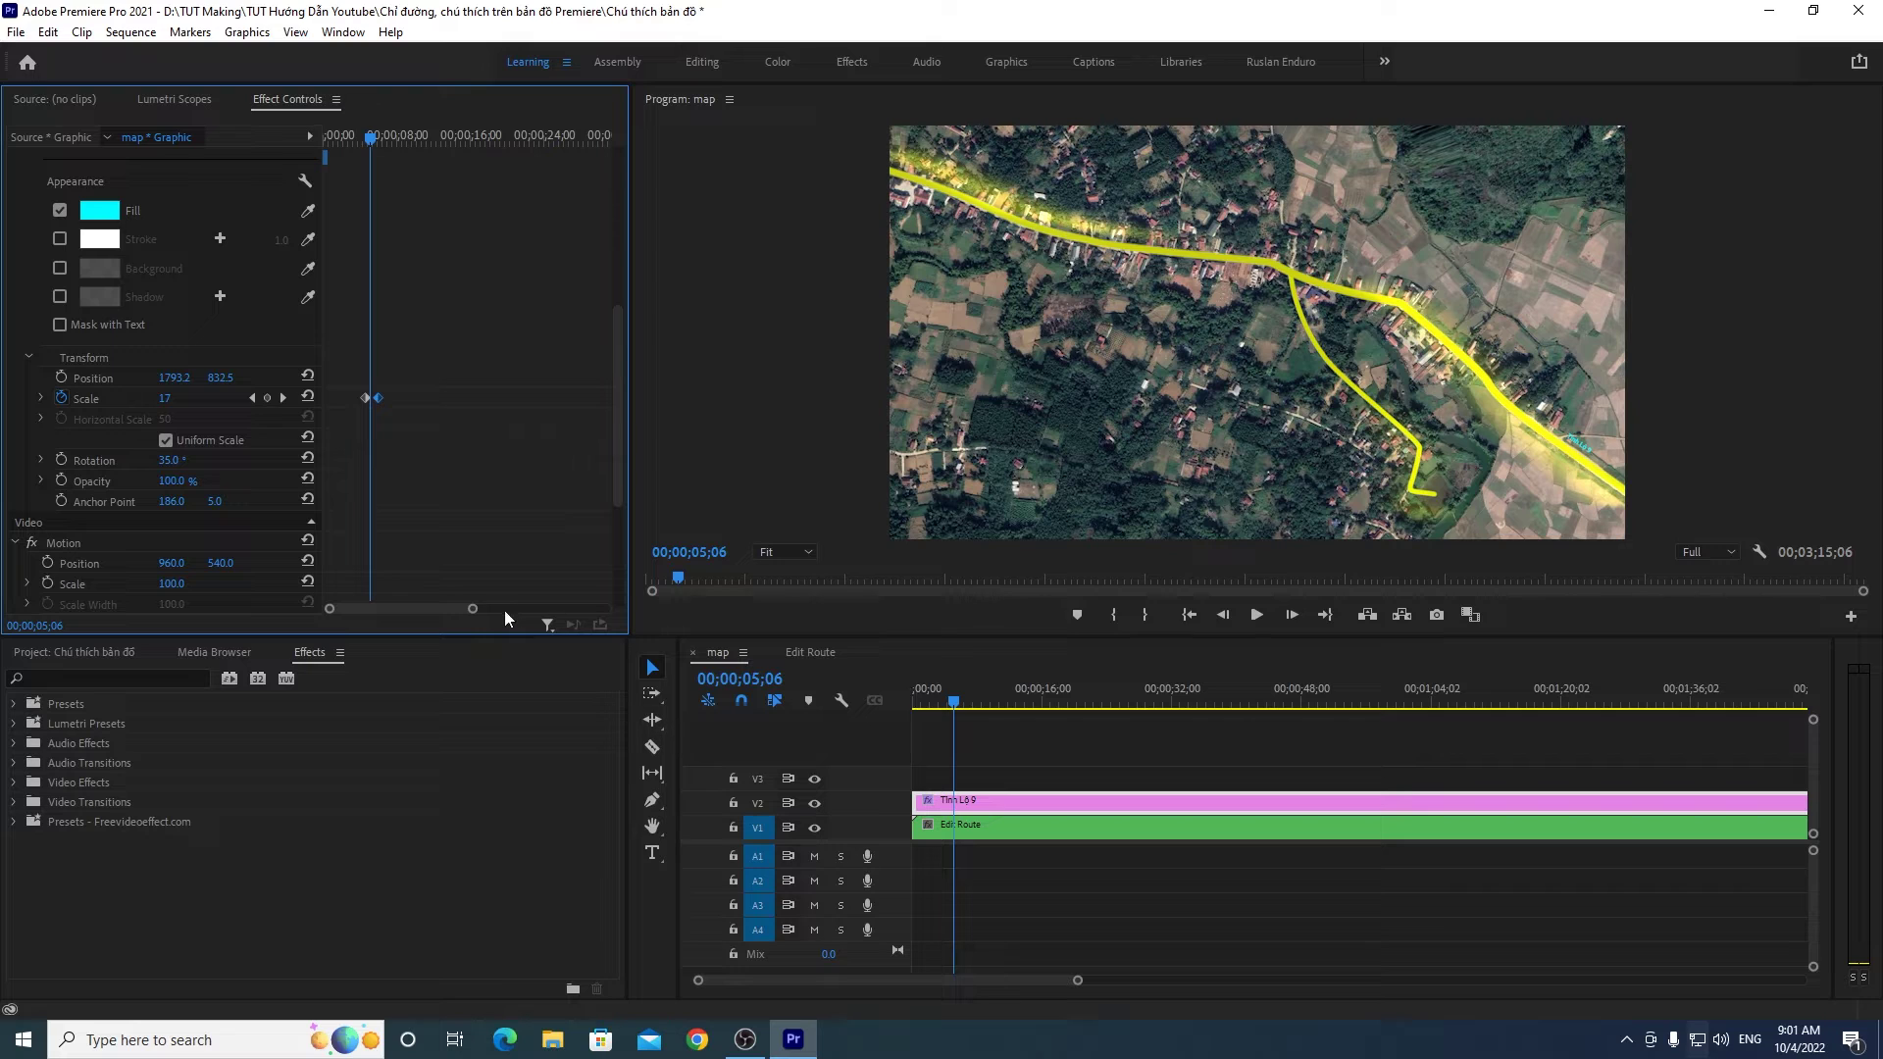
pyautogui.moveTo(472, 609); pyautogui.dragTo(433, 609)
pyautogui.moveTo(453, 398); pyautogui.dragTo(443, 399)
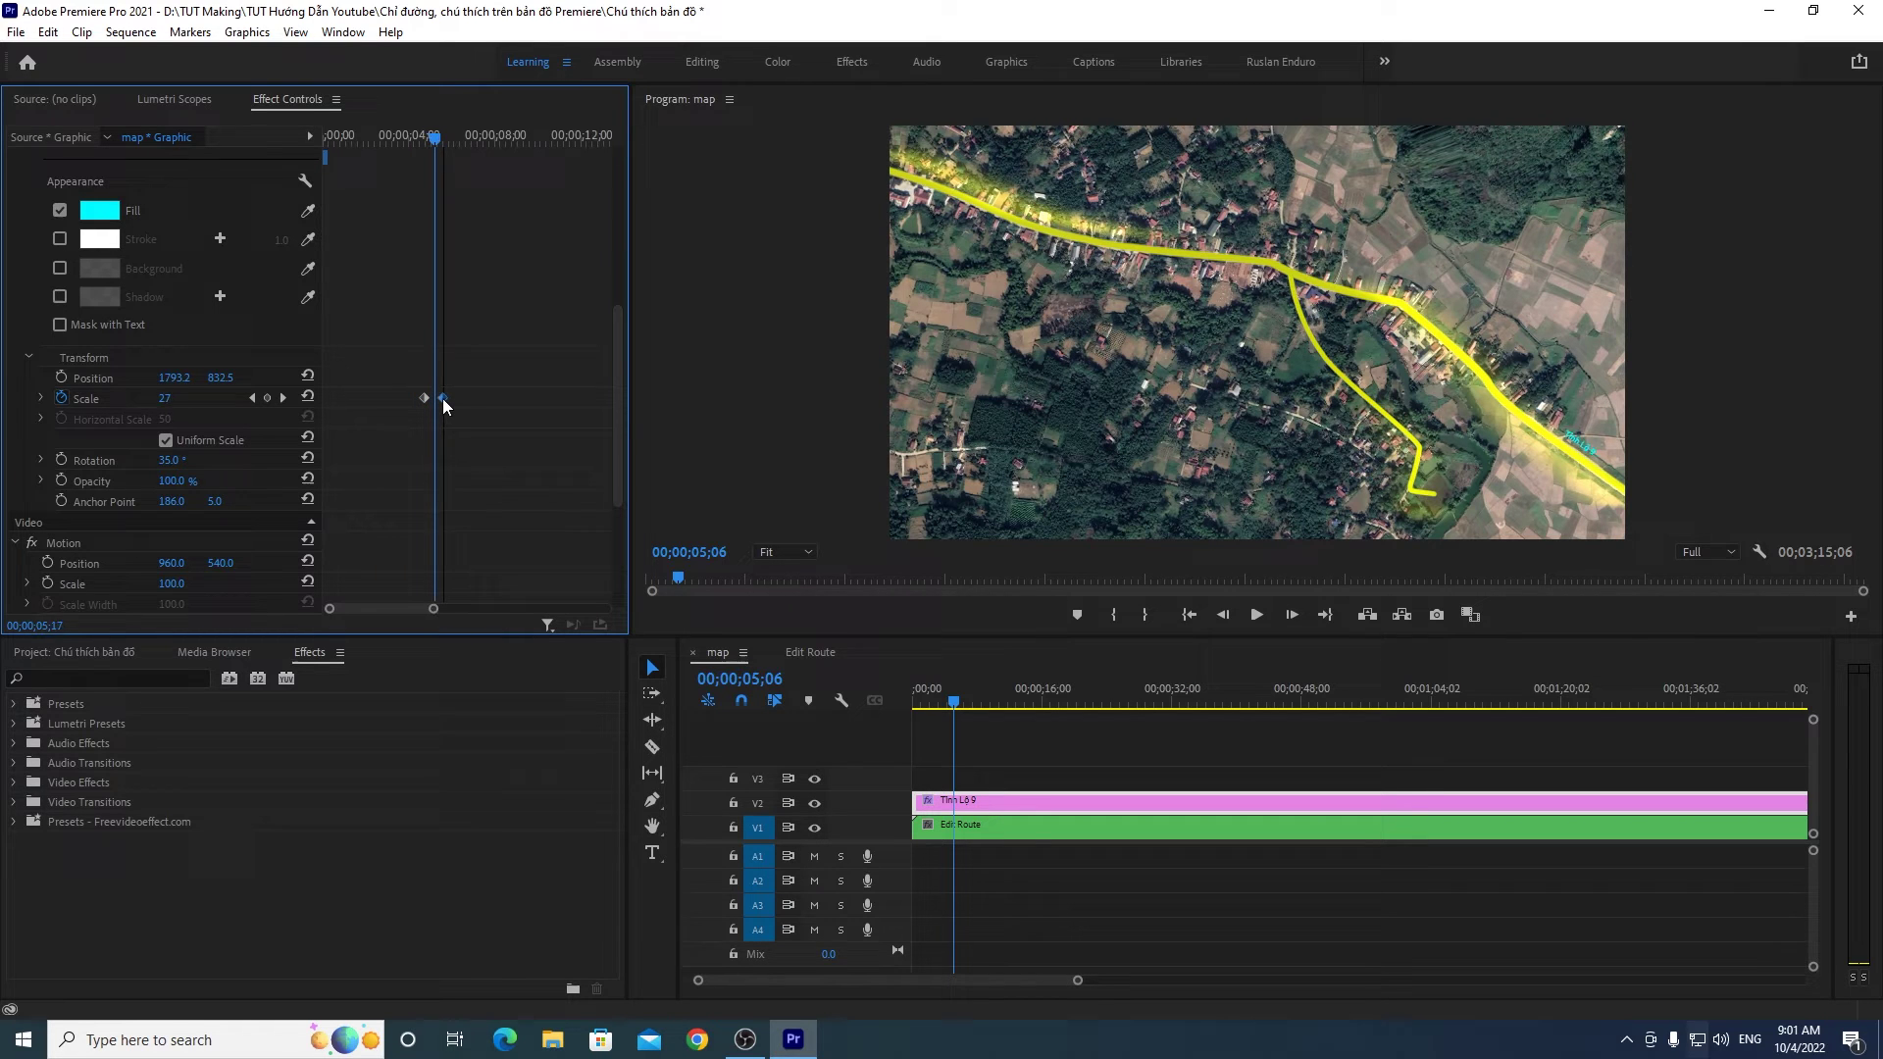
# Step: Replay the animation and fine-tune the full-size keyframe's timing
pyautogui.moveTo(967, 705); pyautogui.dragTo(929, 705)
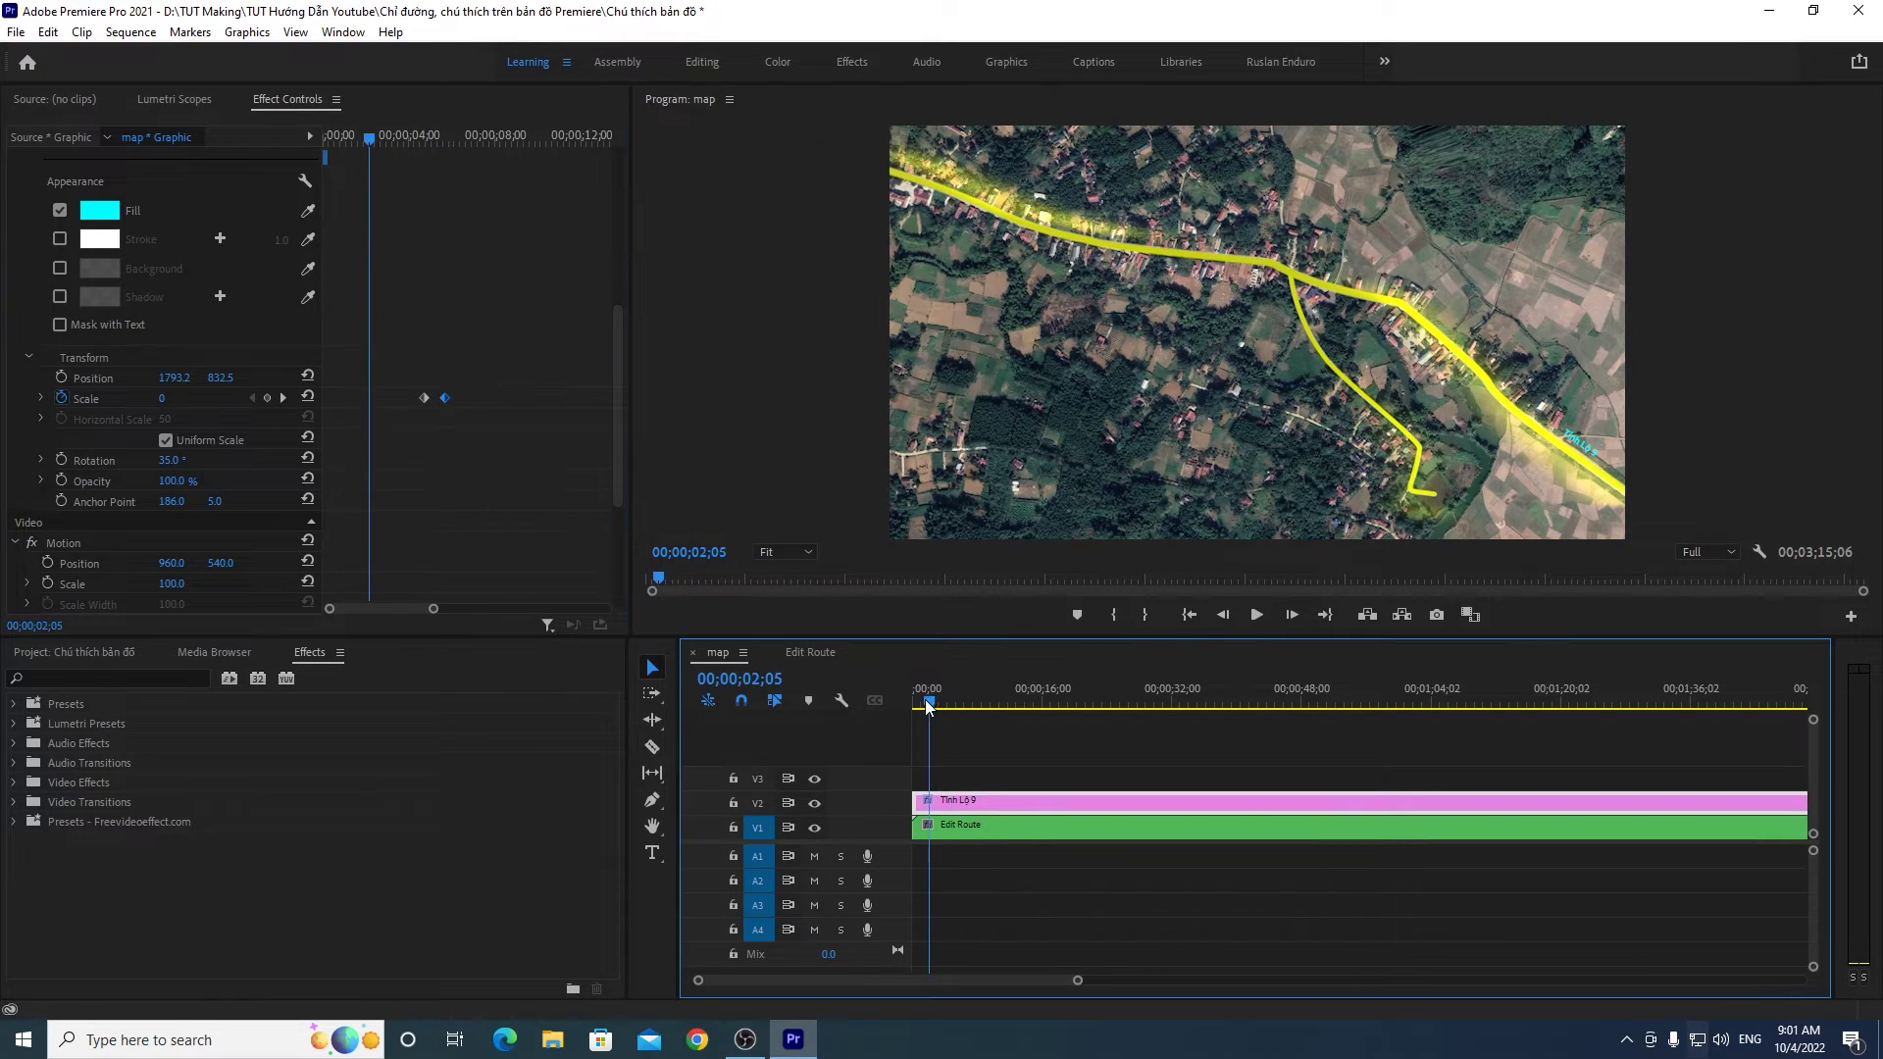
pyautogui.click(1259, 615)
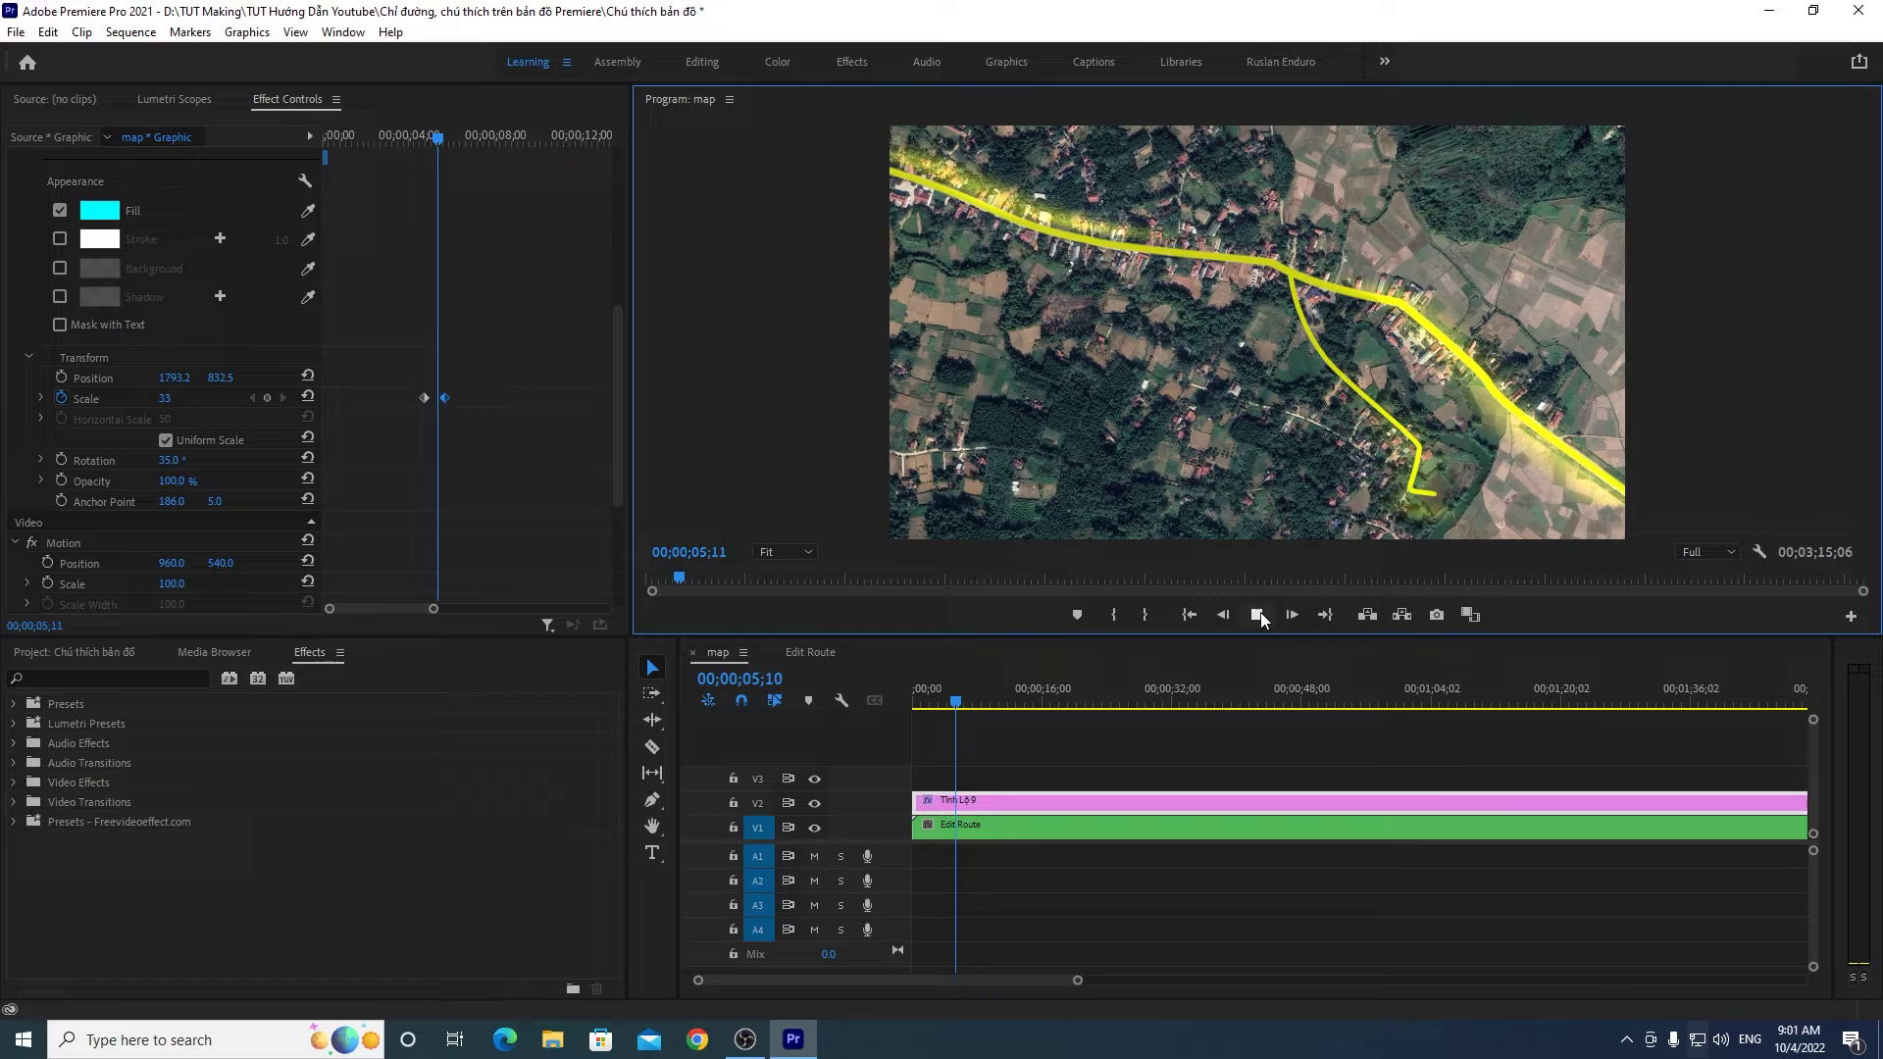
pyautogui.moveTo(967, 703); pyautogui.dragTo(957, 702)
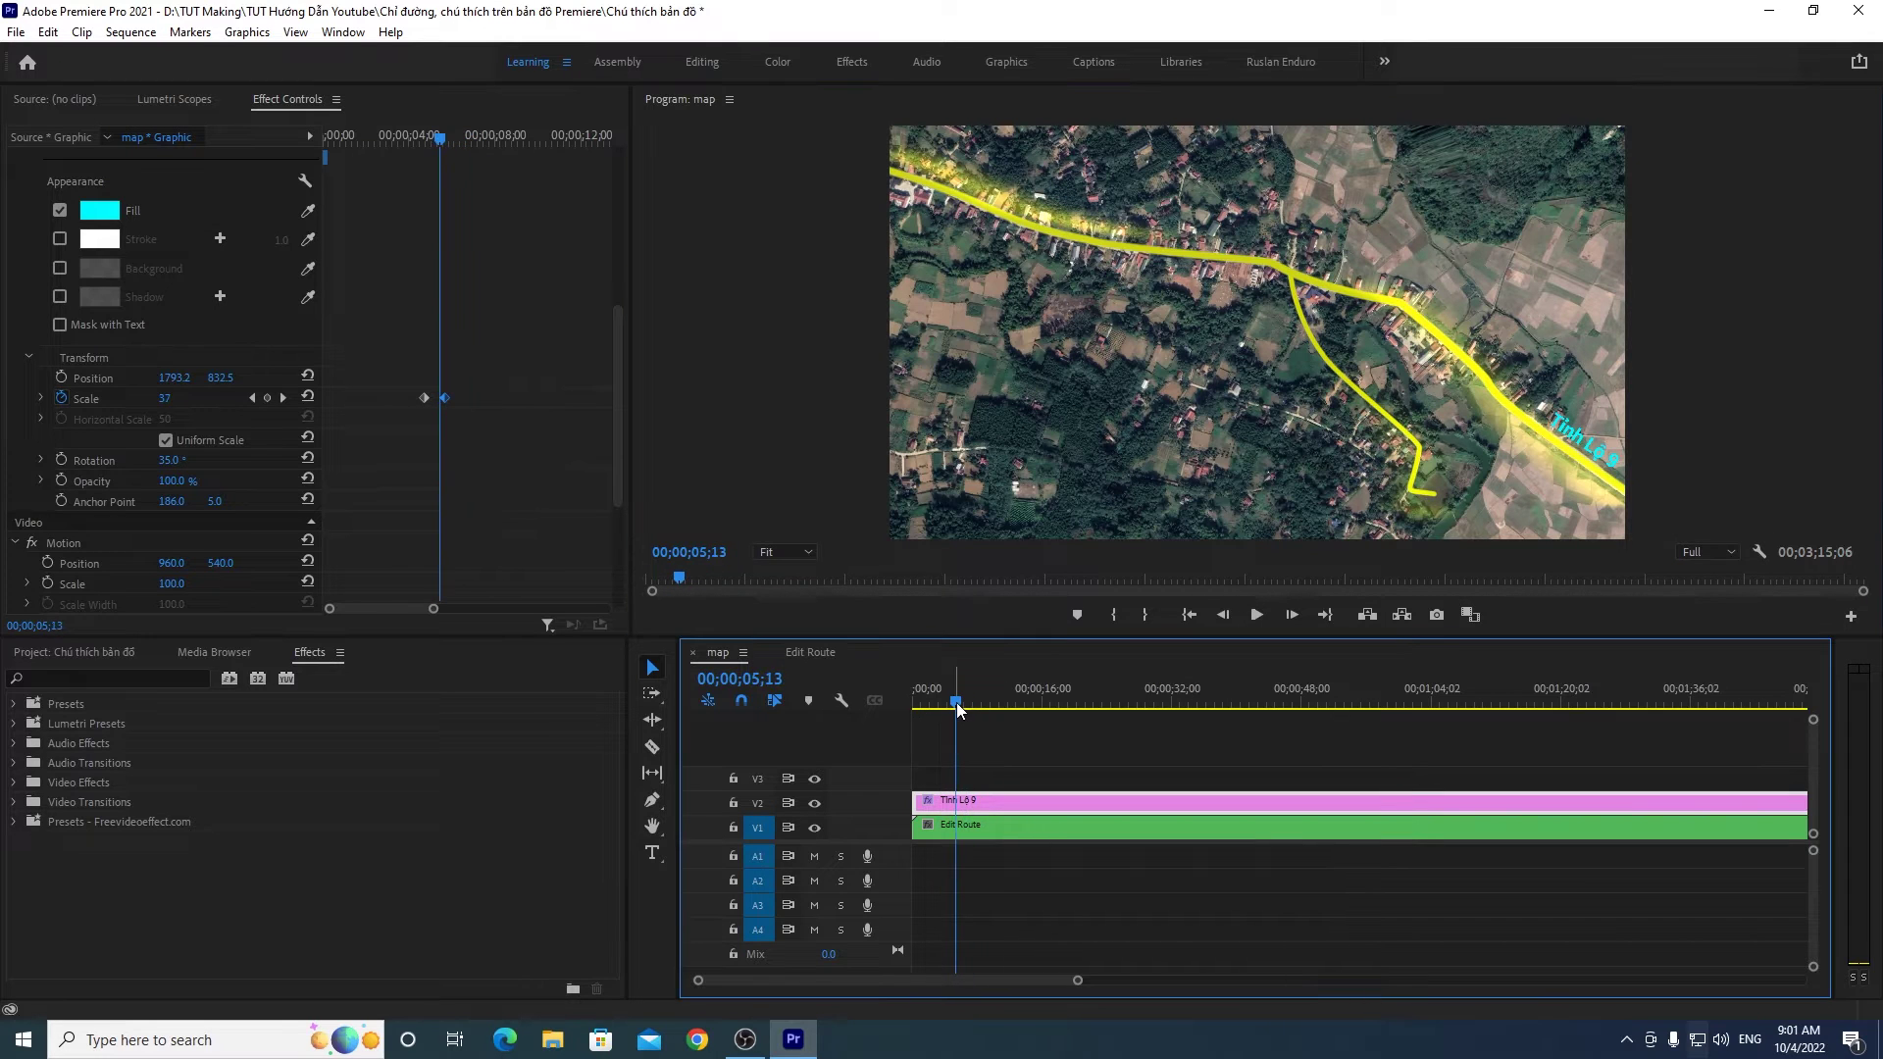
pyautogui.moveTo(446, 402); pyautogui.dragTo(451, 404)
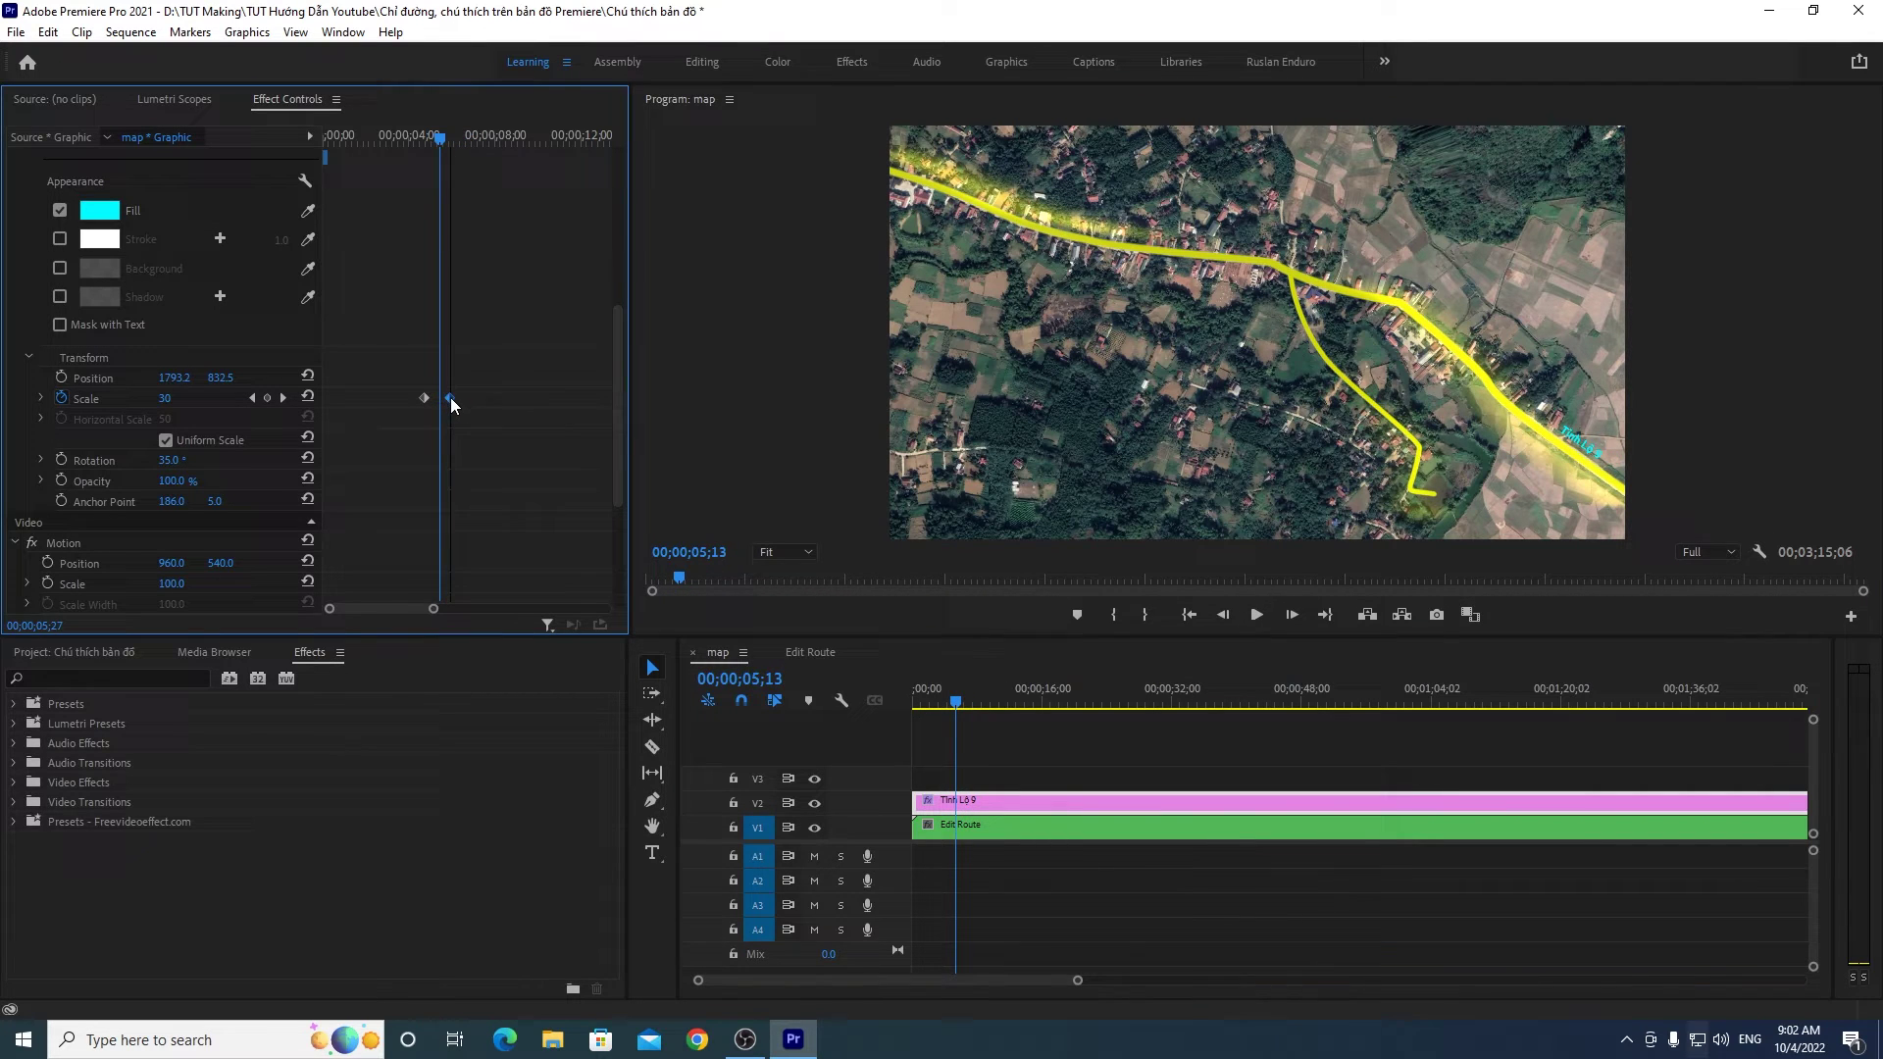
pyautogui.moveTo(956, 703); pyautogui.dragTo(929, 704)
# Step: Hide the V1 map track and preview the label's scale-up over black
pyautogui.click(813, 828)
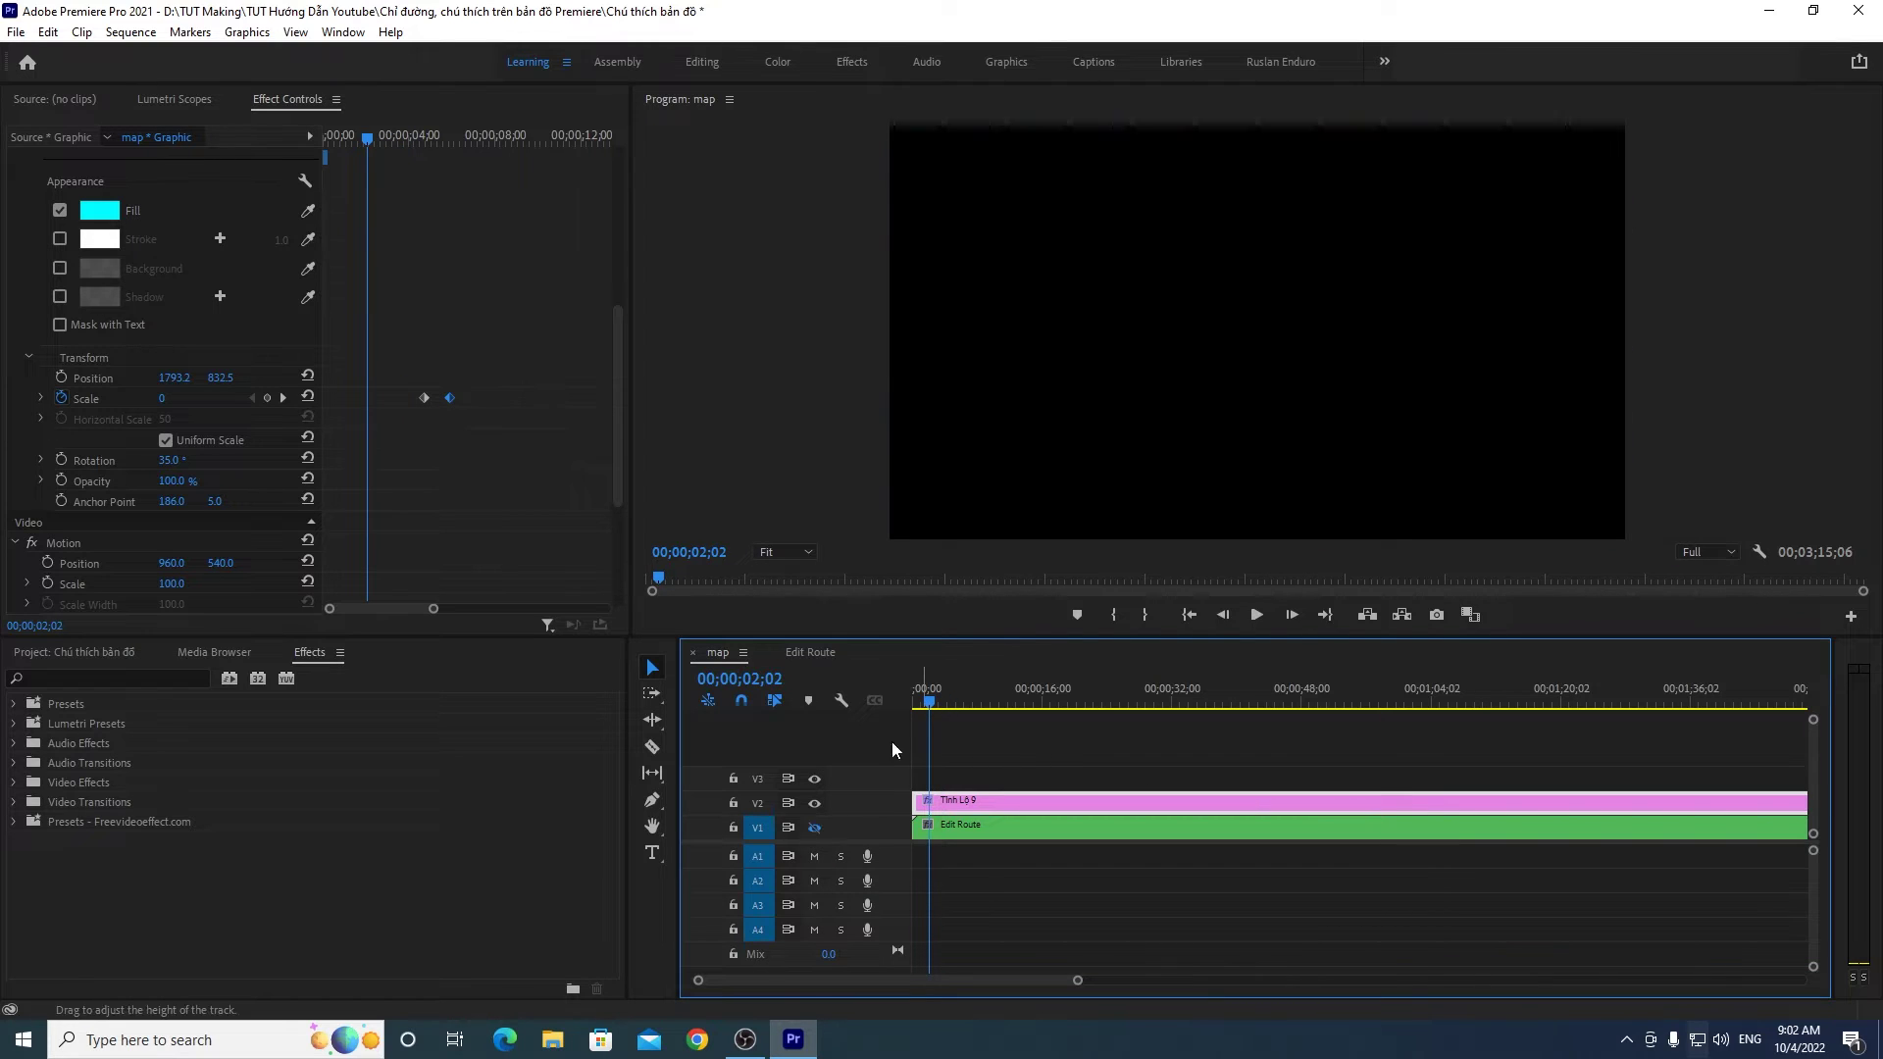
pyautogui.moveTo(929, 697); pyautogui.dragTo(916, 698)
pyautogui.click(1256, 614)
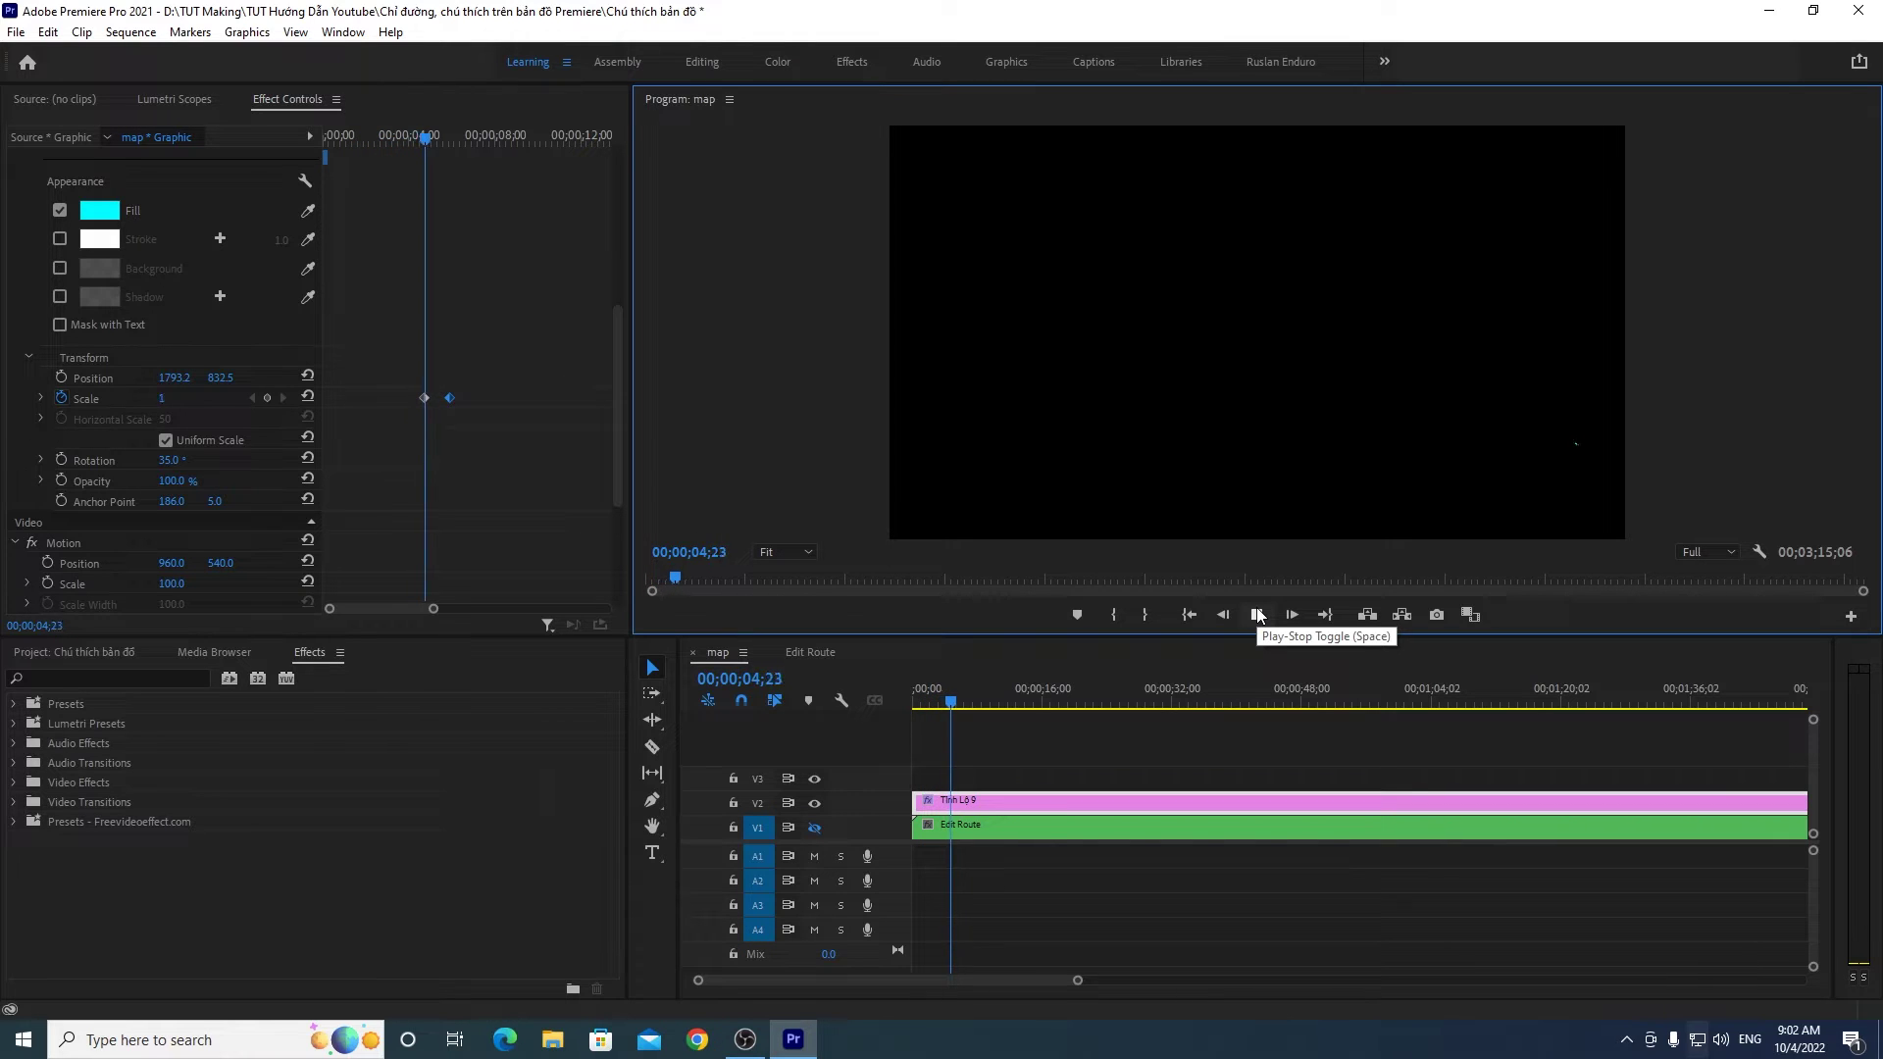
pyautogui.click(944, 702)
pyautogui.click(1255, 615)
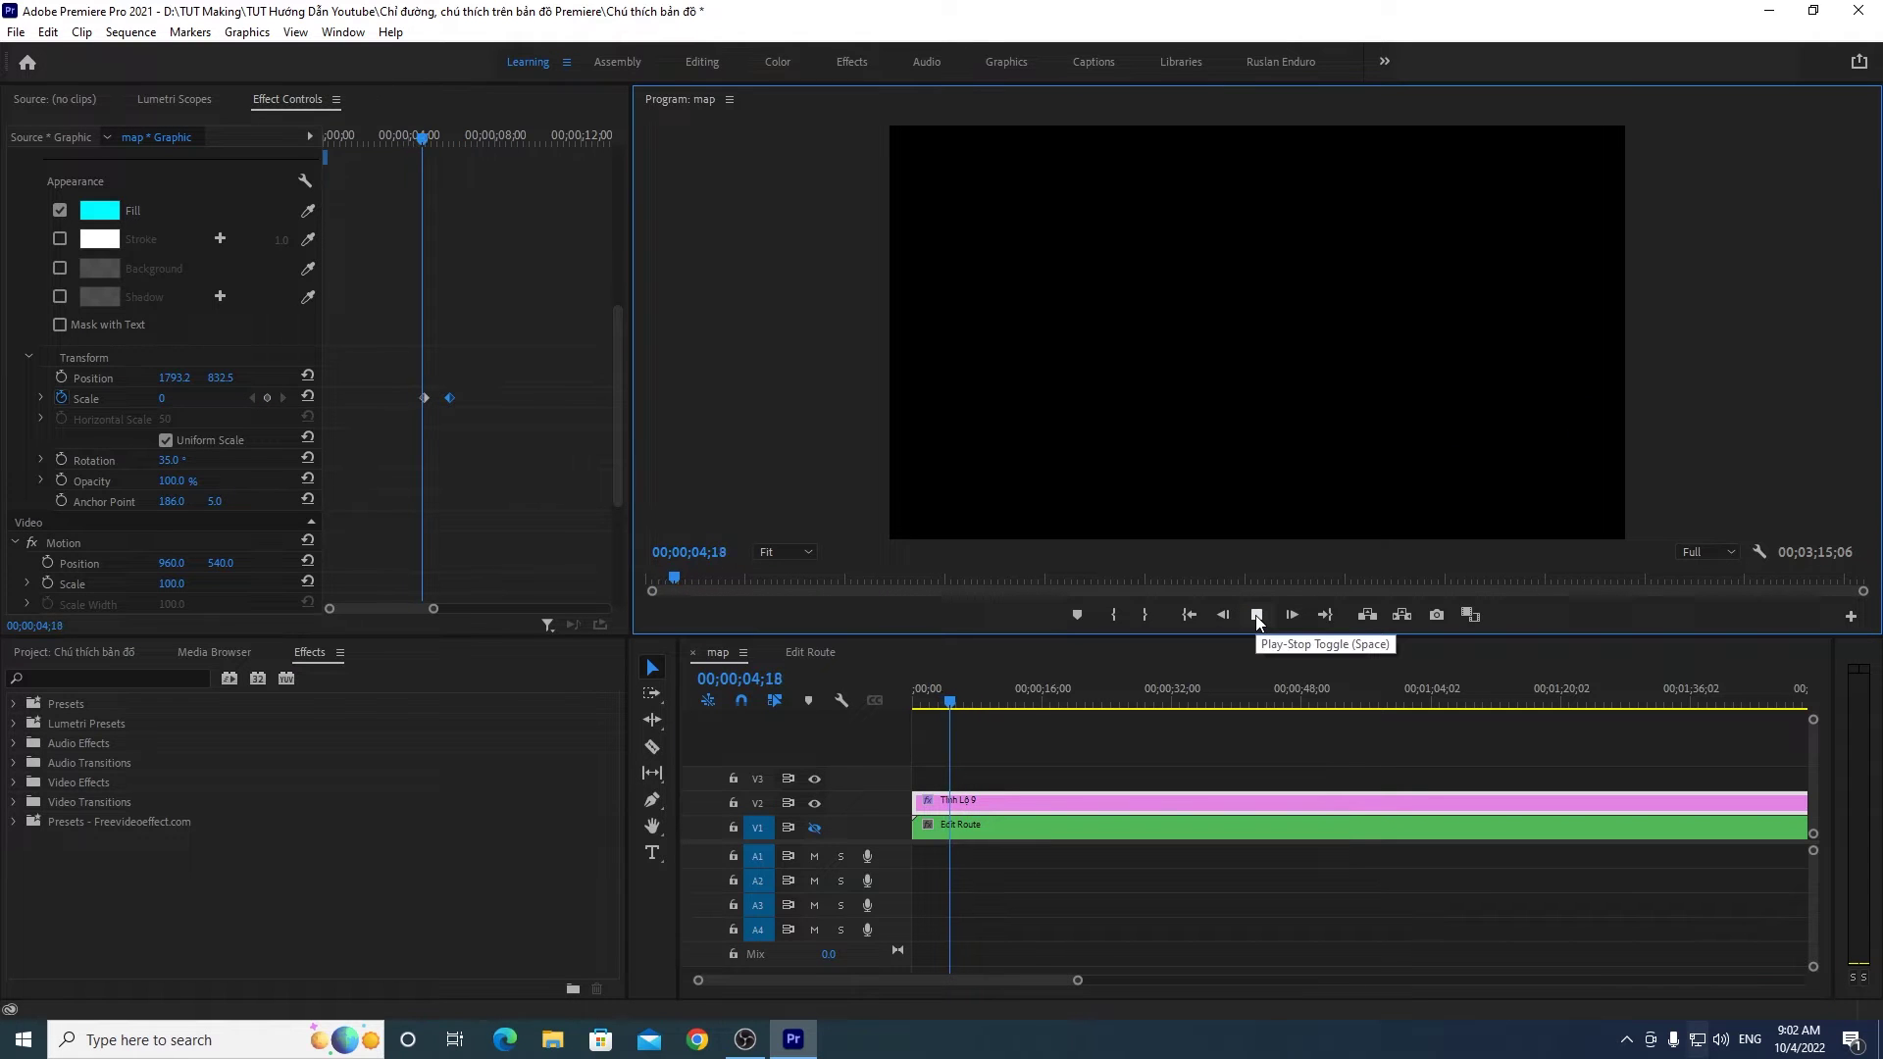
pyautogui.click(964, 702)
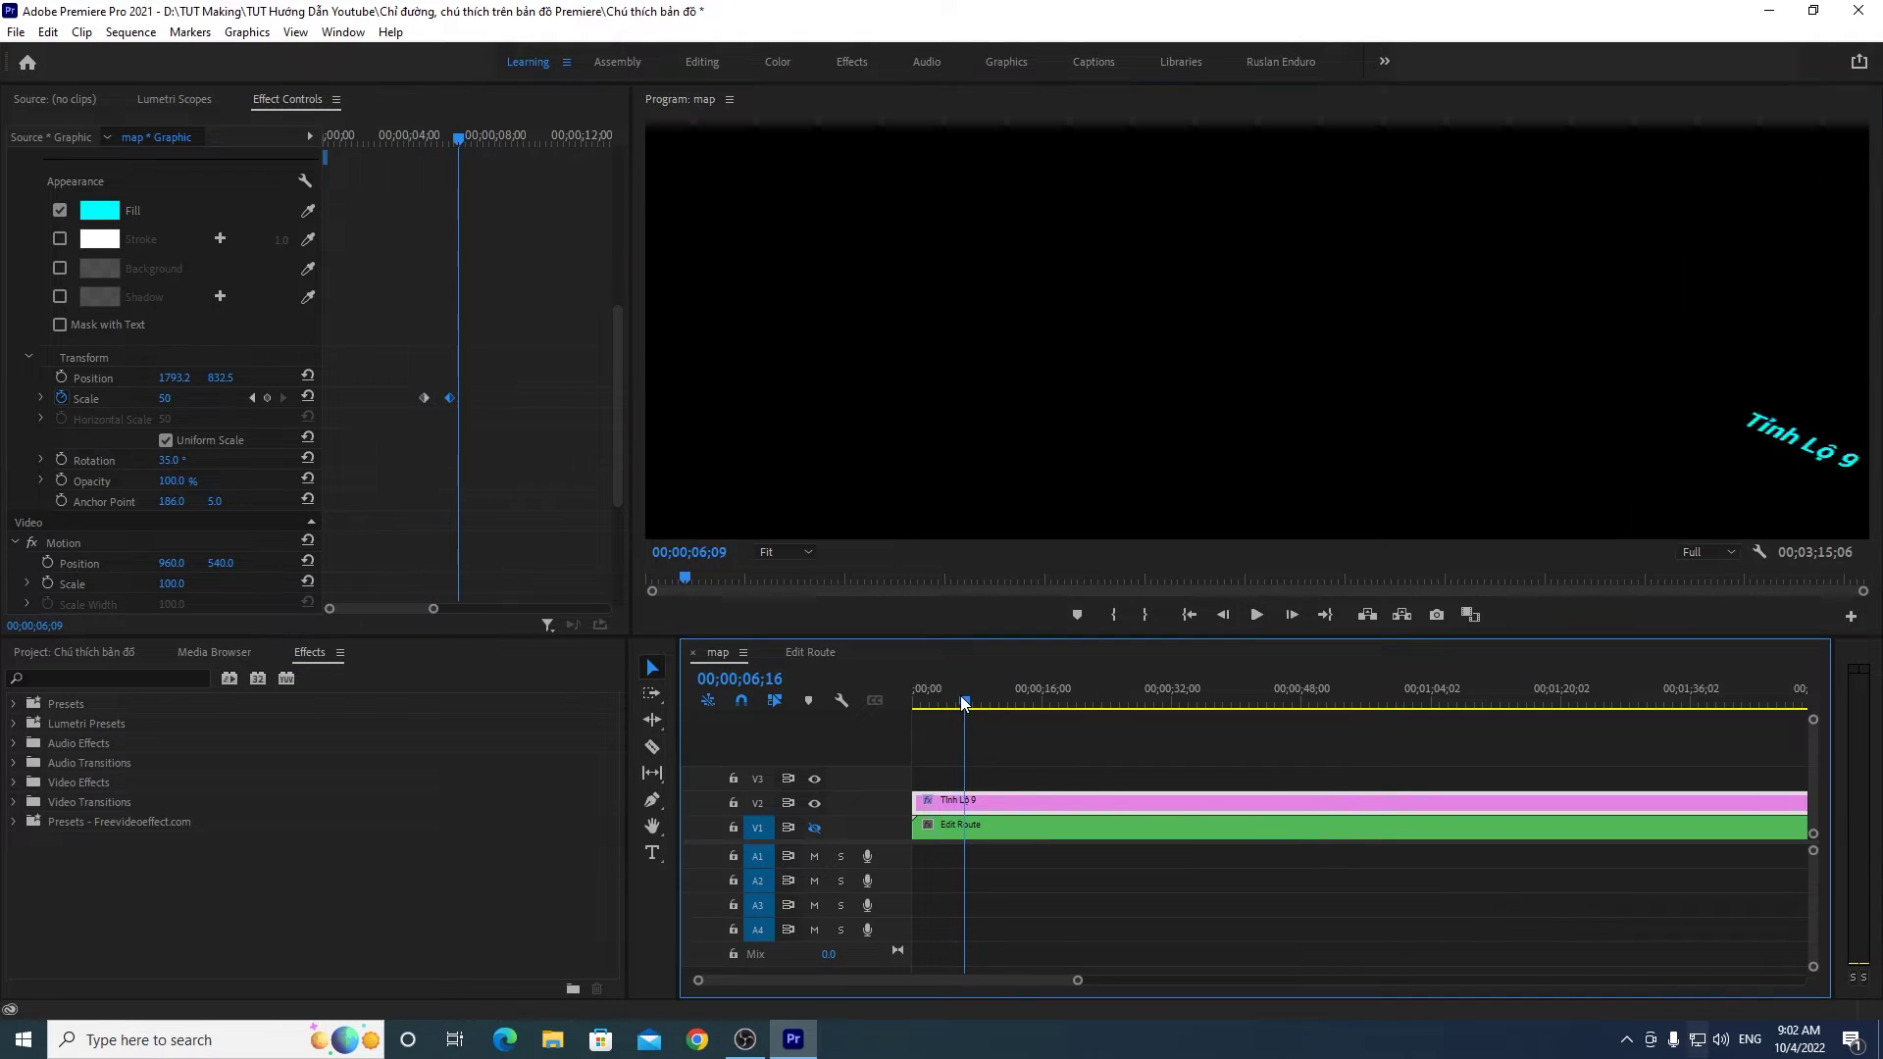
# Step: Move the 50 Scale keyframe slightly earlier, replay the faster pop-up, and show the map again
pyautogui.moveTo(448, 397); pyautogui.dragTo(443, 398)
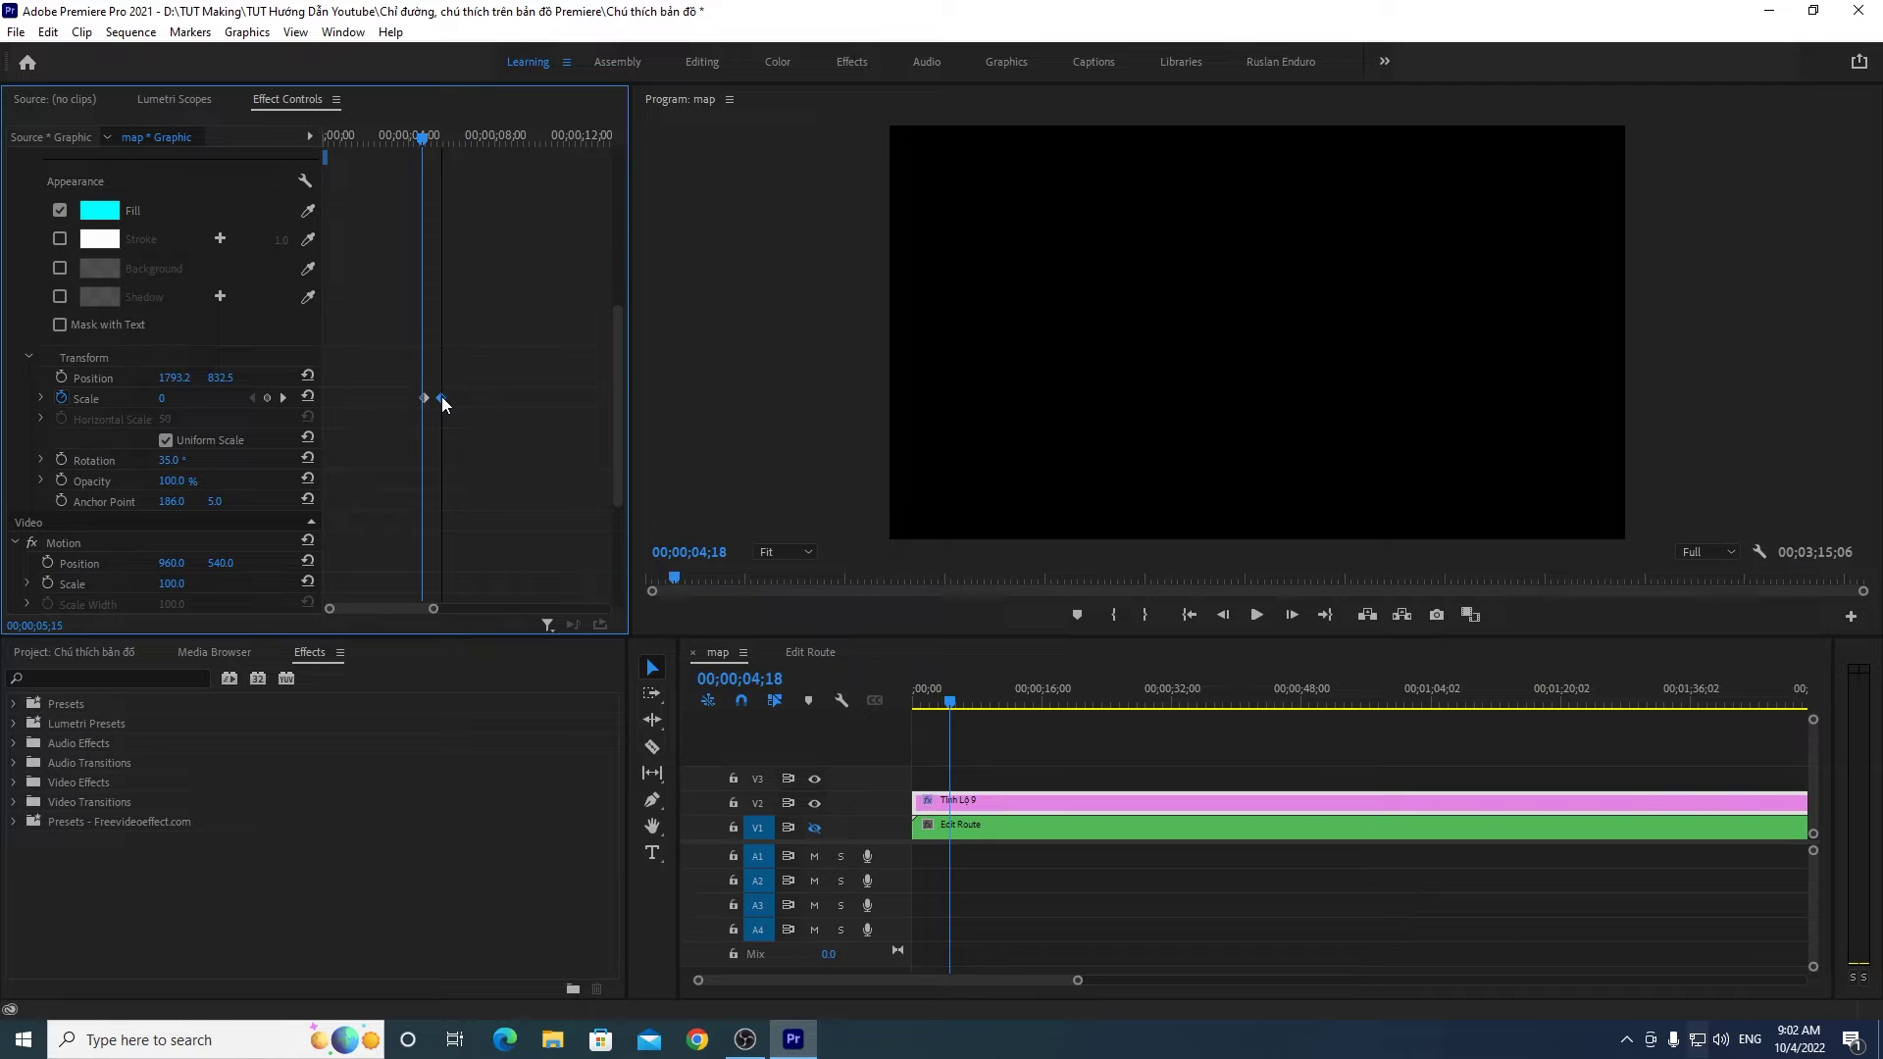
pyautogui.moveTo(933, 702); pyautogui.dragTo(926, 702)
pyautogui.click(1256, 614)
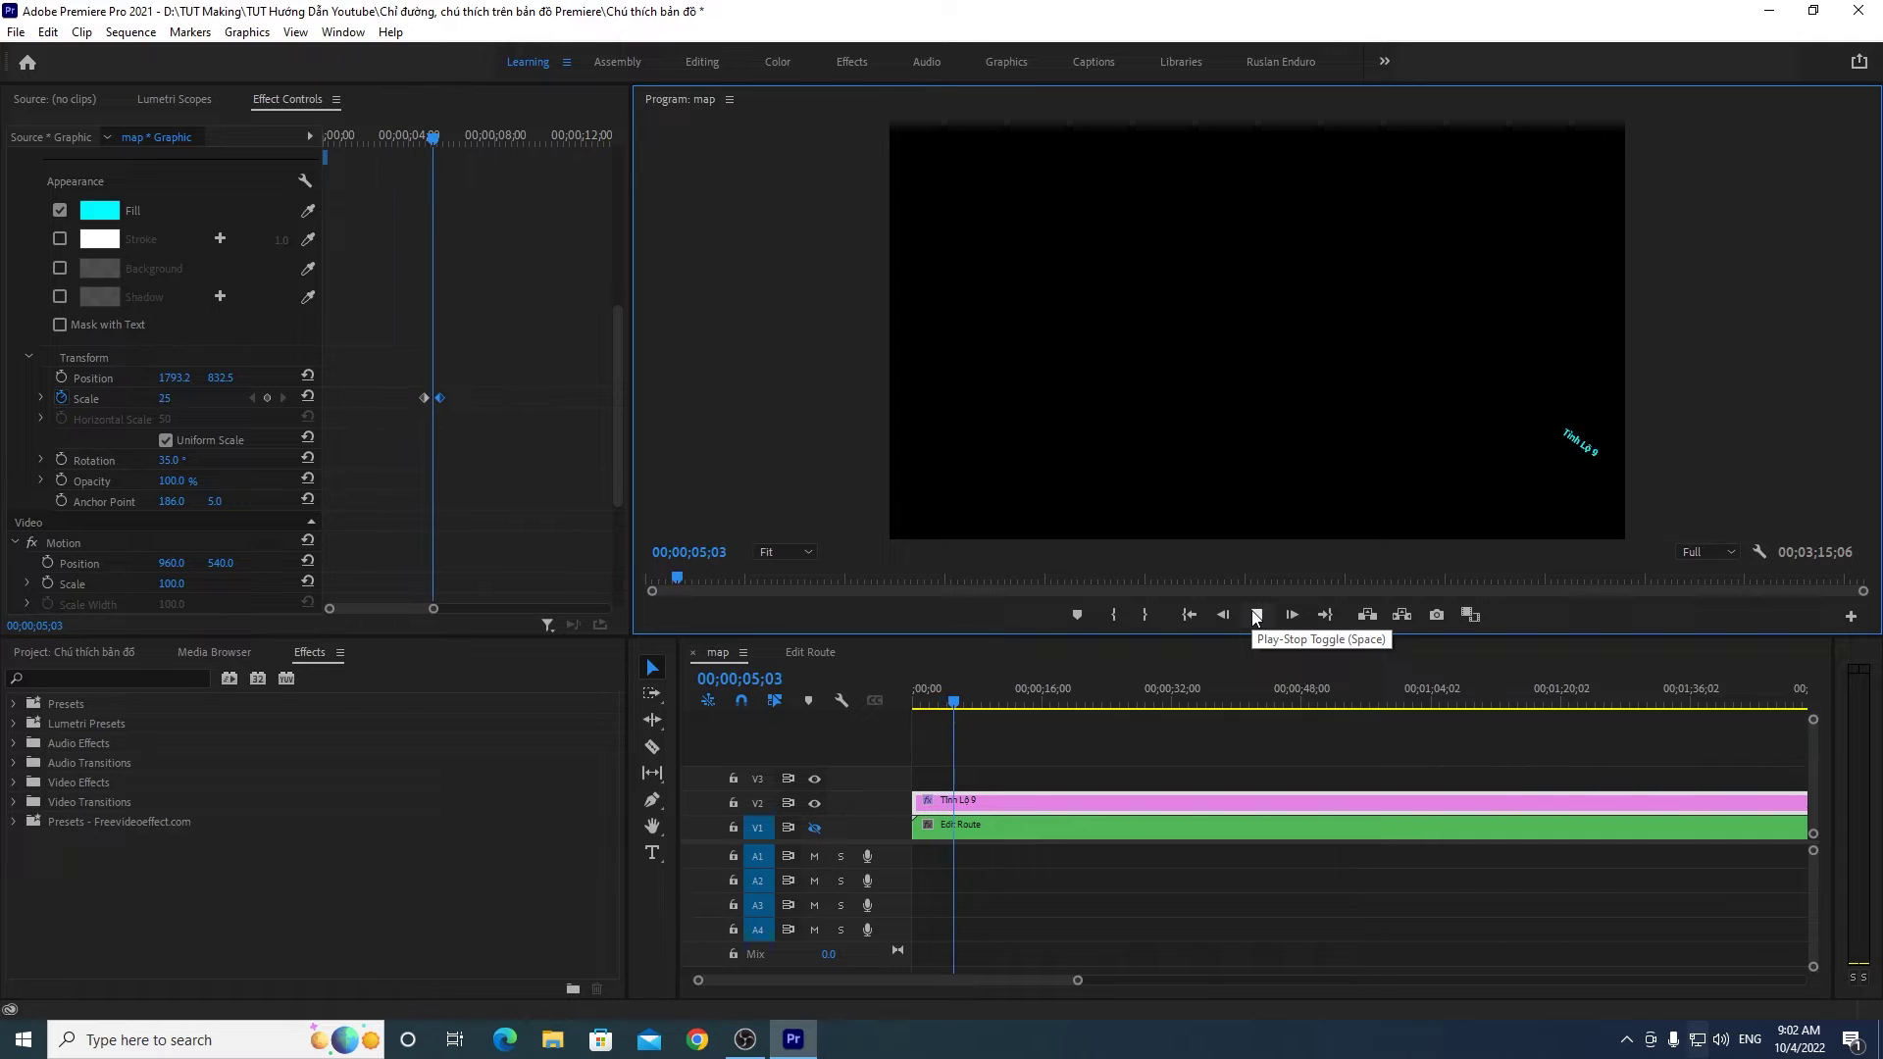
pyautogui.moveTo(950, 704); pyautogui.dragTo(947, 706)
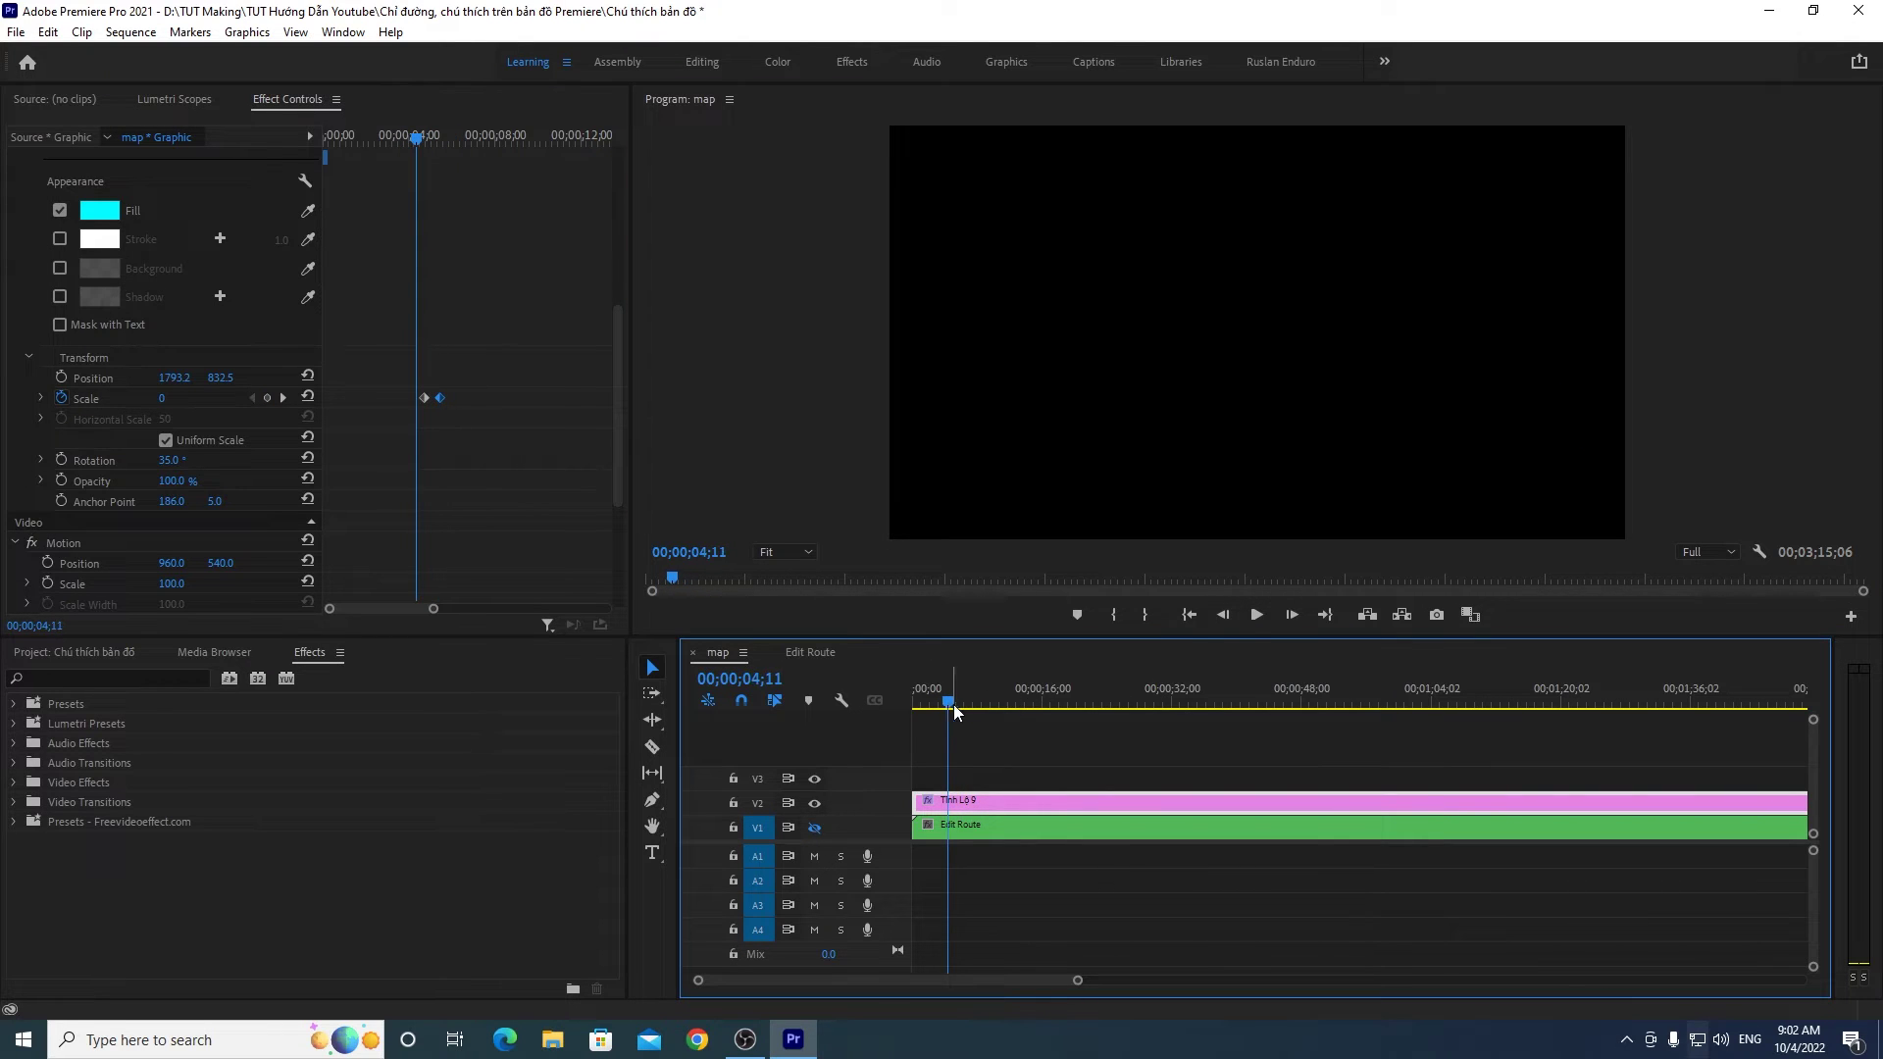
pyautogui.click(1246, 612)
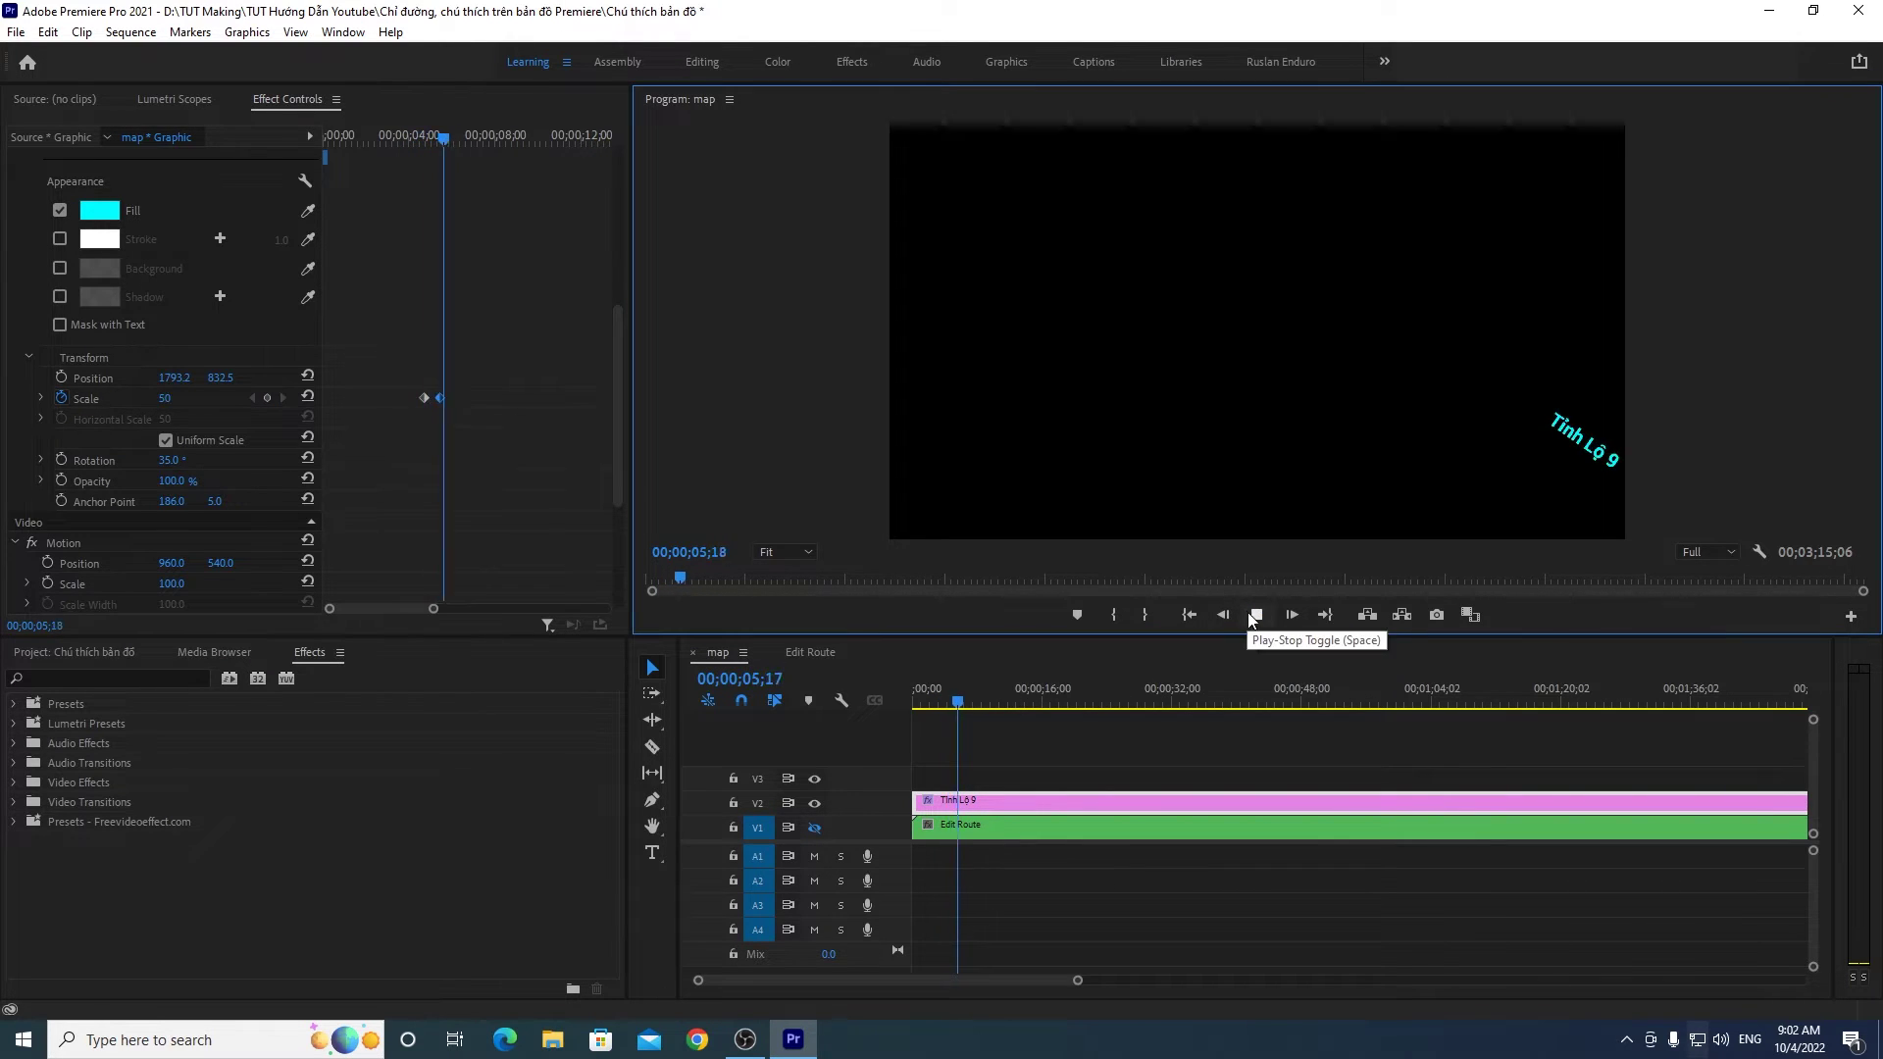
pyautogui.click(953, 704)
pyautogui.click(445, 396)
pyautogui.click(936, 702)
pyautogui.click(1257, 612)
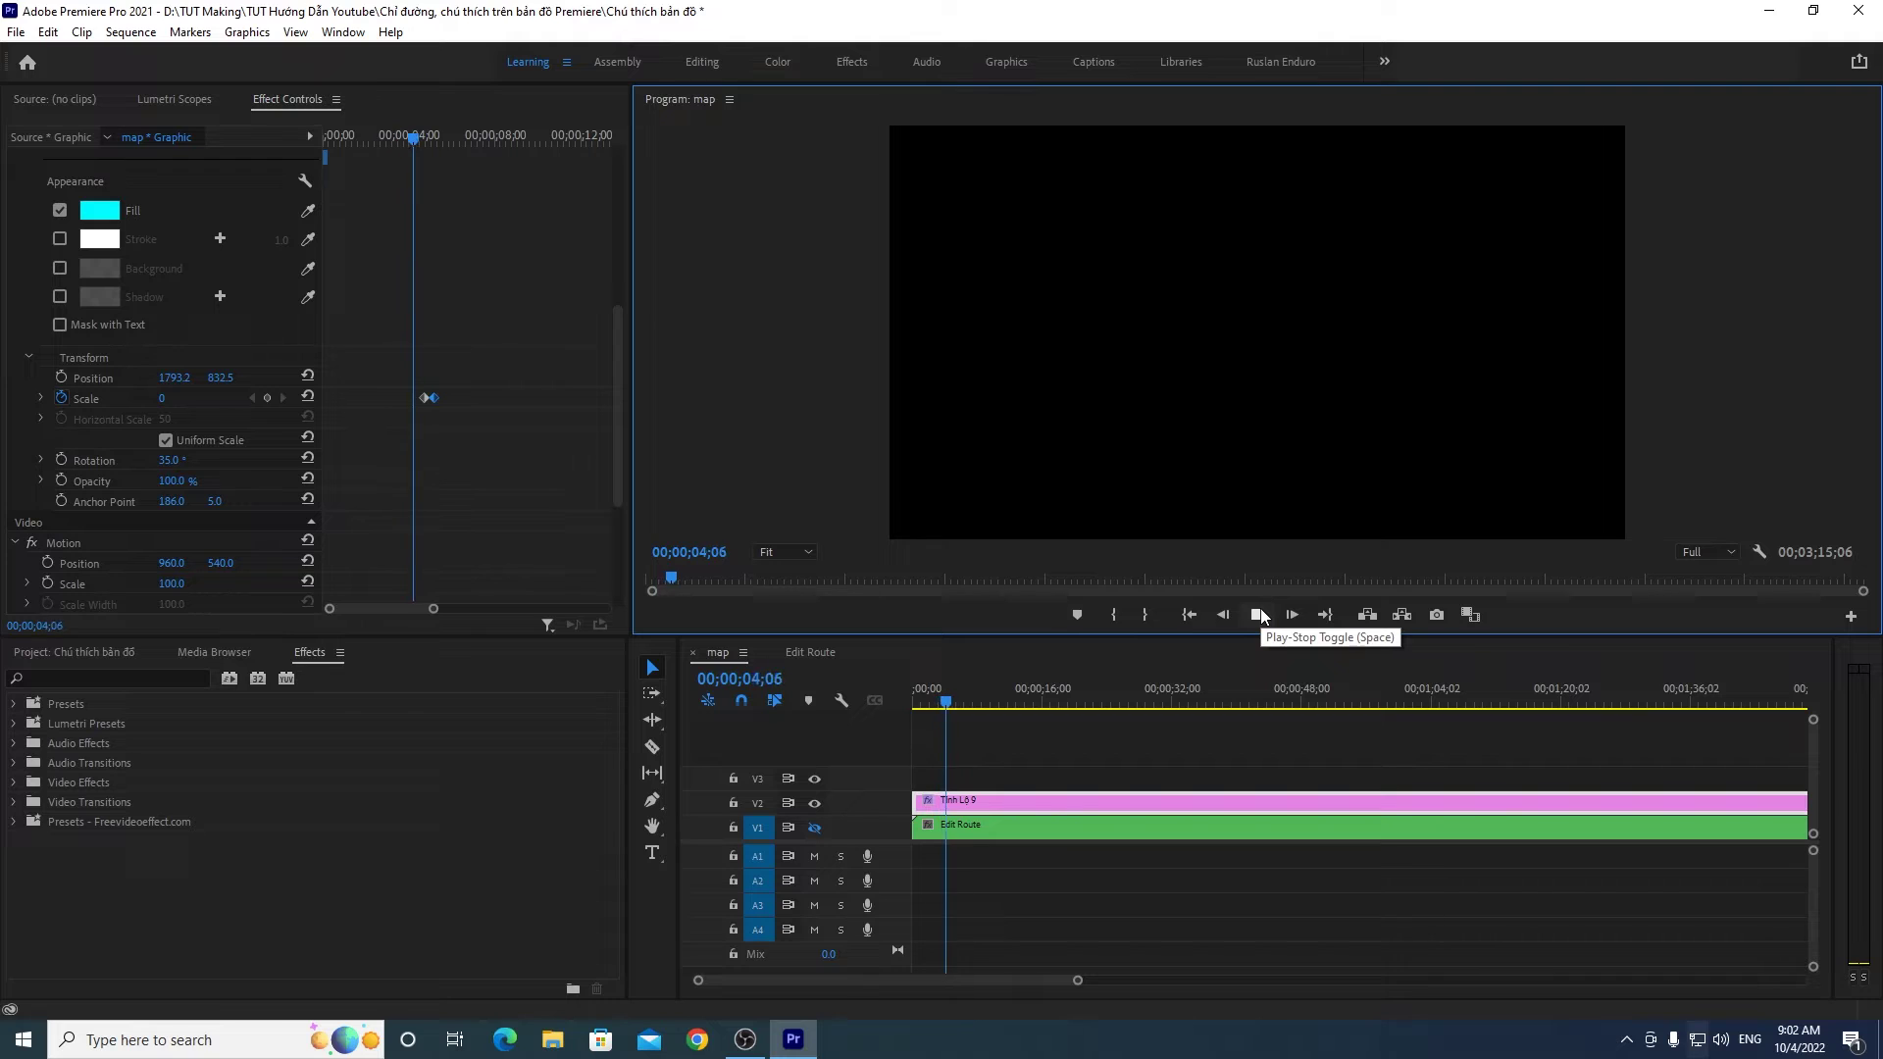
pyautogui.click(949, 699)
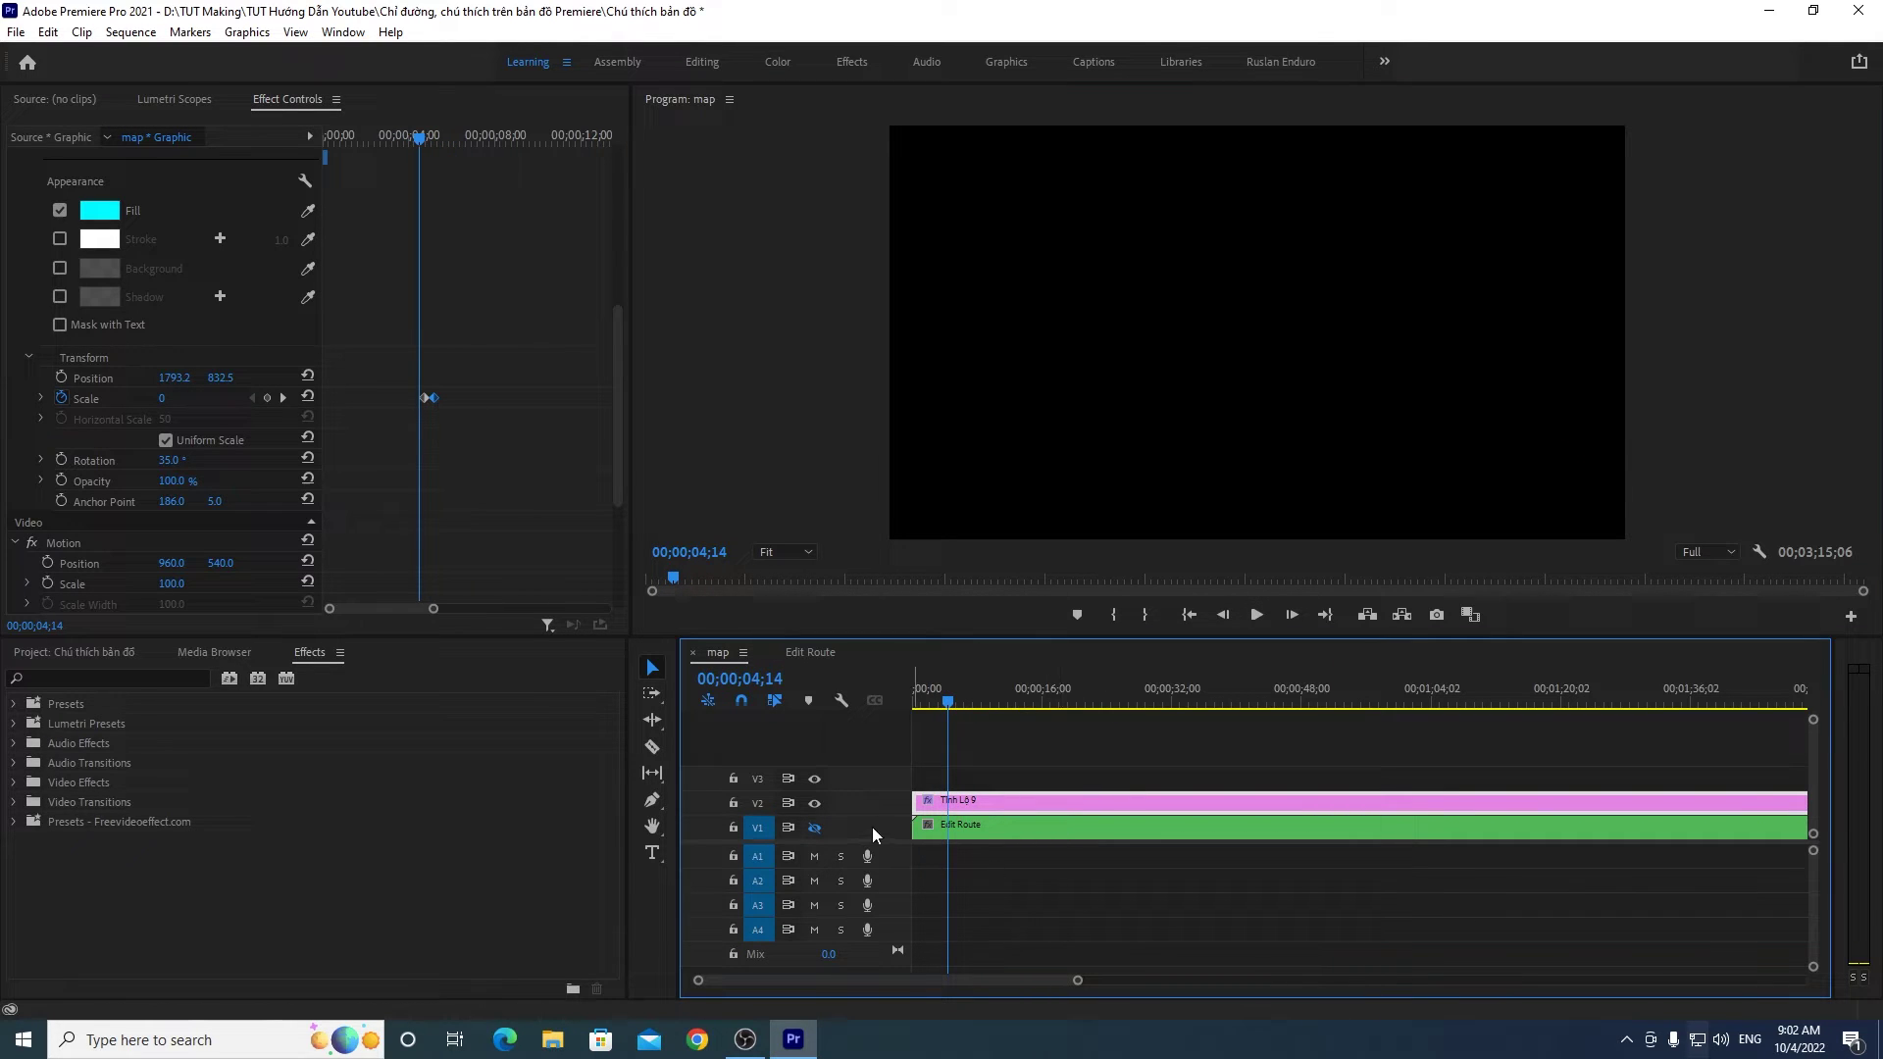
pyautogui.click(814, 828)
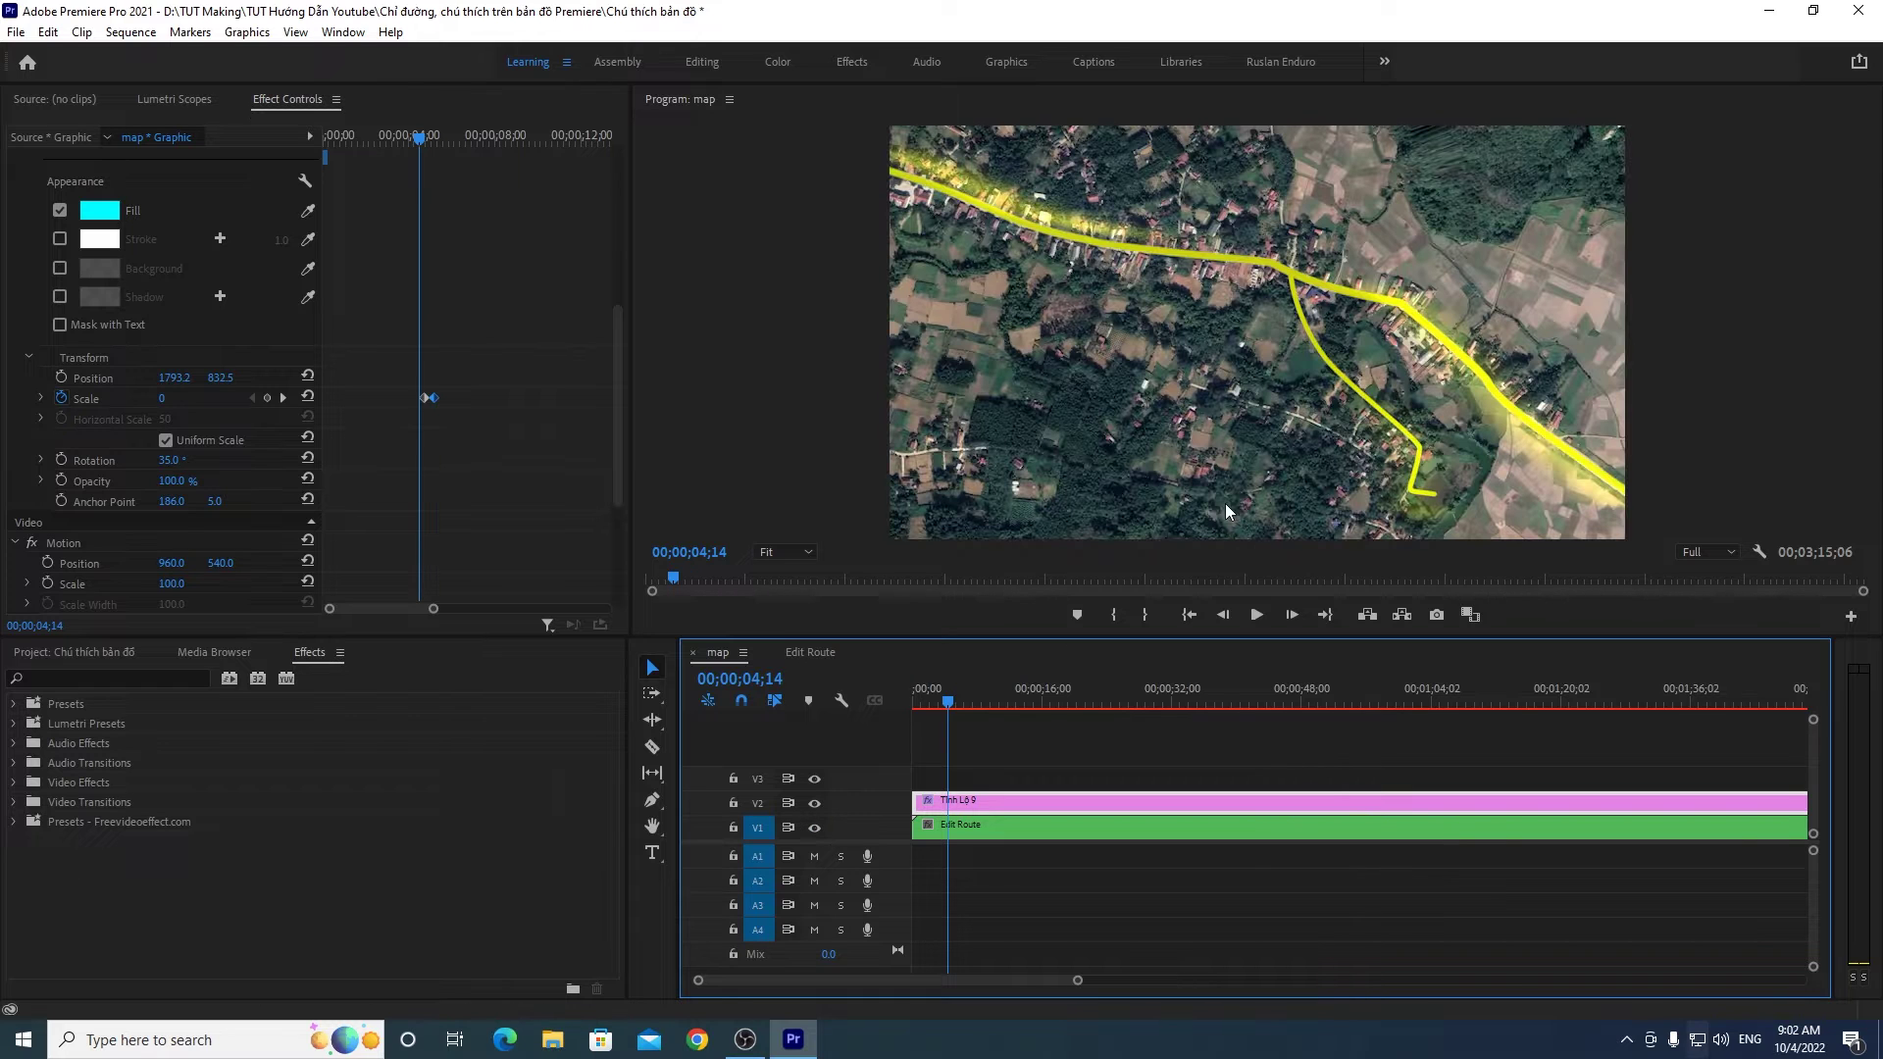
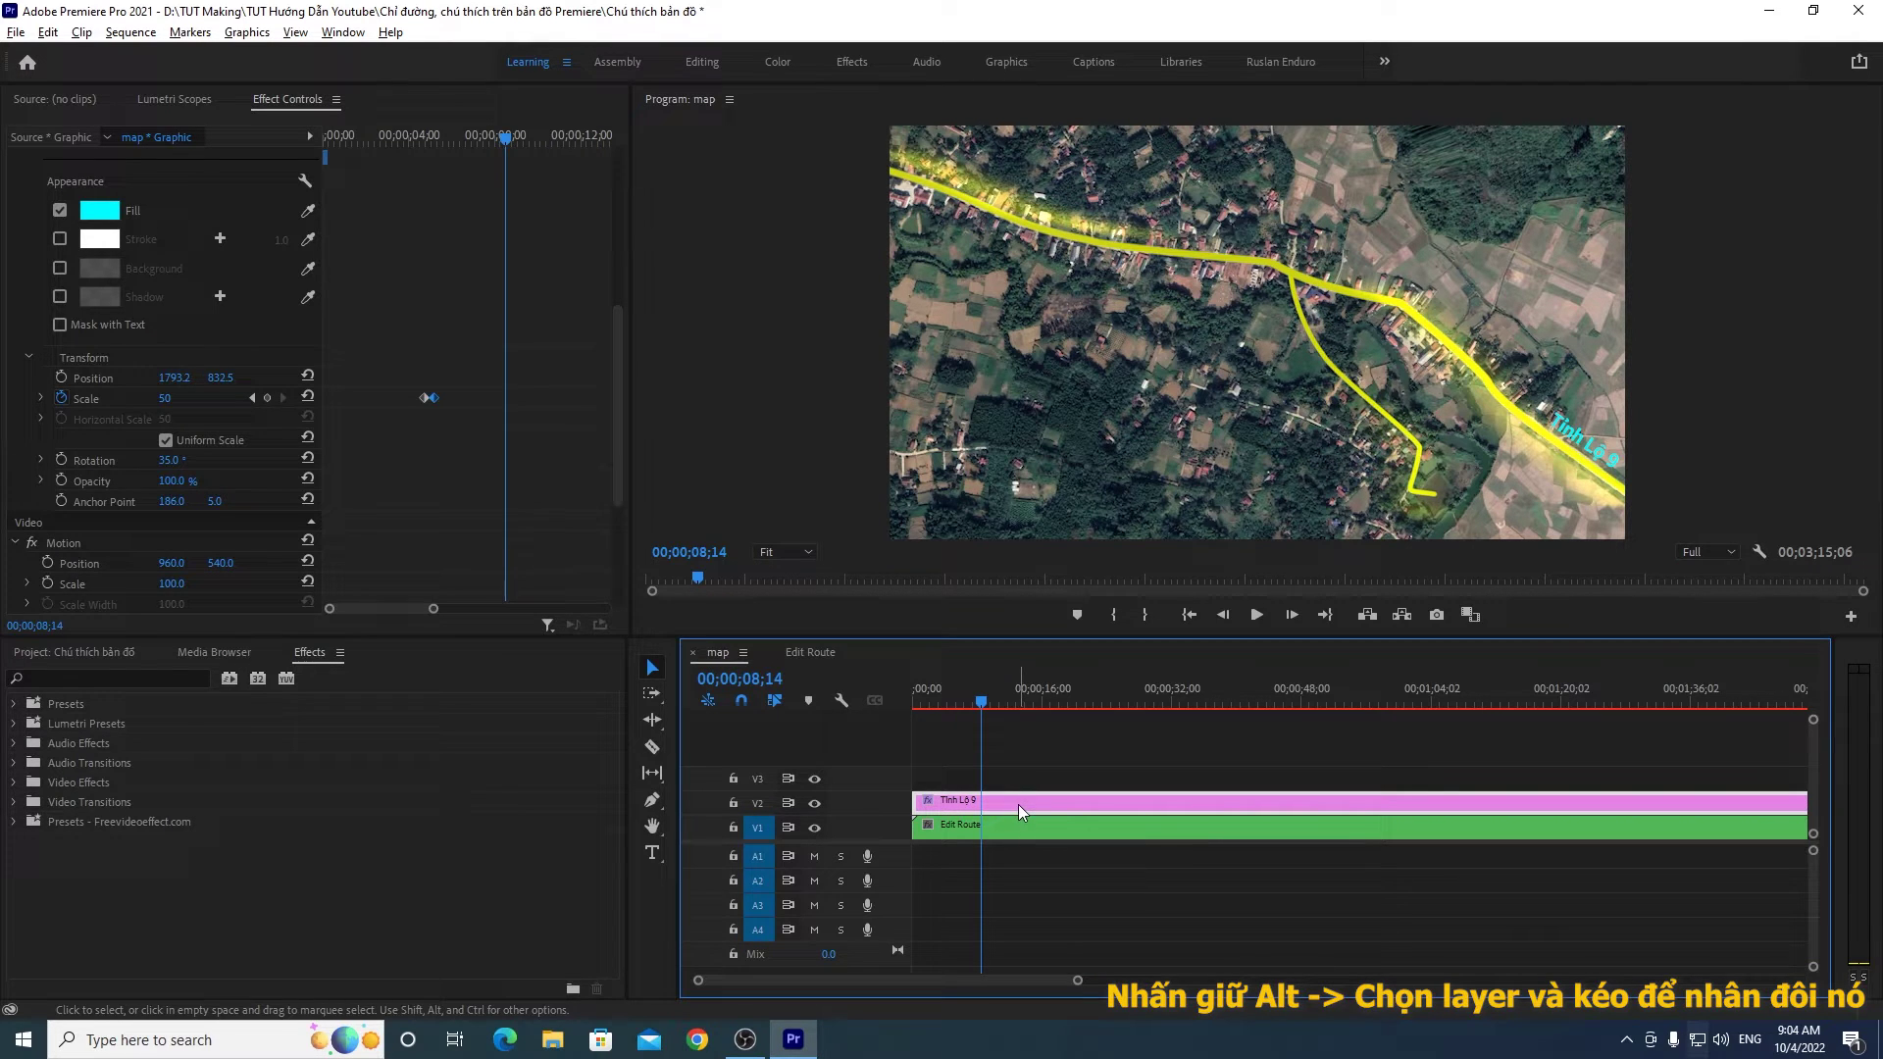
# Step: Copy the Tinh Lộ 9 label to V3, centre it level, and retype it as 'Đường bê tông 5m'
pyautogui.moveTo(1020, 804); pyautogui.dragTo(1014, 784)
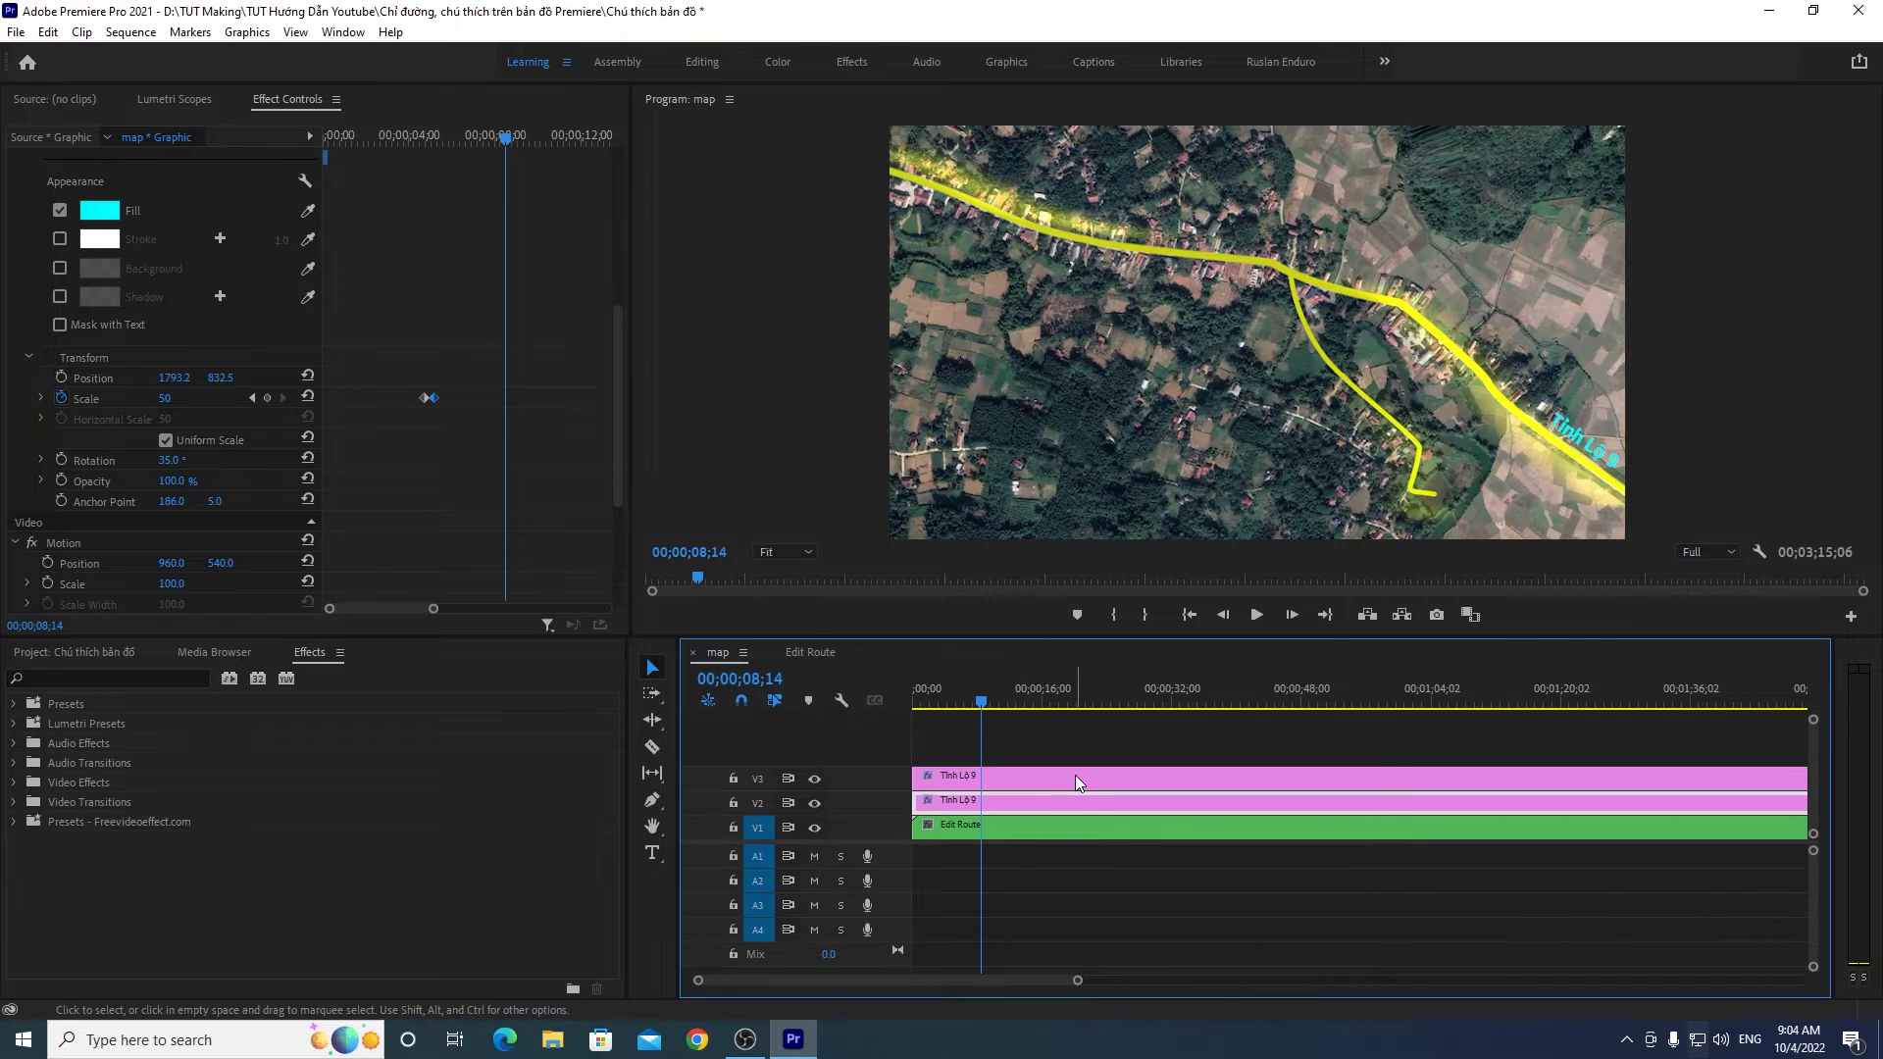
pyautogui.click(1030, 775)
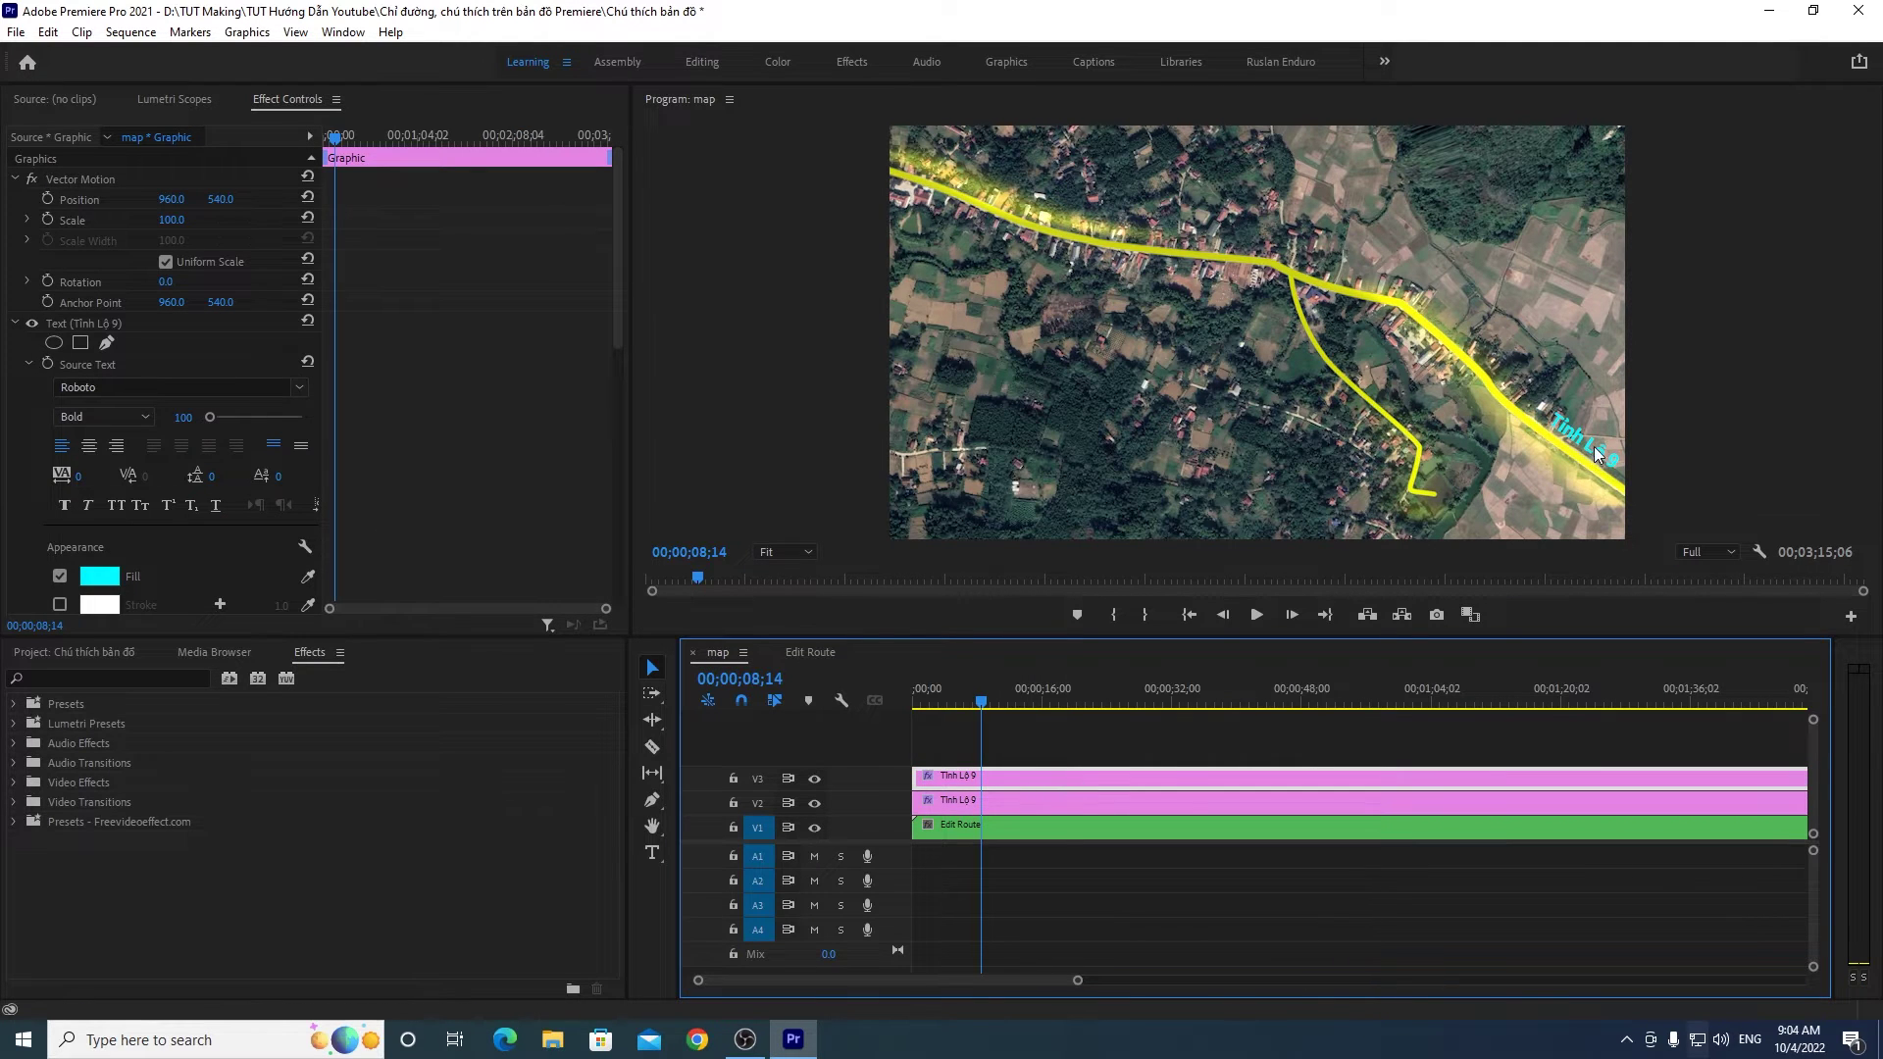
pyautogui.moveTo(1596, 454); pyautogui.dragTo(1353, 434)
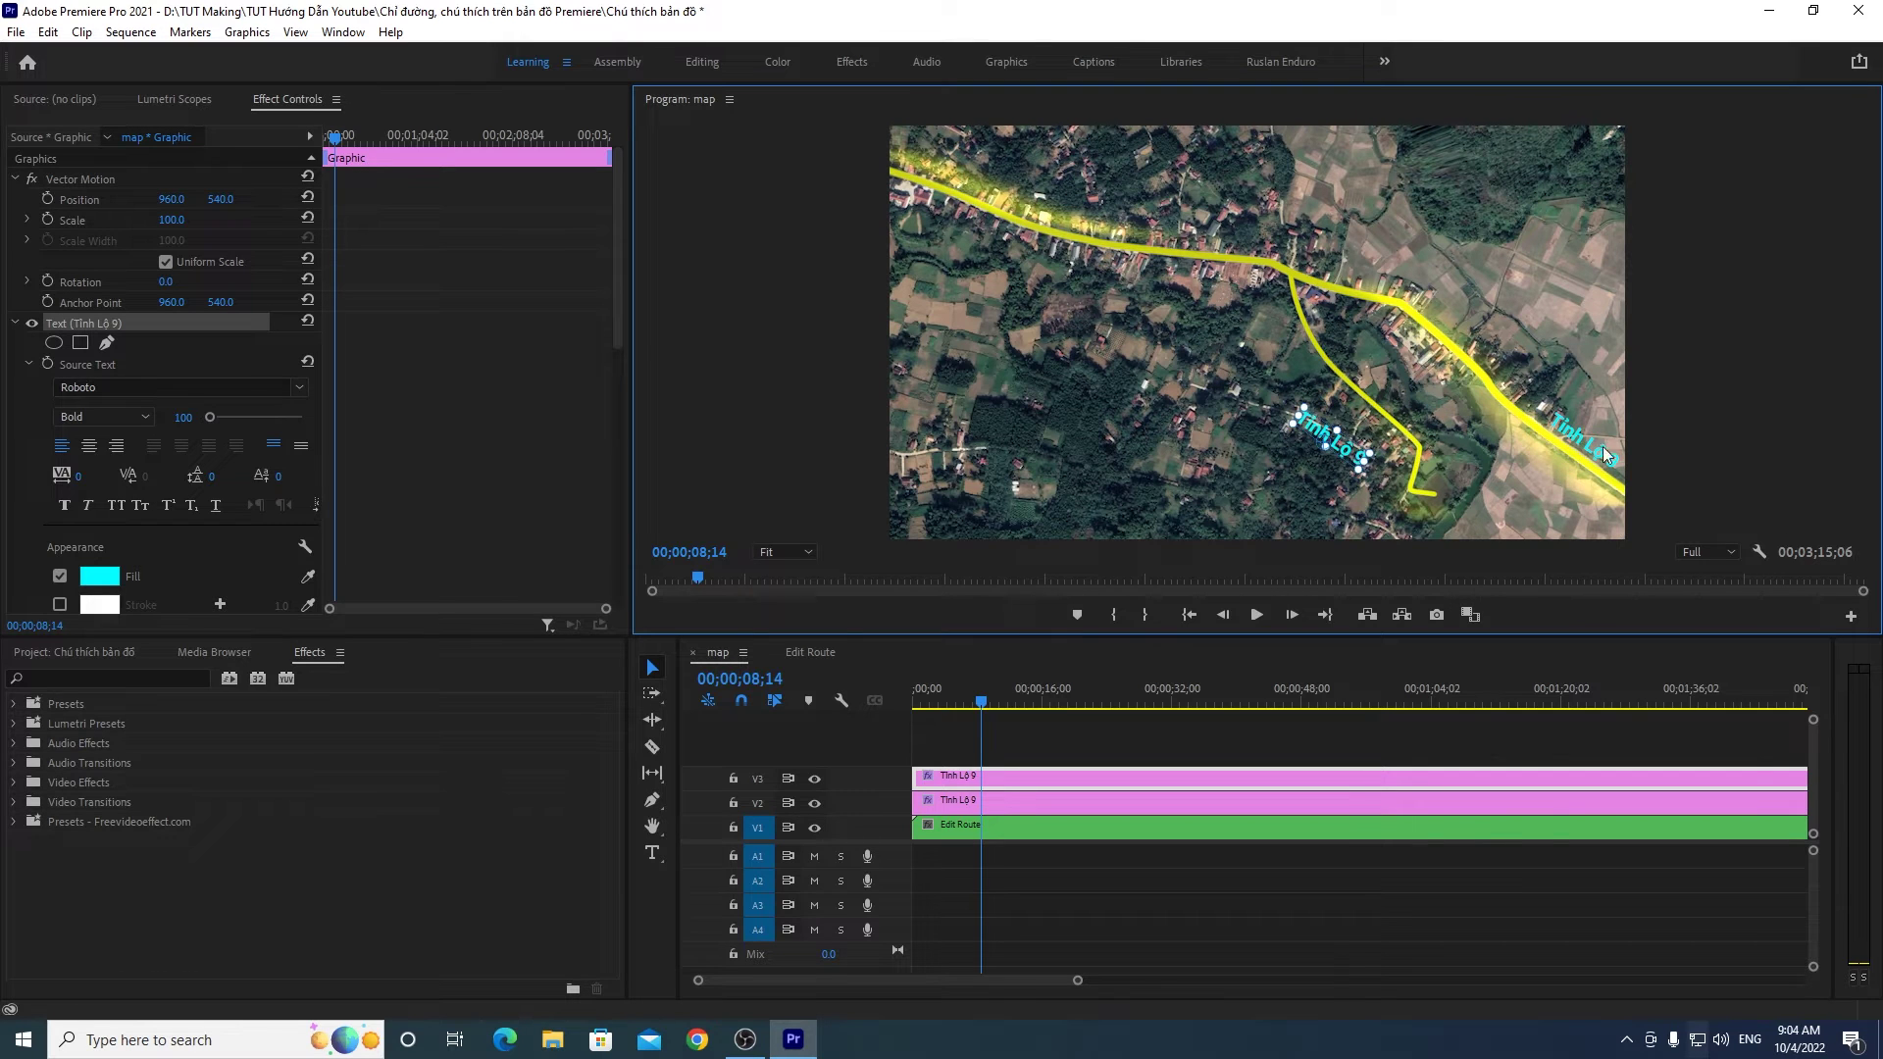
pyautogui.moveTo(1352, 450); pyautogui.dragTo(1352, 426)
pyautogui.doubleClick(1343, 435)
pyautogui.write('D')
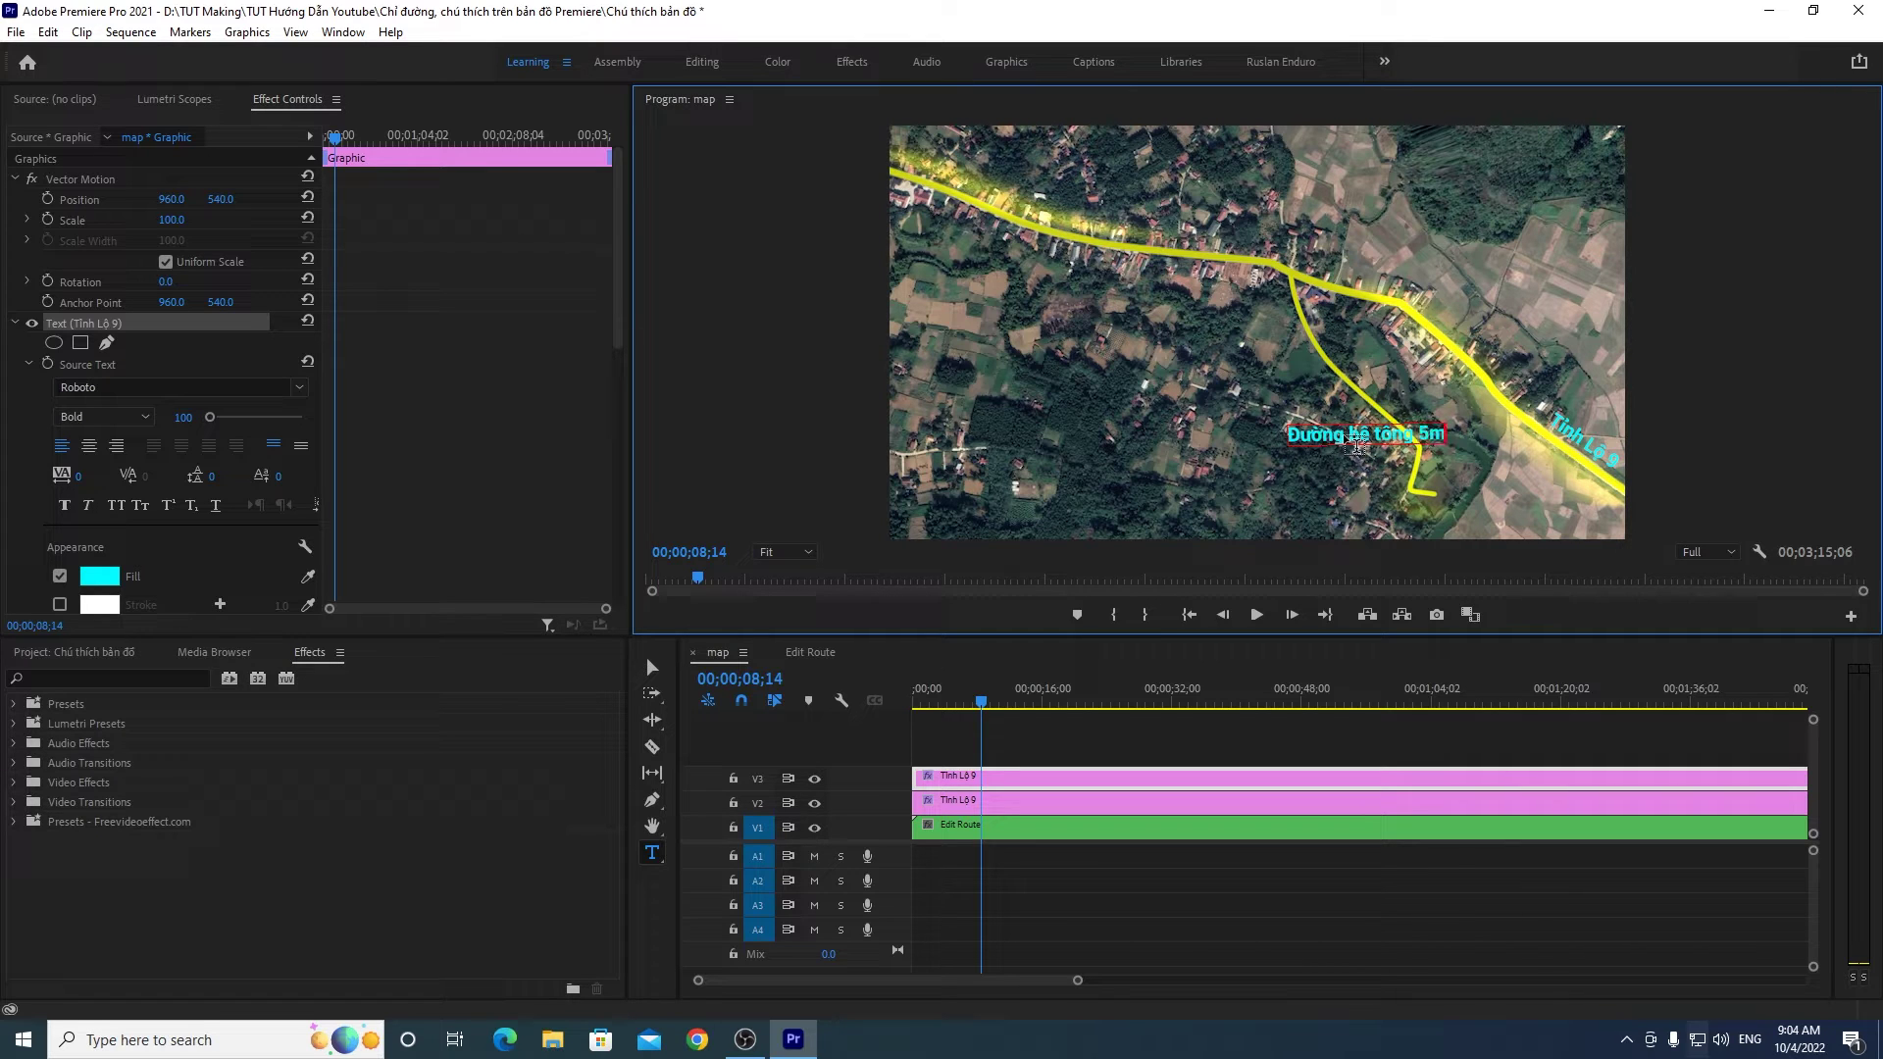
# Step: Raise the 'Đường bê tông 5m' label, rotate it to the diagonal branch road, and slide it along
pyautogui.click(653, 668)
pyautogui.moveTo(1373, 439)
pyautogui.mouseDown()
pyautogui.moveTo(1381, 358)
pyautogui.moveTo(1436, 346)
pyautogui.mouseUp()
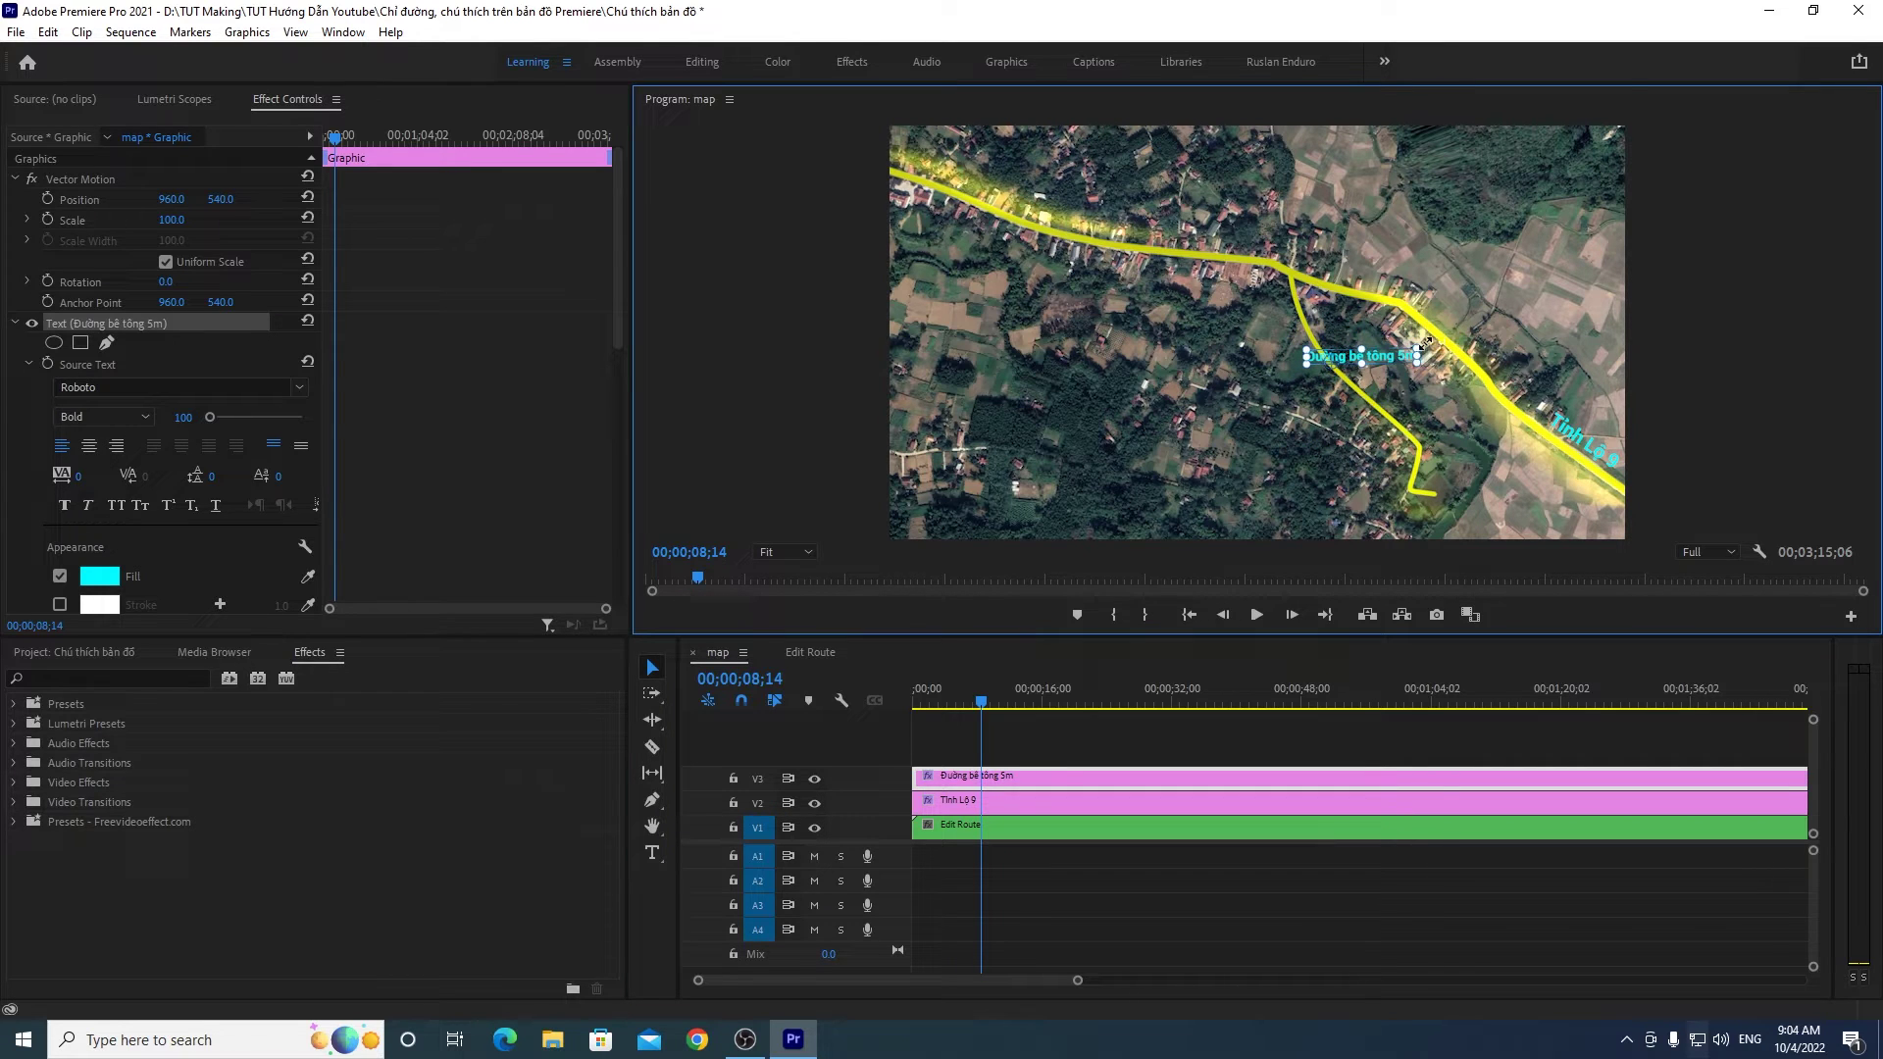
pyautogui.moveTo(1427, 339); pyautogui.dragTo(1417, 402)
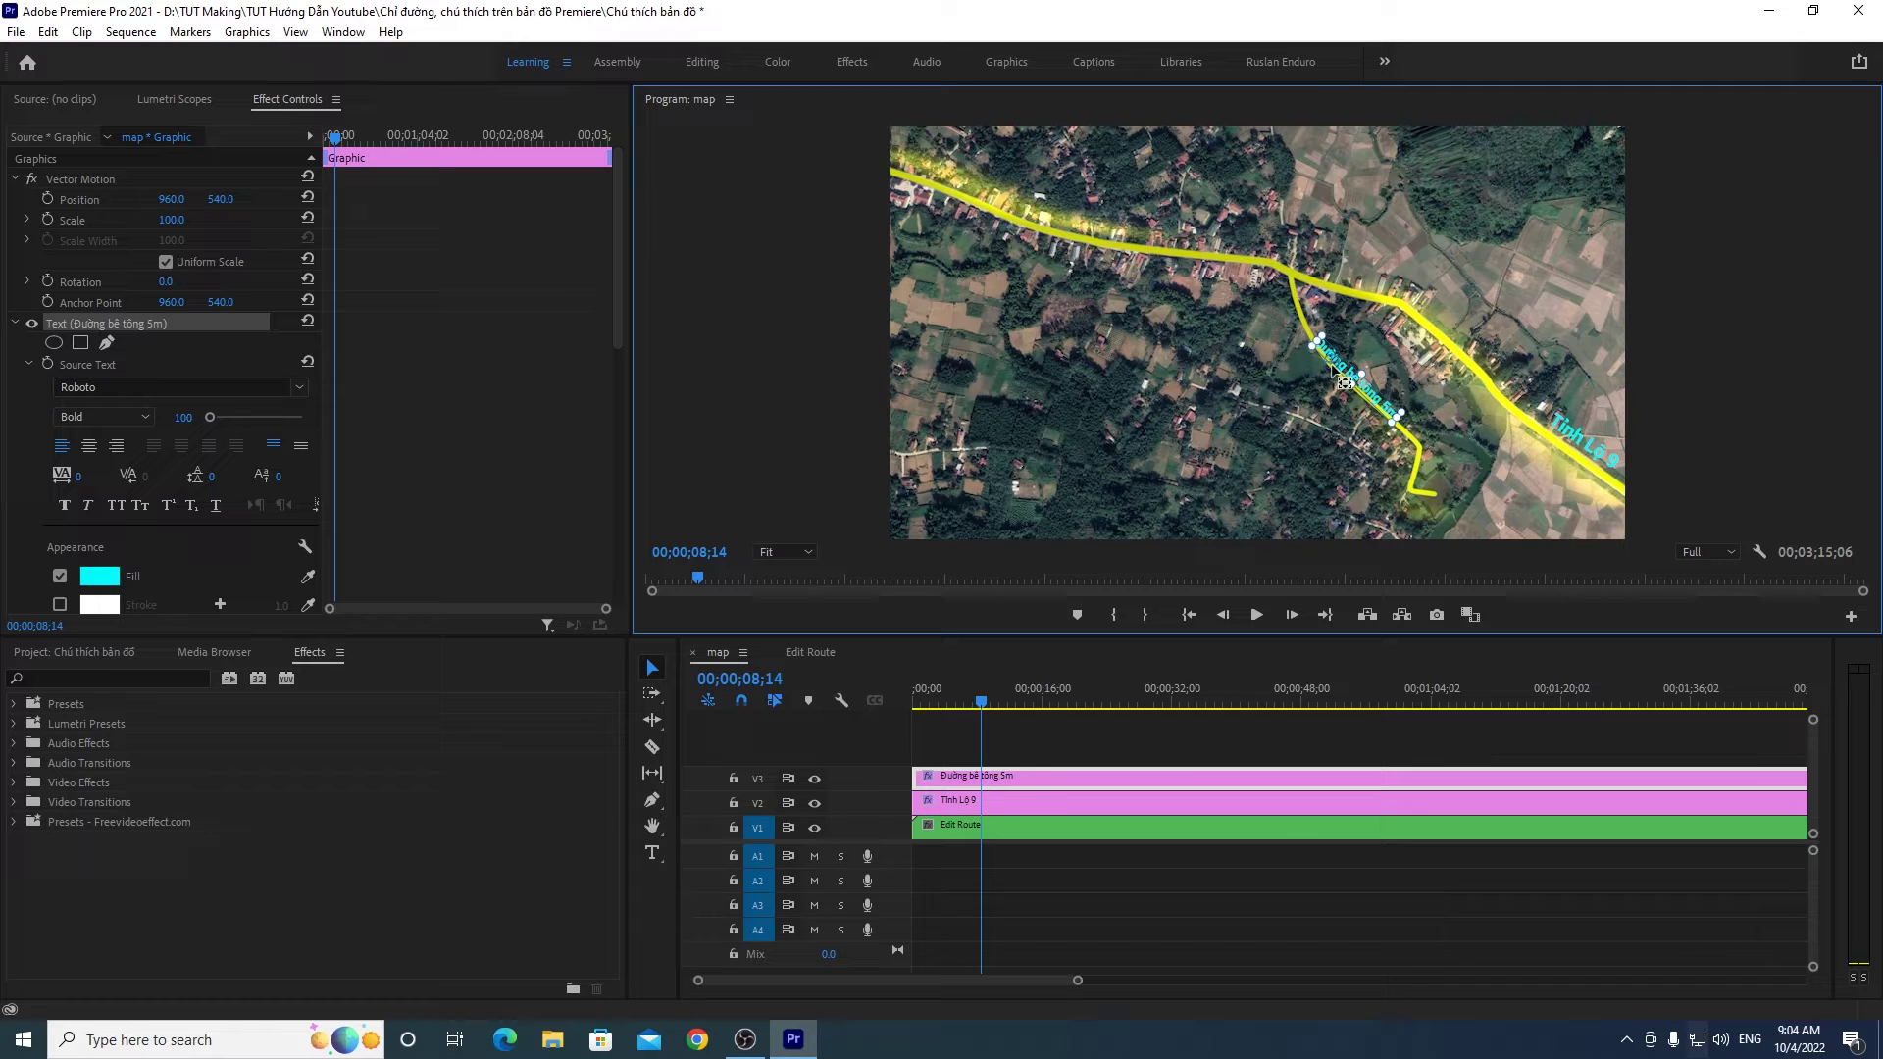
pyautogui.moveTo(1346, 383)
pyautogui.mouseDown()
pyautogui.moveTo(1417, 405)
pyautogui.moveTo(1433, 380)
pyautogui.moveTo(1378, 397)
pyautogui.moveTo(1394, 416)
pyautogui.mouseUp()
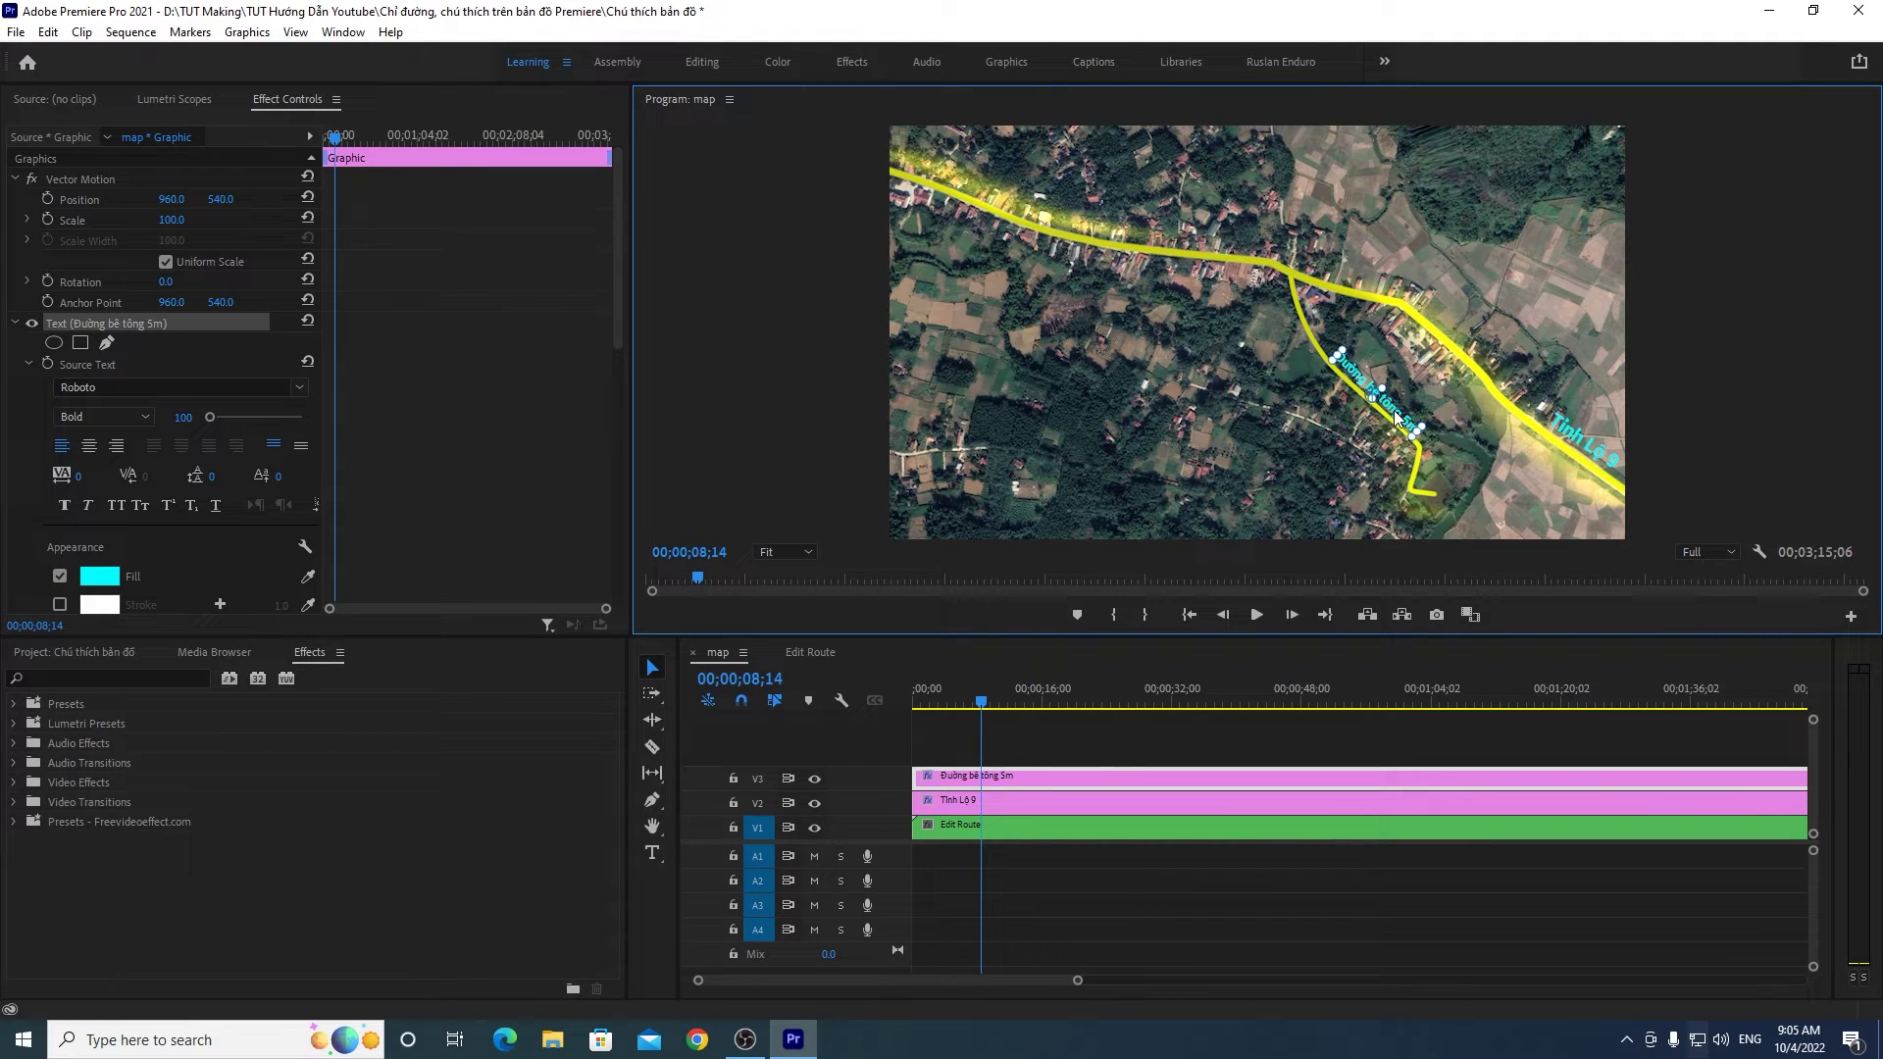
# Step: At 100% monitor zoom, refine the label's tilt and nudge it right and down onto the road
pyautogui.click(775, 550)
pyautogui.click(786, 688)
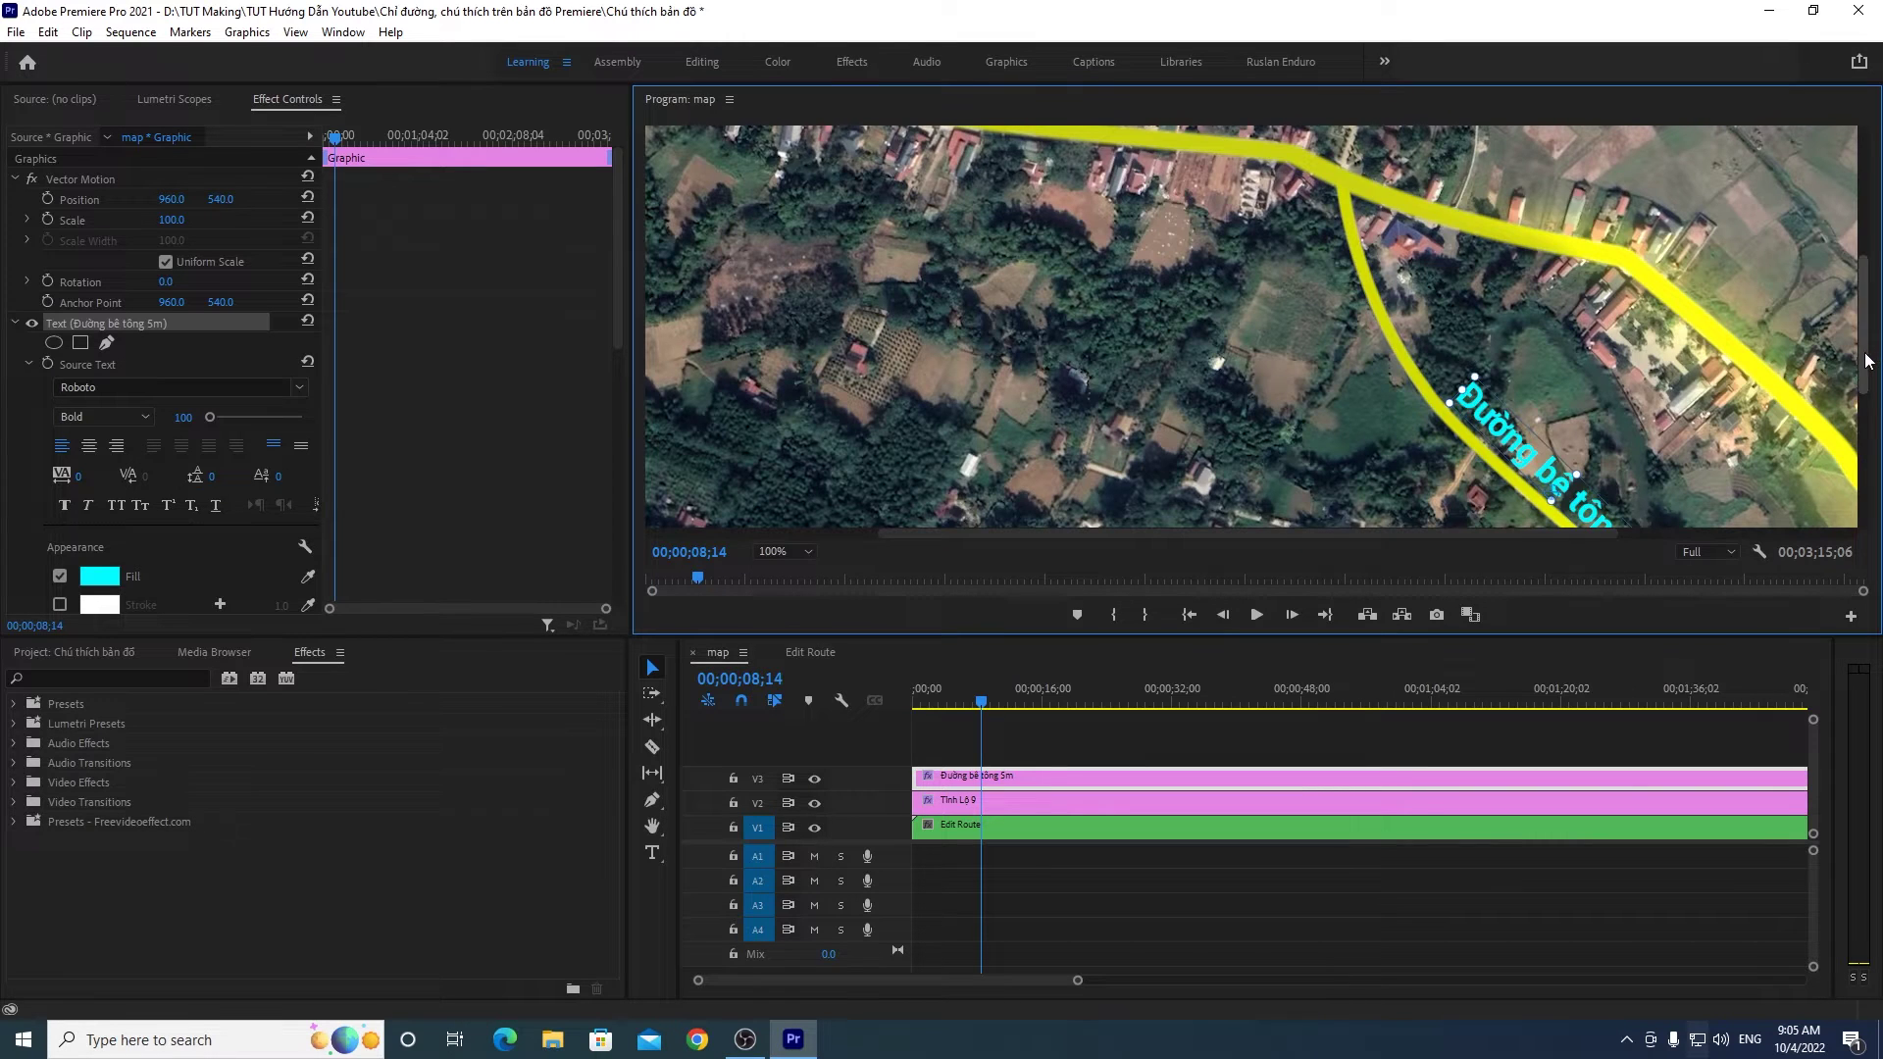
pyautogui.moveTo(1875, 350); pyautogui.dragTo(1875, 407)
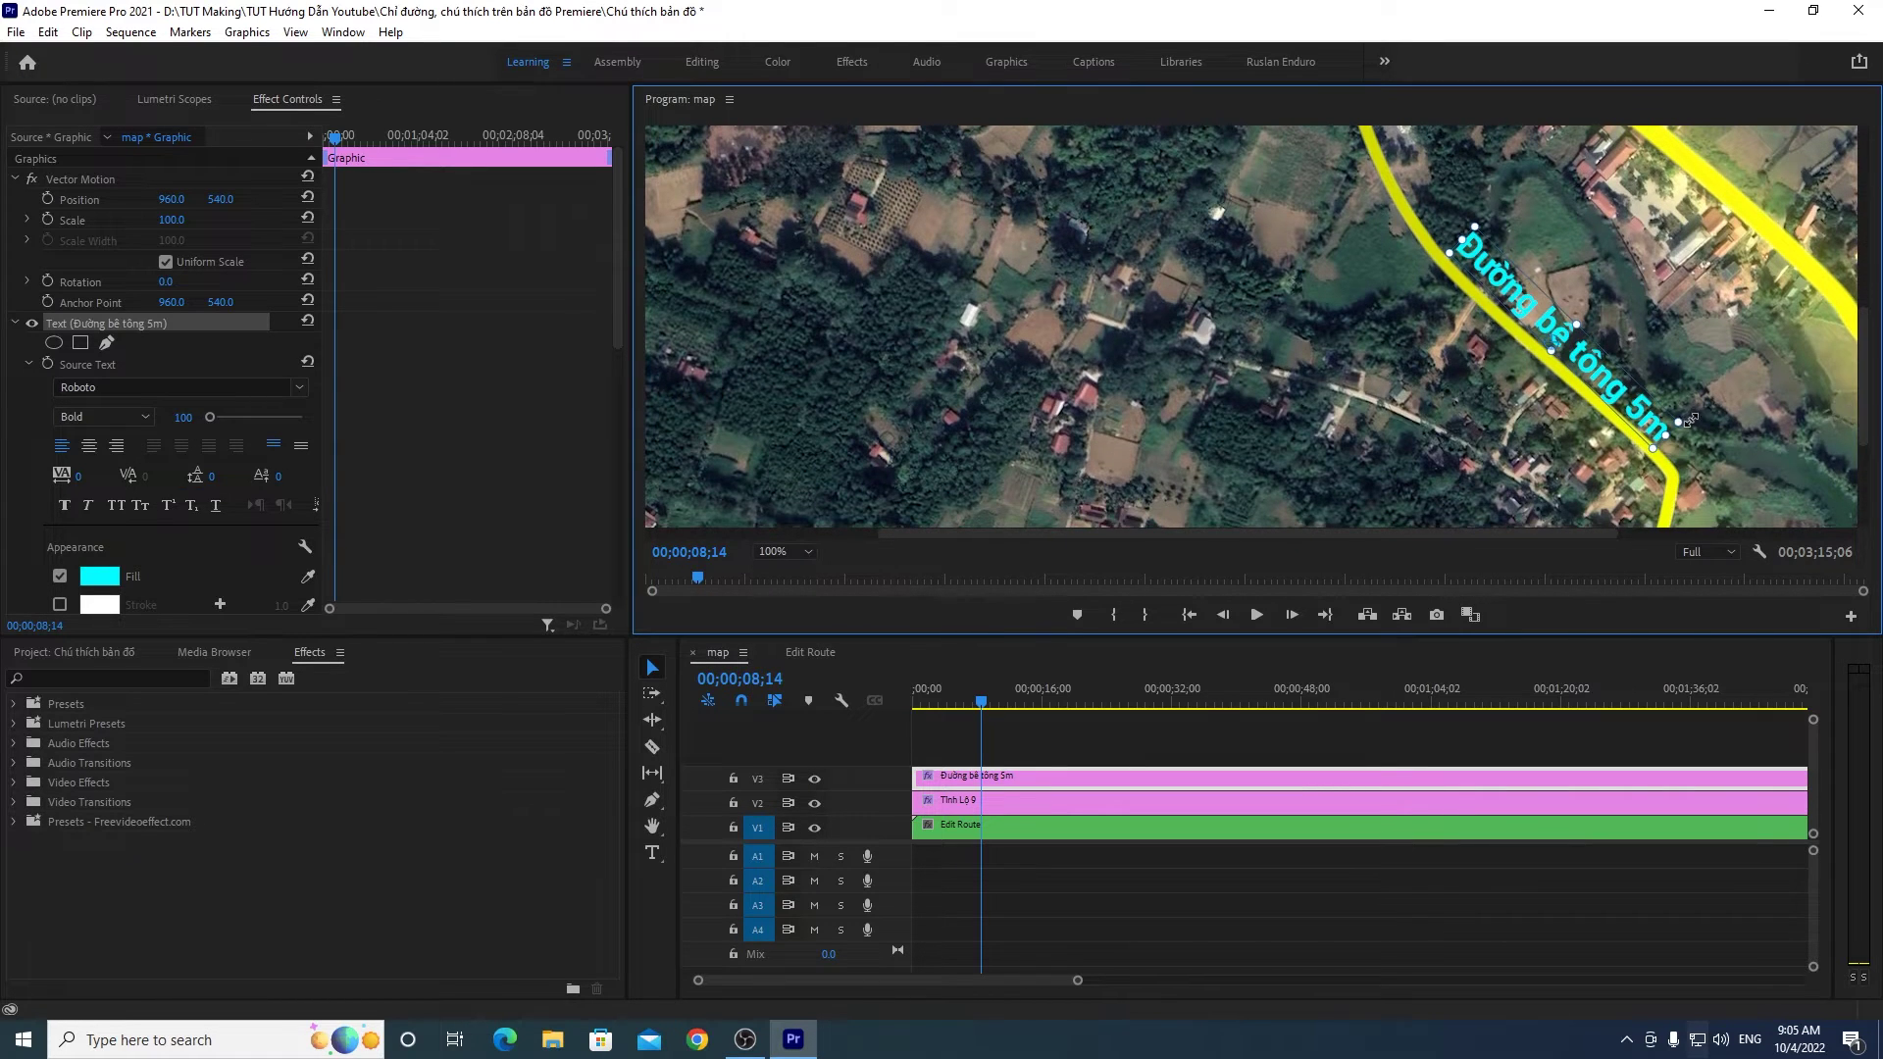
pyautogui.moveTo(1695, 419); pyautogui.dragTo(1660, 424)
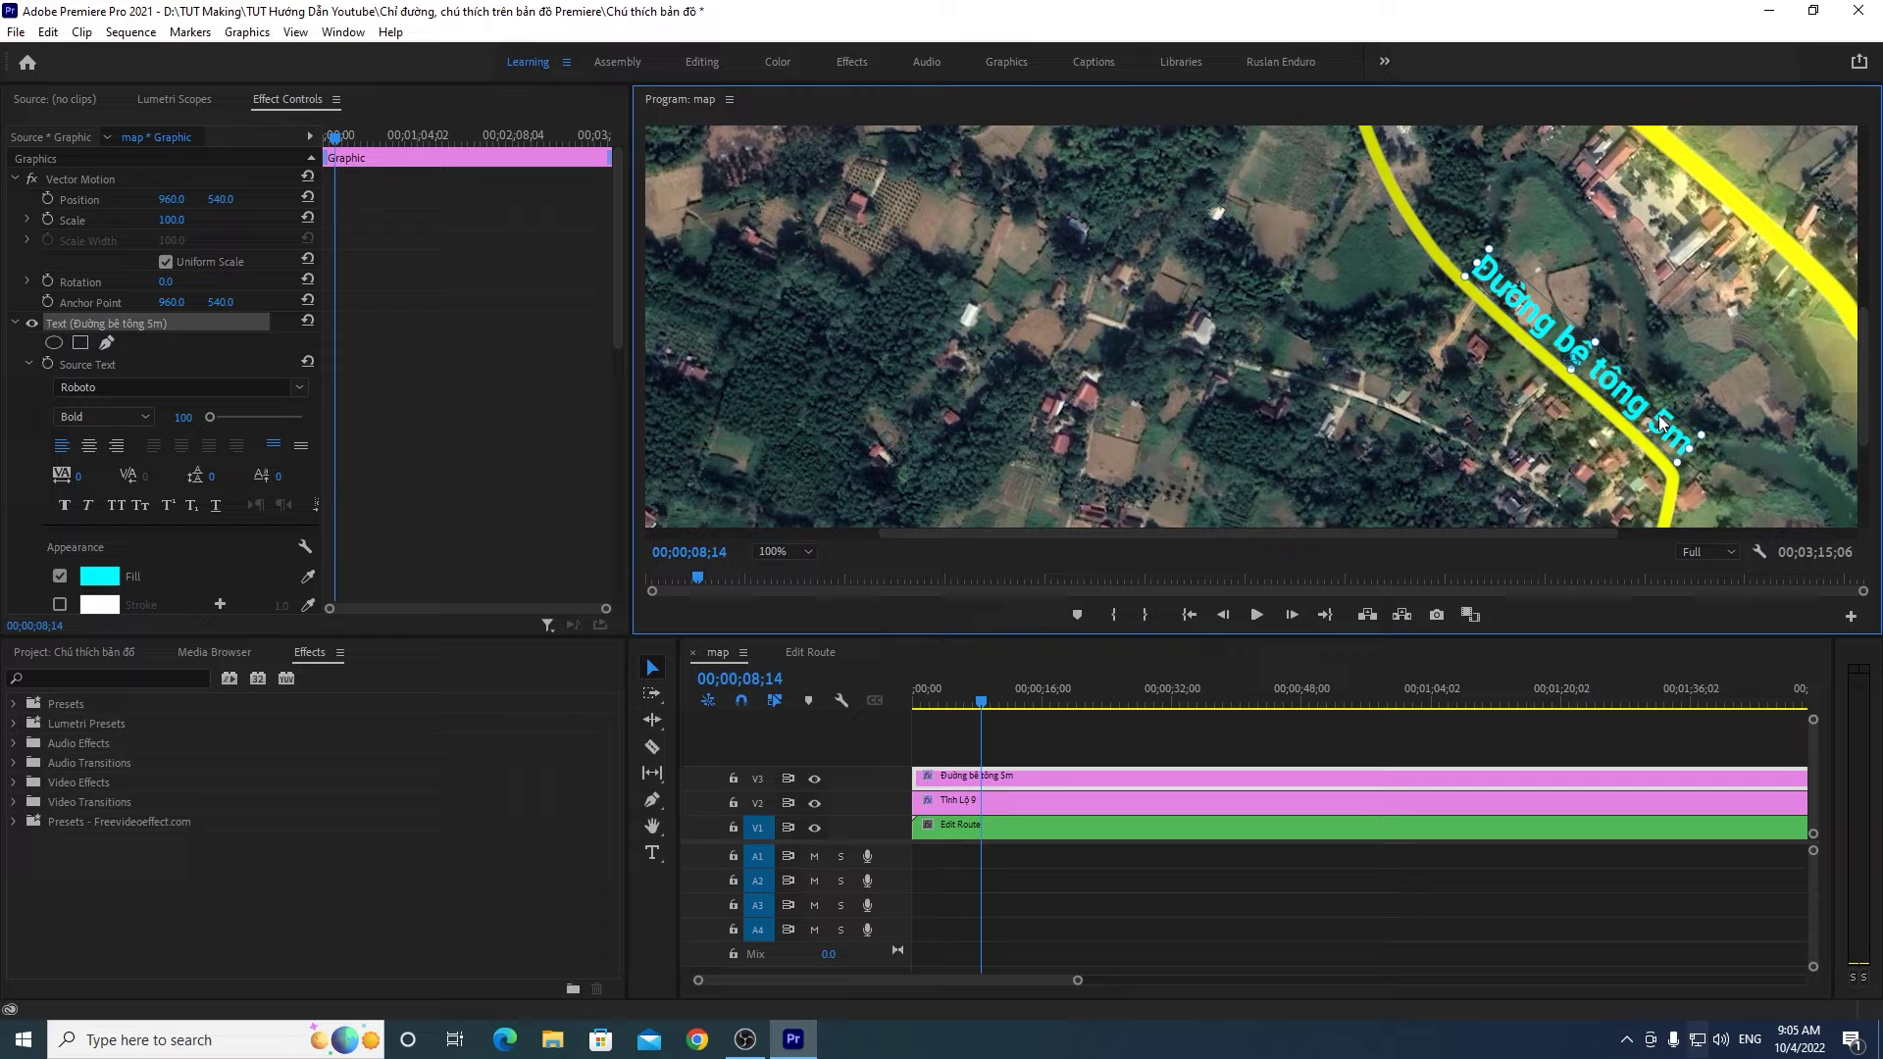
pyautogui.moveTo(1659, 423); pyautogui.dragTo(1714, 428)
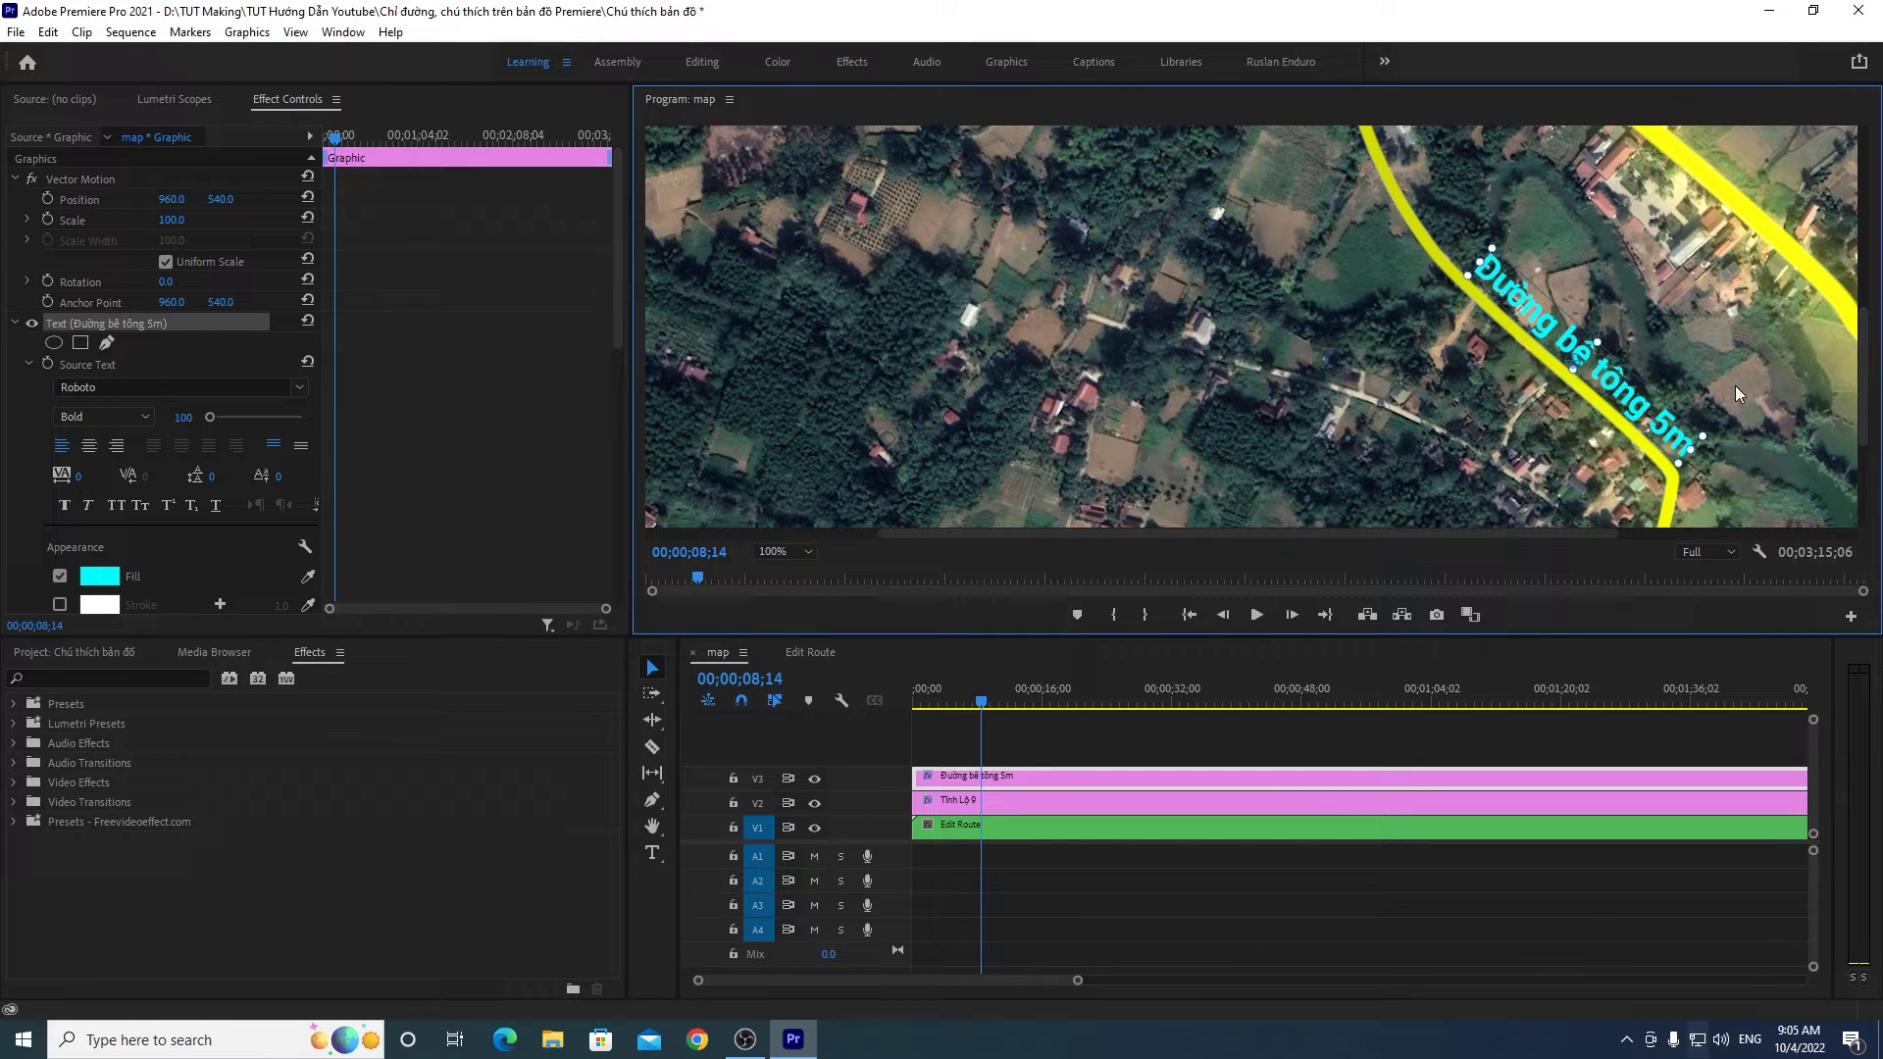
pyautogui.click(1736, 385)
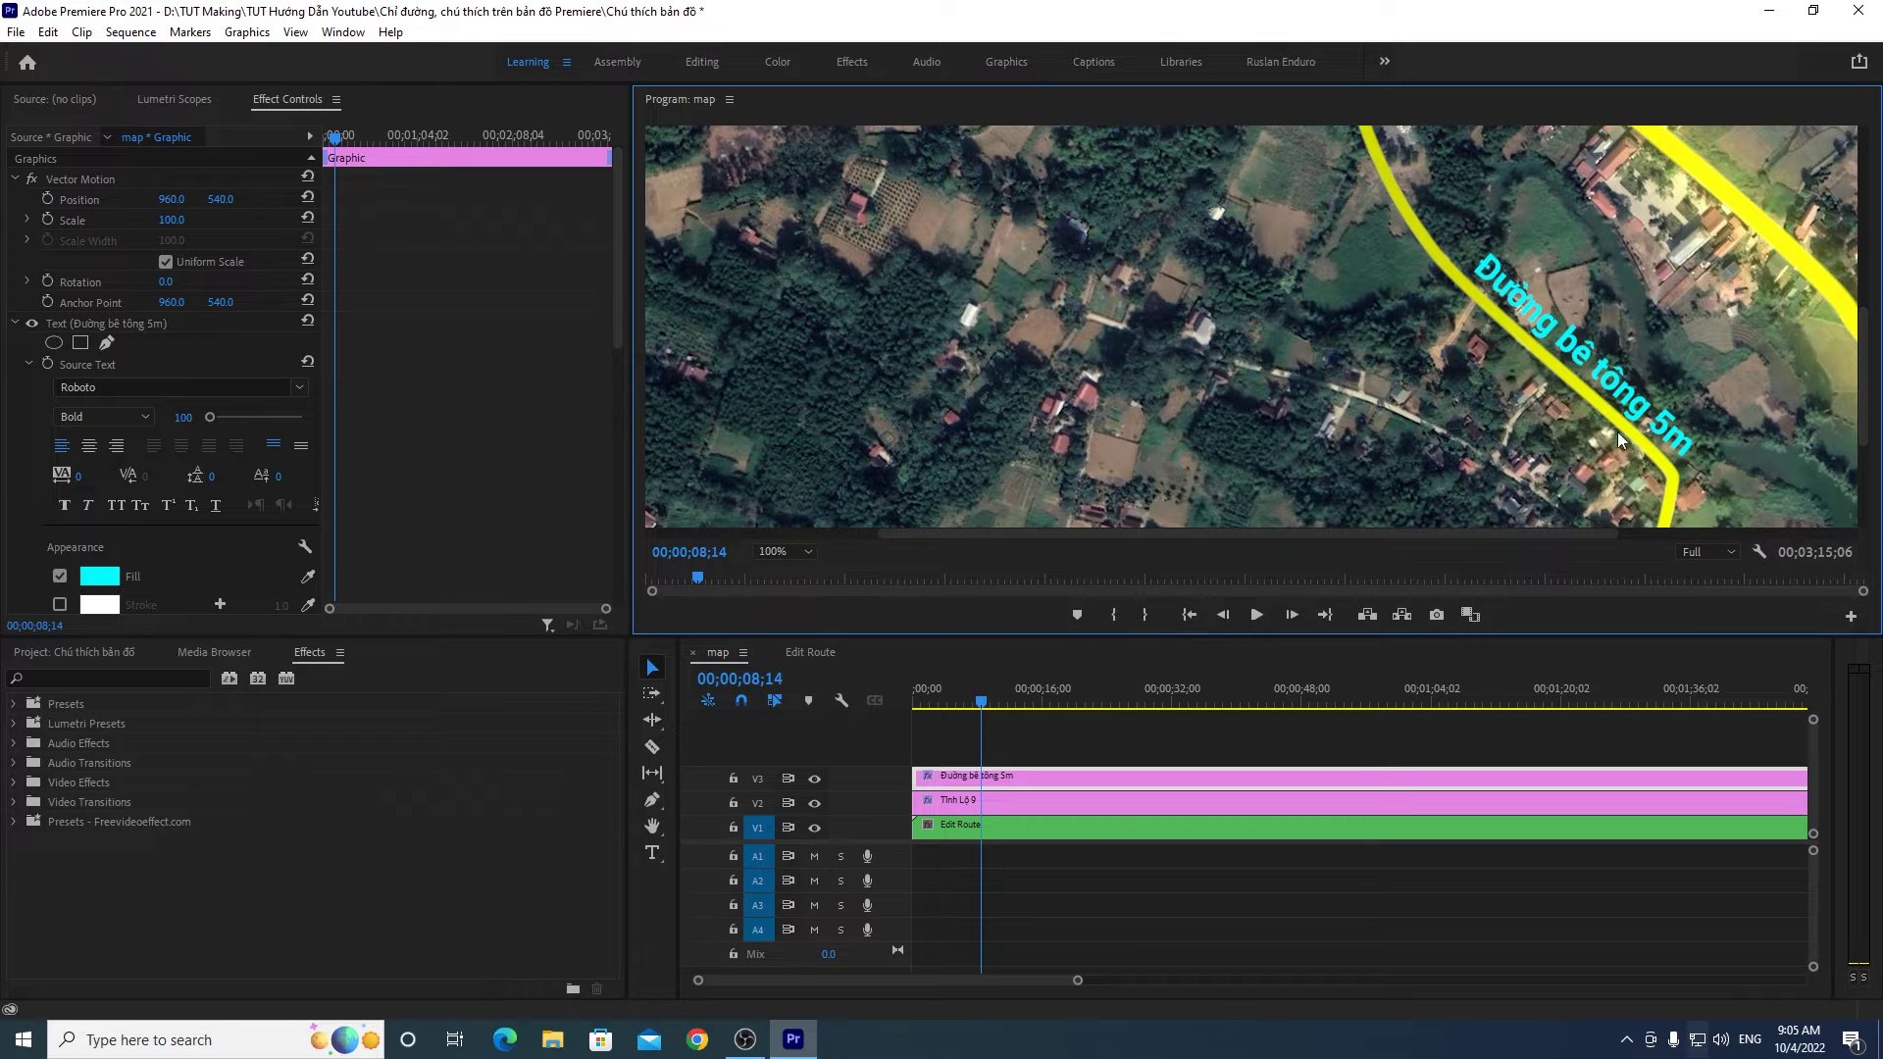
# Step: Set the Program monitor back to Fit and move the playhead near the sequence start
pyautogui.click(769, 555)
pyautogui.click(775, 571)
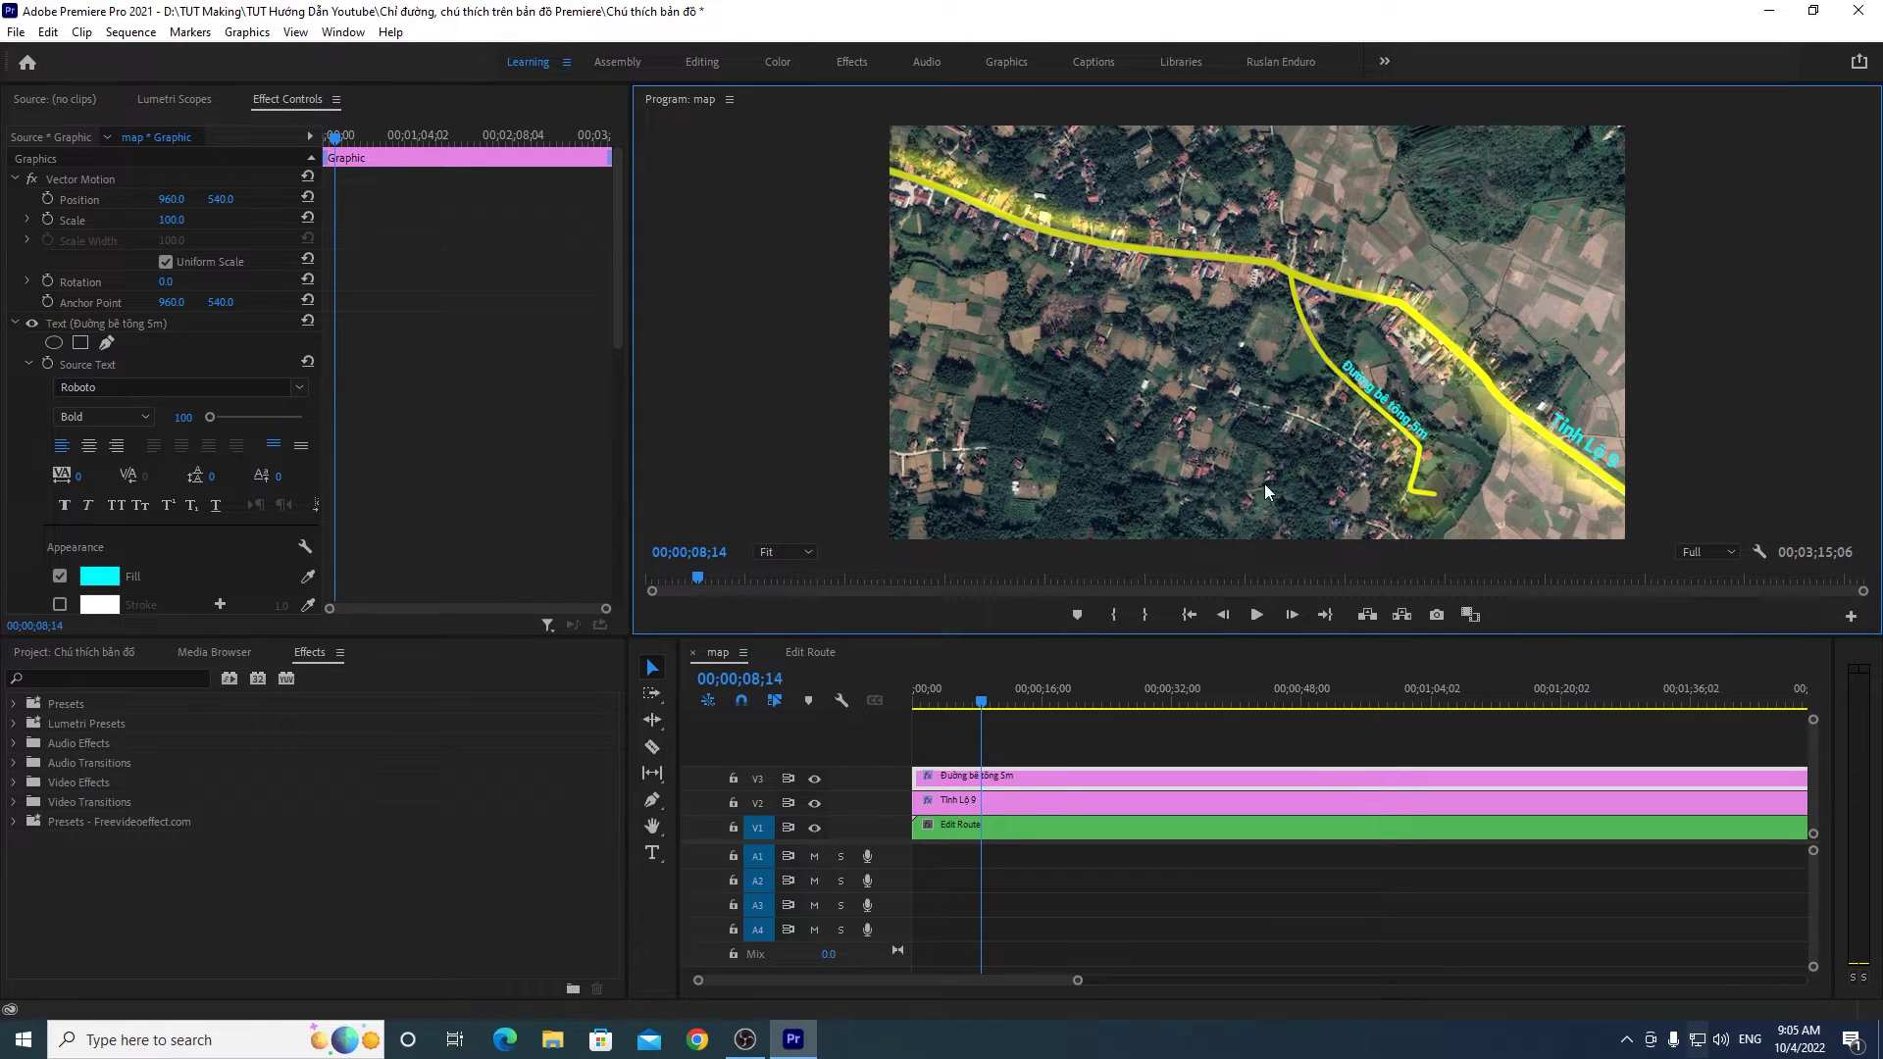
pyautogui.moveTo(978, 696); pyautogui.dragTo(920, 719)
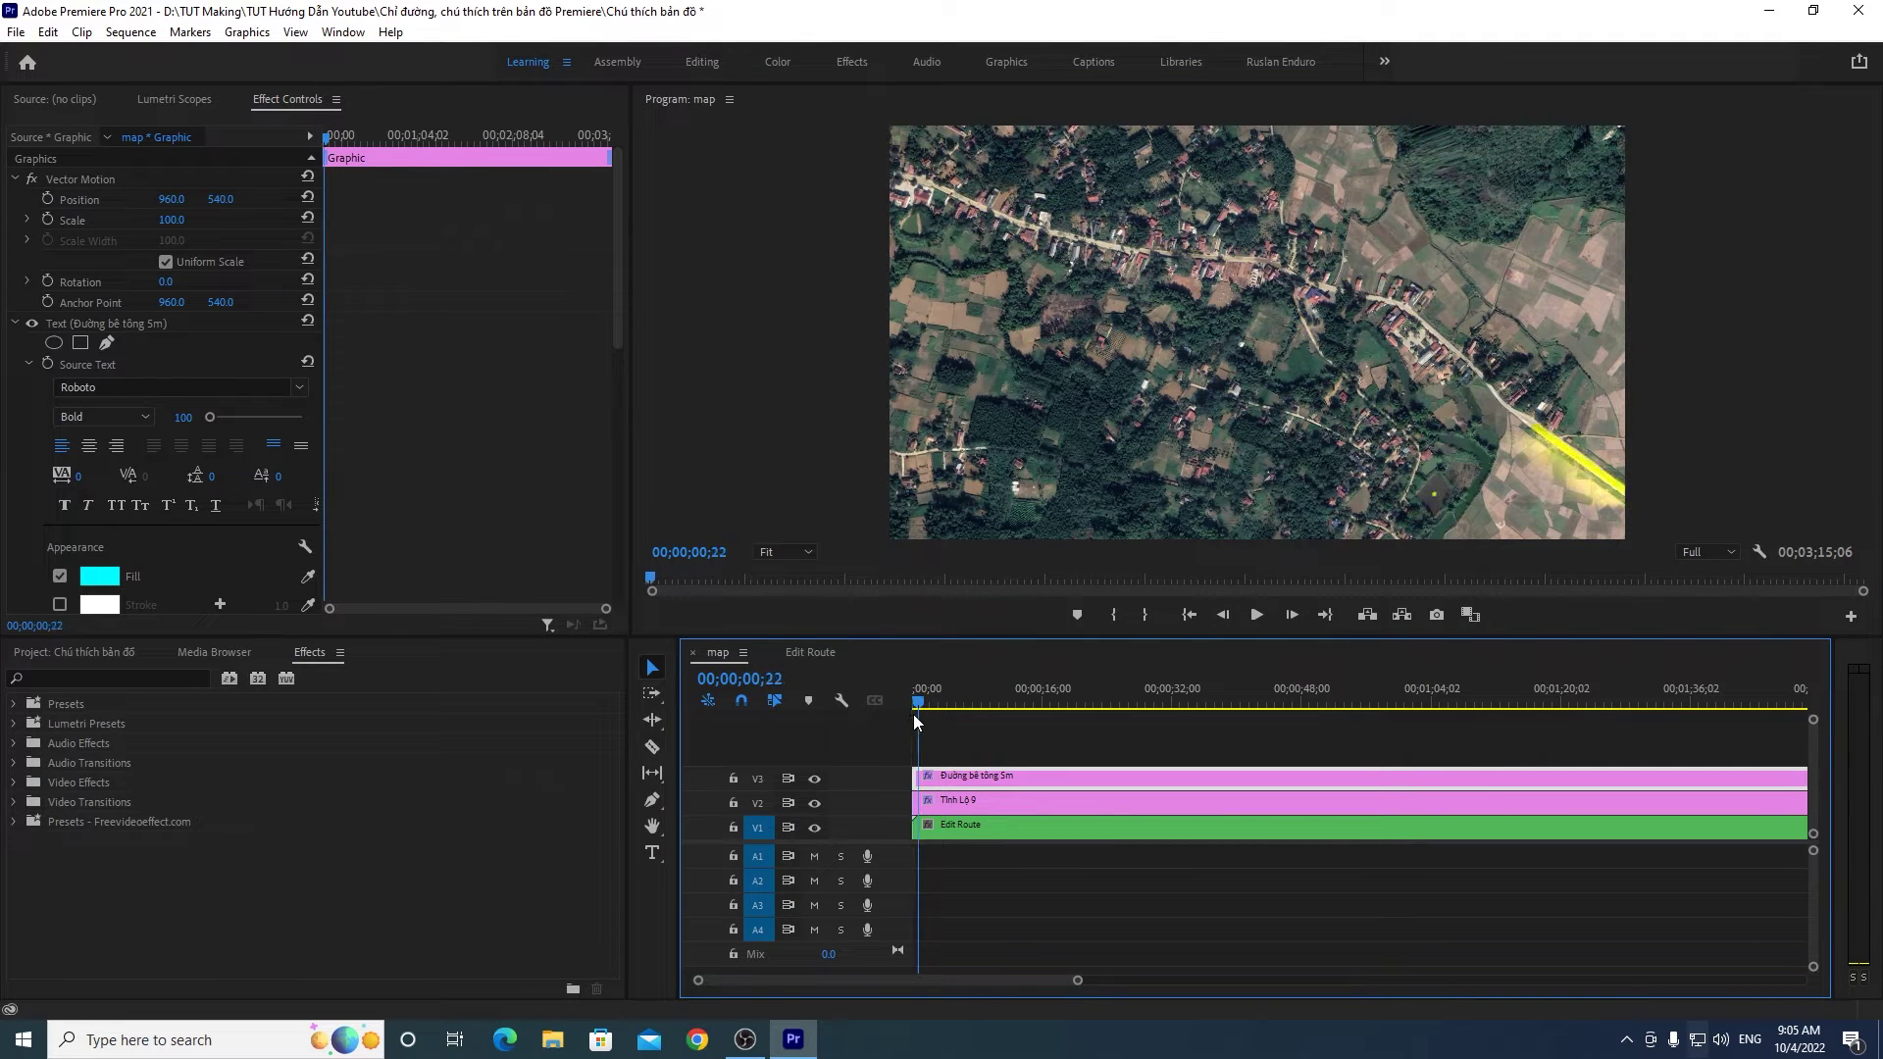
# Step: Scrub the route animation to about five seconds and hide the V1 map track
pyautogui.moveTo(918, 719); pyautogui.dragTo(980, 710)
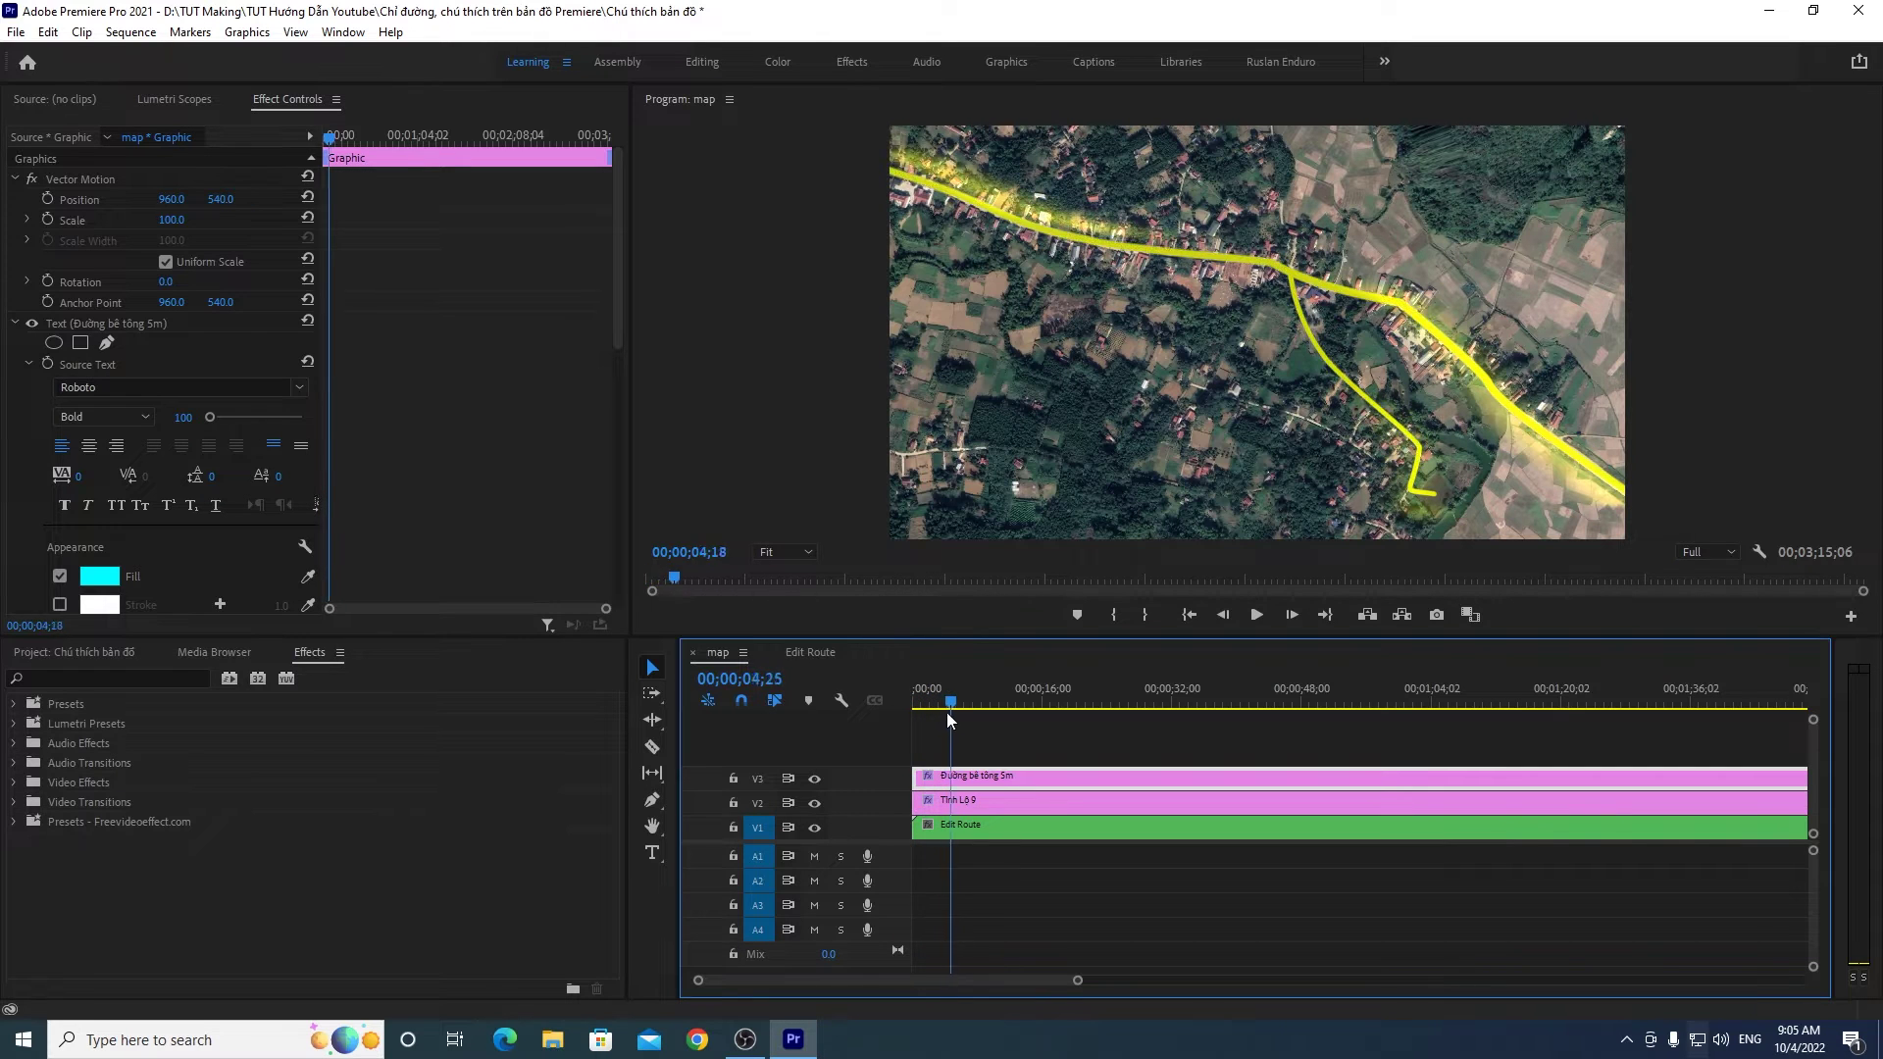
pyautogui.moveTo(980, 710); pyautogui.dragTo(952, 708)
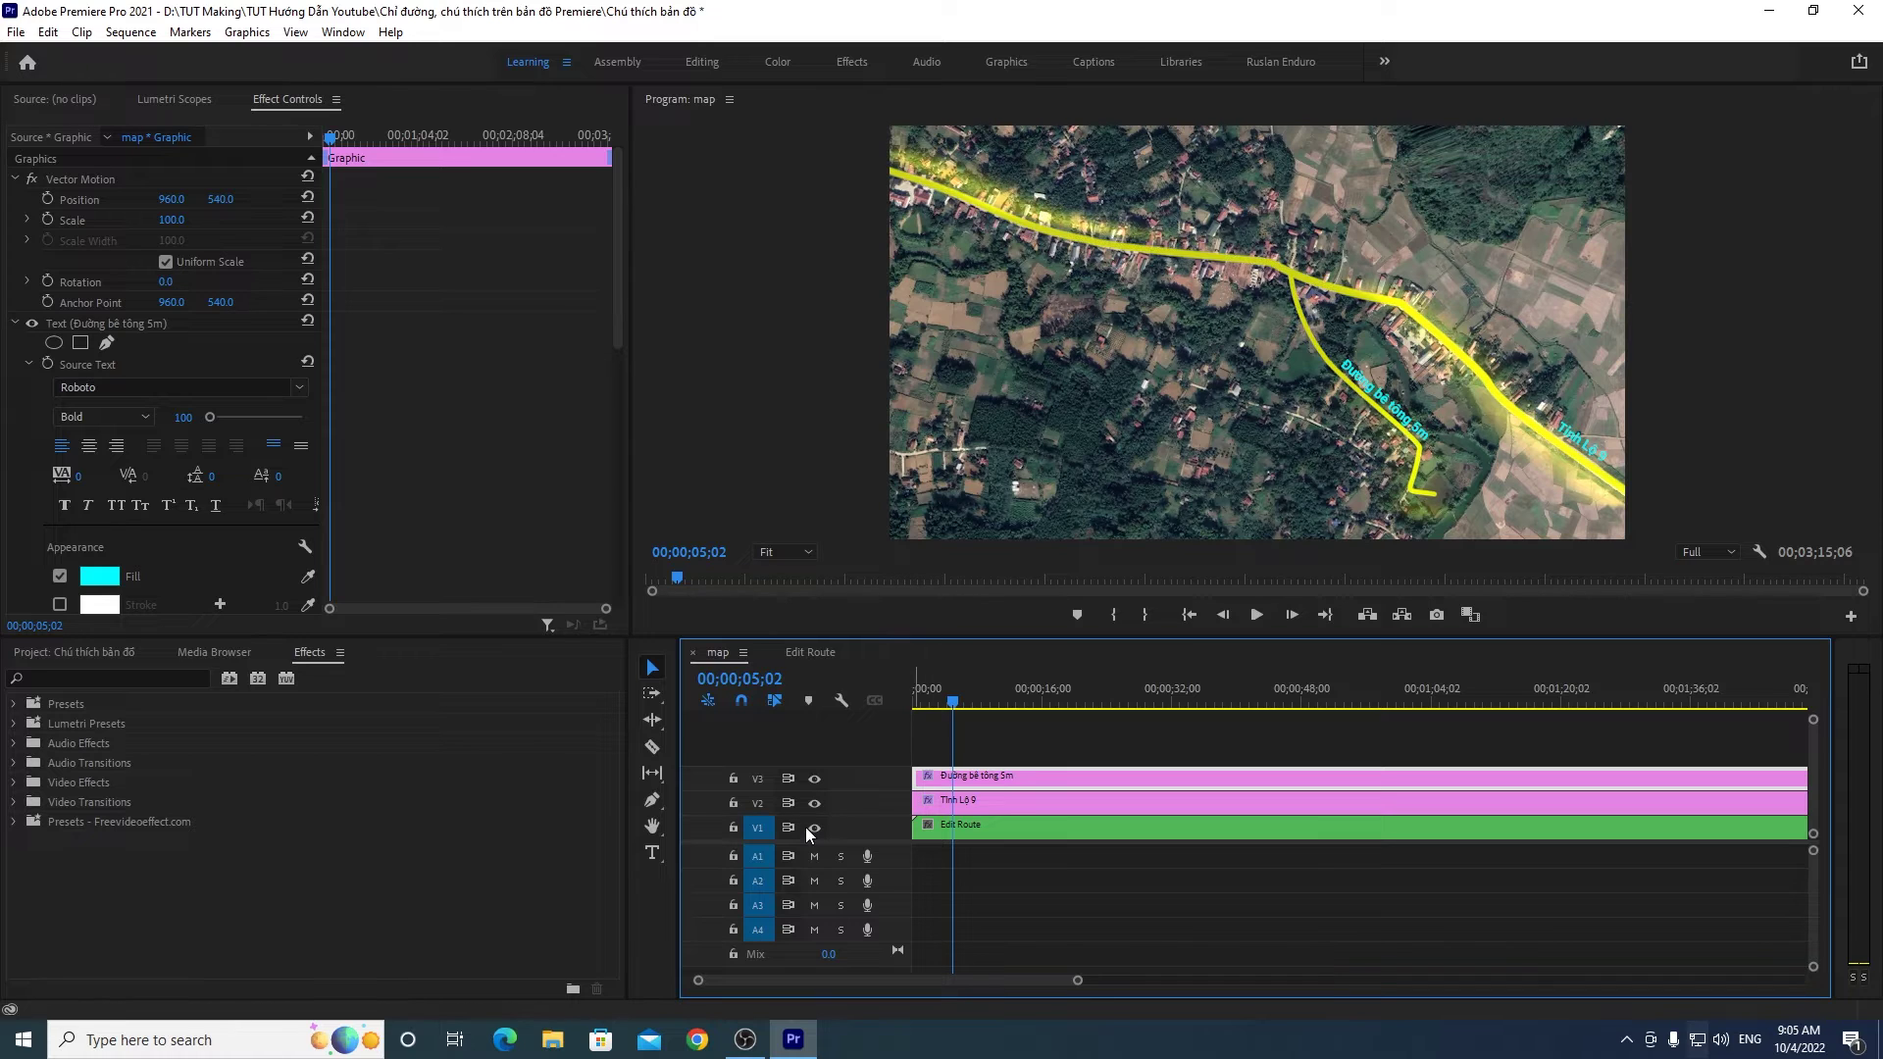
pyautogui.click(814, 829)
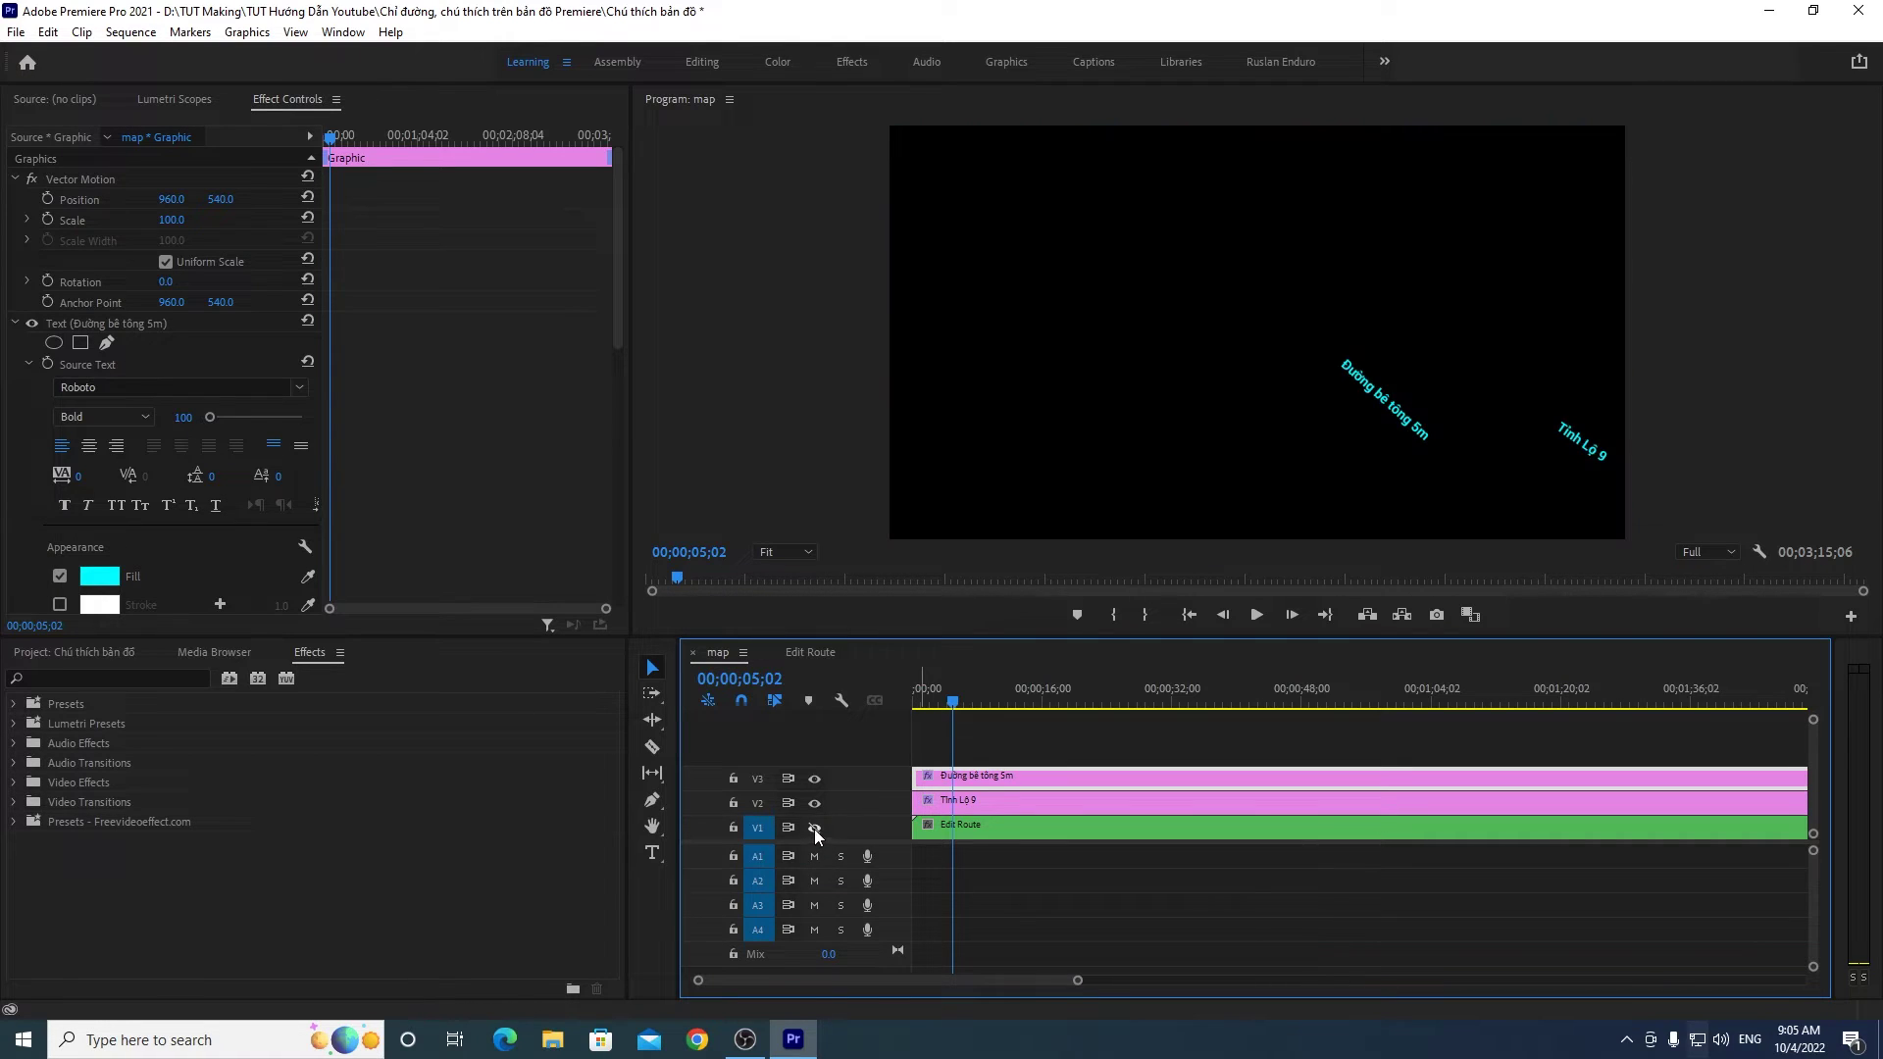
pyautogui.moveTo(961, 708); pyautogui.dragTo(900, 714)
# Step: Preview the labels over black from the start and from 04;03, scrubbing to about seven seconds
pyautogui.click(1258, 618)
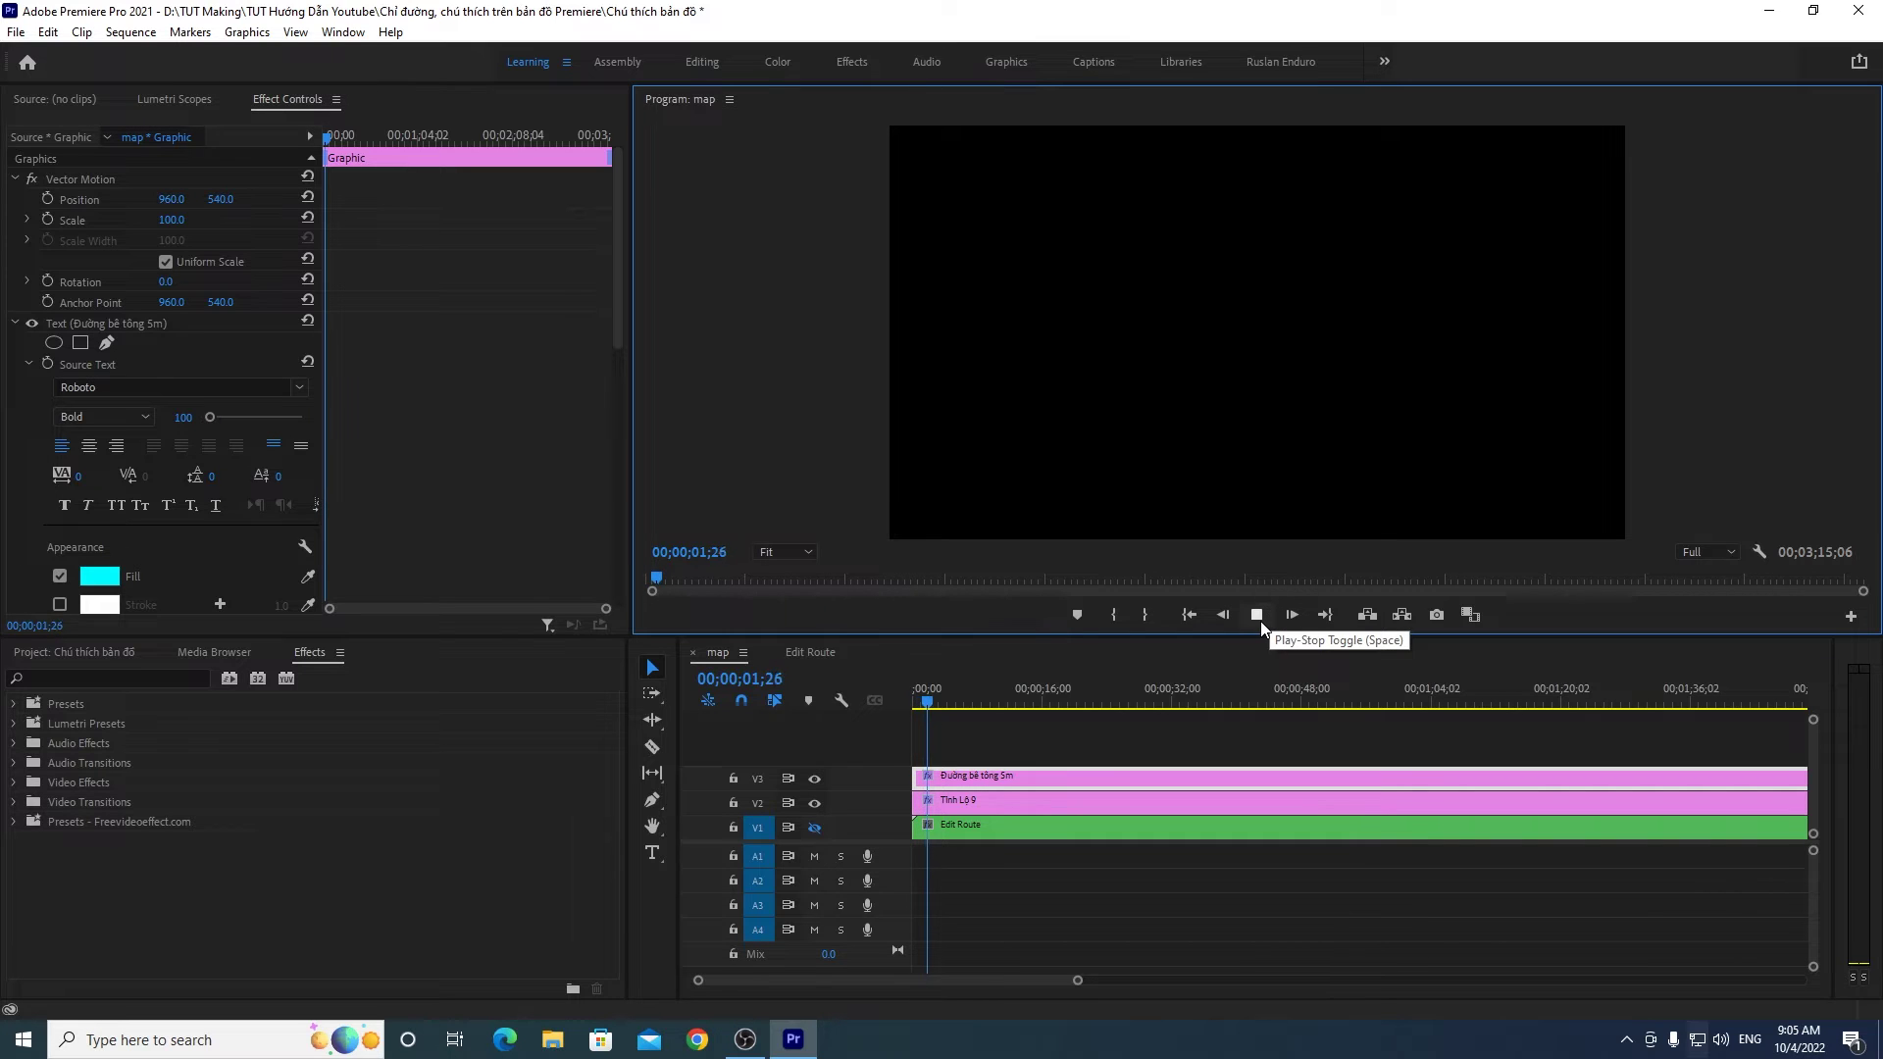
pyautogui.click(957, 694)
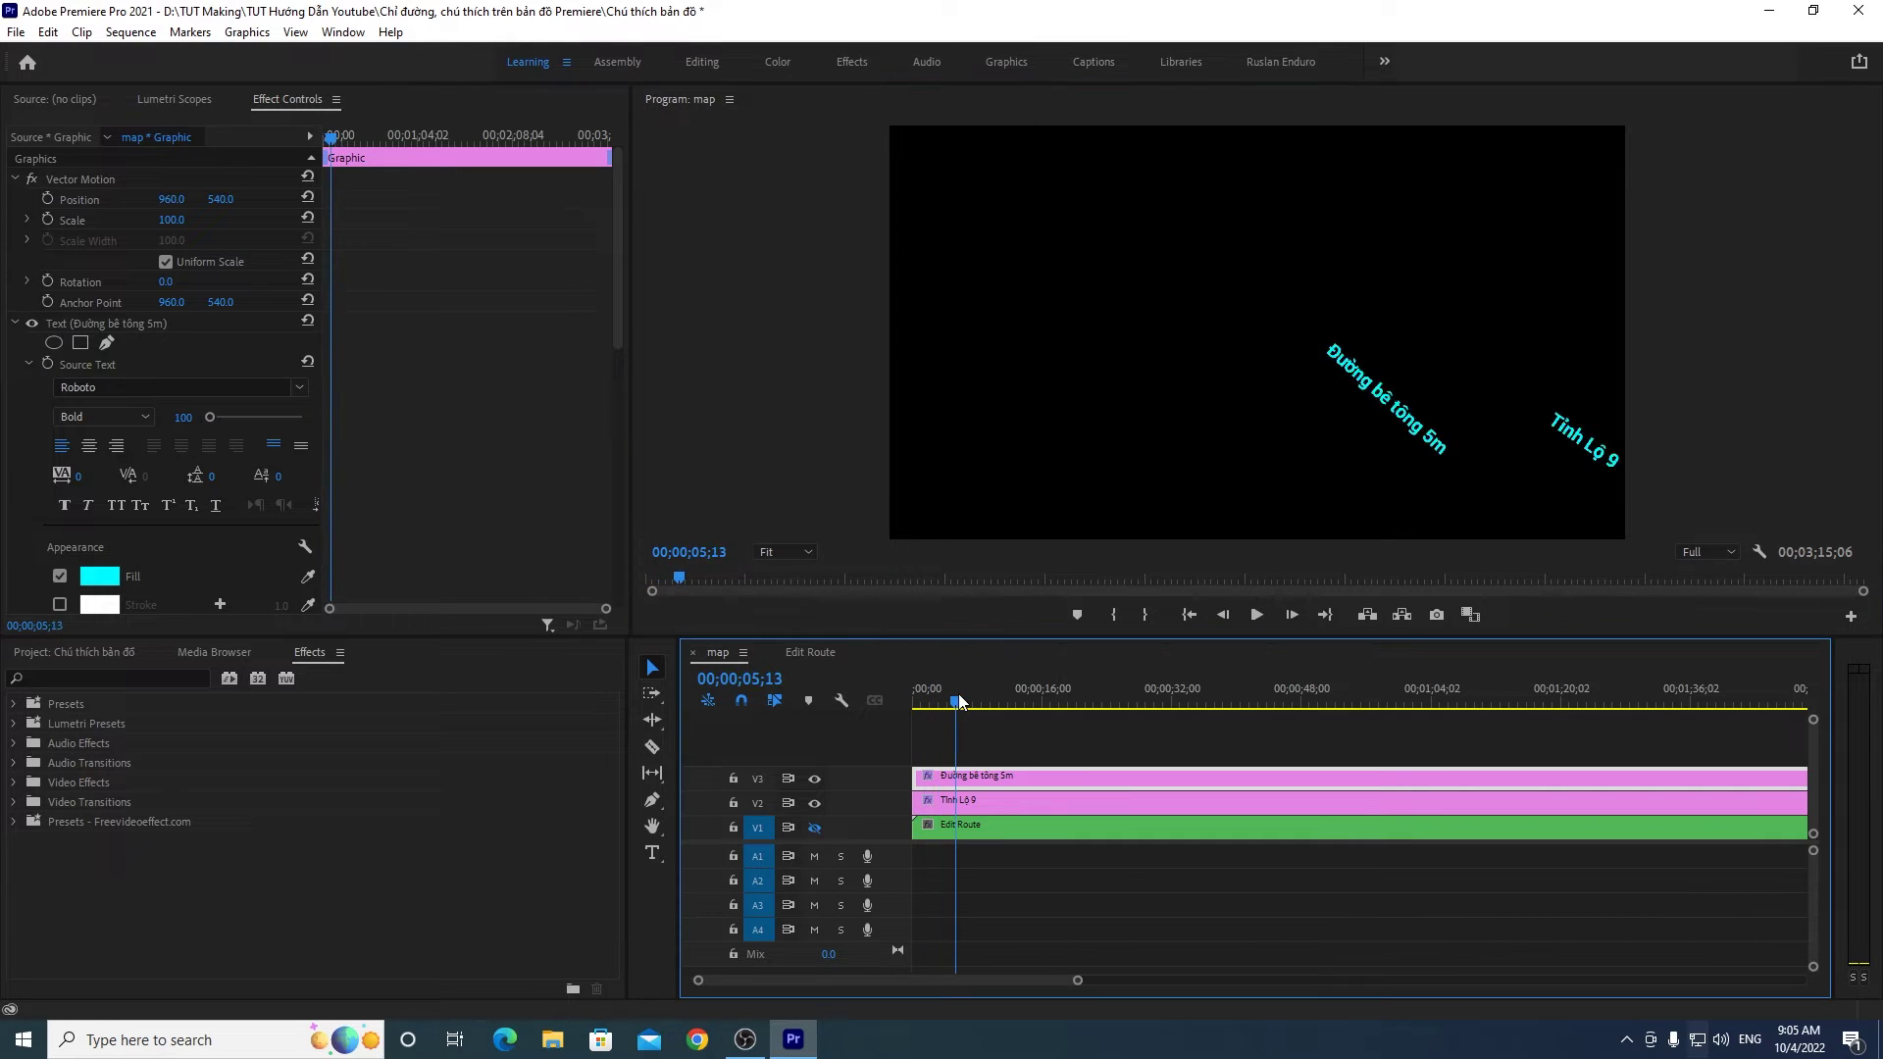
pyautogui.click(1257, 616)
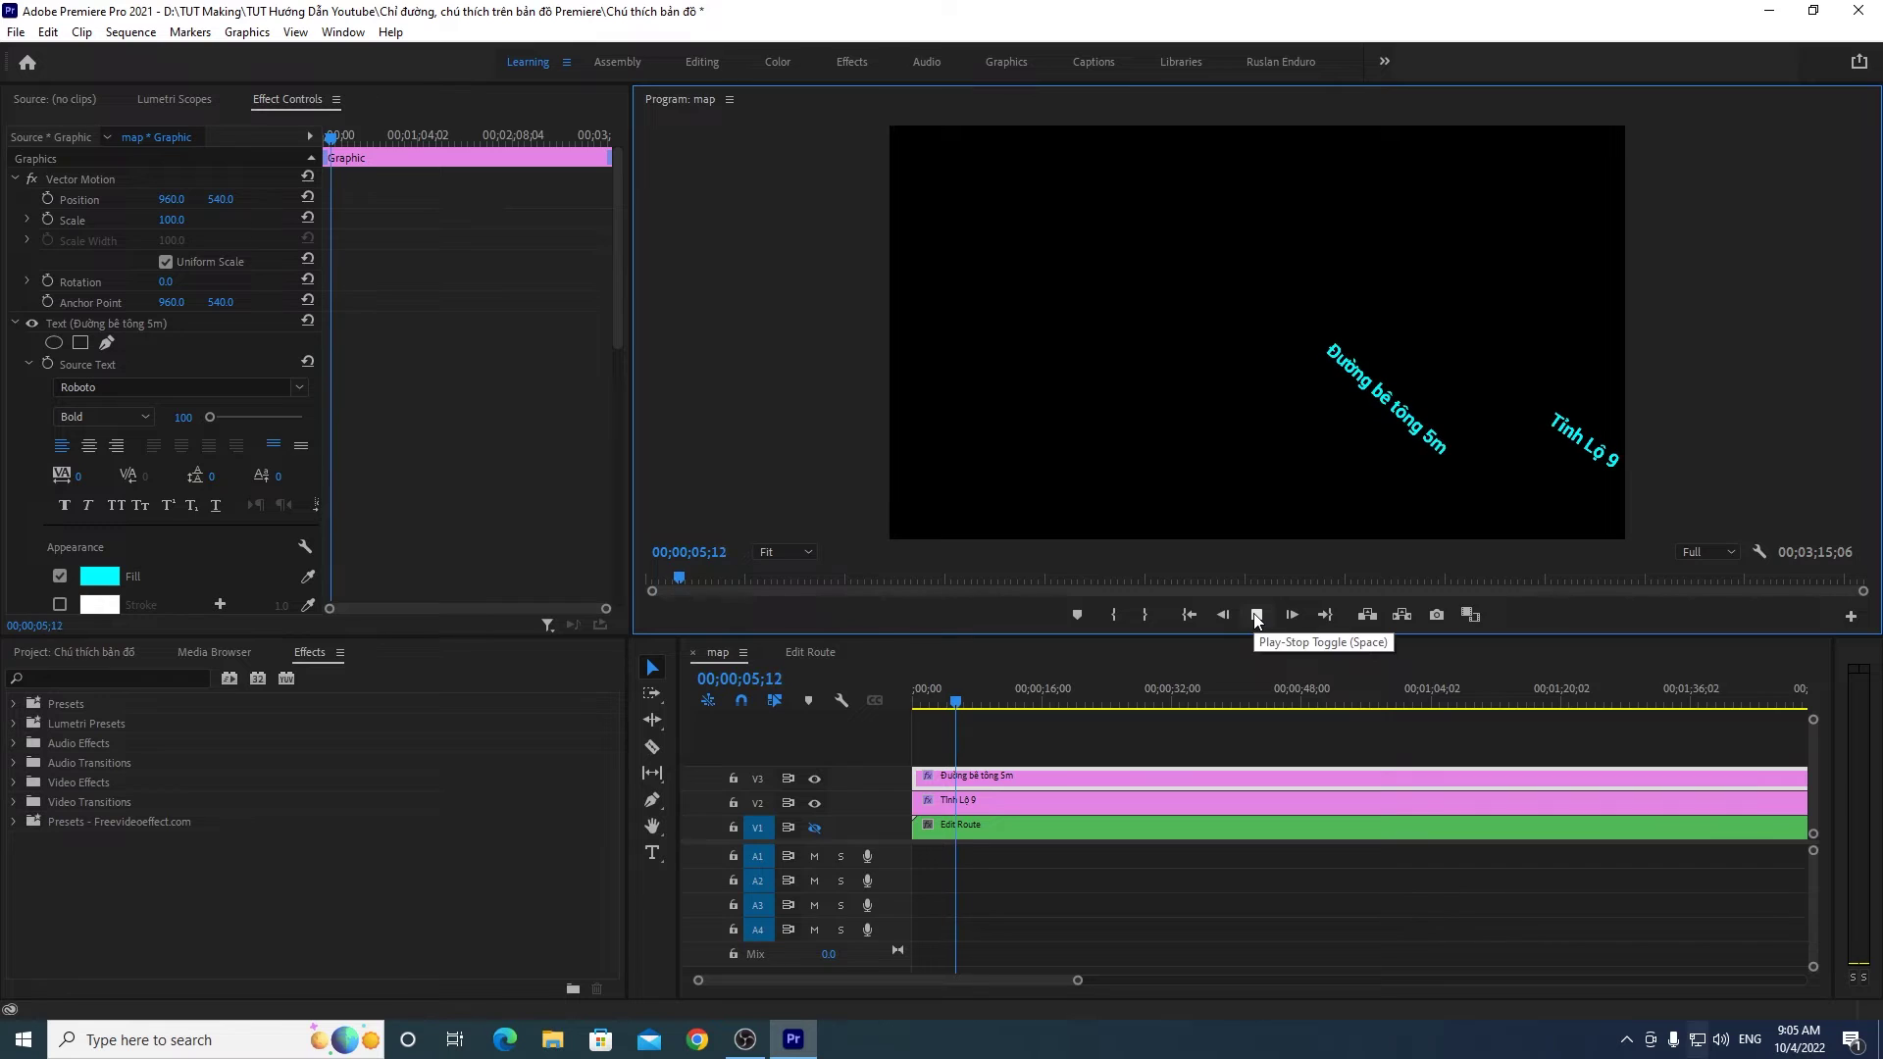
pyautogui.click(947, 704)
pyautogui.click(1262, 613)
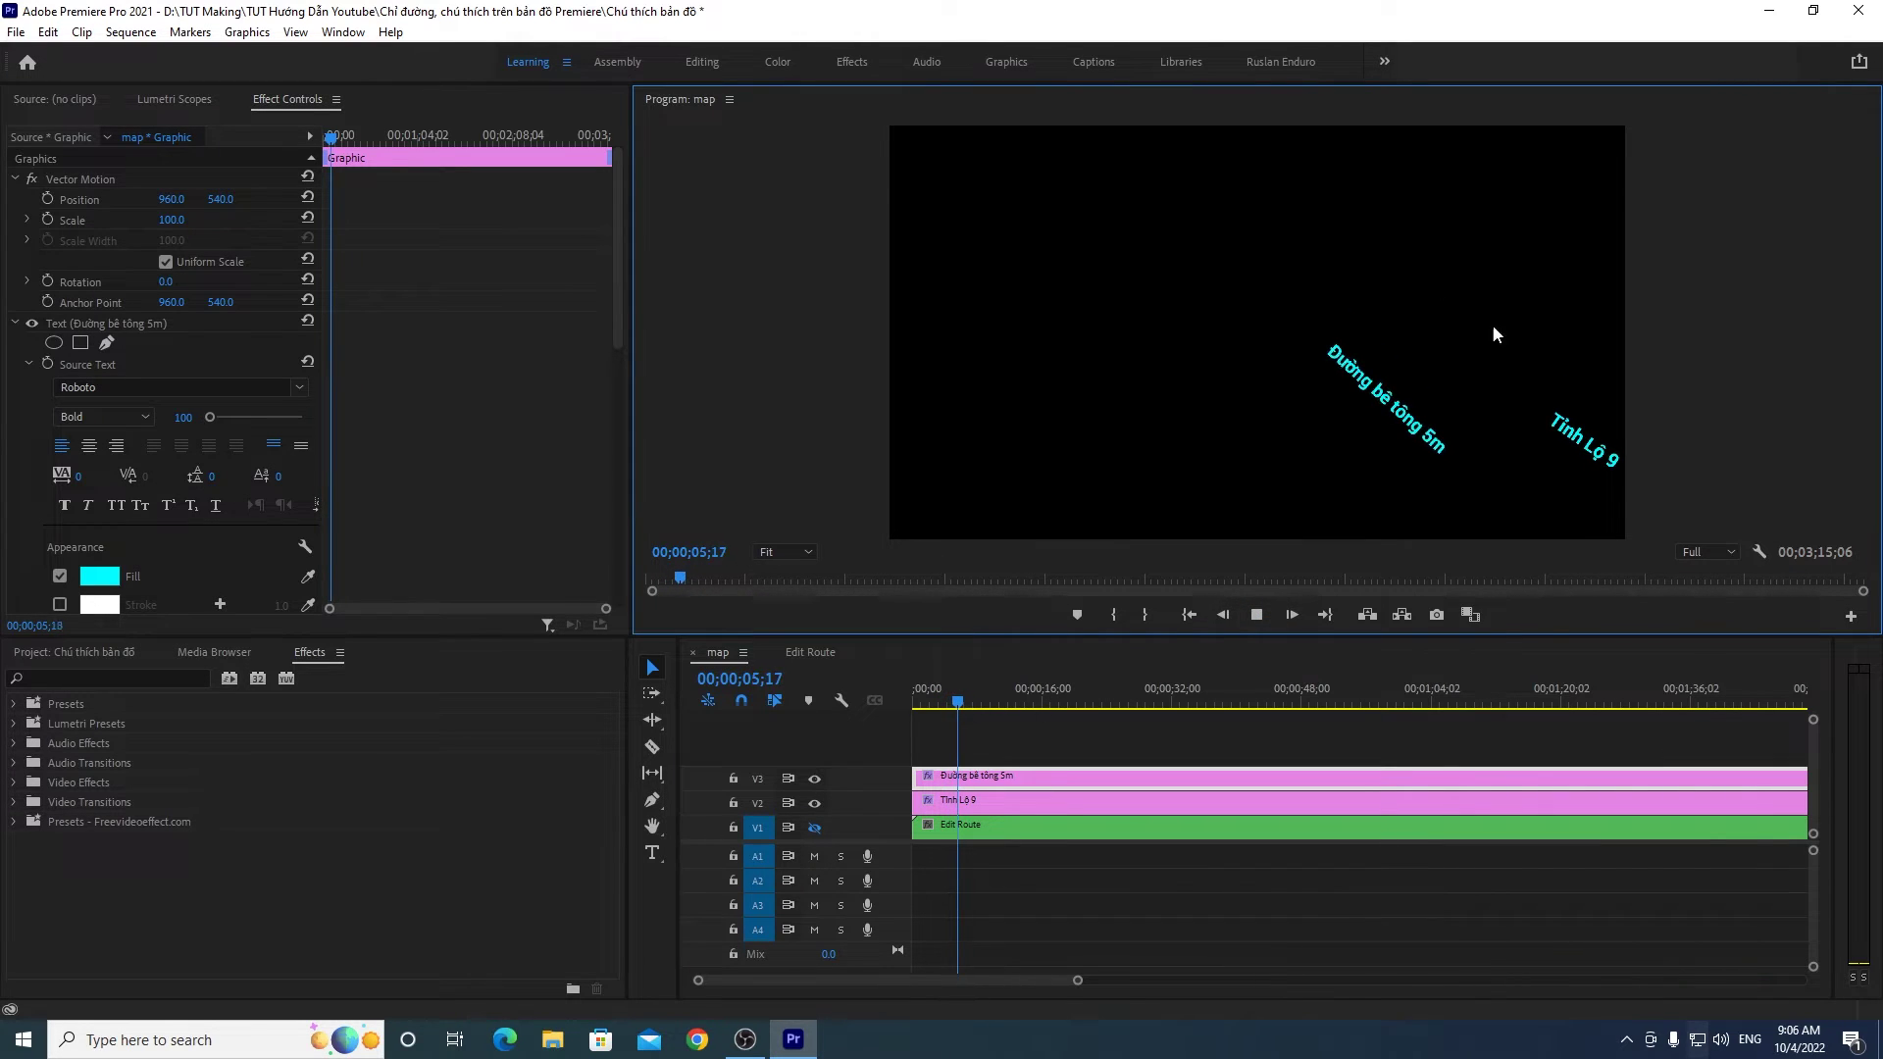
pyautogui.moveTo(981, 702); pyautogui.dragTo(998, 704)
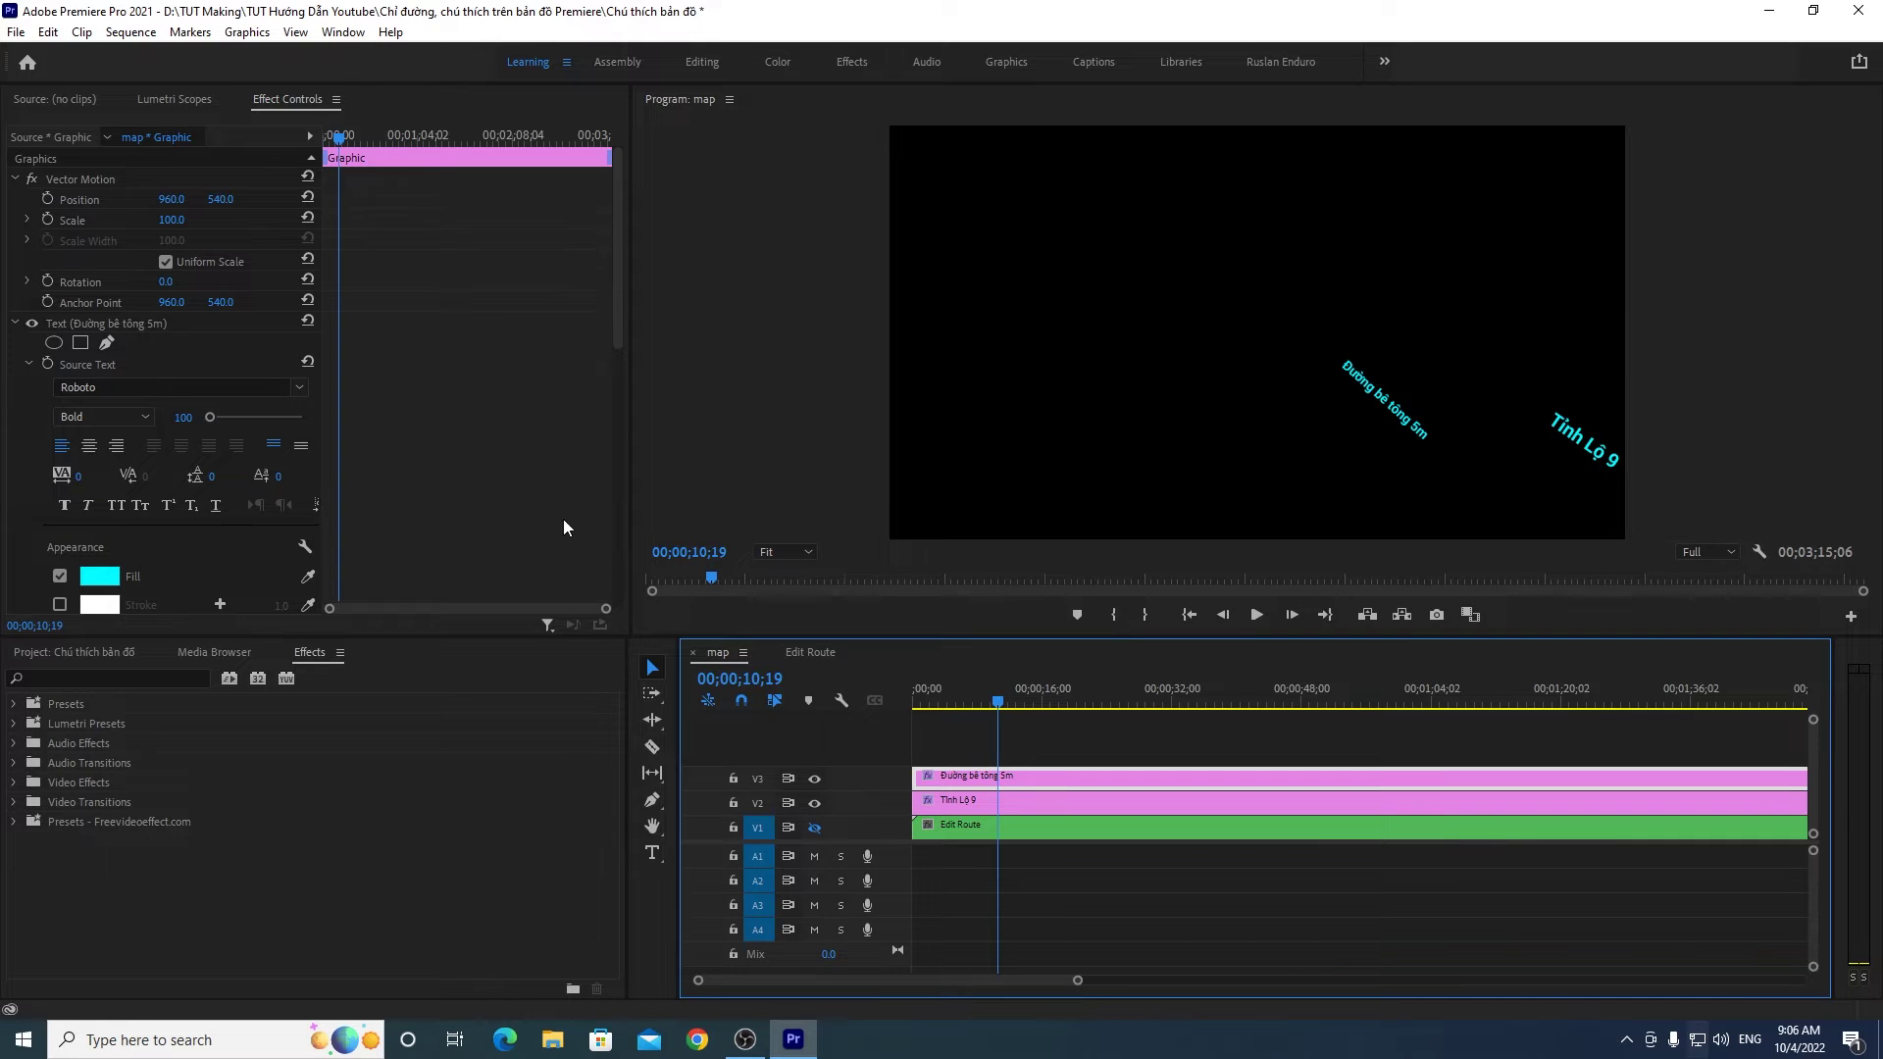
pyautogui.moveTo(606, 610); pyautogui.dragTo(421, 609)
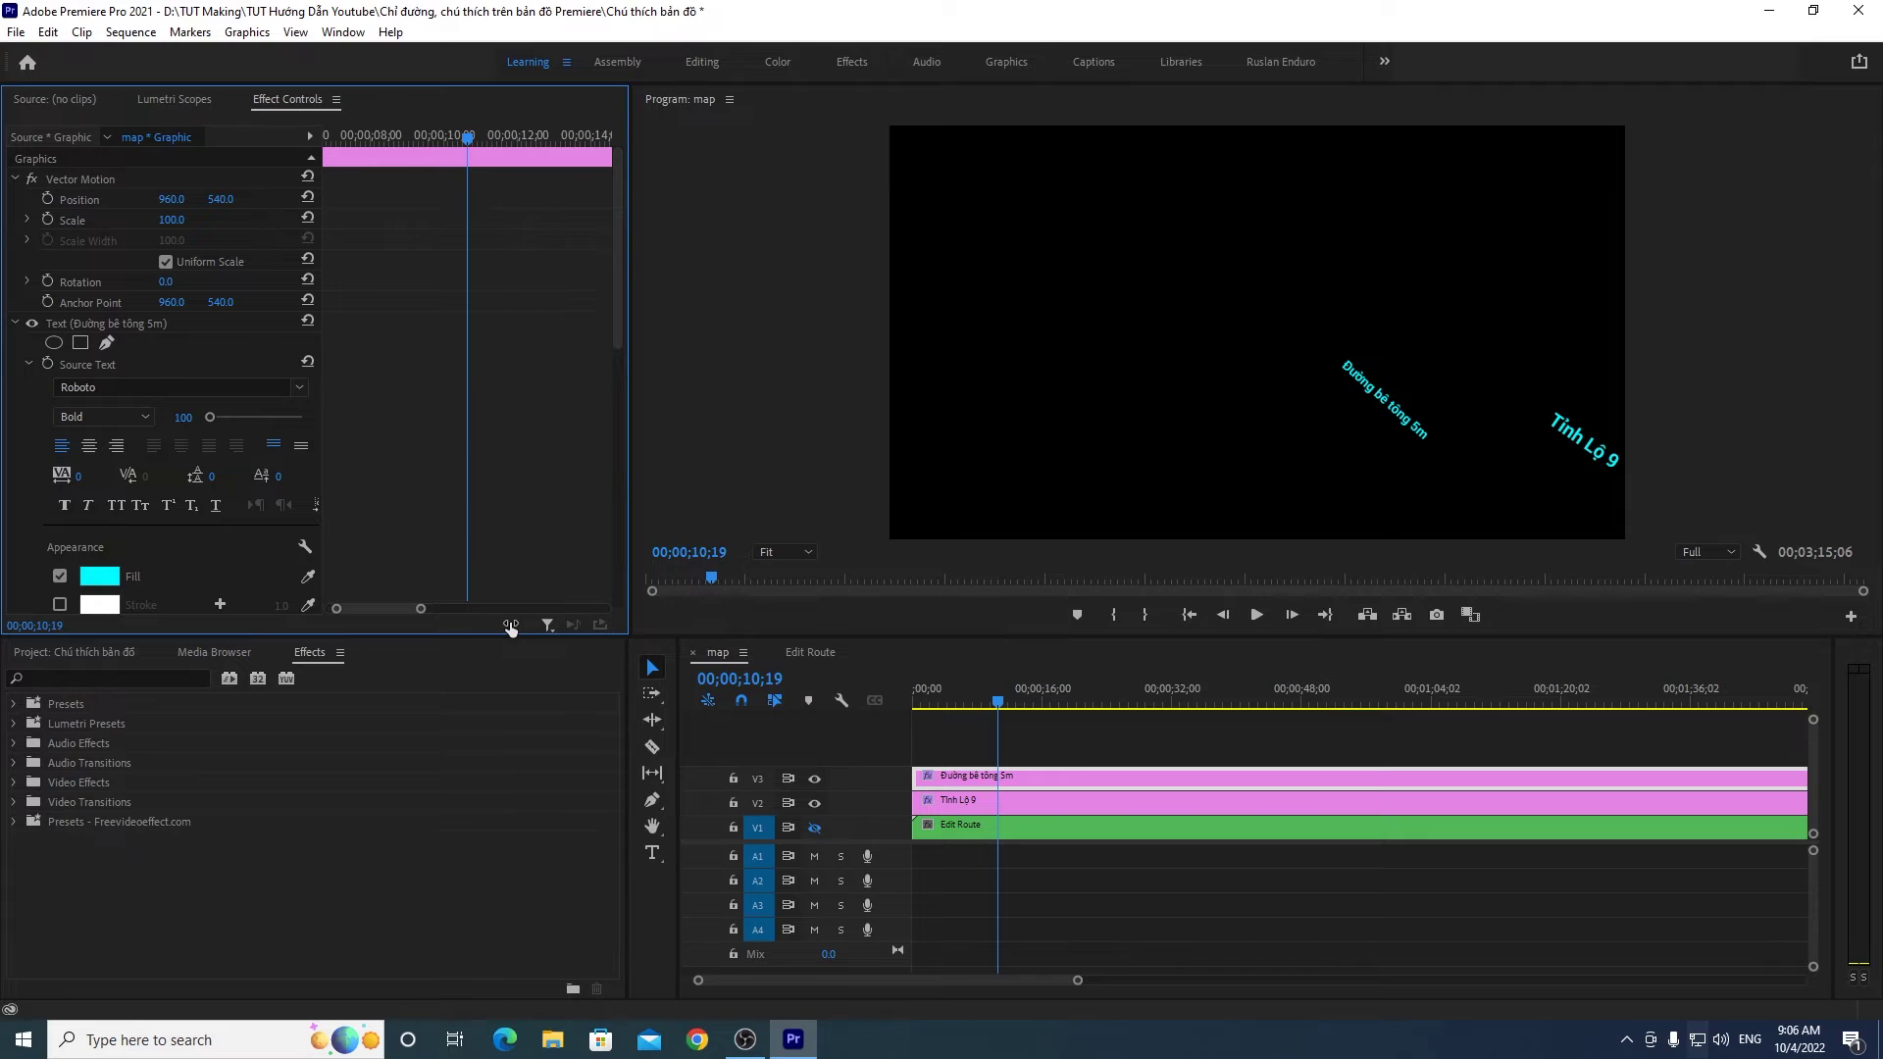
# Step: Delete the label's Scale keyframe at 08;14 and move to the earlier Scale keyframe at 05;06
pyautogui.moveTo(619, 331); pyautogui.dragTo(613, 486)
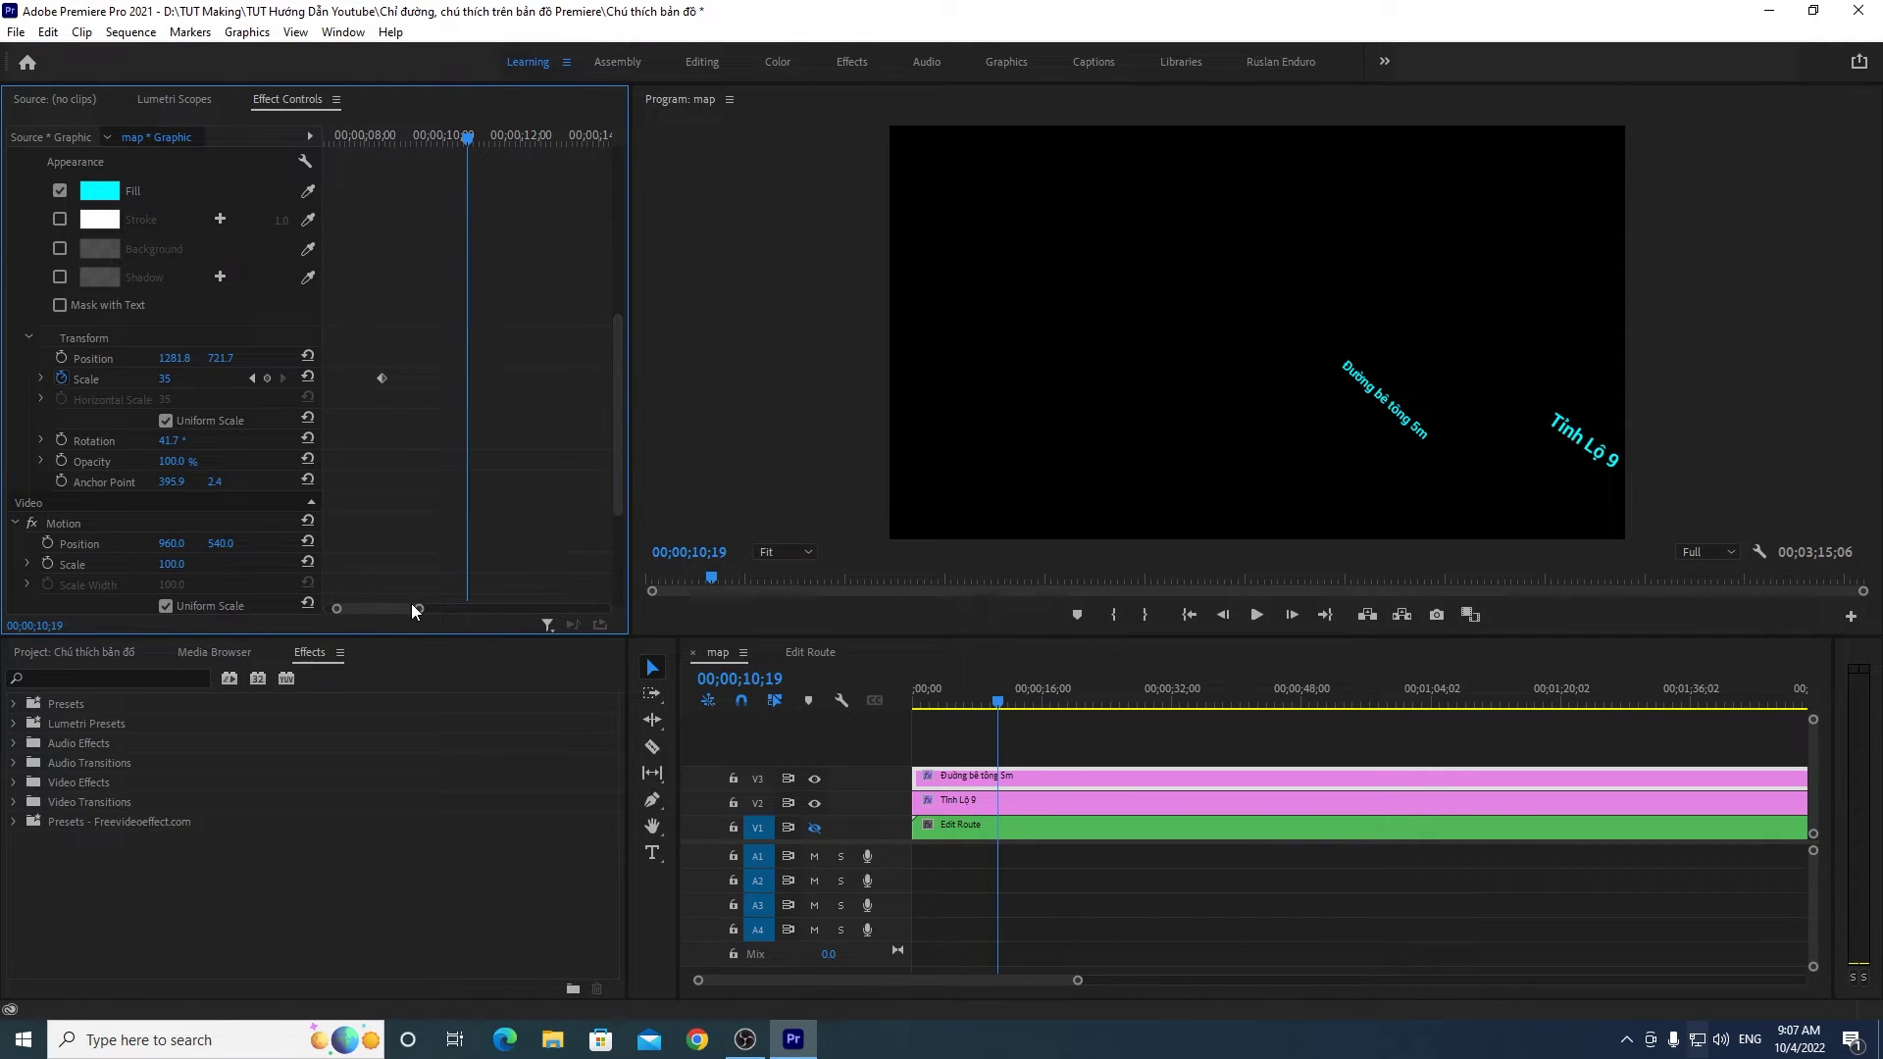
pyautogui.moveTo(412, 606); pyautogui.dragTo(390, 609)
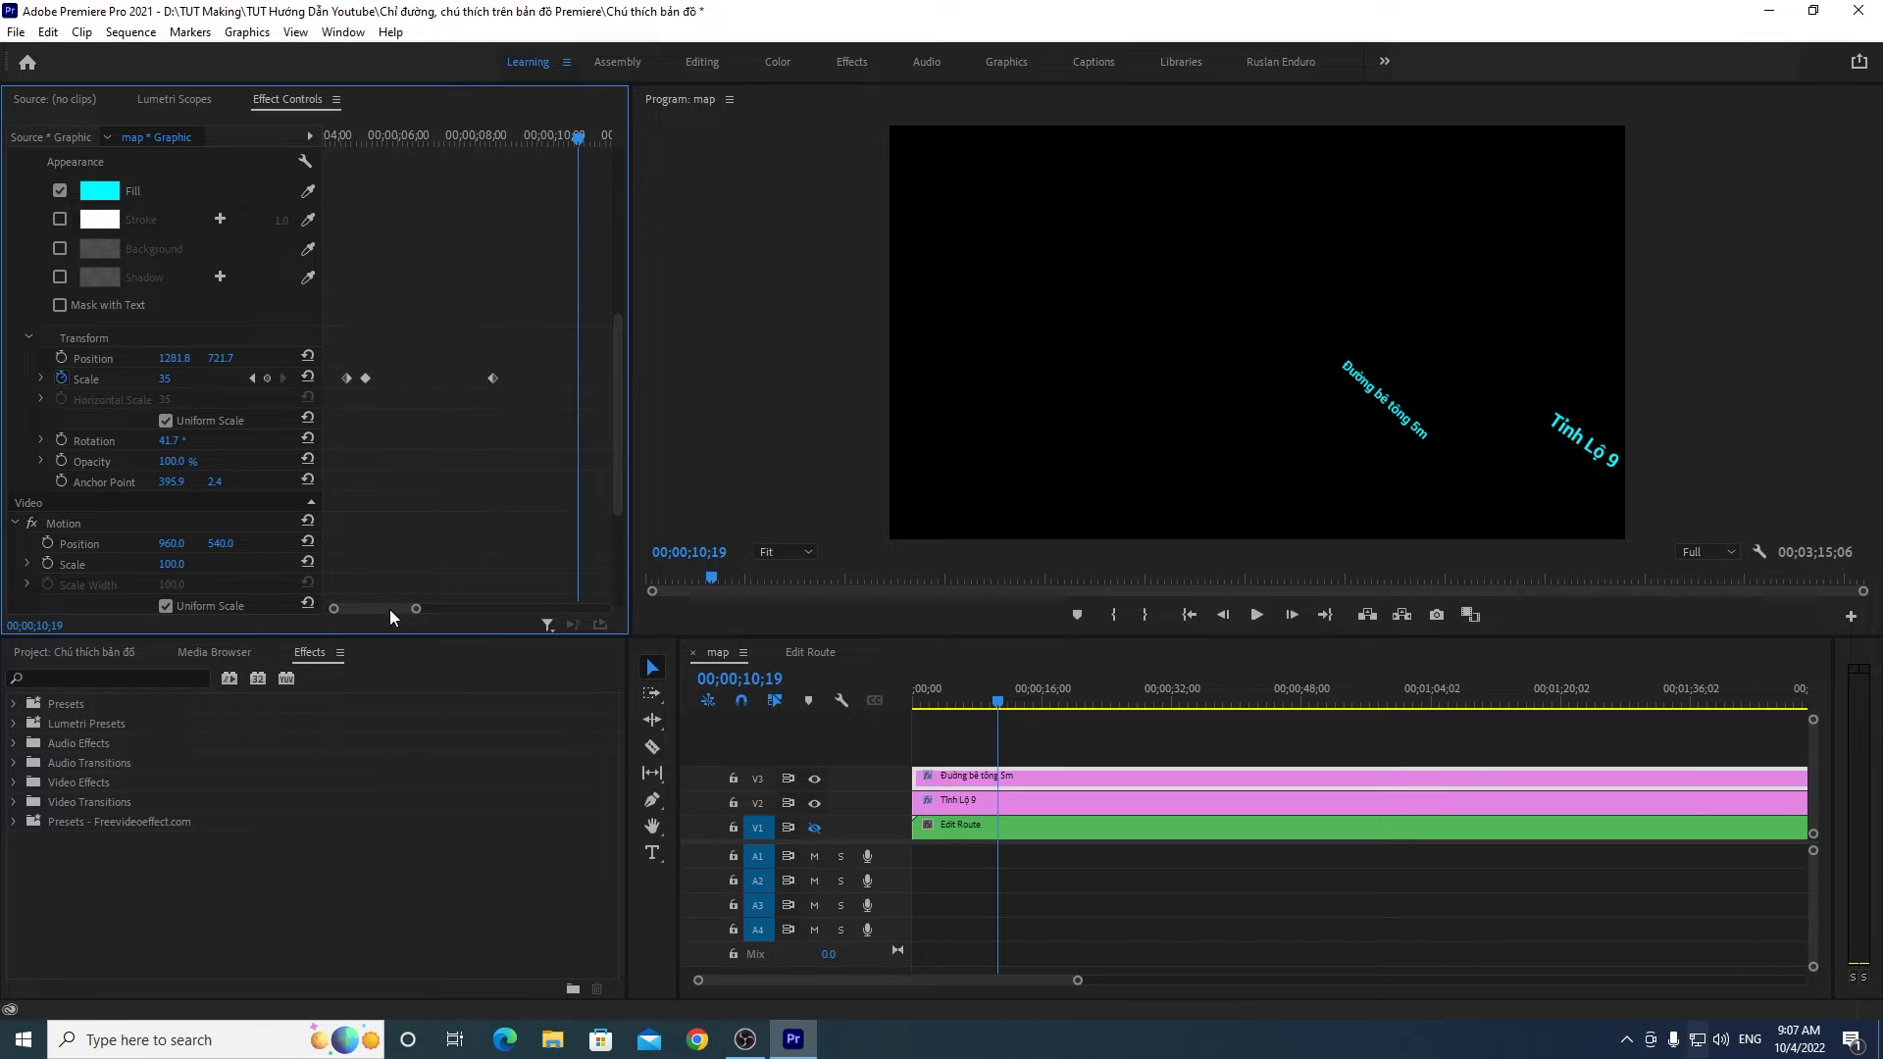
pyautogui.moveTo(537, 153); pyautogui.dragTo(491, 169)
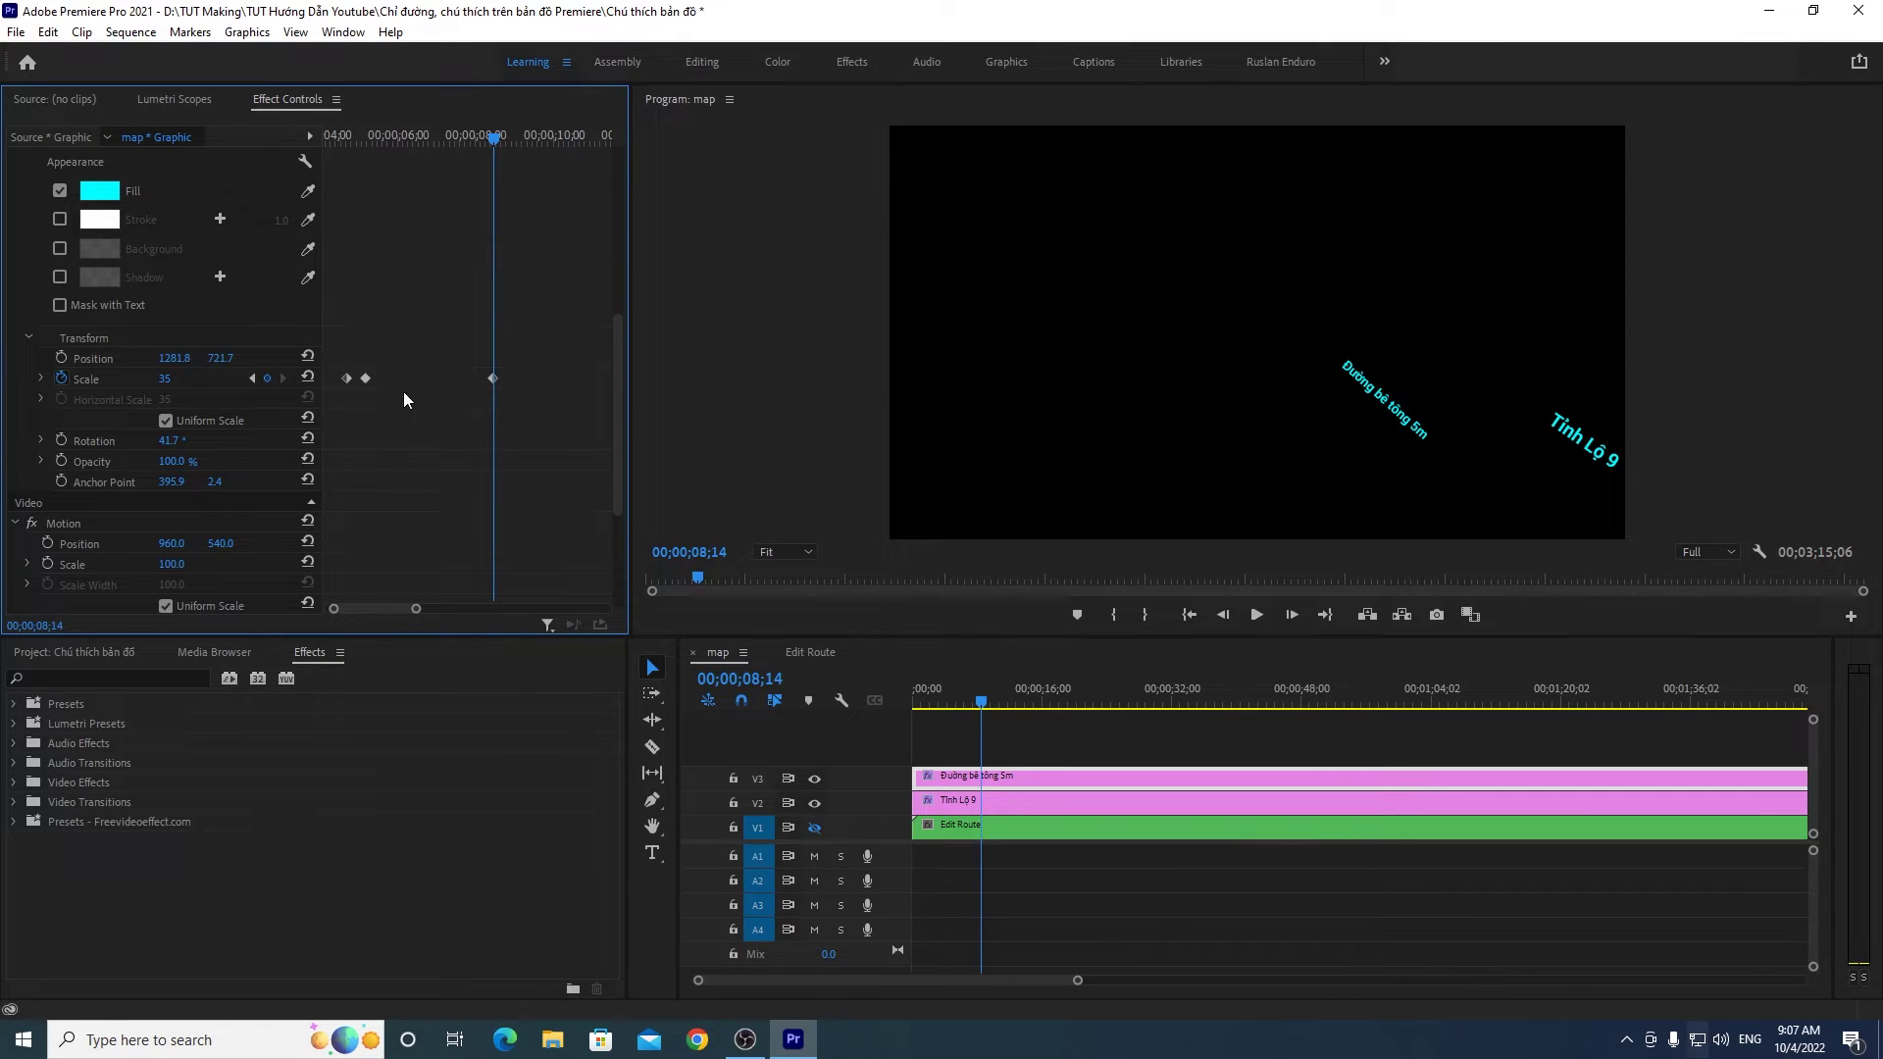
pyautogui.press('Delete')
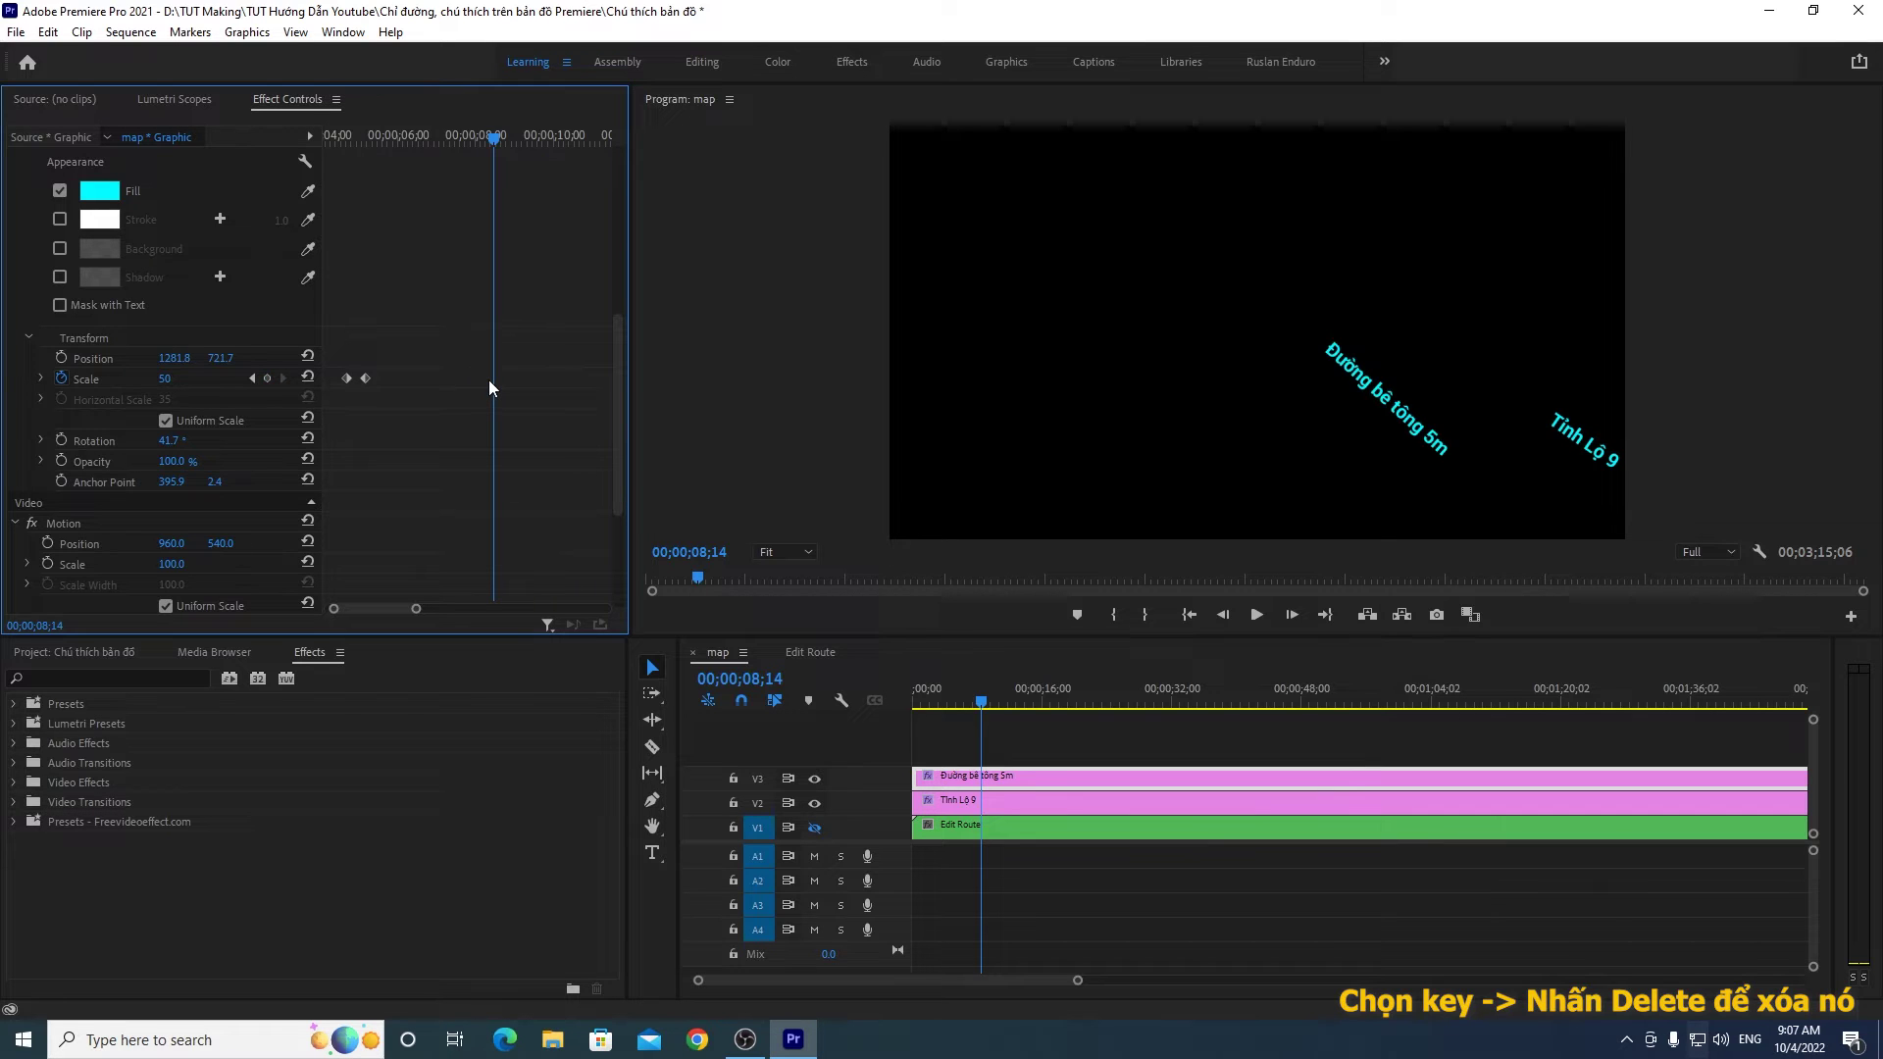
pyautogui.click(484, 137)
pyautogui.moveTo(485, 142); pyautogui.dragTo(371, 171)
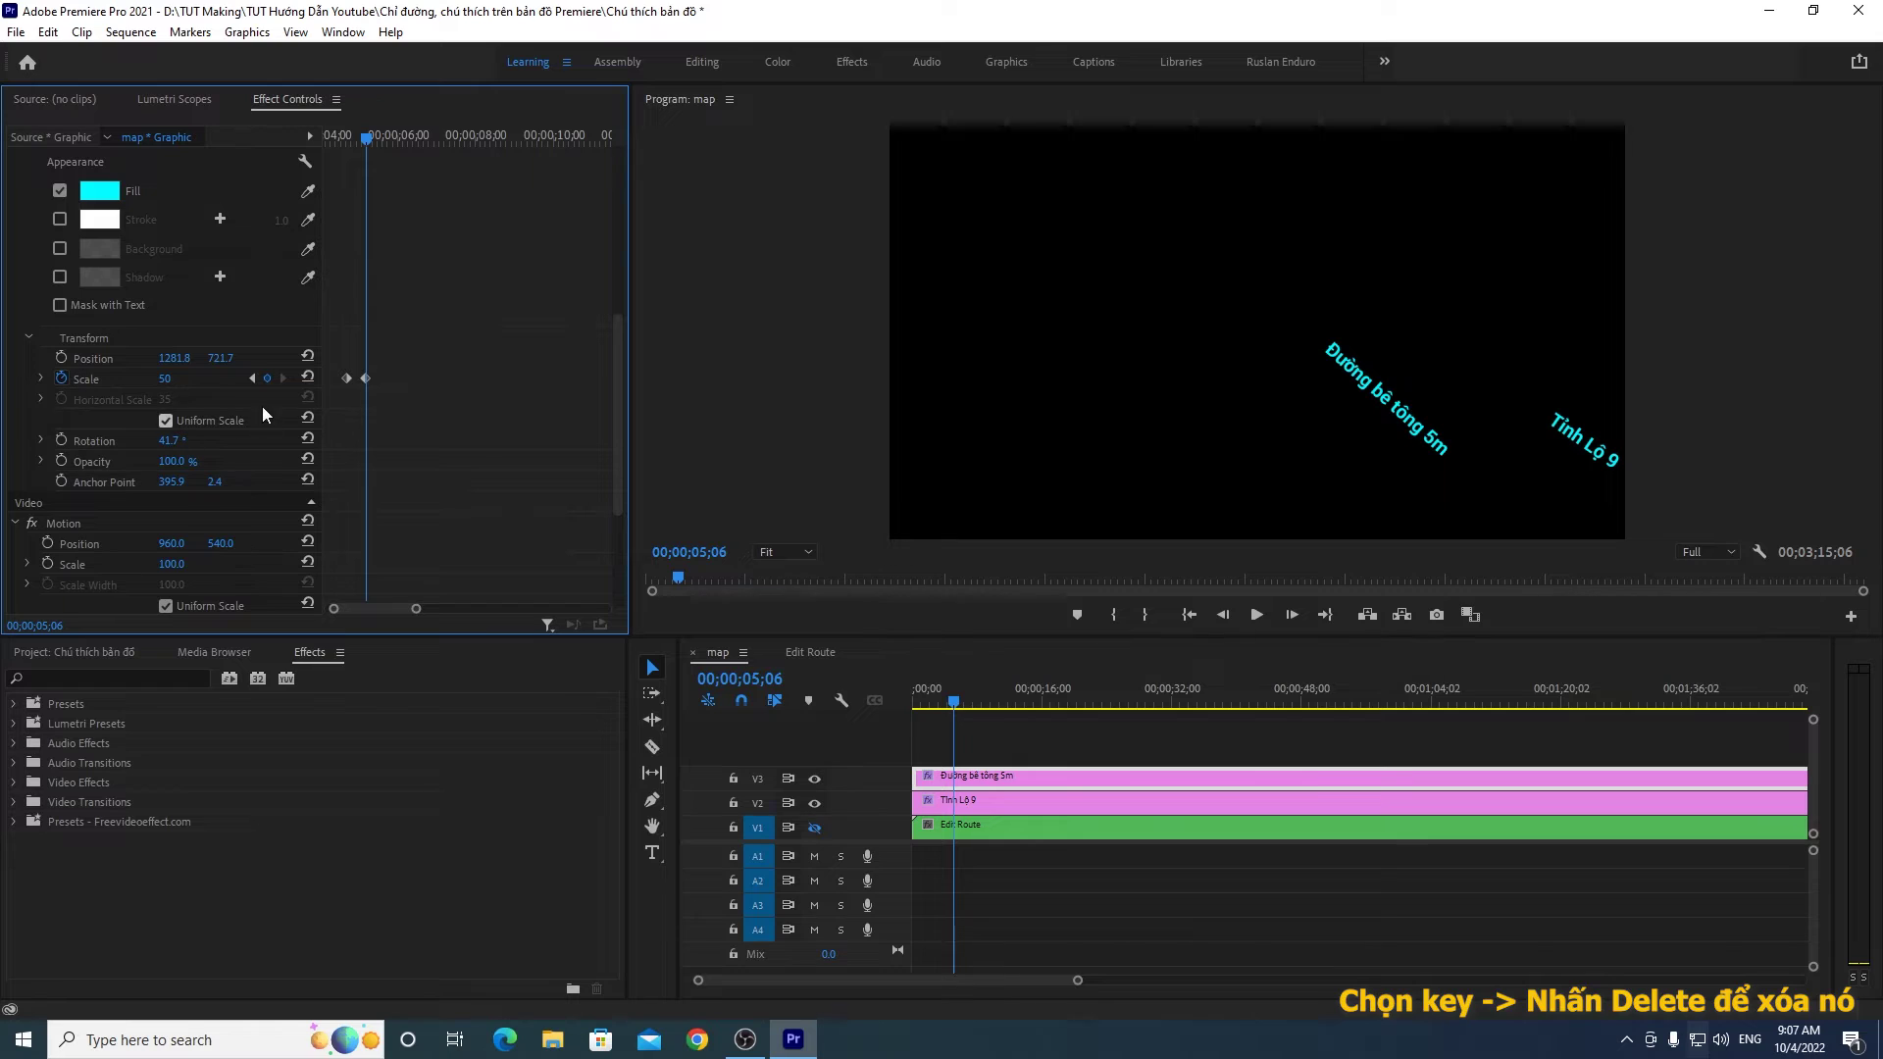
# Step: Set the Scale at 05;06 to 35, then compare the preview with the map shown and hidden
pyautogui.click(165, 378)
pyautogui.write('35')
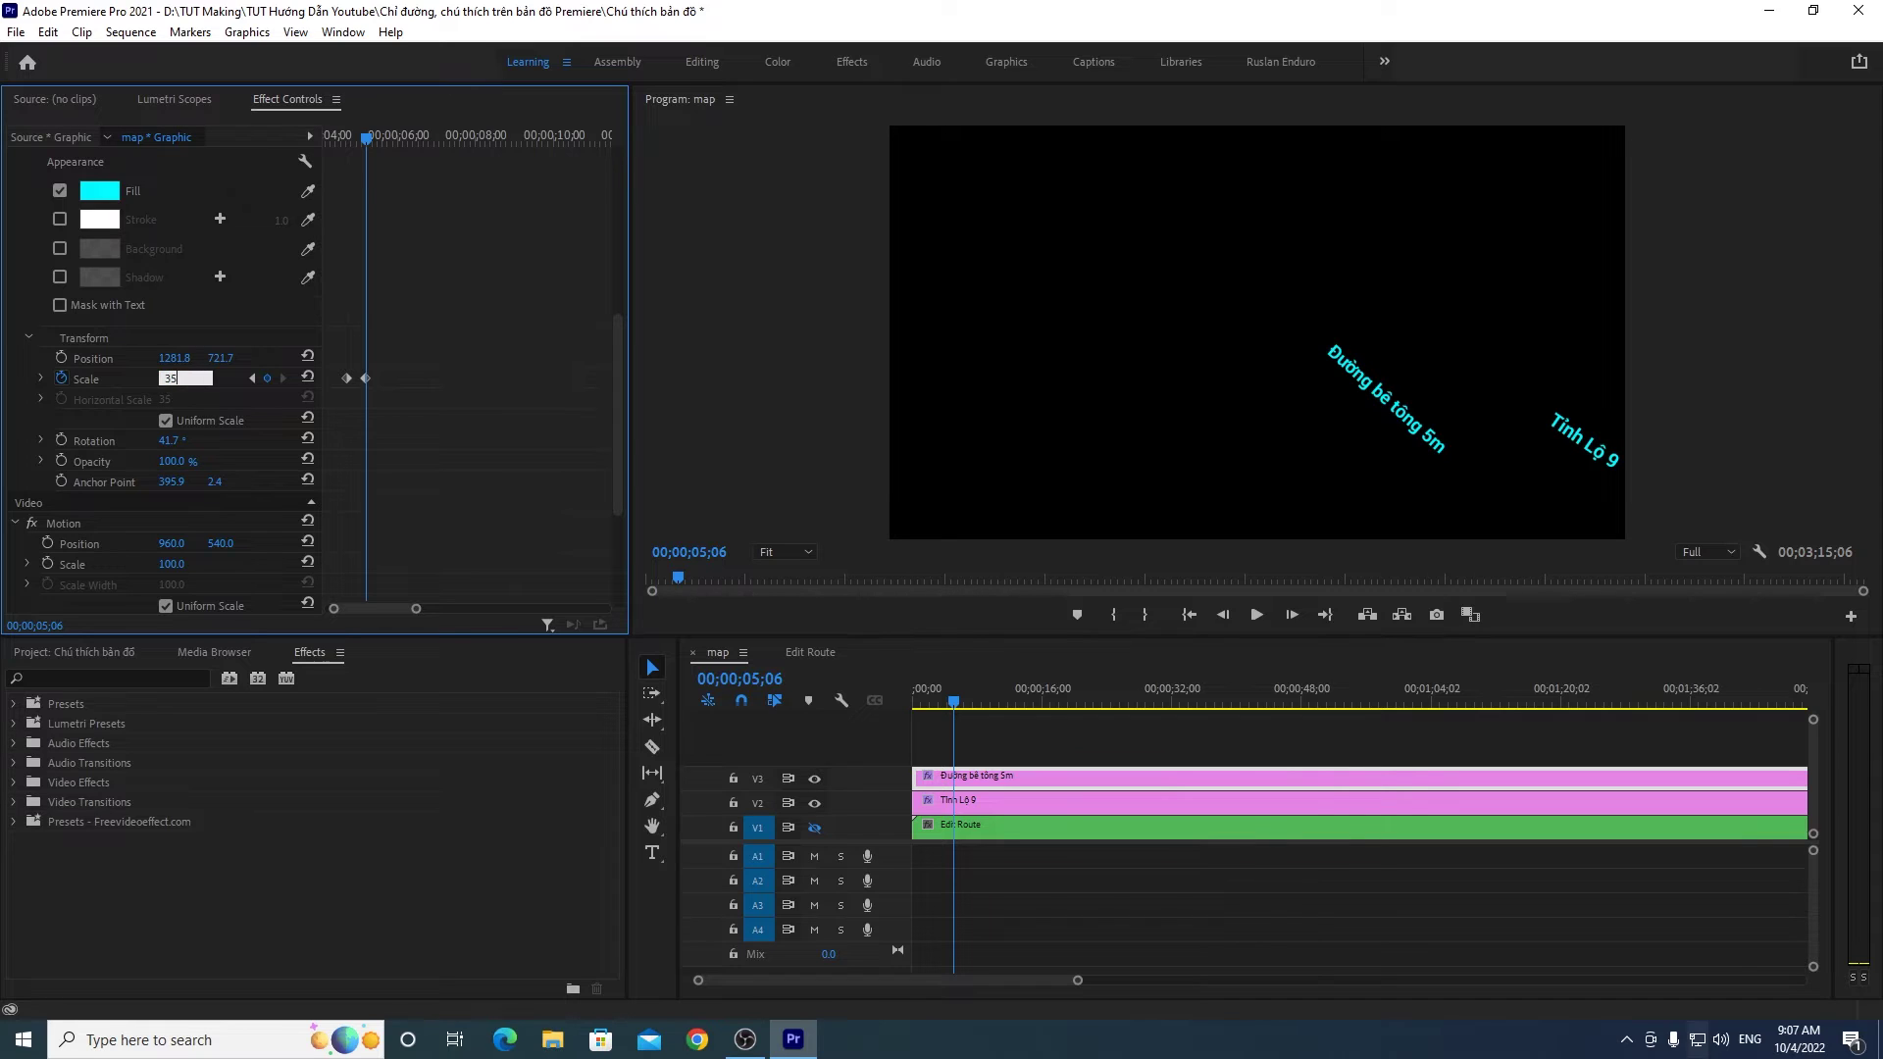
pyautogui.press('Return')
pyautogui.click(924, 716)
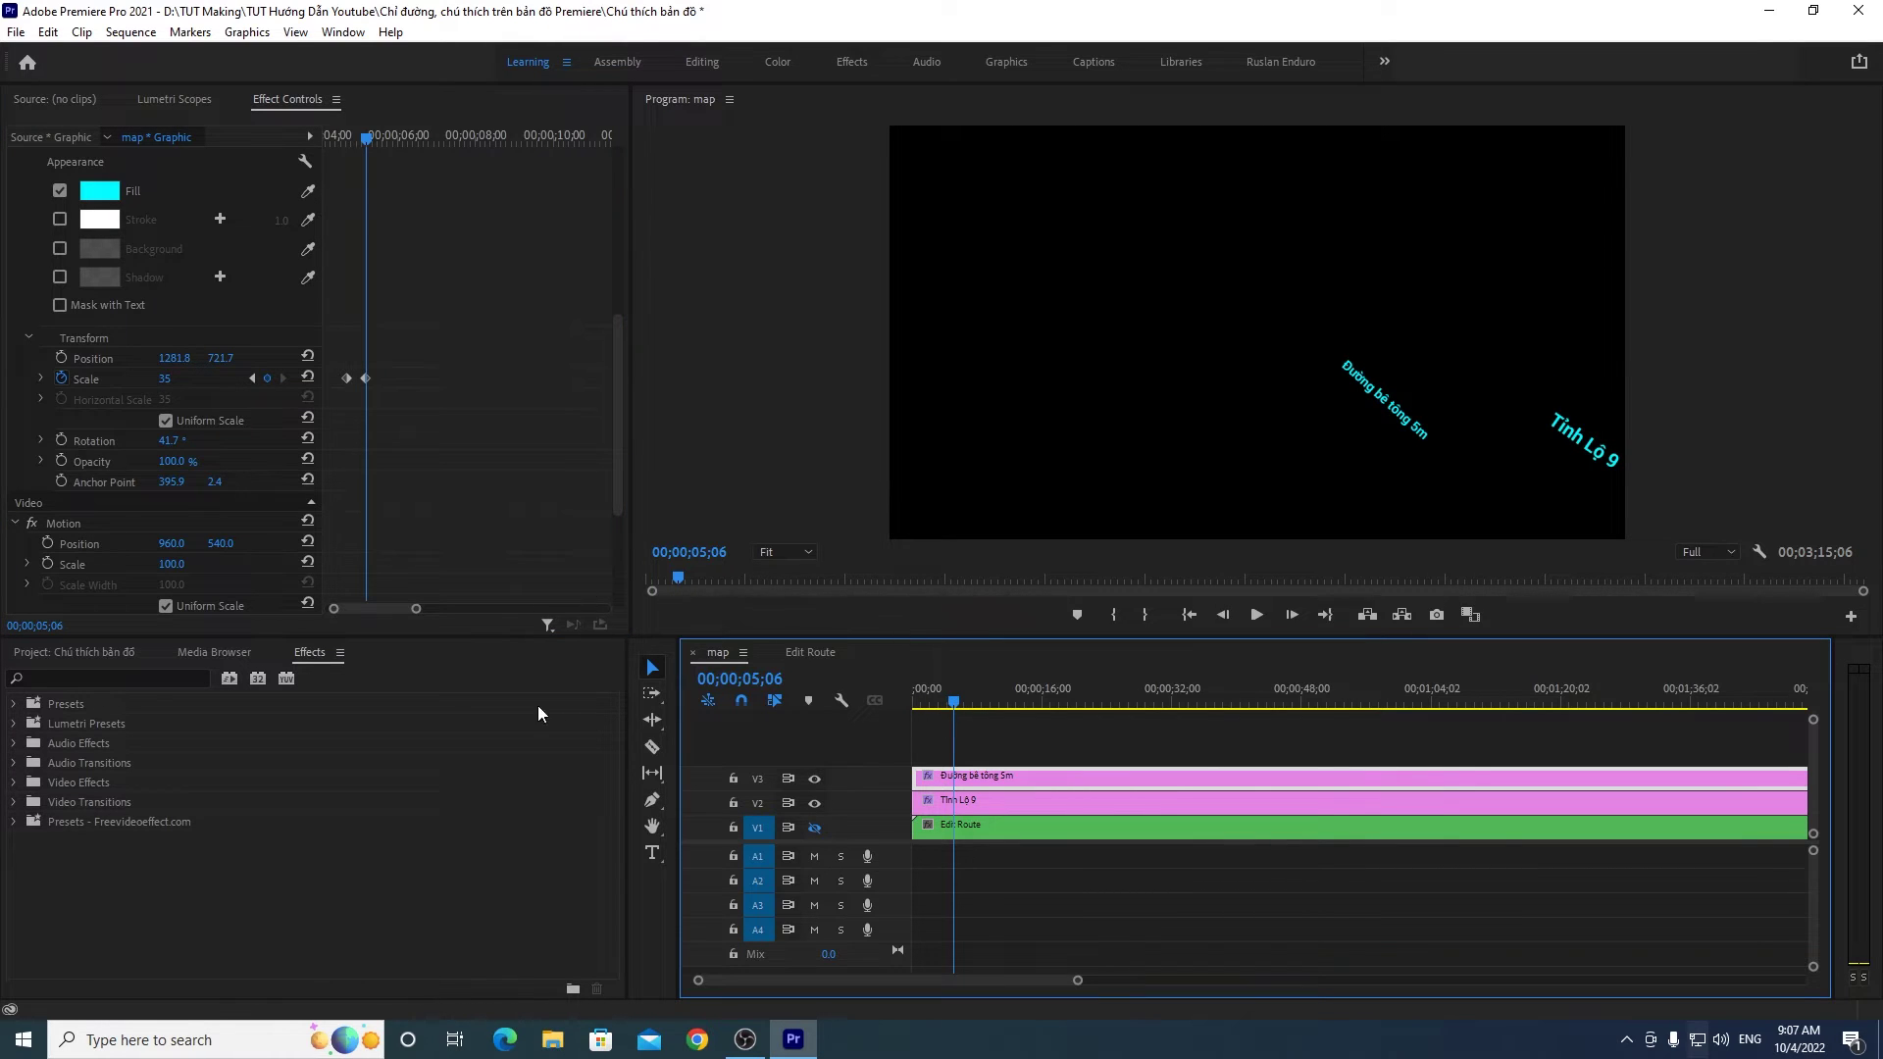
pyautogui.click(815, 829)
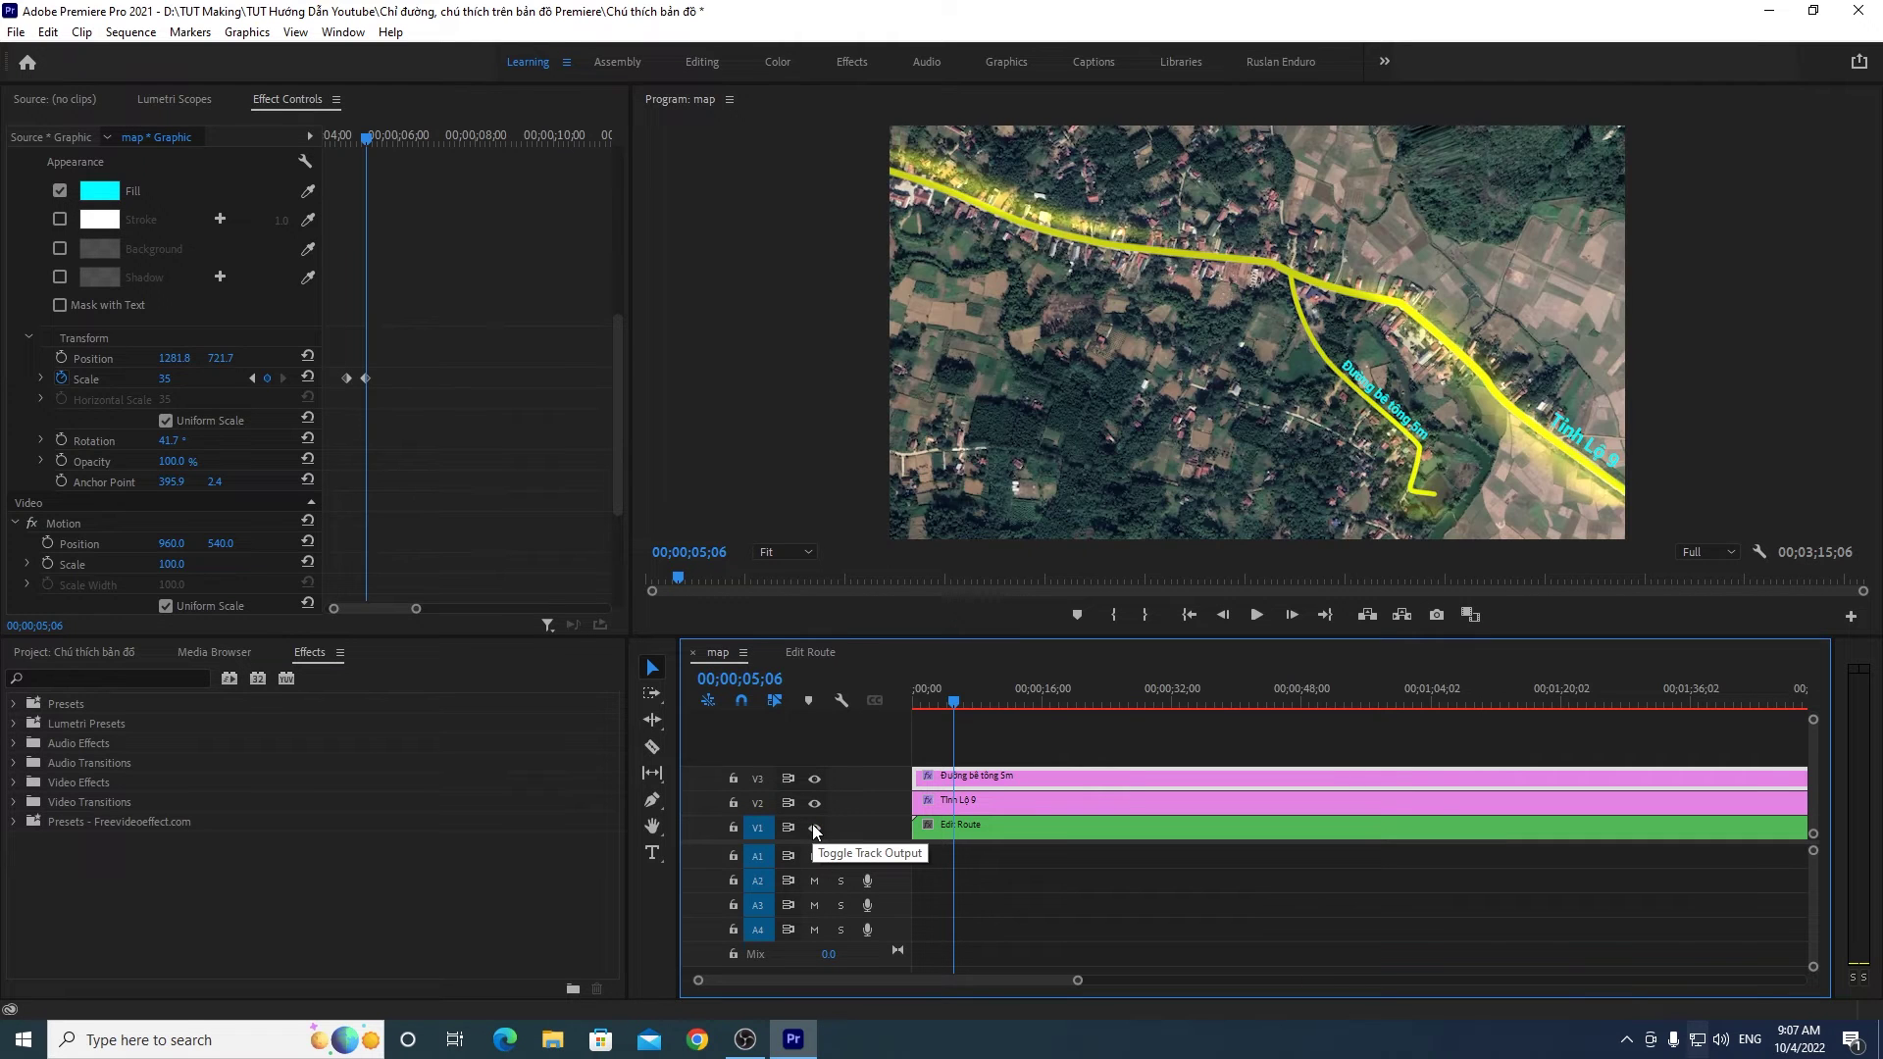
pyautogui.click(814, 830)
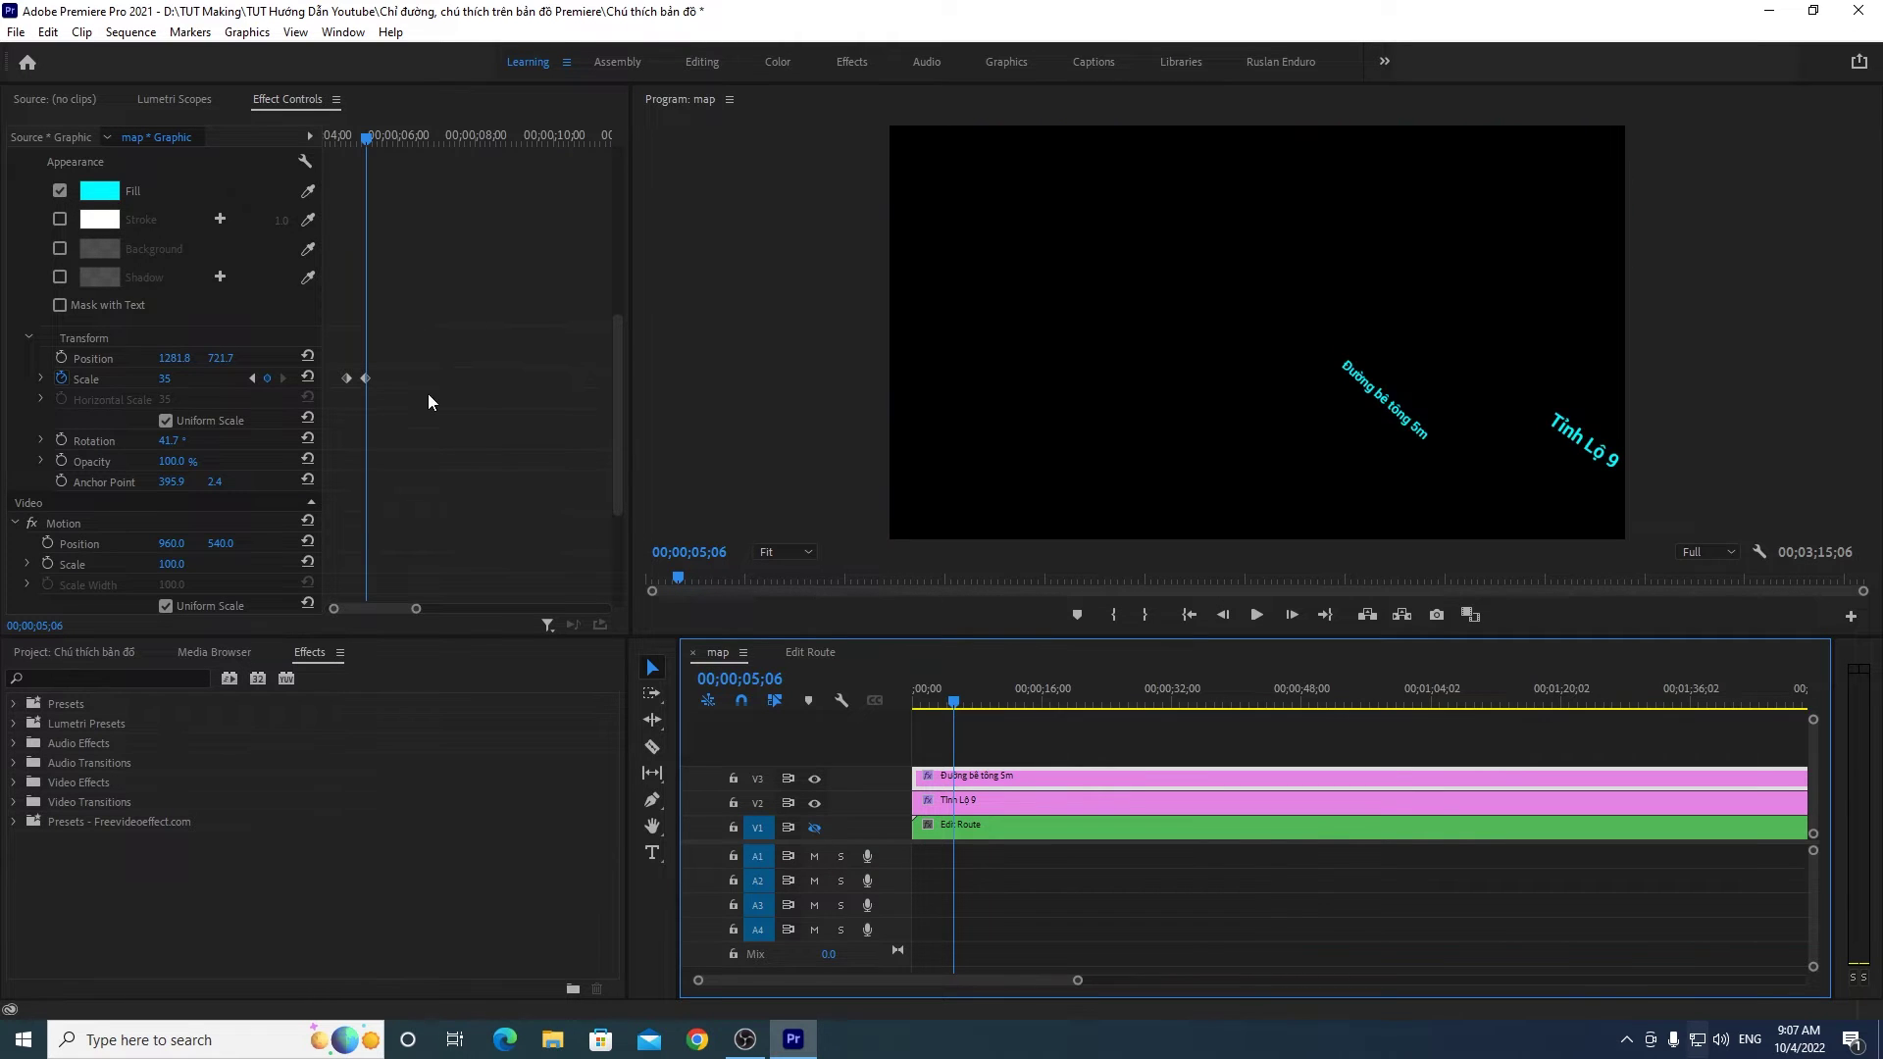
# Step: Play the labels-only preview from near the start and check later frames
pyautogui.click(814, 829)
pyautogui.click(814, 829)
pyautogui.click(936, 700)
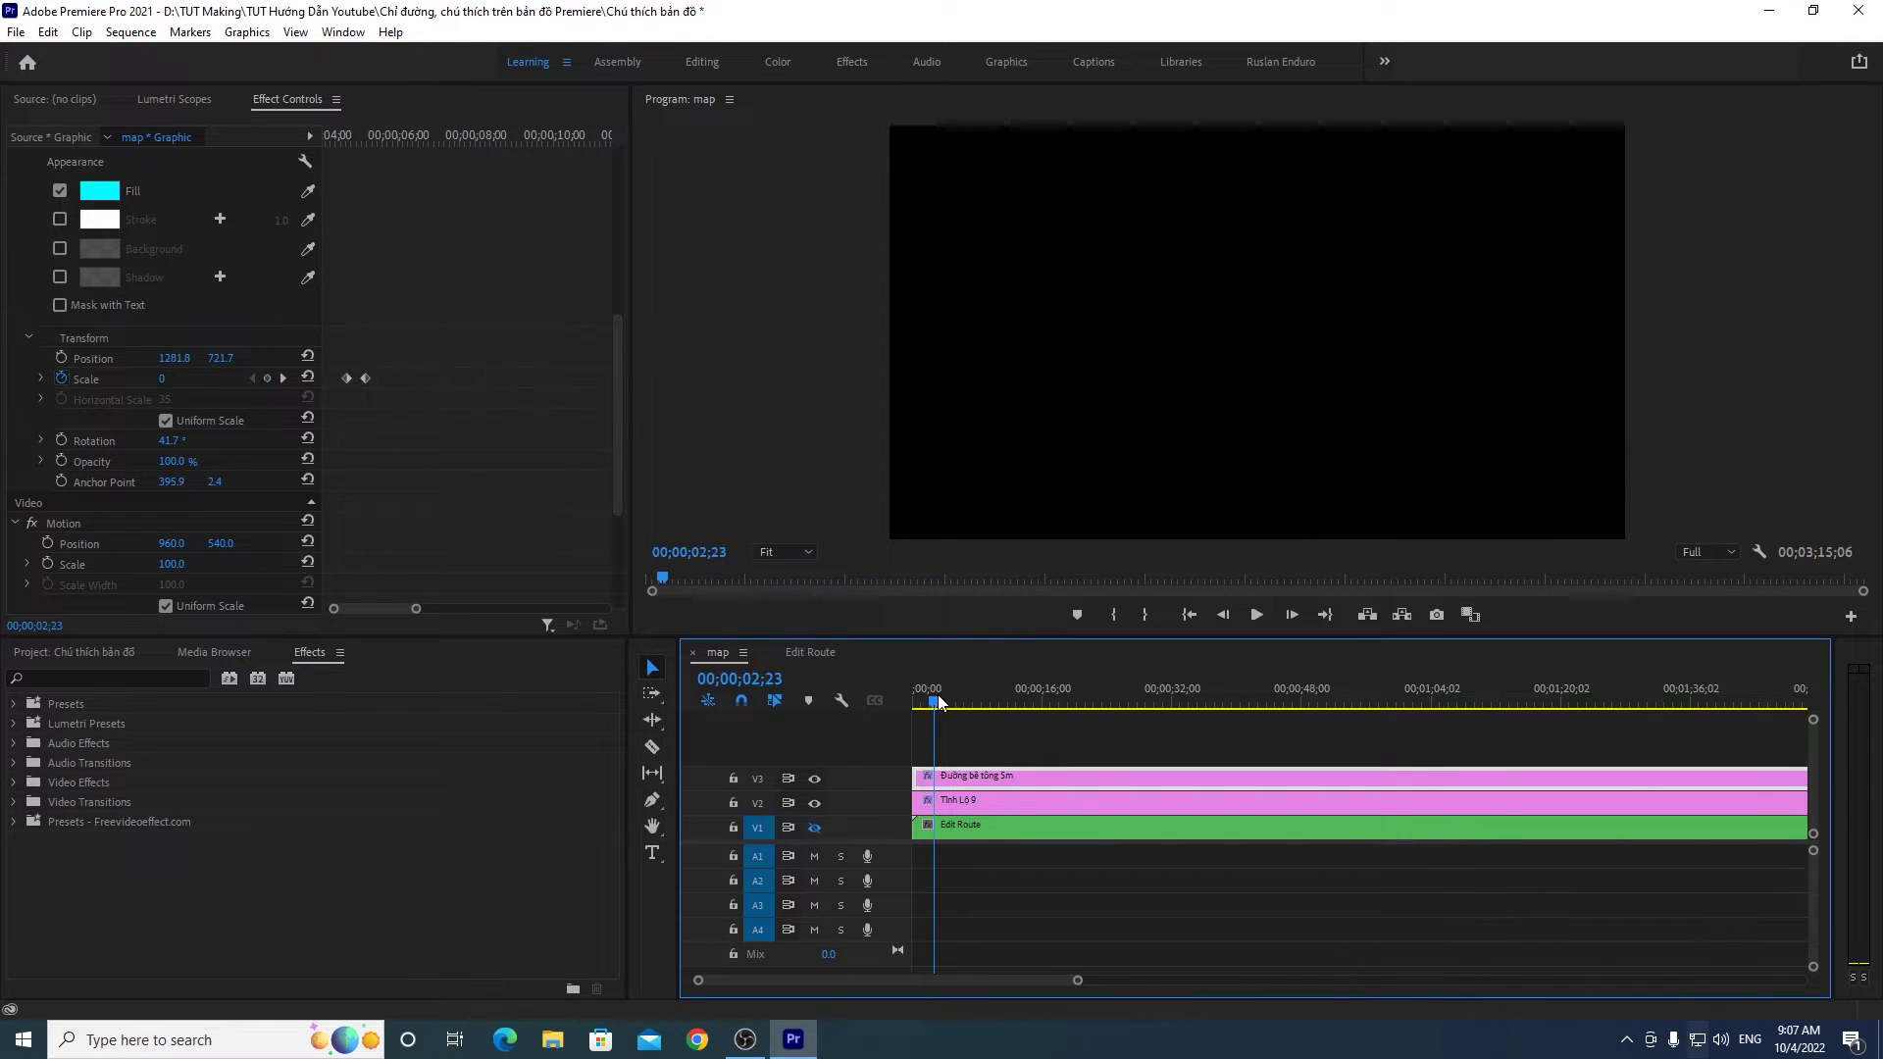
pyautogui.click(1253, 615)
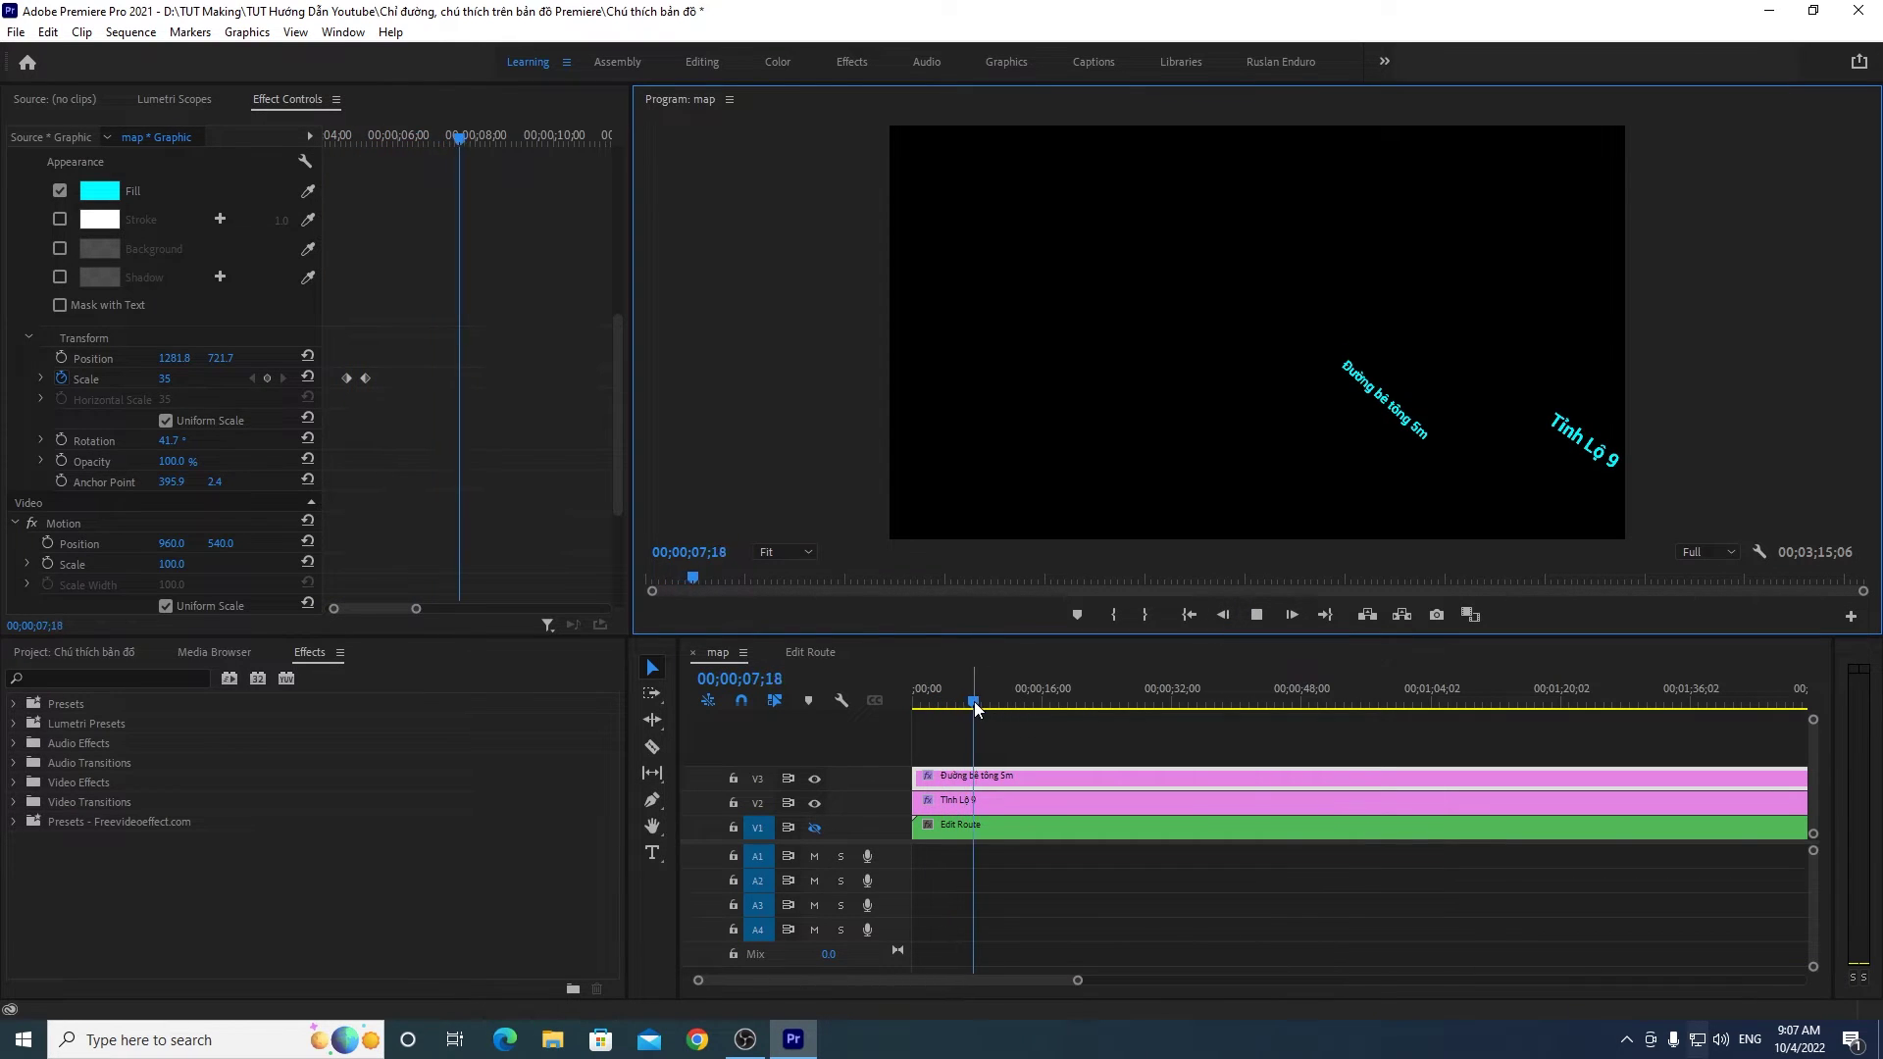
pyautogui.moveTo(980, 706); pyautogui.dragTo(1248, 708)
# Step: Turn the V1 map track back on and scrub to around 18 seconds of the animation
pyautogui.click(814, 829)
pyautogui.moveTo(1242, 703)
pyautogui.mouseDown()
pyautogui.moveTo(1059, 726)
pyautogui.moveTo(1089, 731)
pyautogui.mouseUp()
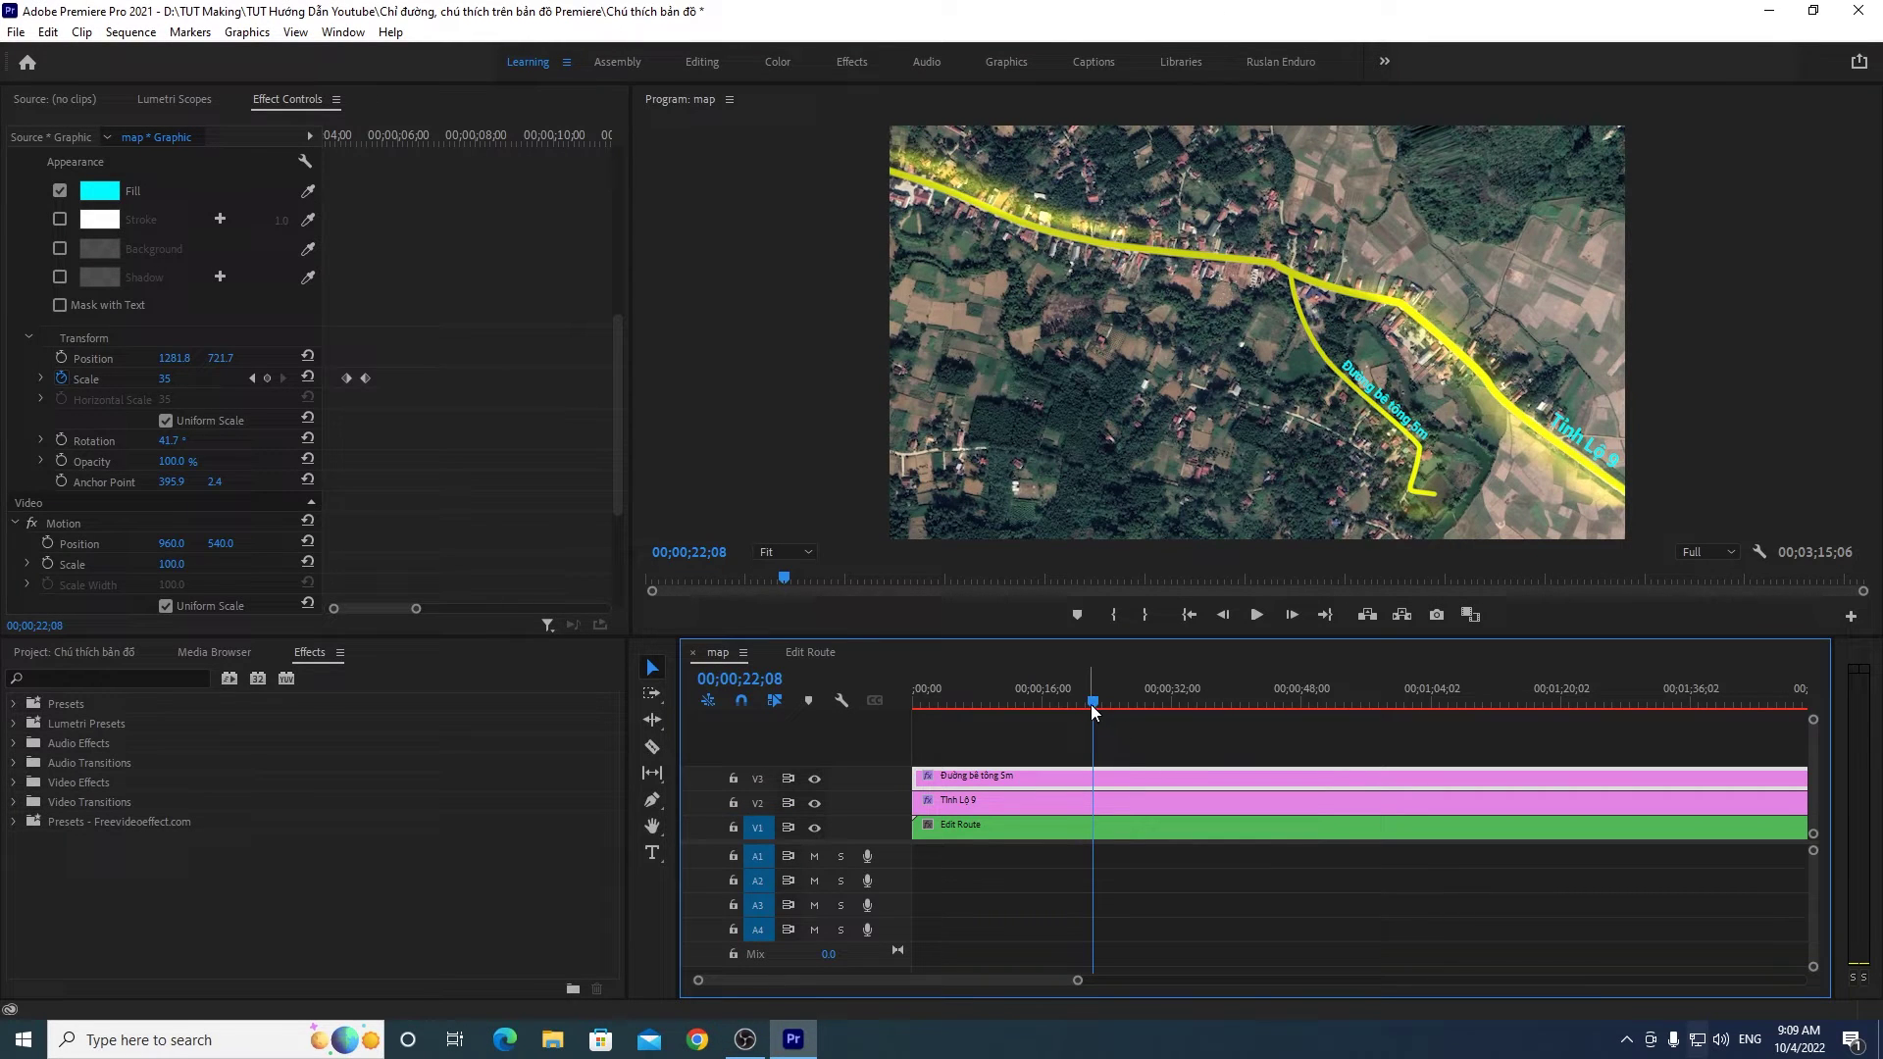
pyautogui.moveTo(1096, 710)
pyautogui.mouseDown()
pyautogui.moveTo(1227, 703)
pyautogui.moveTo(1127, 703)
pyautogui.mouseUp()
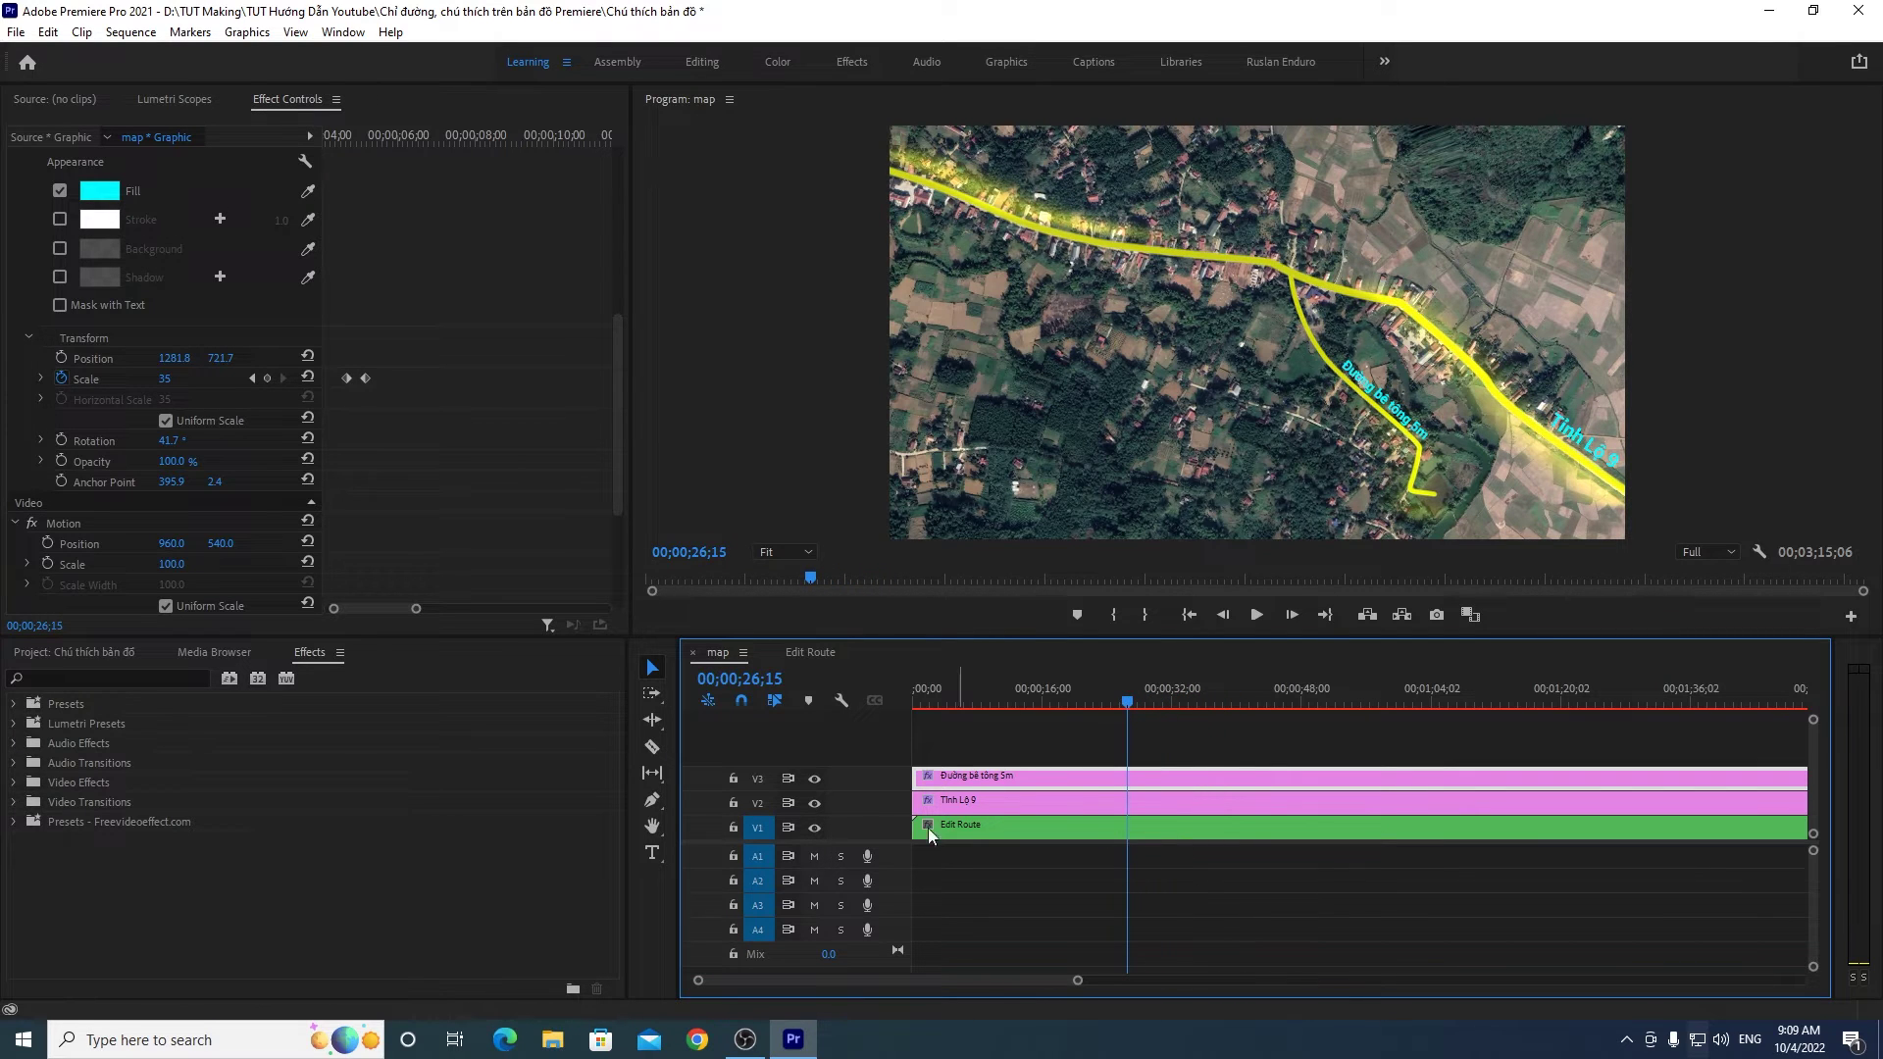
# Step: Open the Edit Route nested sequence and scrub to about 31 seconds to check the route drawing
pyautogui.click(1028, 825)
pyautogui.doubleClick(1028, 824)
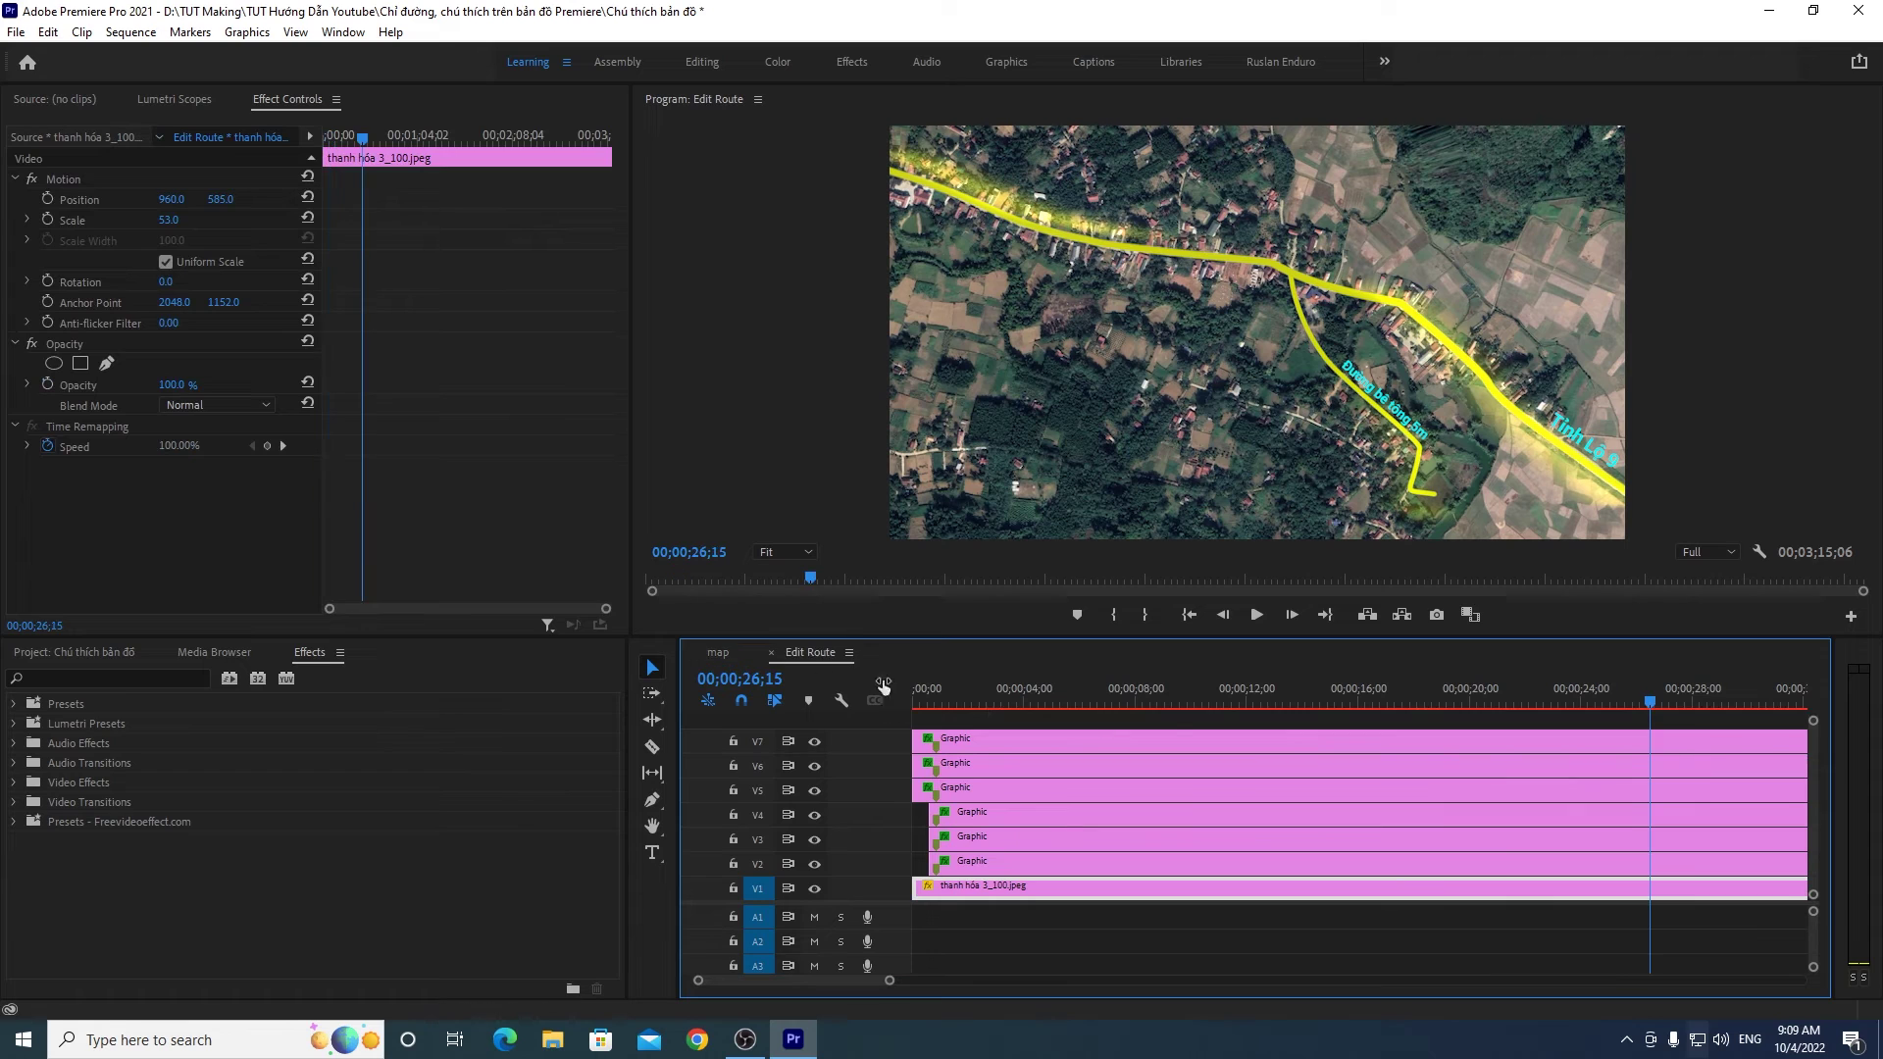
pyautogui.moveTo(1058, 703); pyautogui.dragTo(1602, 697)
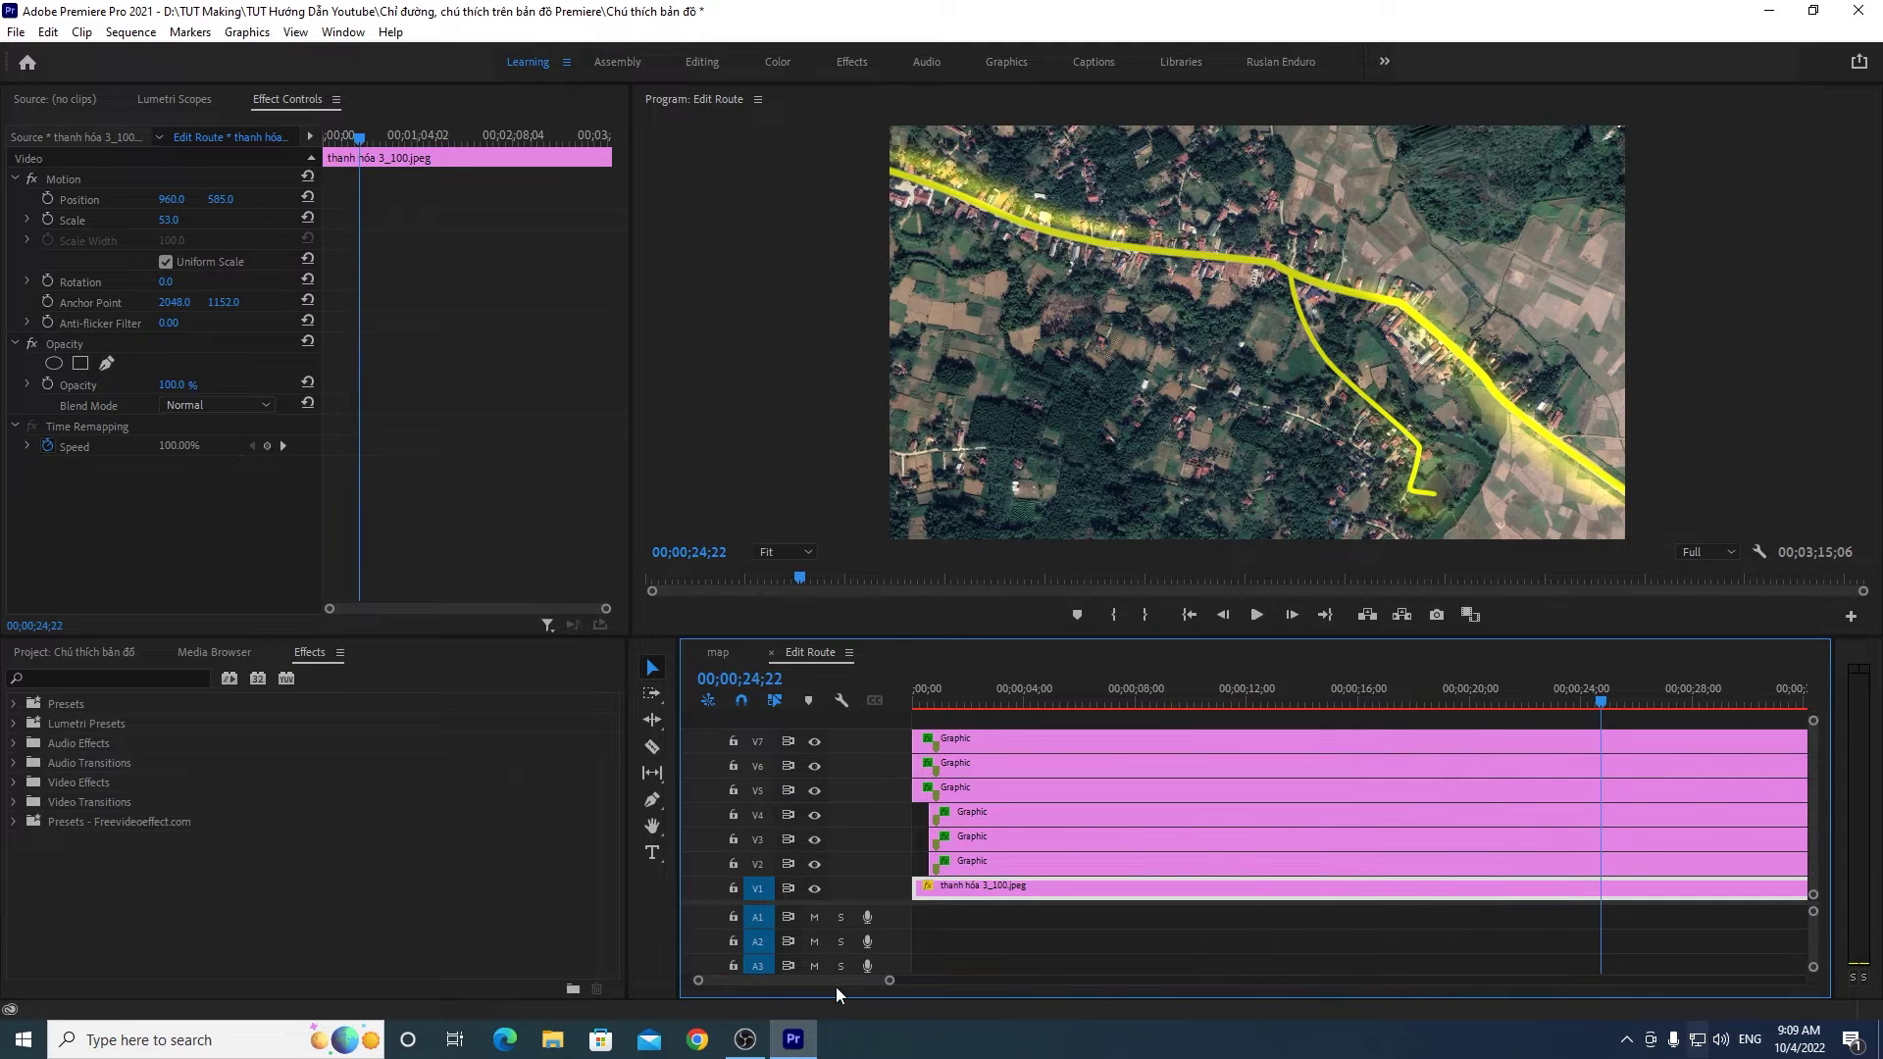
pyautogui.moveTo(891, 982); pyautogui.dragTo(960, 982)
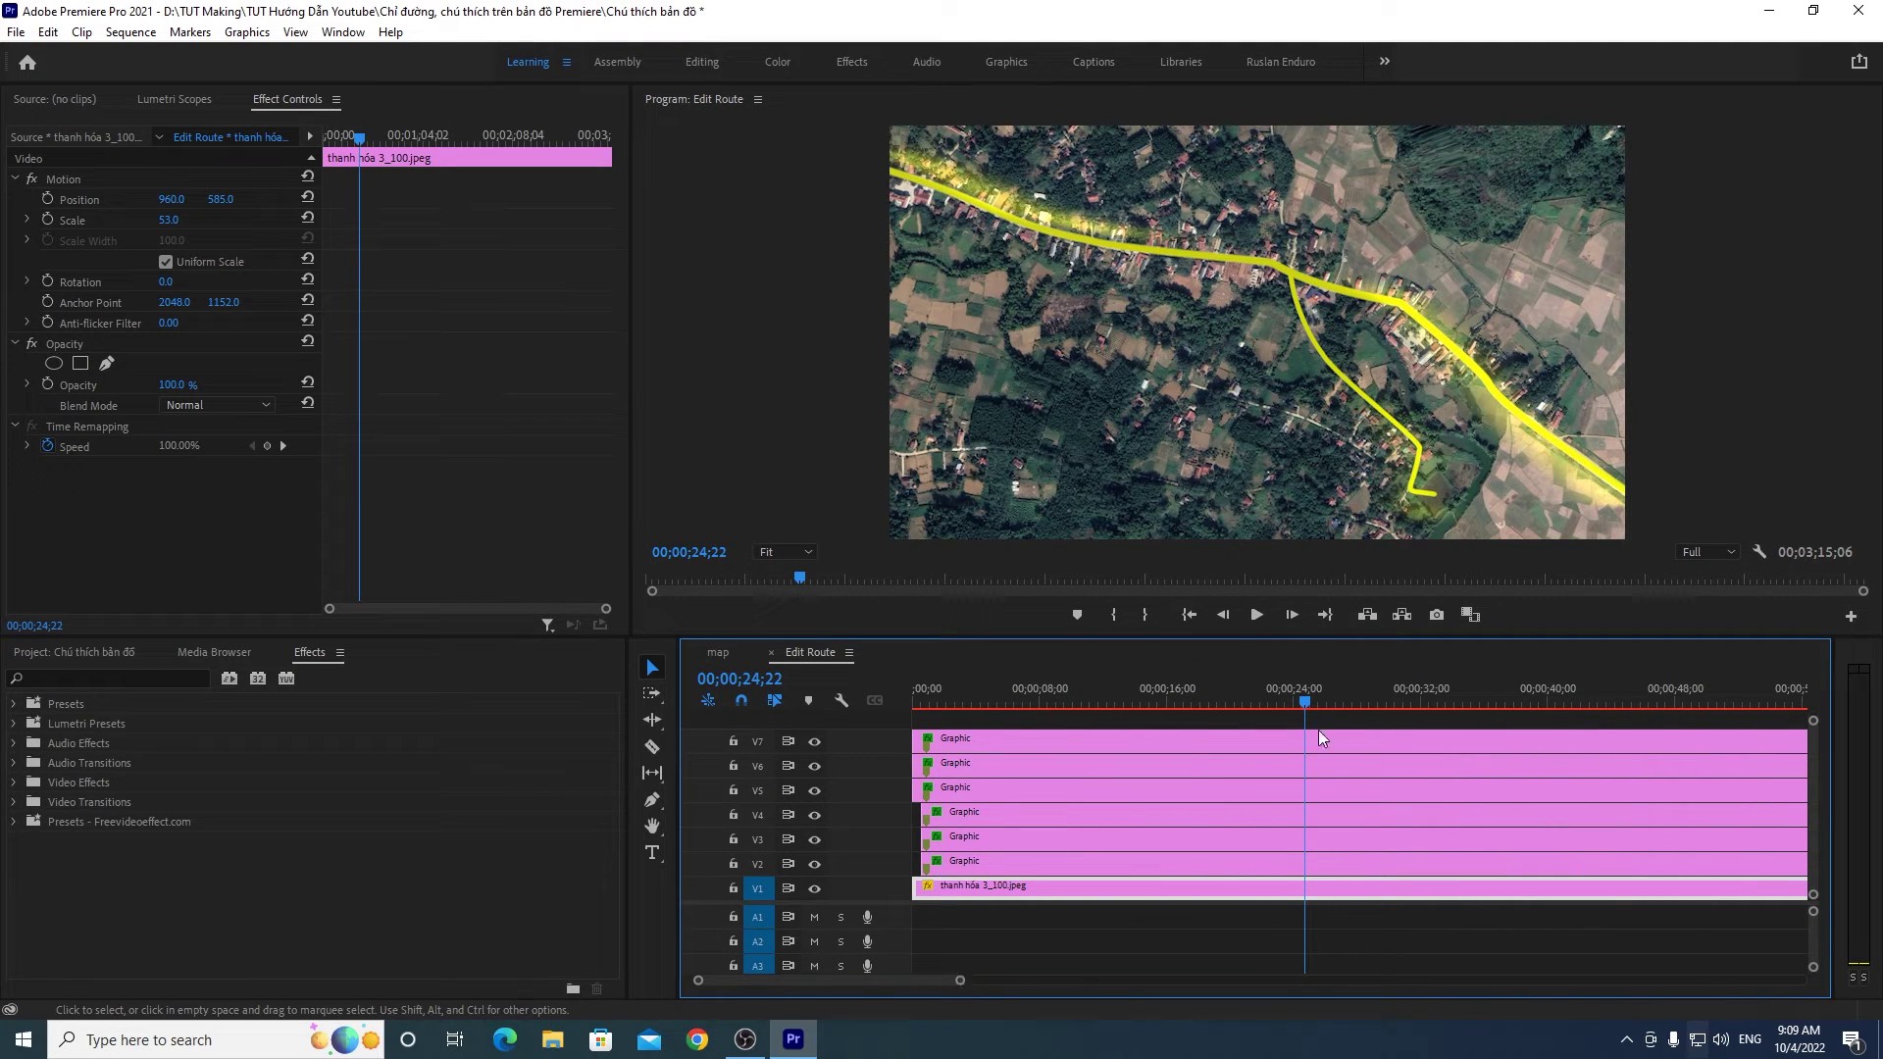
pyautogui.moveTo(1306, 704); pyautogui.dragTo(1412, 698)
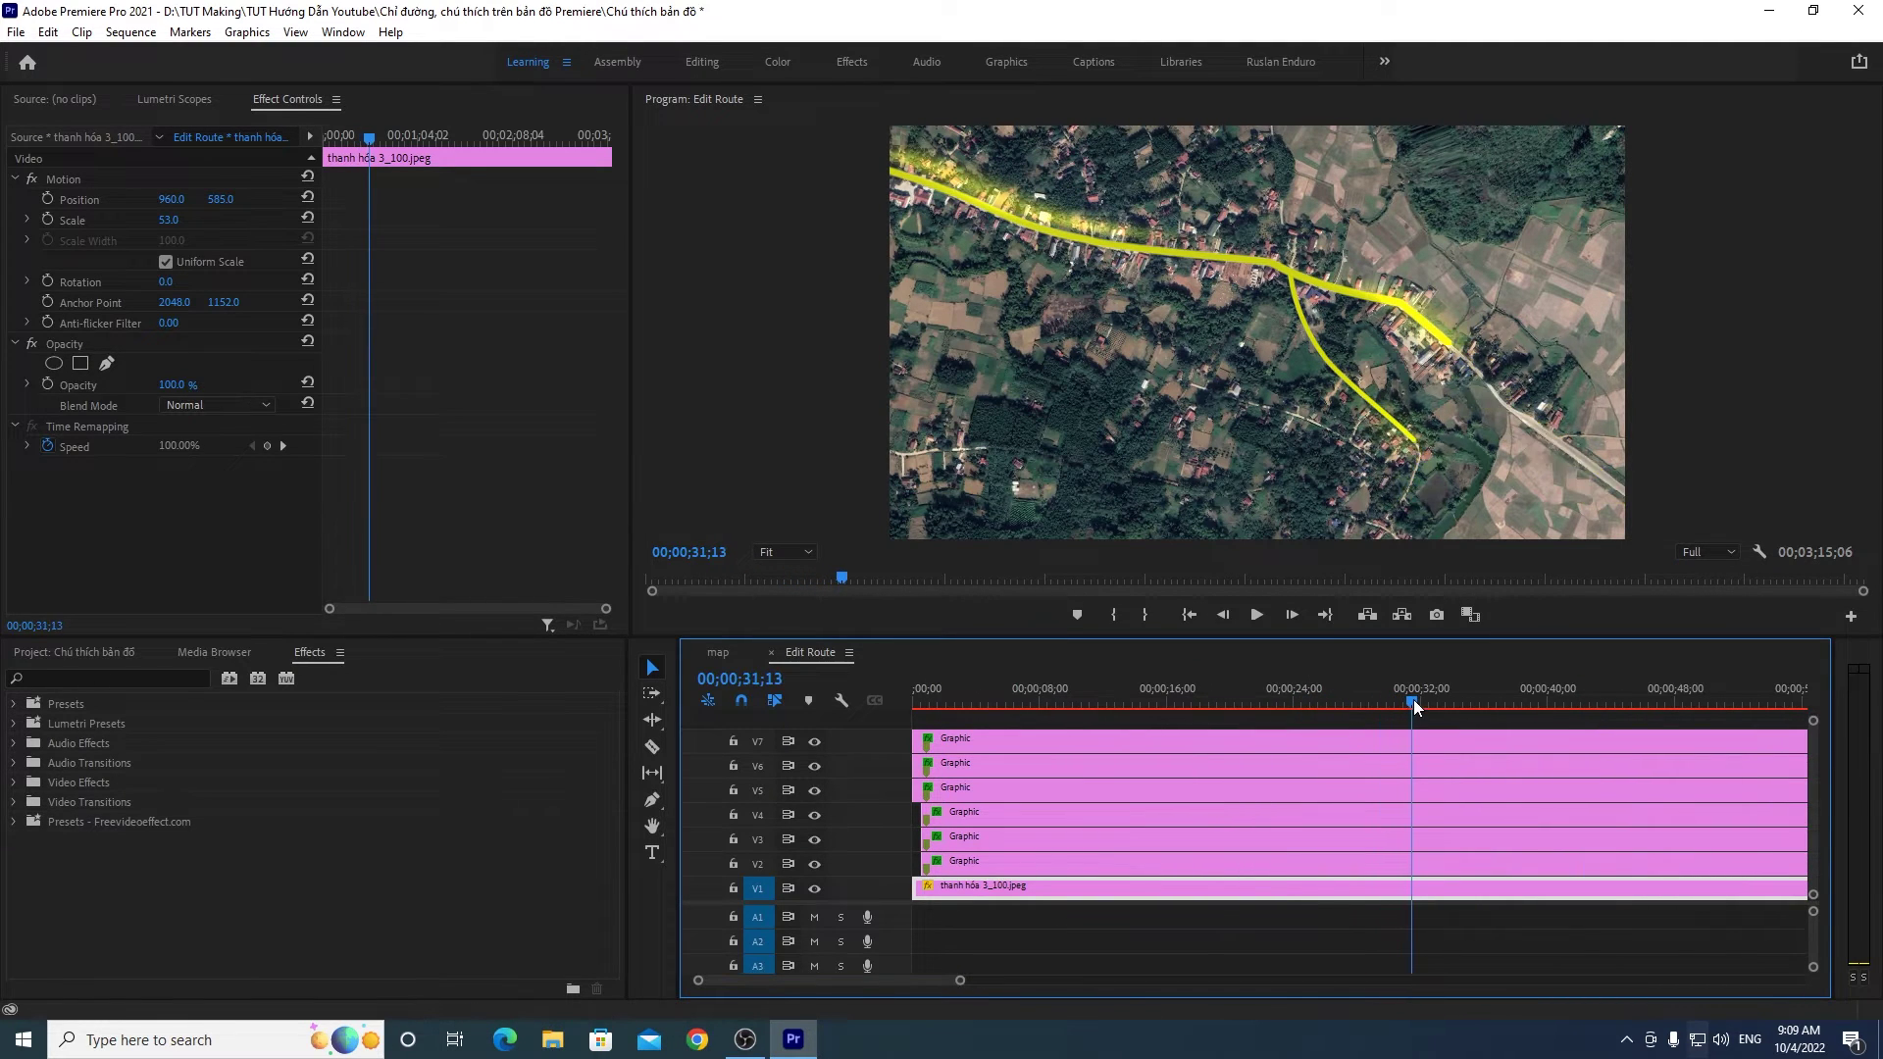
pyautogui.moveTo(1413, 699)
pyautogui.mouseDown()
pyautogui.moveTo(1432, 691)
pyautogui.moveTo(1415, 690)
pyautogui.mouseUp()
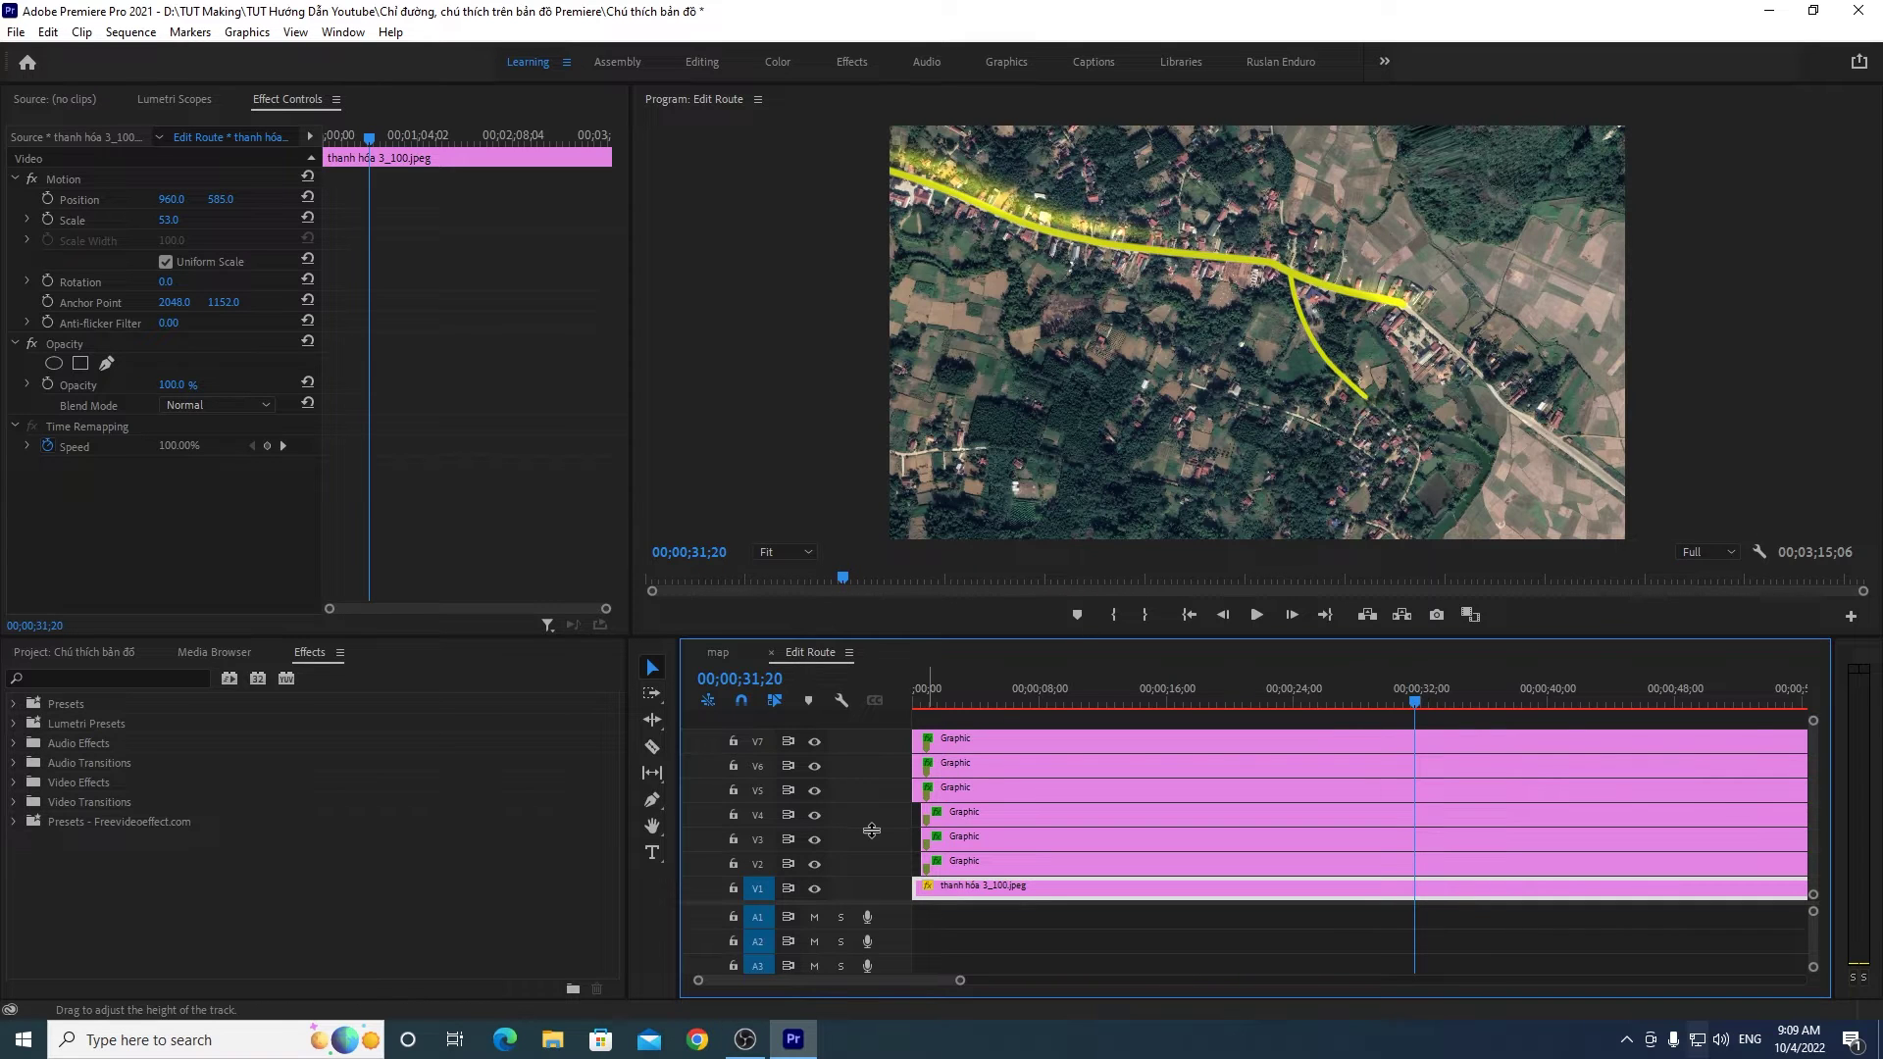
# Step: Show the V2 route graphic's Write-on settings in Effect Controls with widened columns
pyautogui.click(1021, 867)
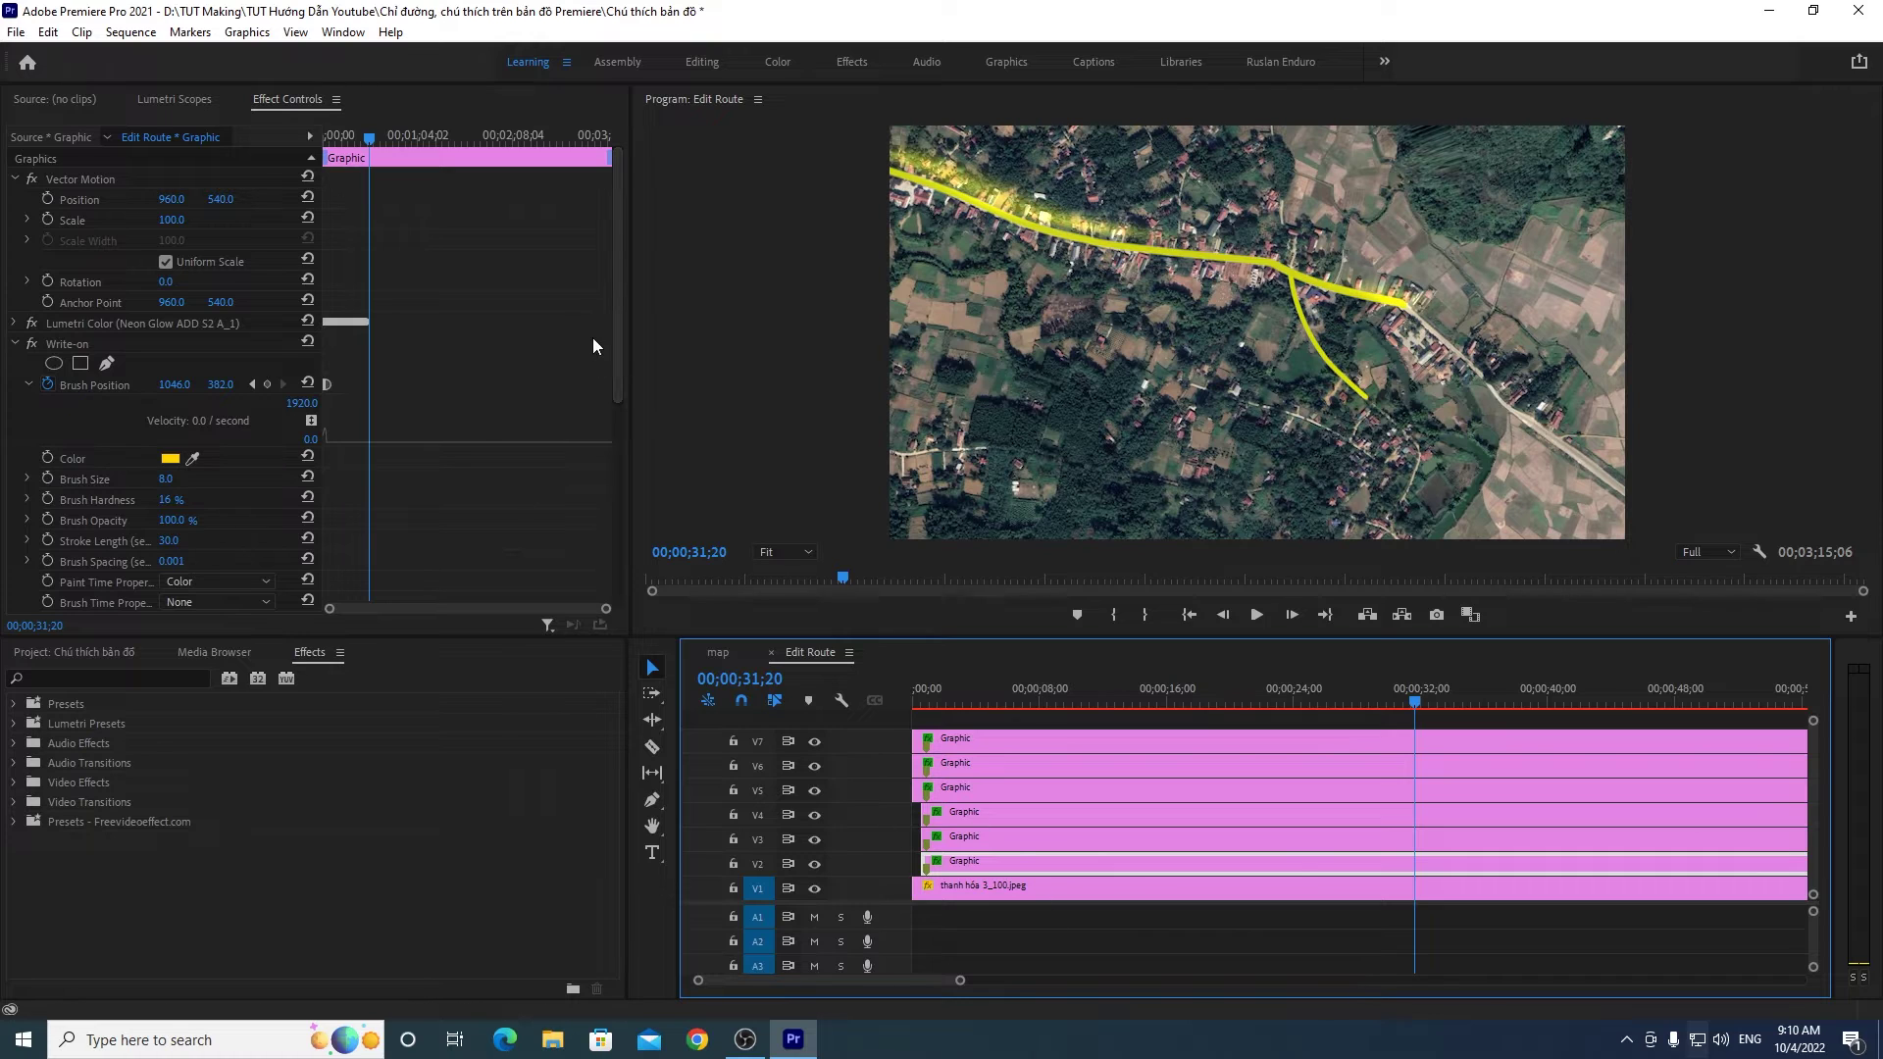
pyautogui.scroll(-1, 618, 371)
pyautogui.moveTo(618, 365); pyautogui.dragTo(613, 422)
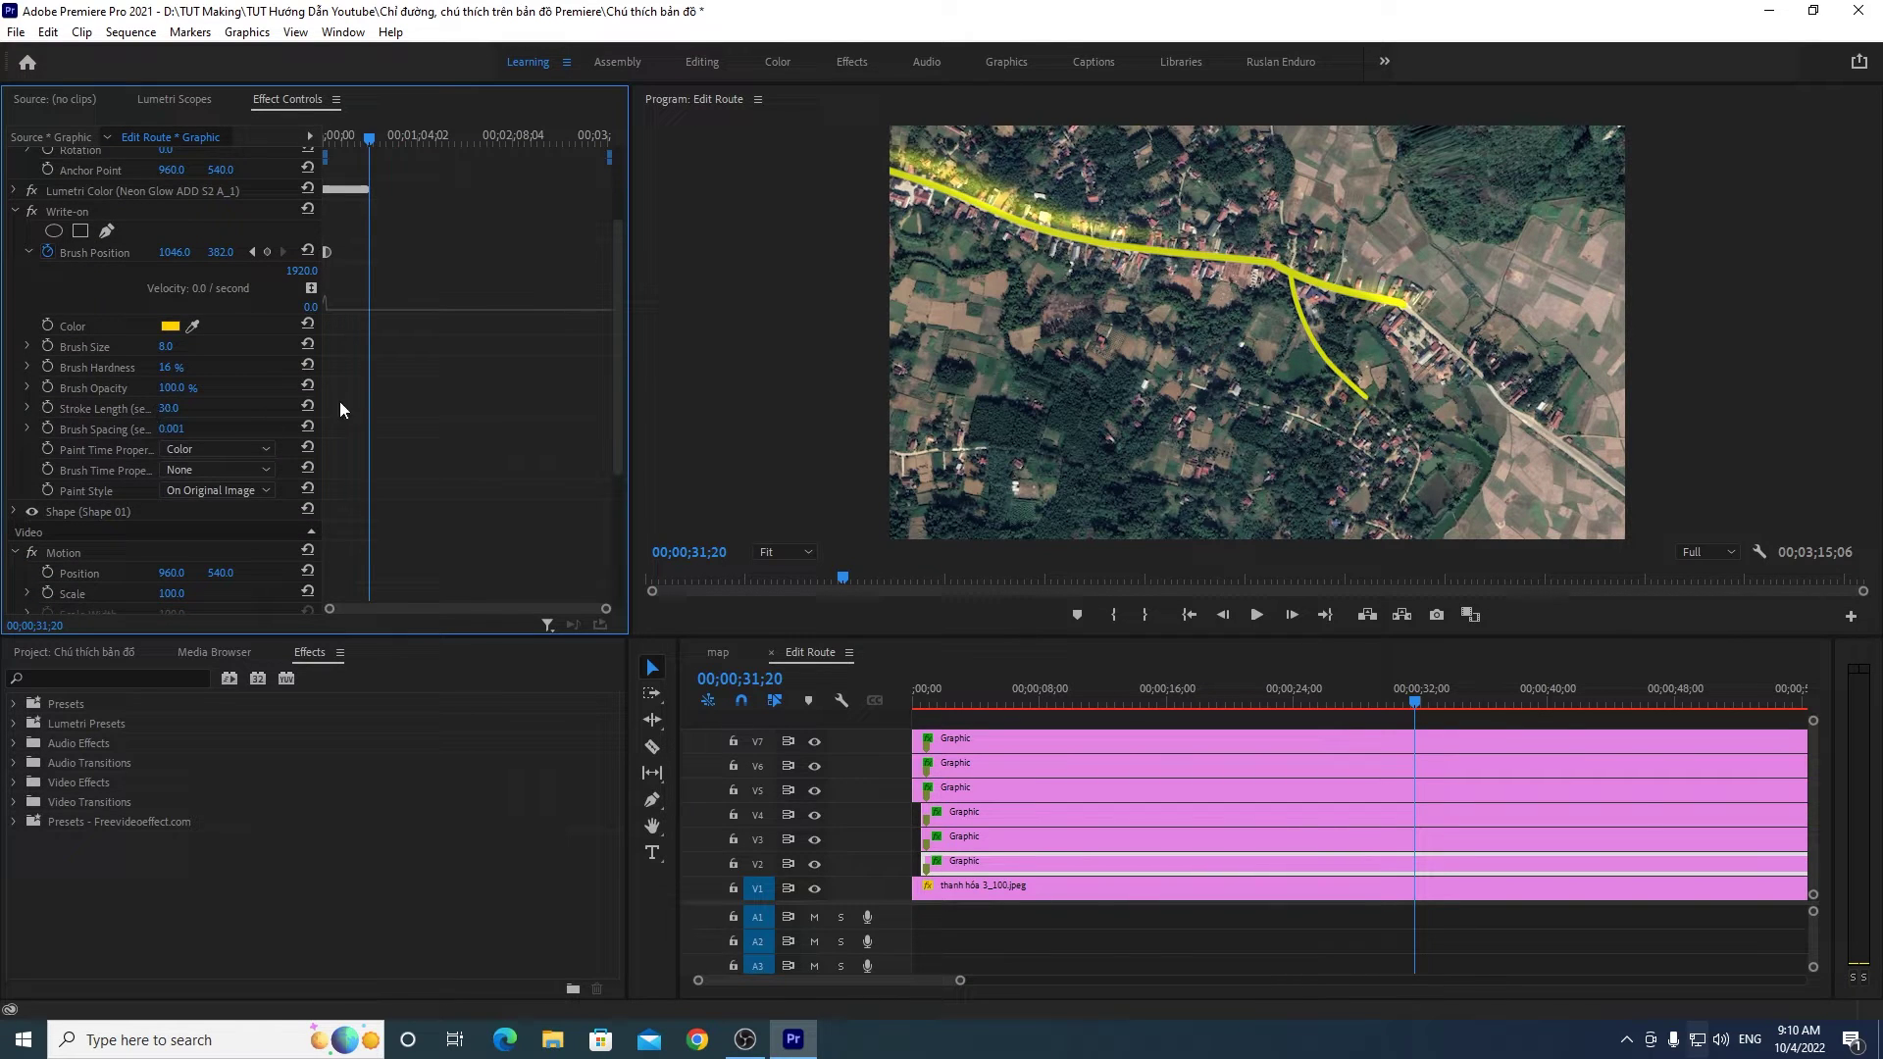
pyautogui.moveTo(321, 403); pyautogui.dragTo(367, 402)
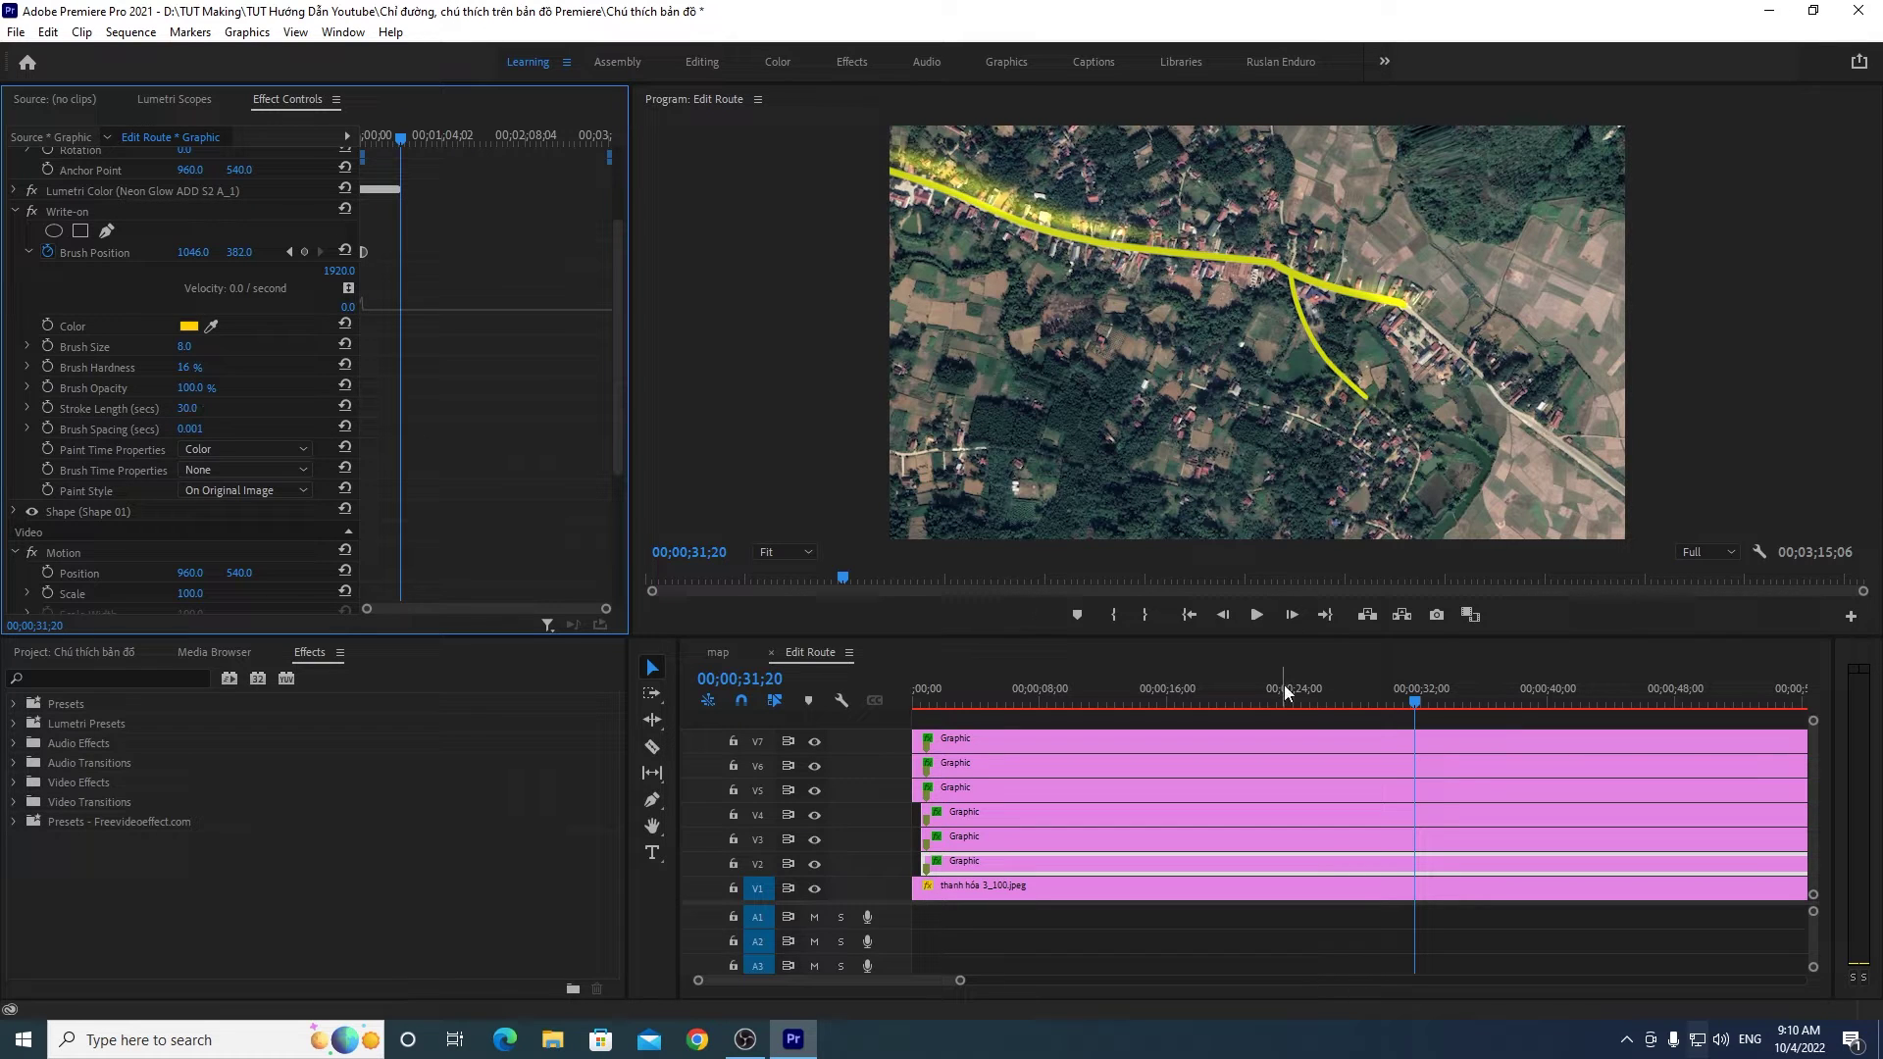
pyautogui.moveTo(1409, 705); pyautogui.dragTo(1421, 689)
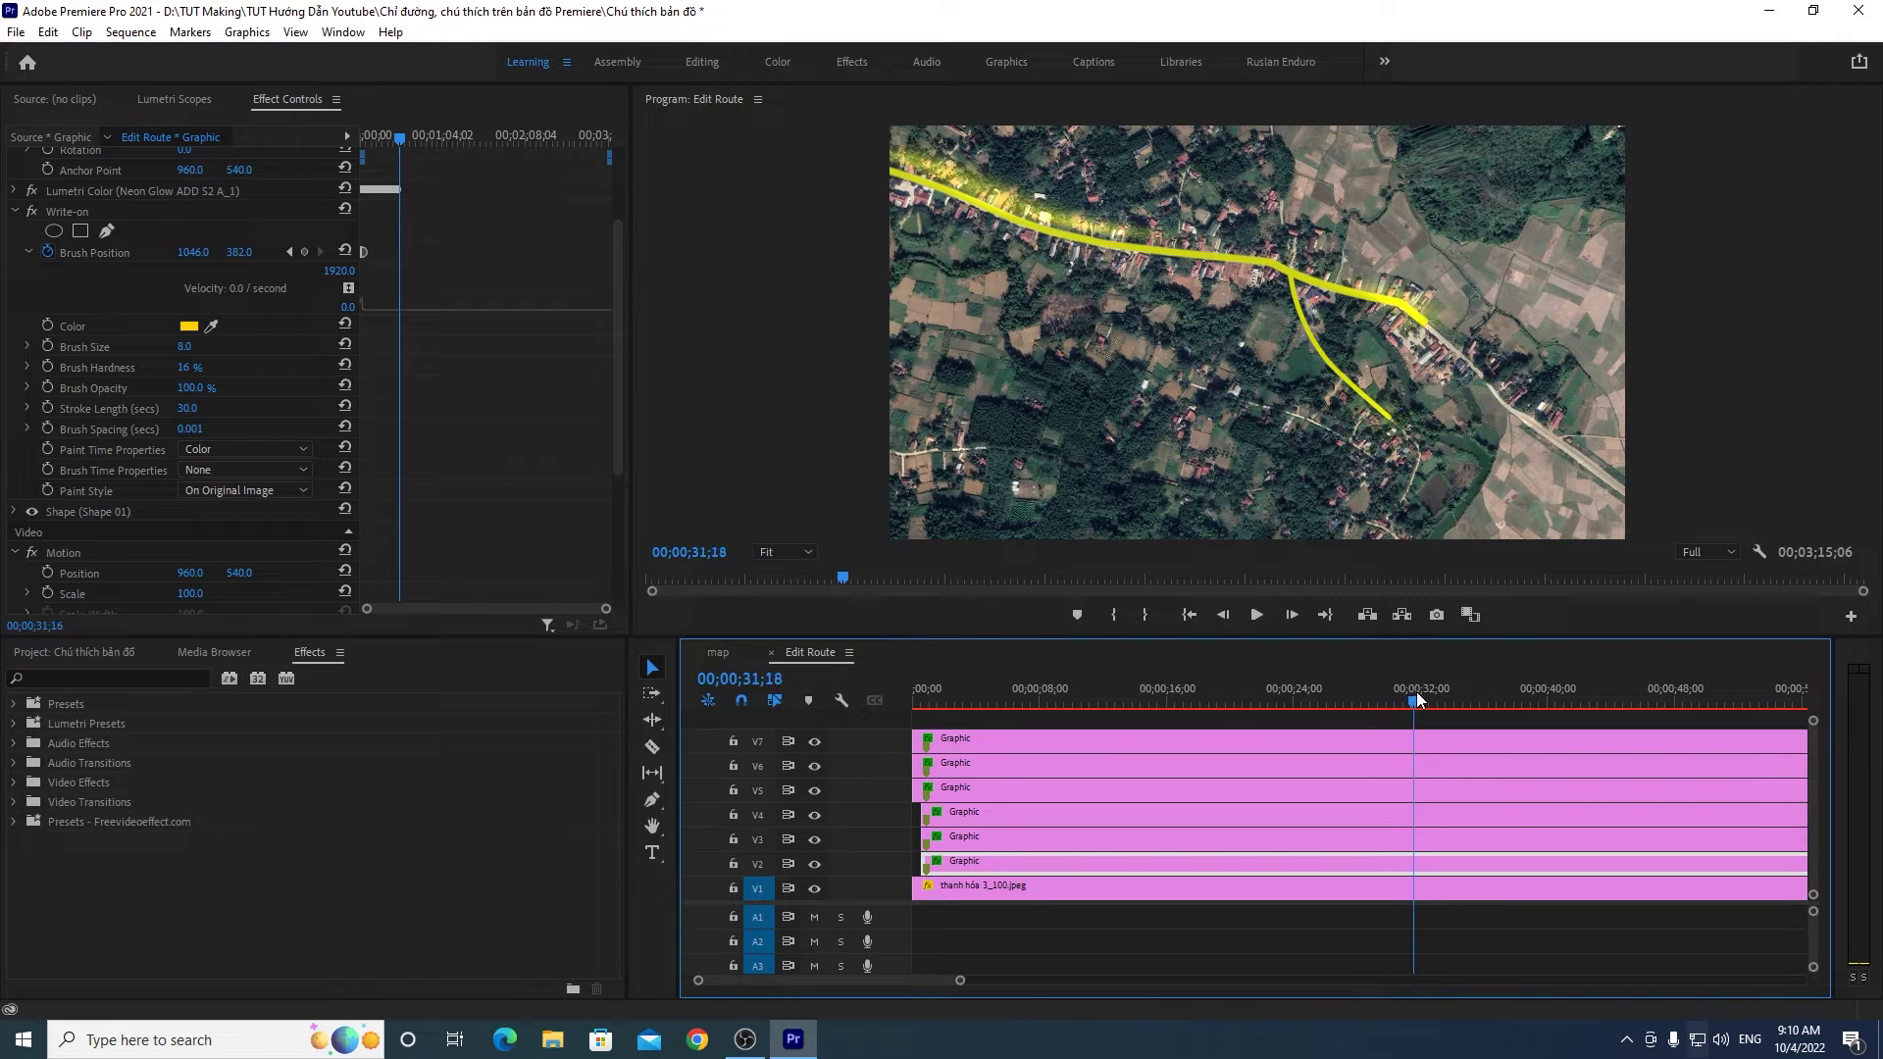
# Step: At 31;13, set the V2 route graphic's Write-on Stroke Length to 60 seconds
pyautogui.moveTo(1421, 688); pyautogui.dragTo(1412, 700)
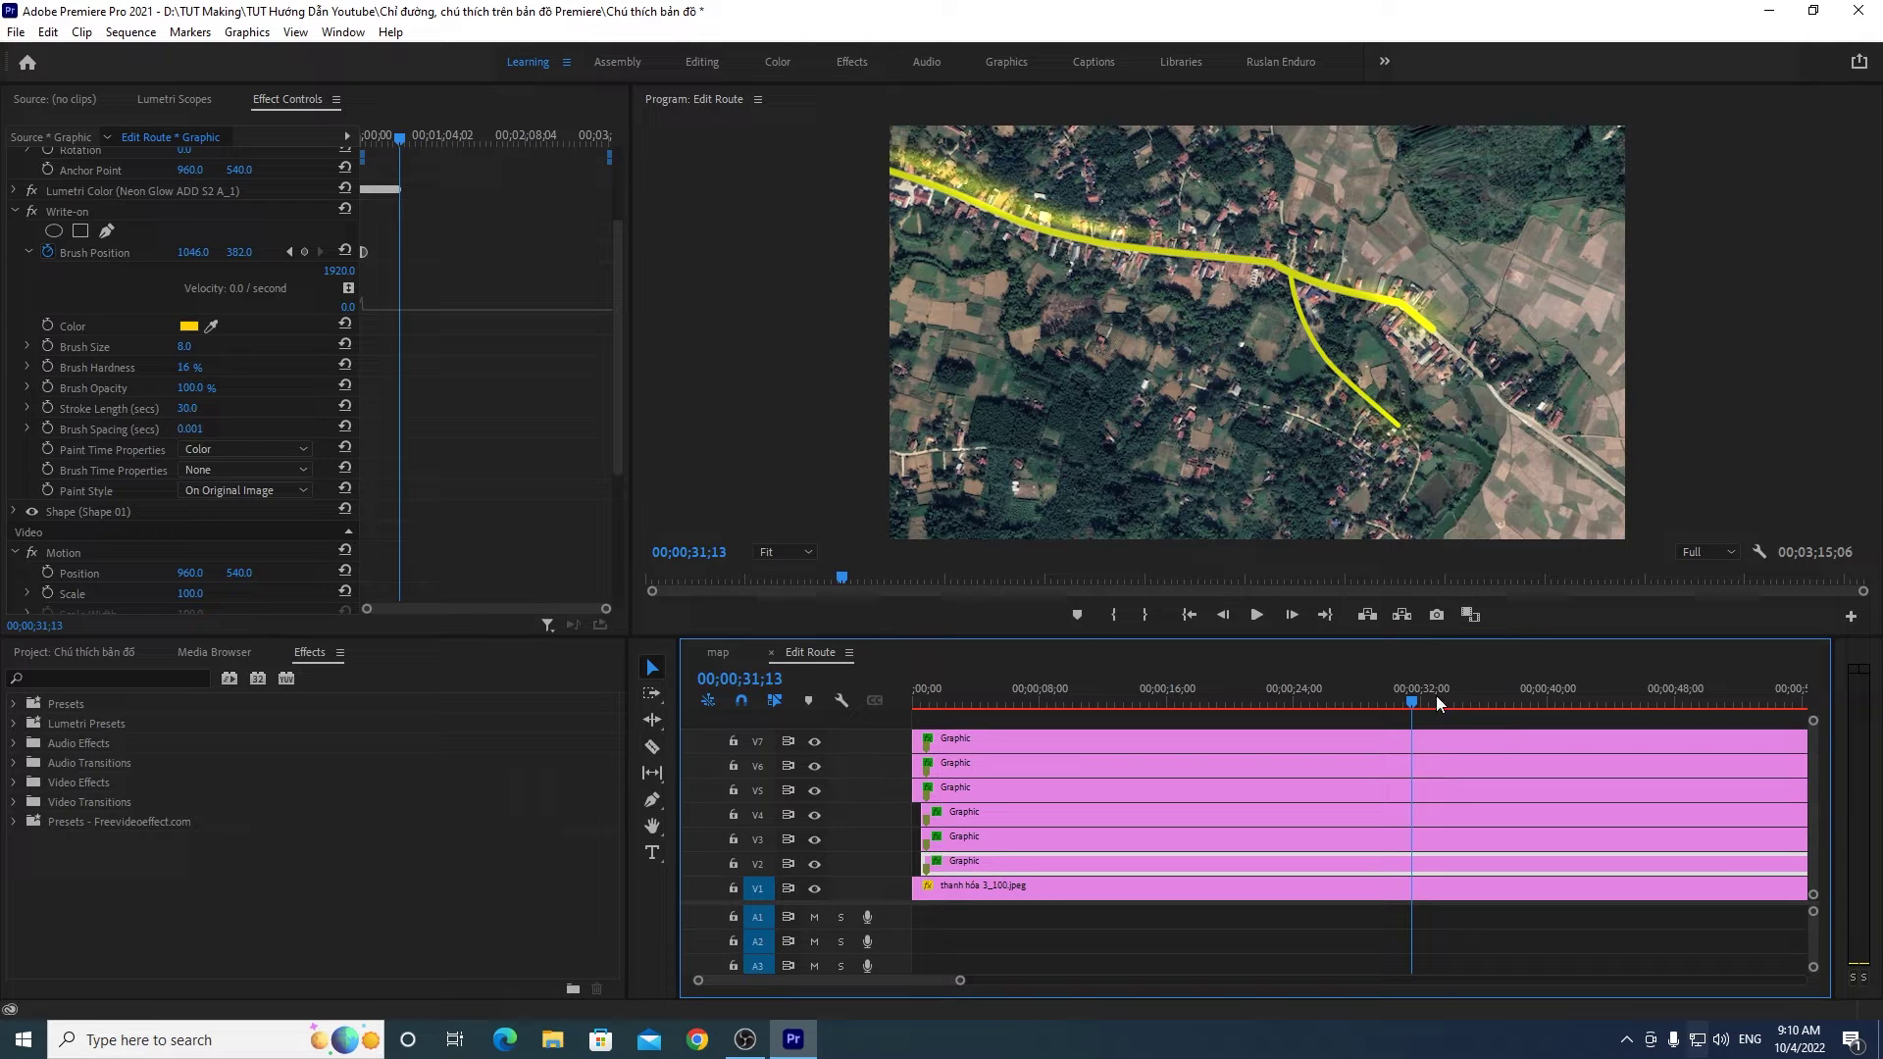
pyautogui.moveTo(1416, 702)
pyautogui.mouseDown()
pyautogui.moveTo(1453, 691)
pyautogui.moveTo(1416, 669)
pyautogui.mouseUp()
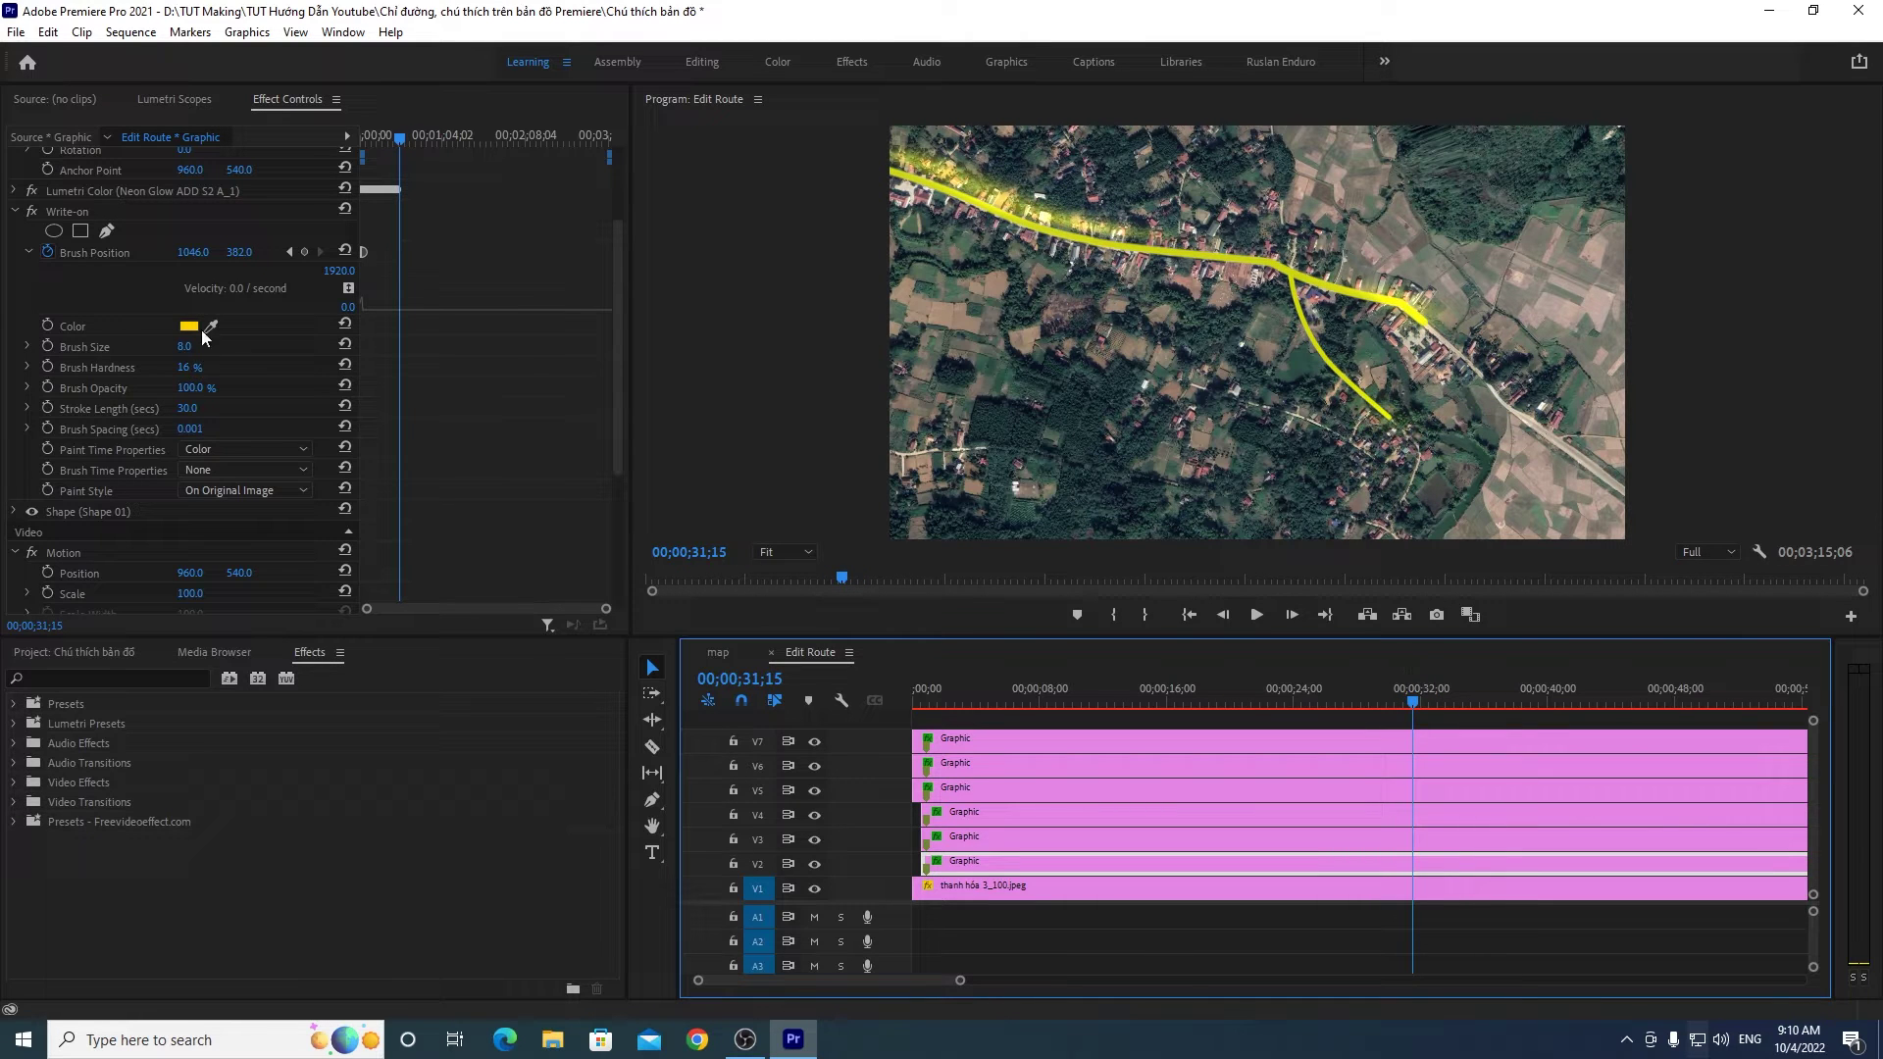
pyautogui.click(199, 407)
pyautogui.write('60')
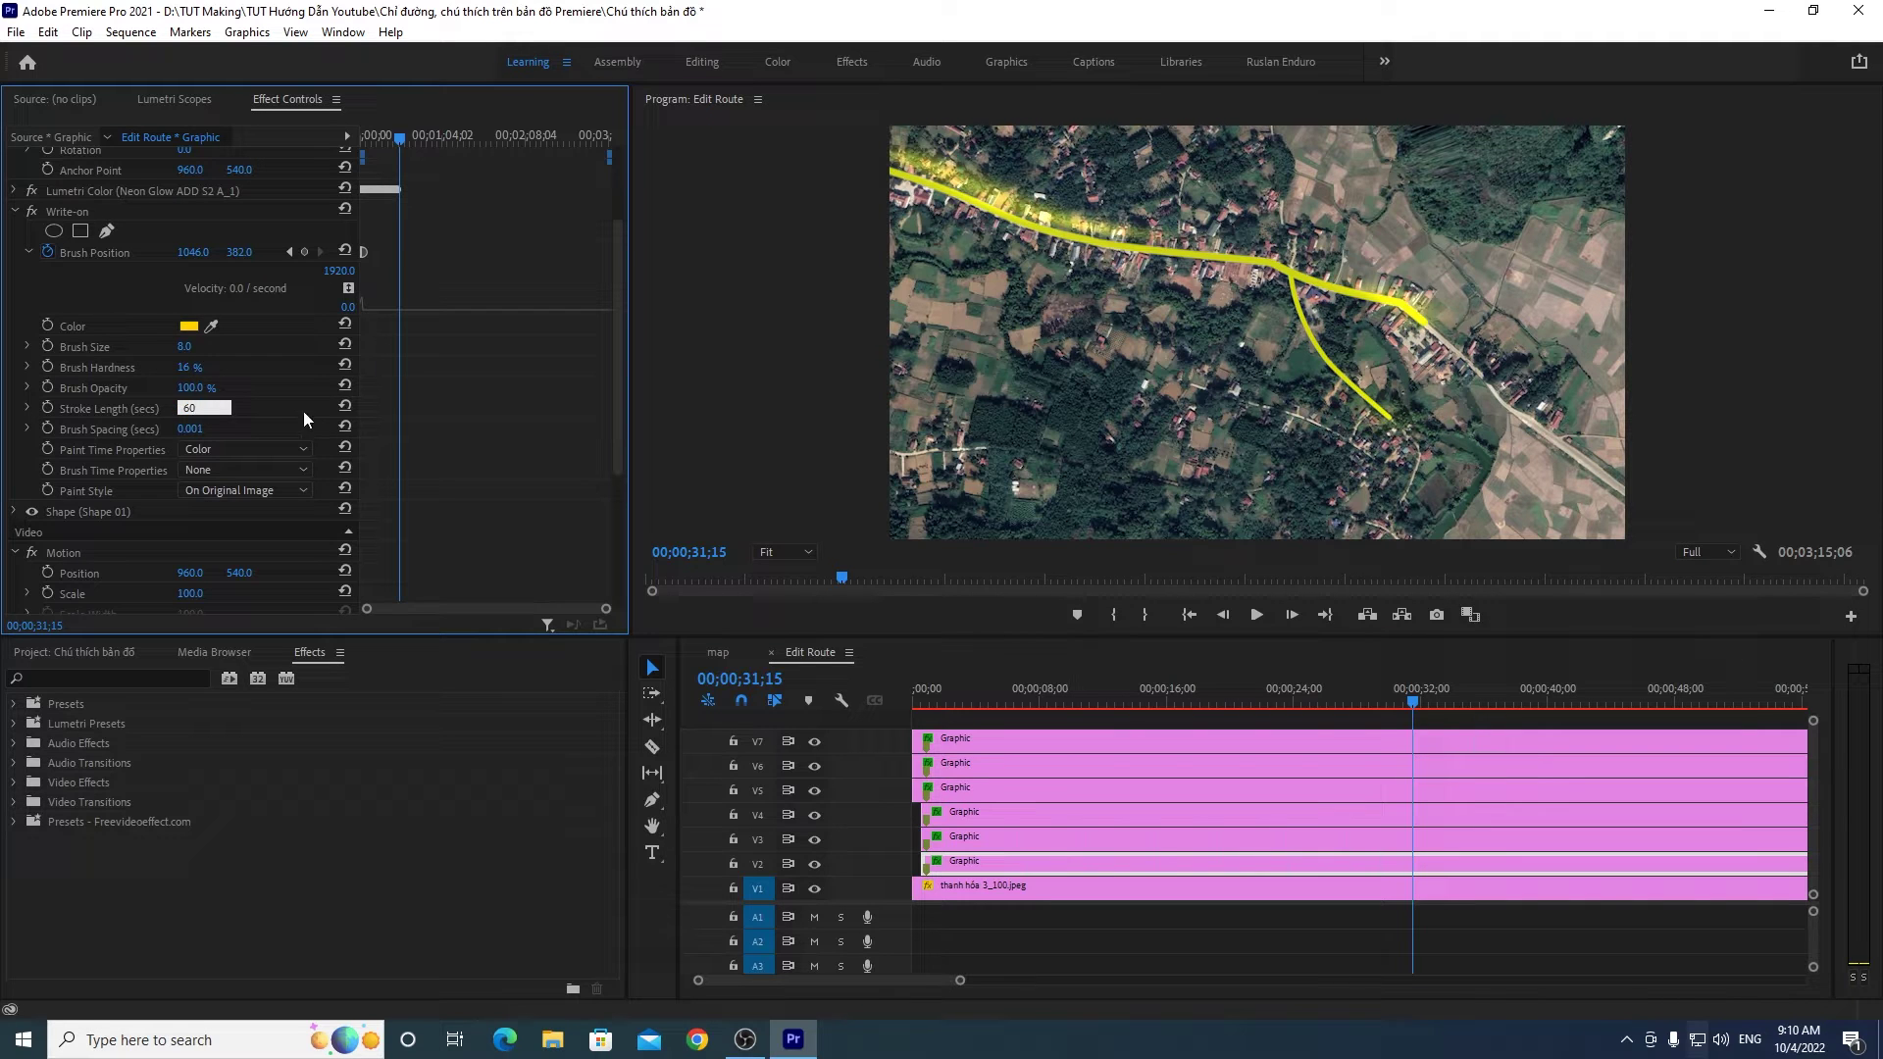
# Step: Set the V3 route graphic's Write-on Stroke Length to 60 seconds too
pyautogui.moveTo(960, 981); pyautogui.dragTo(1015, 981)
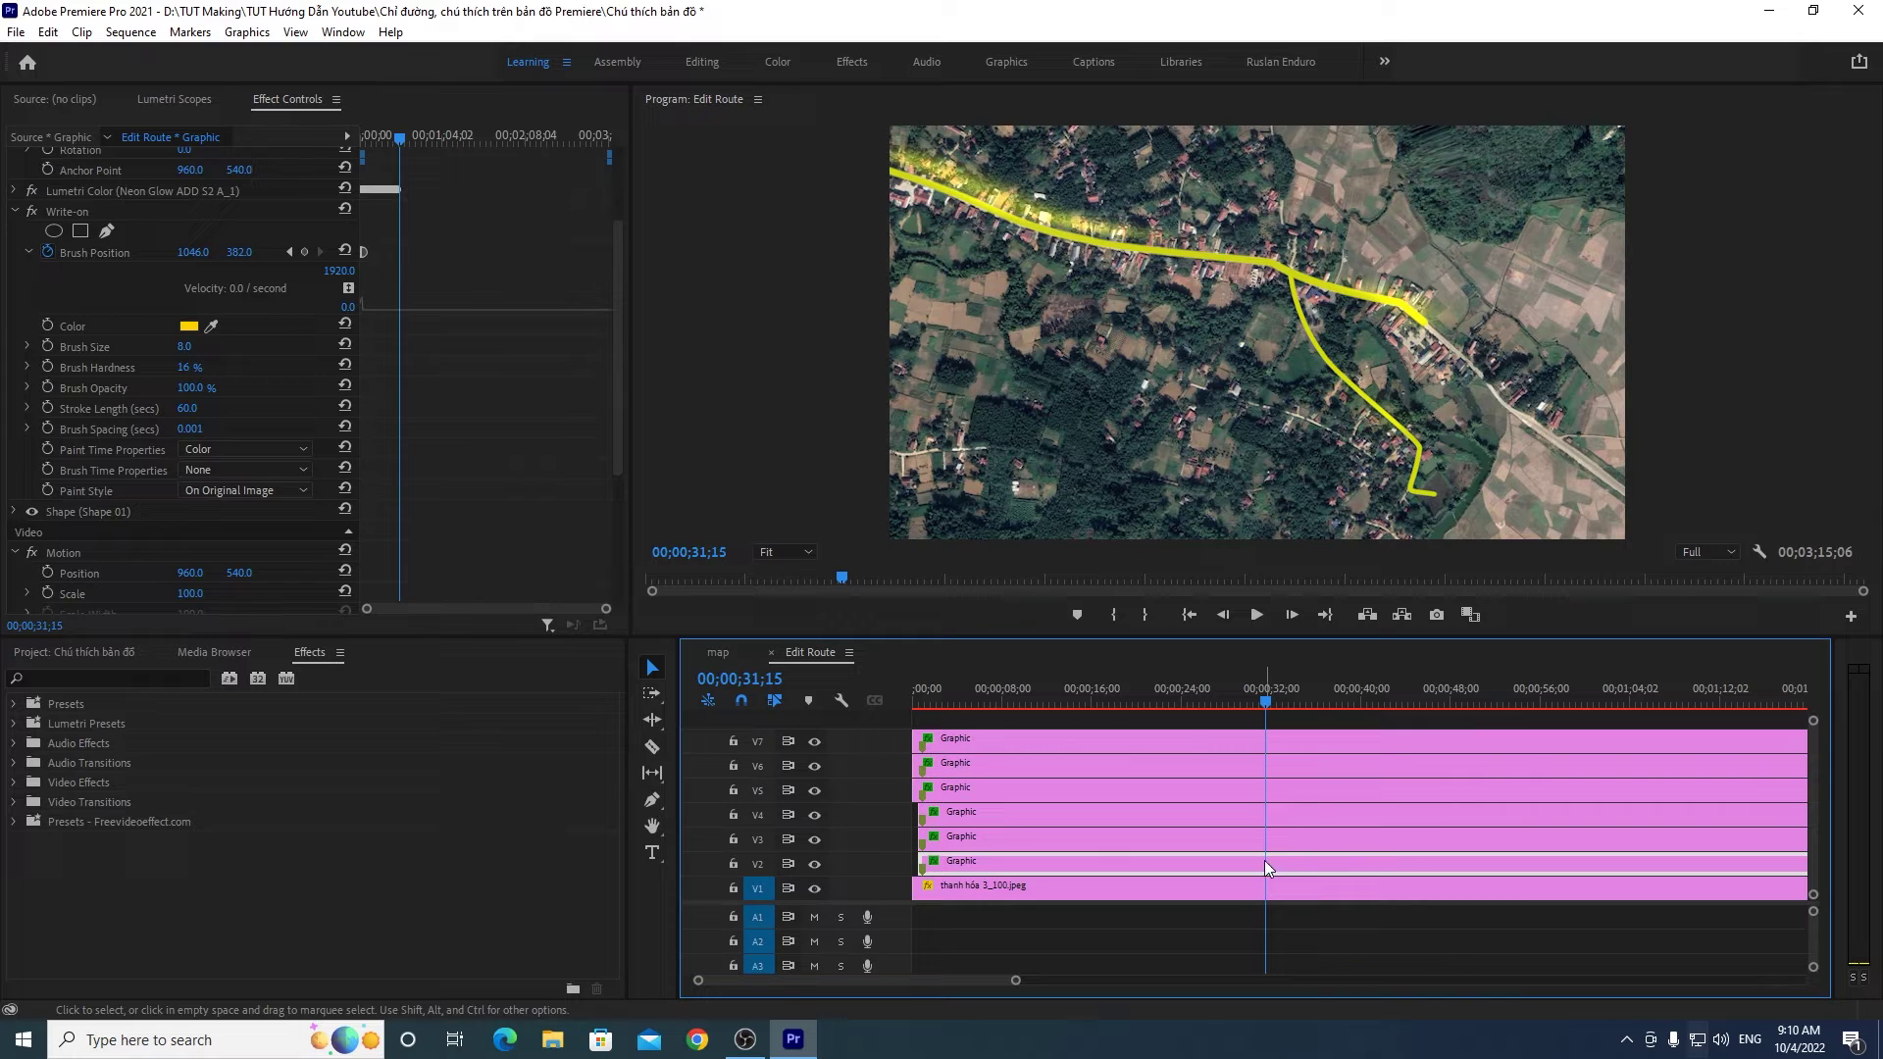
pyautogui.click(1286, 839)
pyautogui.moveTo(616, 306); pyautogui.dragTo(546, 410)
pyautogui.click(186, 421)
pyautogui.write('60')
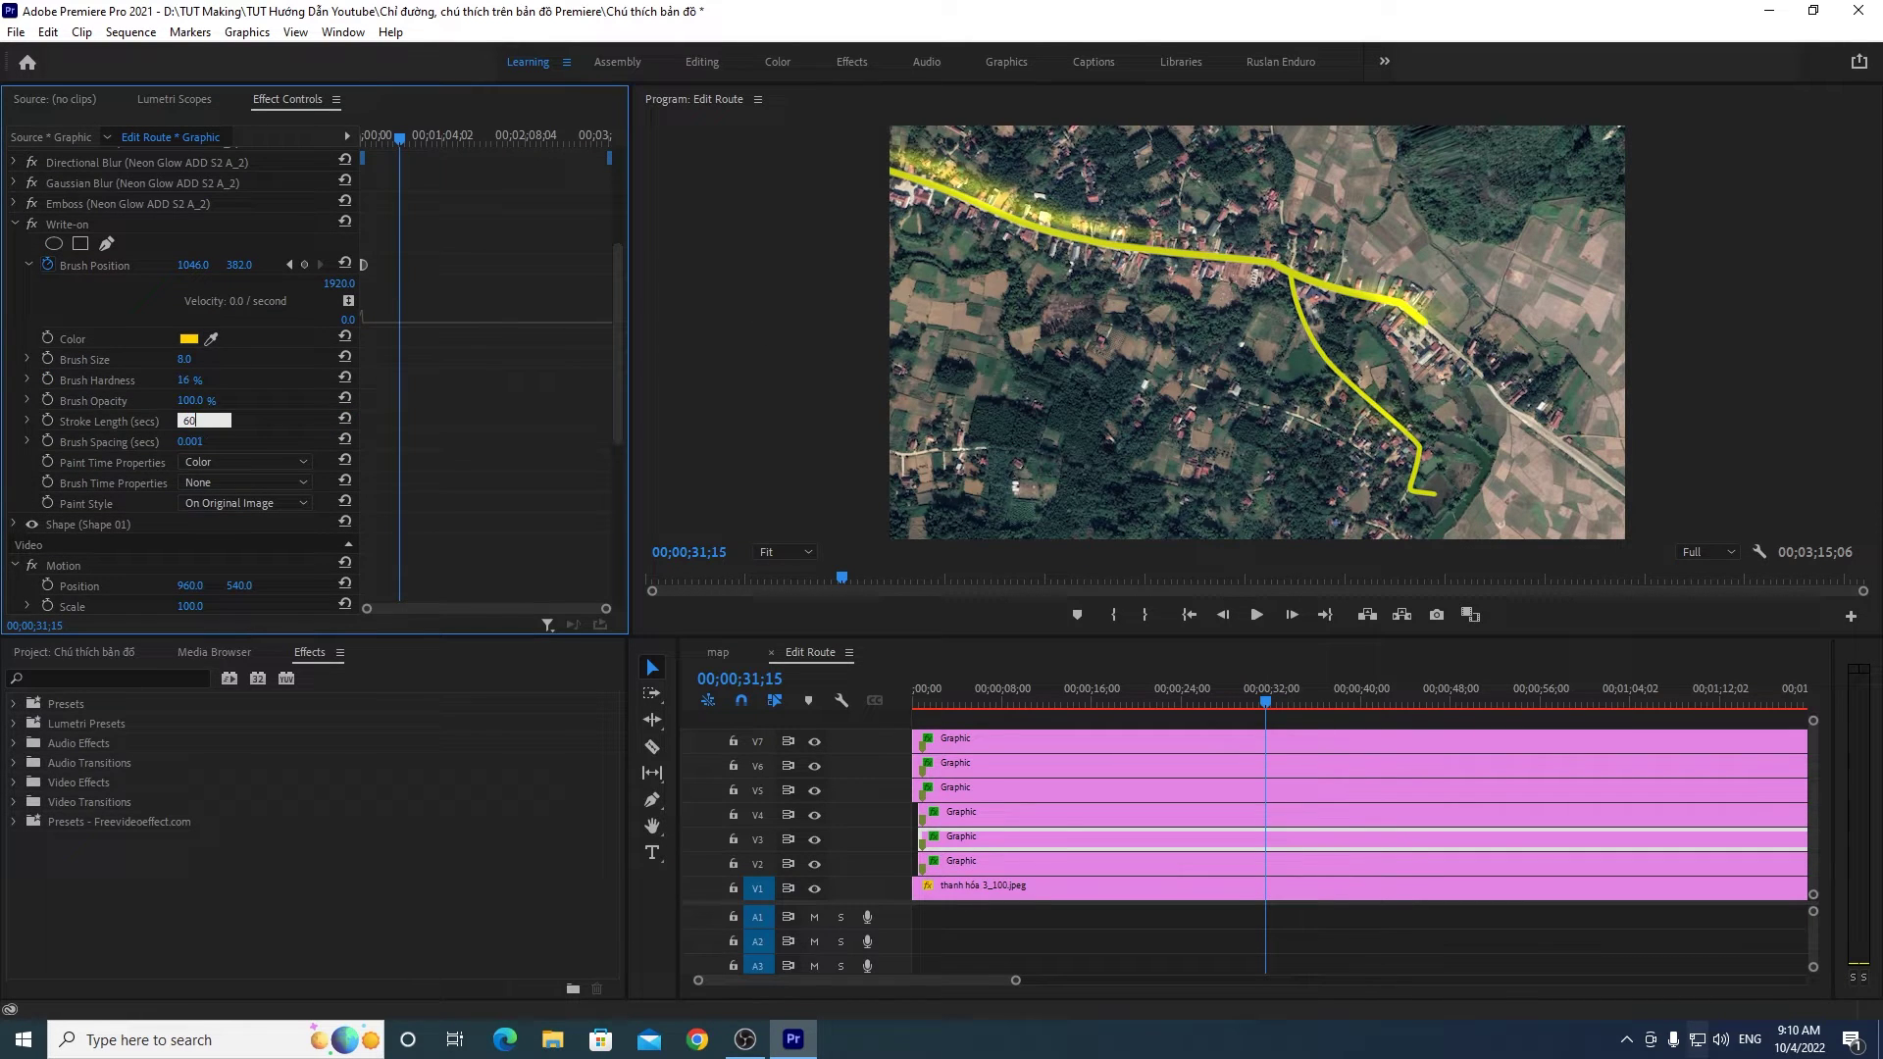
pyautogui.press('Return')
# Step: Give the V4 route graphic a Write-on Stroke Length of 60 seconds
pyautogui.click(1270, 815)
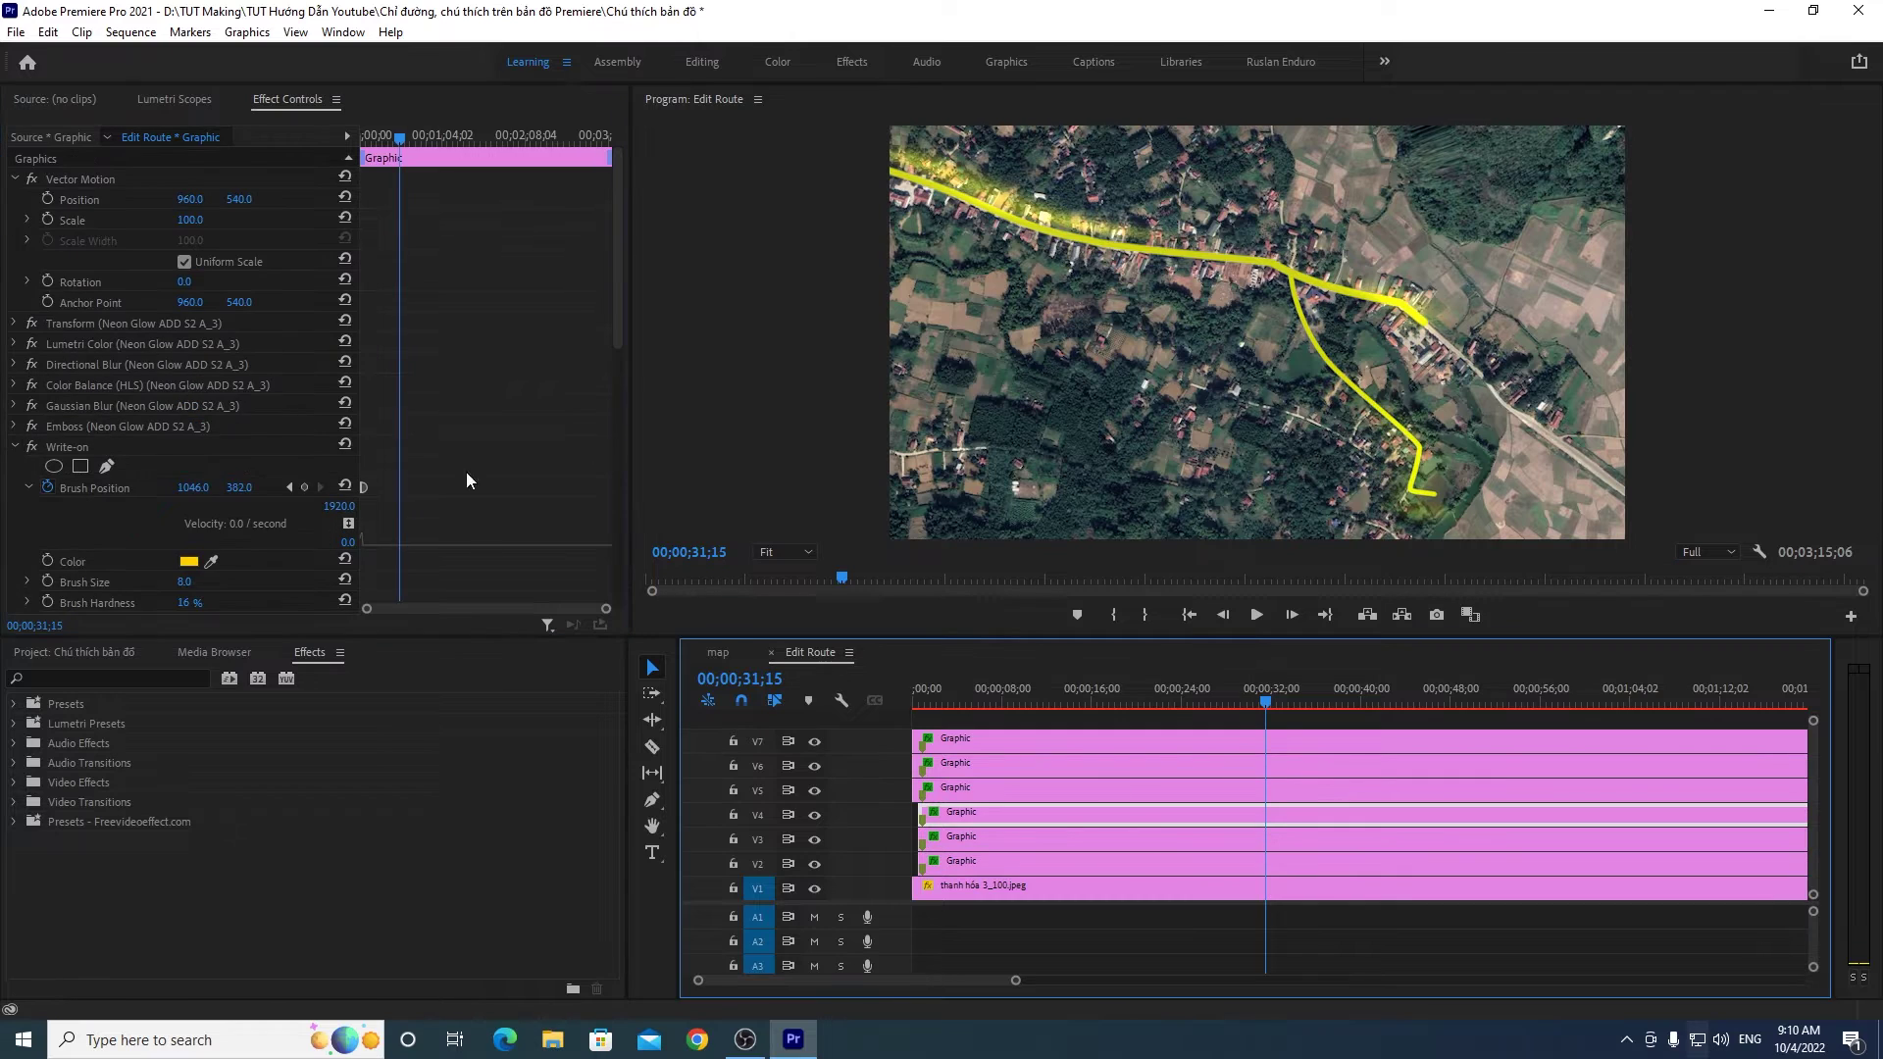
pyautogui.moveTo(616, 338); pyautogui.dragTo(610, 431)
pyautogui.click(203, 433)
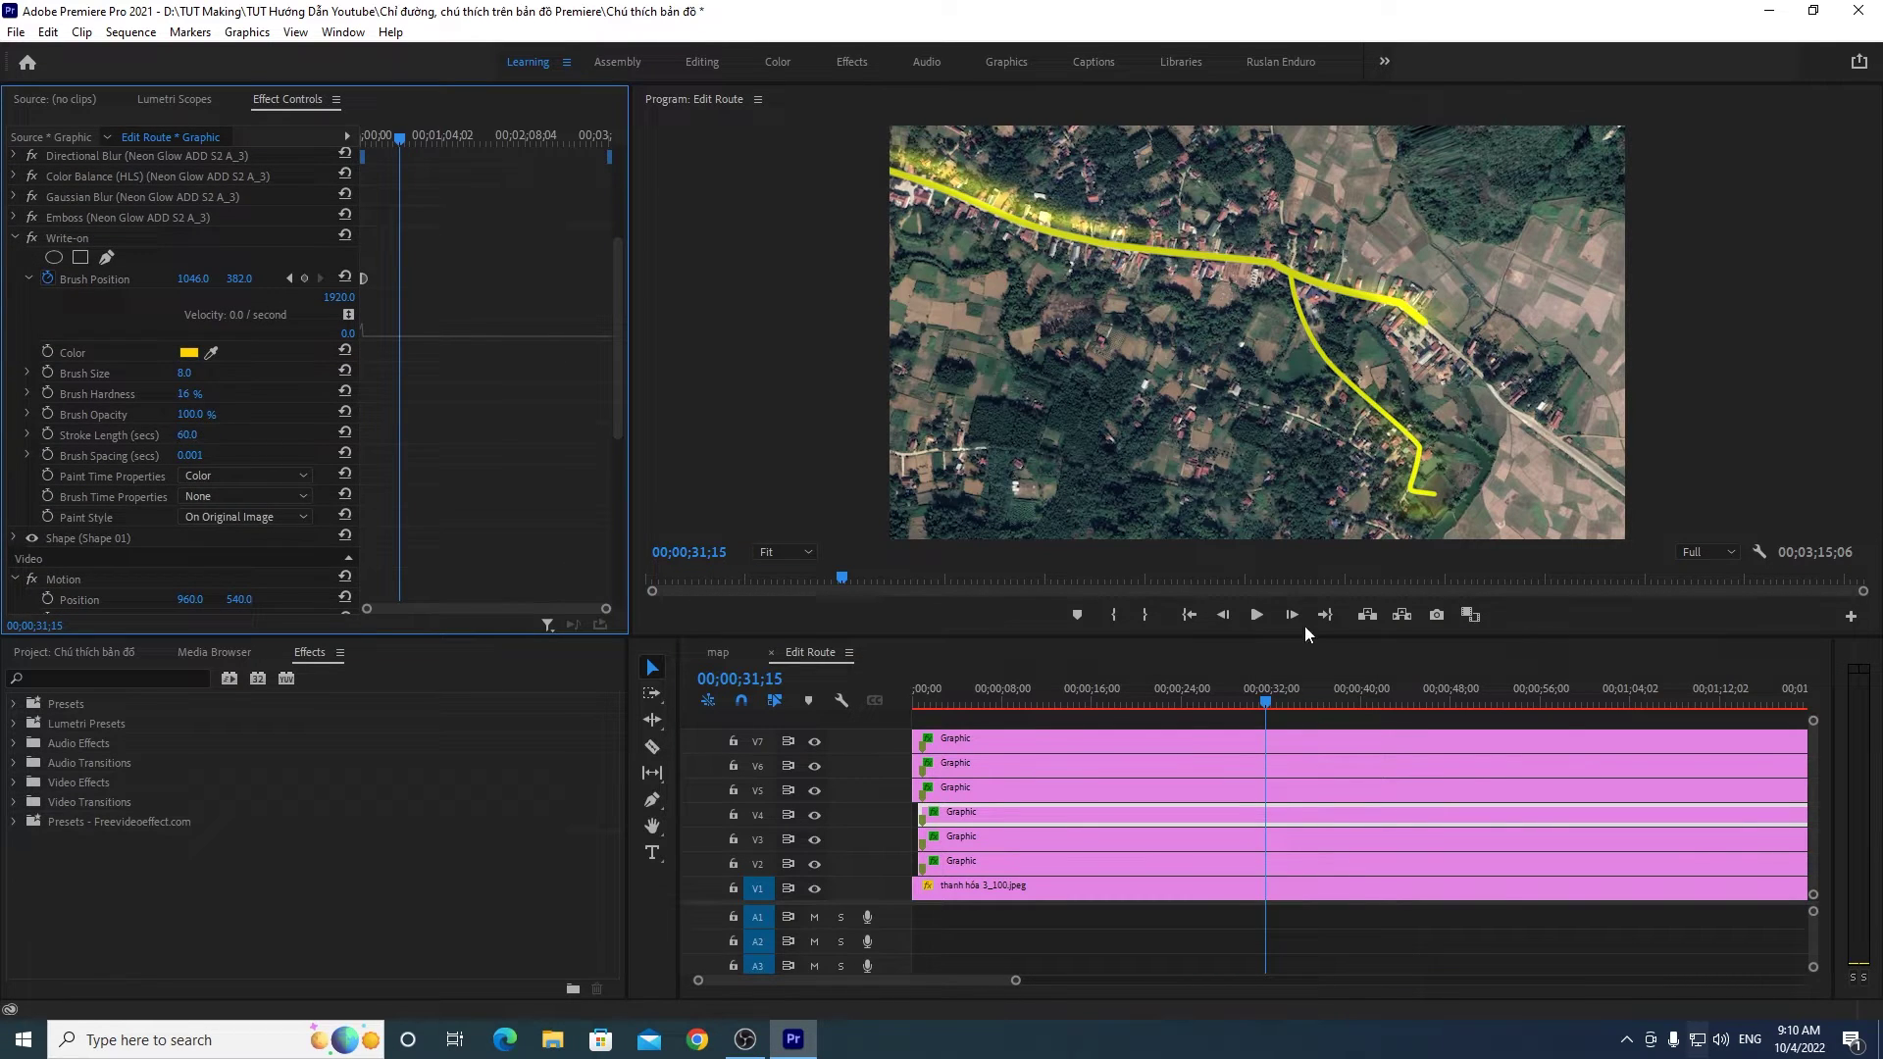
# Step: Scrub to see when the route disappears, then go back to the main map sequence
pyautogui.moveTo(1267, 702); pyautogui.dragTo(1560, 706)
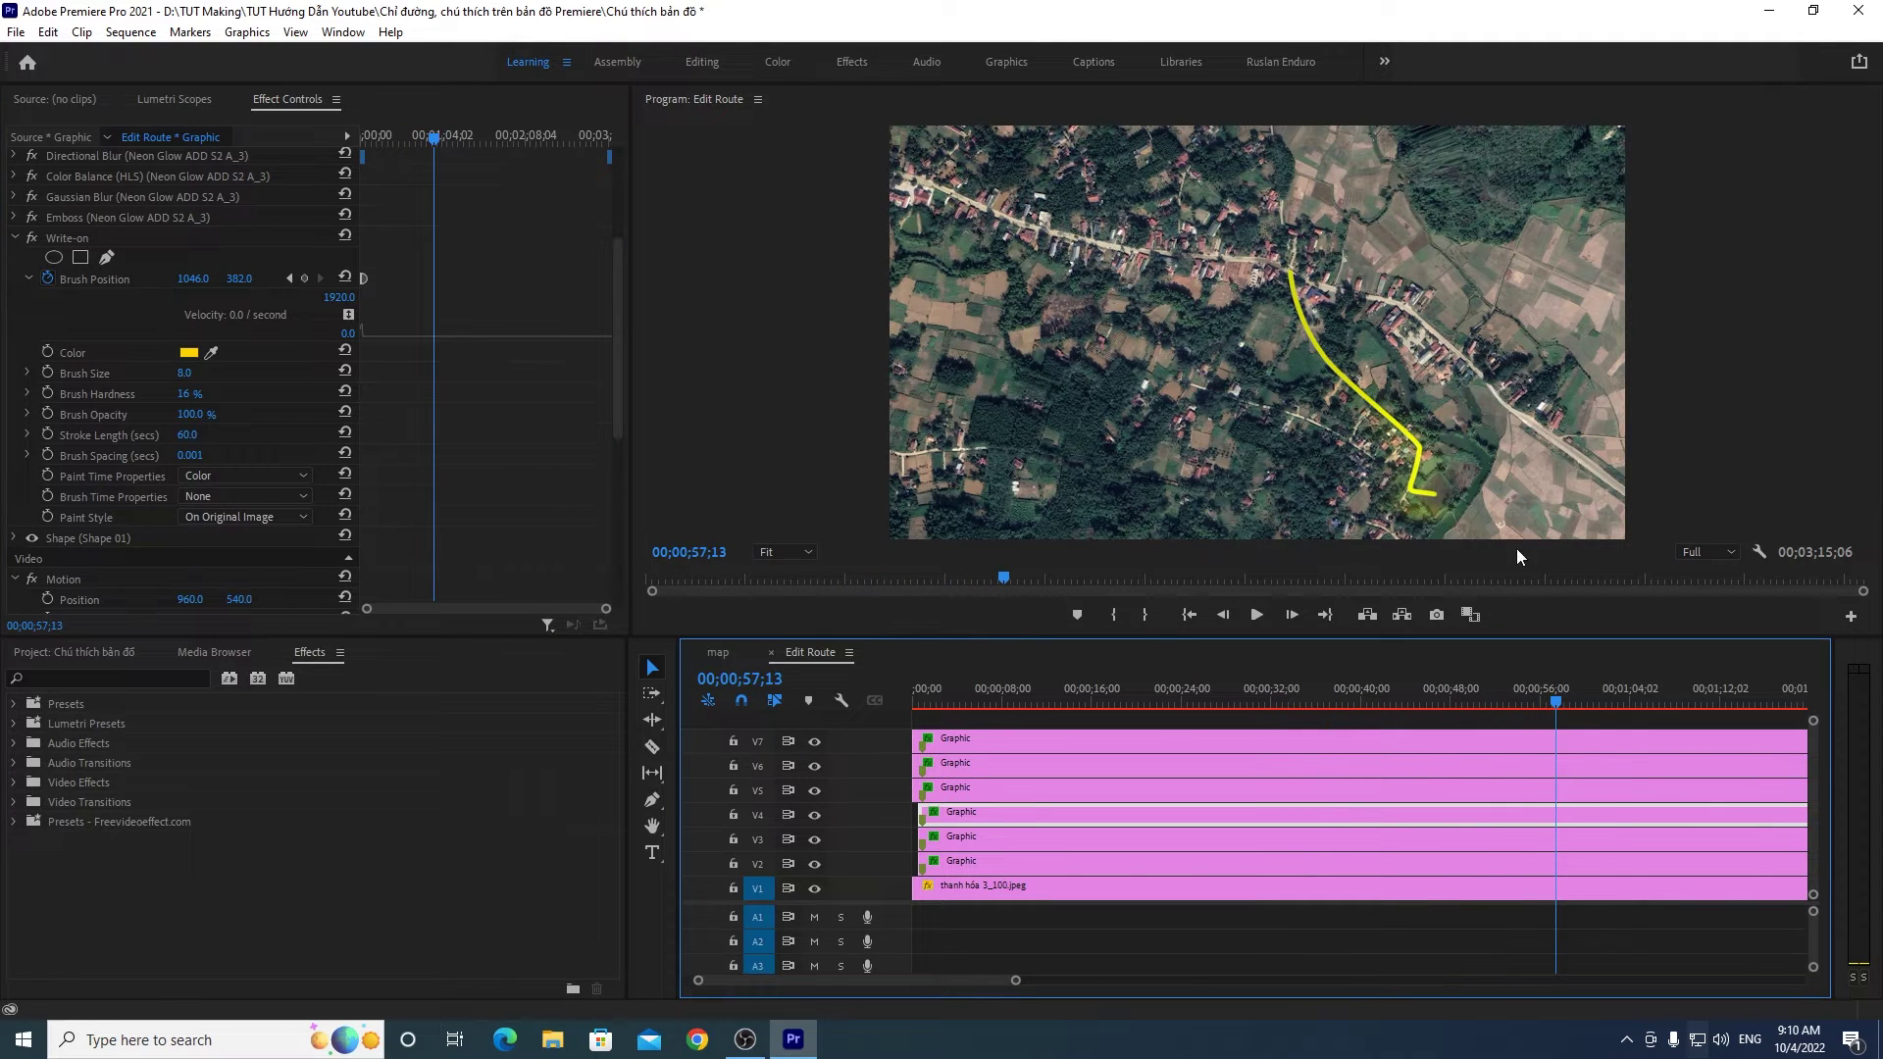
pyautogui.moveTo(1560, 704)
pyautogui.mouseDown()
pyautogui.moveTo(1673, 719)
pyautogui.moveTo(1580, 708)
pyautogui.moveTo(1610, 691)
pyautogui.mouseUp()
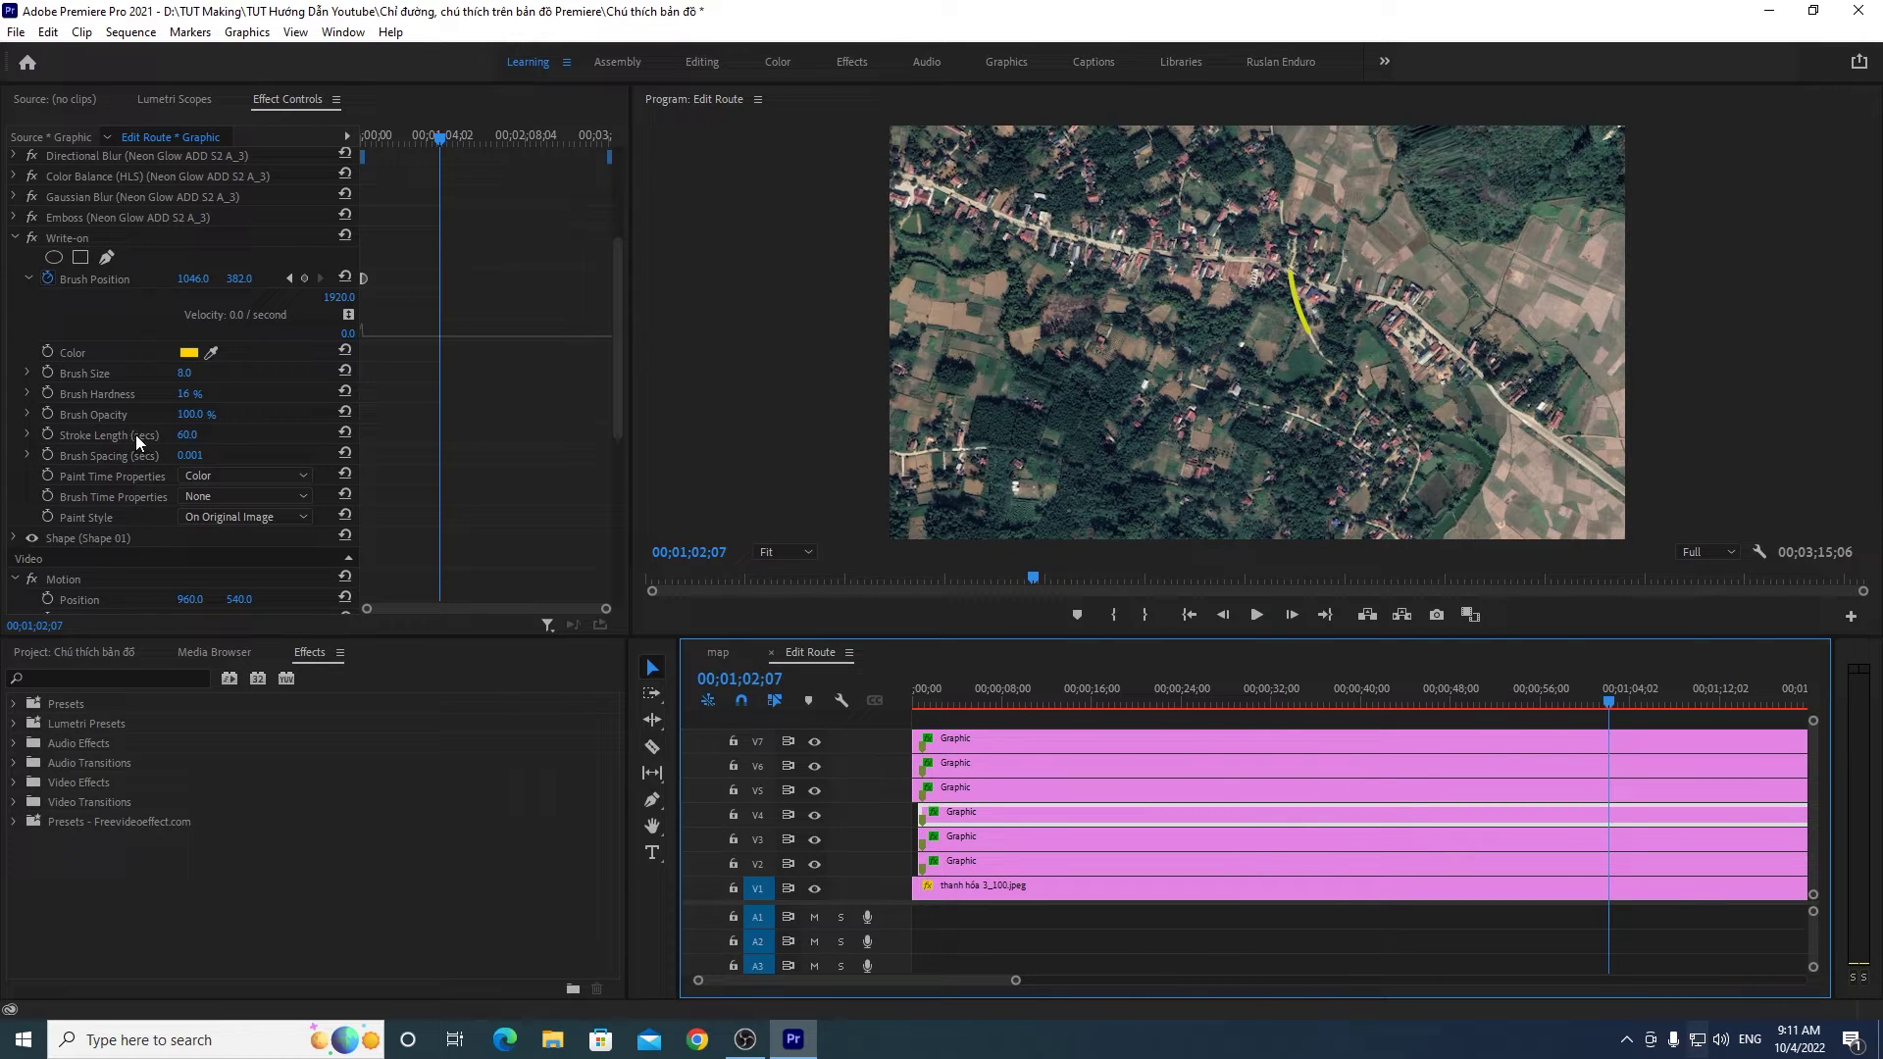
pyautogui.click(135, 436)
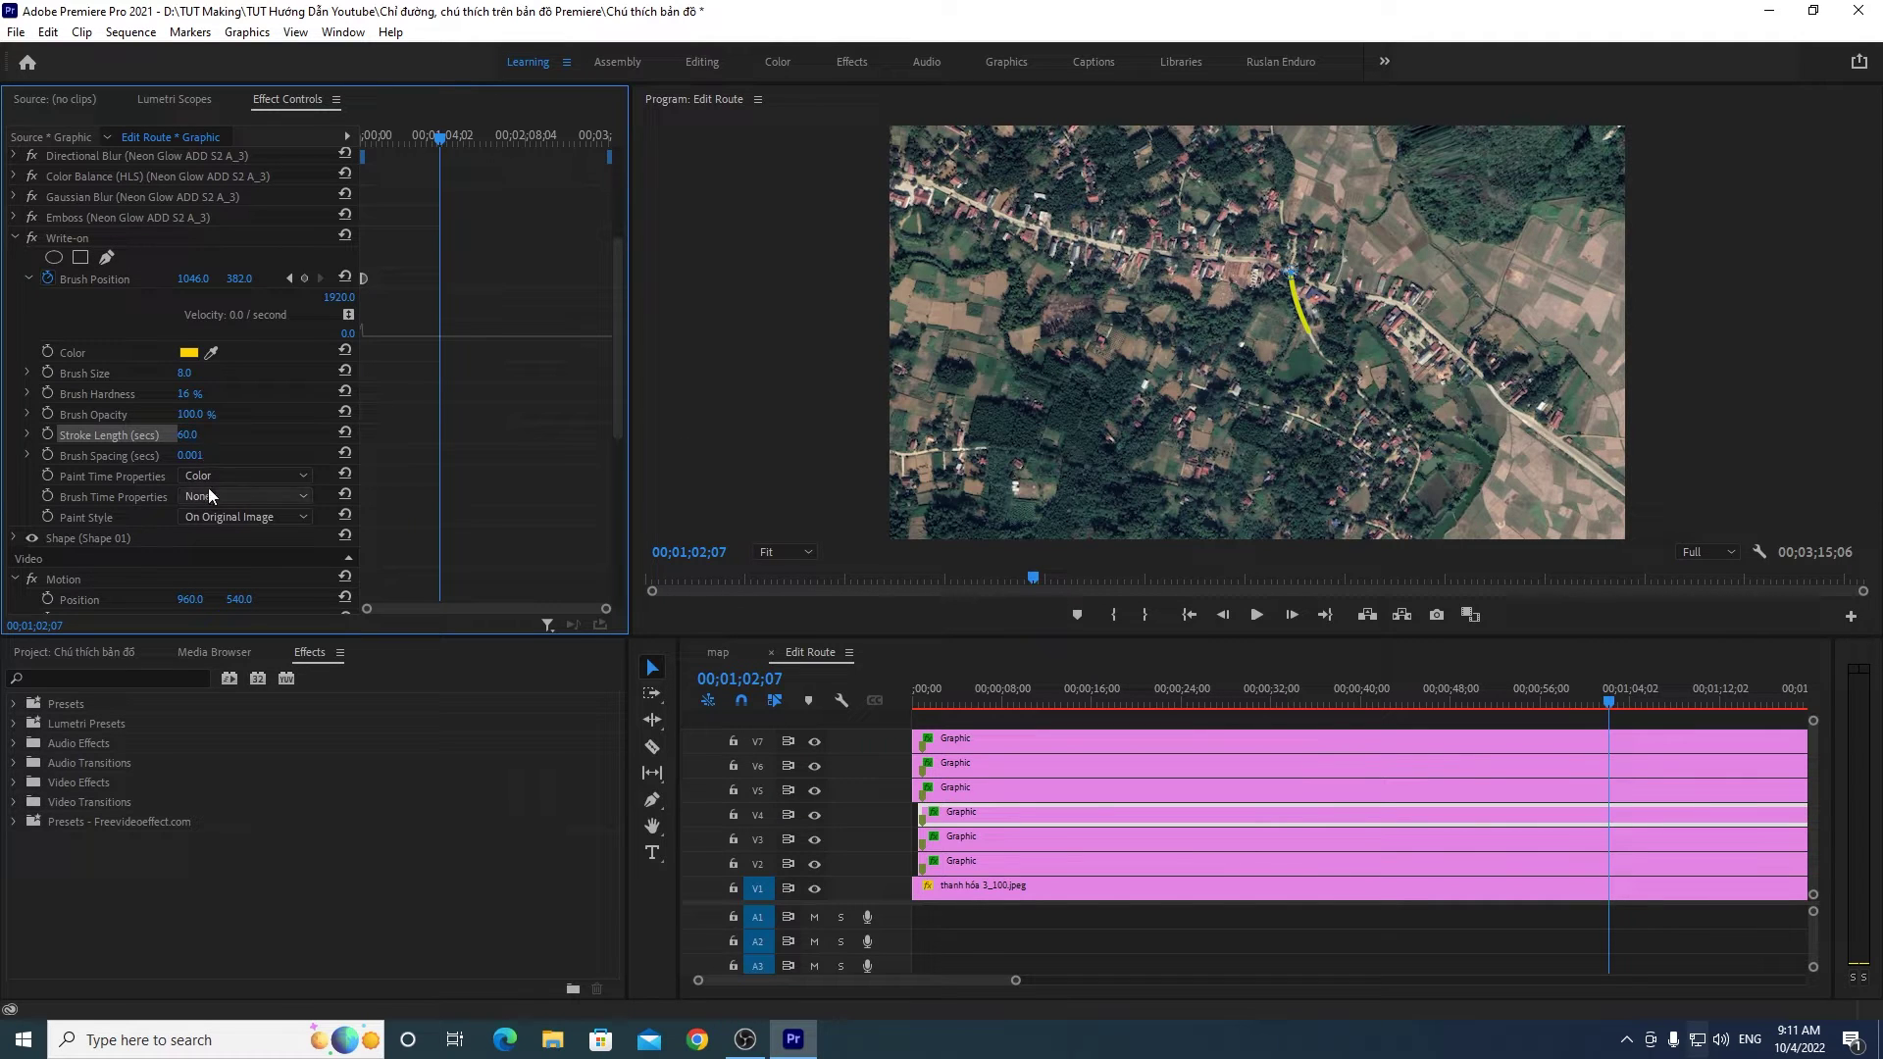
pyautogui.moveTo(1605, 701)
pyautogui.mouseDown()
pyautogui.moveTo(1417, 704)
pyautogui.moveTo(1541, 700)
pyautogui.mouseUp()
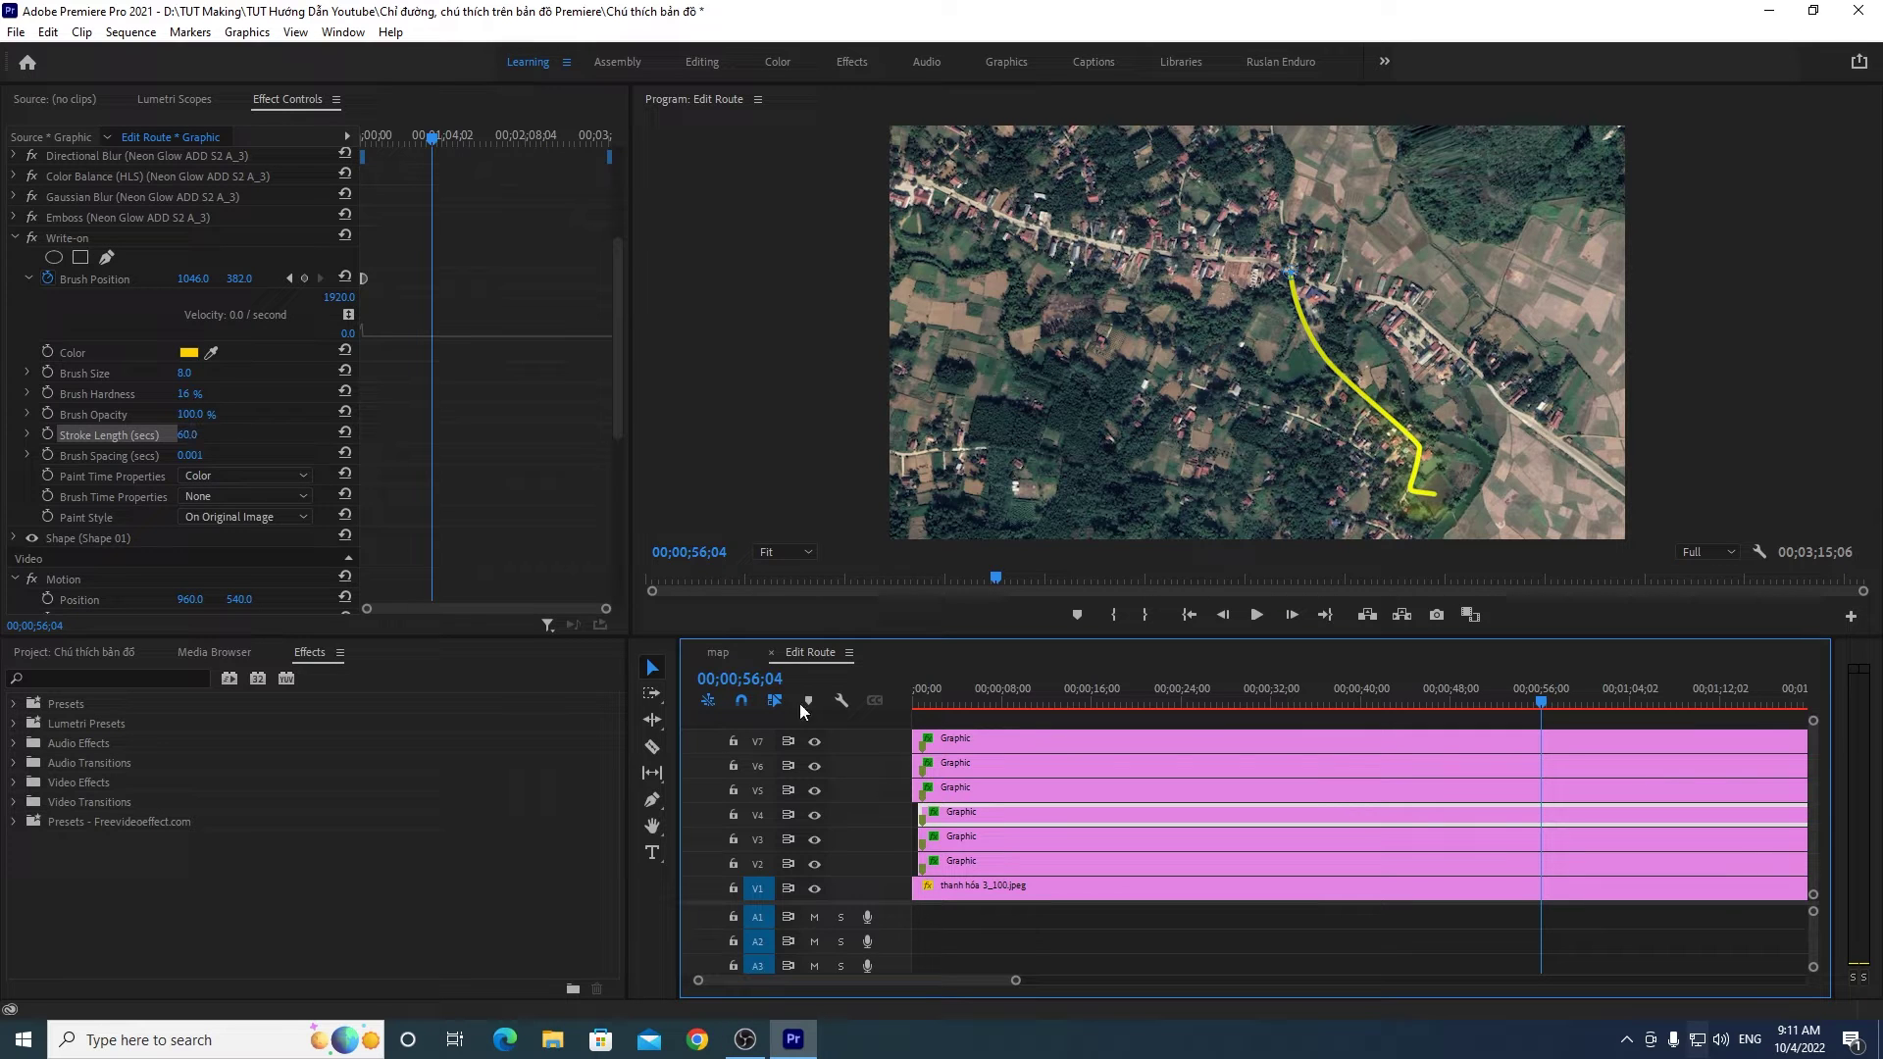
pyautogui.click(723, 653)
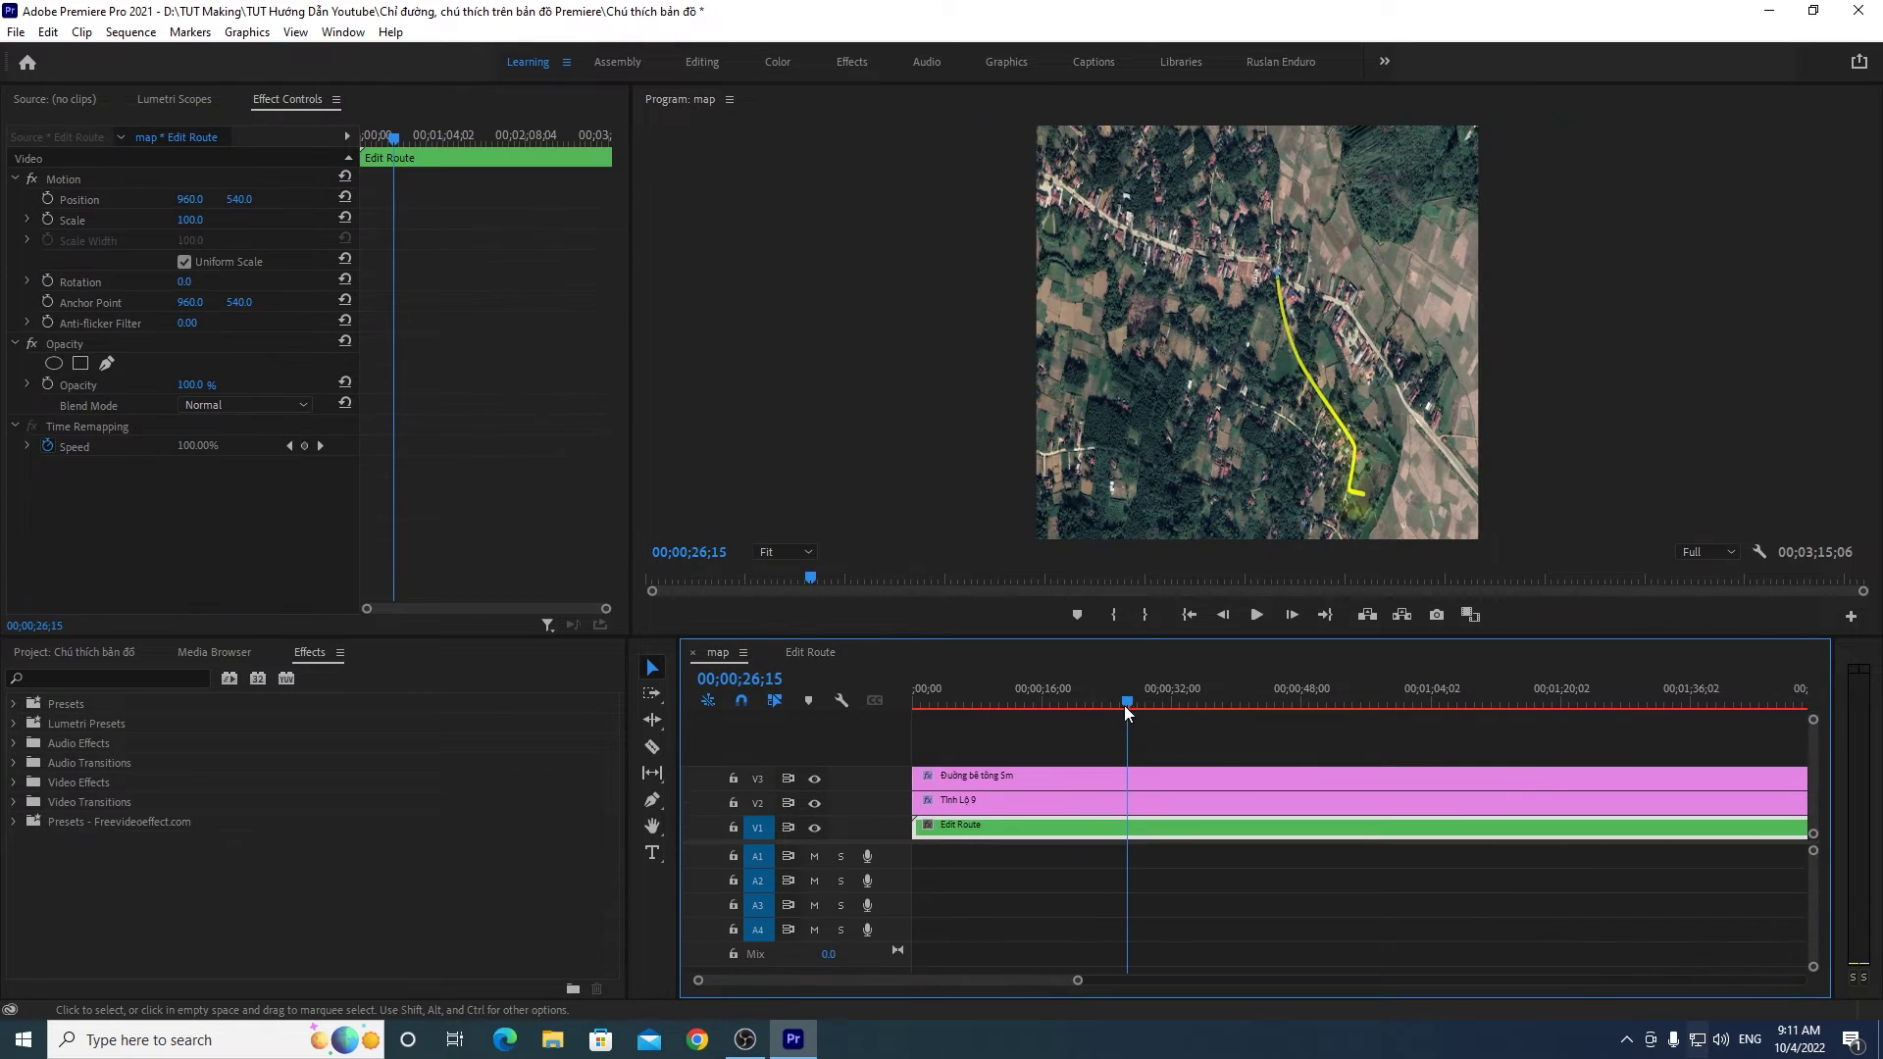
# Step: Preview the map sequence at an earlier point, then open File Explorer from the taskbar
pyautogui.moveTo(1126, 704)
pyautogui.mouseDown()
pyautogui.moveTo(1031, 708)
pyautogui.moveTo(1053, 709)
pyautogui.mouseUp()
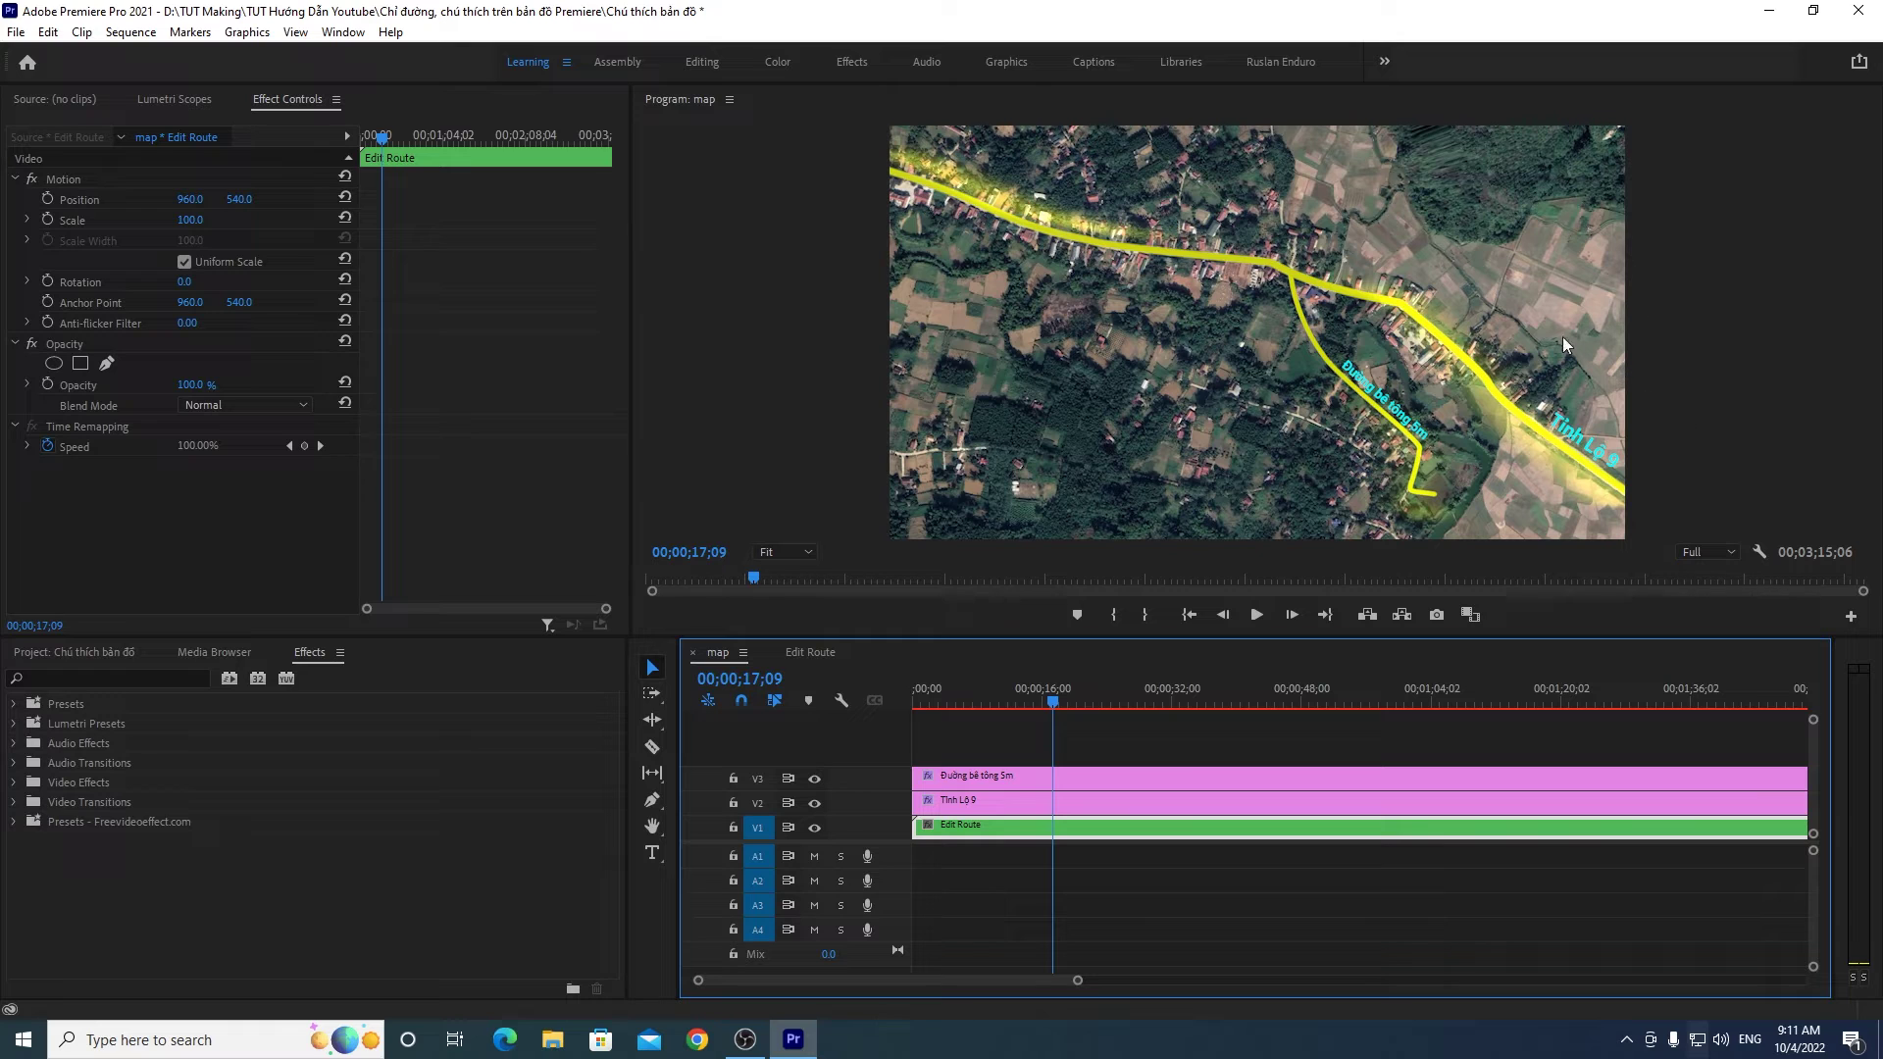
pyautogui.click(552, 1040)
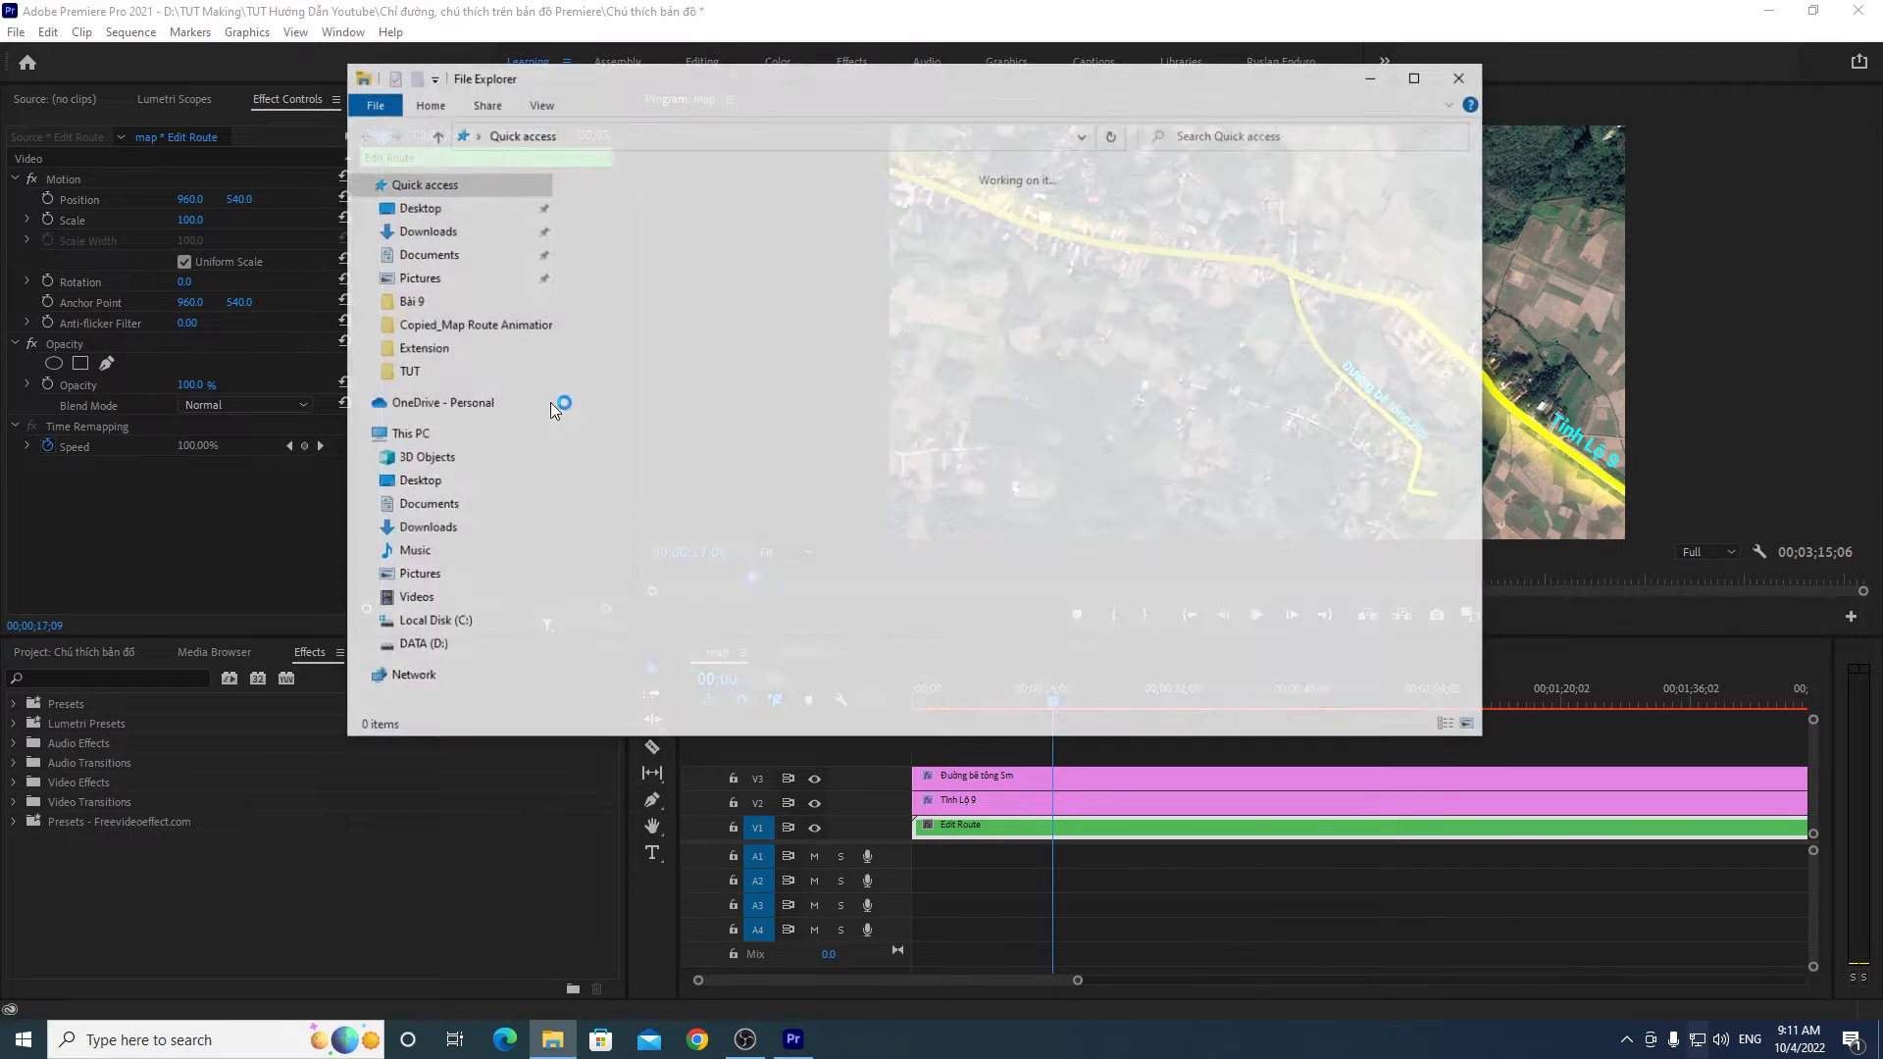
# Step: In File Explorer, browse DATA (D:) > Tài nguyên > Call Out Titles > Location Pin Premiere > Location Pin Titles
pyautogui.click(422, 645)
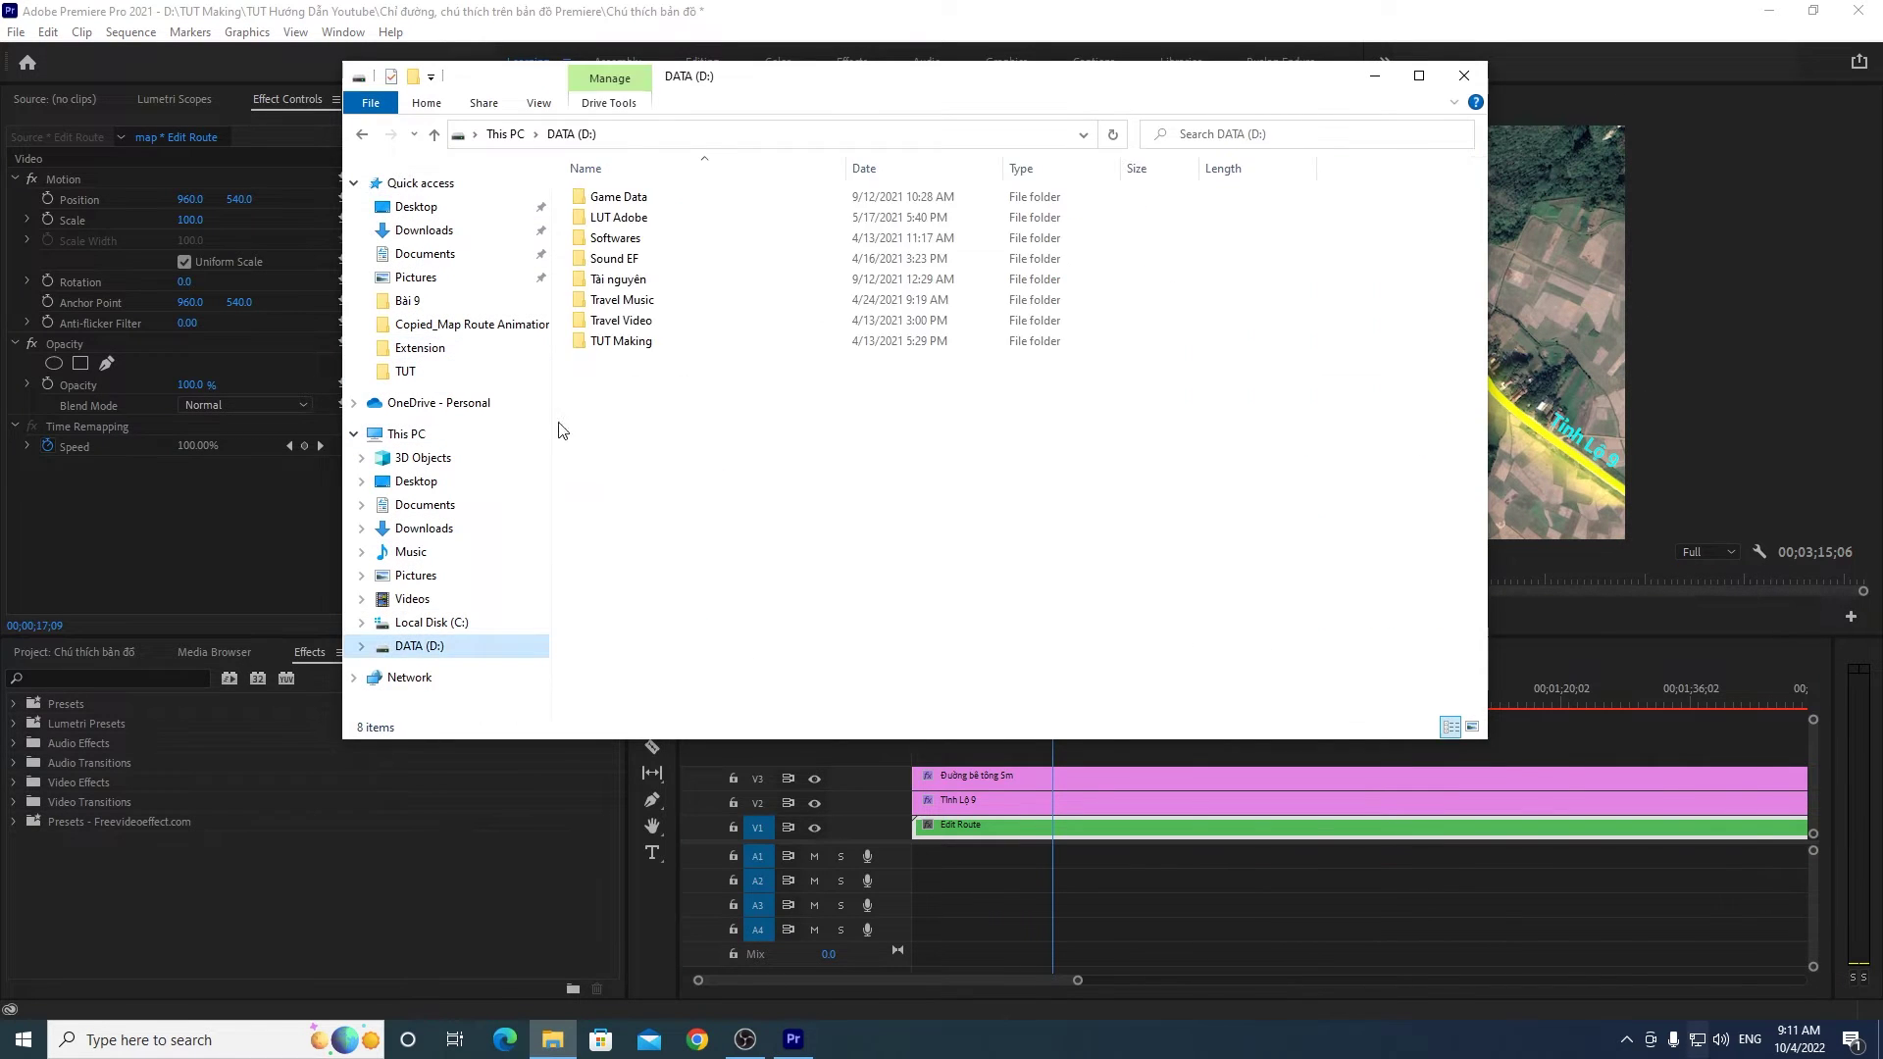
pyautogui.doubleClick(620, 280)
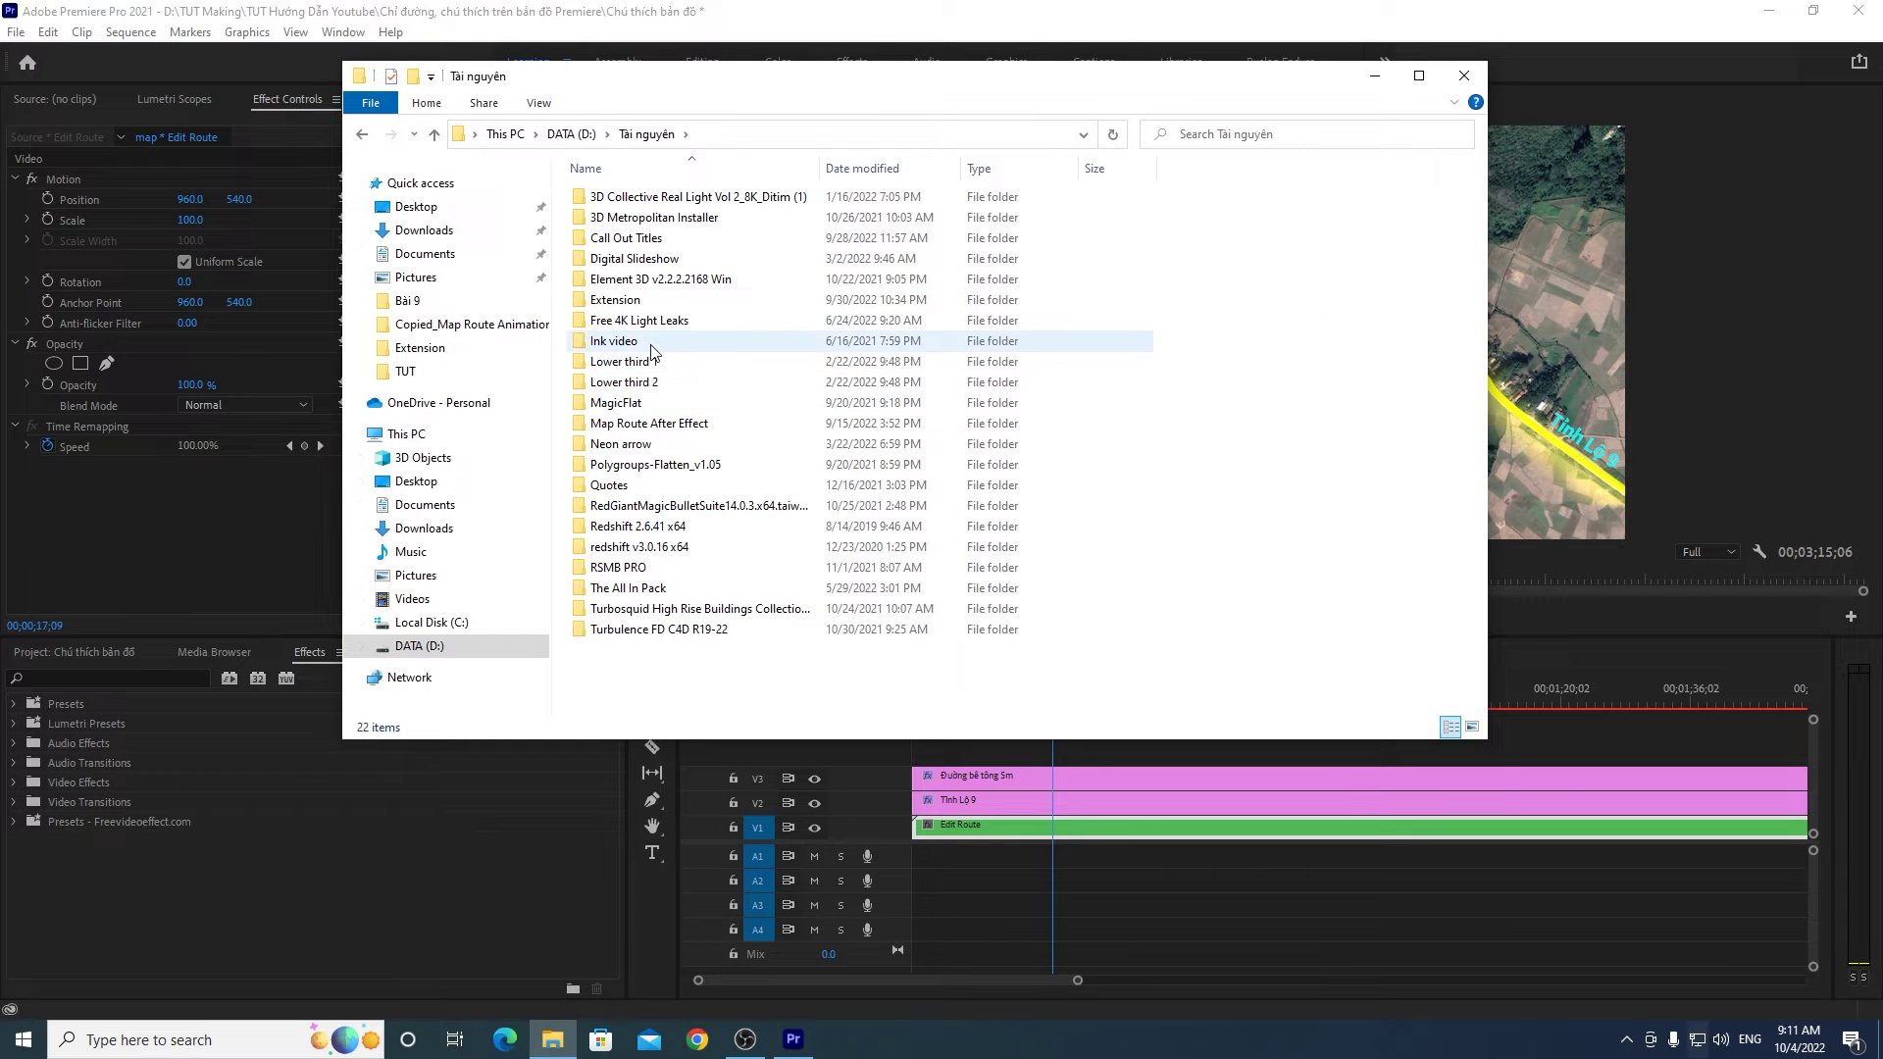
pyautogui.click(643, 241)
pyautogui.doubleClick(643, 242)
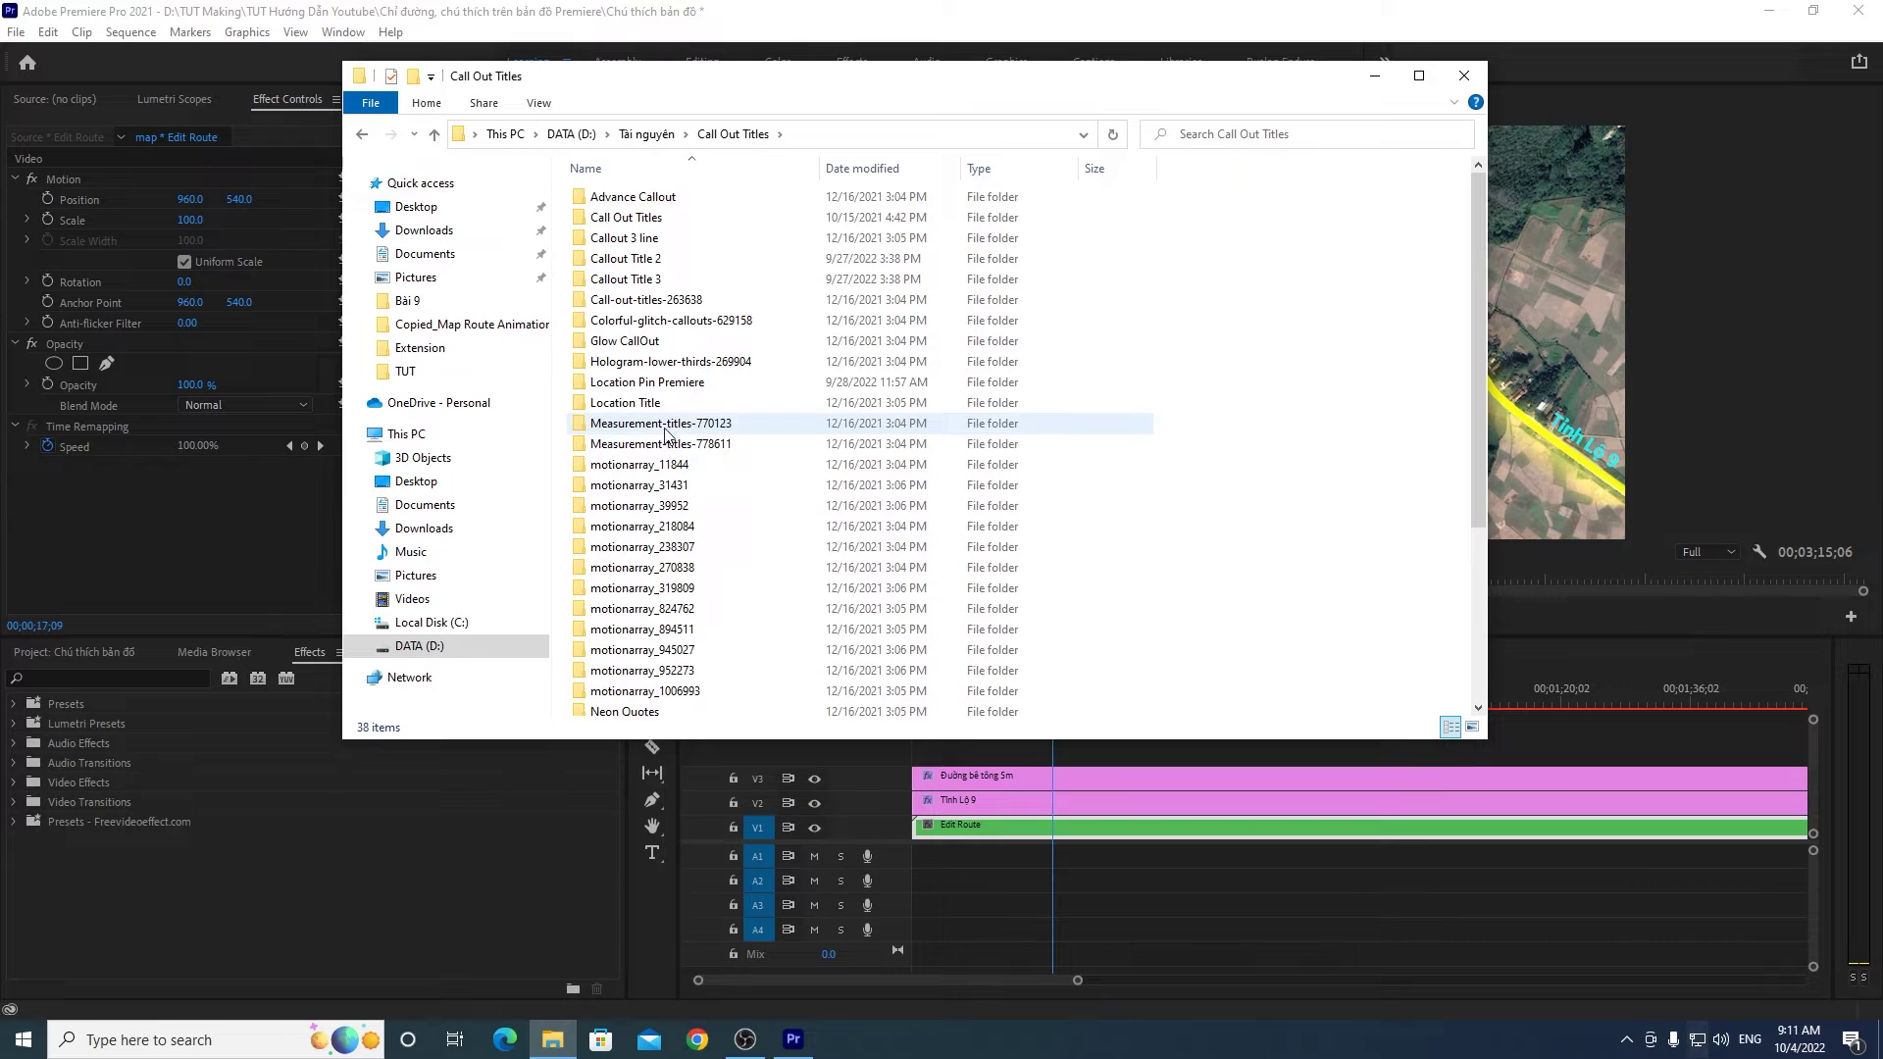
pyautogui.doubleClick(667, 382)
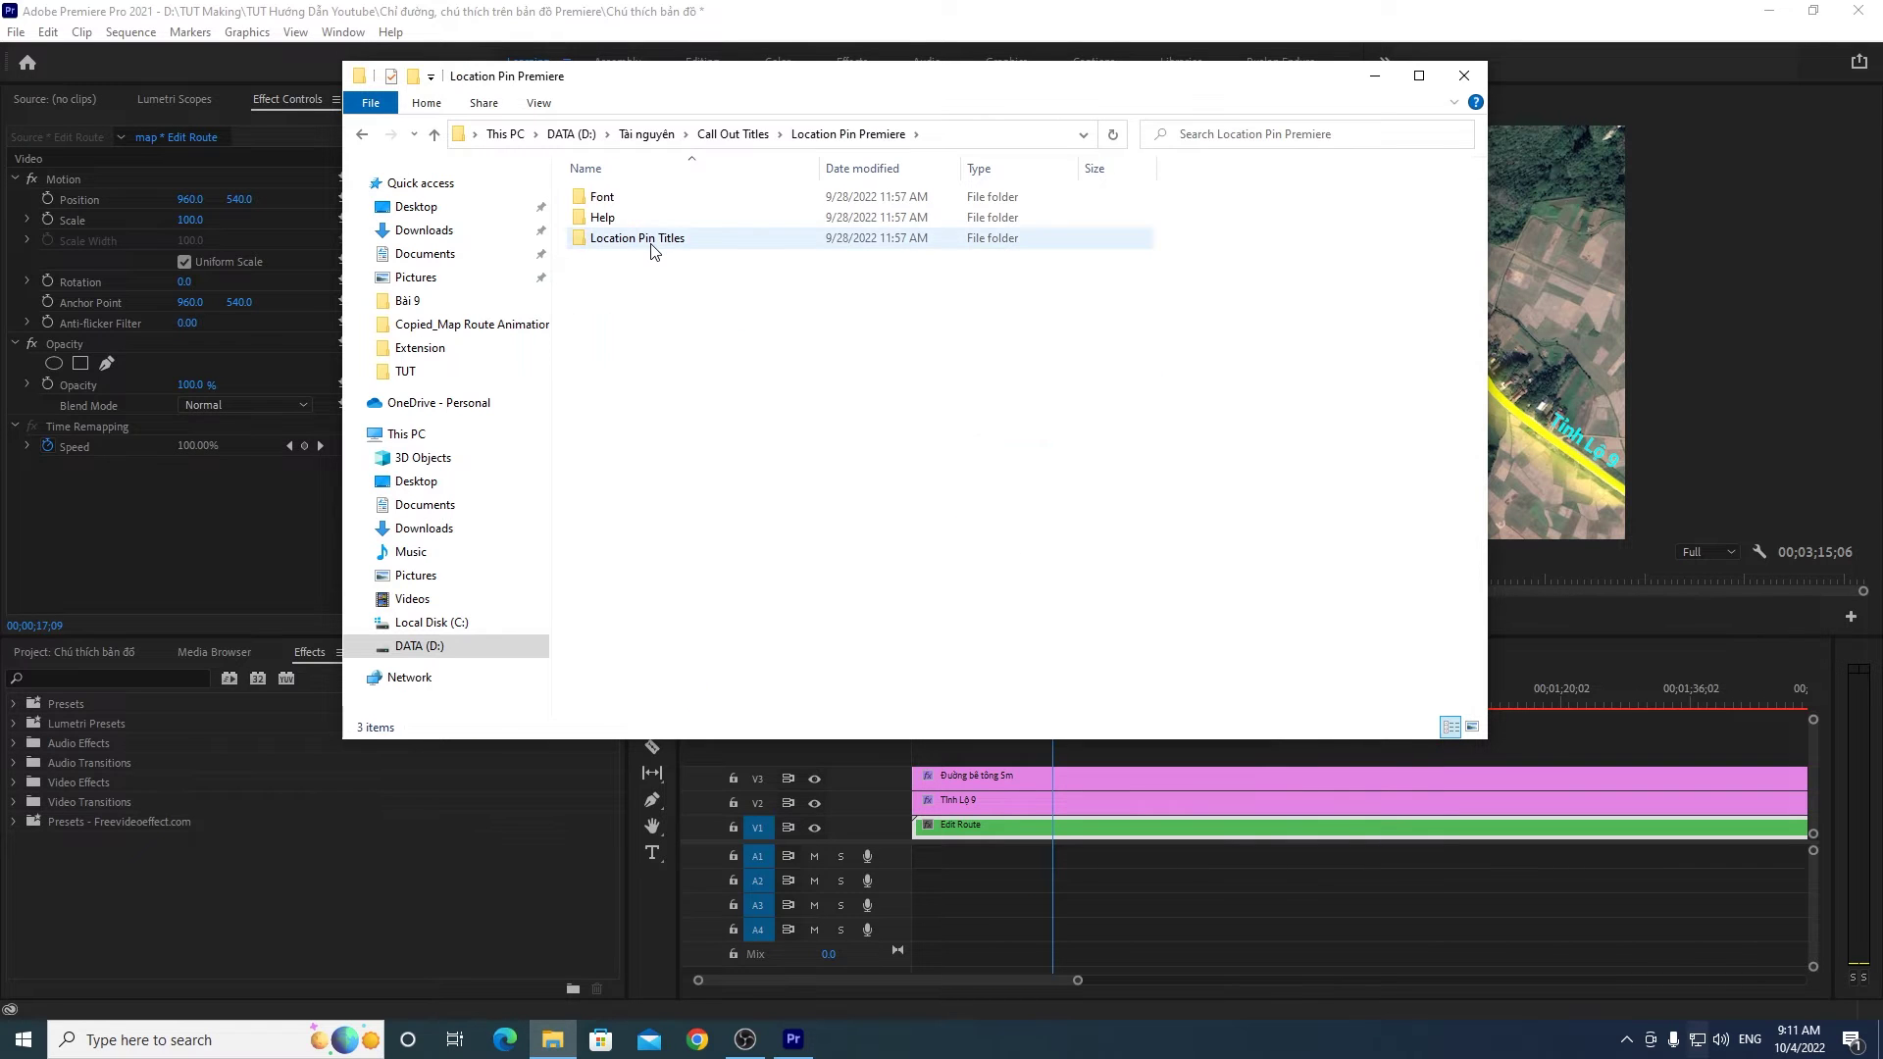
pyautogui.doubleClick(653, 241)
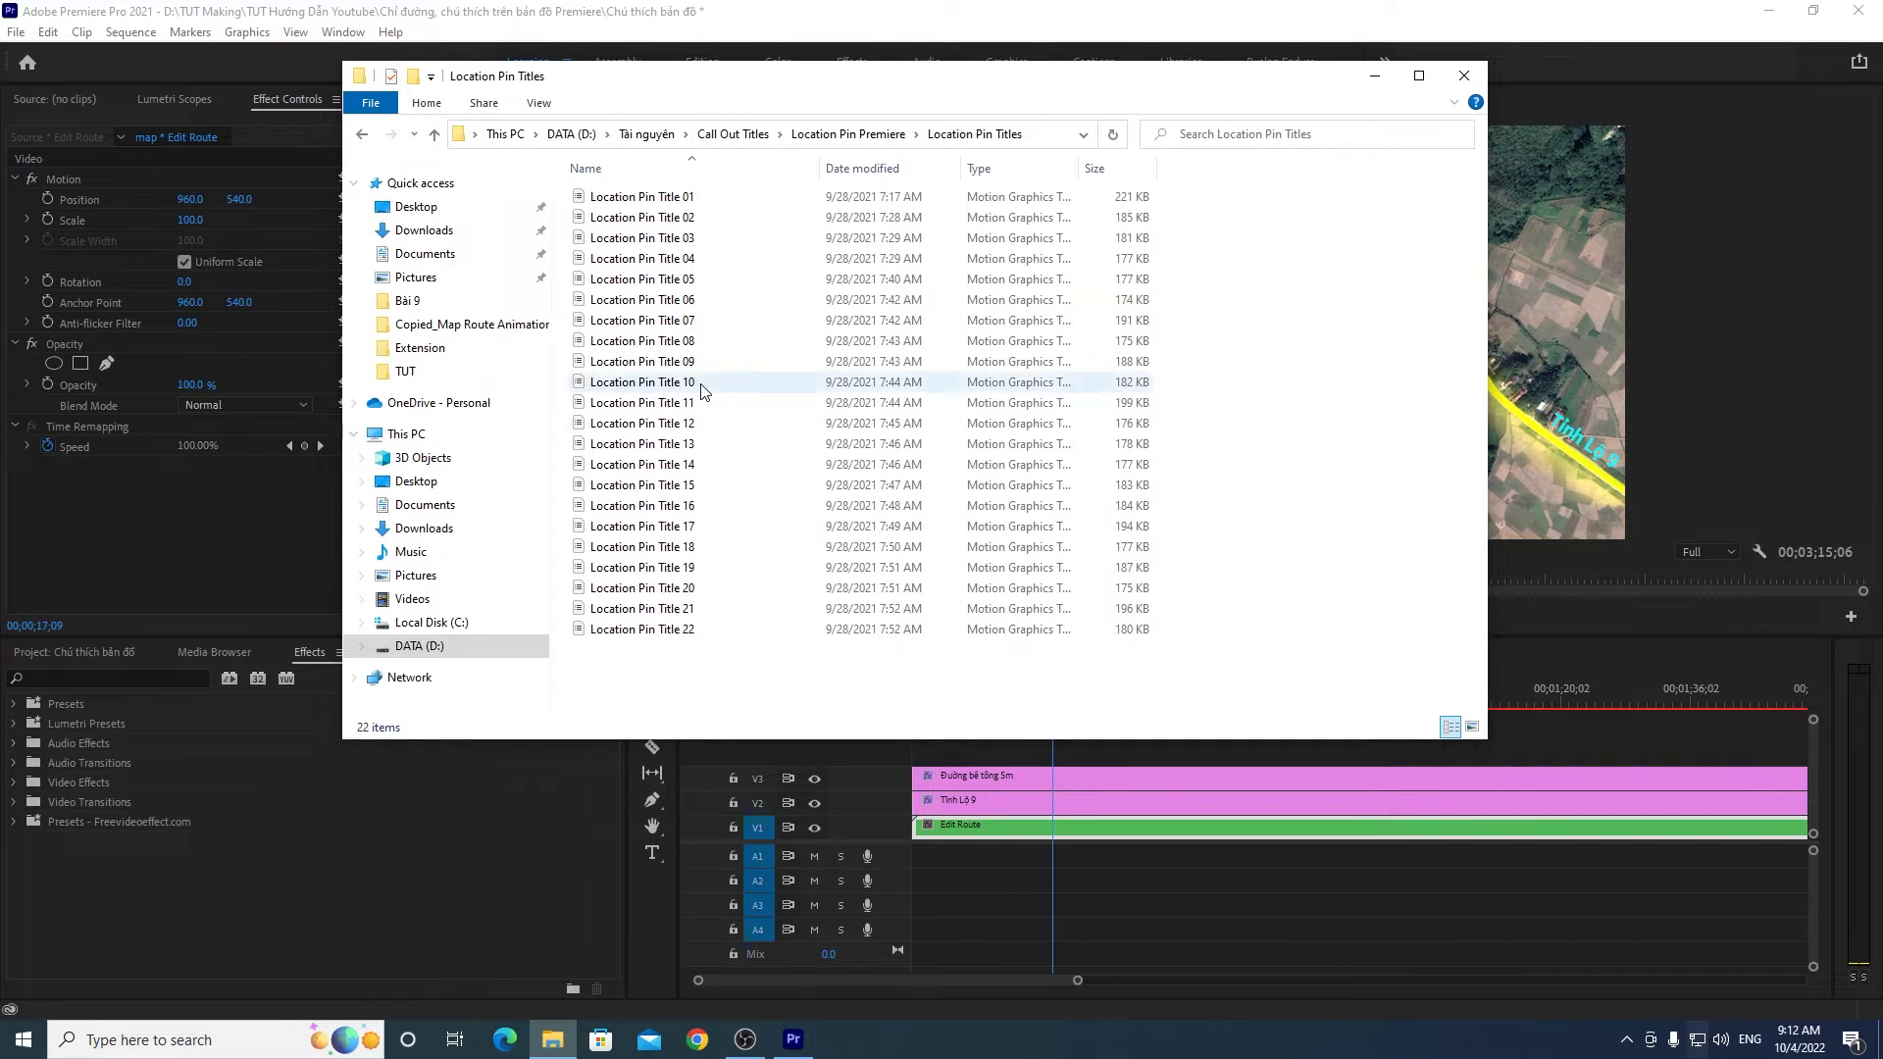
# Step: Reposition the Explorer window, reopen the Location Pin Titles folder, and return to Premiere's Window menu
pyautogui.moveTo(730, 92); pyautogui.dragTo(719, 136)
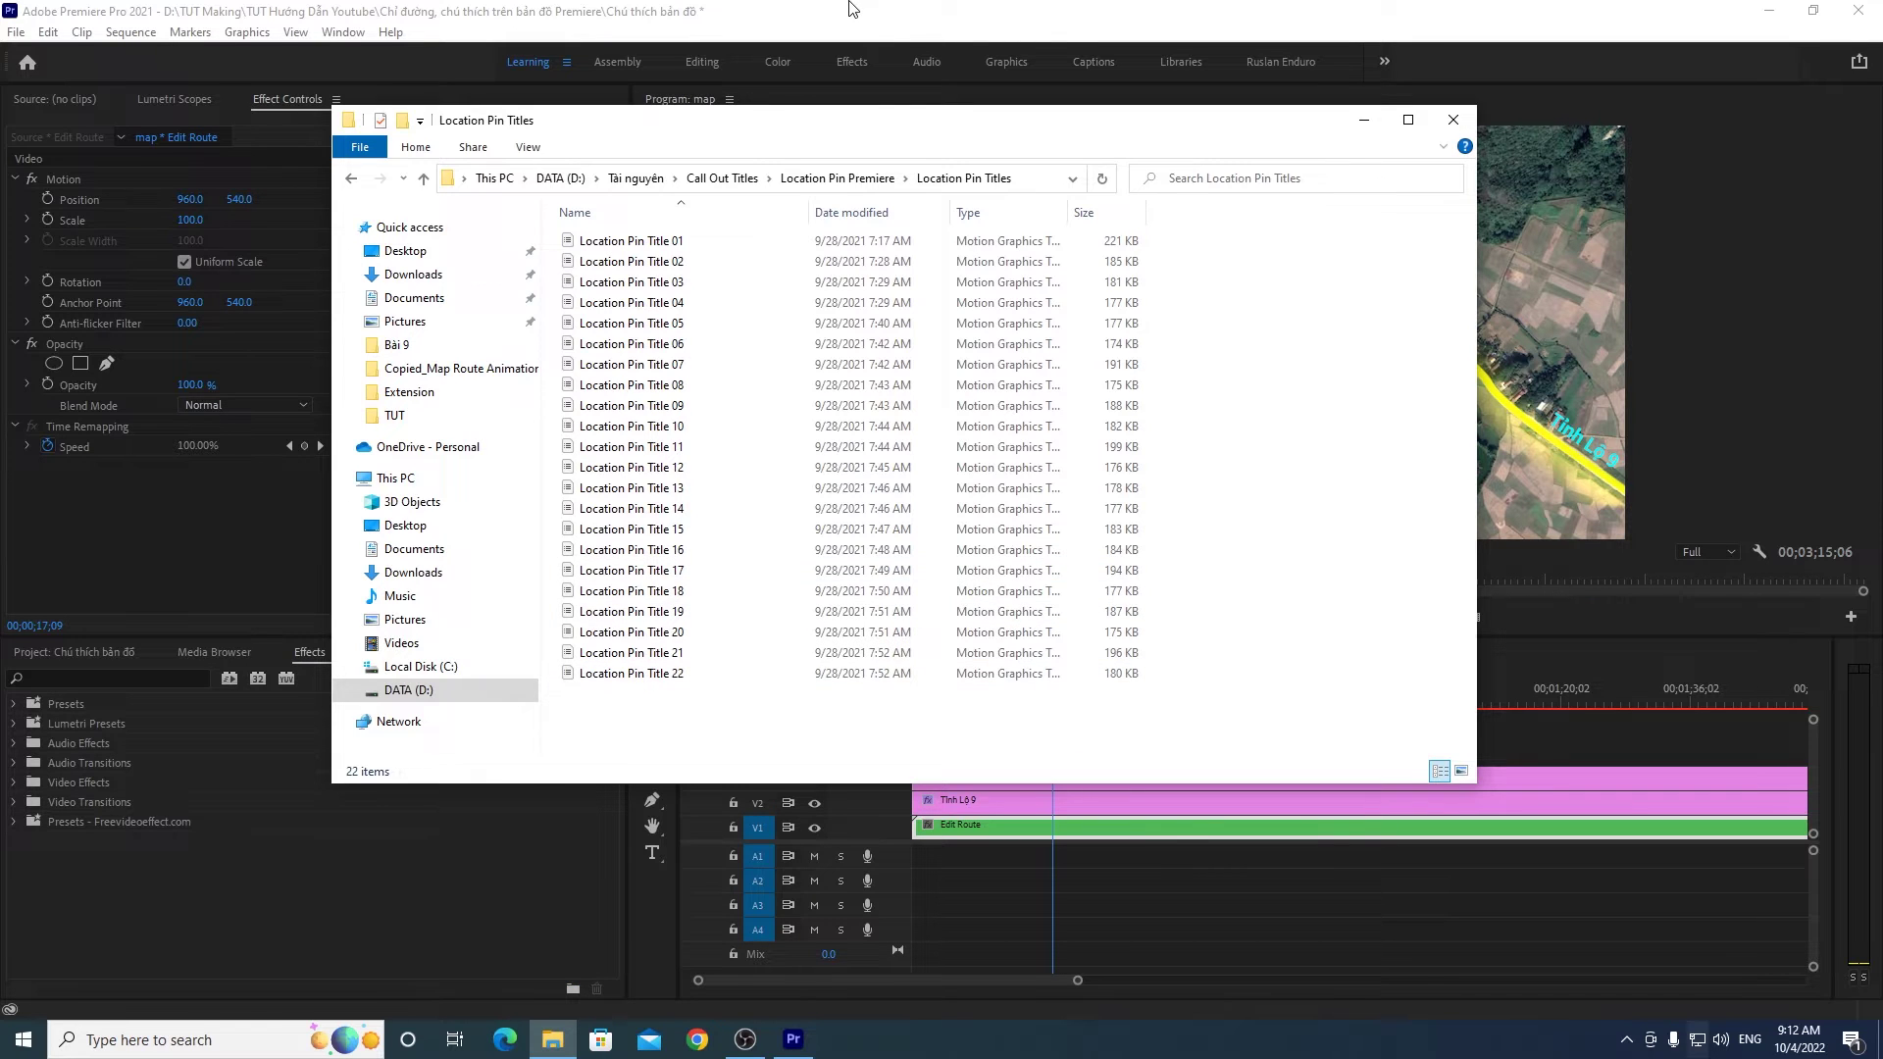
pyautogui.click(849, 2)
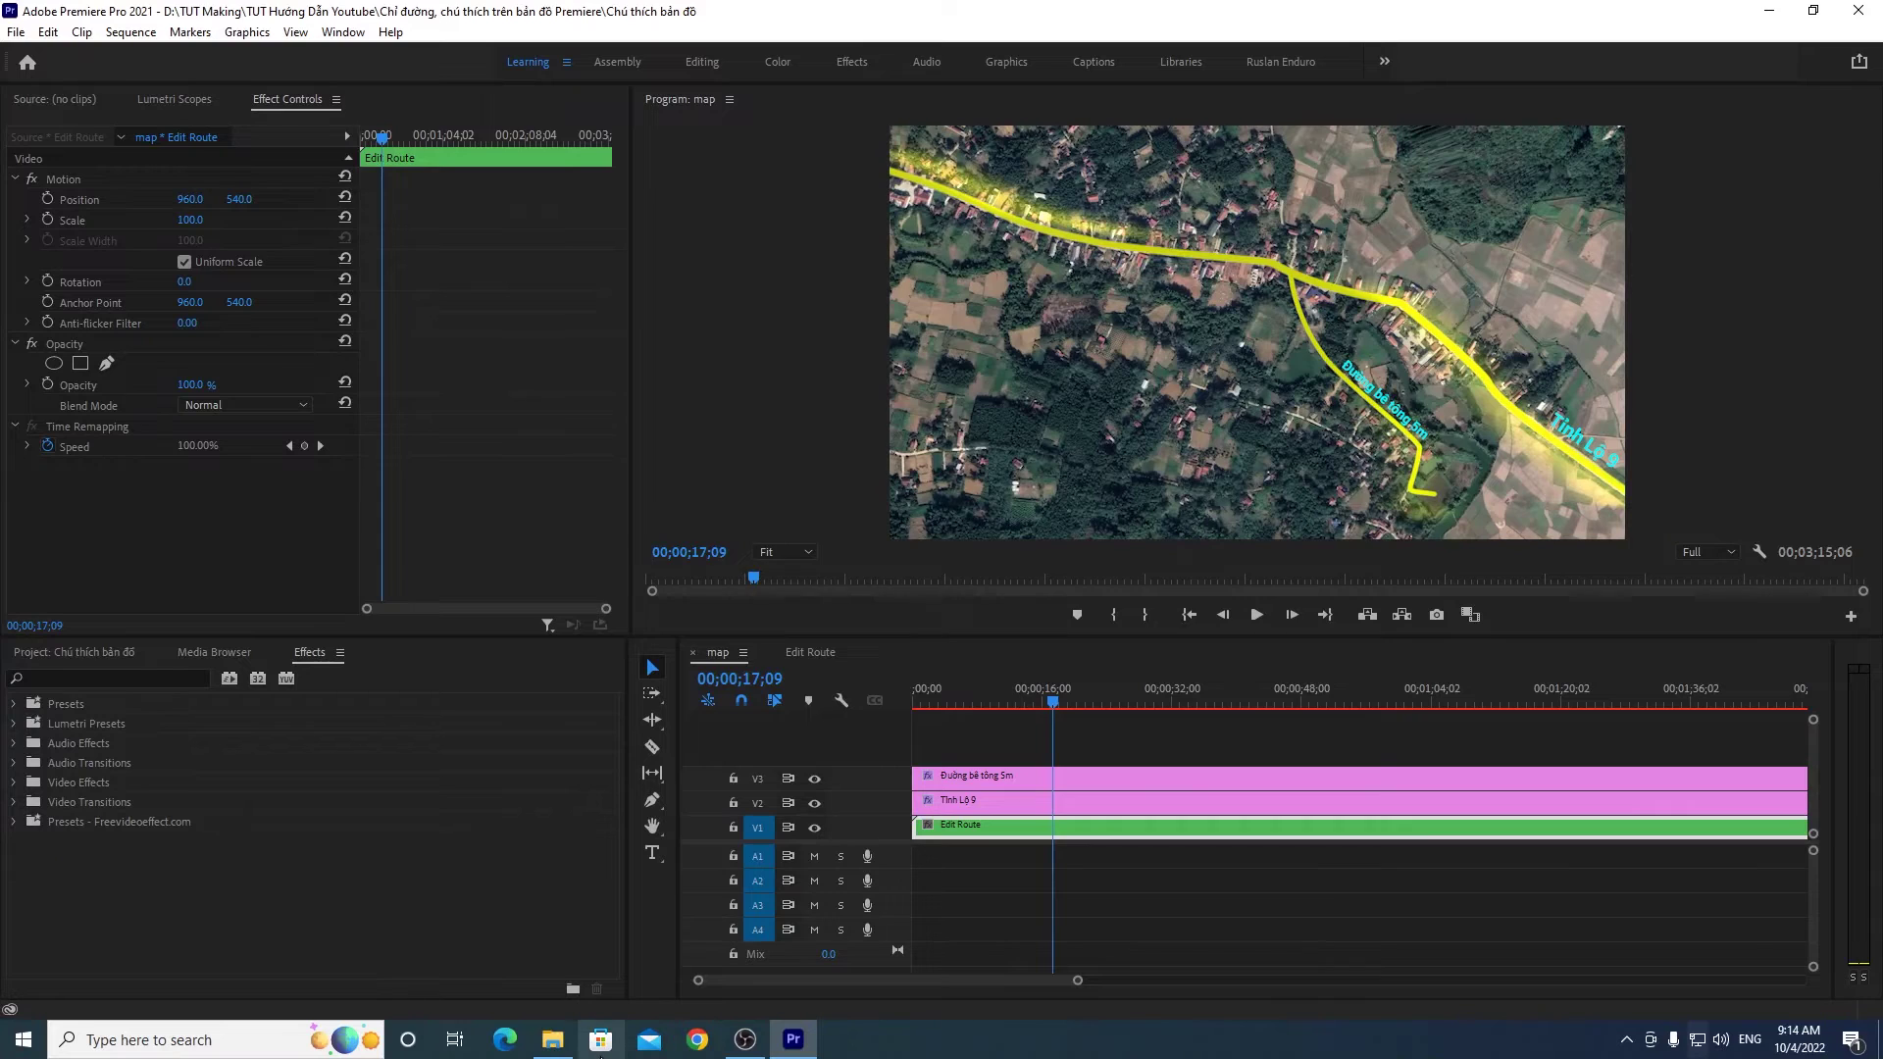
pyautogui.click(552, 1039)
pyautogui.click(831, 179)
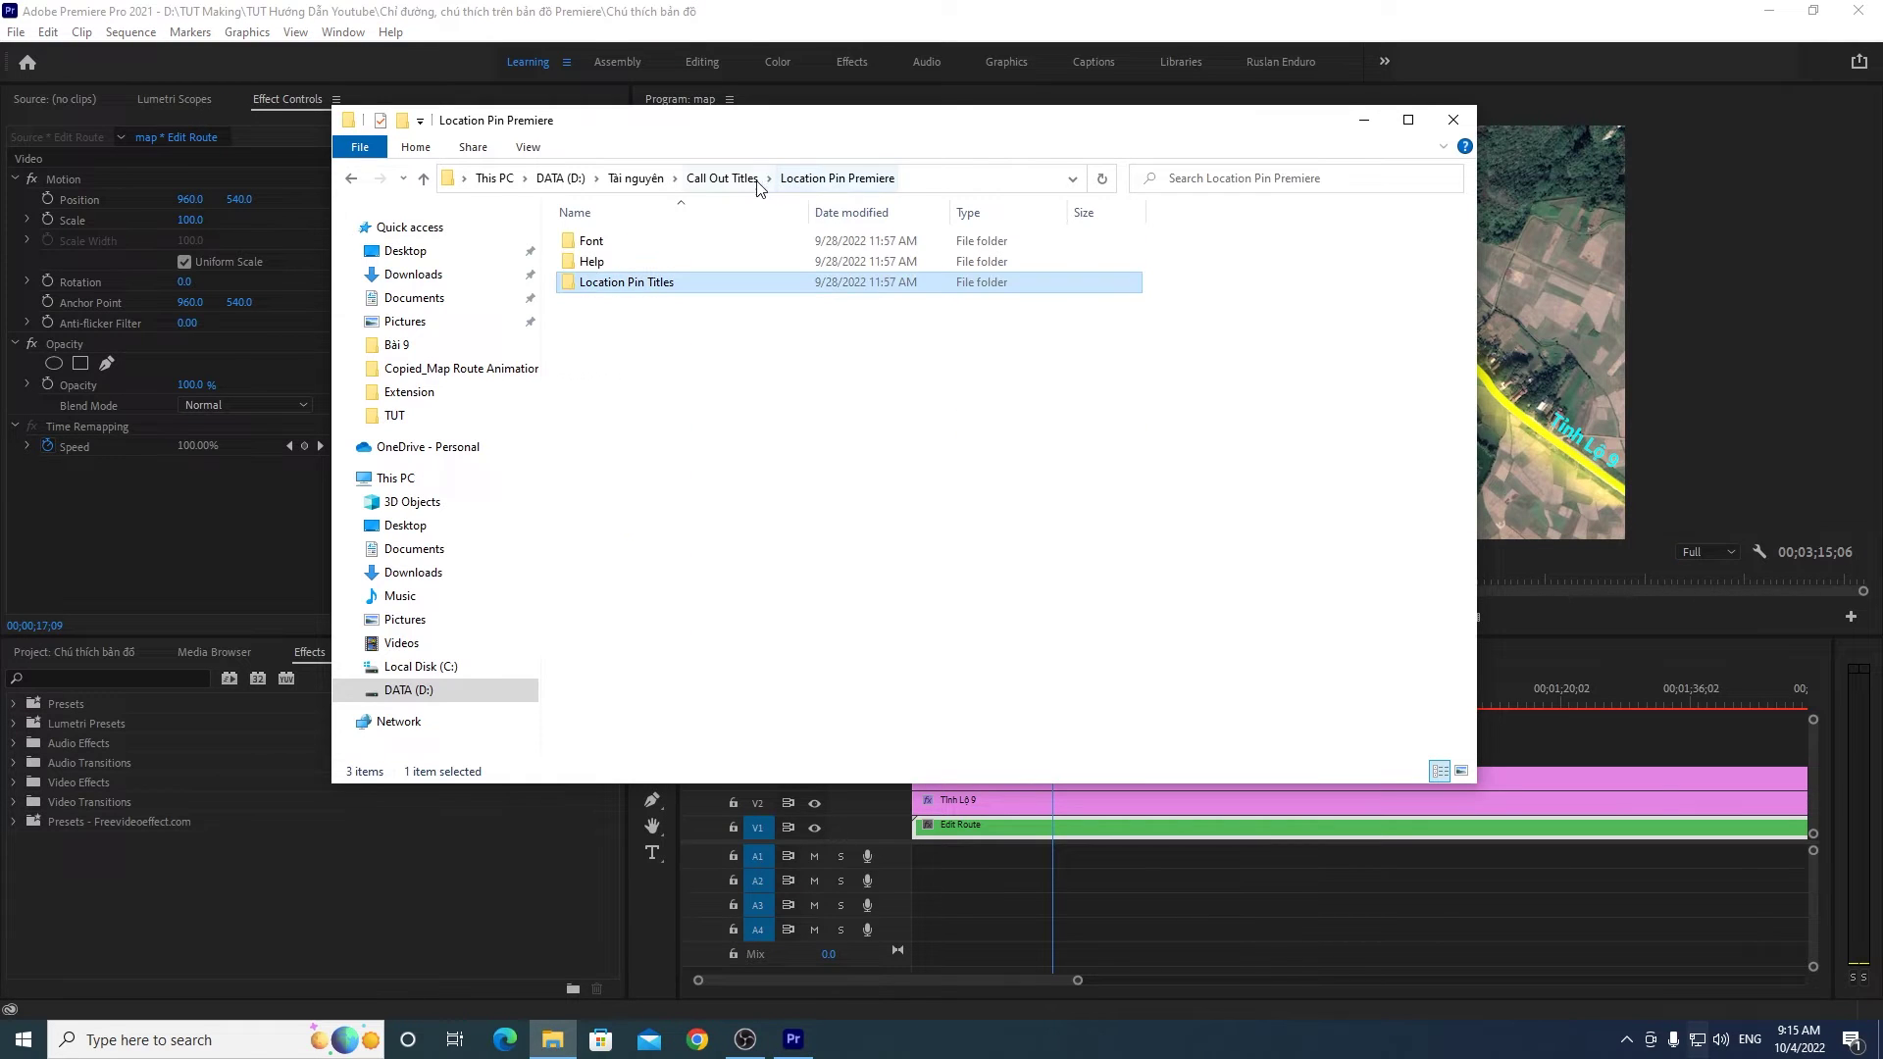
pyautogui.click(722, 178)
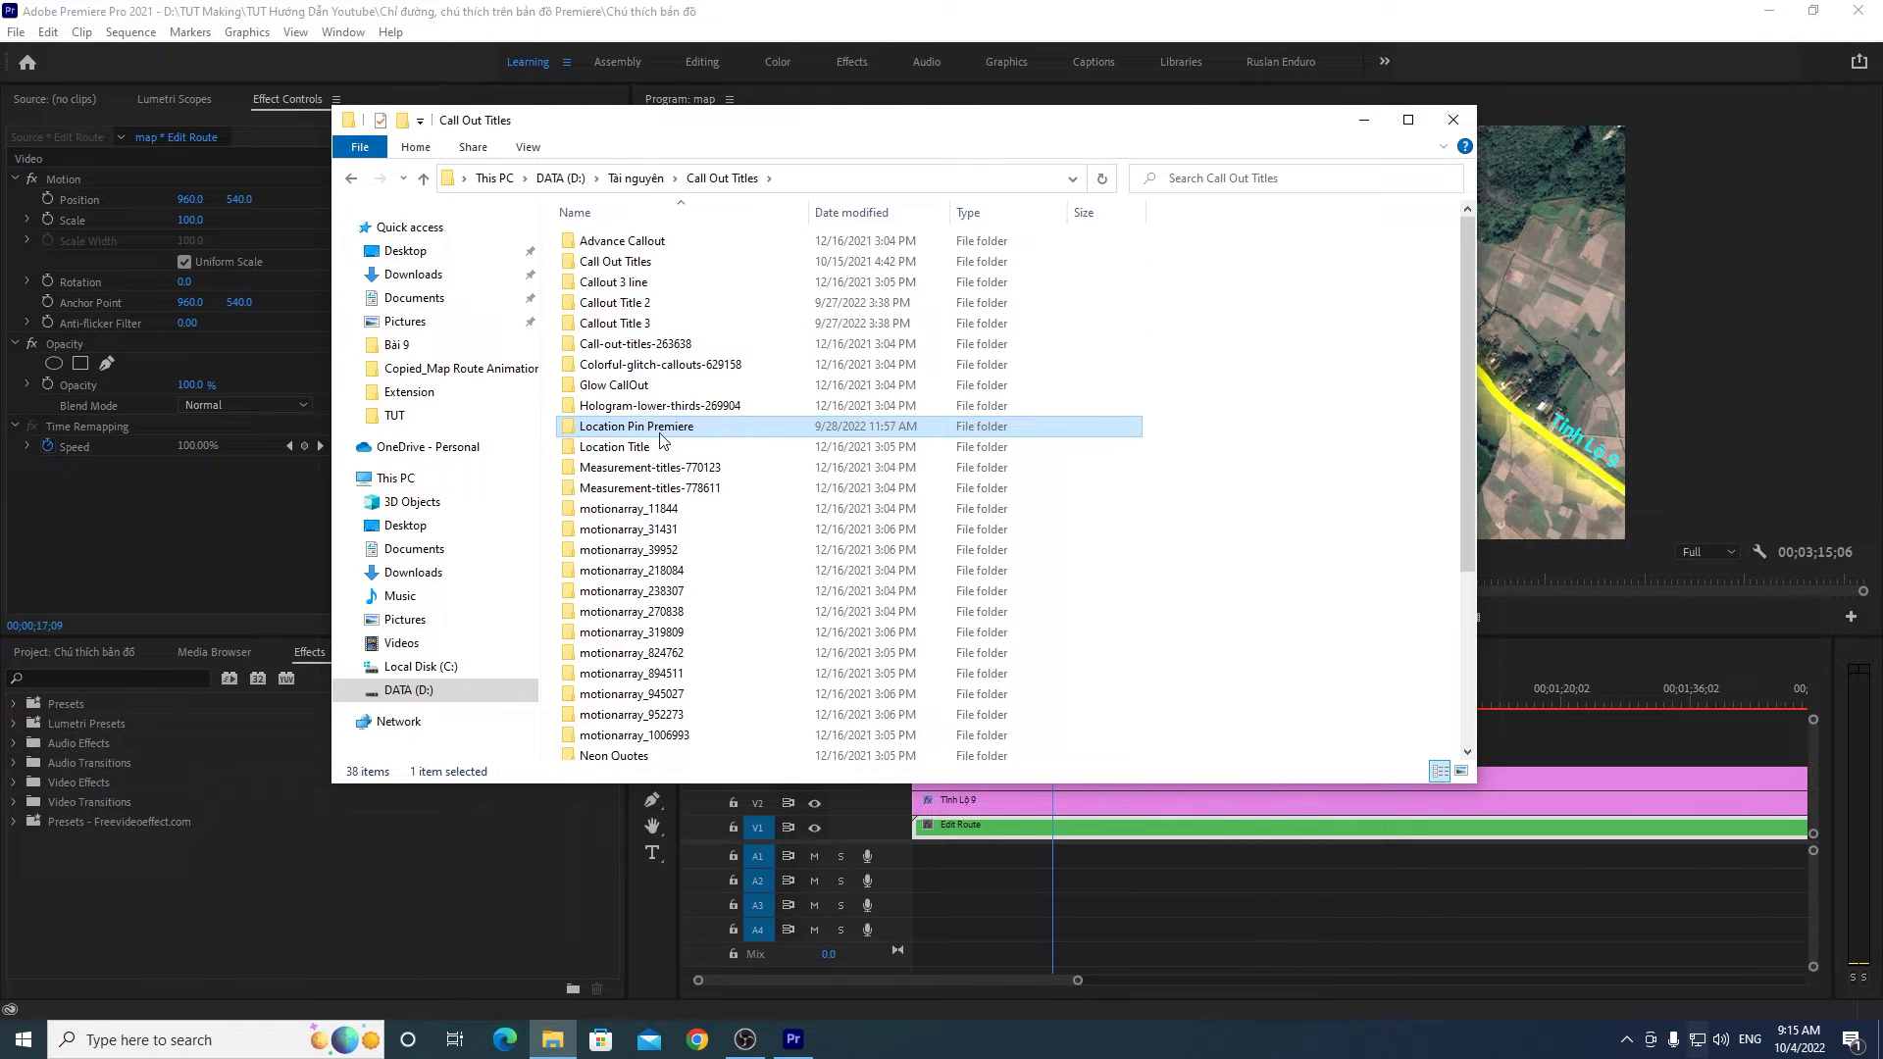
pyautogui.doubleClick(660, 431)
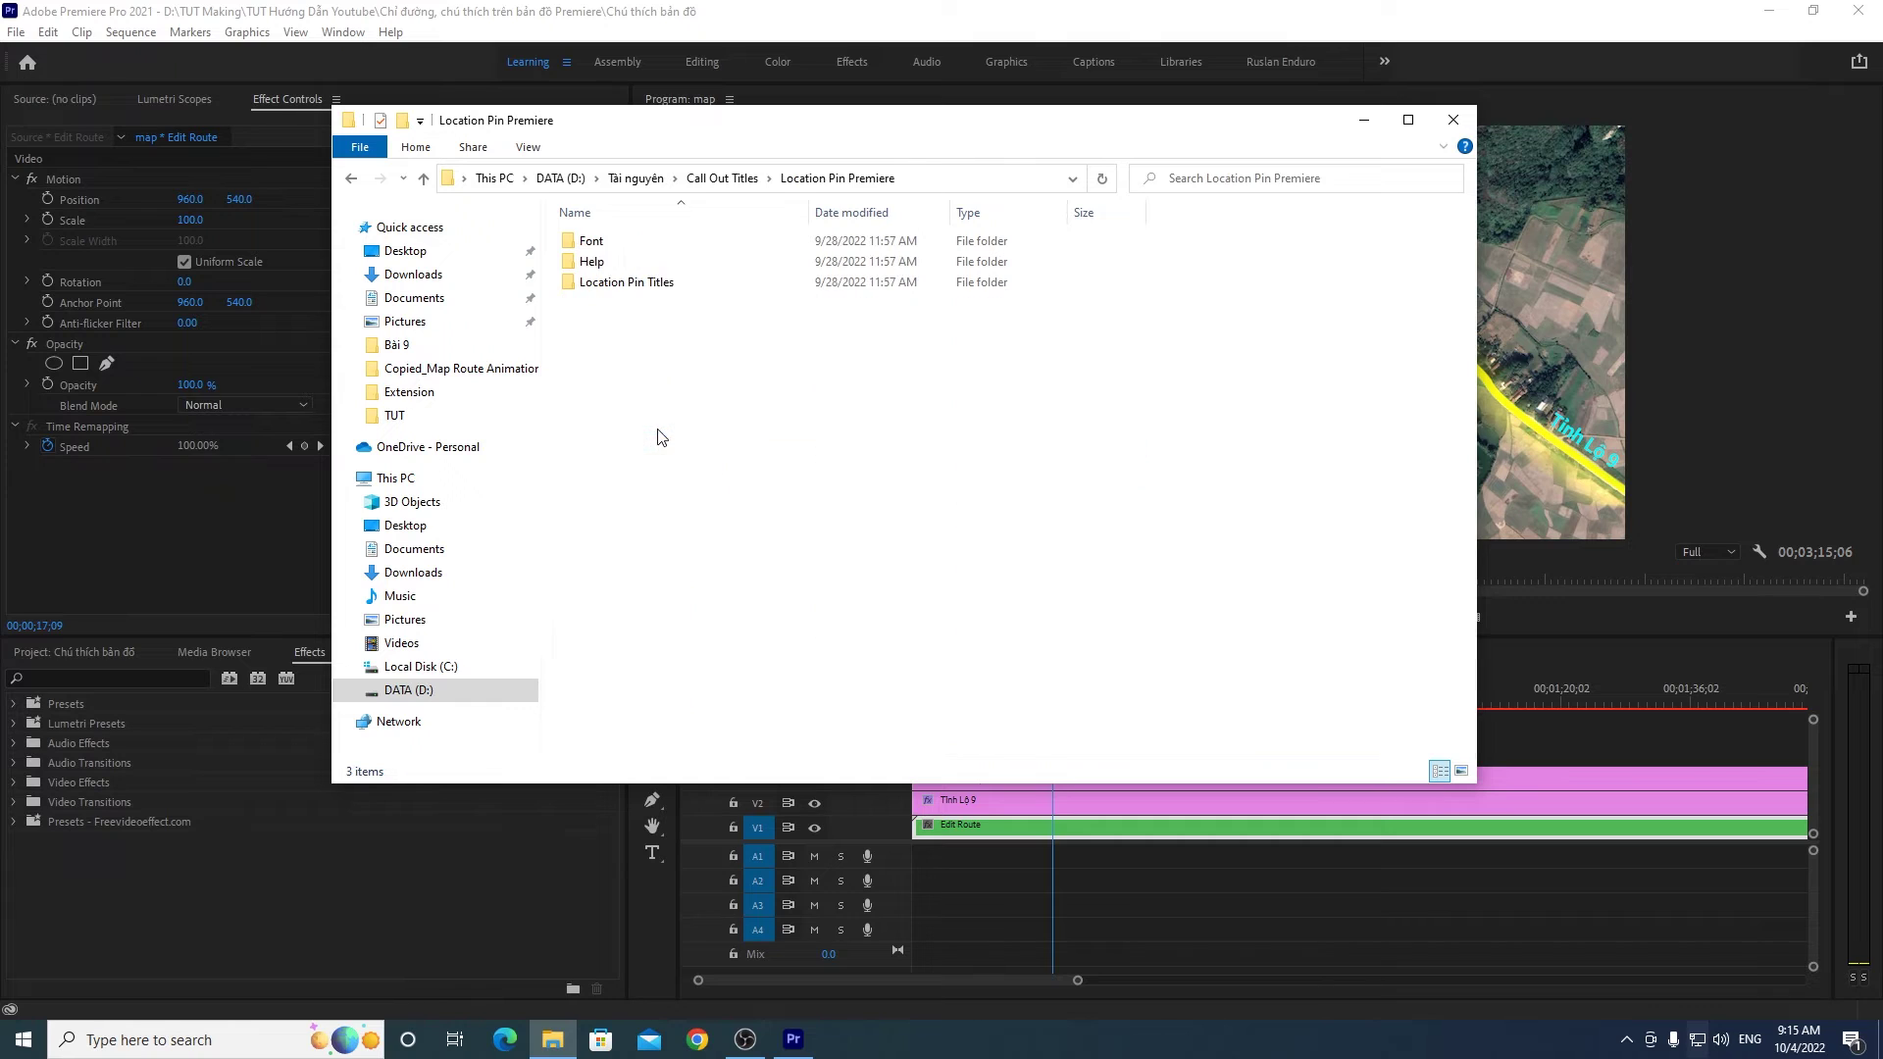
pyautogui.doubleClick(628, 284)
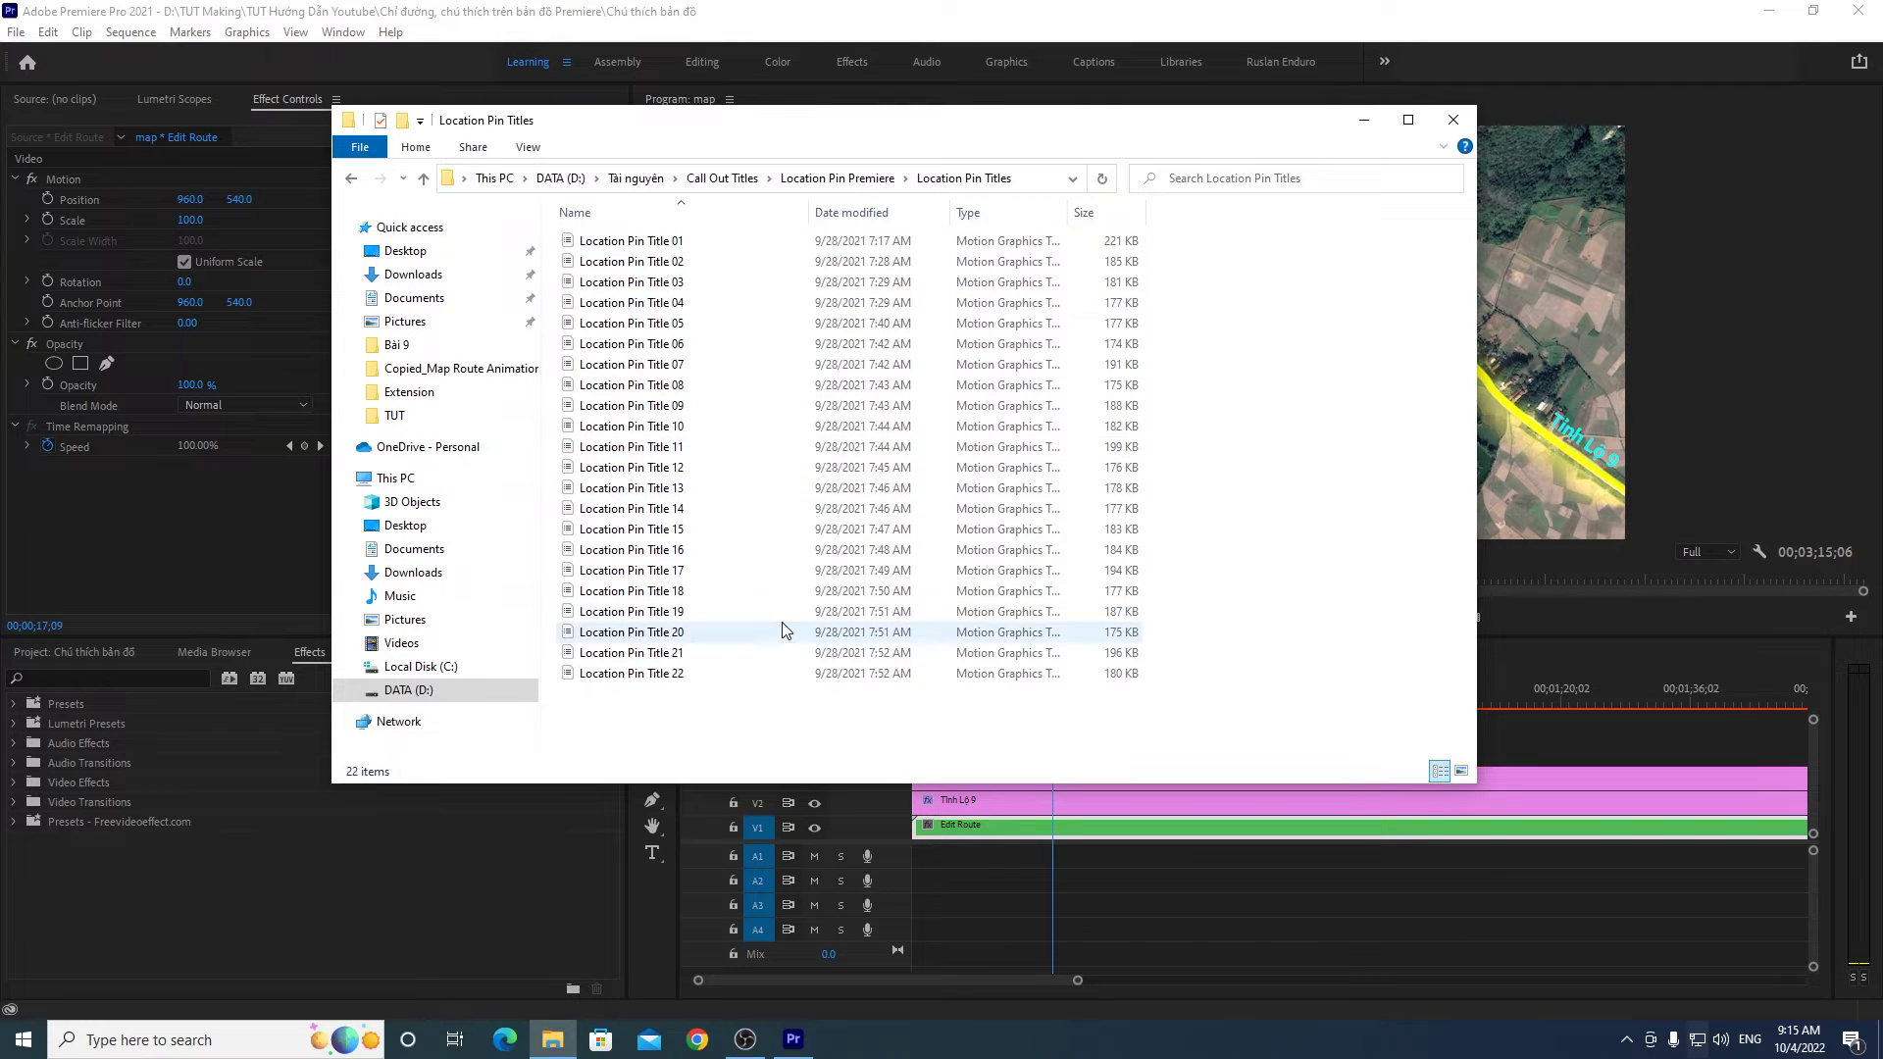
pyautogui.click(815, 8)
pyautogui.click(343, 32)
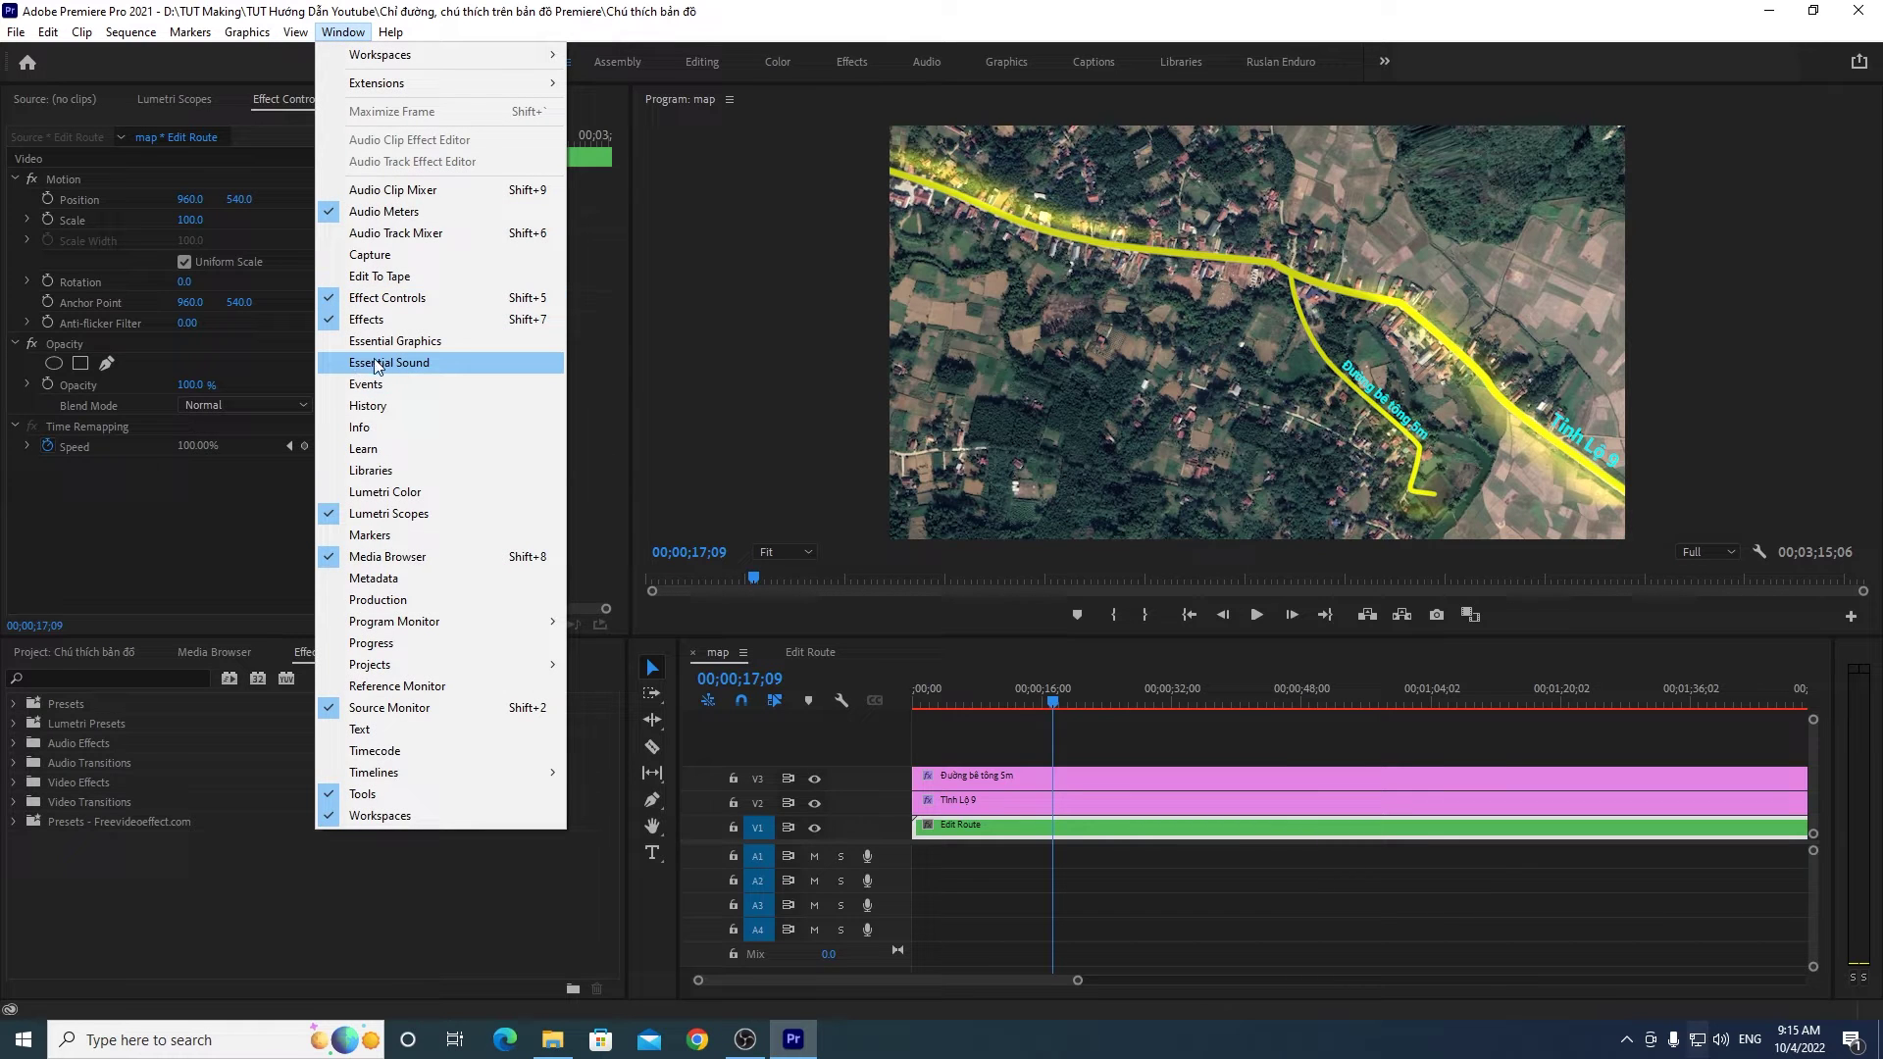
# Step: Show the Essential Graphics panel from the Window menu and start installing a Motion Graphics template
pyautogui.click(343, 31)
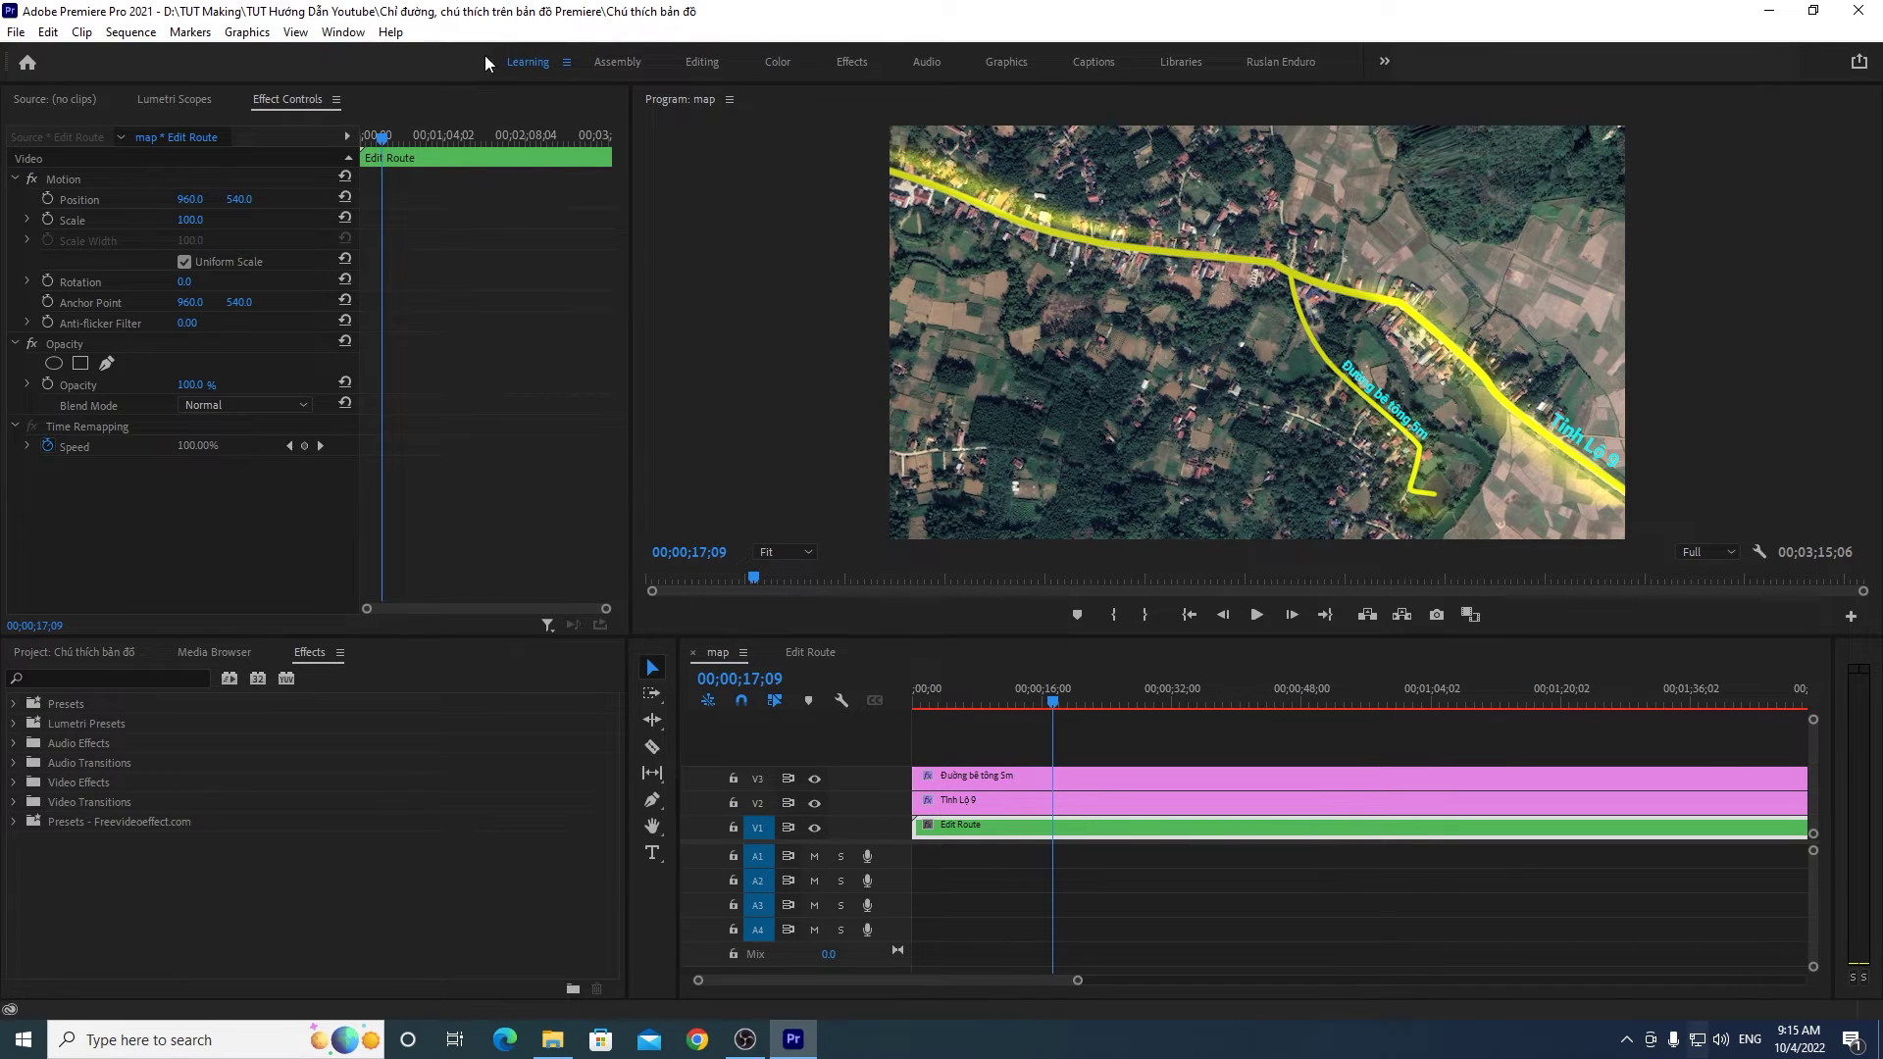
pyautogui.click(343, 31)
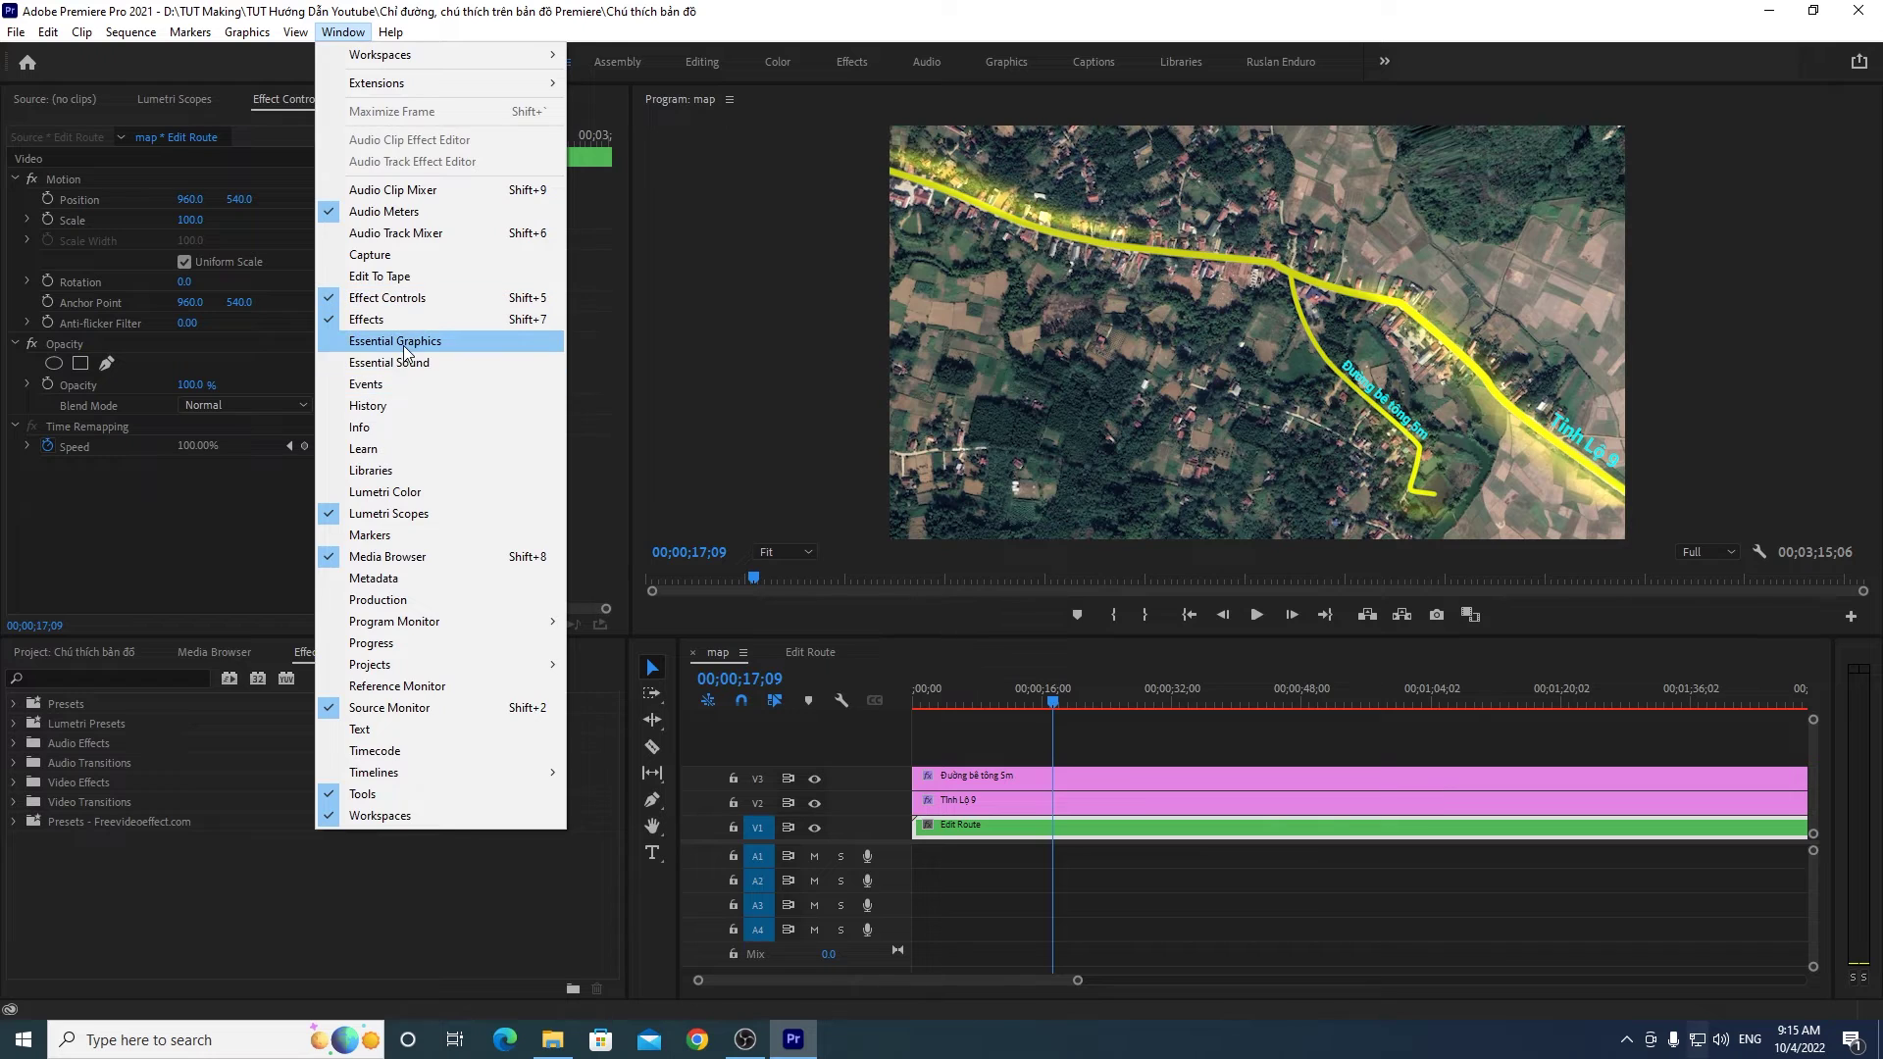
pyautogui.click(392, 342)
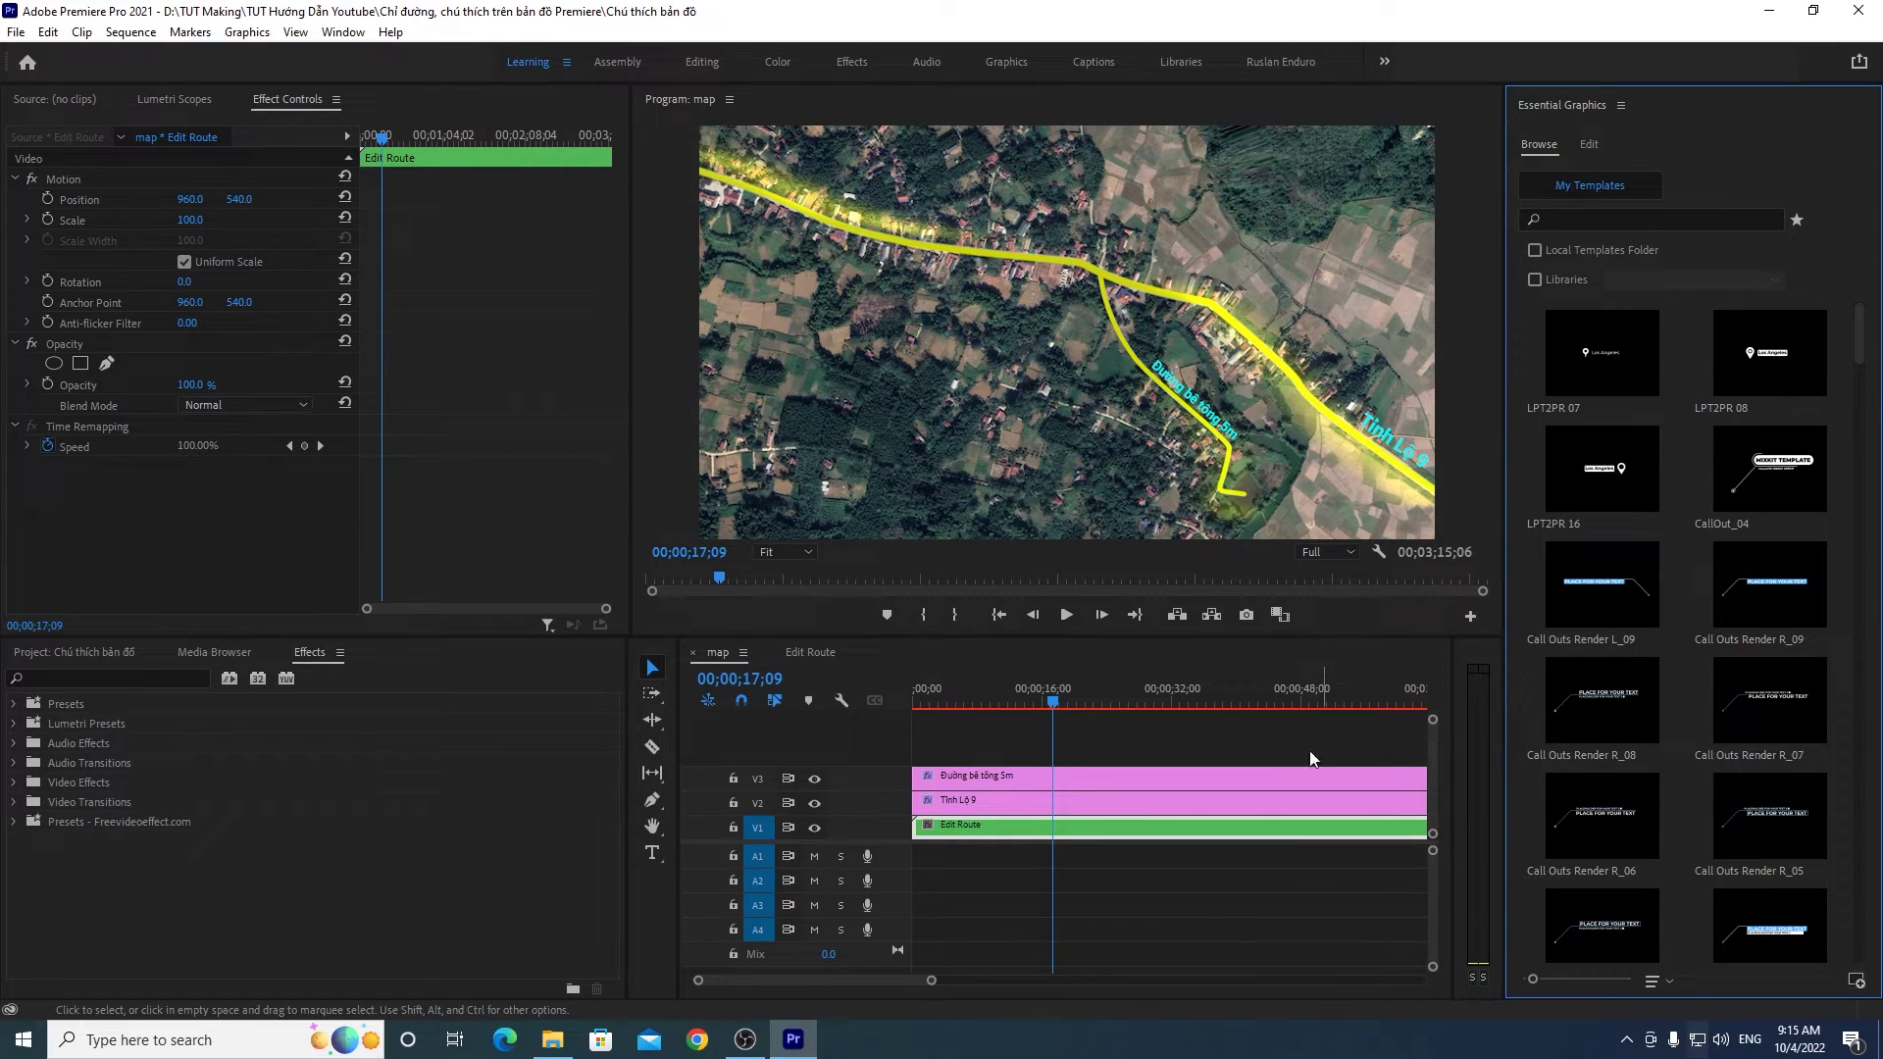
pyautogui.moveTo(935, 980); pyautogui.dragTo(947, 984)
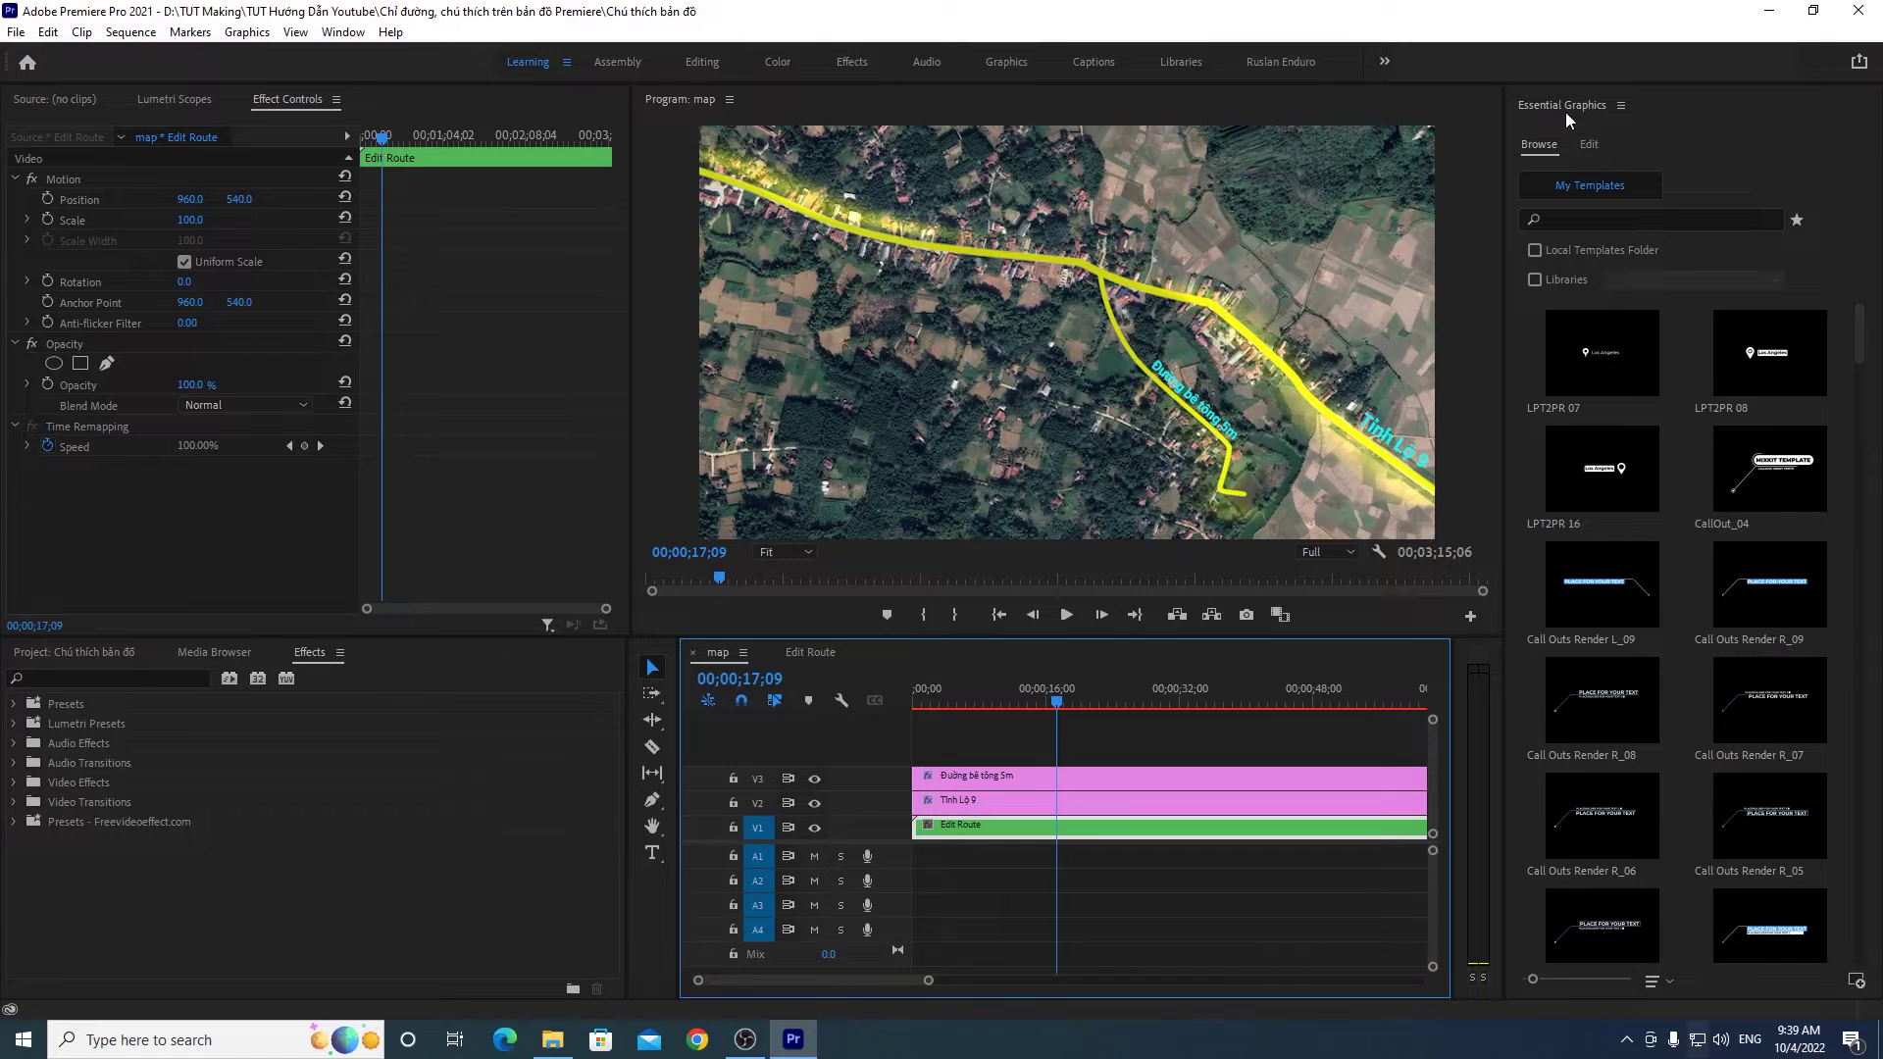
pyautogui.click(349, 37)
pyautogui.click(382, 343)
pyautogui.click(1861, 989)
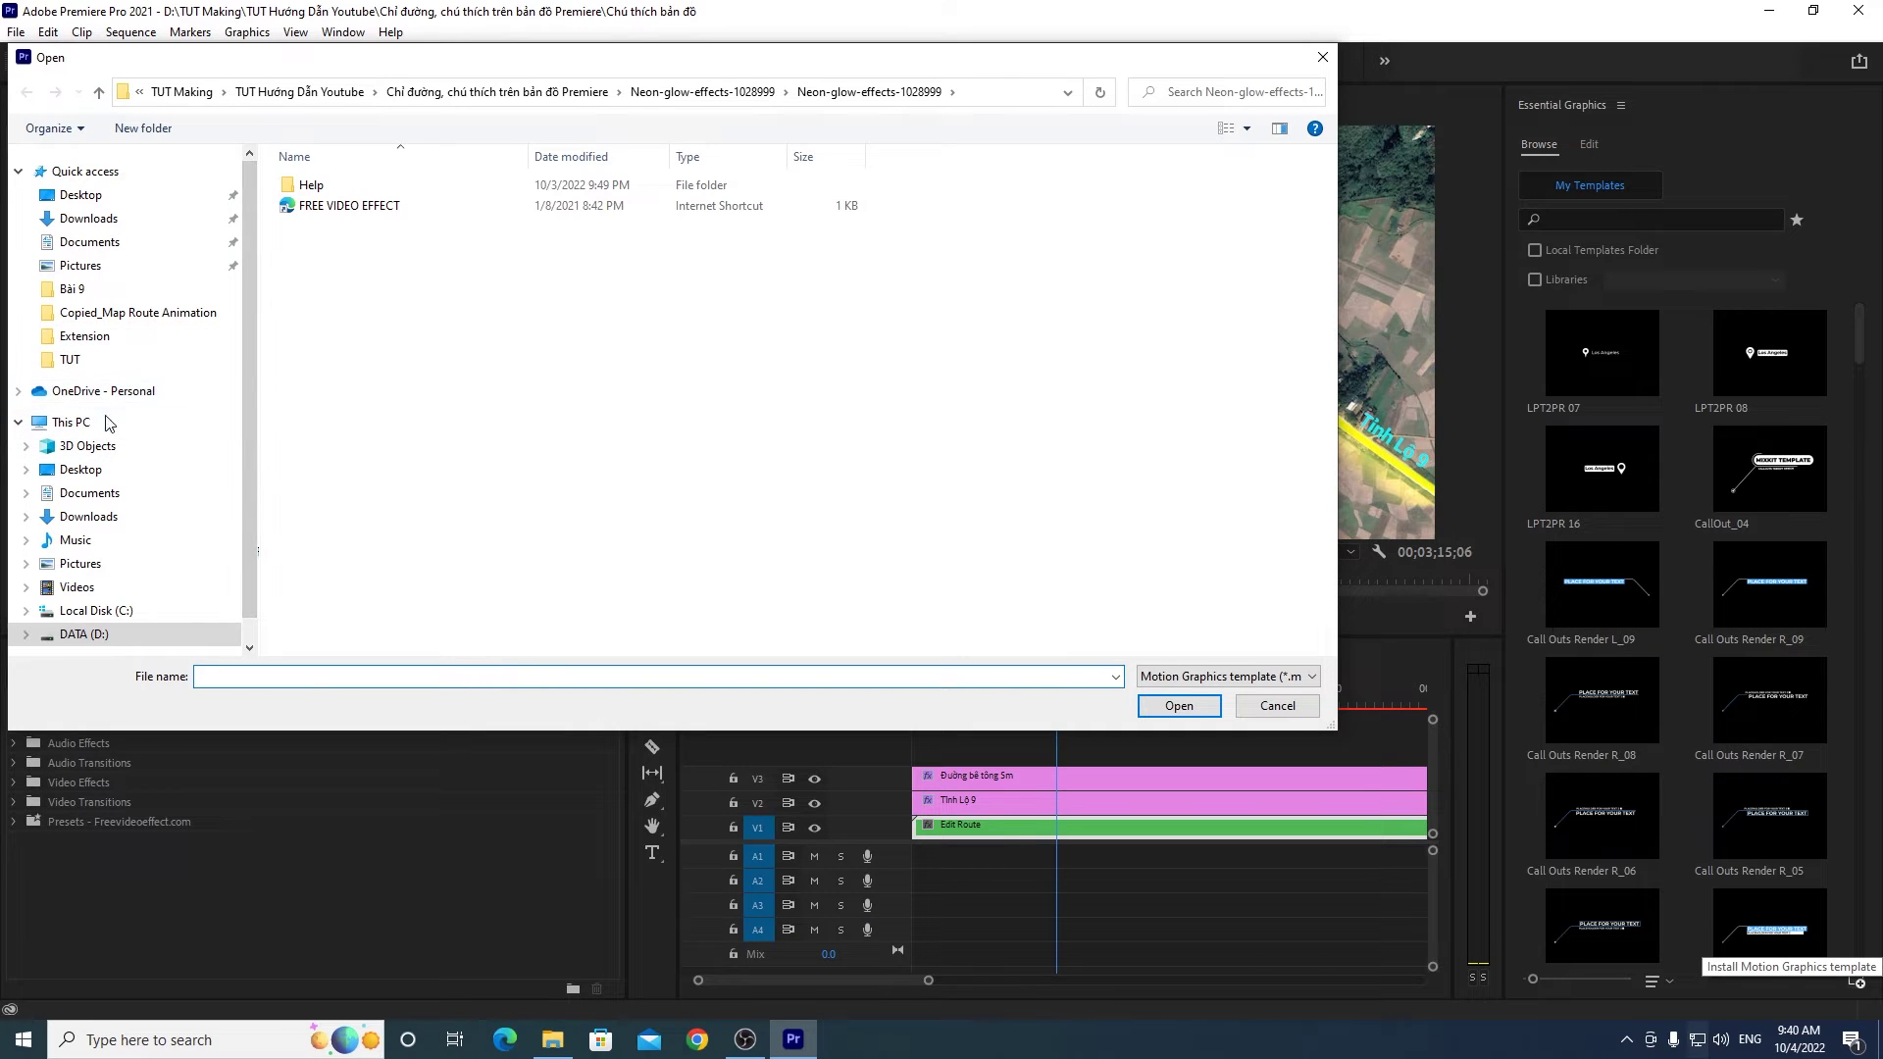
# Step: Install Location Pin Title 01 from Tài nguyên > Call Out Titles > Location Pin Premiere > Location Pin Titles
pyautogui.click(106, 337)
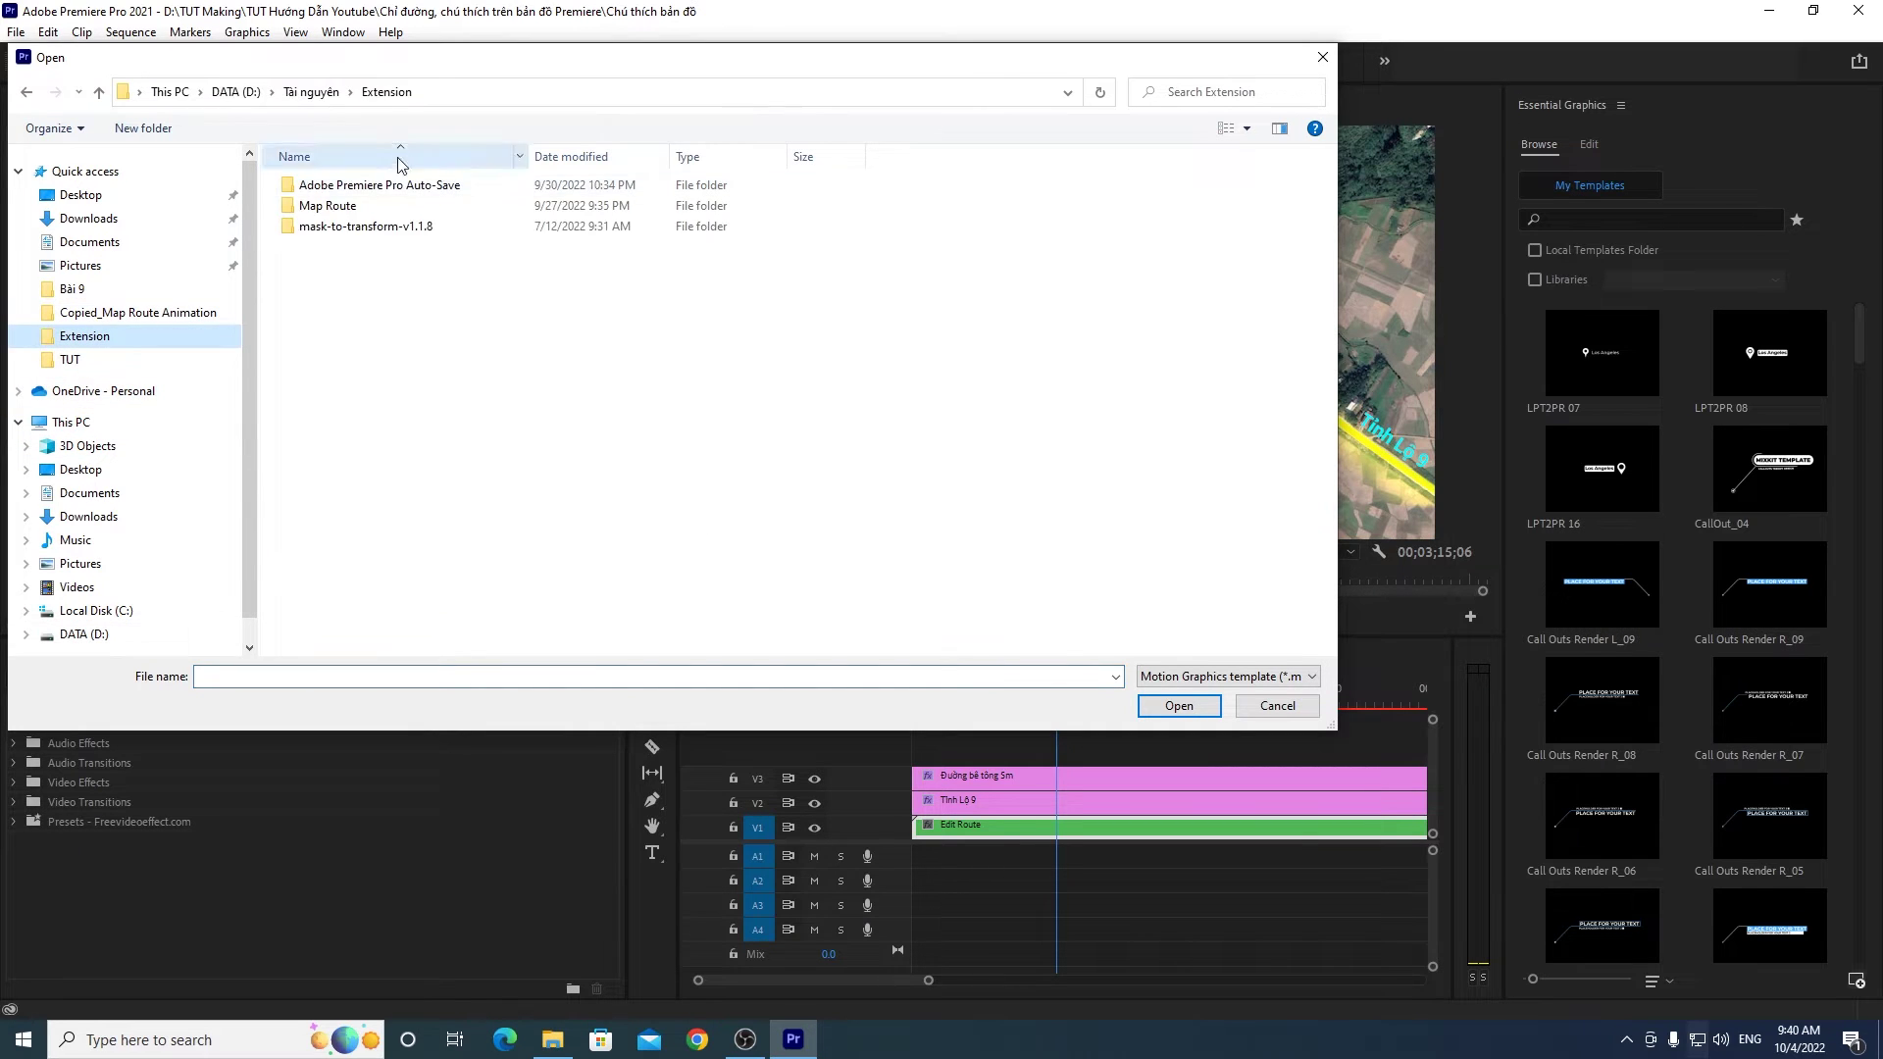
pyautogui.click(314, 92)
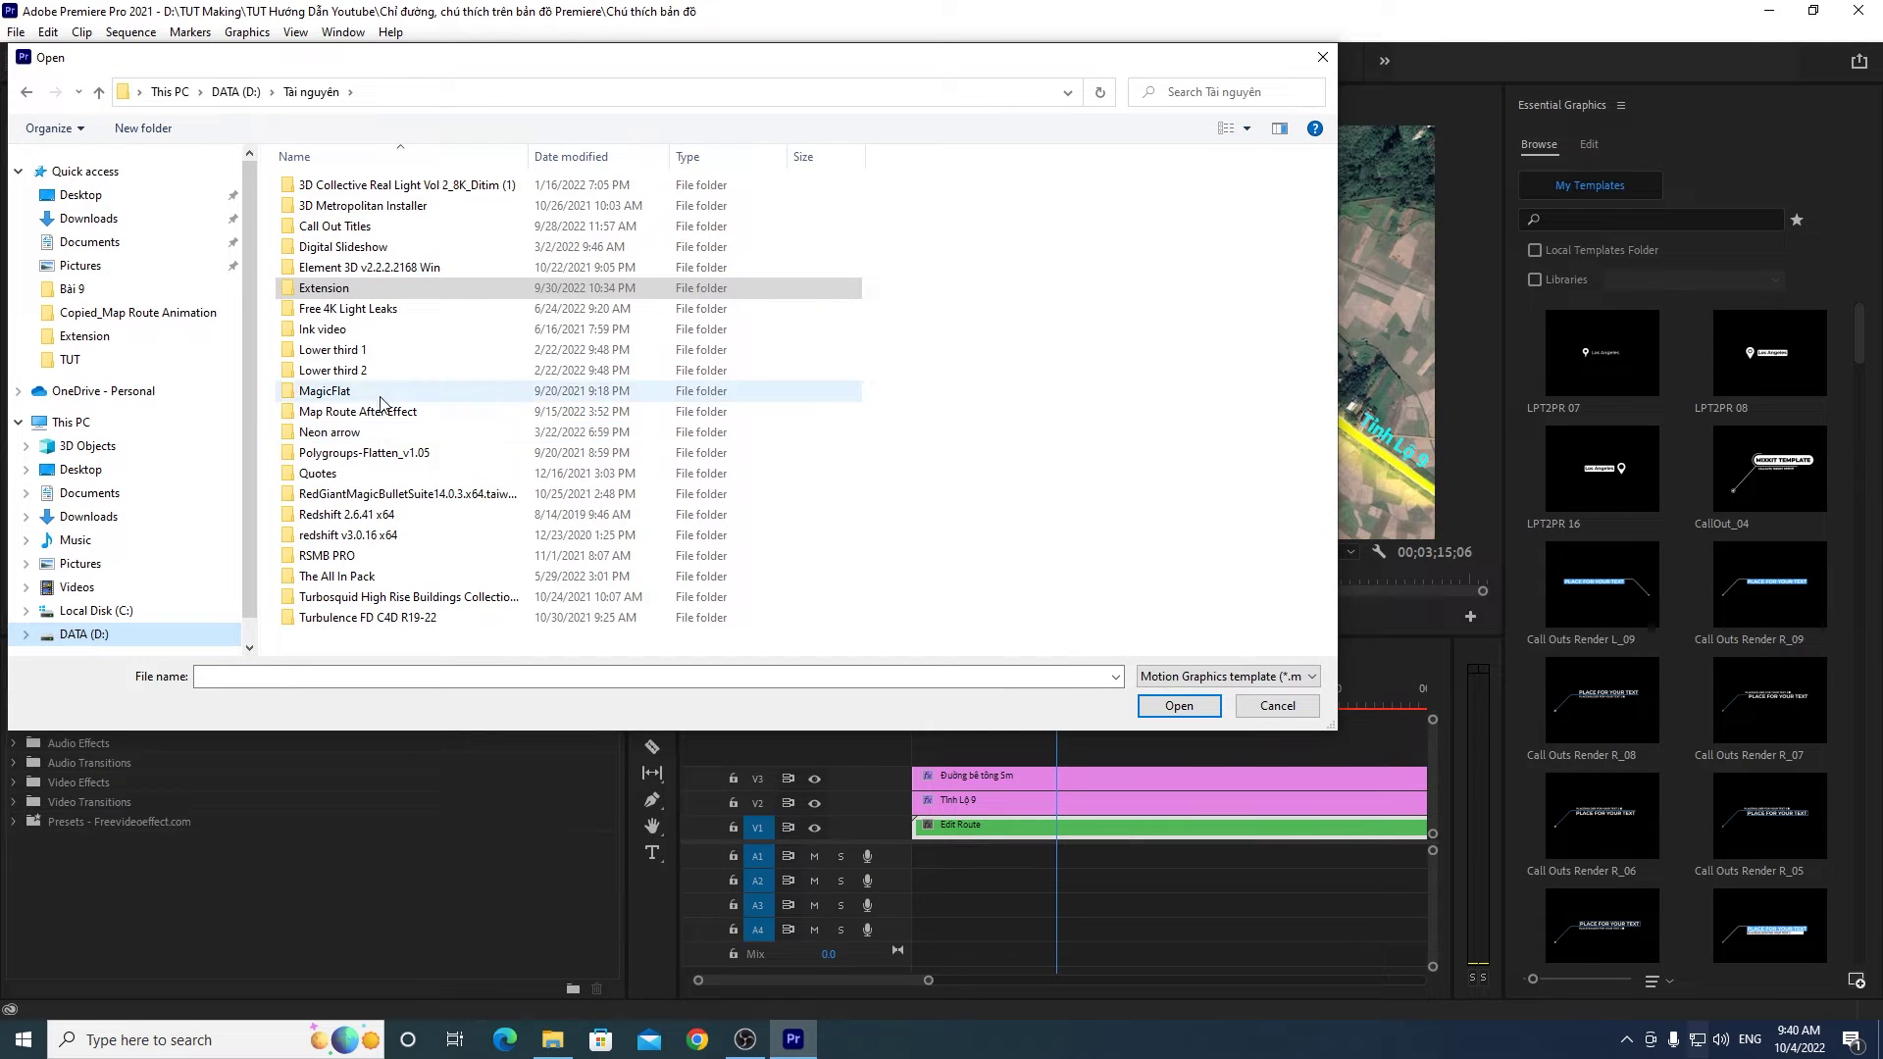
pyautogui.doubleClick(344, 228)
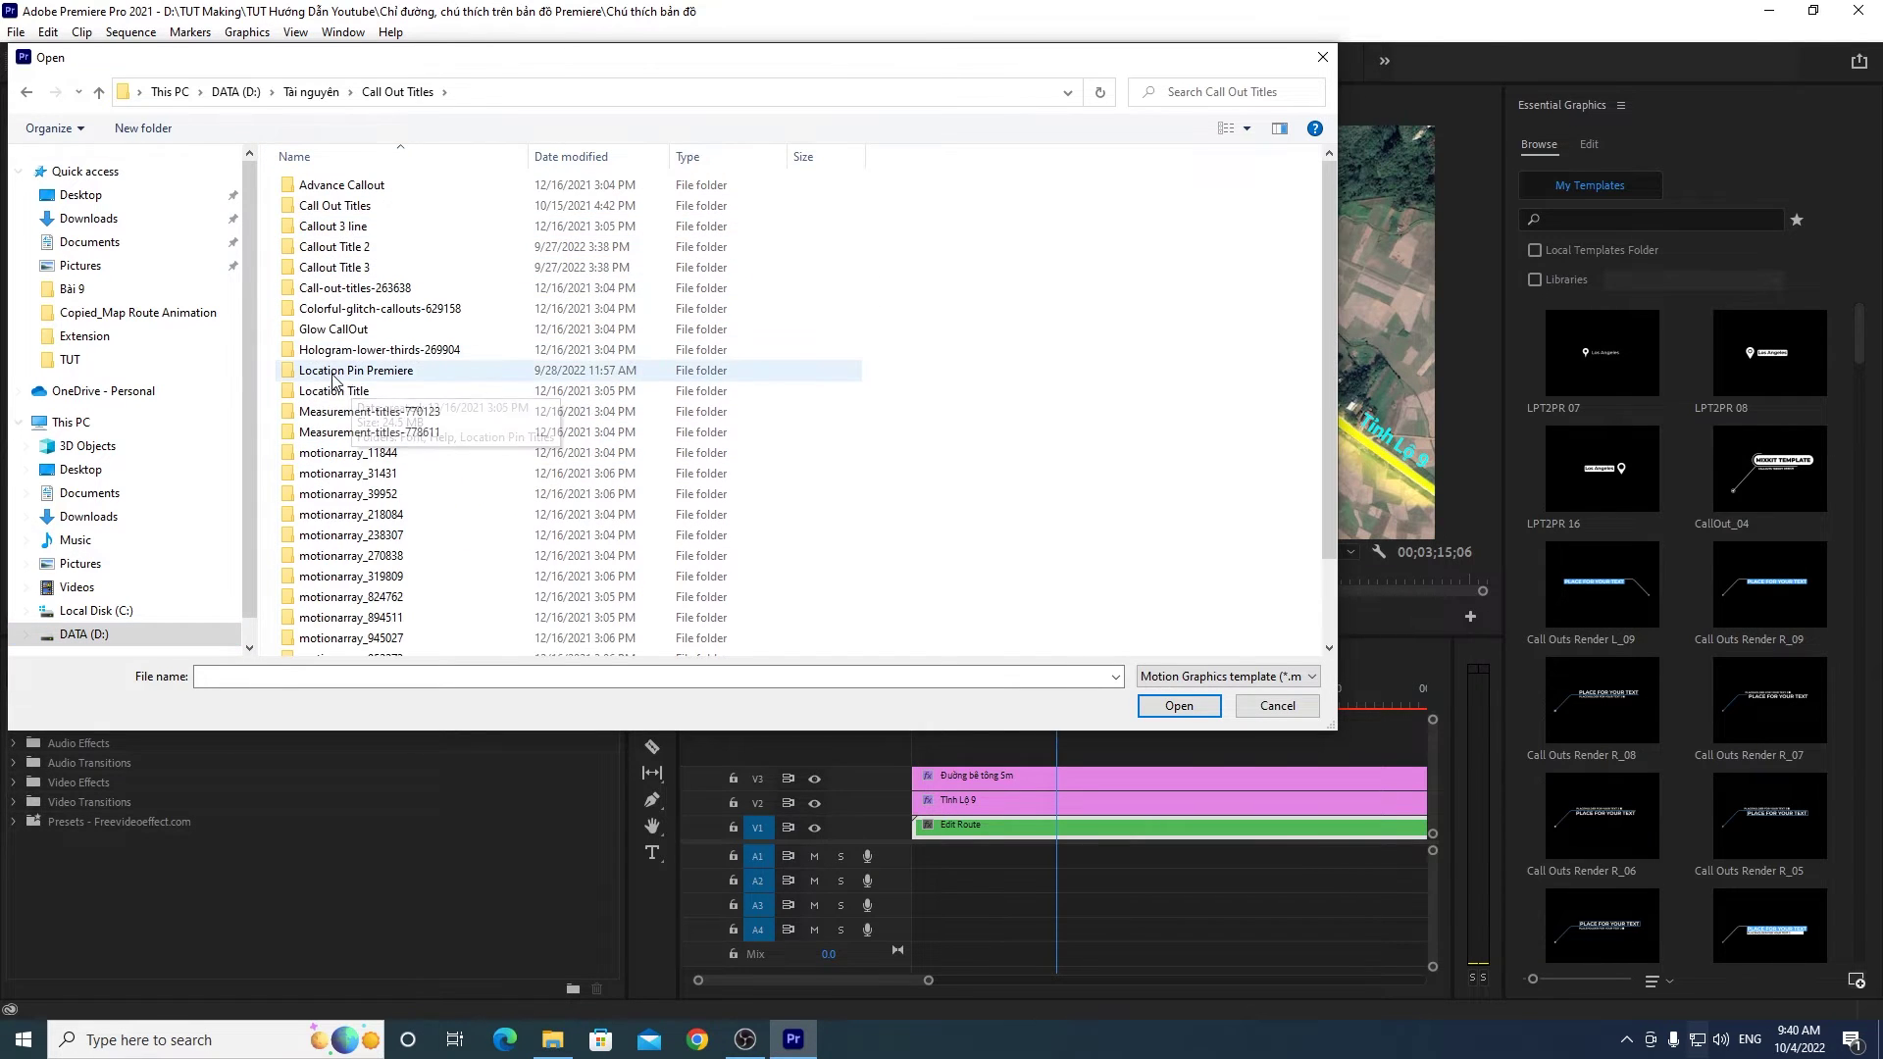
pyautogui.doubleClick(369, 373)
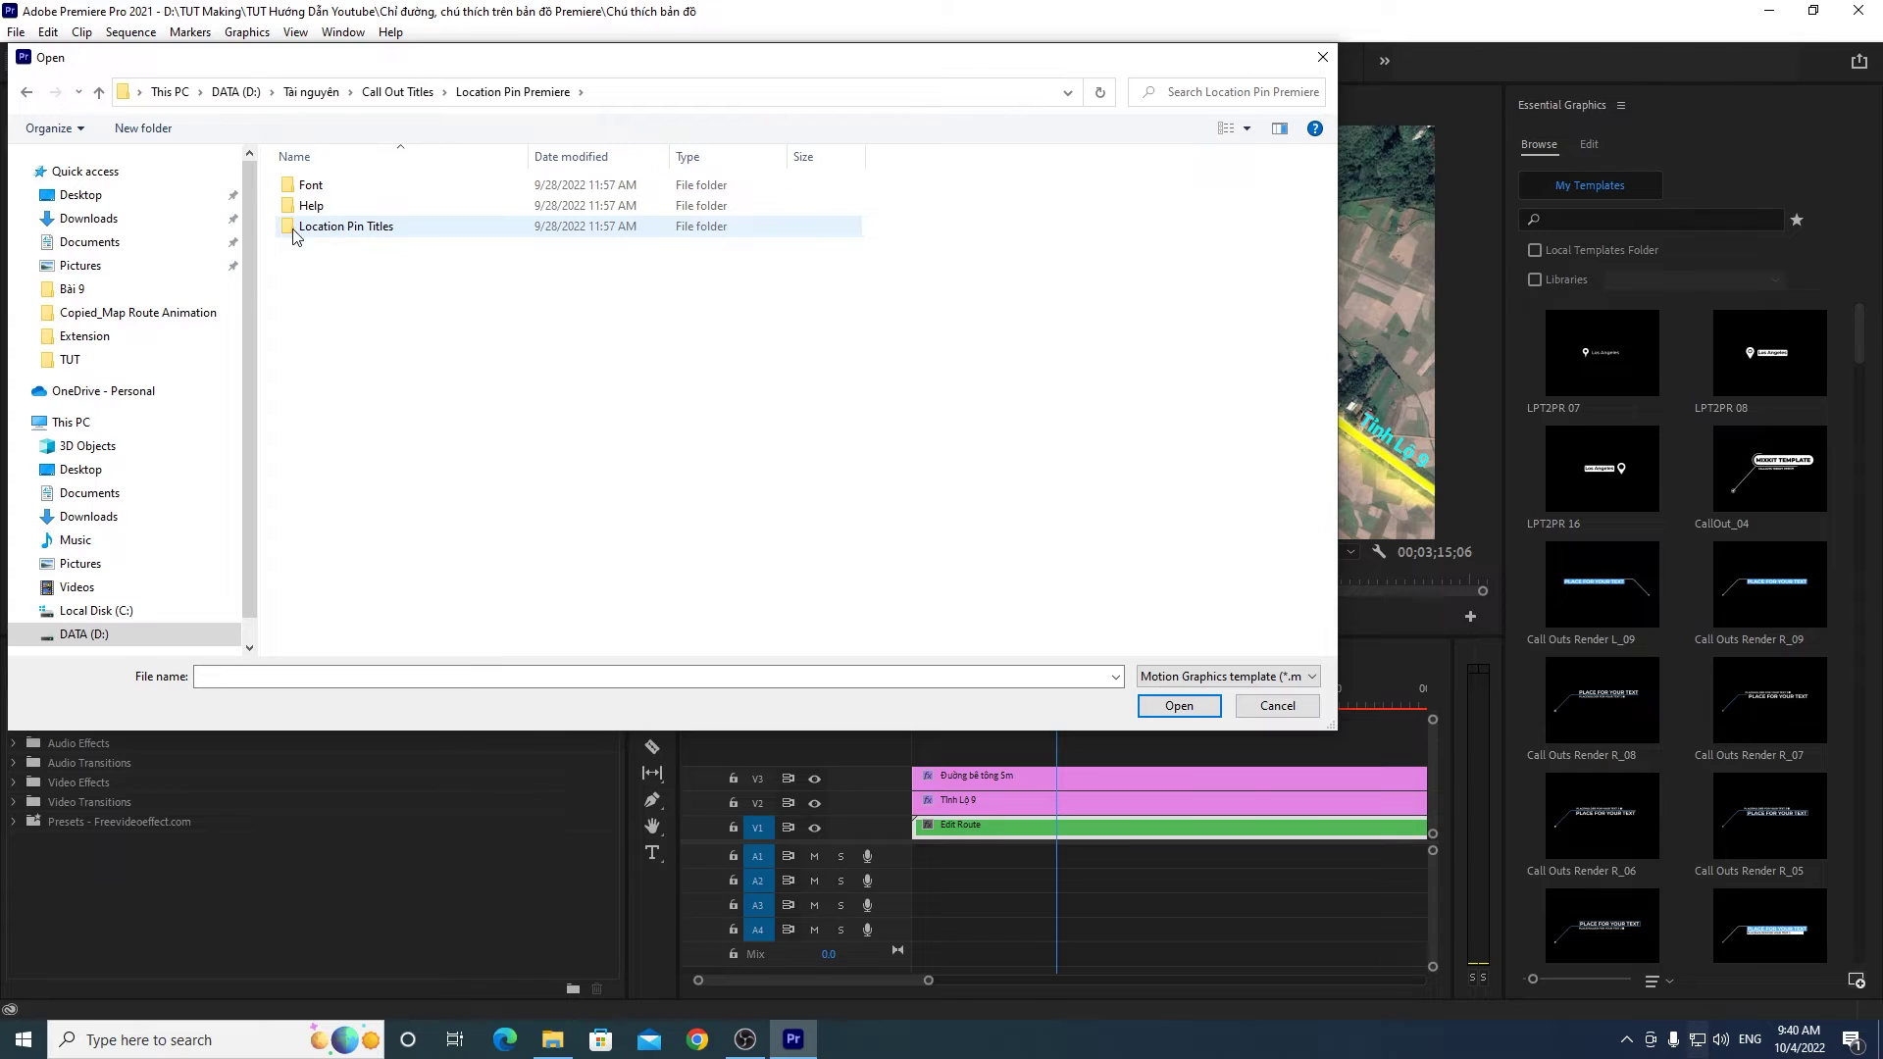
pyautogui.doubleClick(354, 229)
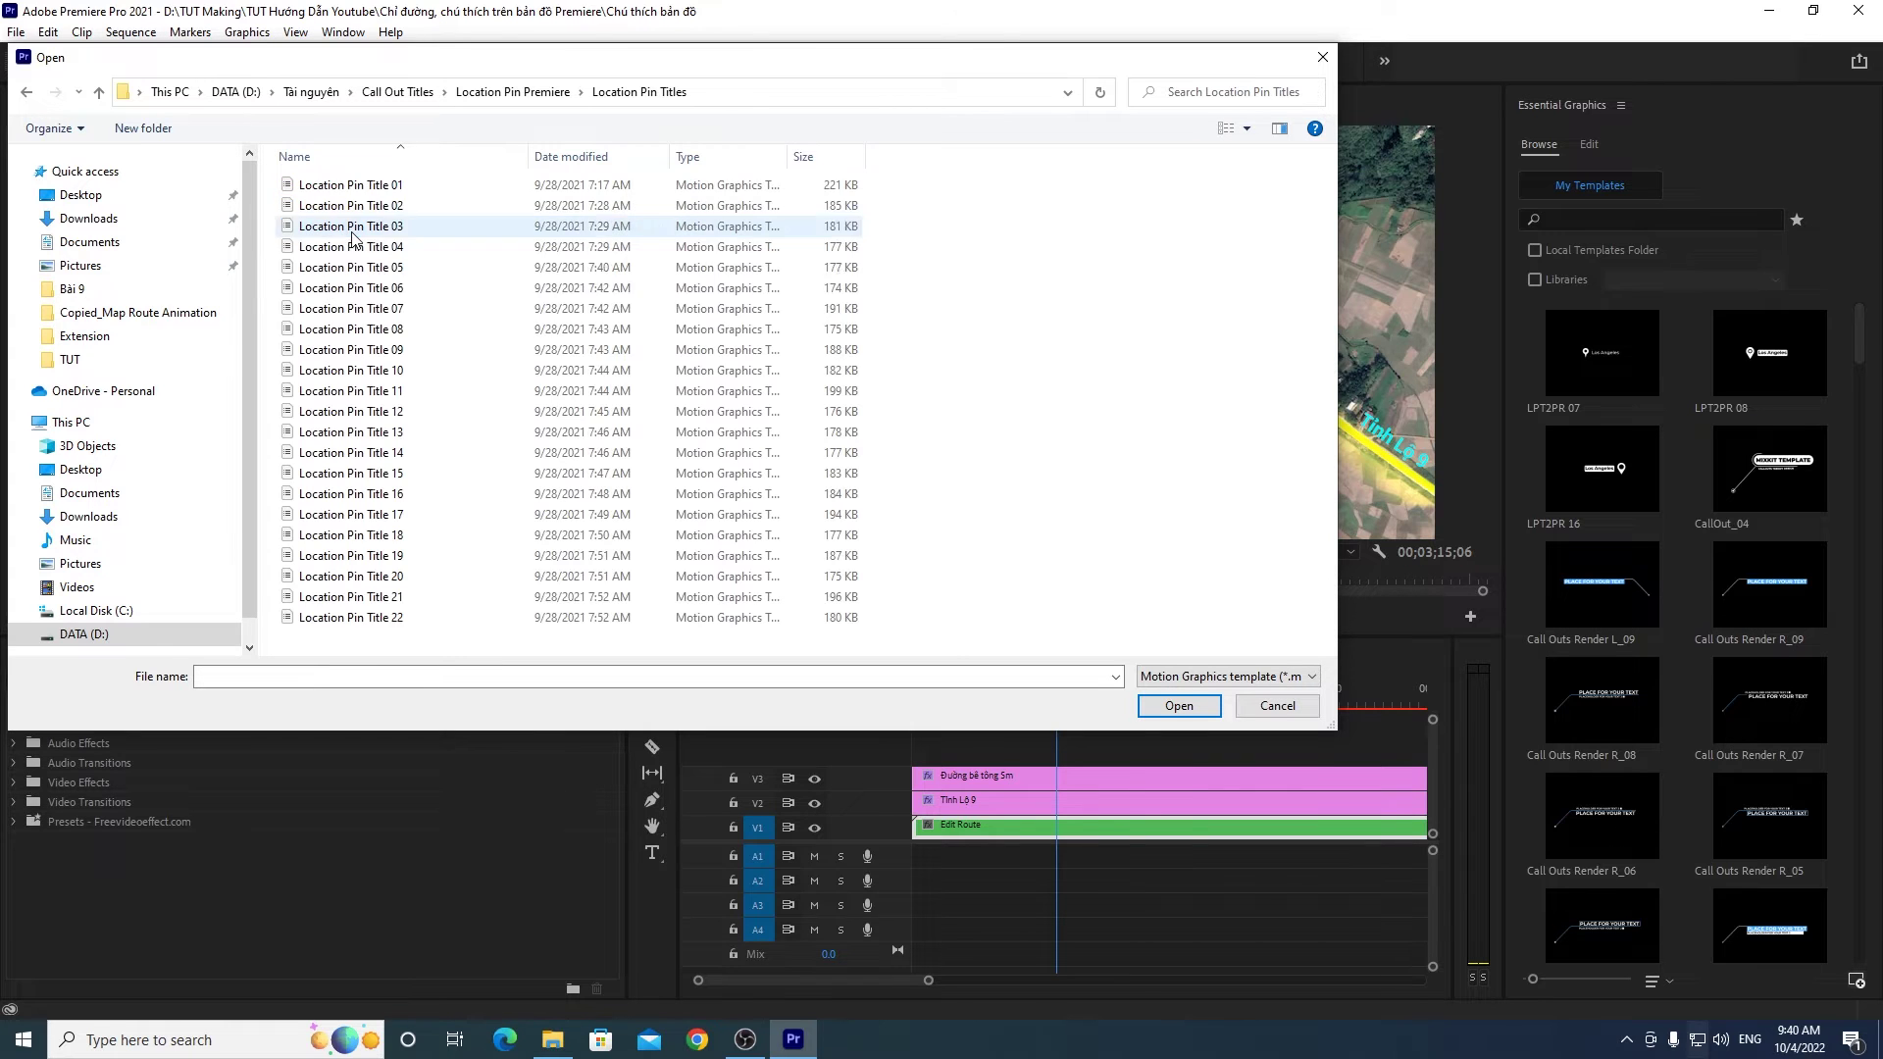
pyautogui.click(363, 226)
pyautogui.click(373, 186)
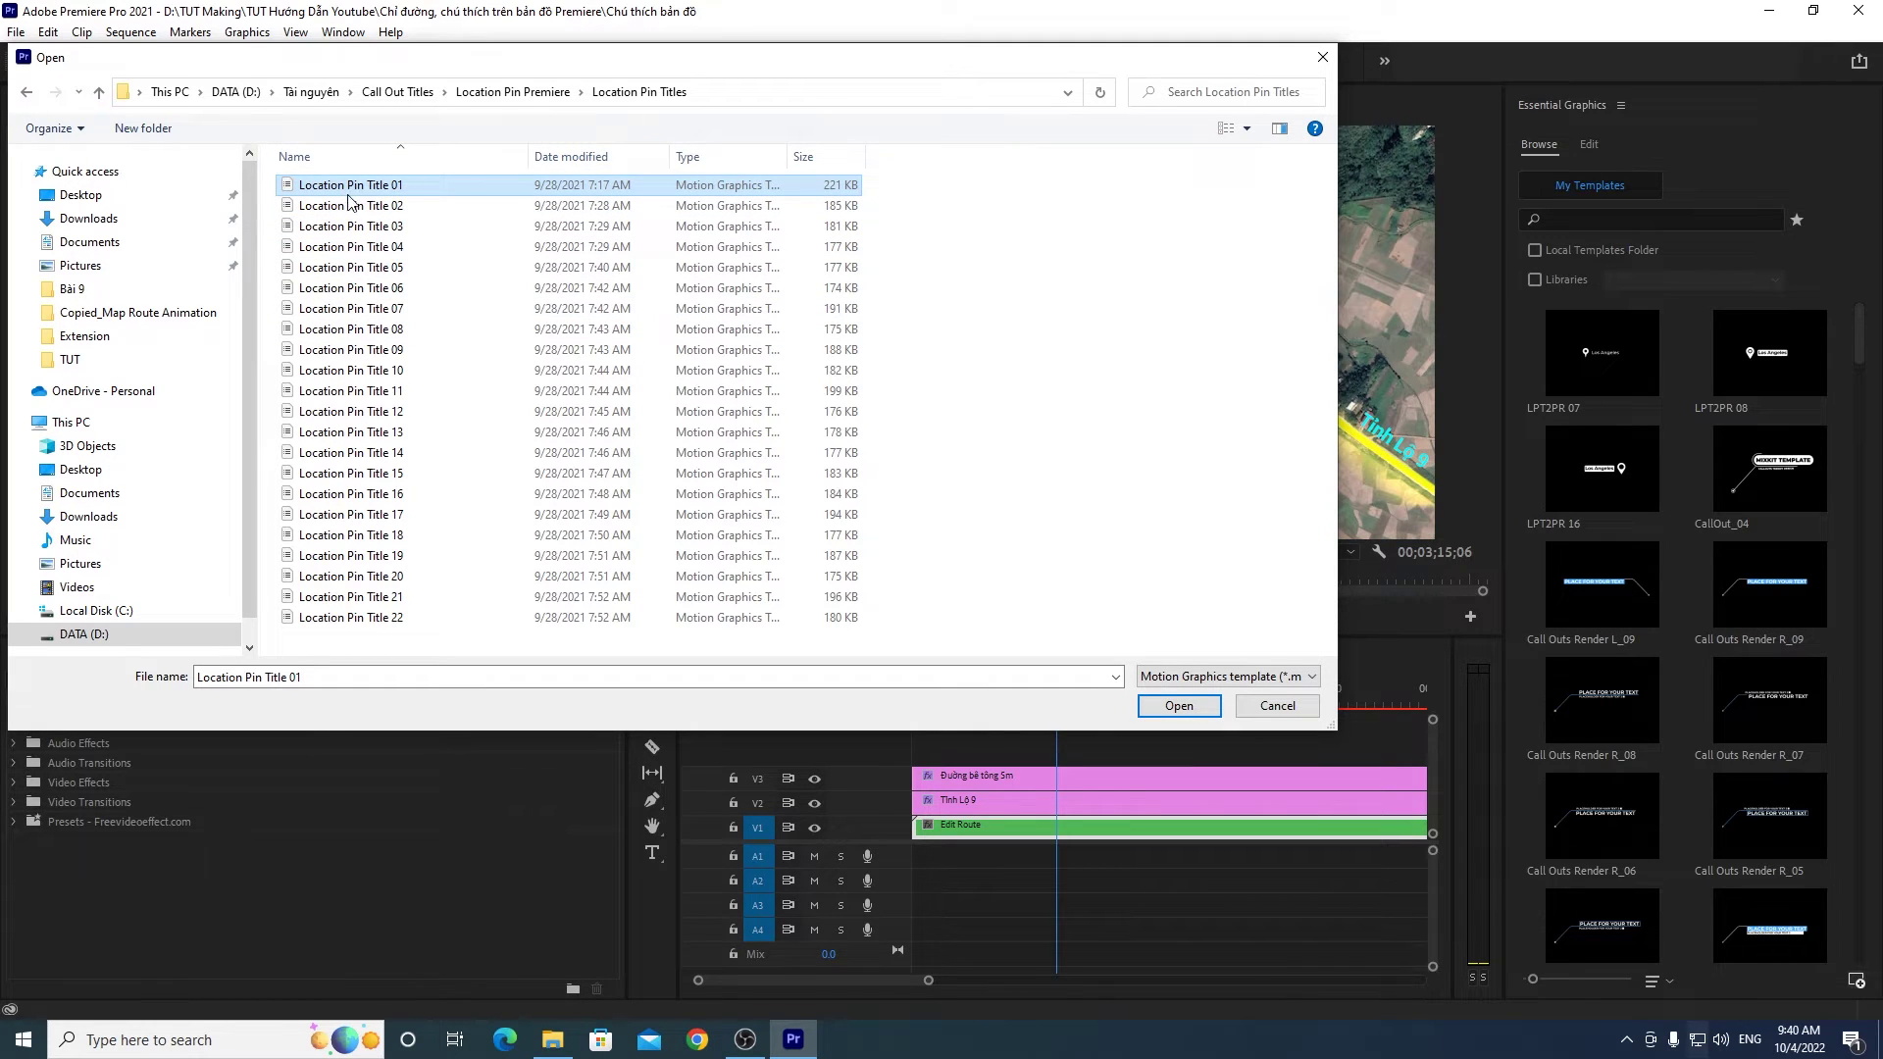
pyautogui.click(1201, 706)
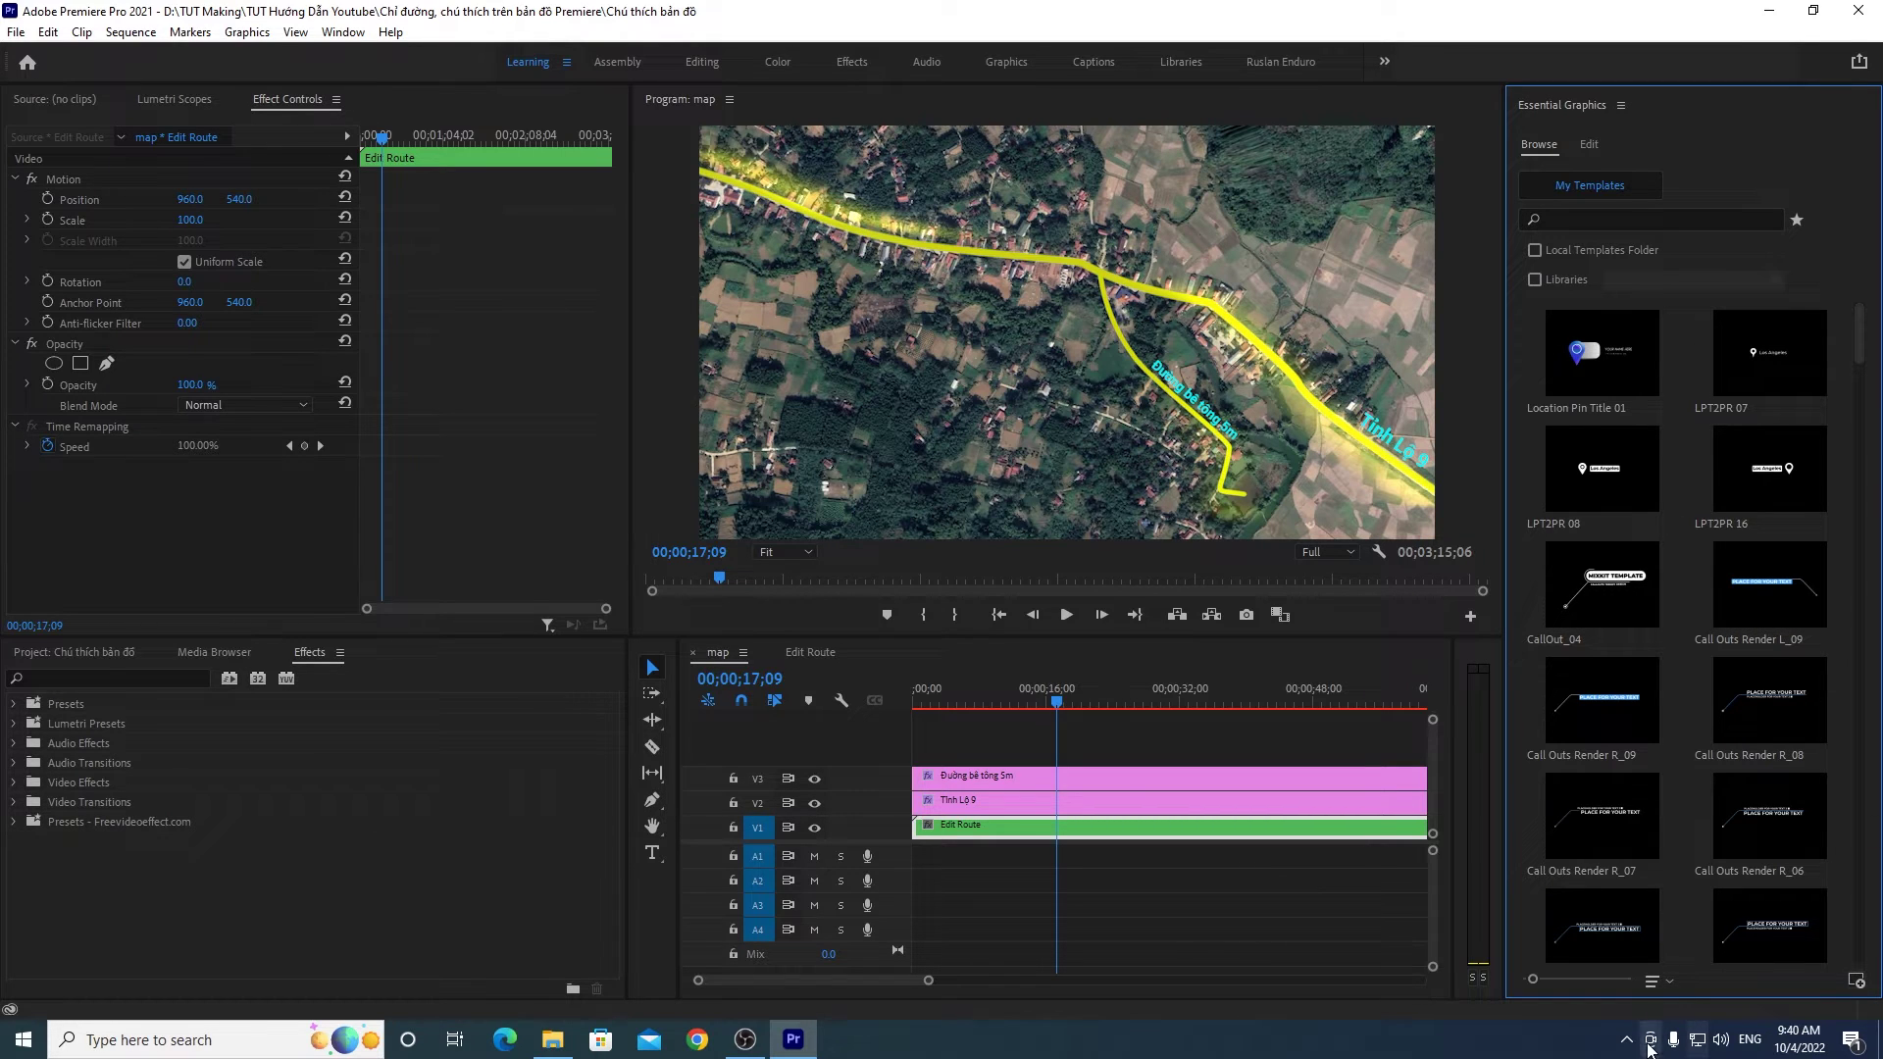
# Step: Sort the template library by most recently added and keep the thumbnails at two columns
pyautogui.click(1668, 984)
pyautogui.click(1681, 961)
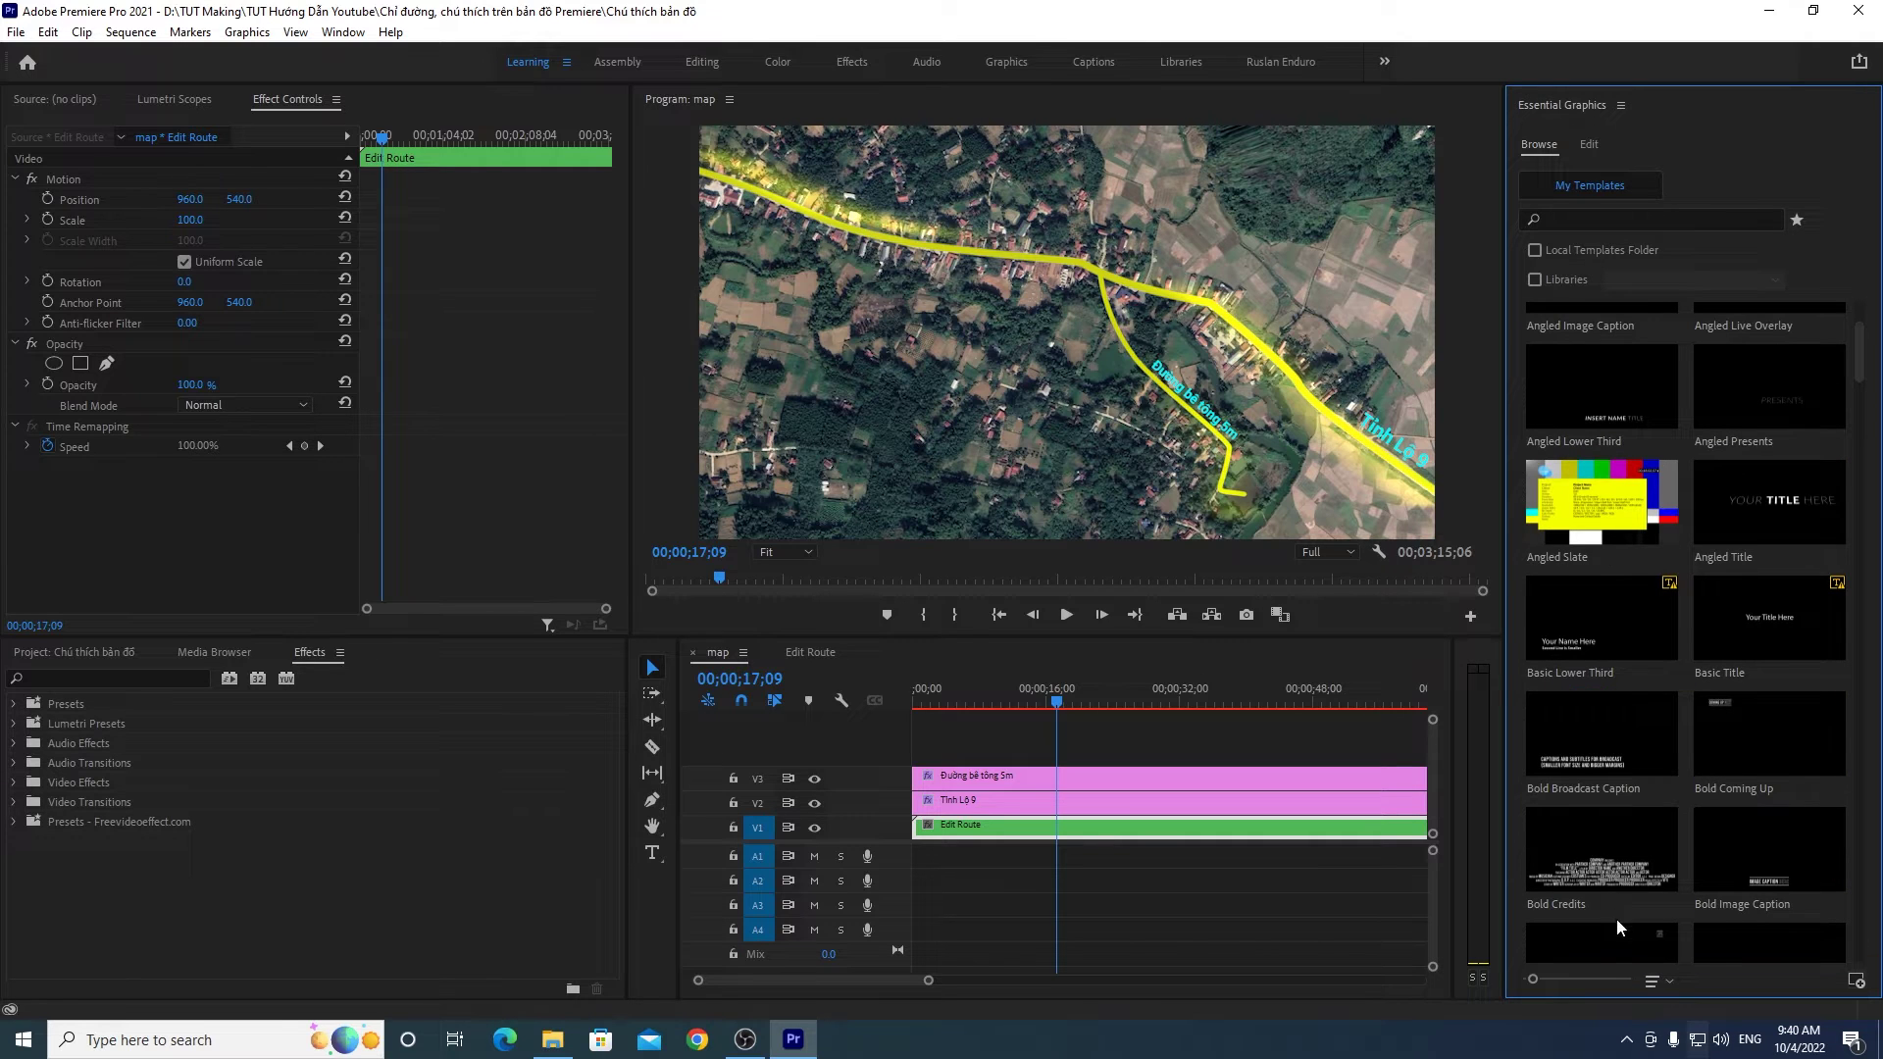
pyautogui.click(1668, 982)
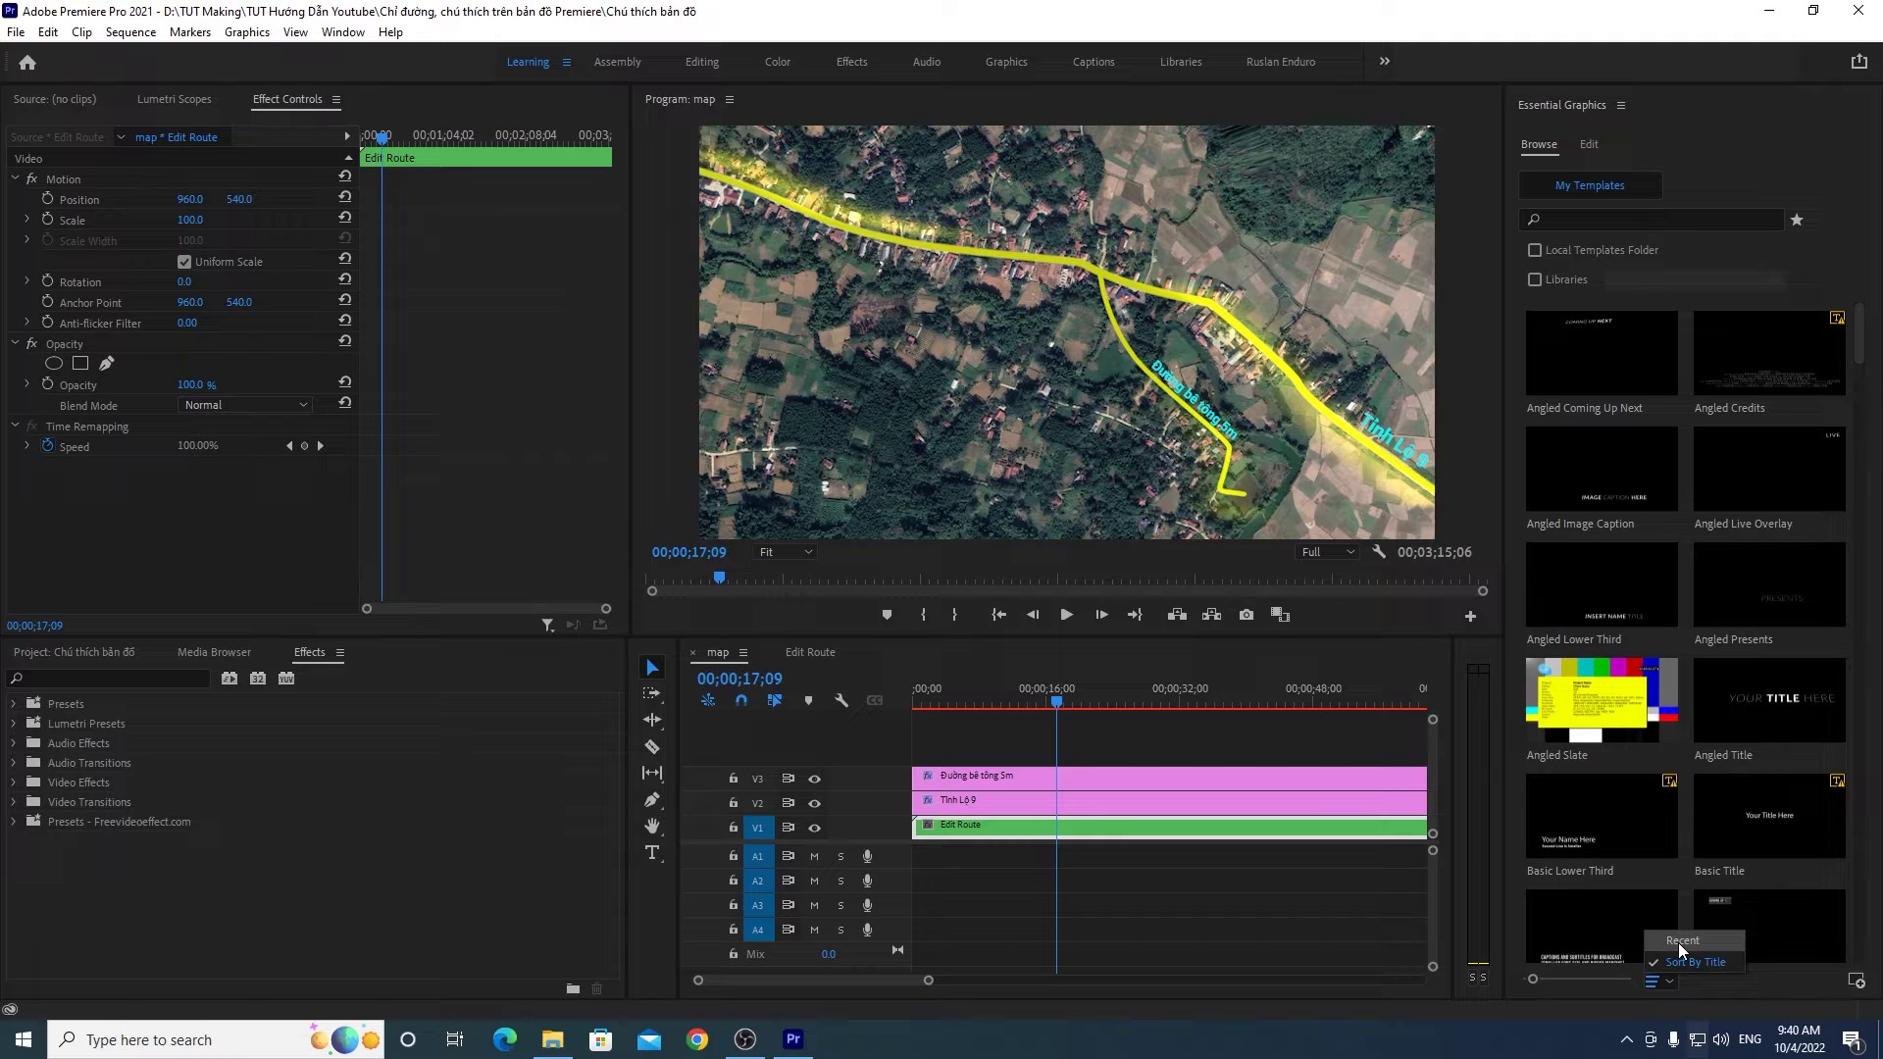
pyautogui.click(1679, 944)
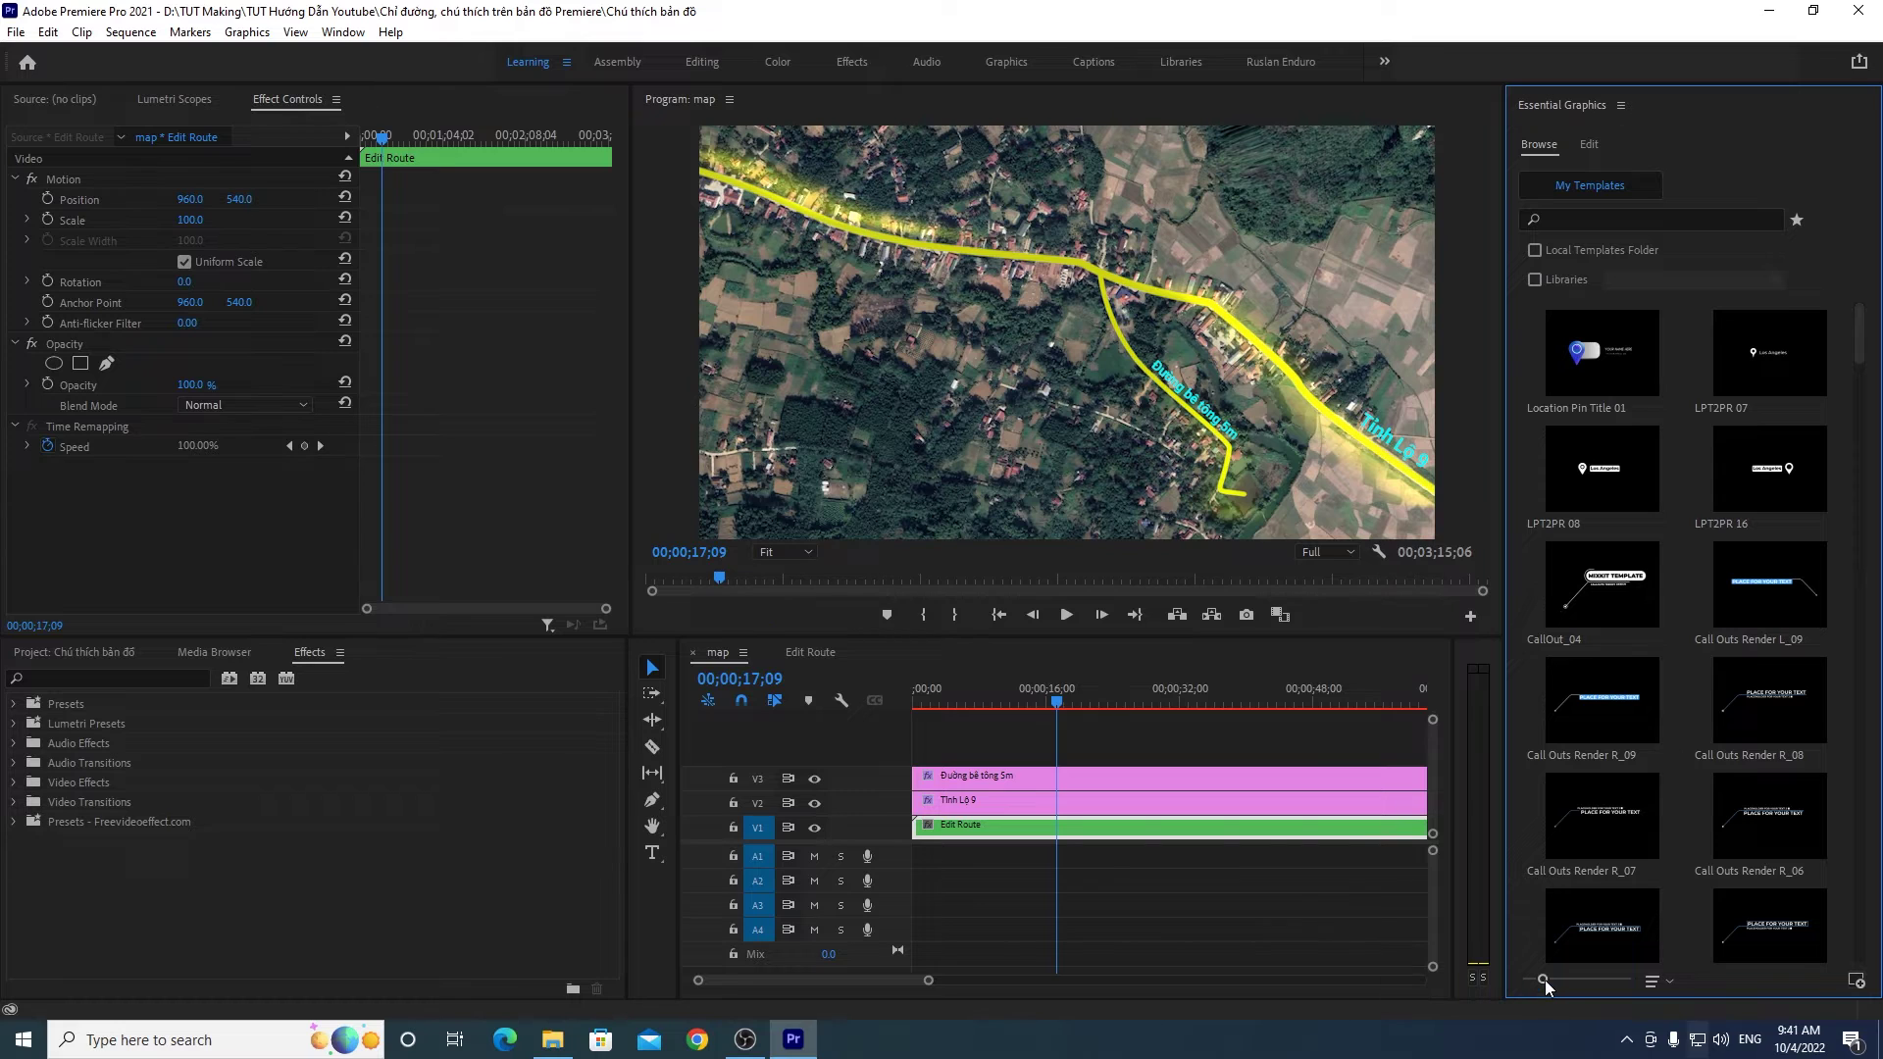
pyautogui.moveTo(1544, 980); pyautogui.dragTo(1573, 979)
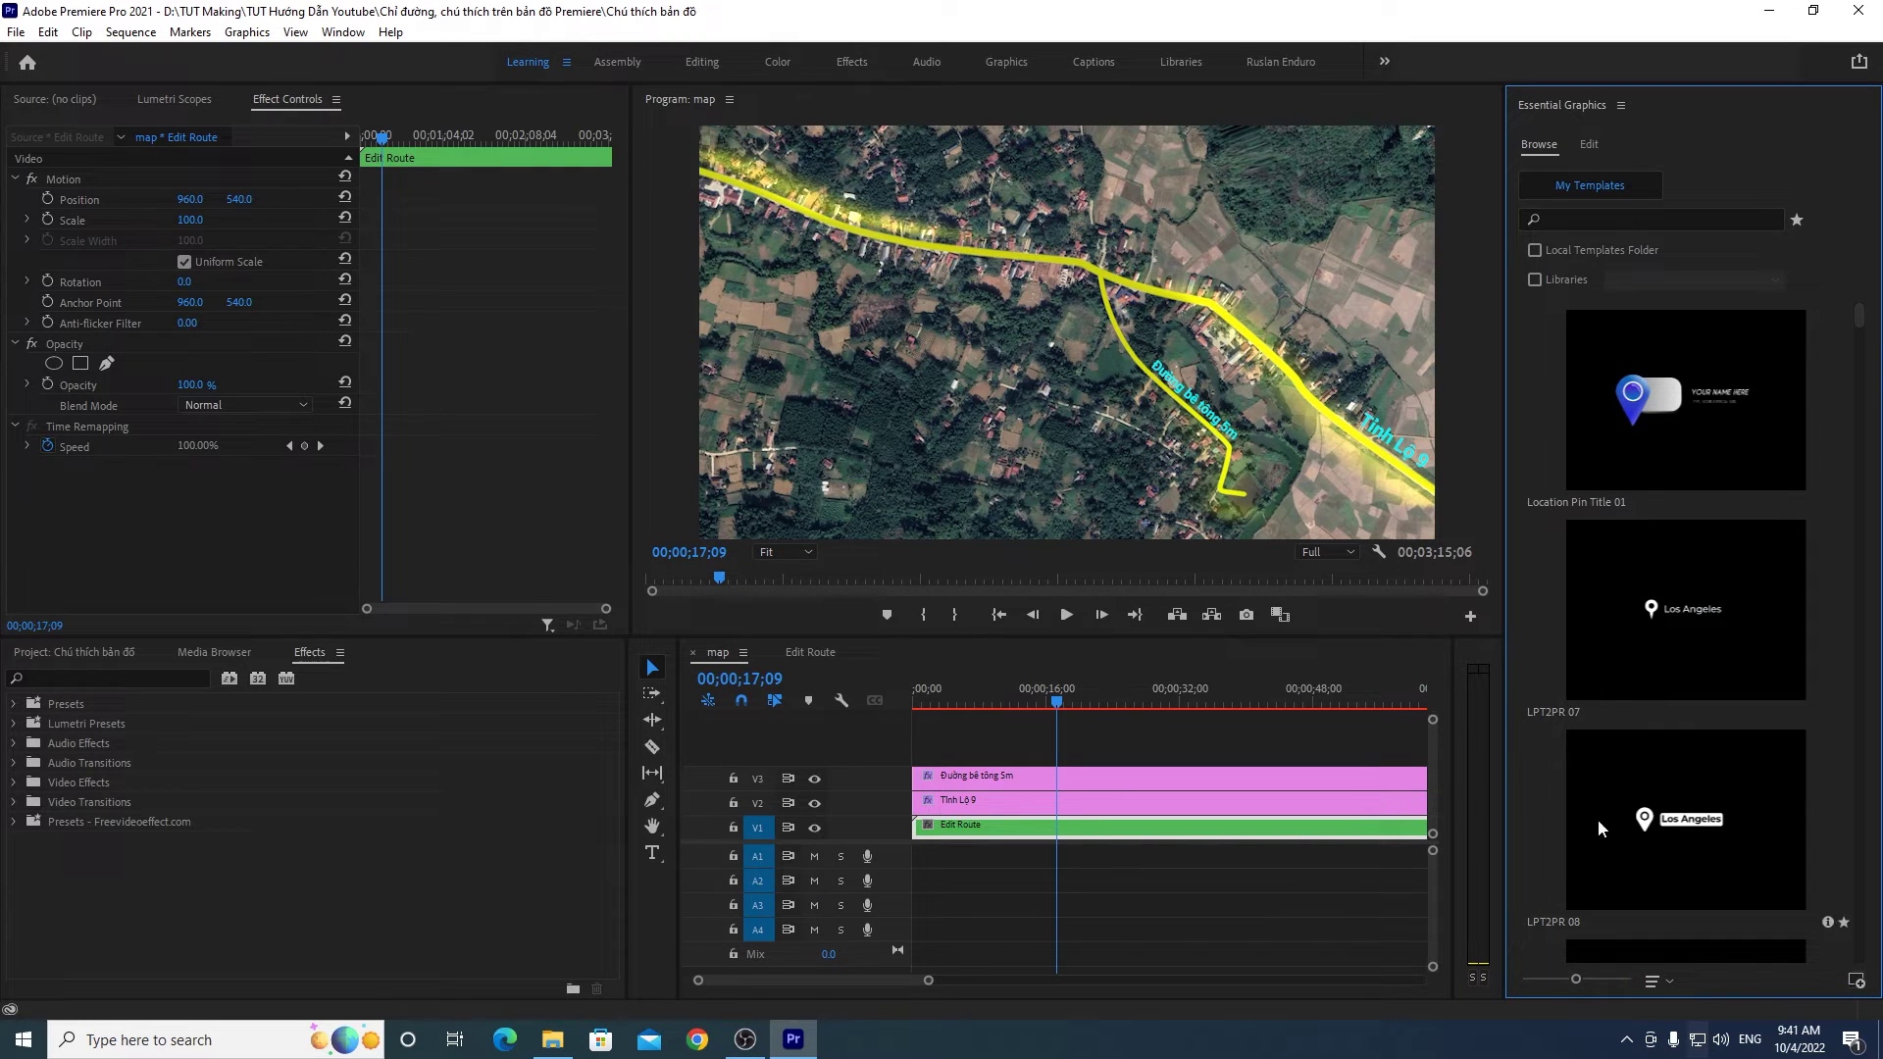
pyautogui.moveTo(1548, 981); pyautogui.dragTo(1541, 981)
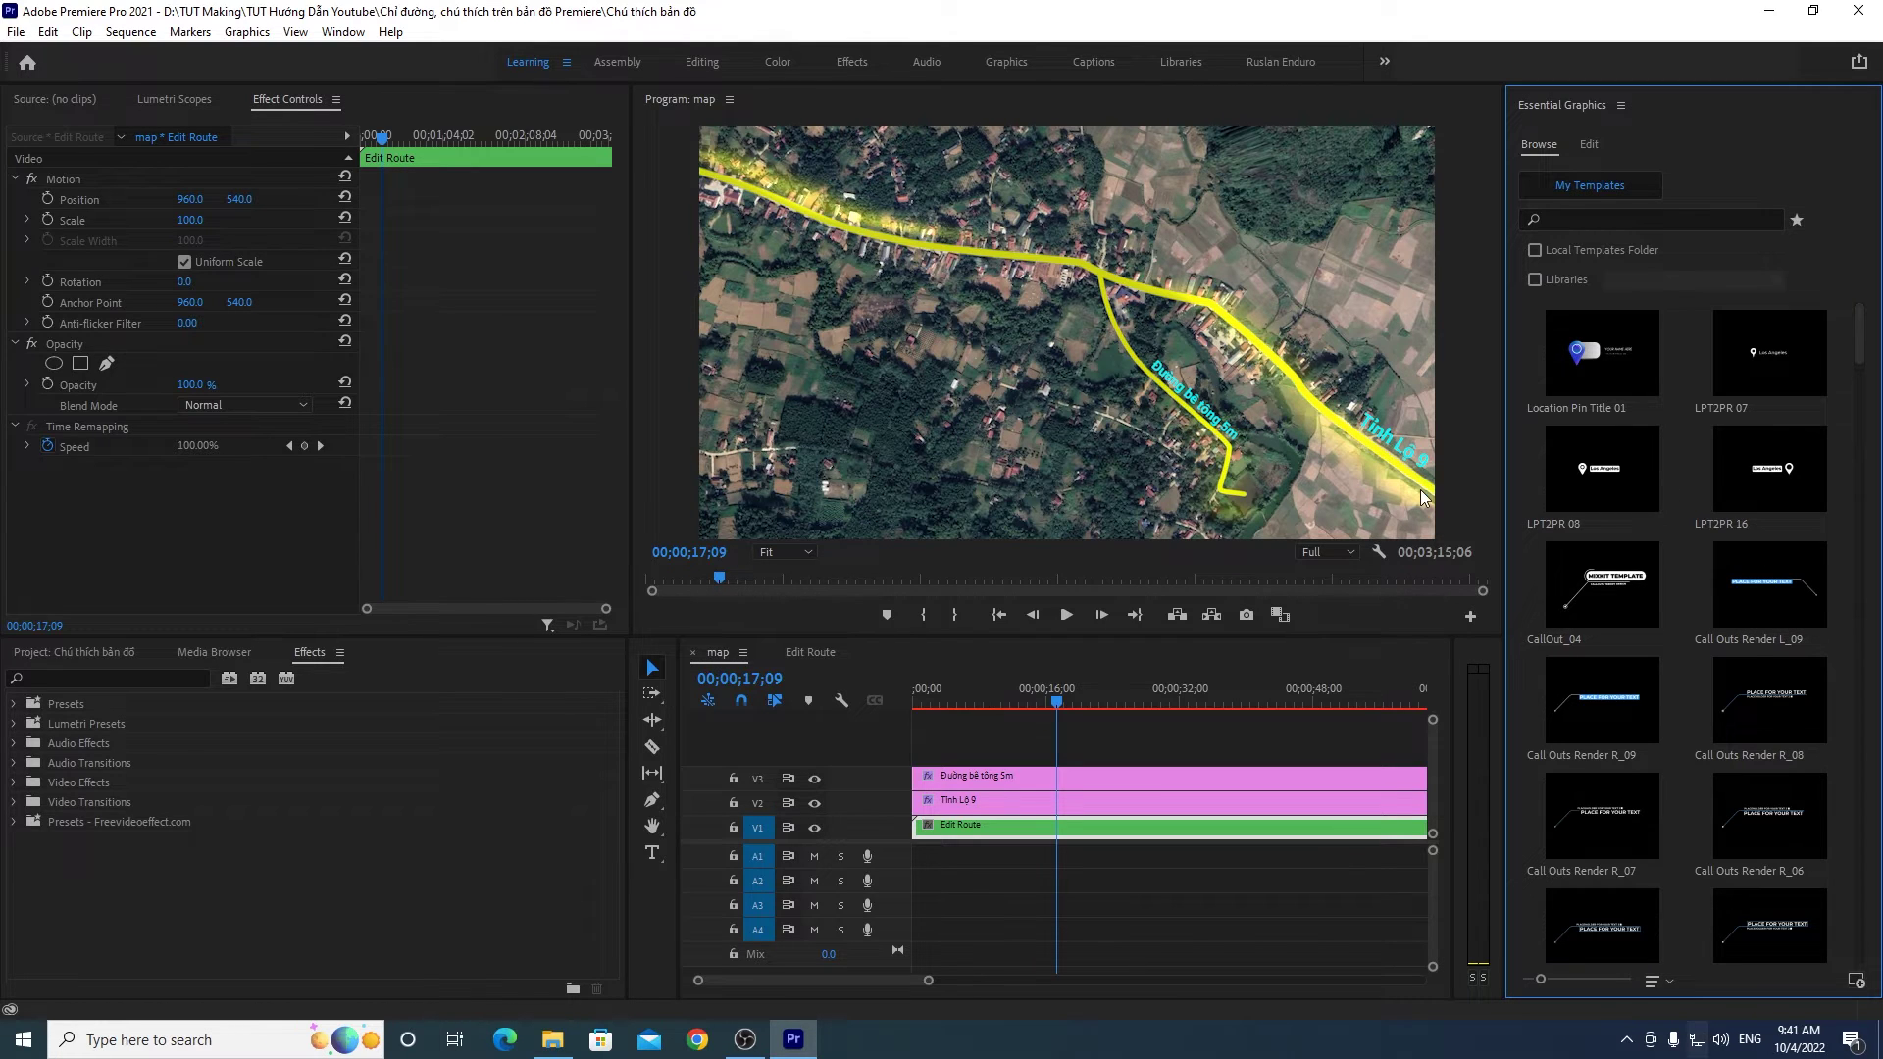
# Step: Install the Location Pin Title 02 through 06 templates
pyautogui.click(1856, 981)
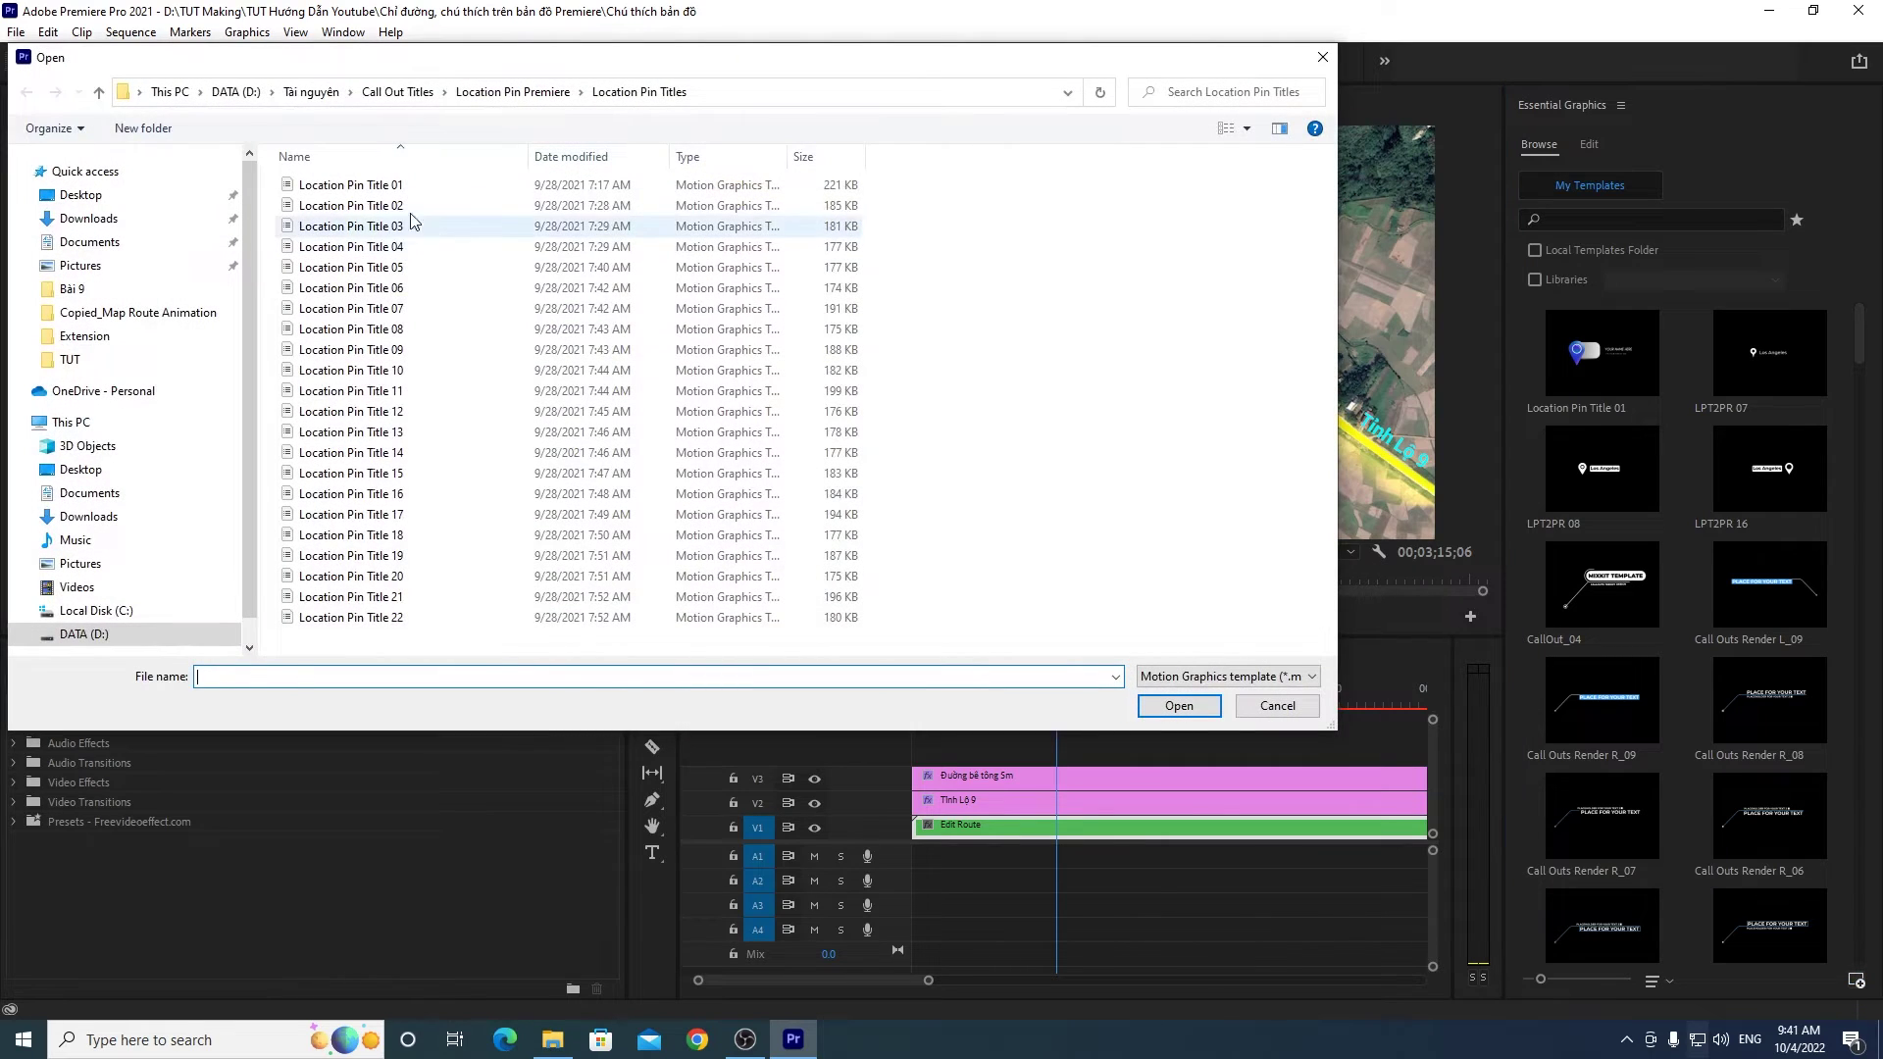
pyautogui.click(405, 209)
pyautogui.doubleClick(405, 208)
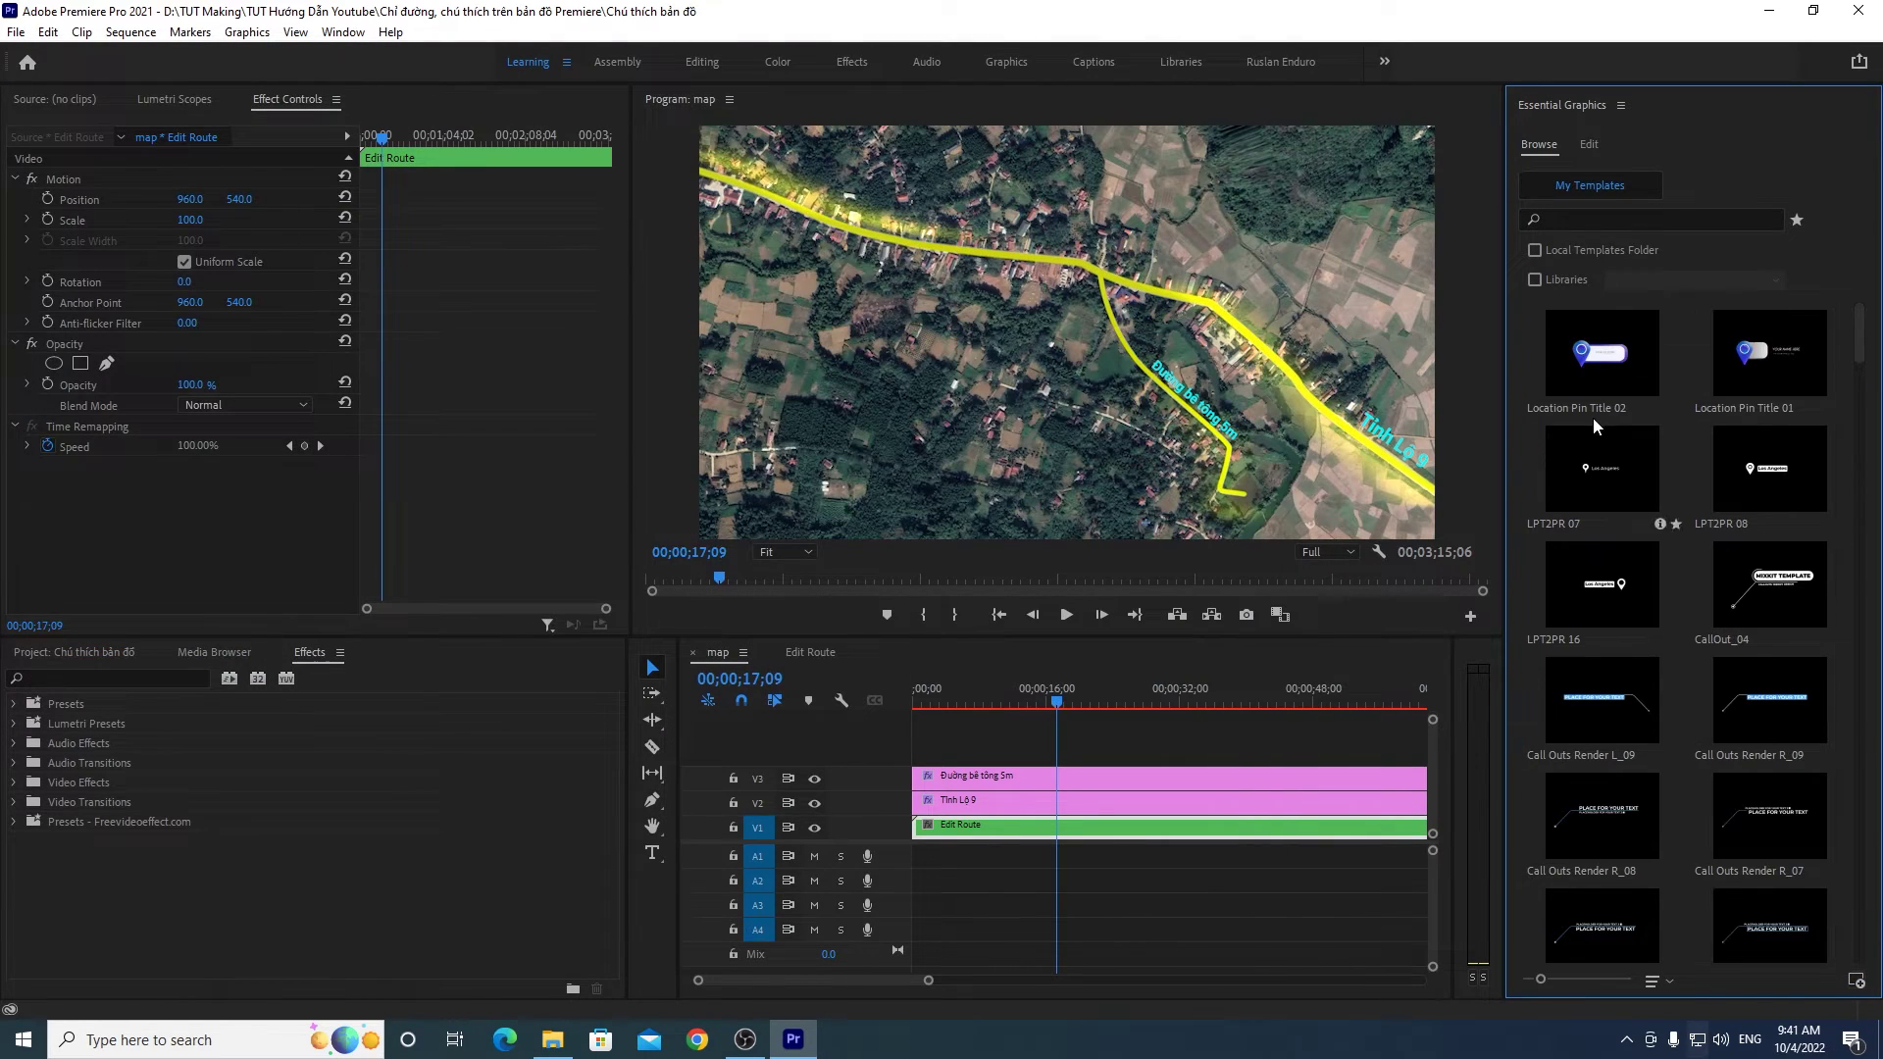
pyautogui.click(1856, 981)
pyautogui.click(350, 226)
pyautogui.doubleClick(350, 226)
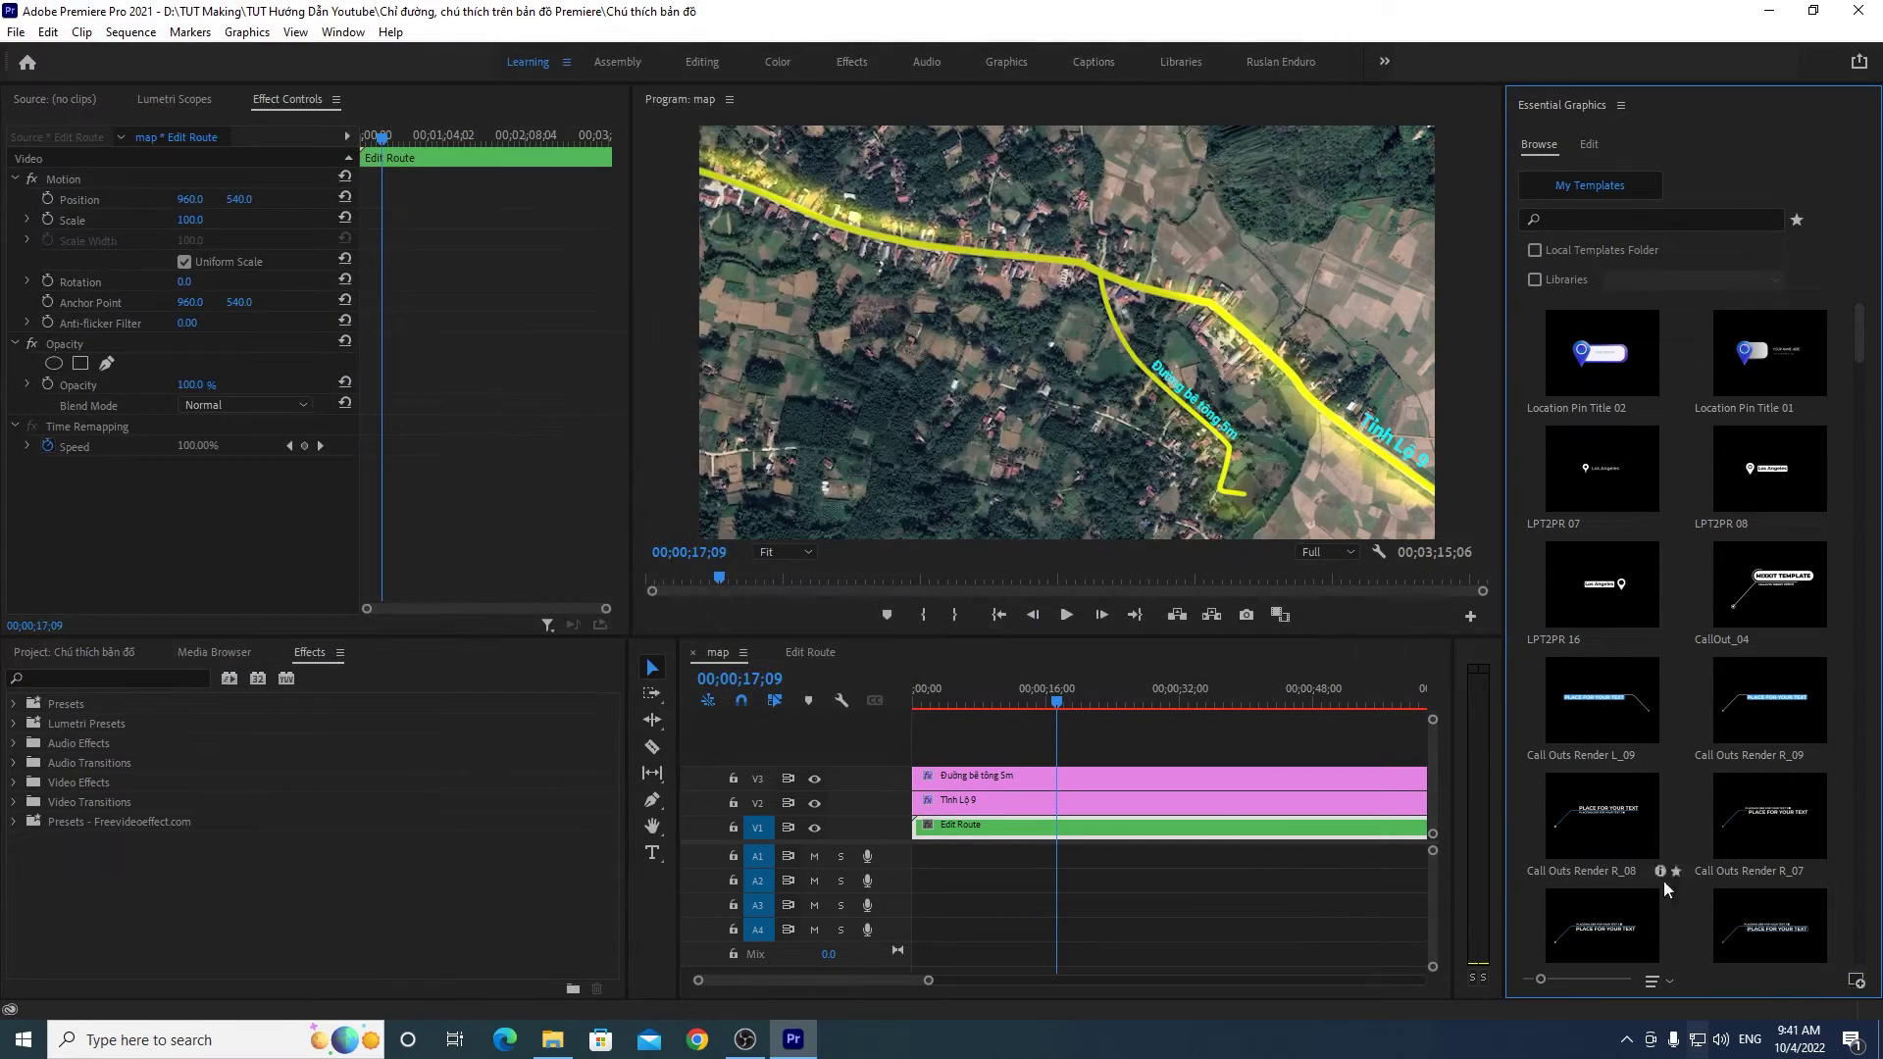
pyautogui.click(1856, 981)
pyautogui.doubleClick(343, 246)
pyautogui.click(1856, 980)
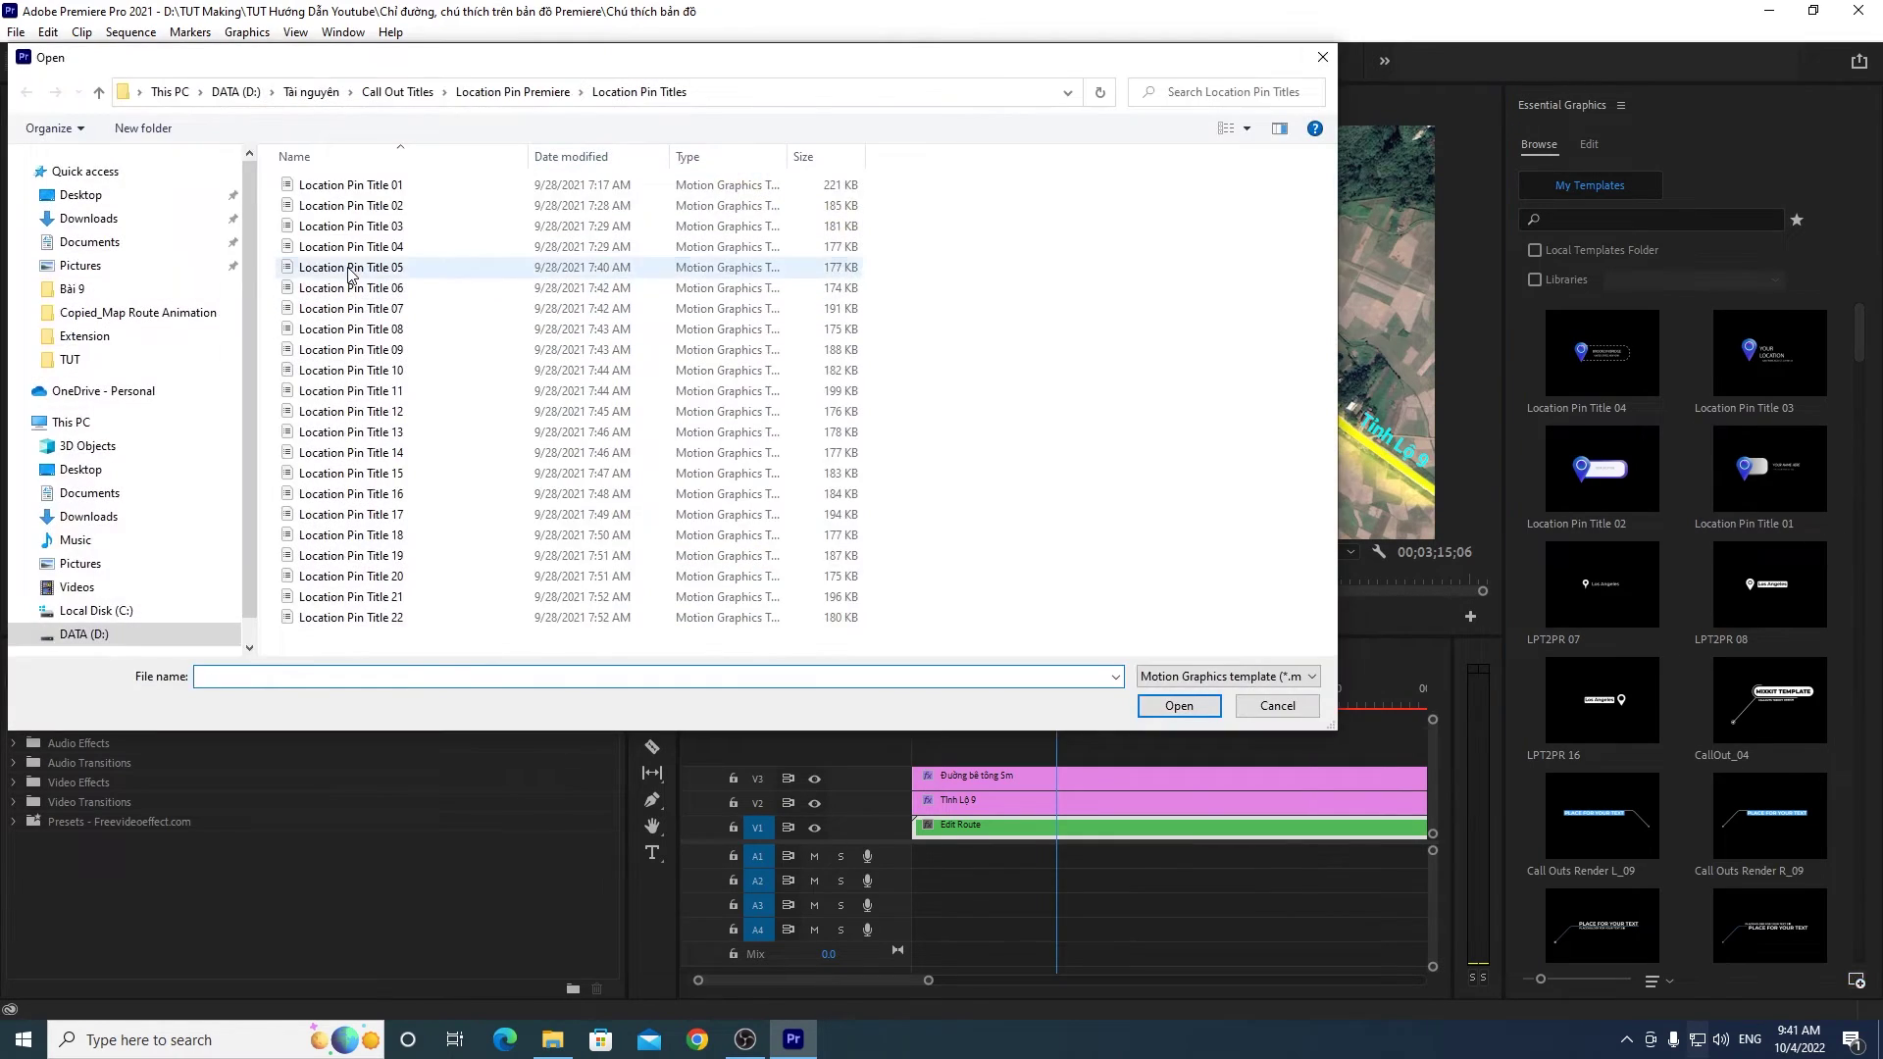
pyautogui.doubleClick(349, 271)
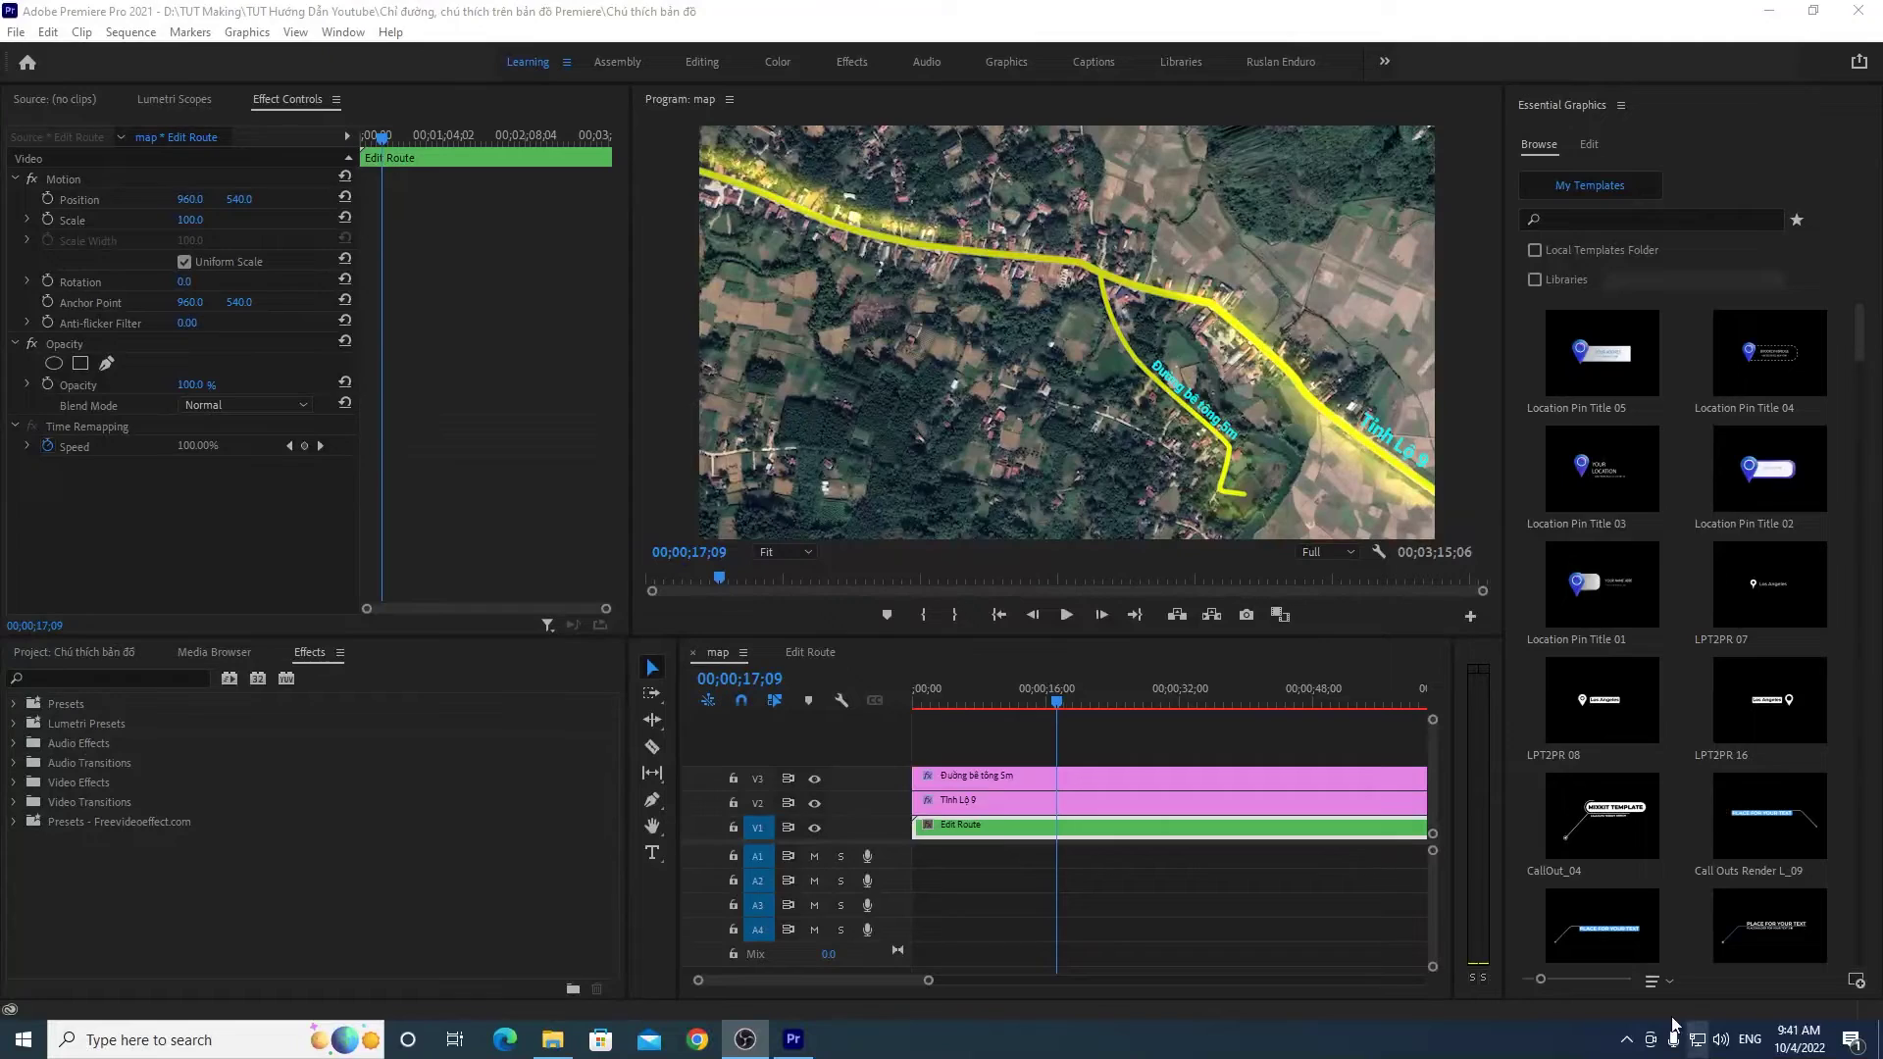
pyautogui.click(1853, 978)
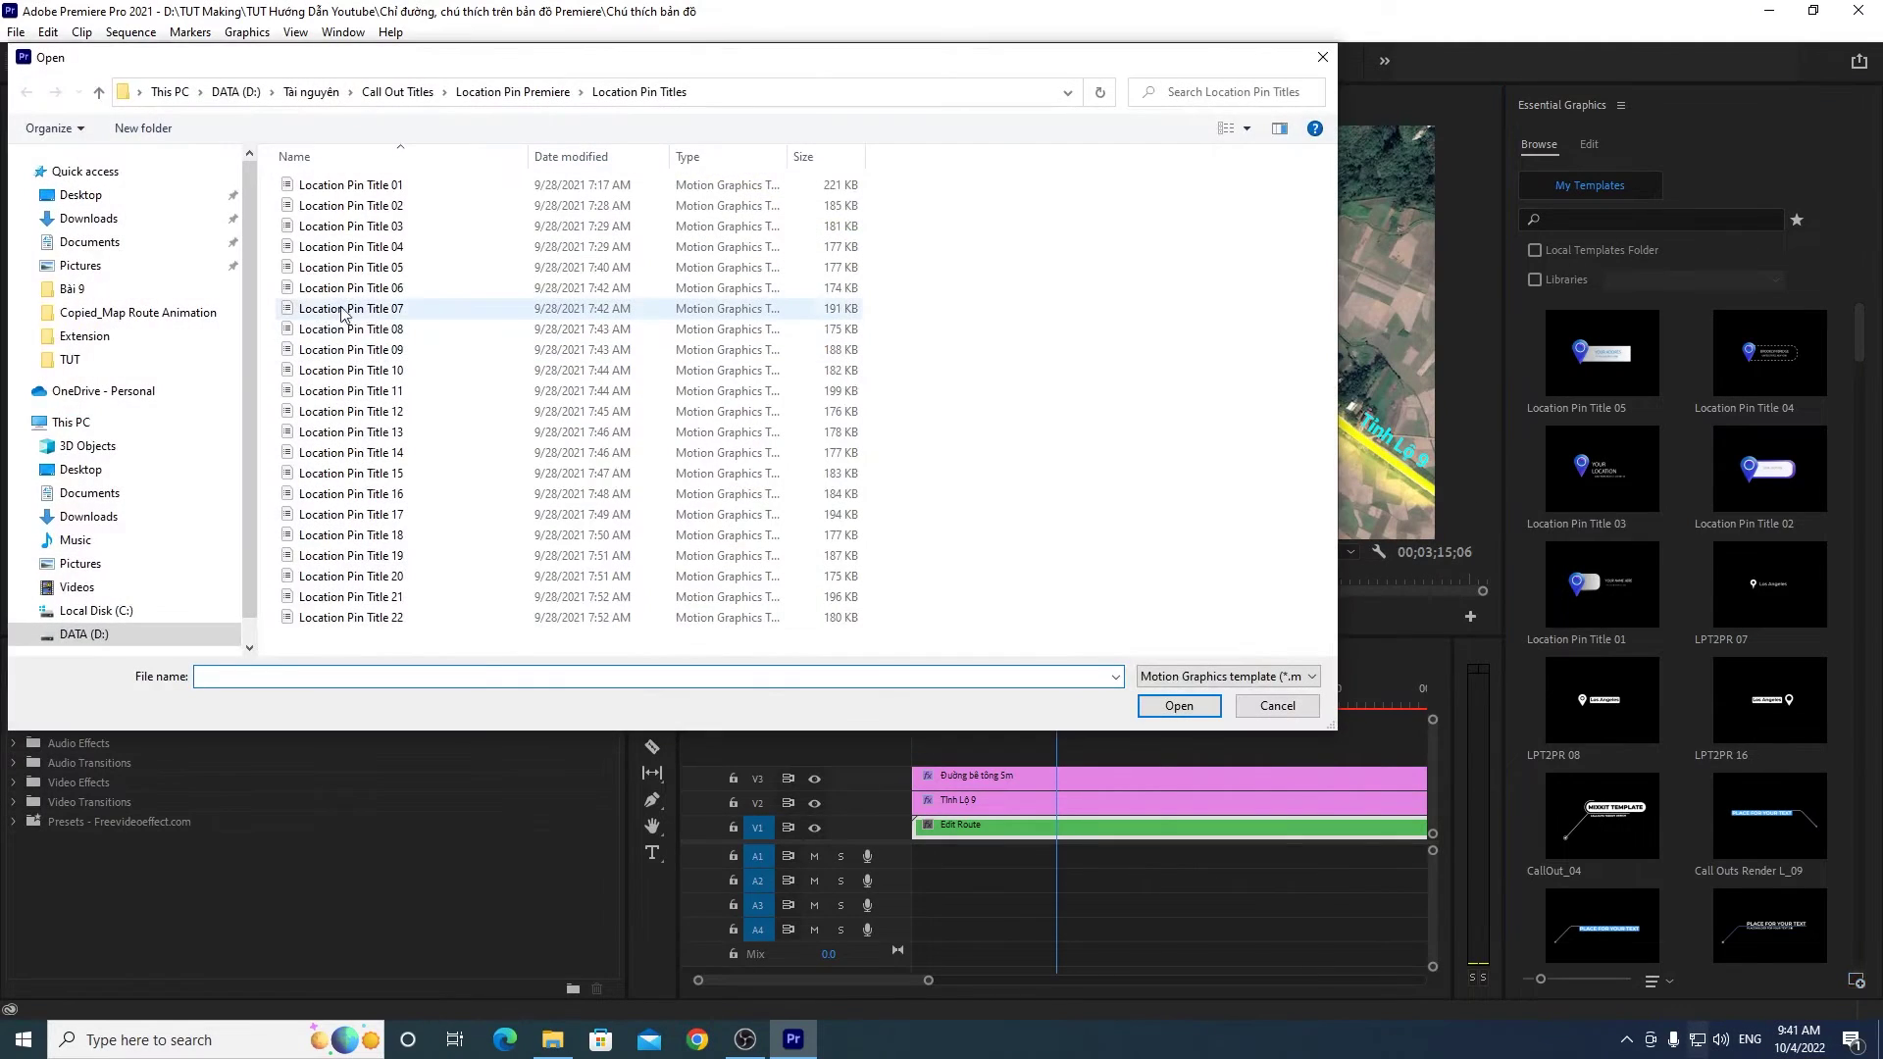
pyautogui.doubleClick(359, 292)
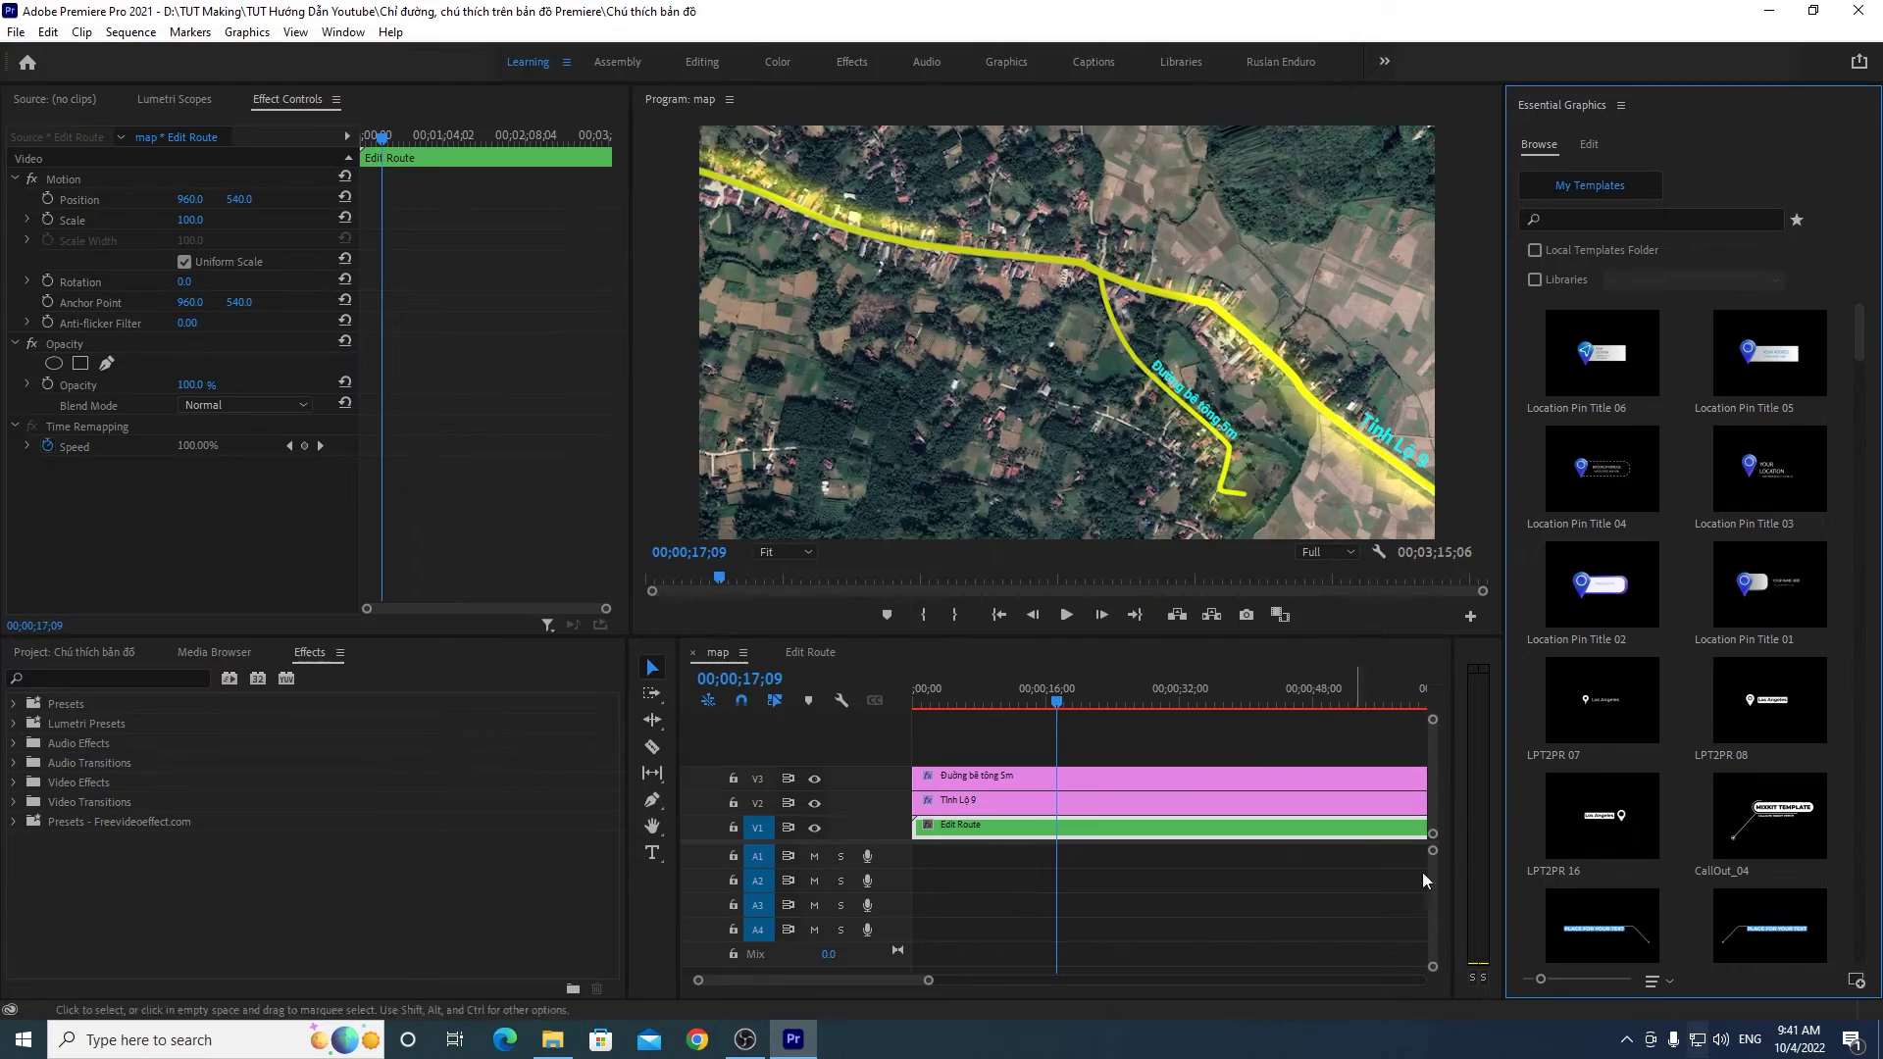
# Step: Install Location Pin Title 07 through 12, confirming the overwrite of an existing template
pyautogui.click(1853, 980)
pyautogui.press('Down')
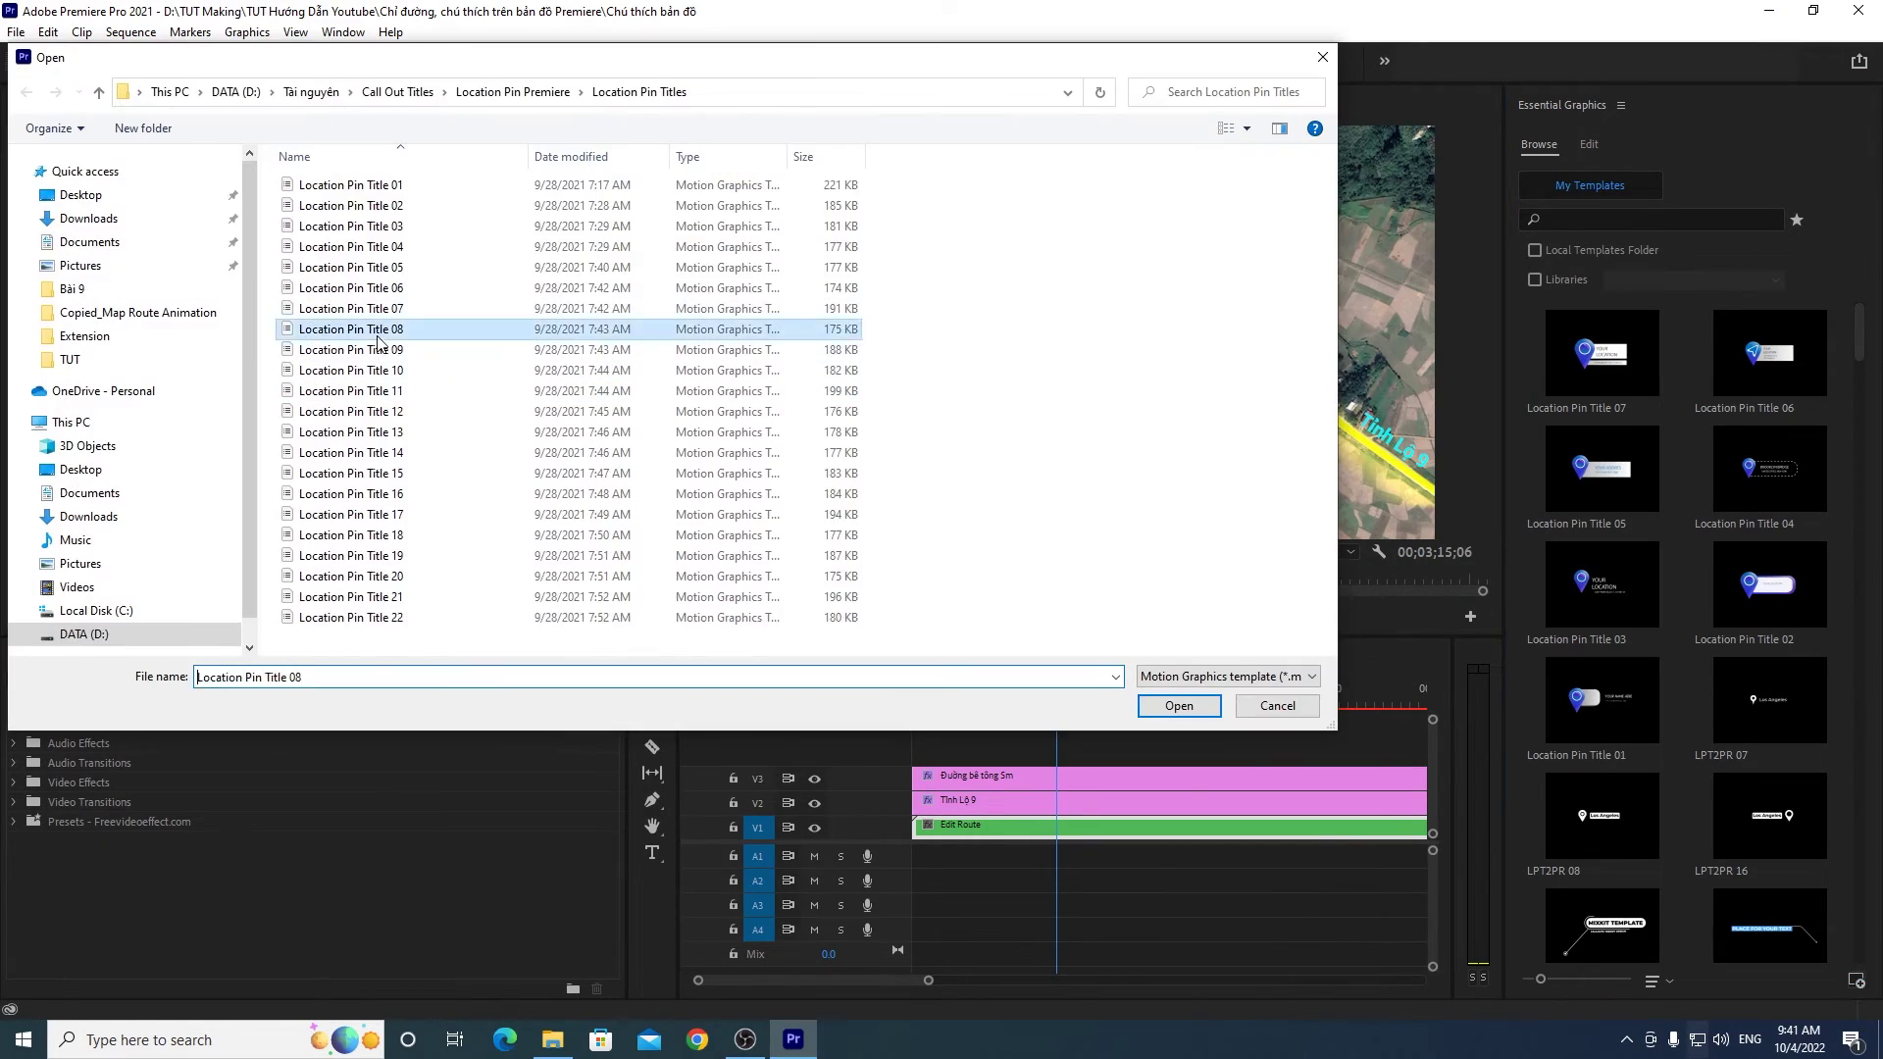
pyautogui.press('Return')
pyautogui.click(1856, 980)
pyautogui.press('Down')
pyautogui.press('Return')
pyautogui.press('Return')
pyautogui.click(1856, 980)
pyautogui.press('Down')
pyautogui.press('Return')
pyautogui.click(1856, 981)
pyautogui.press('Down')
pyautogui.press('Return')
pyautogui.click(1857, 982)
pyautogui.press('Down')
pyautogui.press('Return')
pyautogui.click(1856, 981)
pyautogui.press('Down')
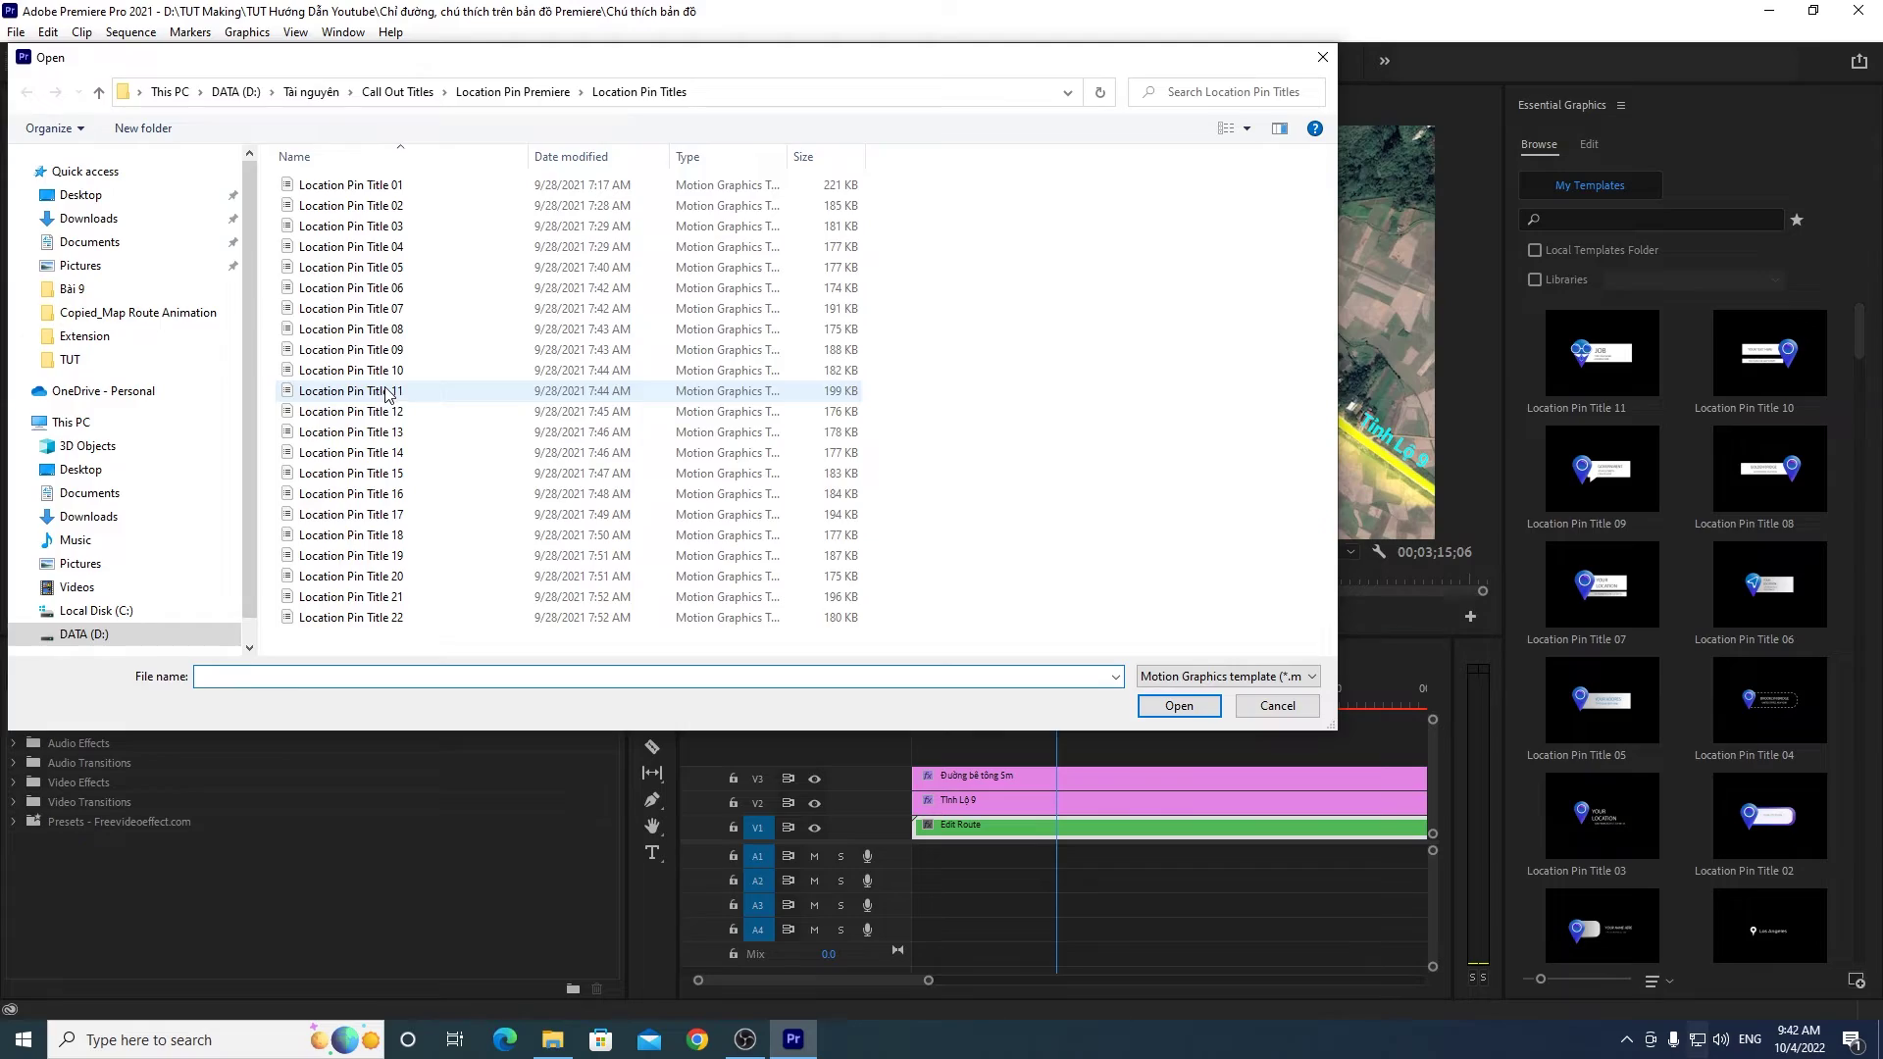
pyautogui.press('Return')
pyautogui.click(1855, 981)
pyautogui.press('Down')
pyautogui.press('Return')
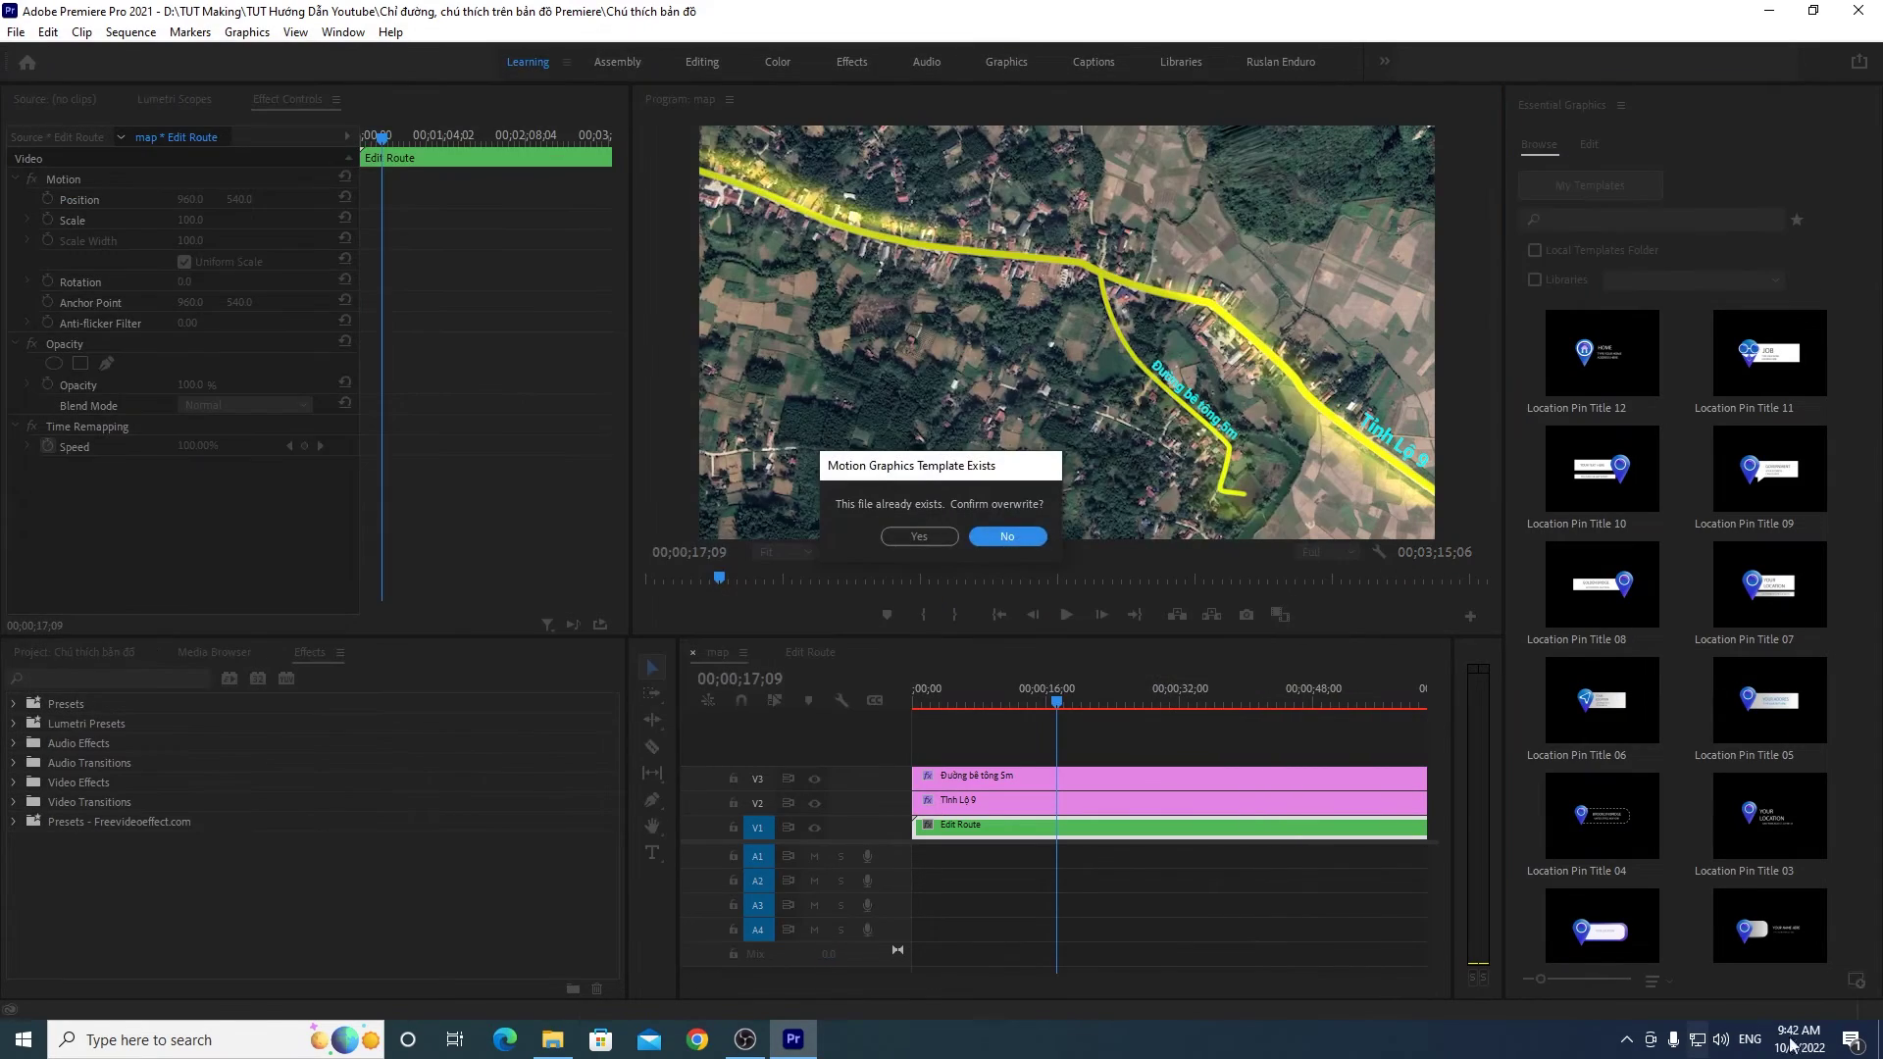
pyautogui.click(920, 536)
# Step: Install the Location Pin Title 13 through 17 templates
pyautogui.click(1857, 981)
pyautogui.press('Down')
pyautogui.press('Return')
pyautogui.click(1857, 981)
pyautogui.press('Down')
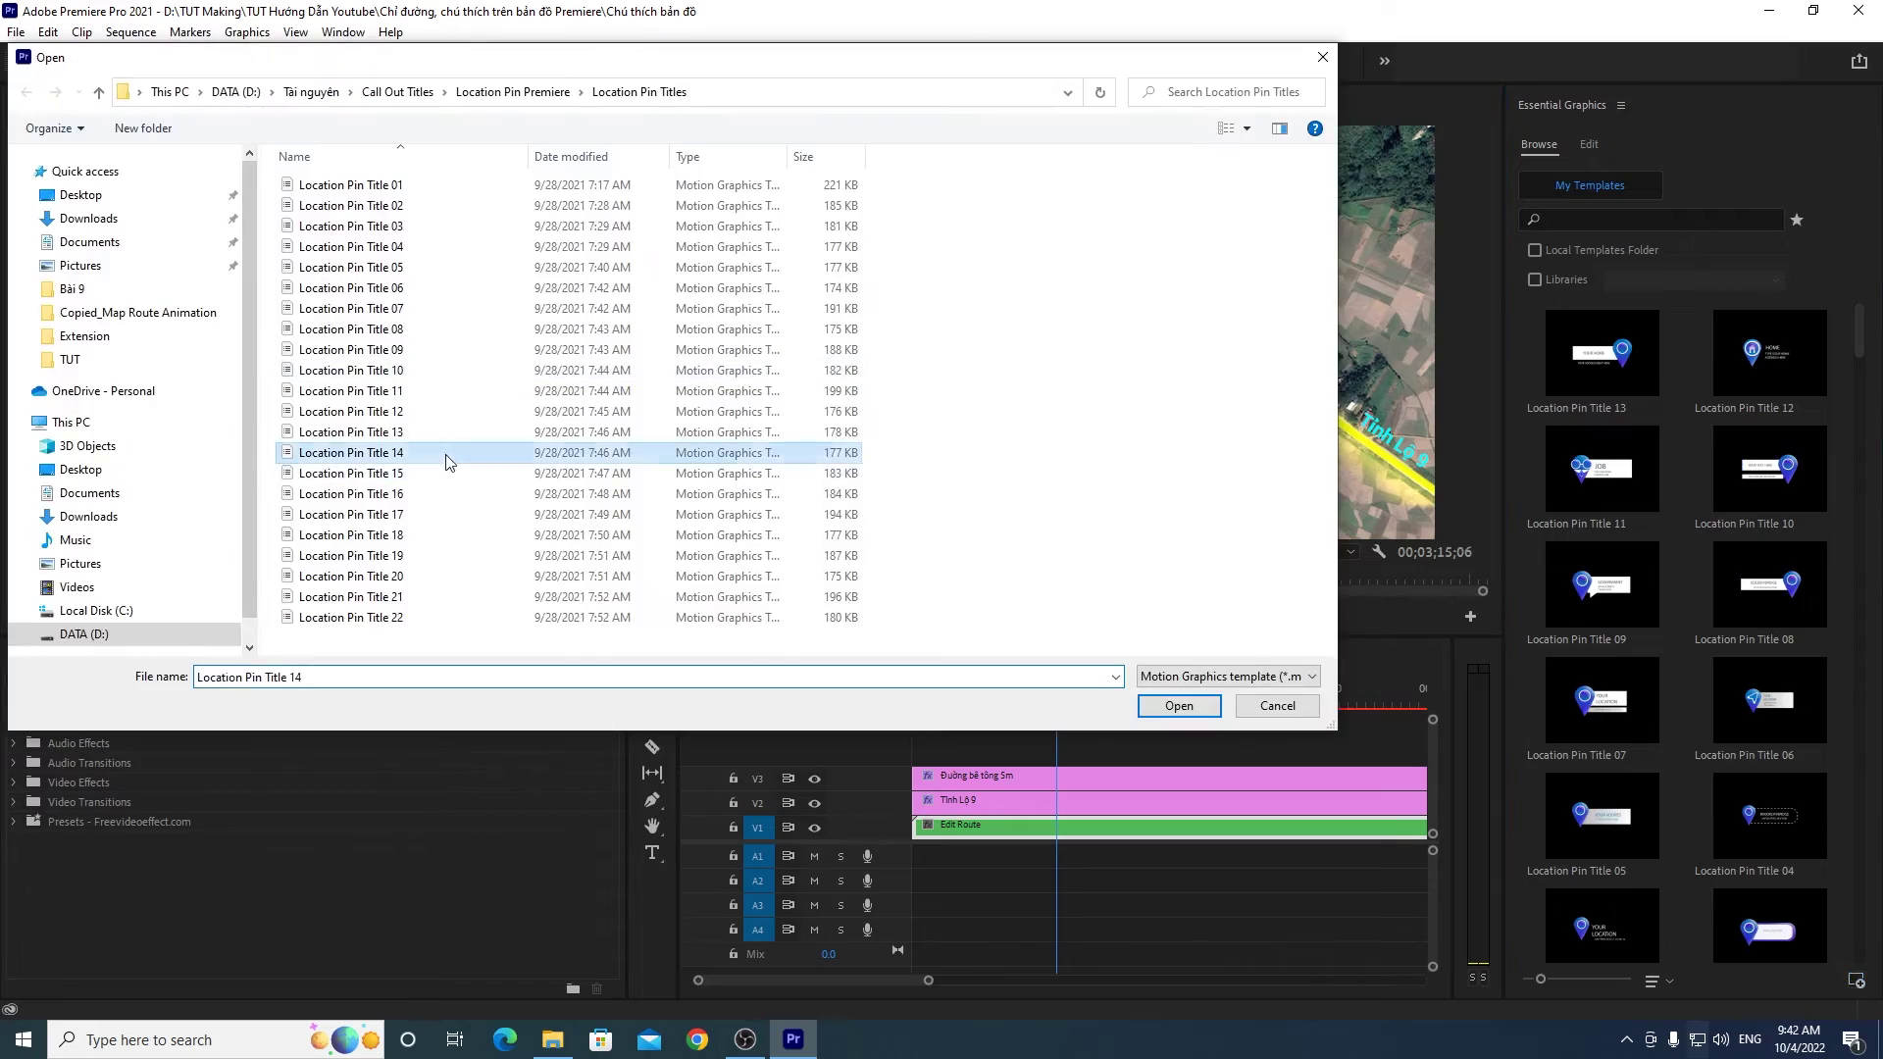
pyautogui.press('Return')
pyautogui.click(1857, 981)
pyautogui.press('Down')
pyautogui.press('Return')
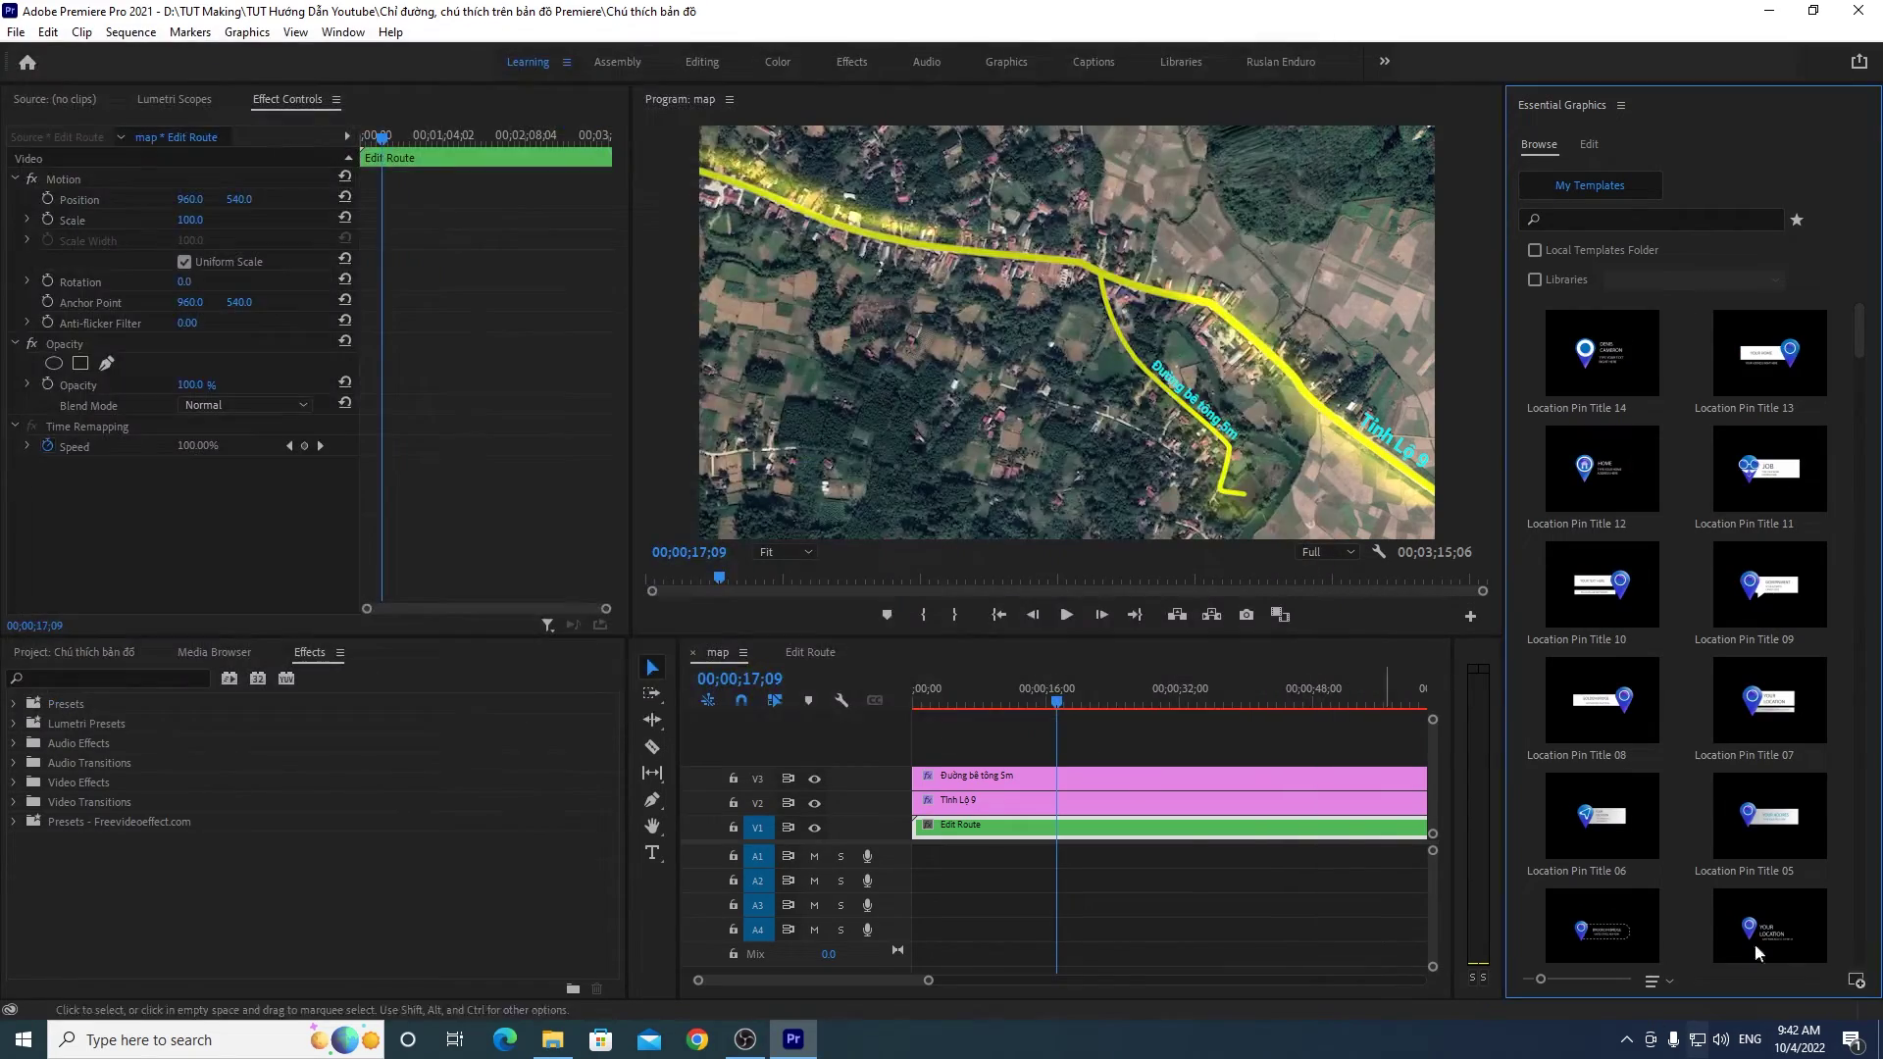
pyautogui.click(1858, 981)
pyautogui.press('Down')
pyautogui.press('Return')
pyautogui.click(1858, 981)
pyautogui.press('Down')
pyautogui.doubleClick(410, 515)
# Step: Install Location Pin Title 18 through 22, completing the set
pyautogui.click(1858, 981)
pyautogui.press('Down')
pyautogui.press('Return')
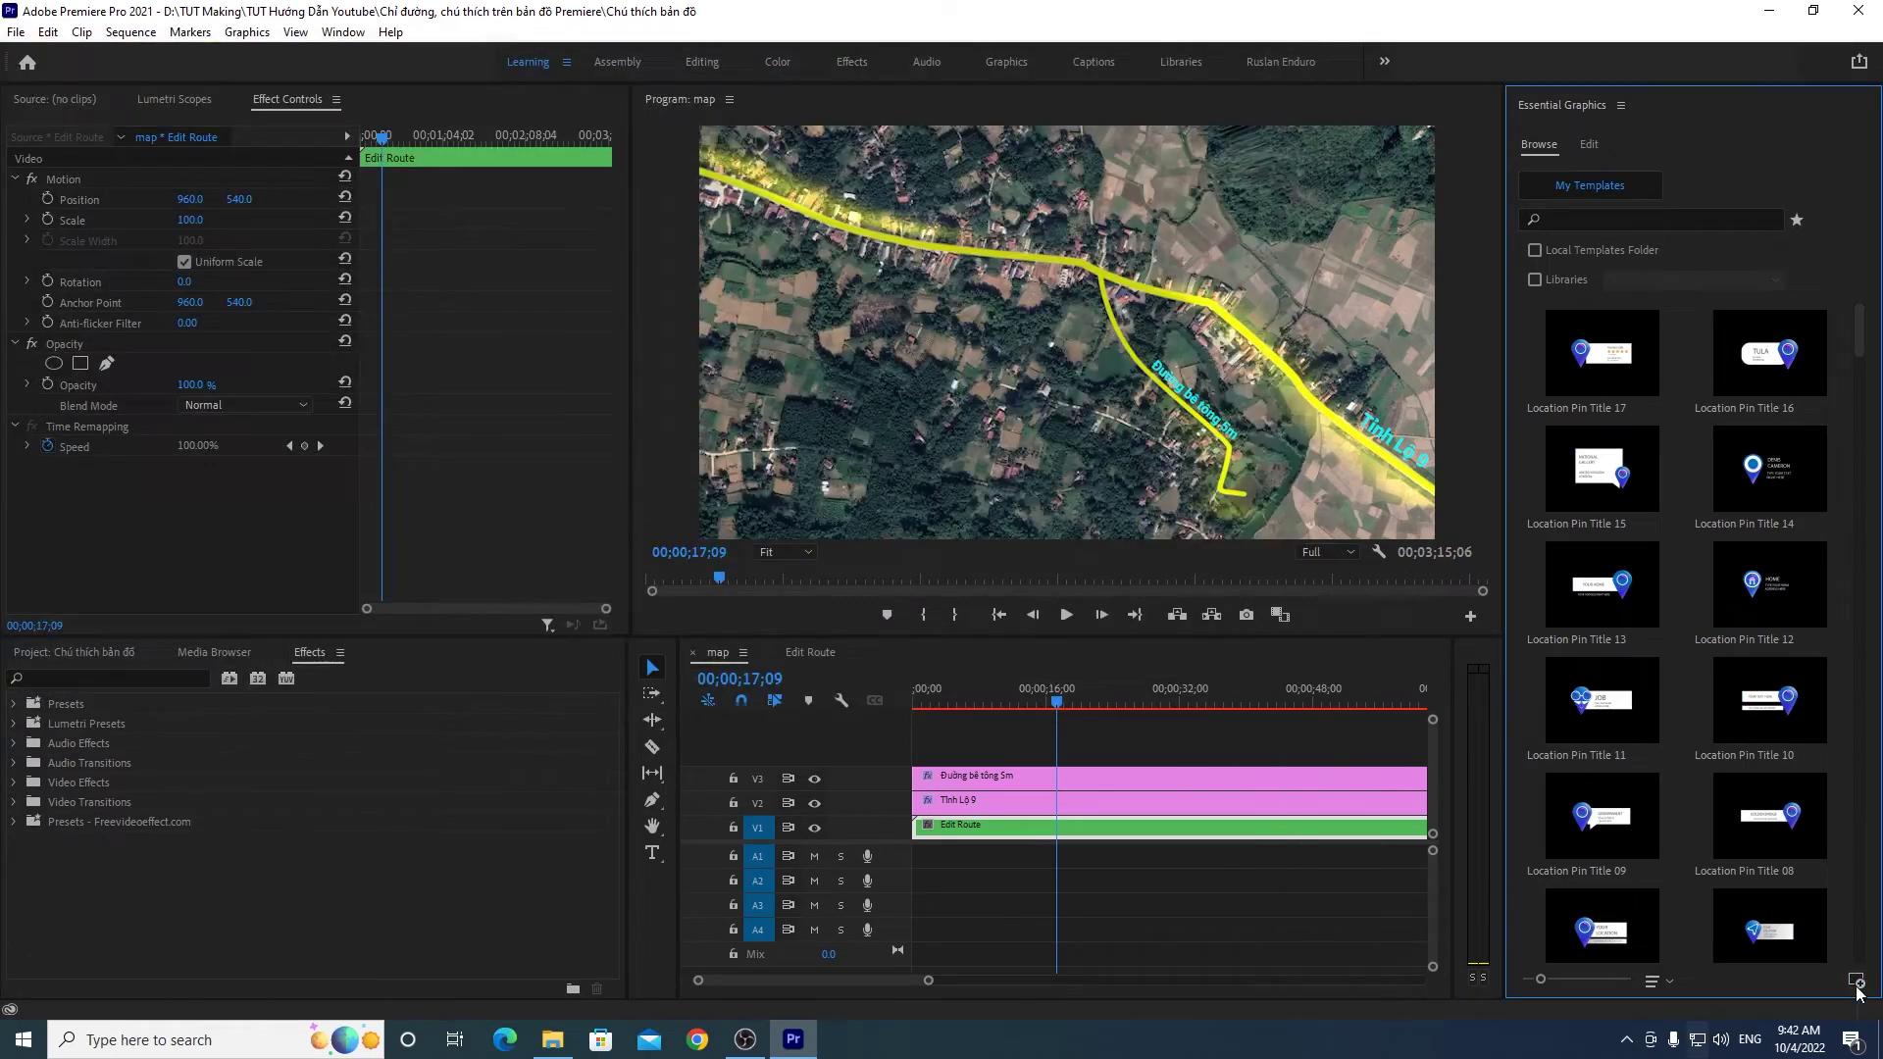
pyautogui.click(1858, 980)
pyautogui.press('Down')
pyautogui.press('Return')
pyautogui.click(1857, 981)
pyautogui.press('Down')
pyautogui.press('Return')
pyautogui.click(1858, 981)
pyautogui.press('Down')
pyautogui.press('Return')
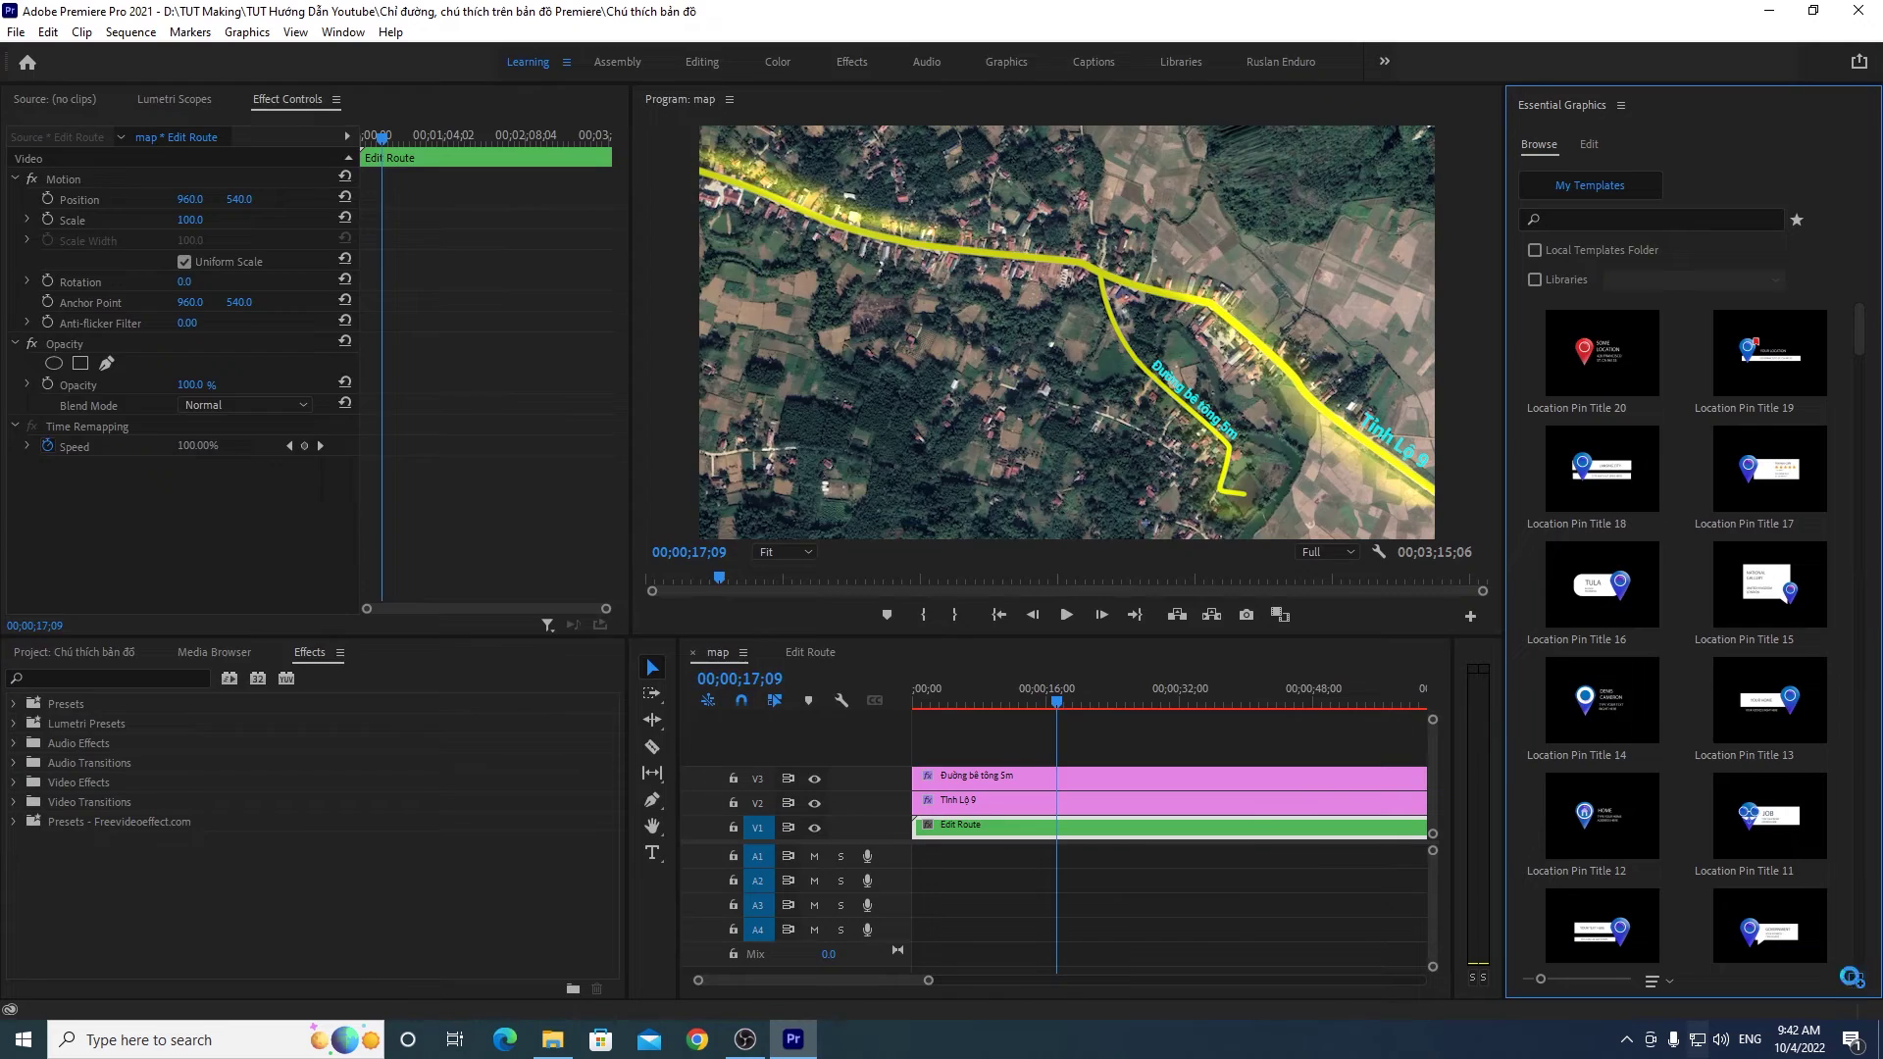
pyautogui.click(1851, 976)
pyautogui.press('Down')
pyautogui.press('Return')
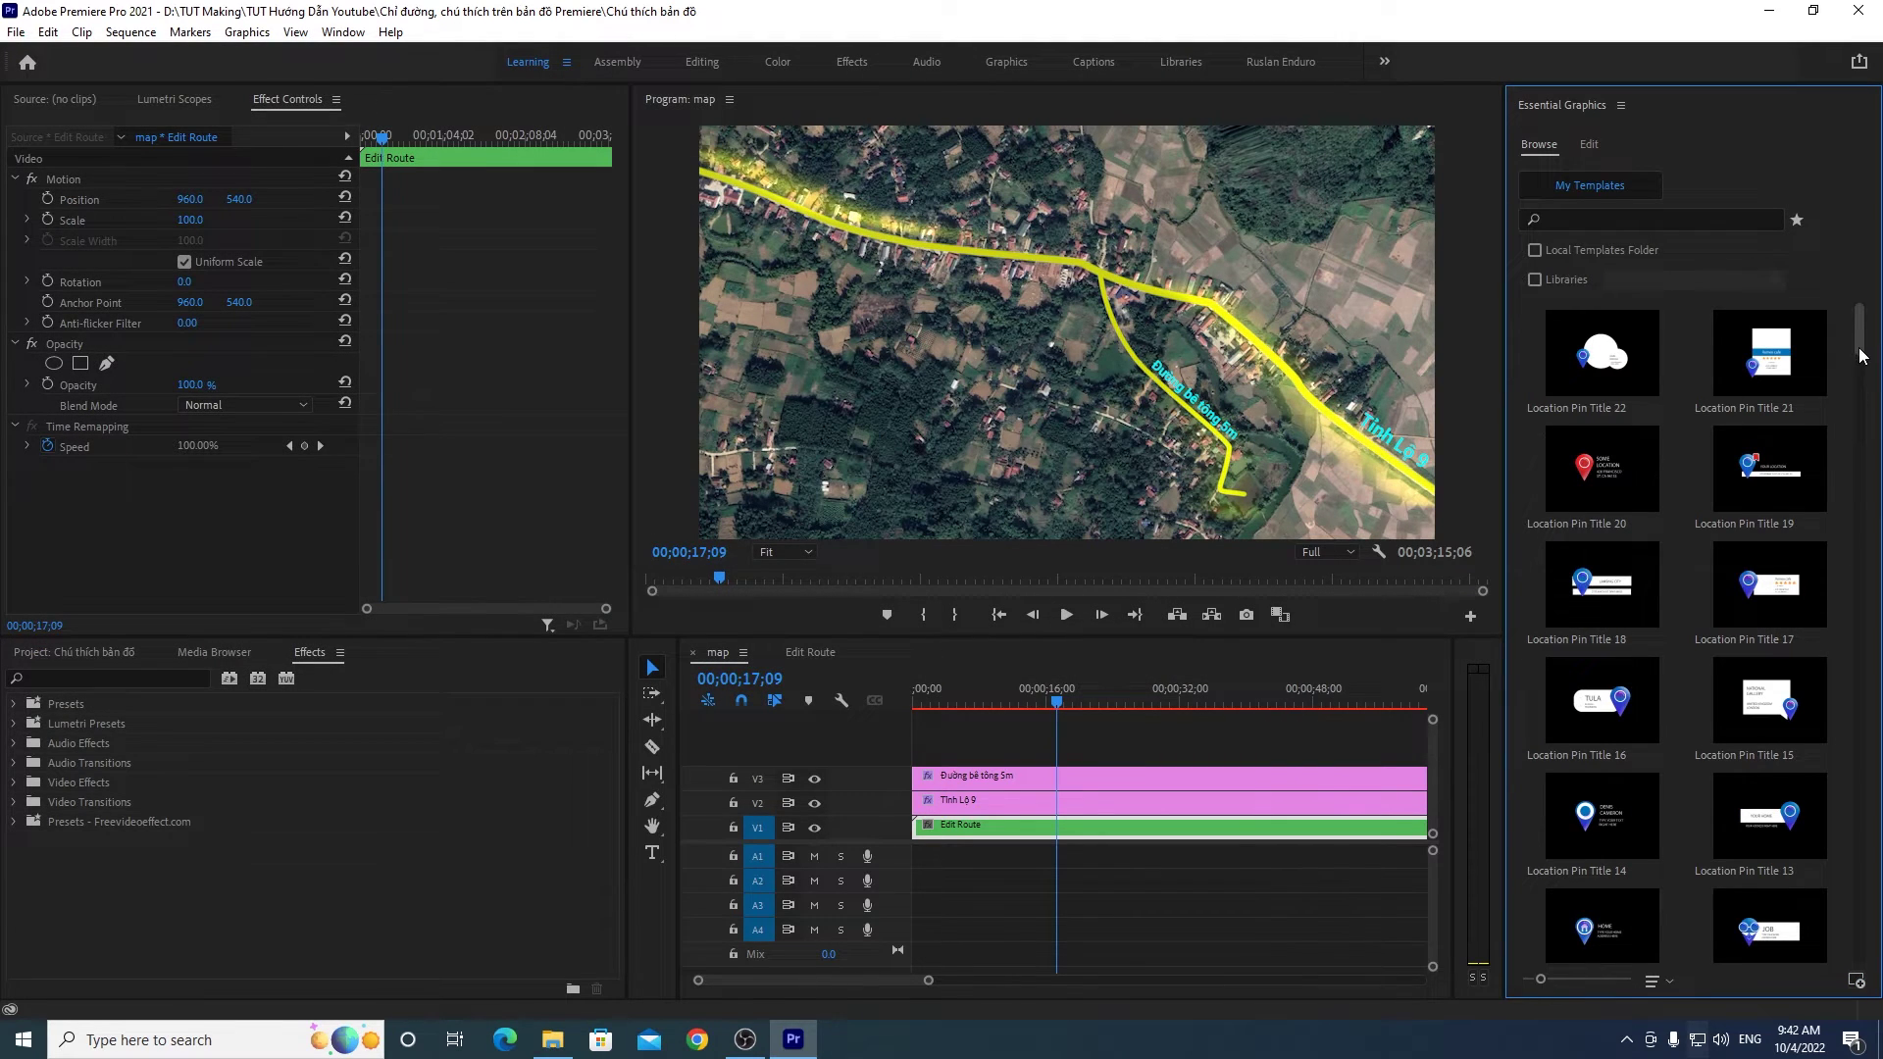
# Step: Scroll the template list and re-sort it alphabetically, then back to newest-first
pyautogui.moveTo(1863, 353); pyautogui.dragTo(1865, 427)
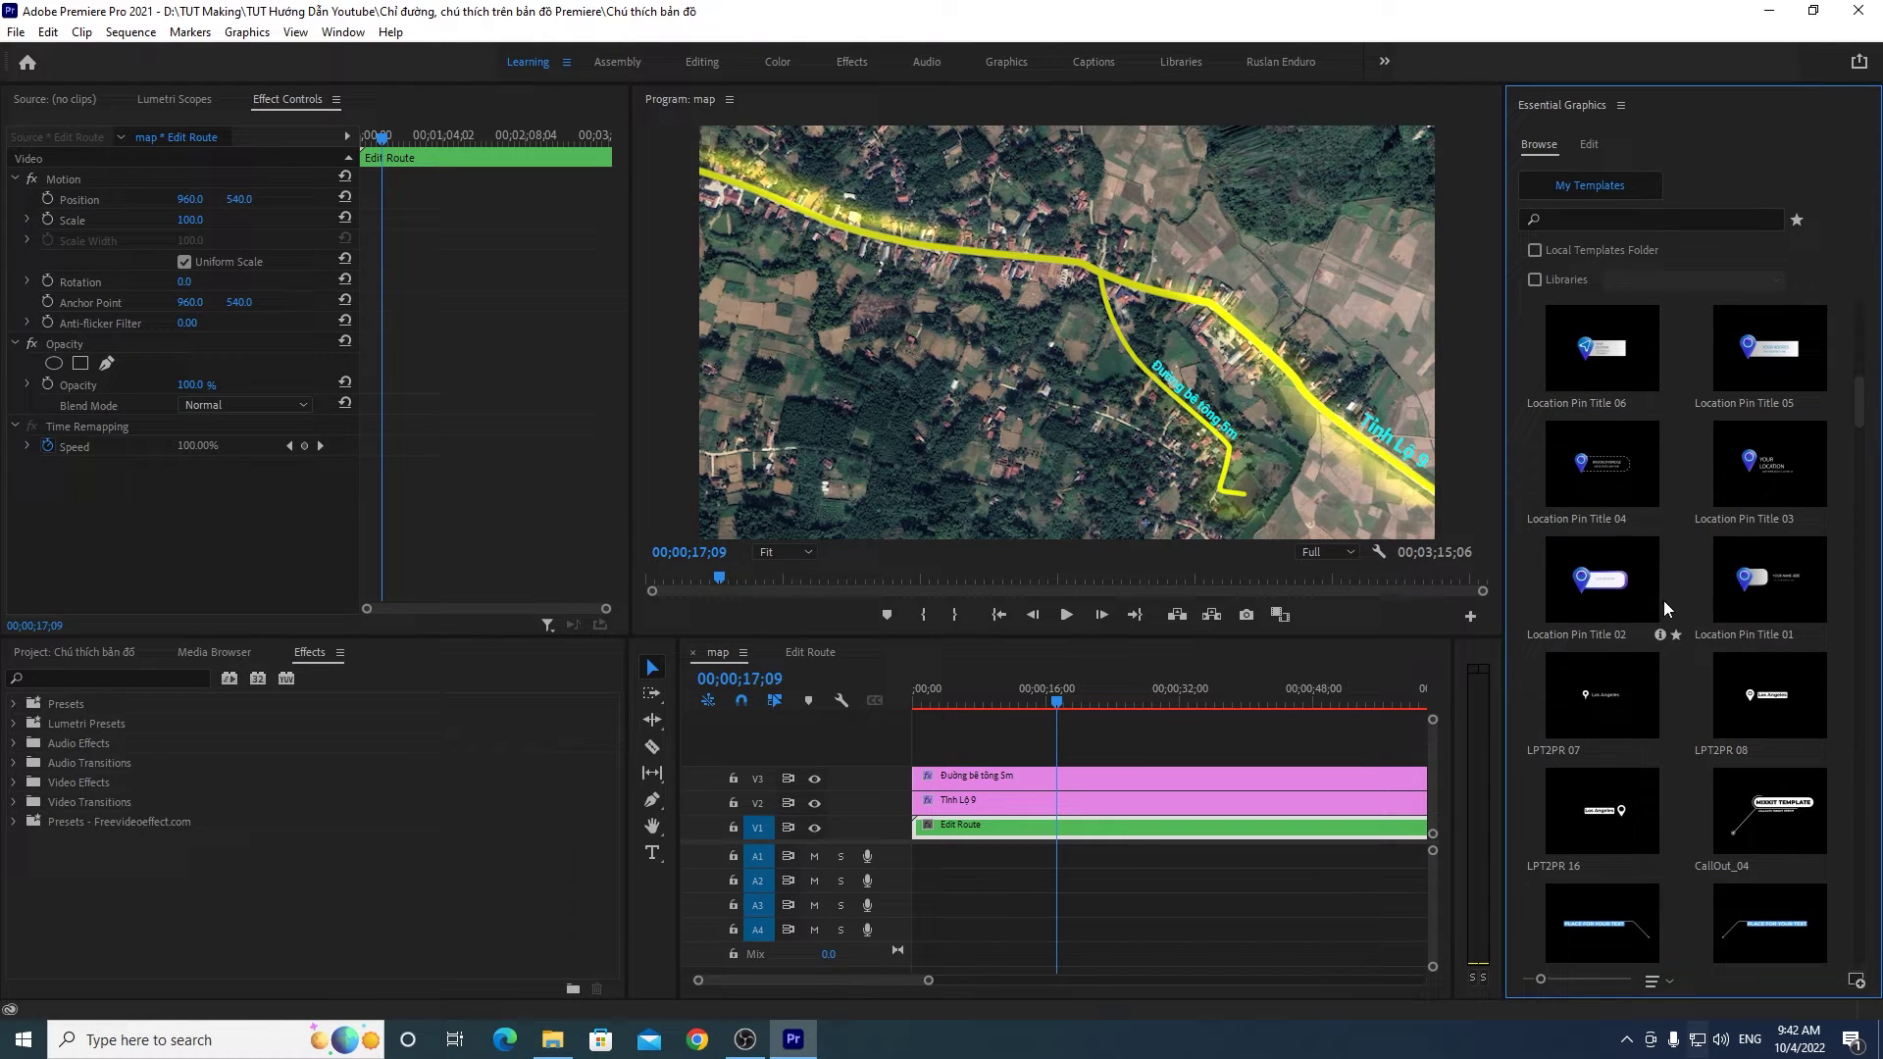
pyautogui.moveTo(1860, 412); pyautogui.dragTo(1861, 328)
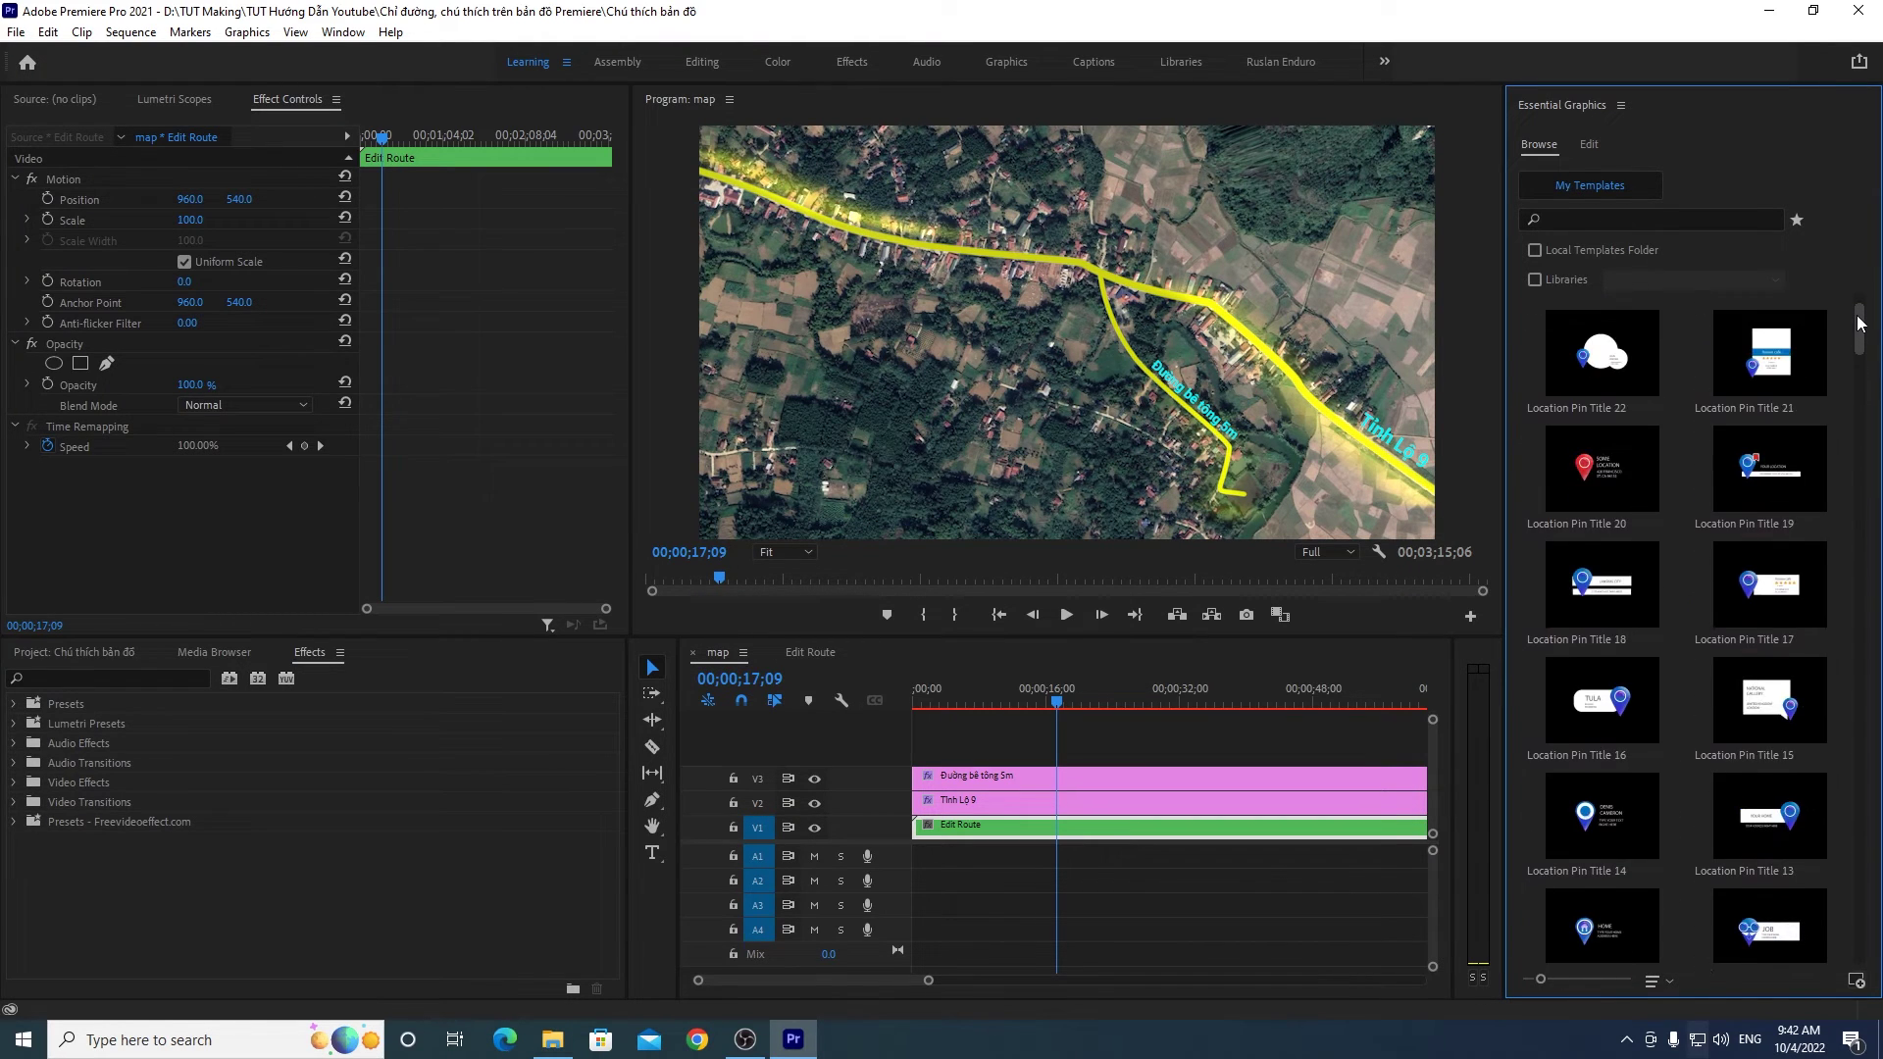
pyautogui.click(1669, 981)
pyautogui.click(1687, 952)
pyautogui.click(1674, 973)
pyautogui.click(1681, 944)
# Step: Widen the Program monitor and Timeline by narrowing Effect Controls and the Effects panel
pyautogui.moveTo(1860, 345)
pyautogui.mouseDown()
pyautogui.moveTo(1862, 438)
pyautogui.moveTo(1857, 307)
pyautogui.mouseUp()
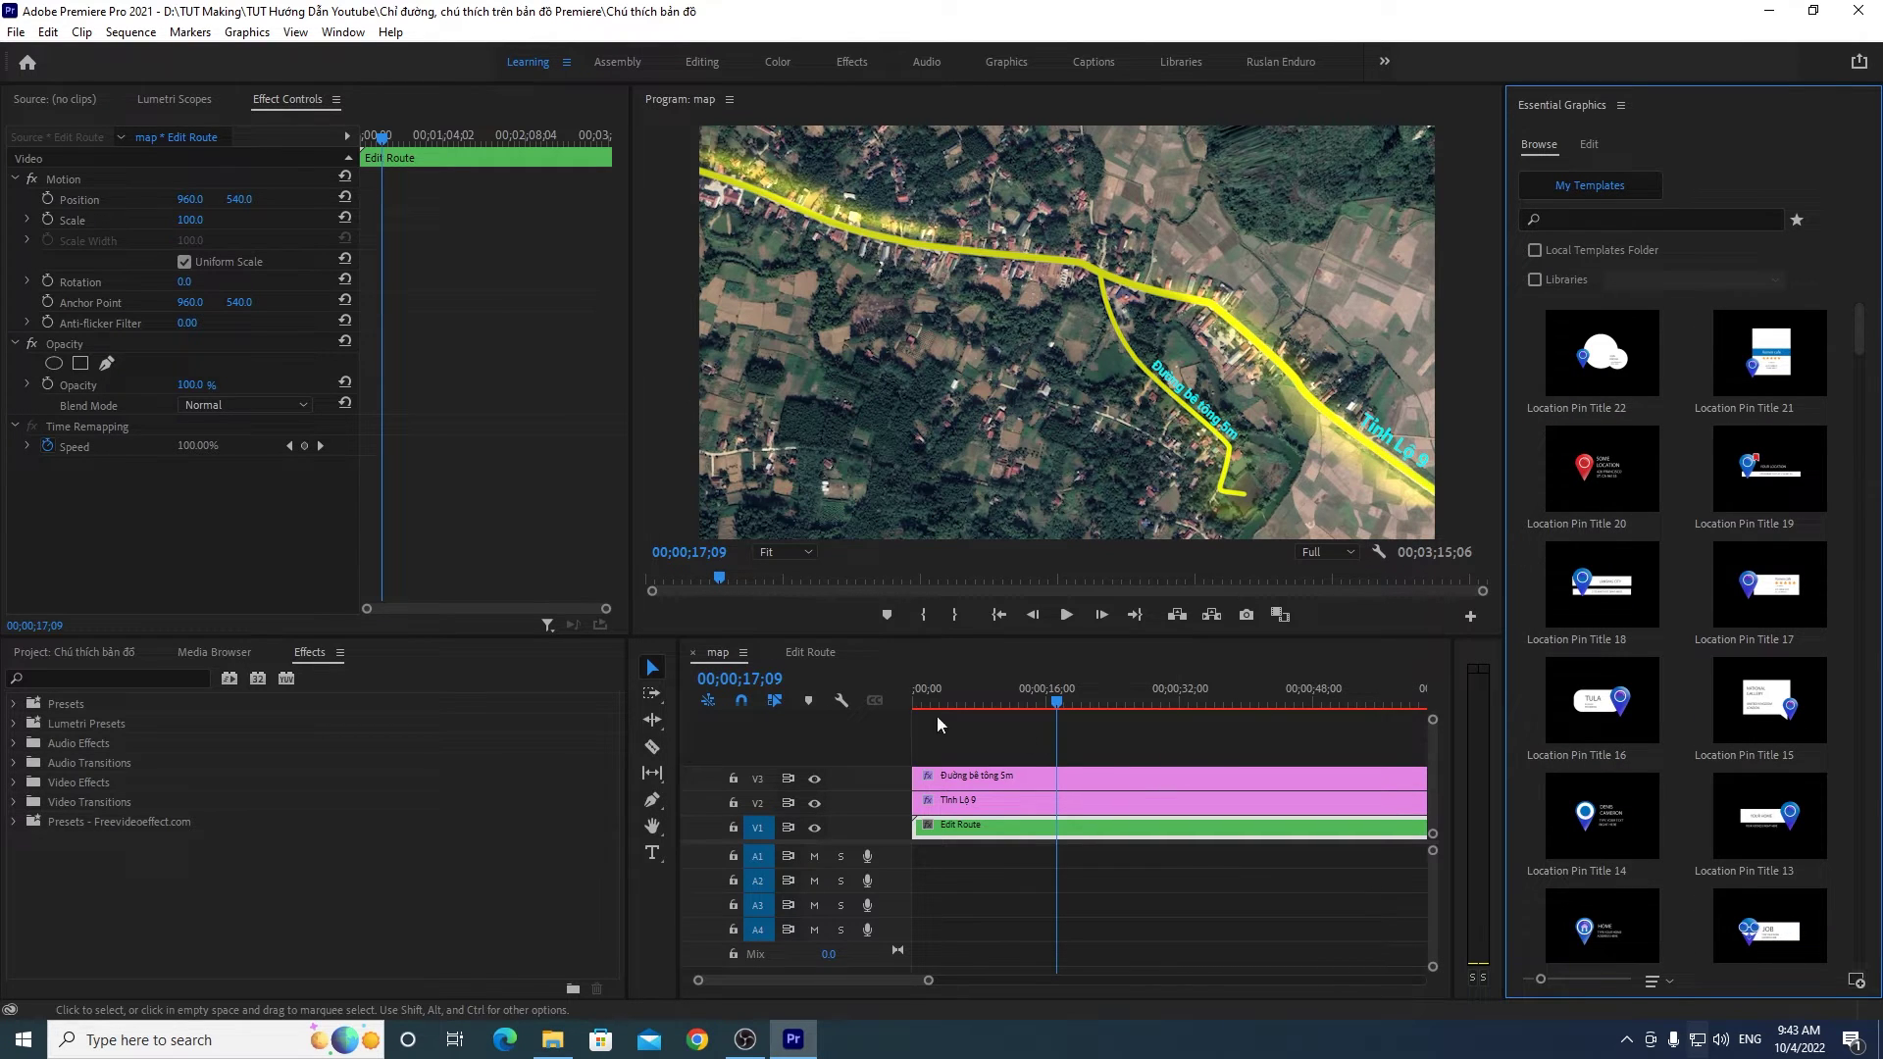
pyautogui.moveTo(629, 506); pyautogui.dragTo(487, 520)
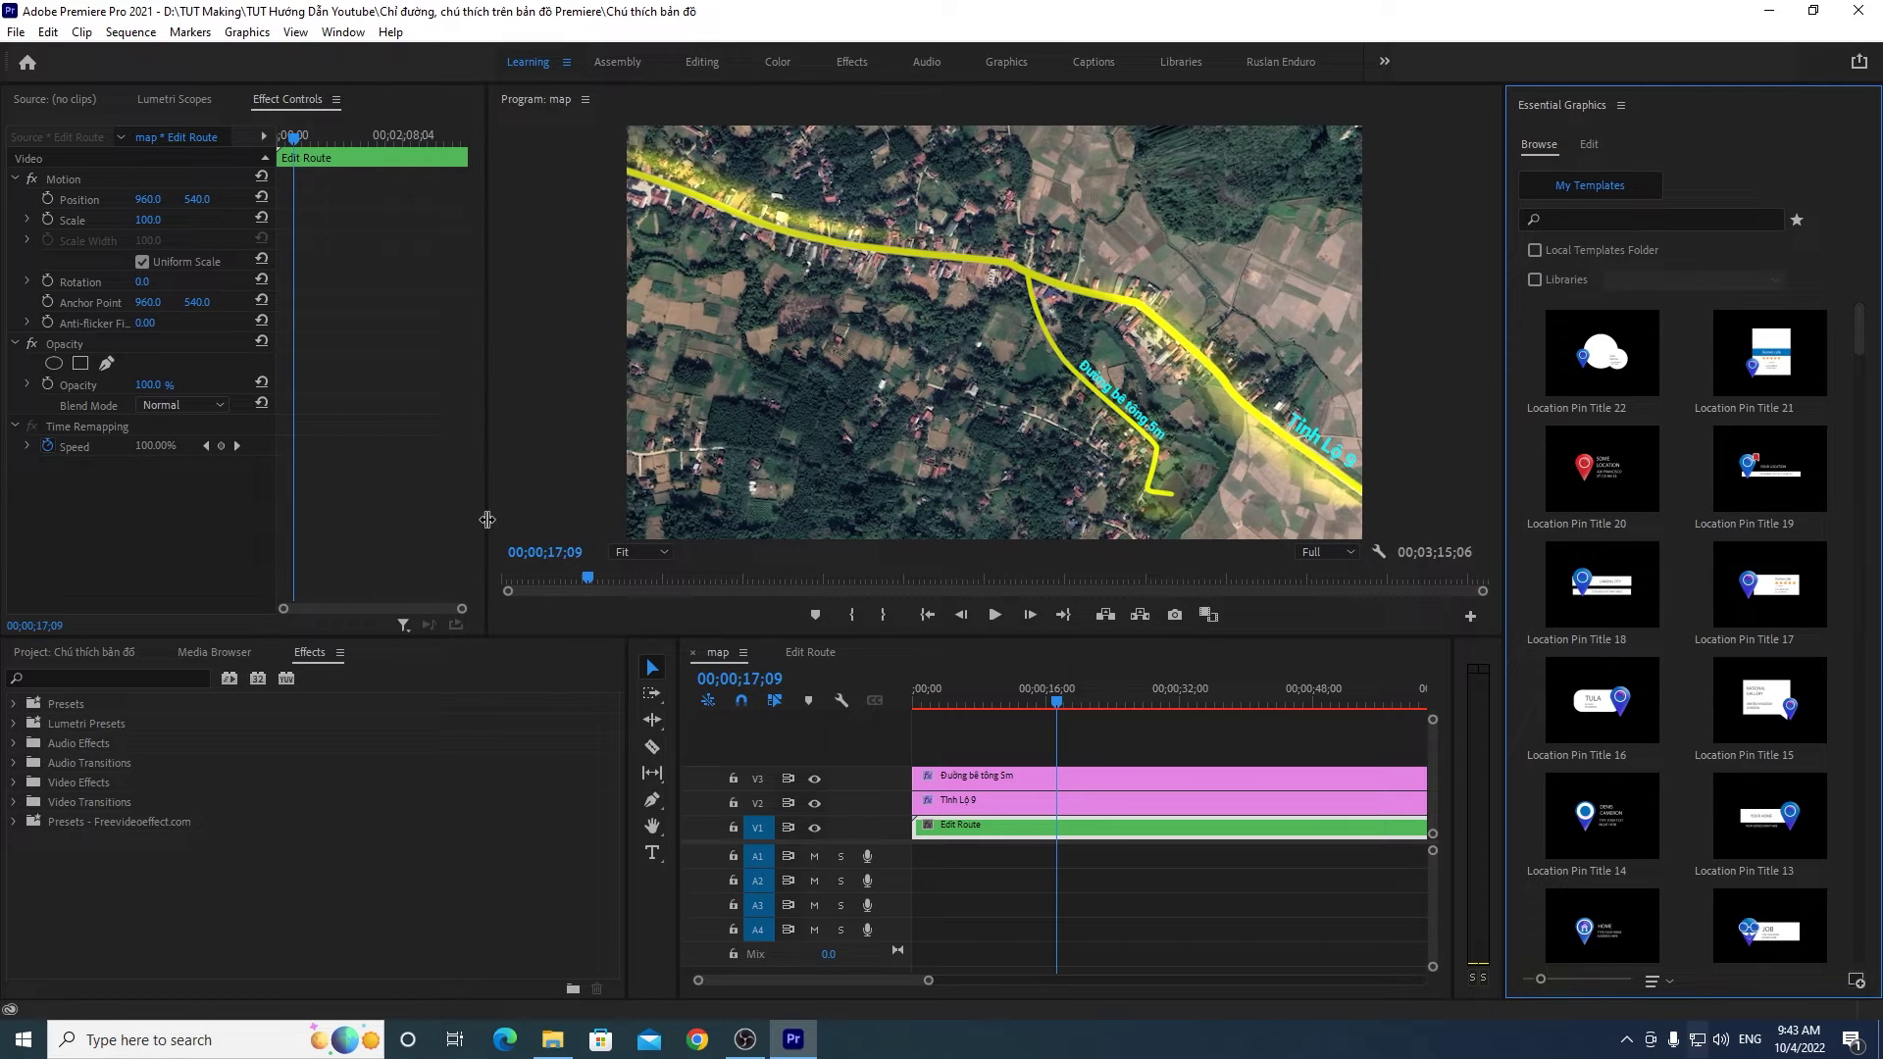
pyautogui.moveTo(677, 788); pyautogui.dragTo(511, 788)
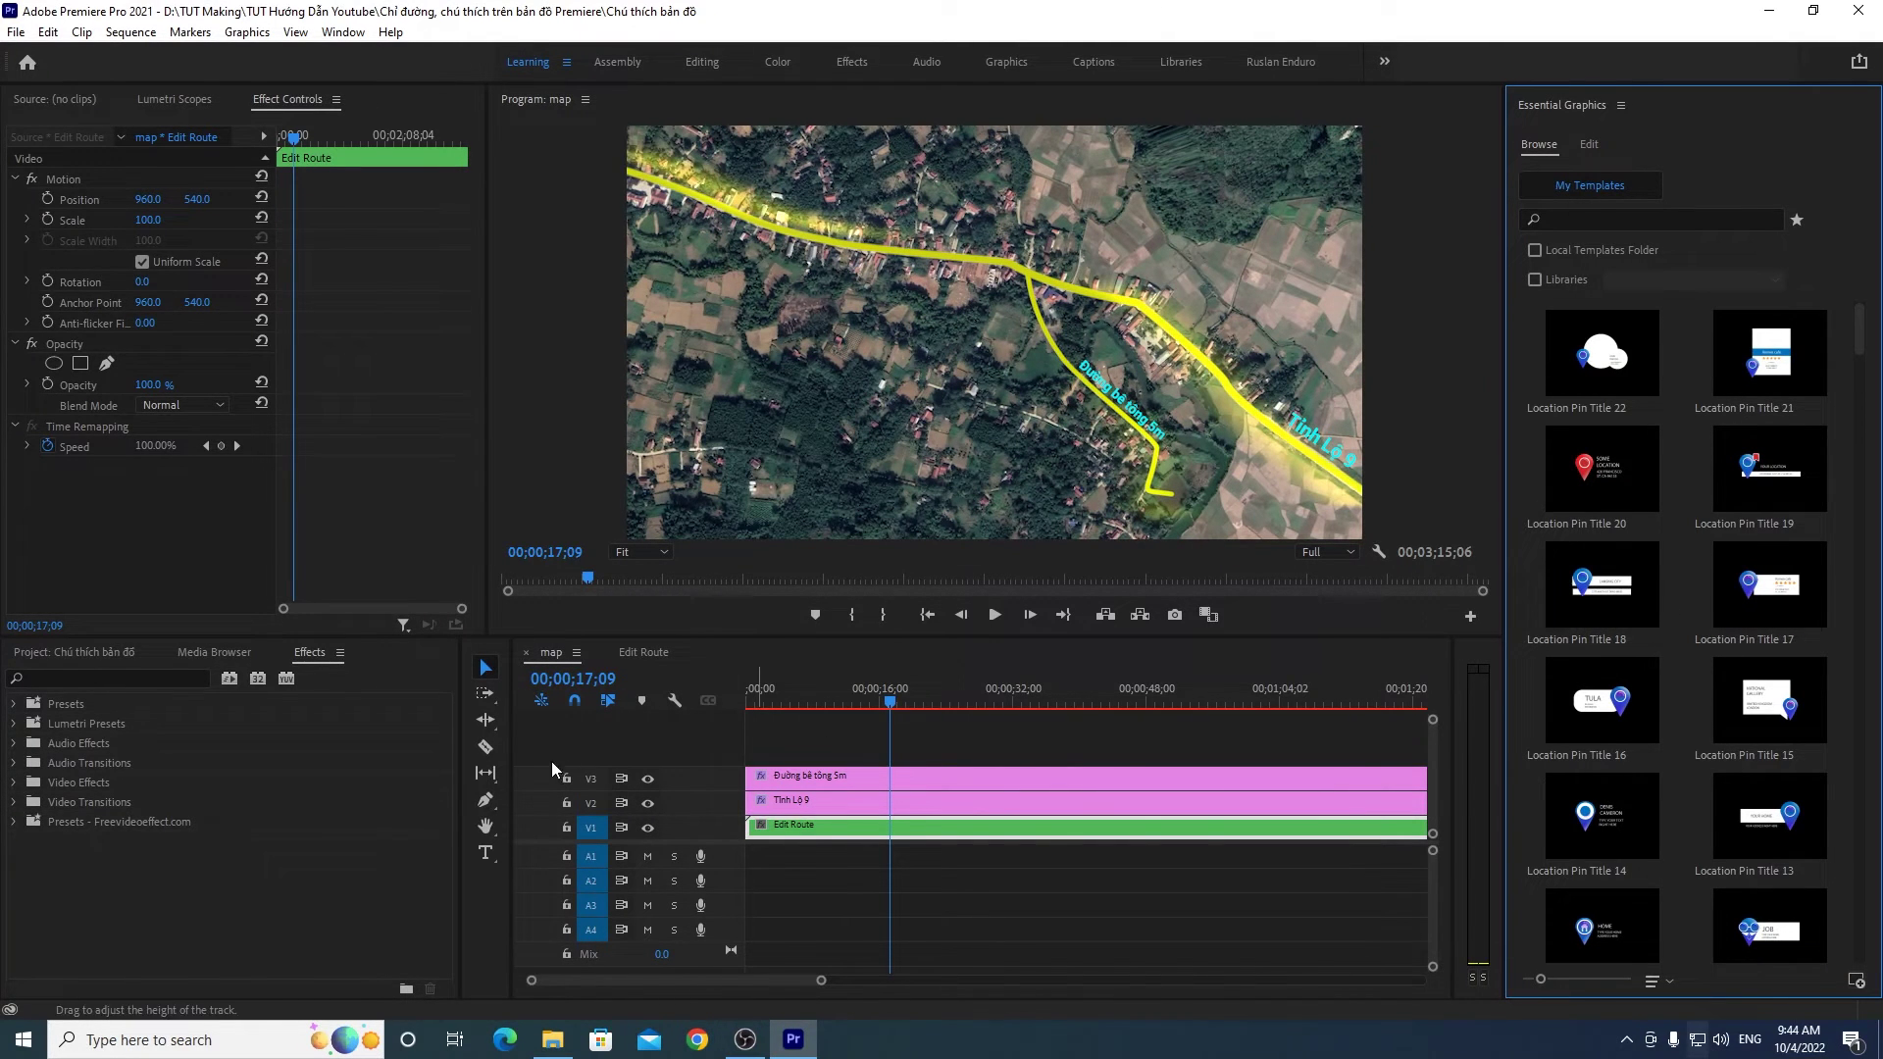
# Step: Add 4 video and 0 audio tracks, then lower the divider to reveal V6 and V7
pyautogui.rightClick(647, 739)
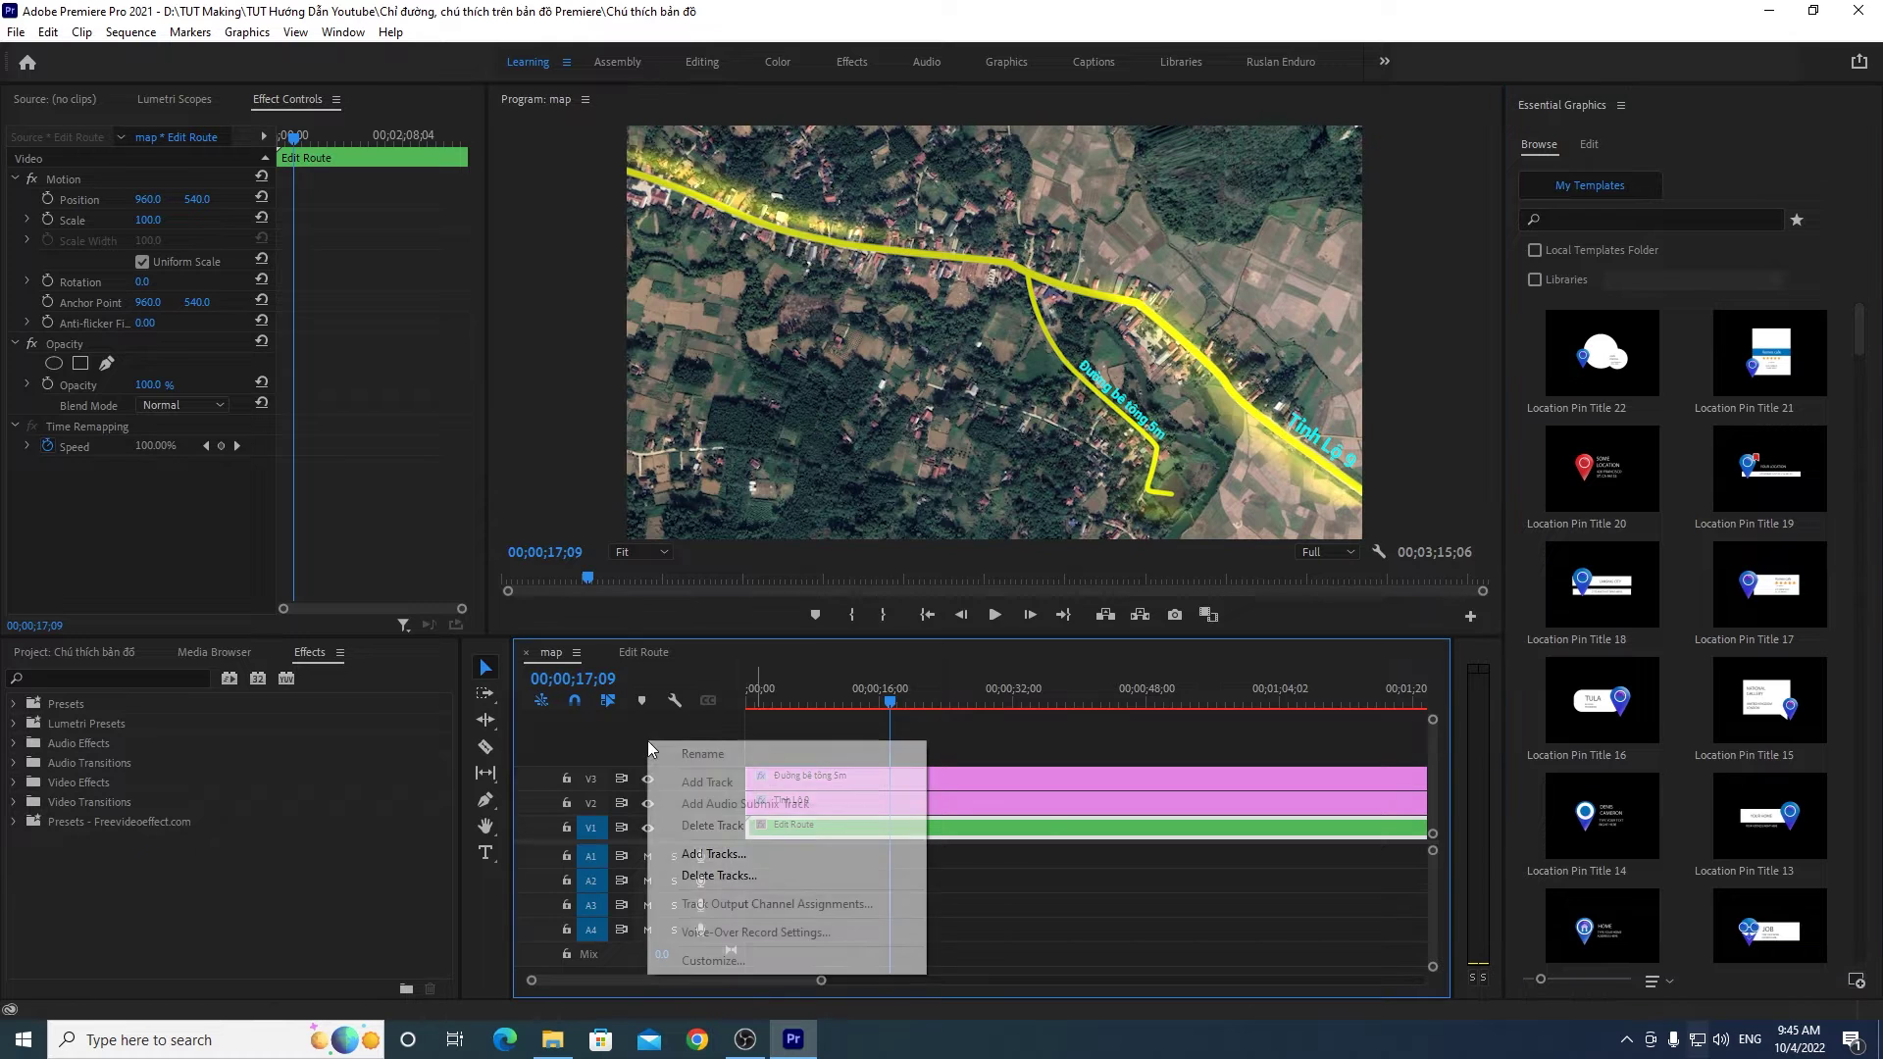
pyautogui.rightClick(592, 730)
pyautogui.click(708, 844)
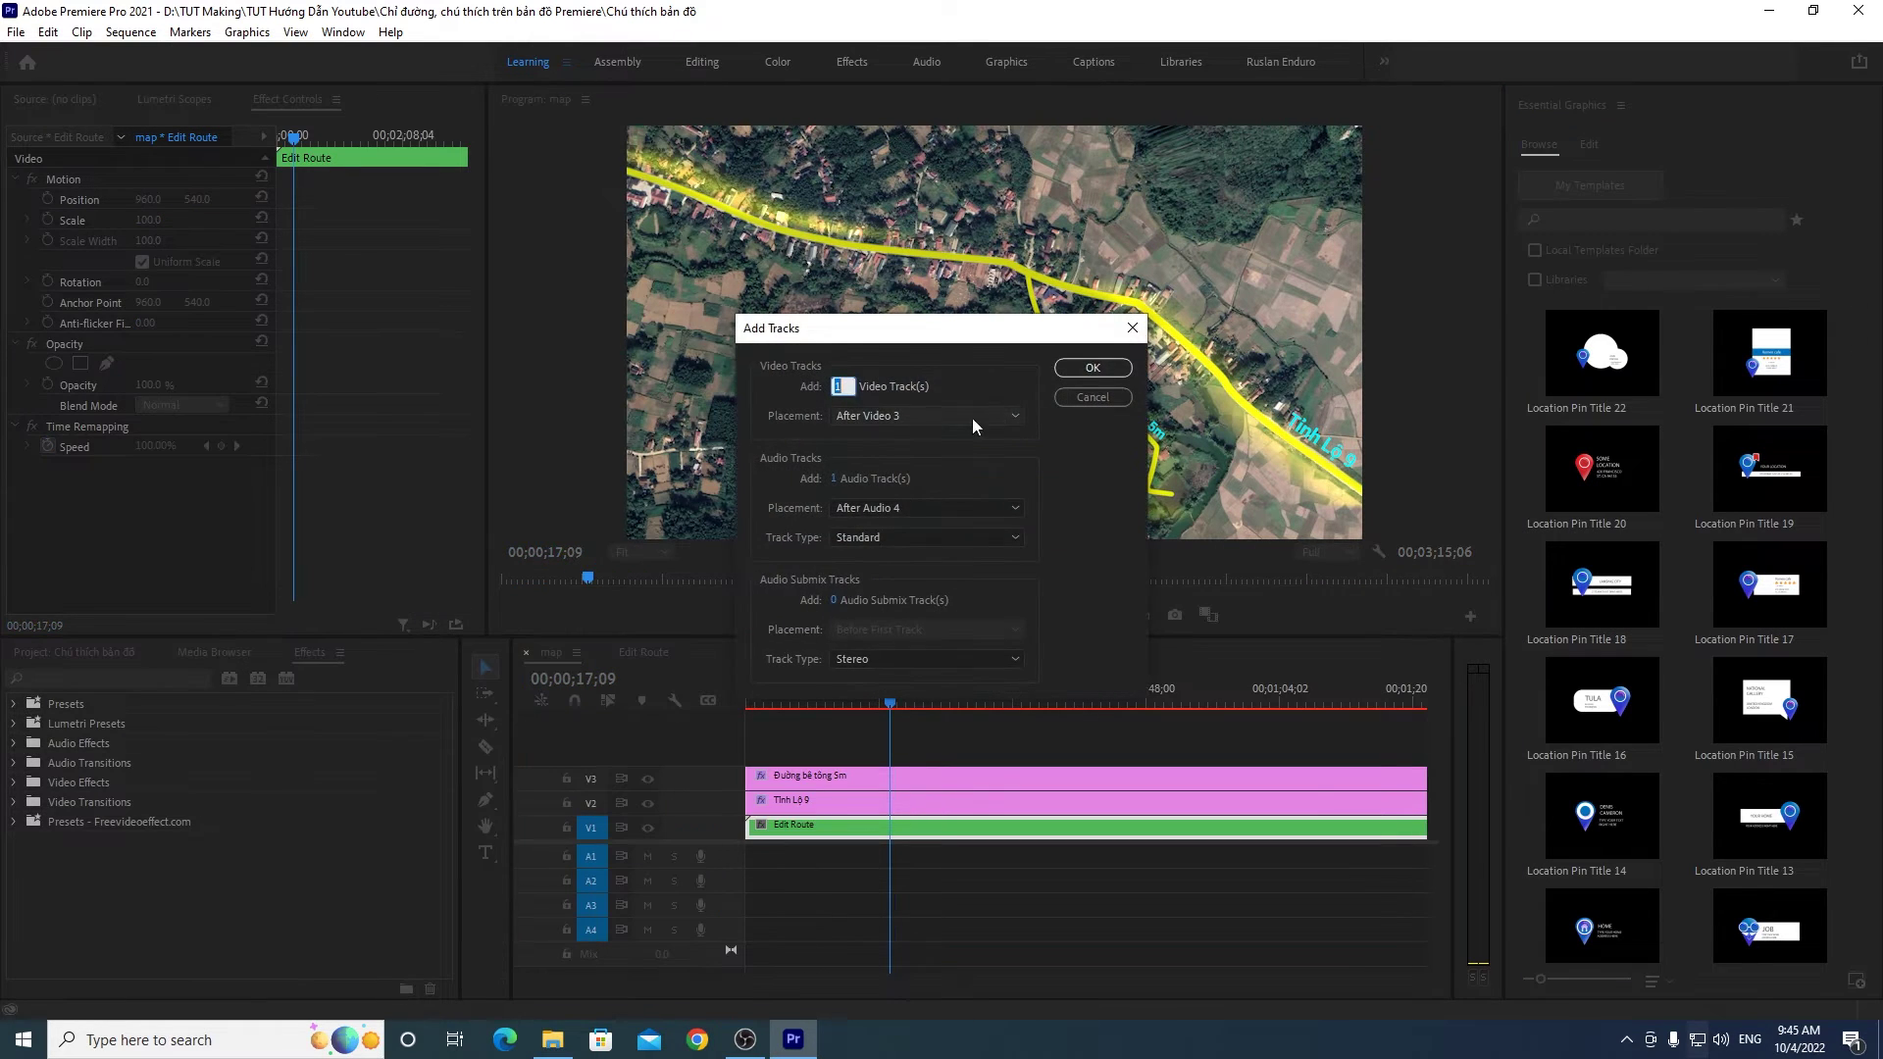
pyautogui.click(834, 478)
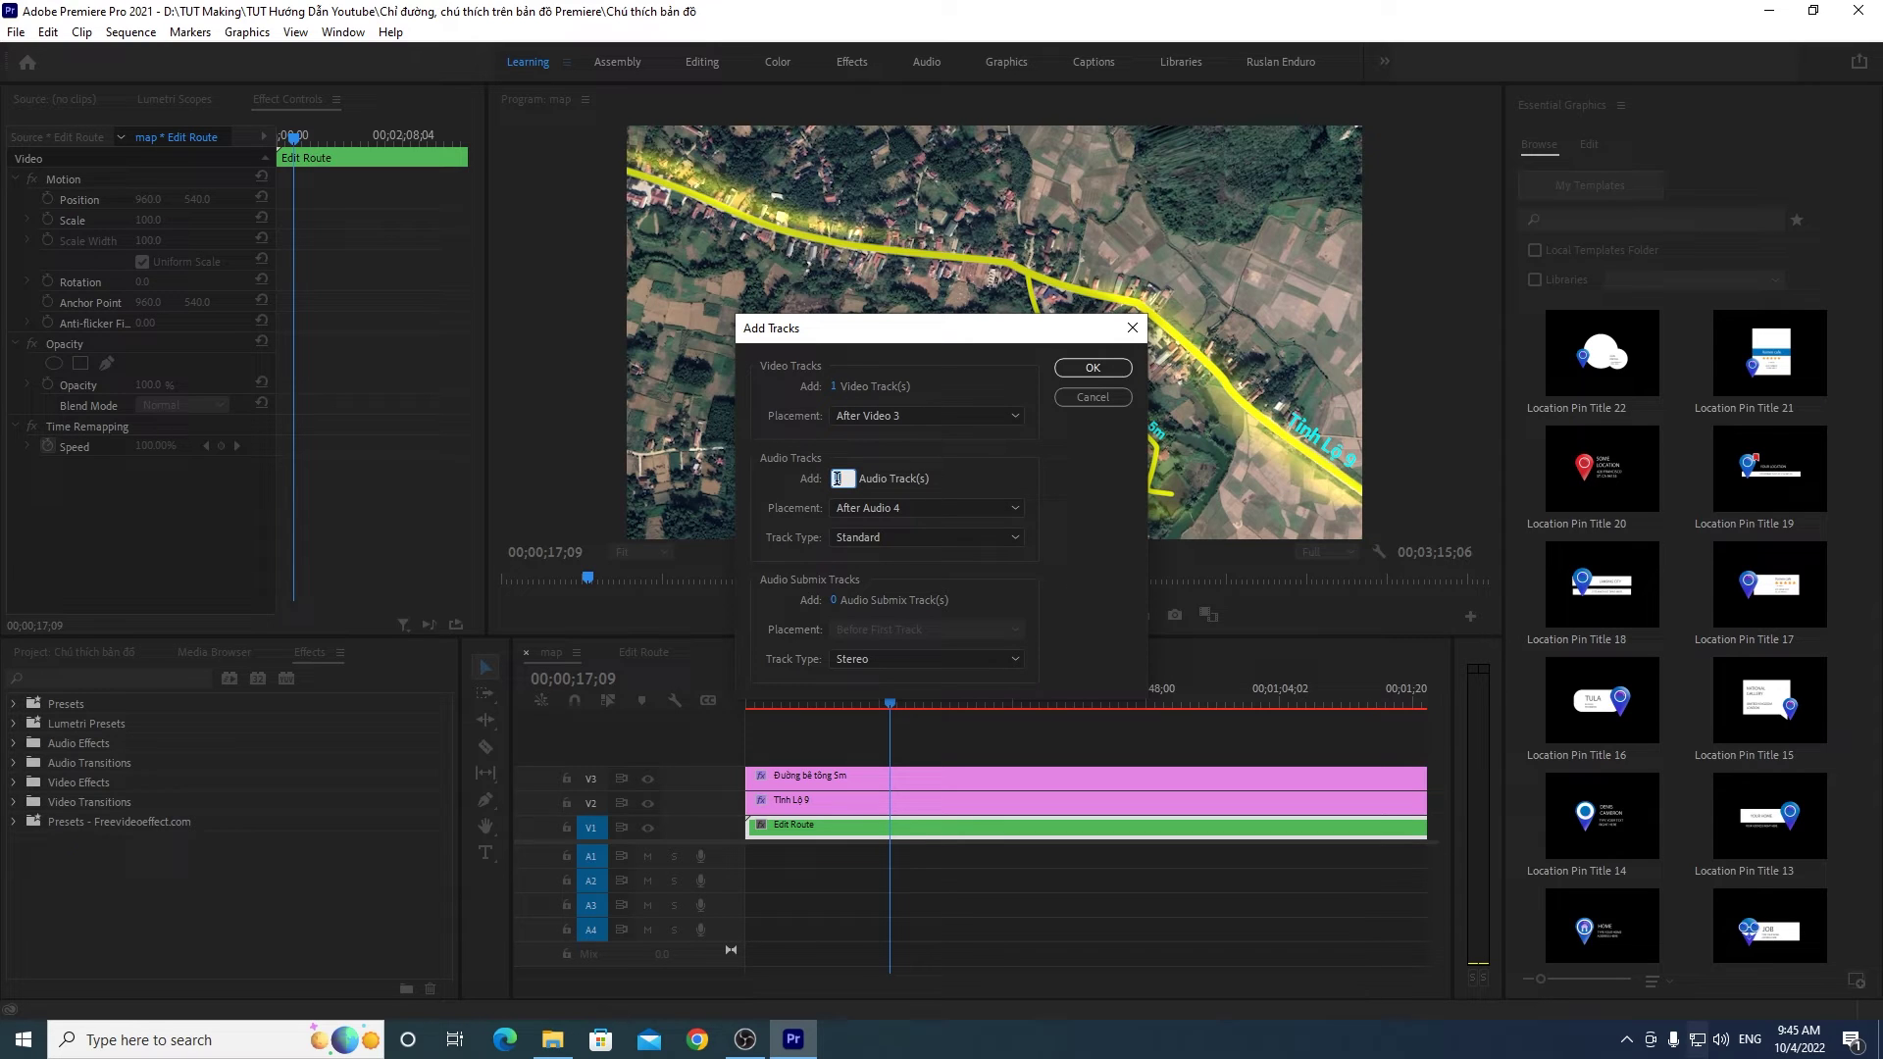
pyautogui.click(941, 476)
pyautogui.click(833, 388)
pyautogui.write('4')
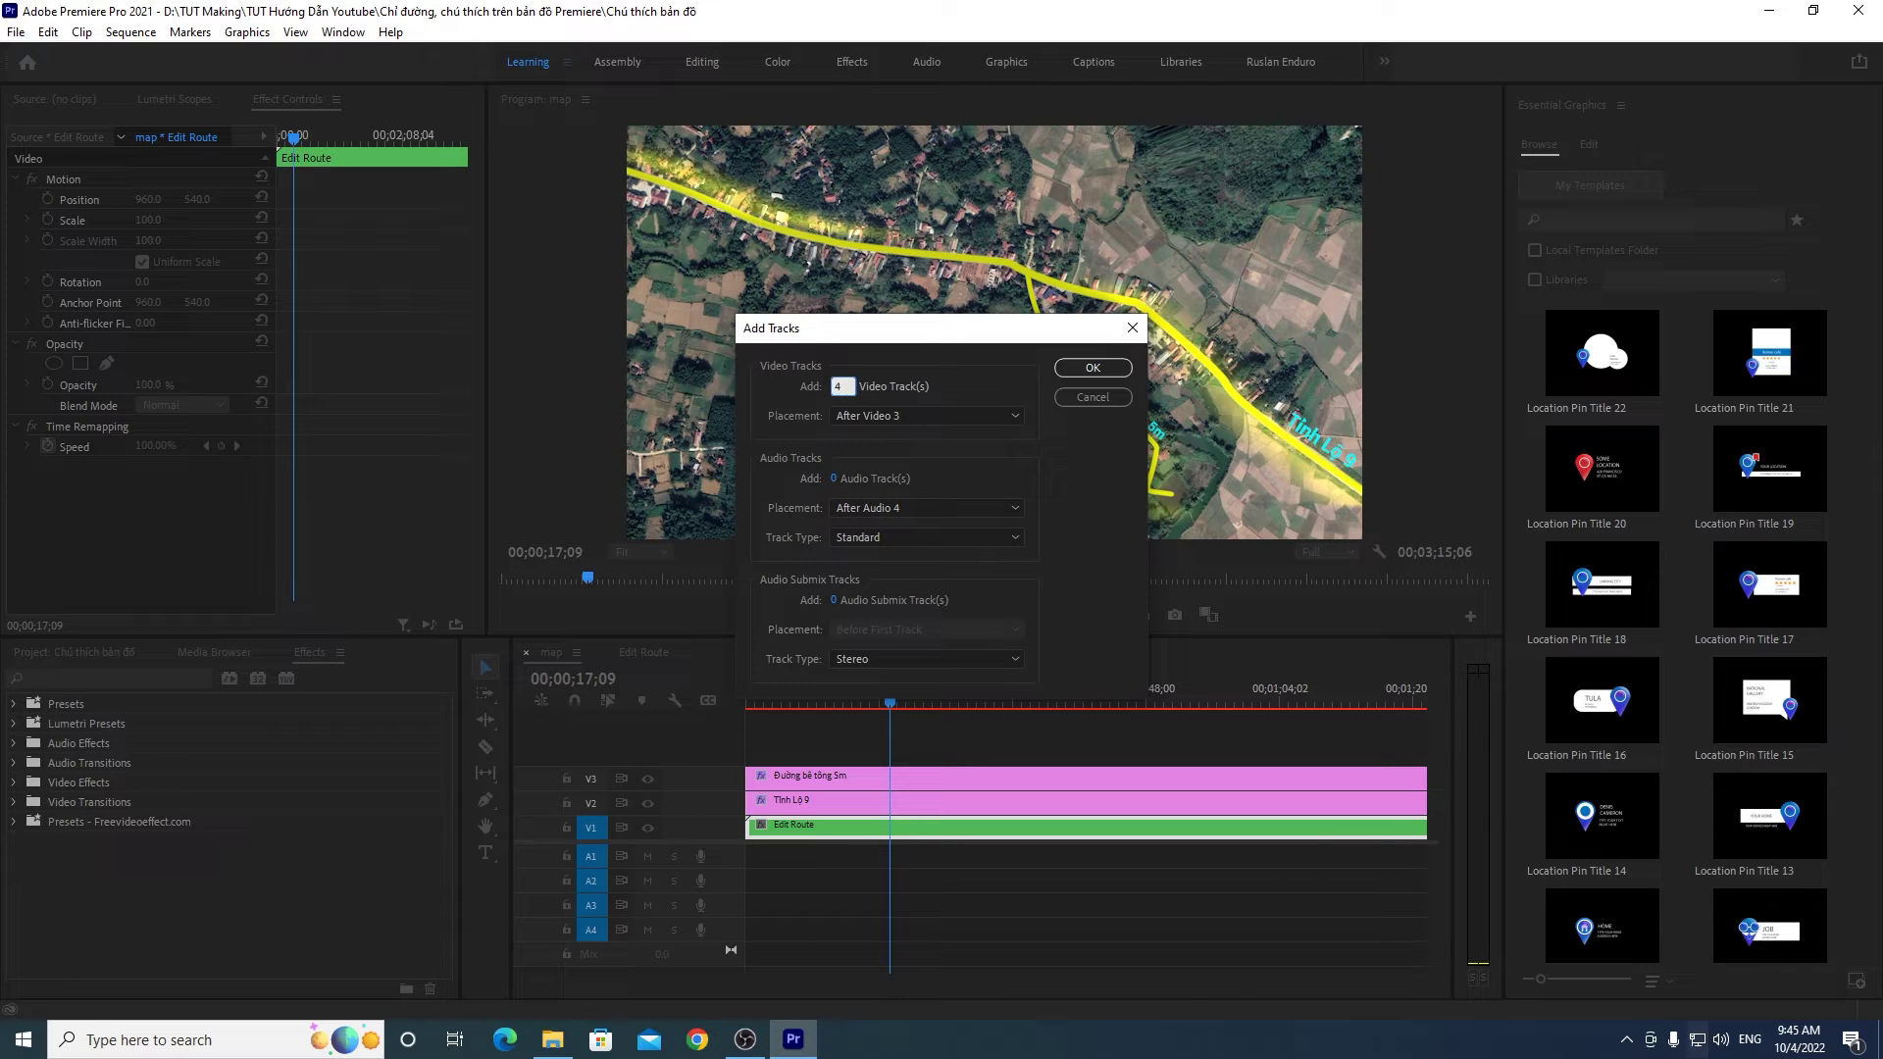
pyautogui.click(1115, 379)
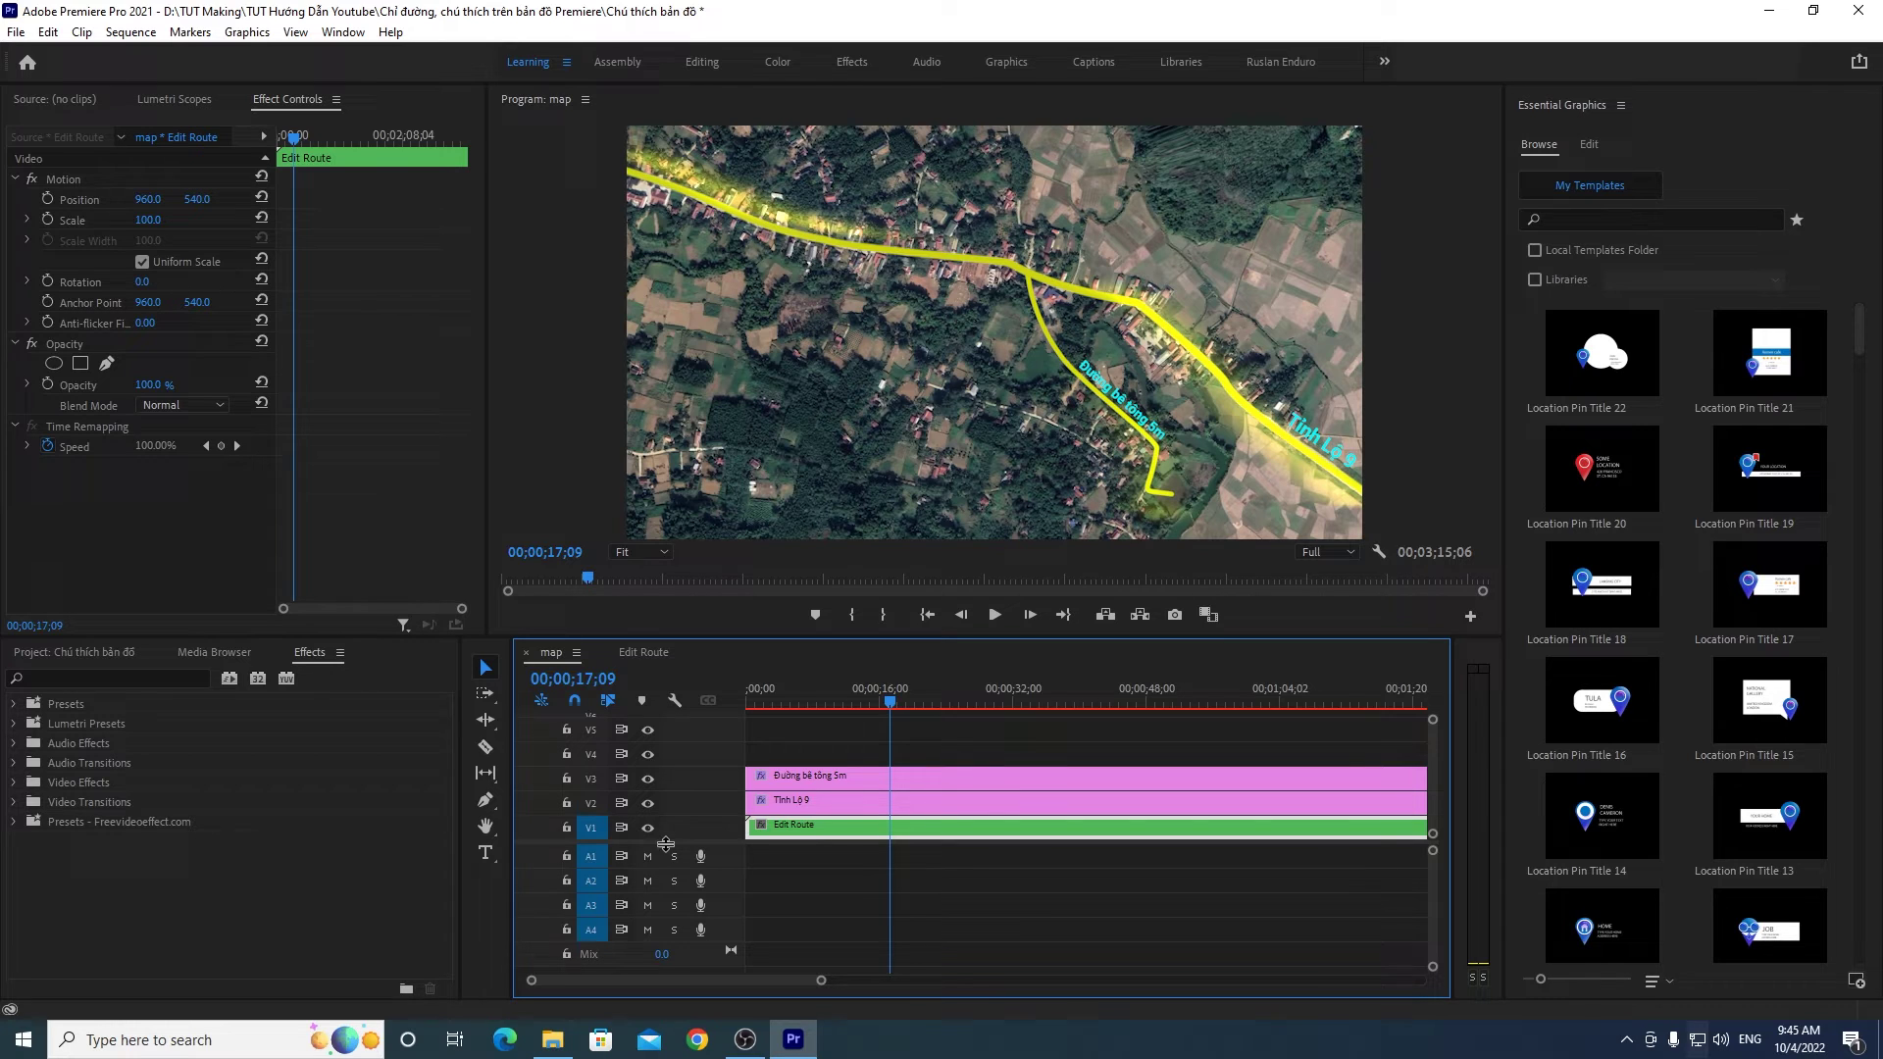
pyautogui.moveTo(547, 845); pyautogui.dragTo(548, 920)
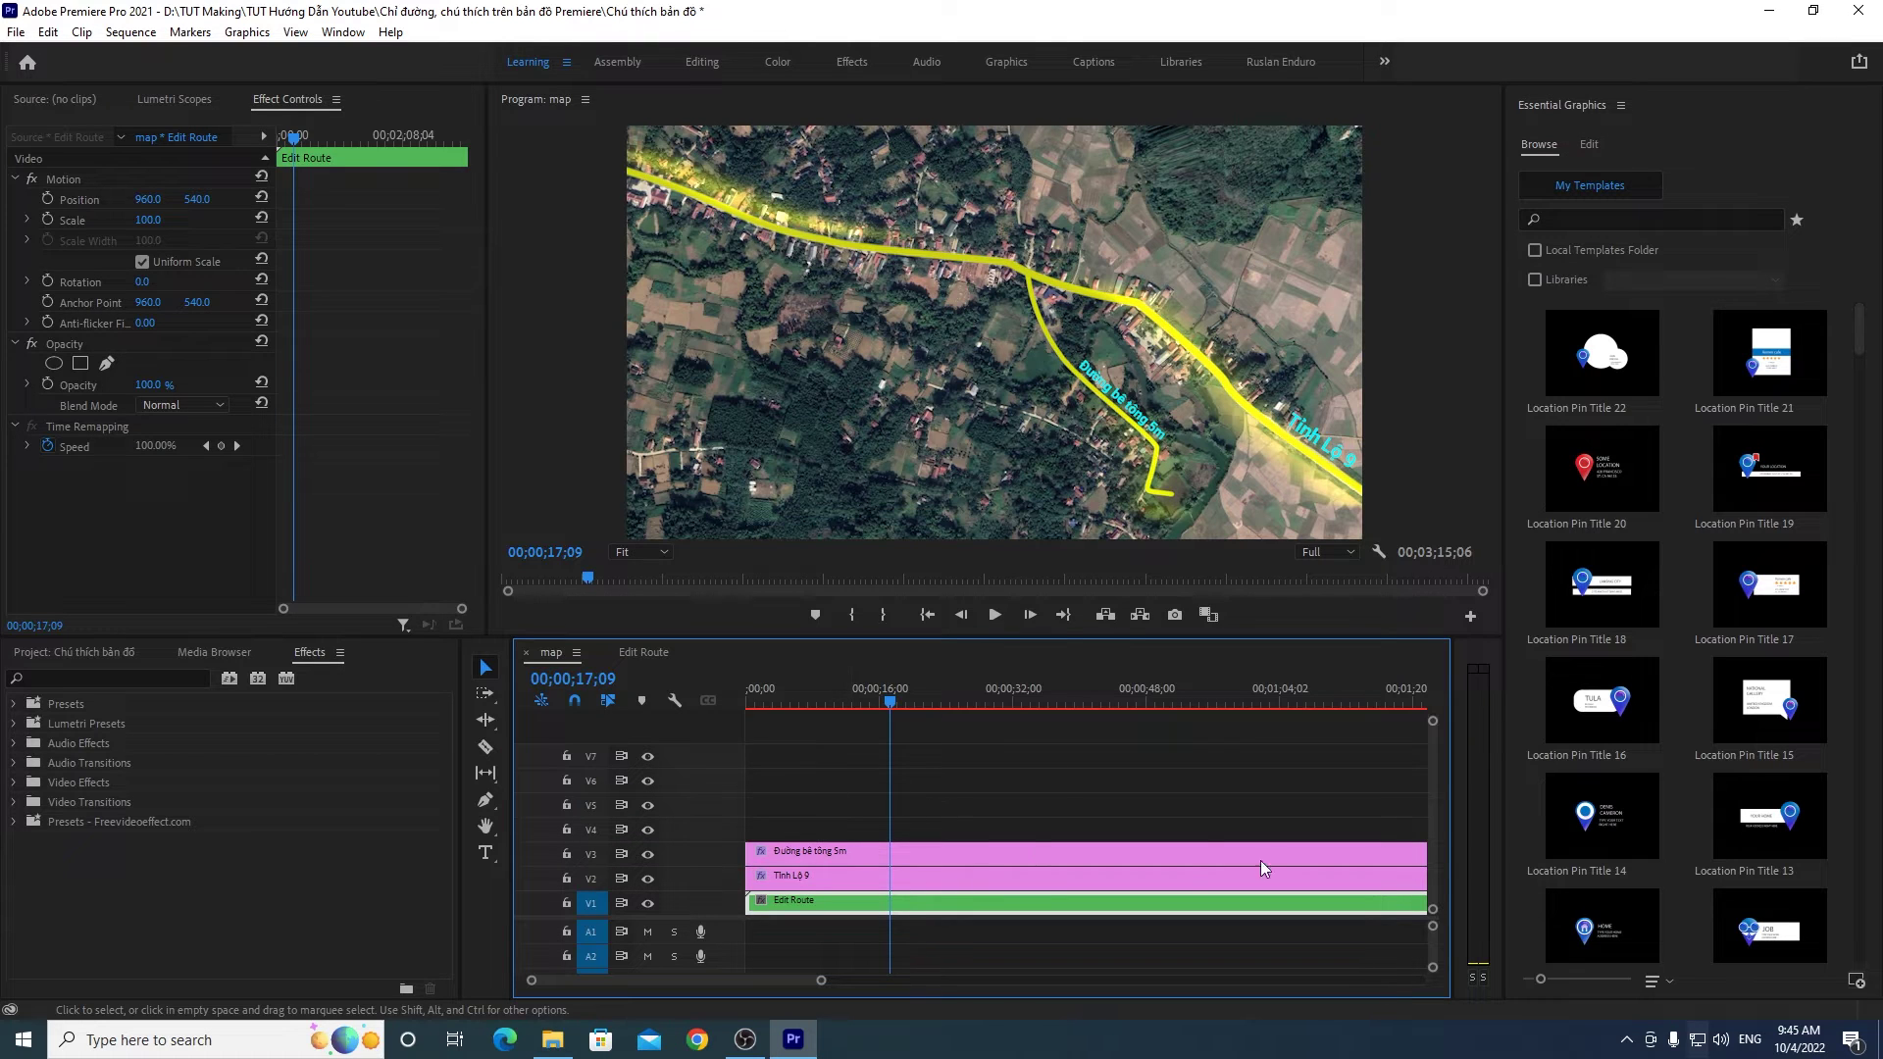
# Step: Move the playhead to 00;00;04;00 and select the Location Pin Title 22 template
pyautogui.press('Home')
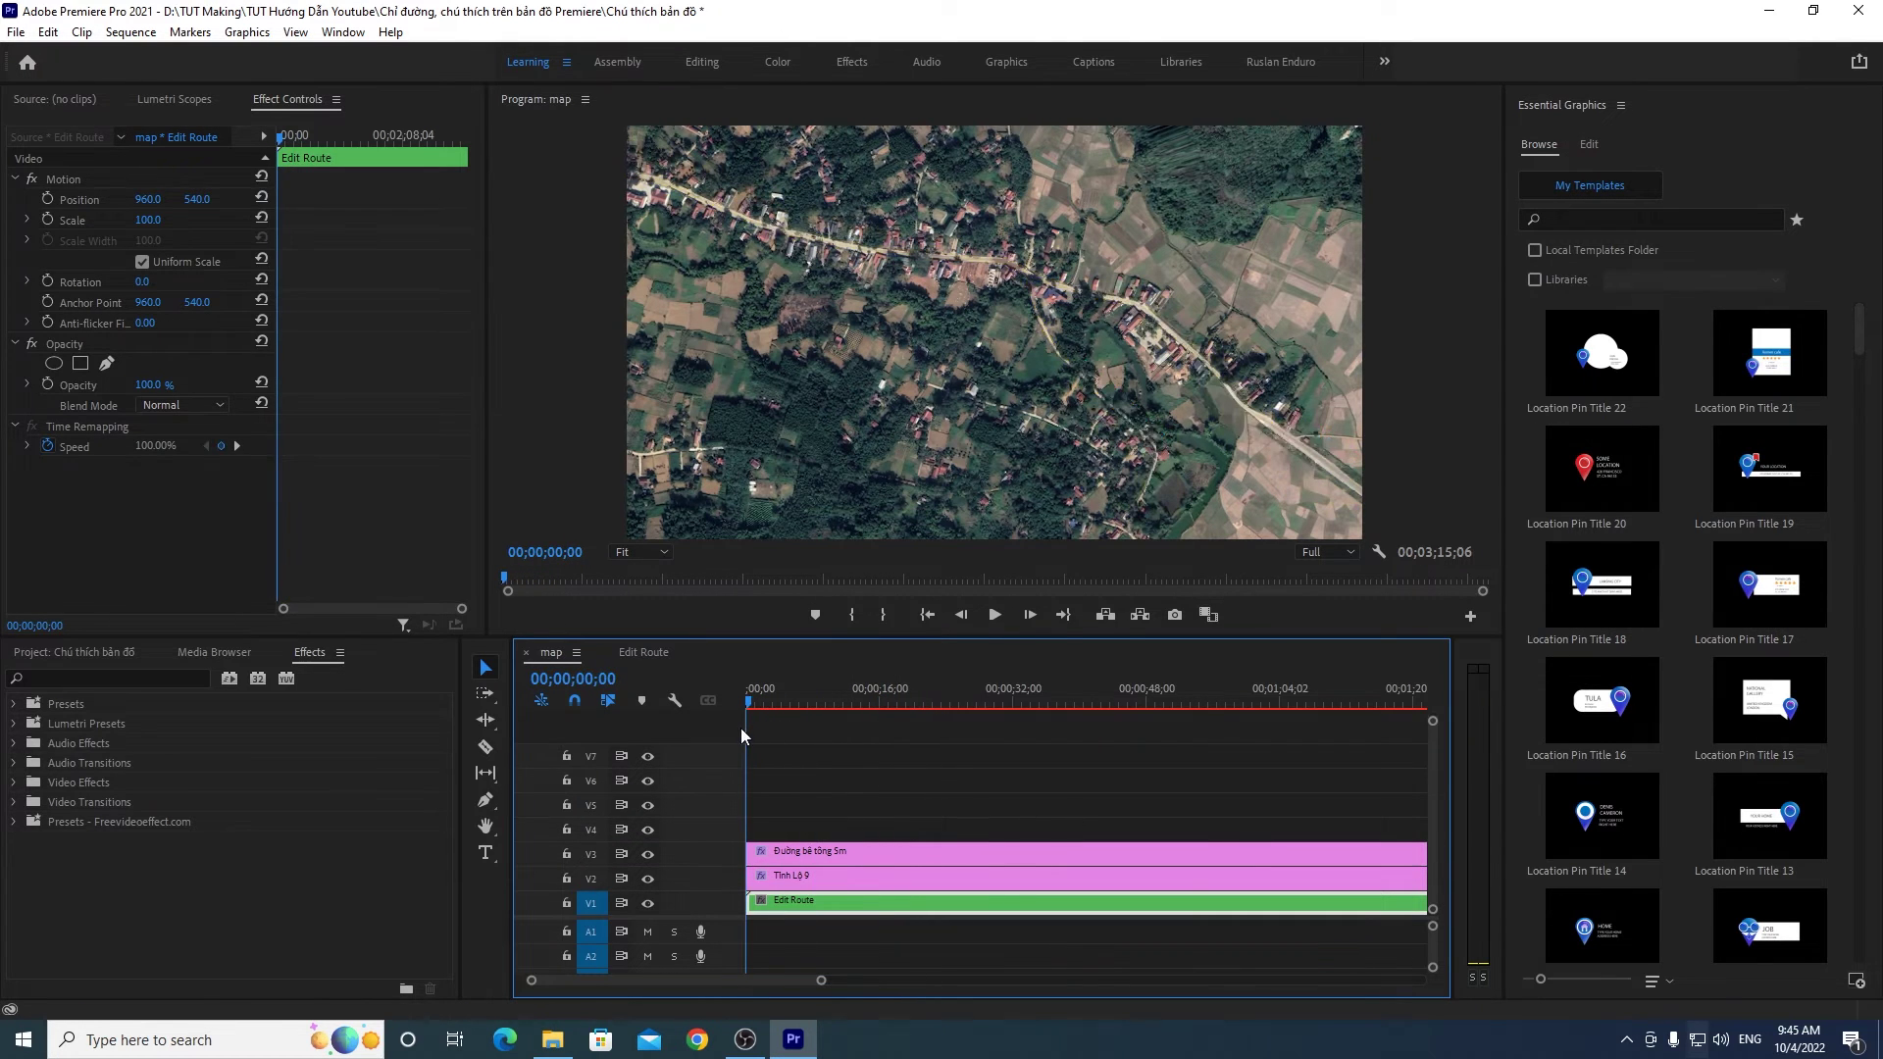
pyautogui.moveTo(749, 727)
pyautogui.mouseDown()
pyautogui.moveTo(779, 712)
pyautogui.moveTo(730, 726)
pyautogui.mouseUp()
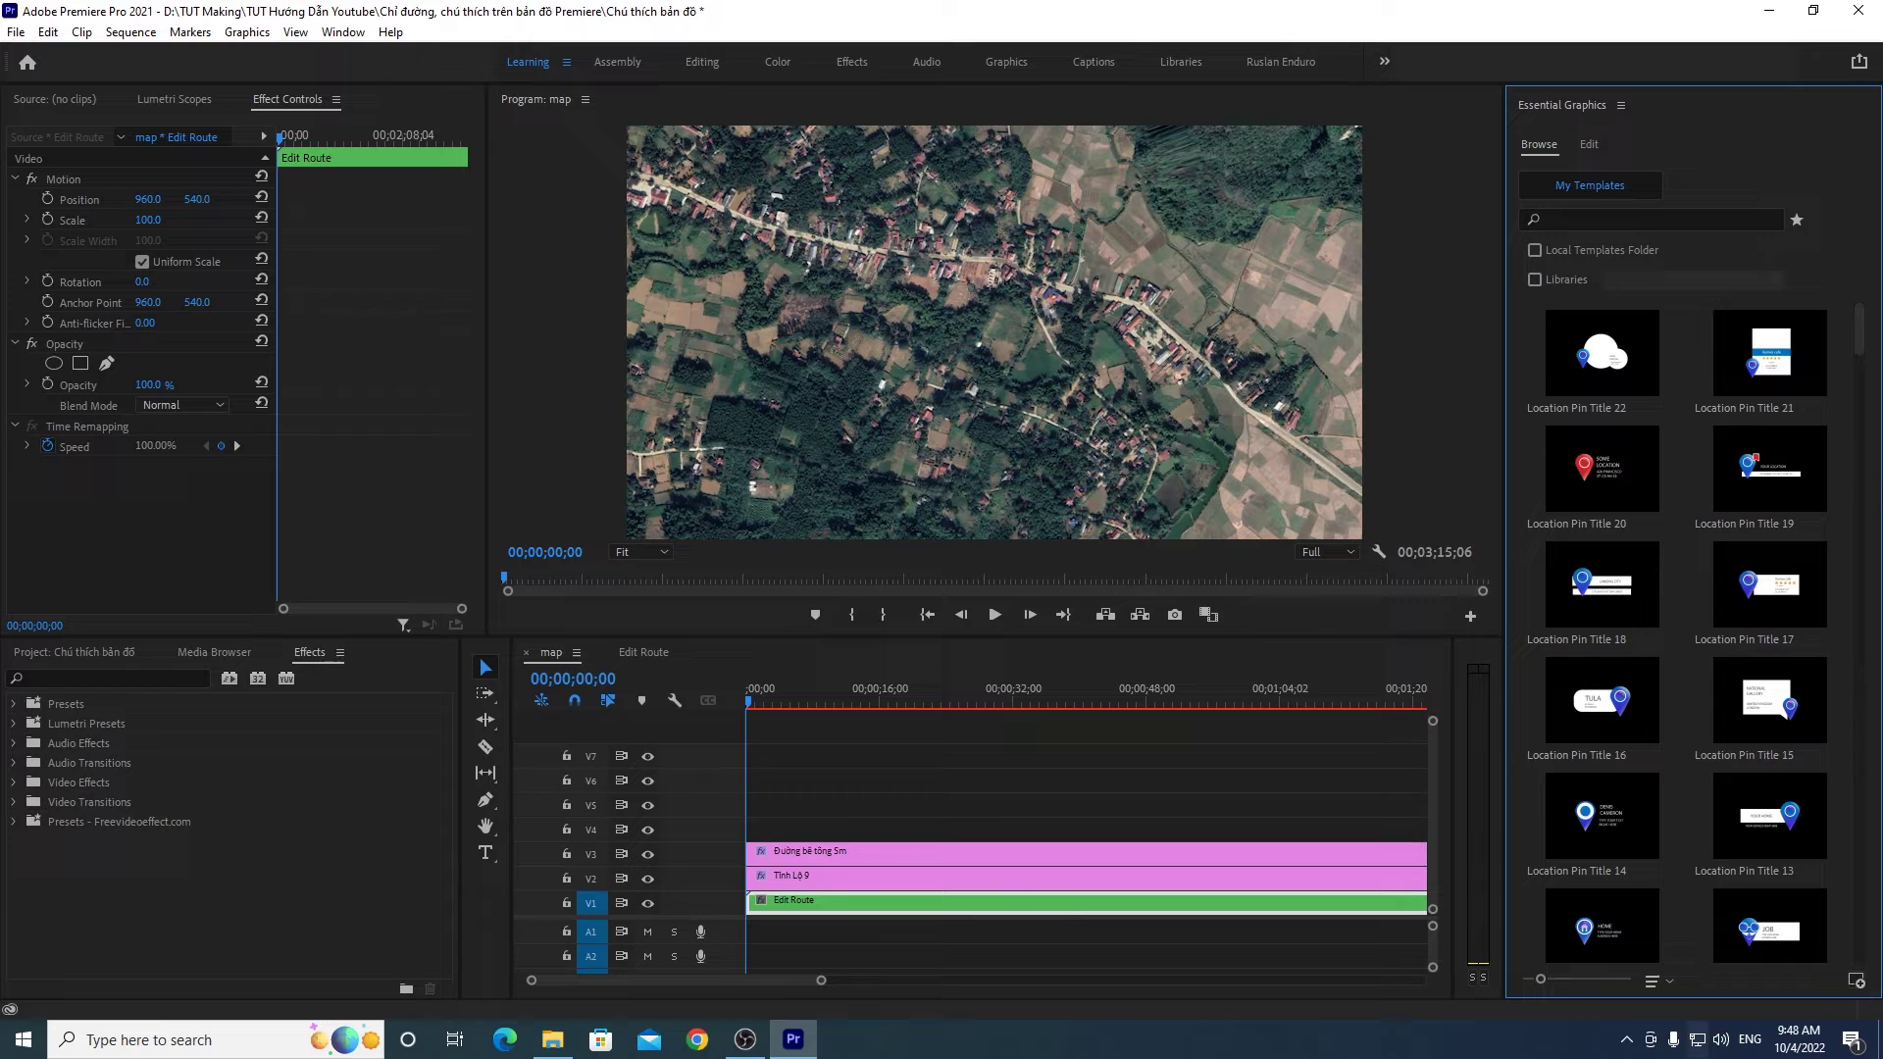
pyautogui.moveTo(1859, 341)
pyautogui.mouseDown()
pyautogui.moveTo(1870, 428)
pyautogui.moveTo(1862, 402)
pyautogui.mouseUp()
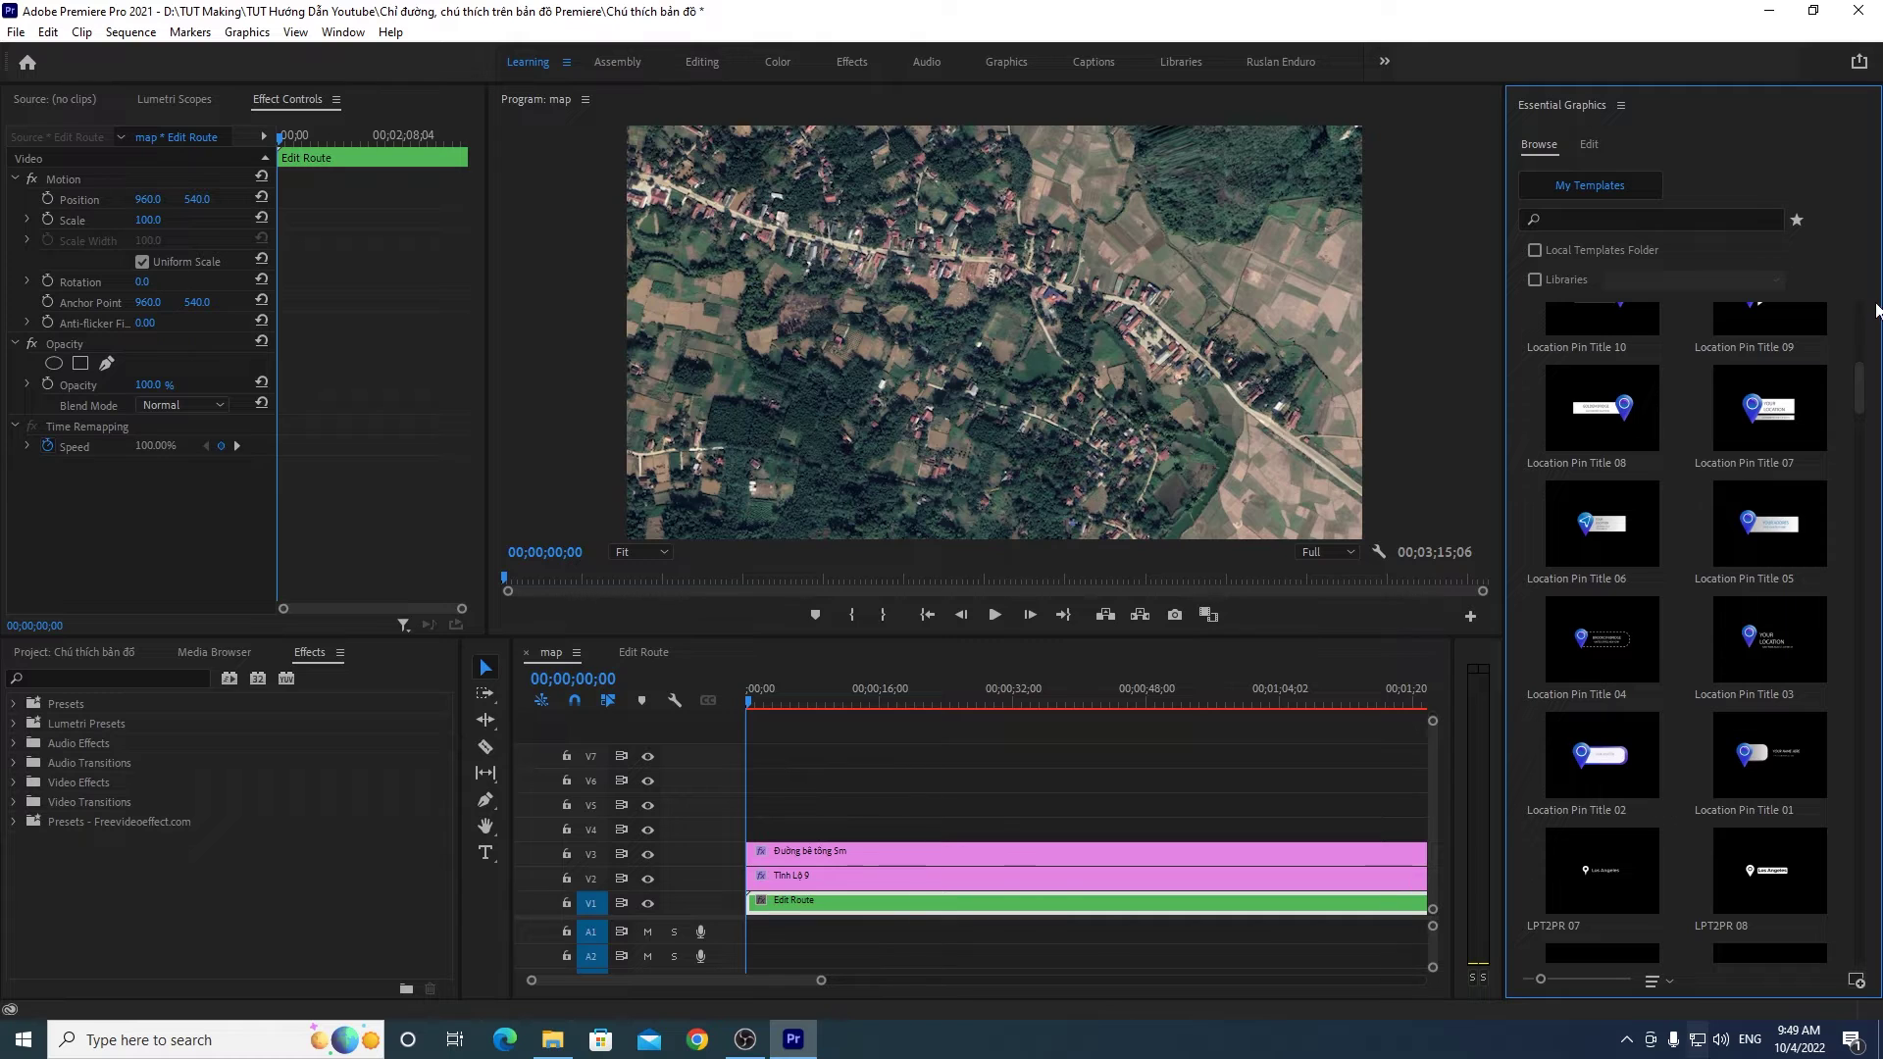
pyautogui.scroll(1, 1863, 378)
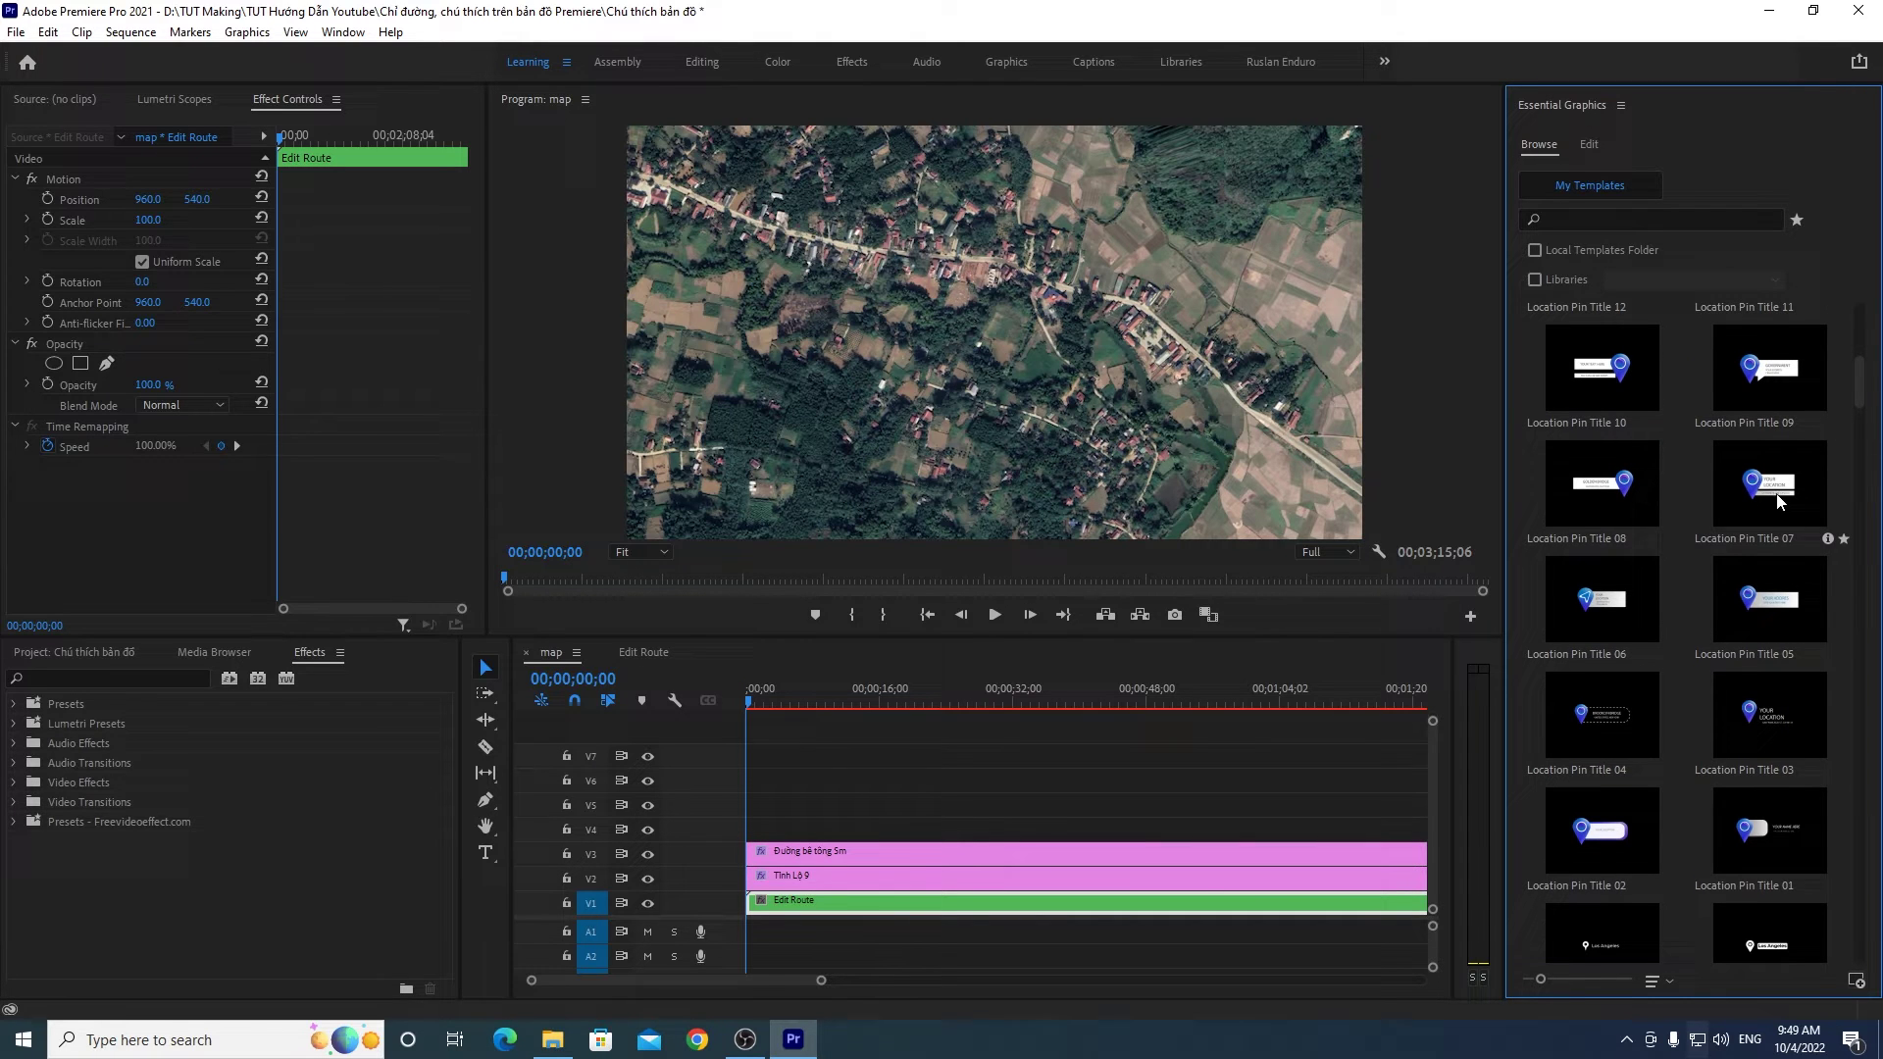
pyautogui.moveTo(1858, 373); pyautogui.dragTo(1864, 340)
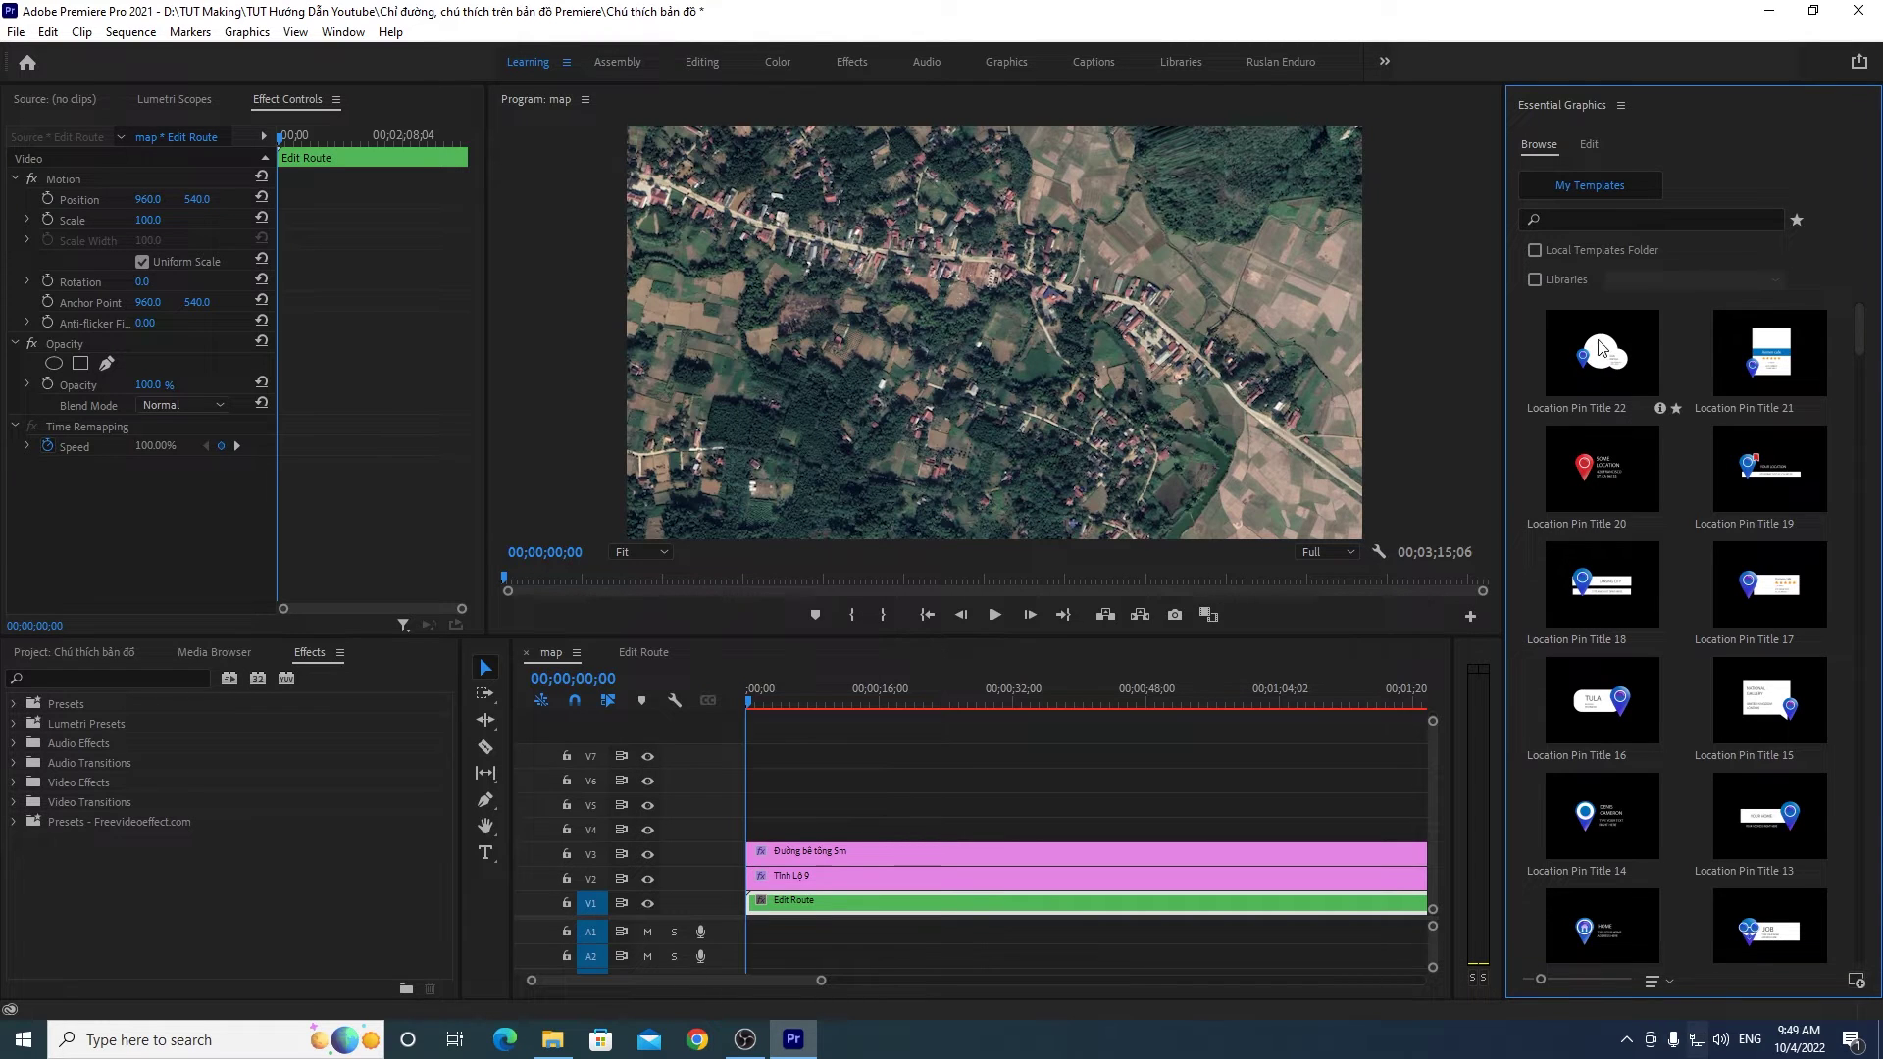
pyautogui.click(1576, 368)
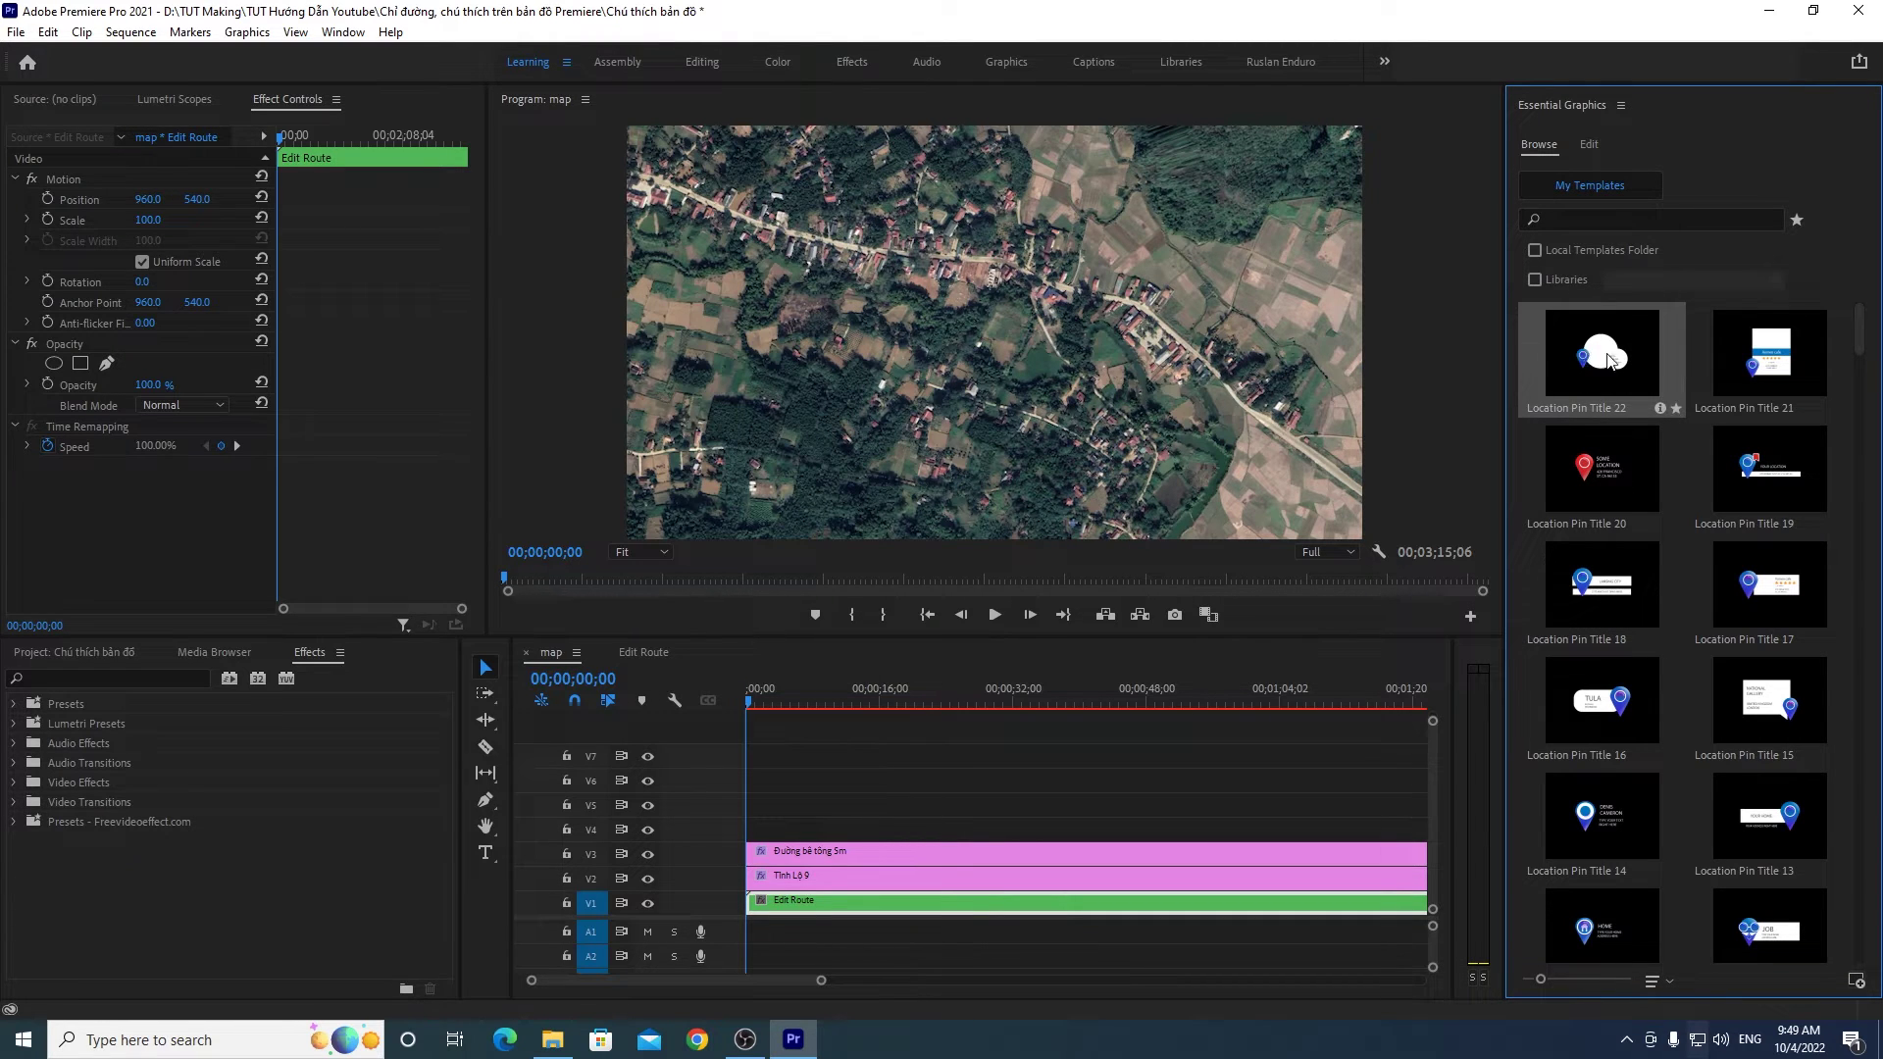
pyautogui.moveTo(1213, 536); pyautogui.dragTo(1611, 393)
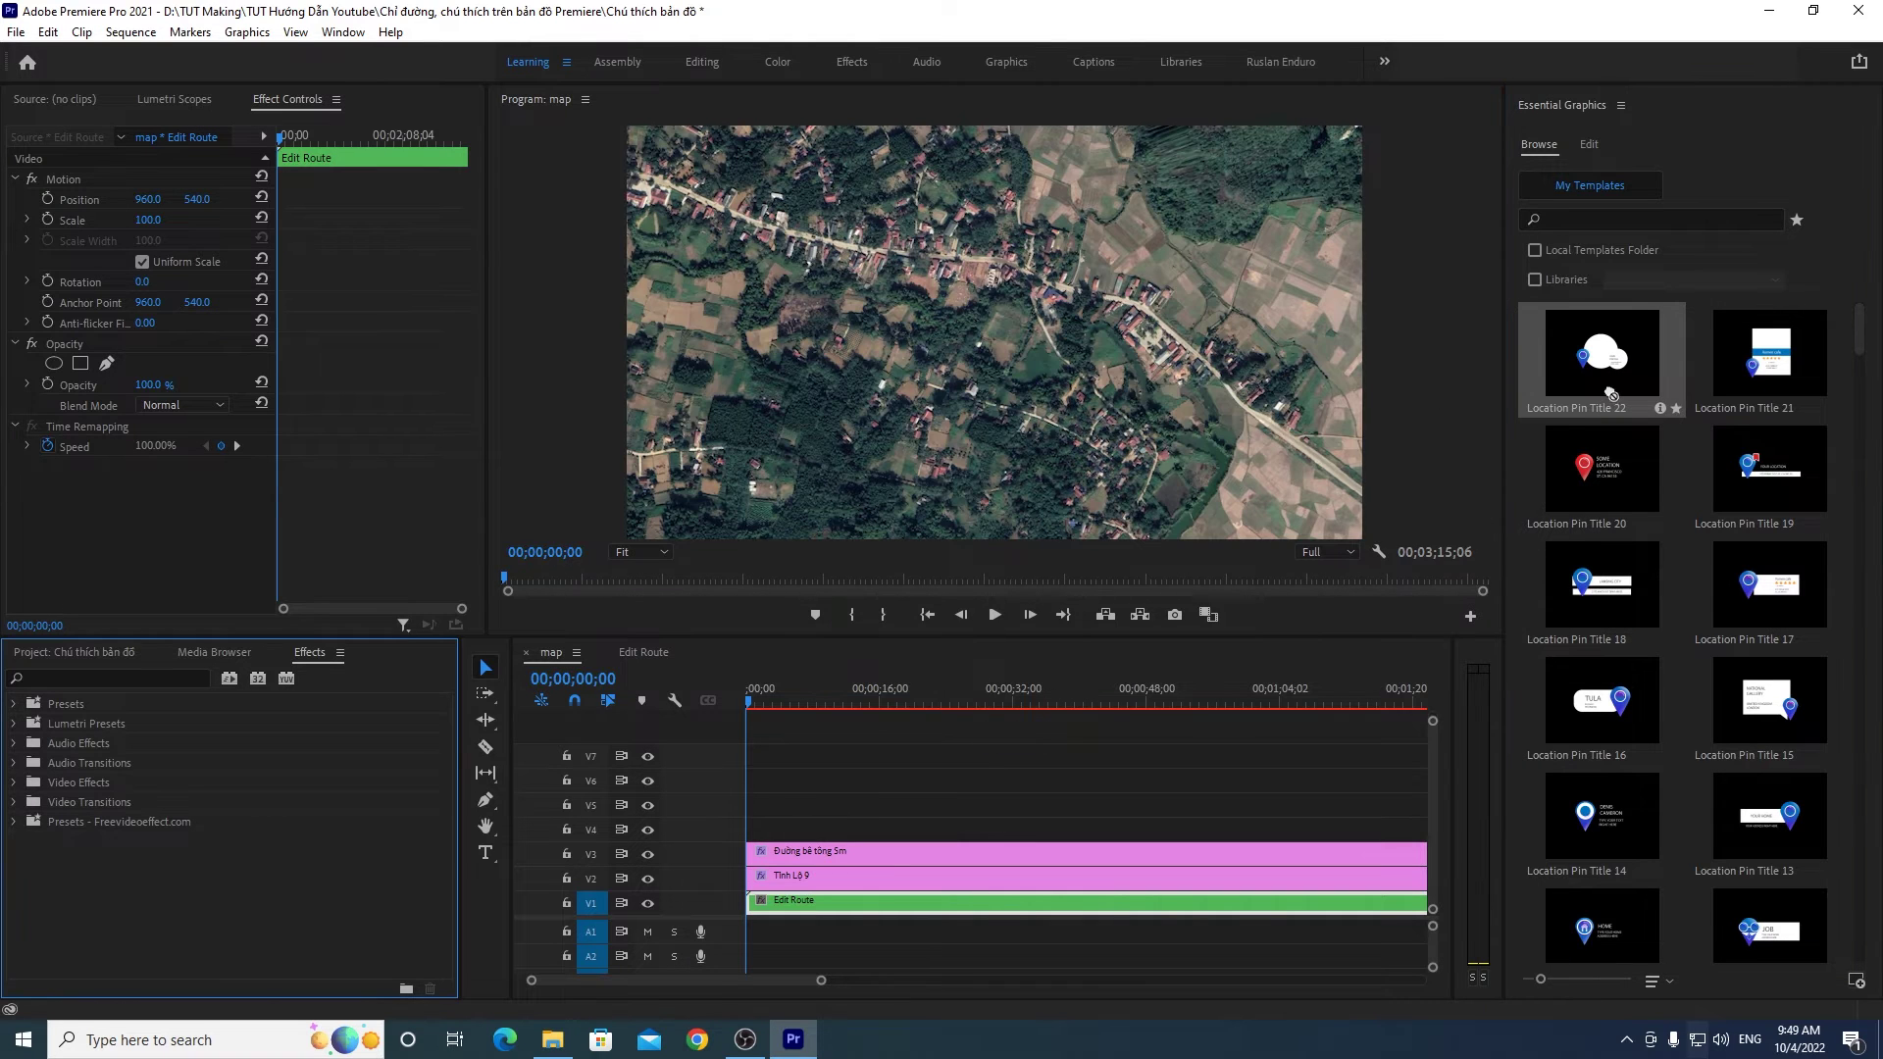
# Step: Drop Location Pin Title 22 onto V4 at 00;00;00;00, preview it, and select the clip
pyautogui.click(1609, 365)
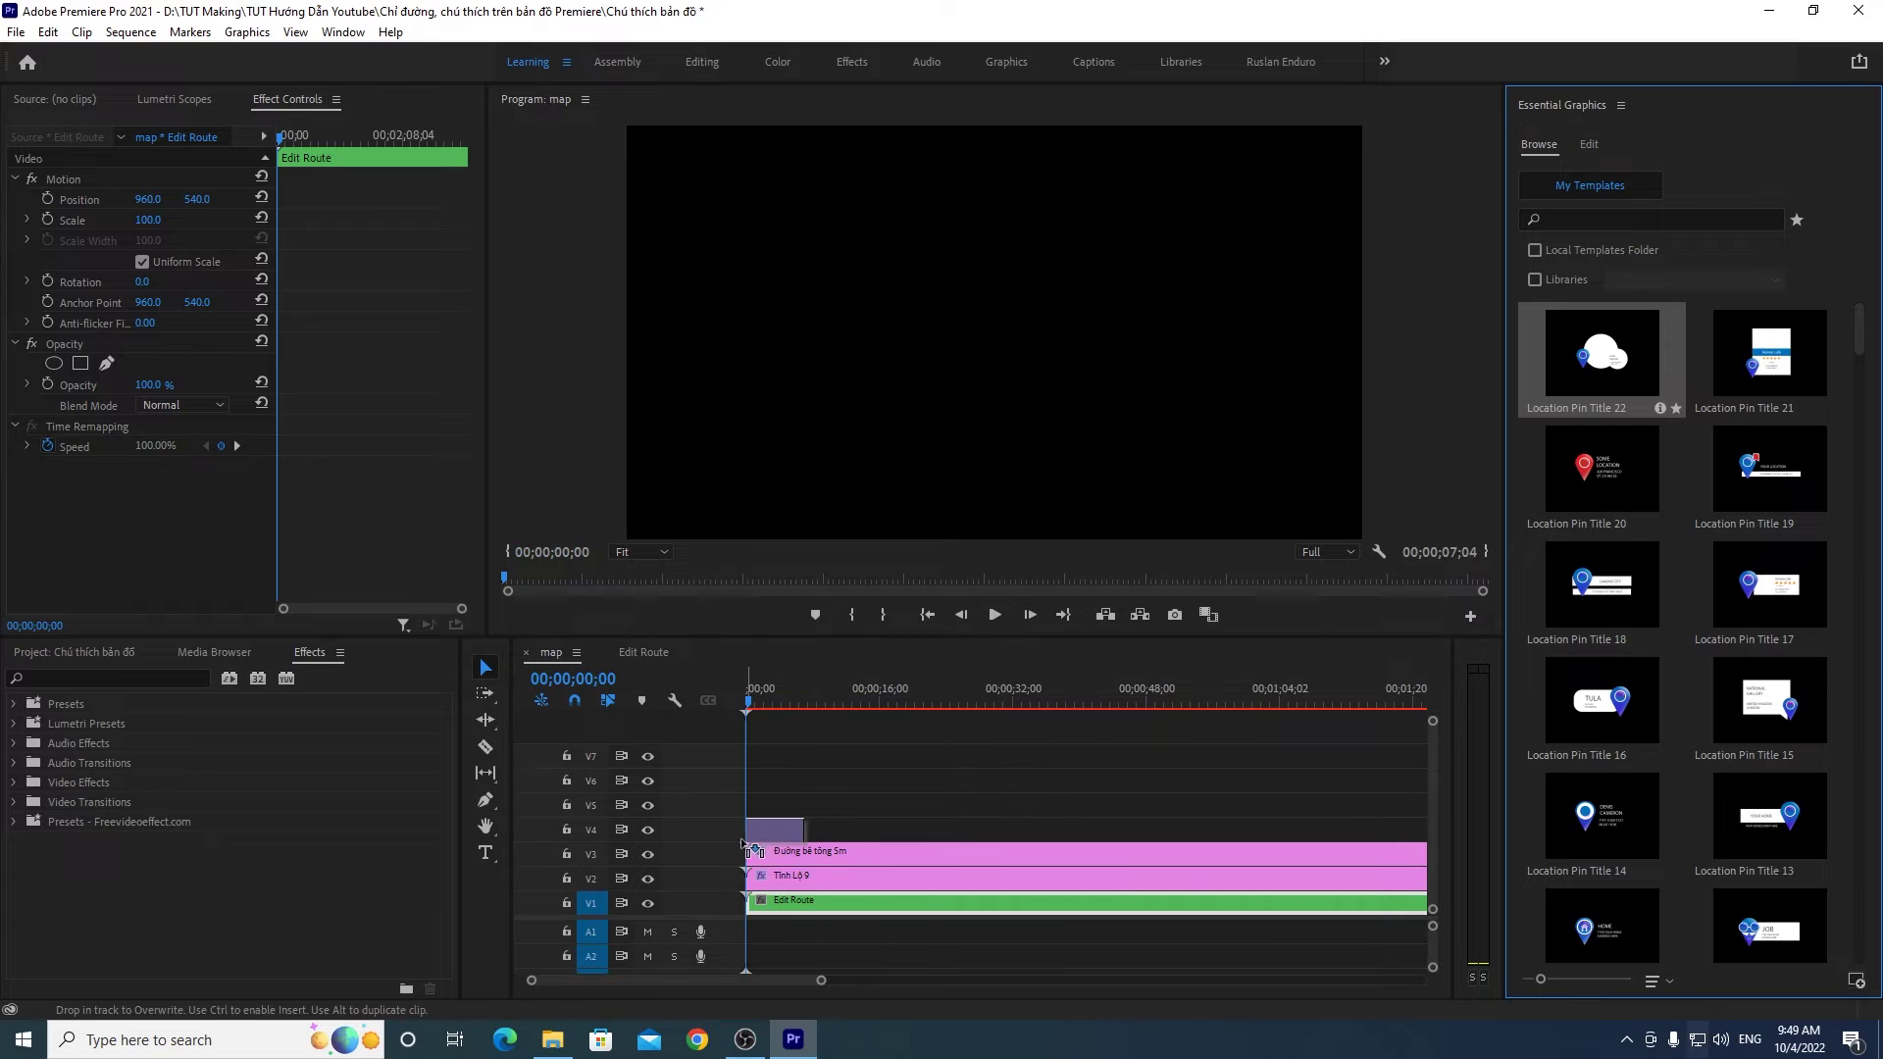
pyautogui.moveTo(1565, 392); pyautogui.dragTo(774, 829)
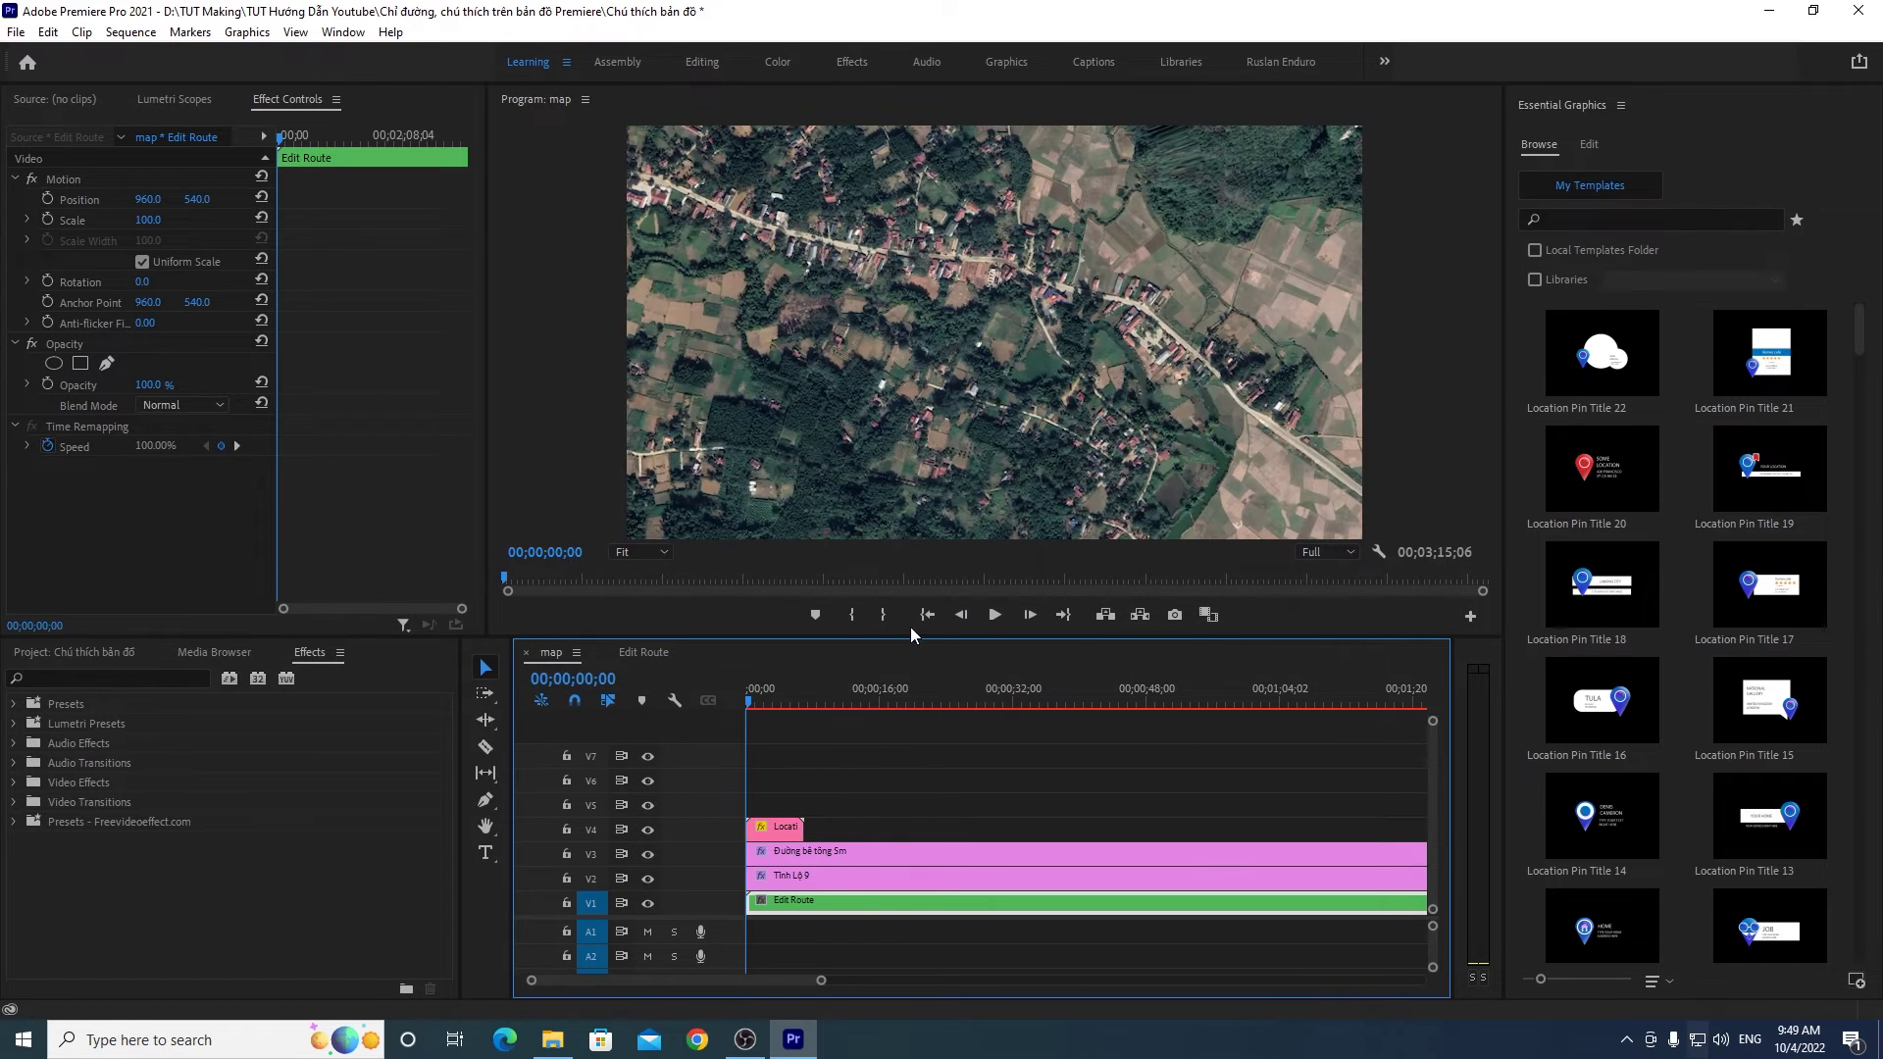
pyautogui.moveTo(821, 980); pyautogui.dragTo(709, 980)
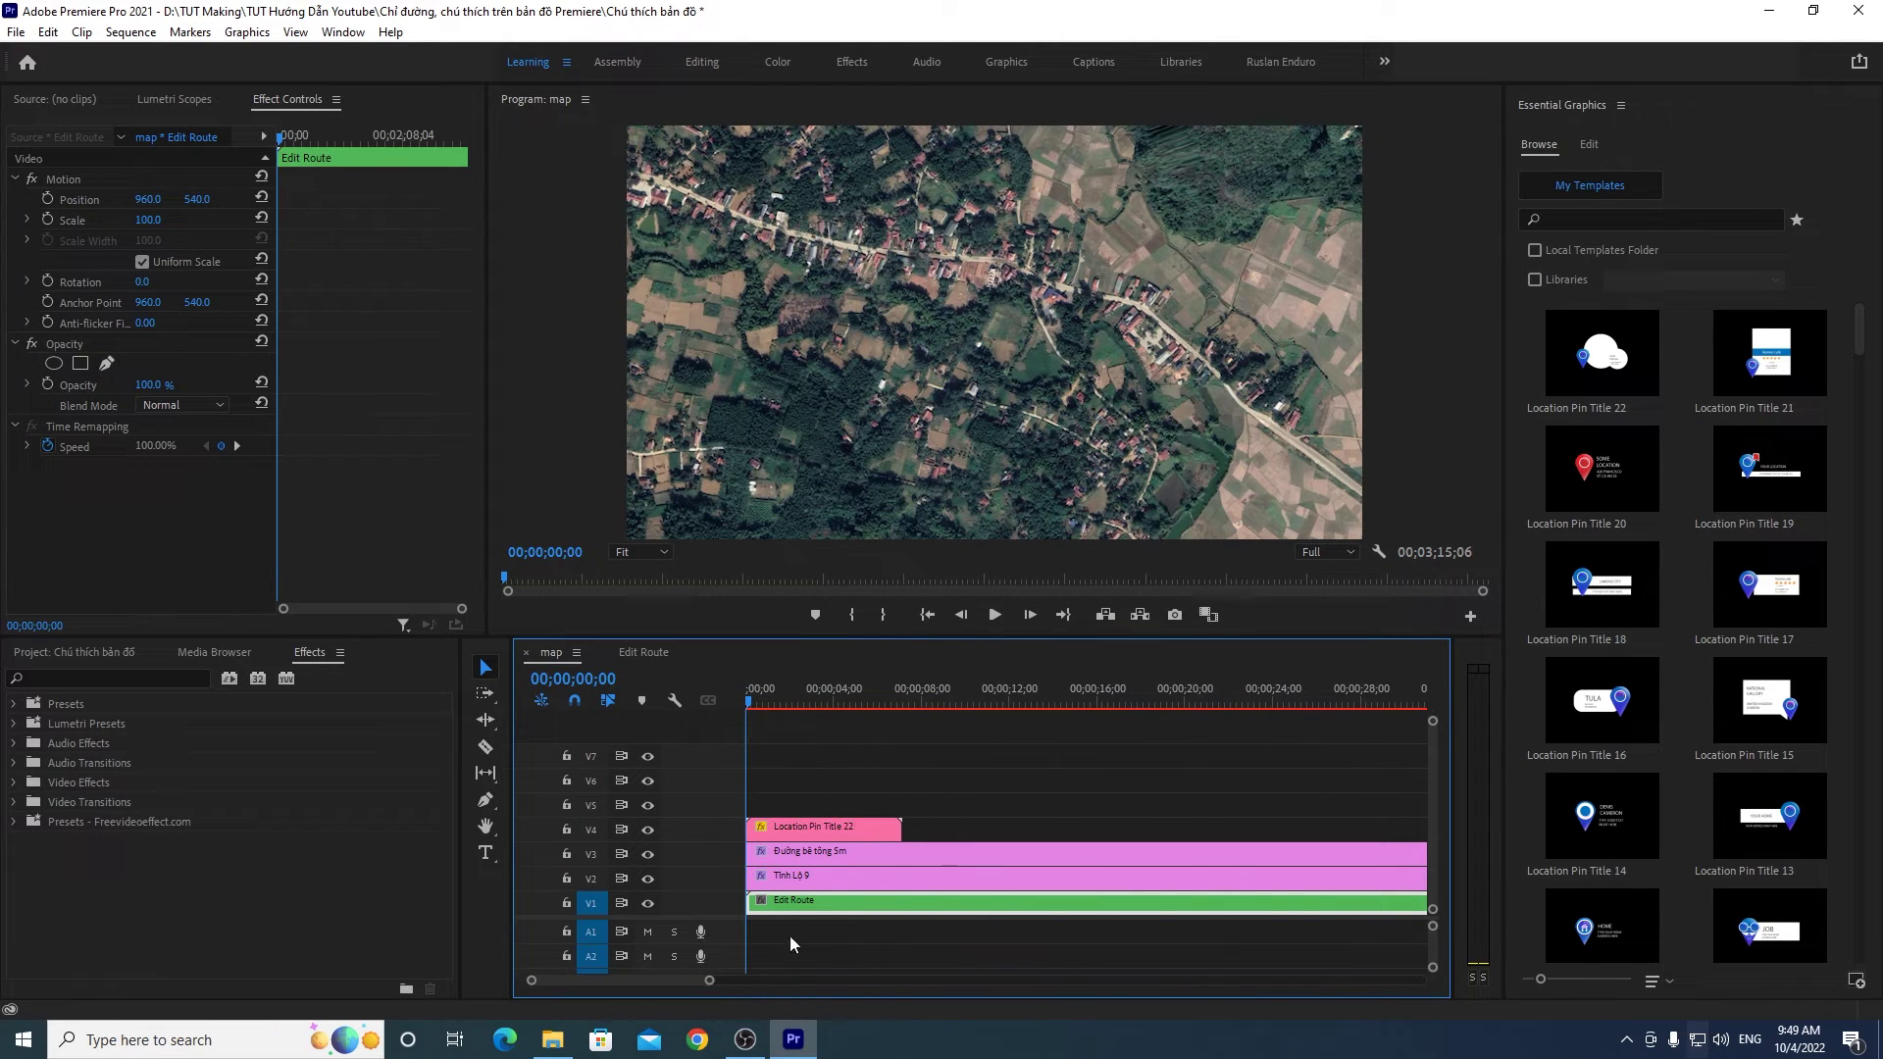
pyautogui.moveTo(762, 705)
pyautogui.mouseDown()
pyautogui.moveTo(903, 704)
pyautogui.moveTo(828, 722)
pyautogui.mouseUp()
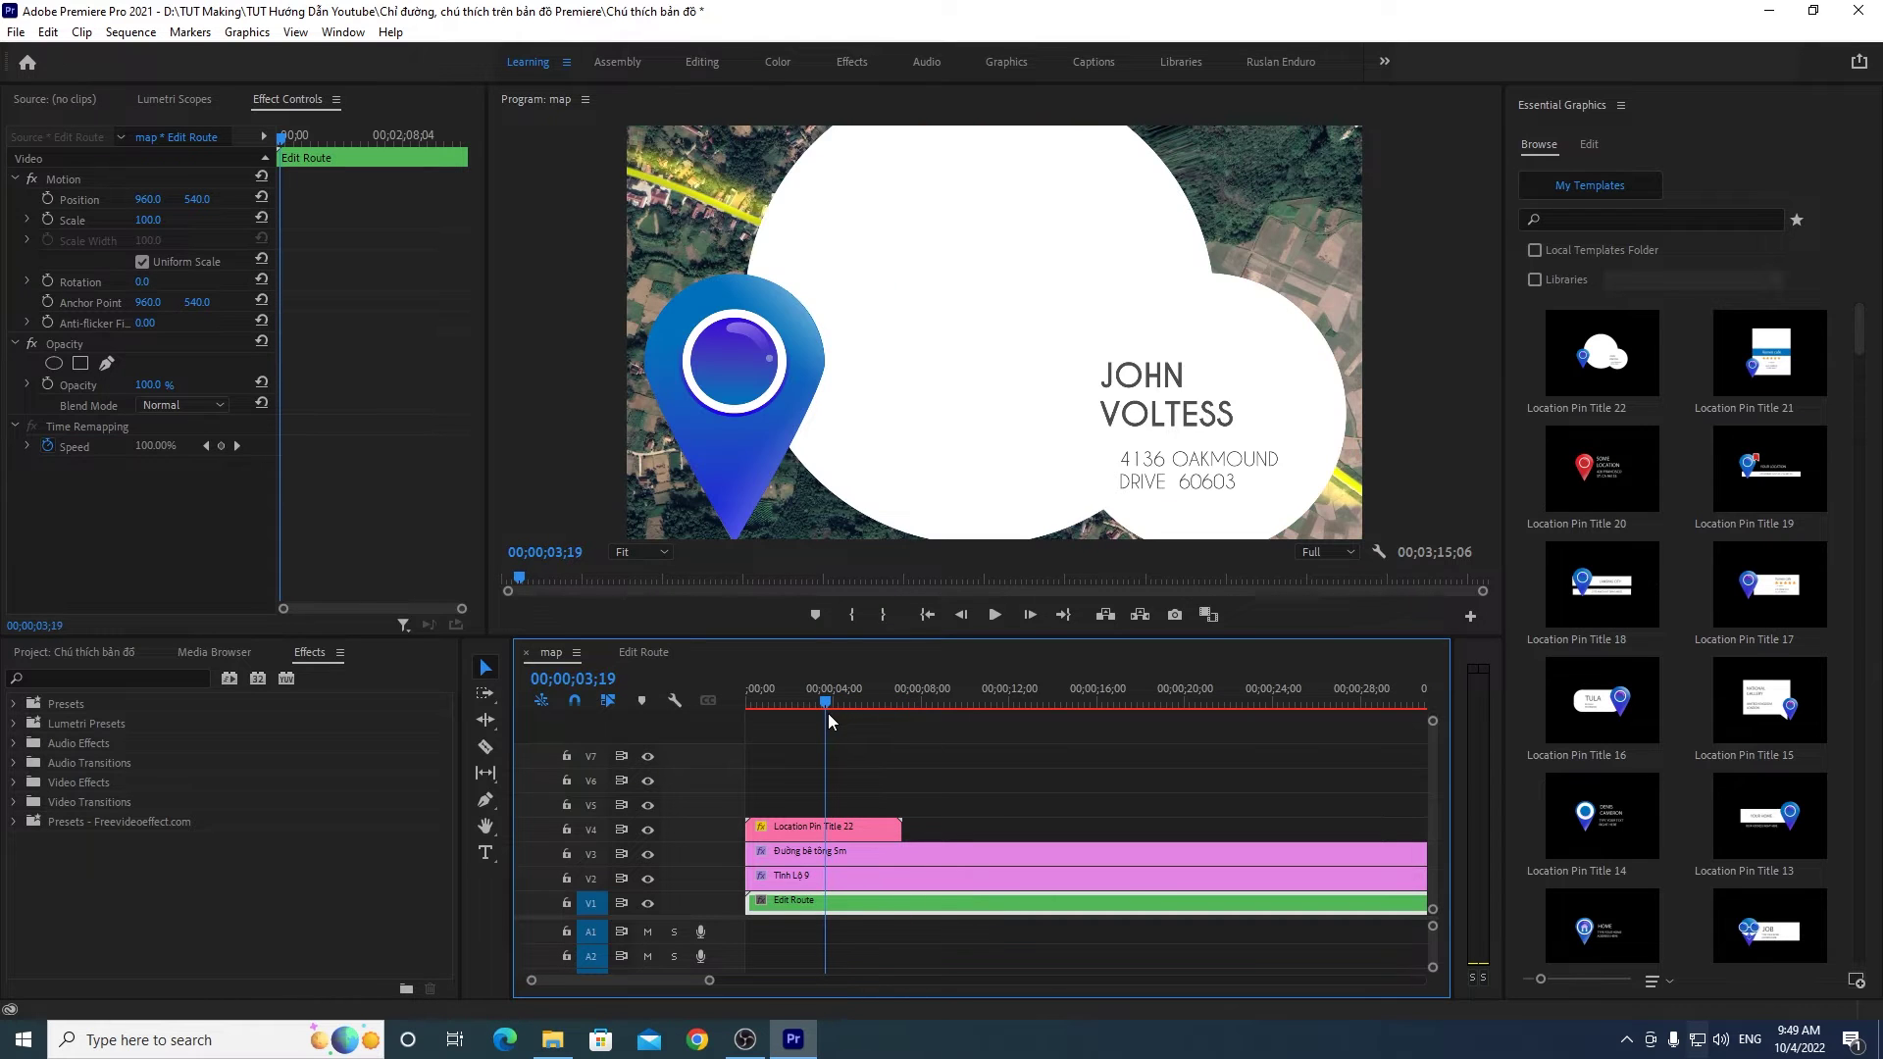
pyautogui.click(859, 831)
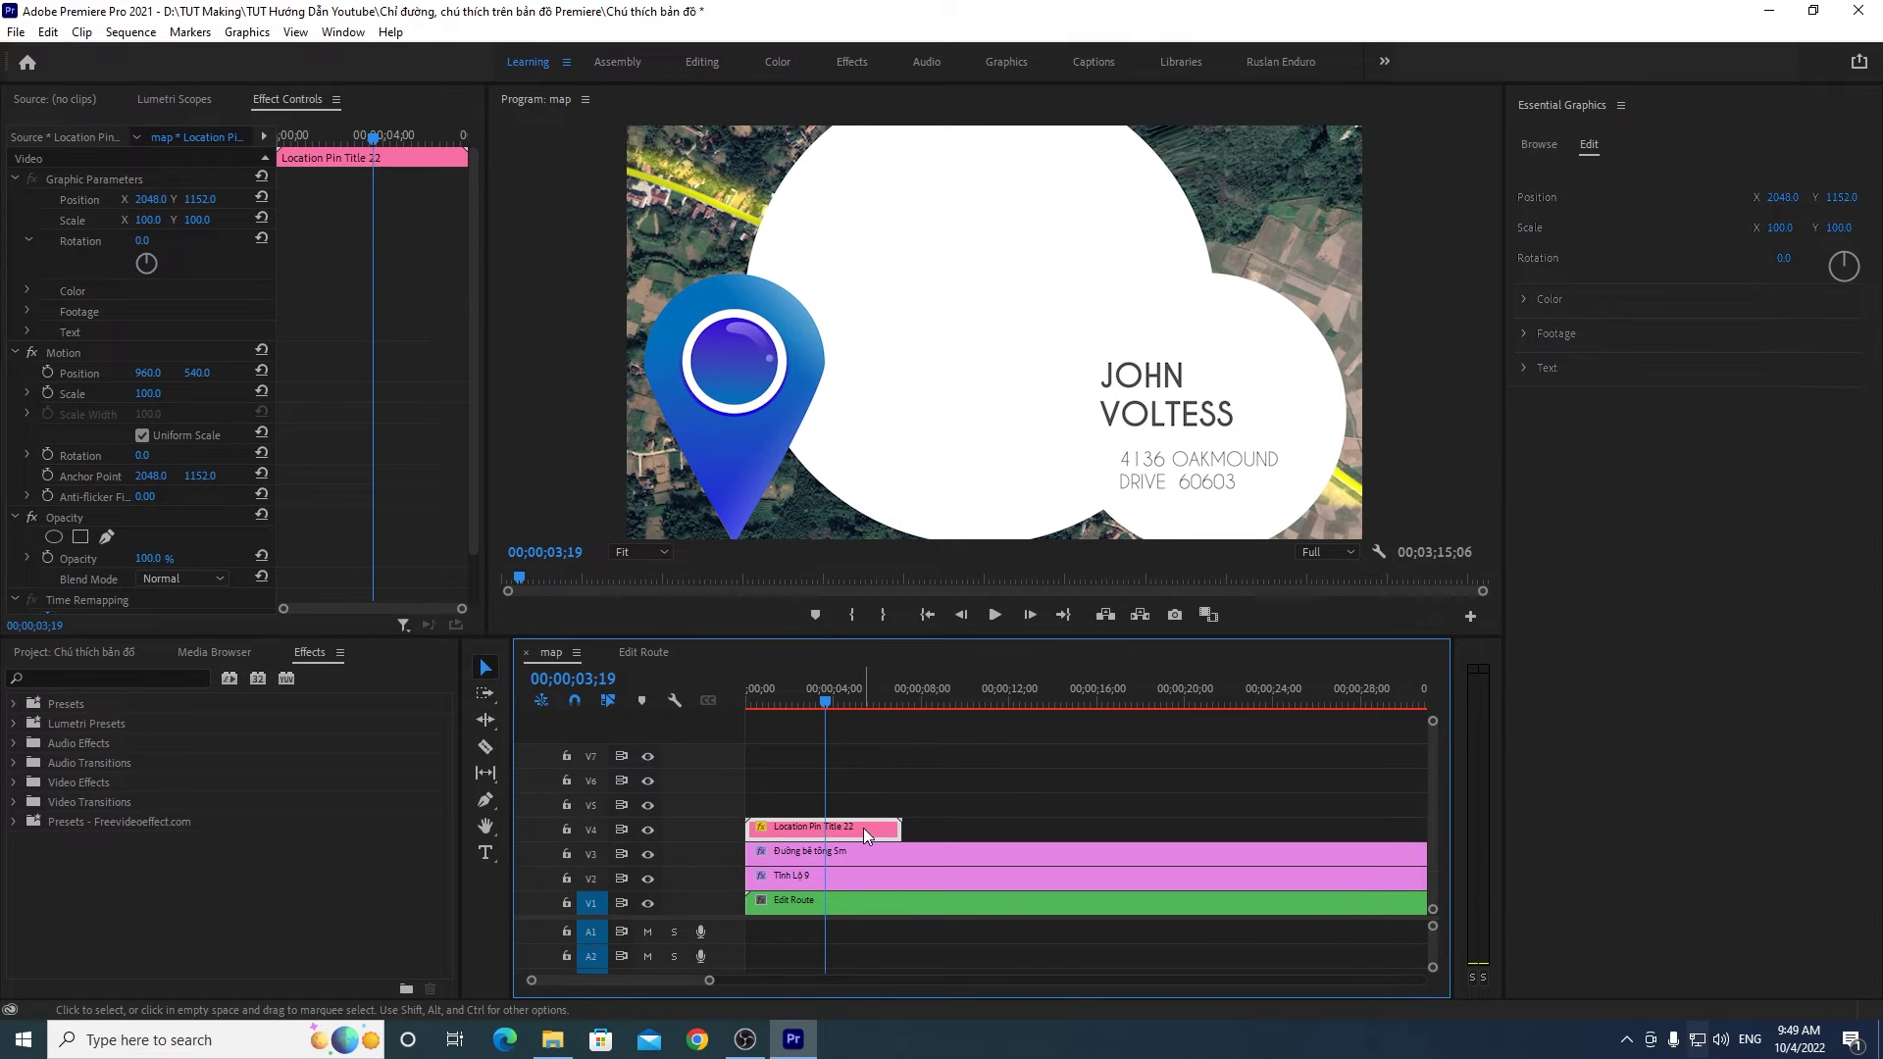
# Step: Set the pin title's Scale to 78, scrub it down to 46, and expand Color
pyautogui.click(1539, 145)
pyautogui.click(1589, 148)
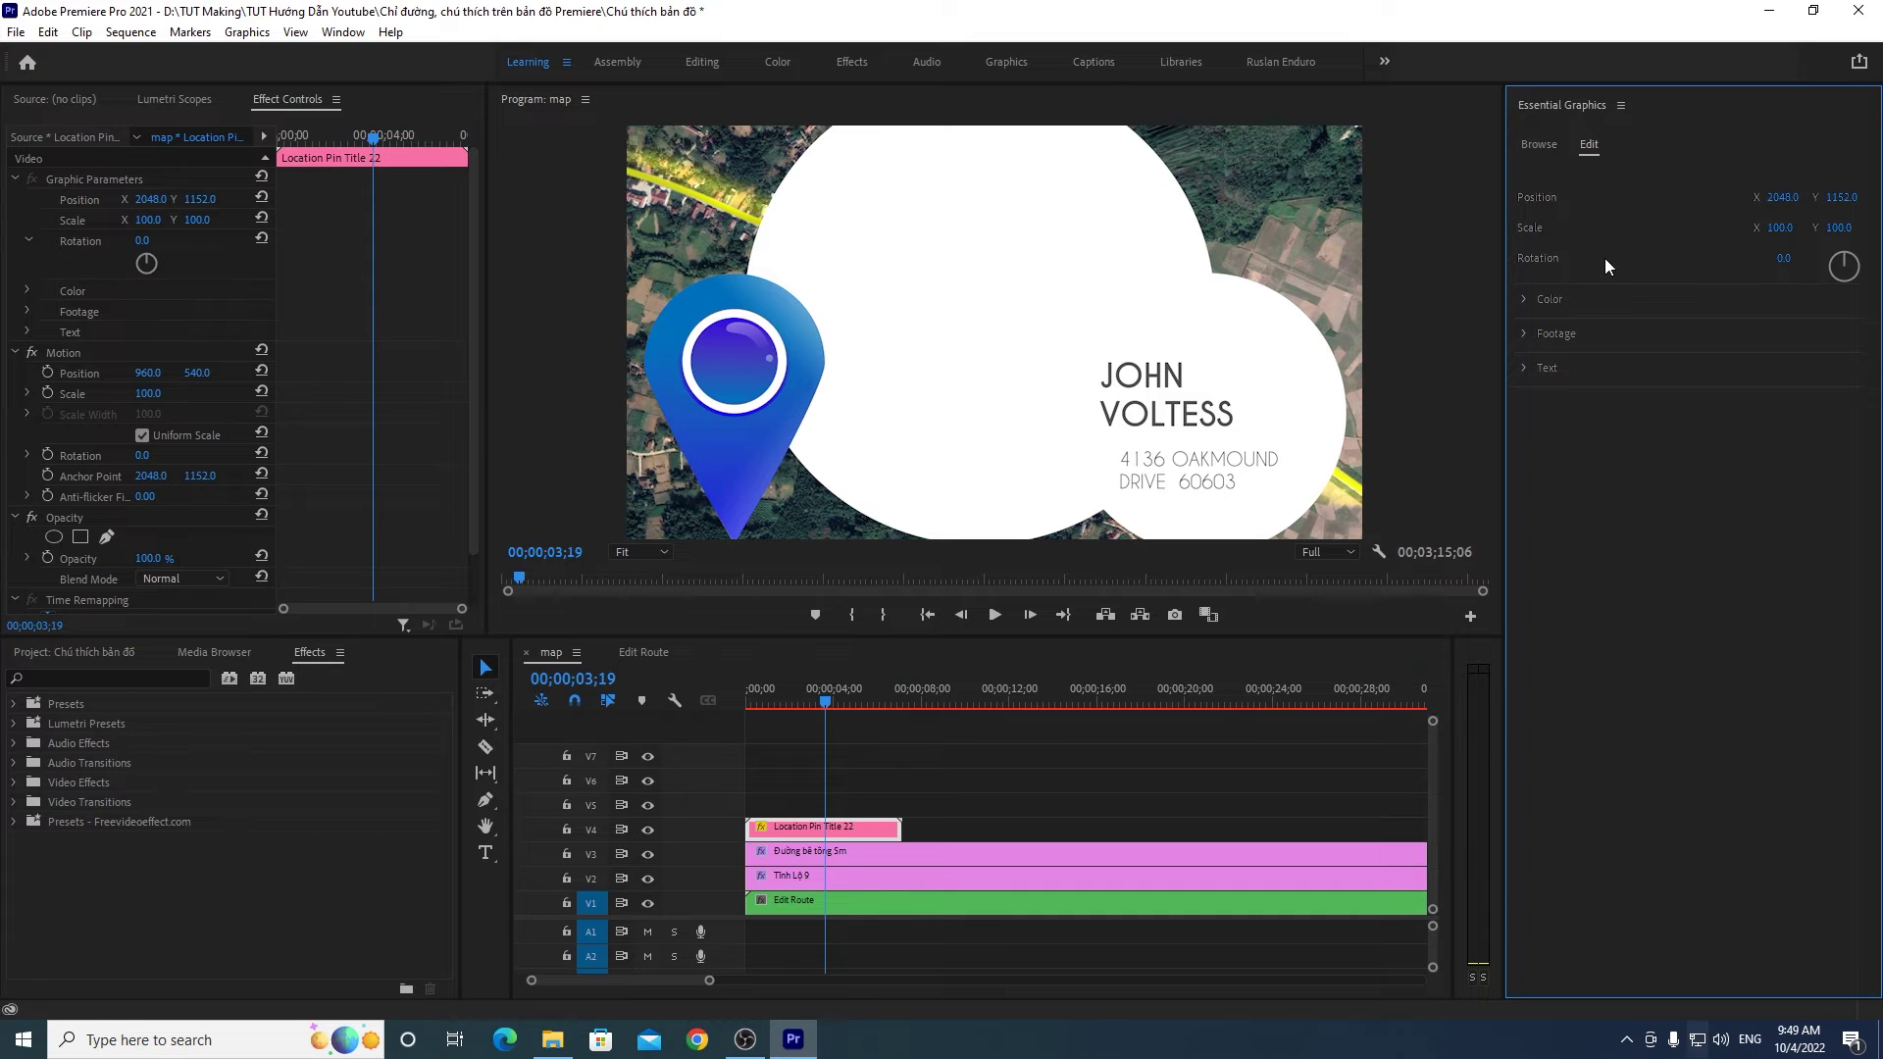
pyautogui.click(1780, 227)
pyautogui.write('78')
pyautogui.press('Return')
pyautogui.moveTo(1776, 227); pyautogui.dragTo(1743, 228)
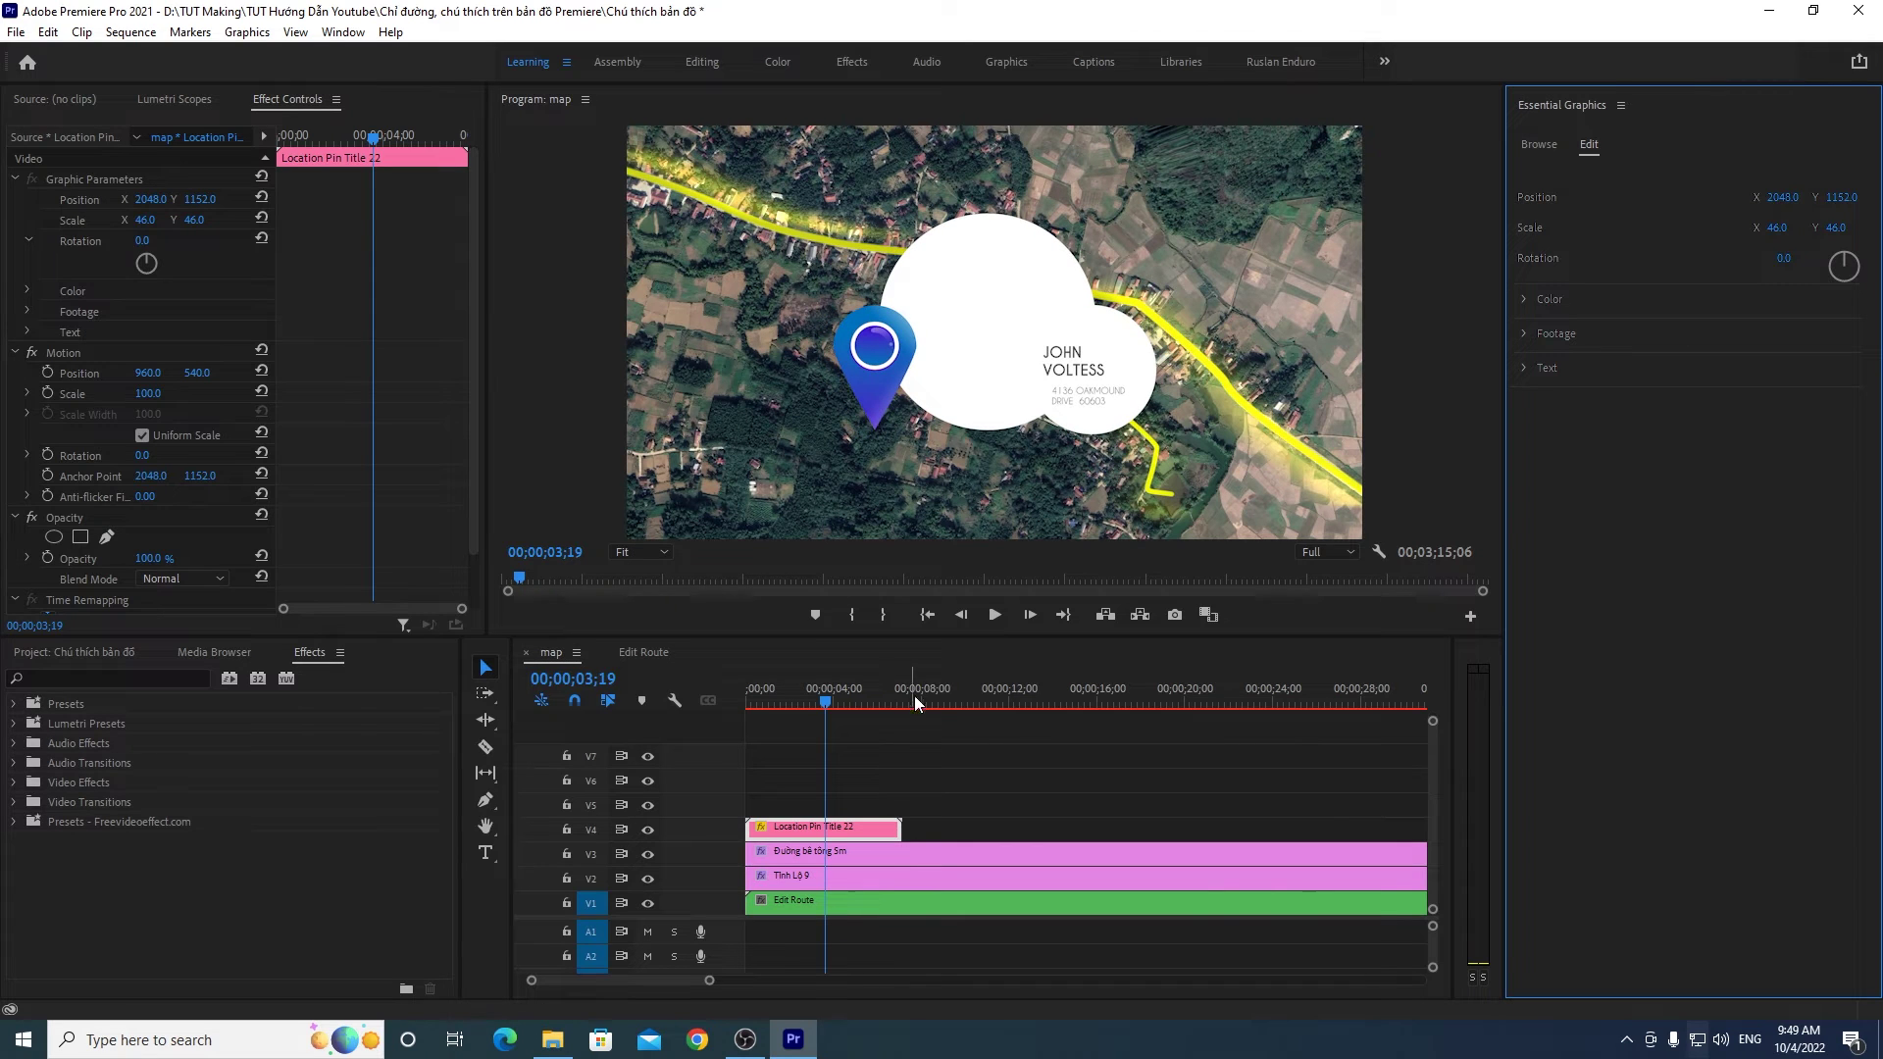
pyautogui.moveTo(708, 982); pyautogui.dragTo(697, 981)
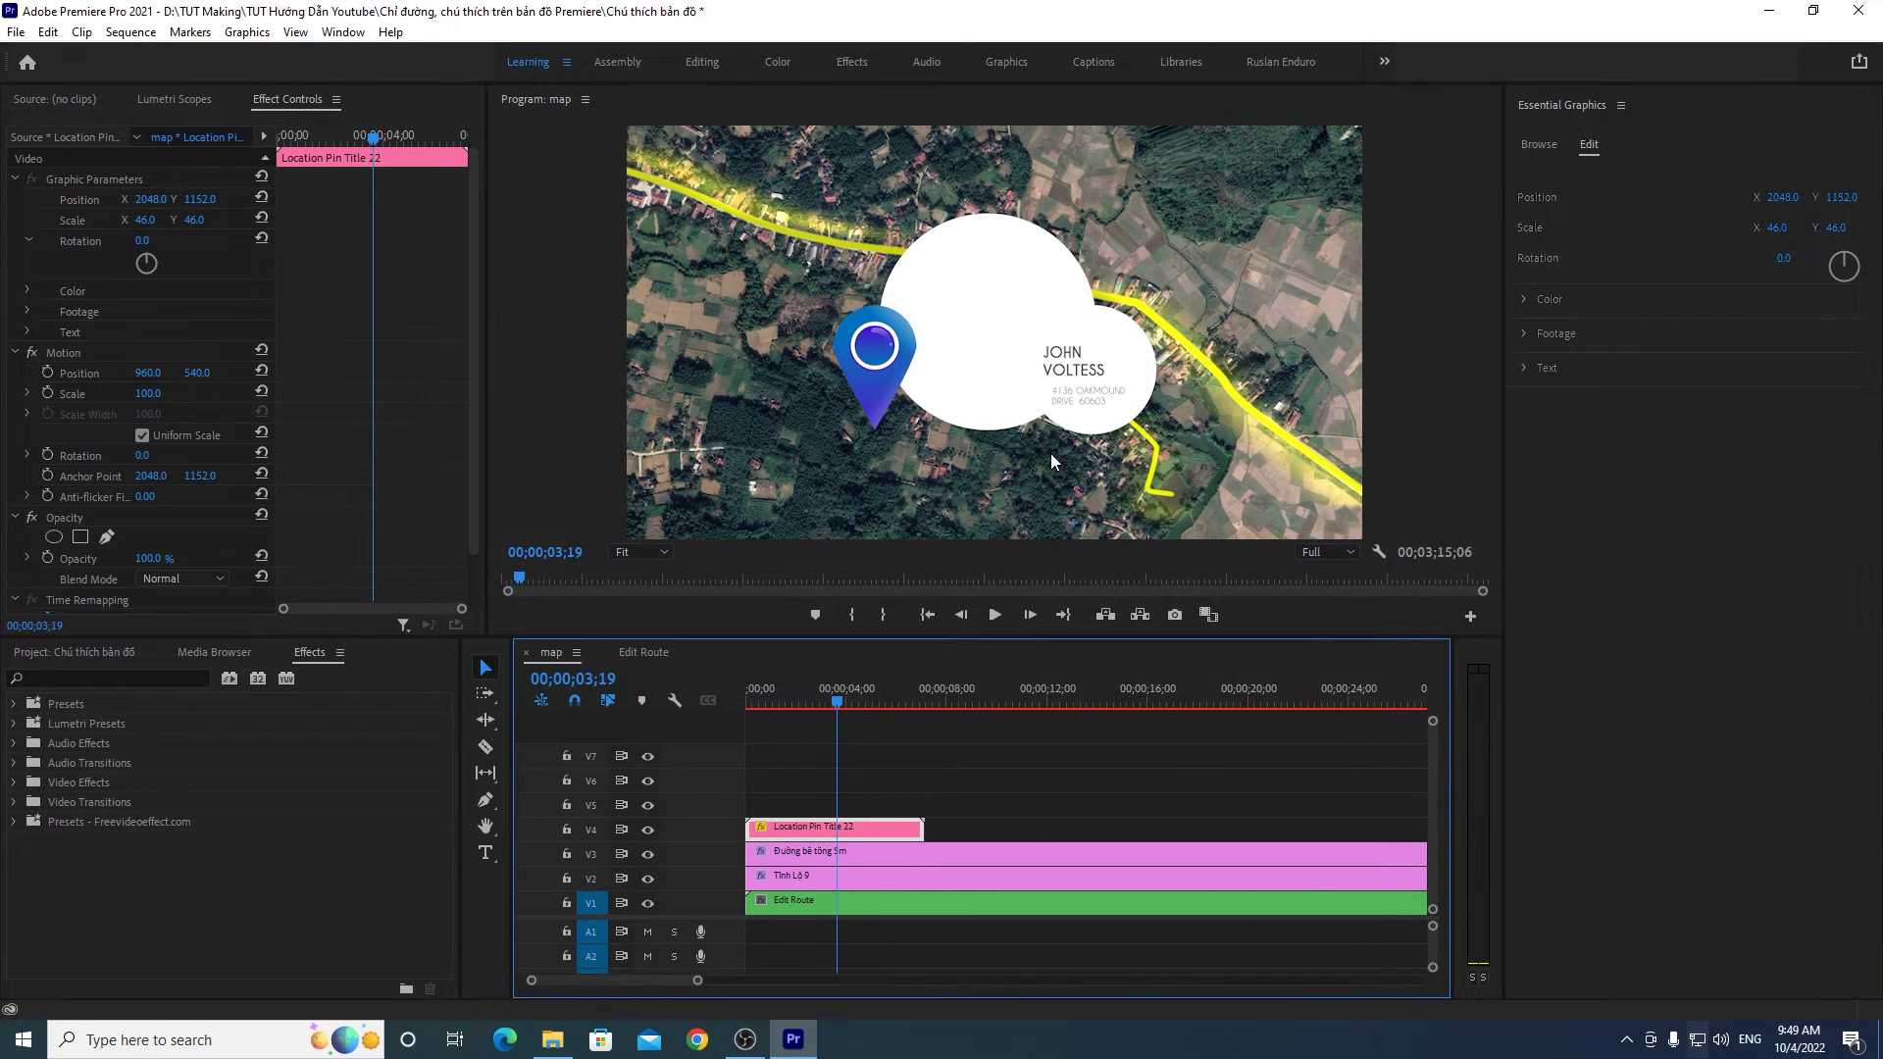
pyautogui.click(1524, 298)
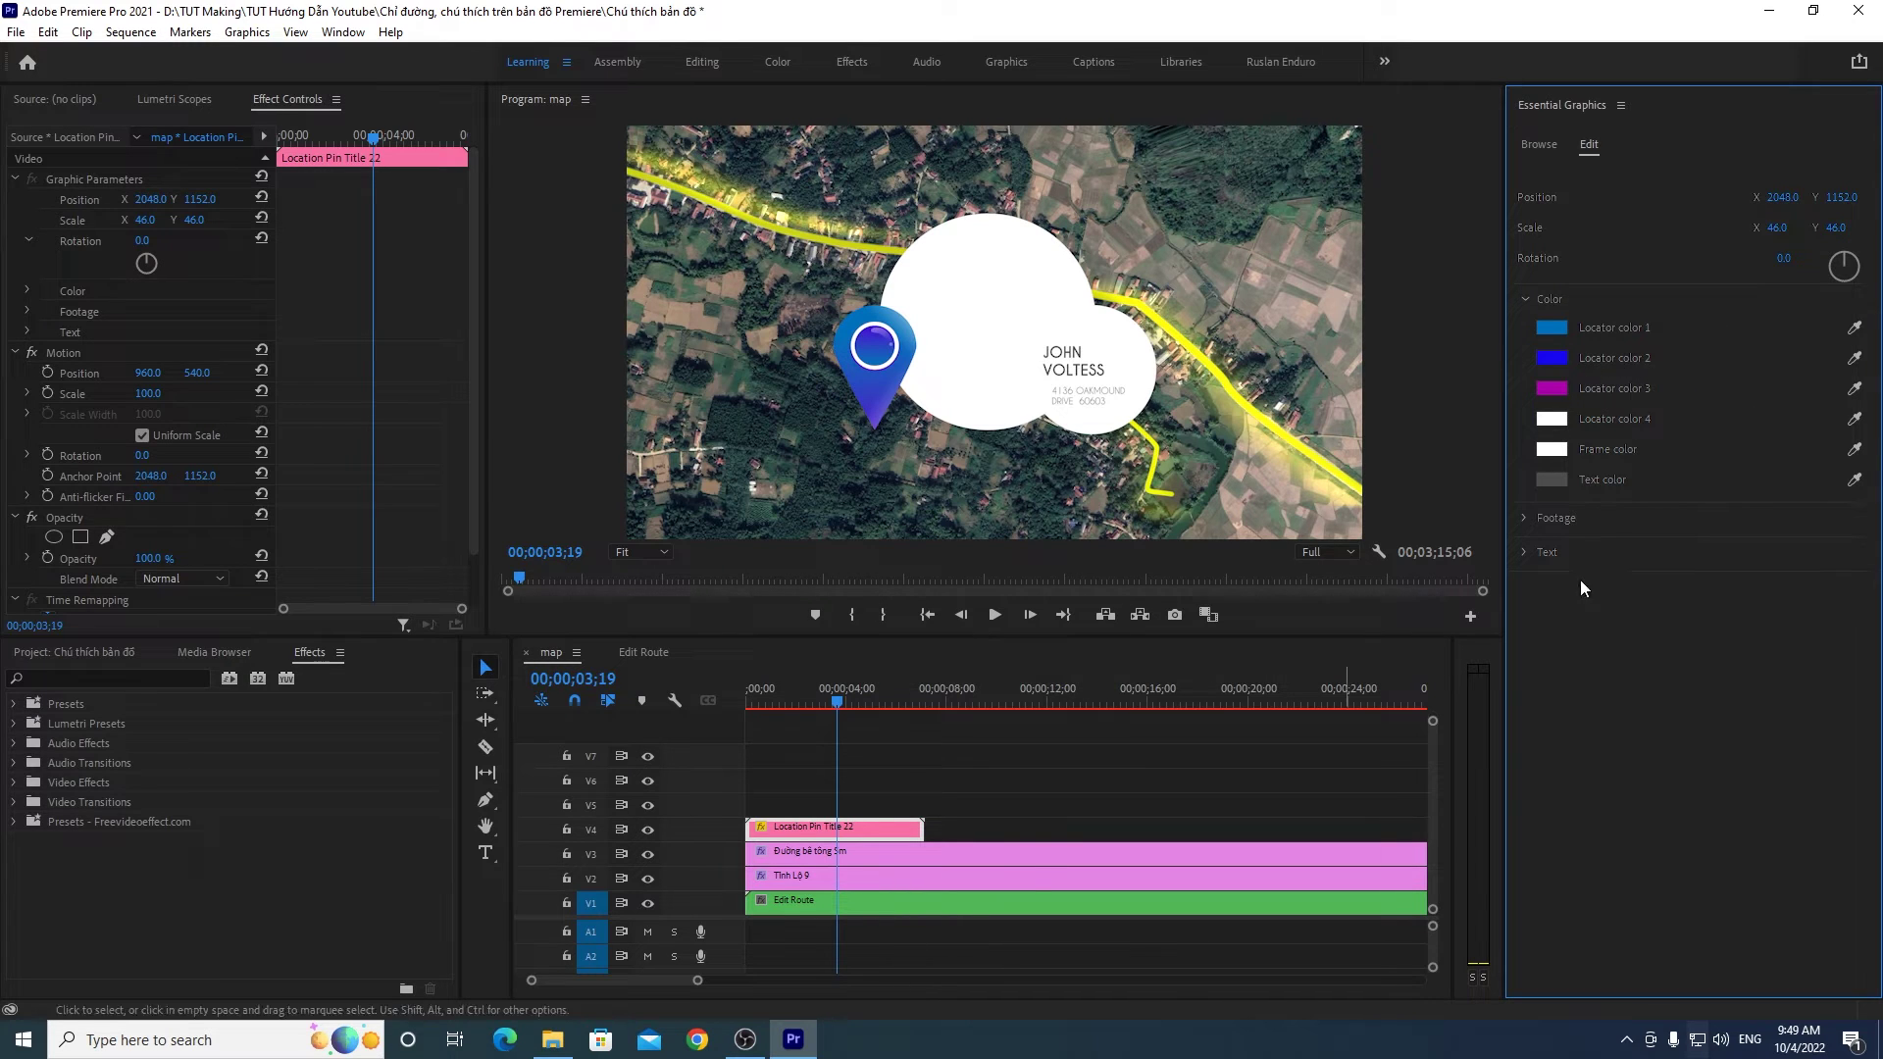
# Step: Expand the title's Footage and Text settings in Essential Graphics
pyautogui.click(1530, 521)
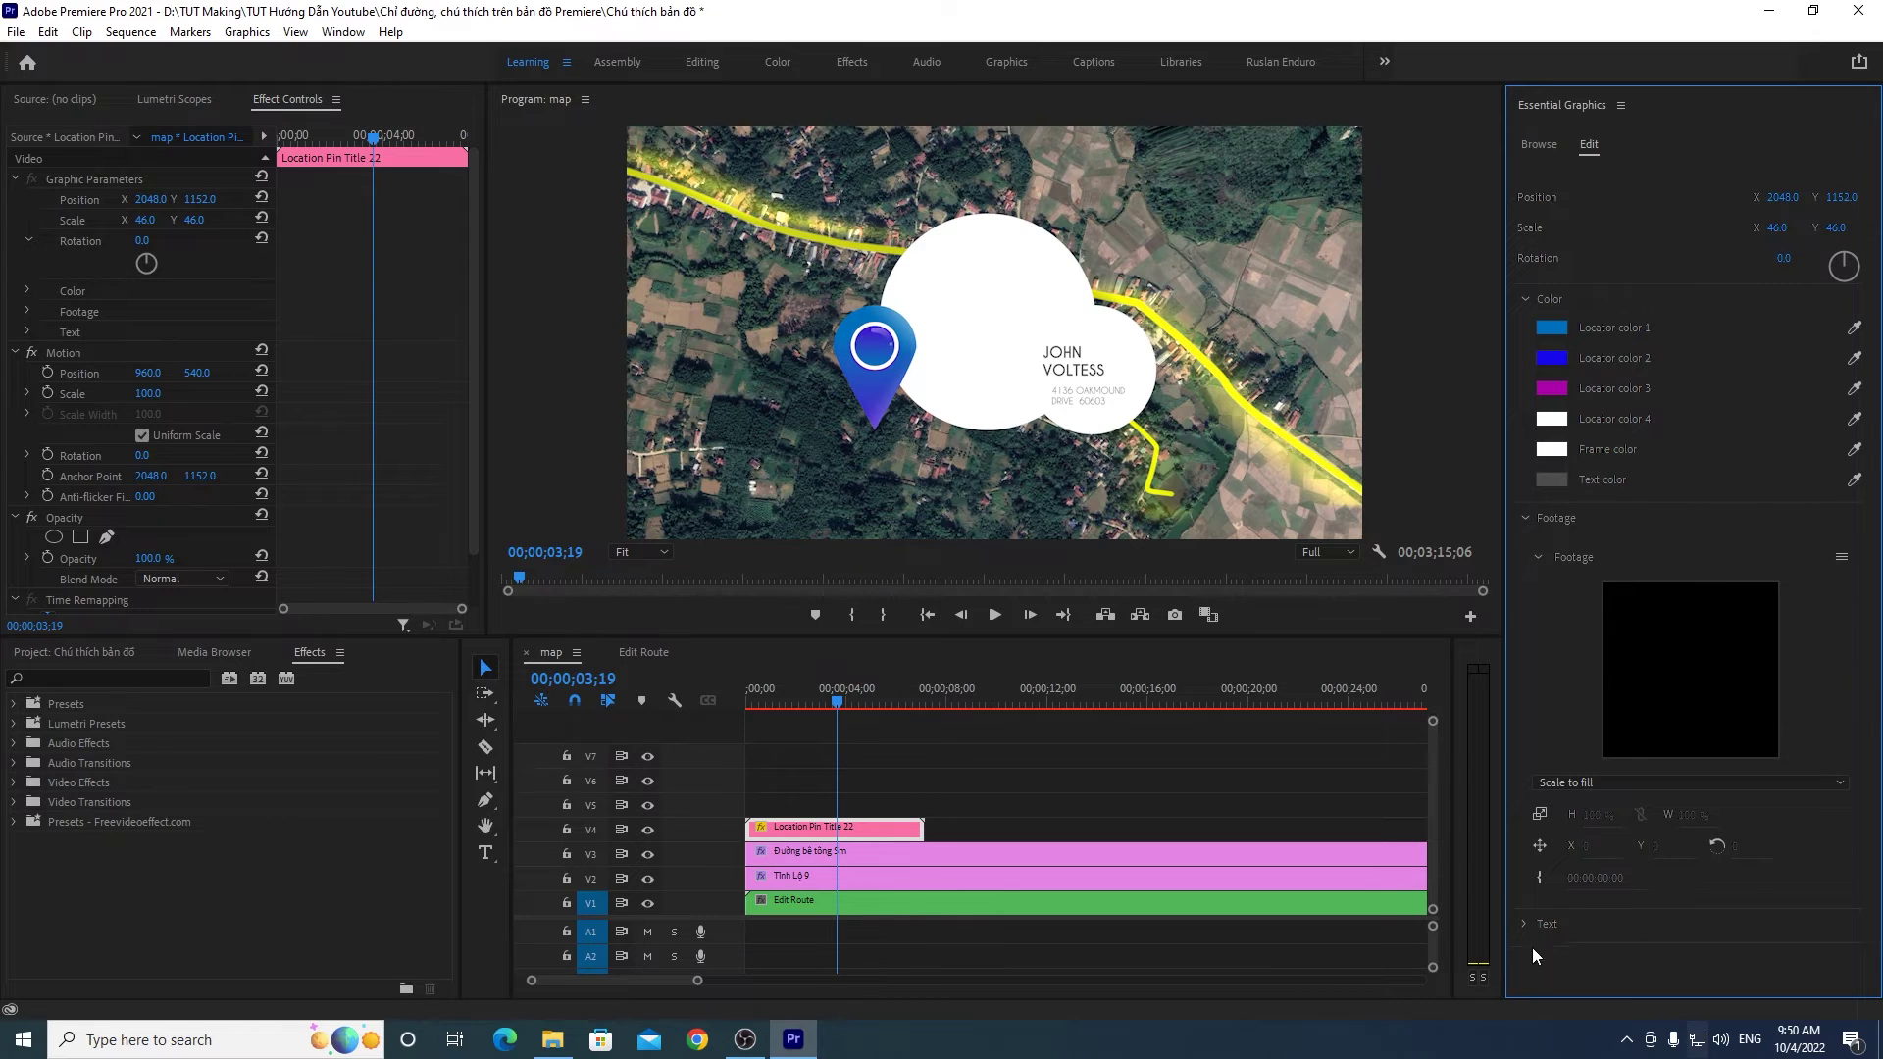
pyautogui.click(1525, 924)
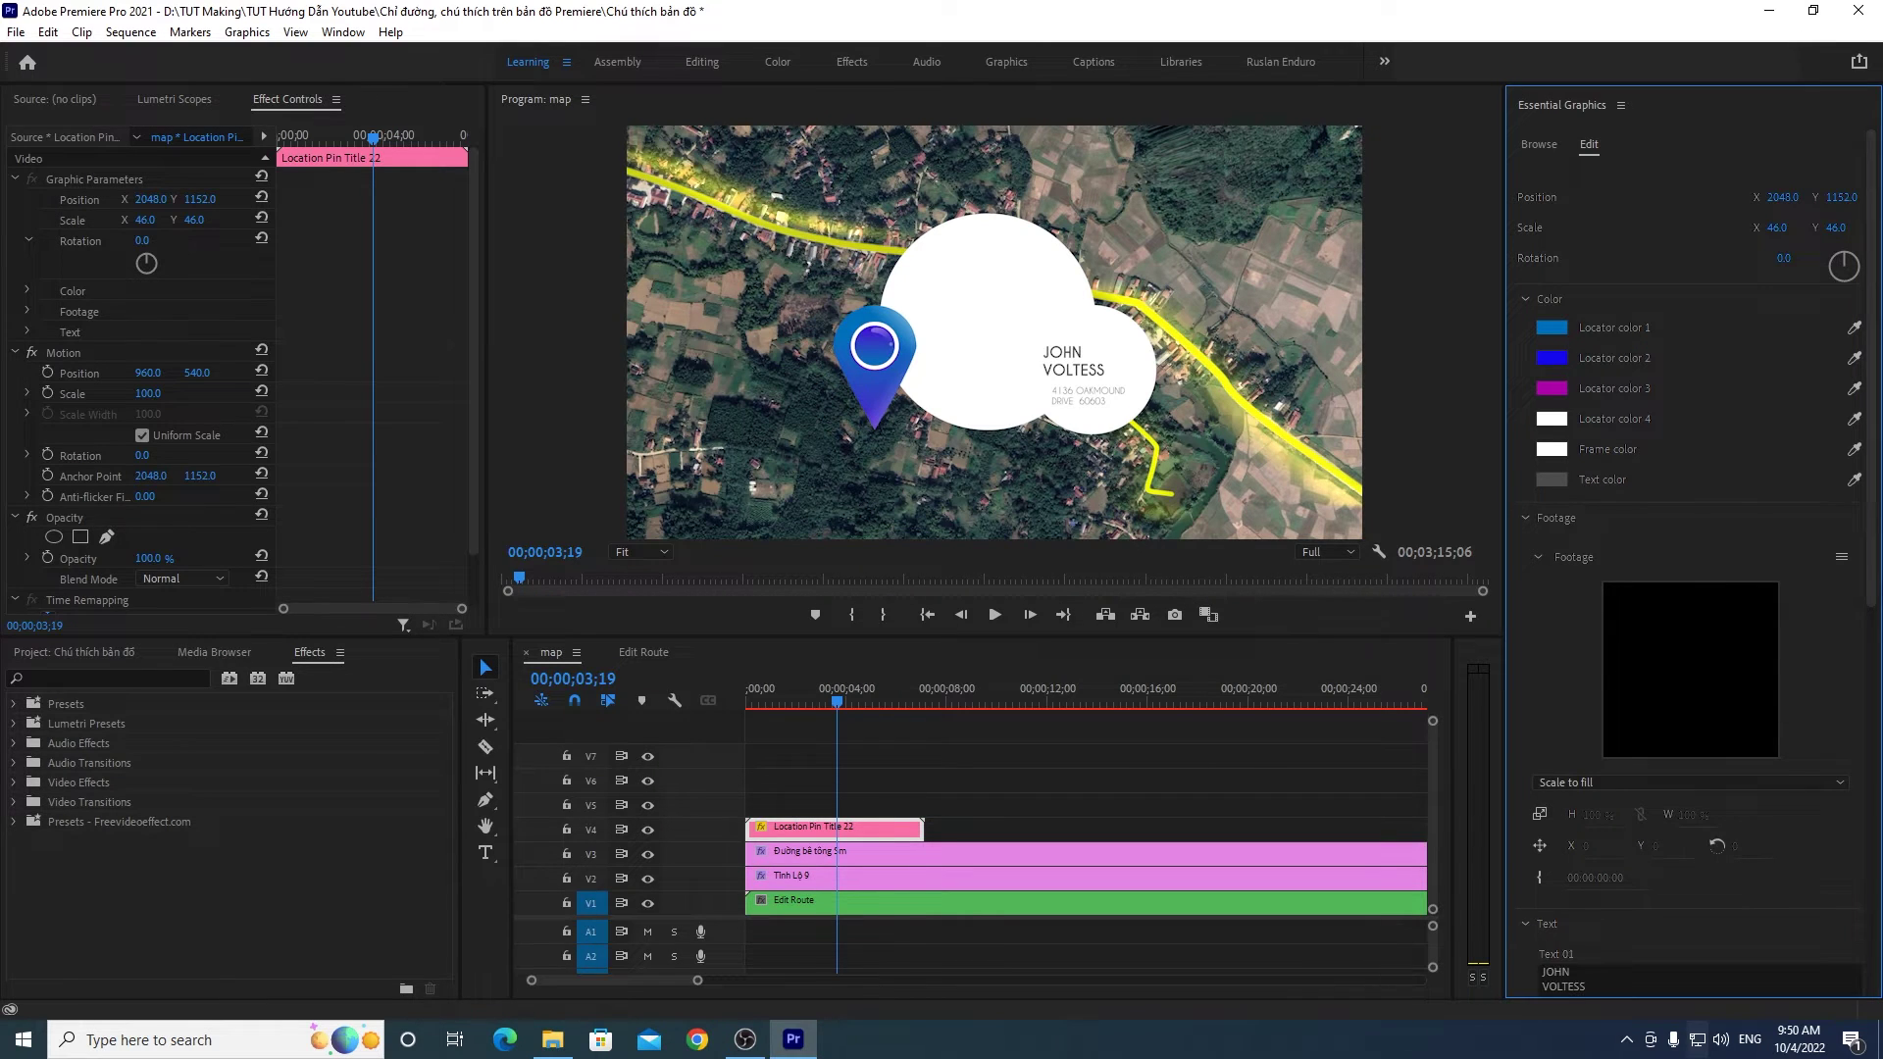
pyautogui.scroll(-5, 1621, 710)
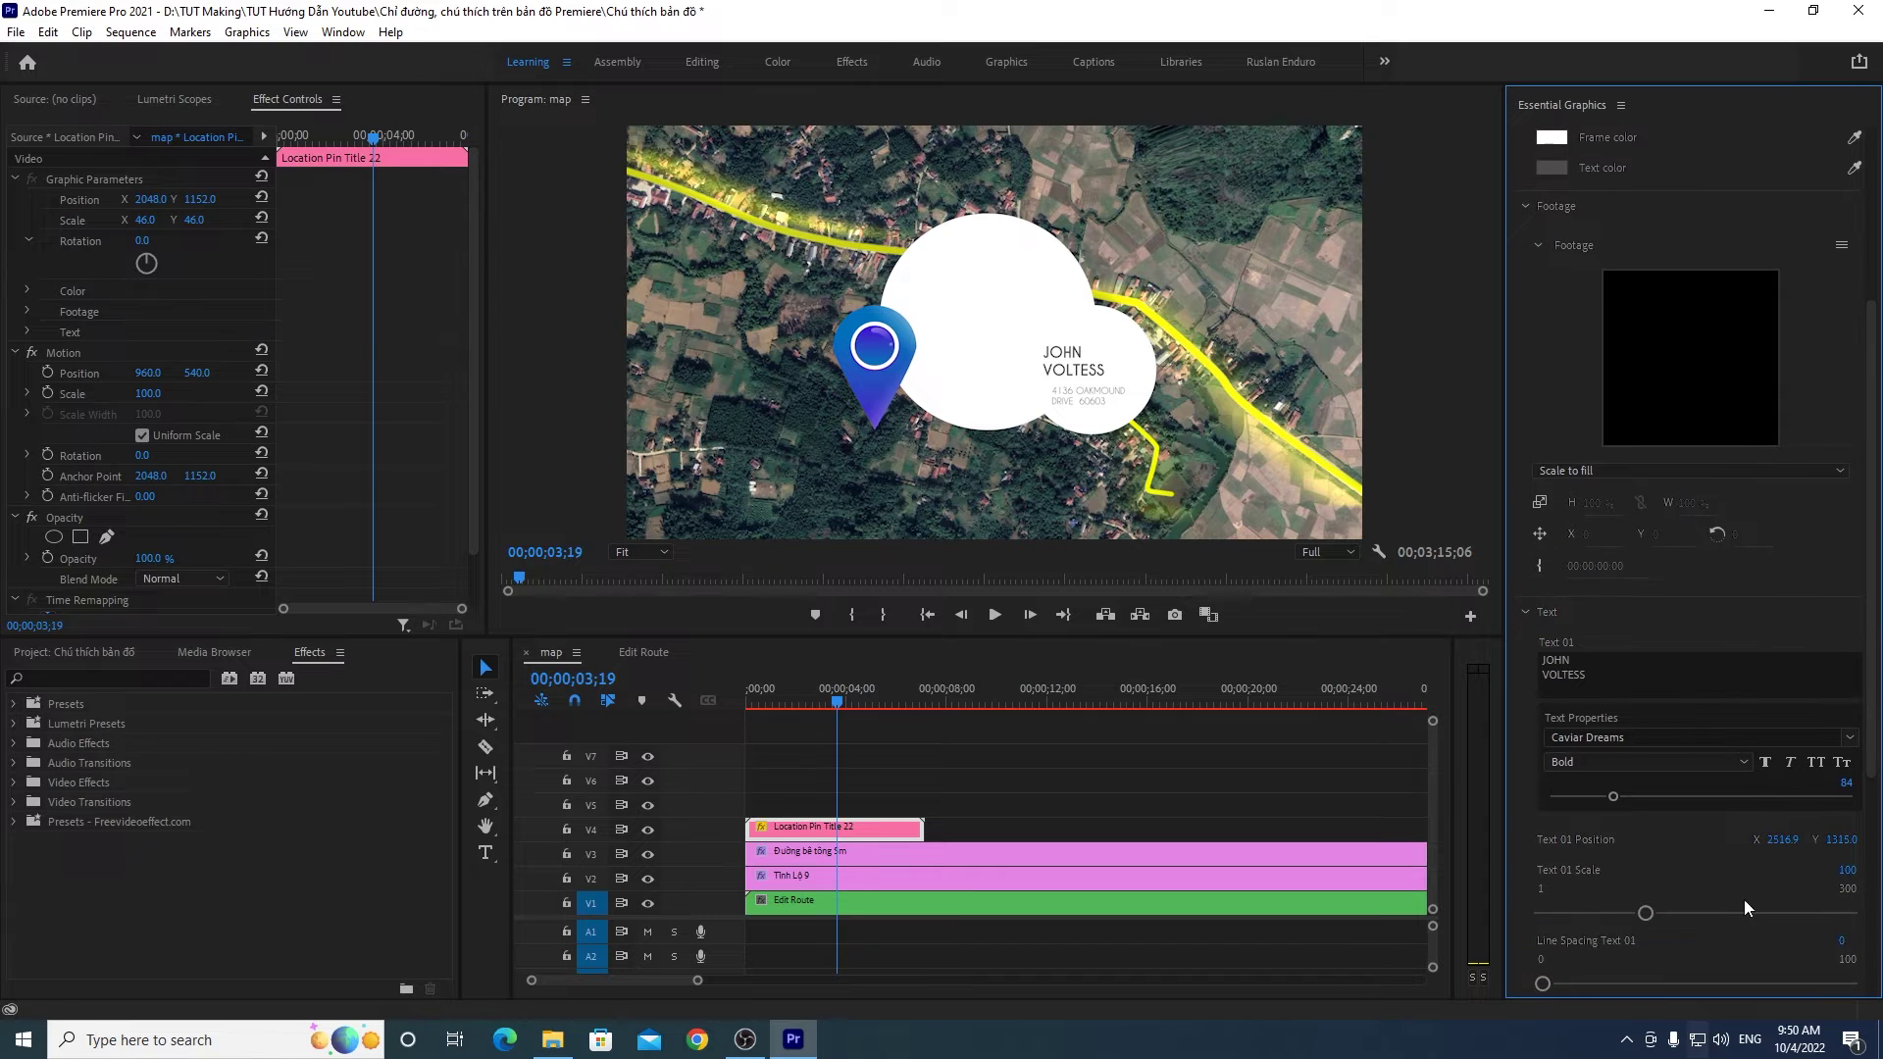
pyautogui.moveTo(1868, 612); pyautogui.dragTo(1869, 750)
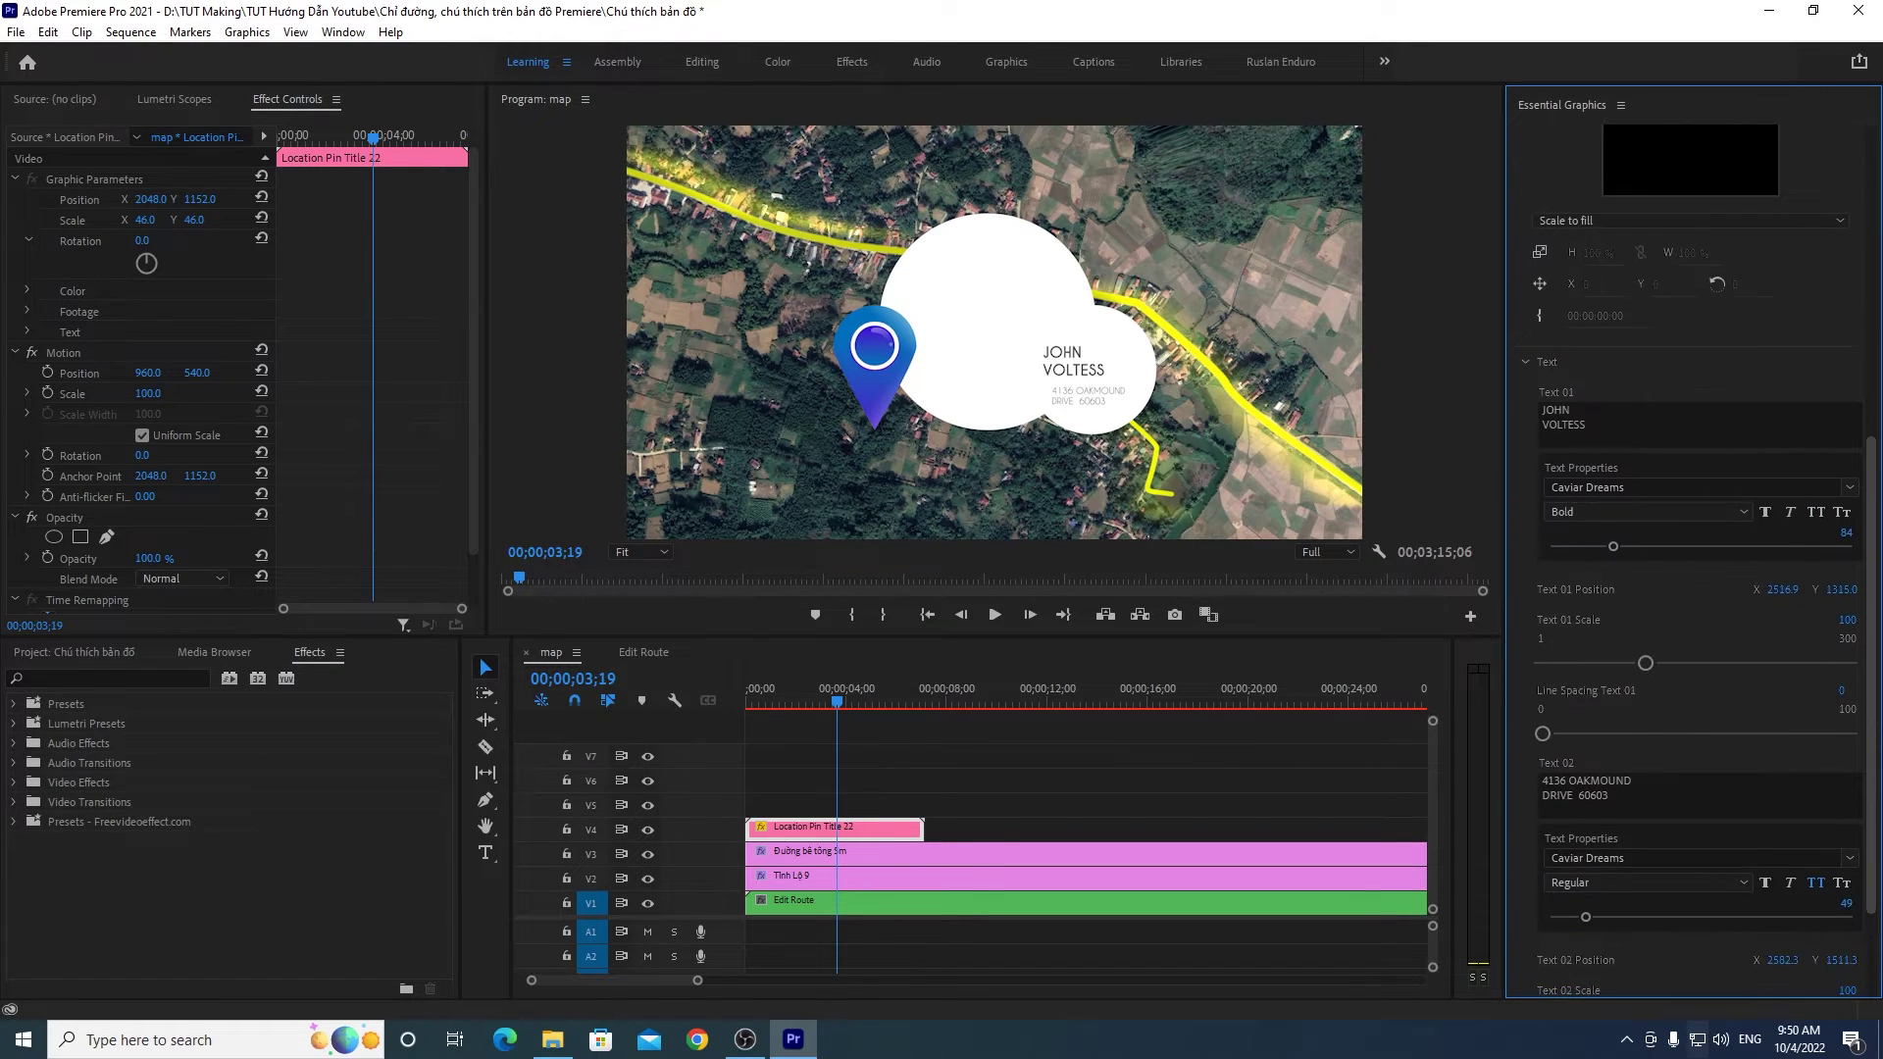
# Step: Open the aerial land-plot map image from File Explorer in the image viewer
pyautogui.scroll(3, 1785, 770)
pyautogui.scroll(2, 1785, 771)
pyautogui.scroll(2, 1785, 771)
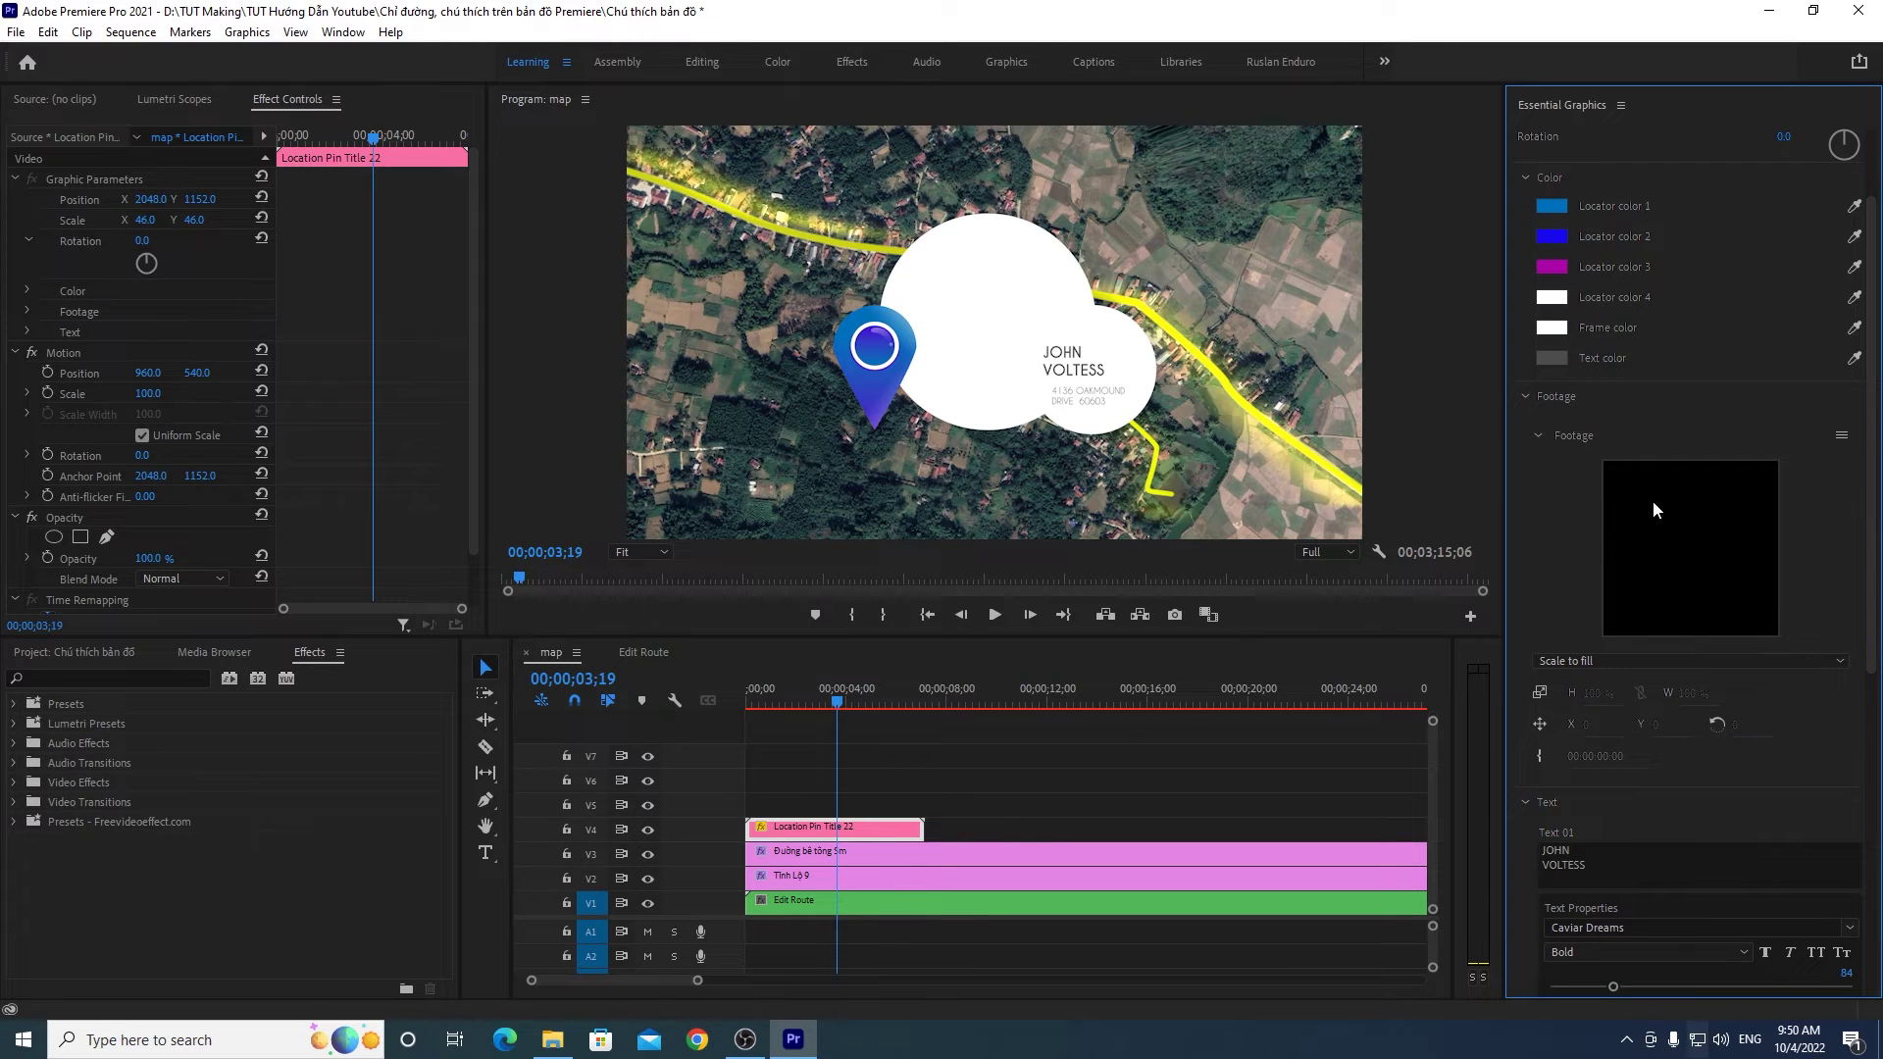
pyautogui.click(552, 1040)
pyautogui.doubleClick(644, 397)
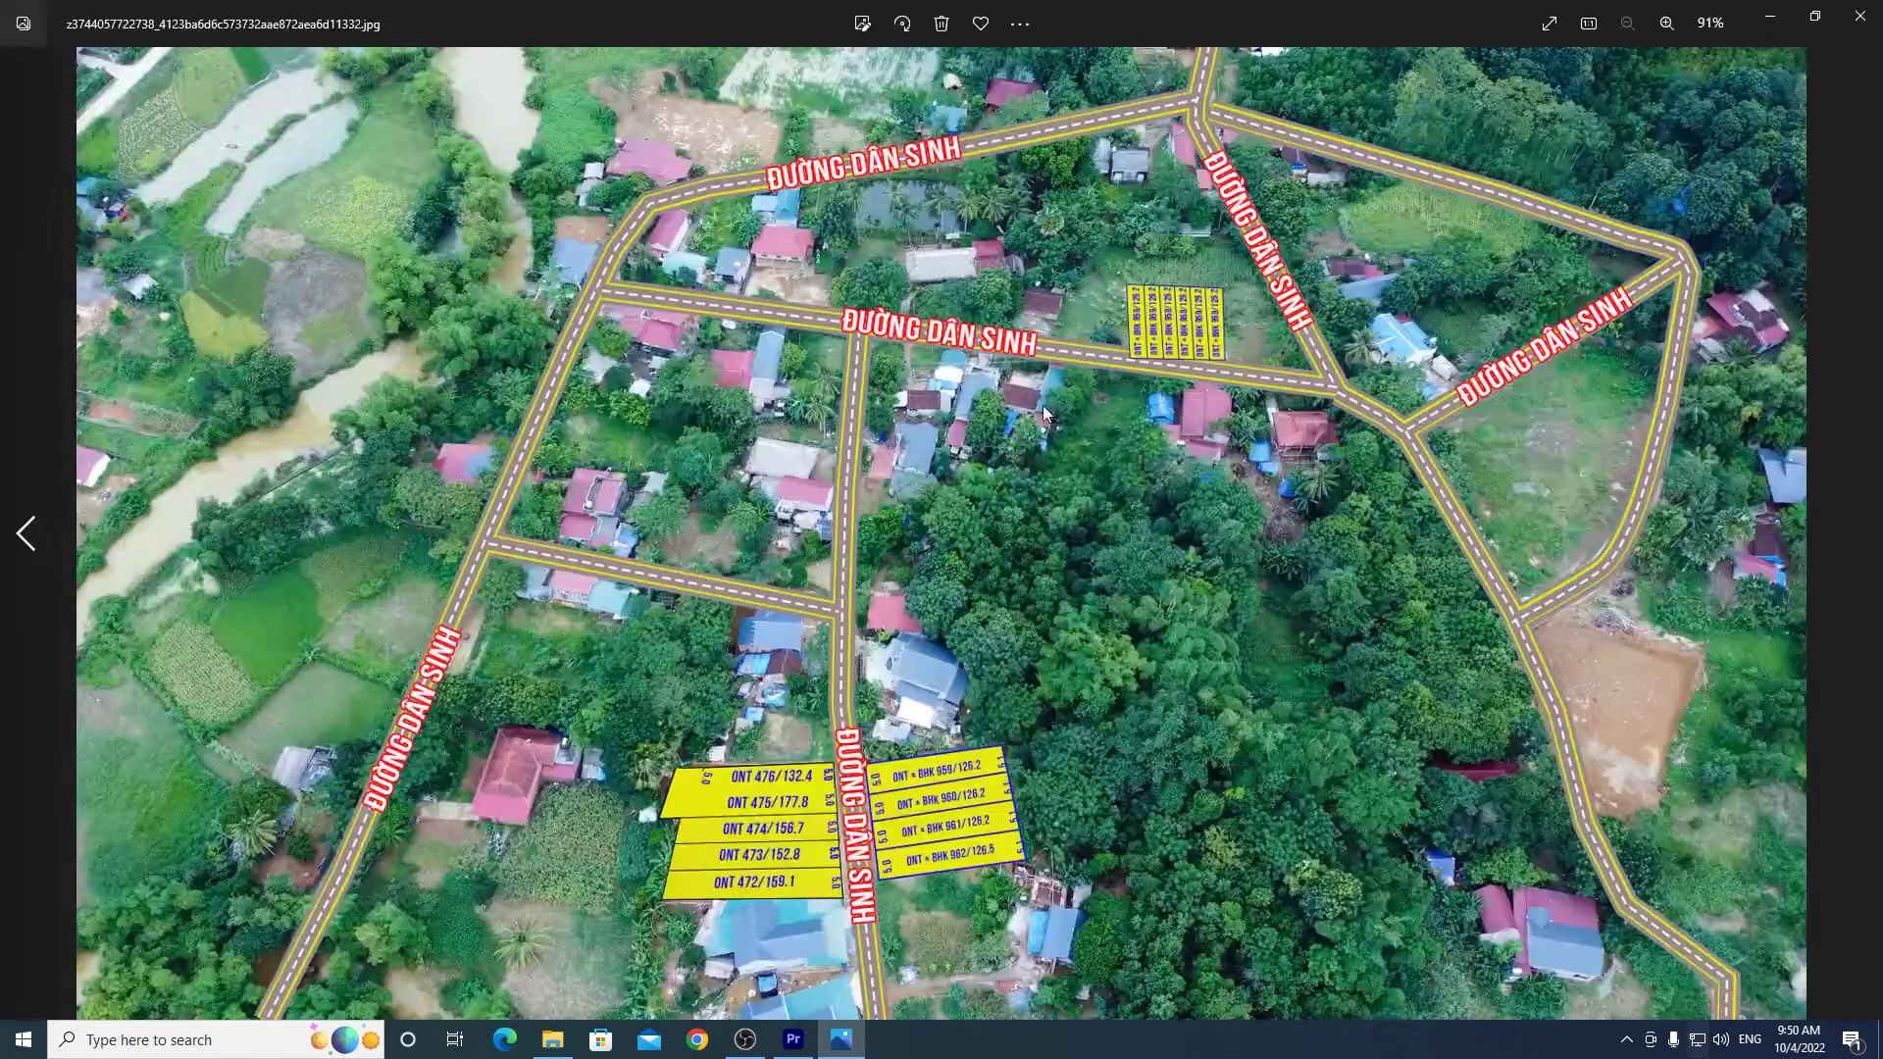
# Step: Close the photo viewer and drop the aerial map image into the Essential Graphics Footage box
pyautogui.click(1860, 15)
pyautogui.moveTo(596, 380)
pyautogui.mouseDown()
pyautogui.moveTo(1680, 532)
pyautogui.moveTo(1670, 518)
pyautogui.mouseUp()
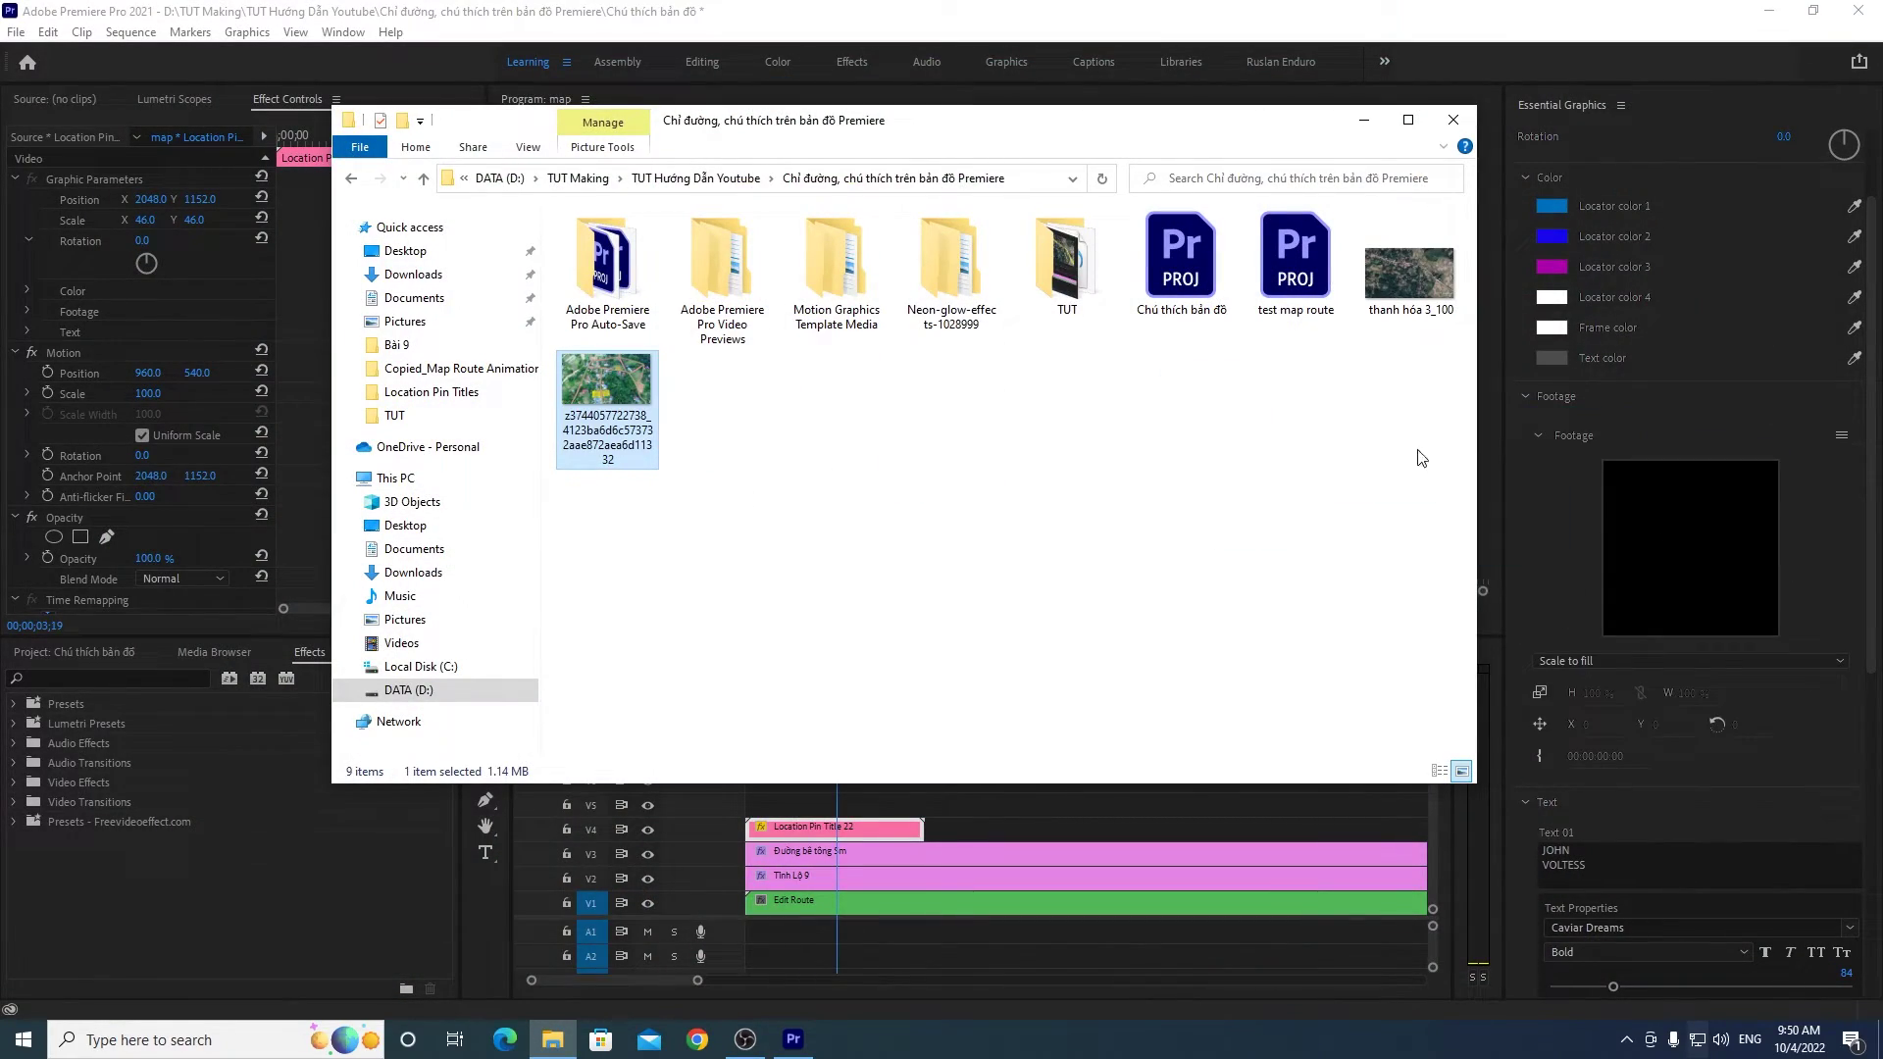
pyautogui.moveTo(613, 388); pyautogui.dragTo(633, 433)
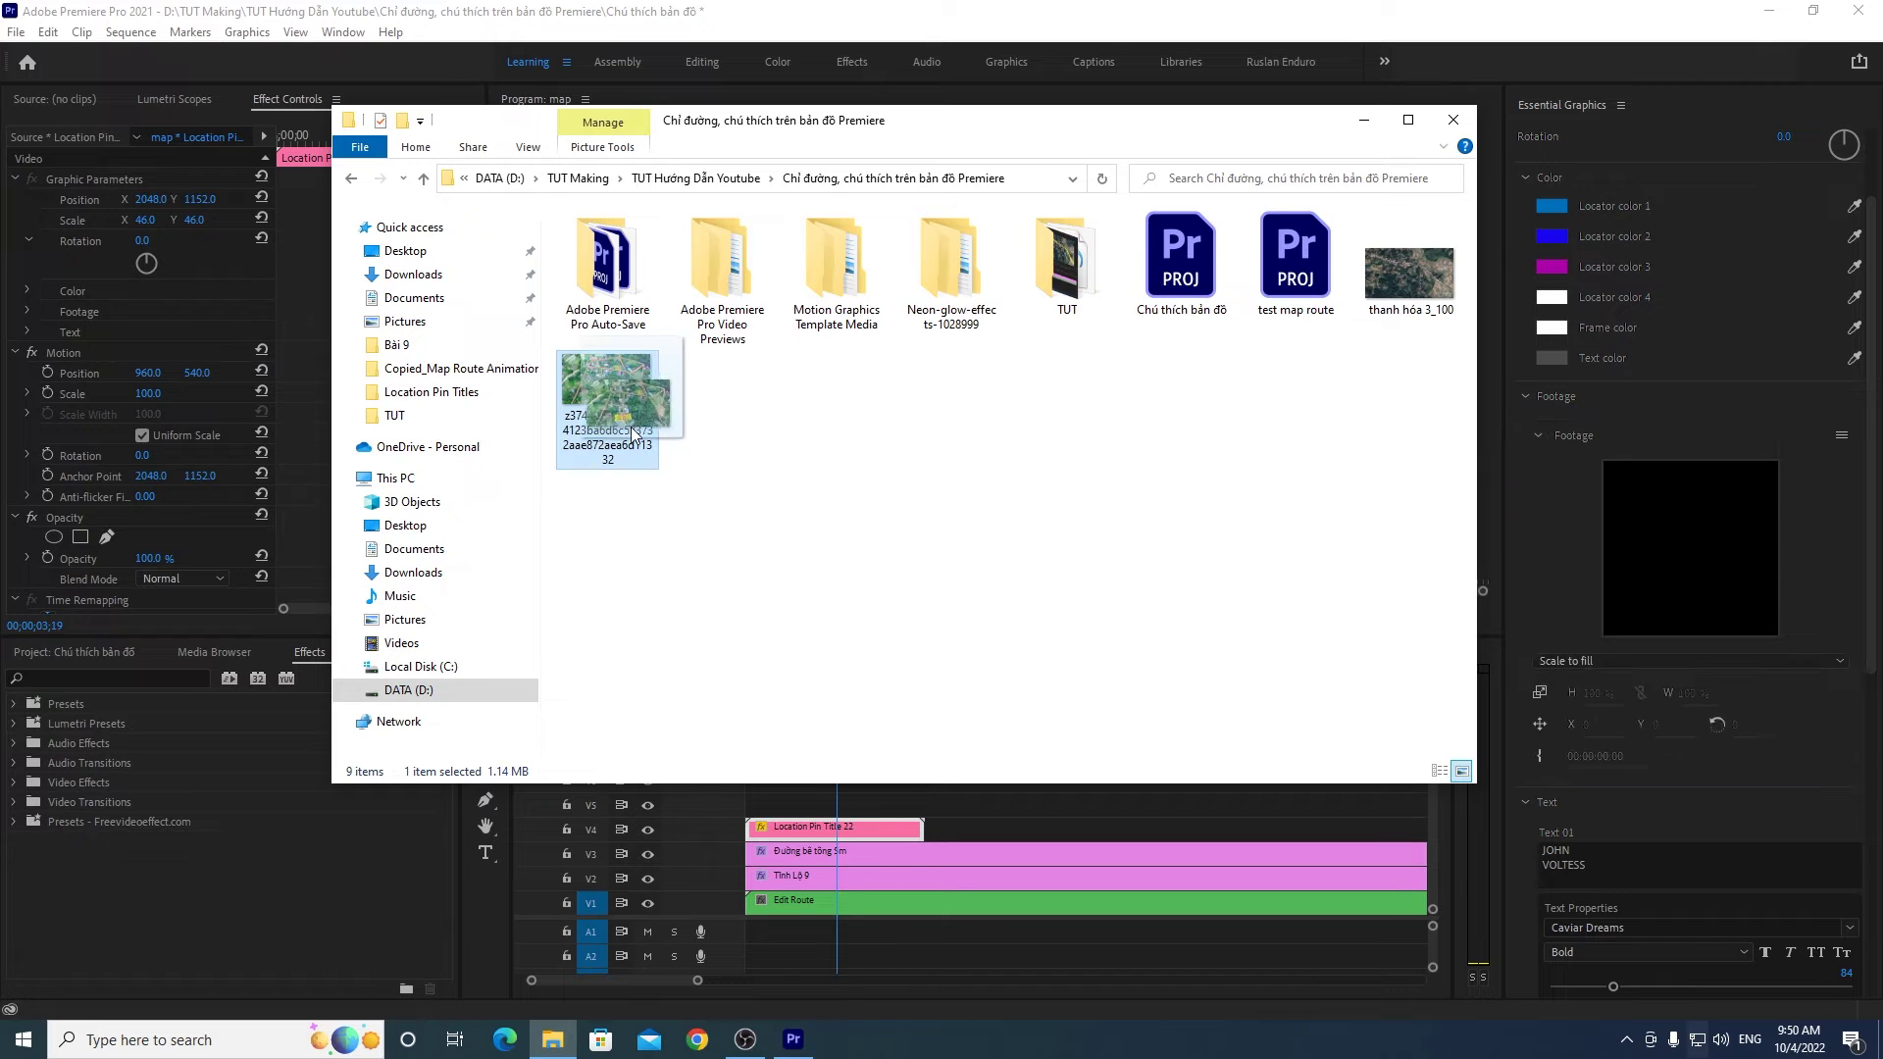
pyautogui.moveTo(633, 432); pyautogui.dragTo(1726, 569)
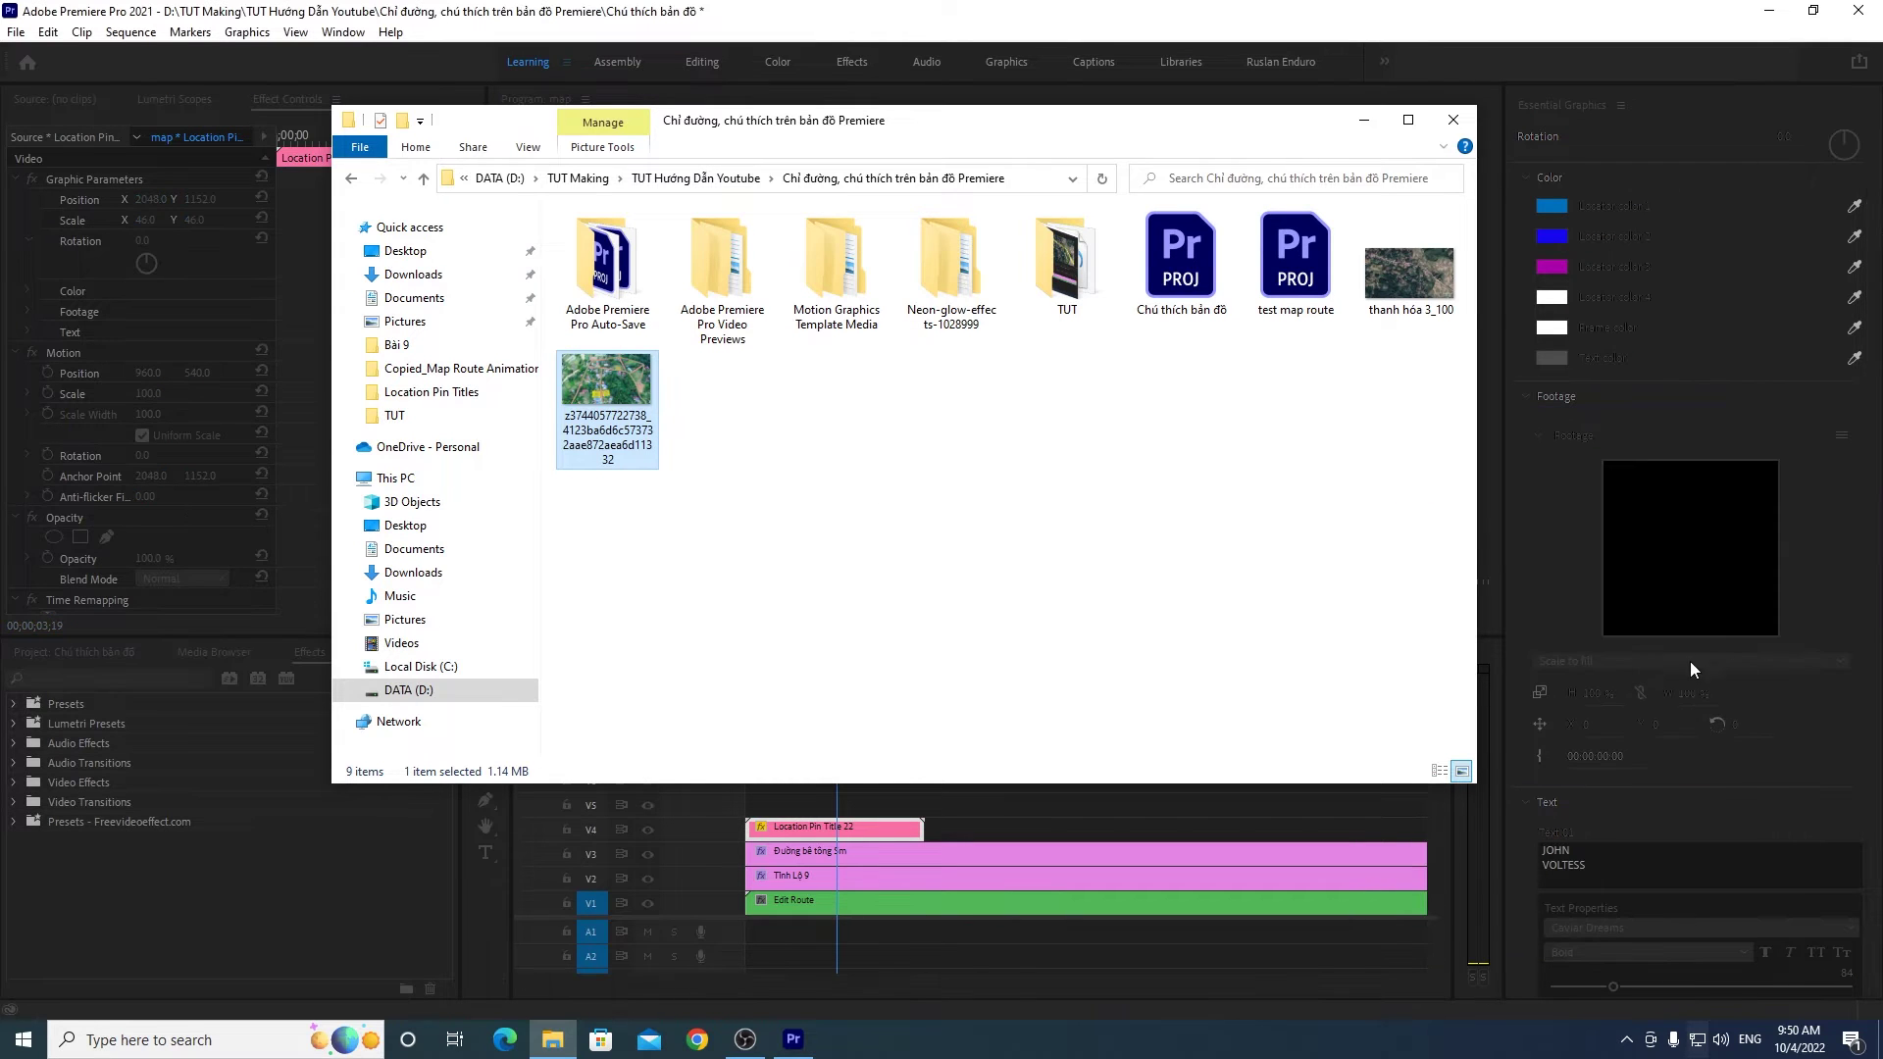
pyautogui.click(1491, 579)
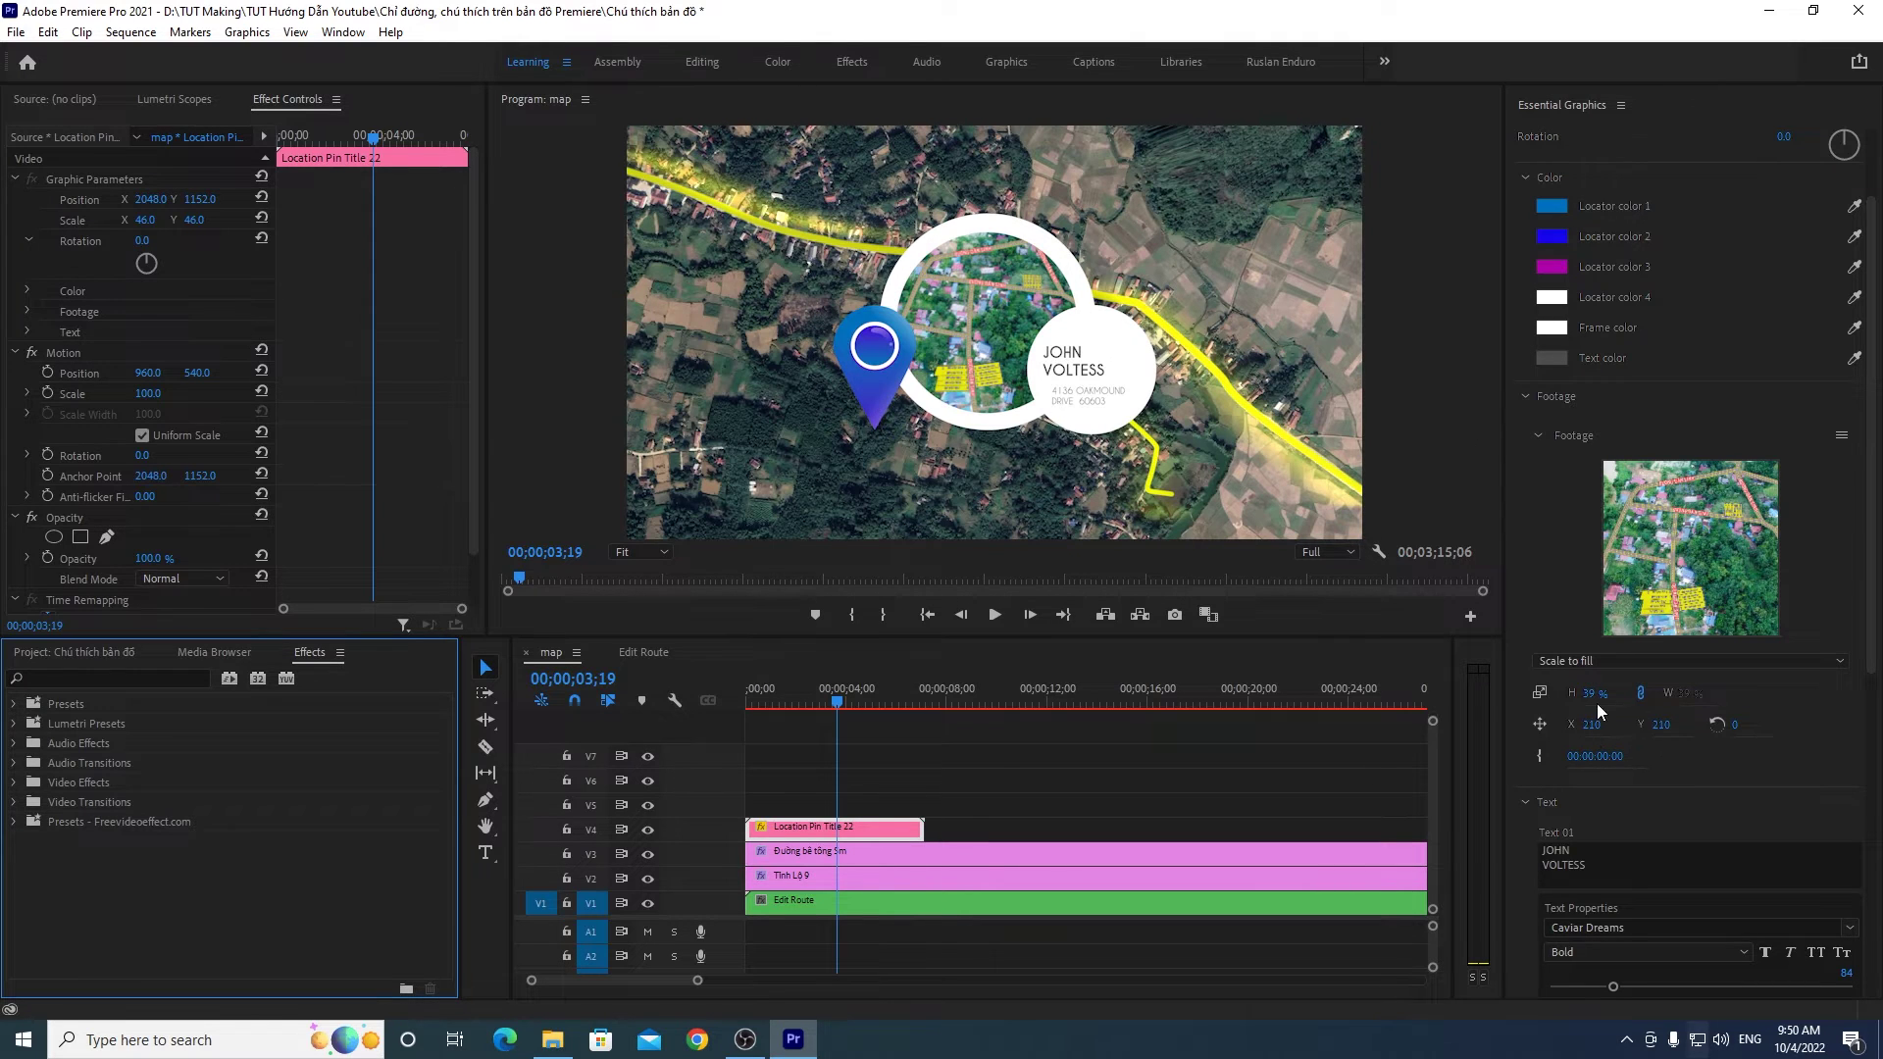
# Step: Scale the map inset to 41% and undo the X shift so the position stays at 210, 210
pyautogui.moveTo(1598, 694); pyautogui.dragTo(1590, 704)
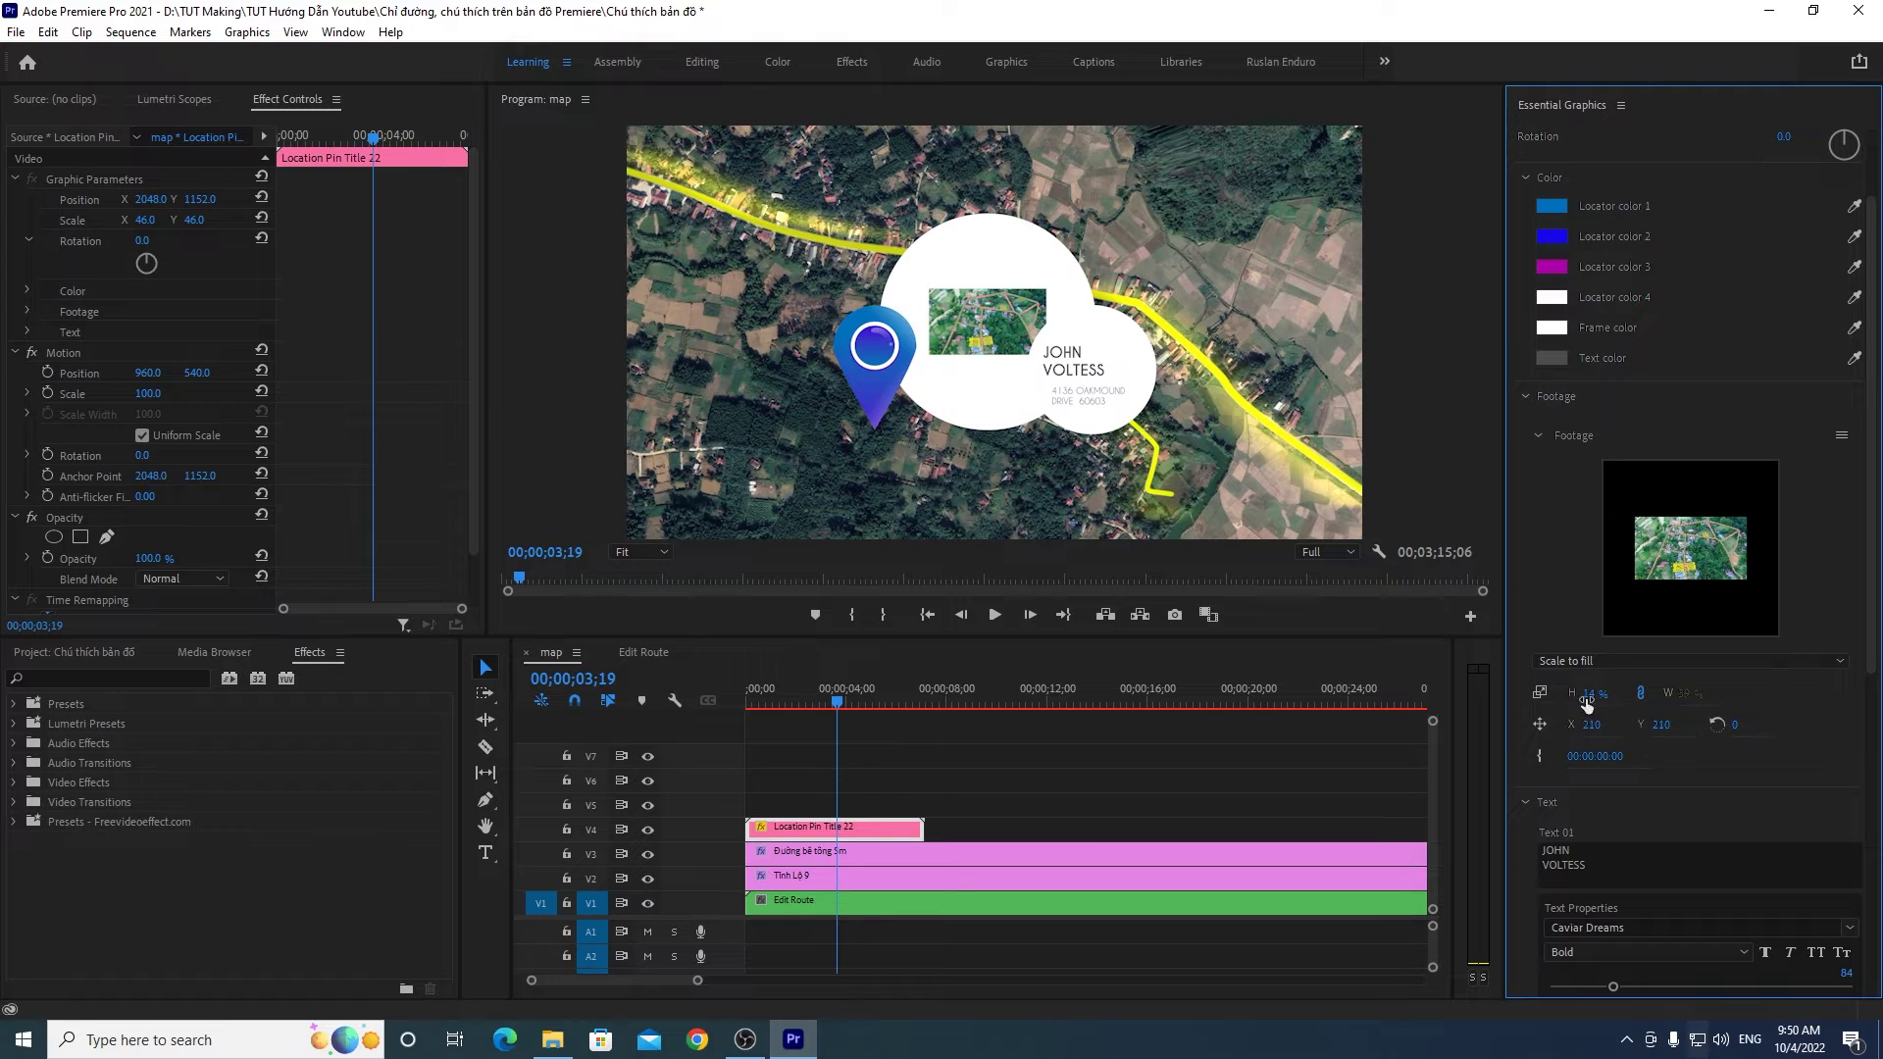
pyautogui.moveTo(1581, 694); pyautogui.dragTo(1600, 694)
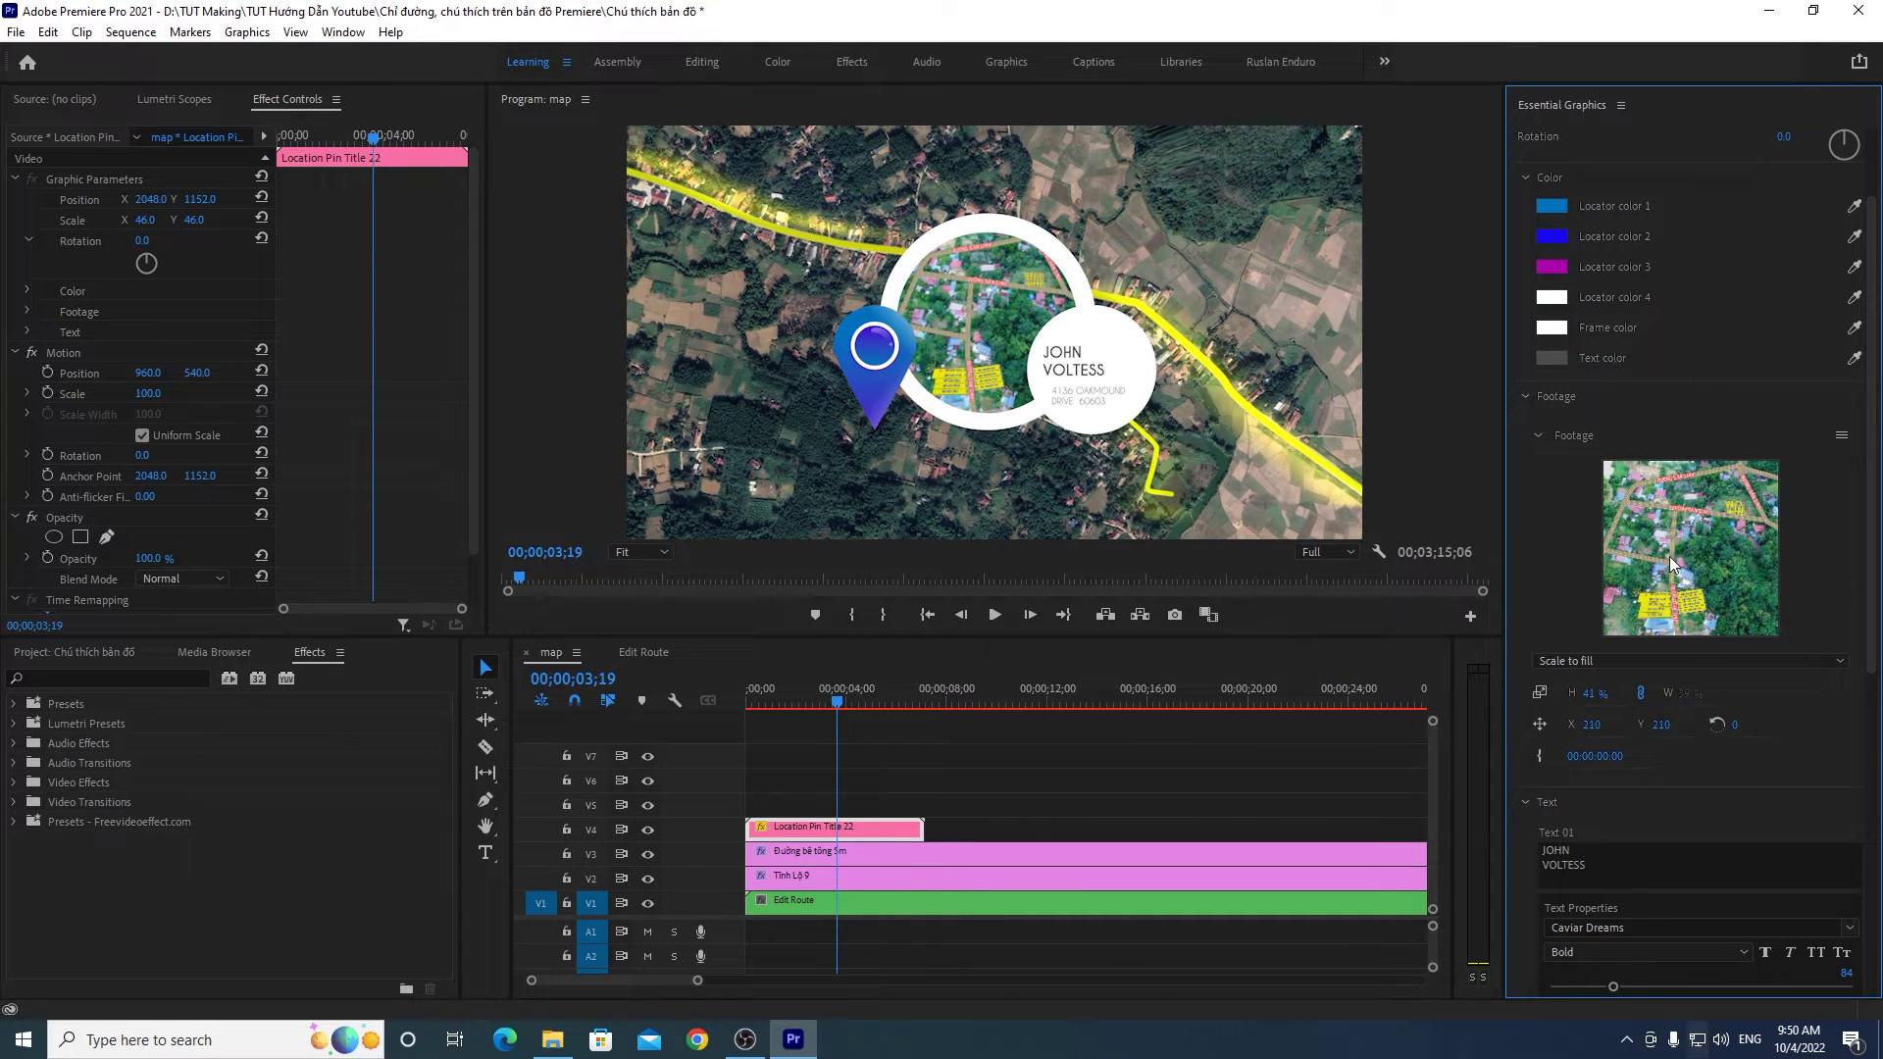
pyautogui.moveTo(1591, 727); pyautogui.dragTo(1678, 727)
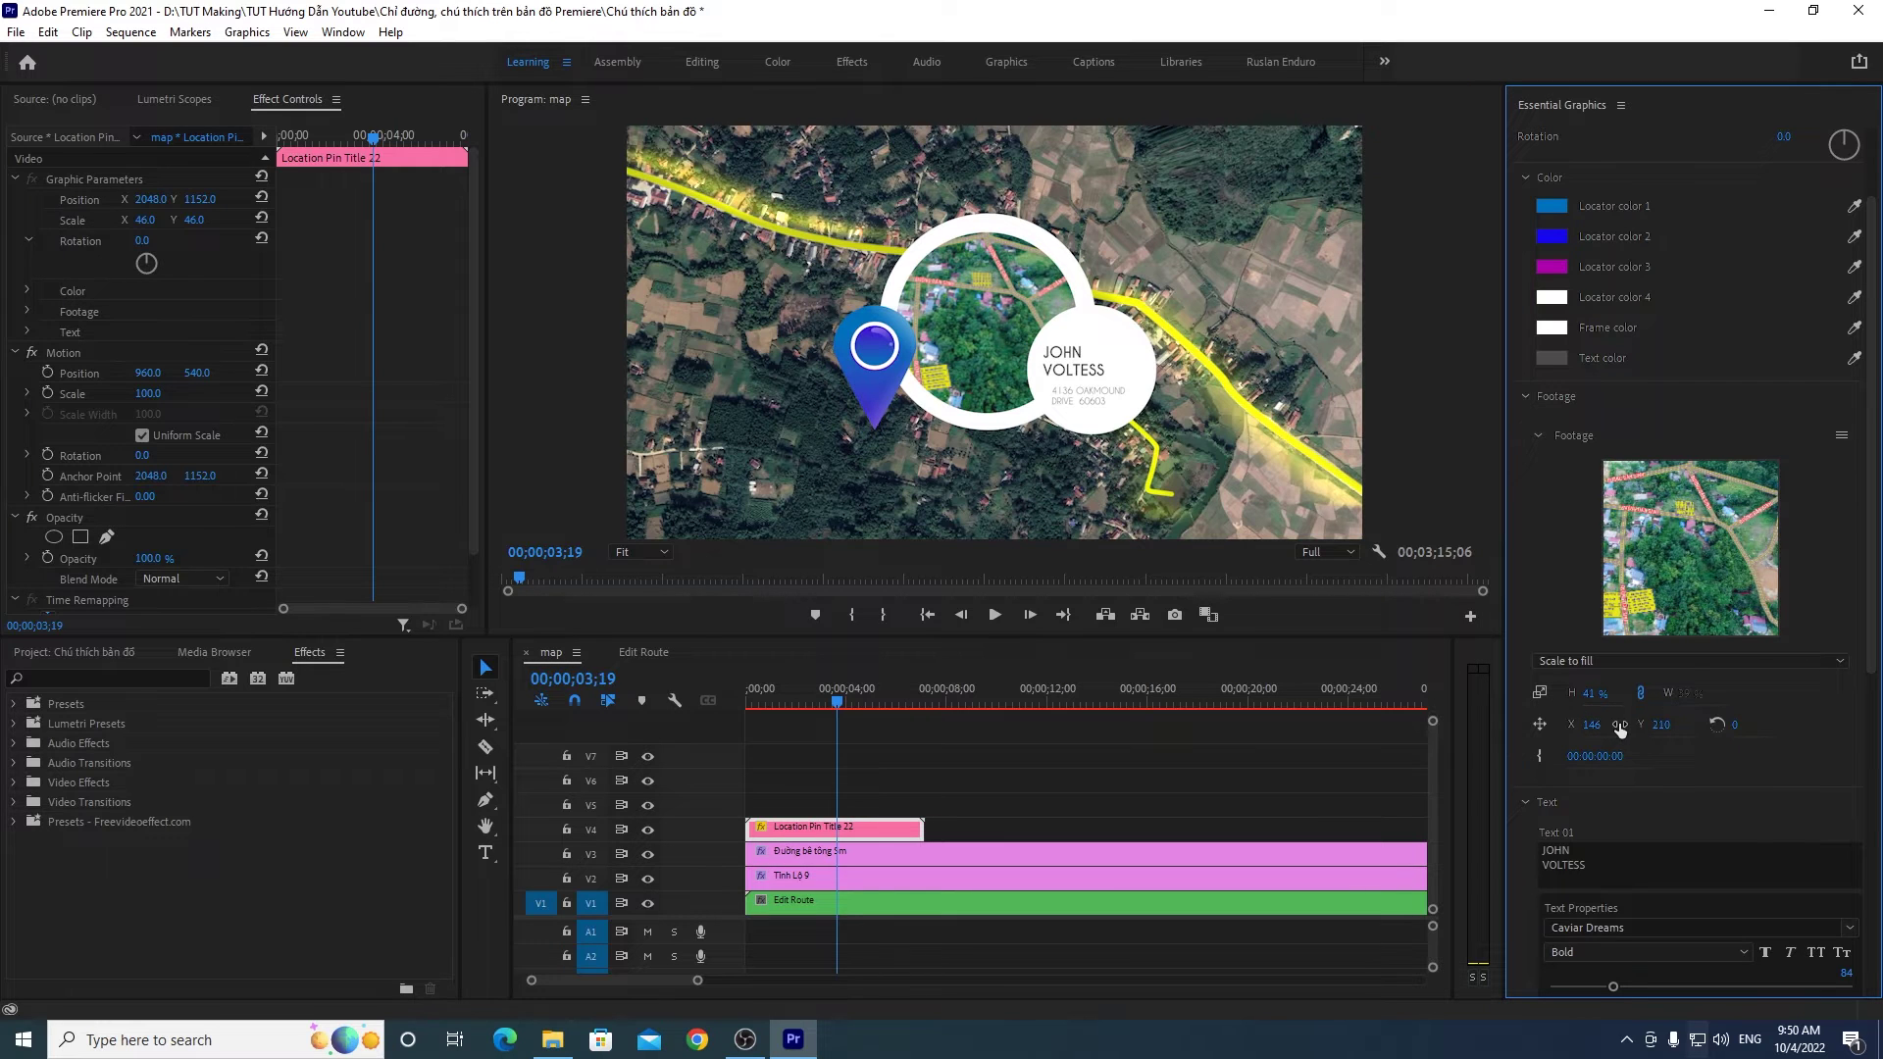
pyautogui.hotkey('ctrl', 'z')
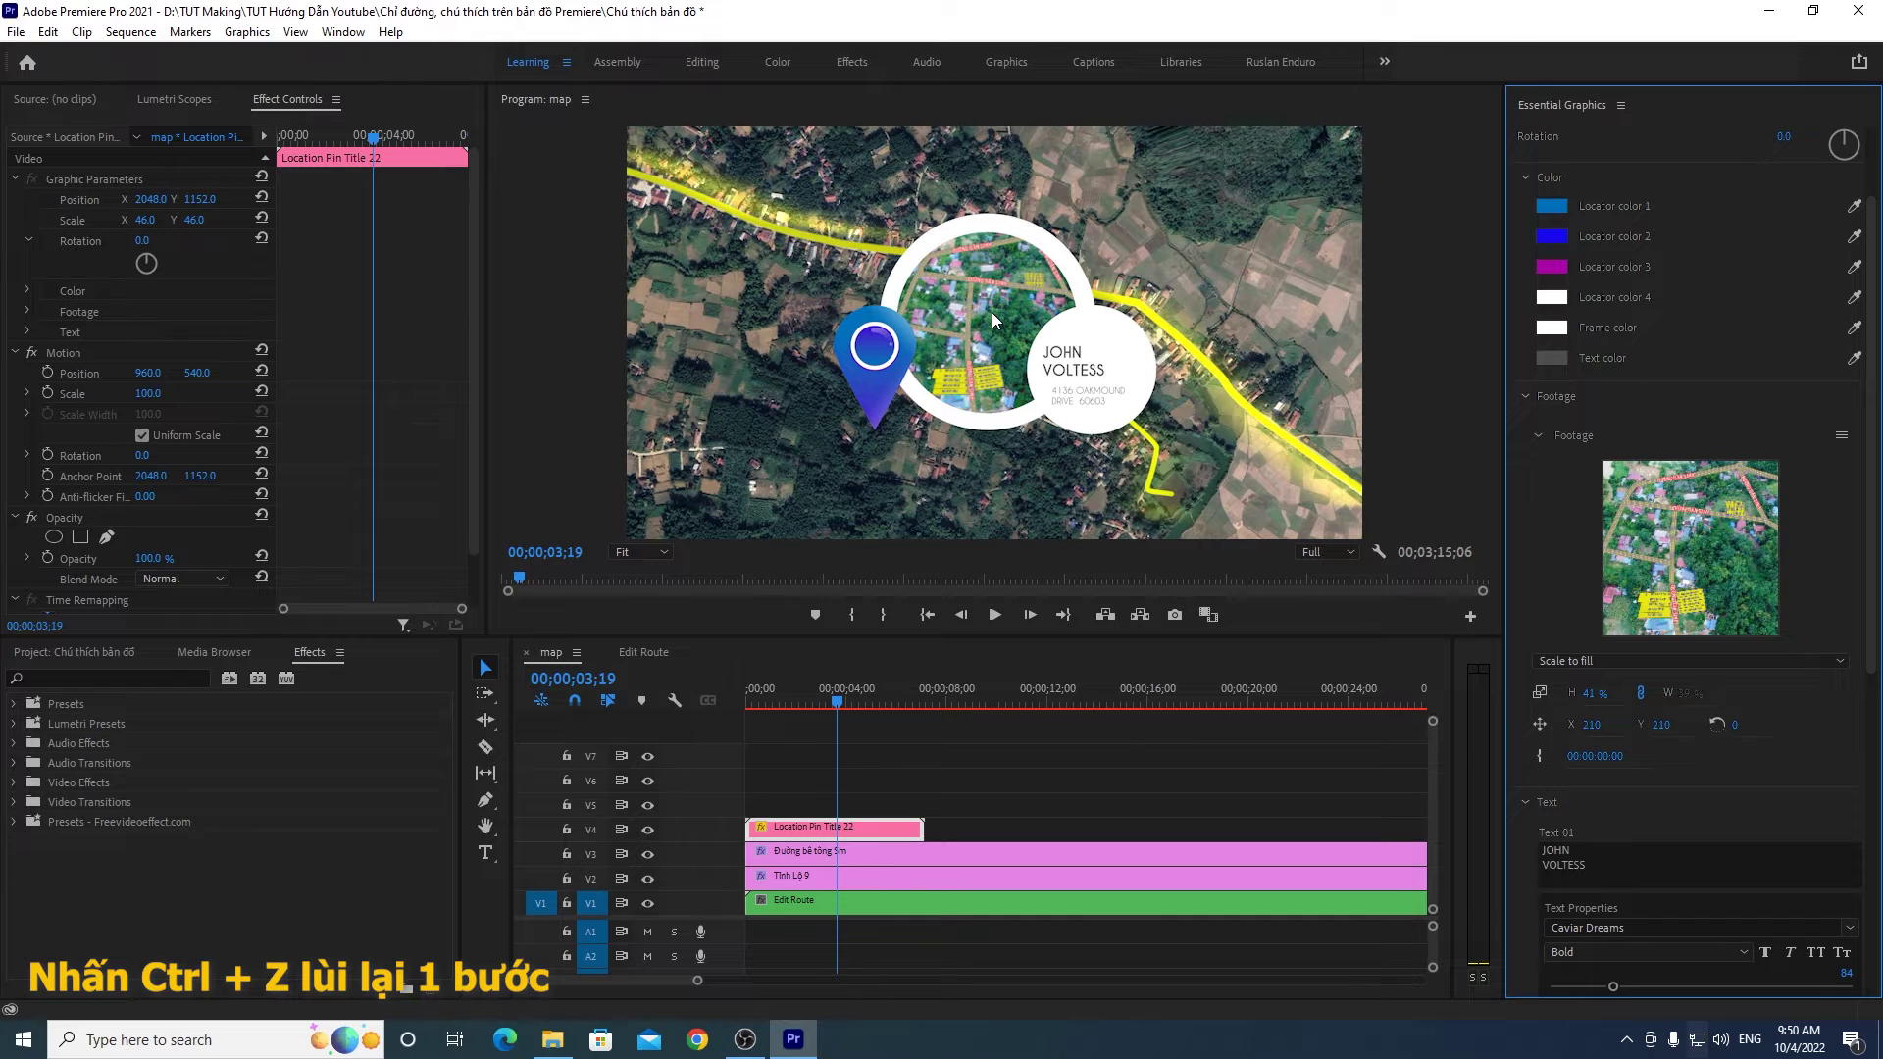
pyautogui.scroll(-1, 1874, 523)
pyautogui.scroll(-10, 1874, 523)
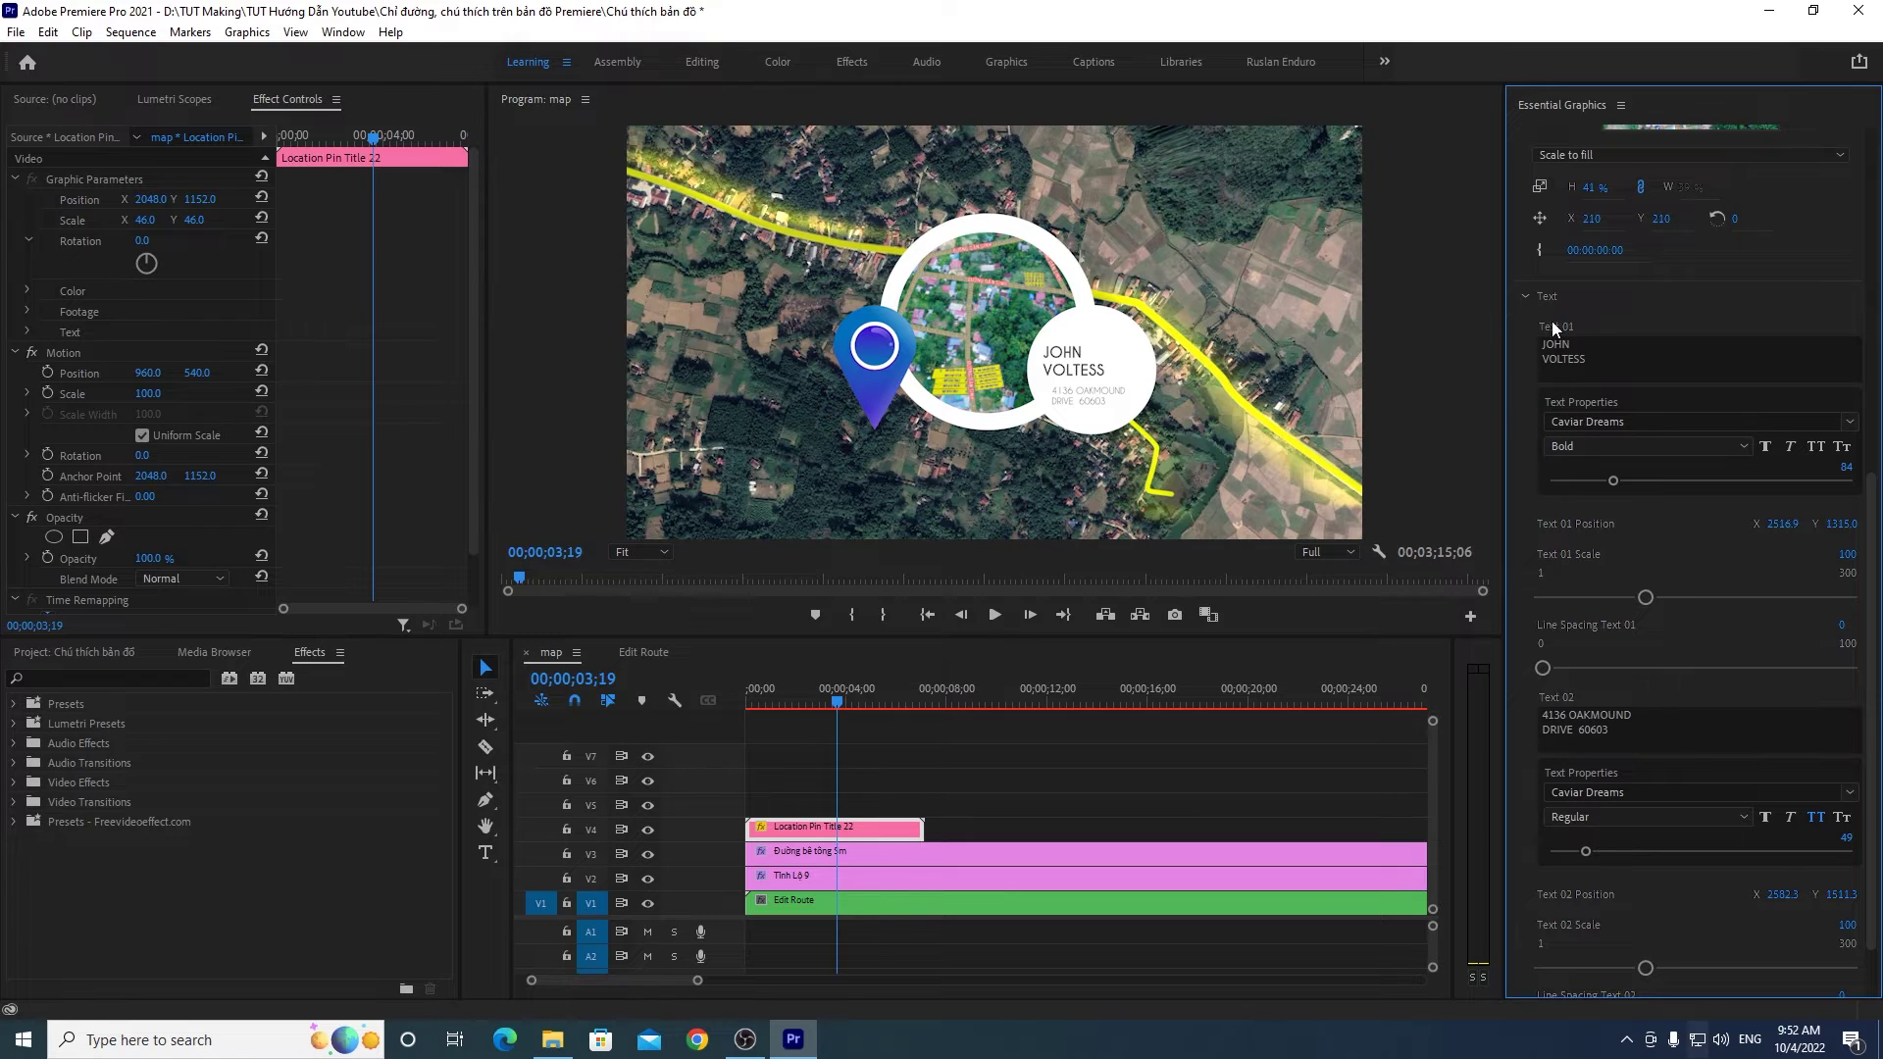
# Step: Replace the heading placeholder with 'Vị trí lô đất'
pyautogui.click(1599, 359)
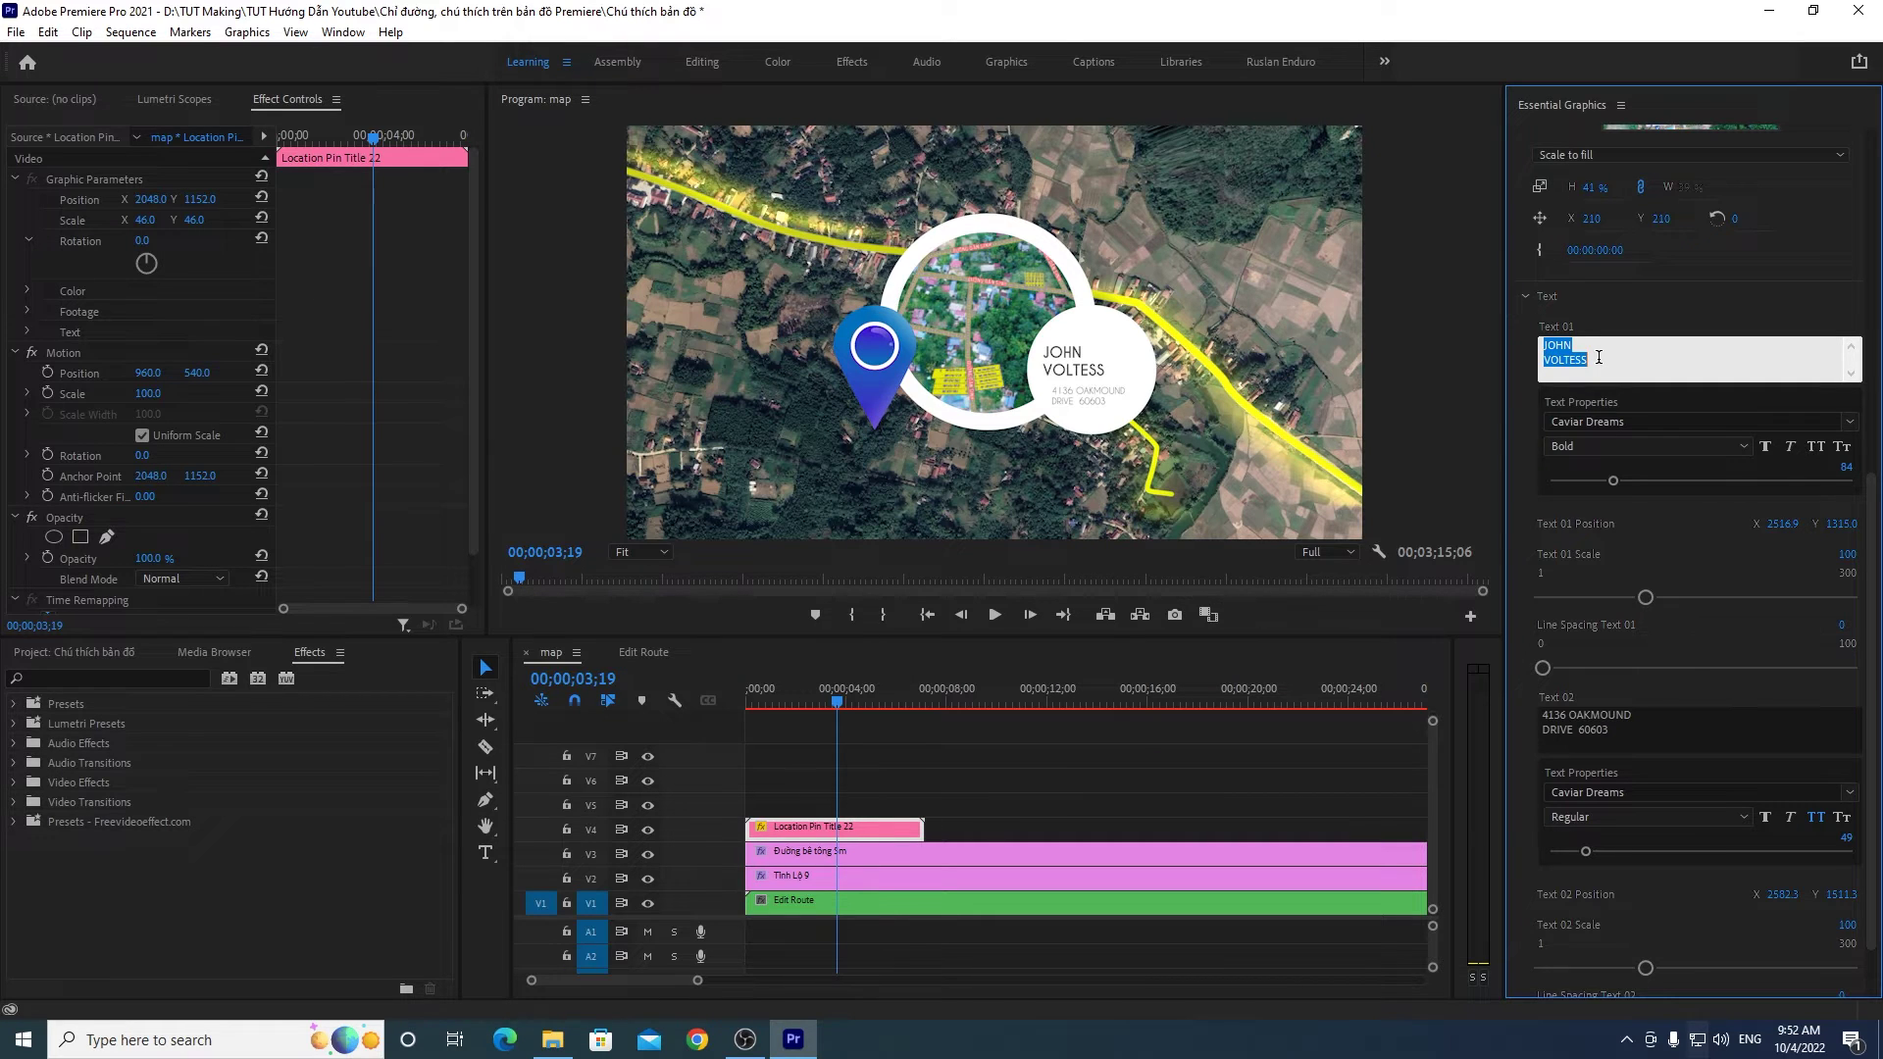
pyautogui.write('Vị trí l')
pyautogui.write('ô đất')
pyautogui.click(1622, 321)
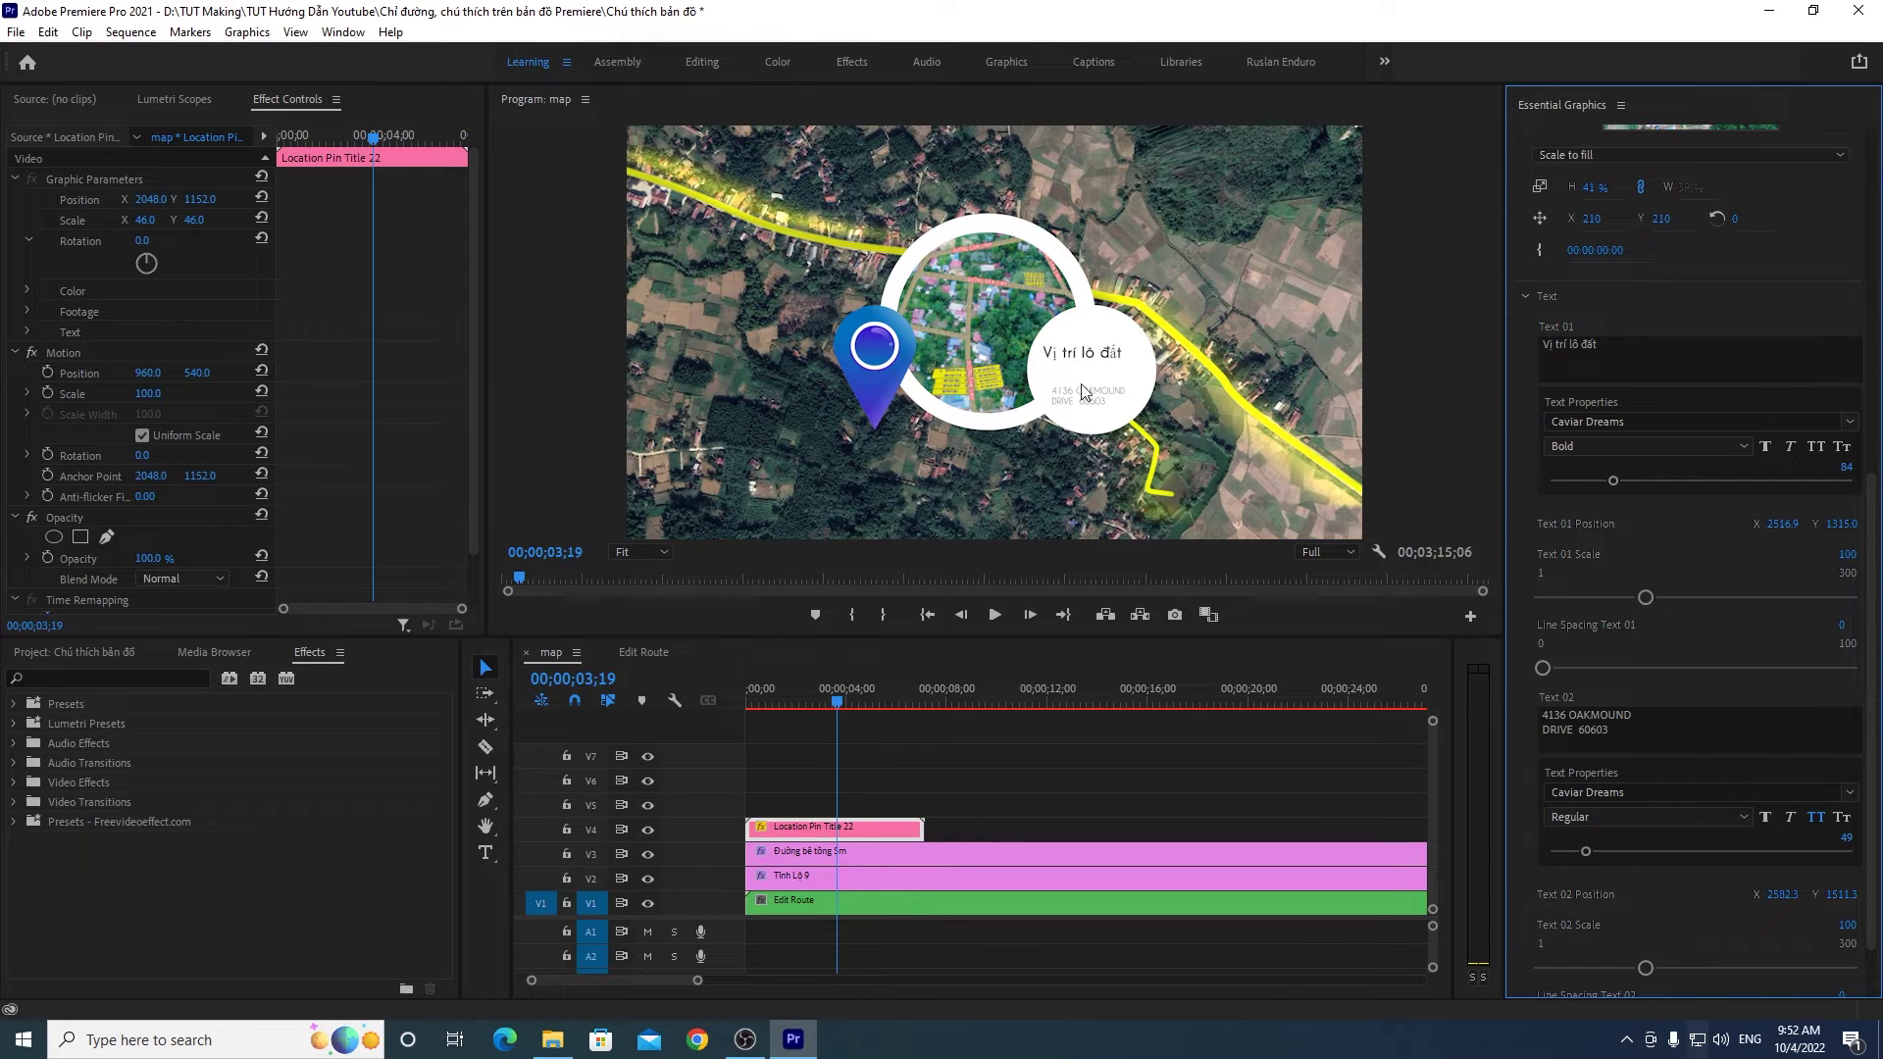
# Step: Set the heading font to SVN-Gotham Bold
pyautogui.click(1637, 422)
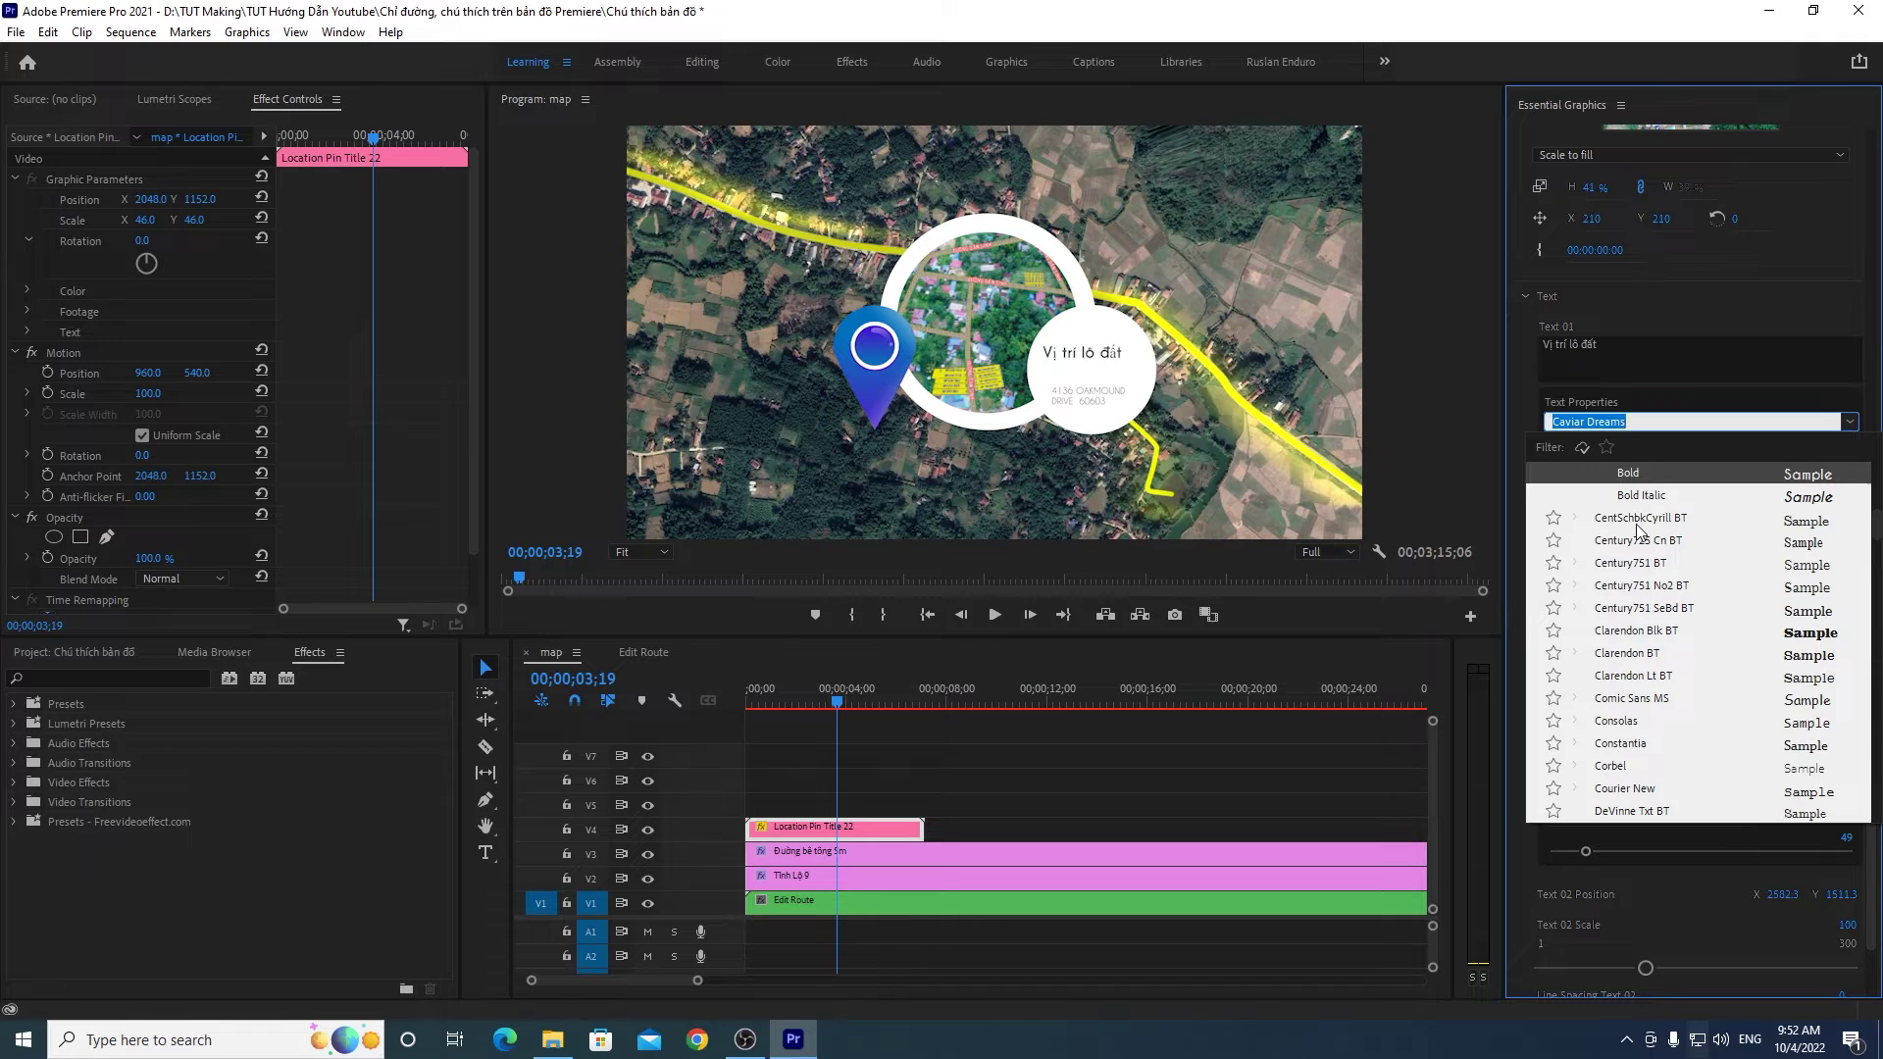
pyautogui.write('gotham')
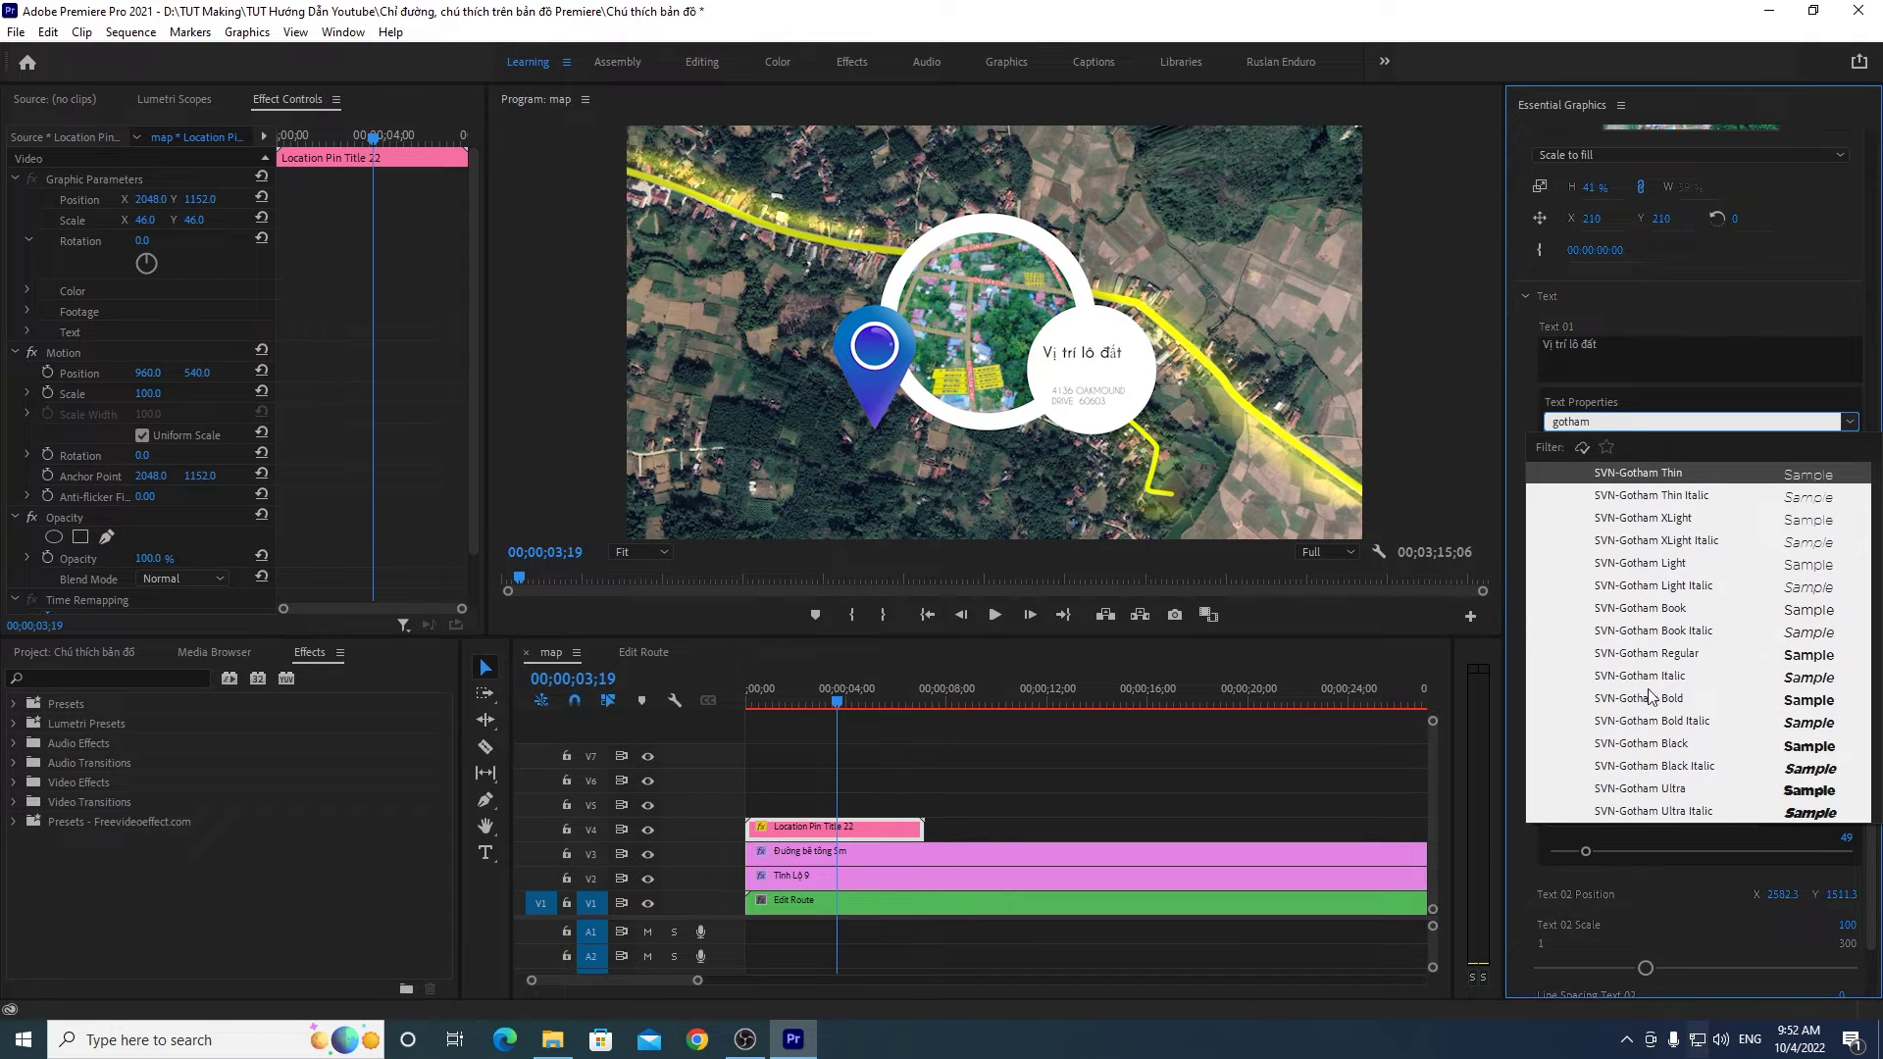
pyautogui.click(1664, 700)
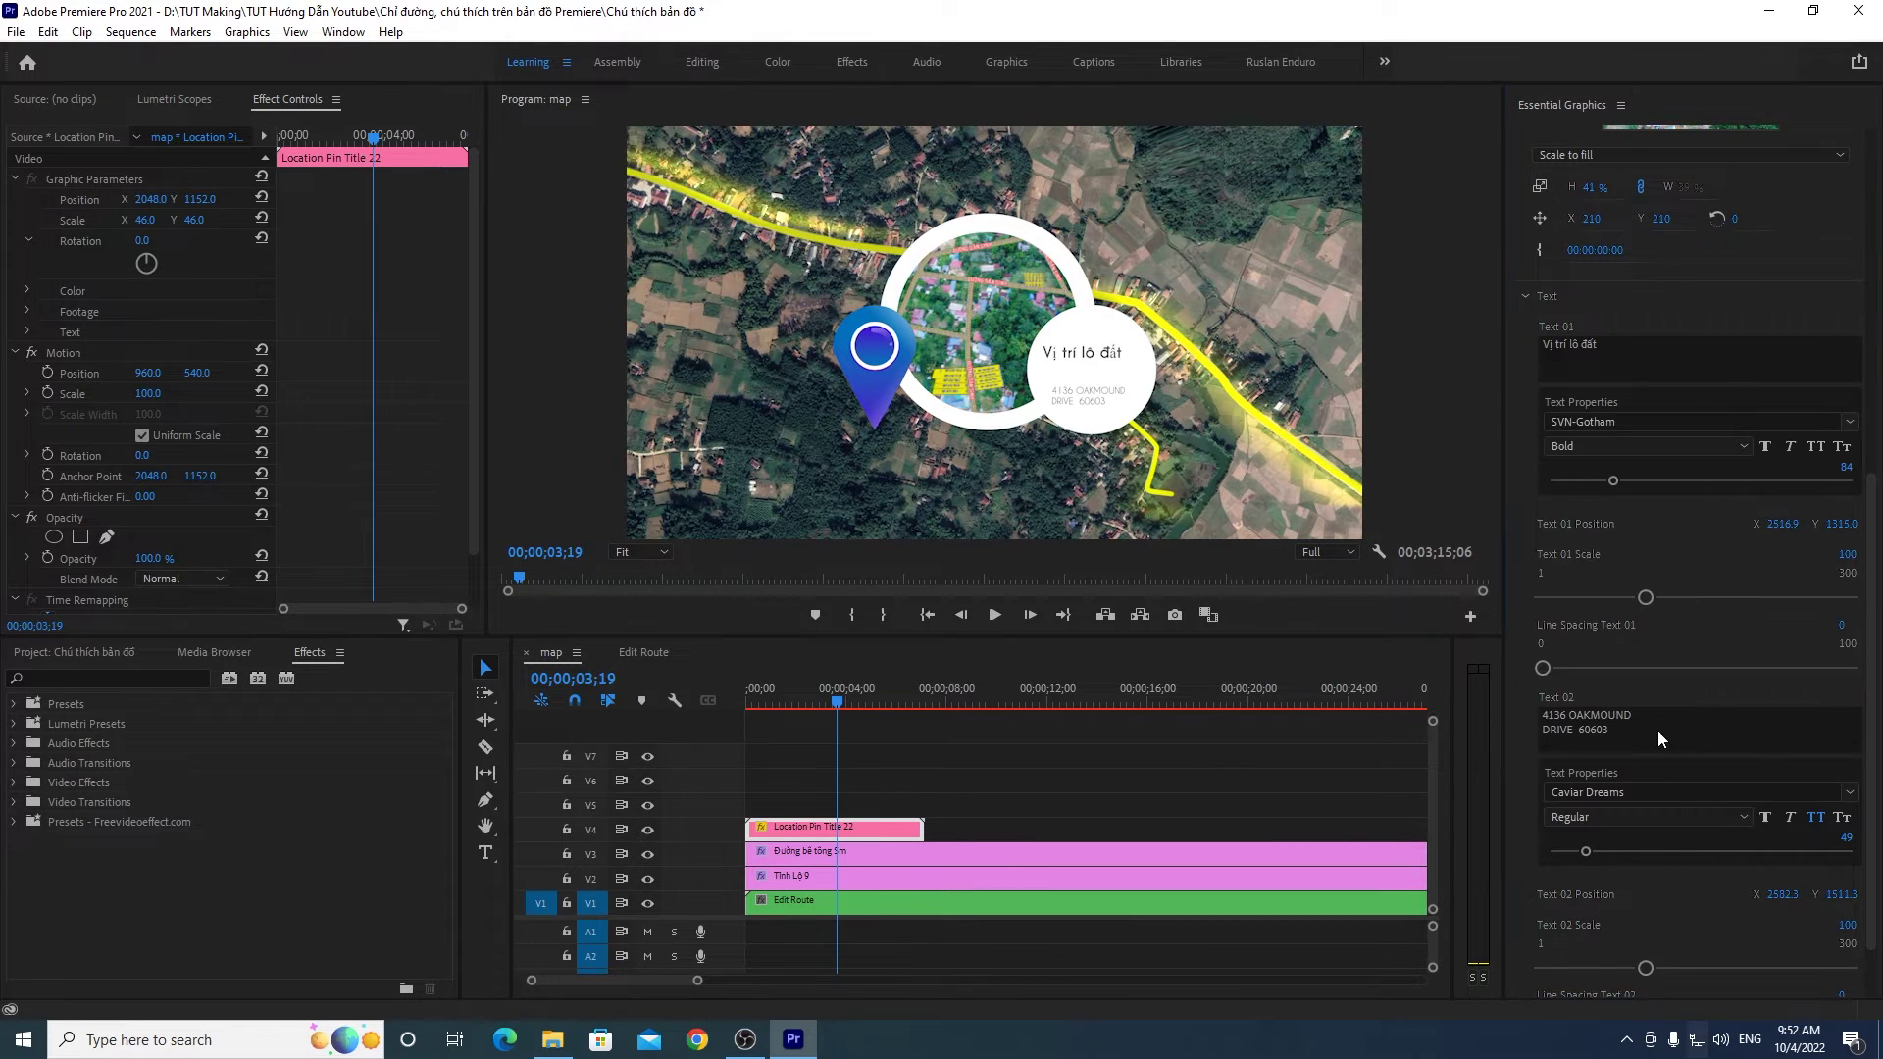
pyautogui.click(1569, 345)
pyautogui.click(1569, 346)
pyautogui.press('Return')
pyautogui.click(1656, 316)
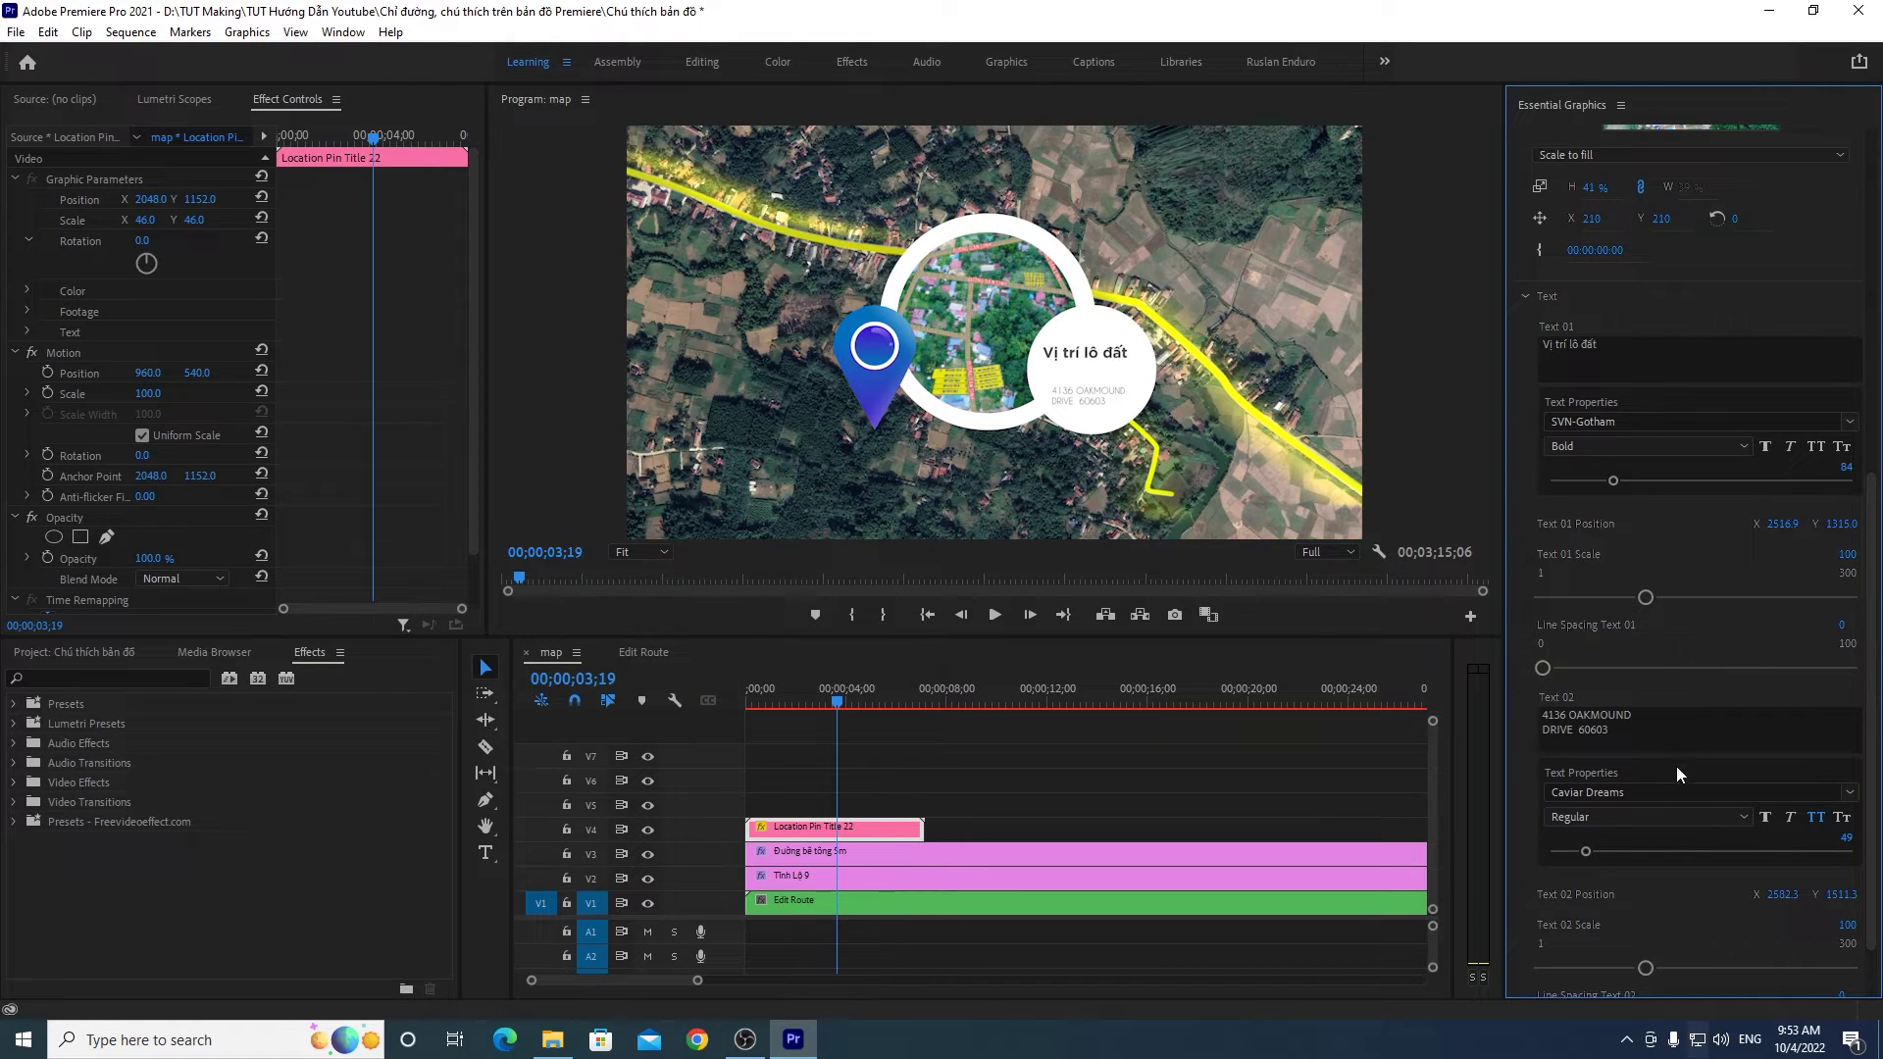
# Step: Replace the address line with 'Cam Nghĩa, Cam Ranh'
pyautogui.click(1628, 723)
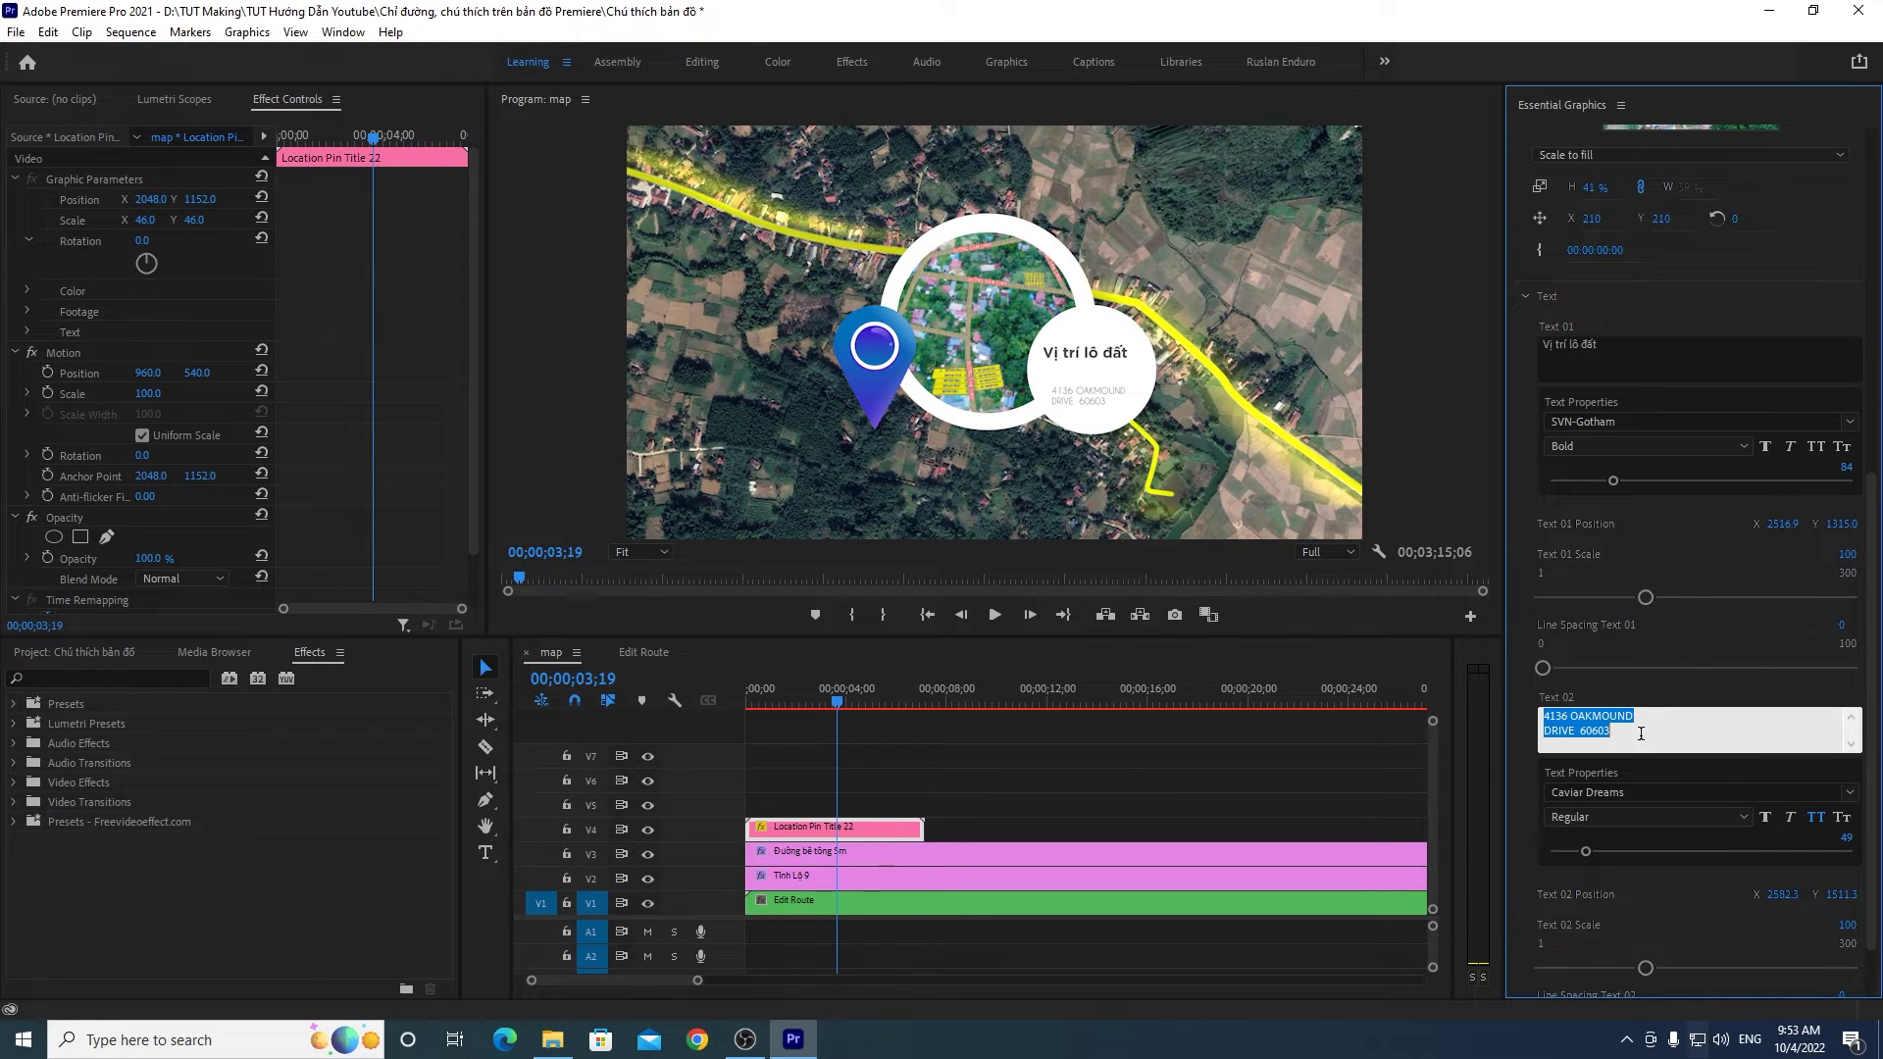
pyautogui.write('C')
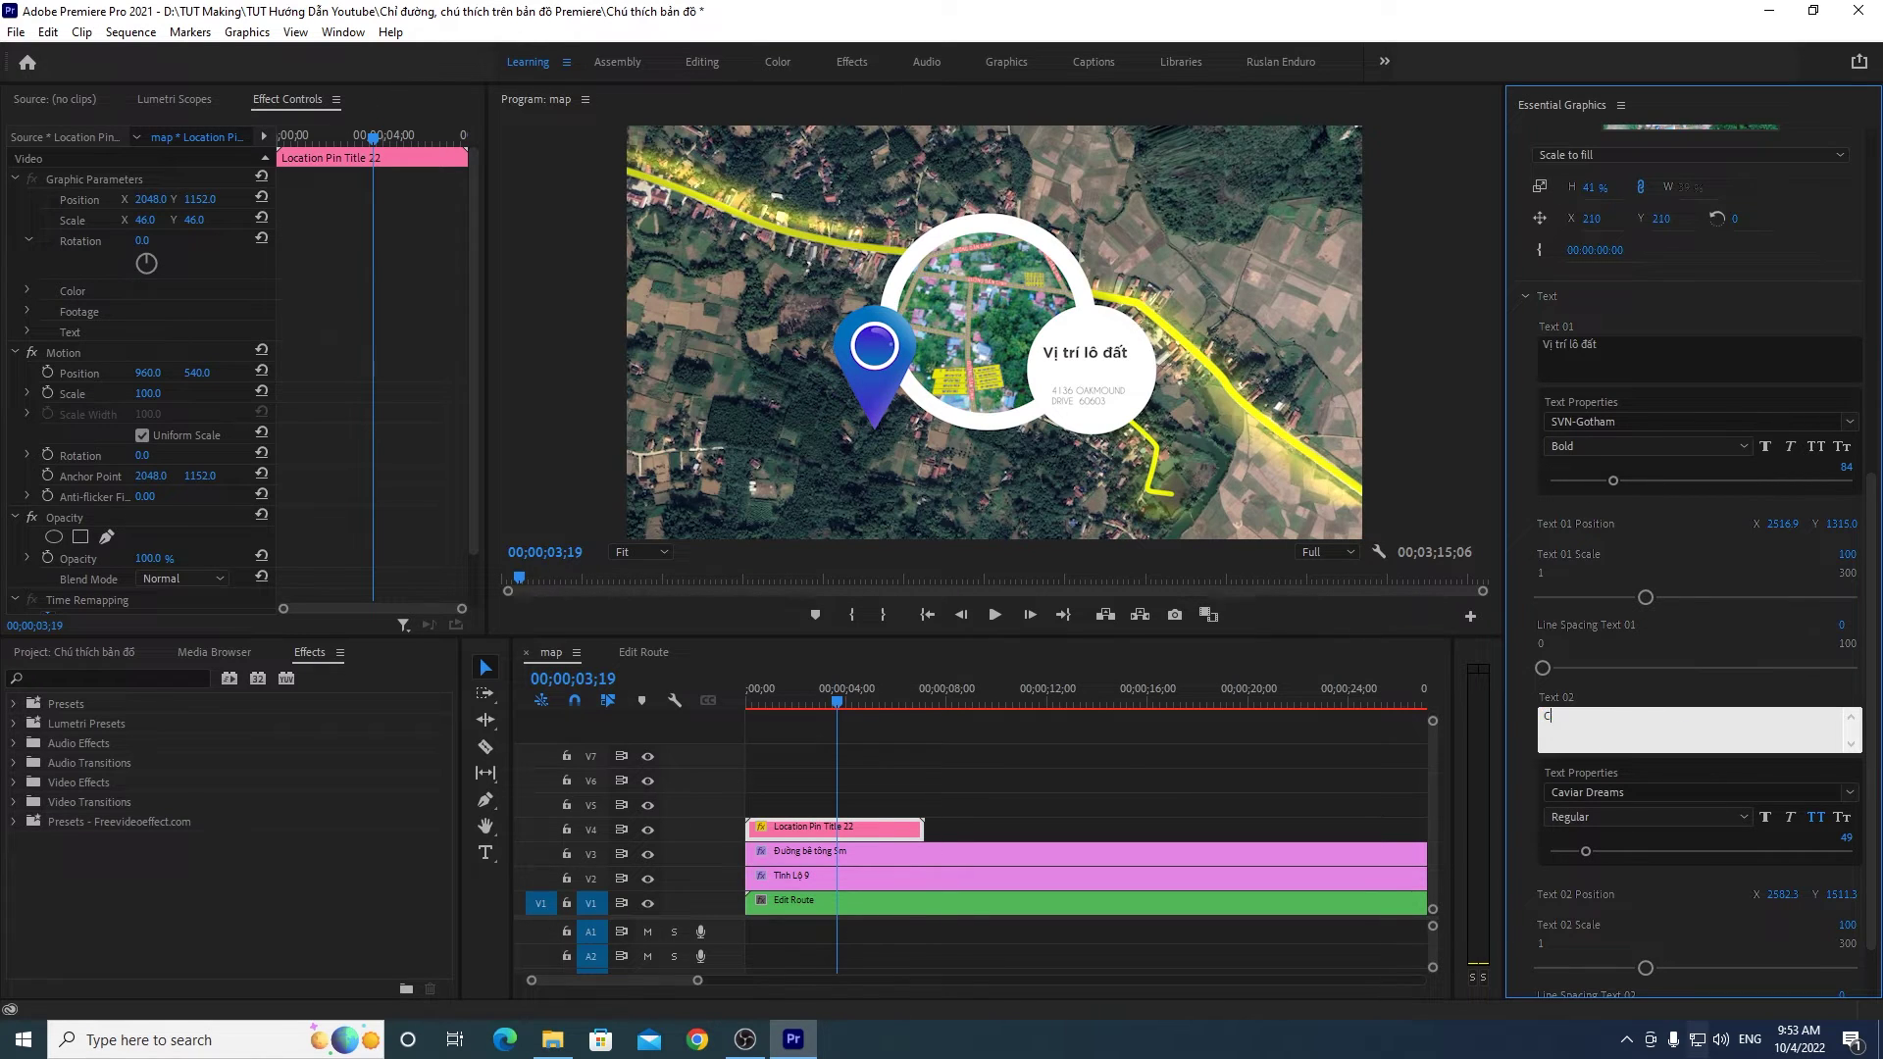
pyautogui.write('amn')
pyautogui.write('Nghia')
pyautogui.write('C')
pyautogui.write(' Ranh')
pyautogui.click(1656, 687)
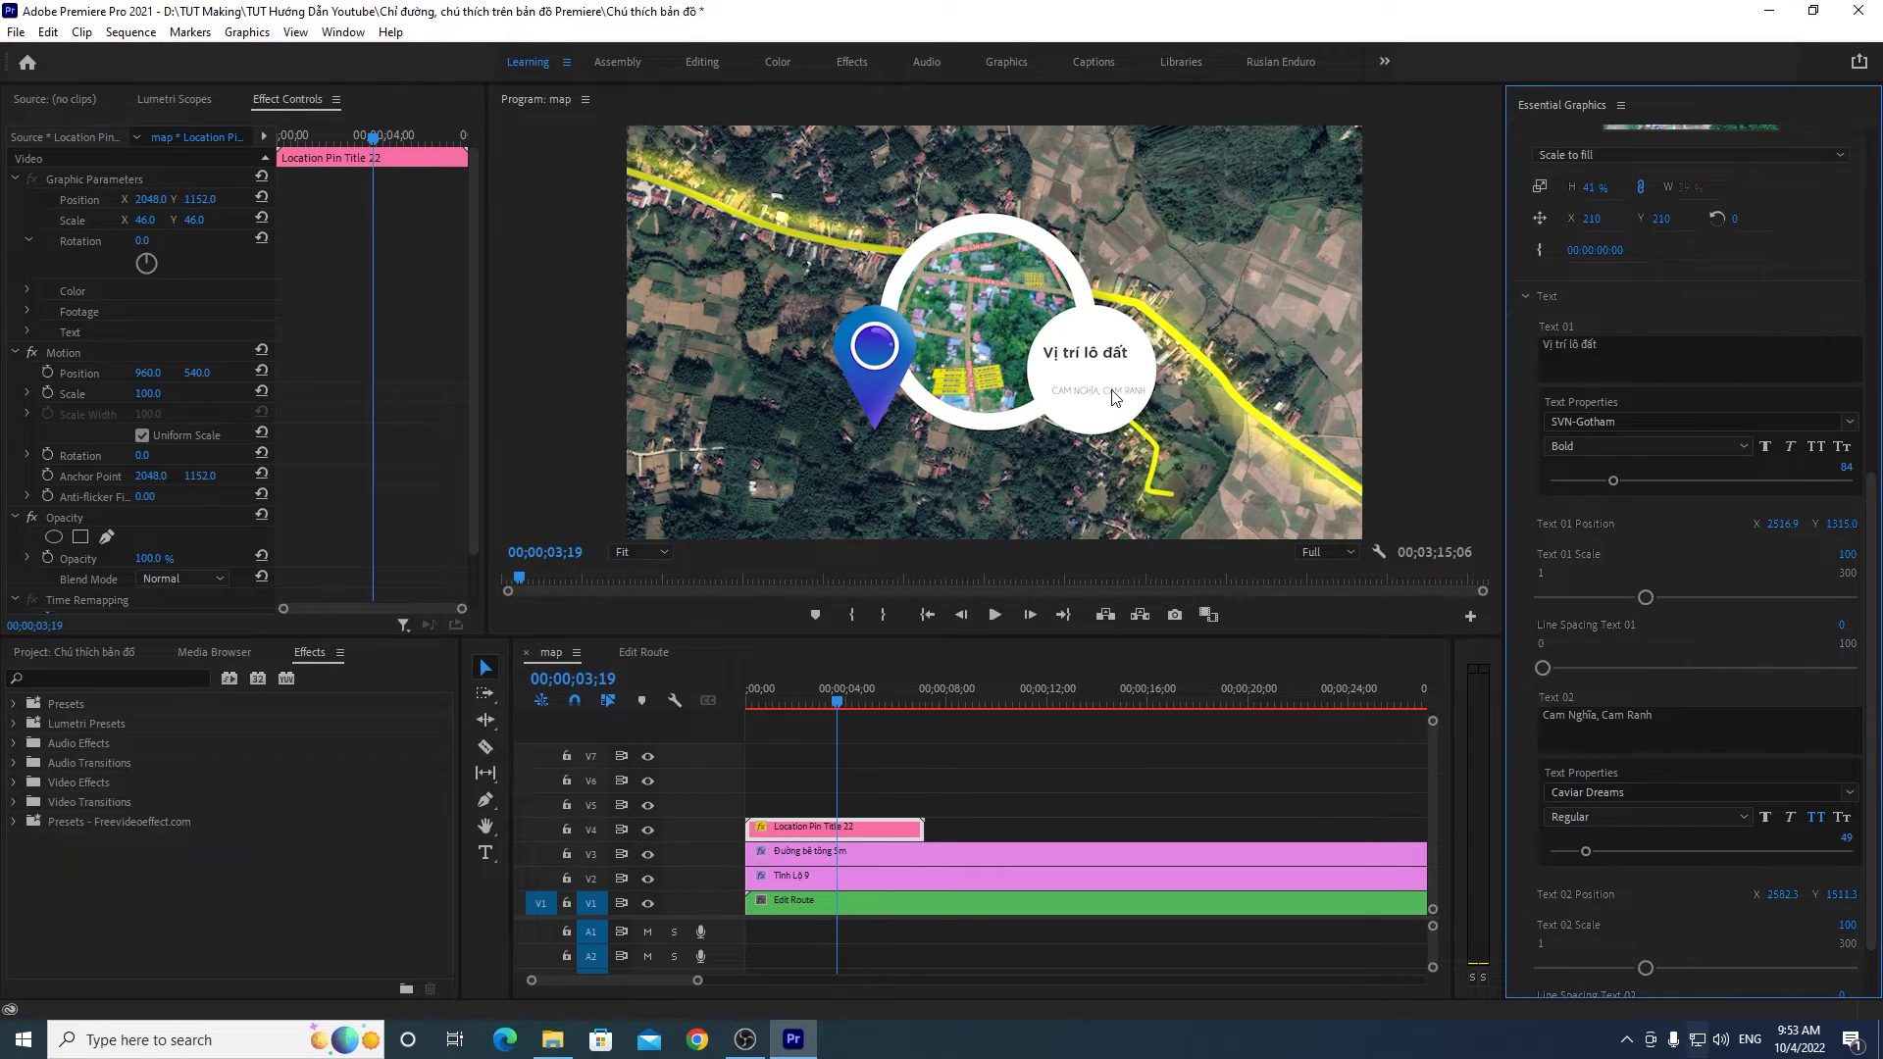
# Step: Set the address line font to SVN-Gotham Regular
pyautogui.click(1617, 791)
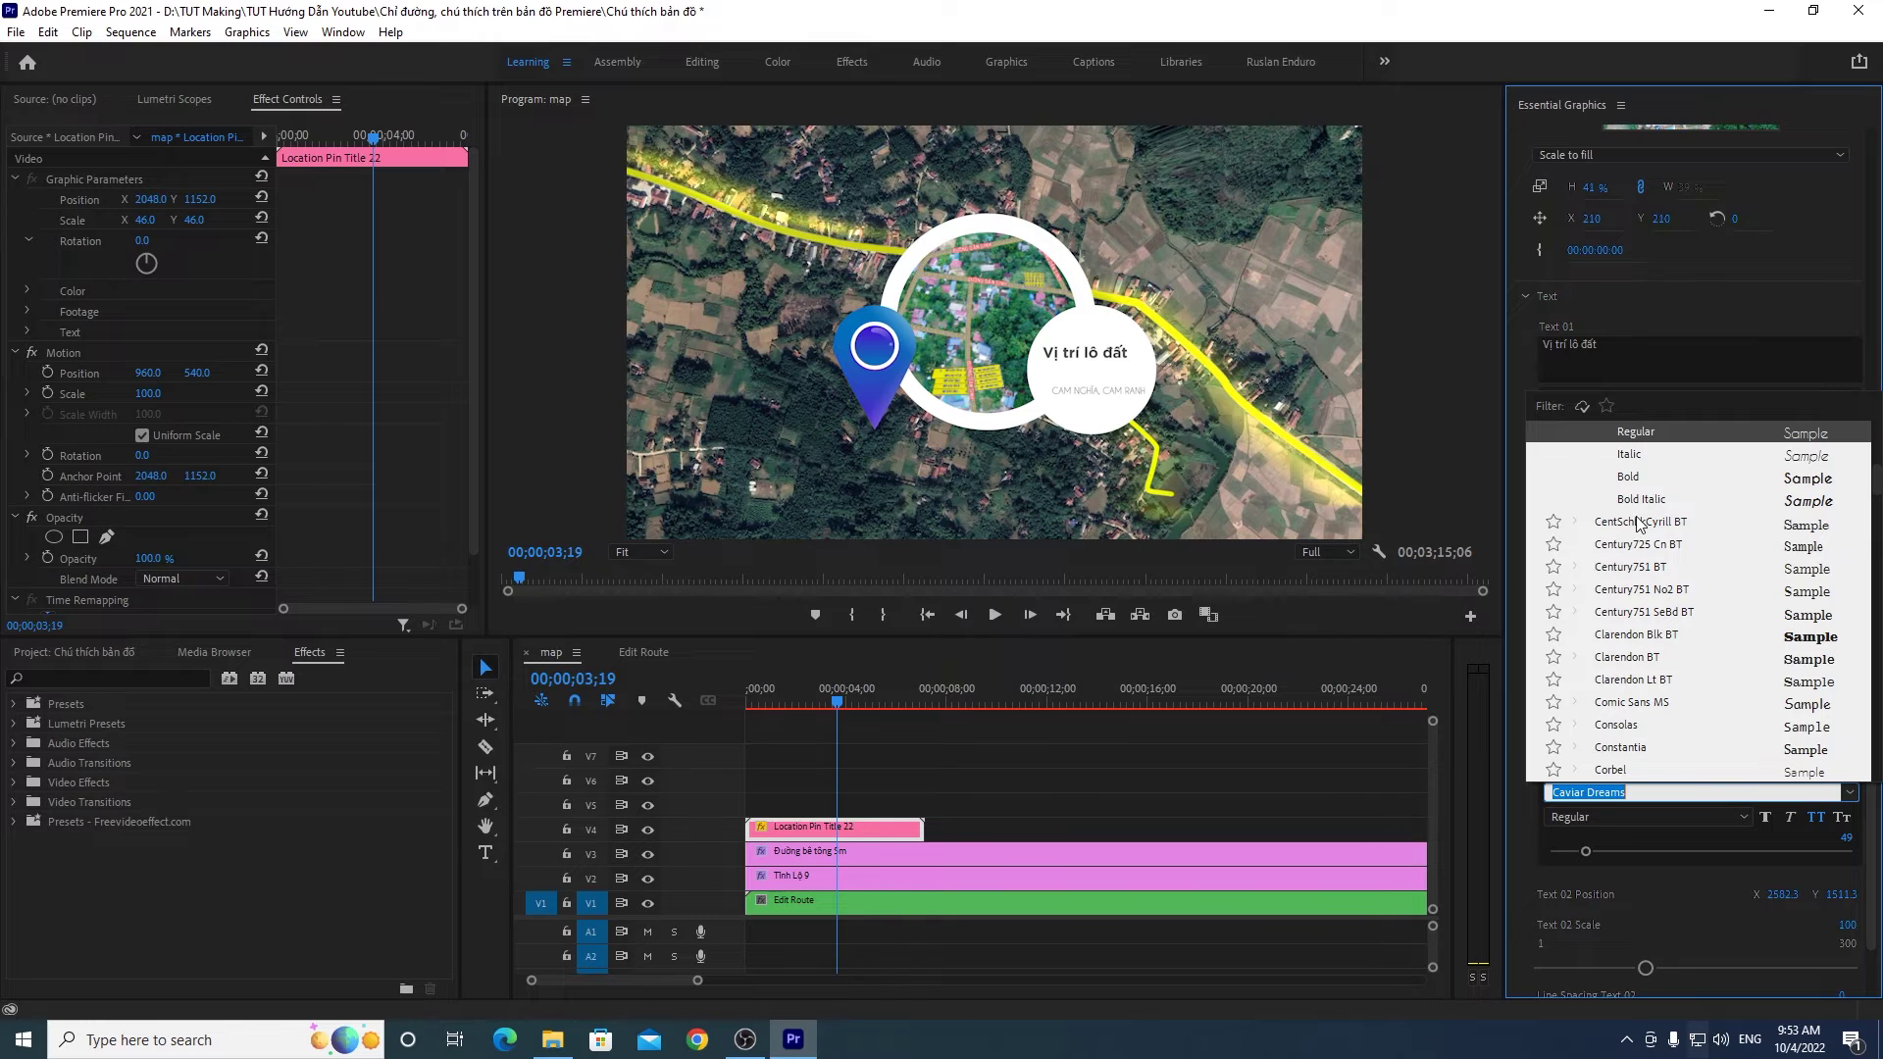
pyautogui.write('gotham')
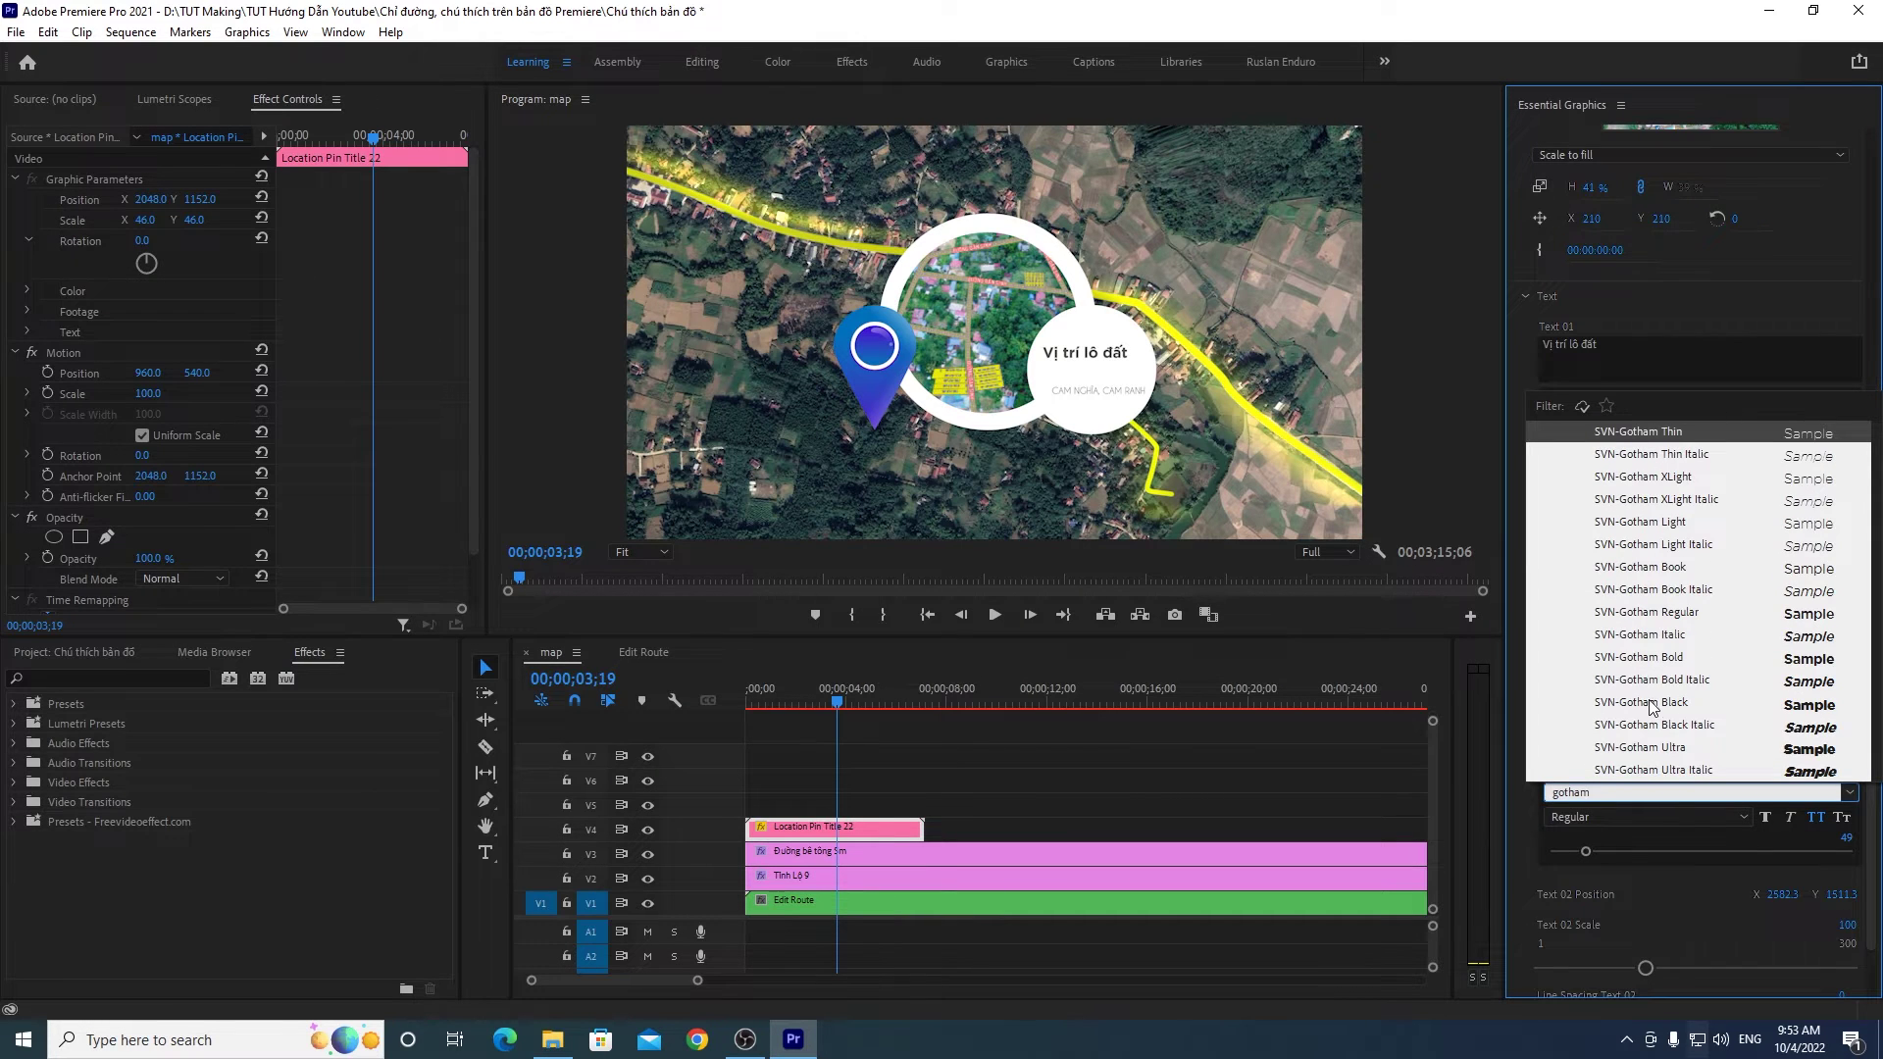
pyautogui.click(1663, 614)
pyautogui.click(1676, 741)
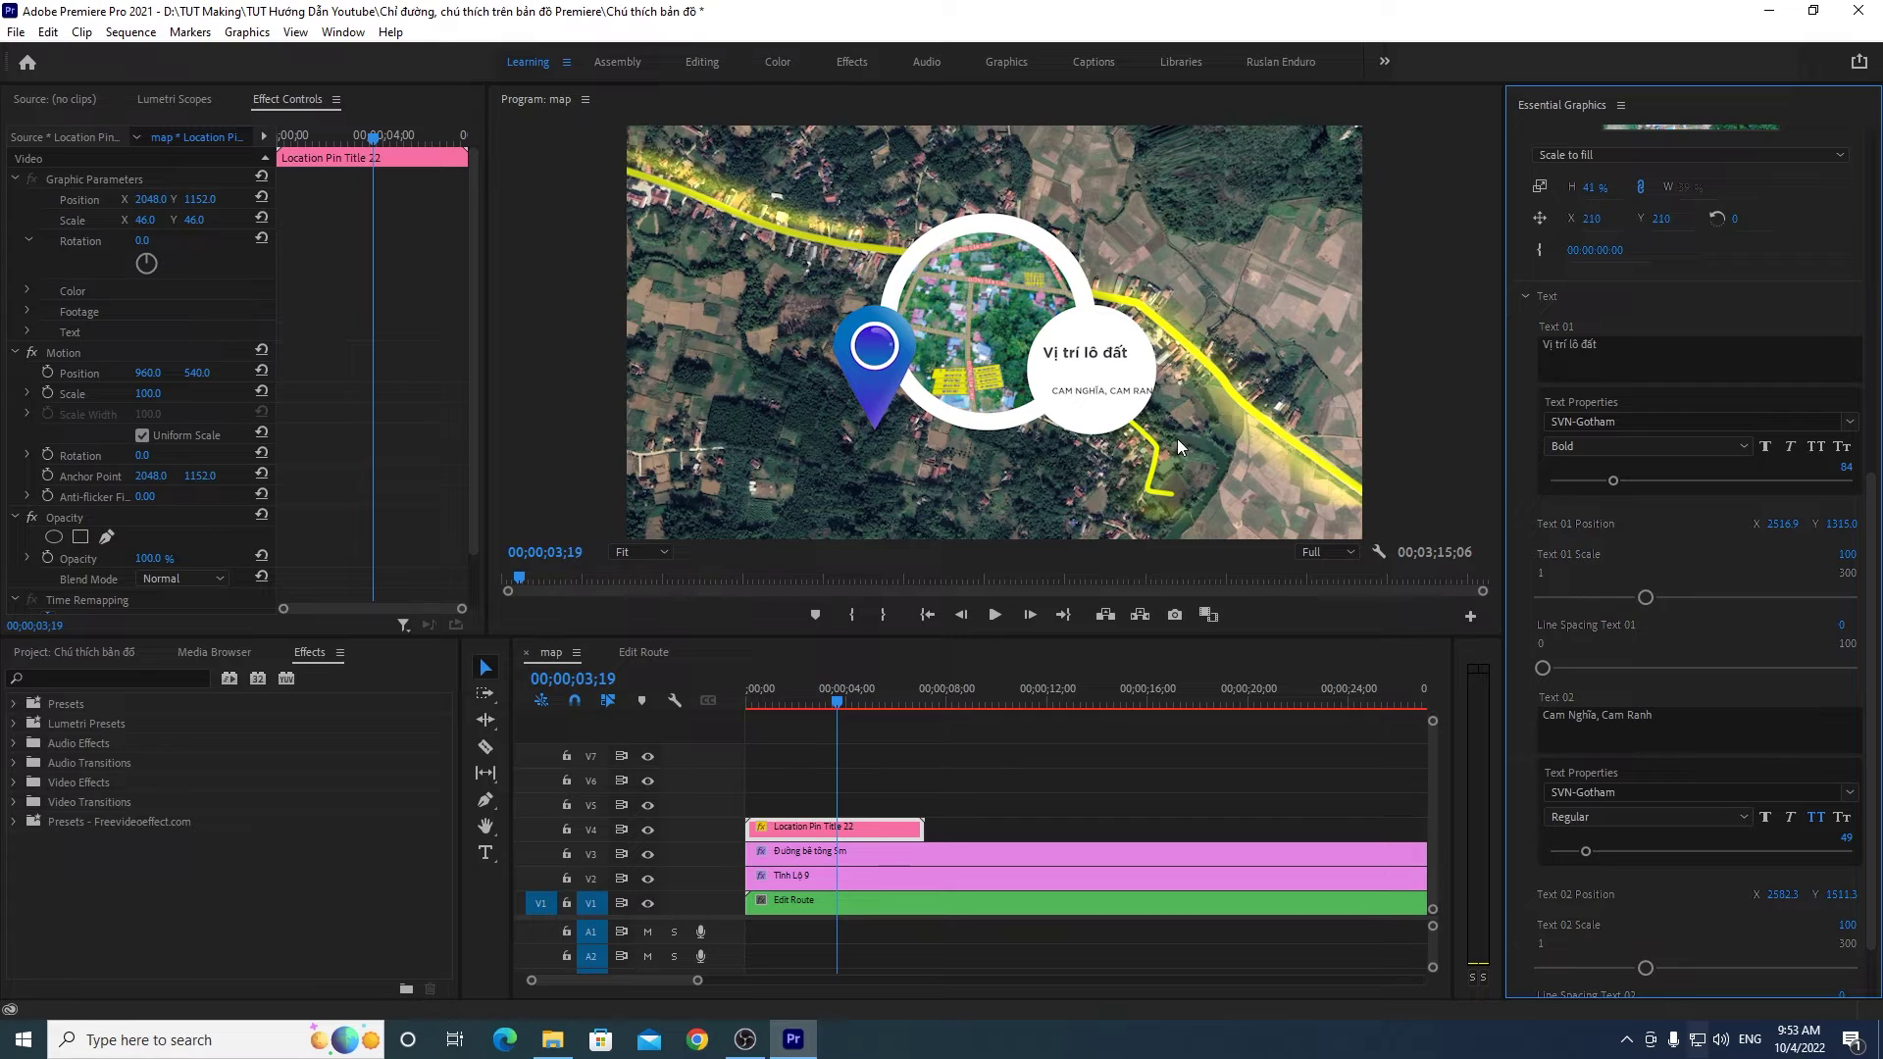
pyautogui.scroll(-3, 1868, 682)
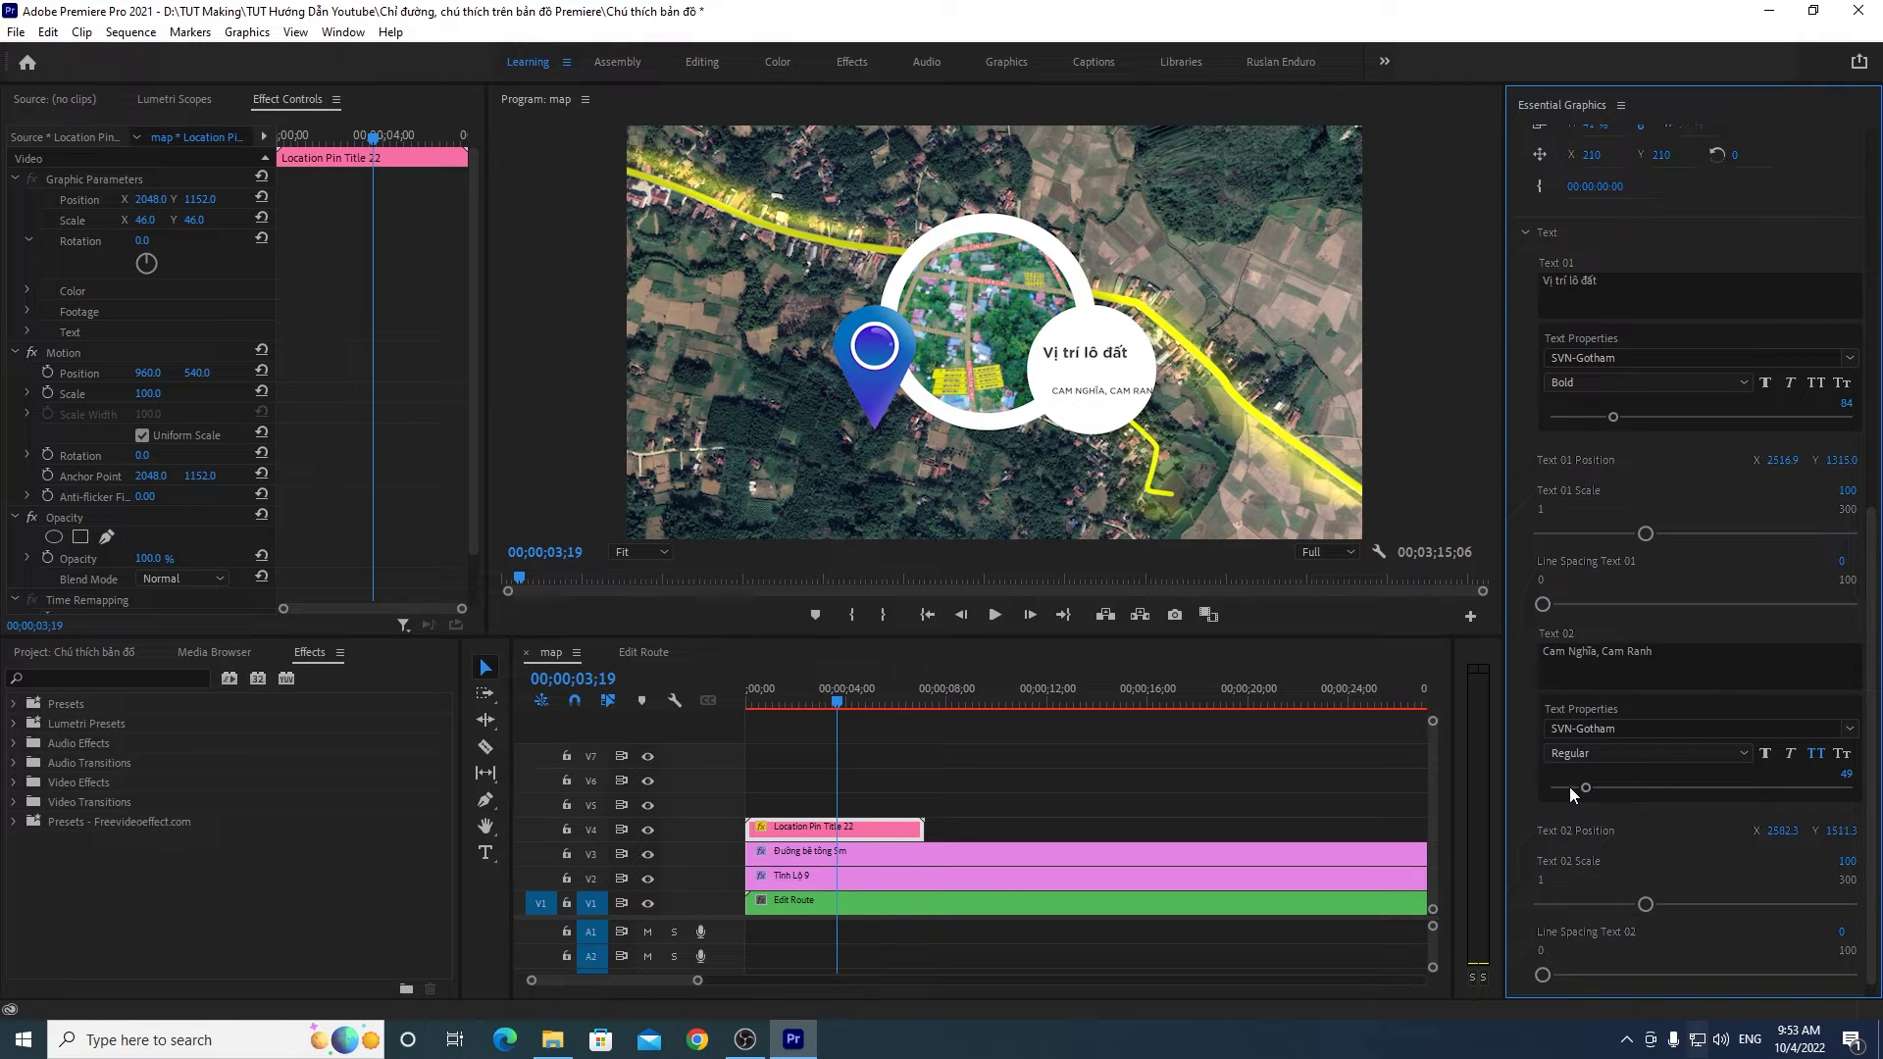
# Step: Set the address line's text size to 49
pyautogui.moveTo(1583, 787); pyautogui.dragTo(1548, 788)
pyautogui.moveTo(1558, 788); pyautogui.dragTo(1580, 787)
pyautogui.moveTo(1581, 786); pyautogui.dragTo(1585, 786)
pyautogui.scroll(-5, 1875, 652)
pyautogui.scroll(5, 1866, 736)
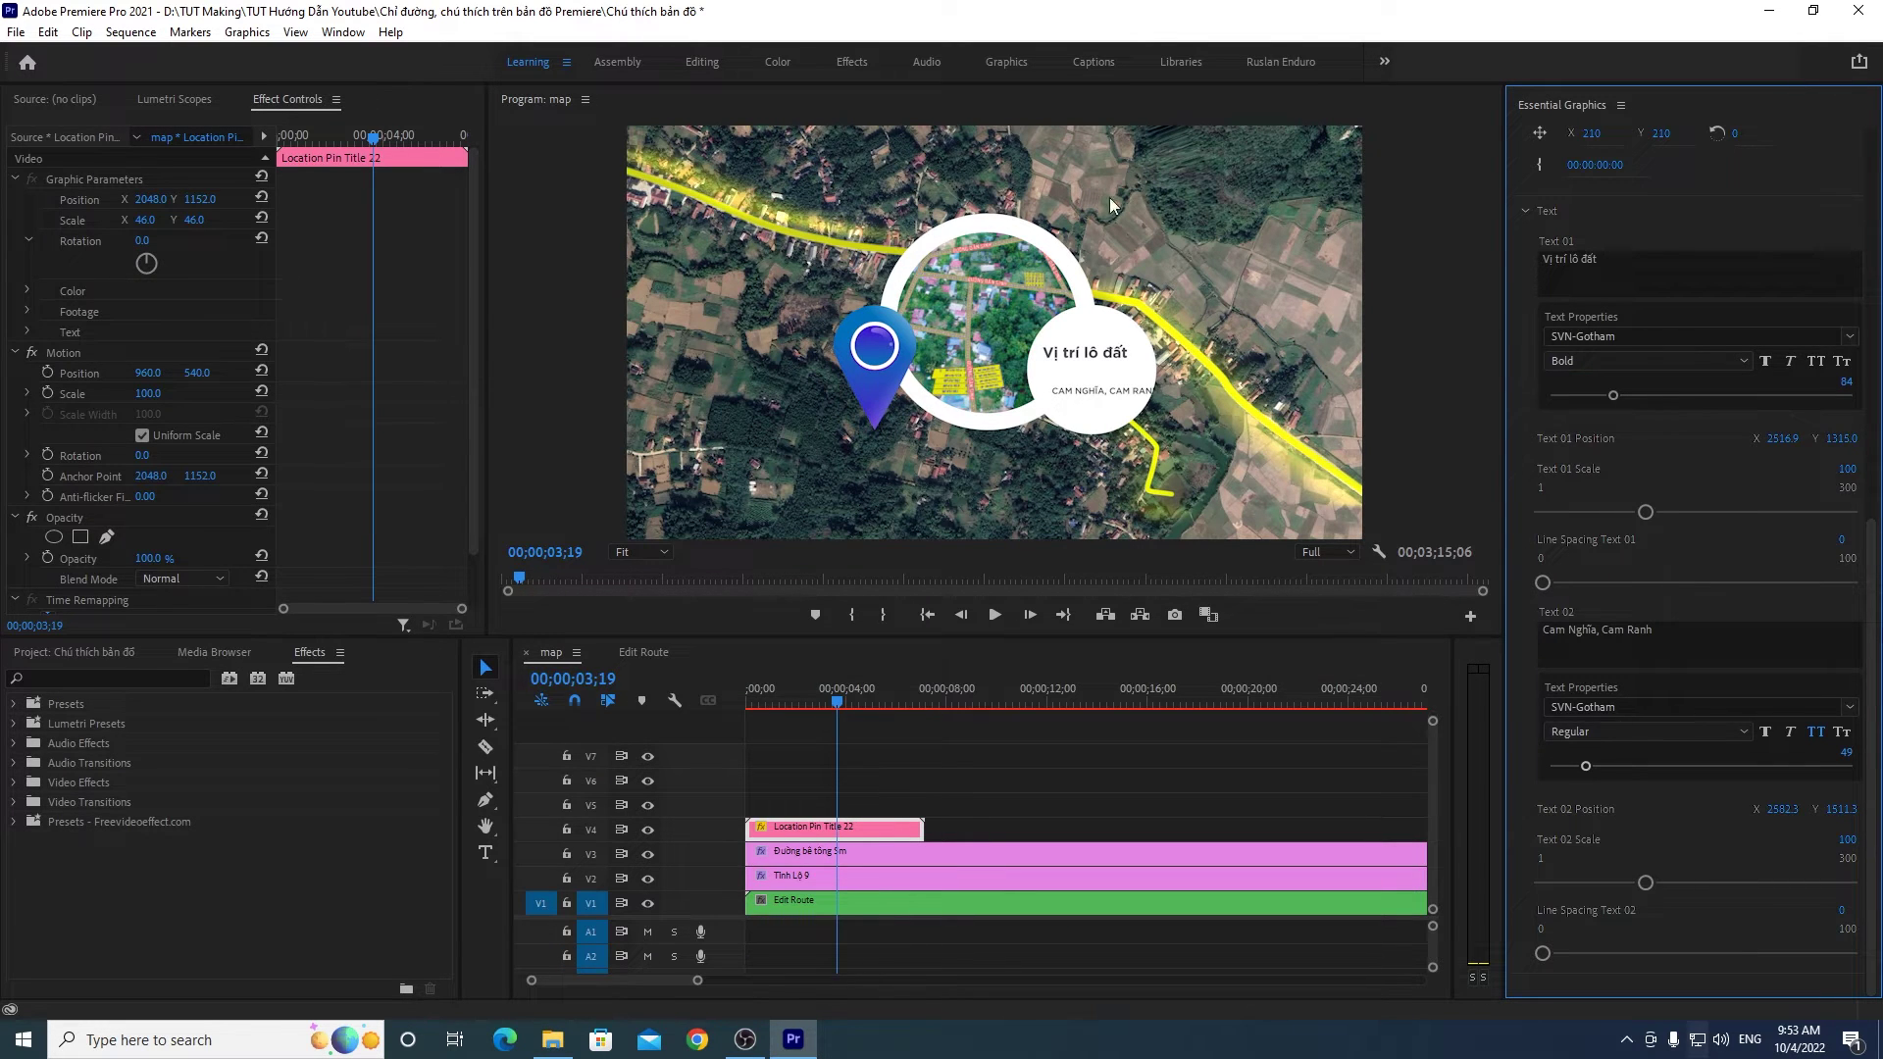
# Step: Enlarge the heading to 100, then reposition both lines, with the address at size 51, X 2493.1, Y 1467.3
pyautogui.moveTo(1621, 393); pyautogui.dragTo(1622, 392)
pyautogui.moveTo(1782, 439)
pyautogui.mouseDown()
pyautogui.moveTo(1864, 438)
pyautogui.moveTo(1802, 454)
pyautogui.mouseUp()
pyautogui.moveTo(1782, 438); pyautogui.dragTo(1760, 438)
pyautogui.moveTo(1782, 809); pyautogui.dragTo(1742, 809)
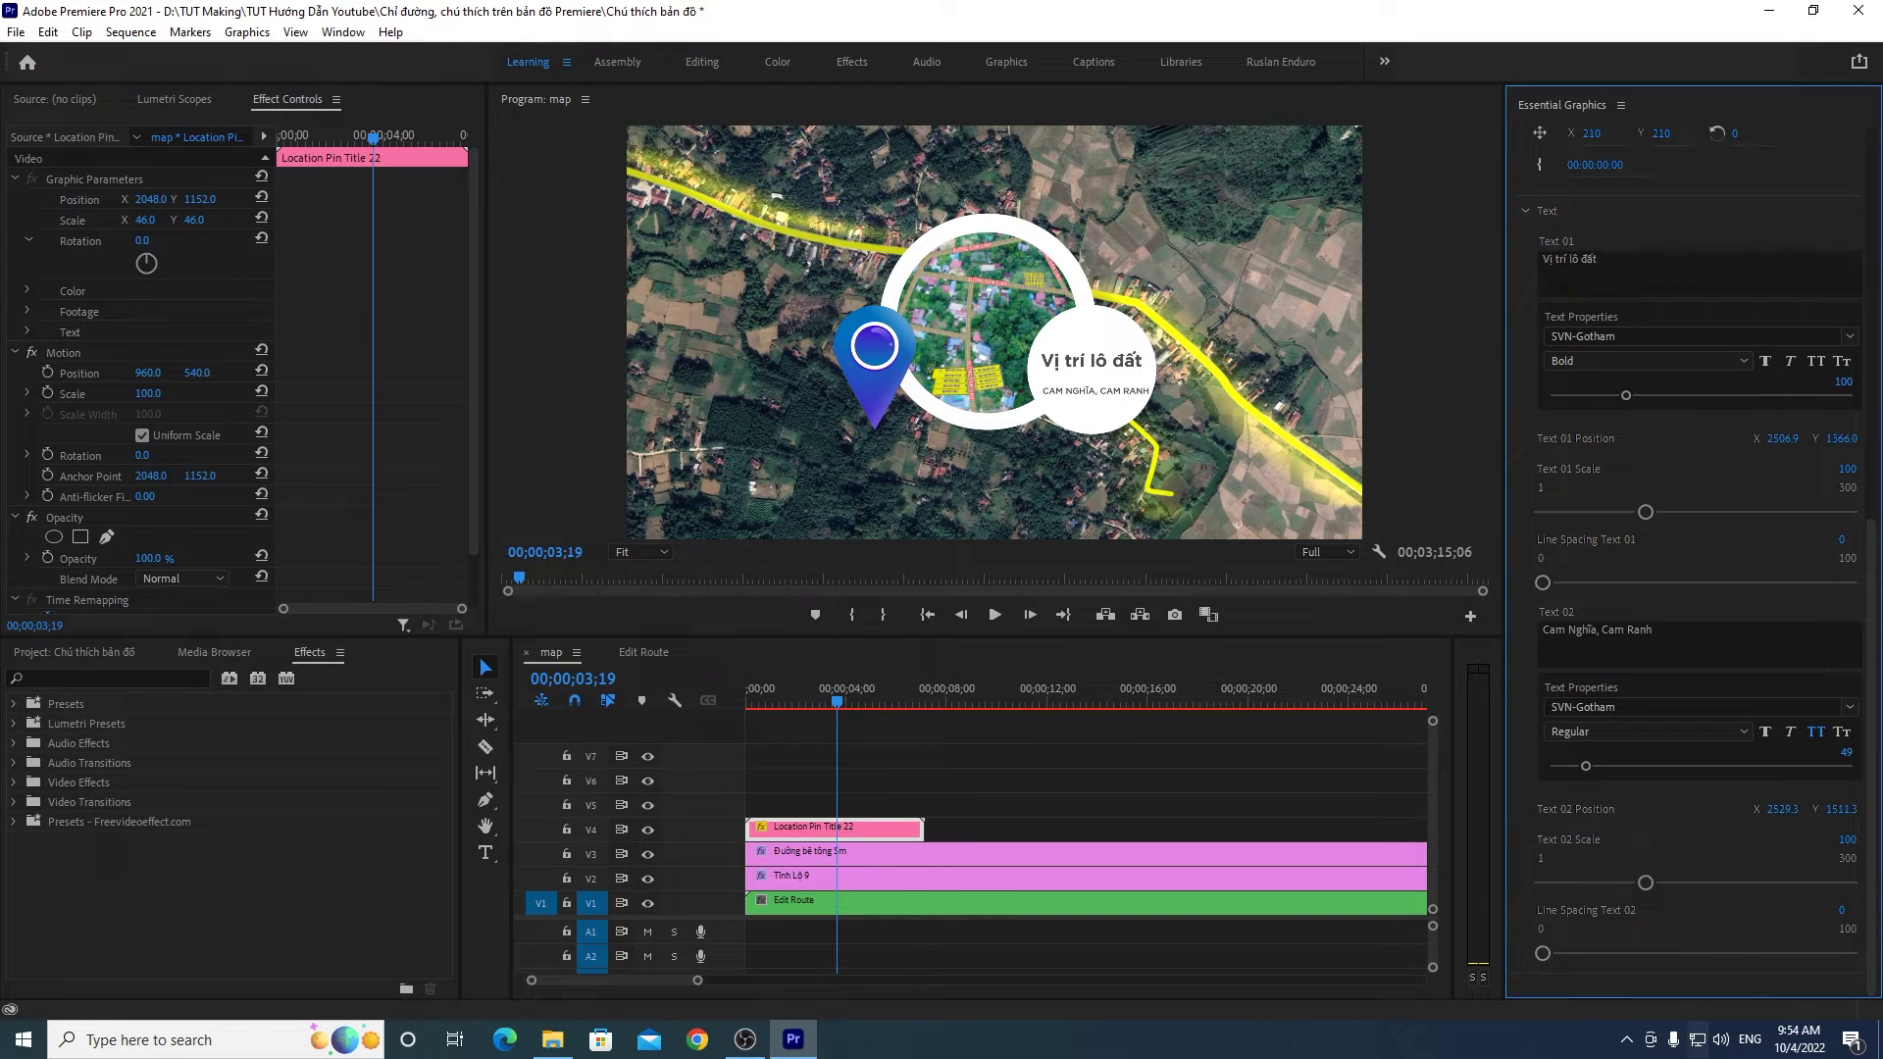
pyautogui.moveTo(1775, 809); pyautogui.dragTo(1767, 809)
pyautogui.moveTo(1596, 767); pyautogui.dragTo(1586, 762)
pyautogui.moveTo(1841, 810); pyautogui.dragTo(1780, 809)
pyautogui.moveTo(1875, 814); pyautogui.dragTo(1870, 664)
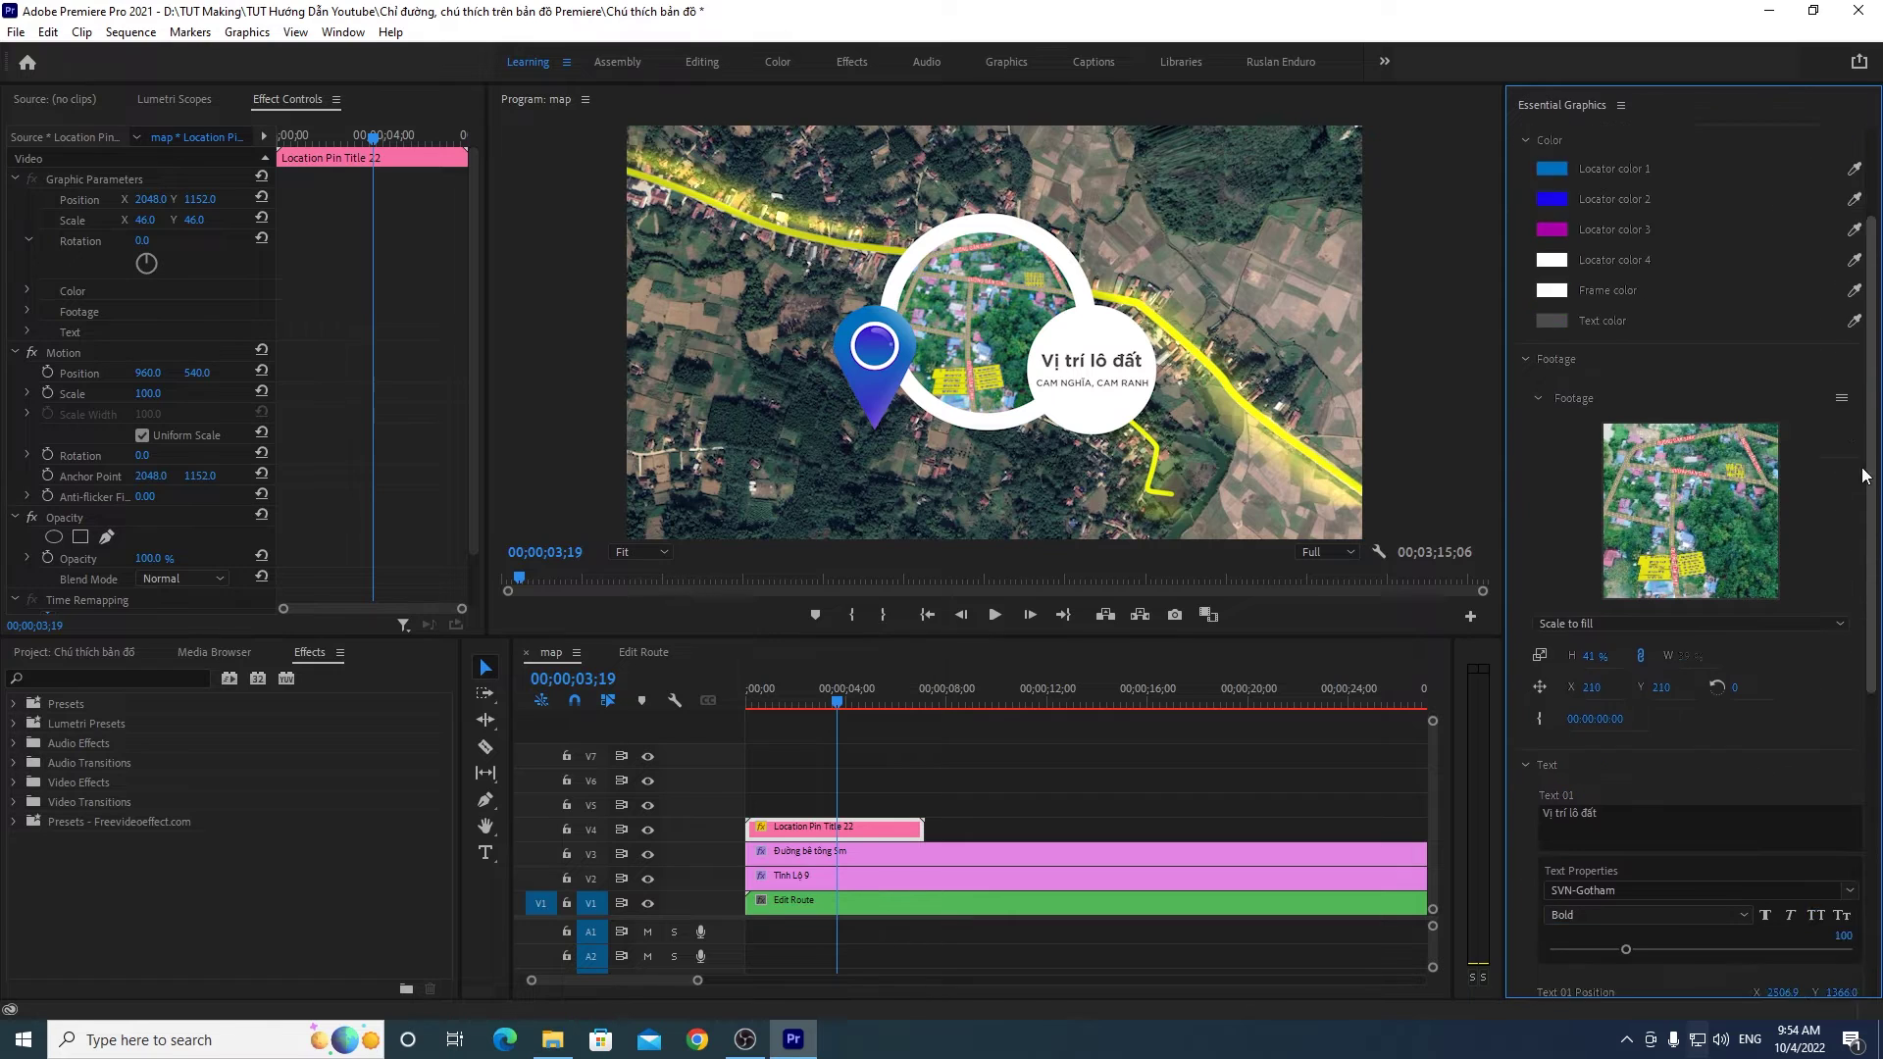
# Step: Set the heading's font style to Ultra after briefly trying Black
pyautogui.click(1575, 501)
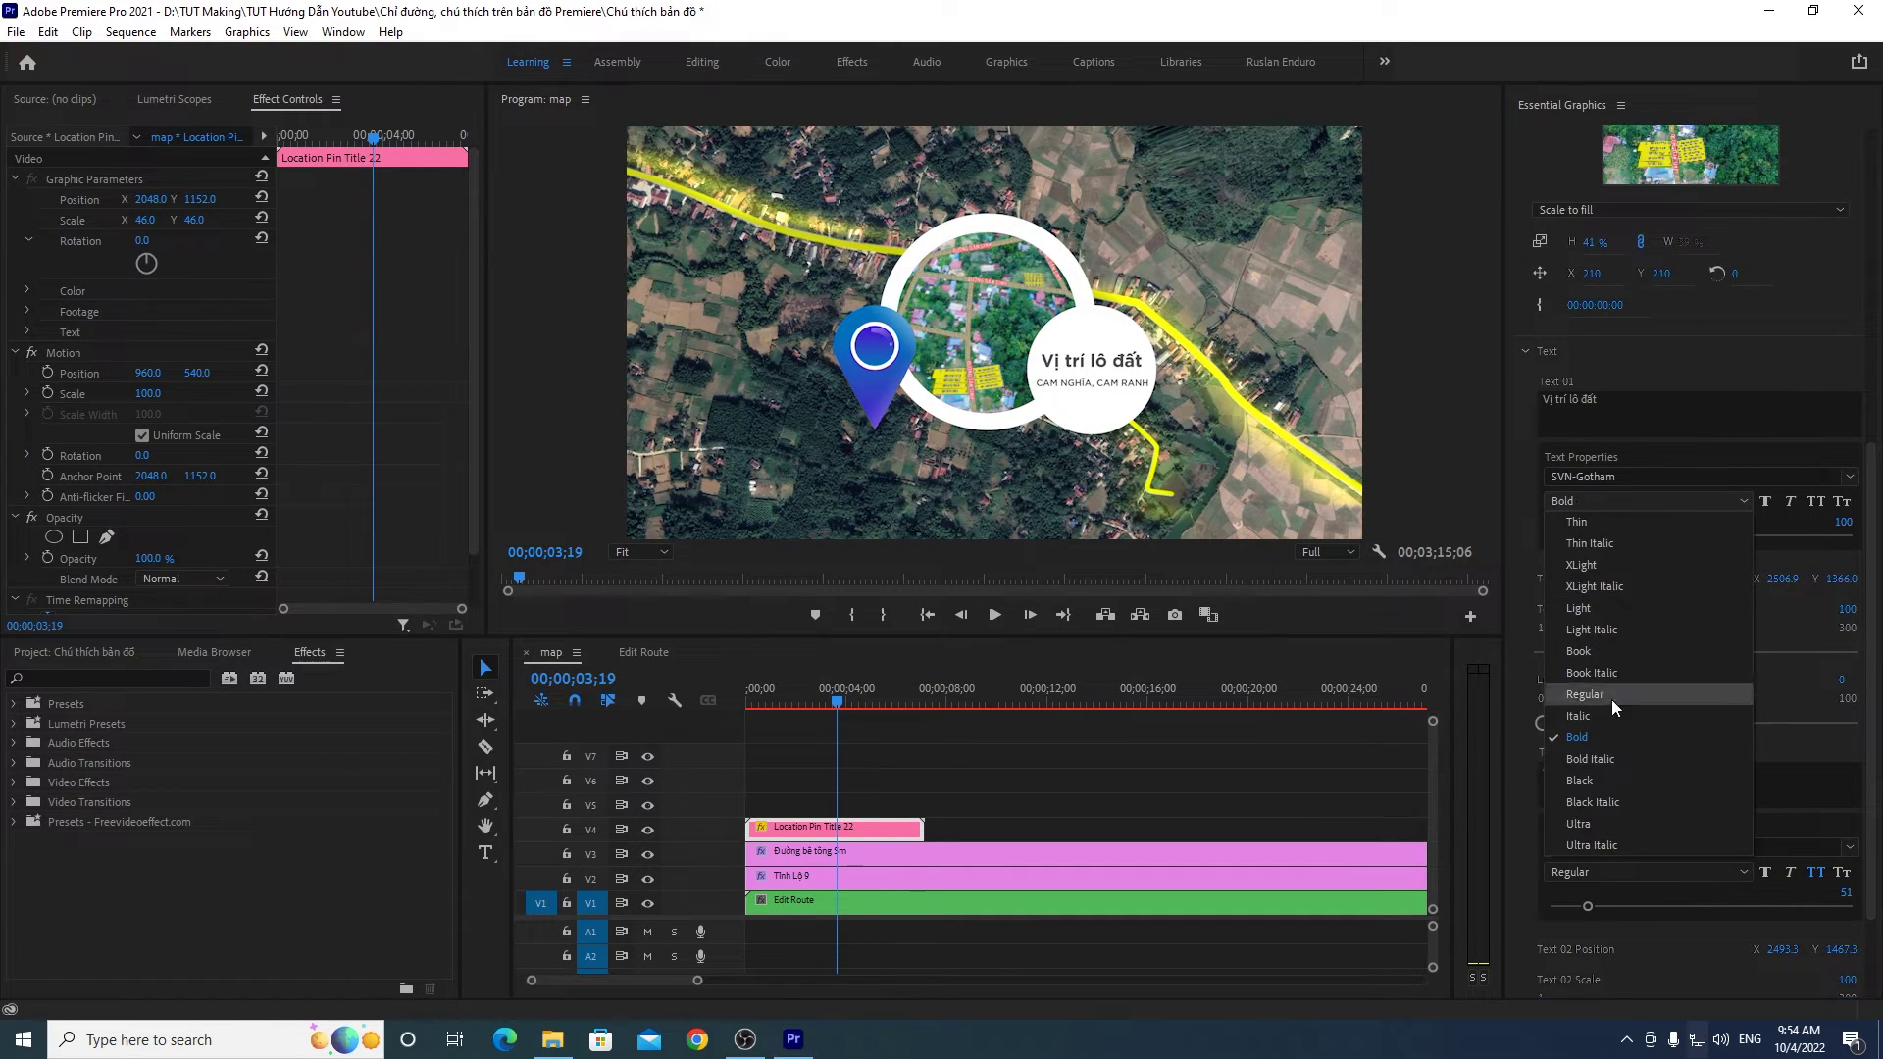
pyautogui.click(1592, 824)
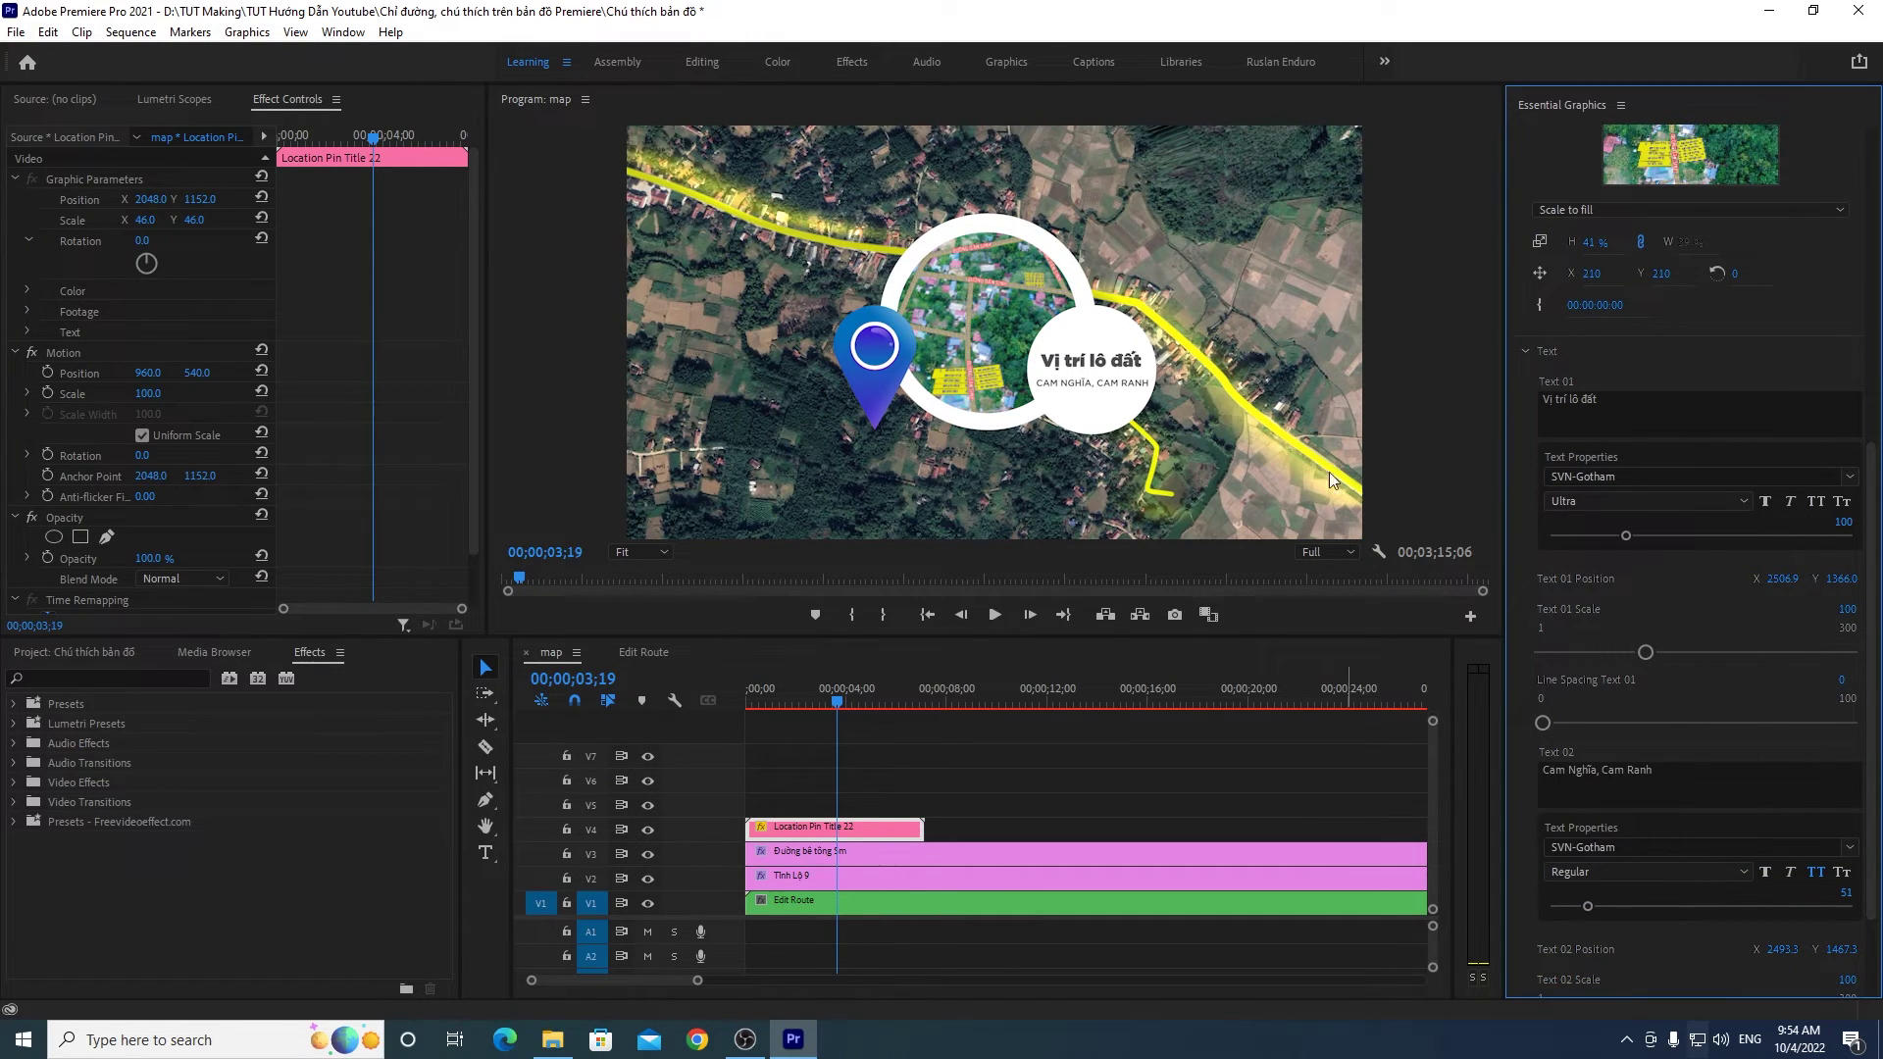
pyautogui.click(1598, 504)
pyautogui.click(1600, 781)
pyautogui.click(1605, 502)
pyautogui.click(1599, 824)
# Step: Set the address line's font style to Bold
pyautogui.click(1618, 872)
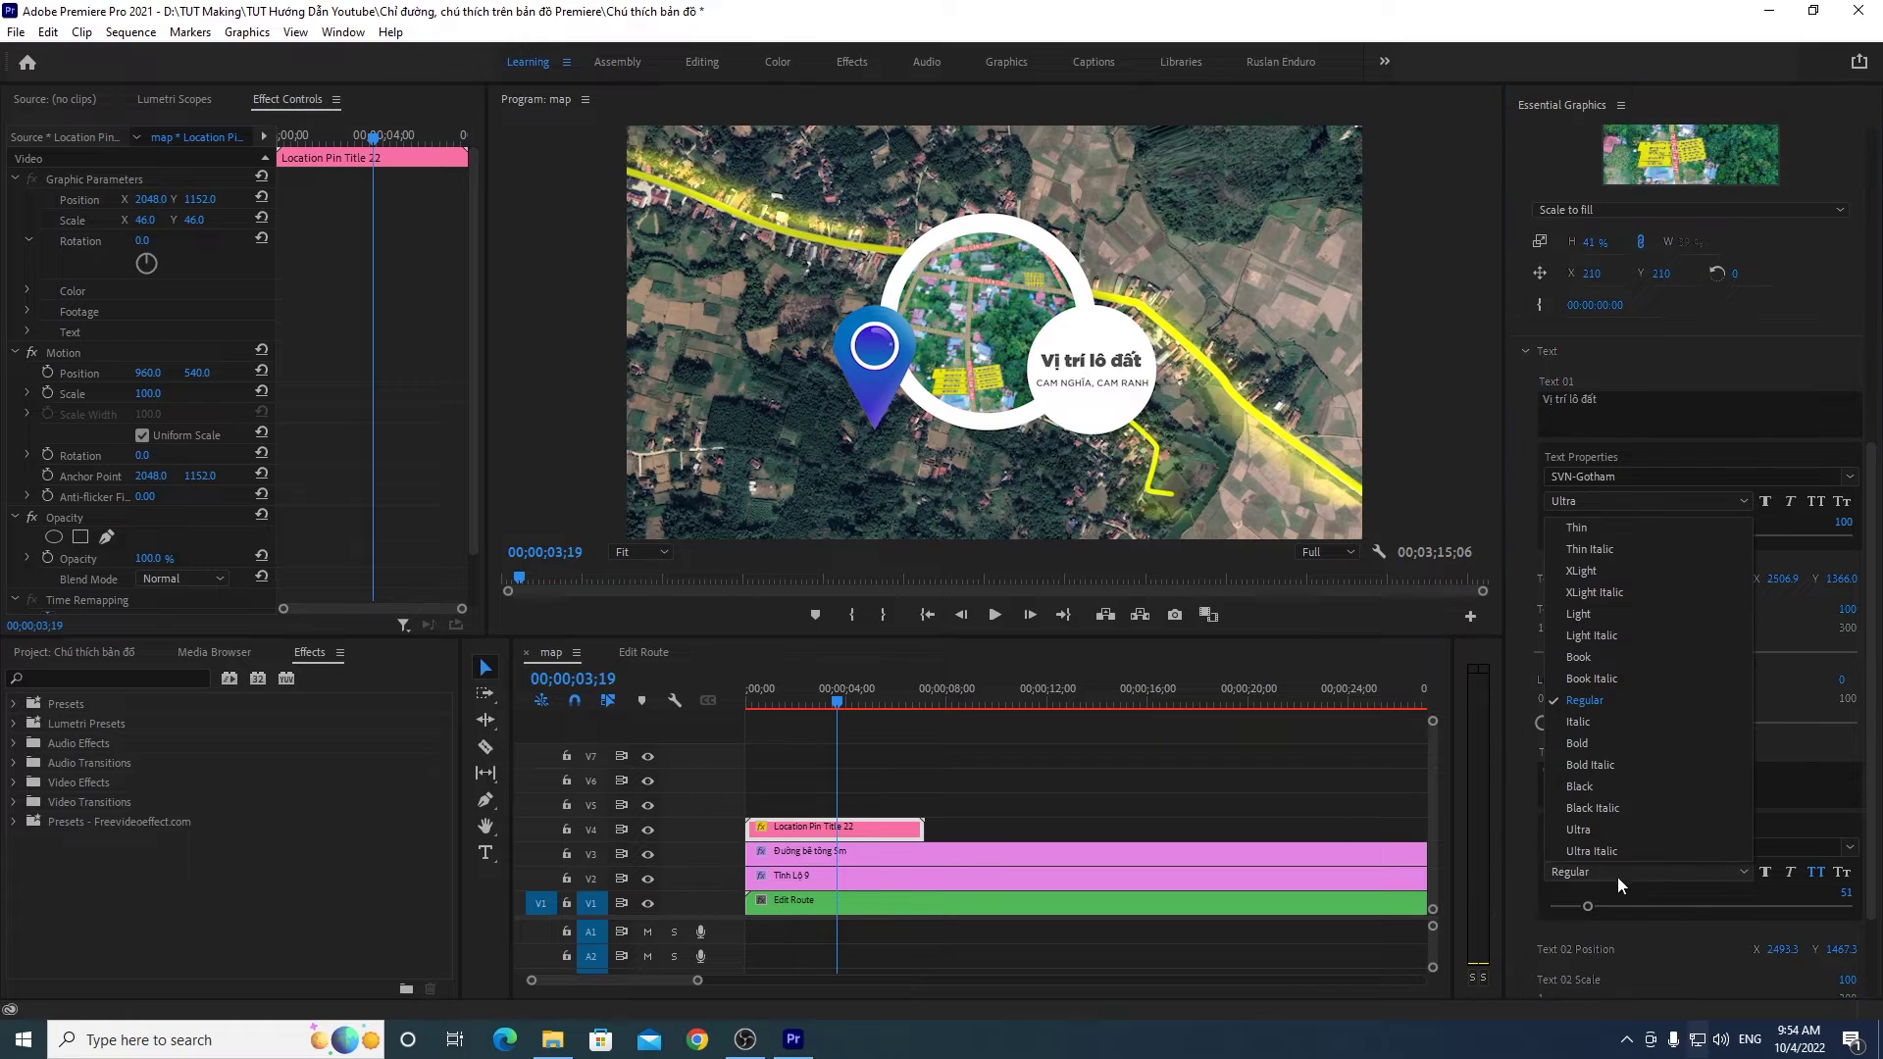
pyautogui.click(1581, 744)
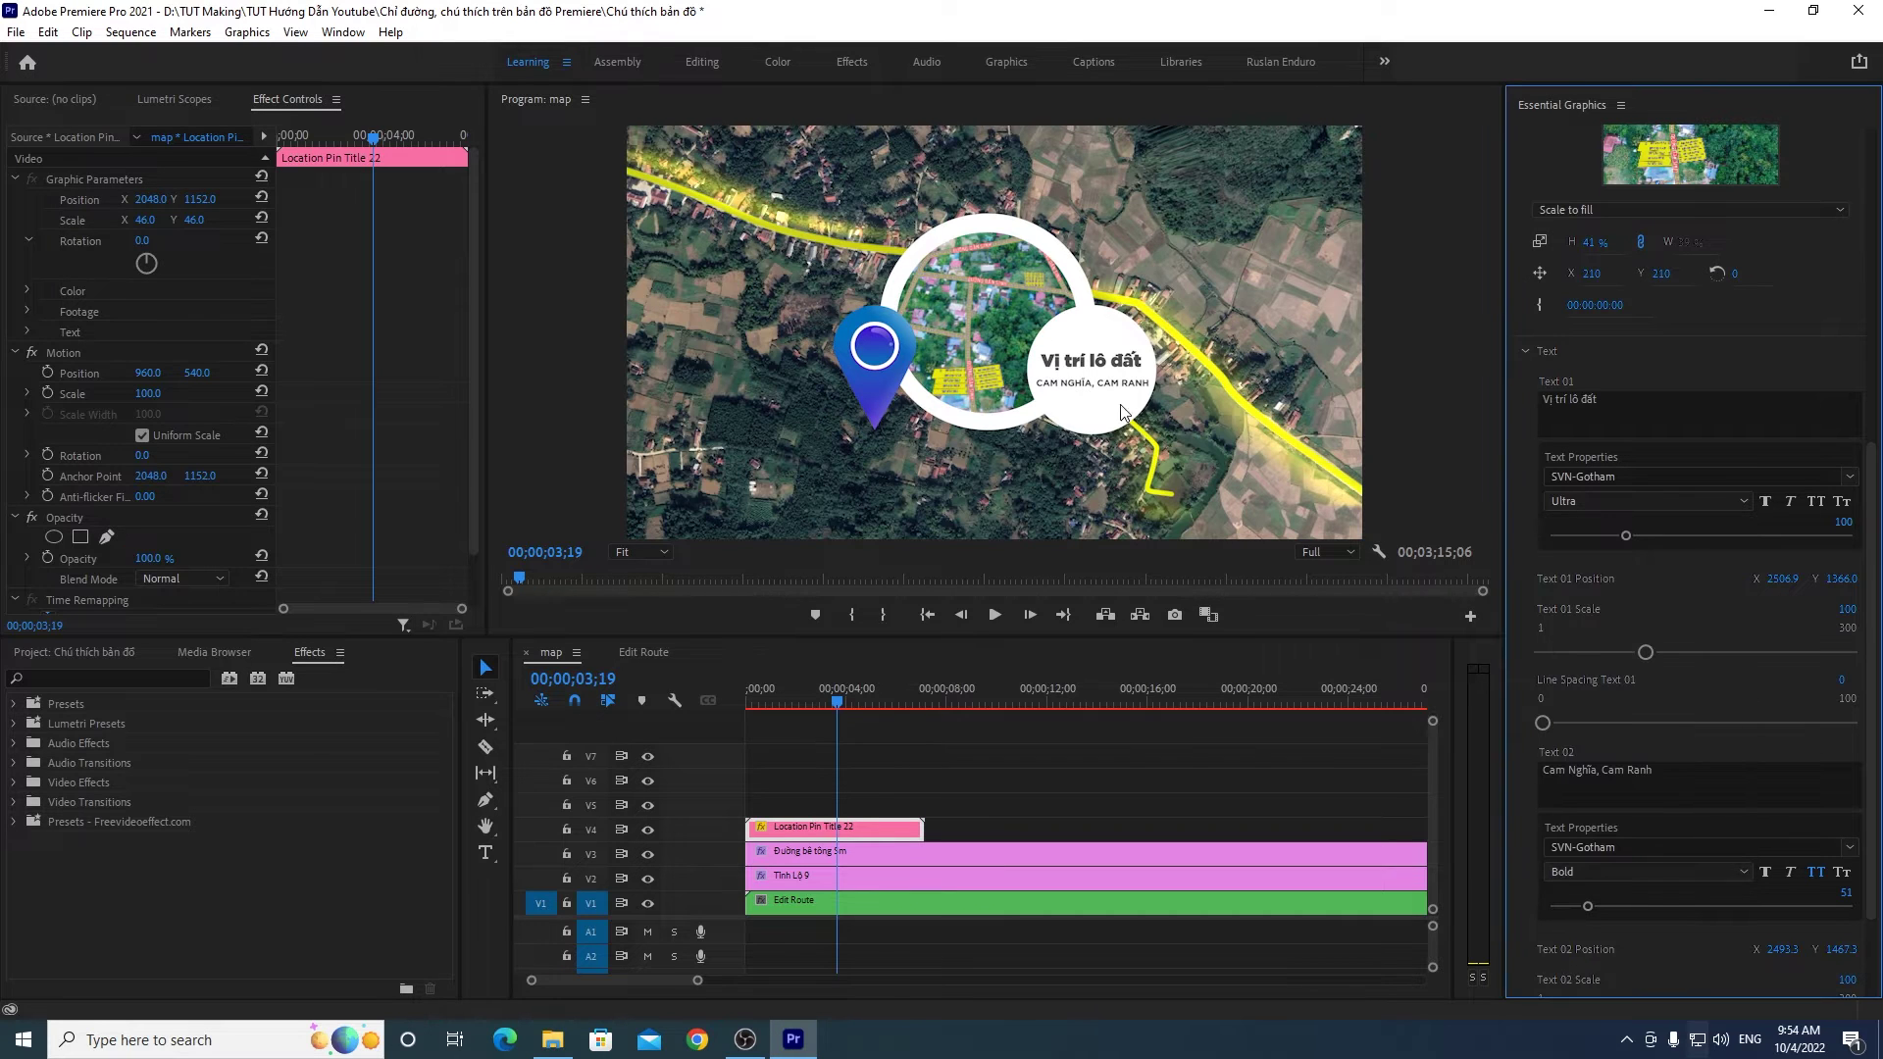
pyautogui.scroll(2, 1813, 635)
pyautogui.scroll(2, 1813, 634)
pyautogui.scroll(-3, 1879, 239)
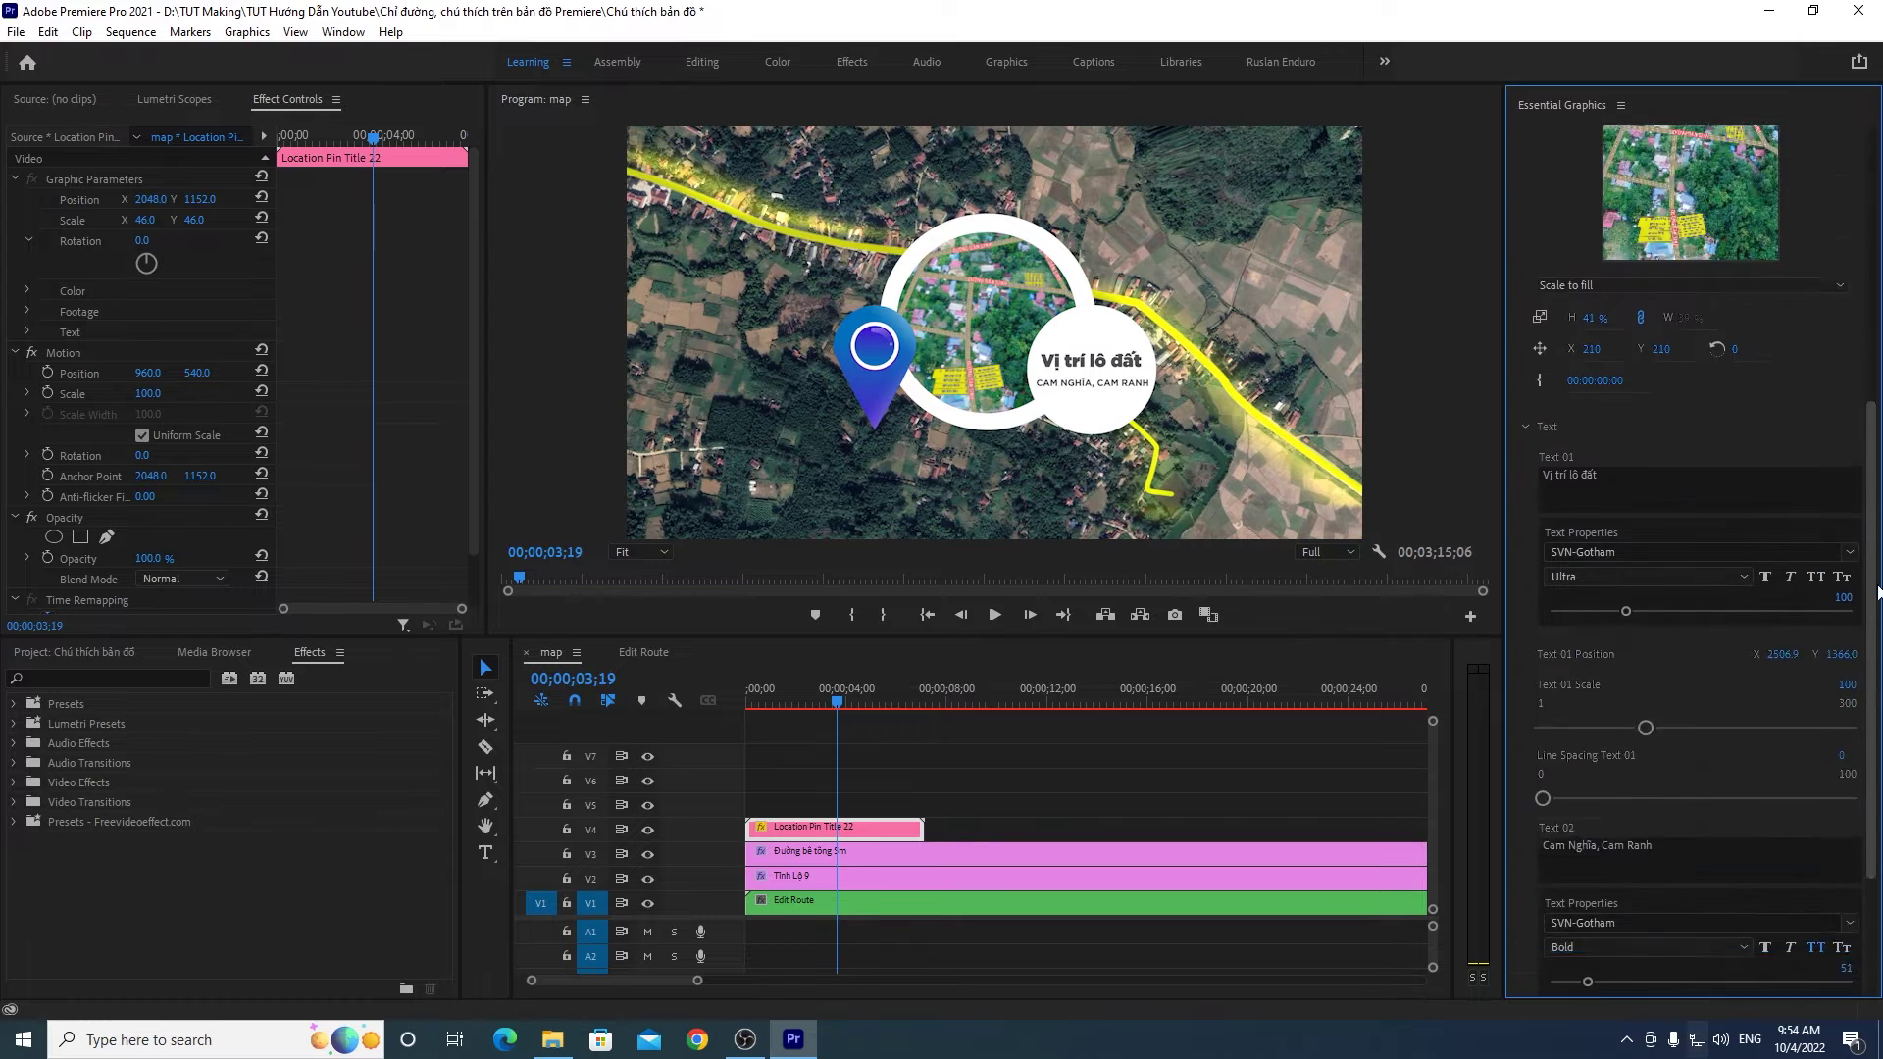
pyautogui.scroll(-3, 1880, 750)
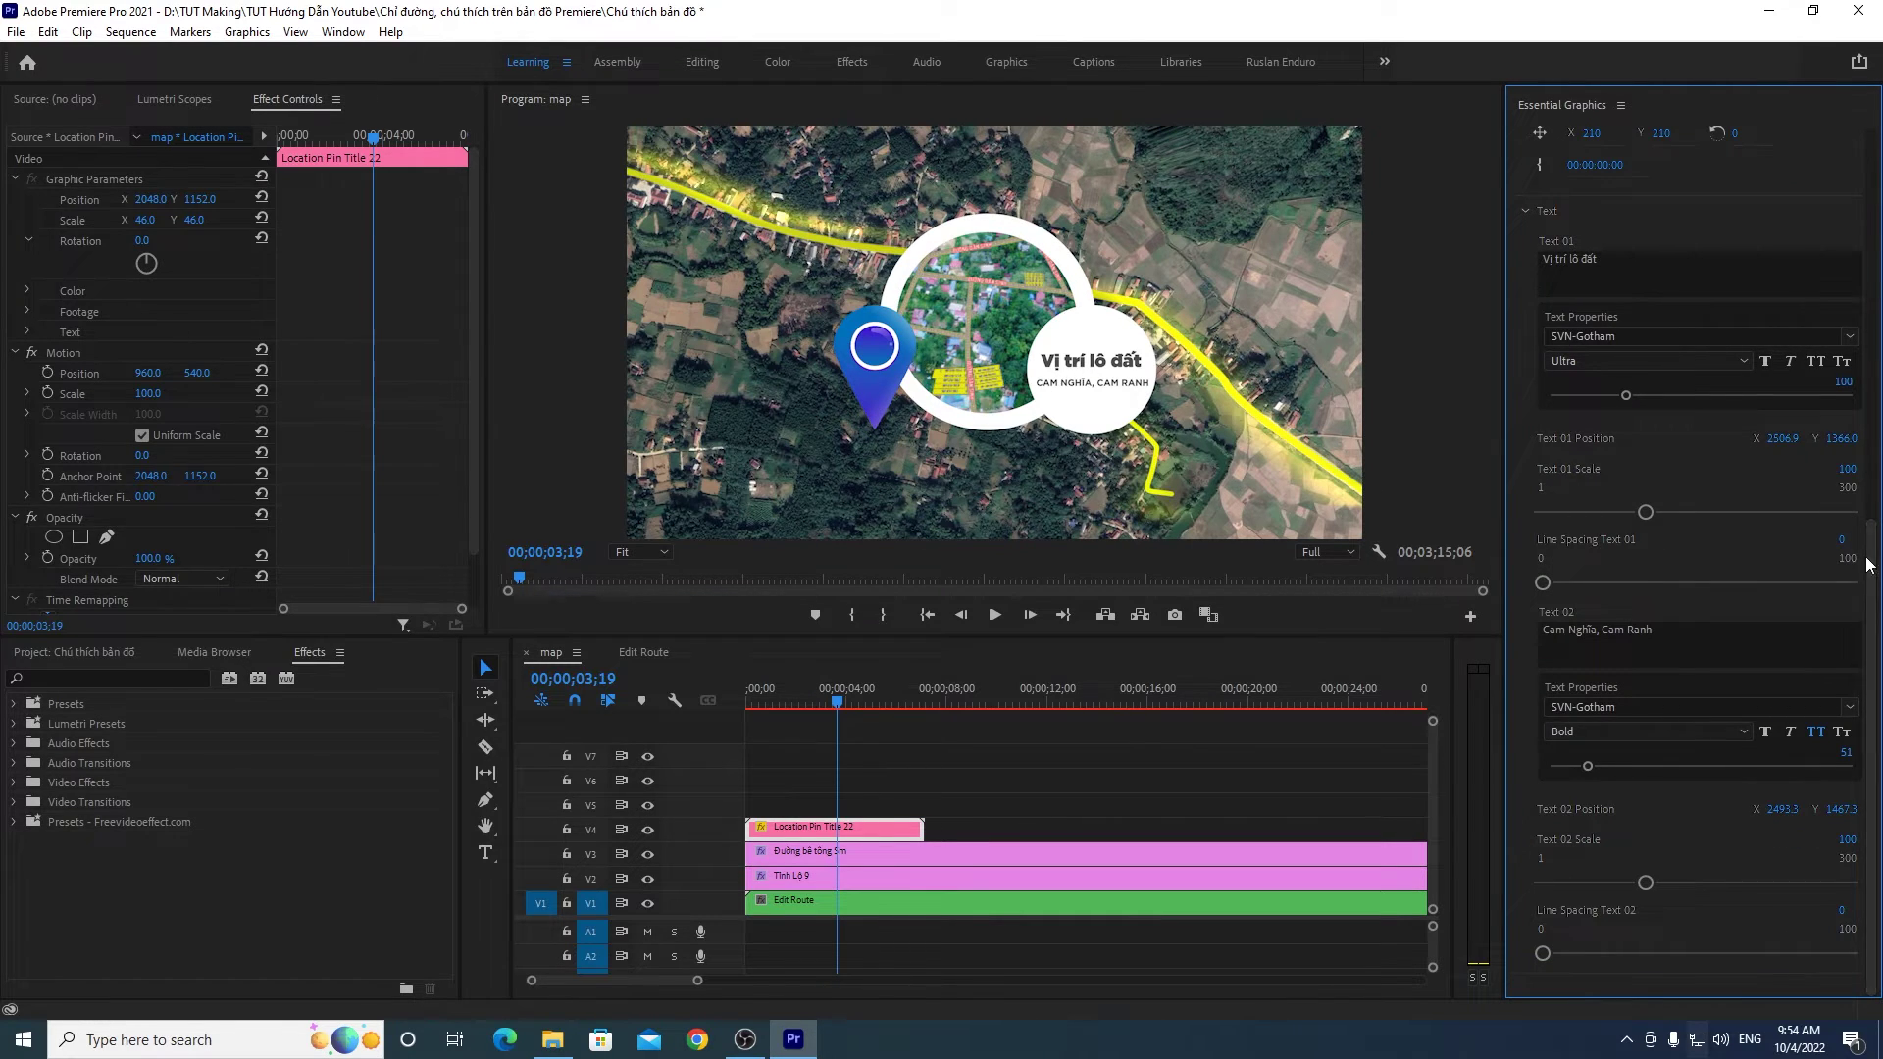
pyautogui.moveTo(1868, 566); pyautogui.dragTo(1878, 115)
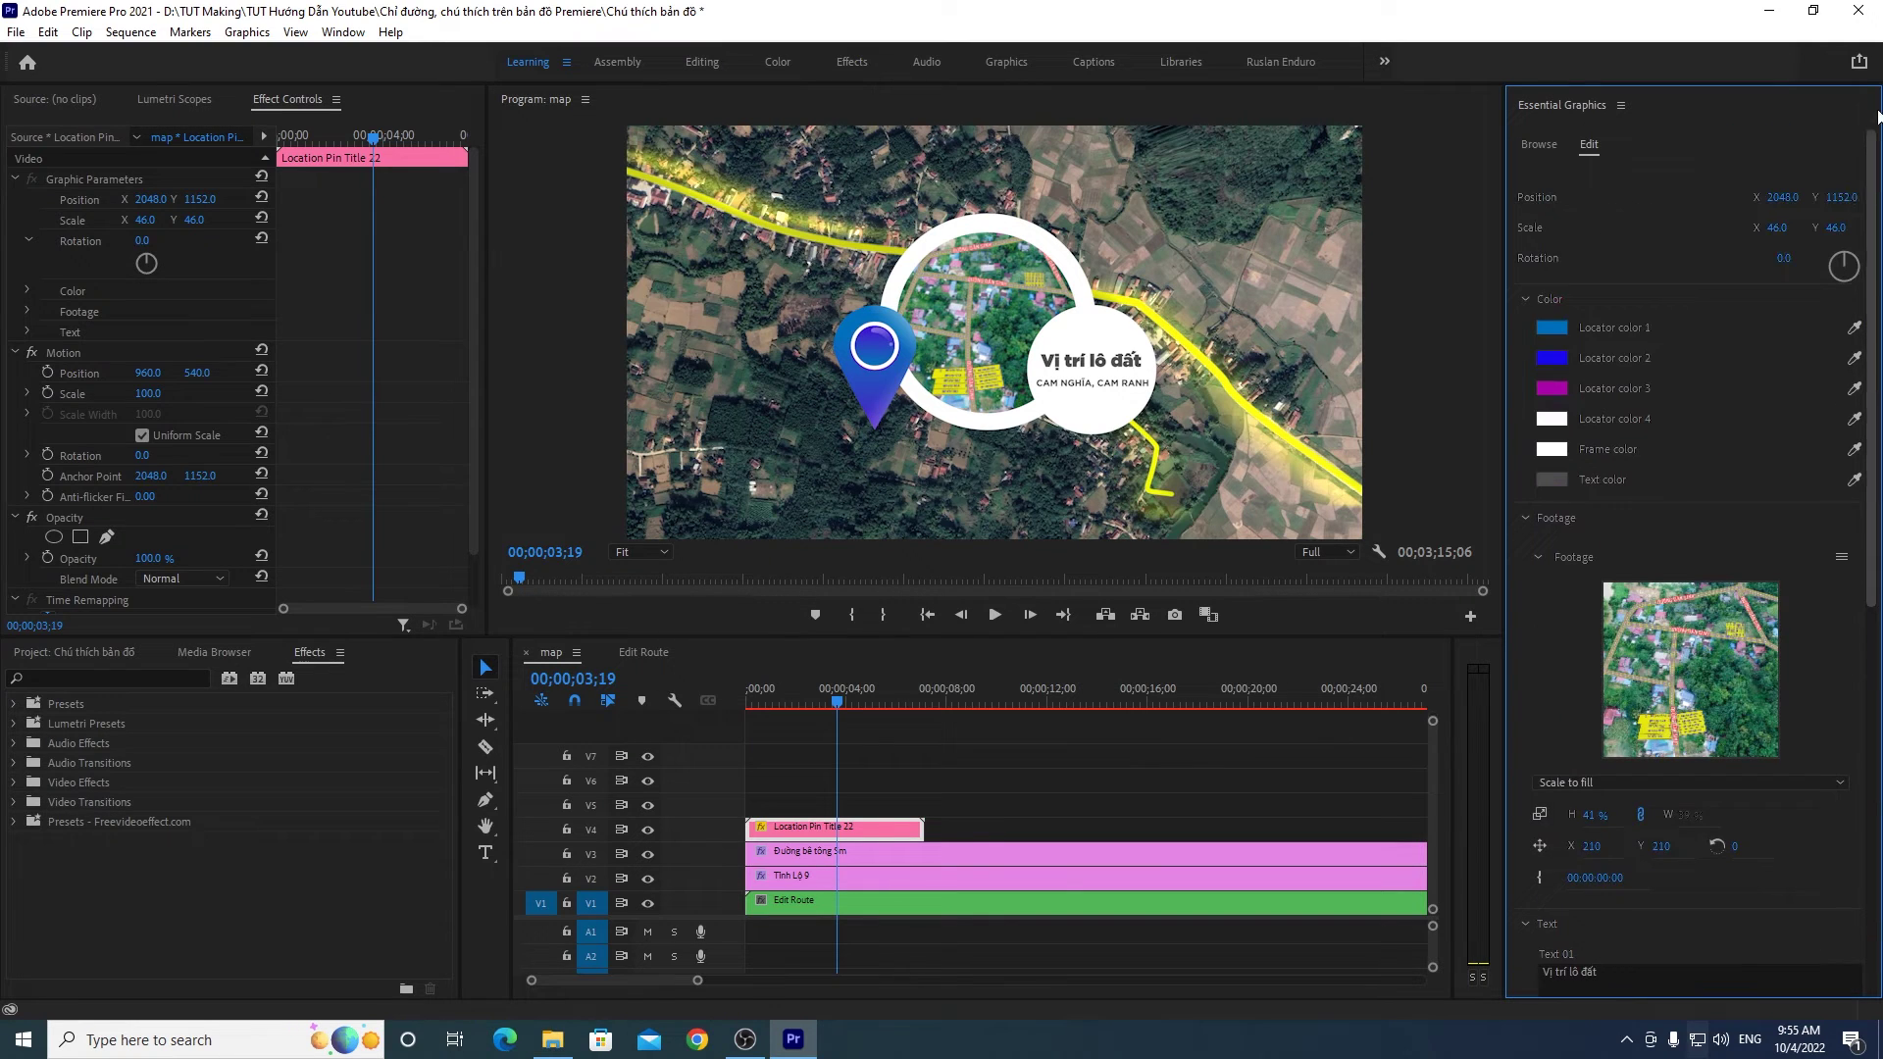
pyautogui.click(1526, 300)
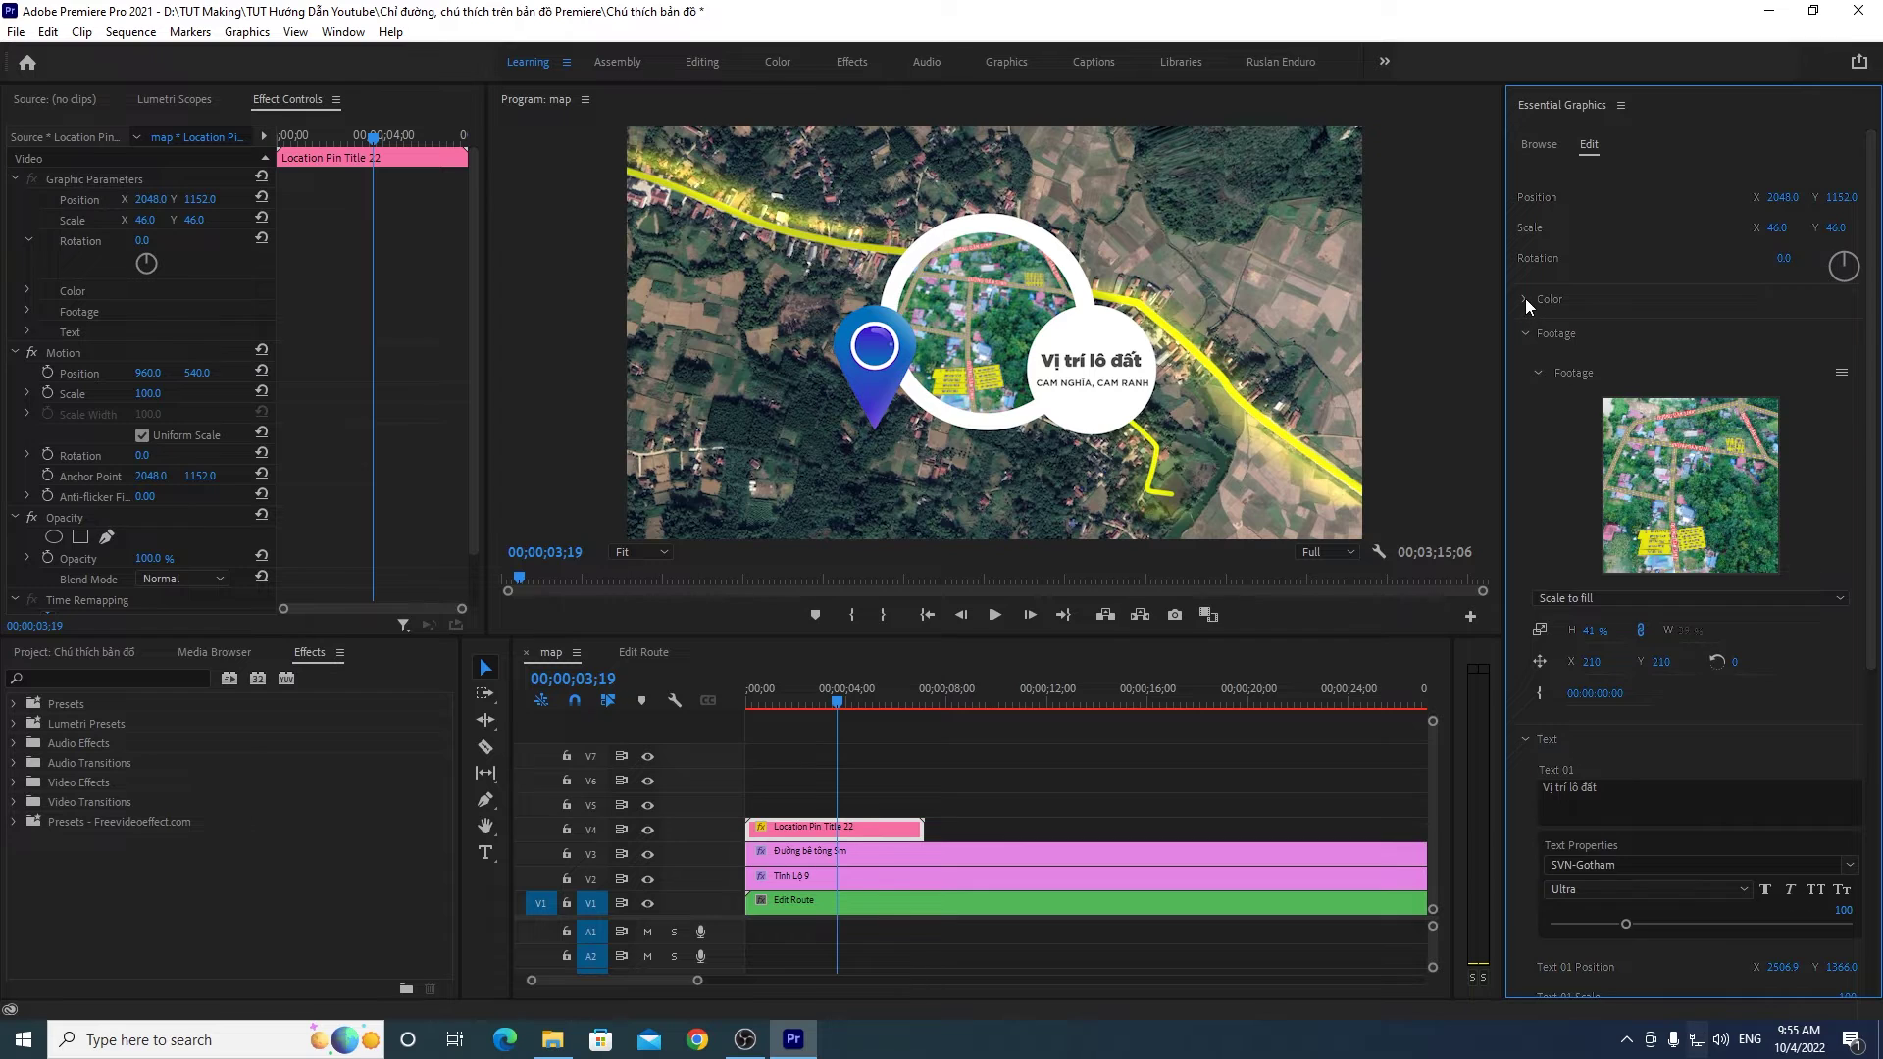
pyautogui.click(1526, 300)
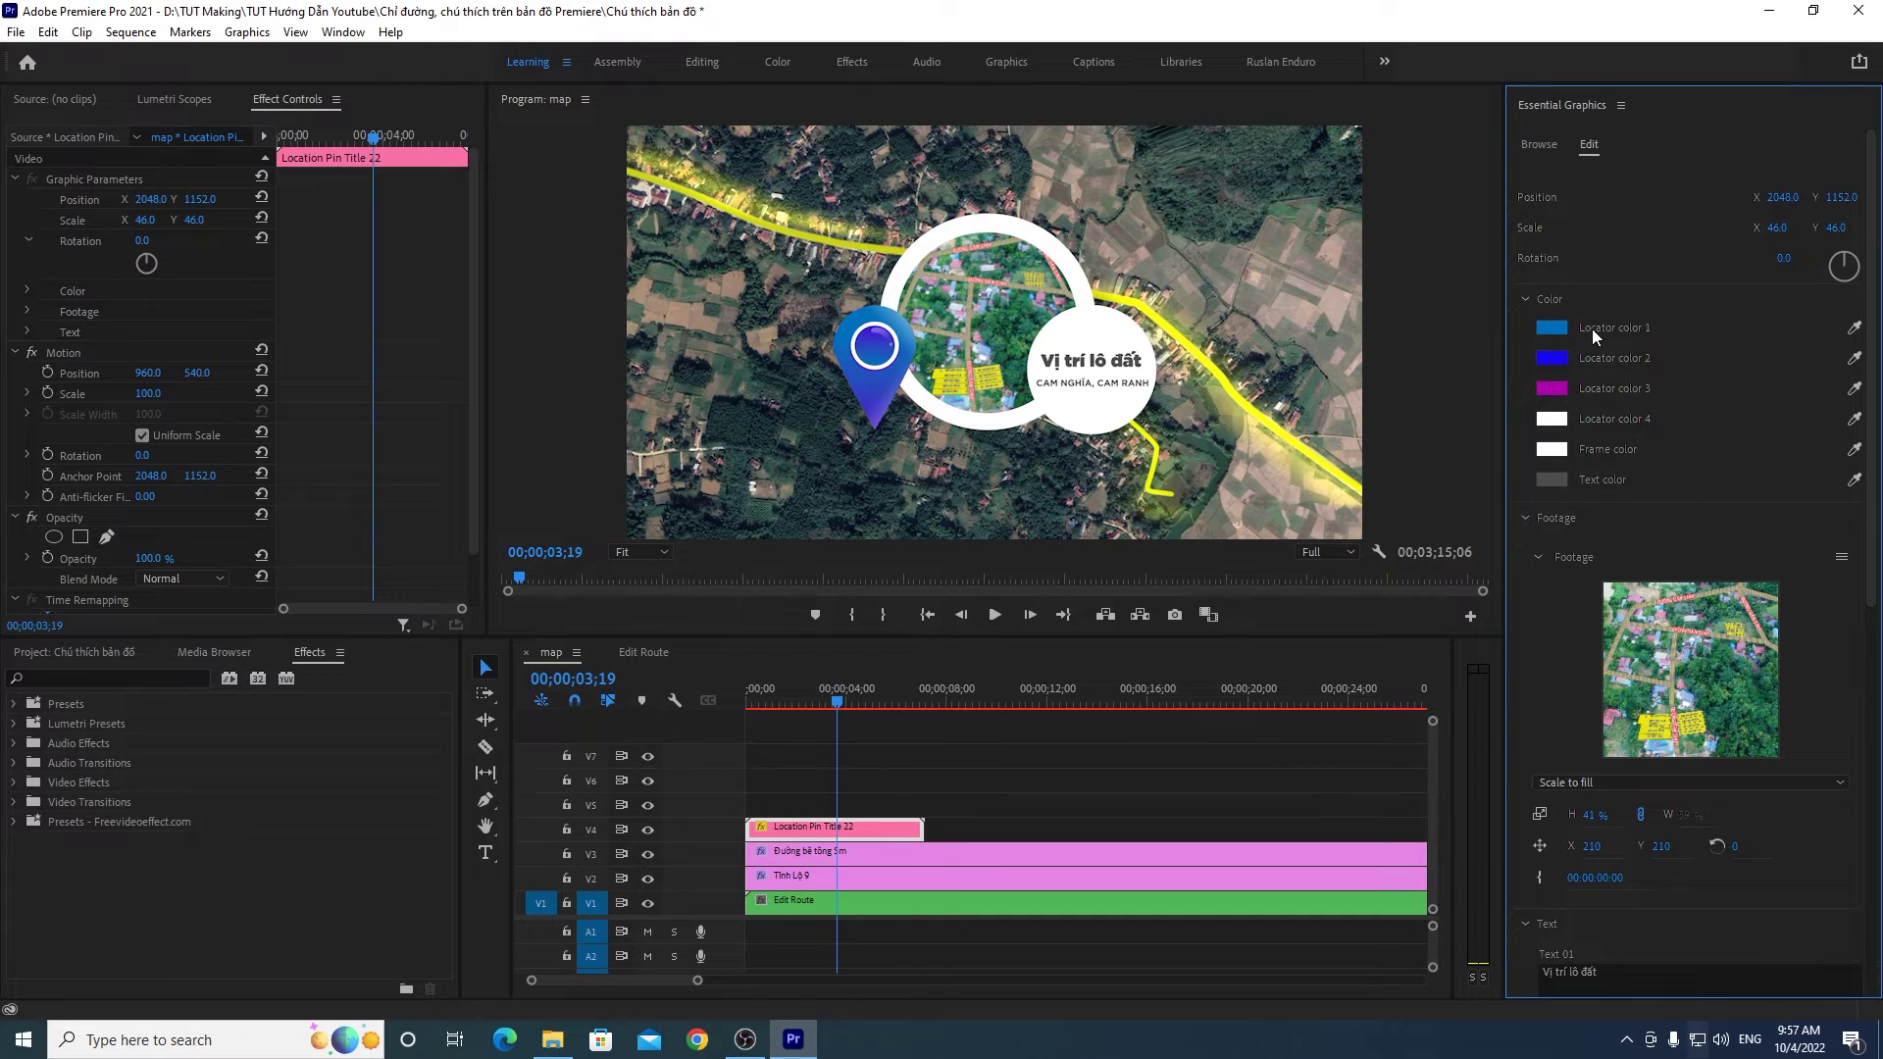
# Step: Sample screen colours for the locator colours, a yellow-olive for the second and light pink for the third
pyautogui.click(1857, 323)
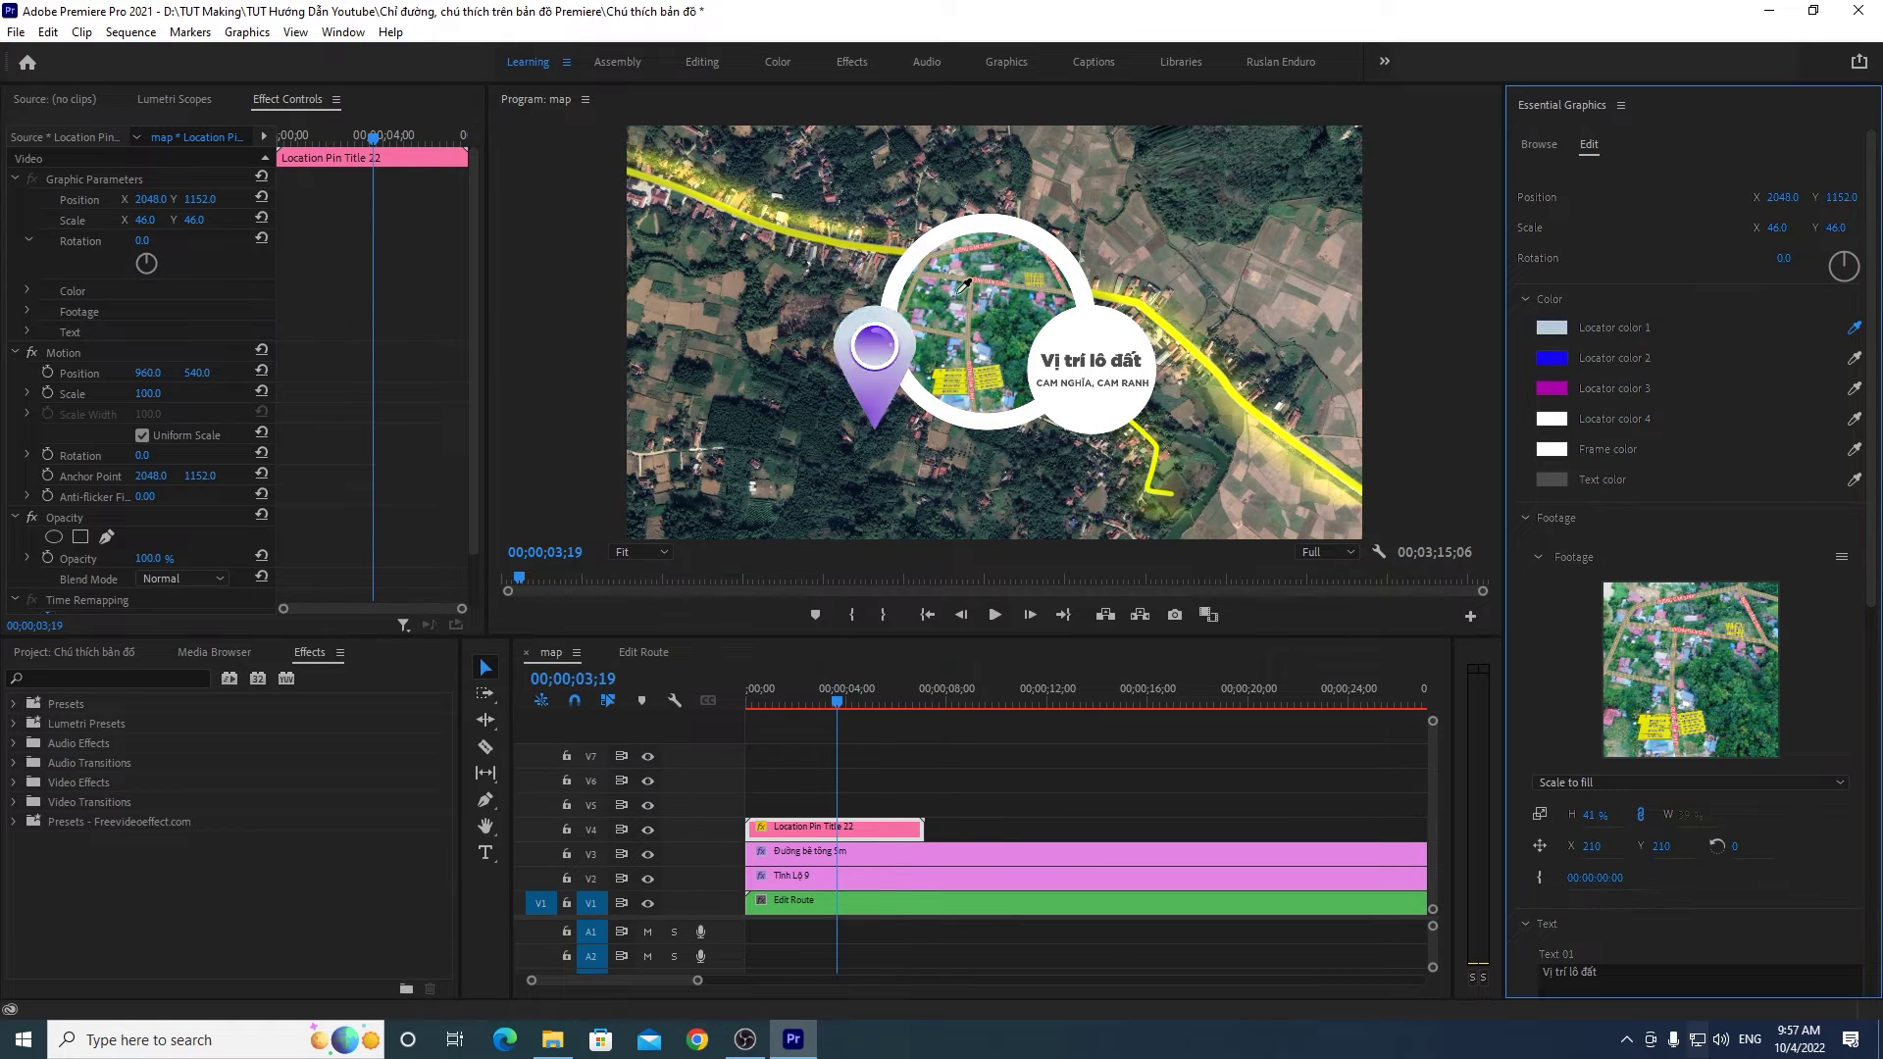
pyautogui.click(981, 289)
pyautogui.click(1855, 358)
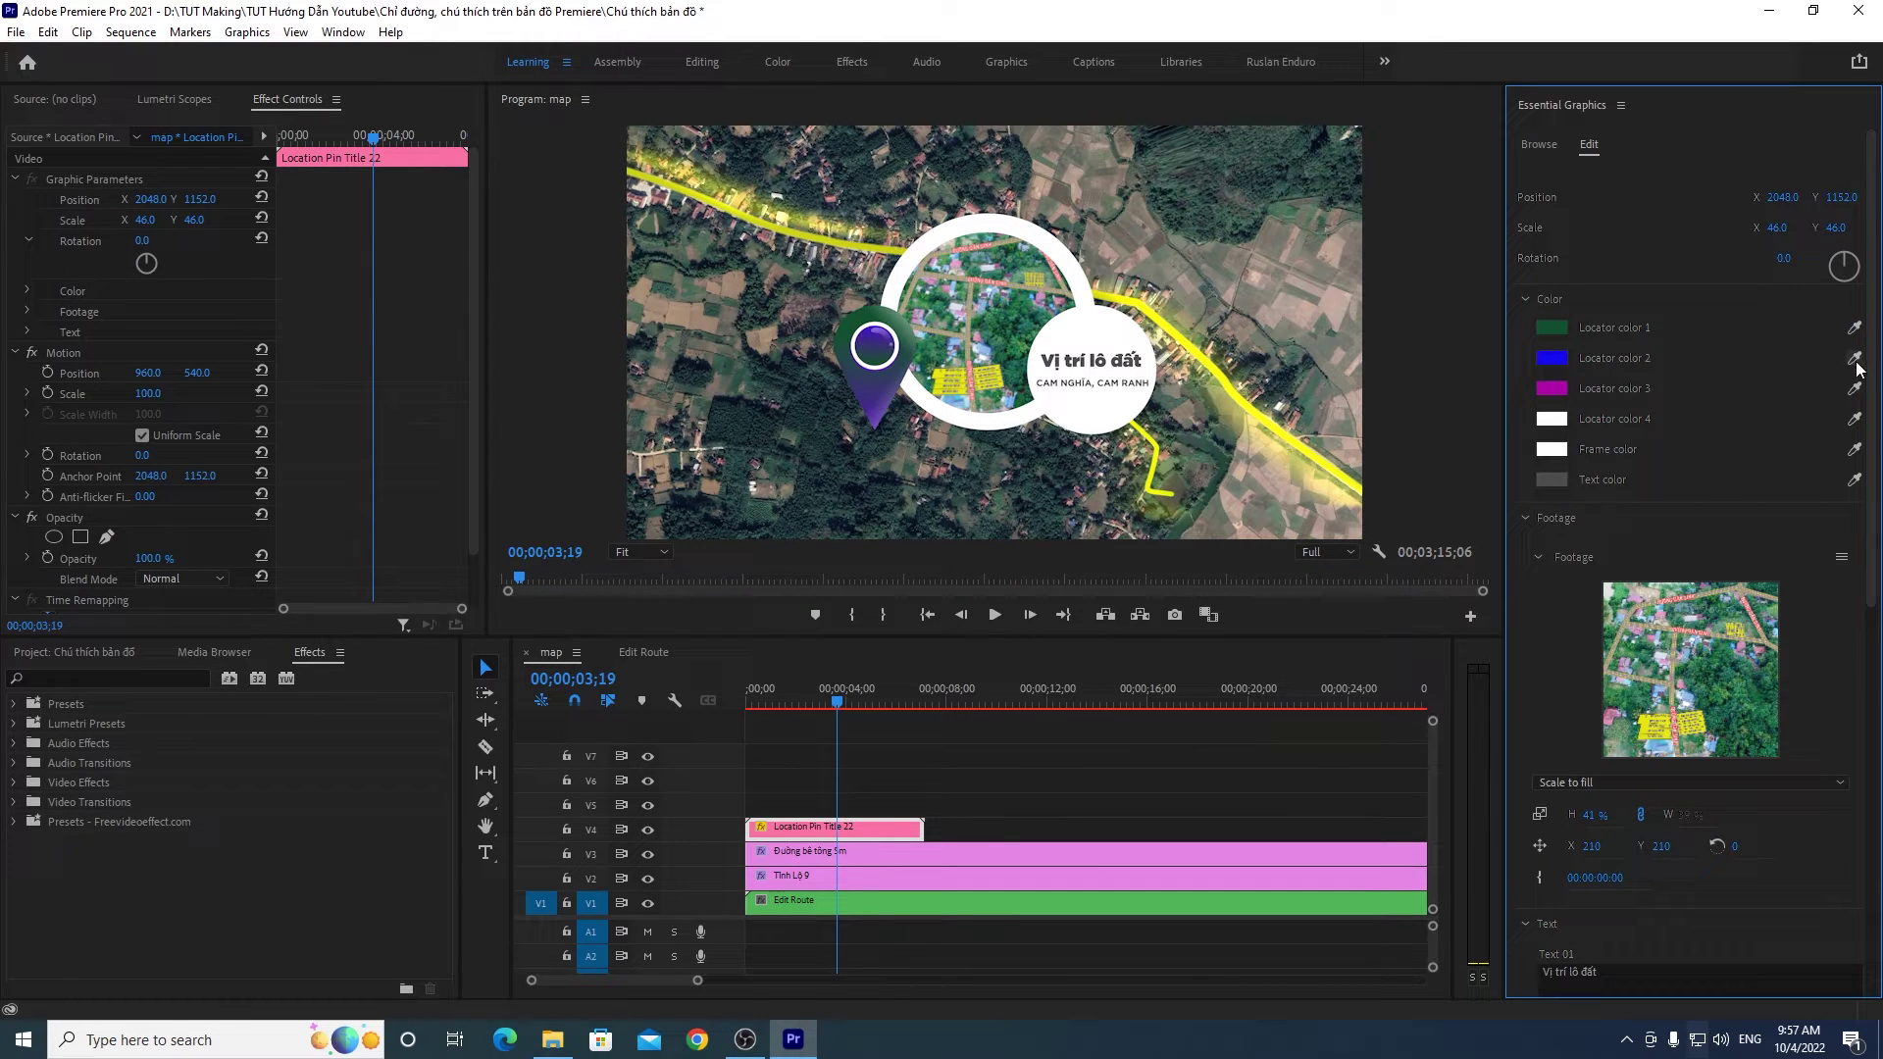
pyautogui.click(993, 370)
pyautogui.click(1854, 389)
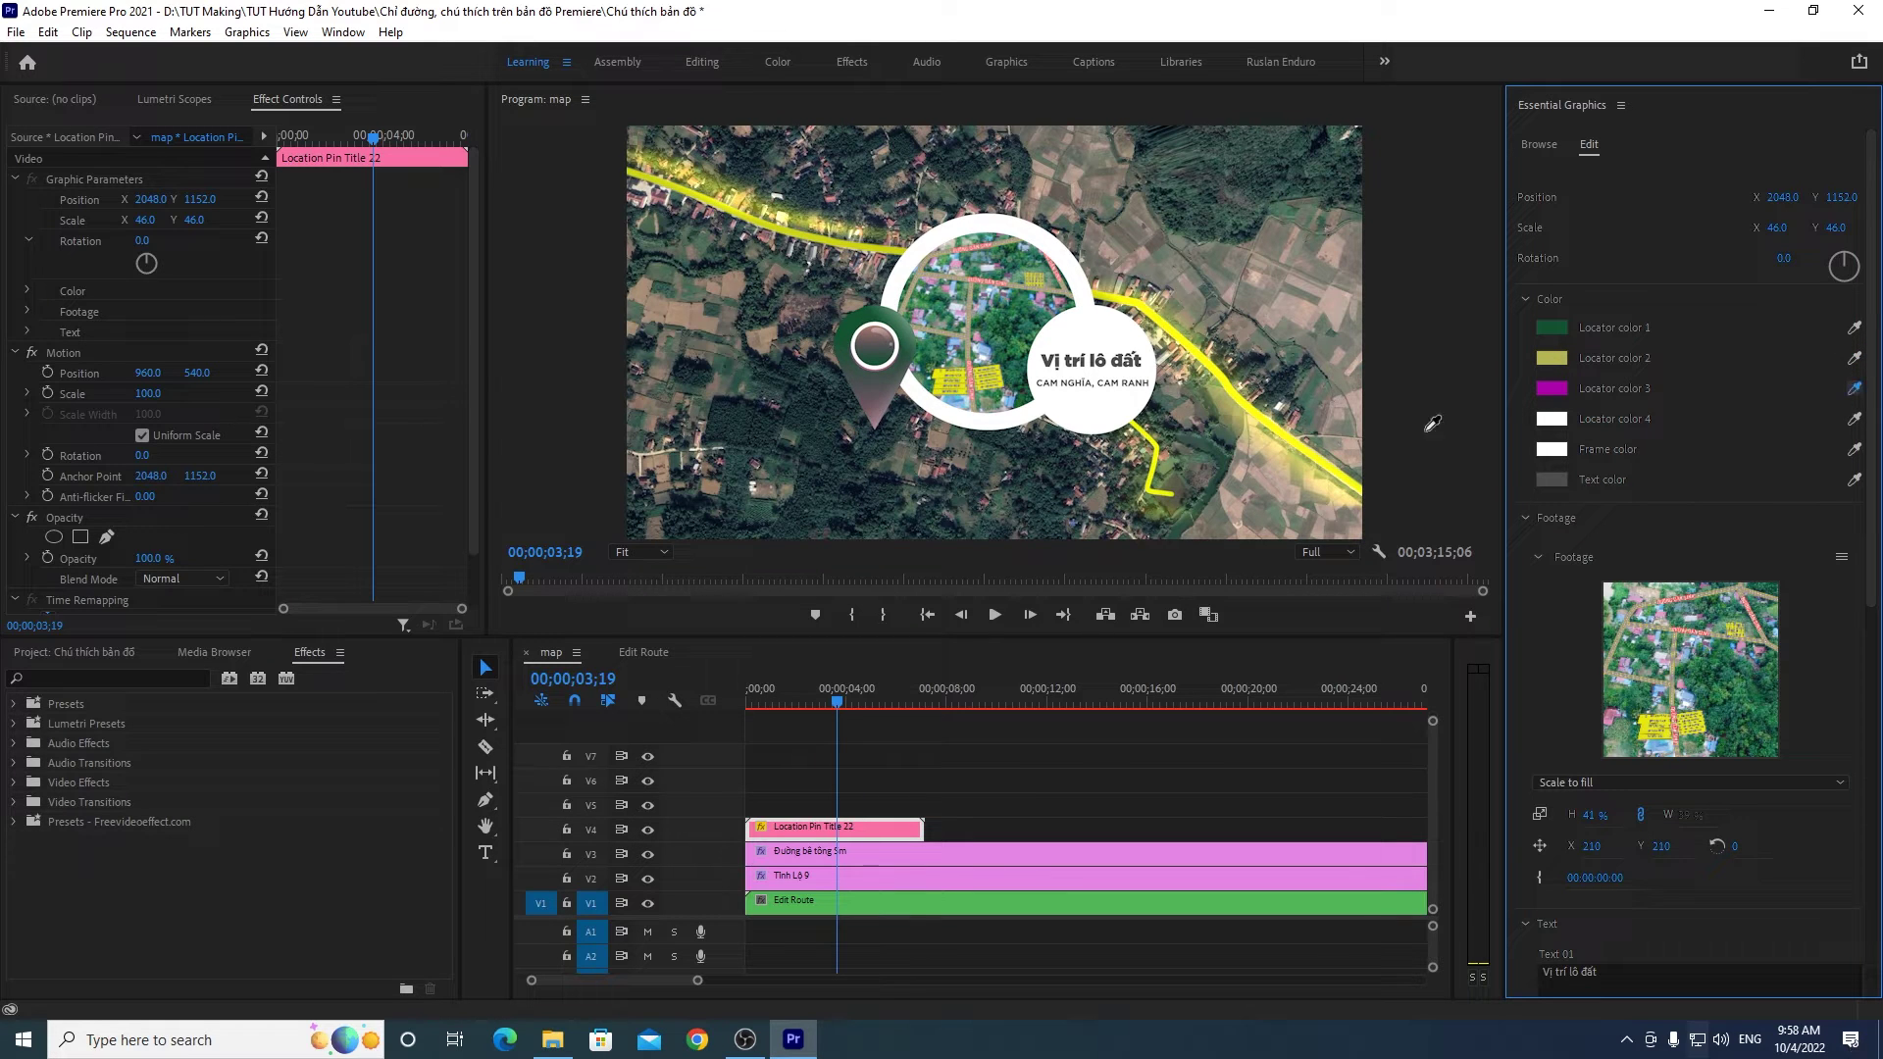
pyautogui.click(956, 374)
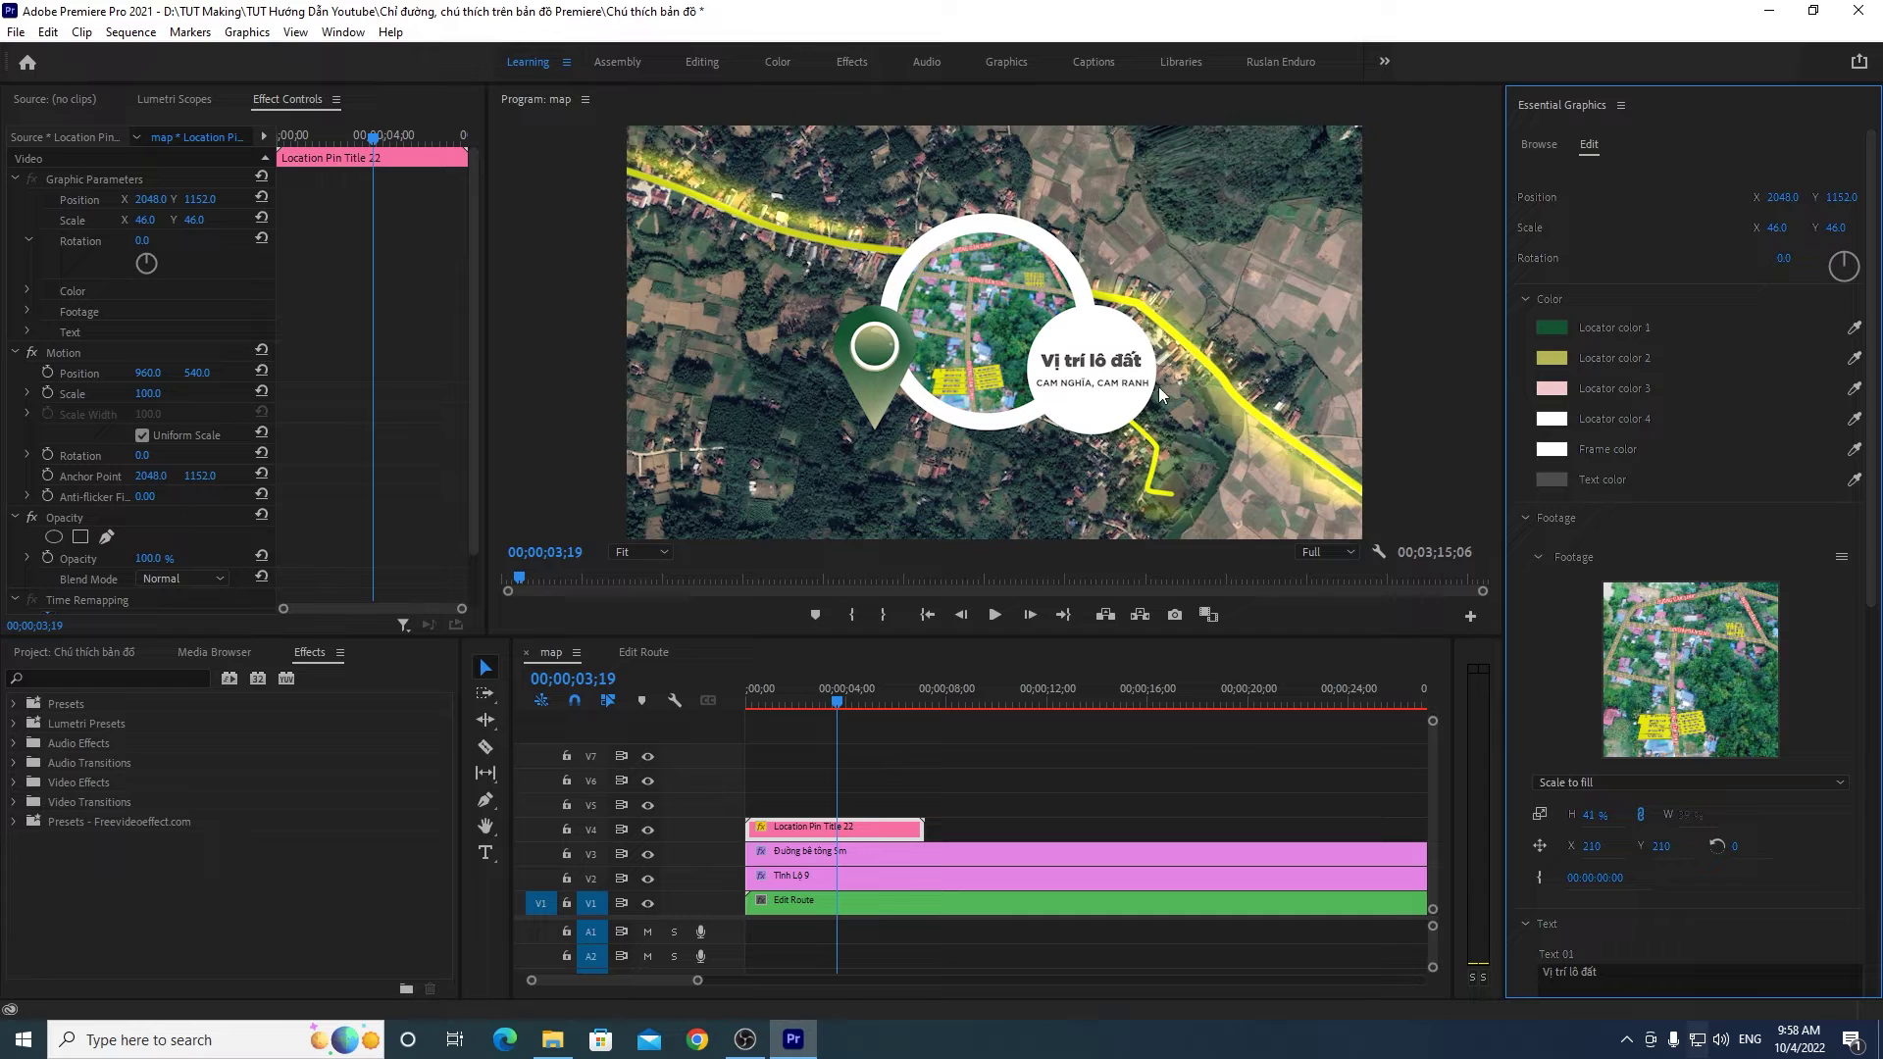
# Step: Change the first locator colour to a brown shade
pyautogui.click(1556, 331)
pyautogui.click(589, 421)
pyautogui.moveTo(588, 420); pyautogui.dragTo(597, 419)
pyautogui.moveTo(534, 478)
pyautogui.mouseDown()
pyautogui.moveTo(559, 502)
pyautogui.moveTo(520, 486)
pyautogui.mouseUp()
pyautogui.click(753, 383)
# Step: Make the second locator colour bright yellow FFE400 and the third a golden shade
pyautogui.click(1552, 358)
pyautogui.click(602, 433)
pyautogui.moveTo(477, 632); pyautogui.dragTo(567, 643)
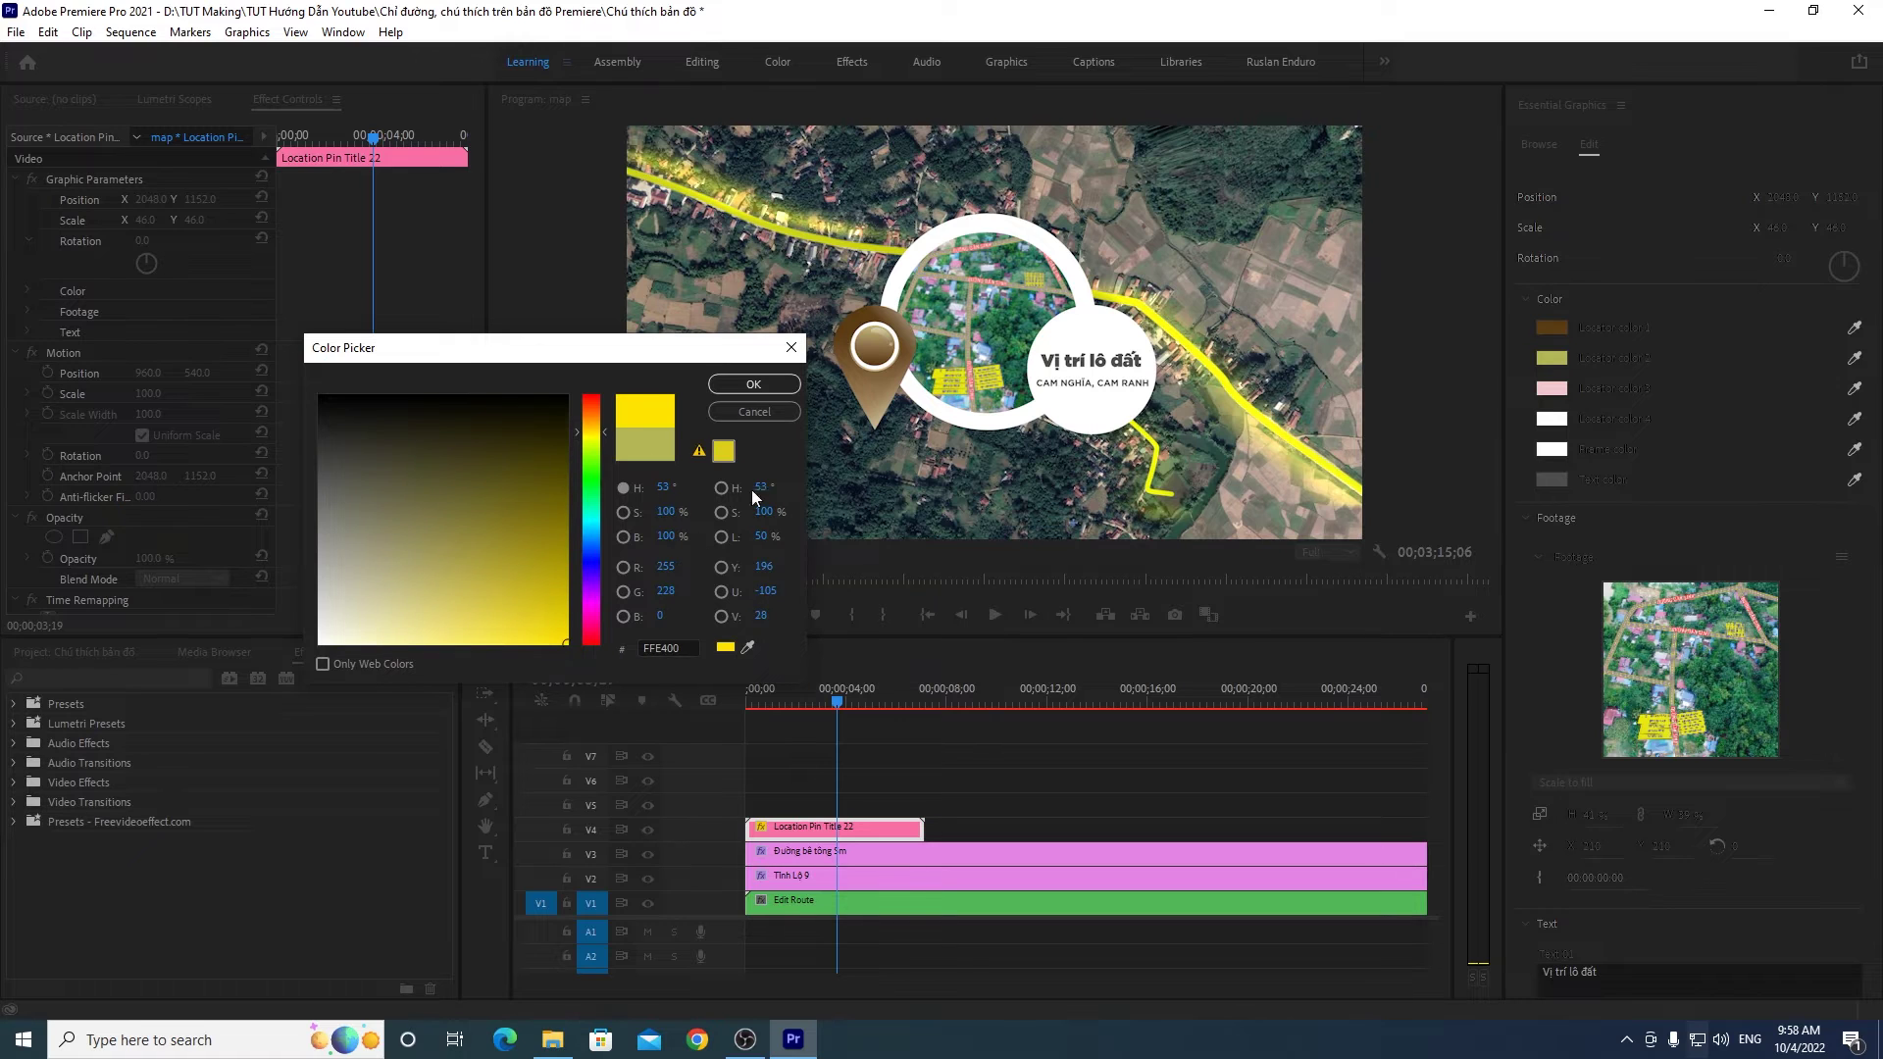
pyautogui.click(753, 384)
pyautogui.click(1552, 388)
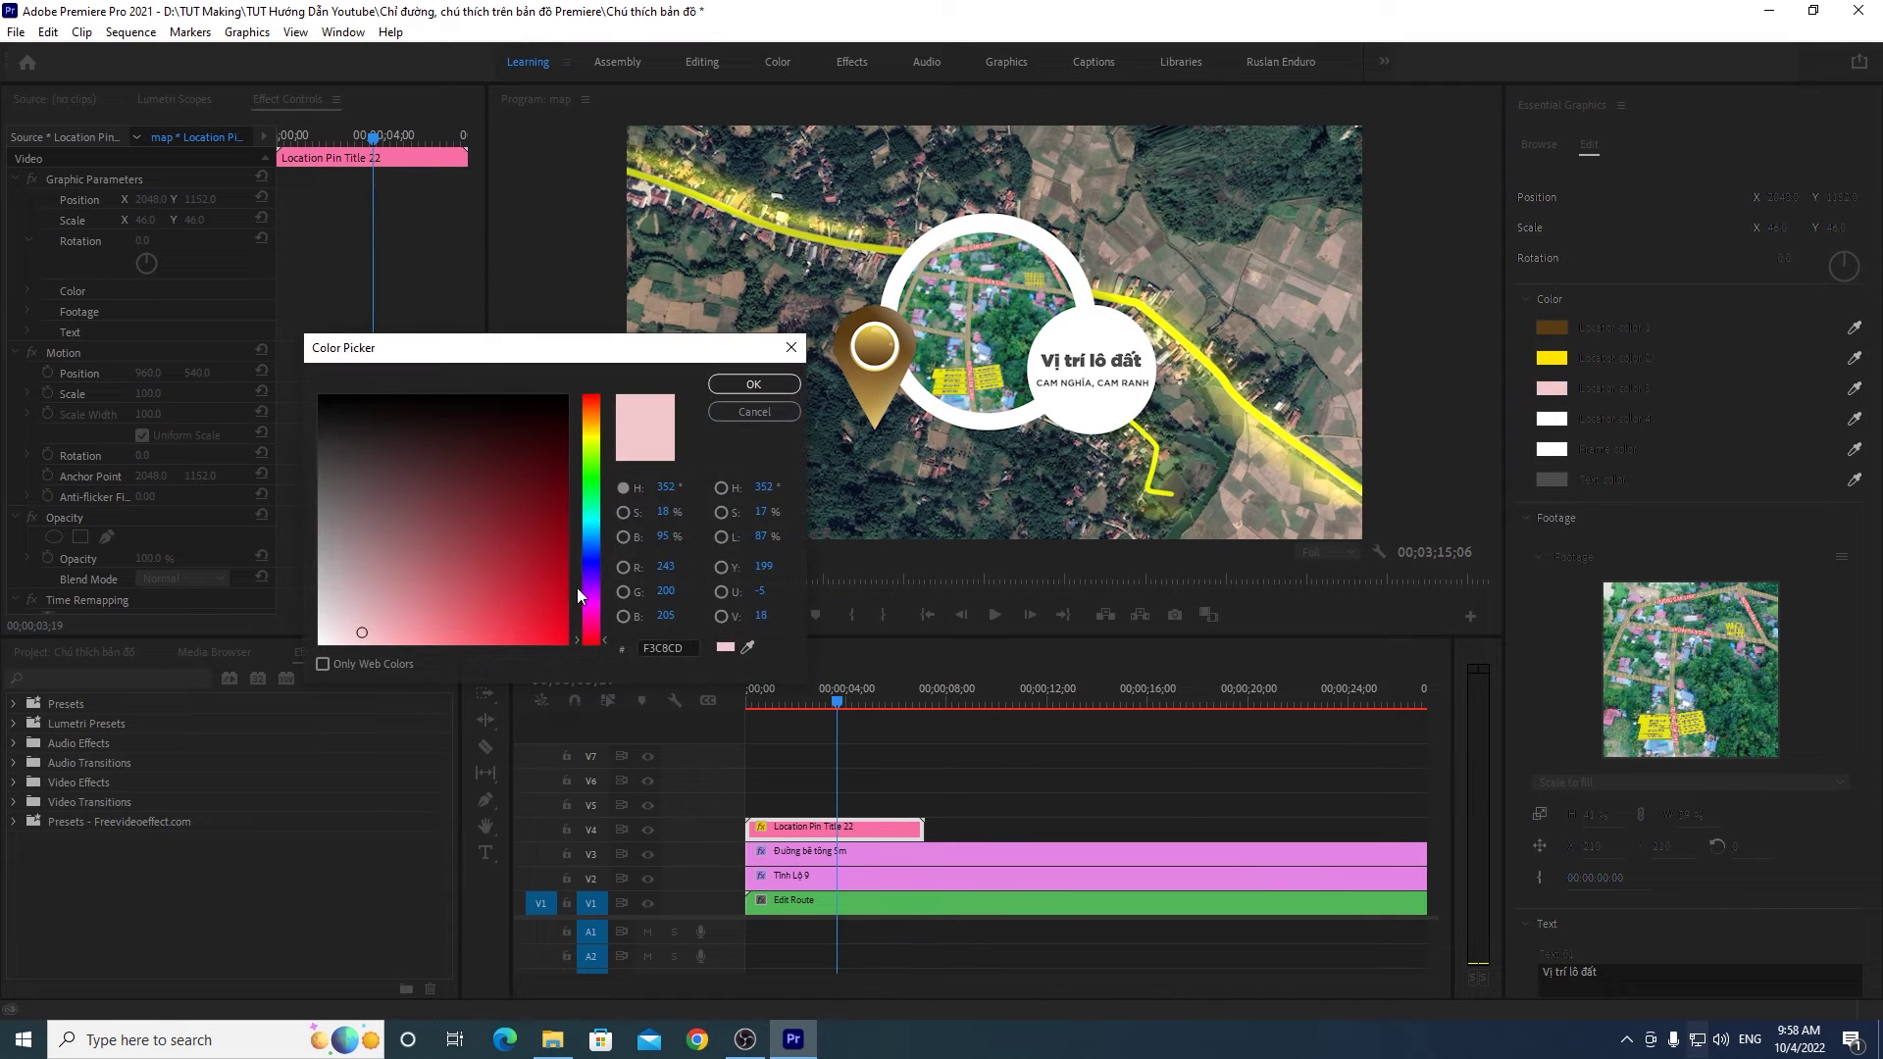
pyautogui.moveTo(605, 643); pyautogui.dragTo(596, 426)
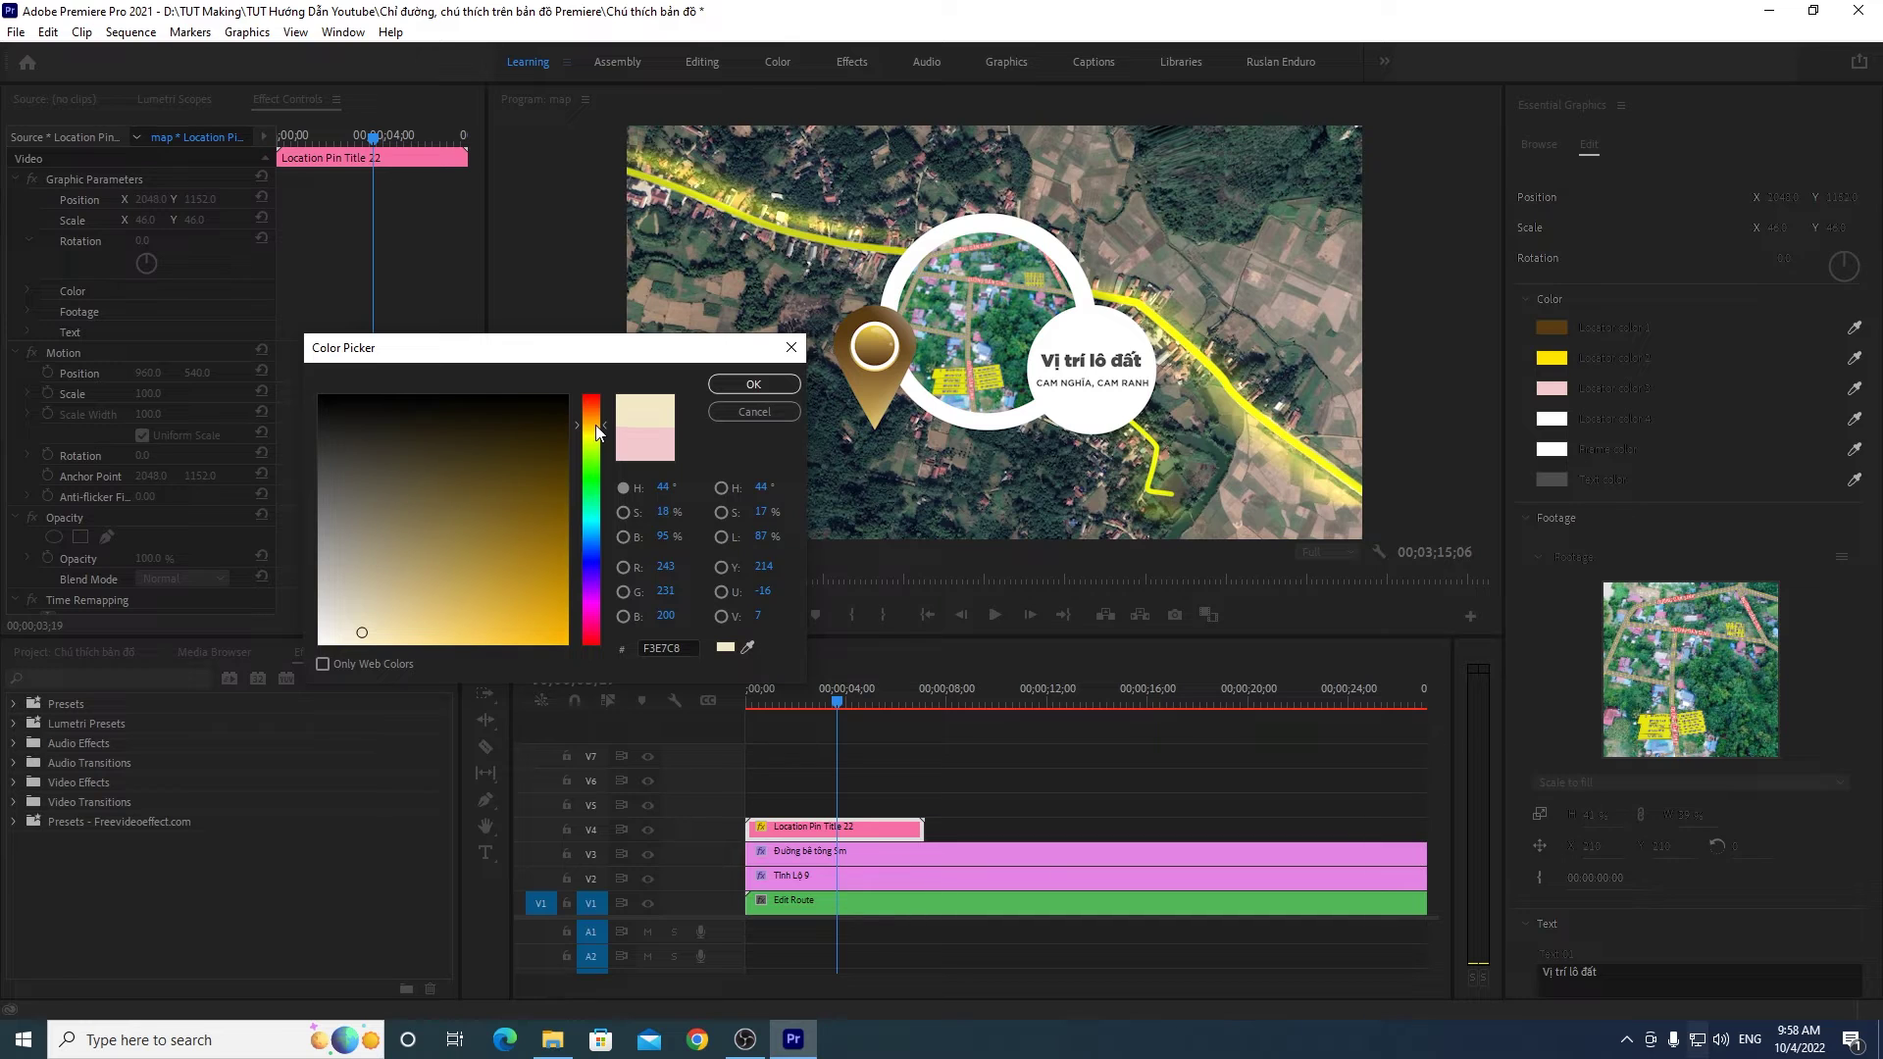
pyautogui.click(533, 605)
pyautogui.click(753, 384)
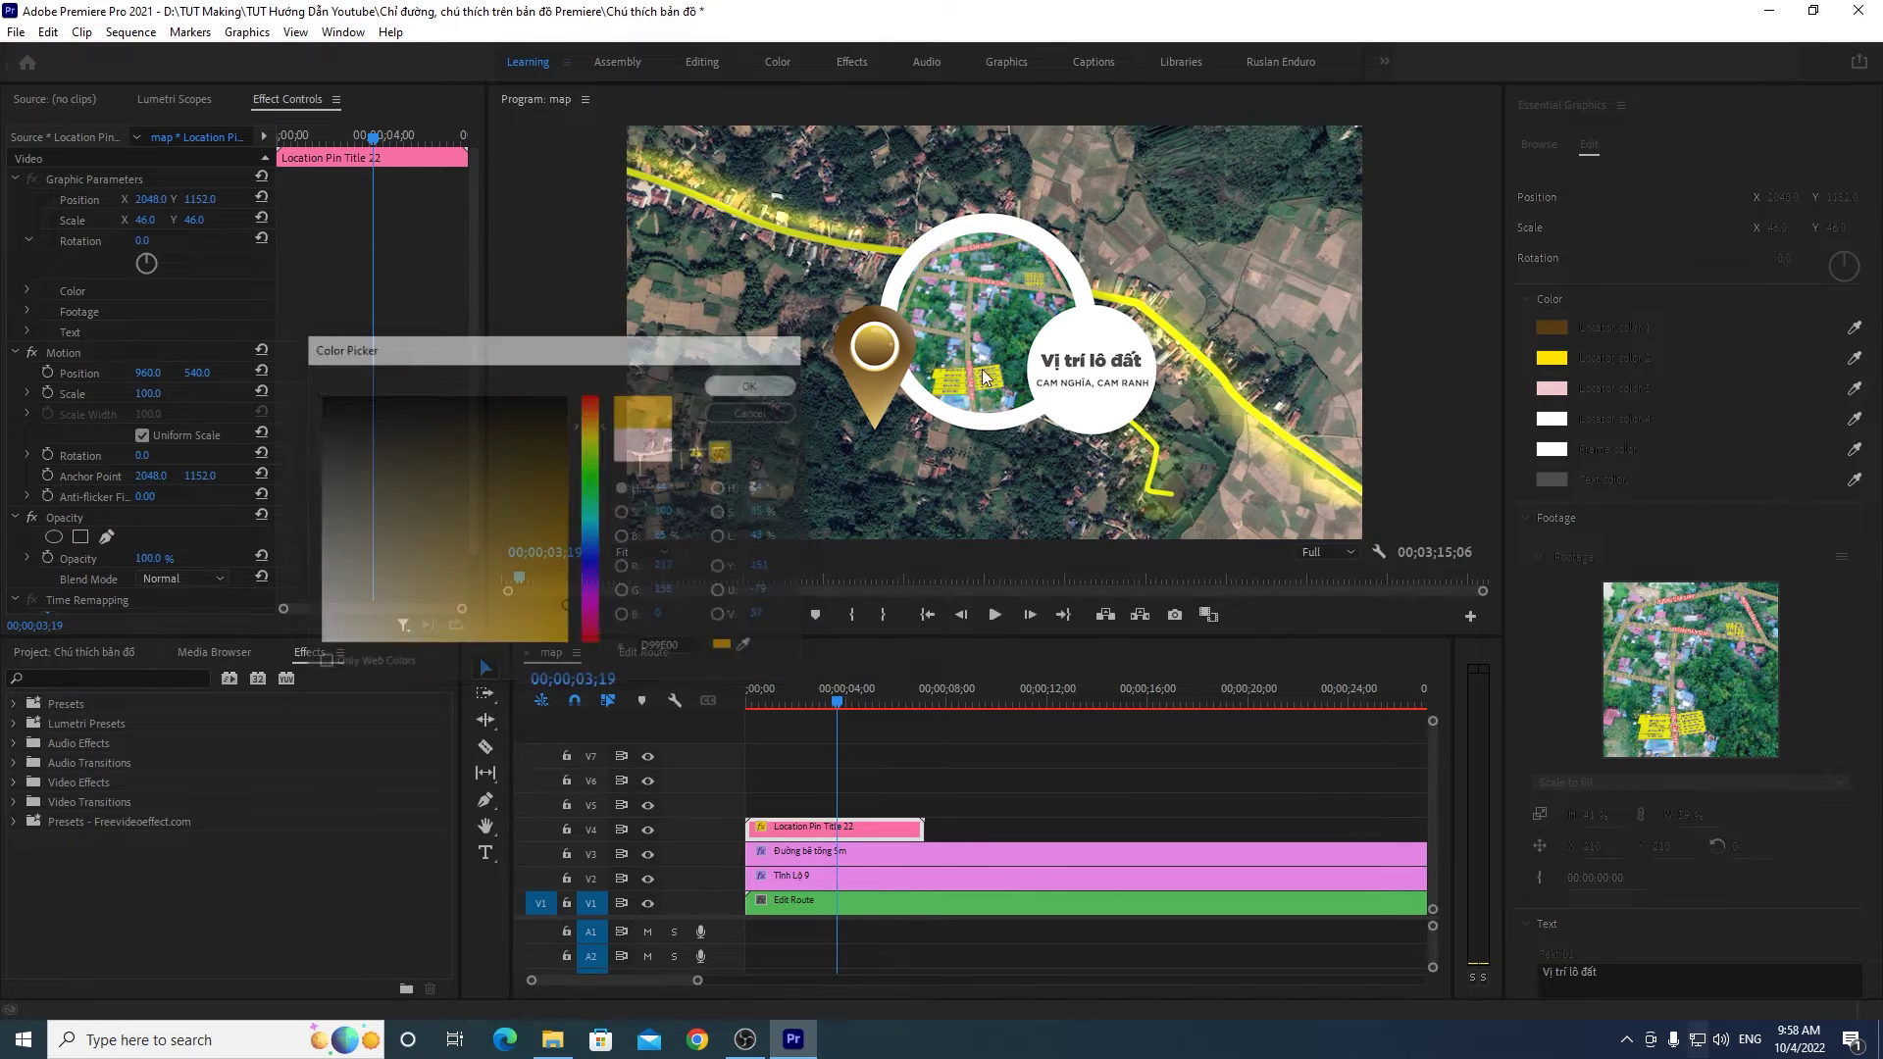
# Step: Refine the first locator colour from orange to a burnt orange C1720A
pyautogui.click(1567, 325)
pyautogui.moveTo(527, 480); pyautogui.dragTo(524, 640)
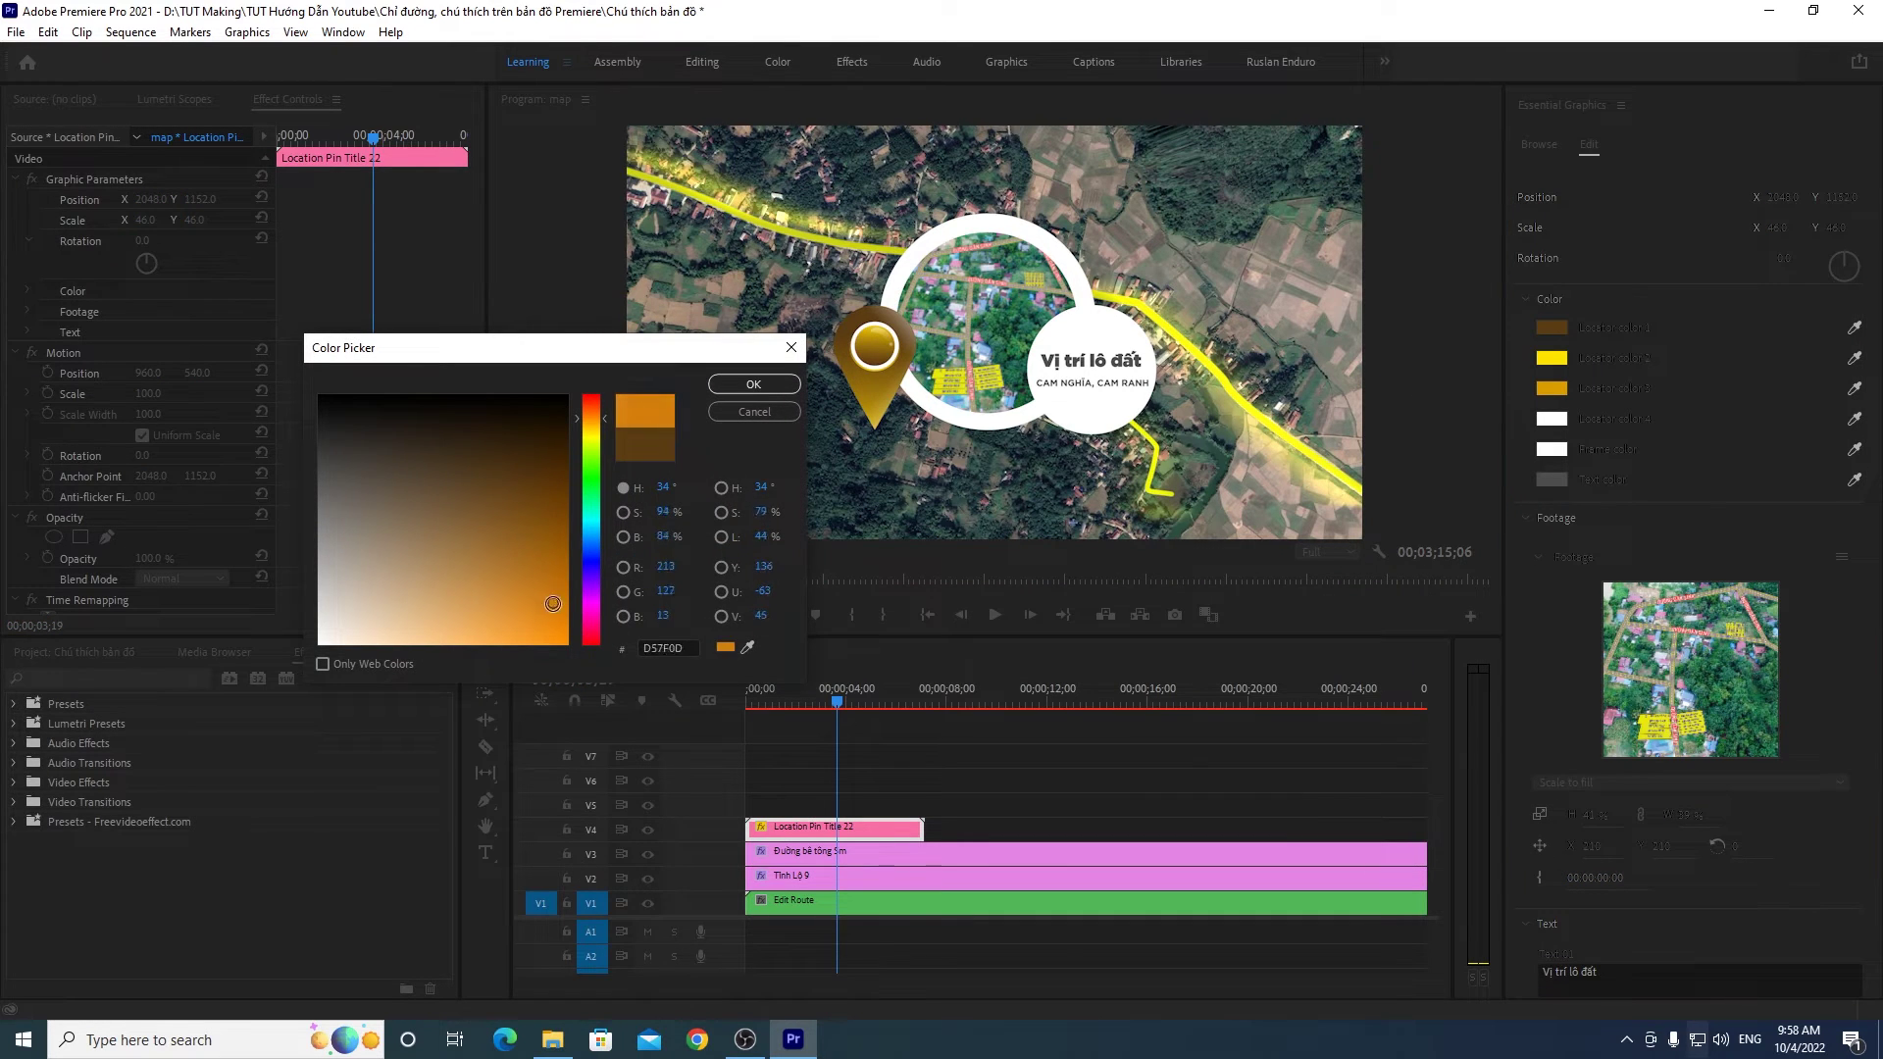
pyautogui.click(749, 383)
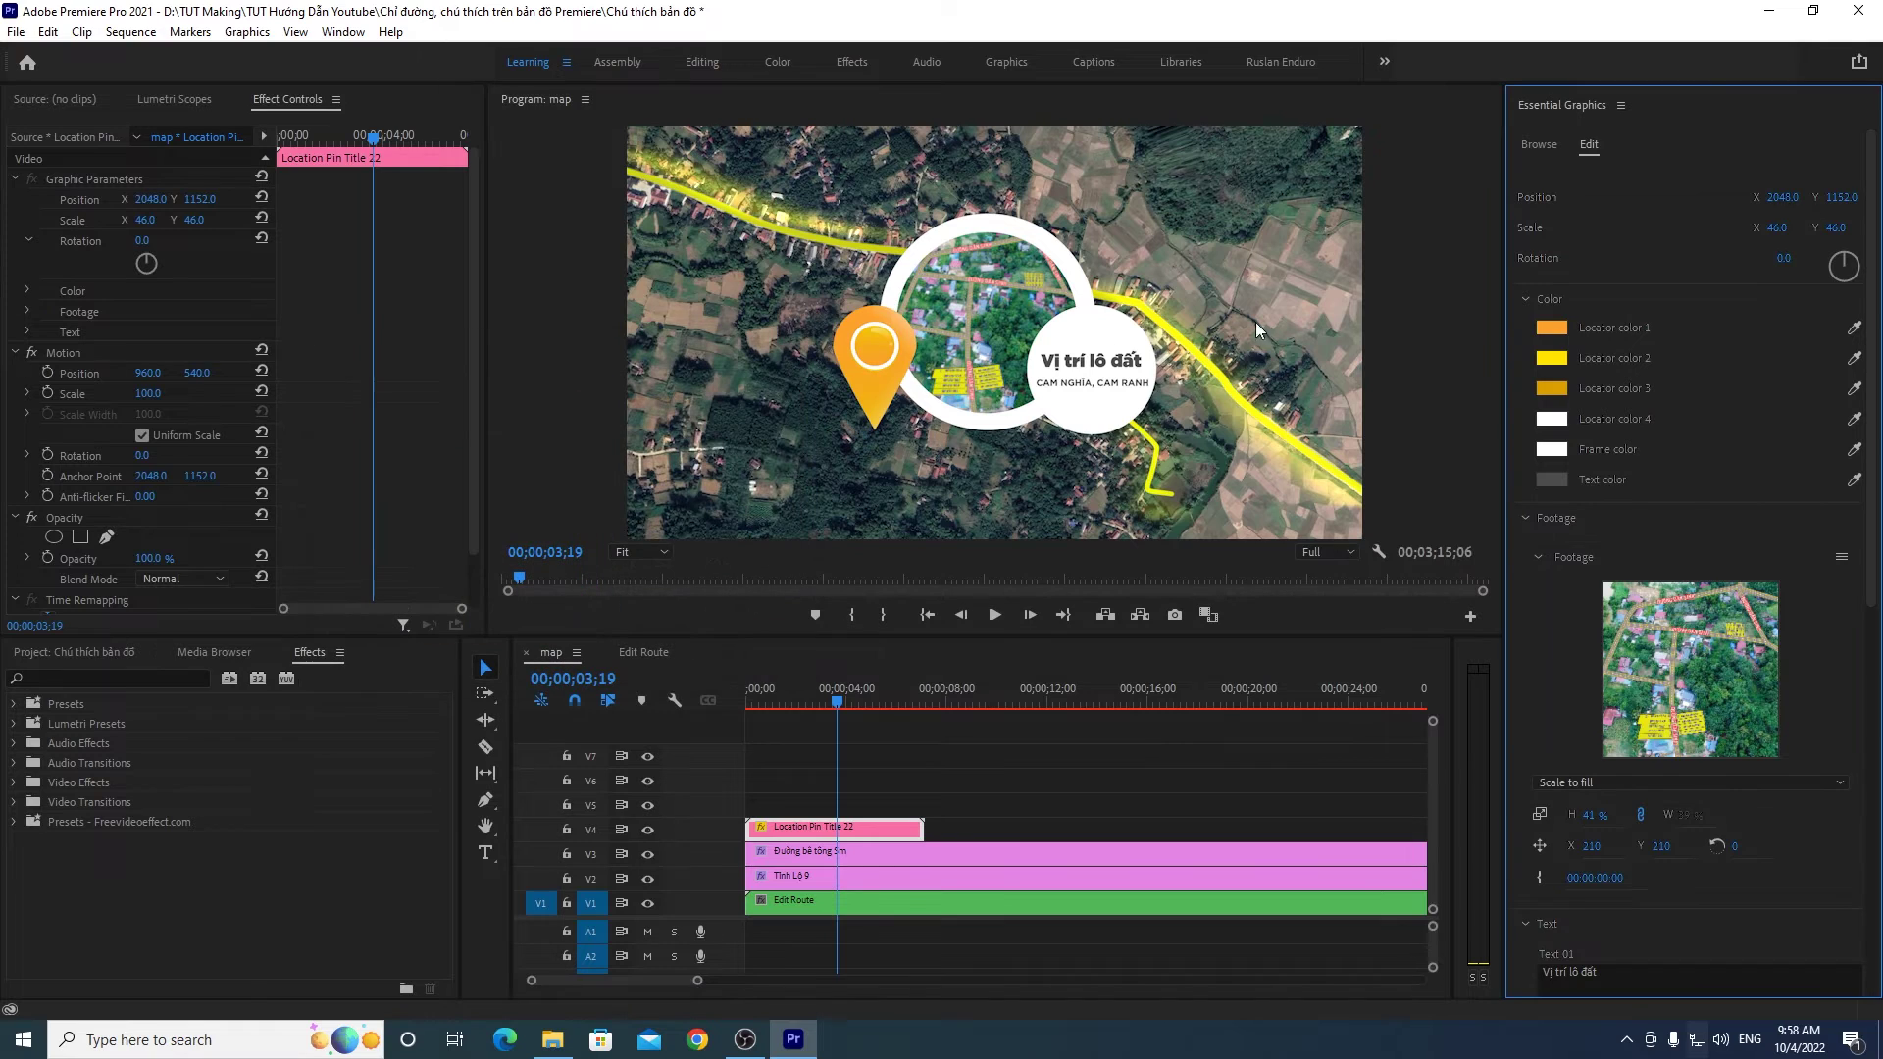
pyautogui.click(1552, 329)
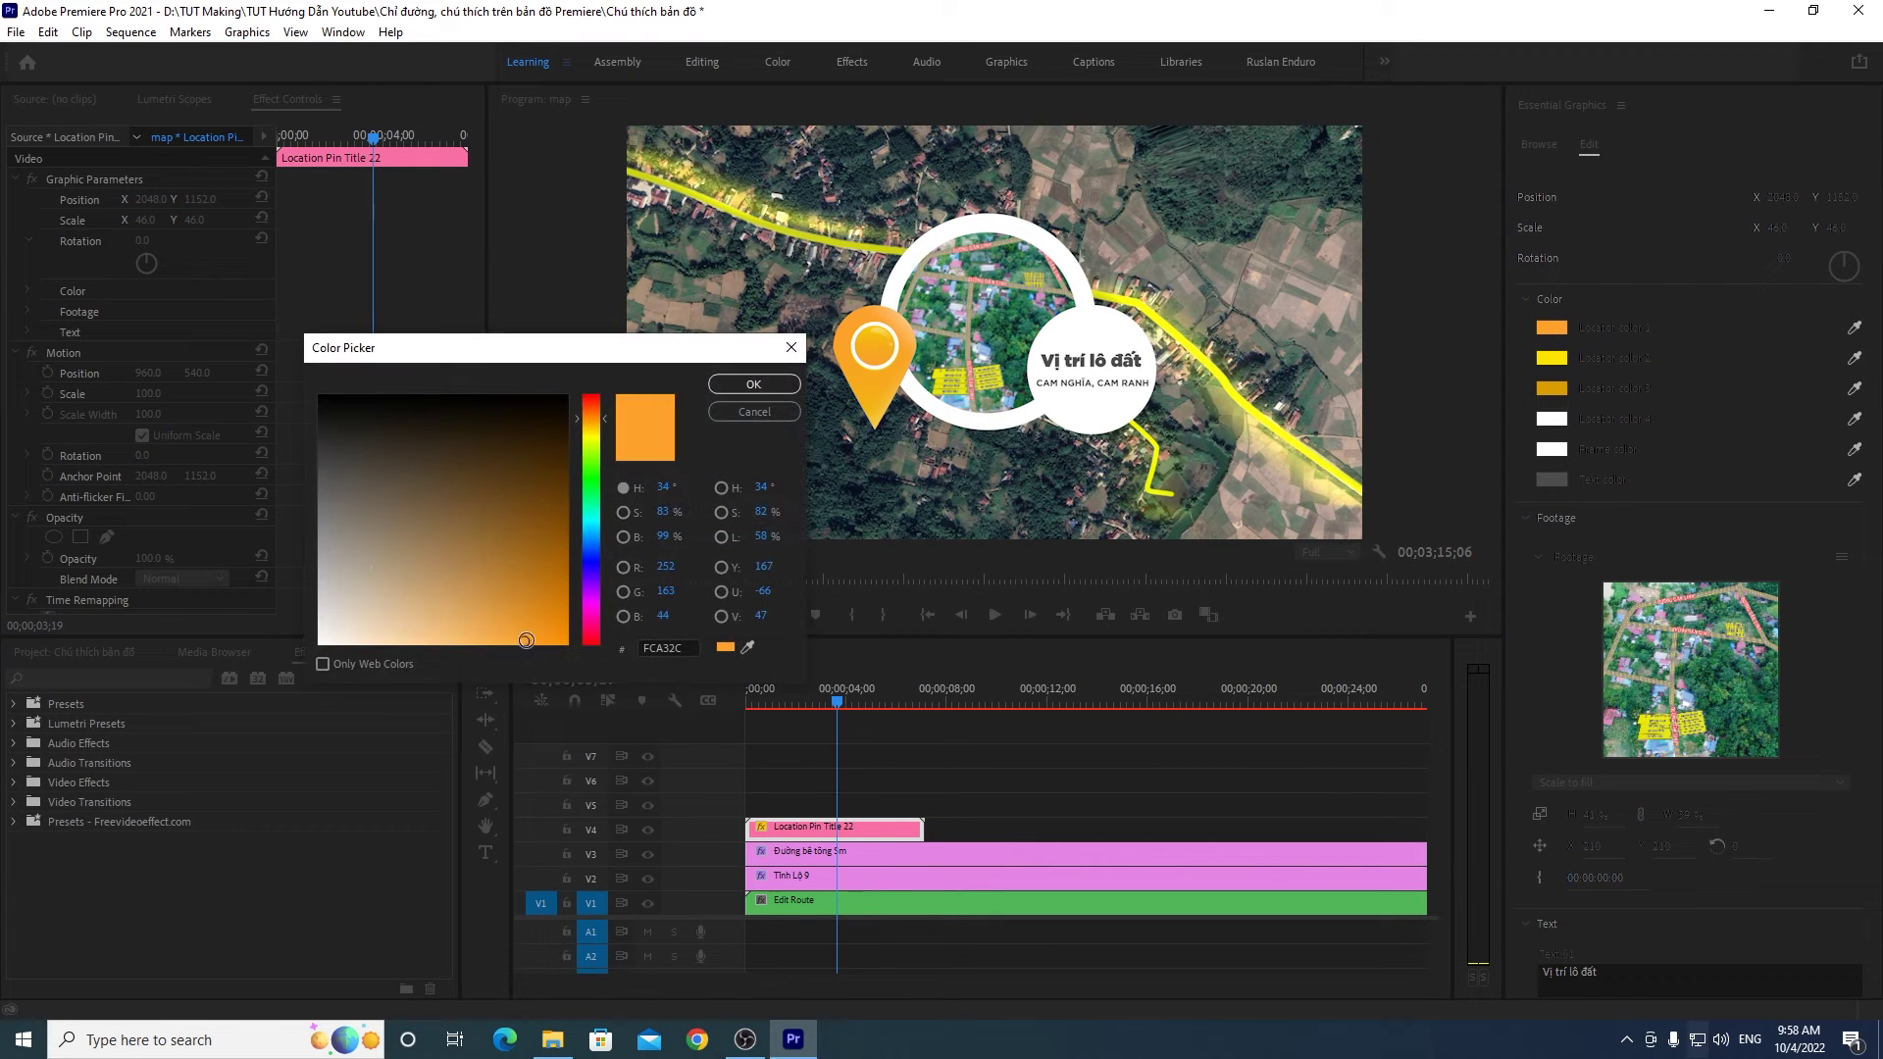
pyautogui.moveTo(518, 638); pyautogui.dragTo(570, 550)
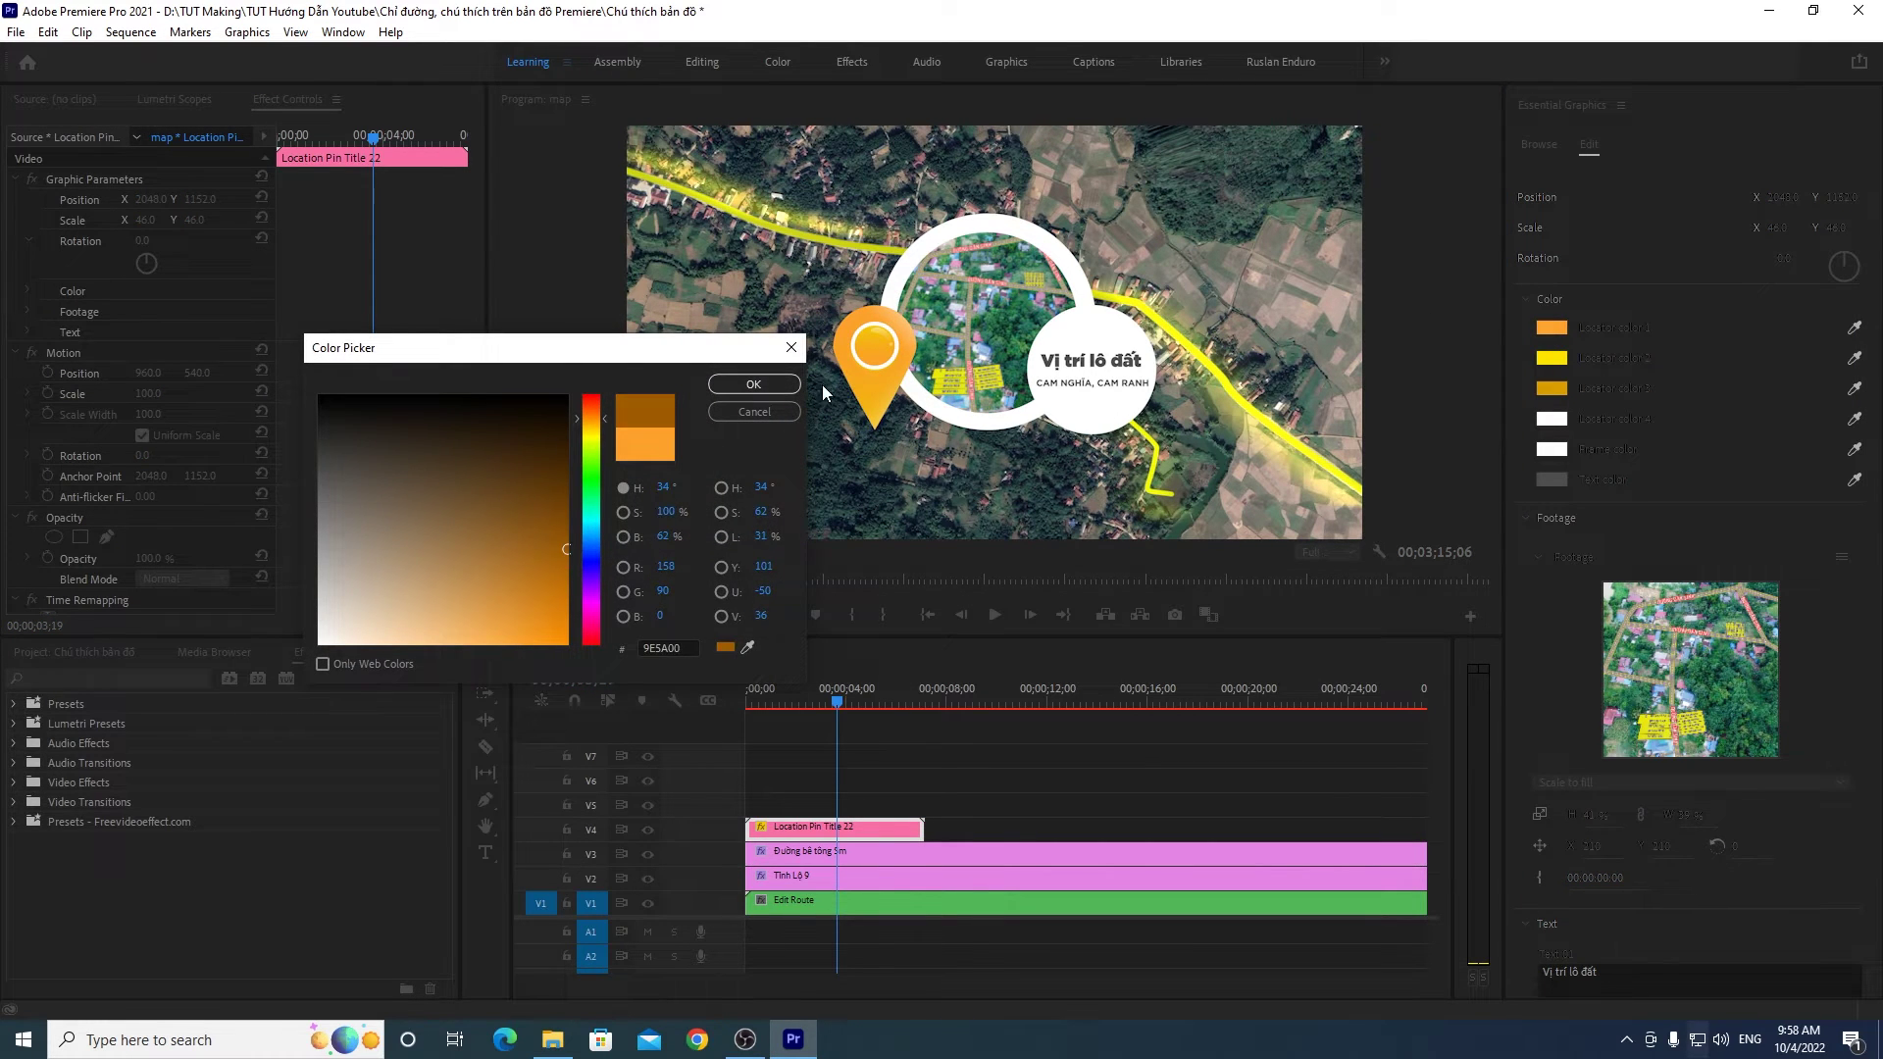
pyautogui.click(786, 386)
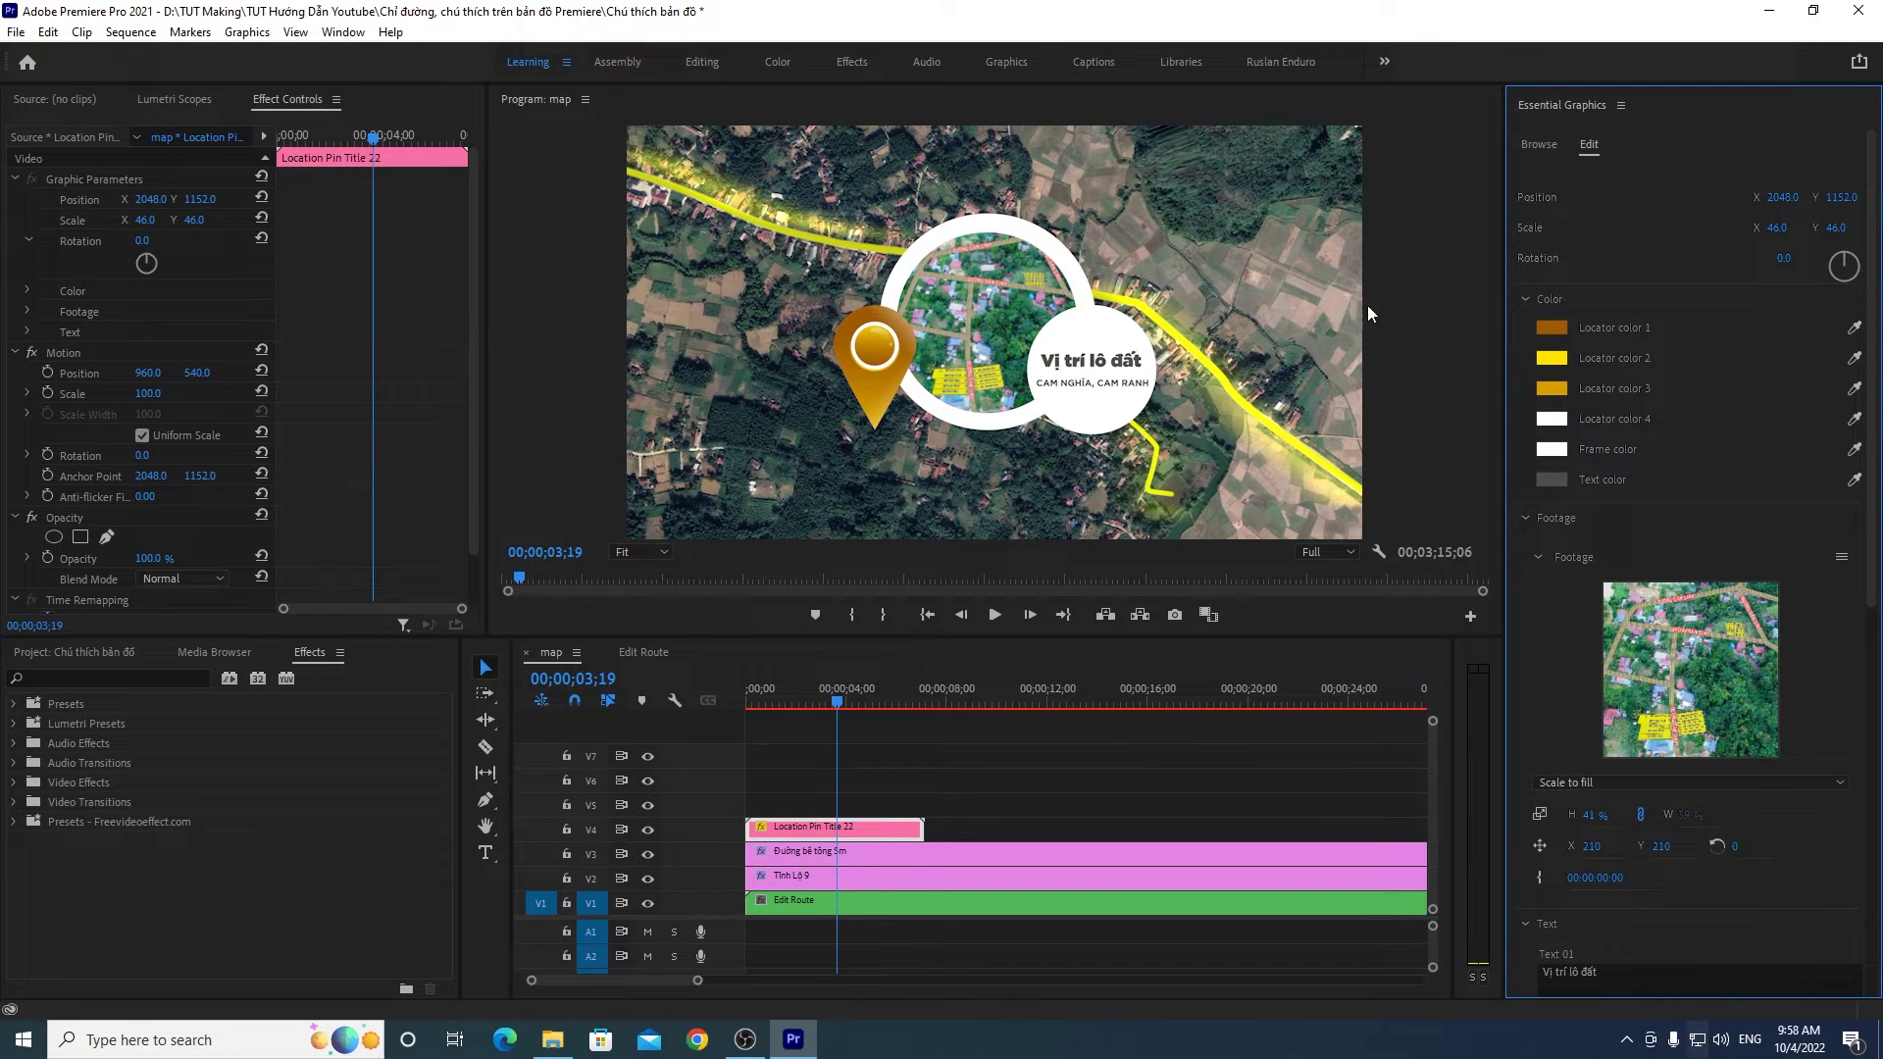
pyautogui.click(1538, 332)
pyautogui.moveTo(569, 546); pyautogui.dragTo(556, 584)
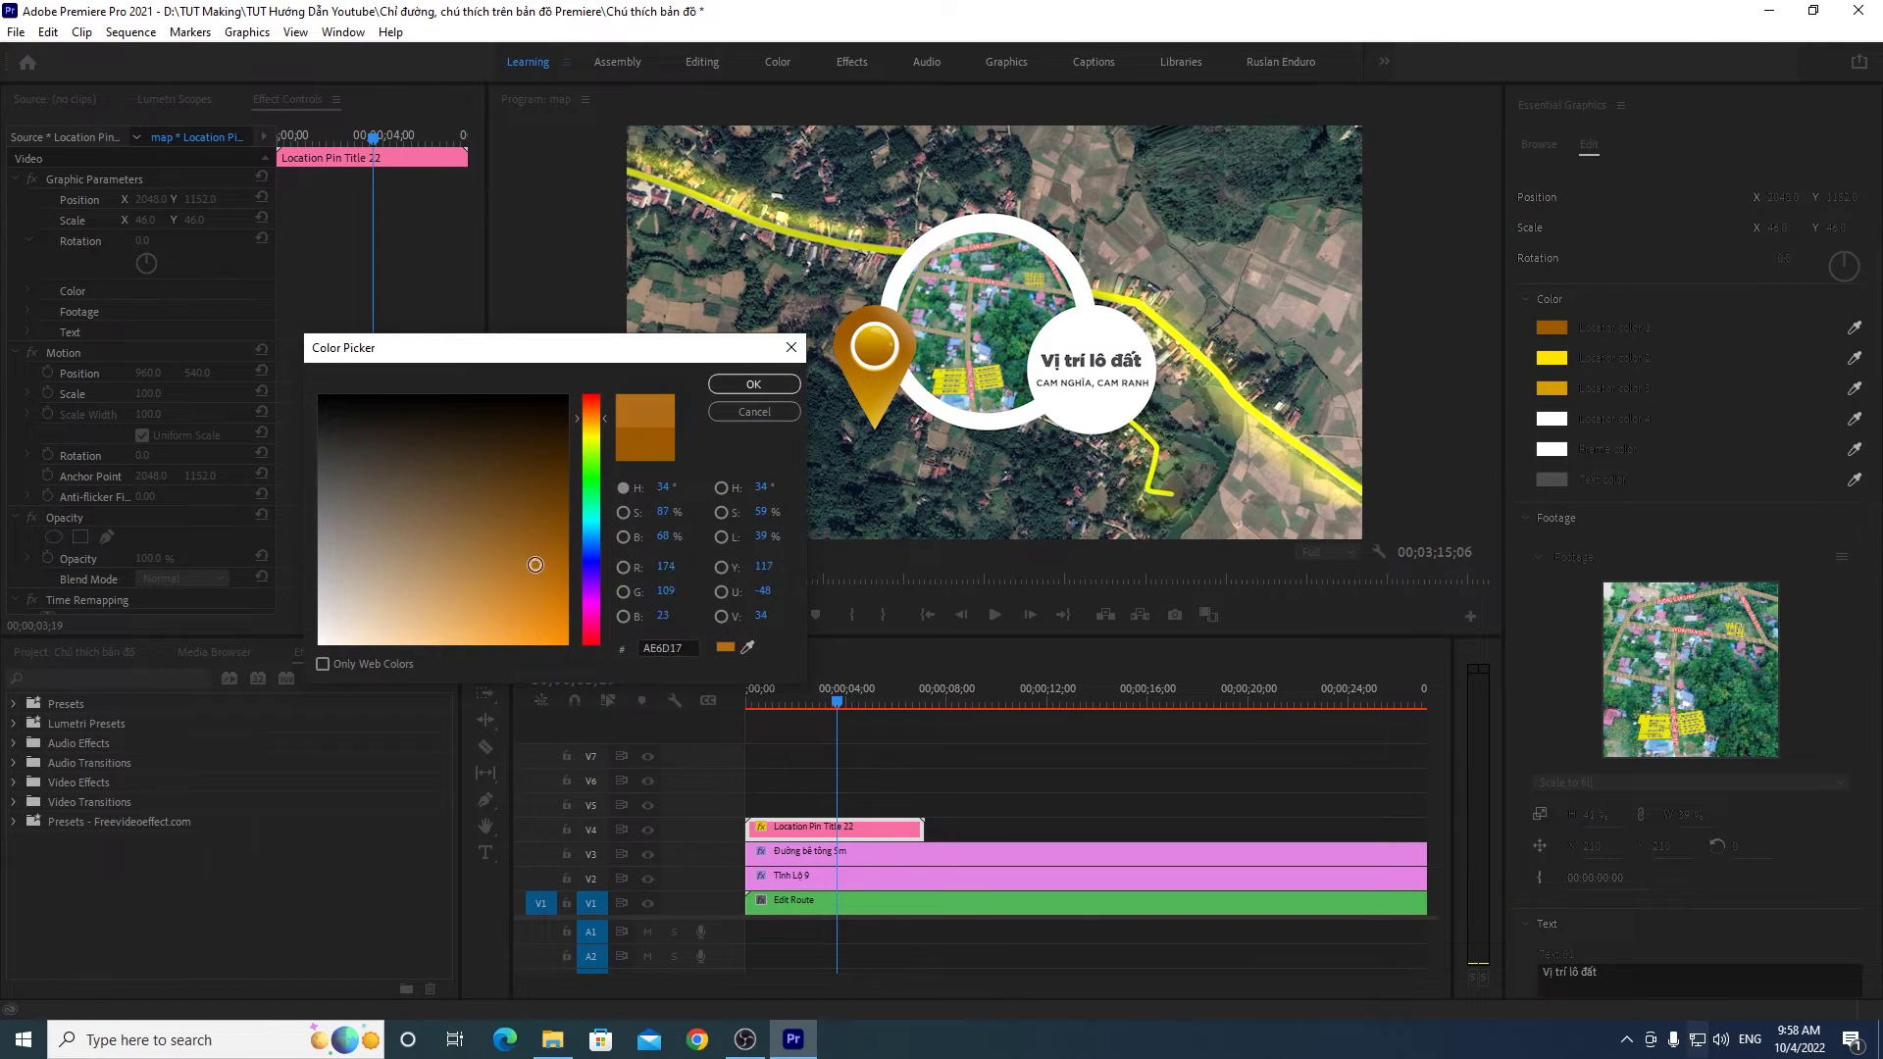
pyautogui.click(777, 380)
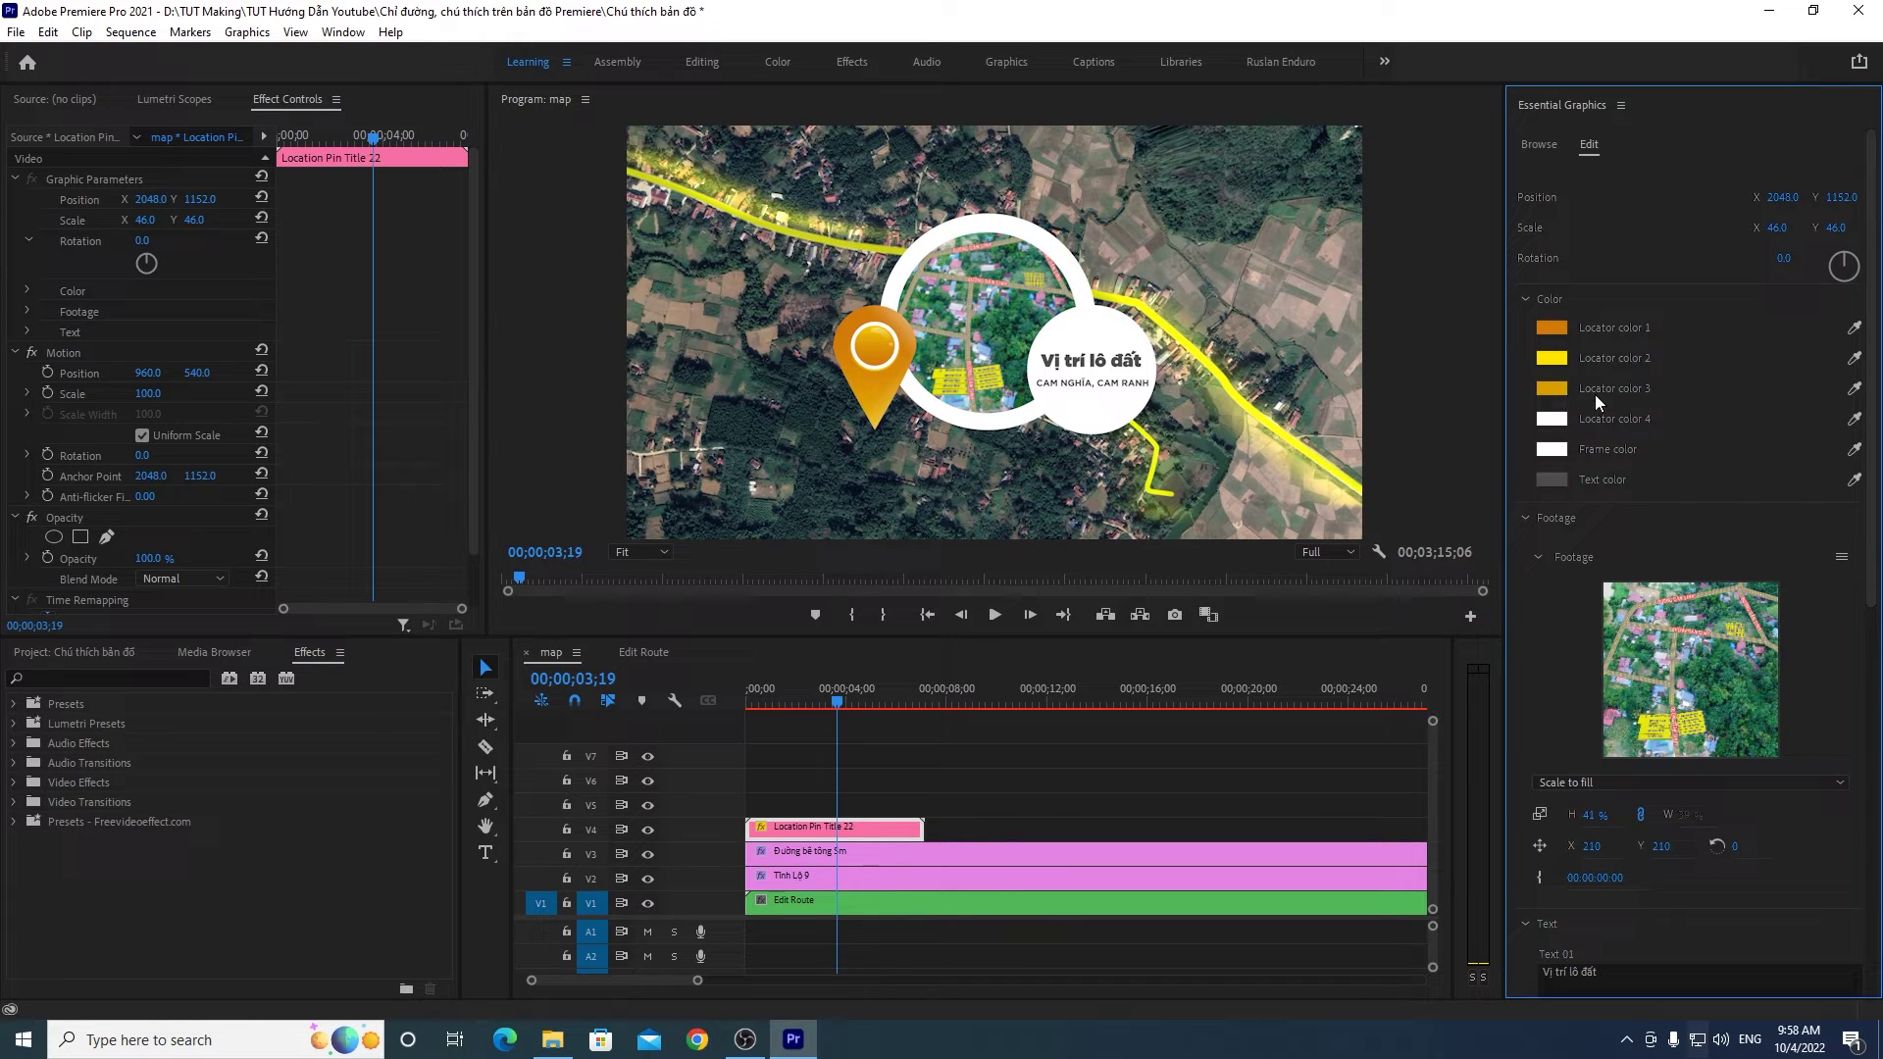
# Step: Reset the fourth locator colour to white after briefly trying red
pyautogui.click(1551, 419)
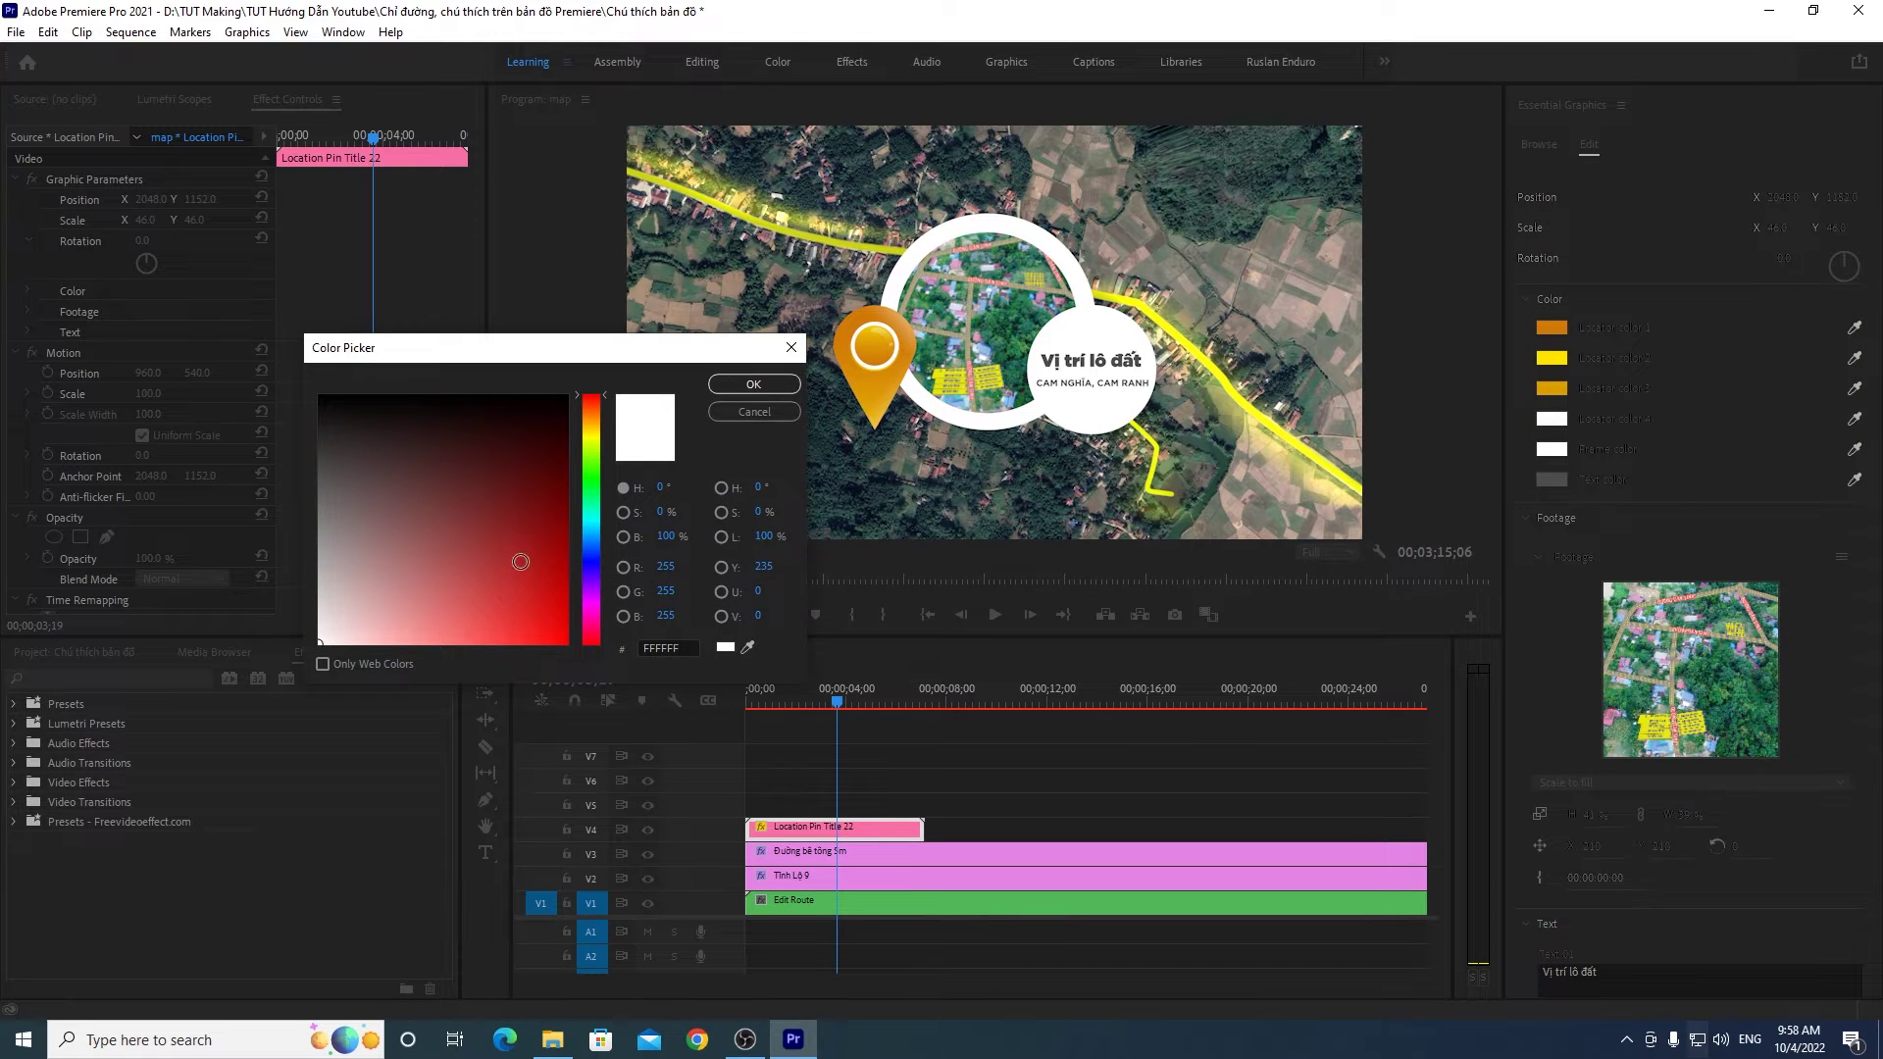
pyautogui.click(750, 400)
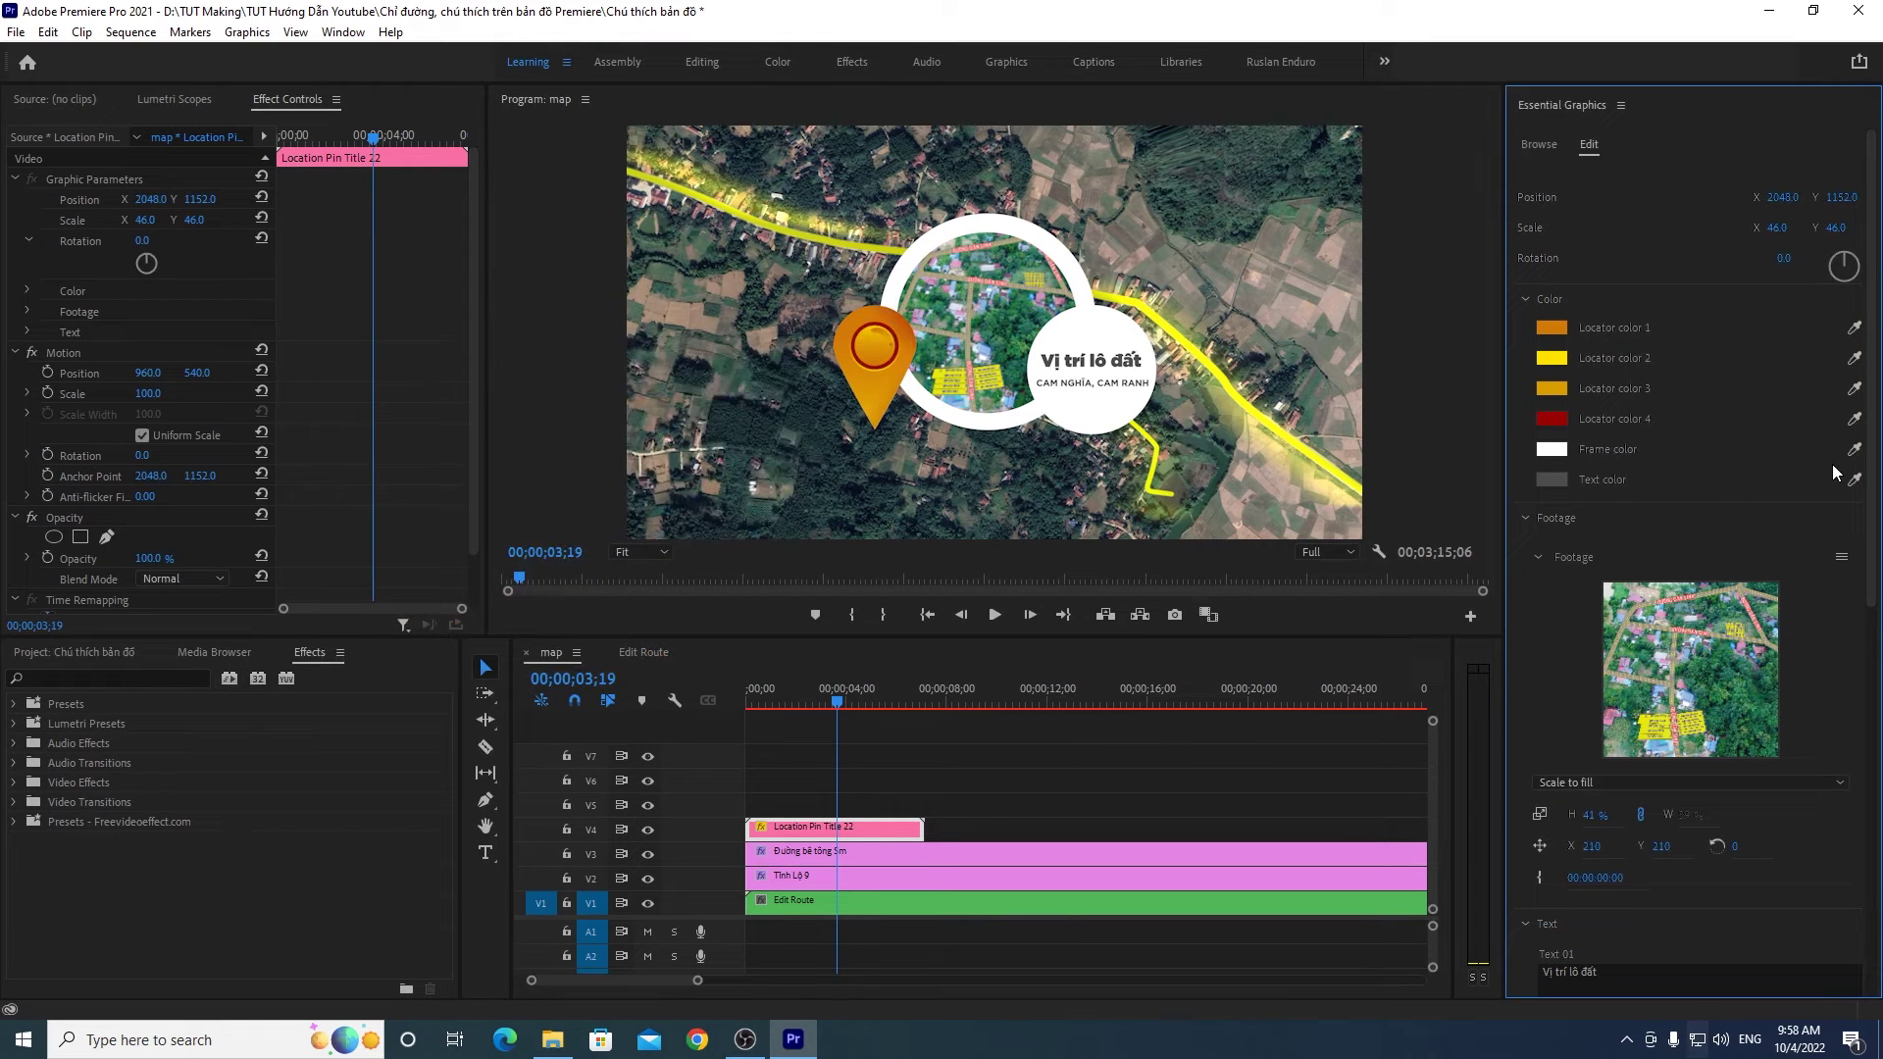
pyautogui.click(1551, 418)
pyautogui.moveTo(544, 560); pyautogui.dragTo(208, 659)
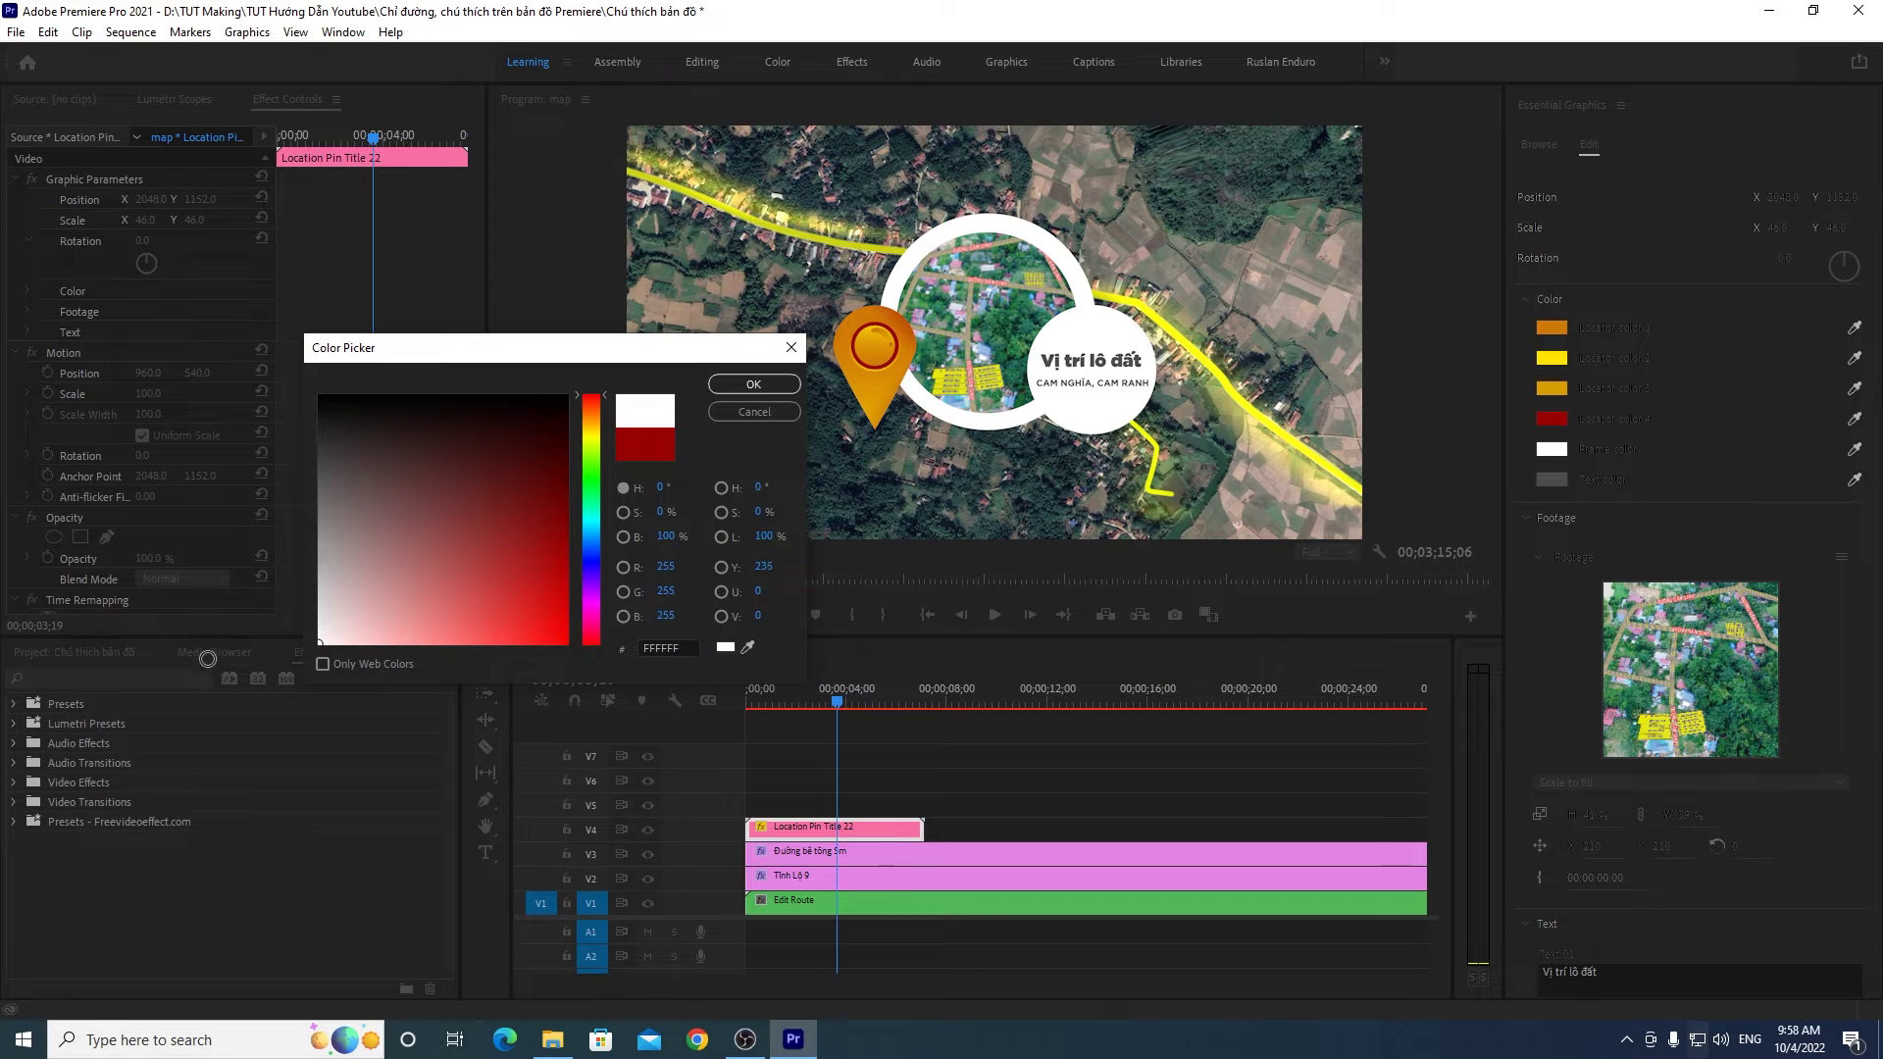
pyautogui.click(760, 386)
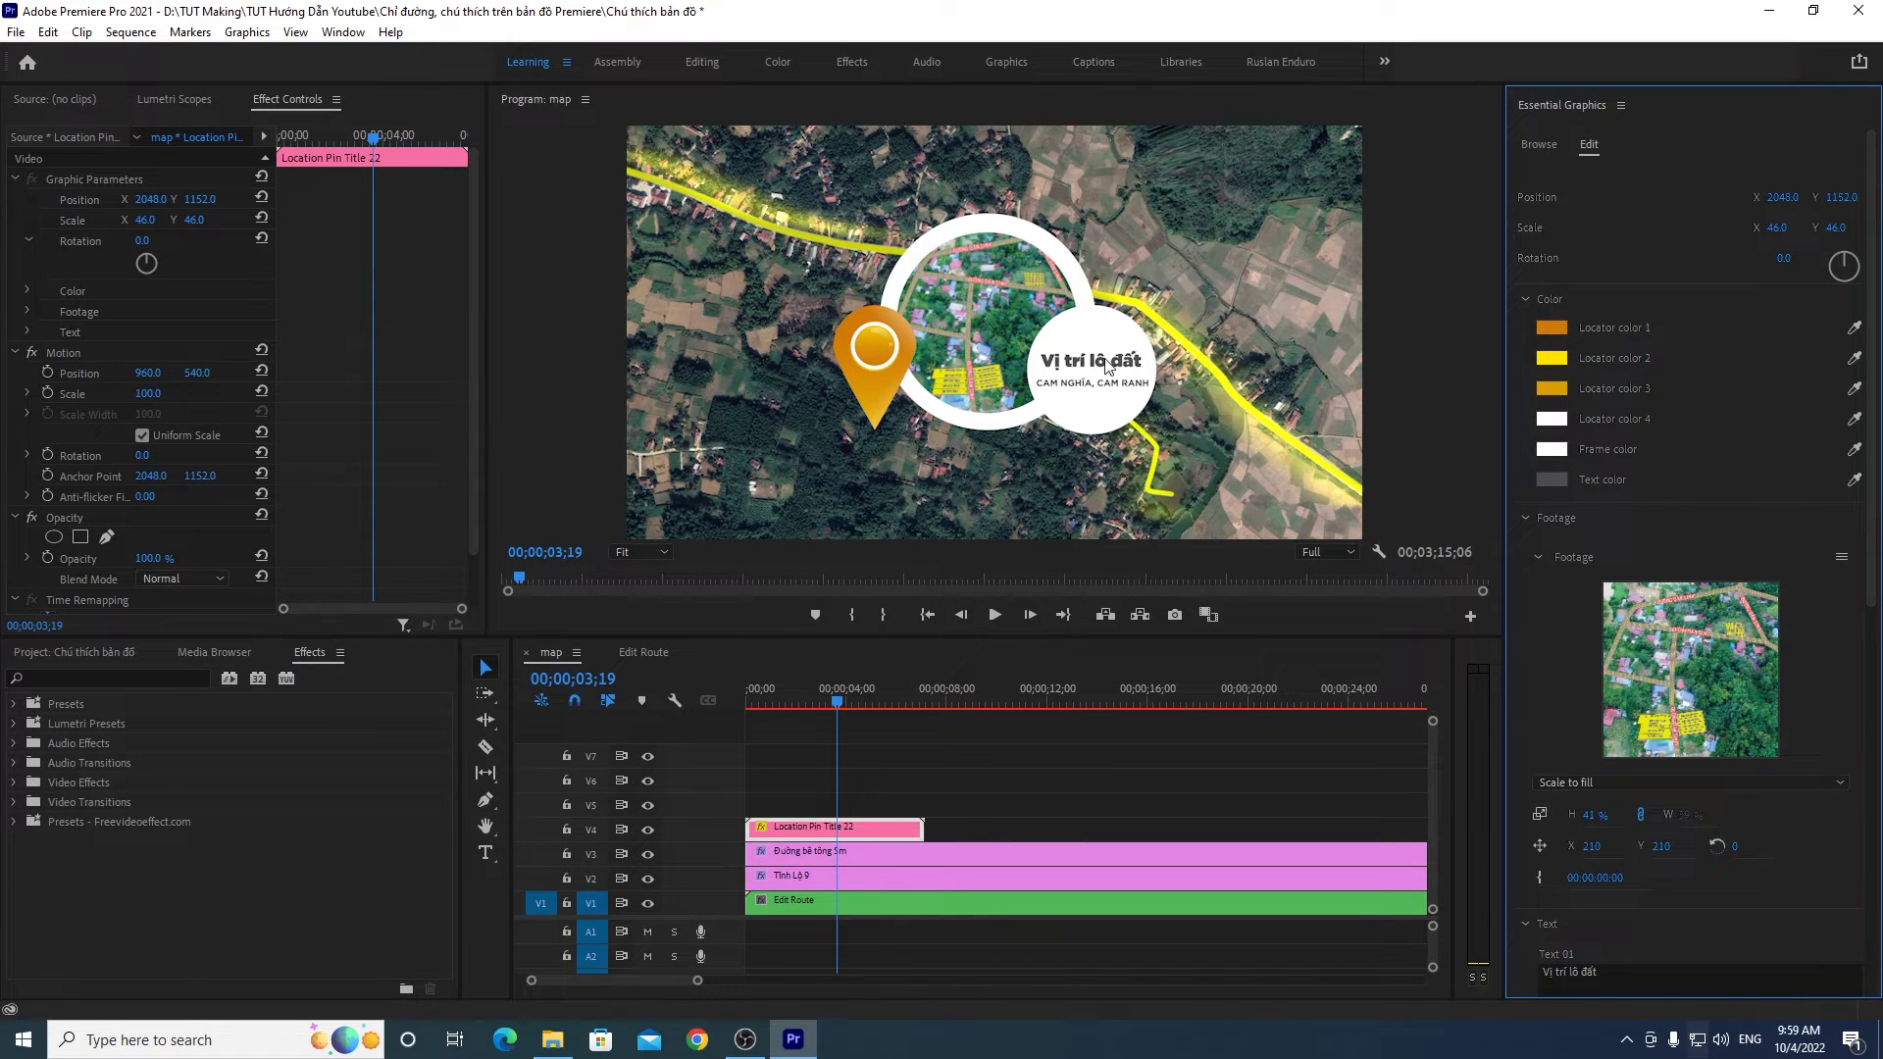
# Step: Change the frame colour from cyan to blue 00A8FF
pyautogui.click(1554, 451)
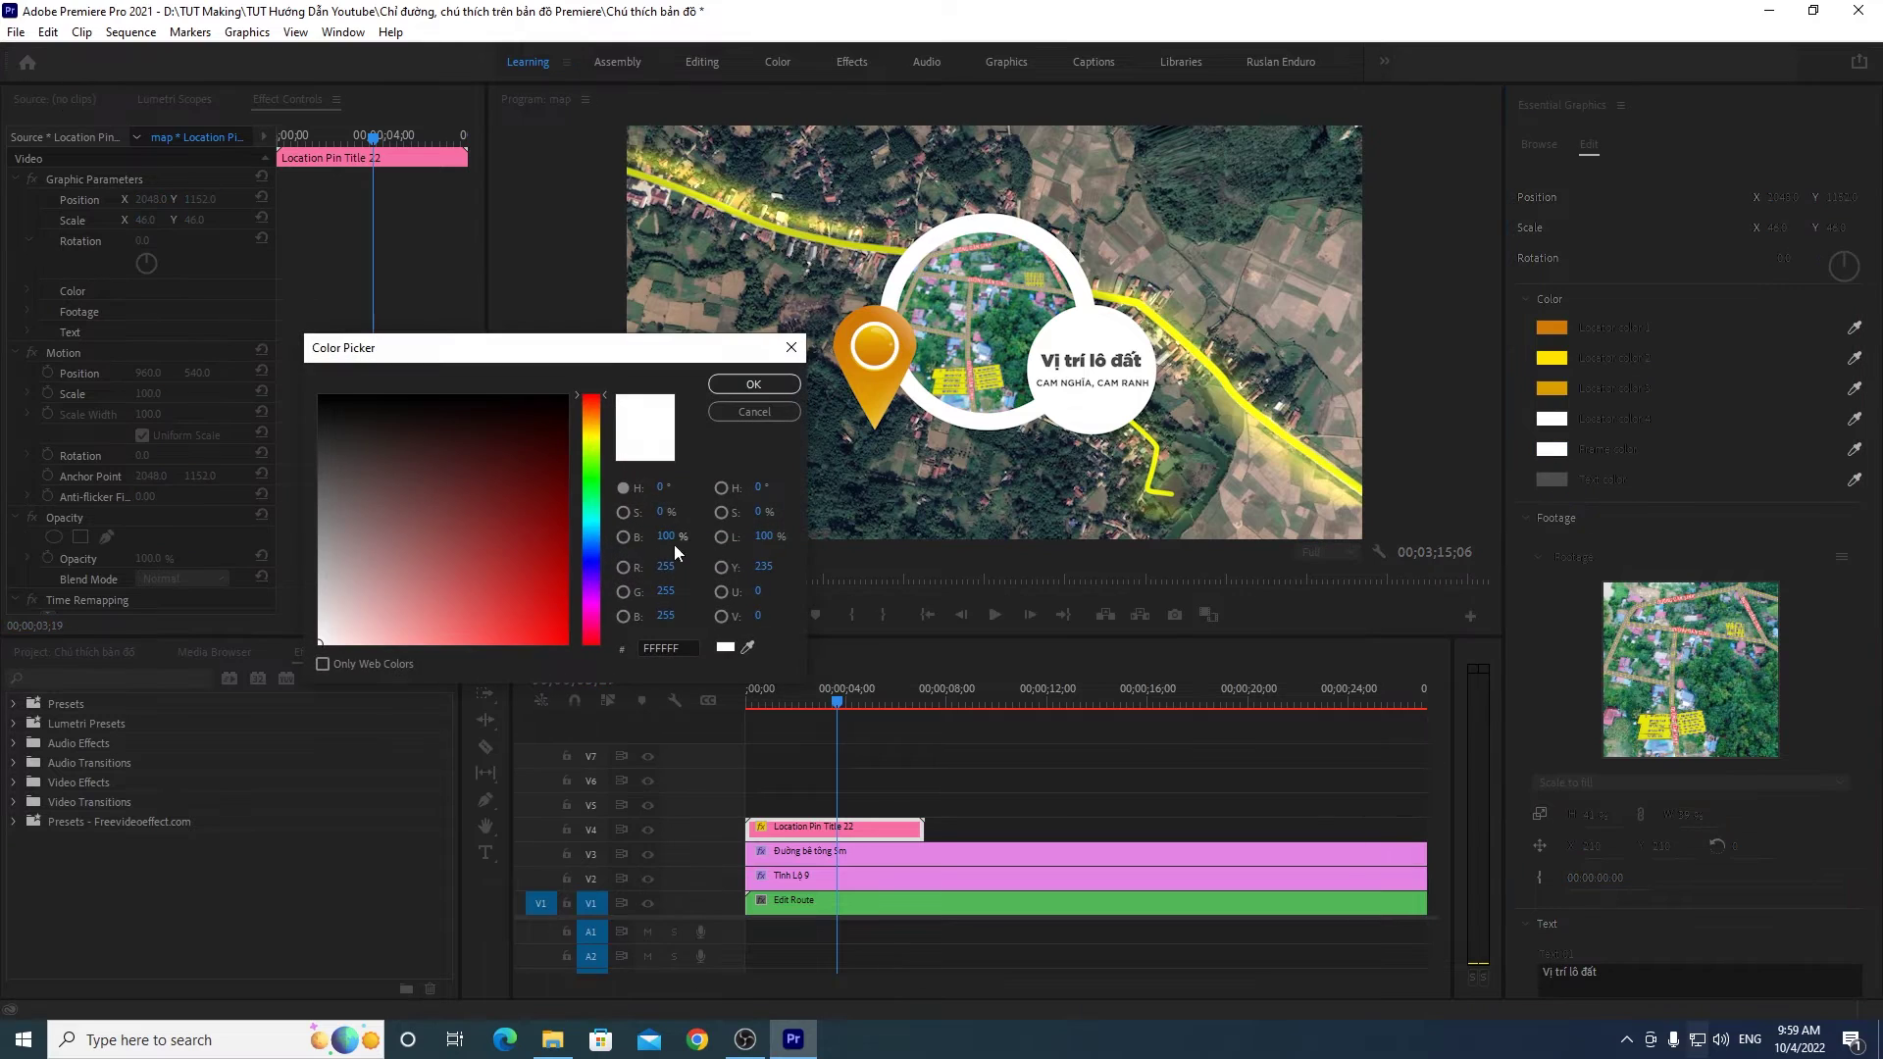
pyautogui.moveTo(588, 556); pyautogui.dragTo(599, 521)
pyautogui.click(565, 643)
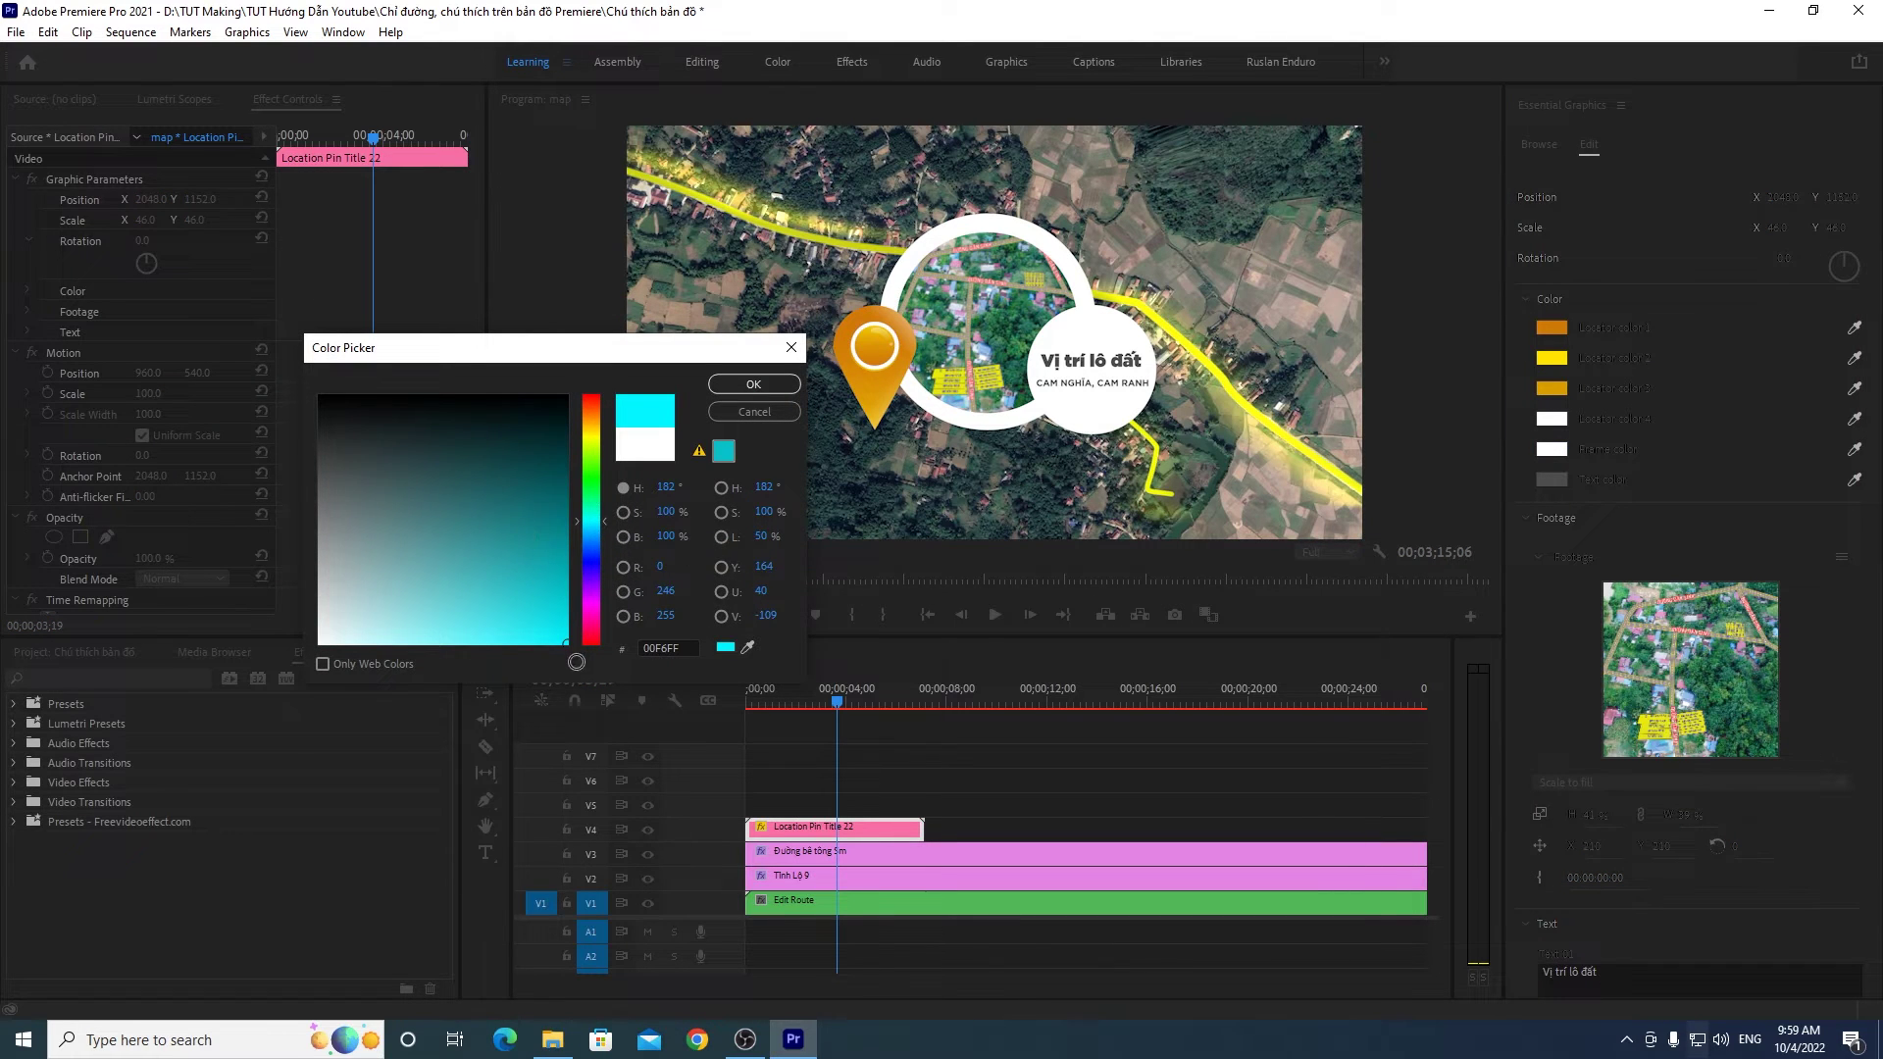
pyautogui.click(753, 384)
pyautogui.click(1552, 448)
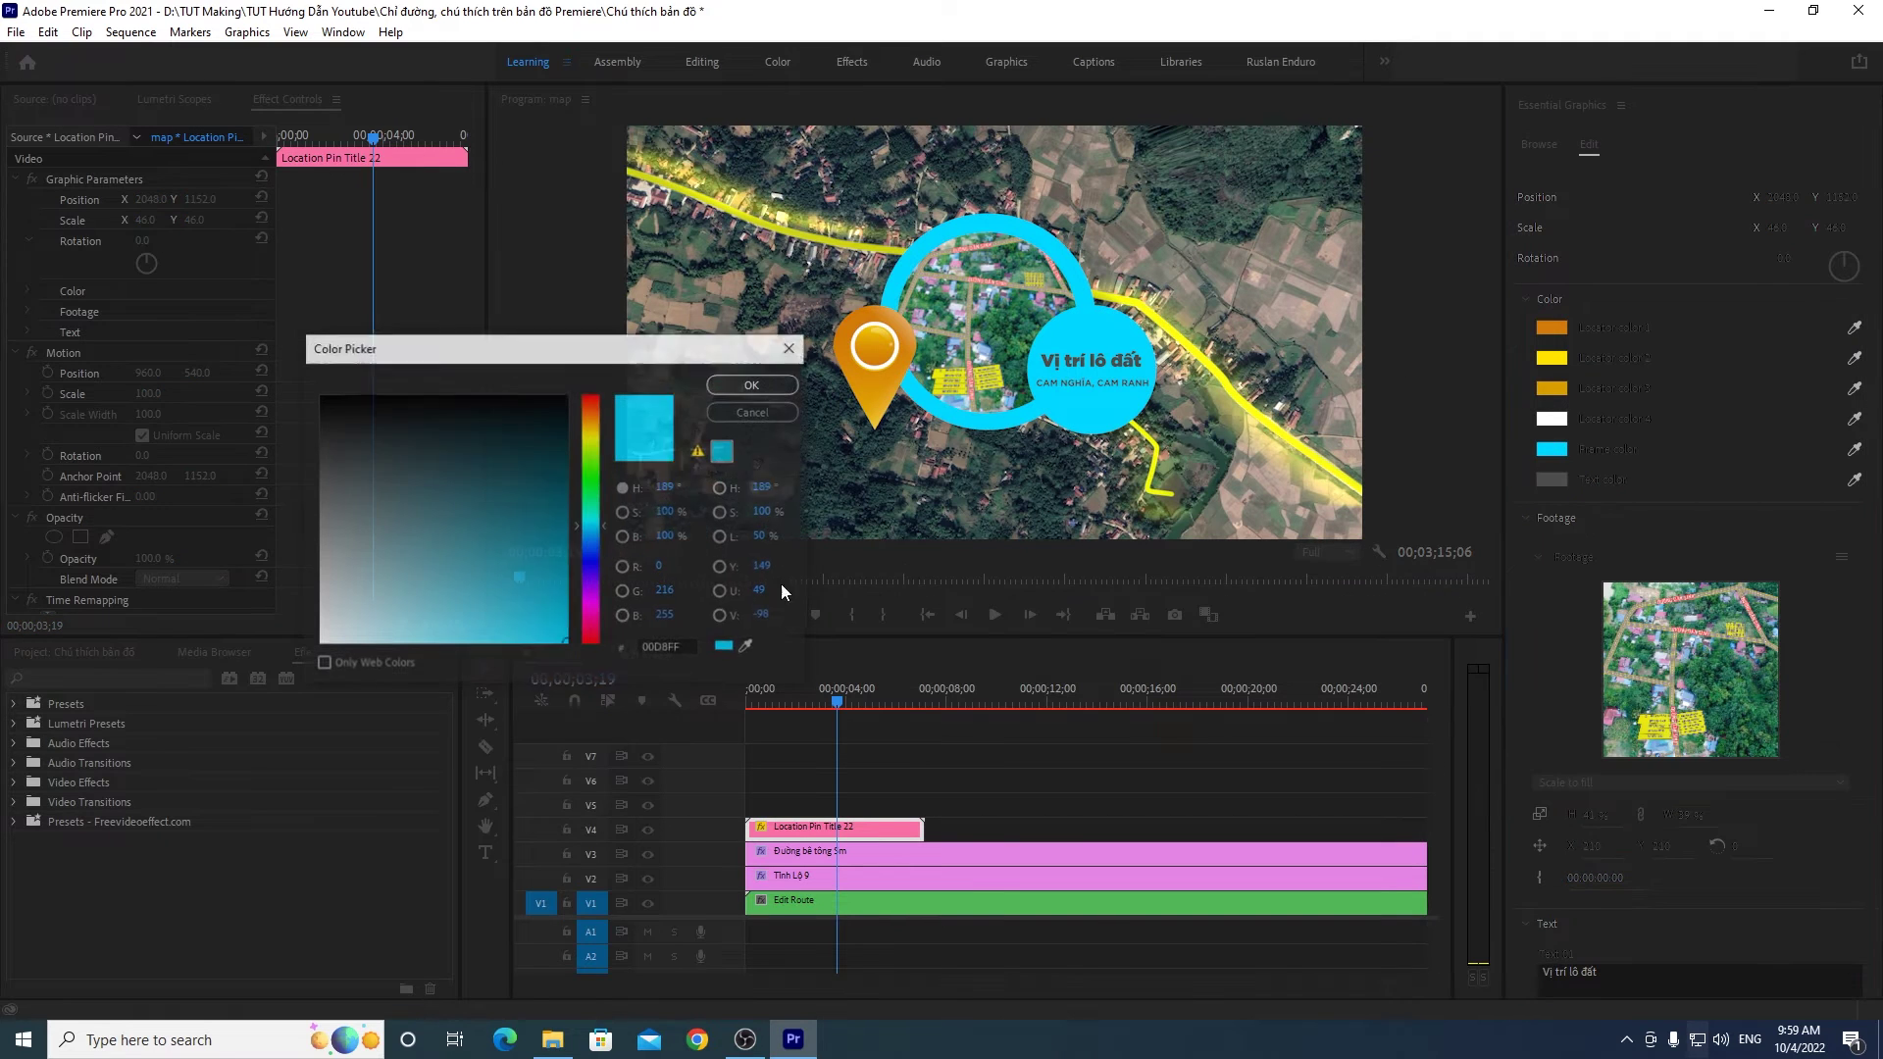
pyautogui.click(601, 531)
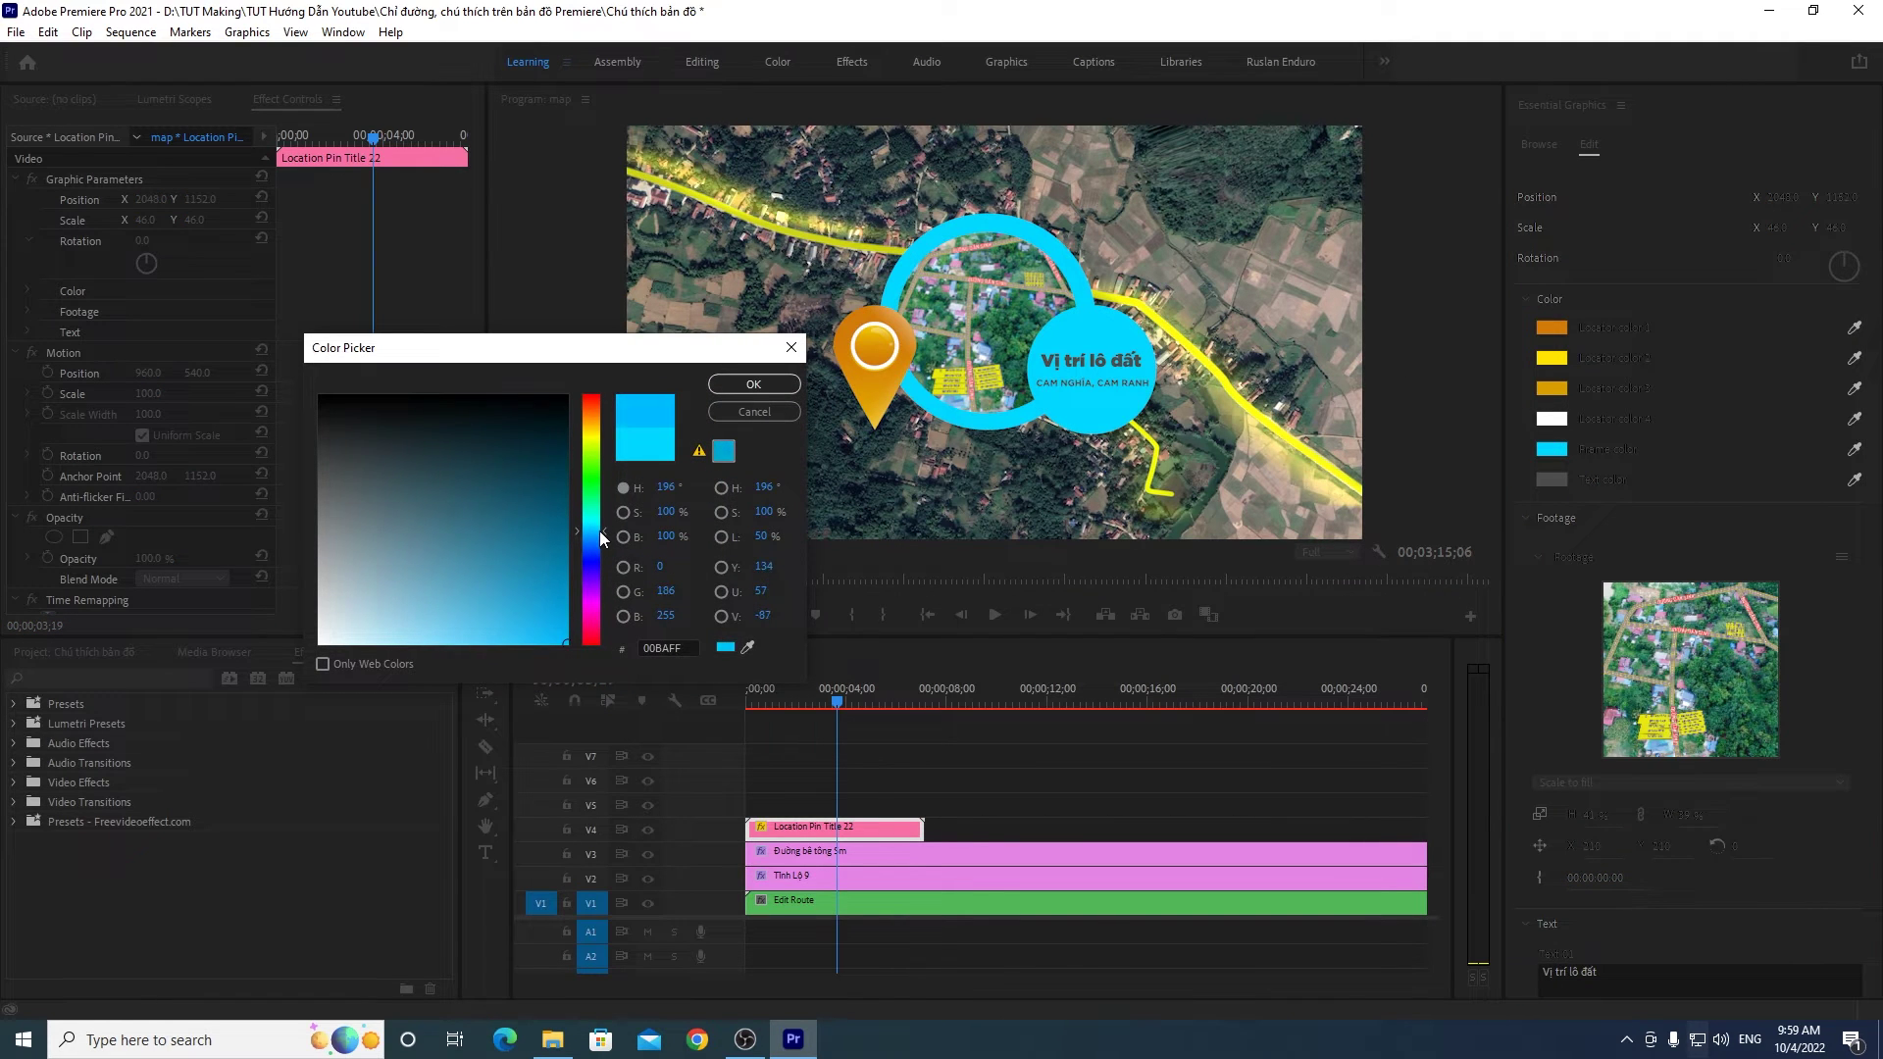
pyautogui.moveTo(598, 532); pyautogui.dragTo(599, 534)
pyautogui.click(743, 381)
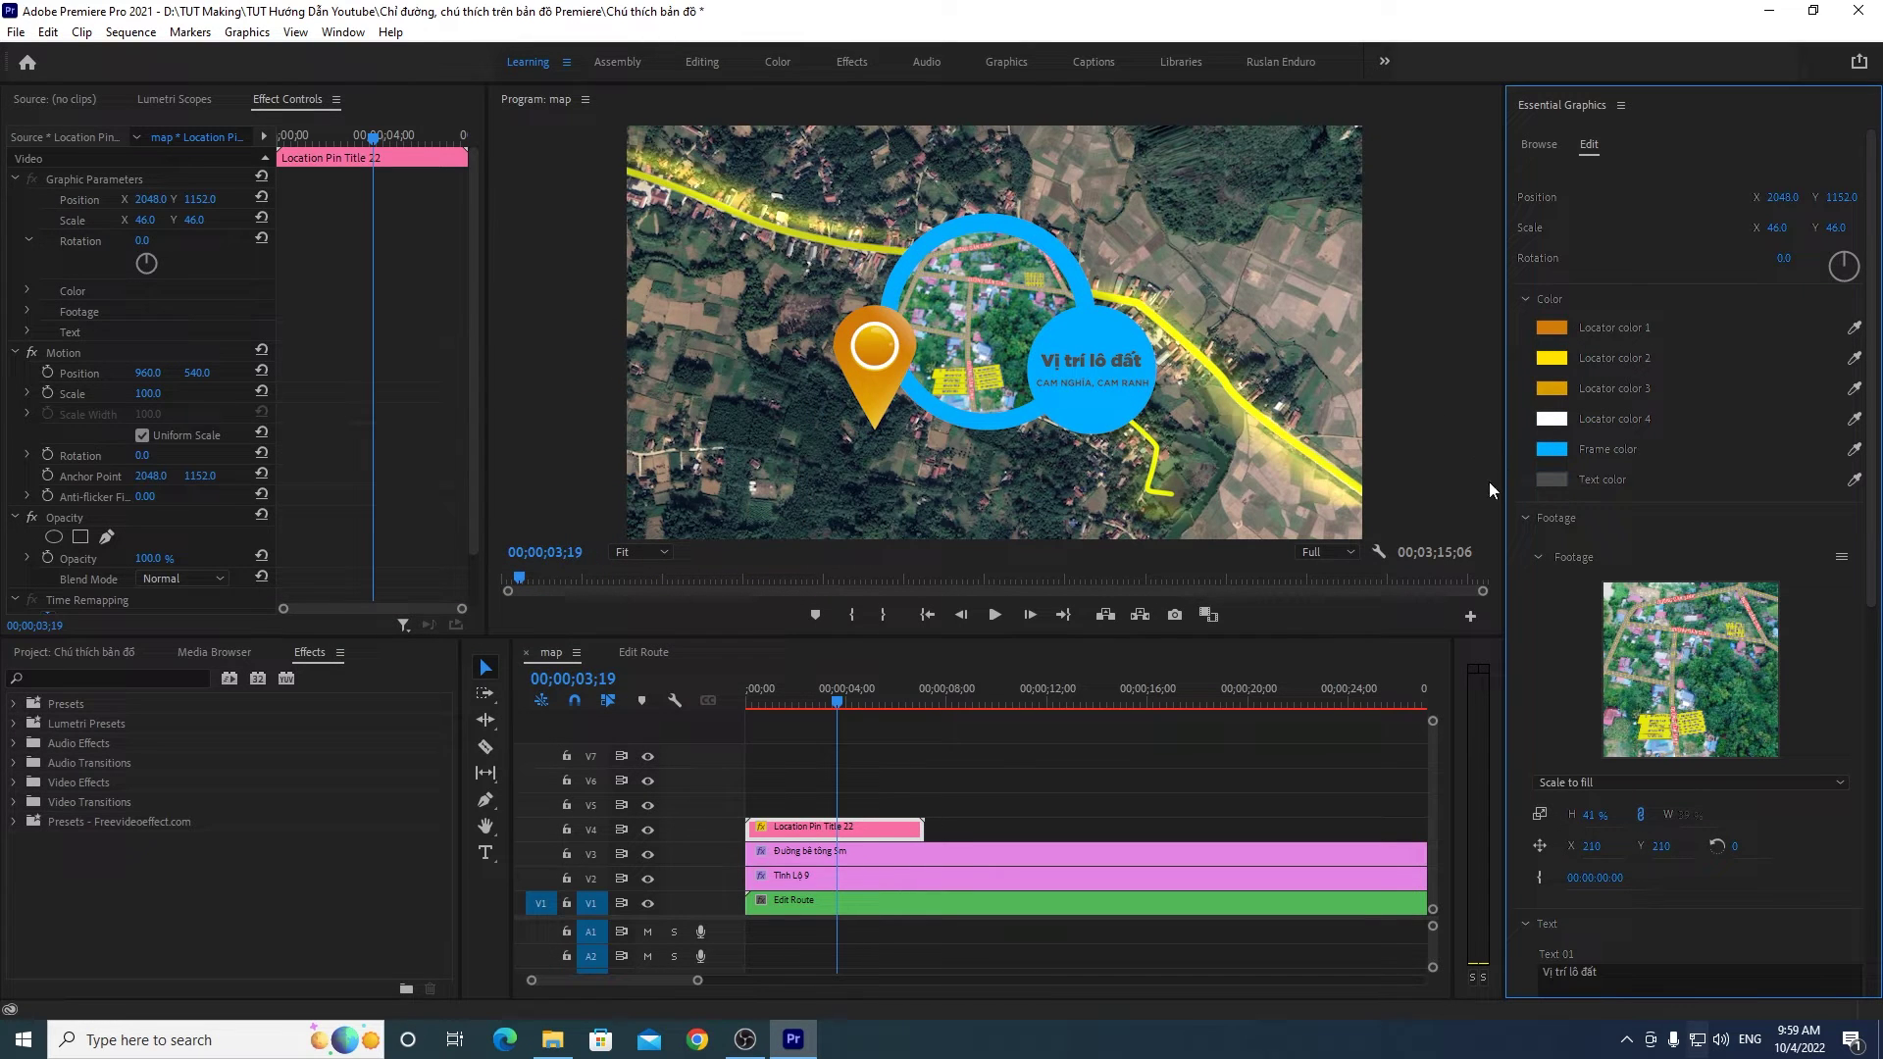
# Step: Try black for the title text colour, then revert it to white
pyautogui.click(1552, 479)
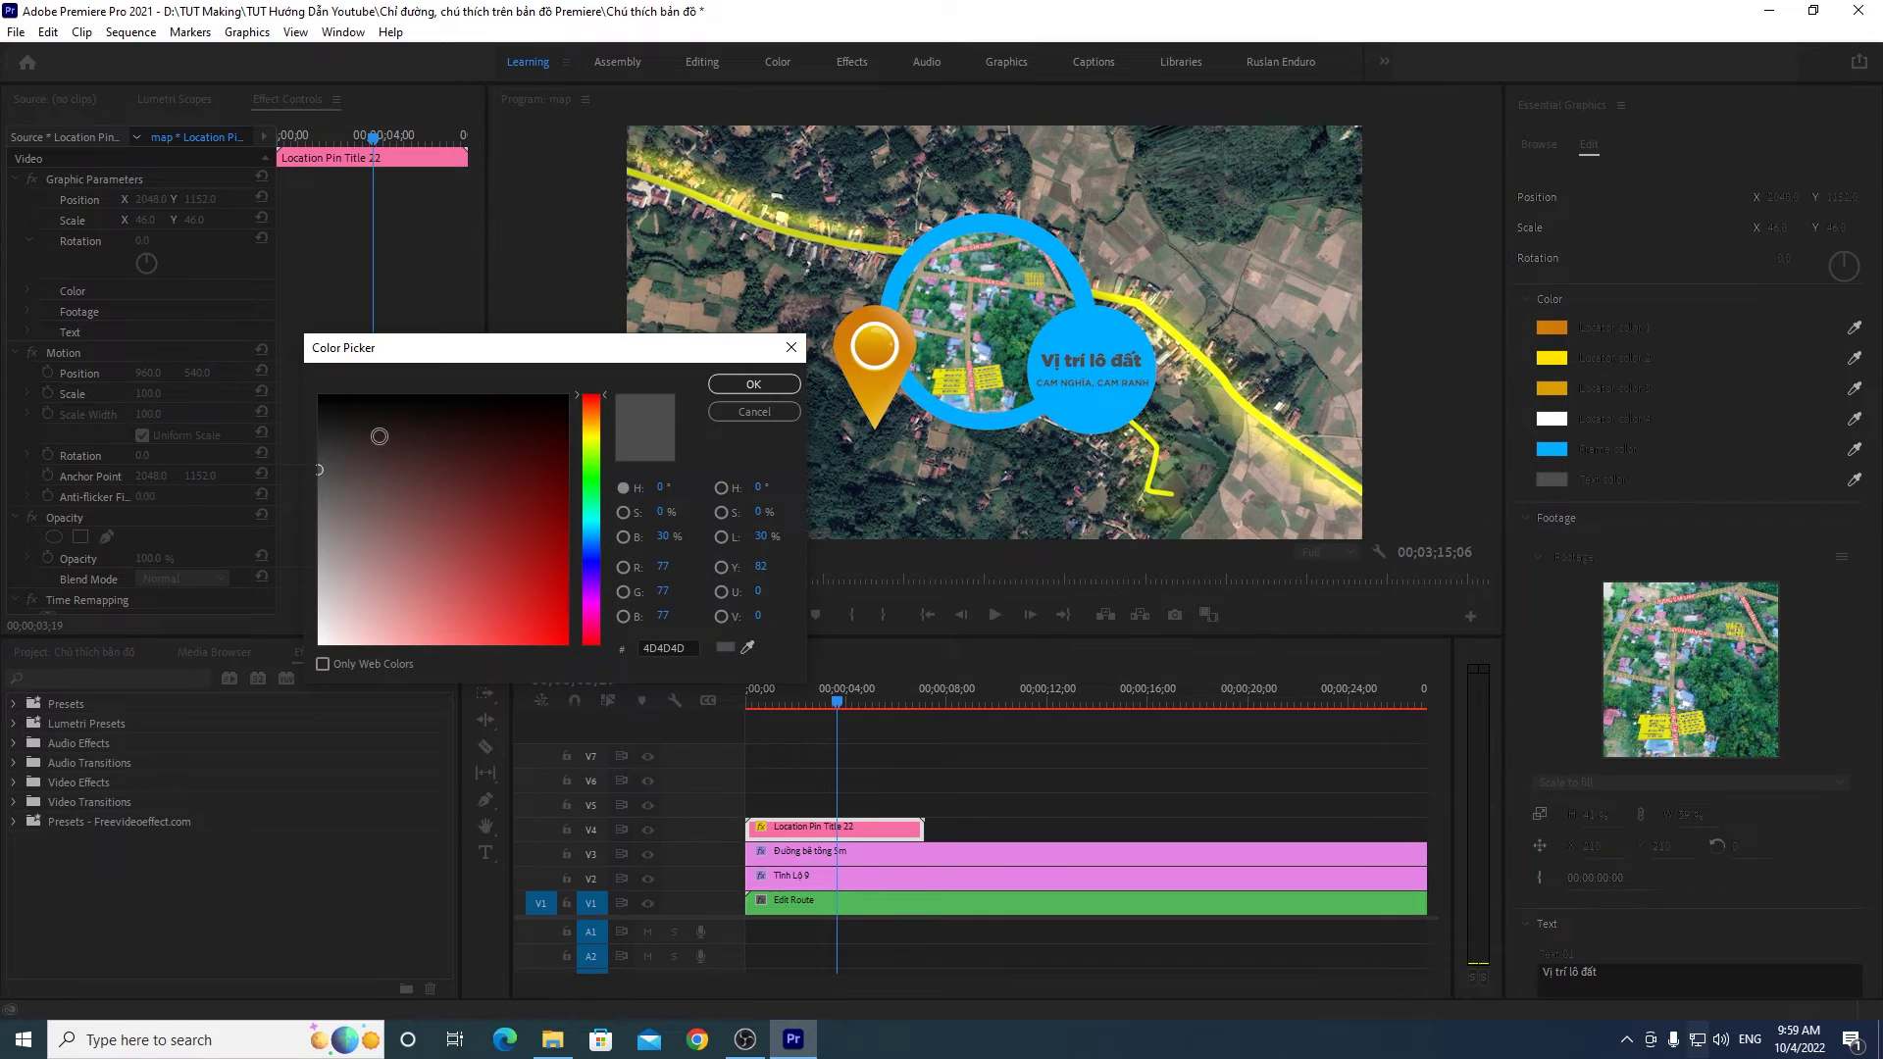
pyautogui.moveTo(375, 431); pyautogui.dragTo(316, 363)
pyautogui.click(752, 383)
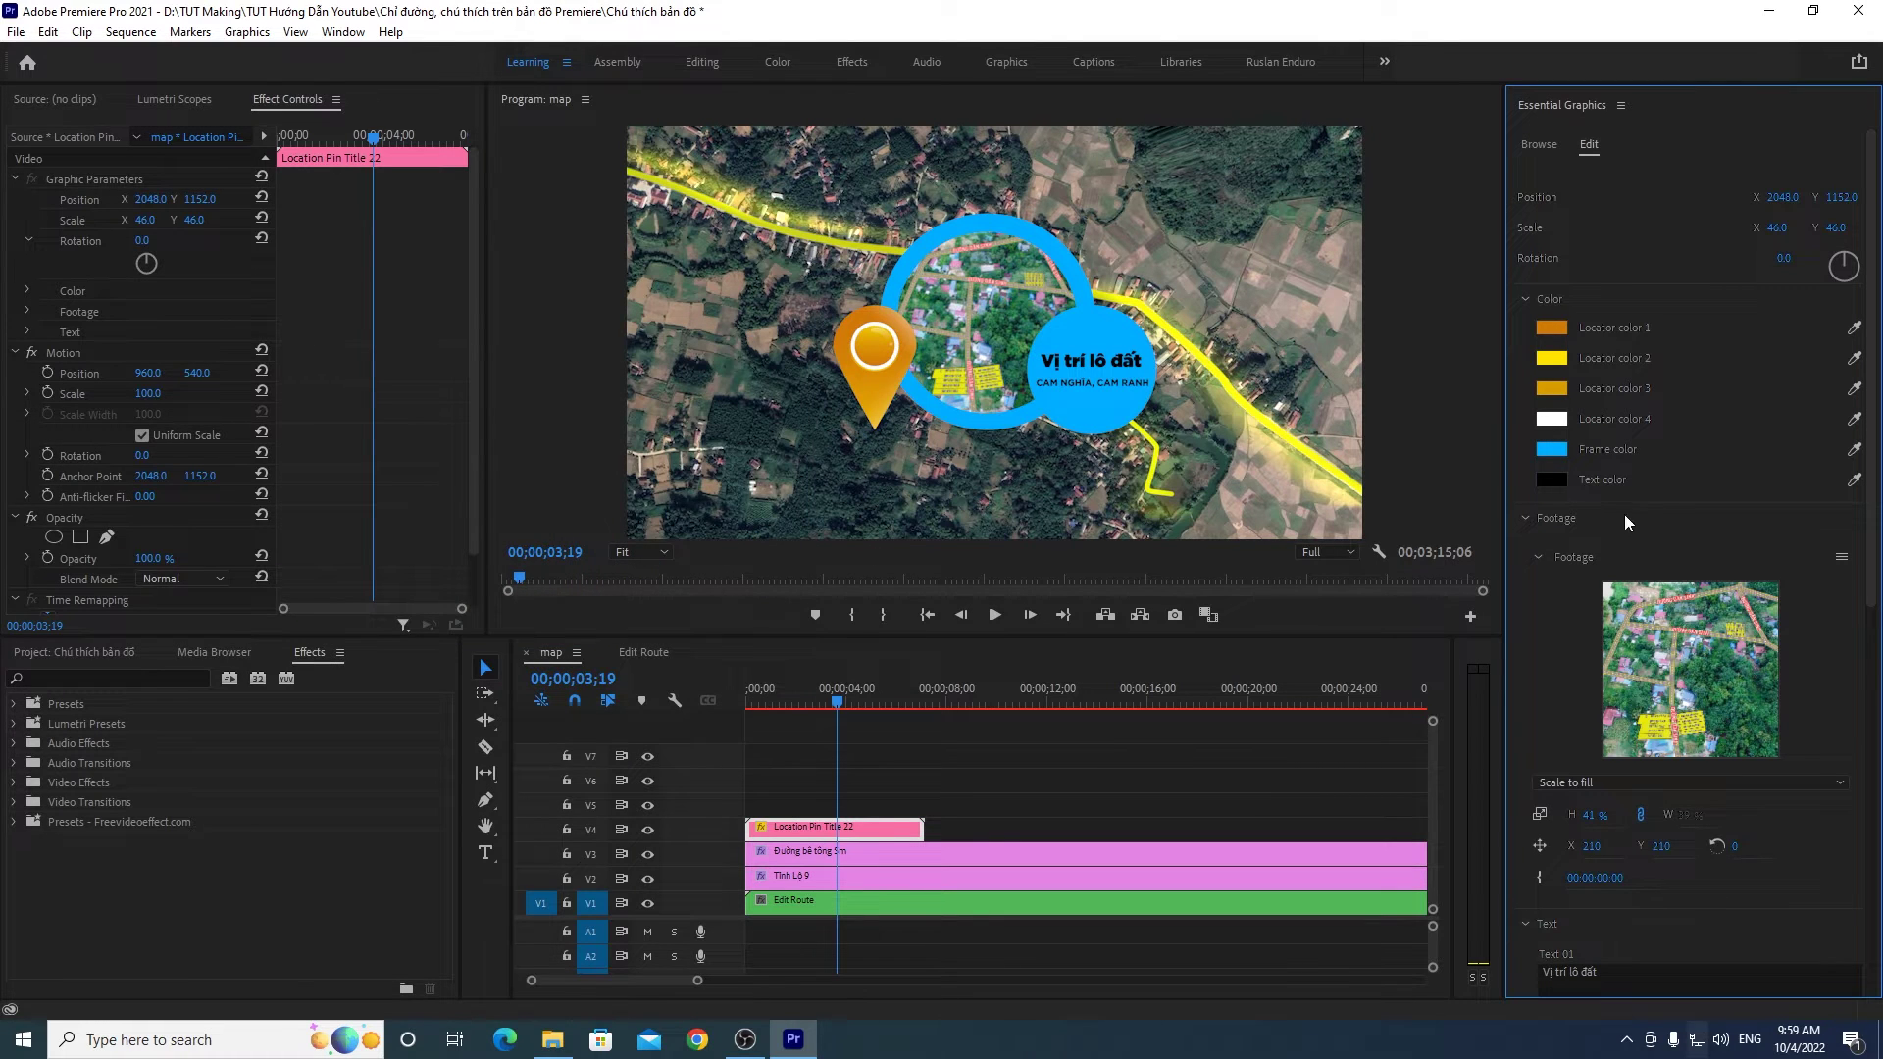
pyautogui.click(1551, 479)
pyautogui.moveTo(431, 601); pyautogui.dragTo(289, 727)
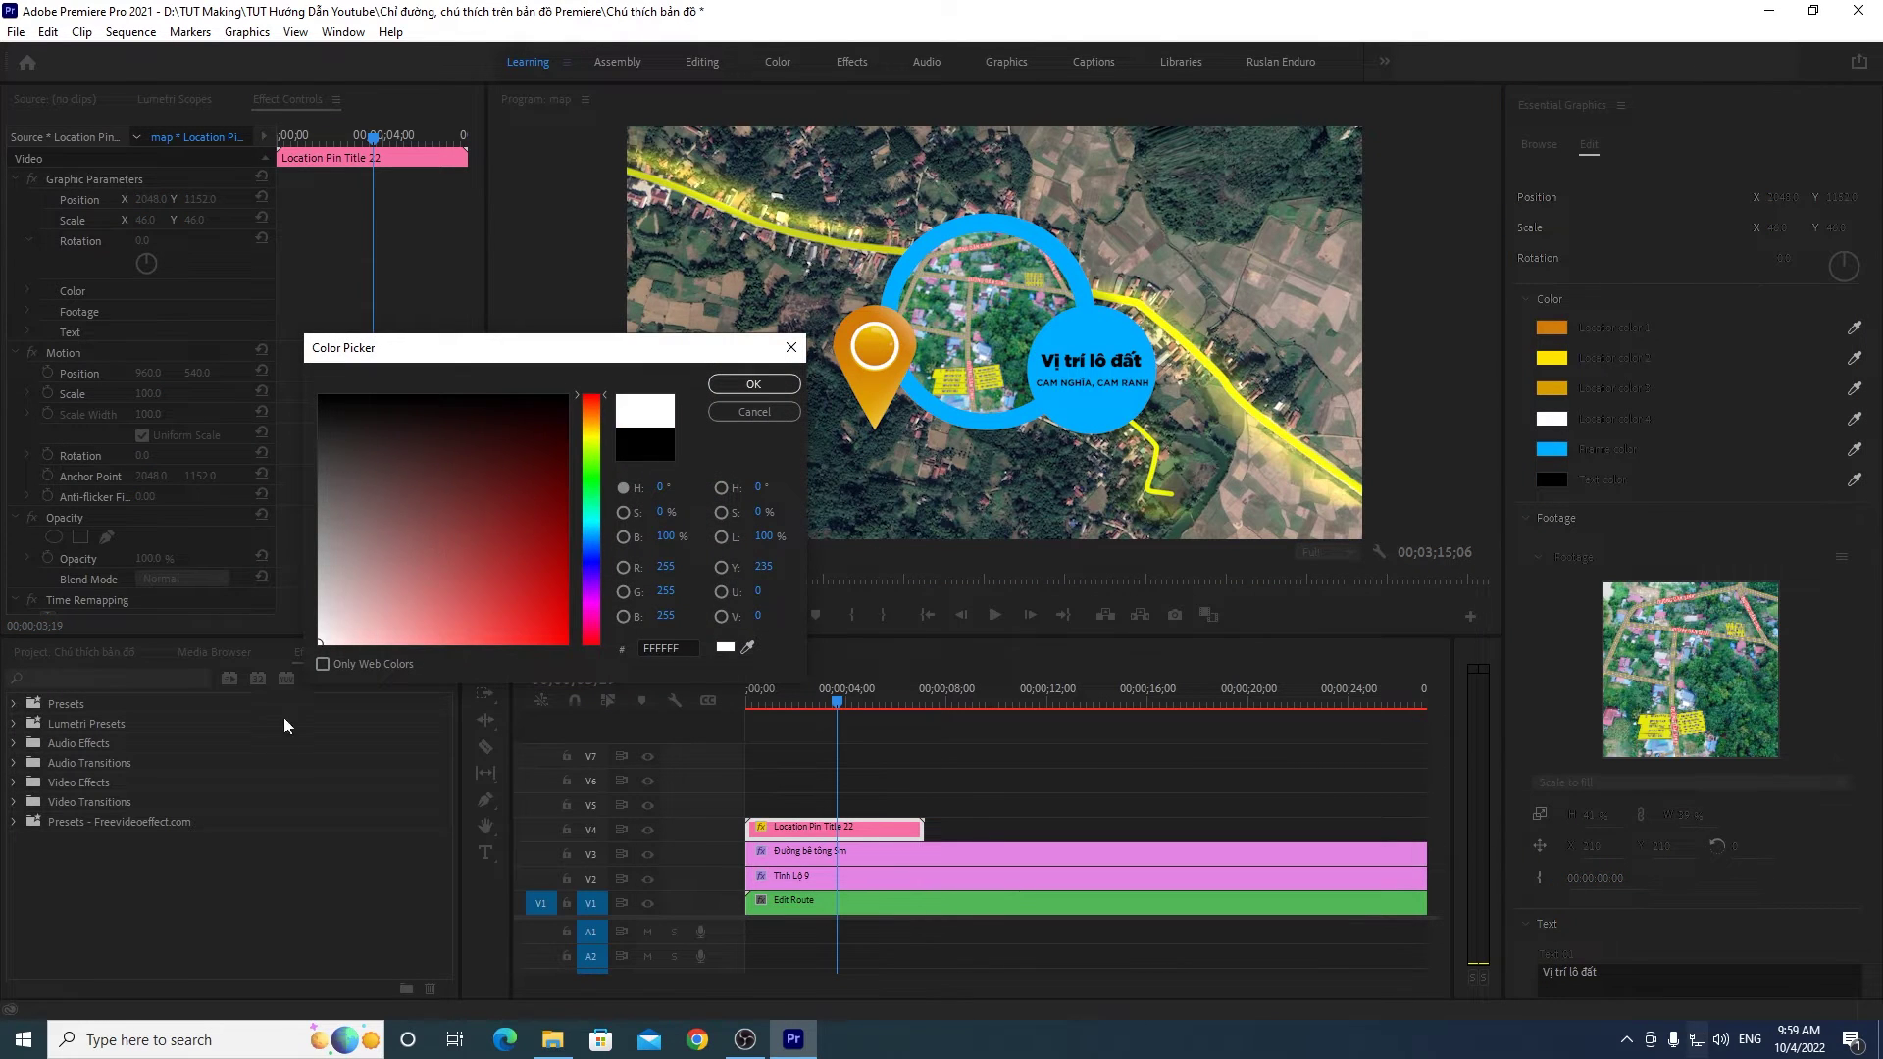
pyautogui.click(784, 384)
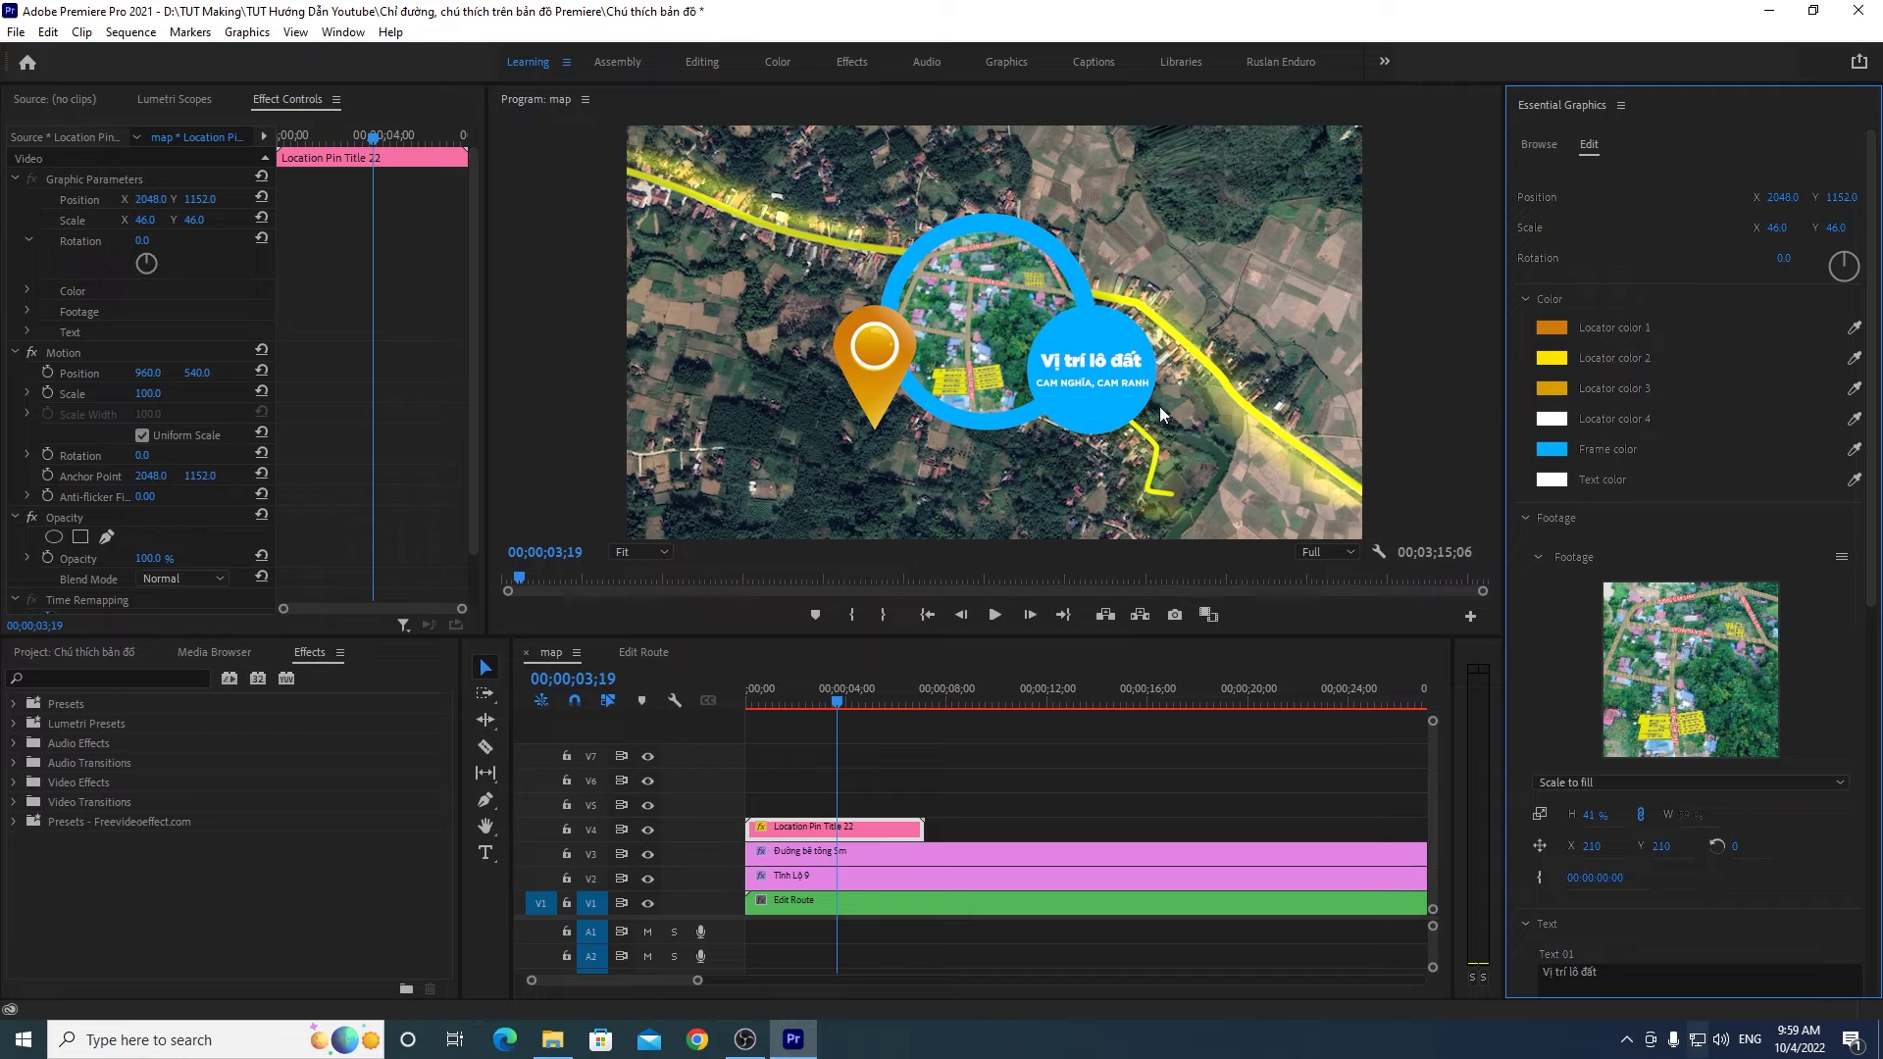
# Step: Try gold and orange text colours before settling on white again
pyautogui.click(1552, 480)
pyautogui.click(591, 432)
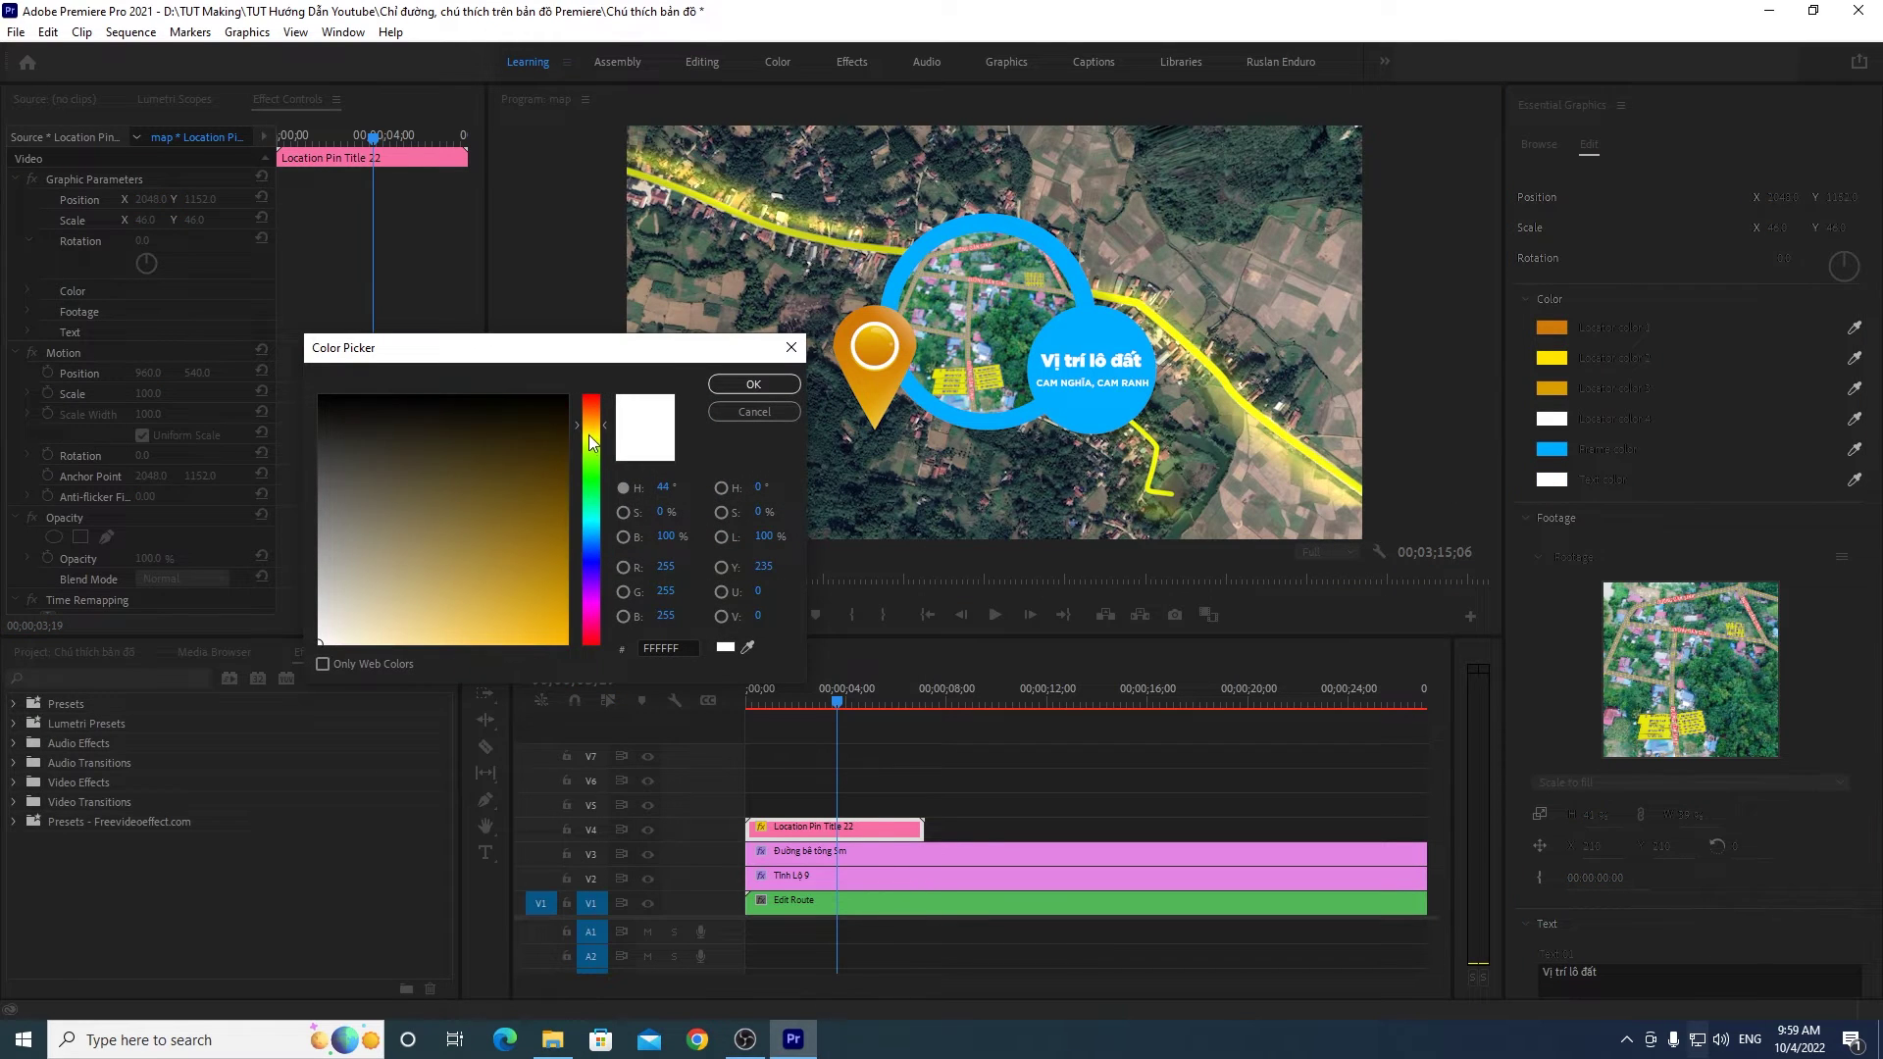
pyautogui.click(540, 478)
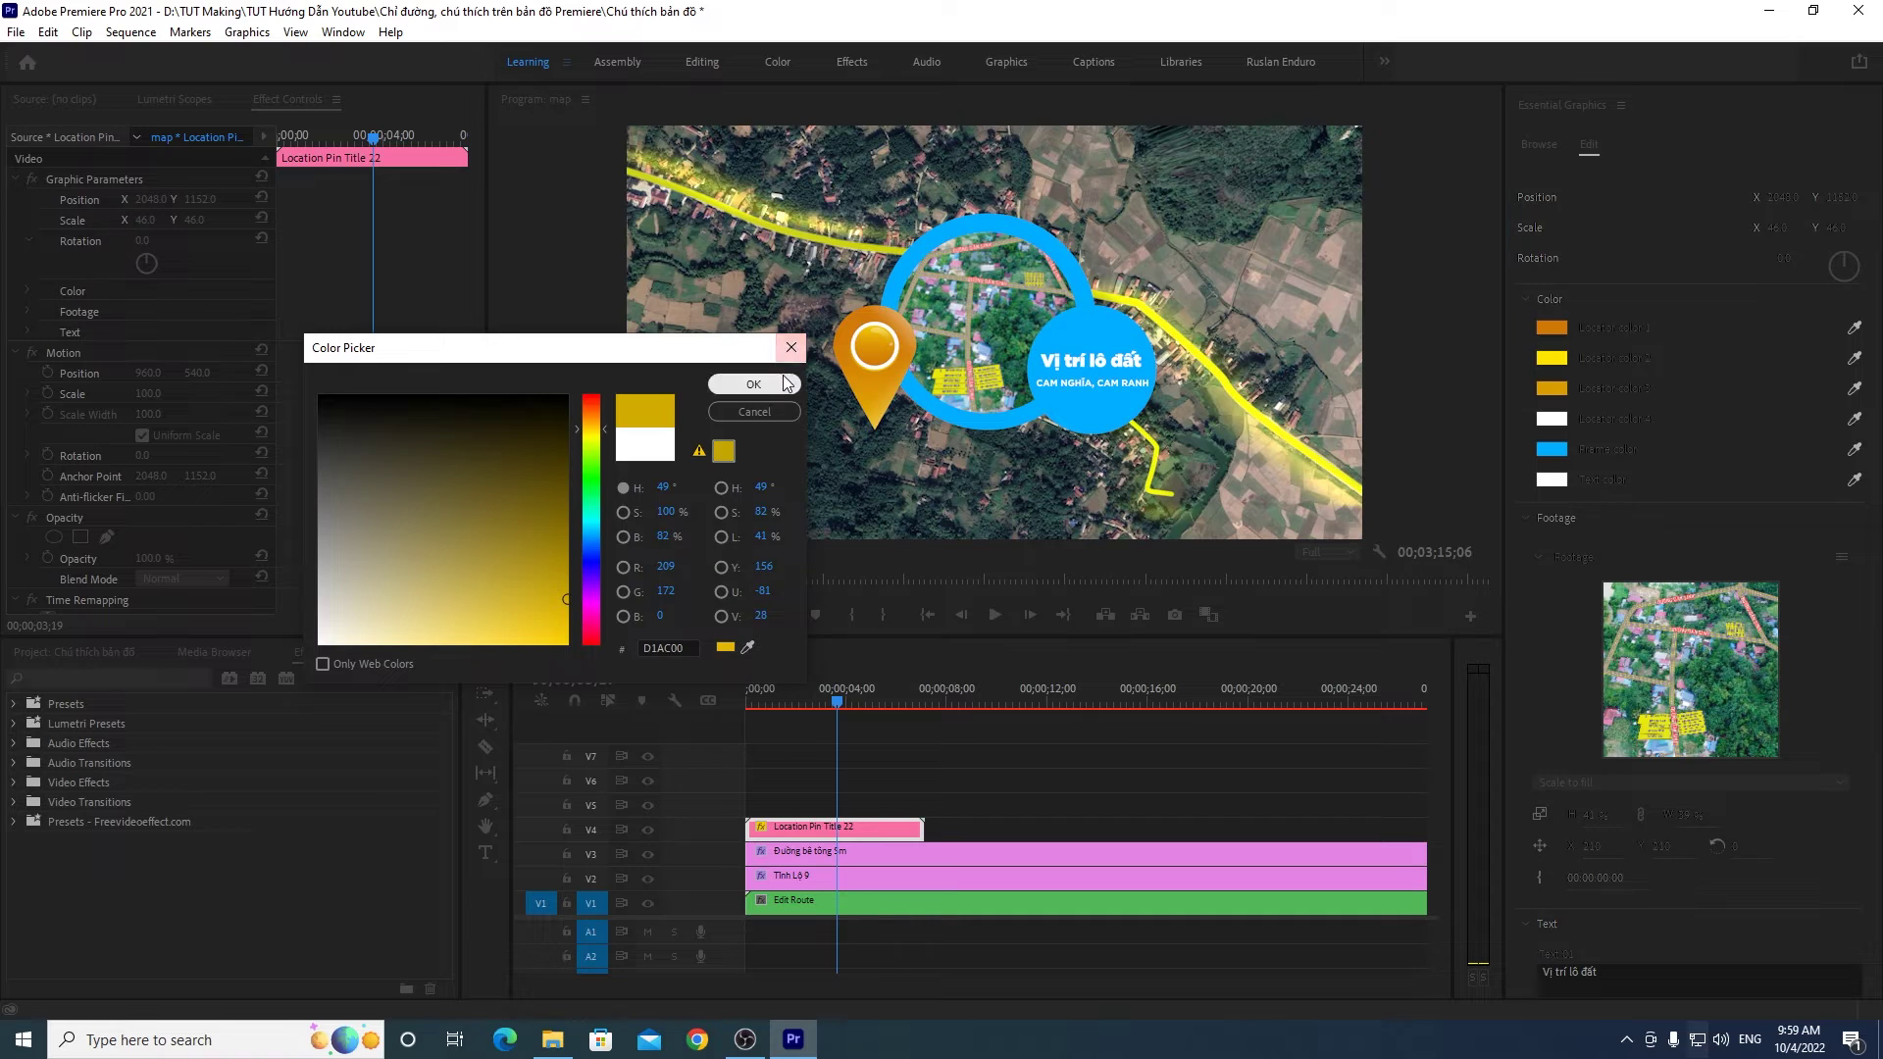
pyautogui.click(753, 384)
pyautogui.click(1550, 479)
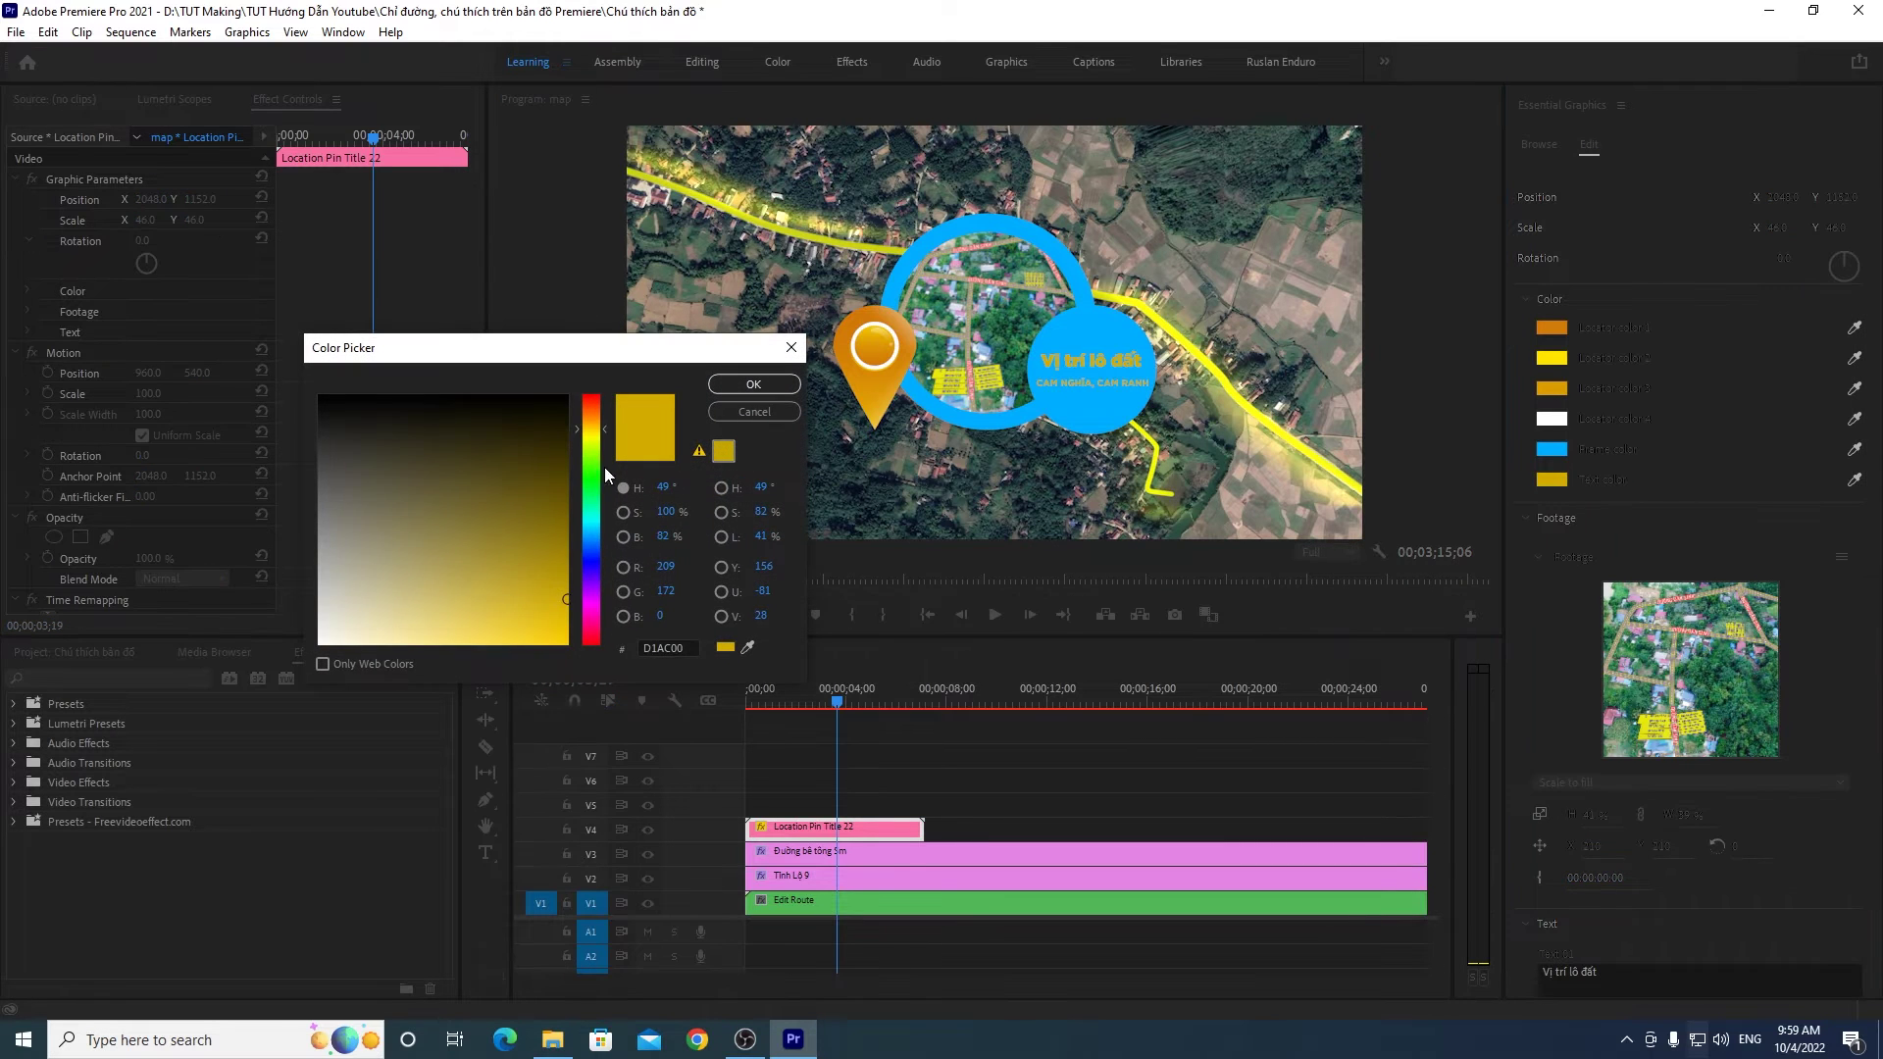
pyautogui.click(598, 419)
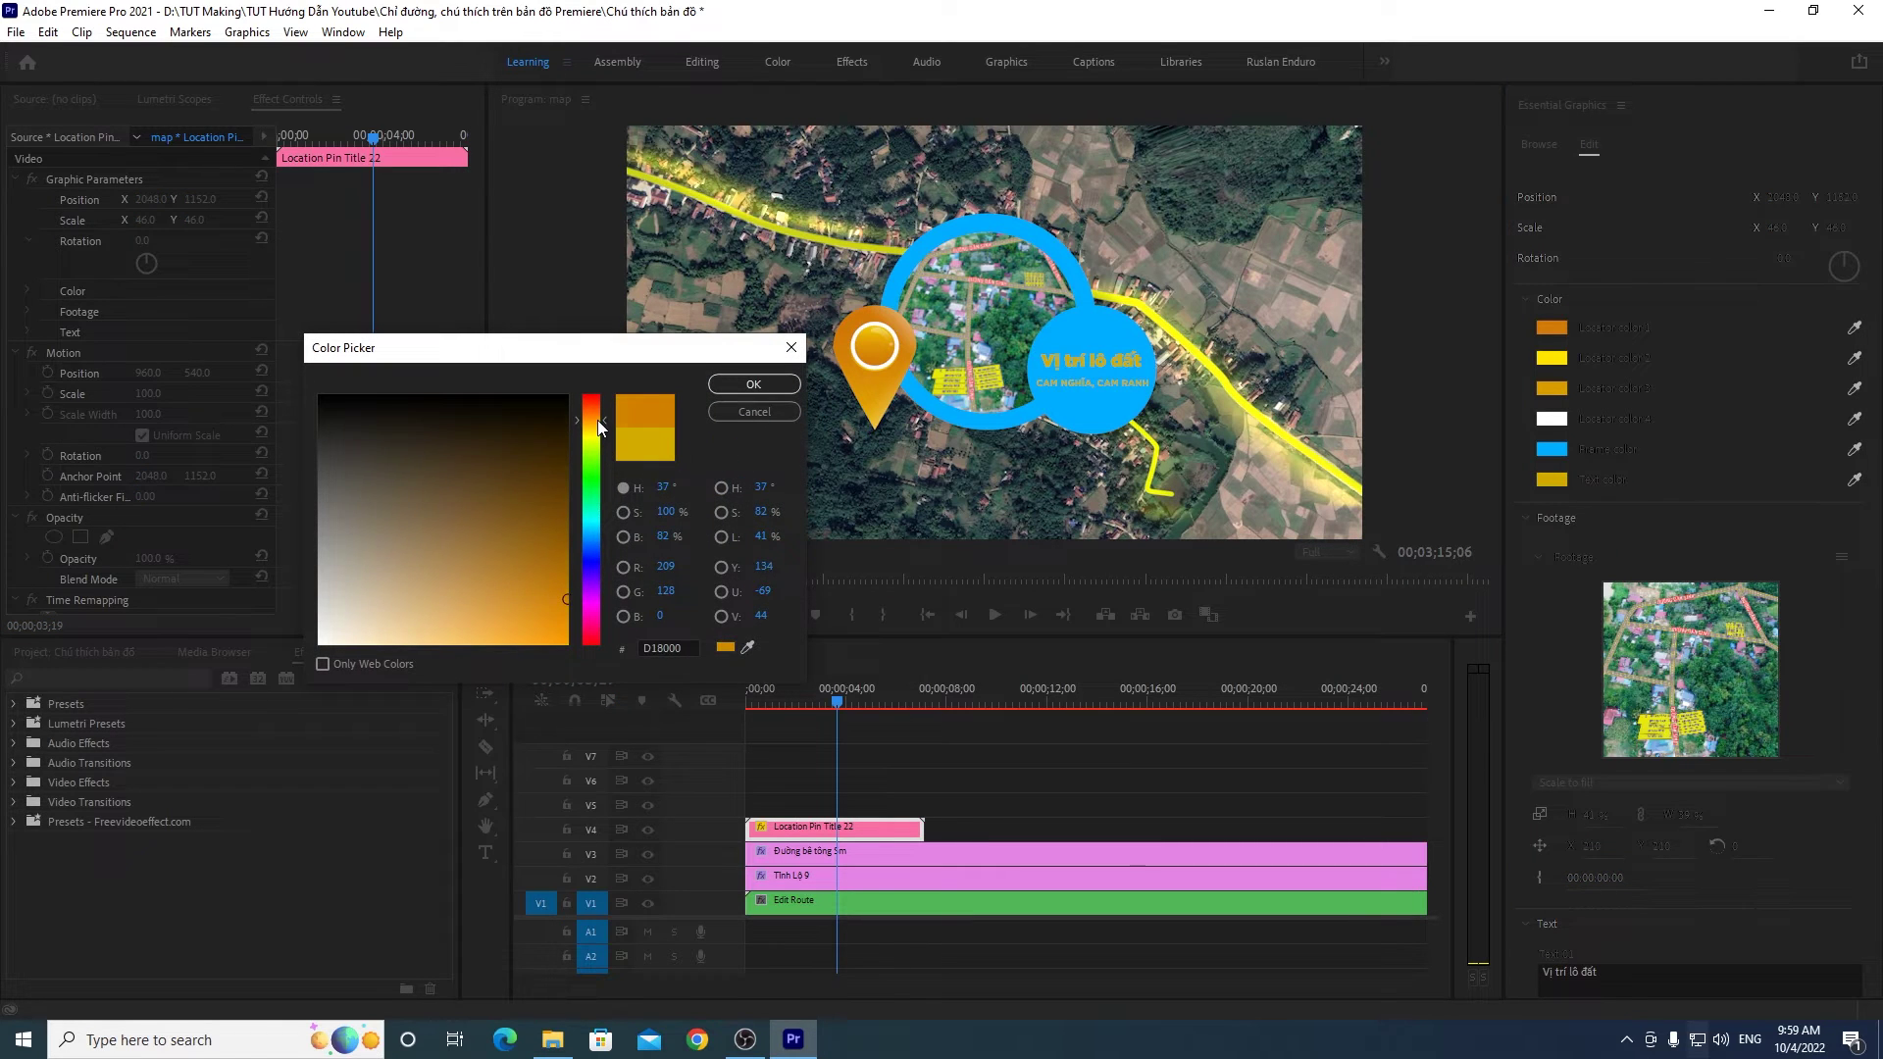
pyautogui.click(753, 384)
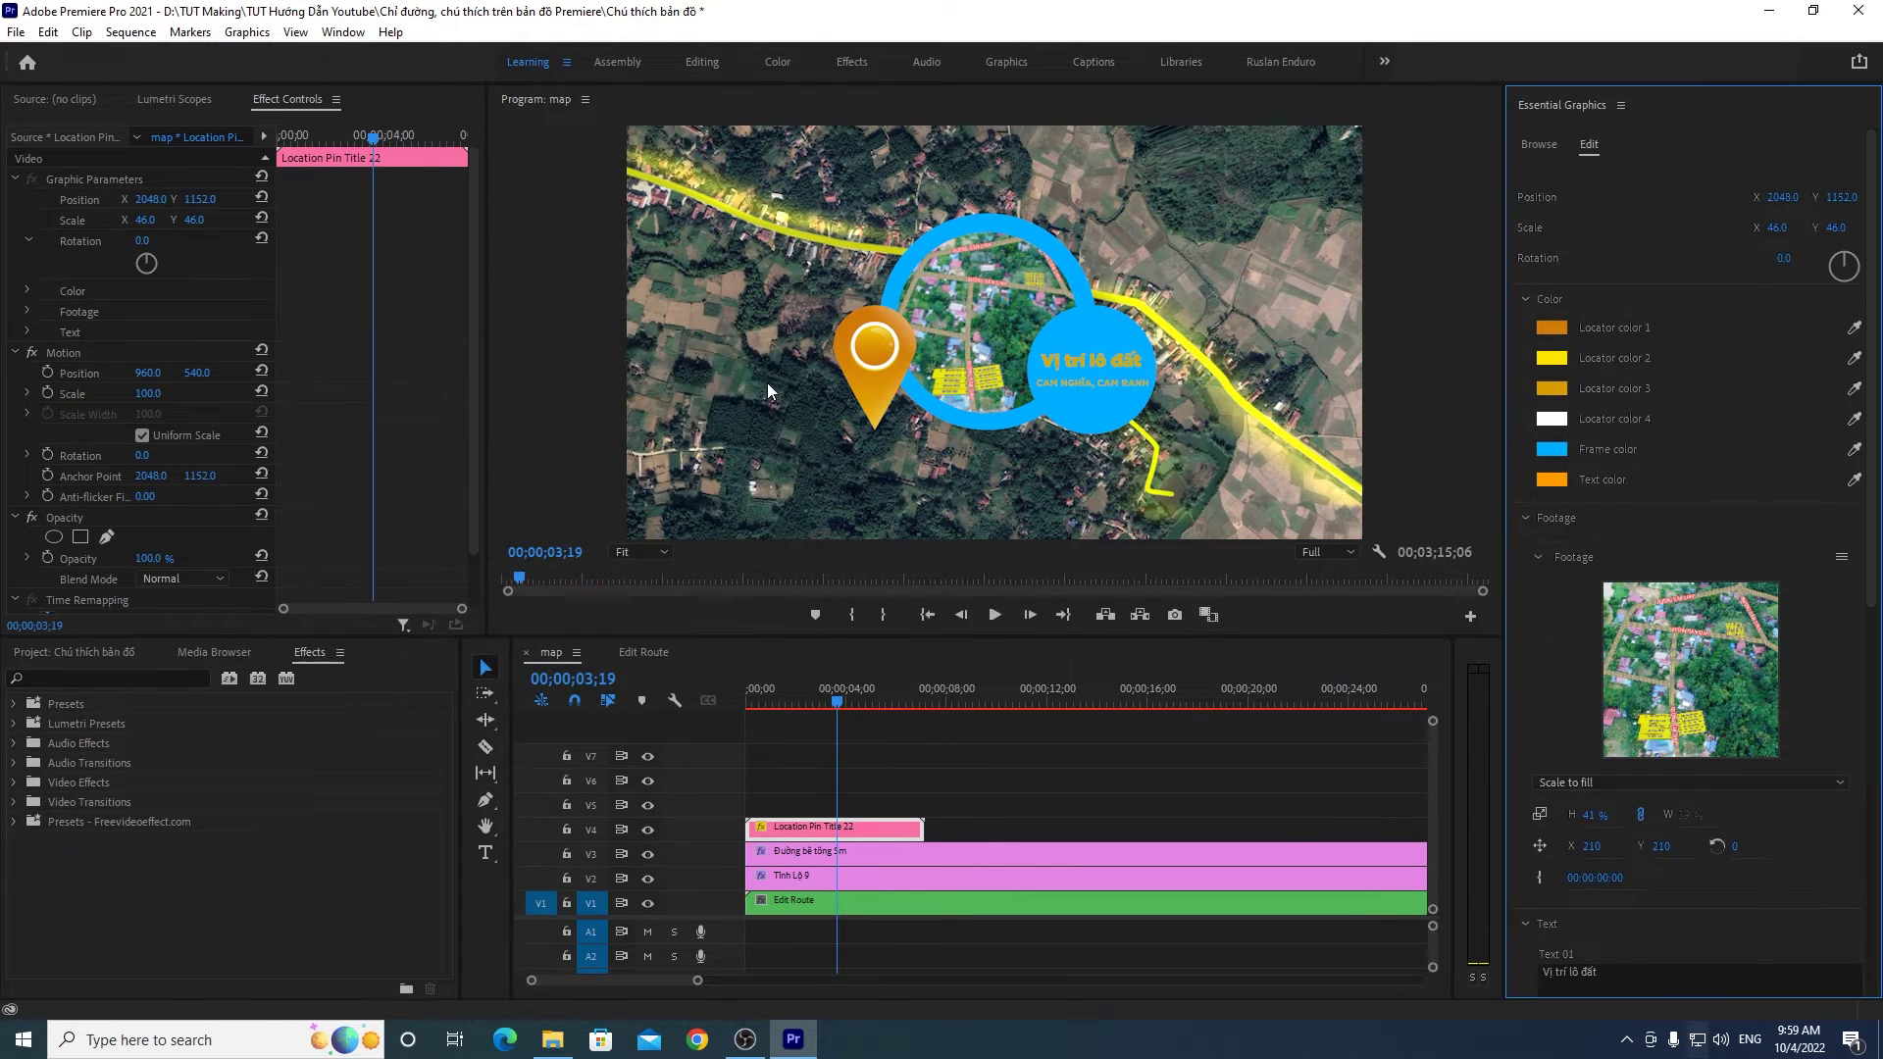
pyautogui.click(1551, 480)
pyautogui.click(320, 642)
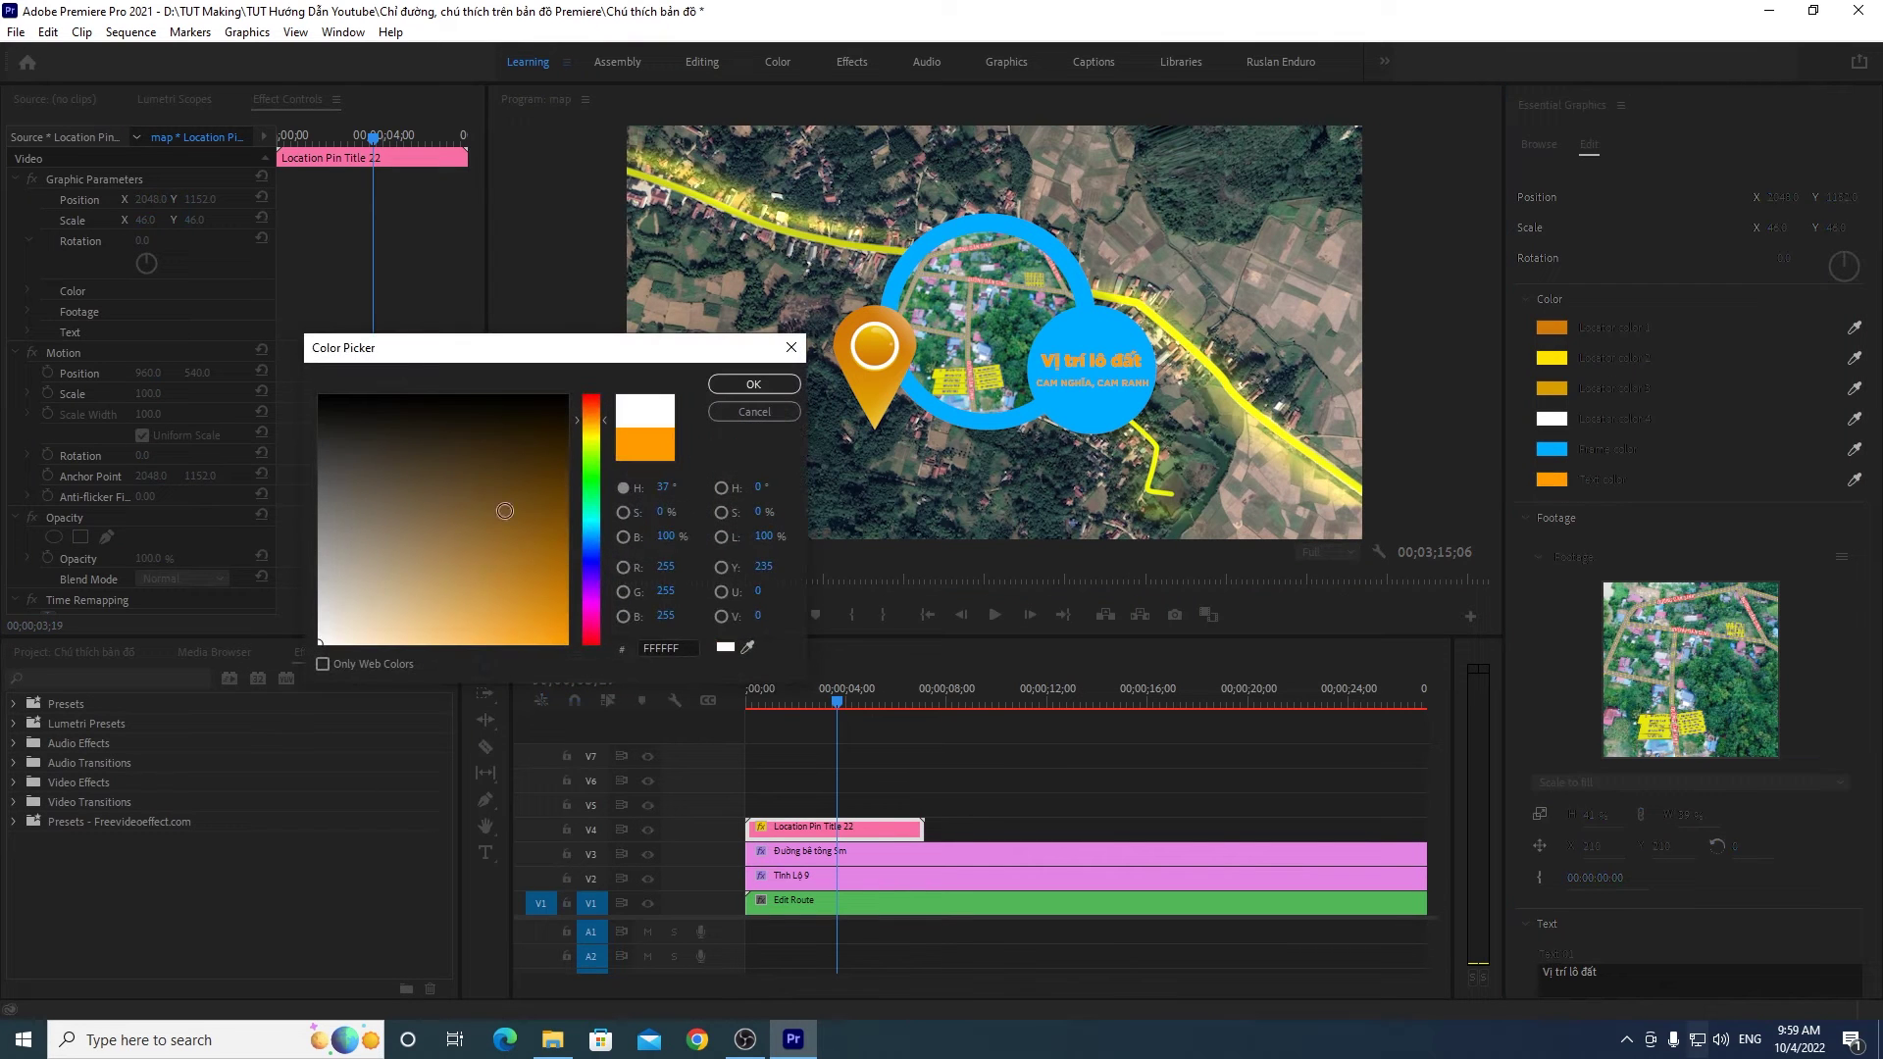
pyautogui.click(754, 383)
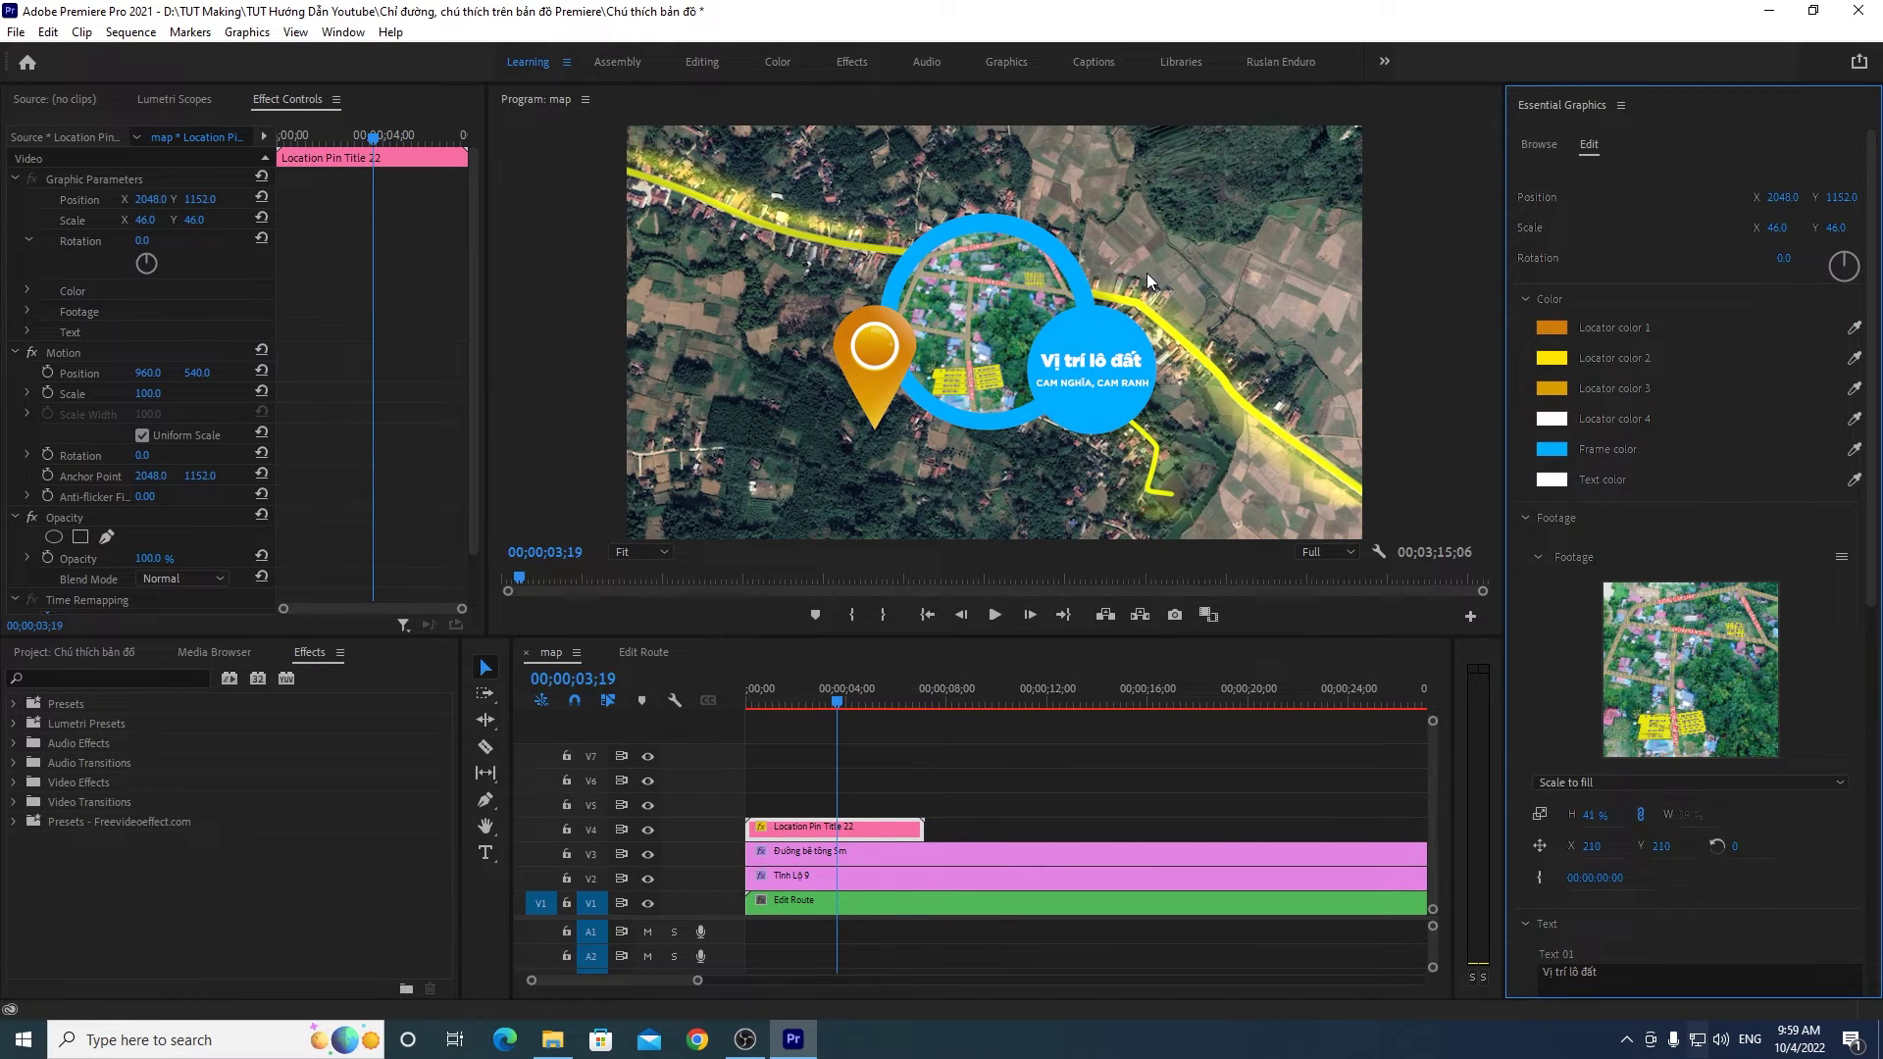
# Step: Shift the frame colour hue to a deeper sky blue, 00BAFF
pyautogui.click(1550, 453)
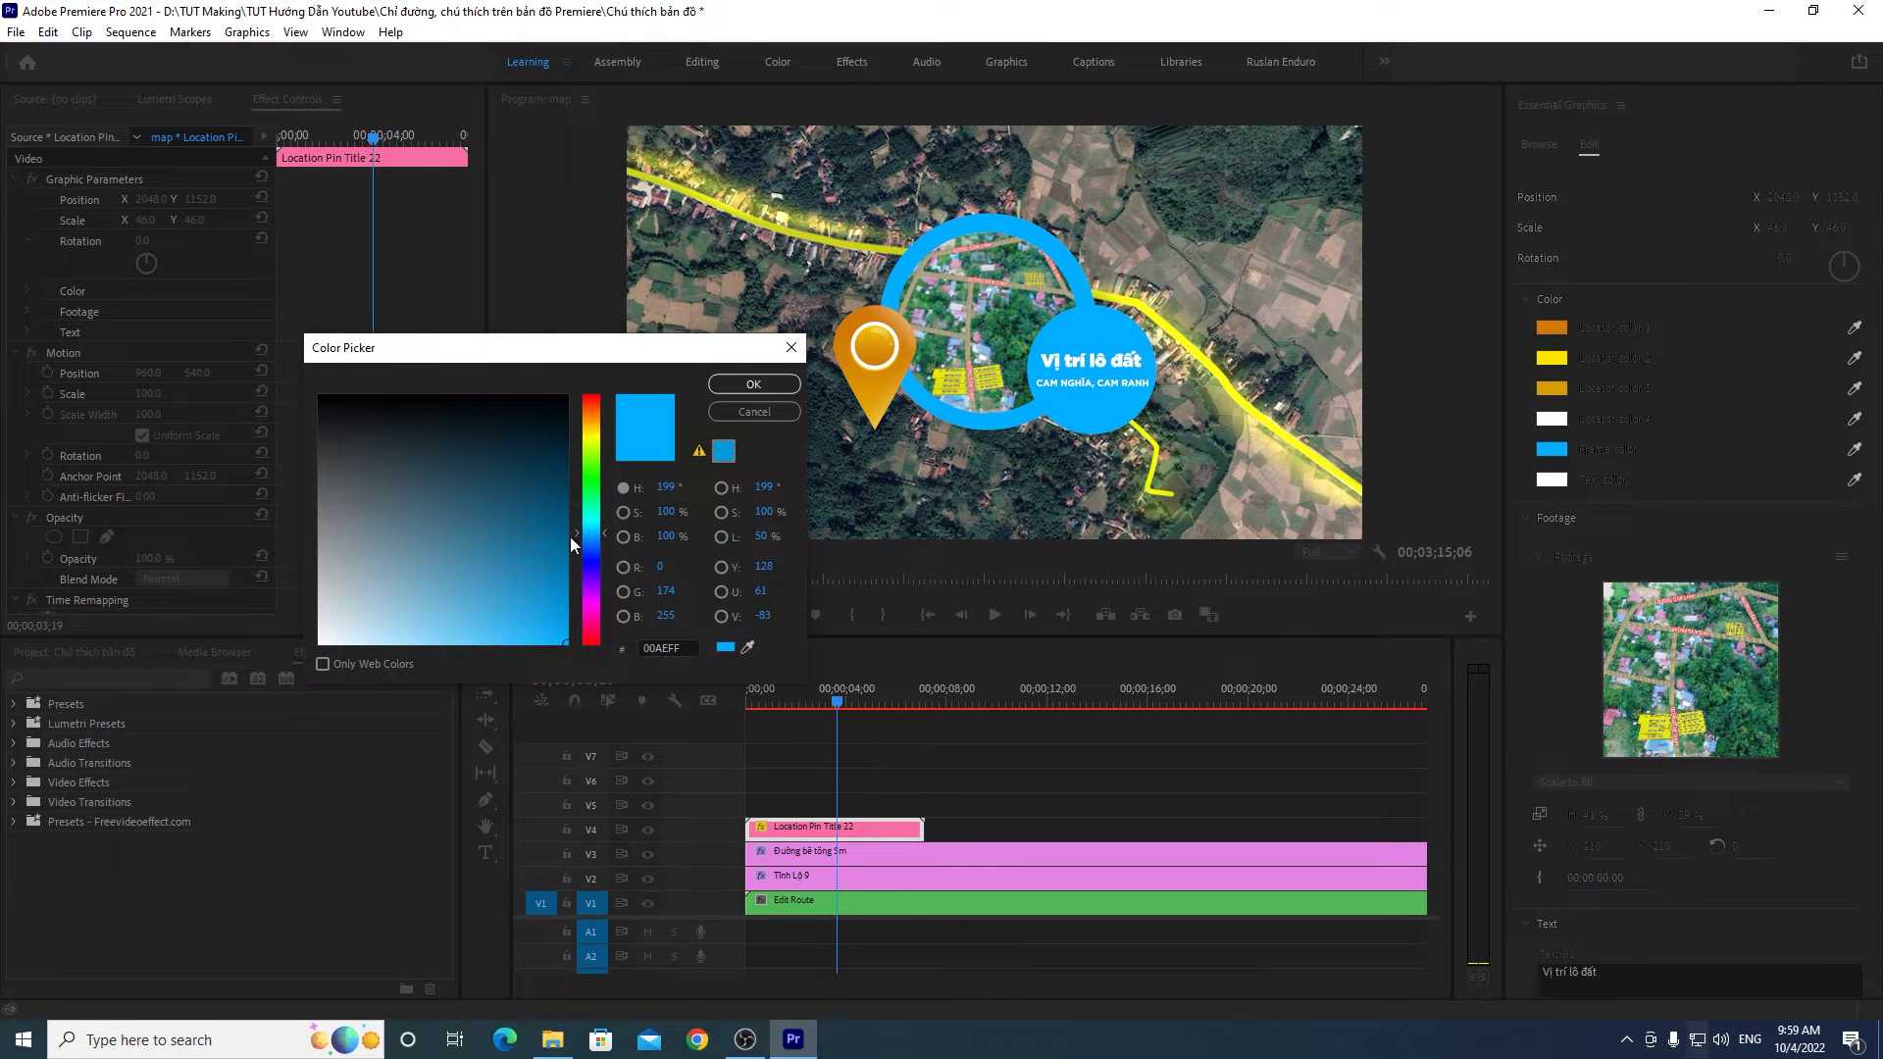
pyautogui.moveTo(602, 527); pyautogui.dragTo(604, 525)
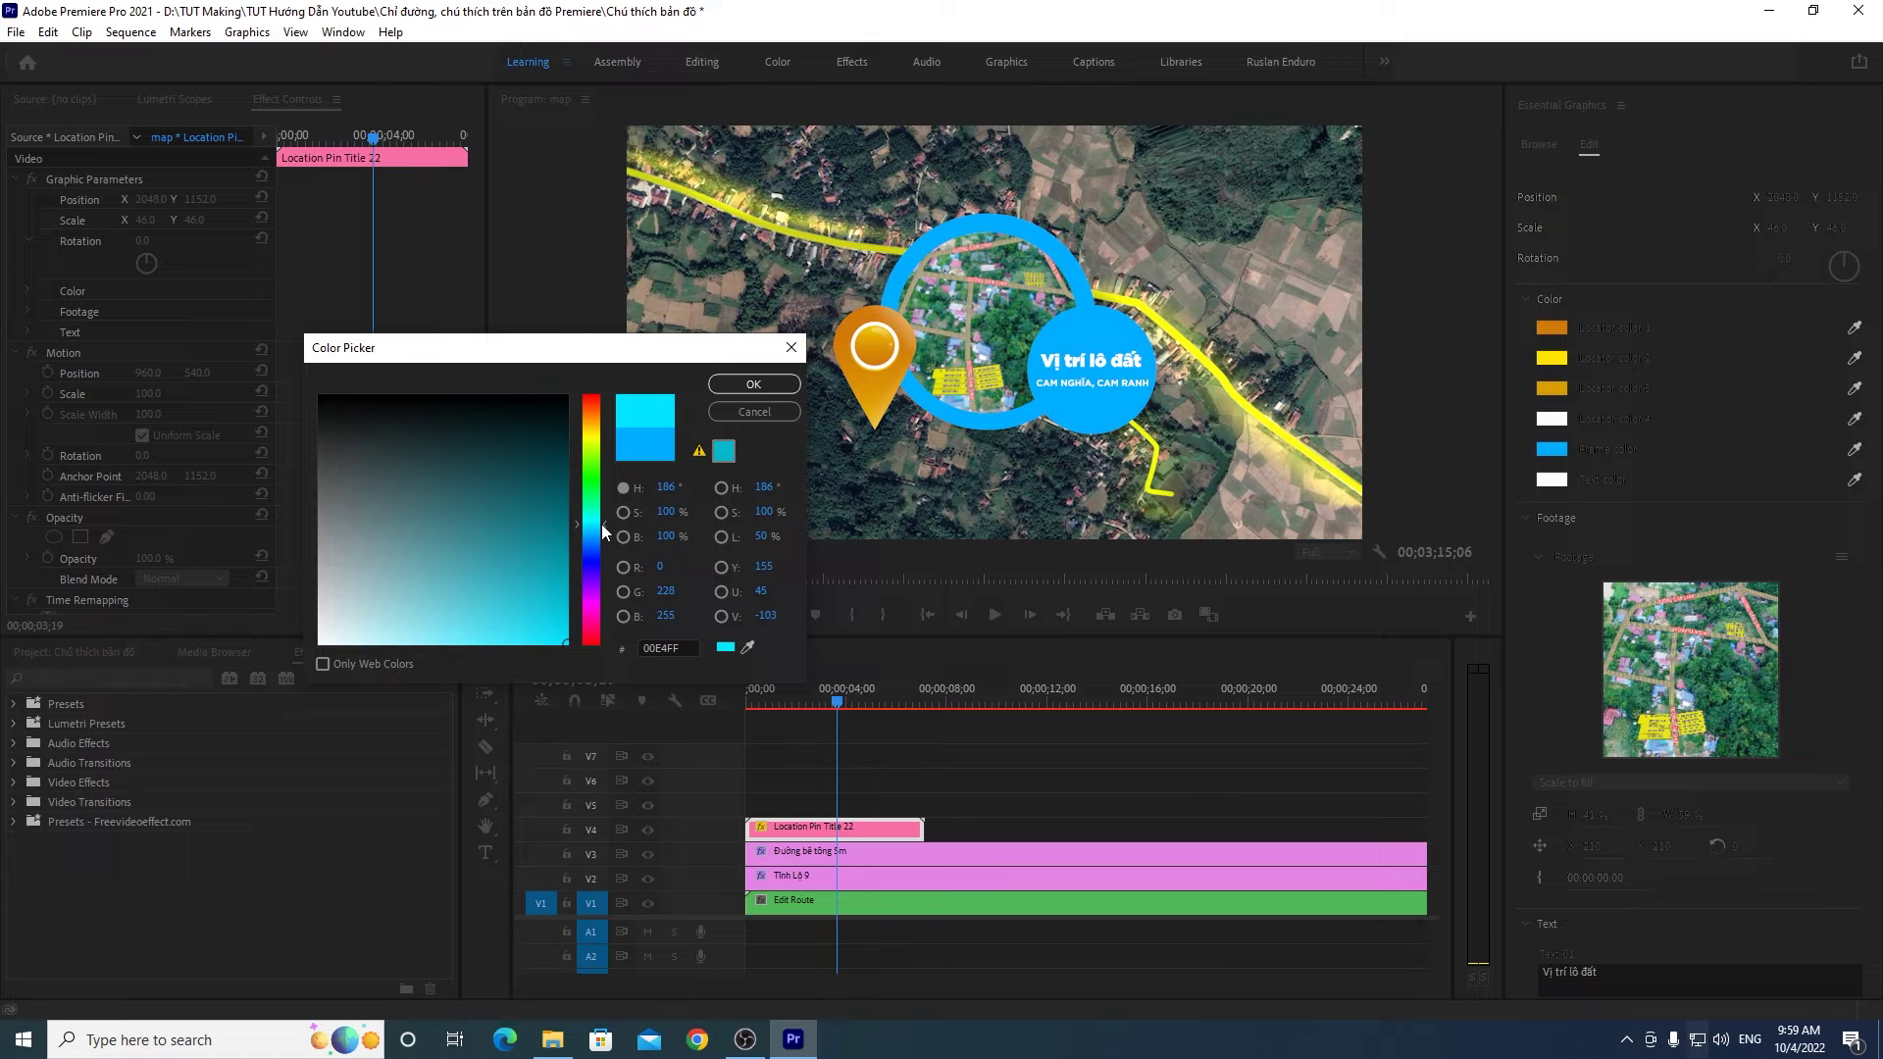
pyautogui.click(768, 382)
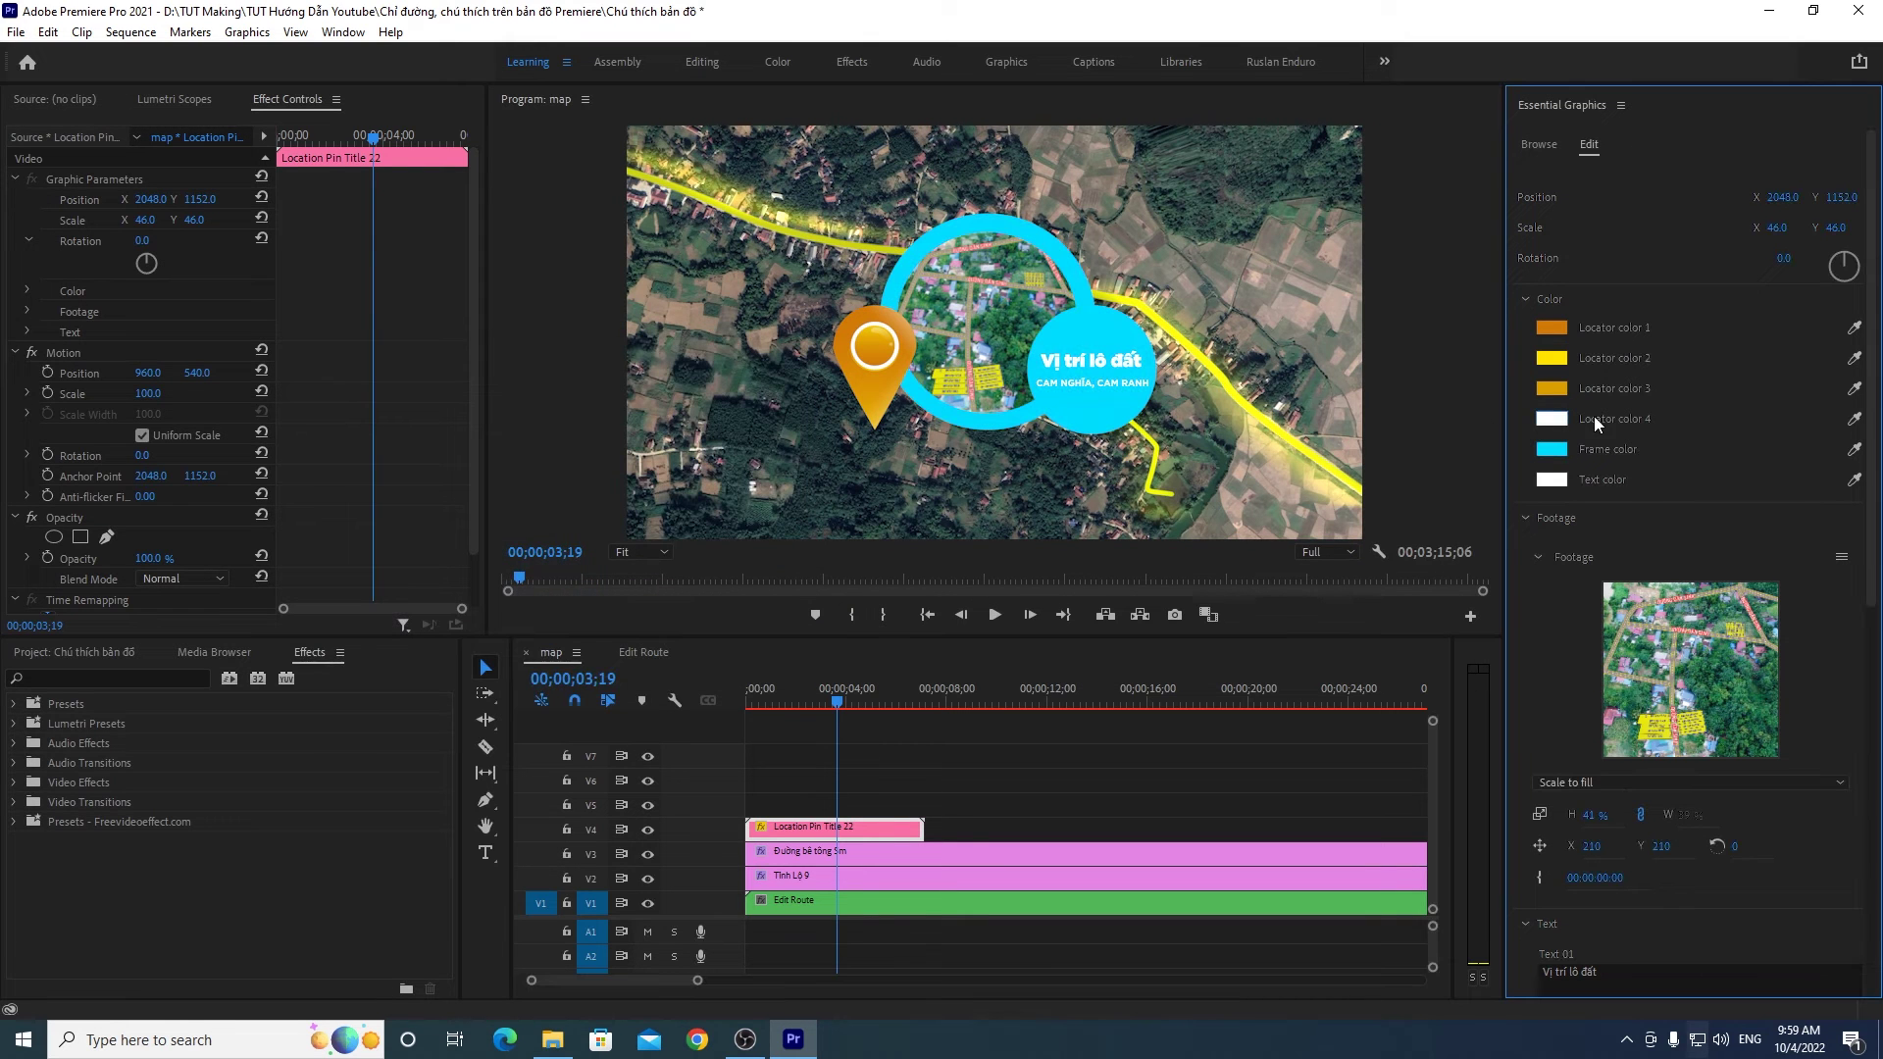
pyautogui.click(1552, 451)
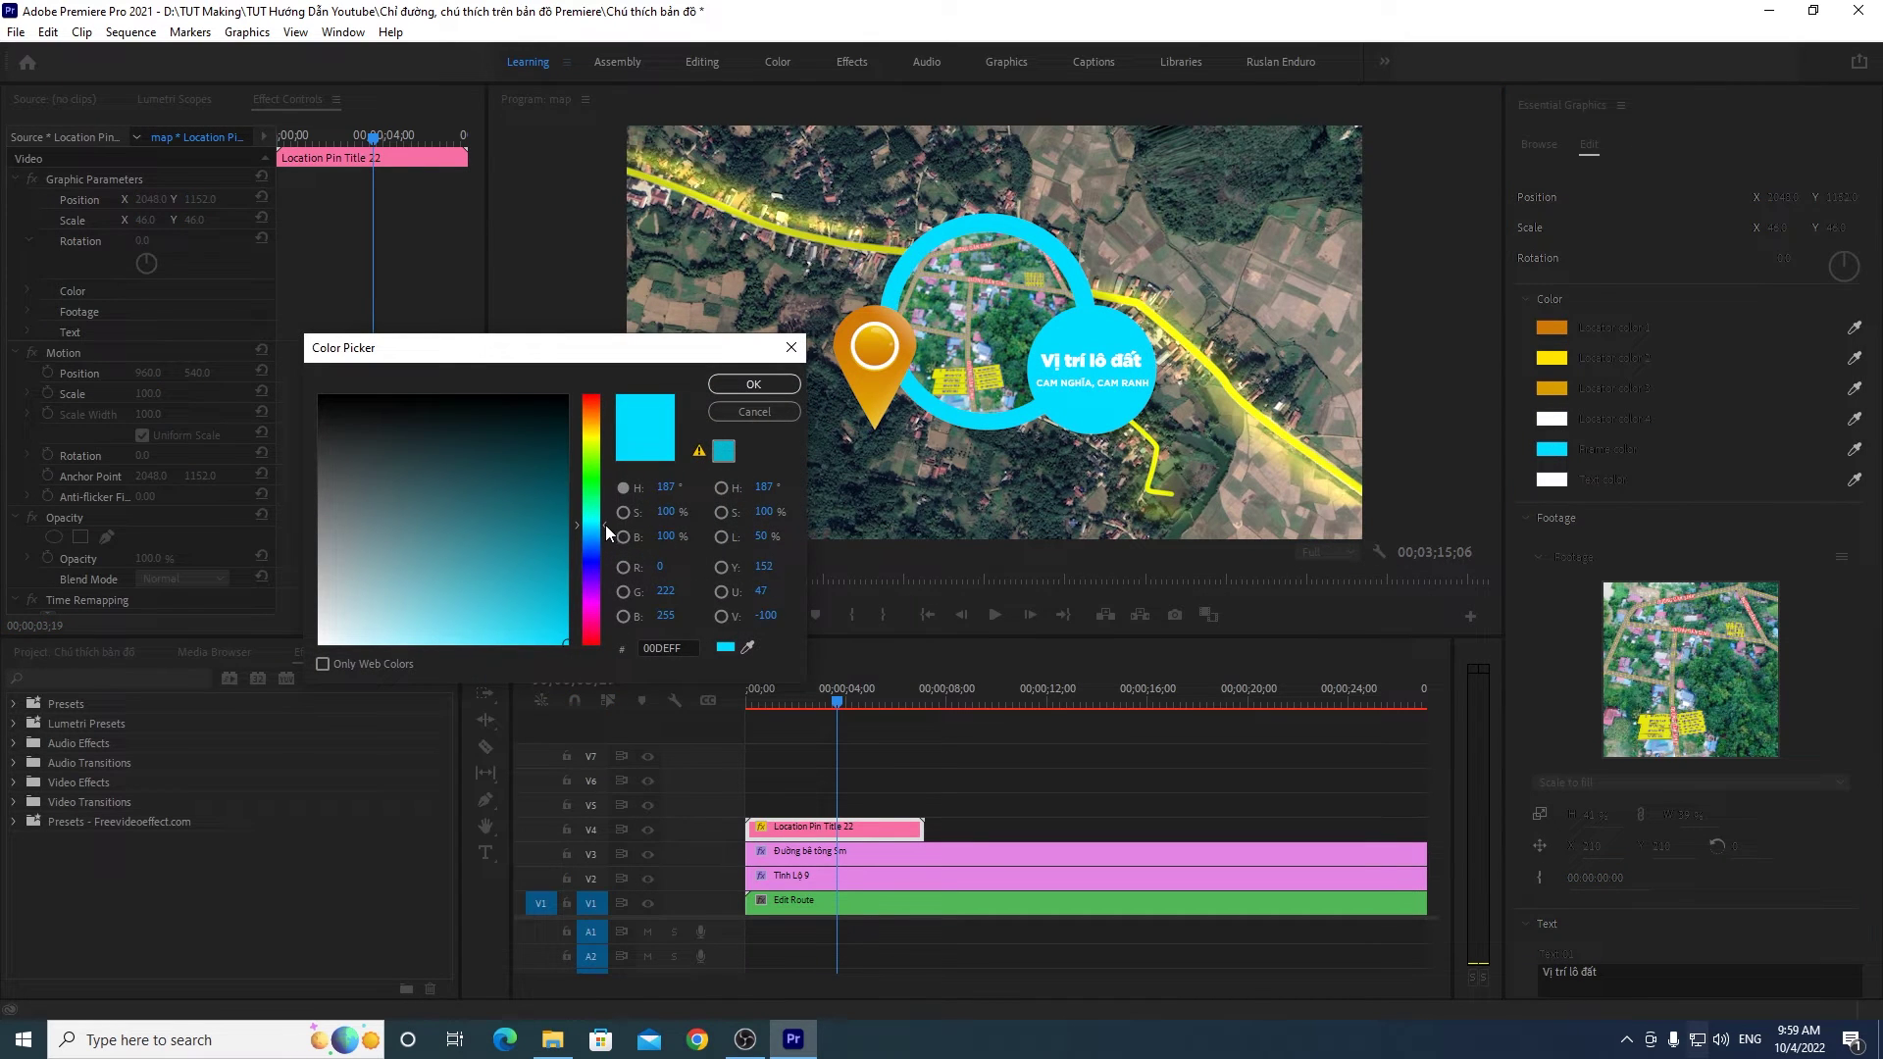
pyautogui.moveTo(604, 525); pyautogui.dragTo(604, 532)
pyautogui.click(755, 385)
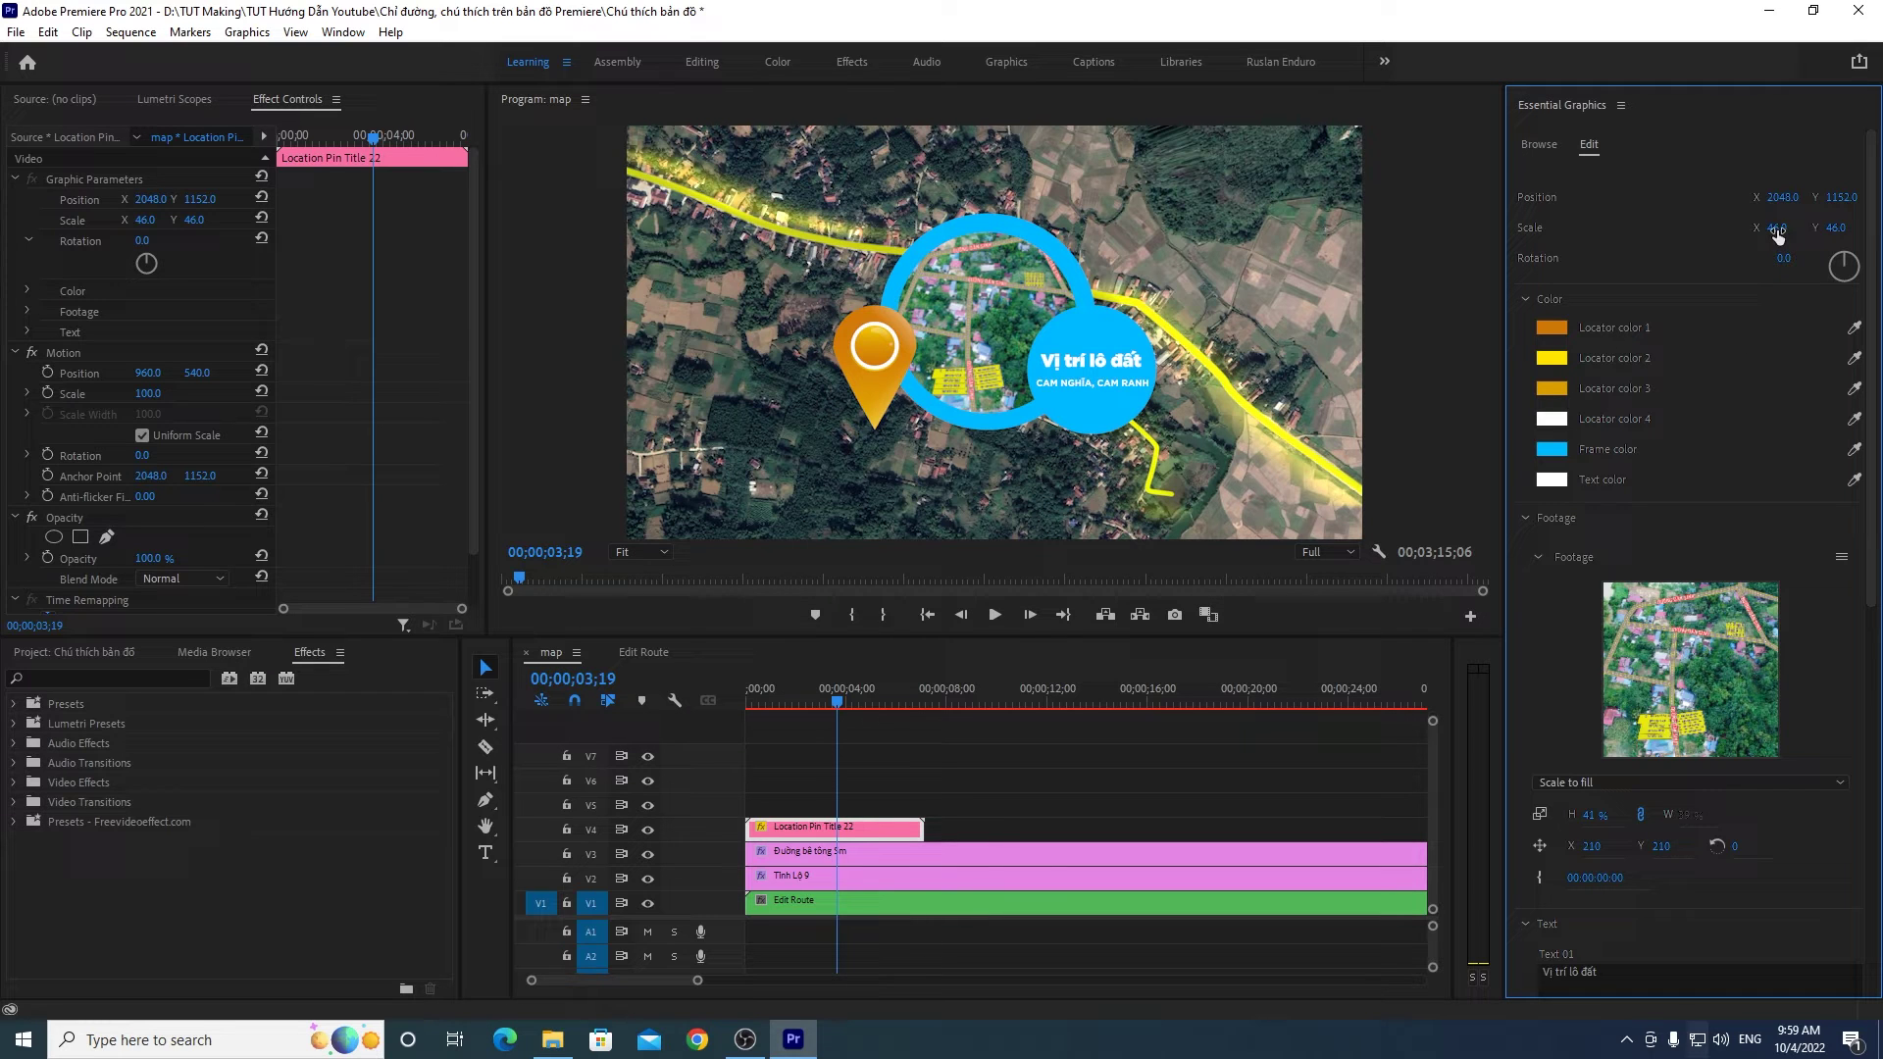
# Step: Scale the location pin title down to 25 in Essential Graphics
pyautogui.moveTo(1783, 237)
pyautogui.mouseDown()
pyautogui.moveTo(1756, 237)
pyautogui.moveTo(1778, 237)
pyautogui.mouseUp()
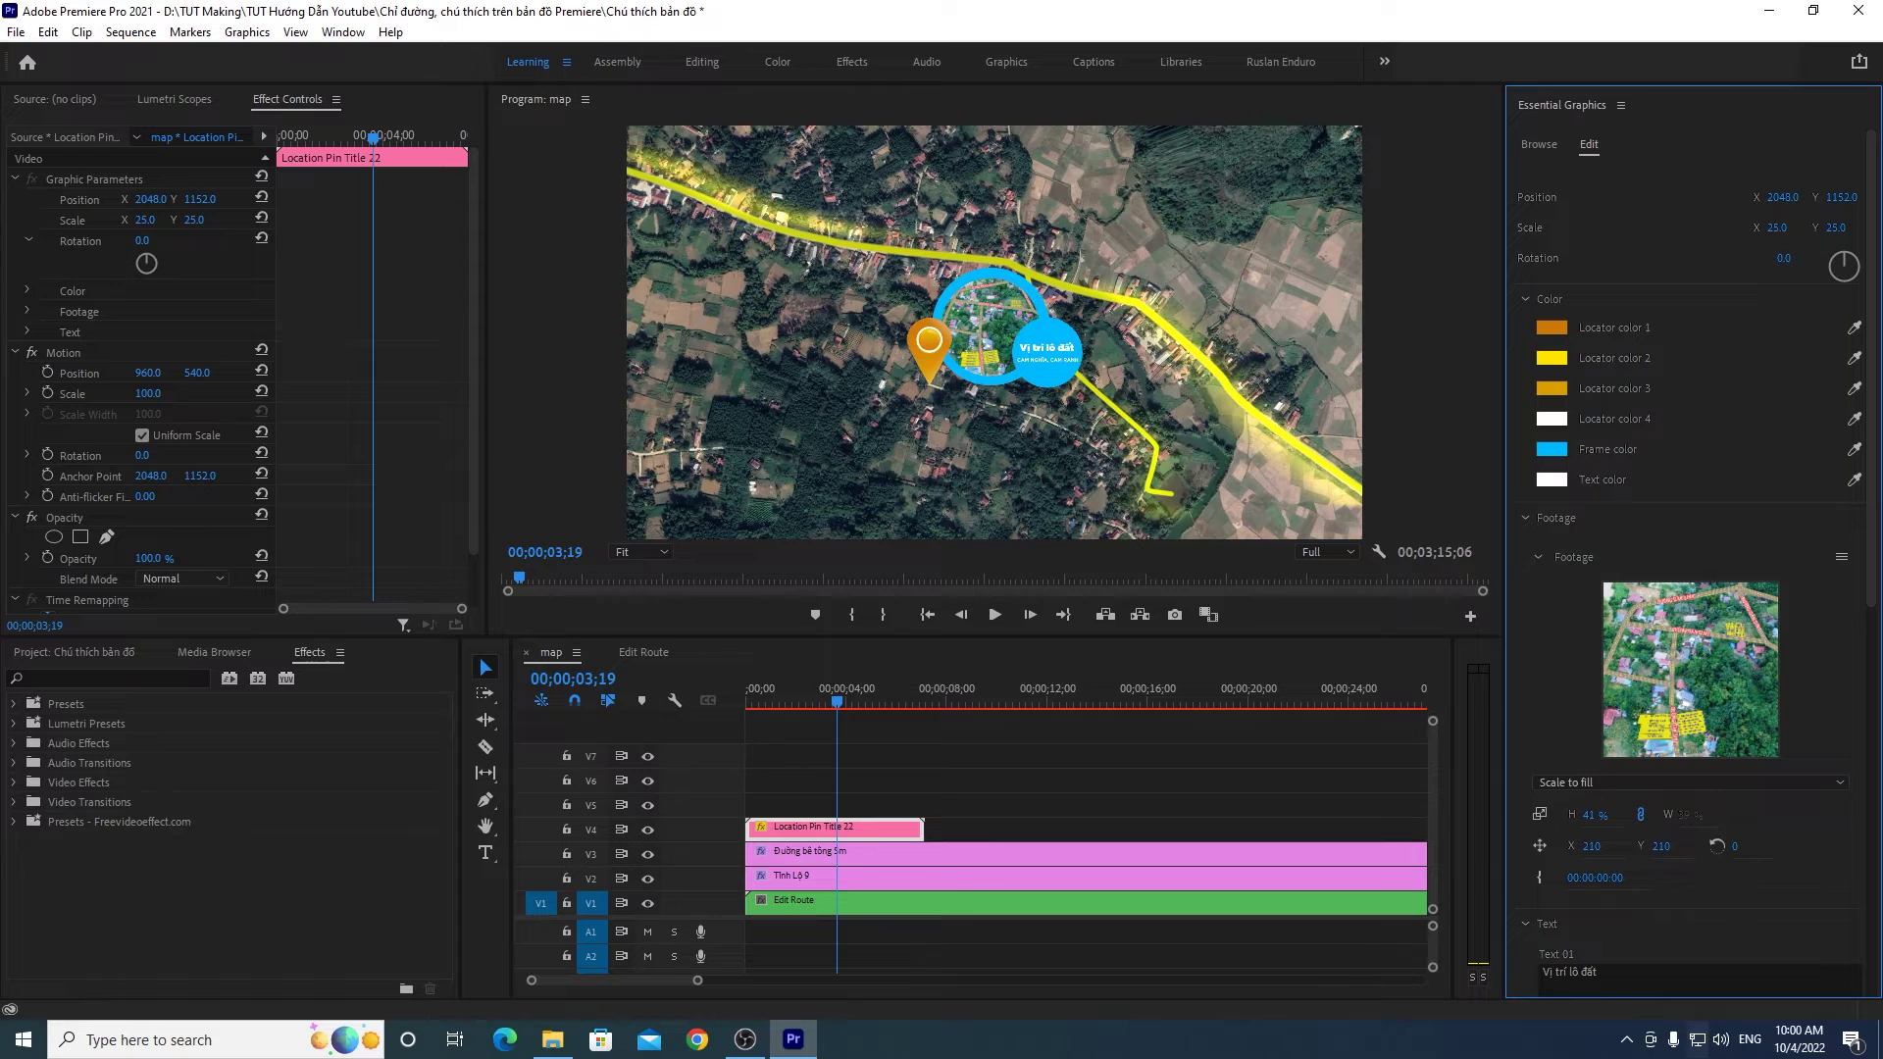
pyautogui.click(1024, 349)
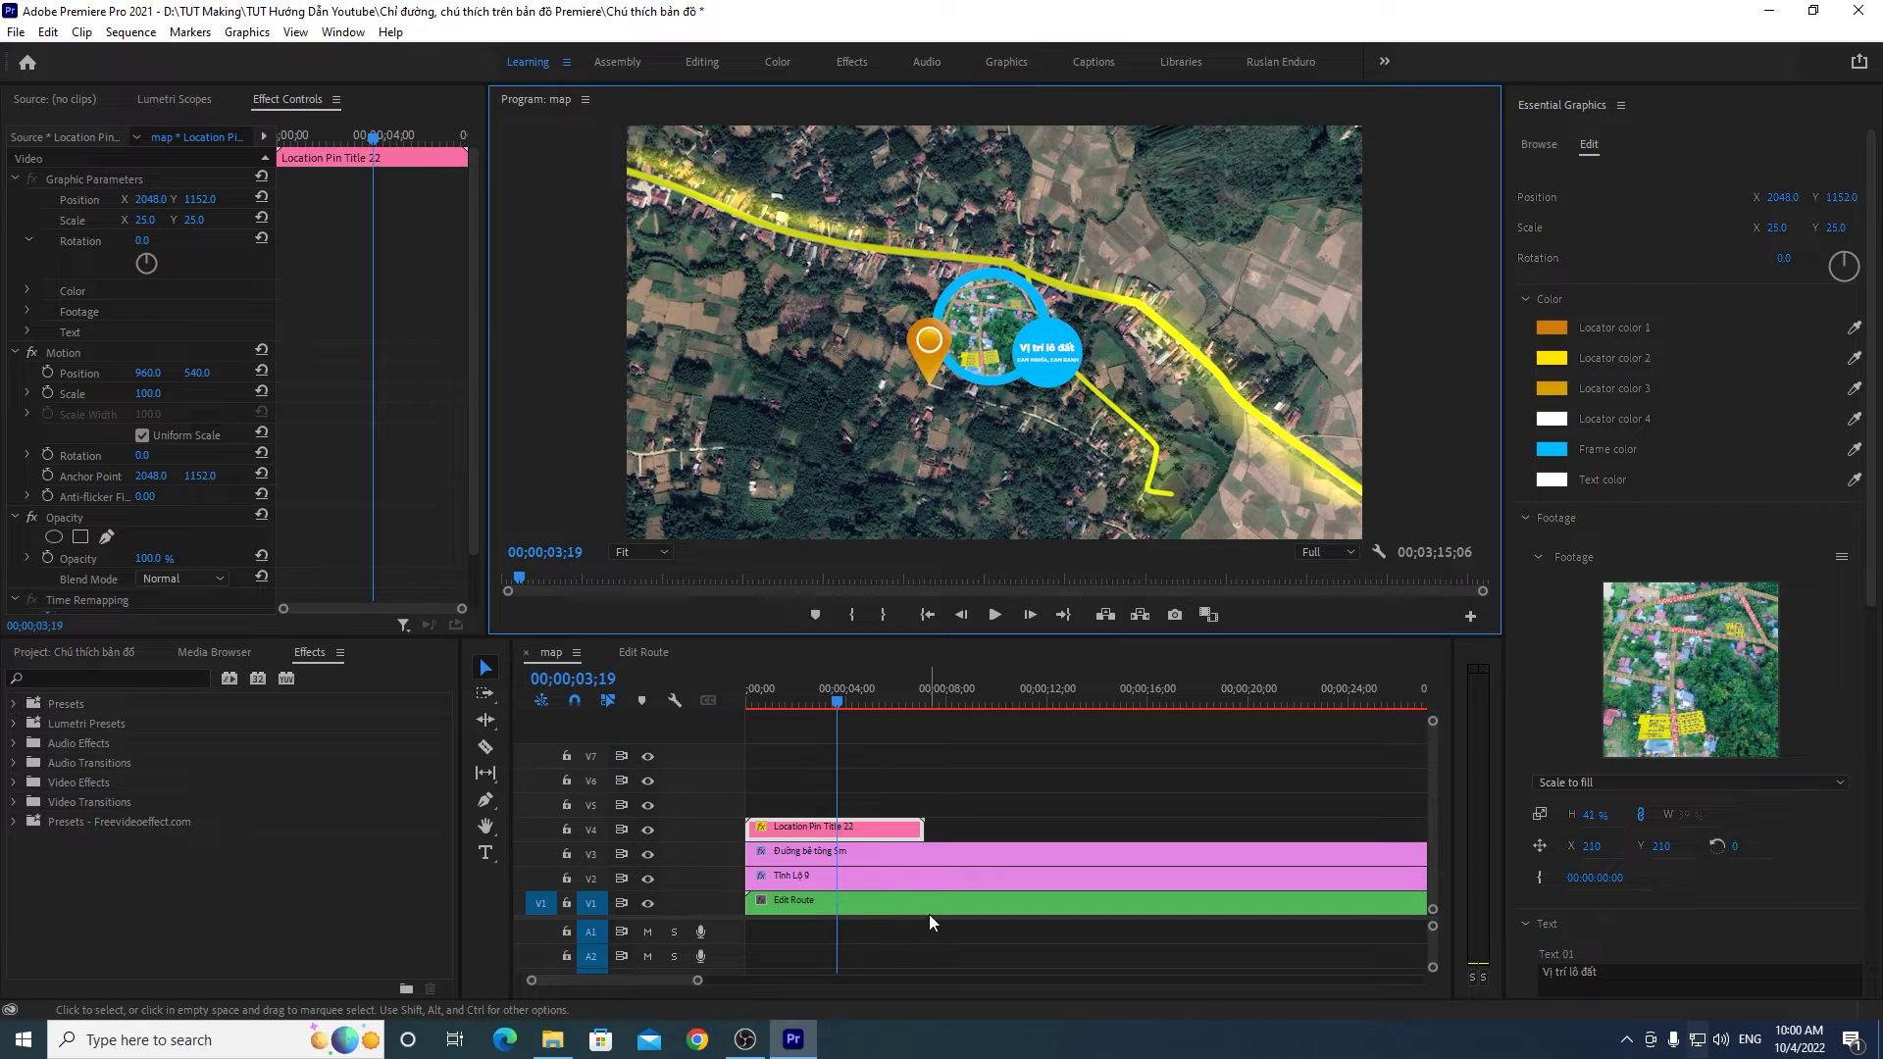
pyautogui.click(844, 824)
pyautogui.click(478, 314)
pyautogui.scroll(-1, 479, 332)
pyautogui.scroll(1, 481, 308)
# Step: Select the title graphic's Position property in Effect Controls
pyautogui.click(59, 181)
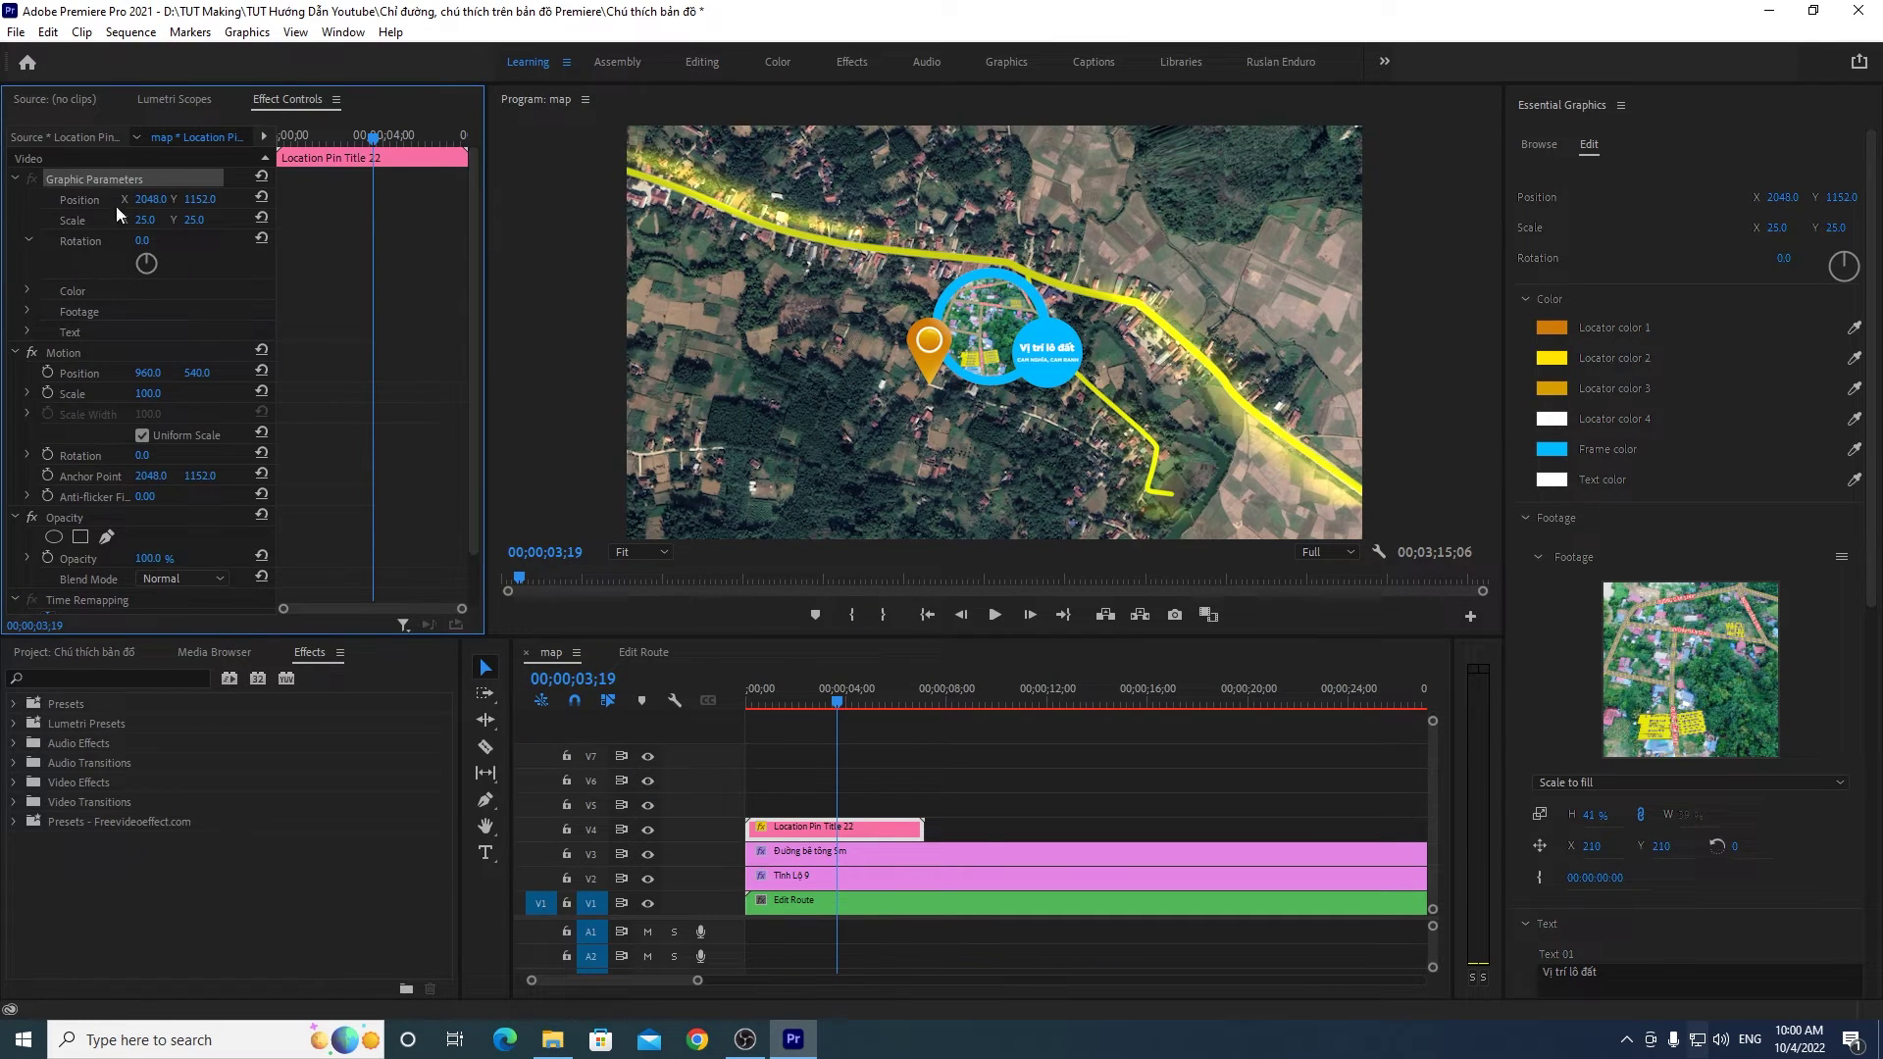
pyautogui.click(78, 373)
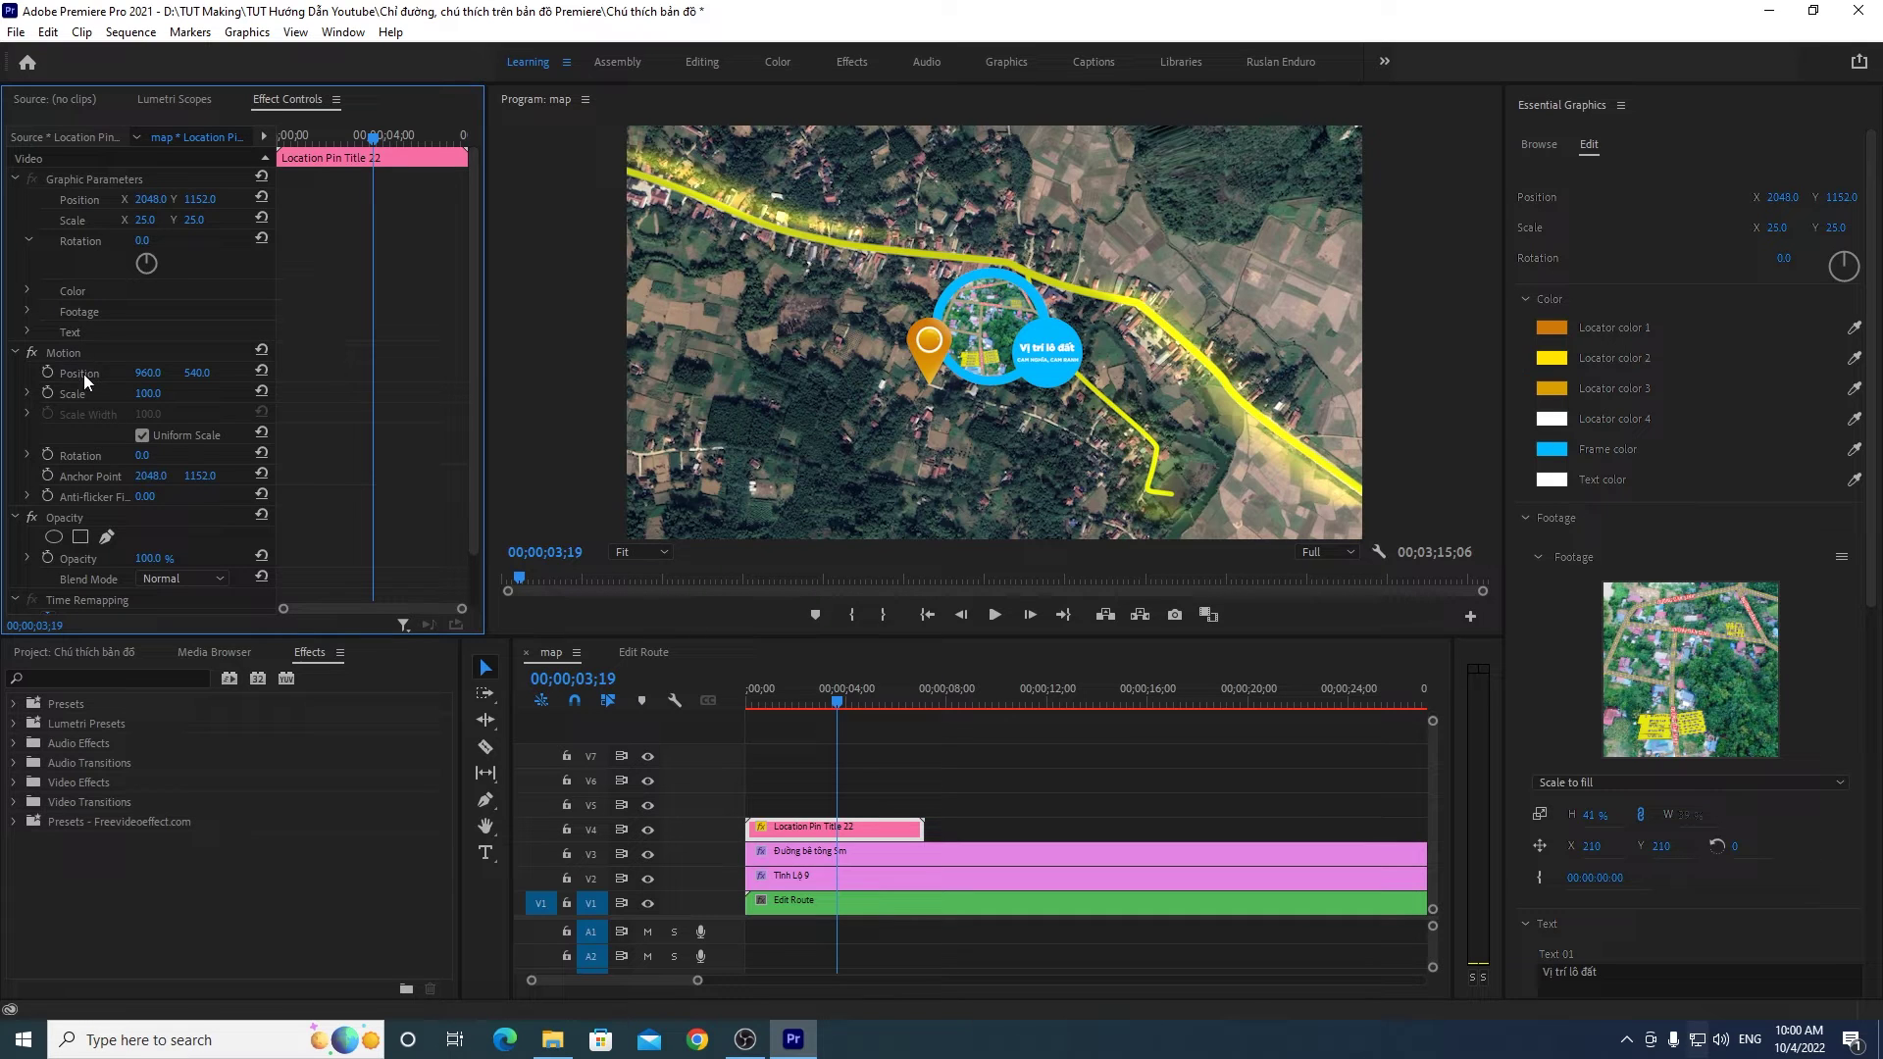
pyautogui.click(78, 201)
pyautogui.click(1075, 396)
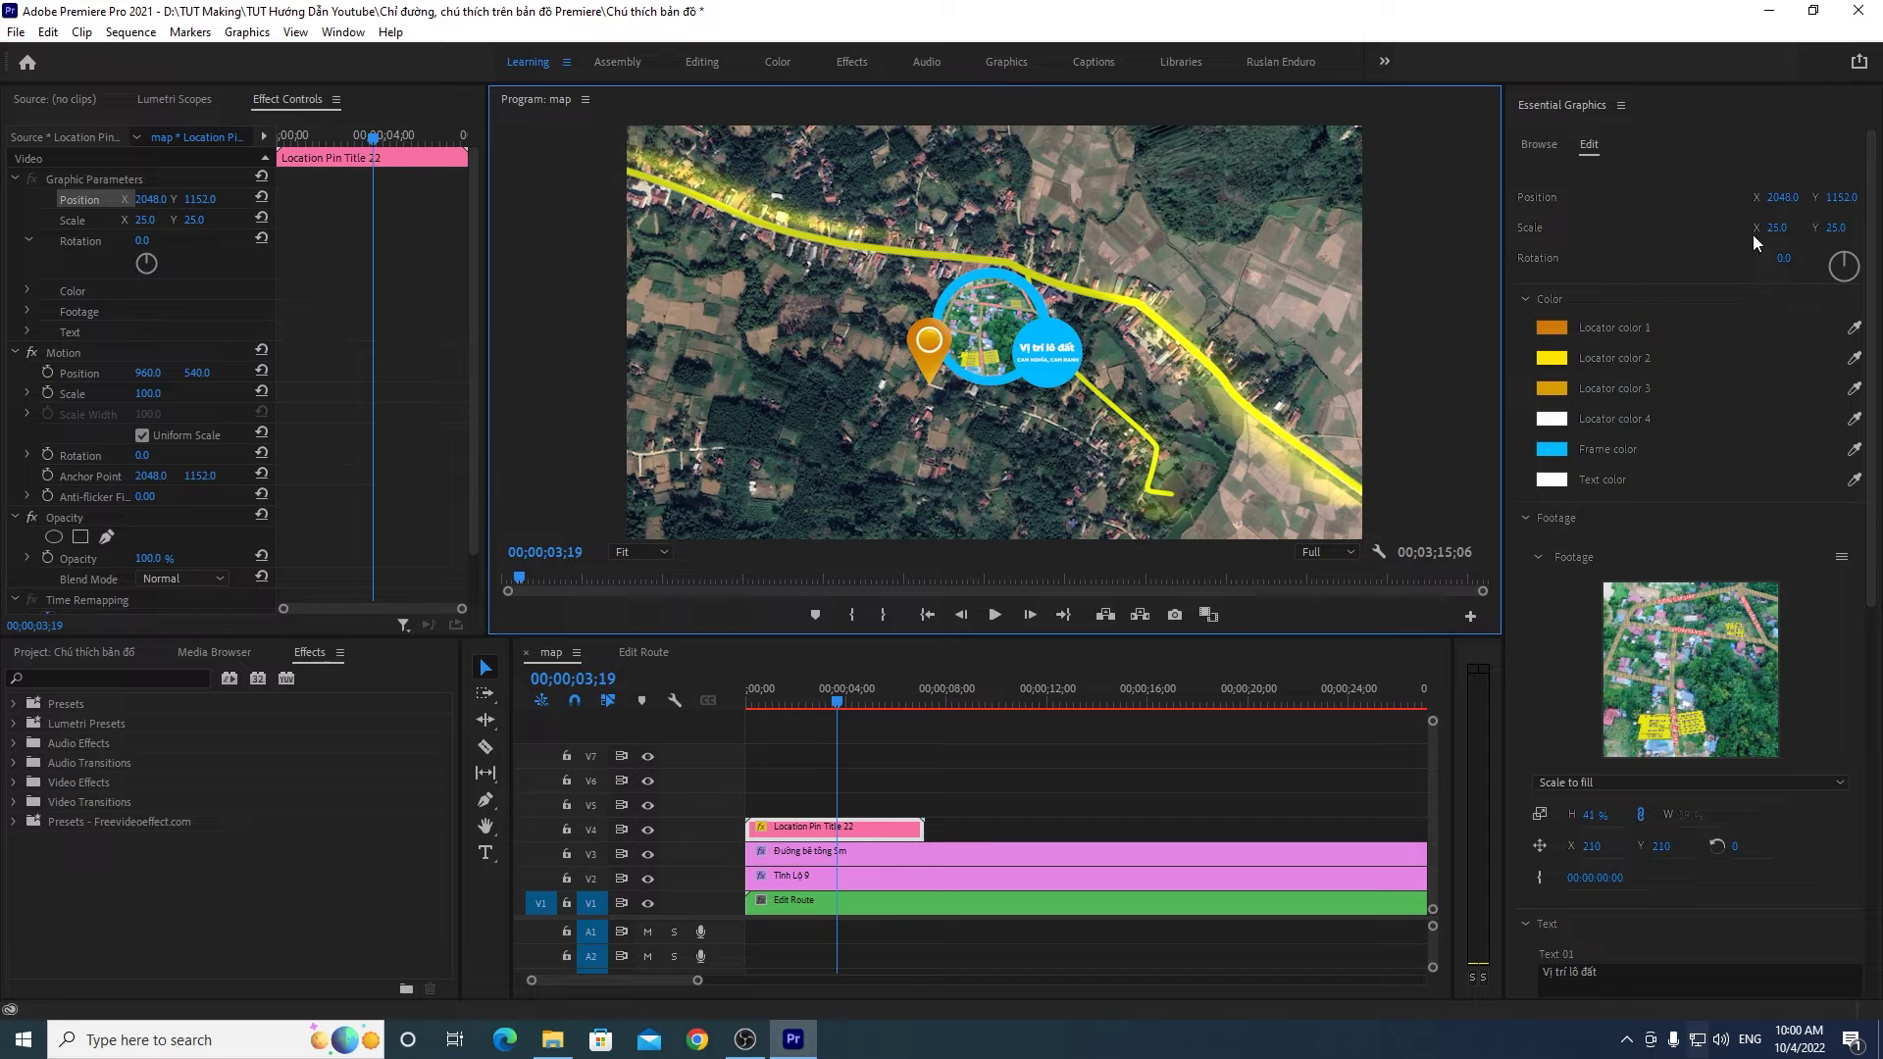
pyautogui.click(1774, 200)
# Step: Move the pin title to position 2614/1433 and drag its Motion graphic onto the route
pyautogui.moveTo(1773, 197); pyautogui.dragTo(1824, 204)
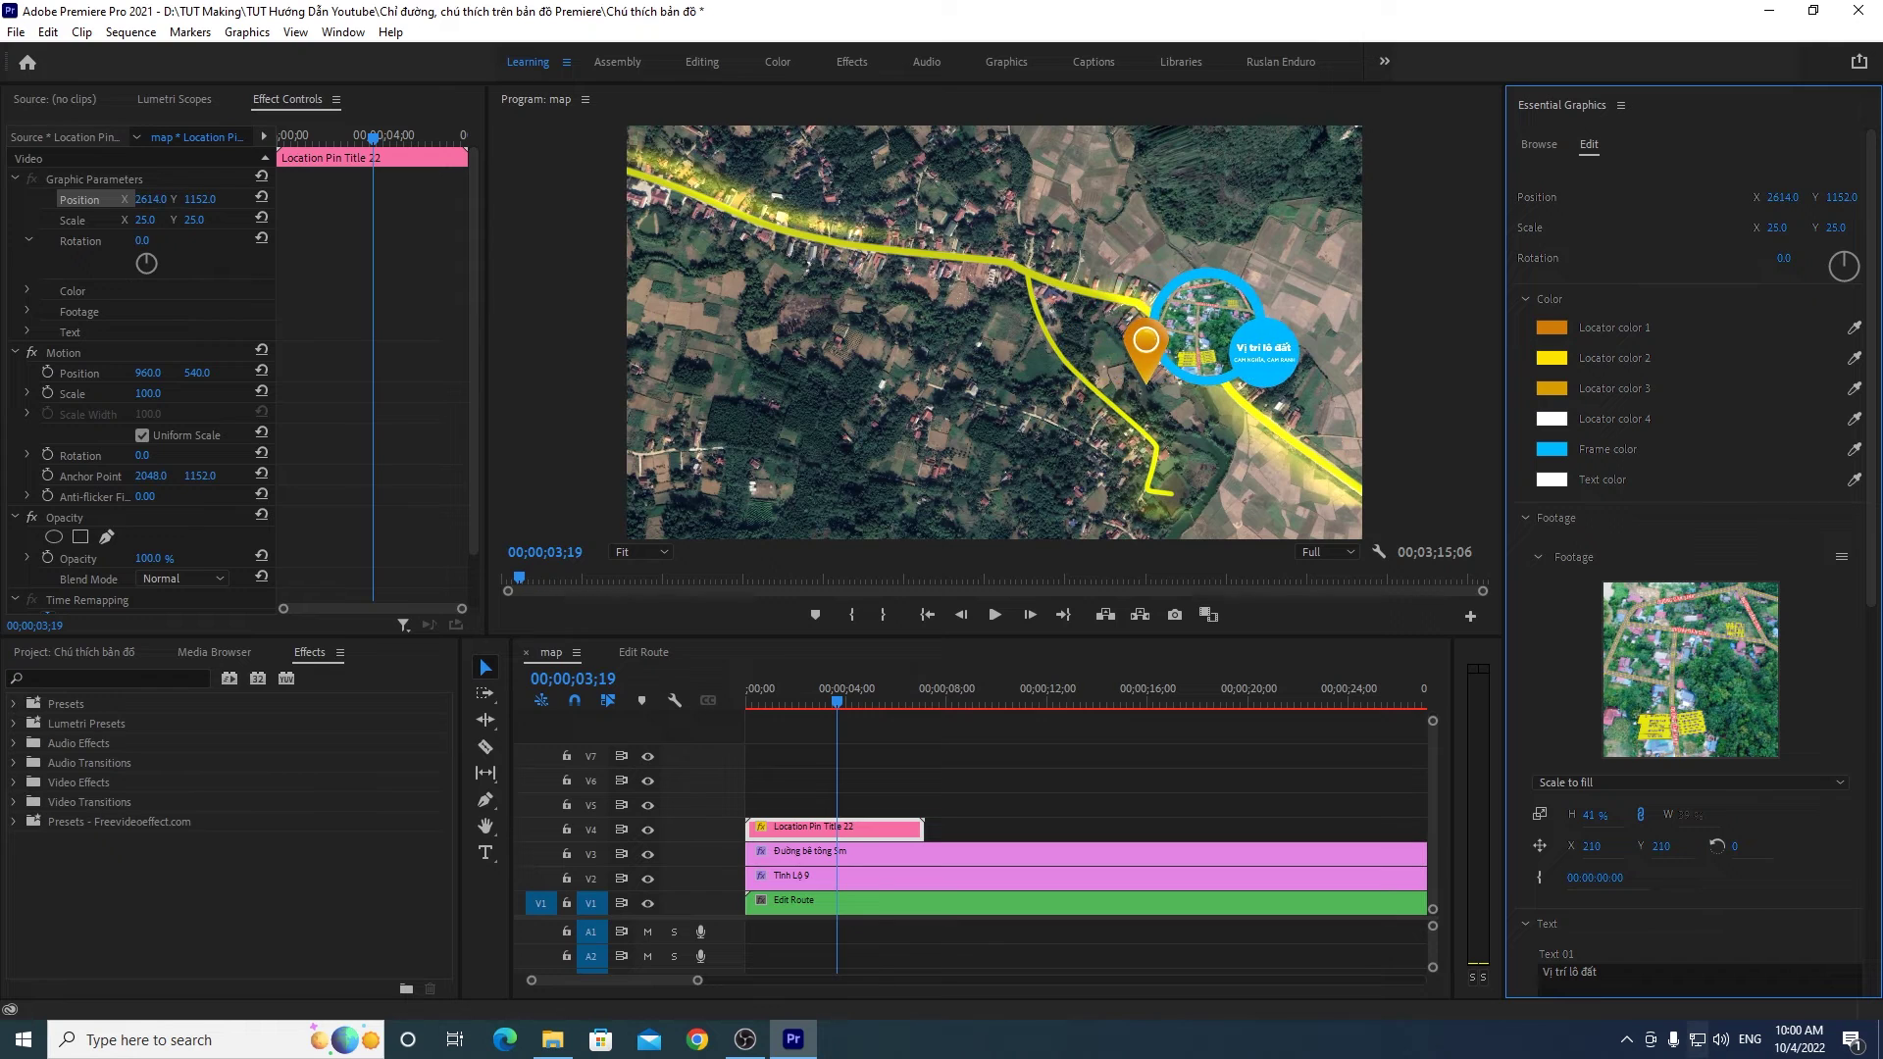
pyautogui.moveTo(1841, 197); pyautogui.dragTo(1064, 238)
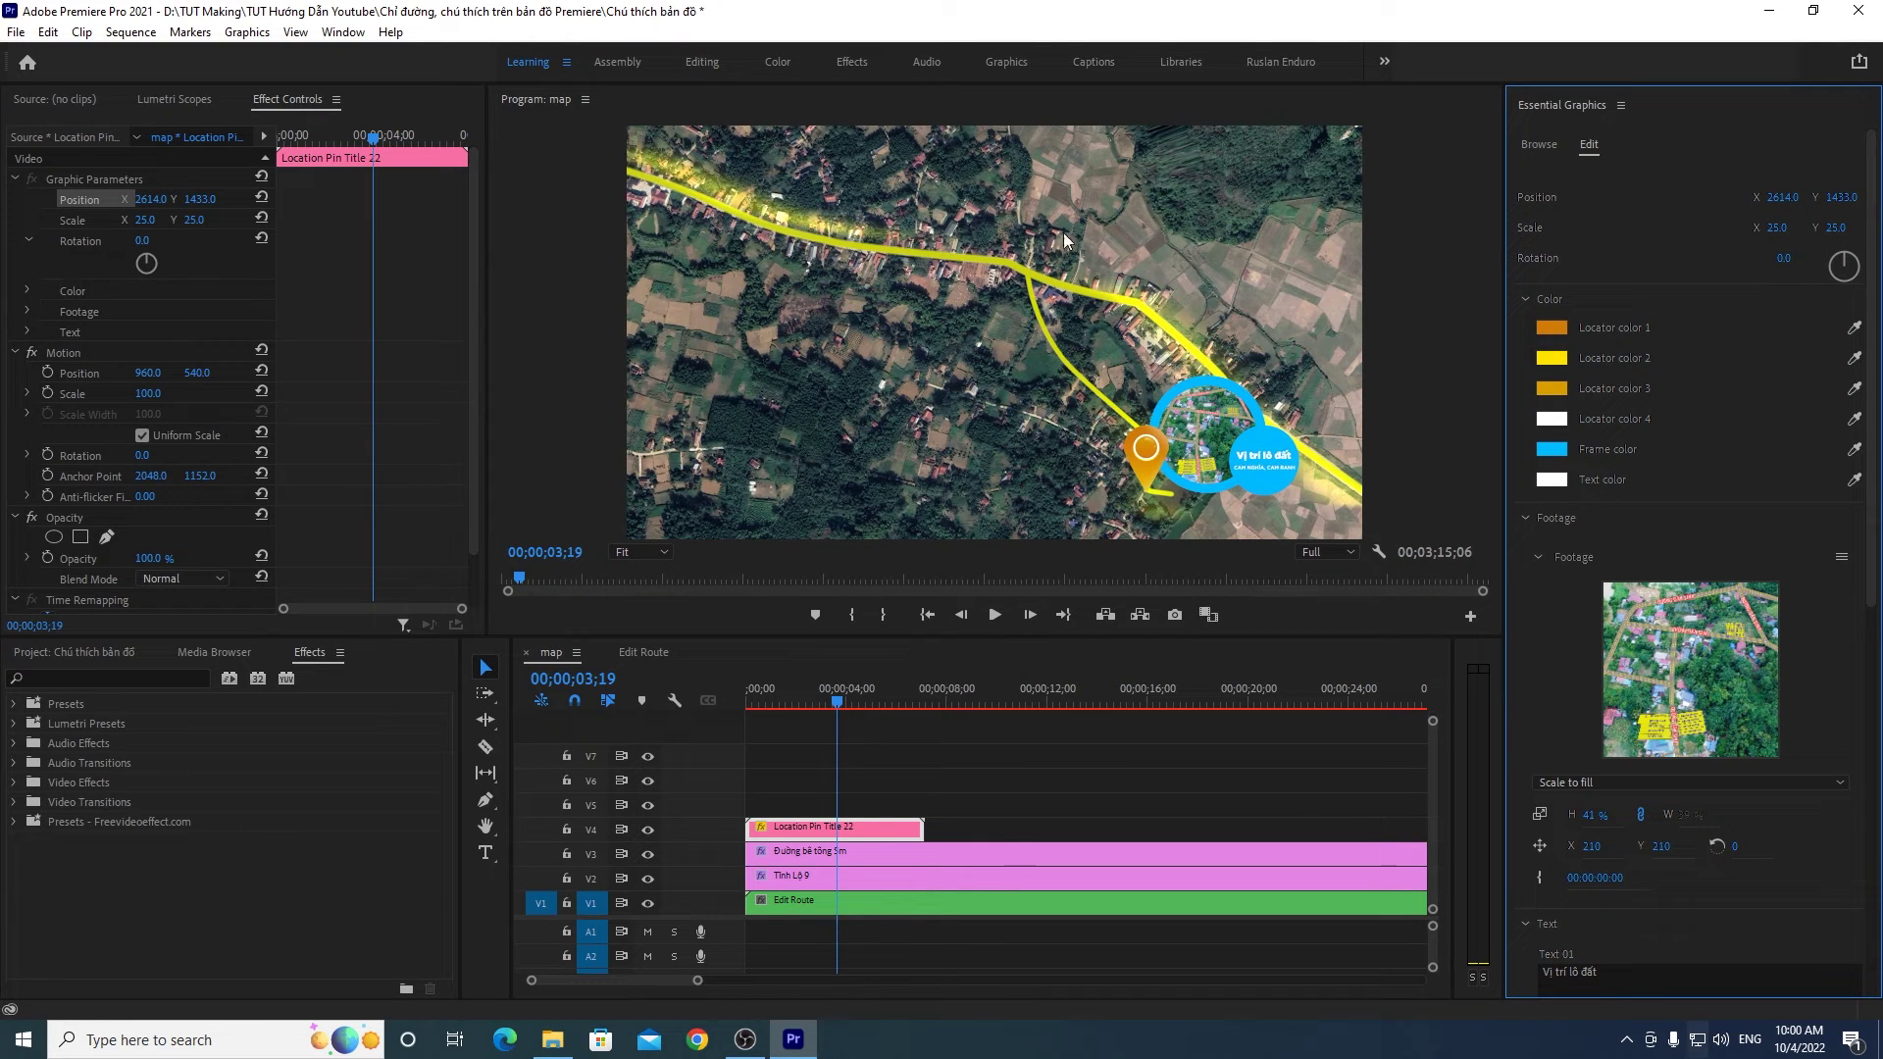
pyautogui.click(120, 357)
pyautogui.moveTo(1232, 439)
pyautogui.mouseDown()
pyautogui.moveTo(1222, 468)
pyautogui.moveTo(1199, 443)
pyautogui.mouseUp()
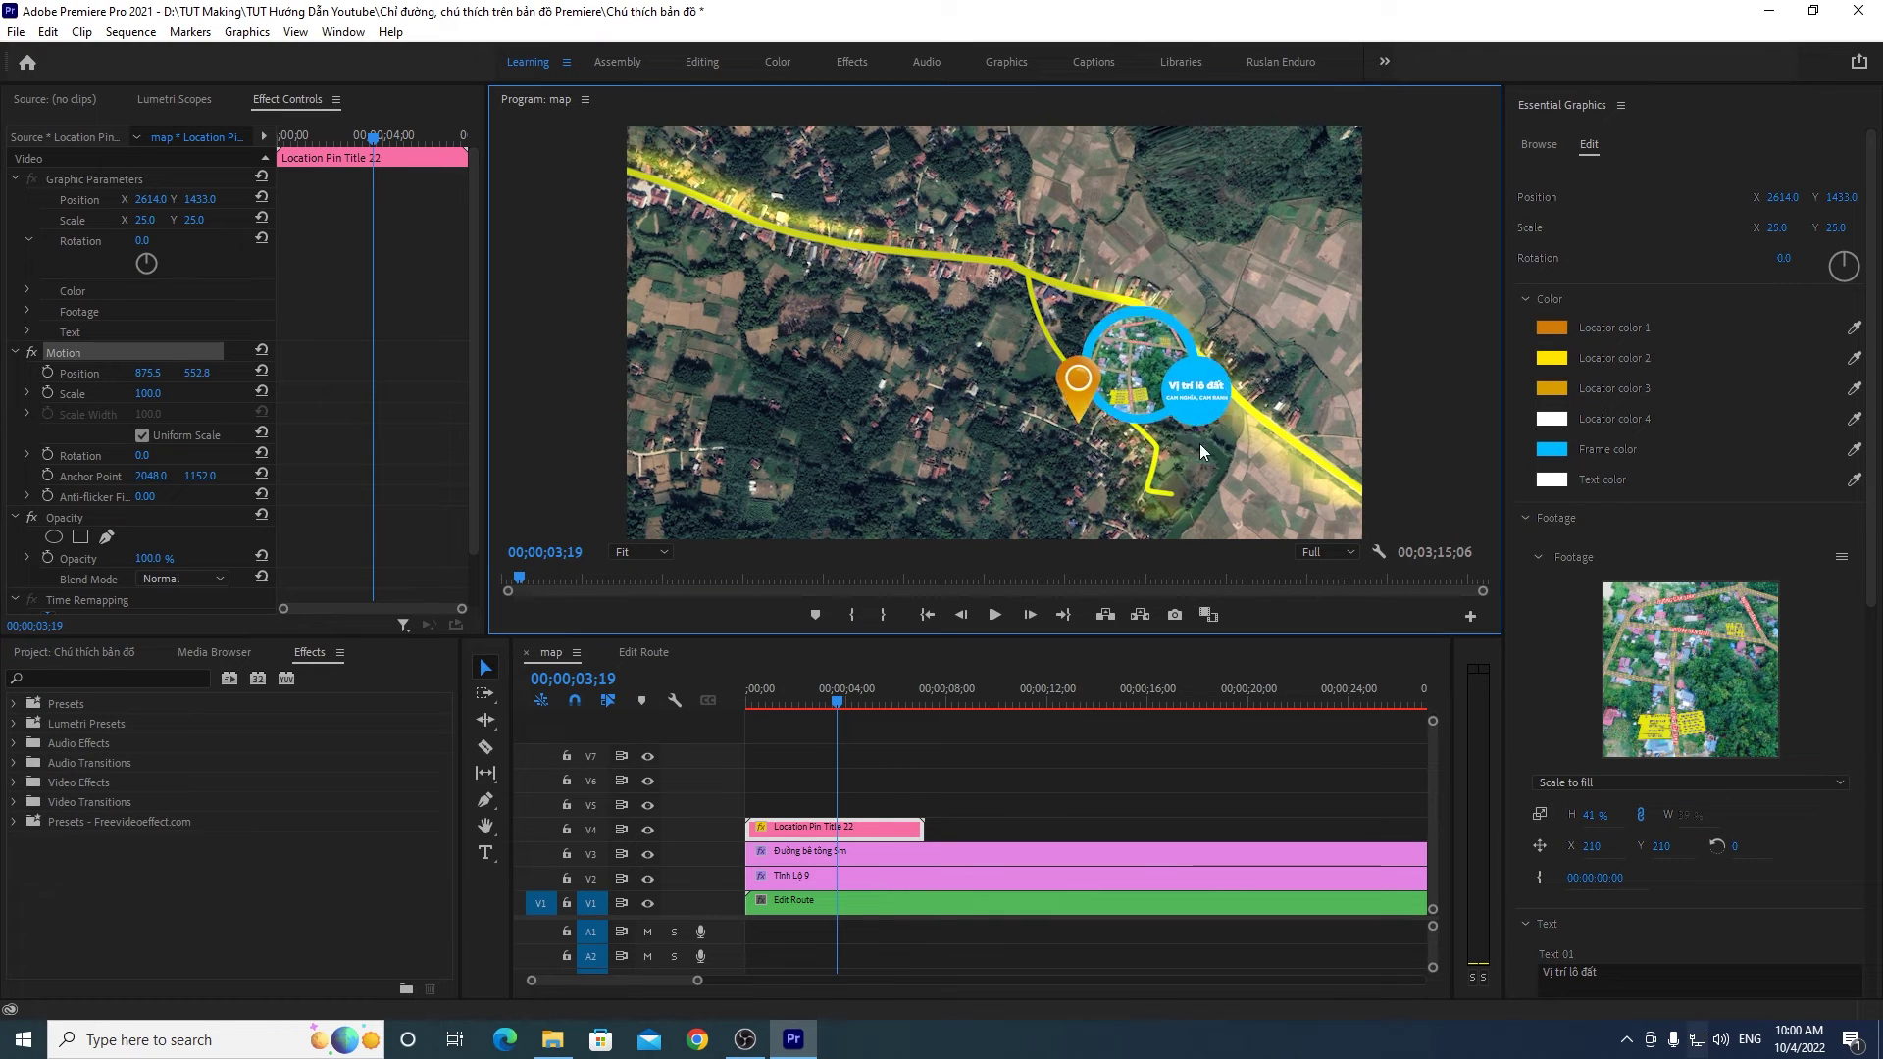
pyautogui.click(36, 349)
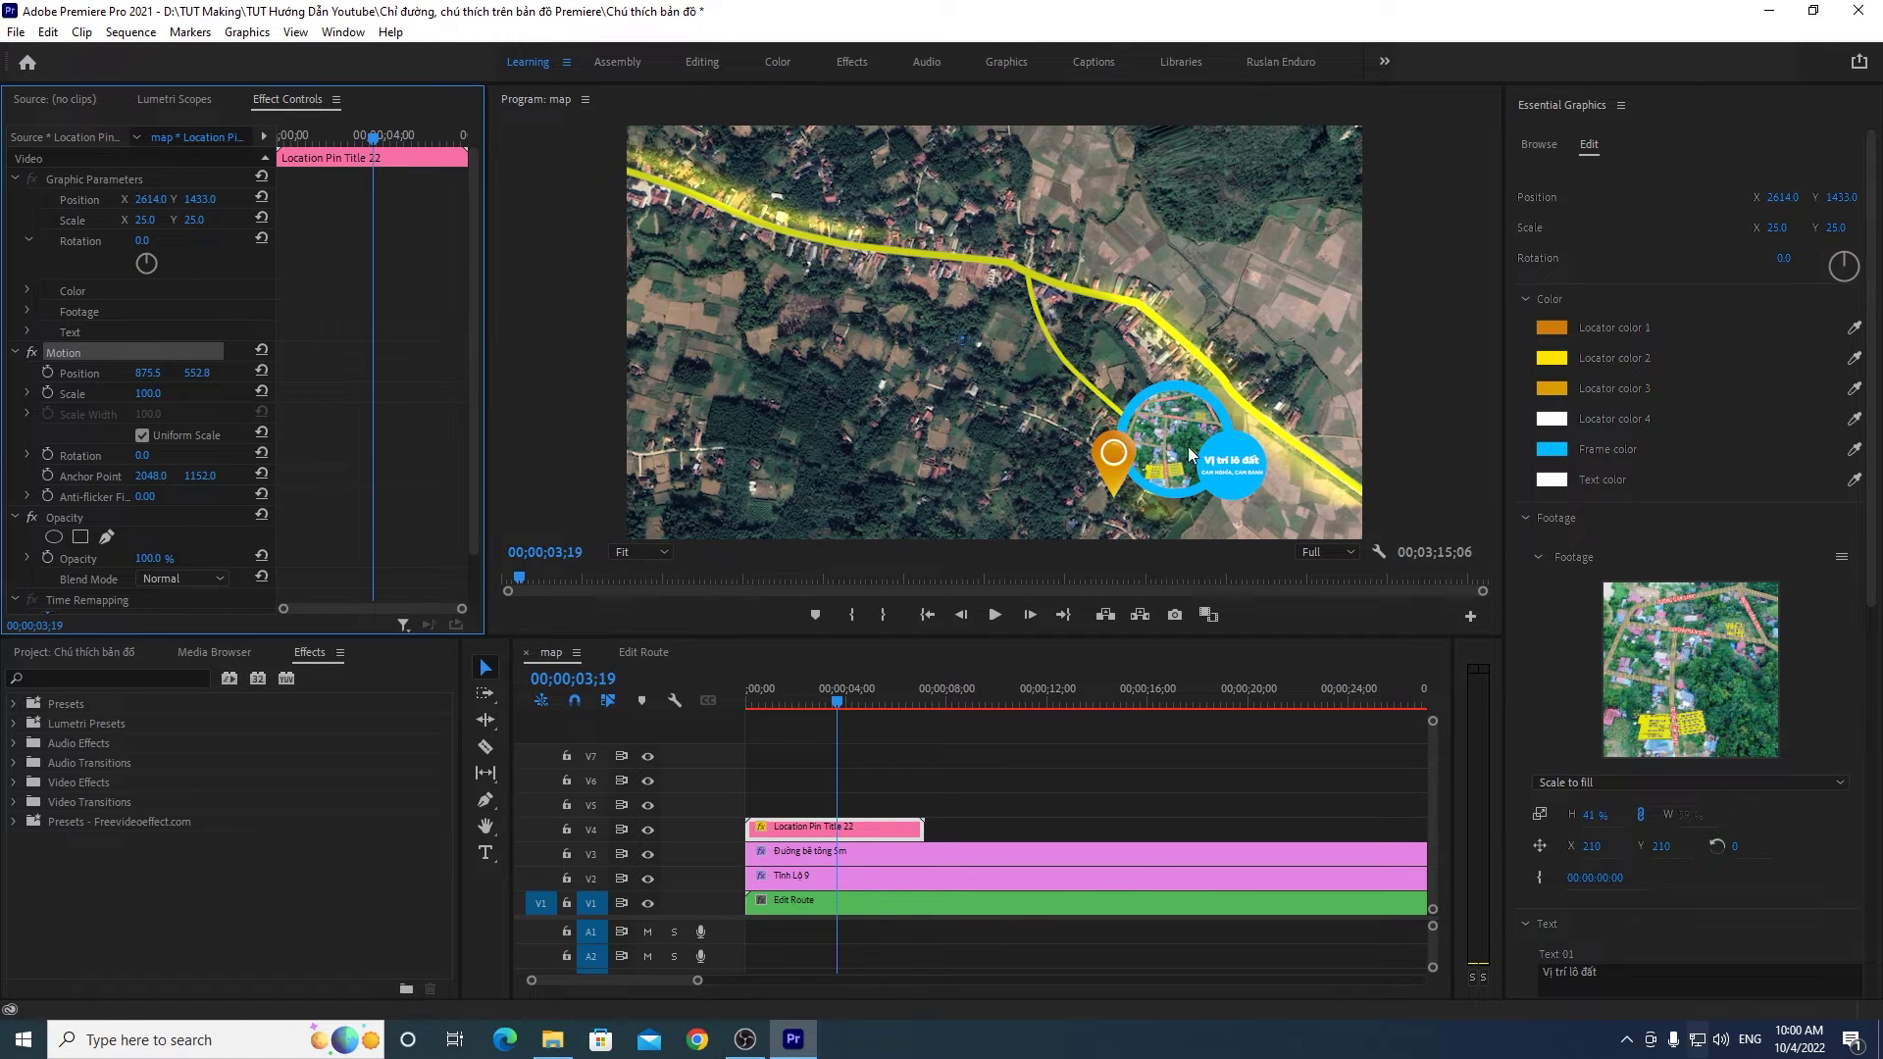
pyautogui.moveTo(1191, 455); pyautogui.dragTo(1244, 456)
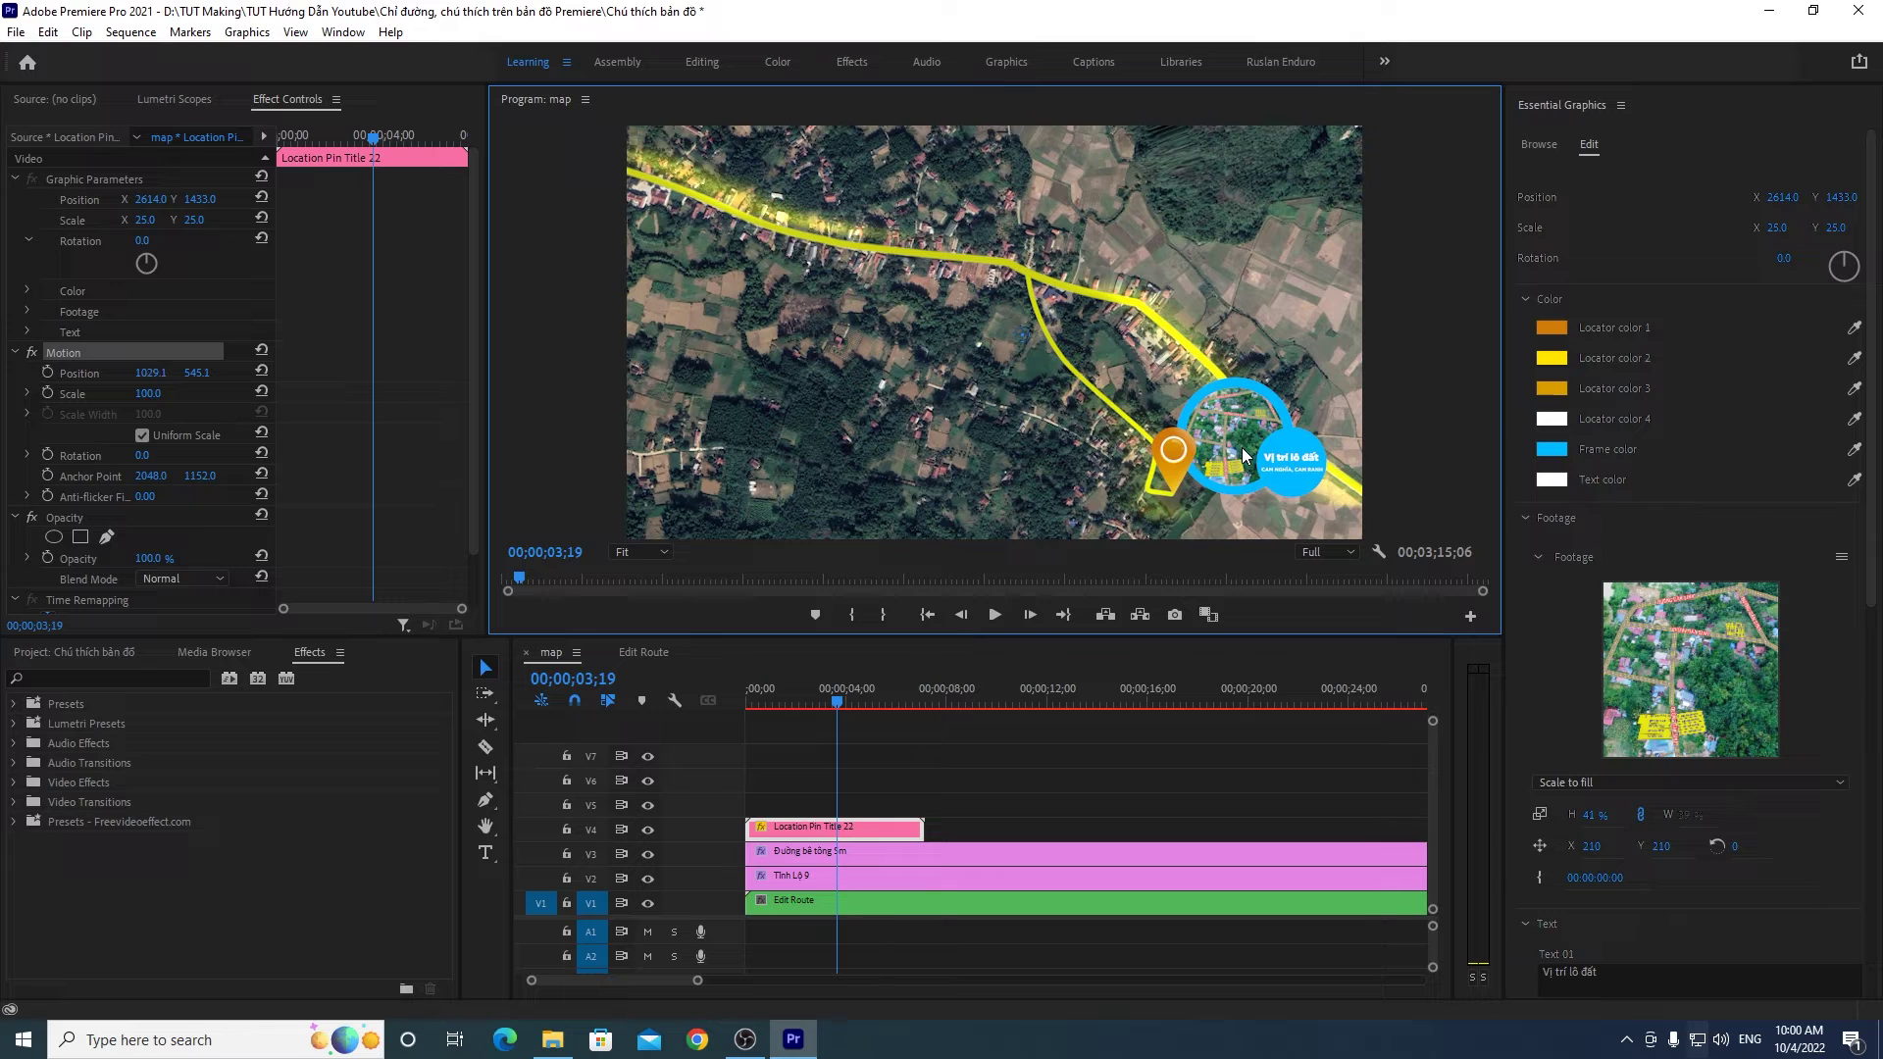
# Step: Check the pin at 100% zoom and nudge it onto the yellow road
pyautogui.click(637, 553)
pyautogui.click(647, 681)
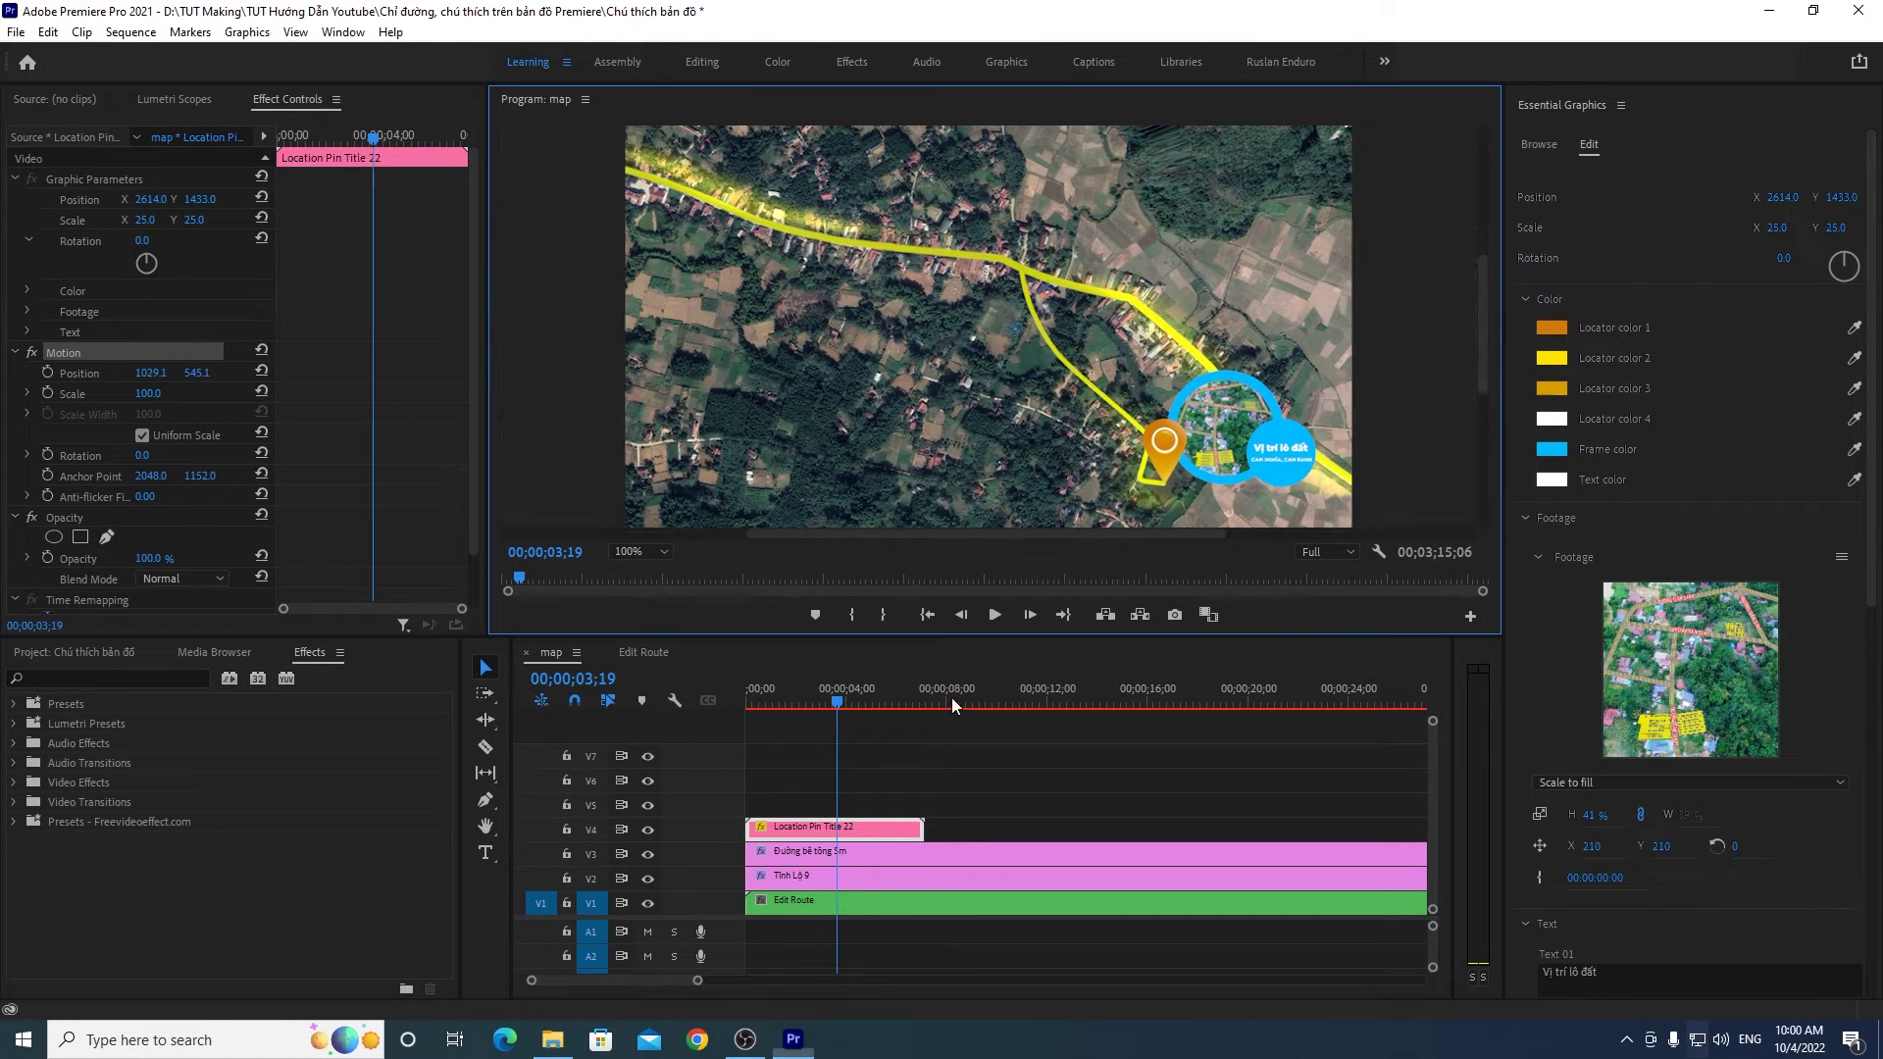
pyautogui.moveTo(1163, 534); pyautogui.dragTo(1191, 530)
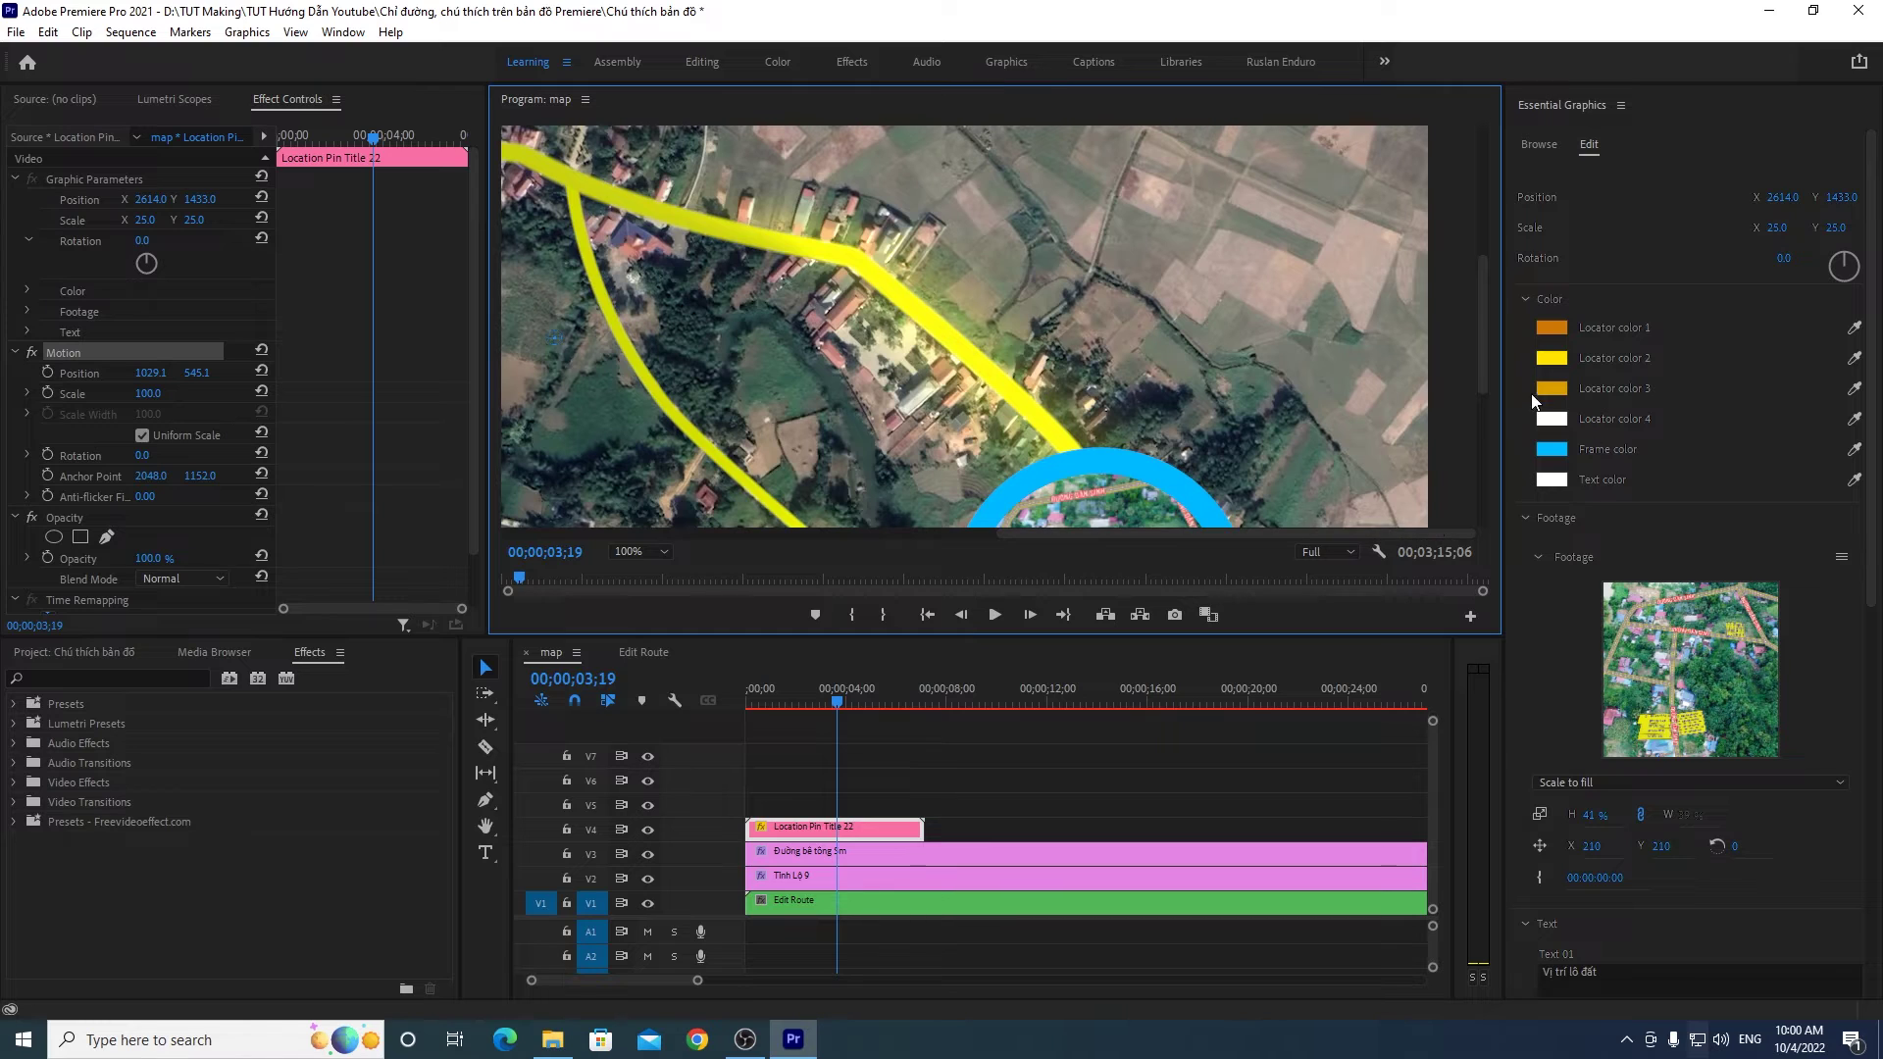
pyautogui.moveTo(1486, 367); pyautogui.dragTo(1483, 473)
pyautogui.moveTo(1068, 375); pyautogui.dragTo(1056, 367)
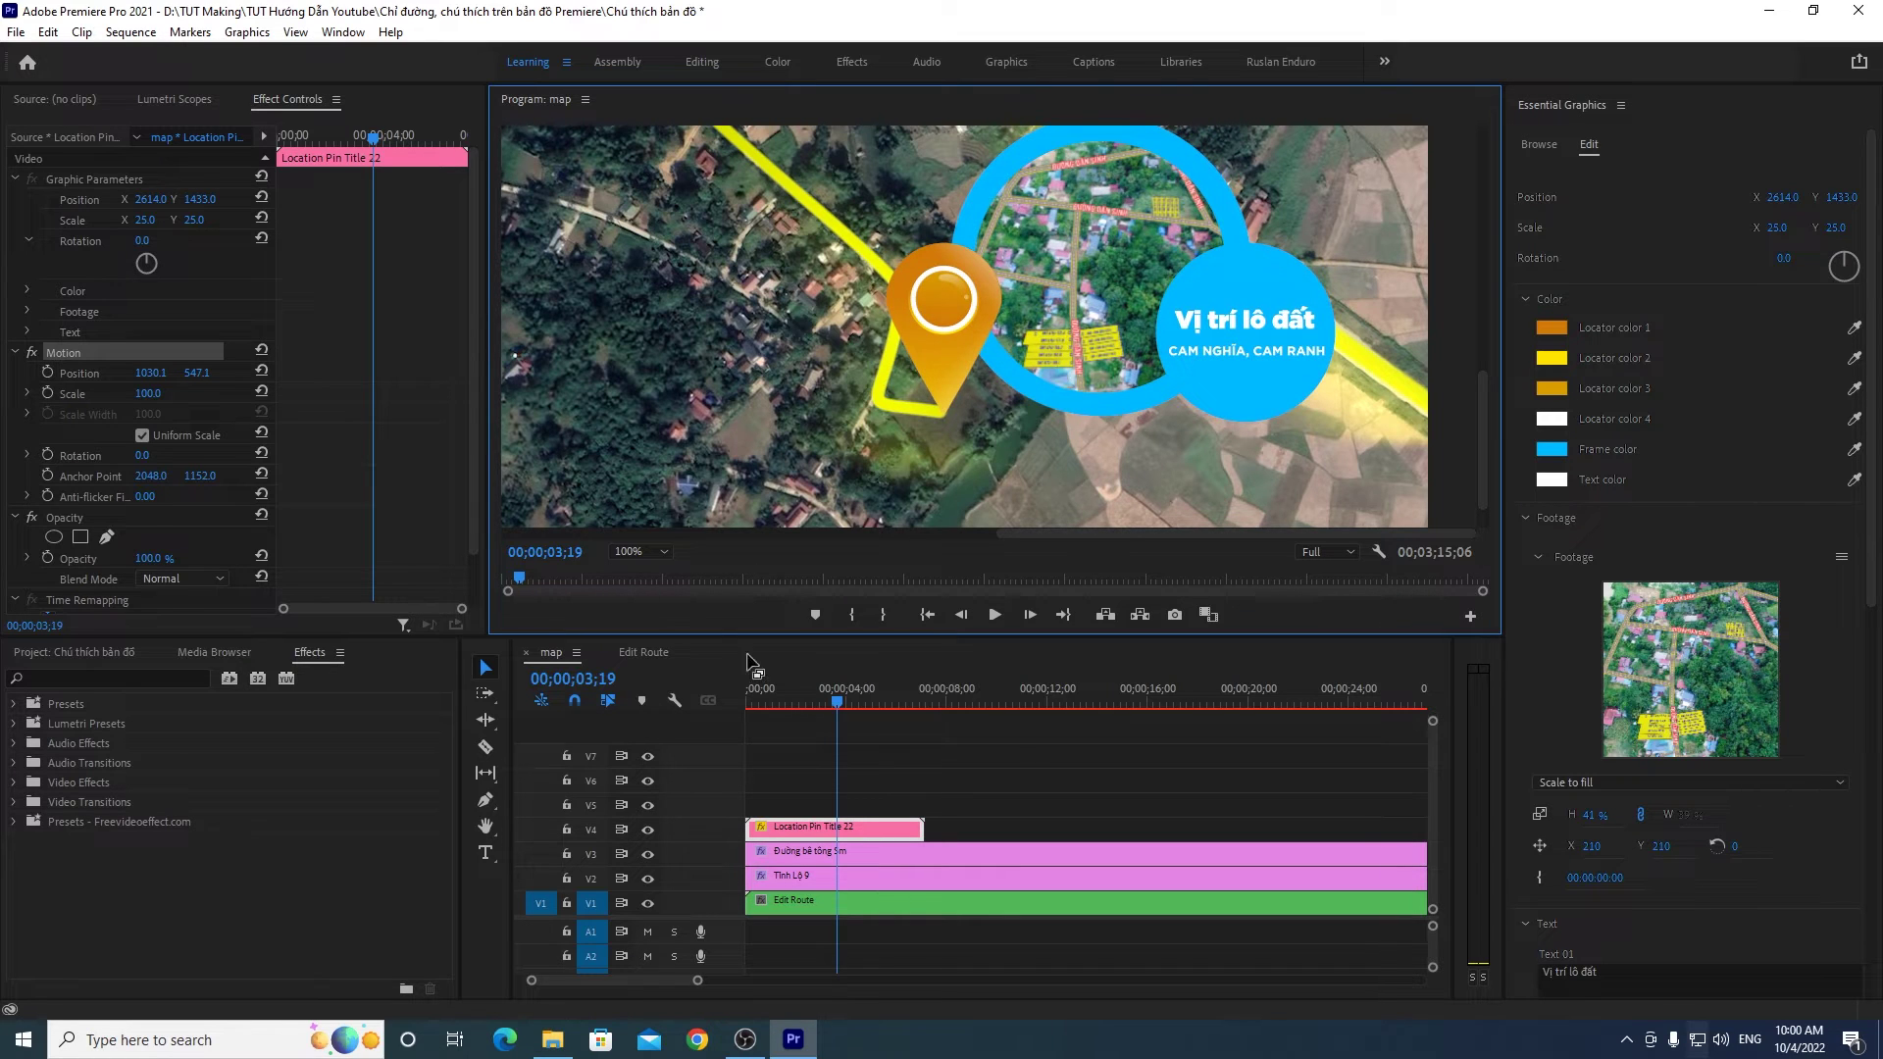
pyautogui.click(633, 551)
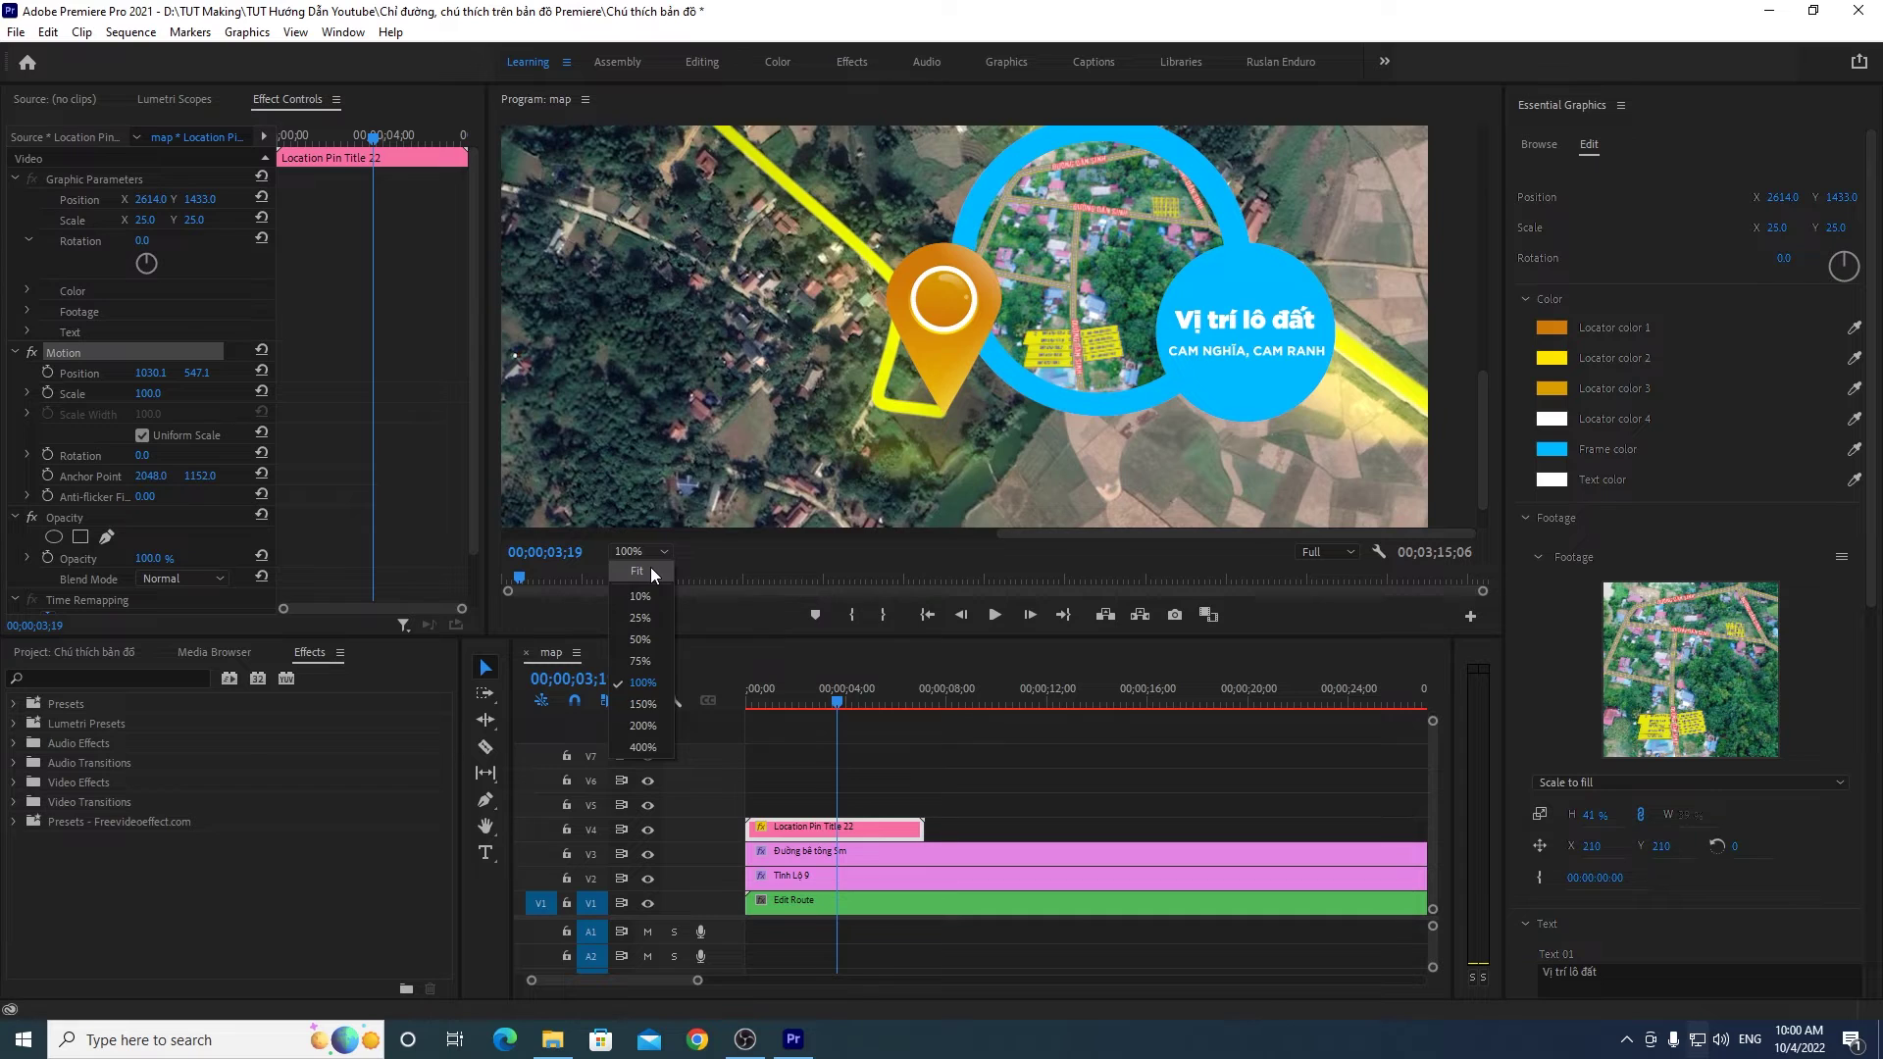
# Step: Shrink the pin title further and recheck its placement at 100% zoom
pyautogui.click(640, 571)
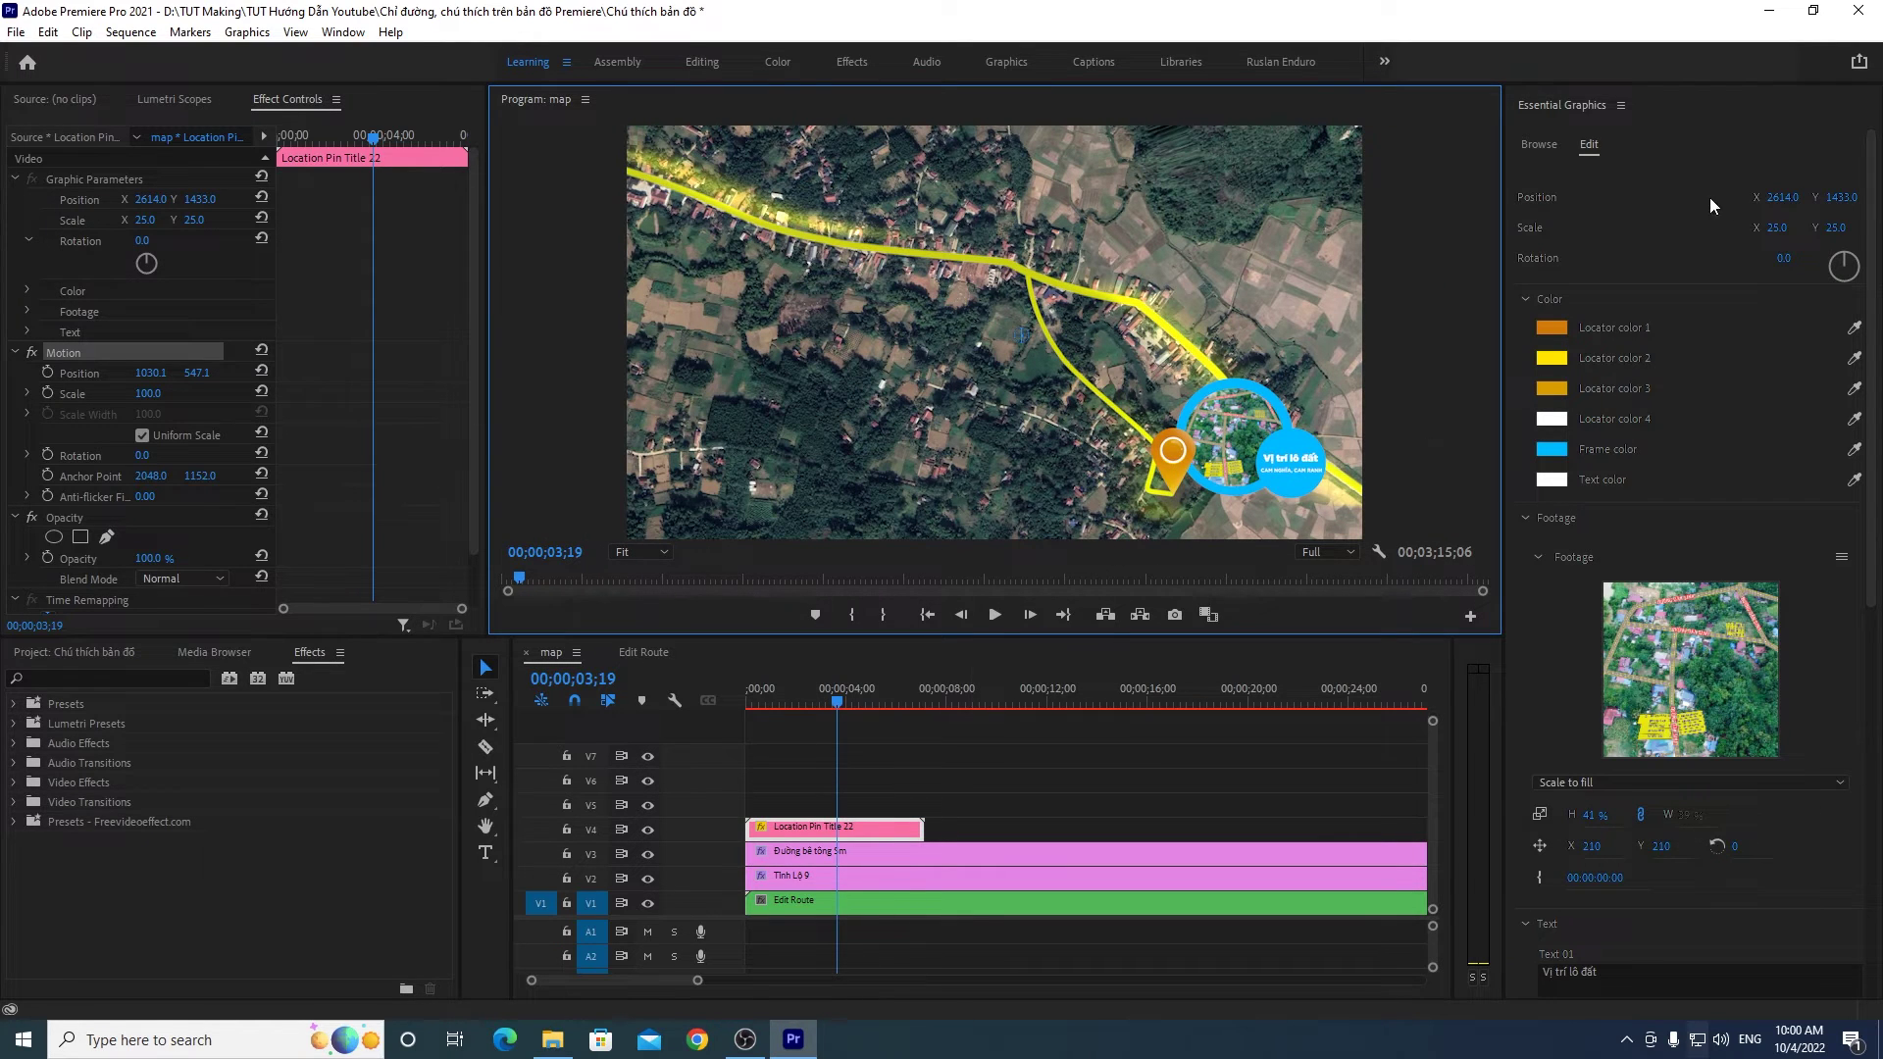
pyautogui.click(1784, 232)
pyautogui.moveTo(1778, 227)
pyautogui.mouseDown()
pyautogui.moveTo(1761, 228)
pyautogui.moveTo(1790, 227)
pyautogui.mouseUp()
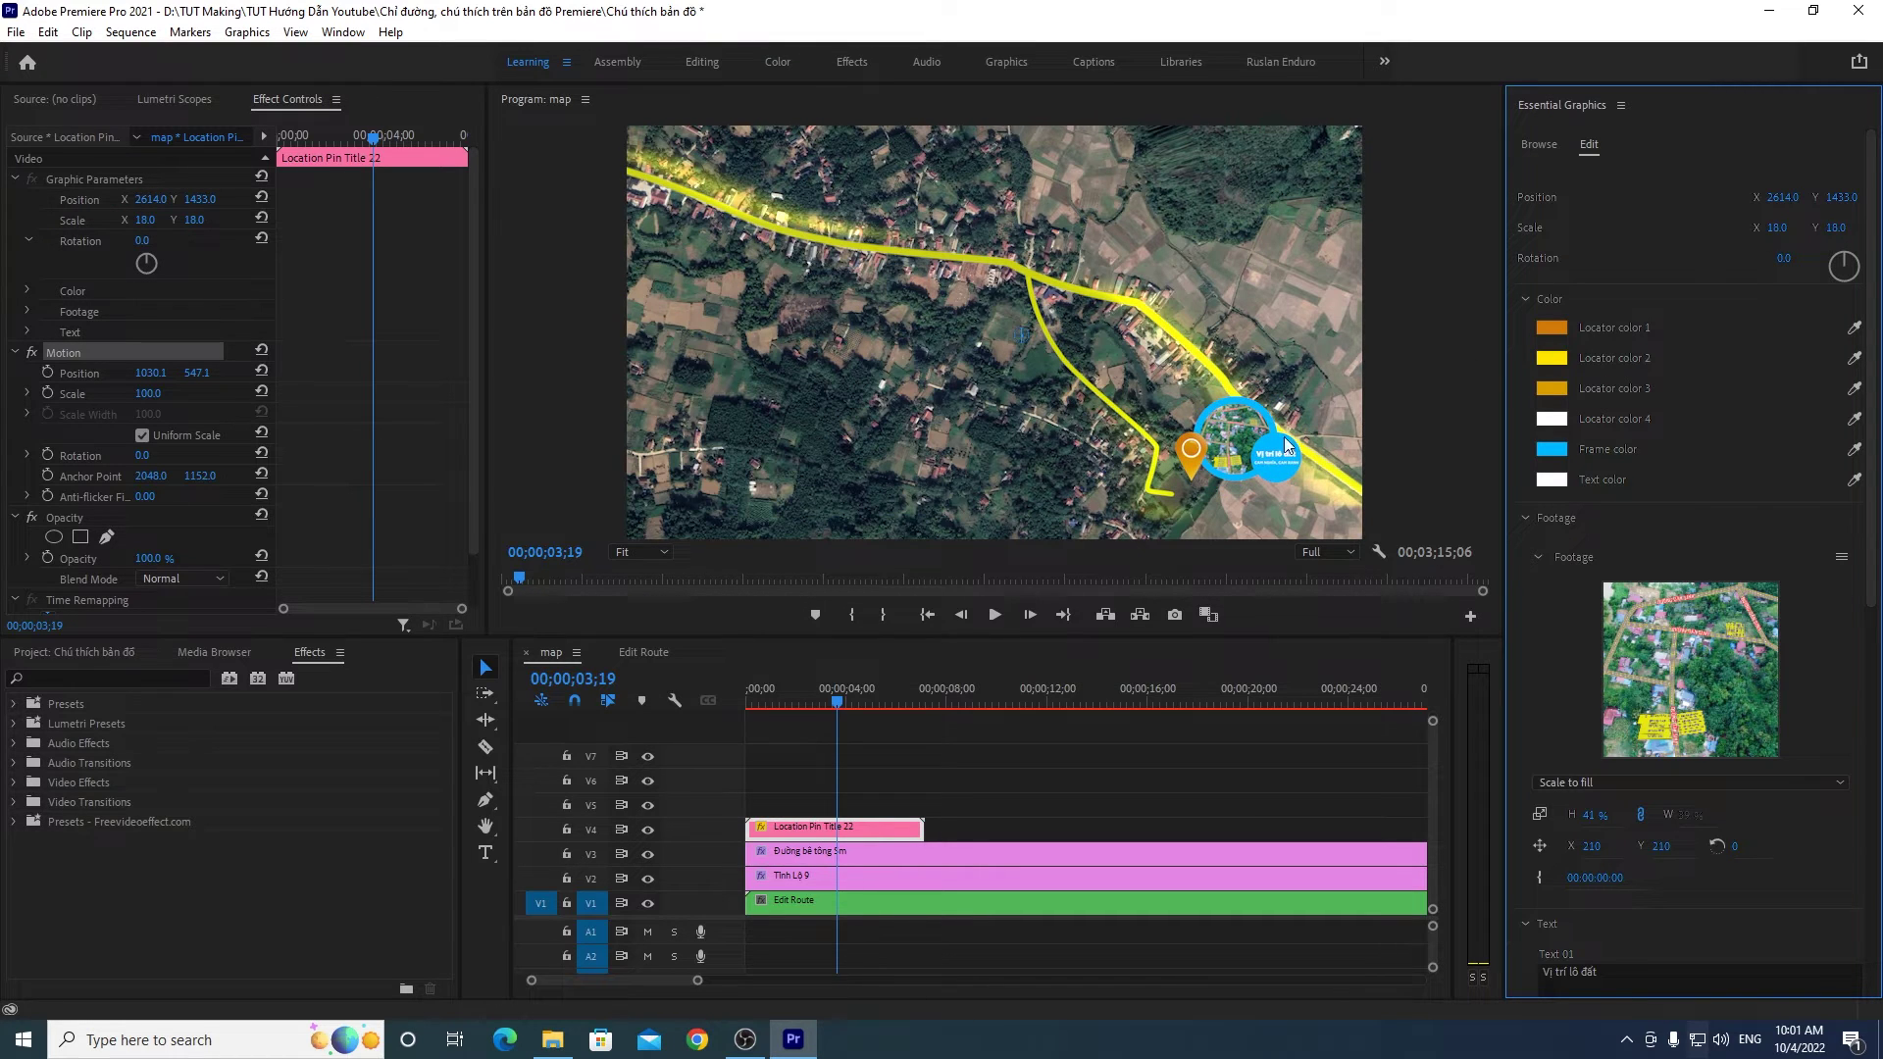
pyautogui.moveTo(1238, 449); pyautogui.dragTo(1222, 462)
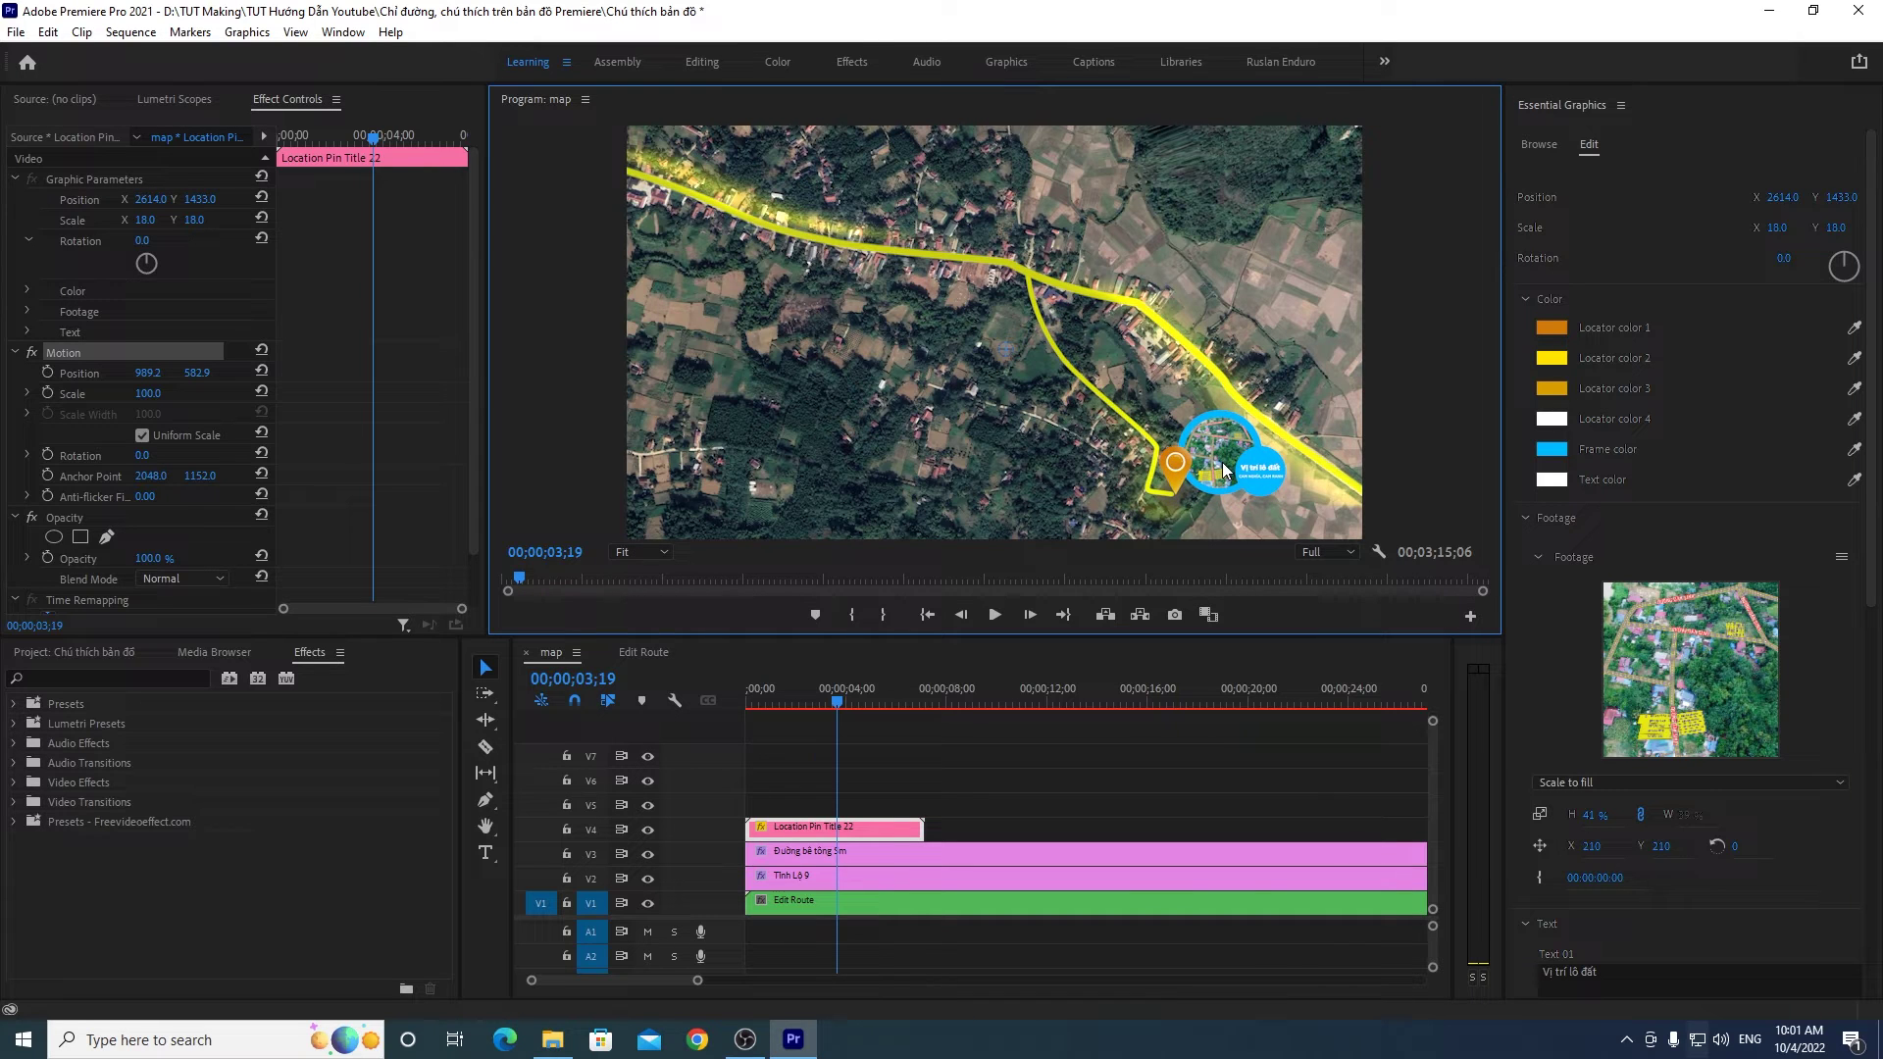
pyautogui.click(640, 552)
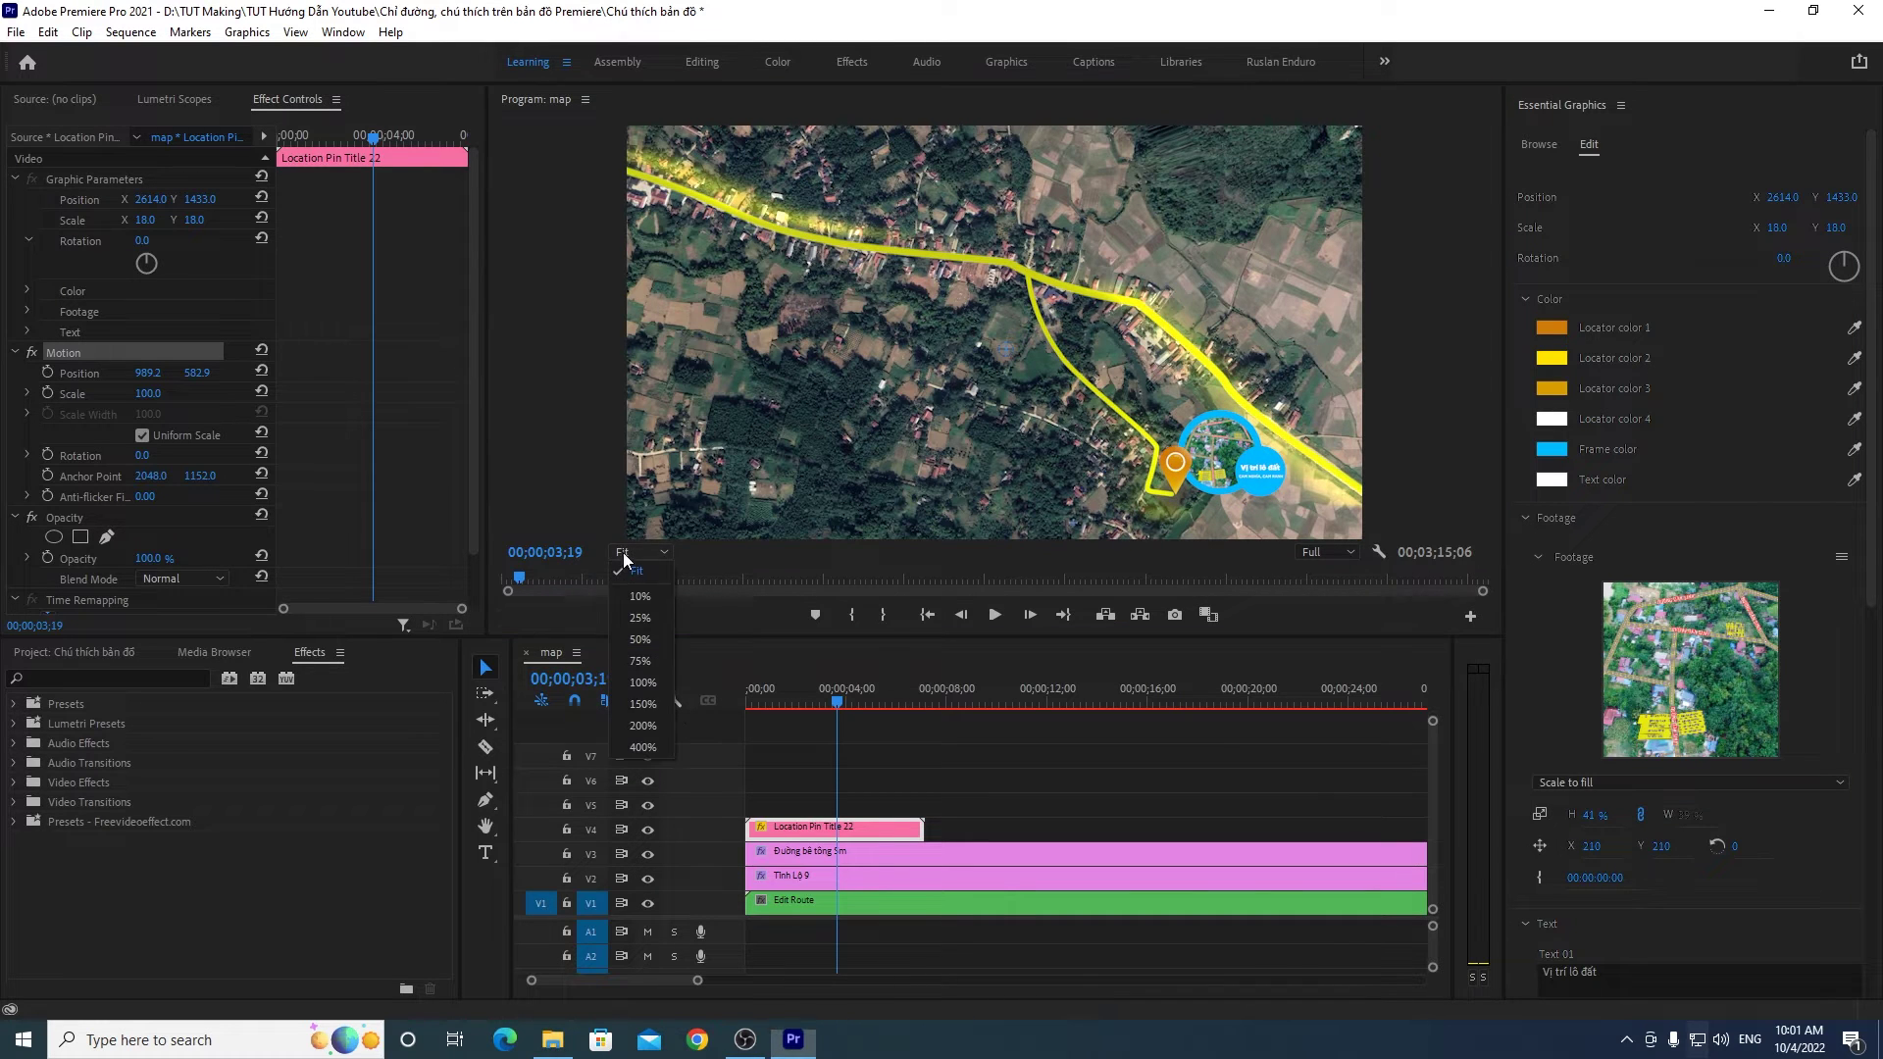
pyautogui.click(651, 682)
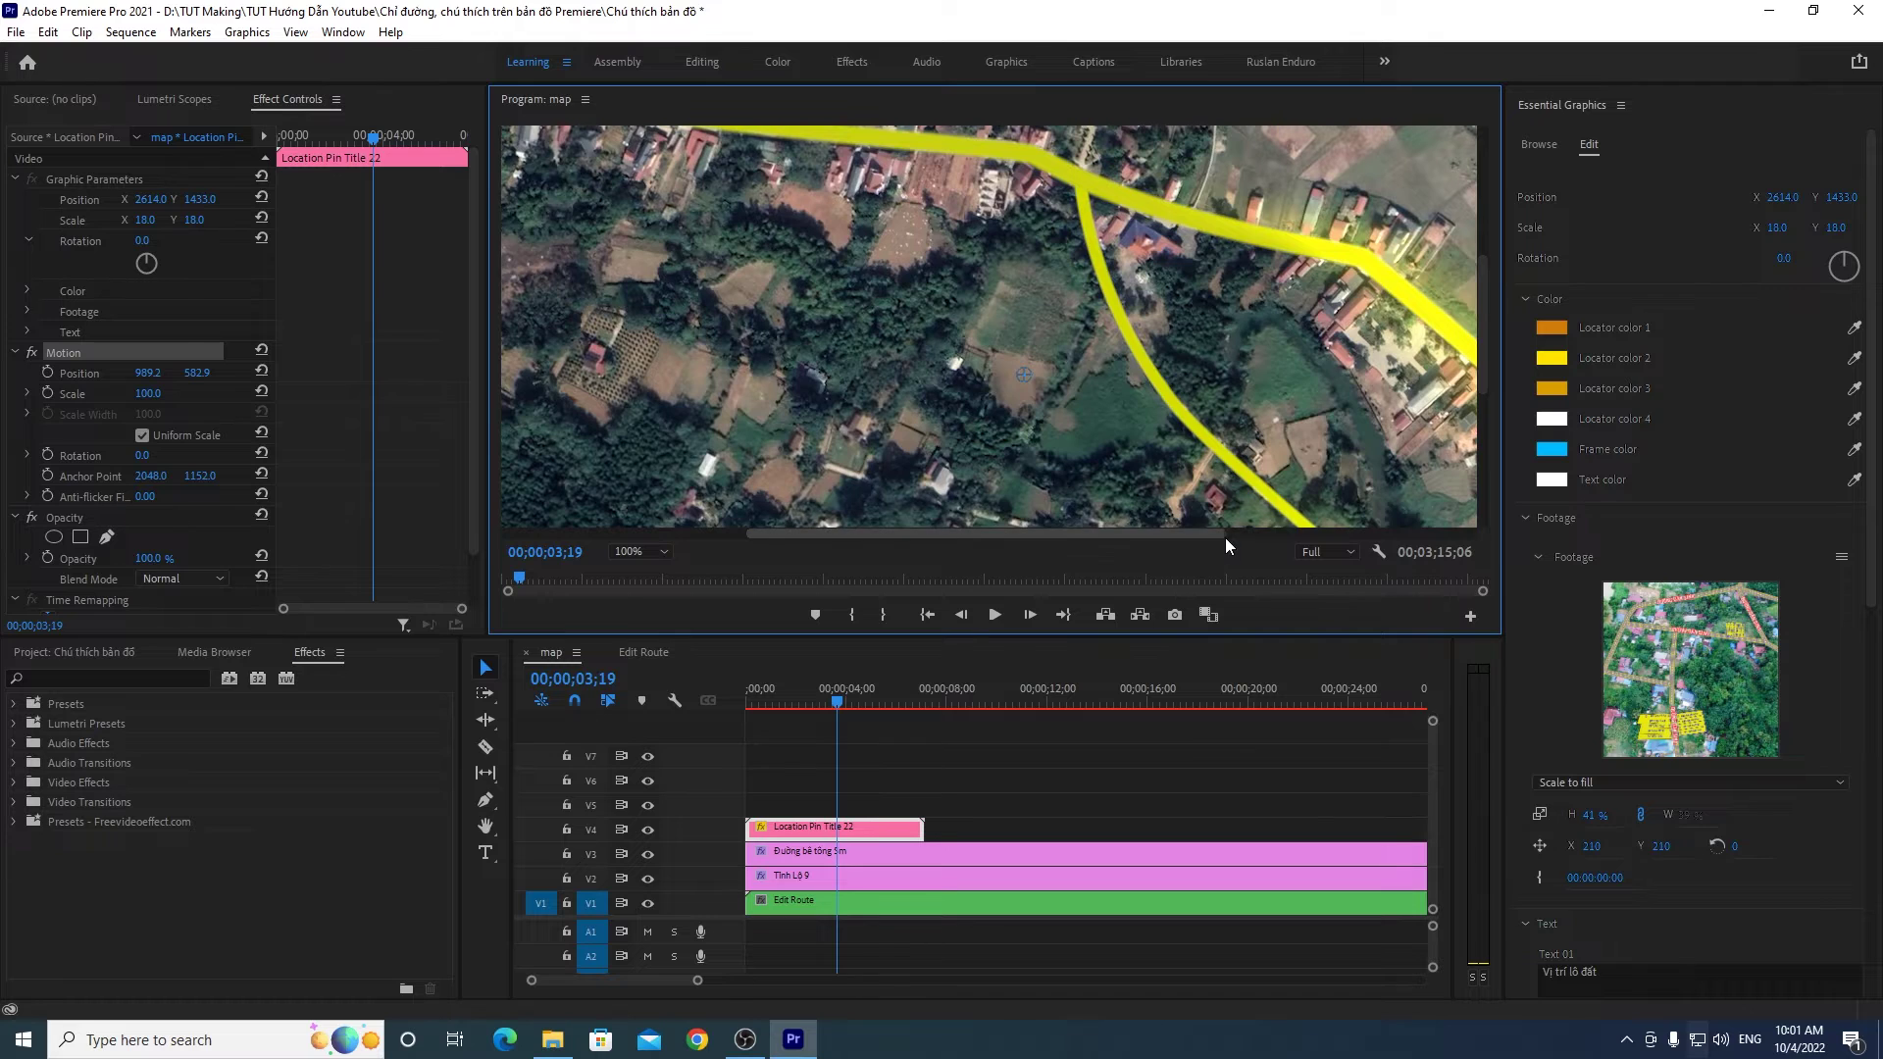
pyautogui.moveTo(1226, 538); pyautogui.dragTo(1458, 516)
pyautogui.moveTo(1487, 371); pyautogui.dragTo(1483, 507)
pyautogui.moveTo(1047, 310); pyautogui.dragTo(1038, 314)
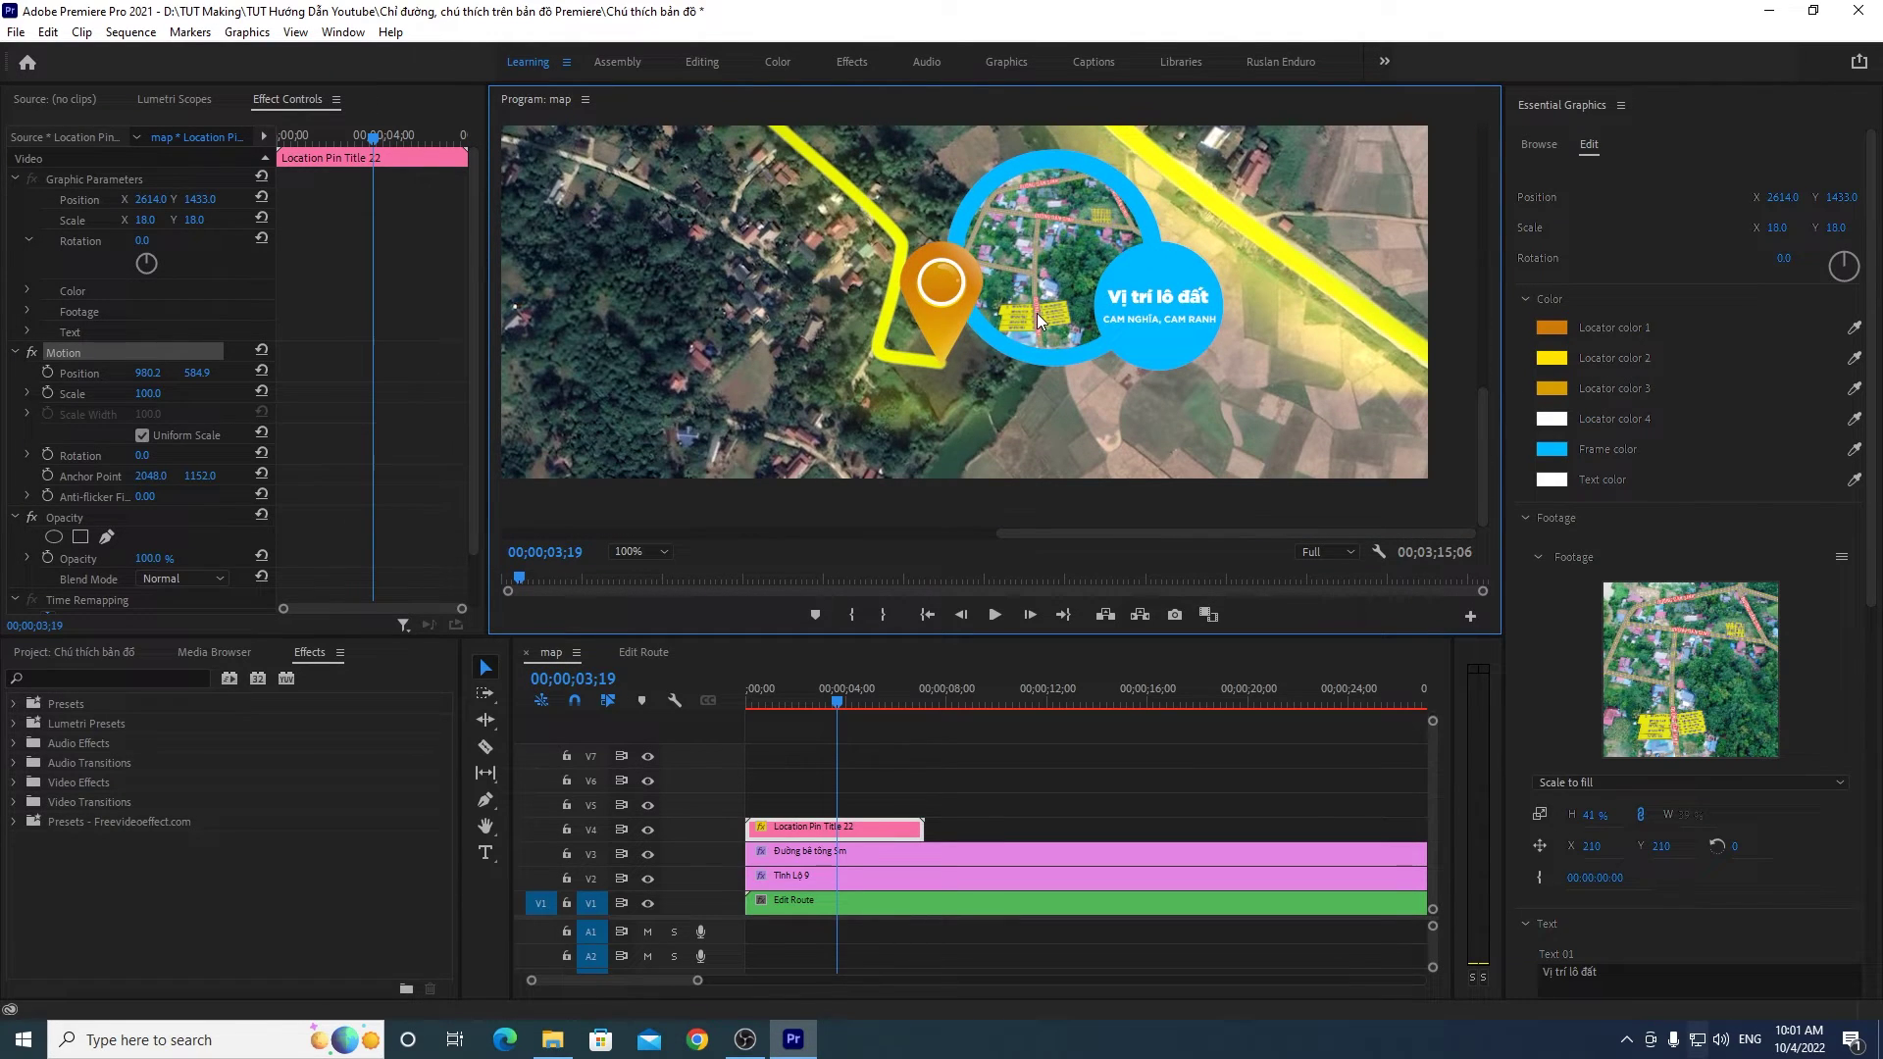
# Step: Set the pin title's scale to 17, then 16, nudging it onto the route's bend
pyautogui.click(1777, 227)
pyautogui.write('17')
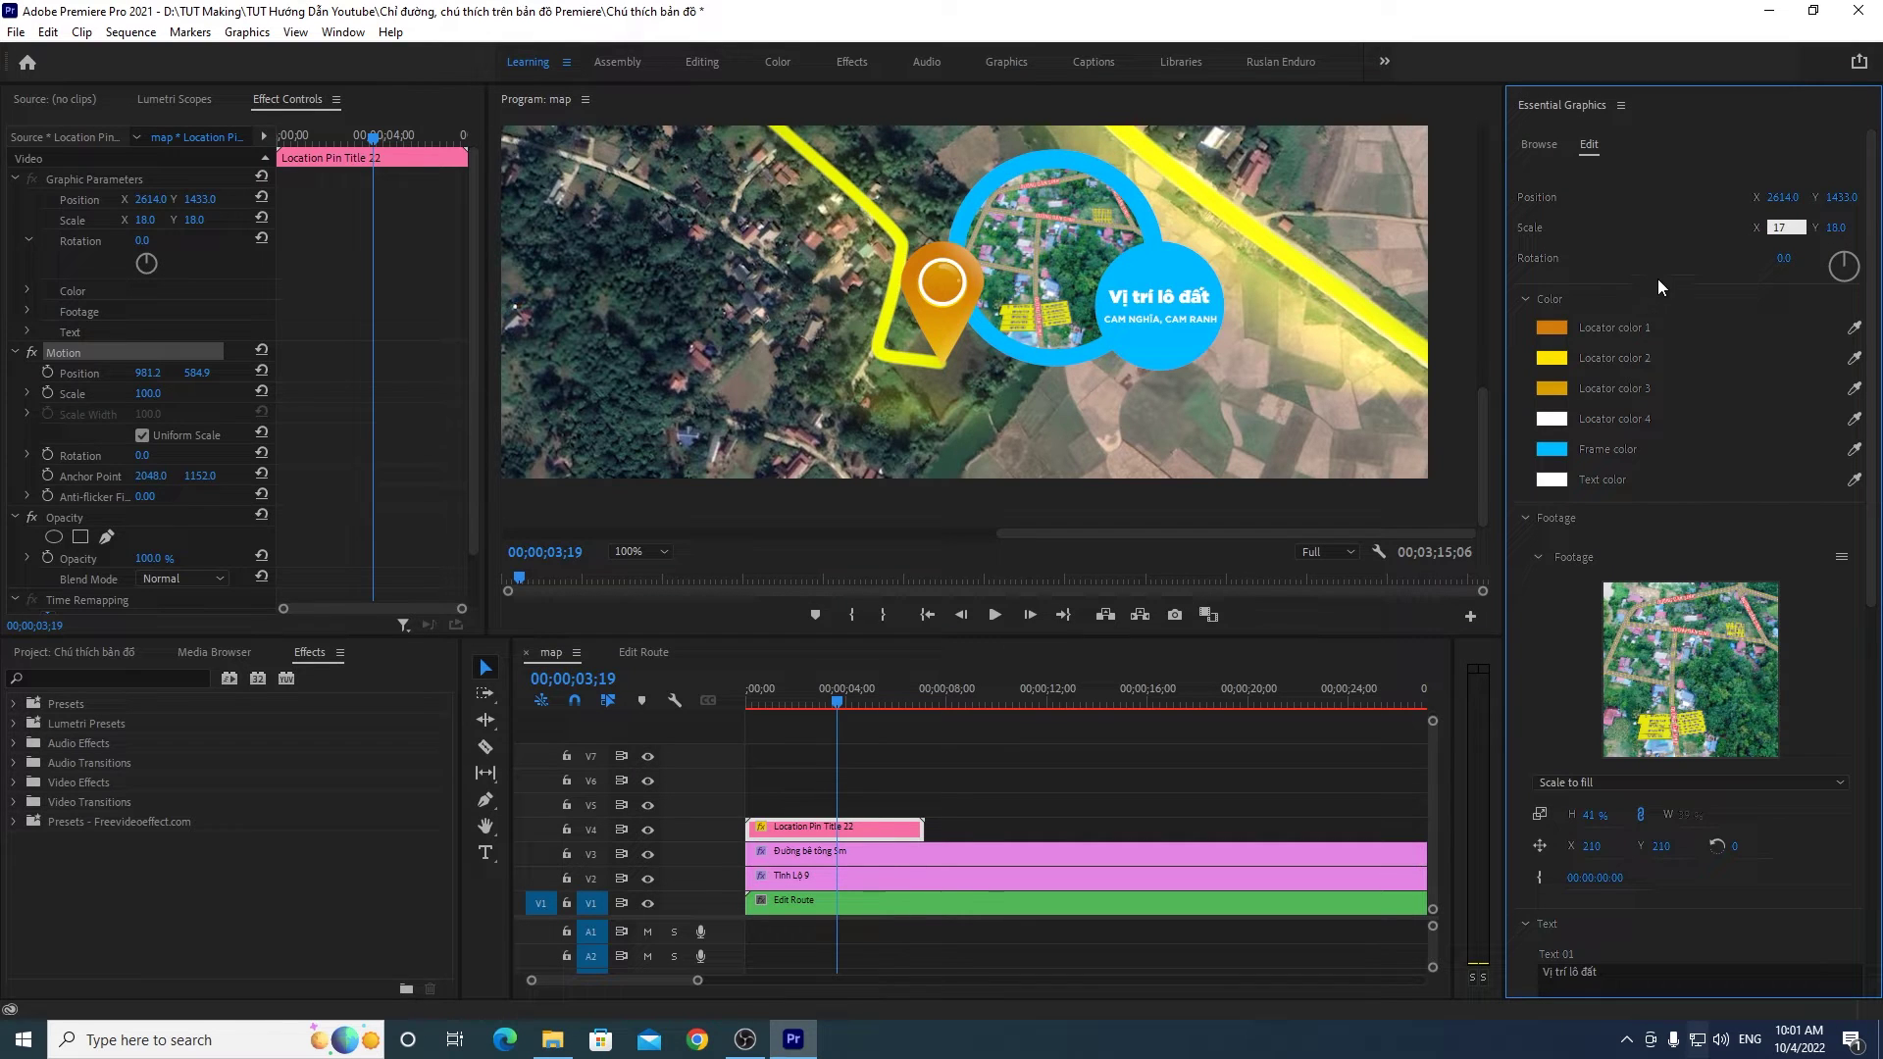
pyautogui.click(1658, 275)
pyautogui.moveTo(1031, 308); pyautogui.dragTo(1028, 314)
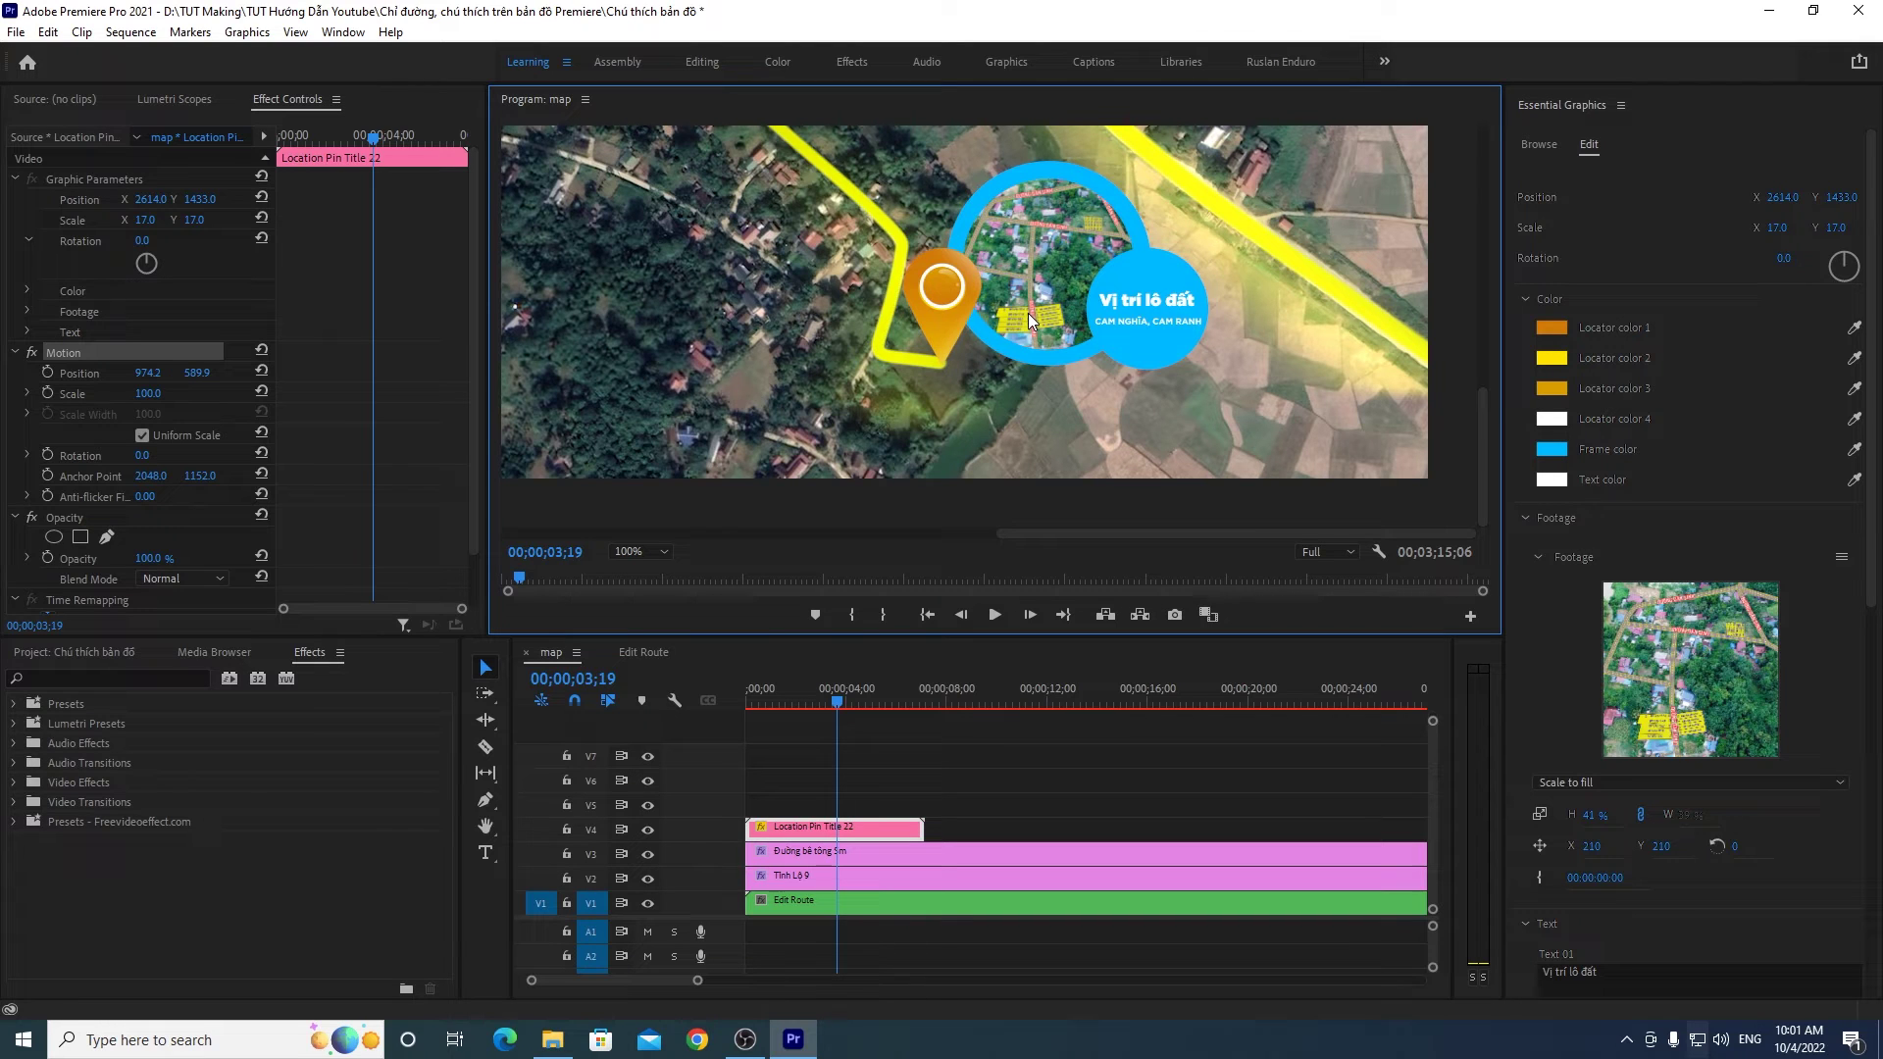
pyautogui.click(1777, 227)
pyautogui.write('16')
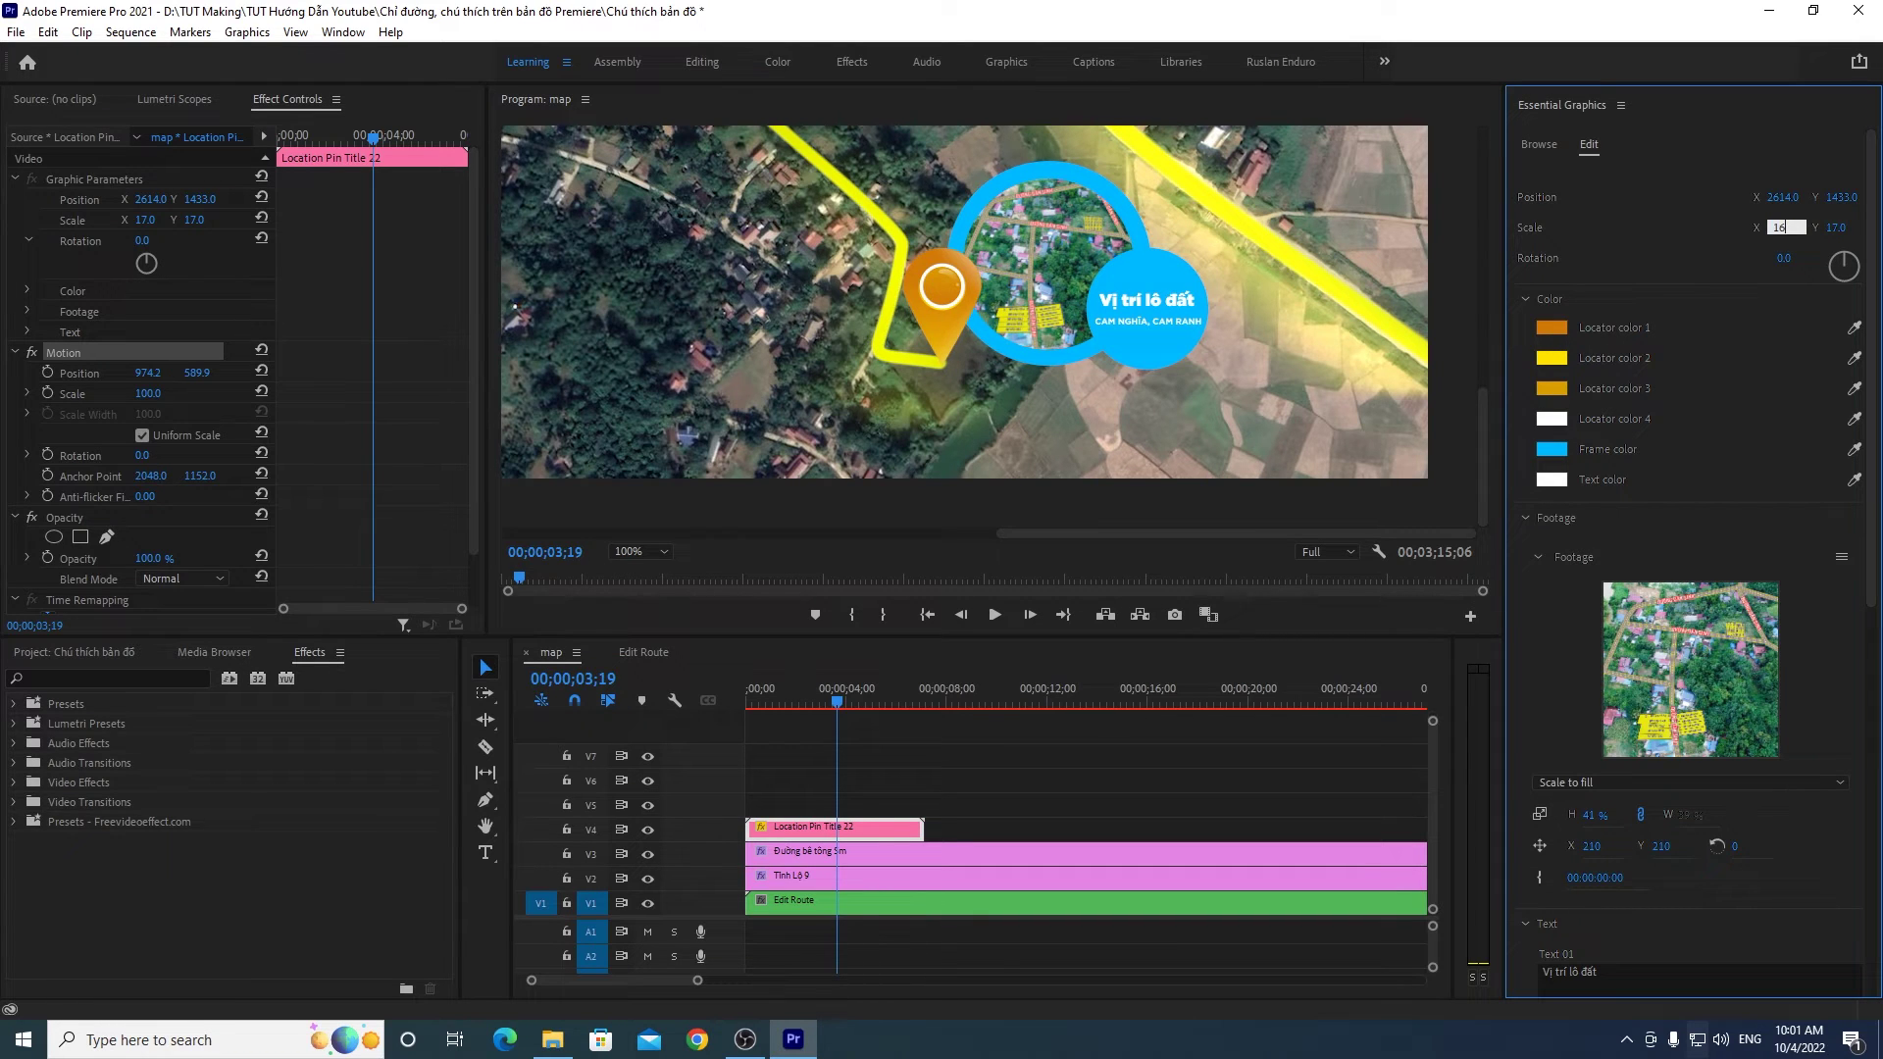
pyautogui.press('Return')
pyautogui.moveTo(1063, 294); pyautogui.dragTo(1048, 303)
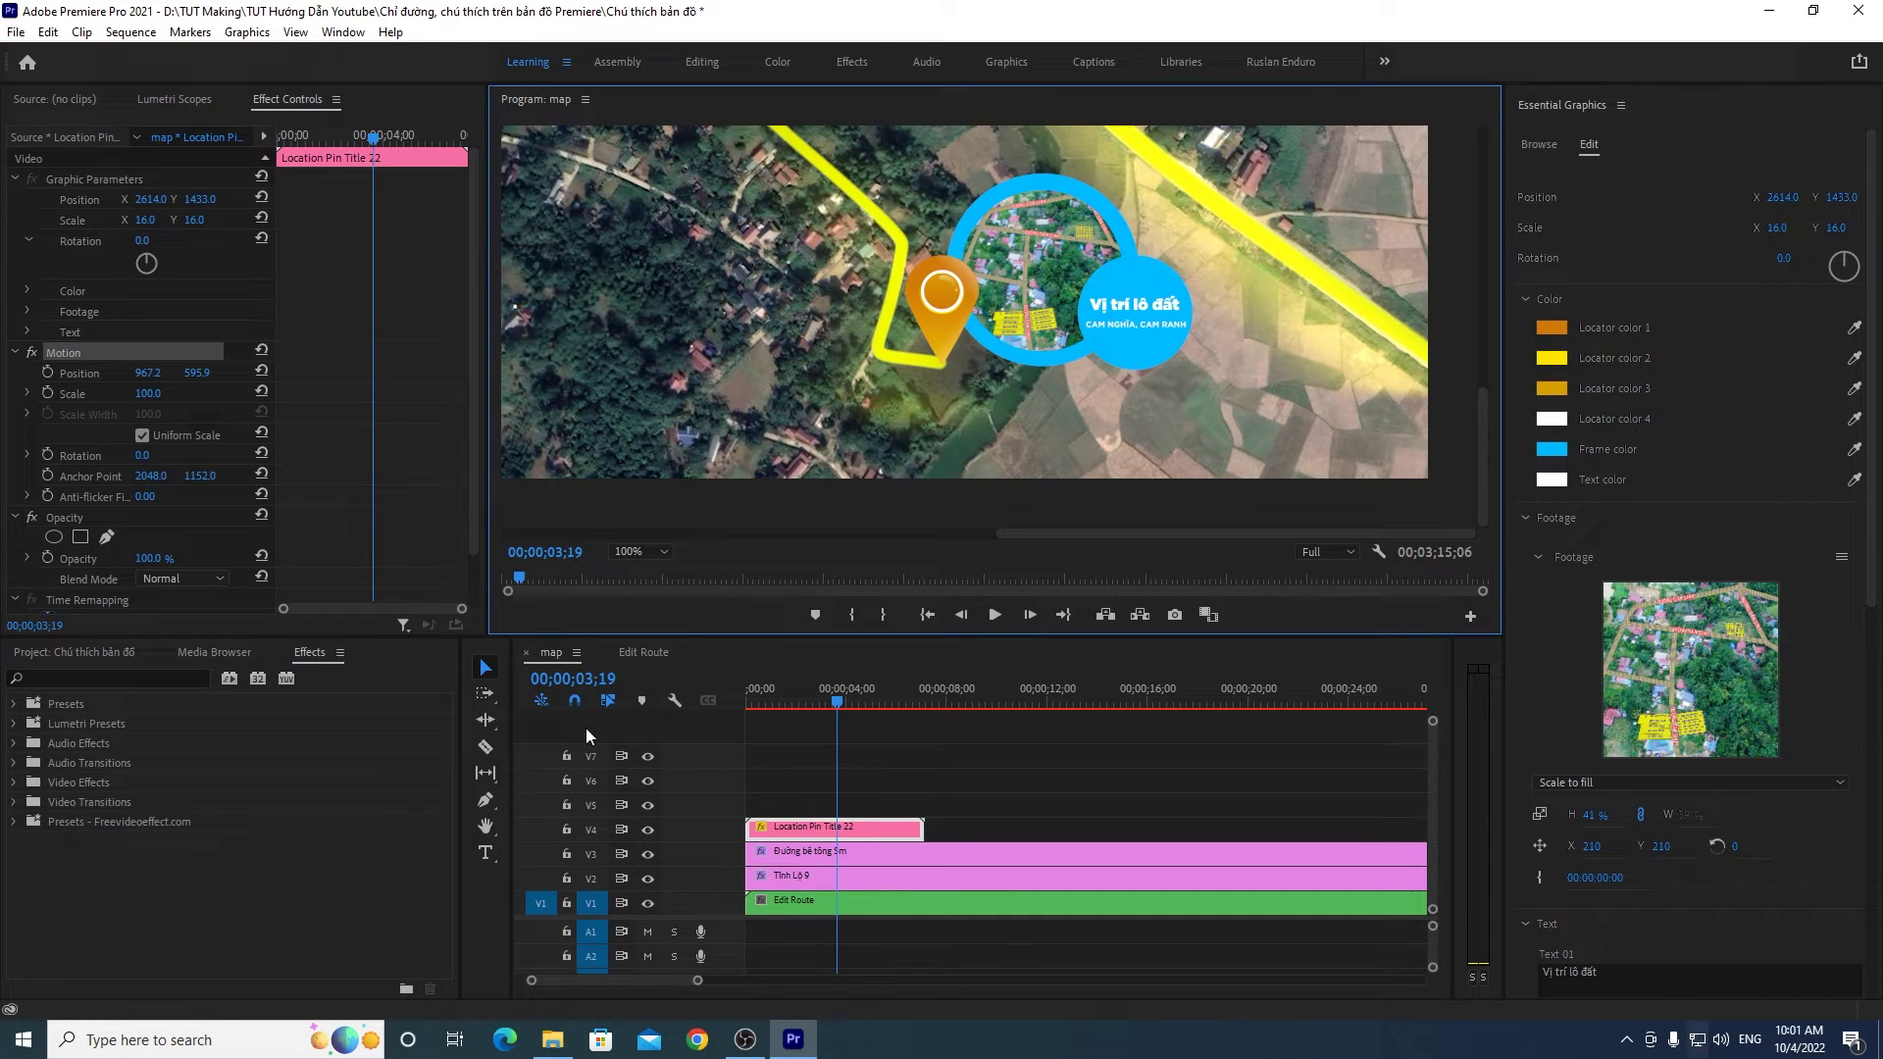
# Step: Return the preview zoom to Fit and move the playhead to the start
pyautogui.click(643, 555)
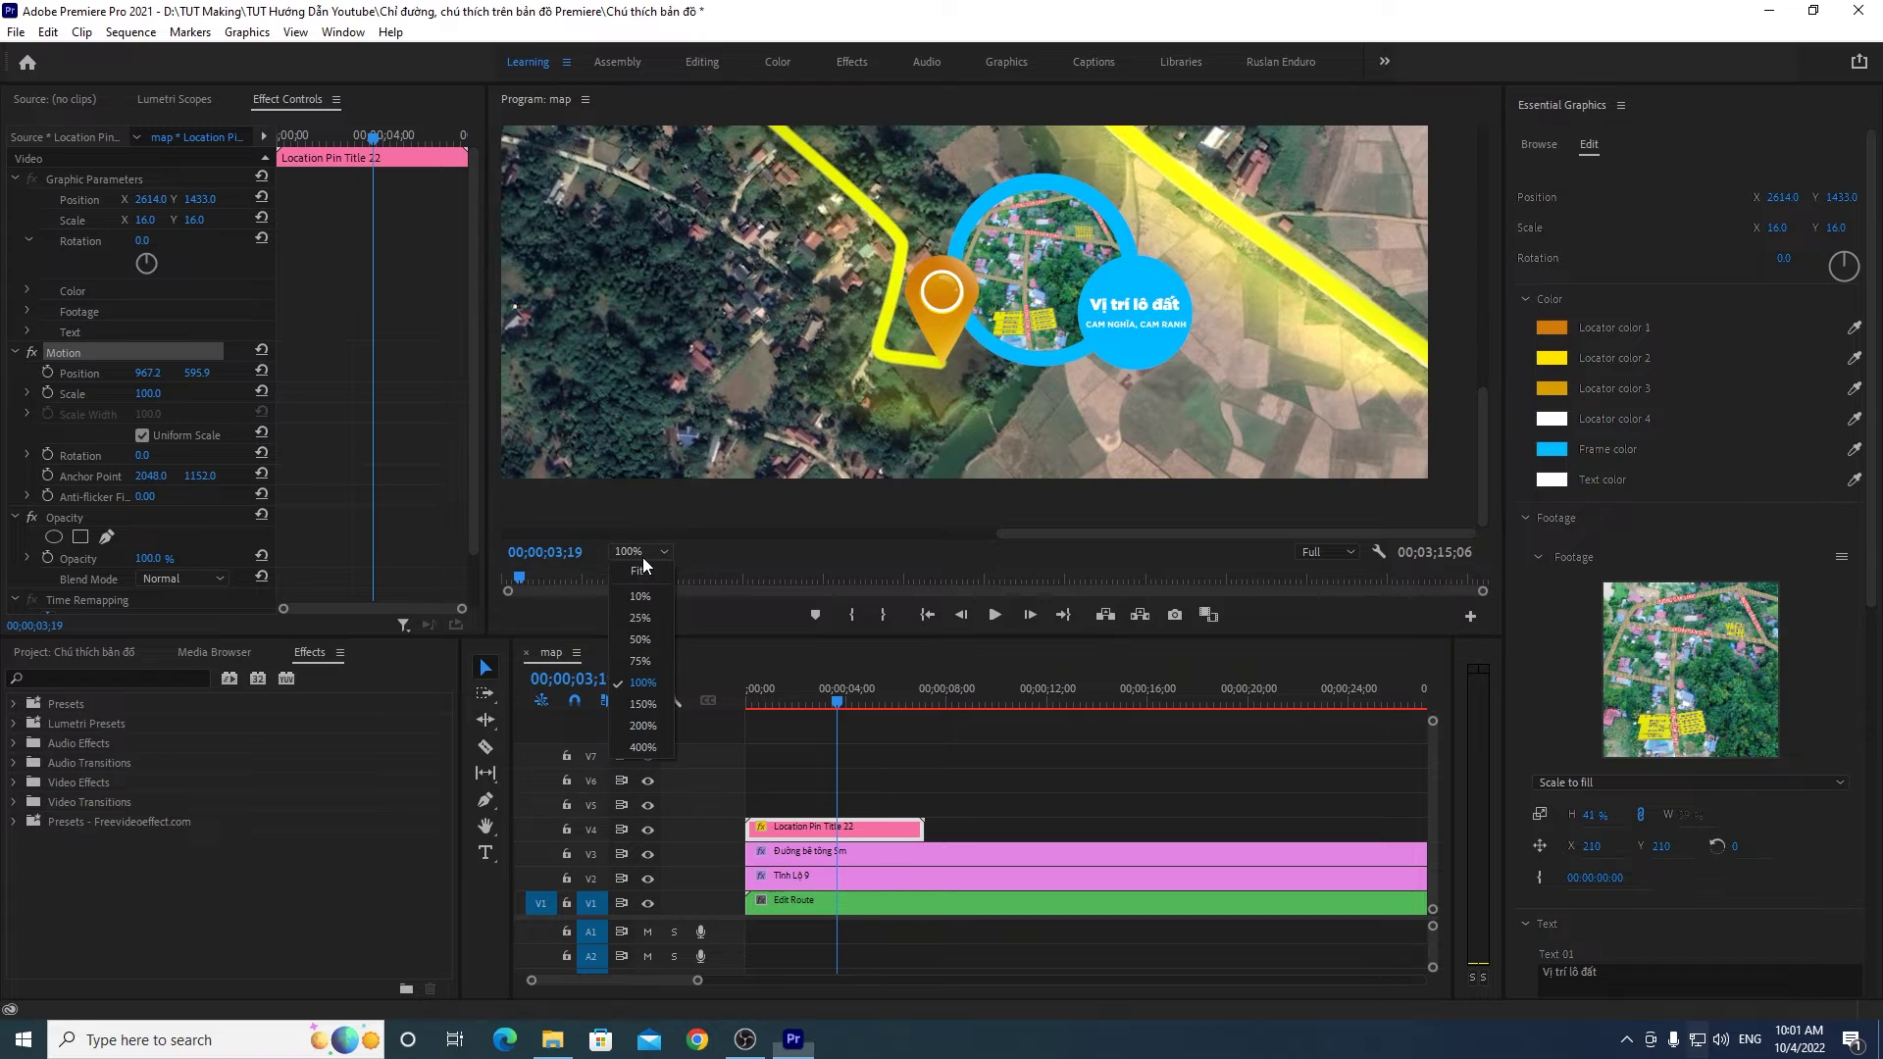
pyautogui.click(649, 577)
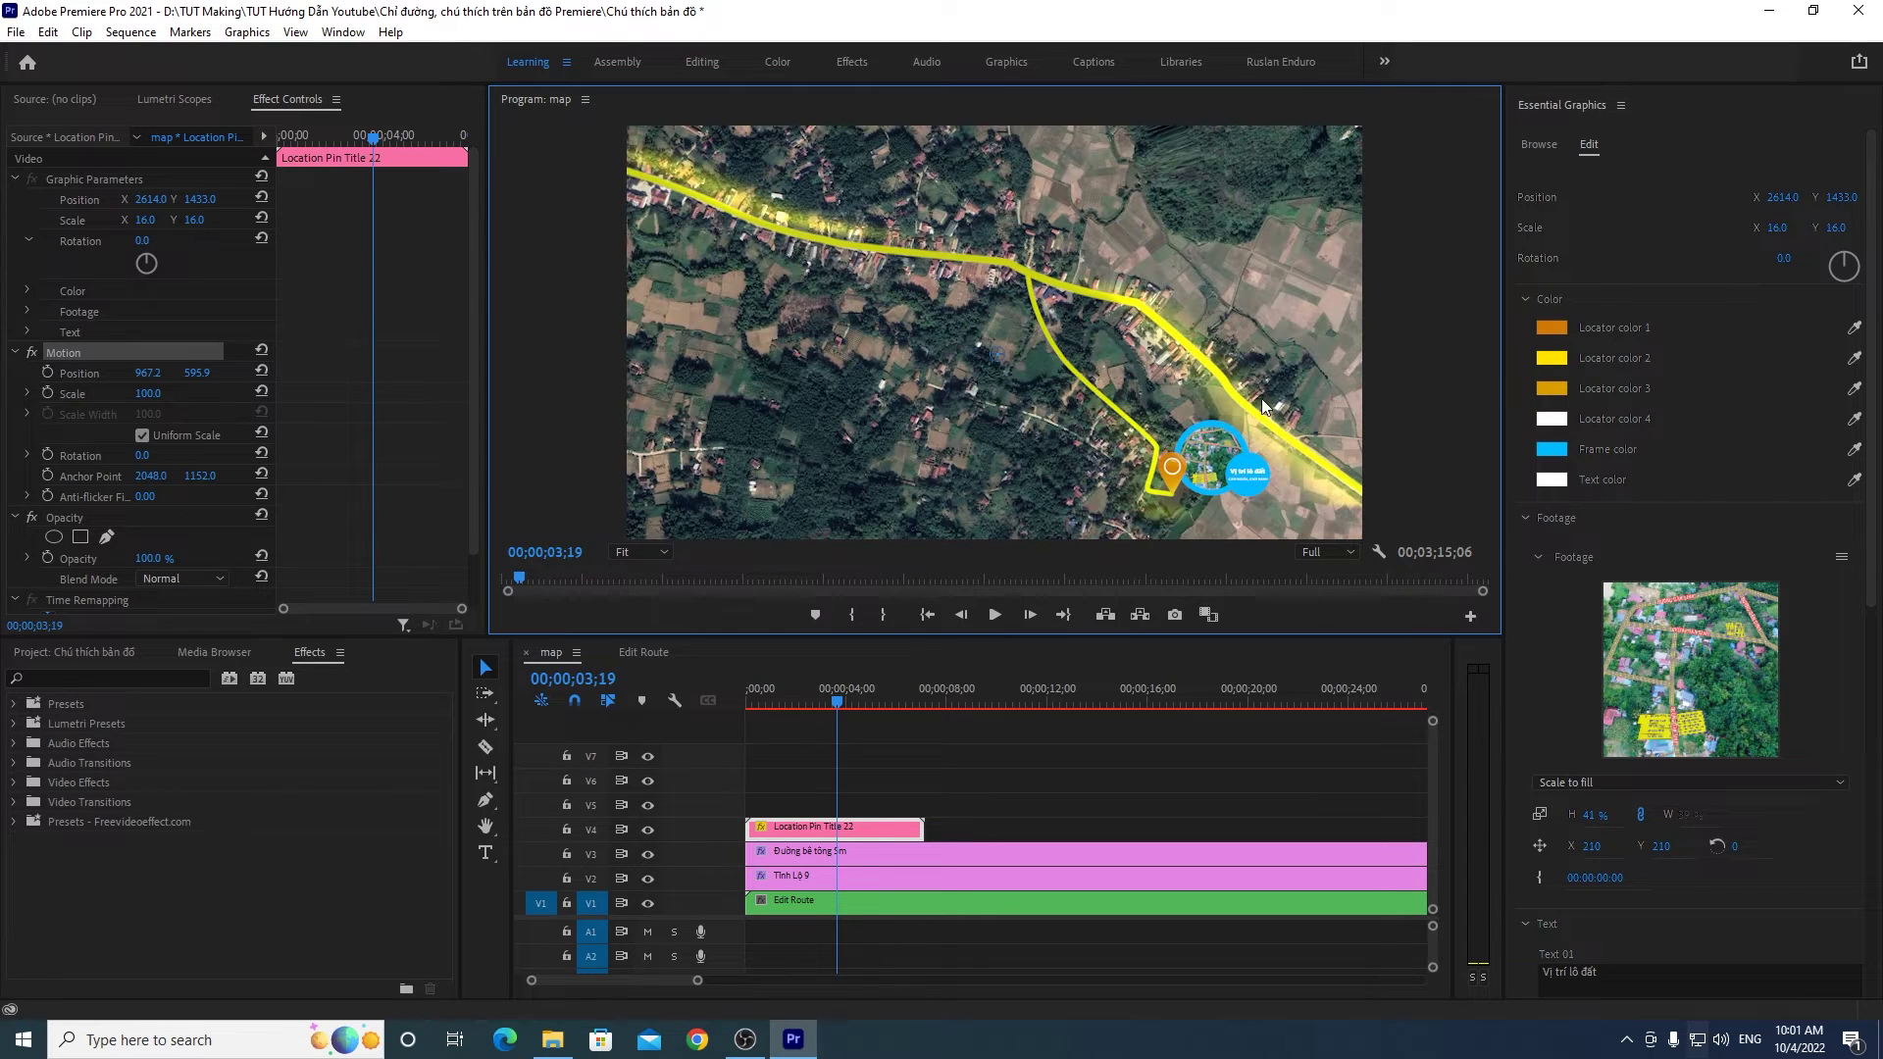
pyautogui.moveTo(839, 698); pyautogui.dragTo(751, 706)
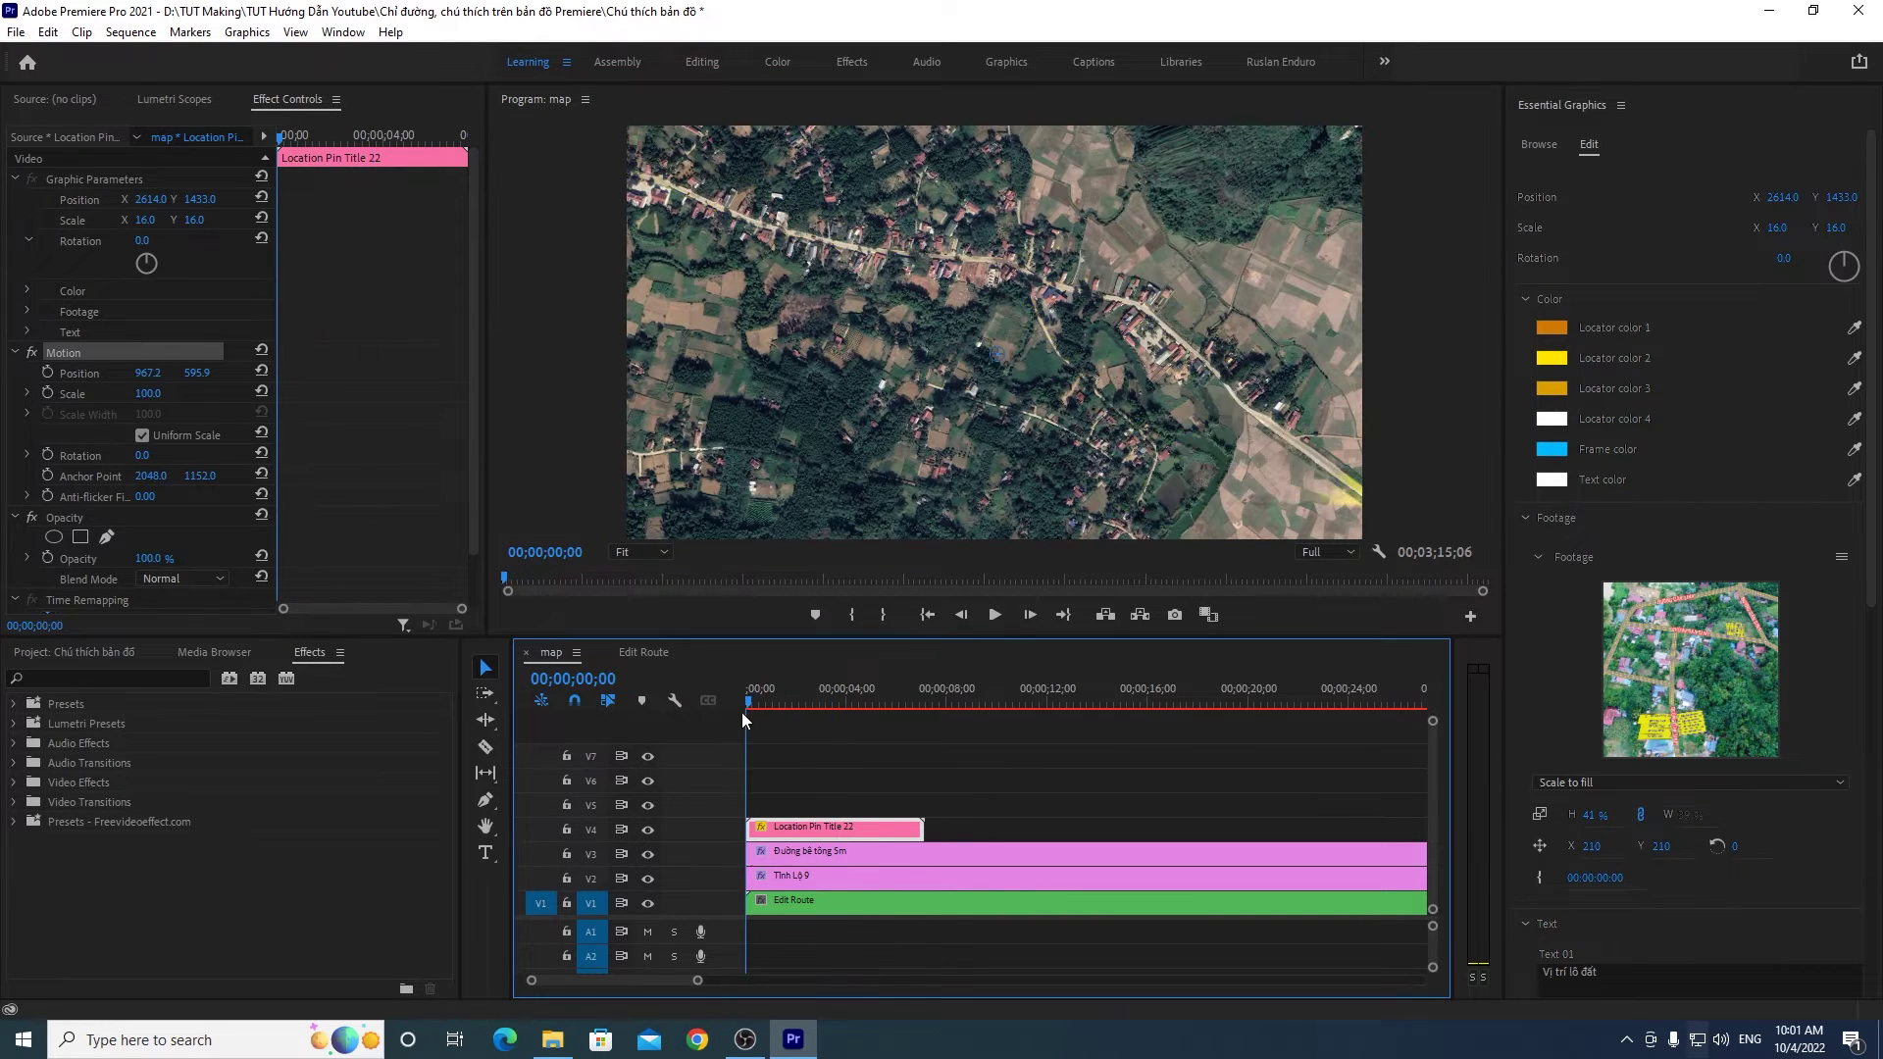
pyautogui.click(995, 616)
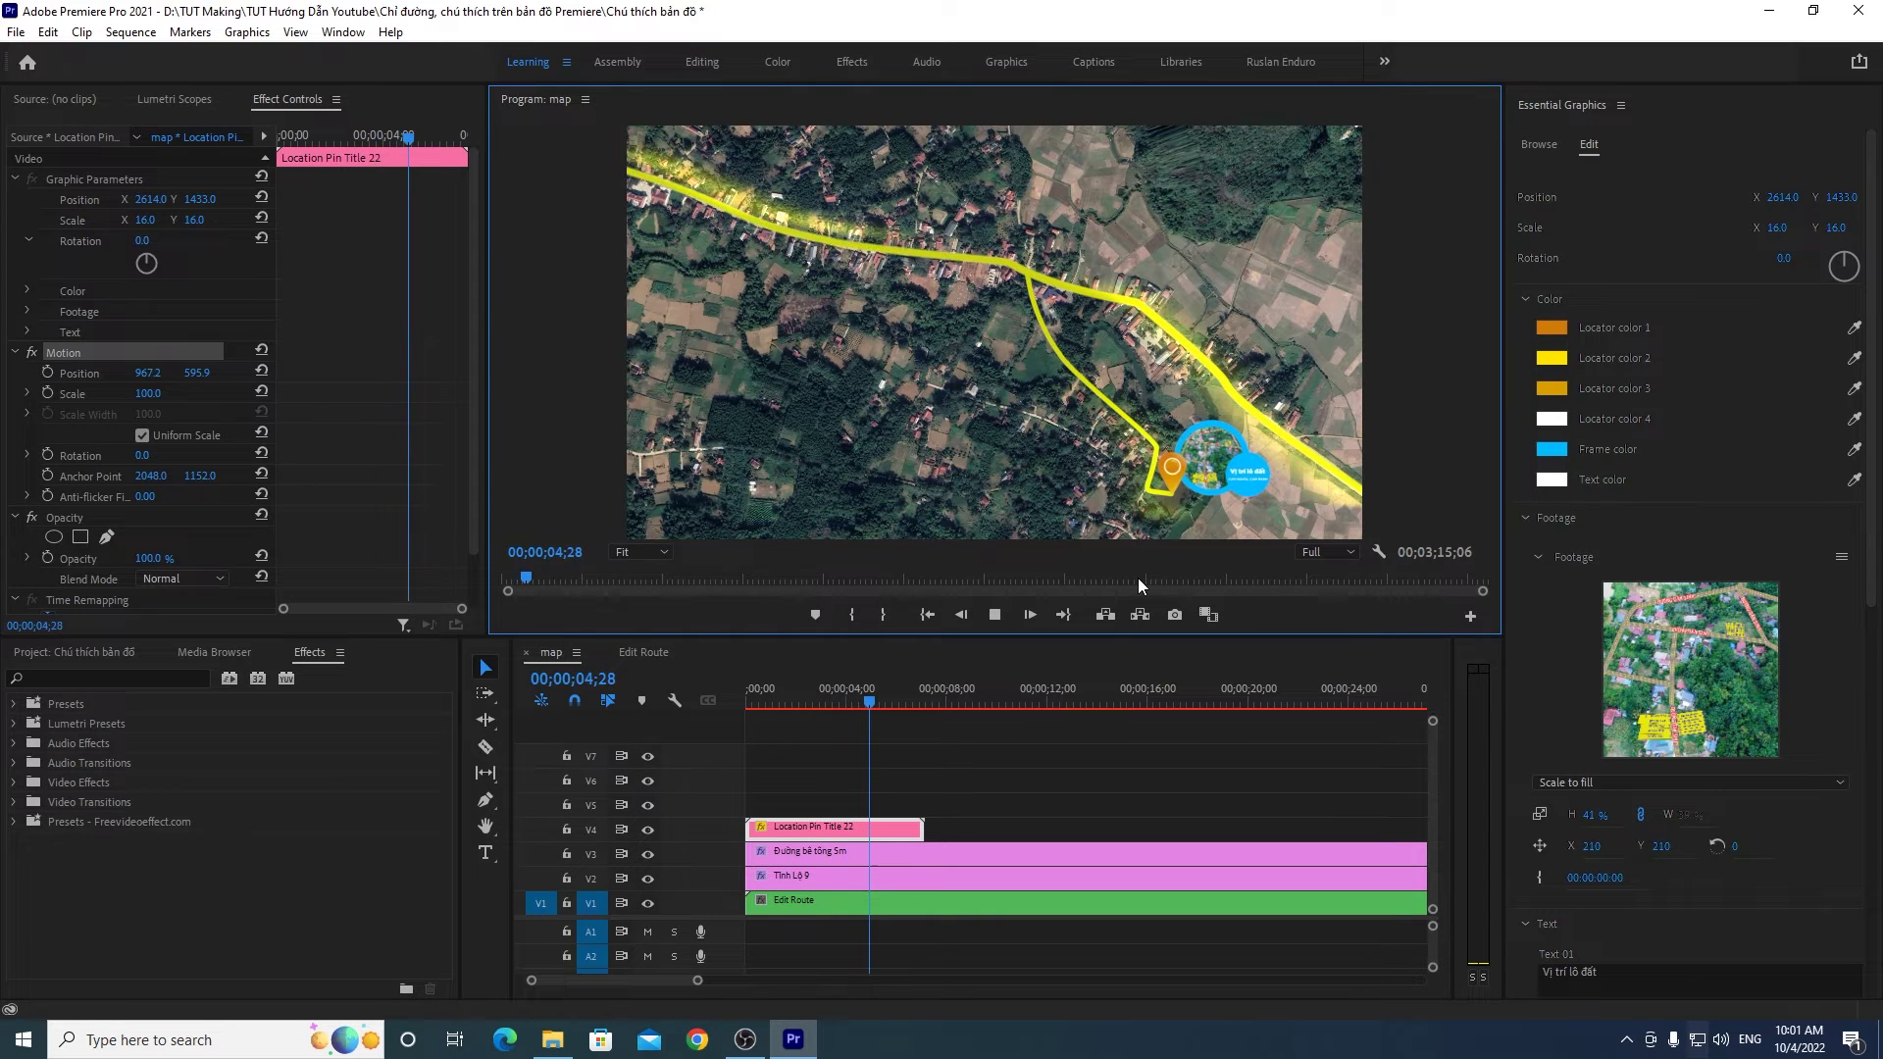
pyautogui.moveTo(895, 703)
pyautogui.mouseDown()
pyautogui.moveTo(731, 728)
pyautogui.moveTo(863, 705)
pyautogui.mouseUp()
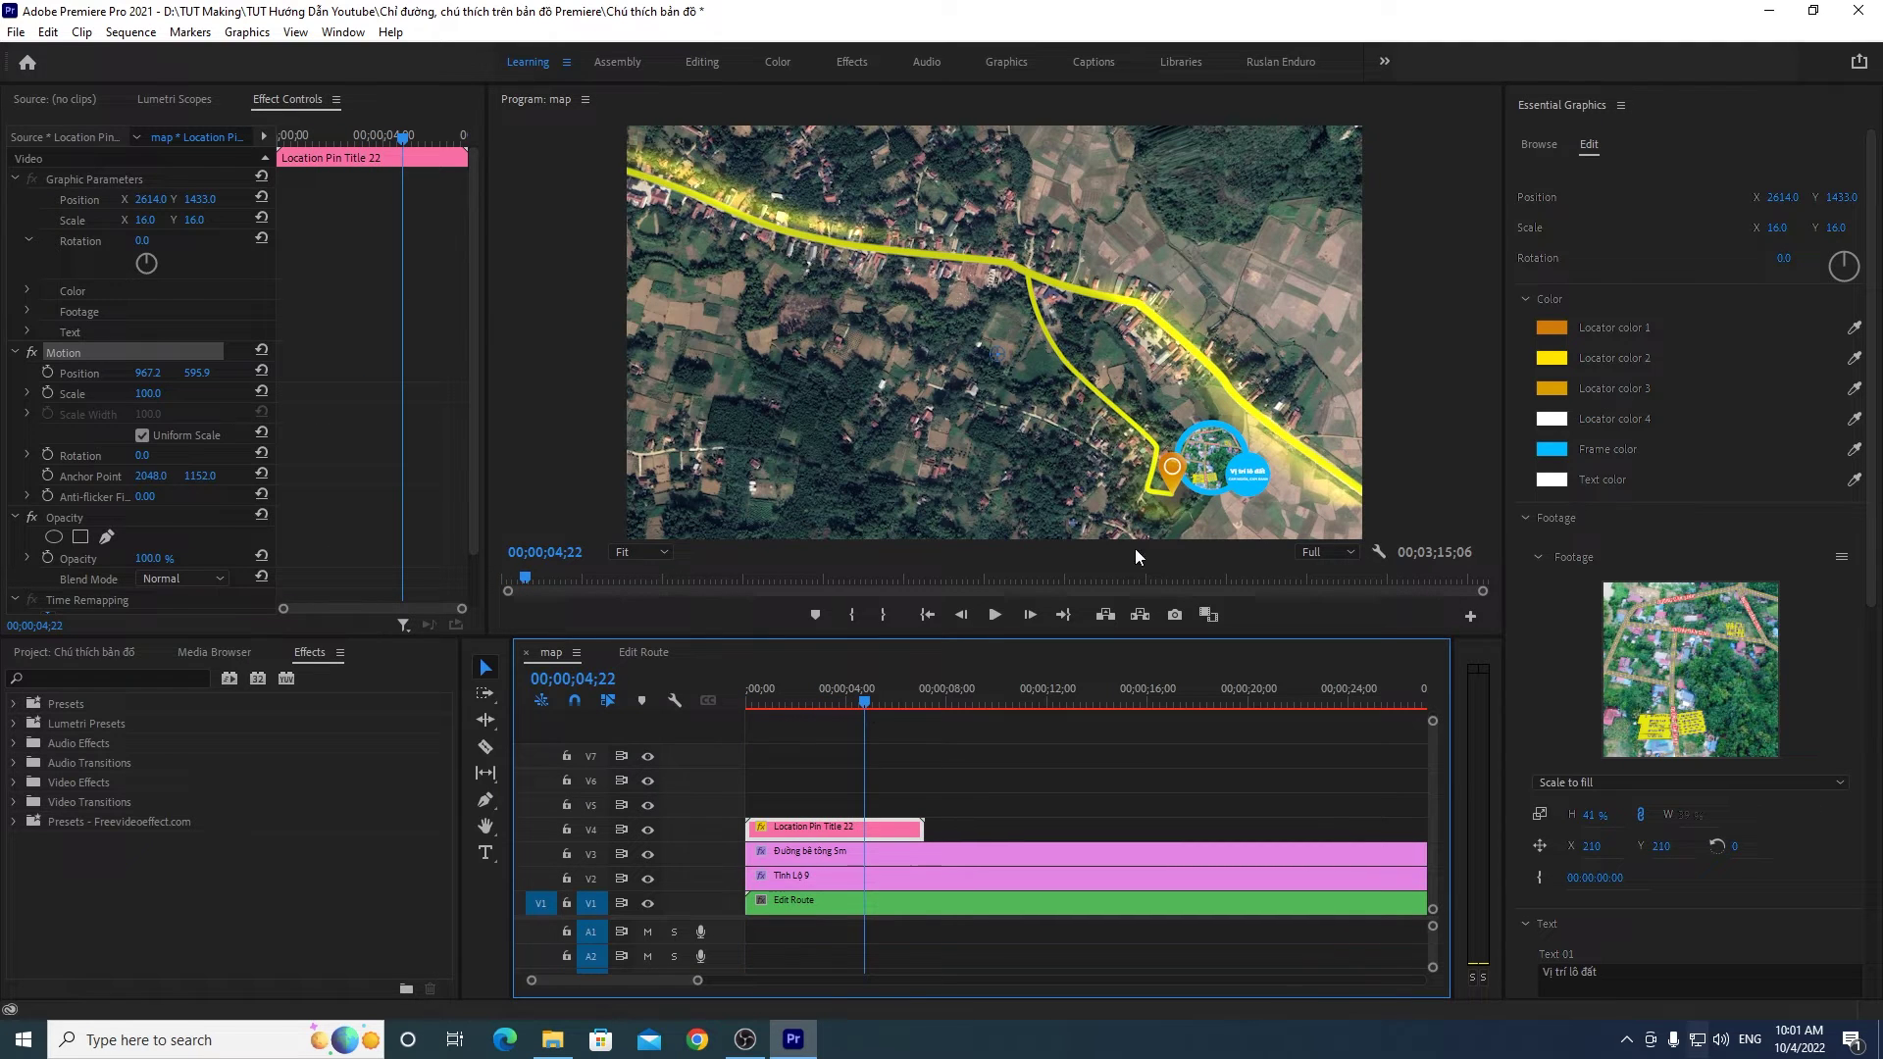
pyautogui.moveTo(863, 704)
pyautogui.mouseDown()
pyautogui.moveTo(723, 718)
pyautogui.moveTo(838, 713)
pyautogui.mouseUp()
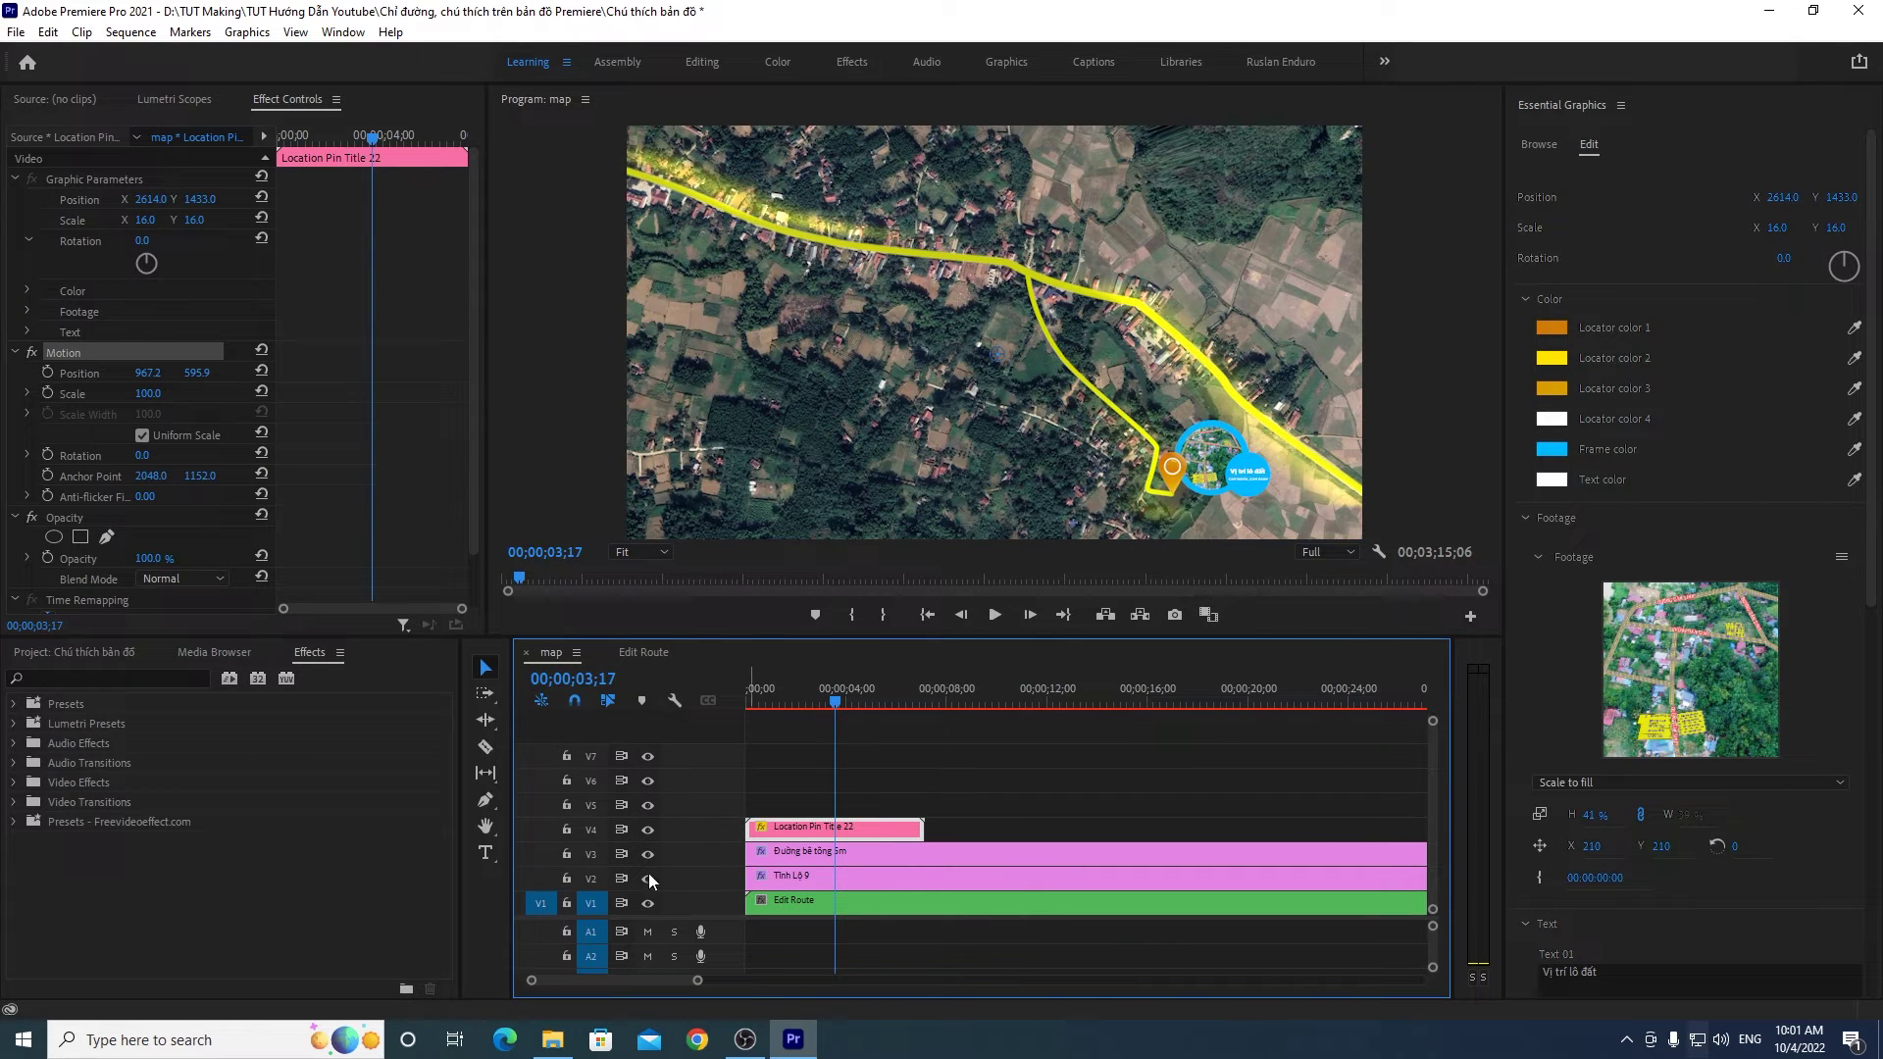
pyautogui.click(649, 903)
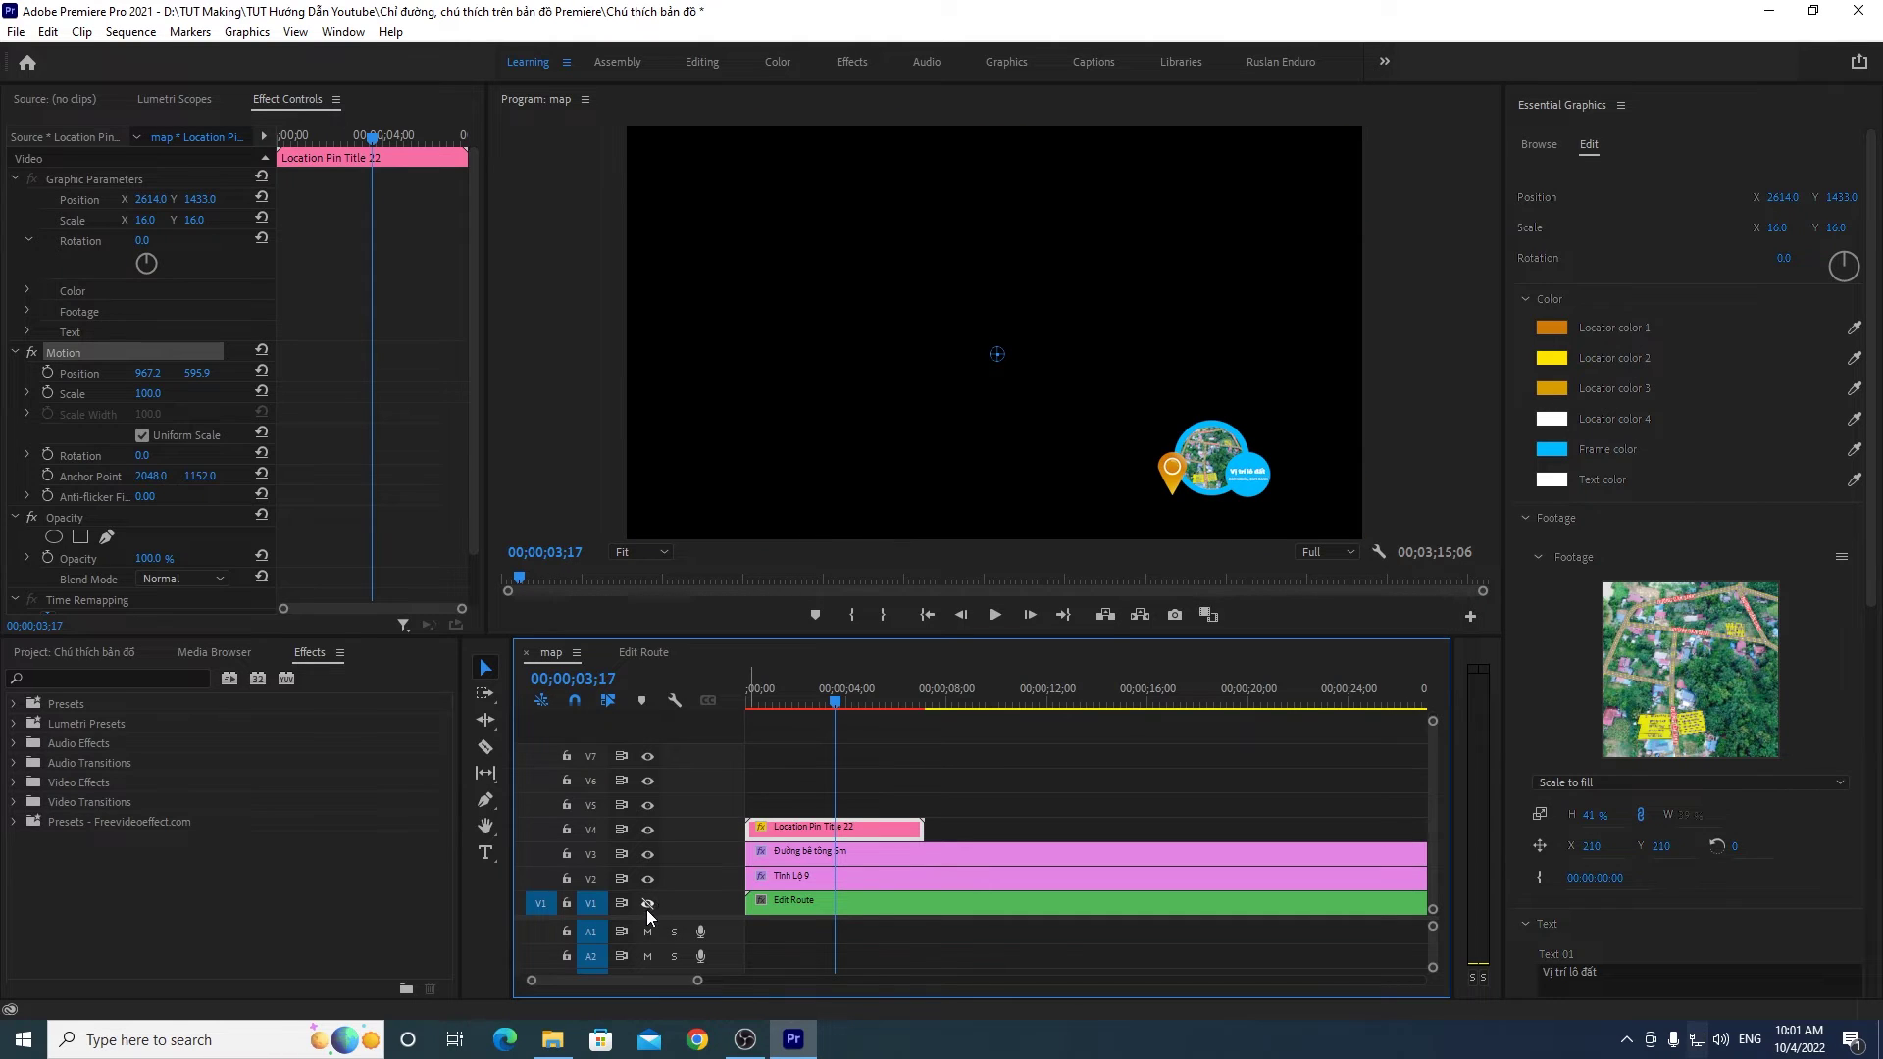
# Step: Play the sequence from the start several times to review the pin animation
pyautogui.moveTo(833, 703); pyautogui.dragTo(703, 730)
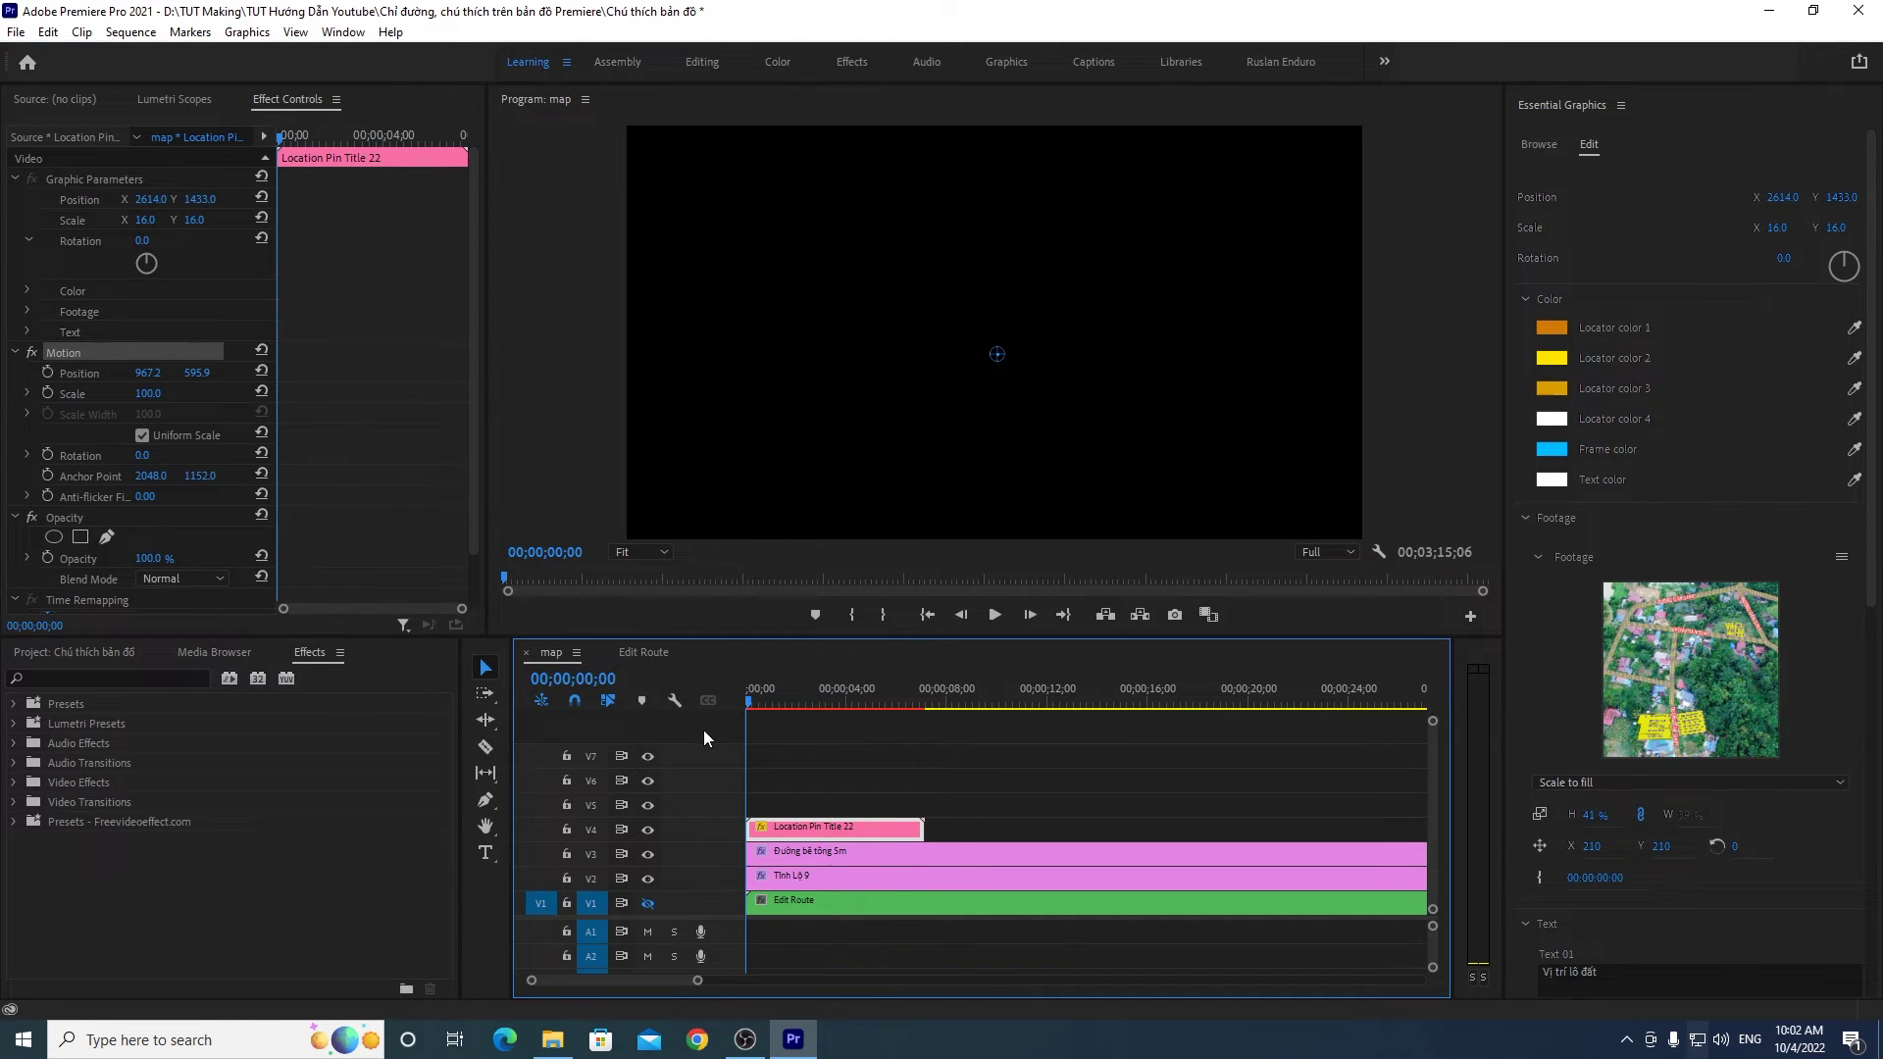
pyautogui.click(998, 613)
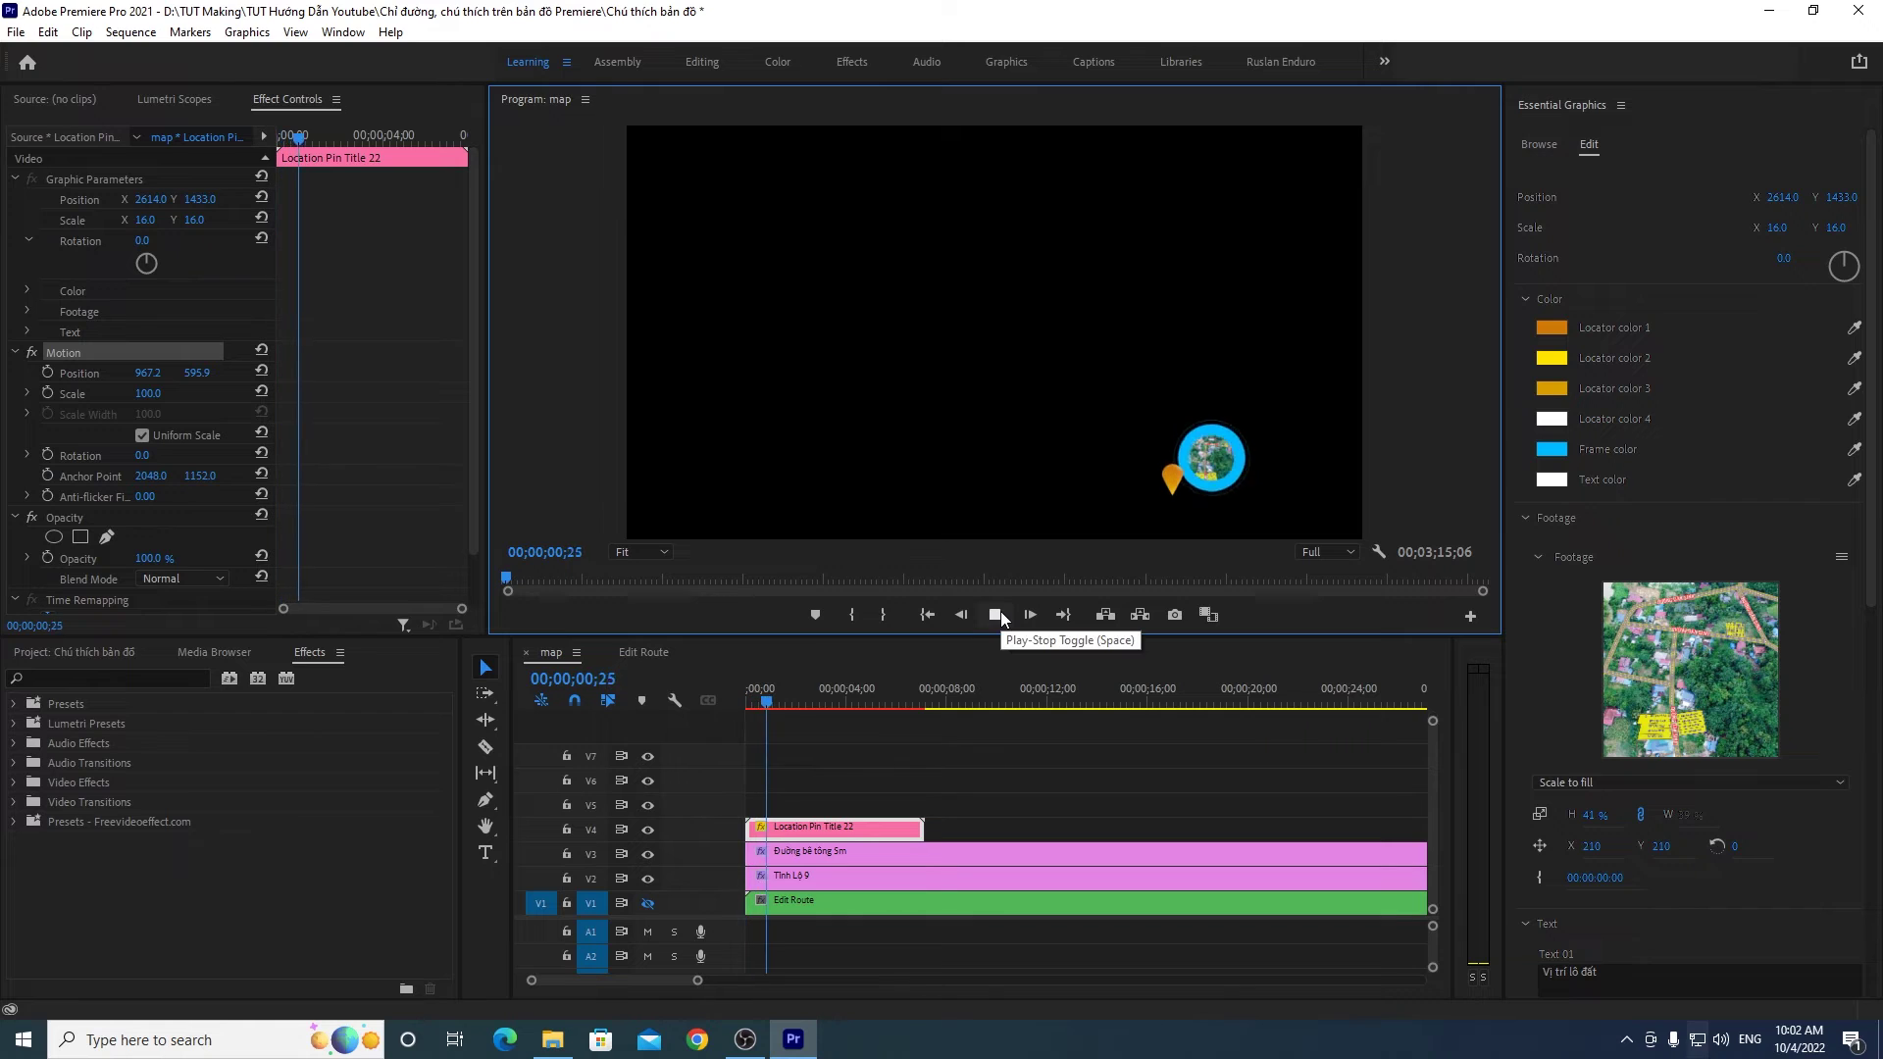
pyautogui.click(692, 745)
pyautogui.press('Home')
pyautogui.click(987, 621)
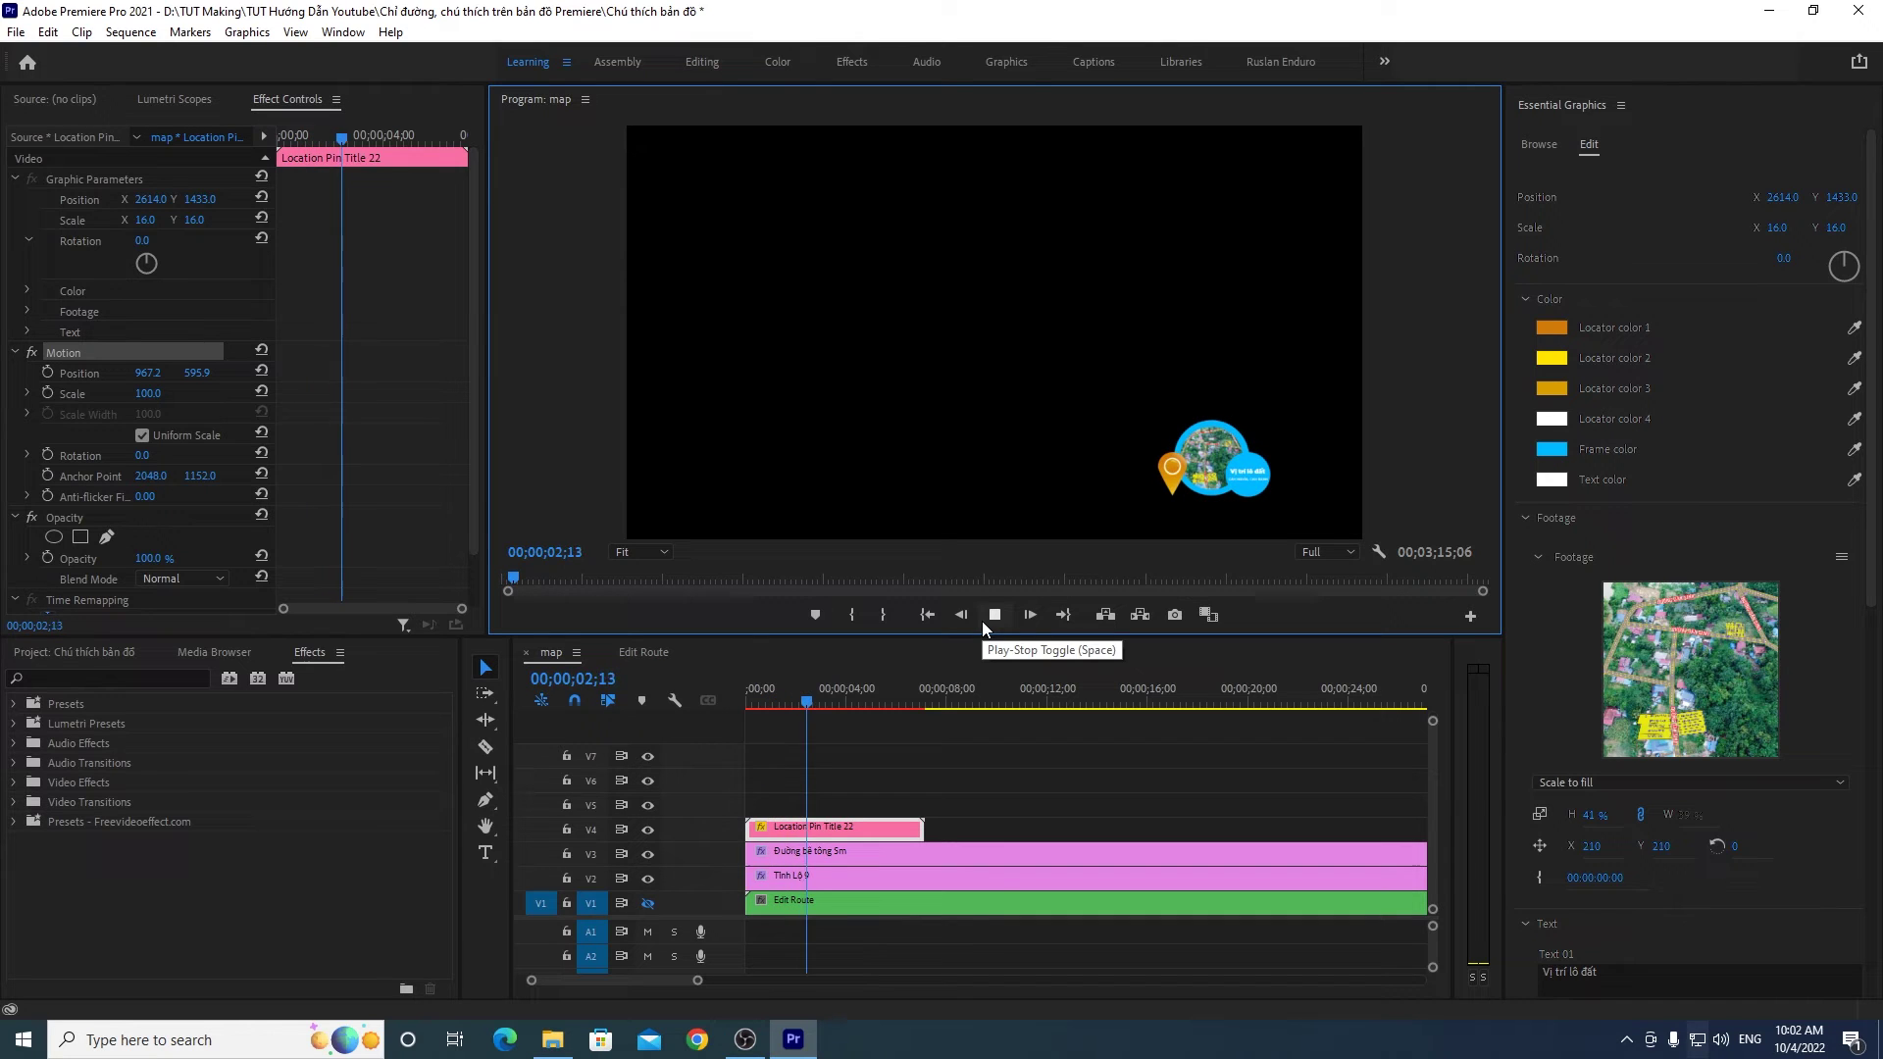
pyautogui.click(691, 728)
pyautogui.press('Home')
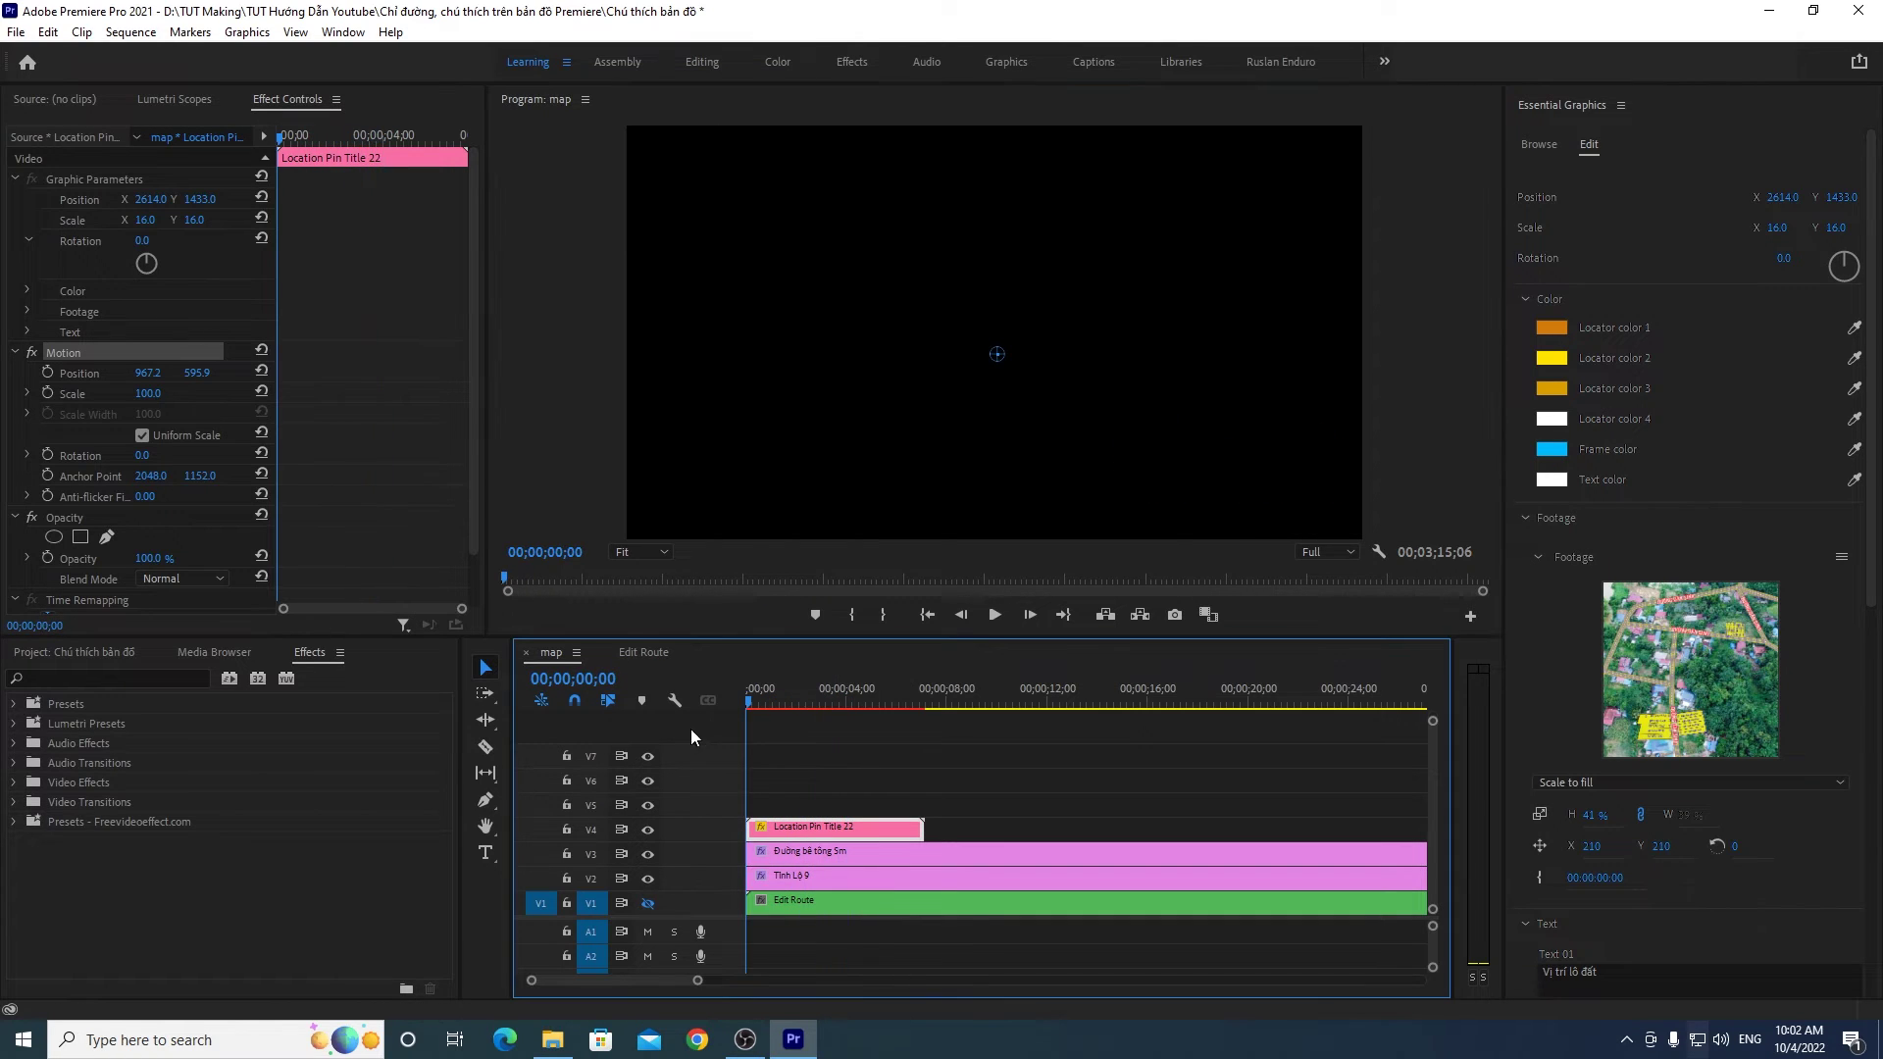
pyautogui.click(994, 615)
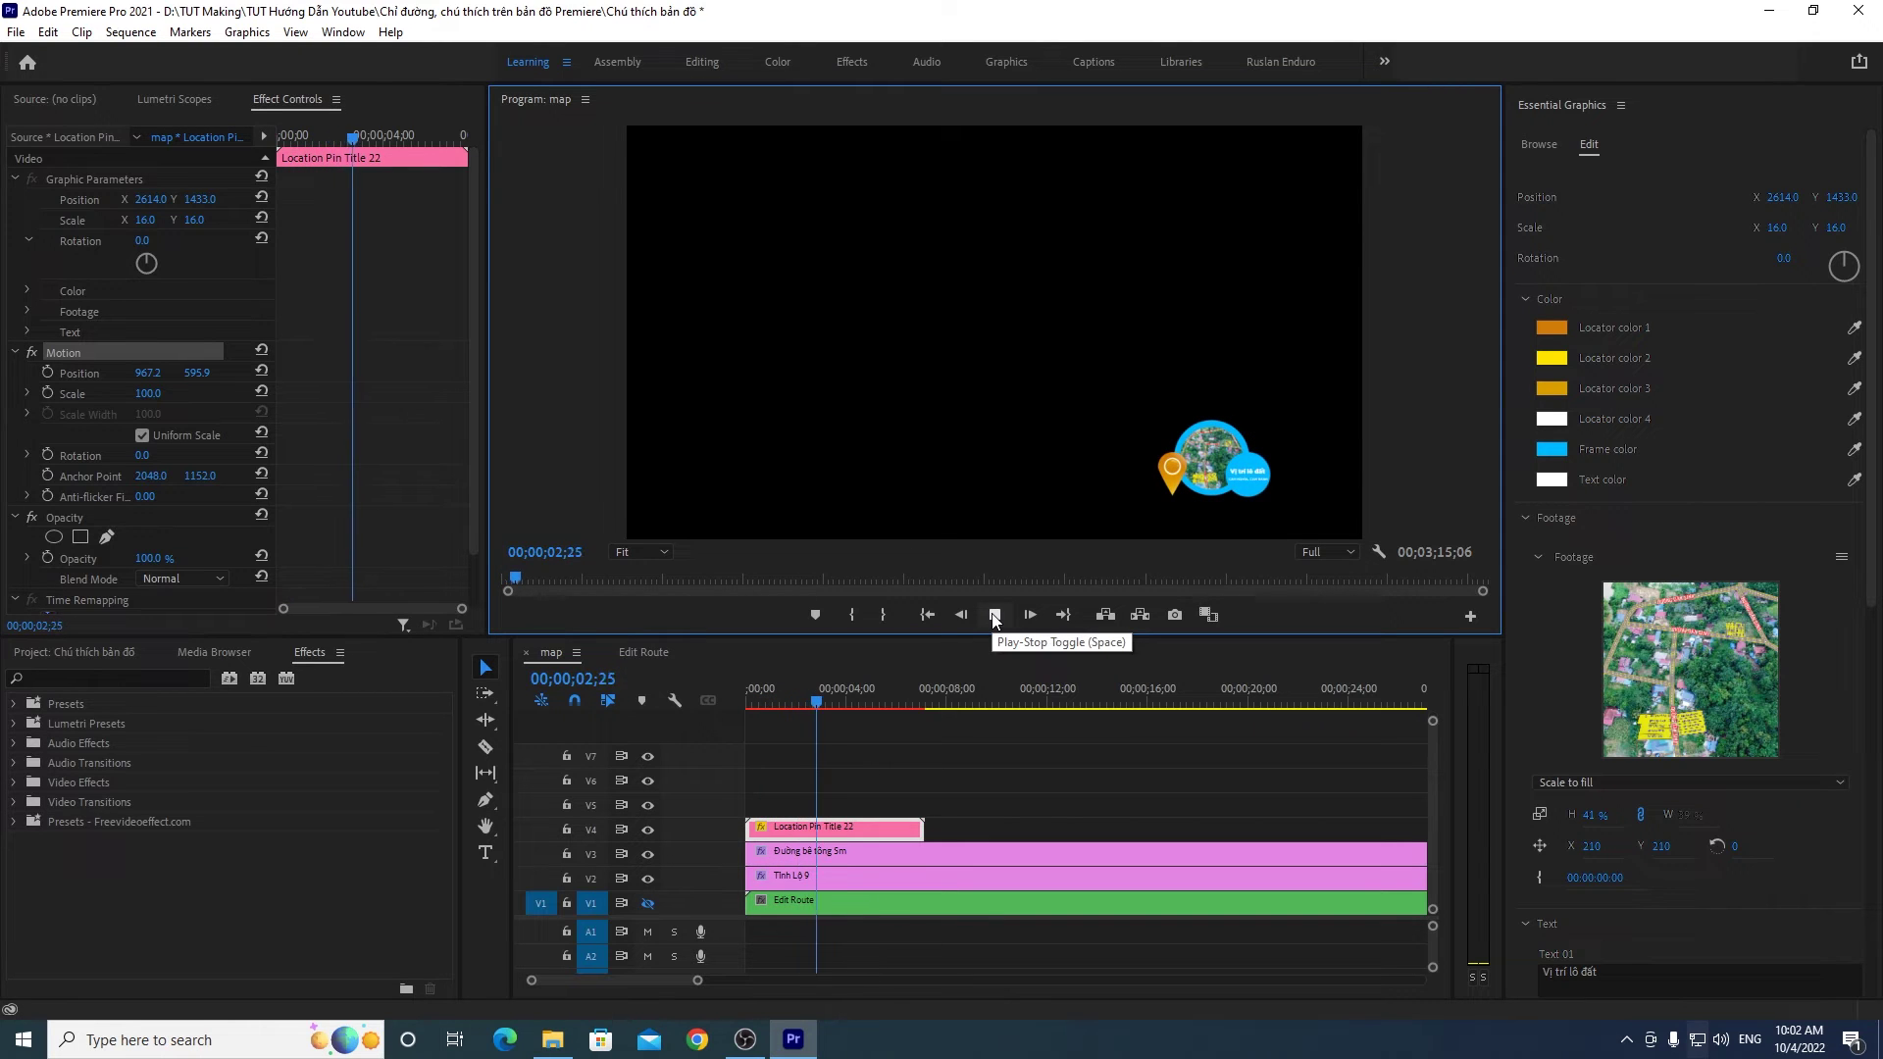
# Step: Scrub to around seven seconds, then select the Location Pin Title 22 clip
pyautogui.moveTo(843, 708)
pyautogui.mouseDown()
pyautogui.moveTo(896, 702)
pyautogui.moveTo(873, 702)
pyautogui.mouseUp()
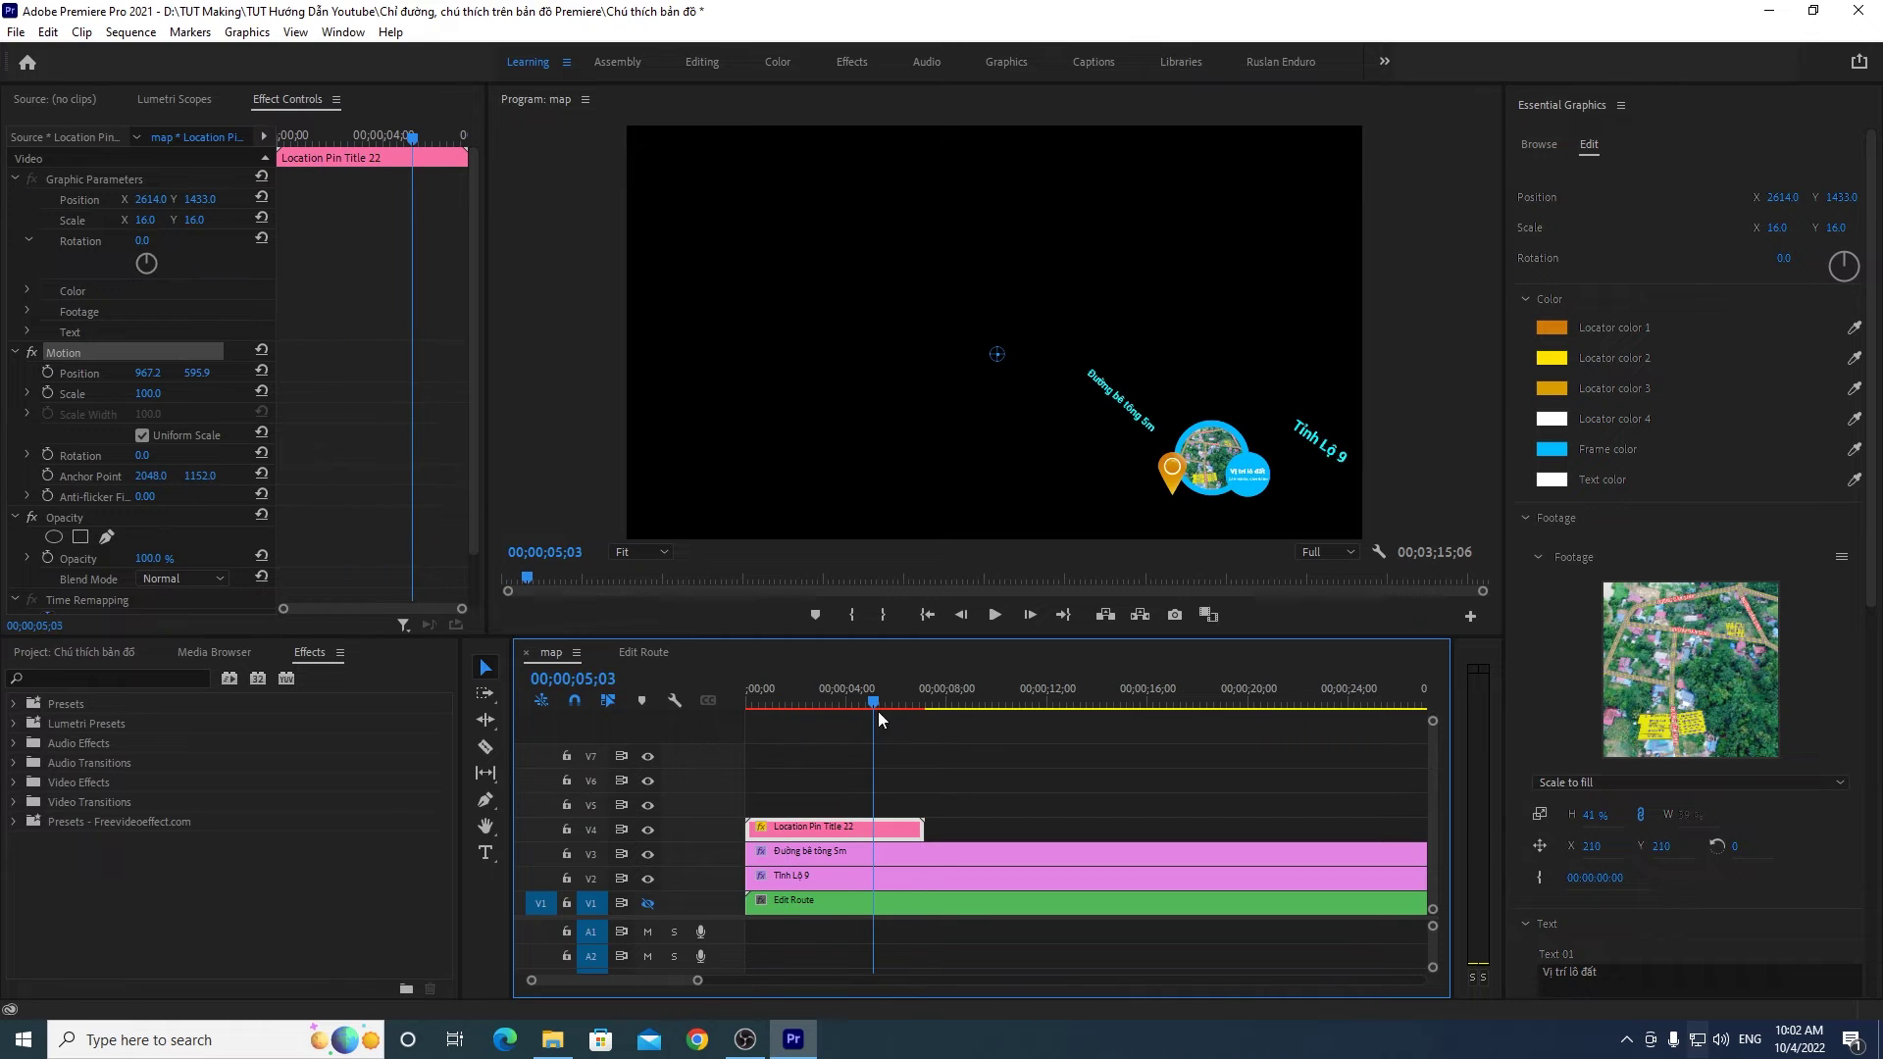
pyautogui.moveTo(882, 703)
pyautogui.mouseDown()
pyautogui.moveTo(804, 715)
pyautogui.moveTo(918, 731)
pyautogui.mouseUp()
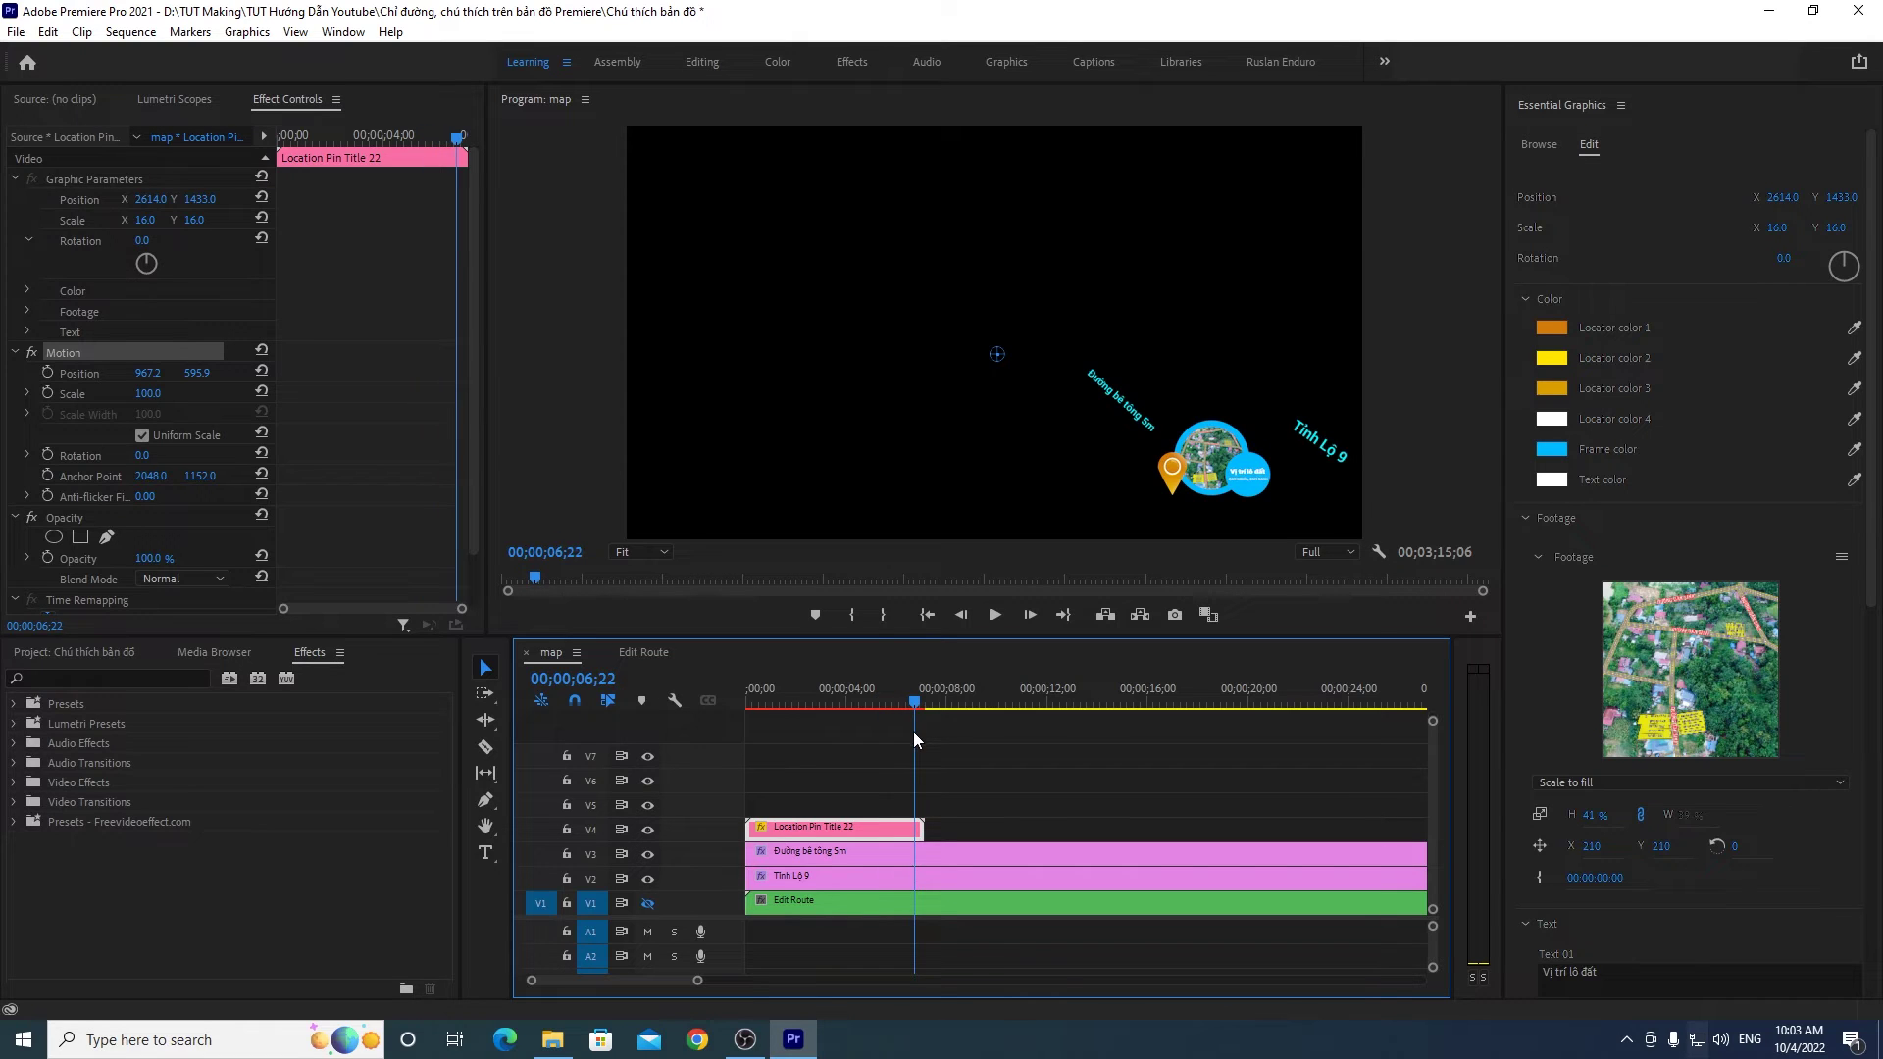
pyautogui.moveTo(918, 738); pyautogui.dragTo(747, 756)
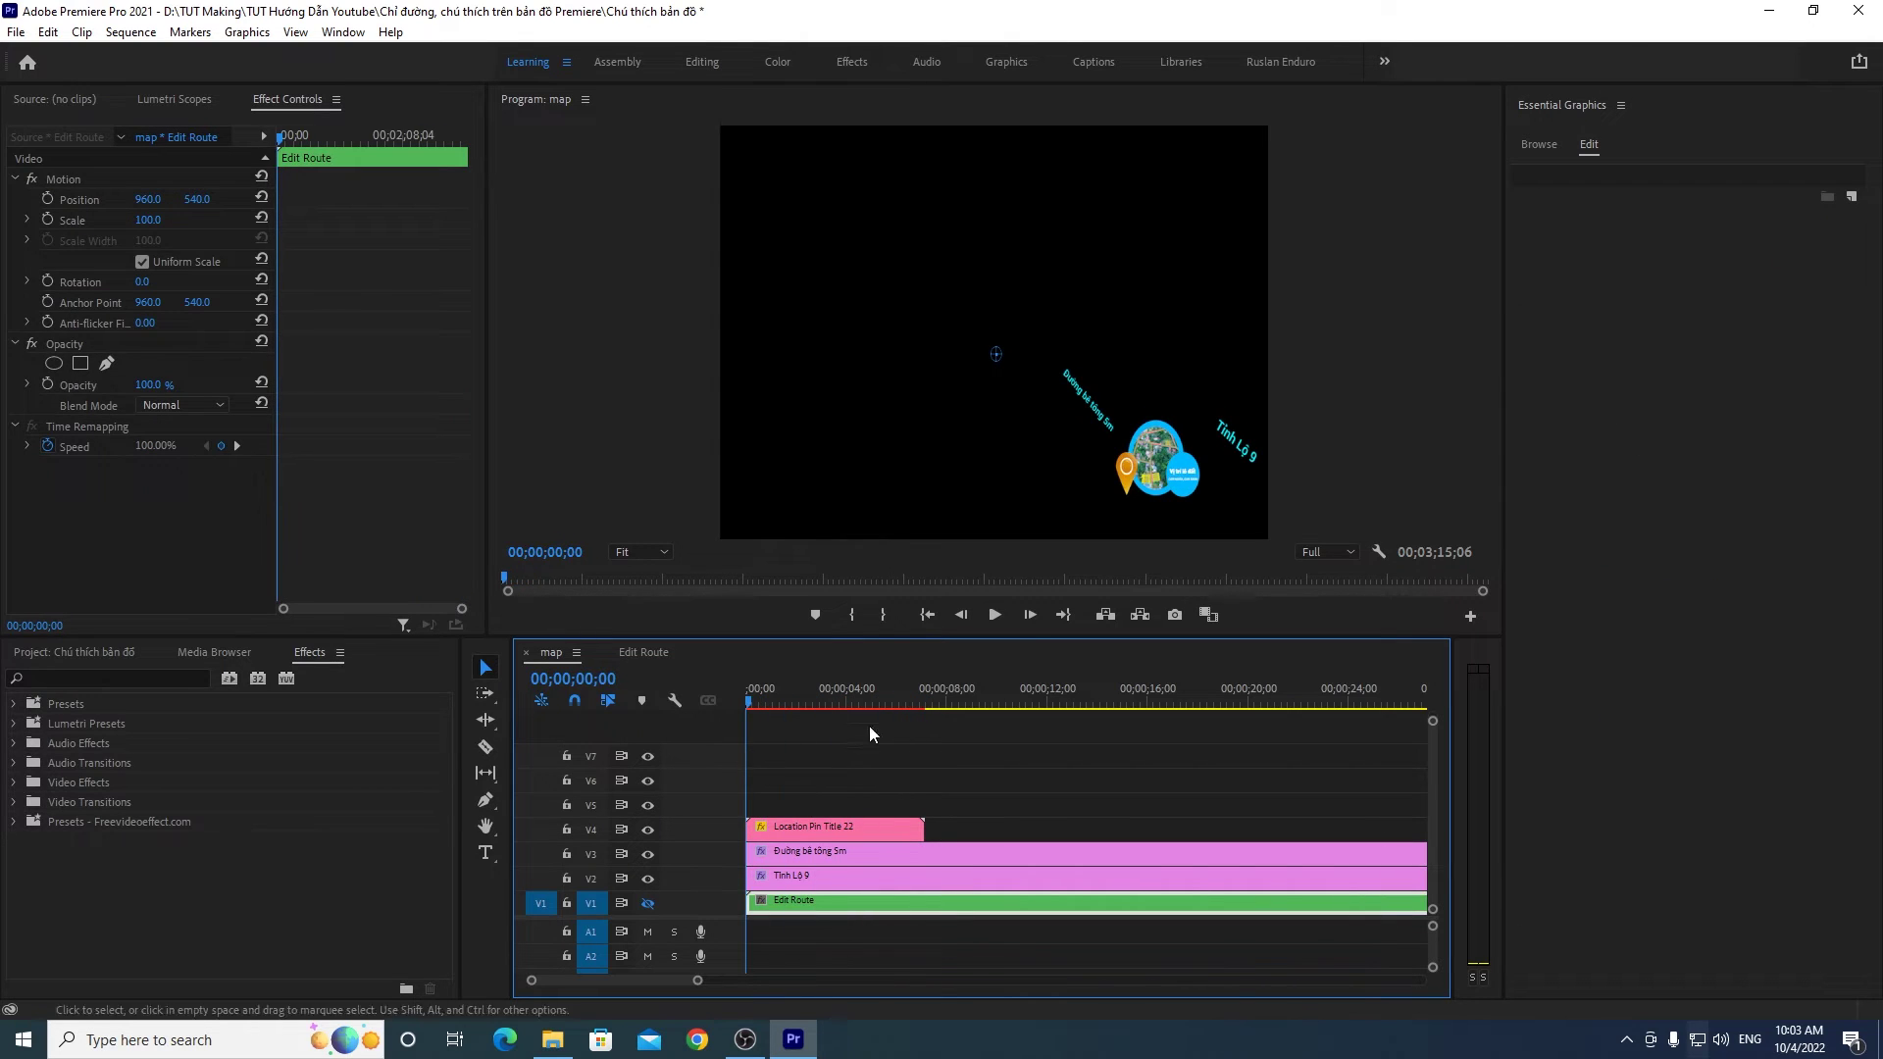
pyautogui.click(1006, 616)
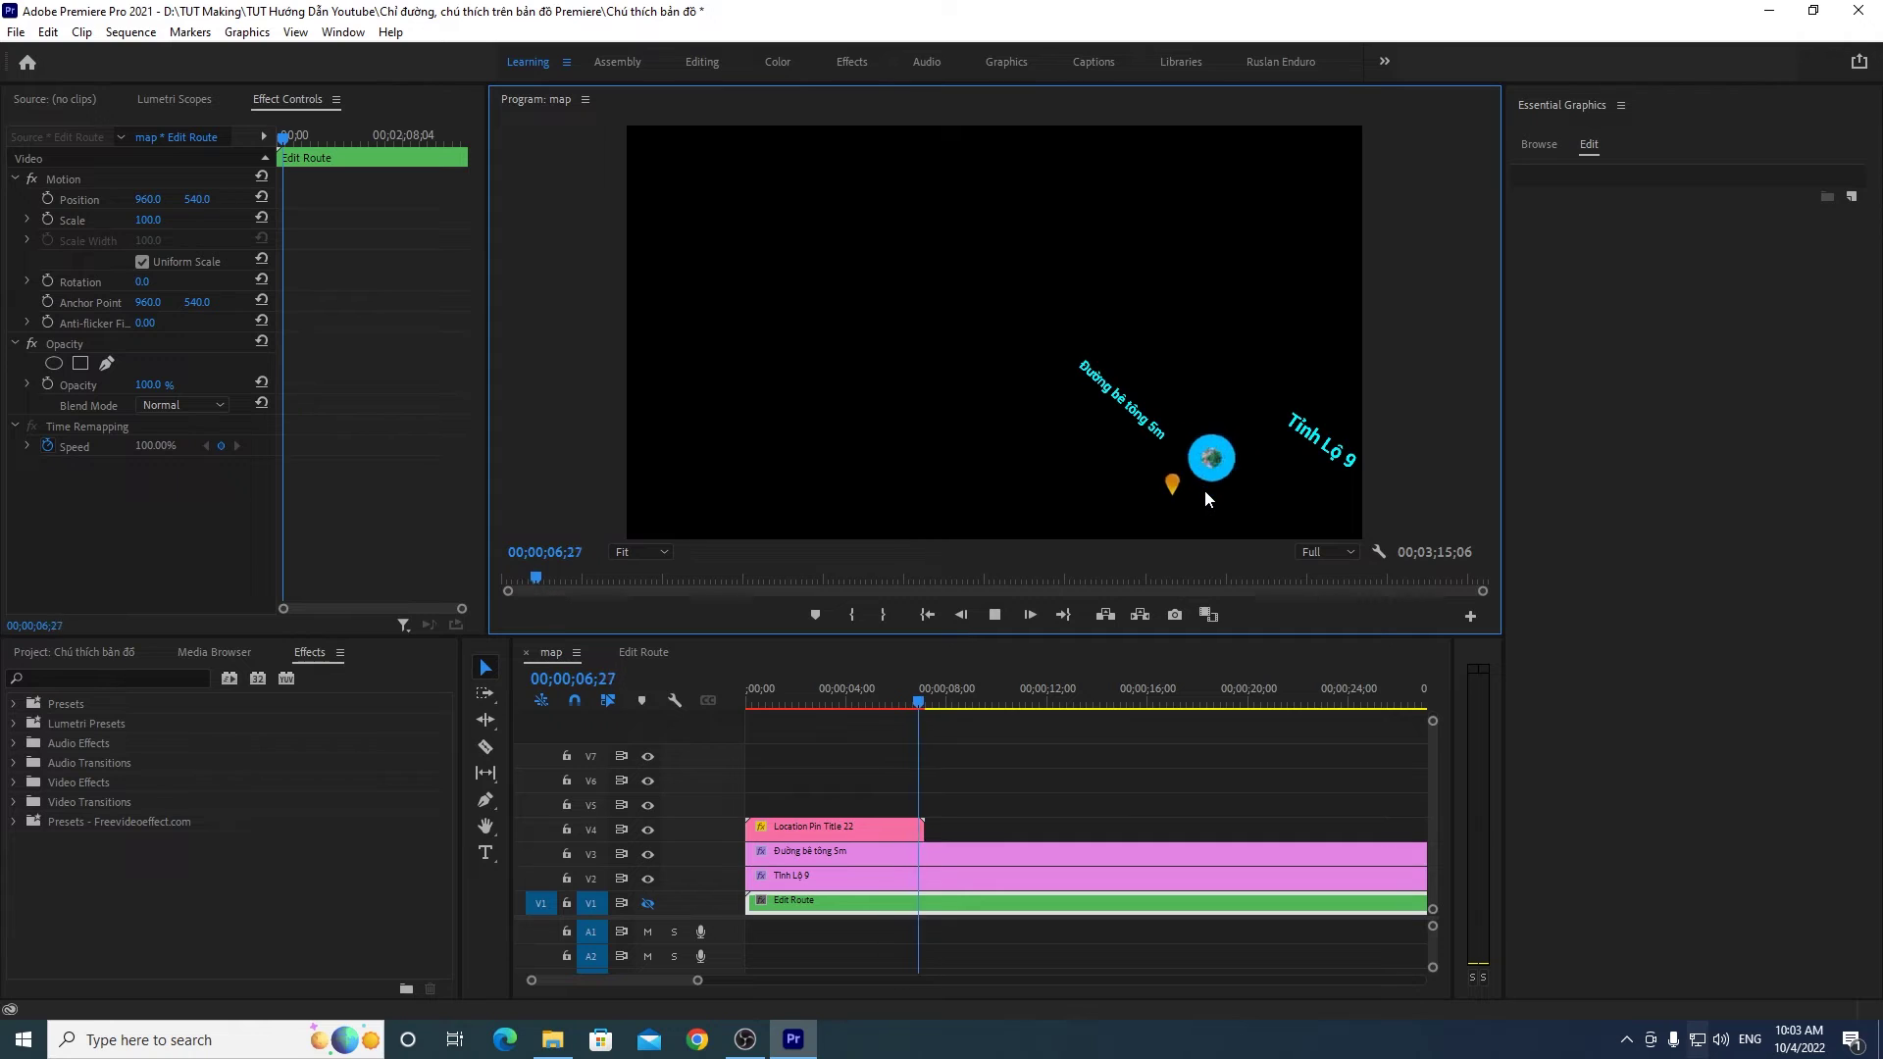
pyautogui.moveTo(874, 708); pyautogui.dragTo(922, 710)
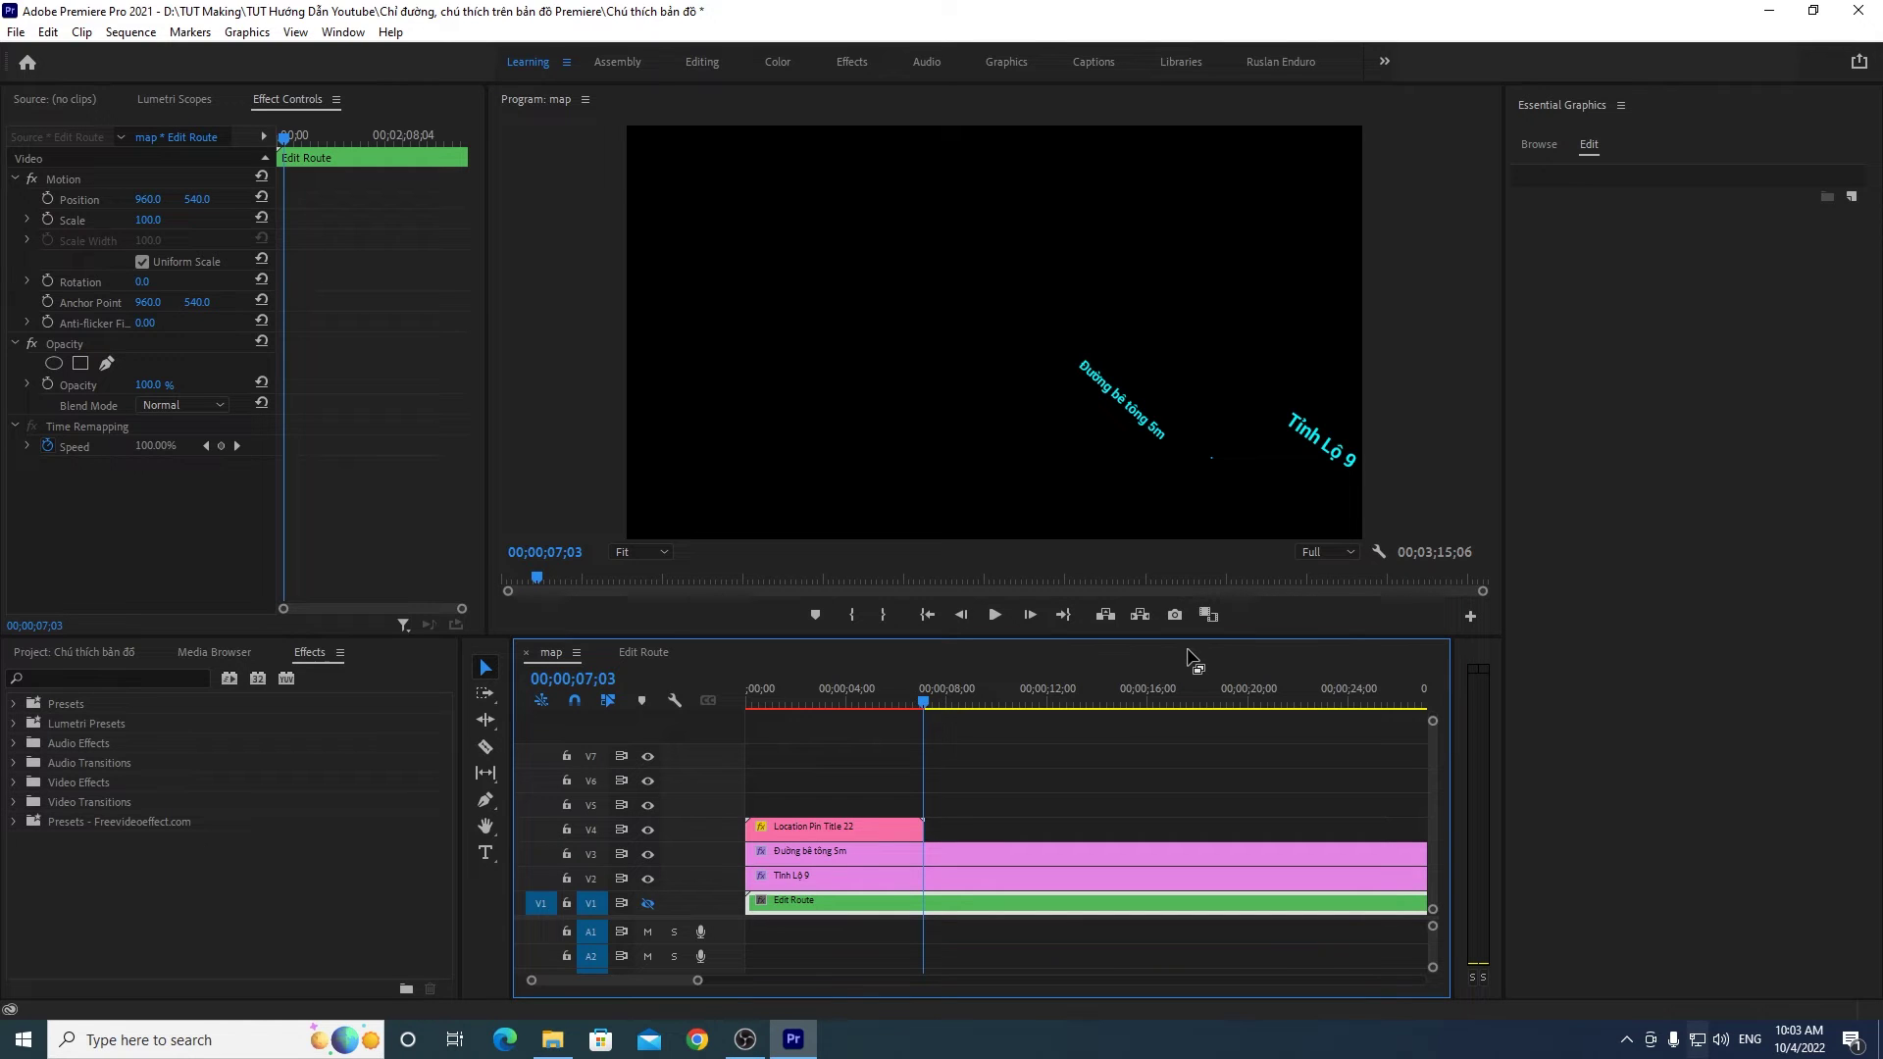
pyautogui.moveTo(880, 712)
pyautogui.mouseDown()
pyautogui.moveTo(832, 728)
pyautogui.moveTo(934, 709)
pyautogui.moveTo(828, 734)
pyautogui.mouseUp()
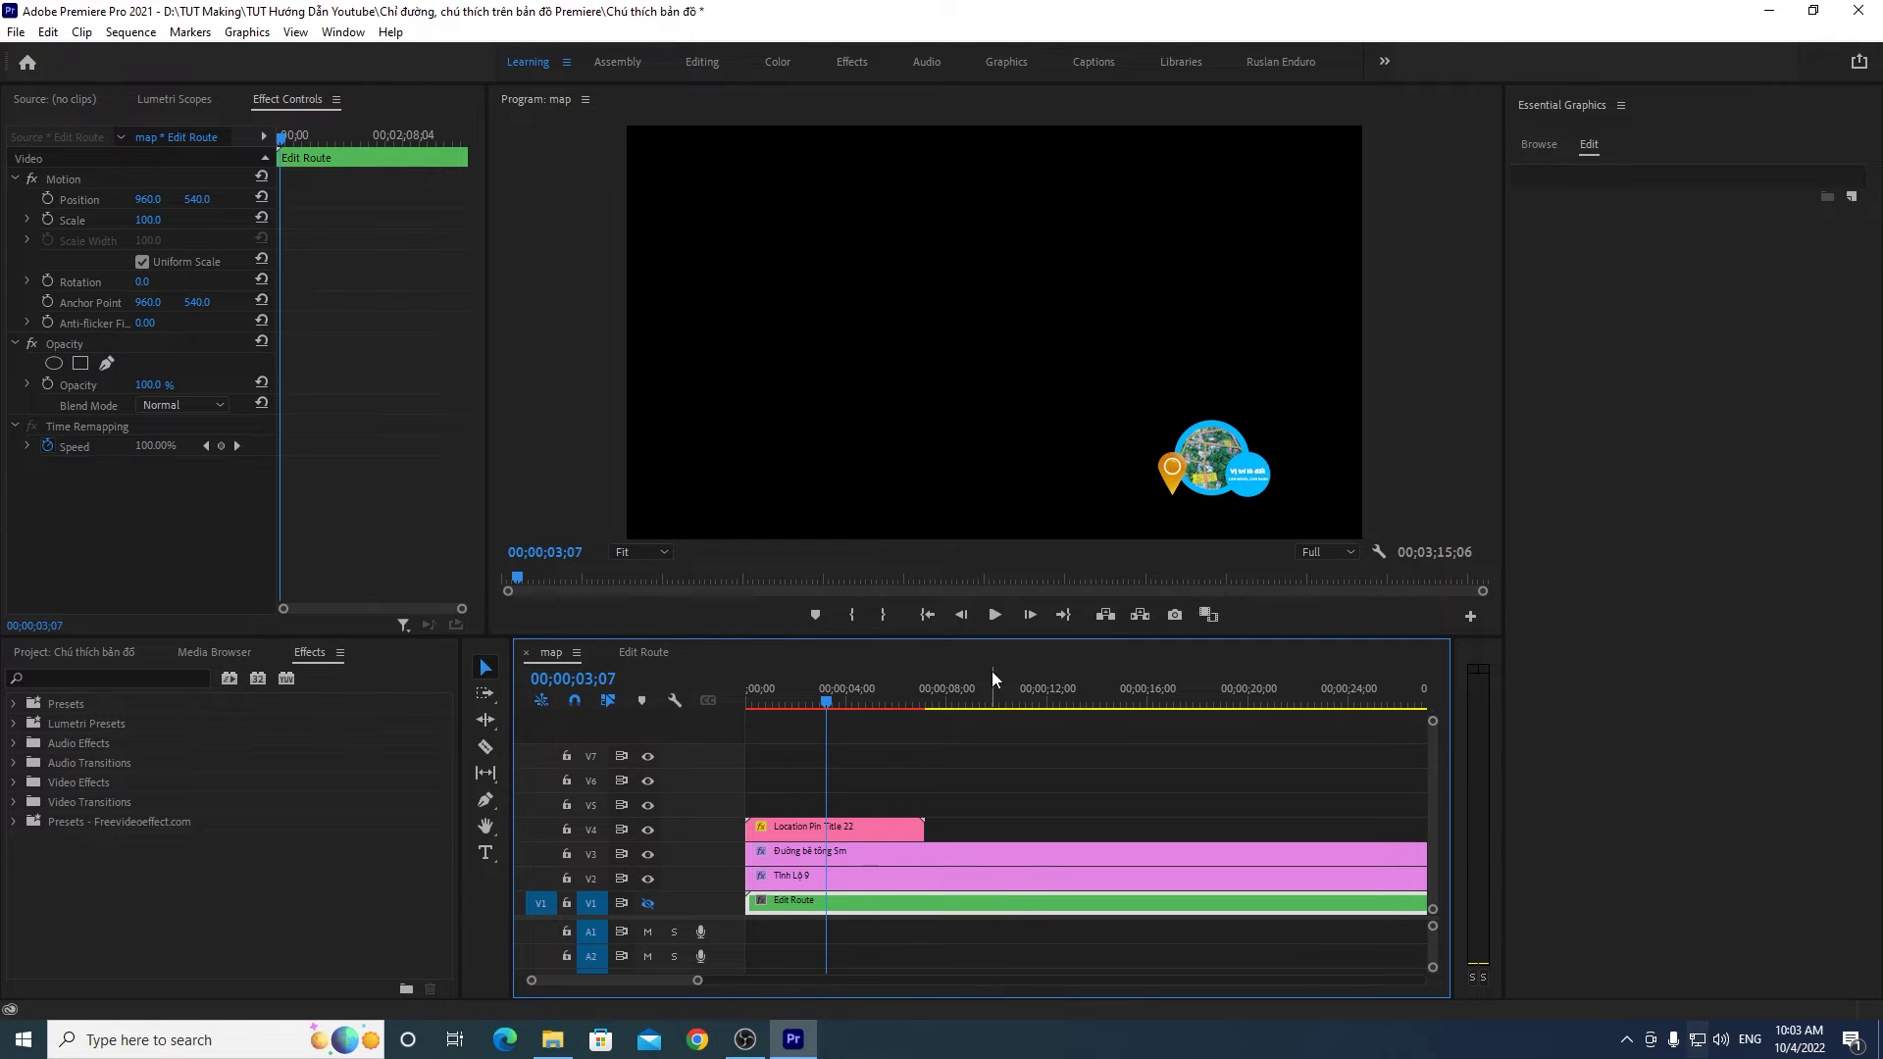
pyautogui.click(841, 829)
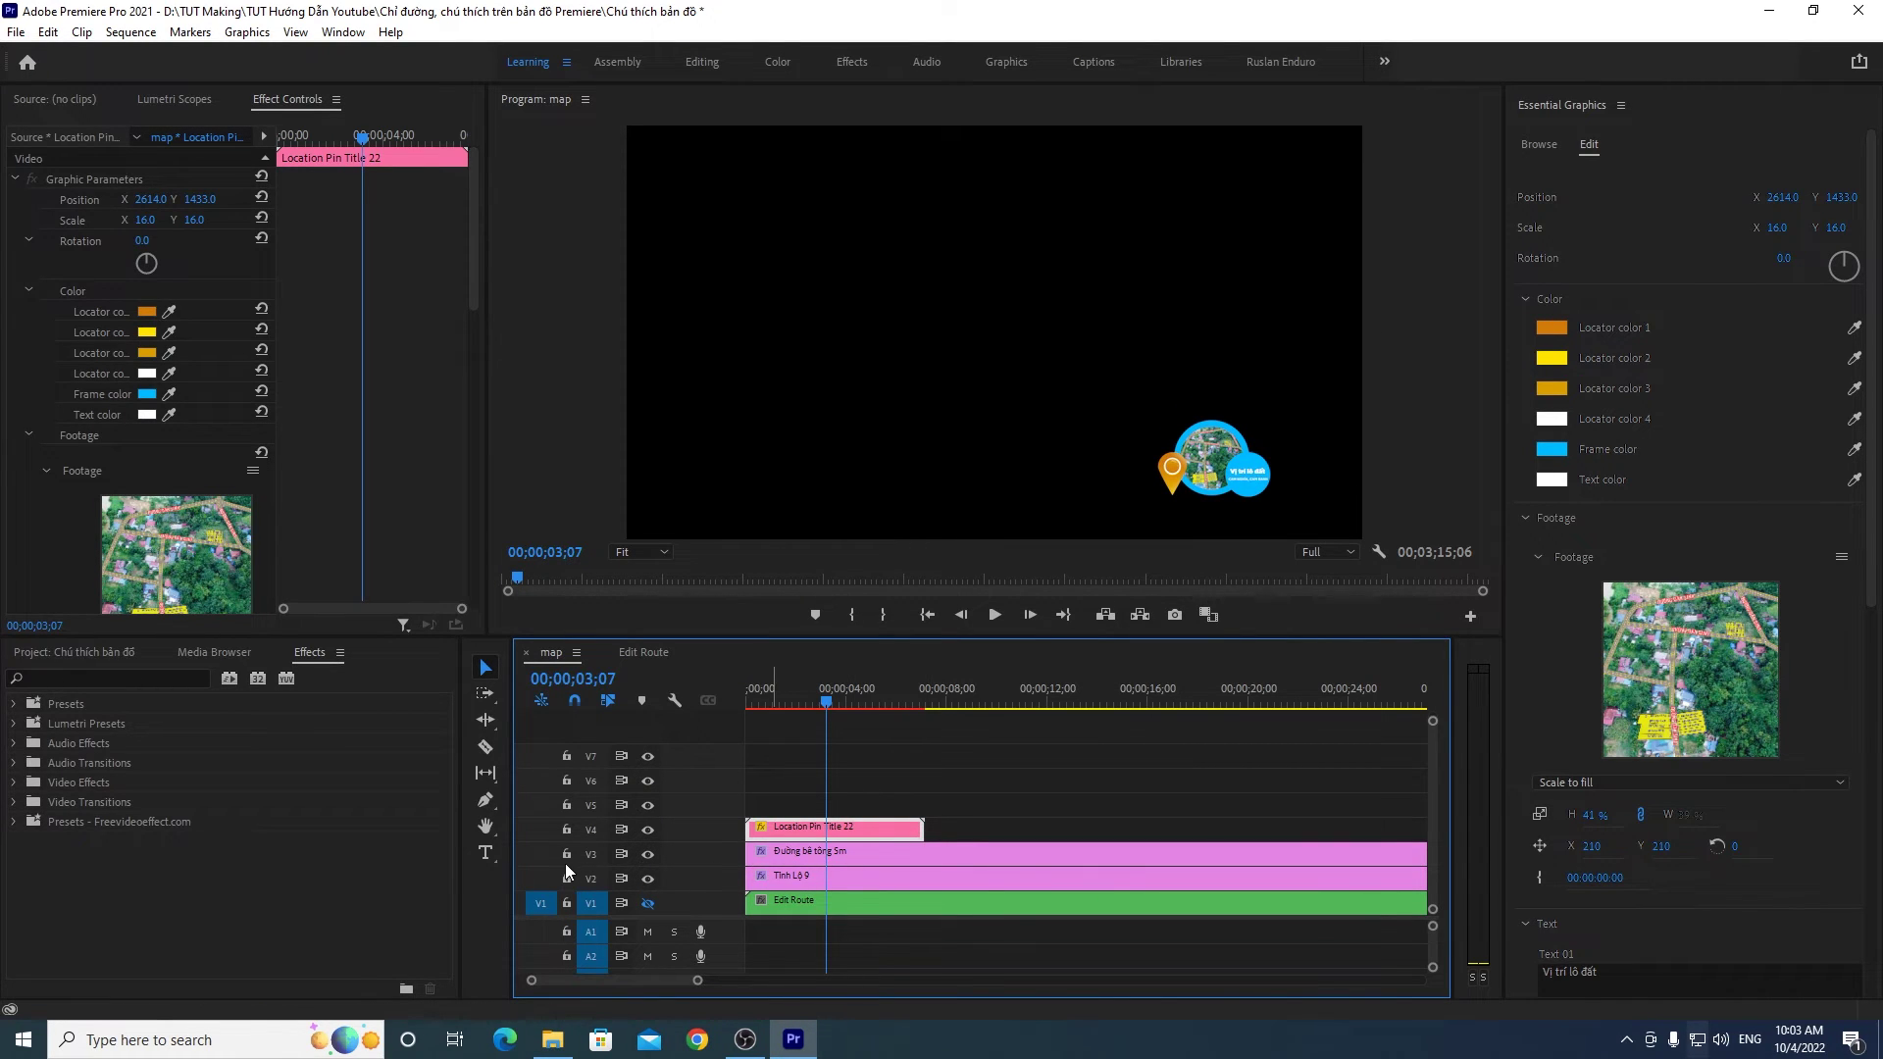
# Step: Lock the V3, V2 and V1 Edit Route tracks
pyautogui.click(951, 853)
pyautogui.click(961, 900)
pyautogui.click(961, 853)
pyautogui.click(568, 856)
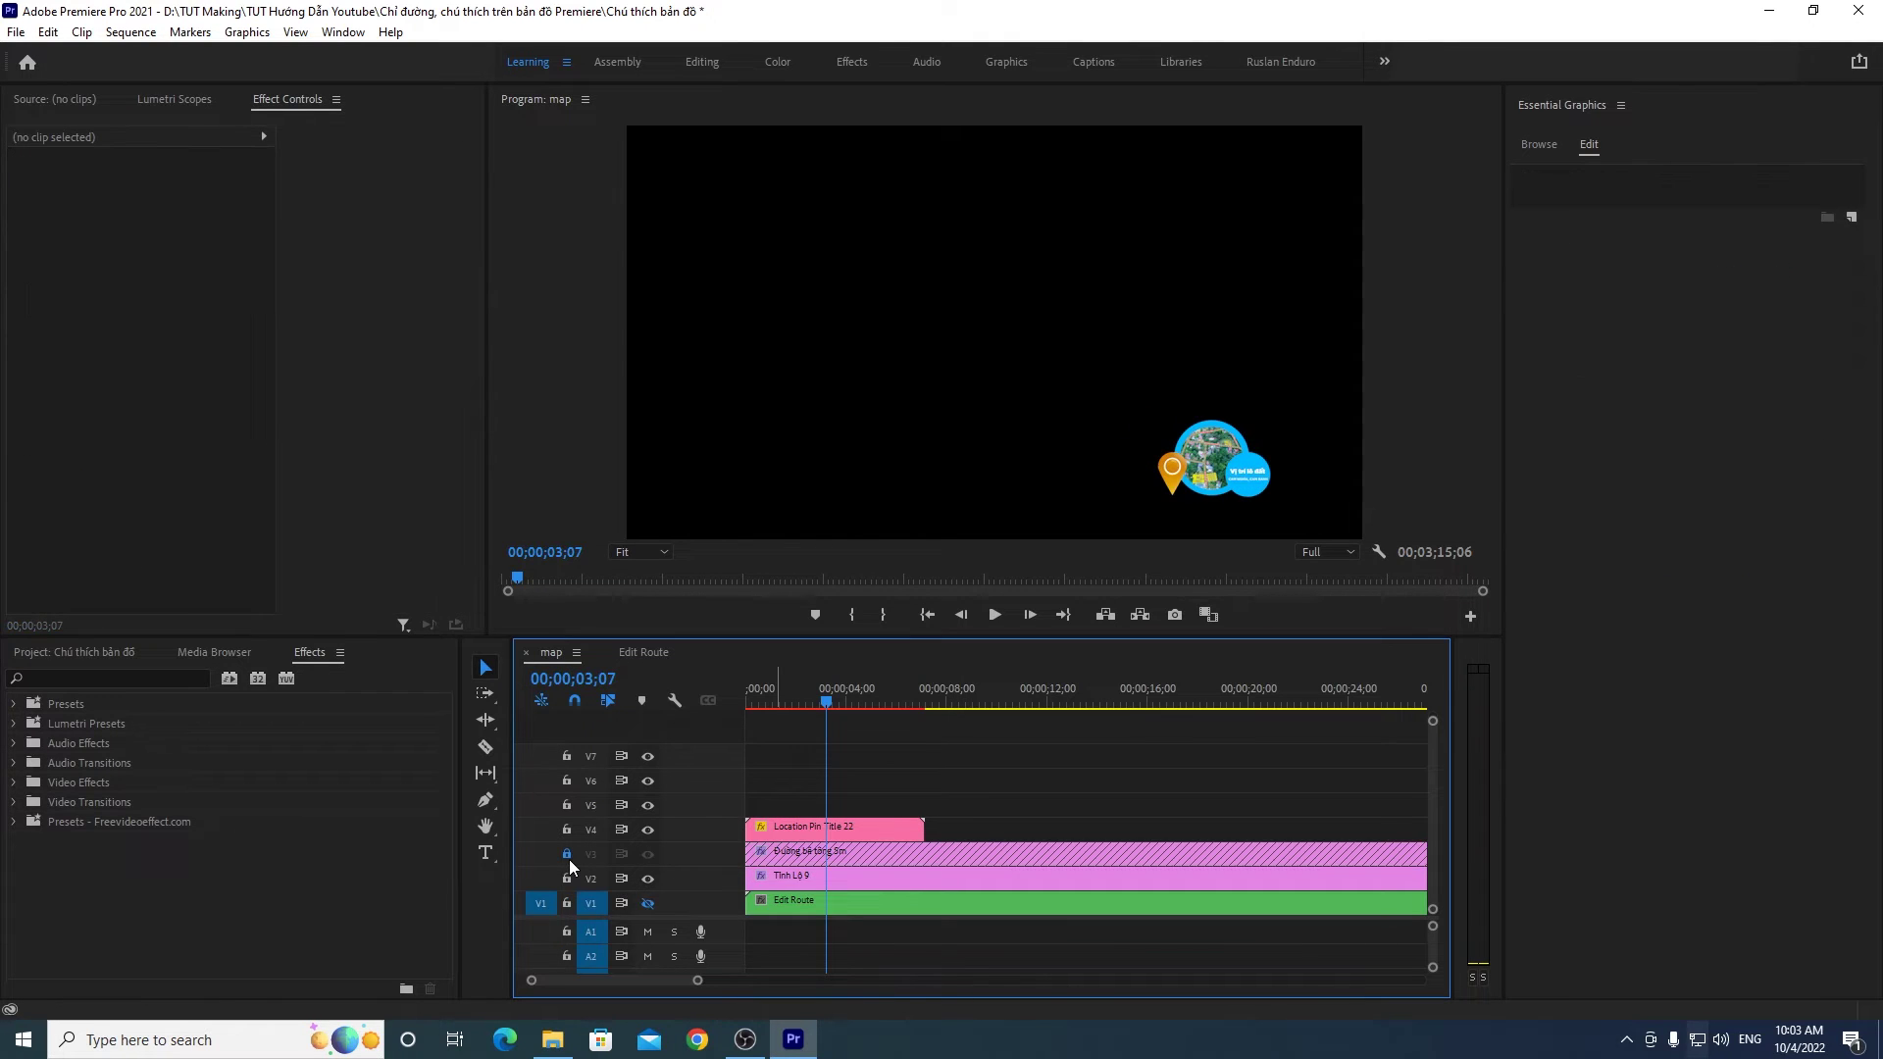
pyautogui.click(567, 879)
pyautogui.click(567, 903)
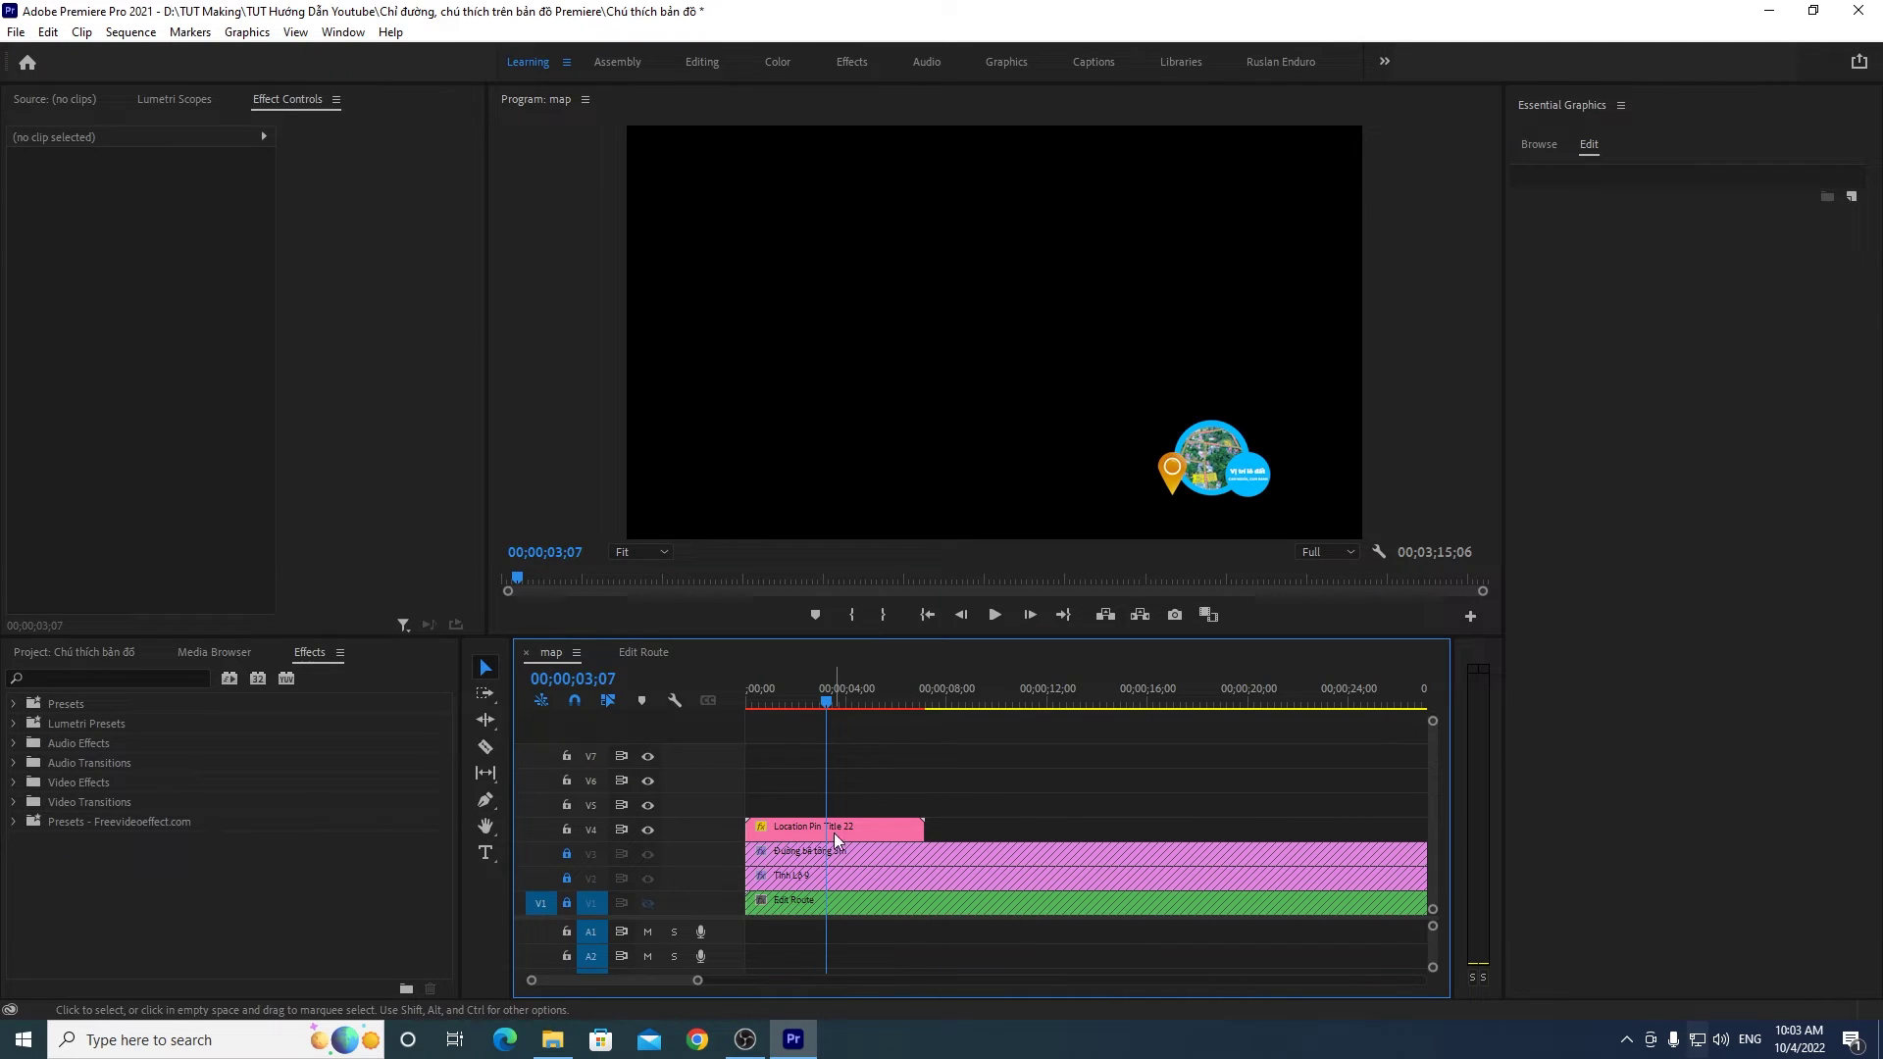
# Step: Select the Location Pin Title 22 clip and park the playhead at 03;07
pyautogui.click(804, 703)
pyautogui.click(827, 698)
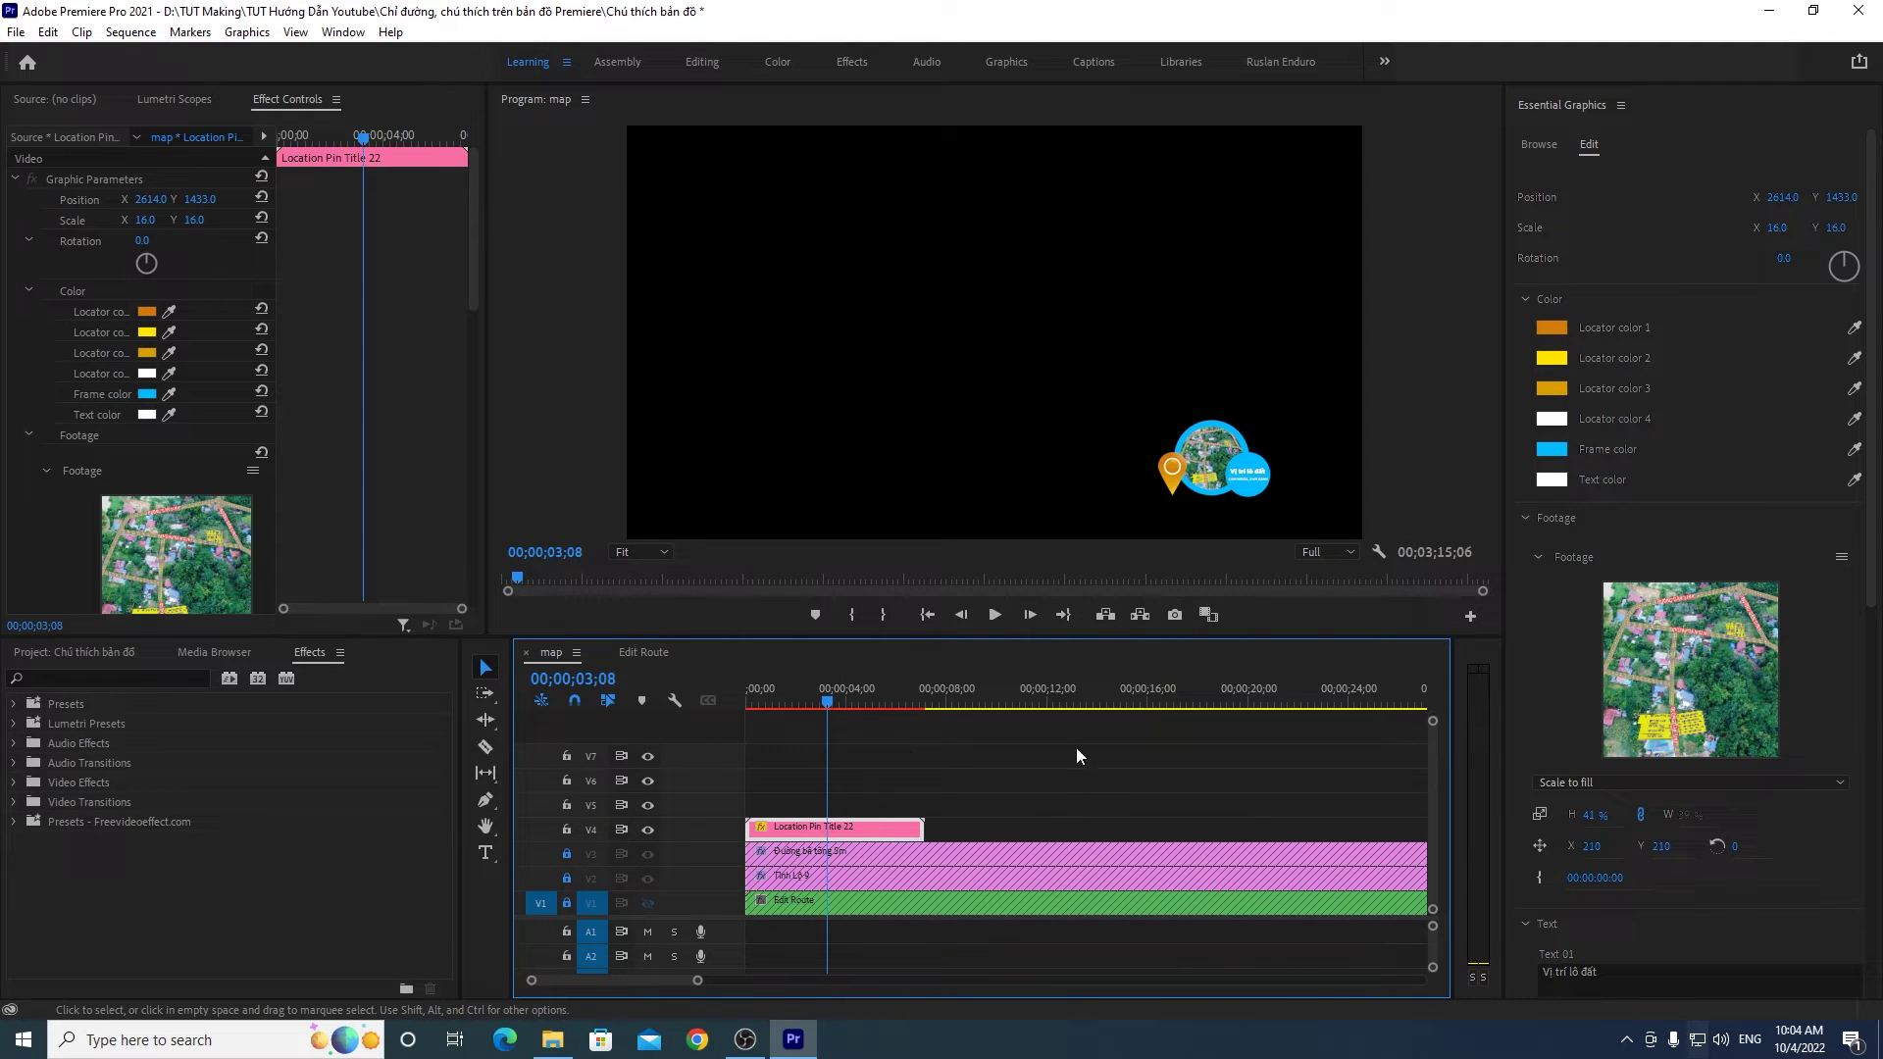
pyautogui.click(833, 702)
pyautogui.moveTo(834, 707); pyautogui.dragTo(831, 707)
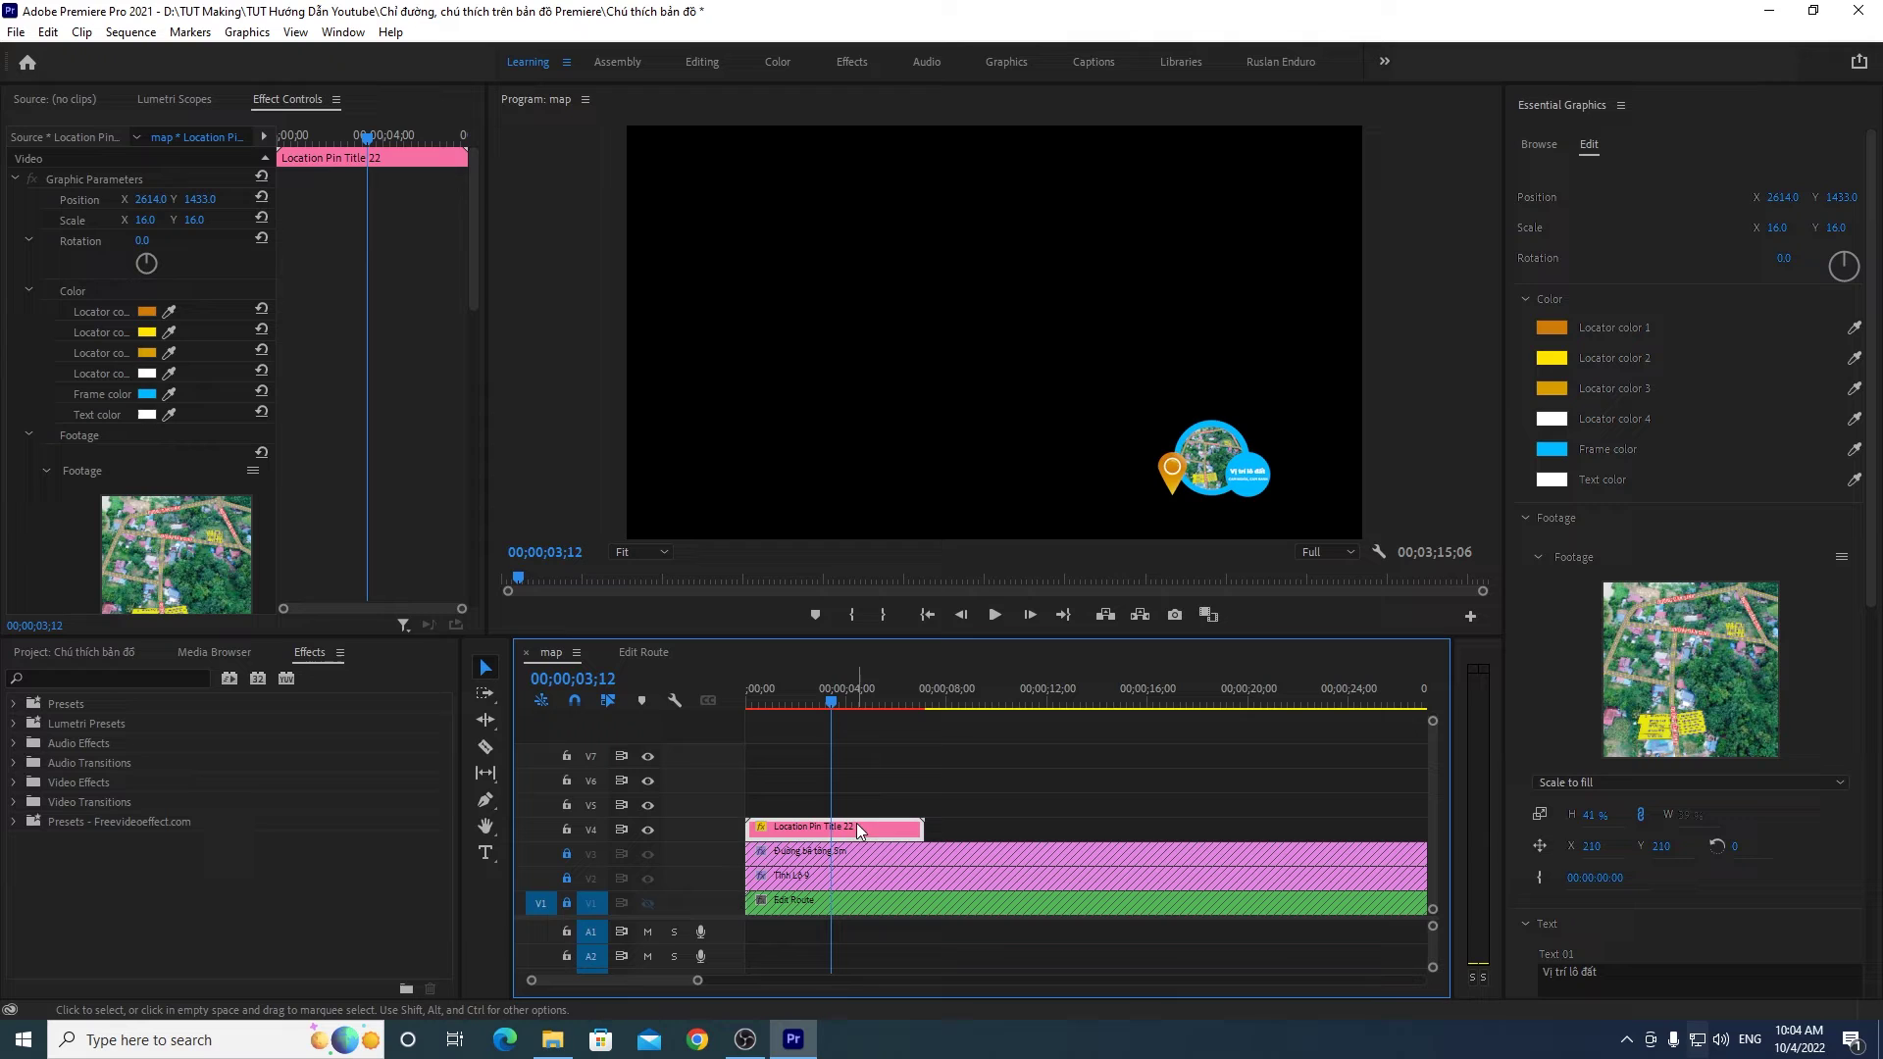
pyautogui.moveTo(832, 702); pyautogui.dragTo(826, 702)
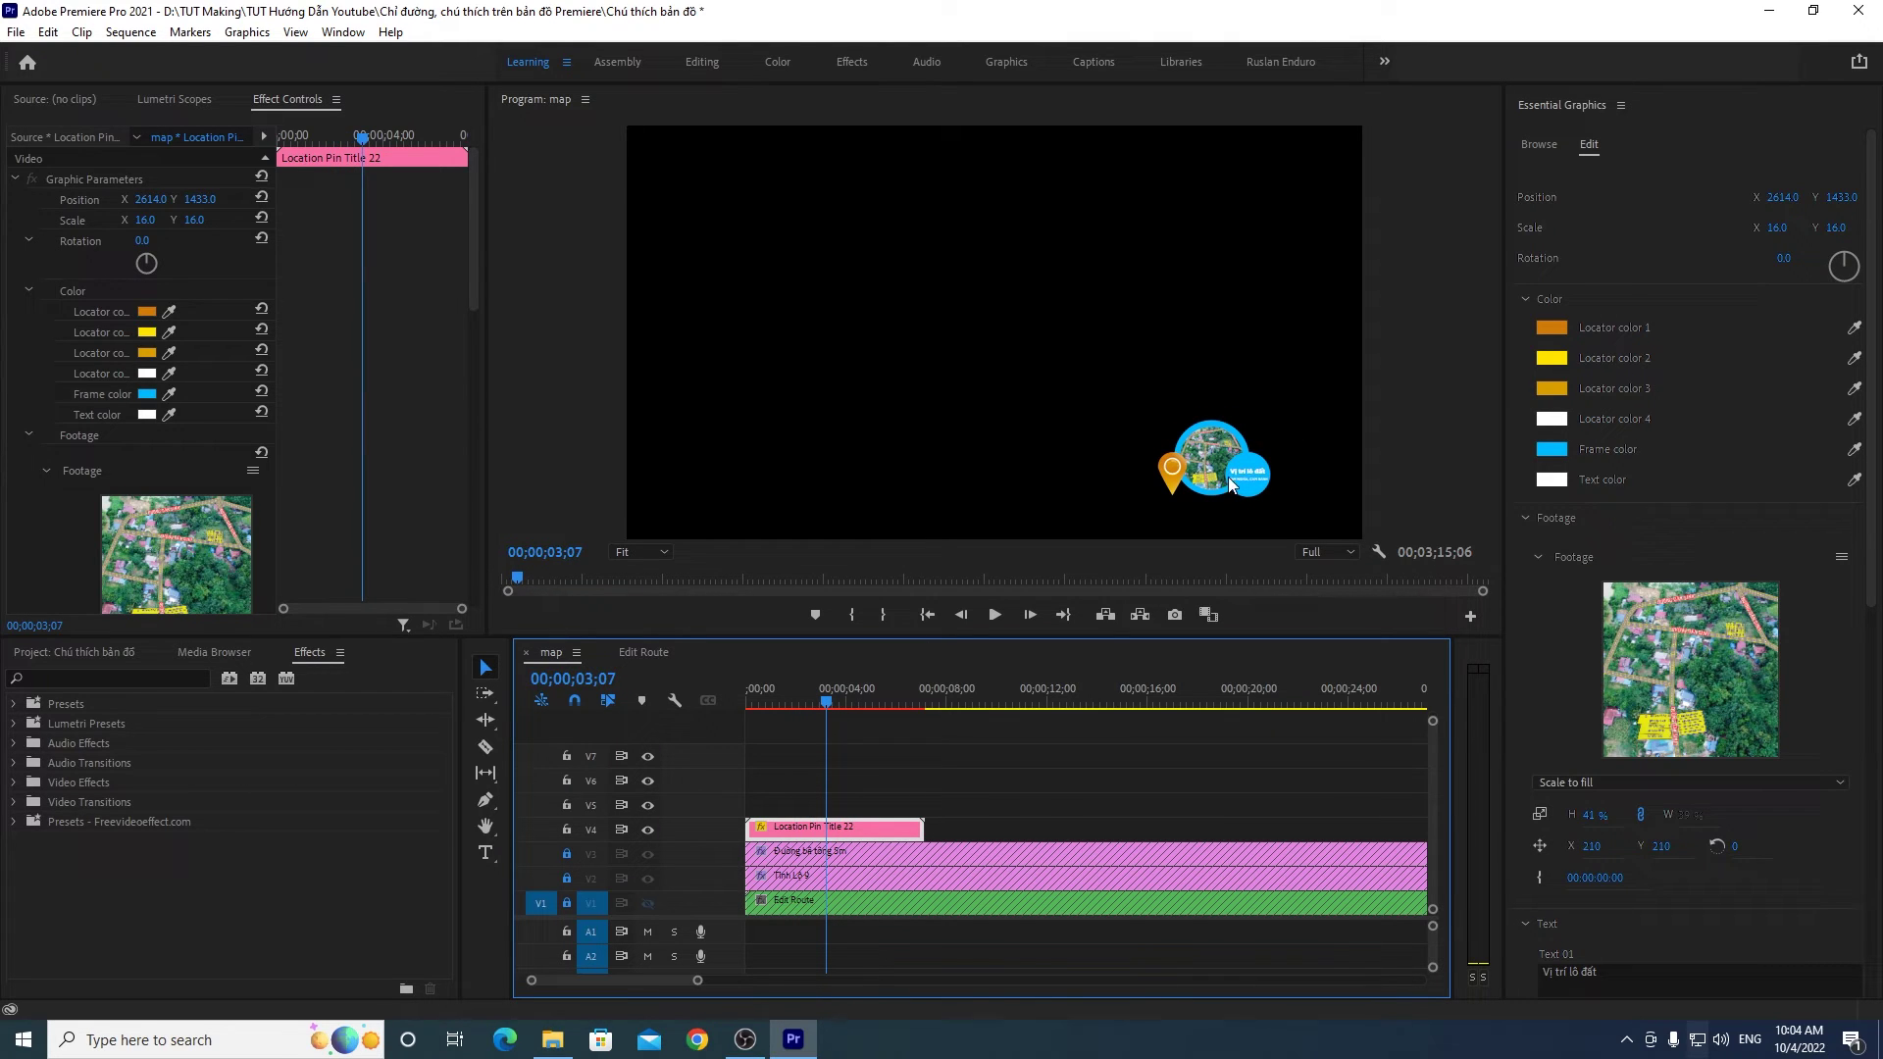
pyautogui.rightClick(874, 827)
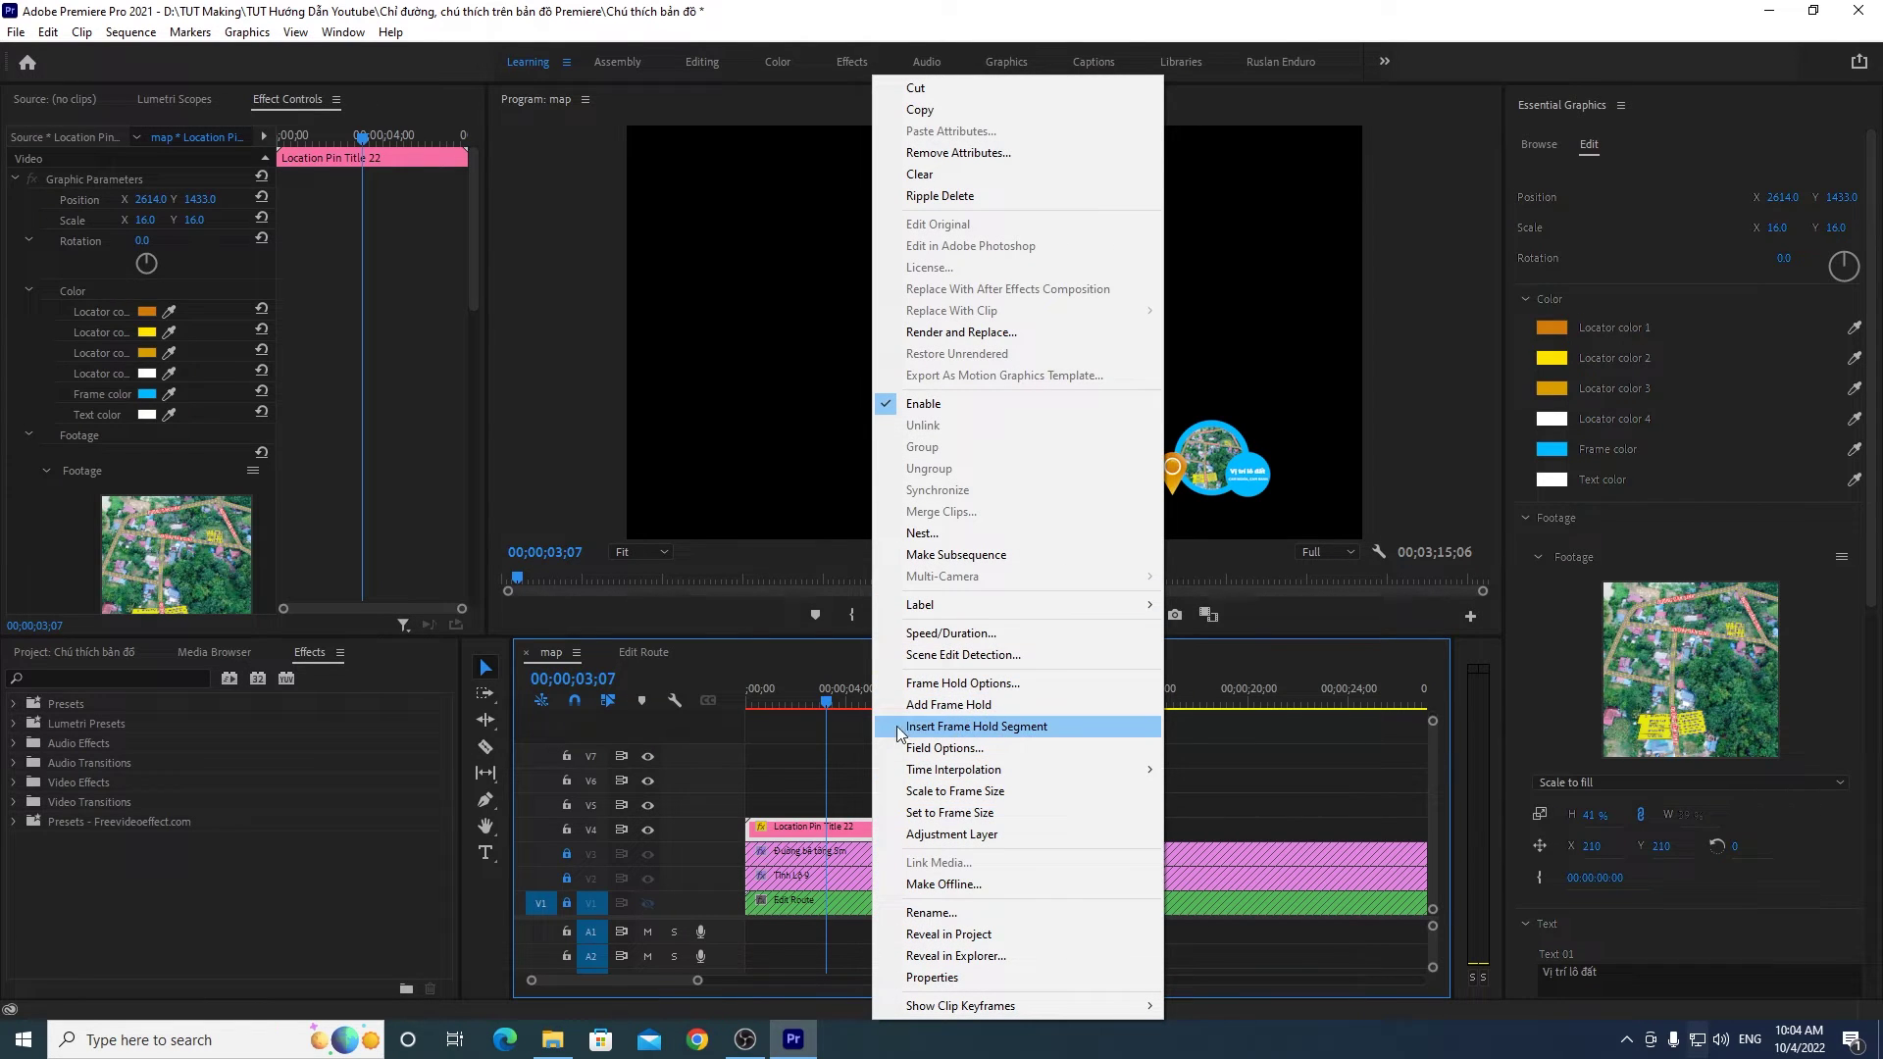
# Step: Insert a frame hold segment into the pin clip at 03;07
pyautogui.click(846, 824)
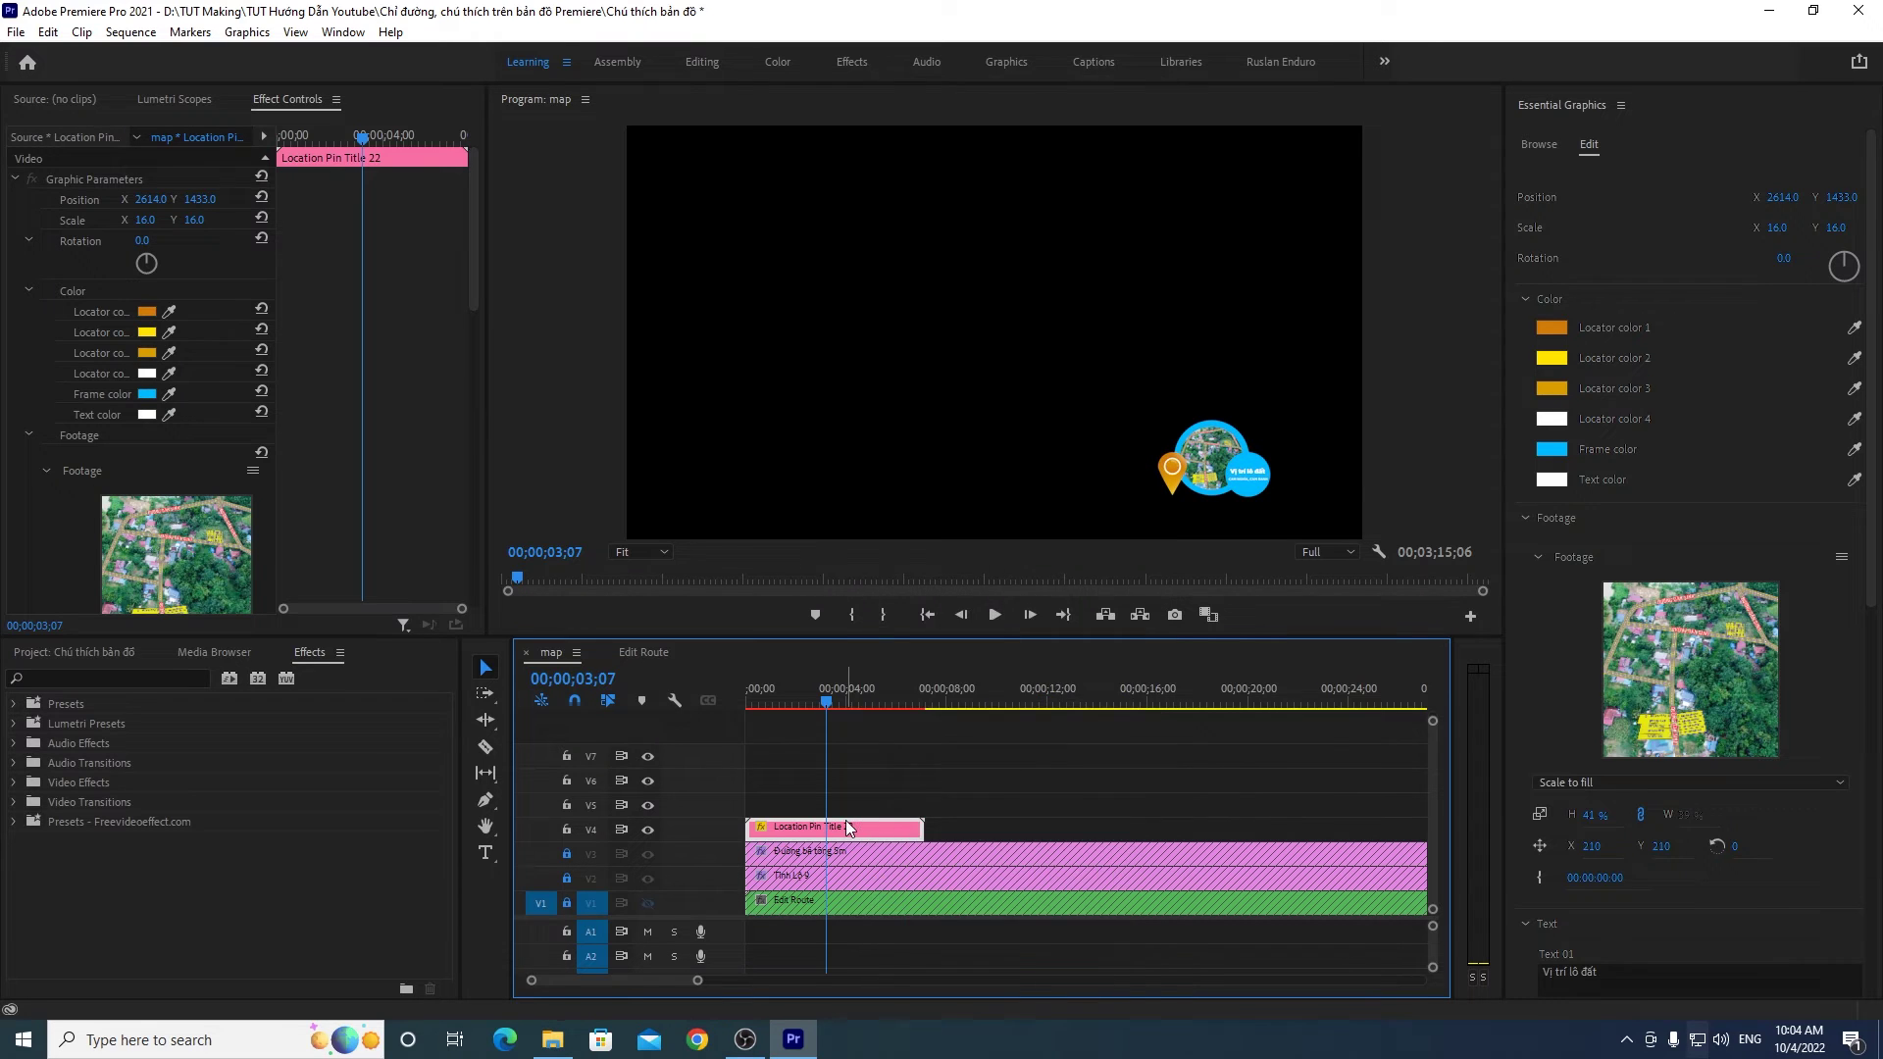
pyautogui.rightClick(848, 825)
pyautogui.click(938, 728)
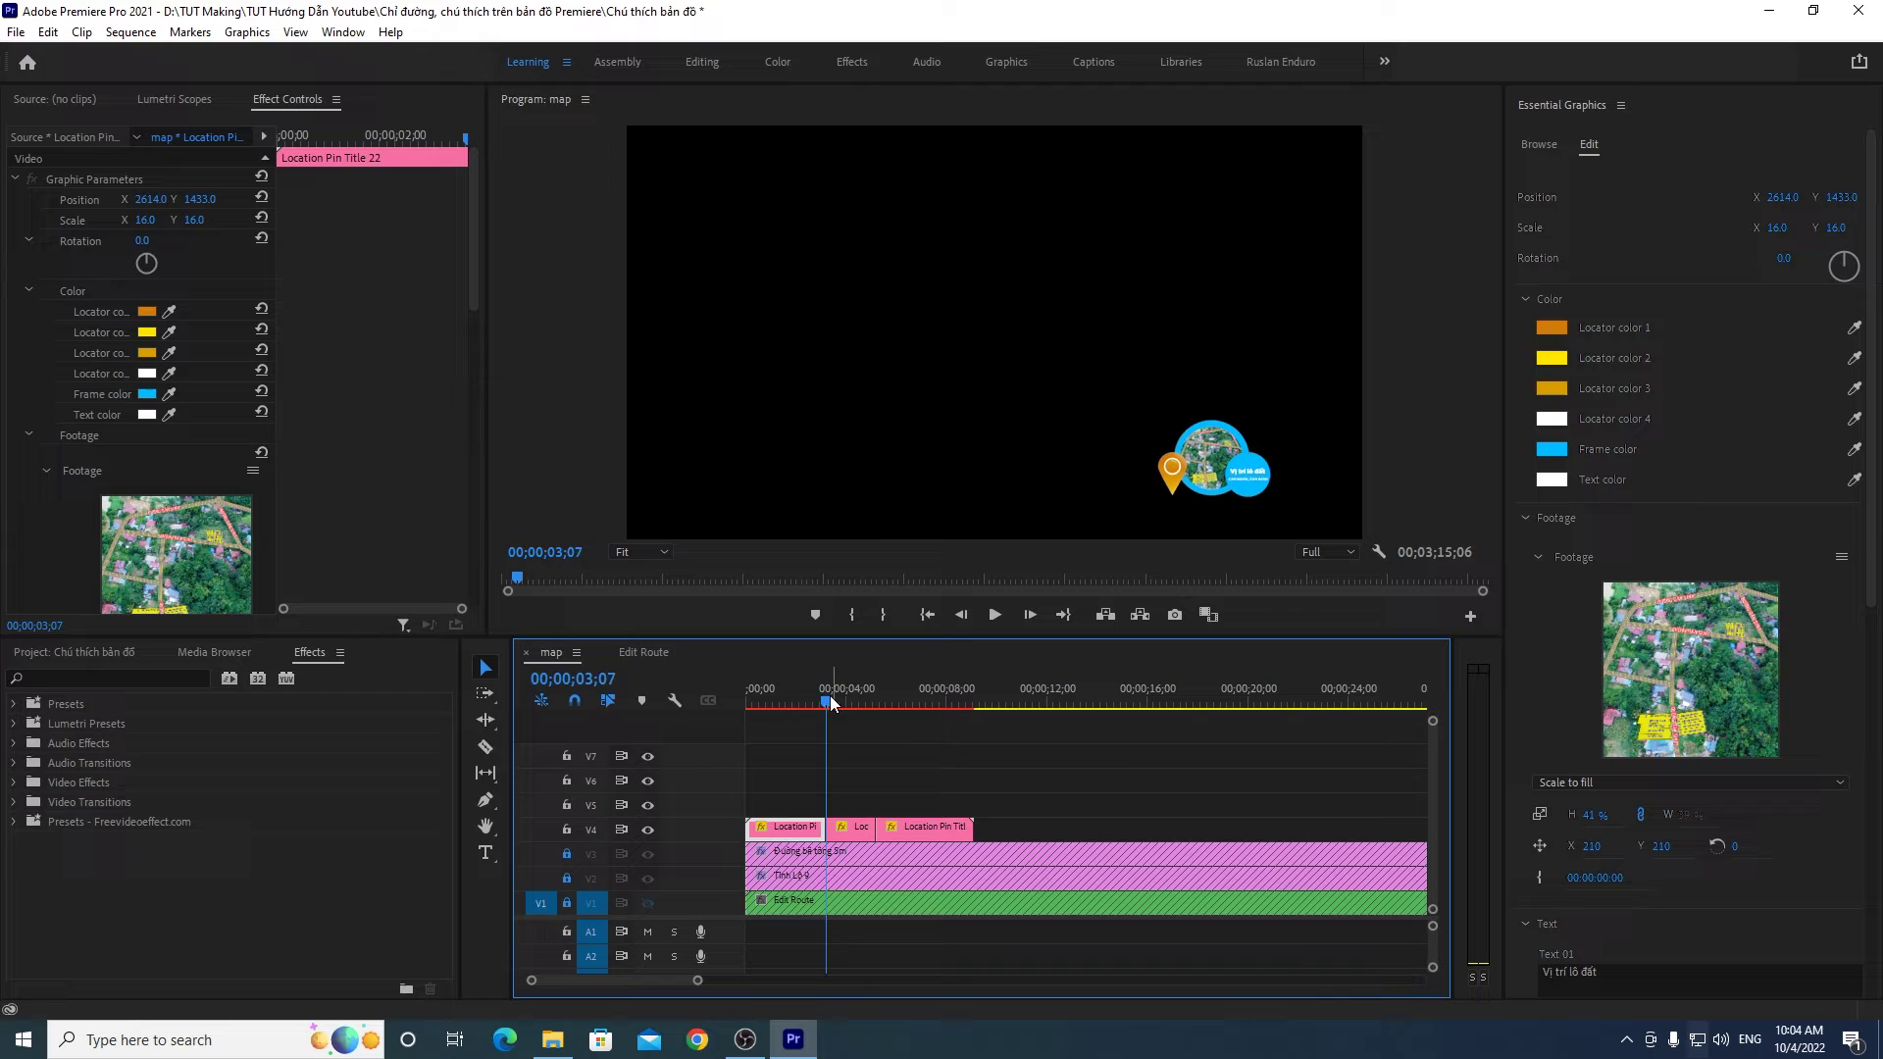
pyautogui.moveTo(838, 708)
pyautogui.mouseDown()
pyautogui.moveTo(869, 707)
pyautogui.moveTo(849, 708)
pyautogui.mouseUp()
# Step: Shift the third pin segment later, to about twelve seconds
pyautogui.click(938, 826)
pyautogui.click(792, 833)
pyautogui.click(952, 828)
pyautogui.moveTo(863, 700); pyautogui.dragTo(1048, 701)
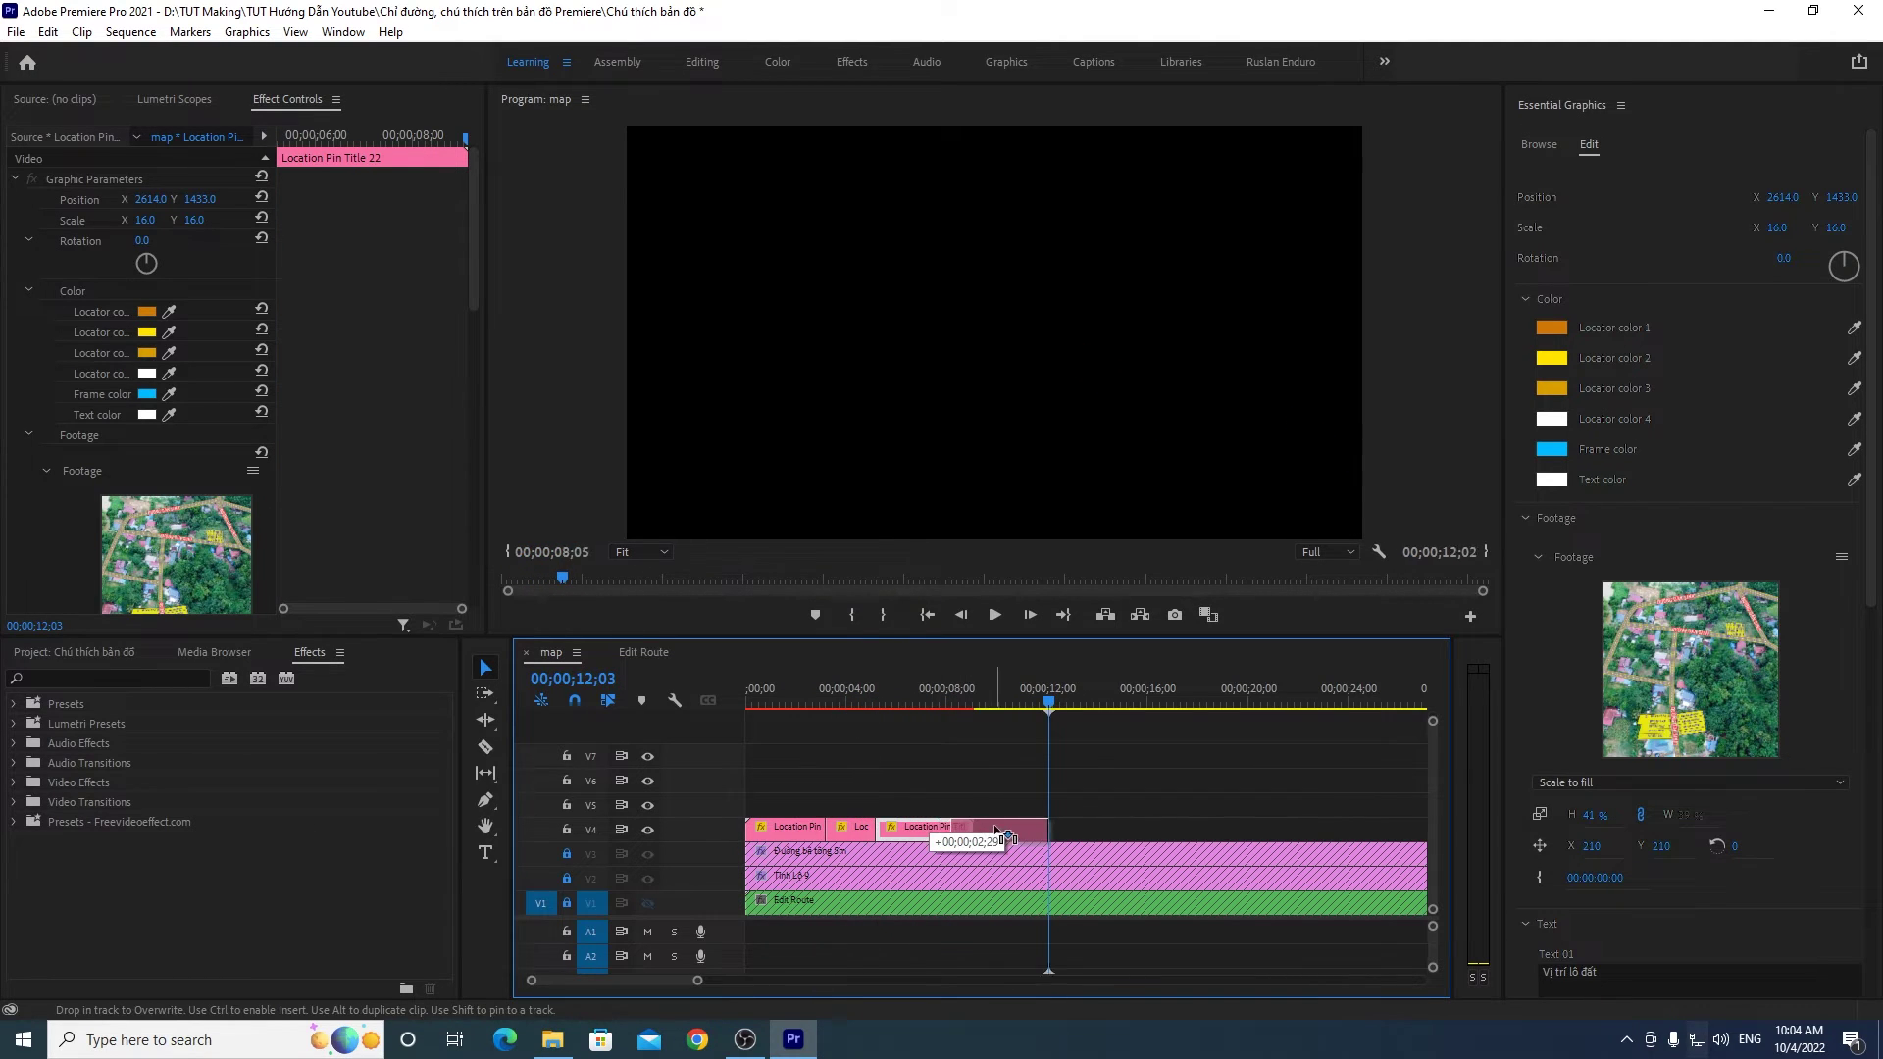
pyautogui.moveTo(946, 830); pyautogui.dragTo(1021, 830)
pyautogui.click(1021, 702)
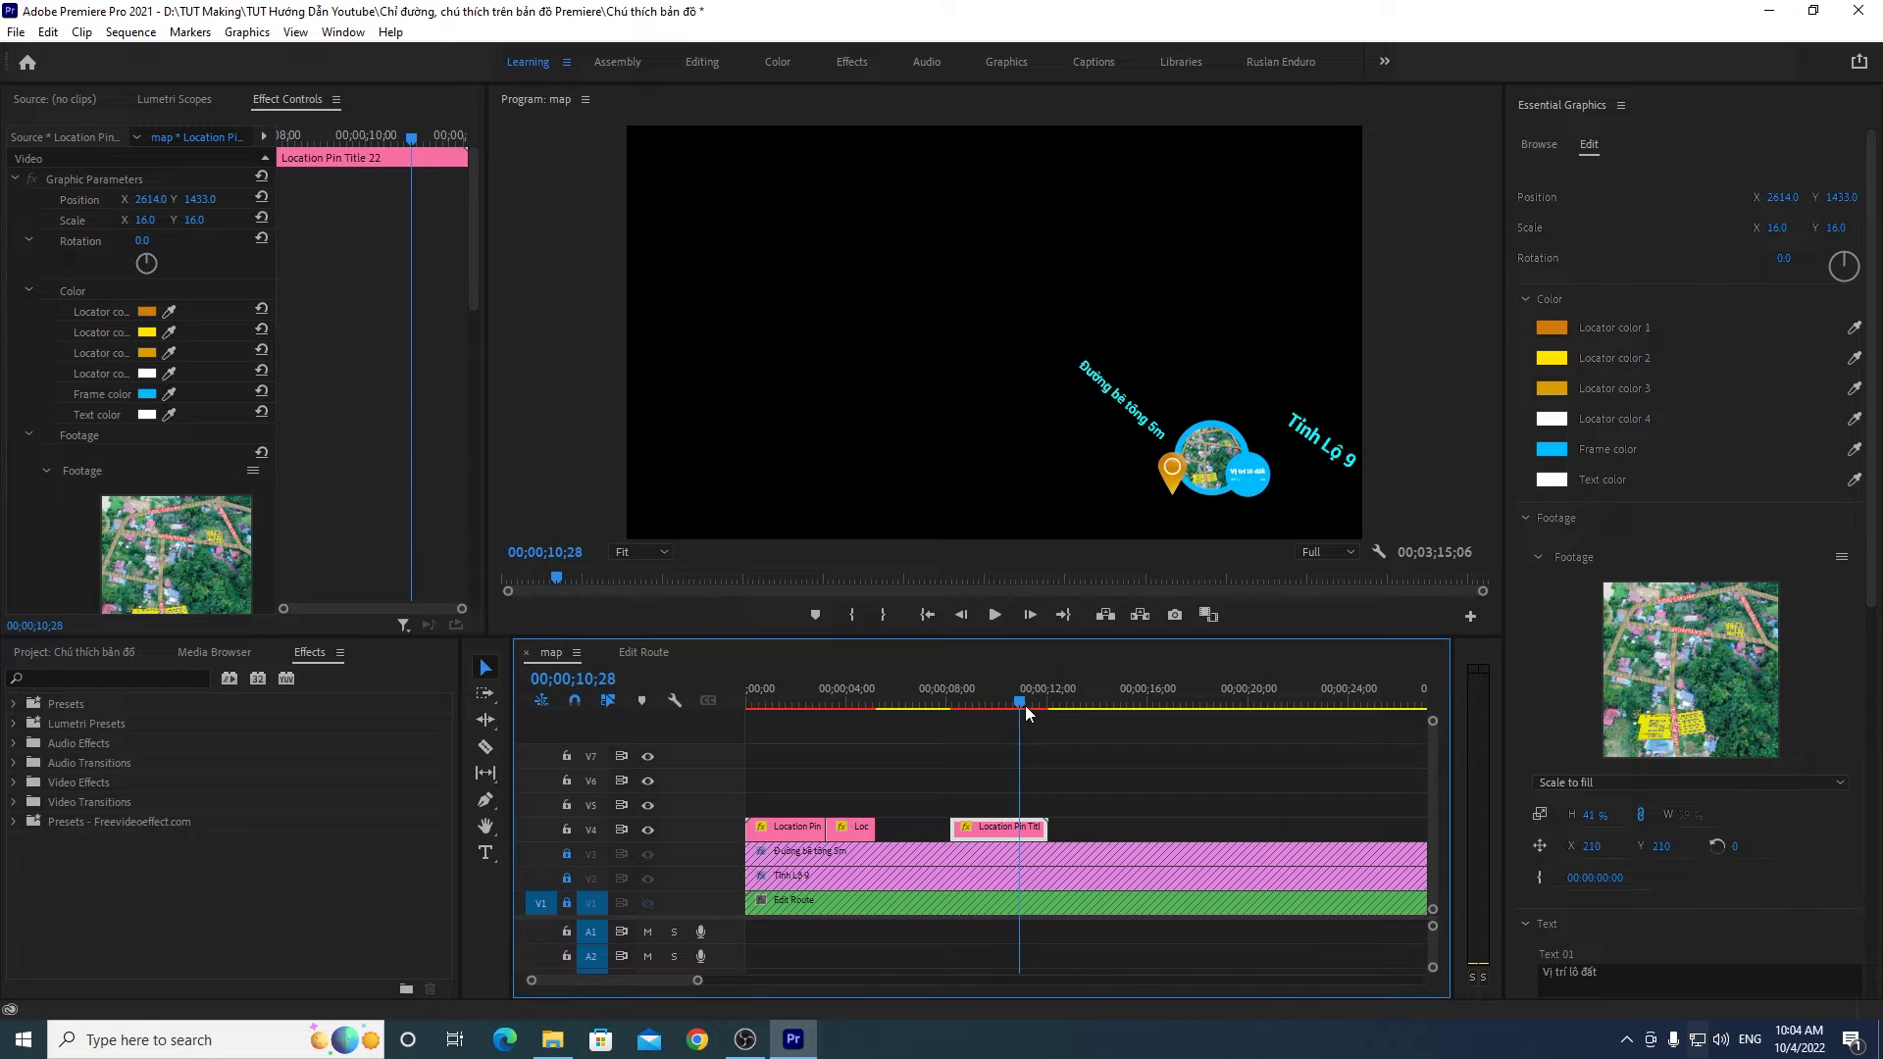
# Step: Extend the held middle segment to close the gap and play back the result
pyautogui.click(855, 828)
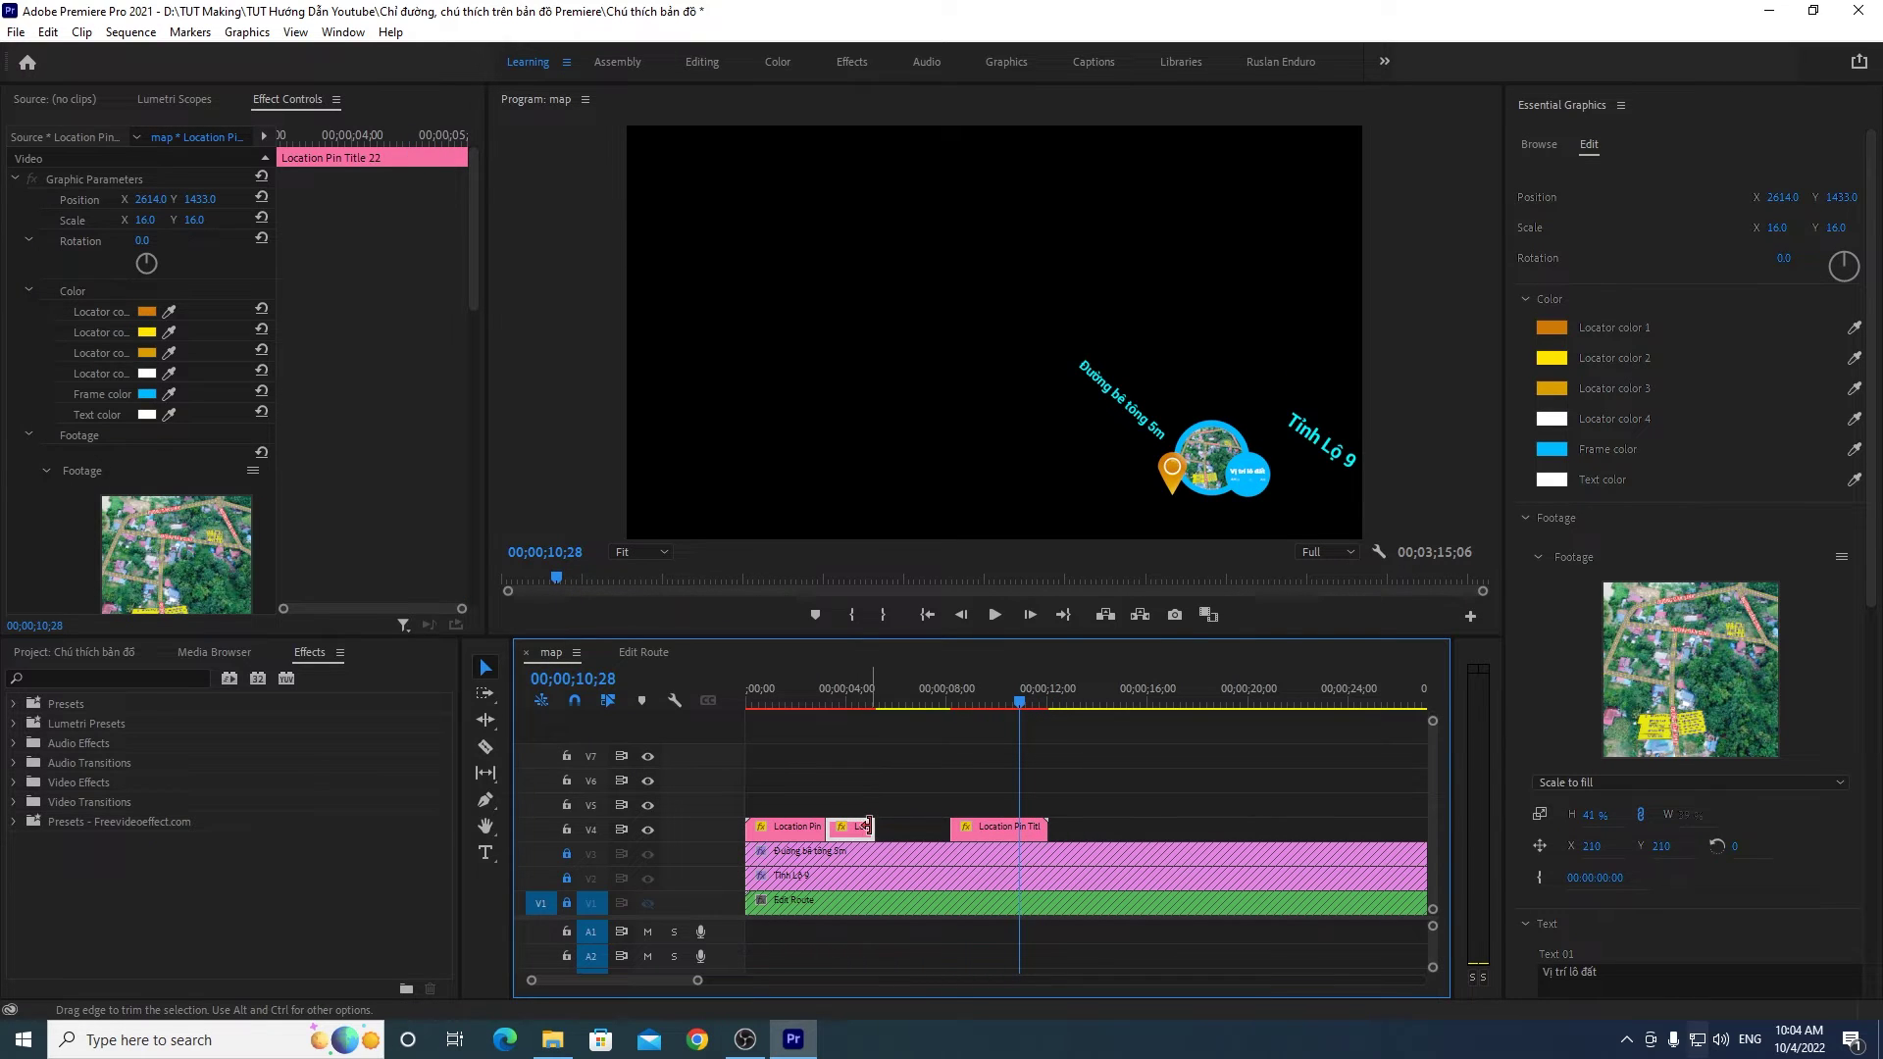
pyautogui.moveTo(868, 826); pyautogui.dragTo(946, 822)
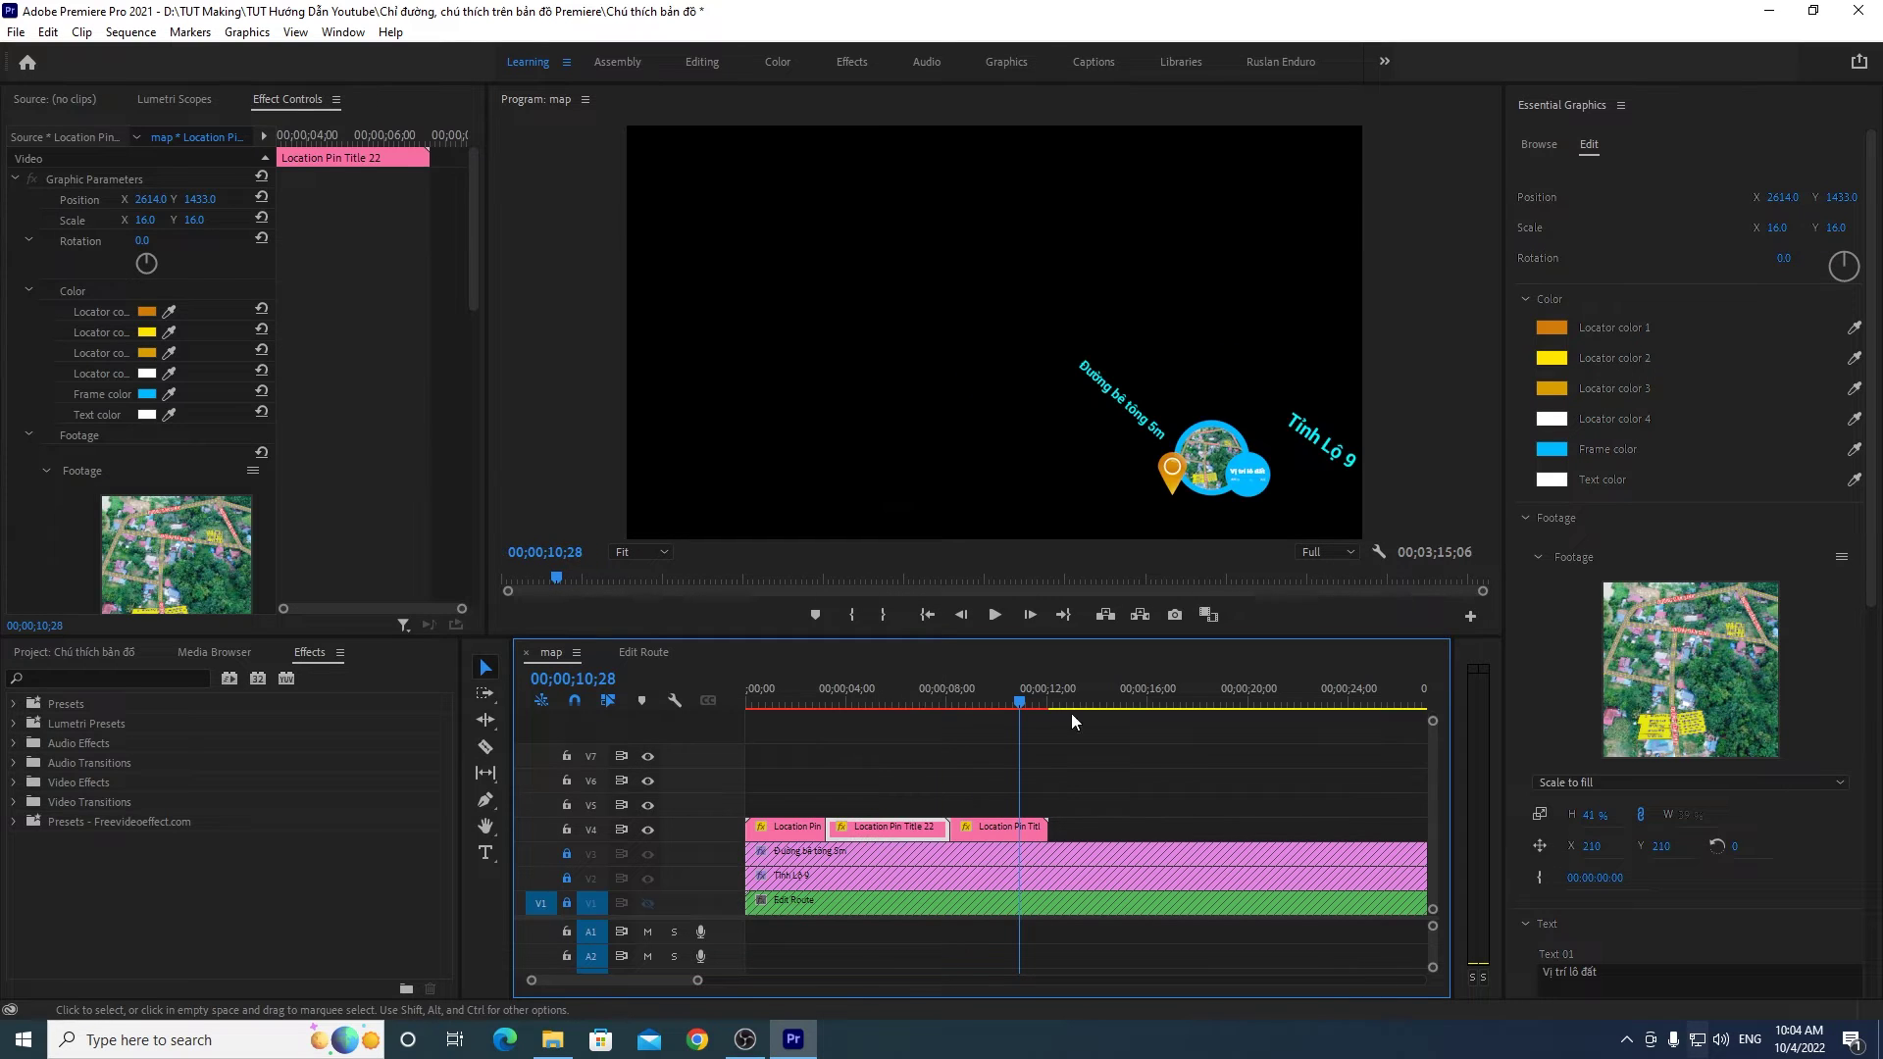
pyautogui.click(956, 790)
pyautogui.click(1012, 702)
pyautogui.moveTo(1013, 704); pyautogui.dragTo(786, 732)
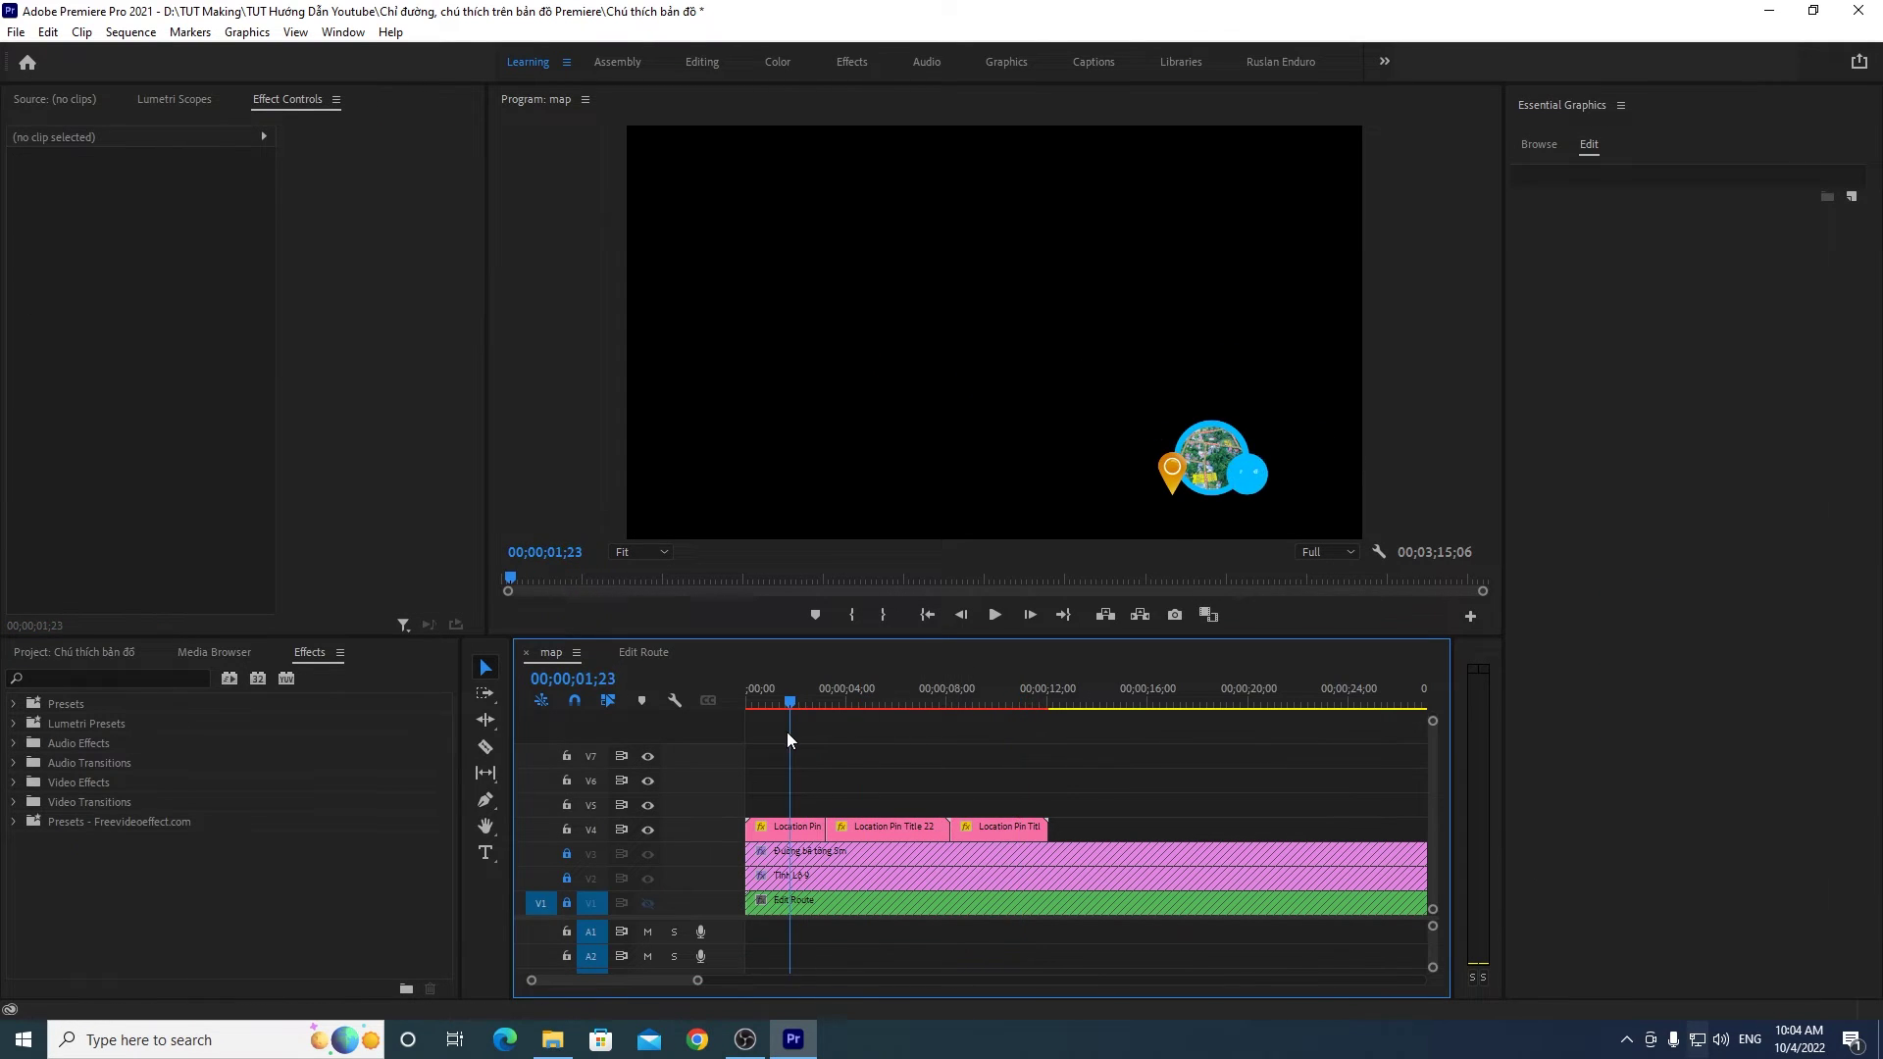
pyautogui.click(995, 615)
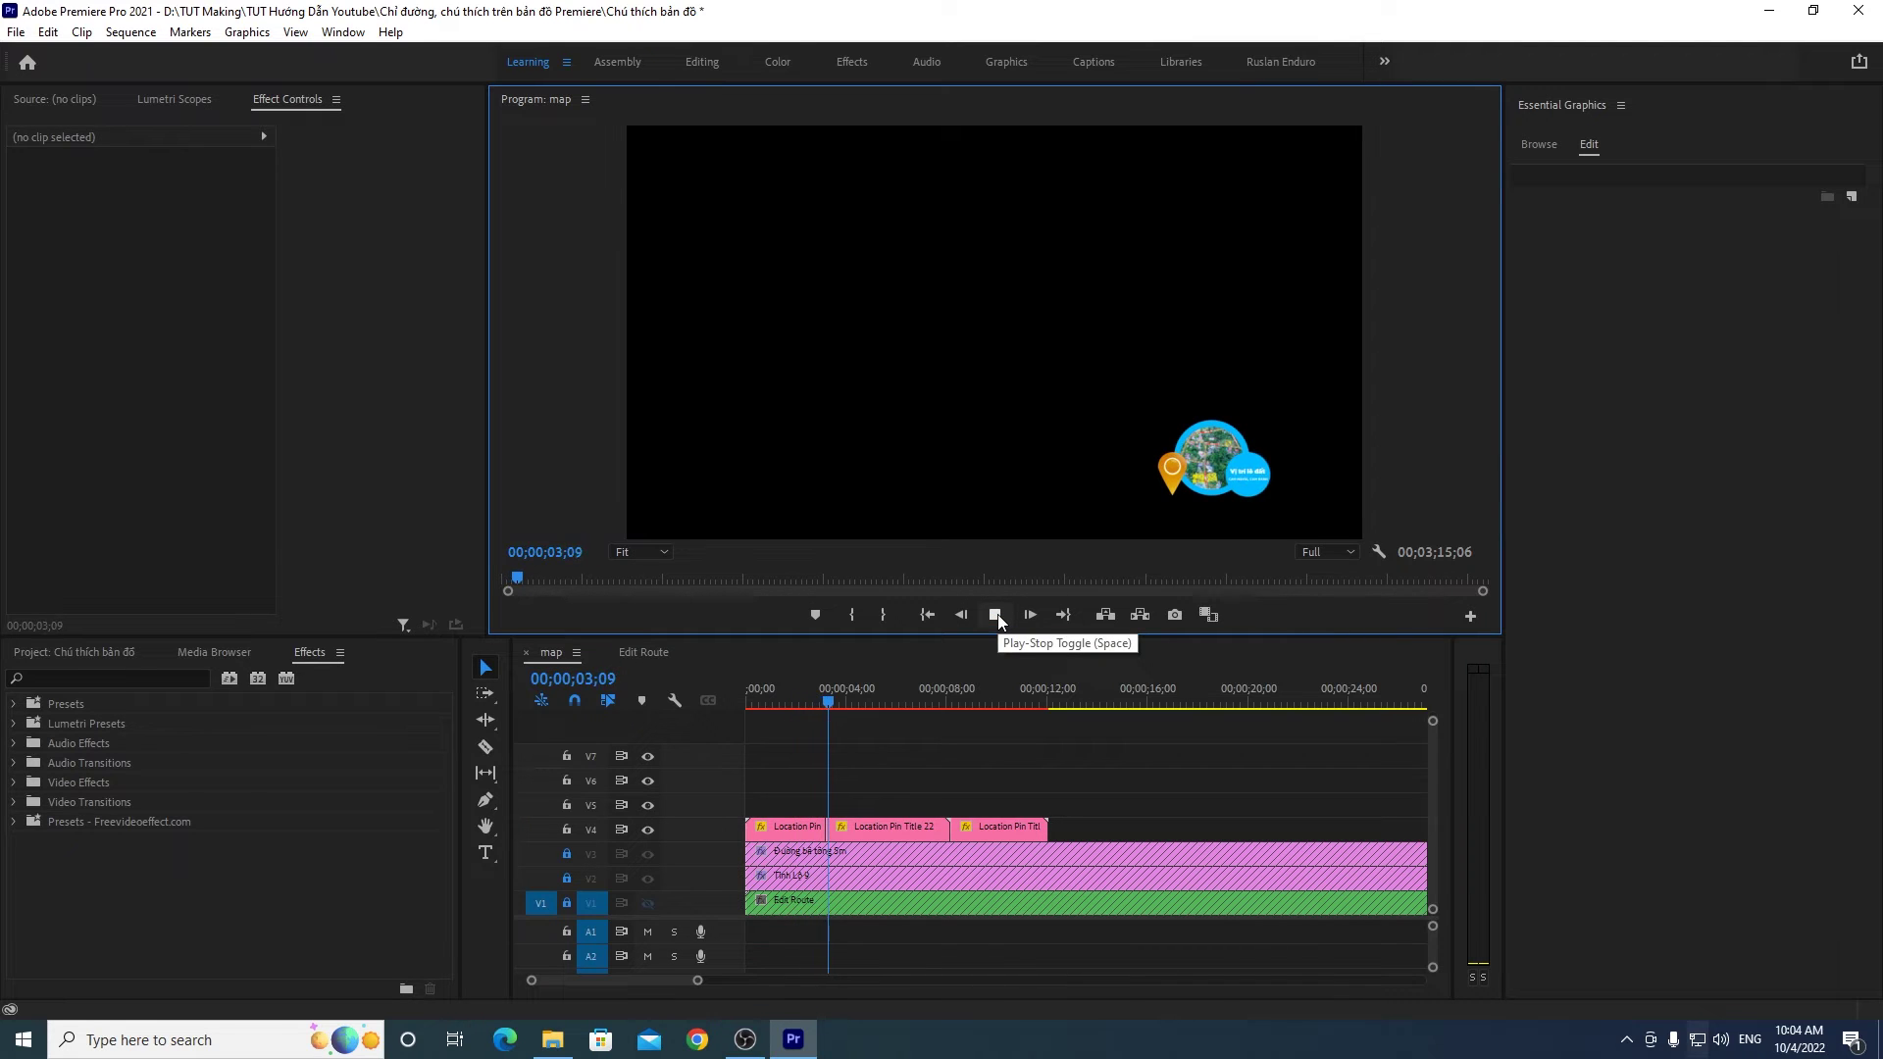
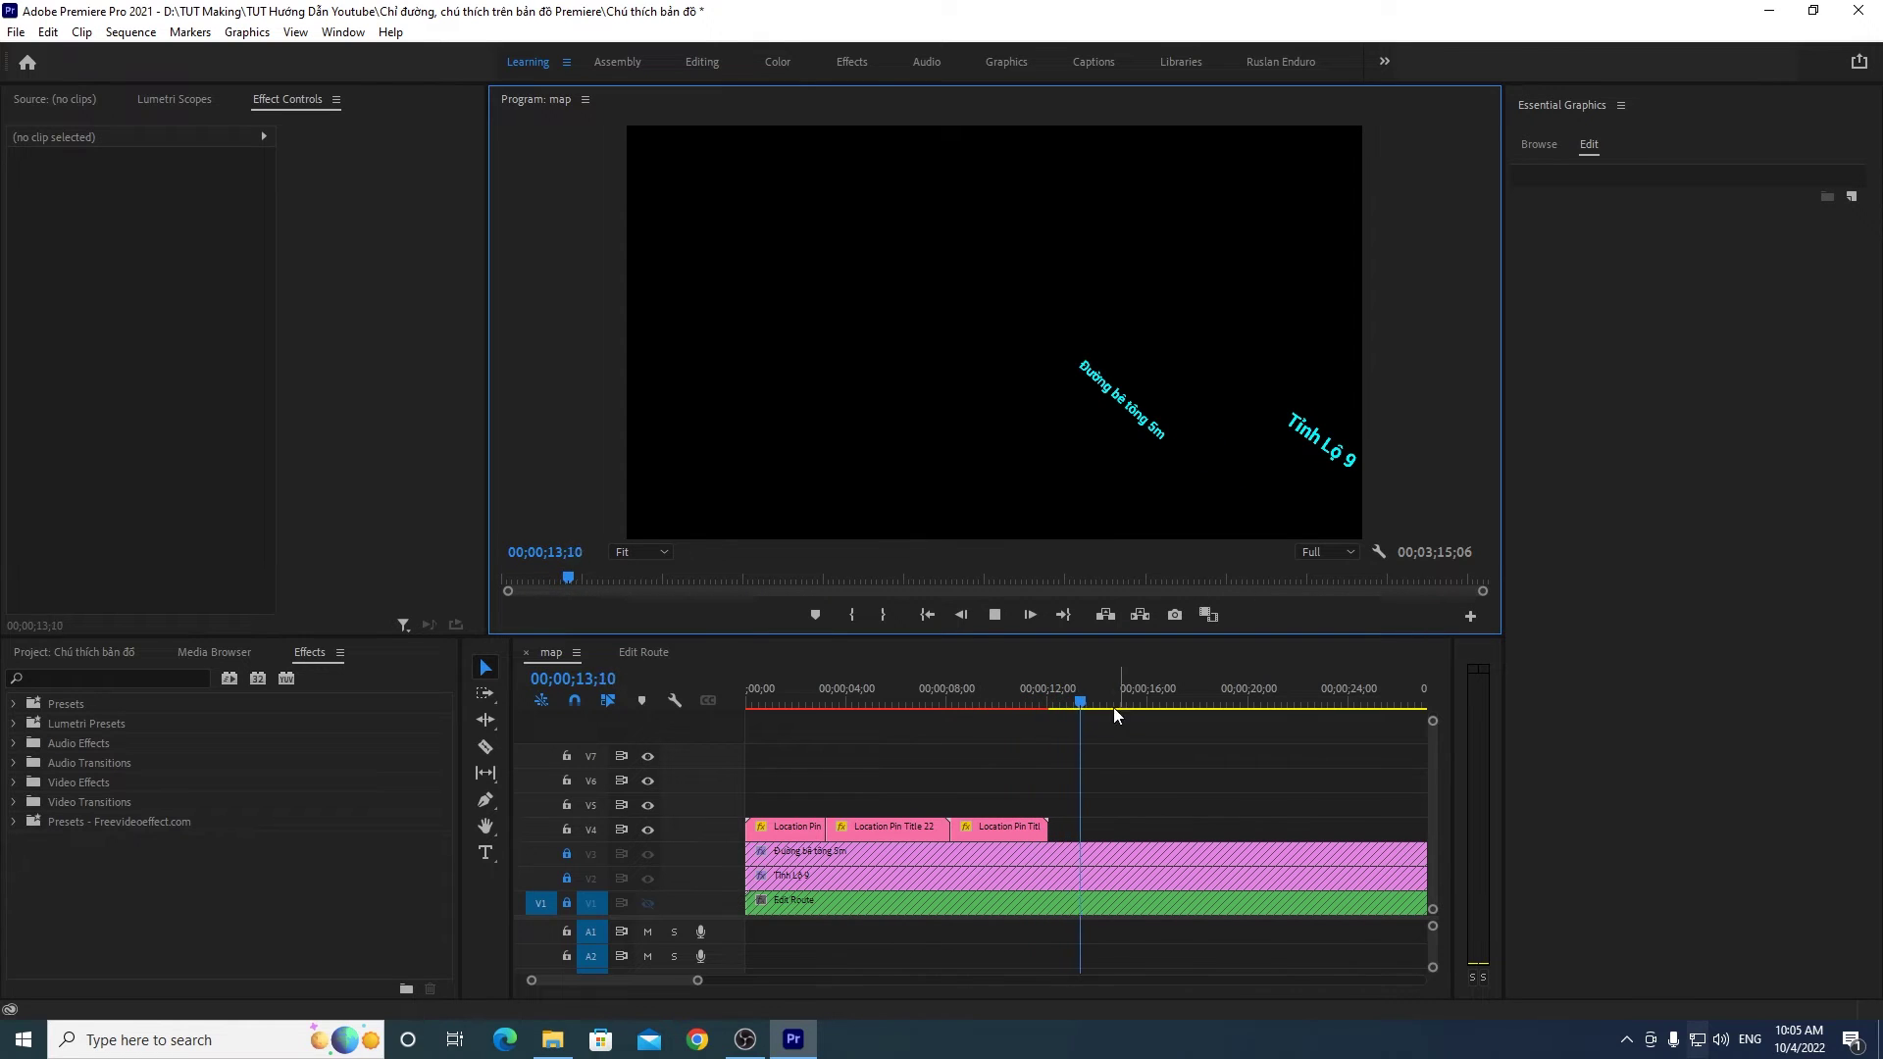
# Step: Play the sequence from about 10 seconds, then return near the start
pyautogui.click(1016, 706)
pyautogui.click(993, 614)
pyautogui.click(773, 704)
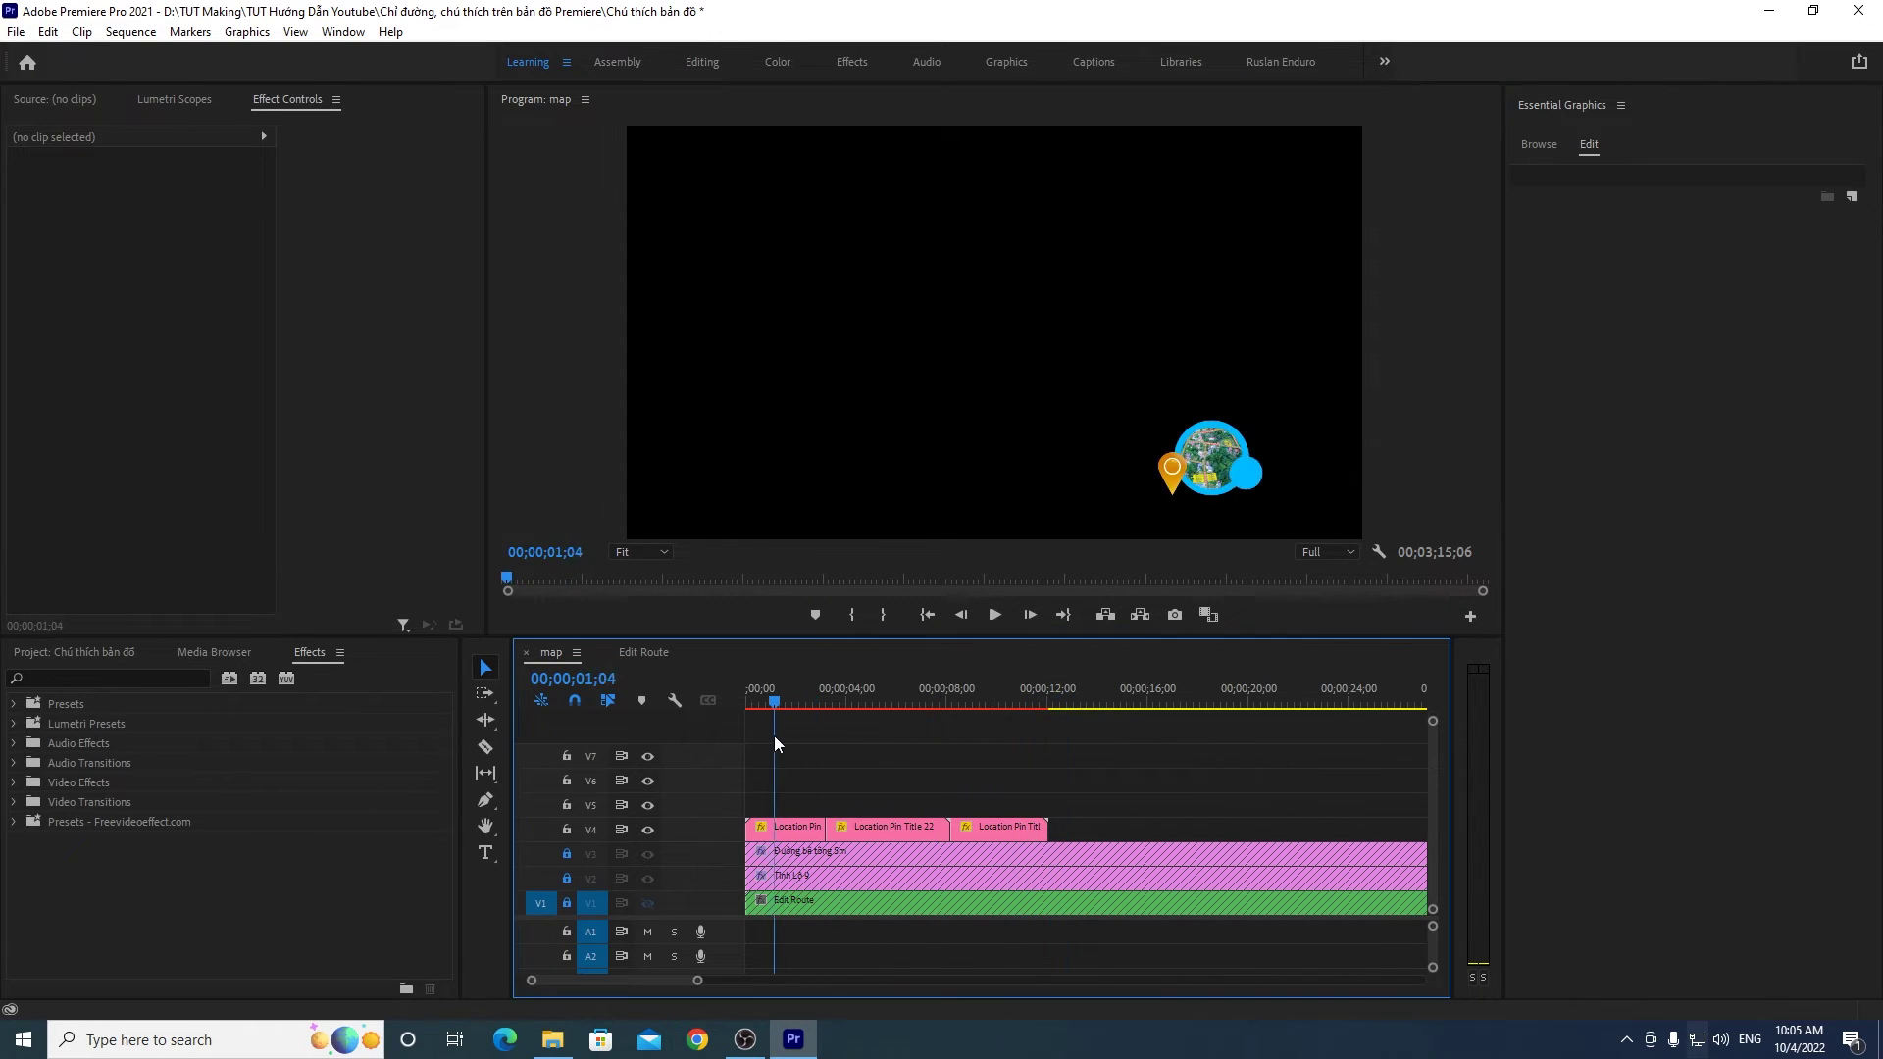
# Step: Unlock tracks V1, V2 and V3, make V1 visible again, and preview the route at 07;15
pyautogui.click(565, 905)
pyautogui.click(567, 879)
pyautogui.click(567, 855)
pyautogui.click(651, 905)
pyautogui.click(656, 908)
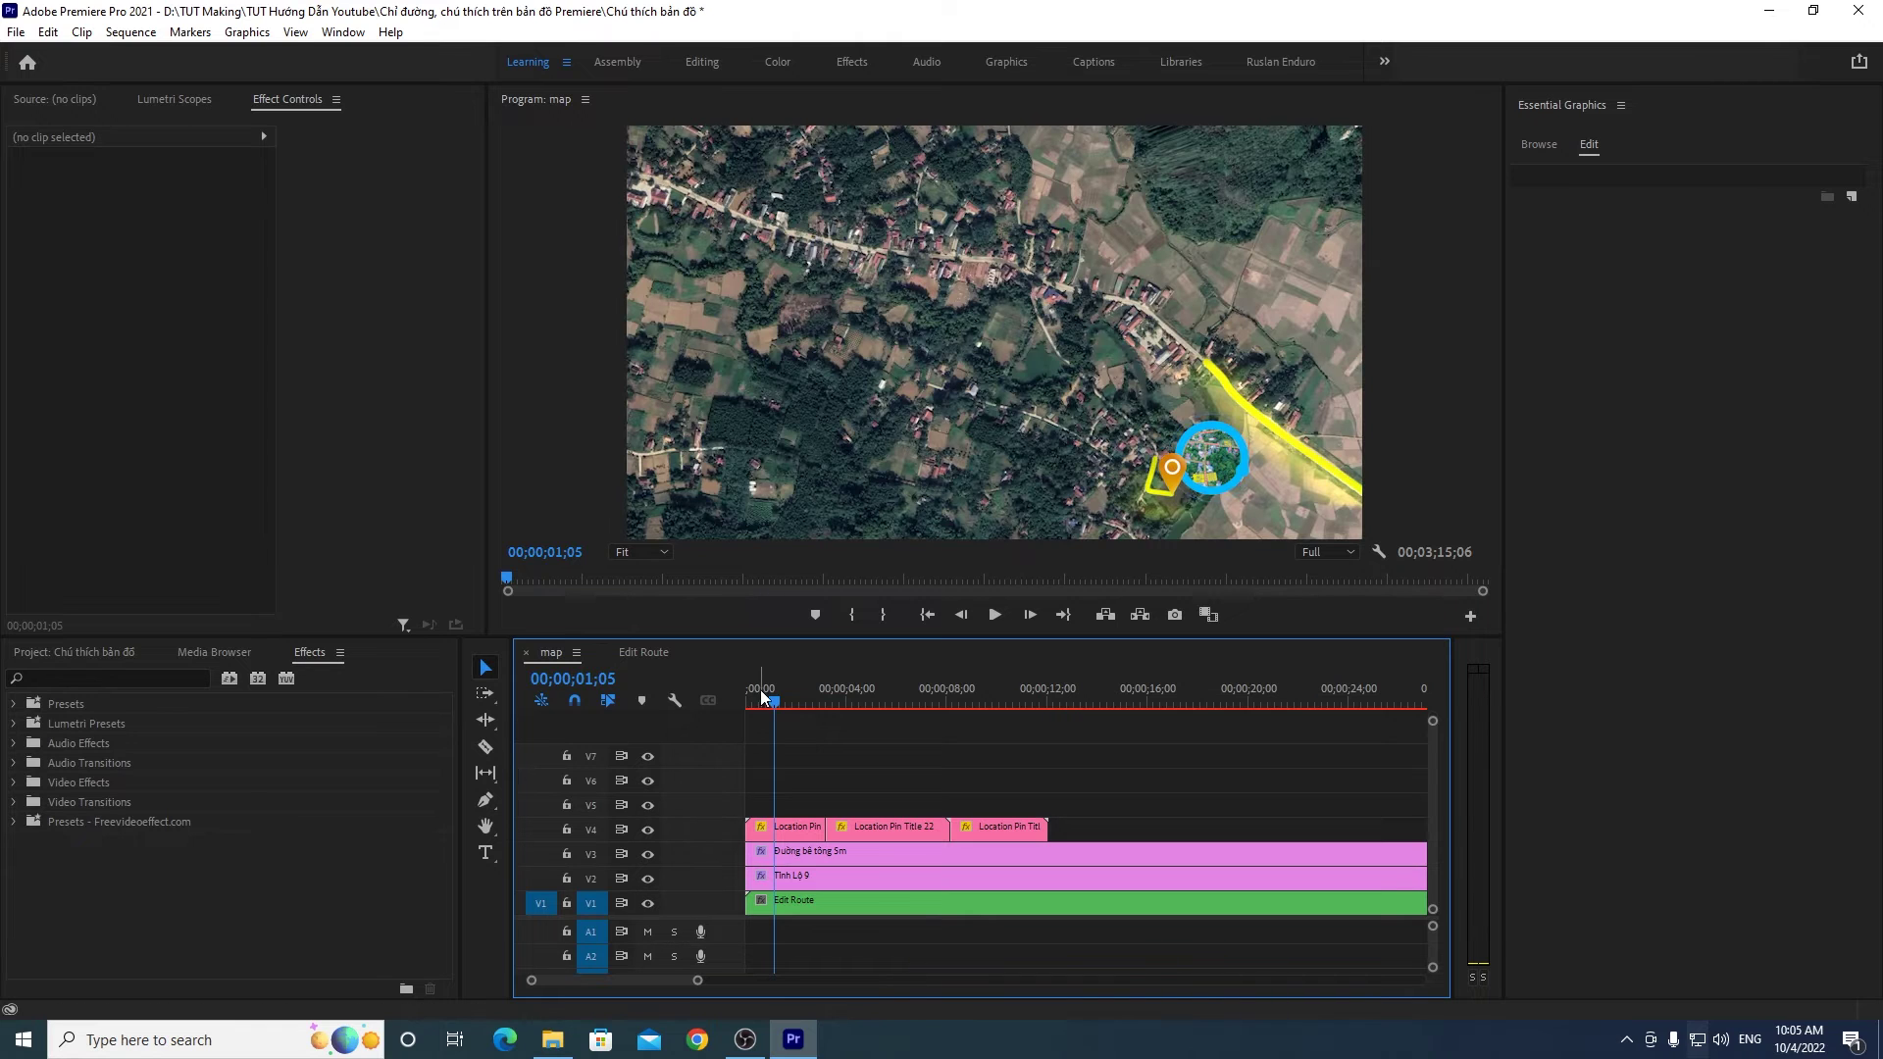
pyautogui.click(794, 707)
pyautogui.moveTo(795, 706); pyautogui.dragTo(933, 696)
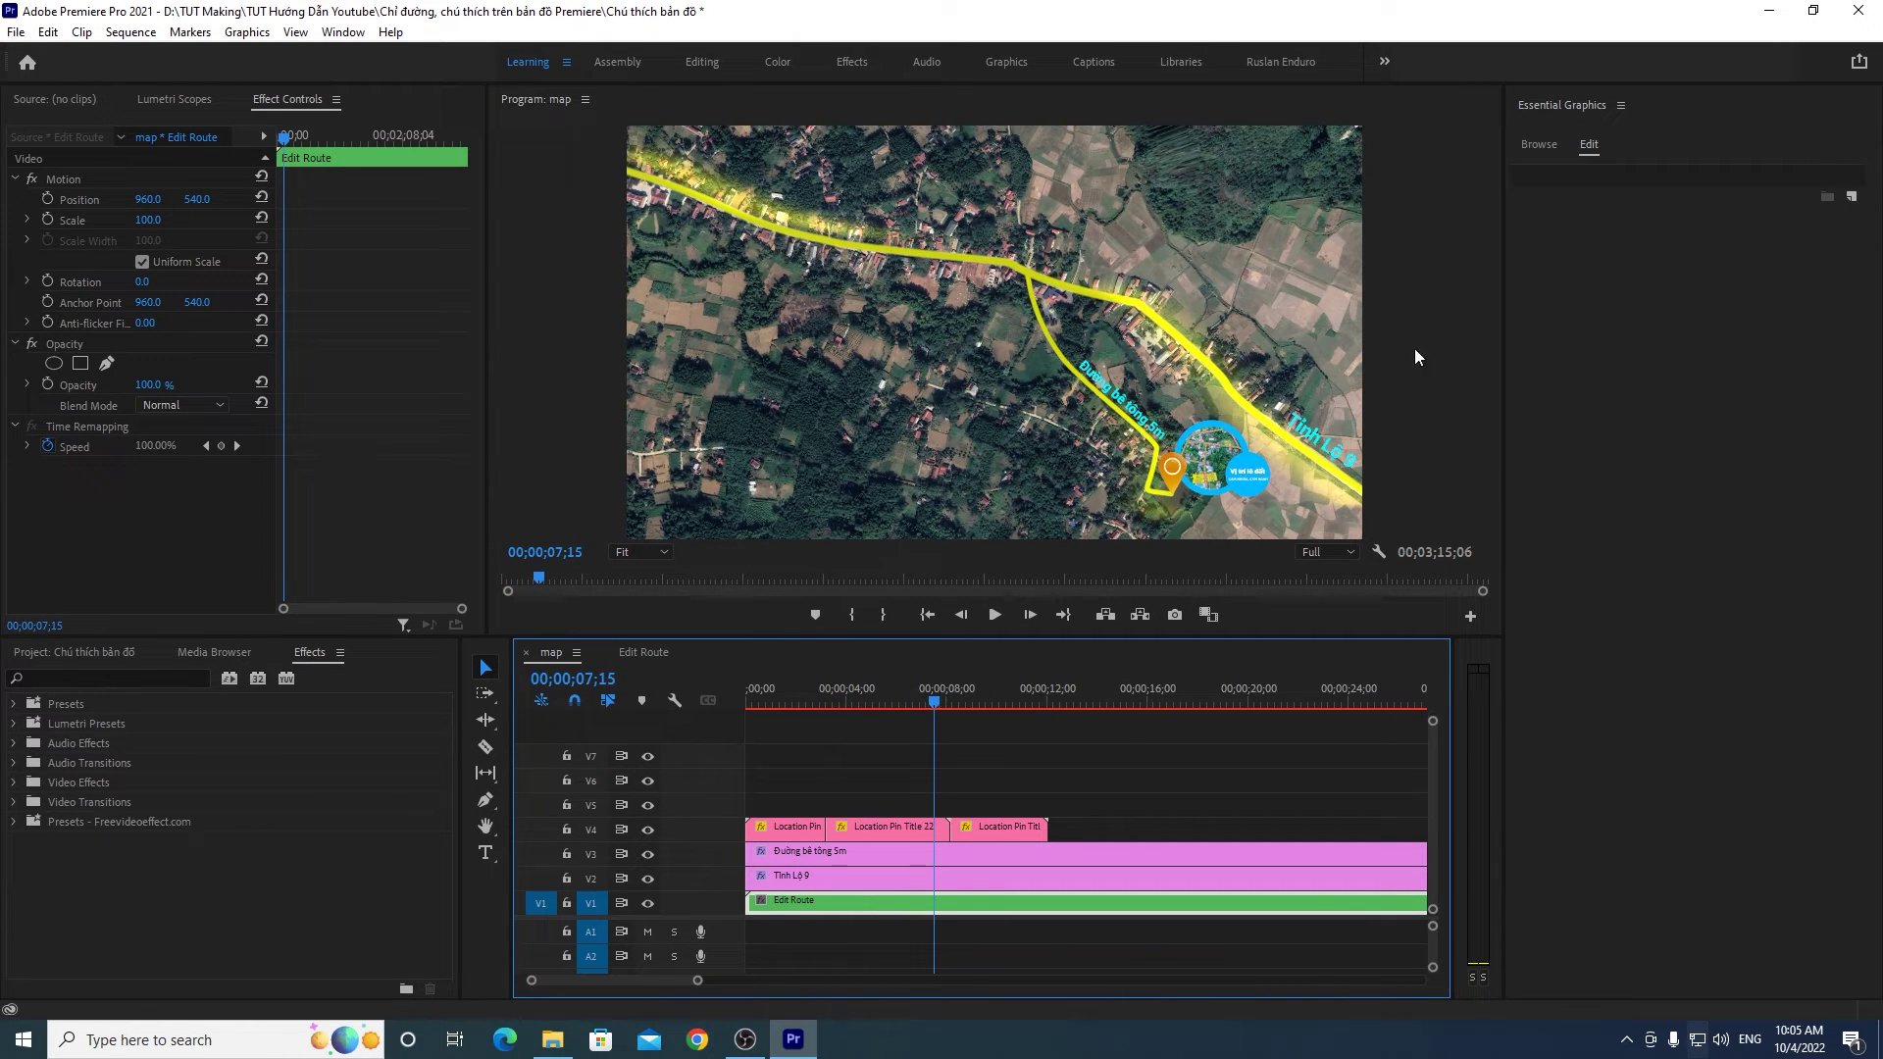
# Step: Find Location Pin Title 02 among the templates and place it on empty track V5 at the sequence start
pyautogui.click(1540, 143)
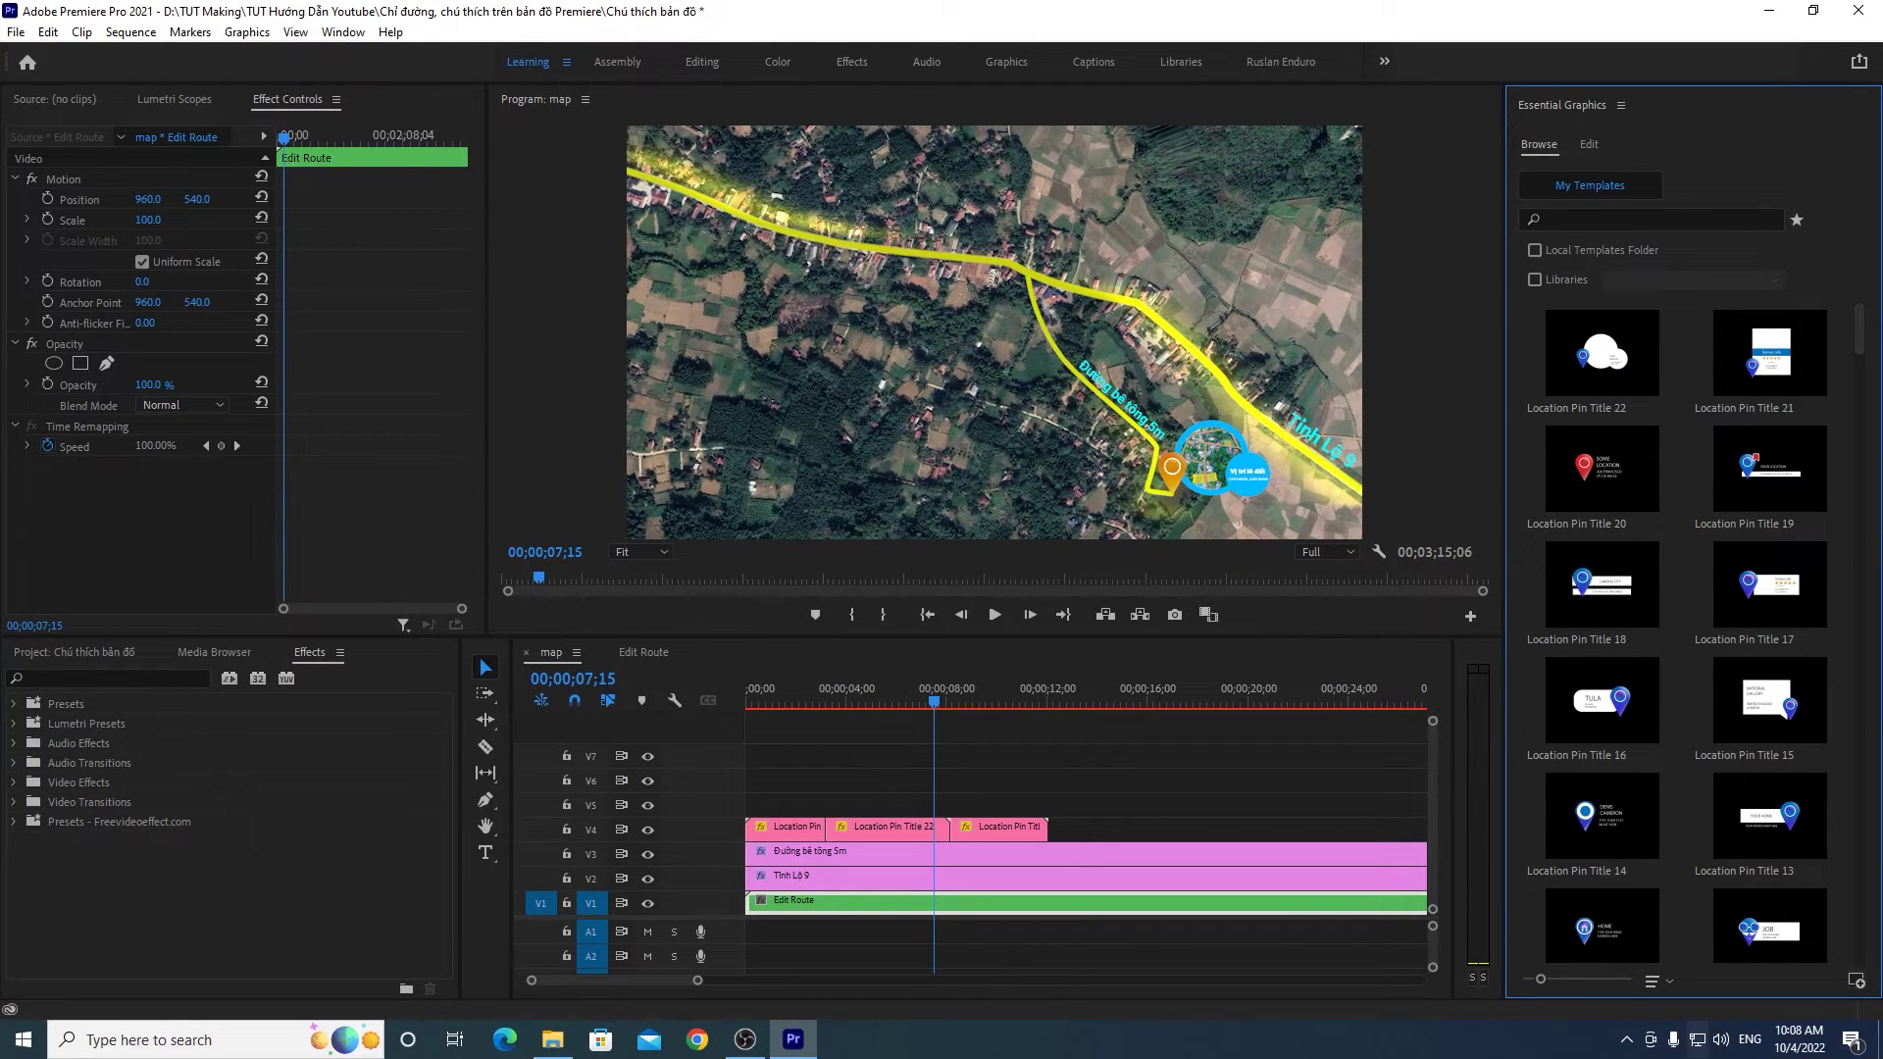
pyautogui.scroll(-3, 1864, 364)
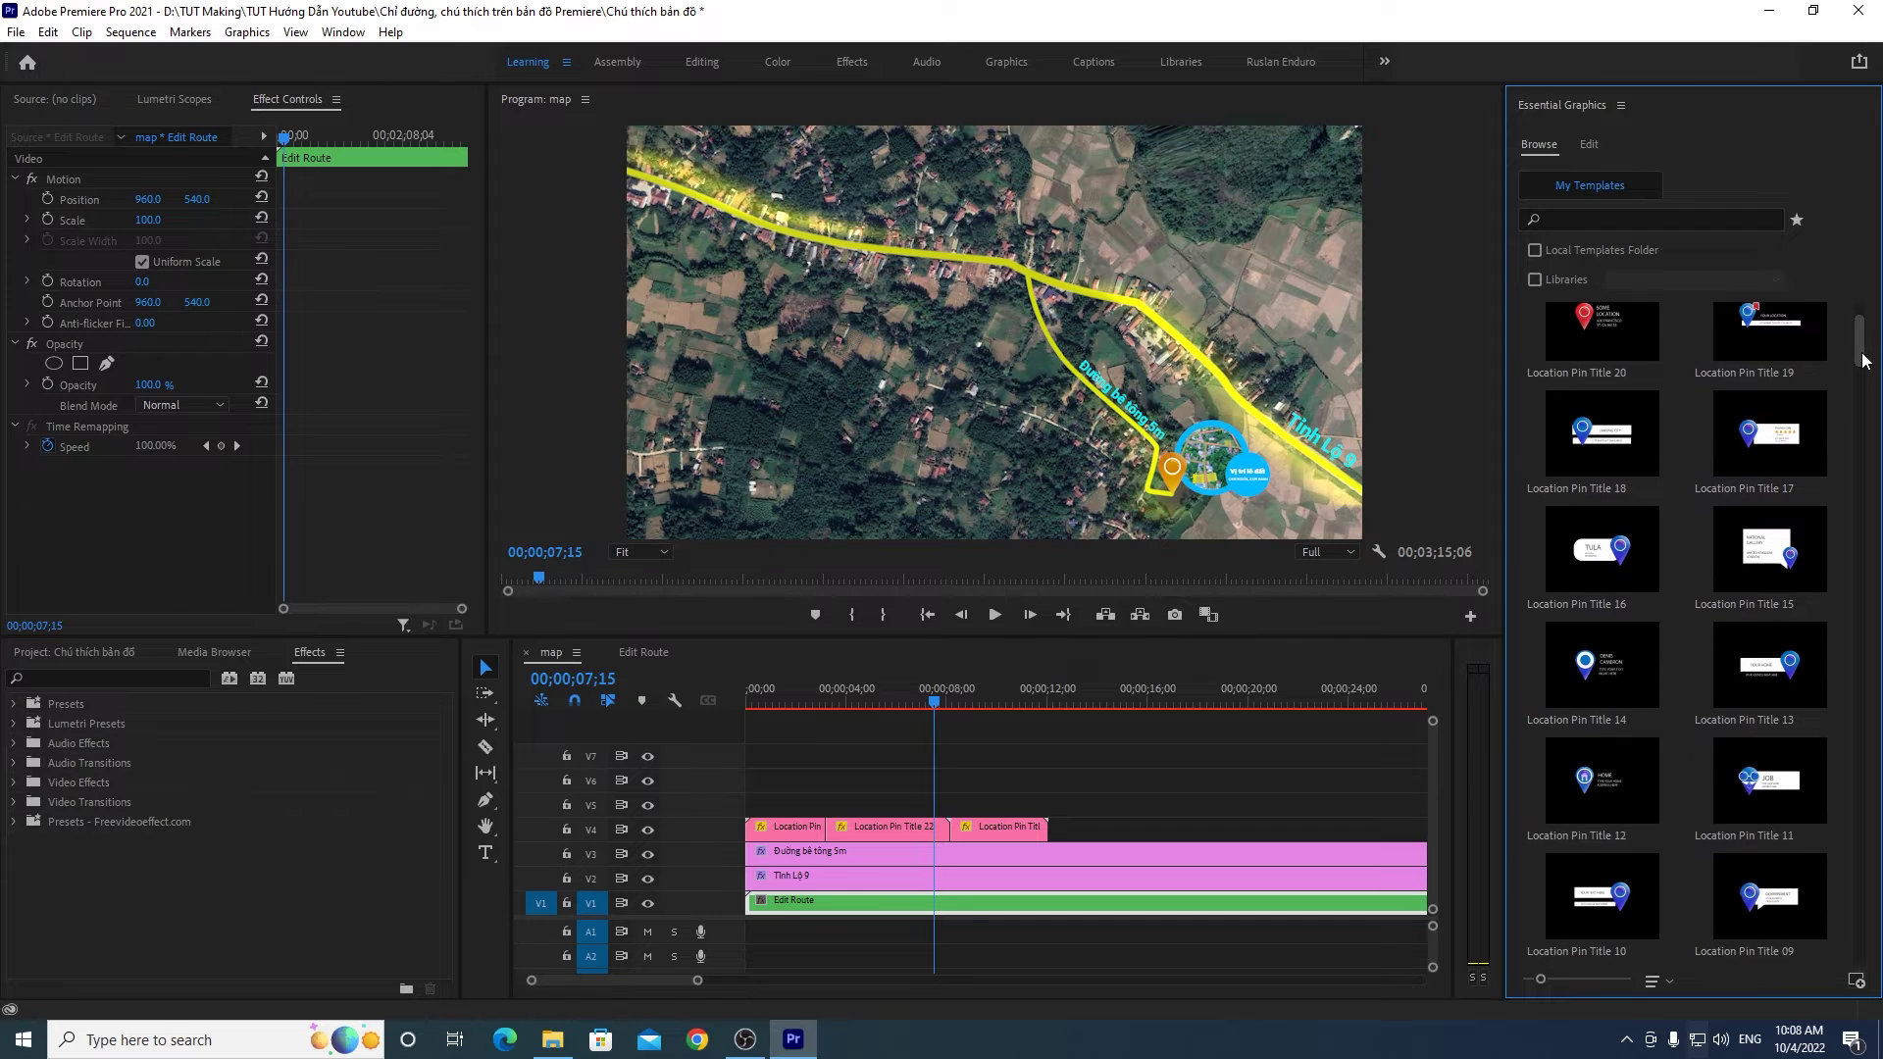
pyautogui.scroll(-2, 1865, 364)
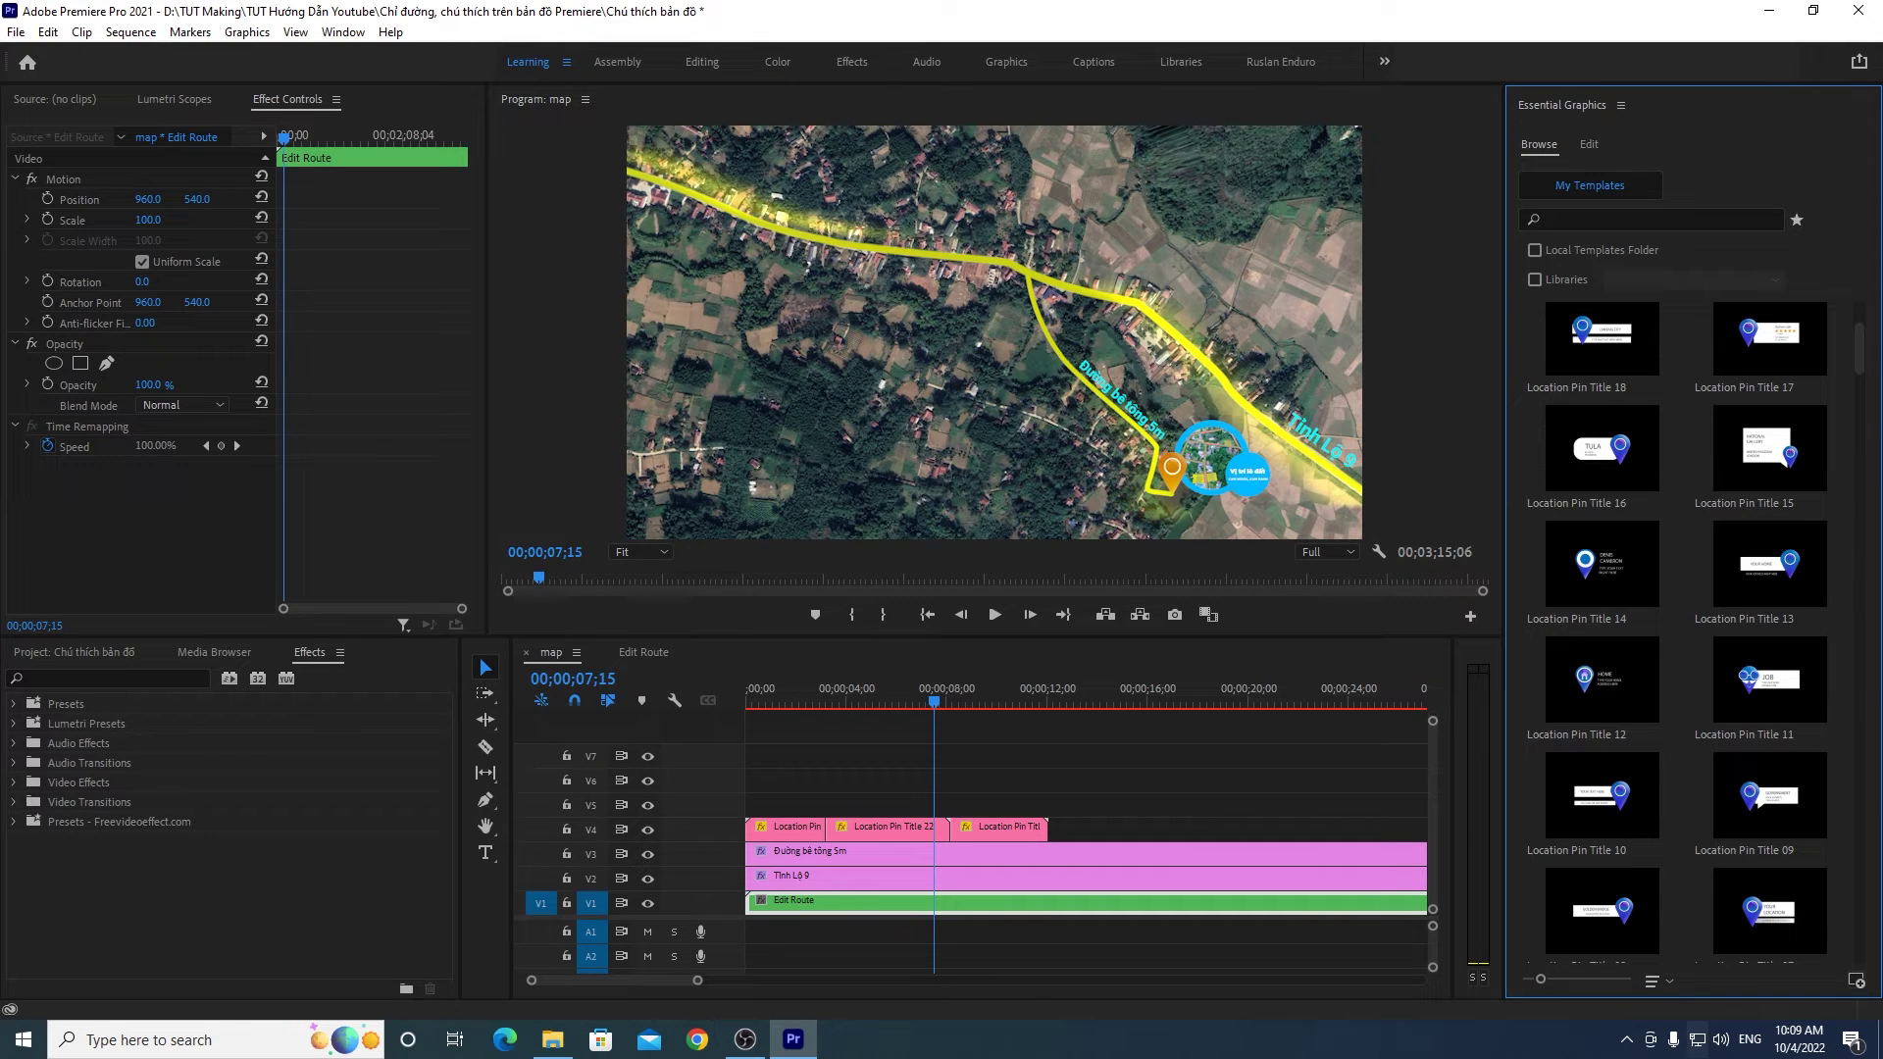
pyautogui.scroll(-4, 1863, 372)
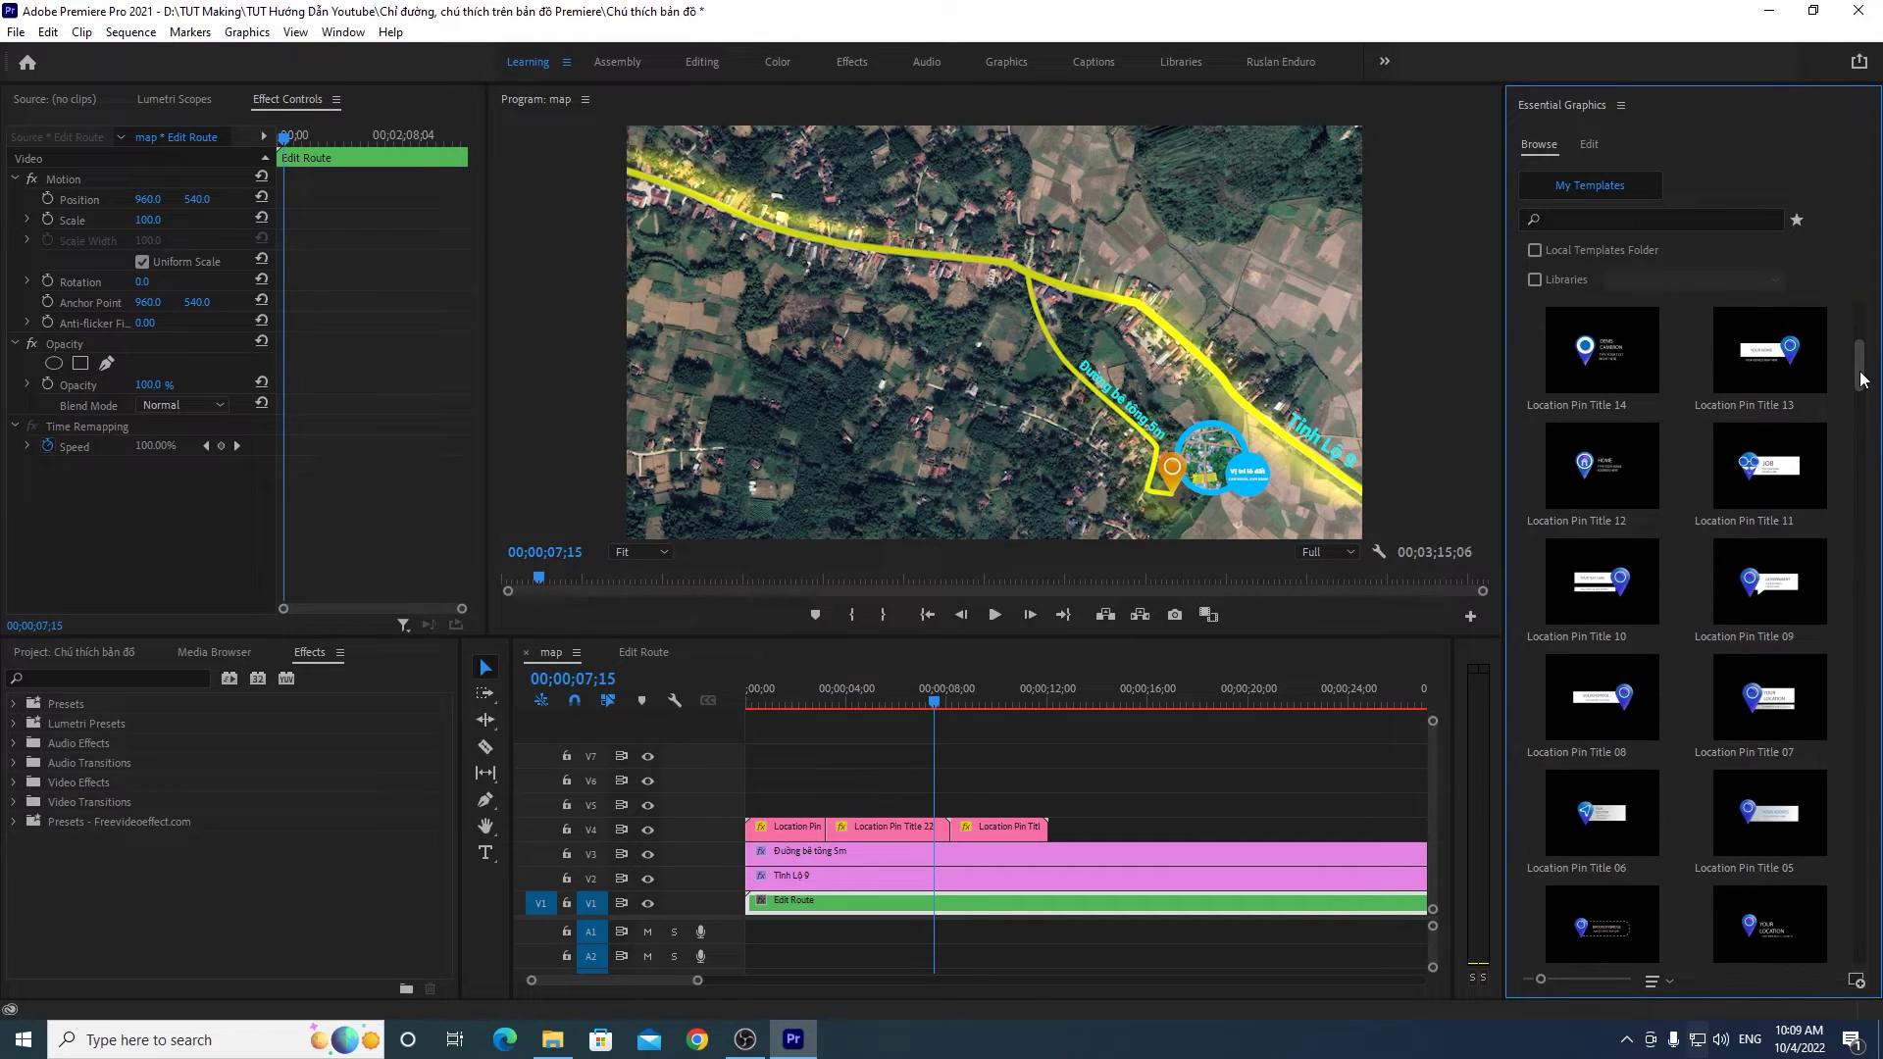
pyautogui.scroll(3, 1720, 579)
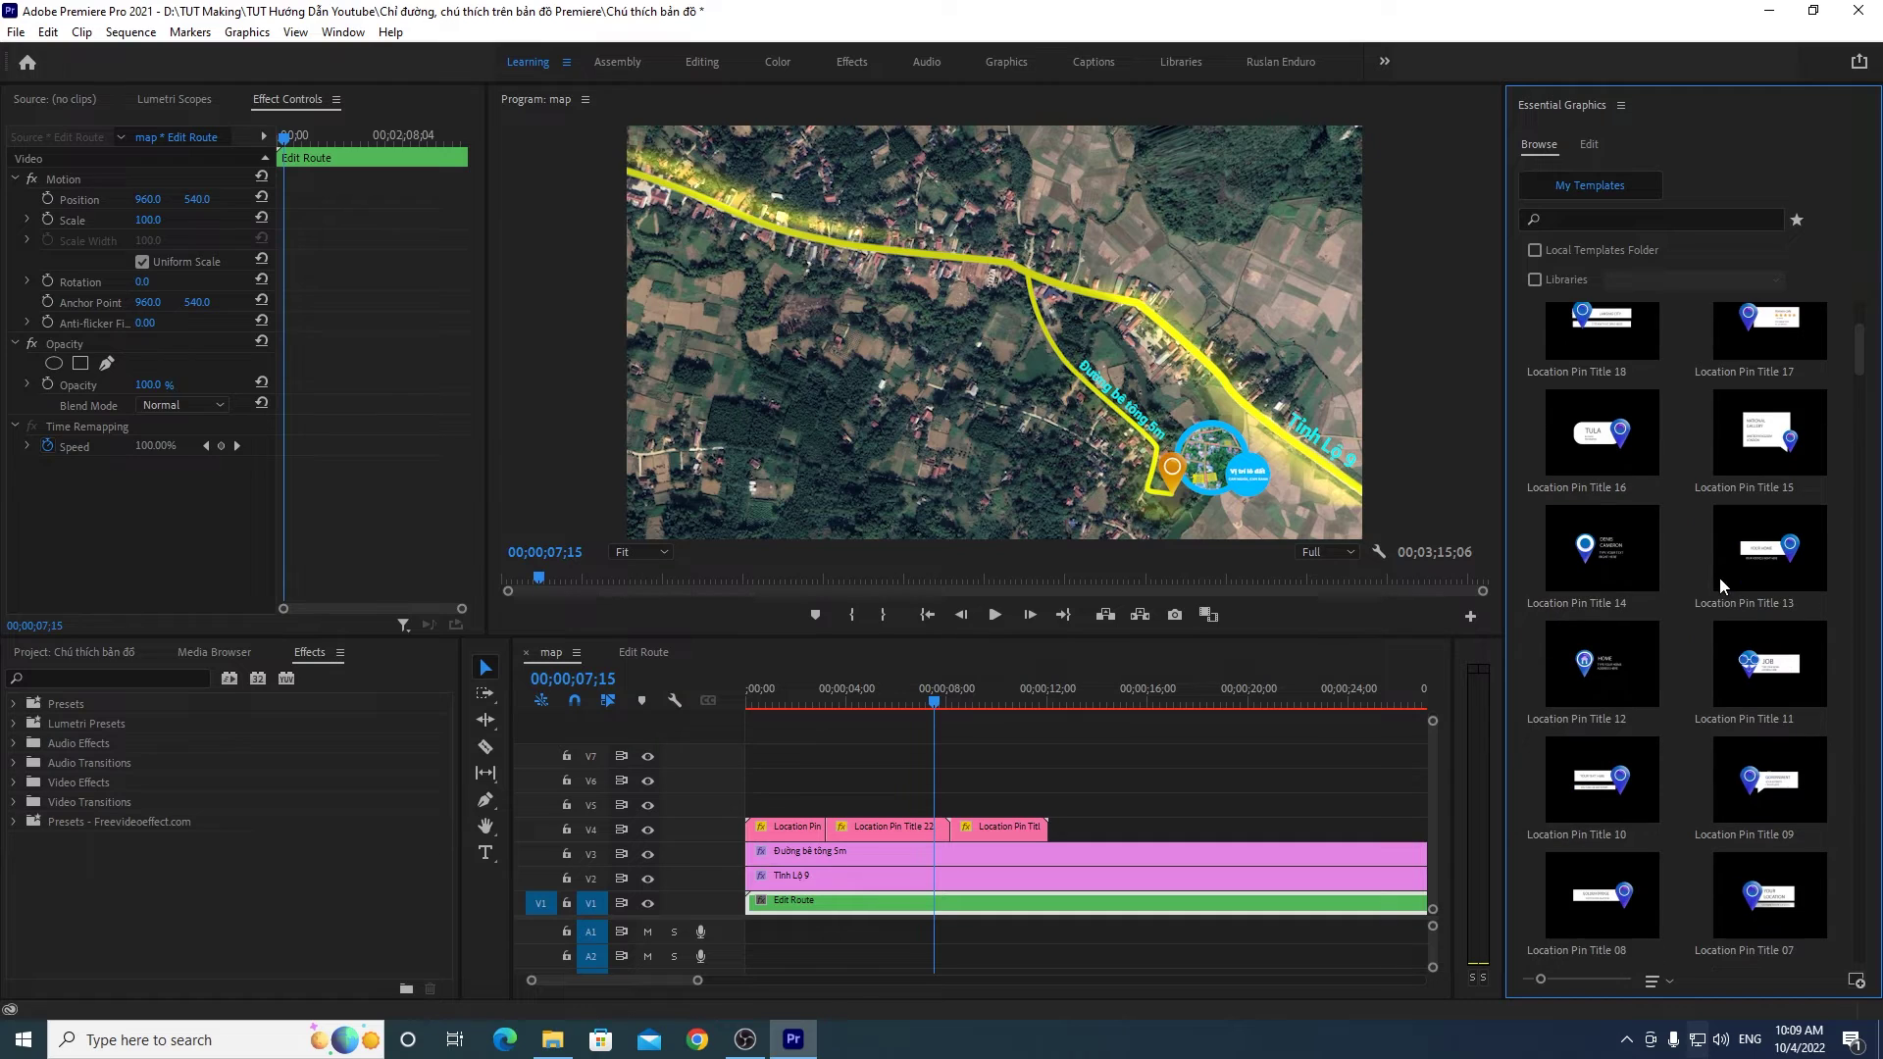
pyautogui.click(1765, 560)
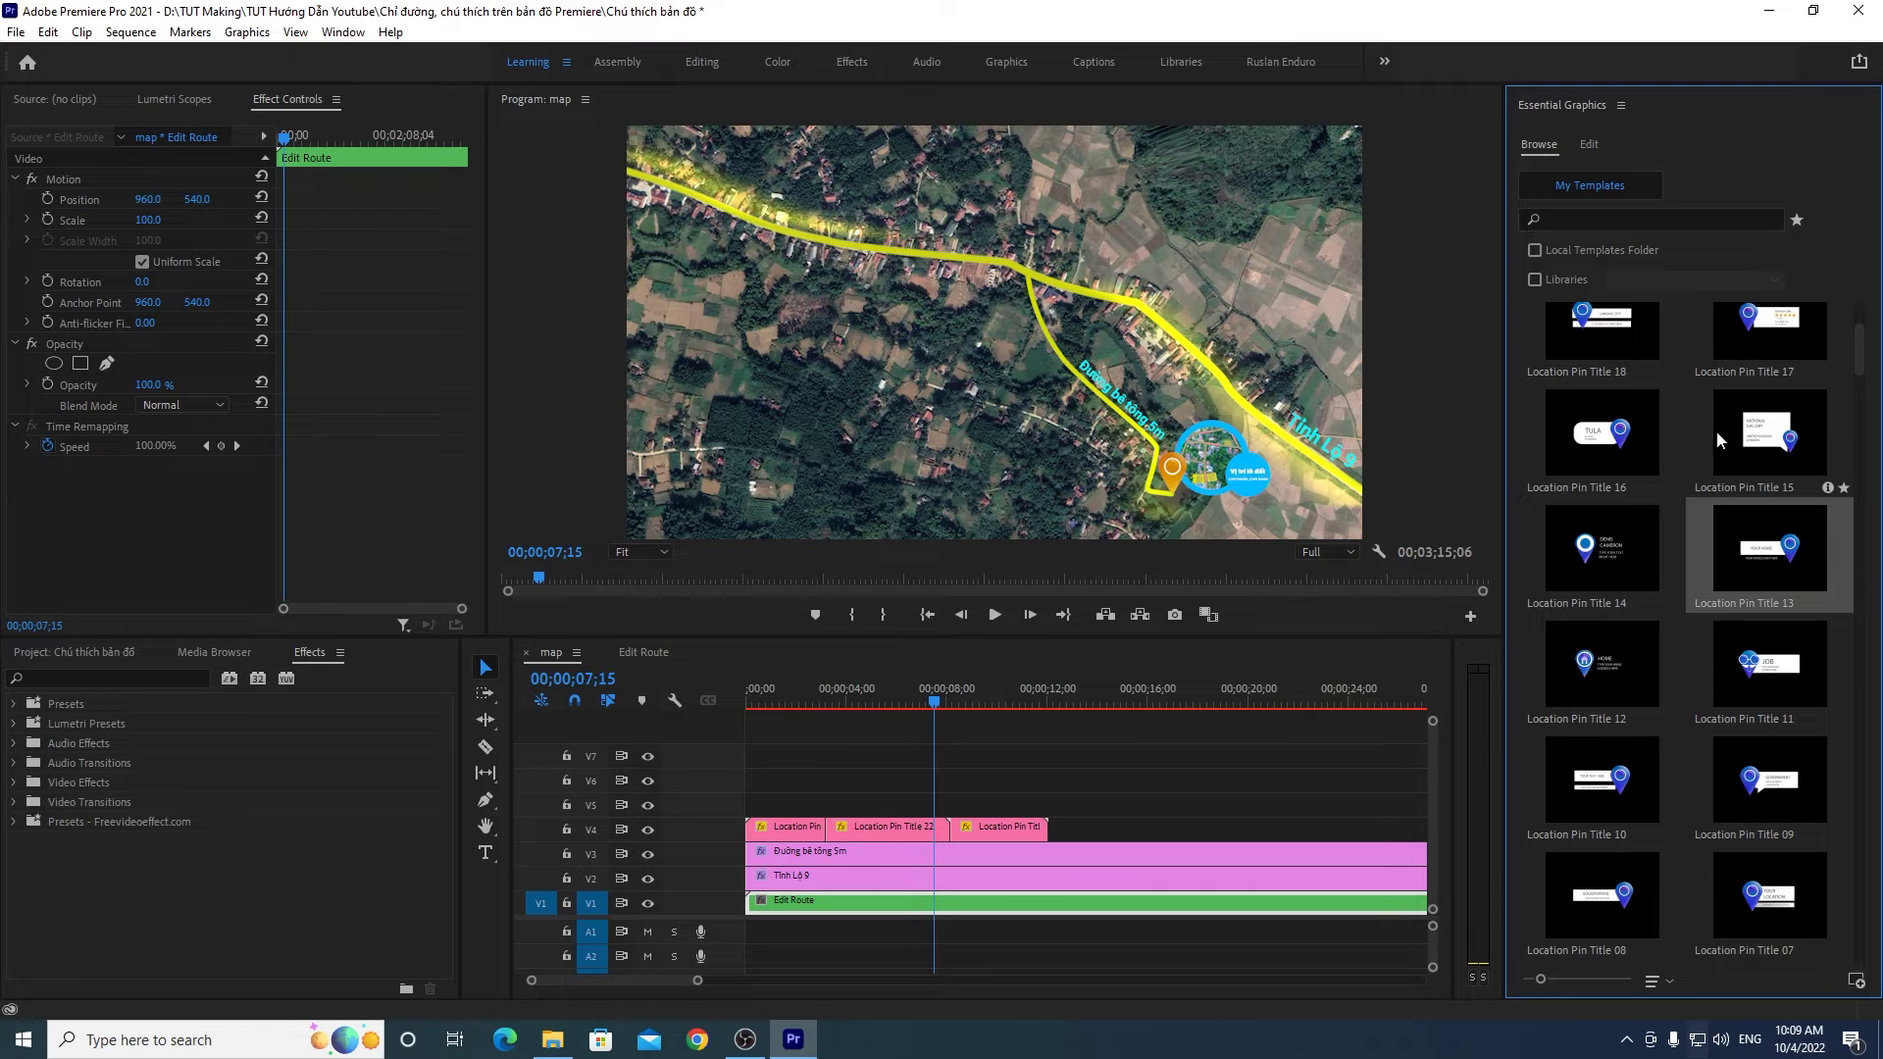
pyautogui.moveTo(1865, 358); pyautogui.dragTo(1864, 394)
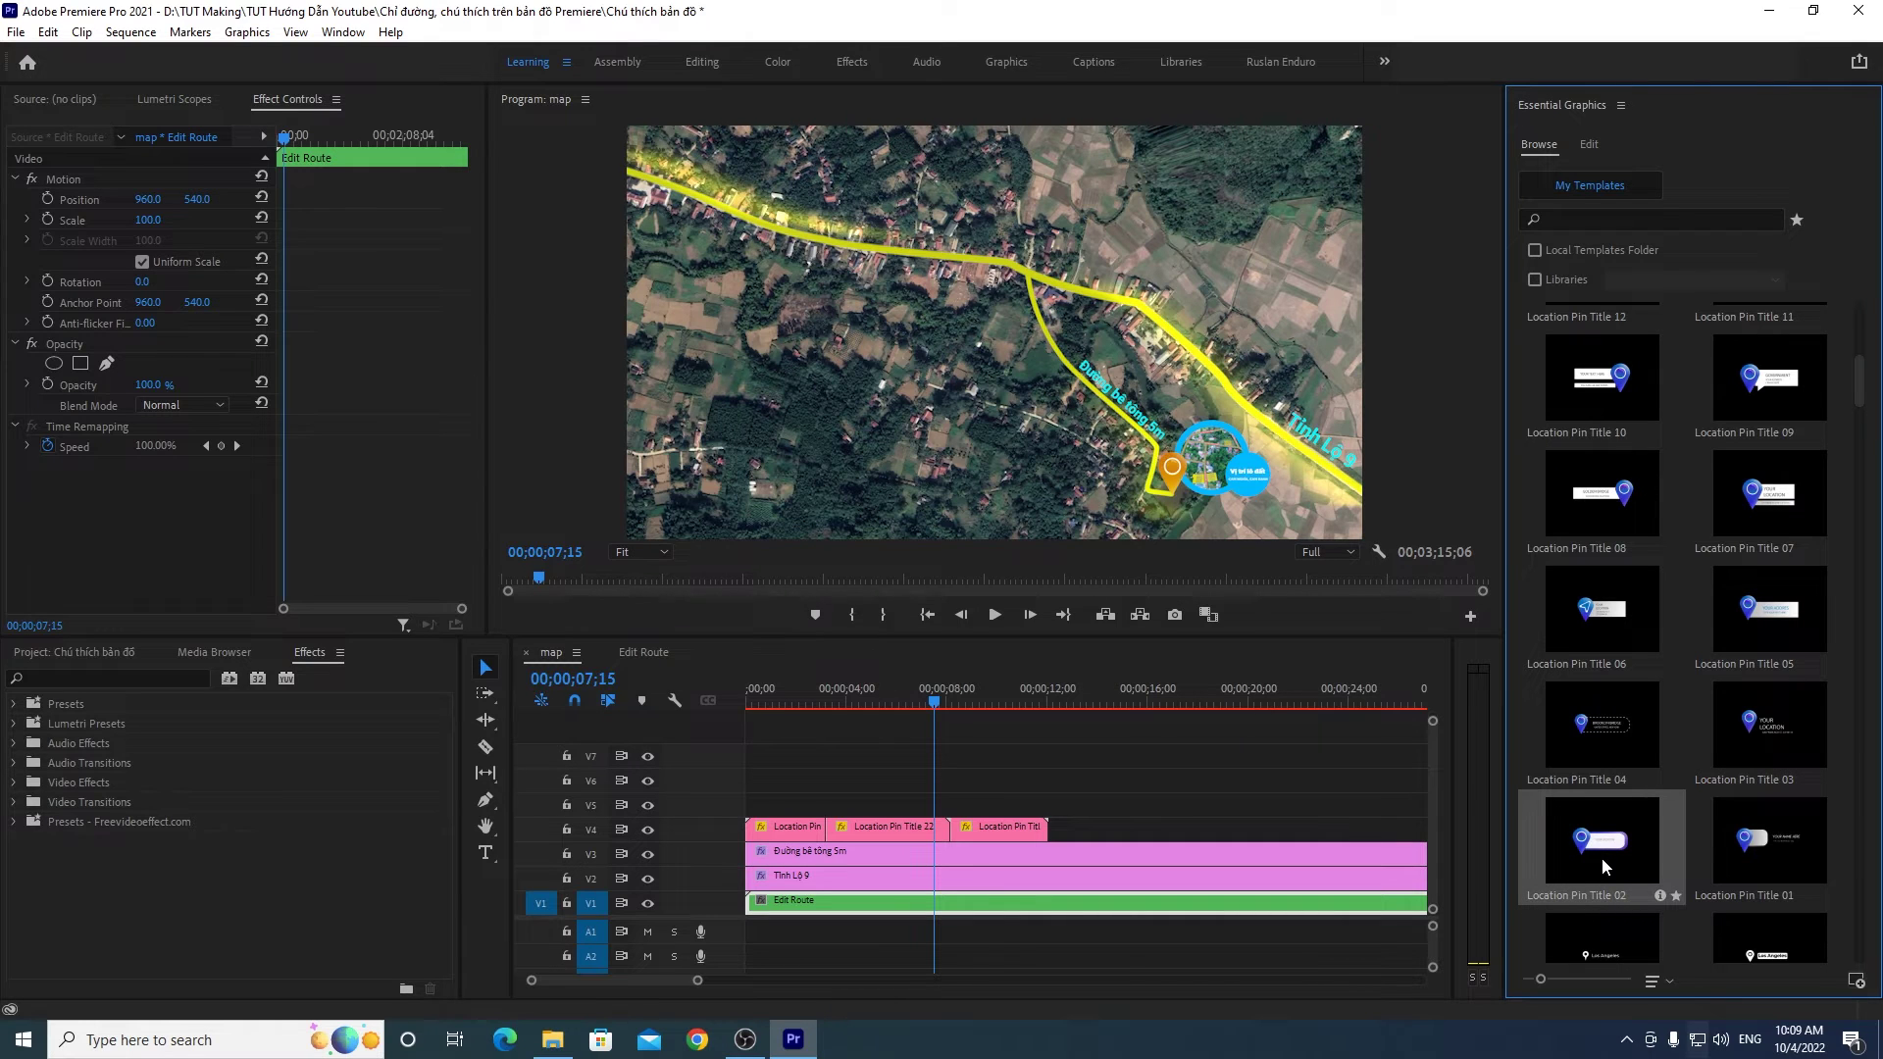
pyautogui.moveTo(1599, 850)
pyautogui.mouseDown()
pyautogui.moveTo(1434, 781)
pyautogui.moveTo(743, 819)
pyautogui.mouseUp()
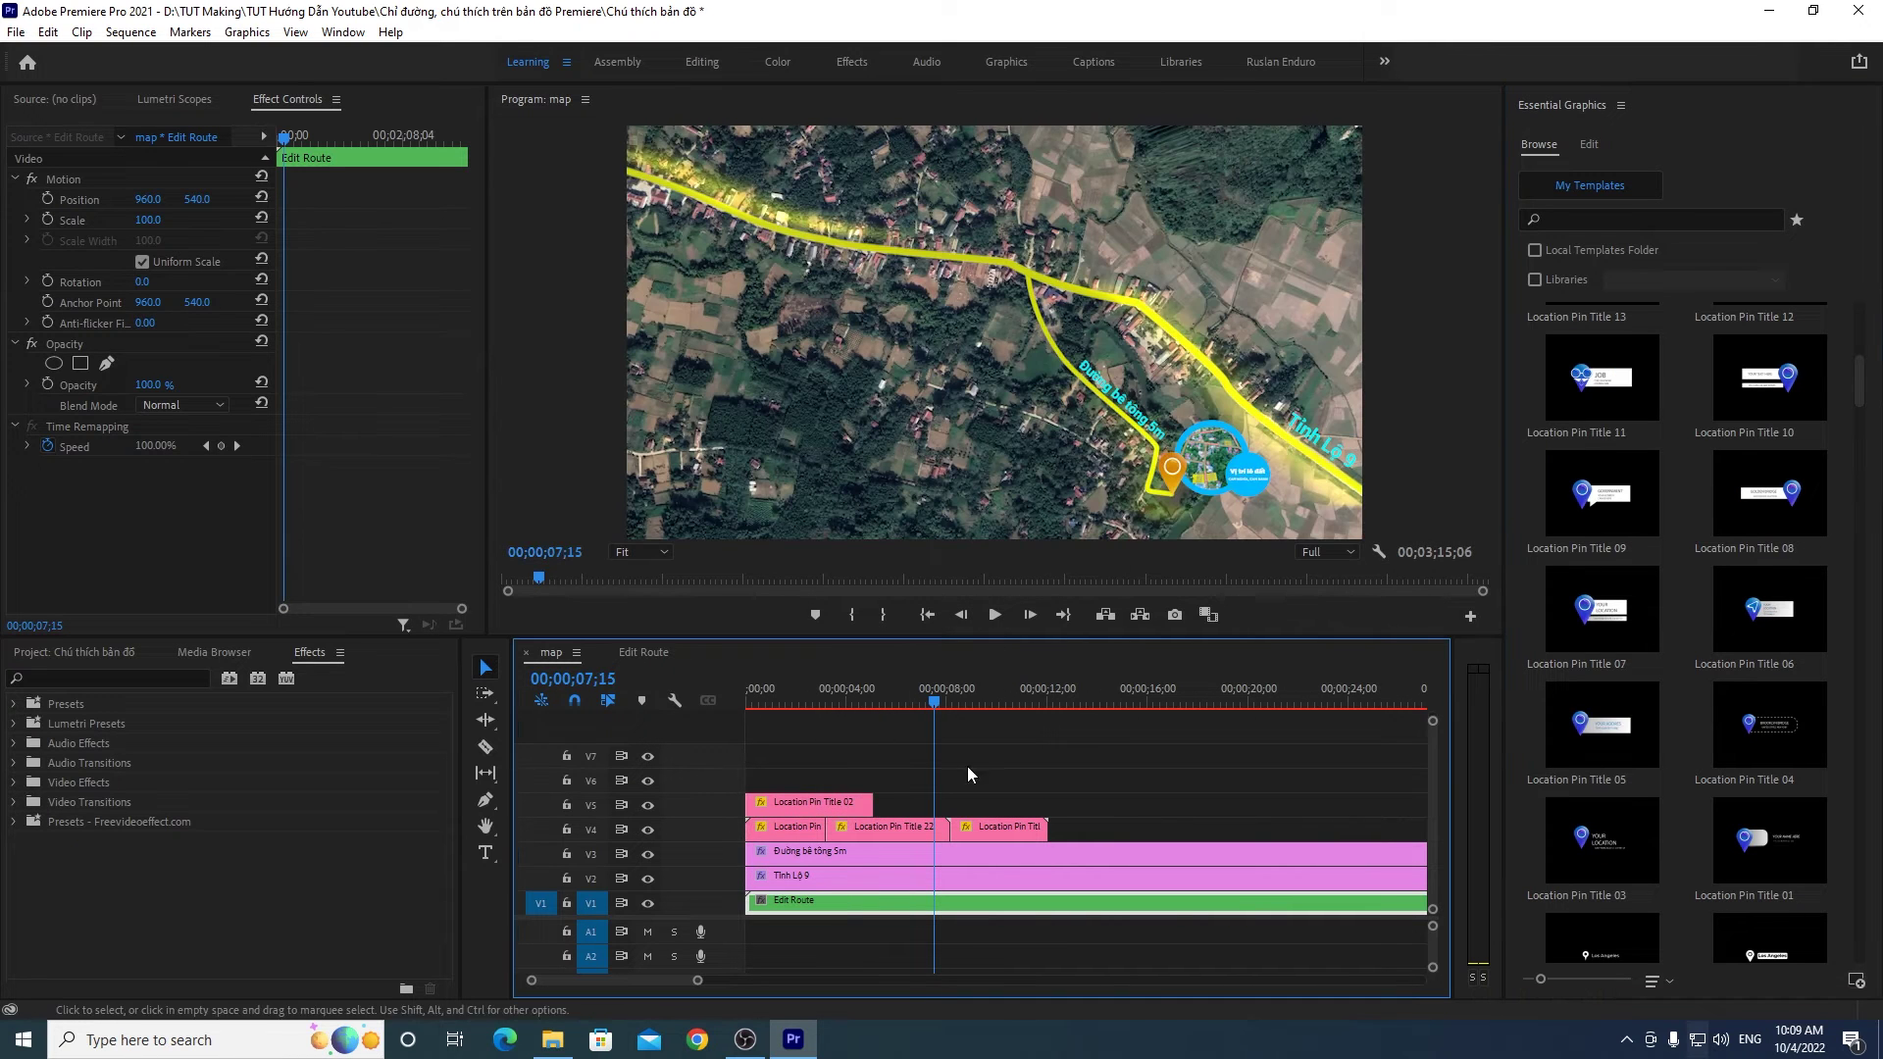
pyautogui.moveTo(932, 702); pyautogui.dragTo(818, 704)
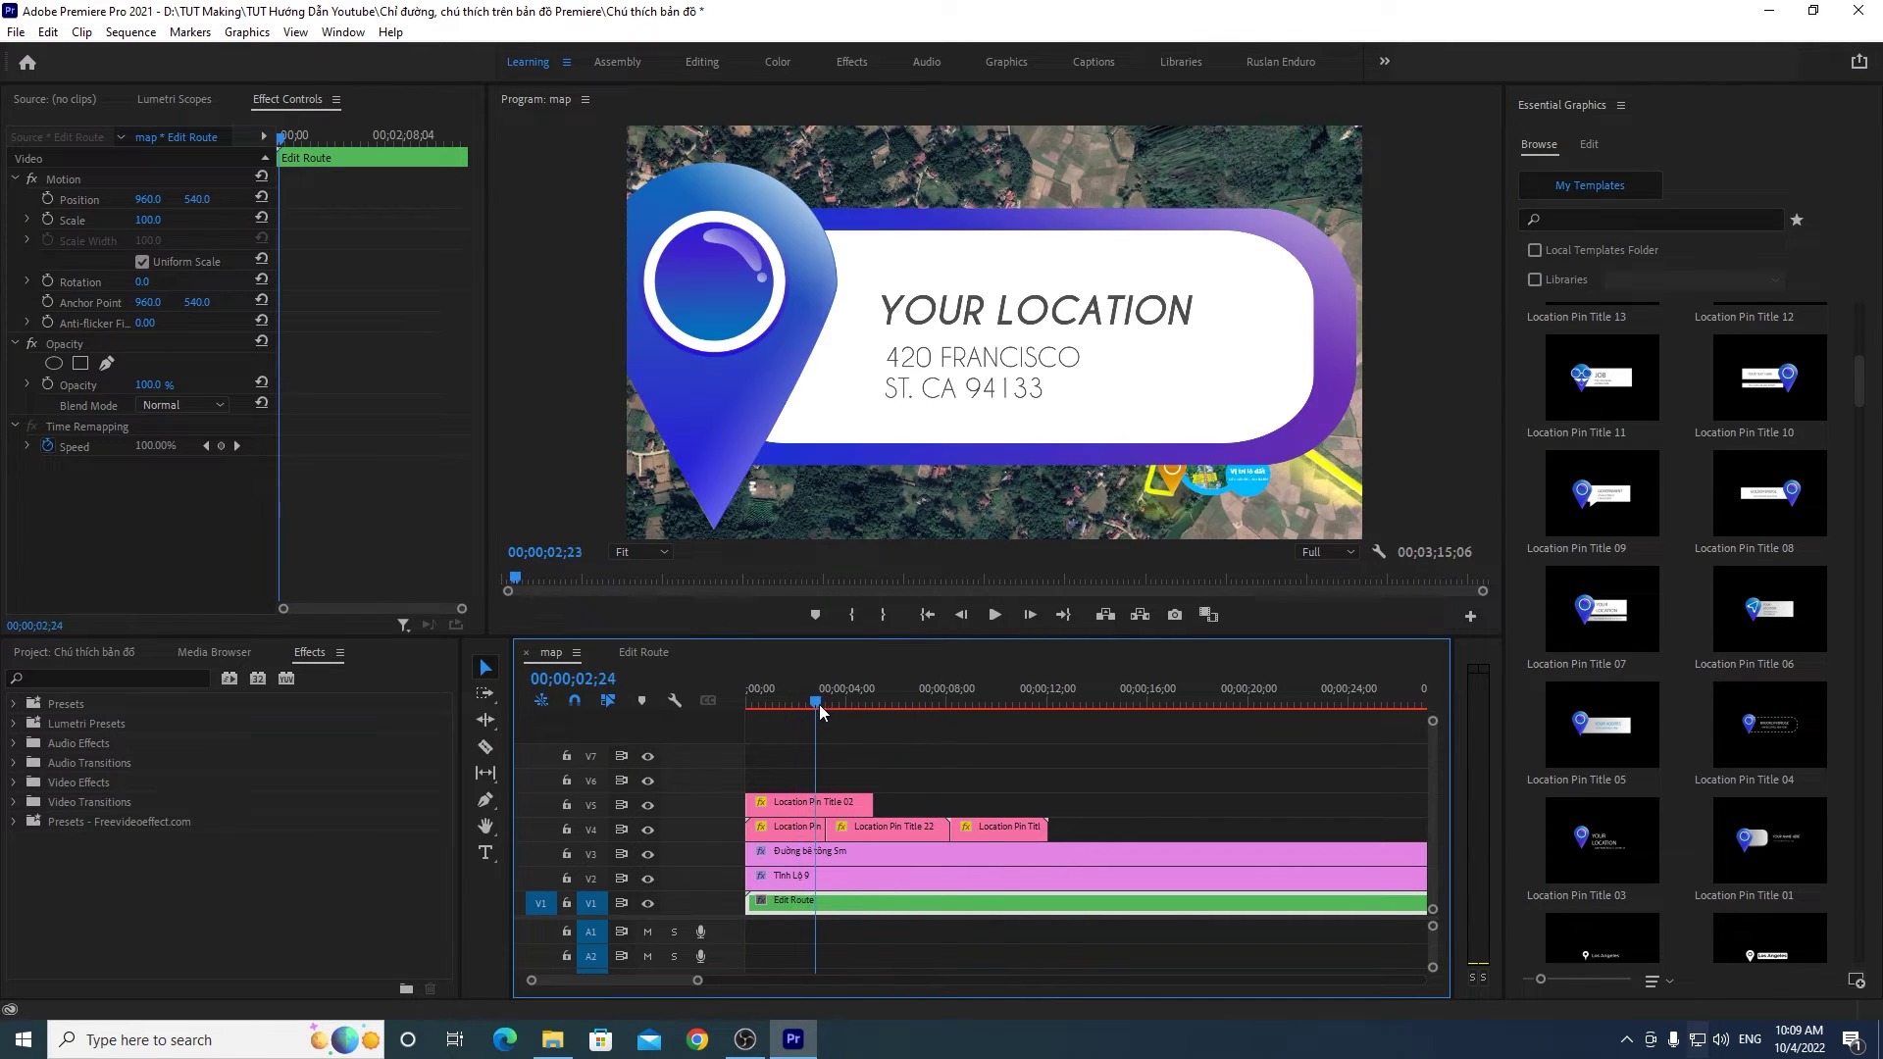
# Step: Select the Location Pin Title 02 clip and scale it down to 22
pyautogui.click(838, 804)
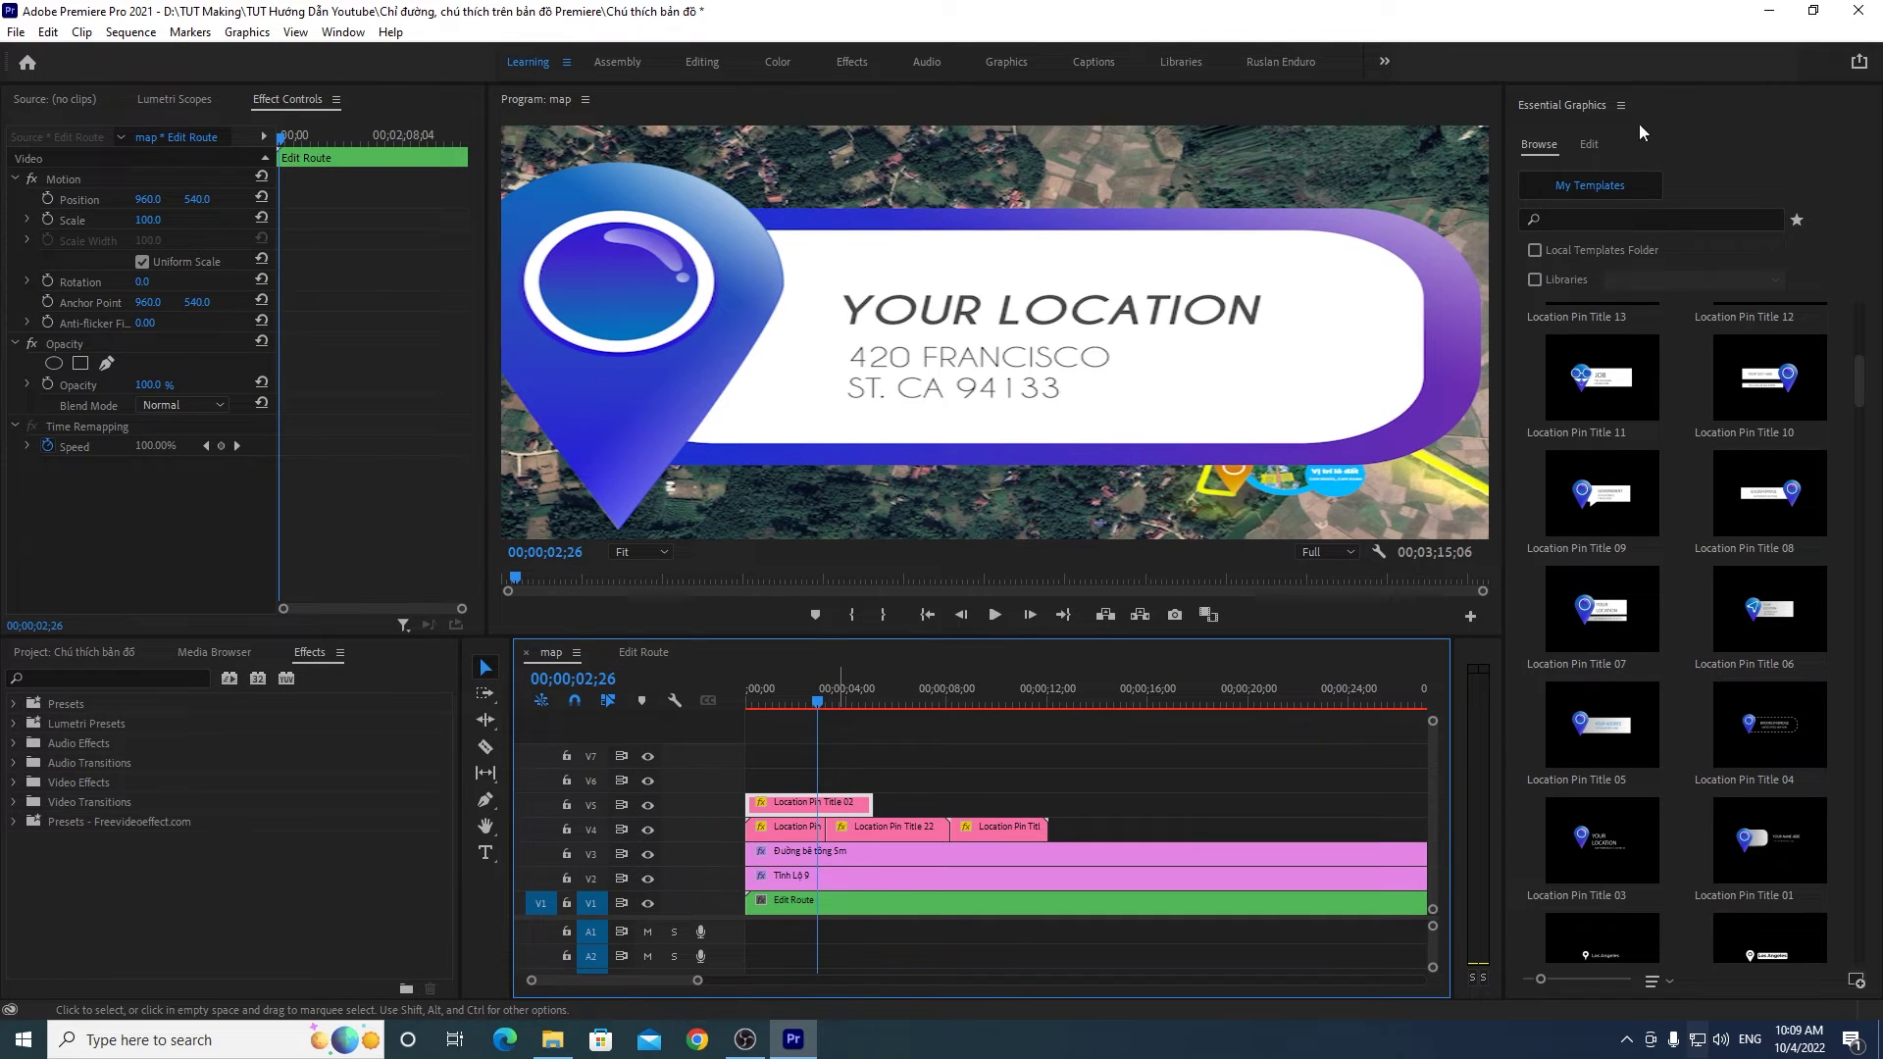
pyautogui.click(1589, 149)
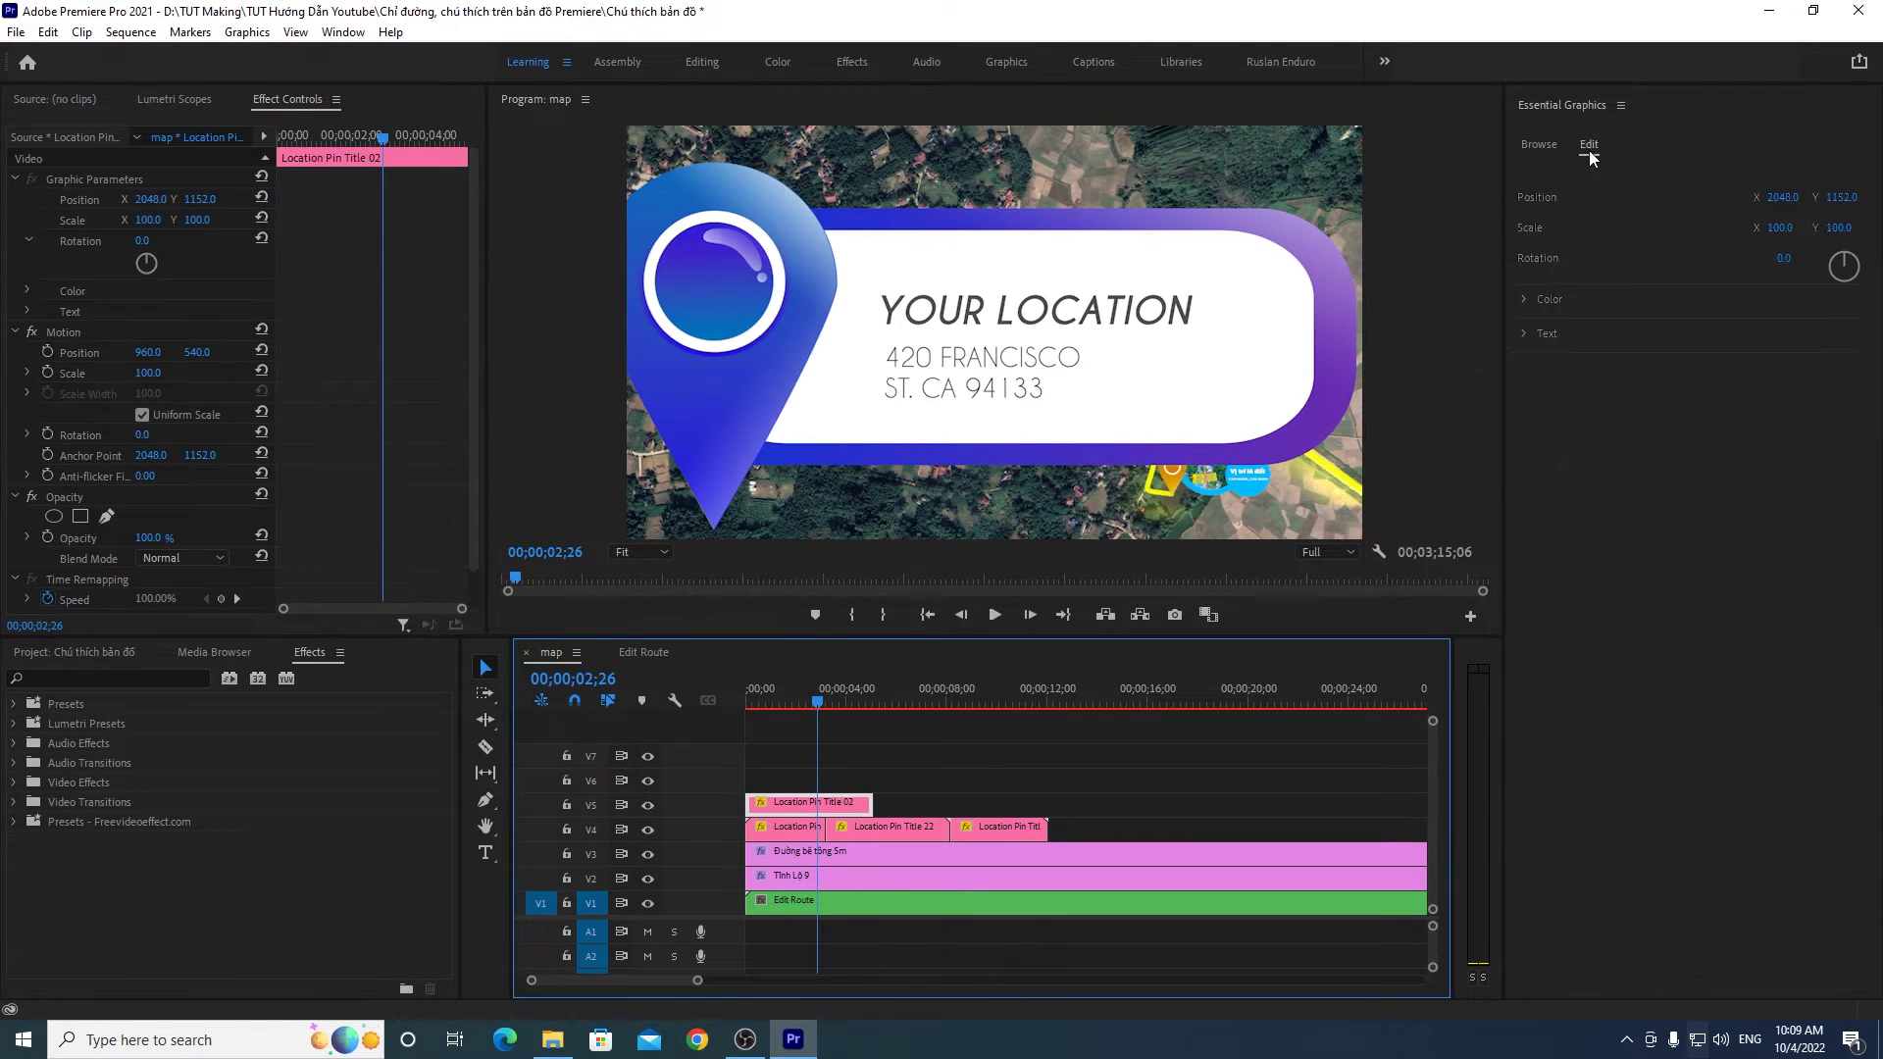
pyautogui.moveTo(1782, 235)
pyautogui.mouseDown()
pyautogui.moveTo(1731, 227)
pyautogui.moveTo(1767, 228)
pyautogui.mouseUp()
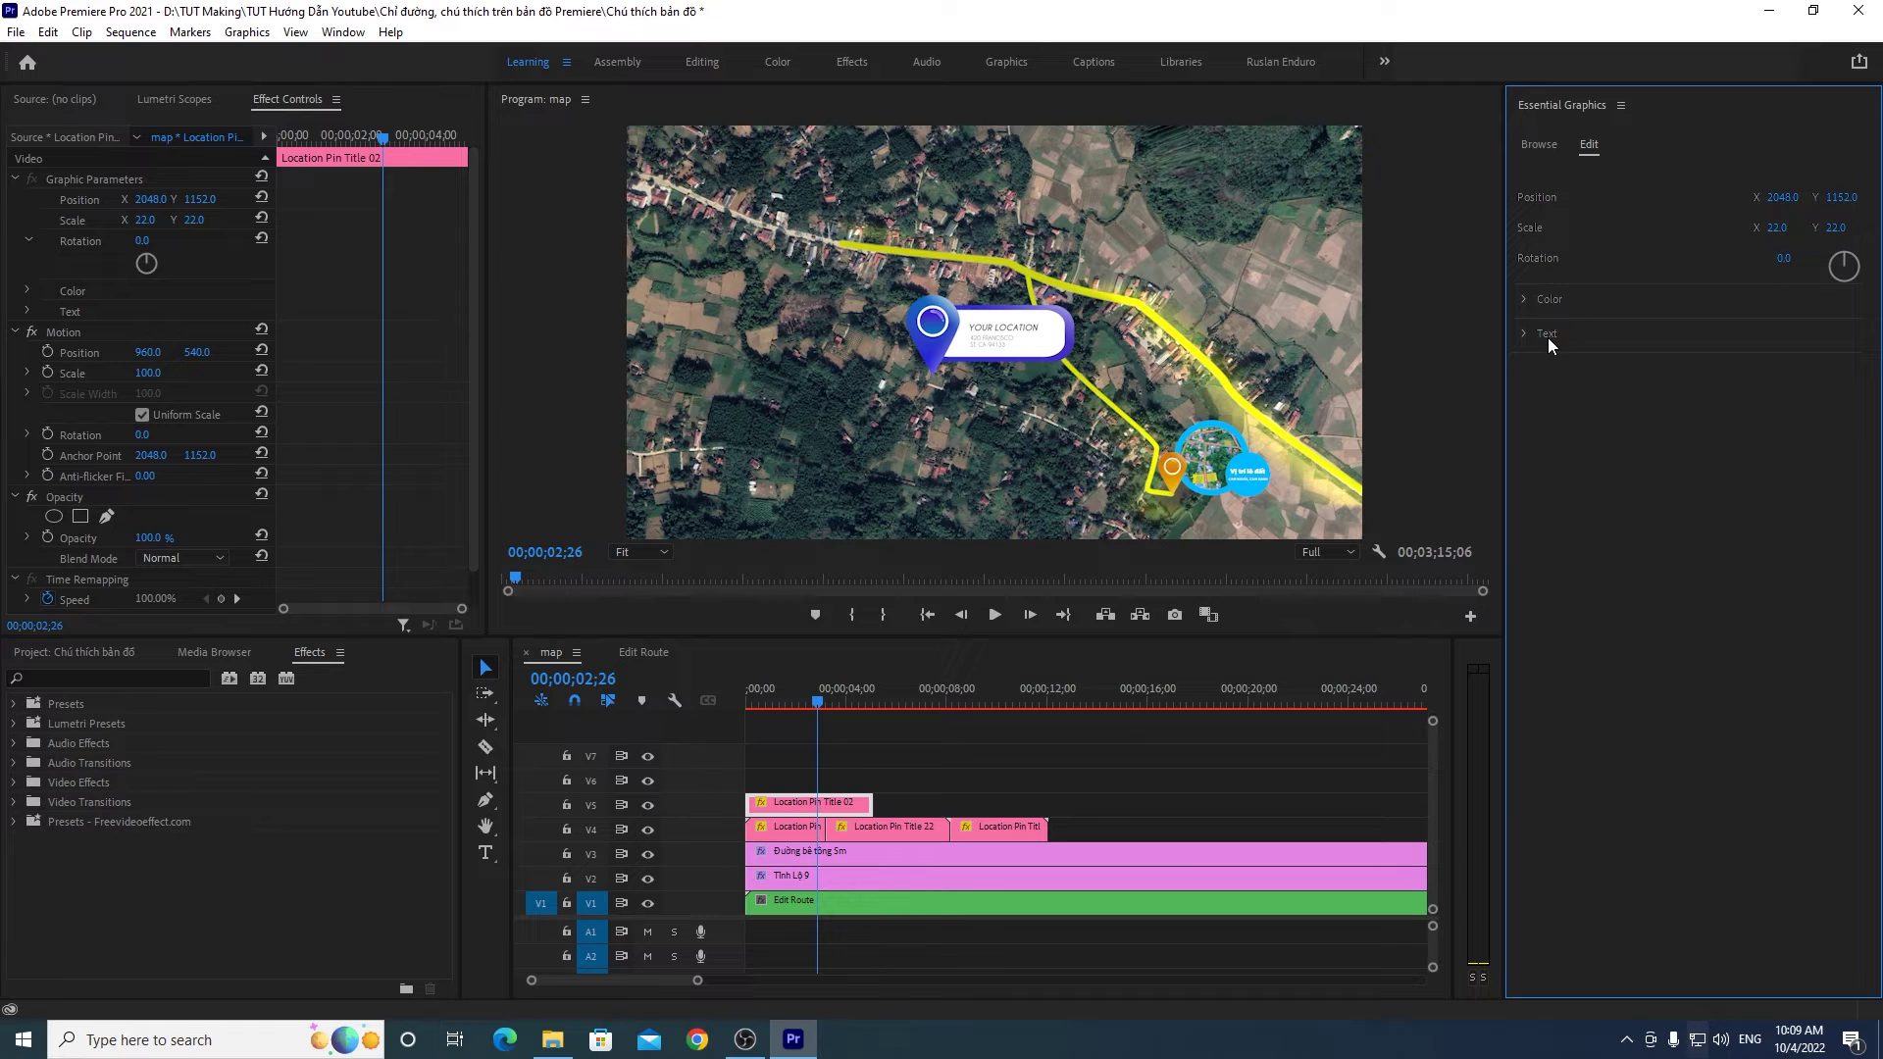
# Step: Expand the Color and Text sections to show Text 01 'YOUR LOCATION' settings
pyautogui.click(1526, 300)
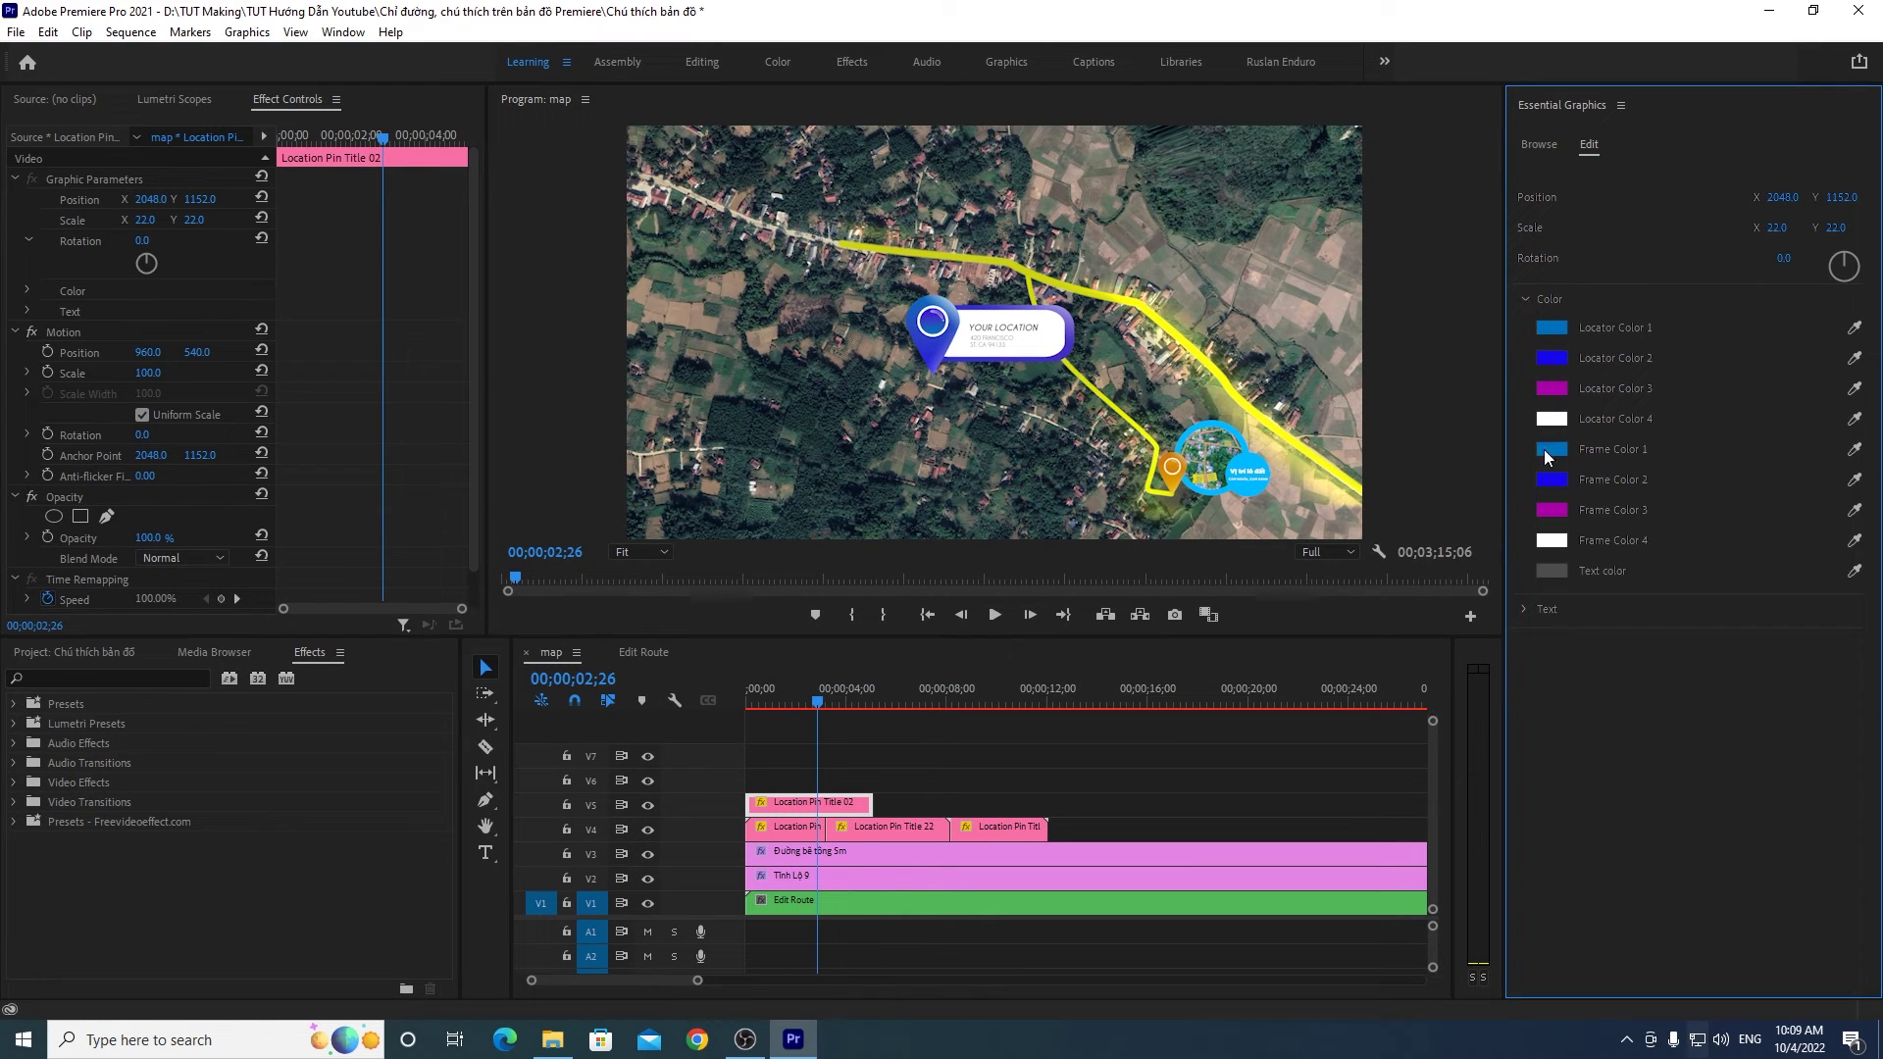
pyautogui.click(1523, 610)
pyautogui.scroll(-5, 1864, 665)
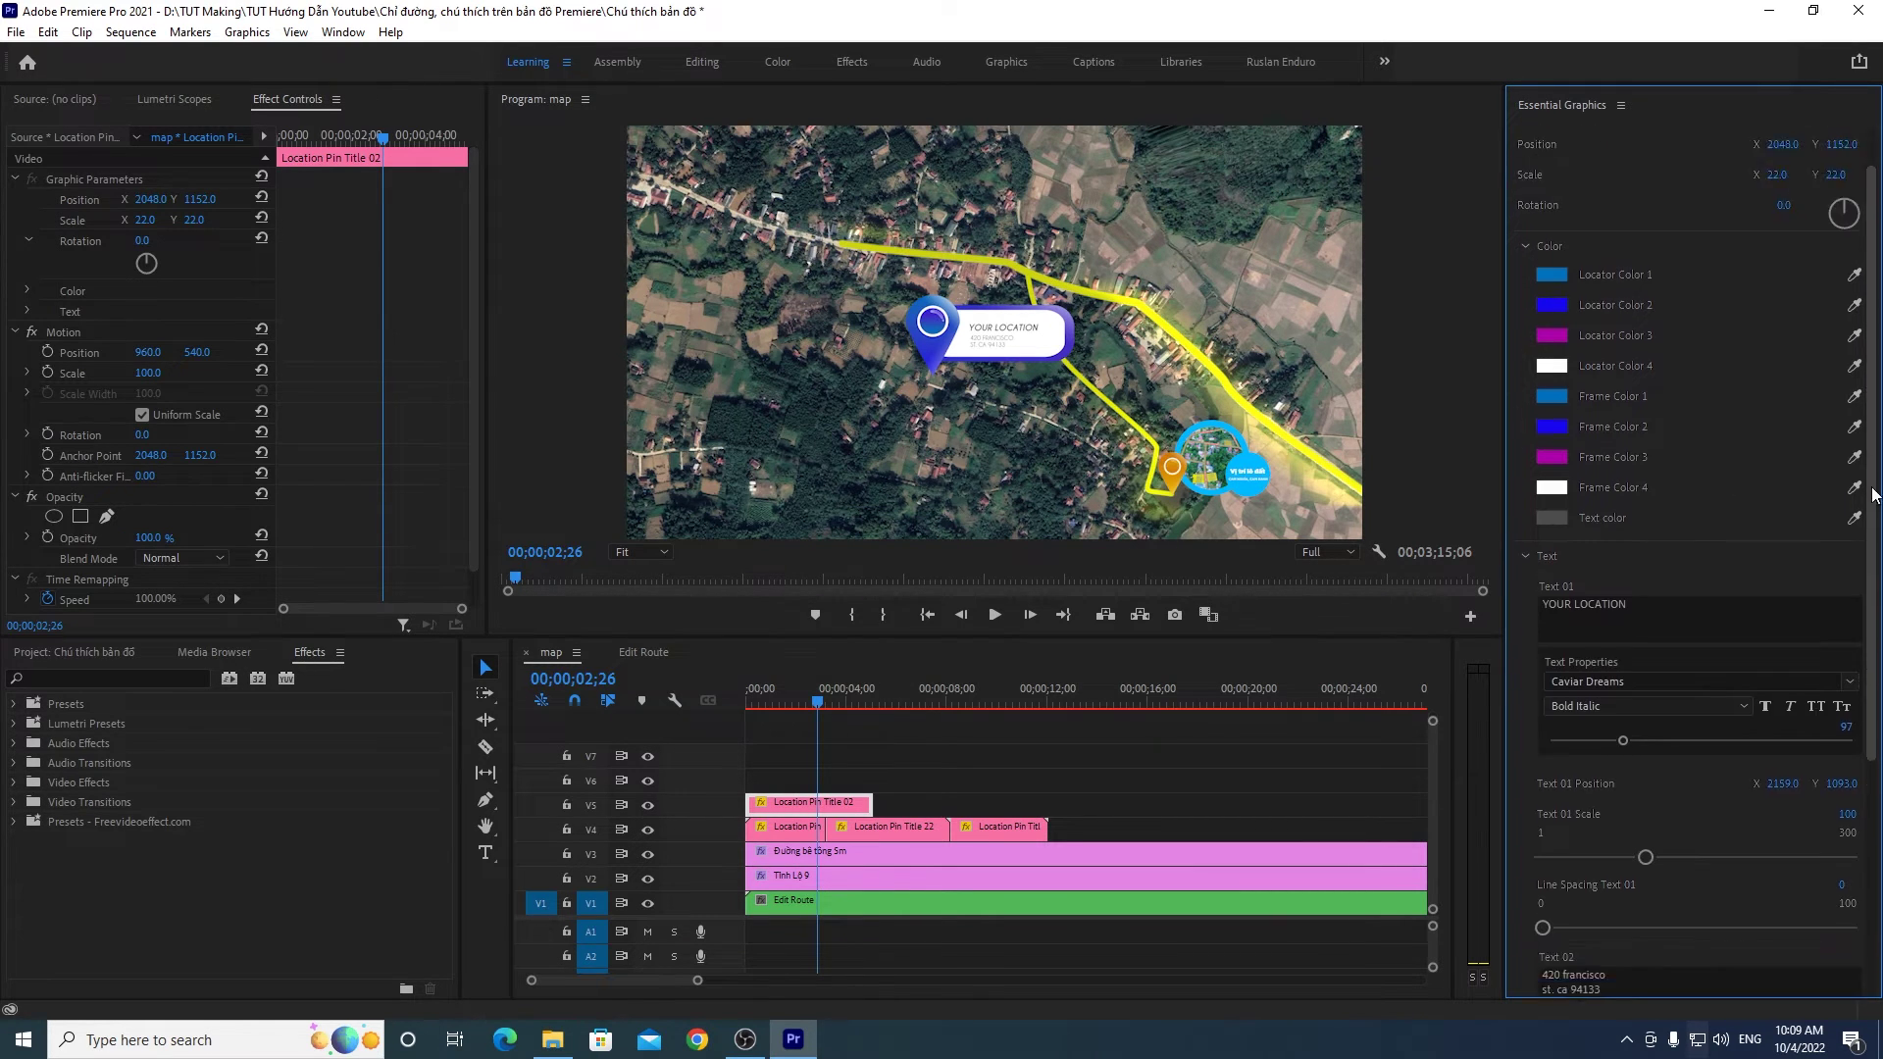
pyautogui.scroll(-1, 1864, 665)
pyautogui.scroll(-1, 1863, 665)
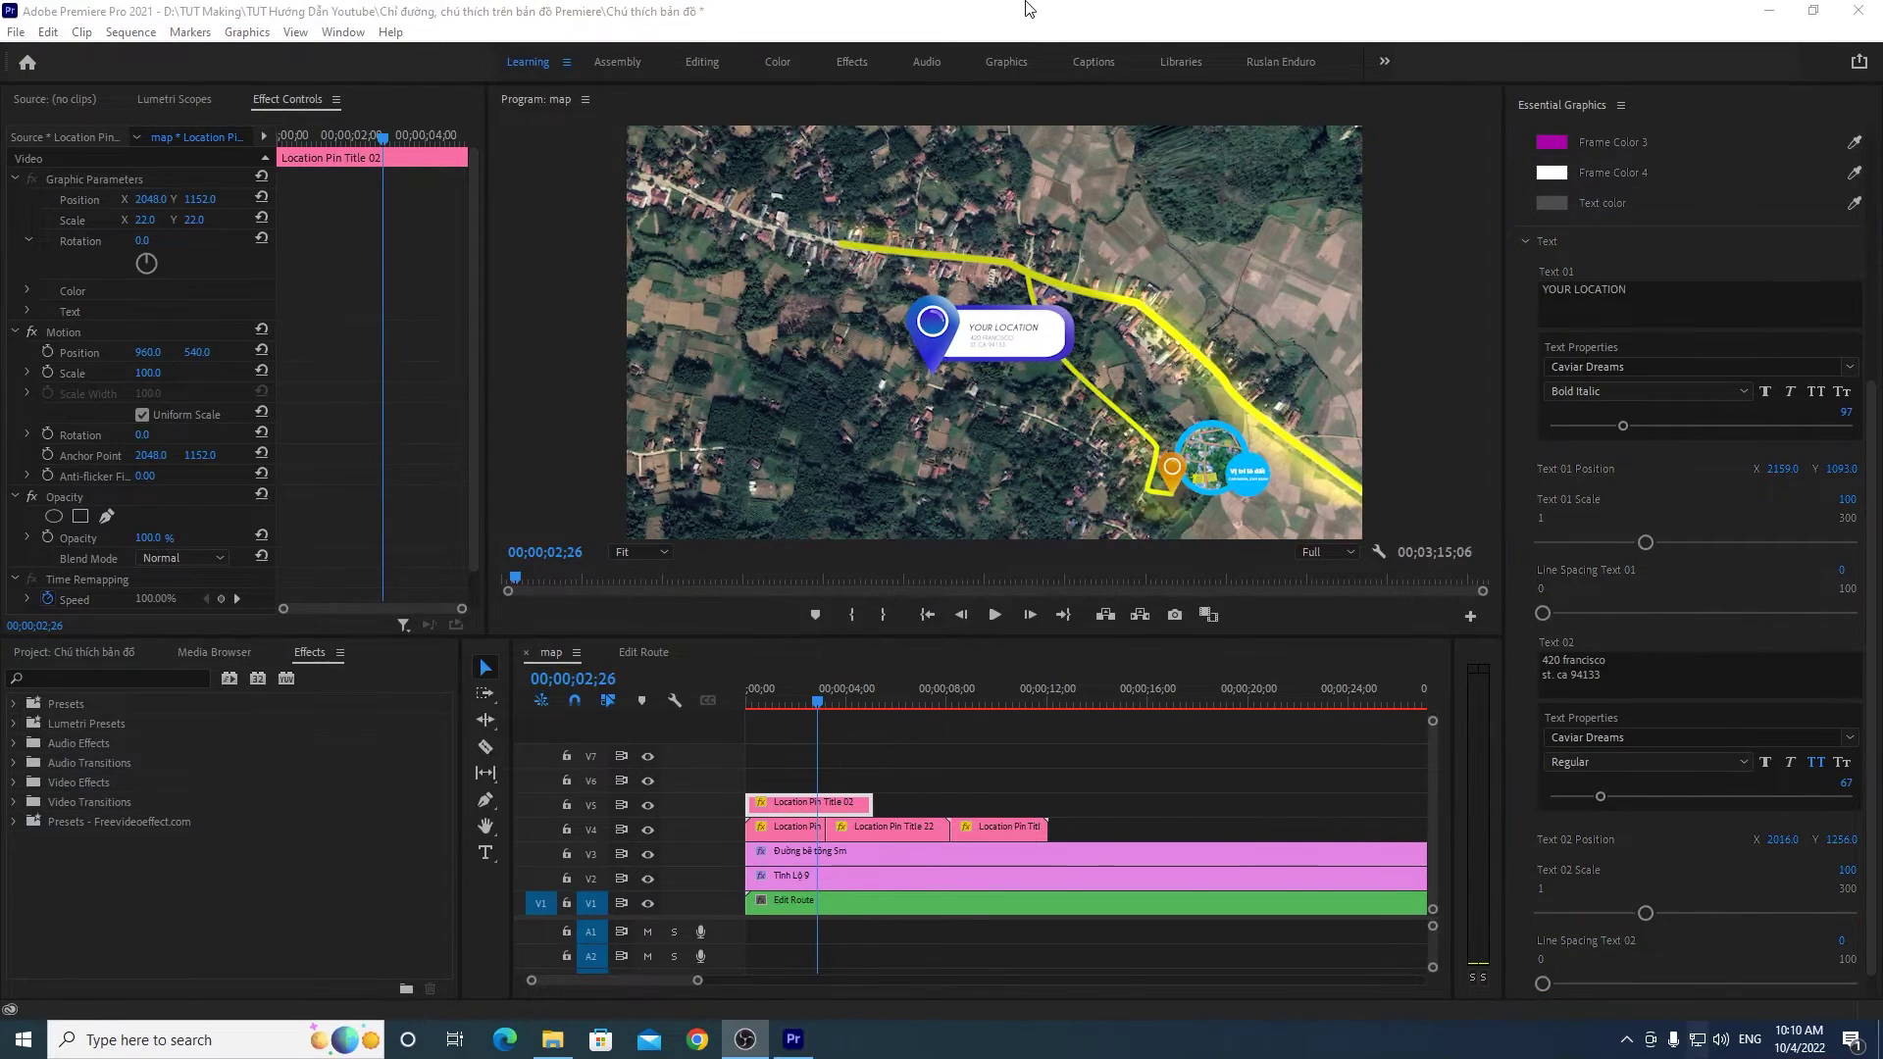
pyautogui.click(1646, 227)
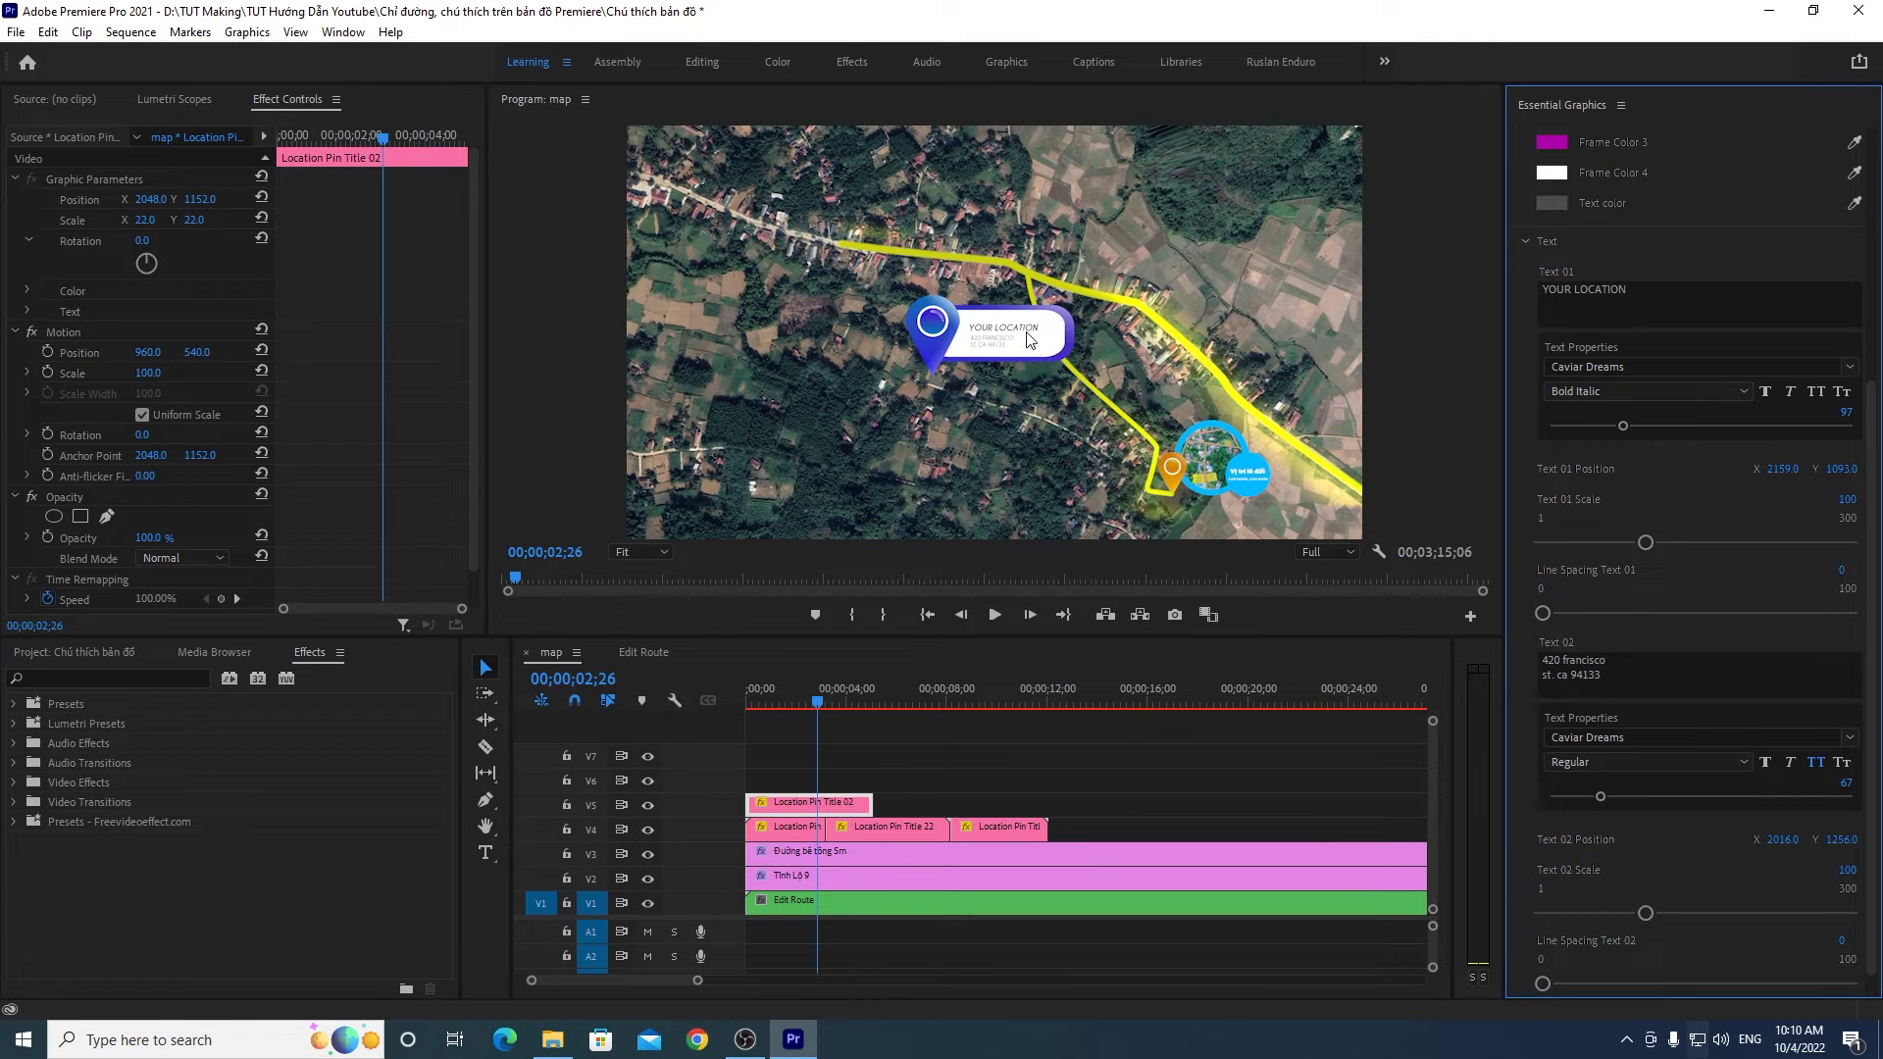
pyautogui.click(1648, 302)
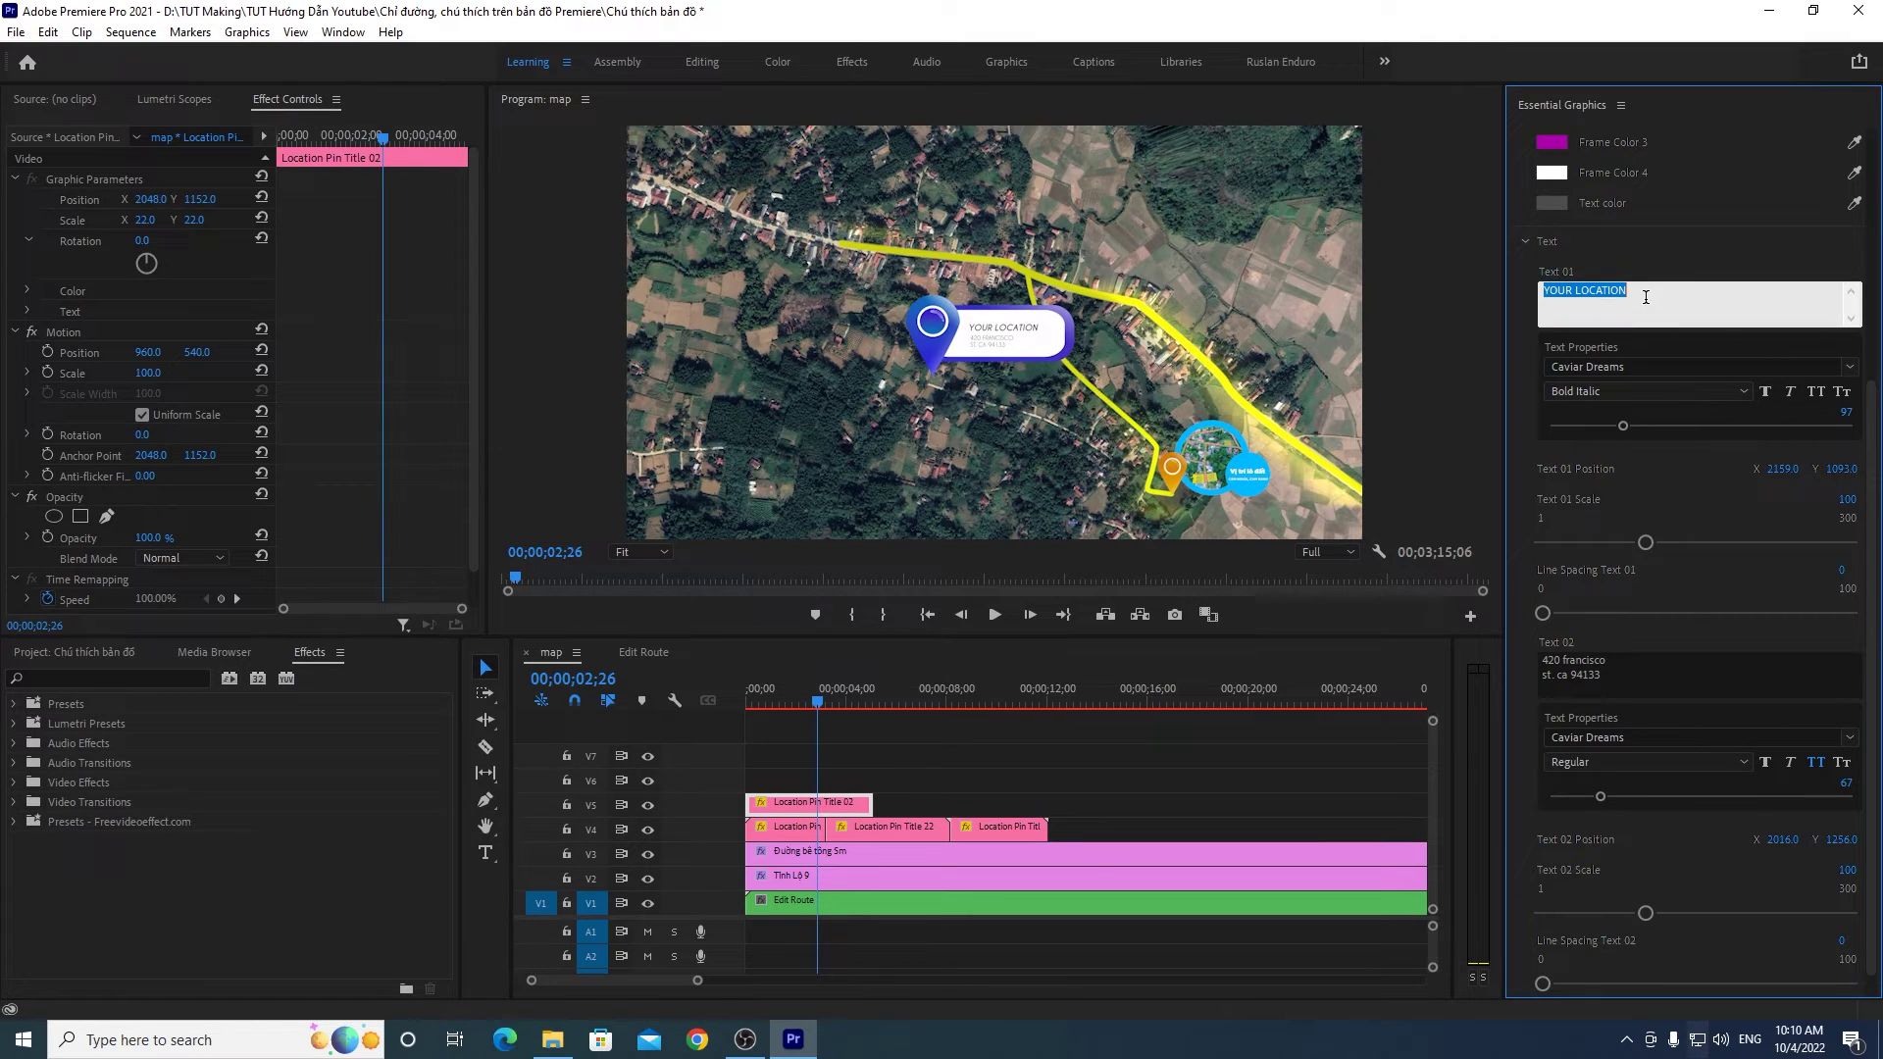
# Step: Change the pin heading text to 'Trường THPT Ngô Gia Tự'
pyautogui.write('Tru')
pyautogui.click(1656, 263)
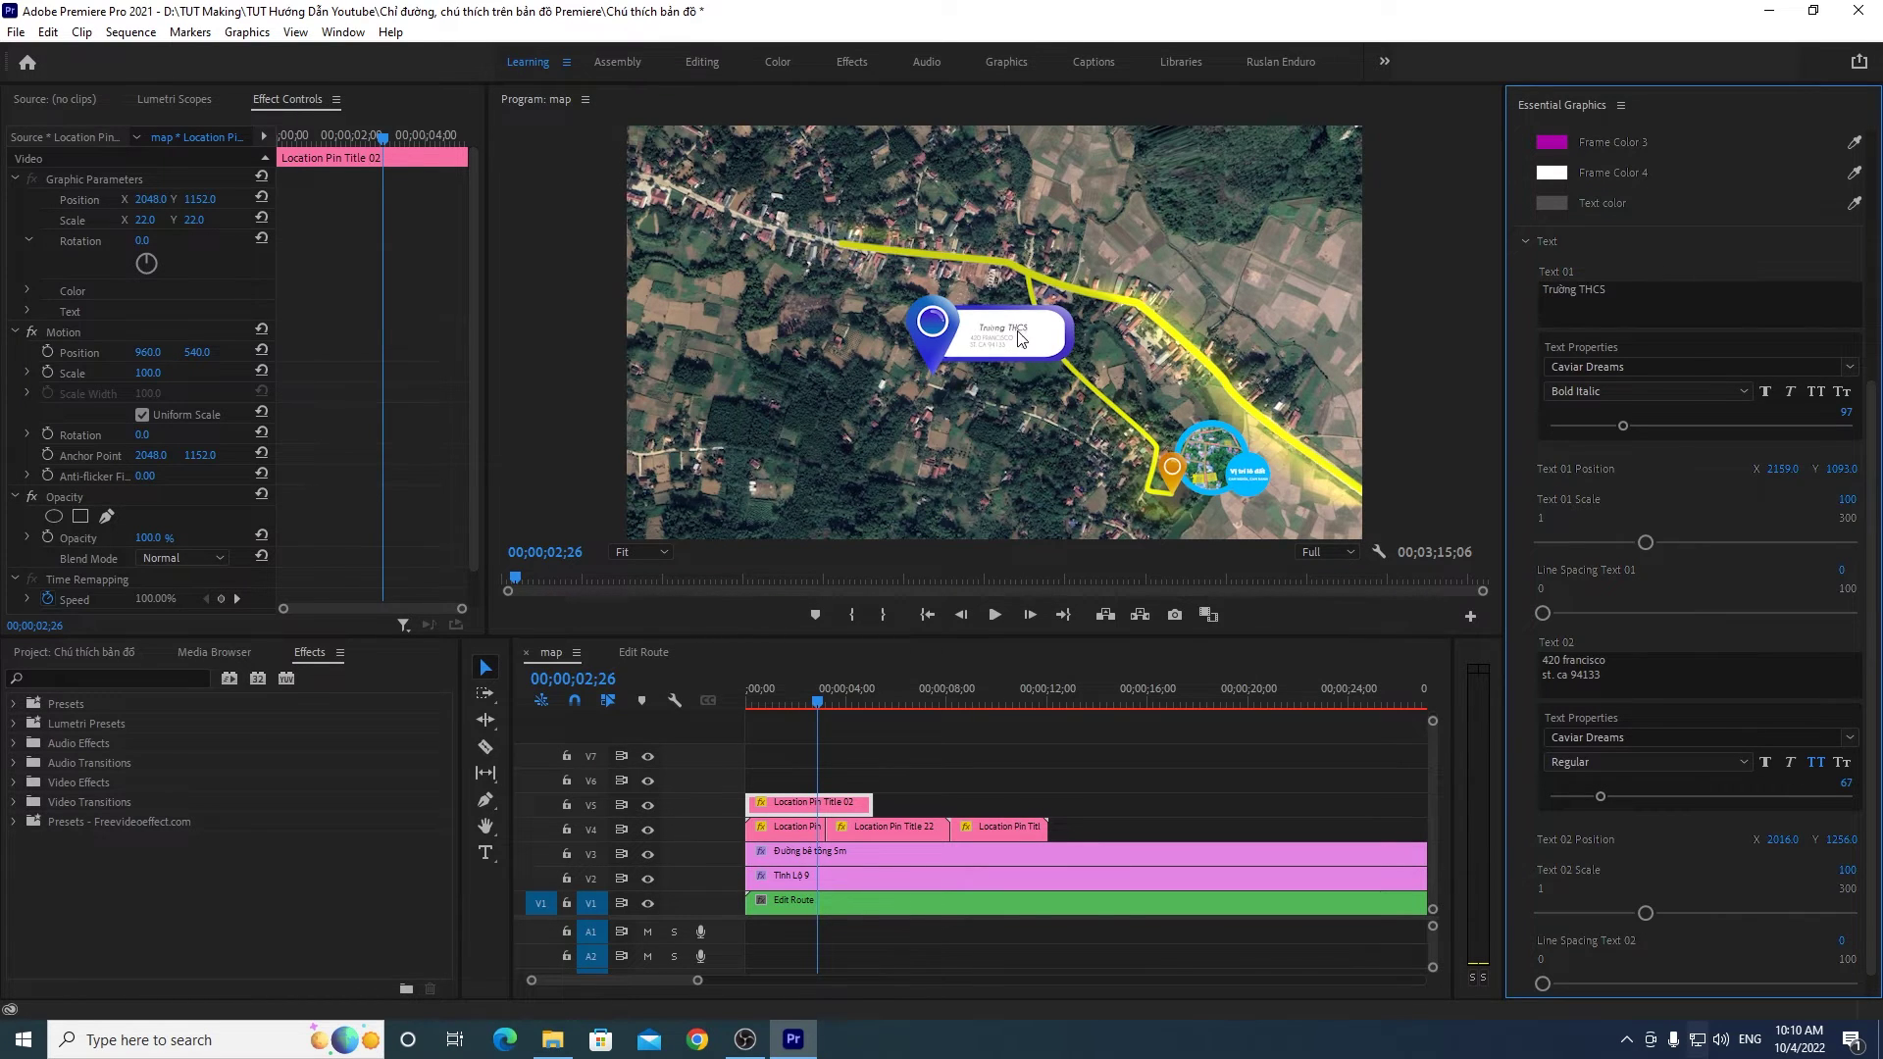
pyautogui.click(1631, 286)
pyautogui.click(1631, 285)
pyautogui.write('PT')
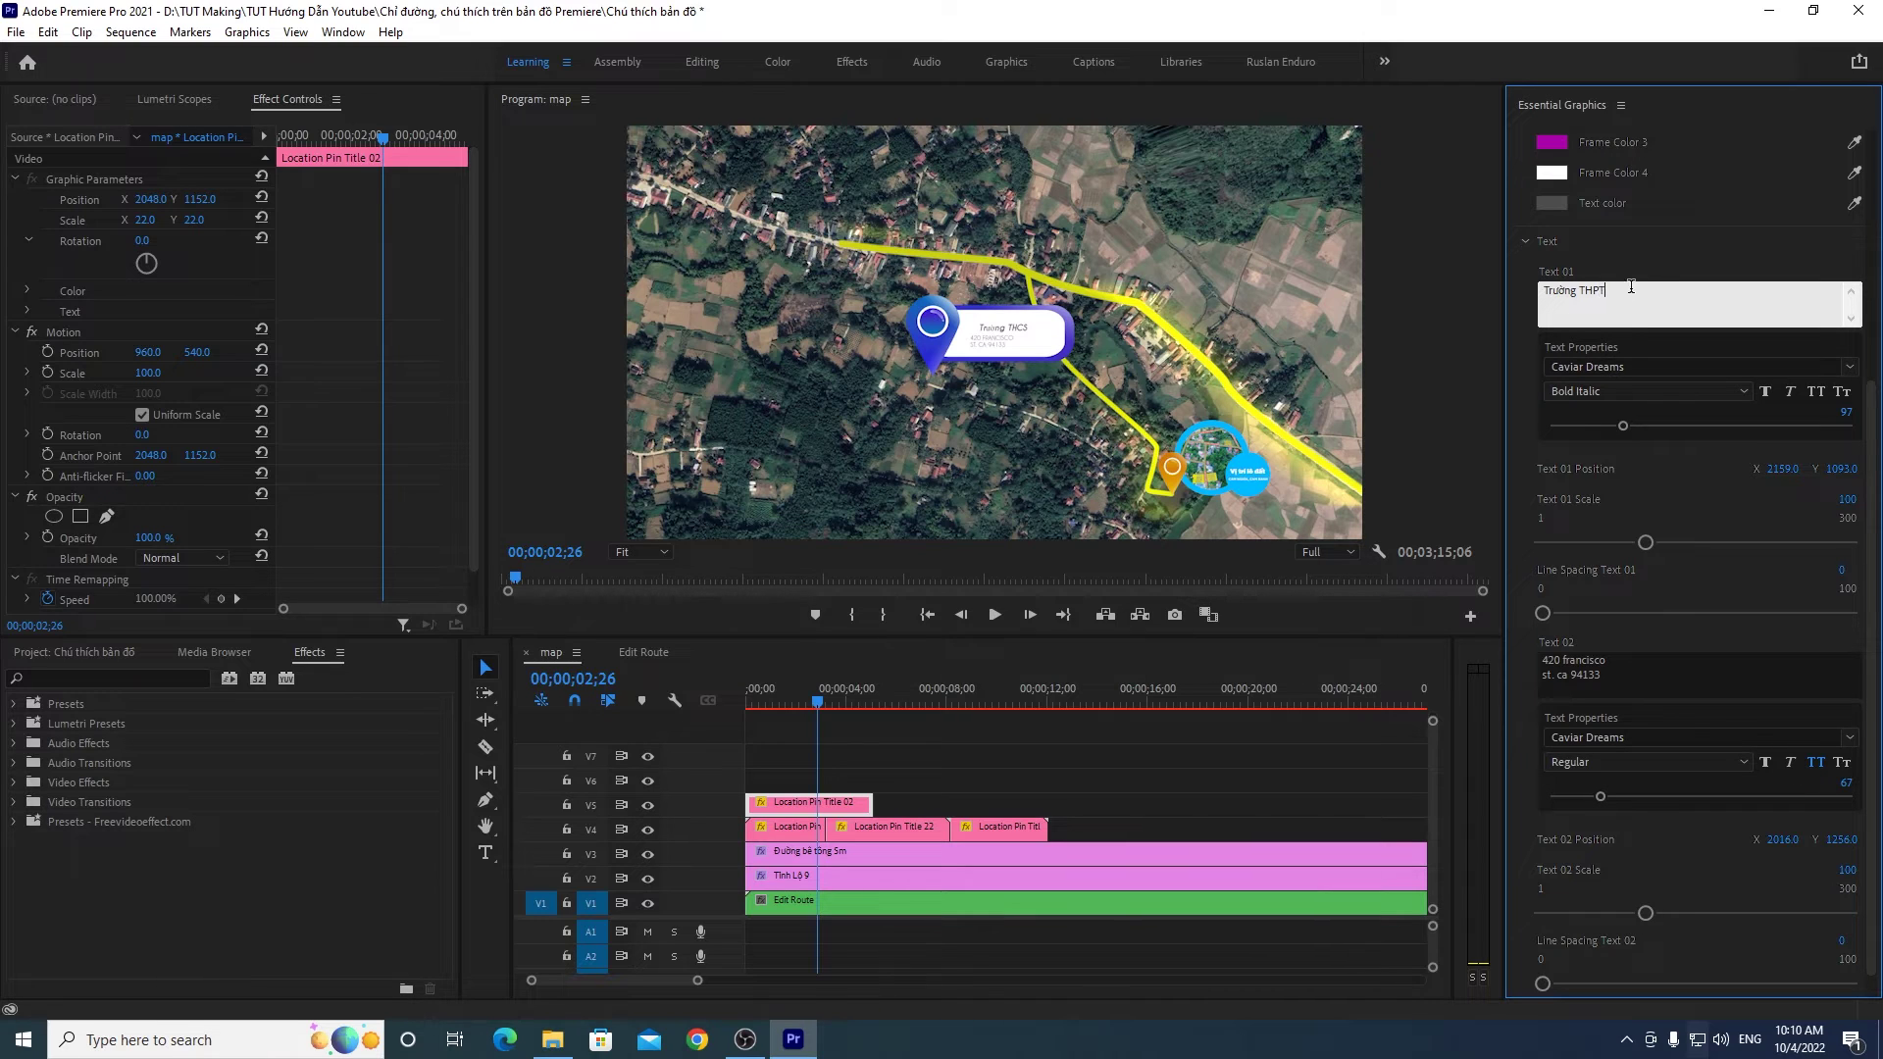
pyautogui.write(' Ngô Gia Tự')
pyautogui.click(1455, 319)
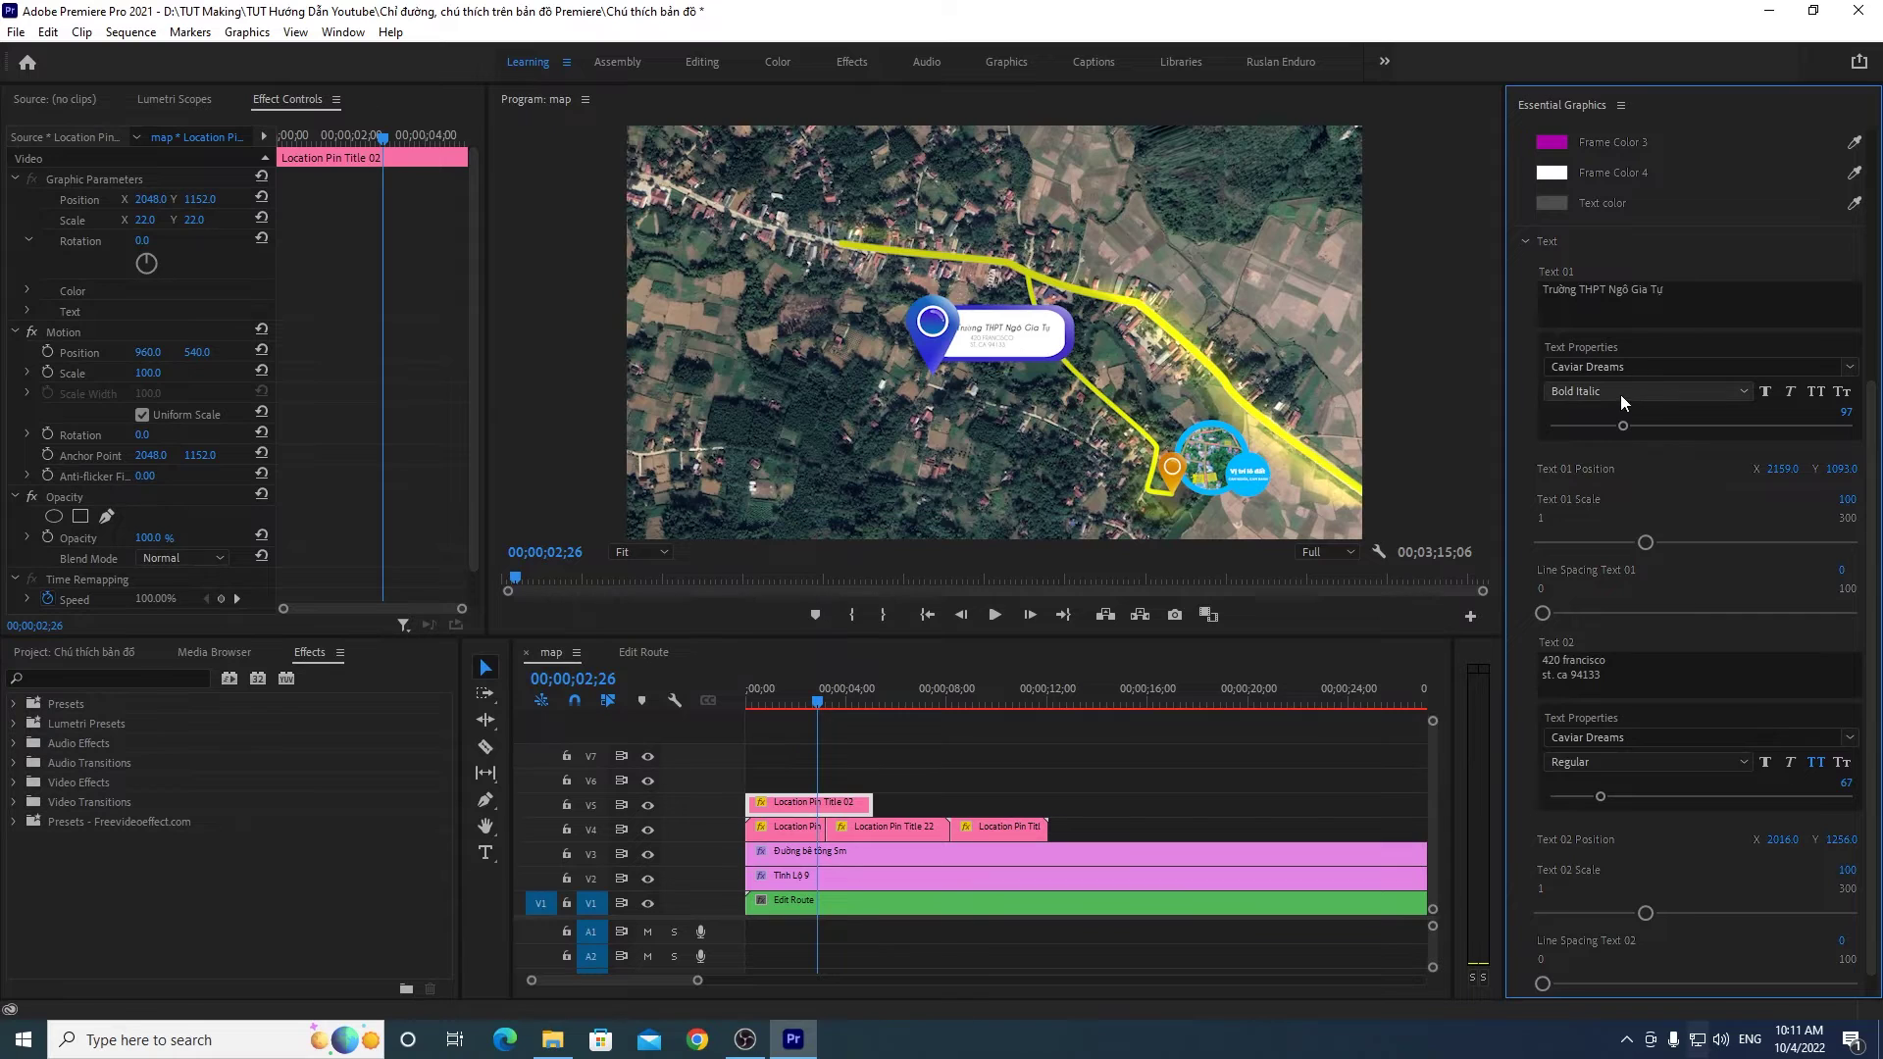
# Step: Set the heading to SVN-Gotham Bold, size 94, with Position X 2262
pyautogui.click(1619, 368)
pyautogui.write('gotham')
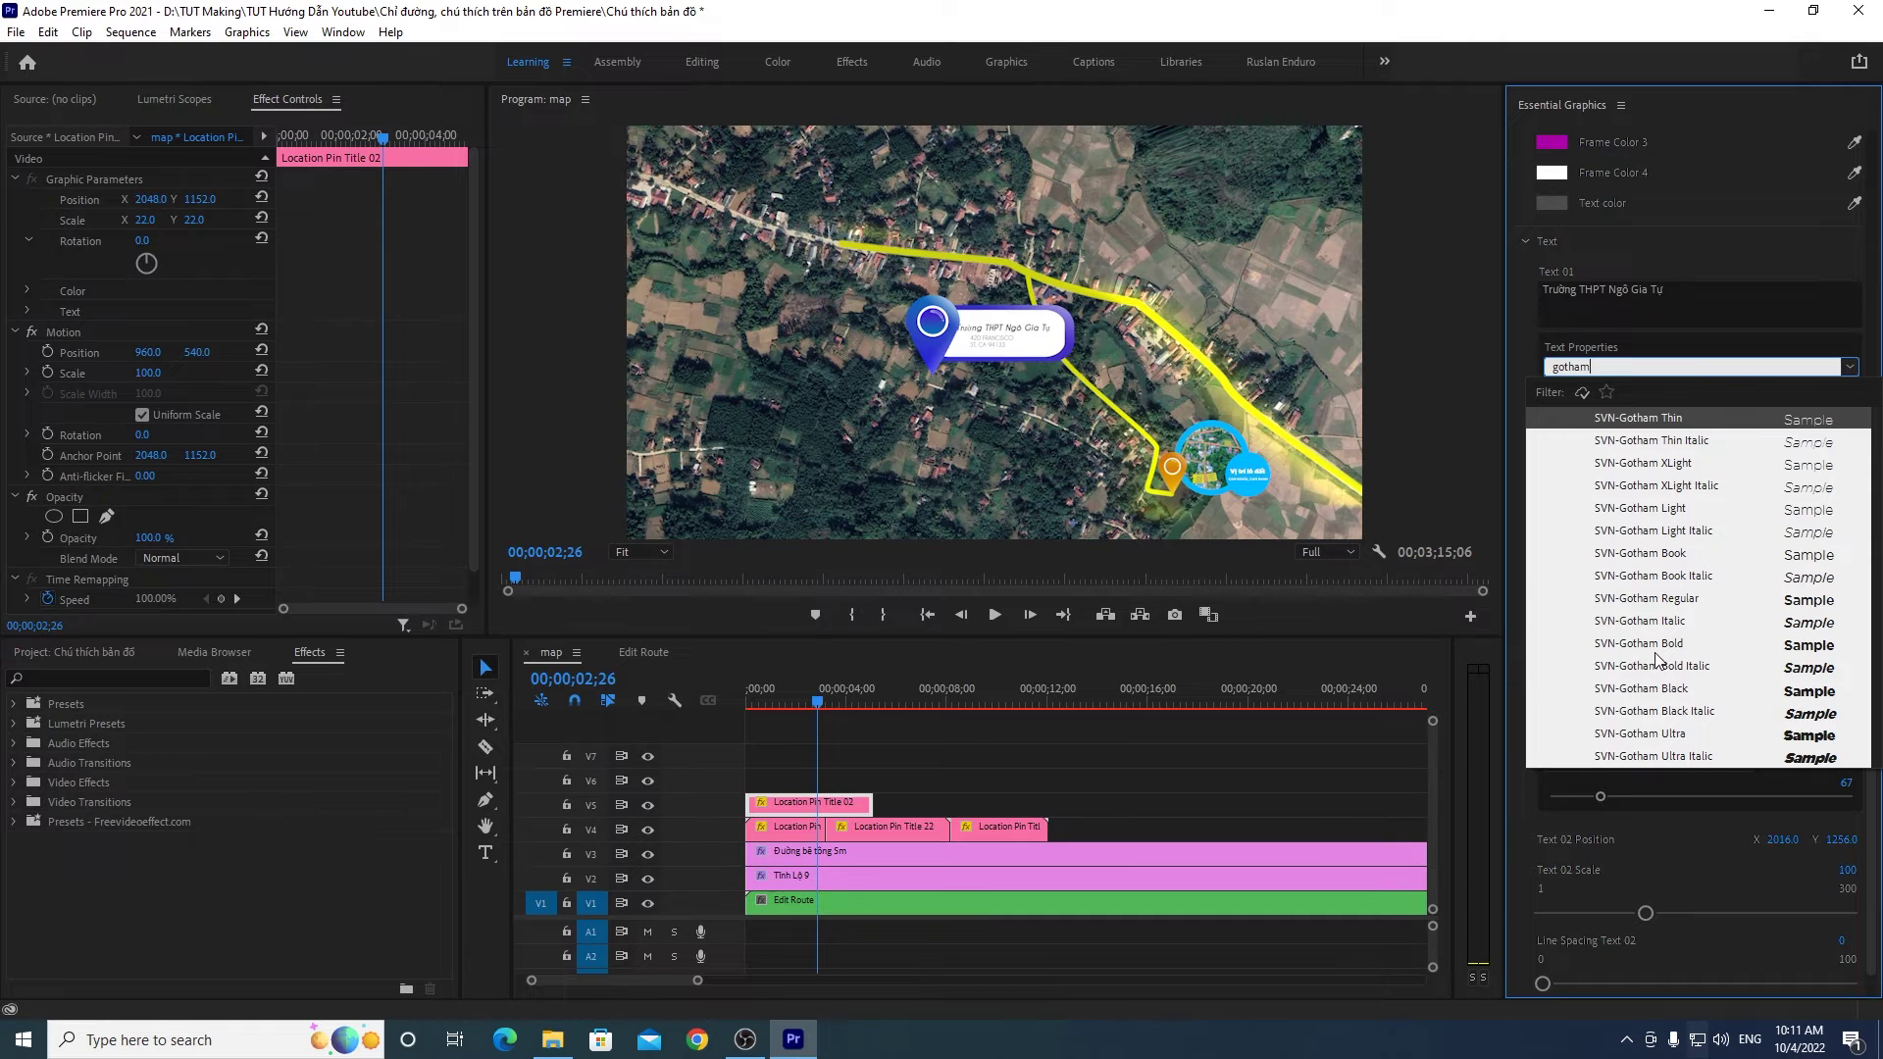
pyautogui.click(1654, 647)
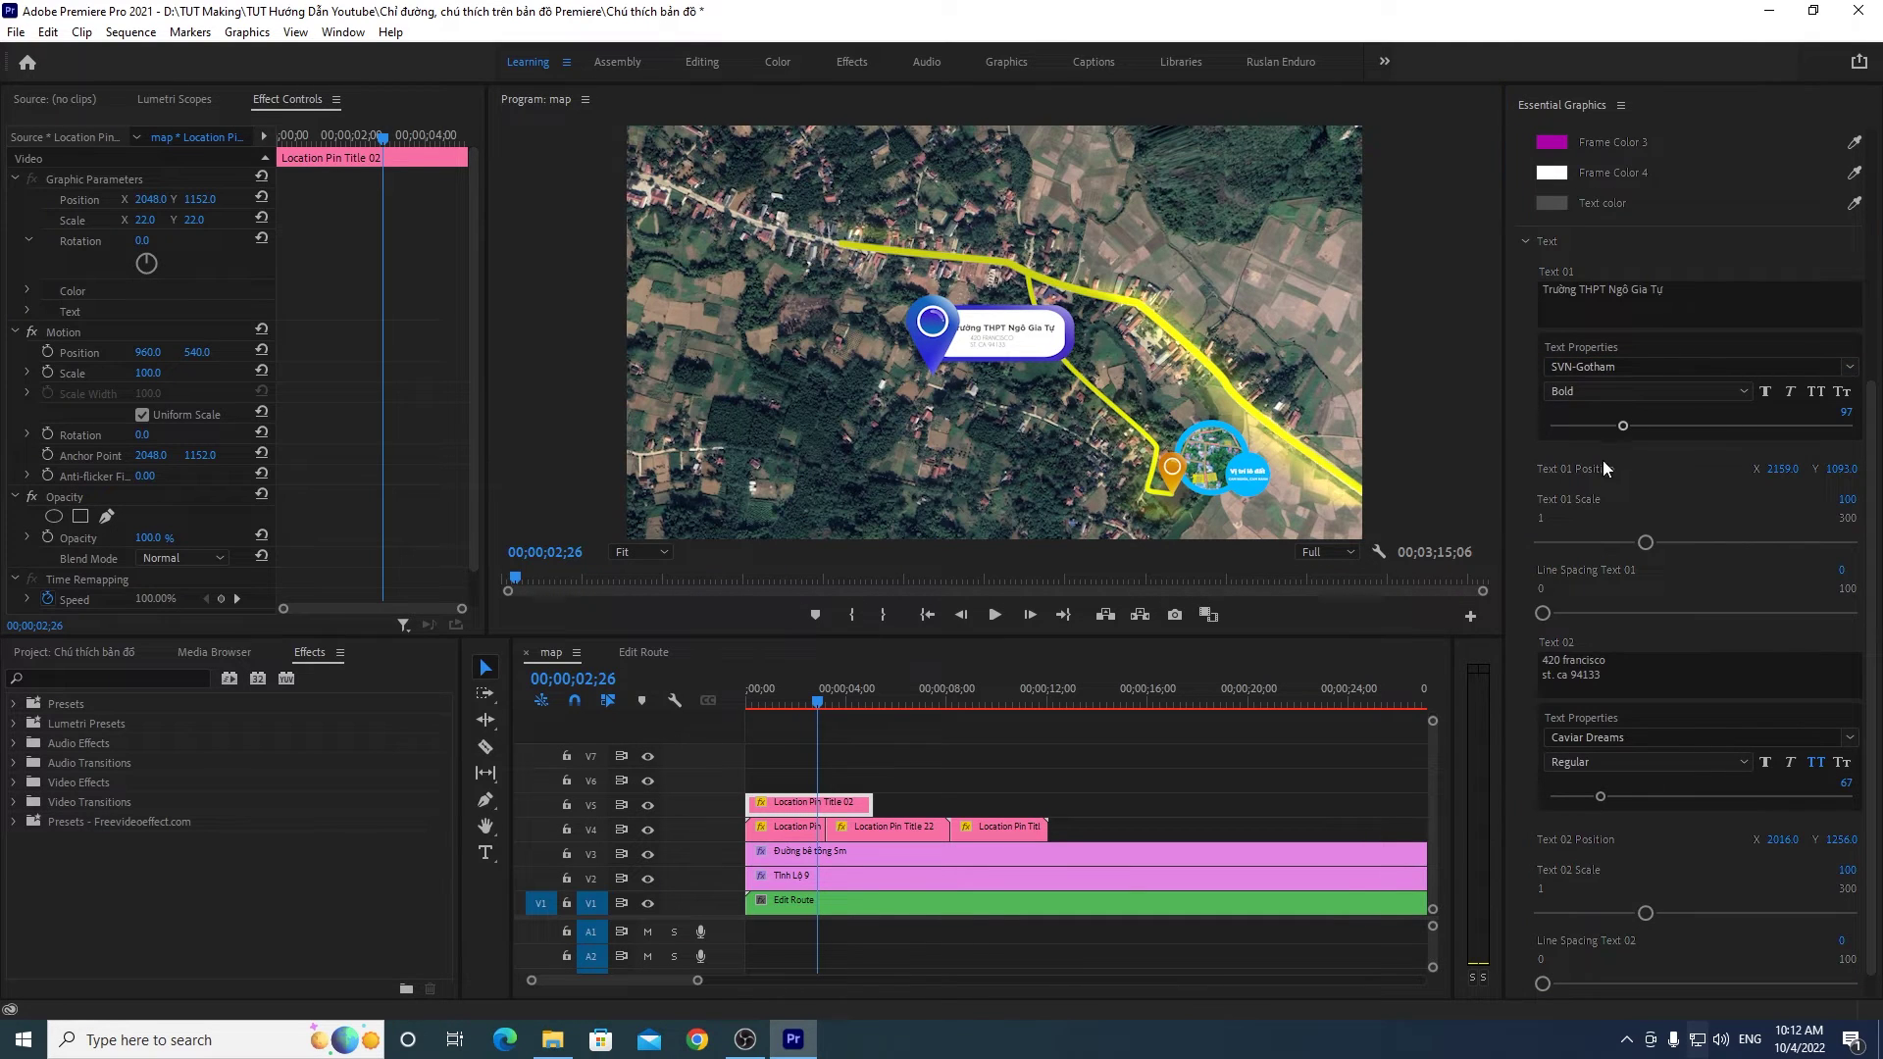
pyautogui.click(1771, 478)
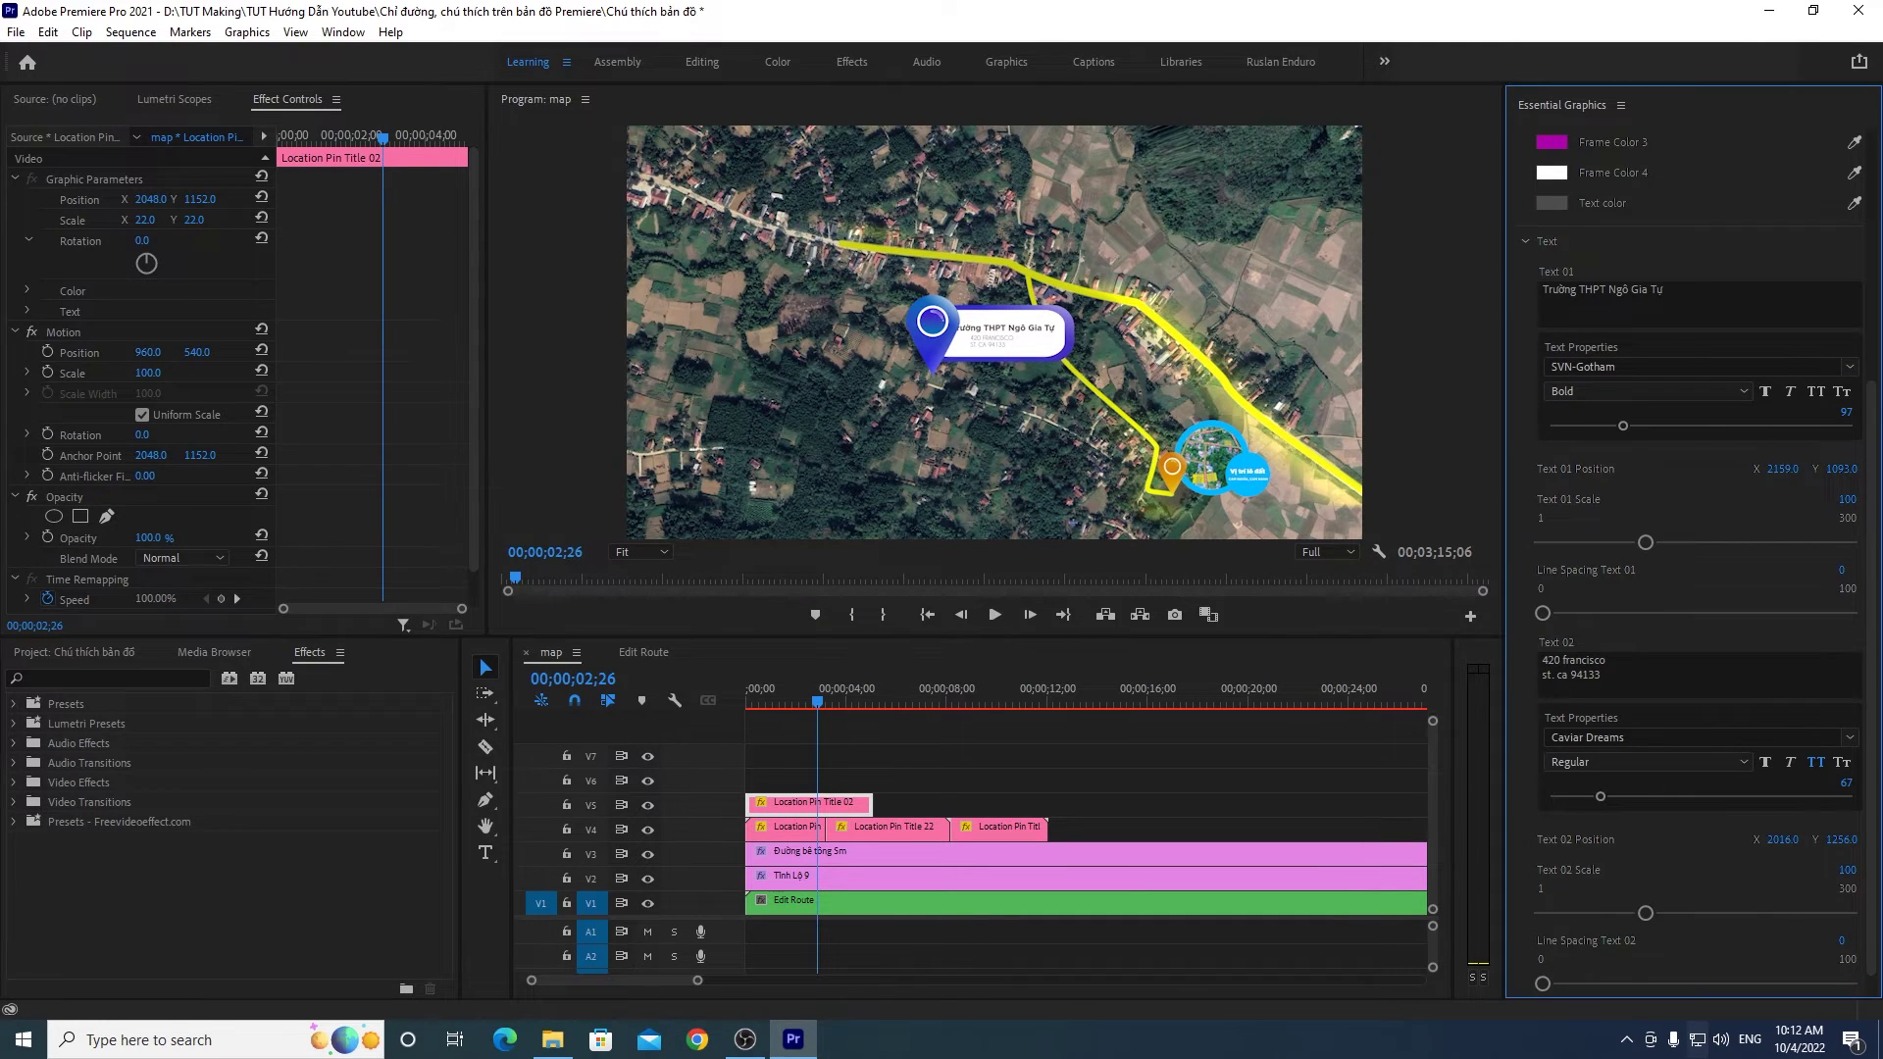
pyautogui.moveTo(1782, 469); pyautogui.dragTo(1802, 468)
pyautogui.moveTo(1782, 469); pyautogui.dragTo(1787, 471)
pyautogui.moveTo(1622, 425); pyautogui.dragTo(1621, 427)
pyautogui.moveTo(1776, 470); pyautogui.dragTo(1772, 470)
# Step: Change Text 02 to 'Cách 800m' in SVN-Gotham Regular
pyautogui.click(1581, 670)
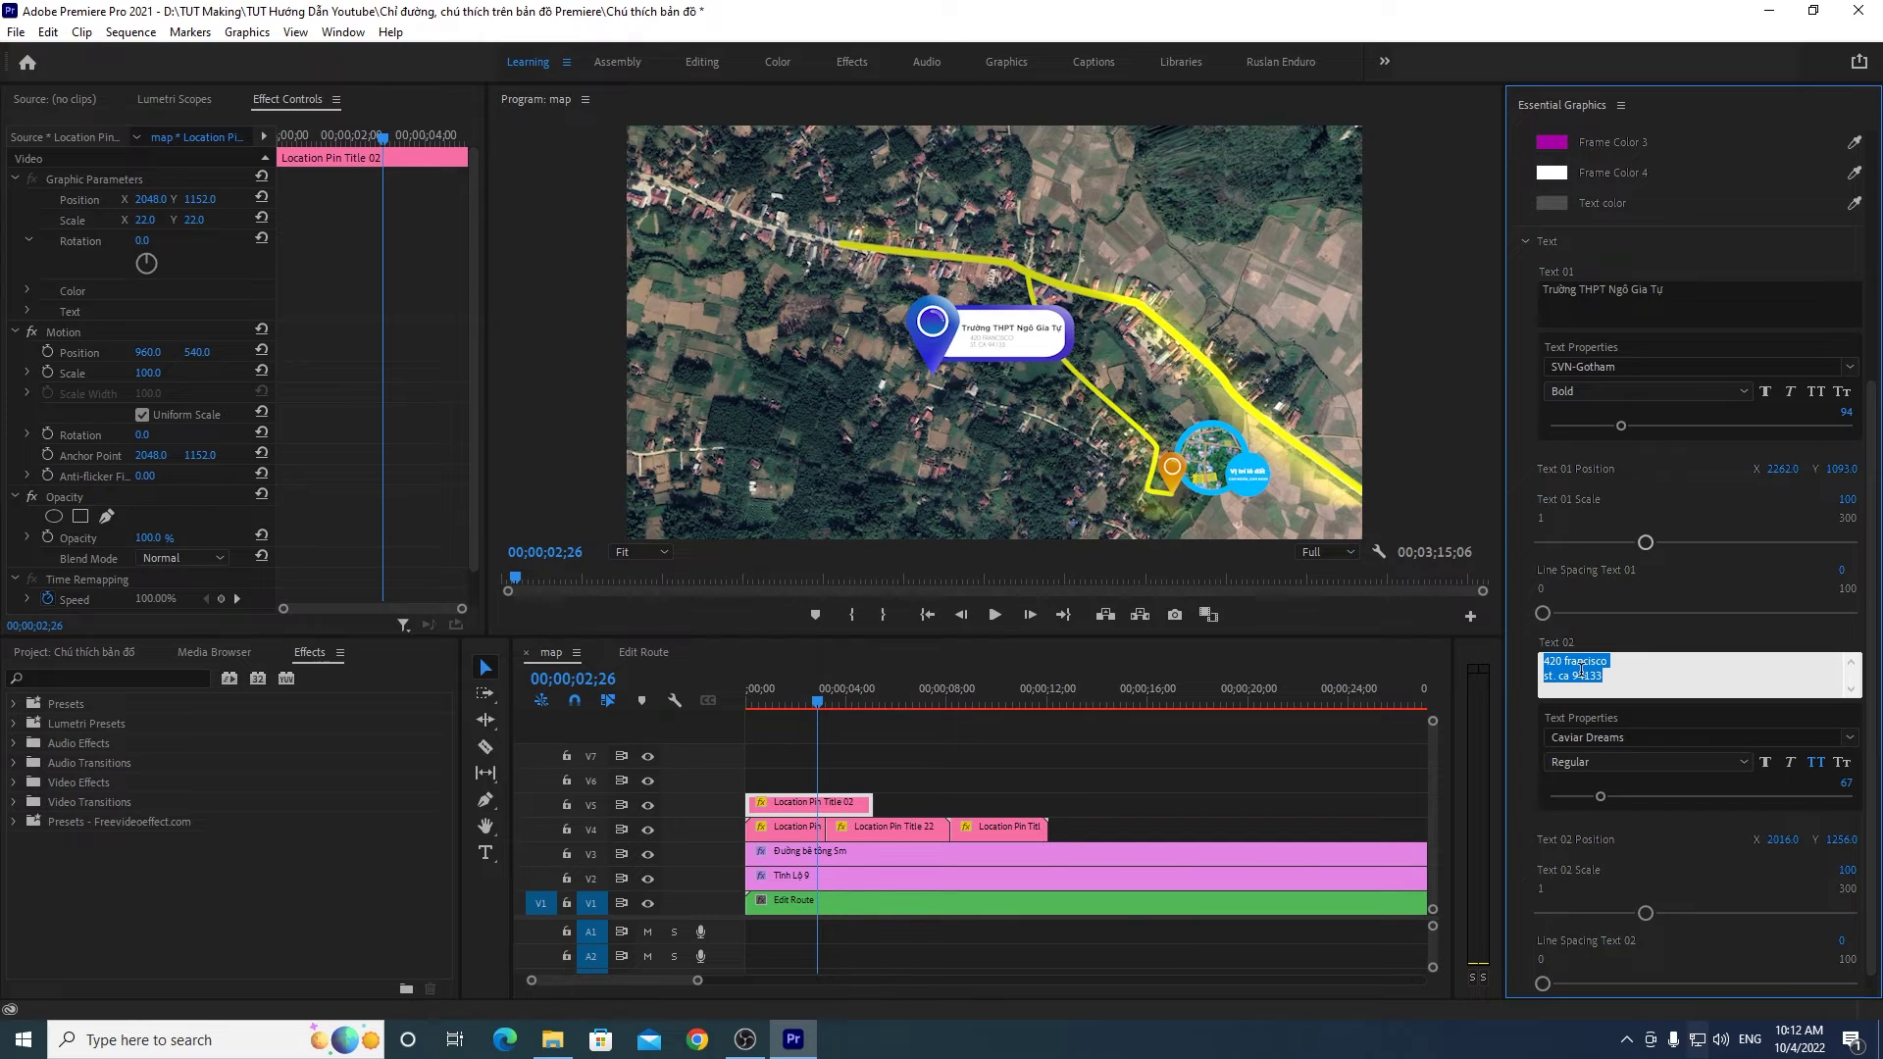
pyautogui.write('Cách 800m')
pyautogui.click(1030, 366)
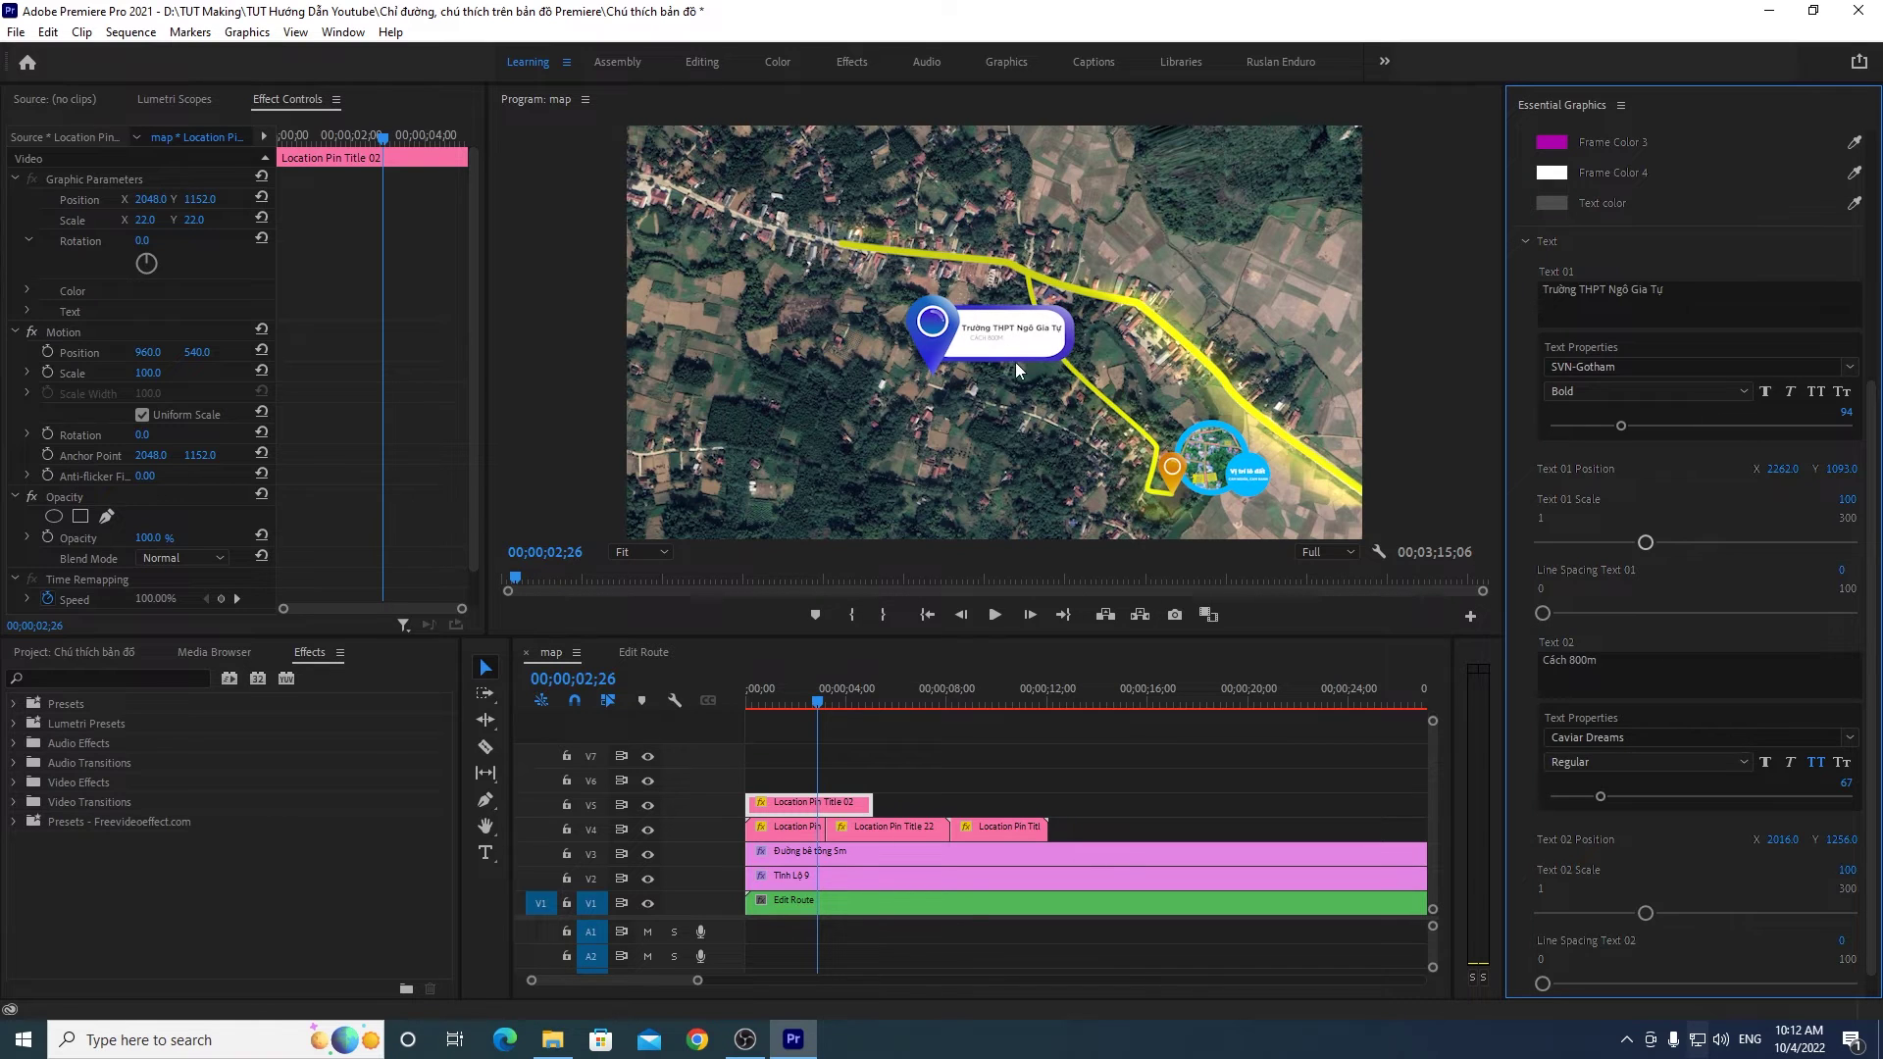
pyautogui.click(1611, 737)
pyautogui.write('gotham')
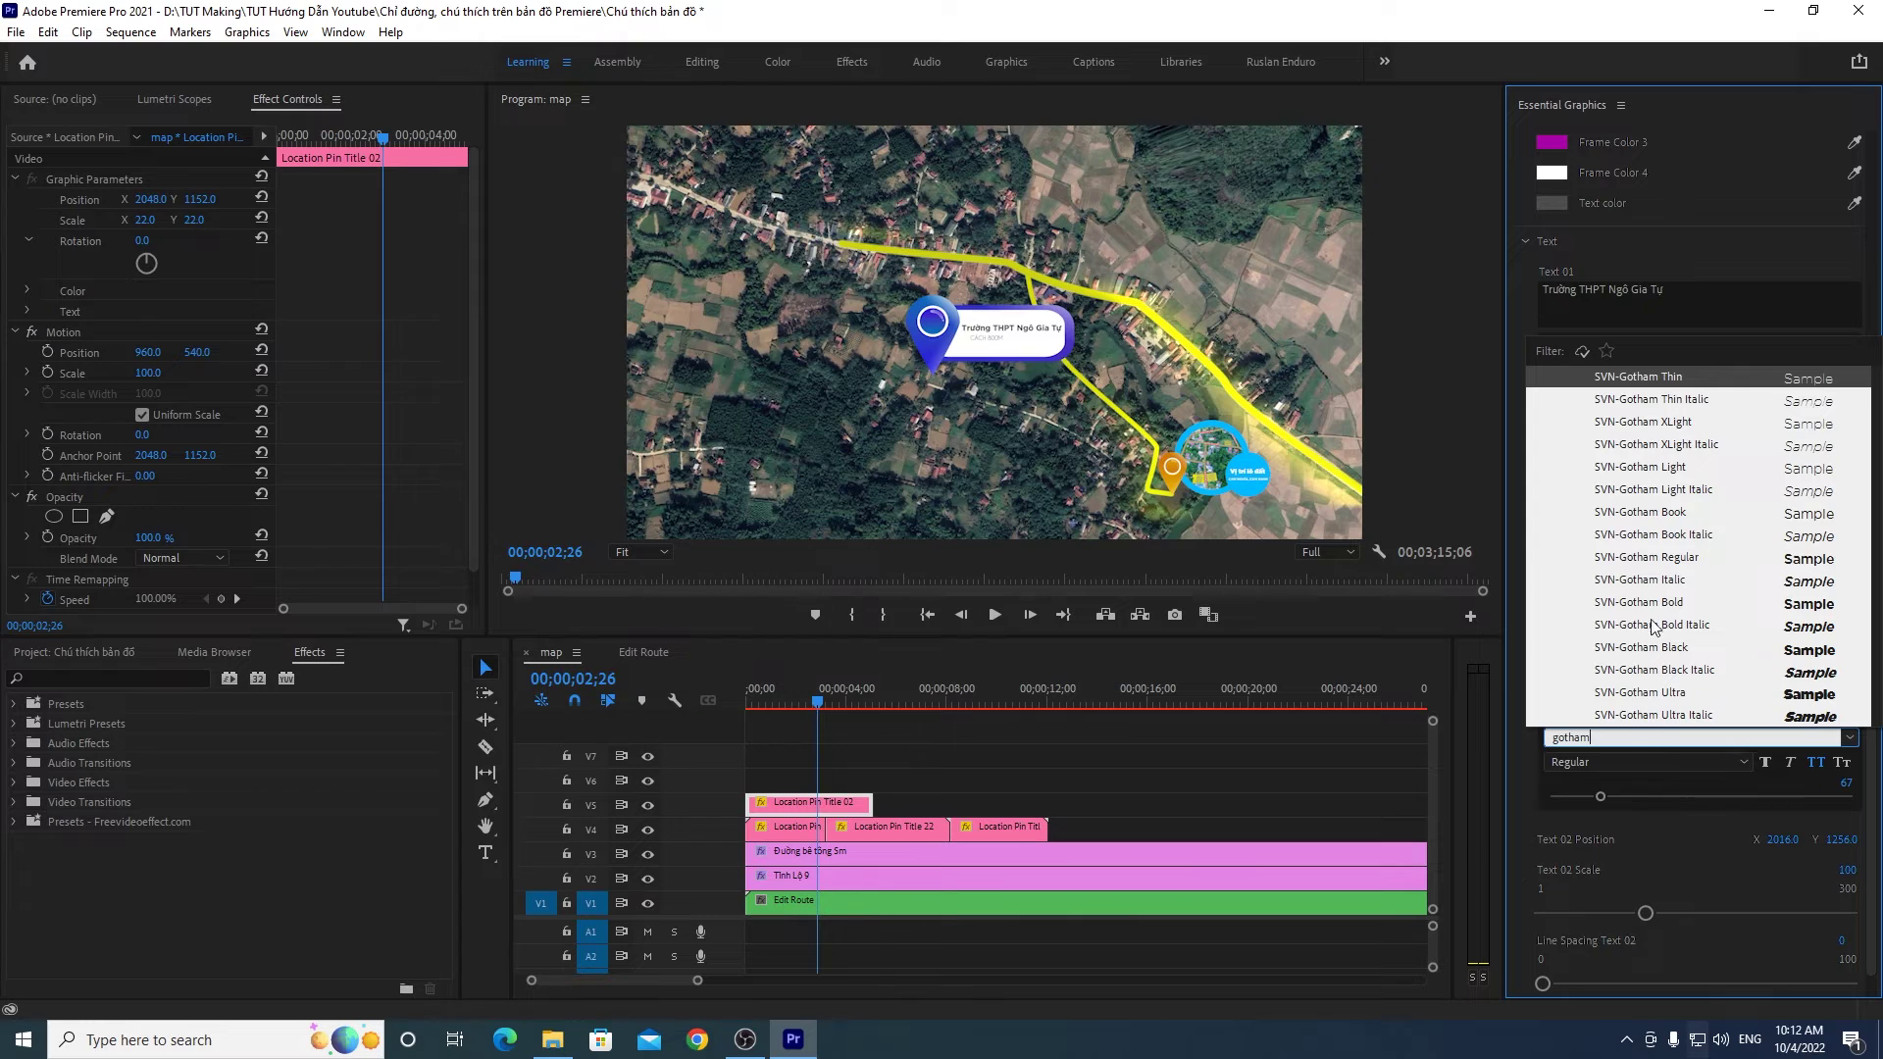
pyautogui.click(1671, 561)
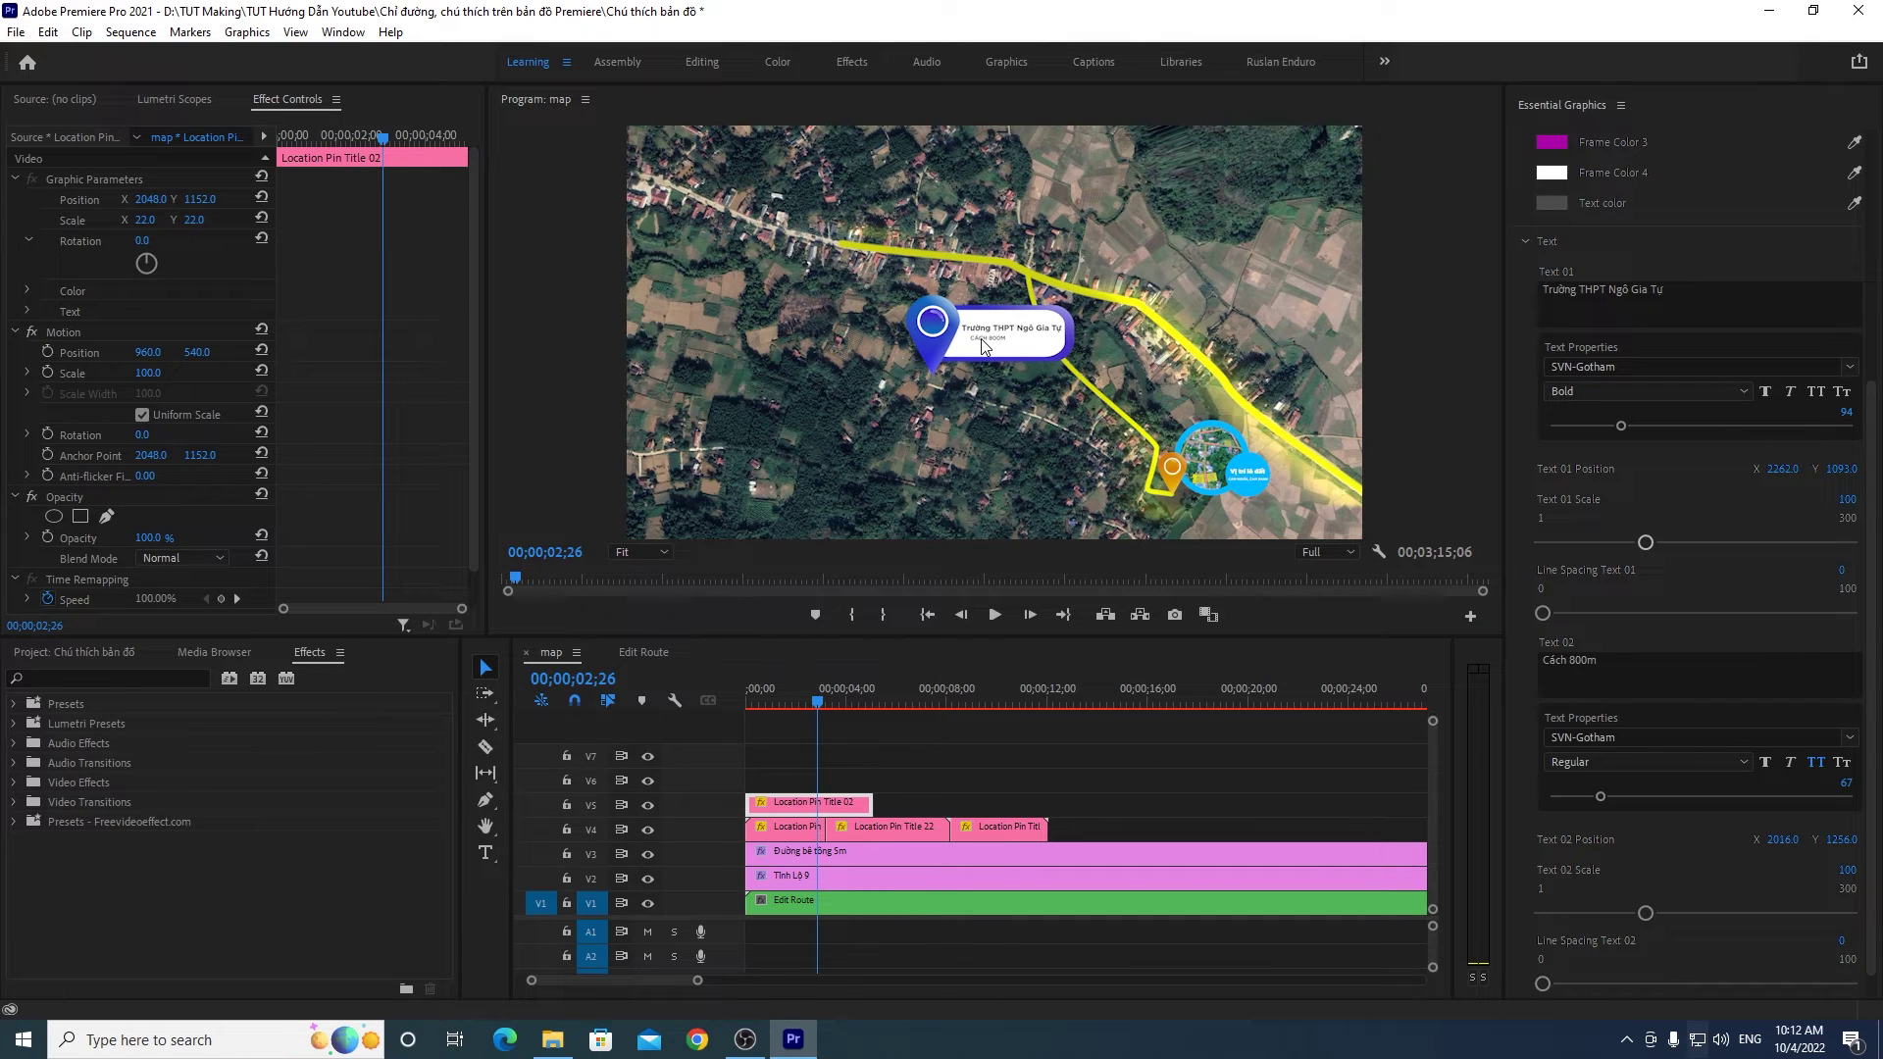
# Step: Enlarge the 'Cách 800m' line to size 73 and position it below the school name
pyautogui.click(1820, 765)
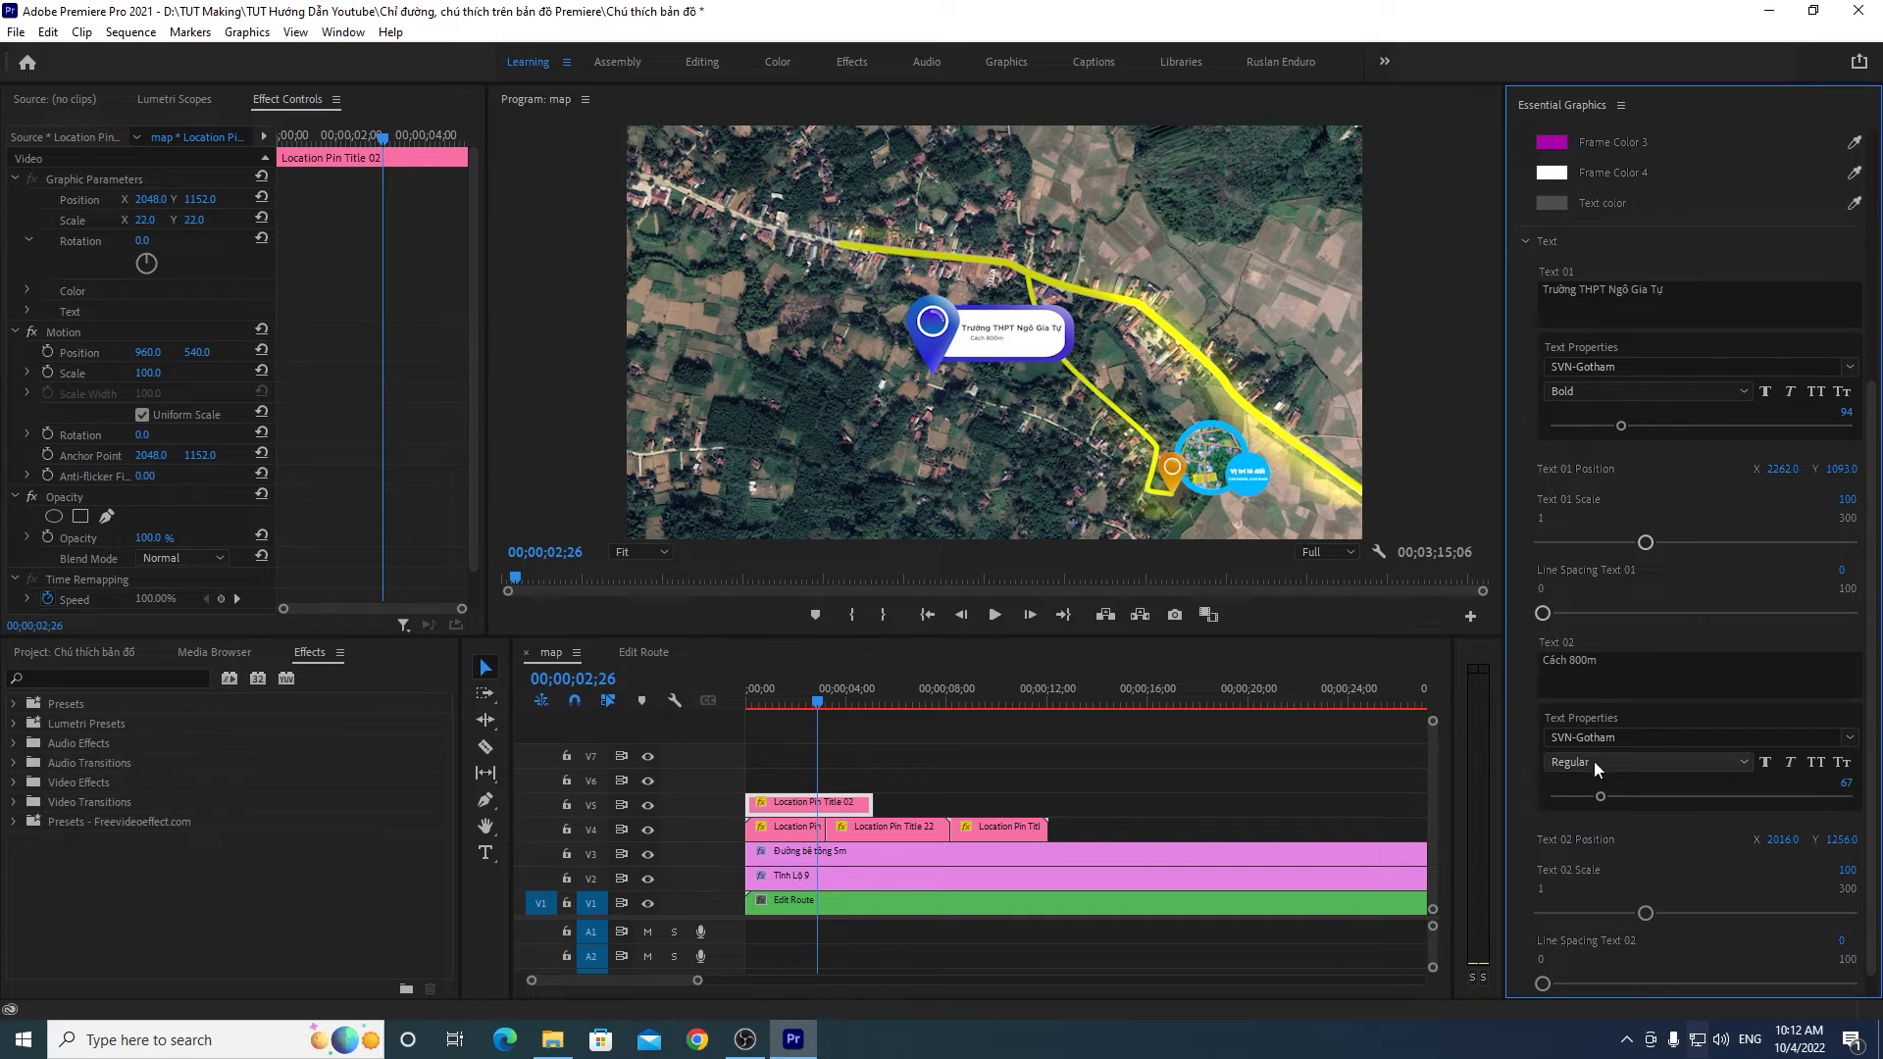
pyautogui.moveTo(1605, 797); pyautogui.dragTo(1608, 796)
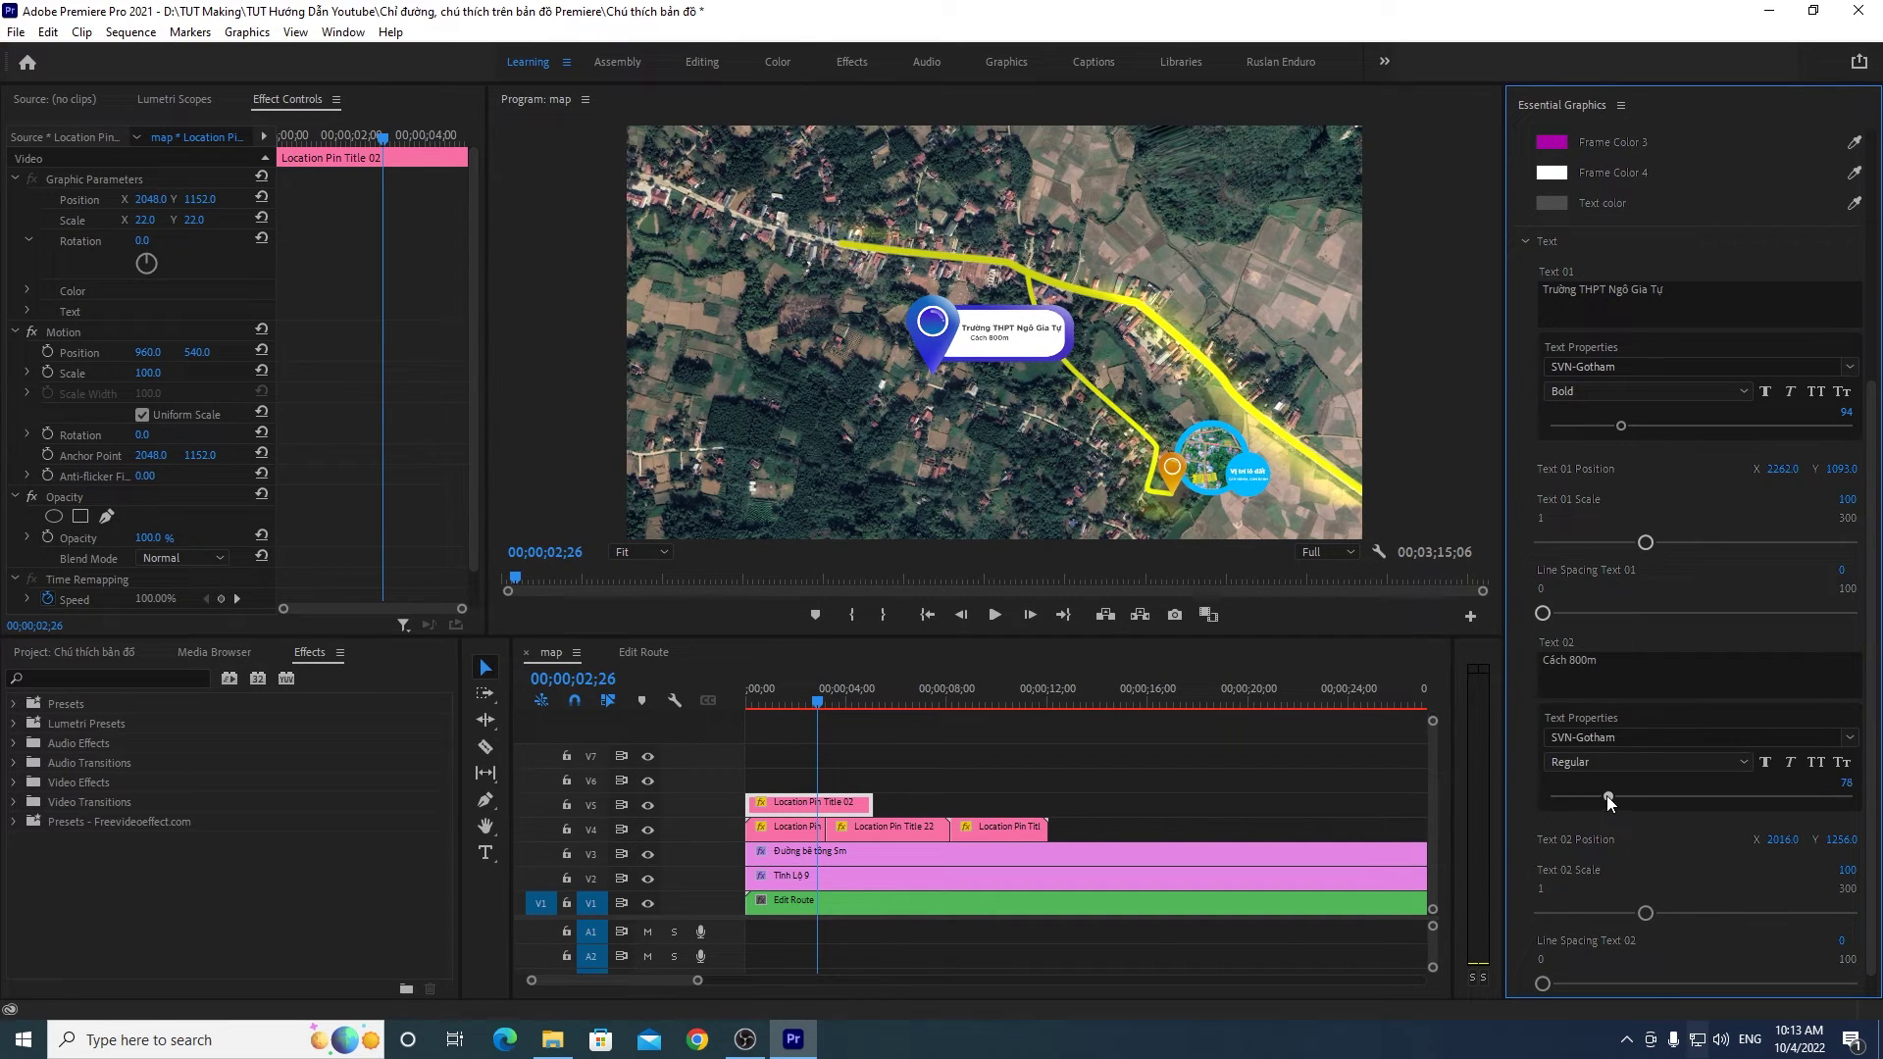
pyautogui.moveTo(1781, 839); pyautogui.dragTo(1870, 840)
pyautogui.moveTo(1837, 841); pyautogui.dragTo(1871, 841)
pyautogui.moveTo(1787, 836); pyautogui.dragTo(1787, 837)
pyautogui.scroll(2, 1879, 554)
pyautogui.scroll(5, 1879, 554)
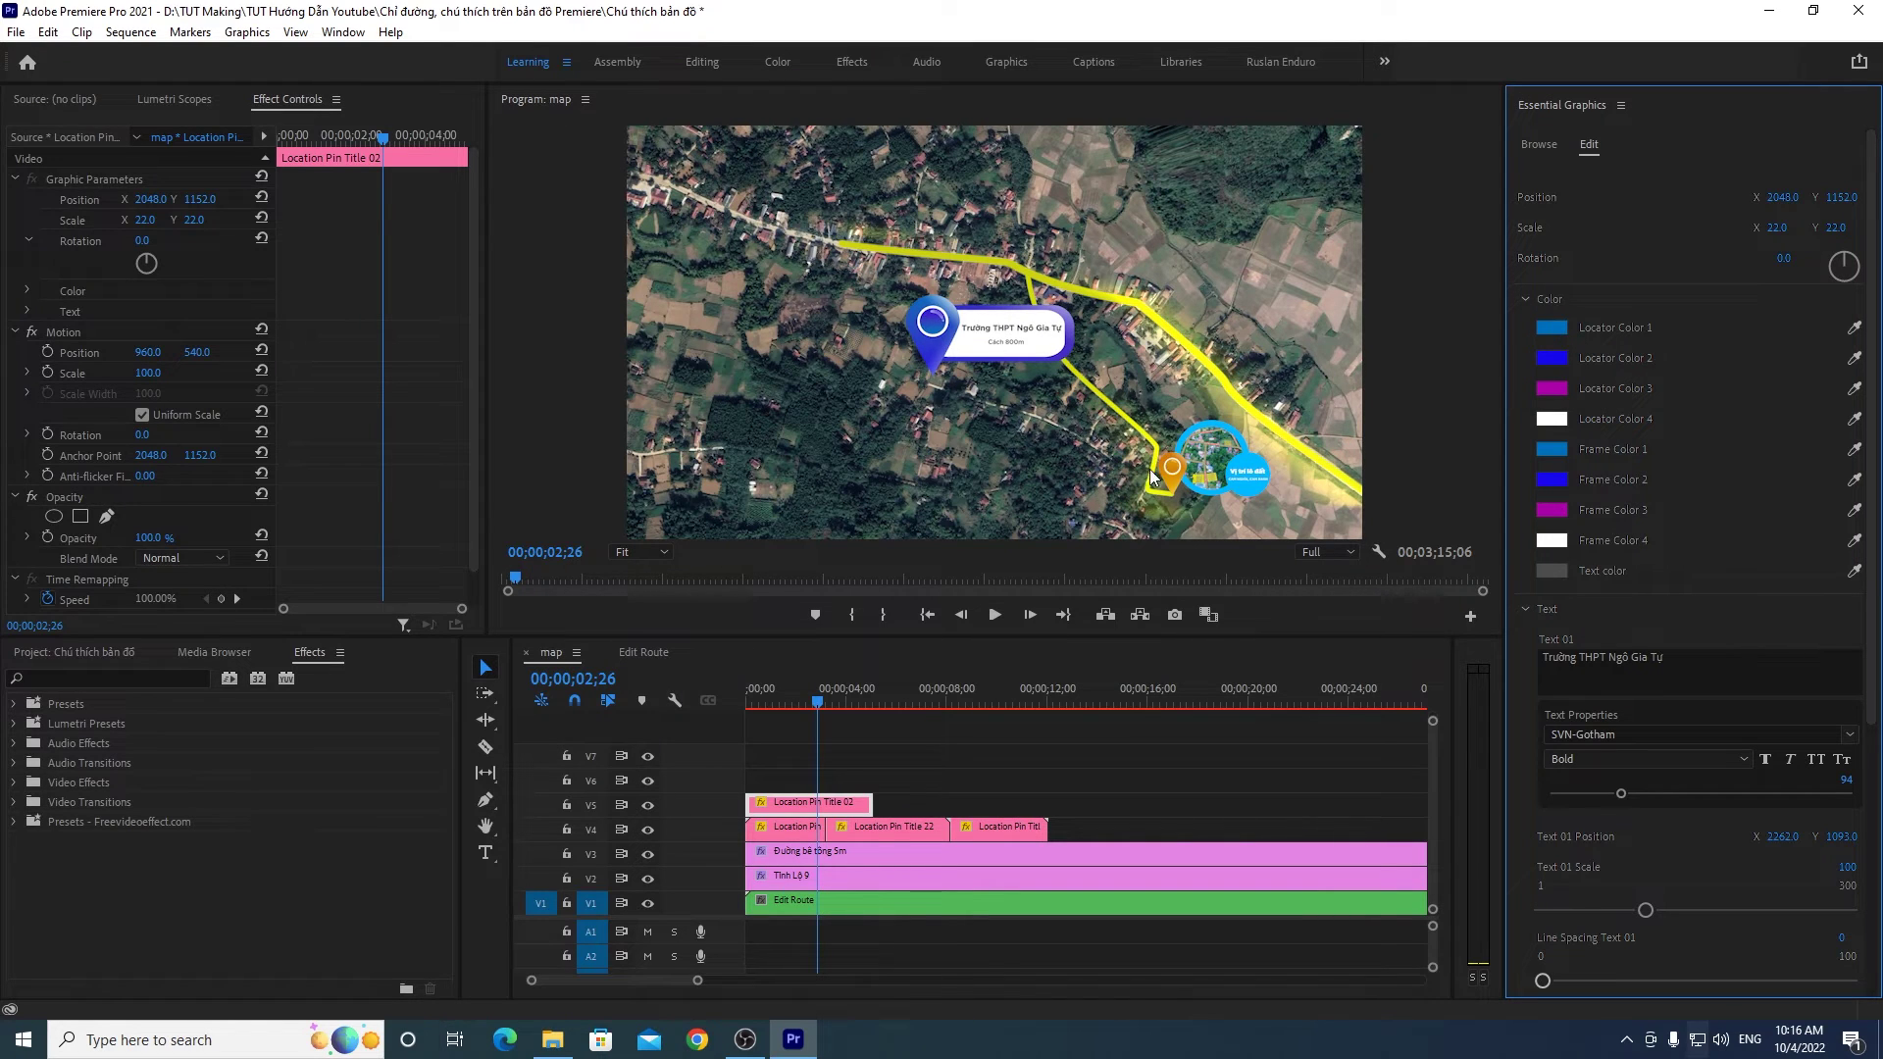
# Step: Change both locator colours to a brighter azure blue
pyautogui.click(1552, 332)
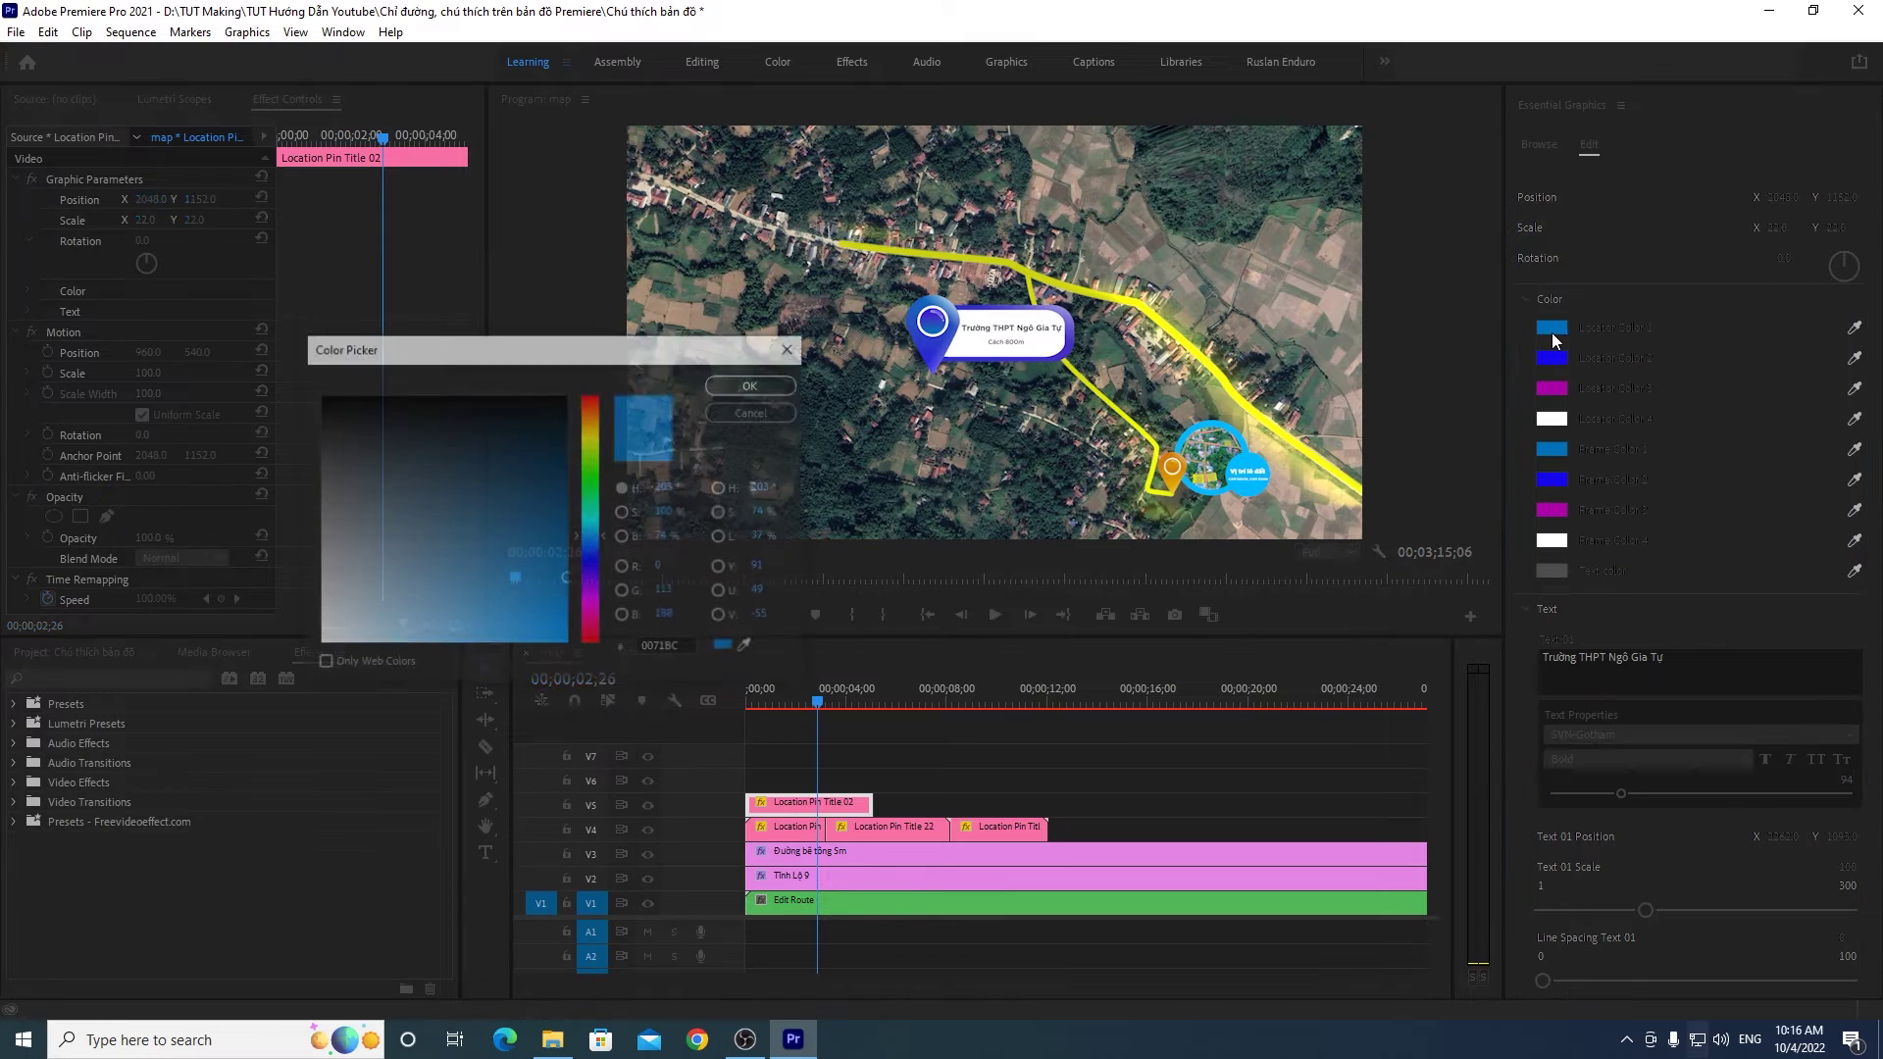
pyautogui.moveTo(586, 440); pyautogui.dragTo(607, 546)
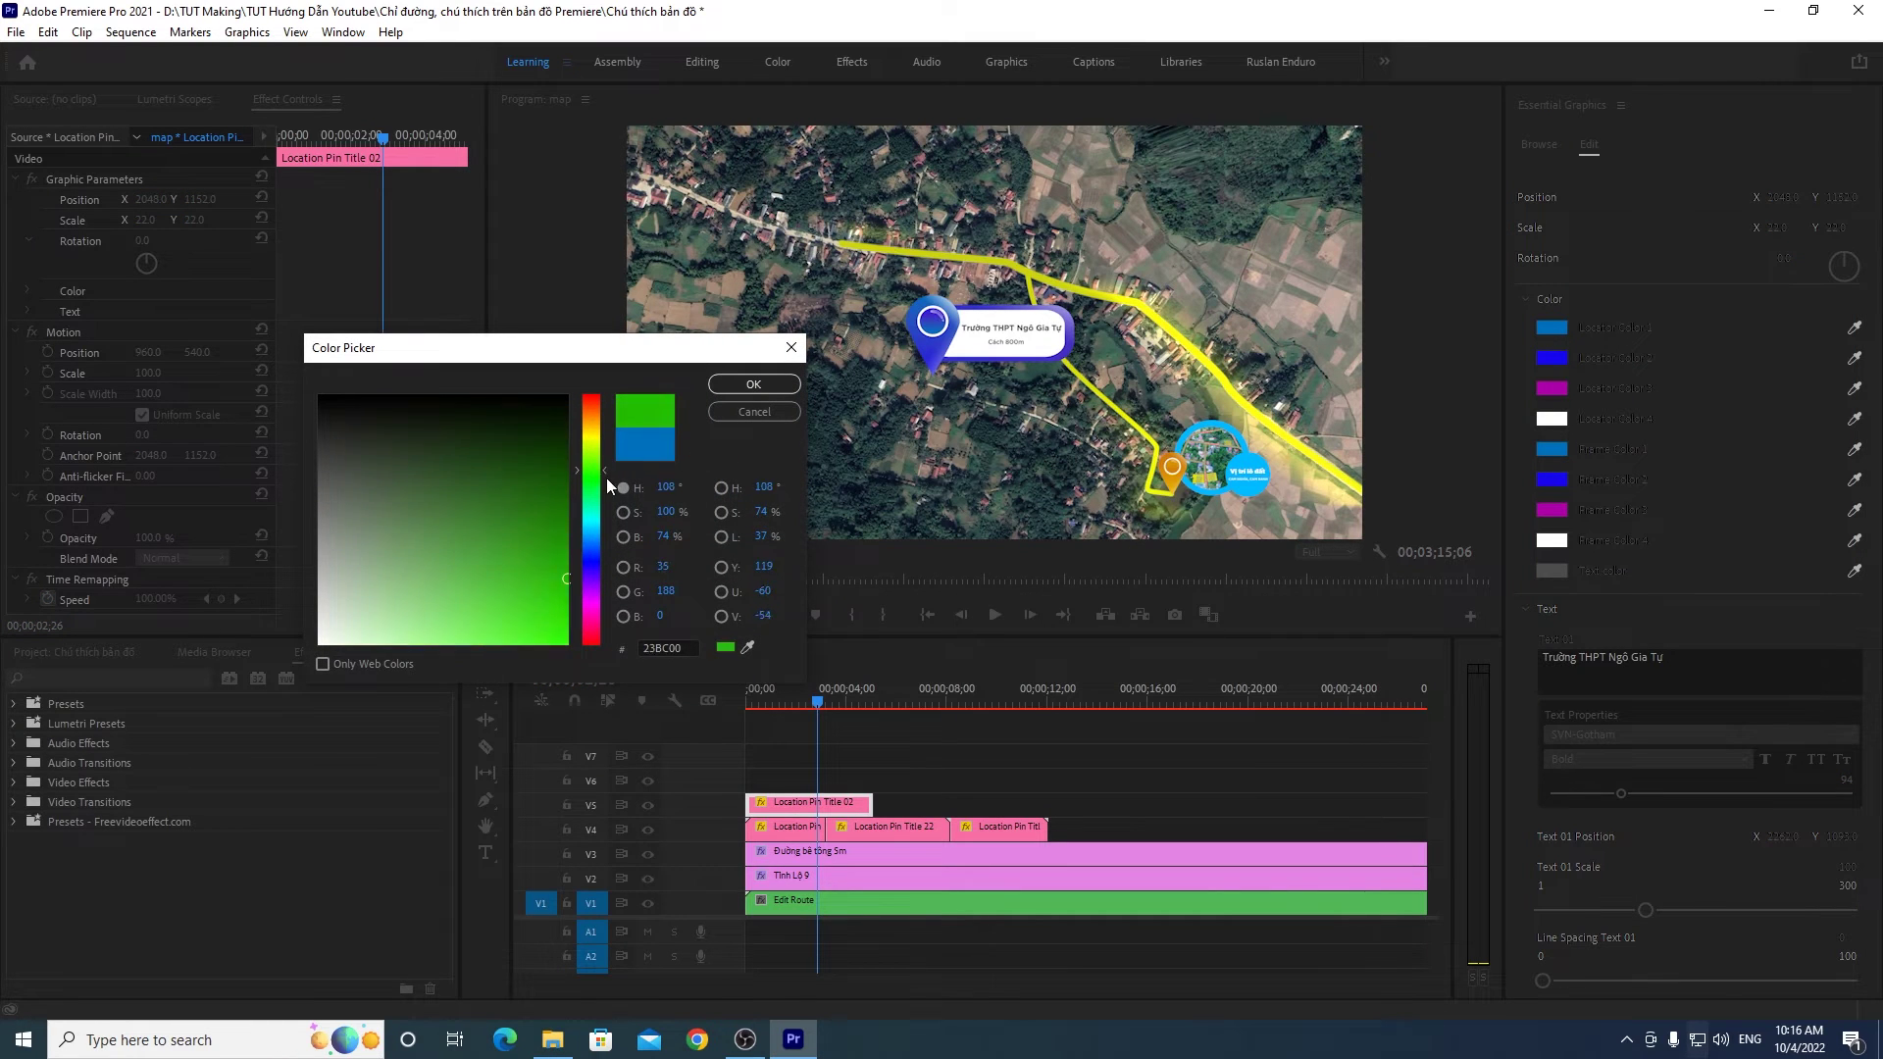
pyautogui.click(754, 383)
pyautogui.click(1553, 359)
pyautogui.moveTo(591, 564); pyautogui.dragTo(591, 539)
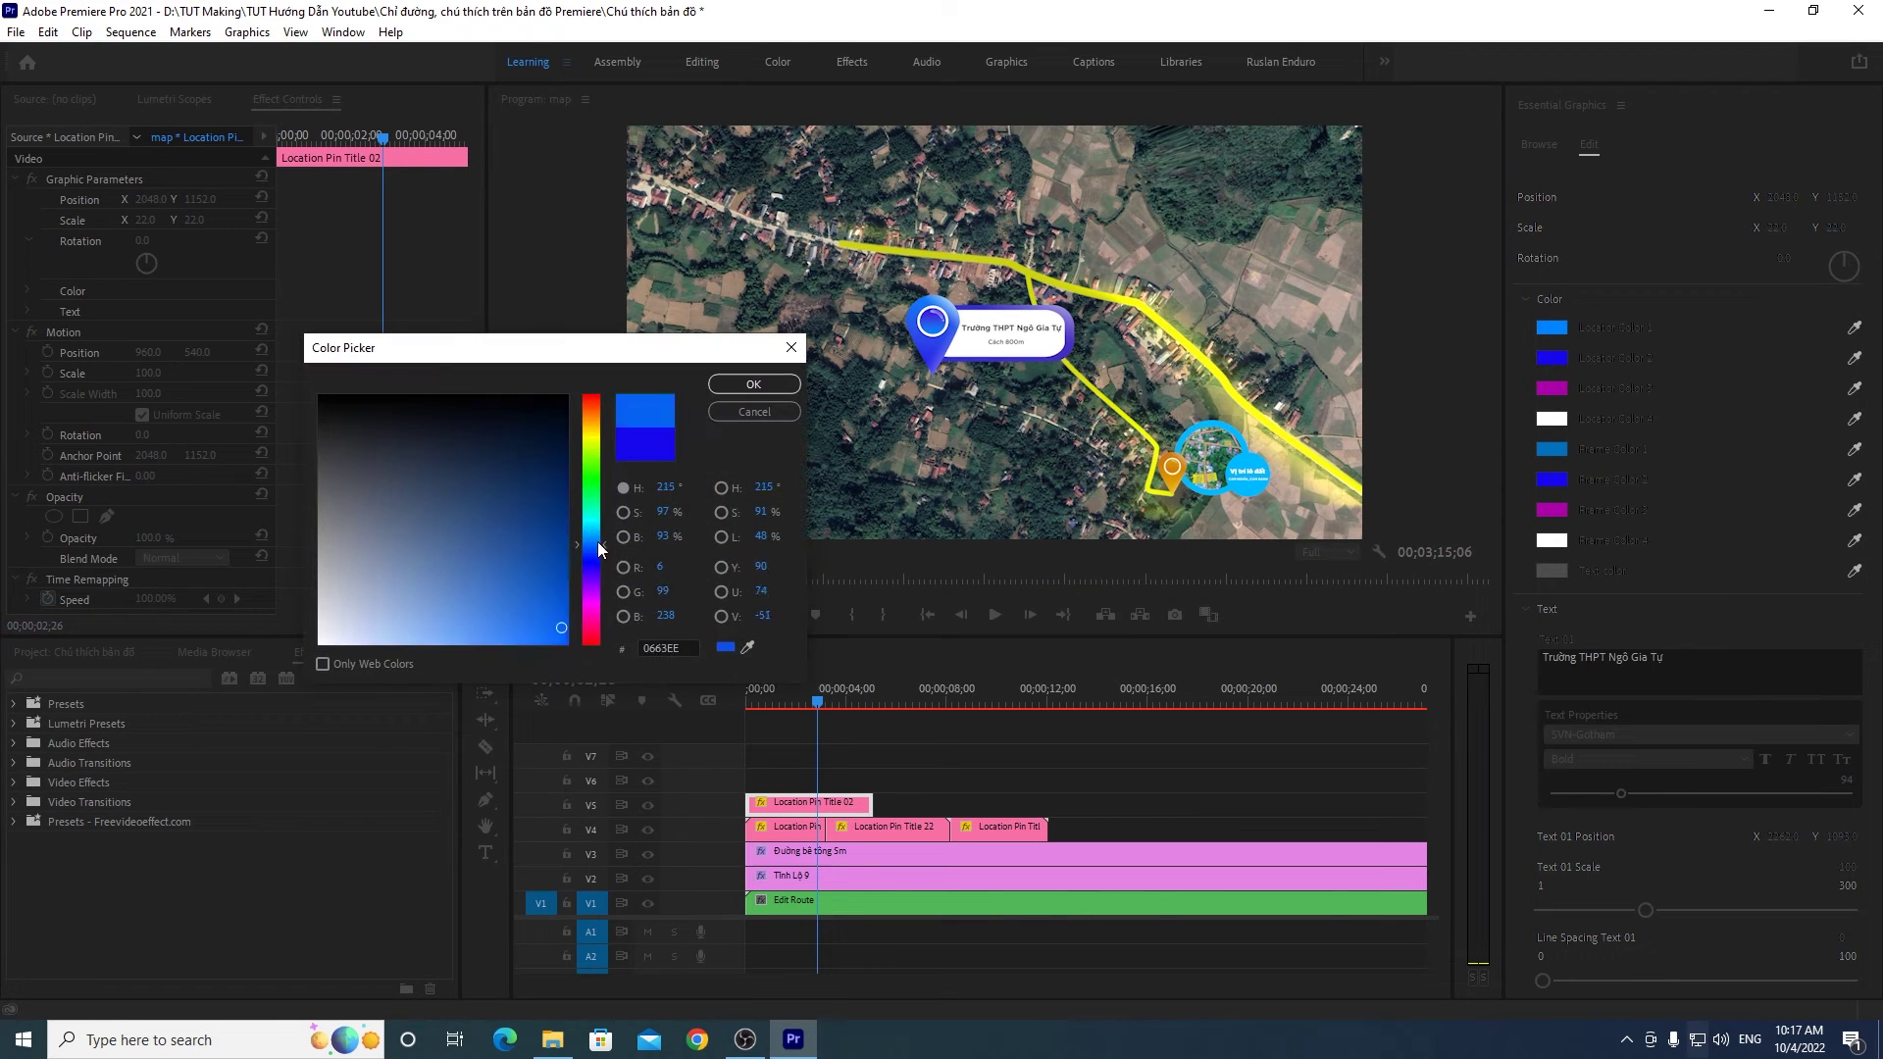
pyautogui.click(753, 384)
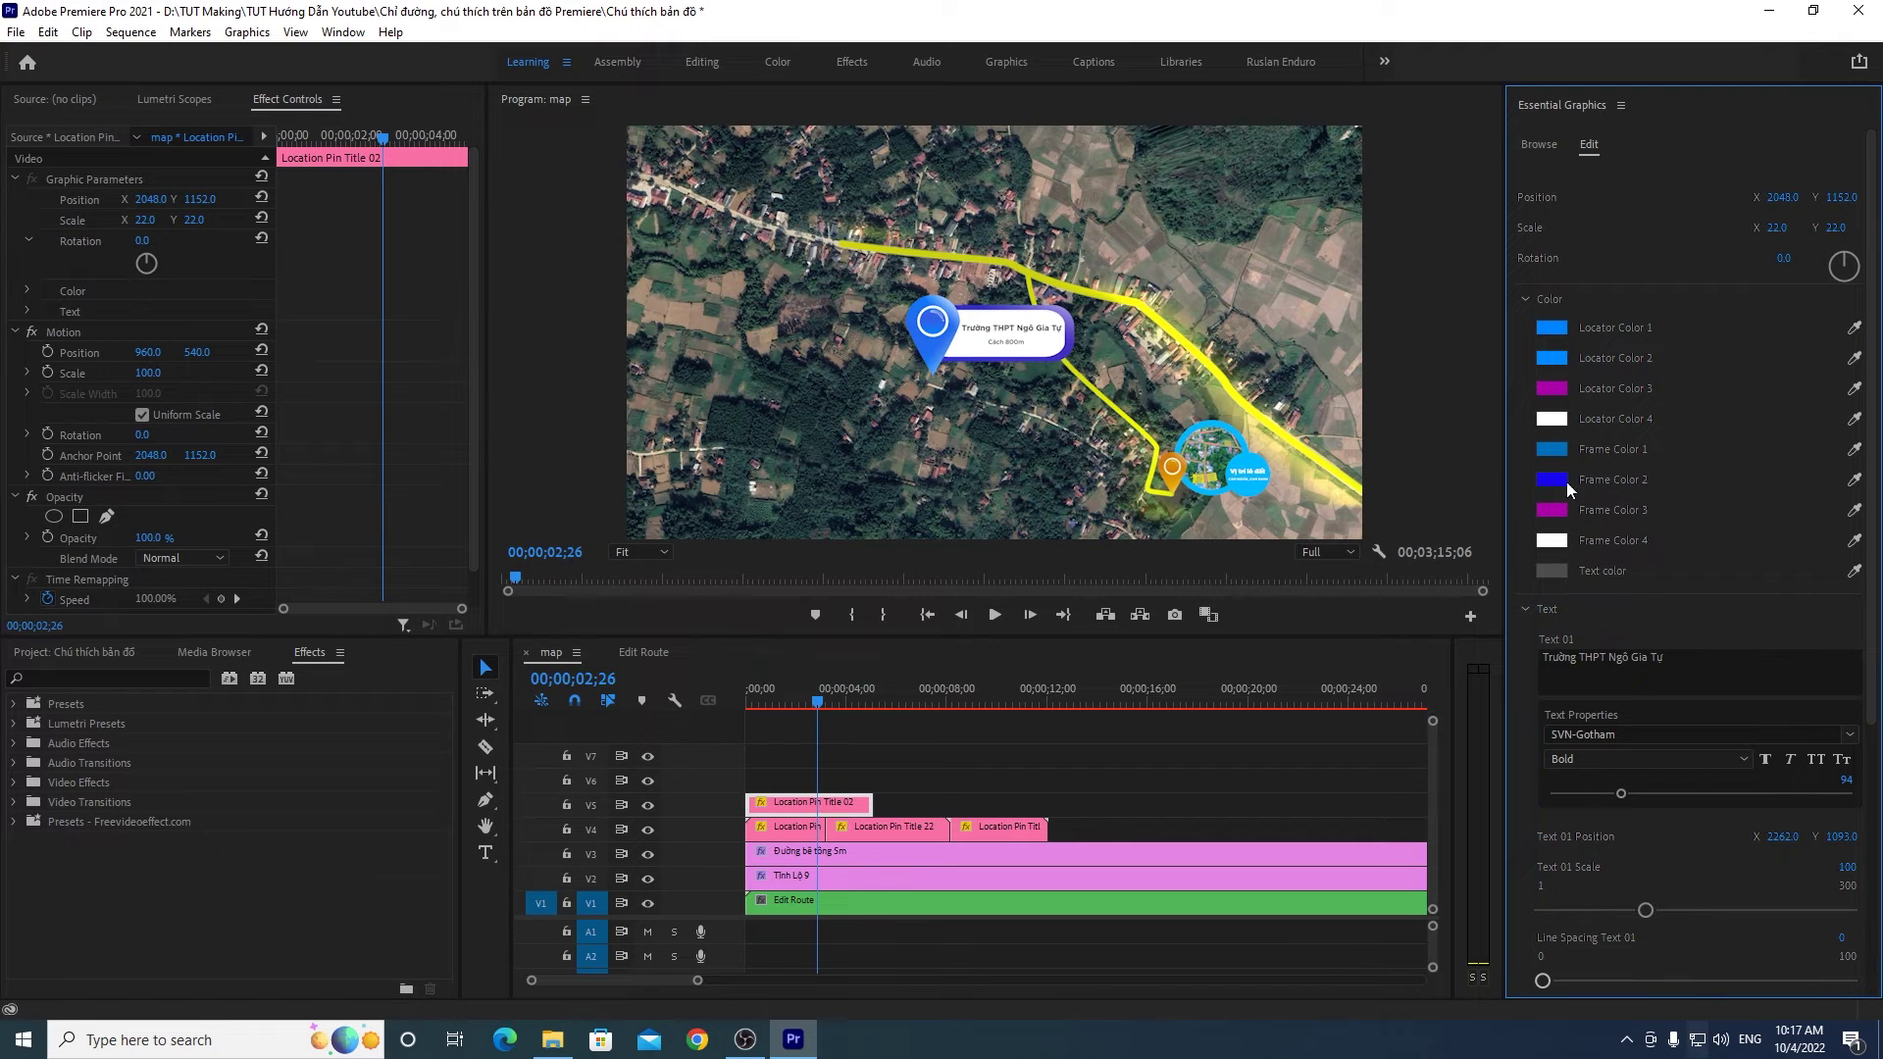
# Step: Make the label's fourth frame colour yellow-orange (FFC600)
pyautogui.click(1550, 540)
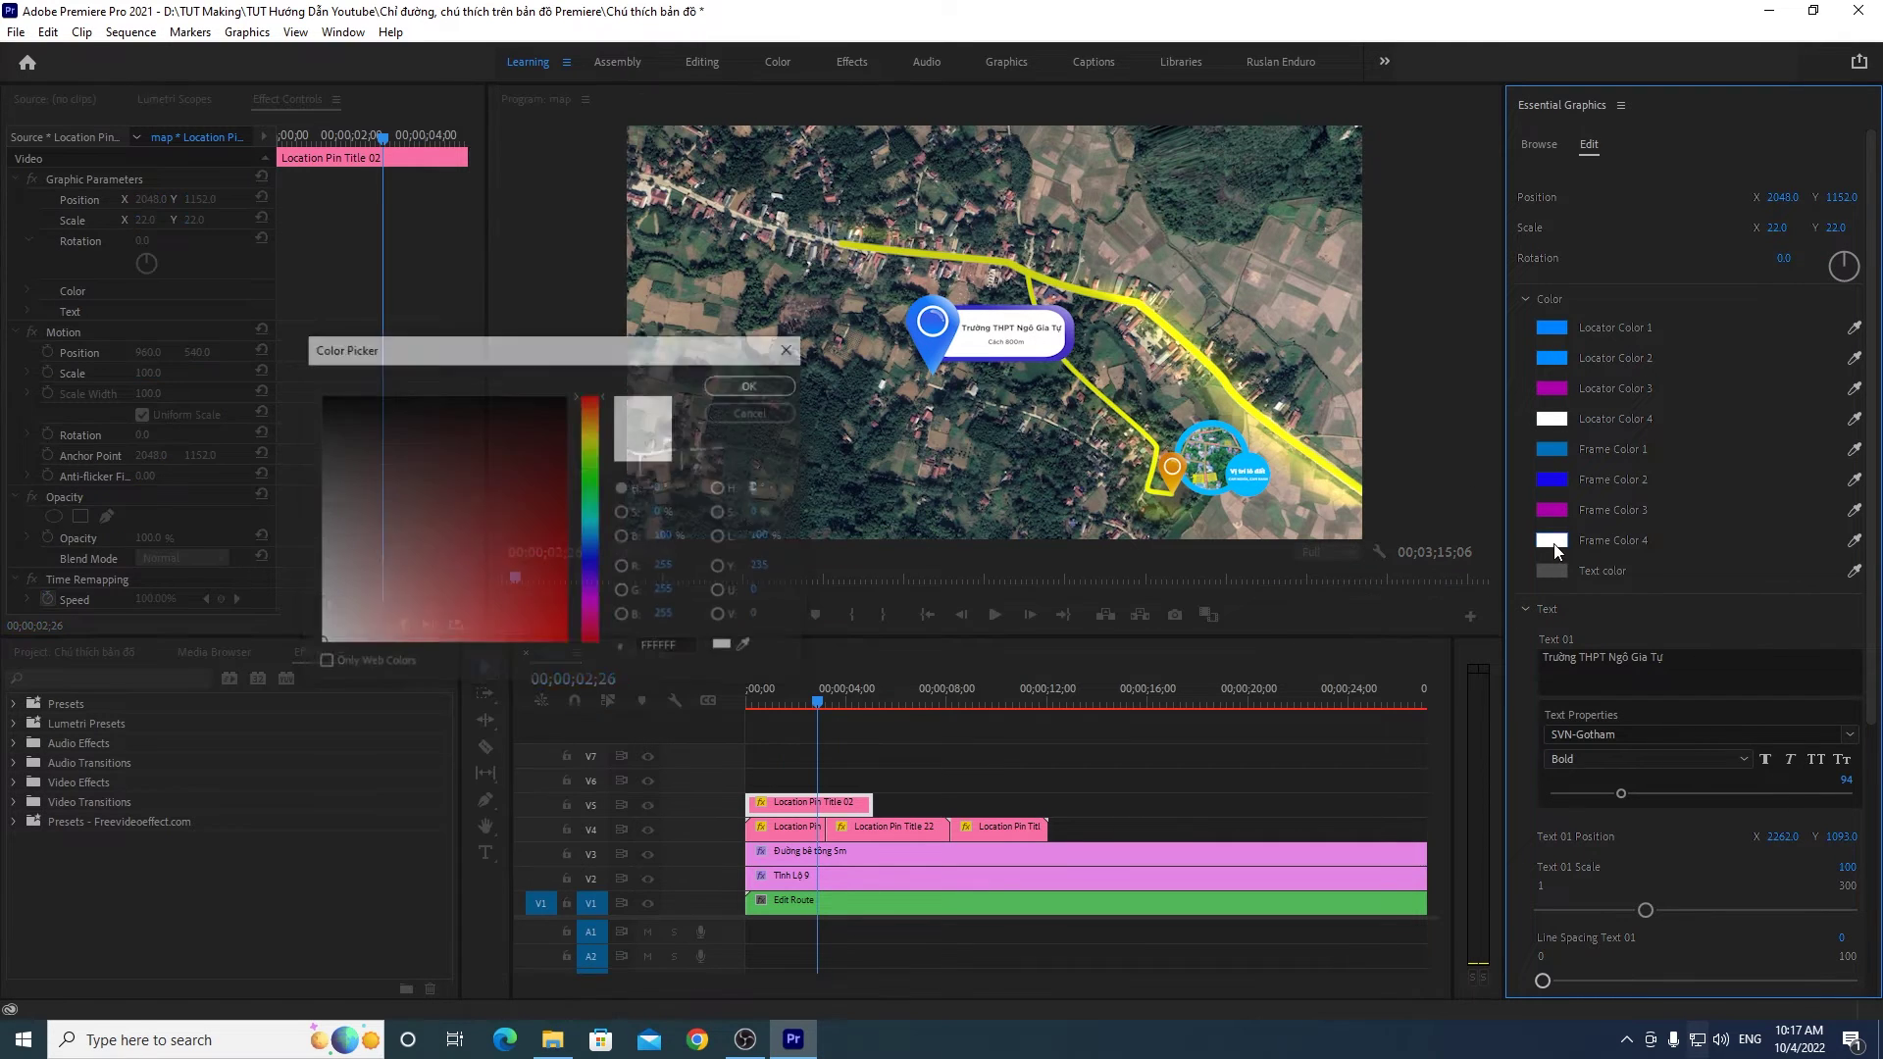
pyautogui.moveTo(593, 433); pyautogui.dragTo(603, 424)
pyautogui.click(522, 548)
pyautogui.click(753, 384)
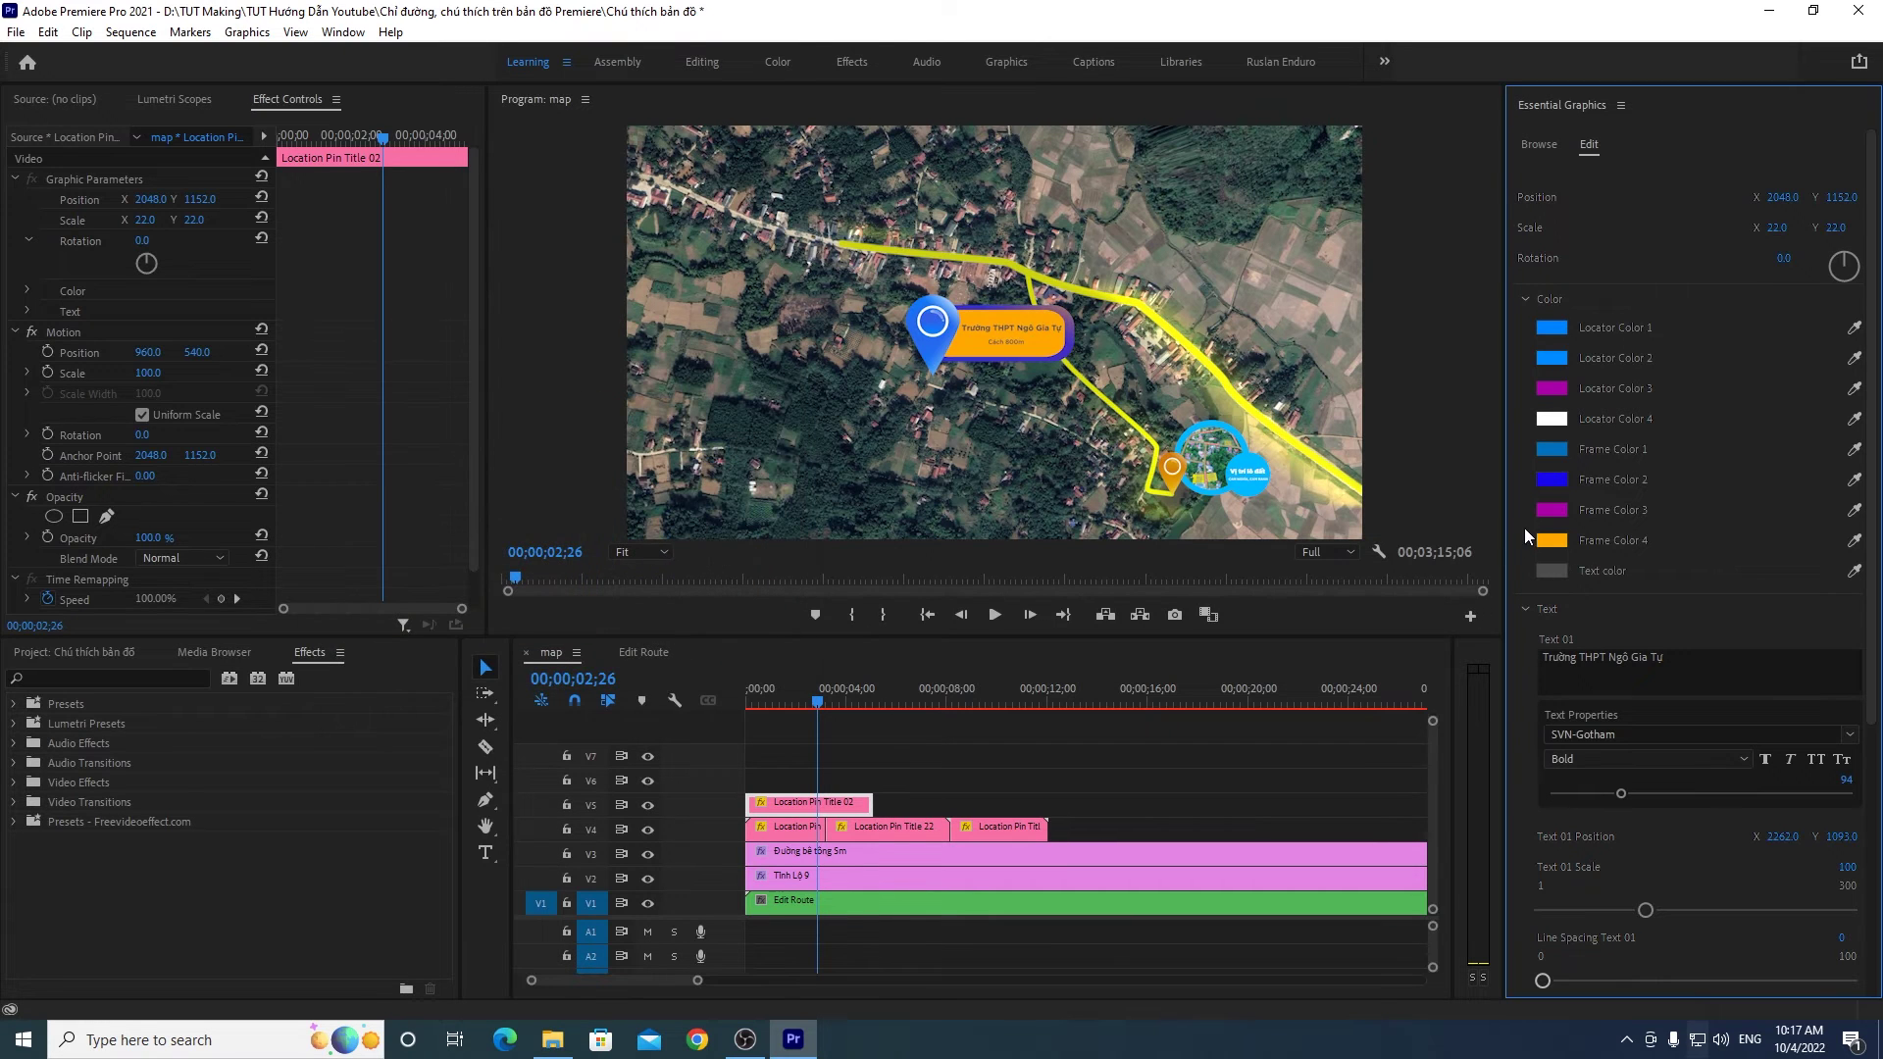
pyautogui.click(1551, 542)
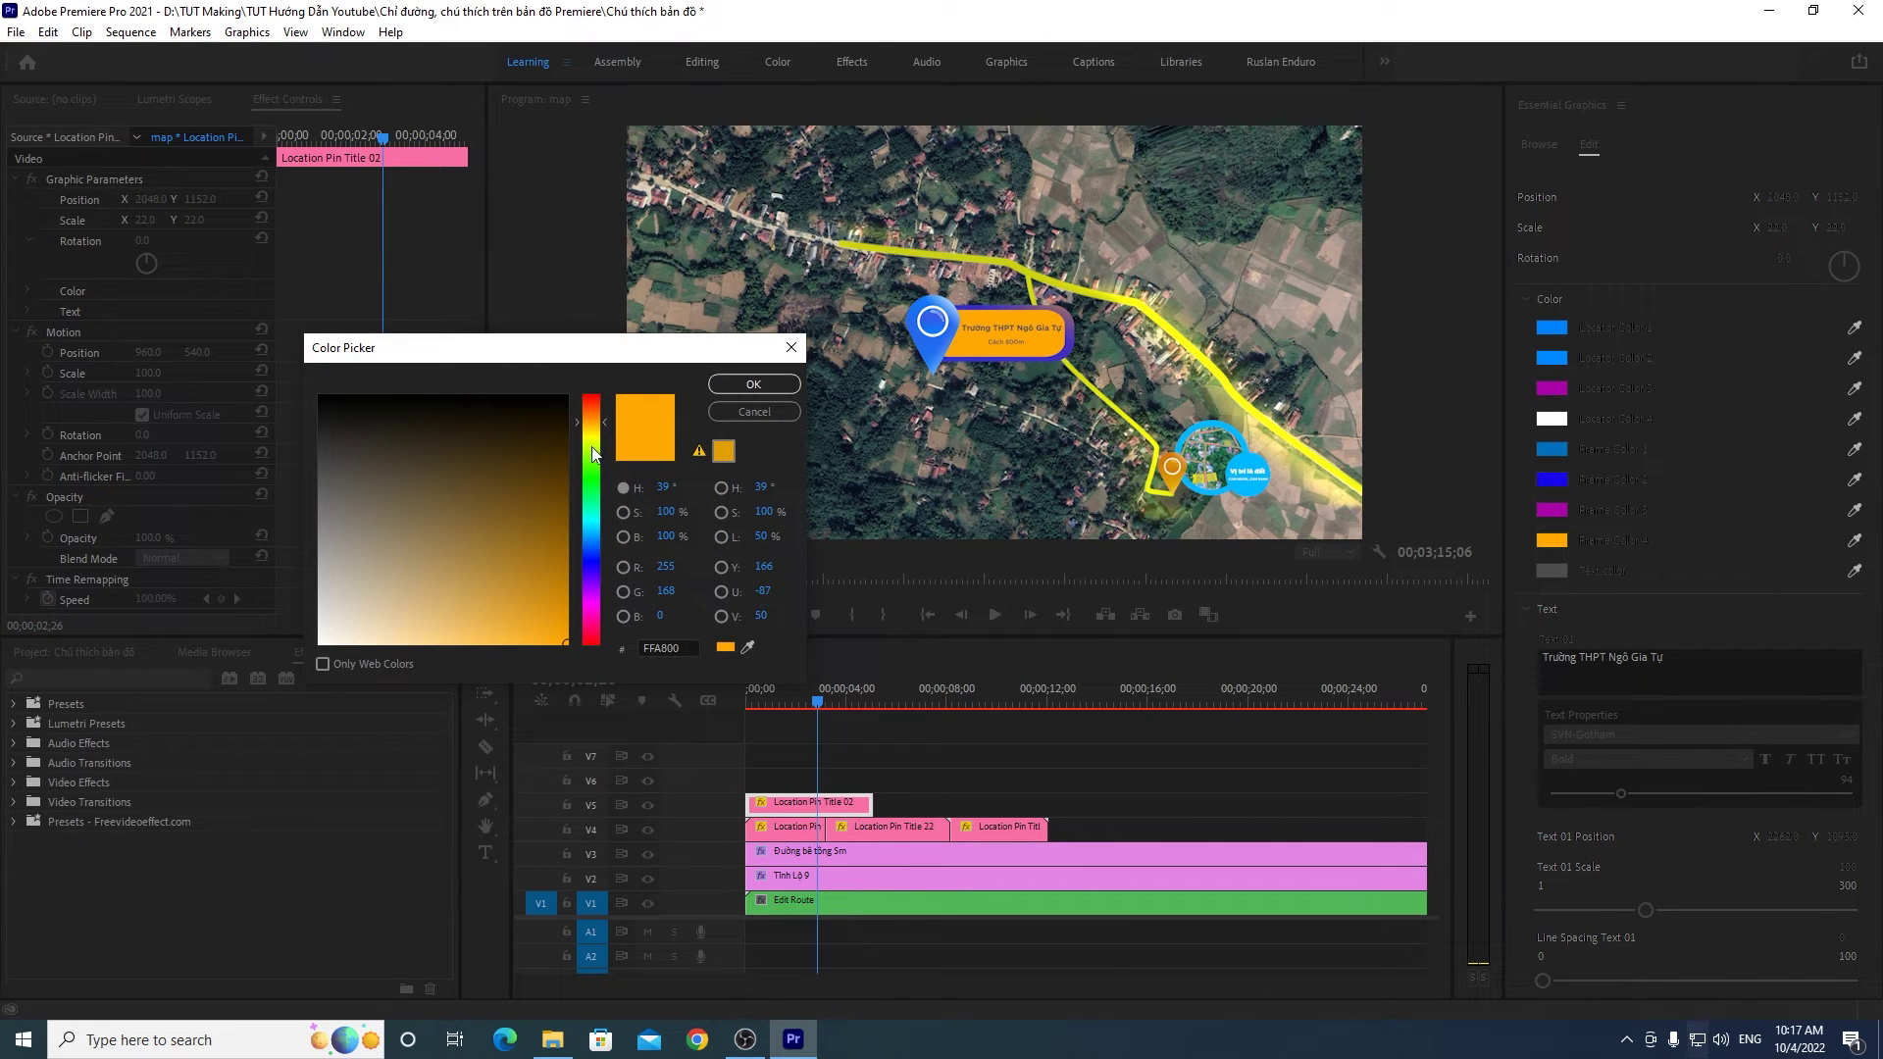
pyautogui.click(602, 423)
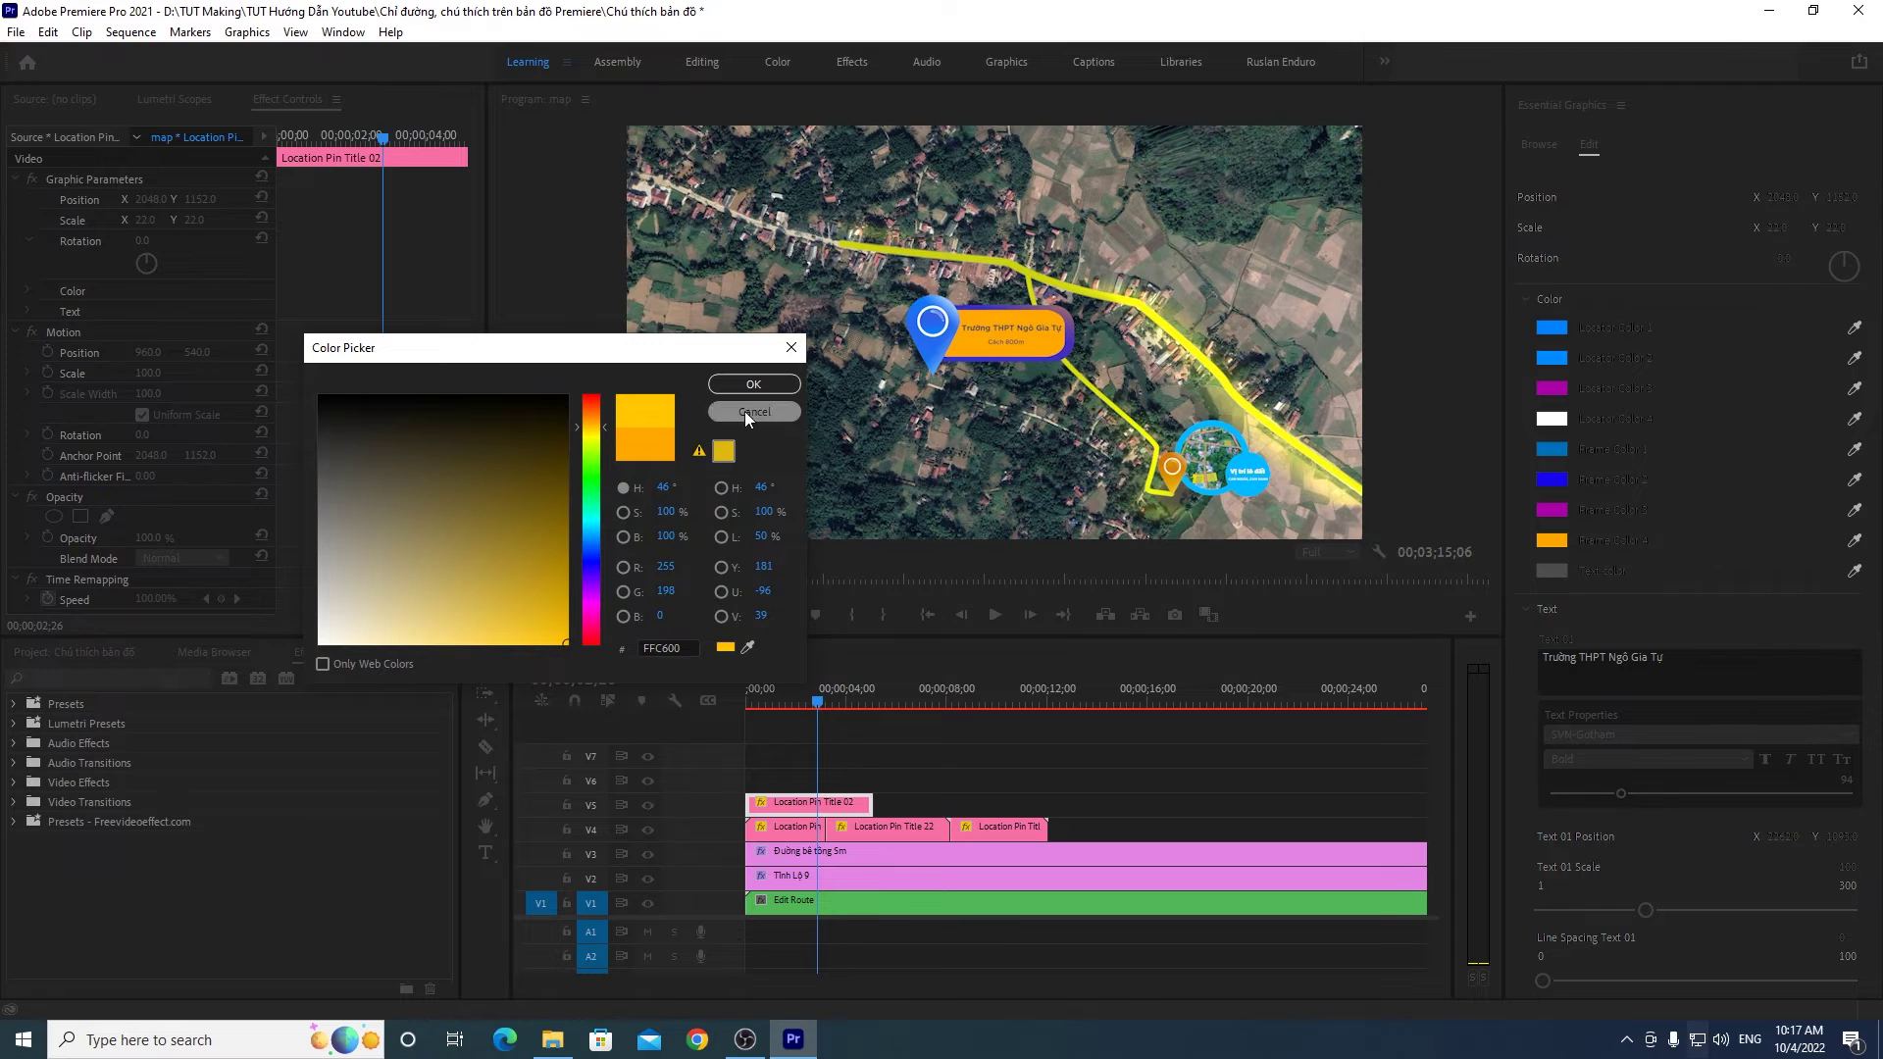
pyautogui.click(758, 386)
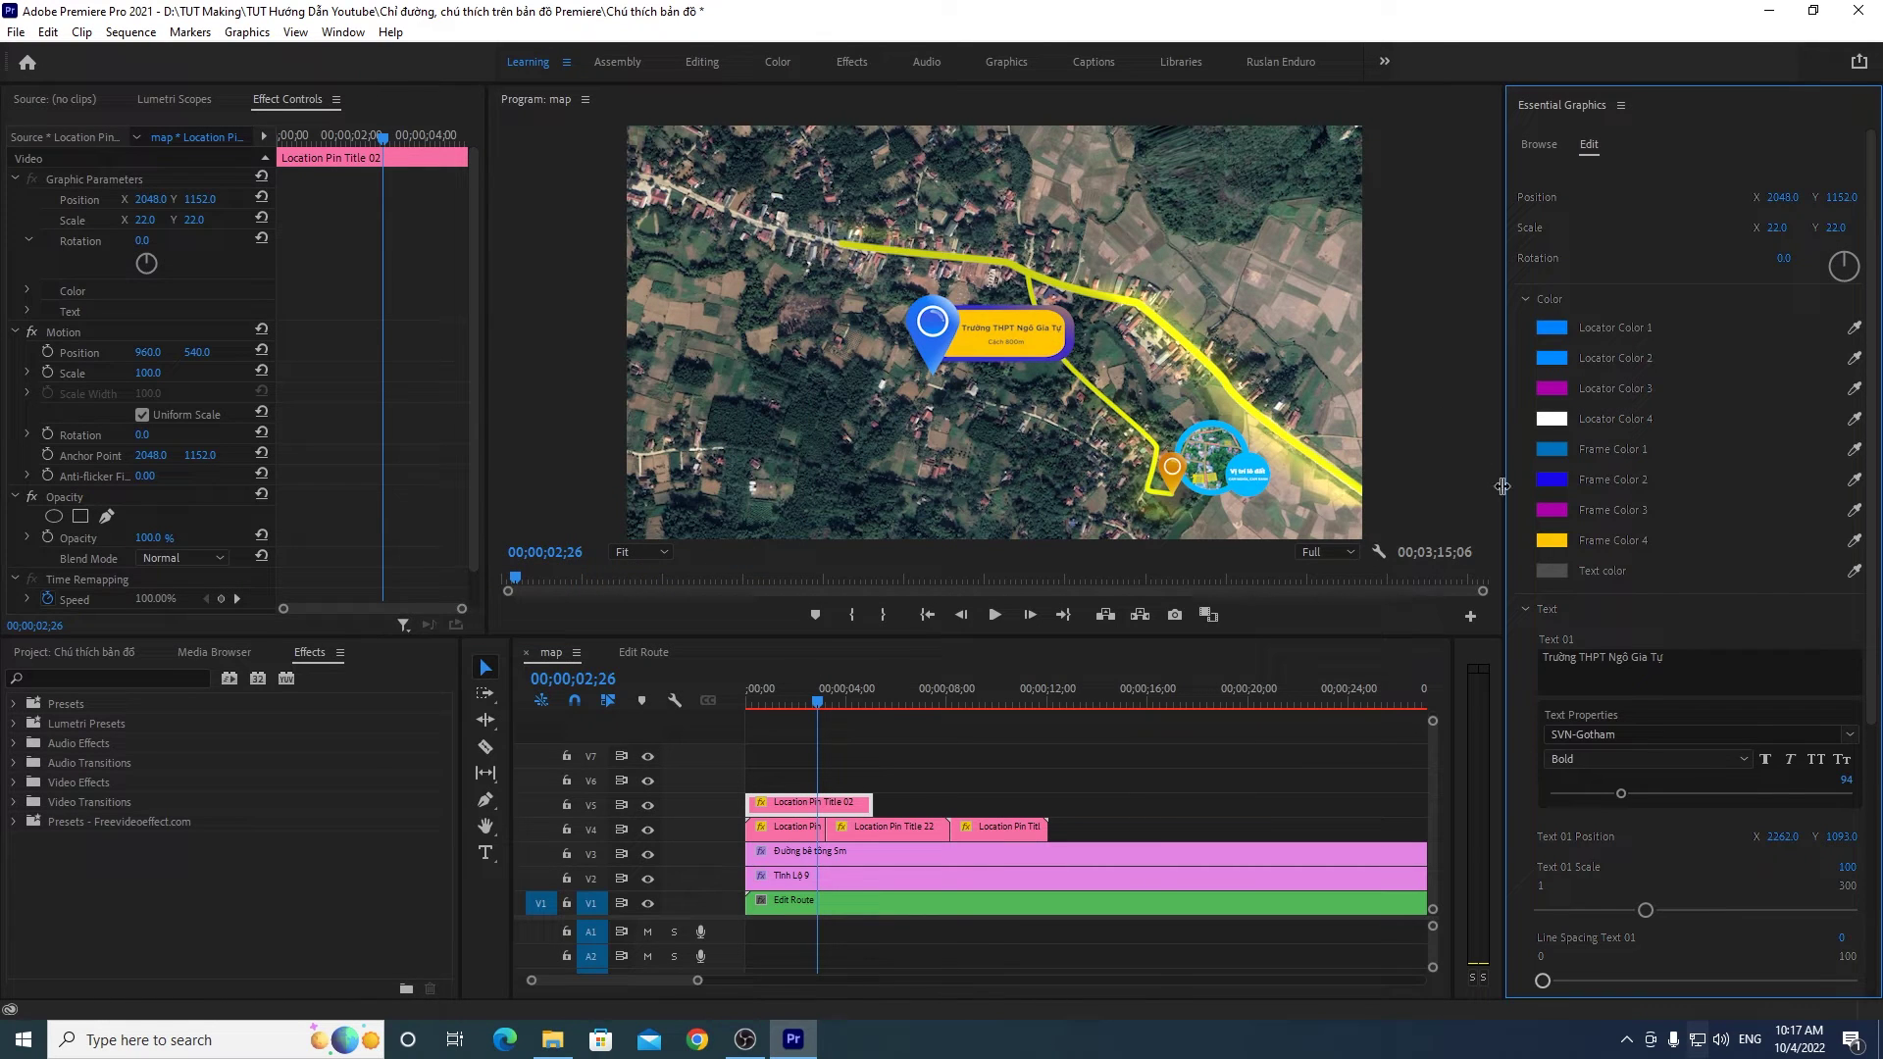
# Step: Set the label text colour to black after briefly trying white
pyautogui.click(1550, 570)
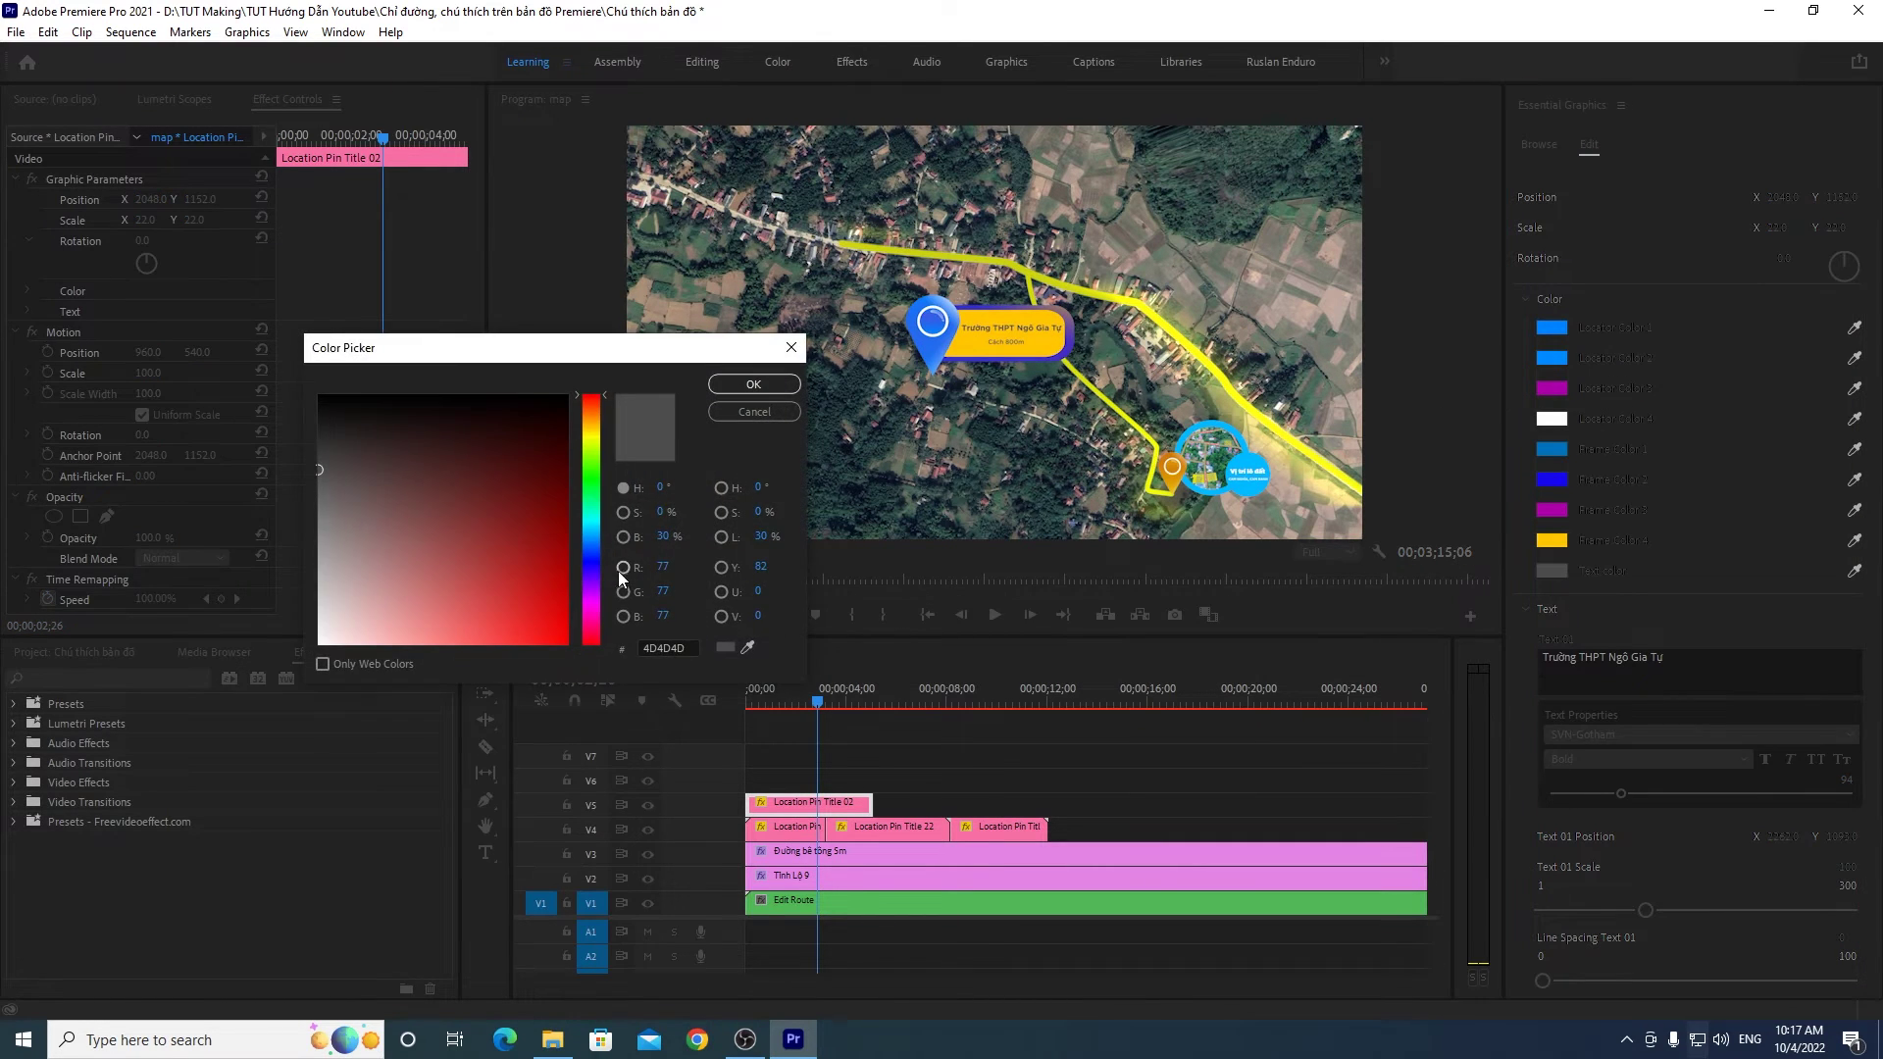
pyautogui.moveTo(270, 520); pyautogui.dragTo(295, 657)
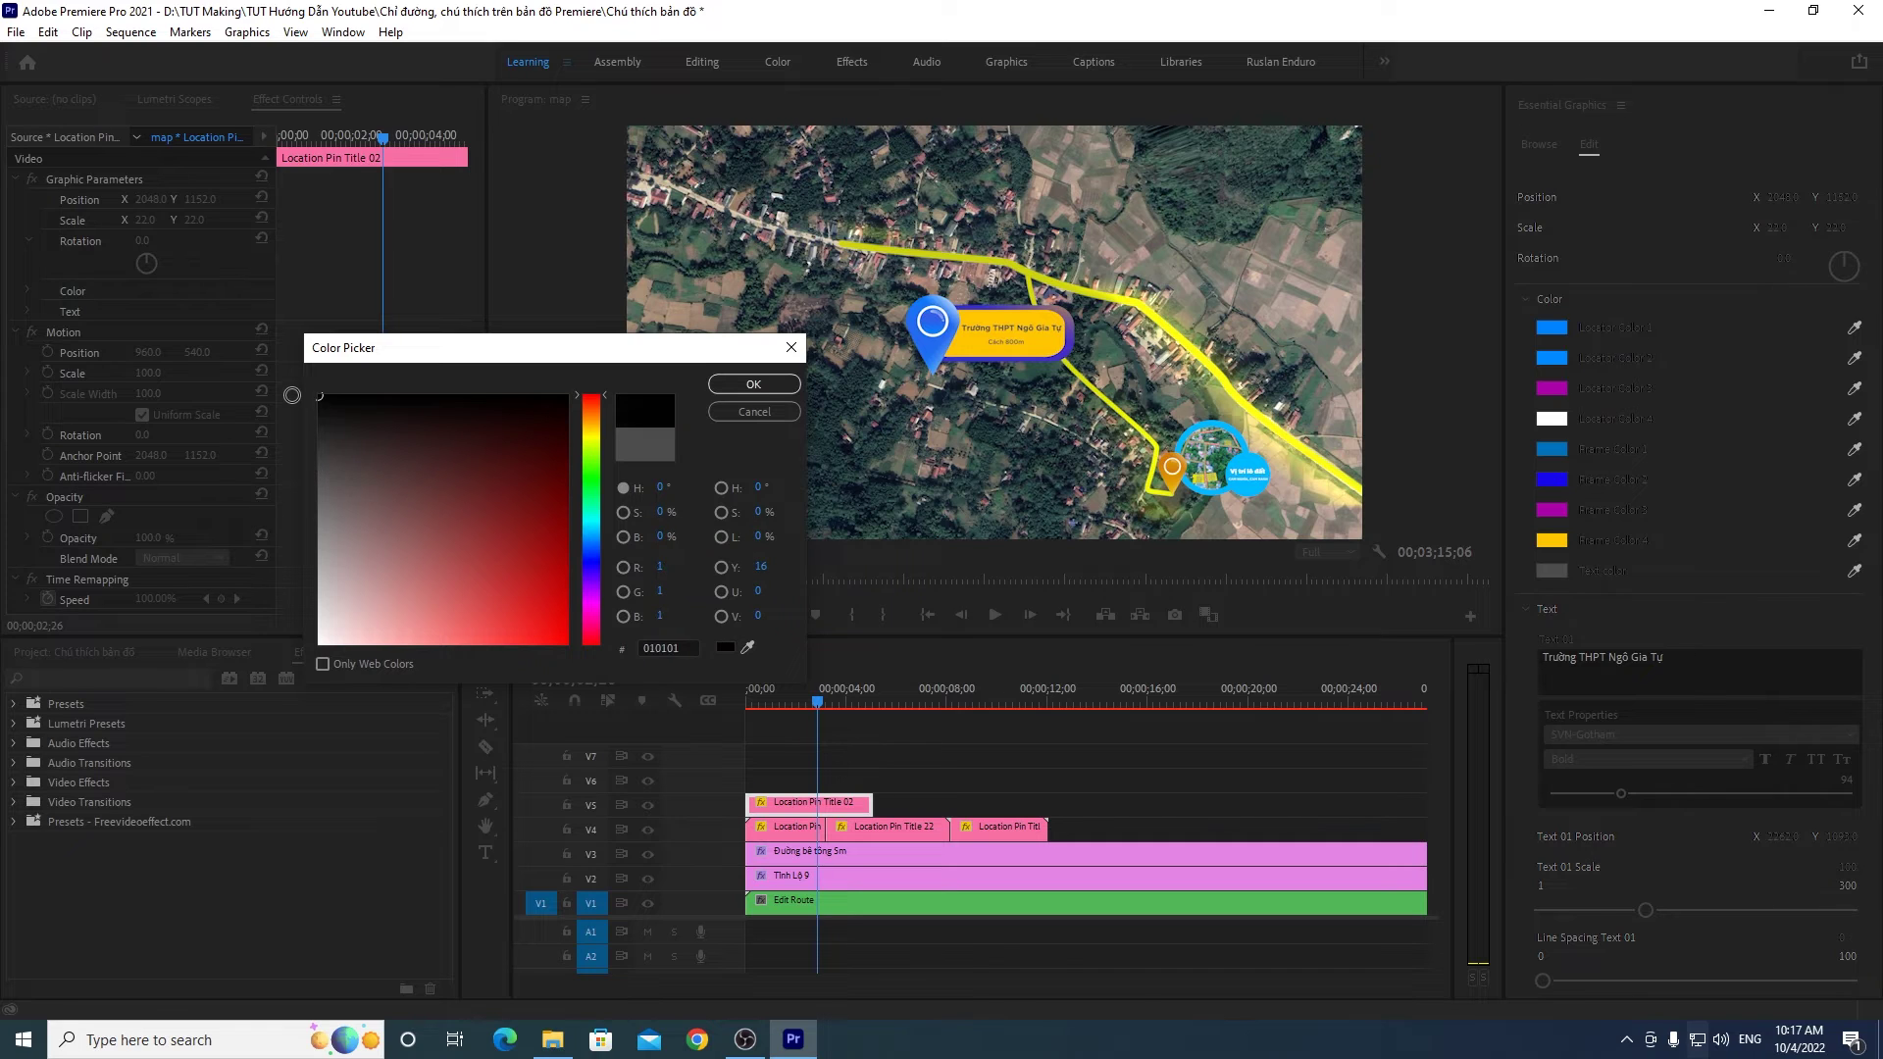
pyautogui.click(753, 384)
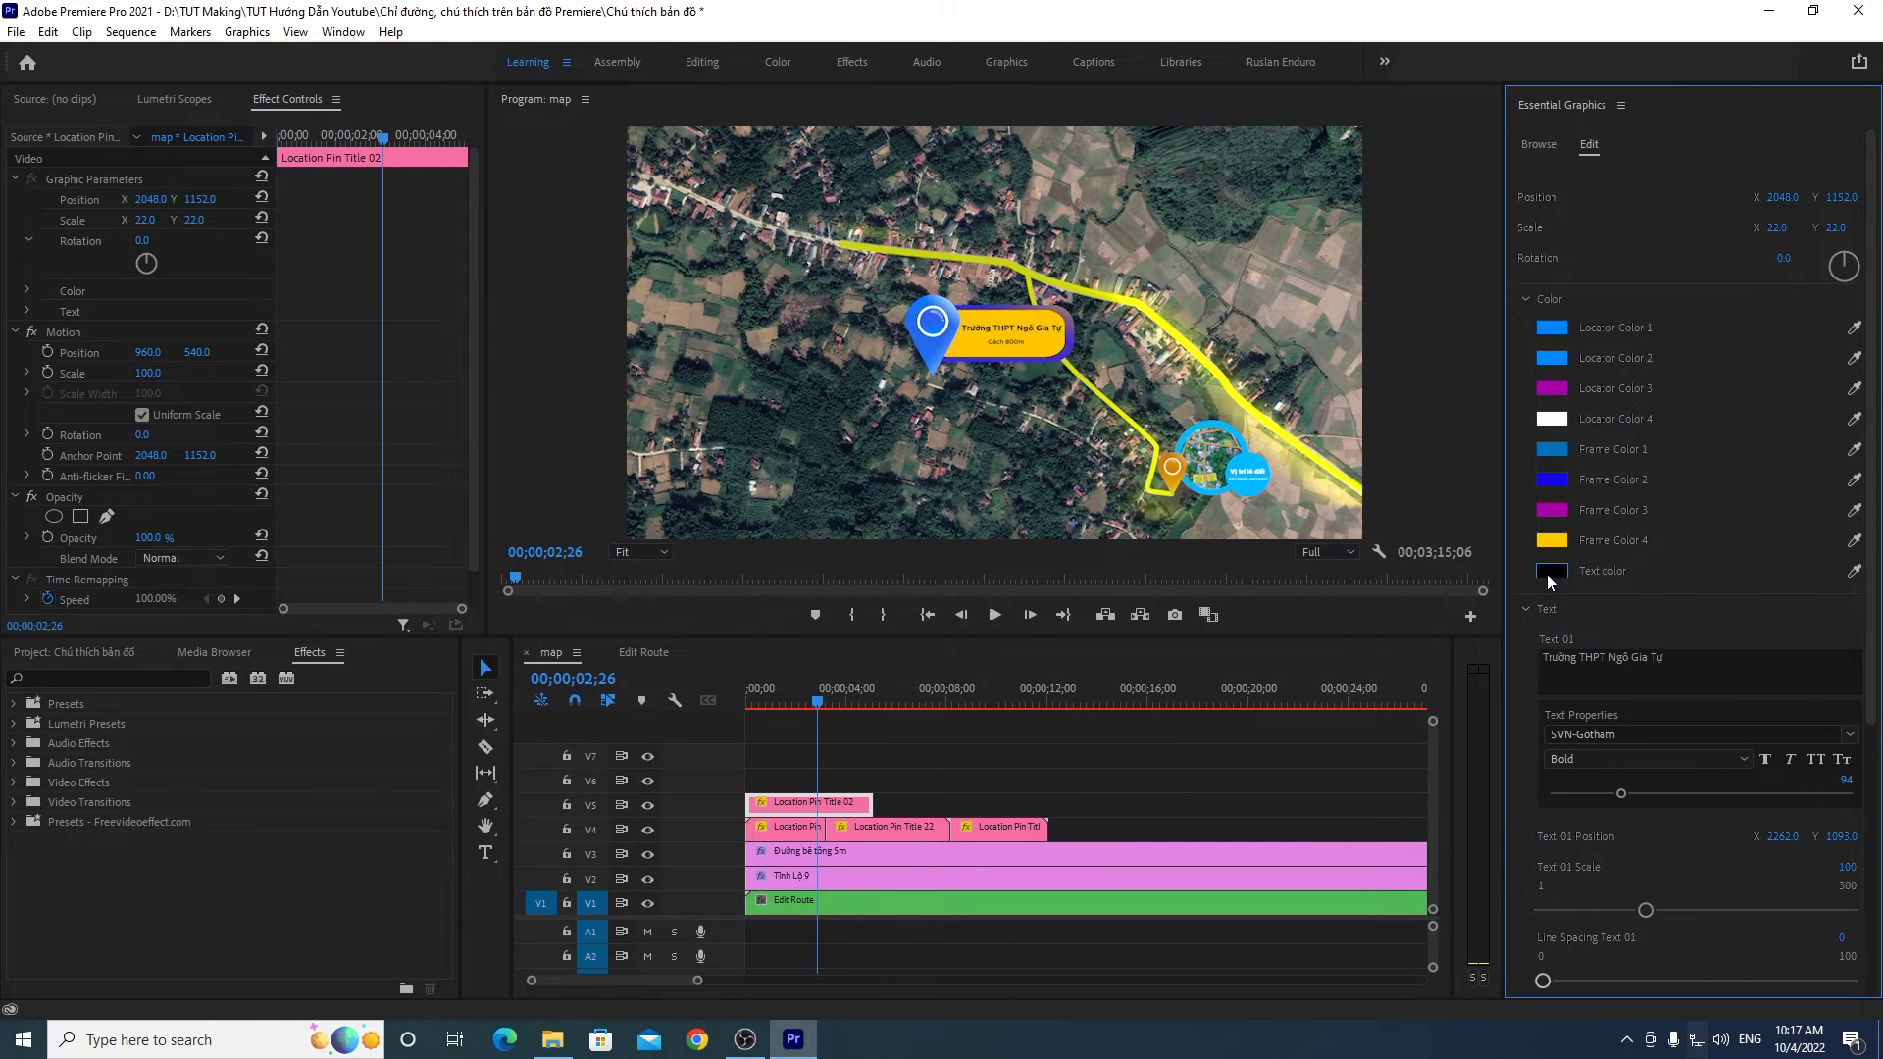
pyautogui.click(1546, 574)
pyautogui.moveTo(306, 510); pyautogui.dragTo(345, 391)
pyautogui.click(752, 375)
pyautogui.click(1550, 571)
pyautogui.moveTo(333, 510); pyautogui.dragTo(325, 652)
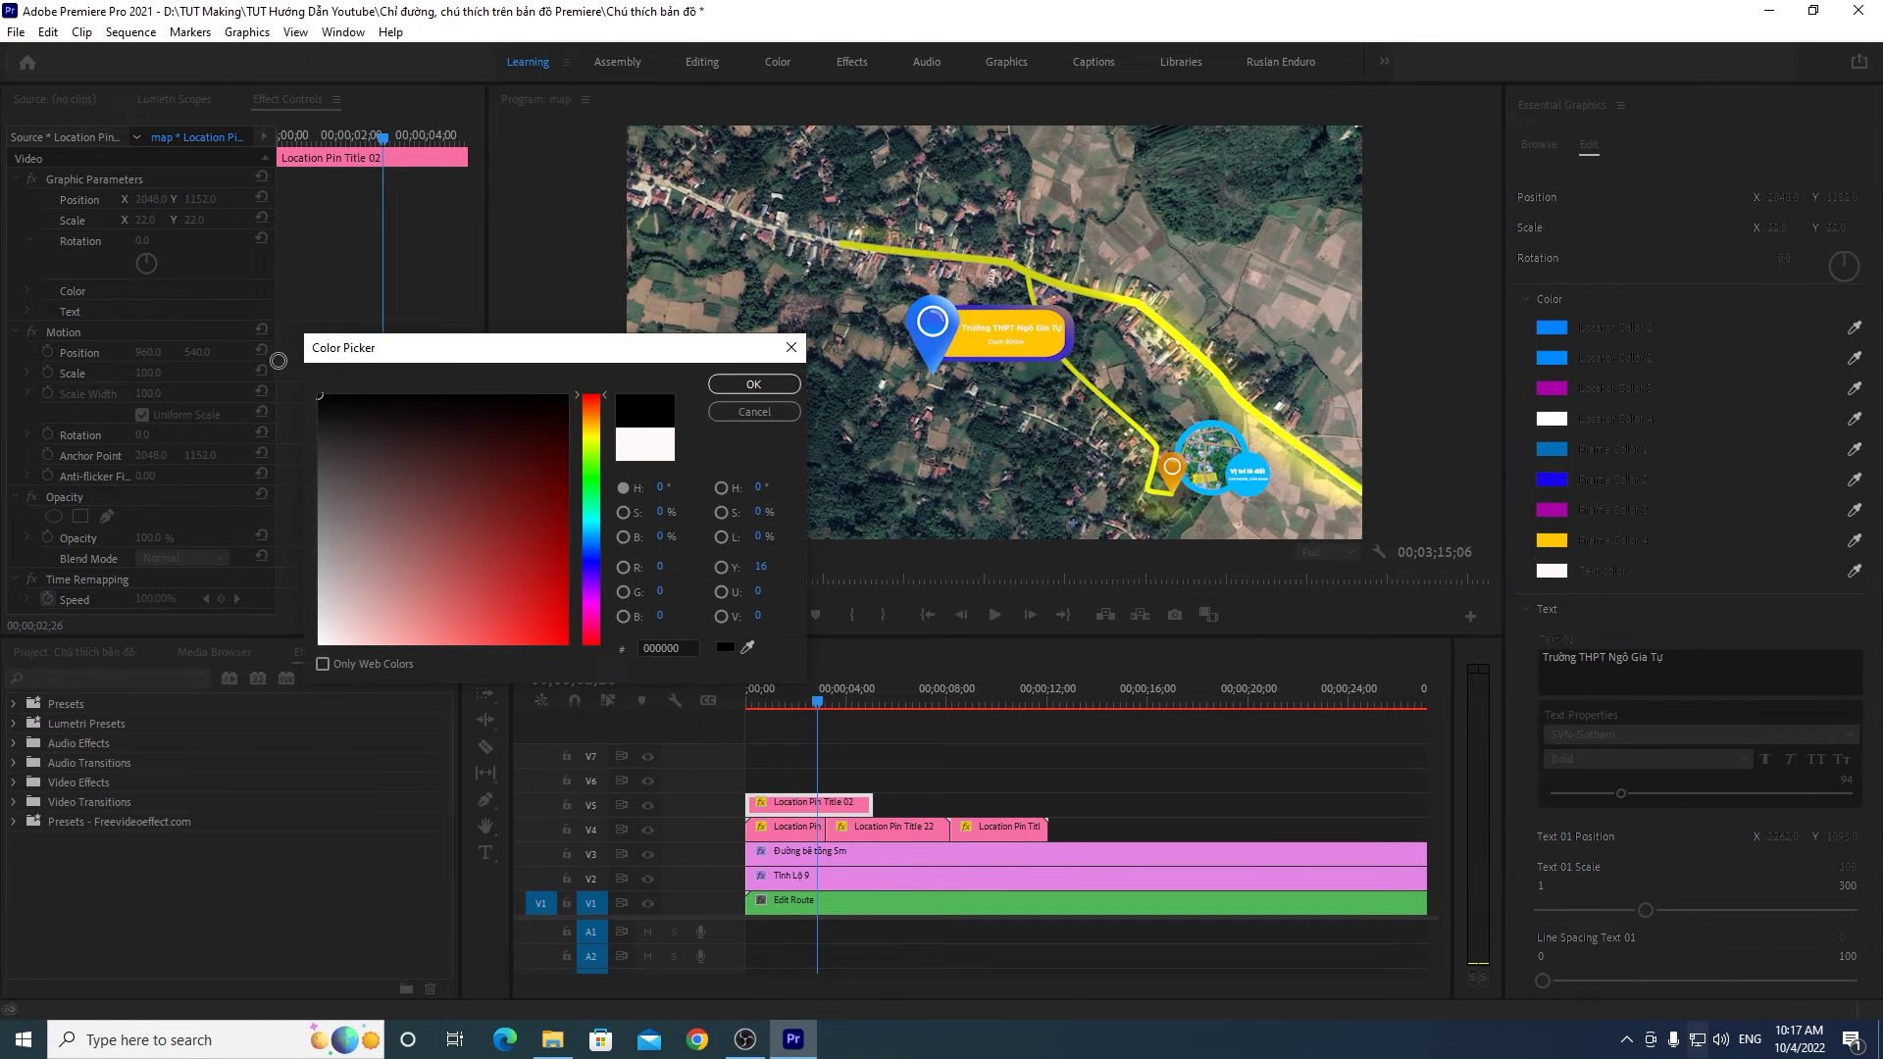
pyautogui.click(753, 375)
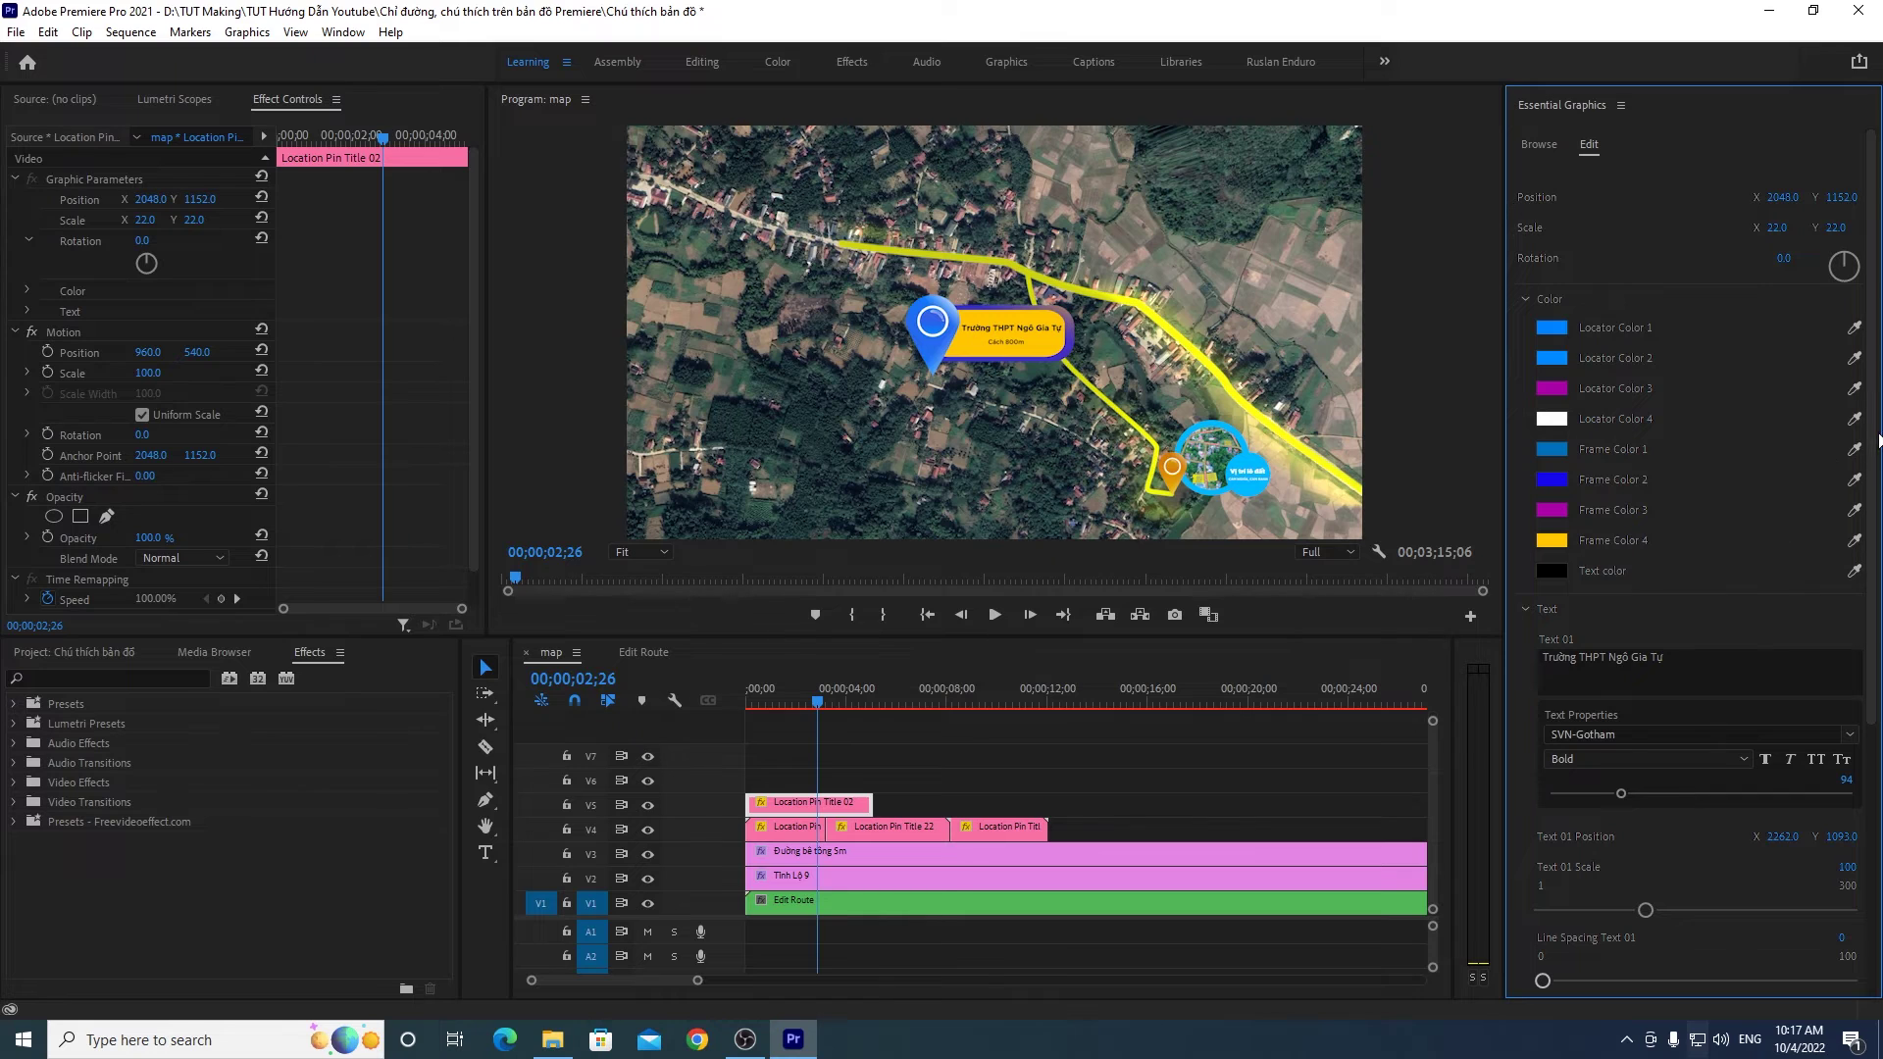
# Step: Set the label's first and second frame colours to green
pyautogui.moveTo(1874, 438); pyautogui.dragTo(1873, 448)
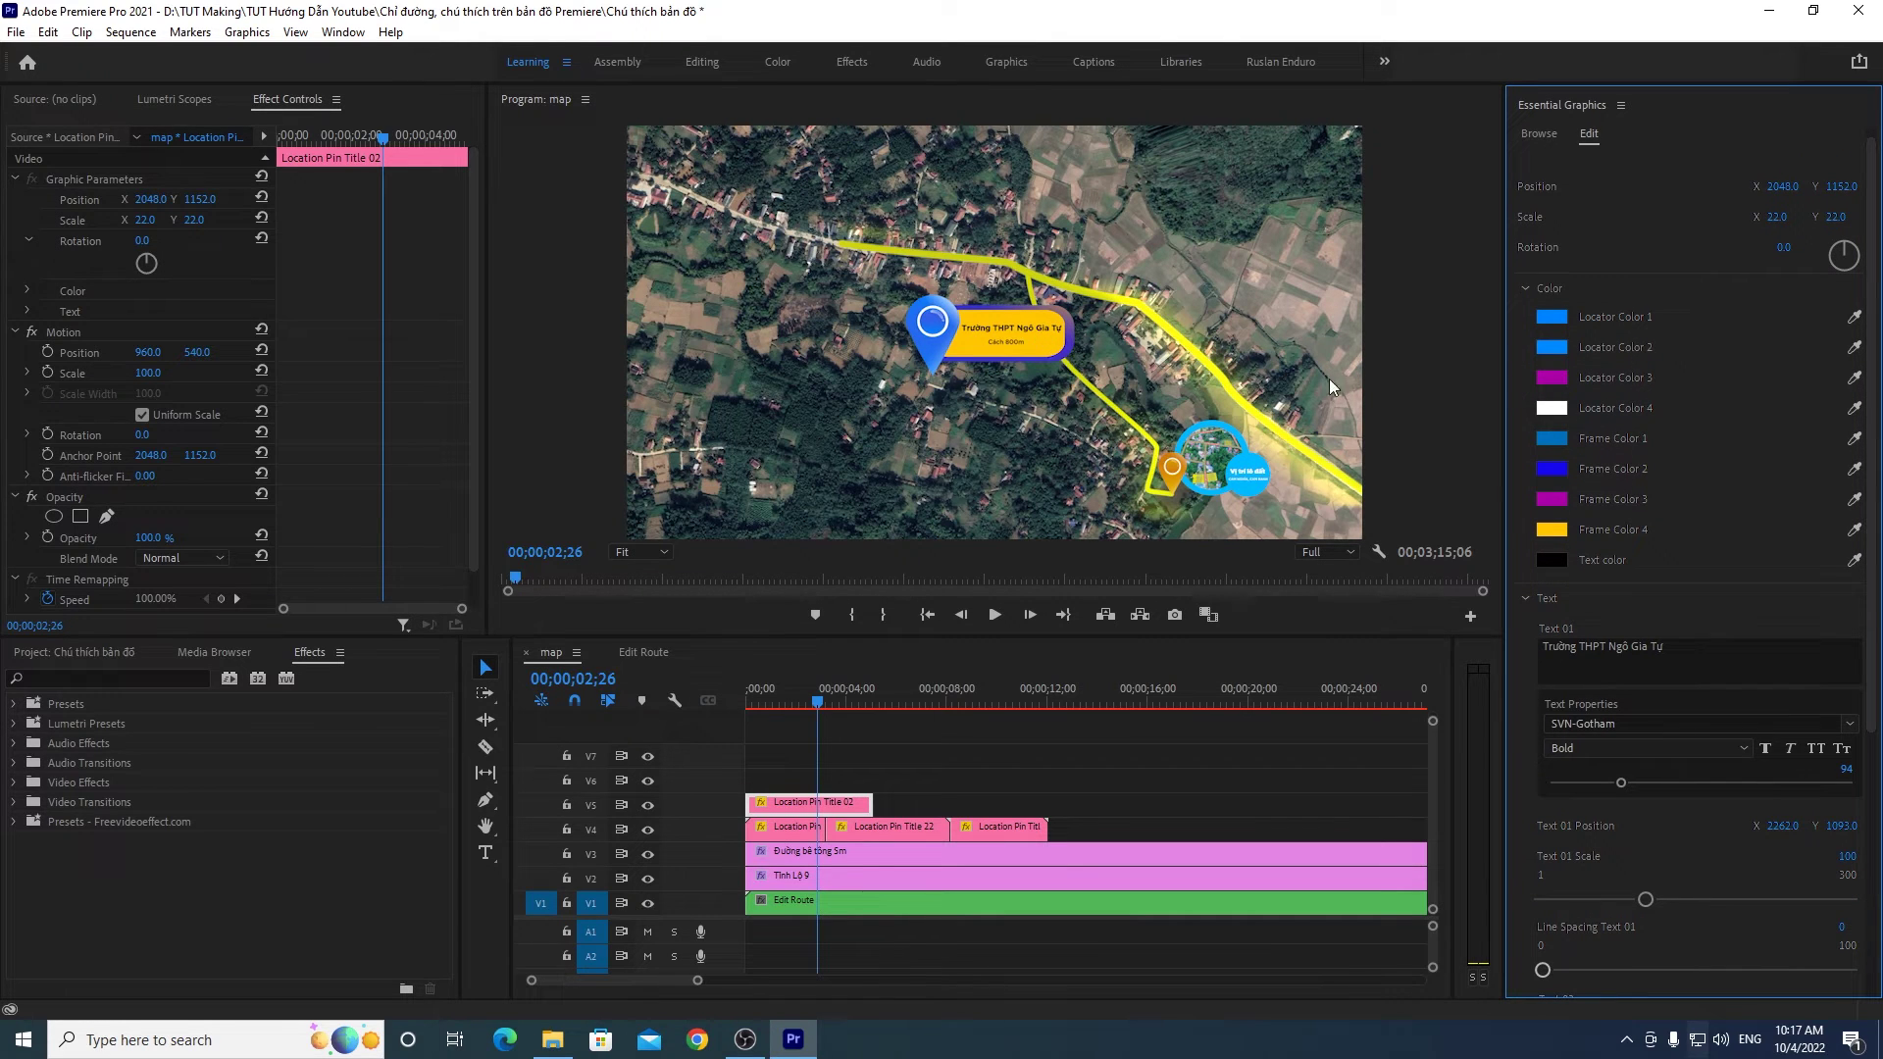
pyautogui.click(1553, 472)
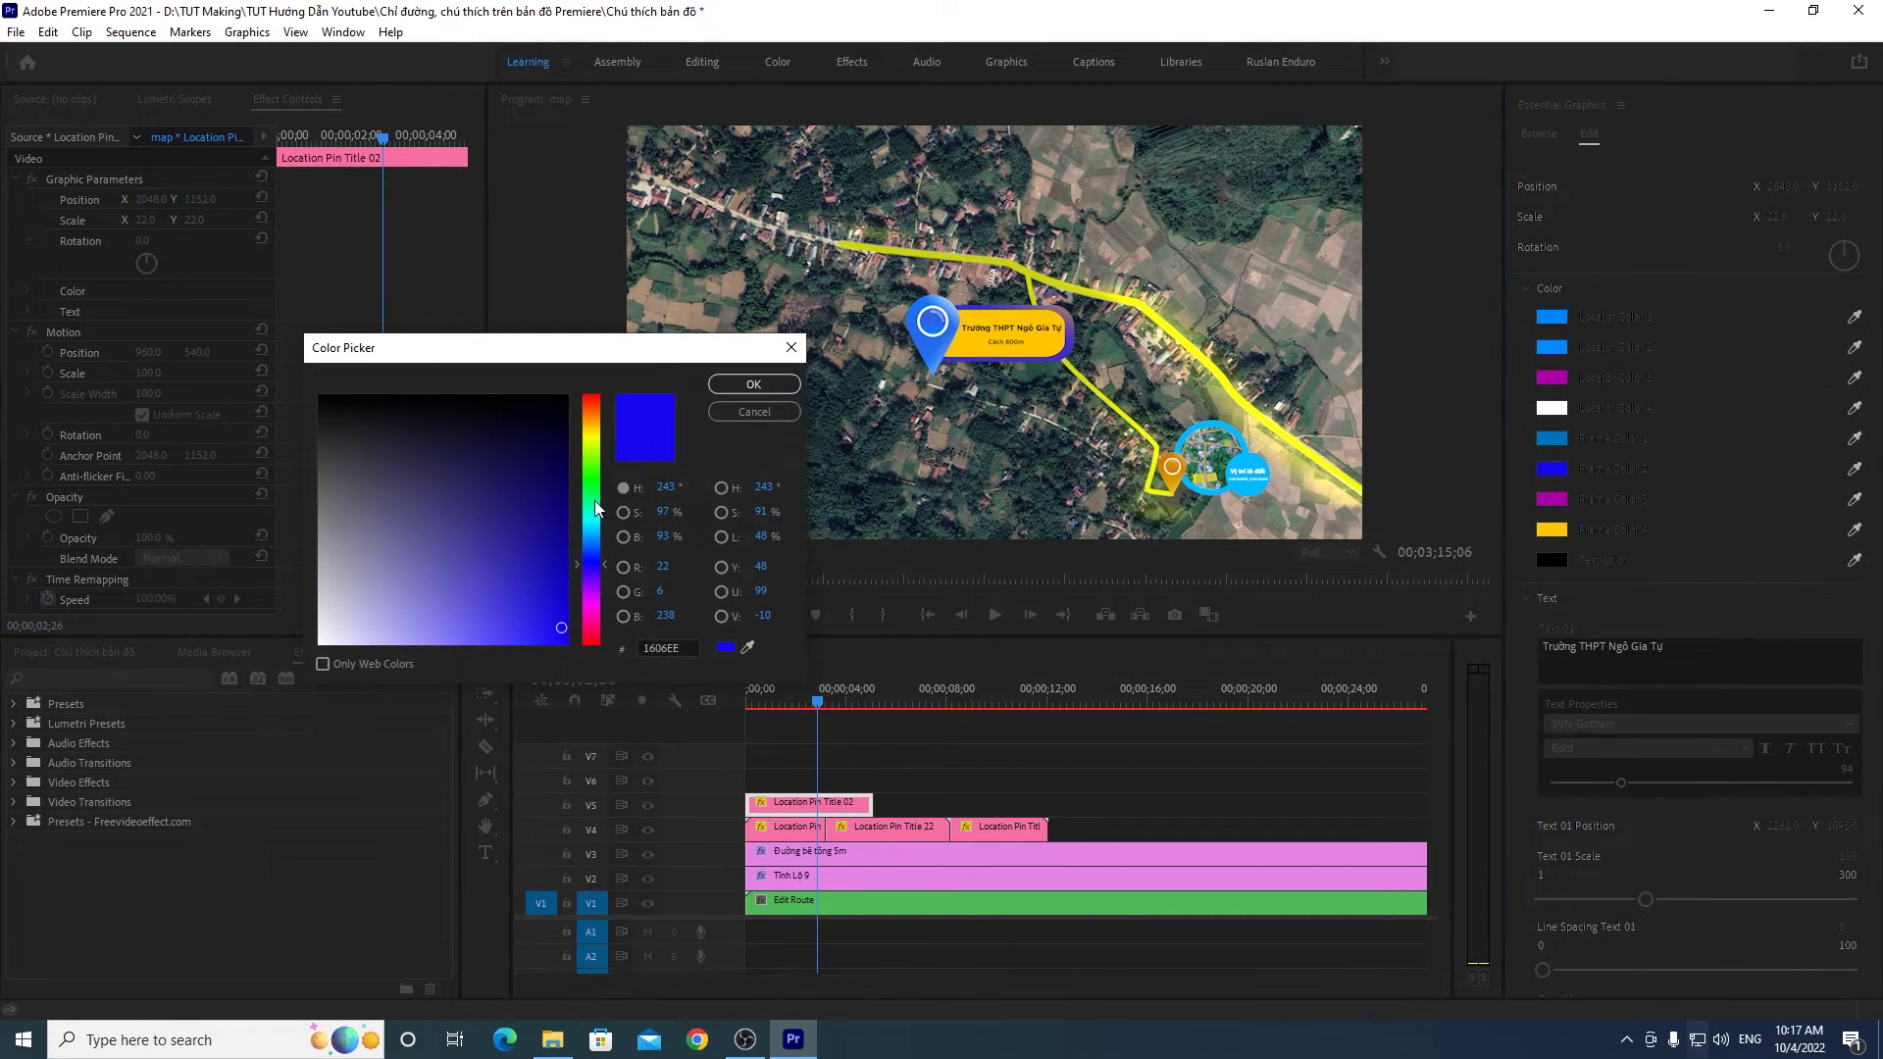
pyautogui.moveTo(596, 502); pyautogui.dragTo(591, 475)
pyautogui.click(753, 383)
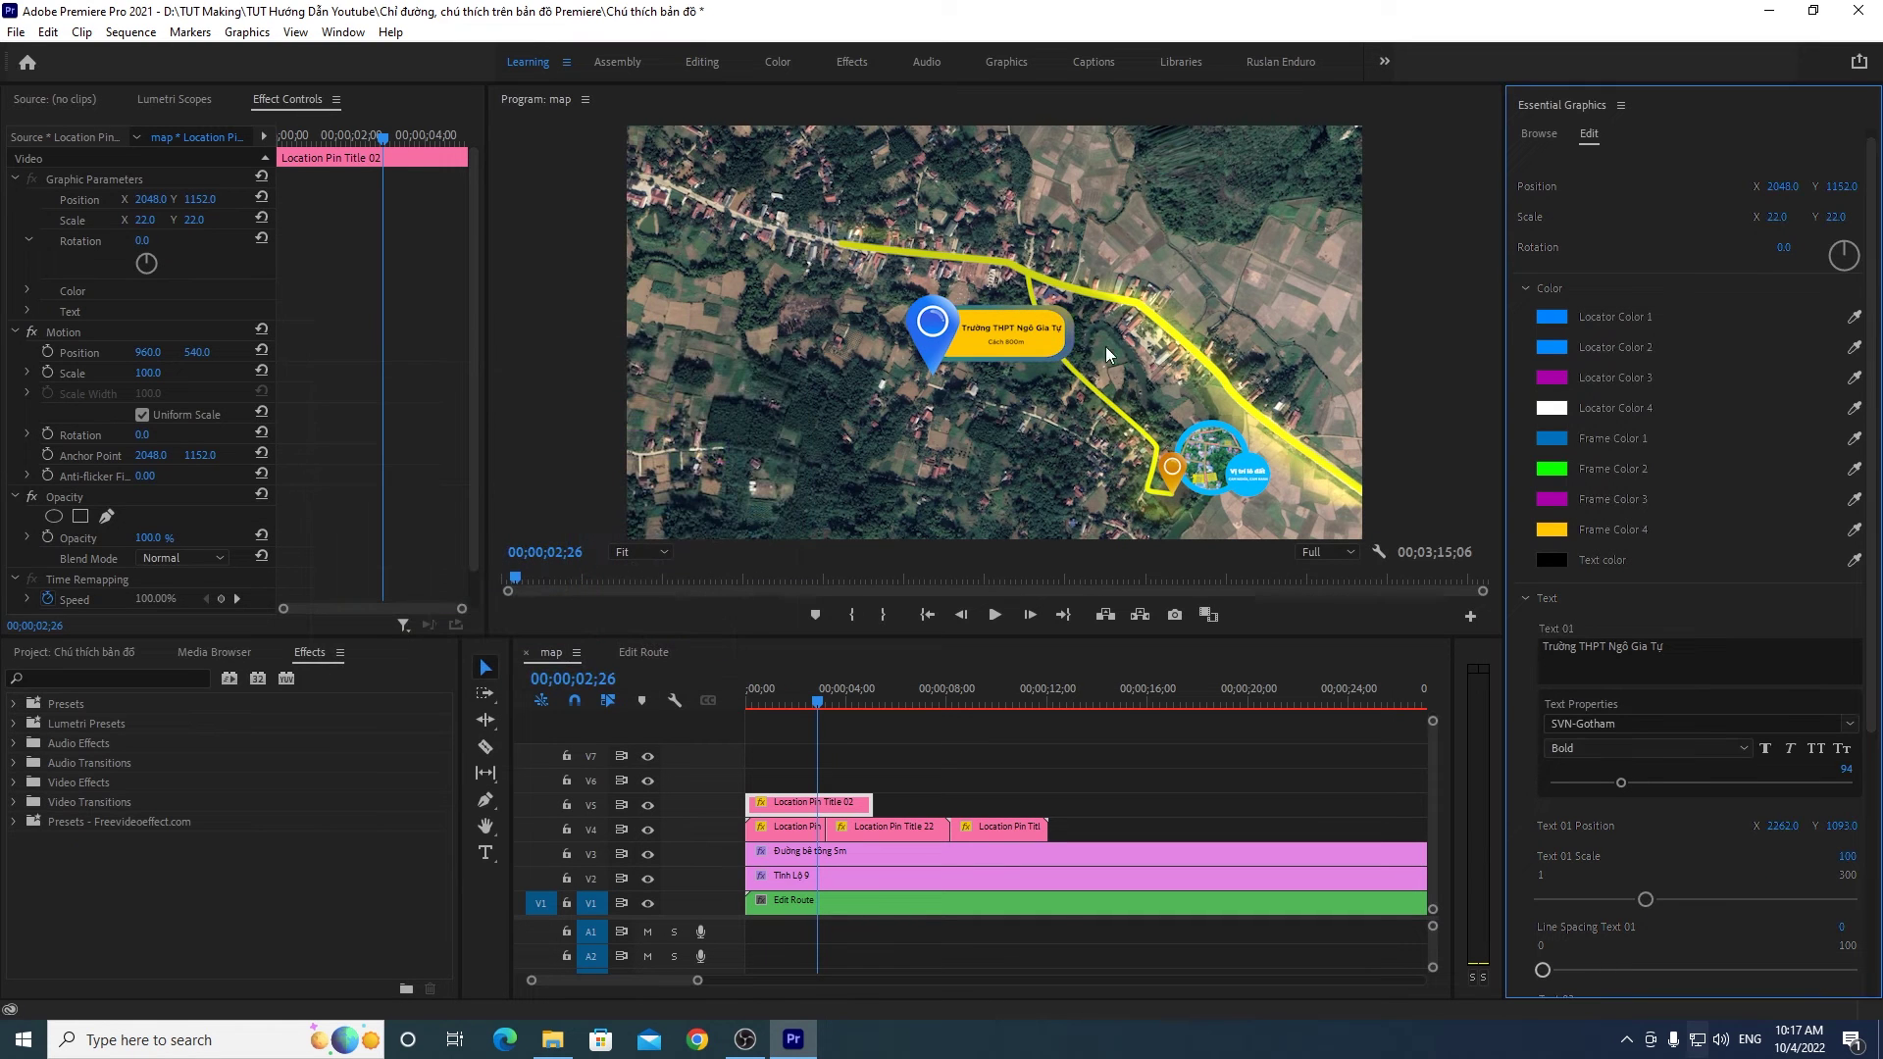
pyautogui.click(1551, 439)
pyautogui.click(590, 473)
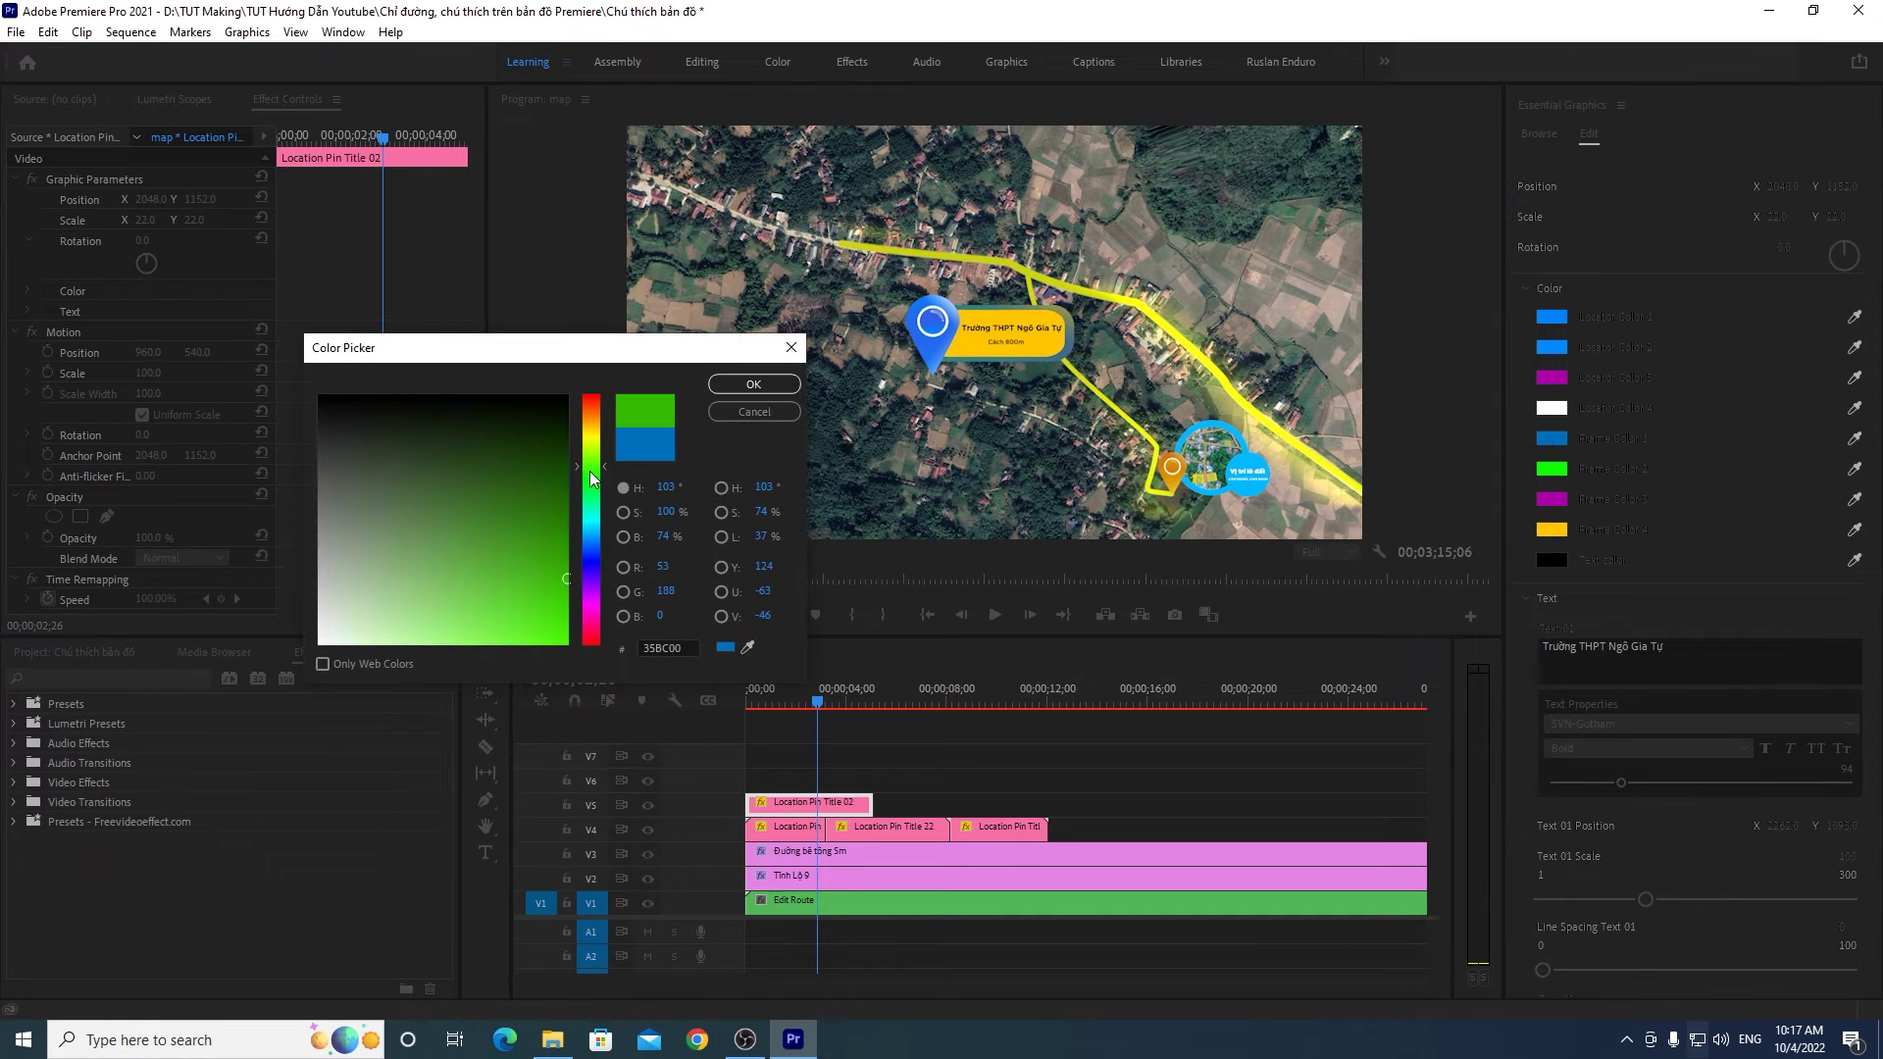
pyautogui.click(753, 384)
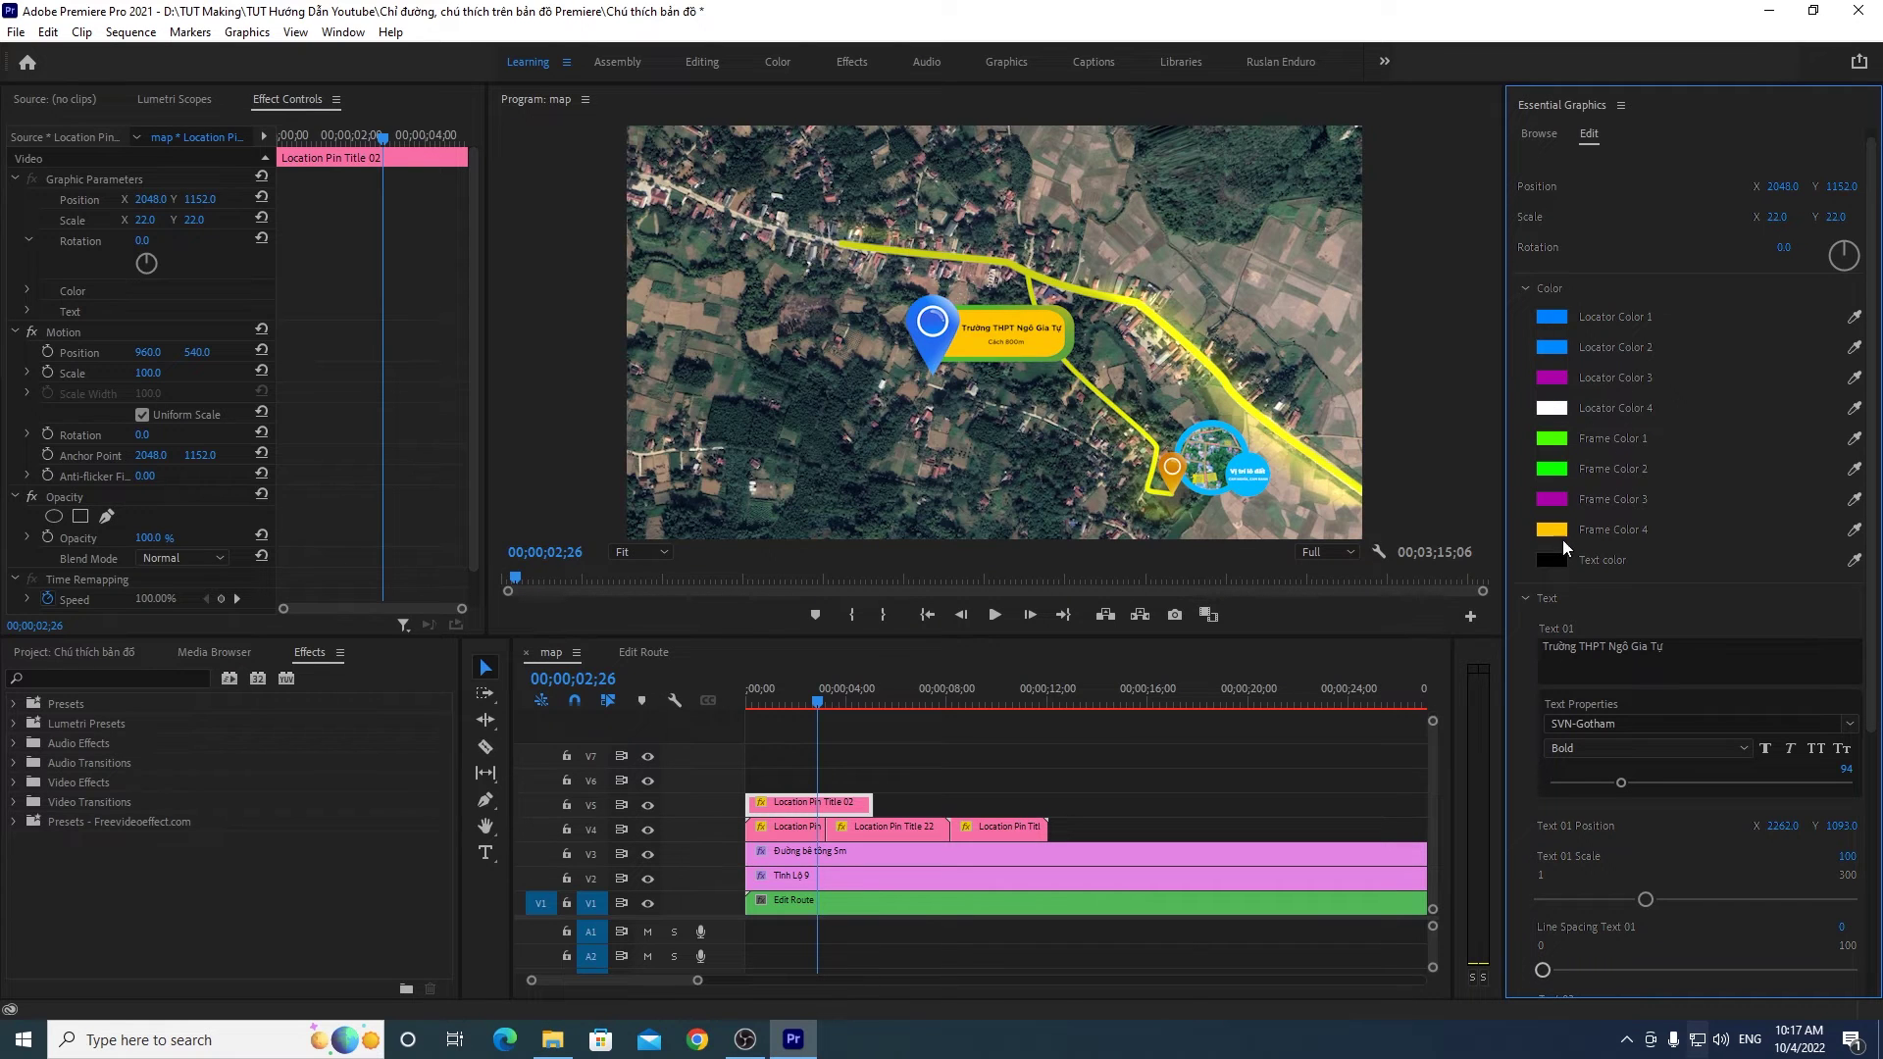
# Step: Shift the first and second frame colours from green to teal (#00FFCC)
pyautogui.click(1551, 468)
pyautogui.moveTo(593, 479); pyautogui.dragTo(606, 507)
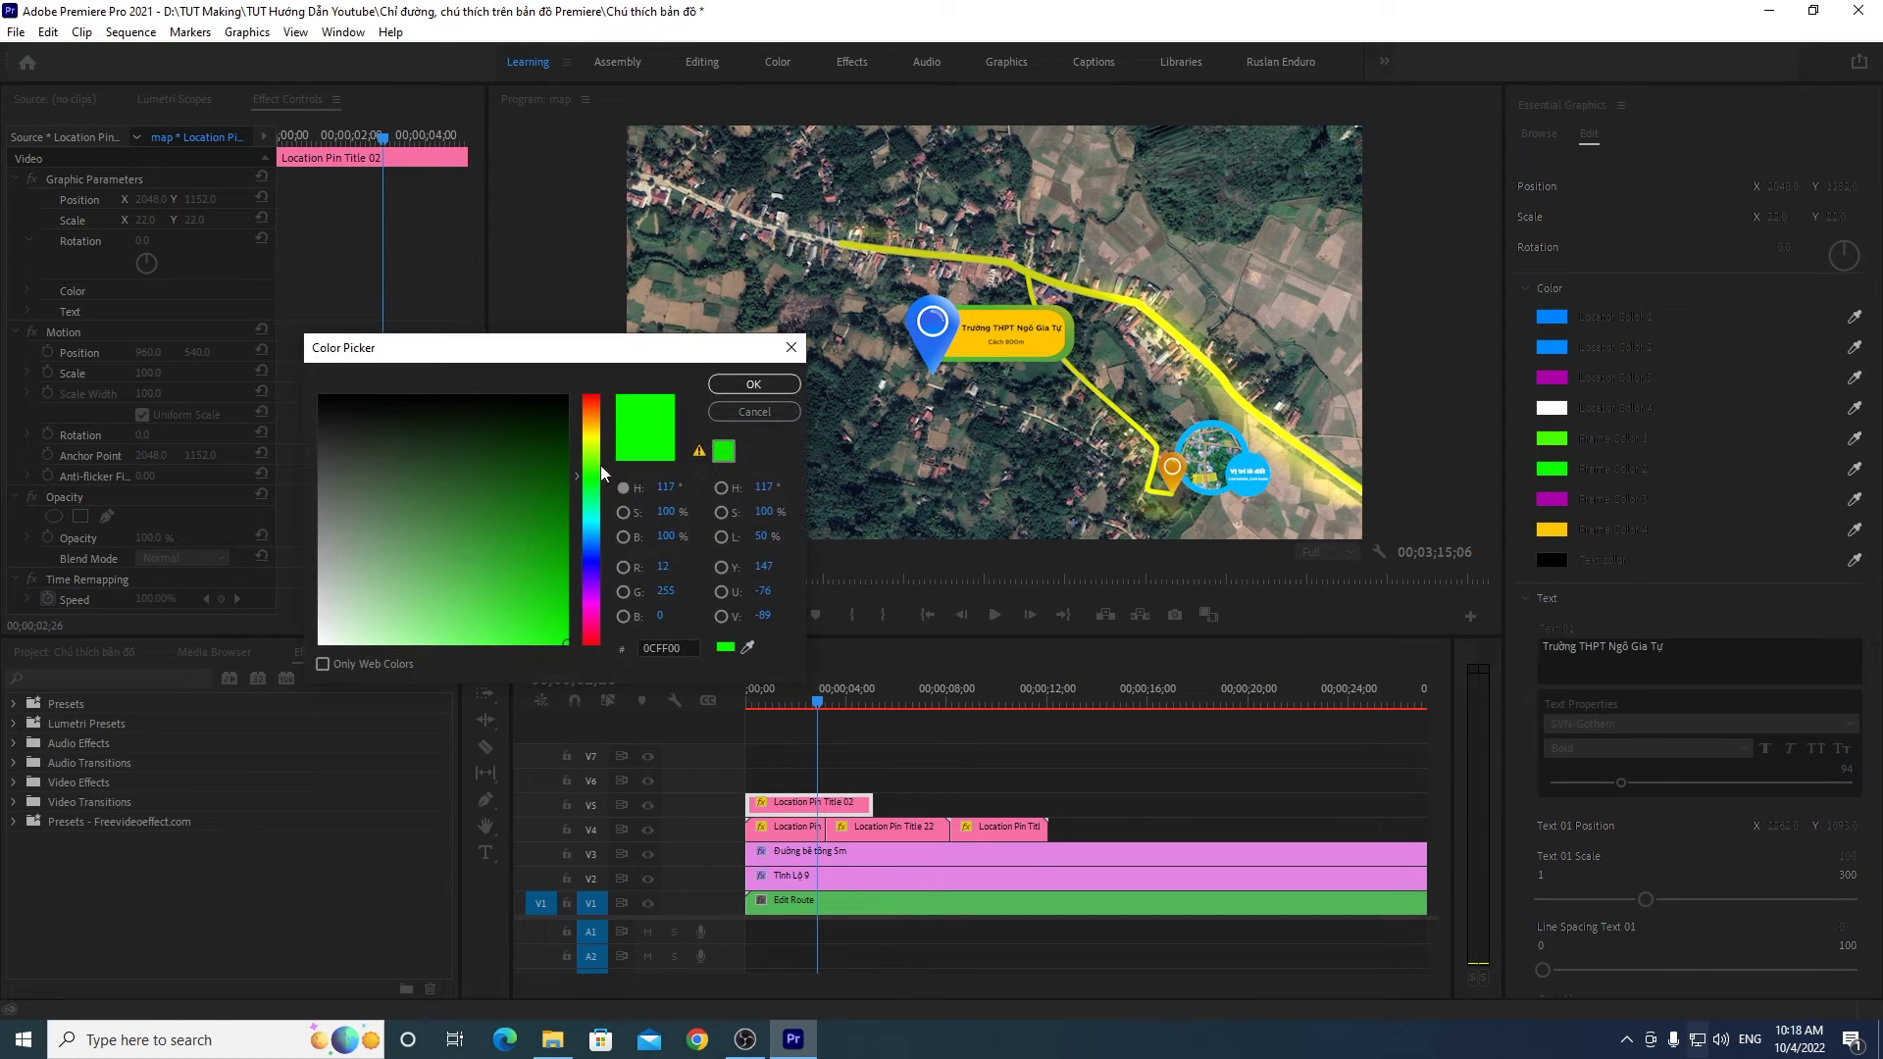
pyautogui.click(754, 384)
pyautogui.click(1551, 441)
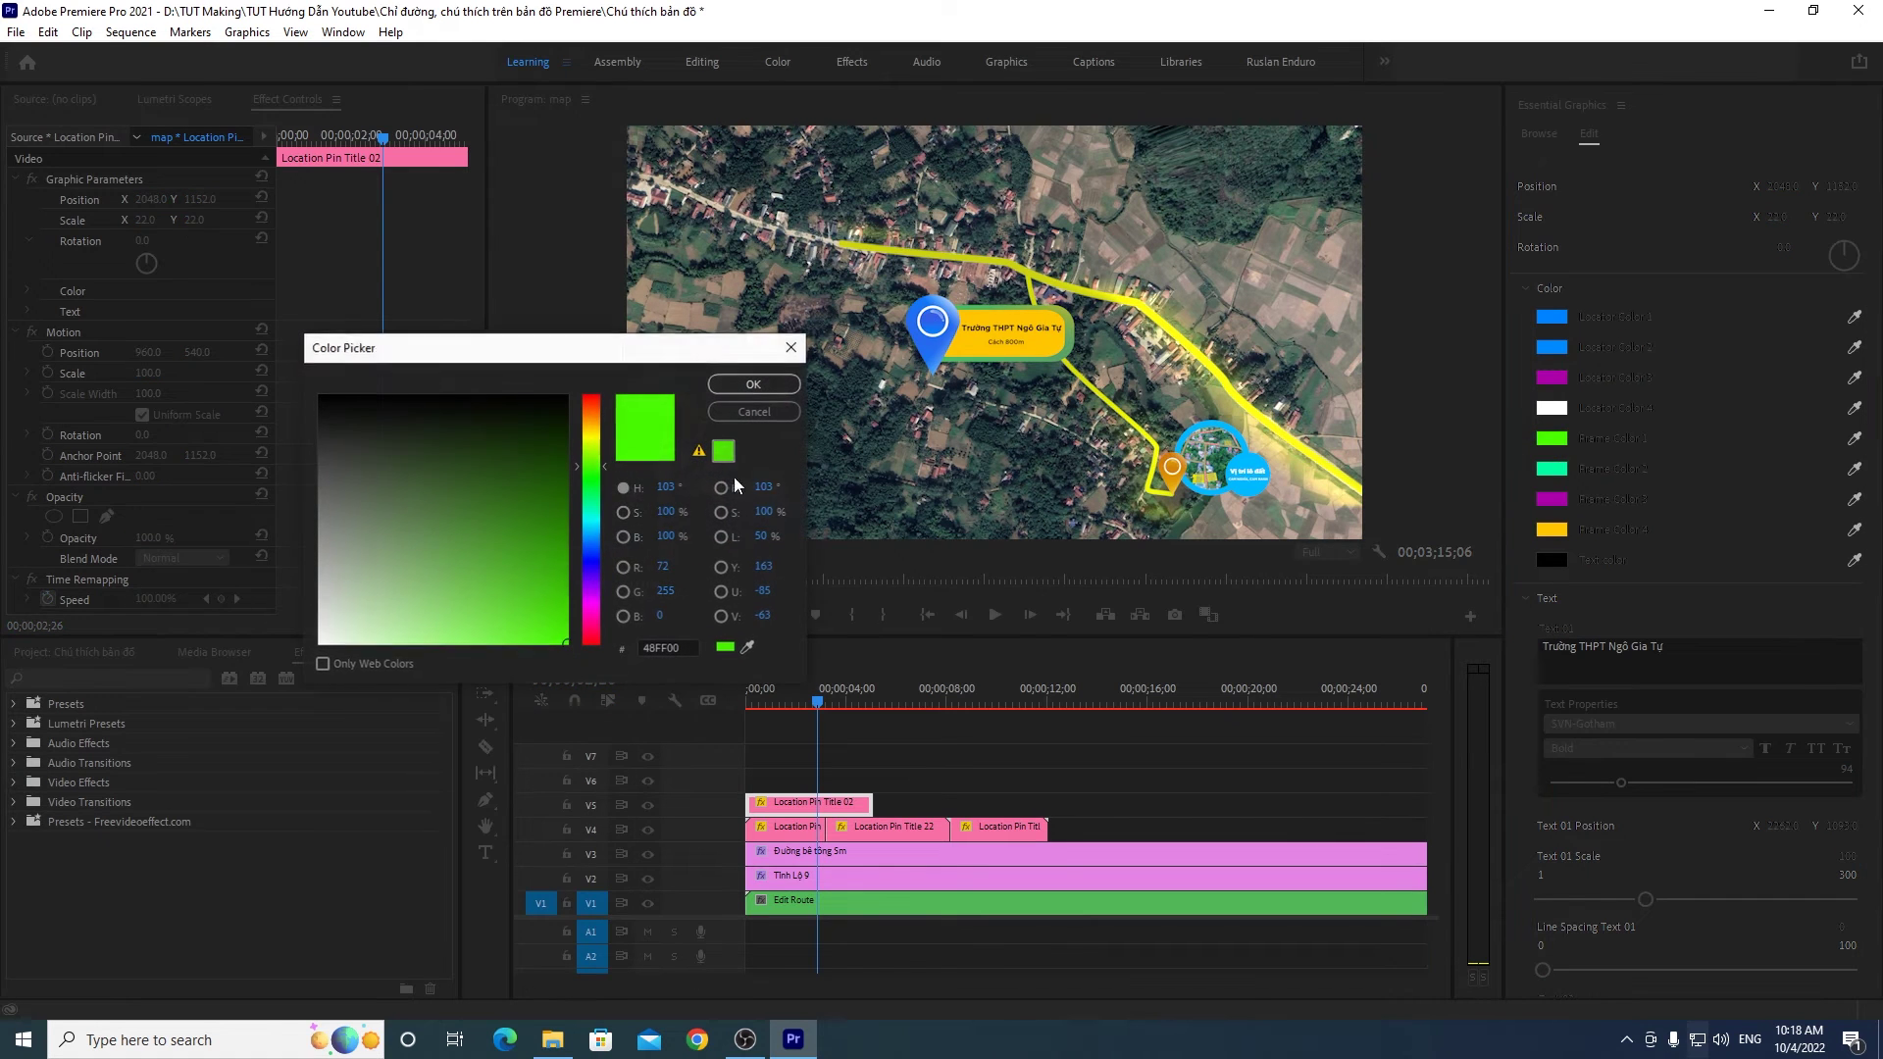
pyautogui.moveTo(600, 467); pyautogui.dragTo(606, 510)
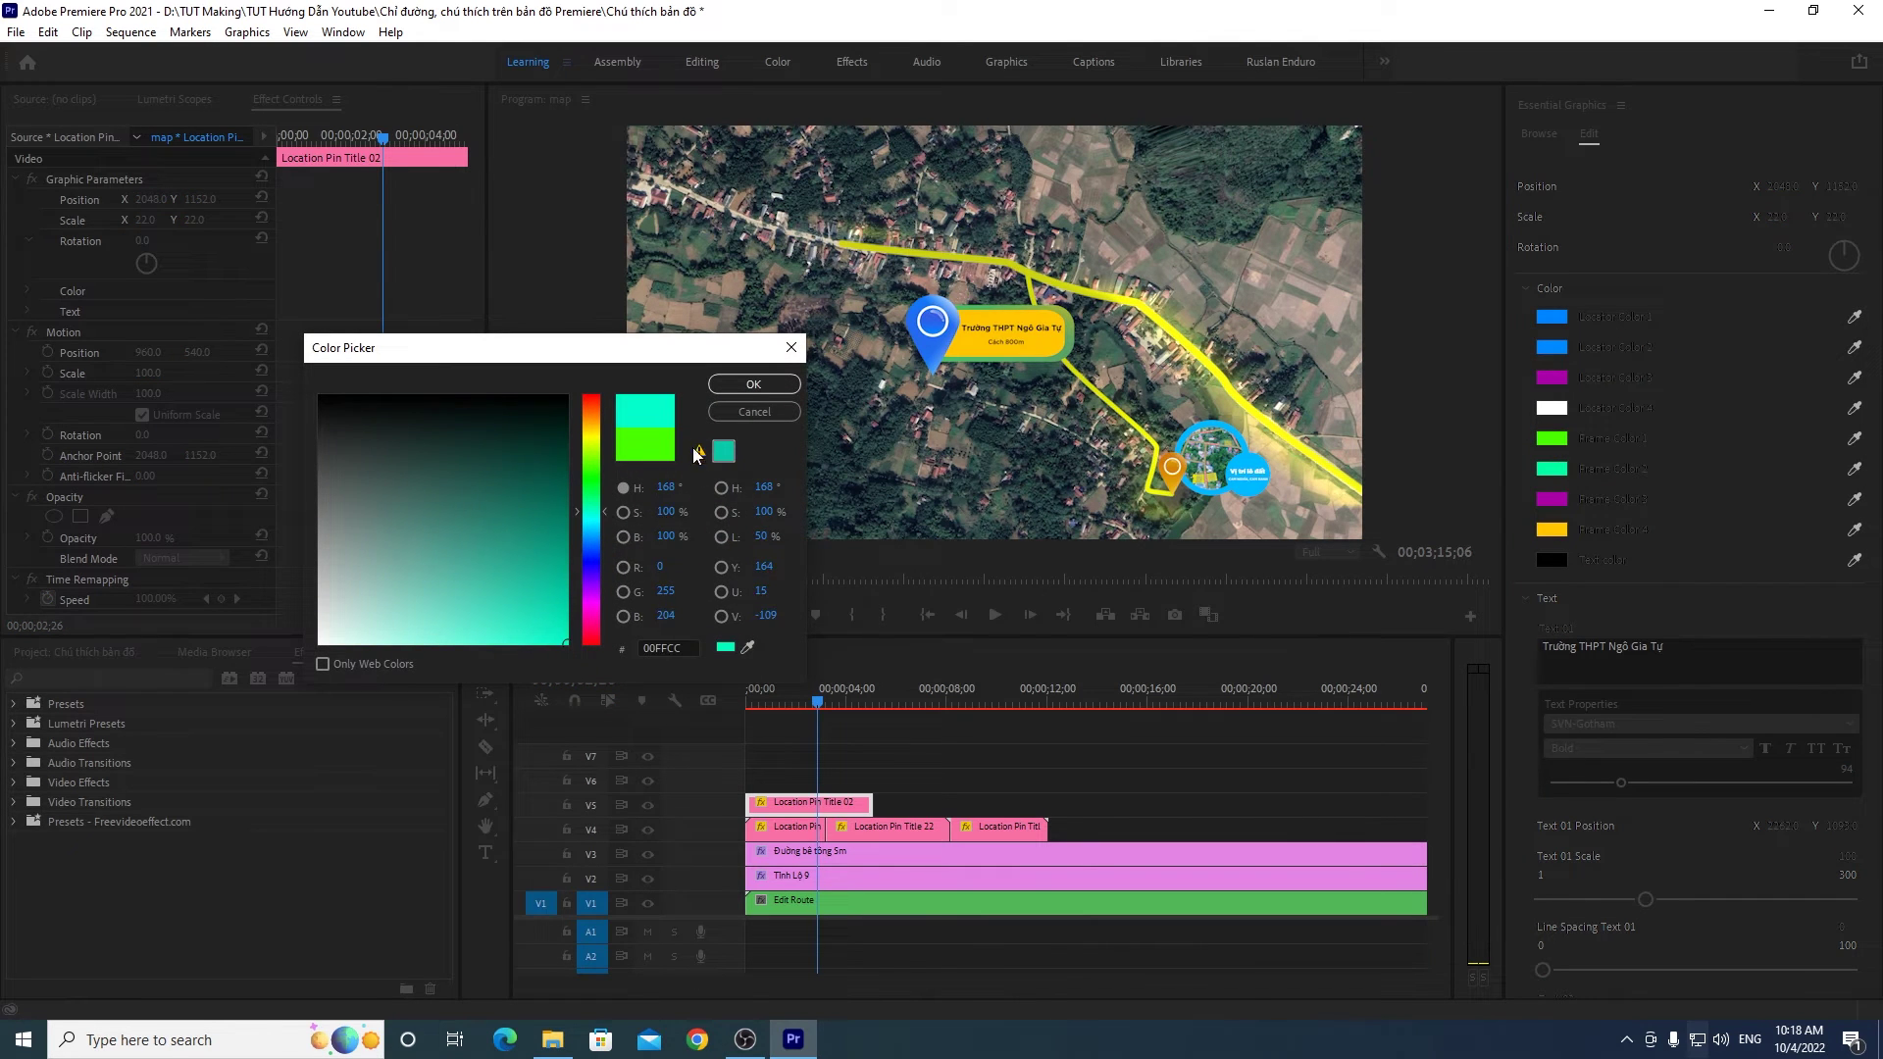
pyautogui.click(753, 384)
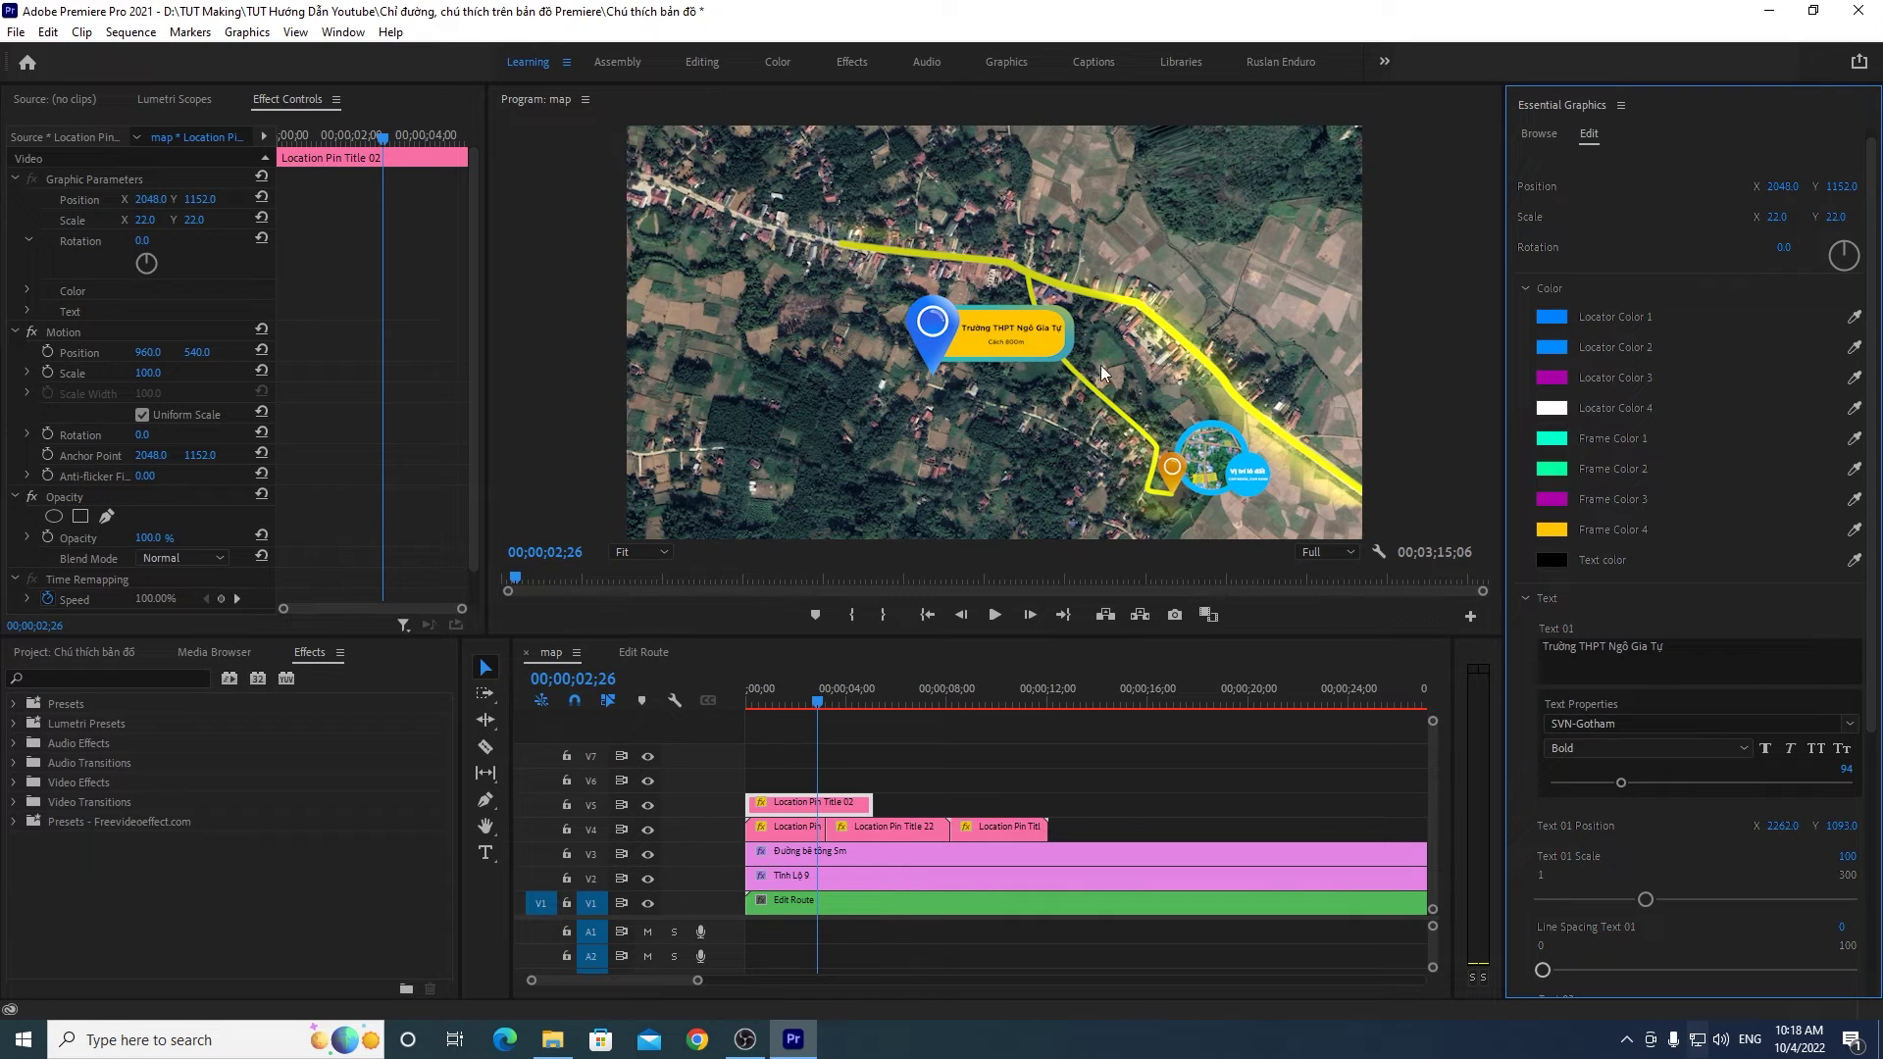
# Step: Switch the school name to the Black weight and set the callout scale to 15
pyautogui.click(1603, 751)
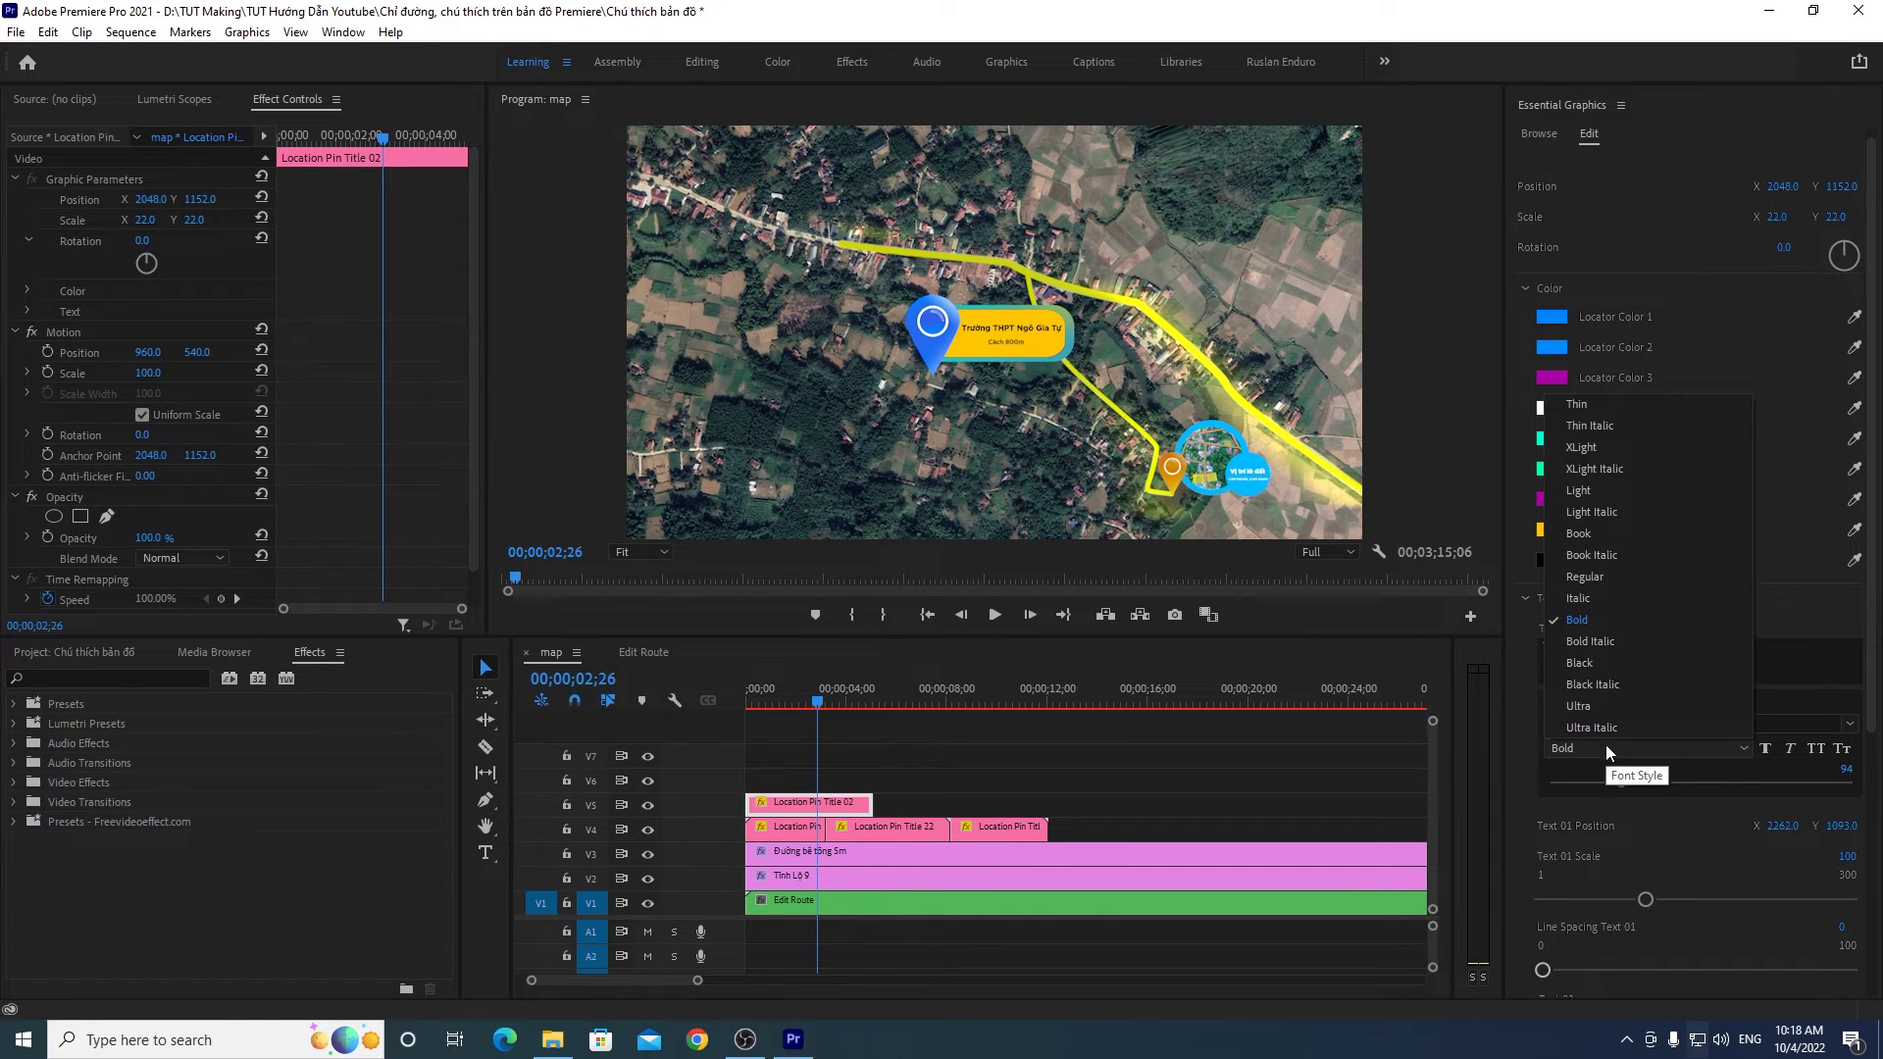
pyautogui.click(1566, 700)
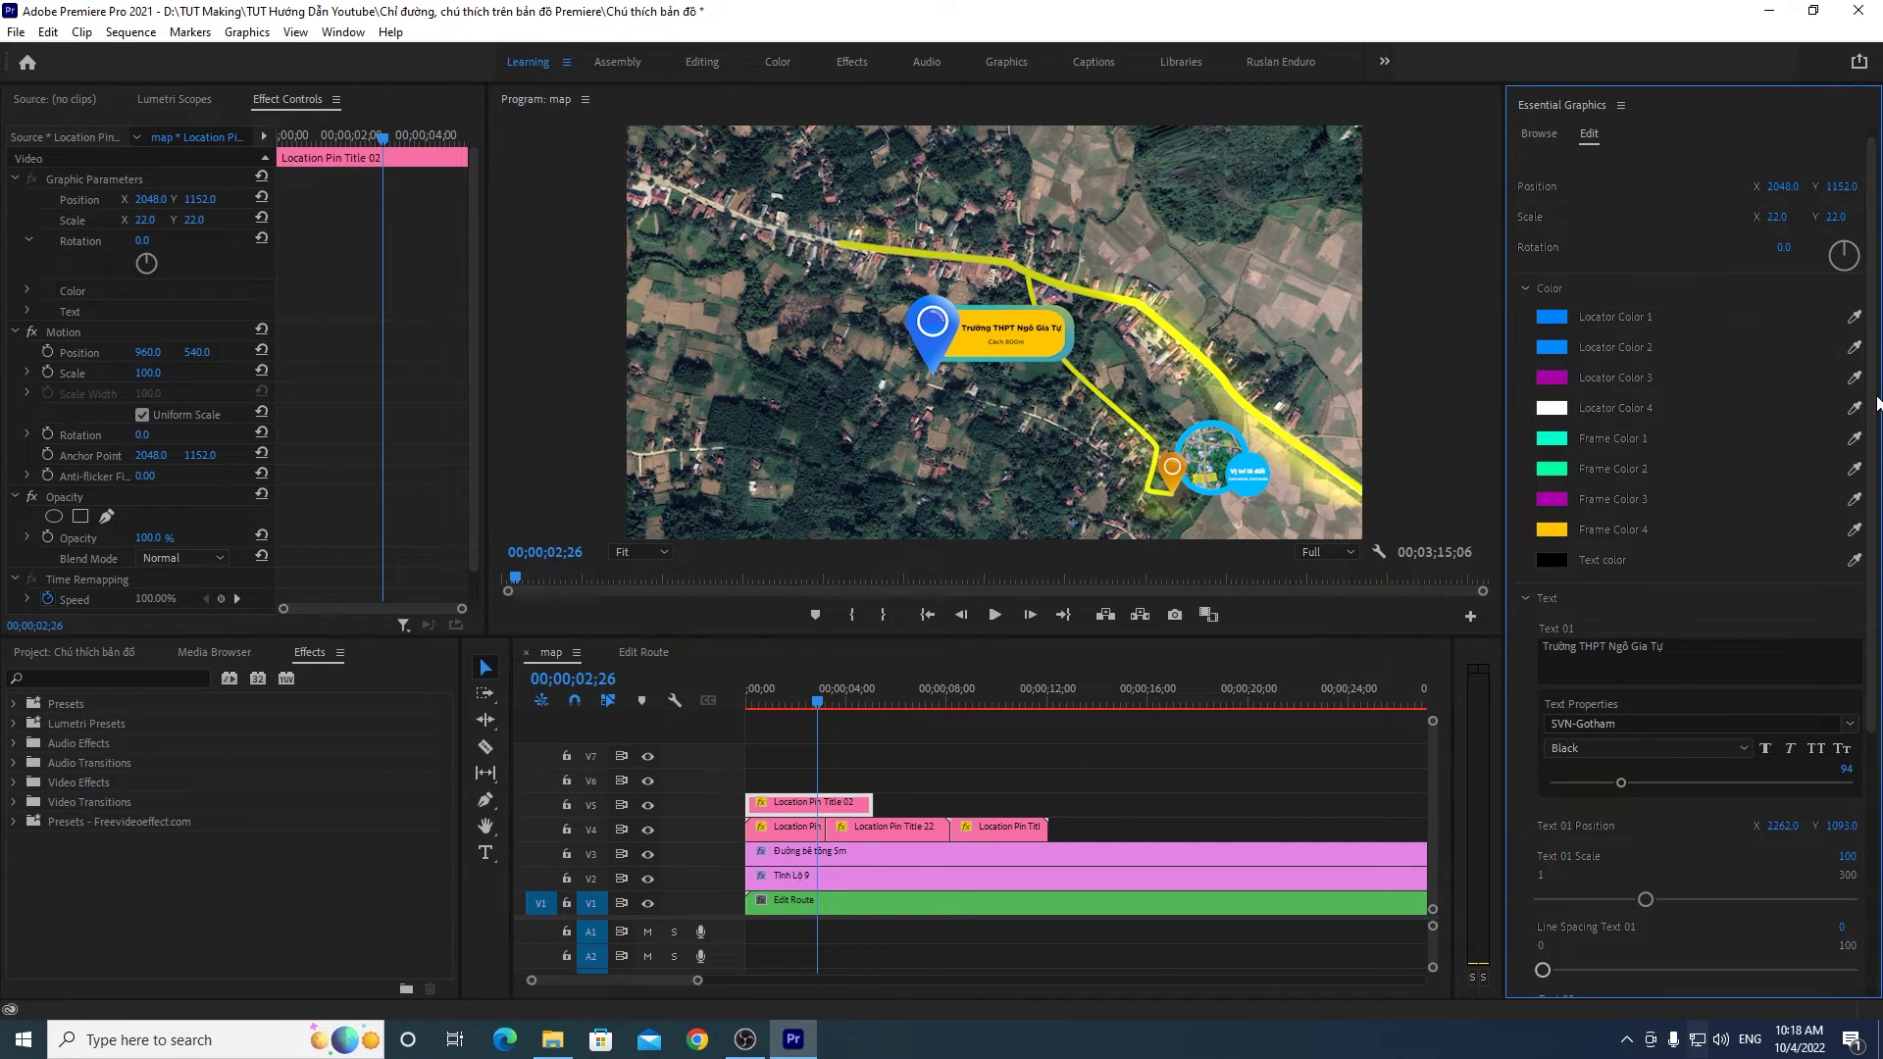
pyautogui.click(1779, 216)
pyautogui.write('17')
pyautogui.press('Return')
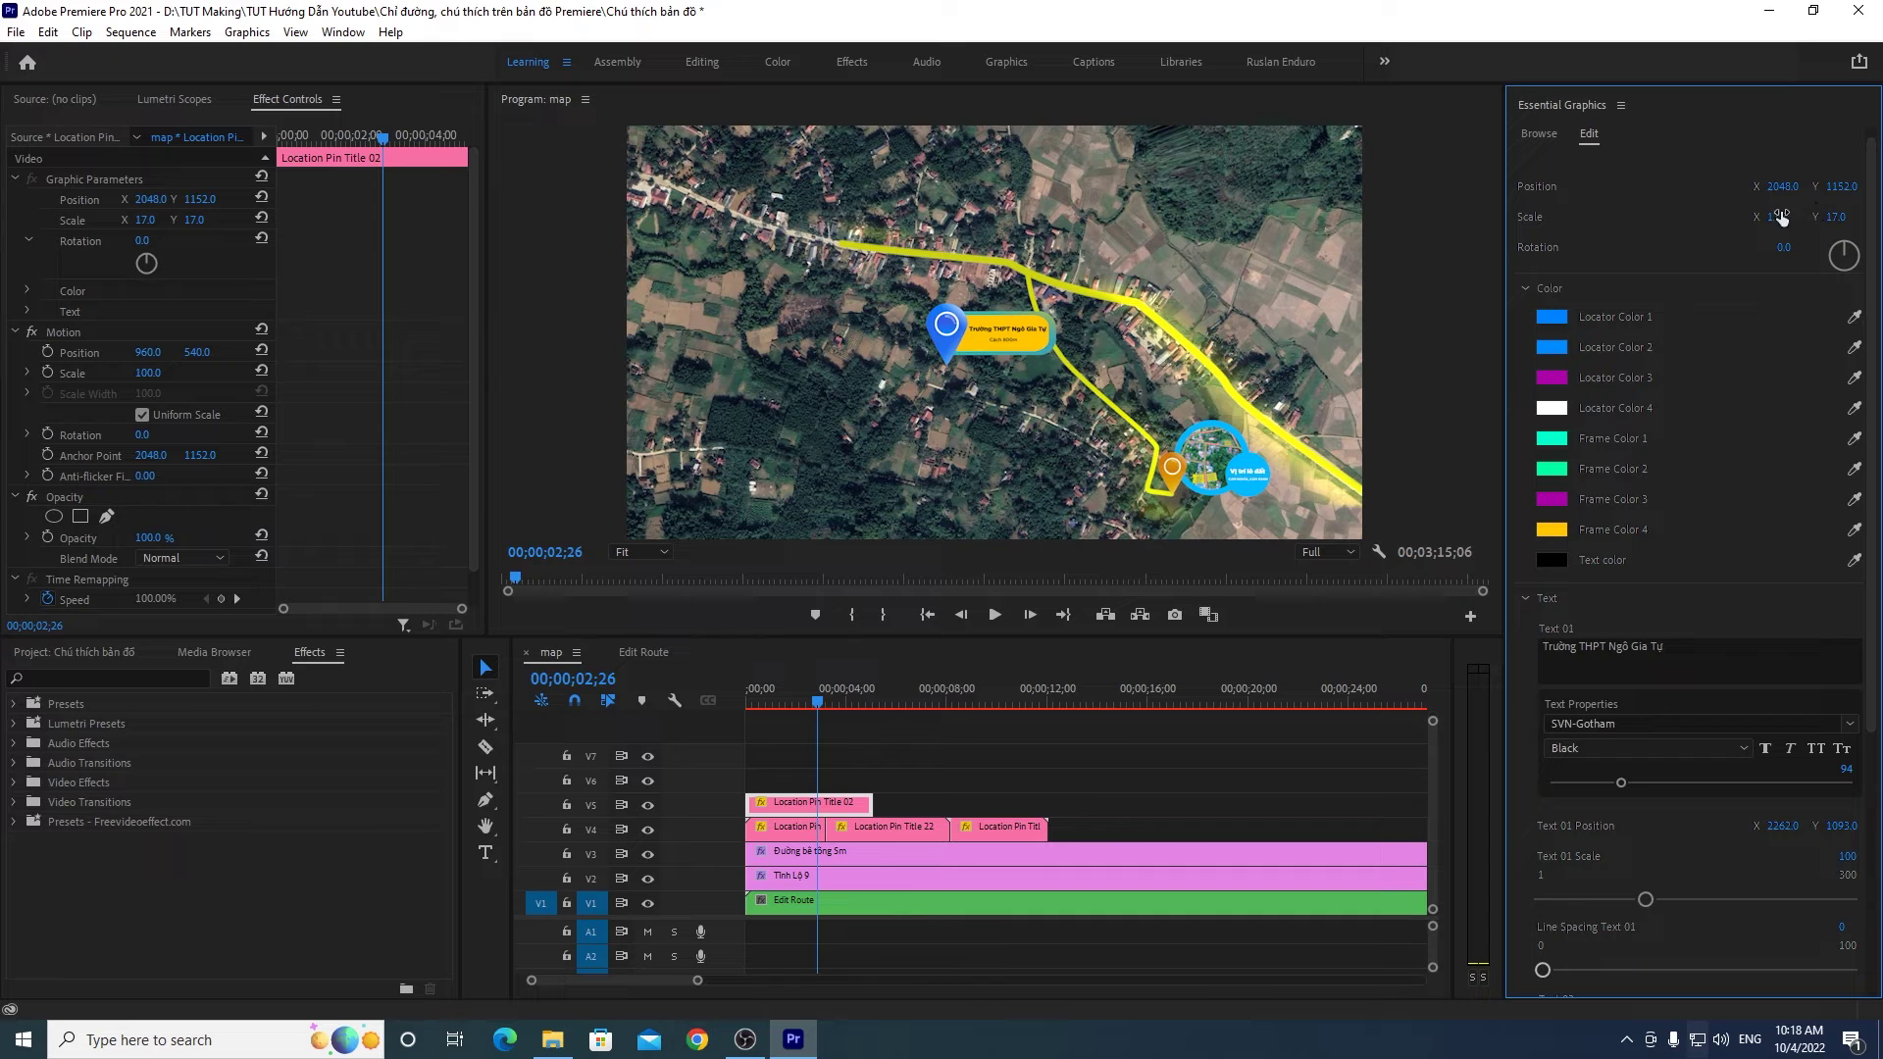
pyautogui.moveTo(1776, 216)
pyautogui.mouseDown()
pyautogui.moveTo(1760, 216)
pyautogui.moveTo(1794, 216)
pyautogui.mouseUp()
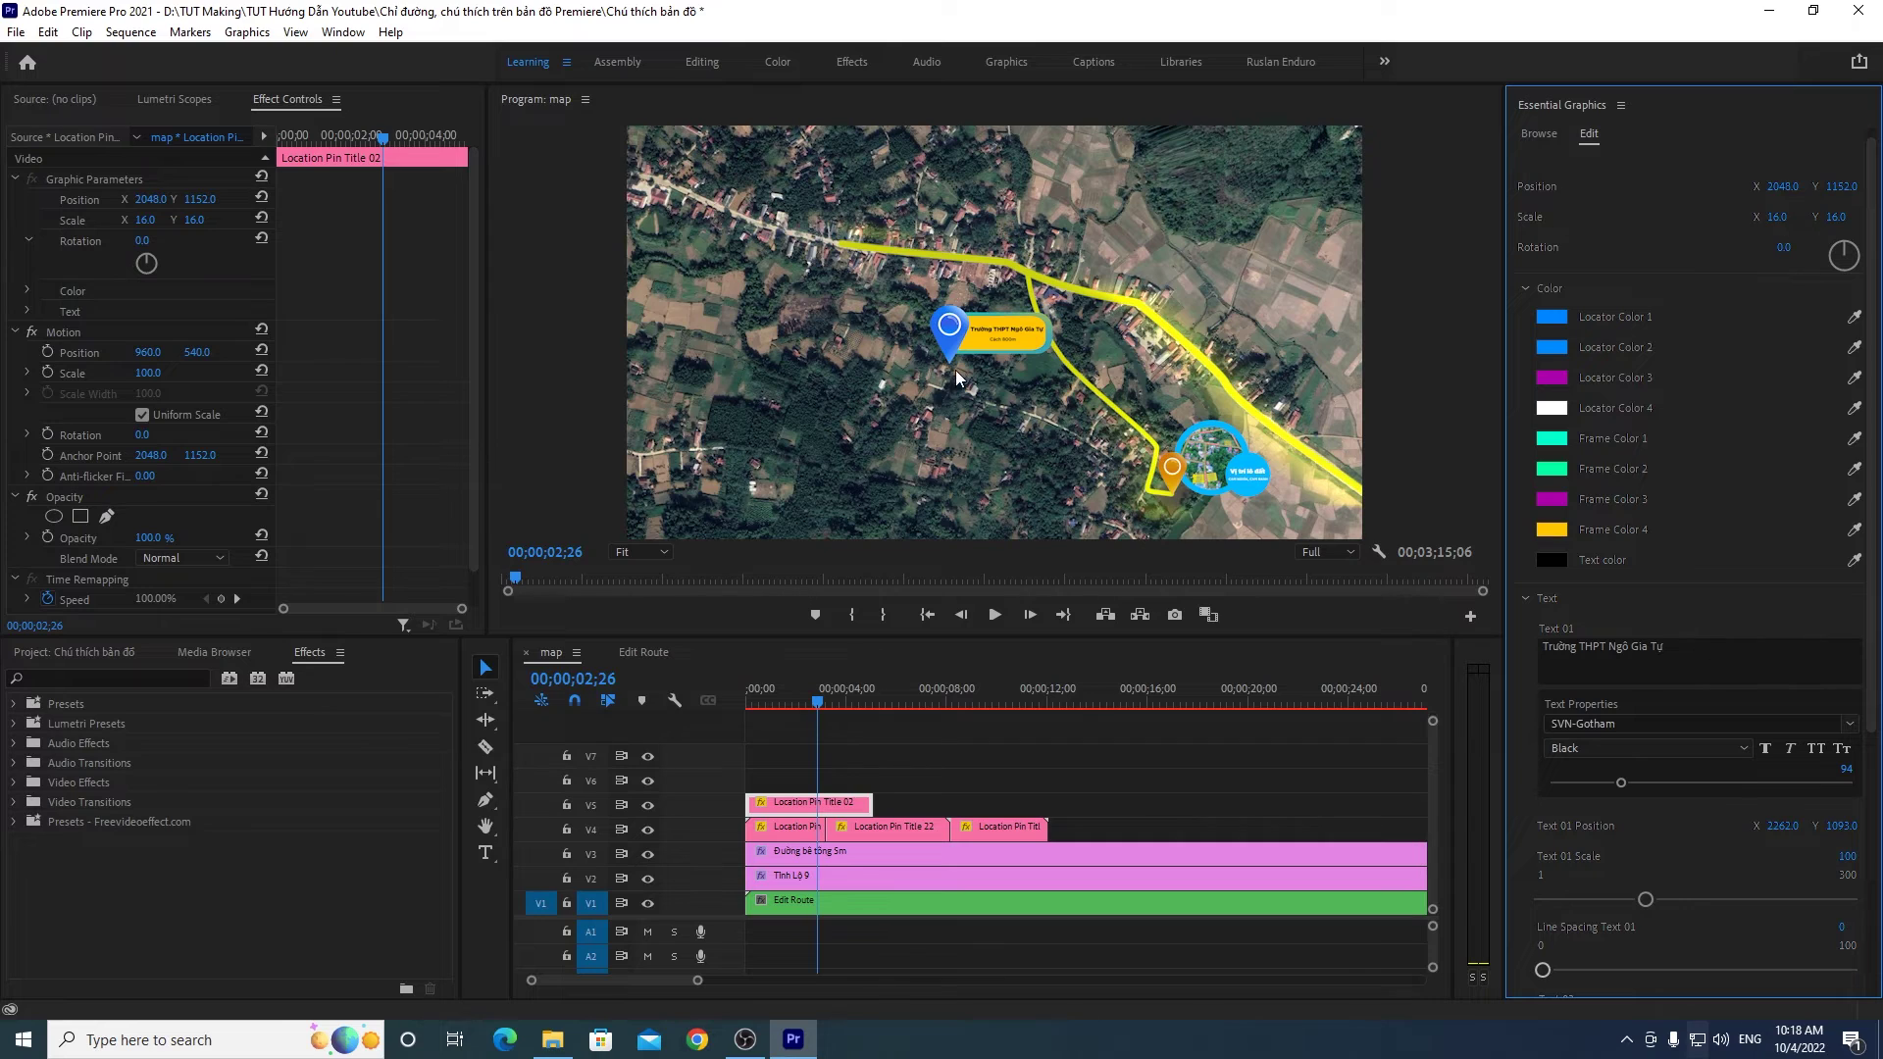
pyautogui.click(1777, 216)
pyautogui.write('17')
pyautogui.press('Return')
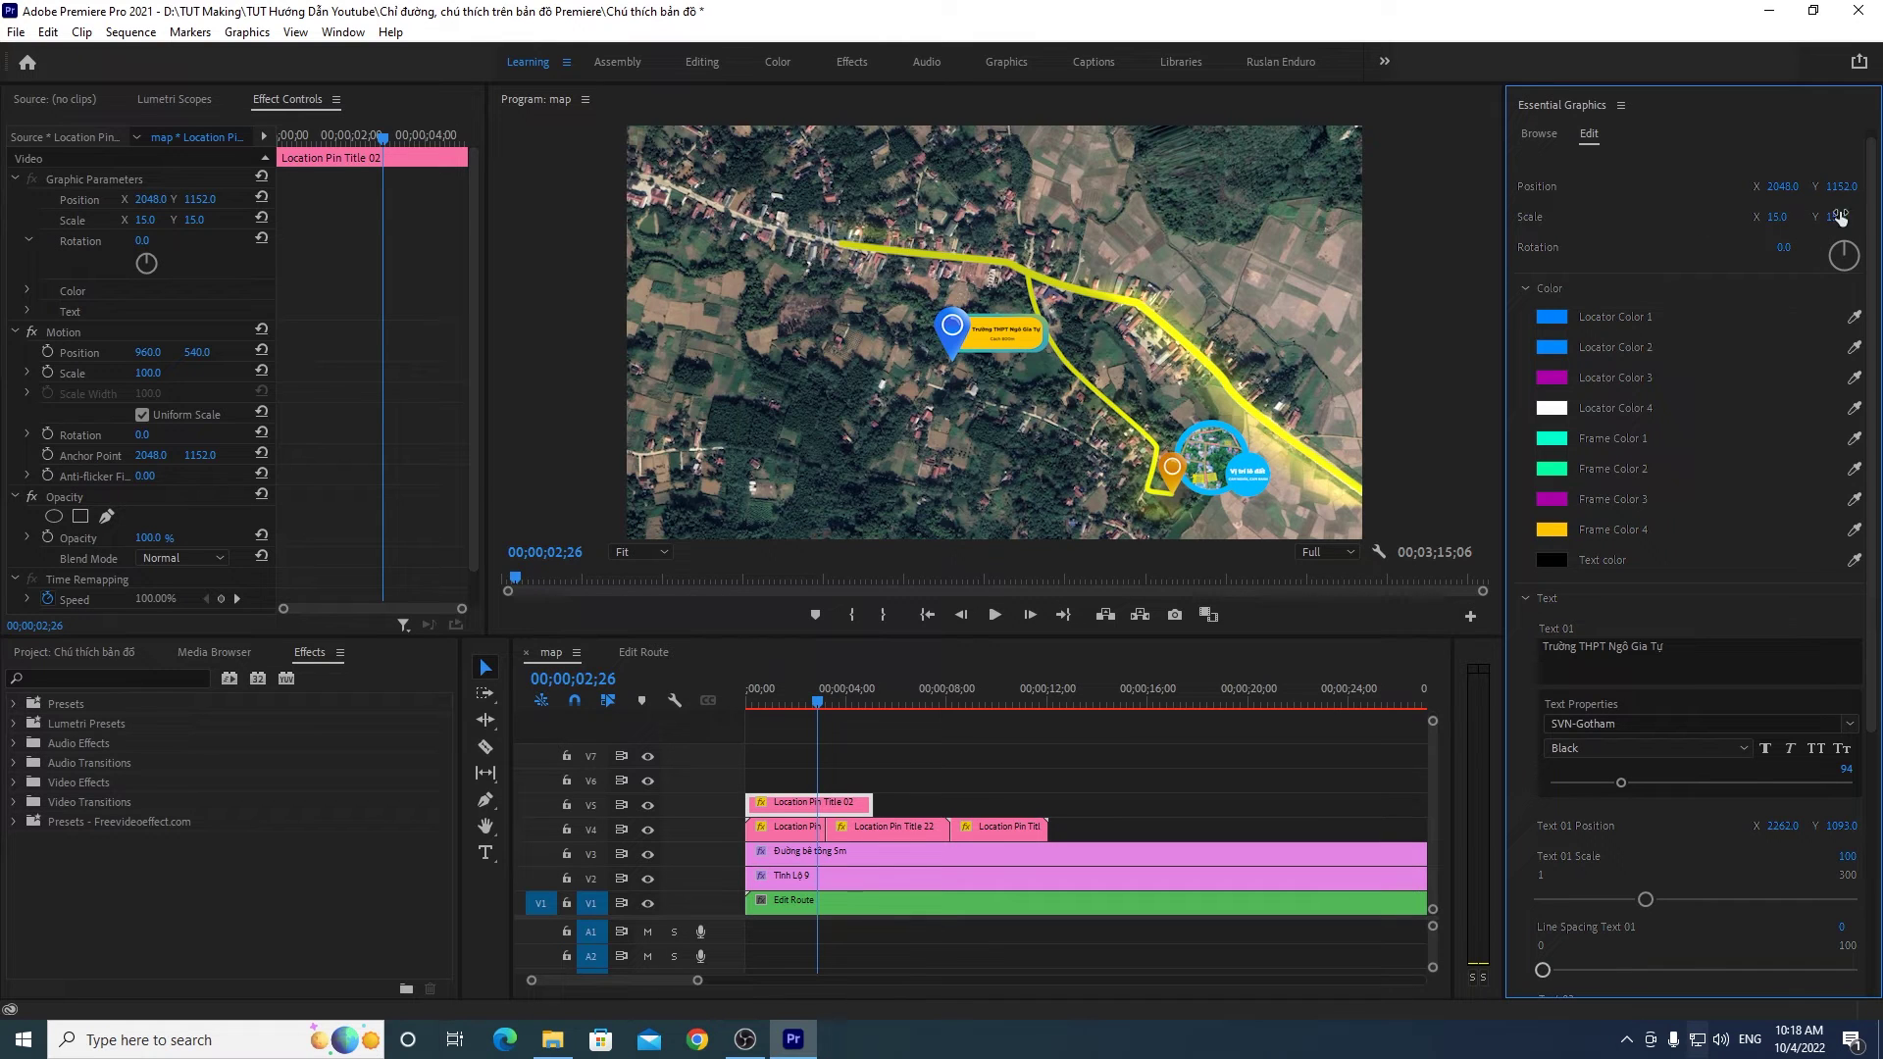
pyautogui.click(948, 348)
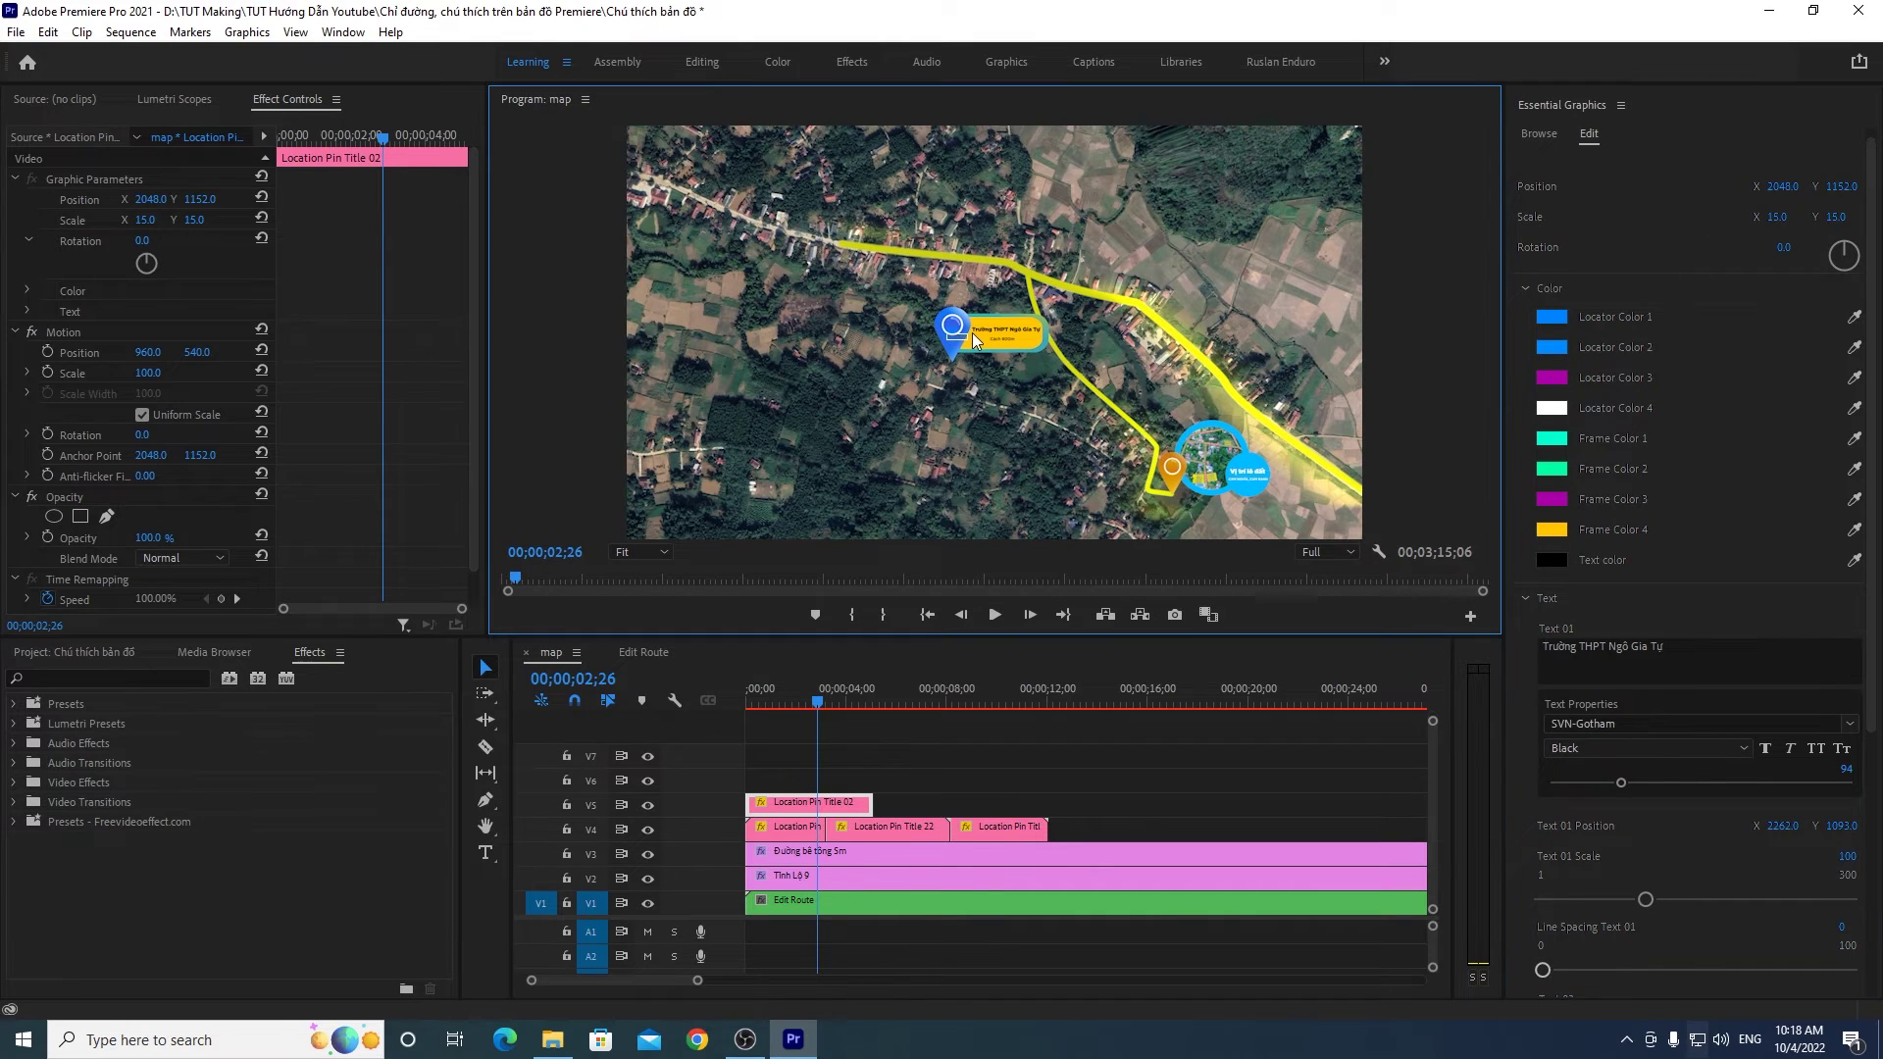
pyautogui.click(70, 335)
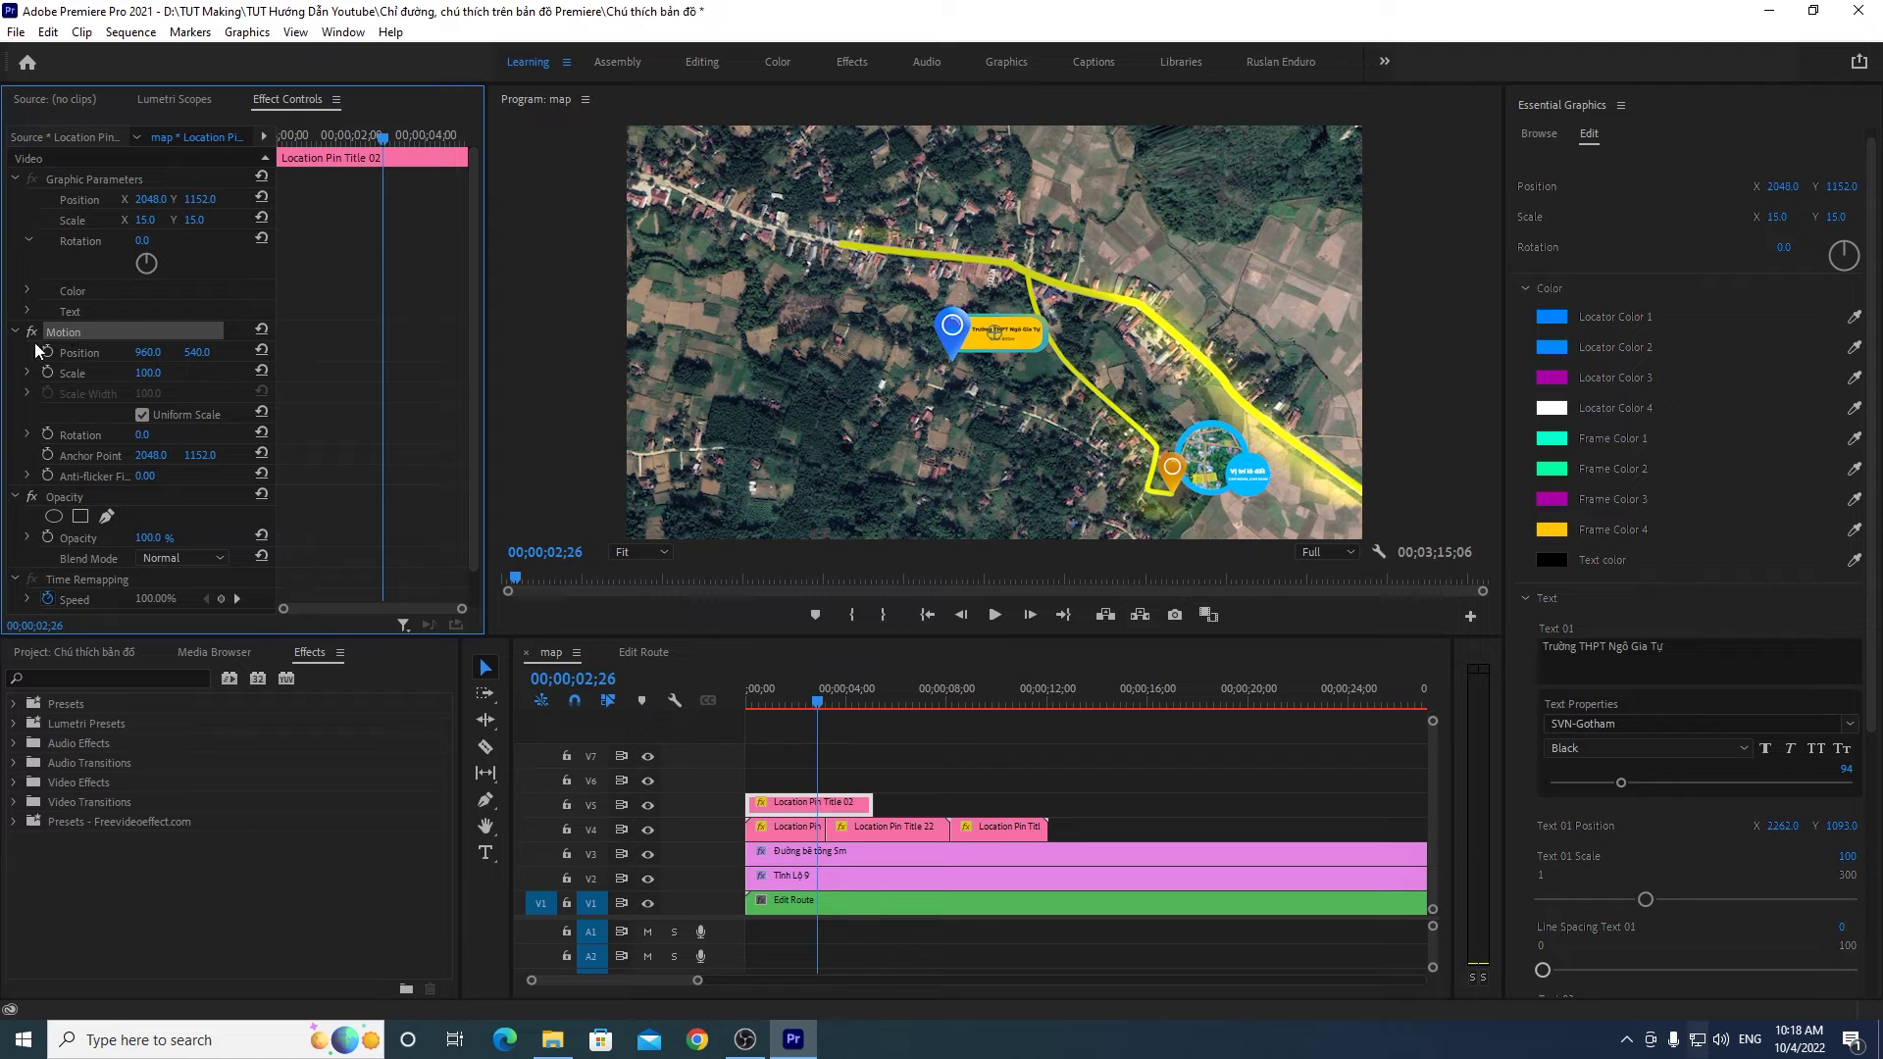
# Step: Drag the pin callout onto the yellow route near the junction and preview the opening seconds
pyautogui.moveTo(953, 345); pyautogui.dragTo(1285, 291)
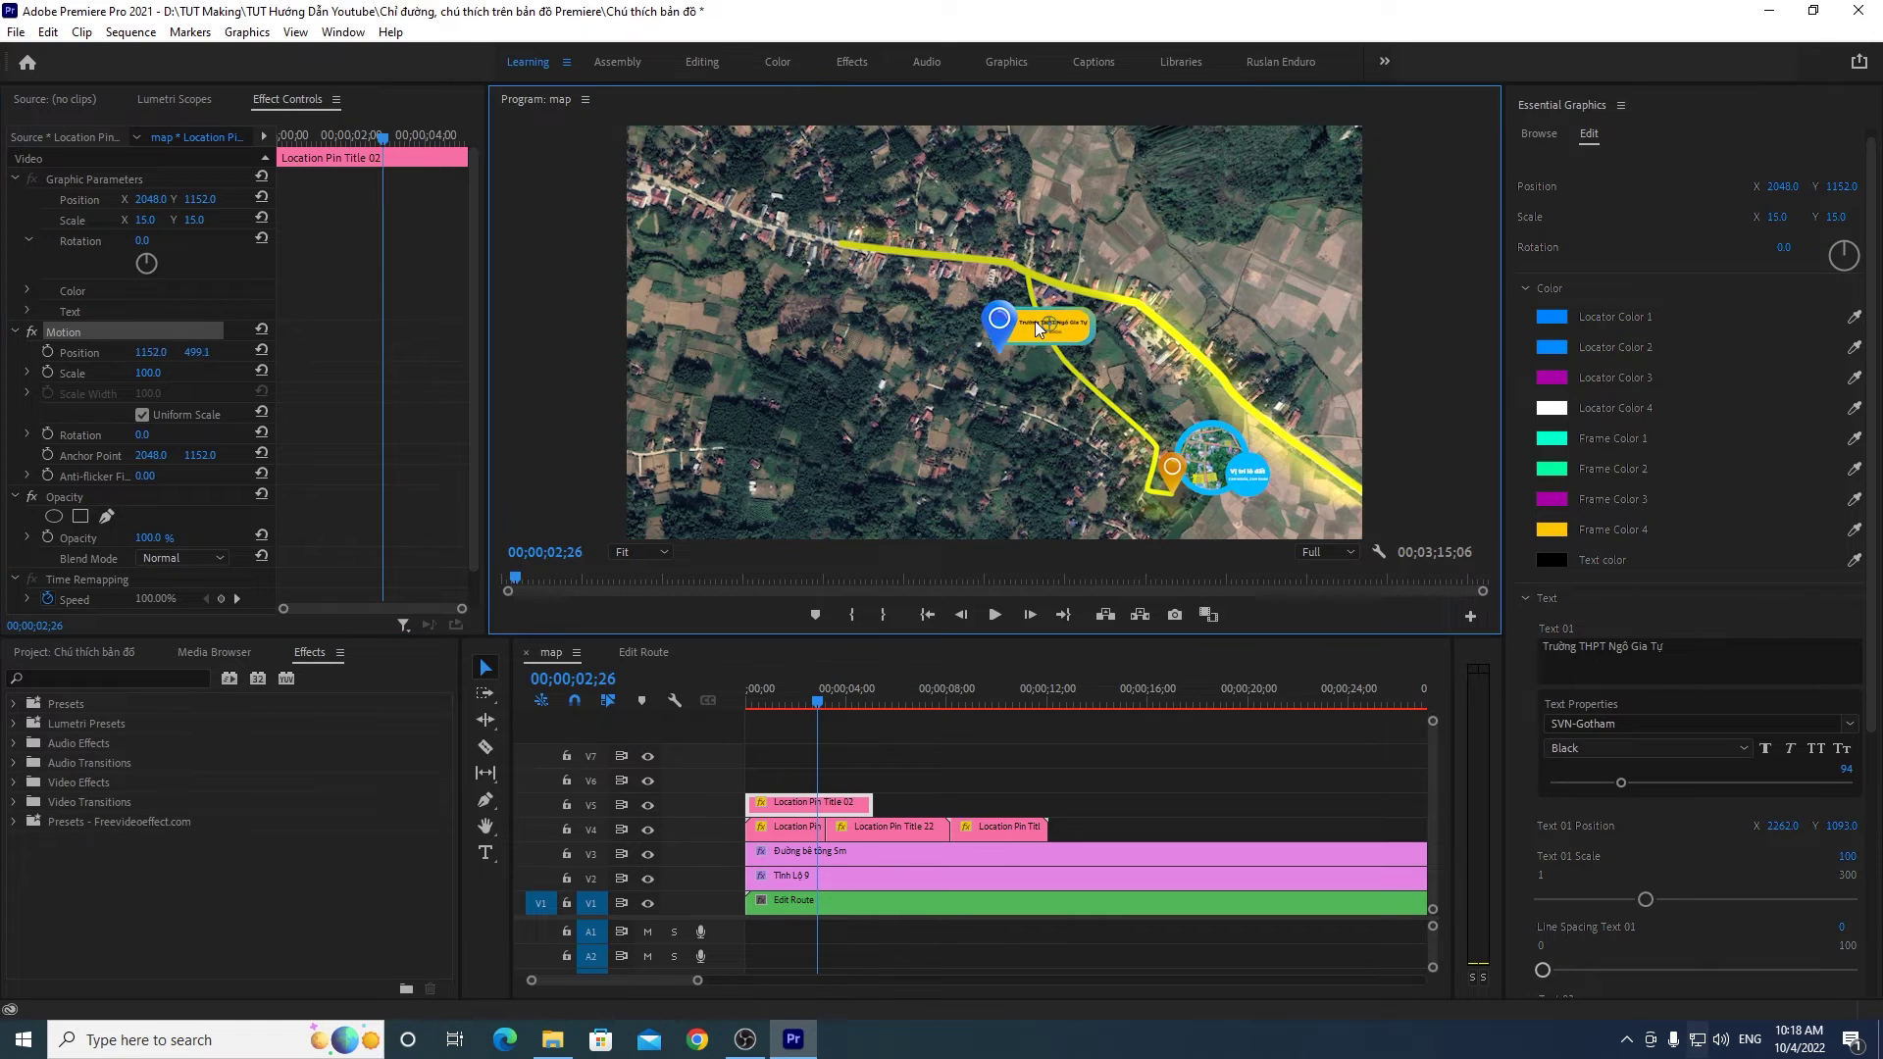
pyautogui.moveTo(1193, 235)
pyautogui.mouseDown()
pyautogui.moveTo(1150, 280)
pyautogui.moveTo(1159, 326)
pyautogui.mouseUp()
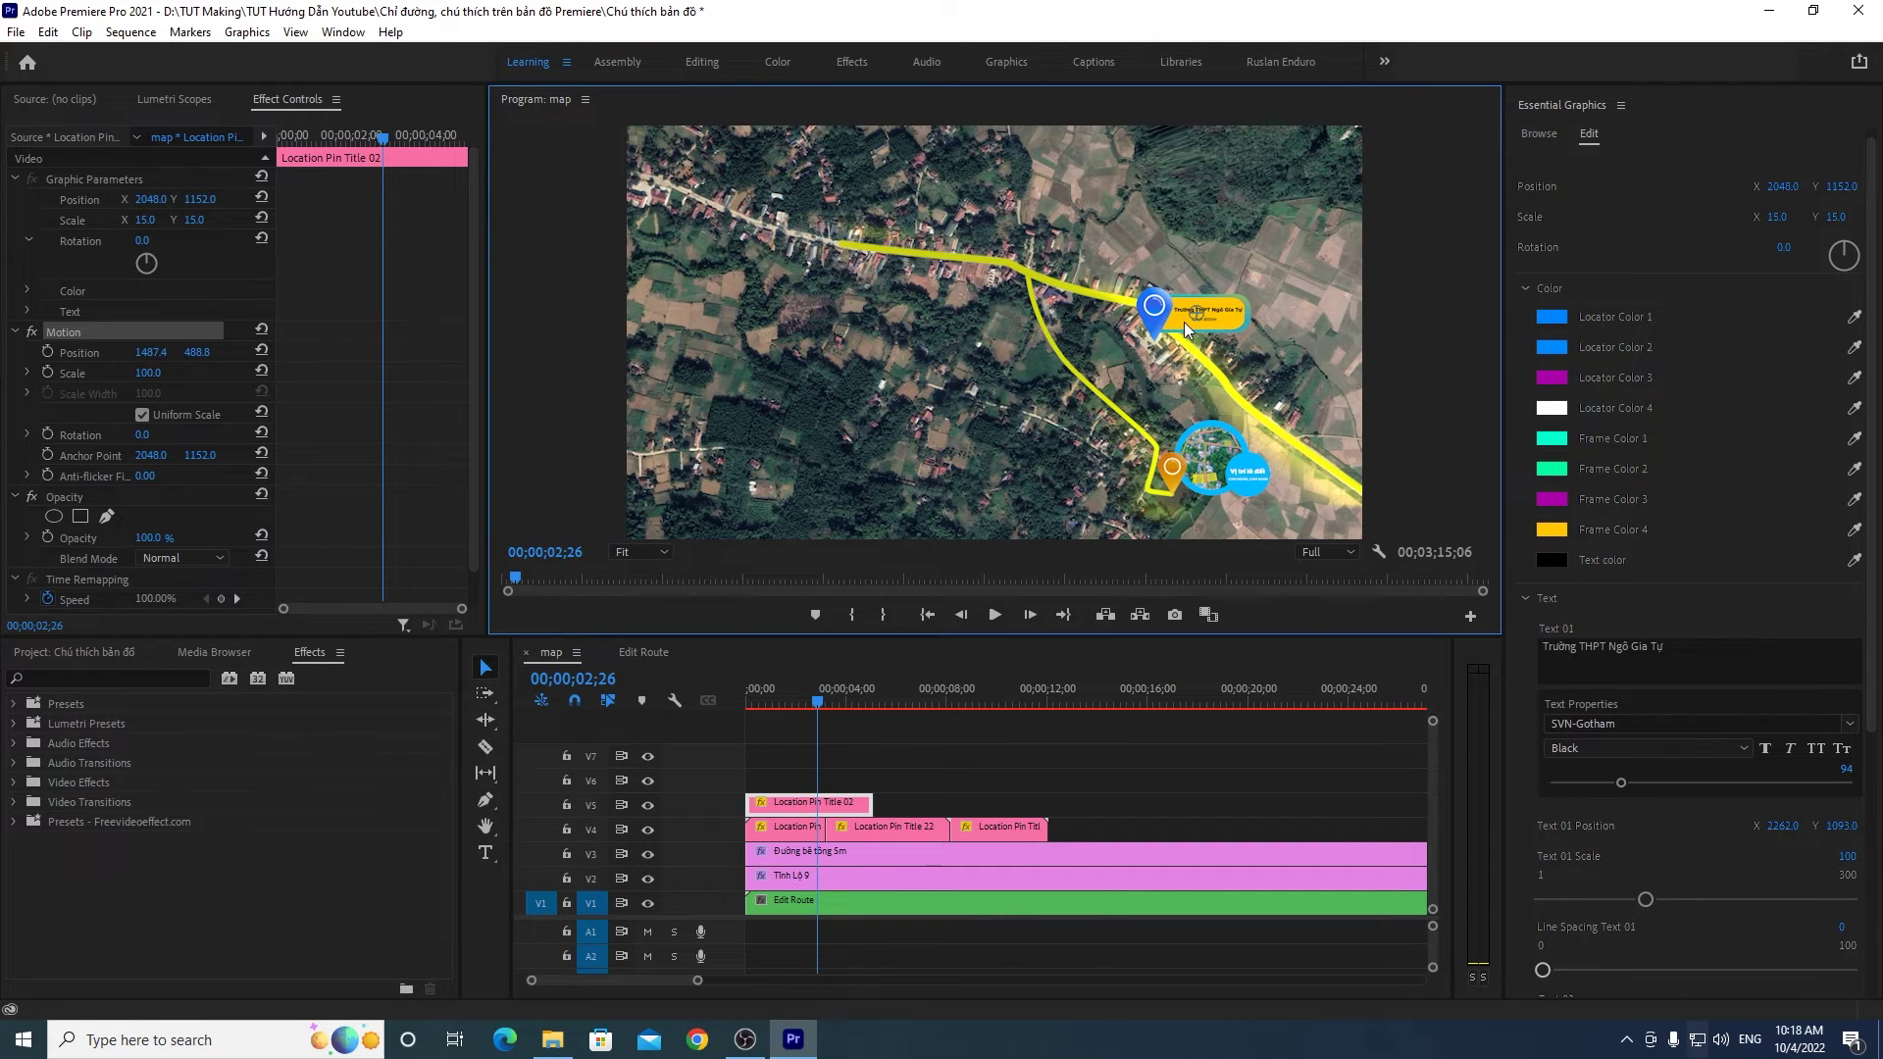
pyautogui.moveTo(1158, 340); pyautogui.dragTo(1160, 337)
pyautogui.moveTo(827, 702); pyautogui.dragTo(781, 711)
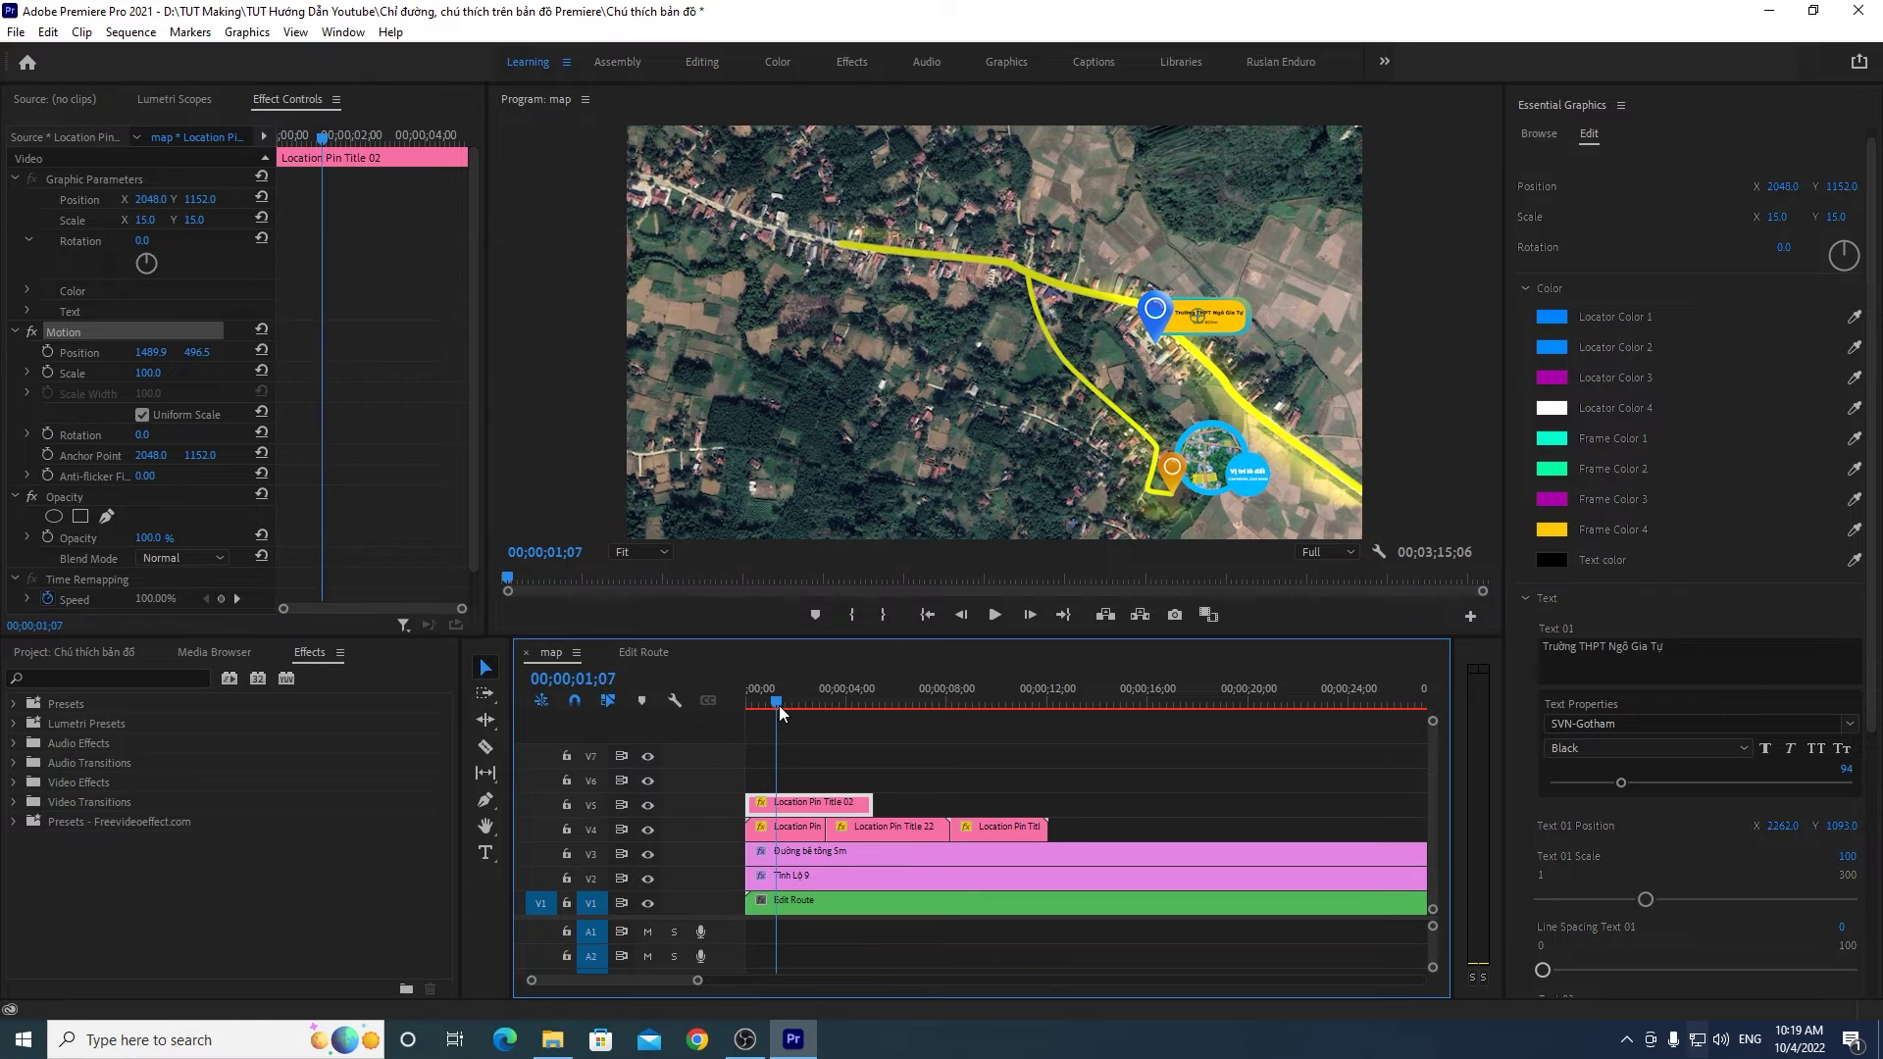
pyautogui.moveTo(782, 712)
pyautogui.mouseDown()
pyautogui.moveTo(754, 705)
pyautogui.moveTo(812, 700)
pyautogui.moveTo(844, 669)
pyautogui.moveTo(871, 702)
pyautogui.moveTo(887, 692)
pyautogui.mouseUp()
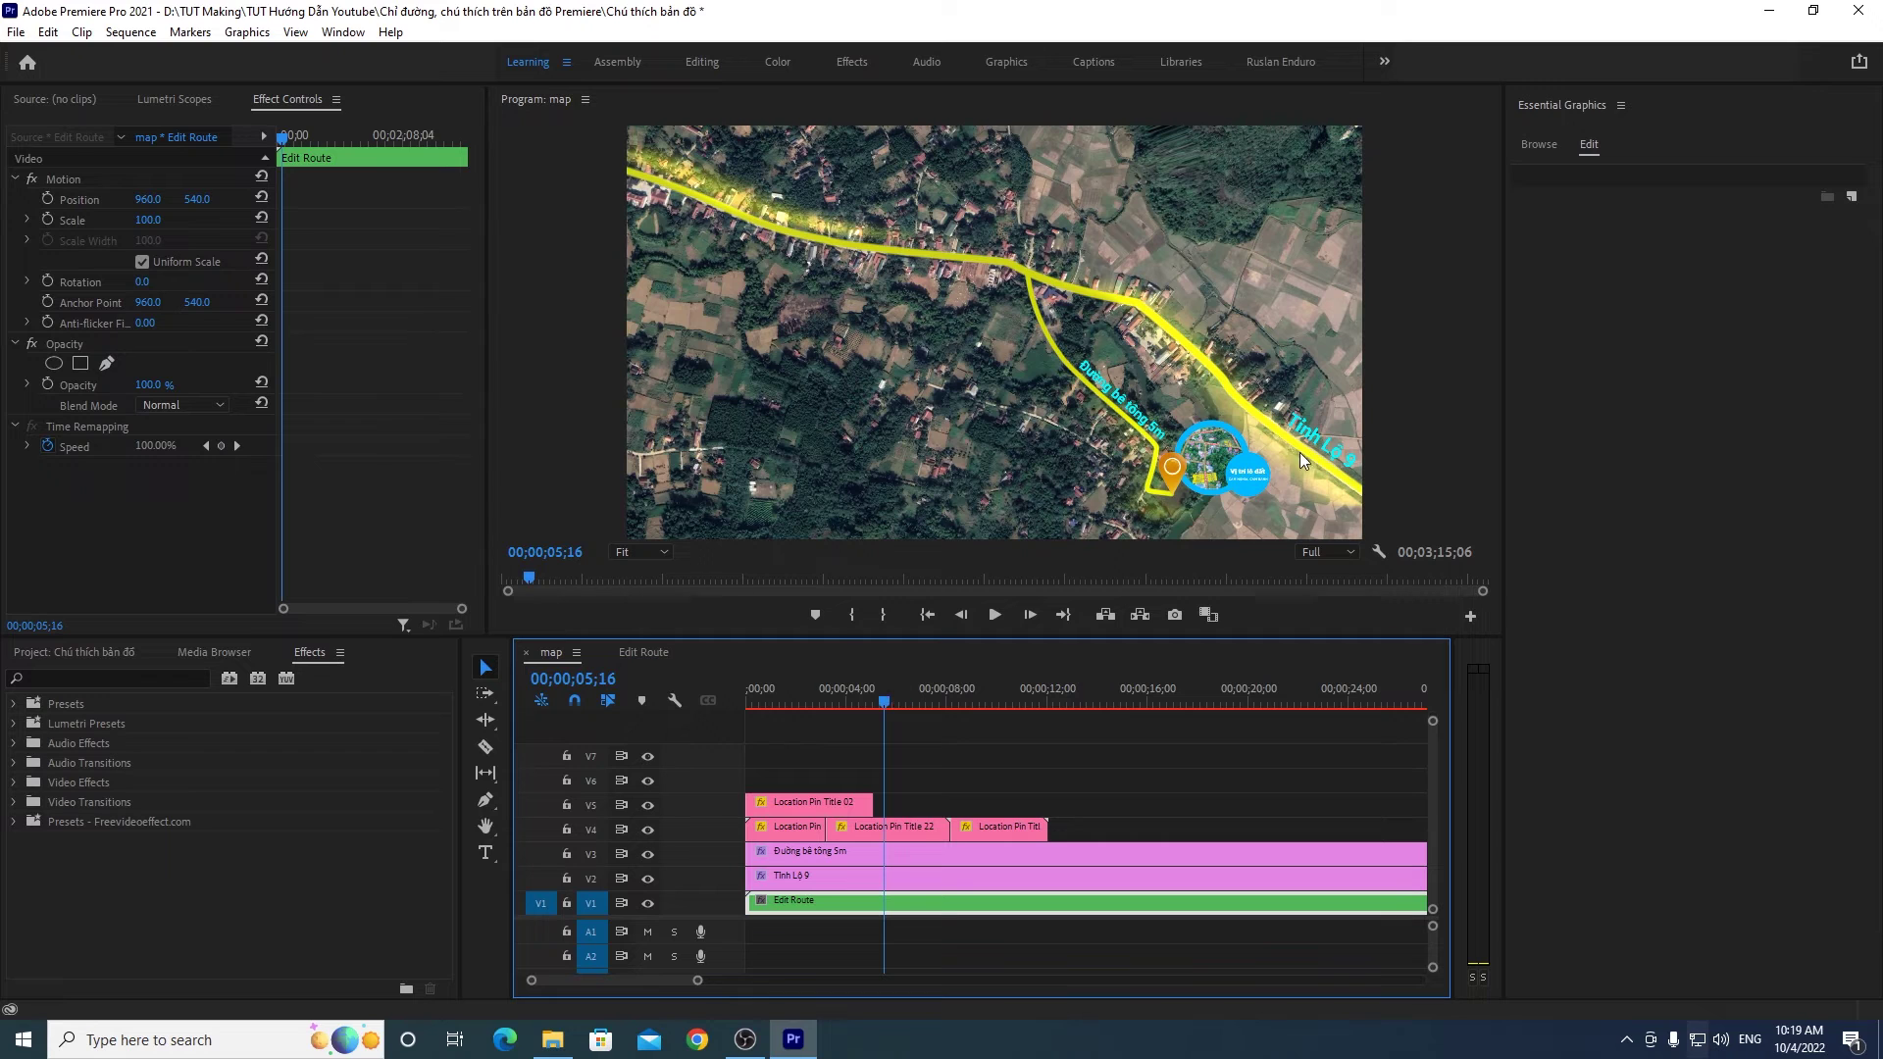
# Step: Move Location Pin Title 02 on V5 to start at 05;16 and preview it at 08;03
pyautogui.click(794, 804)
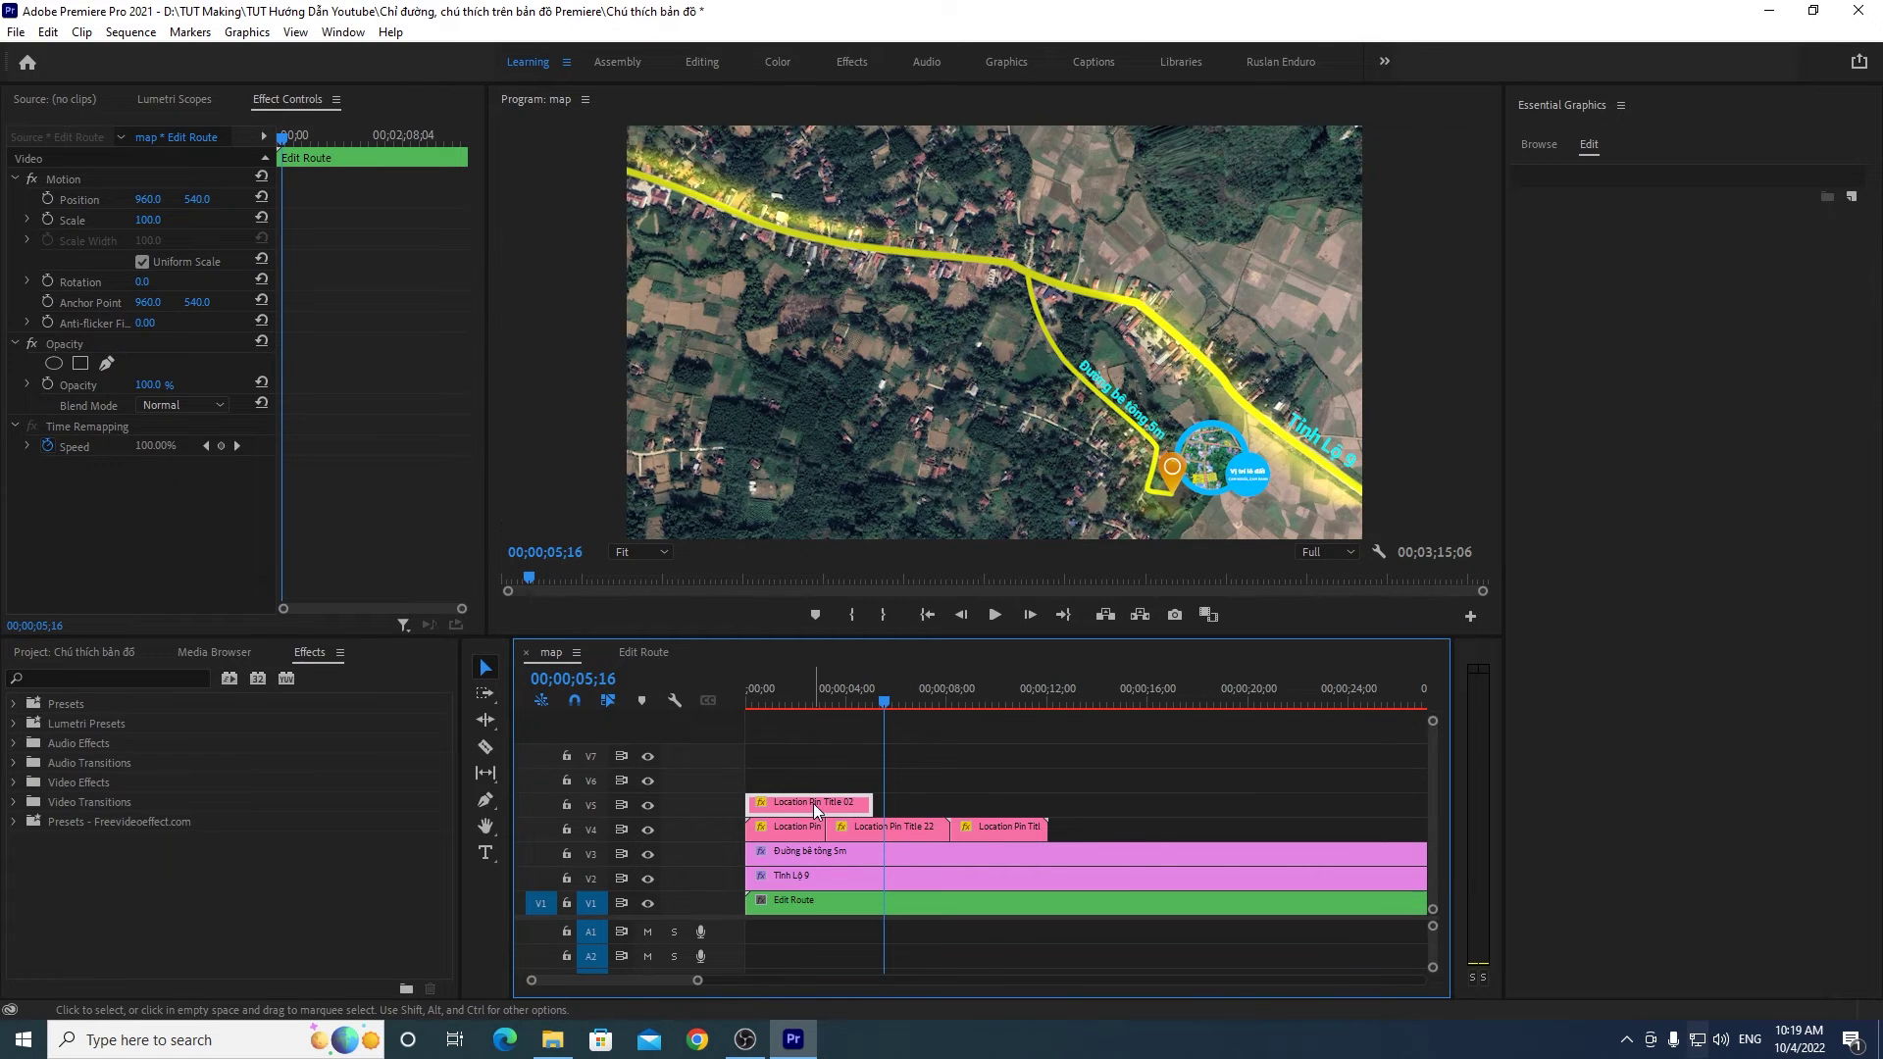
pyautogui.moveTo(791, 816); pyautogui.dragTo(930, 810)
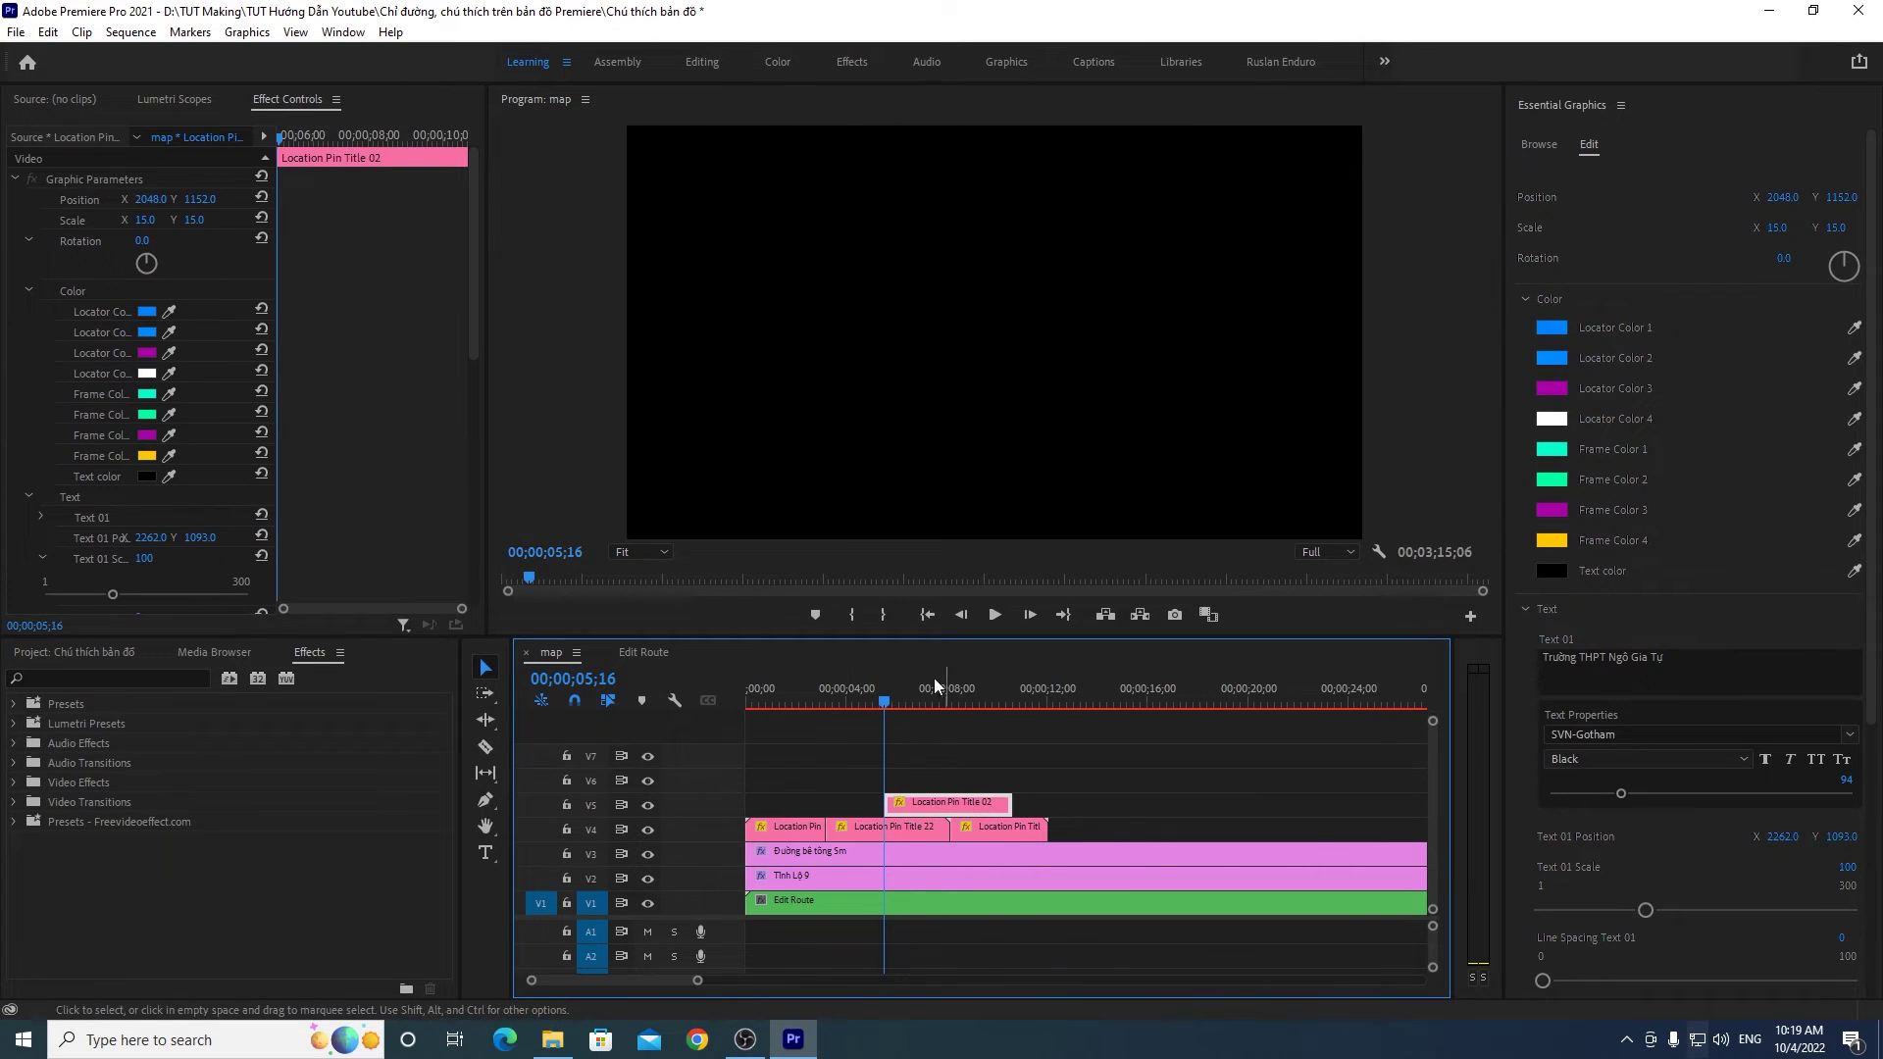
pyautogui.click(891, 702)
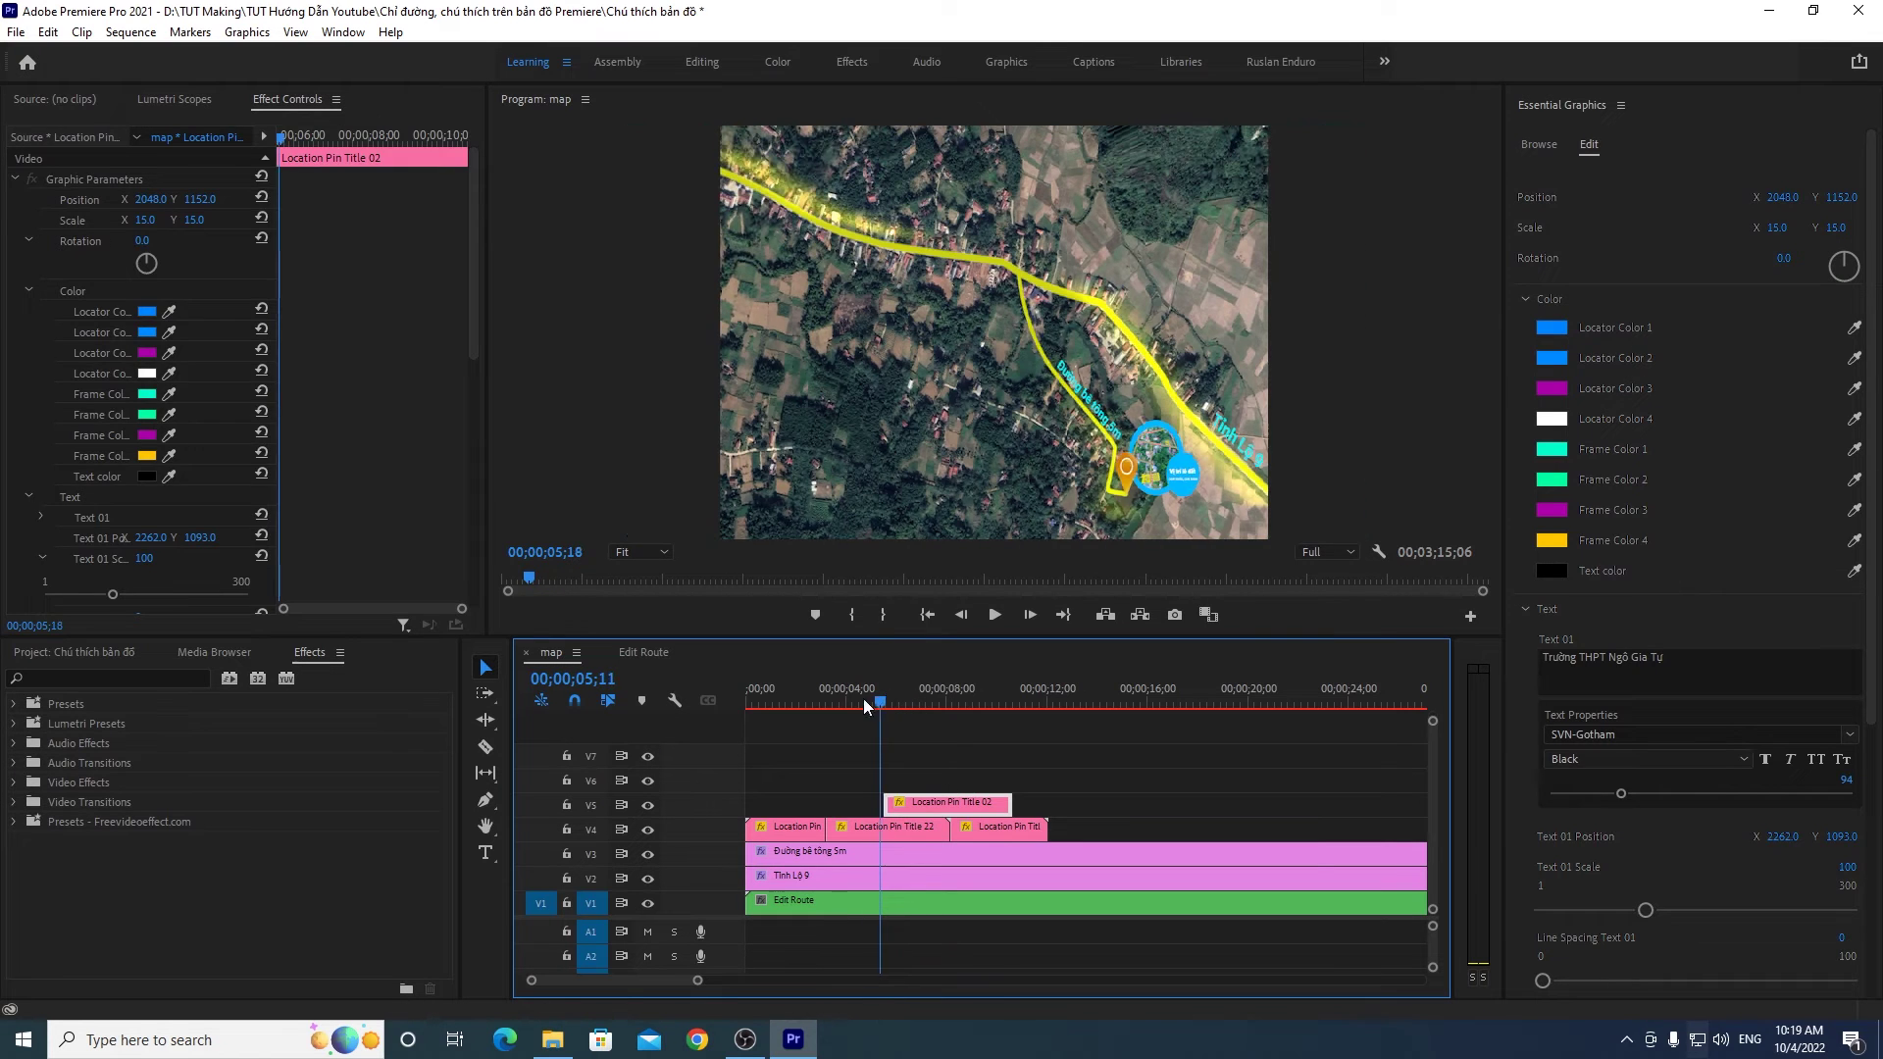
pyautogui.moveTo(894, 703); pyautogui.dragTo(950, 684)
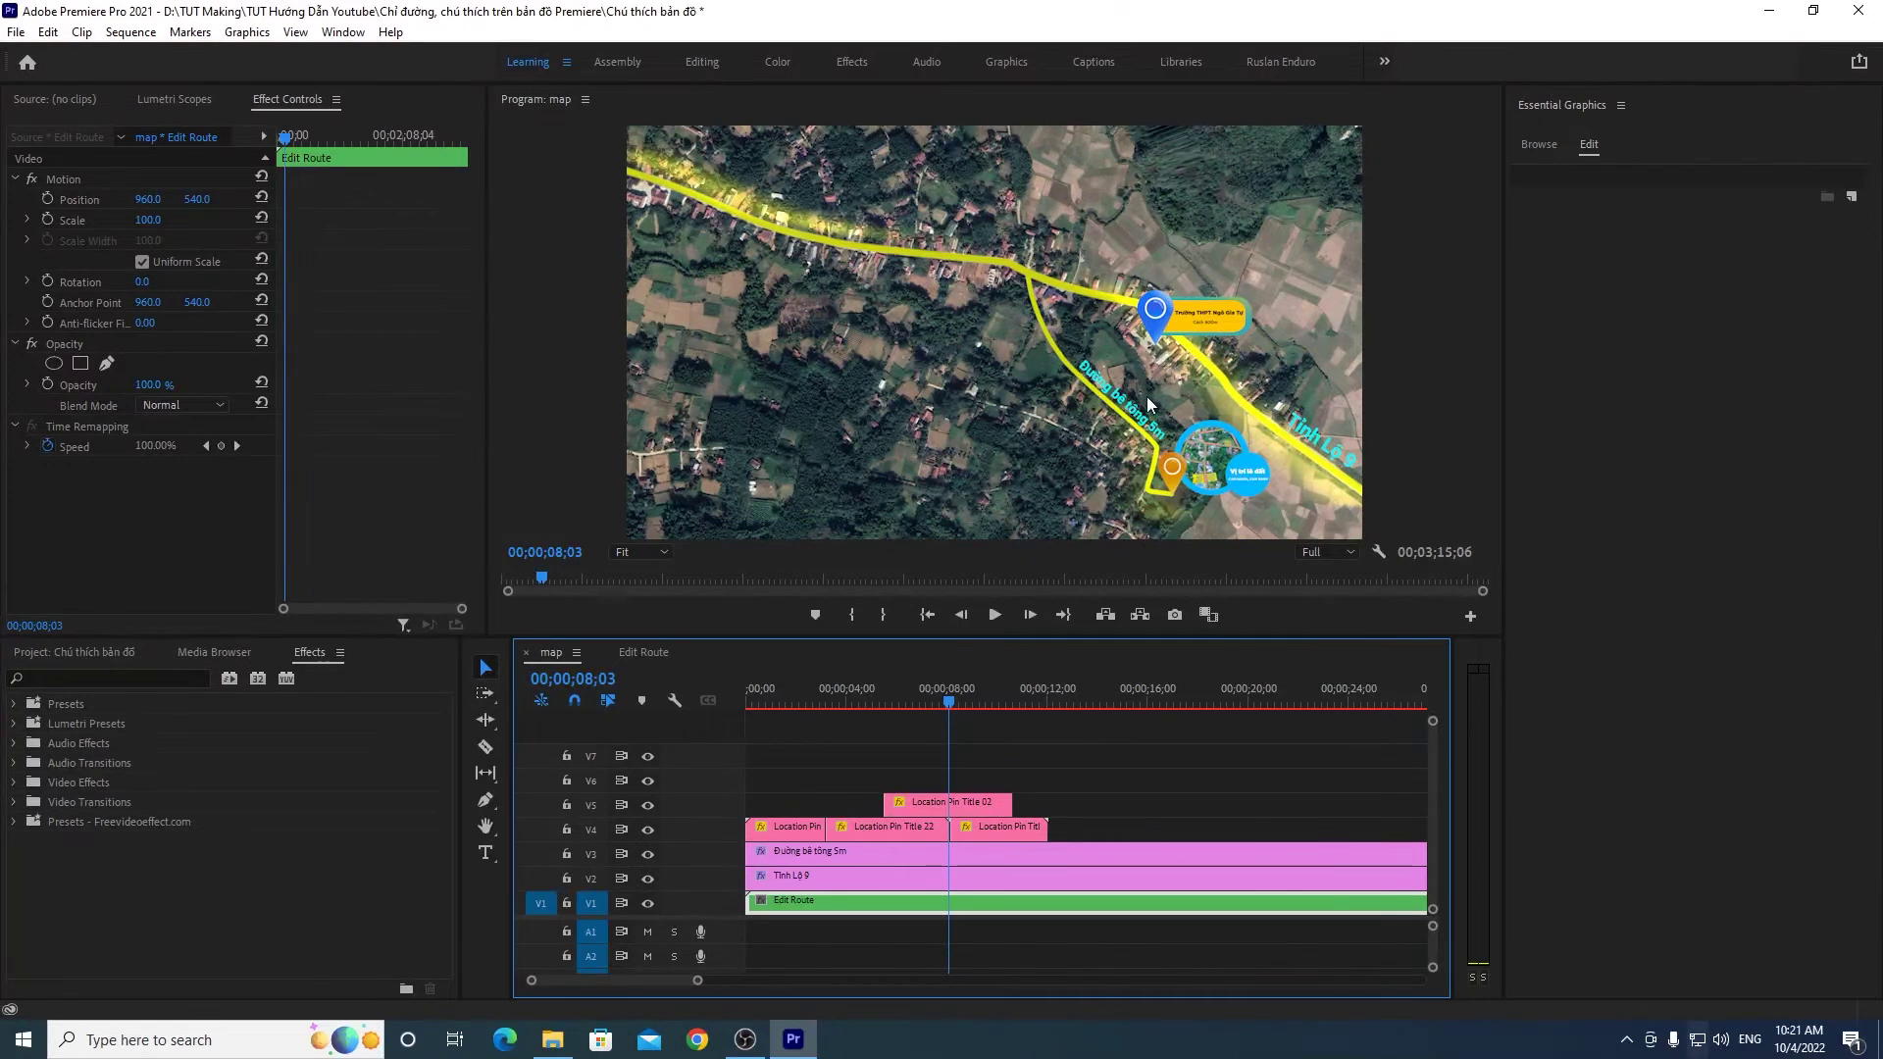
pyautogui.click(1167, 336)
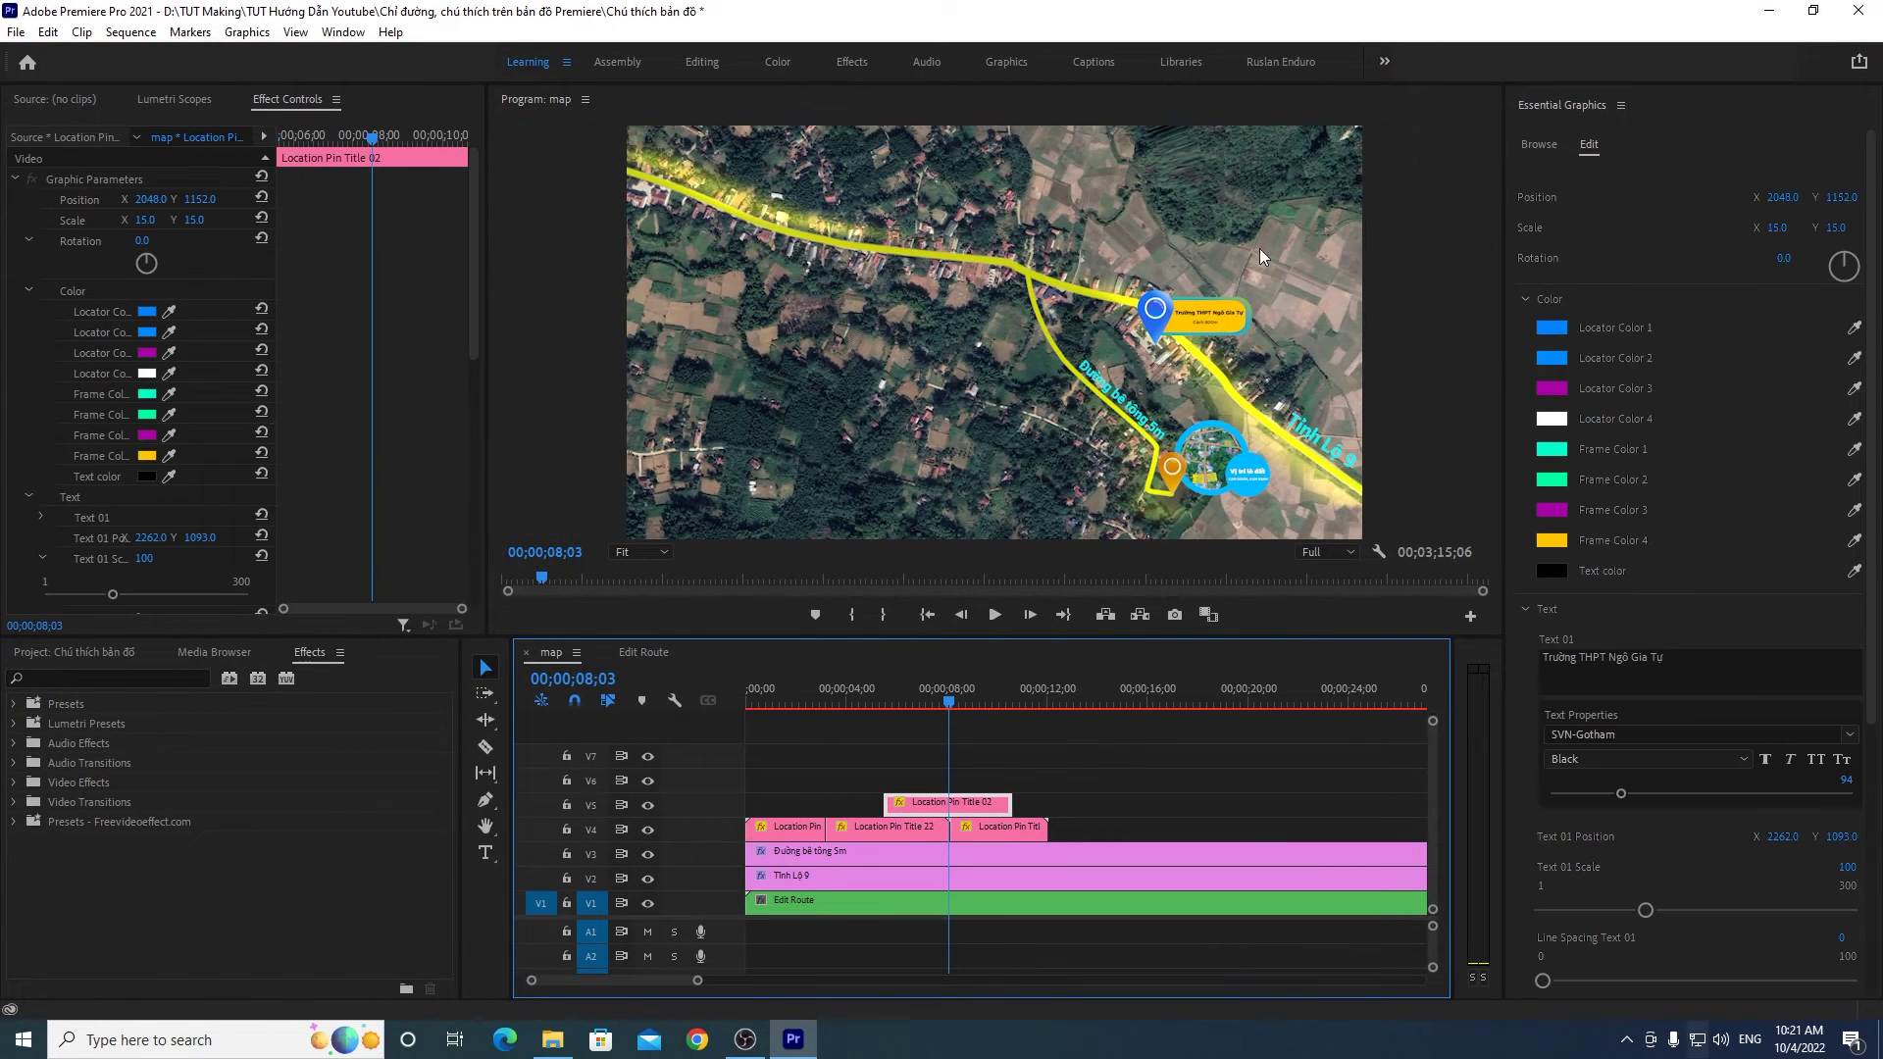
# Step: Try callout scales 13 and 11, settling on scale 12
pyautogui.click(1780, 227)
pyautogui.write('13')
pyautogui.press('Return')
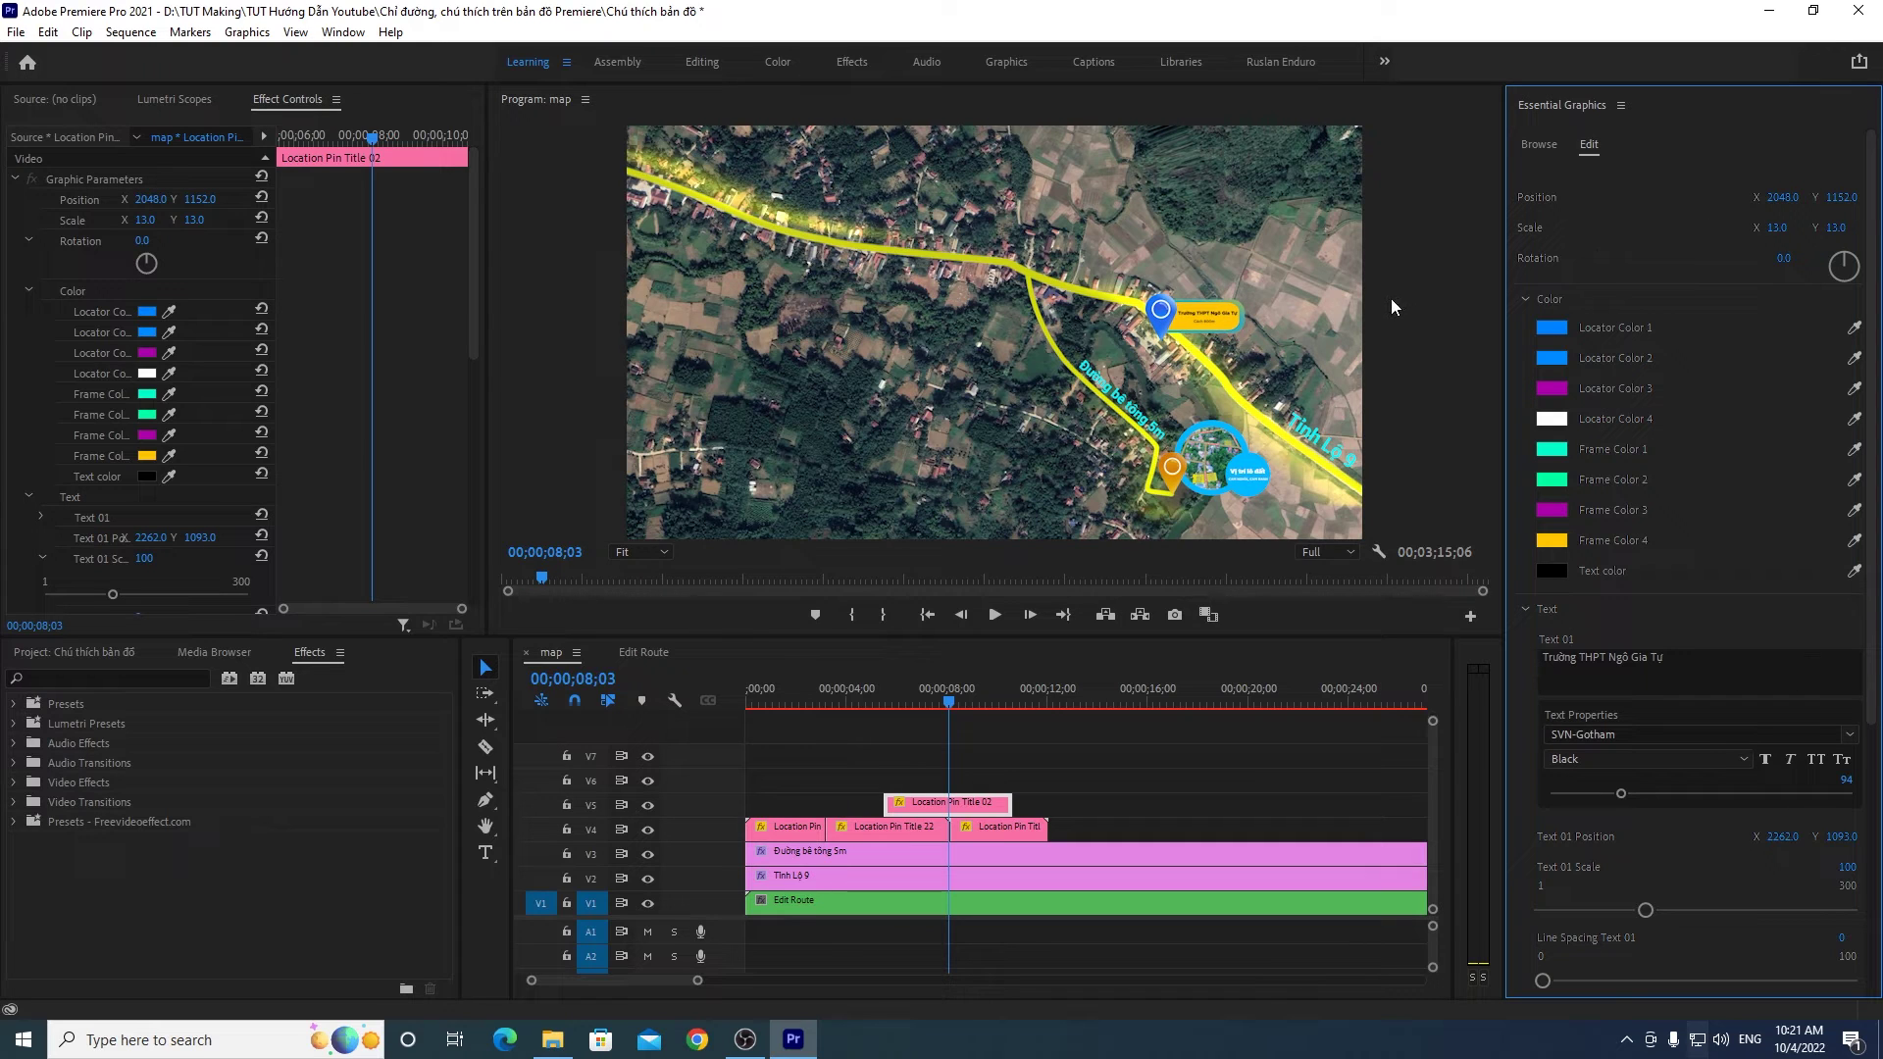
pyautogui.click(1779, 227)
pyautogui.write('11')
pyautogui.press('Return')
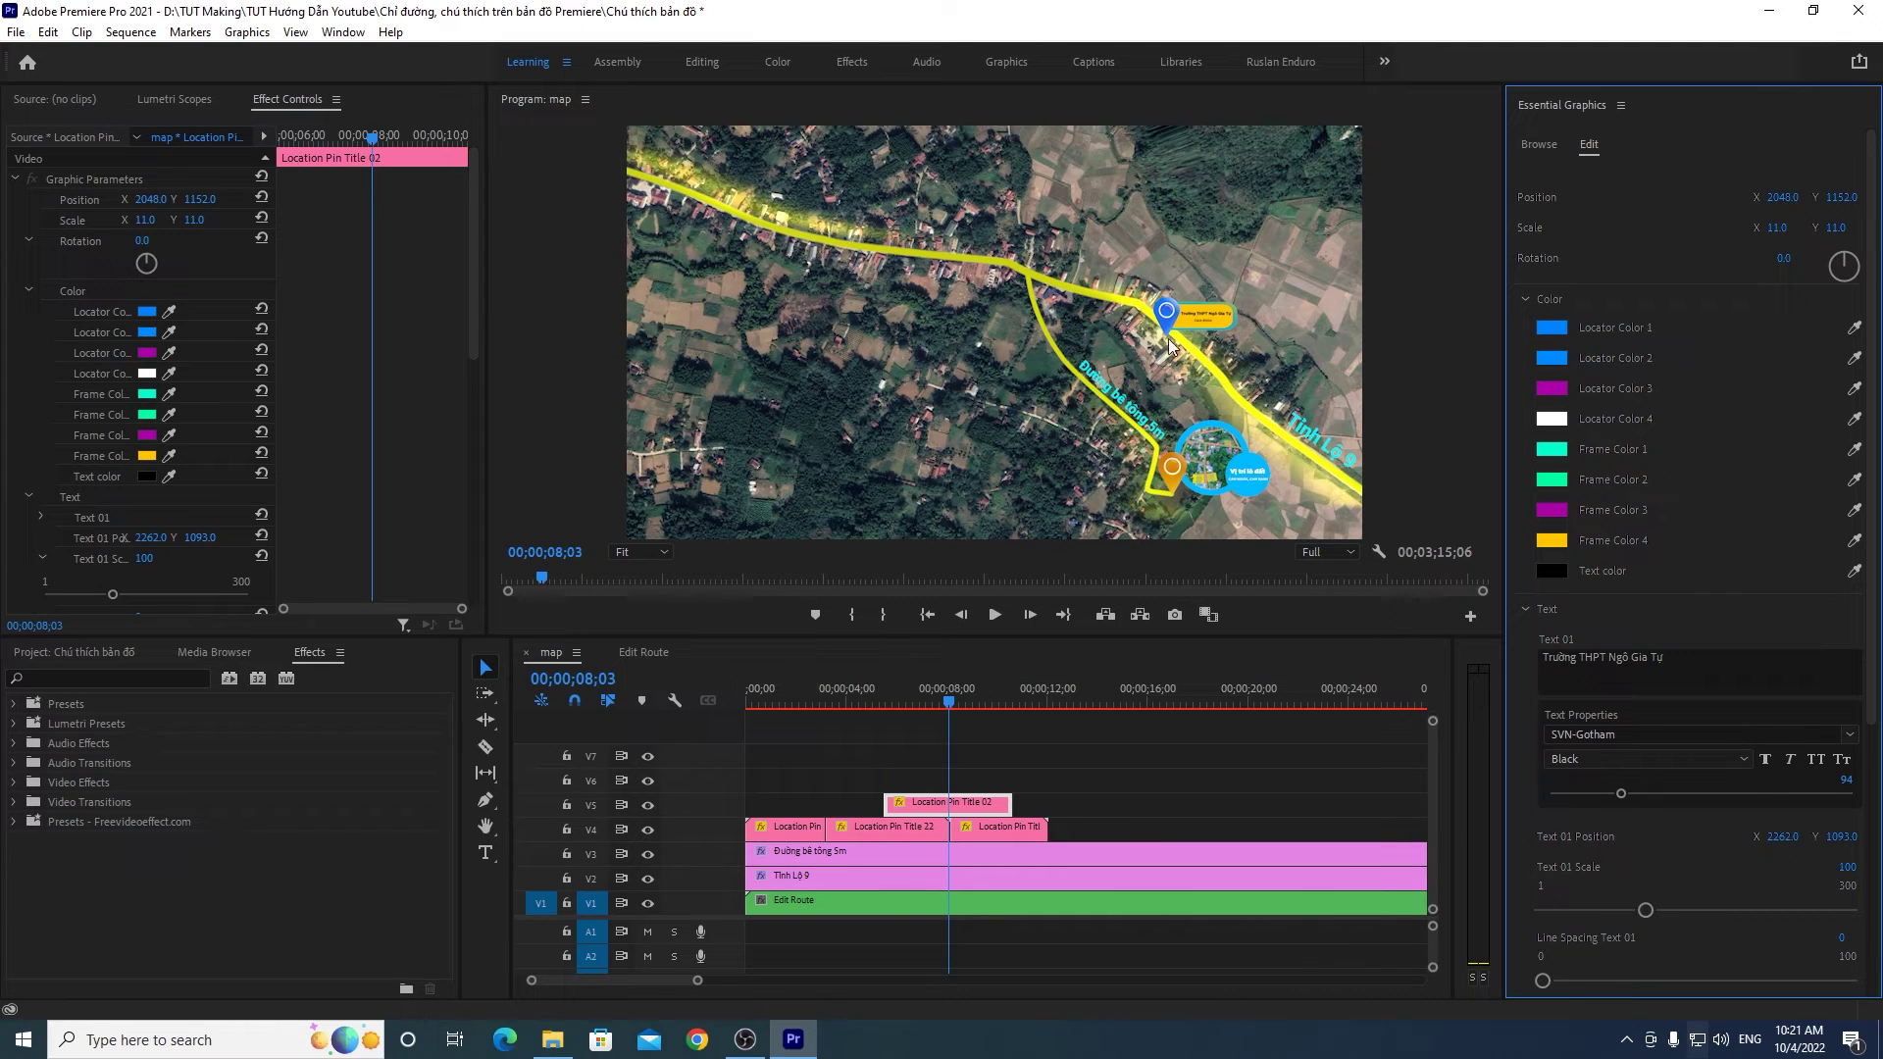
pyautogui.click(1777, 228)
pyautogui.write('12')
pyautogui.press('Return')
# Step: Nudge the pin callout slightly left onto the route and deselect the clip
pyautogui.moveTo(475, 344); pyautogui.dragTo(435, 581)
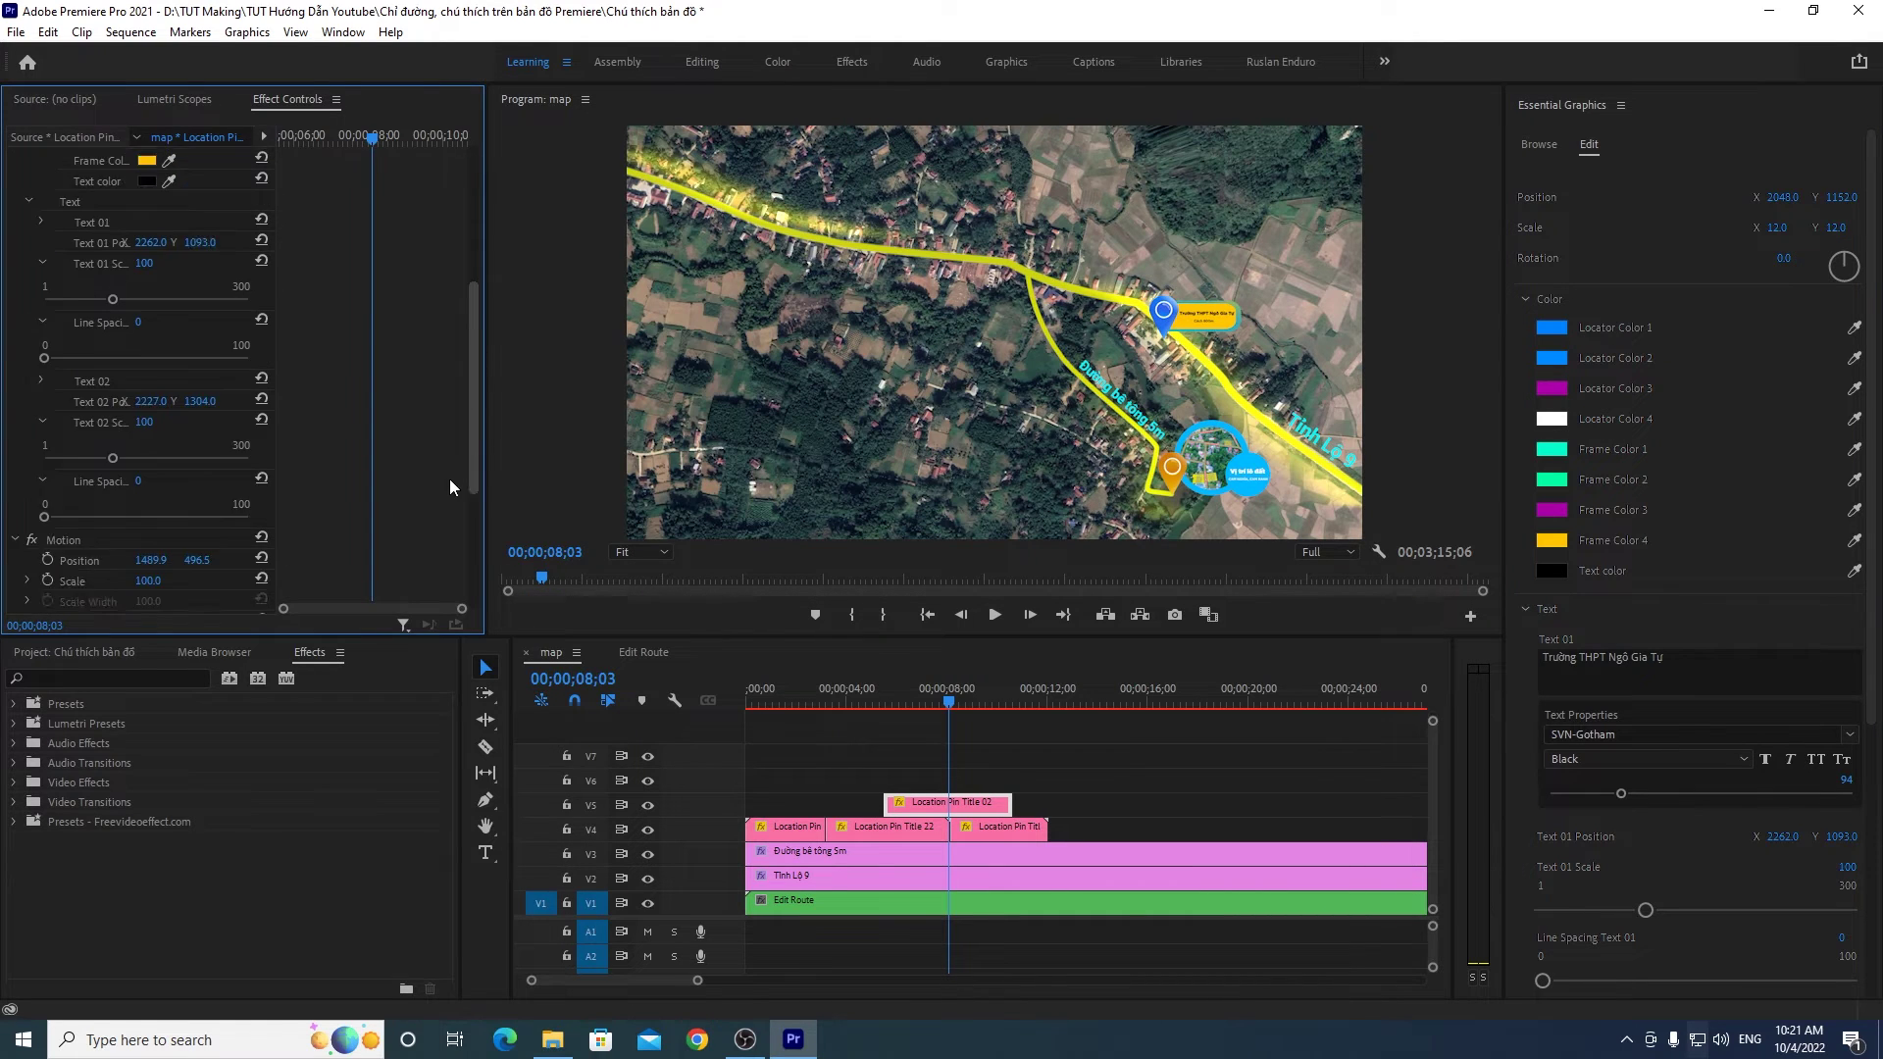
pyautogui.click(63, 311)
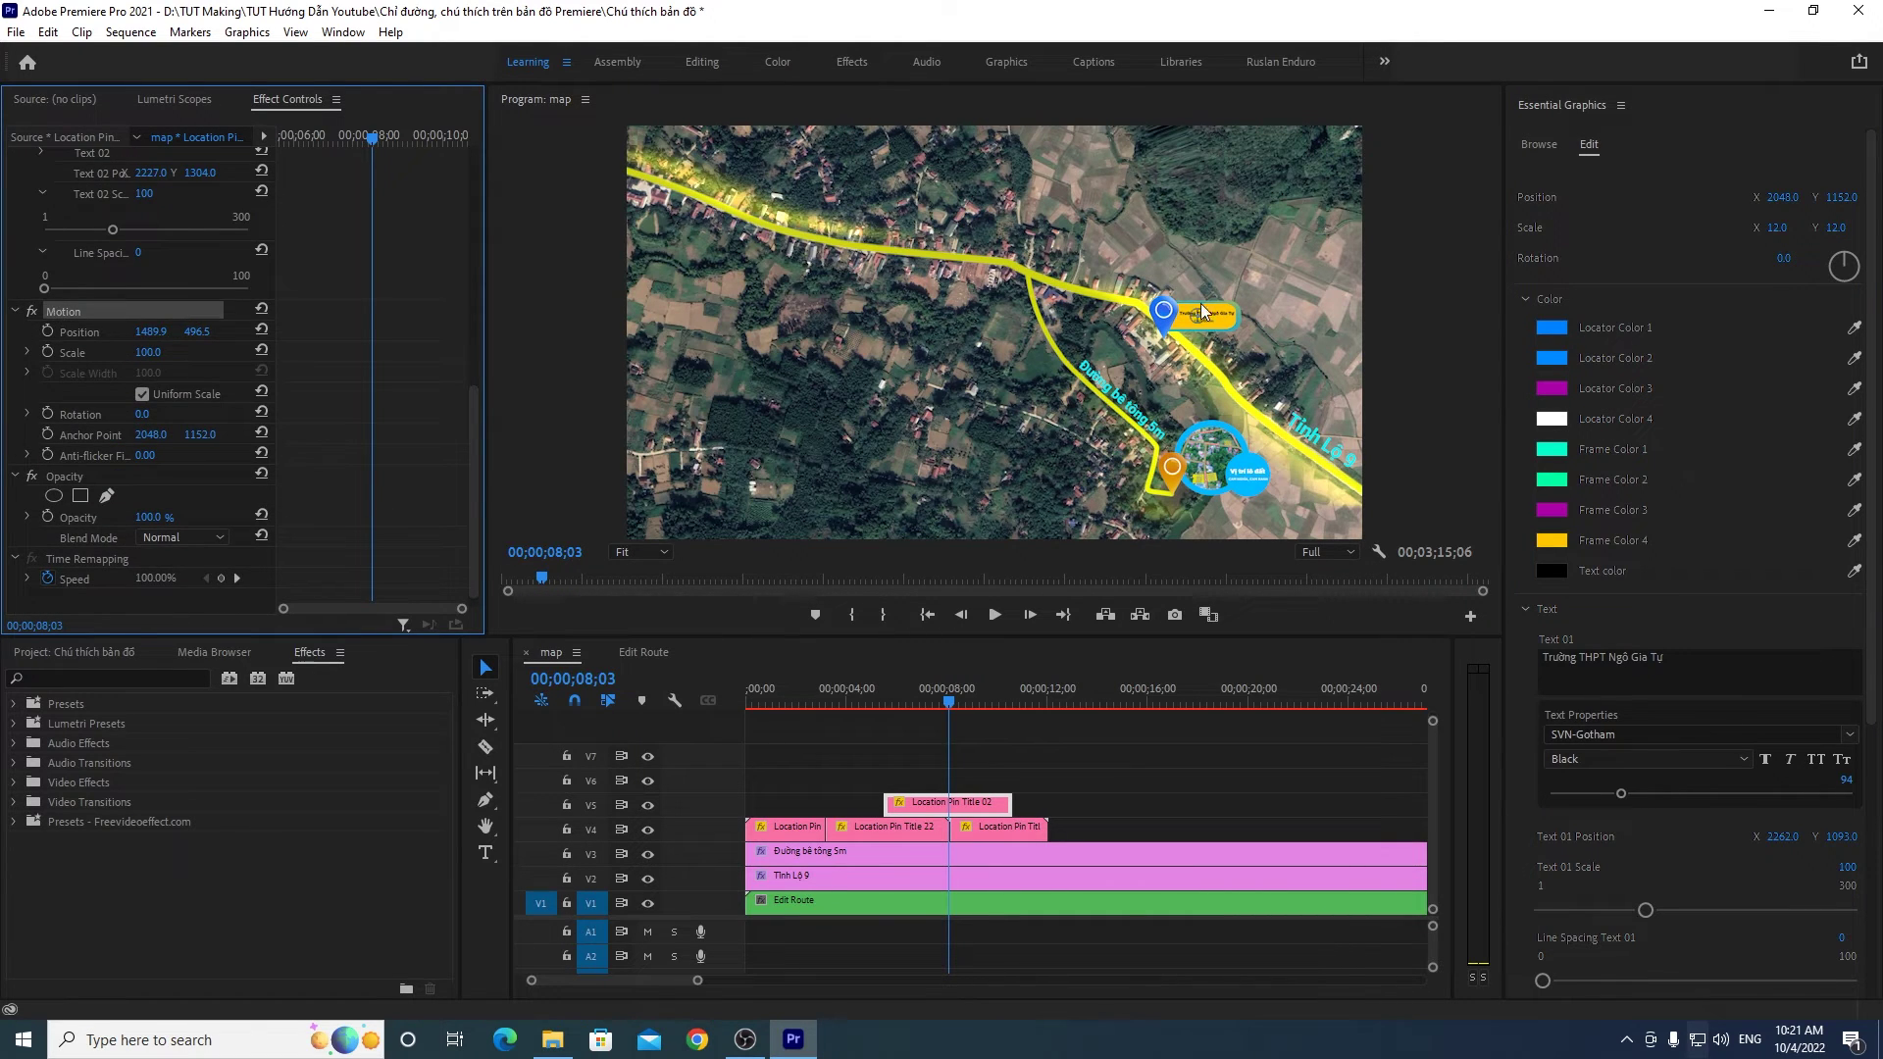
pyautogui.moveTo(1169, 312); pyautogui.dragTo(1149, 324)
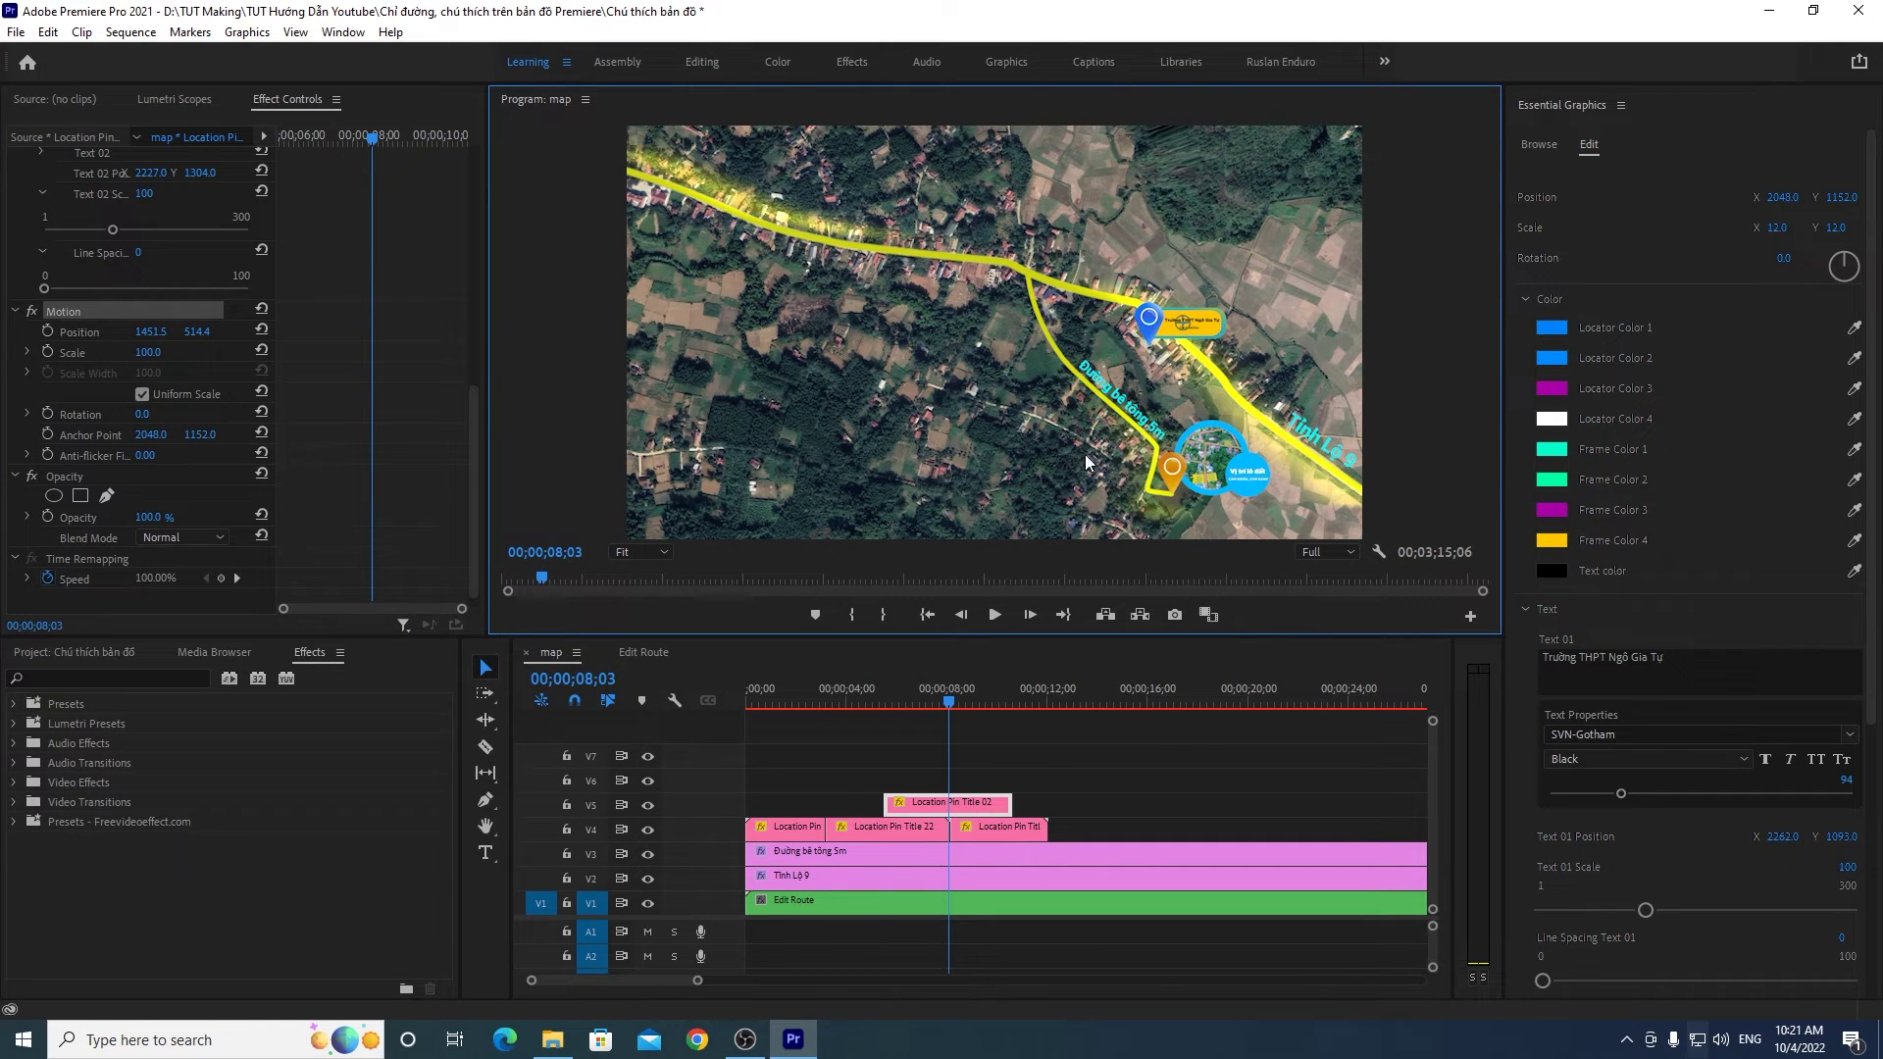
pyautogui.click(1241, 769)
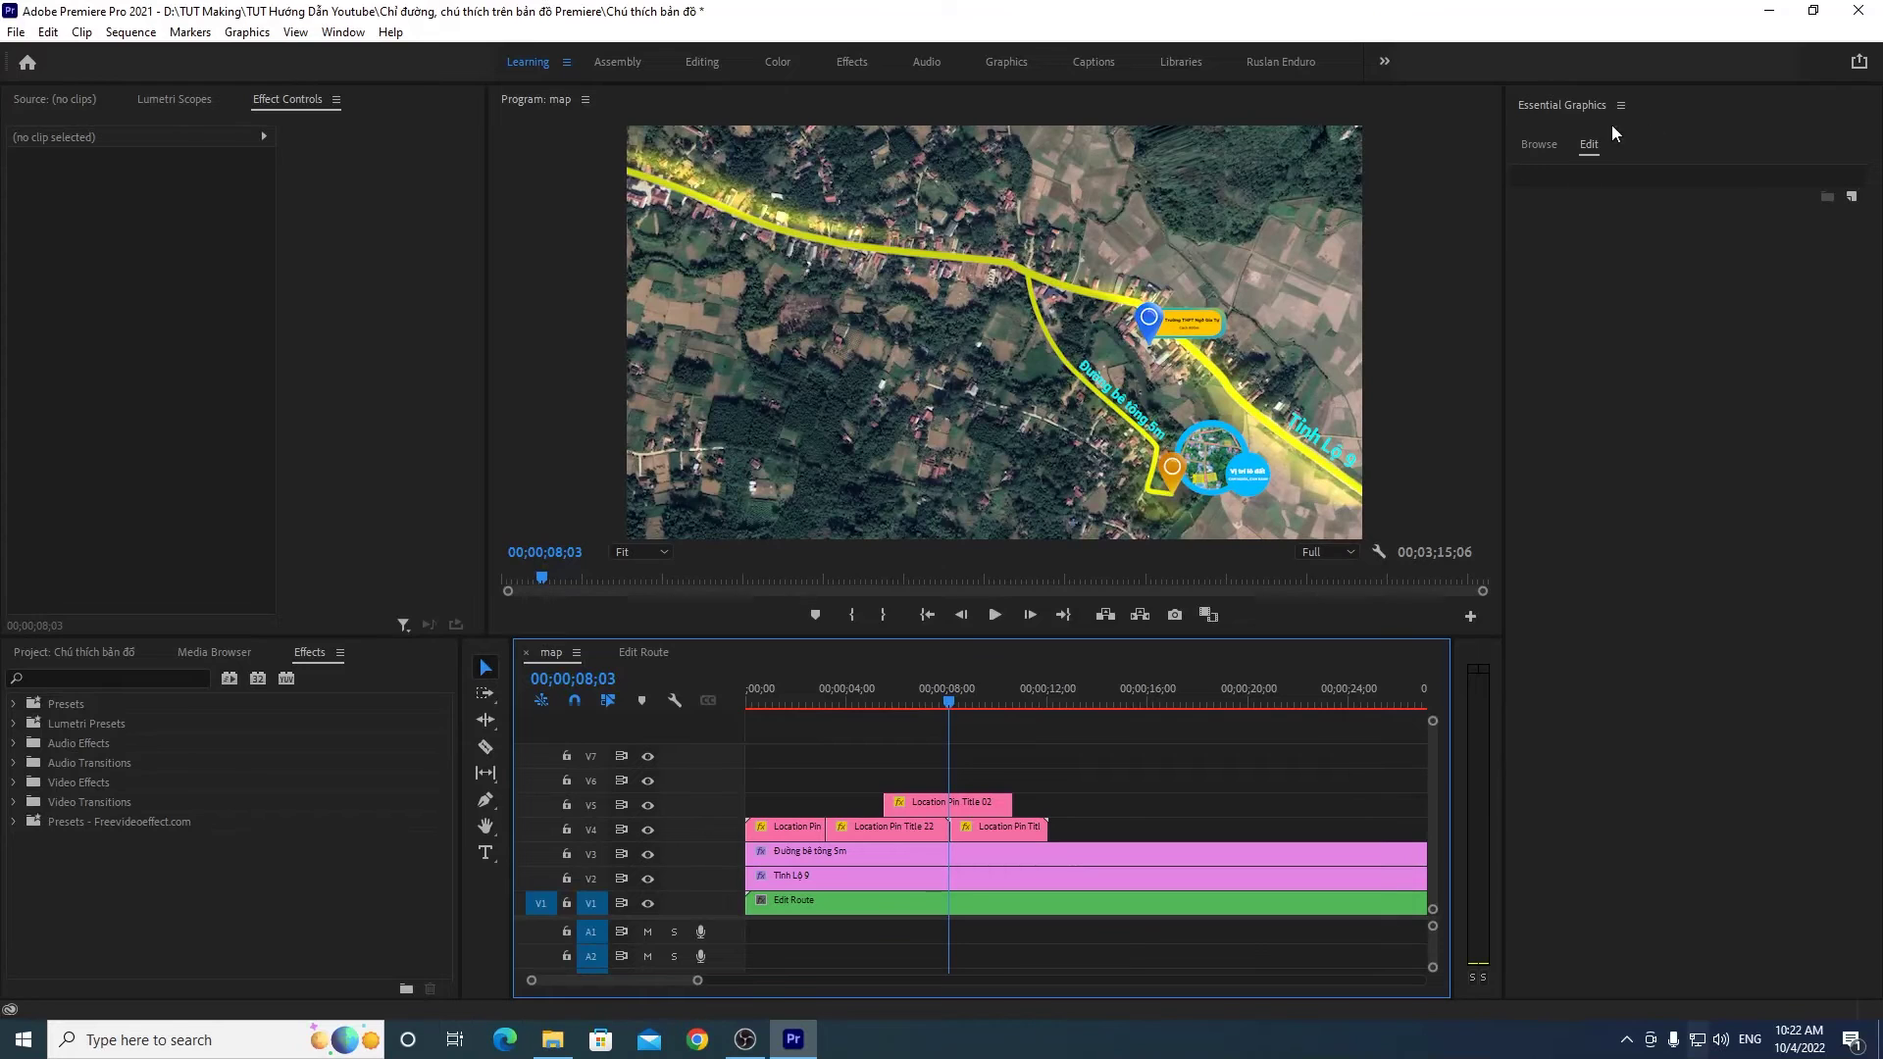
pyautogui.click(1532, 144)
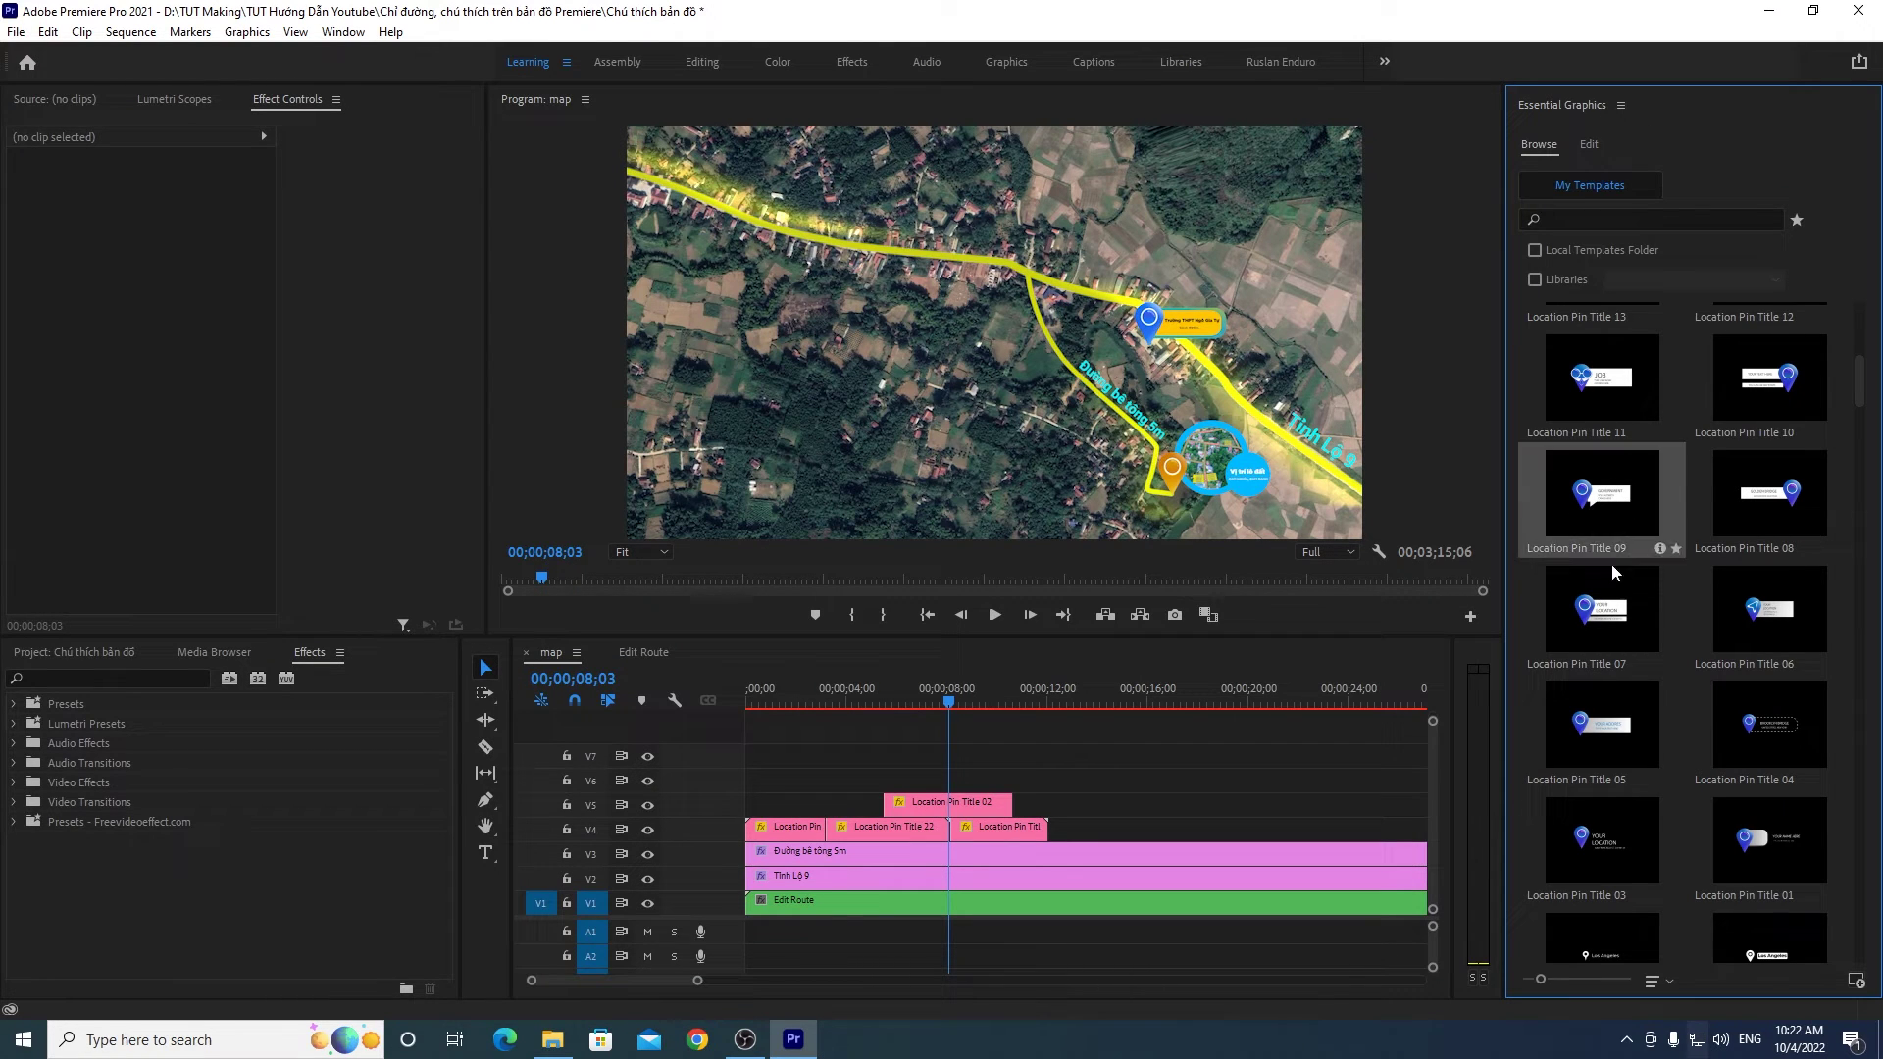
# Step: Place Location Pin Title 07 on track V6 above Title 02 and preview it at 08;06
pyautogui.click(1586, 609)
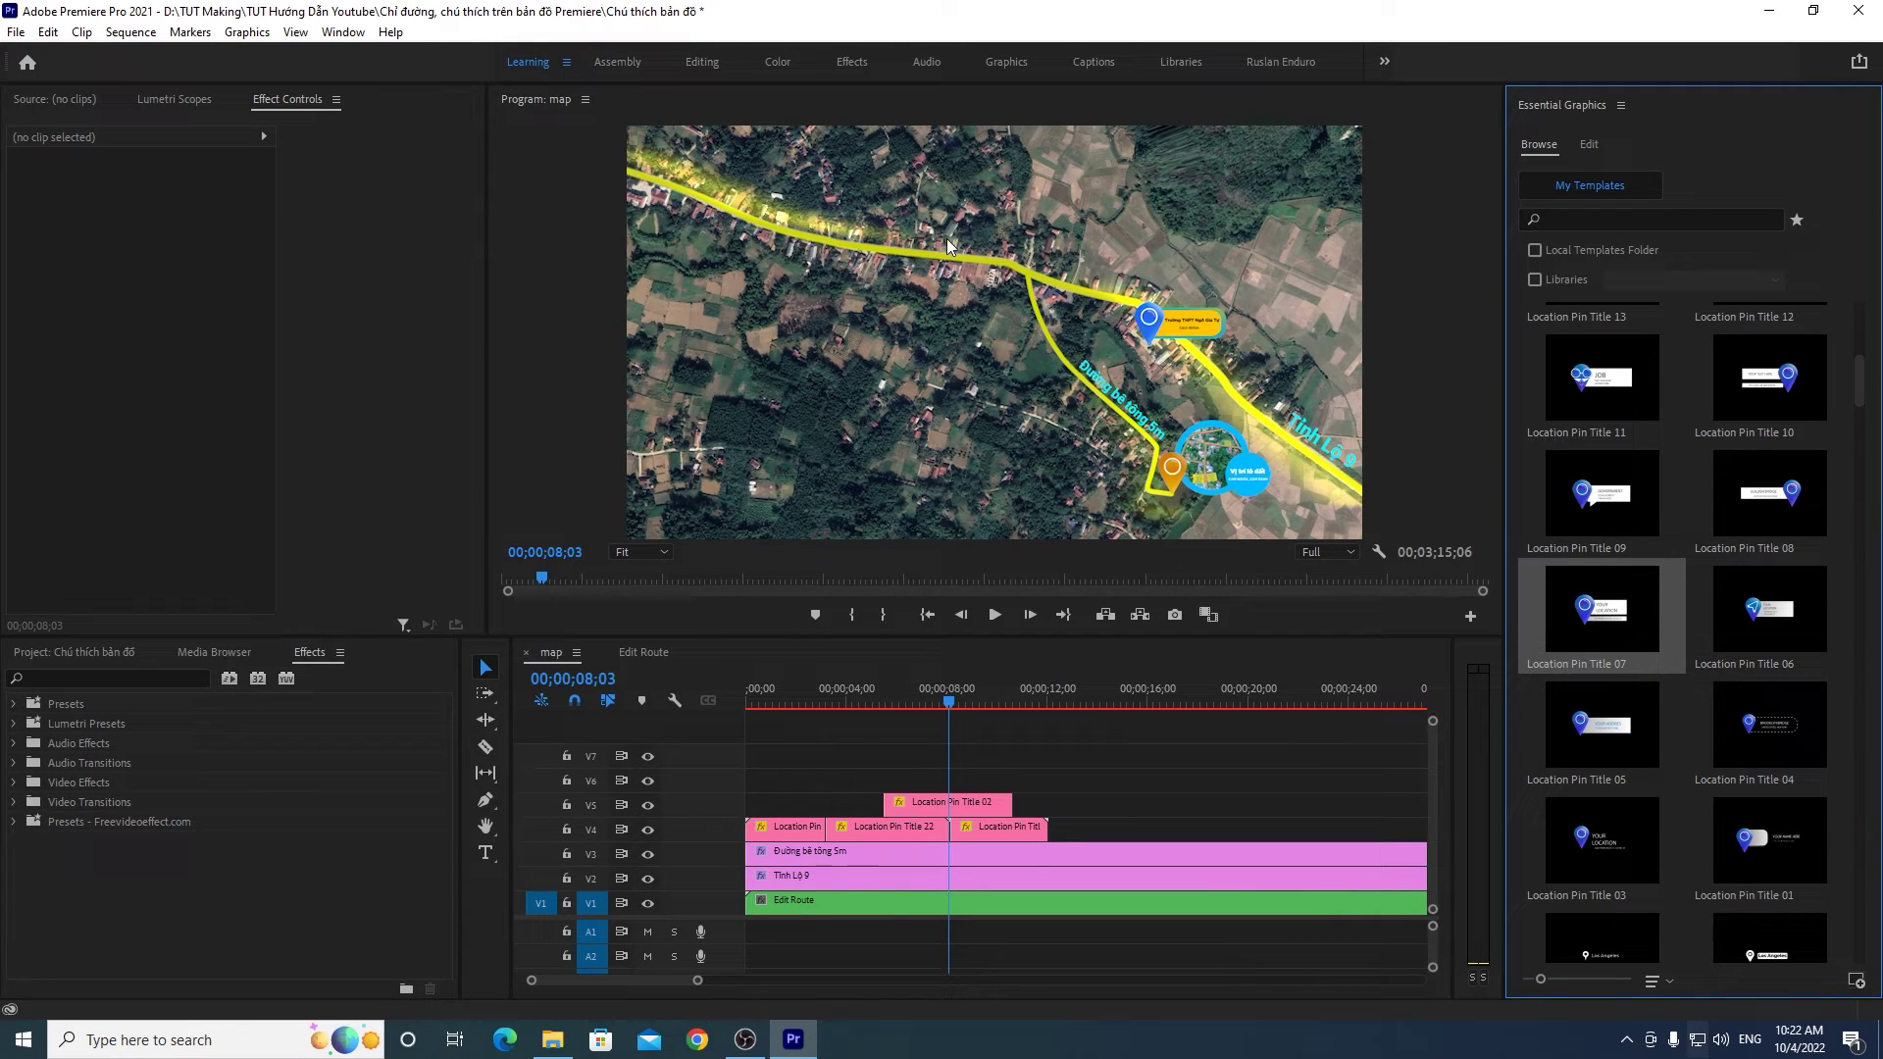
pyautogui.moveTo(1557, 607); pyautogui.dragTo(890, 782)
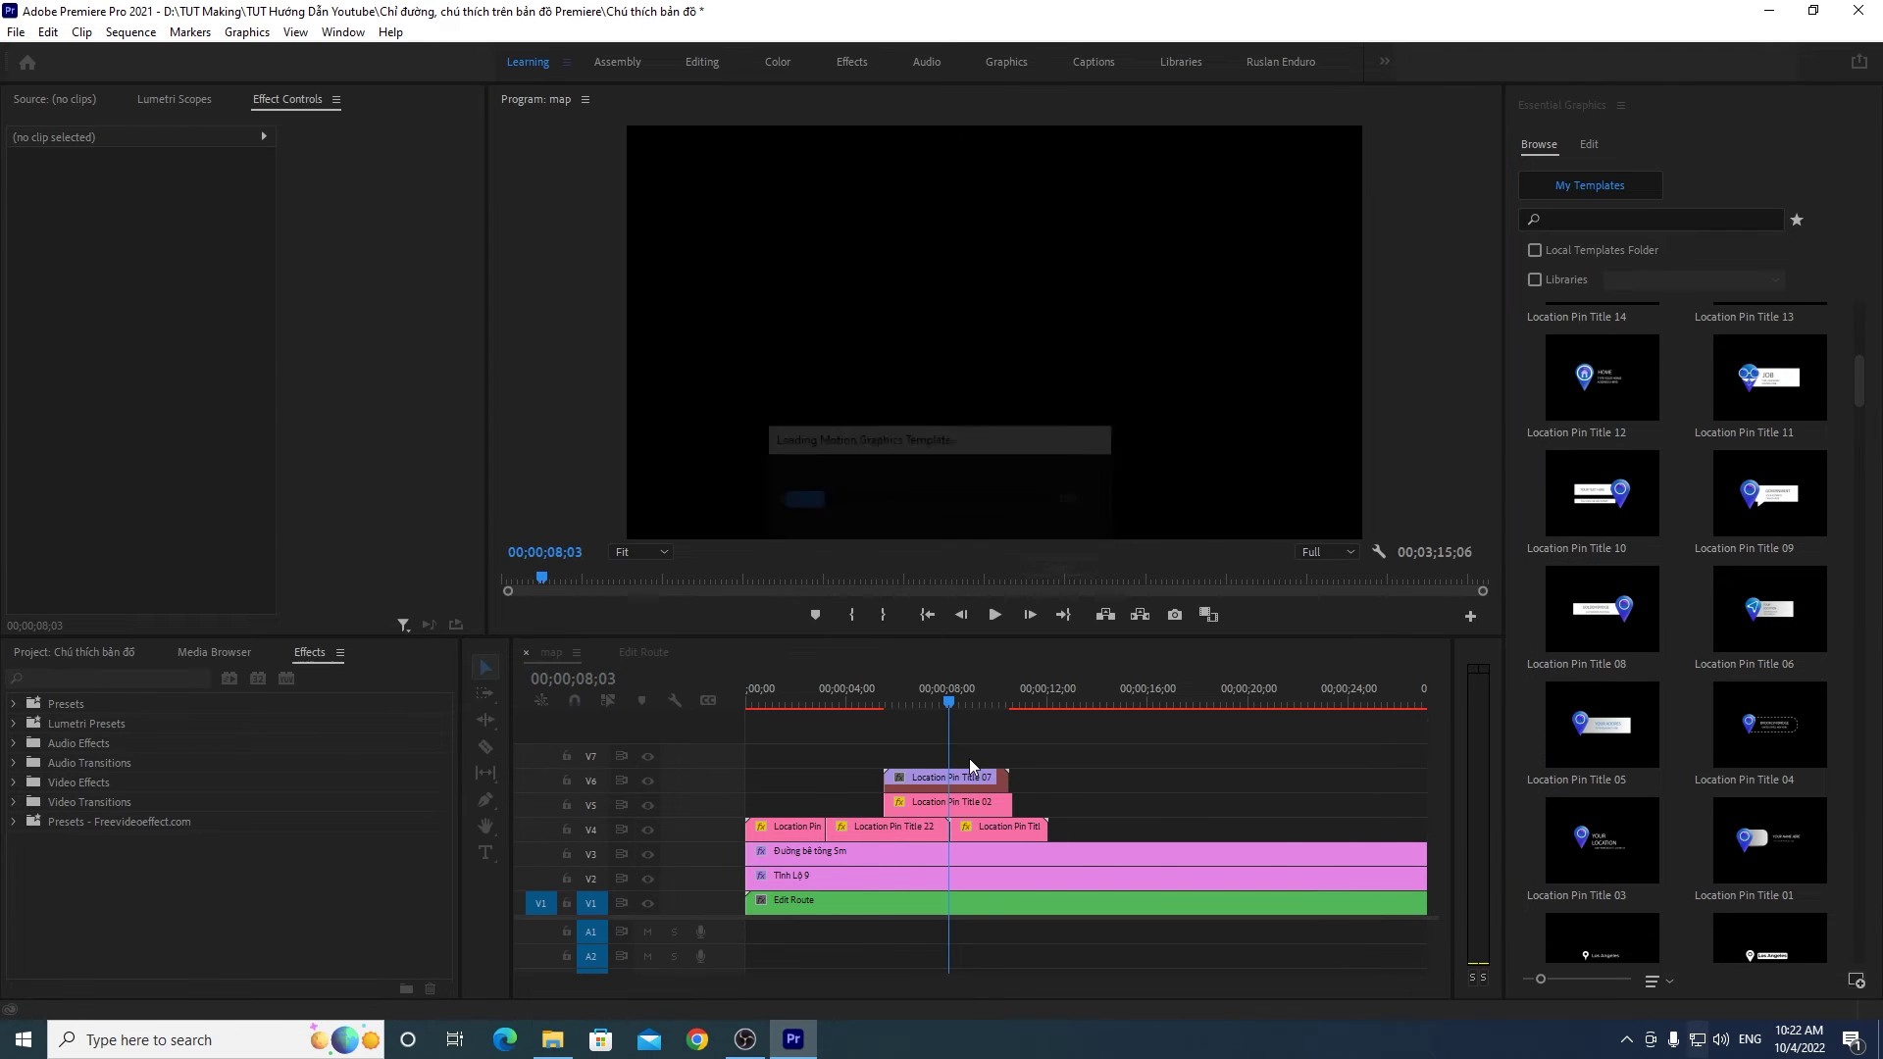
pyautogui.moveTo(948, 702); pyautogui.dragTo(898, 758)
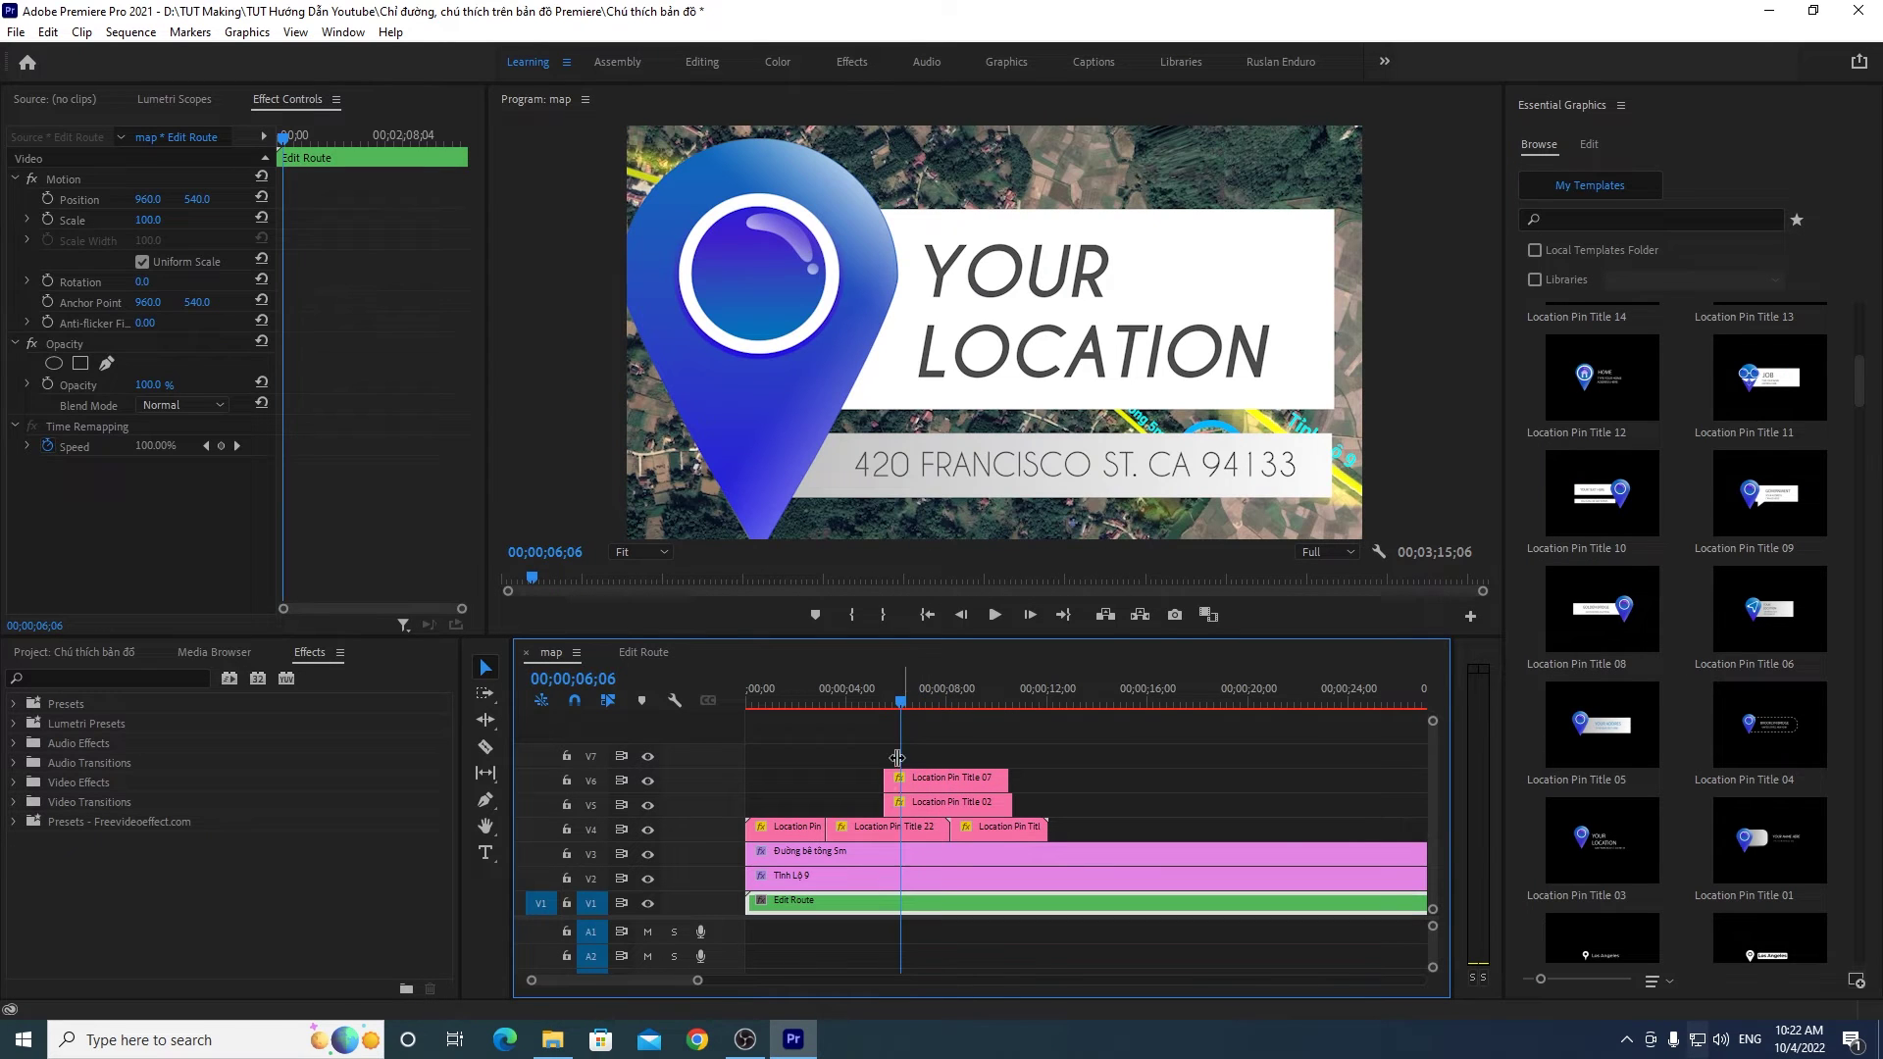
pyautogui.click(892, 780)
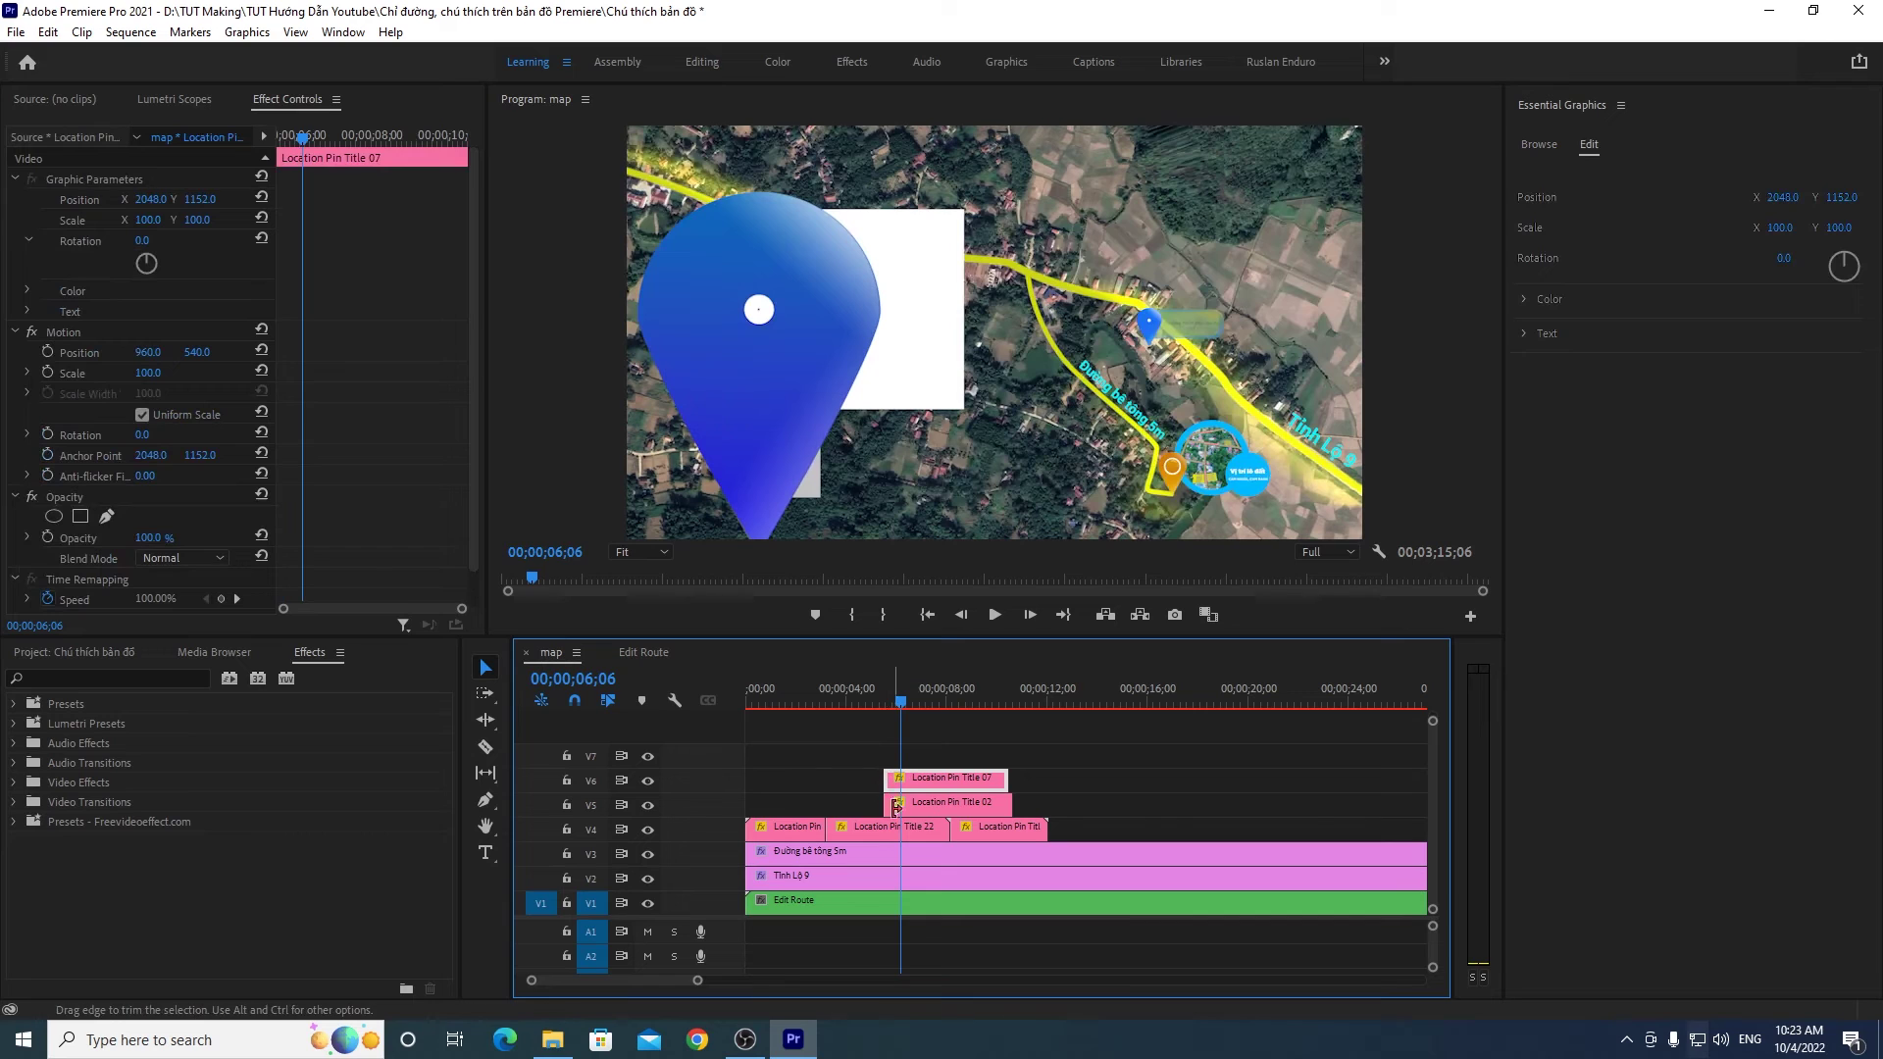
pyautogui.moveTo(903, 703); pyautogui.dragTo(956, 706)
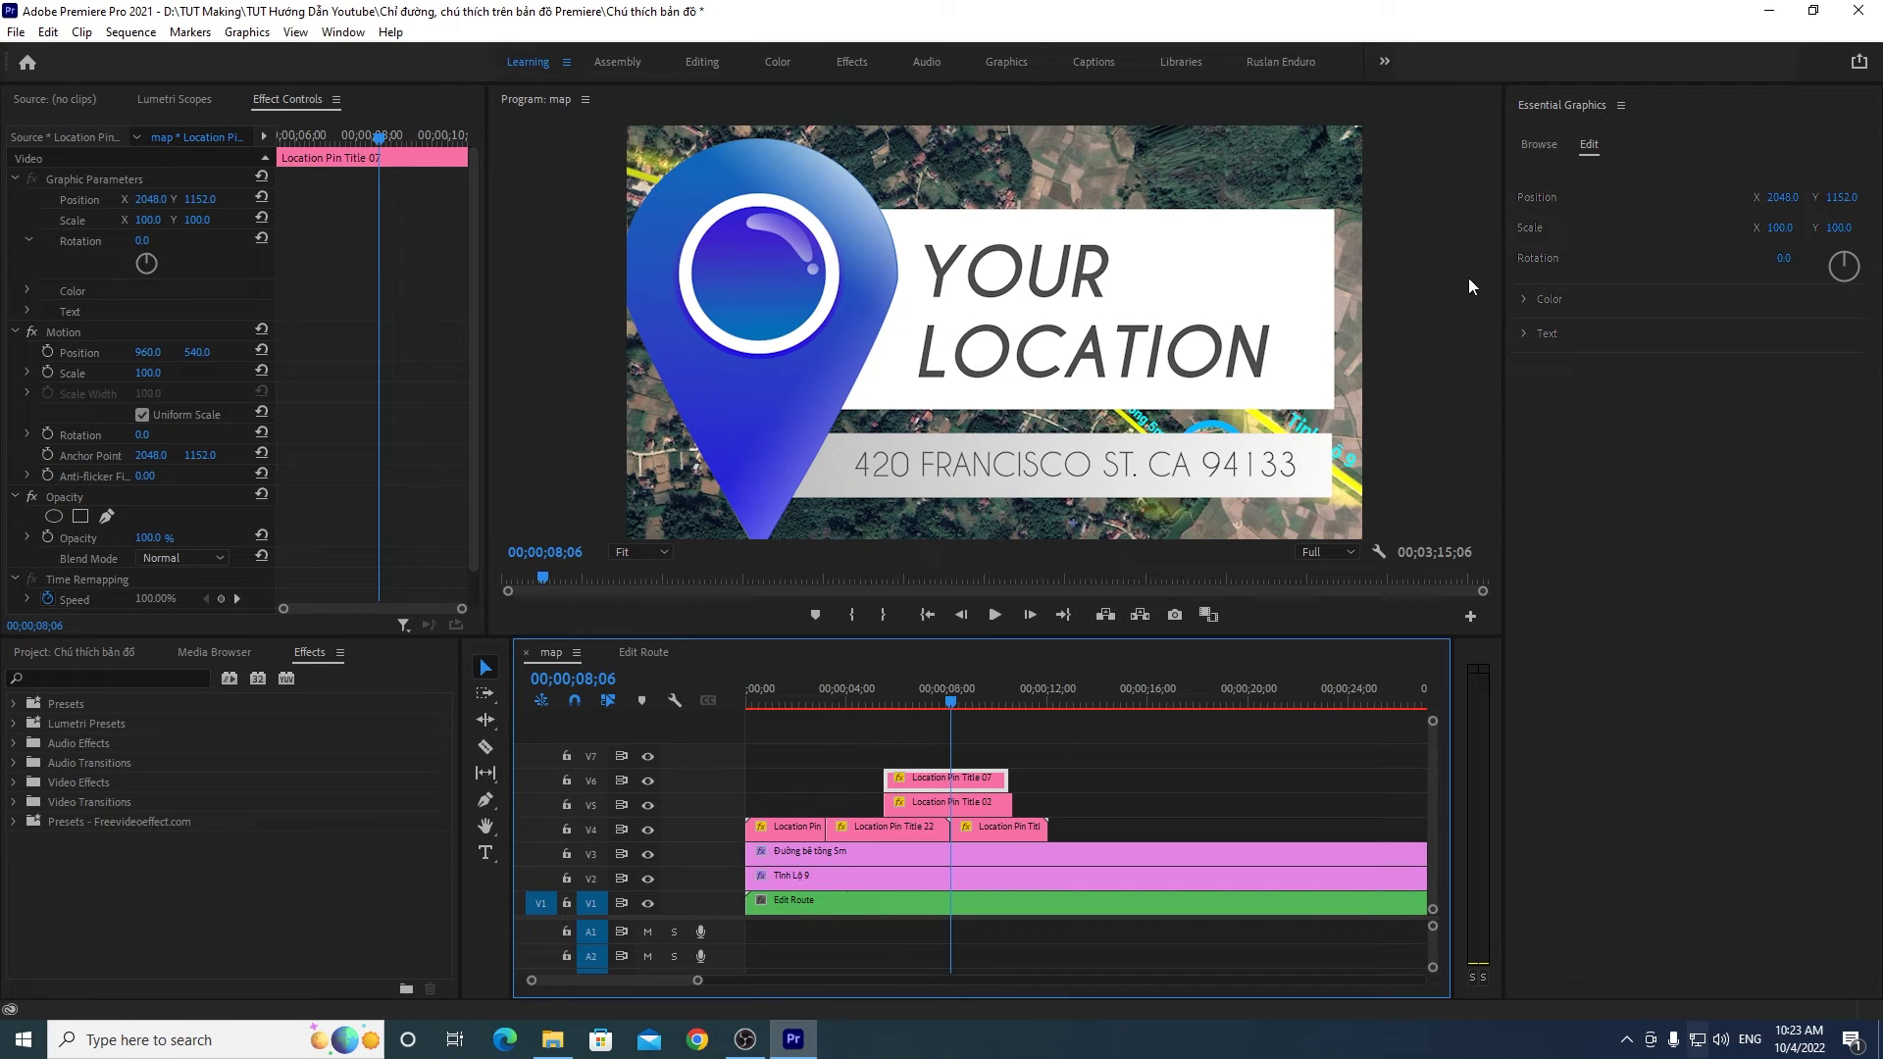
pyautogui.click(1544, 308)
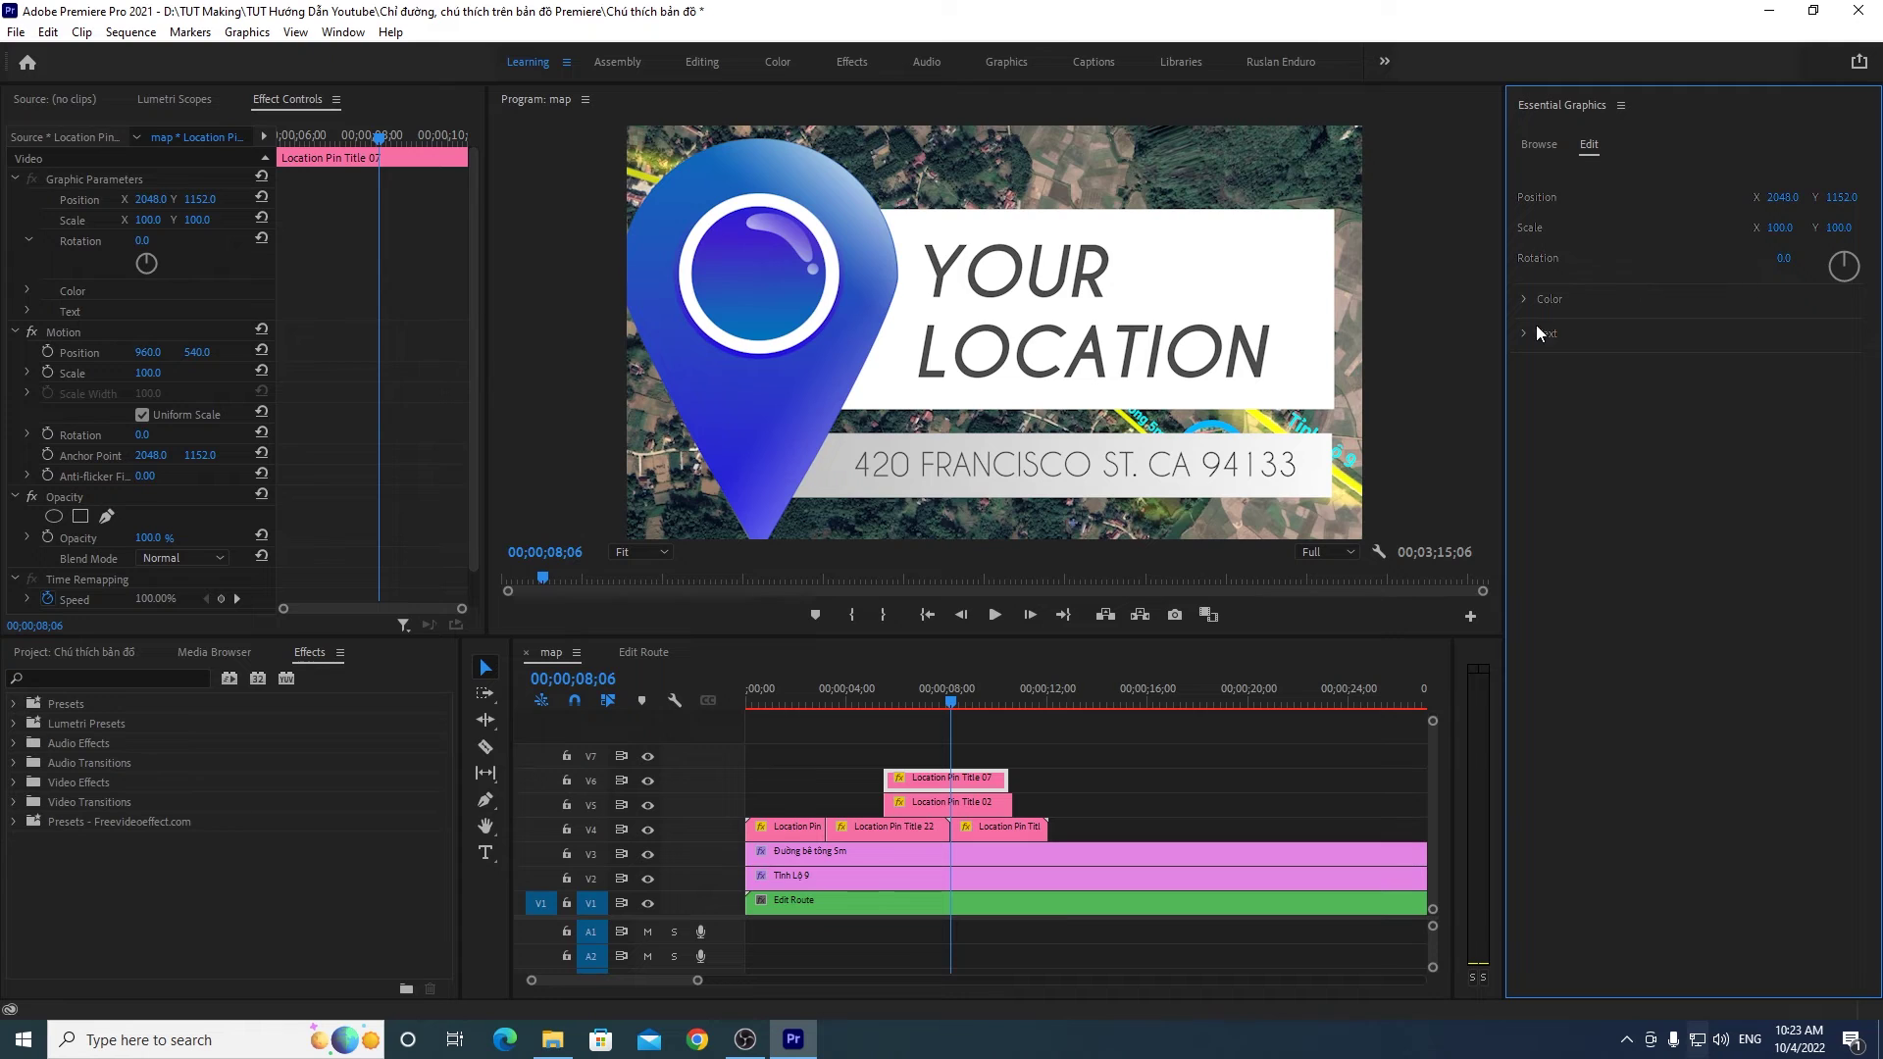
# Step: Replace the YOUR LOCATION heading with 'UBND Phường Cam Nghĩa'
pyautogui.click(1527, 333)
pyautogui.click(1618, 395)
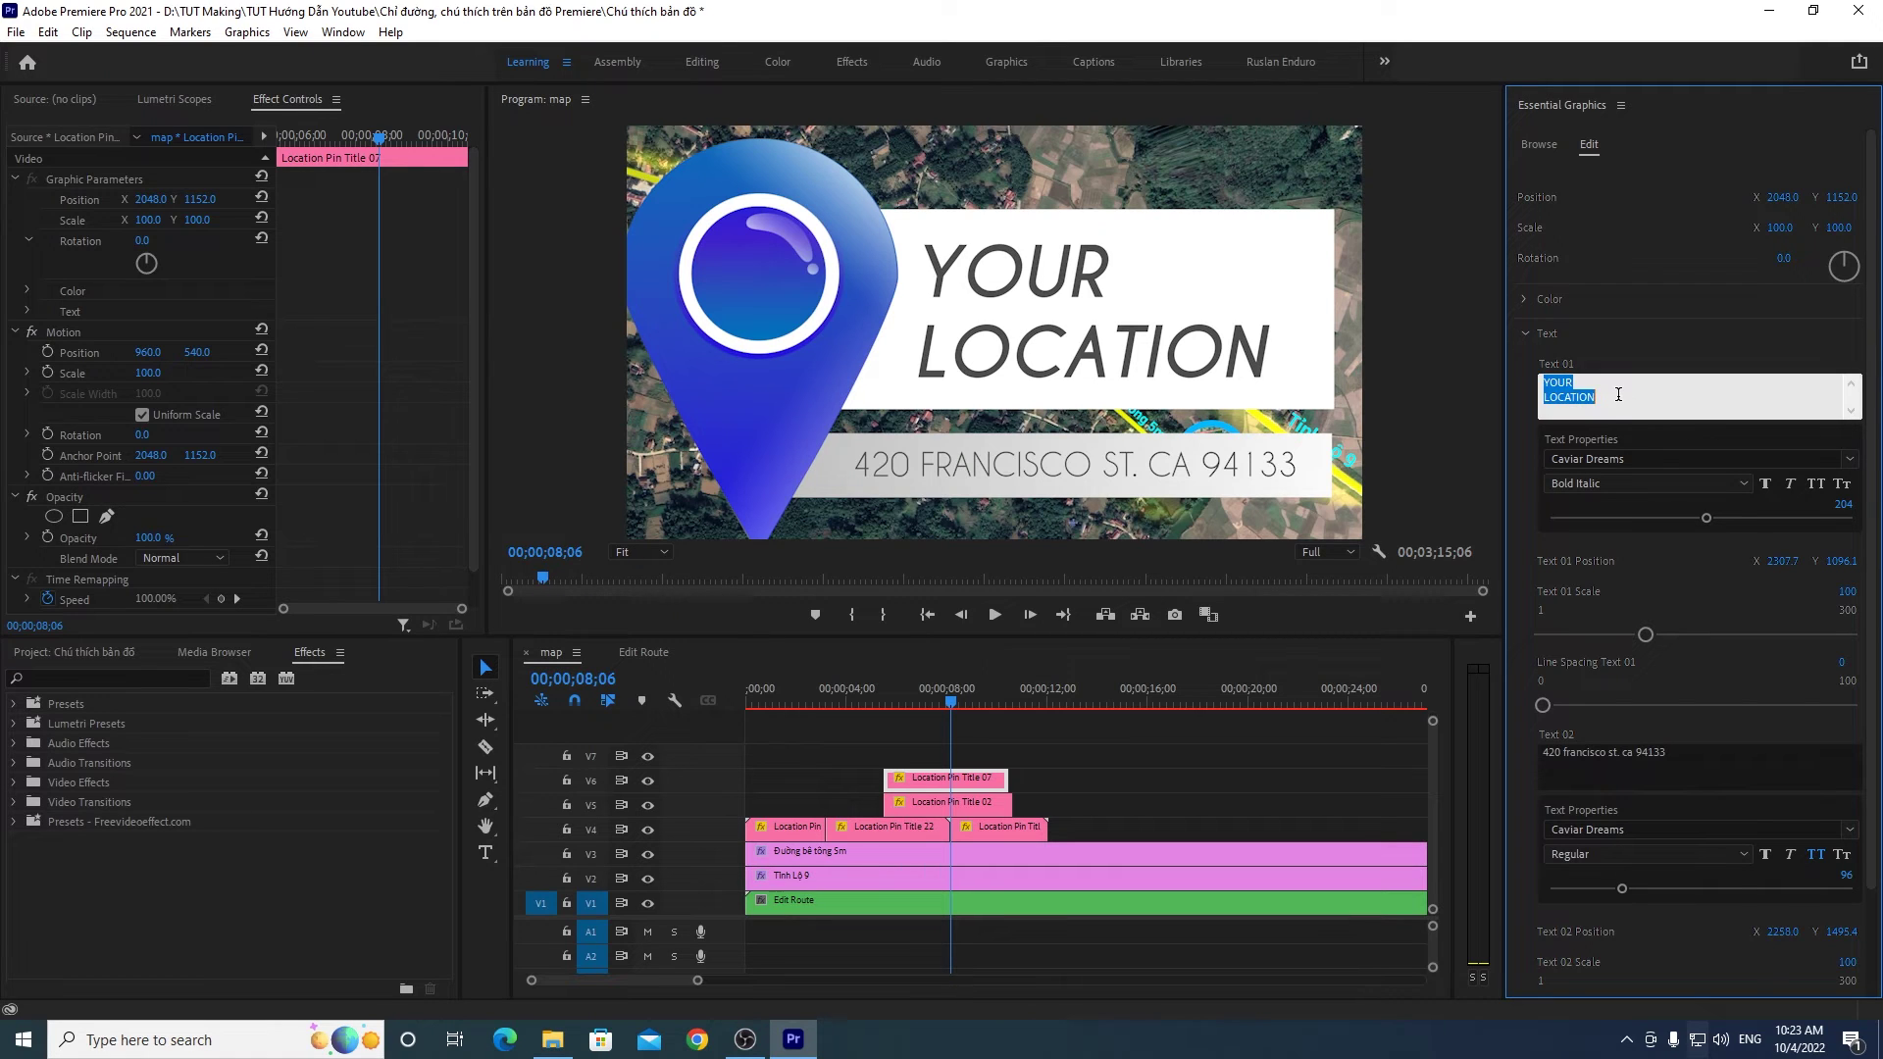
pyautogui.write('UB')
pyautogui.write('ND')
pyautogui.press('BackSpace')
pyautogui.write('ương')
pyautogui.write('C')
pyautogui.click(1667, 344)
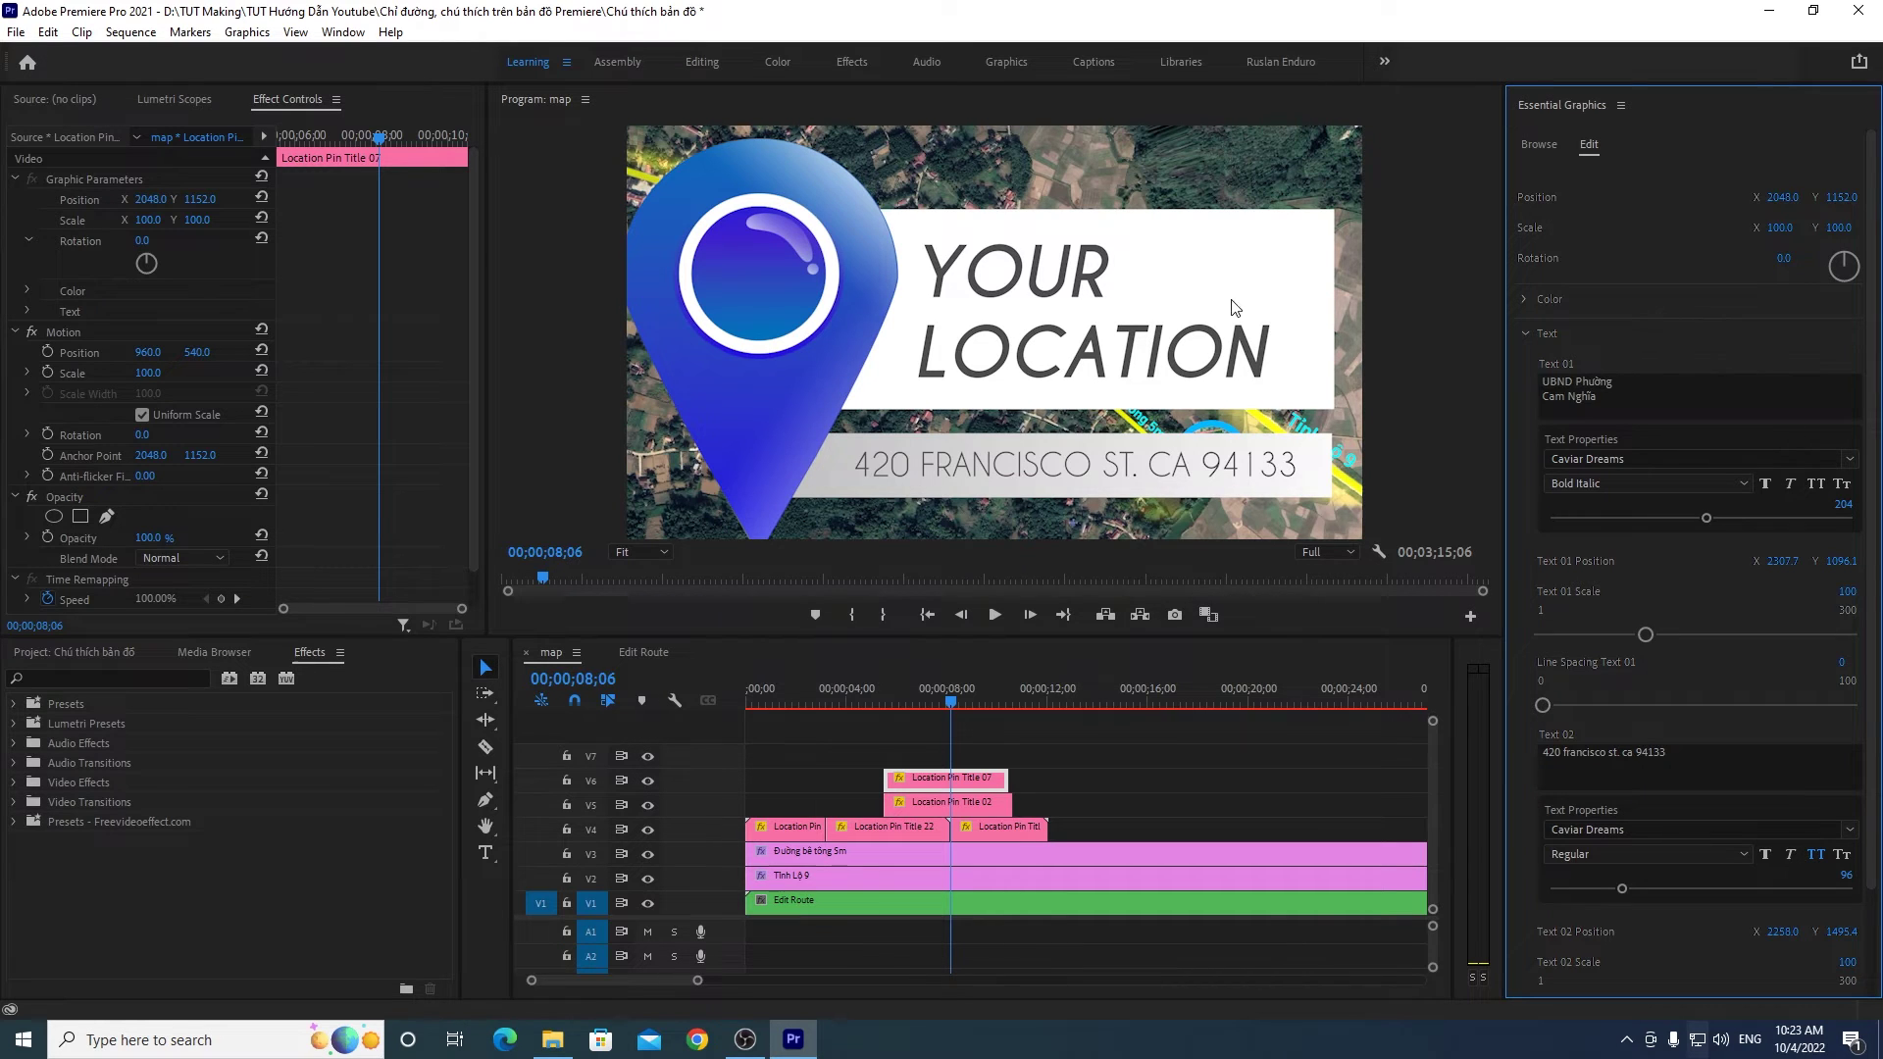
# Step: Set the heading to SVN-Gotham Black at size about 171, Position X 2288.7
pyautogui.click(1617, 459)
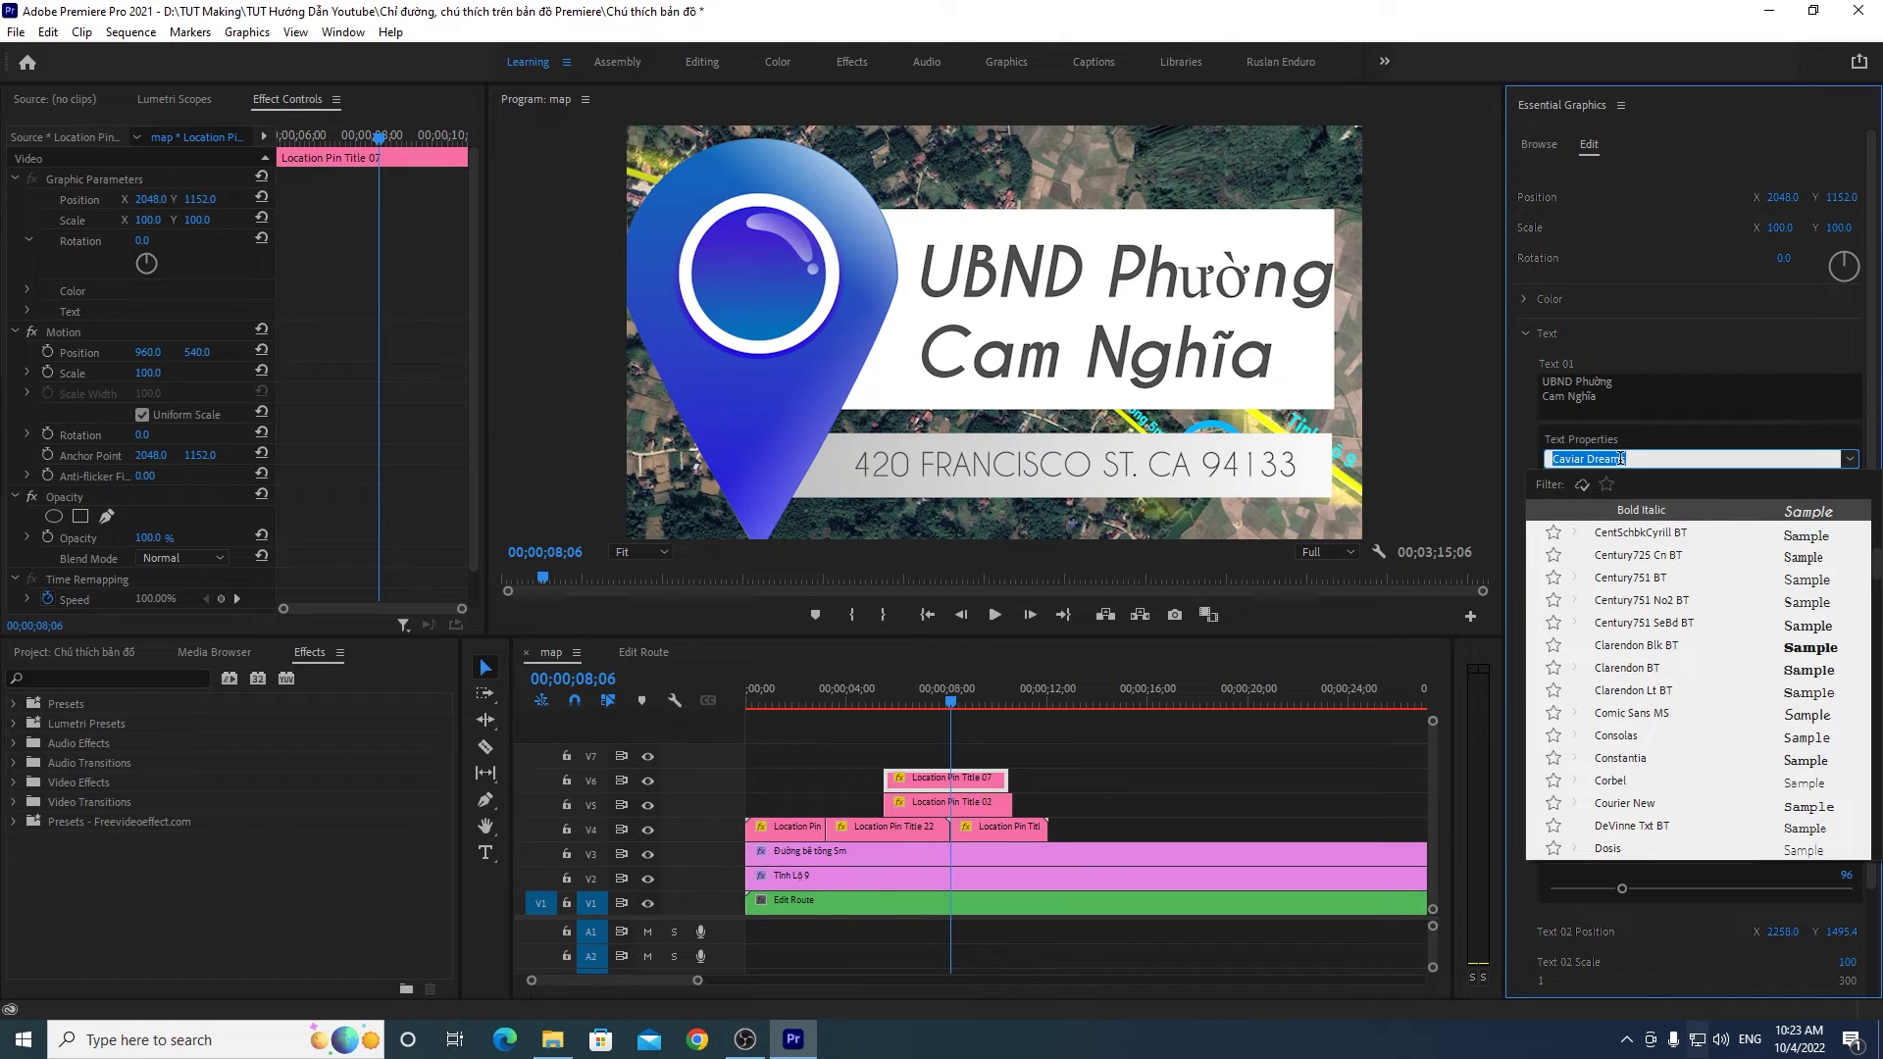
pyautogui.write('gotham')
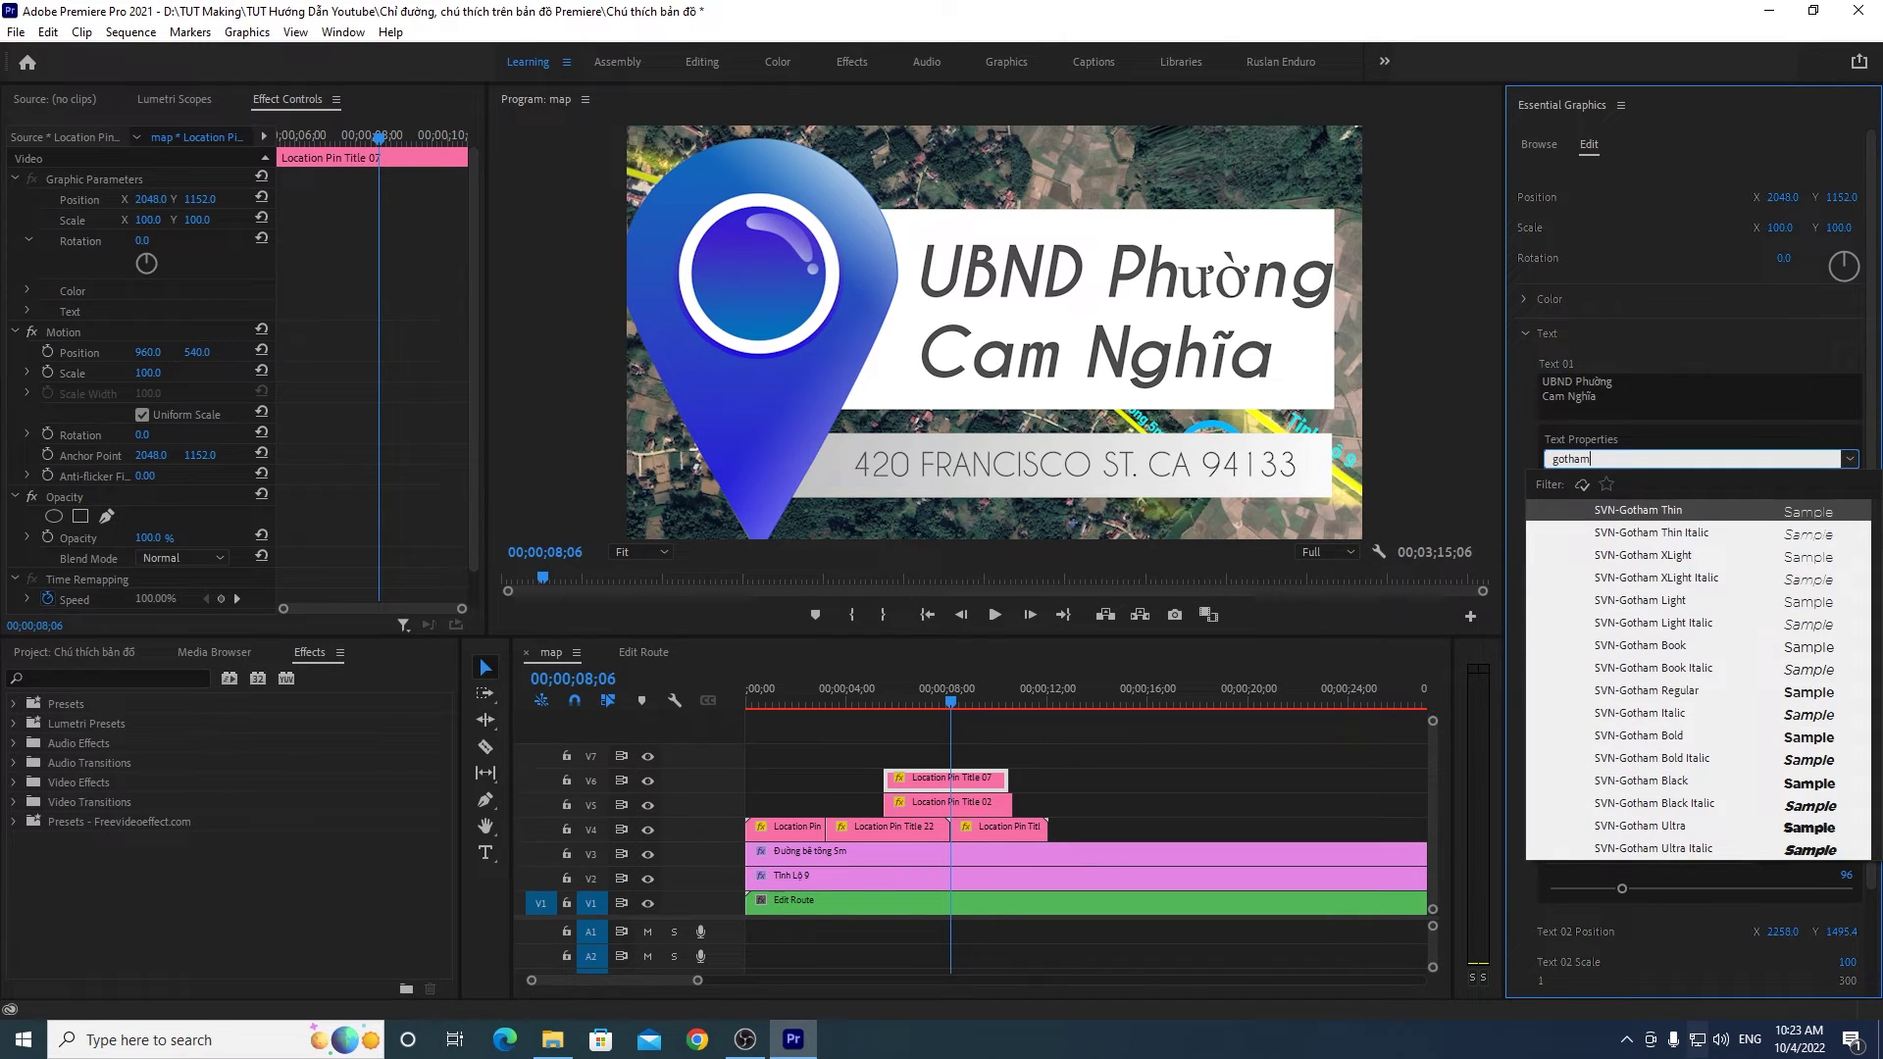
pyautogui.click(1641, 781)
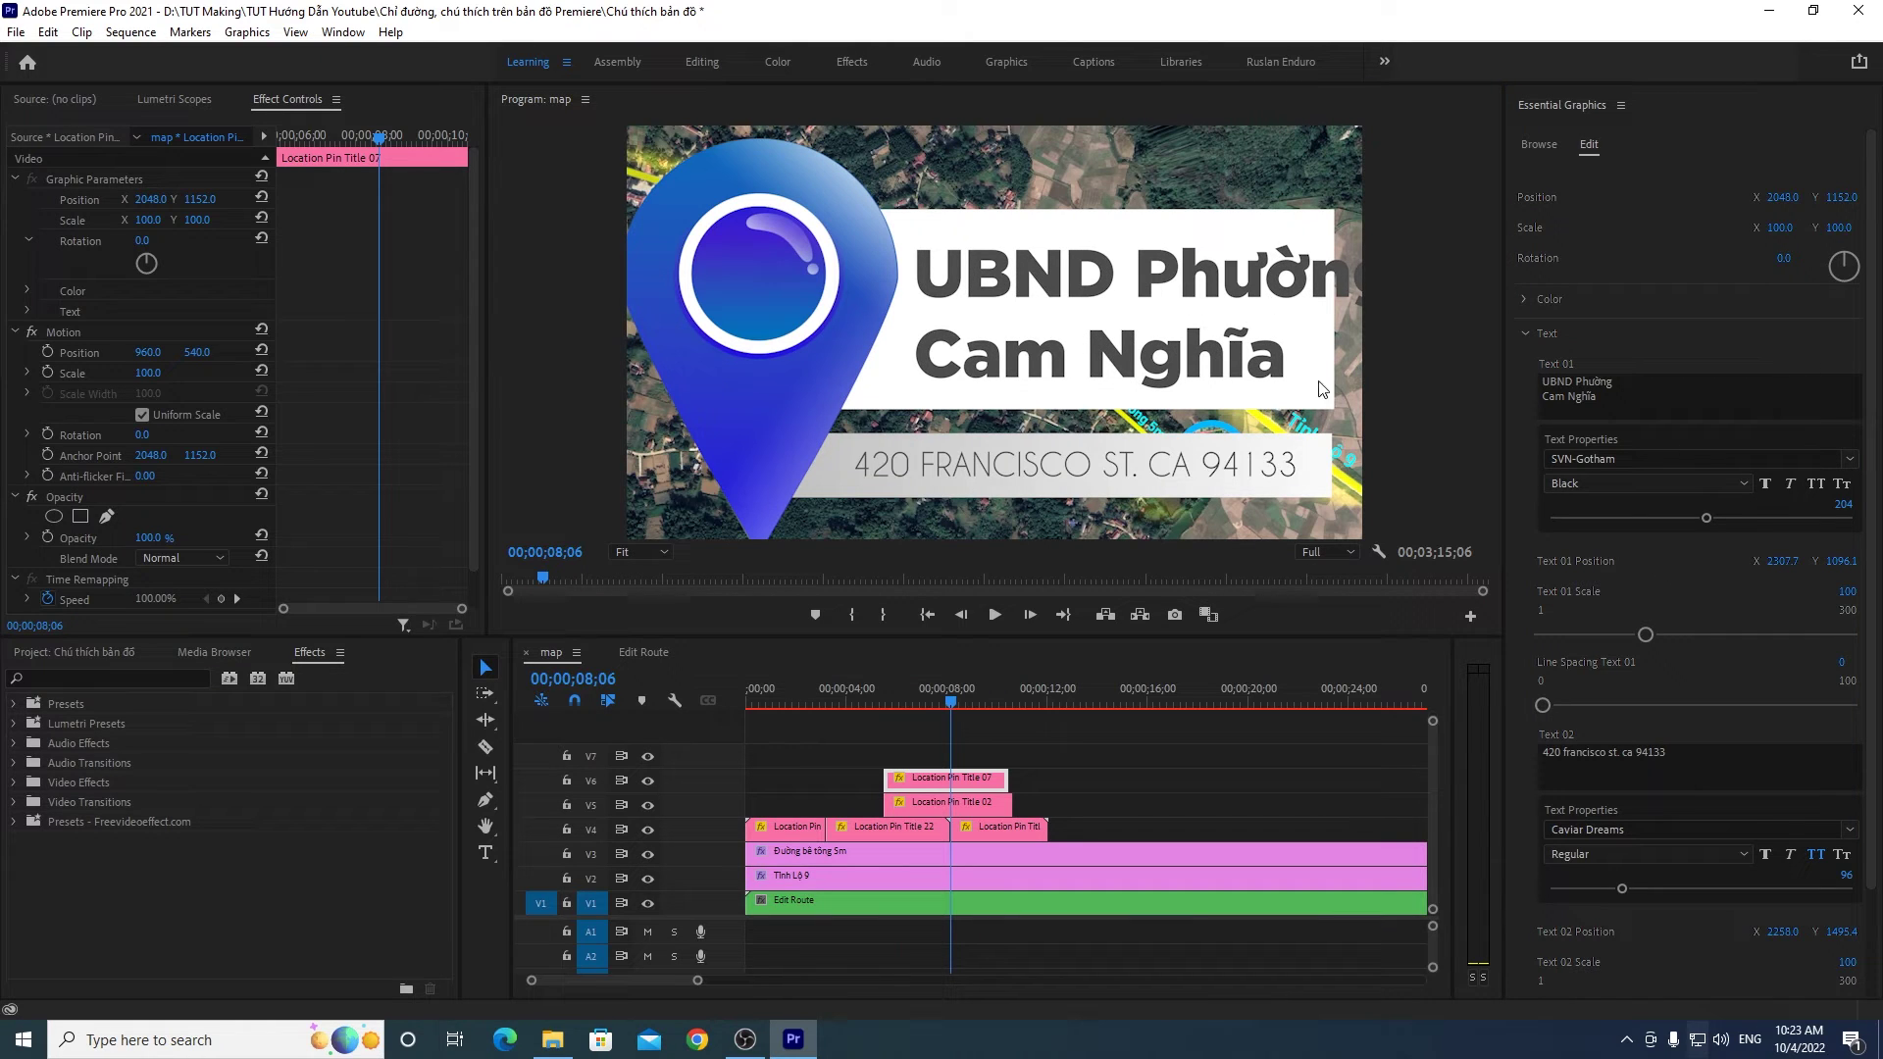
pyautogui.moveTo(1709, 521); pyautogui.dragTo(1681, 528)
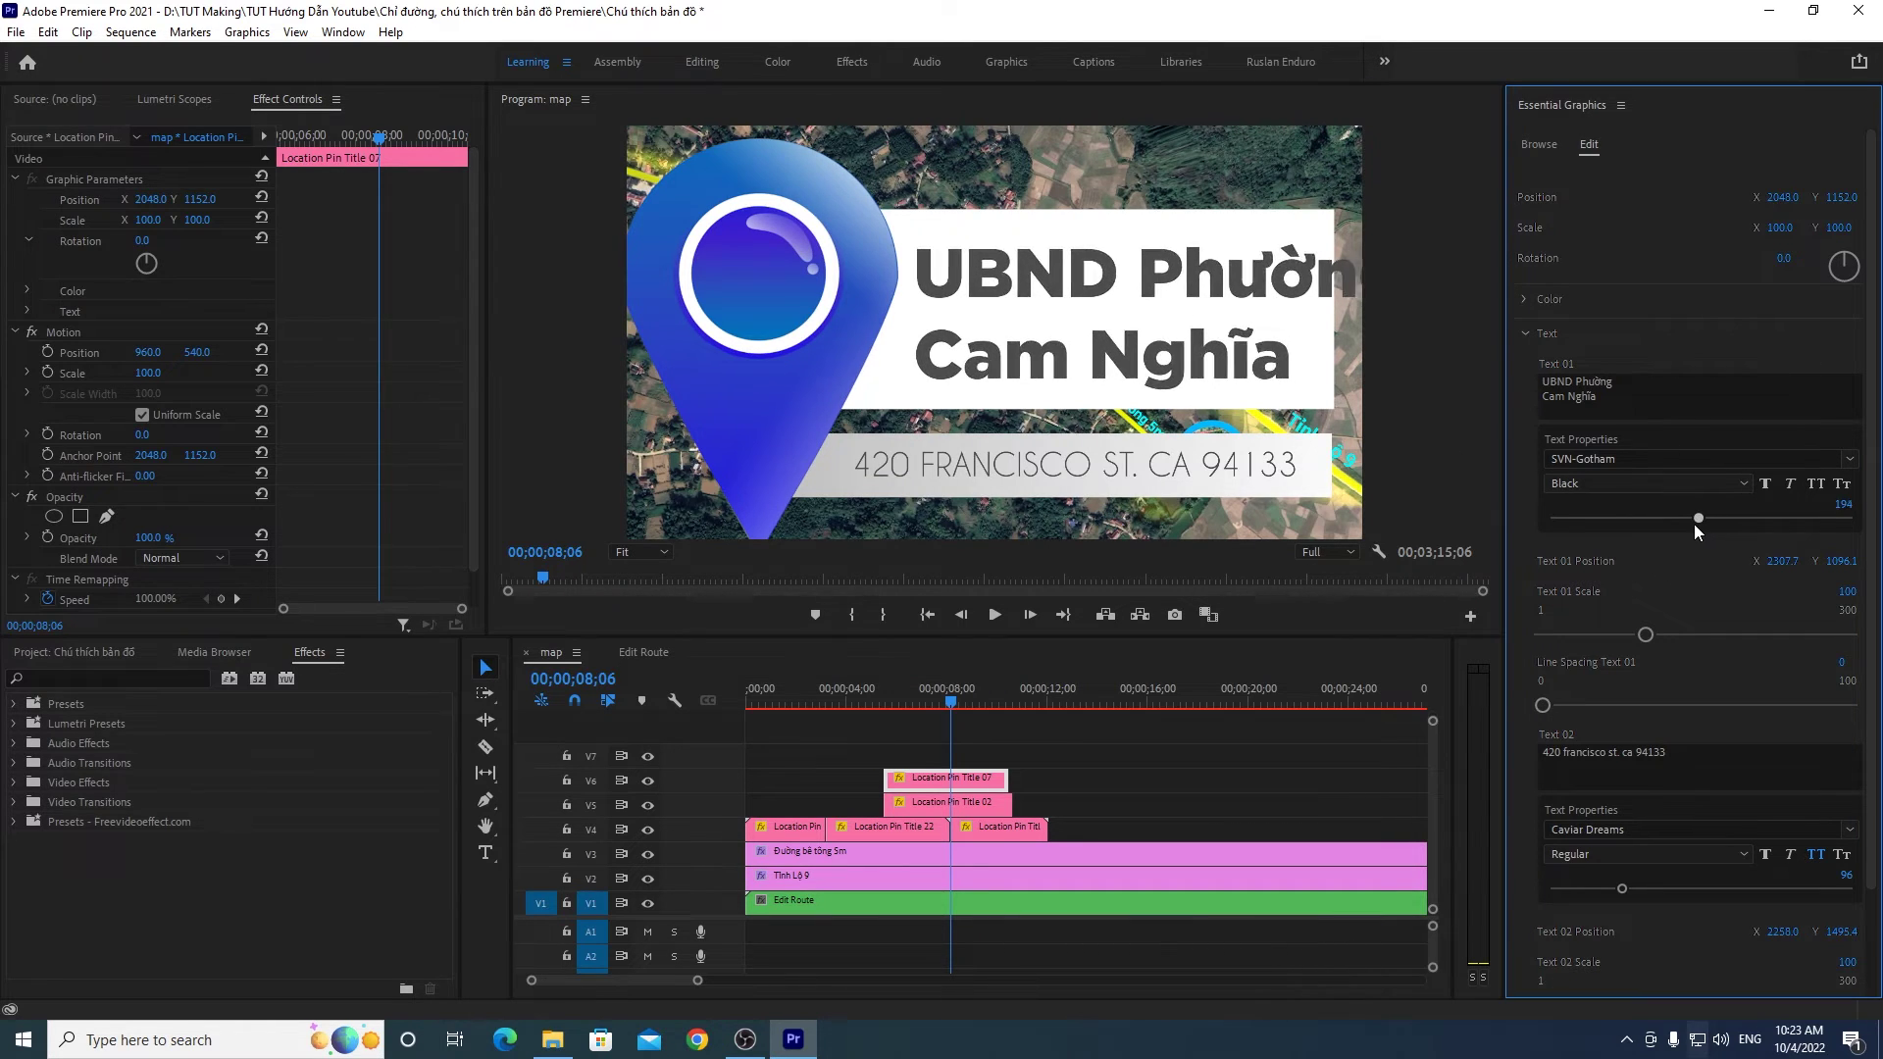
pyautogui.moveTo(1681, 528); pyautogui.dragTo(1677, 528)
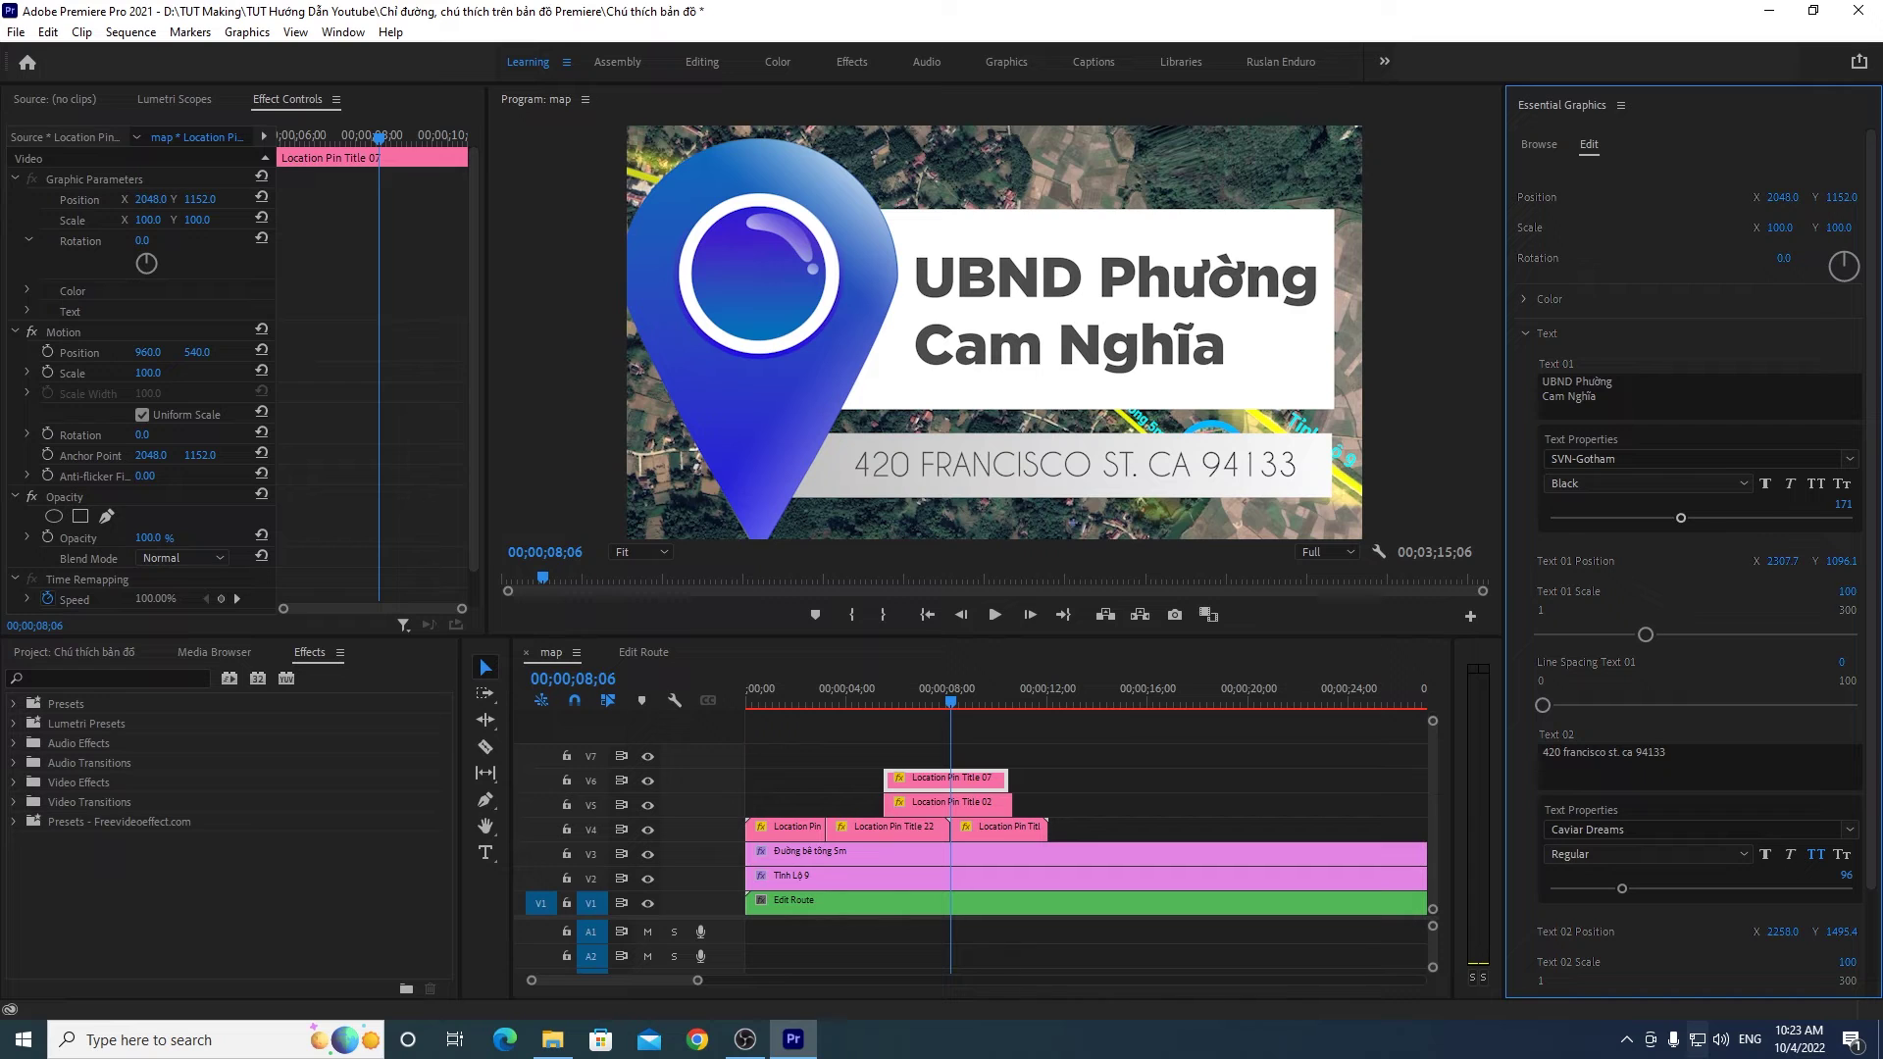
pyautogui.moveTo(1783, 561); pyautogui.dragTo(1799, 561)
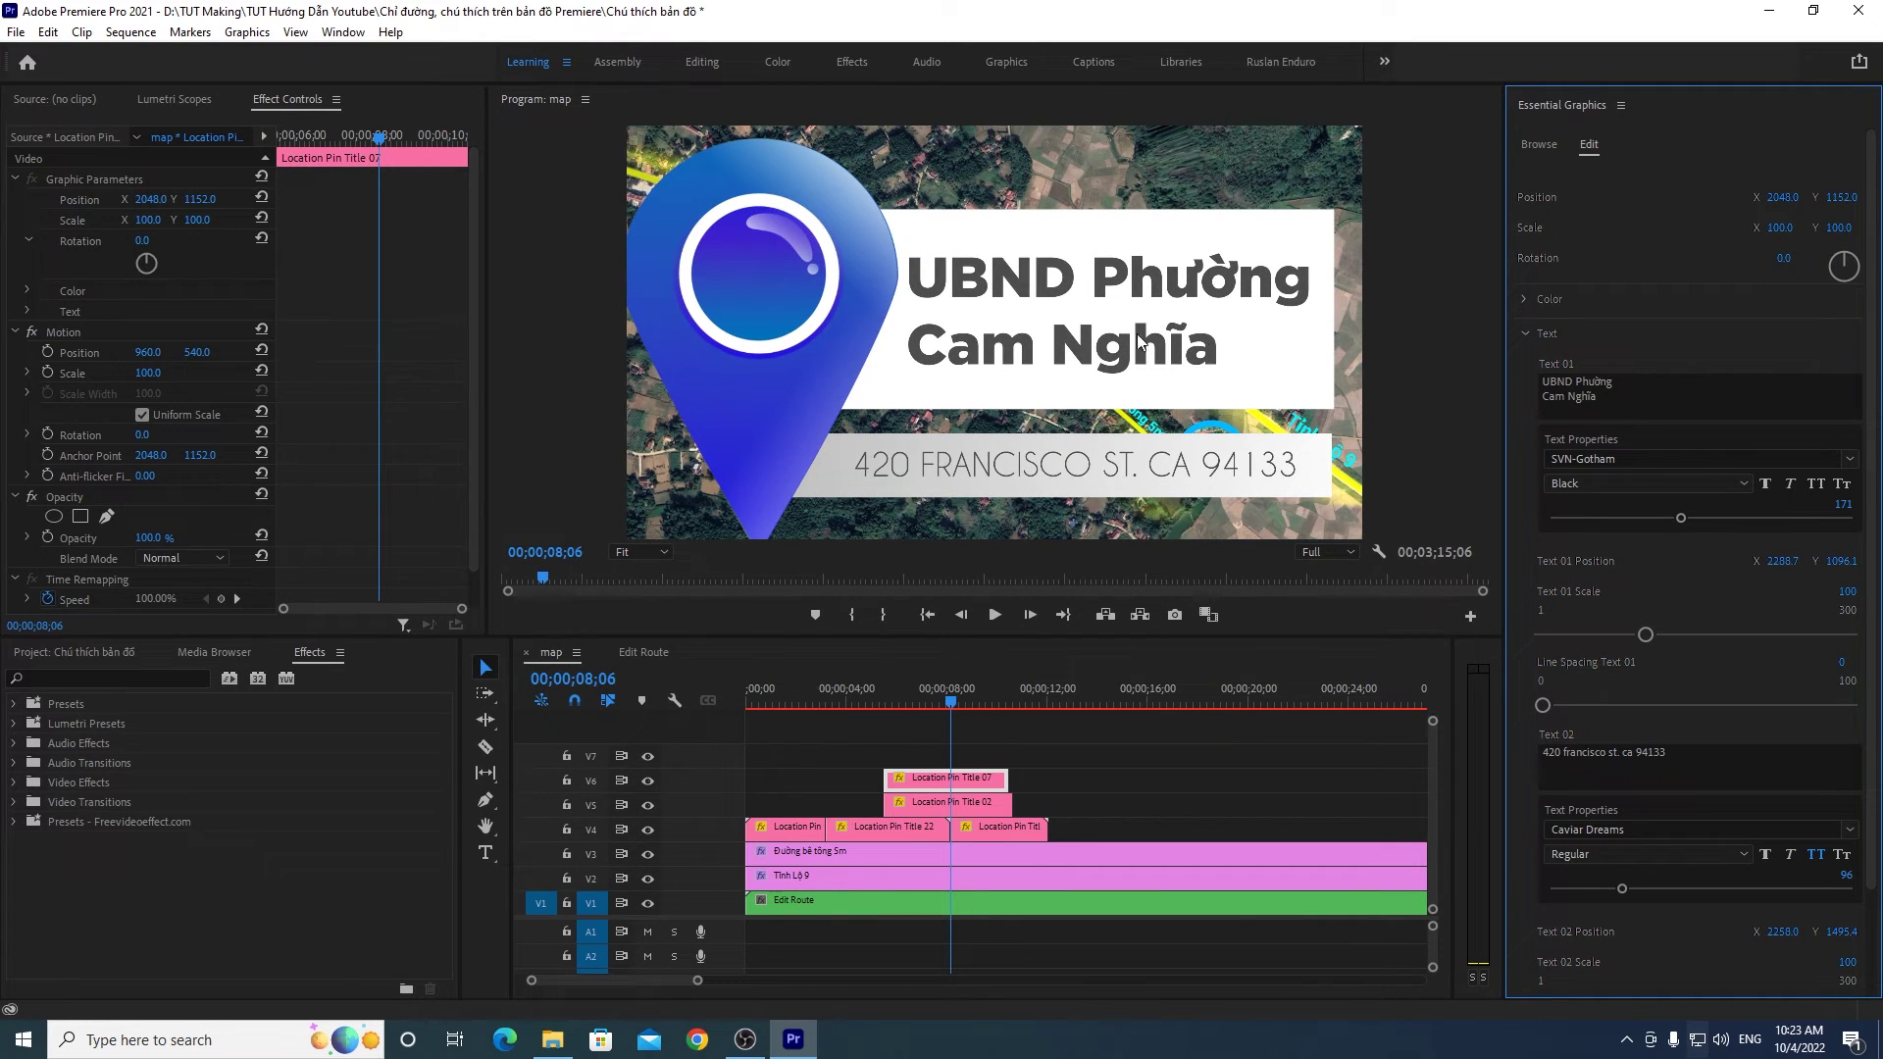
# Step: Turn off All Caps on the second line and change its text to 'Cách 1km'
pyautogui.click(1680, 758)
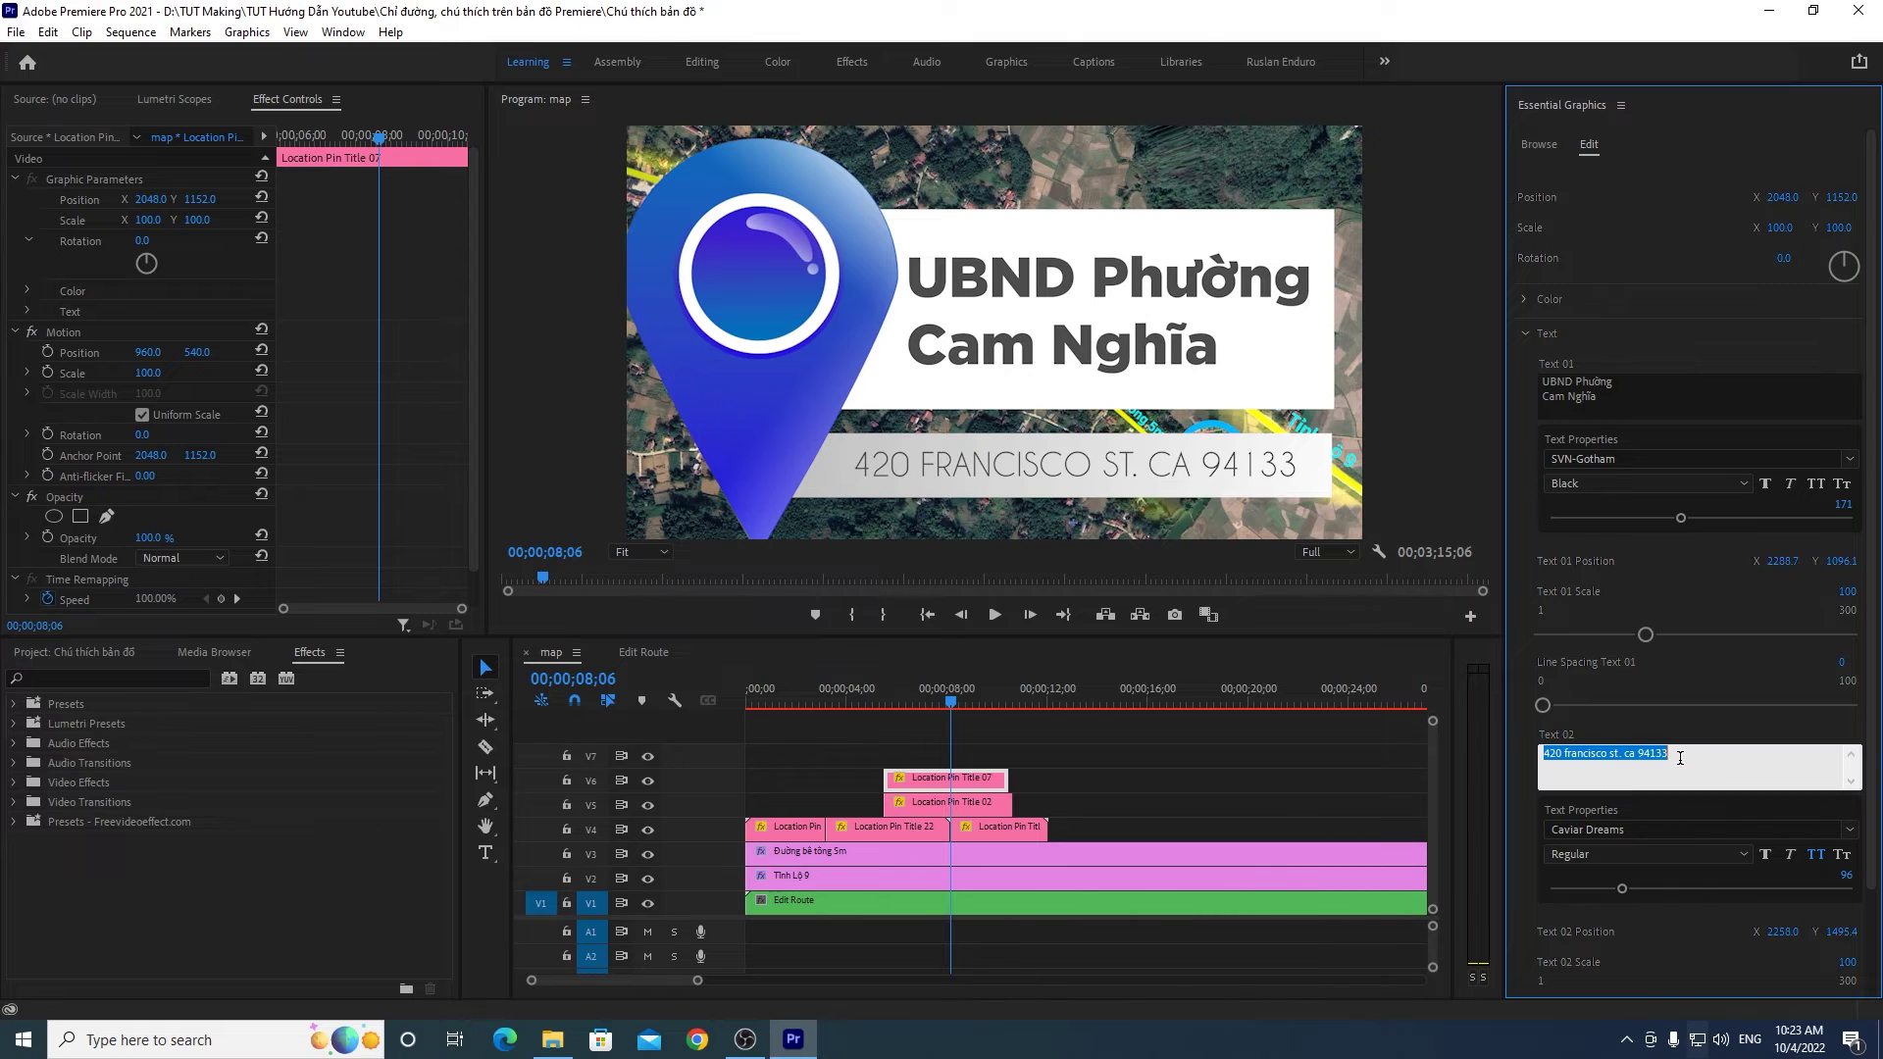
pyautogui.click(1816, 855)
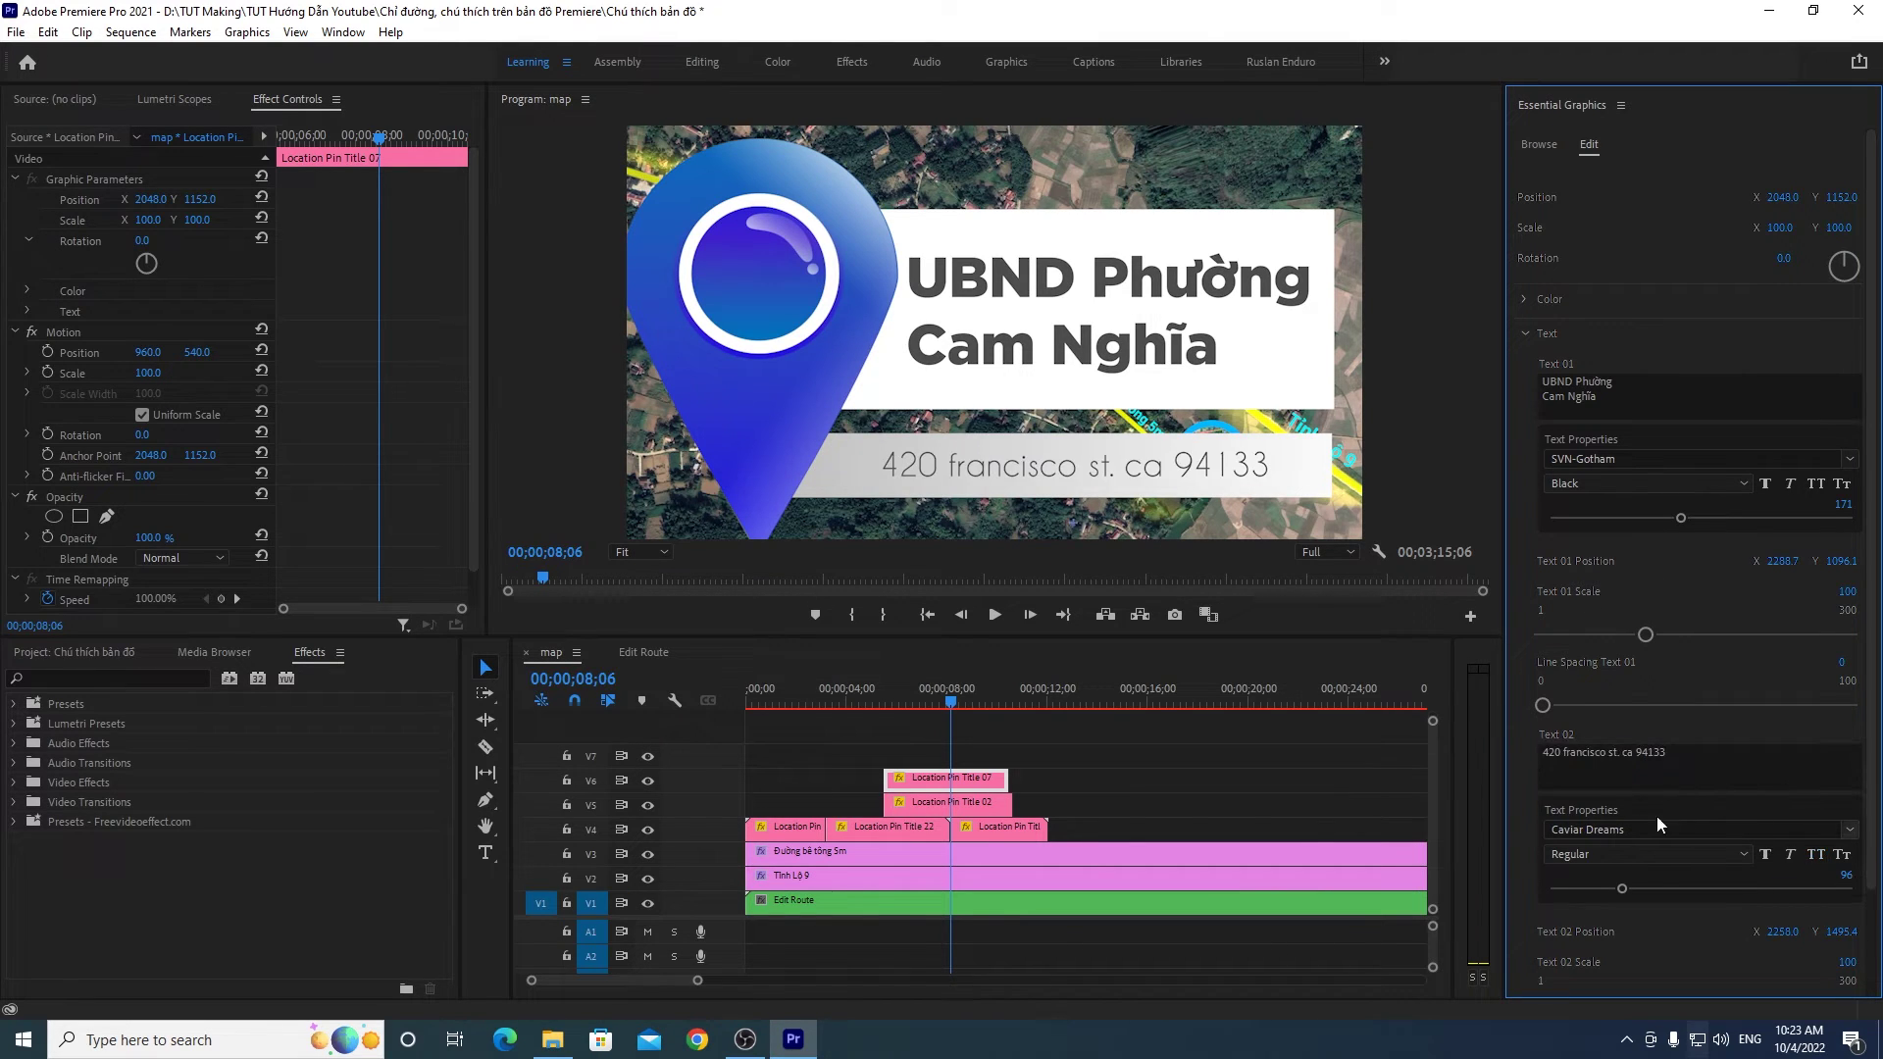
pyautogui.click(1679, 754)
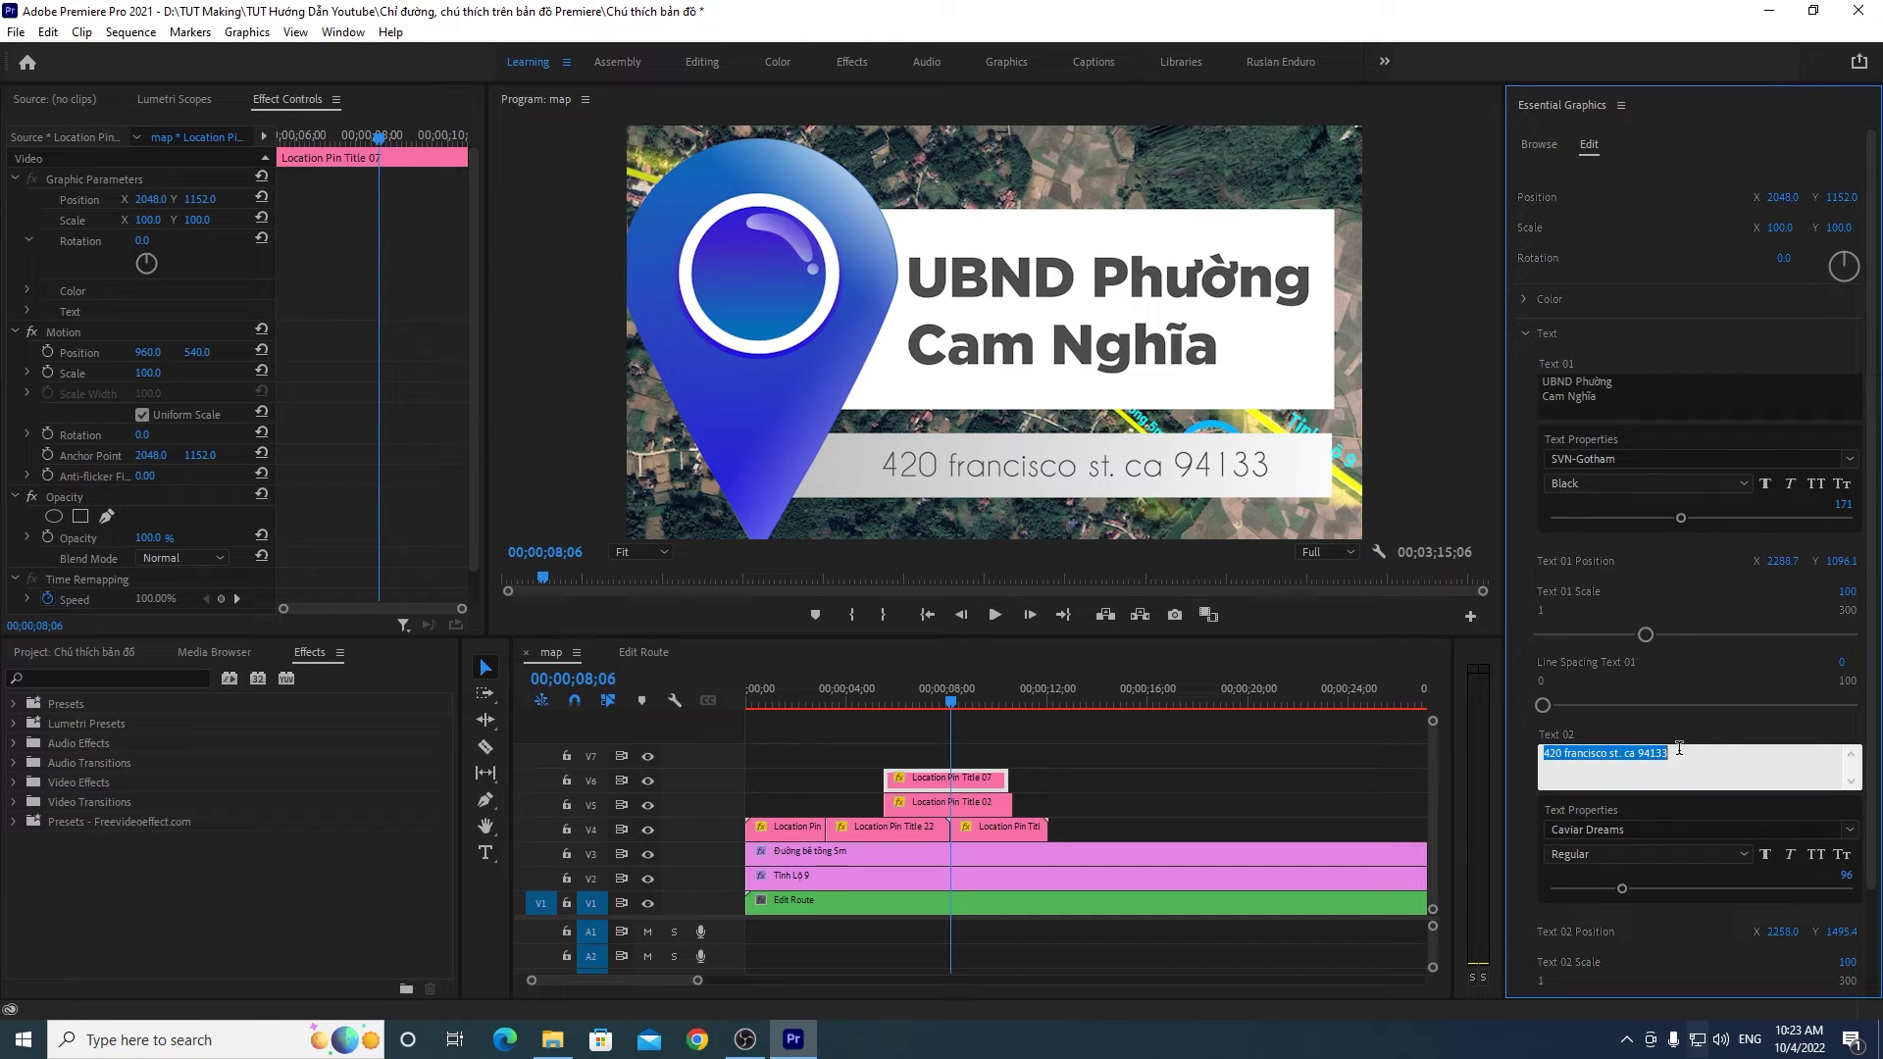
pyautogui.write('Csa')
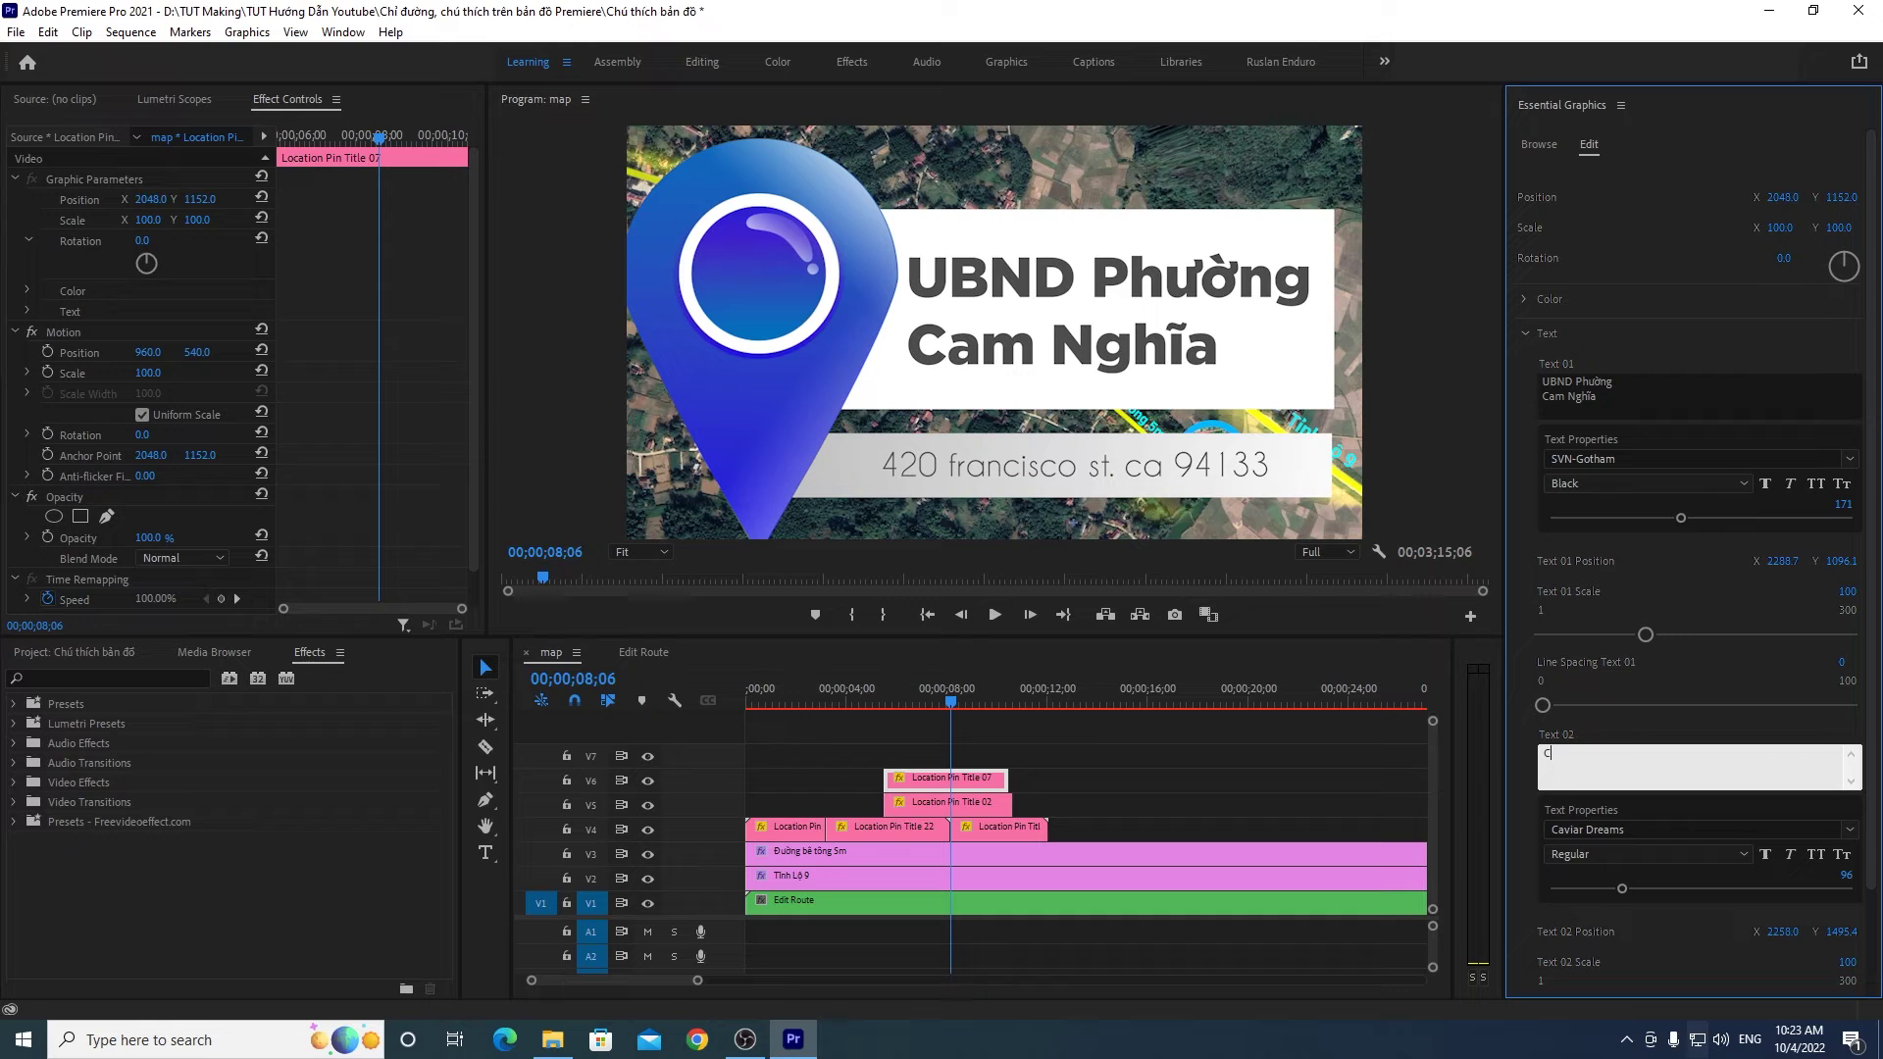
pyautogui.write('m')
pyautogui.click(1681, 732)
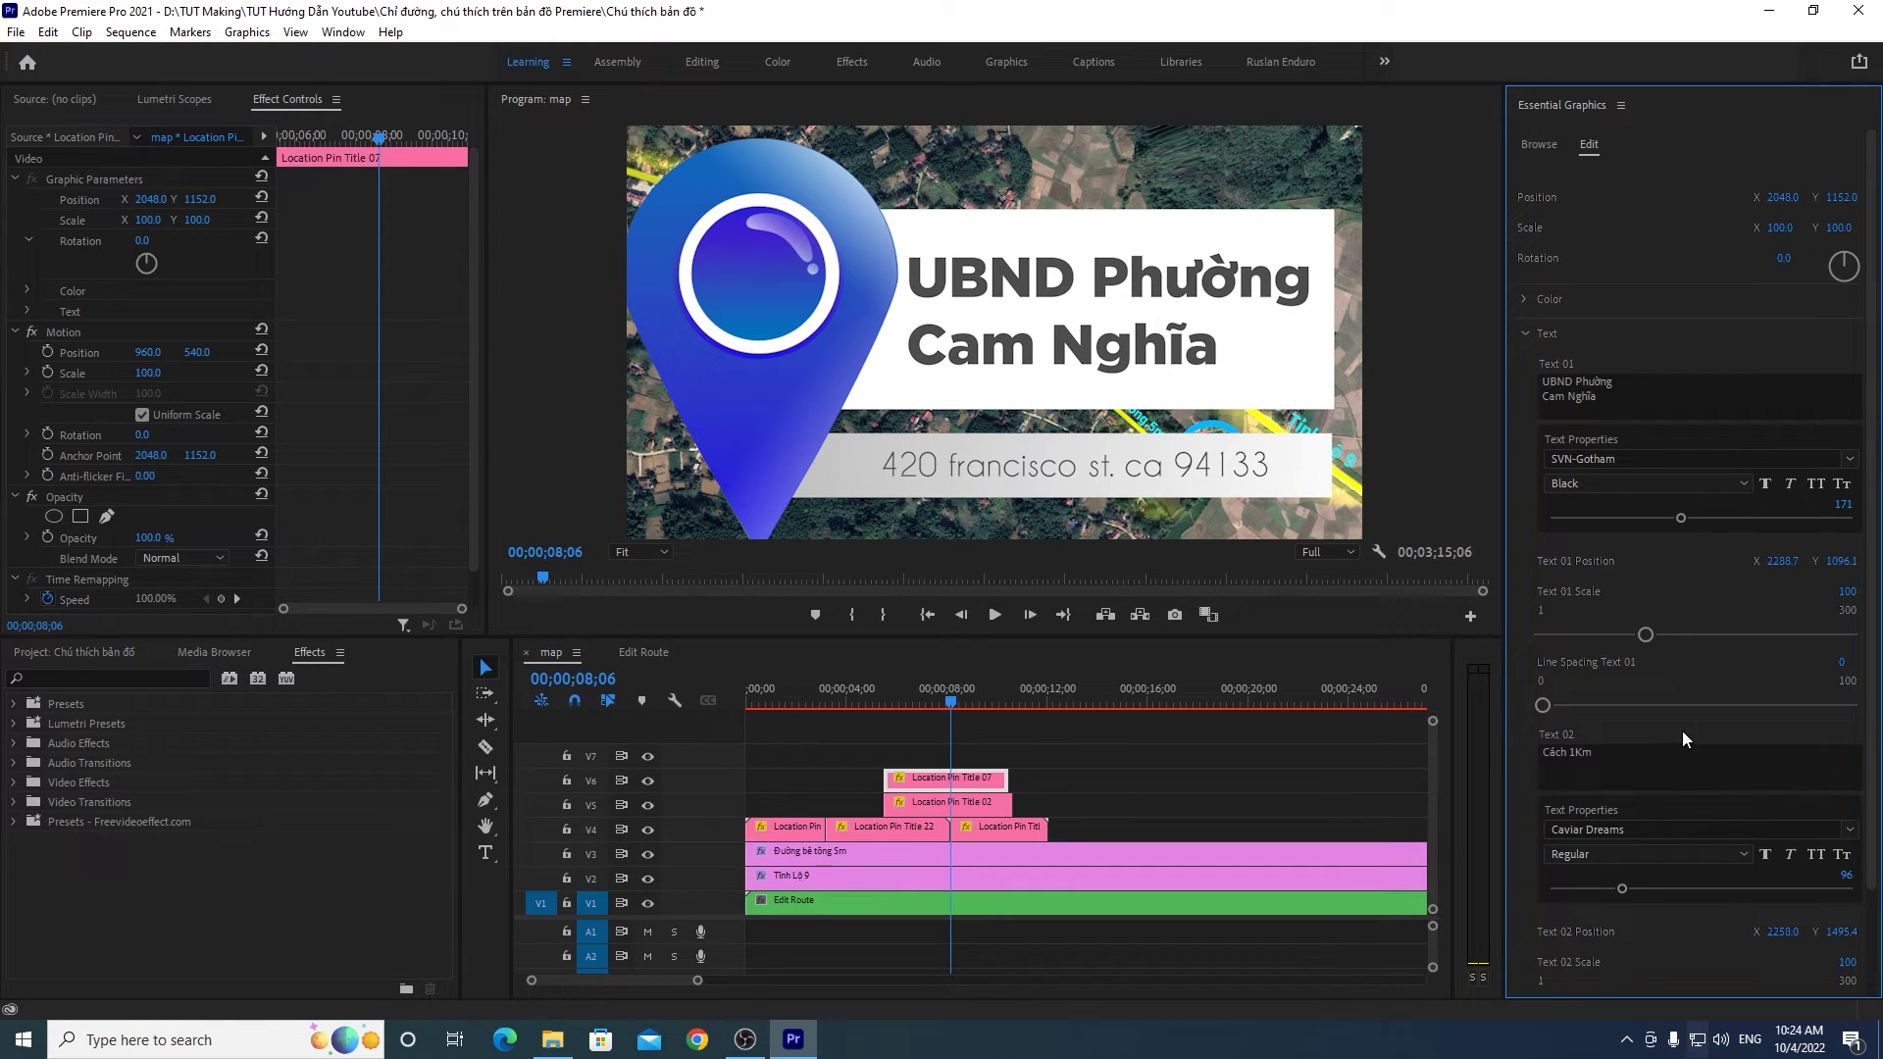
pyautogui.click(1585, 756)
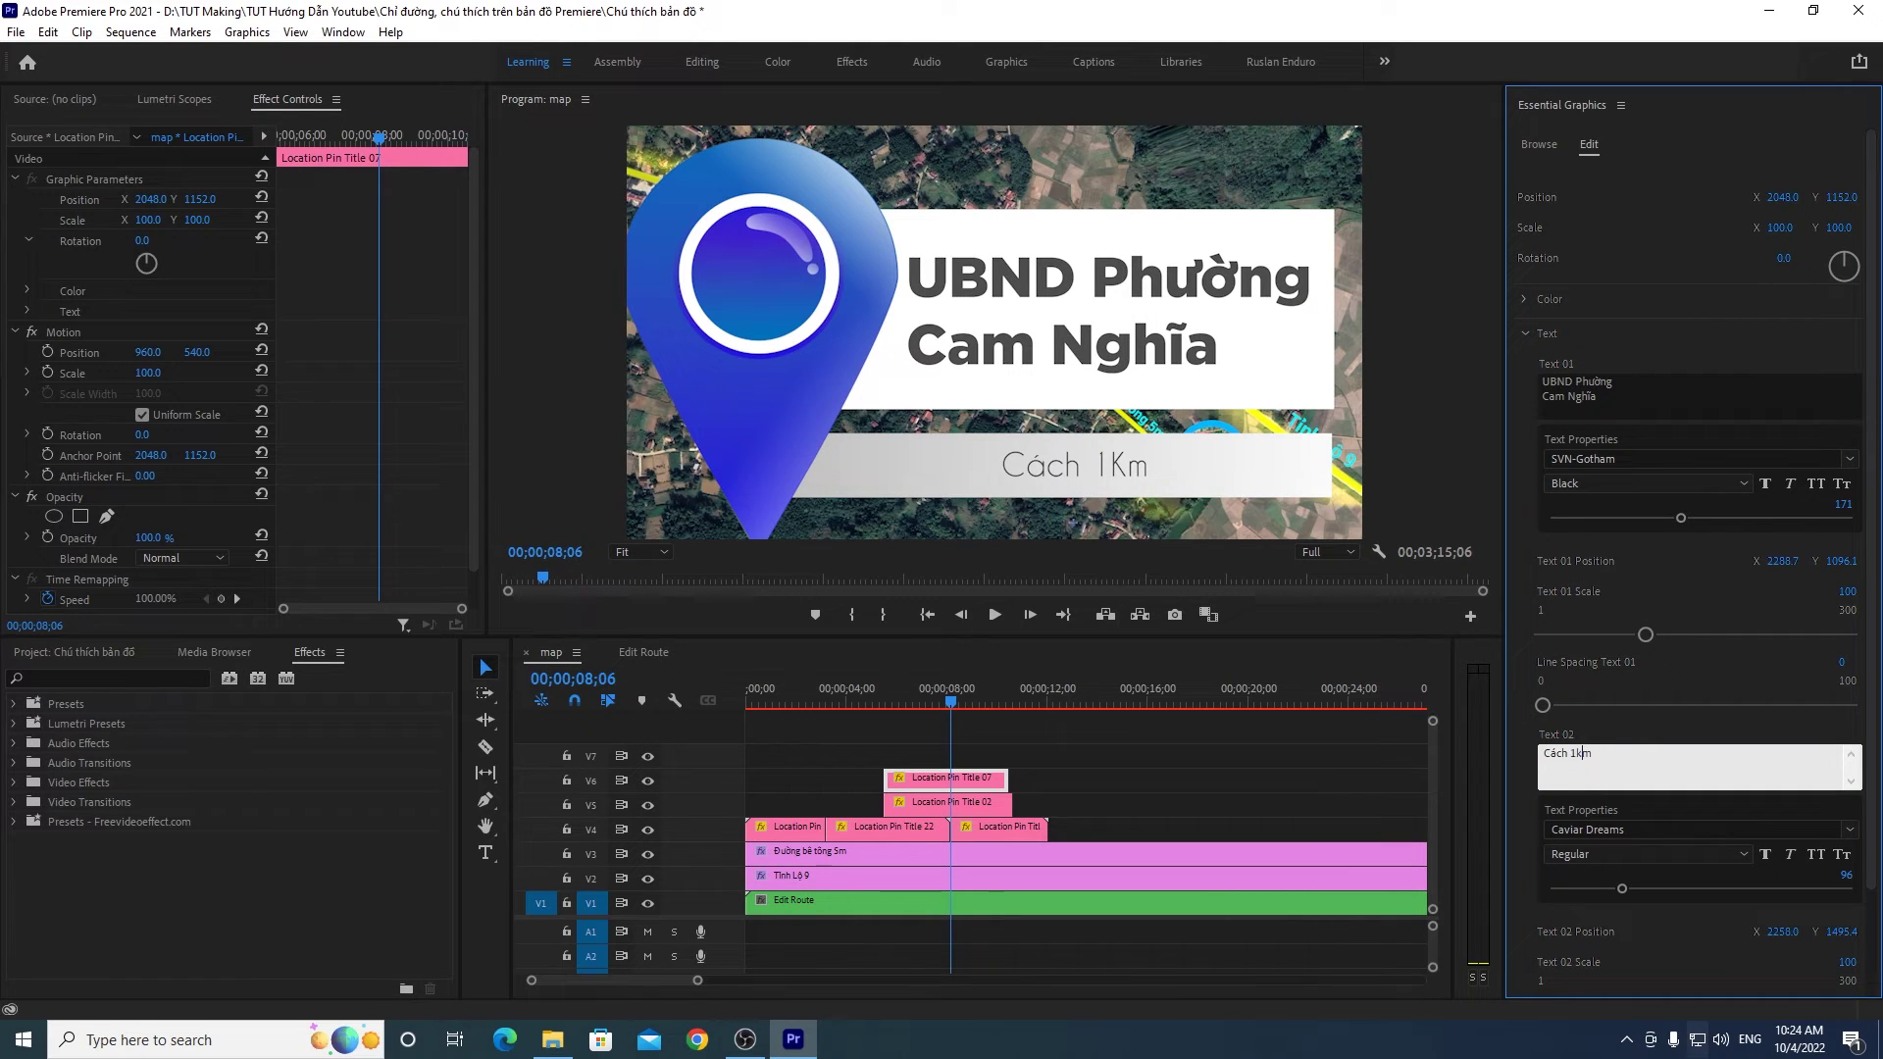
pyautogui.click(1687, 720)
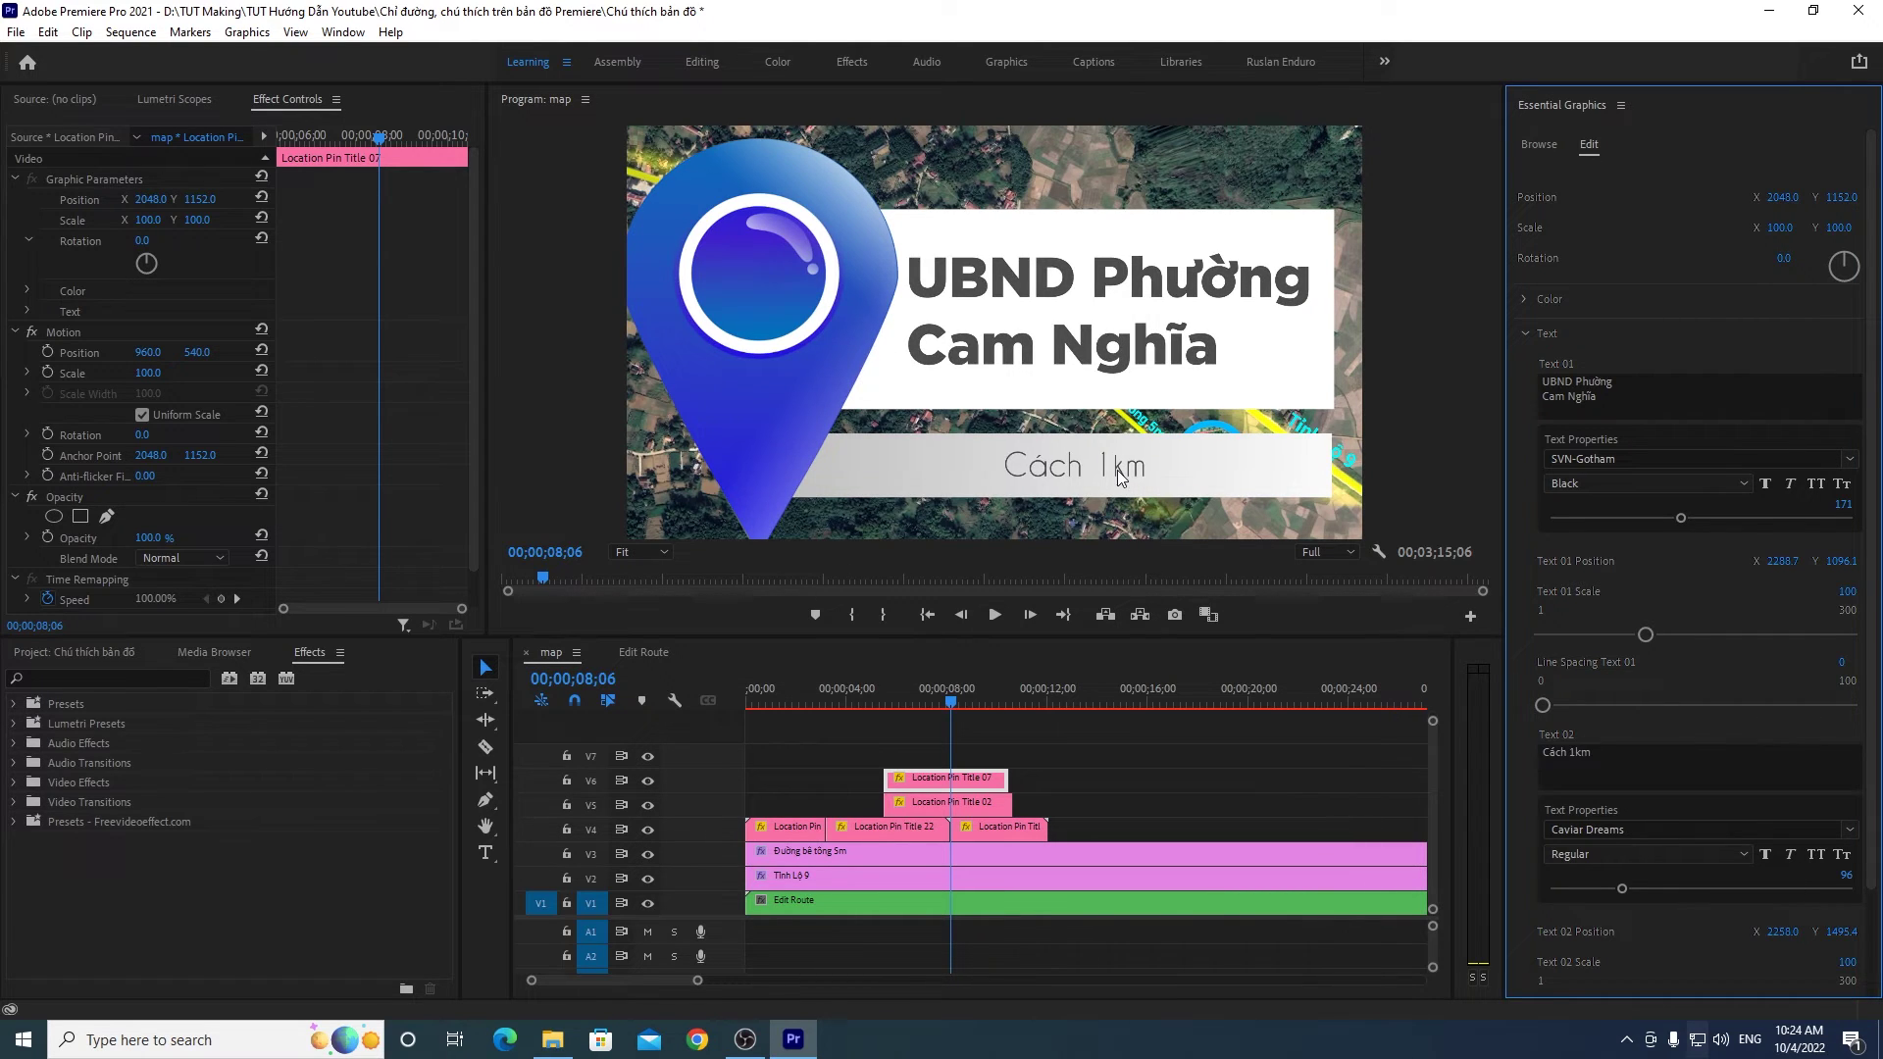
# Step: Set 'Cách 1km' to SVN-Gotham Bold and enlarge it to size 109
pyautogui.click(1627, 831)
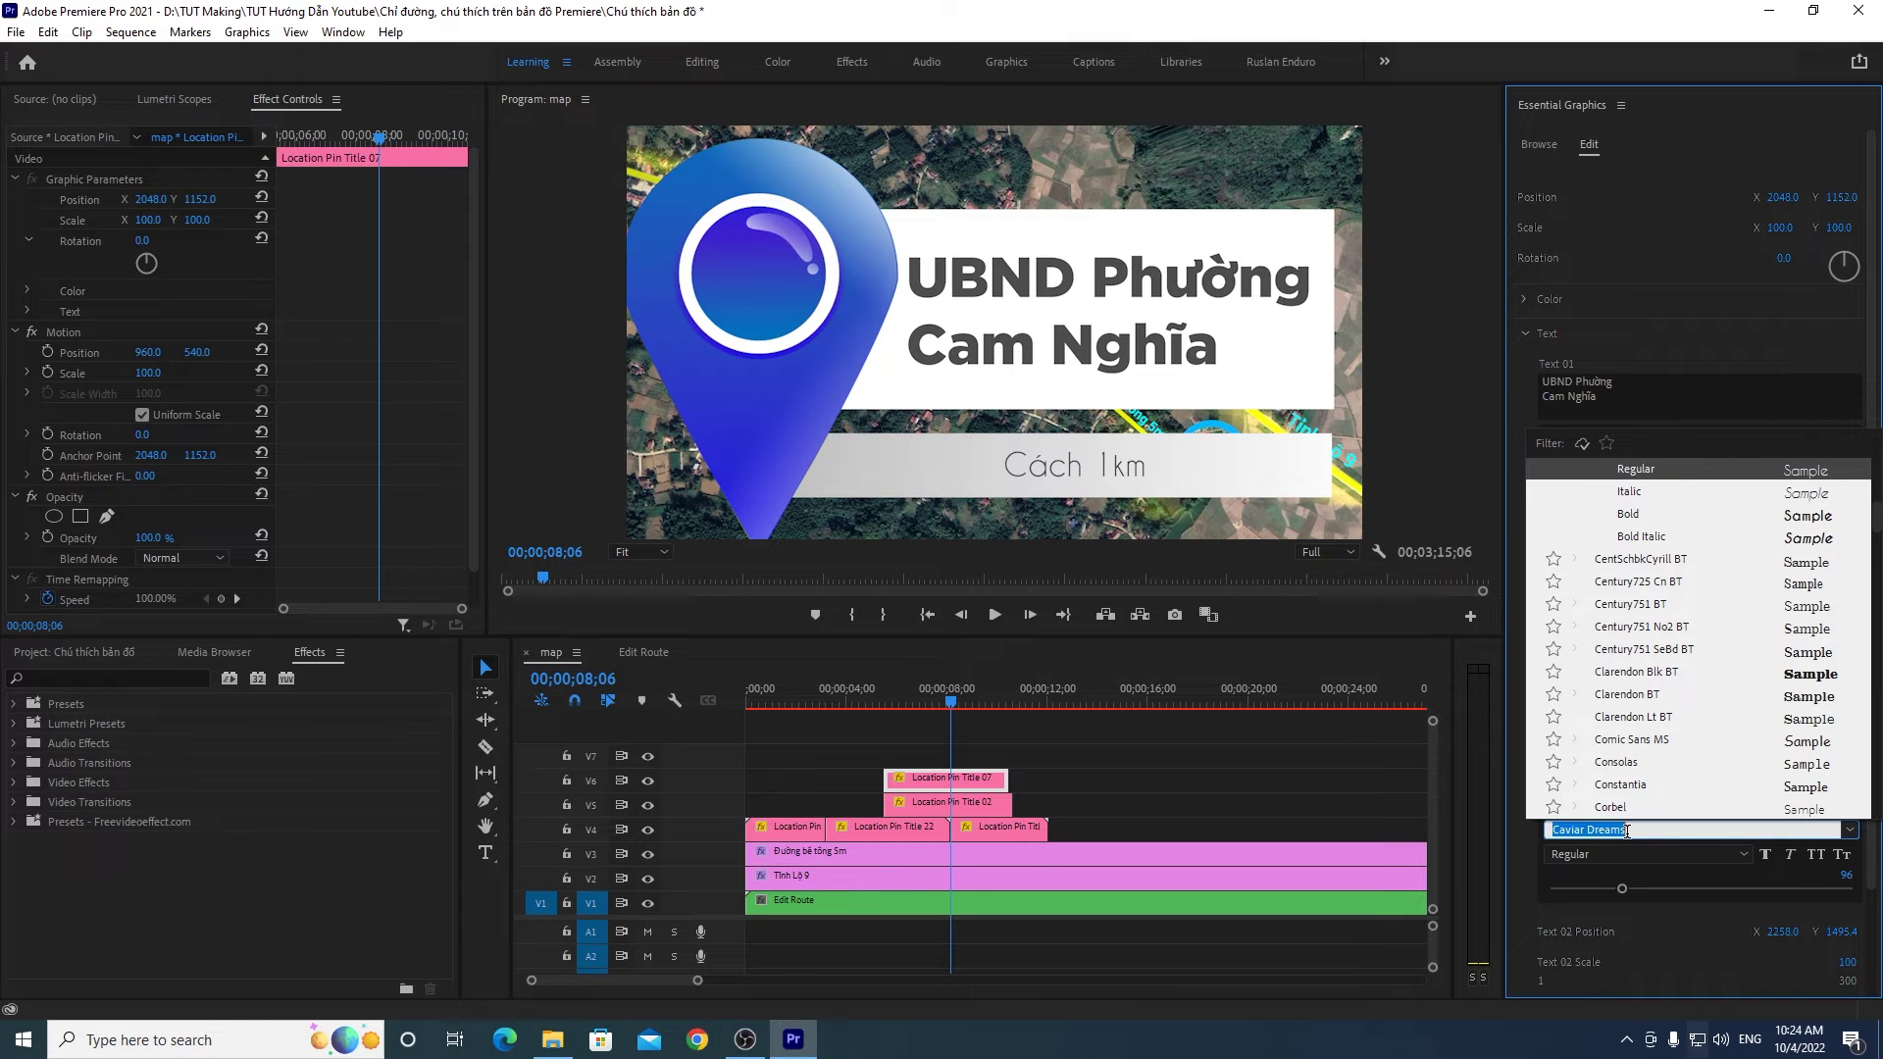
pyautogui.write('gotham')
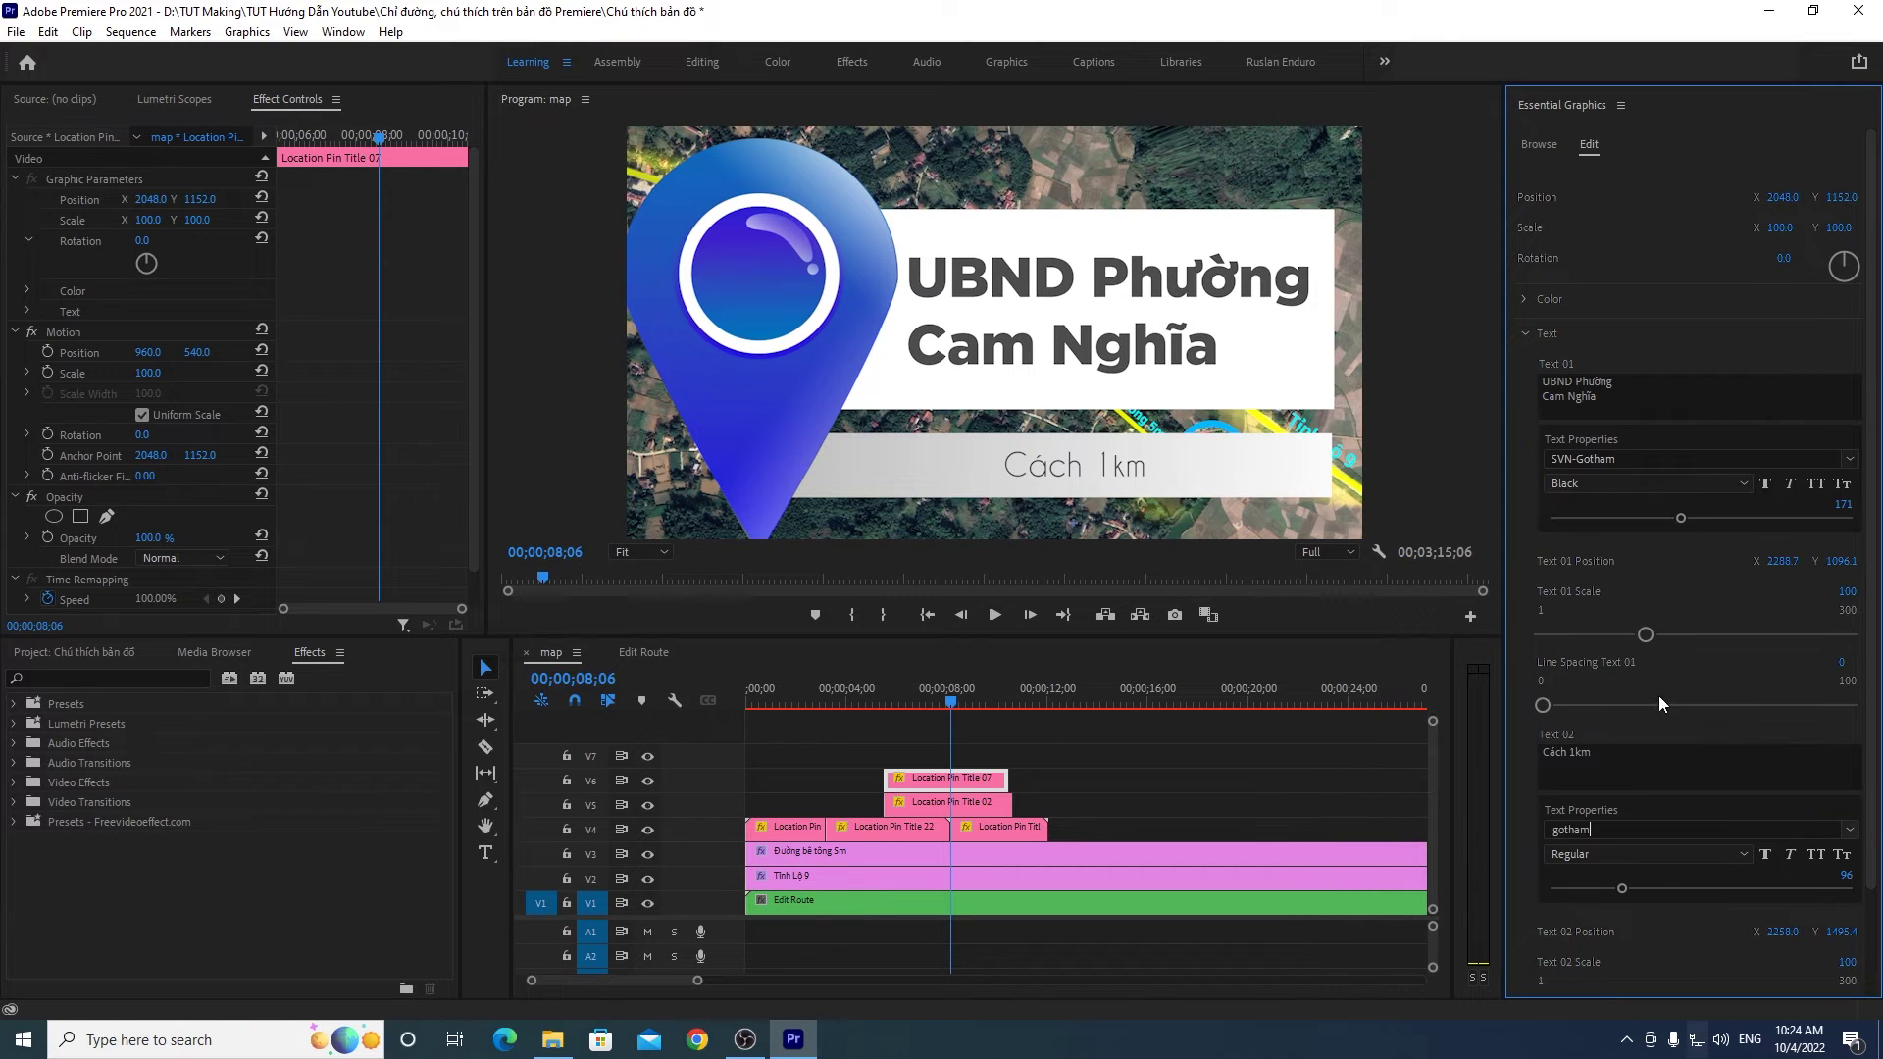
pyautogui.click(1683, 691)
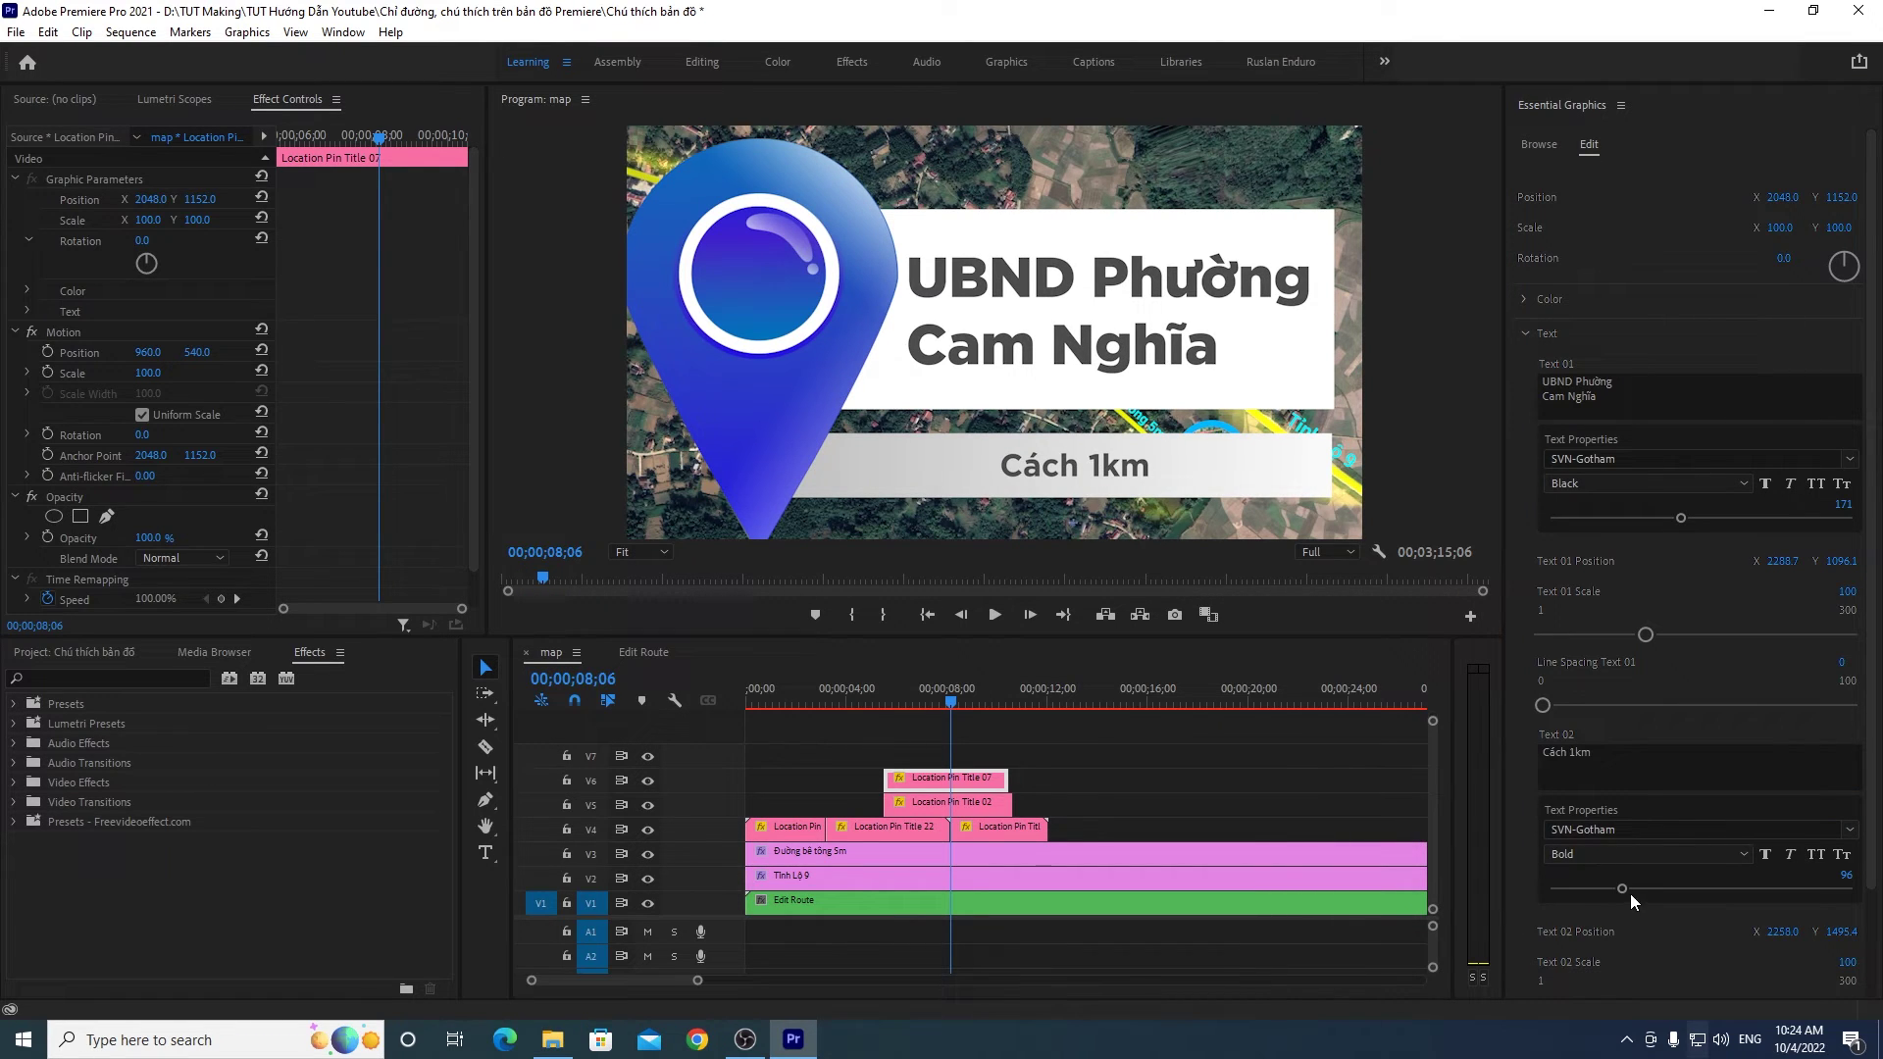
pyautogui.moveTo(1624, 889); pyautogui.dragTo(1646, 890)
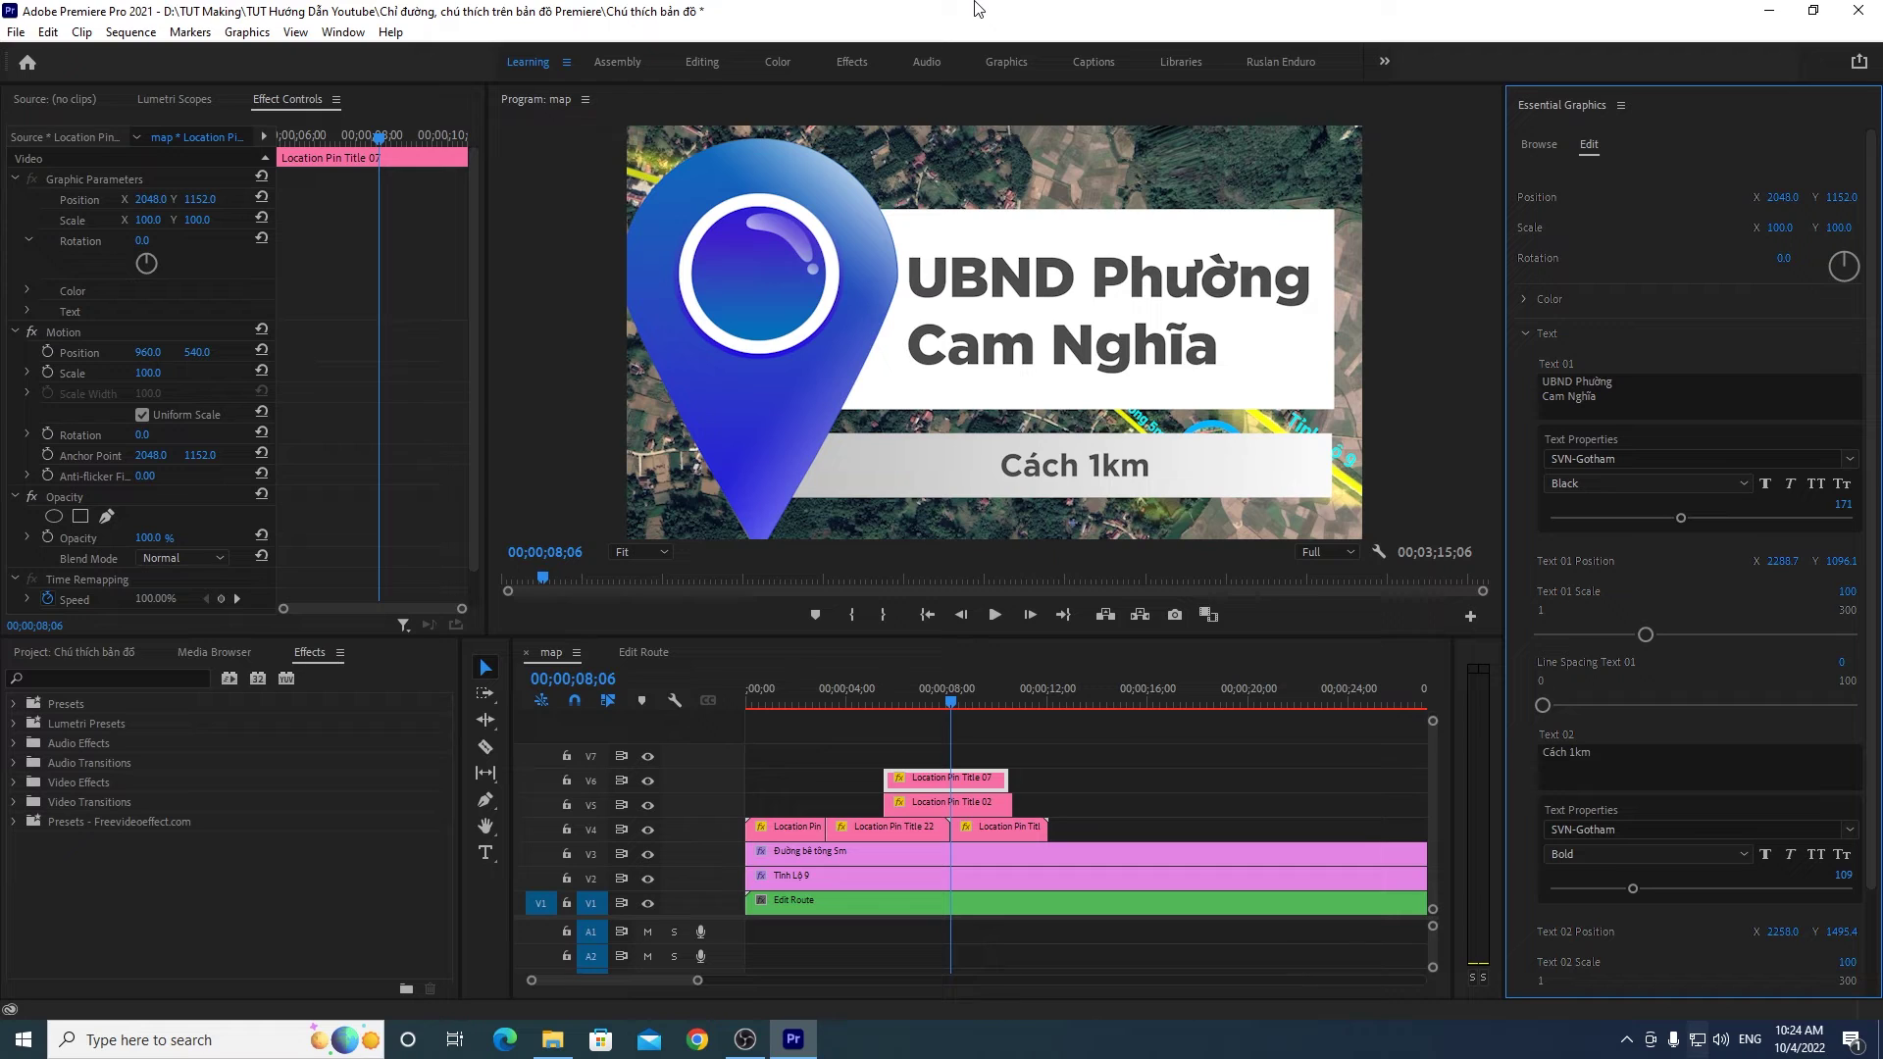
# Step: Save the project and set 'Cách 1km' to size 137 at Position Y 1514.4
pyautogui.hotkey('ctrl', 's')
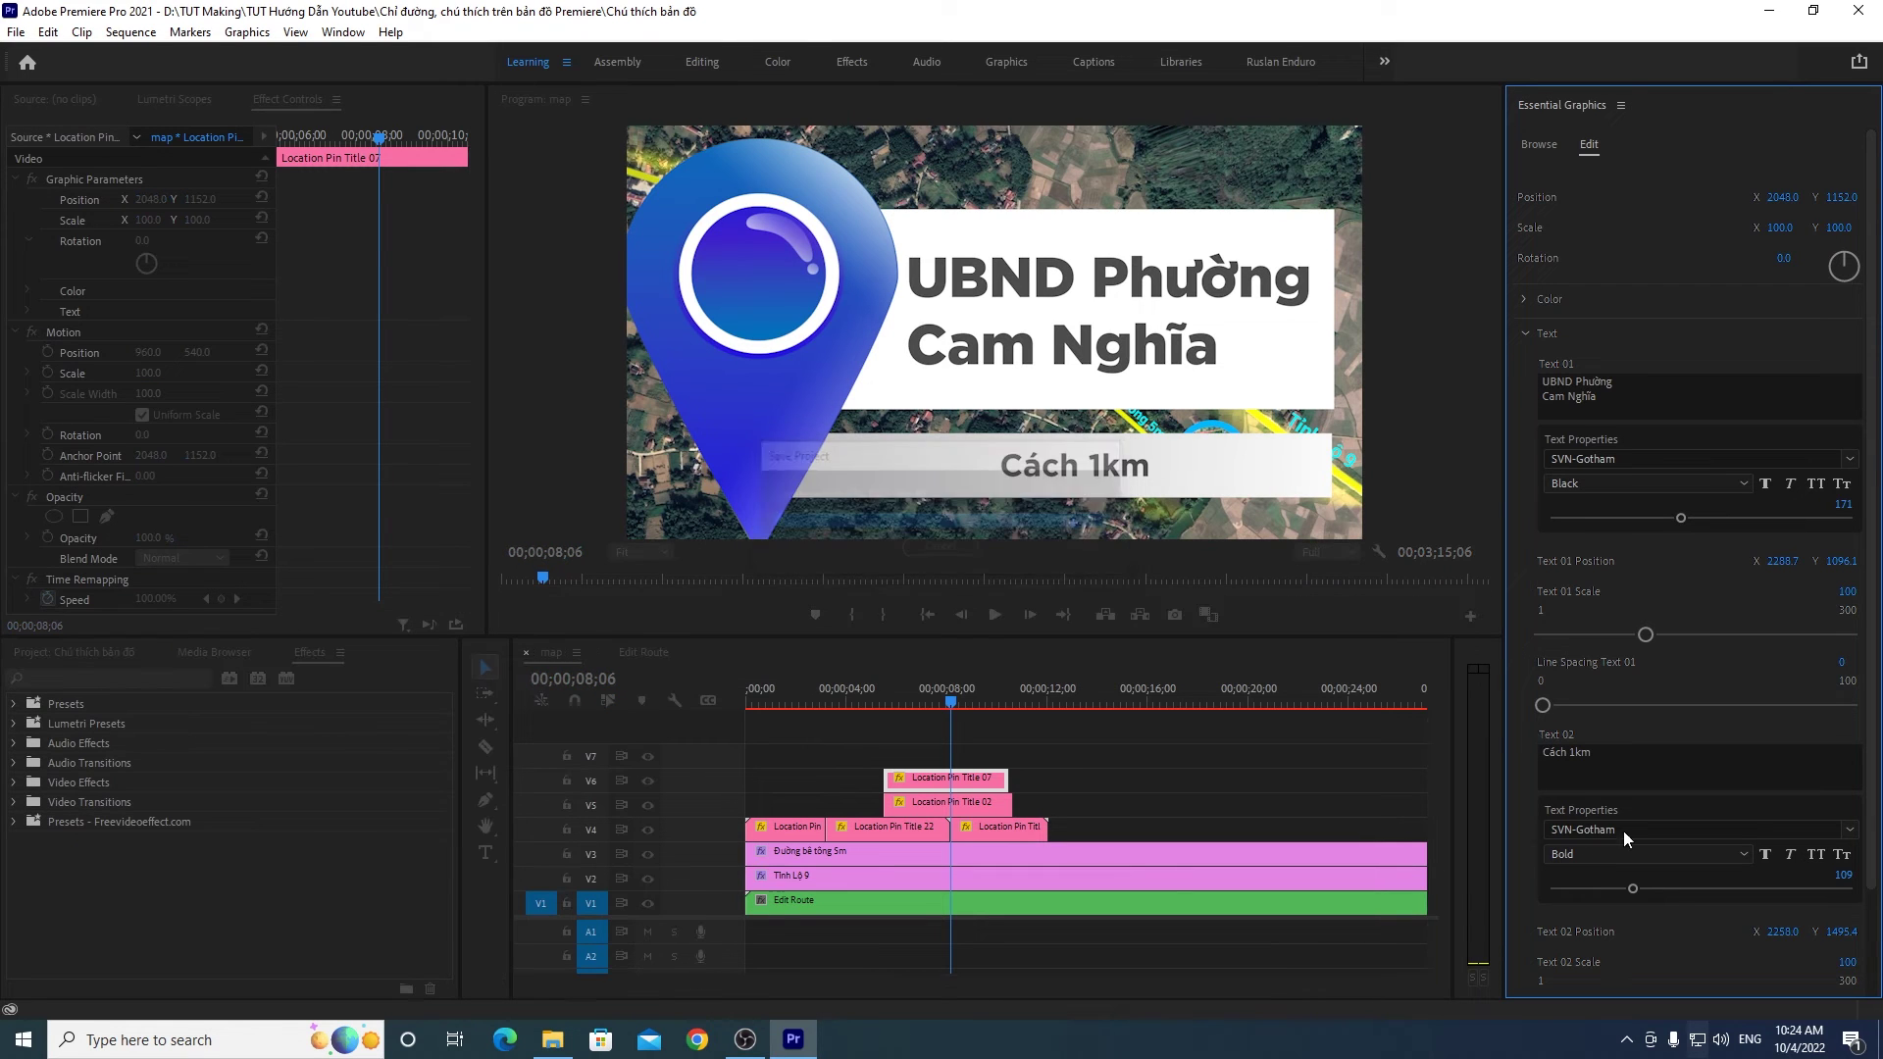
pyautogui.moveTo(1686, 889); pyautogui.dragTo(1662, 892)
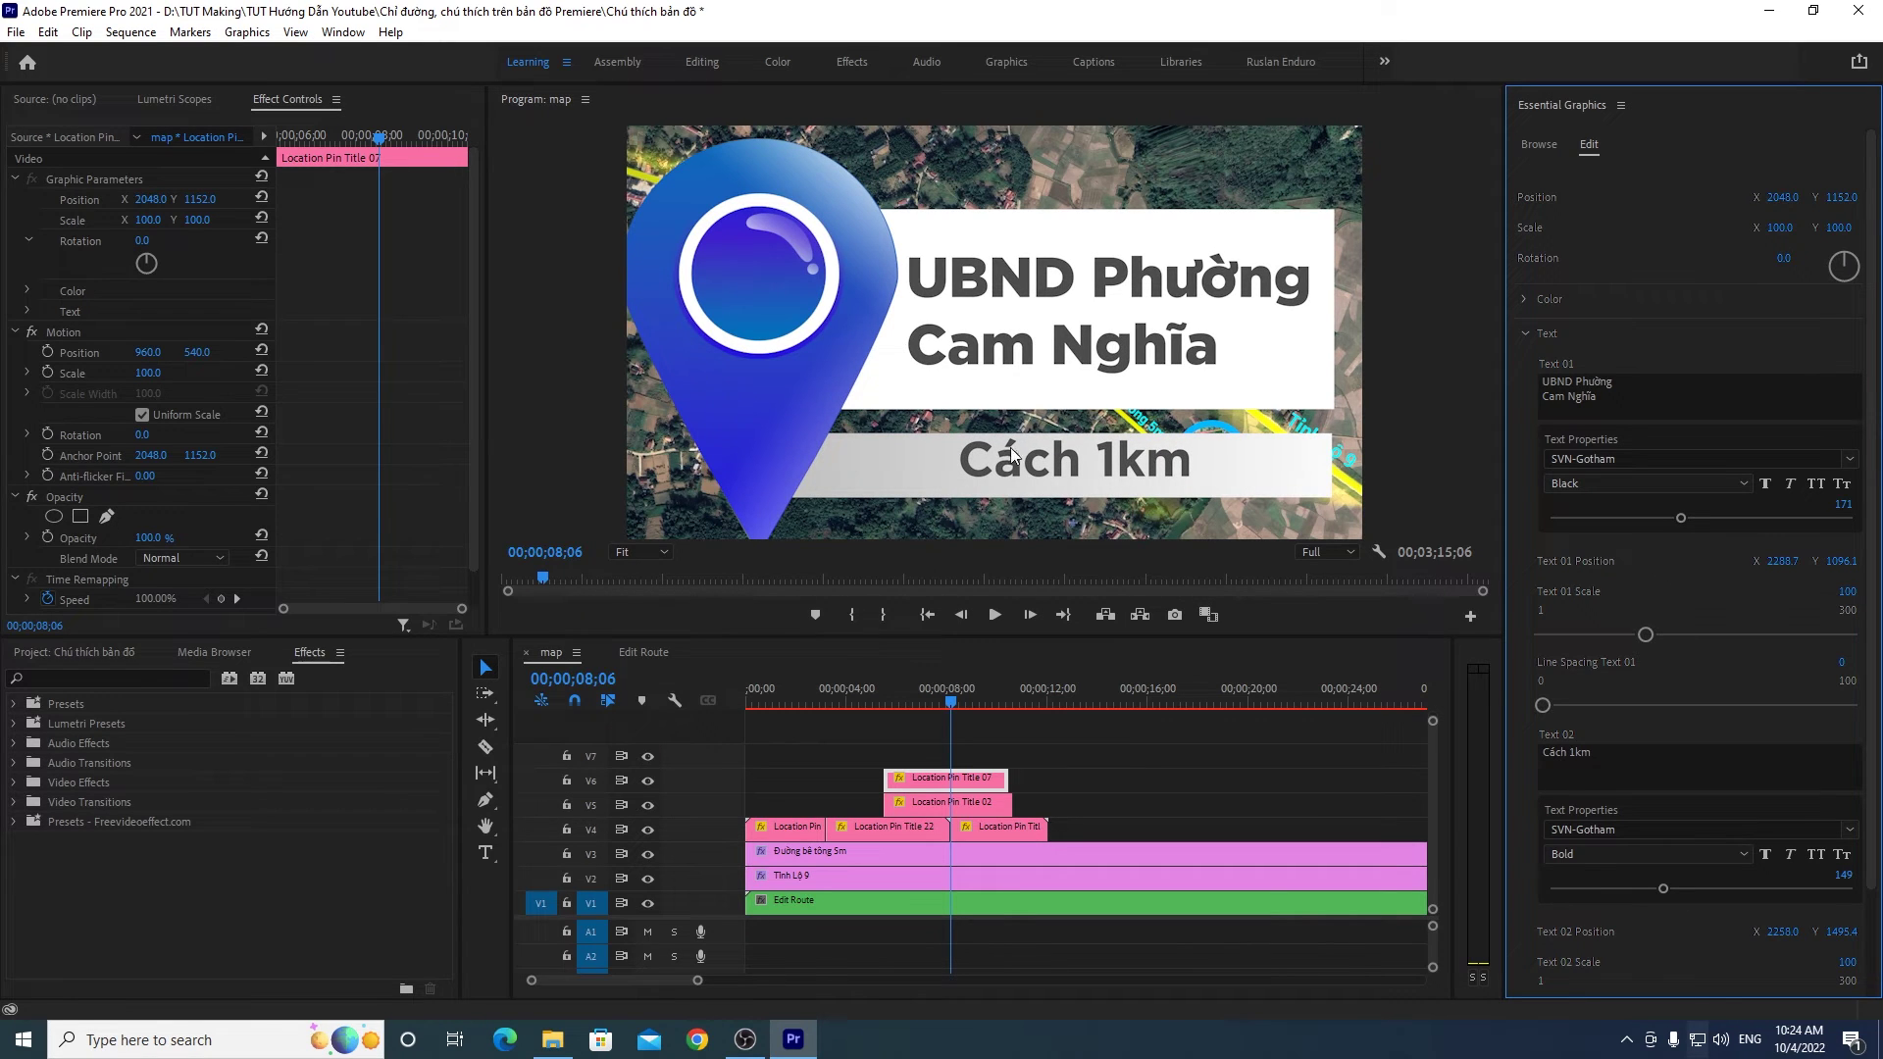
pyautogui.moveTo(1663, 887); pyautogui.dragTo(1645, 889)
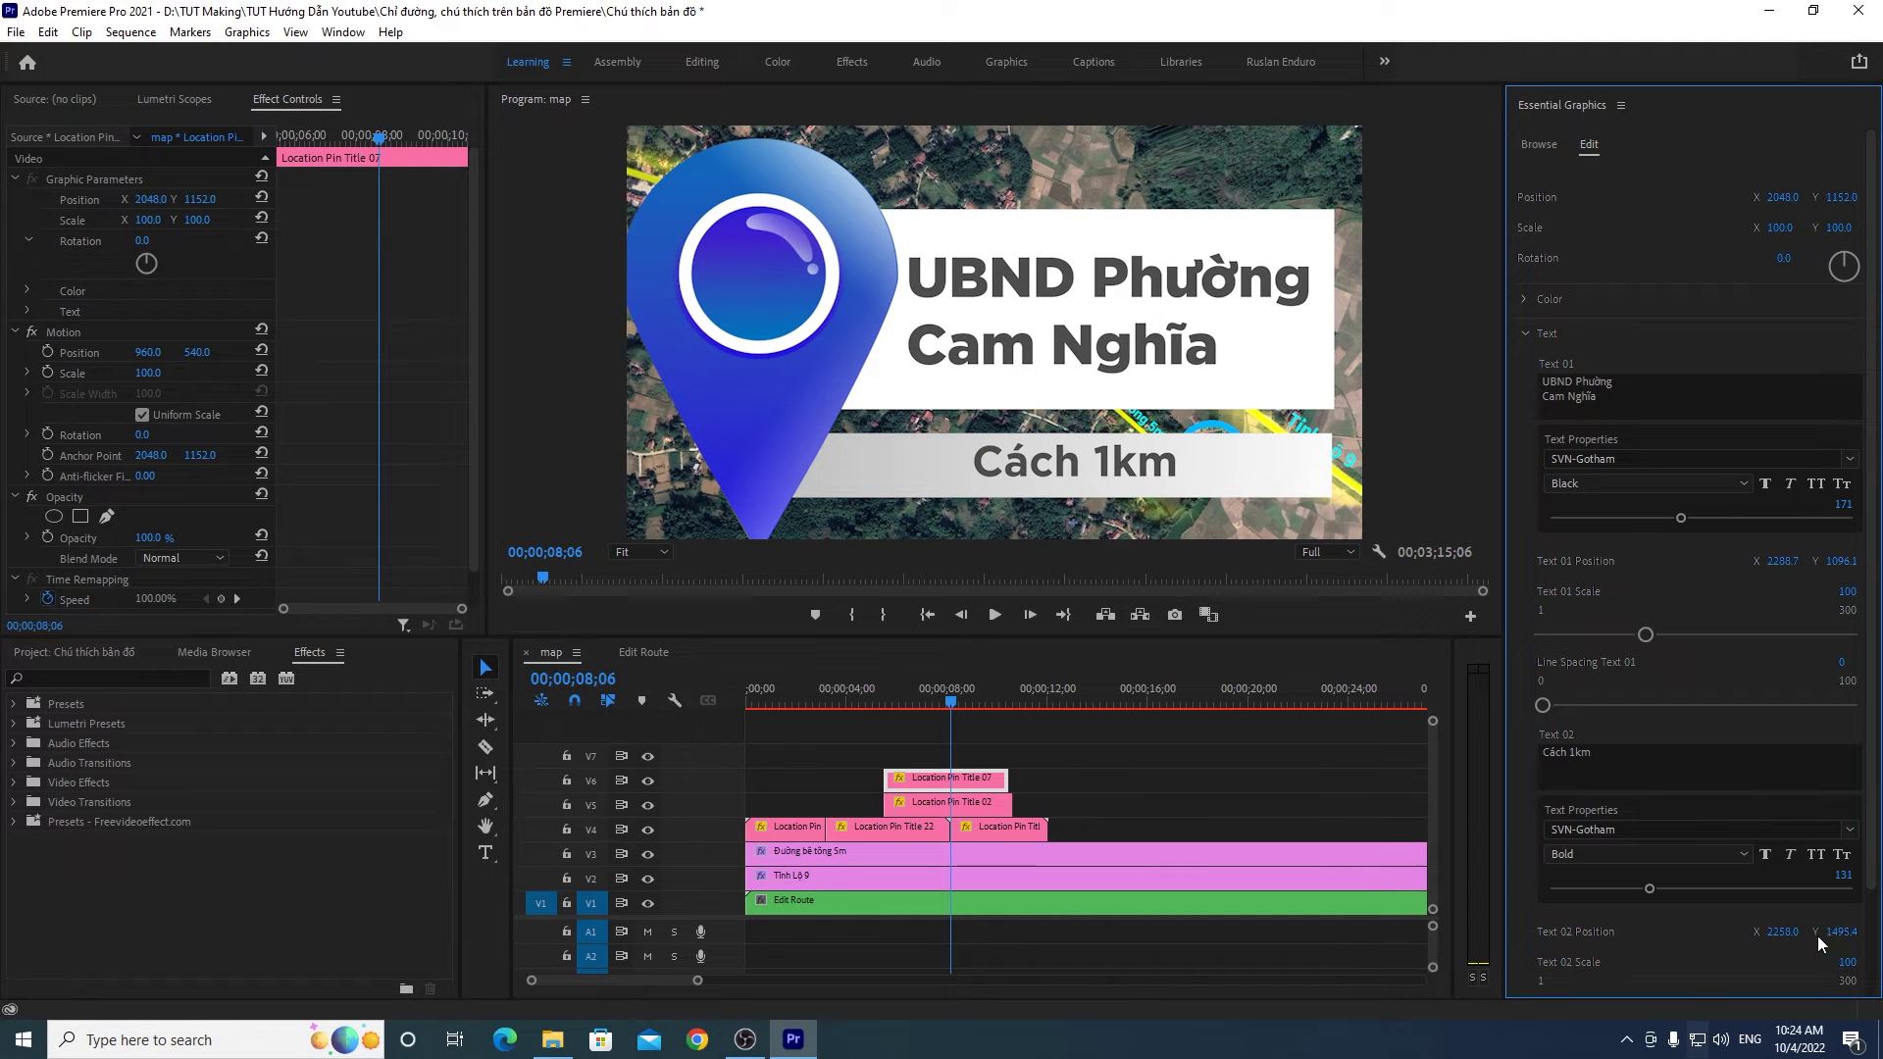
pyautogui.moveTo(1841, 931); pyautogui.dragTo(1834, 932)
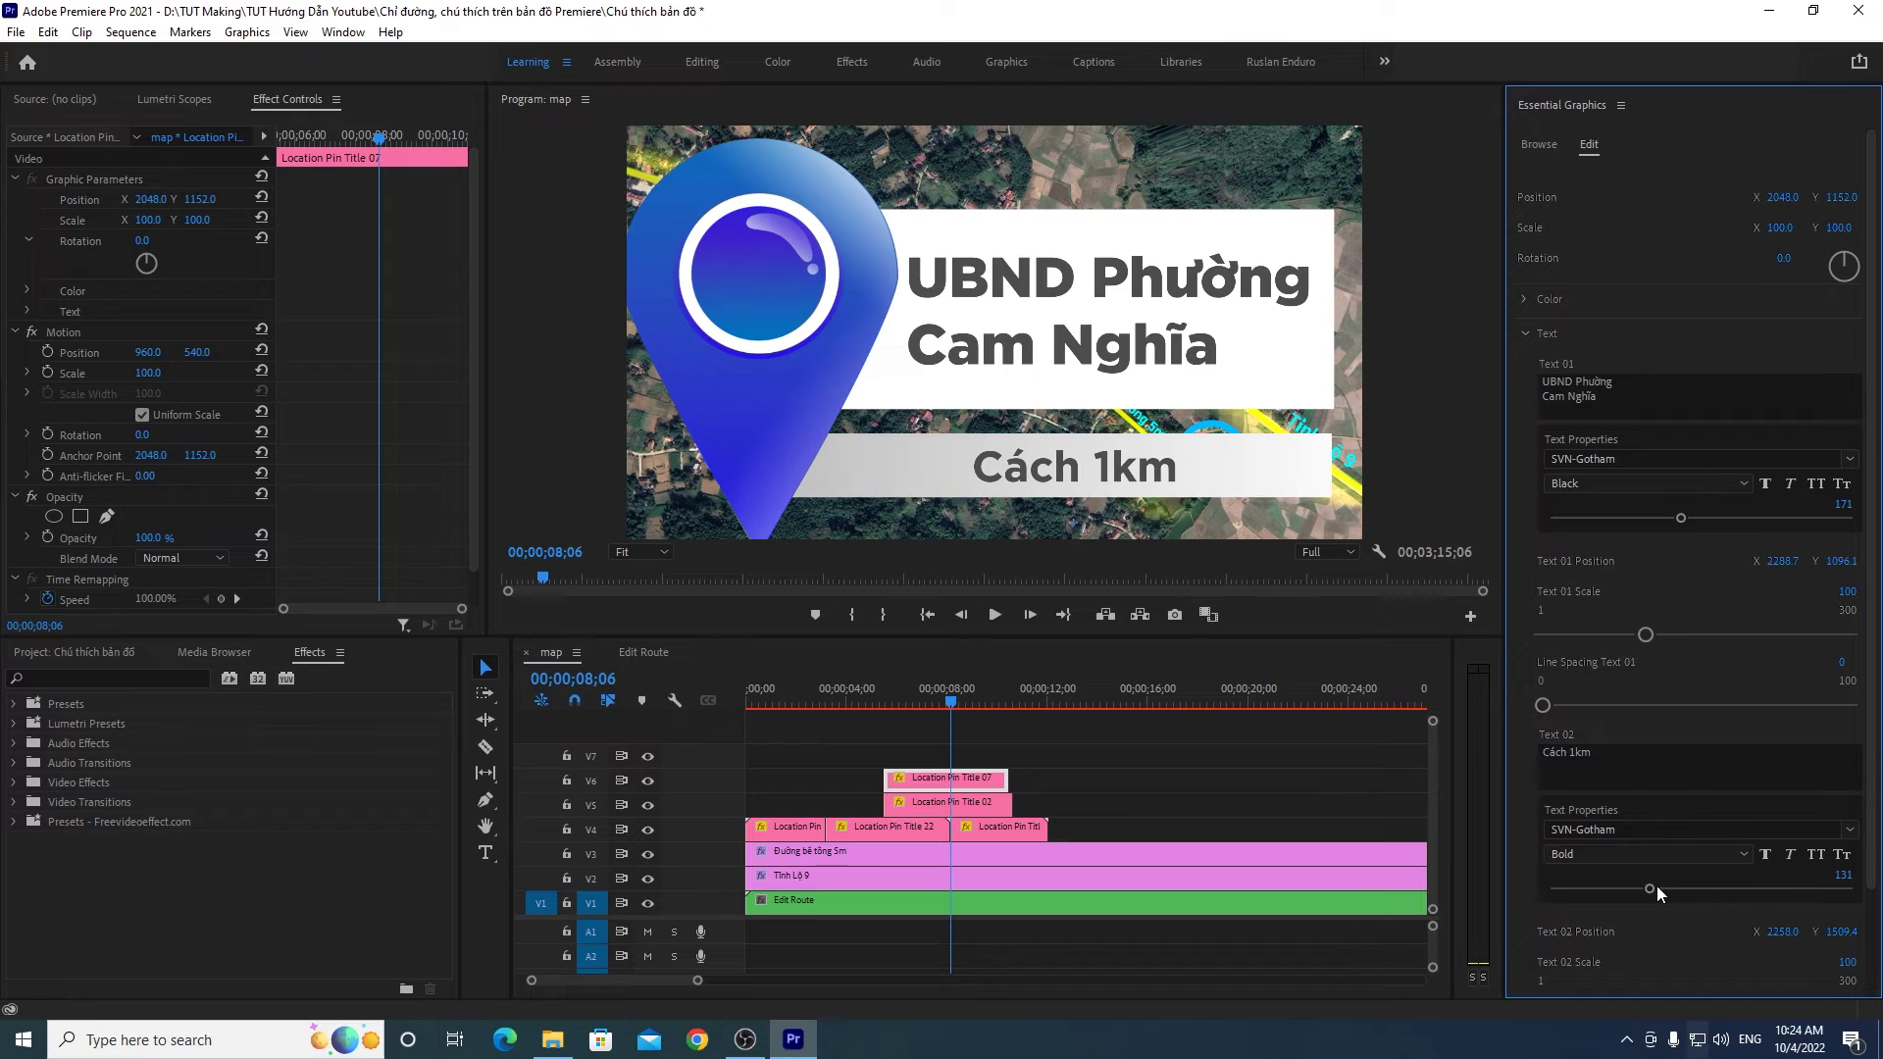
pyautogui.moveTo(1649, 888); pyautogui.dragTo(1655, 888)
pyautogui.moveTo(1840, 932); pyautogui.dragTo(1844, 932)
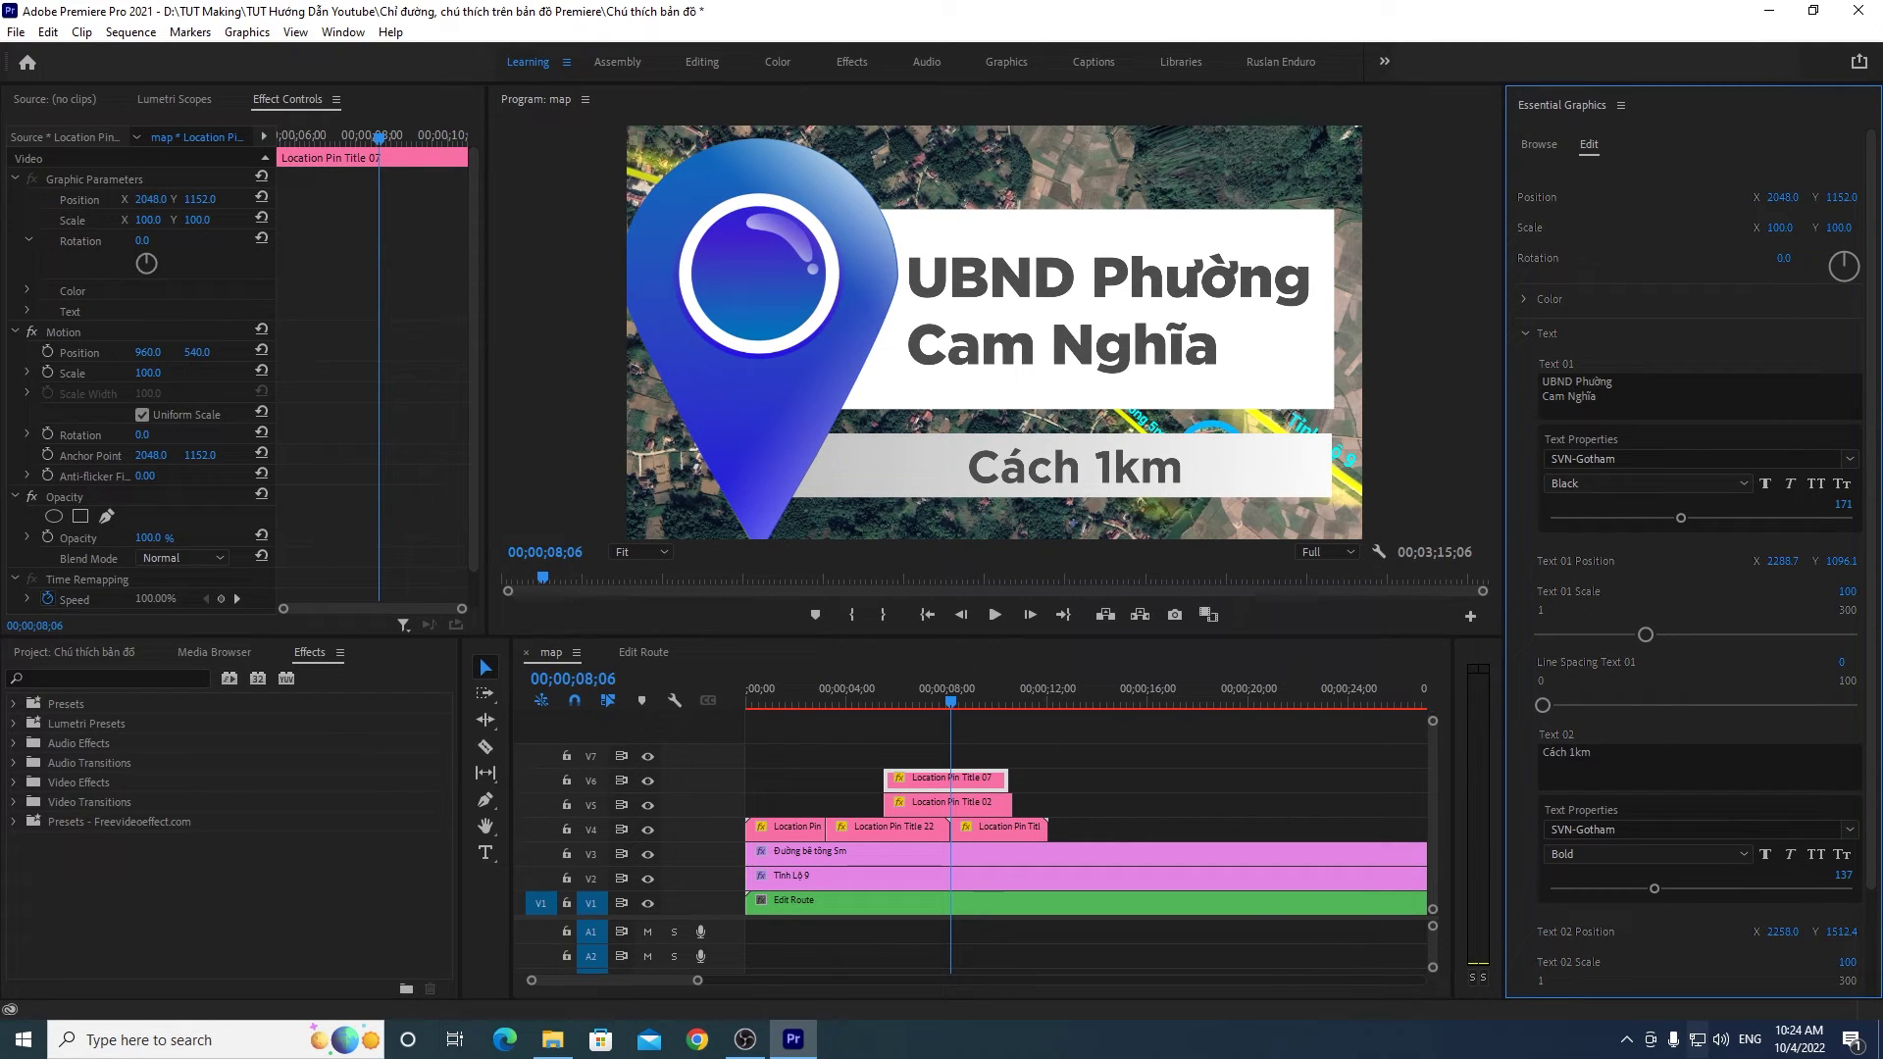
pyautogui.moveTo(1844, 931); pyautogui.dragTo(1846, 931)
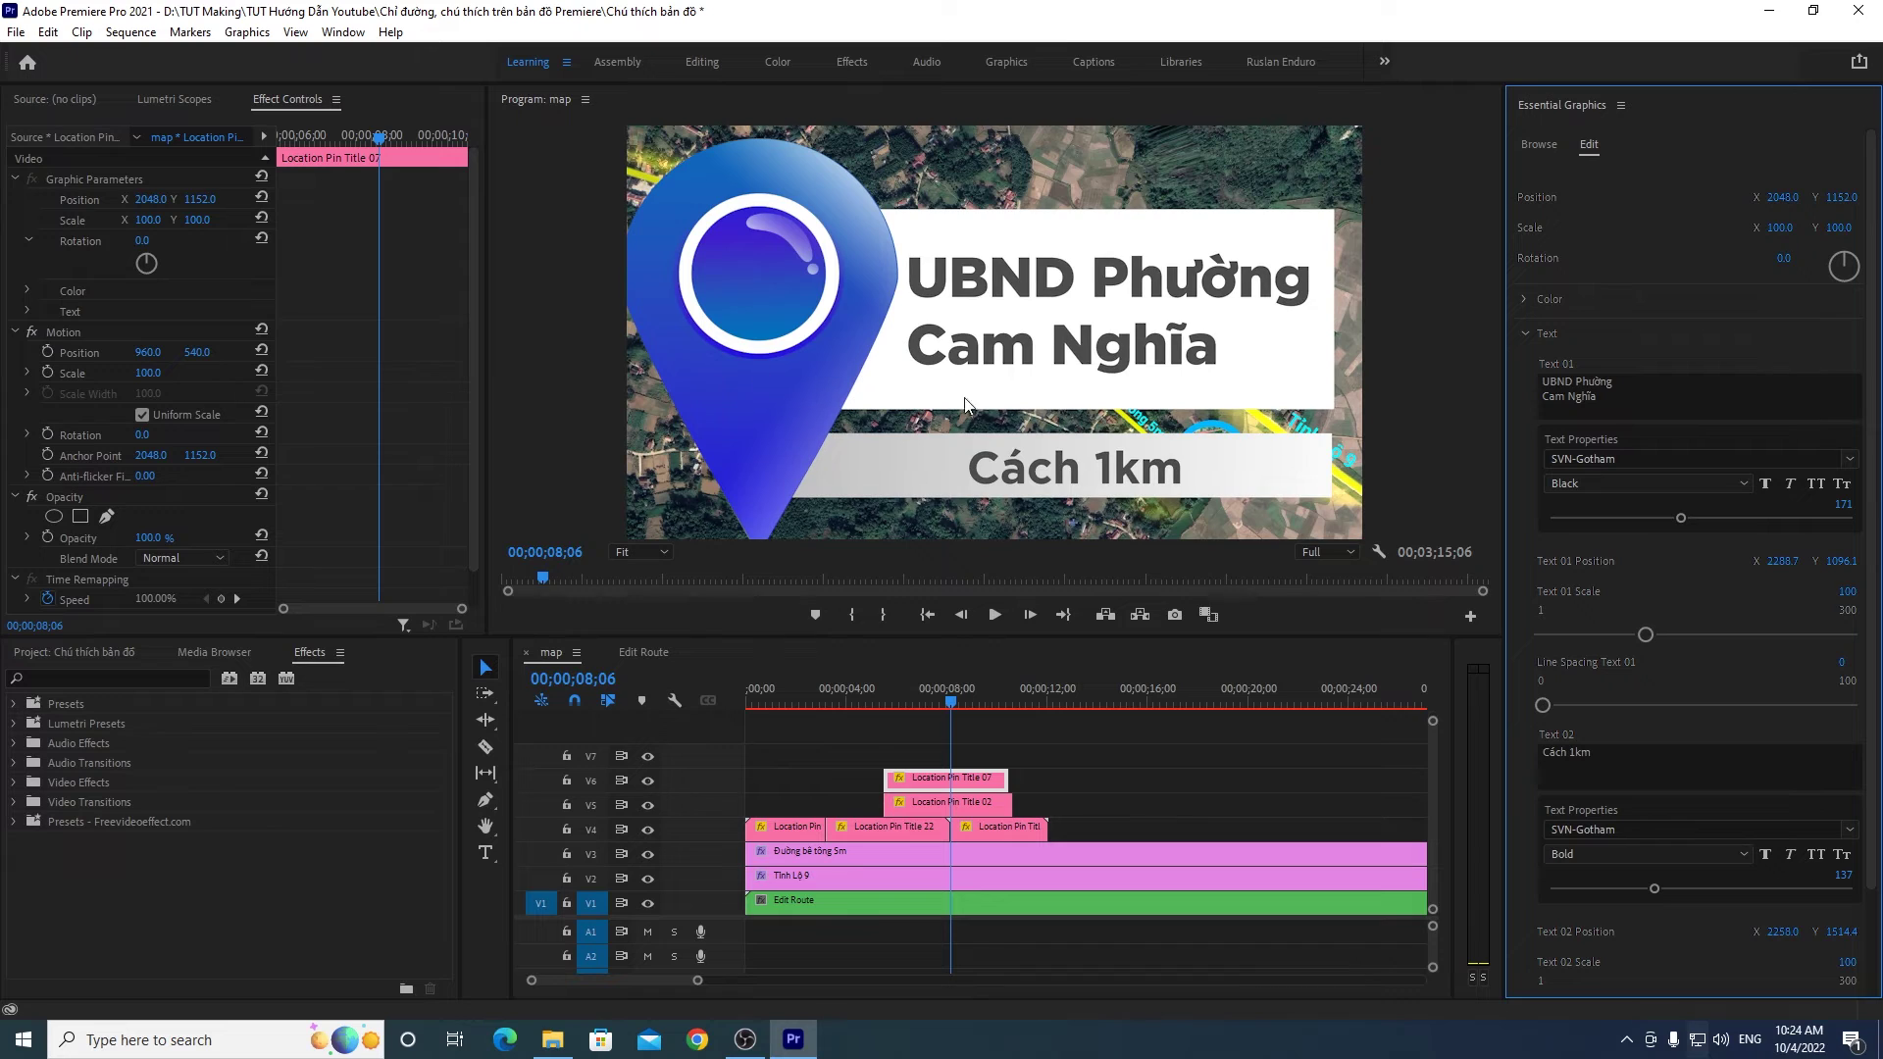
pyautogui.click(487, 668)
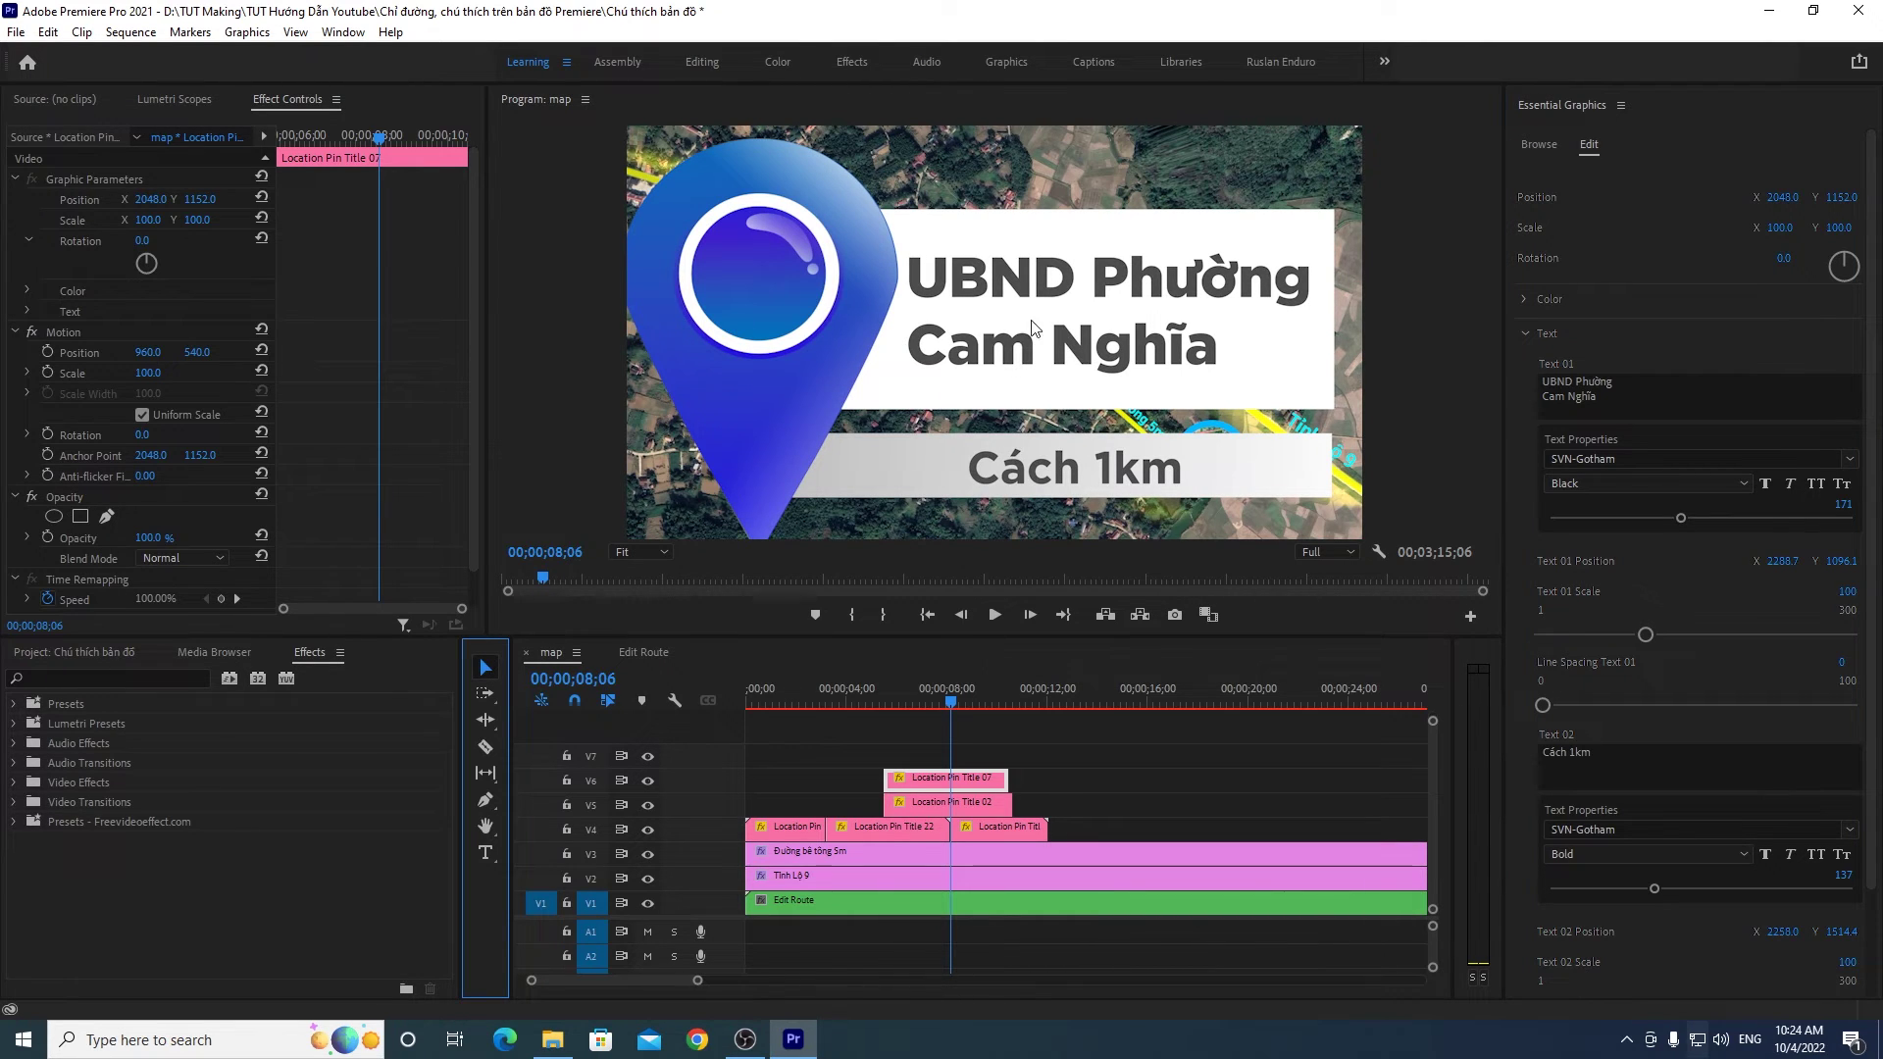
pyautogui.click(1526, 299)
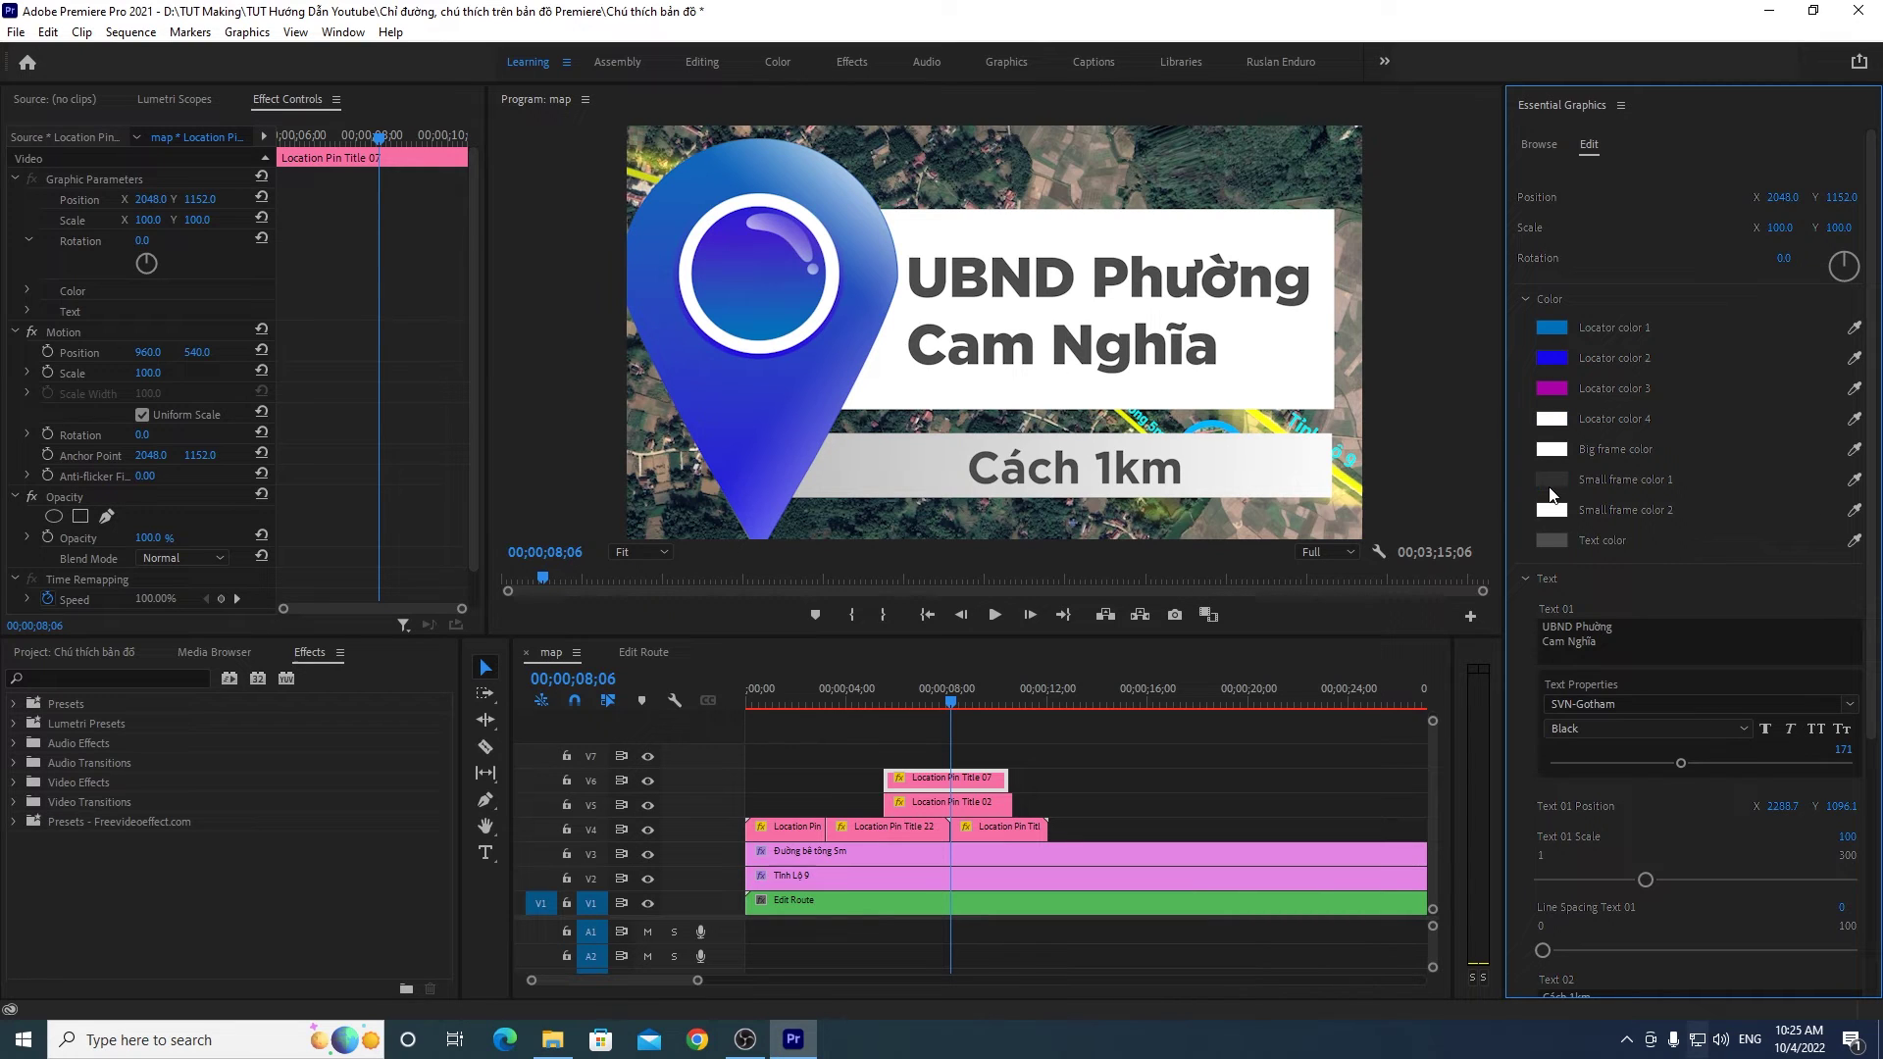
# Step: Change the callout's text colour to near-black
pyautogui.scroll(-1, 1730, 477)
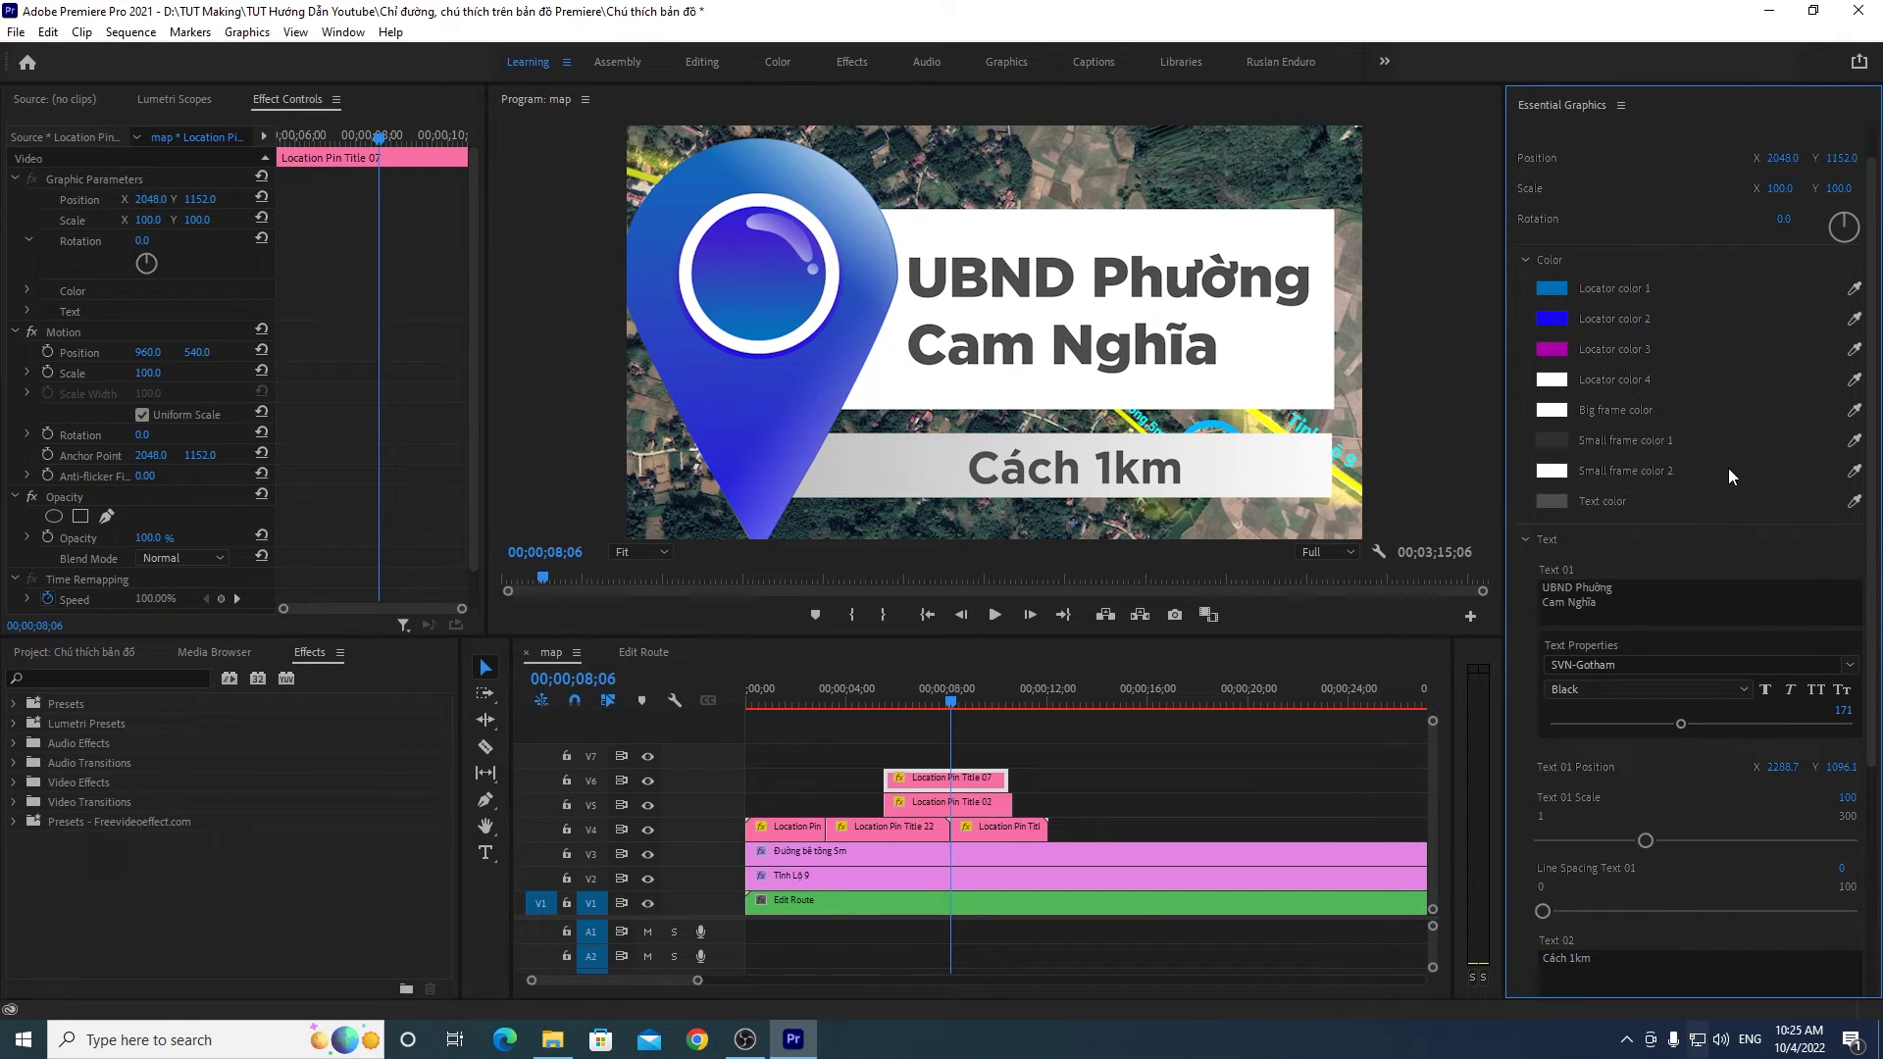
pyautogui.click(1551, 501)
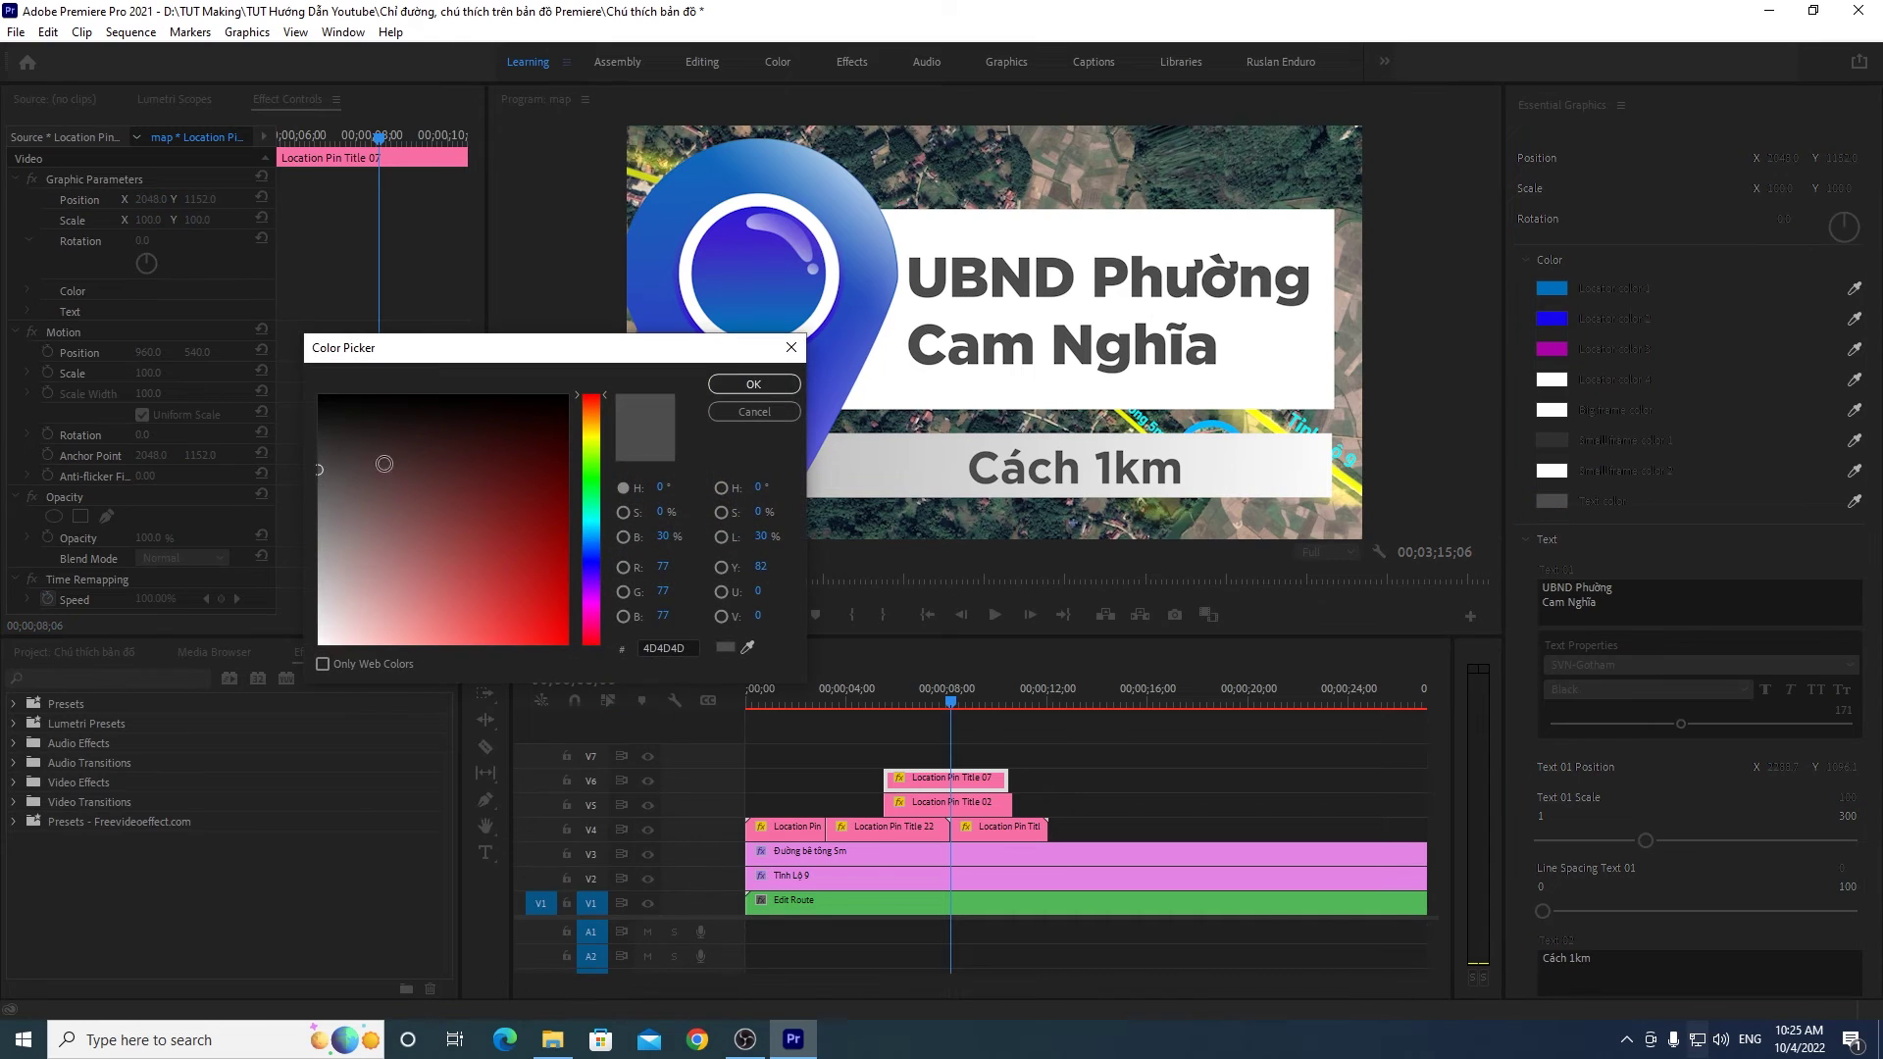
pyautogui.moveTo(321, 471); pyautogui.dragTo(299, 407)
pyautogui.click(753, 384)
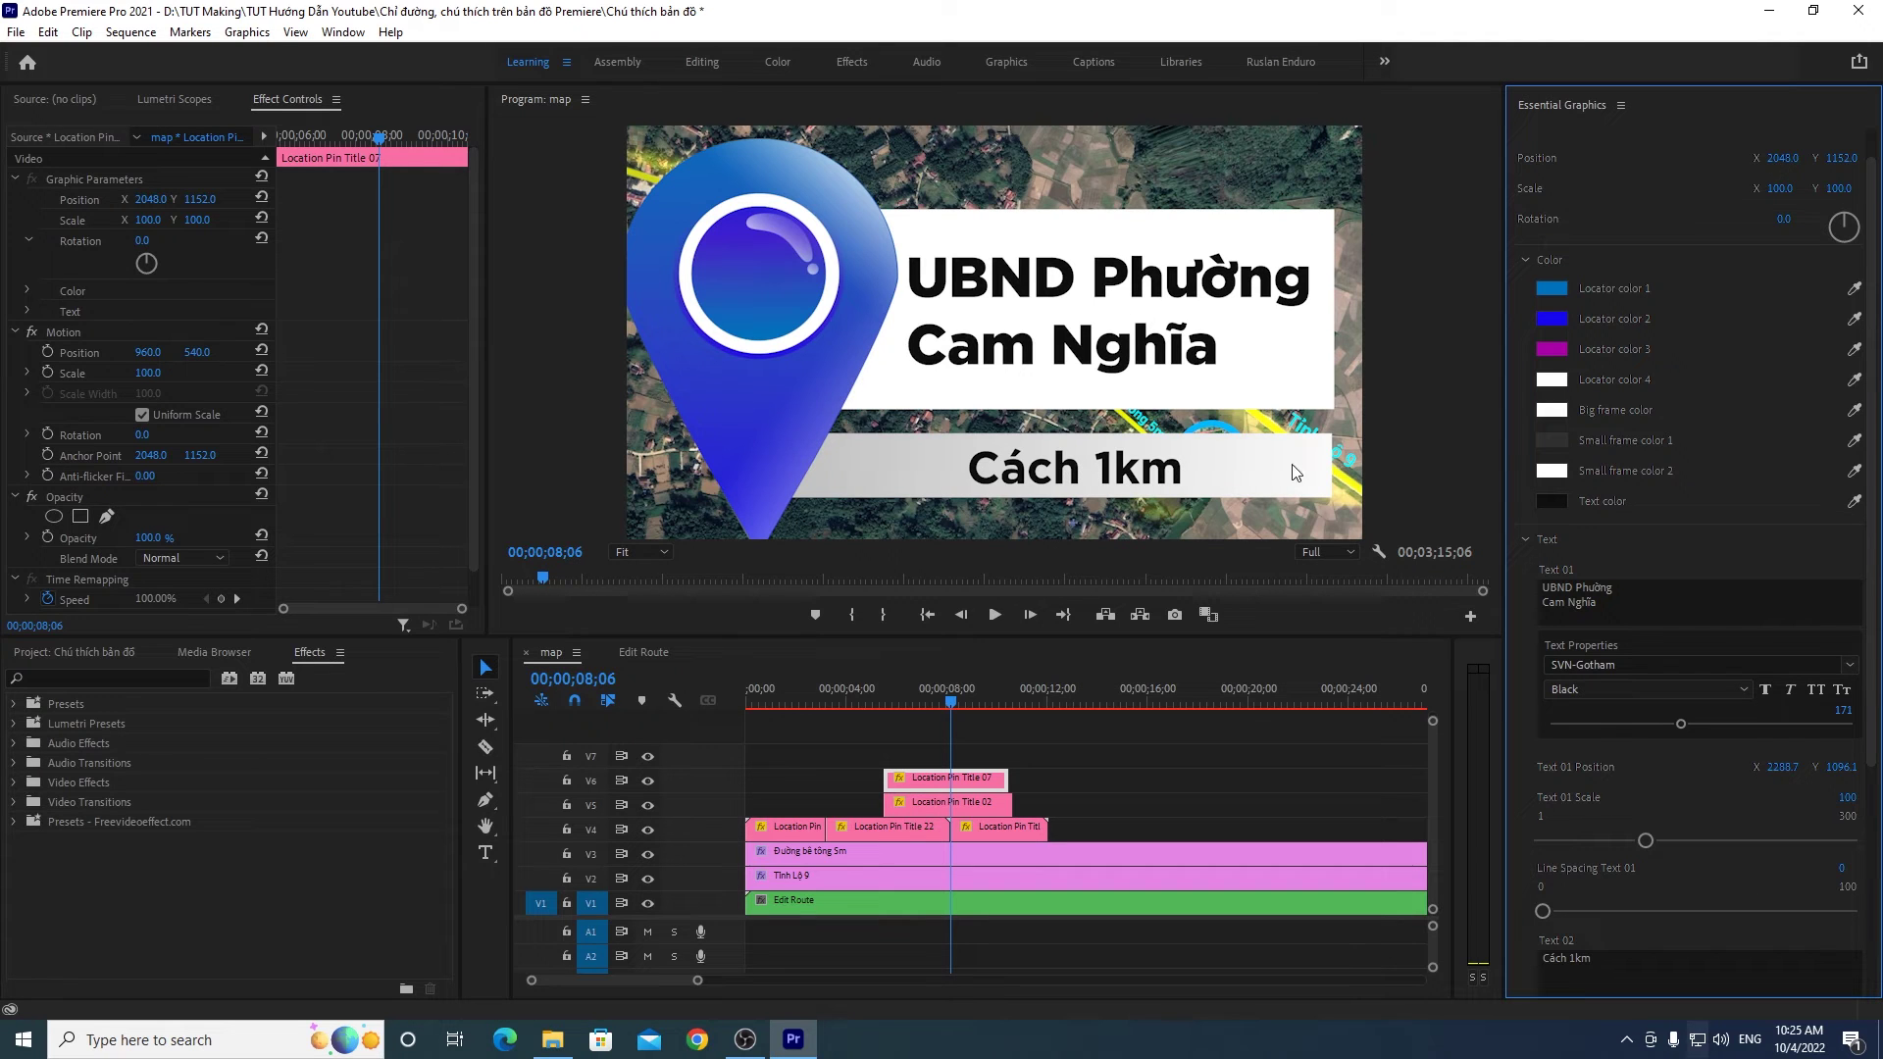
# Step: Make the bar behind 'Cách 1km' bright green
pyautogui.click(1552, 472)
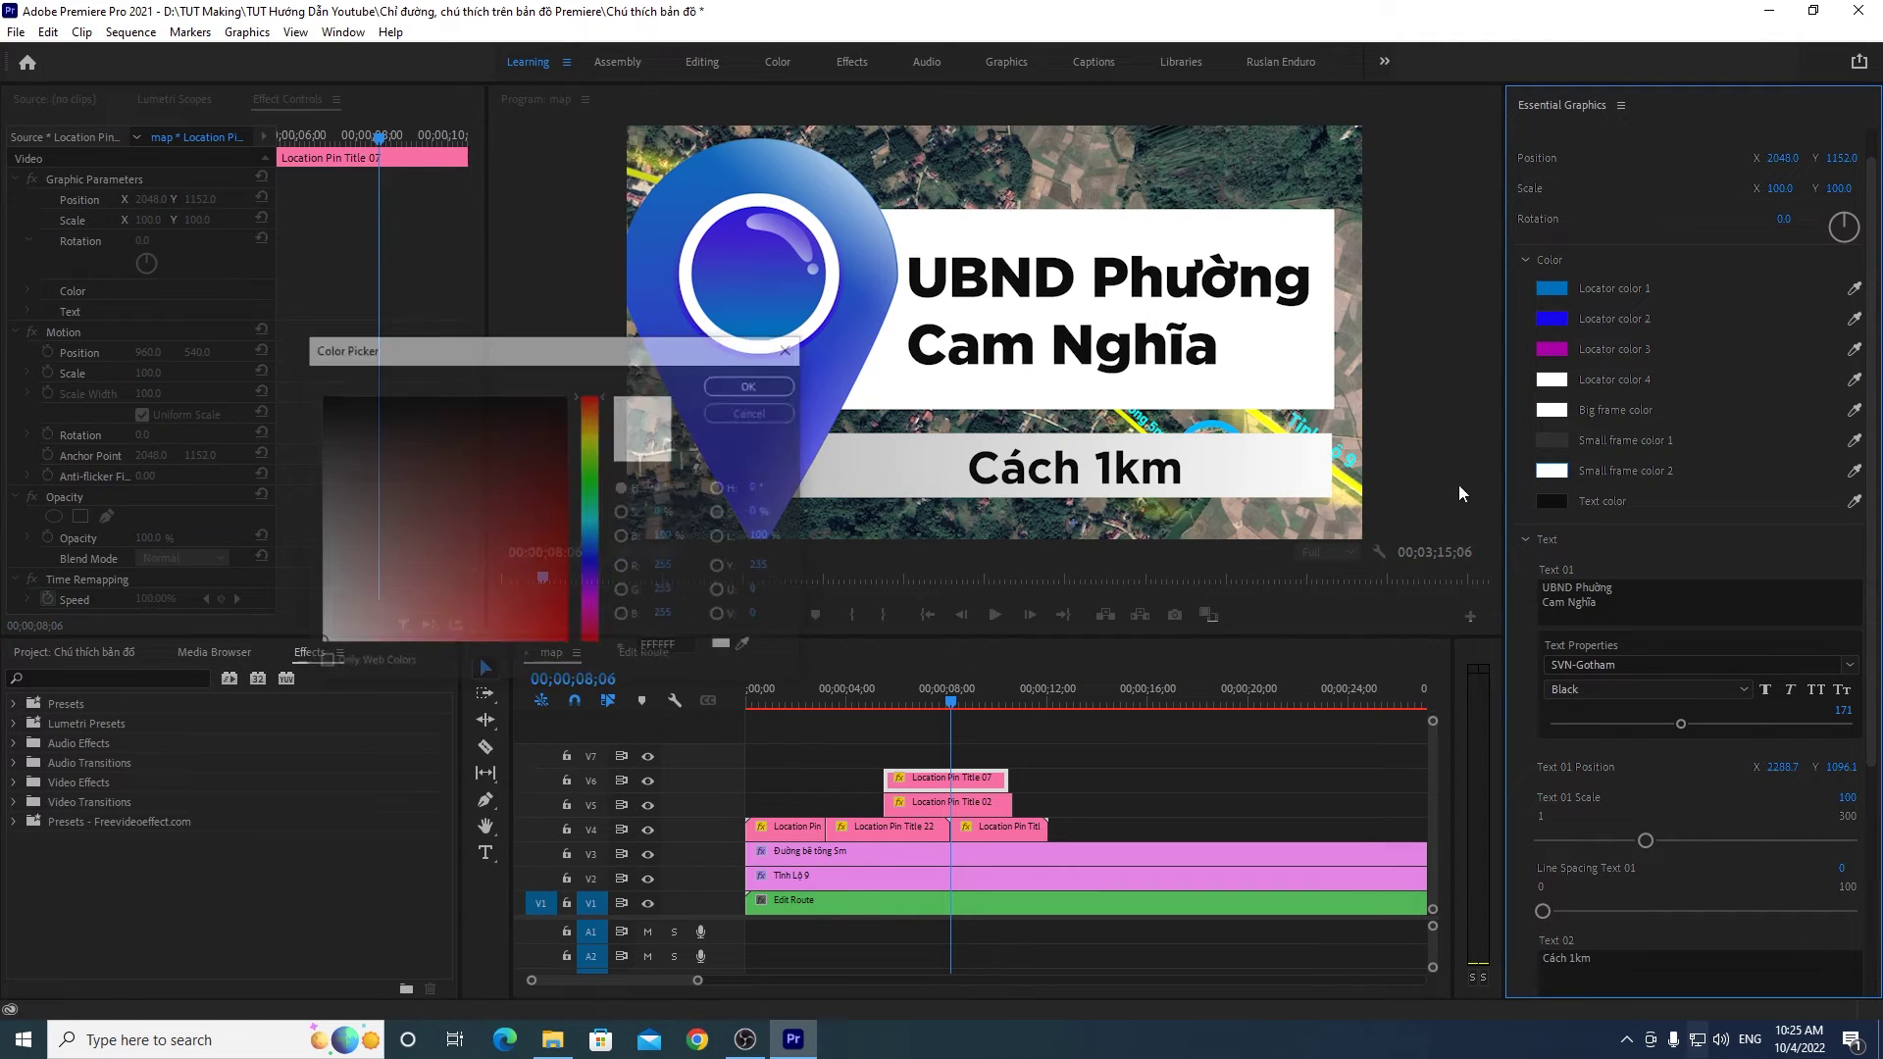
pyautogui.click(594, 453)
pyautogui.moveTo(595, 453); pyautogui.dragTo(594, 480)
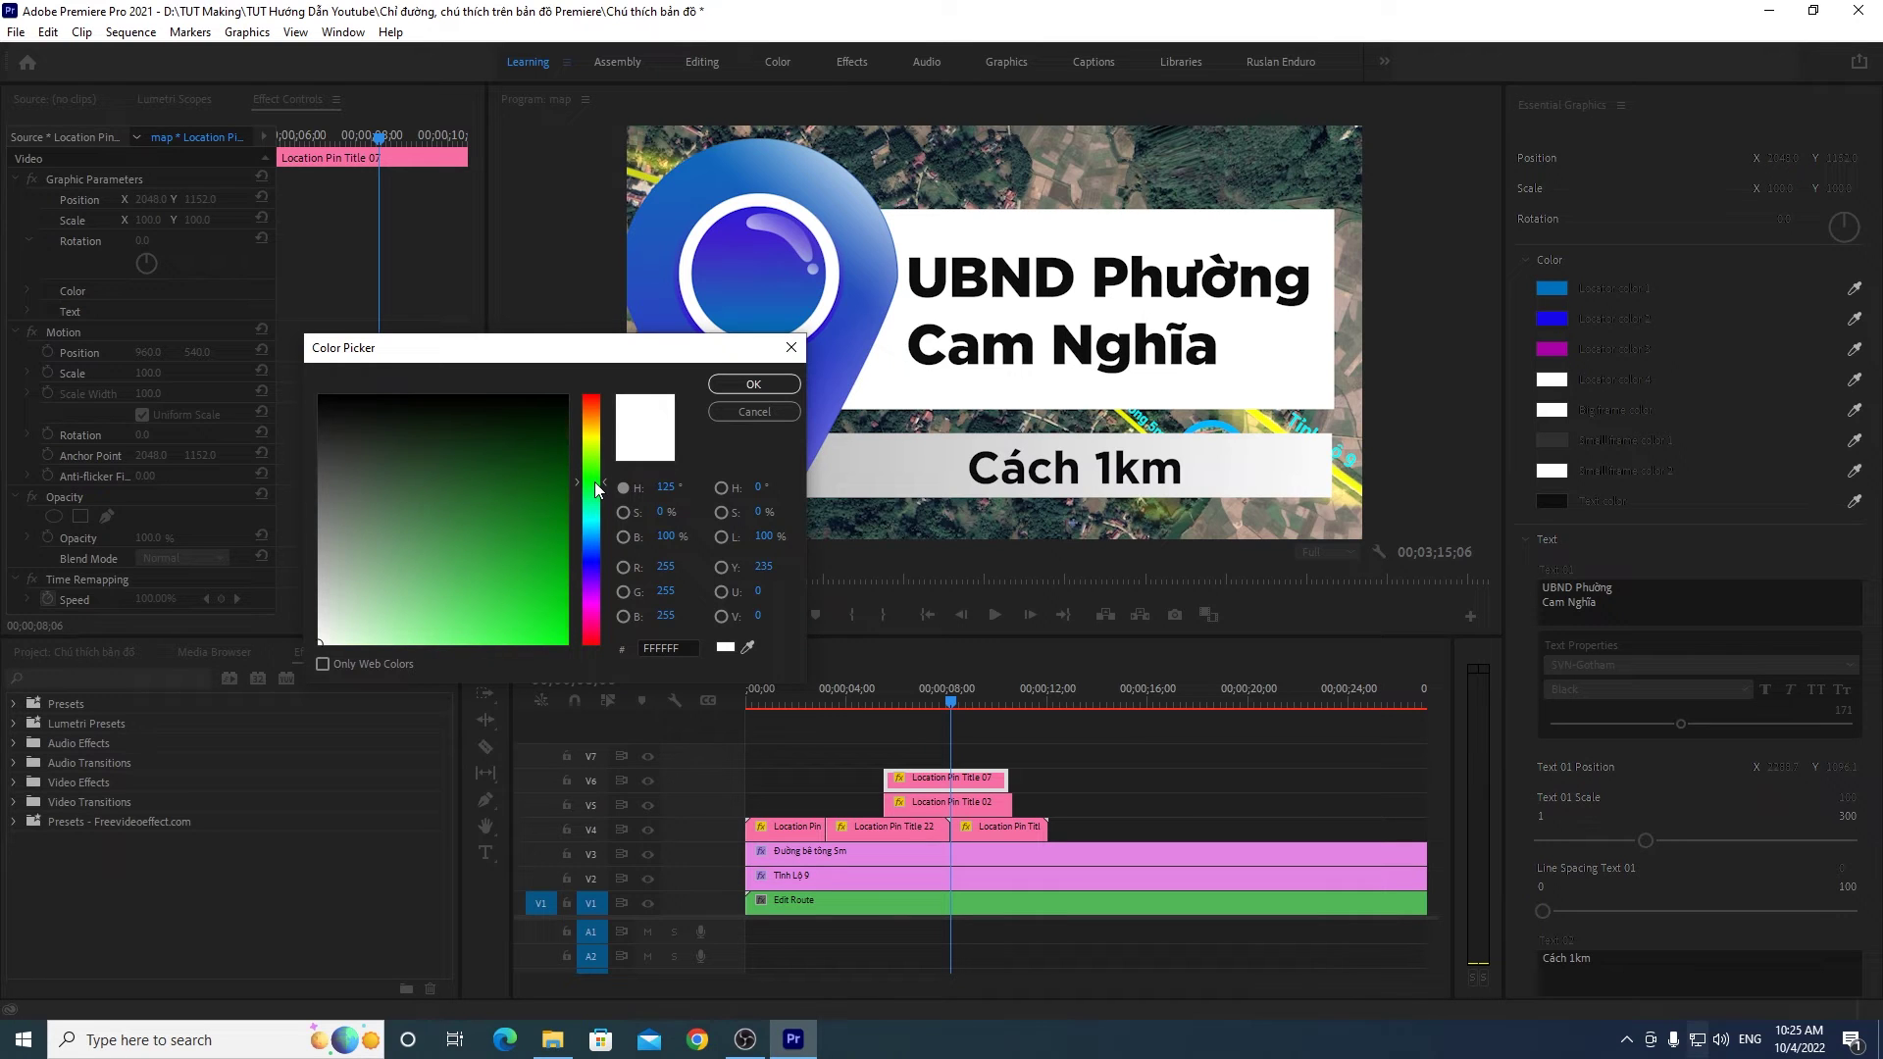
pyautogui.click(523, 606)
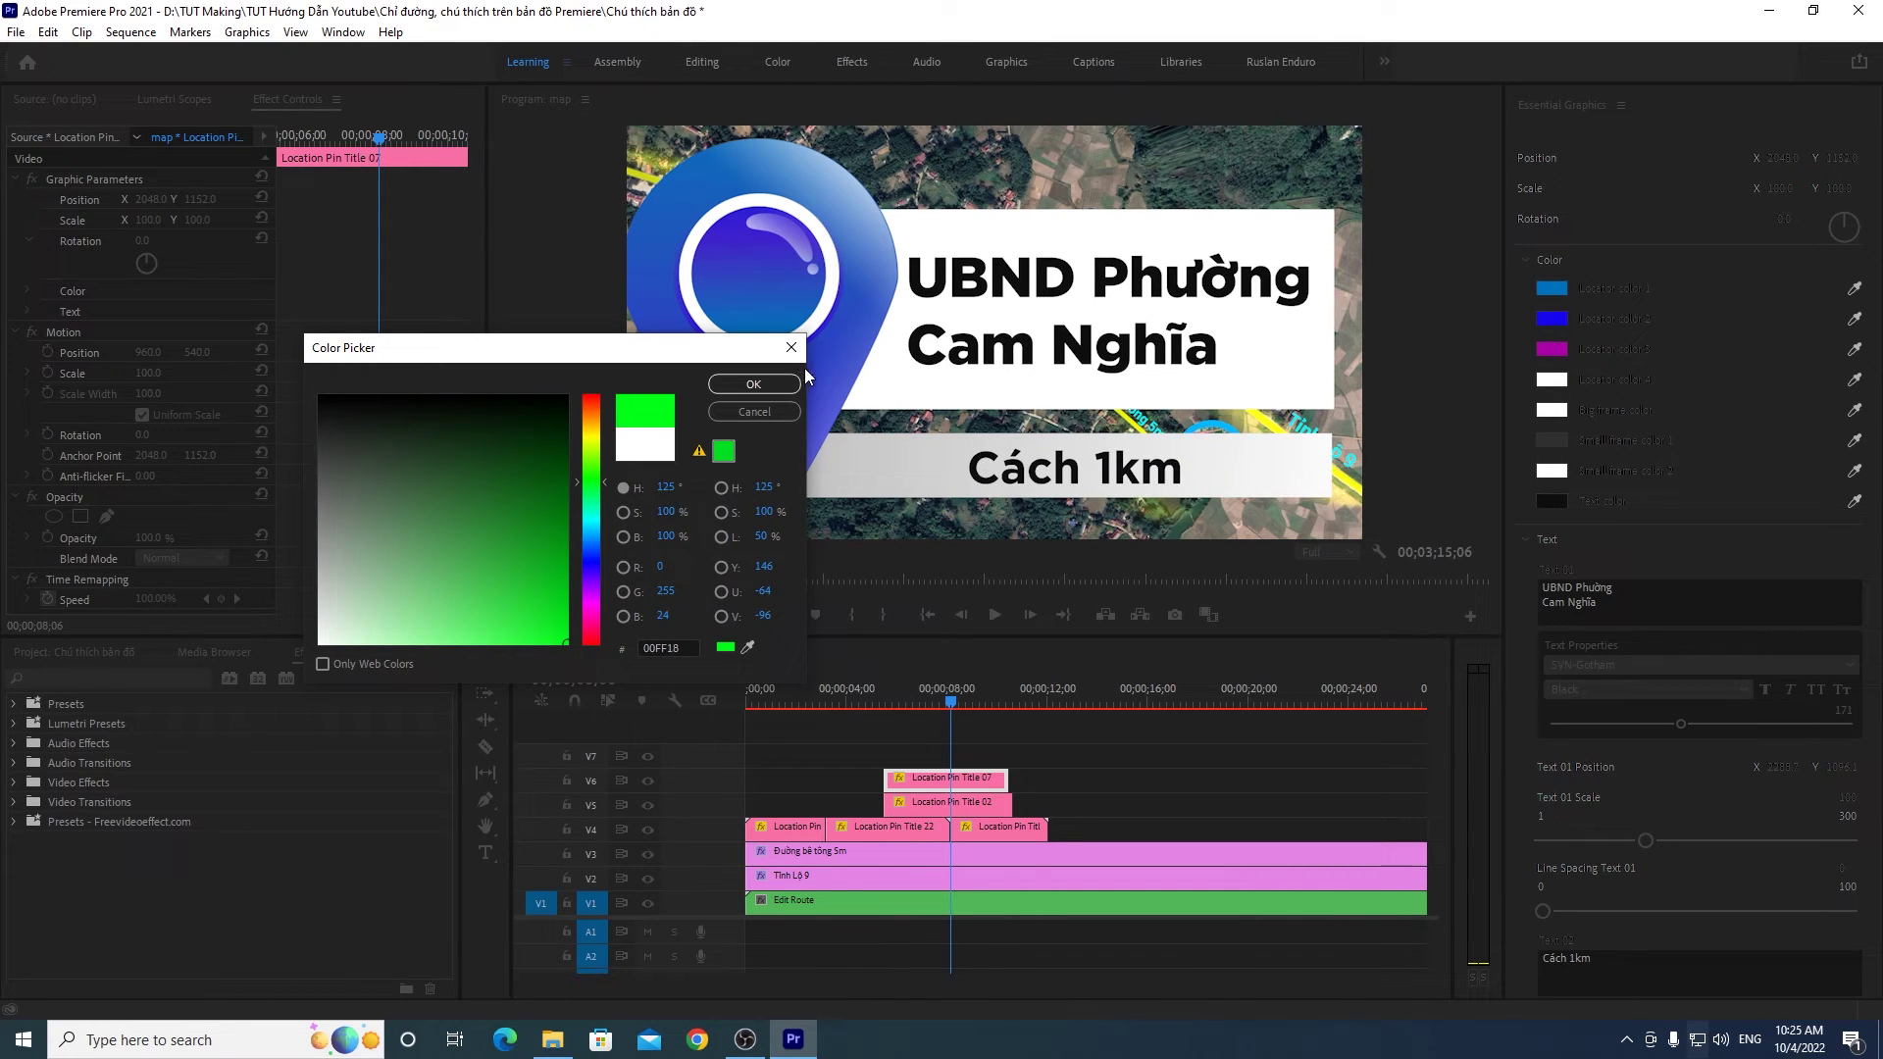
pyautogui.press('Return')
pyautogui.click(1536, 472)
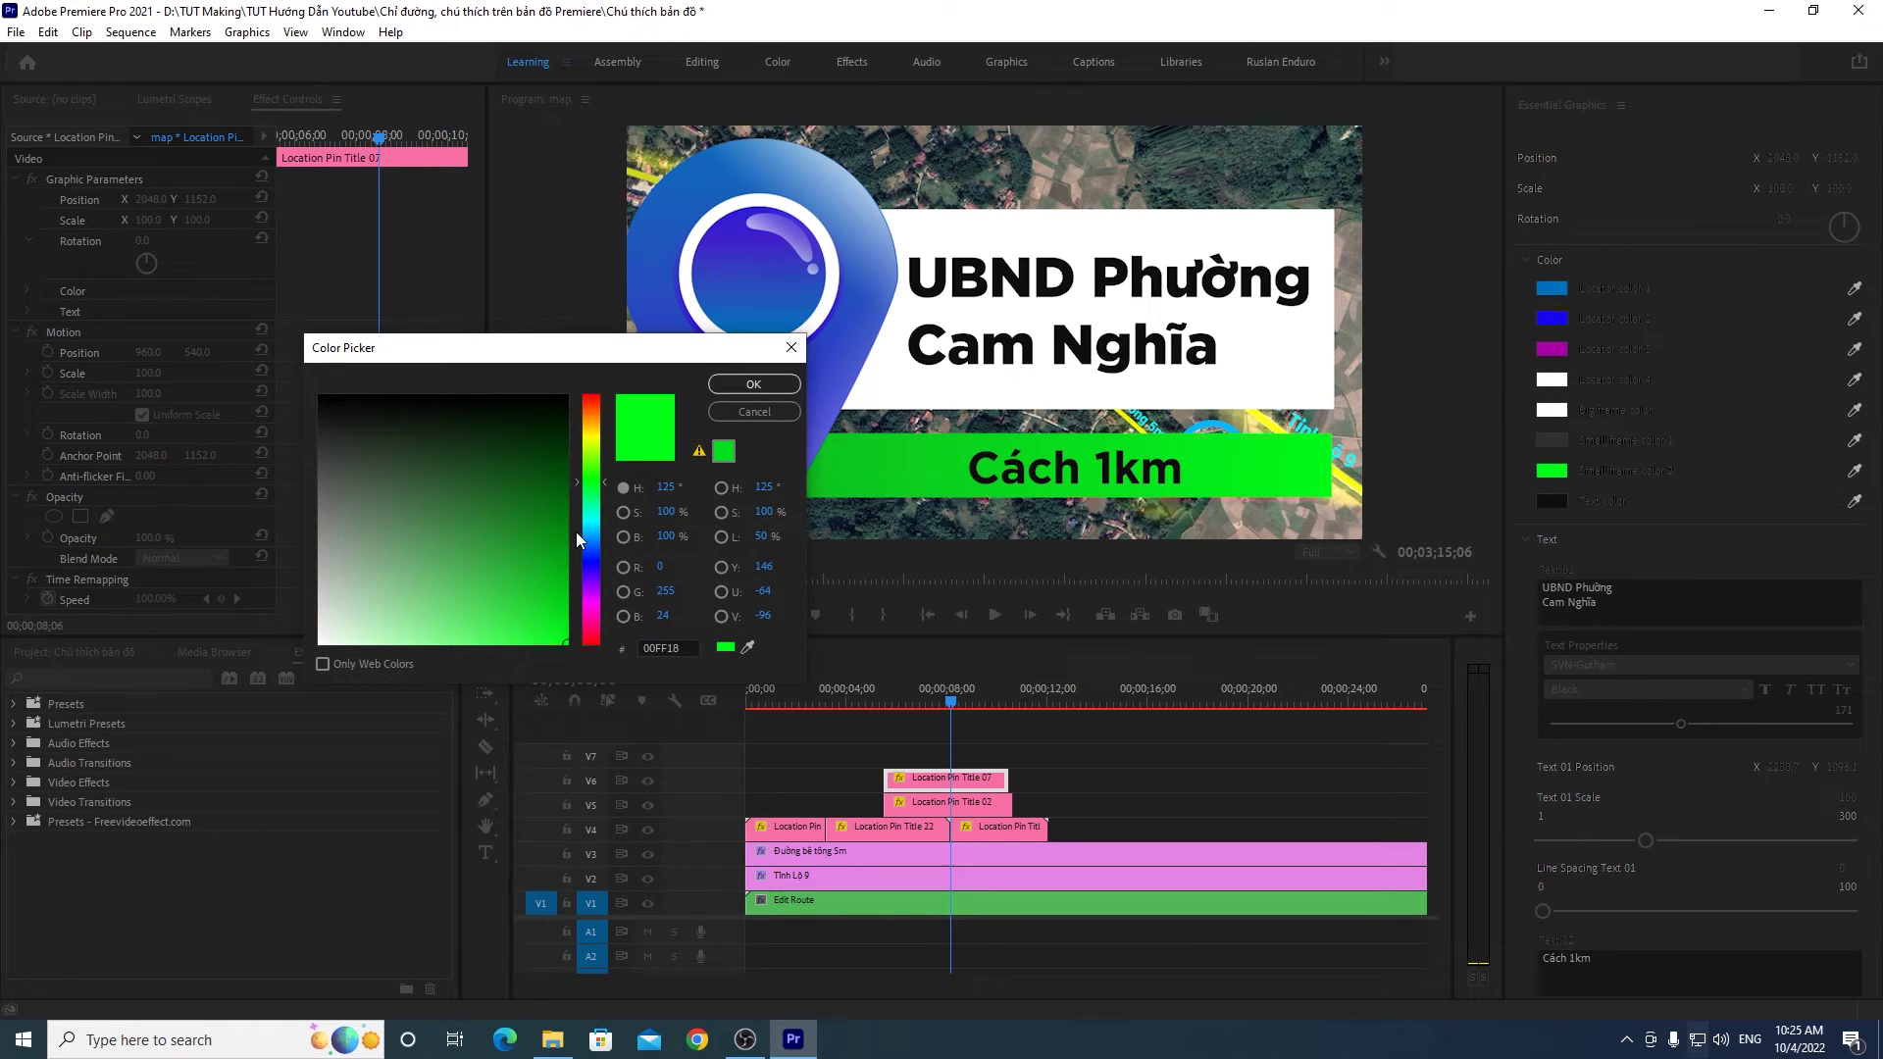
pyautogui.moveTo(605, 485); pyautogui.dragTo(602, 497)
pyautogui.click(768, 386)
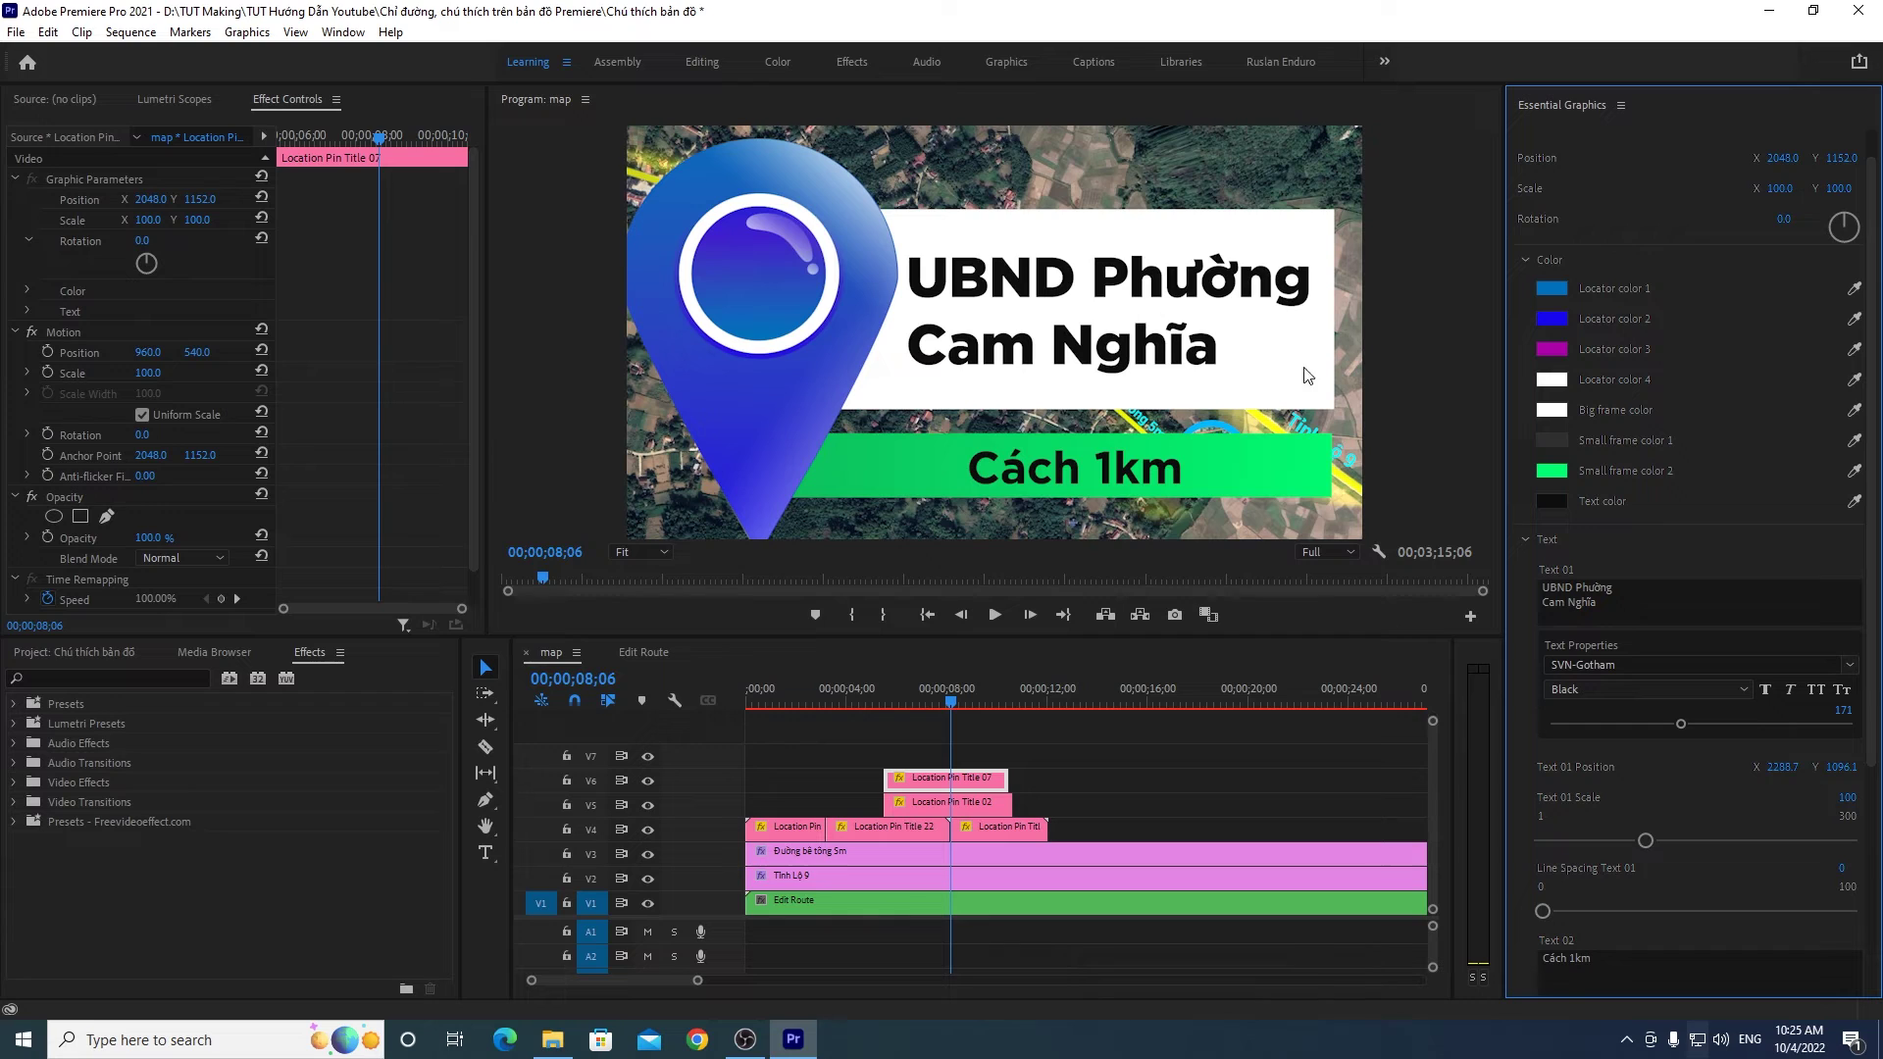
# Step: Make the big frame behind the UBND heading the same bright green
pyautogui.click(1555, 412)
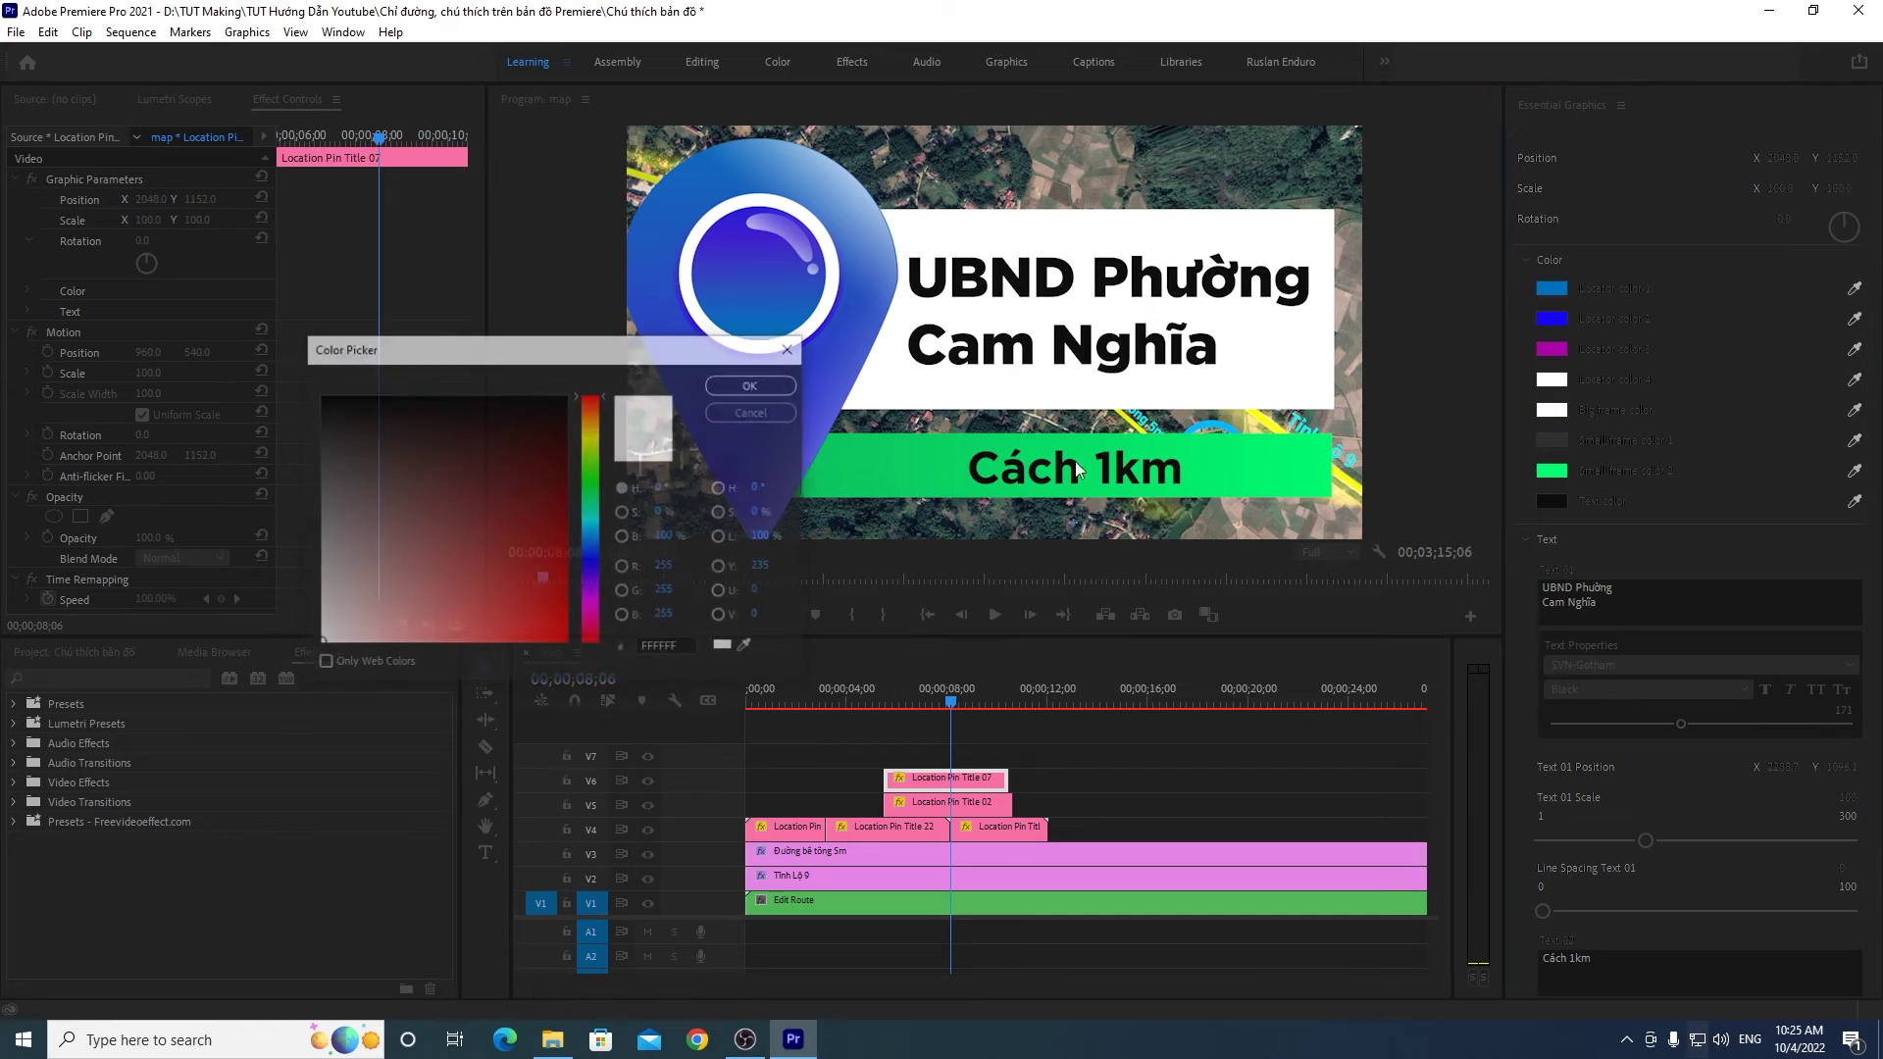
pyautogui.click(592, 505)
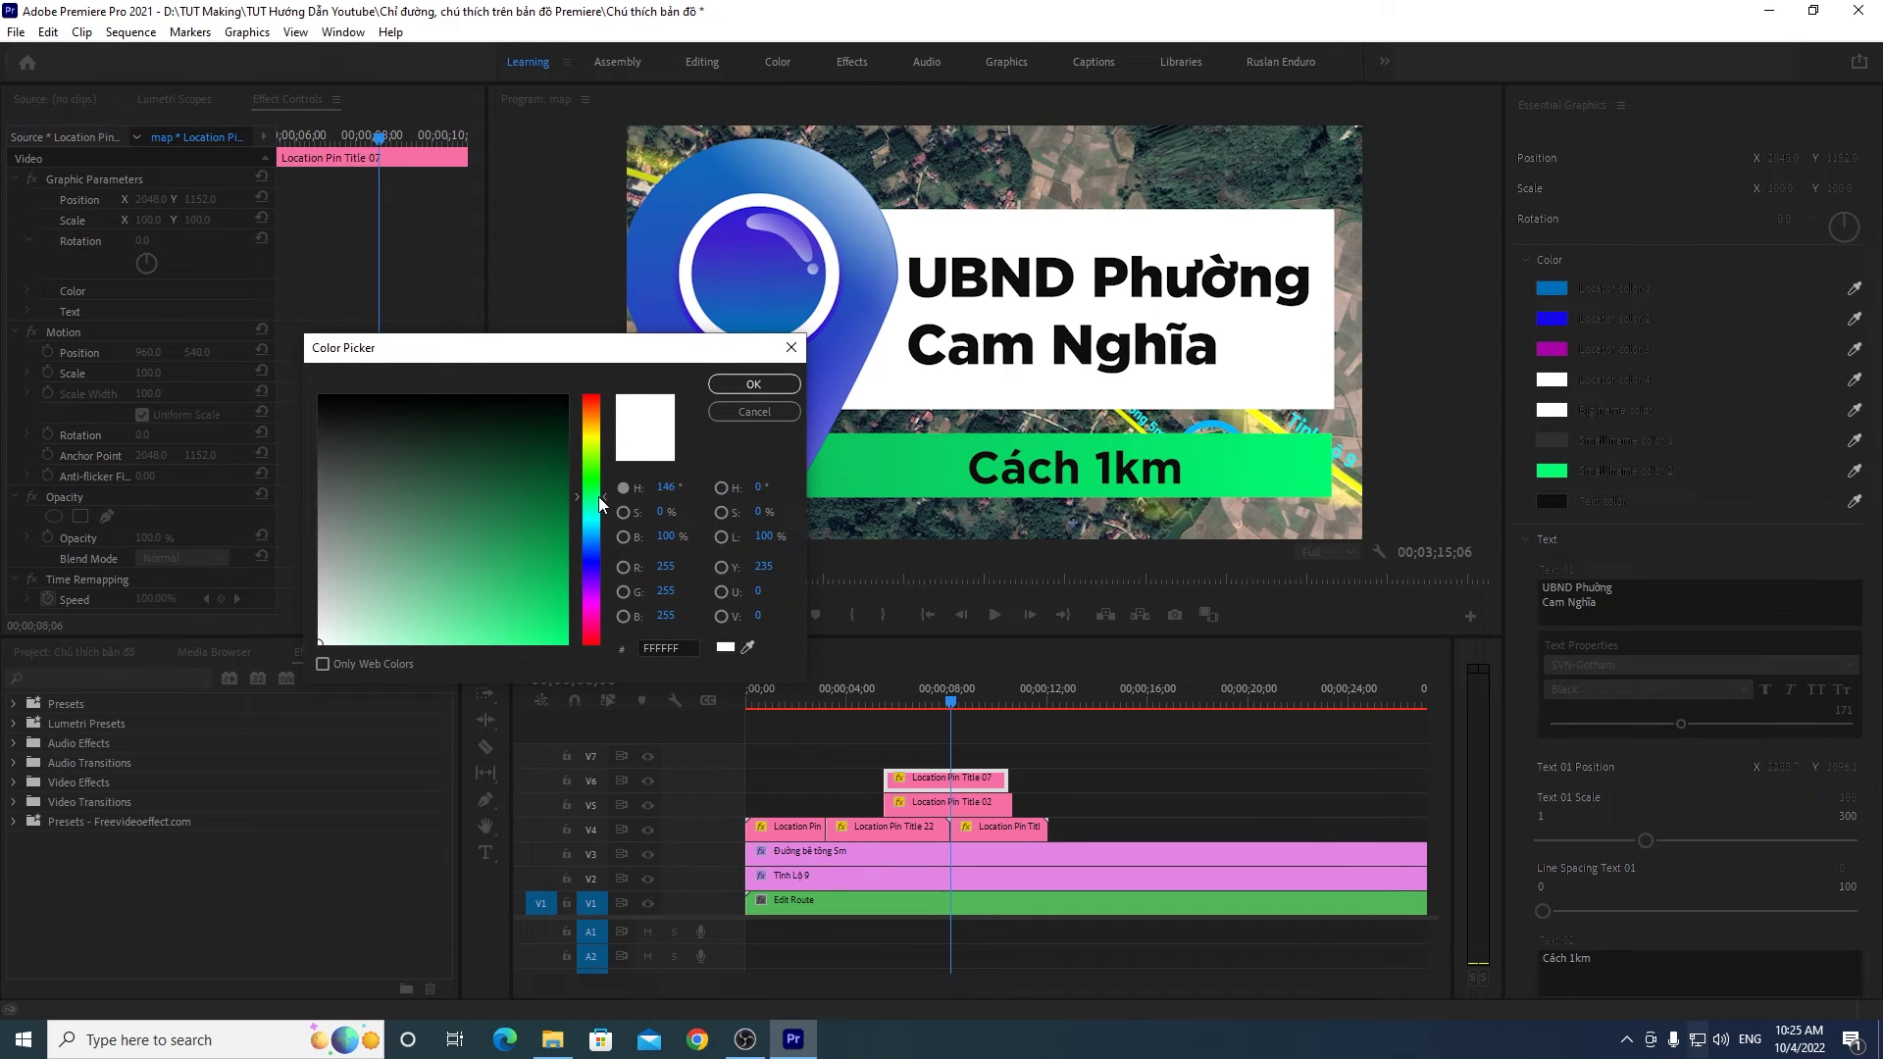
pyautogui.click(565, 398)
pyautogui.click(753, 384)
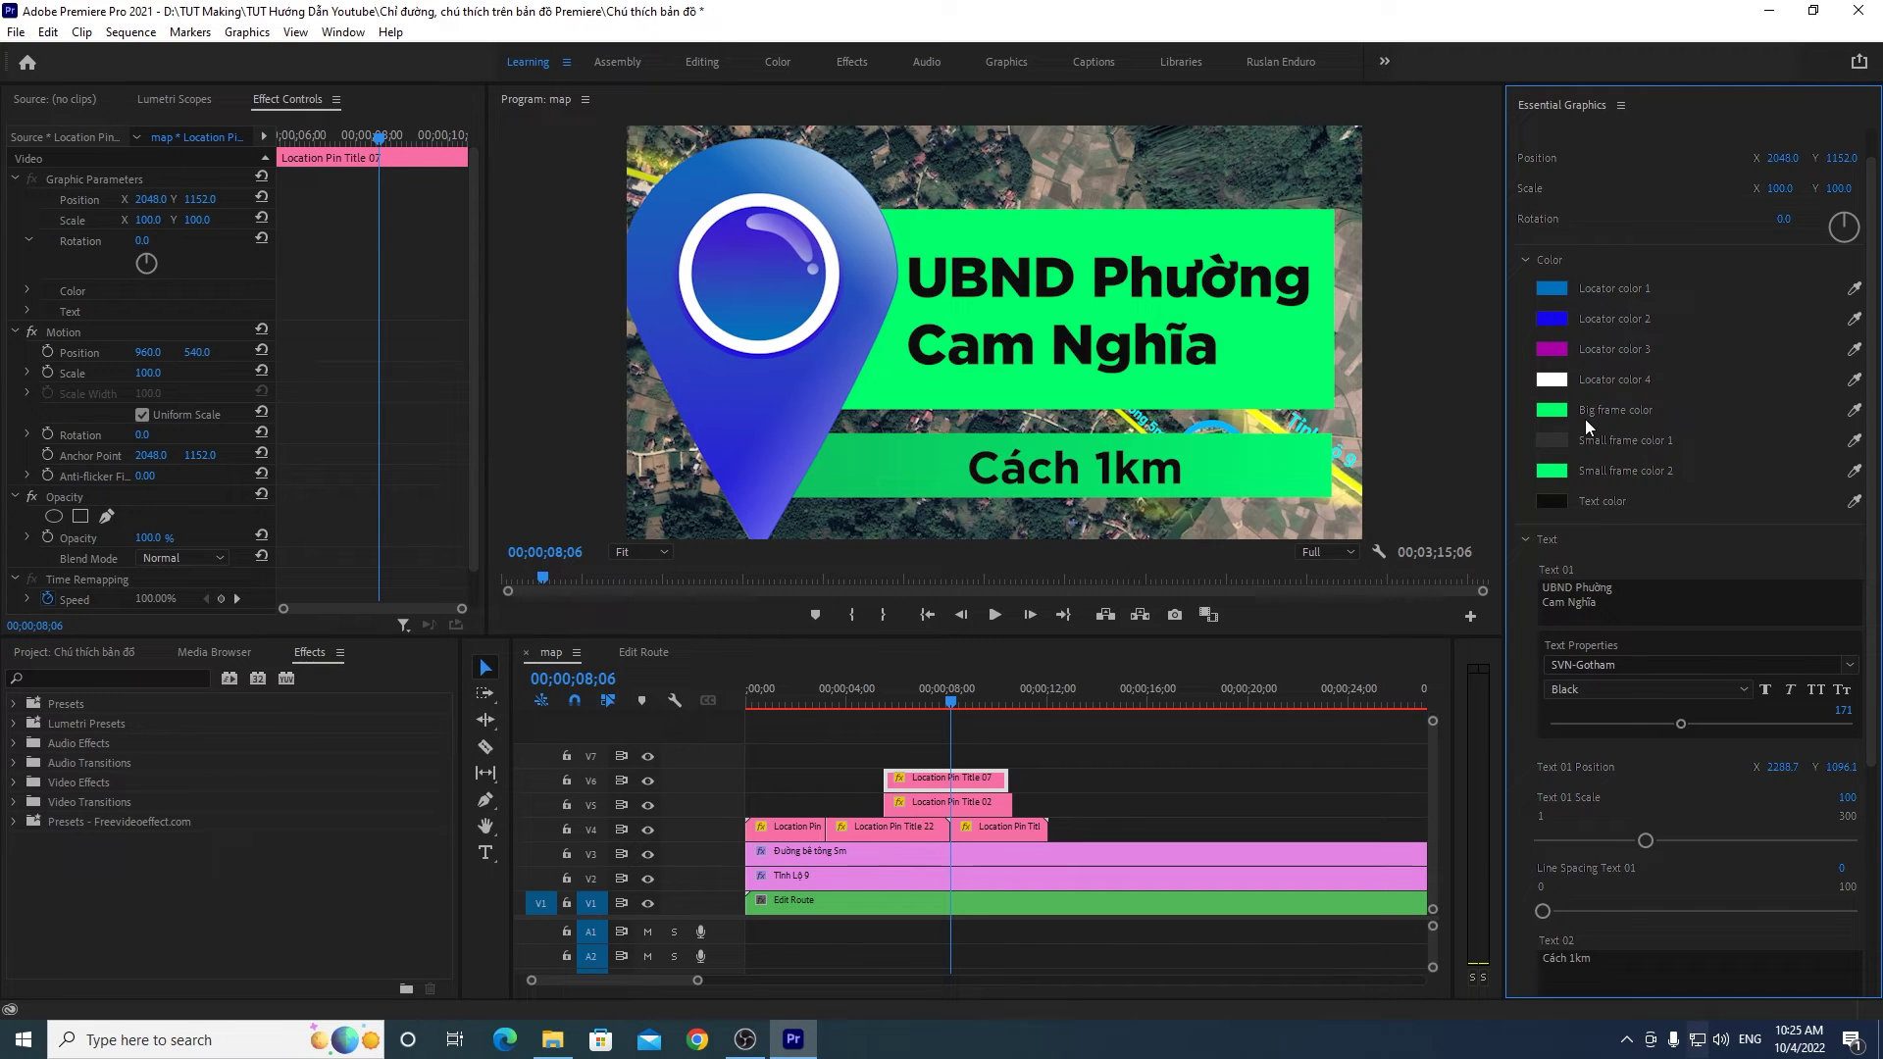
pyautogui.click(1197, 726)
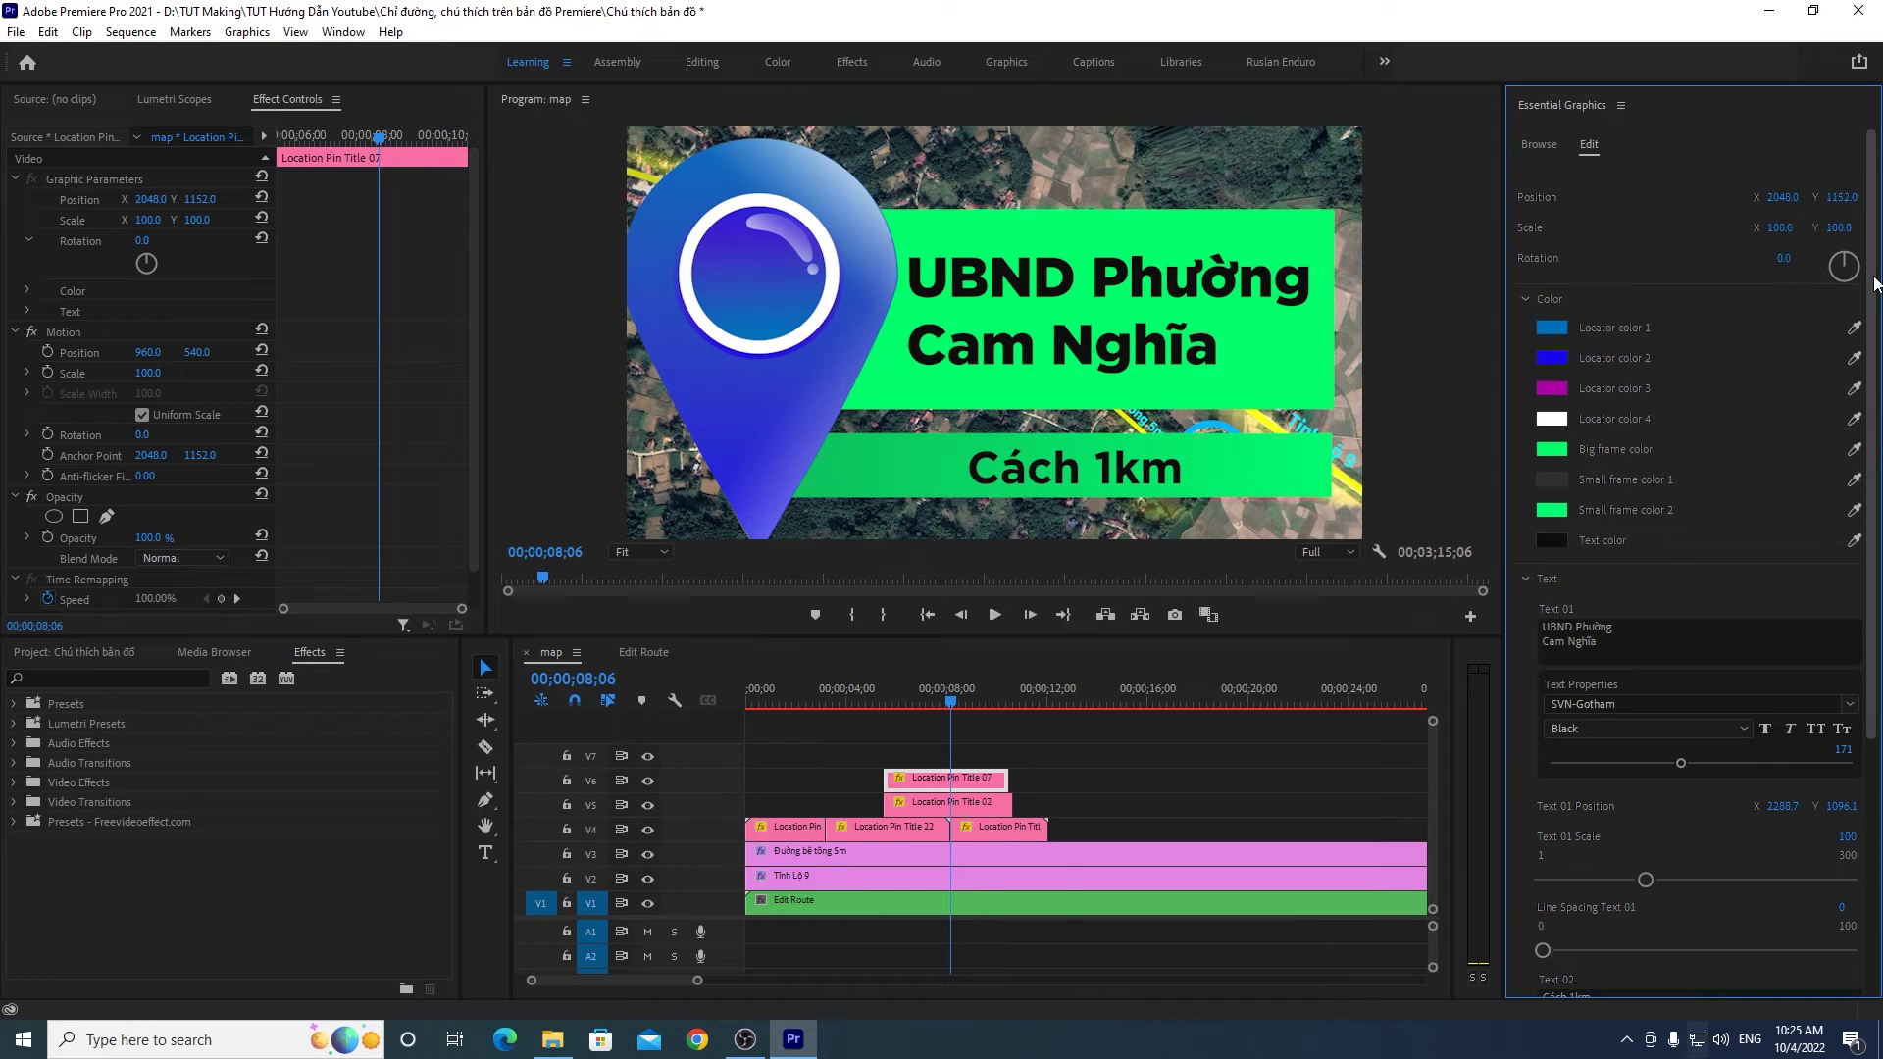
# Step: Scale the pin callout down to 11%
pyautogui.moveTo(1875, 358); pyautogui.dragTo(1875, 324)
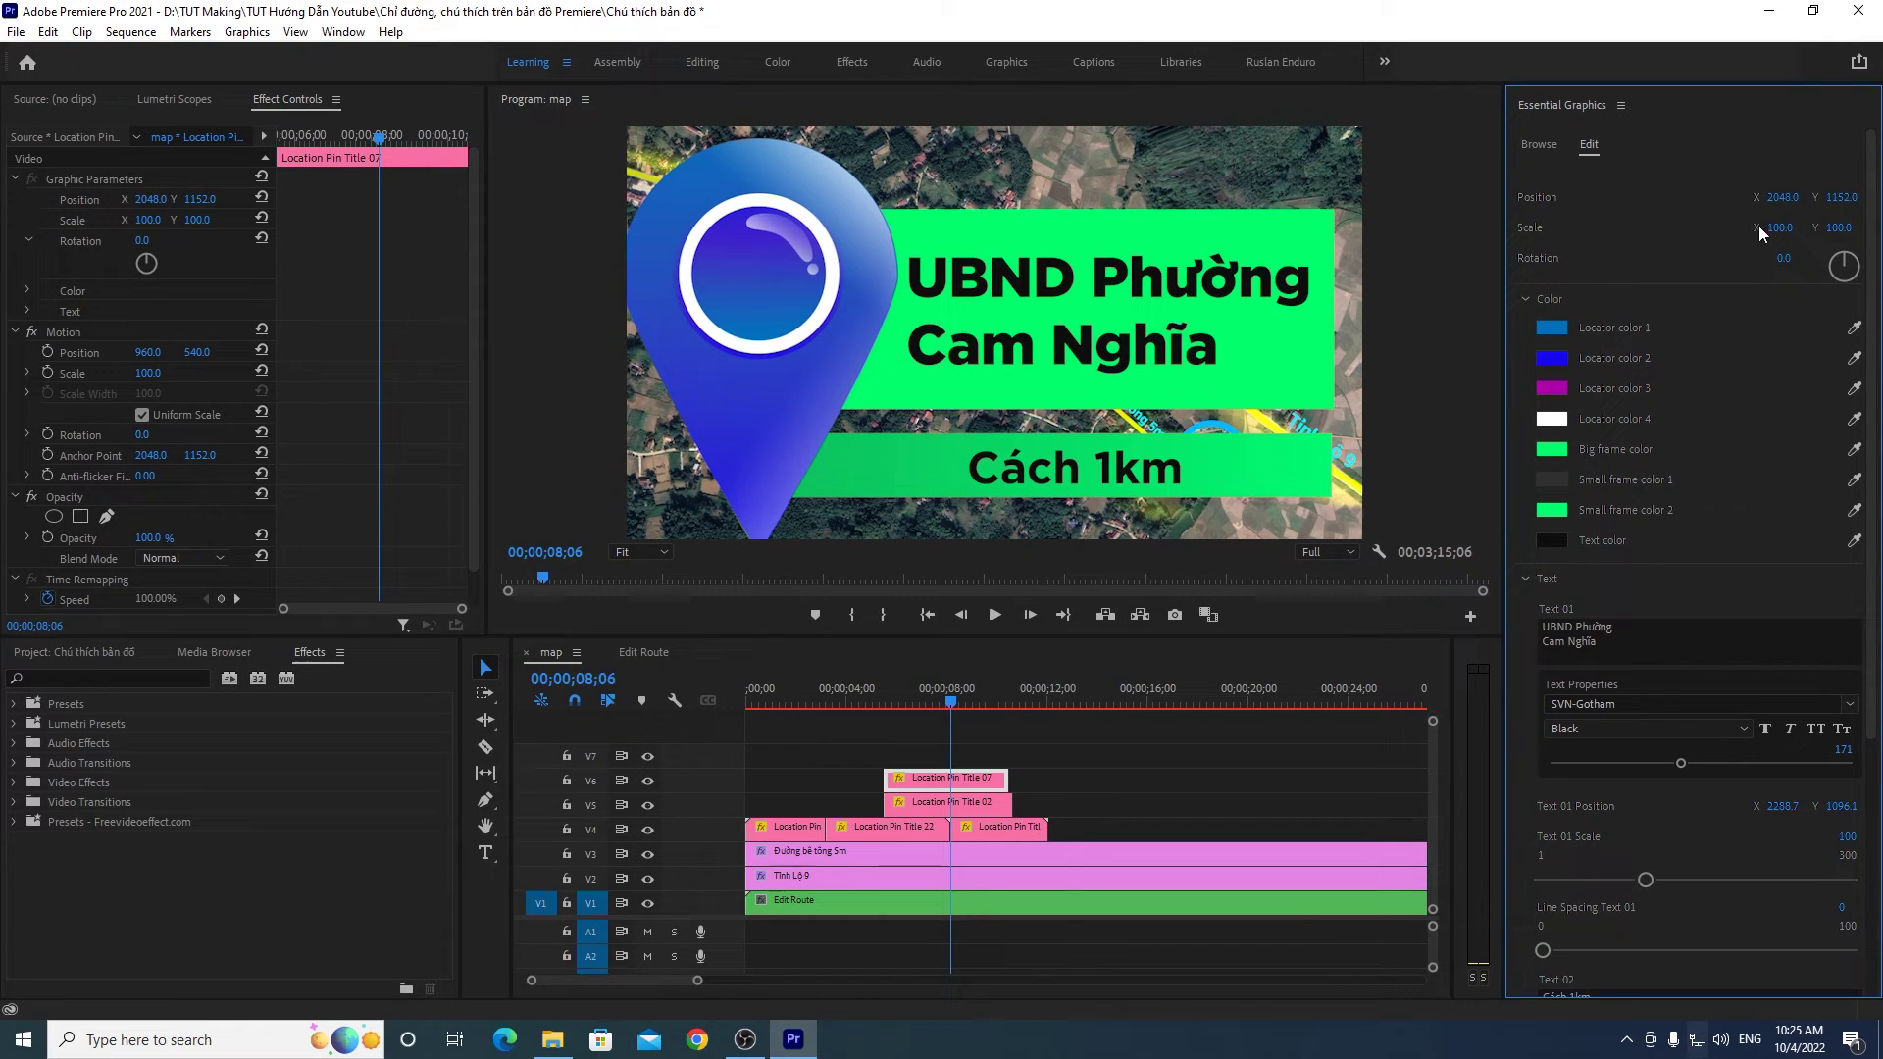
pyautogui.moveTo(1780, 228)
pyautogui.mouseDown()
pyautogui.moveTo(1697, 228)
pyautogui.moveTo(1770, 227)
pyautogui.mouseUp()
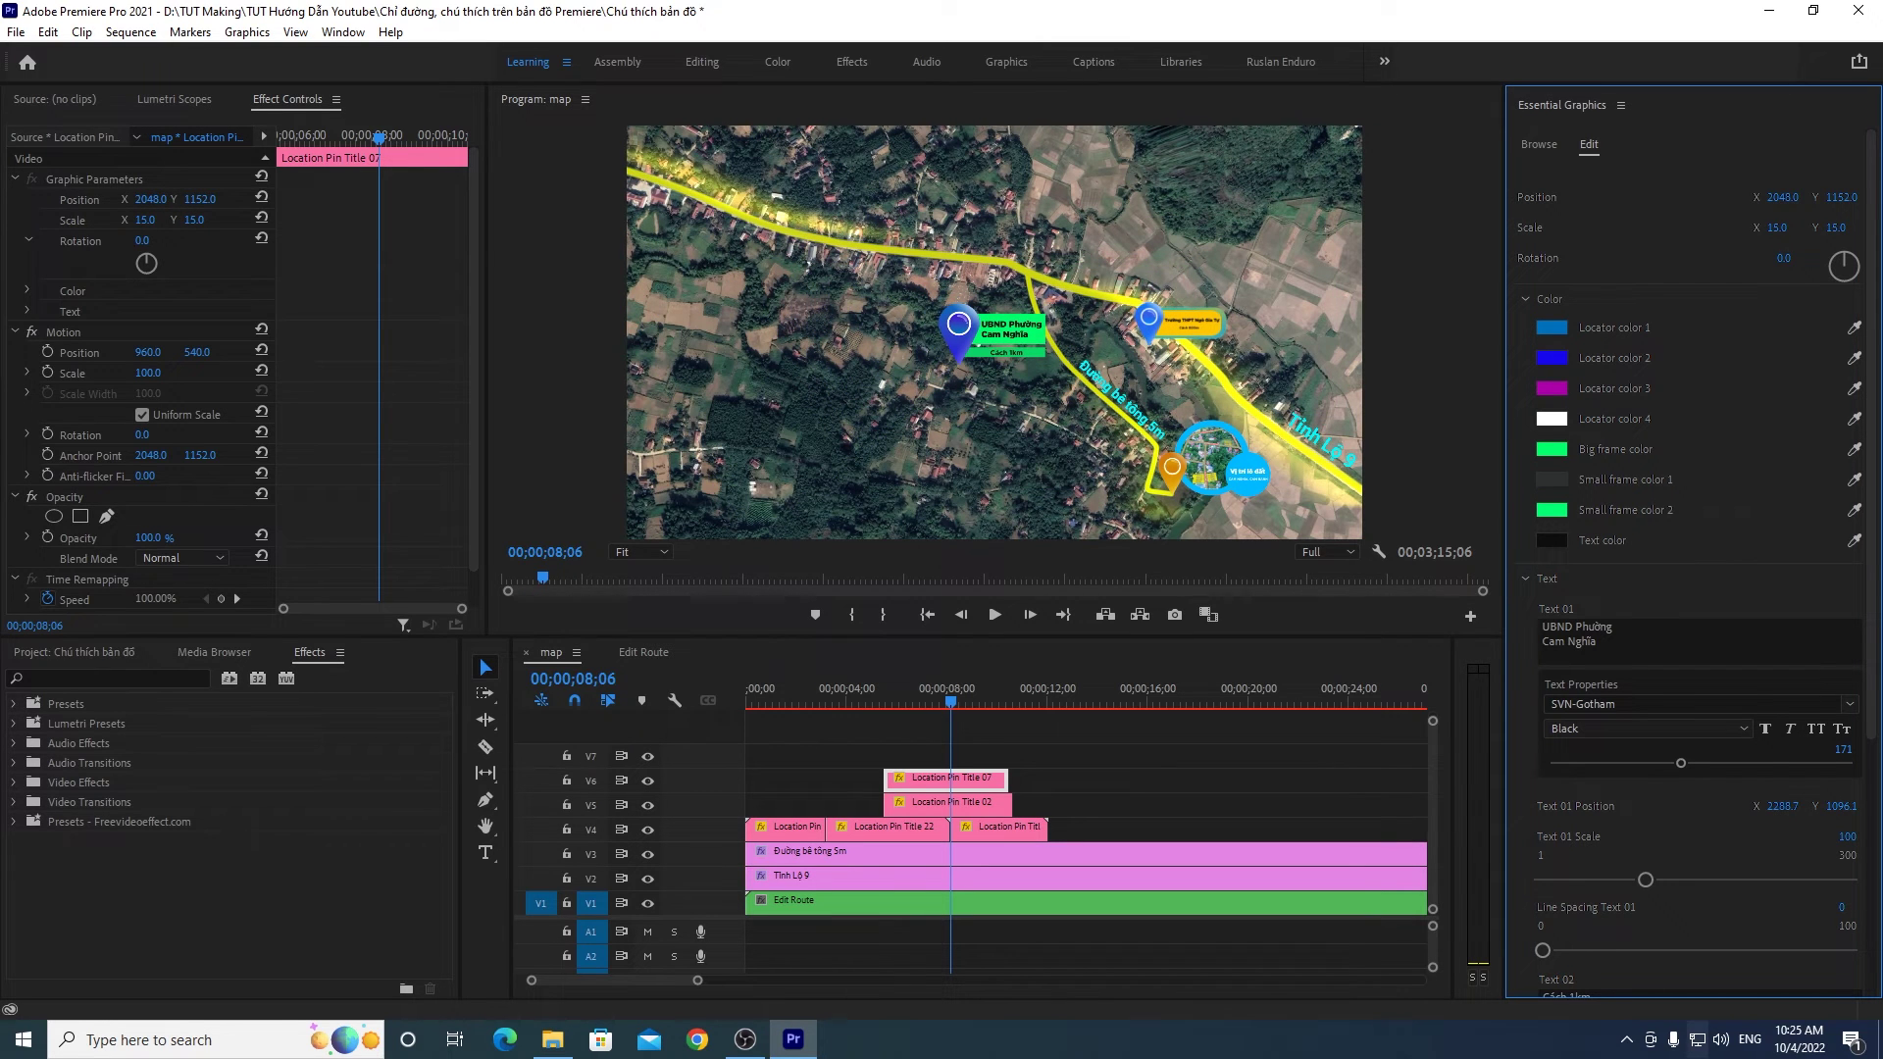
pyautogui.click(1785, 226)
pyautogui.write('12')
pyautogui.press('Return')
pyautogui.click(969, 346)
pyautogui.click(1777, 227)
pyautogui.write('11')
pyautogui.press('Return')
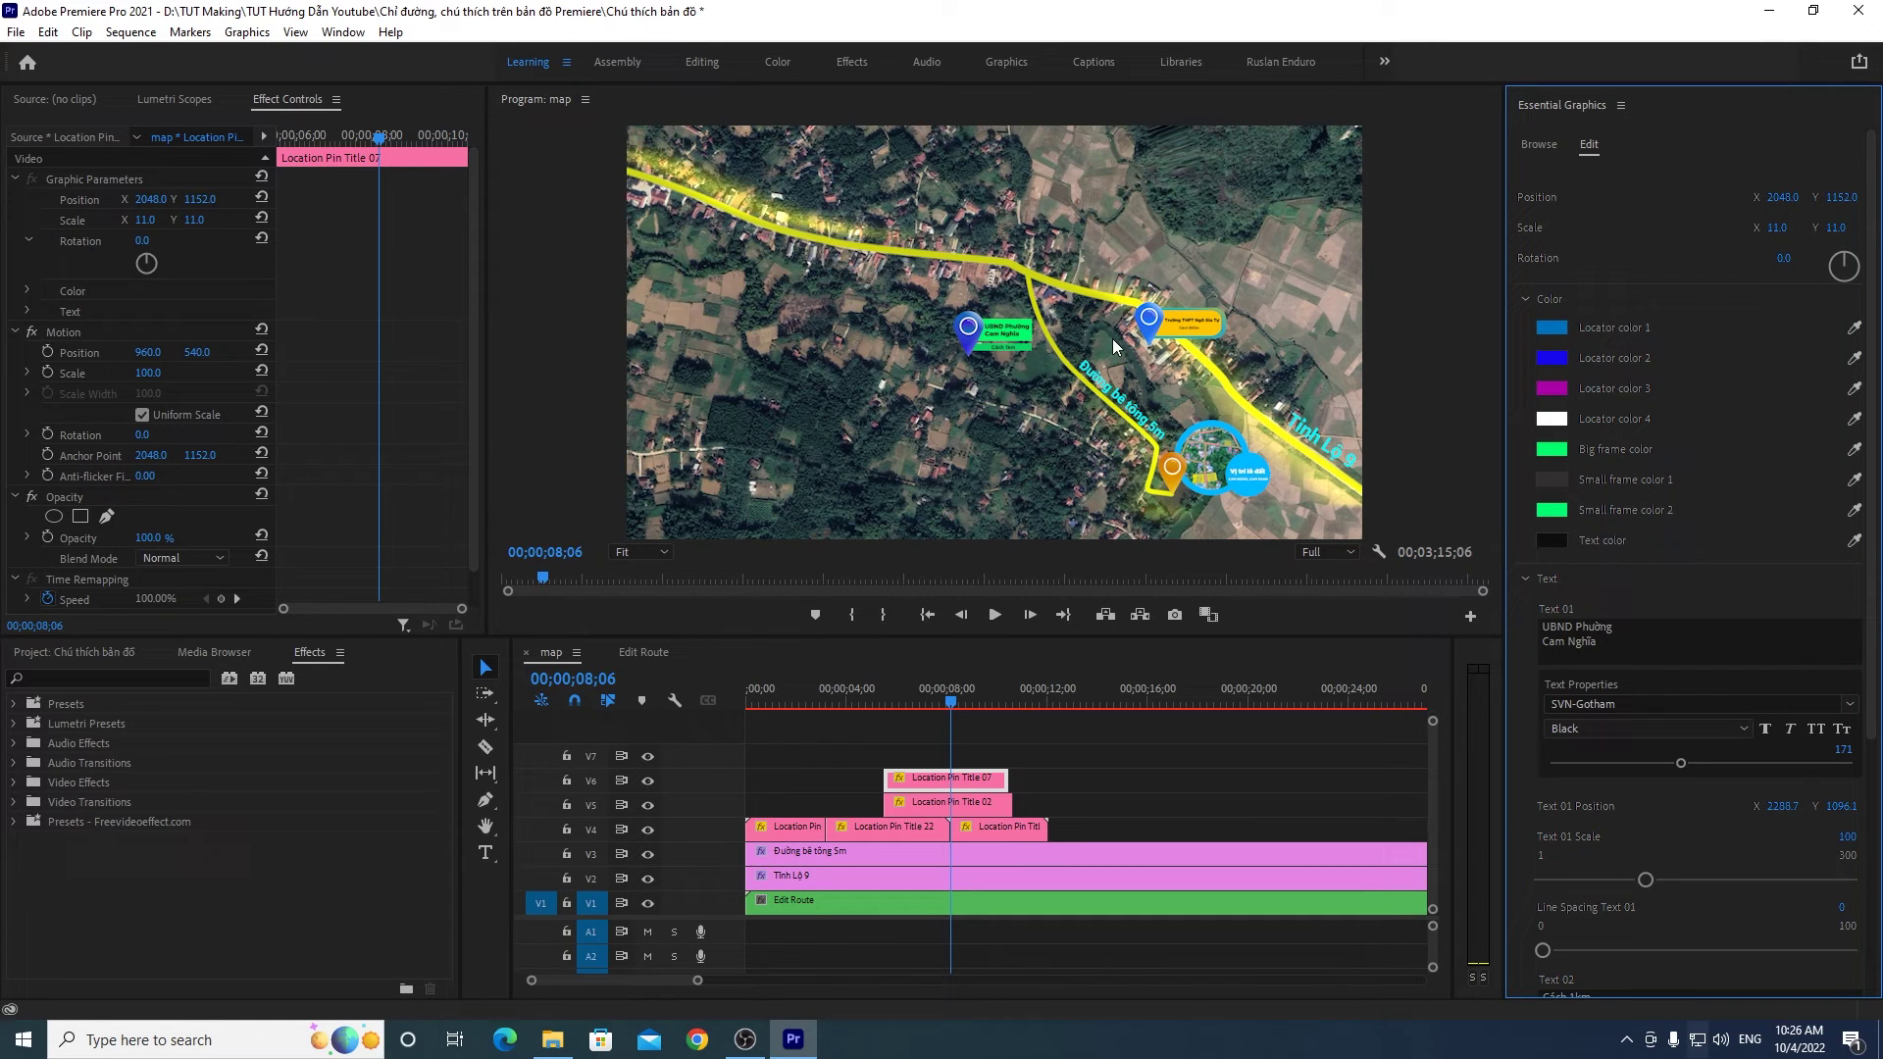
# Step: Move the pin callout onto the yellow route near the upper junction
pyautogui.click(69, 333)
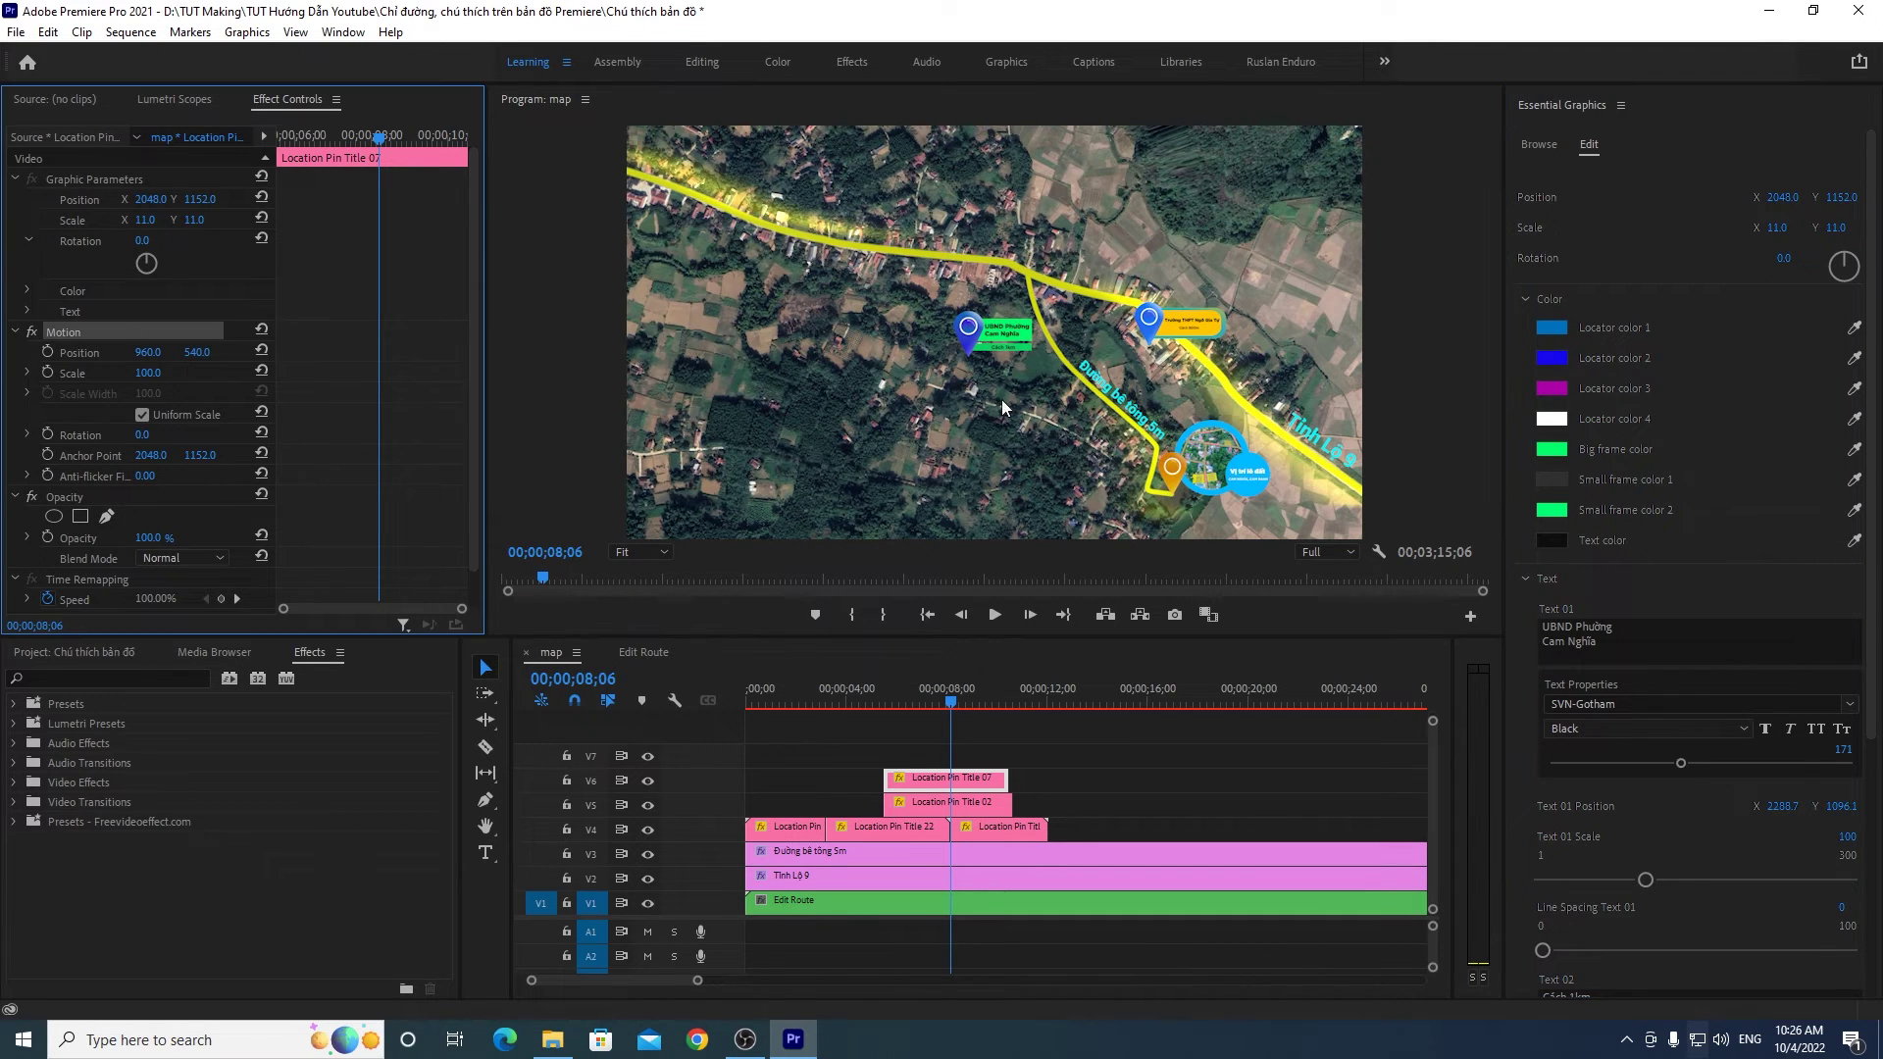
pyautogui.moveTo(977, 309)
pyautogui.mouseDown()
pyautogui.moveTo(1020, 180)
pyautogui.moveTo(951, 244)
pyautogui.moveTo(1007, 251)
pyautogui.mouseUp()
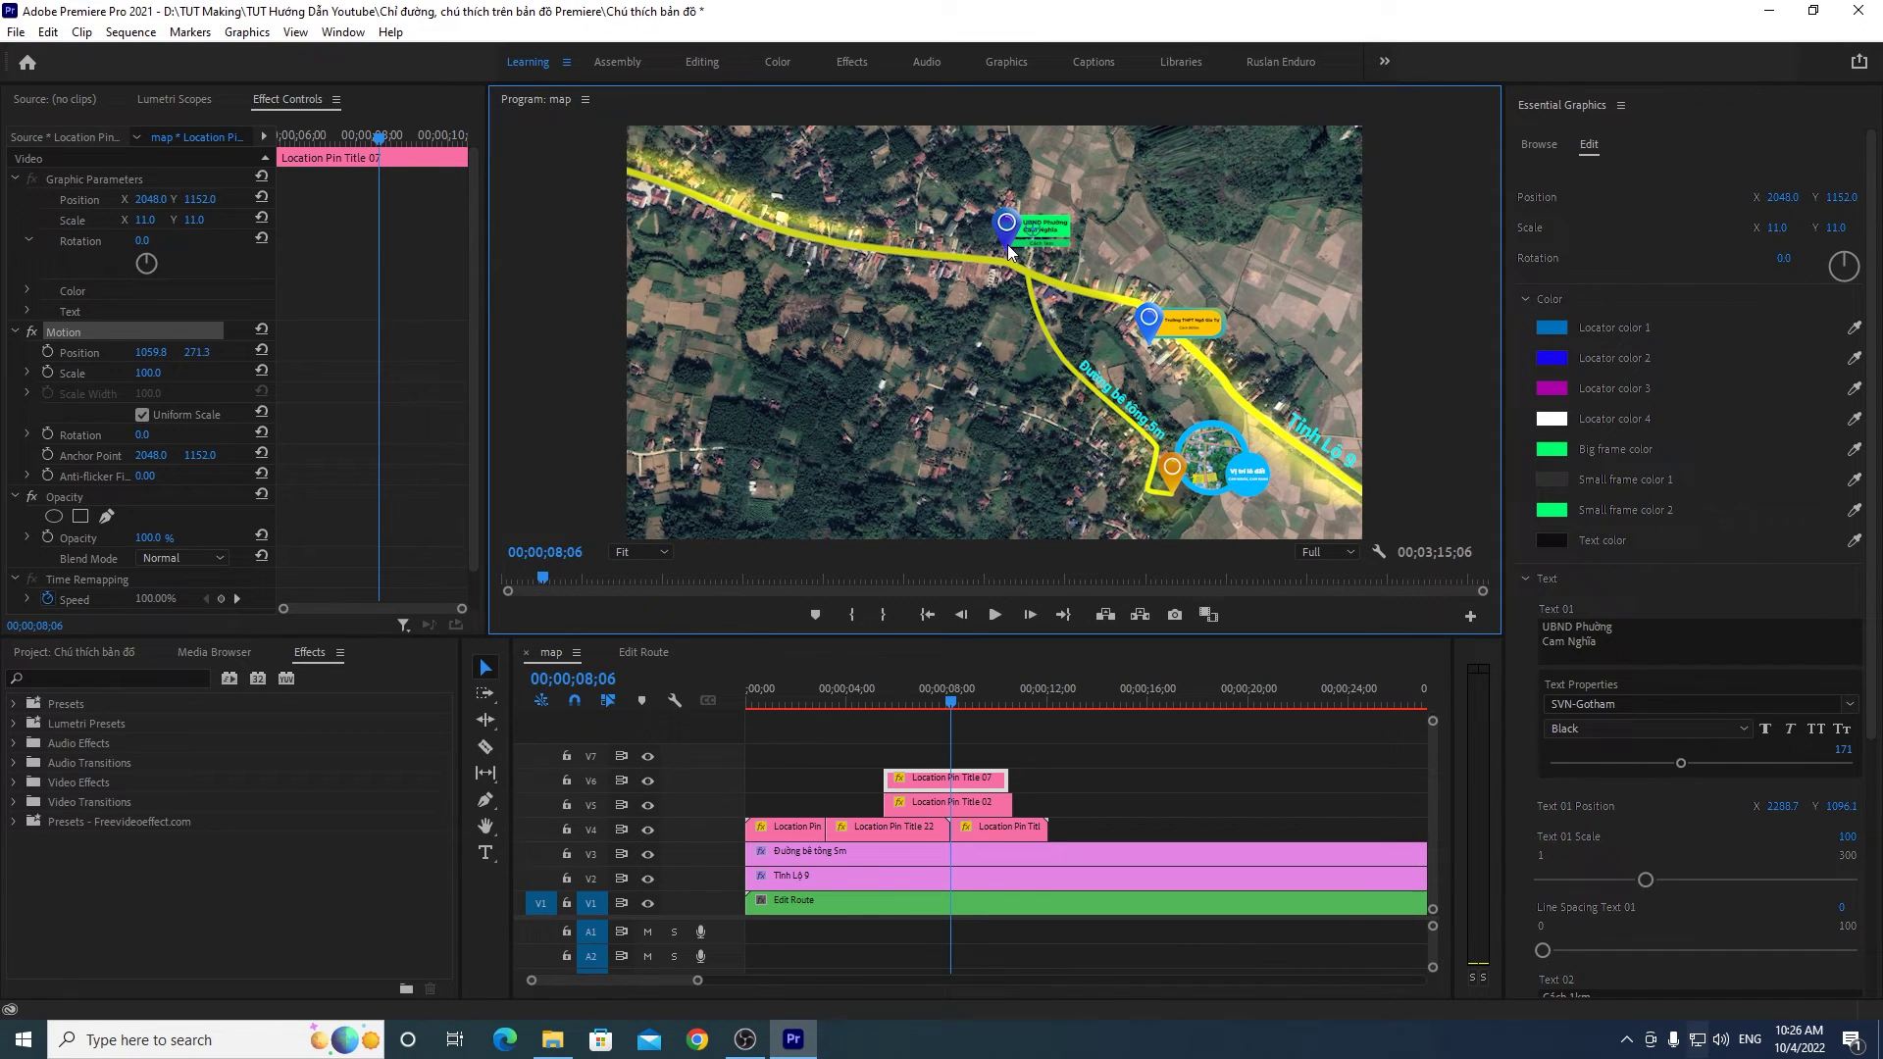
pyautogui.moveTo(1007, 250); pyautogui.dragTo(1020, 253)
pyautogui.click(1227, 782)
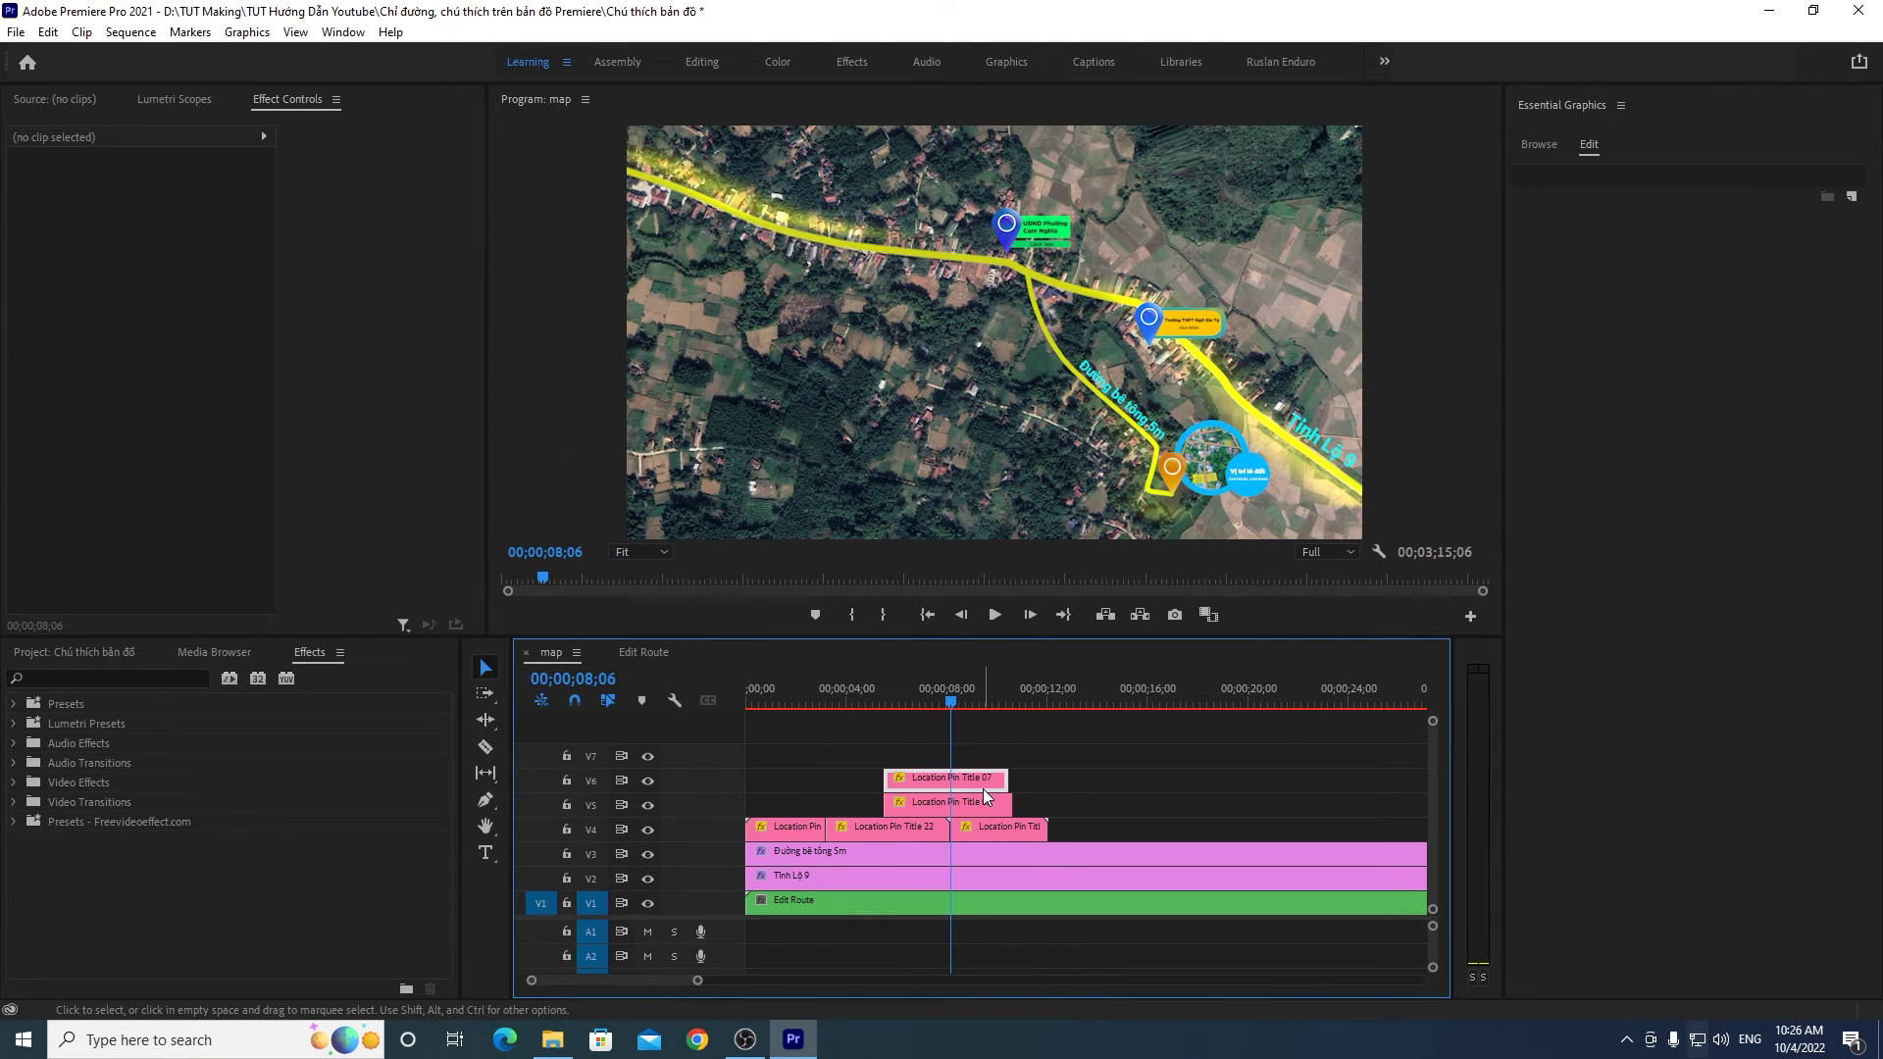
# Step: Select the Location Pin Title 07 clip on V6 and return to the callout template list
pyautogui.click(984, 789)
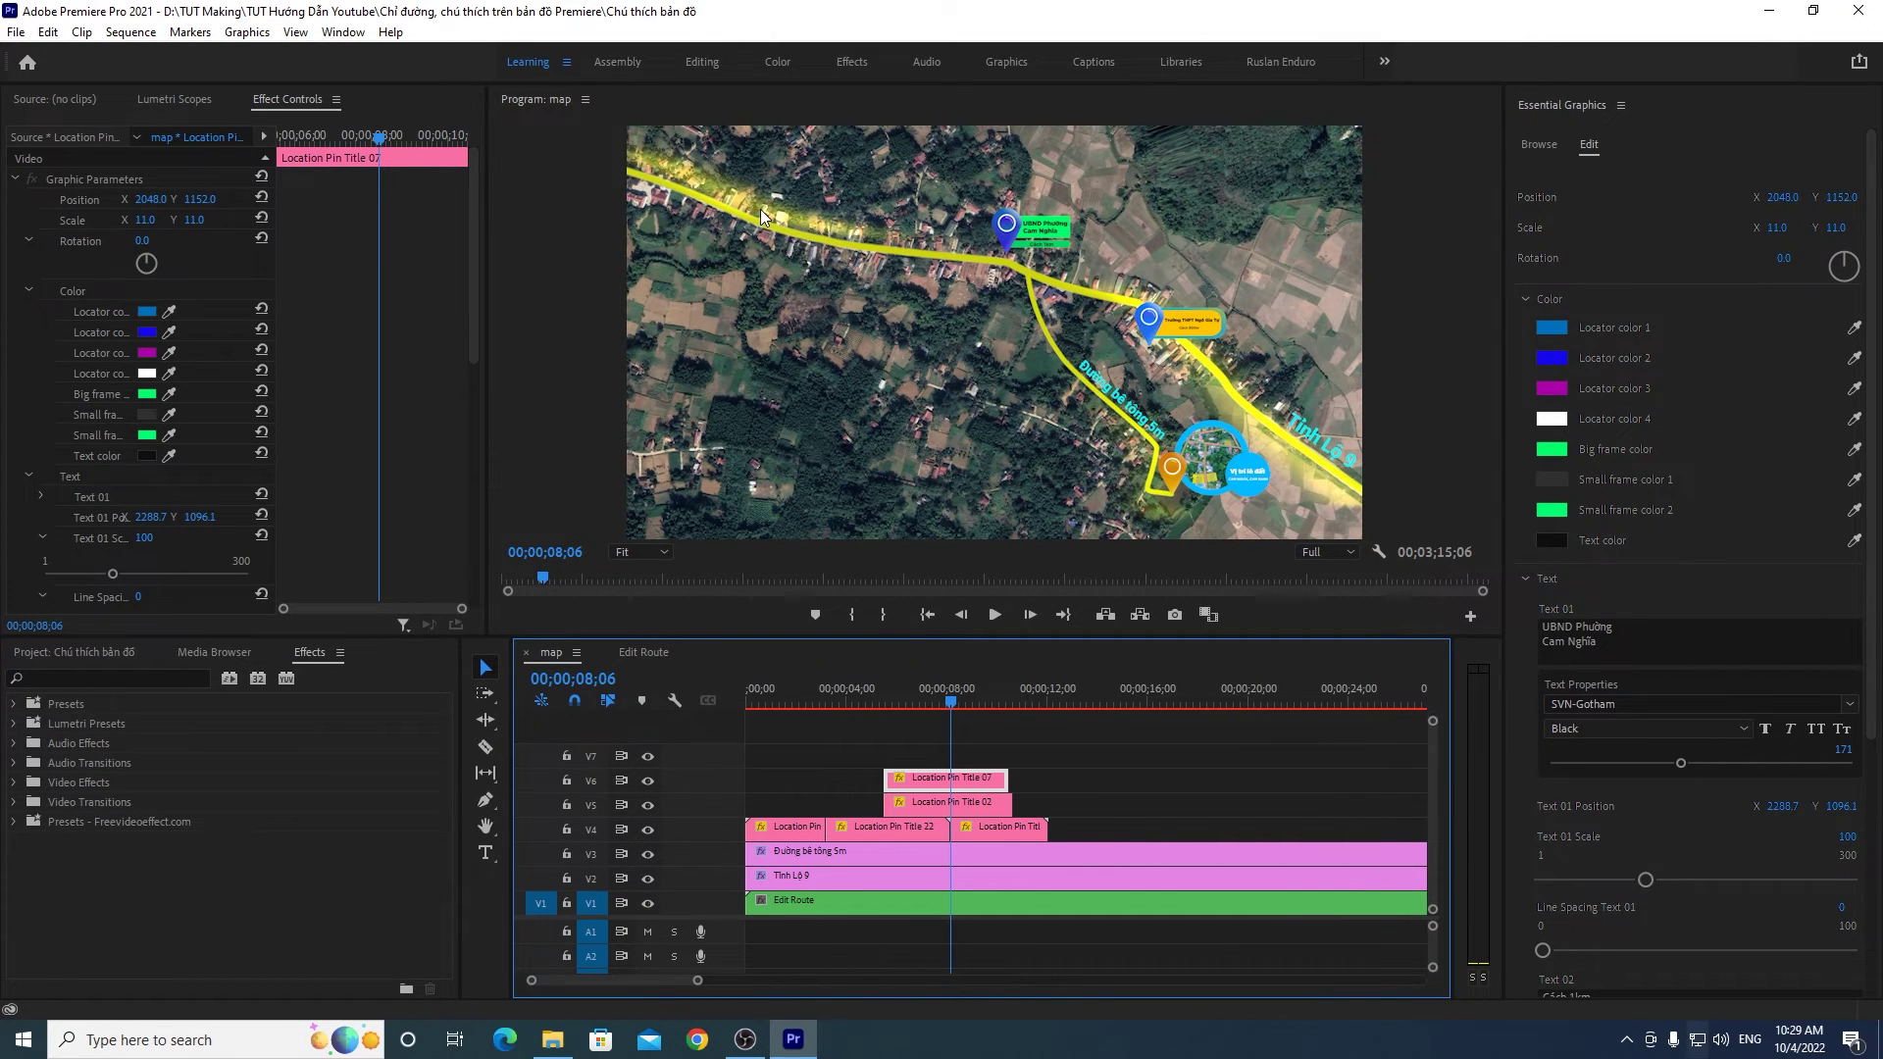
pyautogui.click(1539, 144)
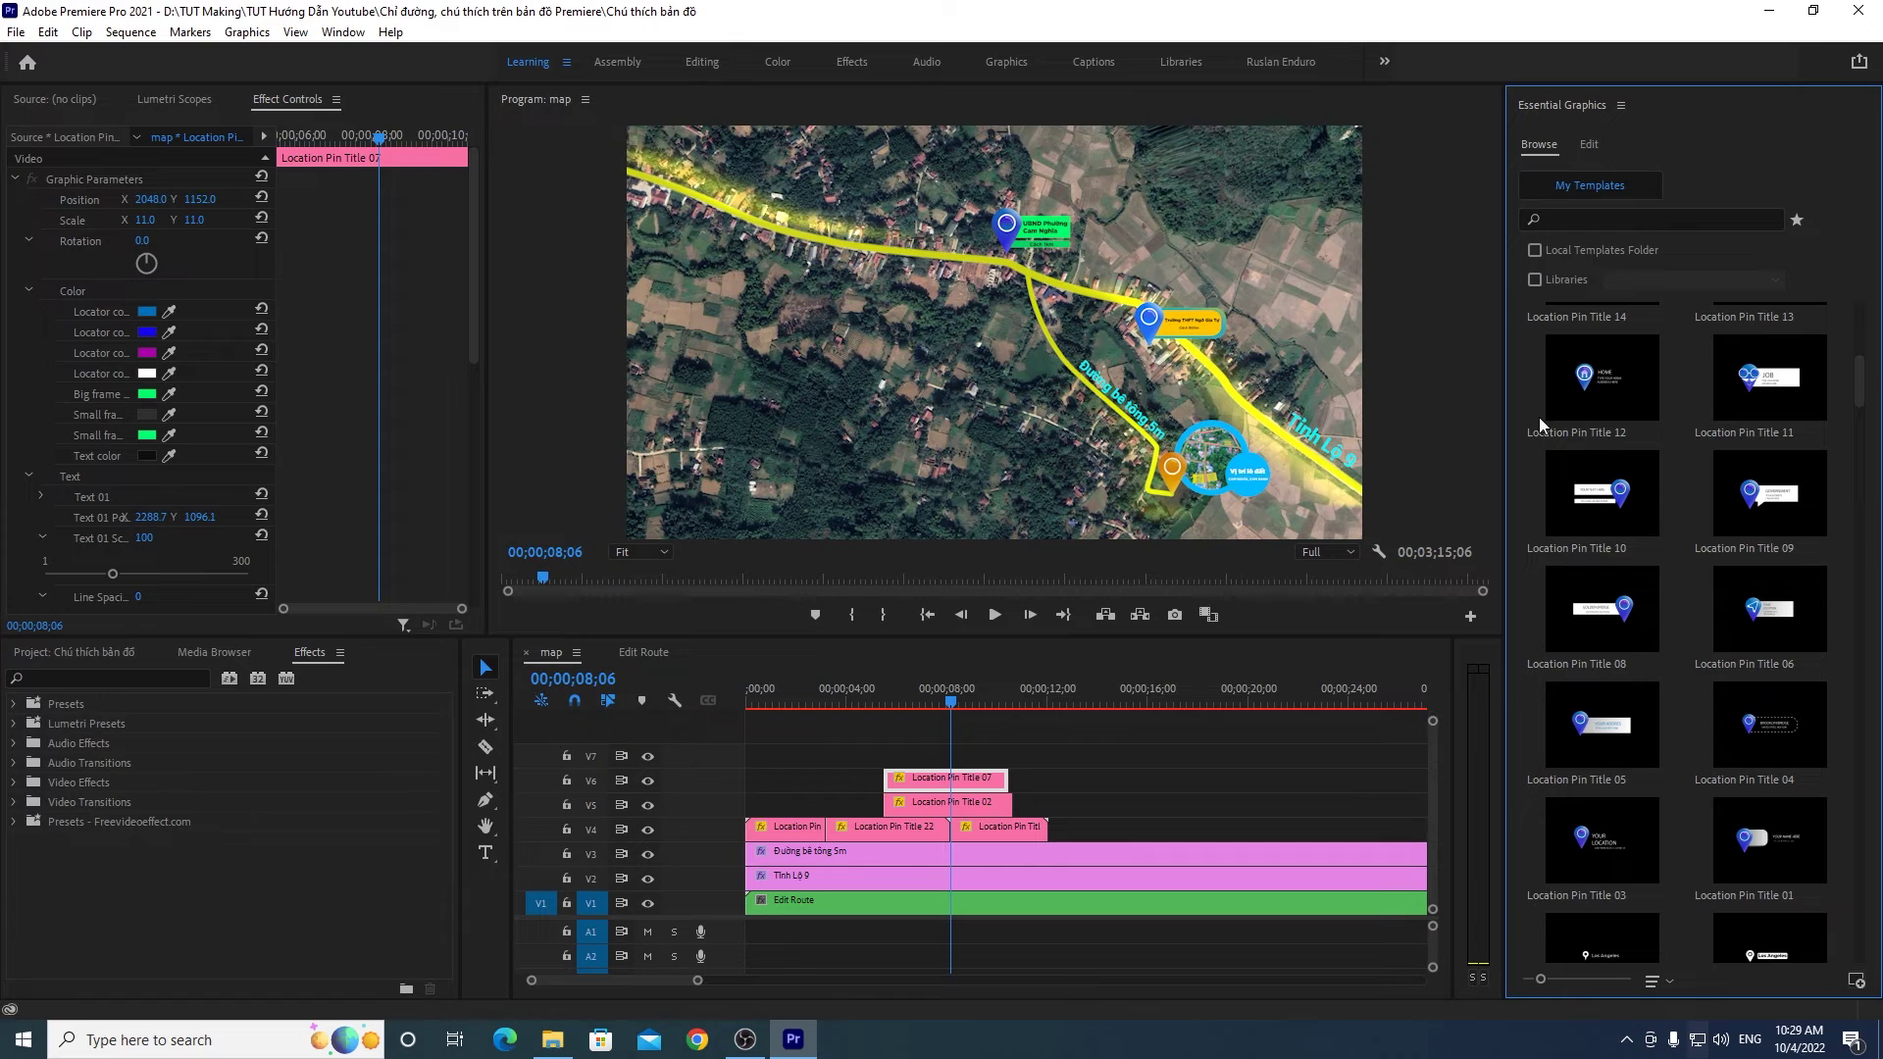
# Step: Put Location Pin Title 10 on V7 and a Location Pin Title 07 copy near 00;00;14
pyautogui.click(1605, 506)
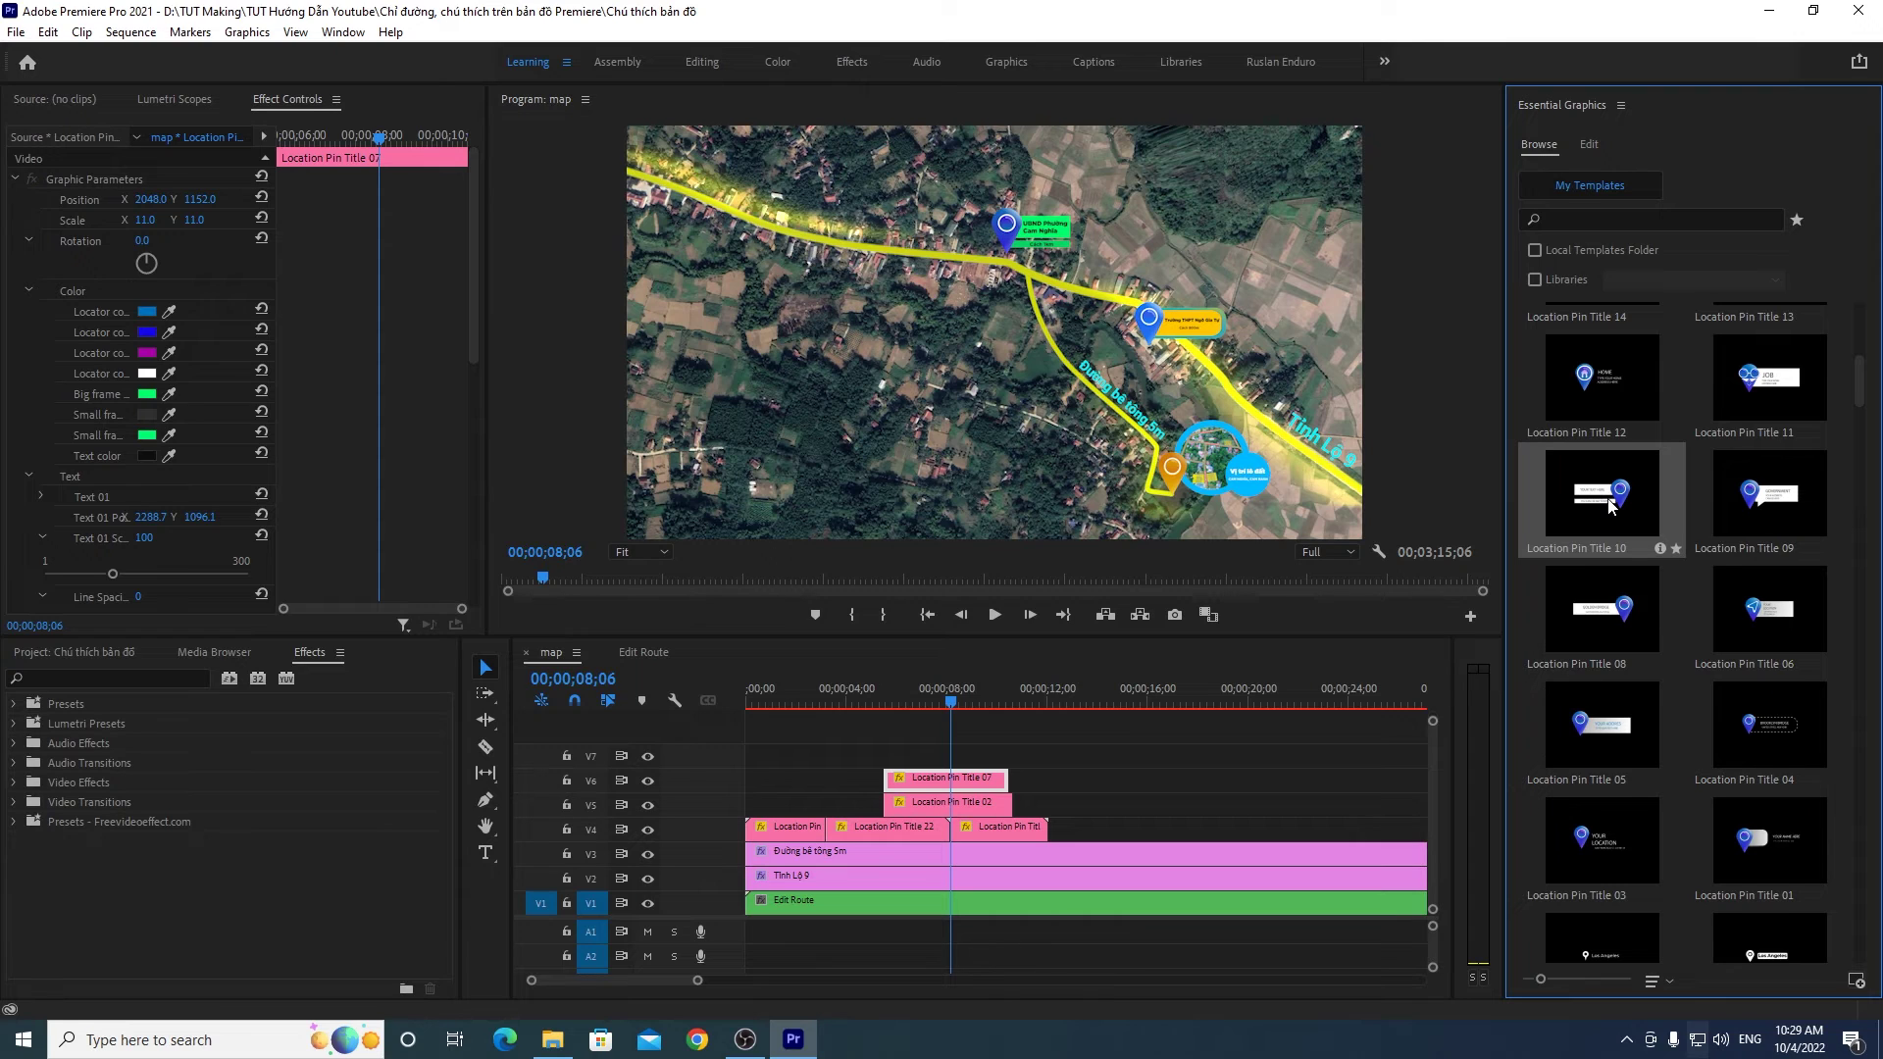
pyautogui.moveTo(1609, 506); pyautogui.dragTo(885, 770)
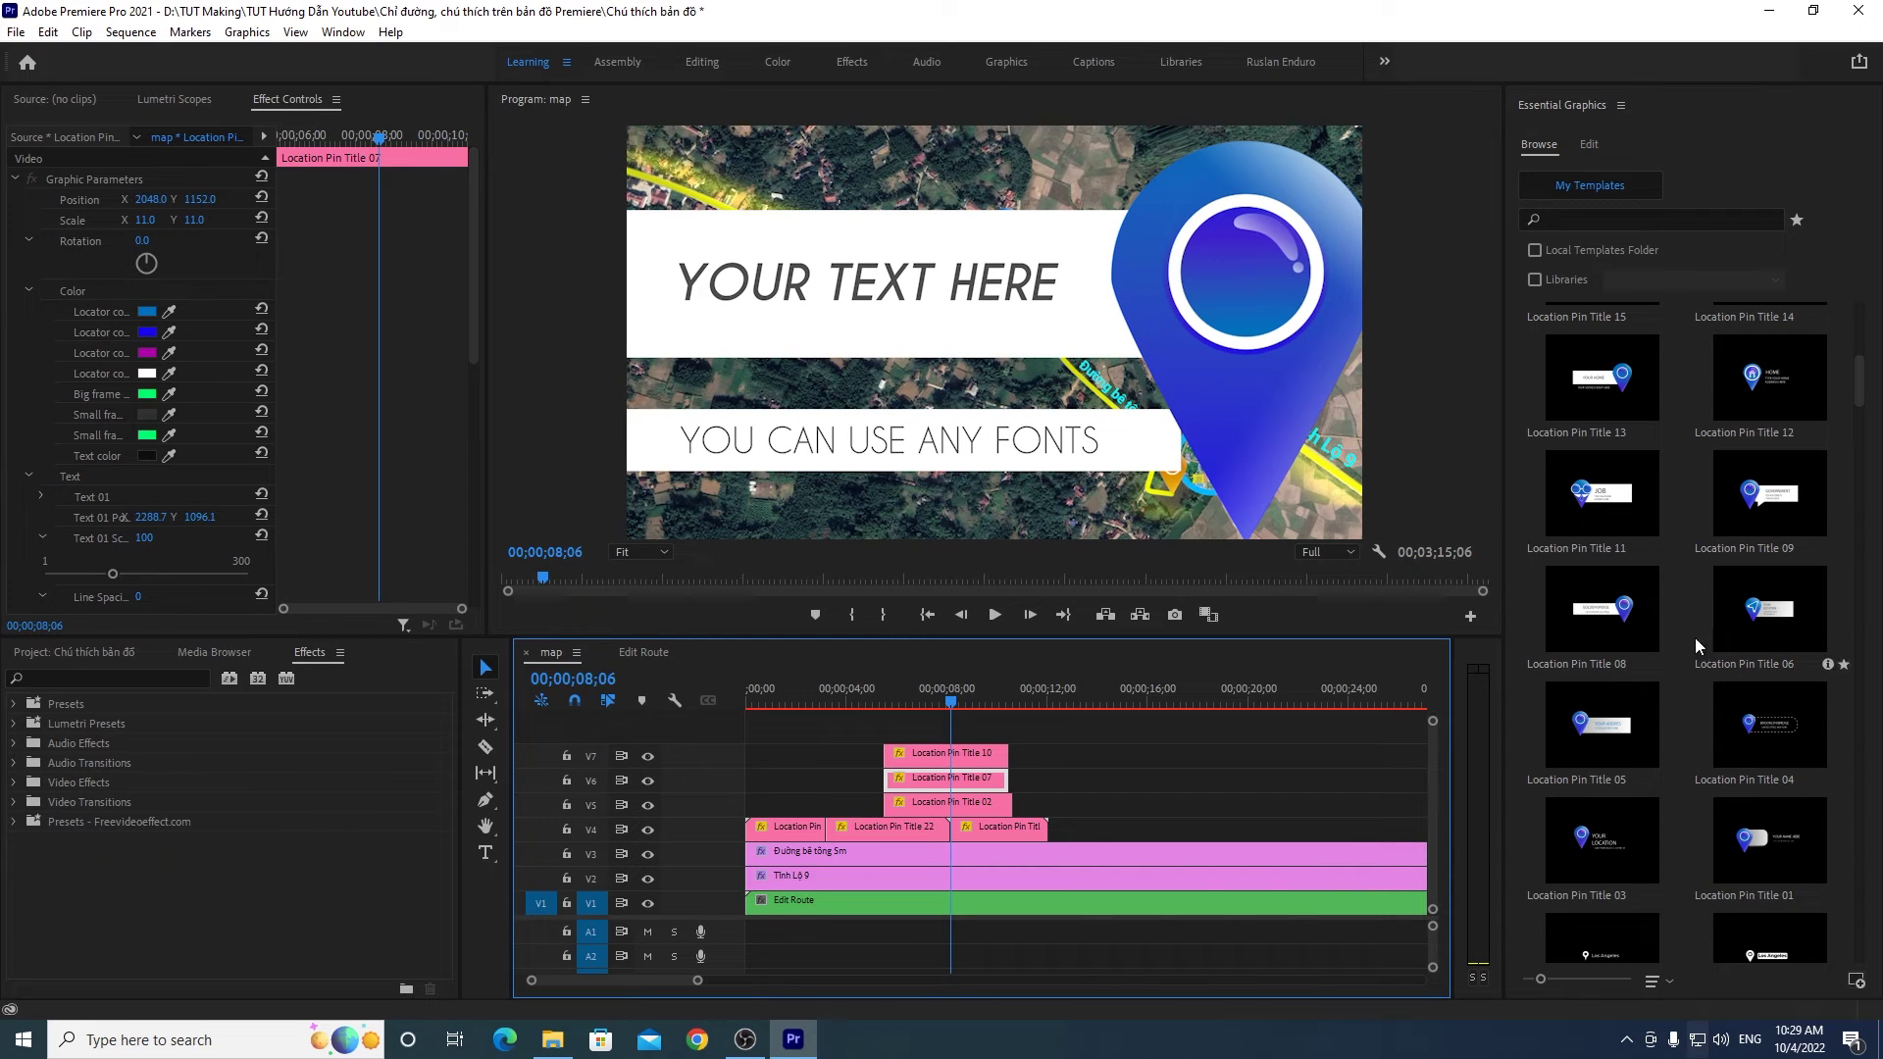
pyautogui.click(1864, 413)
pyautogui.scroll(-3, 1864, 412)
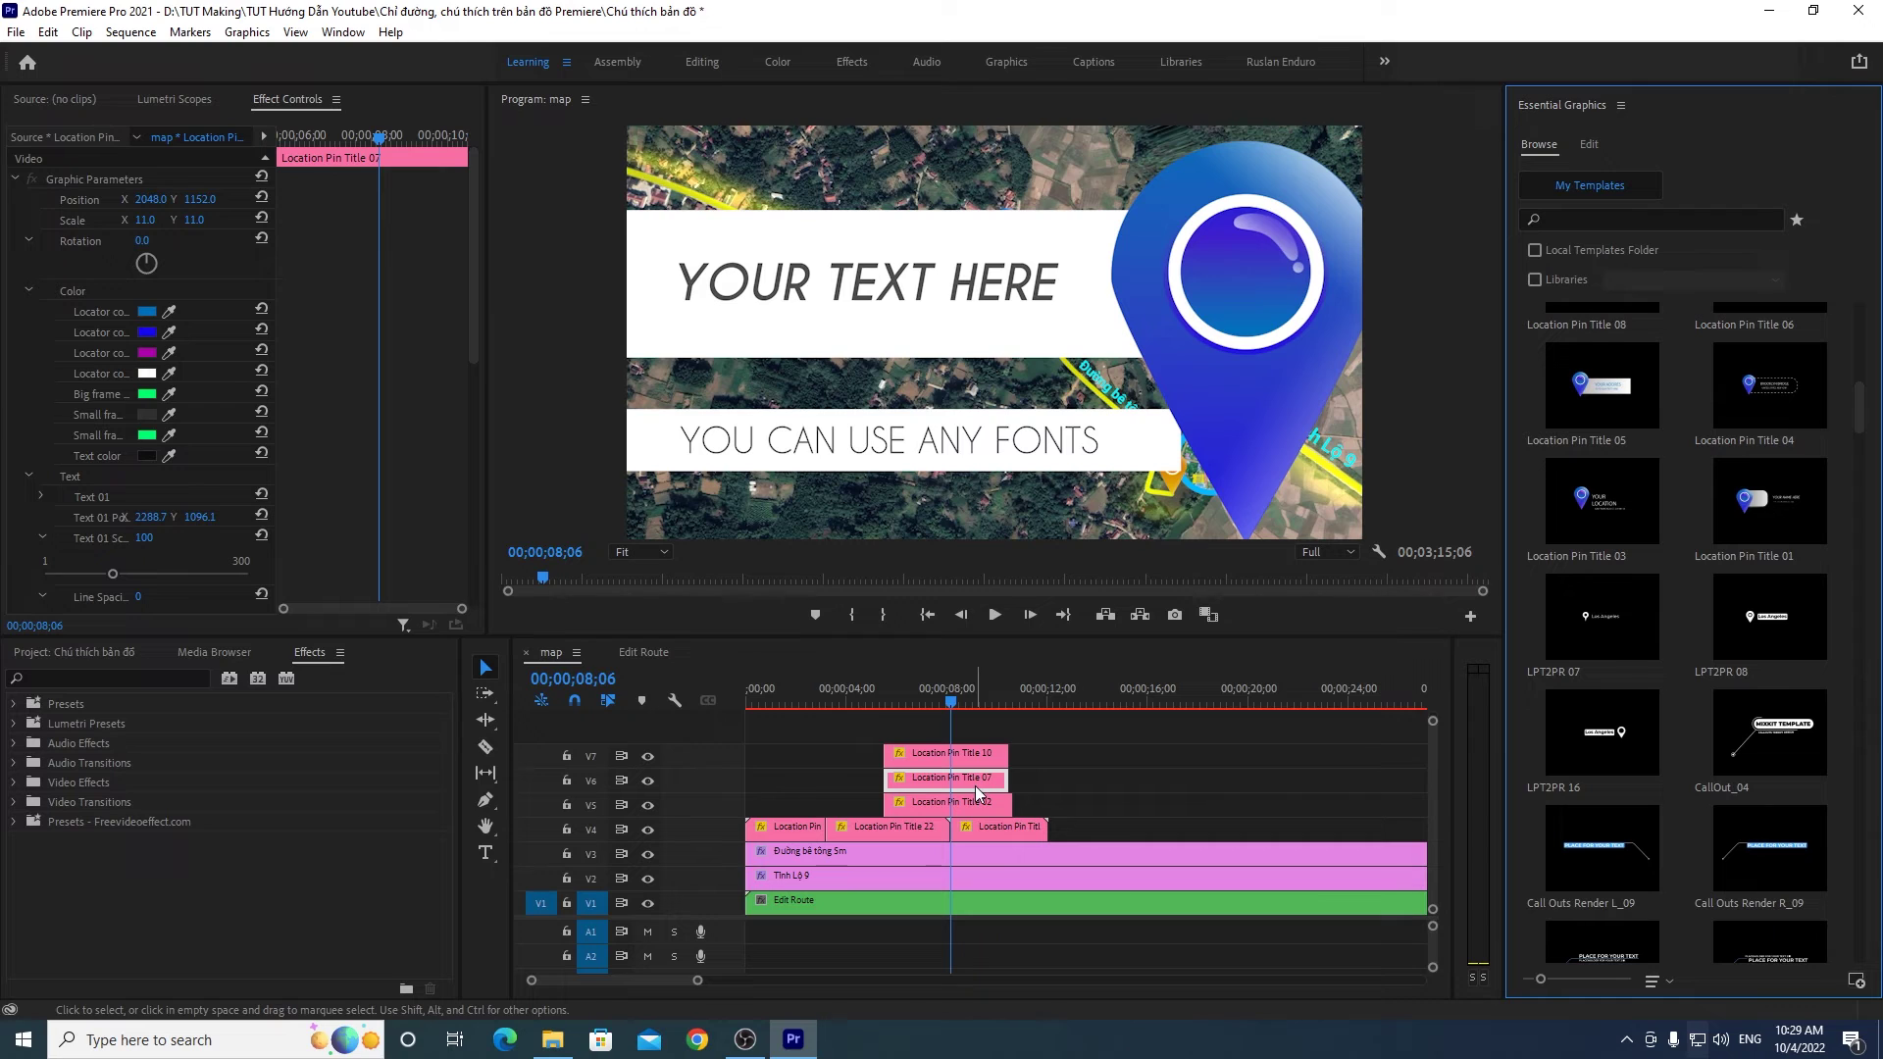
pyautogui.scroll(-5, 1868, 426)
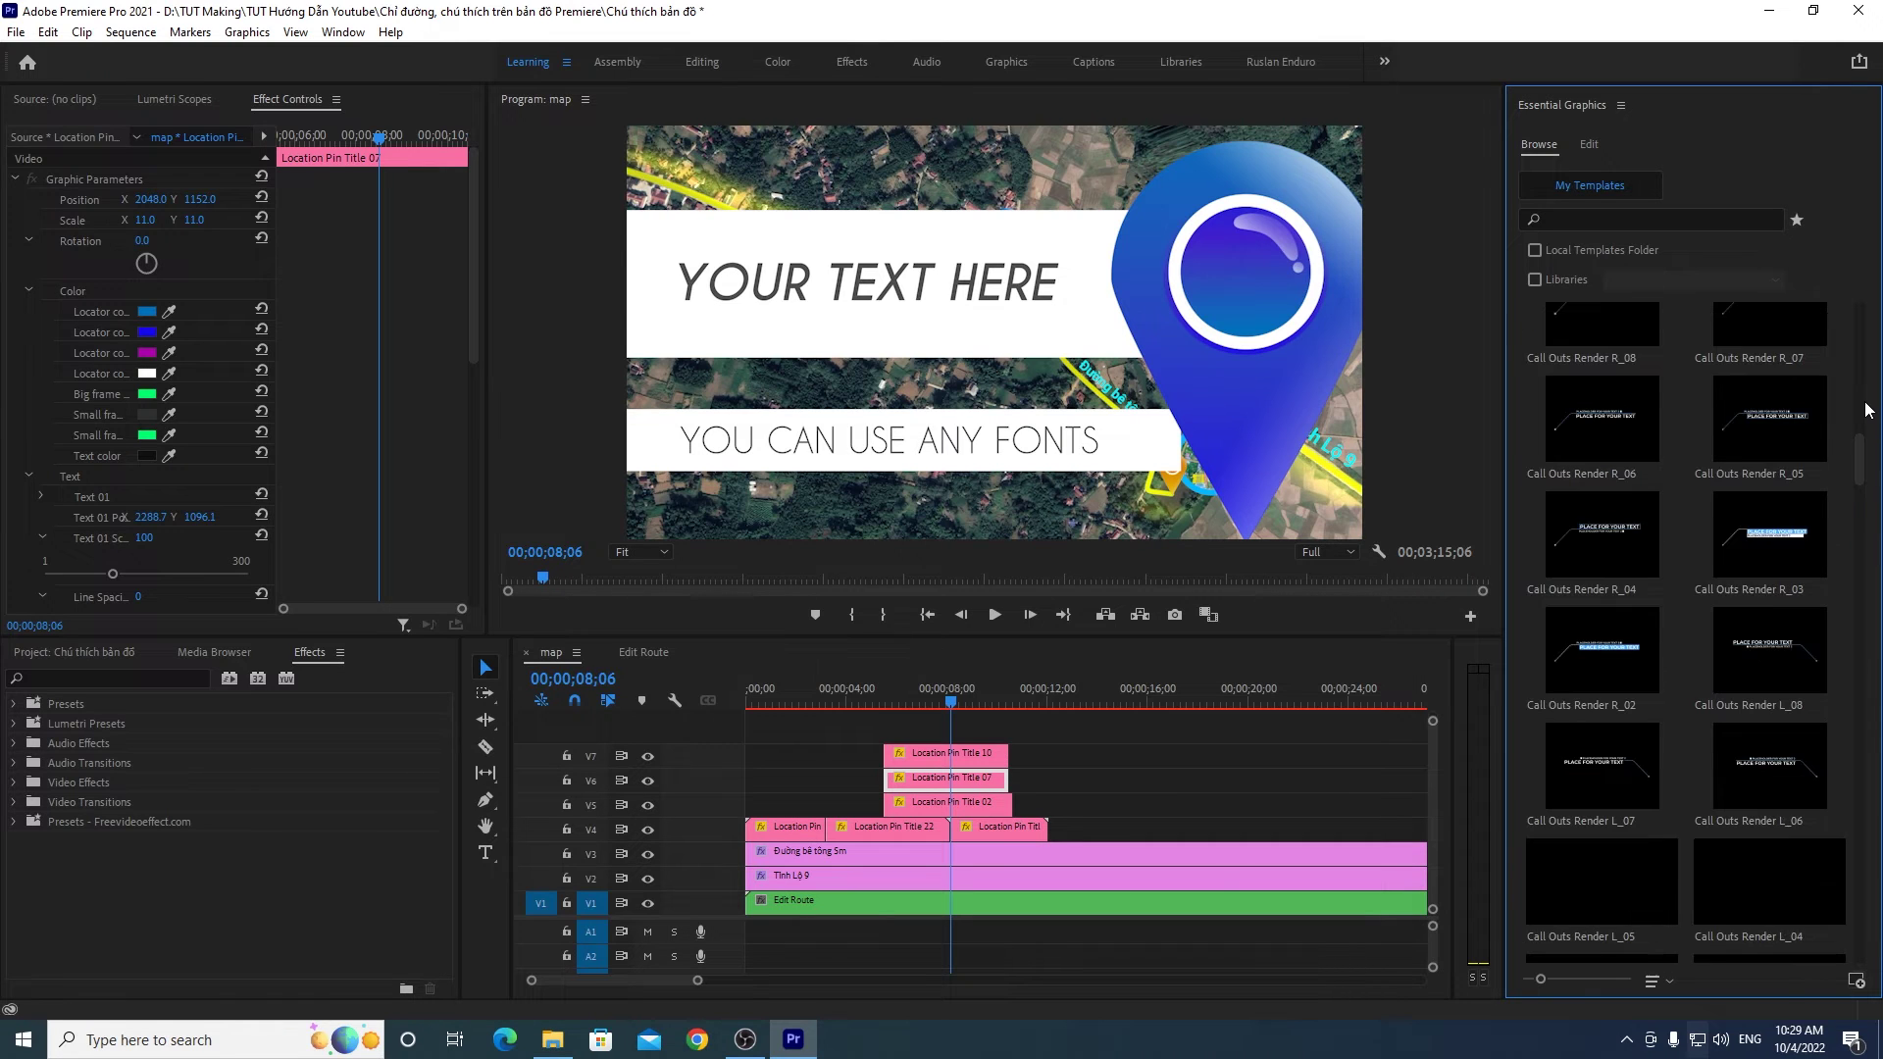
pyautogui.moveTo(1866, 461); pyautogui.dragTo(1862, 363)
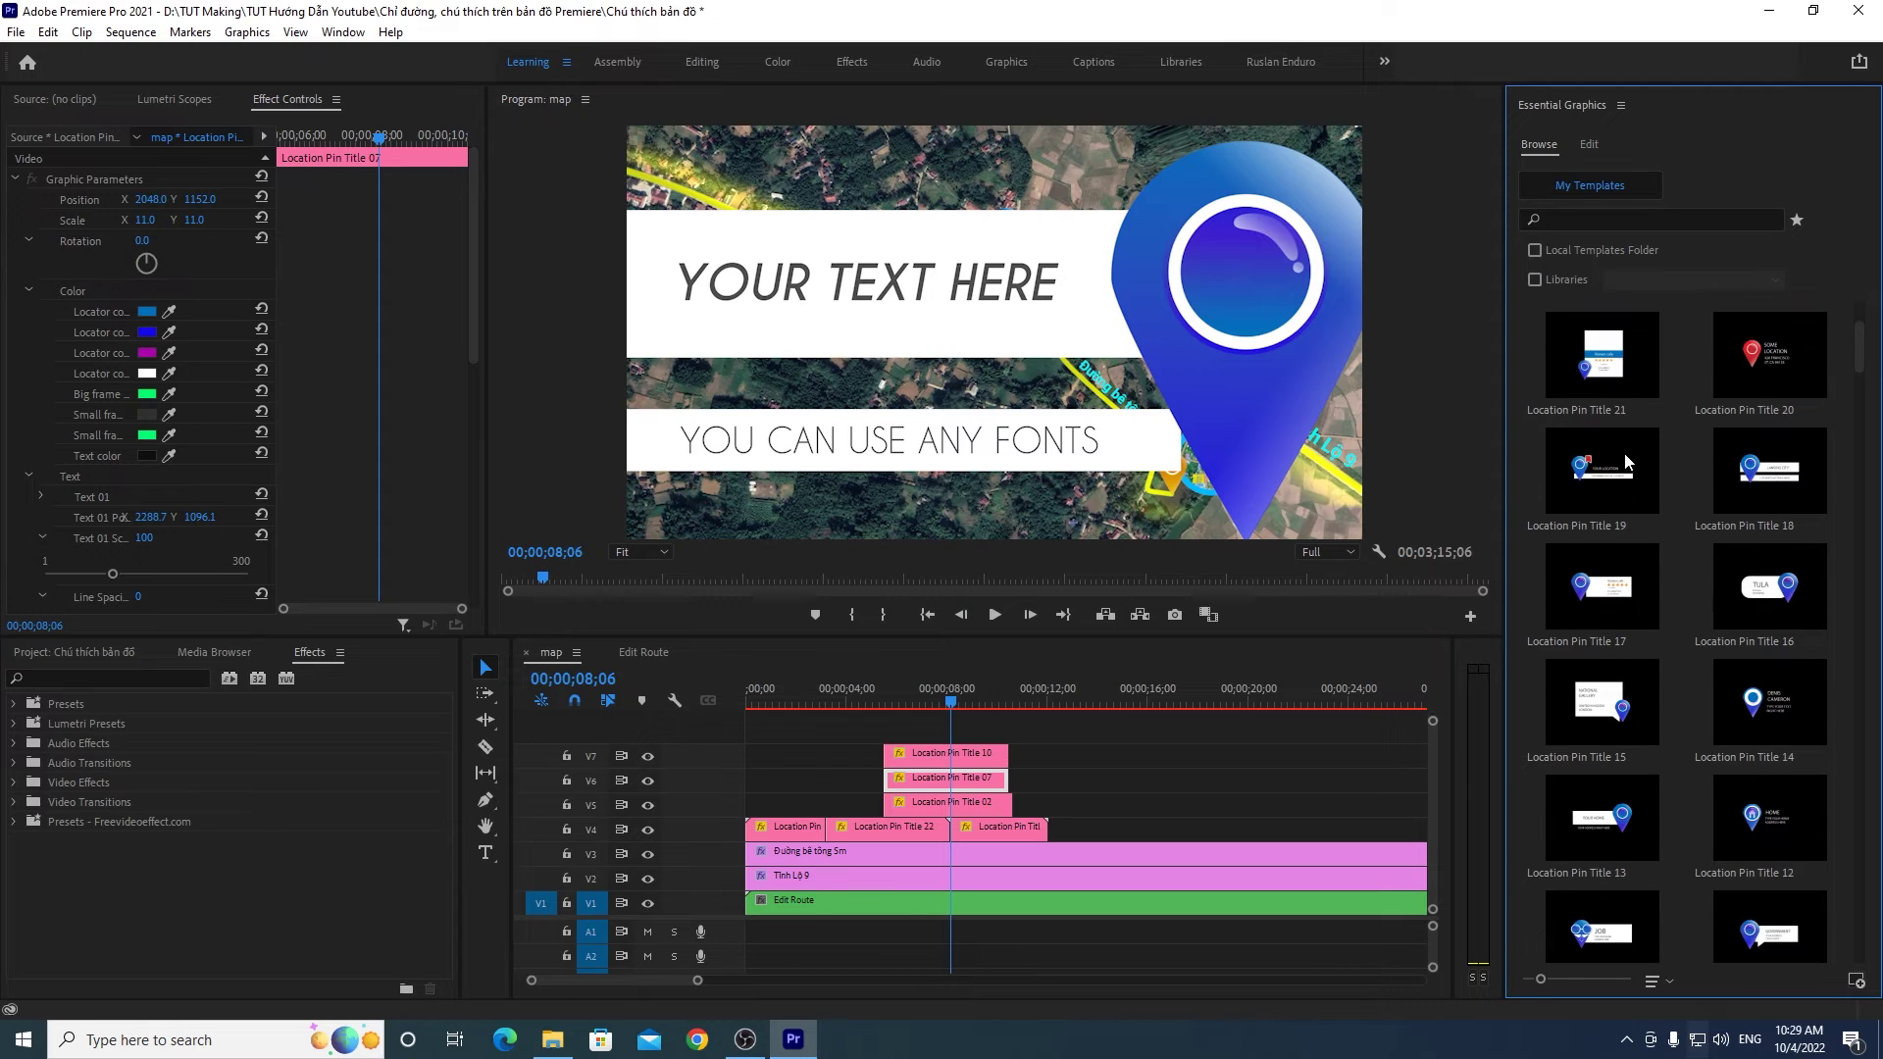
pyautogui.scroll(2, 1616, 444)
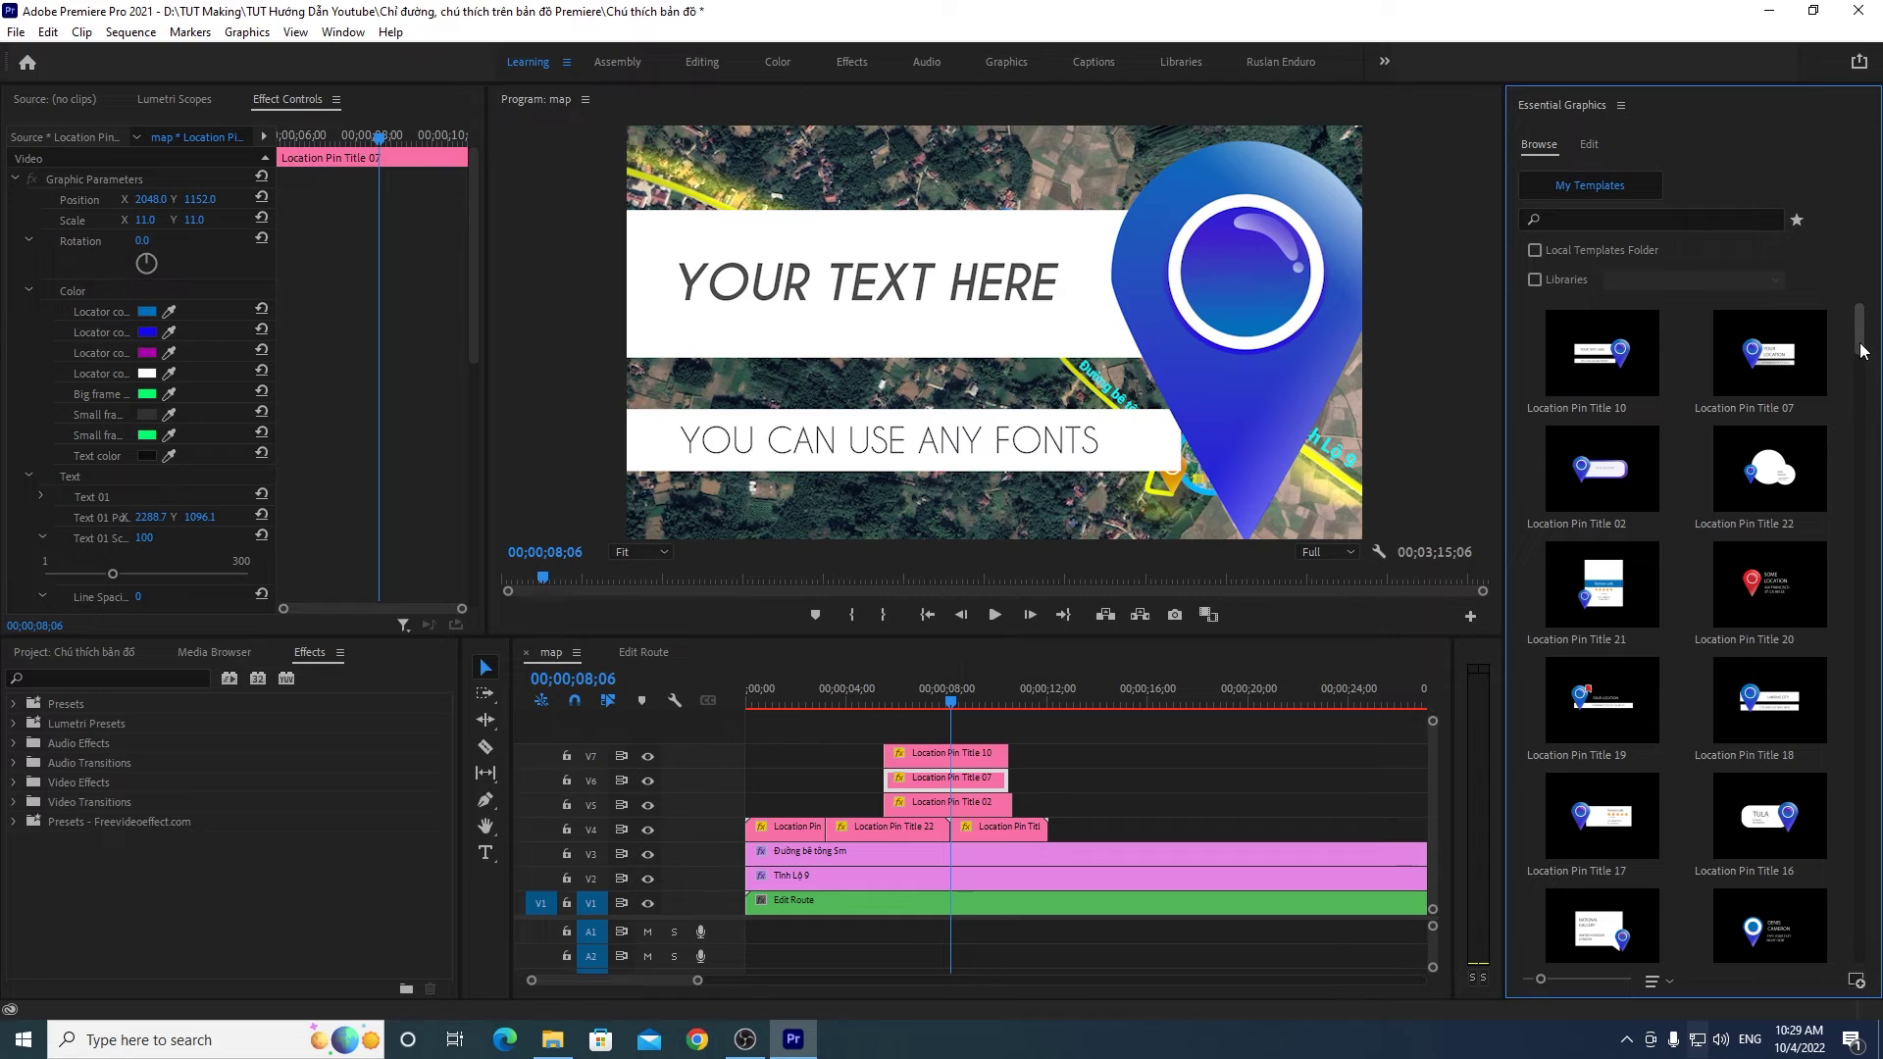
pyautogui.moveTo(1767, 369); pyautogui.dragTo(1119, 811)
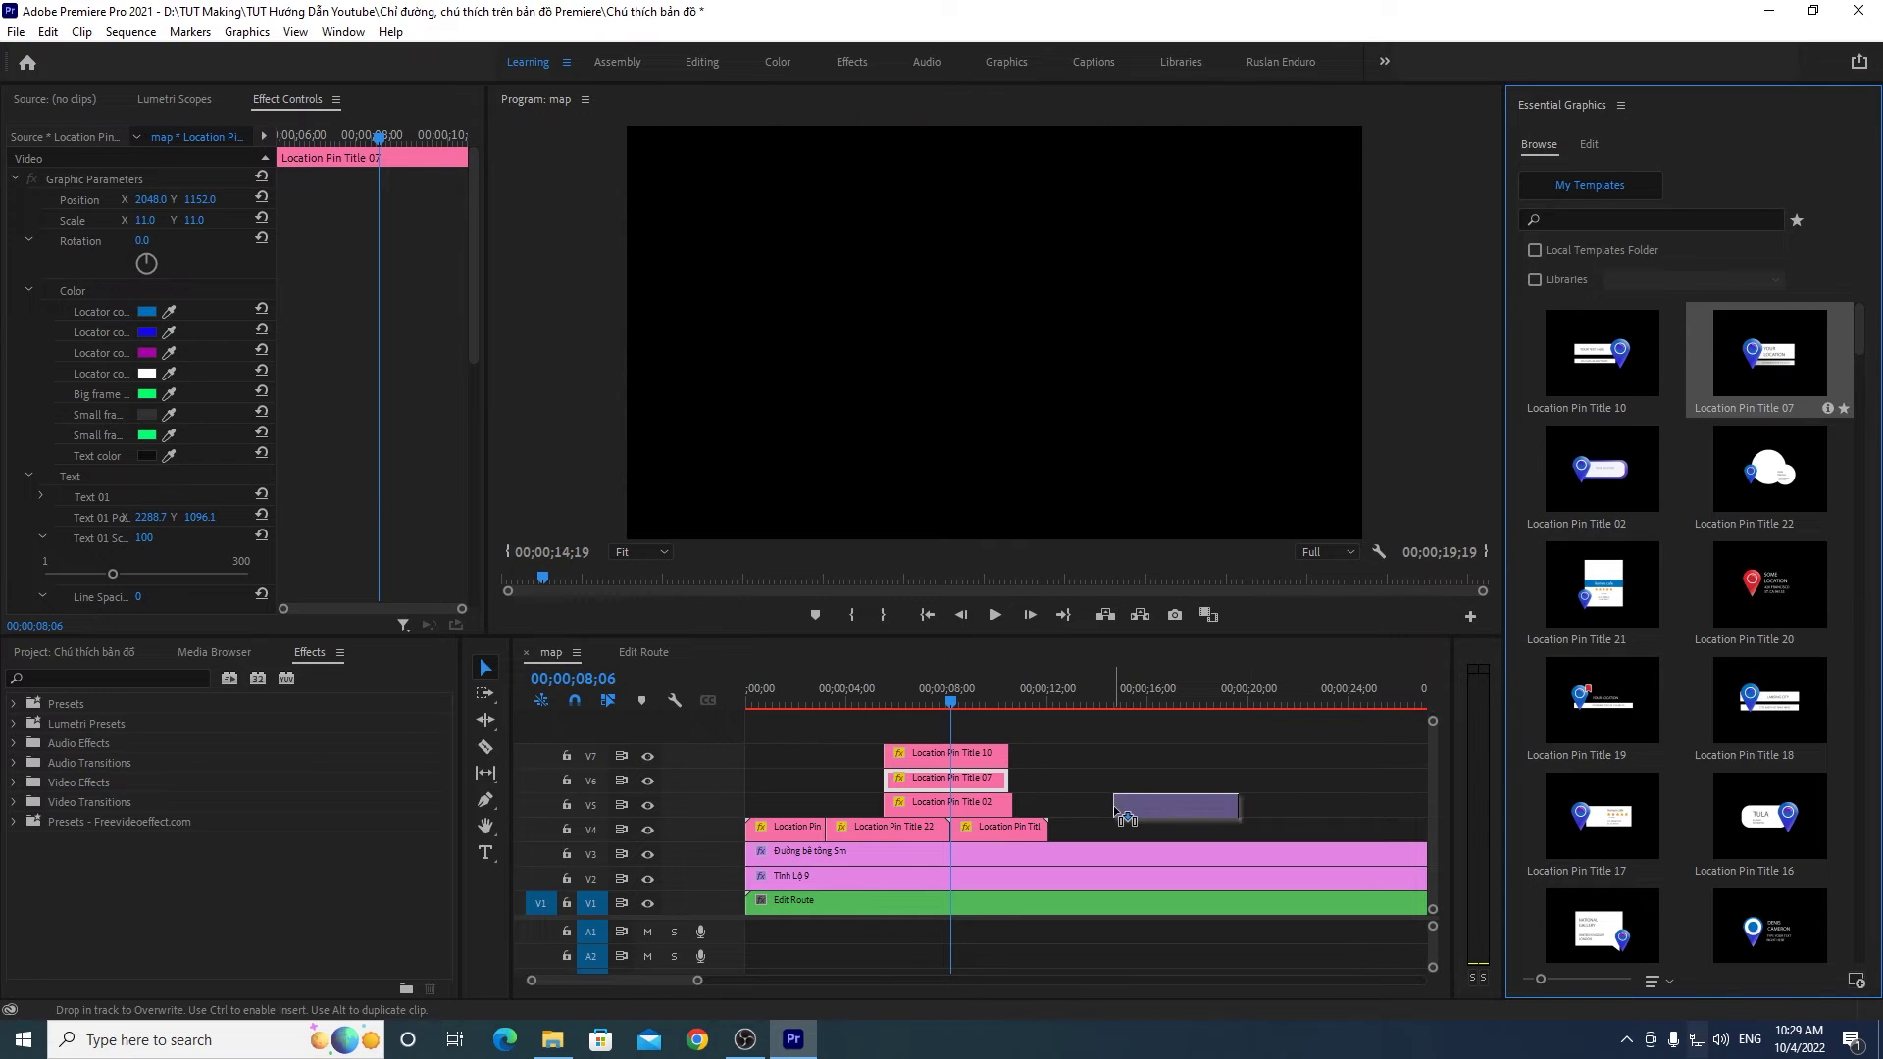
# Step: Preview around 16 and 8 seconds, then delete the extra Location Pin Title 07 copy
pyautogui.click(1149, 711)
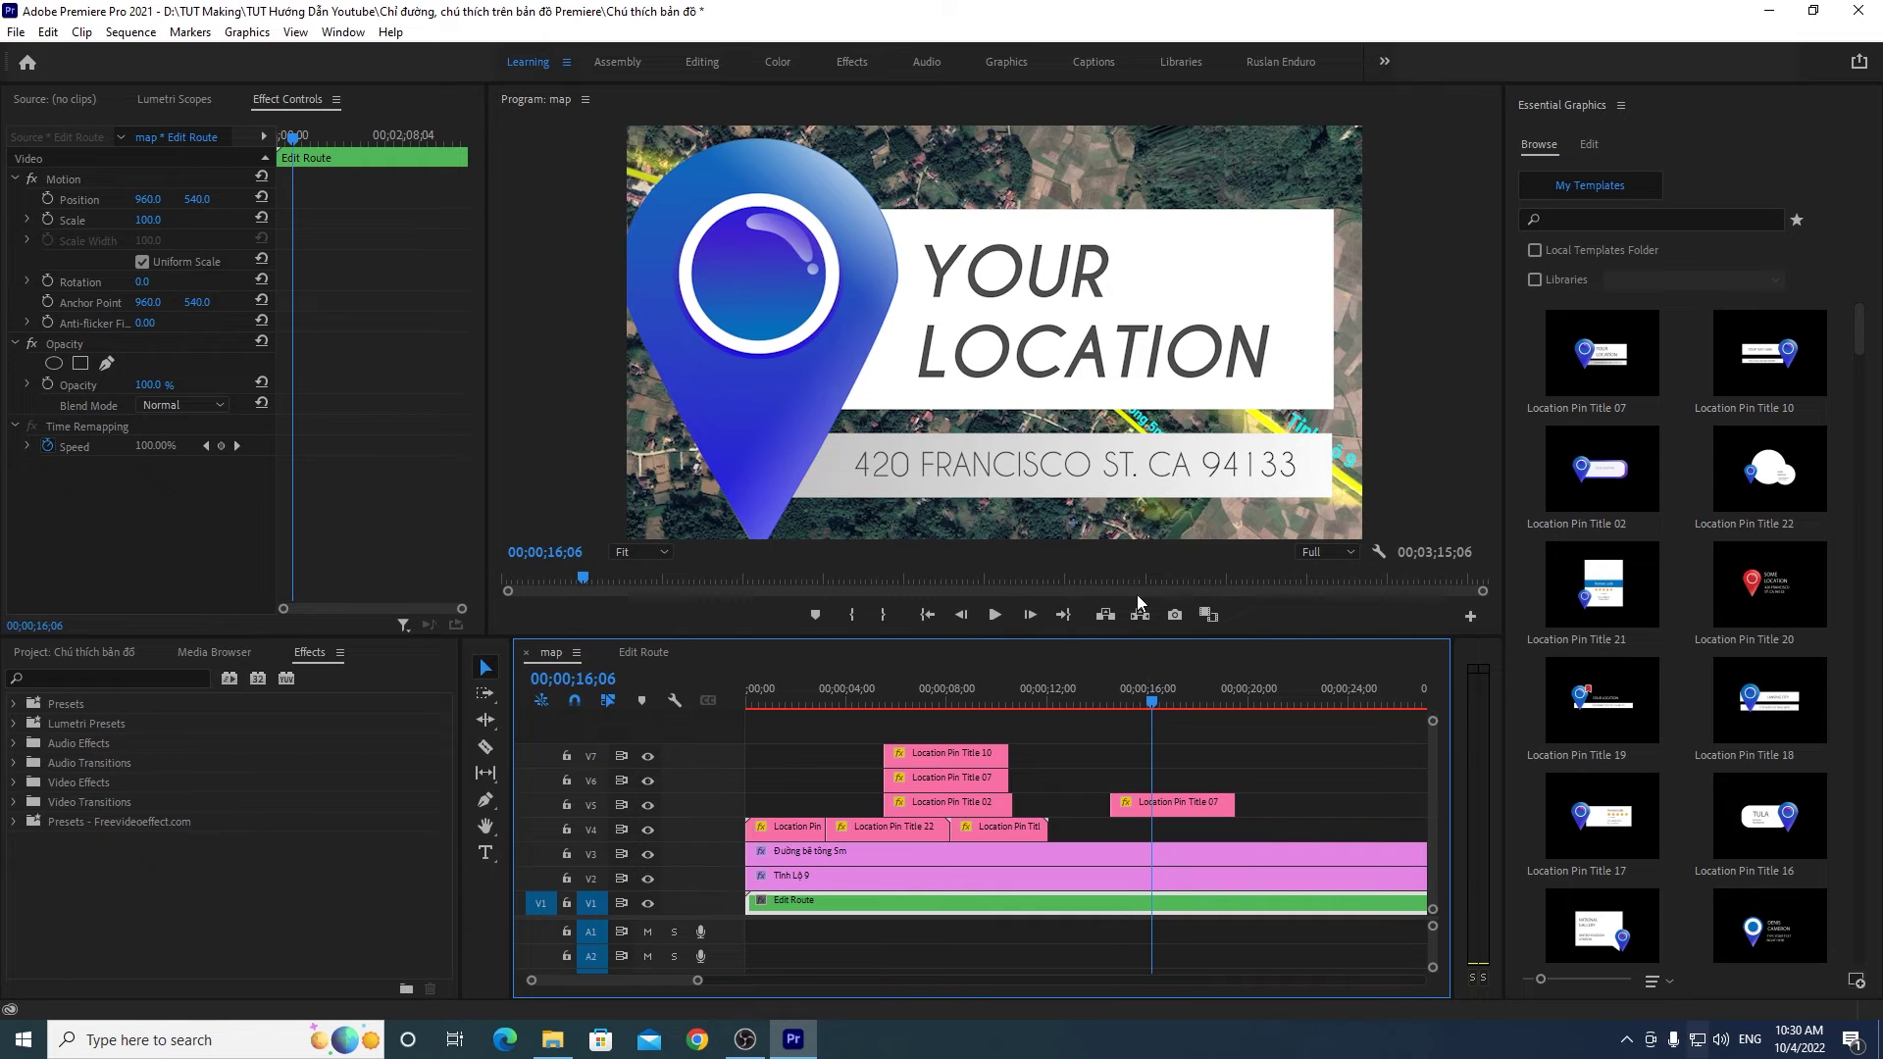
pyautogui.moveTo(1158, 710); pyautogui.dragTo(943, 706)
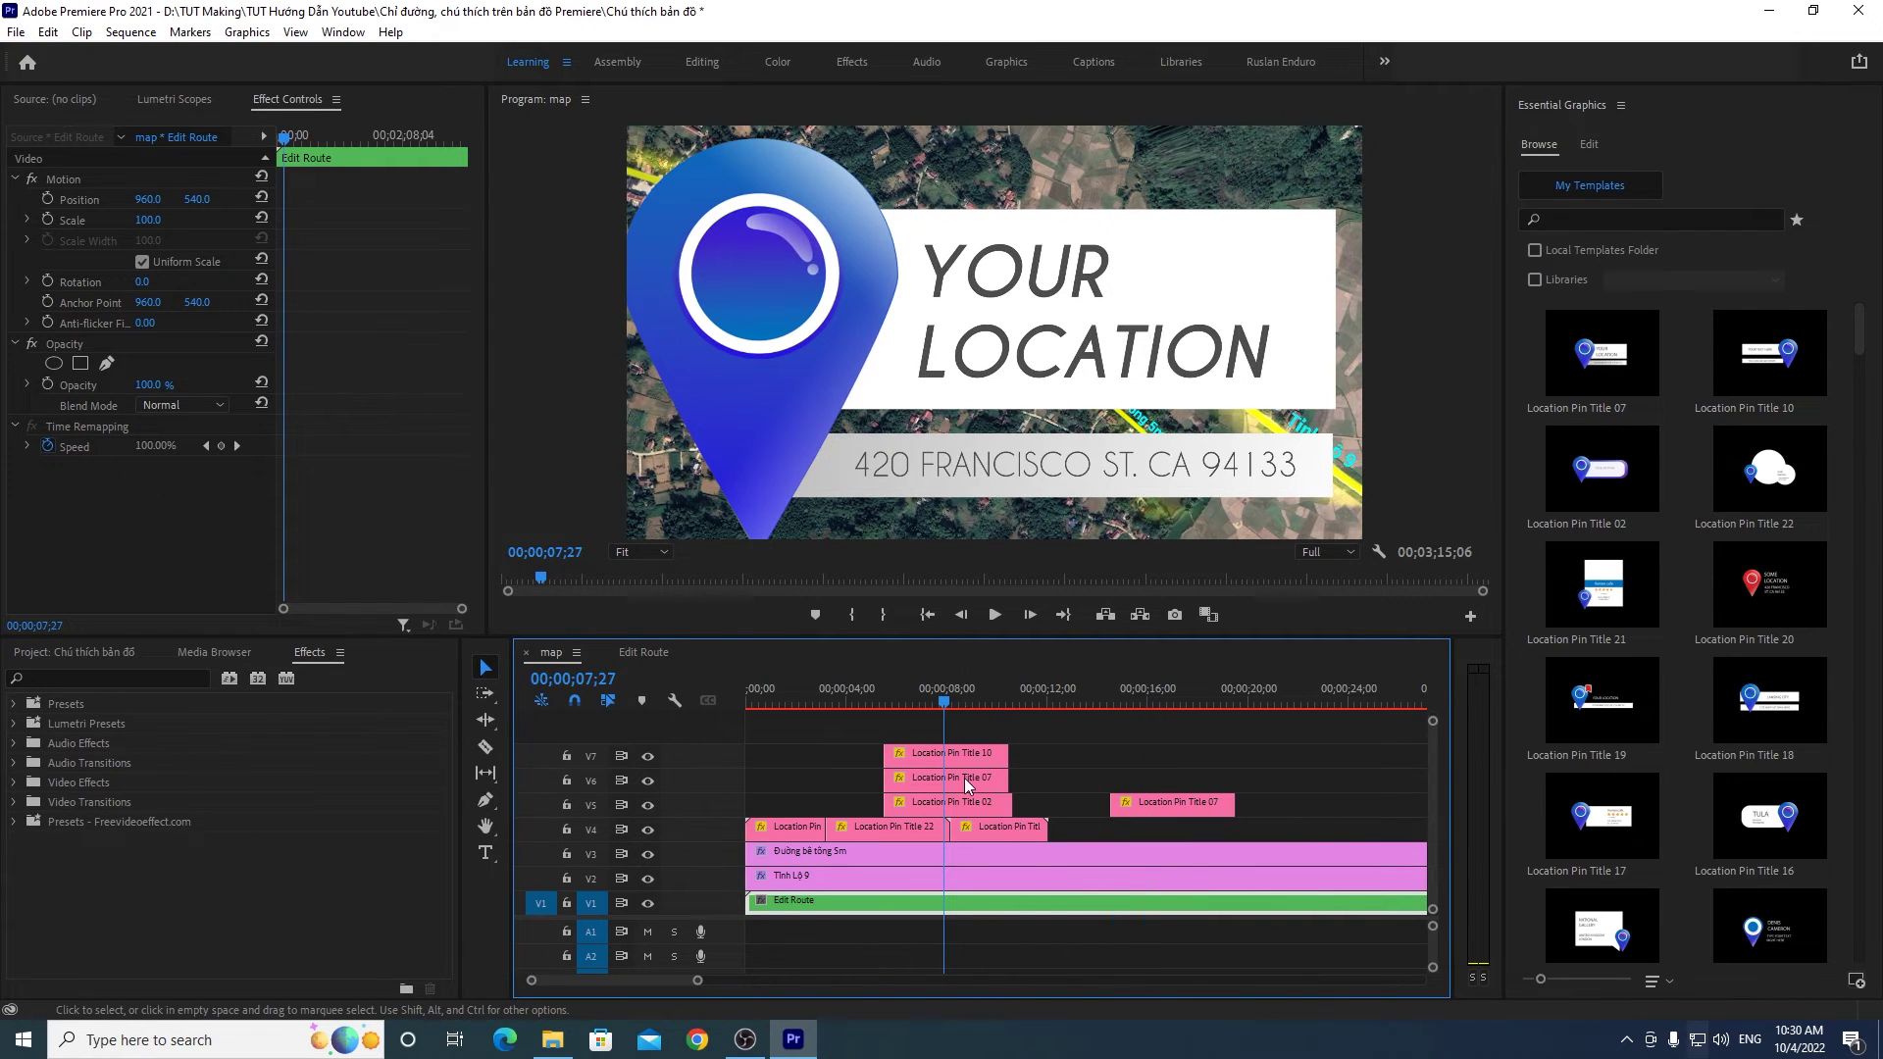
pyautogui.click(964, 780)
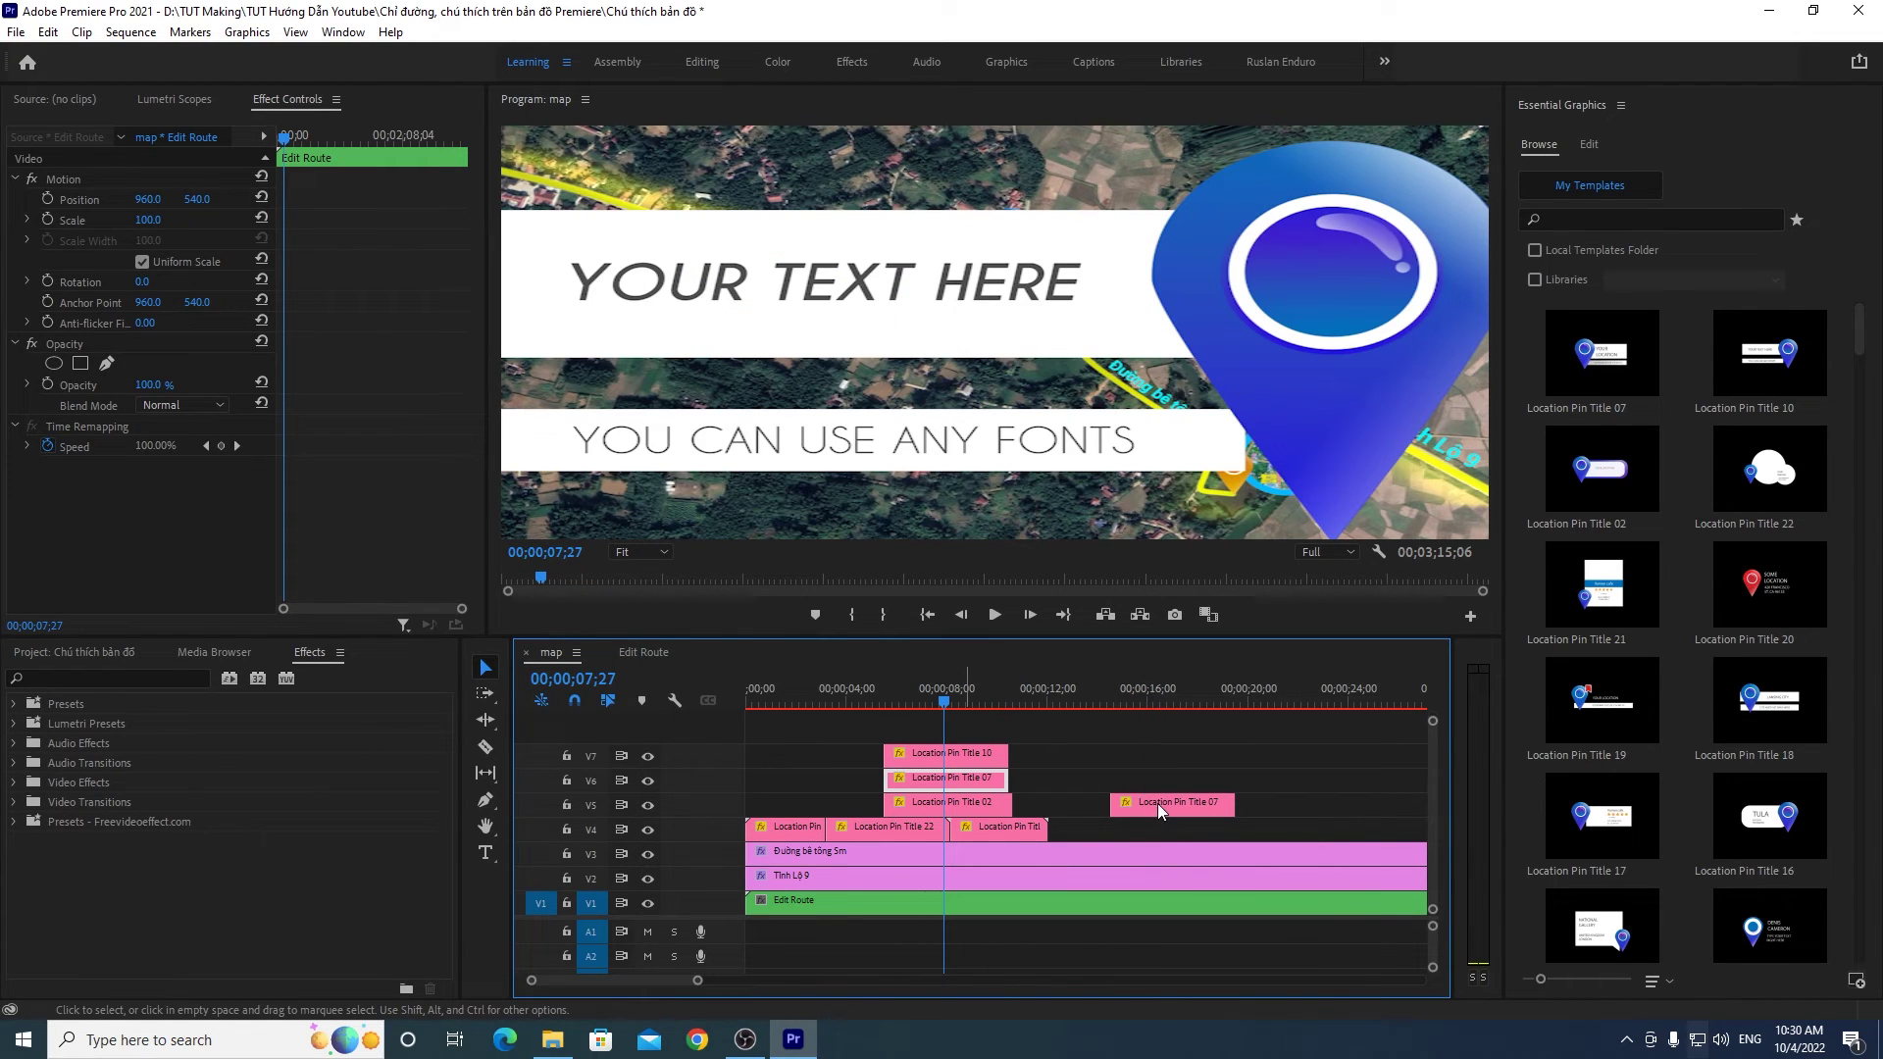
pyautogui.click(1157, 804)
pyautogui.press('Delete')
# Step: Scale the Location Pin Title 10 callout to 75%
pyautogui.click(975, 755)
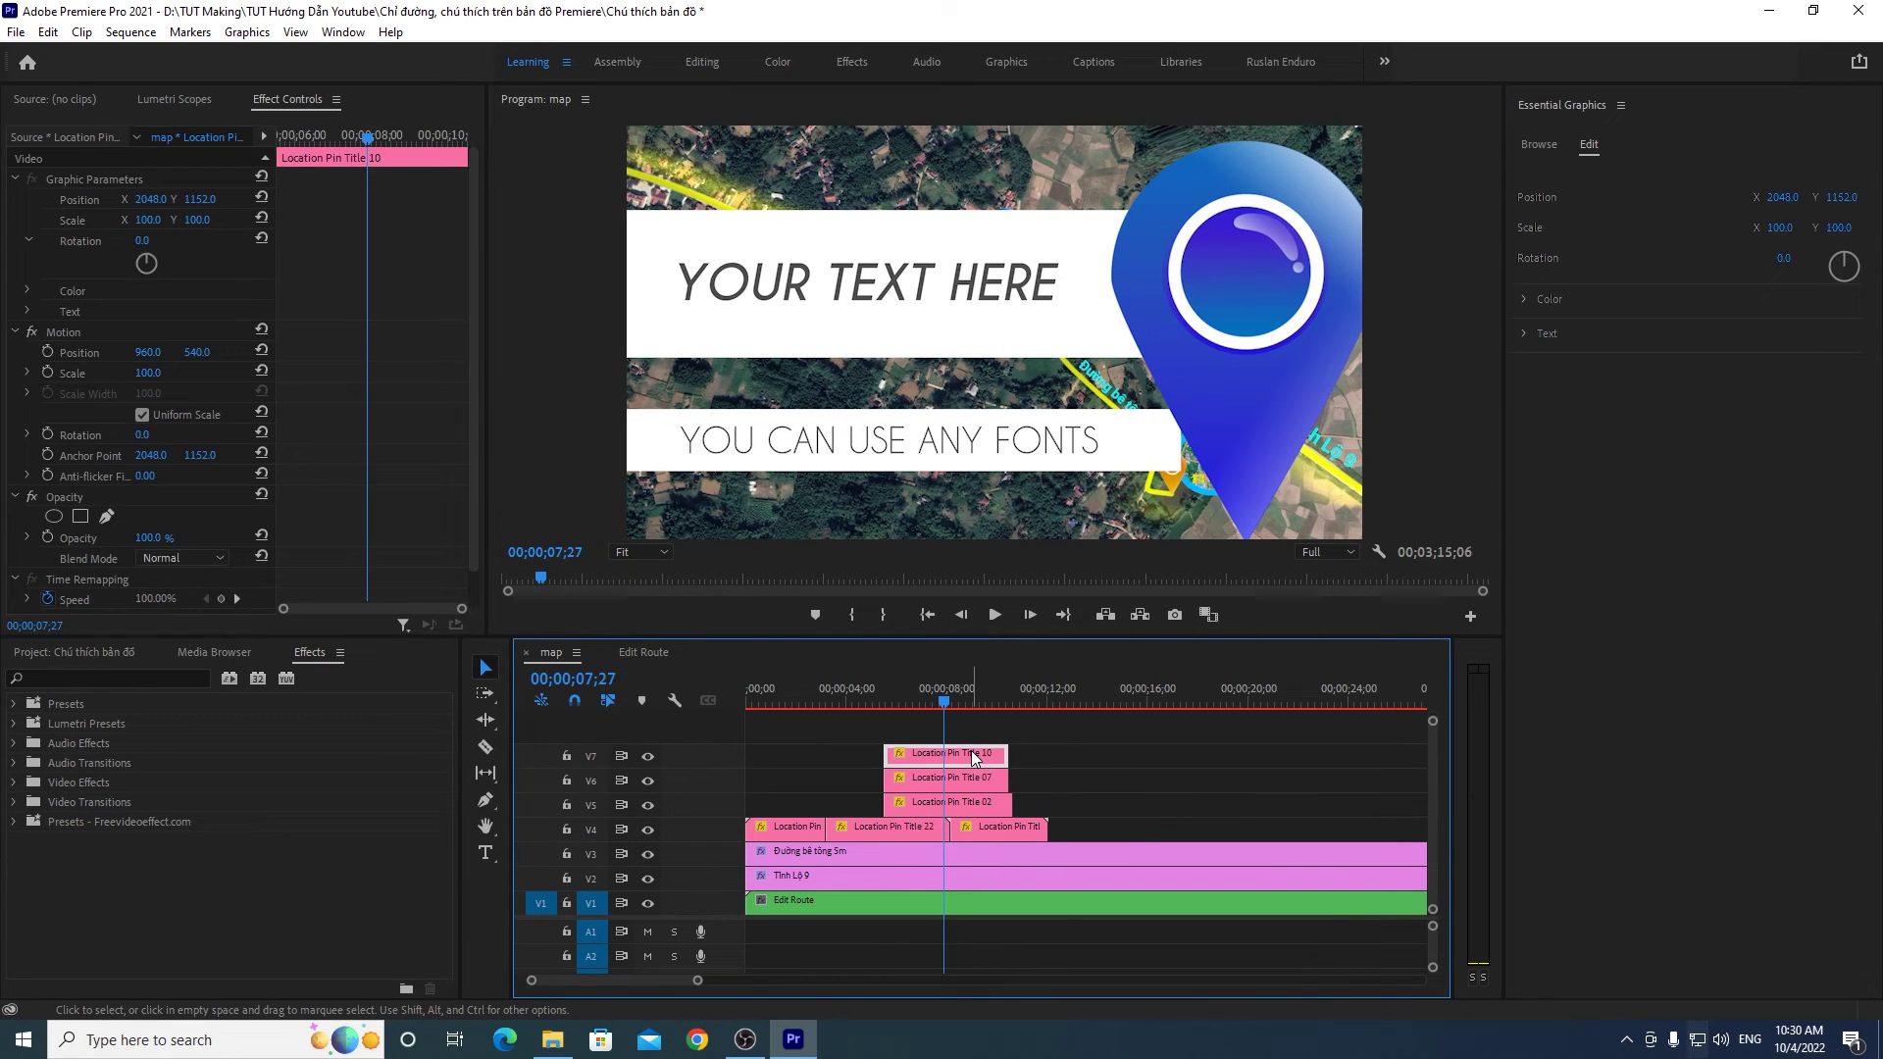
pyautogui.click(1783, 228)
pyautogui.write('75')
pyautogui.press('Return')
pyautogui.click(965, 755)
# Step: Change the callout's heading text to 'Trạm Y Tế'
pyautogui.click(1525, 334)
pyautogui.click(1651, 387)
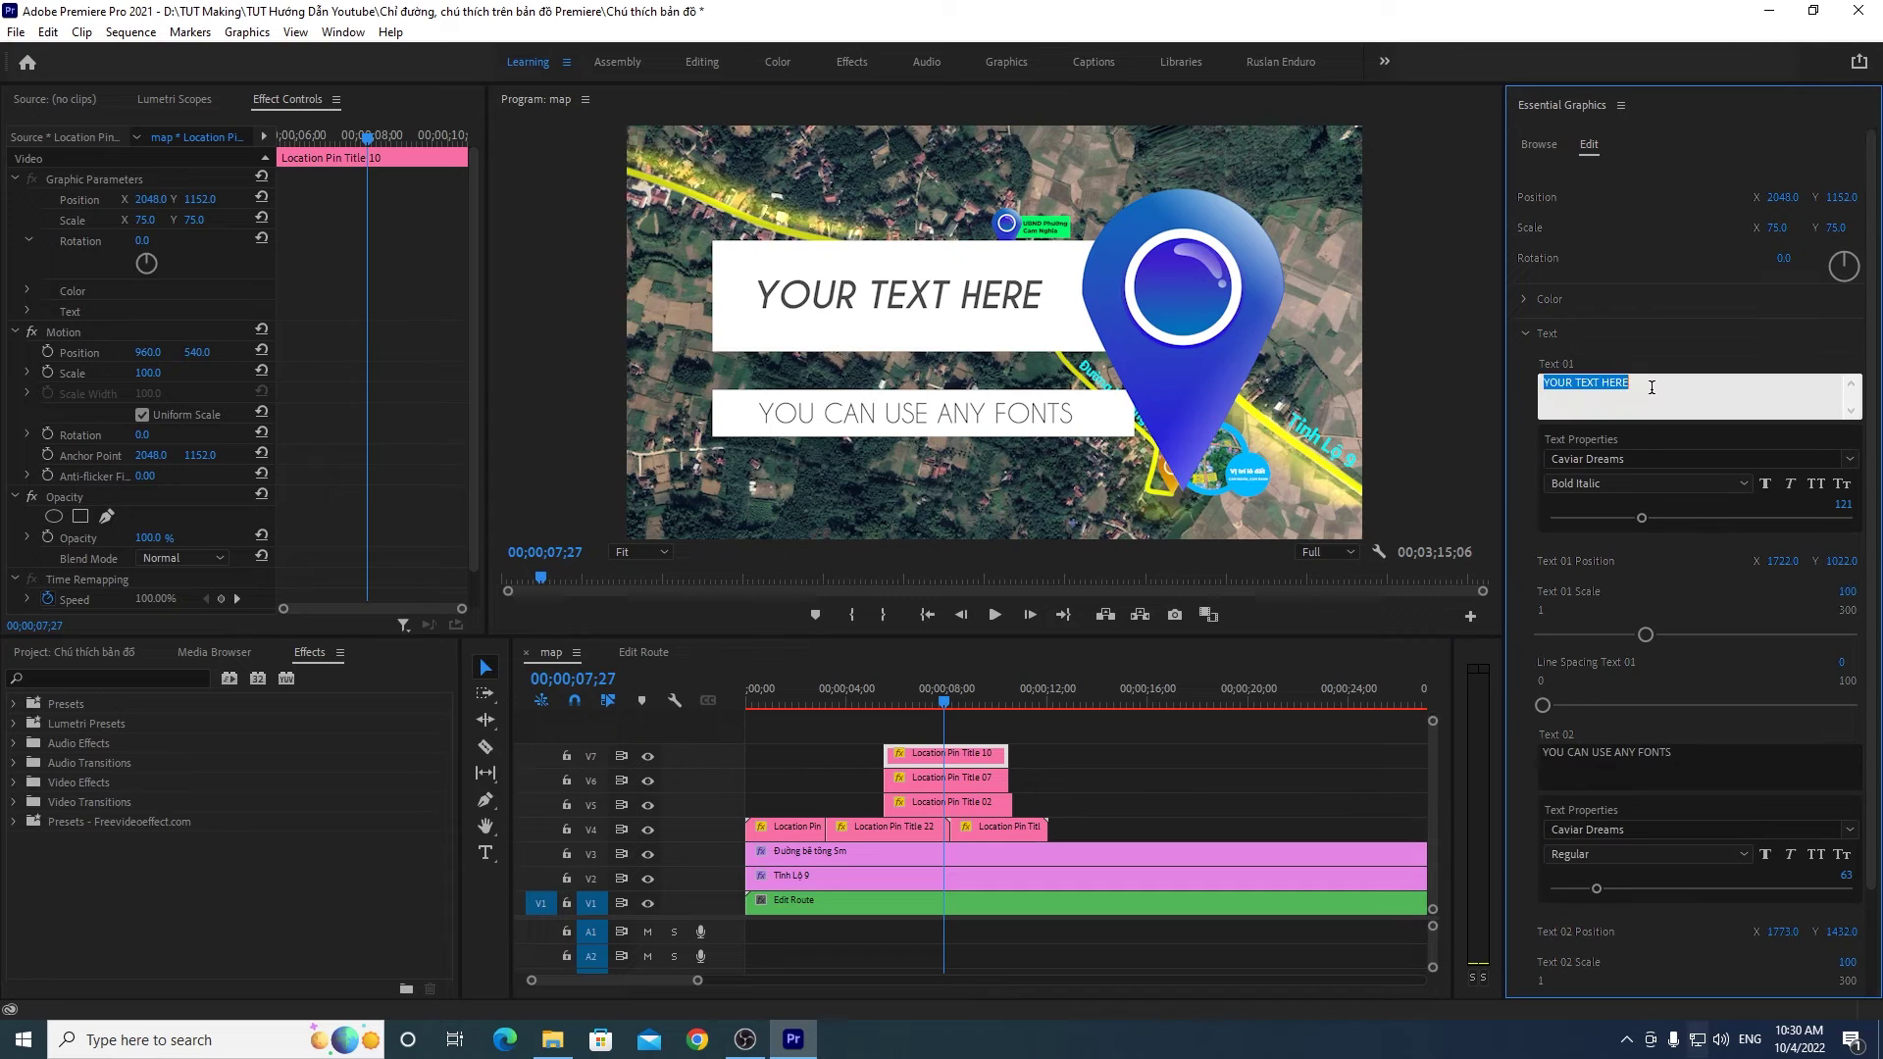
pyautogui.write('Trạm')
pyautogui.write(' Y Tế')
pyautogui.click(1547, 367)
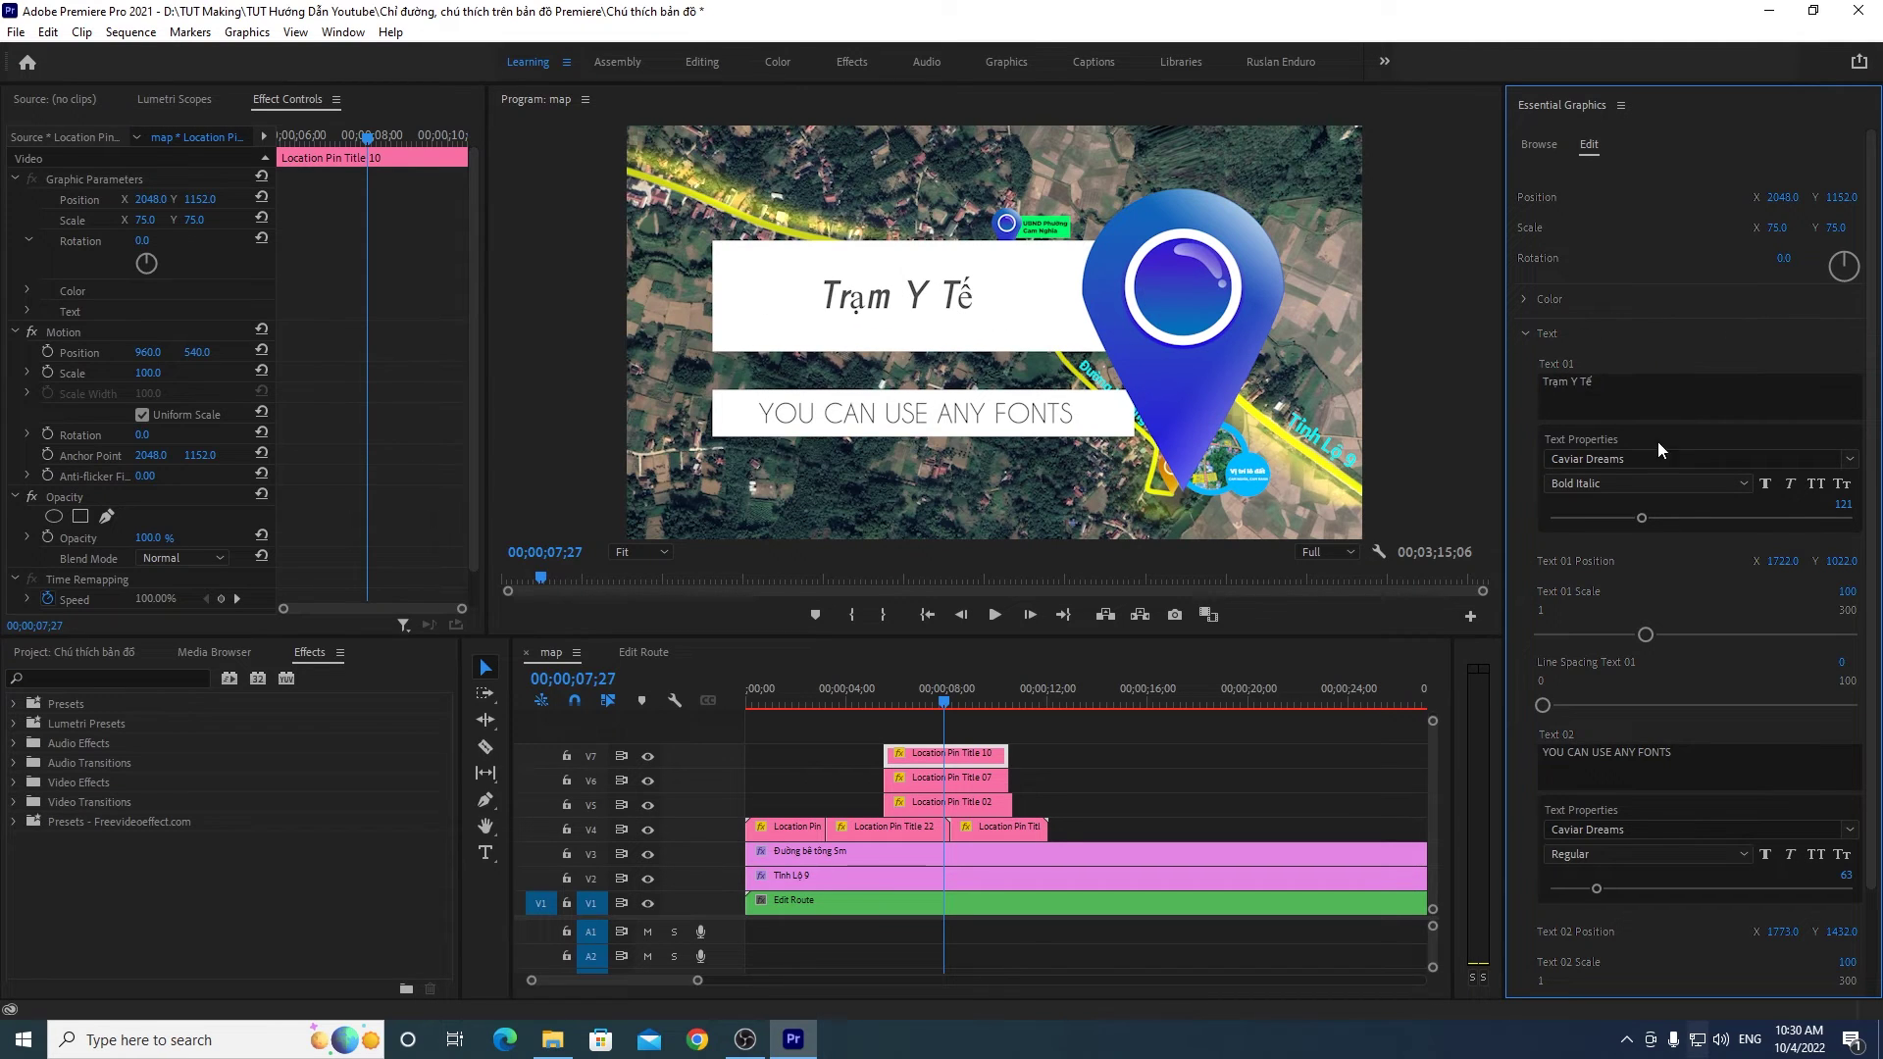
pyautogui.click(1613, 380)
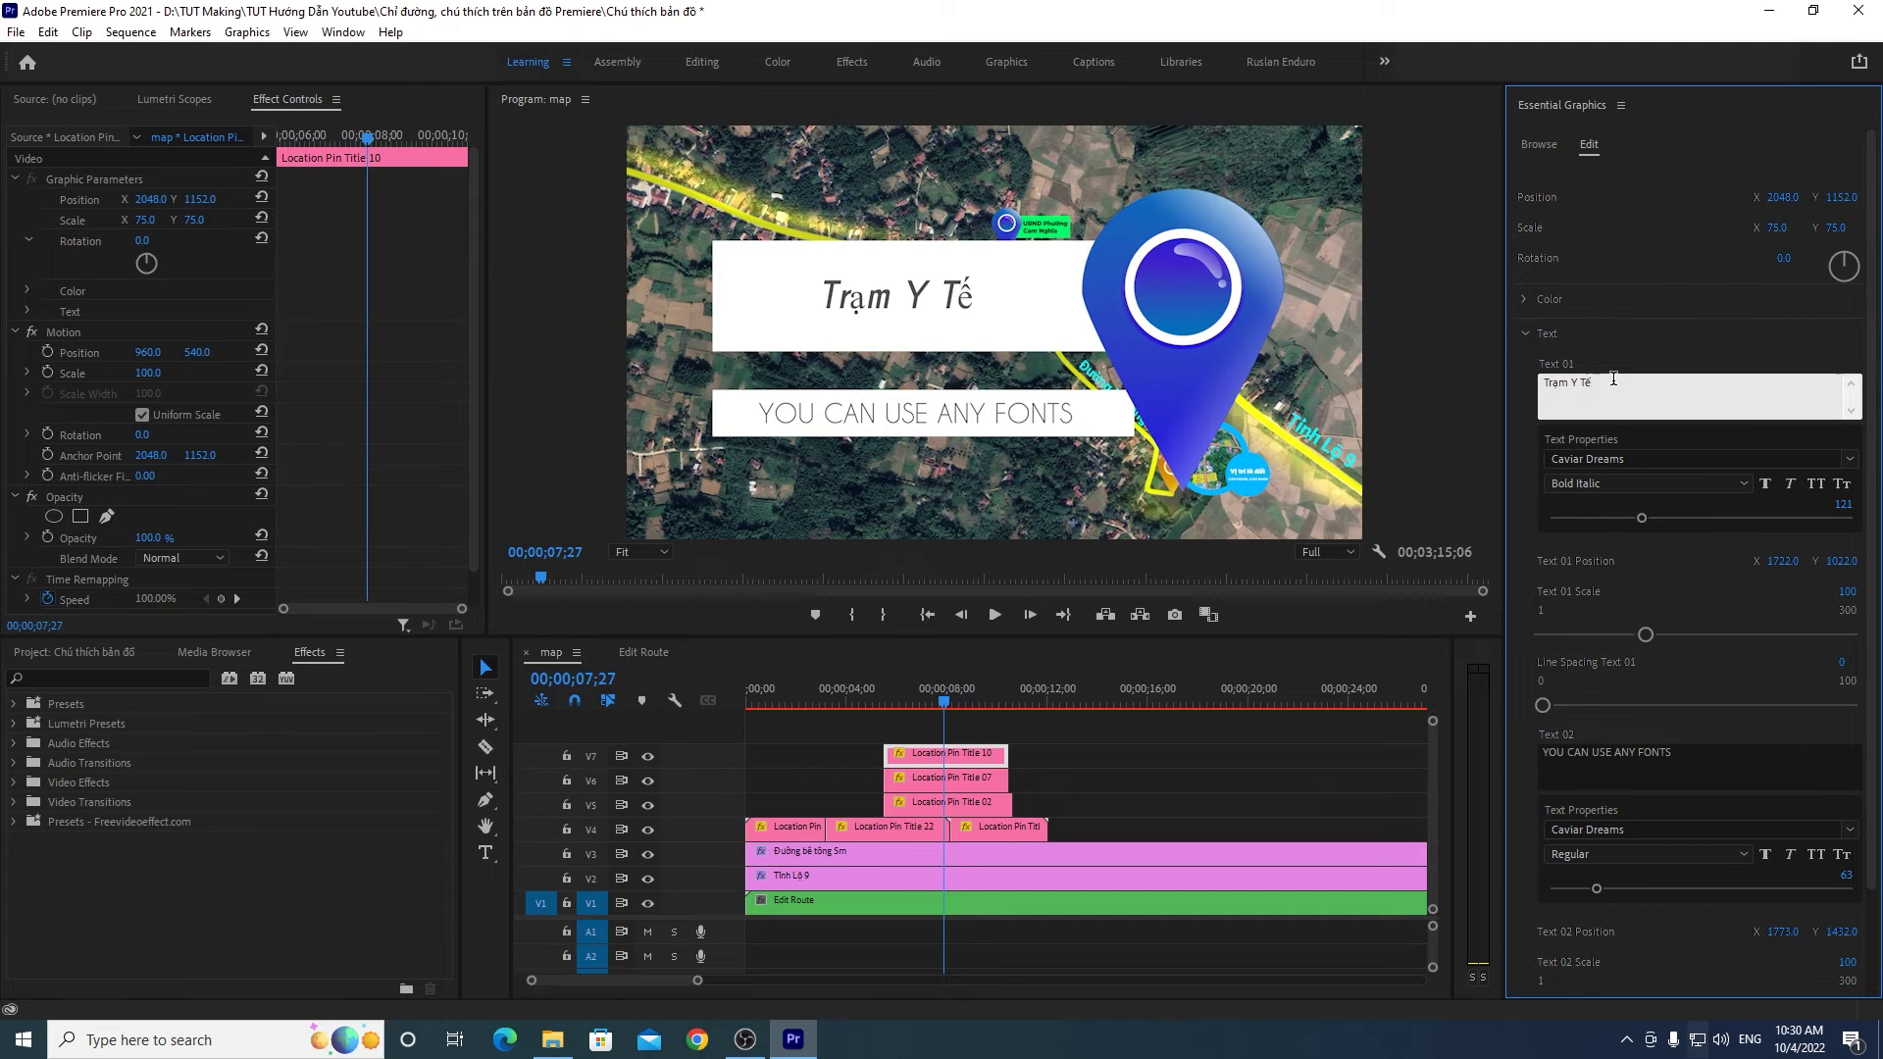
pyautogui.click(1636, 364)
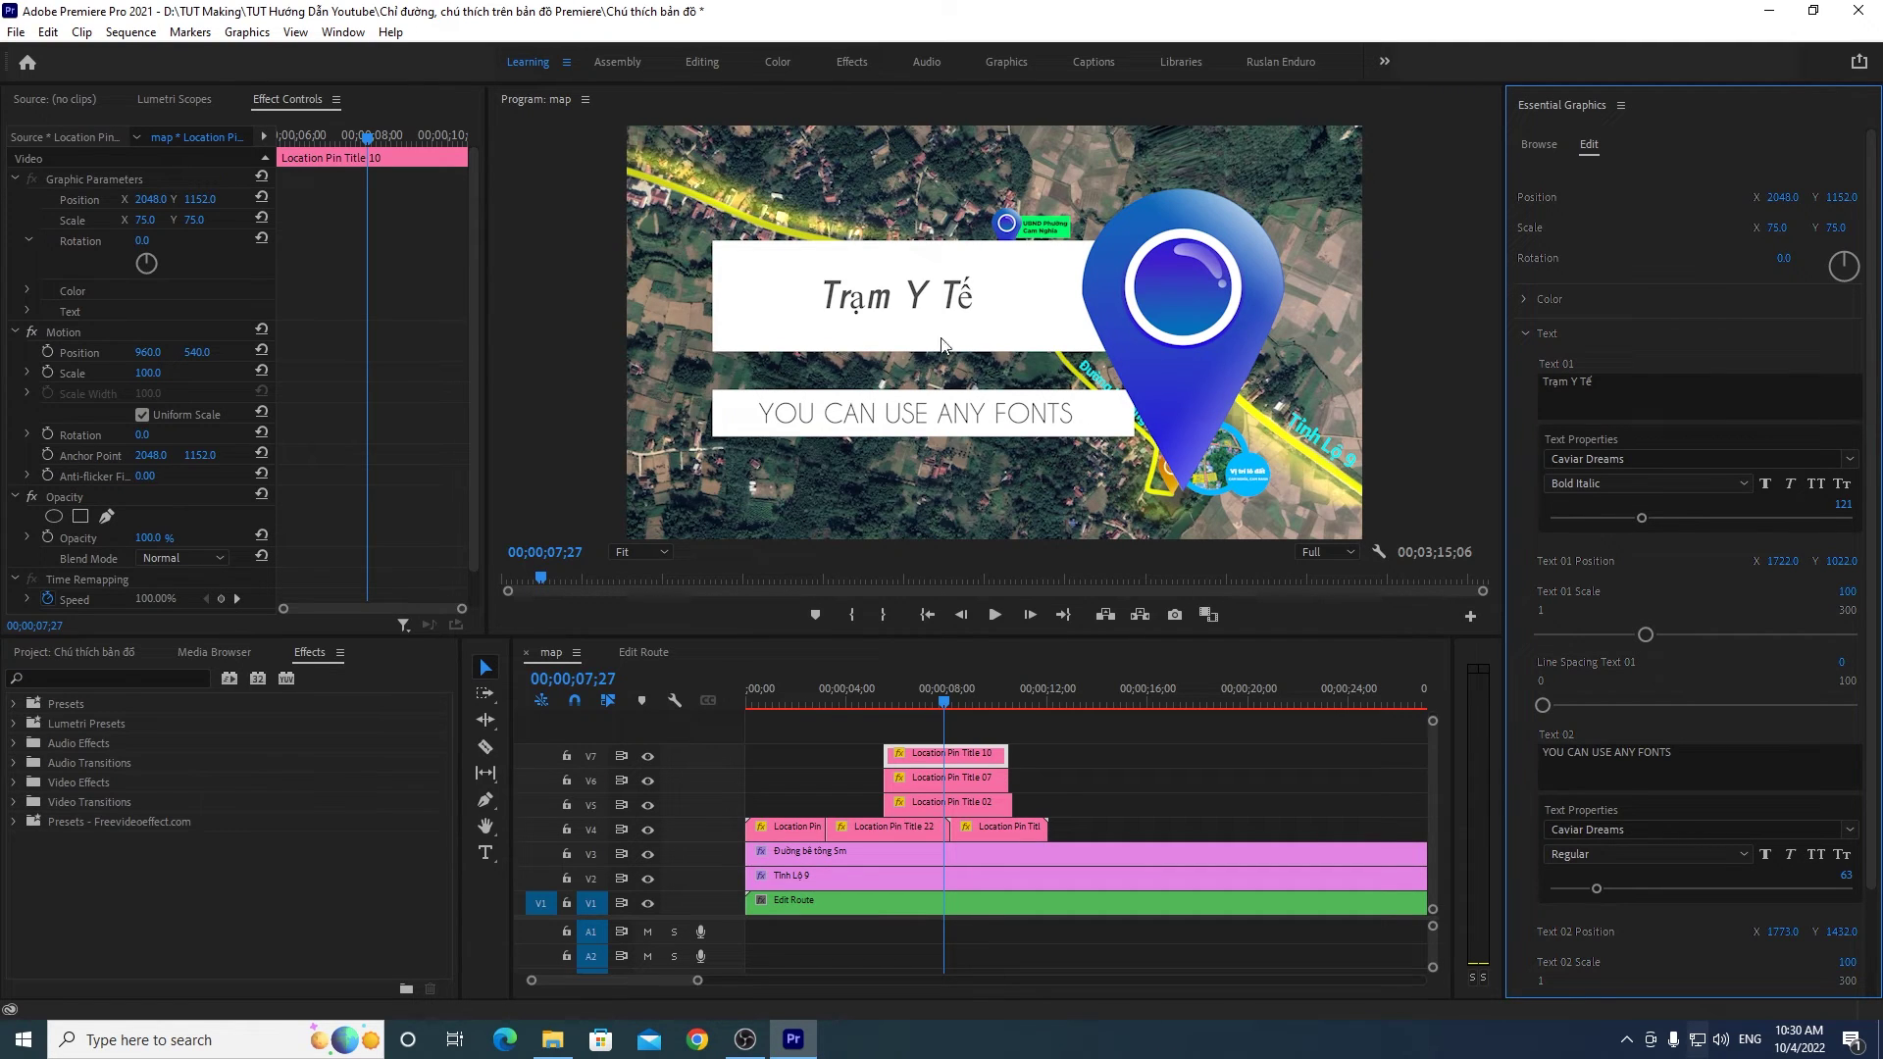
# Step: Set the 'Trạm Y Tế' heading font to SVN-Gotham Black
pyautogui.click(1619, 458)
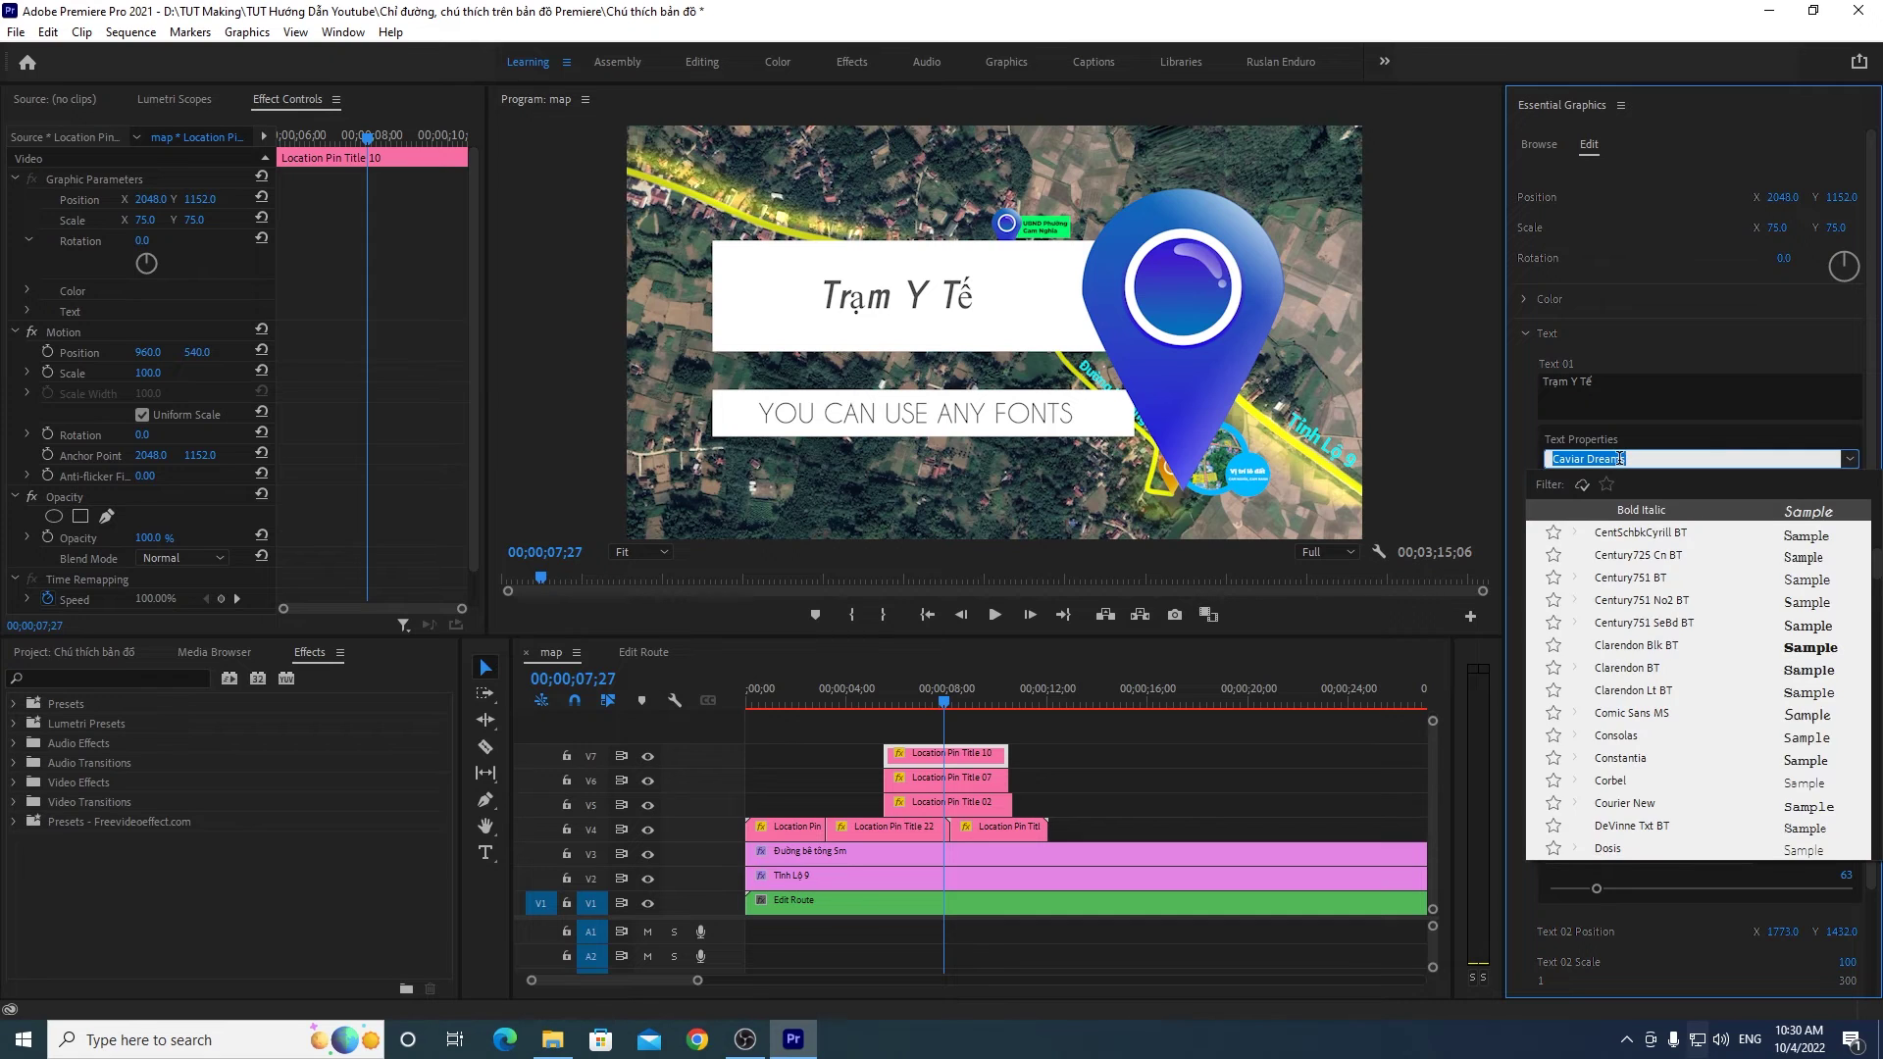
pyautogui.write('got')
pyautogui.write('ham')
pyautogui.press('BackSpace')
pyautogui.press('BackSpace')
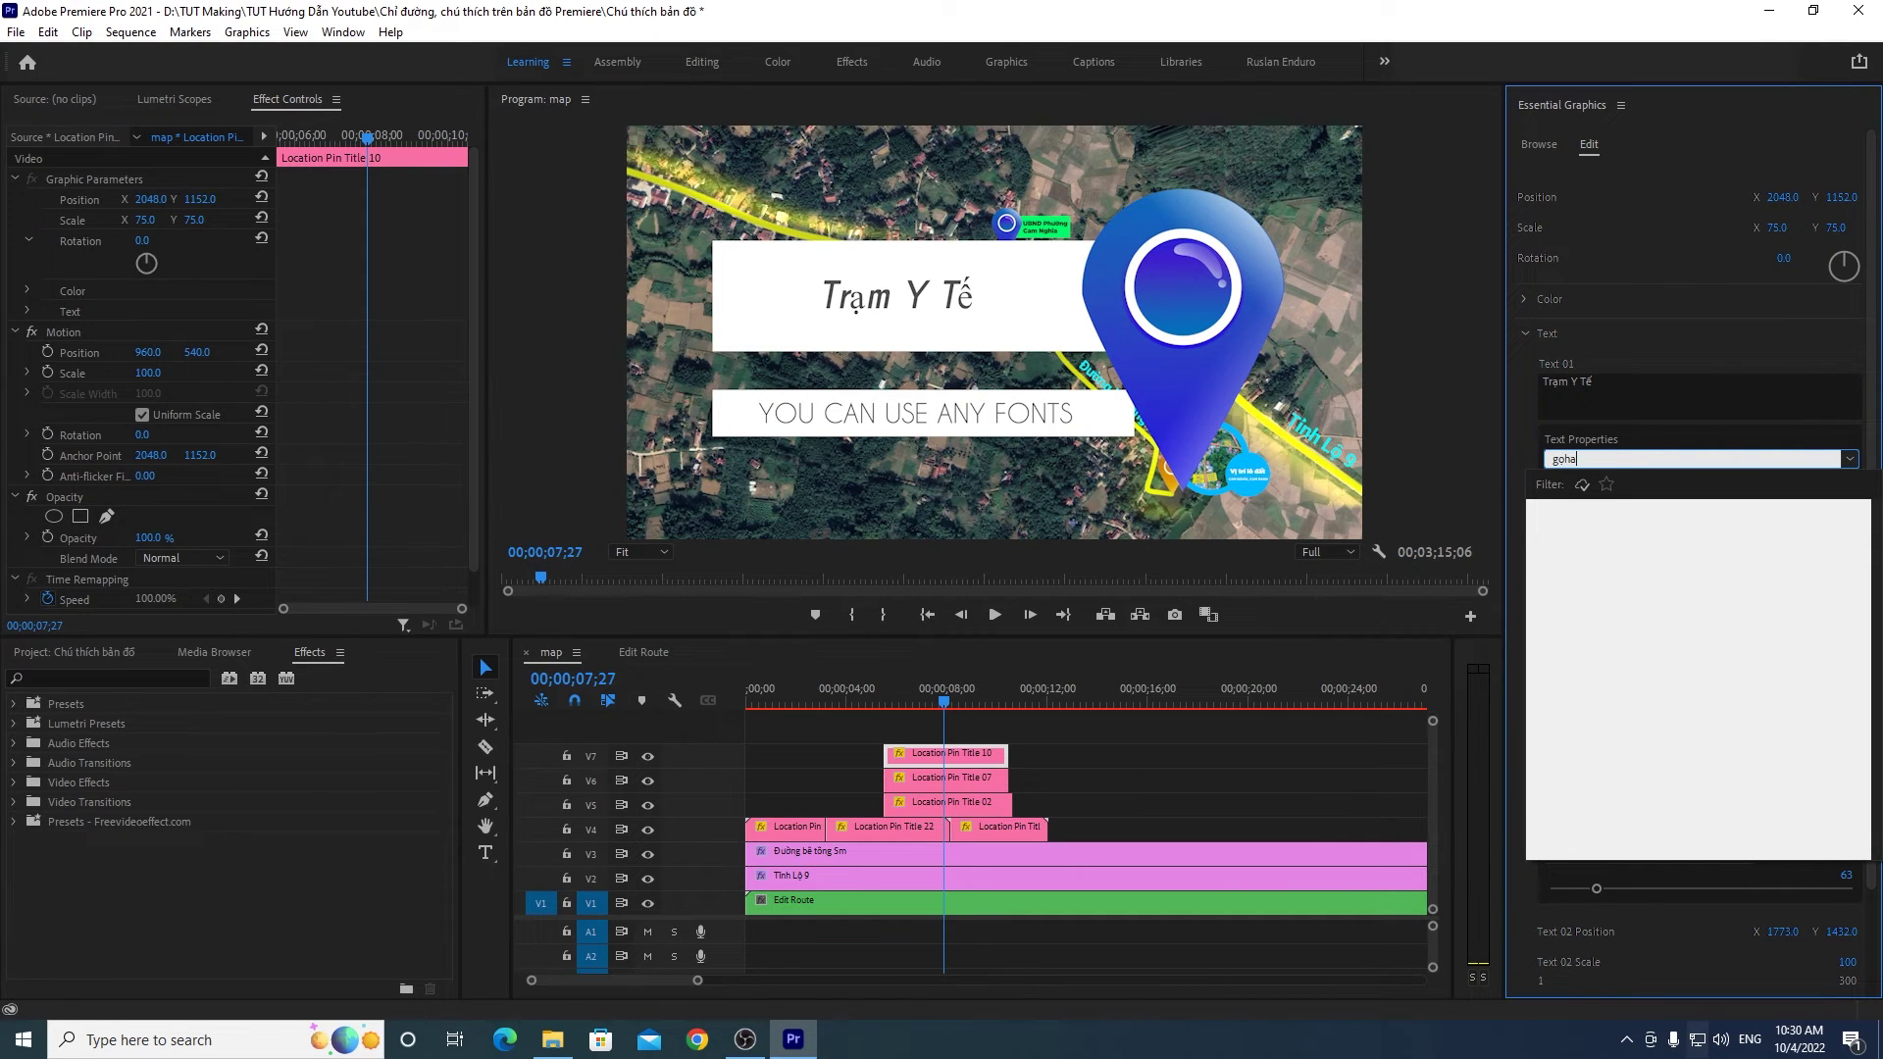
pyautogui.press('BackSpace')
pyautogui.write('tham')
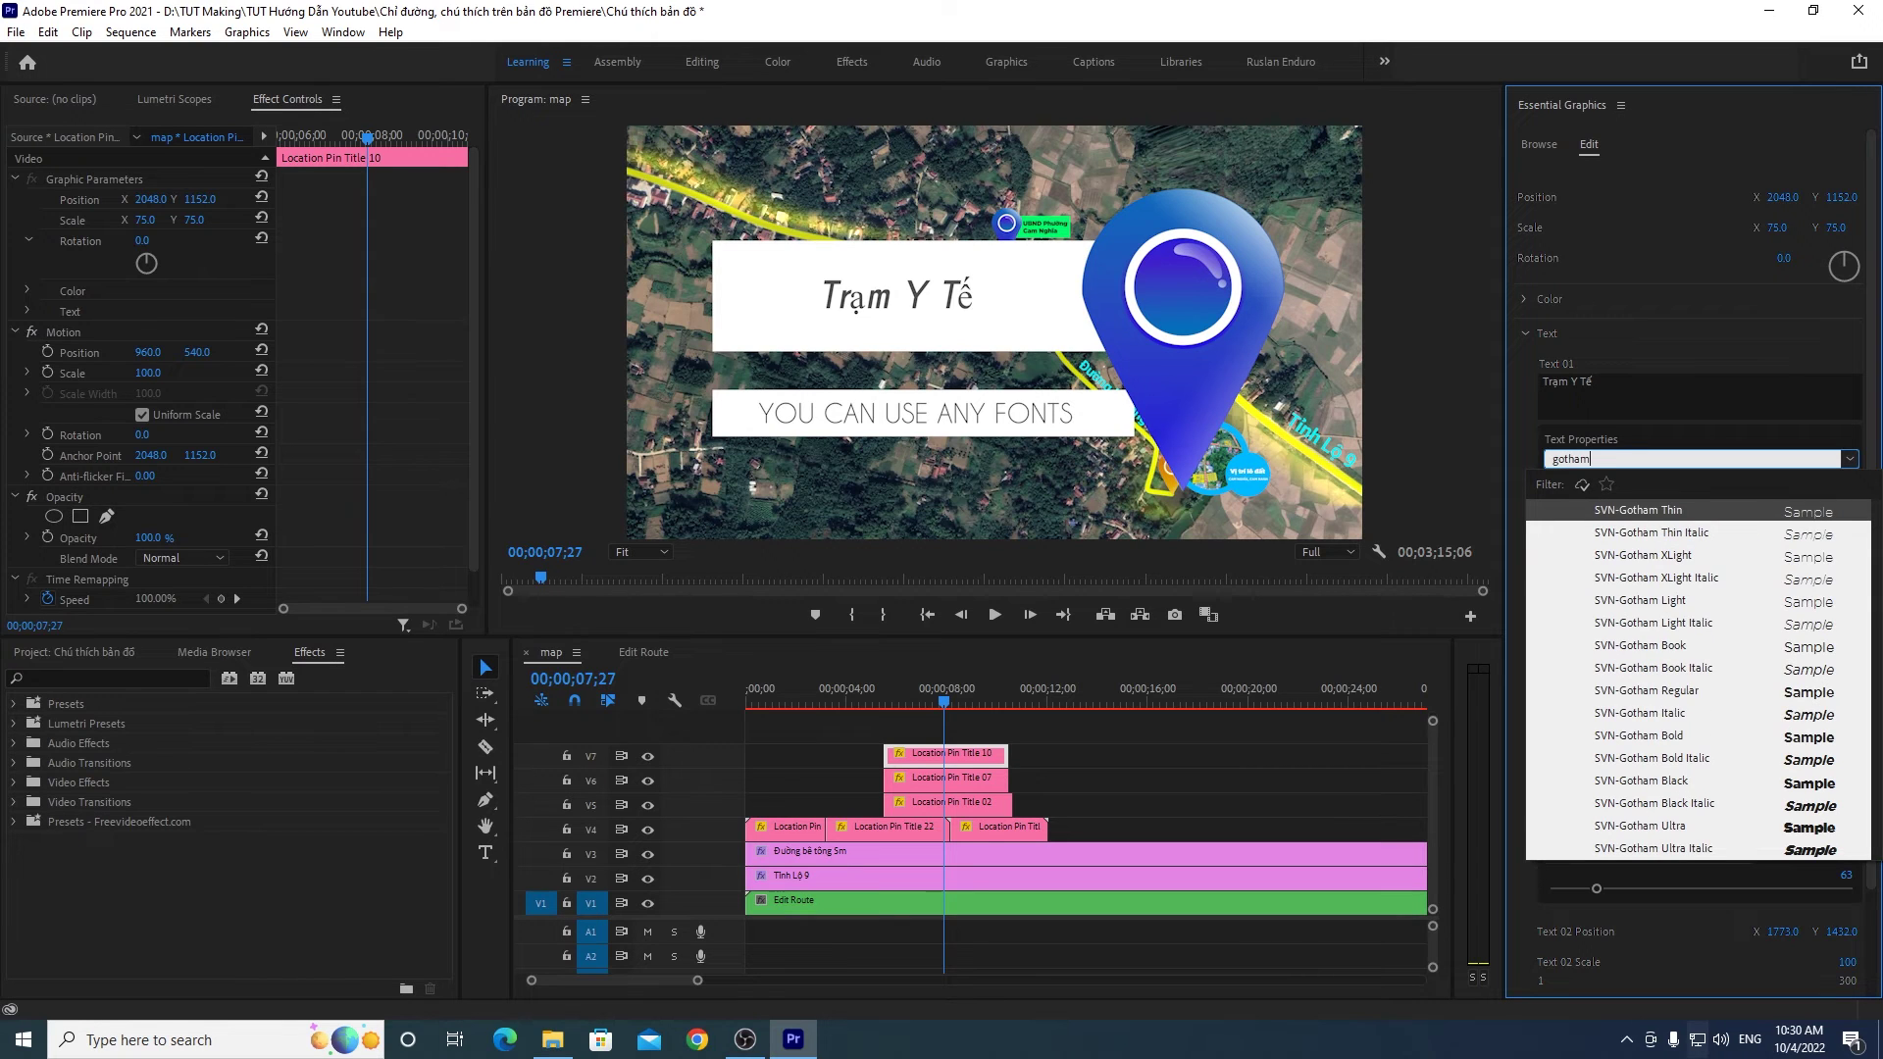
pyautogui.click(1673, 715)
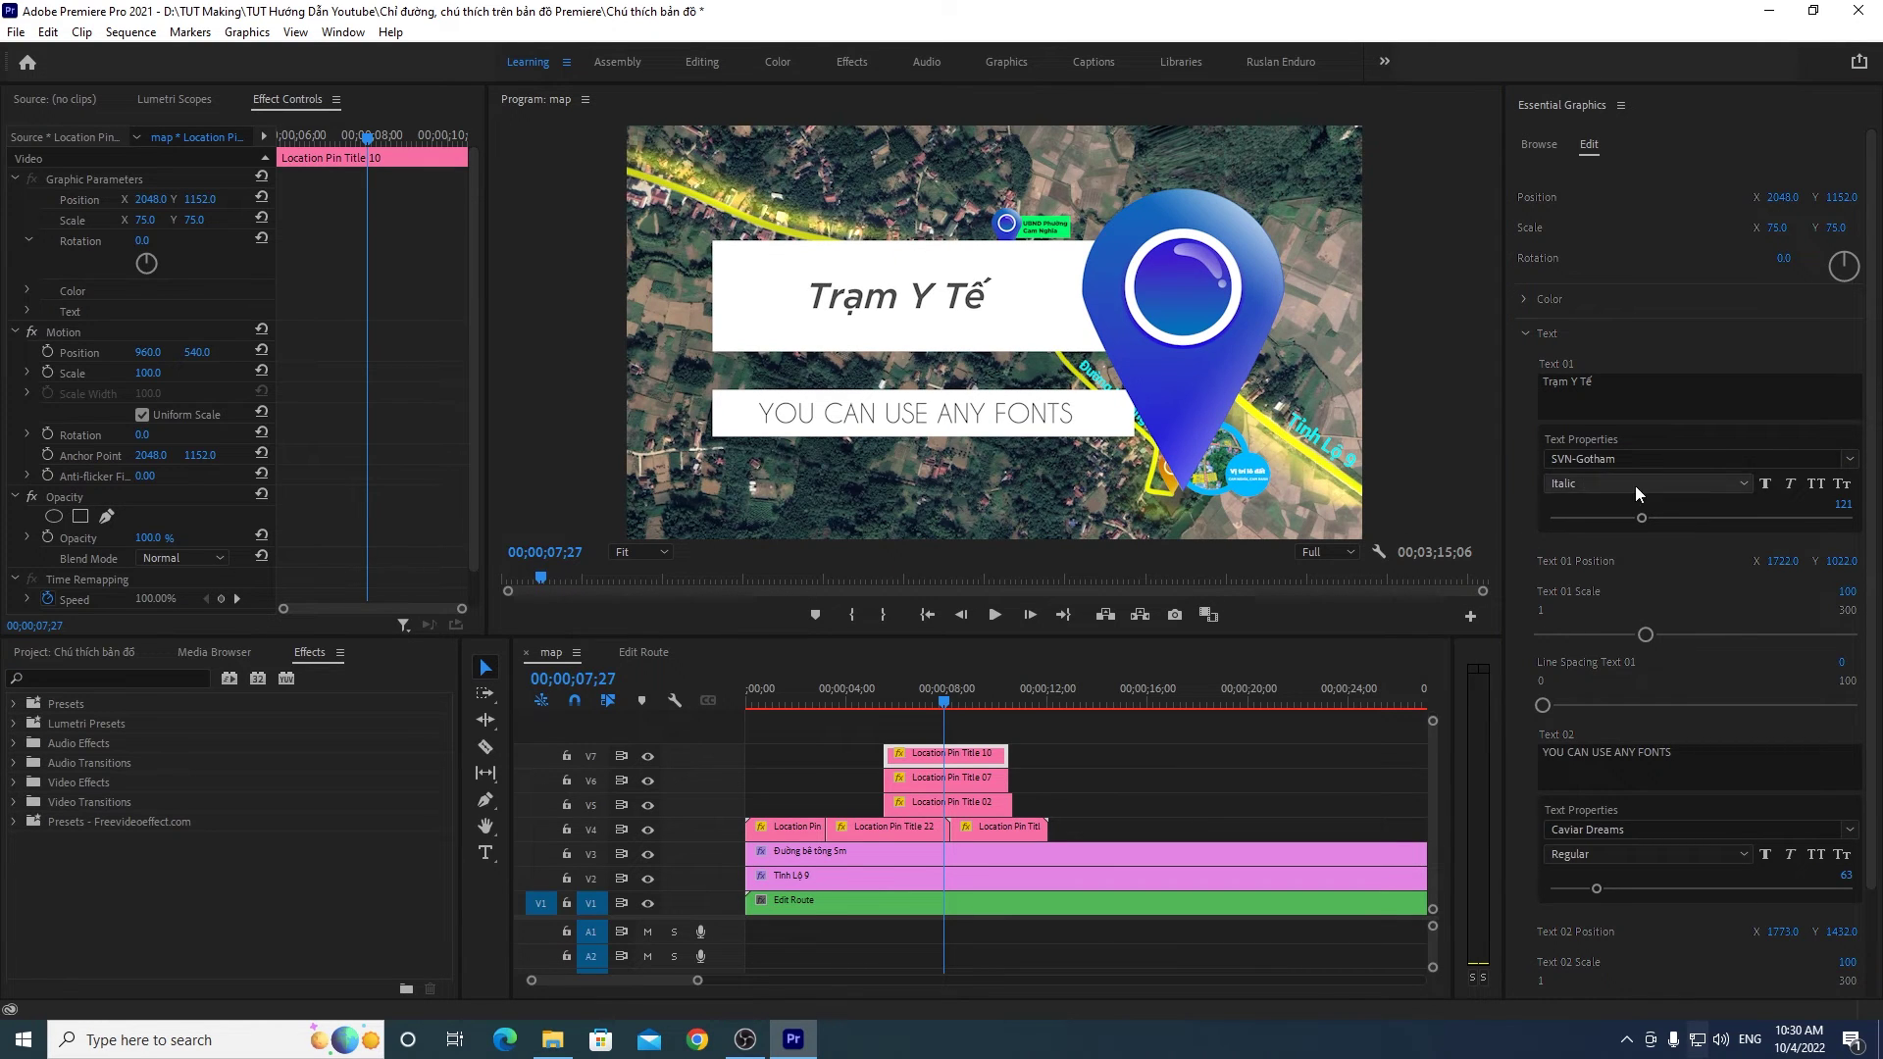
pyautogui.click(1575, 483)
pyautogui.click(1592, 716)
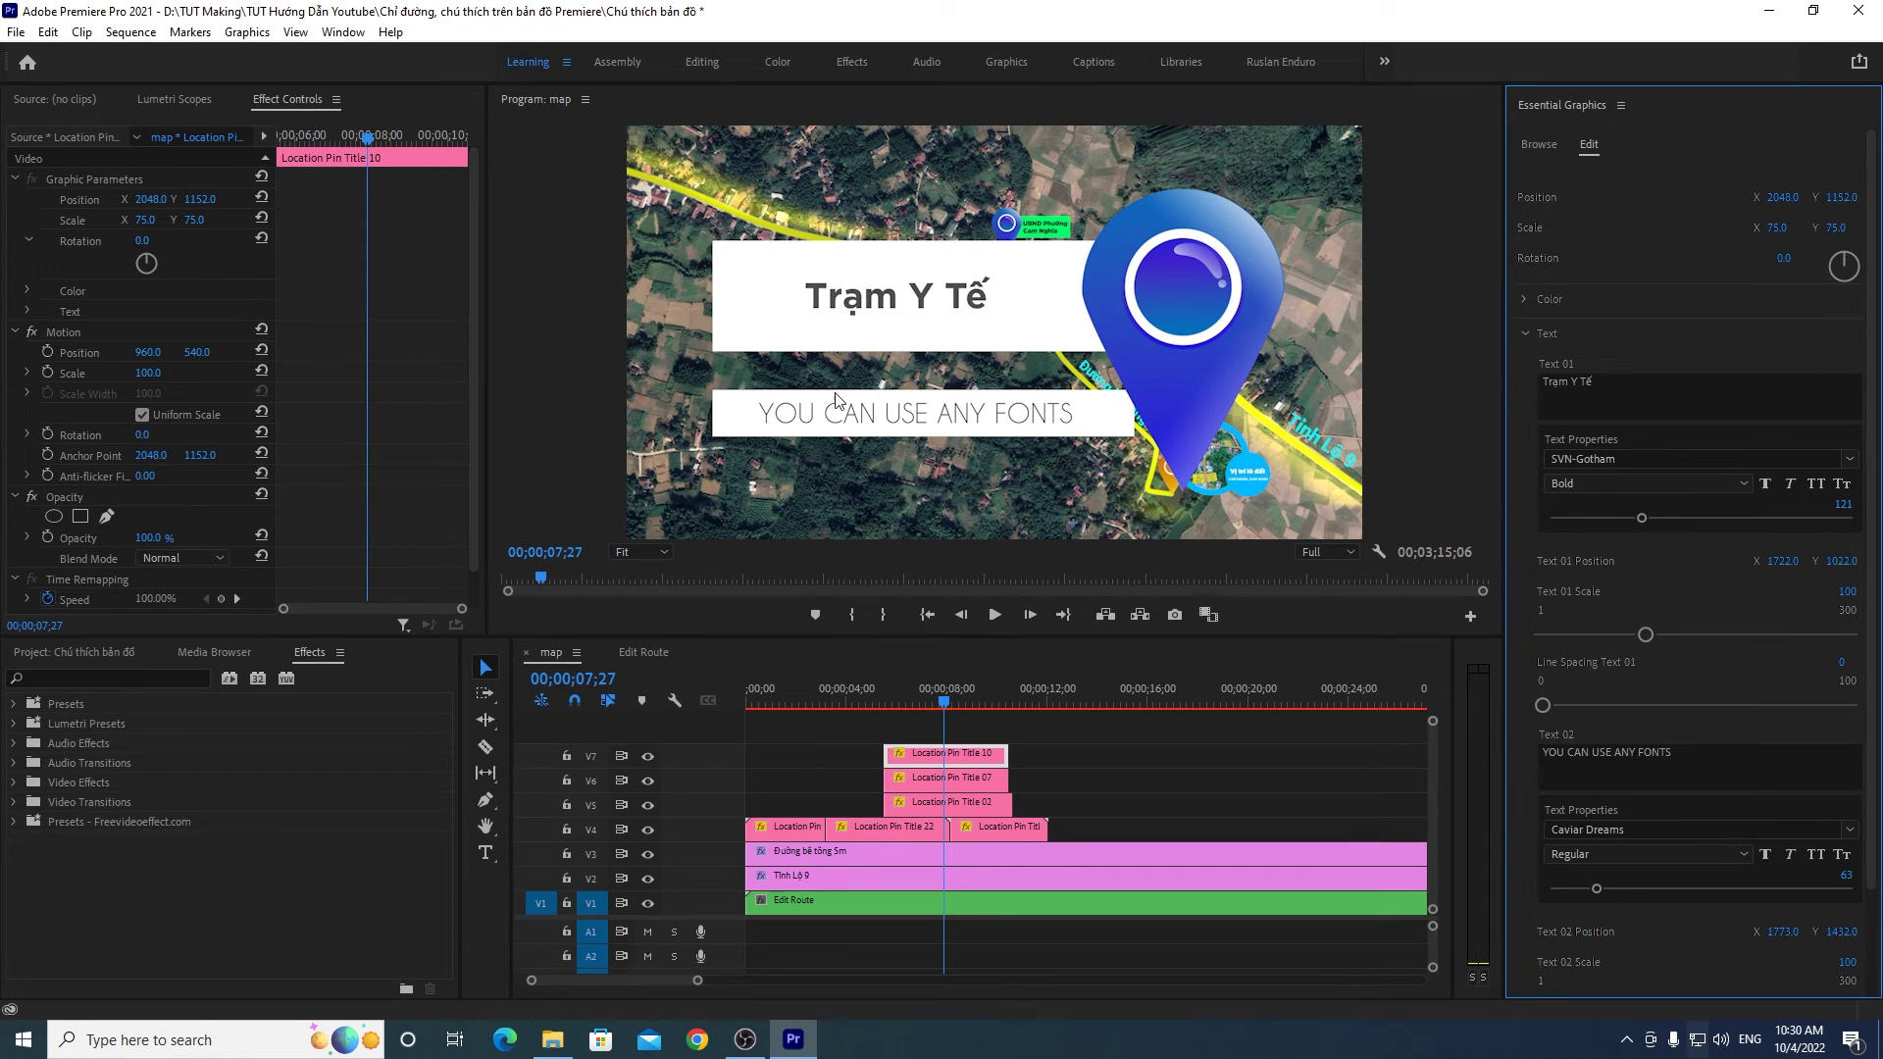
pyautogui.click(1651, 479)
pyautogui.click(1581, 763)
# Step: Enlarge the heading to size 201 and lower it slightly
pyautogui.moveTo(1653, 522); pyautogui.dragTo(1704, 518)
pyautogui.moveTo(1842, 561); pyautogui.dragTo(1846, 561)
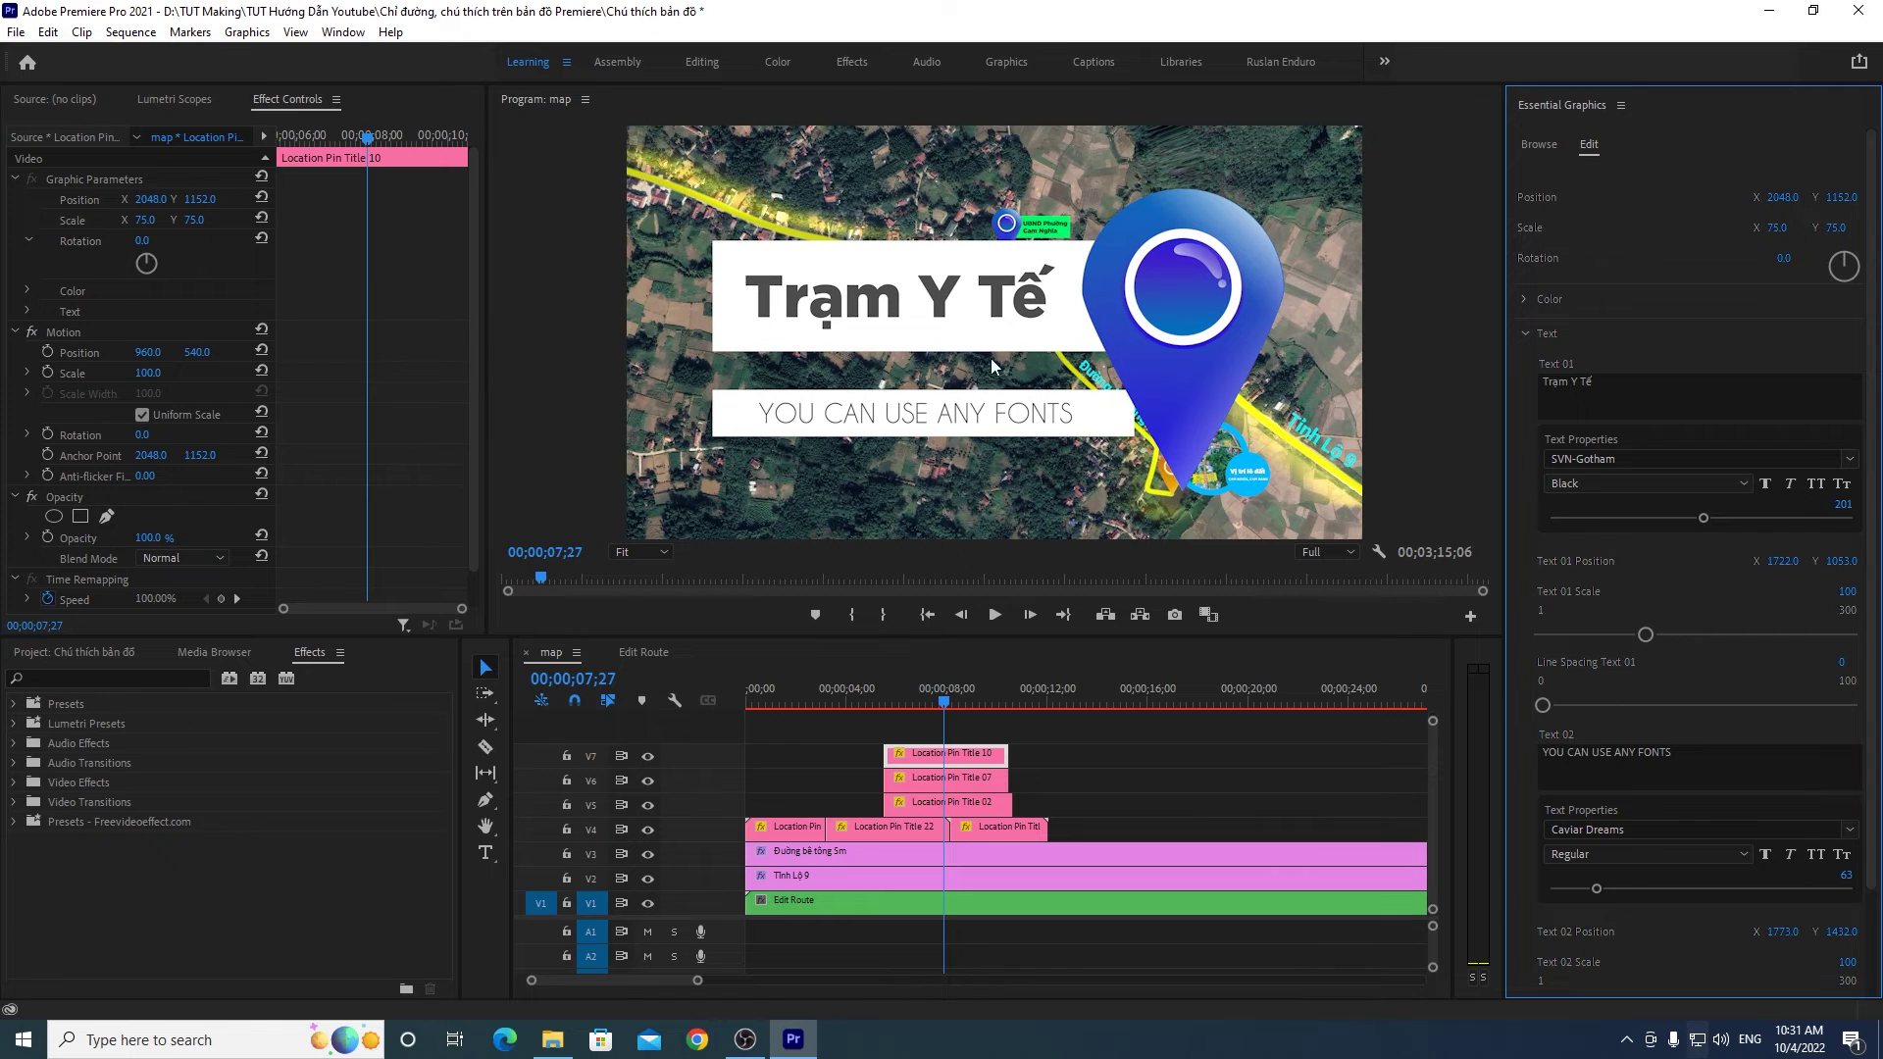
pyautogui.click(1676, 751)
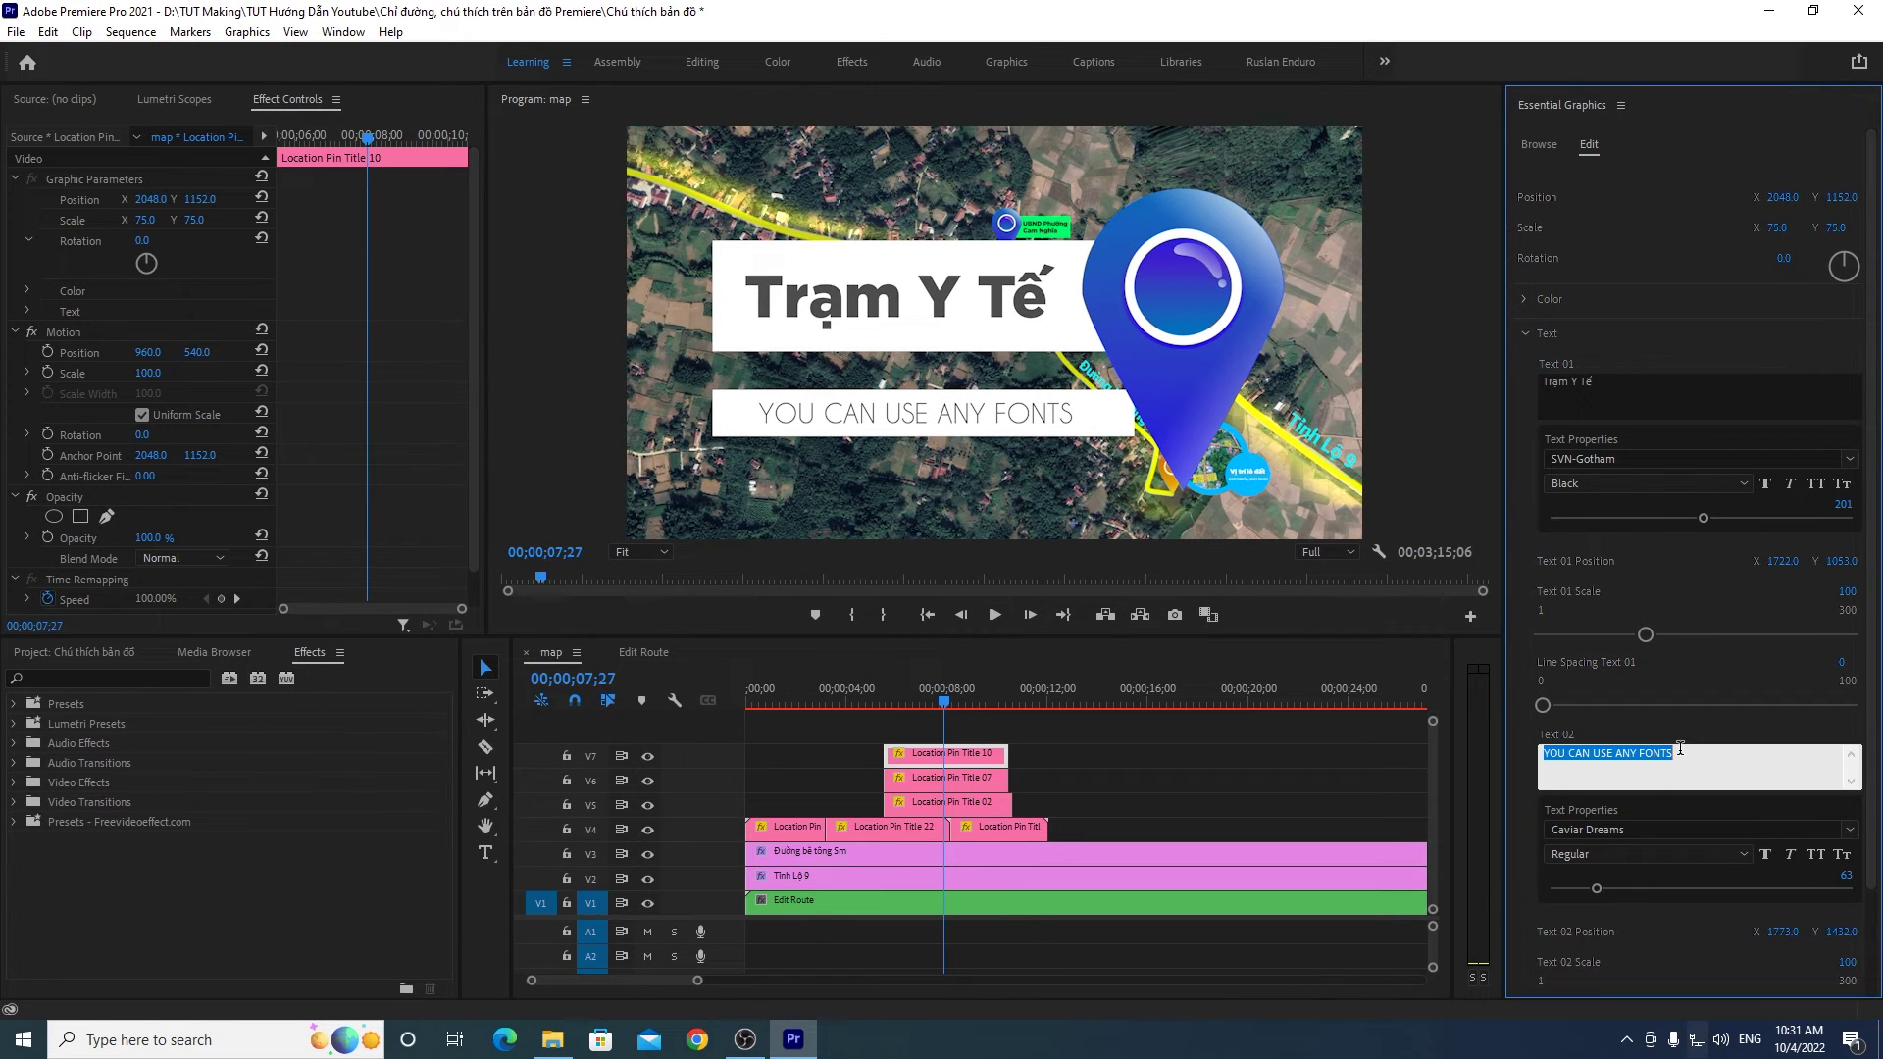
# Step: Make the second line 'Cách 1.5km' in SVN-Gotham Bold at size 74
pyautogui.write('Ca')
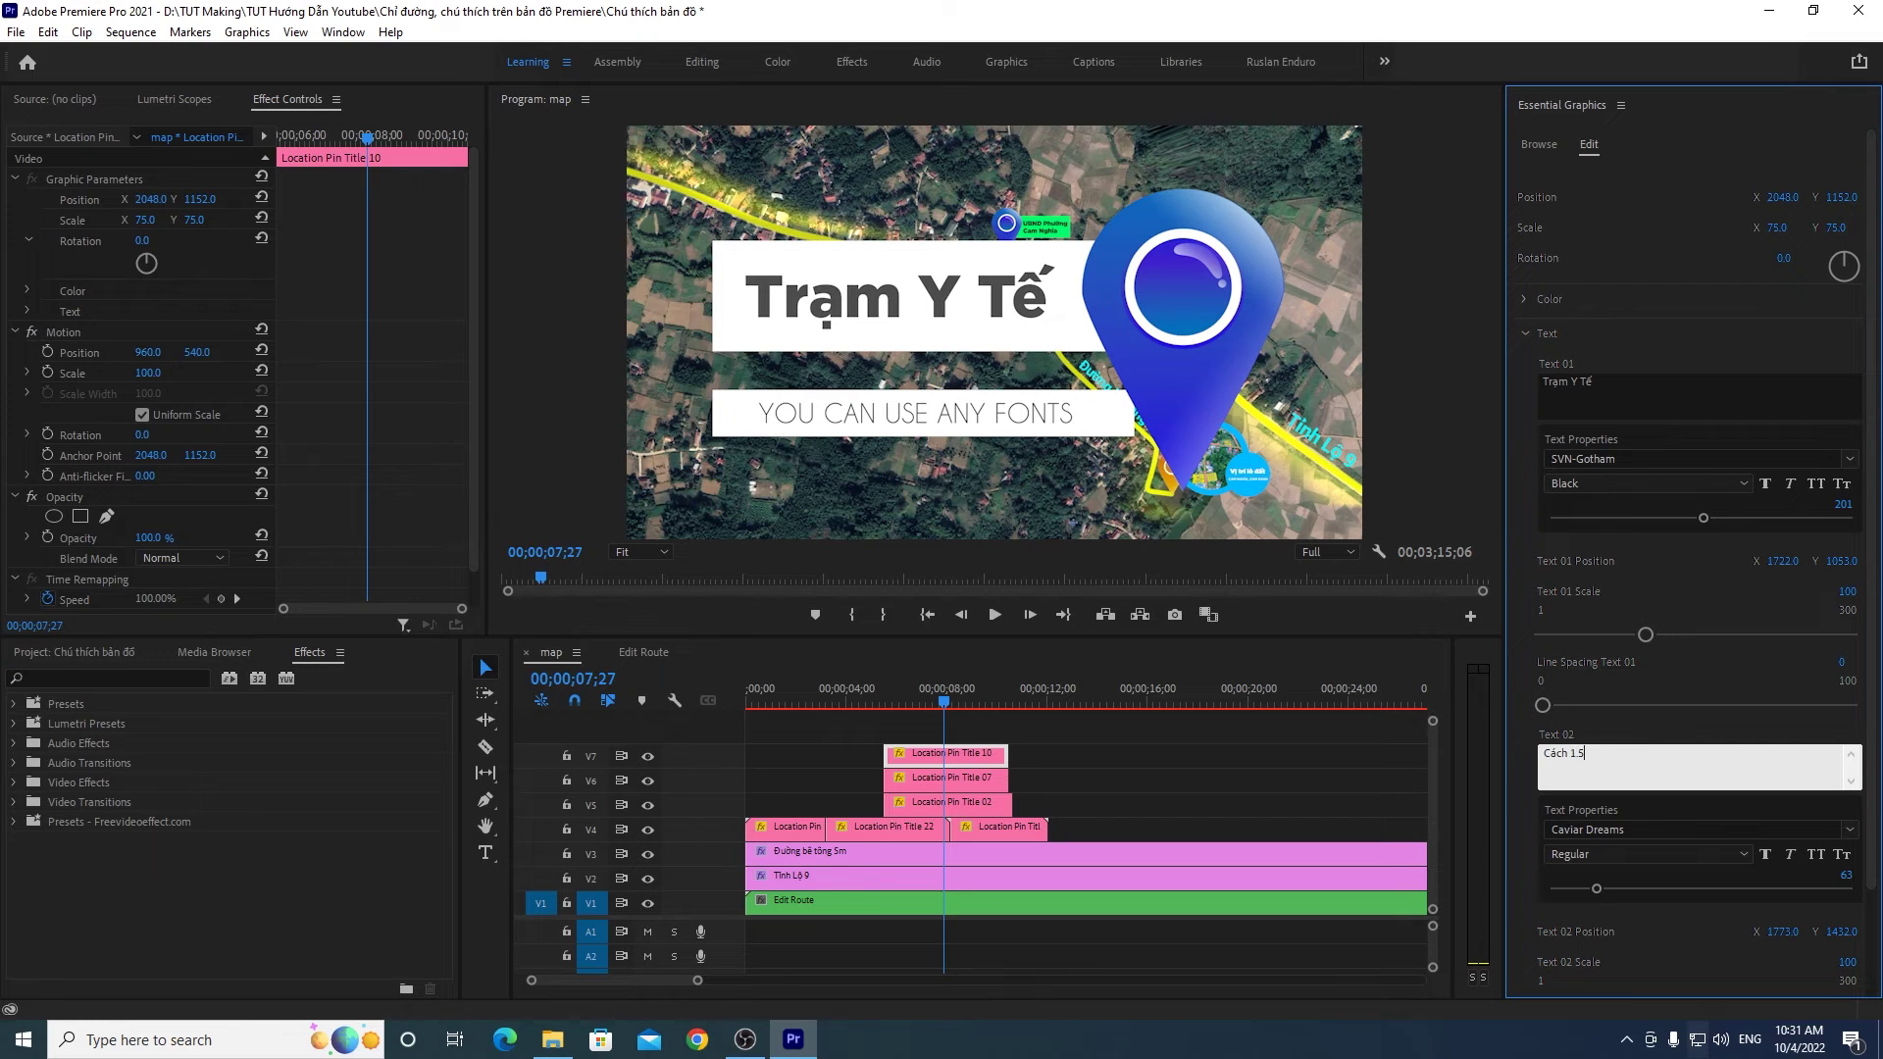
pyautogui.write('m')
pyautogui.click(1687, 706)
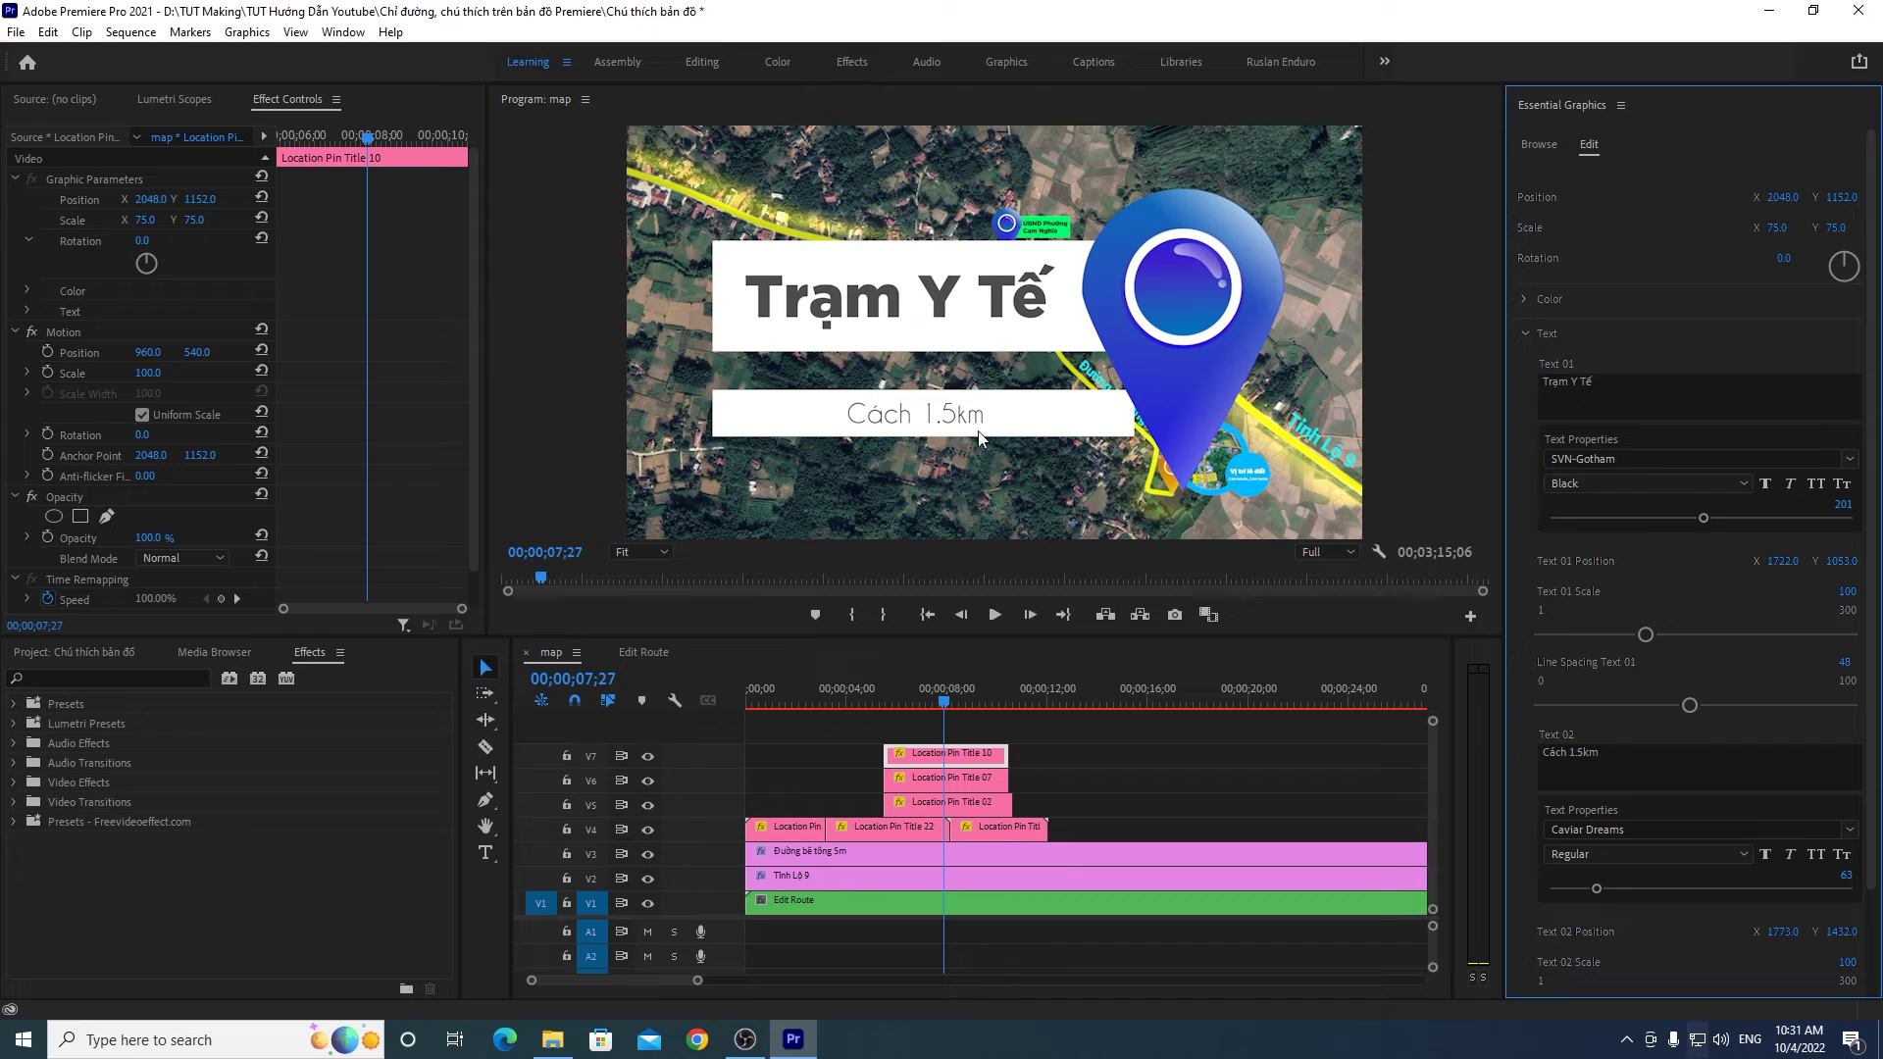
pyautogui.click(1620, 829)
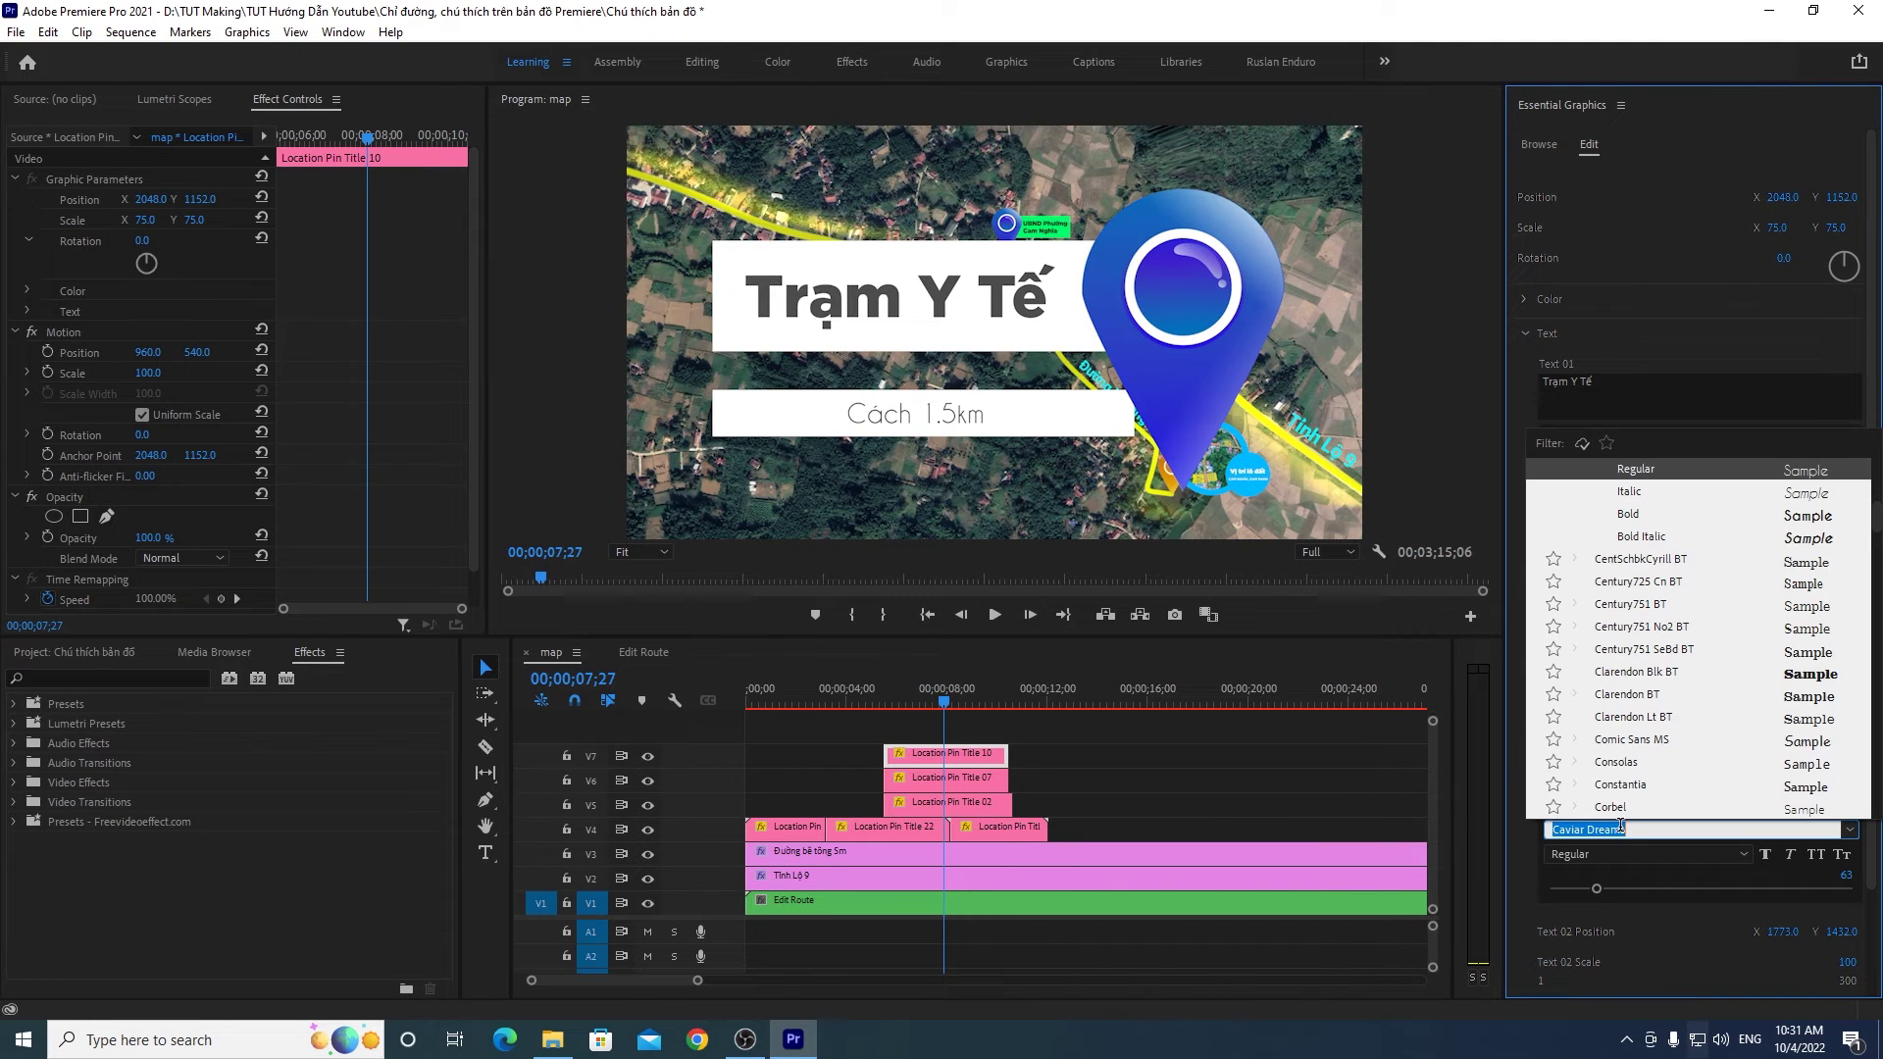
pyautogui.write('goth')
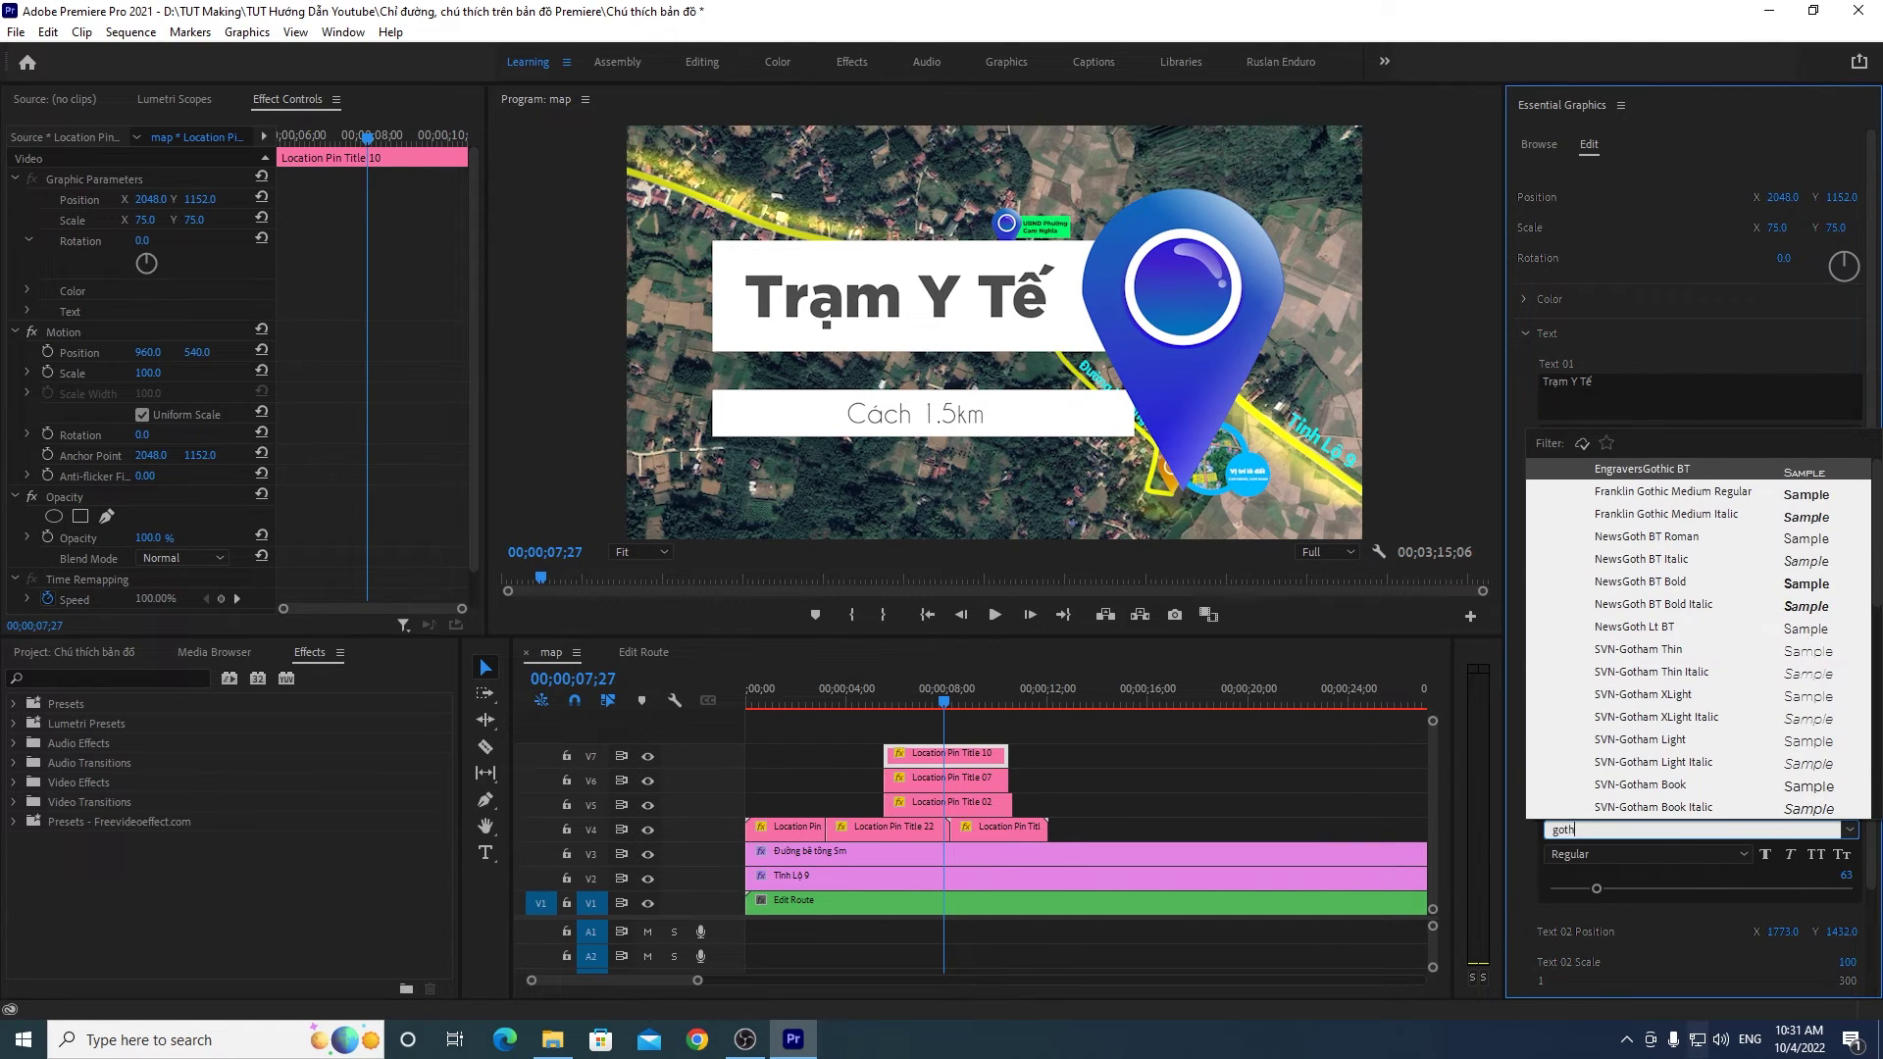
pyautogui.write('am')
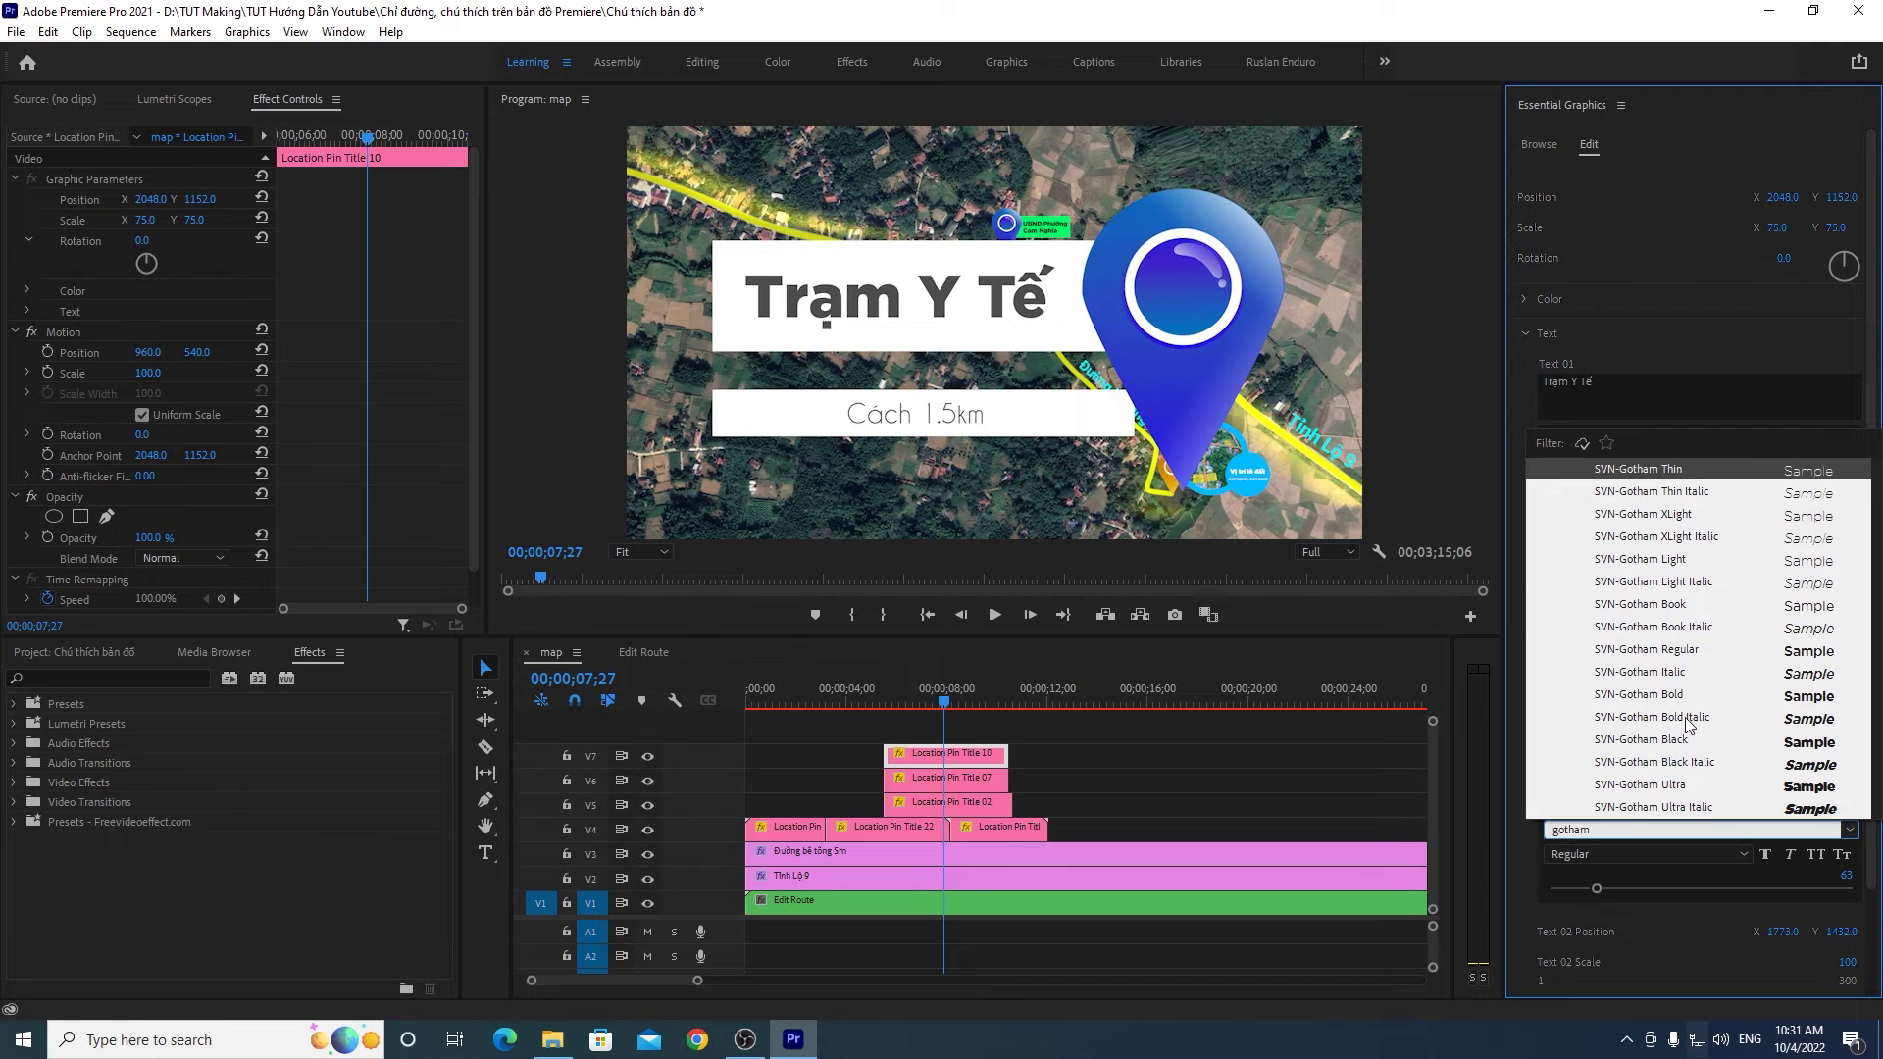
pyautogui.click(1655, 697)
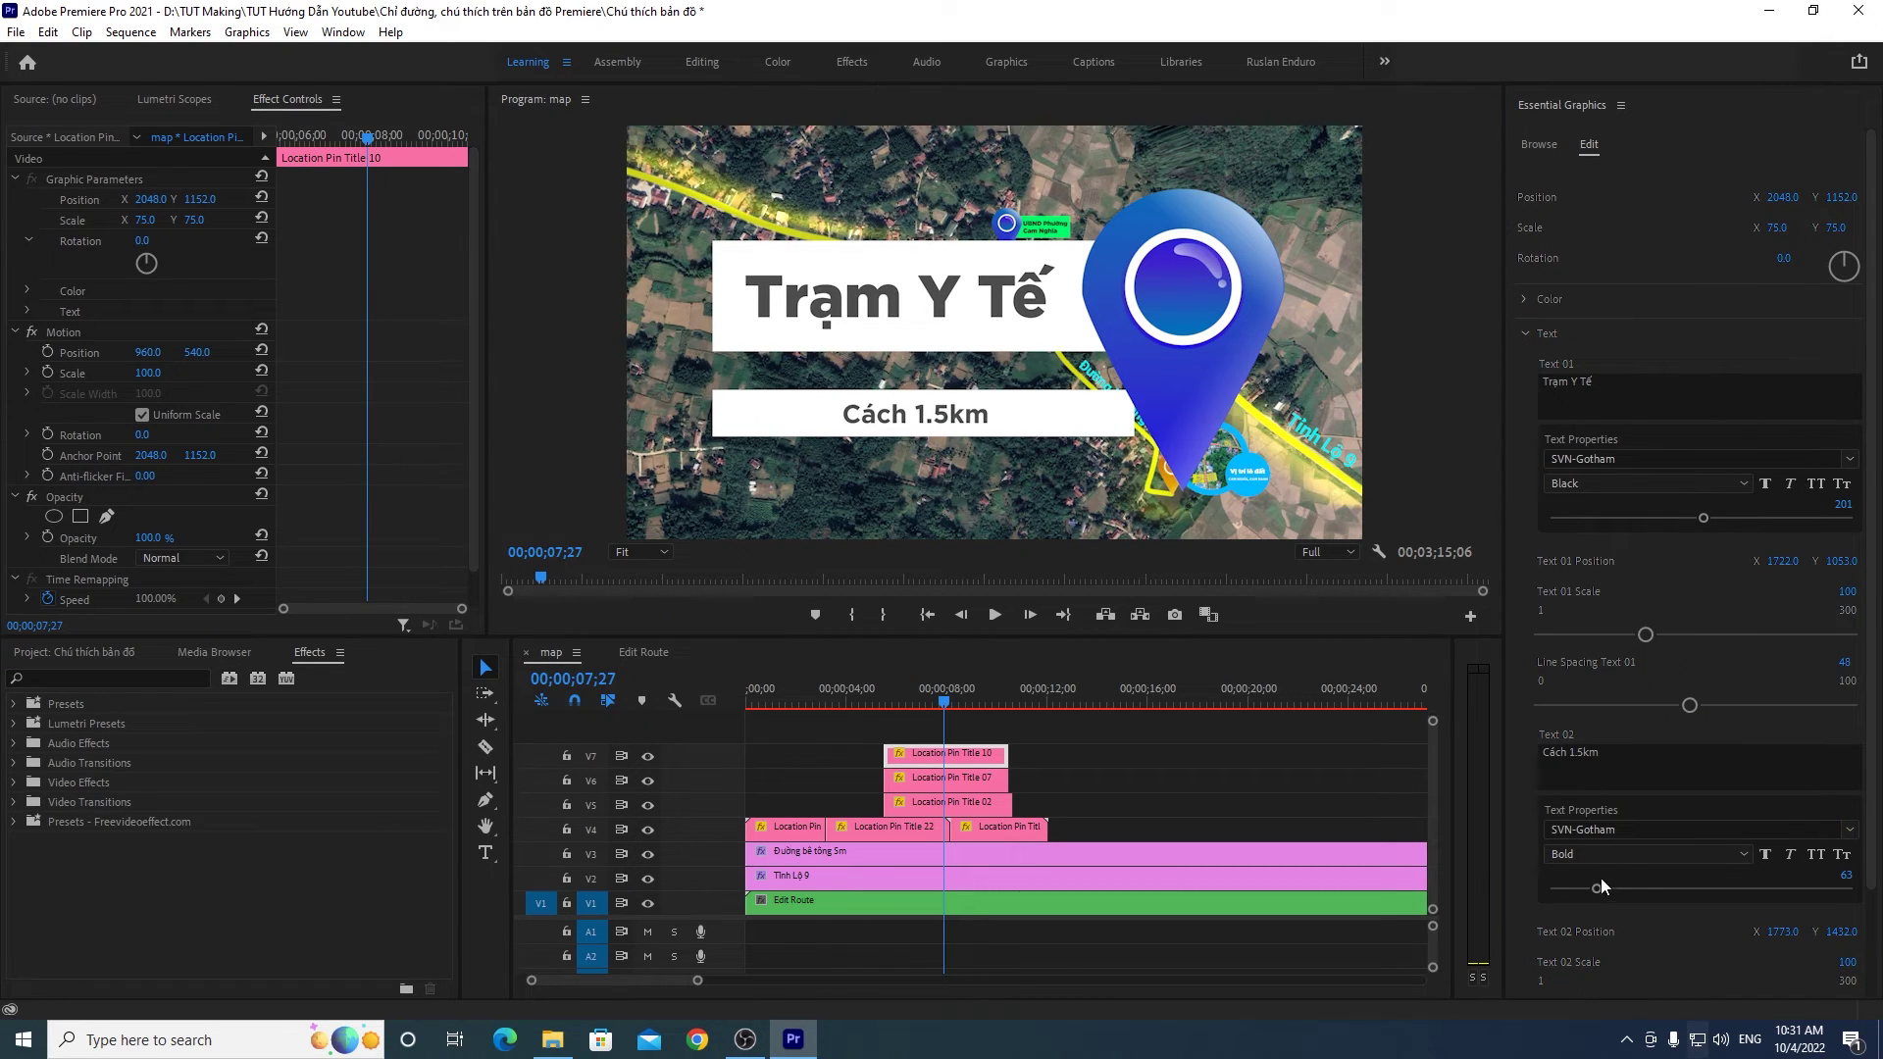
pyautogui.moveTo(1593, 887); pyautogui.dragTo(1603, 882)
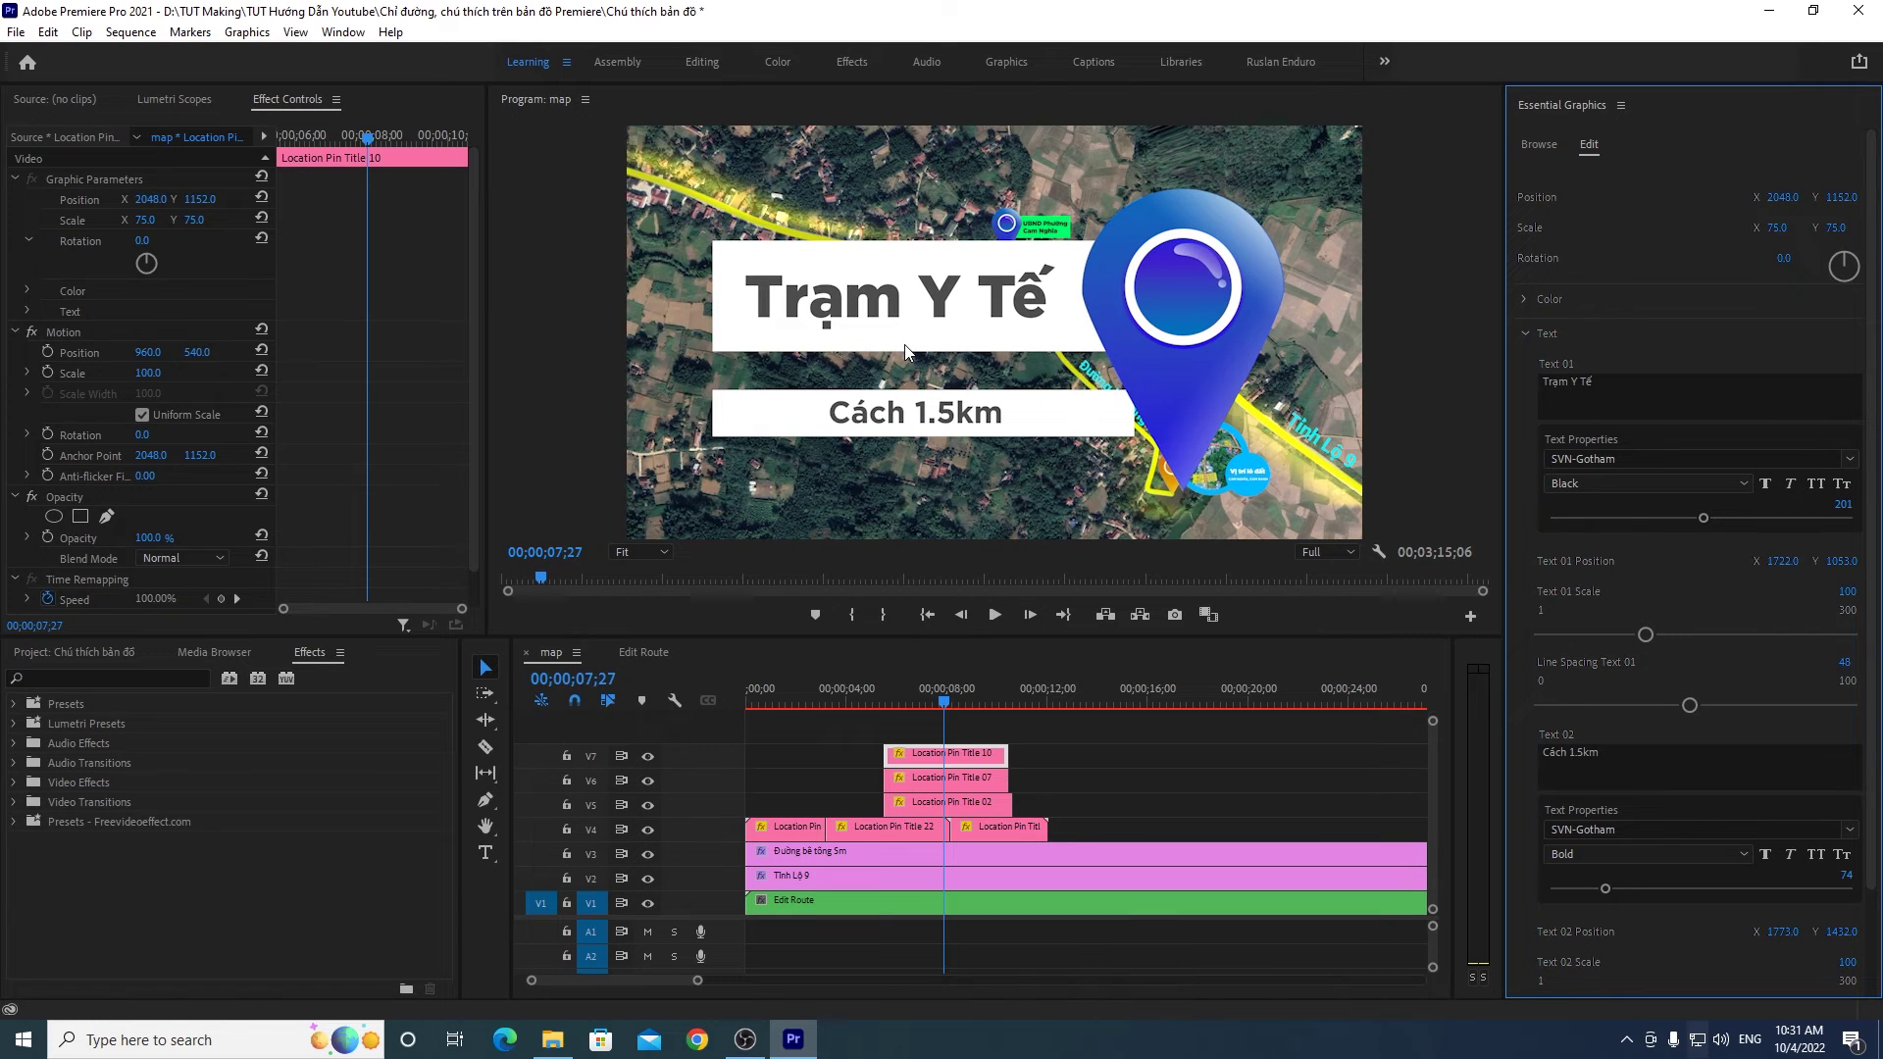
pyautogui.click(1524, 300)
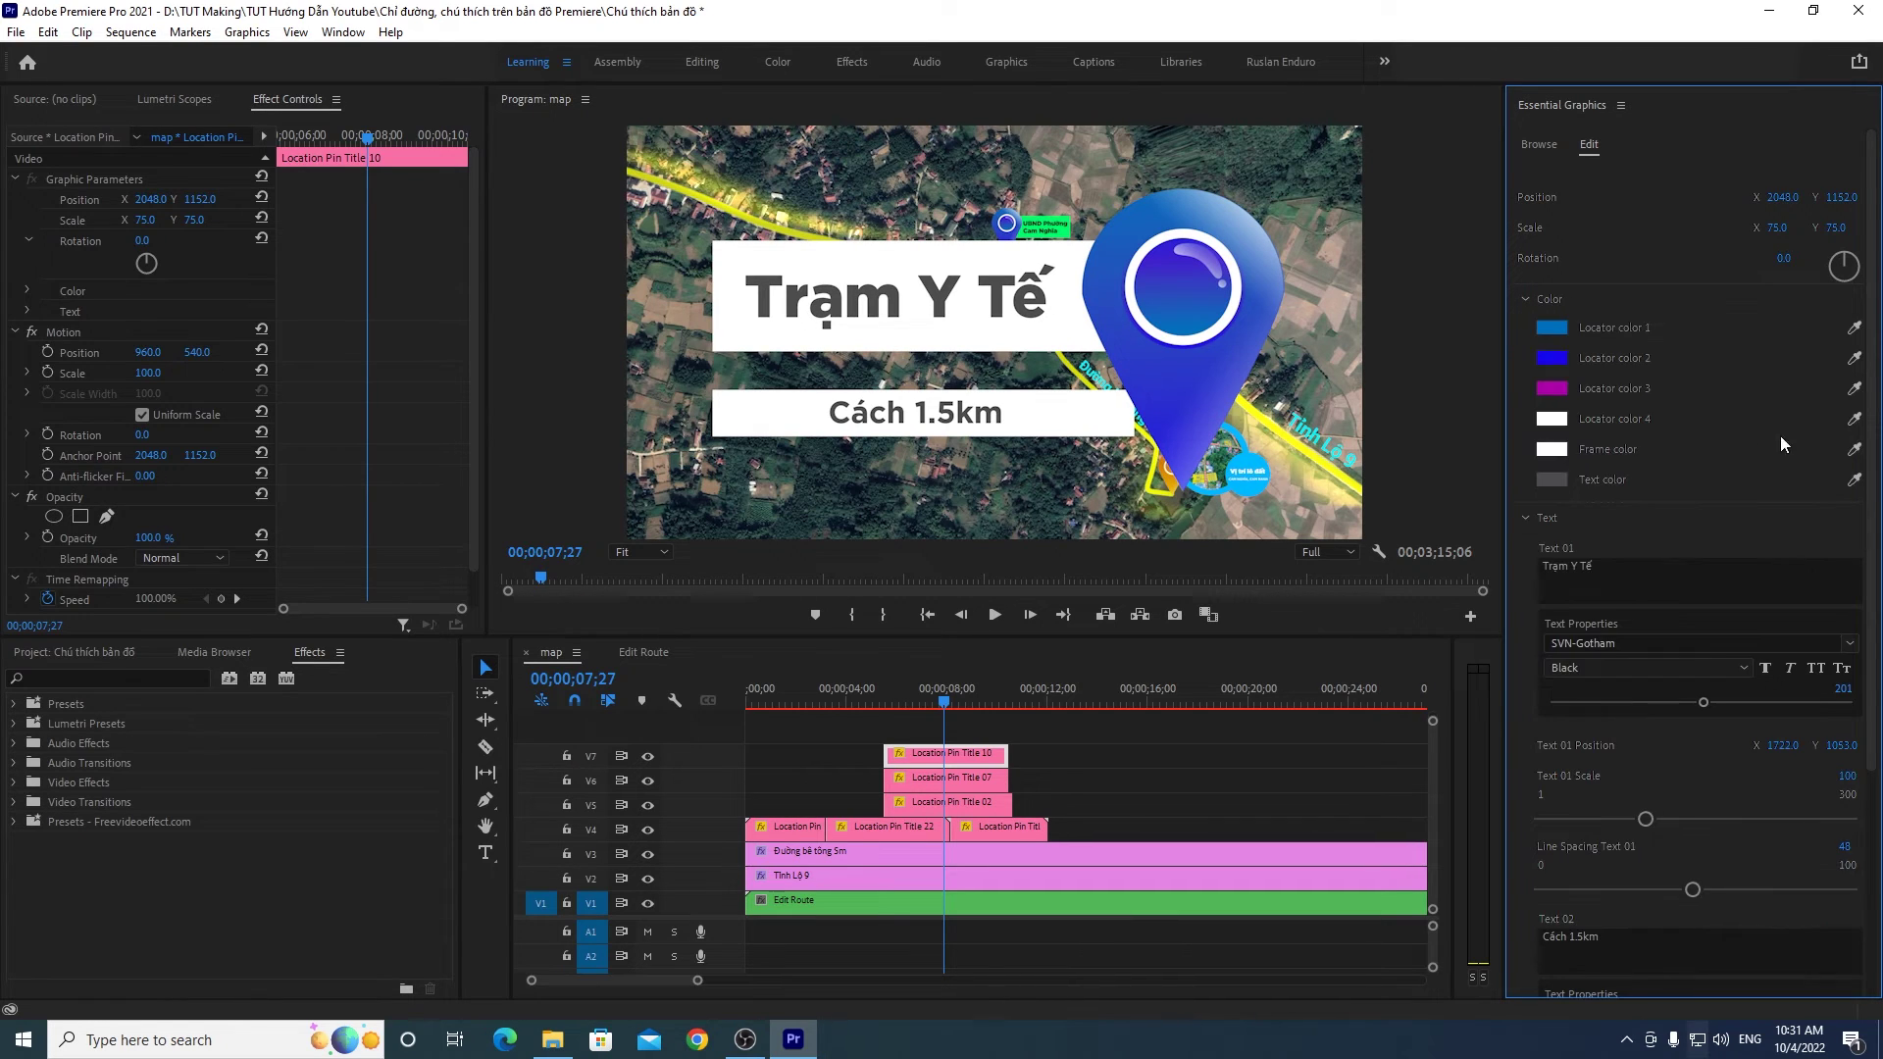
# Step: Save the project and set the callout's text colour to orange #FFB400
pyautogui.hotkey('ctrl', 's')
pyautogui.click(1554, 480)
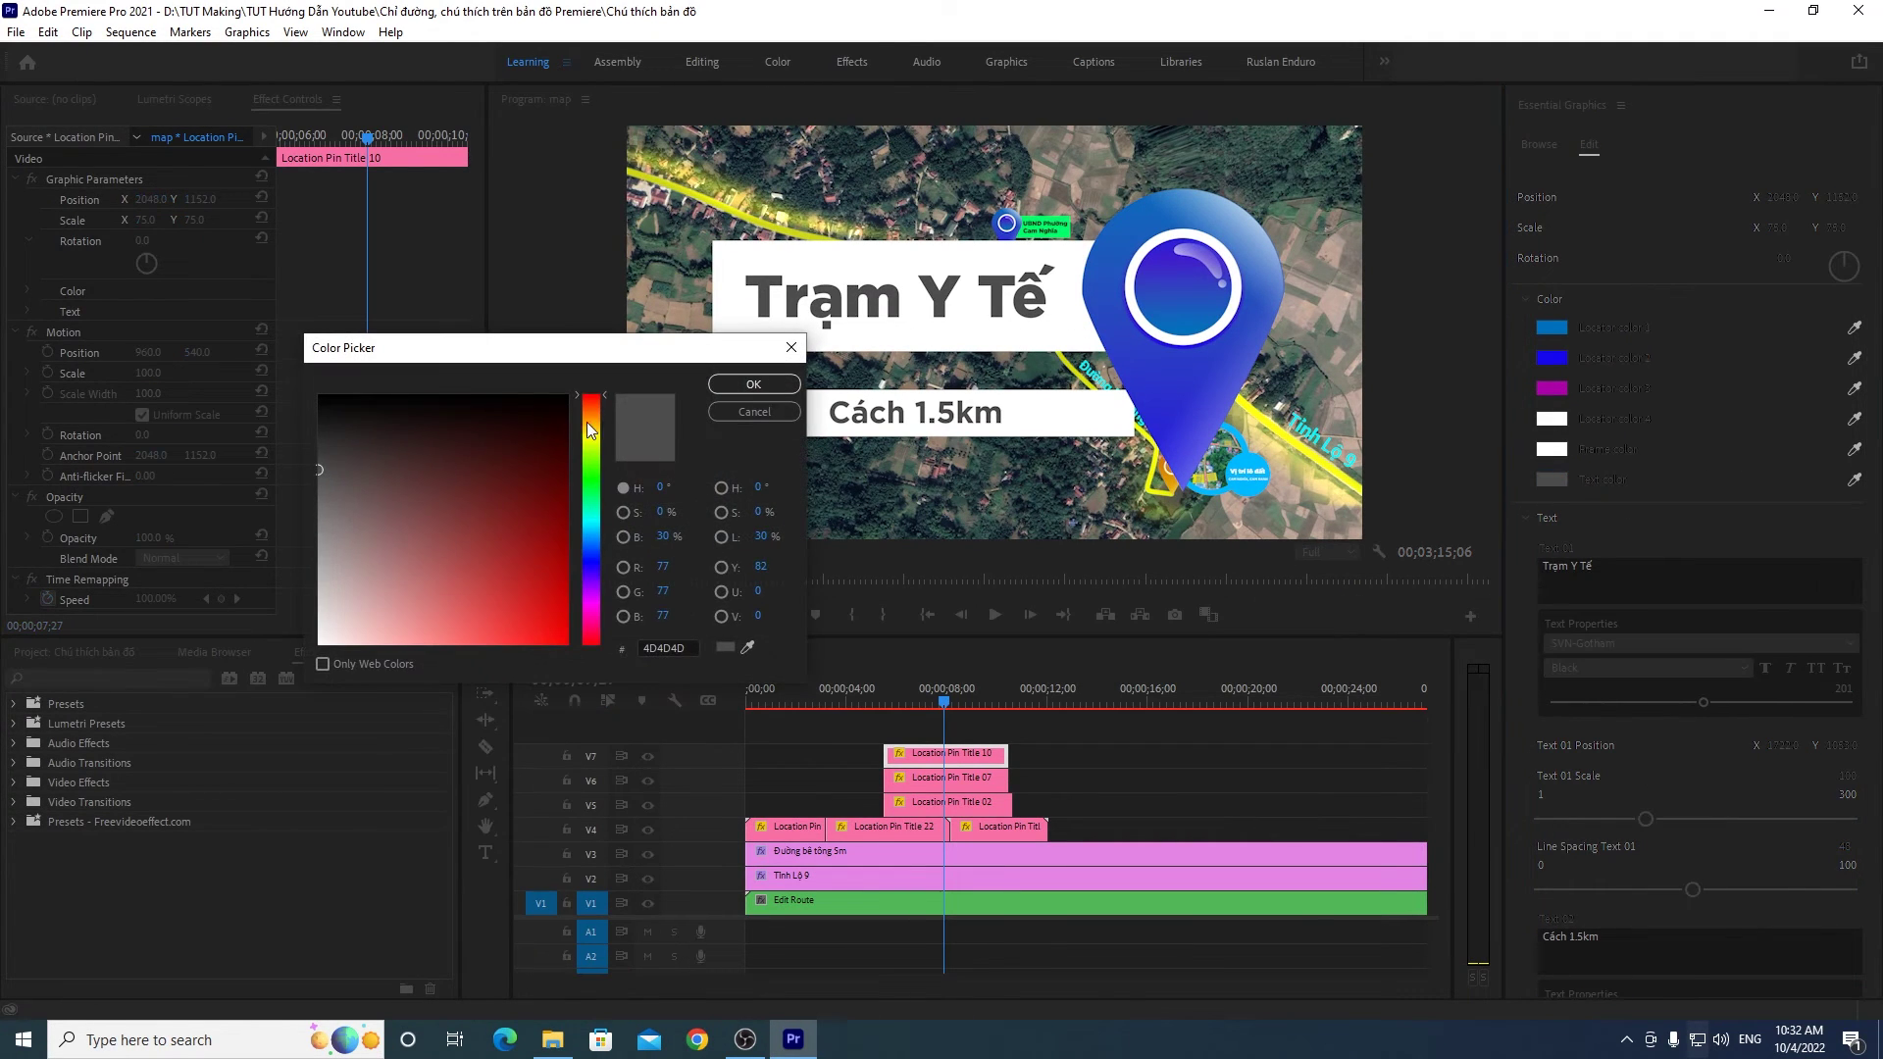
pyautogui.moveTo(588, 429); pyautogui.dragTo(591, 424)
pyautogui.click(567, 644)
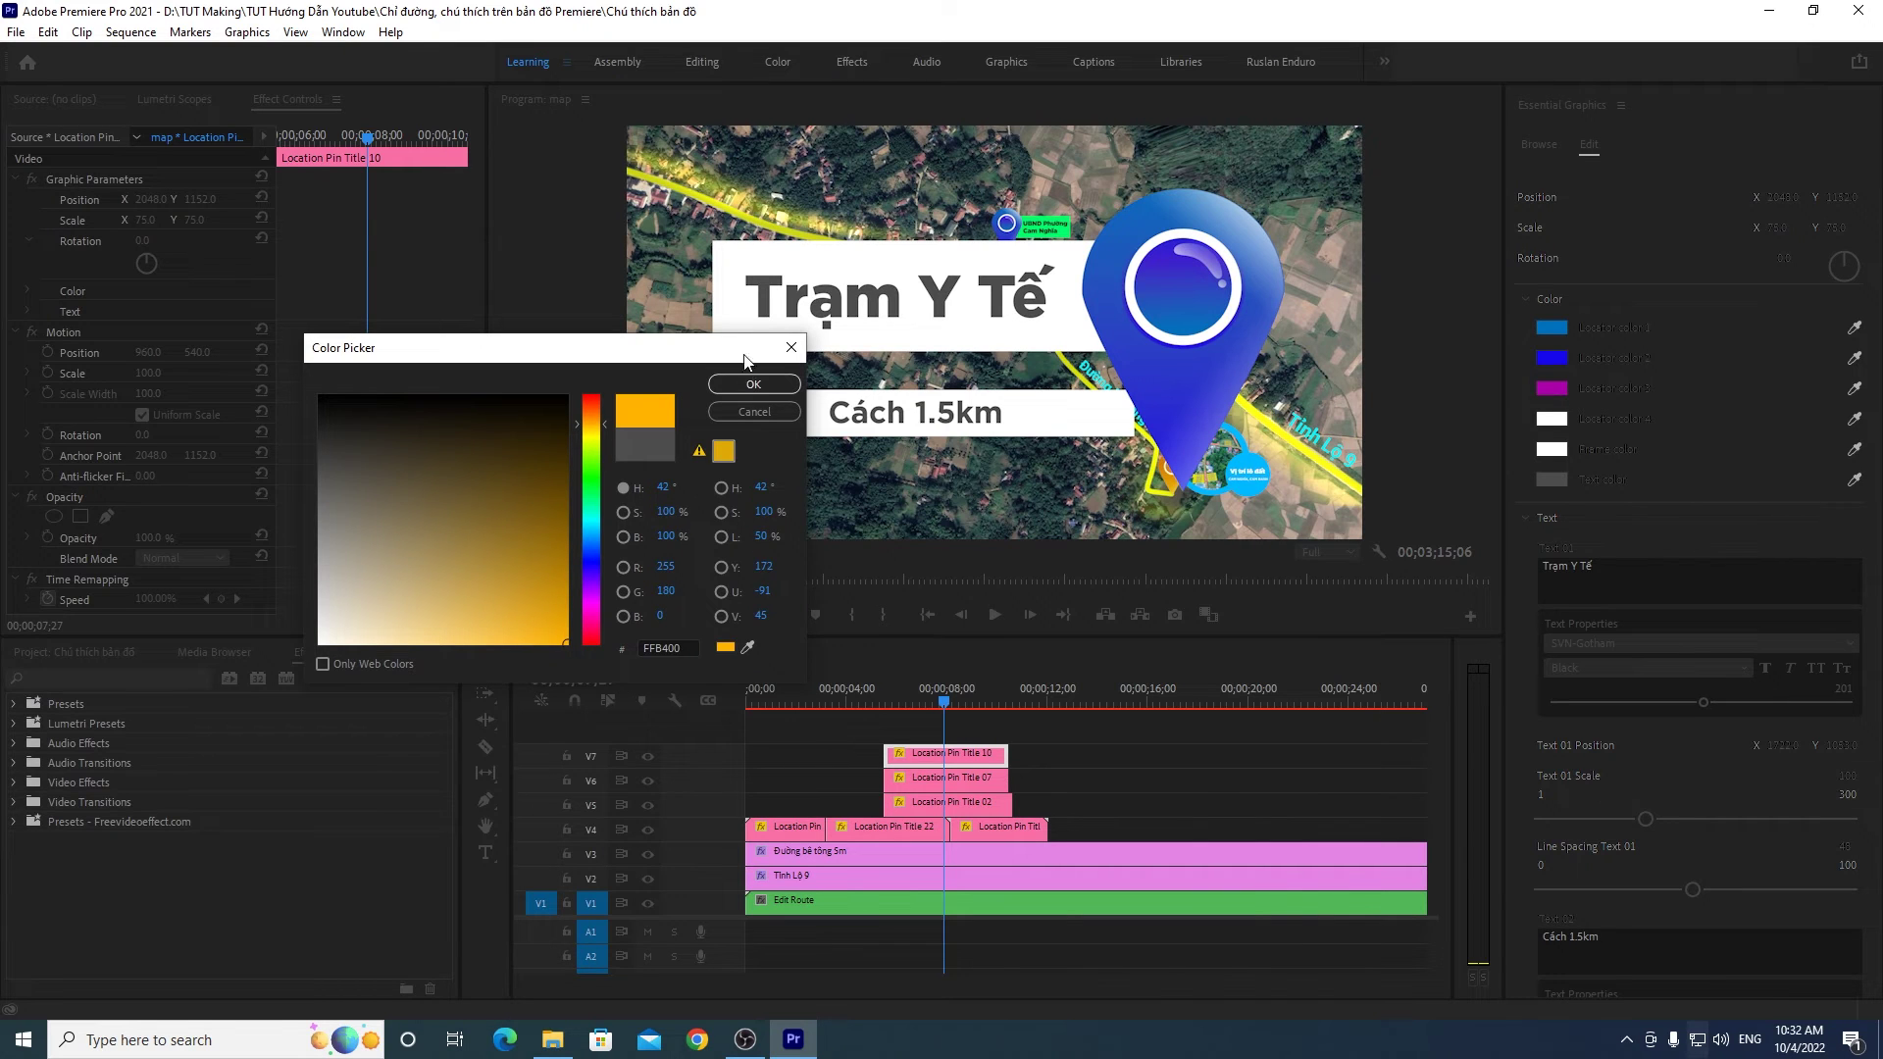
pyautogui.click(751, 383)
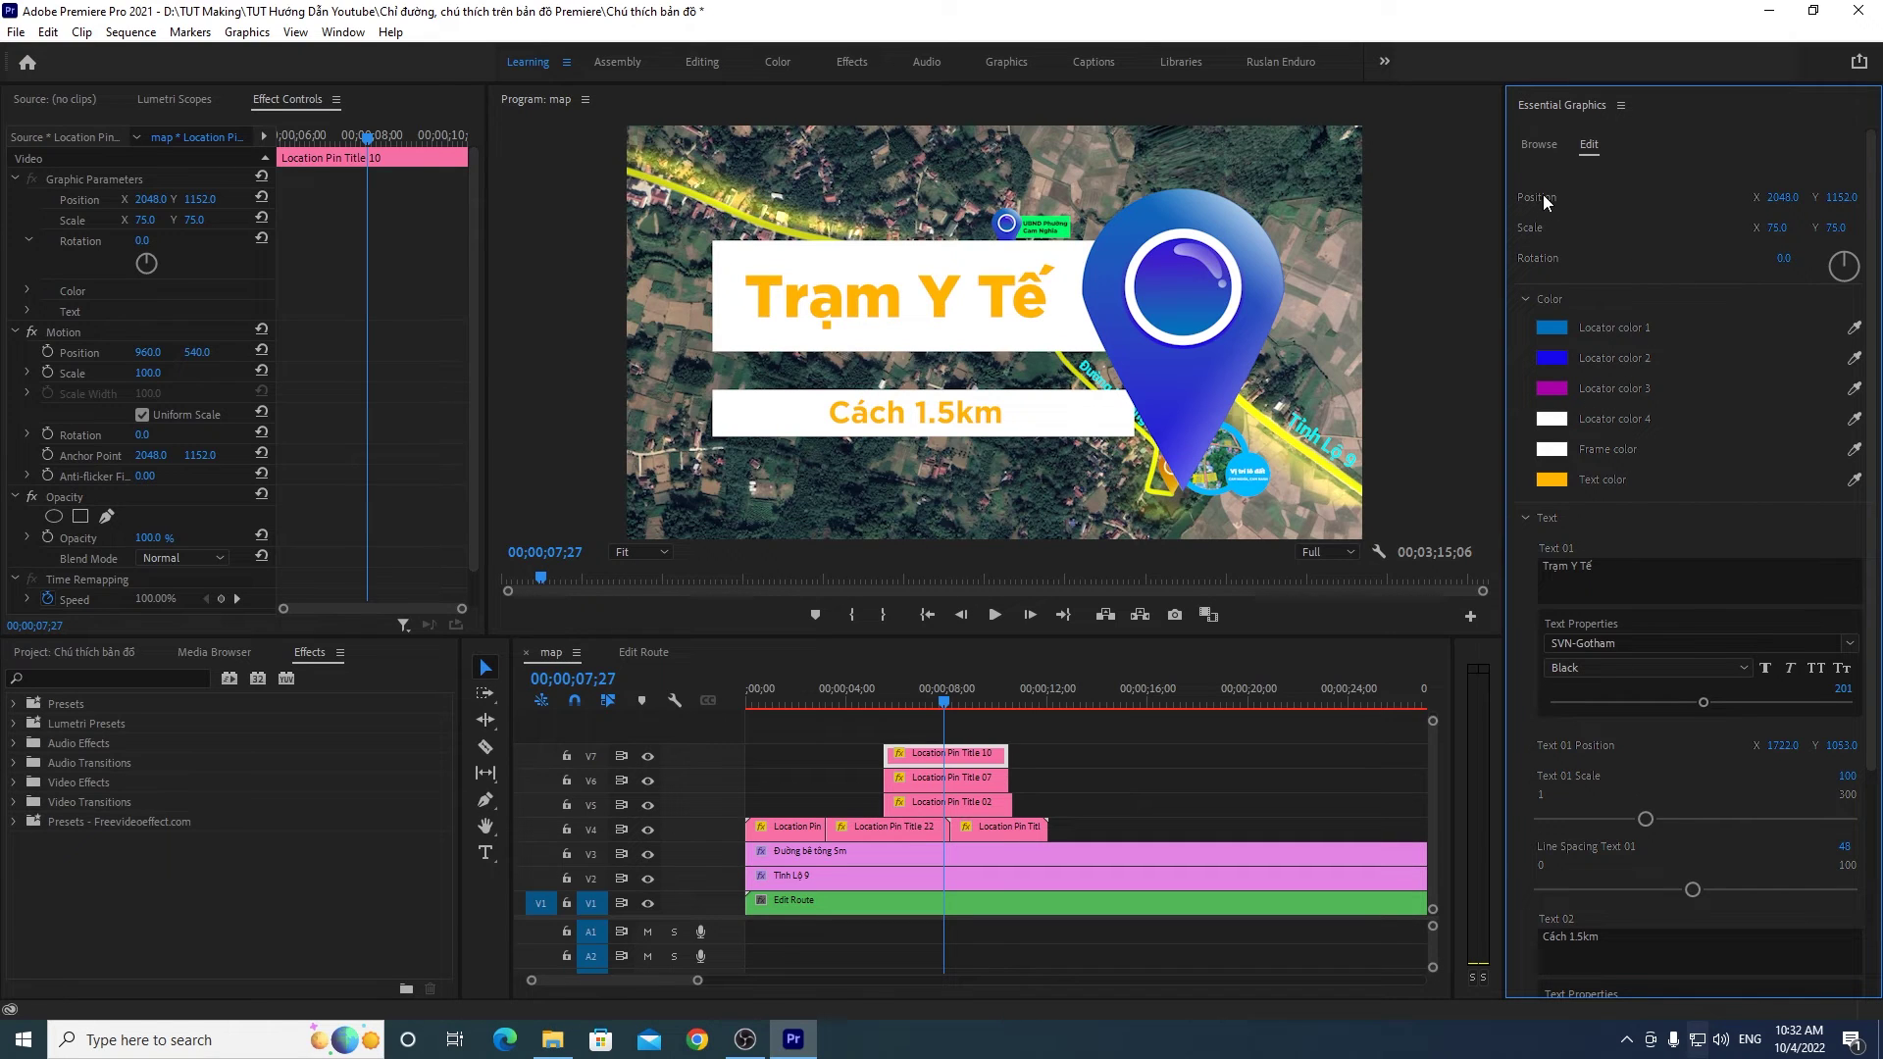
pyautogui.click(138, 337)
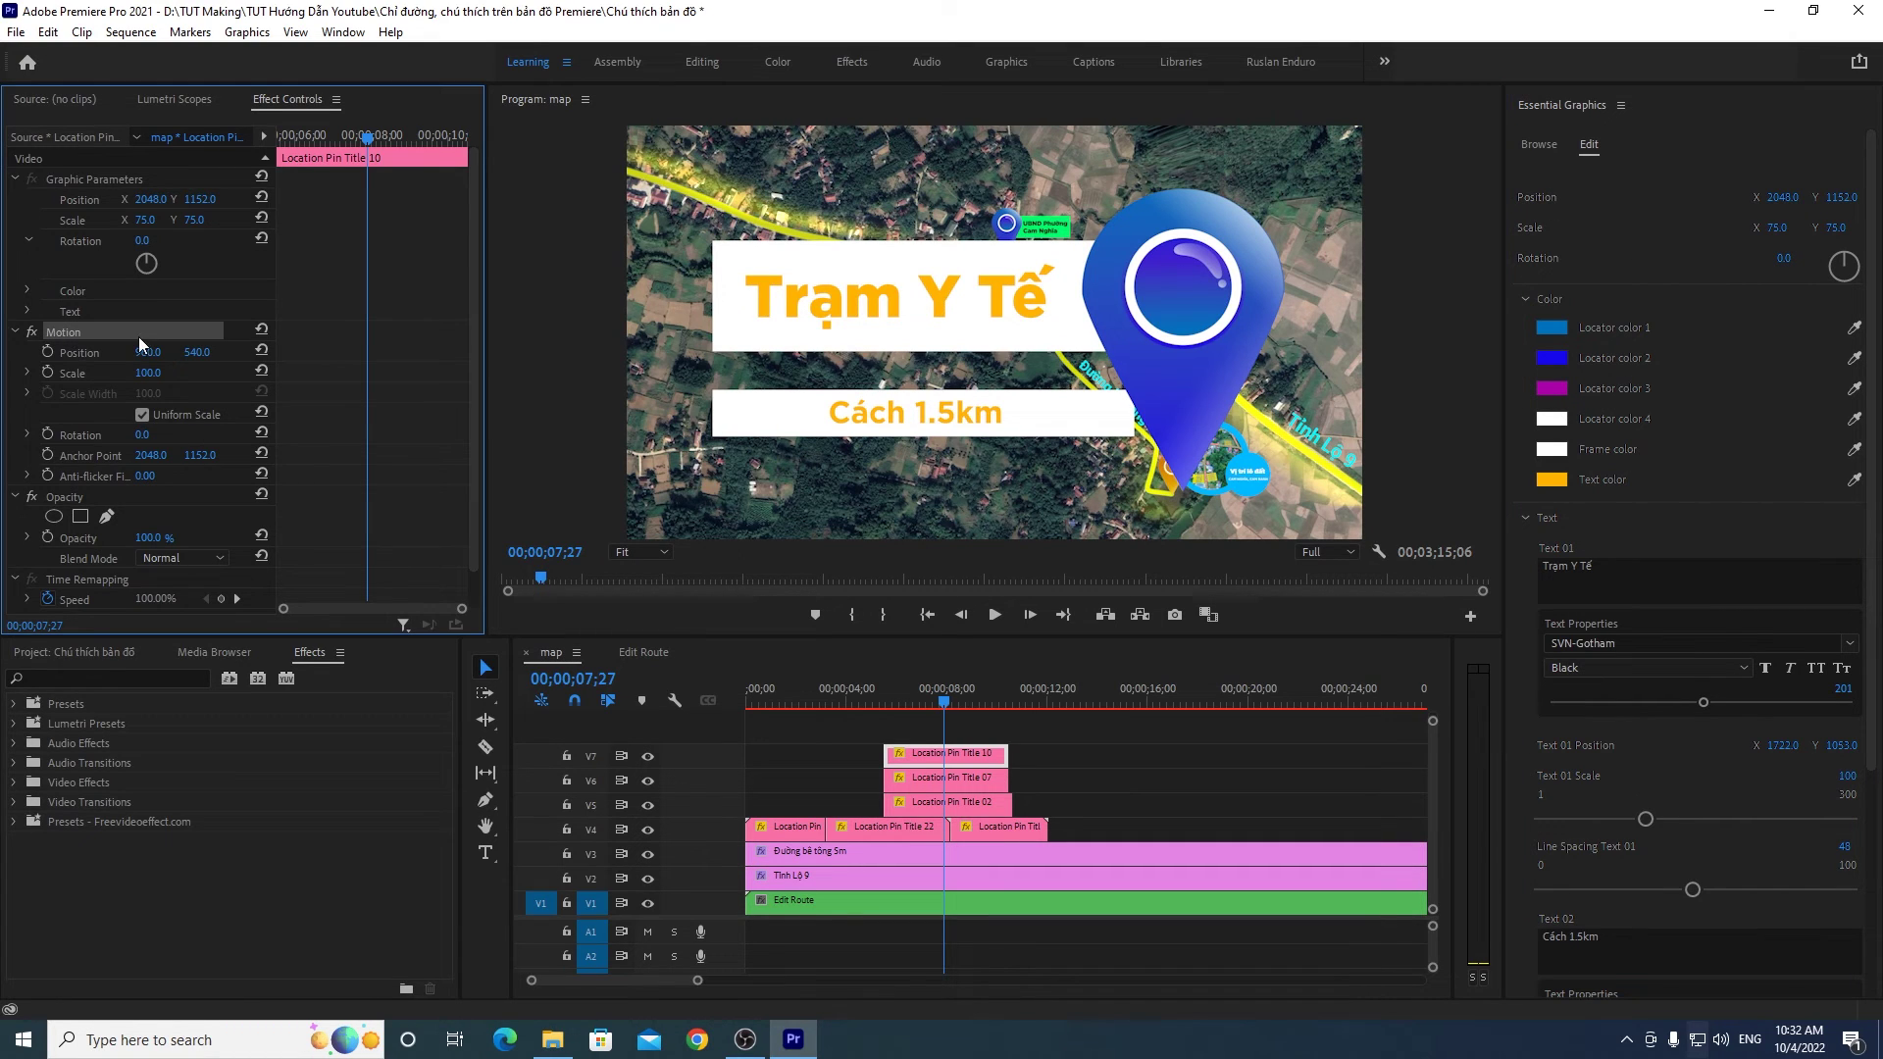
# Step: Scale the Trạm Y Tế pin down to 12 and drag it onto the route near the top-left
pyautogui.click(1780, 226)
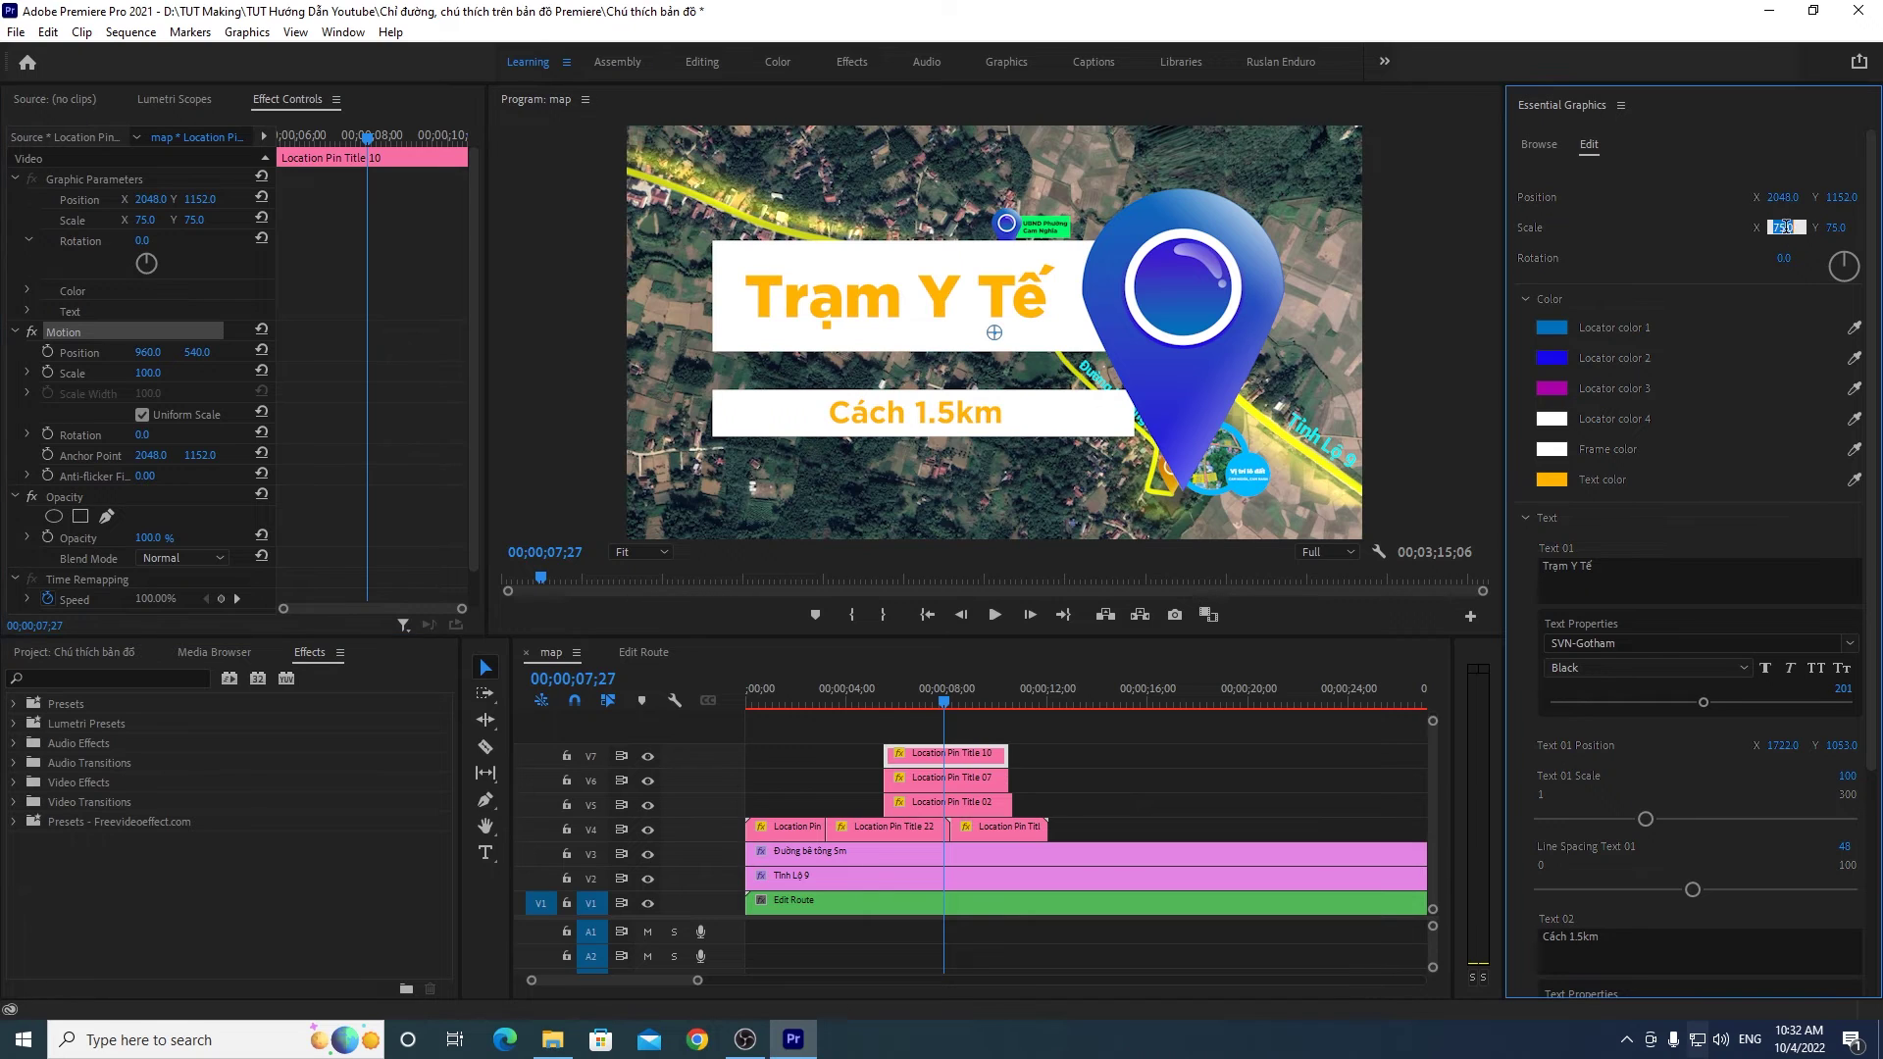
pyautogui.write('12')
pyautogui.press('Return')
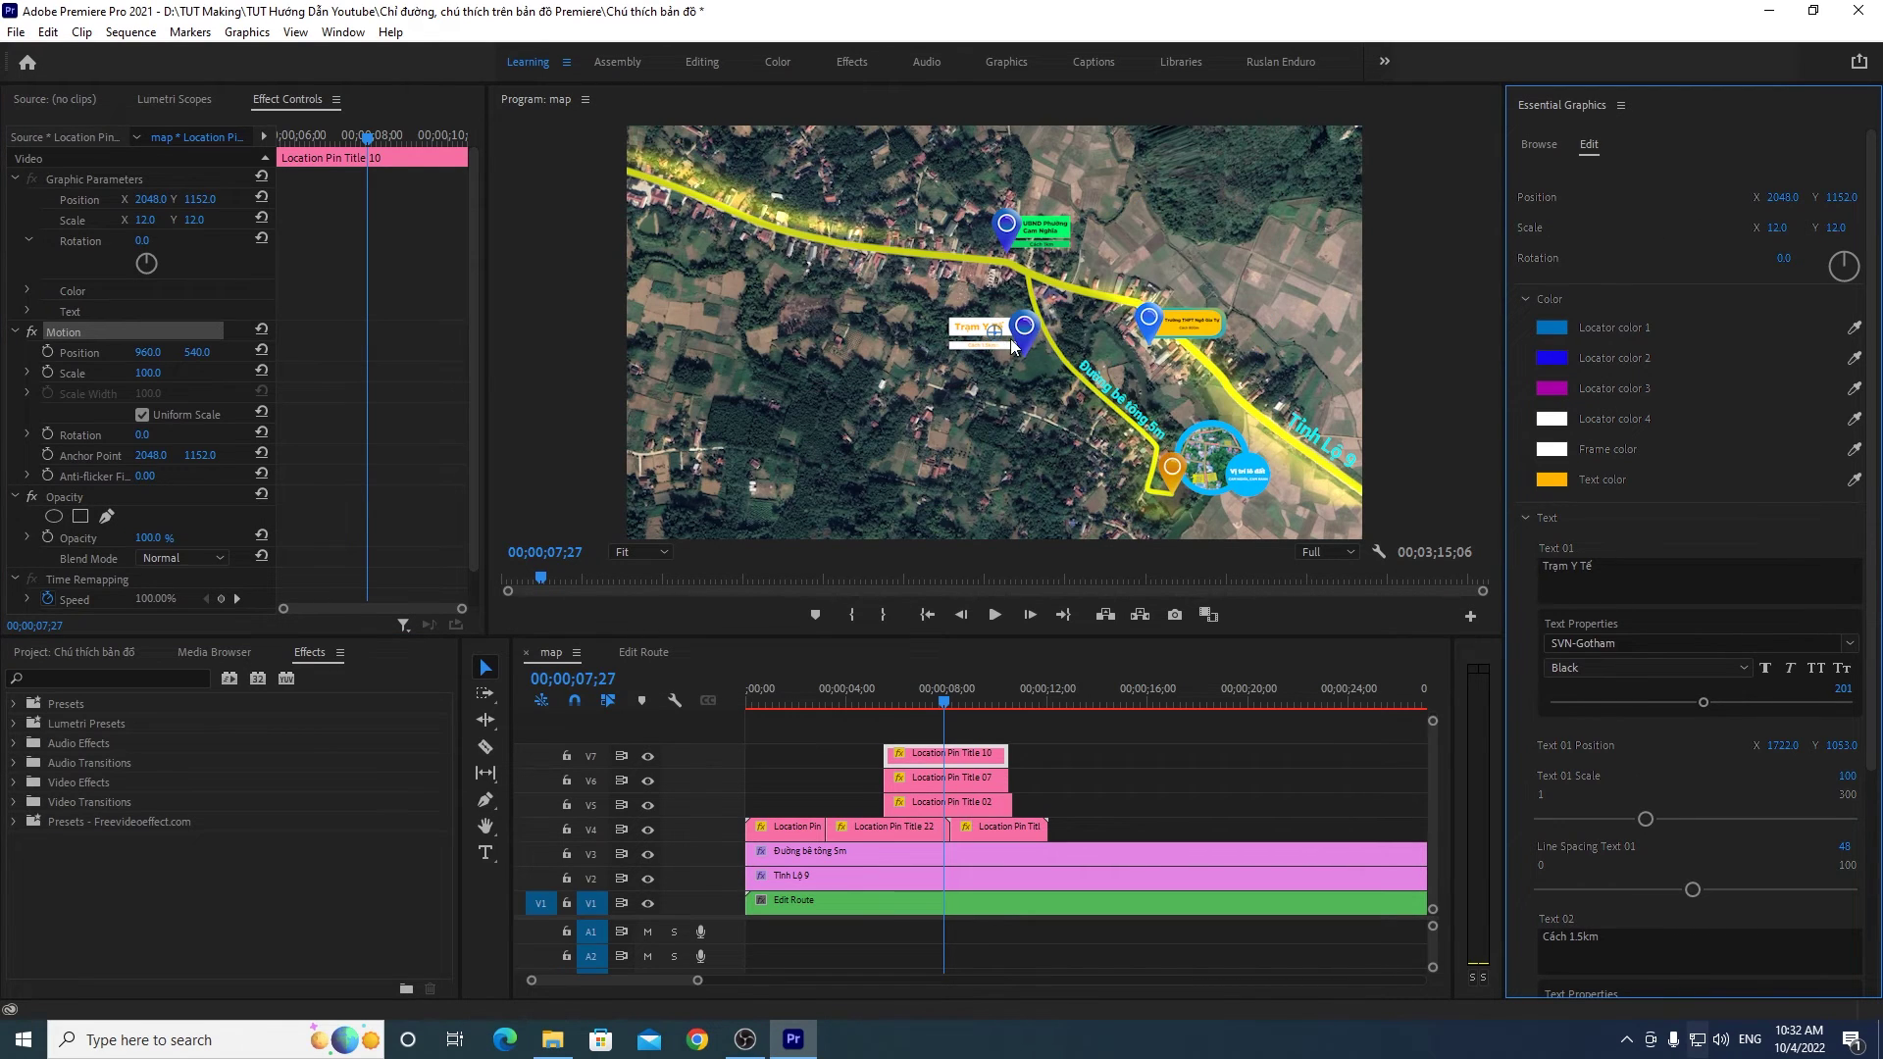
pyautogui.click(68, 333)
pyautogui.moveTo(1012, 344)
pyautogui.mouseDown()
pyautogui.moveTo(779, 191)
pyautogui.moveTo(766, 230)
pyautogui.moveTo(770, 194)
pyautogui.moveTo(740, 189)
pyautogui.mouseUp()
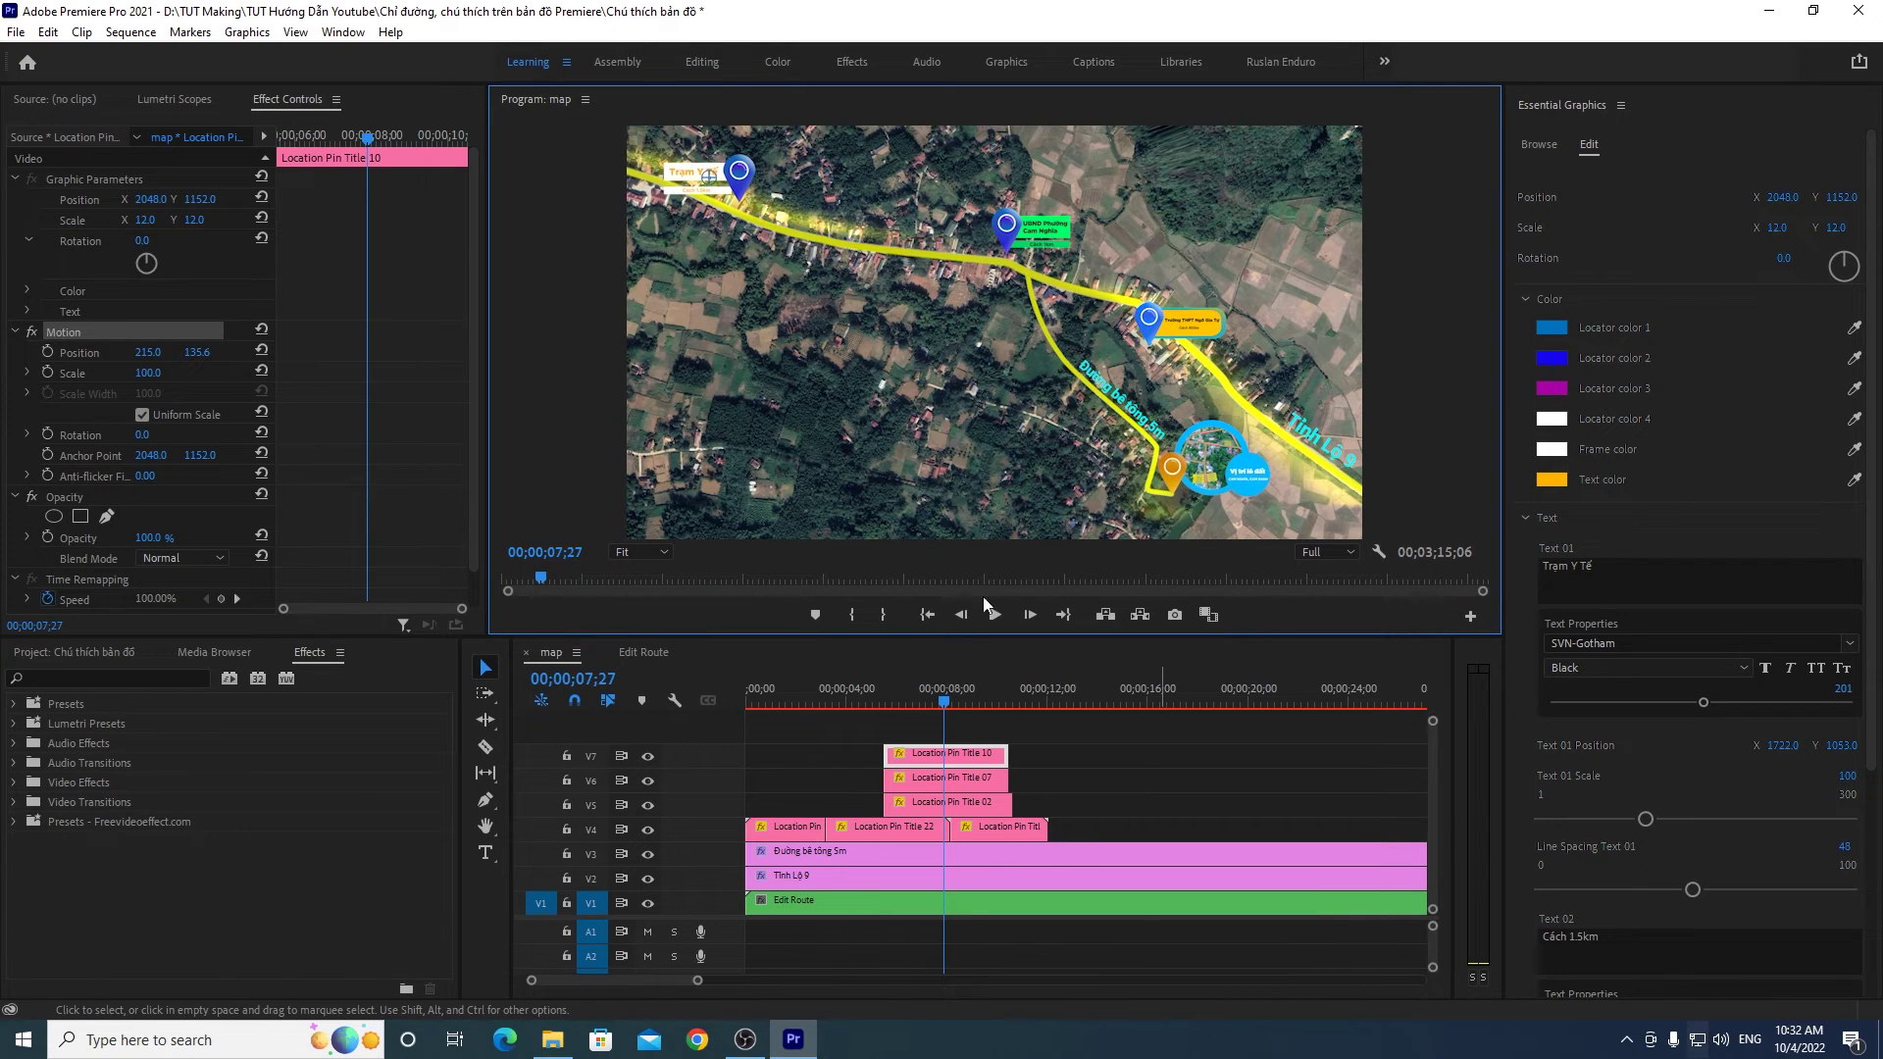
# Step: Reselect the Location Pin Title 10 clip and shrink the pin to scale 11
pyautogui.click(1147, 775)
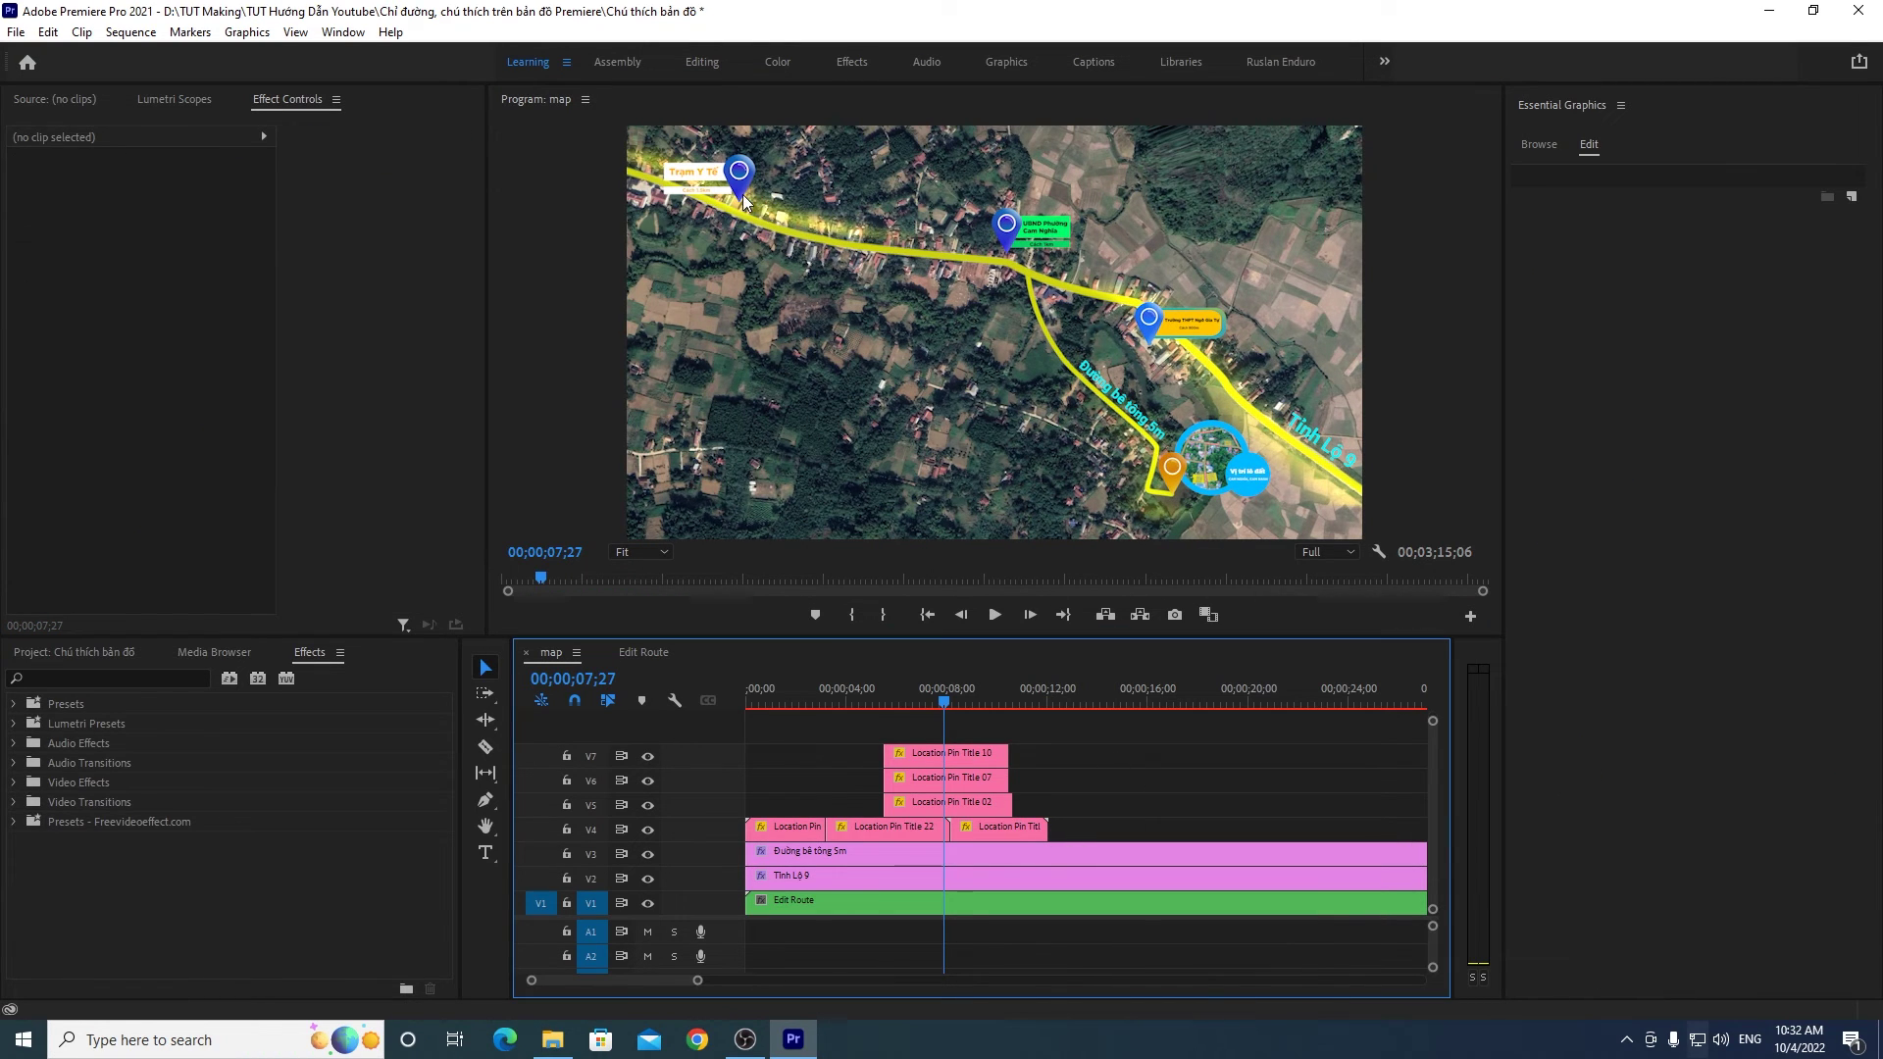
pyautogui.click(951, 757)
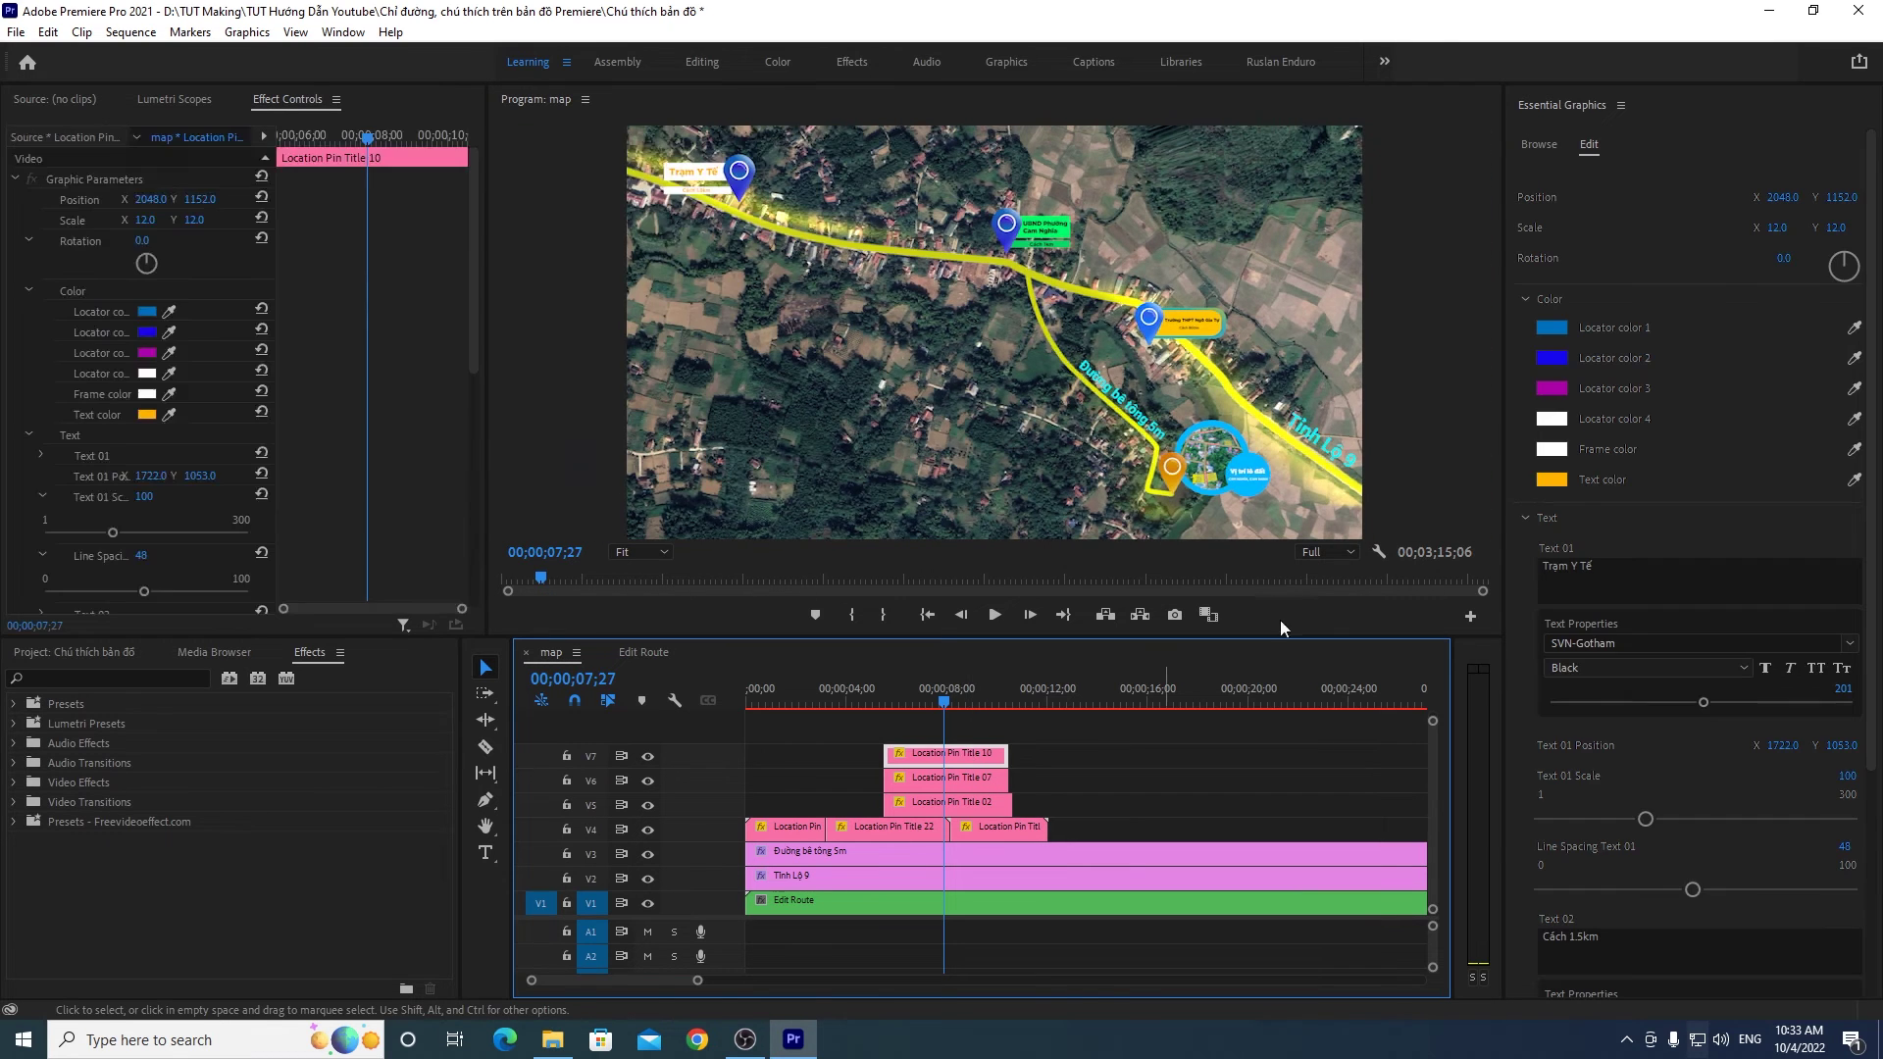
pyautogui.click(1771, 228)
pyautogui.write('11')
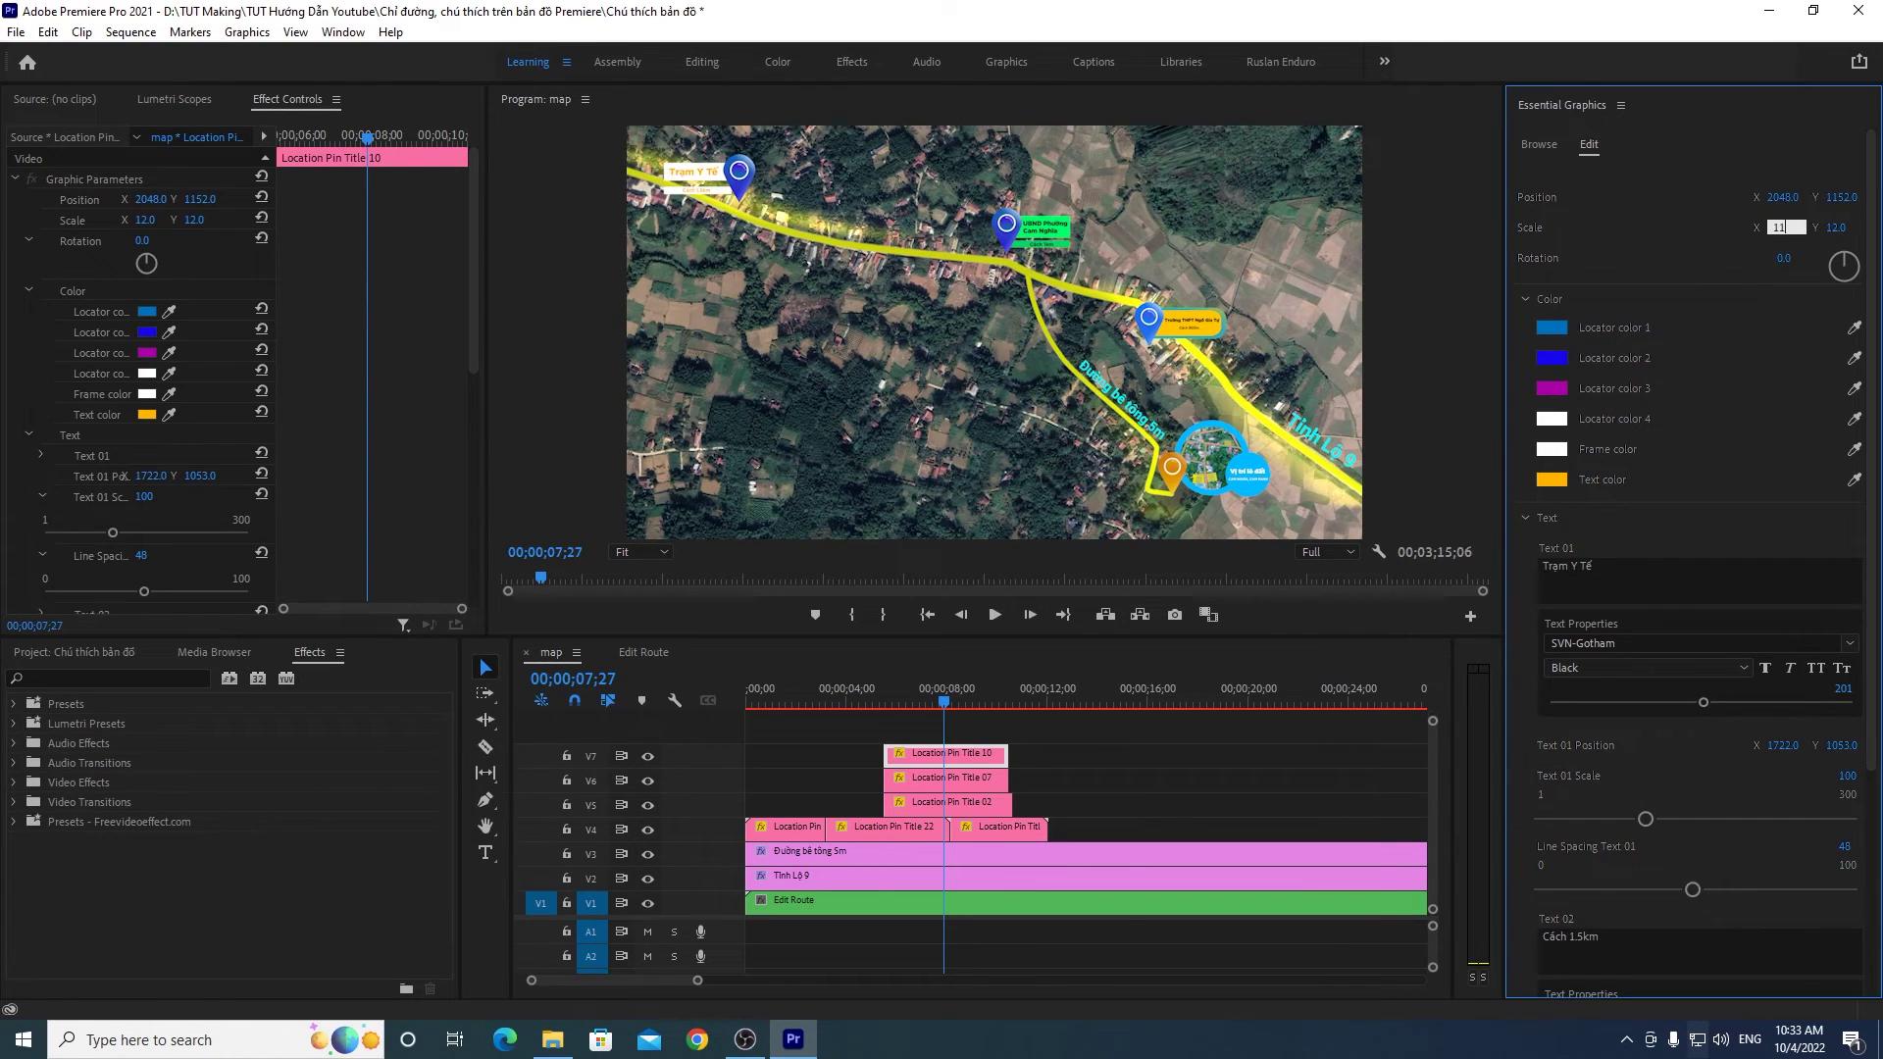
pyautogui.press('Return')
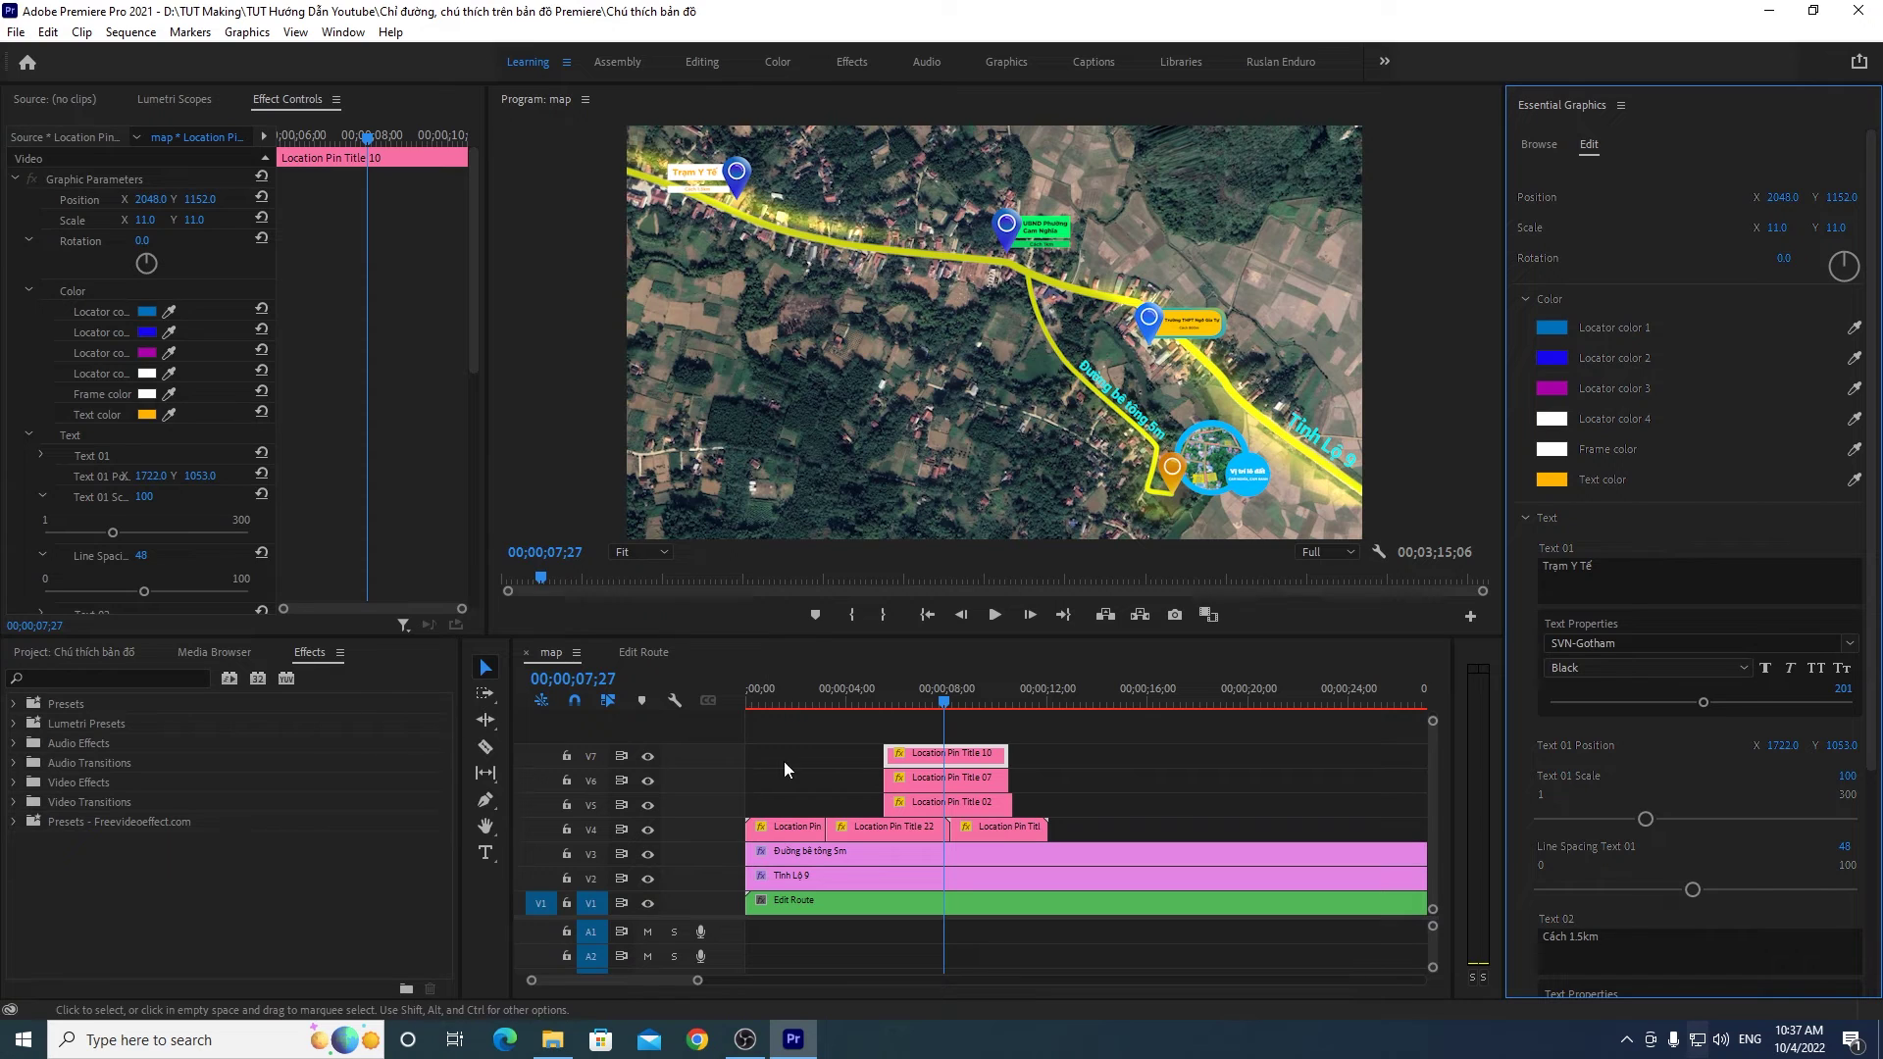
# Step: Add one new video track and no audio tracks to the timeline
pyautogui.rightClick(603, 729)
pyautogui.click(685, 836)
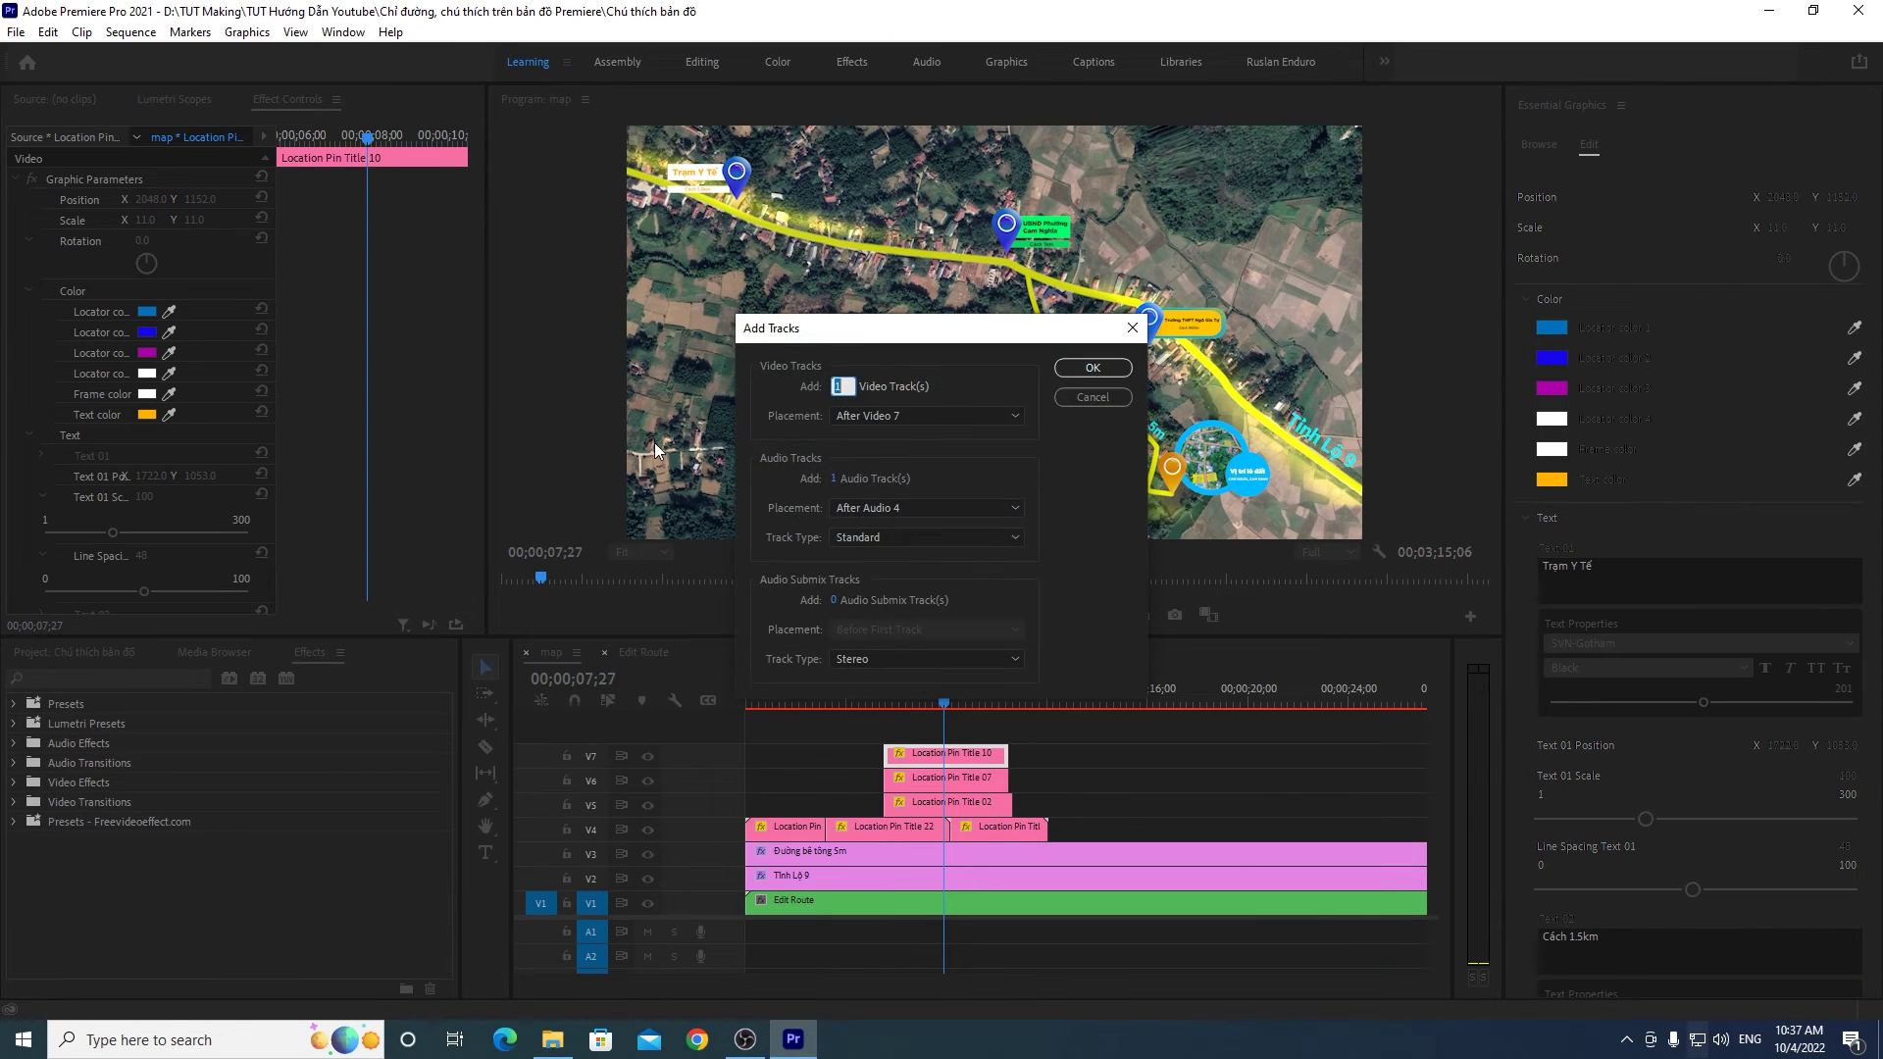
pyautogui.click(835, 479)
pyautogui.write('0')
pyautogui.click(1090, 369)
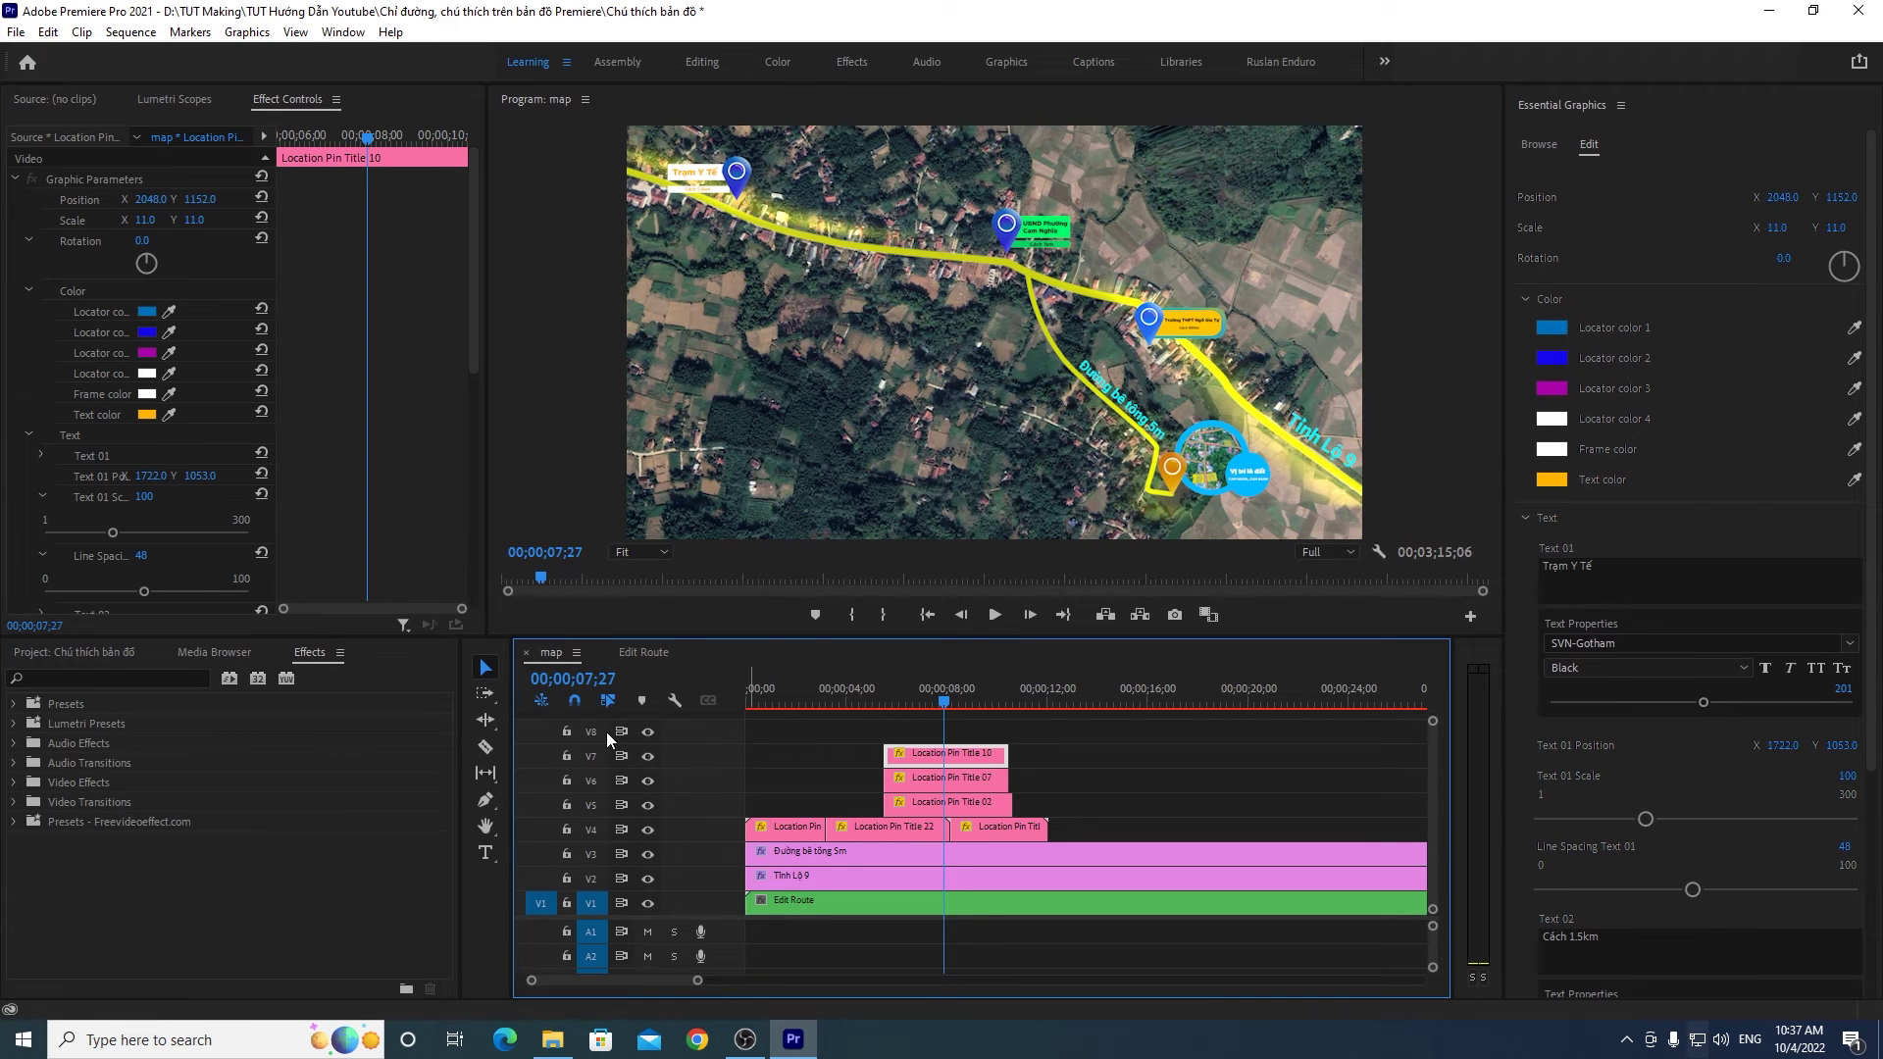
# Step: Place the Location Pin Title 08 template from the graphics library onto track V8
pyautogui.click(1541, 146)
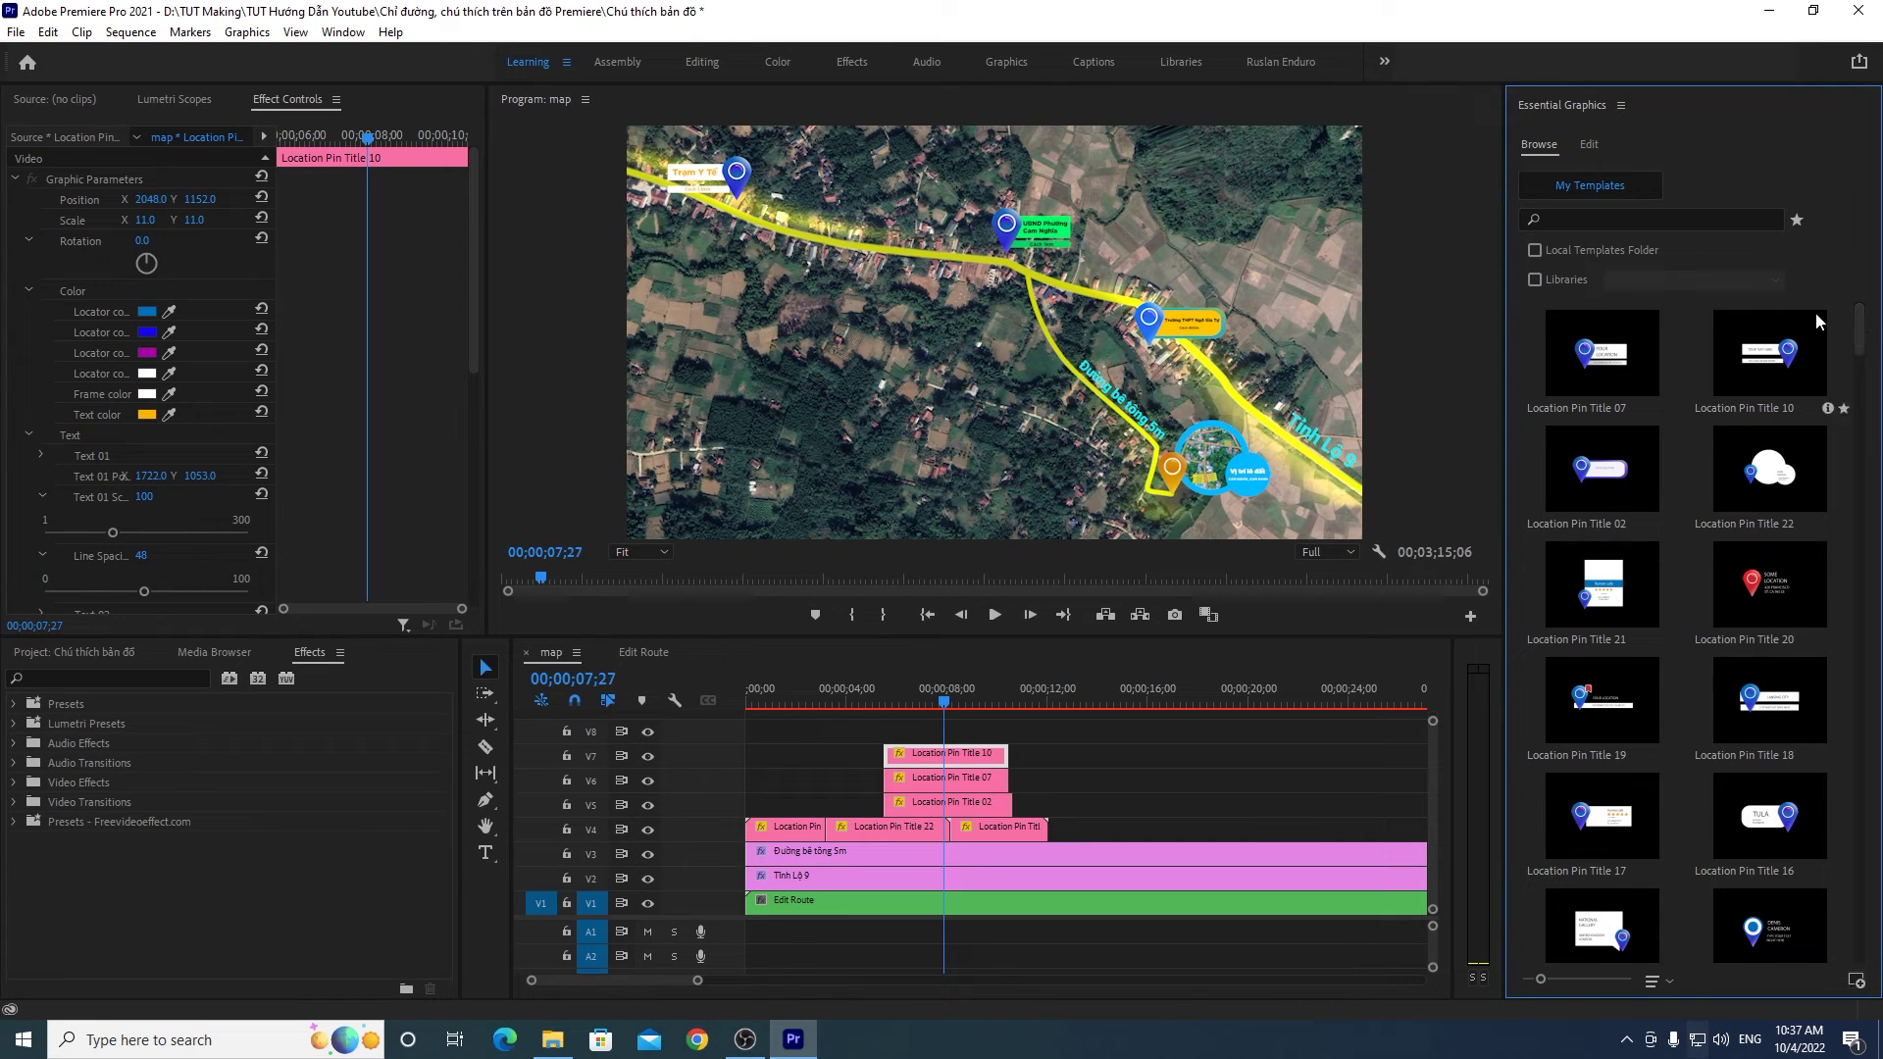
pyautogui.moveTo(1634, 353)
pyautogui.moveTo(1859, 316); pyautogui.dragTo(1866, 347)
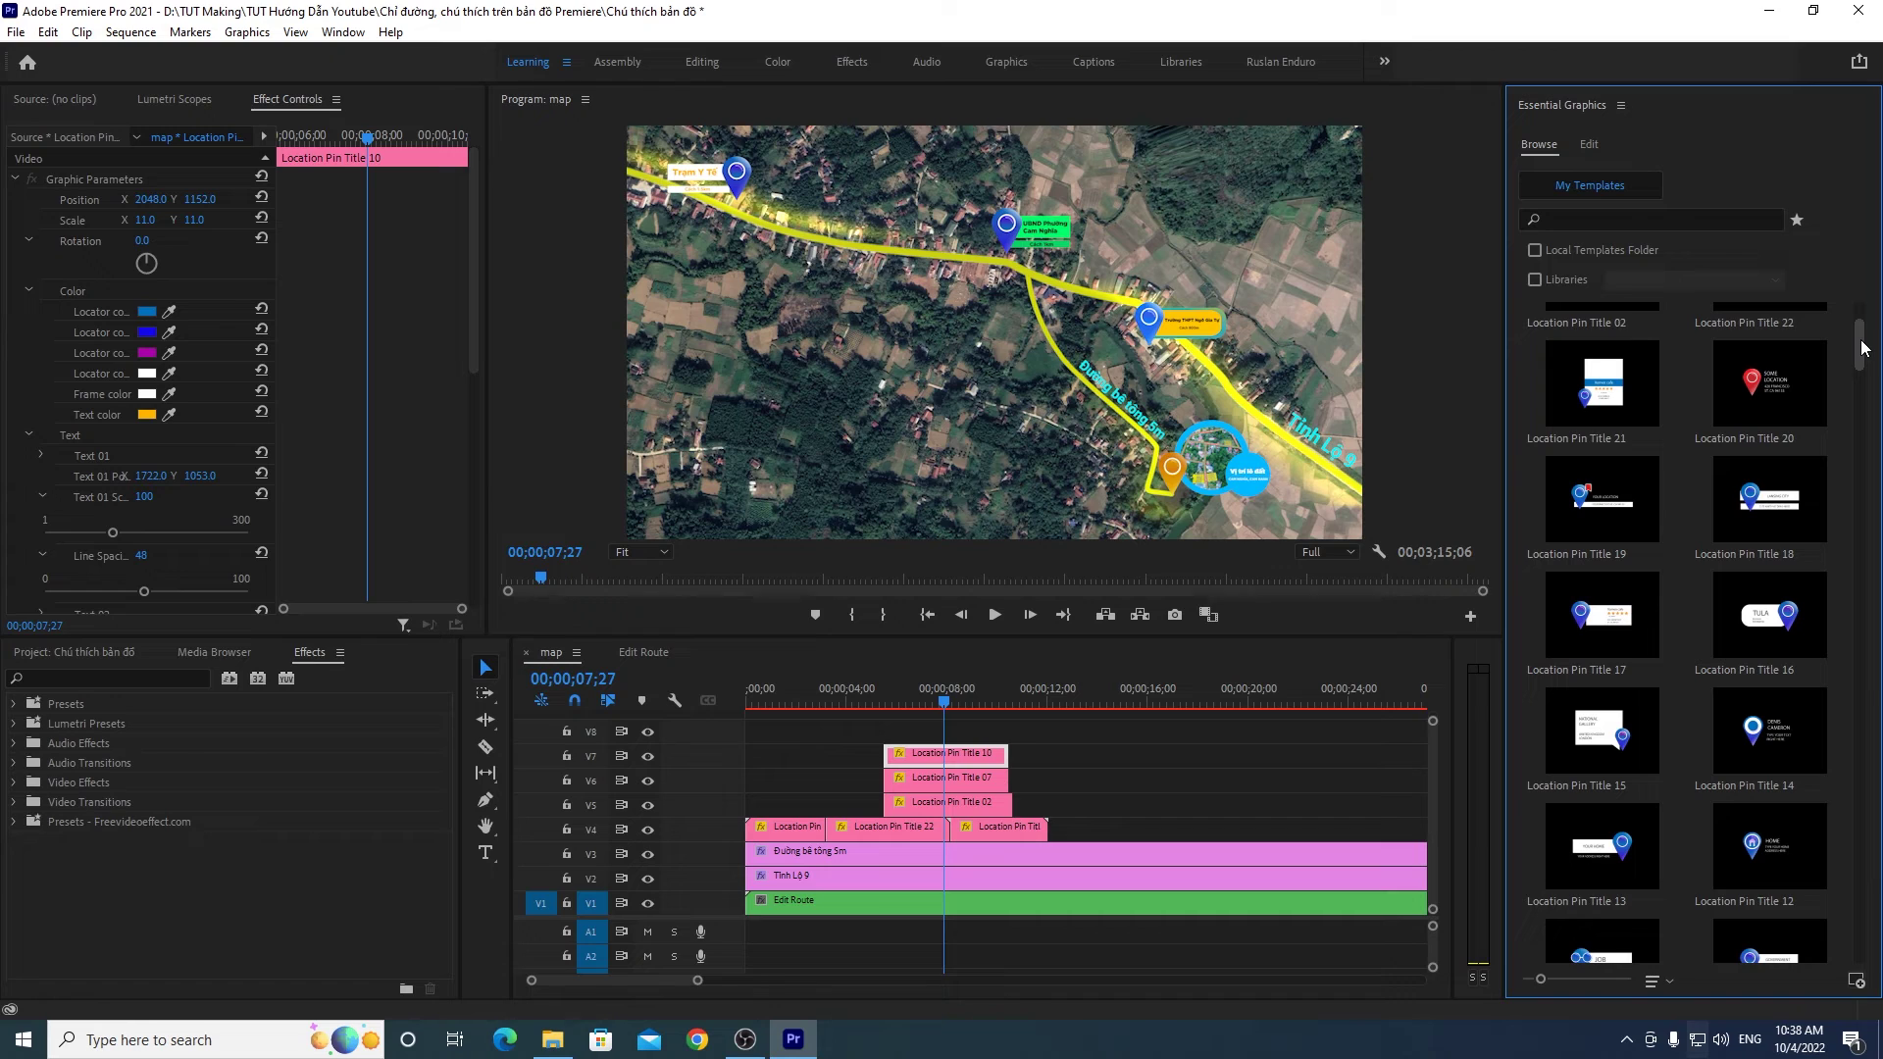
pyautogui.moveTo(1865, 348); pyautogui.dragTo(1864, 375)
pyautogui.moveTo(1622, 765)
pyautogui.click(1625, 698)
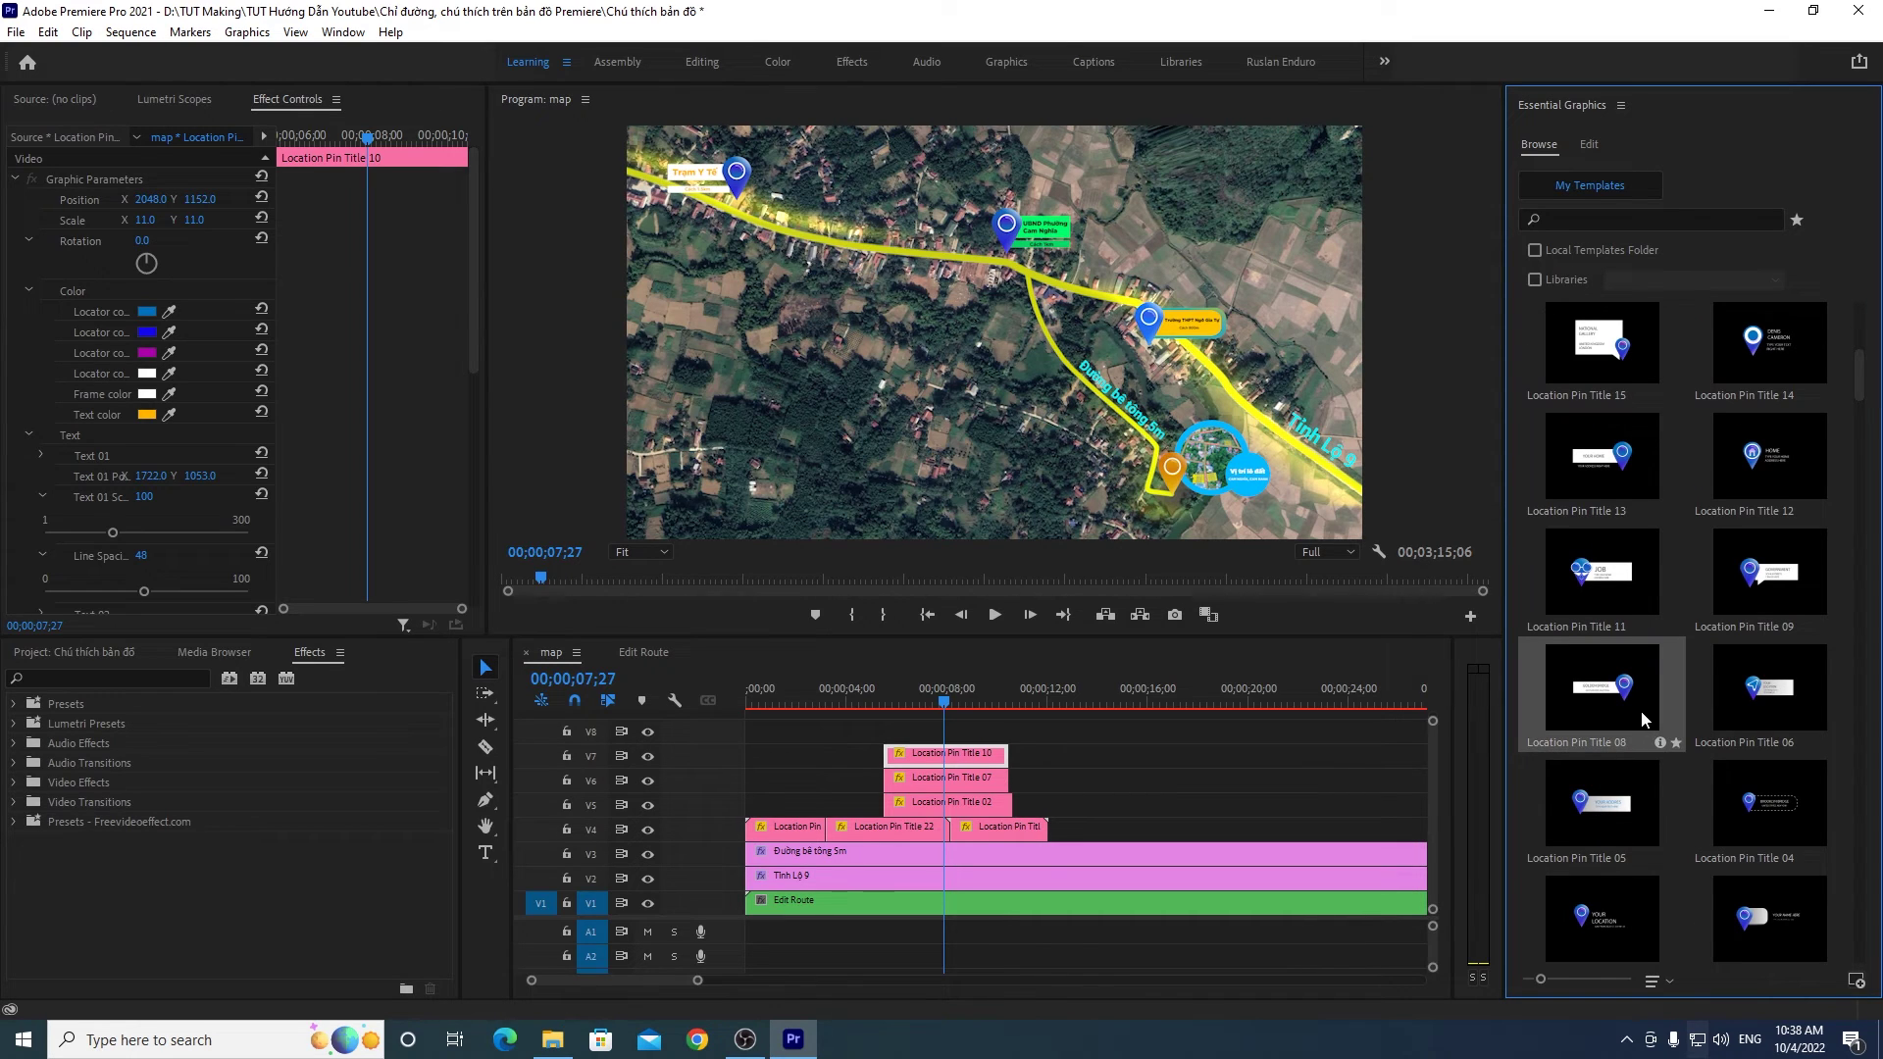
pyautogui.moveTo(1631, 704); pyautogui.dragTo(887, 737)
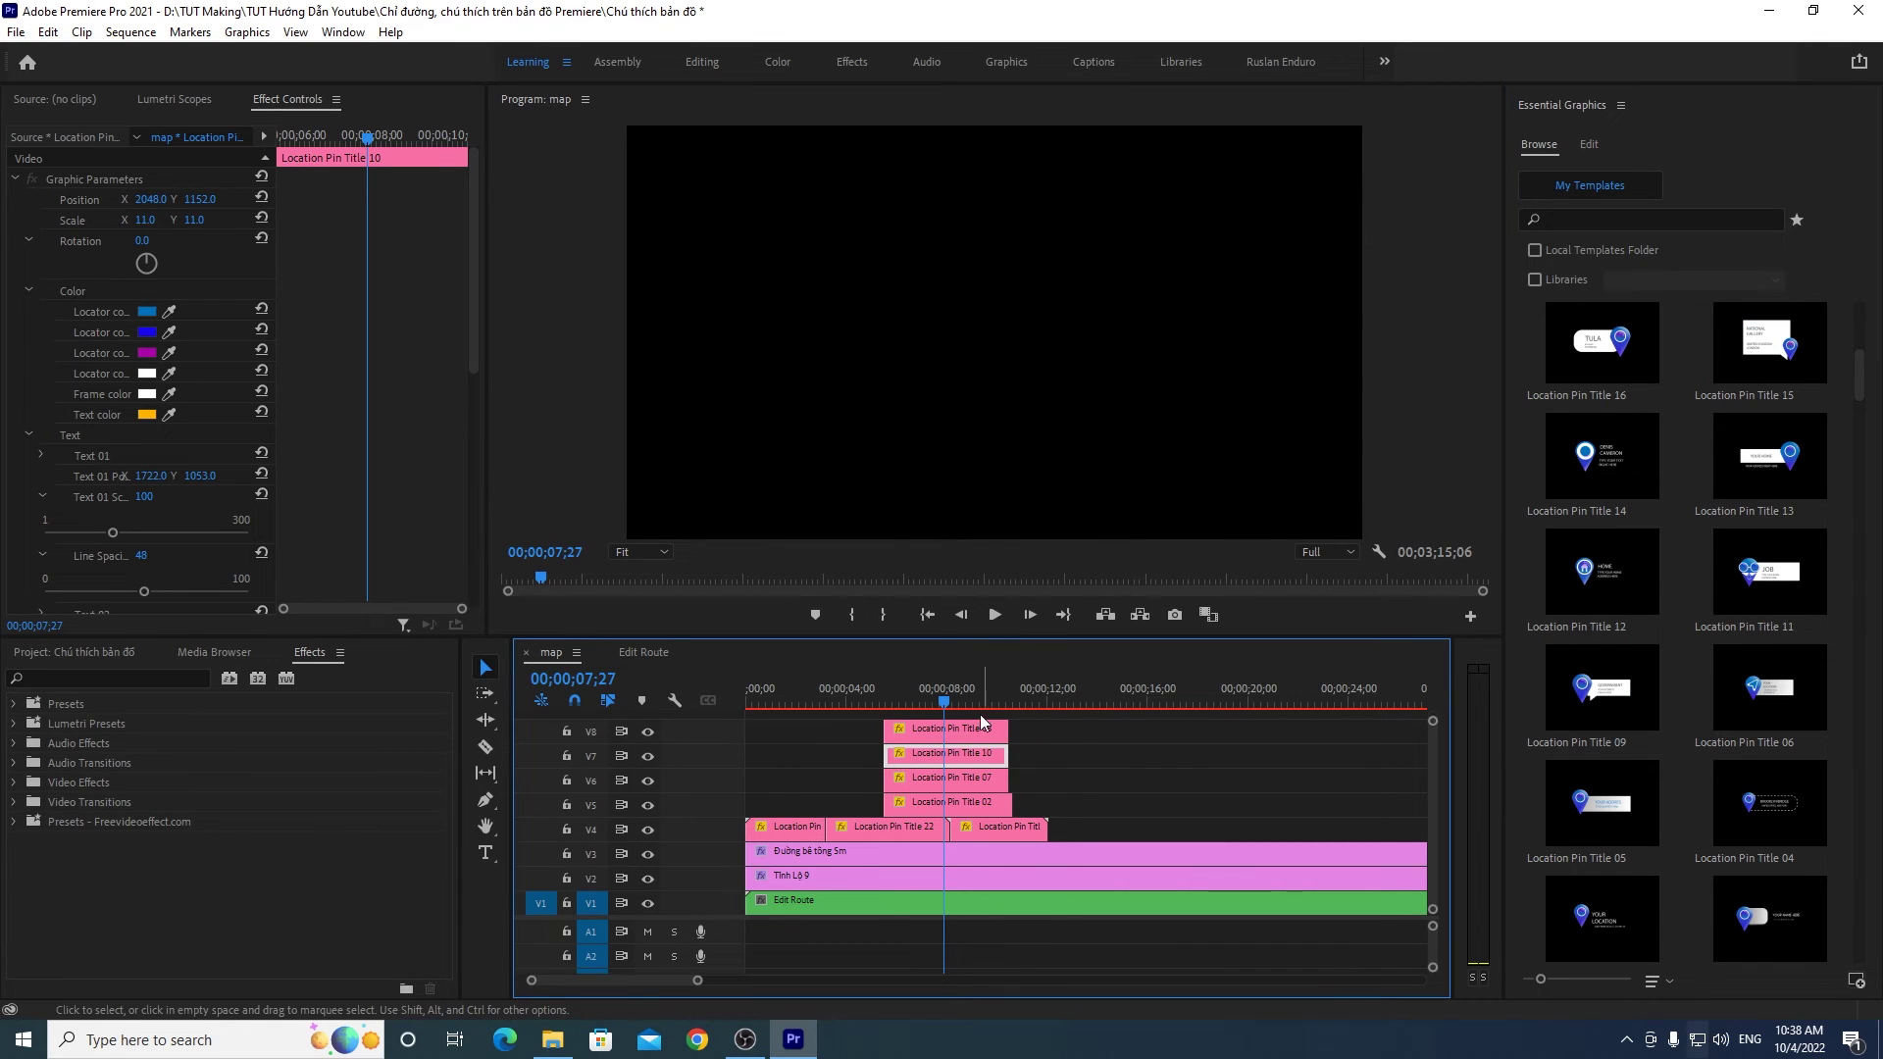
pyautogui.click(976, 731)
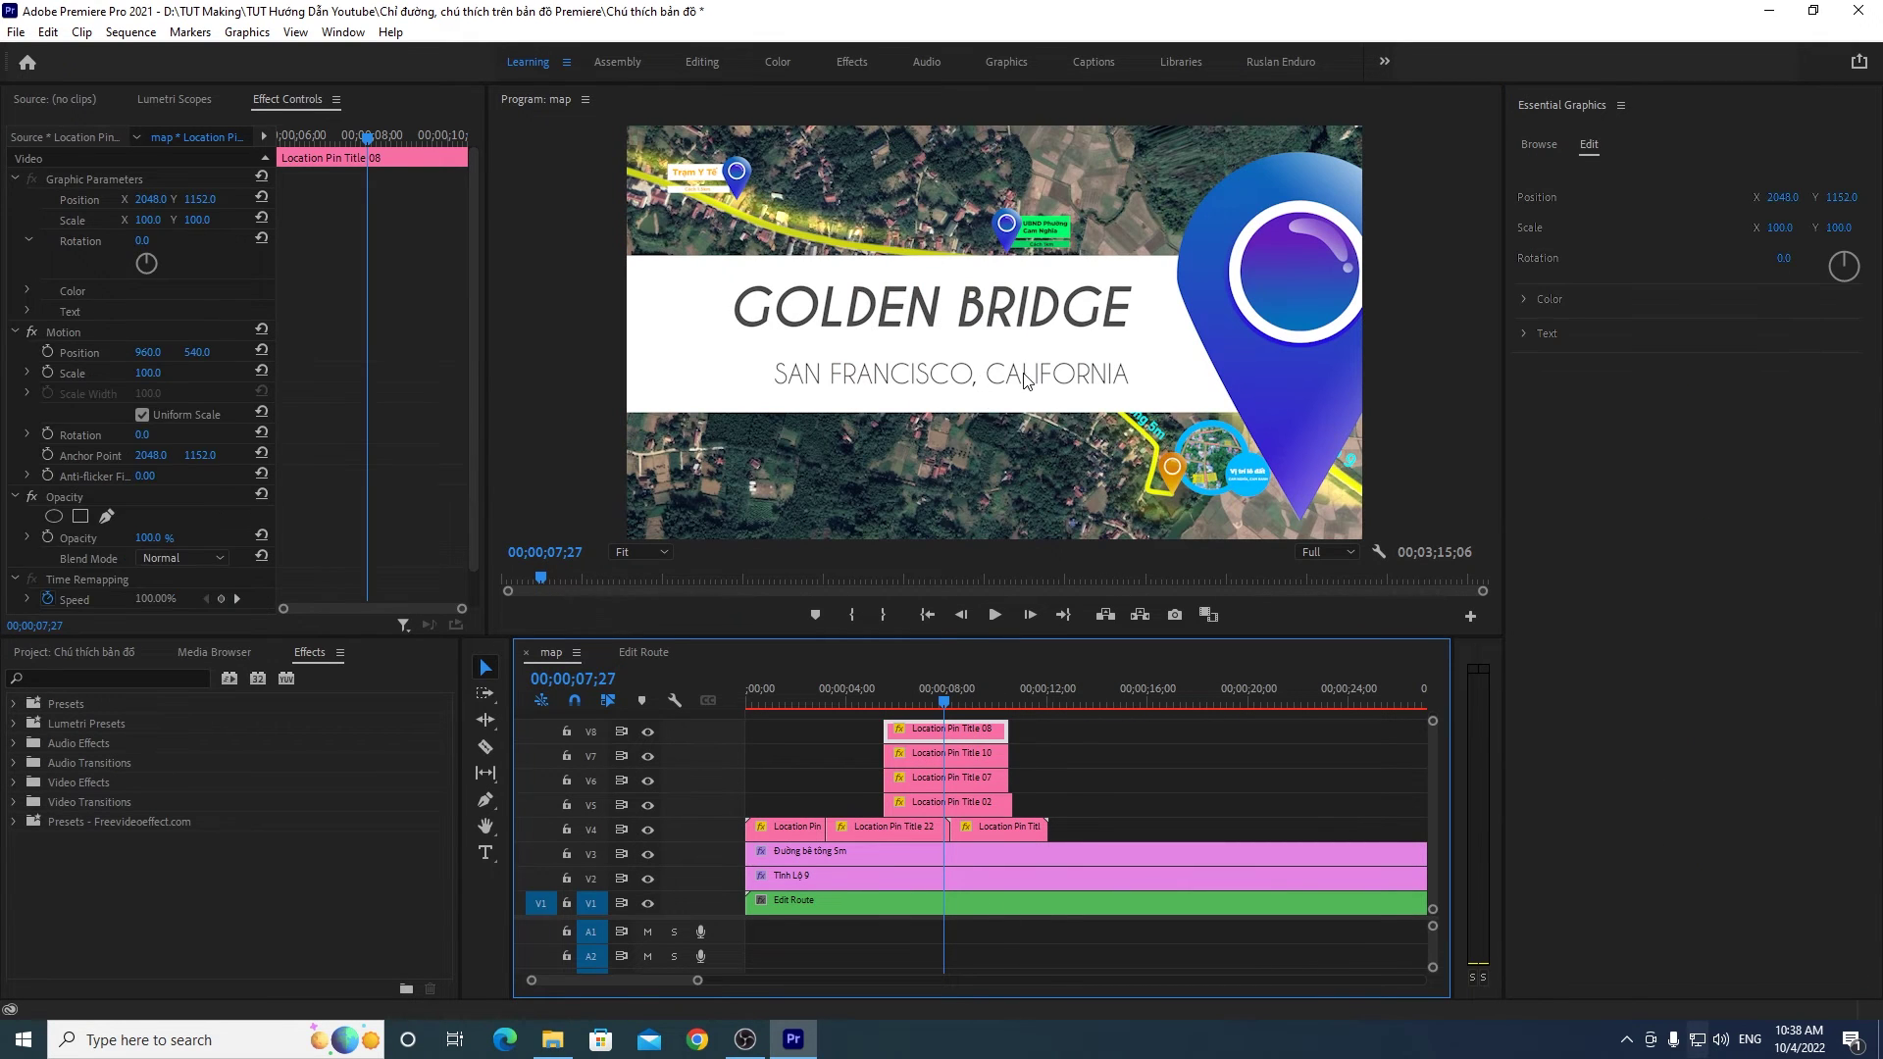
# Step: Scale the callout to 71 and replace the GOLDEN BRIDGE heading with 'Chợ Cam Nghĩa'
pyautogui.moveTo(1838, 228); pyautogui.dragTo(1809, 227)
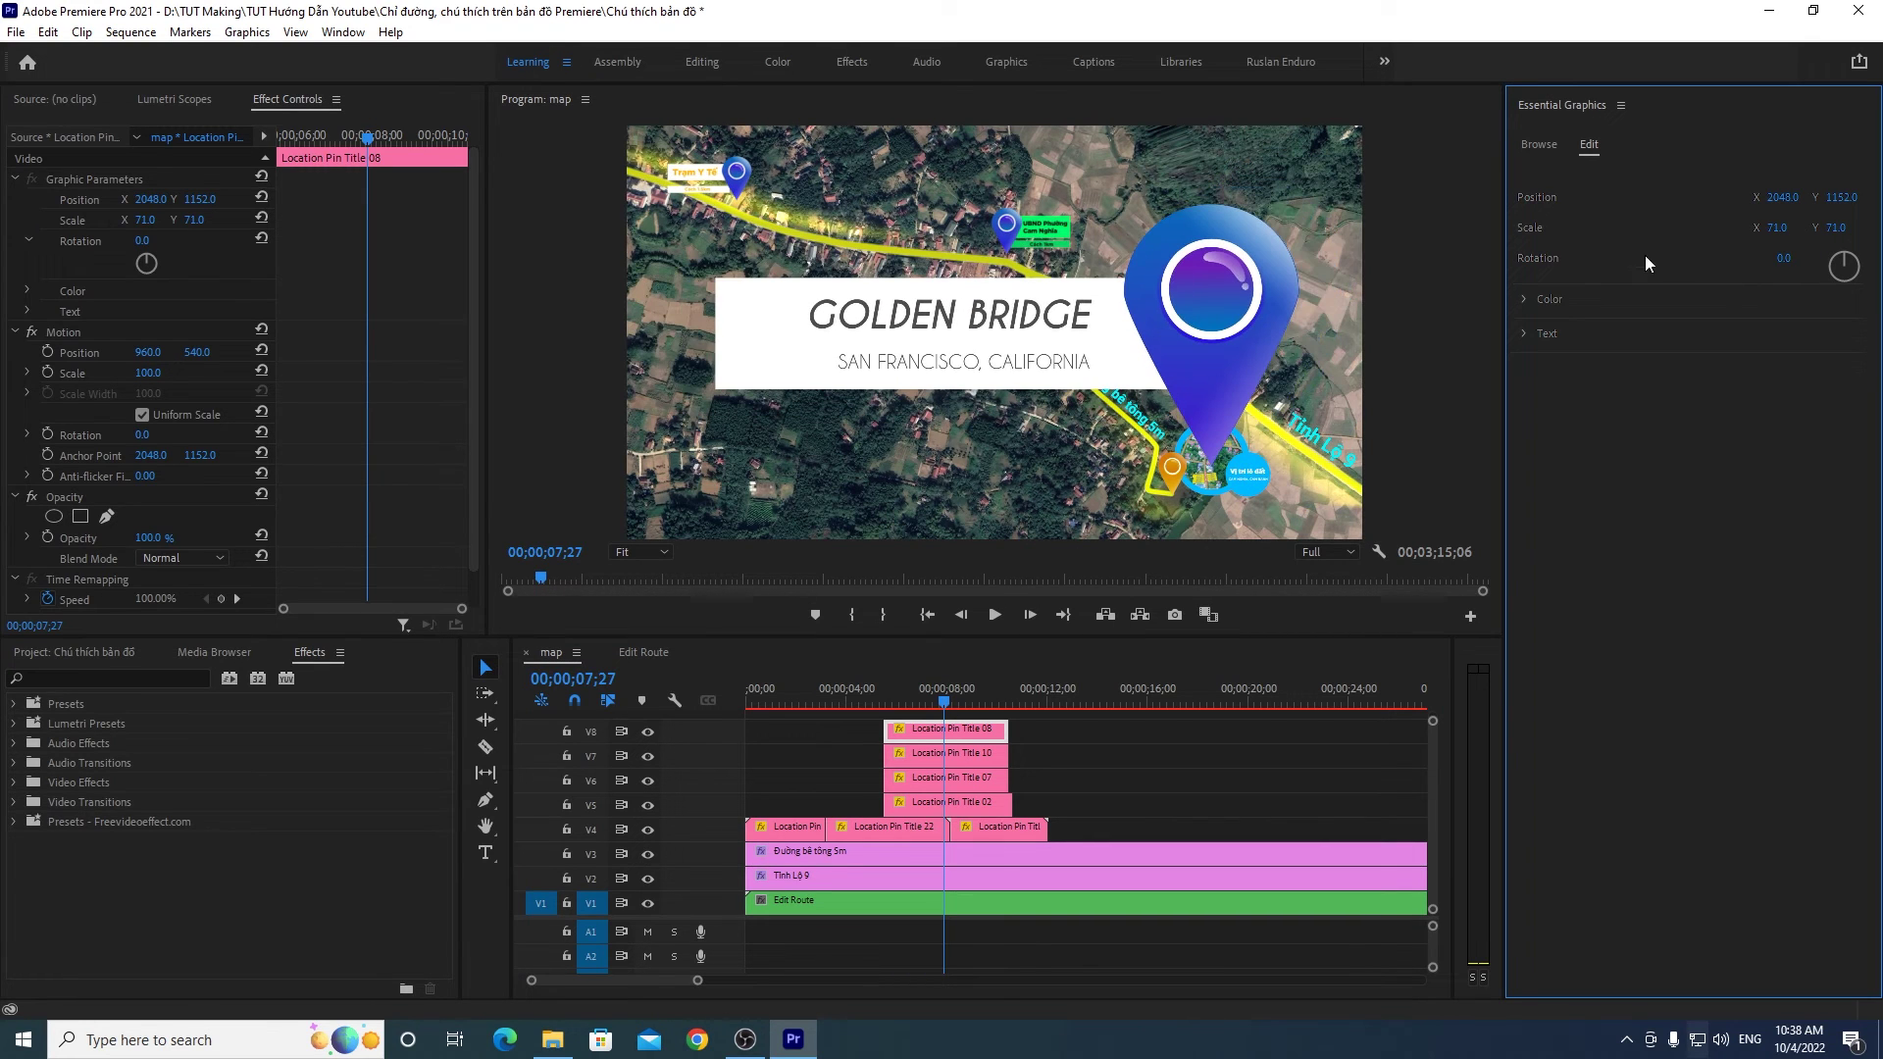
pyautogui.click(1523, 333)
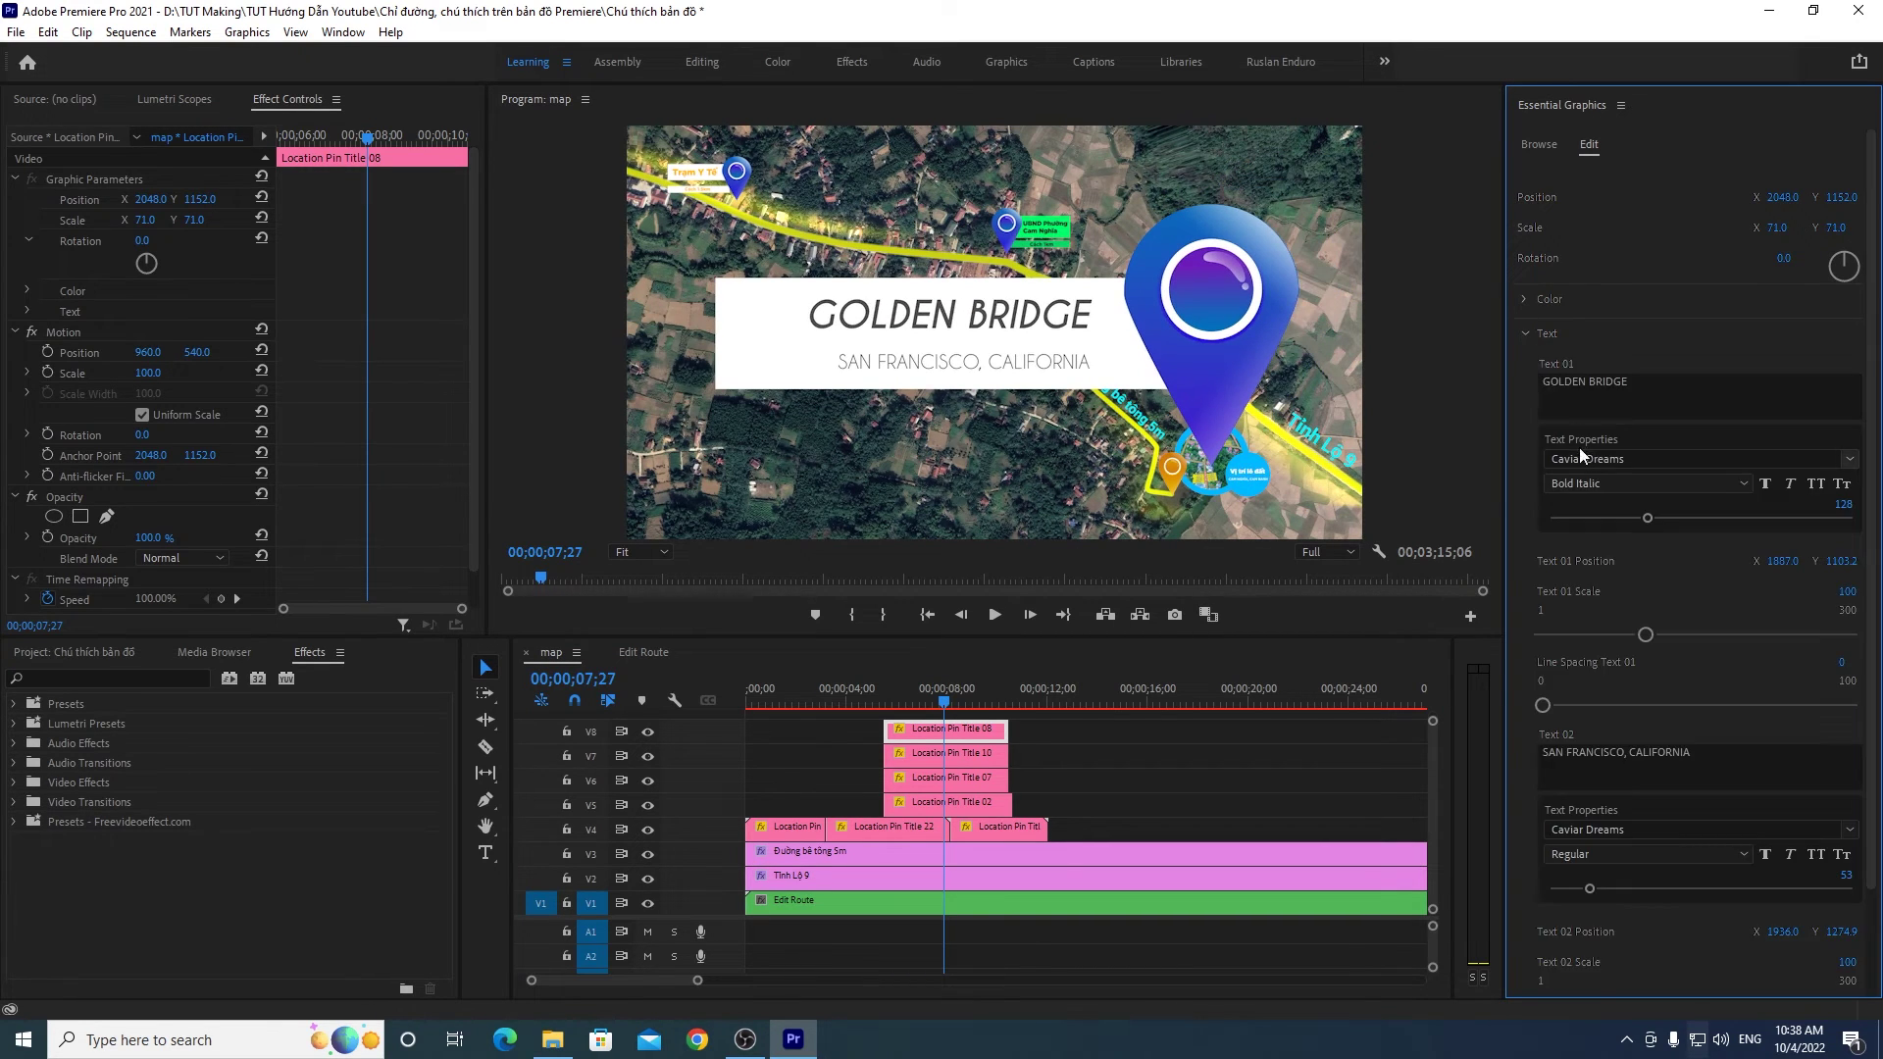
pyautogui.tripleClick(1618, 381)
pyautogui.write('Cho')
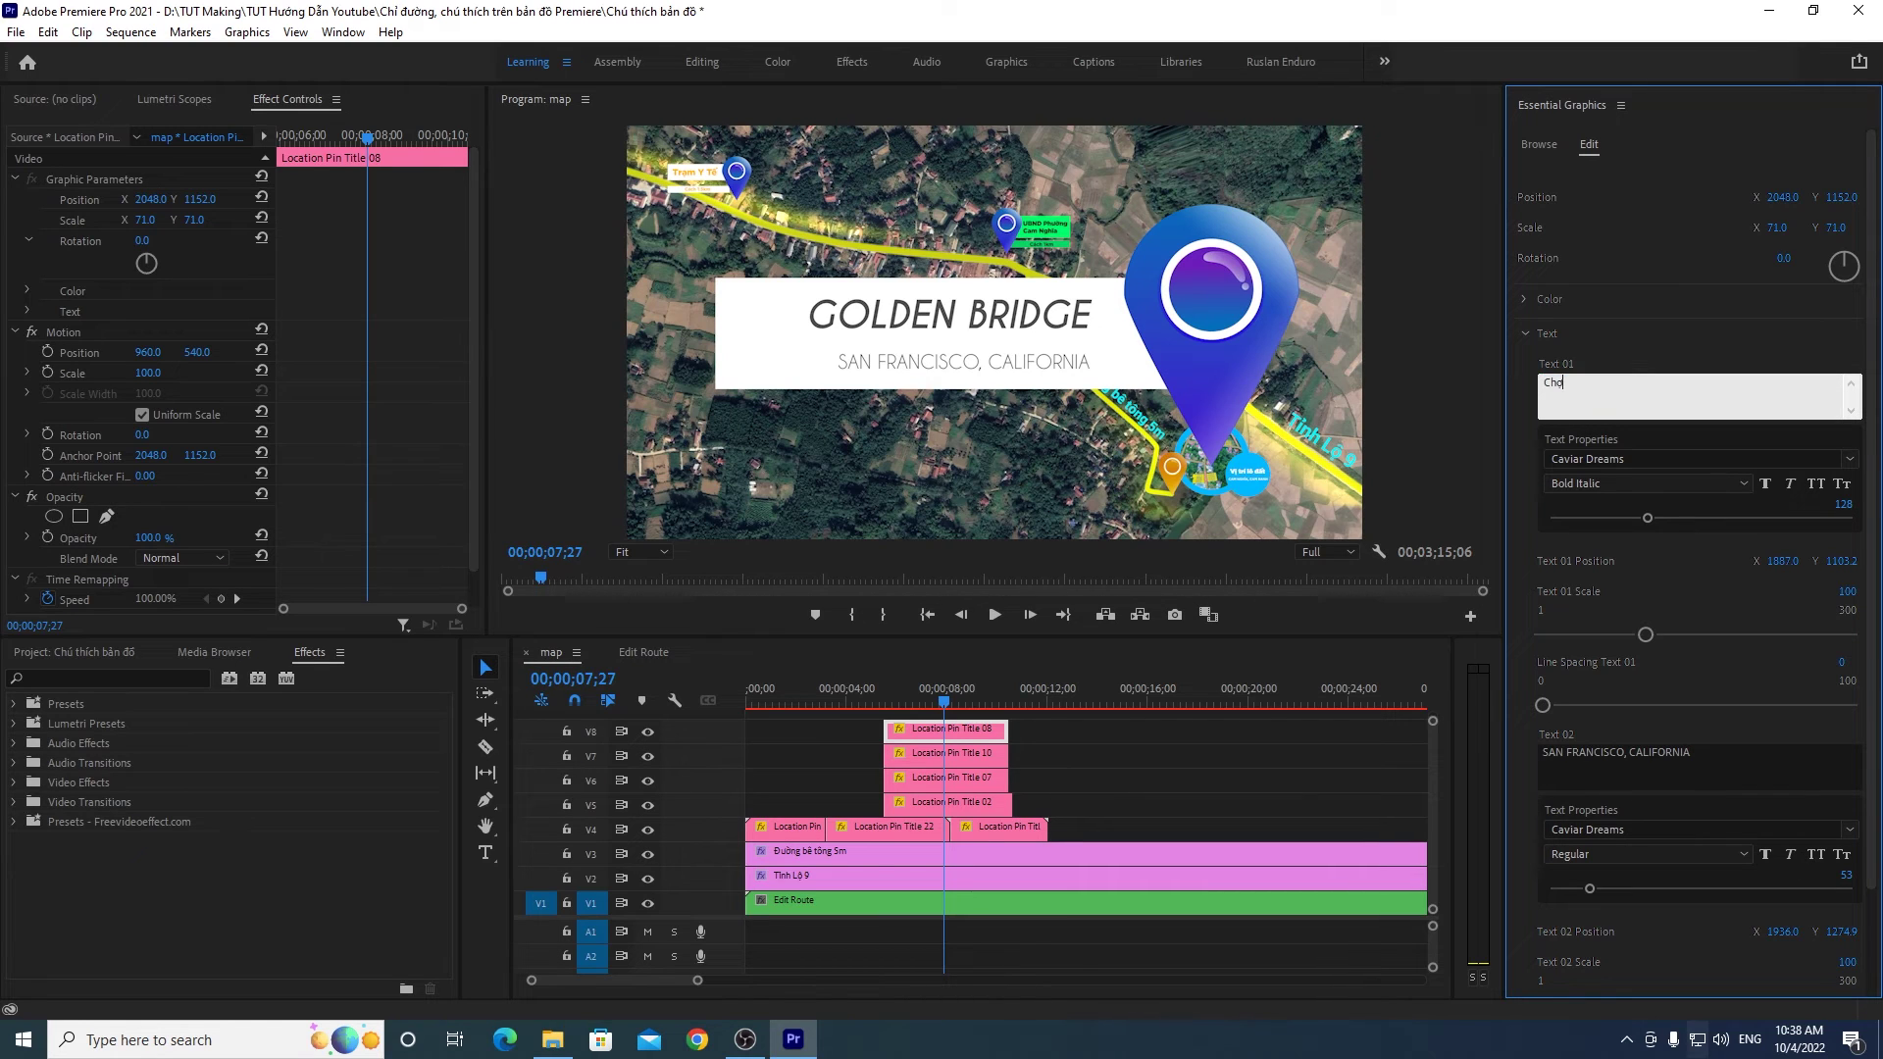
pyautogui.write(' Cam Nghi')
pyautogui.click(1674, 345)
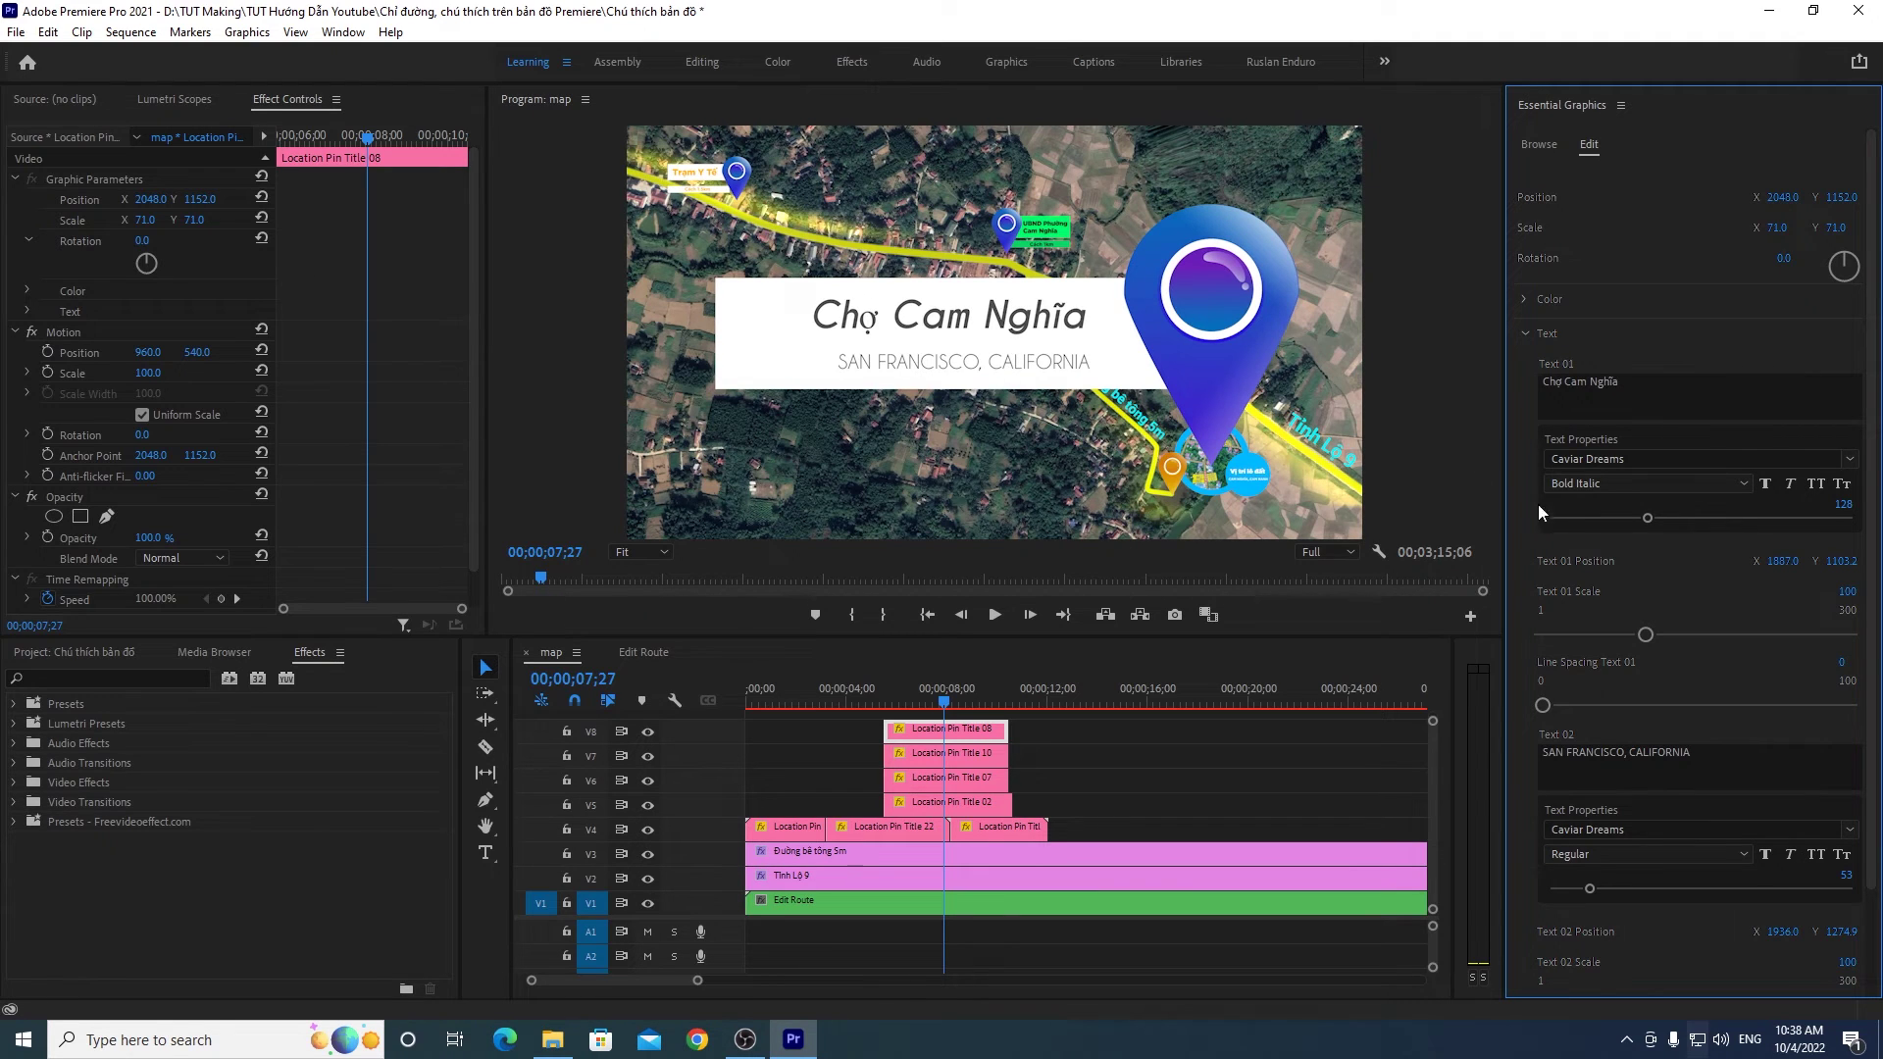
# Step: Set the heading to SVN-Gotham Black at size 153, shifted slightly left
pyautogui.click(1624, 459)
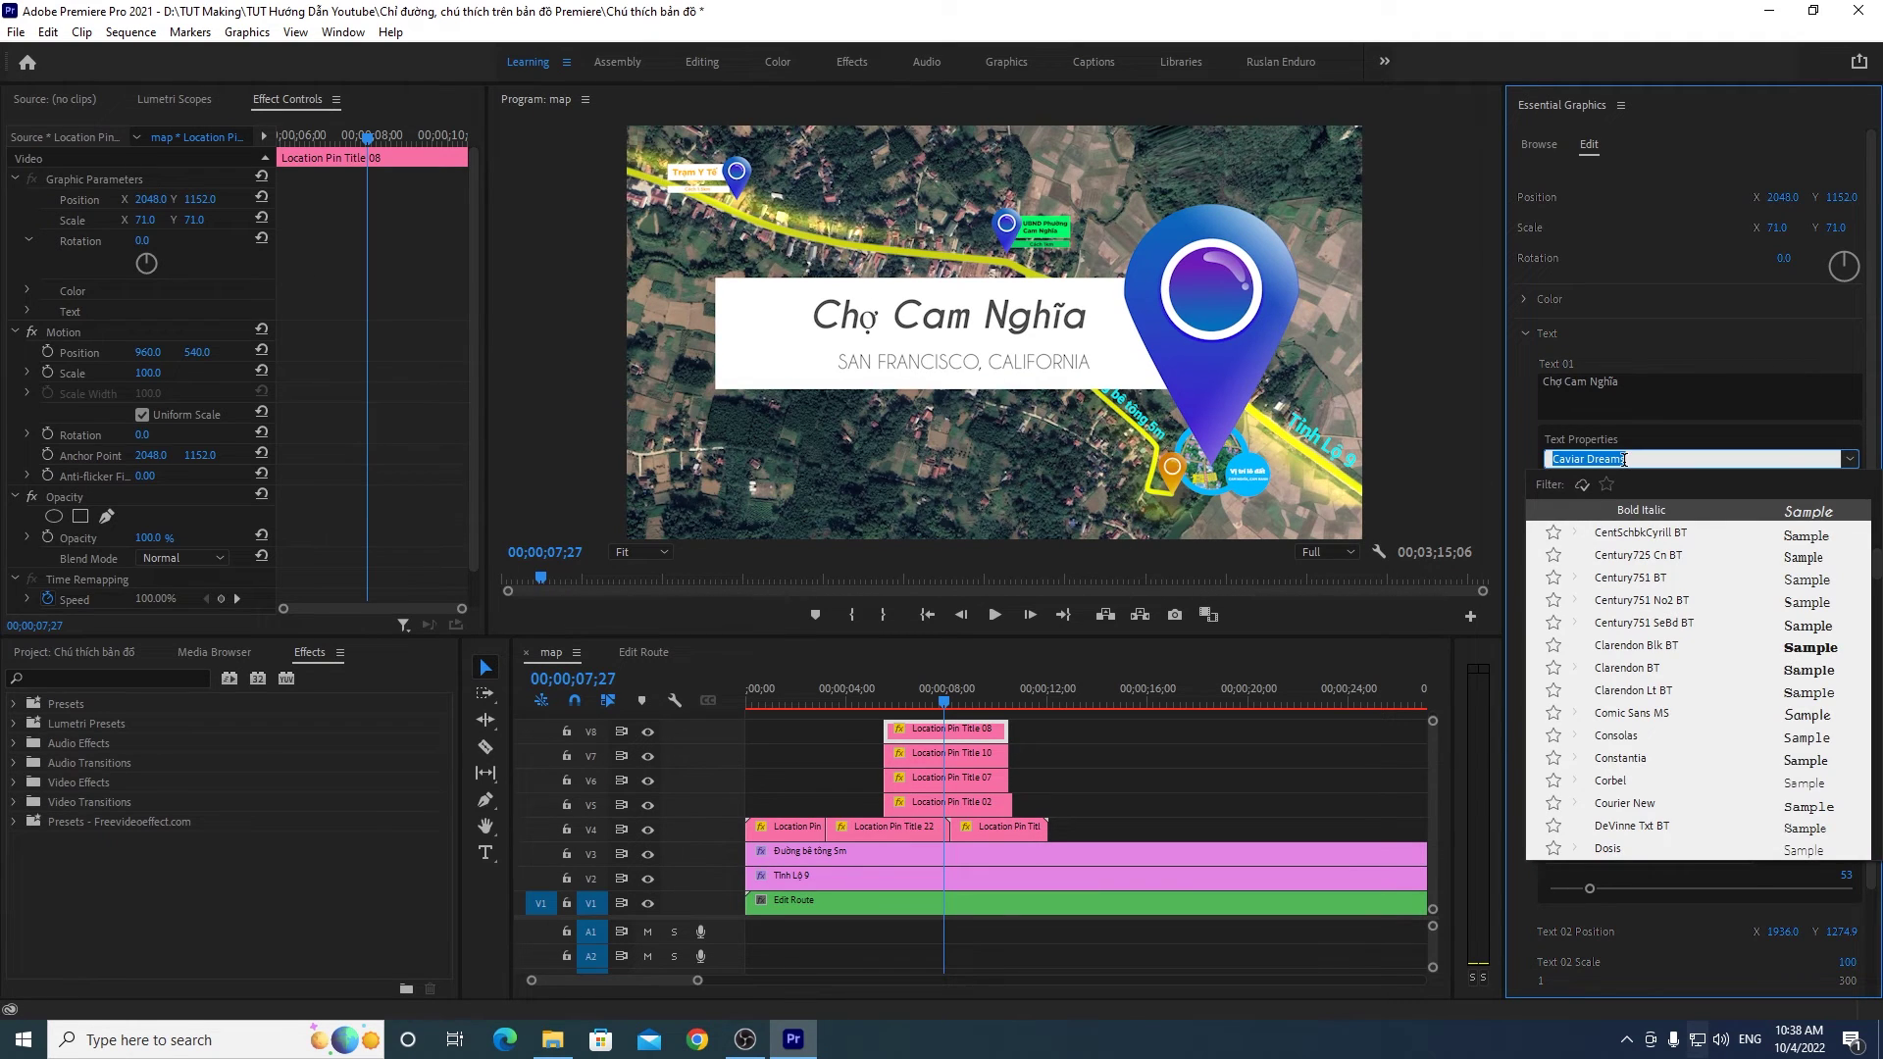
pyautogui.write('gotham')
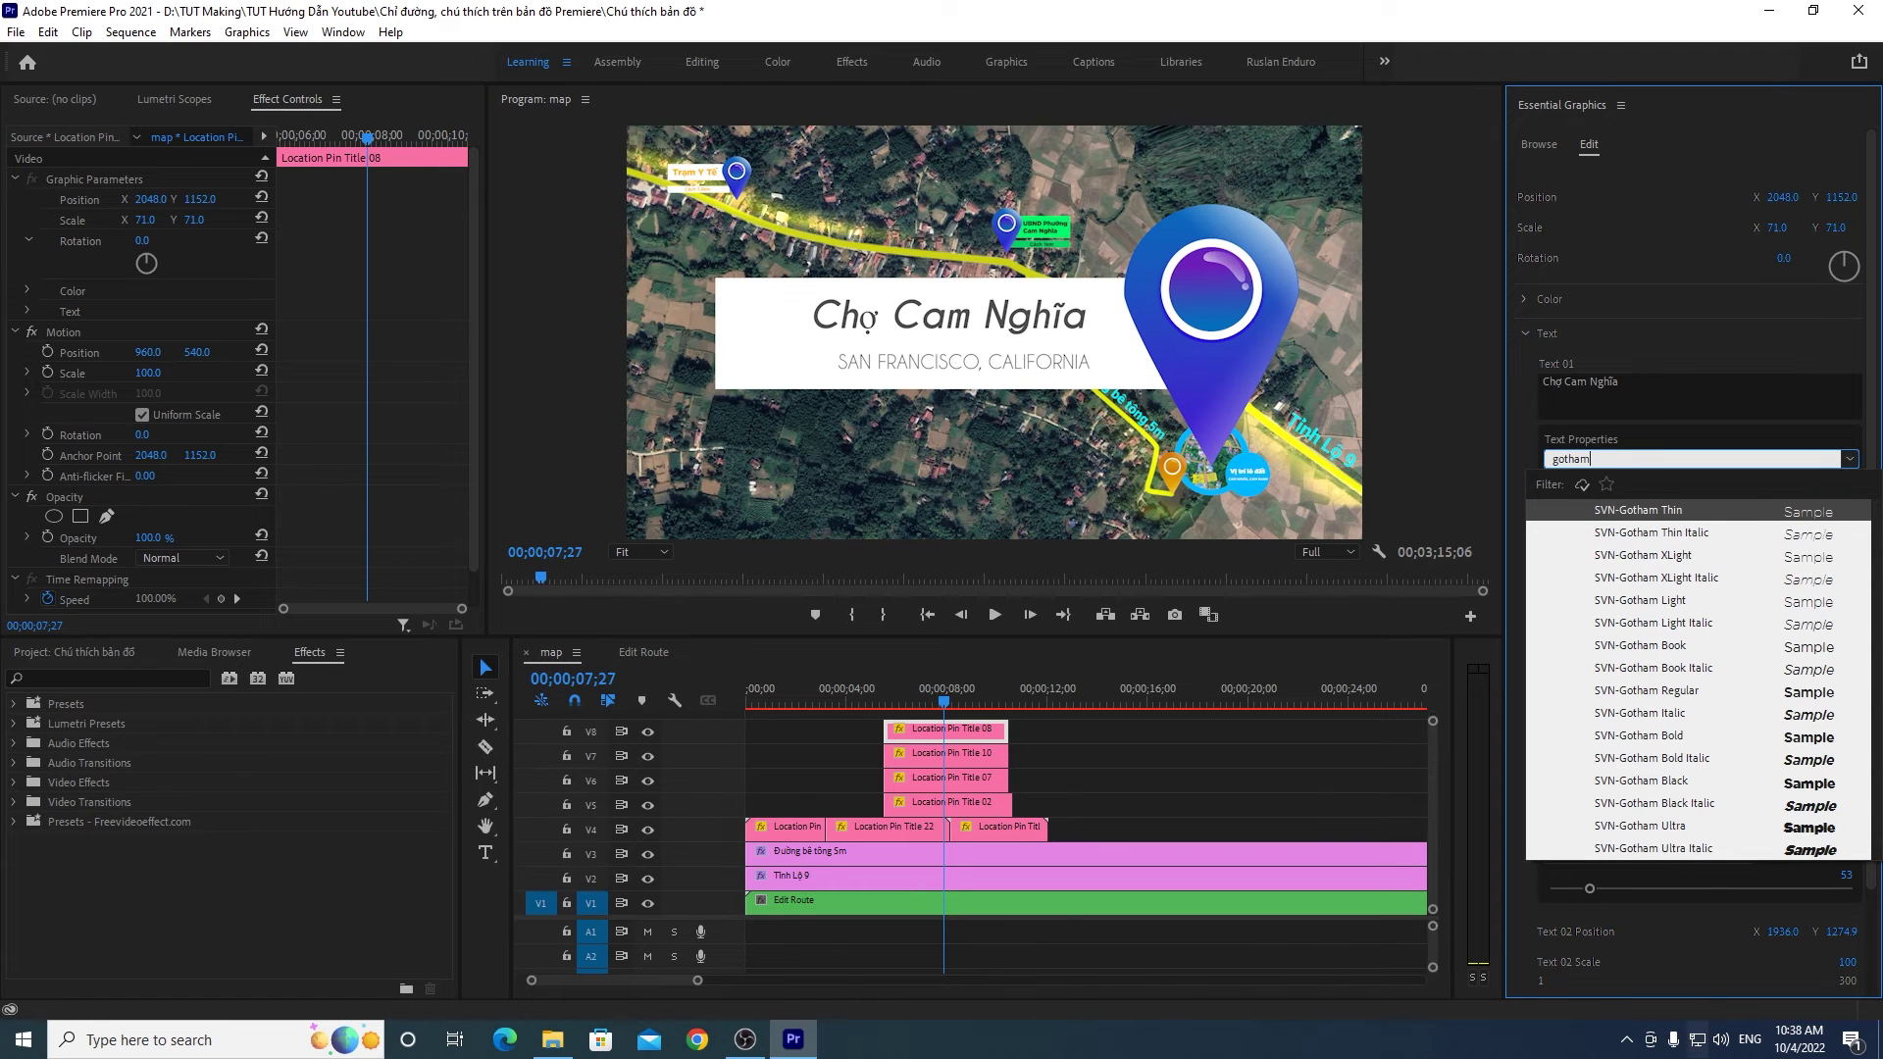
pyautogui.click(1659, 759)
pyautogui.press('Return')
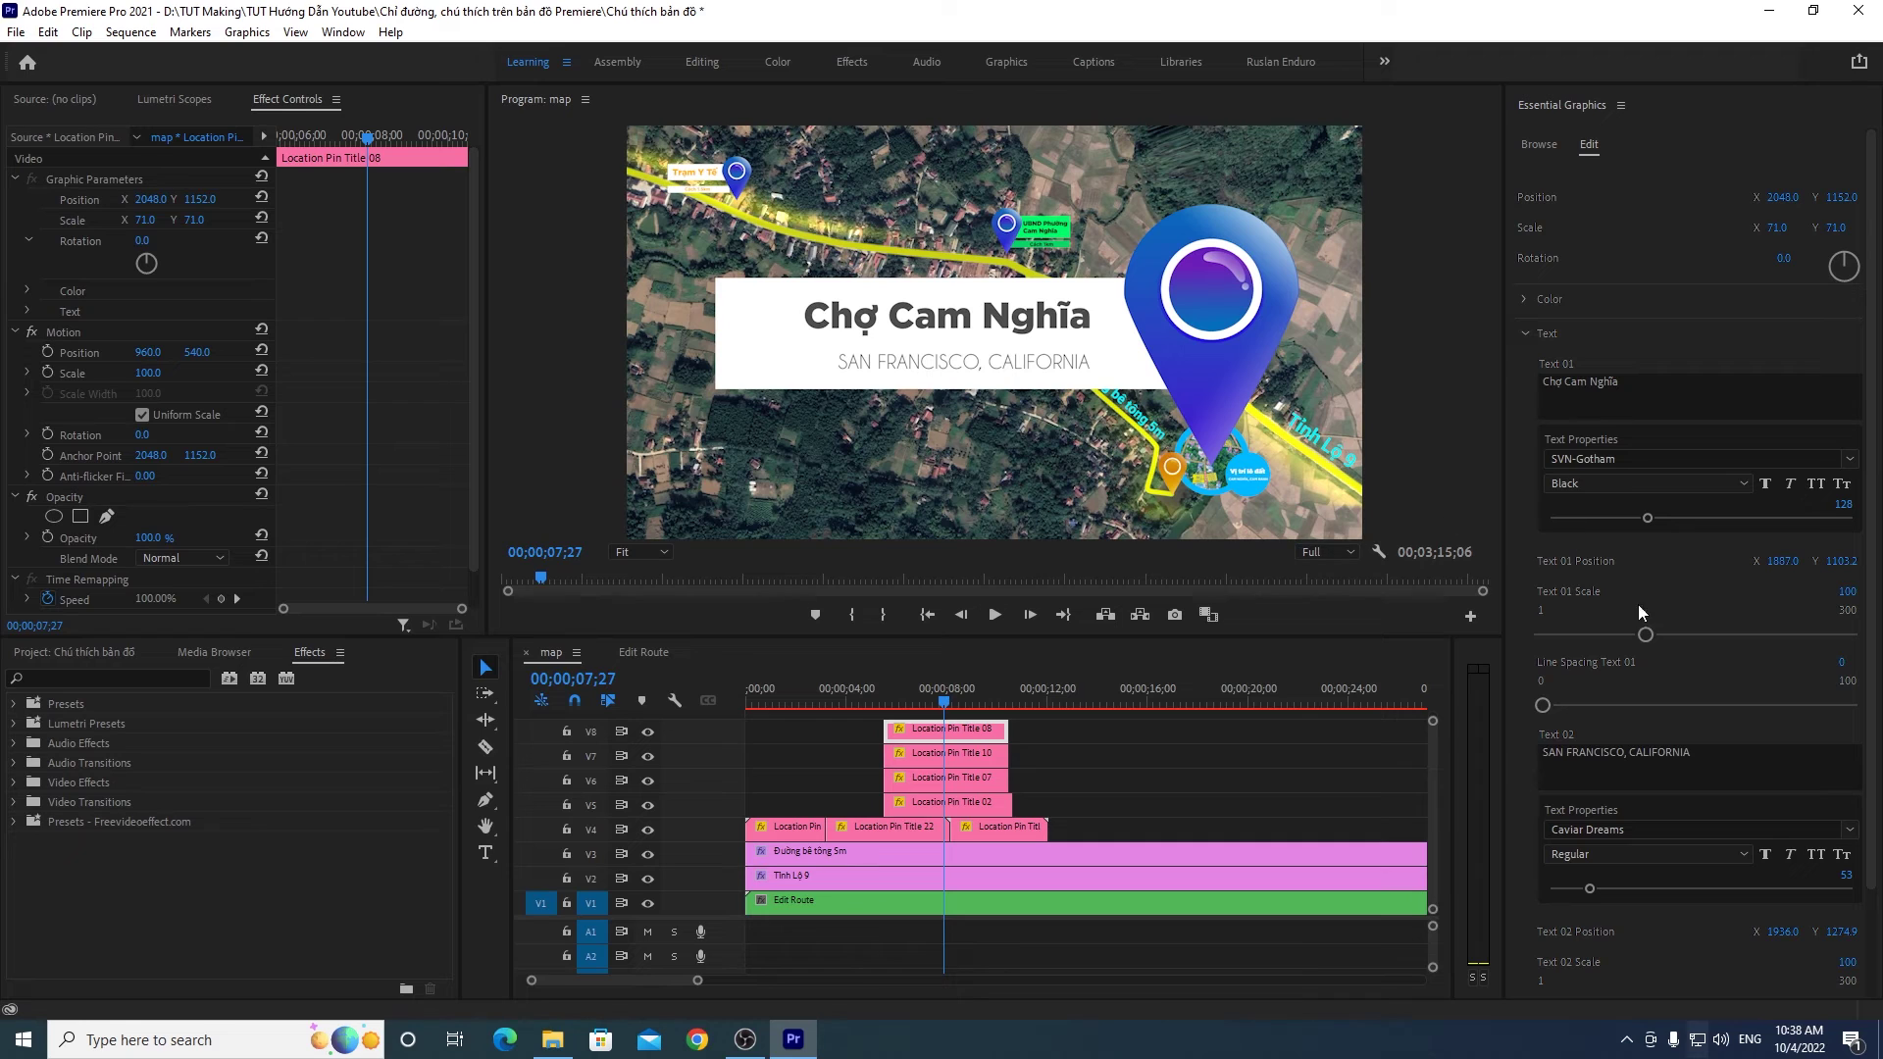
pyautogui.moveTo(1647, 517); pyautogui.dragTo(1665, 521)
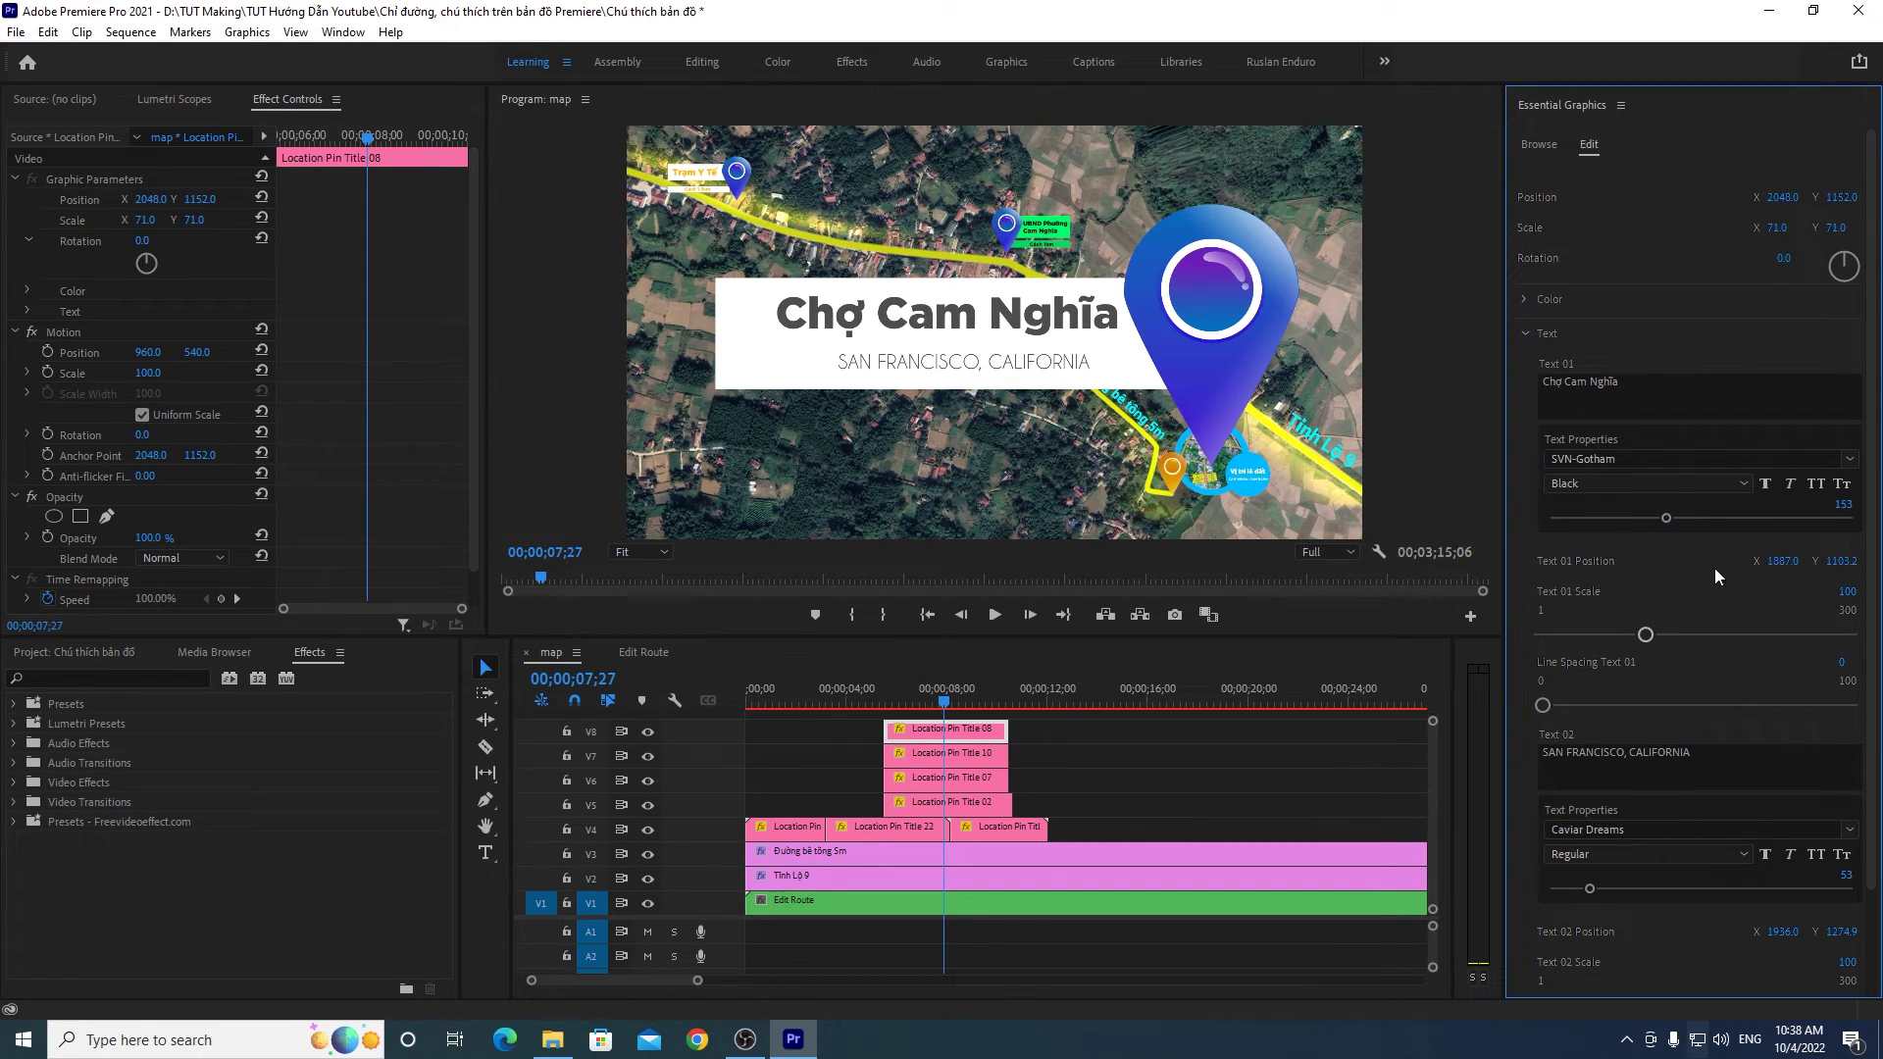
pyautogui.moveTo(1783, 561); pyautogui.dragTo(1724, 561)
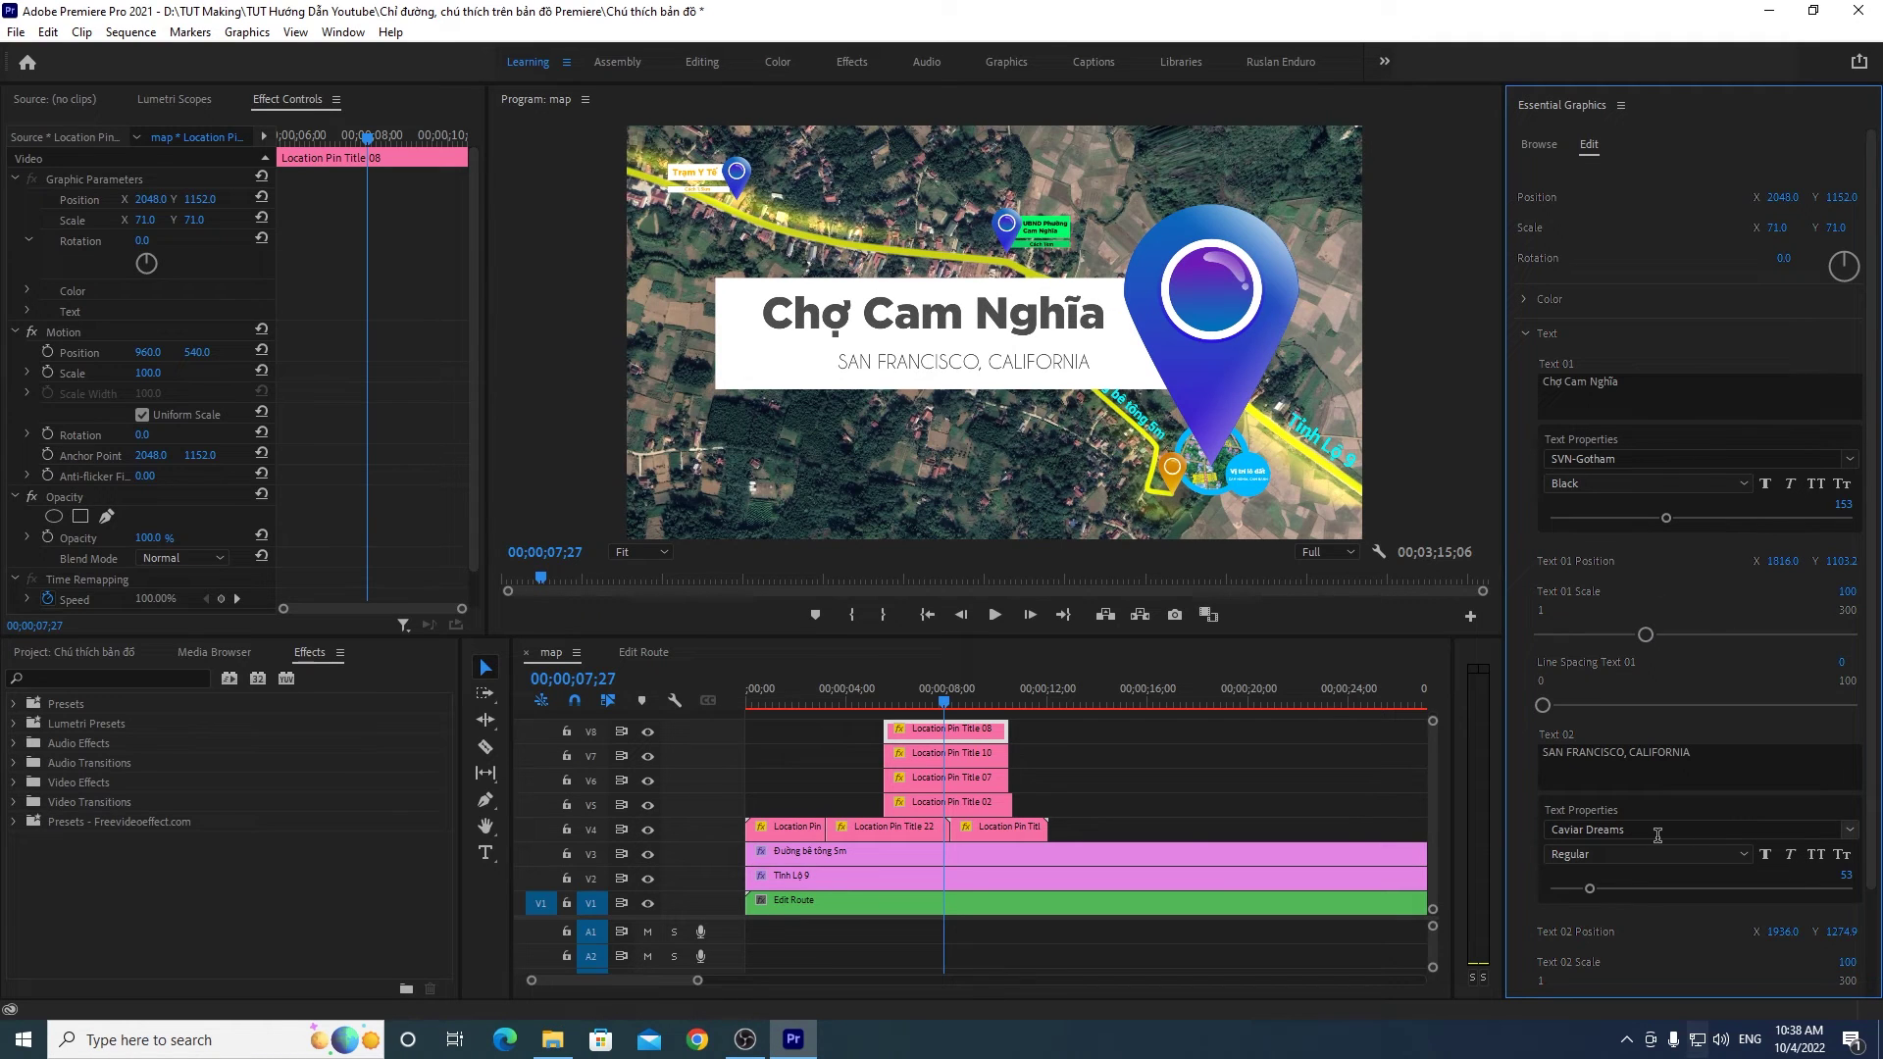
pyautogui.click(1694, 752)
# Step: Retype the subtitle as 'Cách 1.2km' in SVN-Gotham Bold size 72, shifted left under the heading
pyautogui.write('Ca')
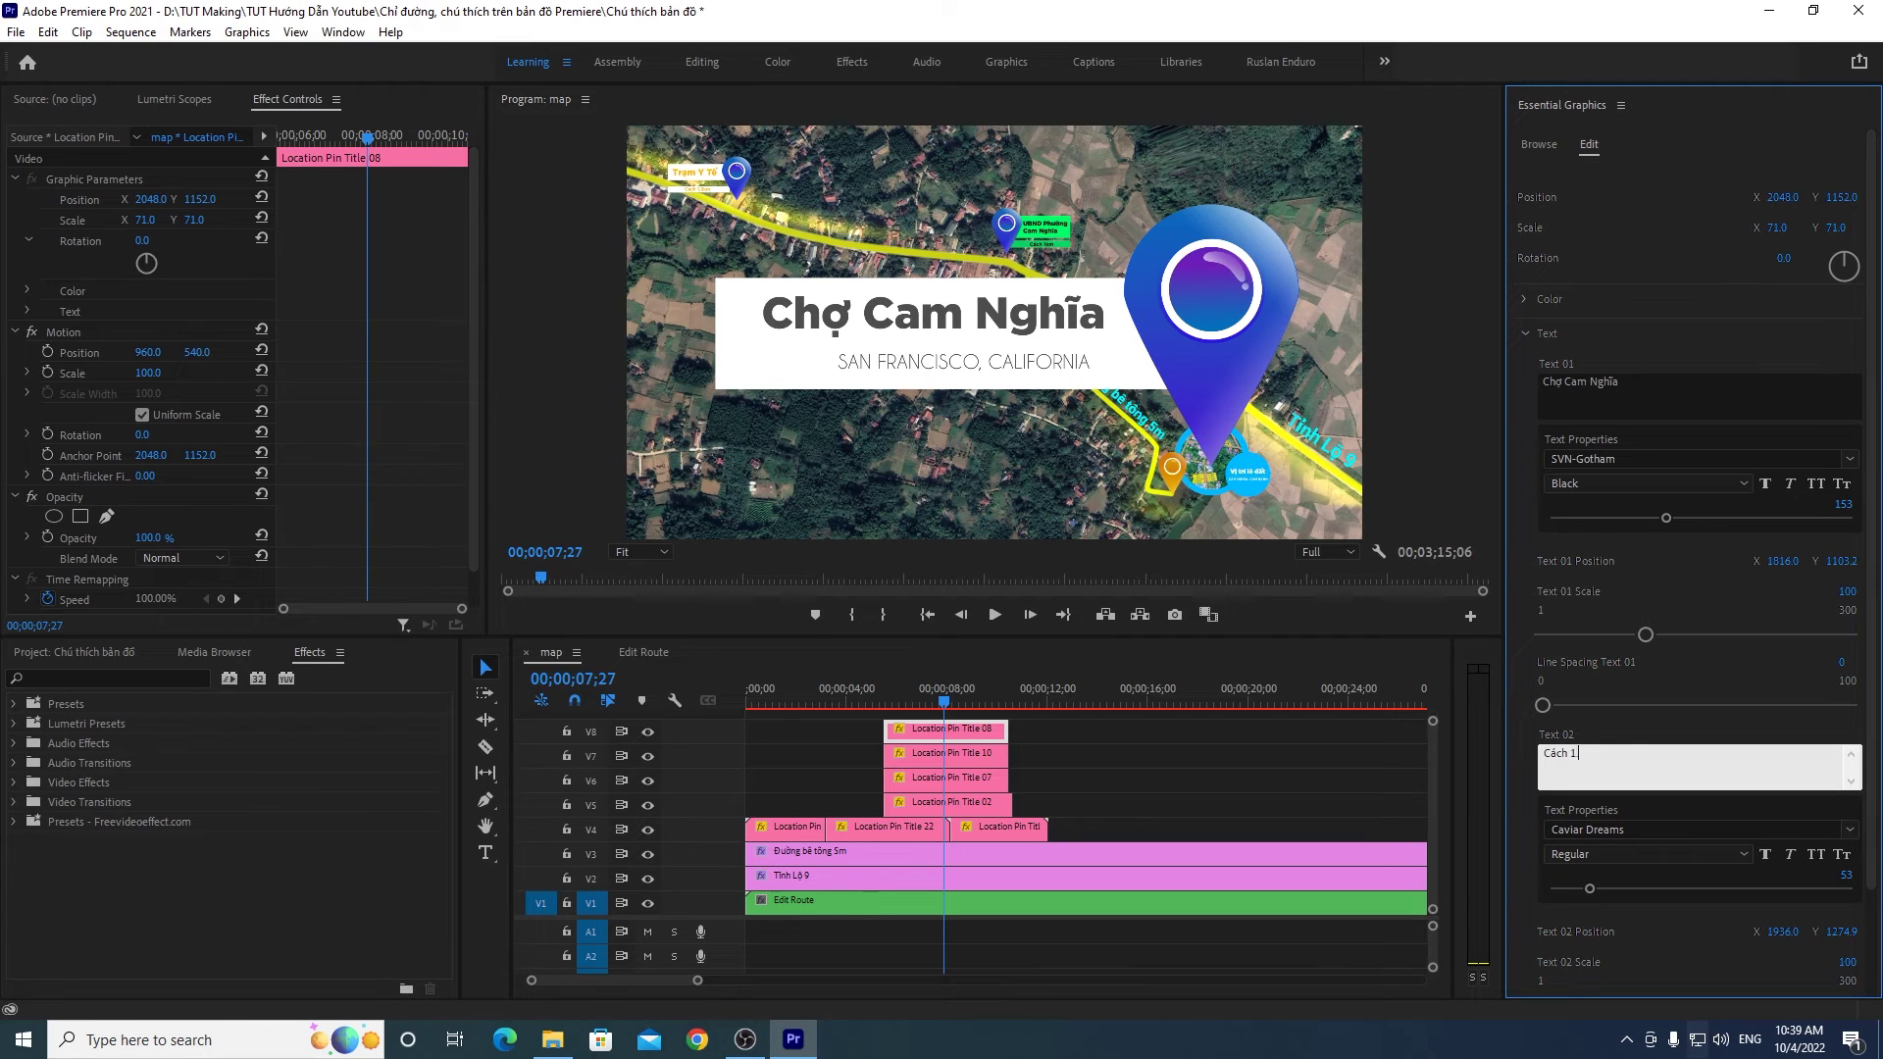
pyautogui.write('km')
pyautogui.click(1720, 716)
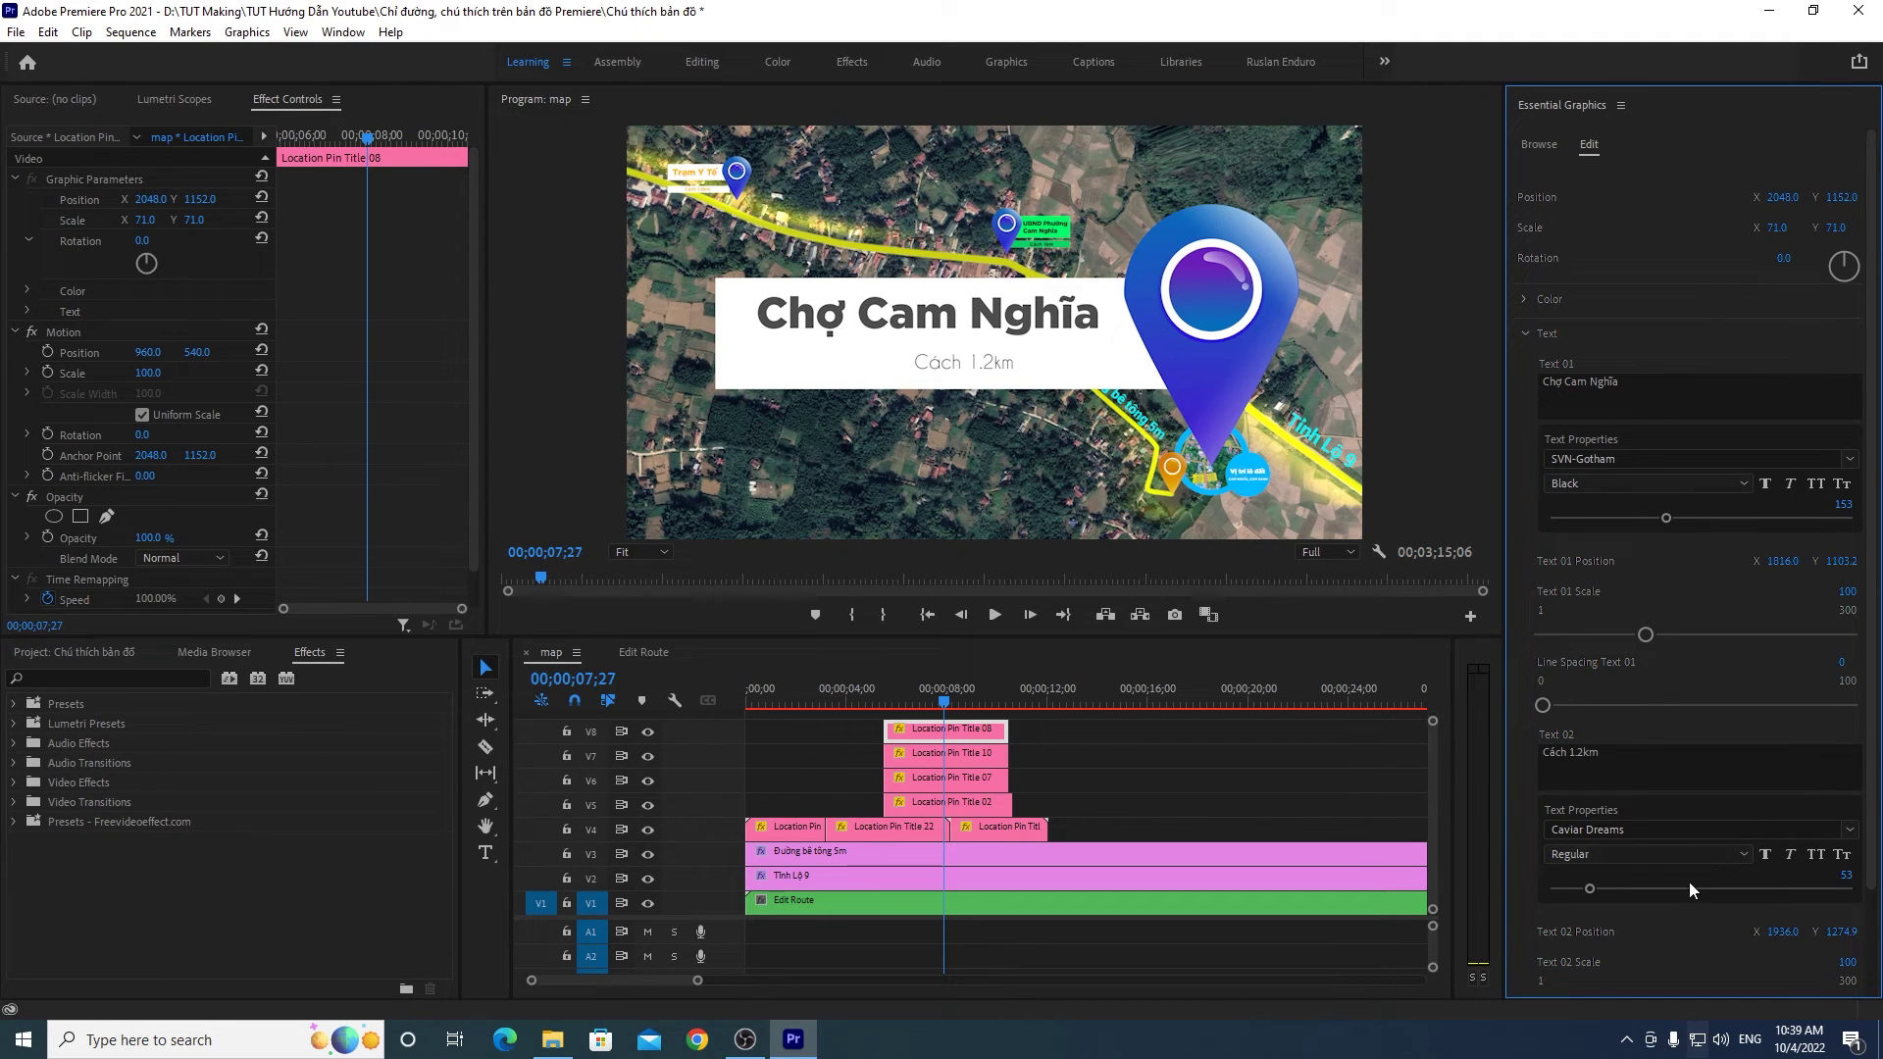
pyautogui.click(1625, 832)
pyautogui.write('gotham')
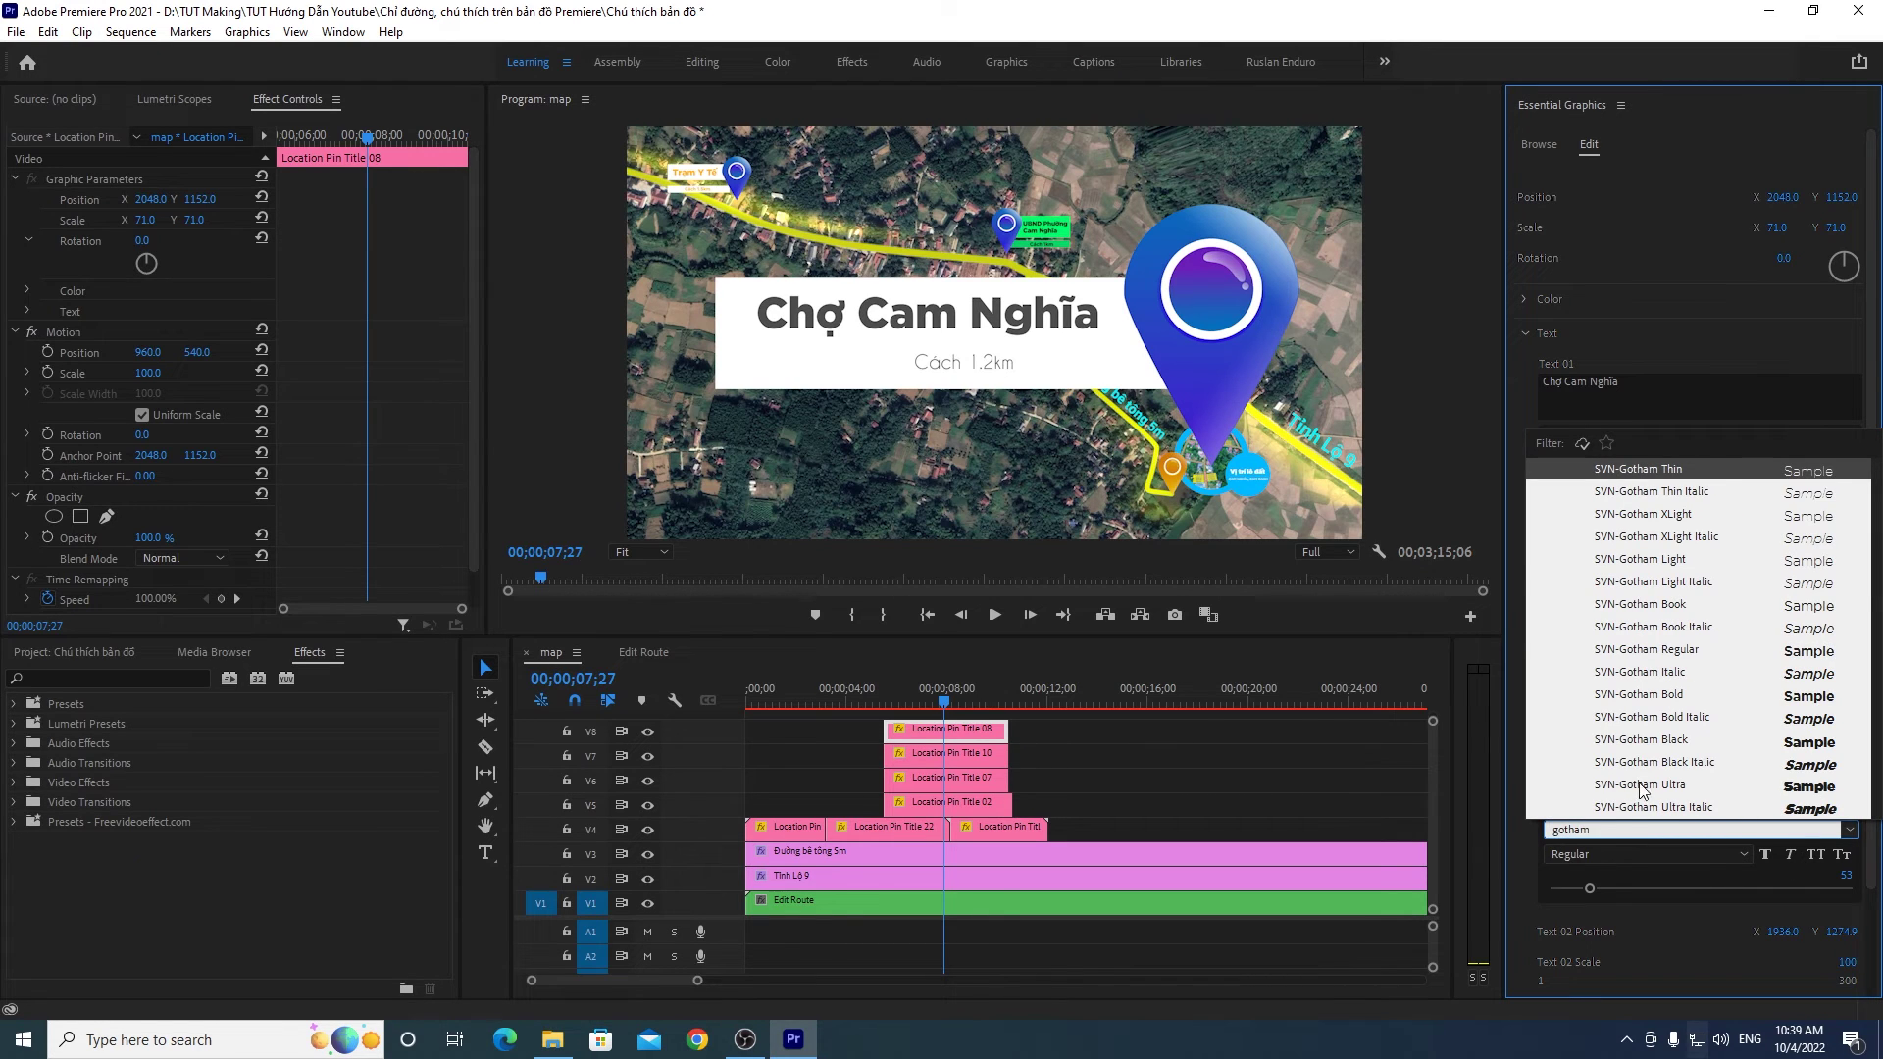
pyautogui.click(1632, 695)
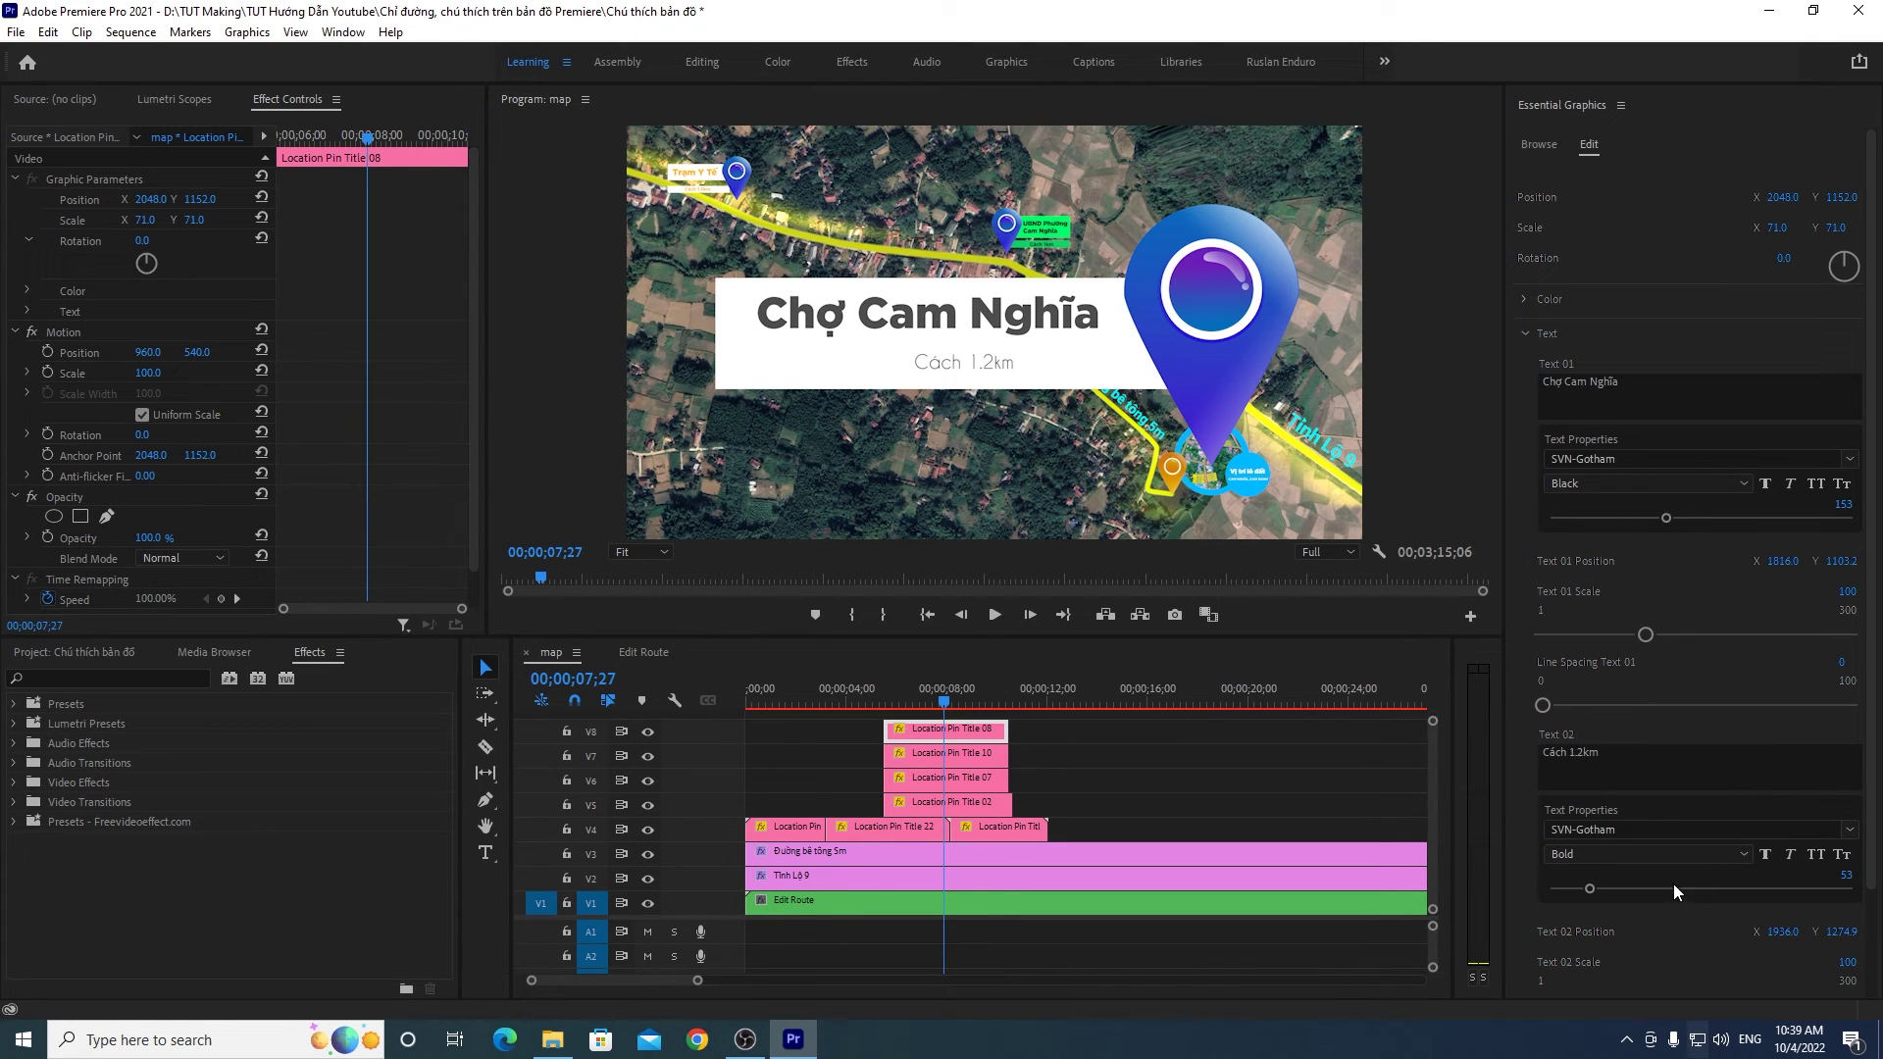
pyautogui.moveTo(1590, 888)
pyautogui.mouseDown()
pyautogui.moveTo(1623, 895)
pyautogui.moveTo(1602, 892)
pyautogui.mouseUp()
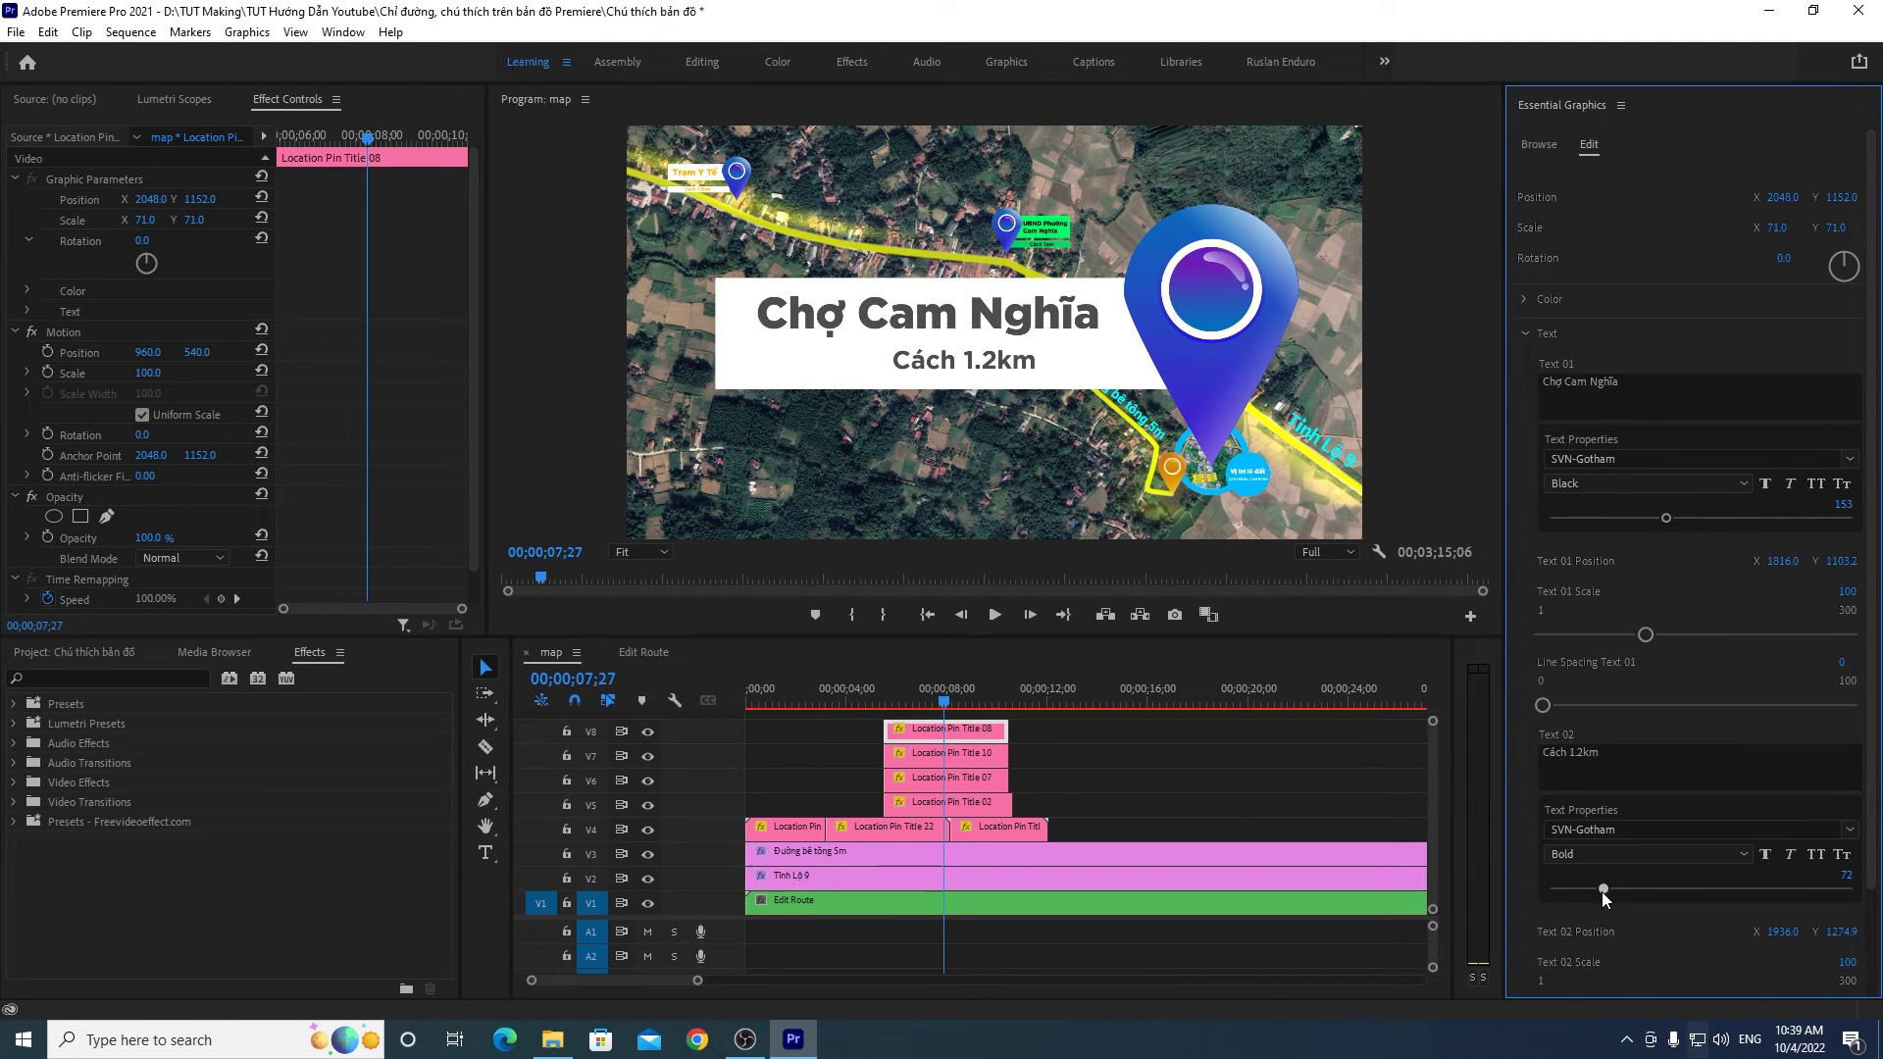
pyautogui.moveTo(1783, 931)
pyautogui.mouseDown()
pyautogui.moveTo(1647, 932)
pyautogui.moveTo(1756, 931)
pyautogui.mouseUp()
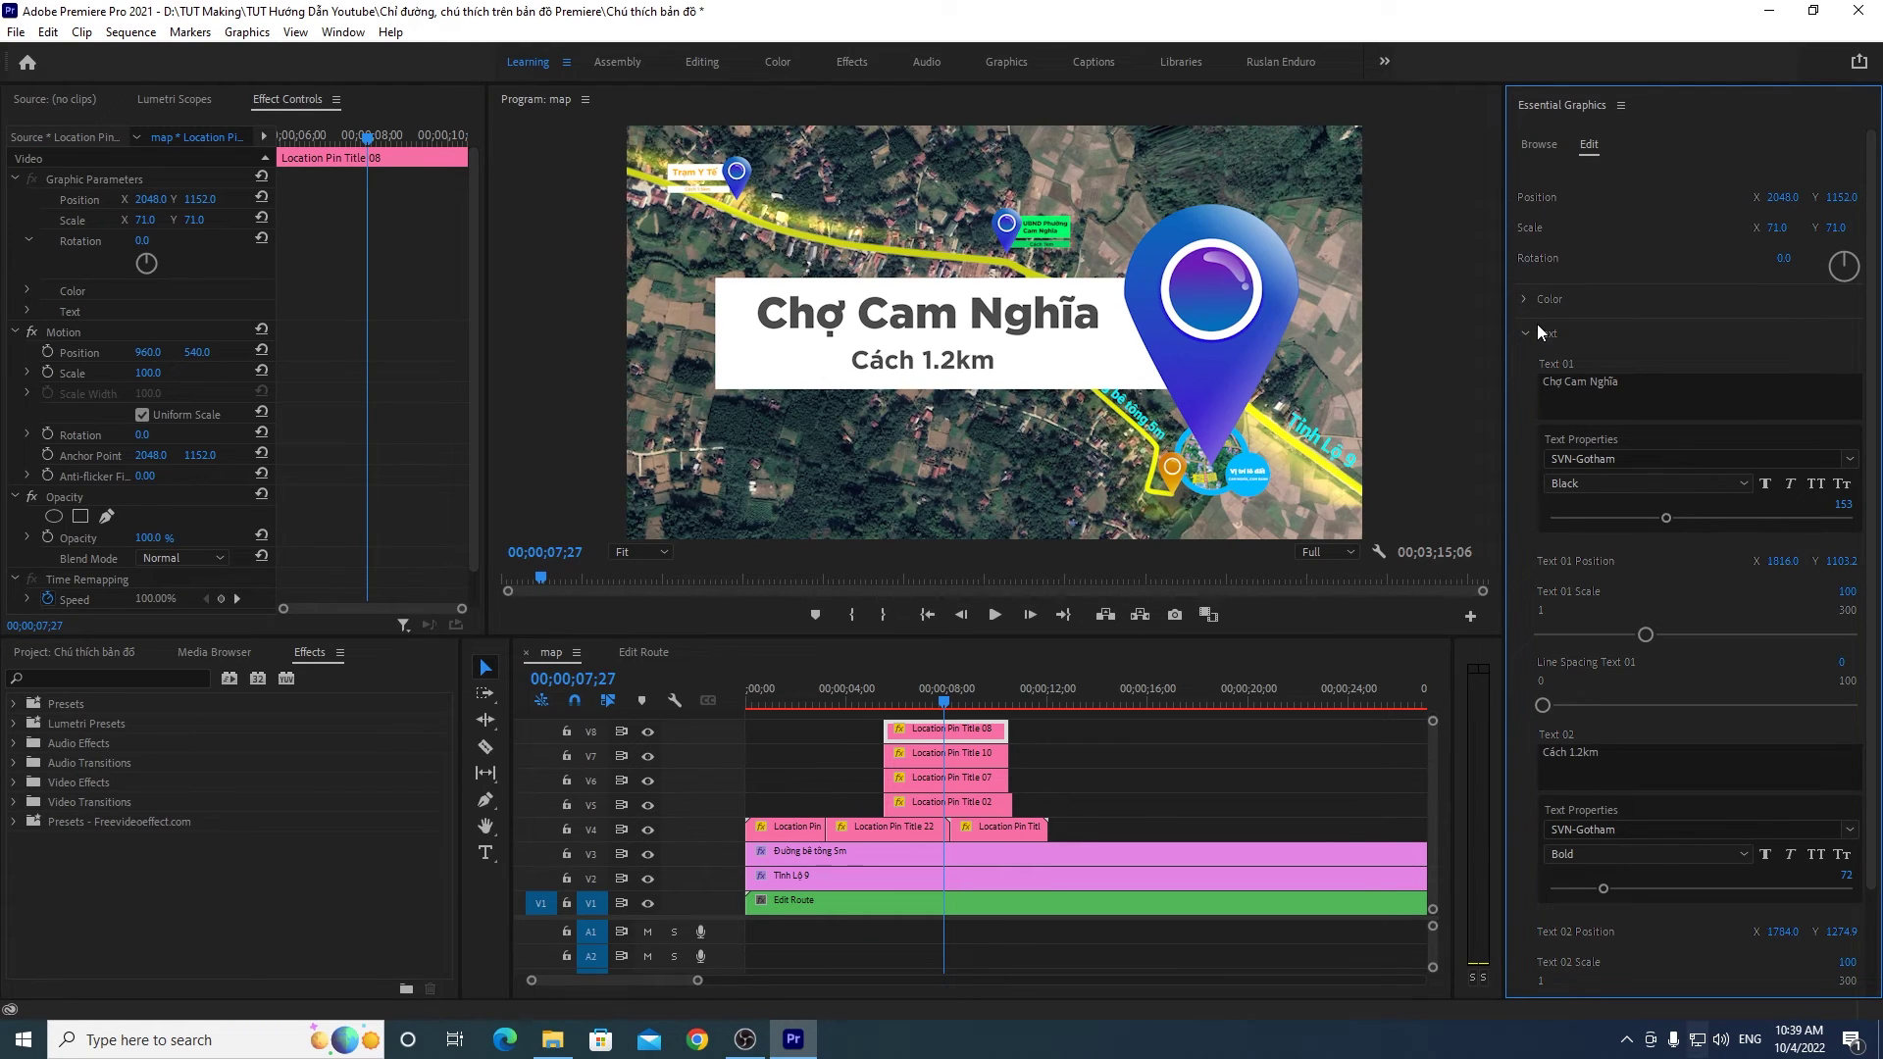
pyautogui.click(1527, 300)
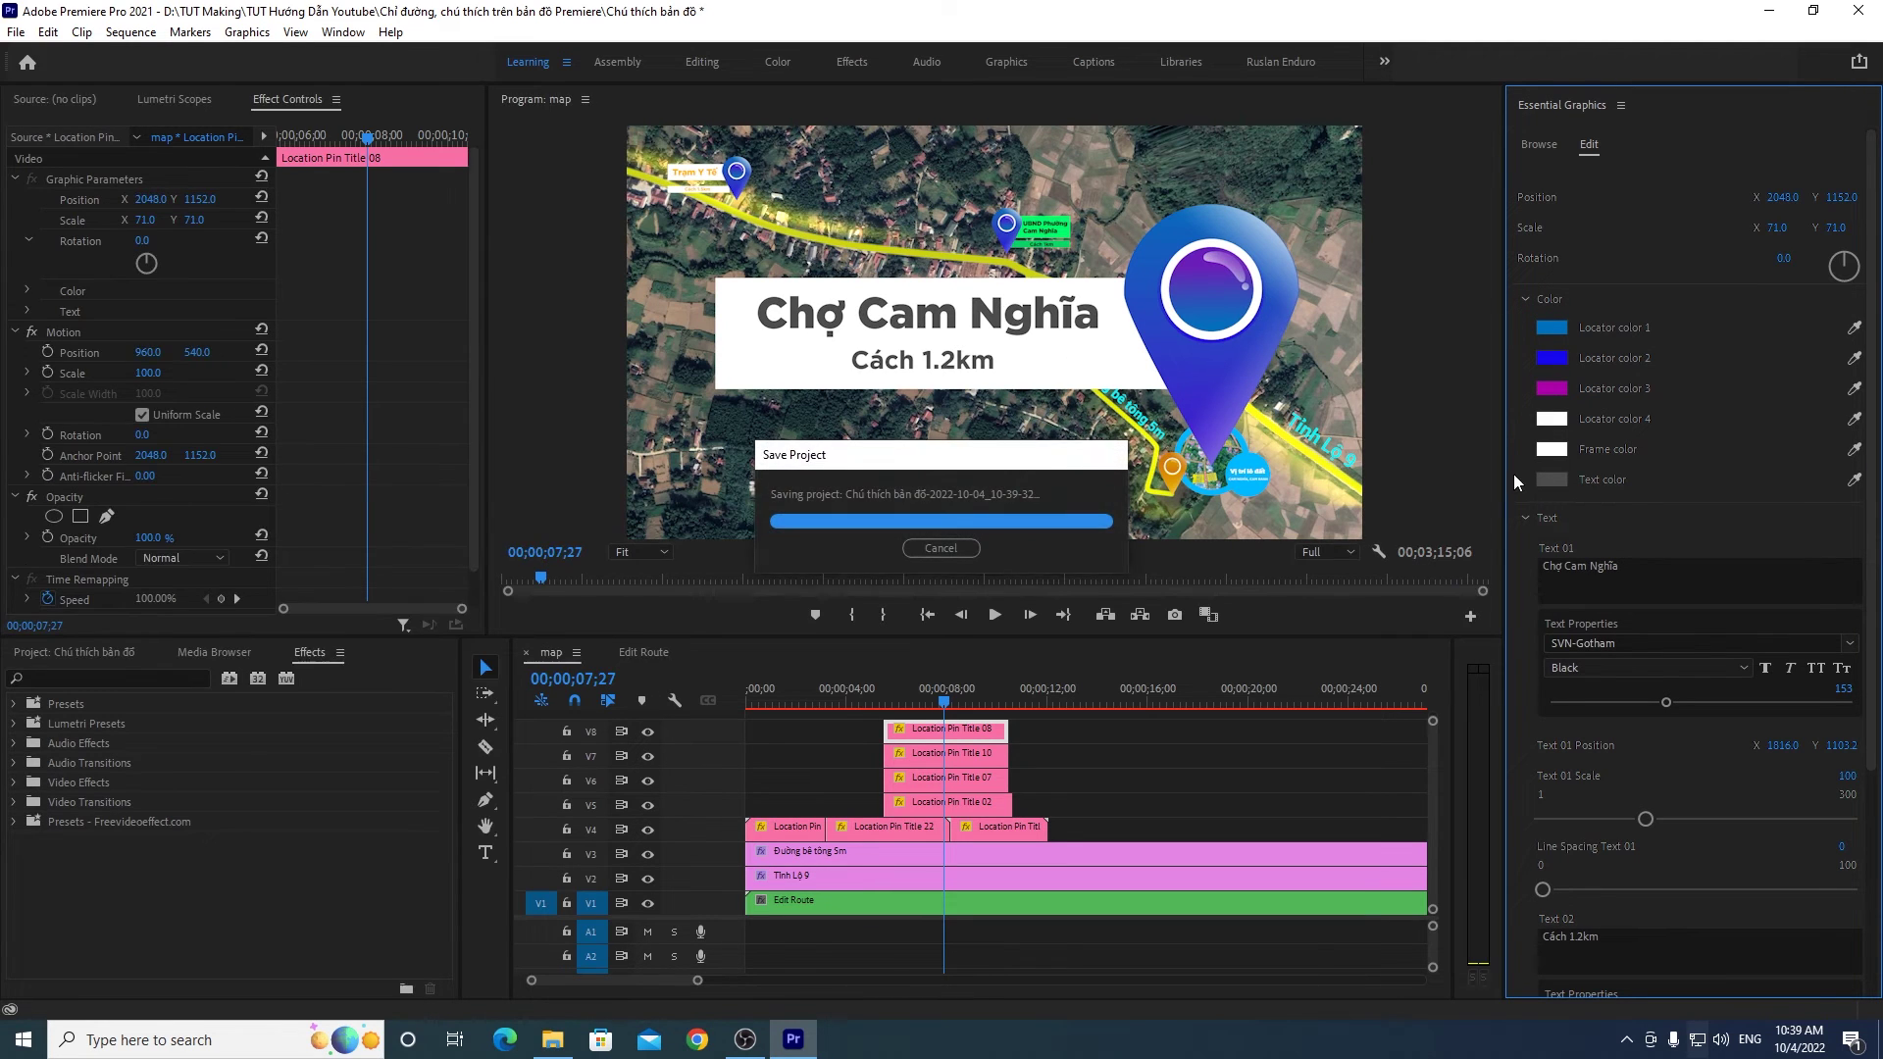
# Step: Set the callout's text colour to a fully saturated bright blue, keeping the first blue chosen
pyautogui.click(1546, 482)
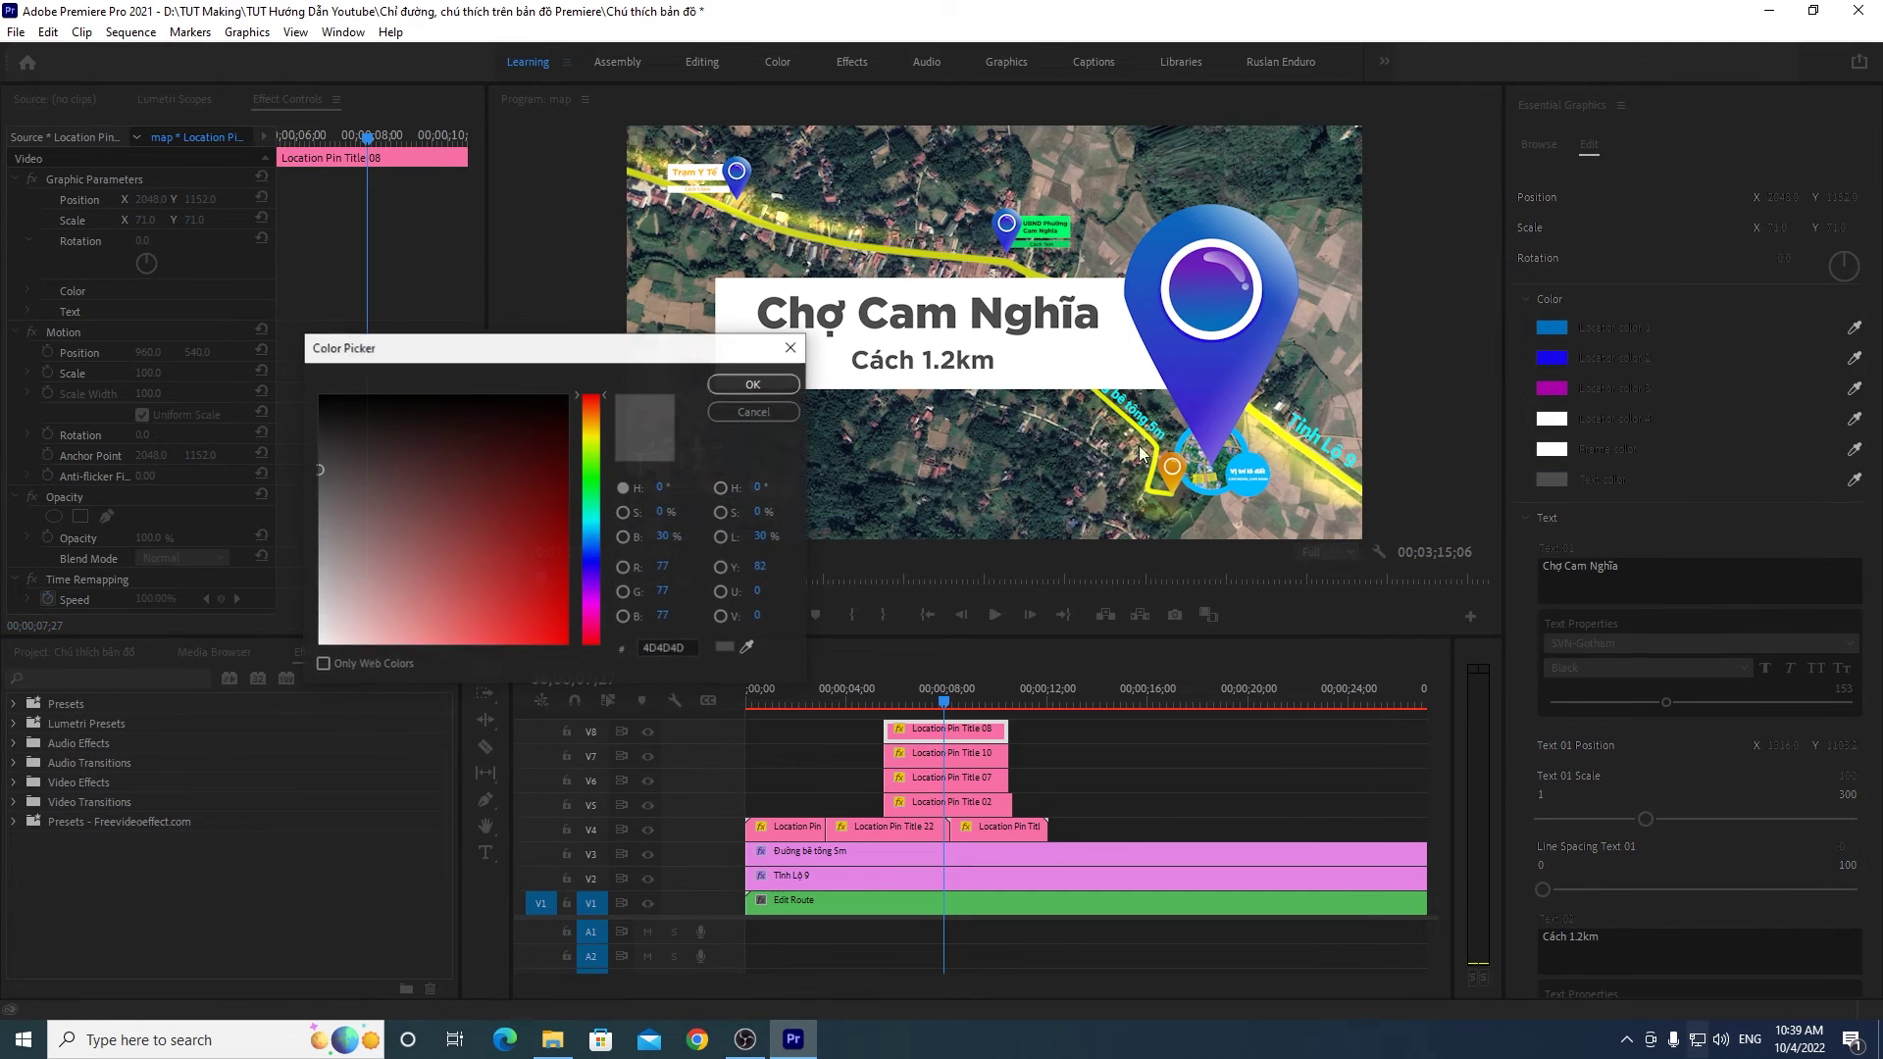
pyautogui.click(603, 510)
pyautogui.moveTo(604, 517); pyautogui.dragTo(604, 534)
pyautogui.click(566, 644)
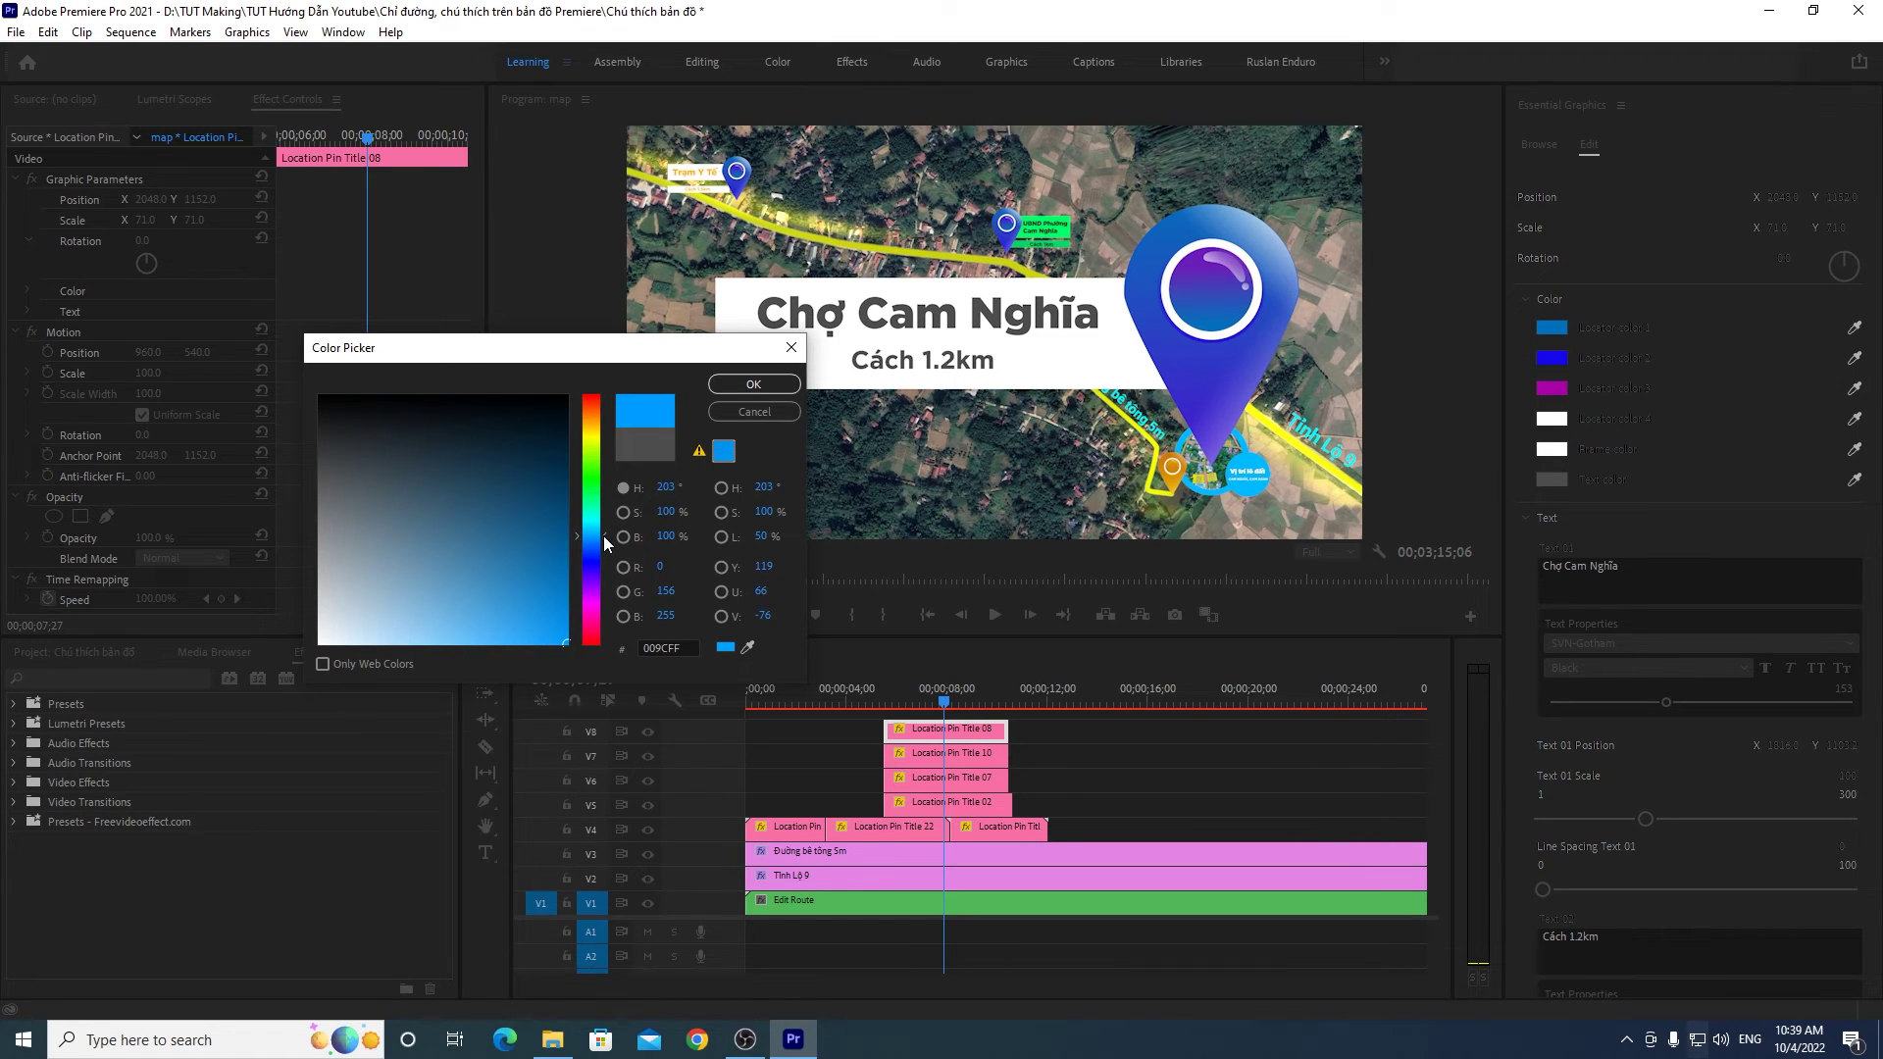
pyautogui.click(754, 383)
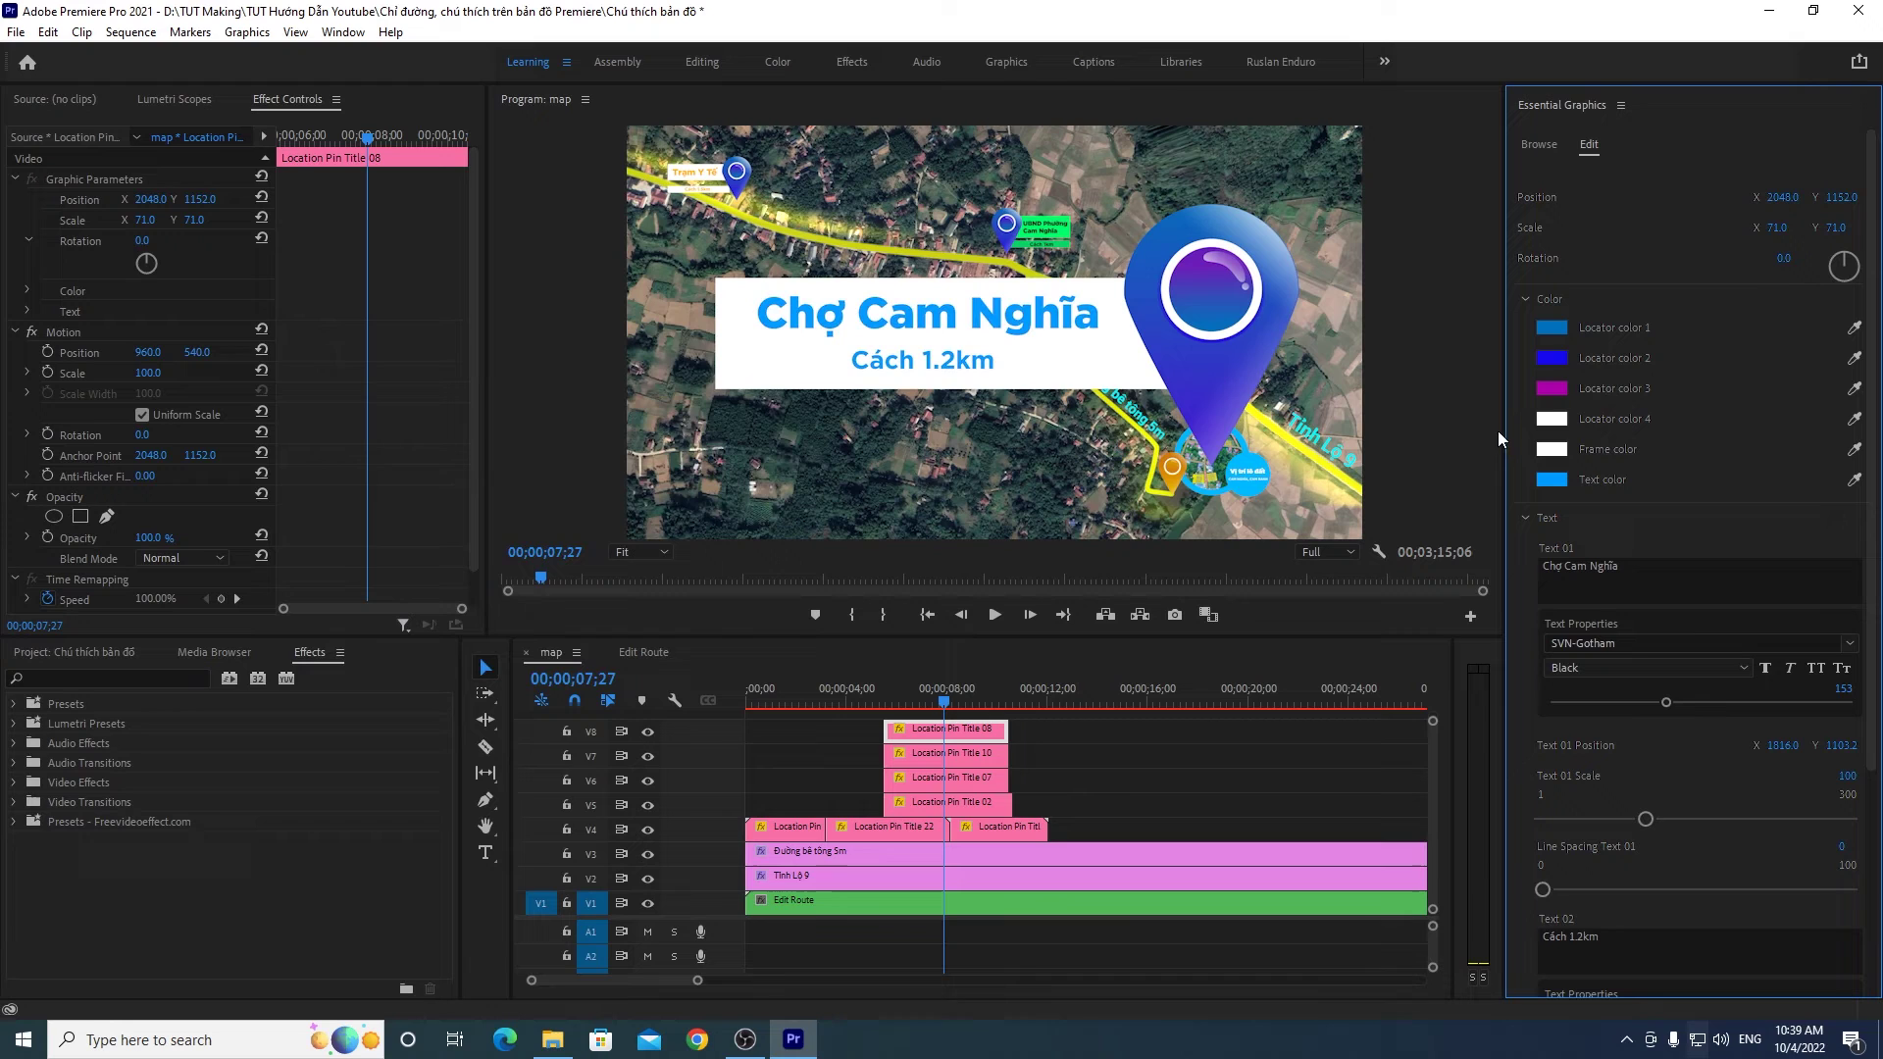
pyautogui.click(1545, 481)
pyautogui.click(603, 542)
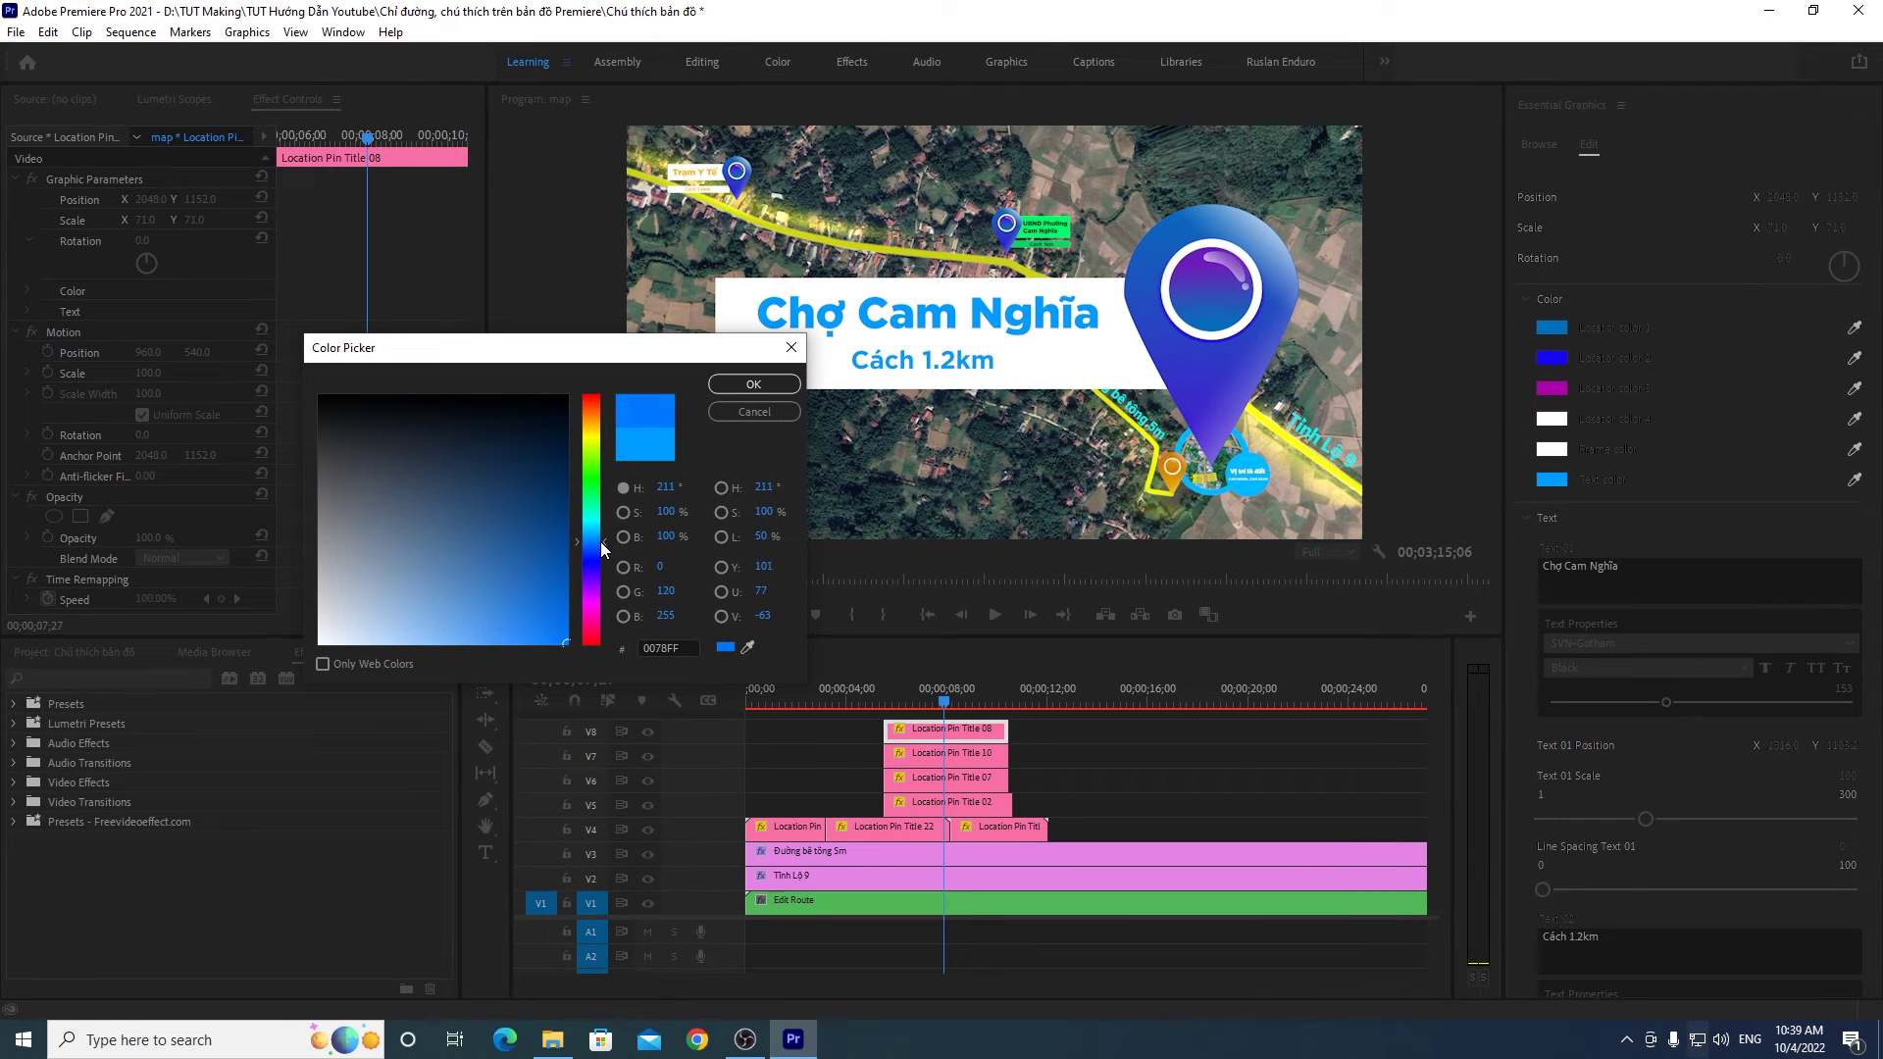
pyautogui.moveTo(601, 539); pyautogui.dragTo(598, 537)
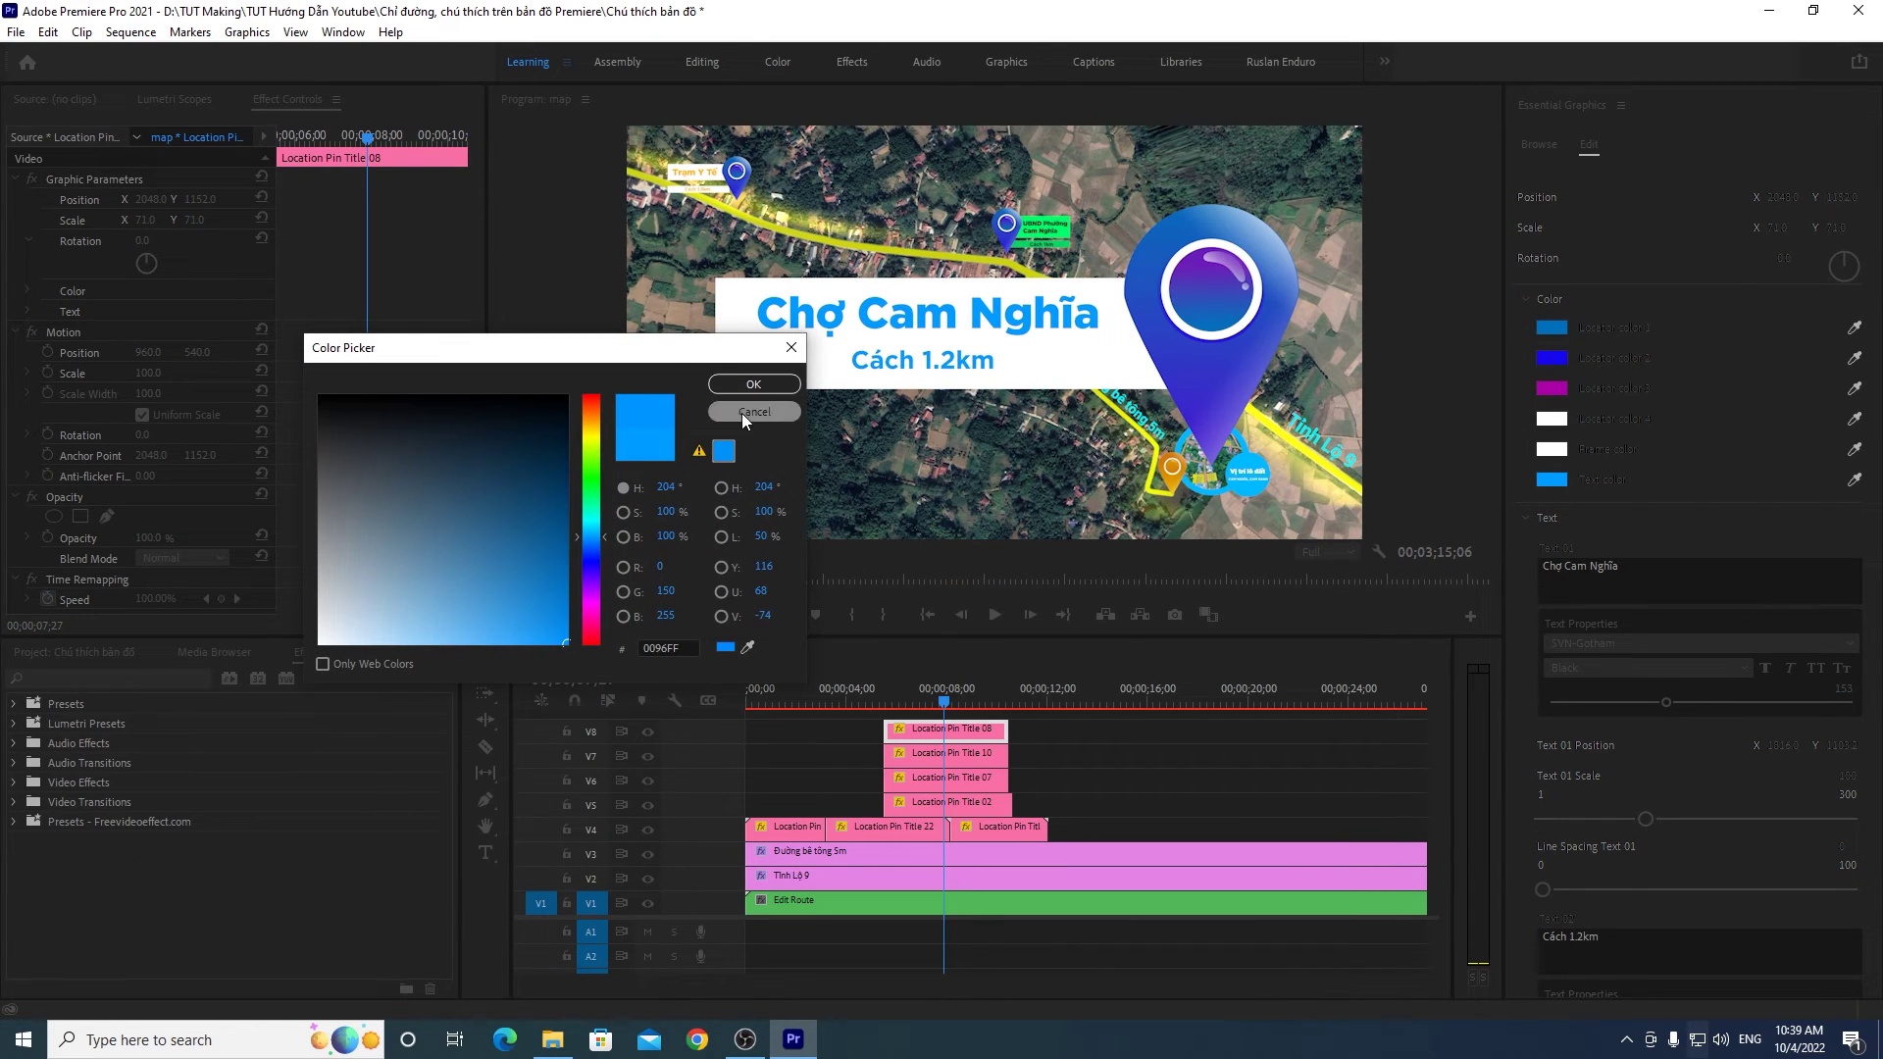
pyautogui.click(742, 414)
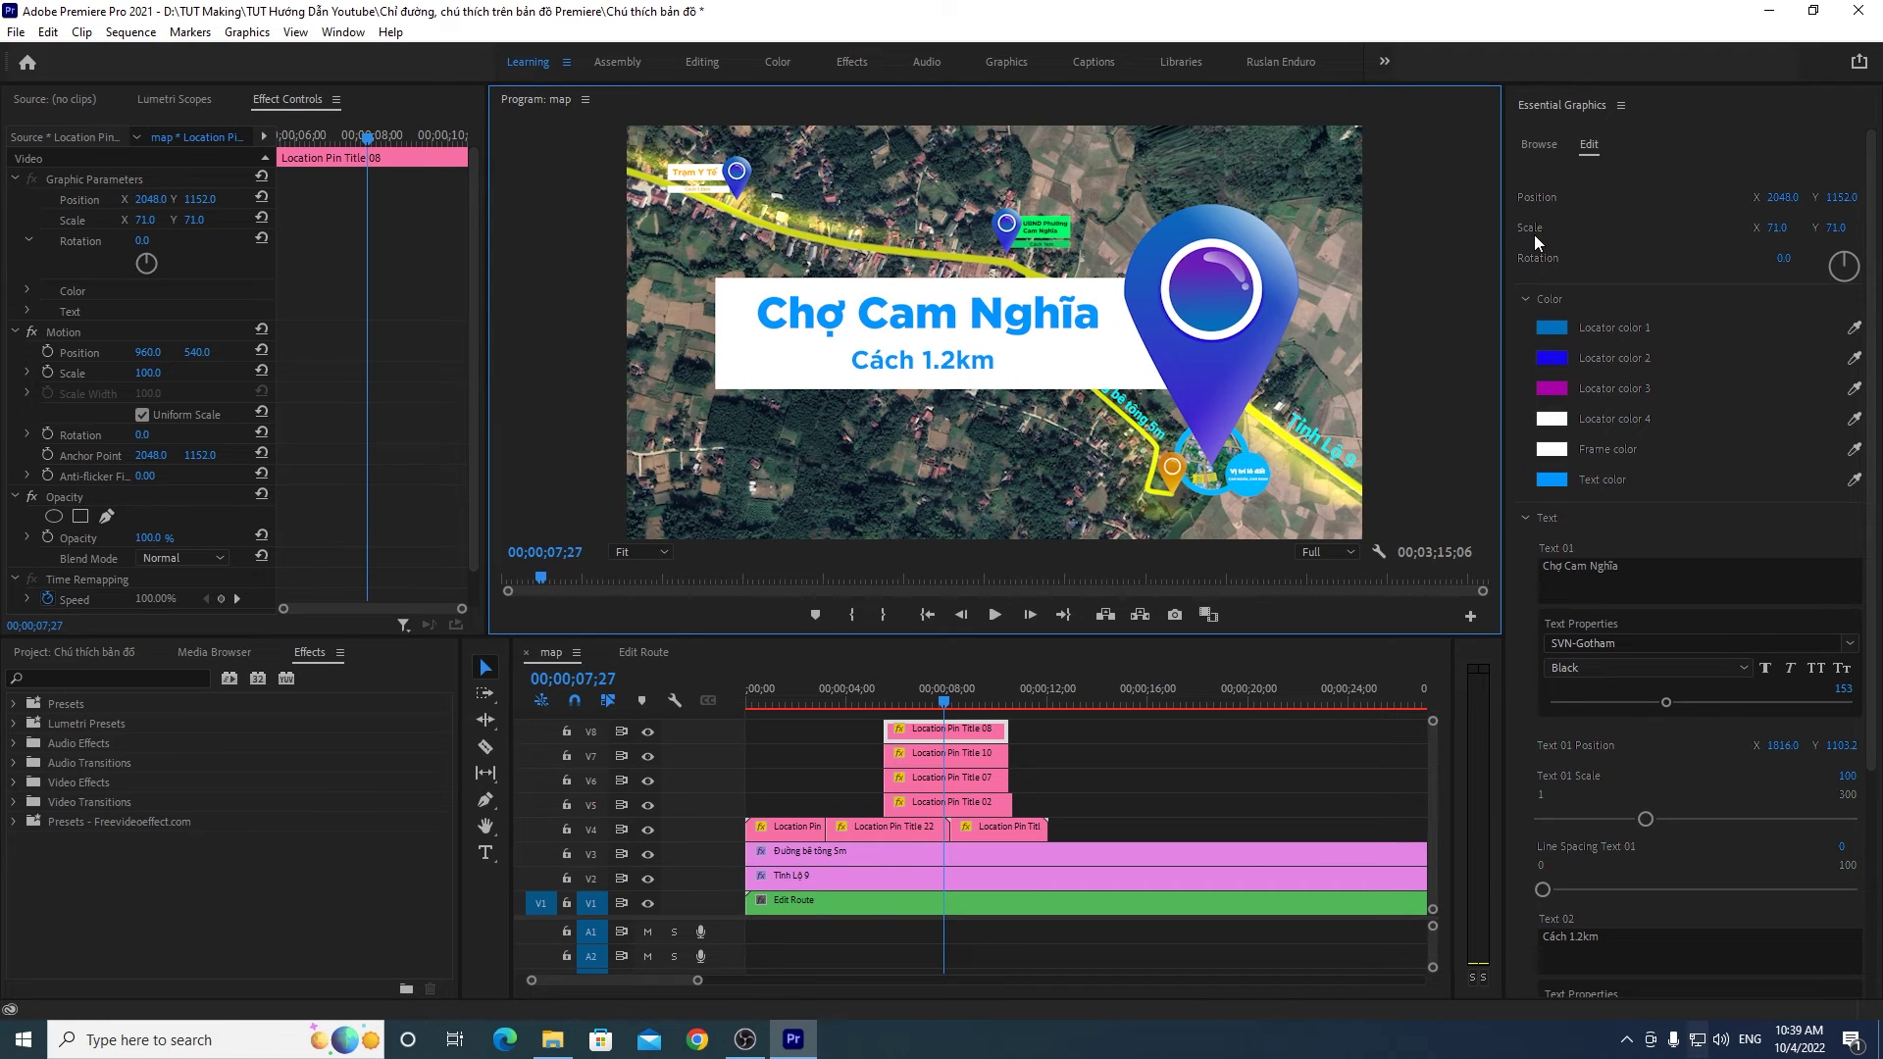
# Step: Shrink the Chợ Cam Nghĩa callout to scale 12, then 13
pyautogui.click(1776, 227)
pyautogui.write('12')
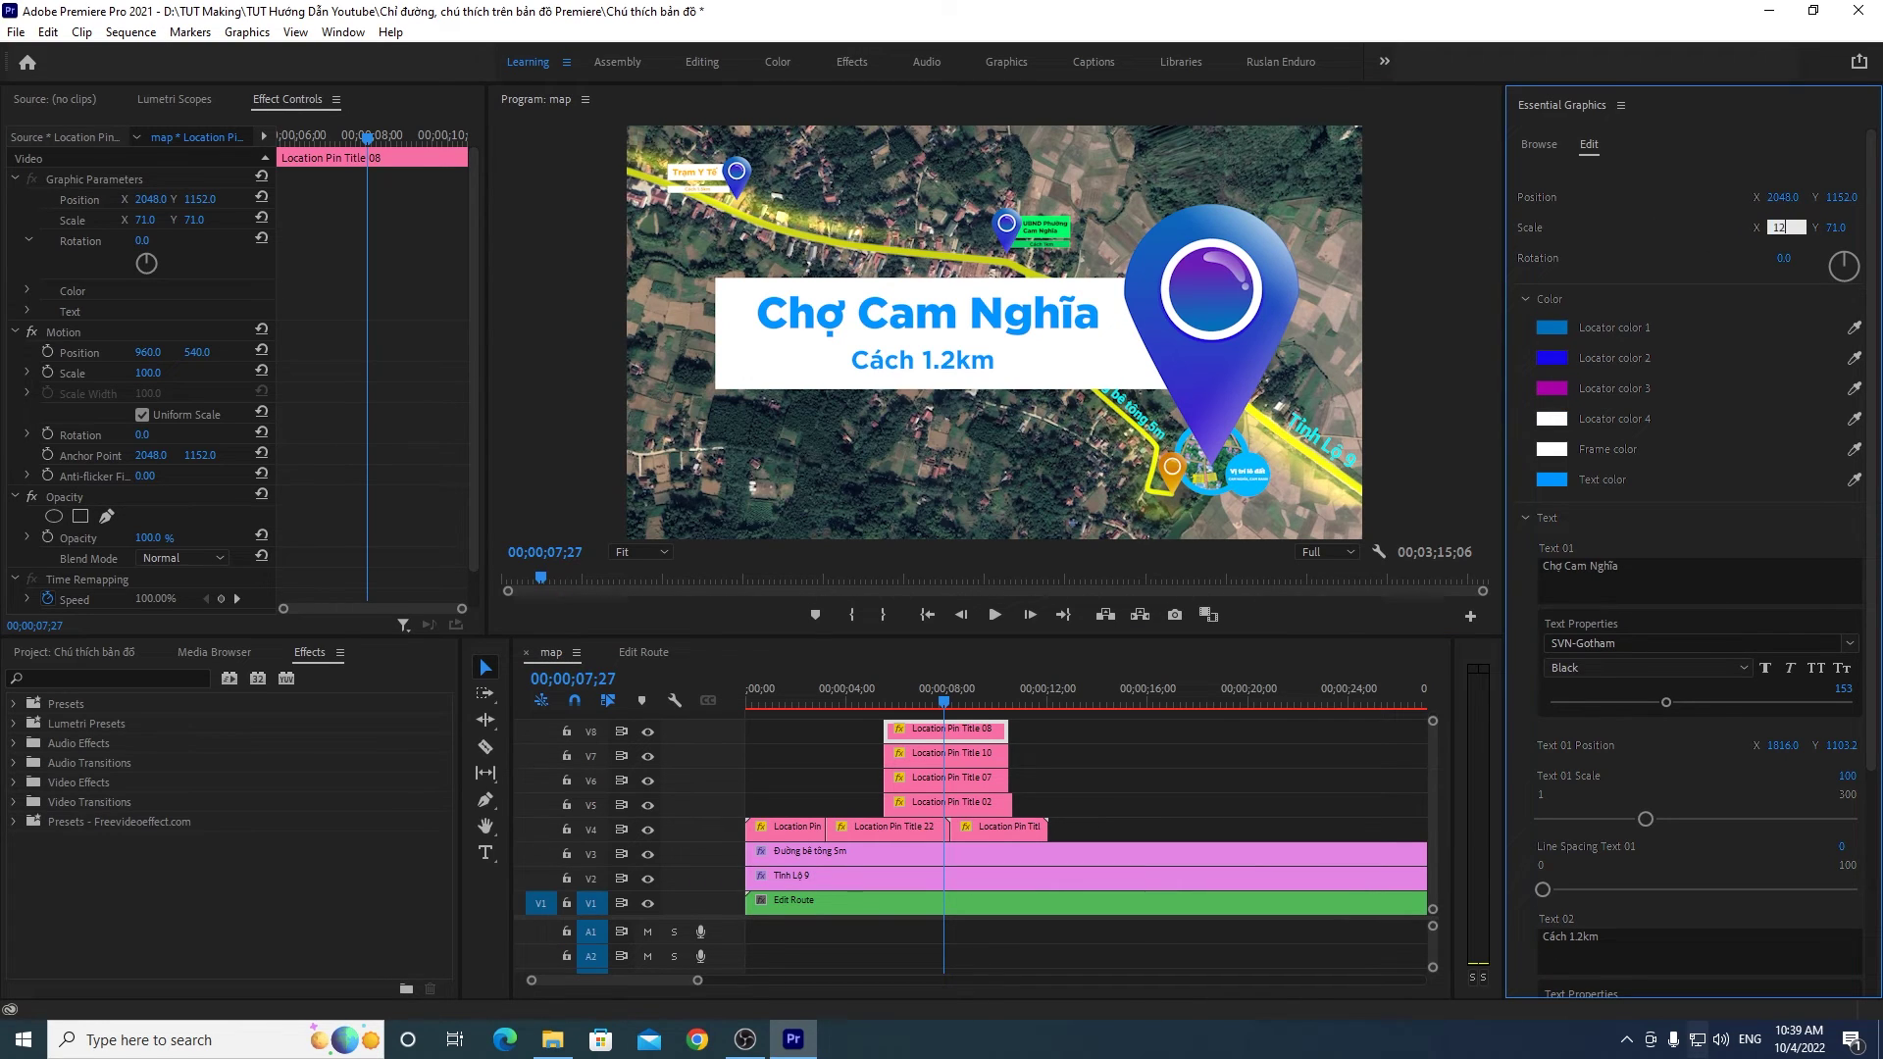
pyautogui.press('Return')
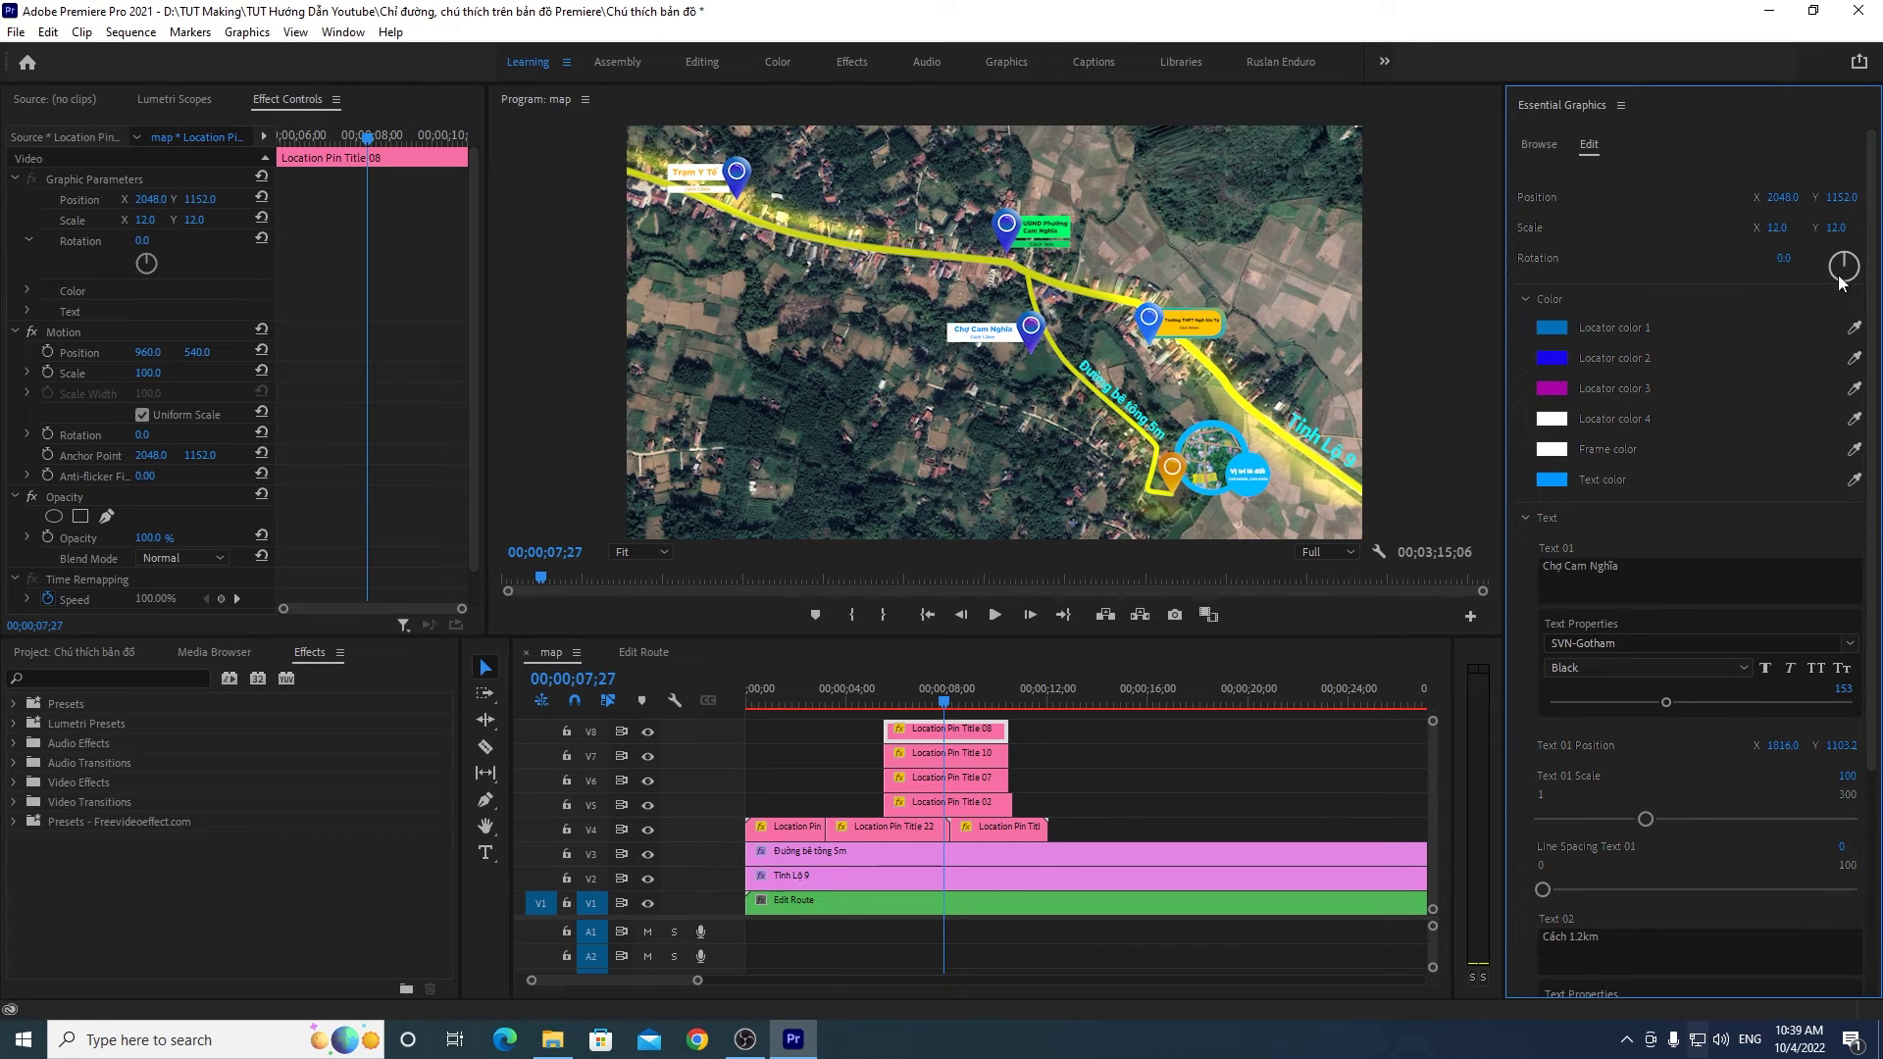
pyautogui.click(1780, 227)
pyautogui.write('13')
pyautogui.press('Return')
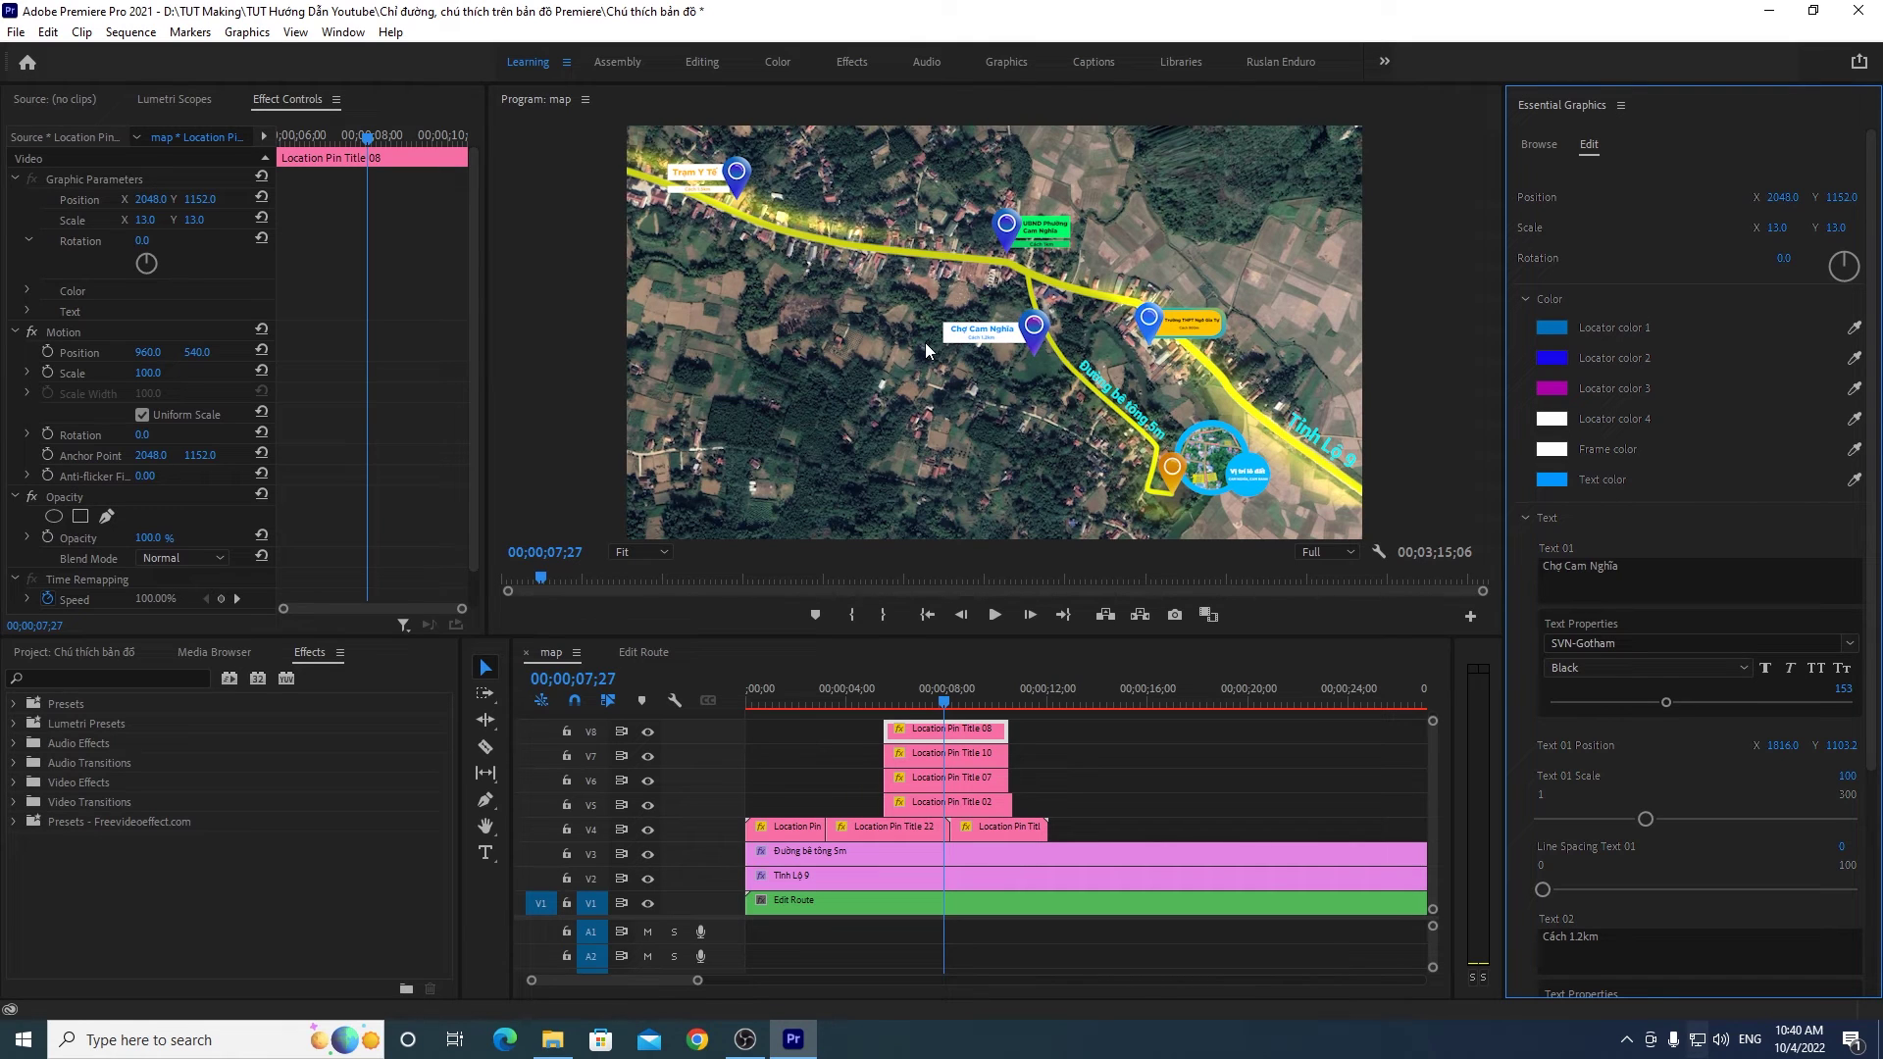
# Step: Move the Chợ Cam Nghĩa pin up-left onto the yellow route between the other pins
pyautogui.click(1016, 308)
pyautogui.moveTo(1067, 345)
pyautogui.mouseDown()
pyautogui.moveTo(851, 239)
pyautogui.moveTo(871, 253)
pyautogui.mouseUp()
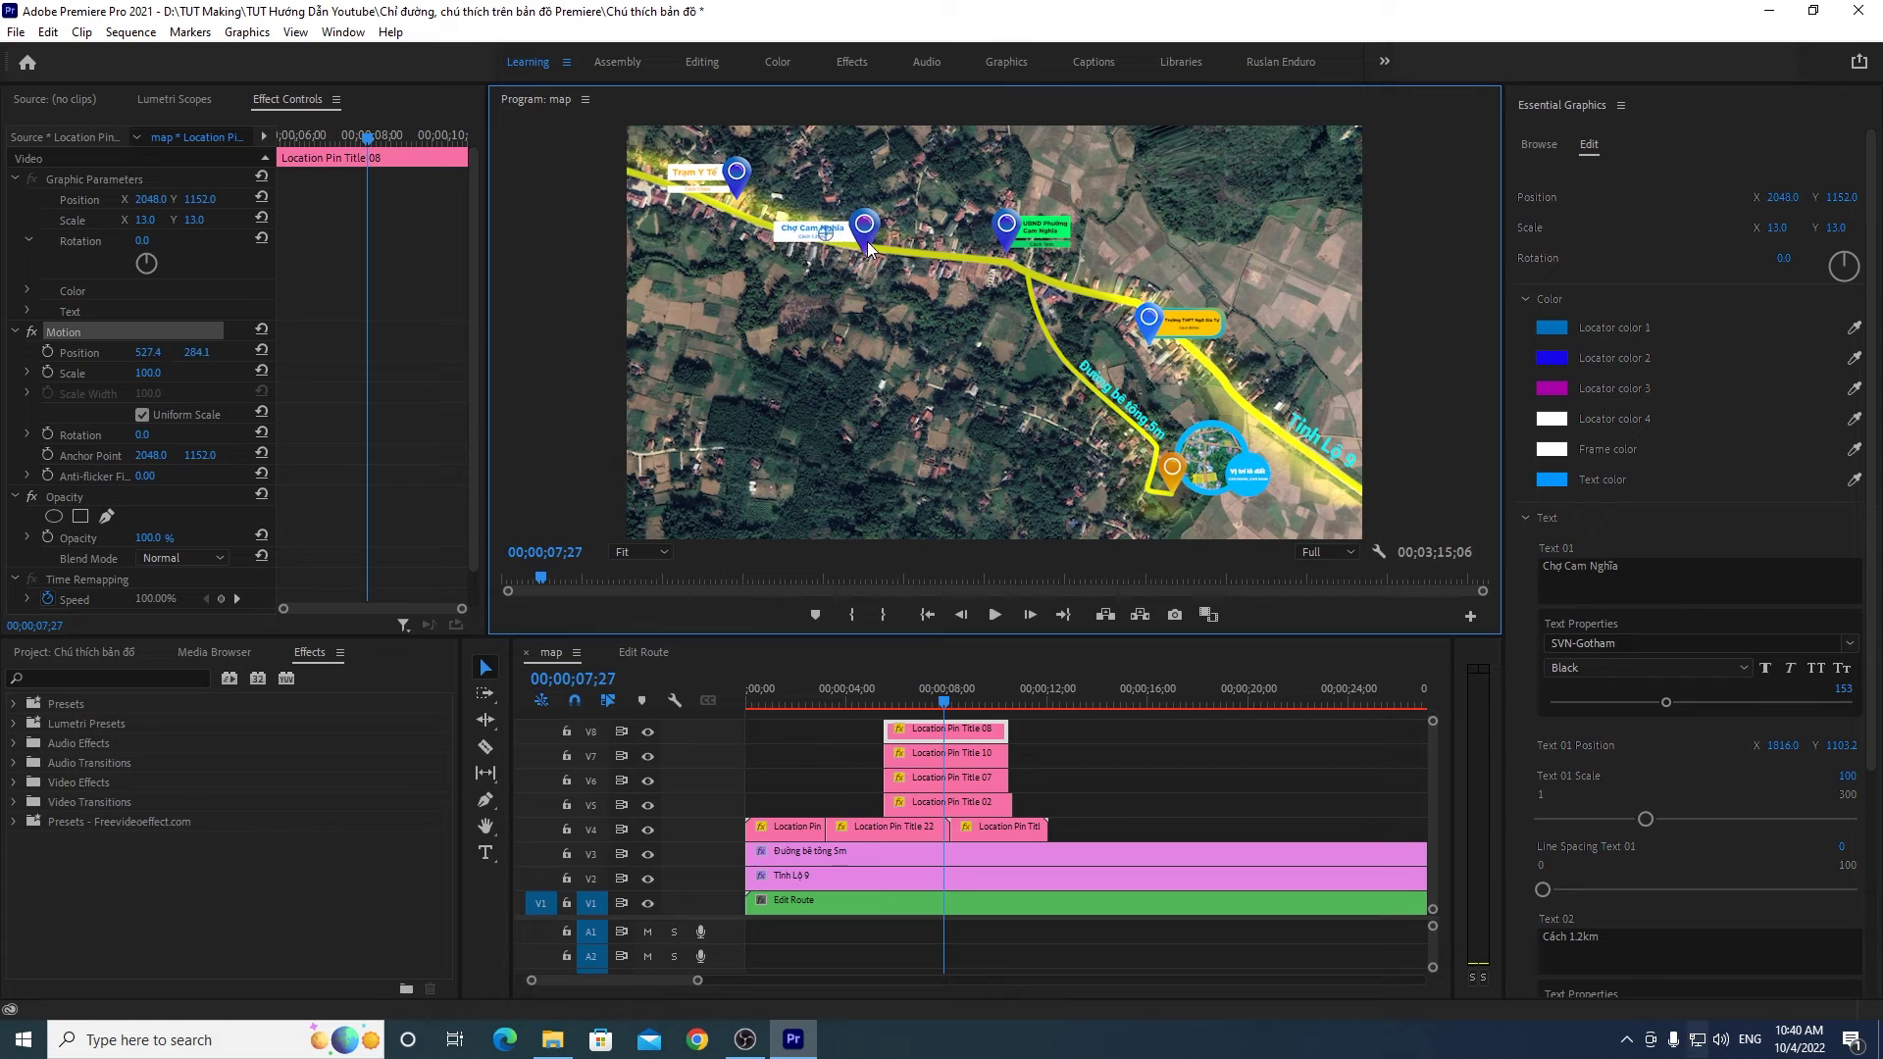
pyautogui.moveTo(870, 248); pyautogui.dragTo(868, 256)
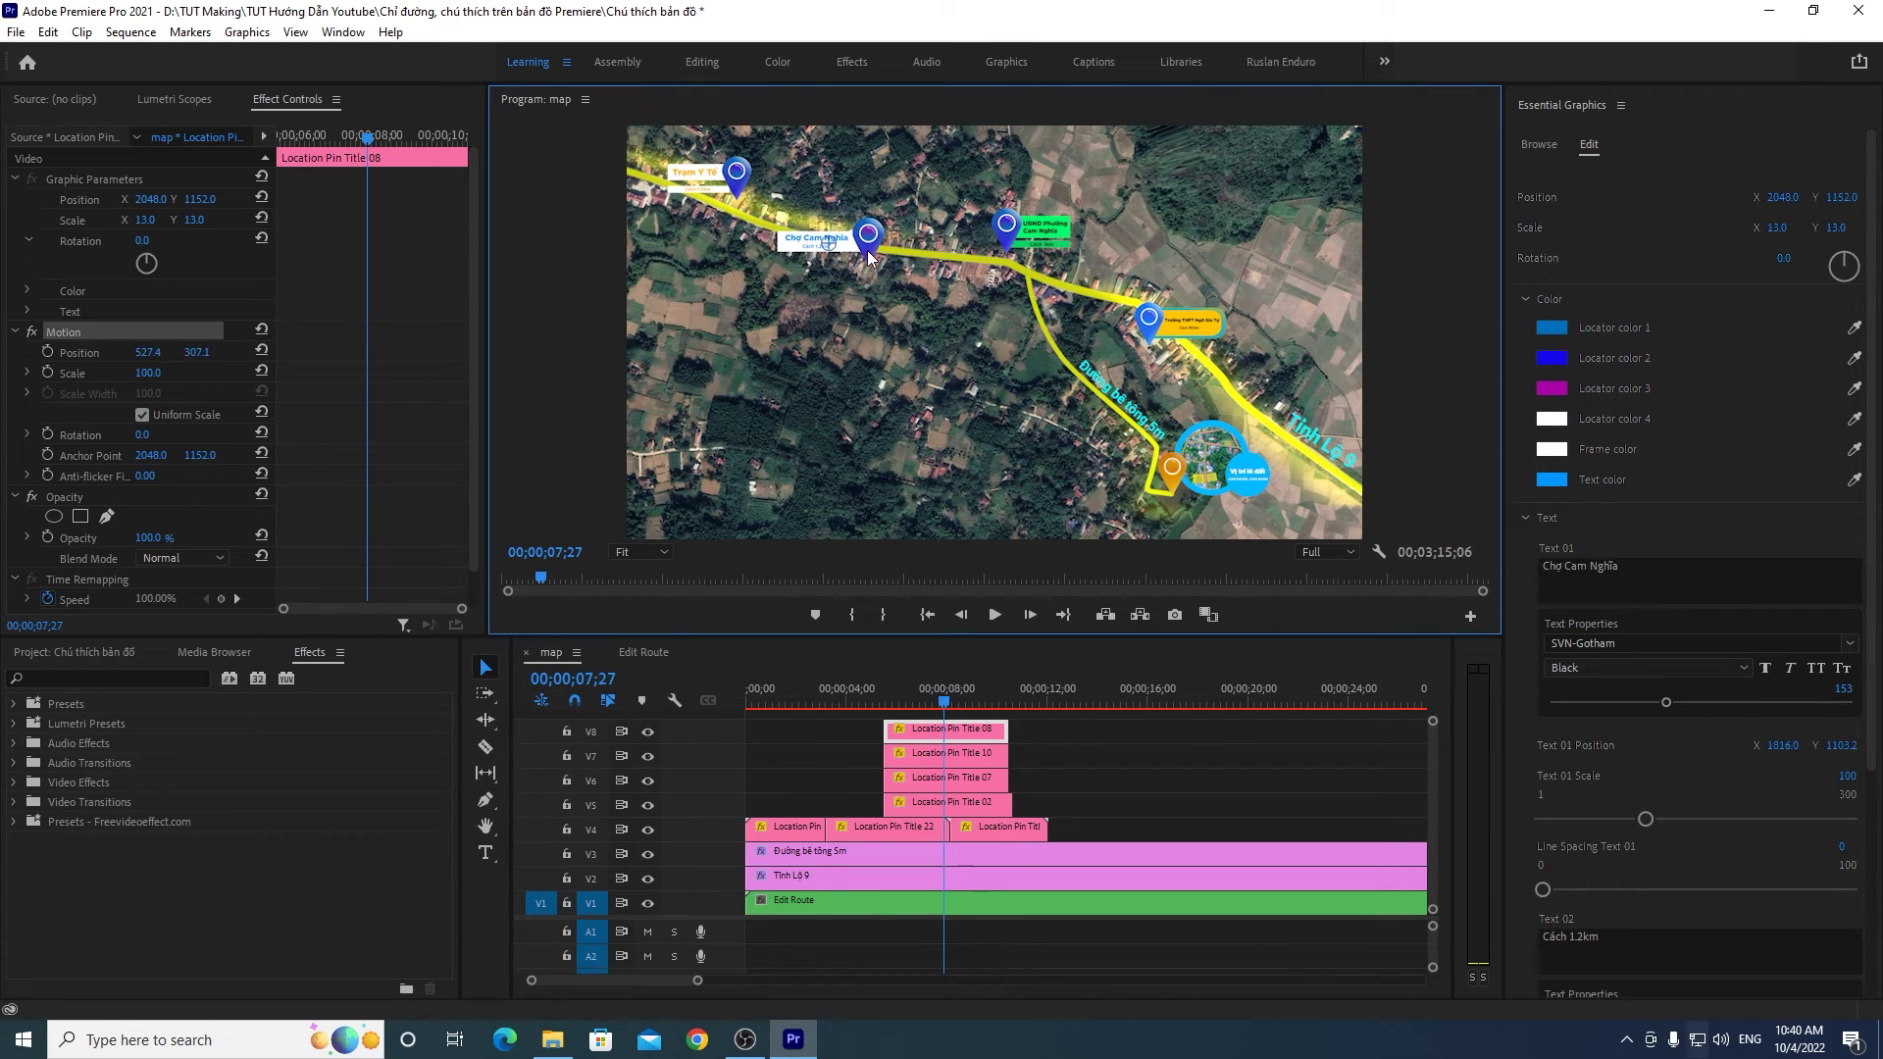
pyautogui.click(1150, 792)
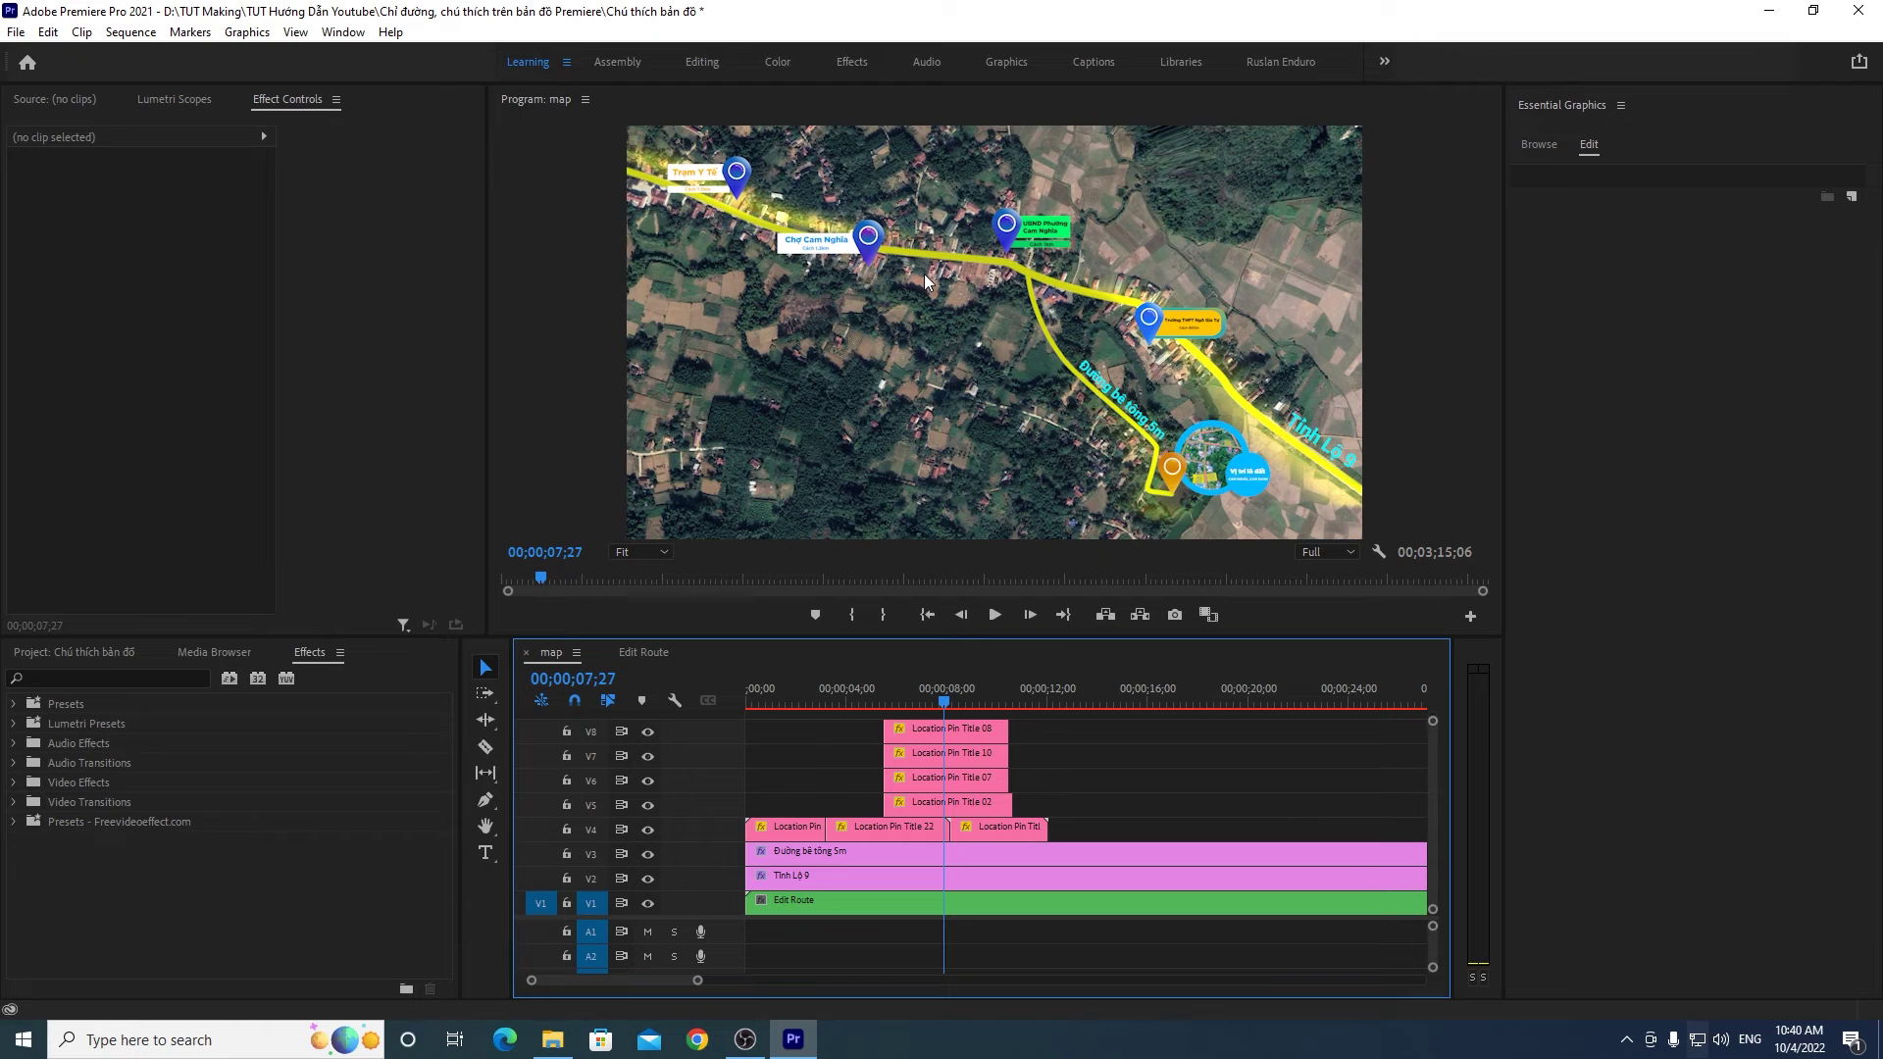
pyautogui.click(957, 730)
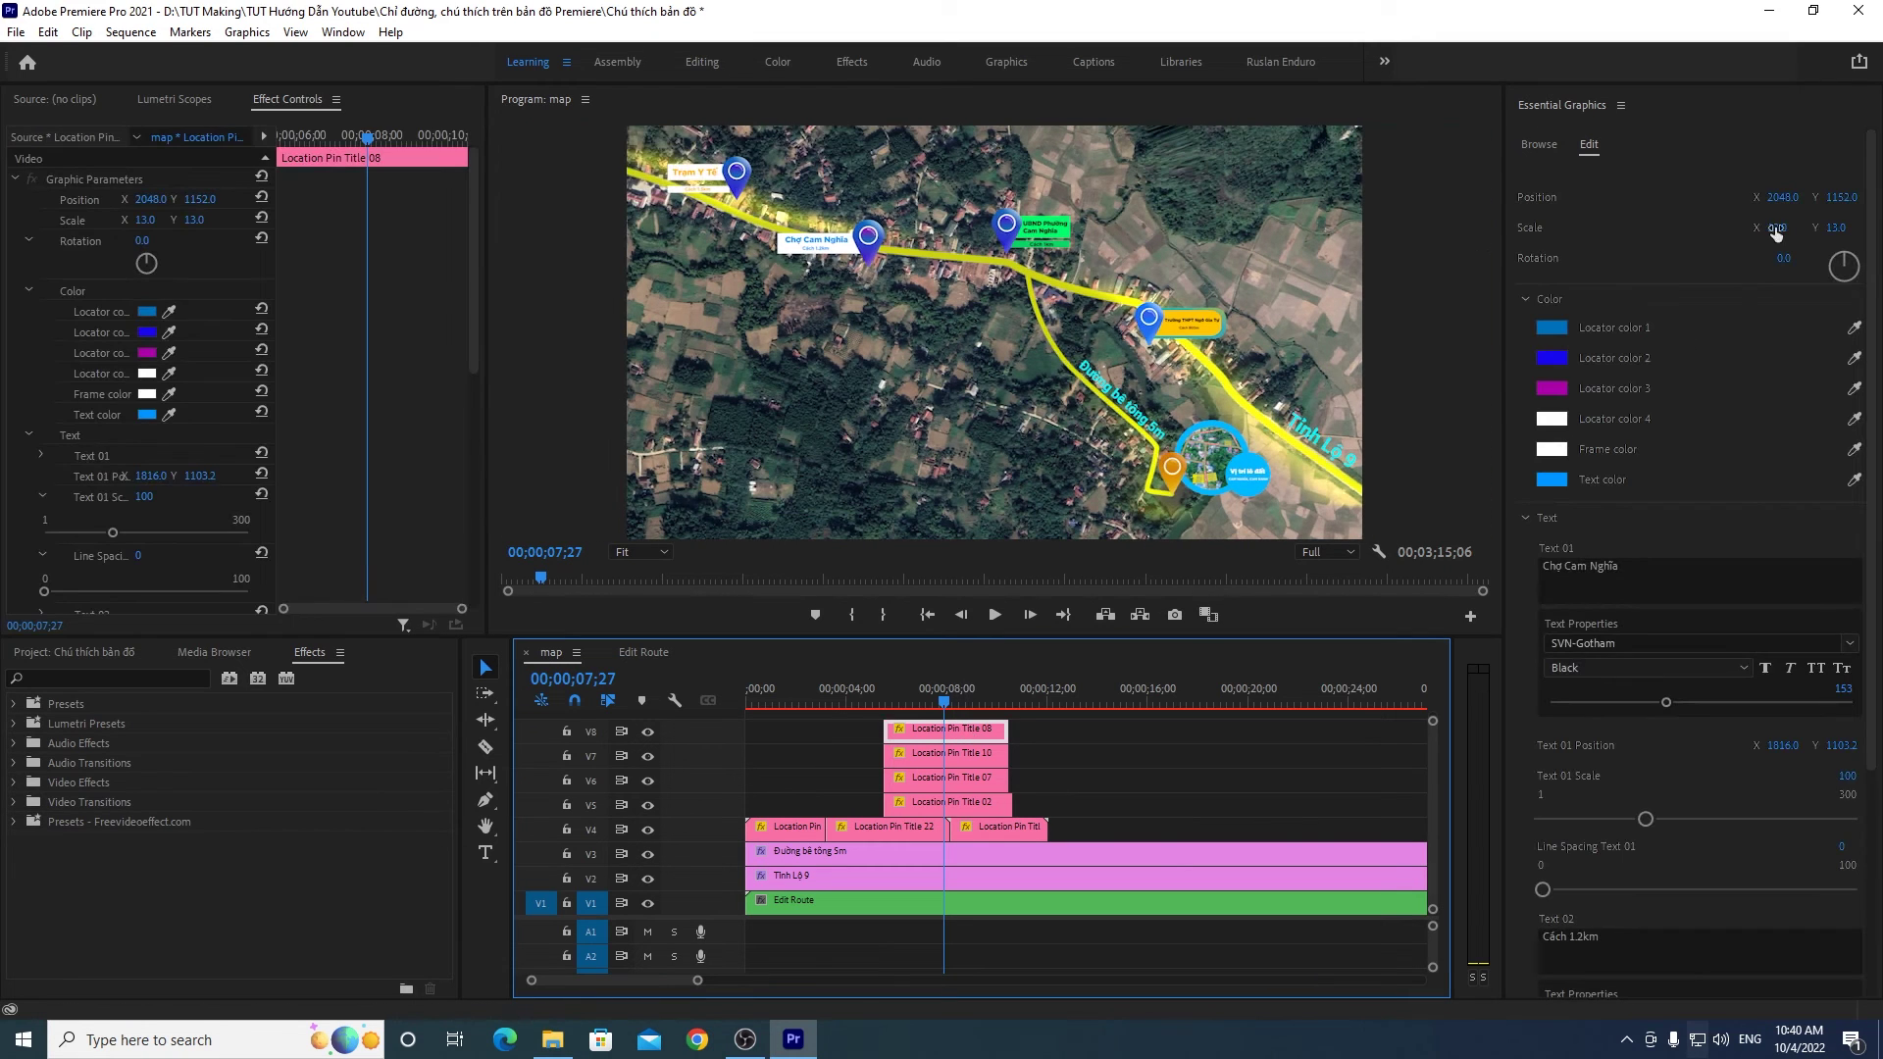
# Step: Set the callout's scale to 12 and select the Location Pin Title 10 clip on V7
pyautogui.write('12')
pyautogui.press('Return')
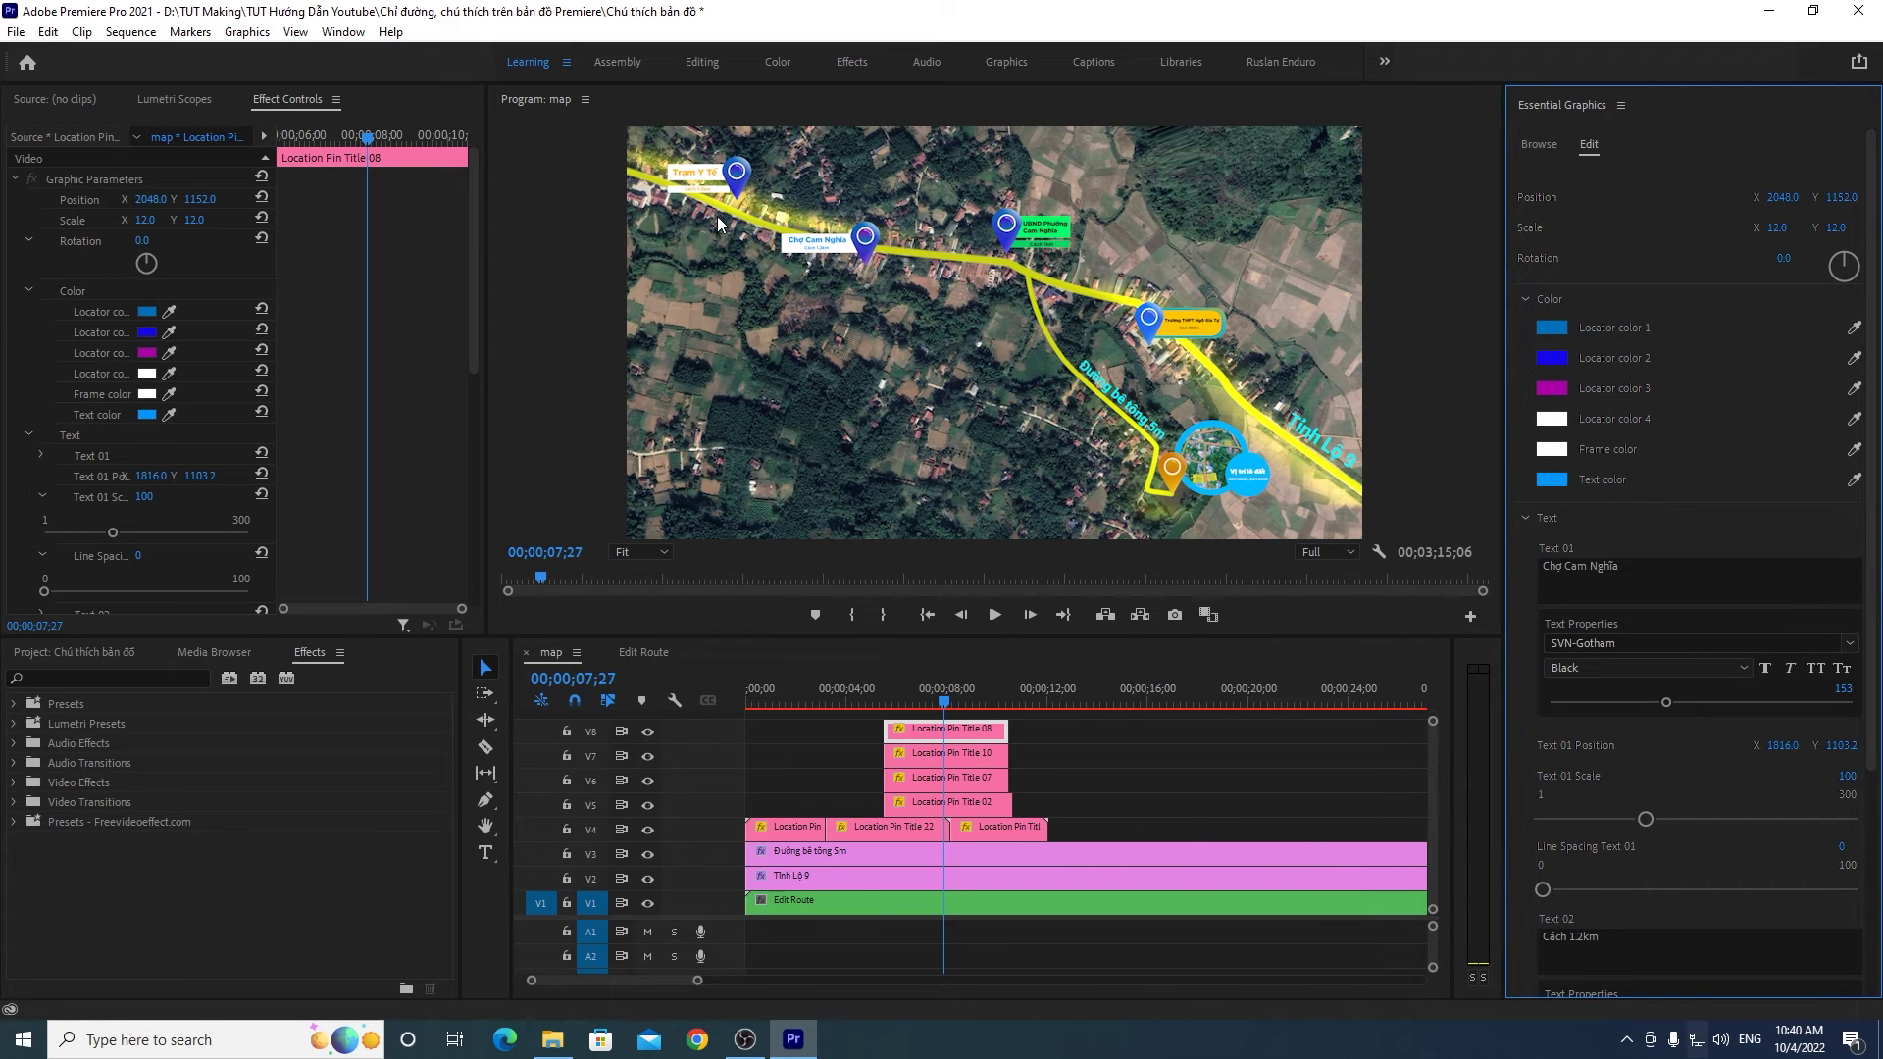
pyautogui.click(1553, 147)
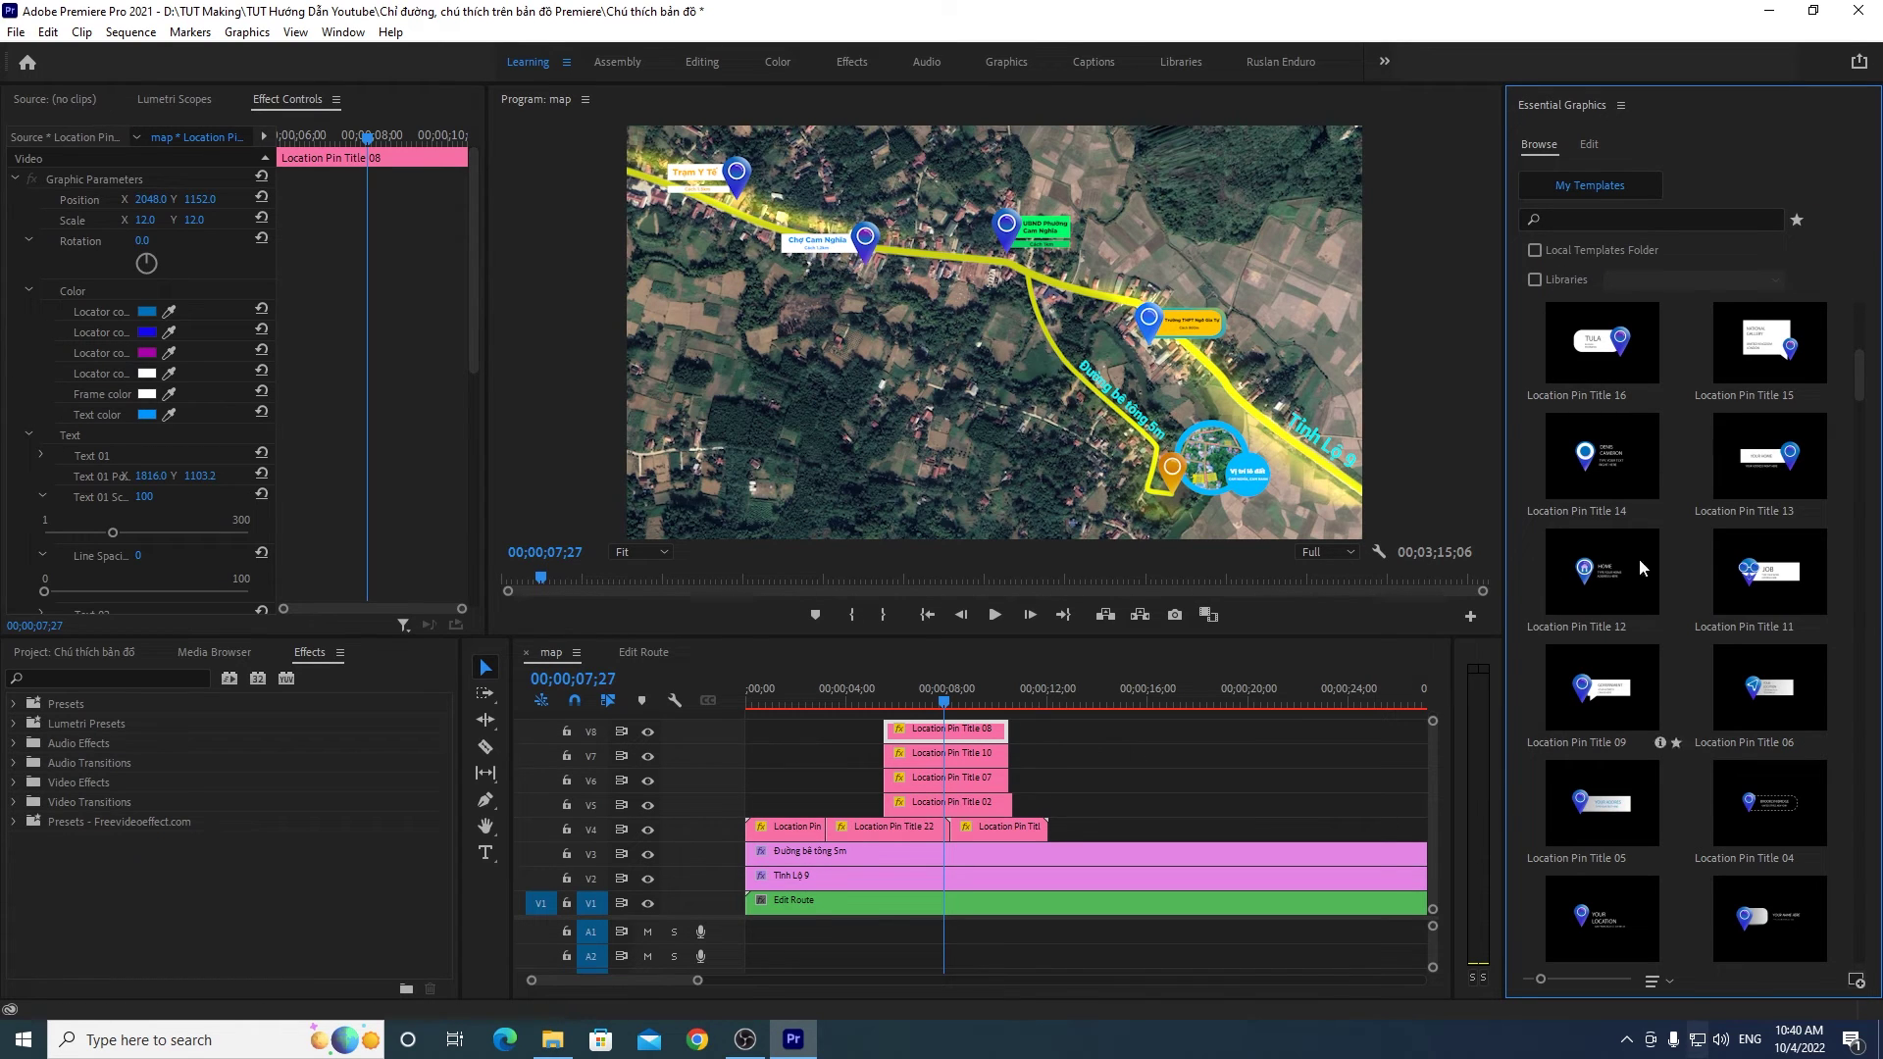
pyautogui.click(967, 755)
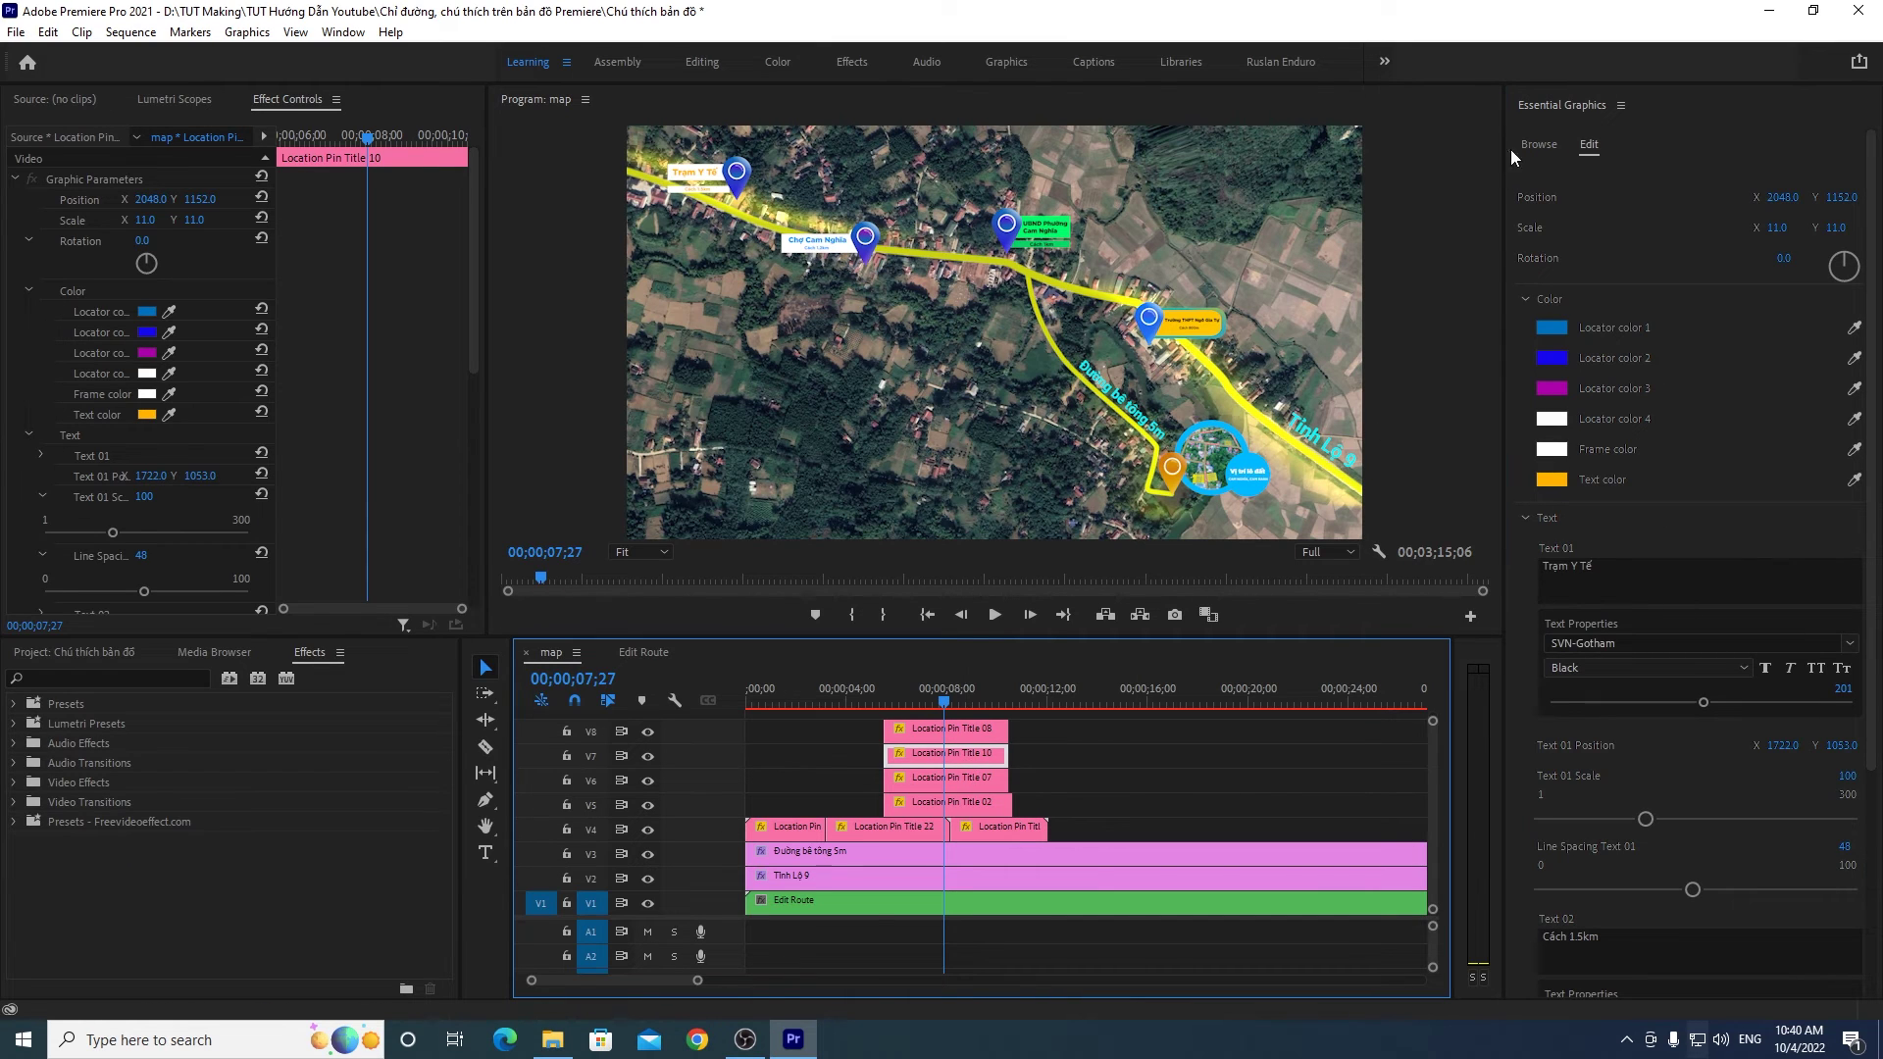
# Step: Browse the saved templates and pick the Location Pin Title 10 design
pyautogui.click(1539, 145)
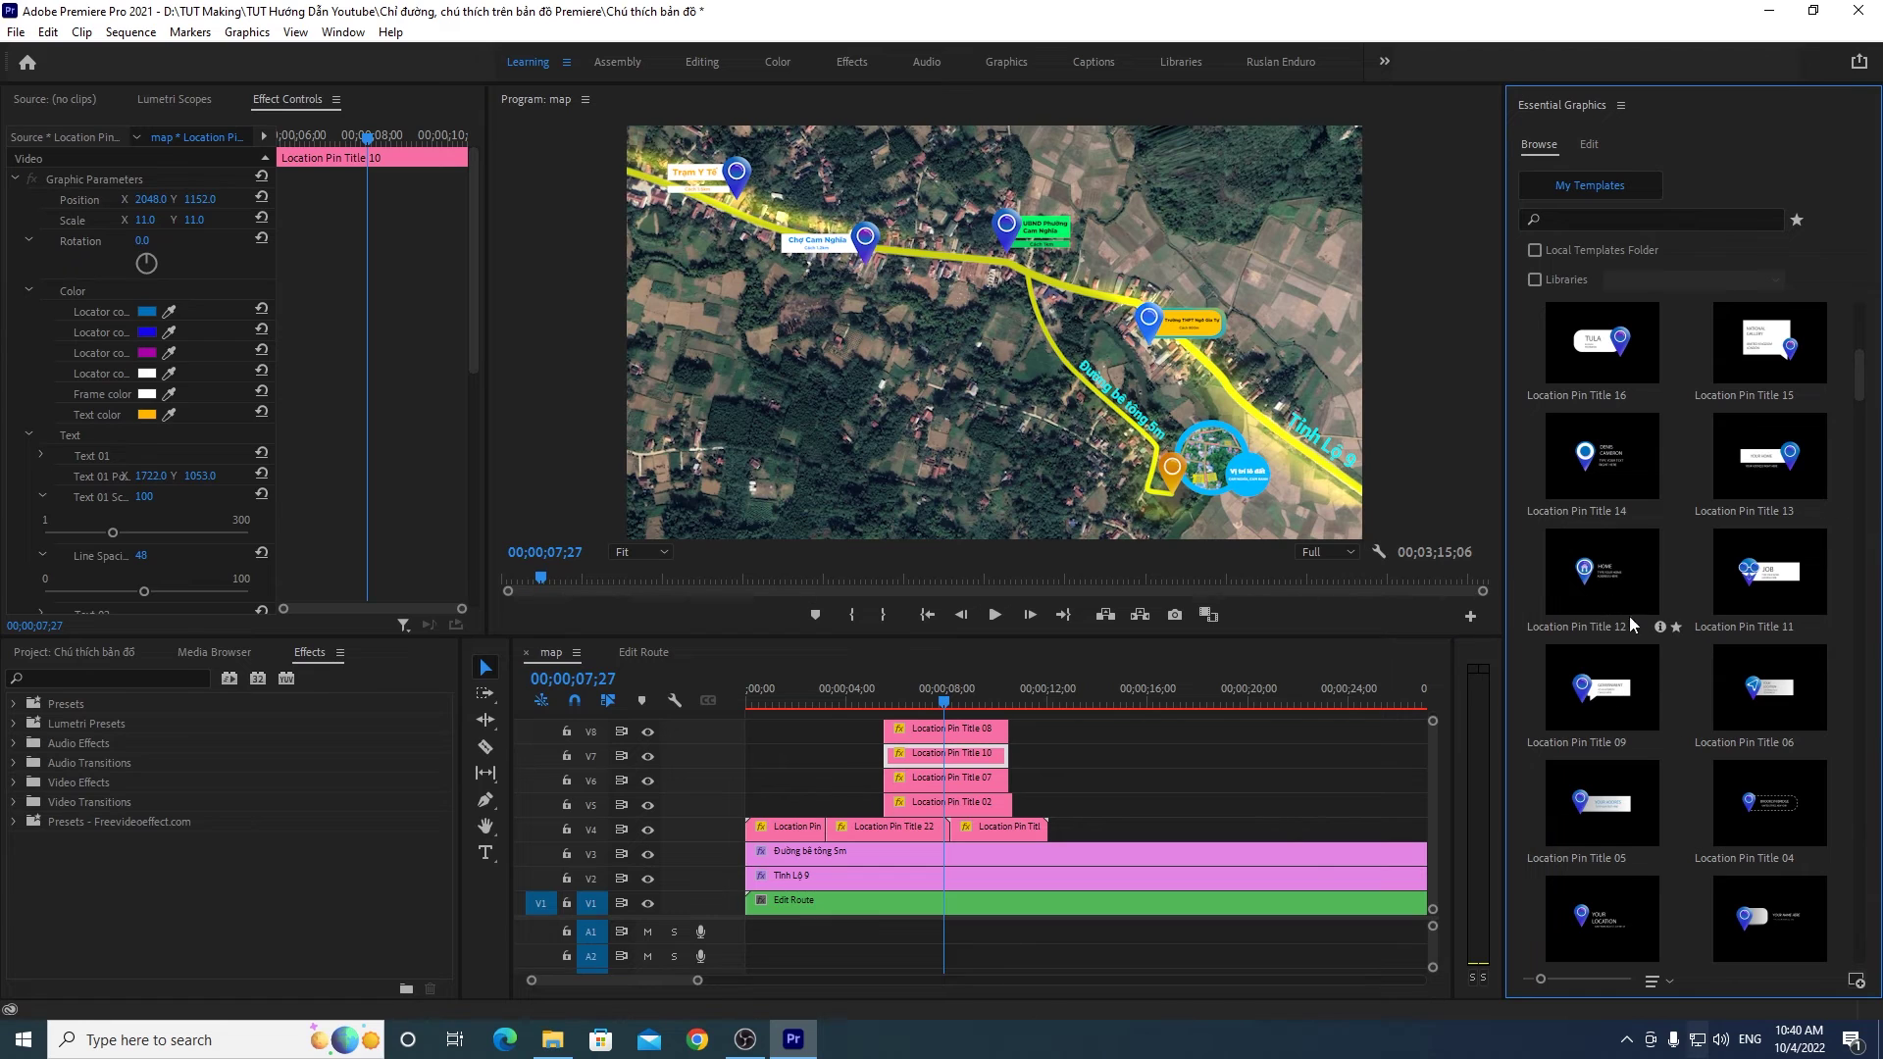
pyautogui.click(1603, 800)
pyautogui.scroll(-5, 1754, 569)
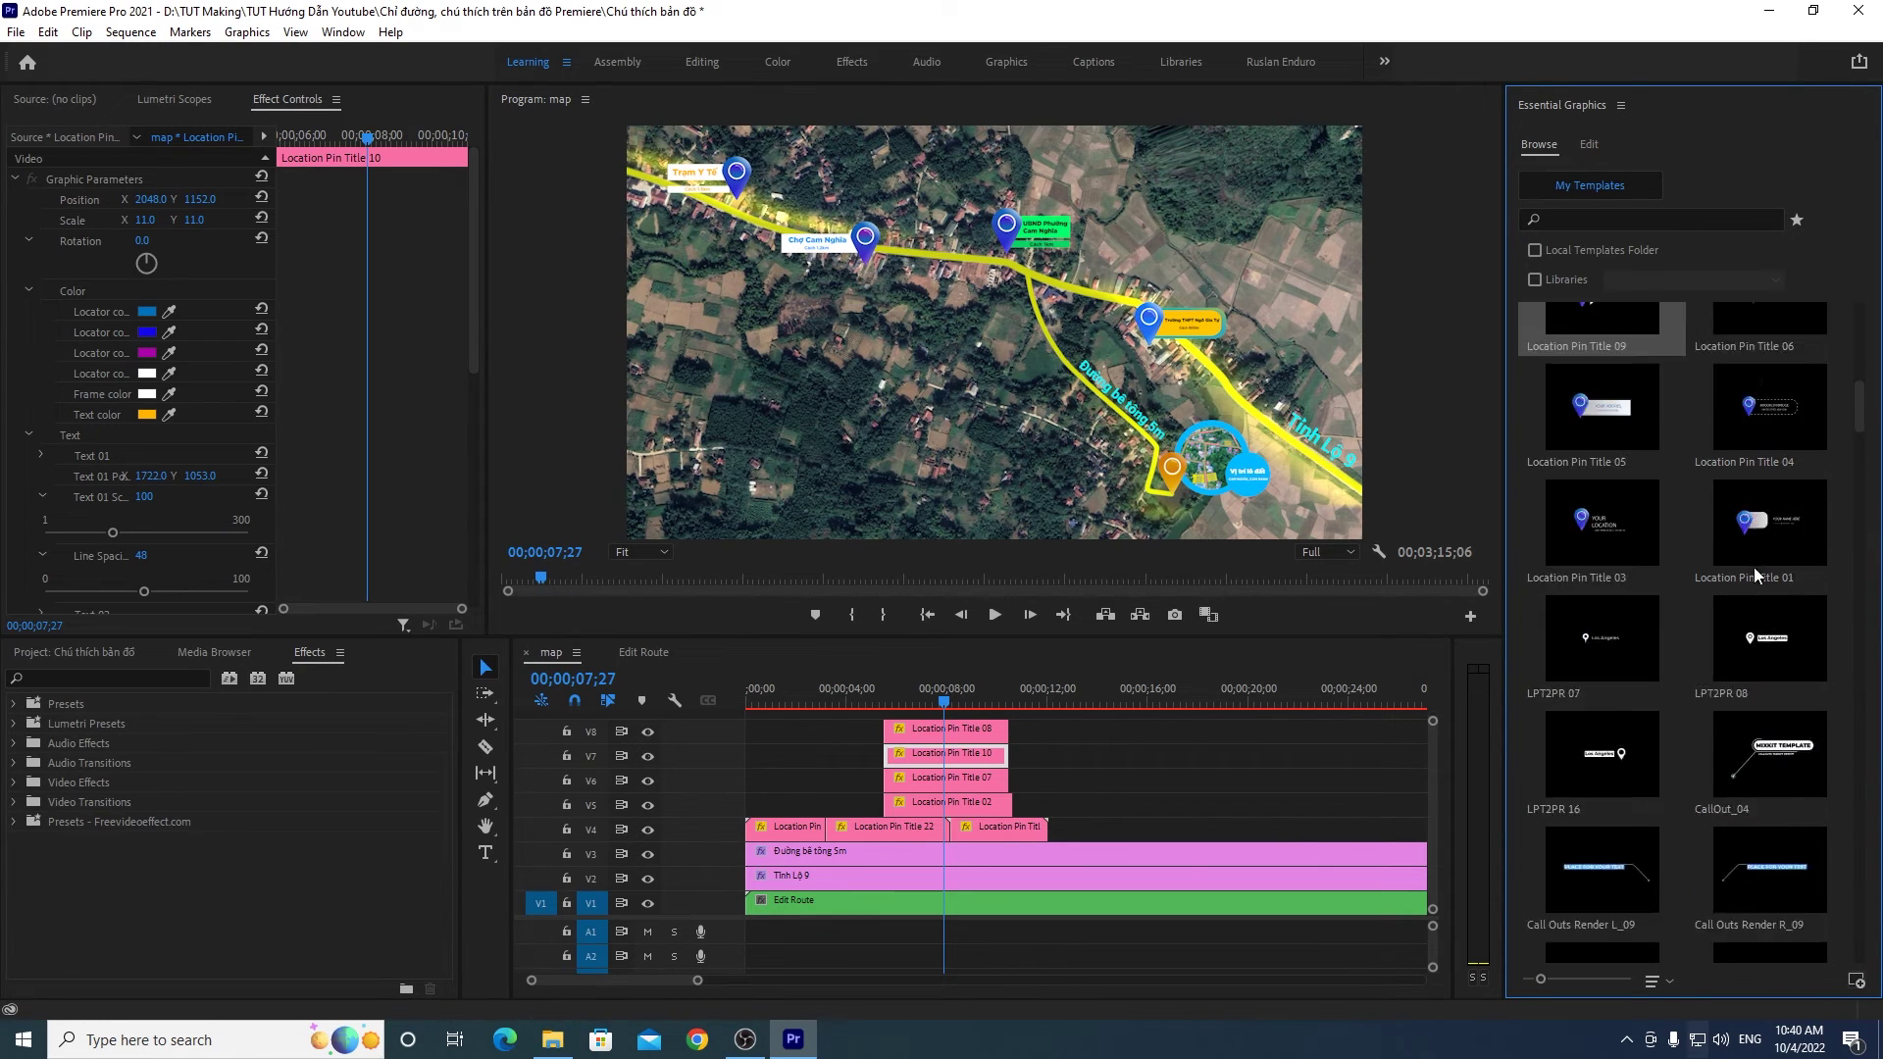
pyautogui.scroll(5, 1754, 565)
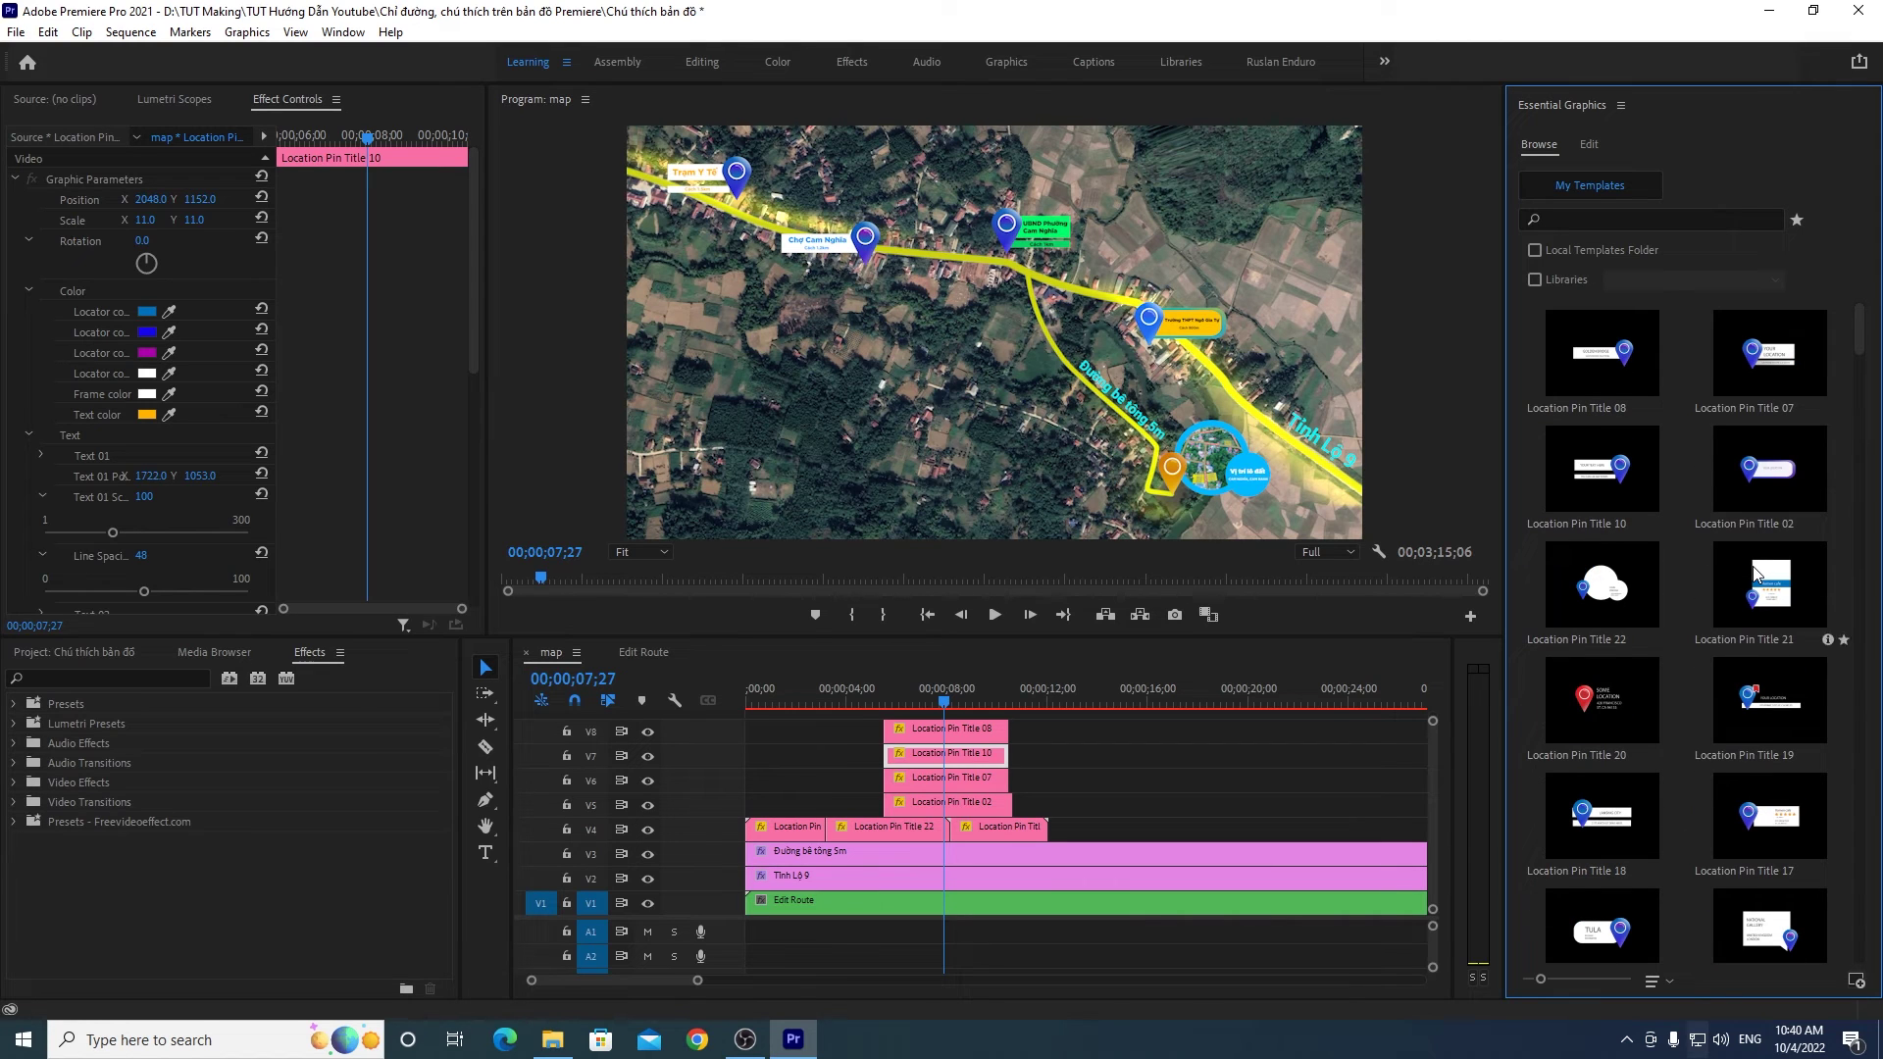
pyautogui.click(1612, 480)
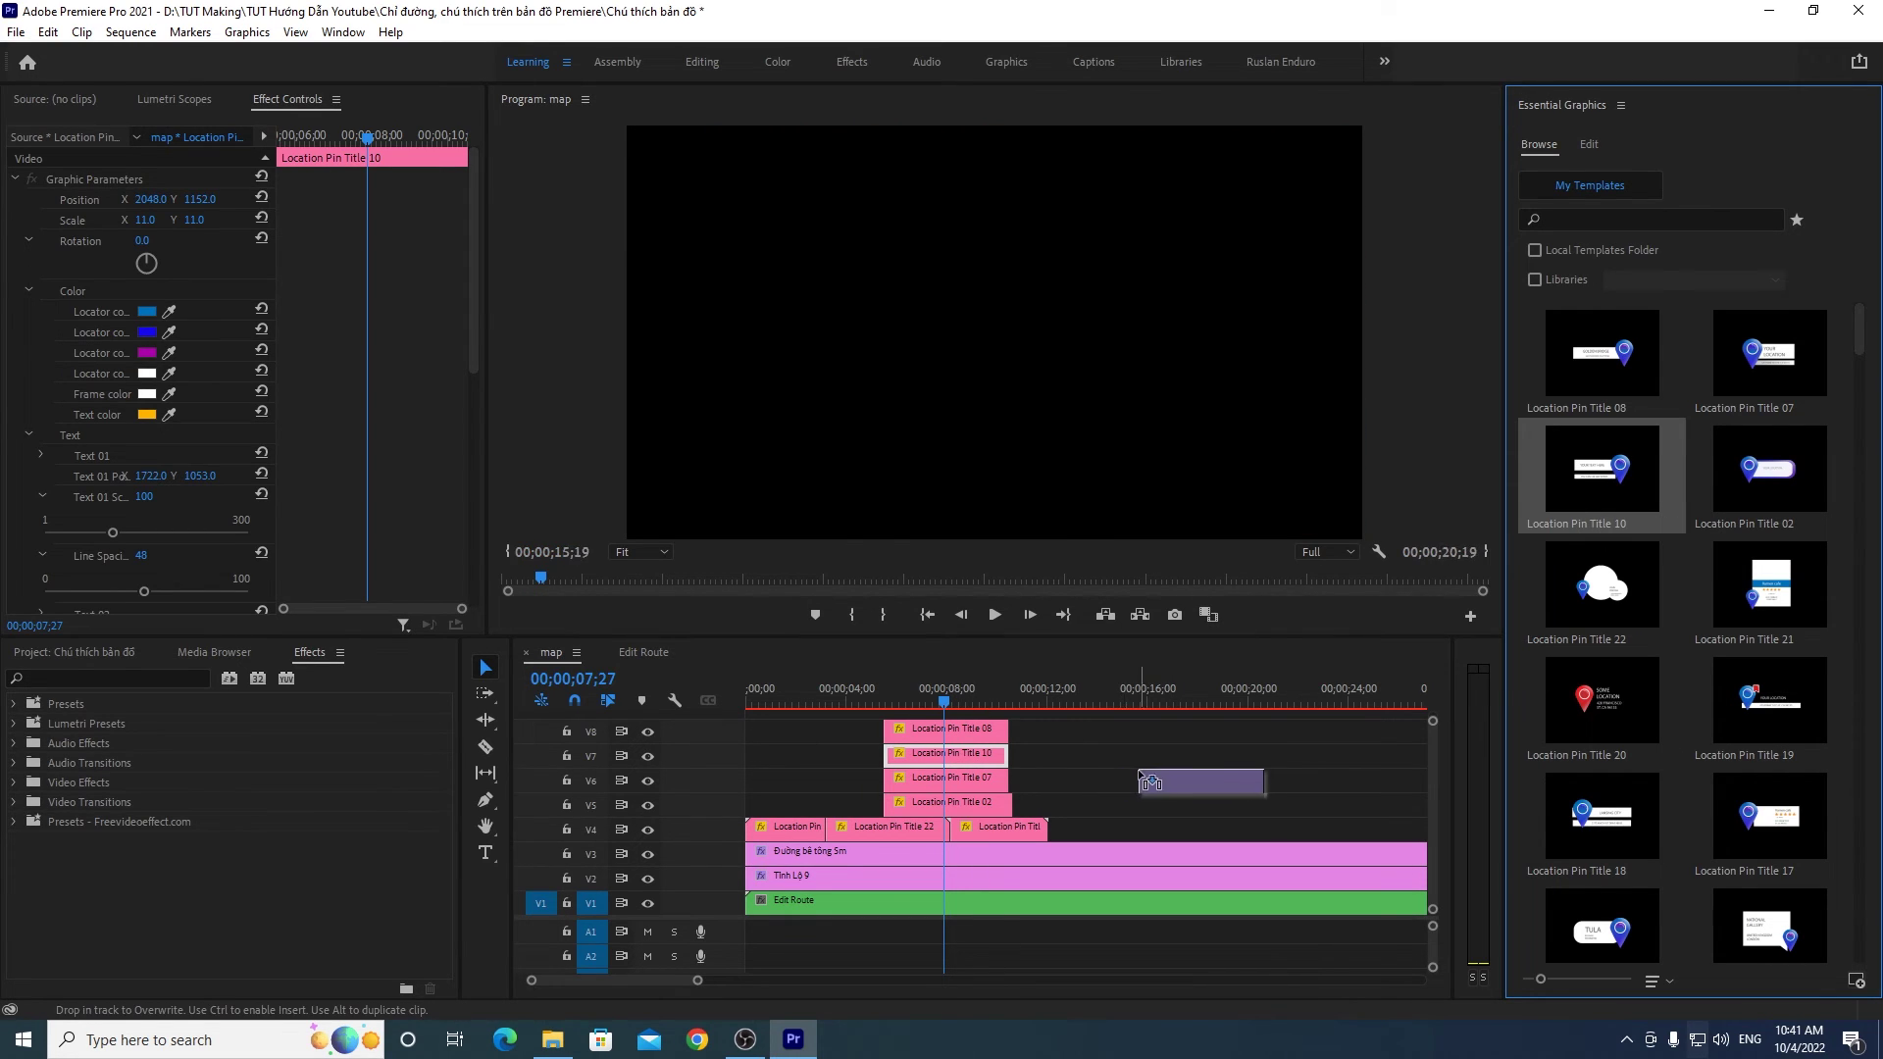
# Step: Place Location Pin Title 10 on V6 near 16 seconds and retitle it 'Bệnh Viện'
pyautogui.moveTo(1206, 713); pyautogui.dragTo(1177, 780)
pyautogui.click(1170, 689)
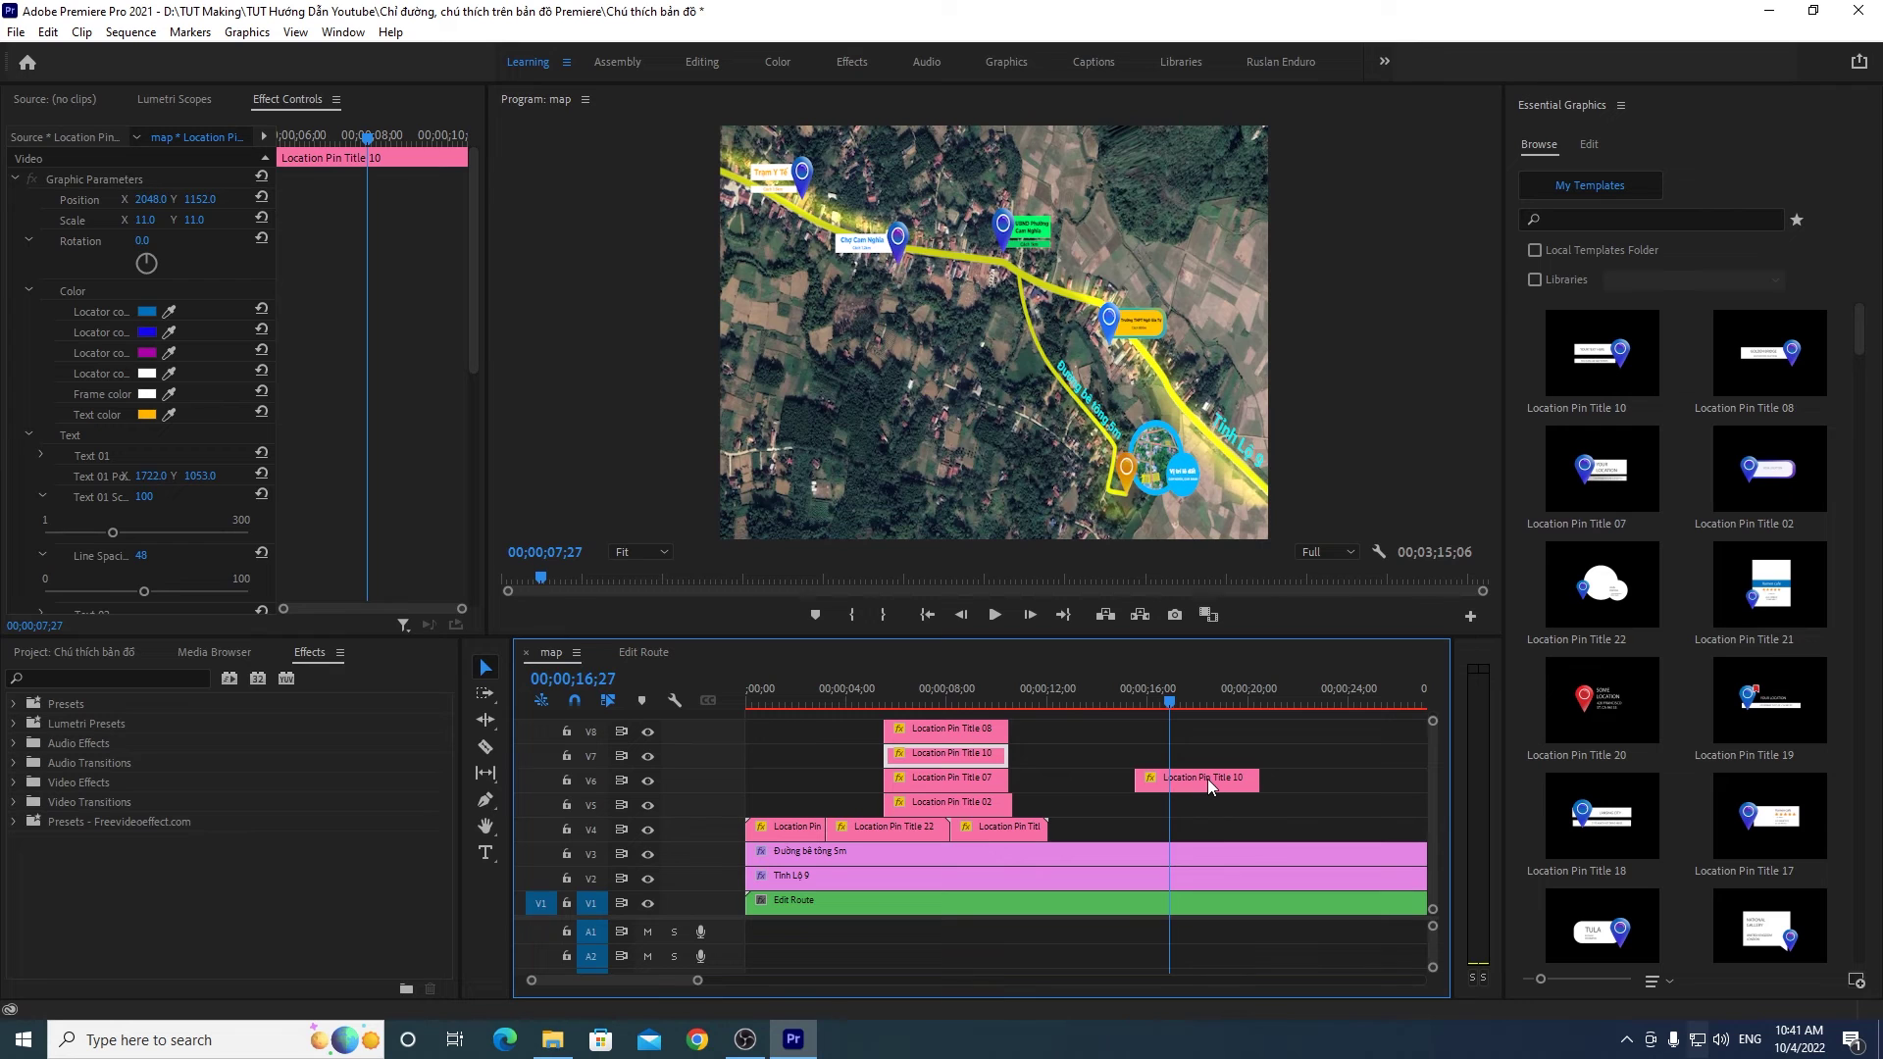
pyautogui.click(1209, 779)
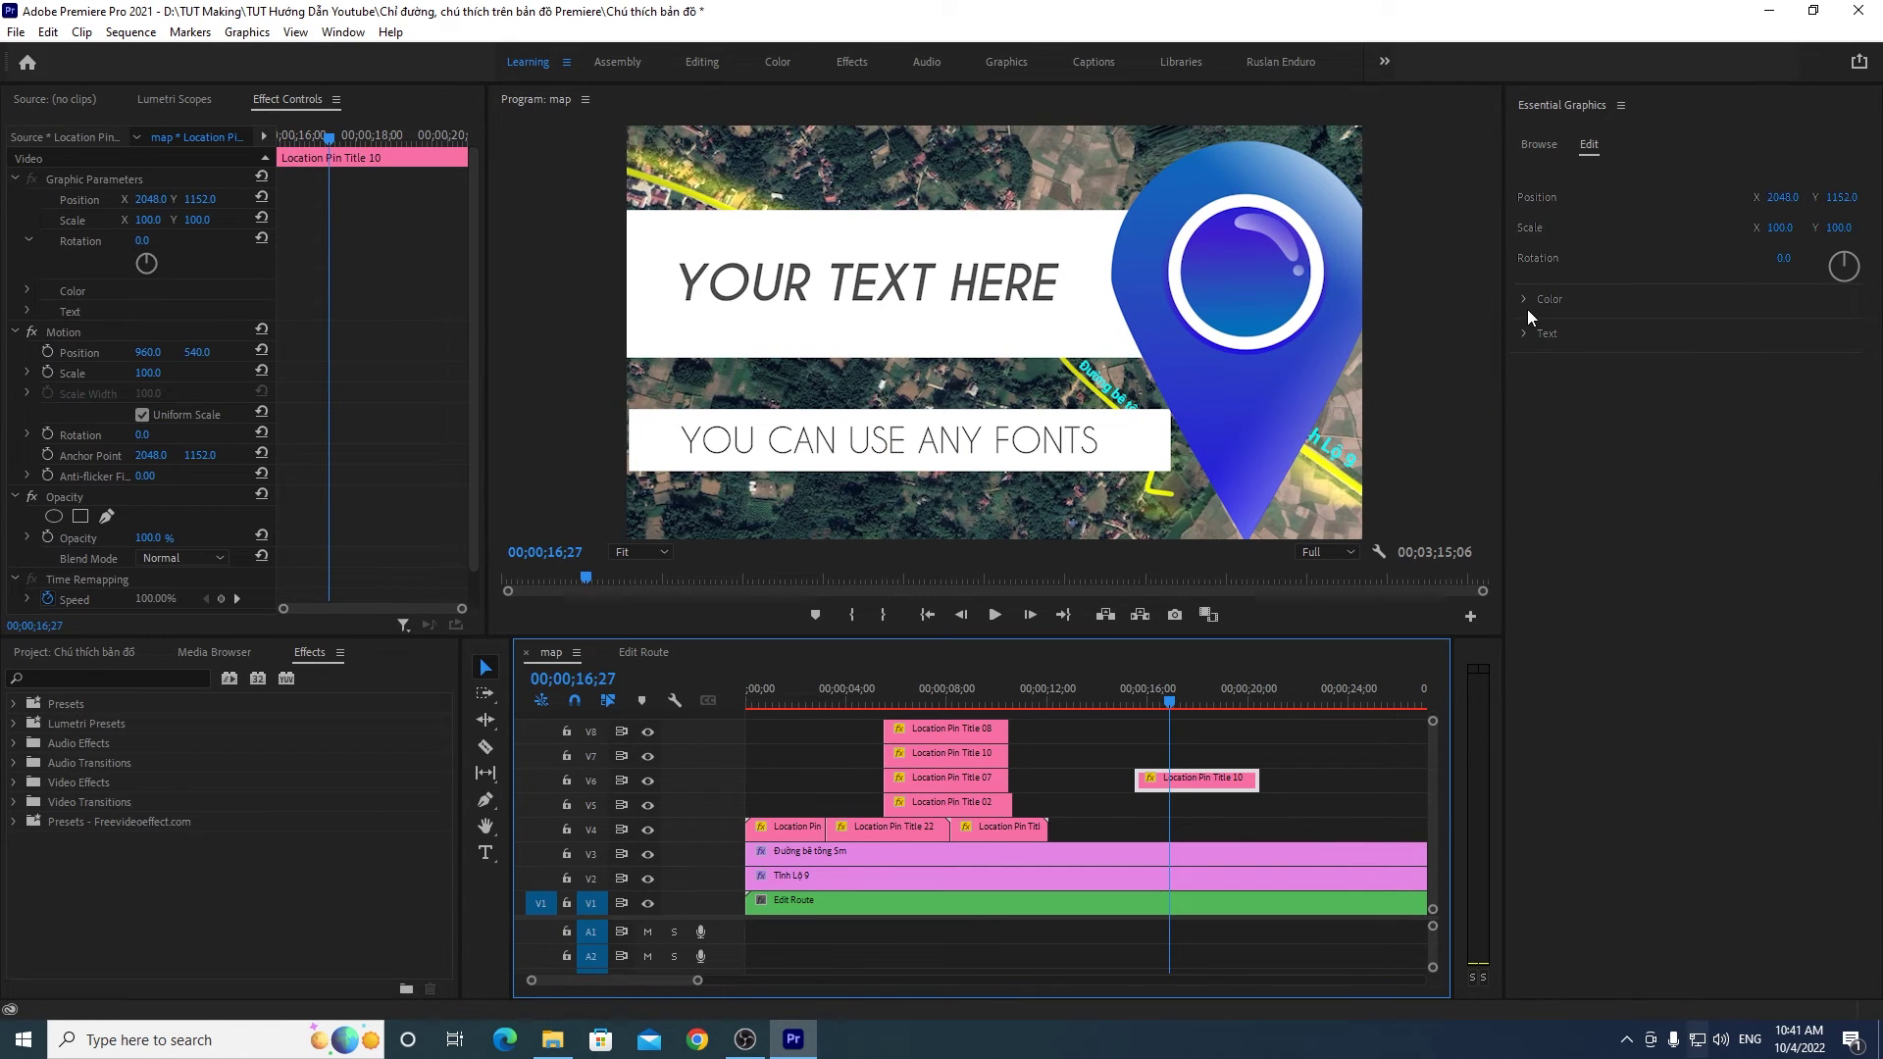
pyautogui.click(1524, 333)
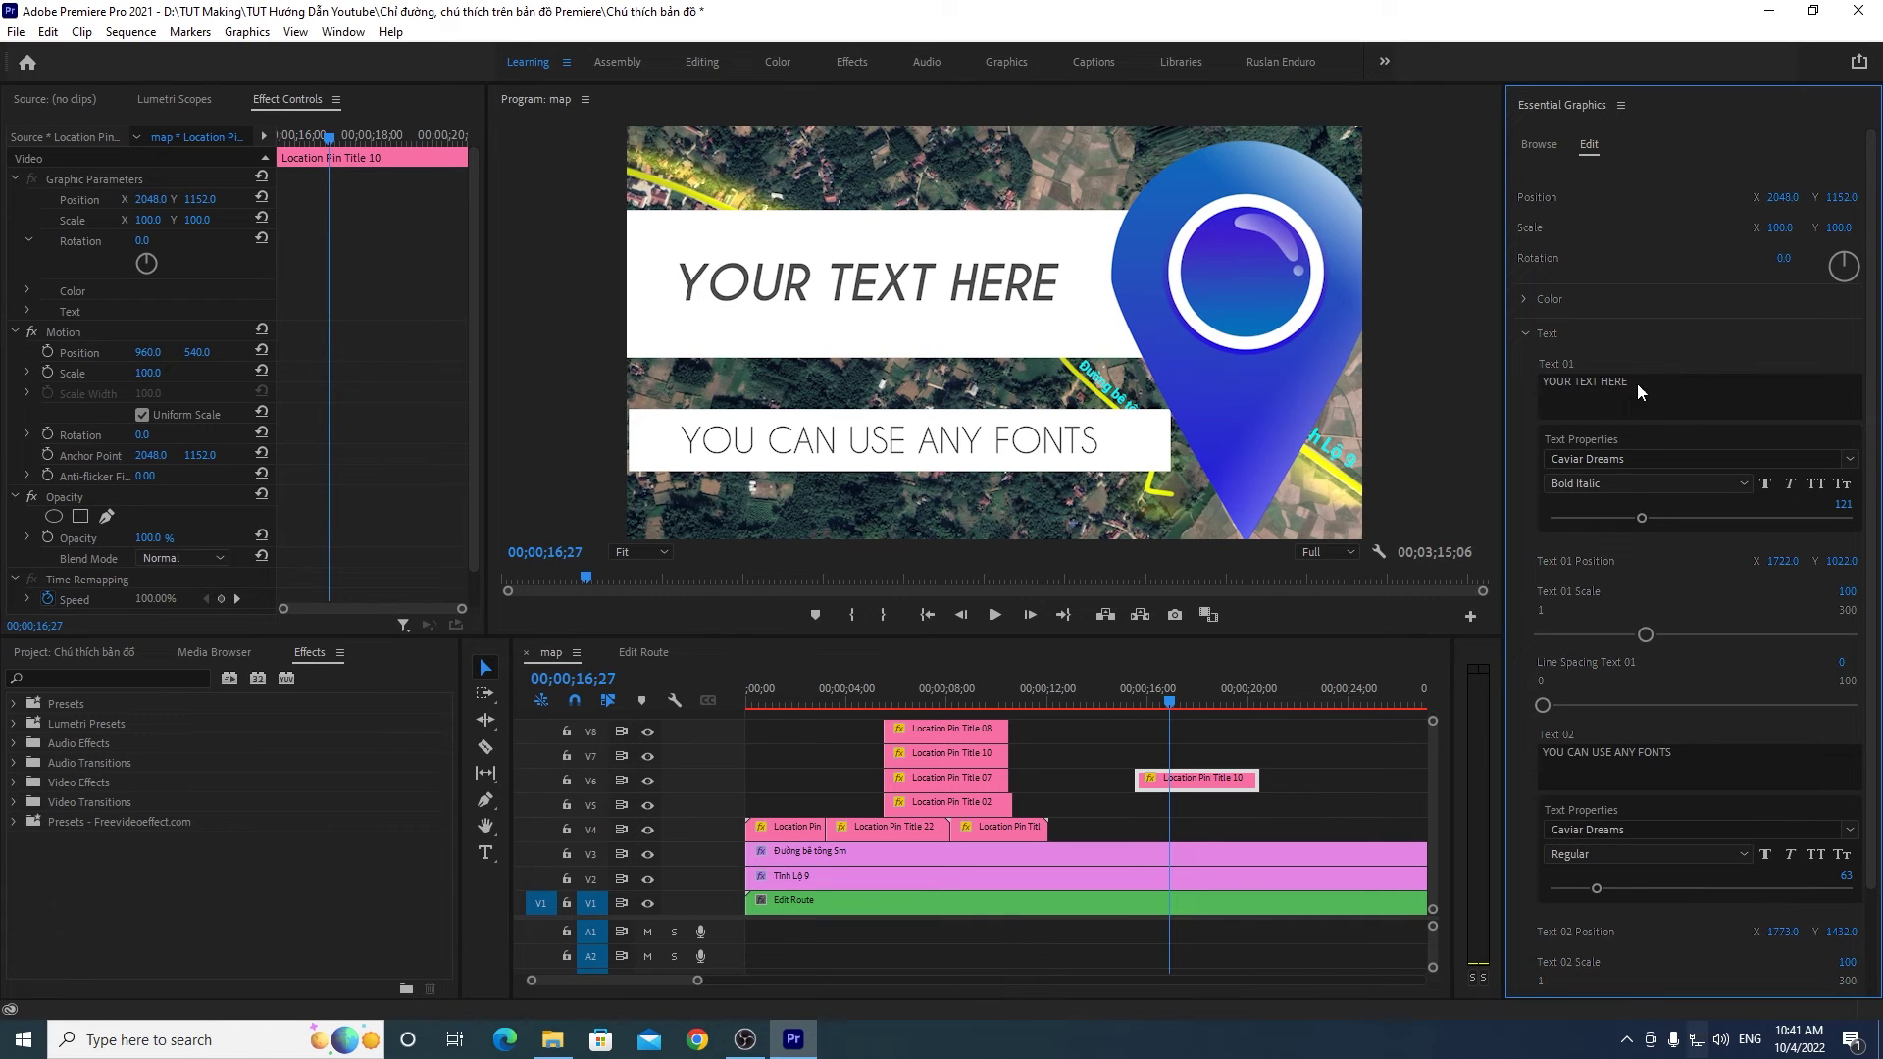
pyautogui.moveTo(1638, 394); pyautogui.dragTo(1529, 387)
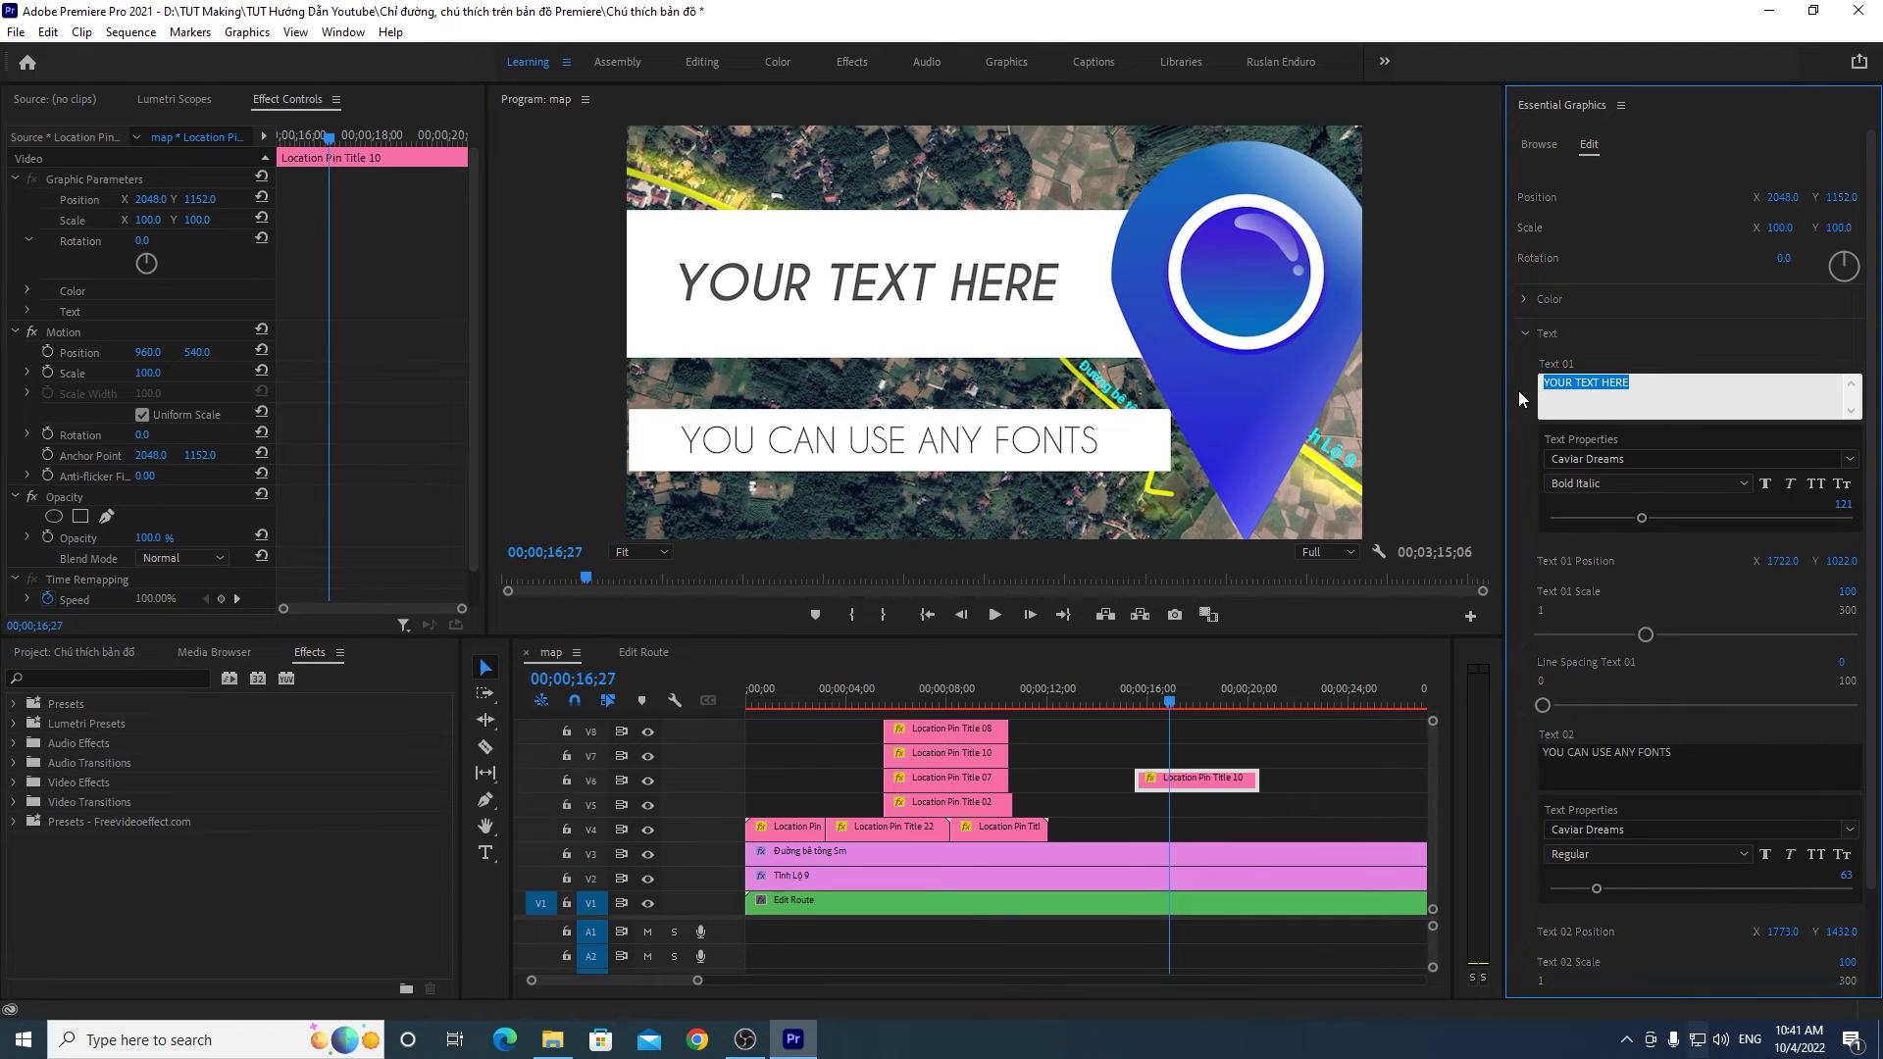
pyautogui.write('Benh')
pyautogui.write('ienj')
pyautogui.click(1640, 355)
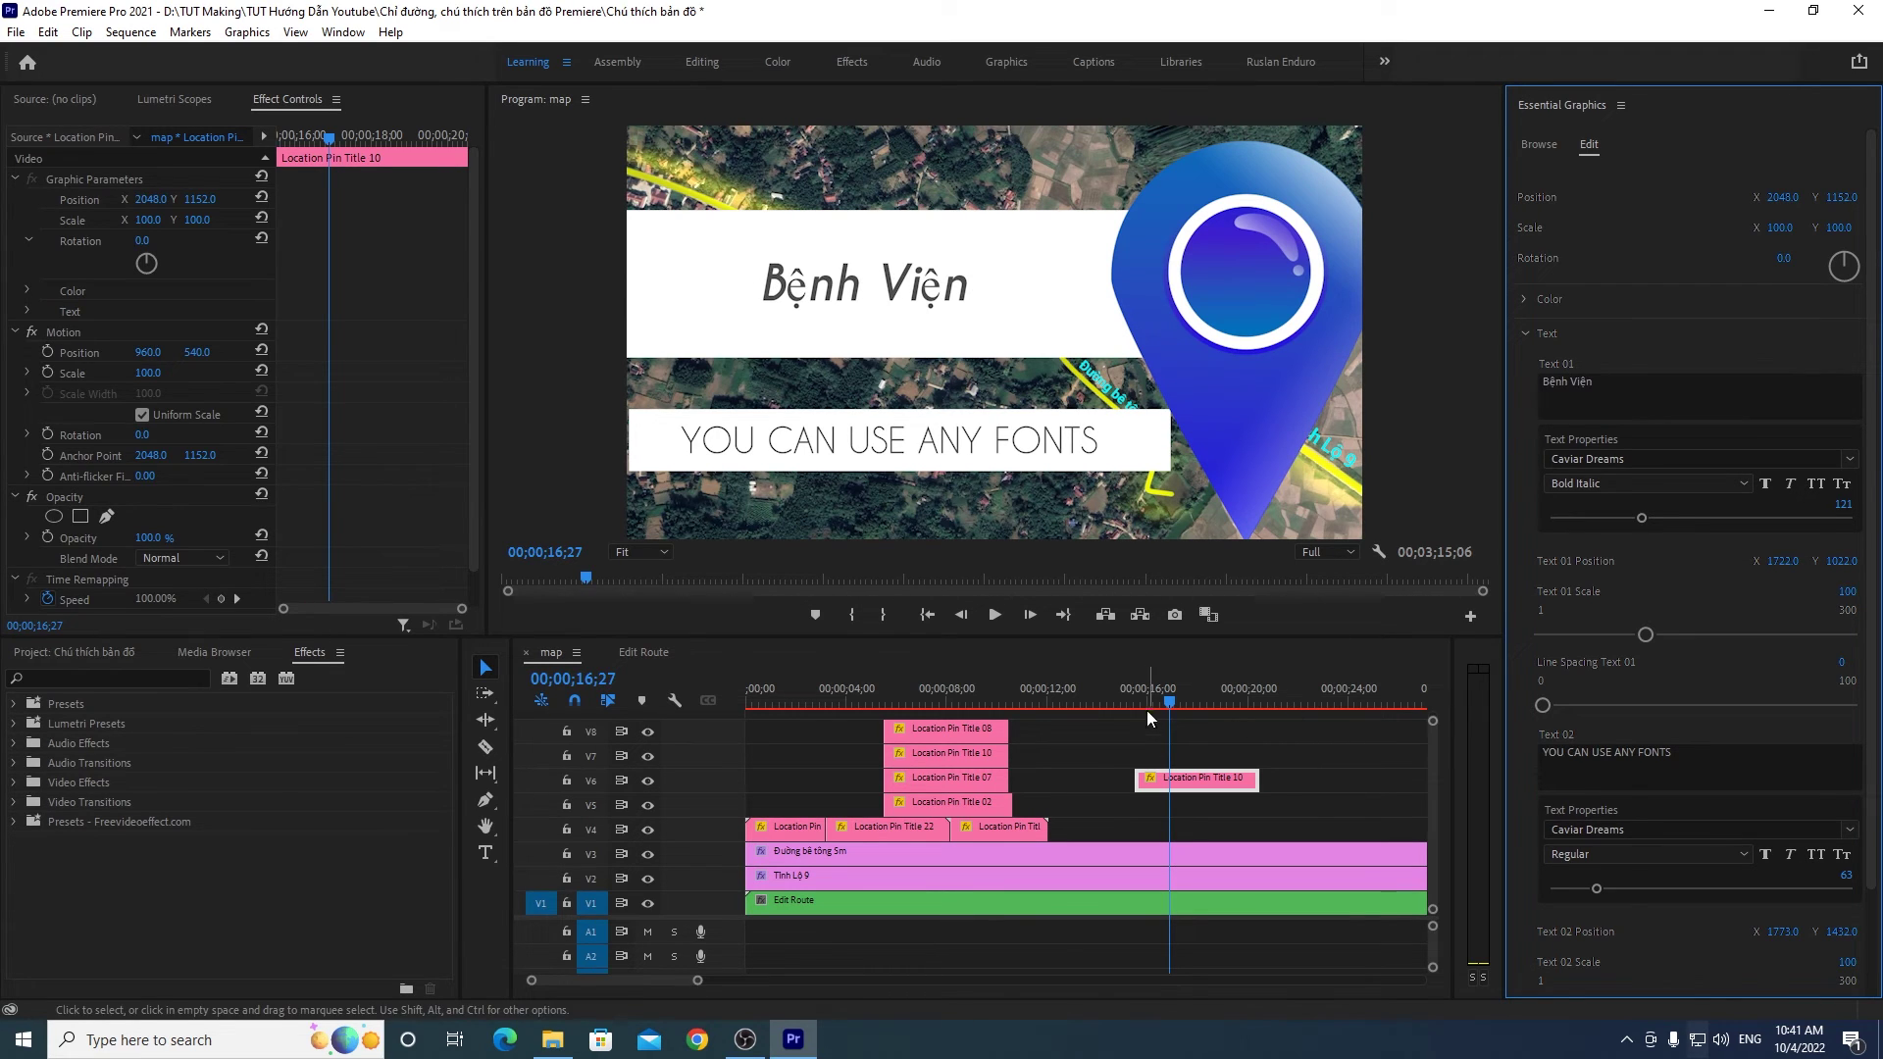
# Step: Compare the V7 and new V6 callouts at about 8 and 17 seconds
pyautogui.click(963, 689)
pyautogui.click(971, 756)
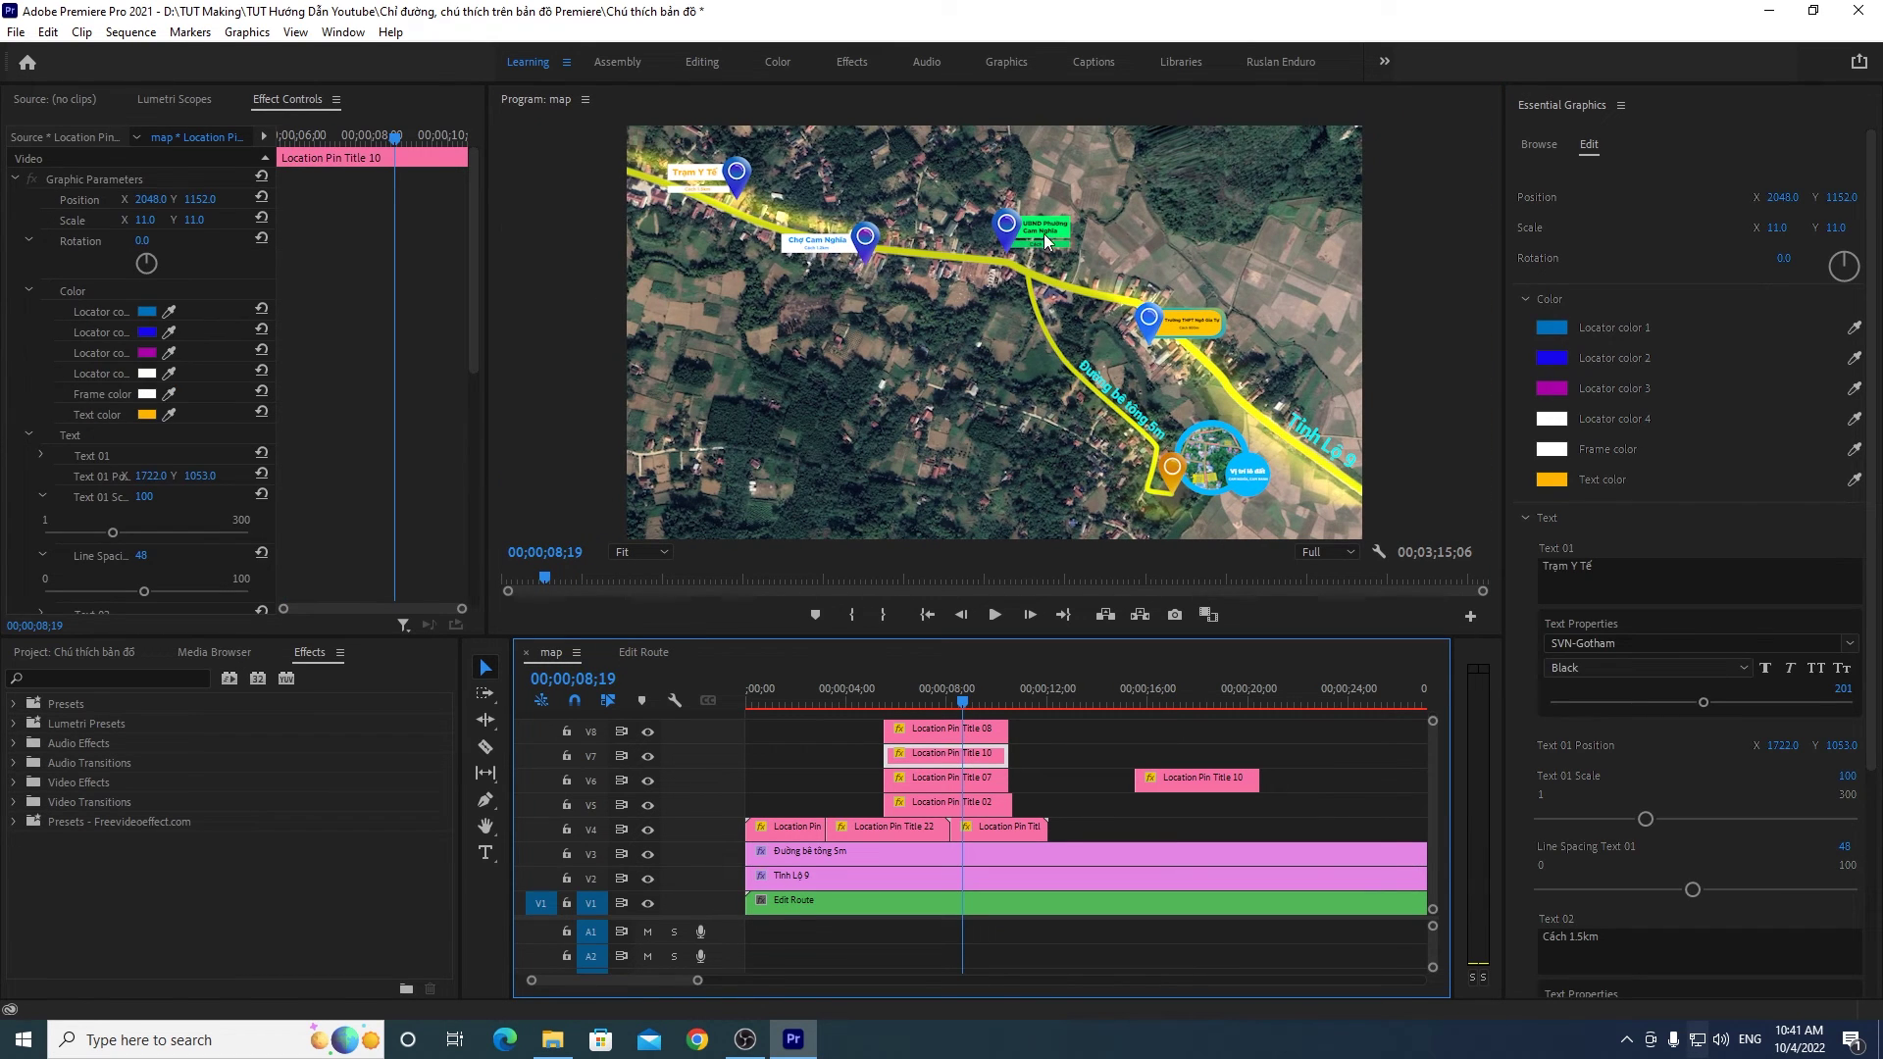
pyautogui.click(1194, 689)
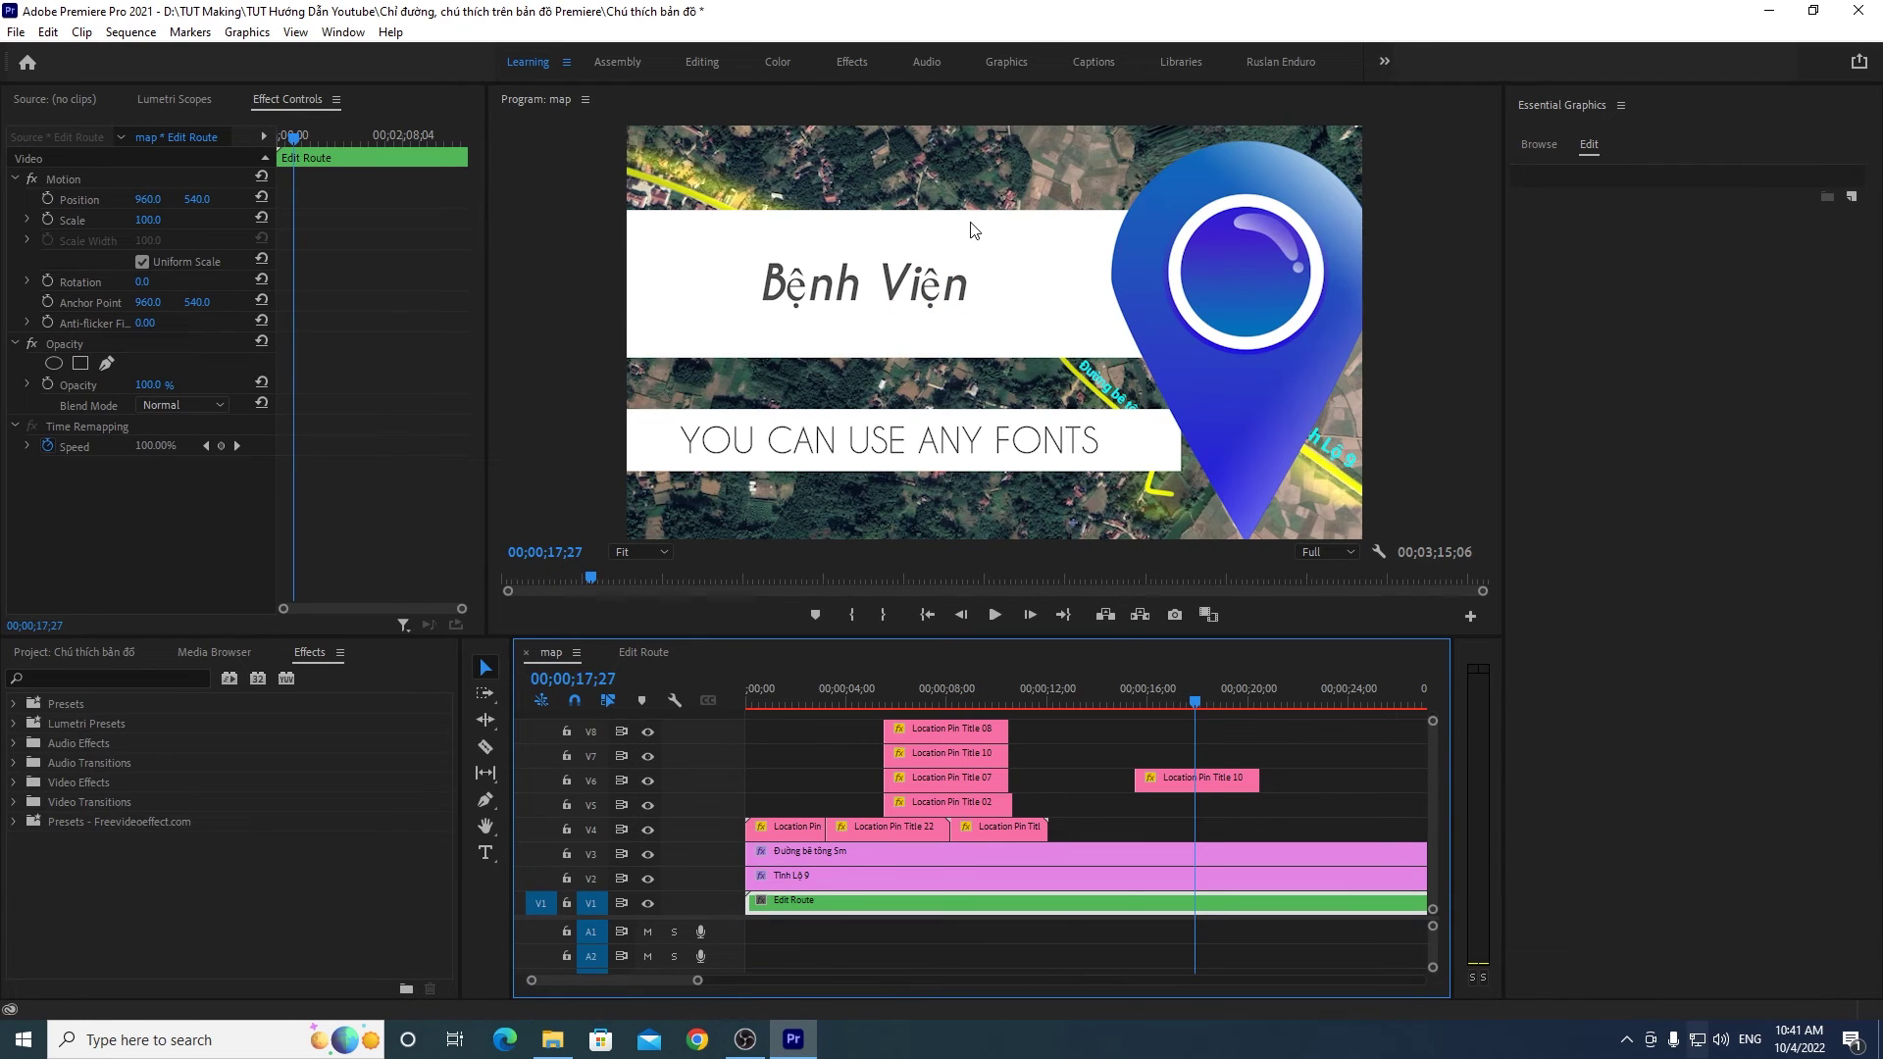
pyautogui.click(1218, 781)
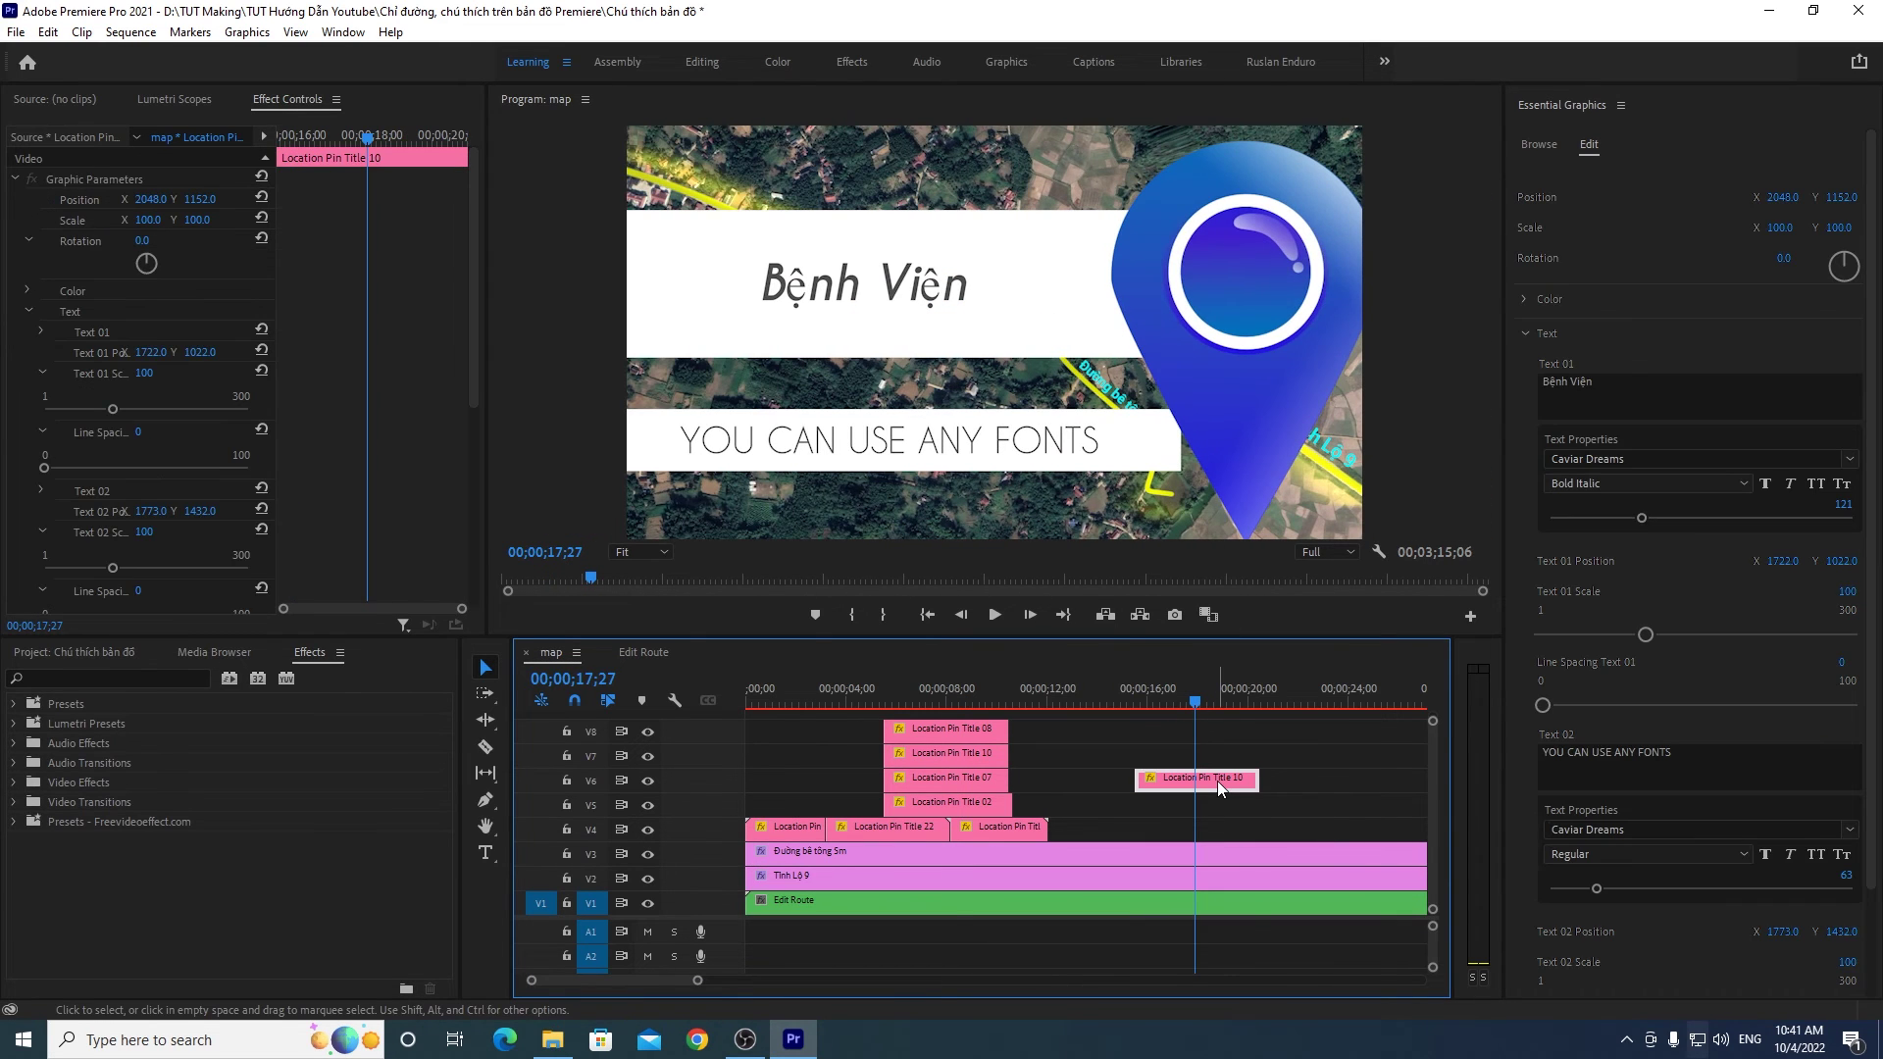
pyautogui.click(957, 686)
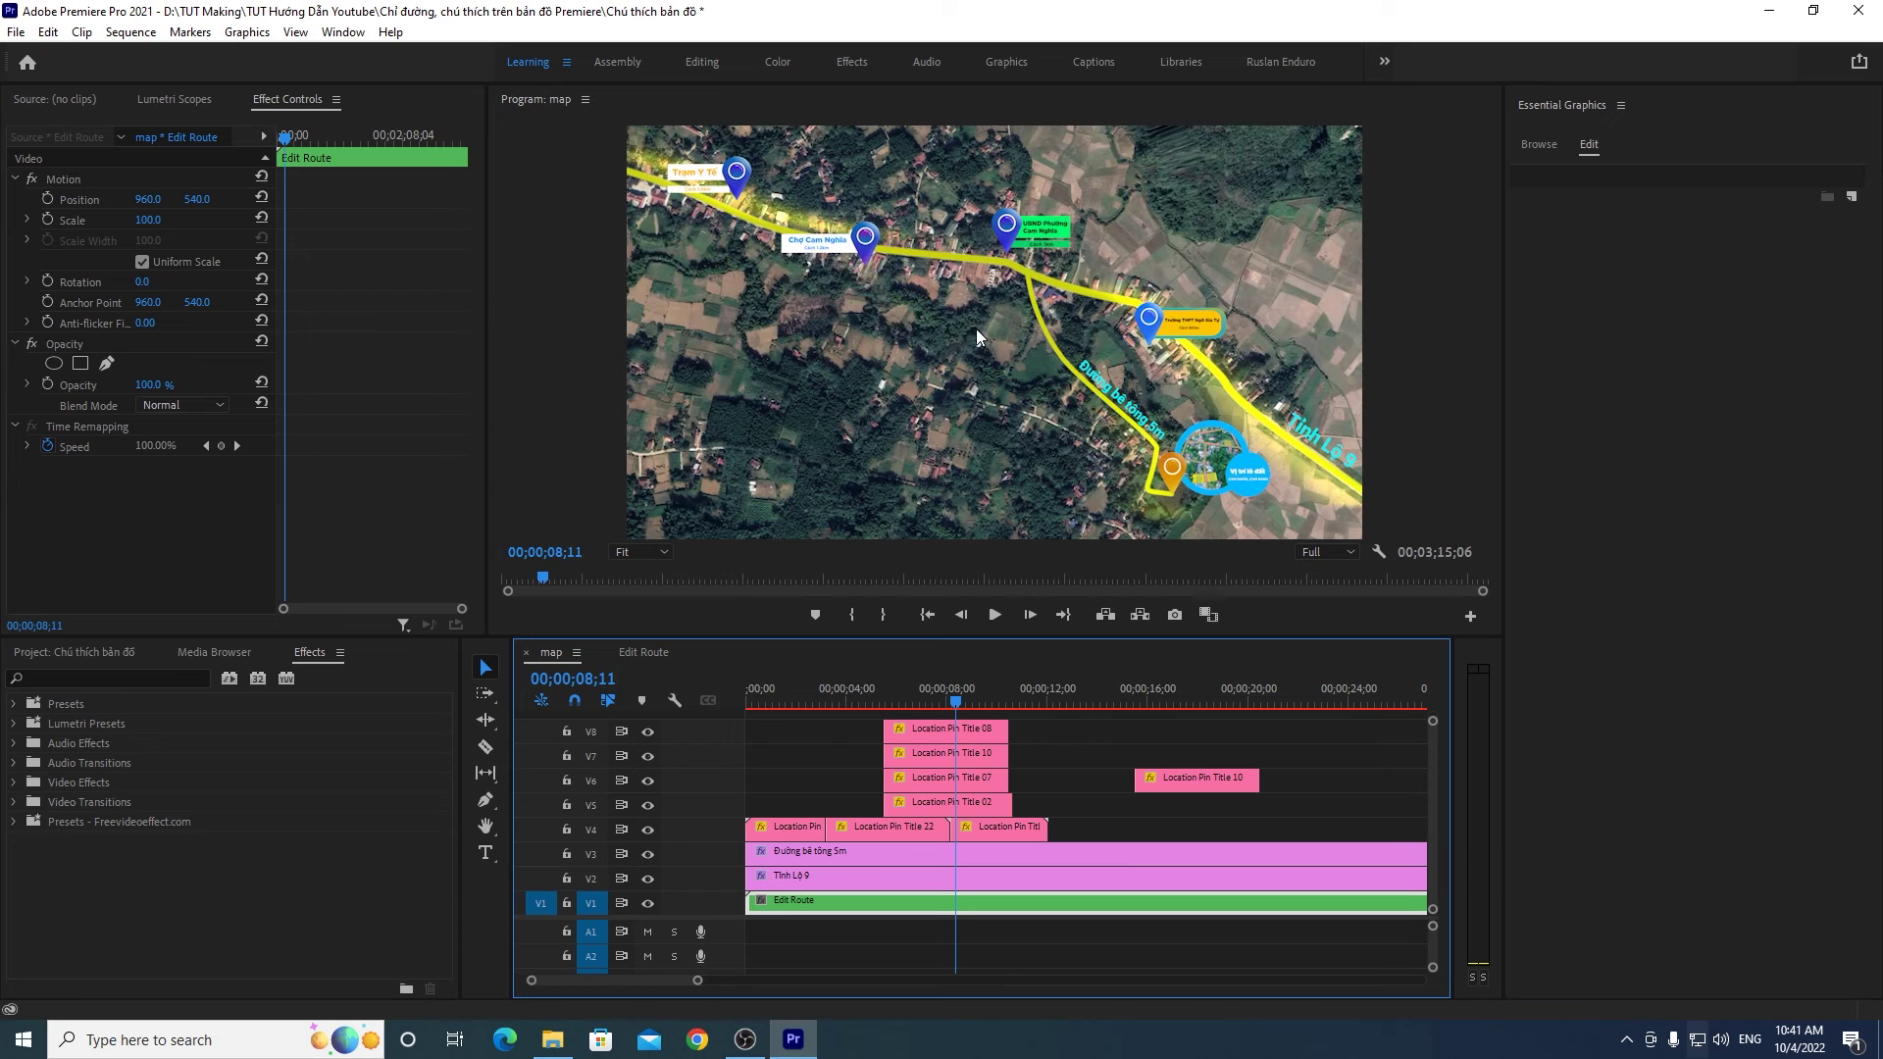
# Step: Delete the Bệnh Viện callout clip from V6 and scrub back to about 7 seconds
pyautogui.click(1196, 785)
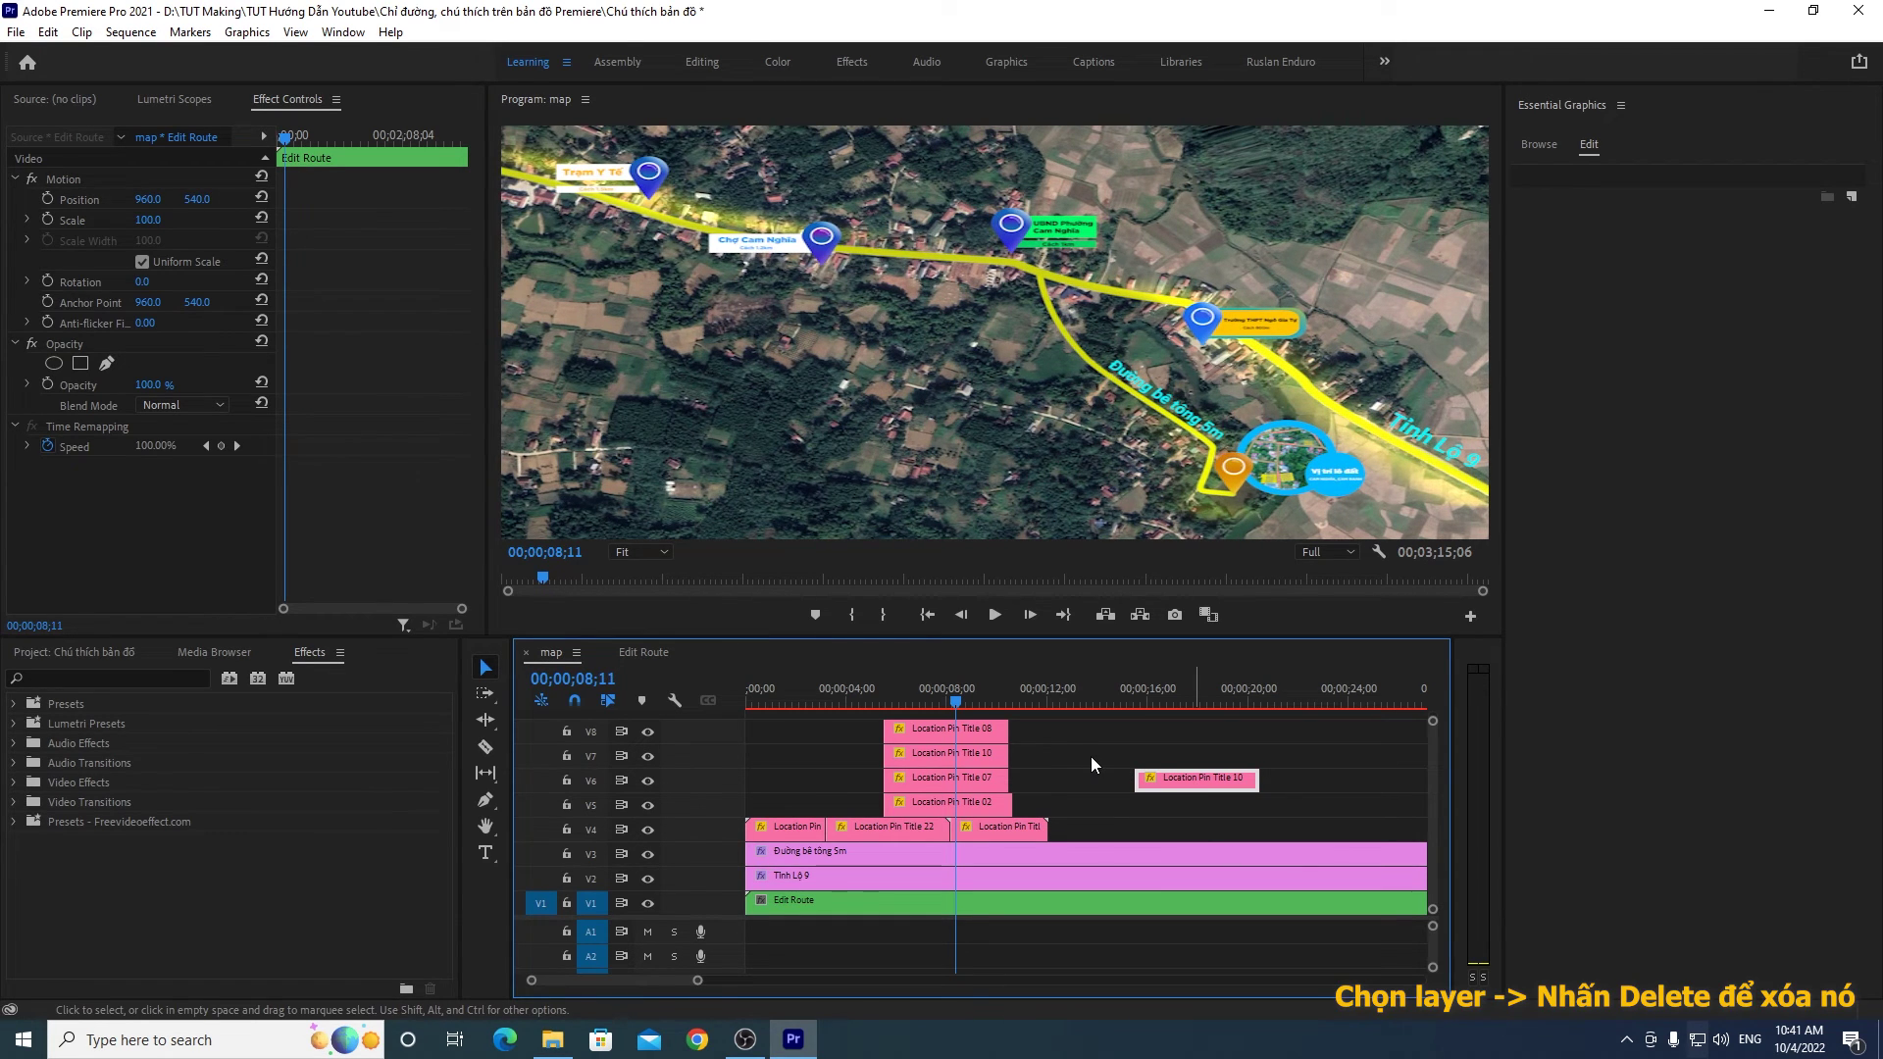
pyautogui.press('Delete')
pyautogui.moveTo(980, 703); pyautogui.dragTo(950, 708)
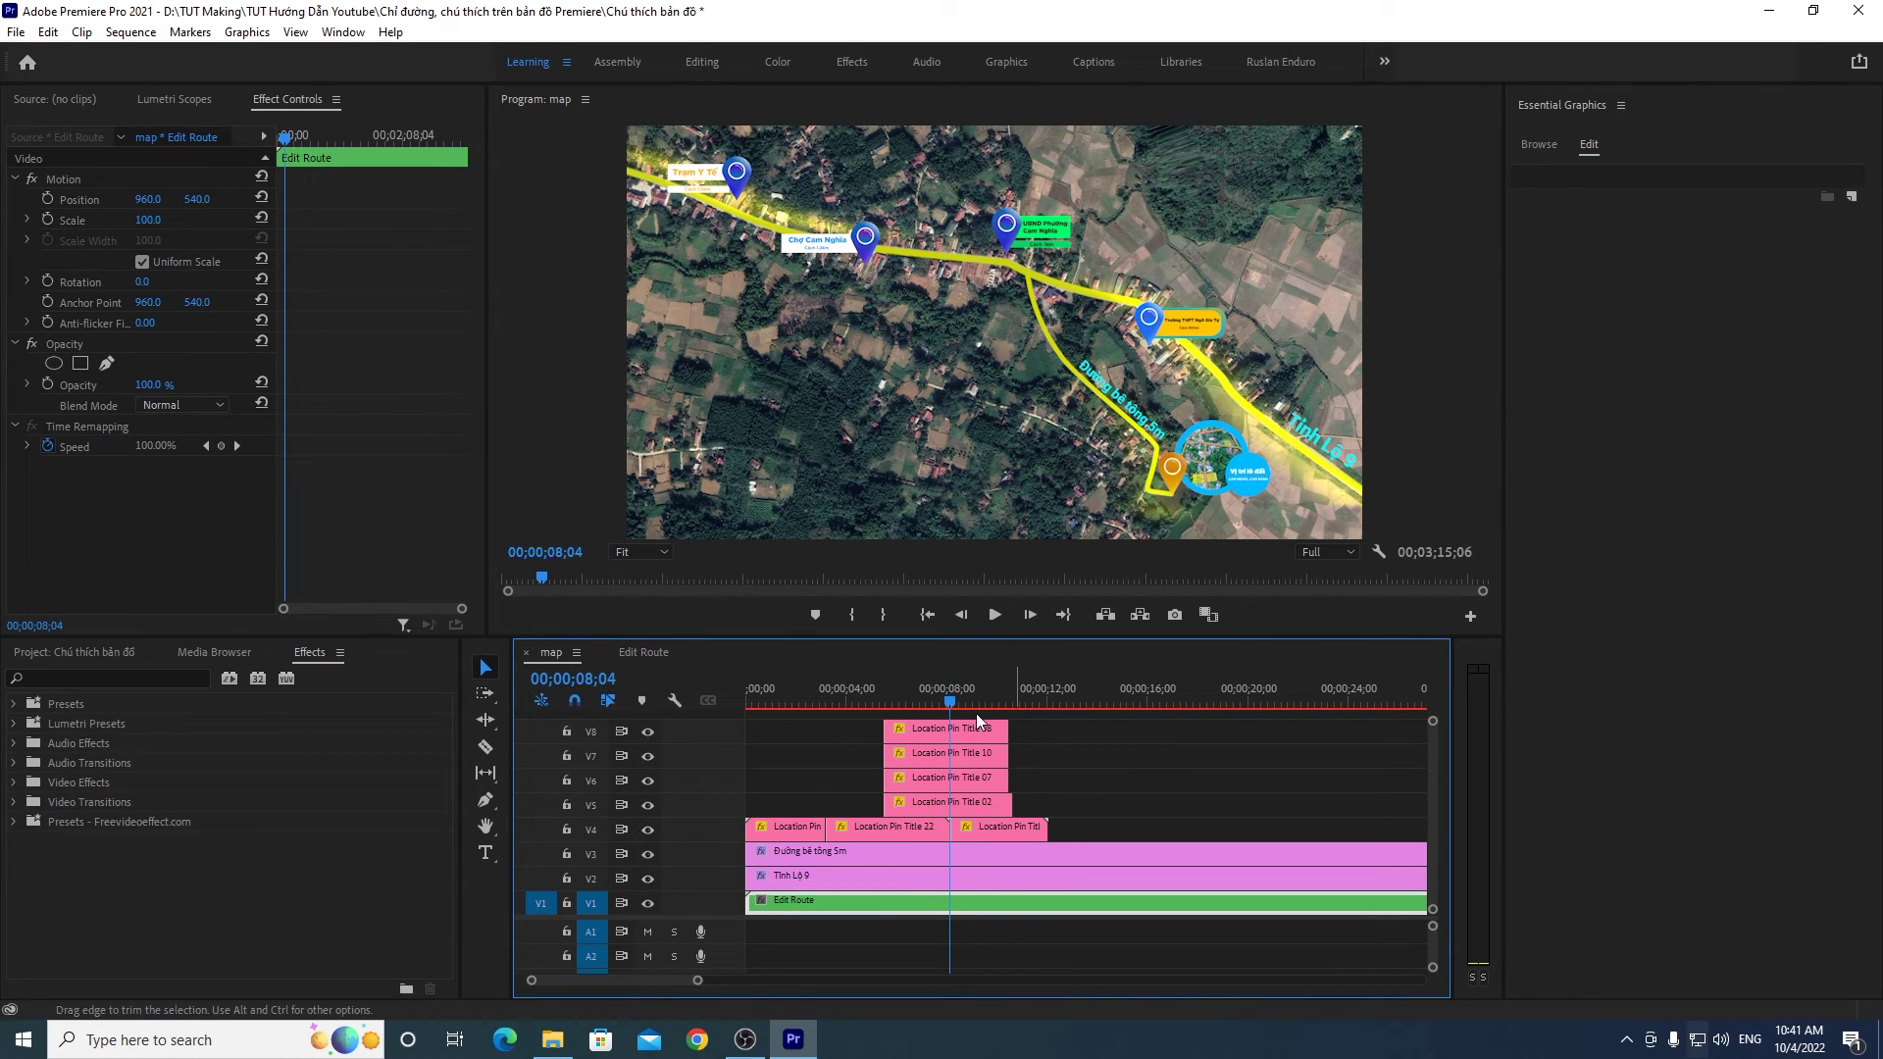
pyautogui.moveTo(951, 706); pyautogui.dragTo(929, 705)
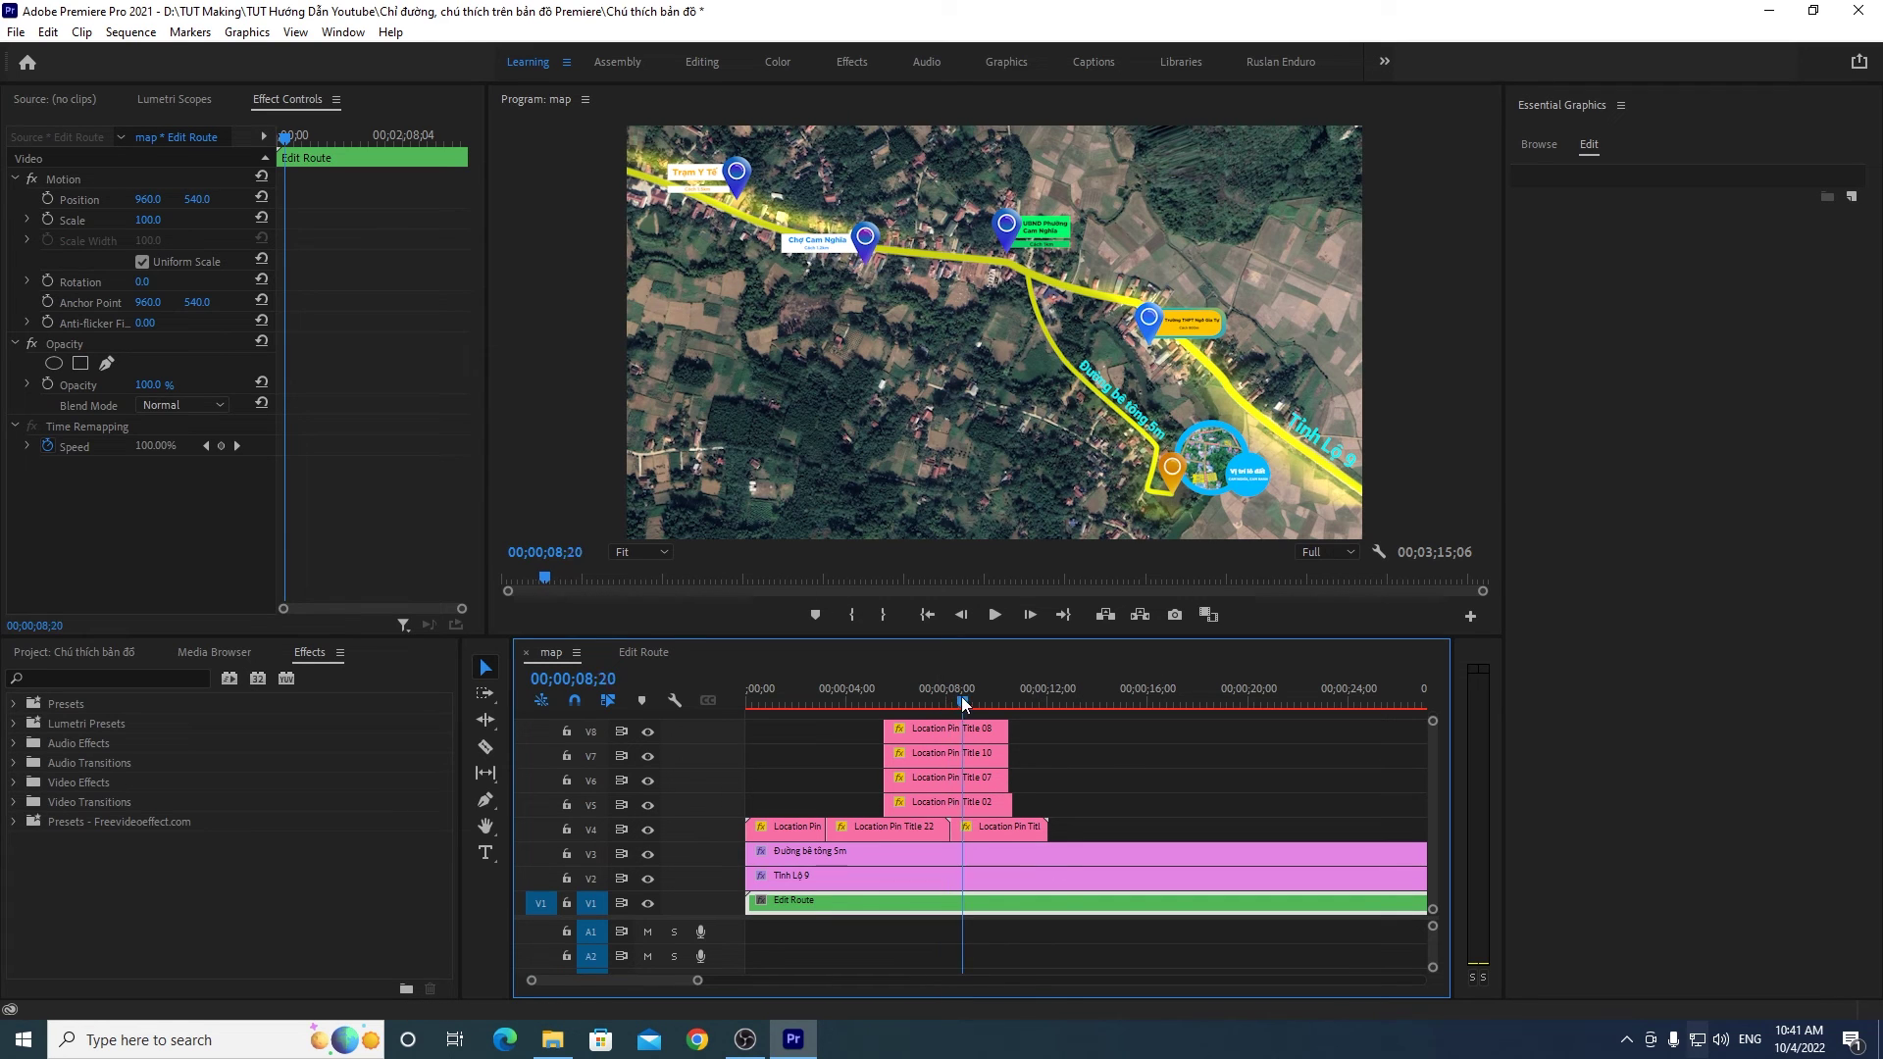
pyautogui.moveTo(702, 980); pyautogui.dragTo(647, 979)
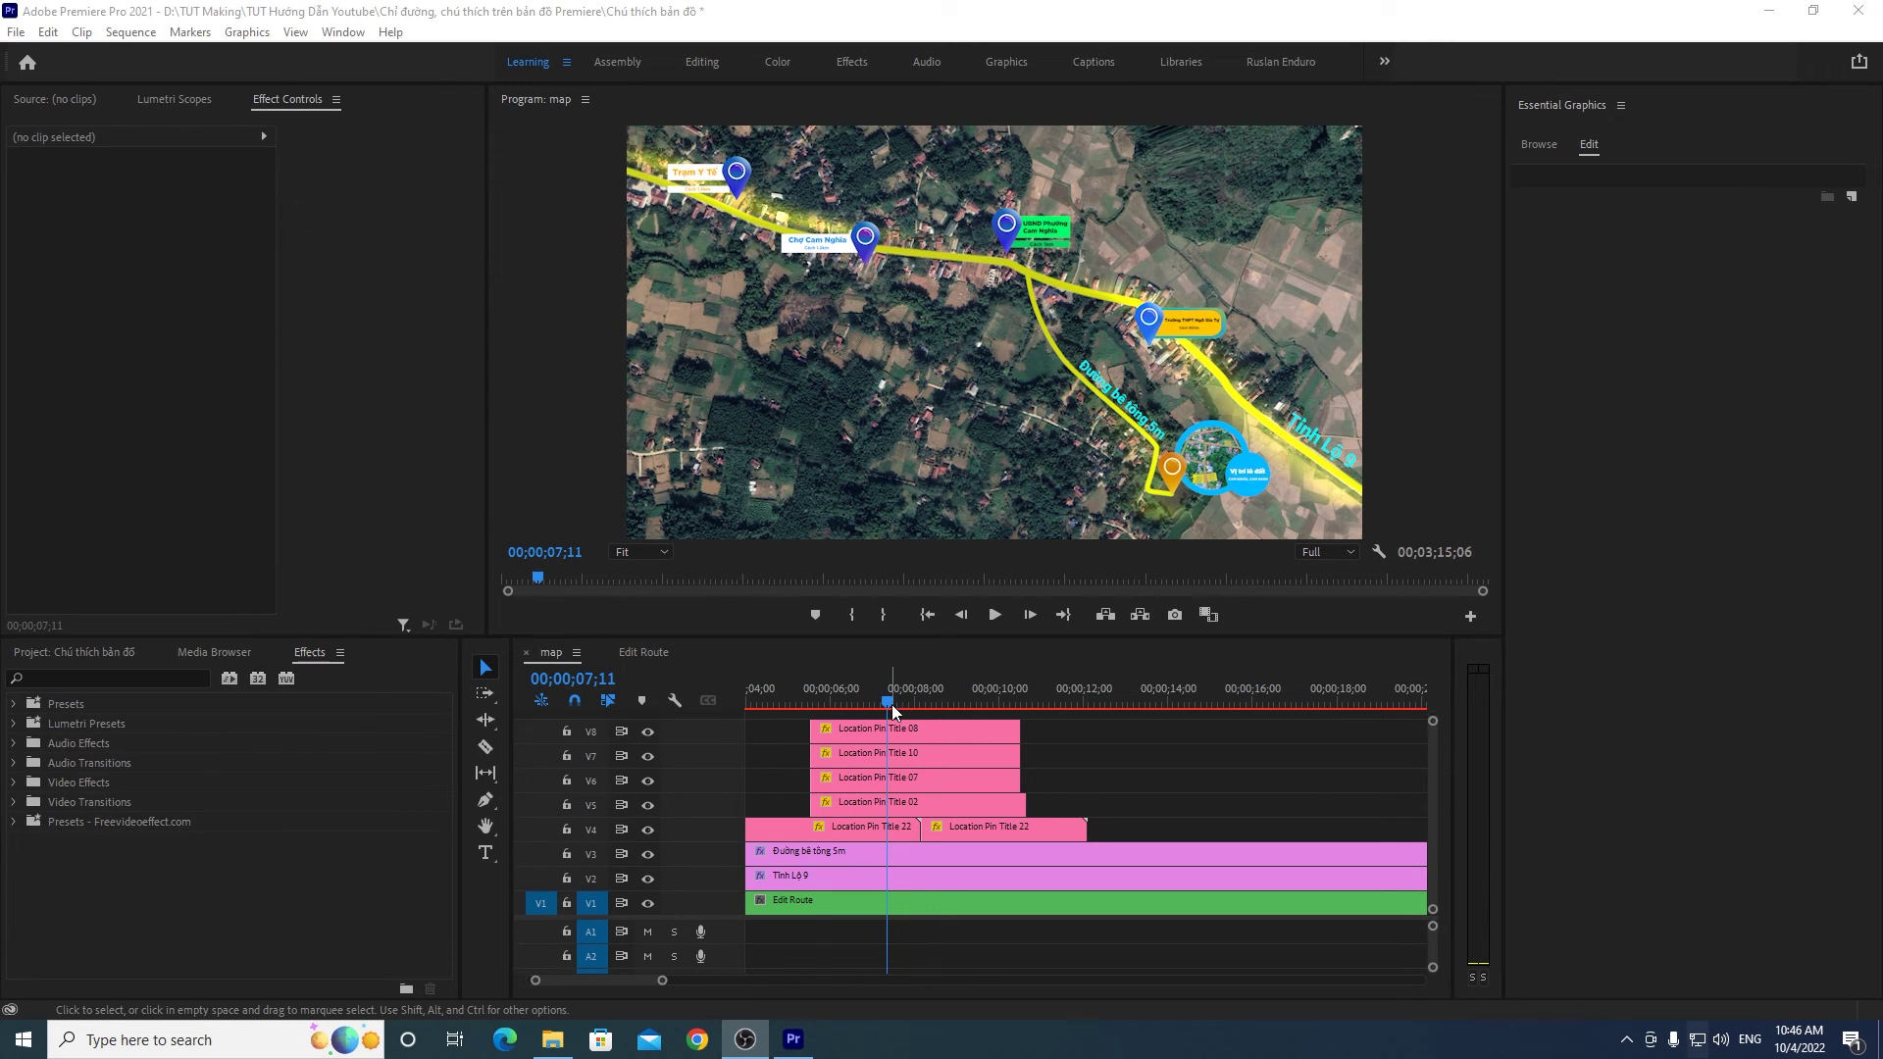
# Step: With the playhead near 8 seconds, lock tracks V1–V4 and V6–V8, leaving V5 editable
pyautogui.moveTo(891, 704); pyautogui.dragTo(918, 697)
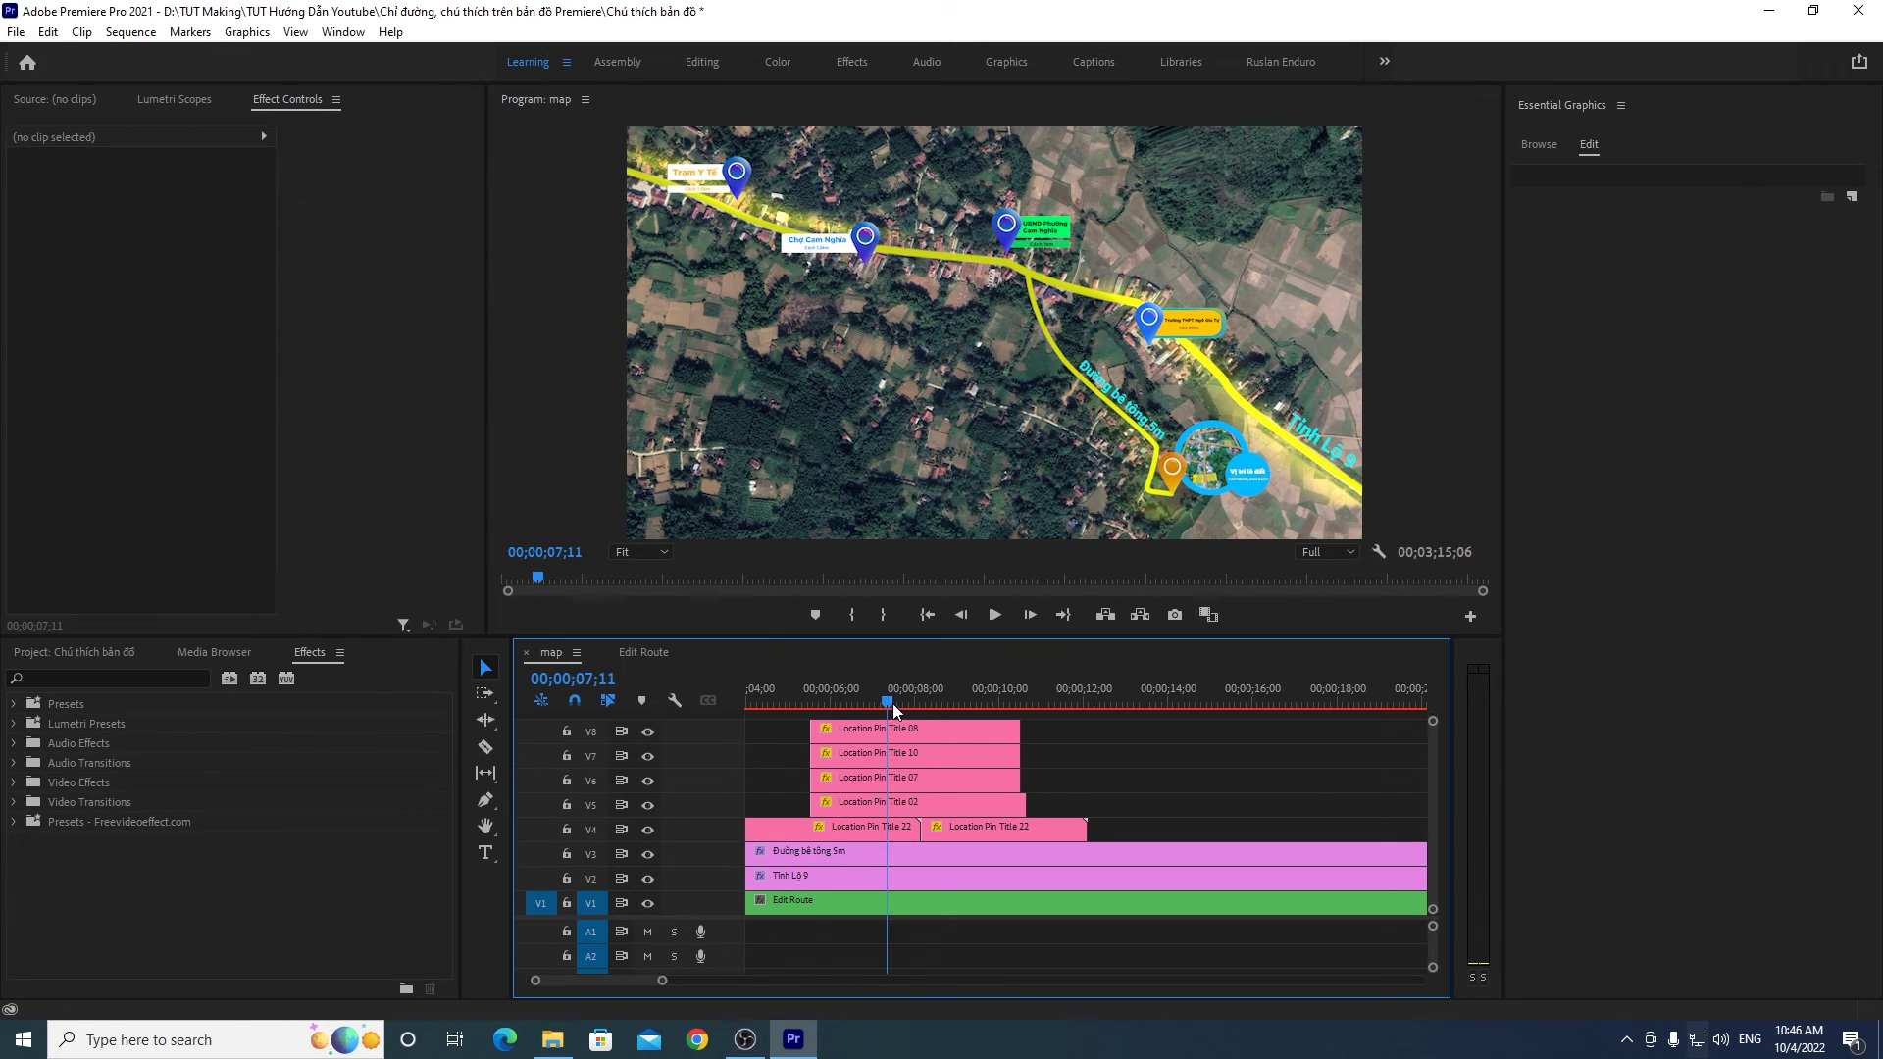
pyautogui.click(881, 802)
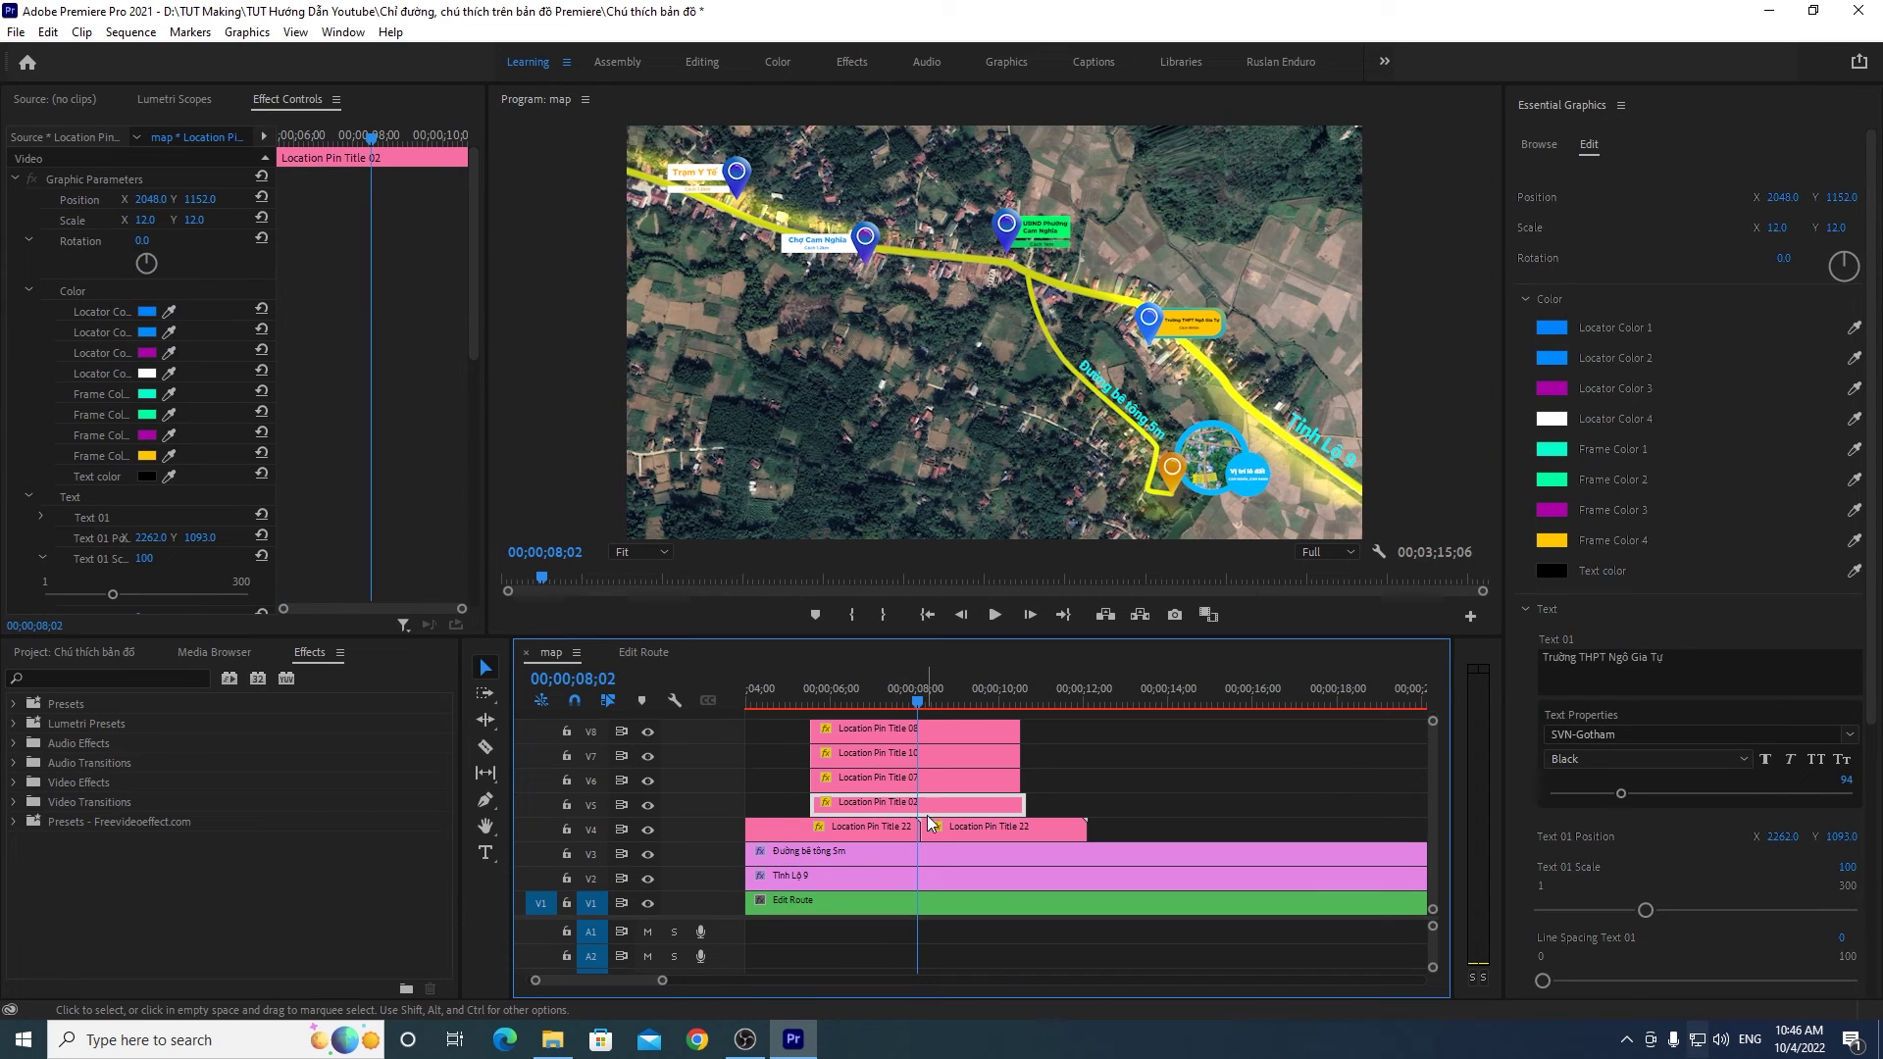
pyautogui.click(566, 878)
pyautogui.click(566, 854)
pyautogui.click(567, 830)
pyautogui.click(566, 780)
pyautogui.click(566, 756)
pyautogui.click(566, 732)
pyautogui.press('Up')
pyautogui.click(563, 903)
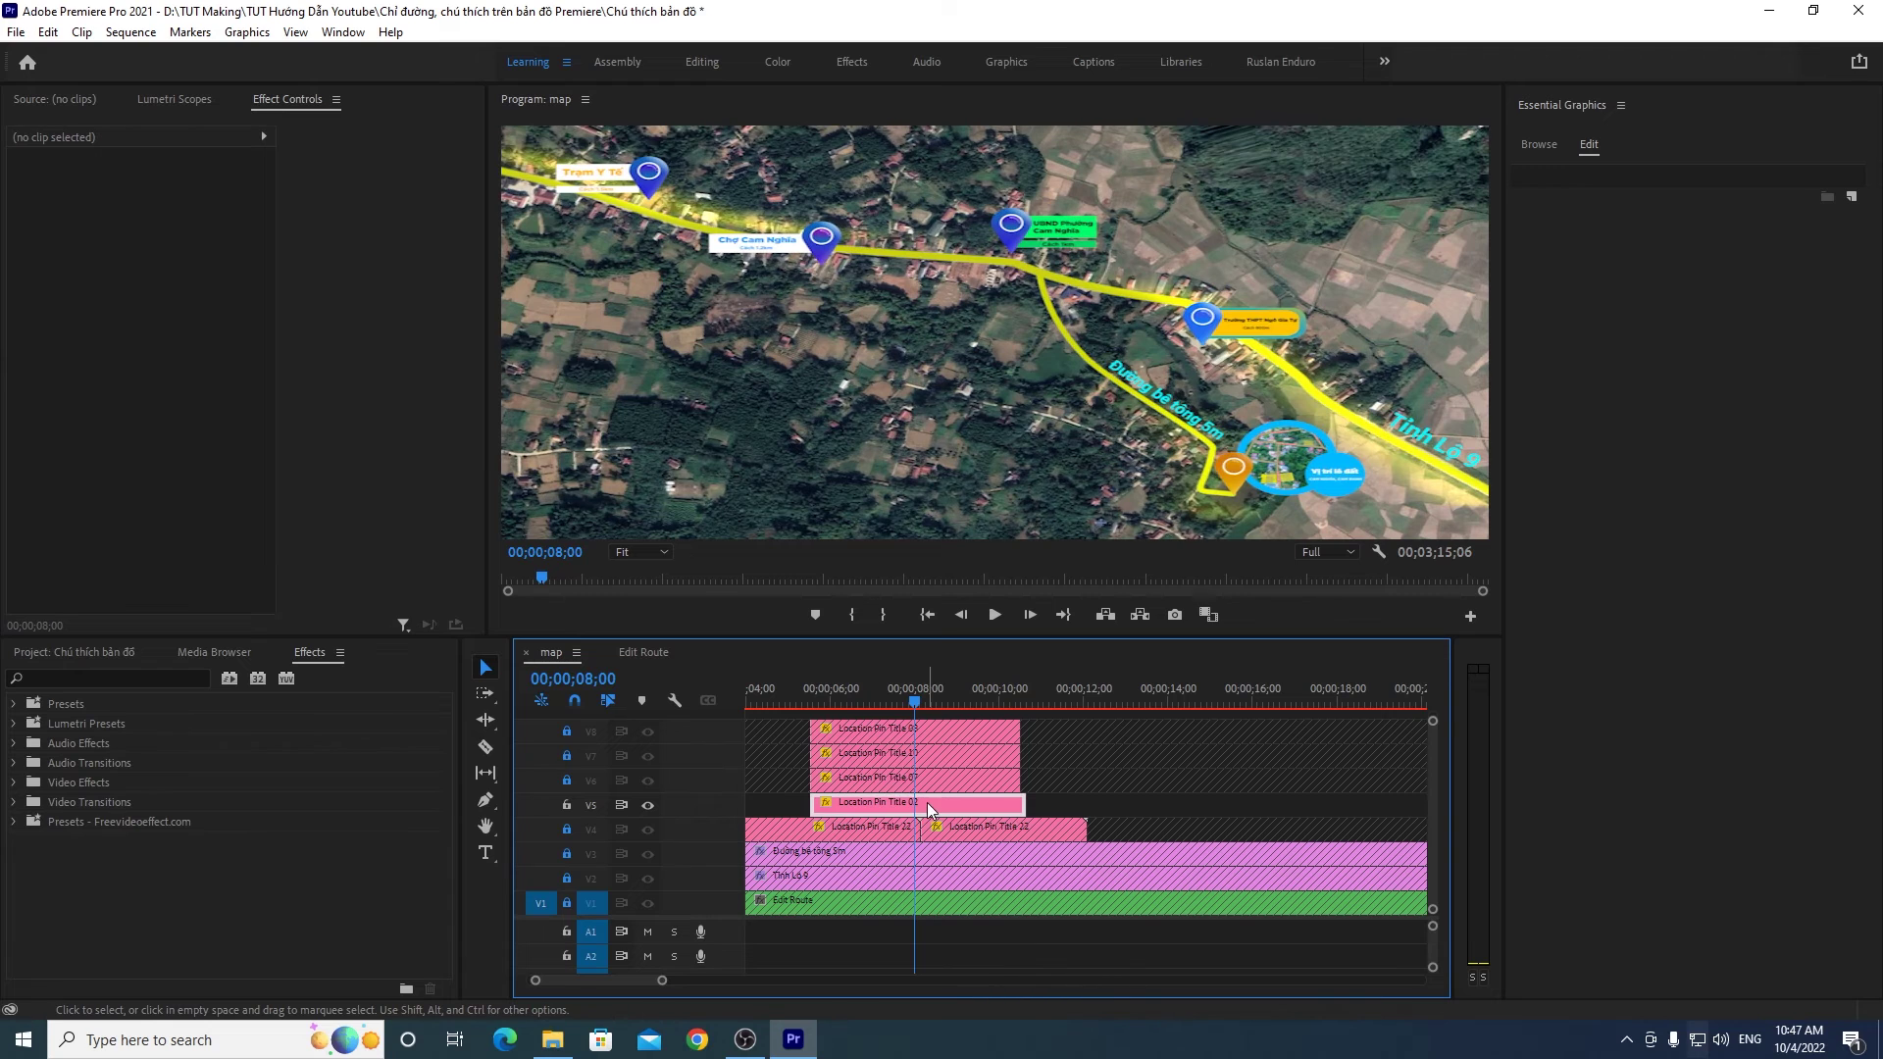
# Step: Split the V5 Location Pin Title 02 callout with a frame hold, shift its later part, and extend the clip
pyautogui.rightClick(928, 809)
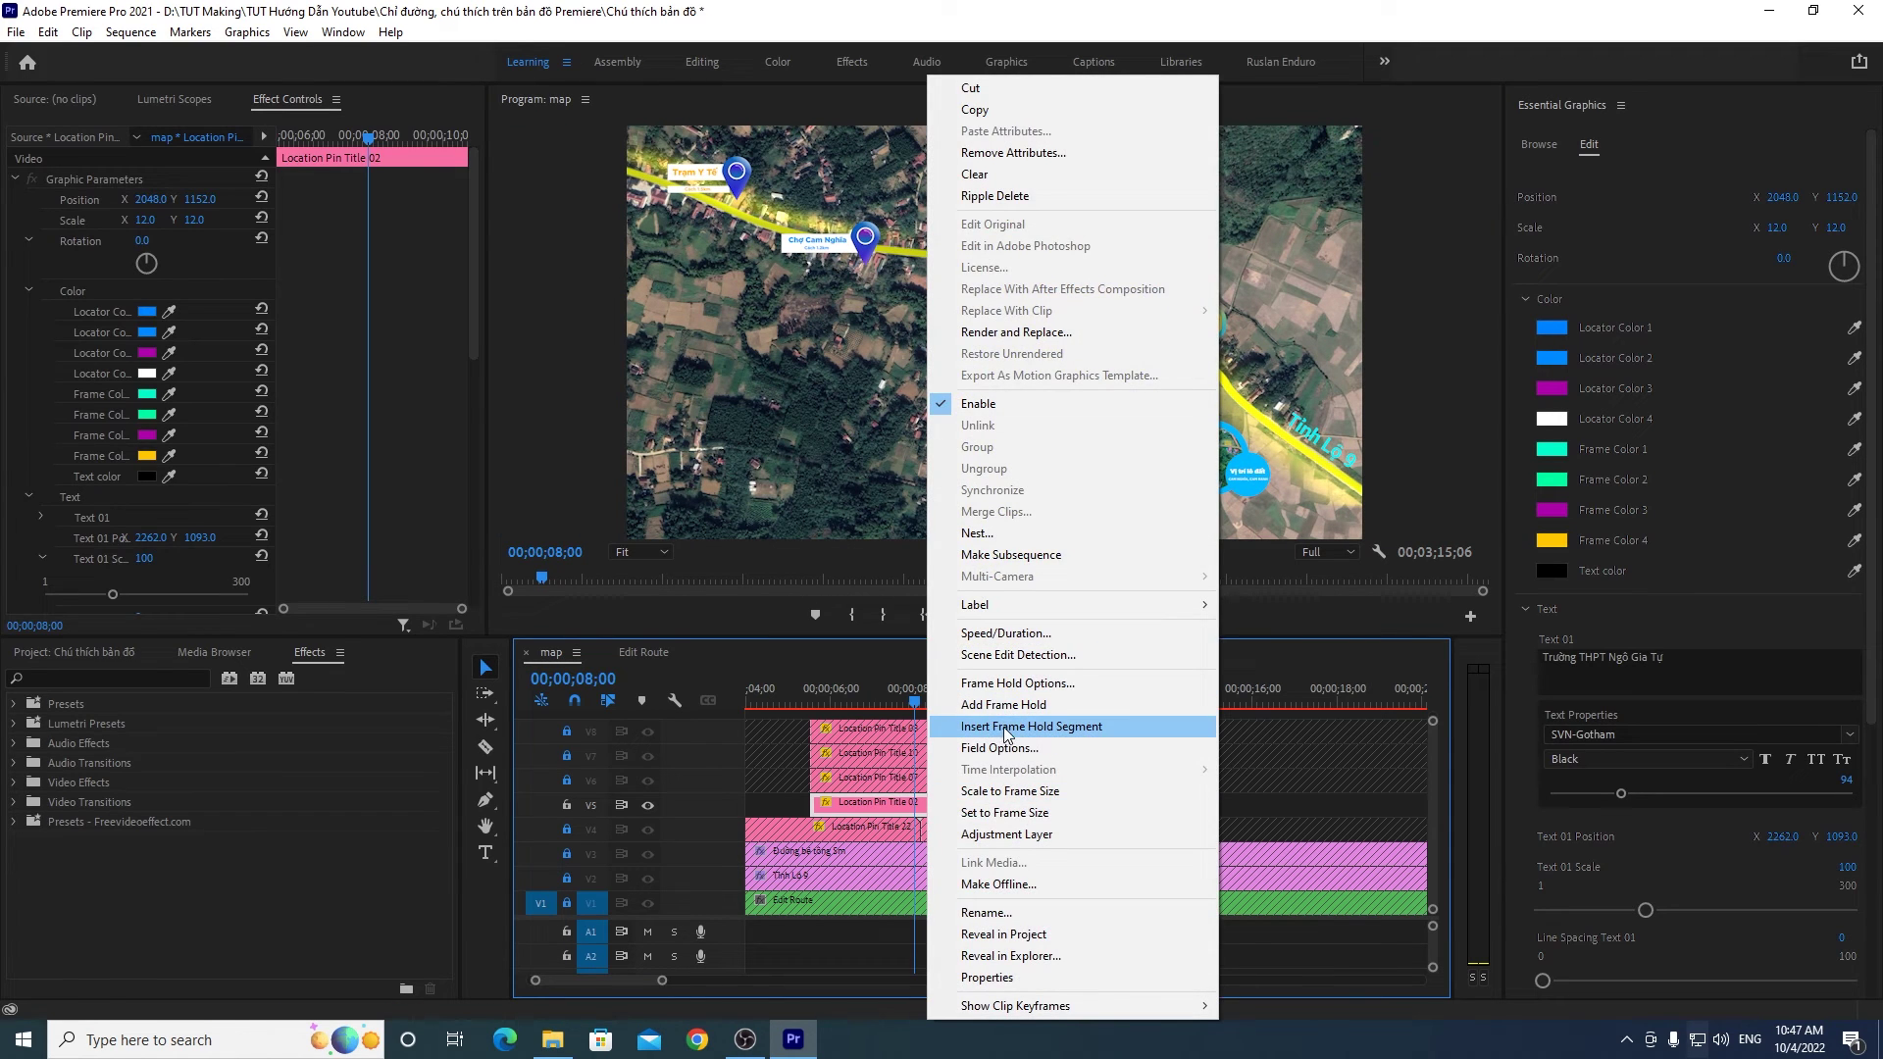
pyautogui.click(1006, 727)
pyautogui.moveTo(1046, 803); pyautogui.dragTo(1120, 808)
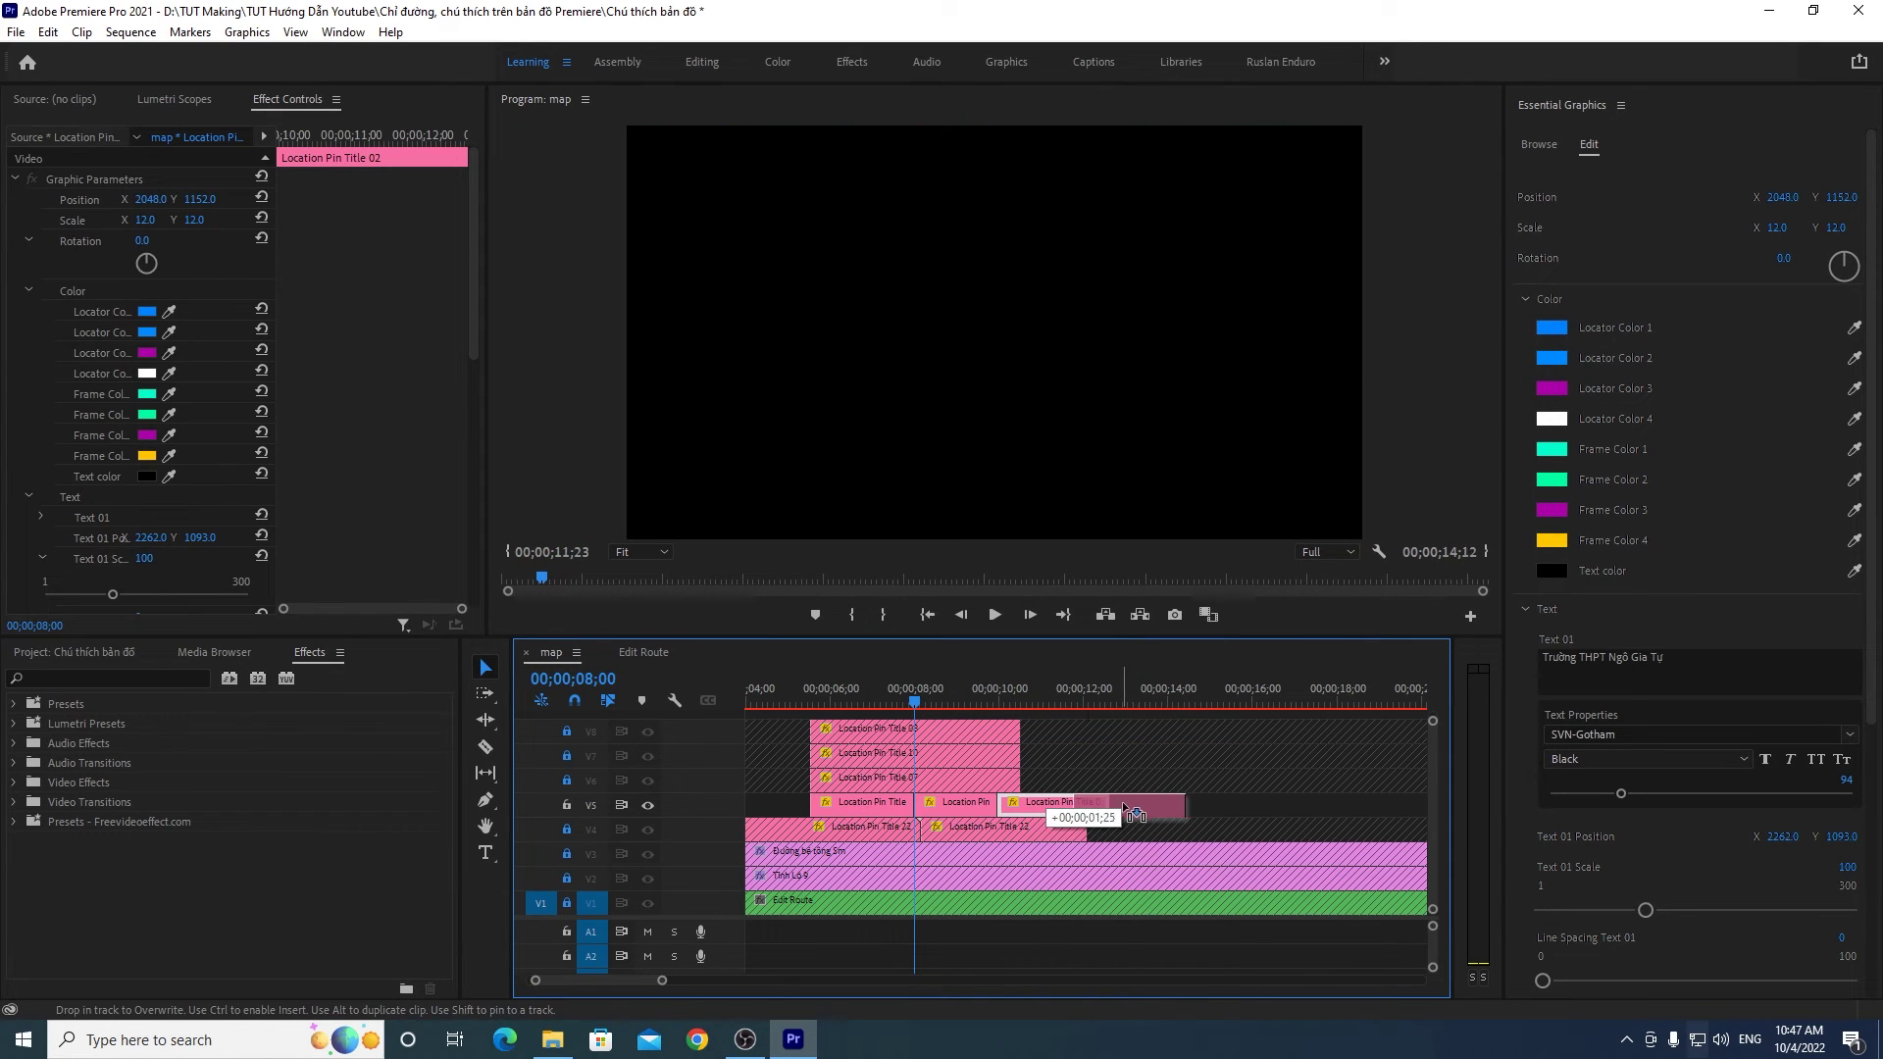
pyautogui.moveTo(1121, 808); pyautogui.dragTo(1128, 808)
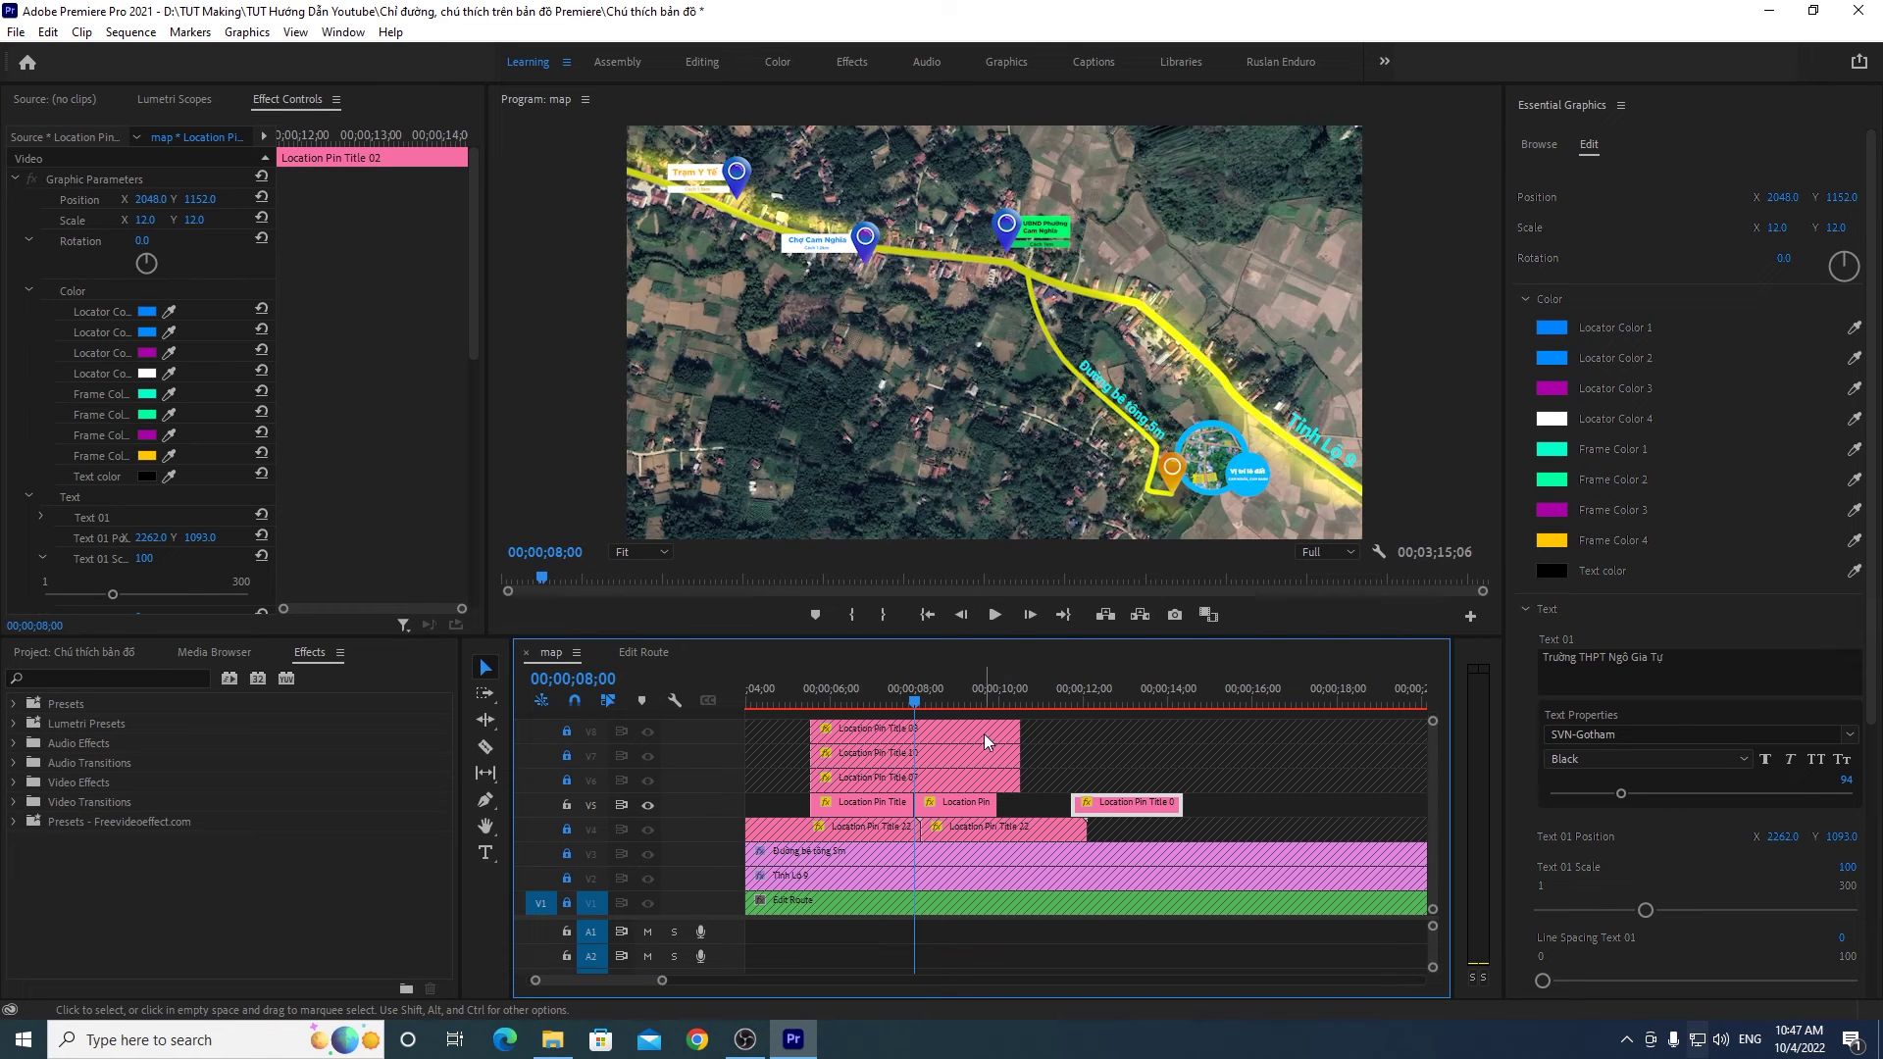
pyautogui.click(1181, 709)
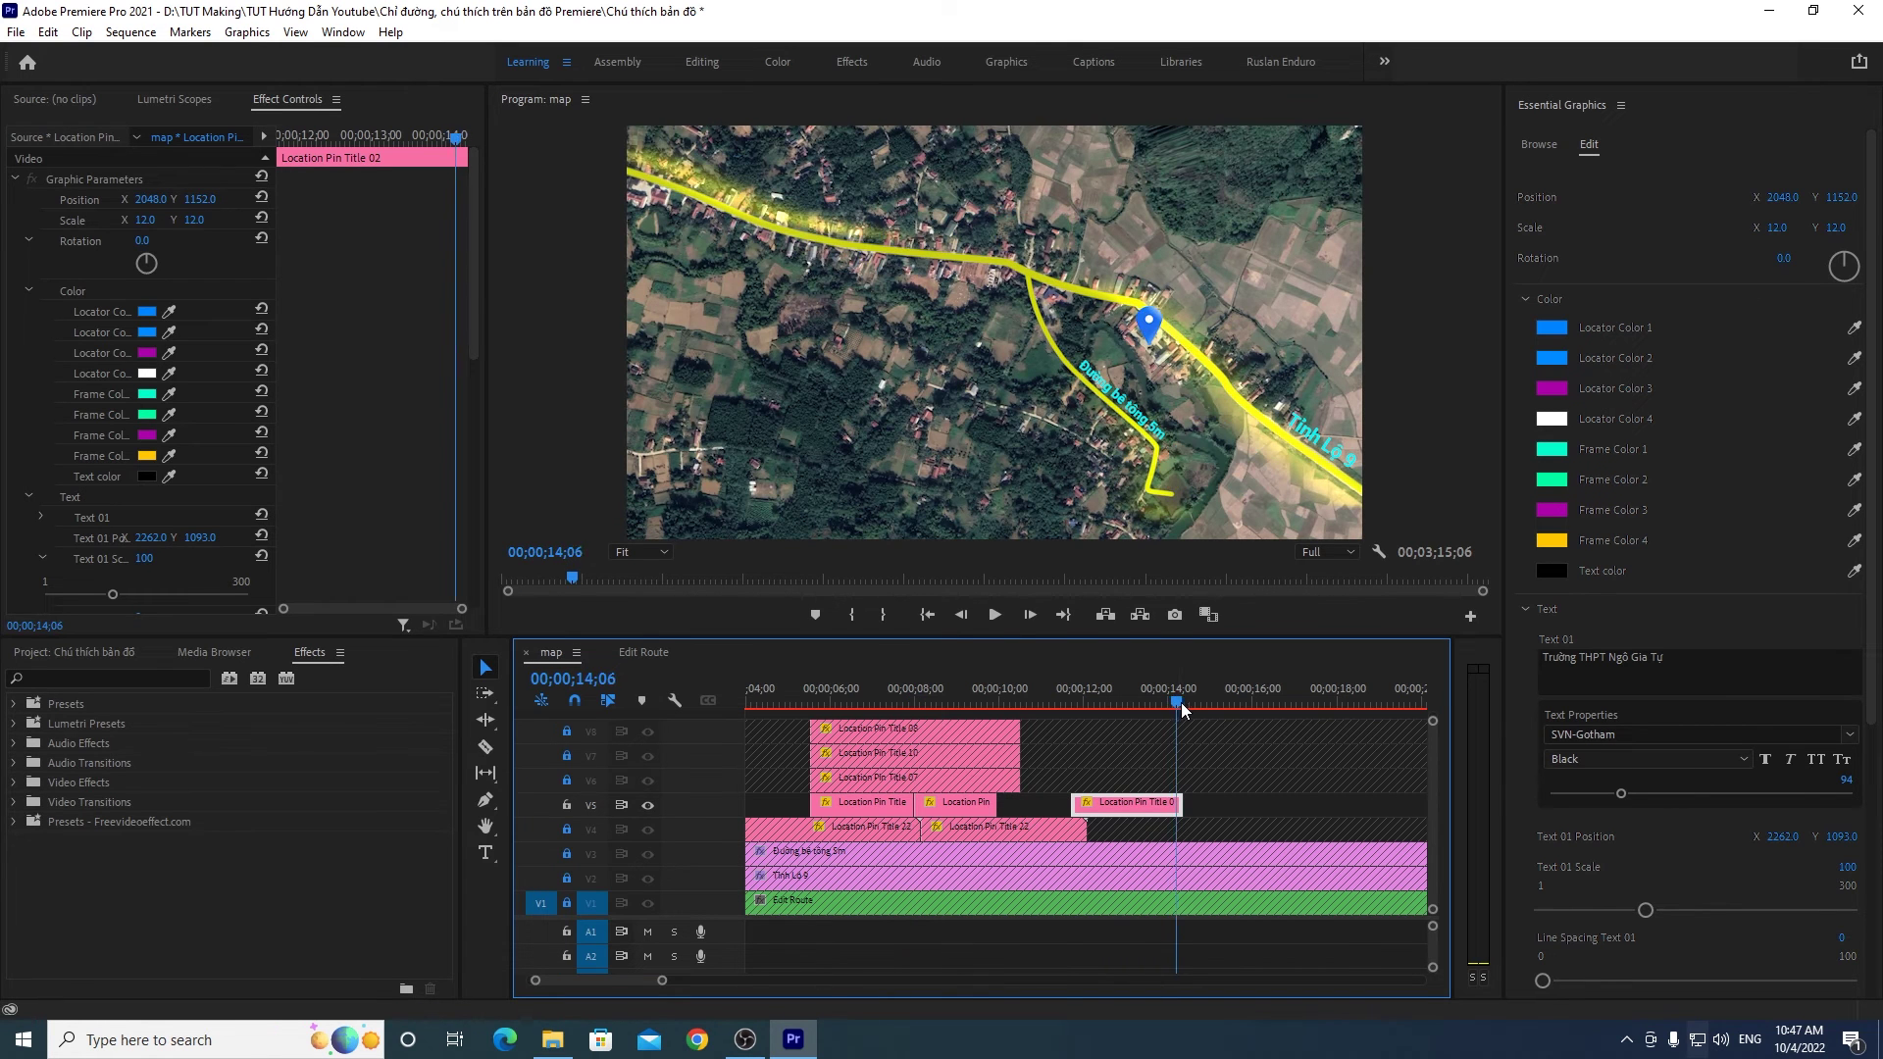
pyautogui.click(1142, 704)
pyautogui.moveTo(996, 807); pyautogui.dragTo(1071, 807)
pyautogui.click(919, 694)
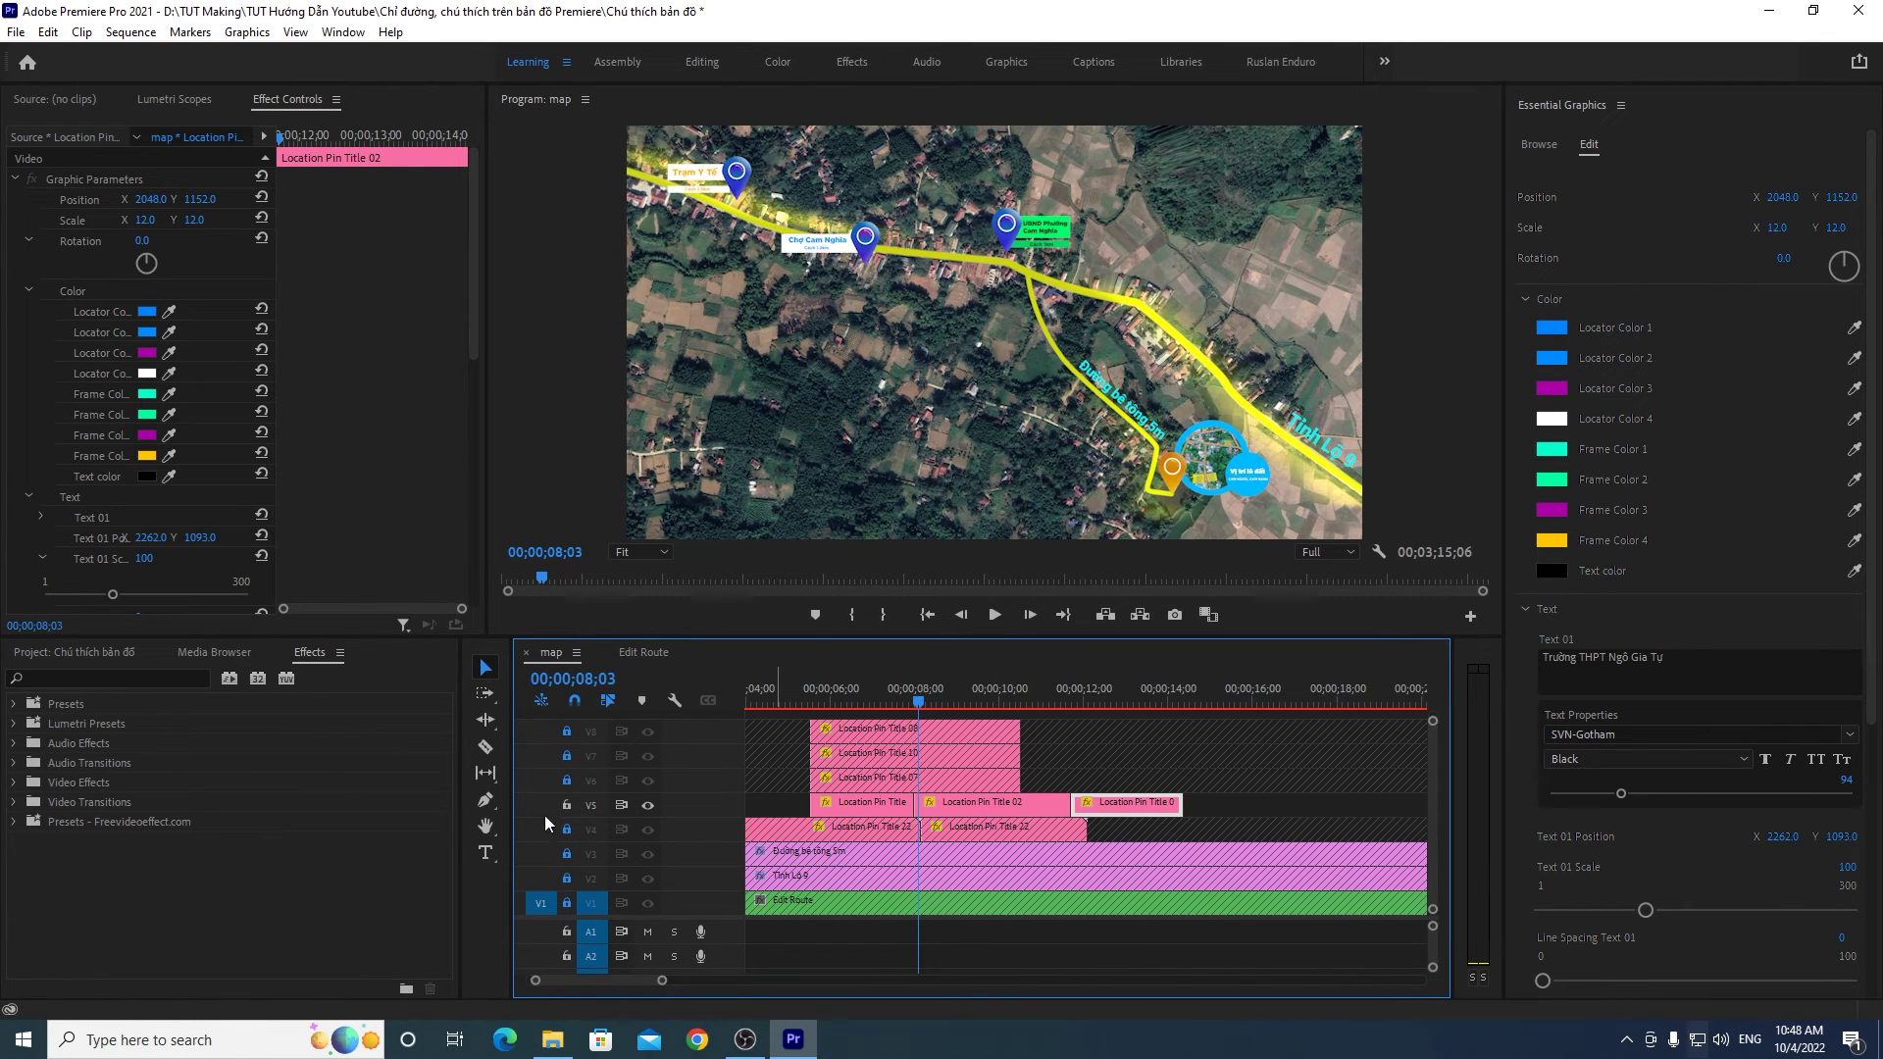
# Step: Split the V6 Location Pin Title 07 callout with a frame hold, shift its later part, and extend the clip
pyautogui.click(569, 804)
pyautogui.click(574, 781)
pyautogui.rightClick(957, 783)
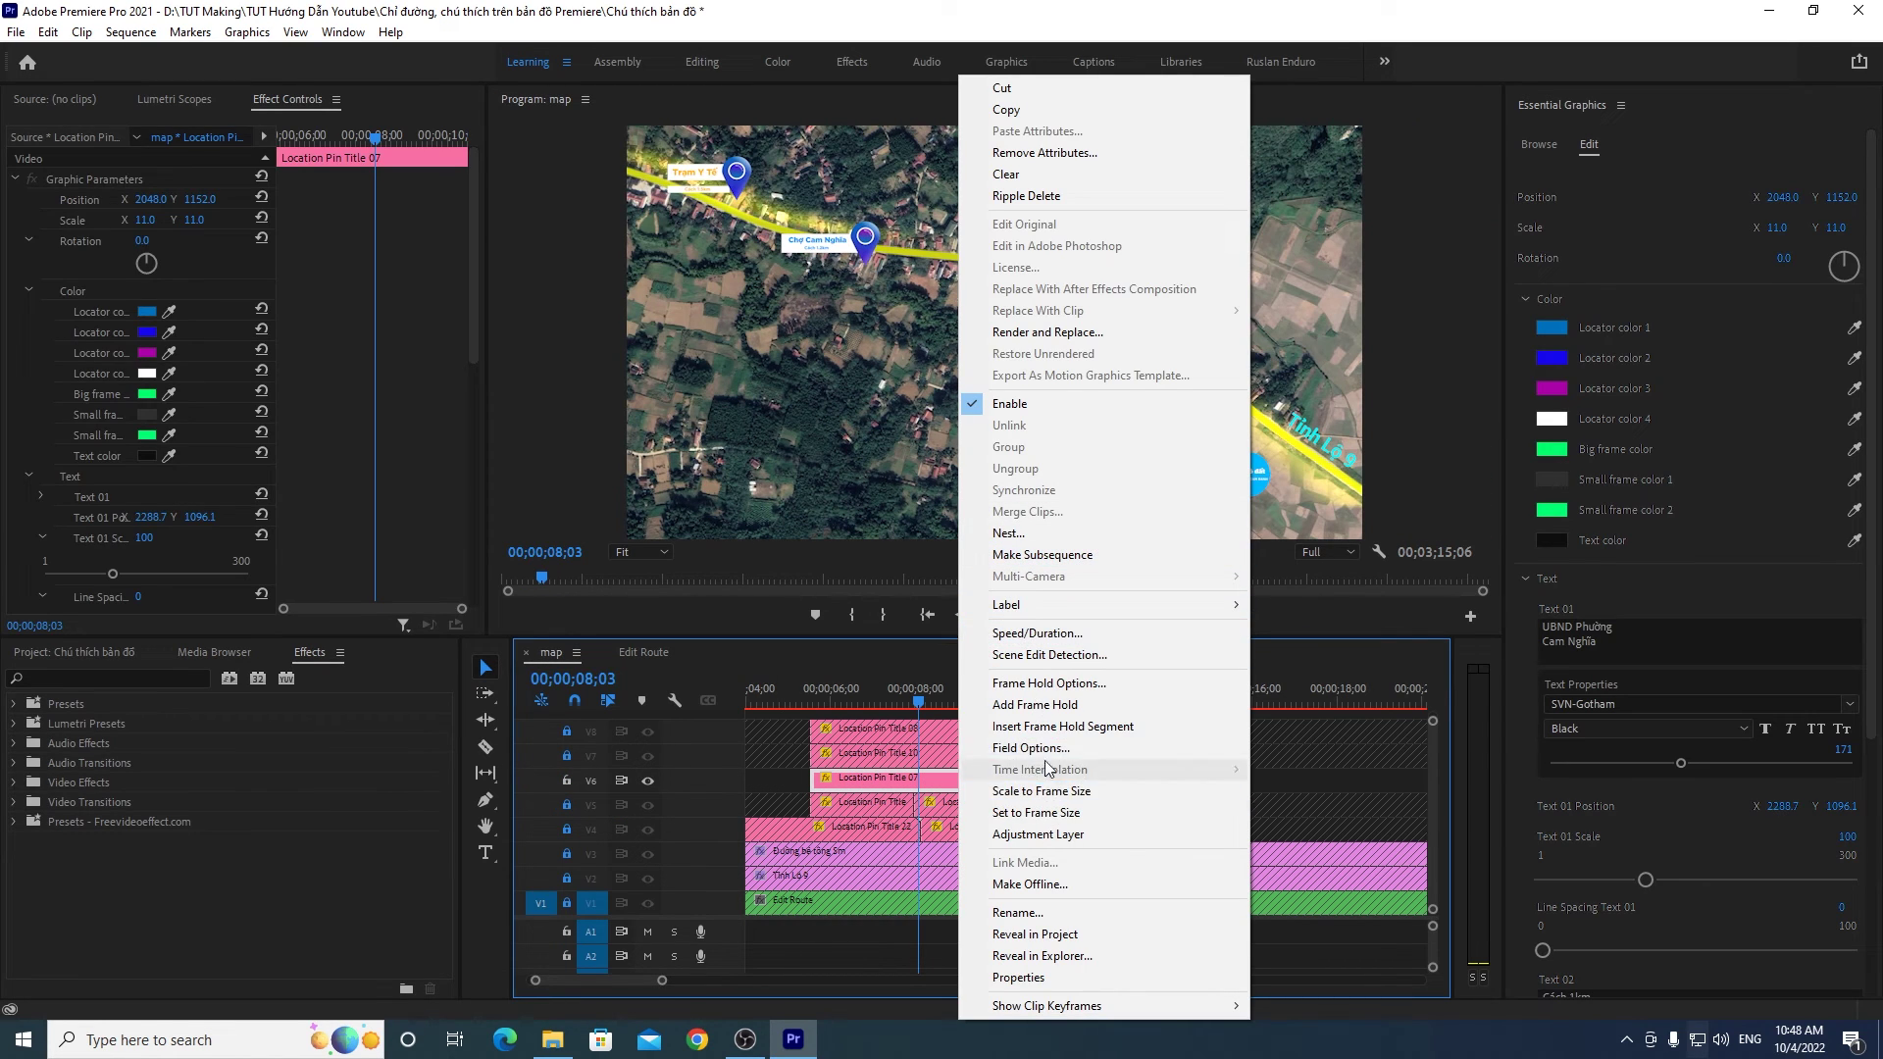
pyautogui.click(1052, 727)
pyautogui.moveTo(1050, 775); pyautogui.dragTo(1139, 773)
pyautogui.moveTo(1128, 779); pyautogui.dragTo(1128, 782)
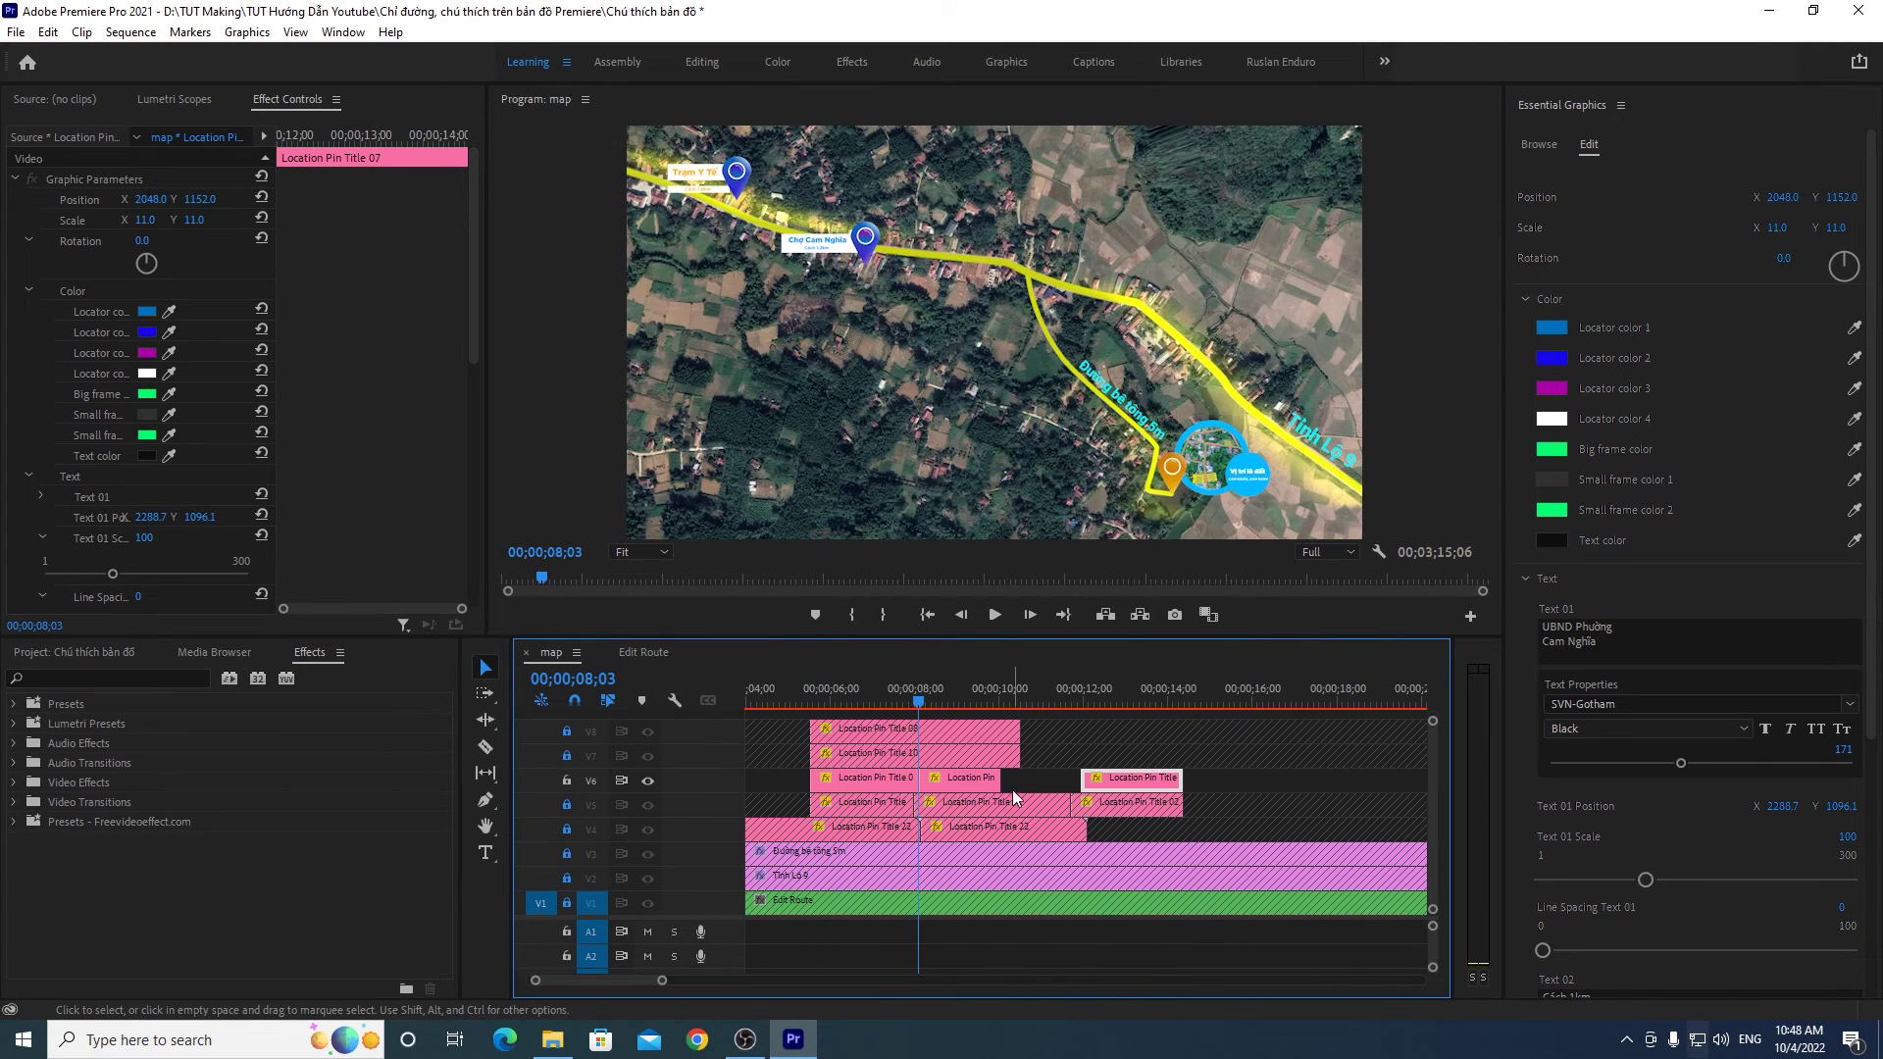
pyautogui.moveTo(999, 778); pyautogui.dragTo(1079, 777)
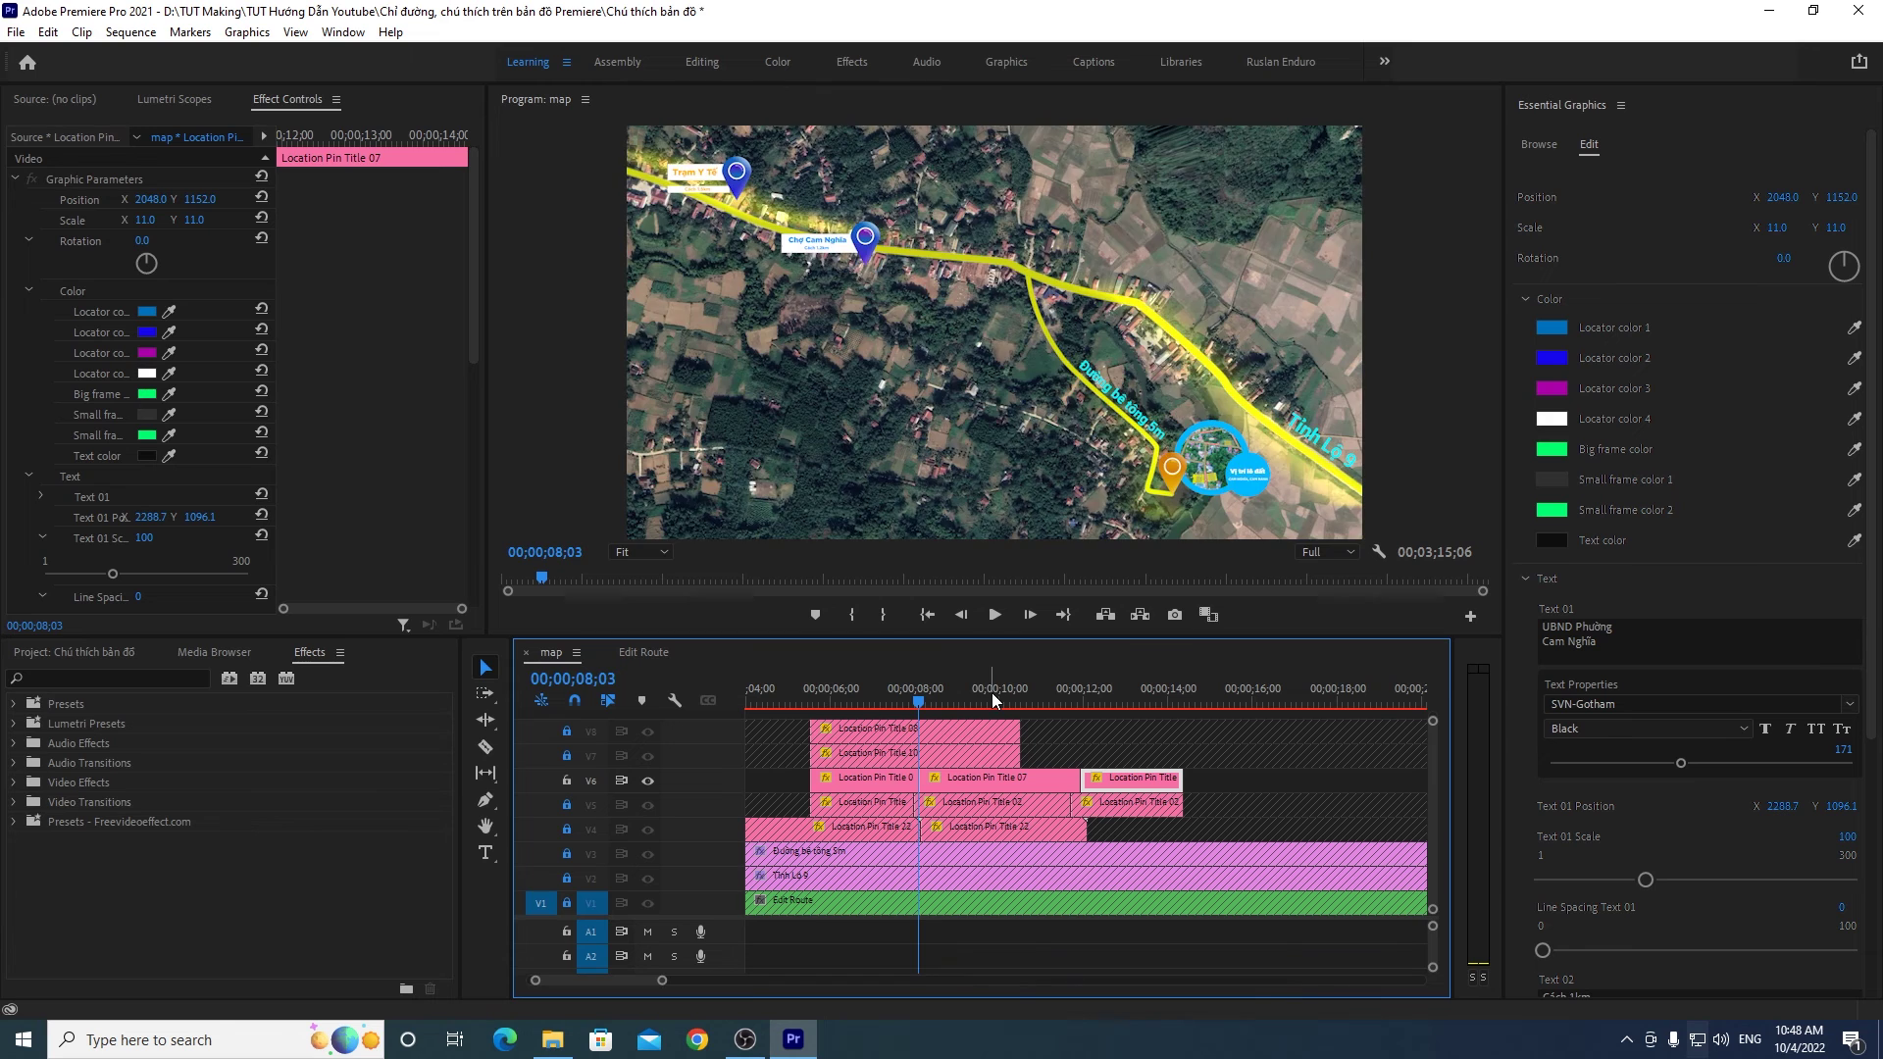
pyautogui.click(561, 773)
# Step: On V7, split Location Pin Title 10 with a frame hold, shift the later part right, trim, then relock V7
pyautogui.click(564, 757)
pyautogui.rightClick(933, 751)
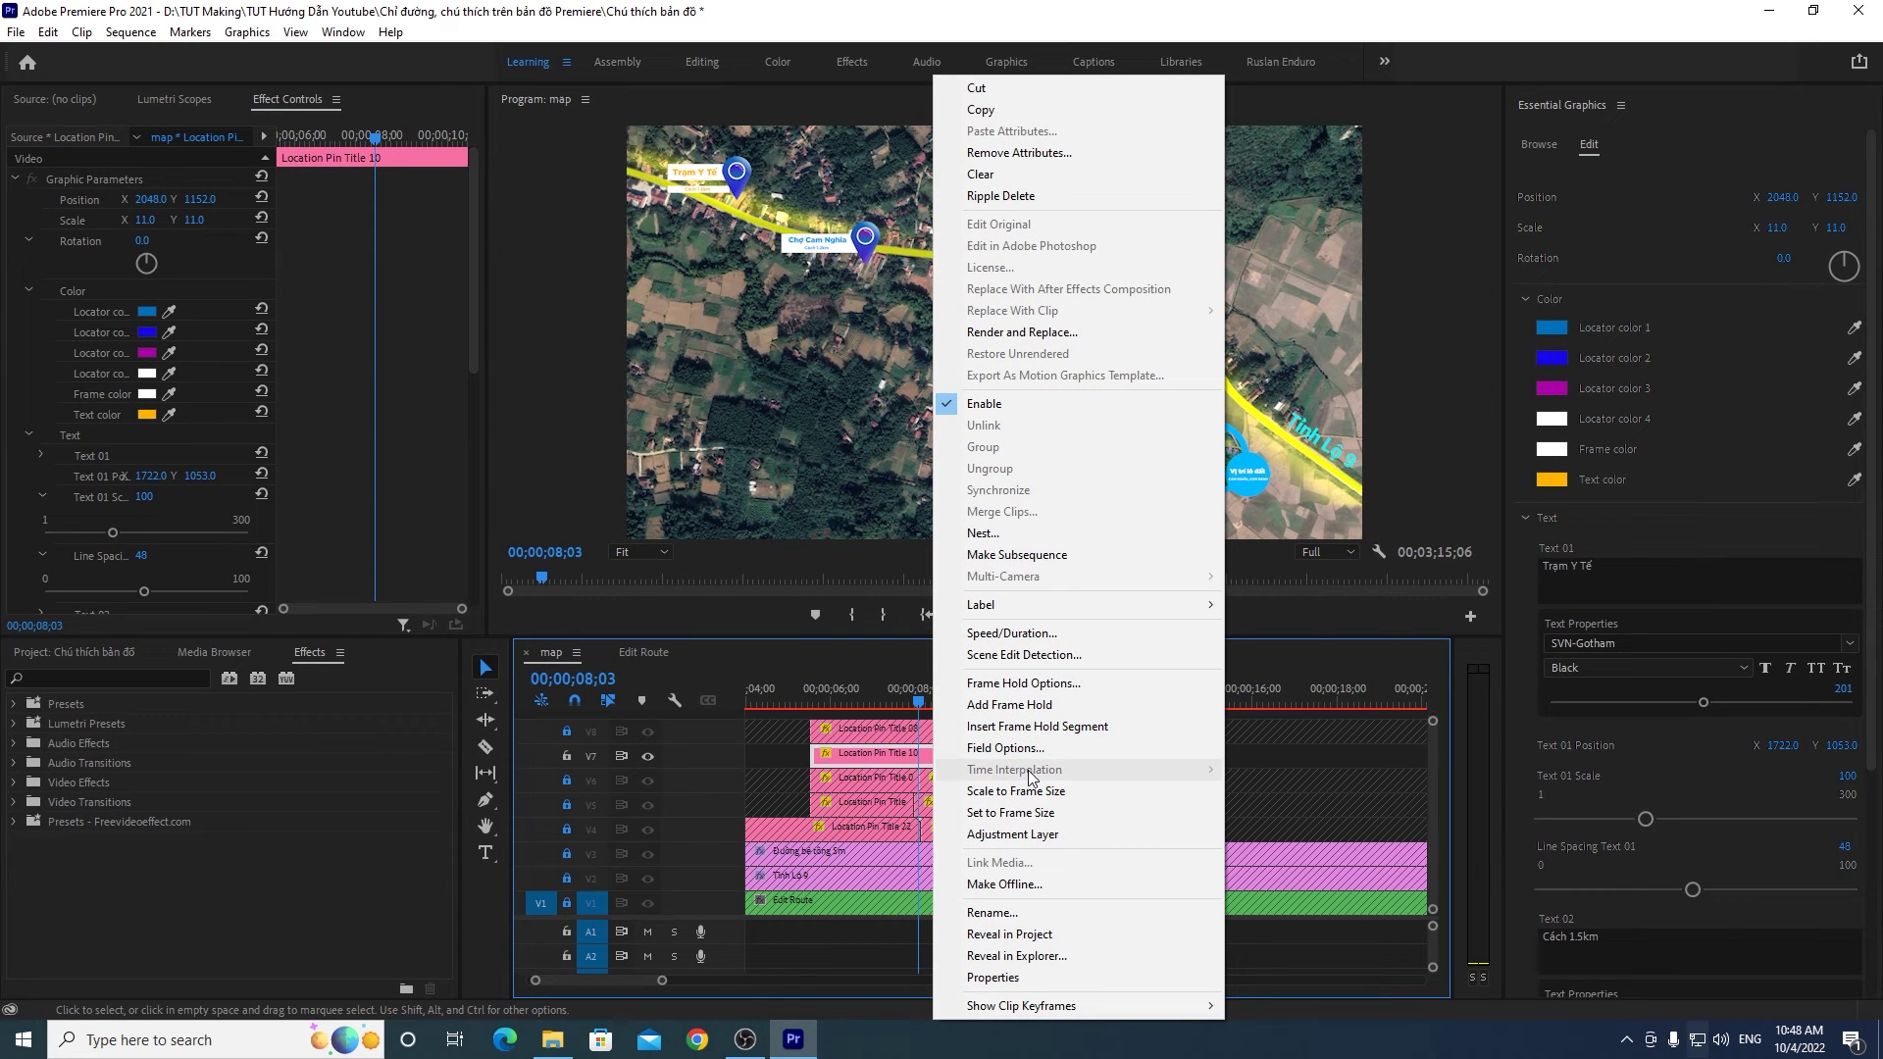
pyautogui.click(1032, 727)
pyautogui.moveTo(1044, 758)
pyautogui.mouseDown()
pyautogui.moveTo(1148, 755)
pyautogui.moveTo(1127, 757)
pyautogui.mouseUp()
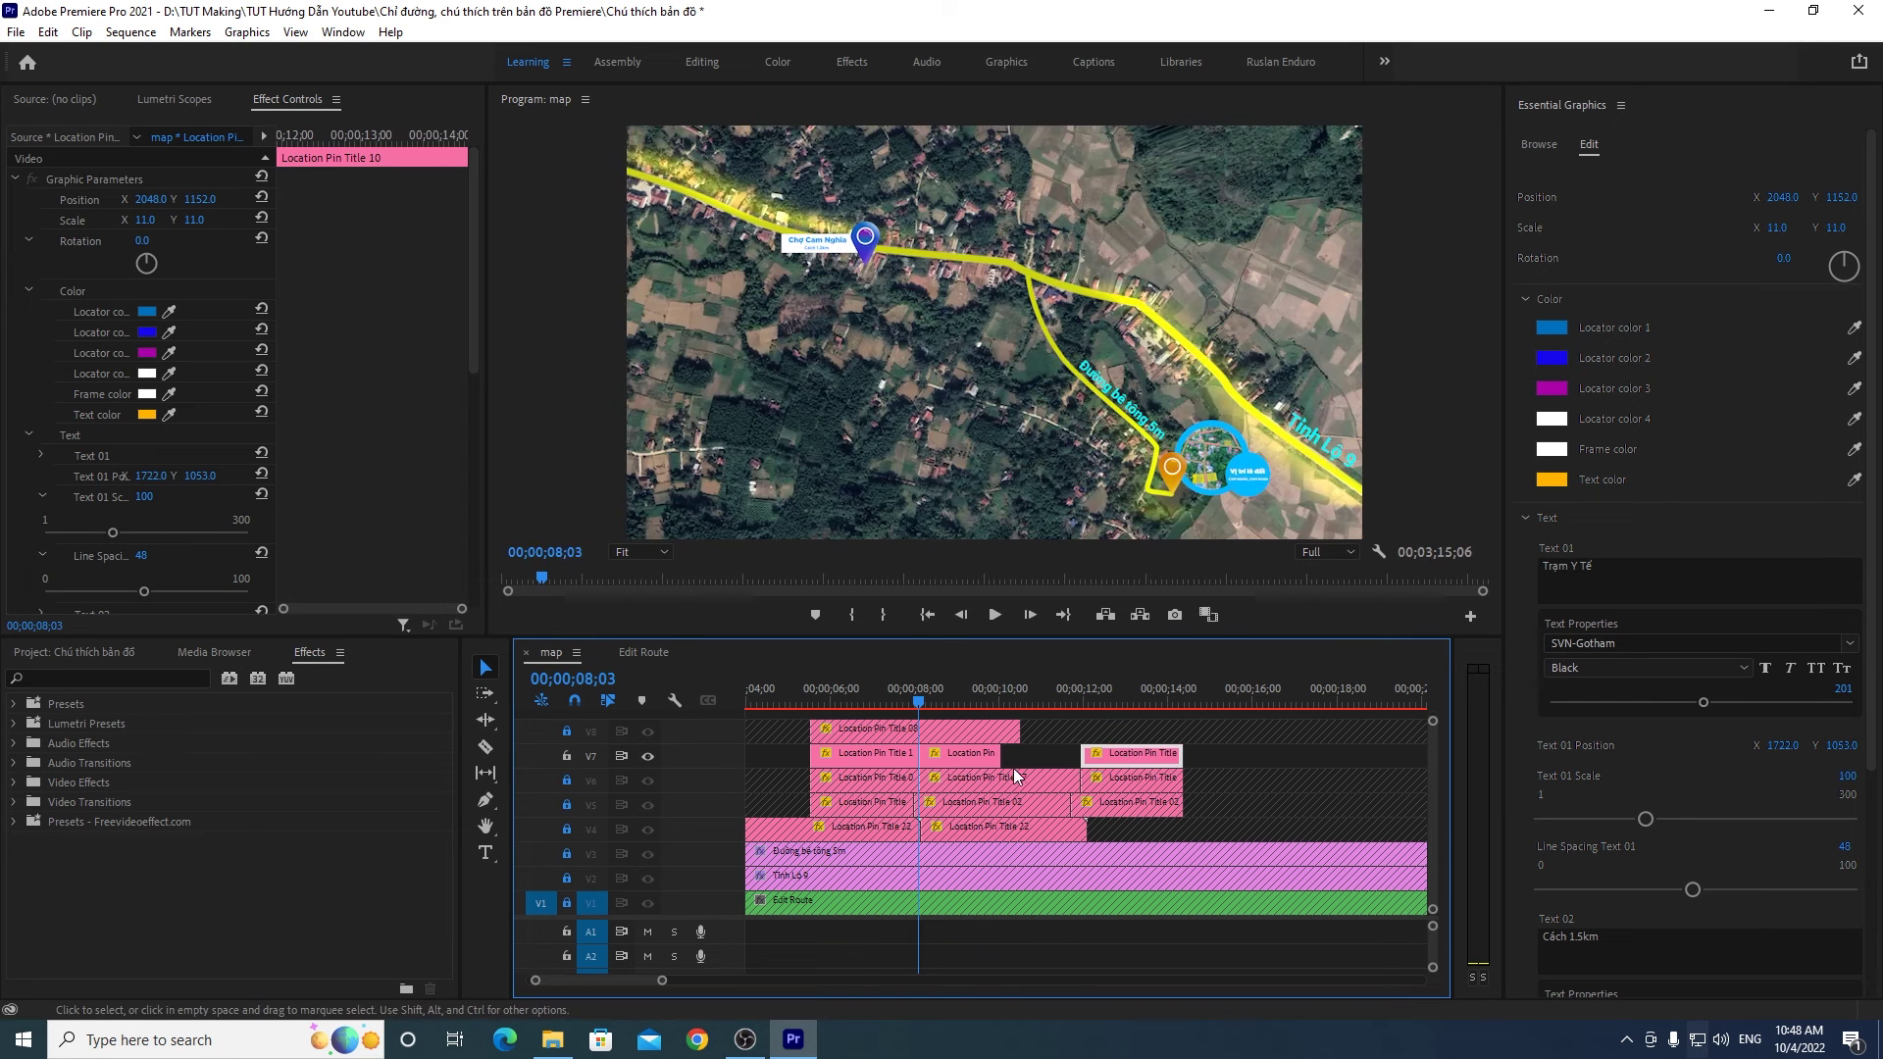
pyautogui.moveTo(1001, 755); pyautogui.dragTo(1080, 757)
pyautogui.click(567, 756)
# Step: On V8, split Location Pin Title 08 with a frame hold, move the later piece to ~12 seconds, and extend
pyautogui.click(568, 735)
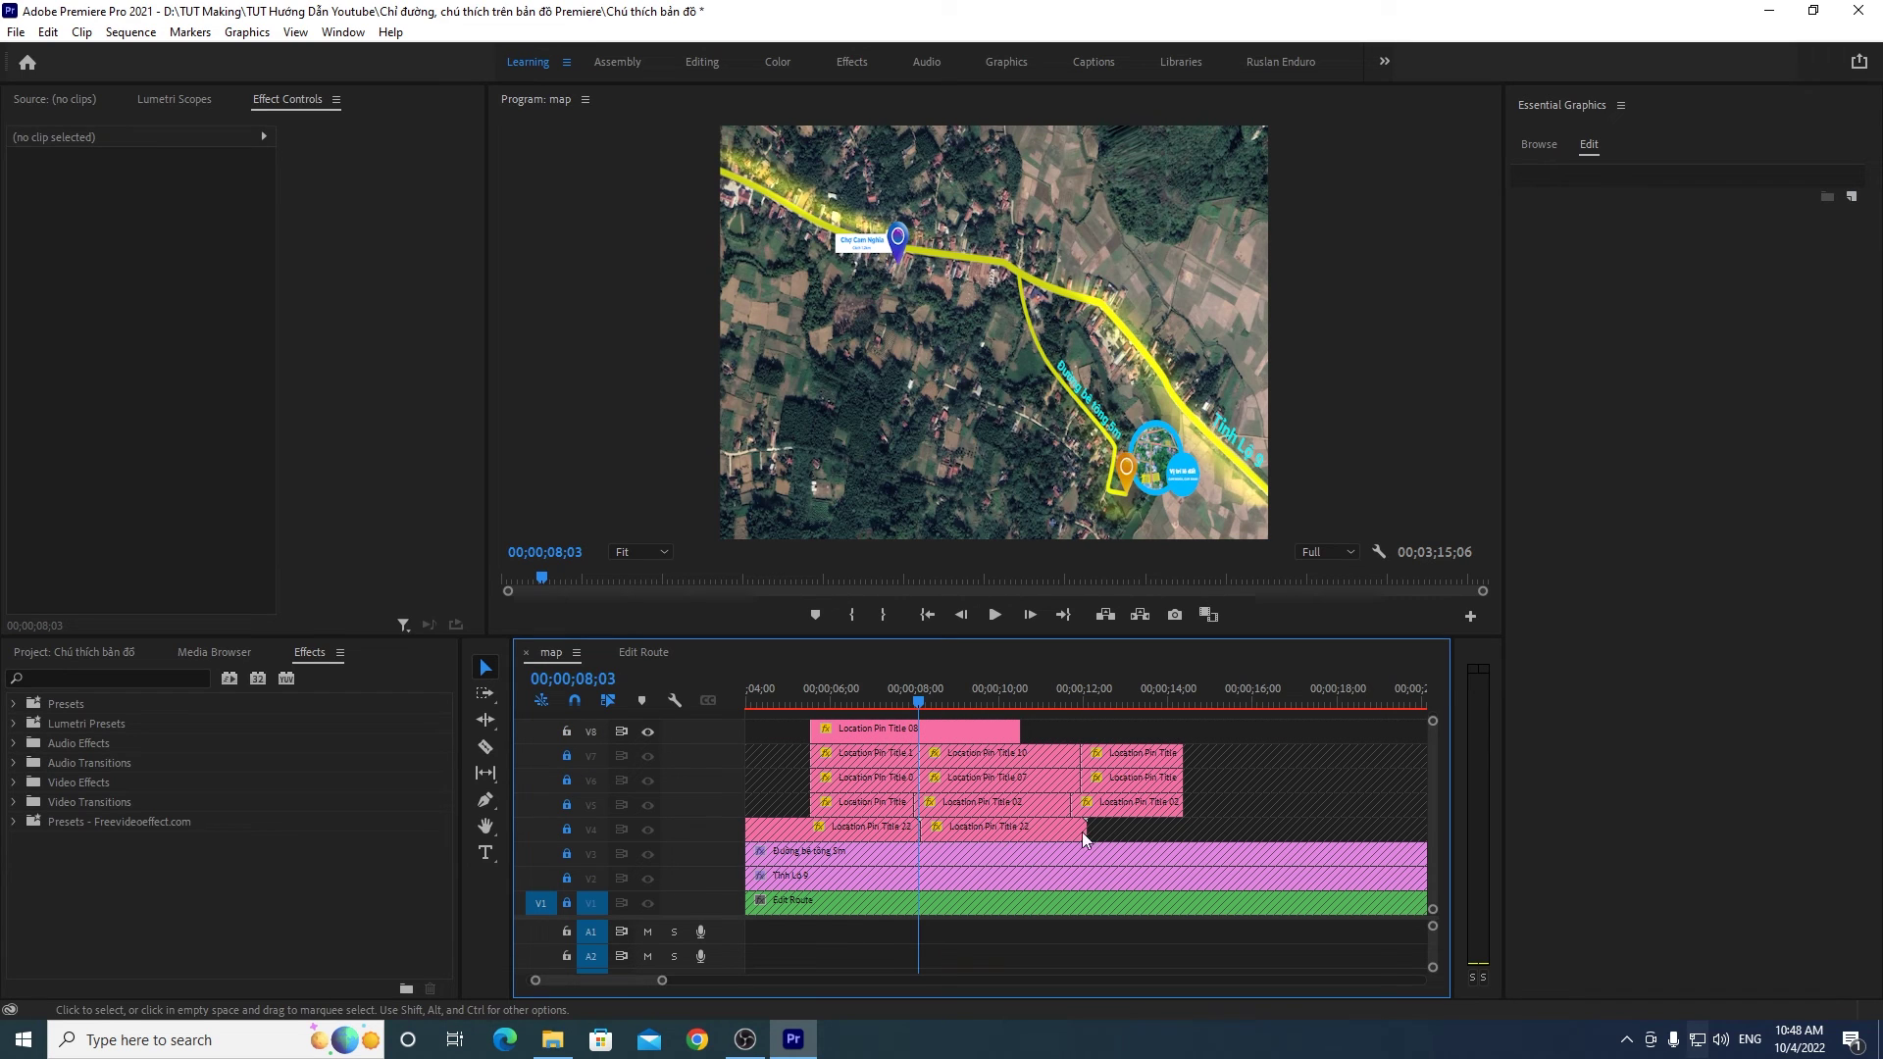
pyautogui.click(941, 733)
pyautogui.rightClick(944, 732)
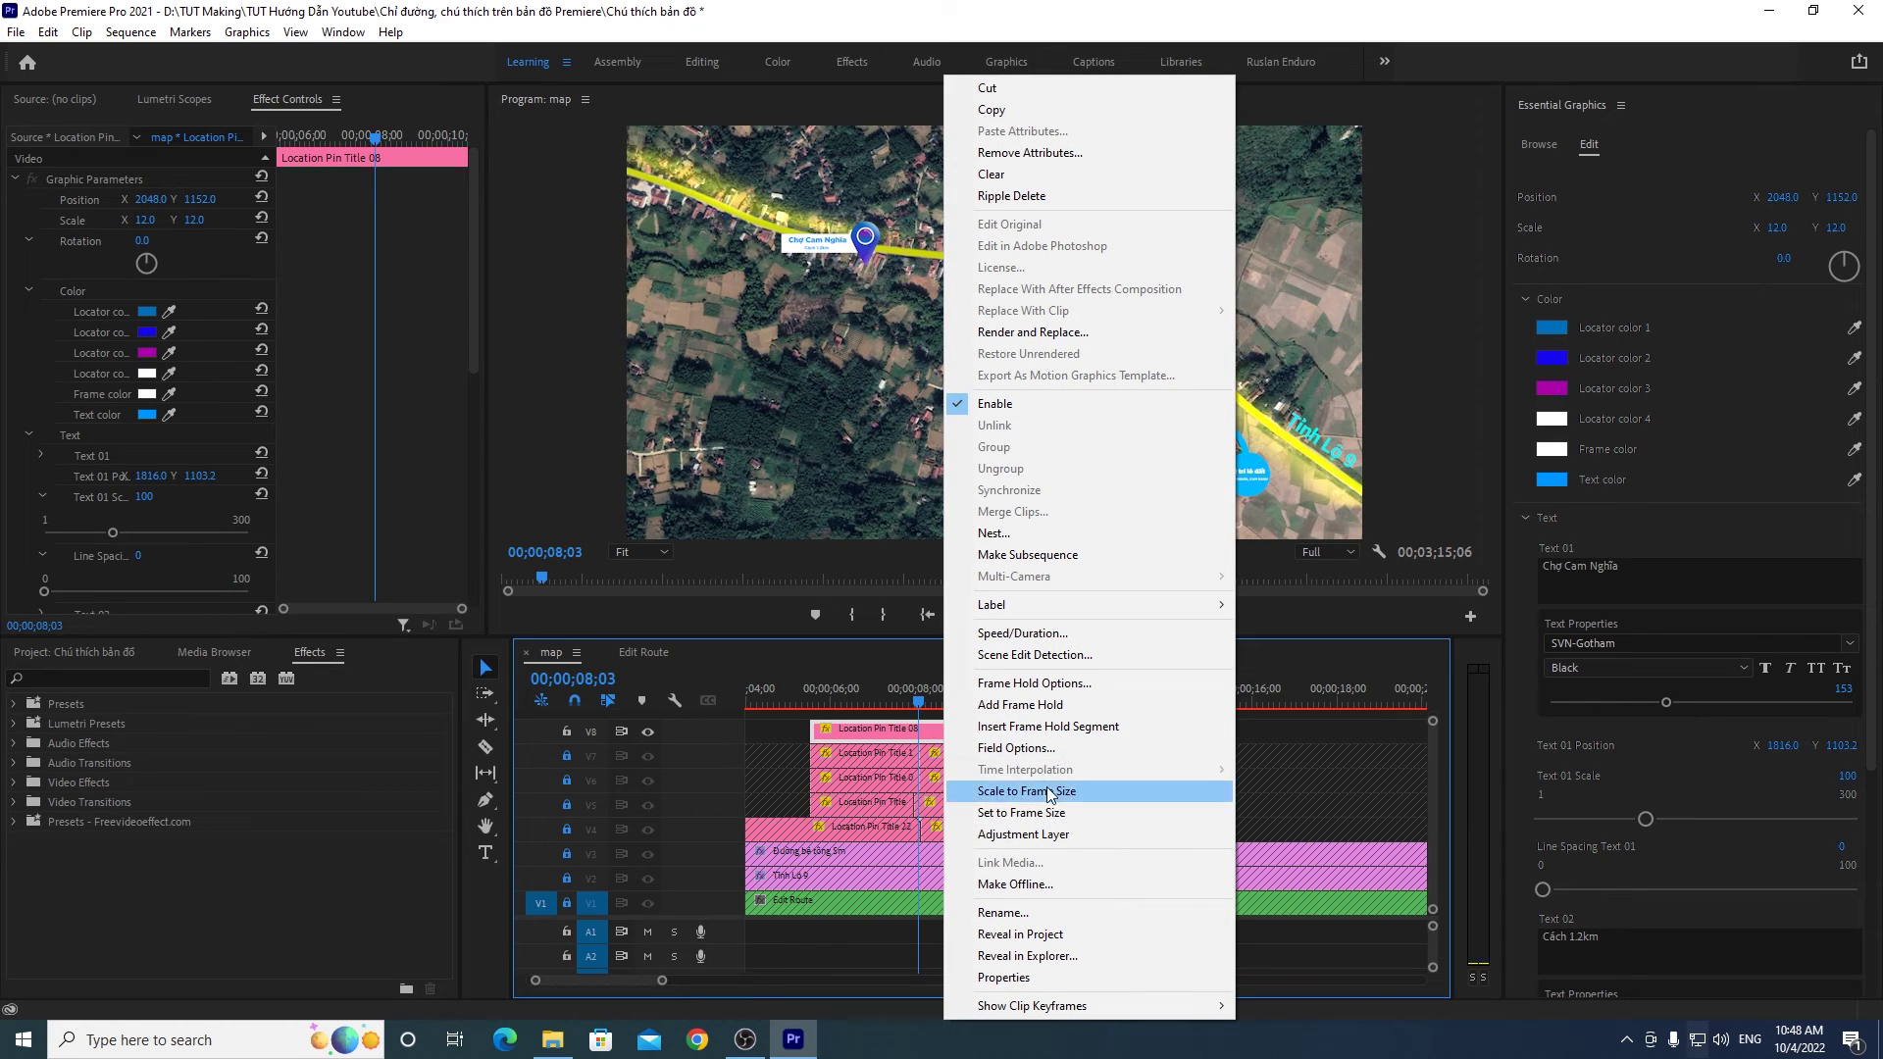
pyautogui.click(1068, 727)
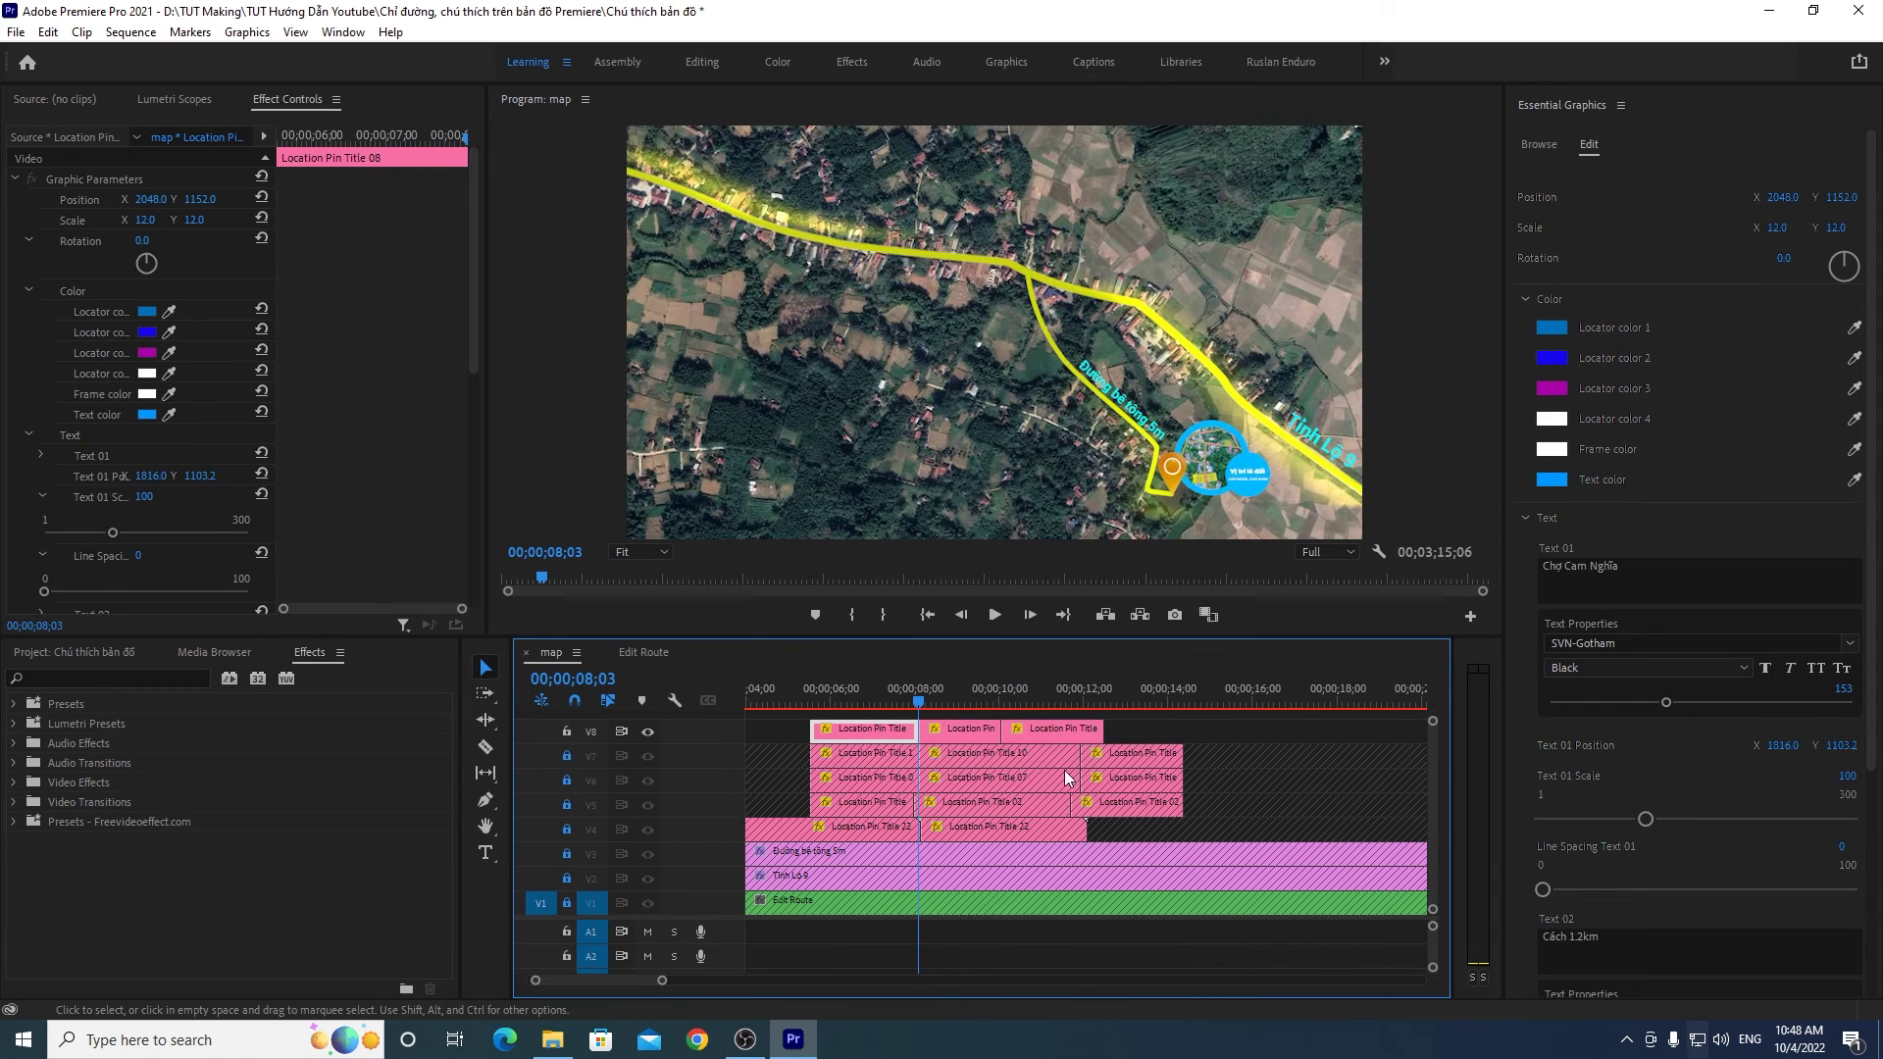
pyautogui.moveTo(1067, 734); pyautogui.dragTo(1147, 733)
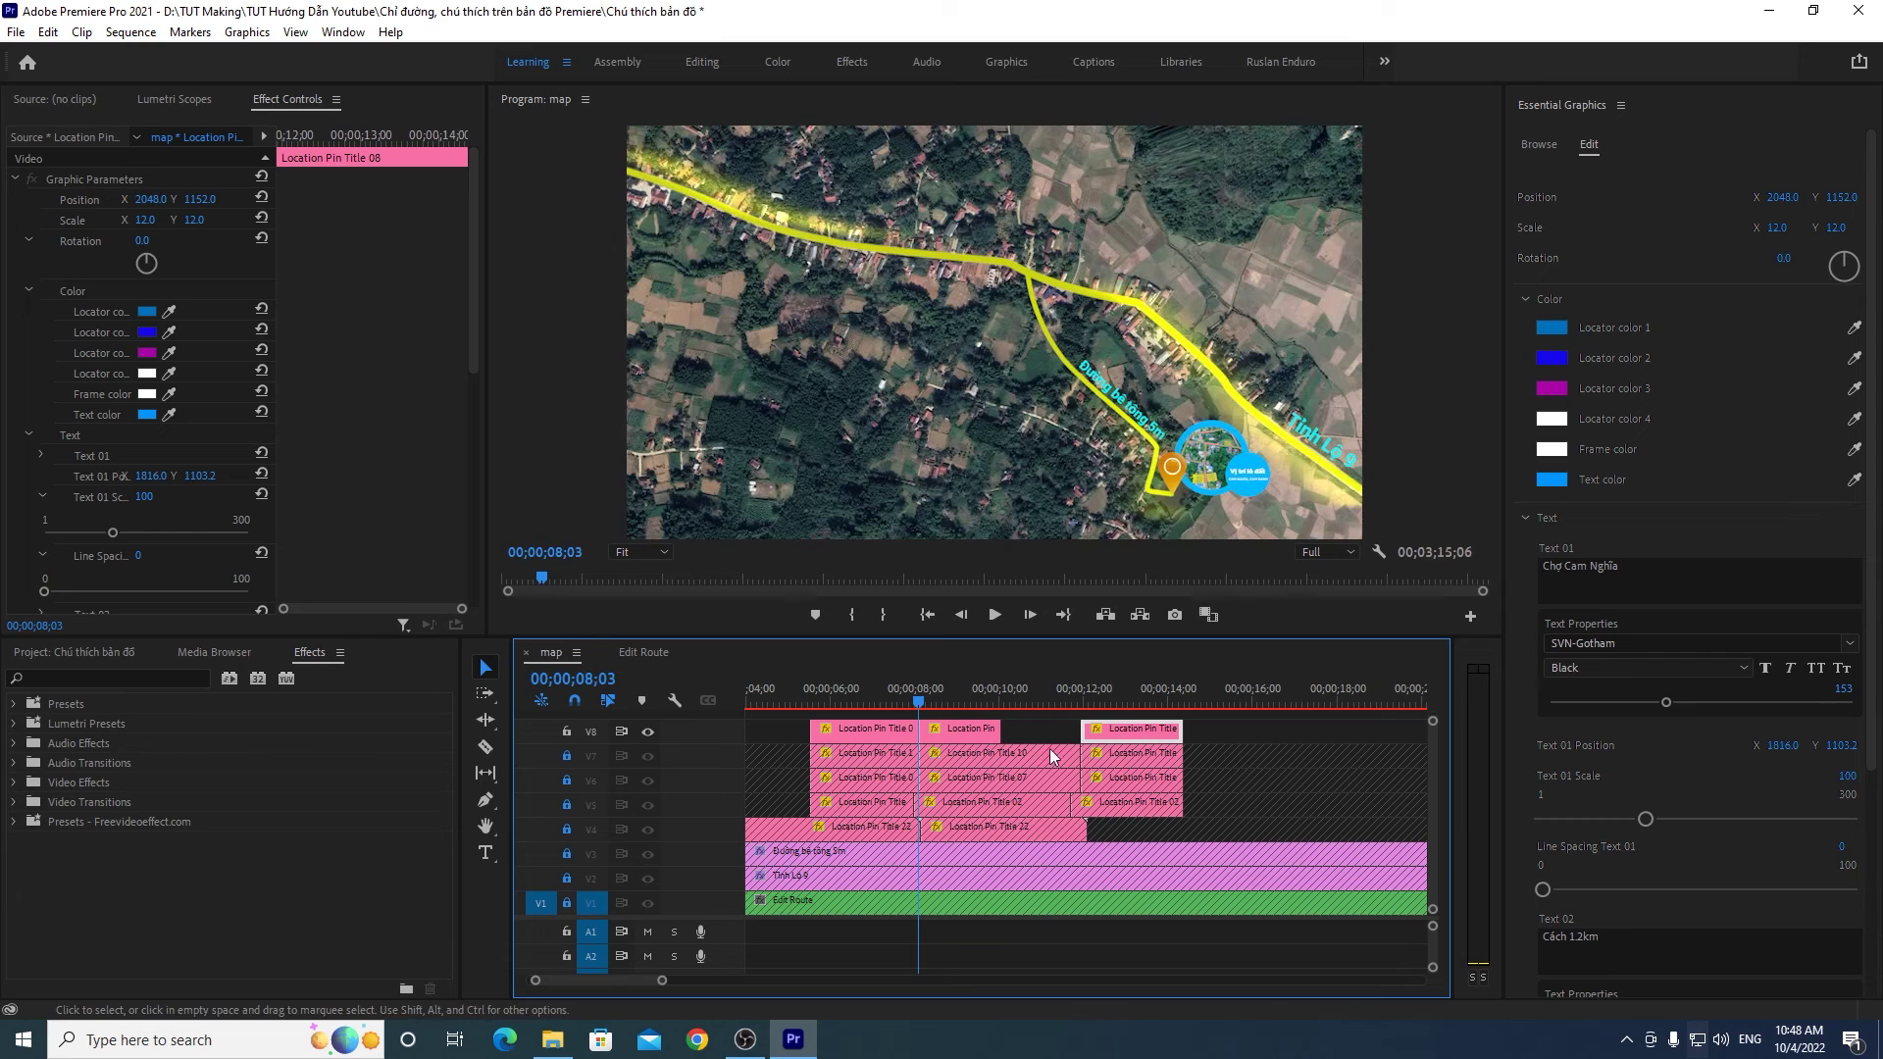
pyautogui.moveTo(997, 729); pyautogui.dragTo(1078, 728)
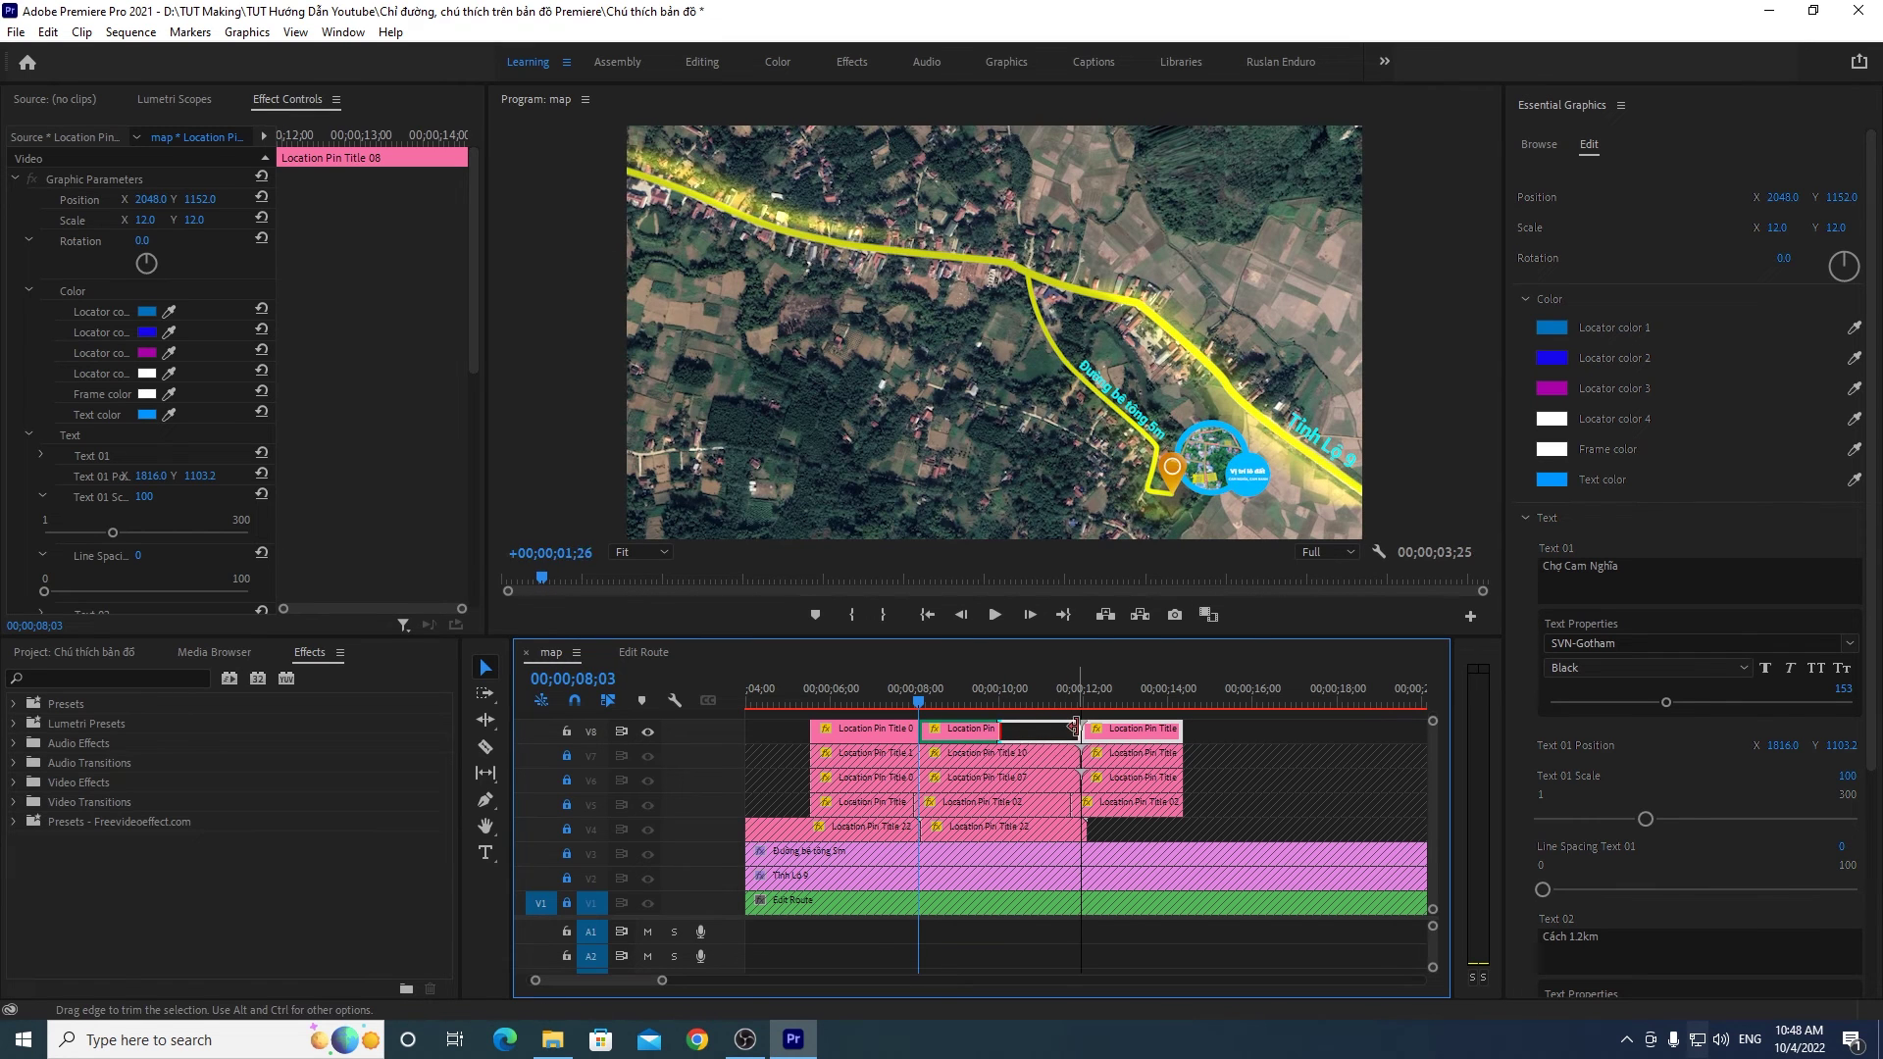
# Step: Unlock tracks V1 through V7 and move the playhead later in the sequence
pyautogui.click(567, 756)
pyautogui.click(567, 781)
pyautogui.click(569, 805)
pyautogui.click(568, 830)
pyautogui.click(566, 855)
pyautogui.click(567, 879)
pyautogui.click(567, 903)
pyautogui.moveTo(916, 704)
pyautogui.mouseDown()
pyautogui.moveTo(1053, 708)
pyautogui.moveTo(1011, 704)
pyautogui.mouseUp()
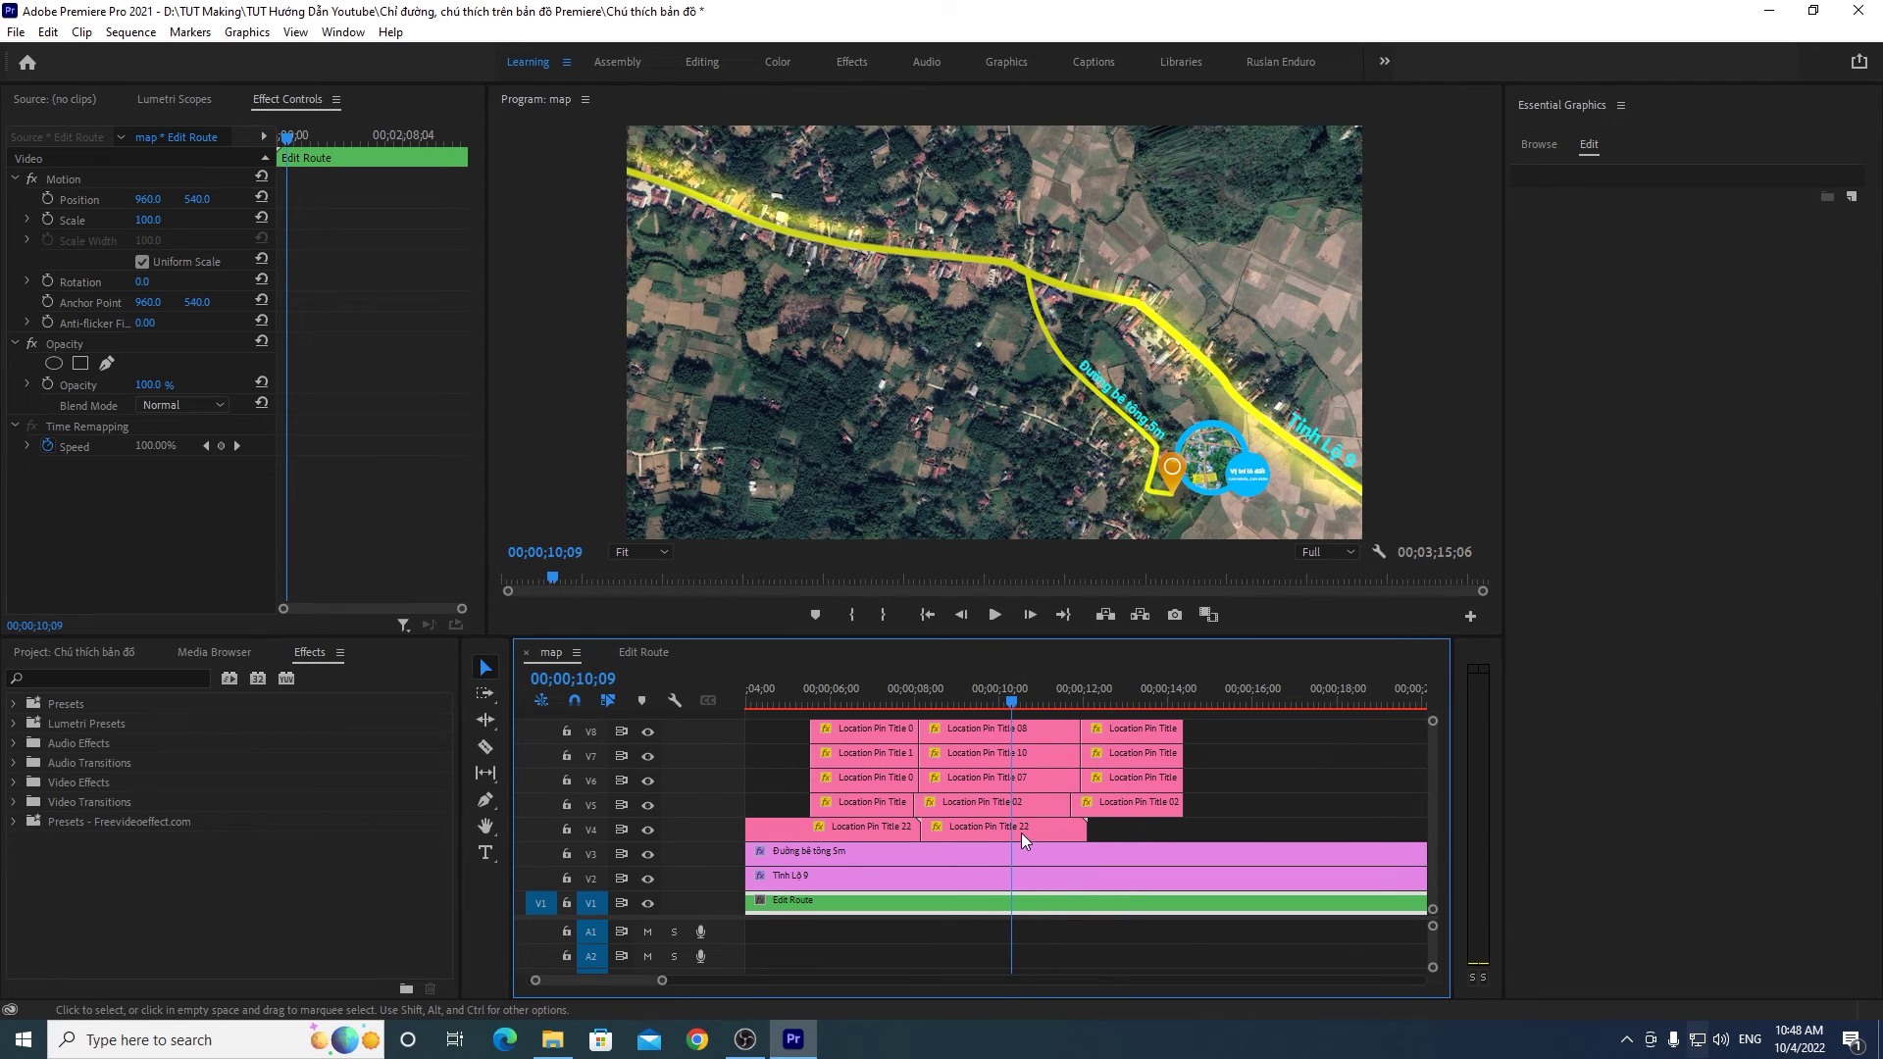
# Step: Move the second Location Pin Title 22 clip on V4 to just before 12 seconds
pyautogui.click(1053, 831)
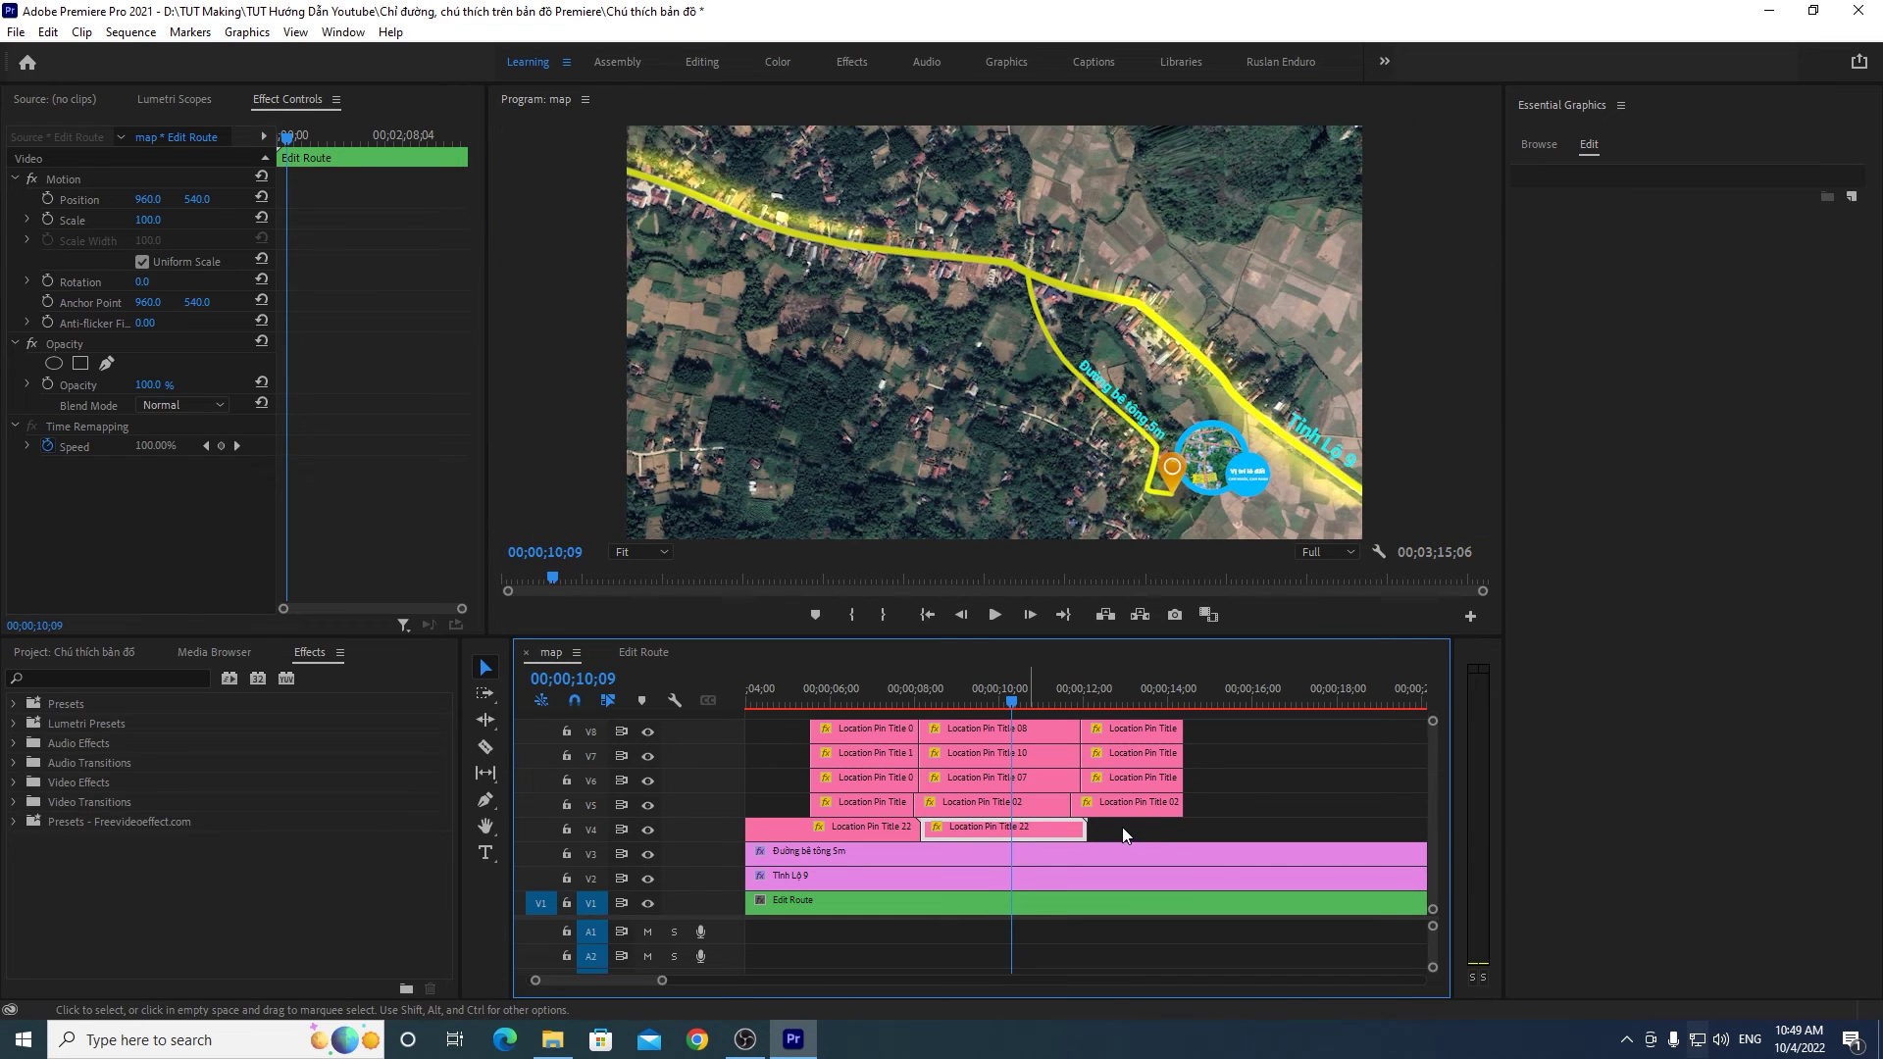
pyautogui.moveTo(1028, 831); pyautogui.dragTo(1144, 829)
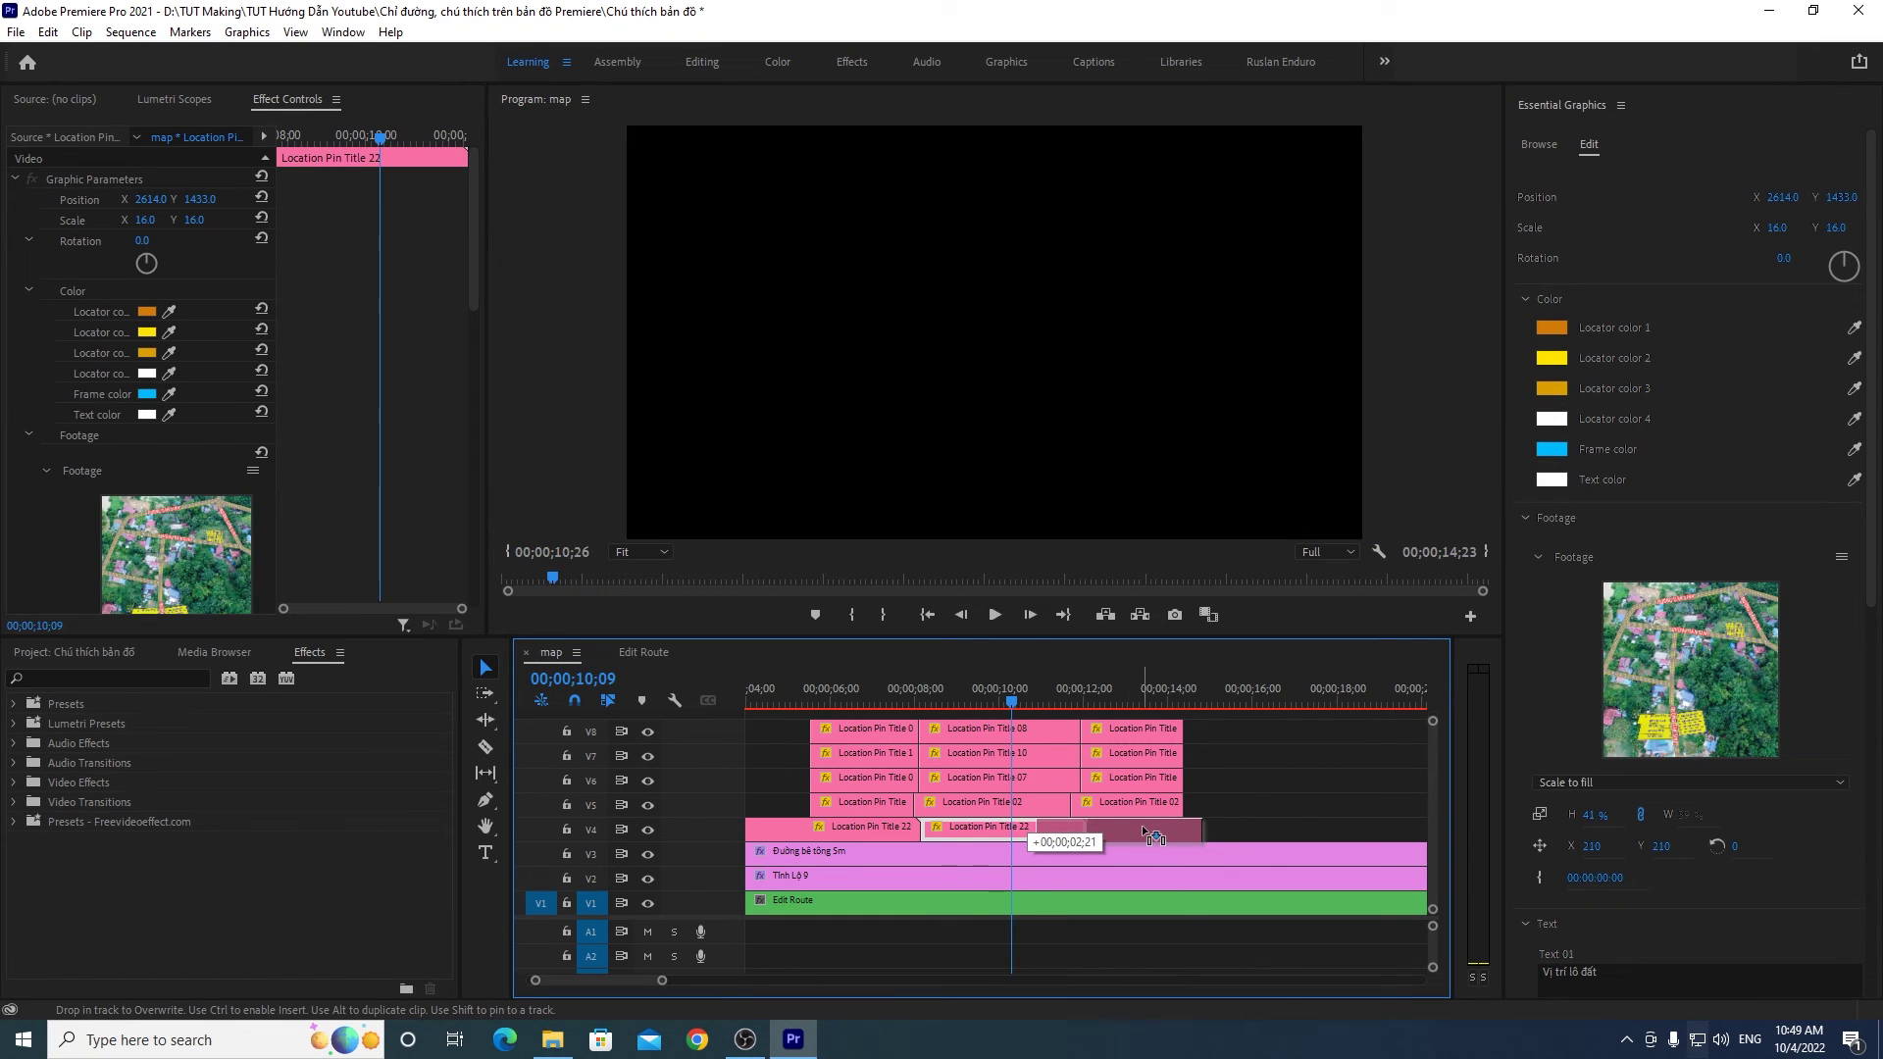
pyautogui.moveTo(1153, 835); pyautogui.dragTo(1172, 836)
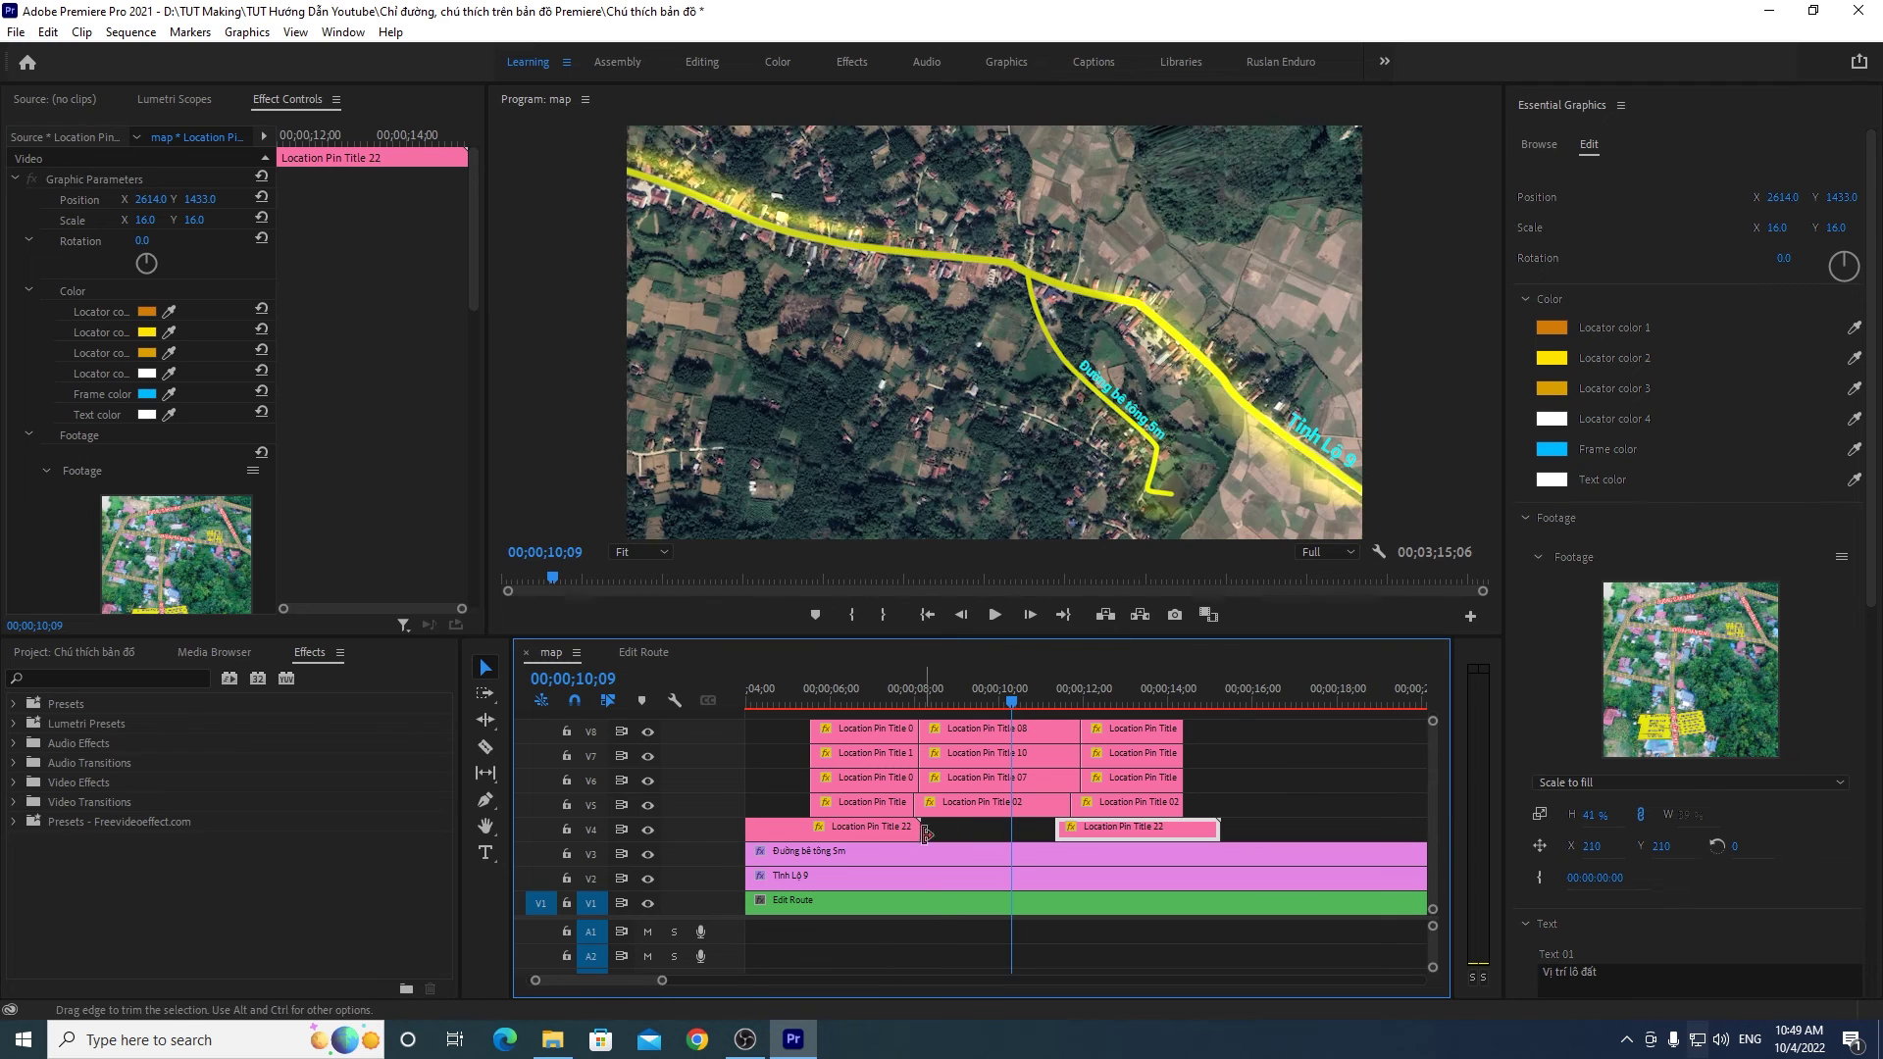
pyautogui.moveTo(664, 986); pyautogui.dragTo(689, 986)
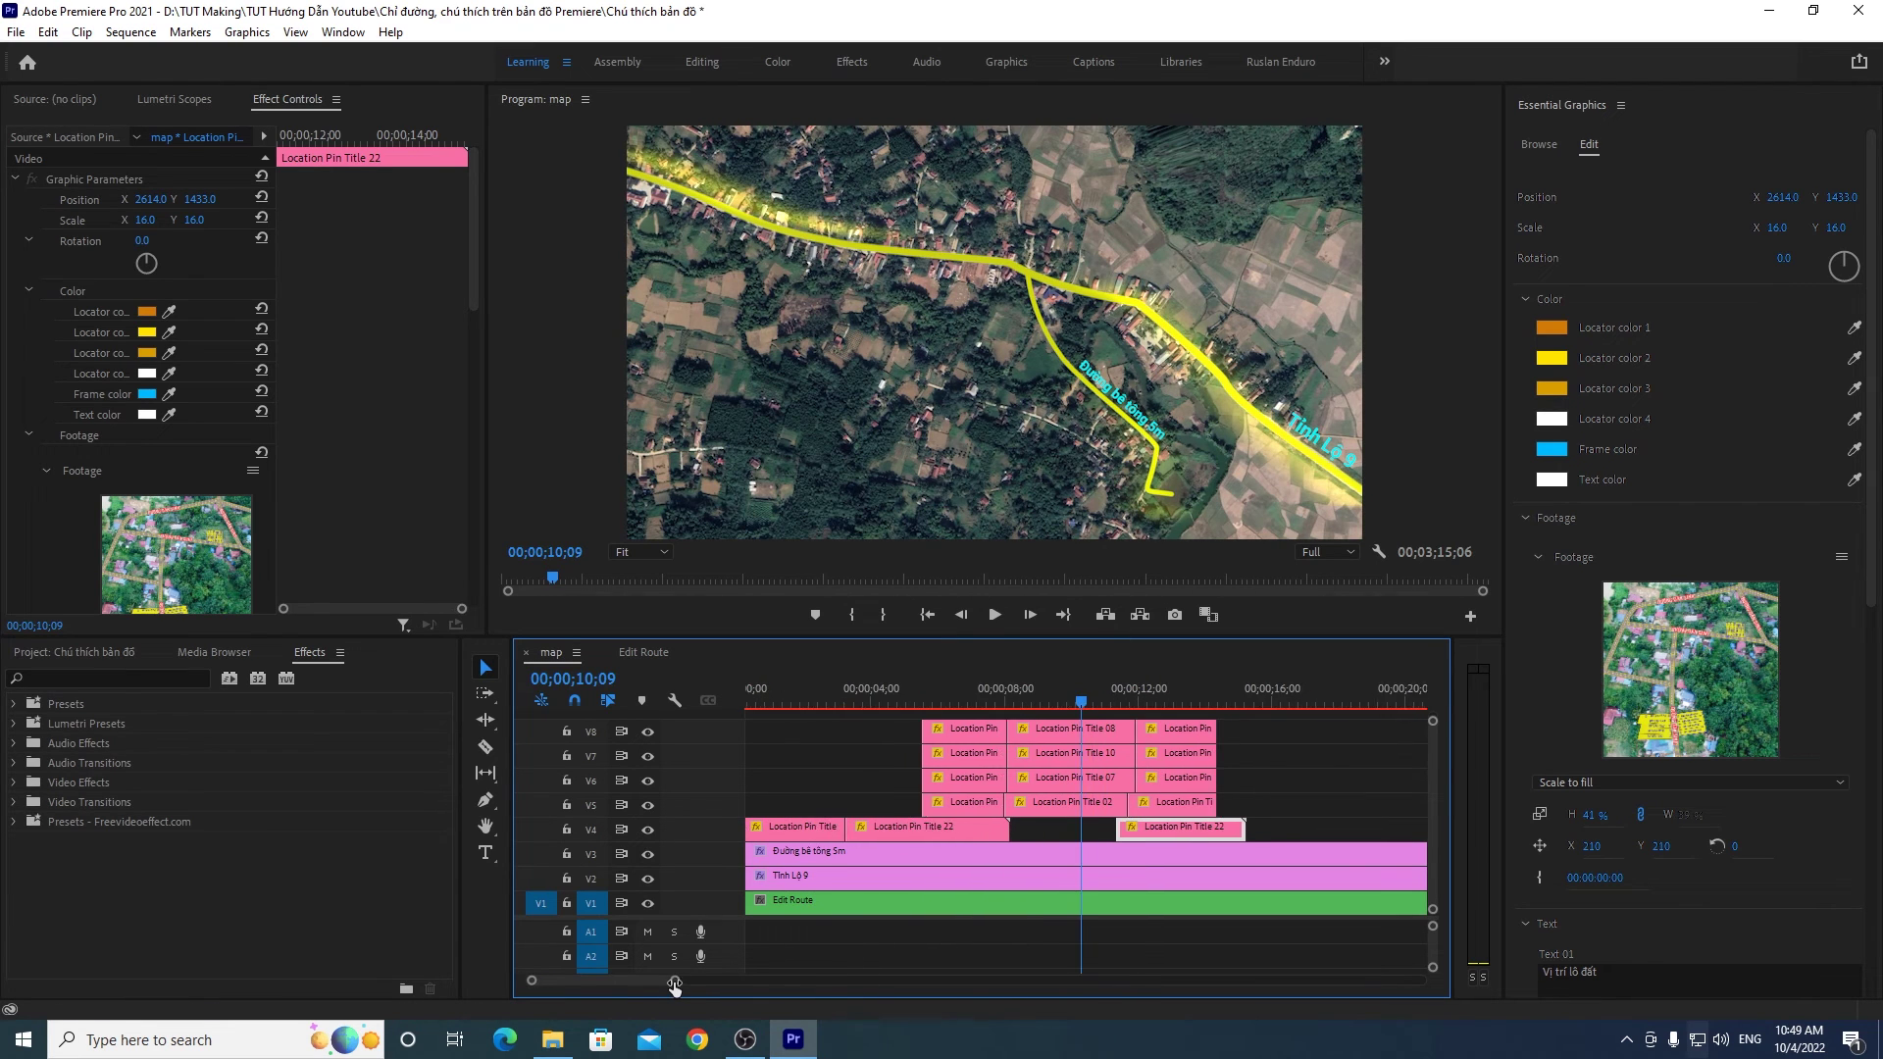
pyautogui.moveTo(1144, 832); pyautogui.dragTo(1160, 833)
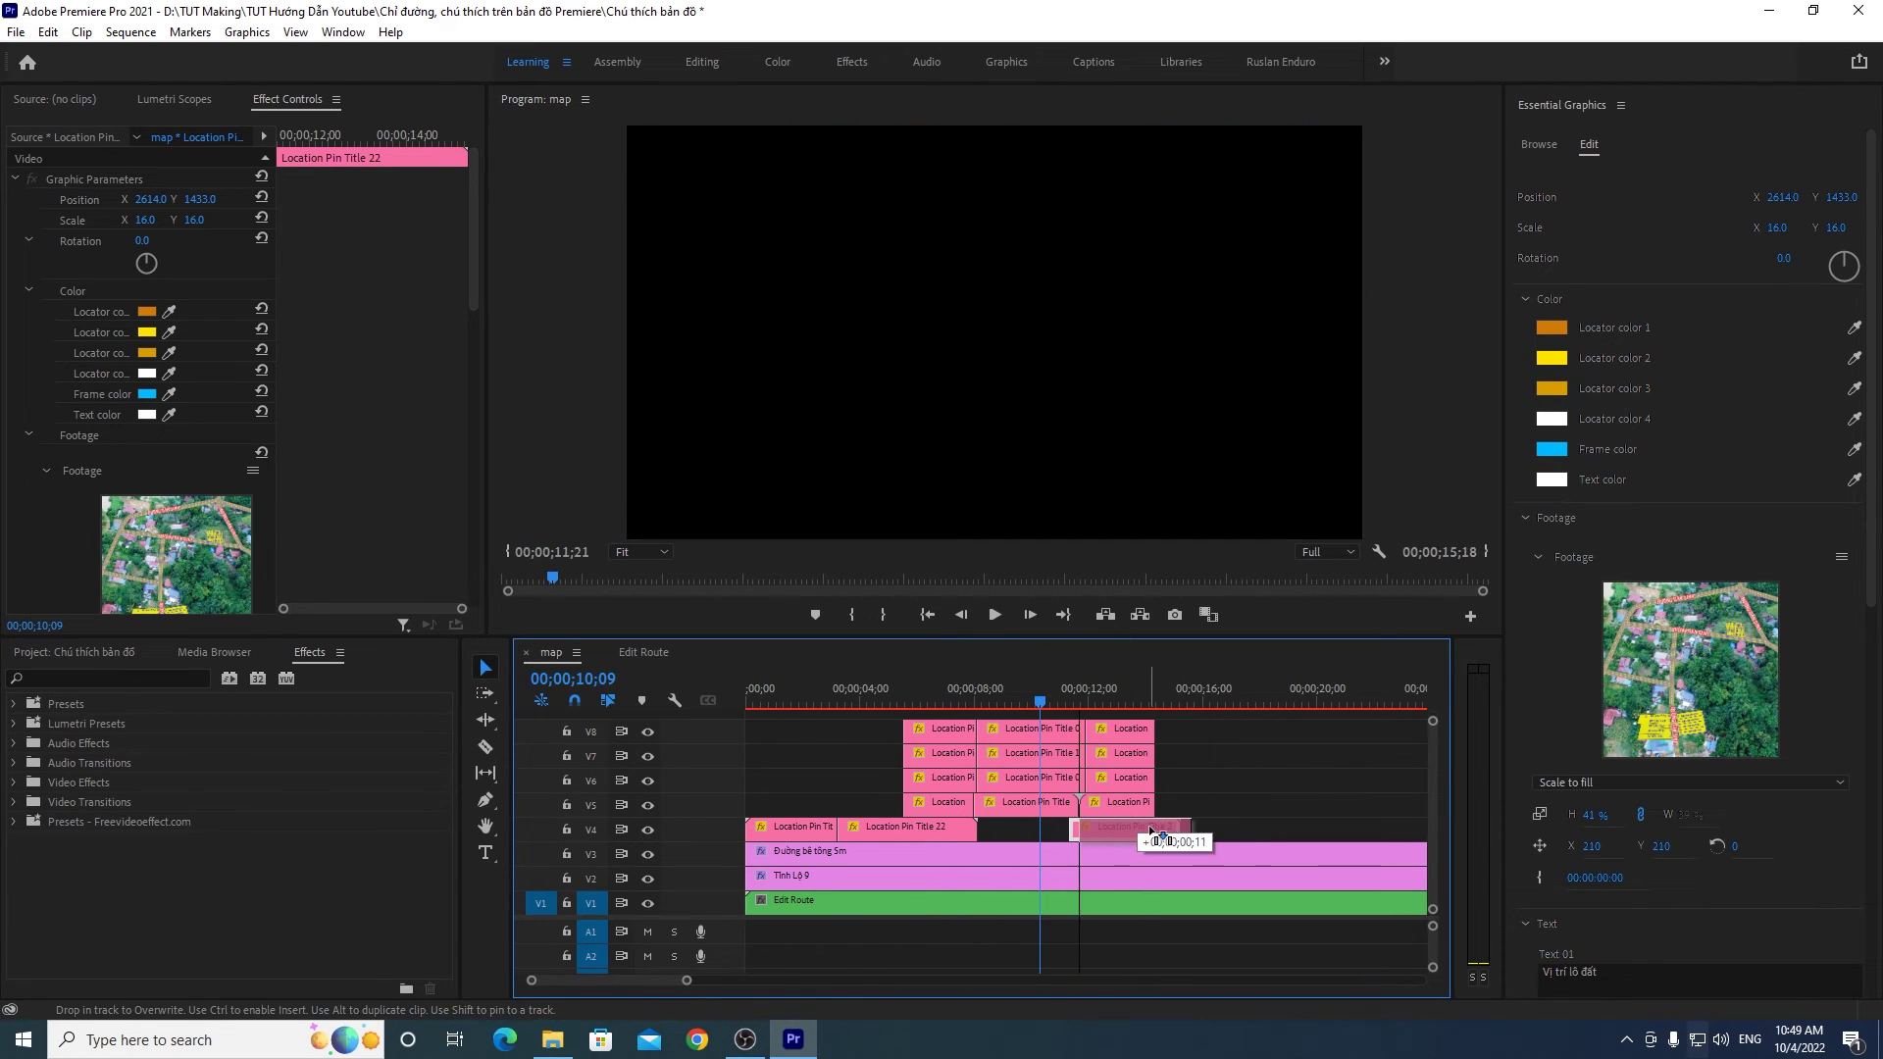
pyautogui.moveTo(1162, 834); pyautogui.dragTo(1116, 843)
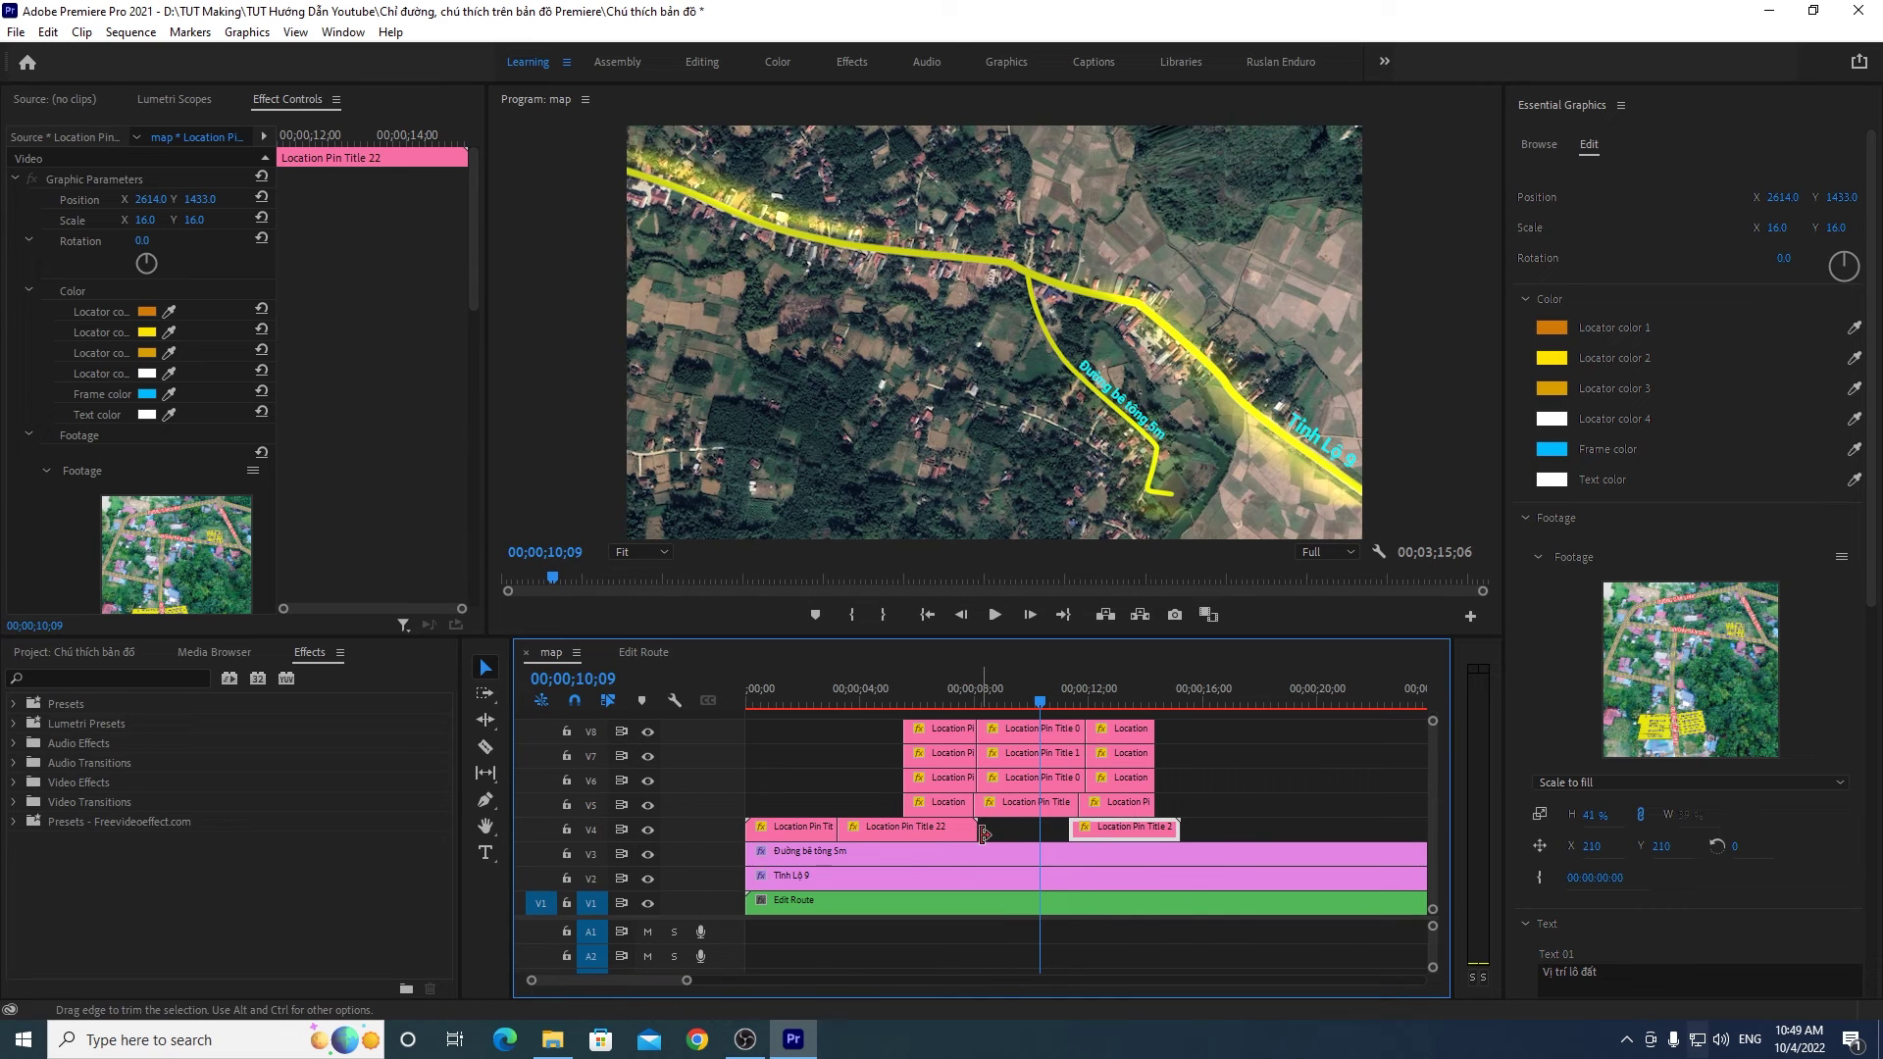
pyautogui.moveTo(1085, 697); pyautogui.dragTo(1167, 691)
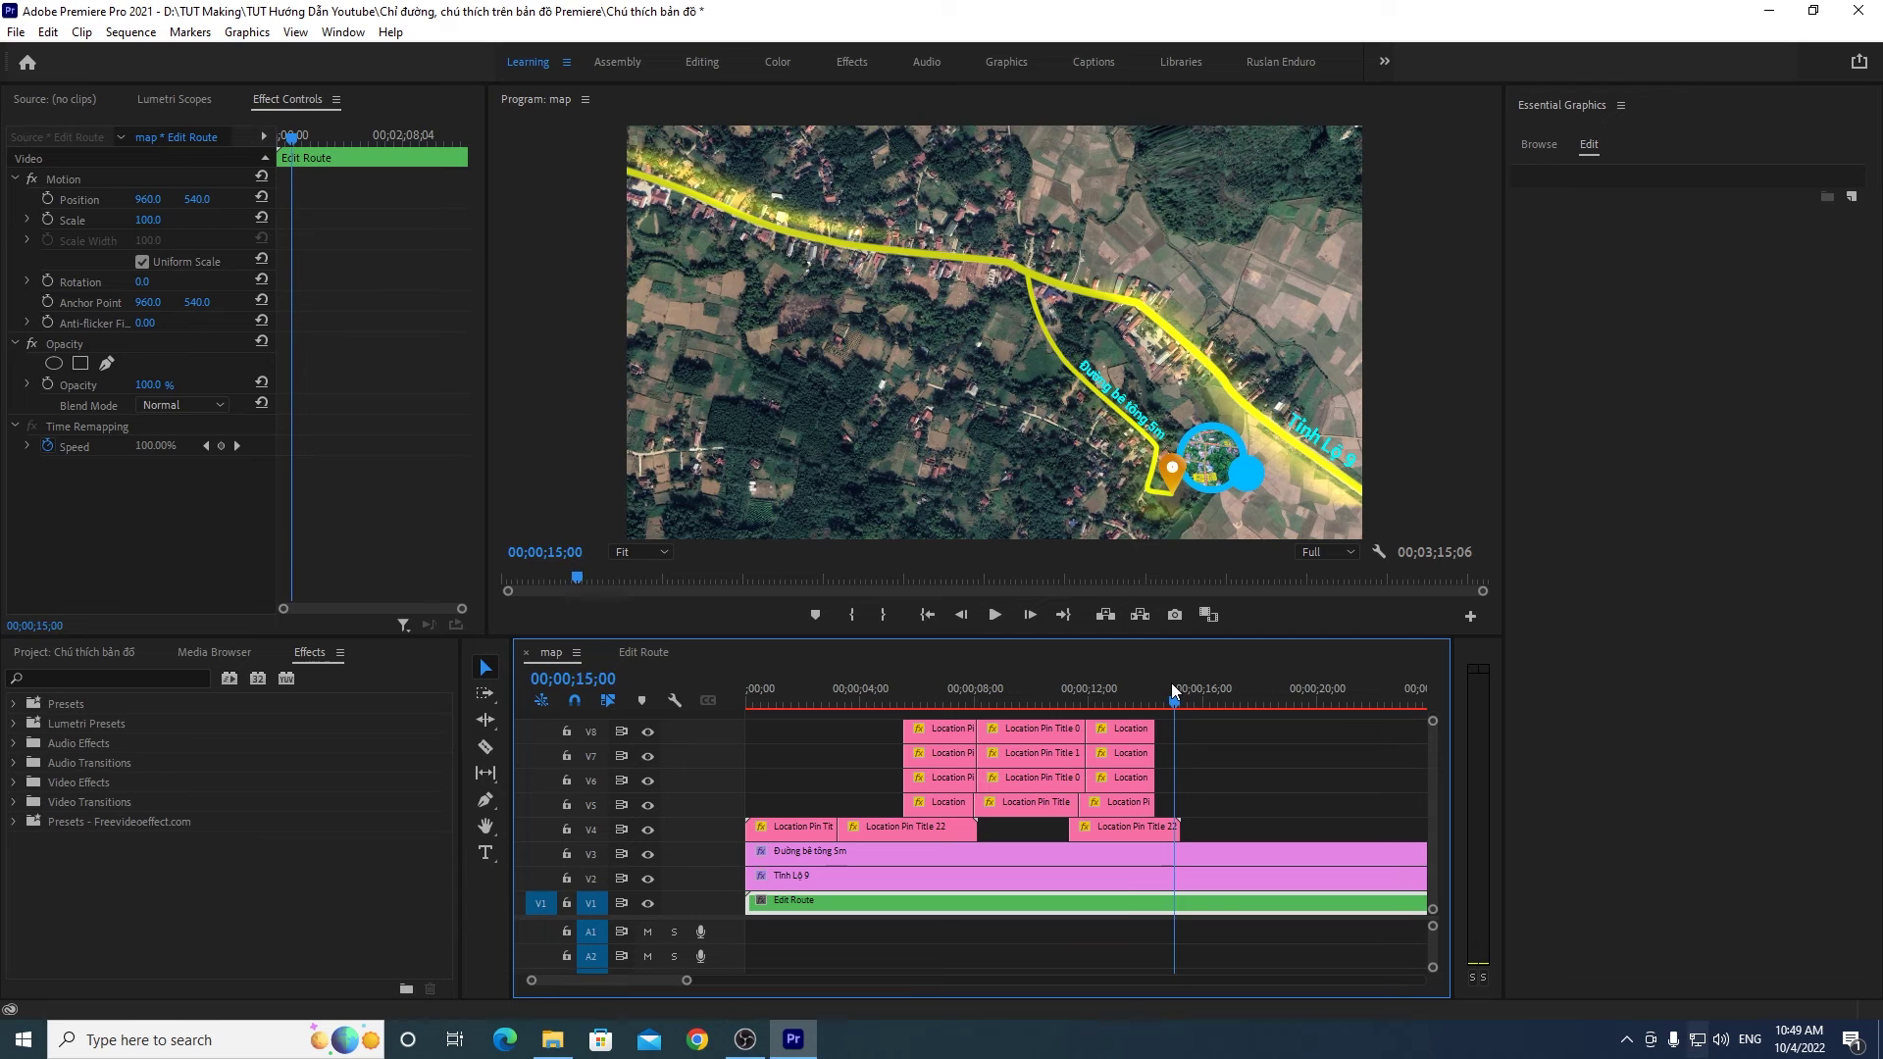
pyautogui.moveTo(1166, 687); pyautogui.dragTo(1132, 686)
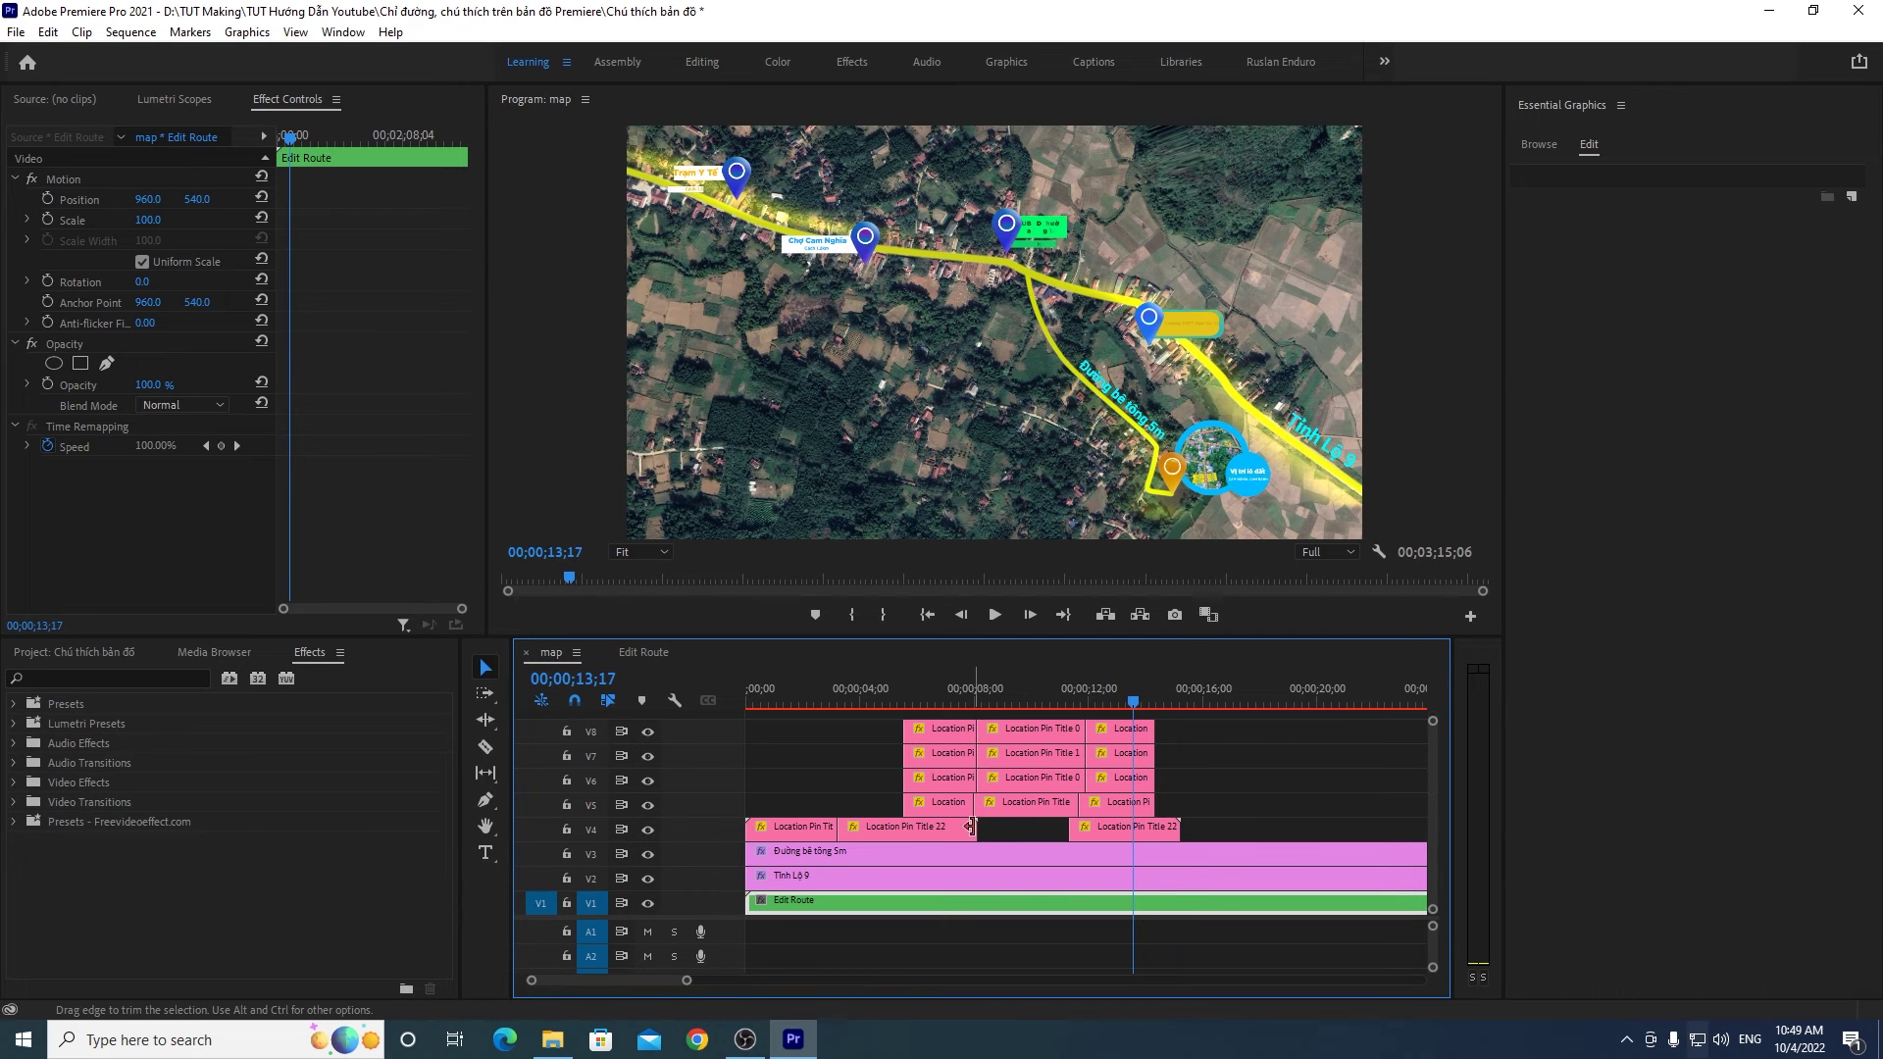
# Step: Extend the first Location Pin Title 22 clip's end to meet the moved clip, then scrub back to ~9 seconds
pyautogui.moveTo(975, 829); pyautogui.dragTo(1036, 830)
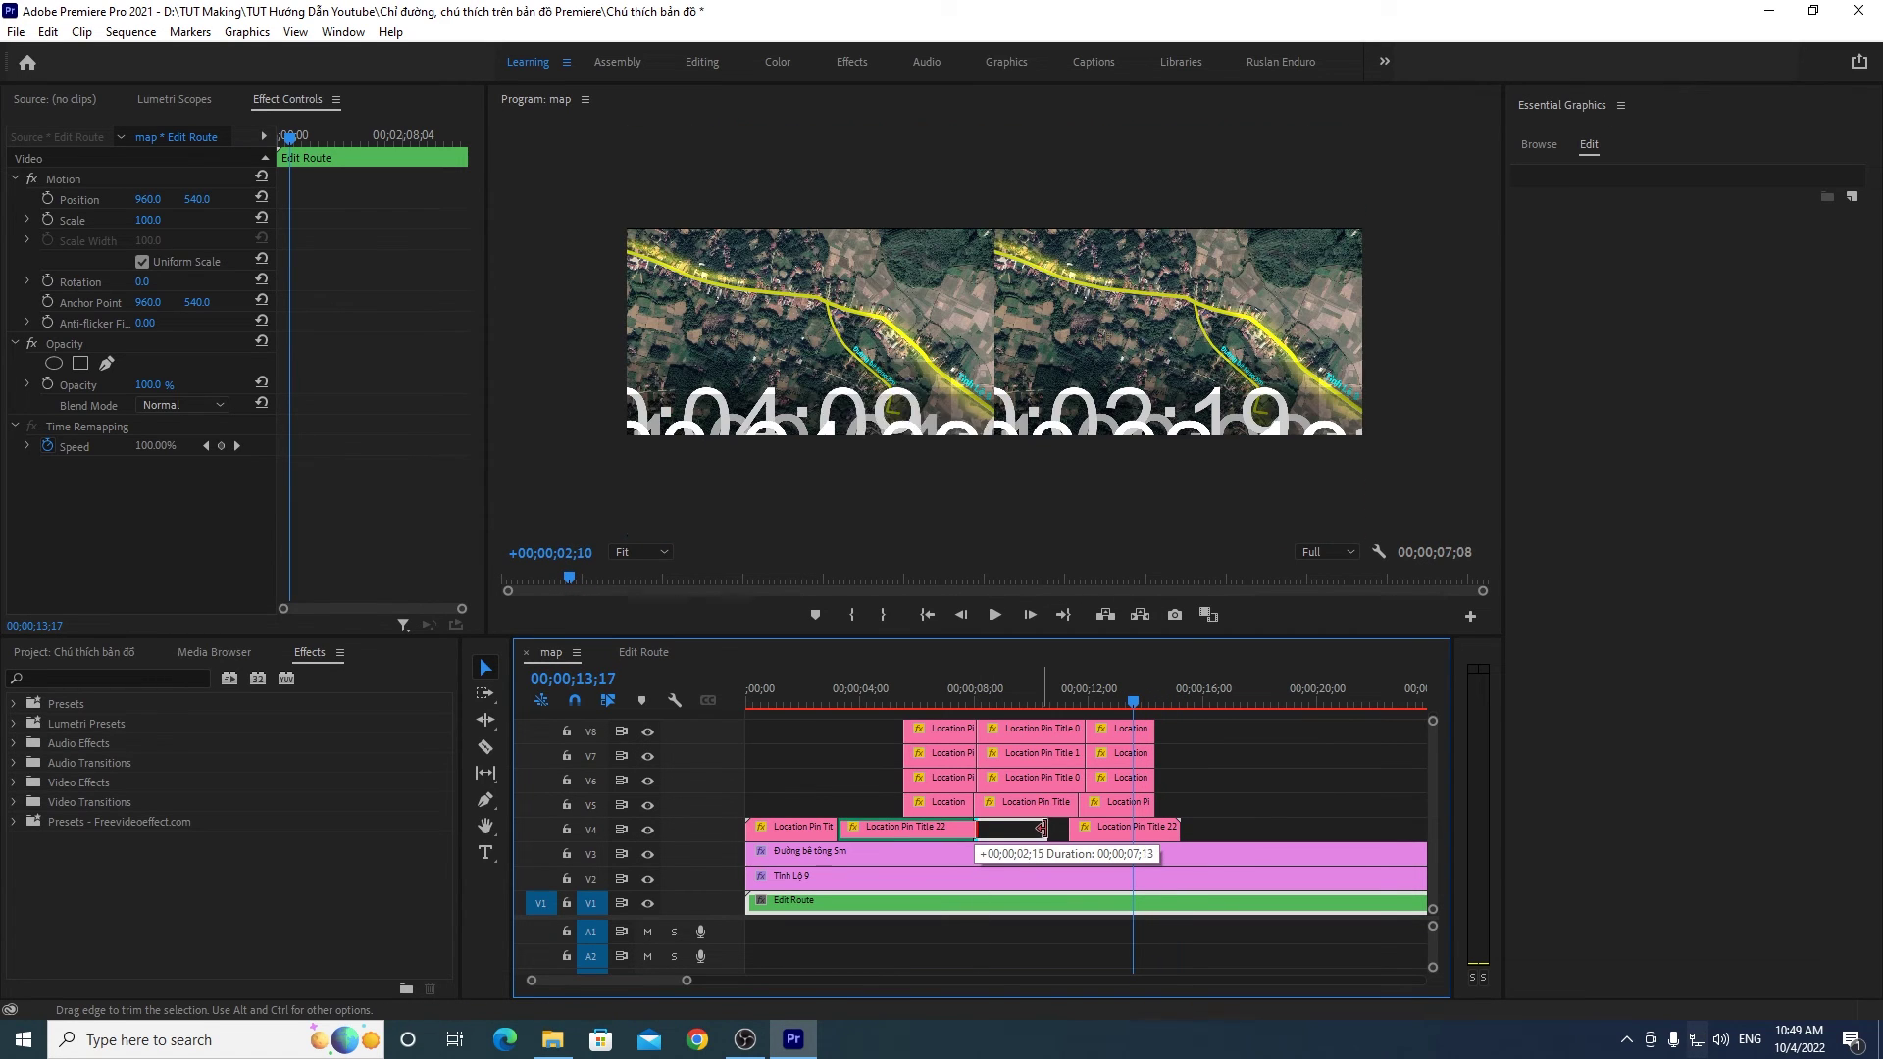
pyautogui.moveTo(1036, 830); pyautogui.dragTo(1205, 817)
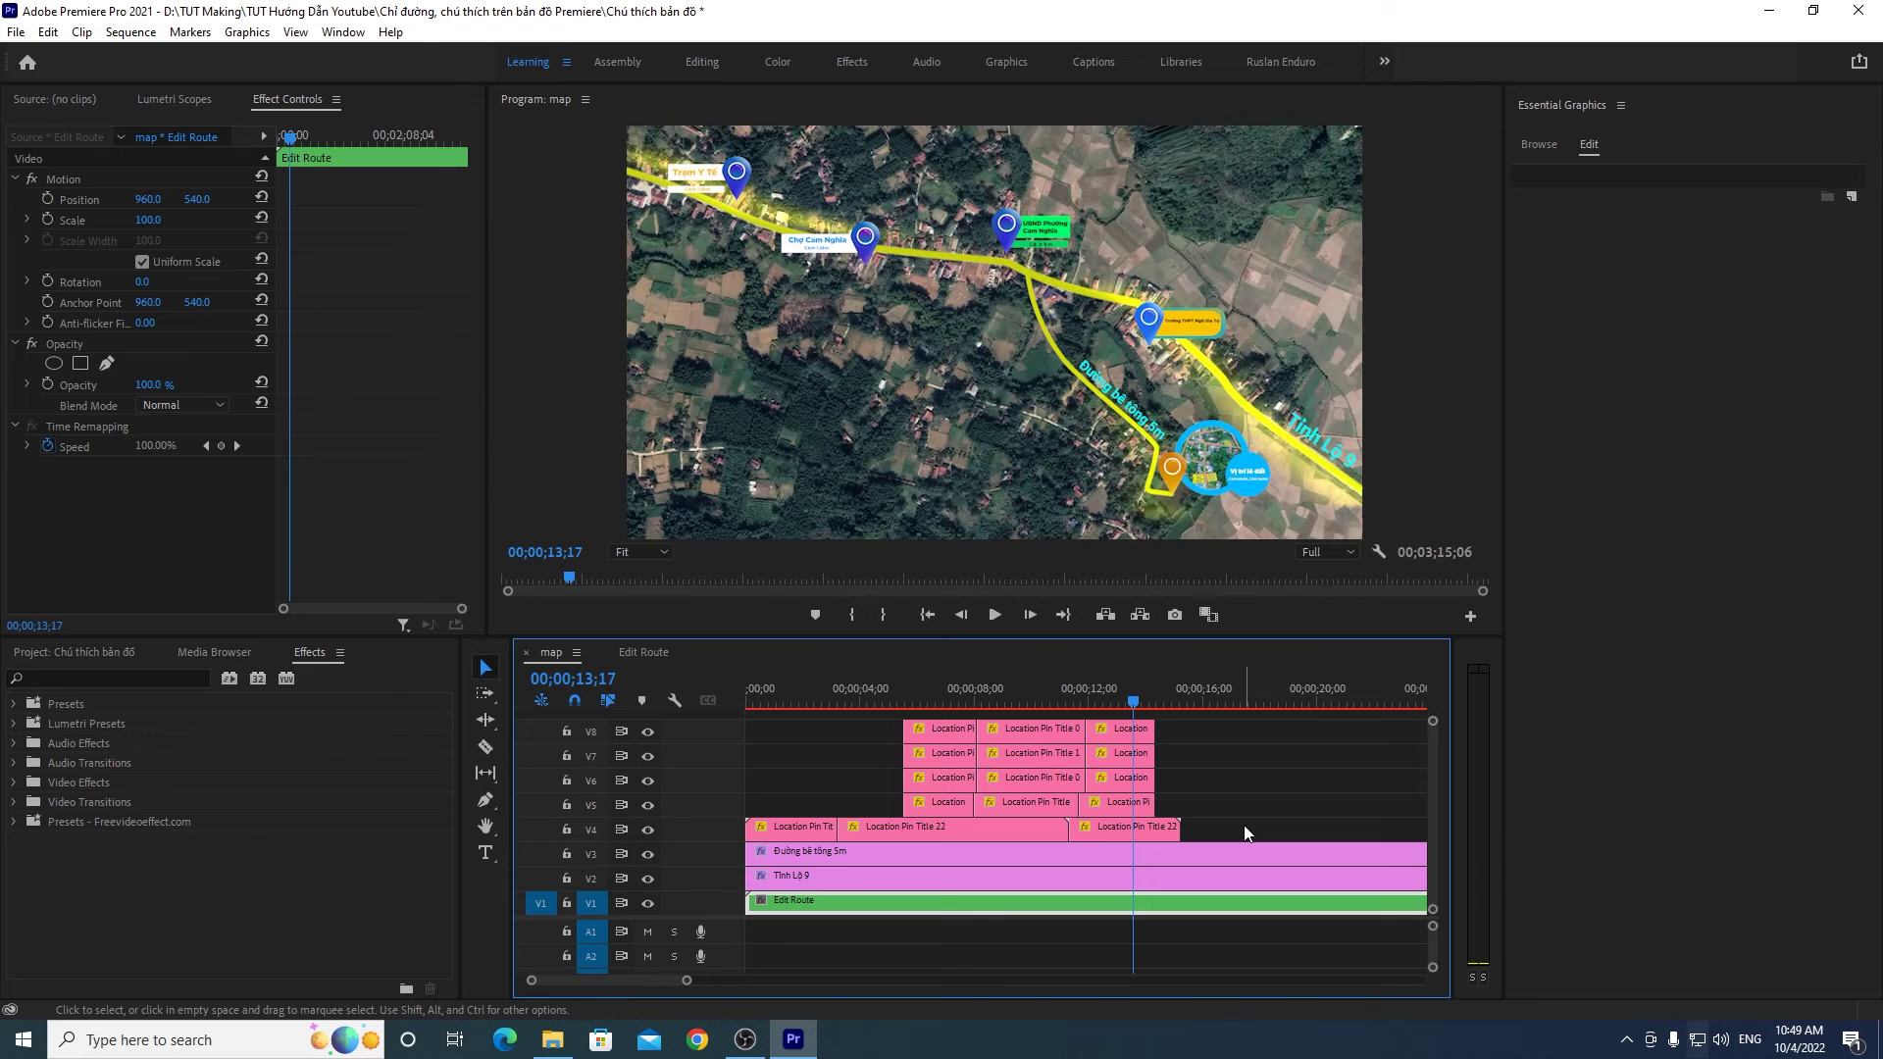
pyautogui.click(1244, 825)
pyautogui.moveTo(1134, 704)
pyautogui.mouseDown()
pyautogui.moveTo(1003, 724)
pyautogui.moveTo(1024, 723)
pyautogui.mouseUp()
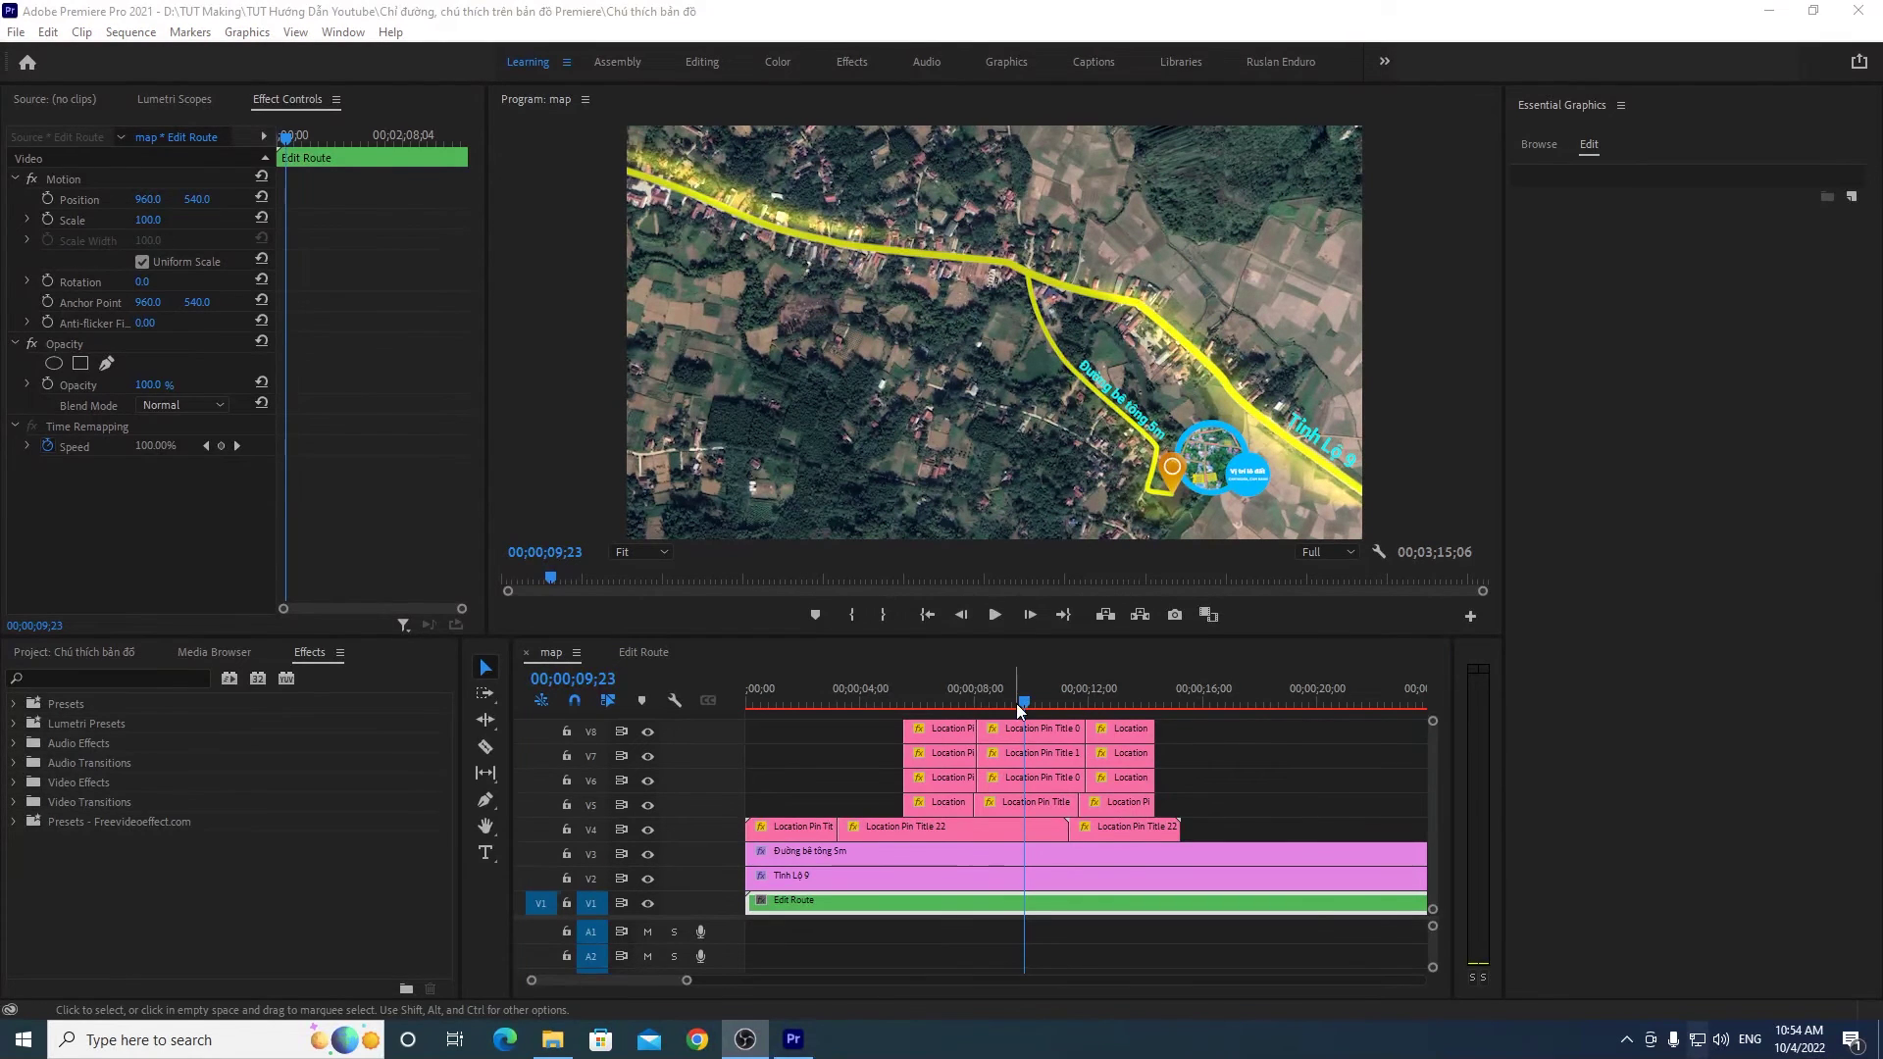
# Step: Zoom the timeline on the 10–22 second range and scrub the pin animation around 15 seconds
pyautogui.moveTo(1024, 702); pyautogui.dragTo(1191, 673)
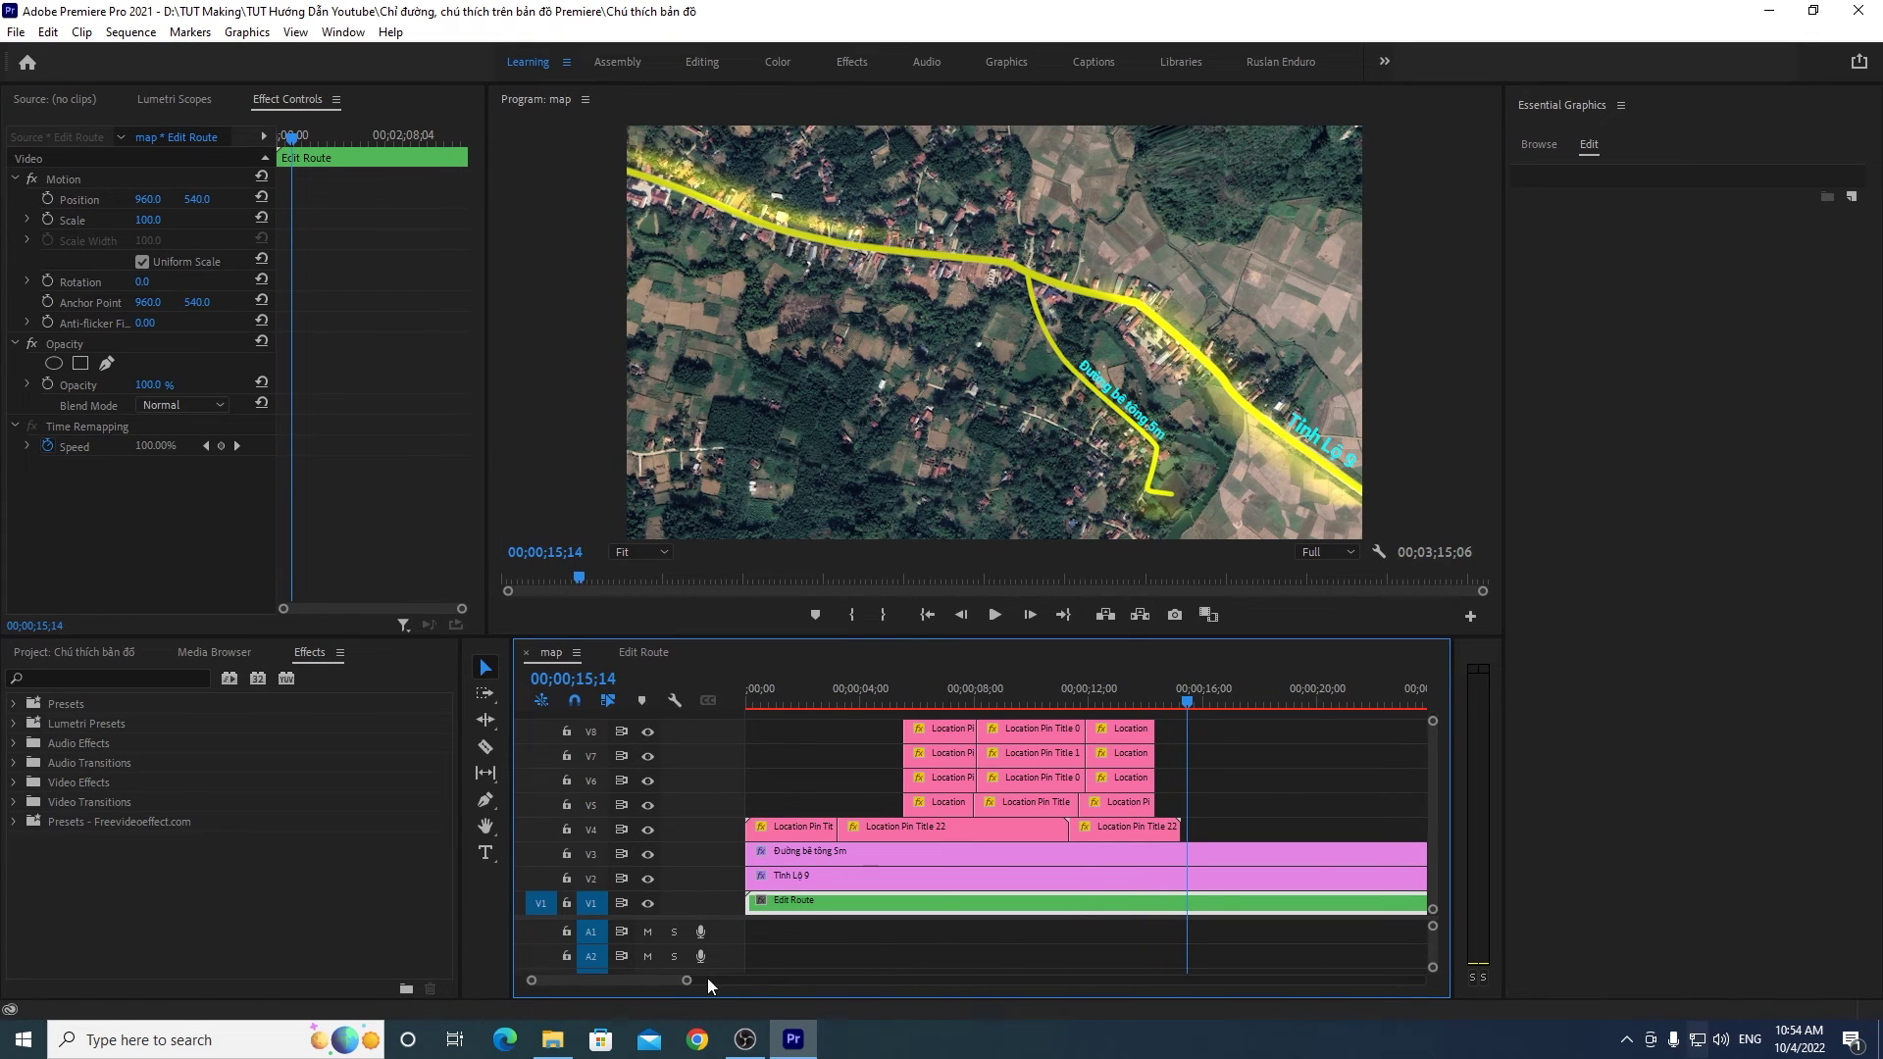
pyautogui.moveTo(687, 979)
pyautogui.mouseDown()
pyautogui.moveTo(669, 995)
pyautogui.moveTo(624, 980)
pyautogui.mouseUp()
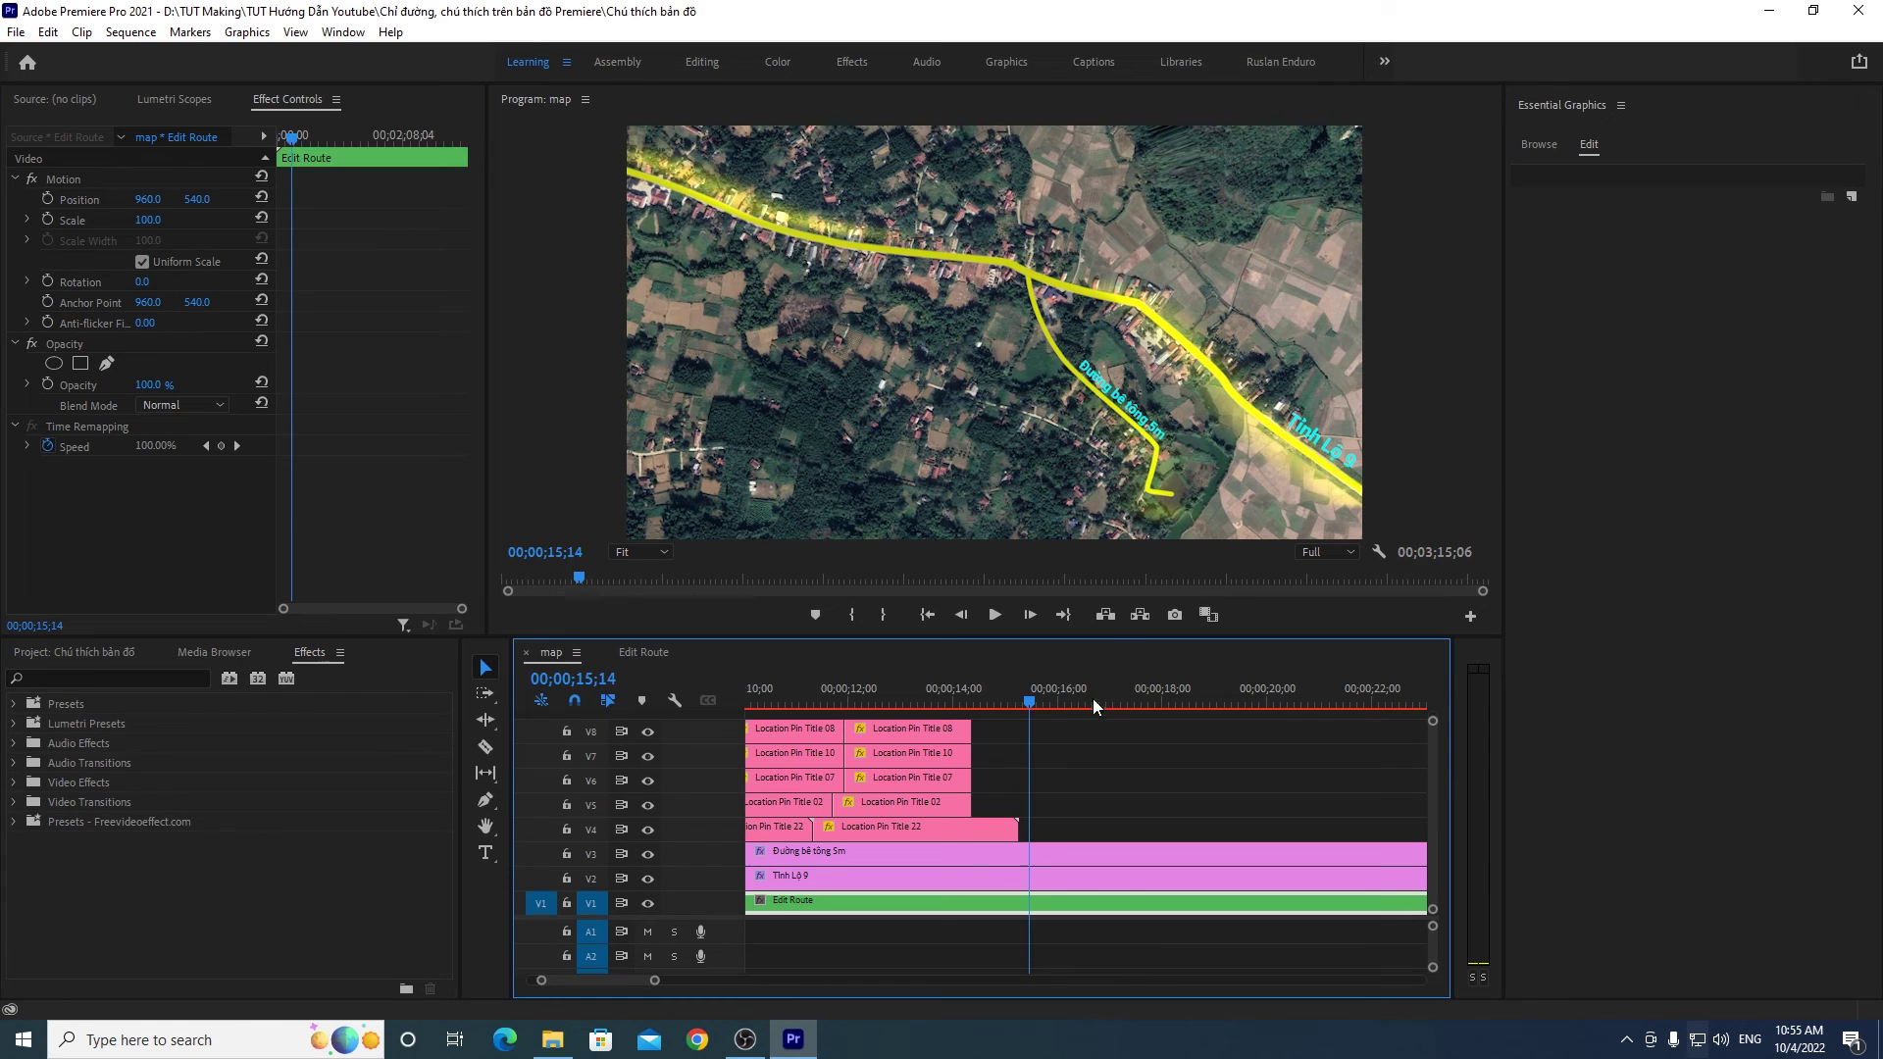
pyautogui.moveTo(1032, 702); pyautogui.dragTo(986, 703)
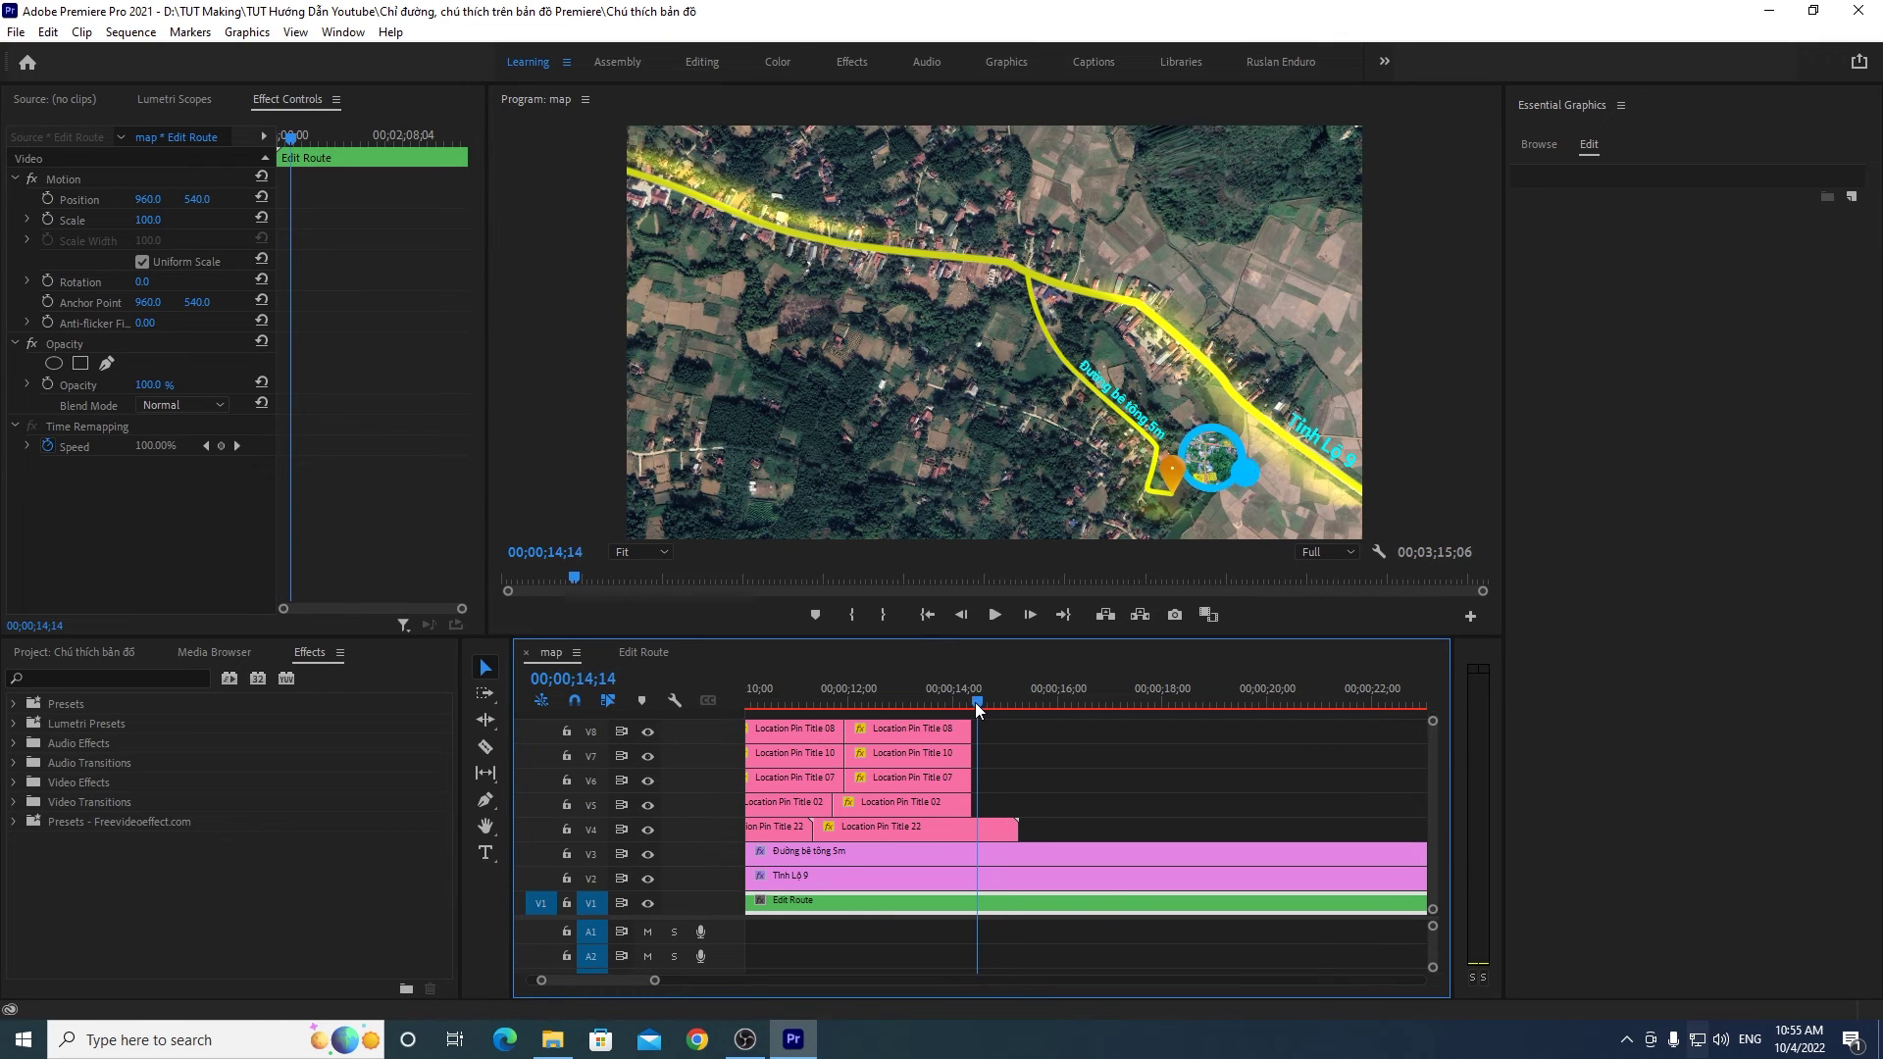
pyautogui.moveTo(986, 702); pyautogui.dragTo(985, 702)
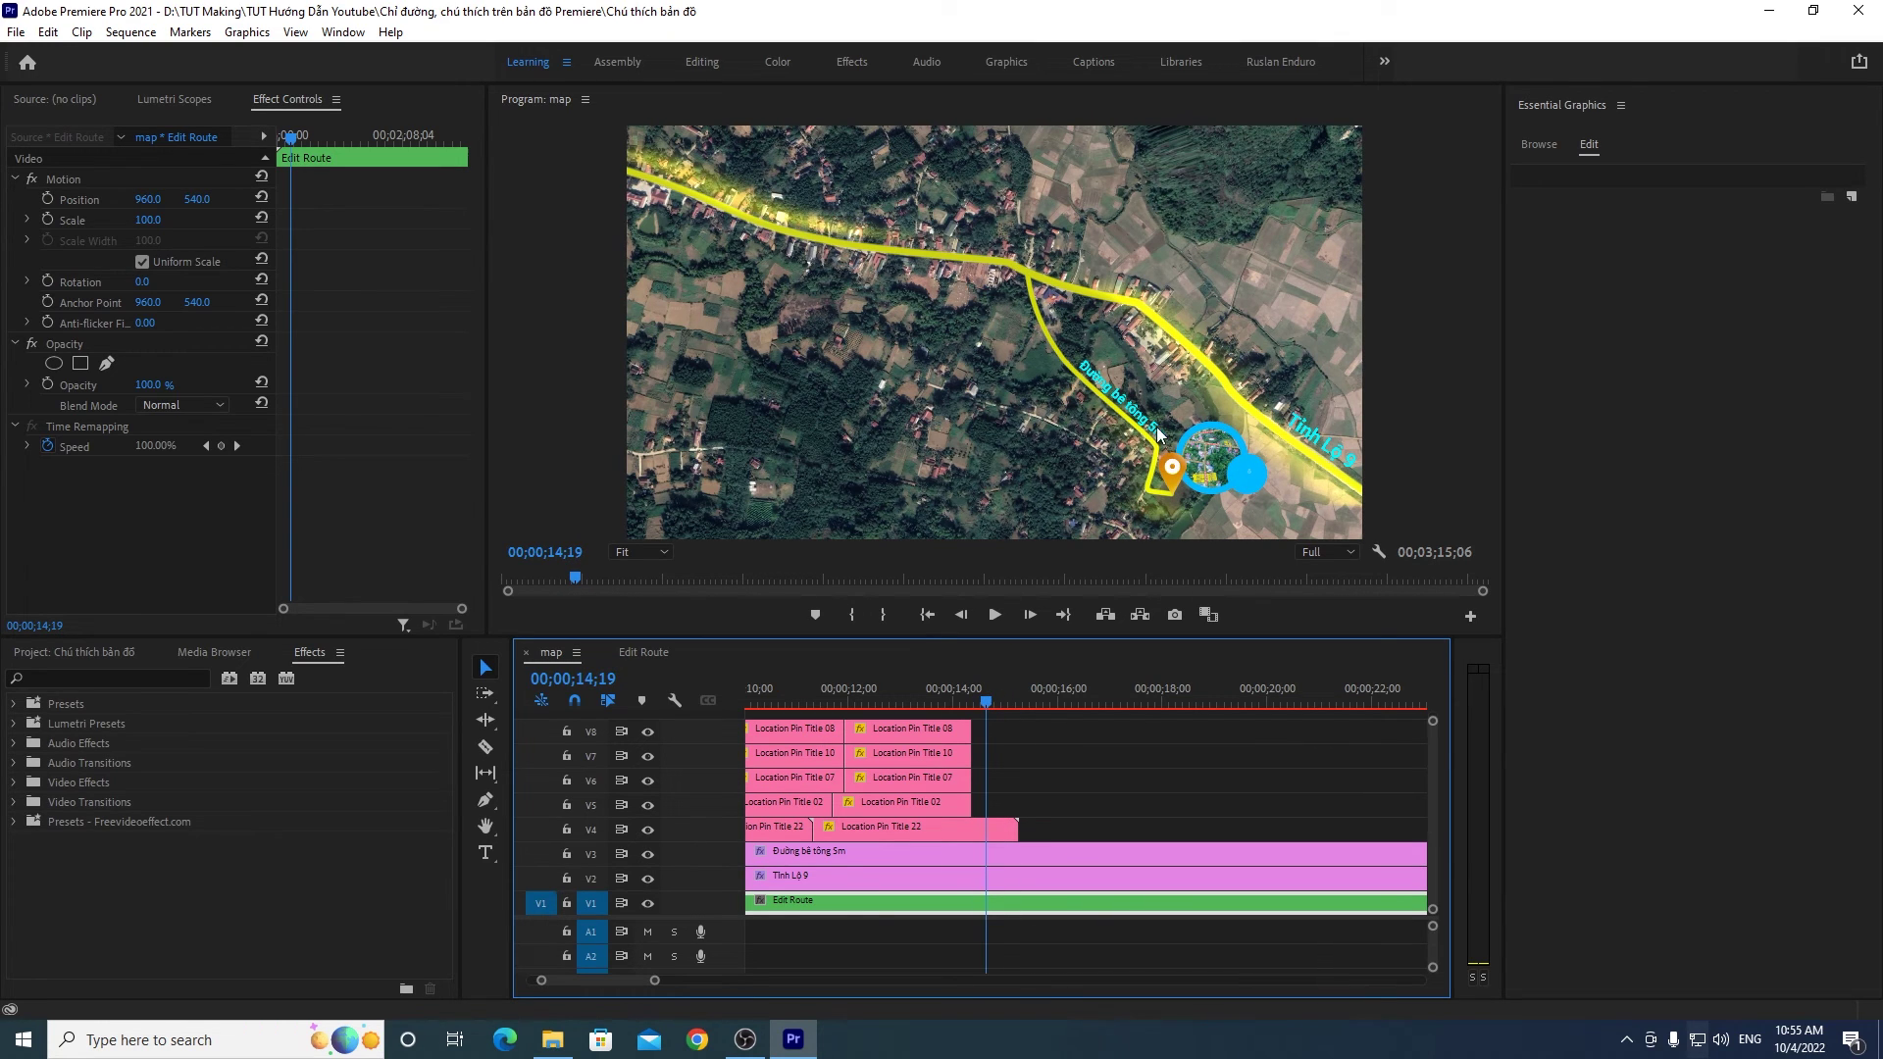
pyautogui.click(981, 702)
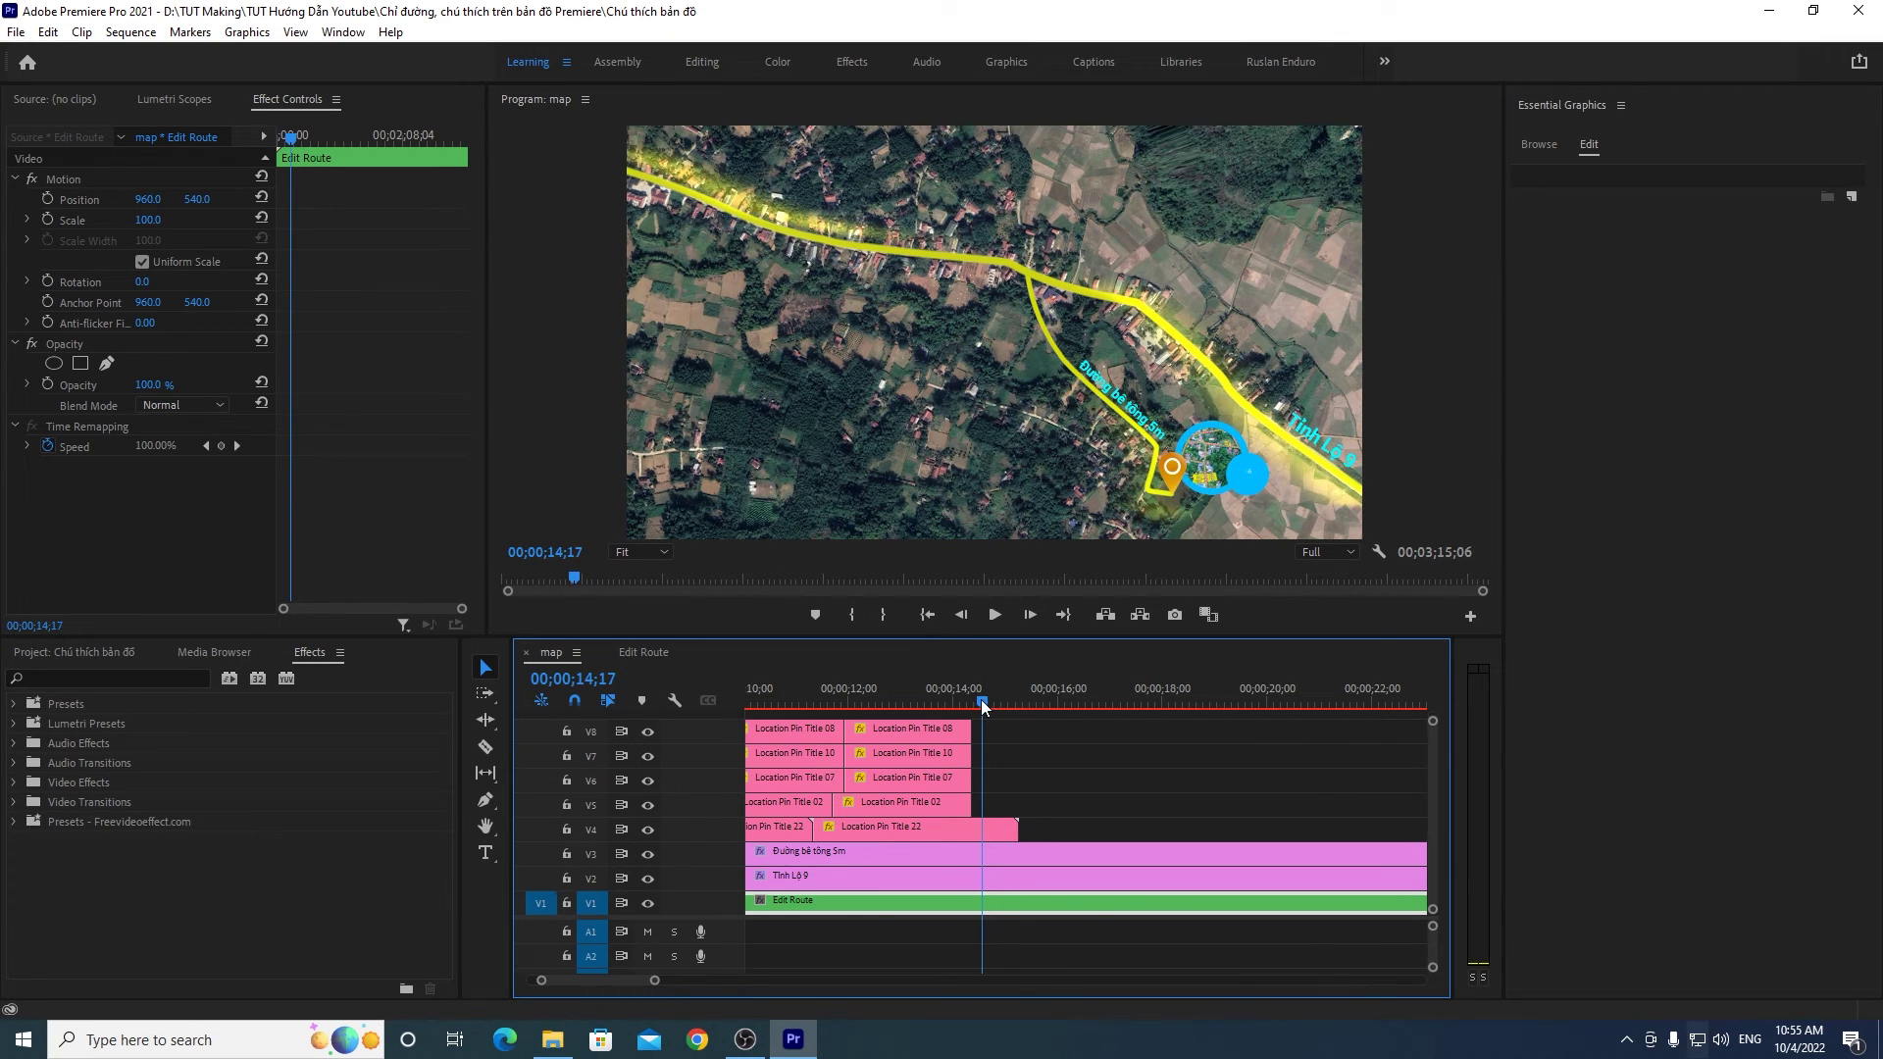
# Step: Select the Đường bê tông 5m road label and show its Transform scale keyframes
pyautogui.click(1028, 850)
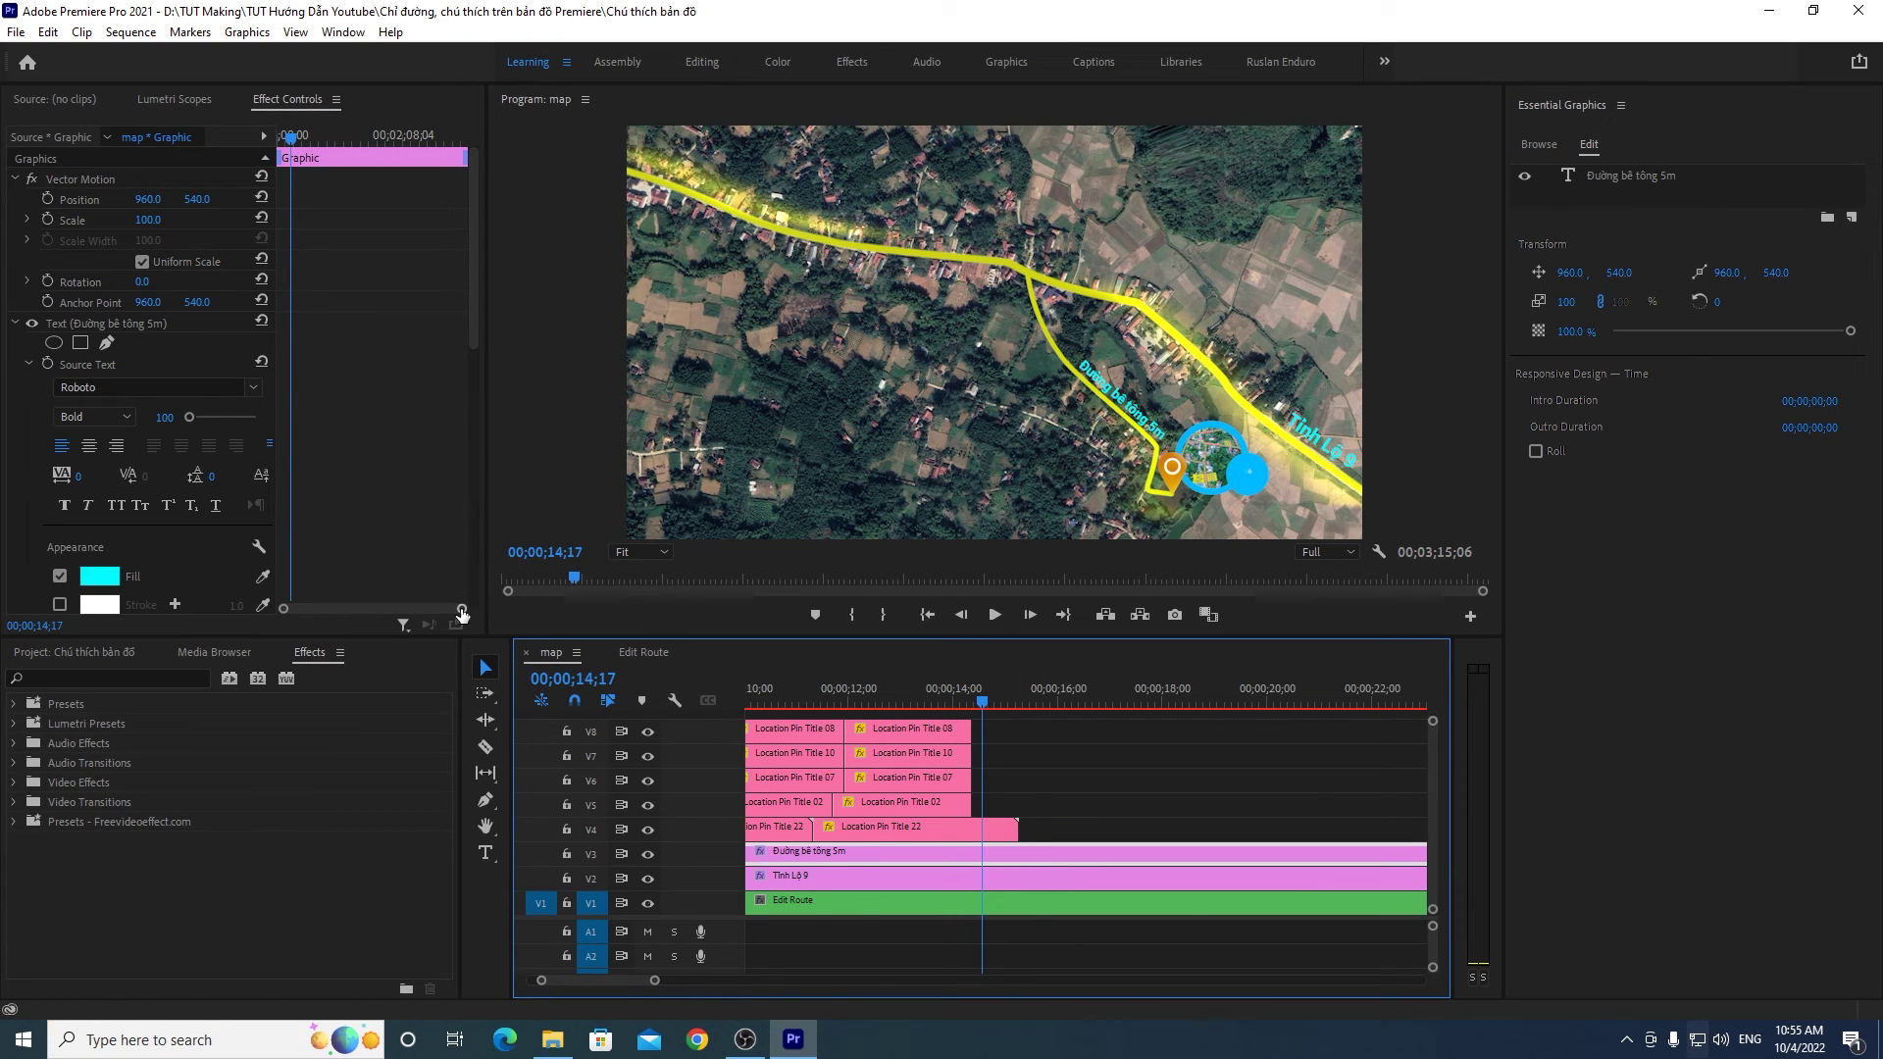
pyautogui.moveTo(472, 298); pyautogui.dragTo(477, 459)
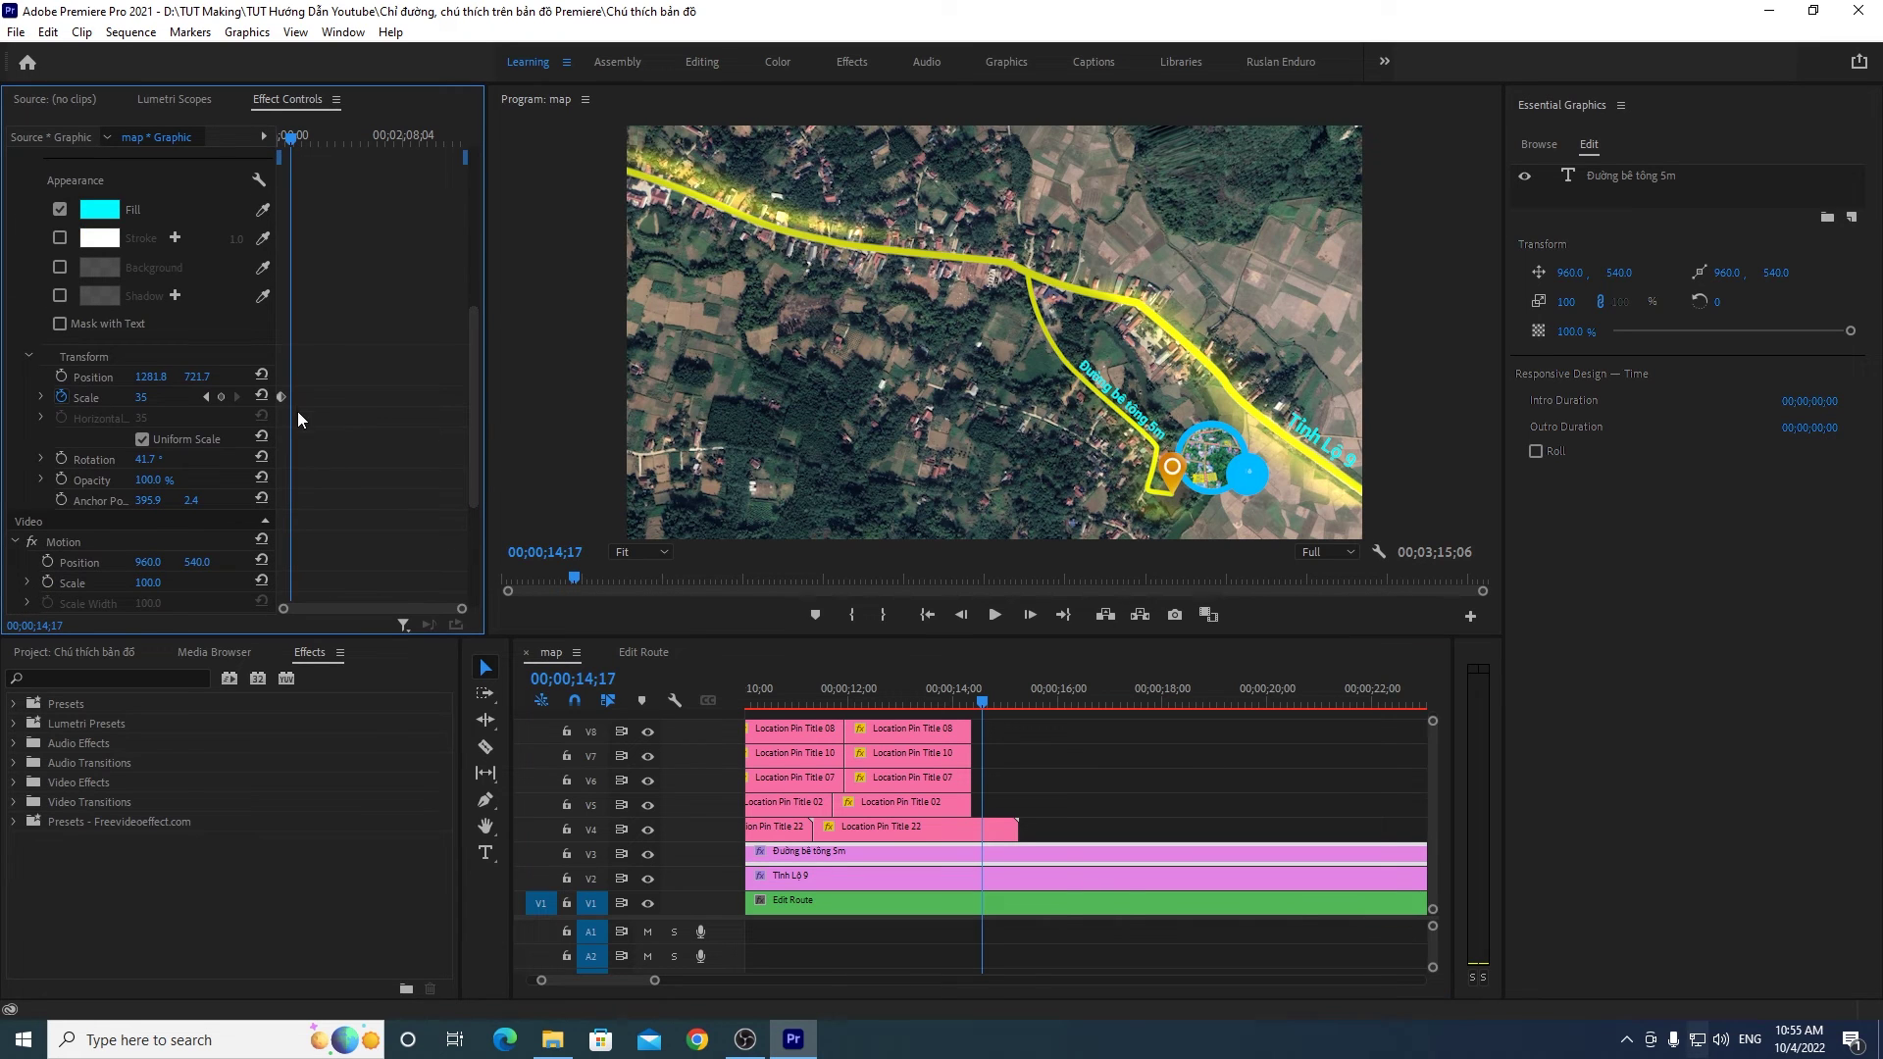
pyautogui.moveTo(463, 610); pyautogui.dragTo(335, 608)
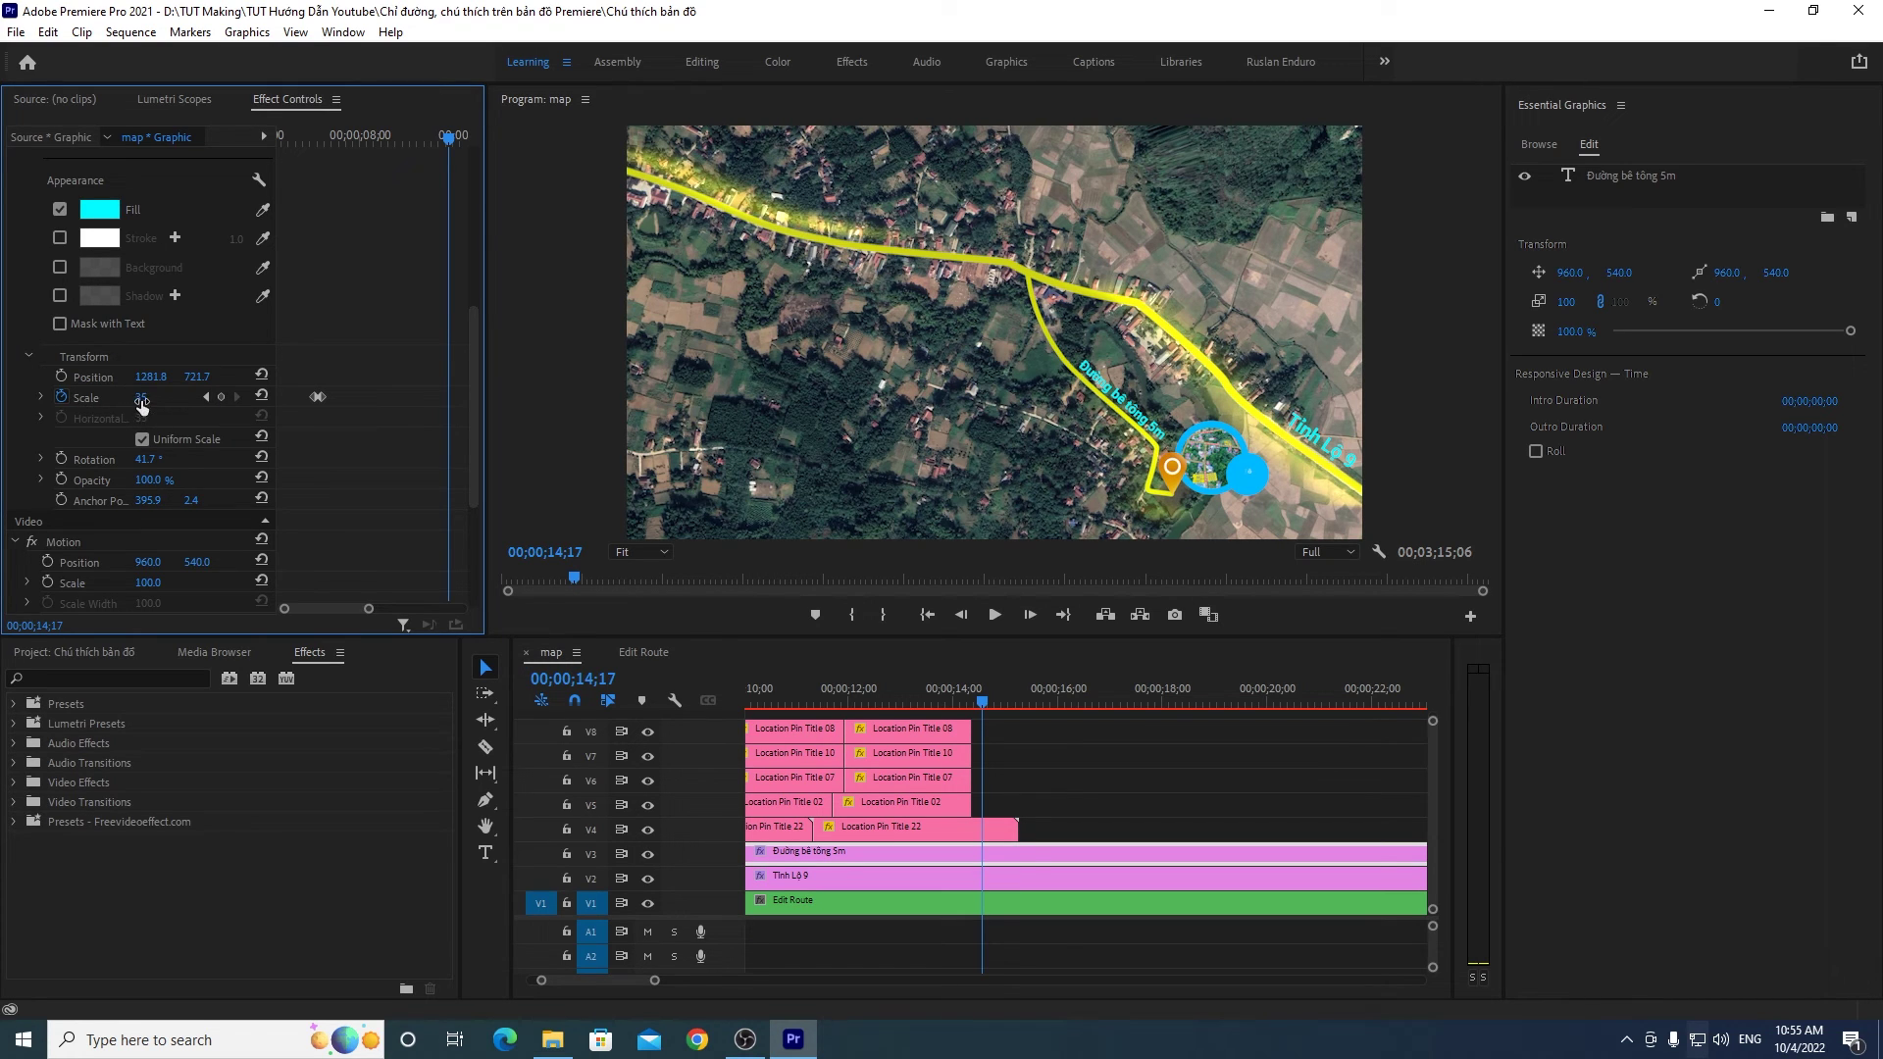
# Step: Keyframe the Đường bê tông 5m label's Scale from 35 at the current time down to 0 at 14;27
pyautogui.click(221, 398)
pyautogui.moveTo(452, 143); pyautogui.dragTo(456, 144)
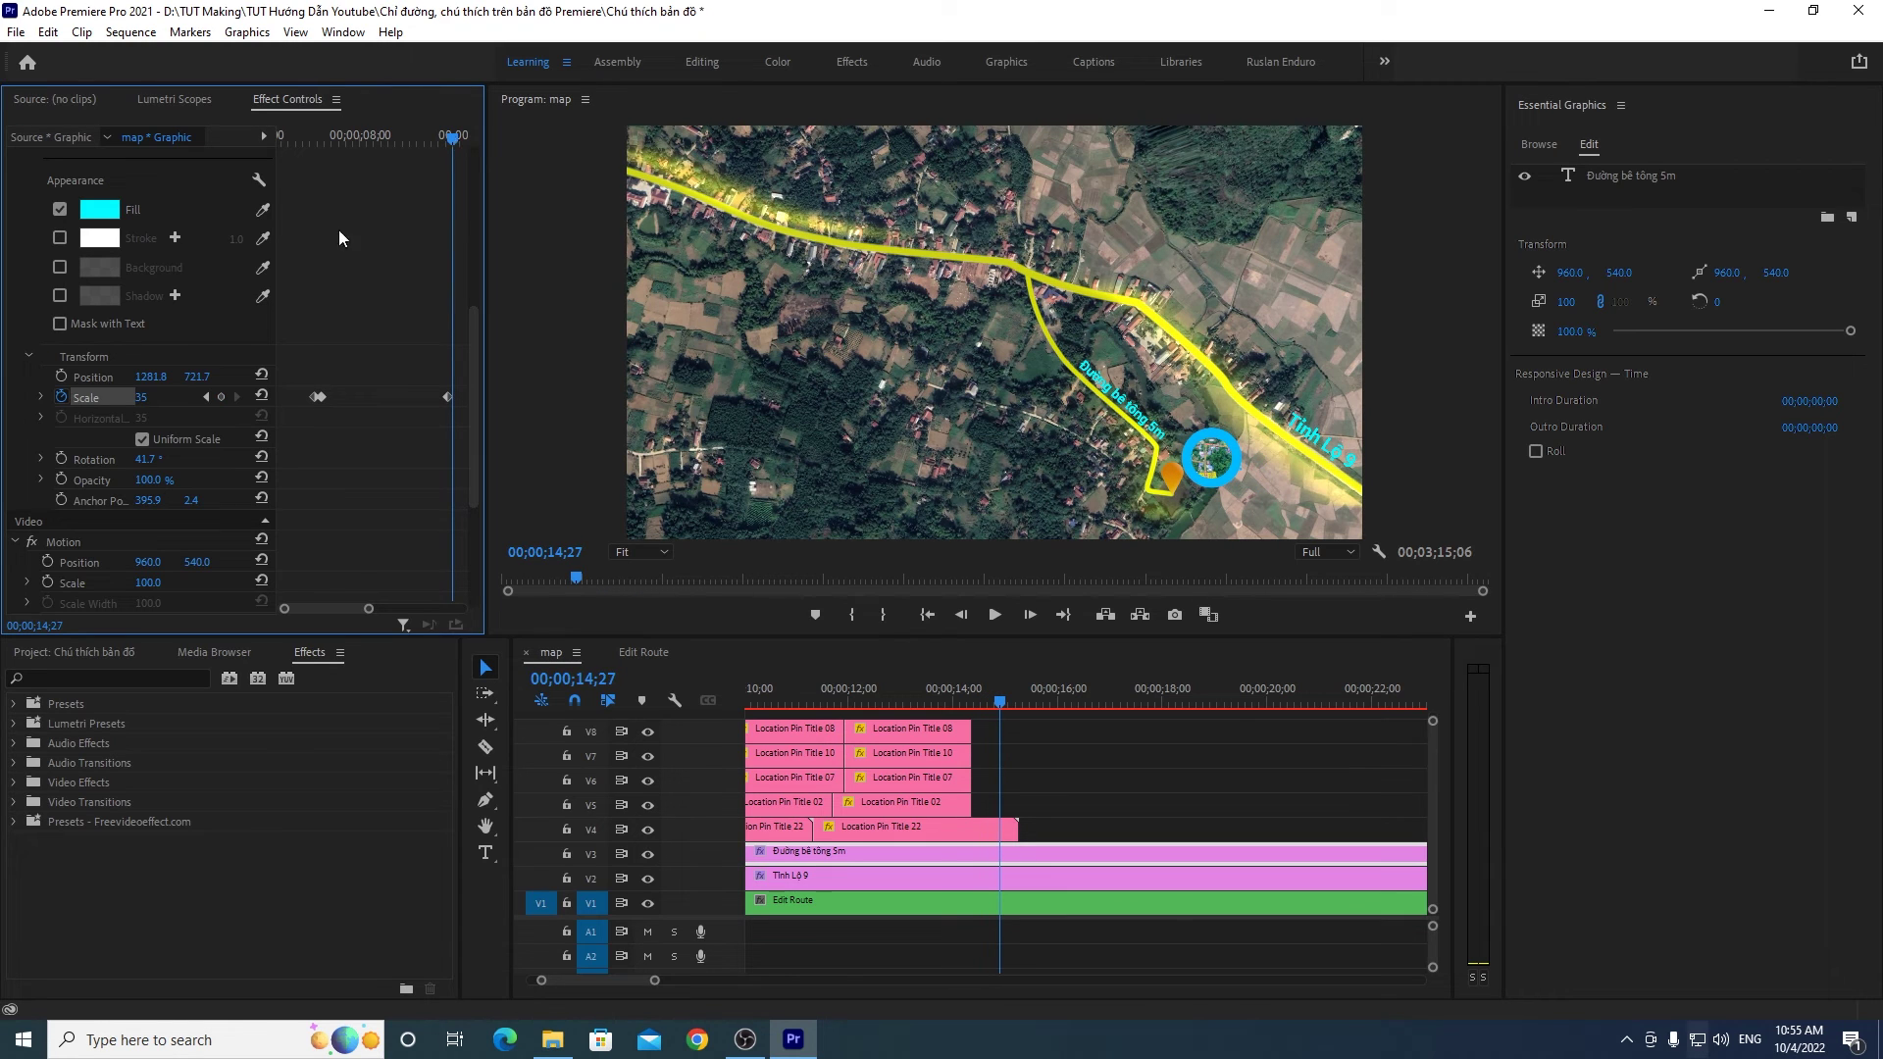
pyautogui.click(162, 396)
pyautogui.write('0')
pyautogui.press('Return')
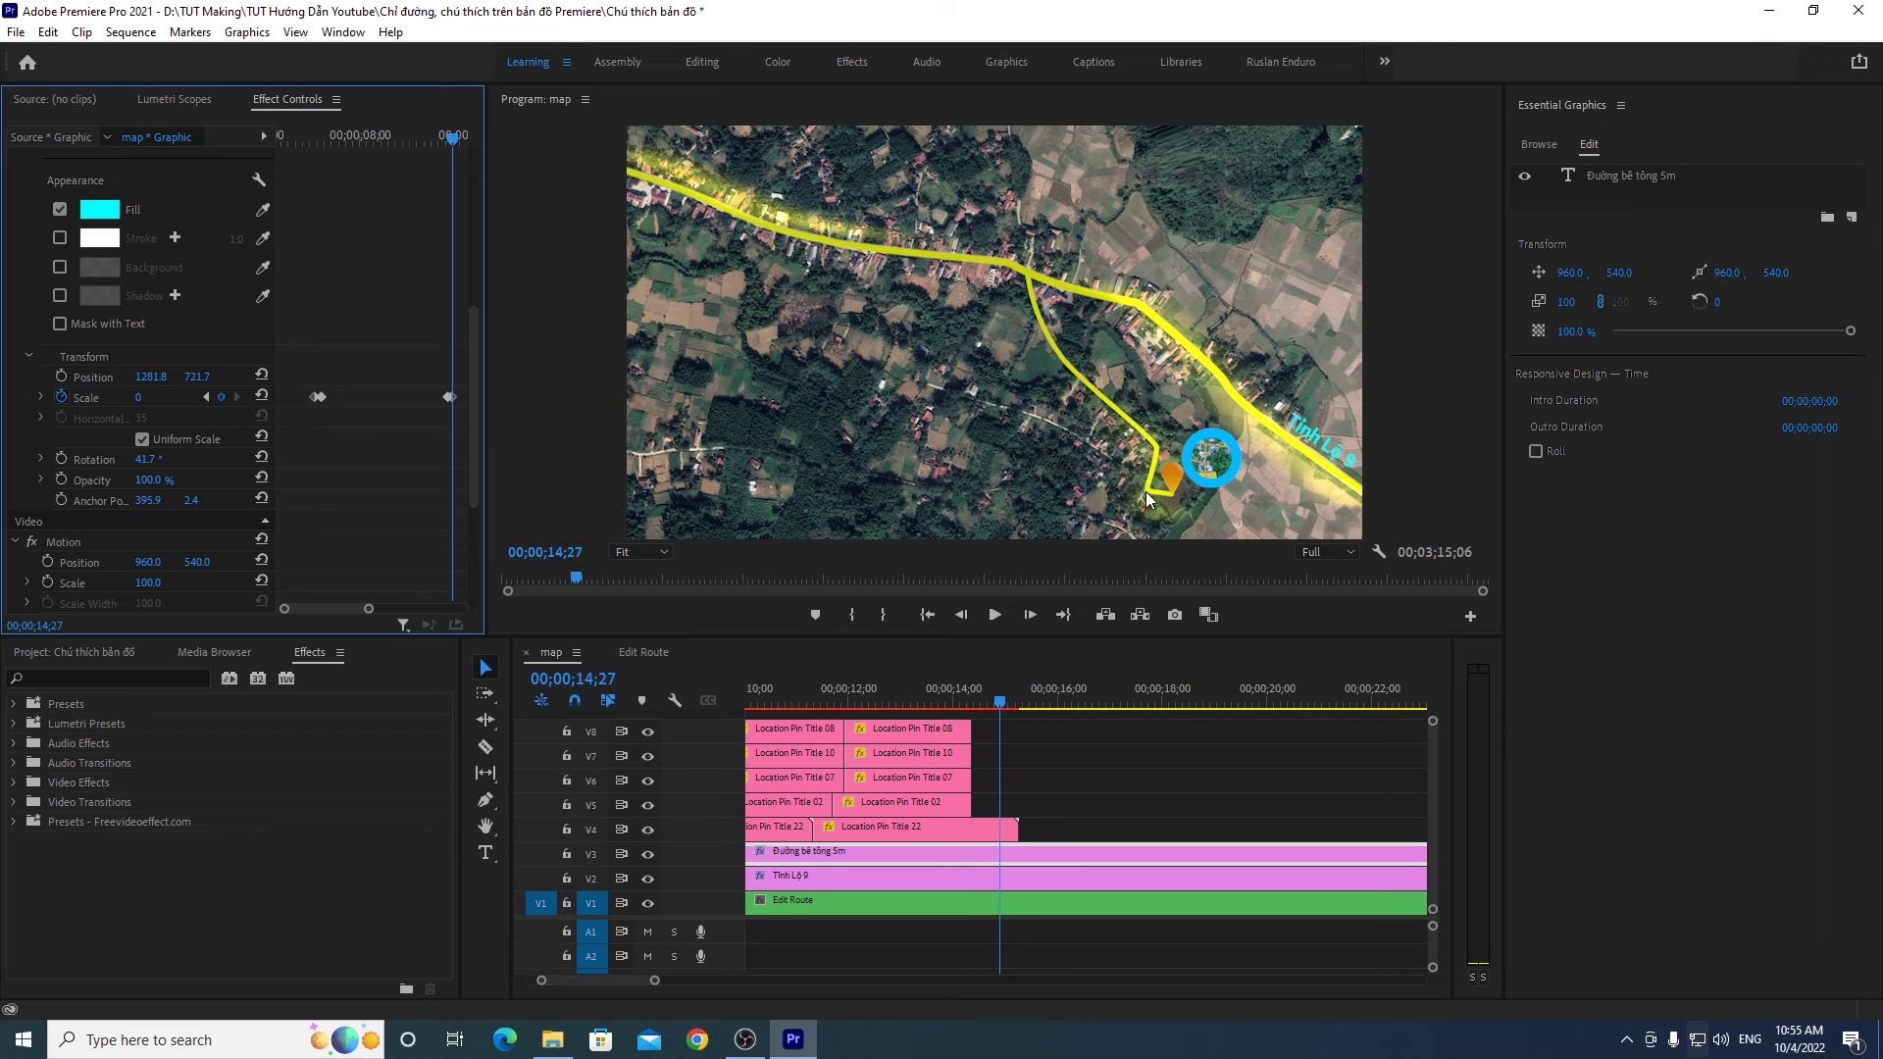
pyautogui.click(999, 710)
# Step: Preview the shrinking label from 14;14, then select the Tỉnh Lộ 9 text clip
pyautogui.moveTo(1000, 710); pyautogui.dragTo(980, 677)
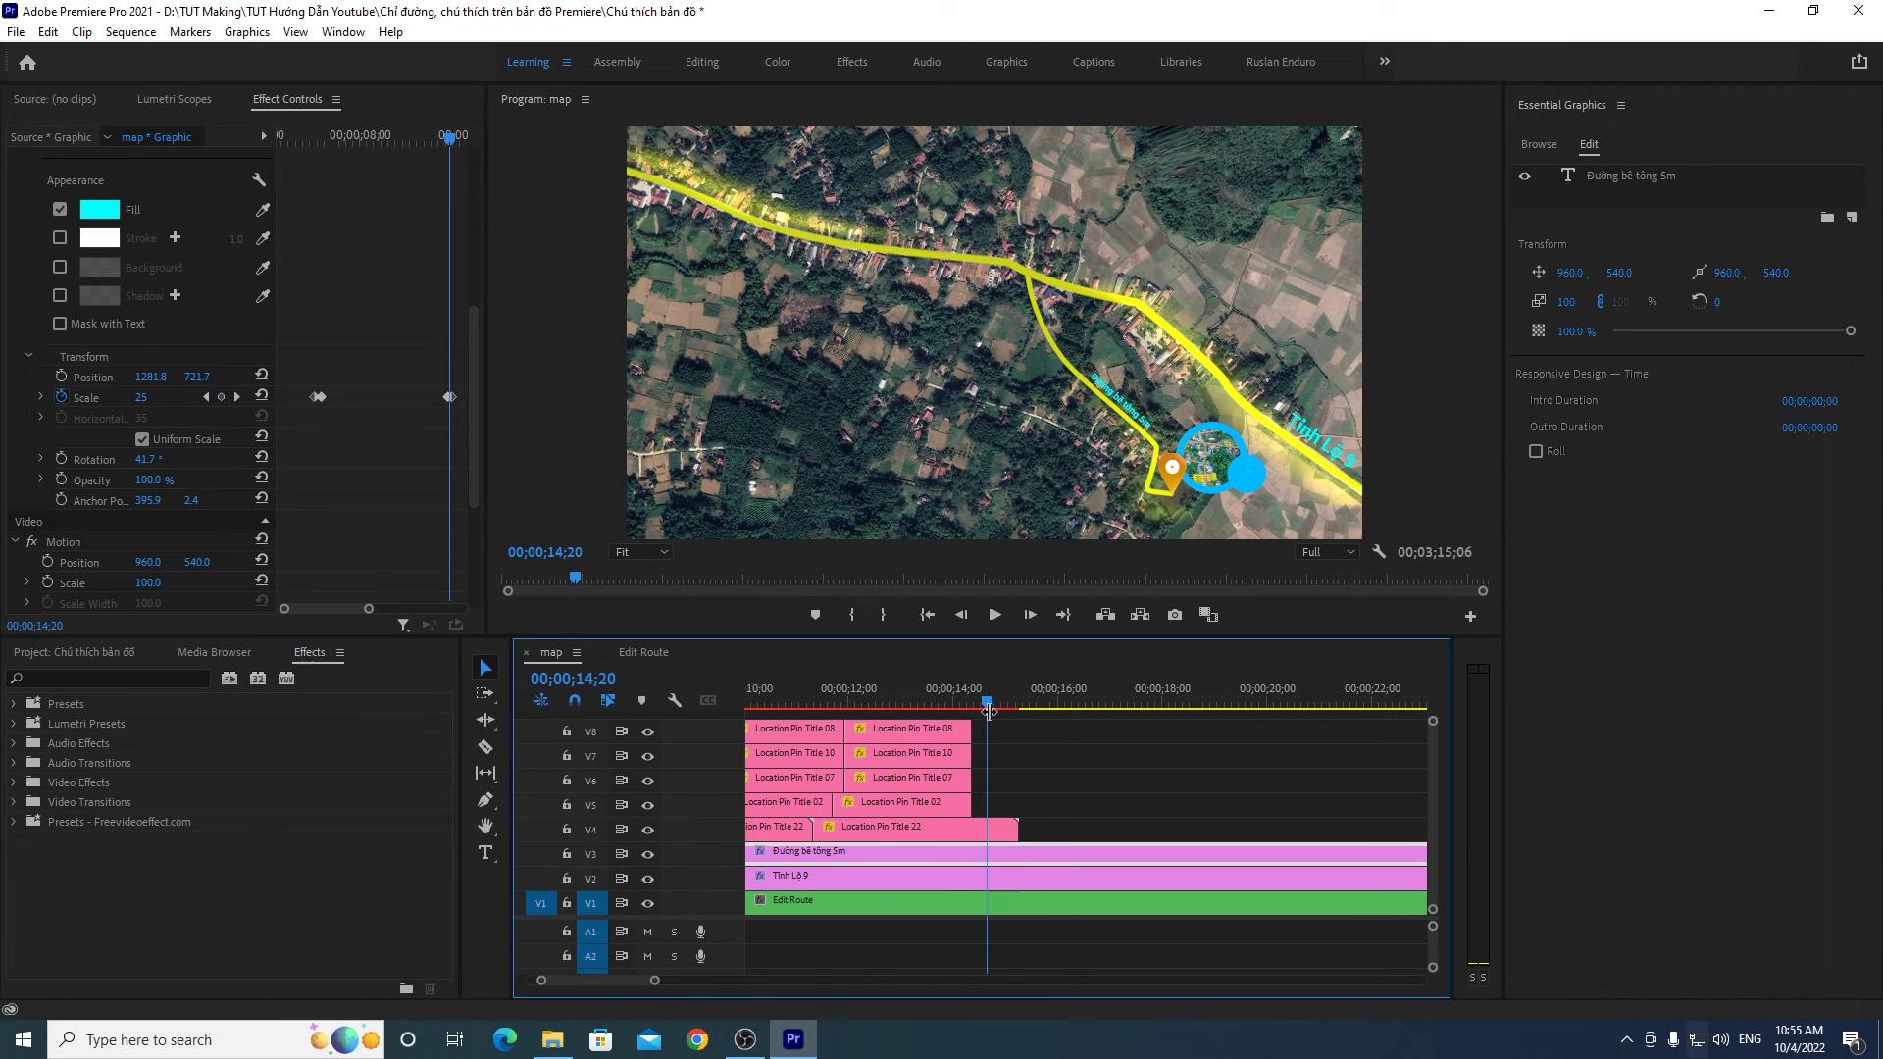
pyautogui.click(992, 616)
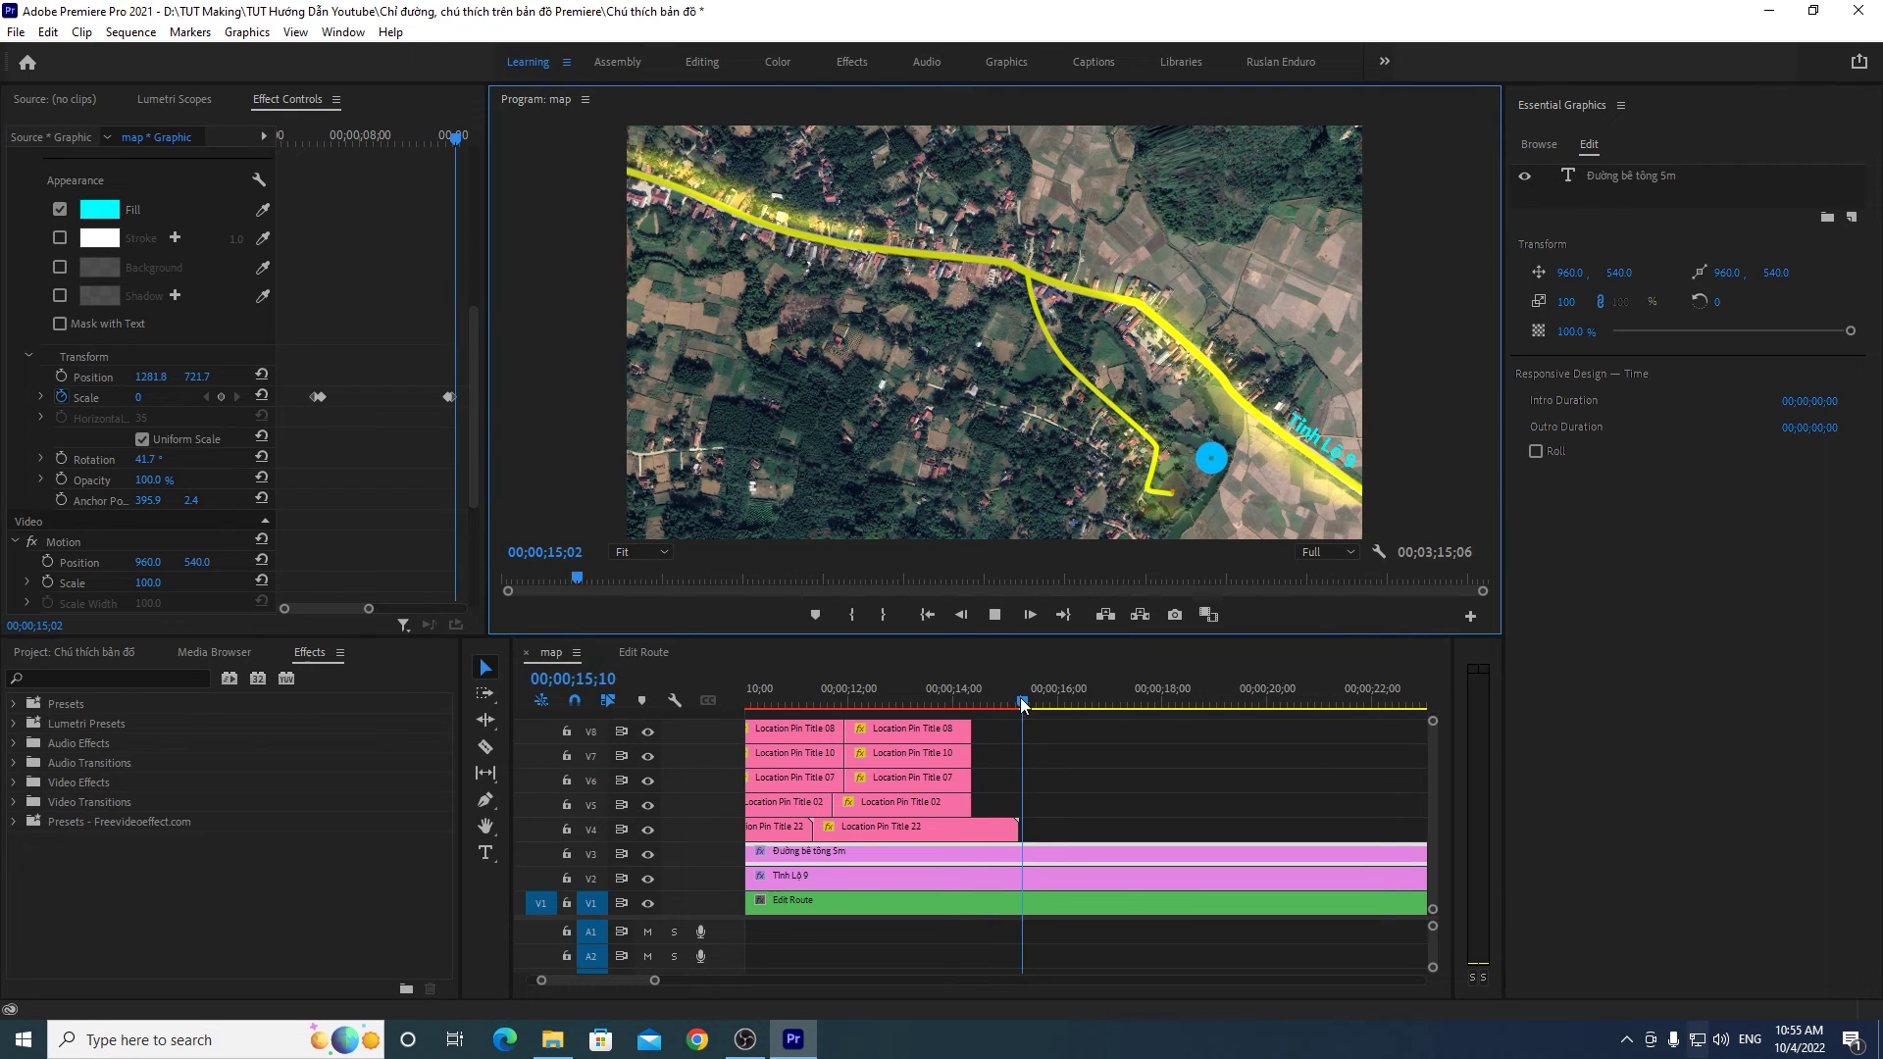
pyautogui.click(988, 701)
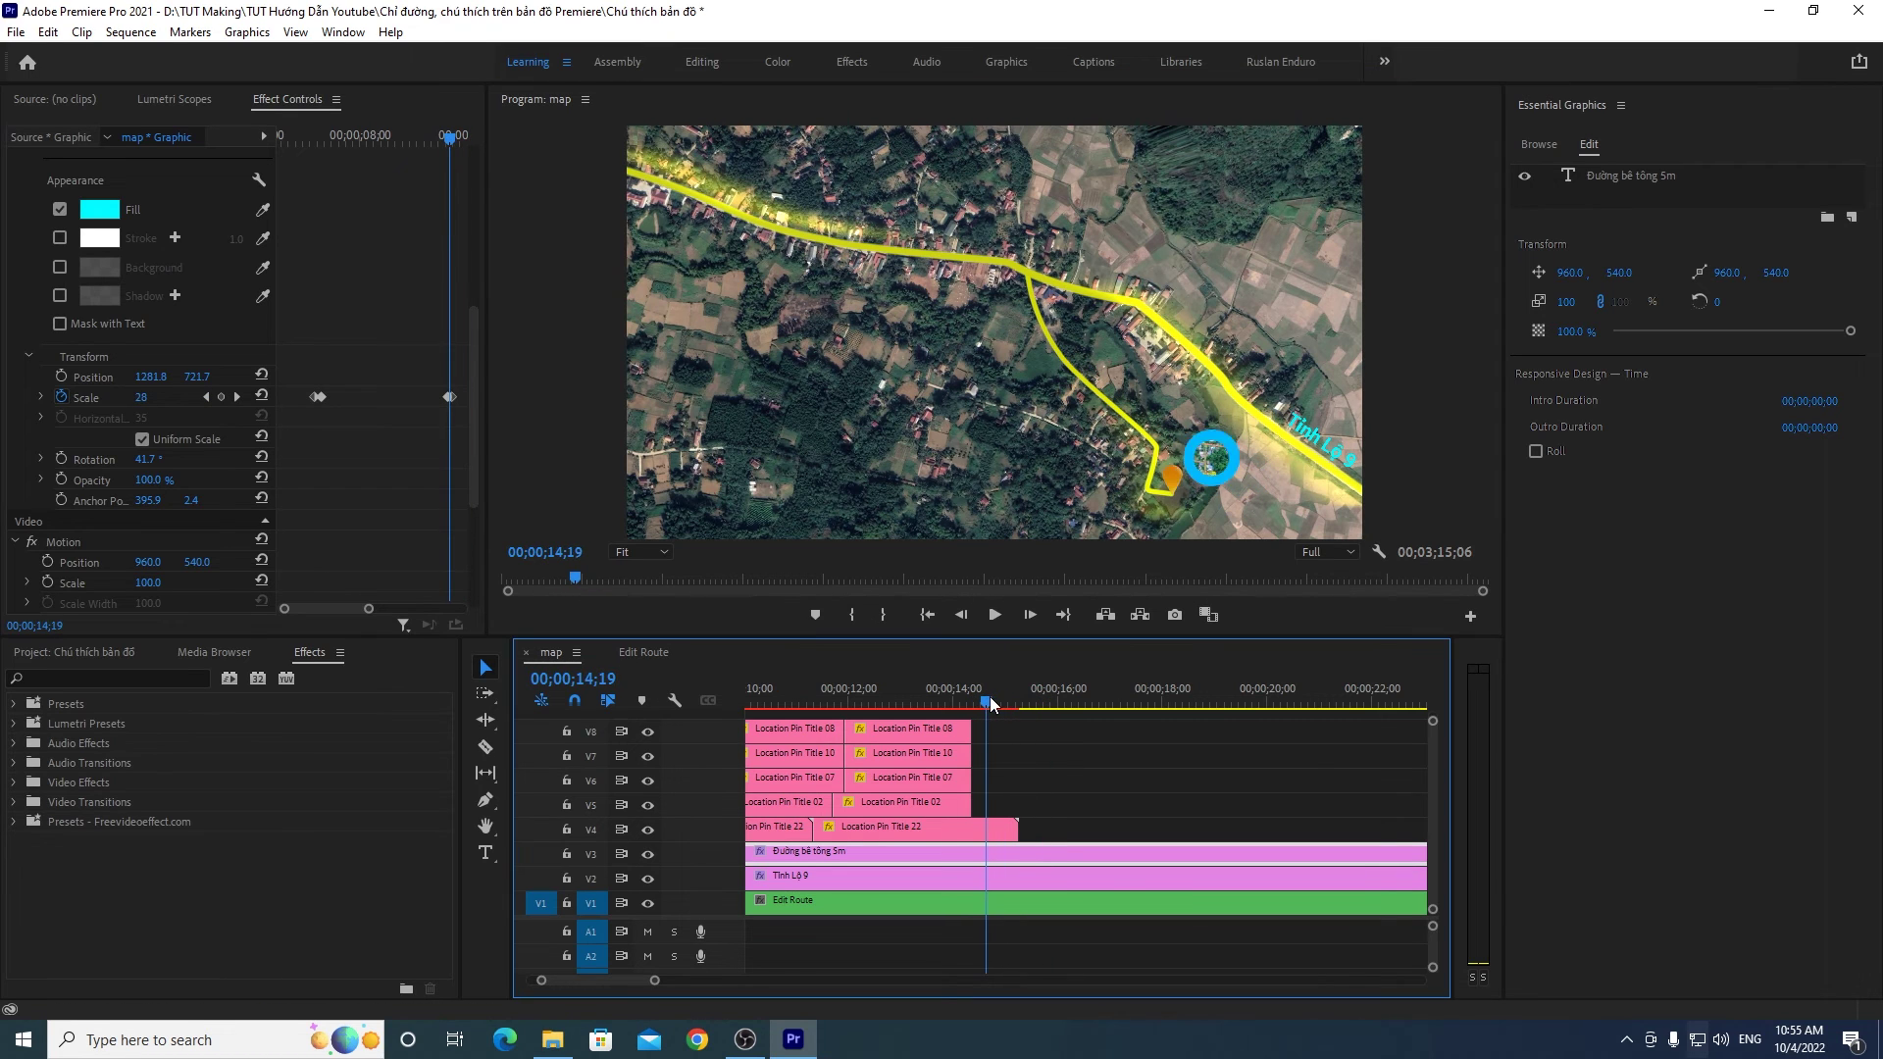
pyautogui.click(1043, 873)
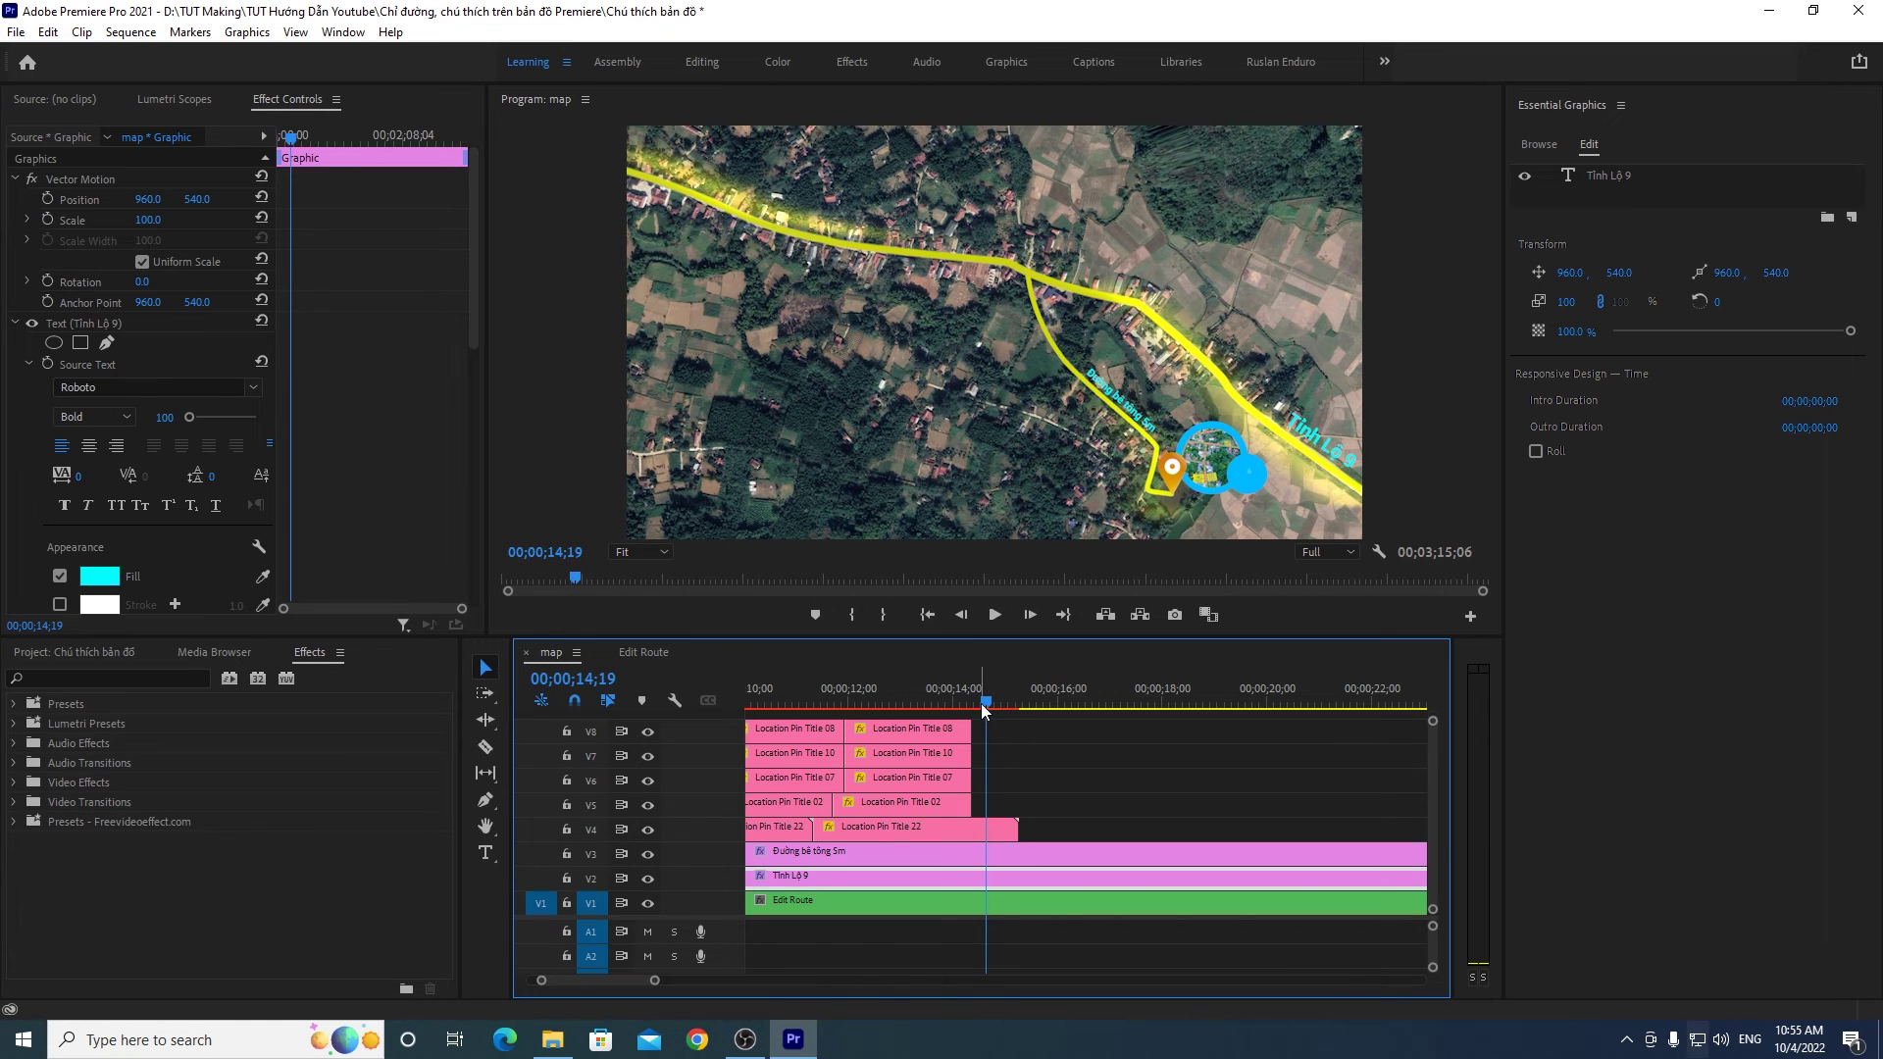
# Step: Zoom into the keyframe timeline, place the playhead at 14;17 and select the Tỉnh Lộ 9 clip on V2
pyautogui.click(995, 831)
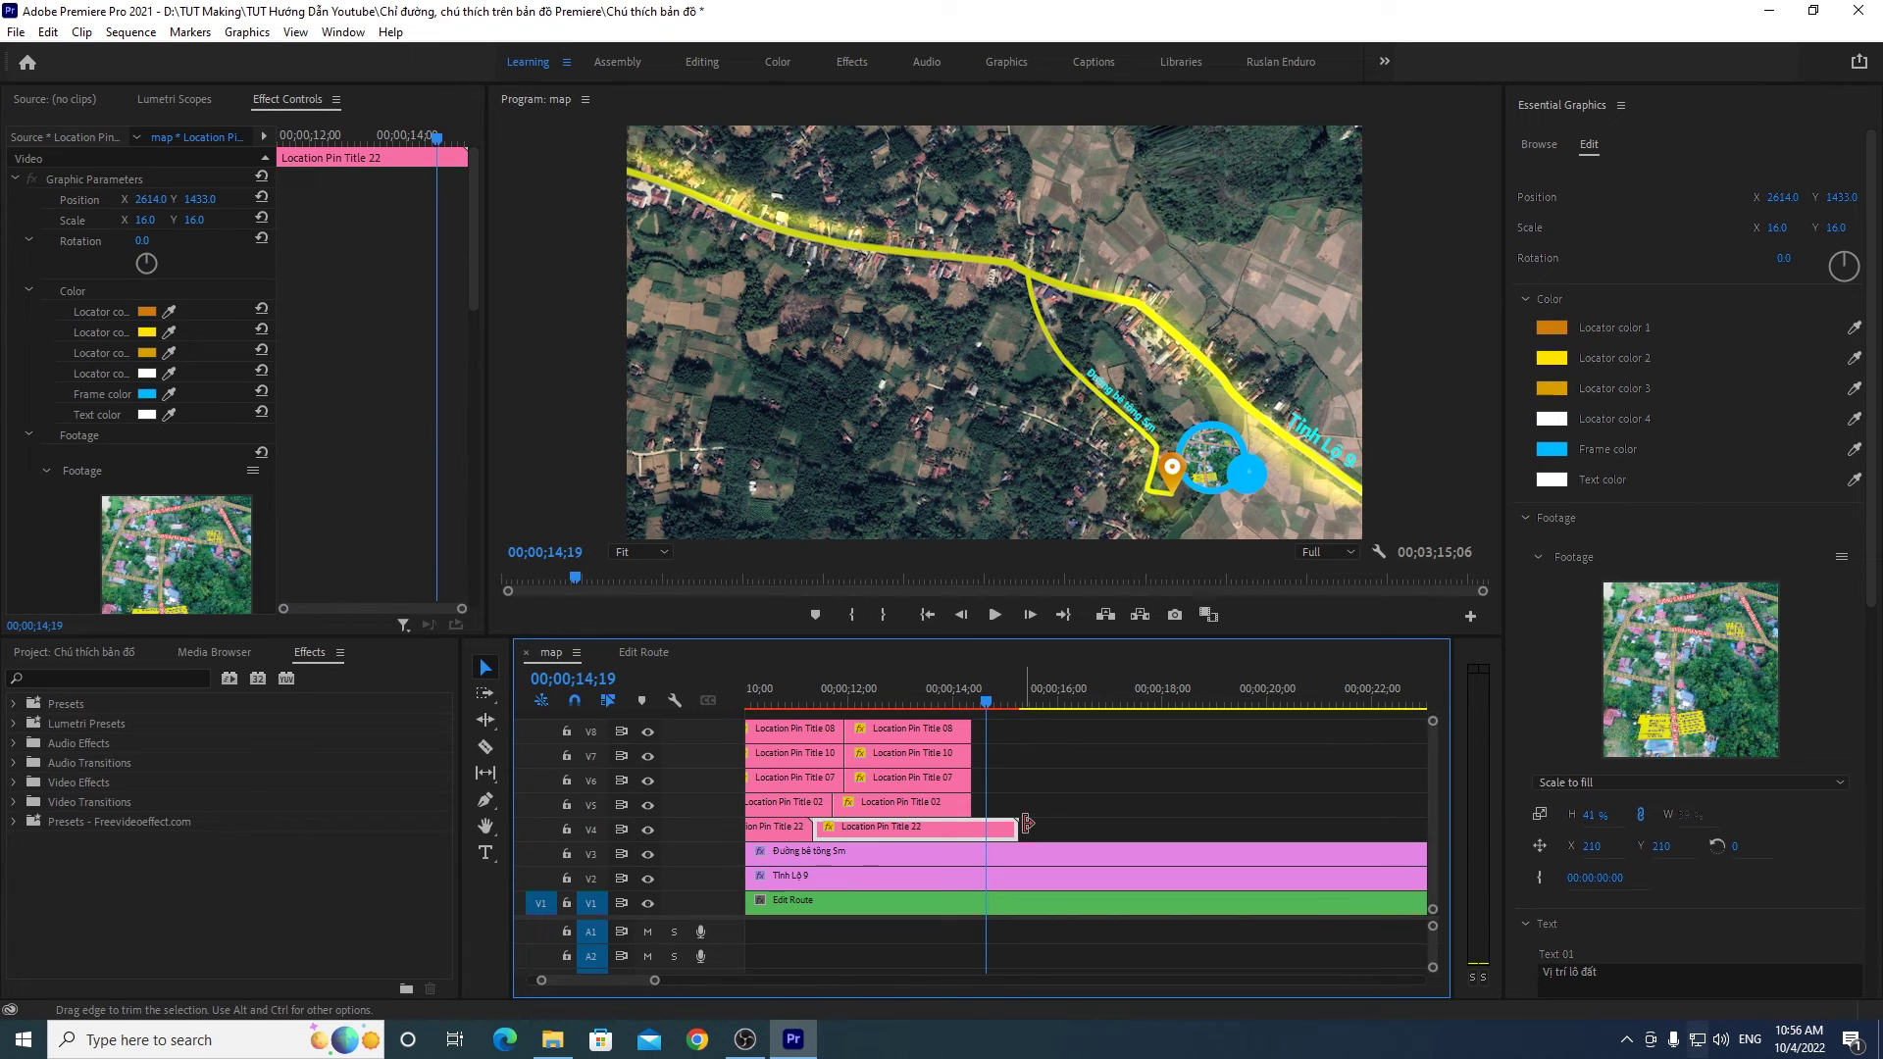
pyautogui.click(1039, 854)
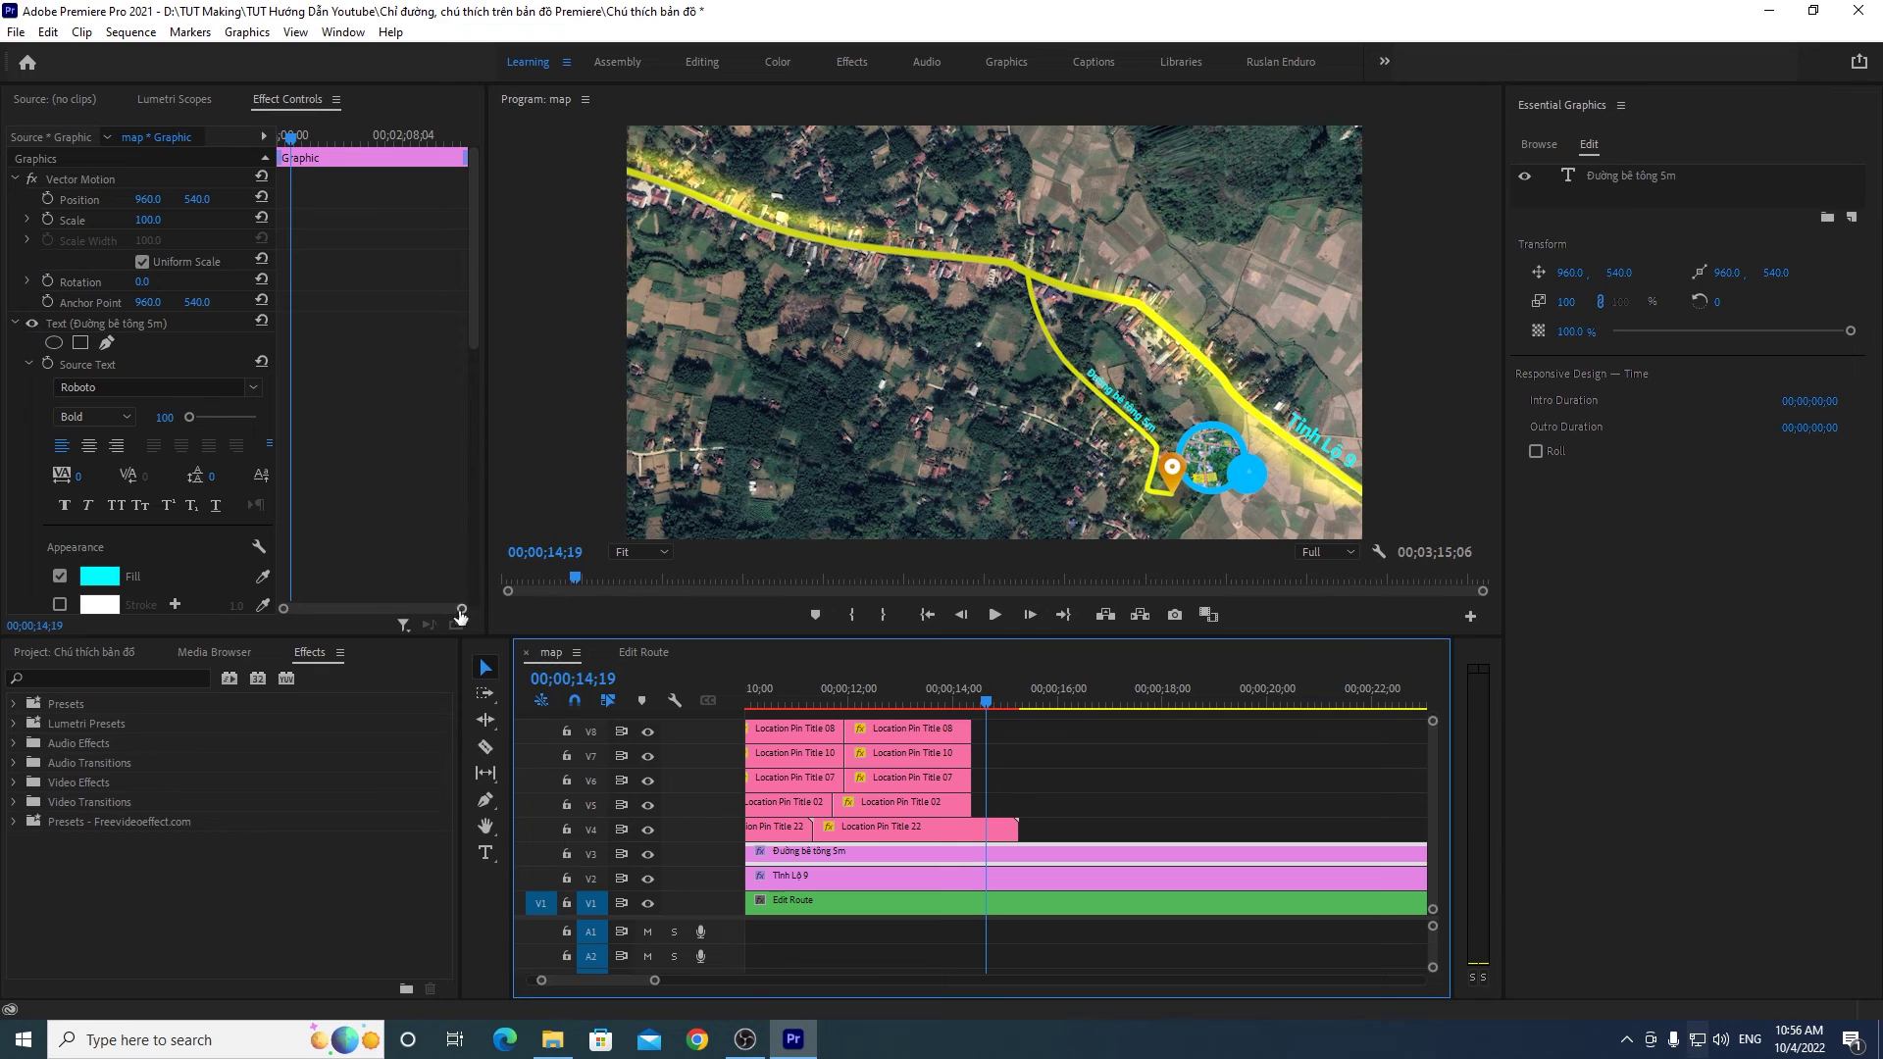
pyautogui.moveTo(458, 609); pyautogui.dragTo(389, 609)
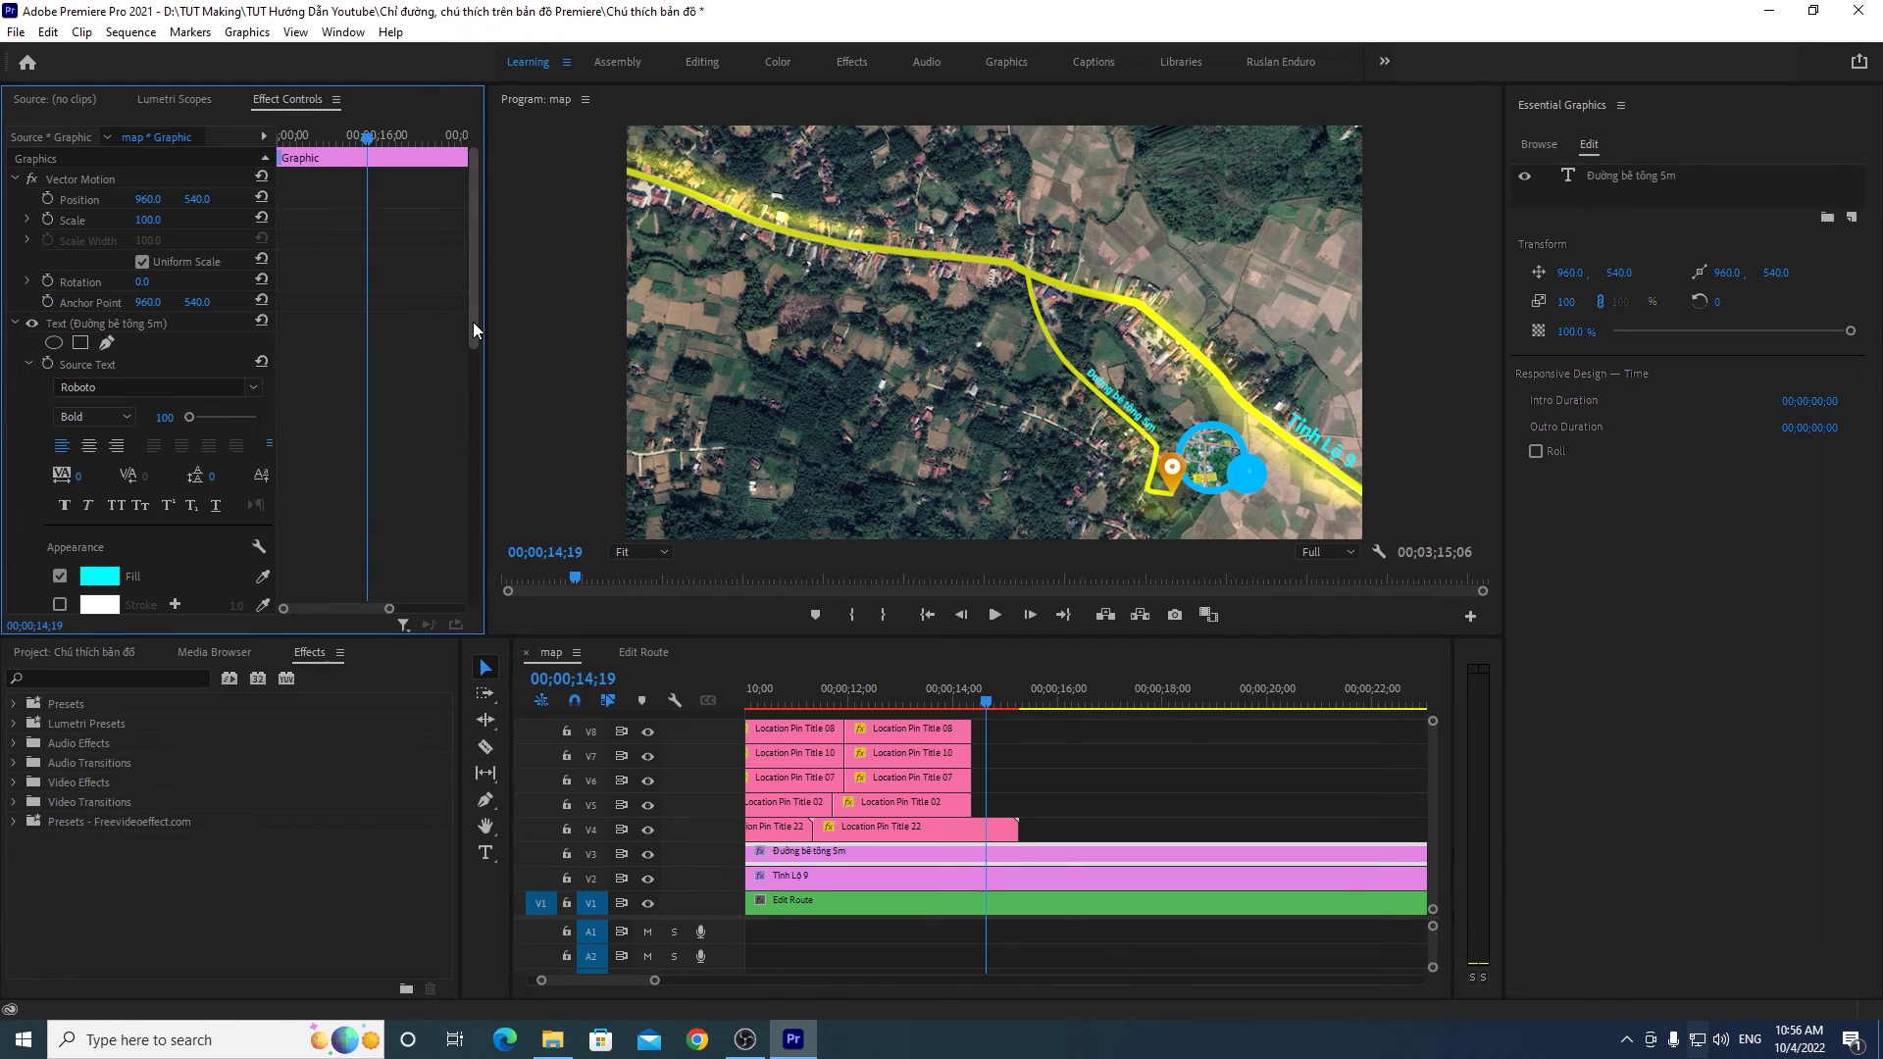
pyautogui.moveTo(473, 322); pyautogui.dragTo(474, 488)
pyautogui.moveTo(390, 609); pyautogui.dragTo(361, 610)
pyautogui.click(369, 139)
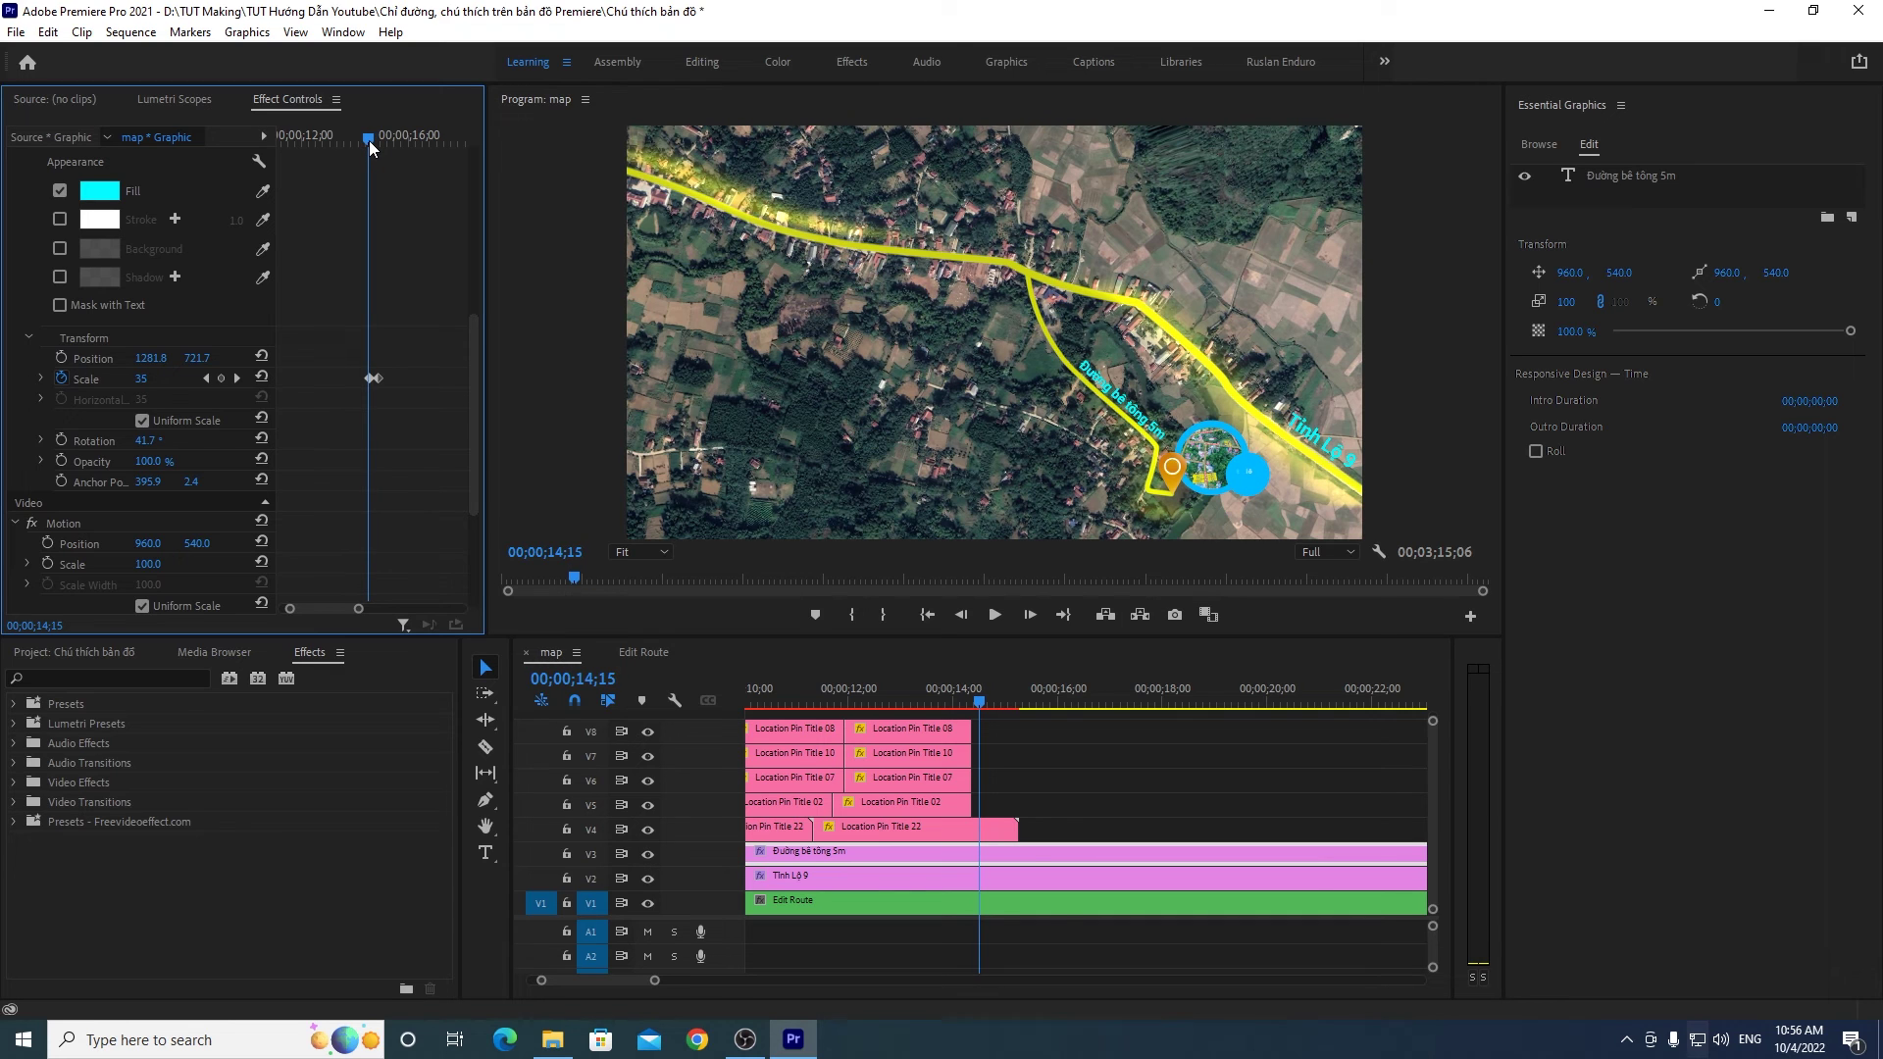
pyautogui.press('Right')
pyautogui.press('Right')
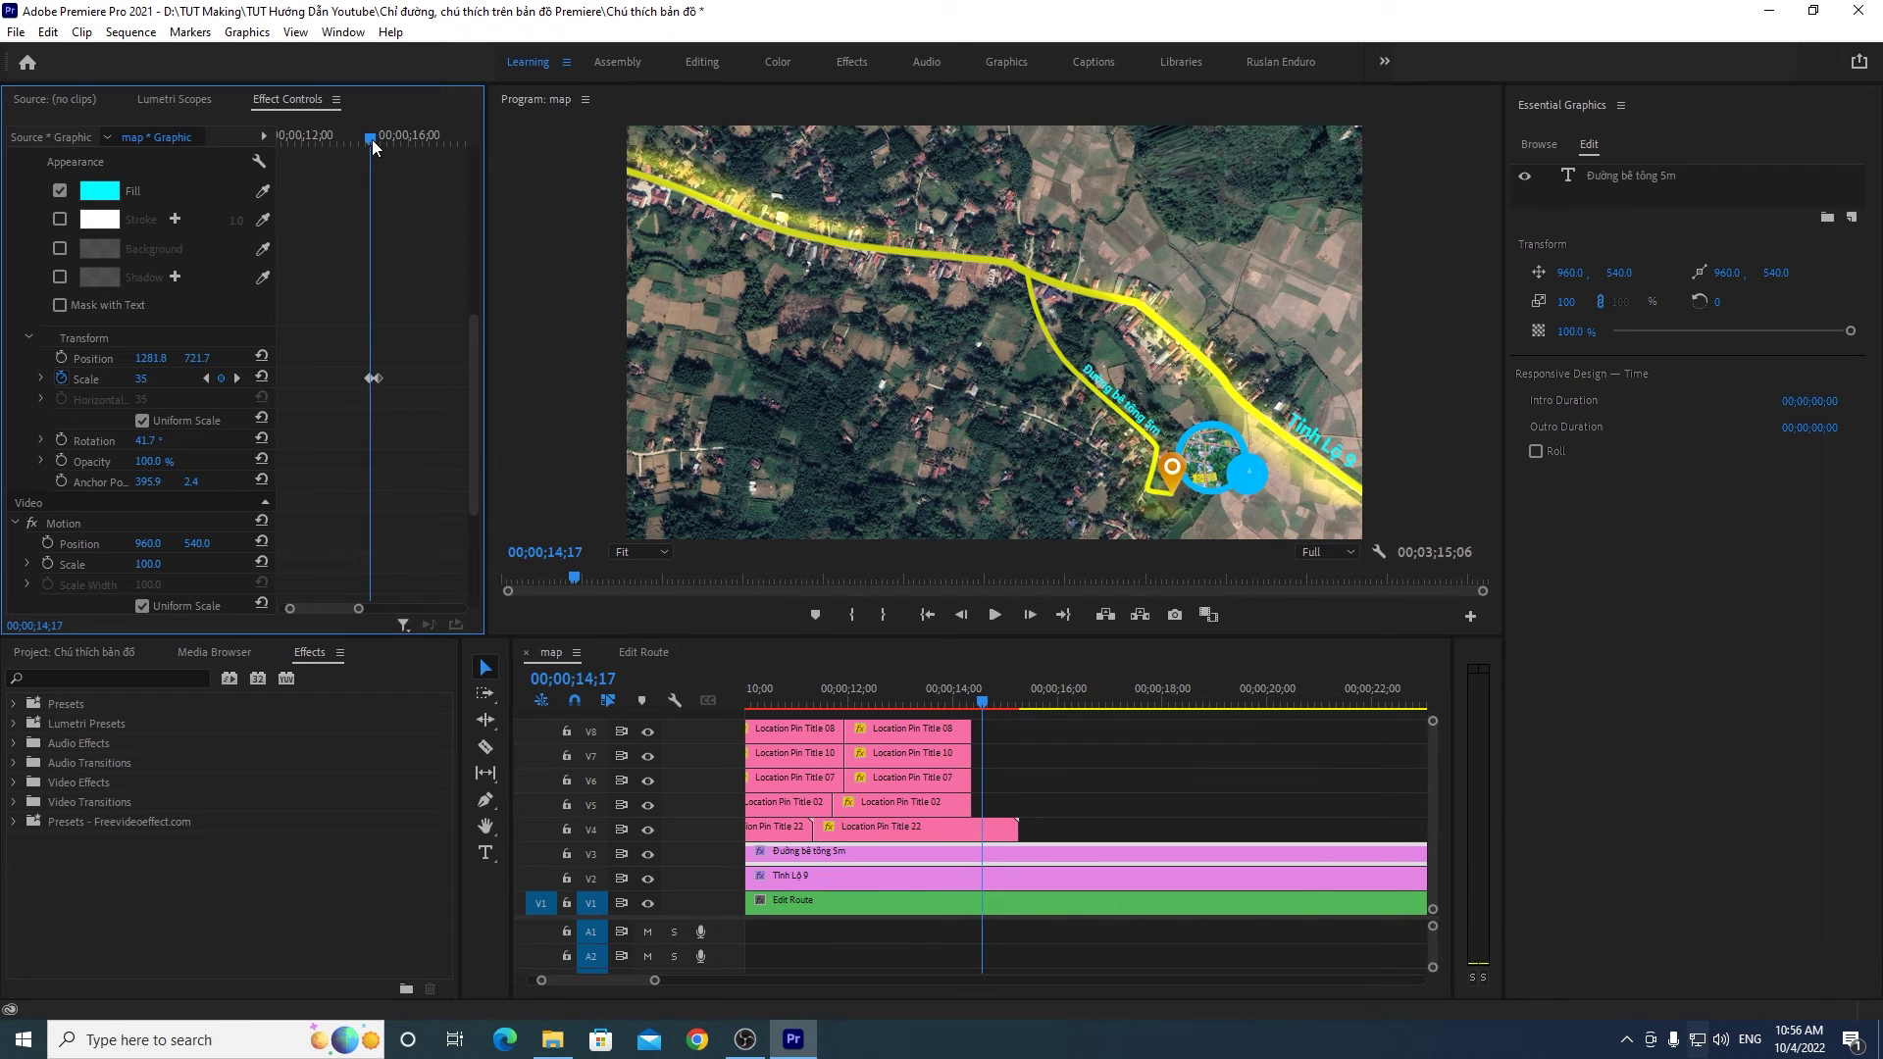
pyautogui.click(1008, 879)
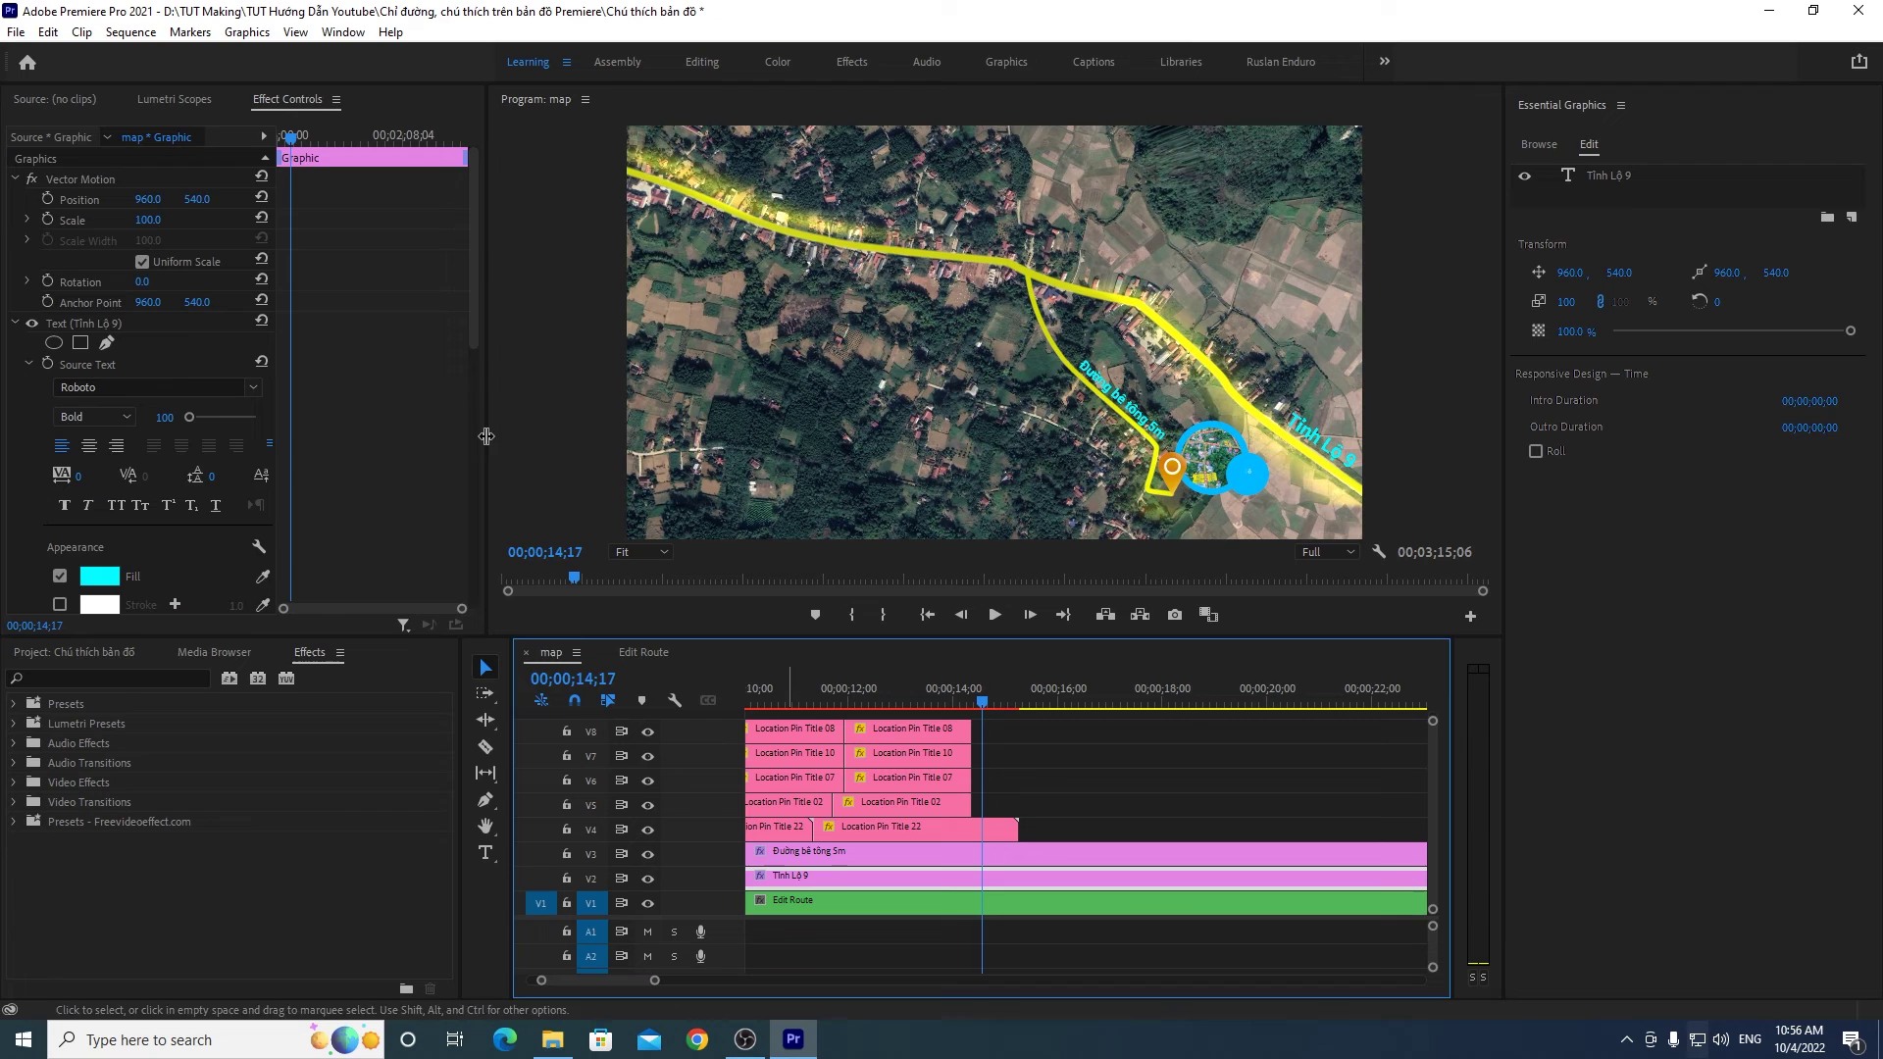
pyautogui.moveTo(474, 310); pyautogui.dragTo(478, 538)
pyautogui.moveTo(462, 608); pyautogui.dragTo(355, 610)
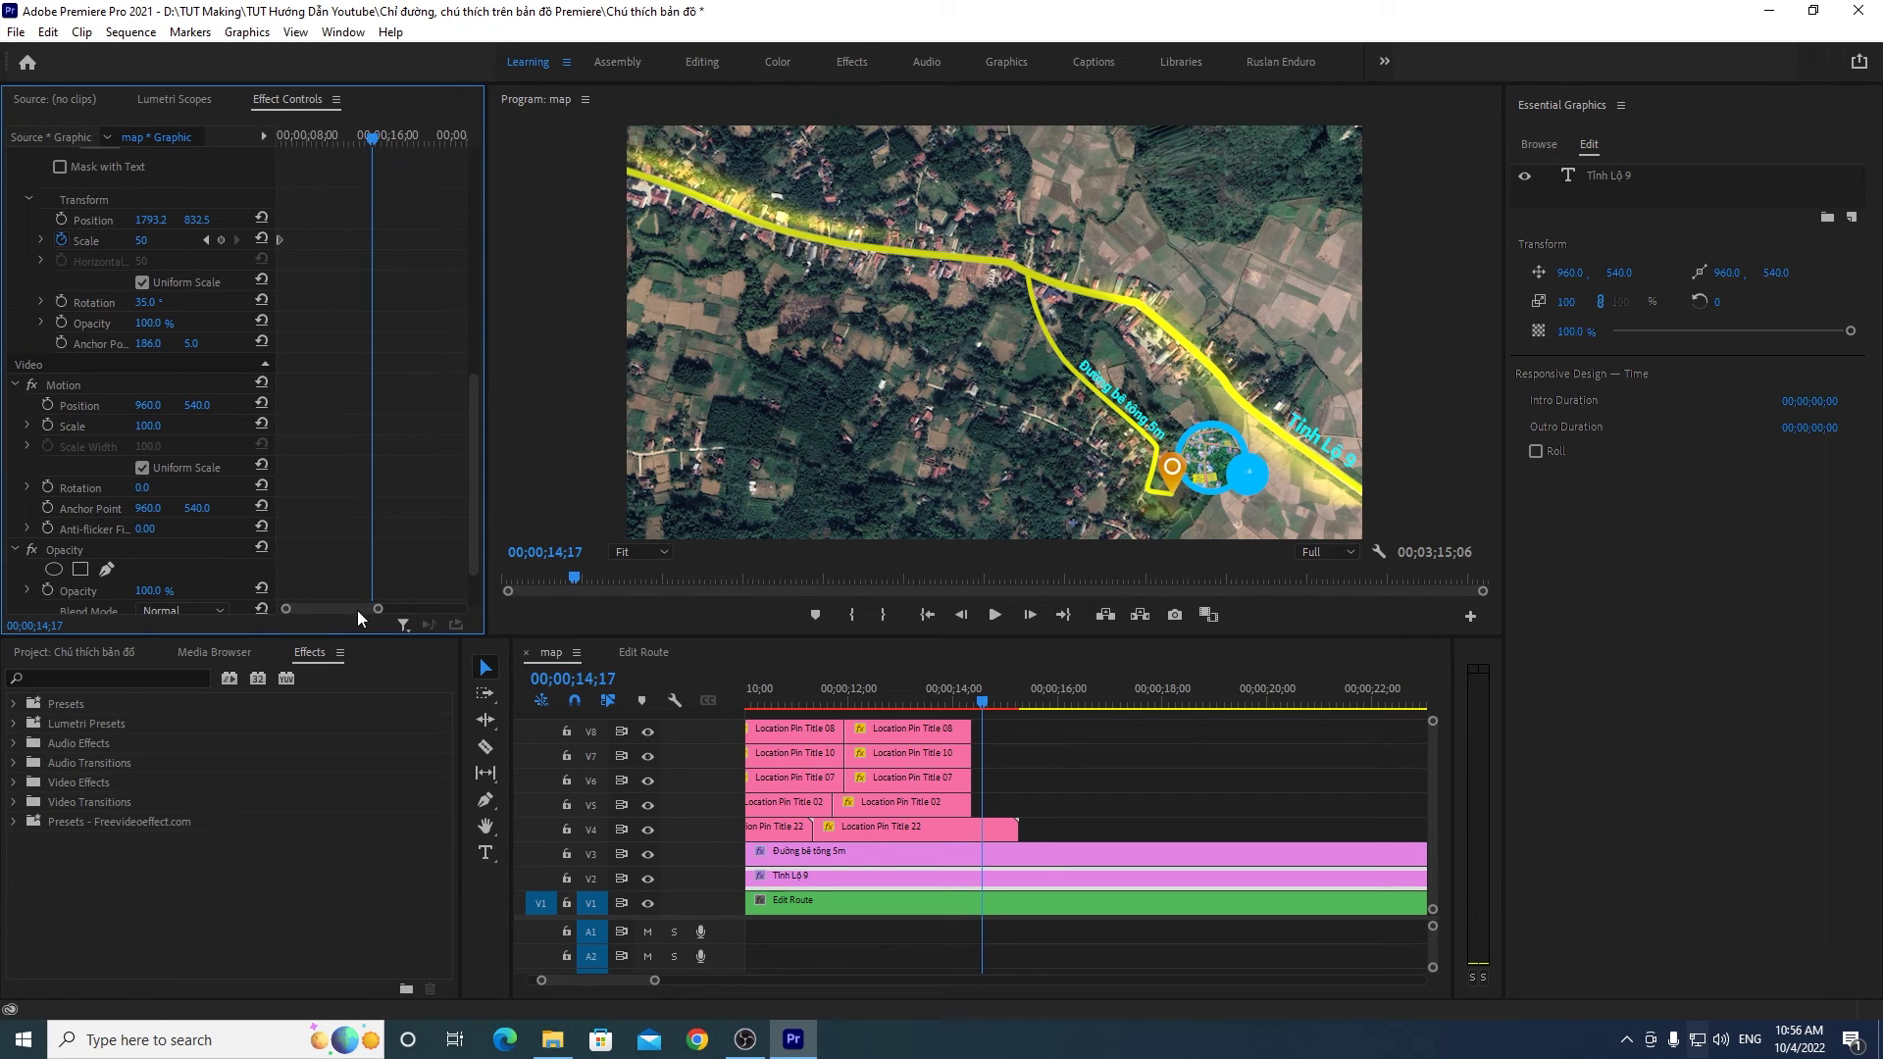
# Step: Keyframe Tỉnh Lộ 9's Scale from 50 at 14;17 down to 0 at 14;28
pyautogui.click(222, 240)
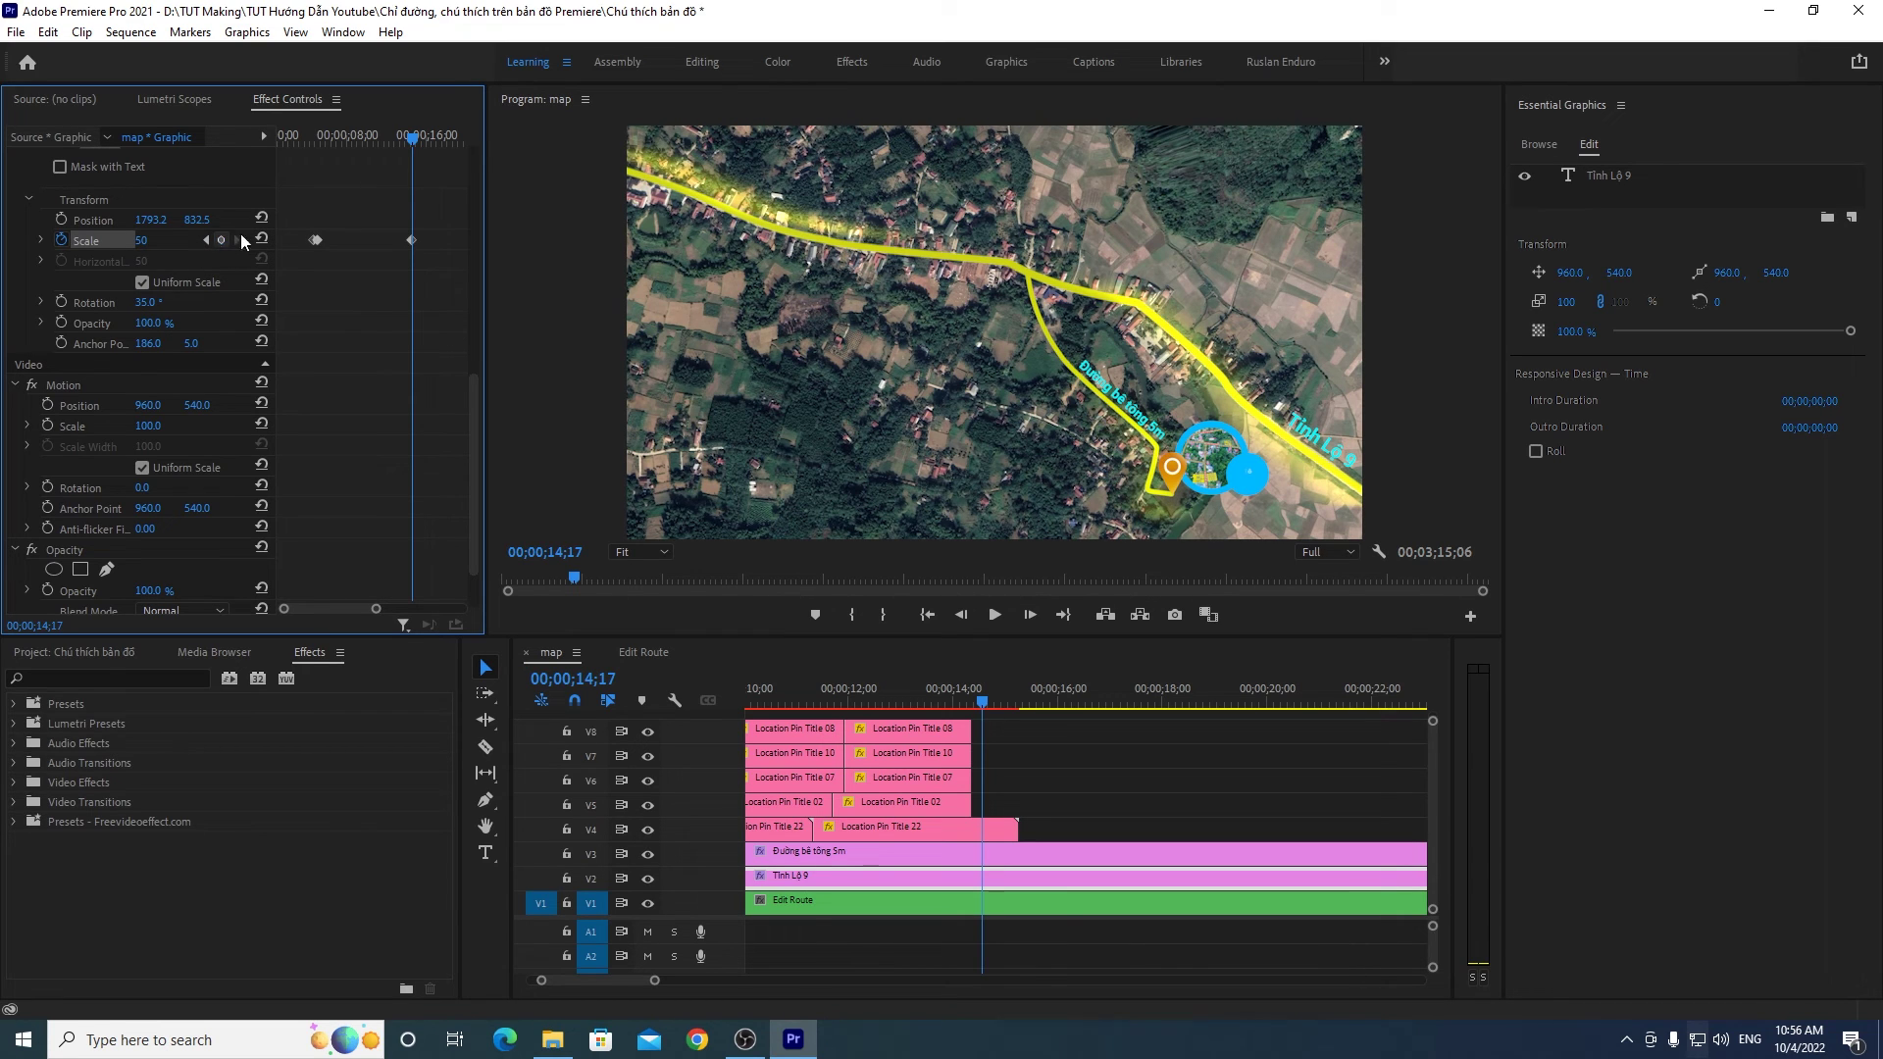
pyautogui.moveTo(410, 139); pyautogui.dragTo(415, 137)
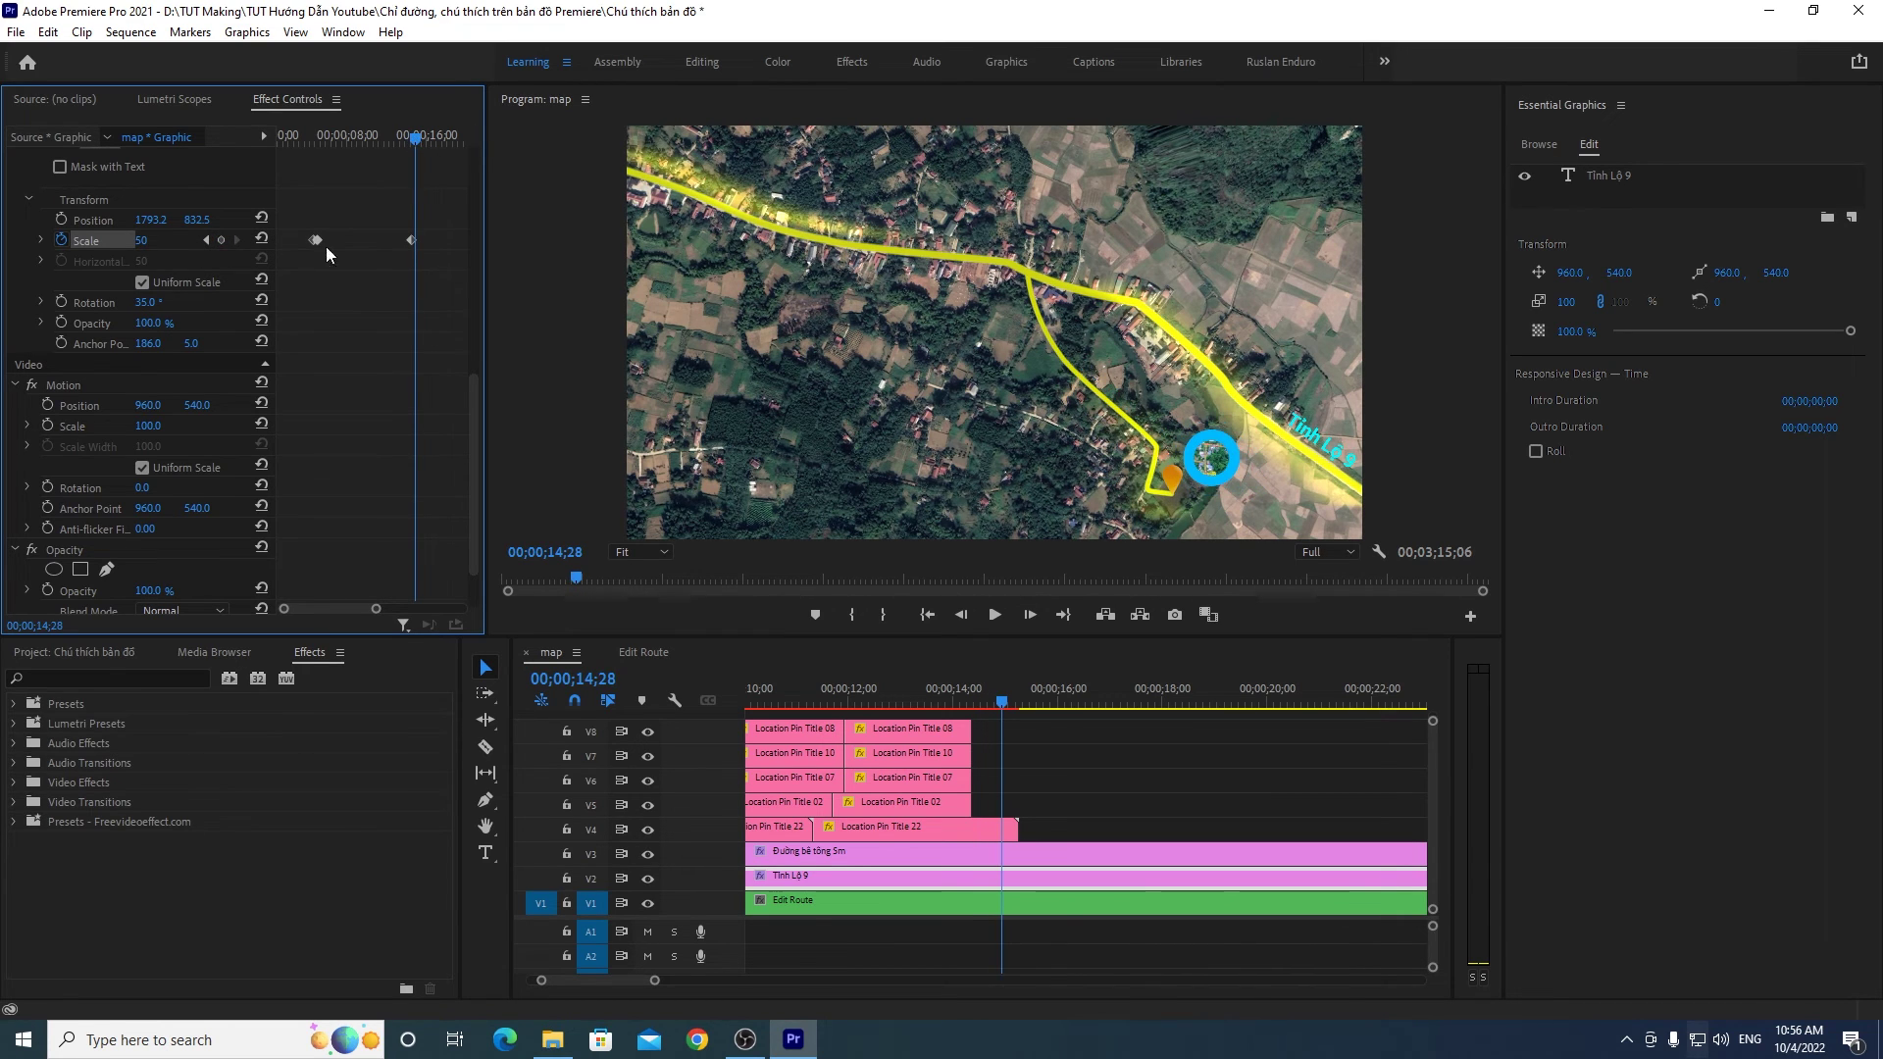
pyautogui.click(147, 242)
pyautogui.write('0')
pyautogui.press('Return')
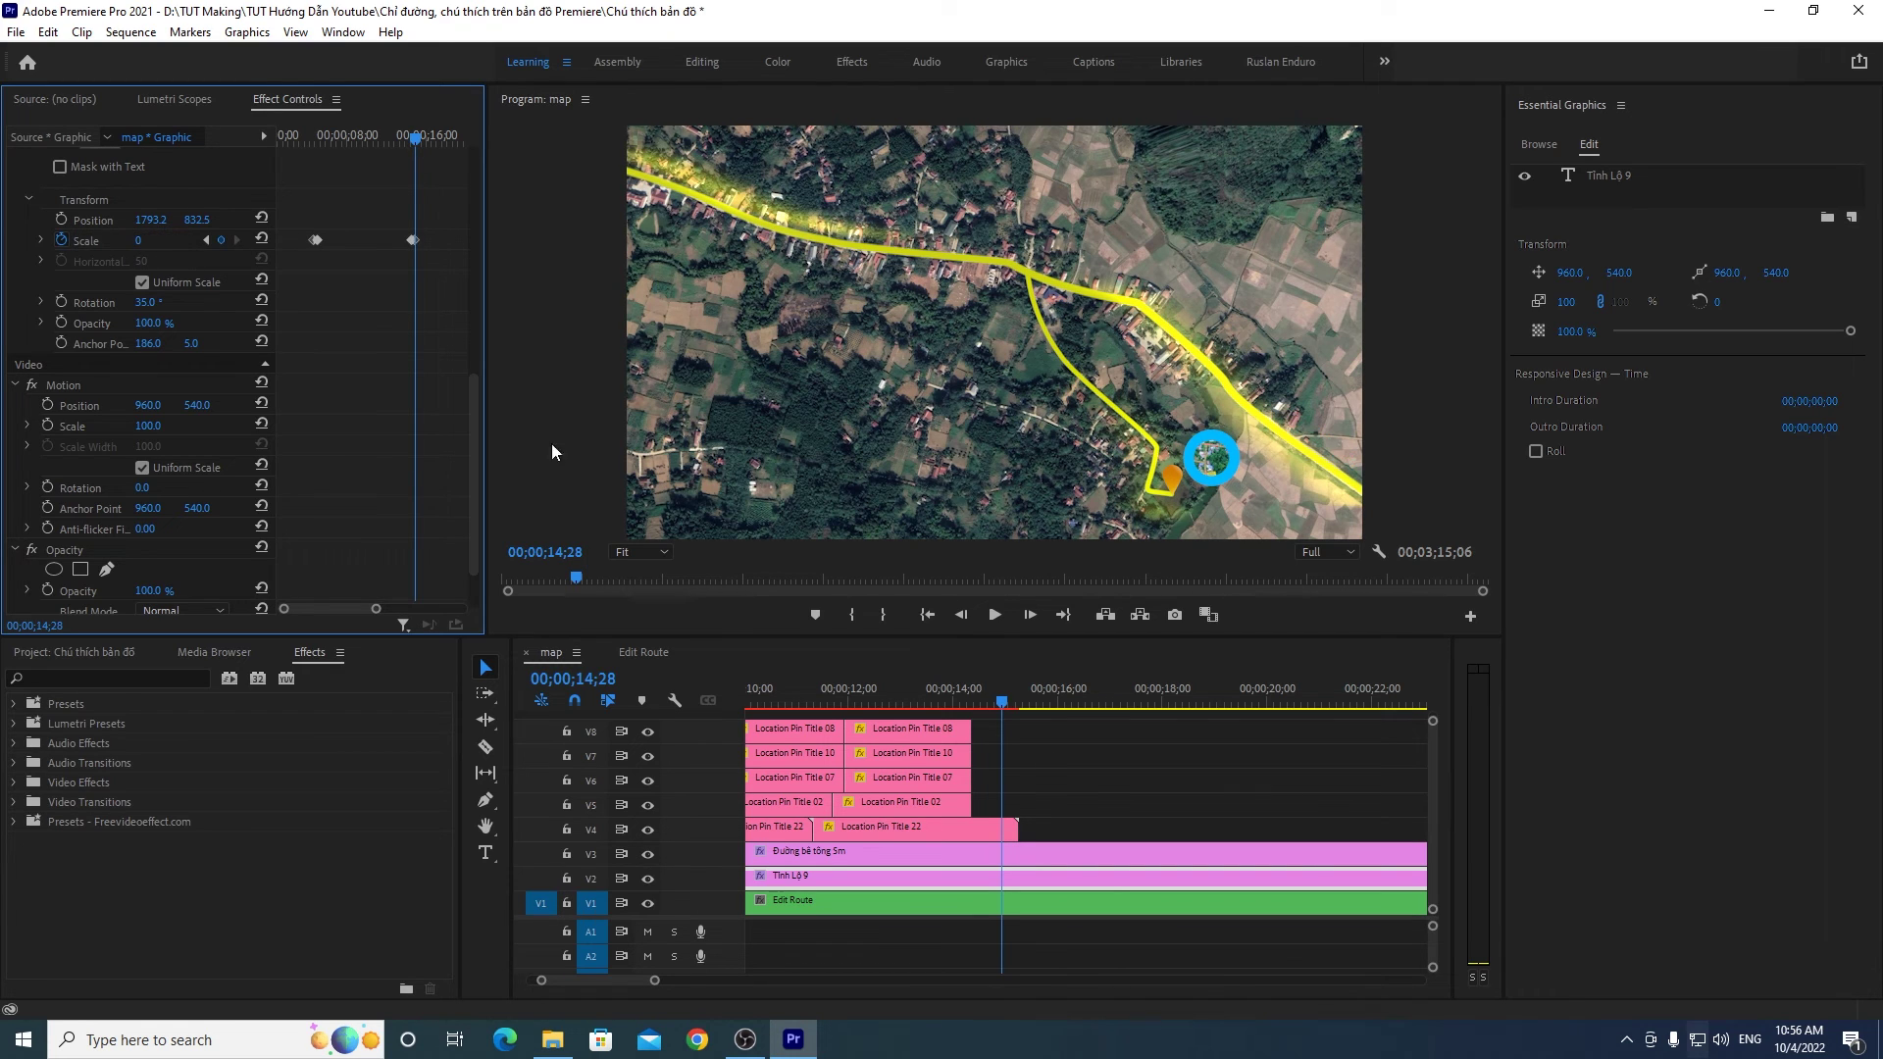
# Step: Preview the Tỉnh Lộ 9 shrink animation, then open the Edit Route nested sequence
pyautogui.click(988, 706)
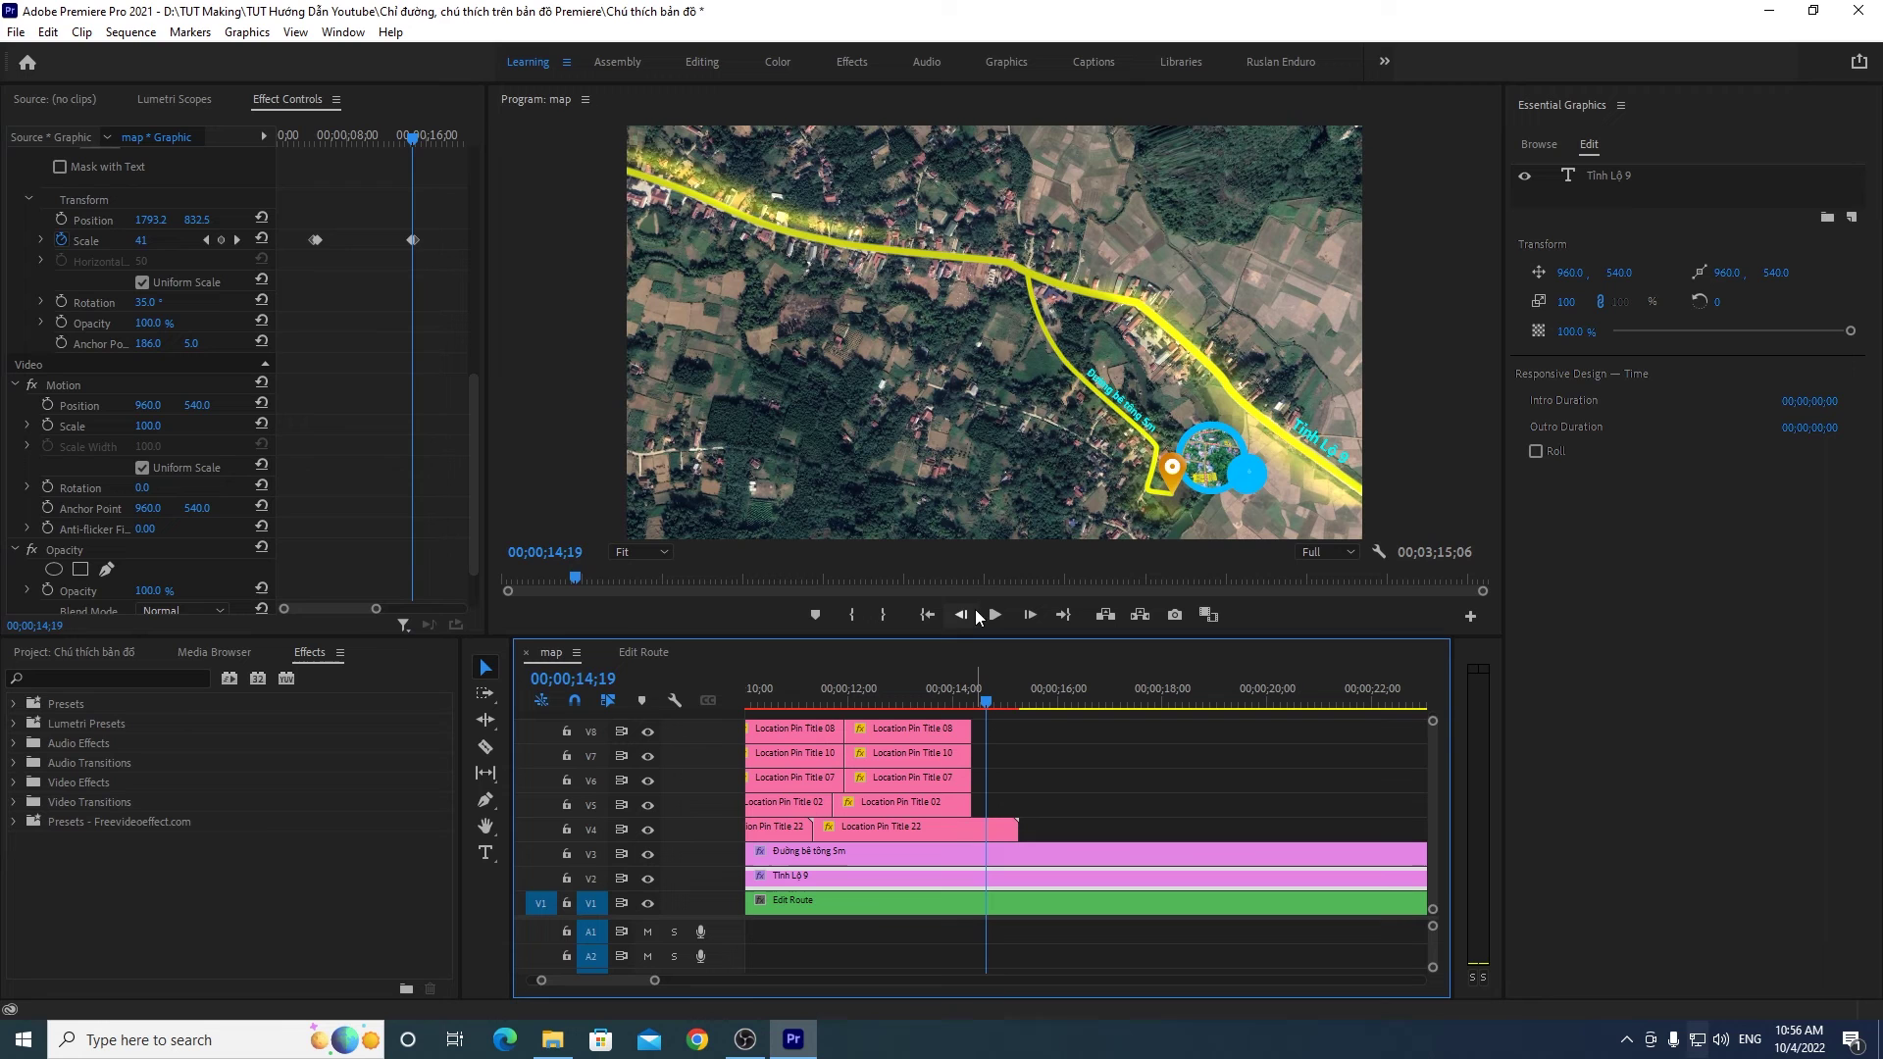
pyautogui.click(997, 617)
pyautogui.click(989, 699)
pyautogui.click(994, 616)
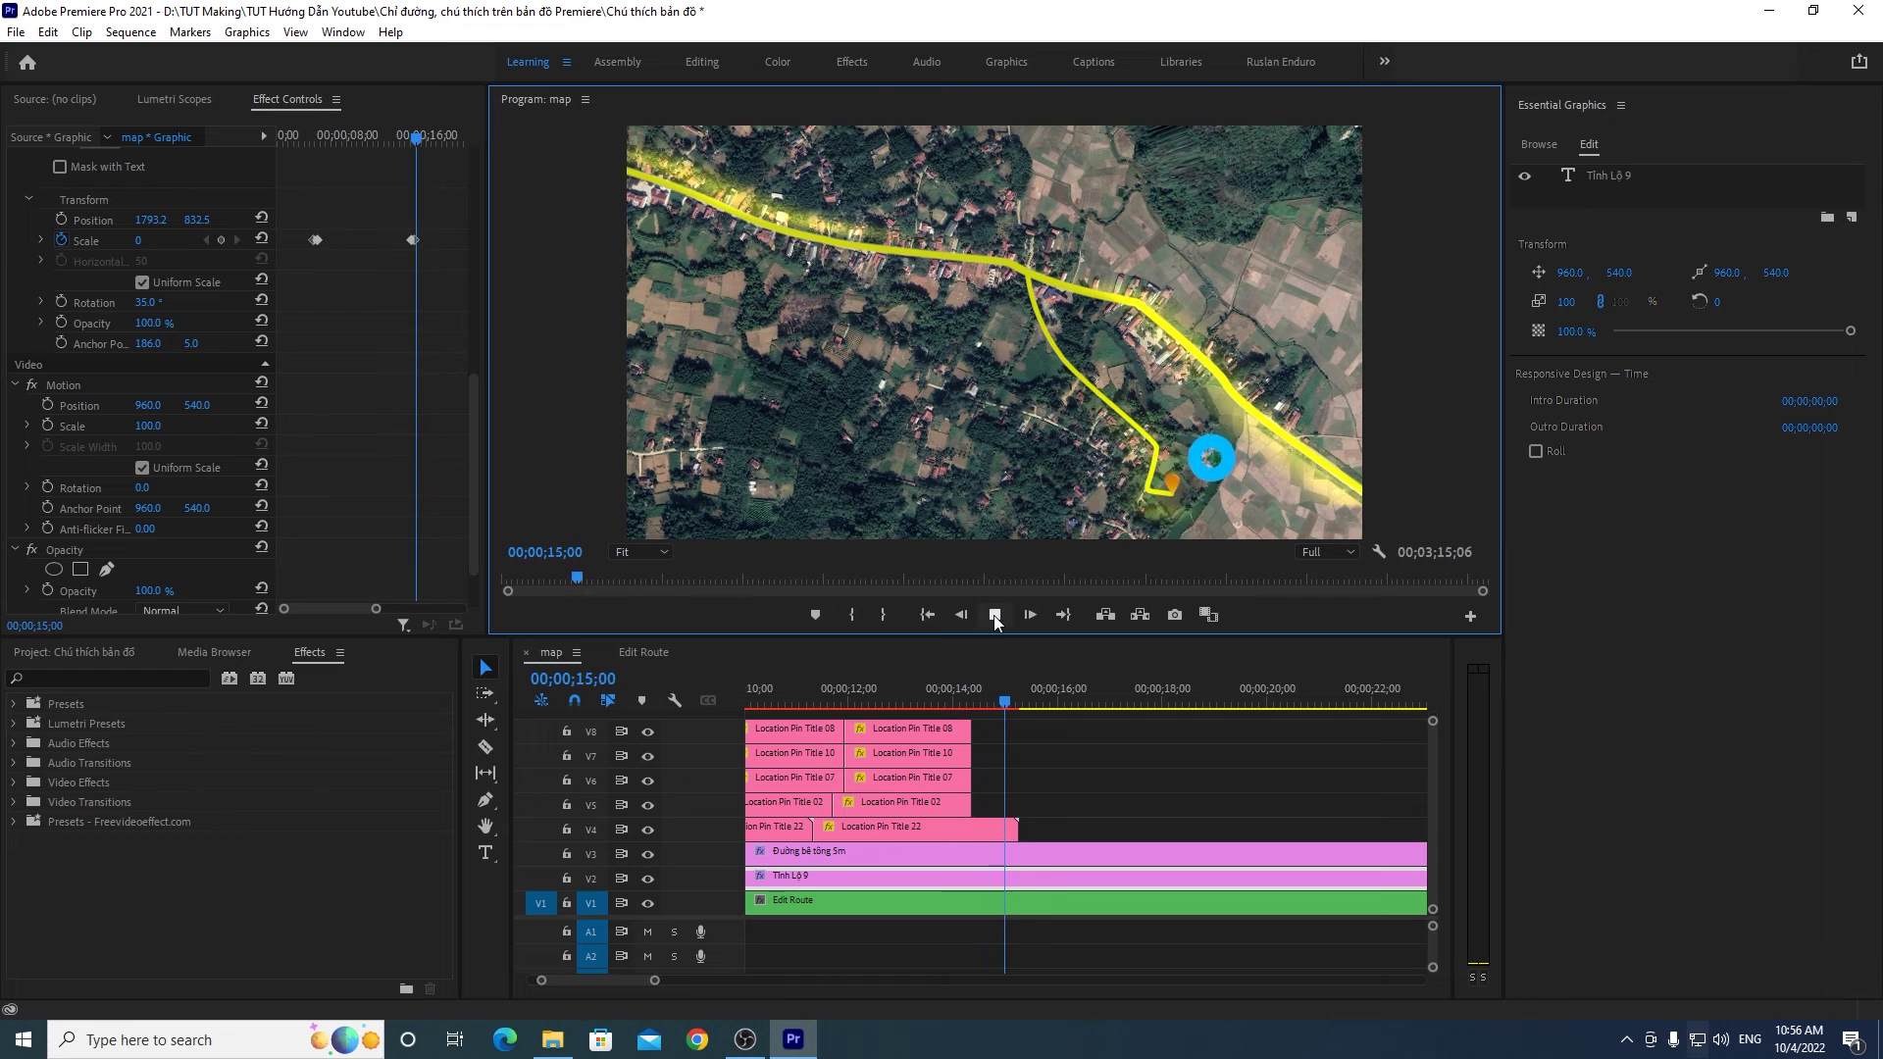
pyautogui.moveTo(1048, 703); pyautogui.dragTo(1001, 713)
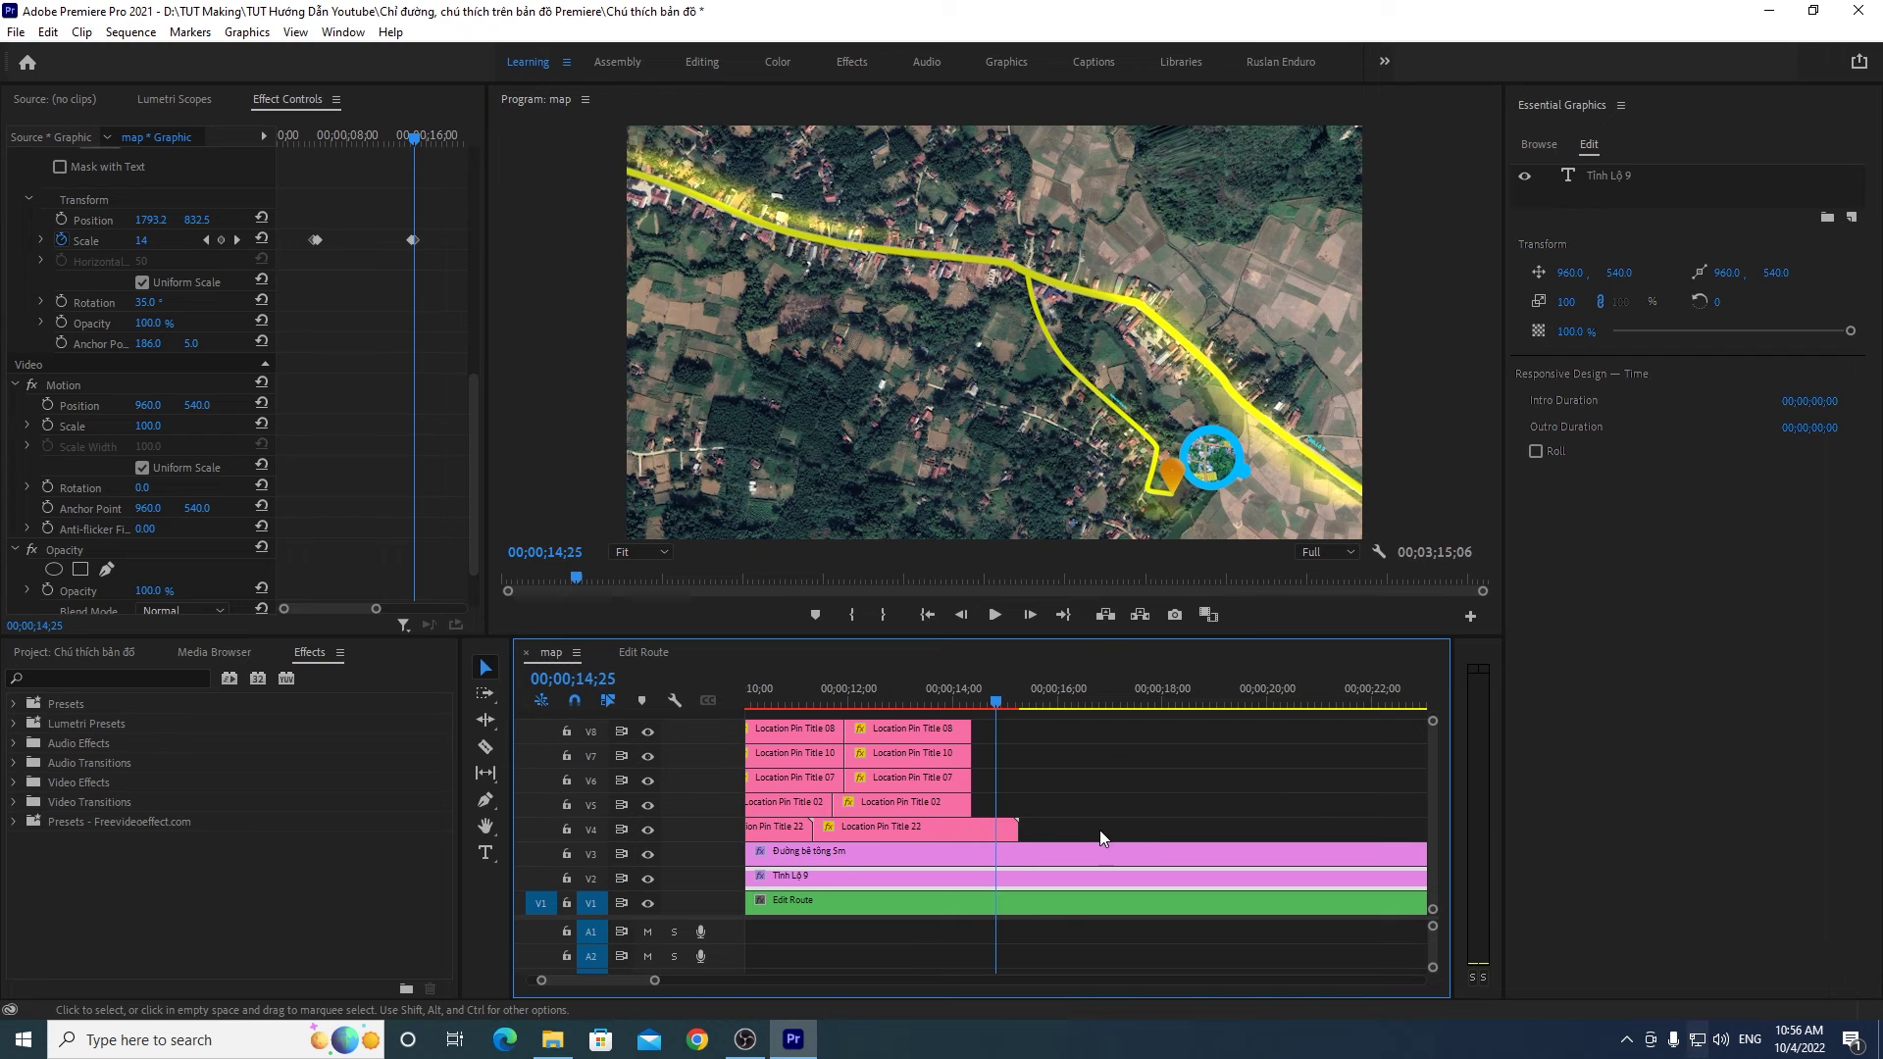
pyautogui.click(1016, 910)
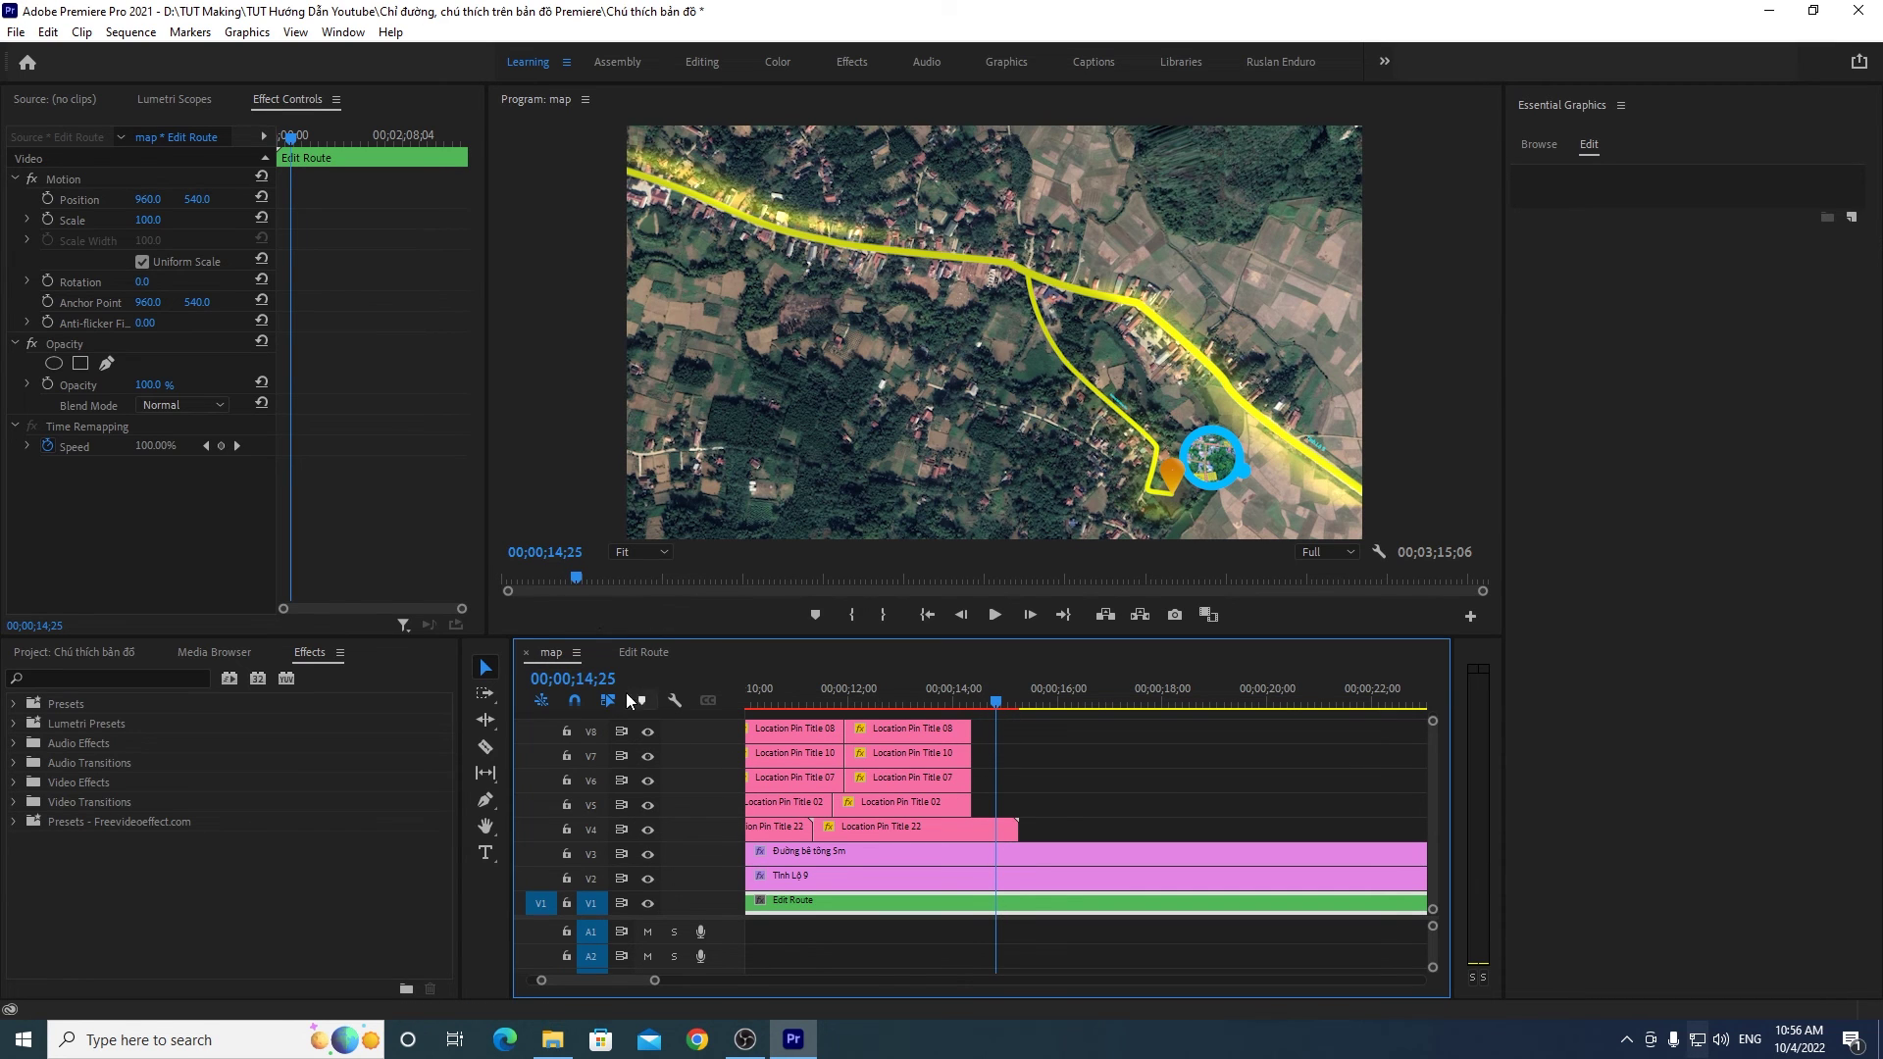
pyautogui.doubleClick(1033, 903)
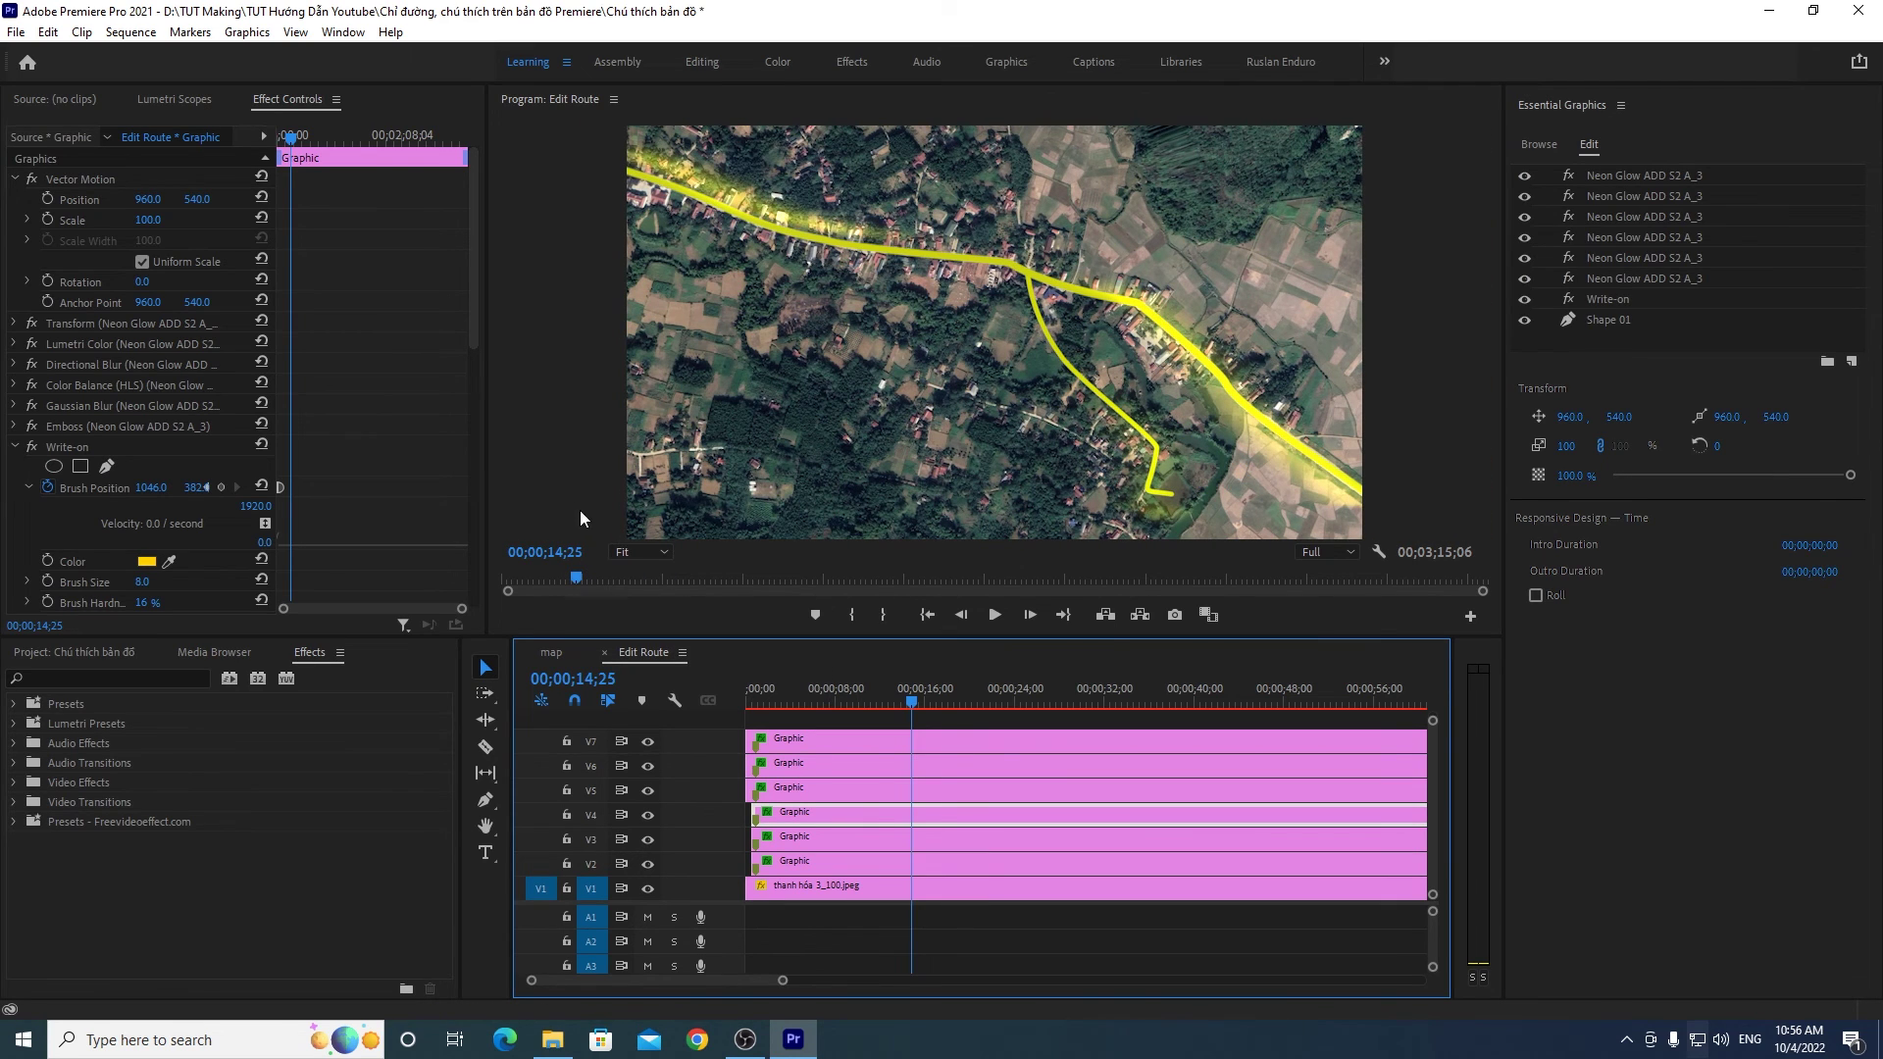
# Step: Select the V2 route Graphic clip in Edit Route and reveal its Write-on properties in Effect Controls
pyautogui.moveTo(475, 301)
pyautogui.mouseDown()
pyautogui.moveTo(479, 431)
pyautogui.moveTo(485, 225)
pyautogui.mouseUp()
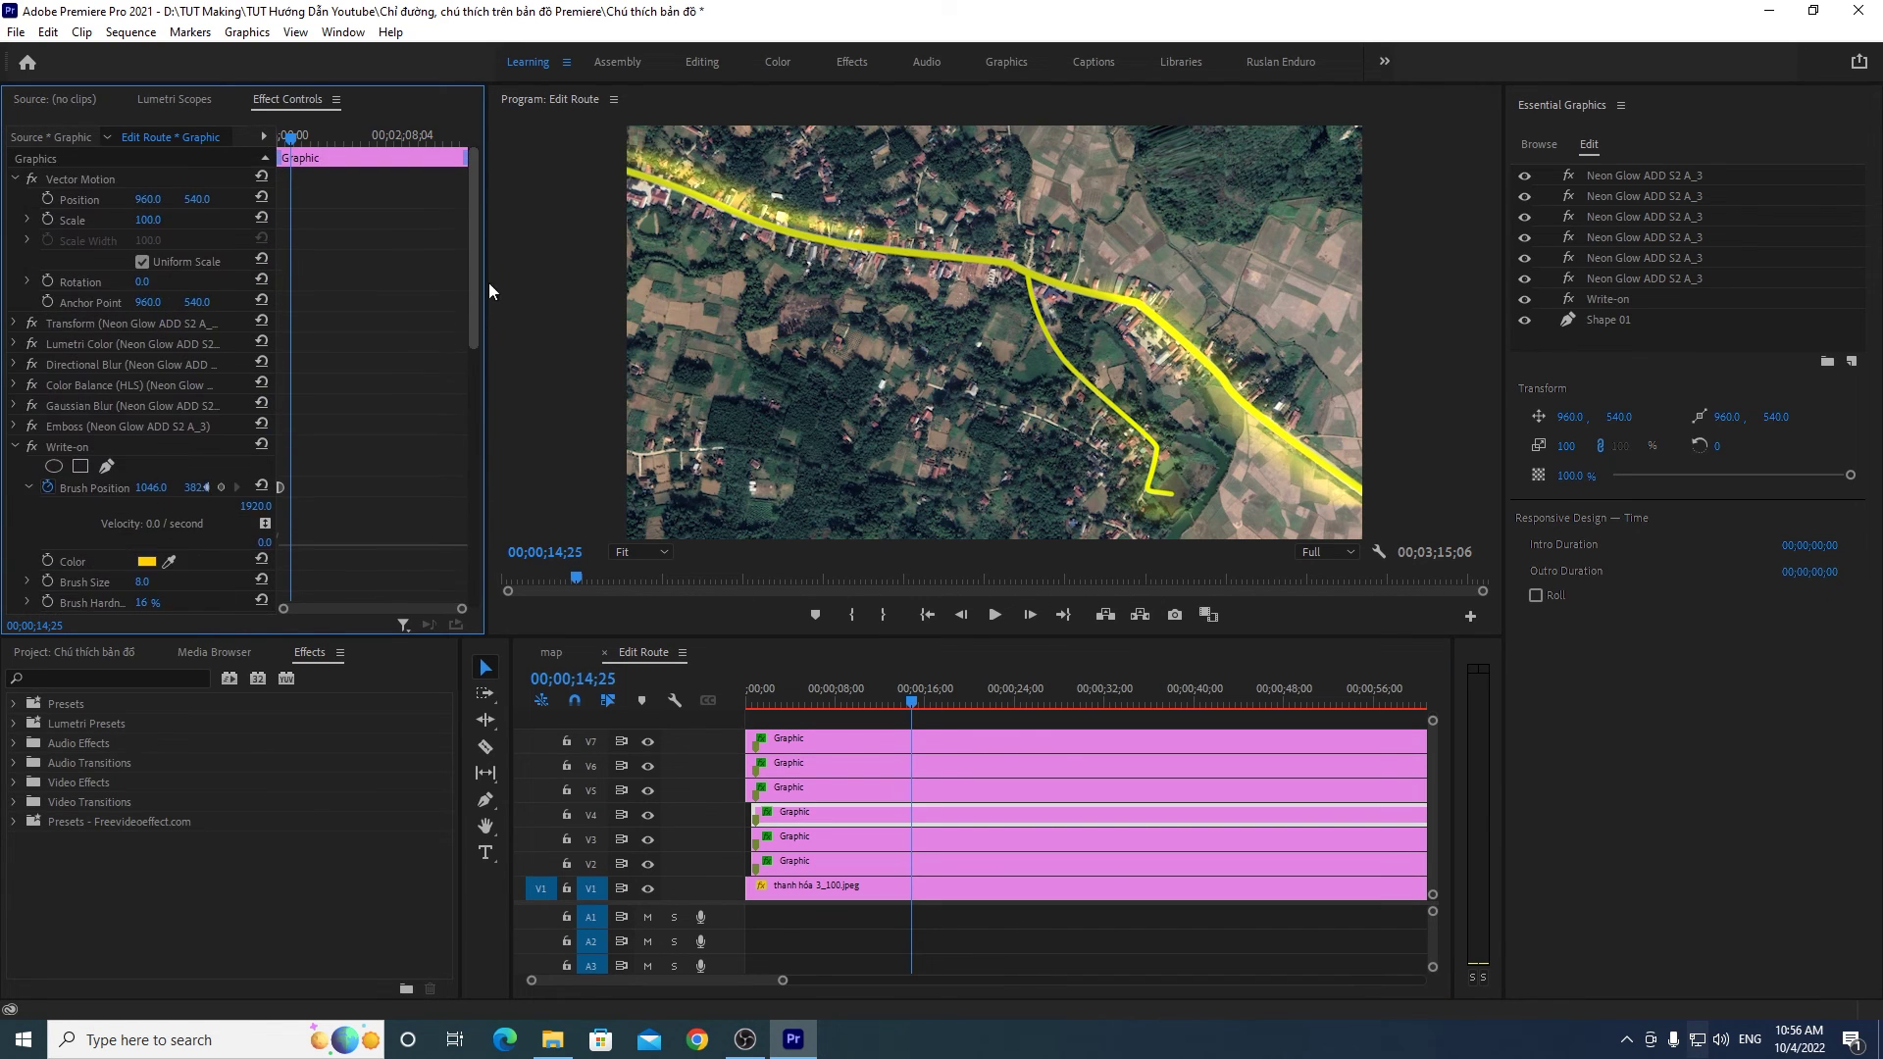
pyautogui.click(926, 863)
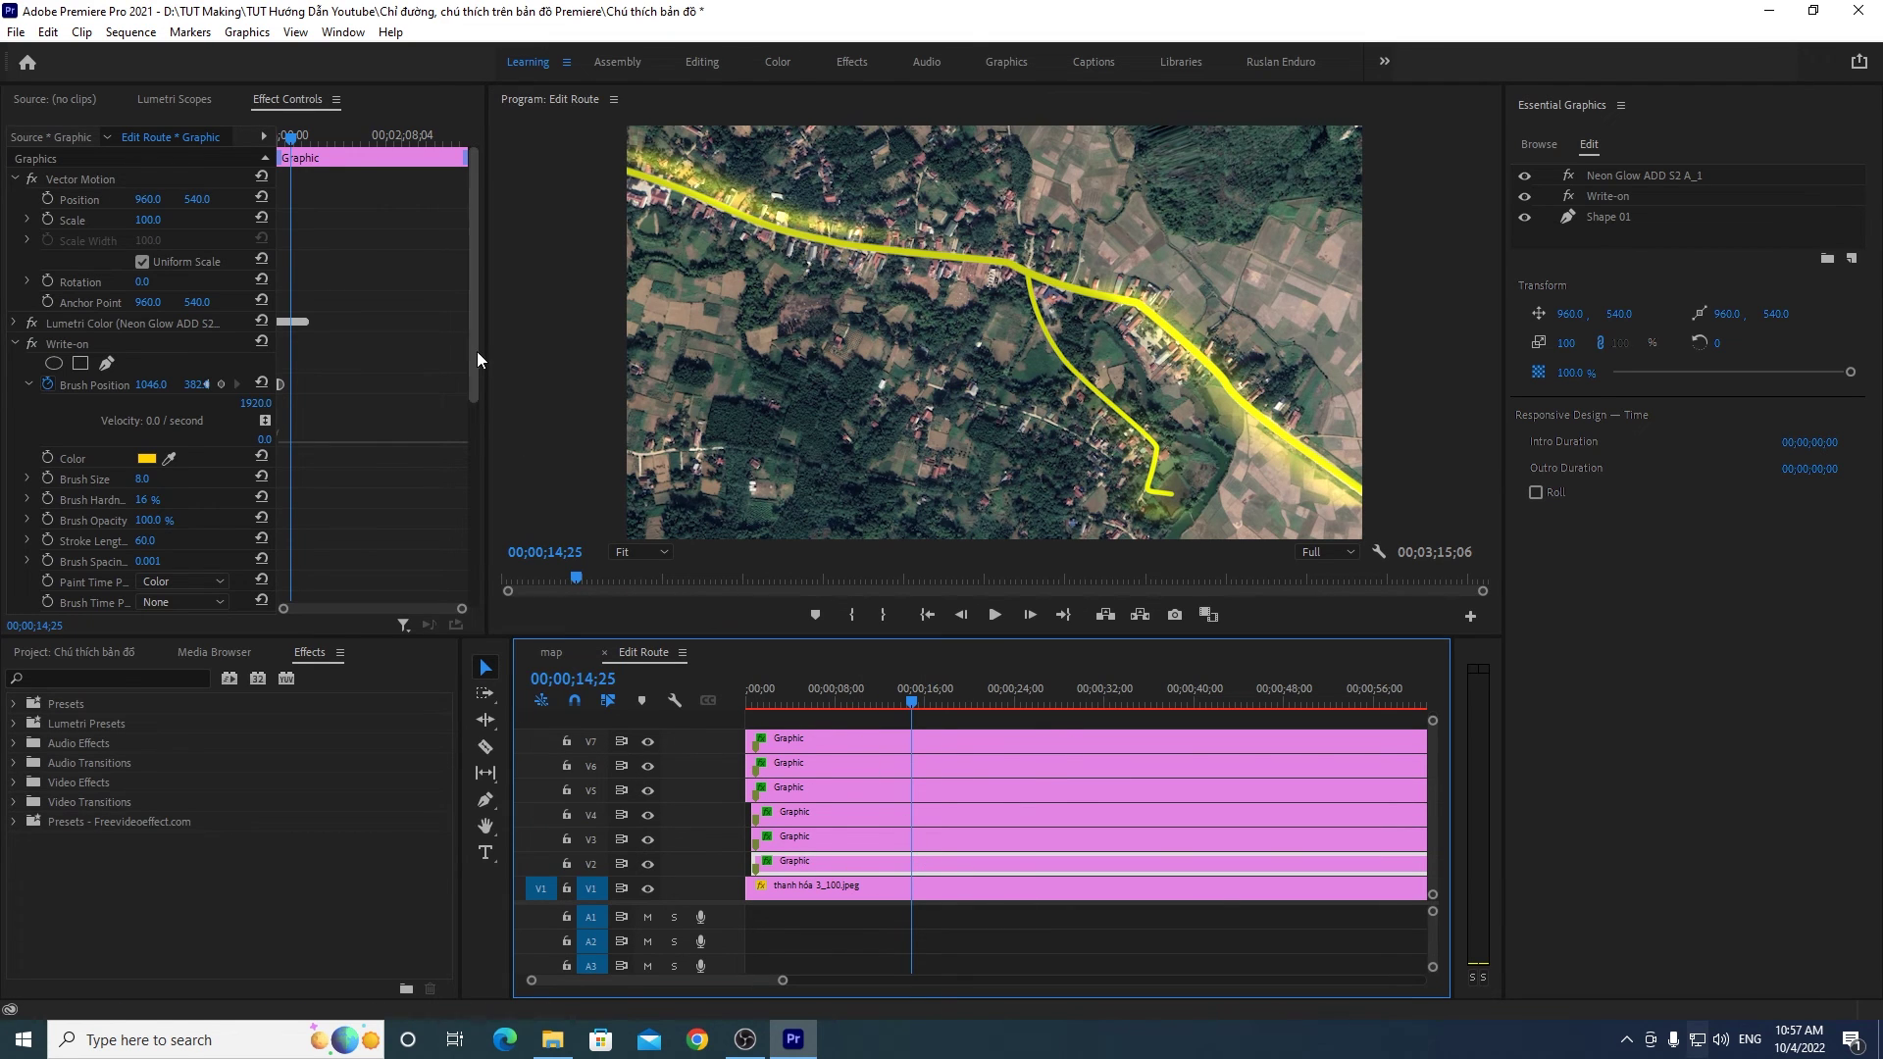
pyautogui.moveTo(471, 365); pyautogui.dragTo(466, 404)
pyautogui.click(933, 857)
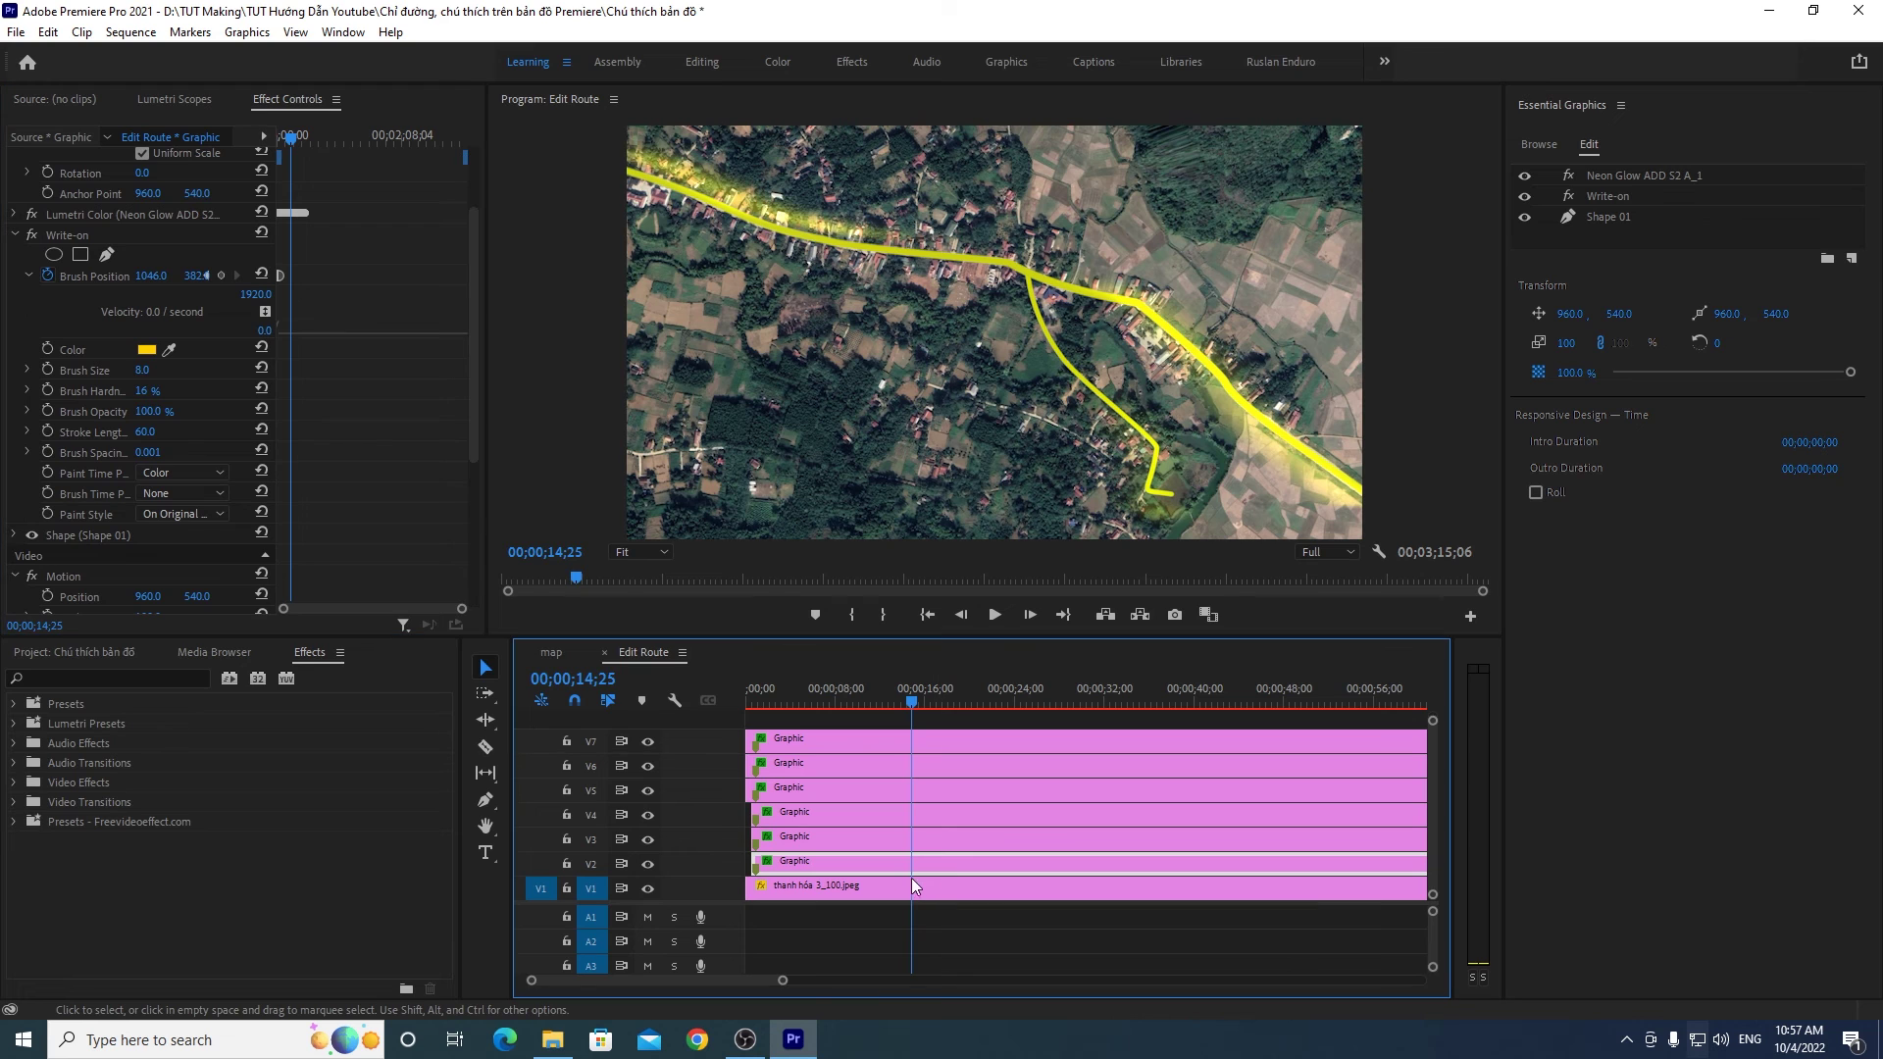
pyautogui.click(873, 887)
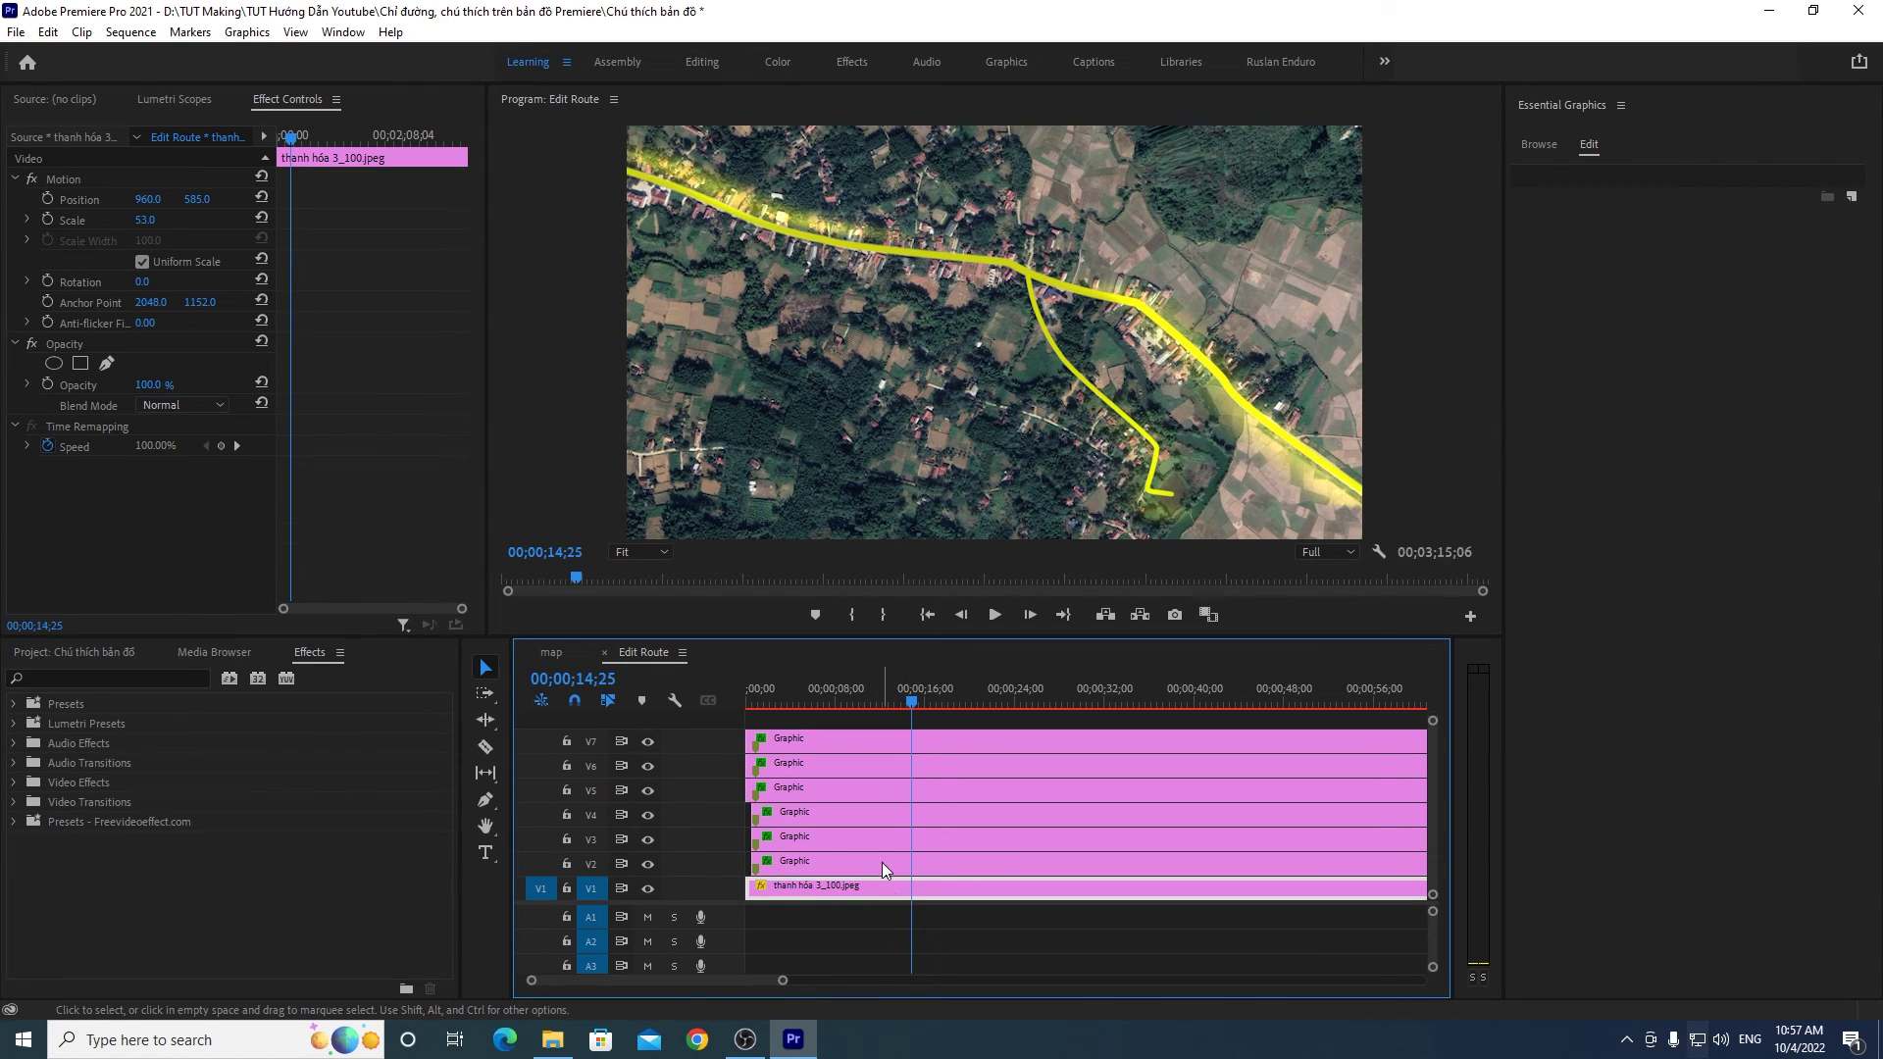
pyautogui.click(881, 864)
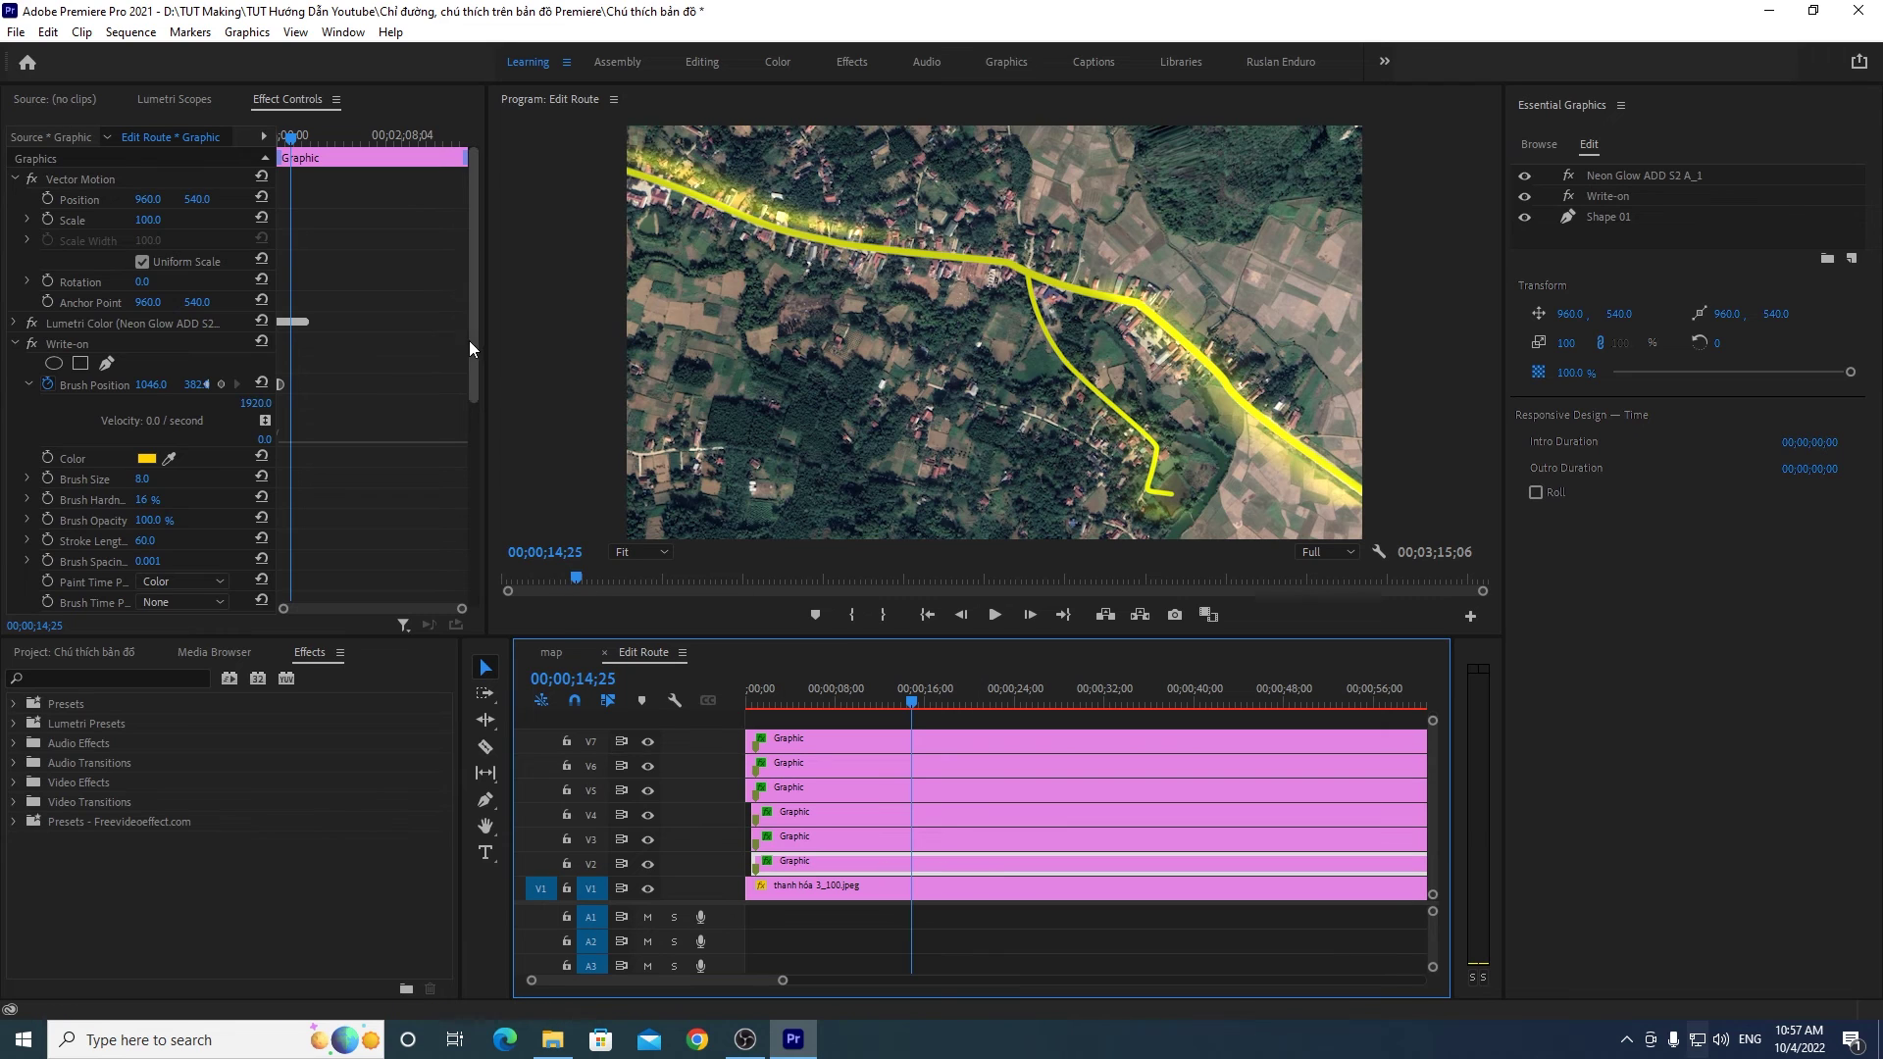
pyautogui.moveTo(471, 341); pyautogui.dragTo(479, 426)
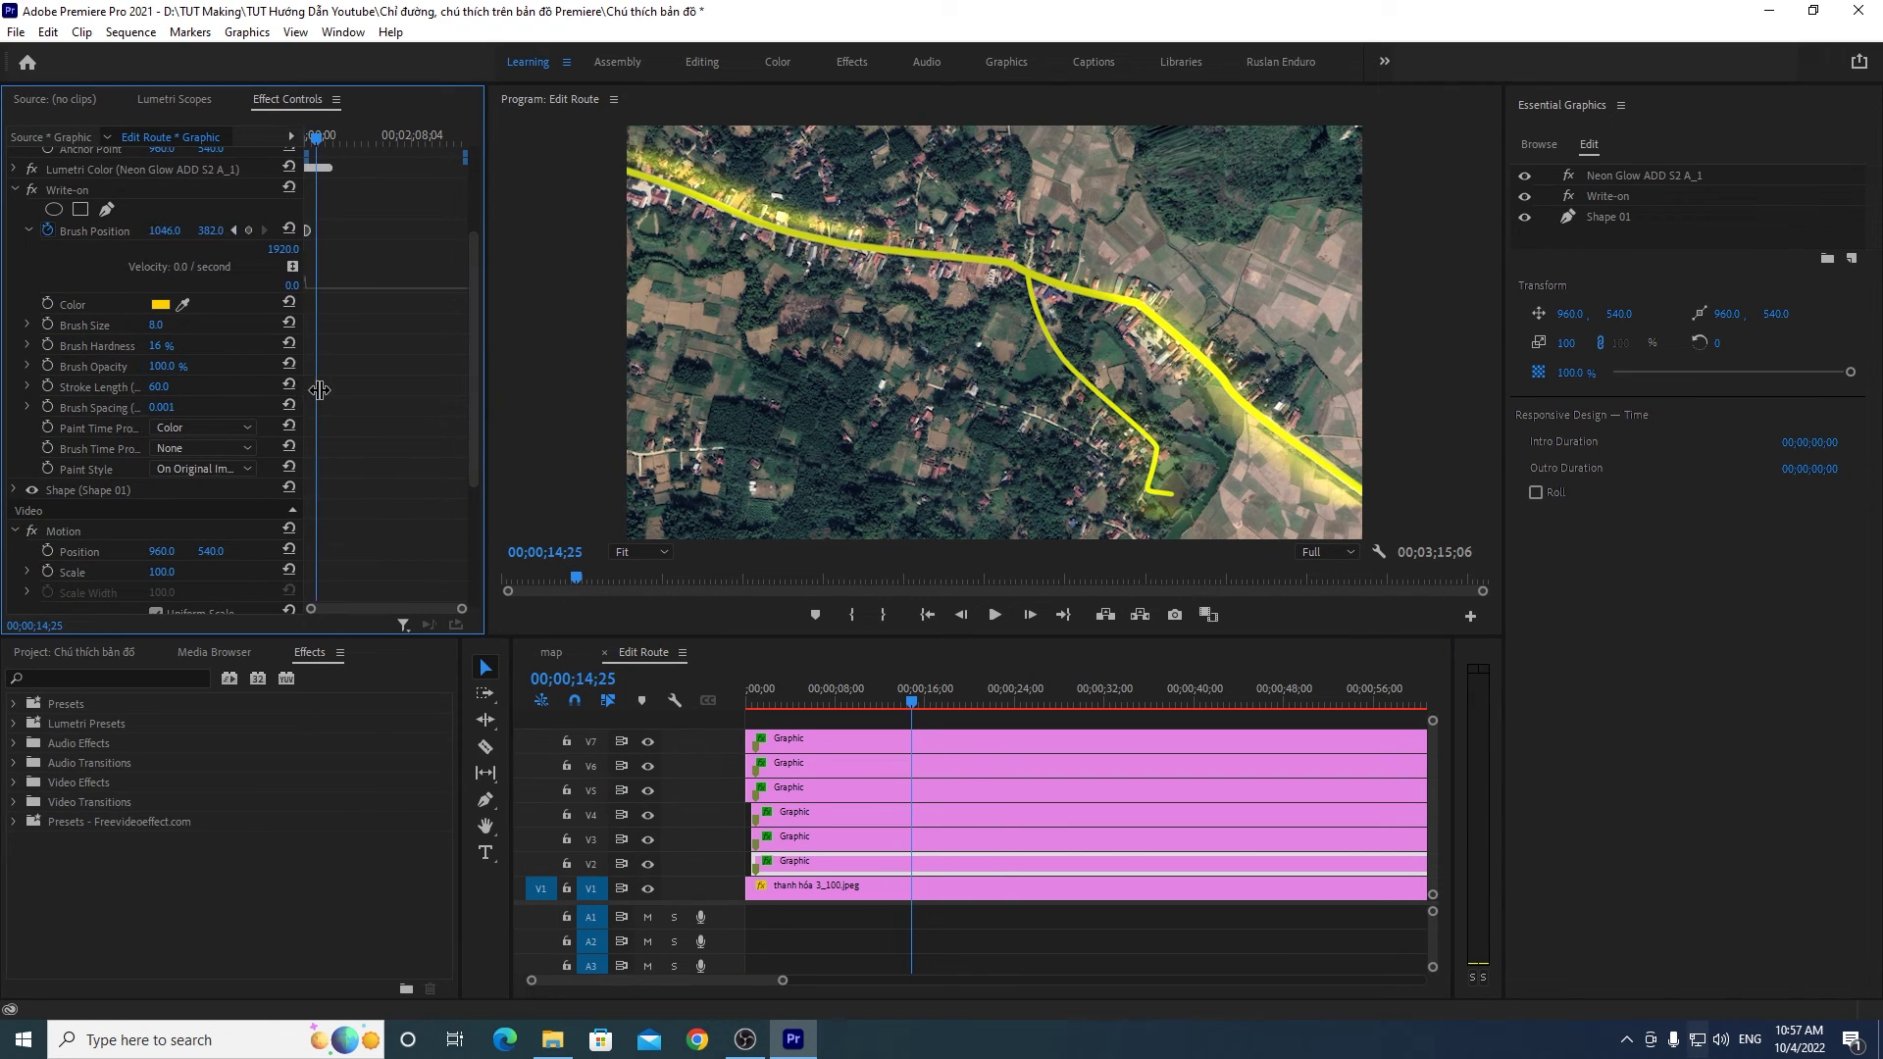
pyautogui.moveTo(277, 391); pyautogui.dragTo(356, 390)
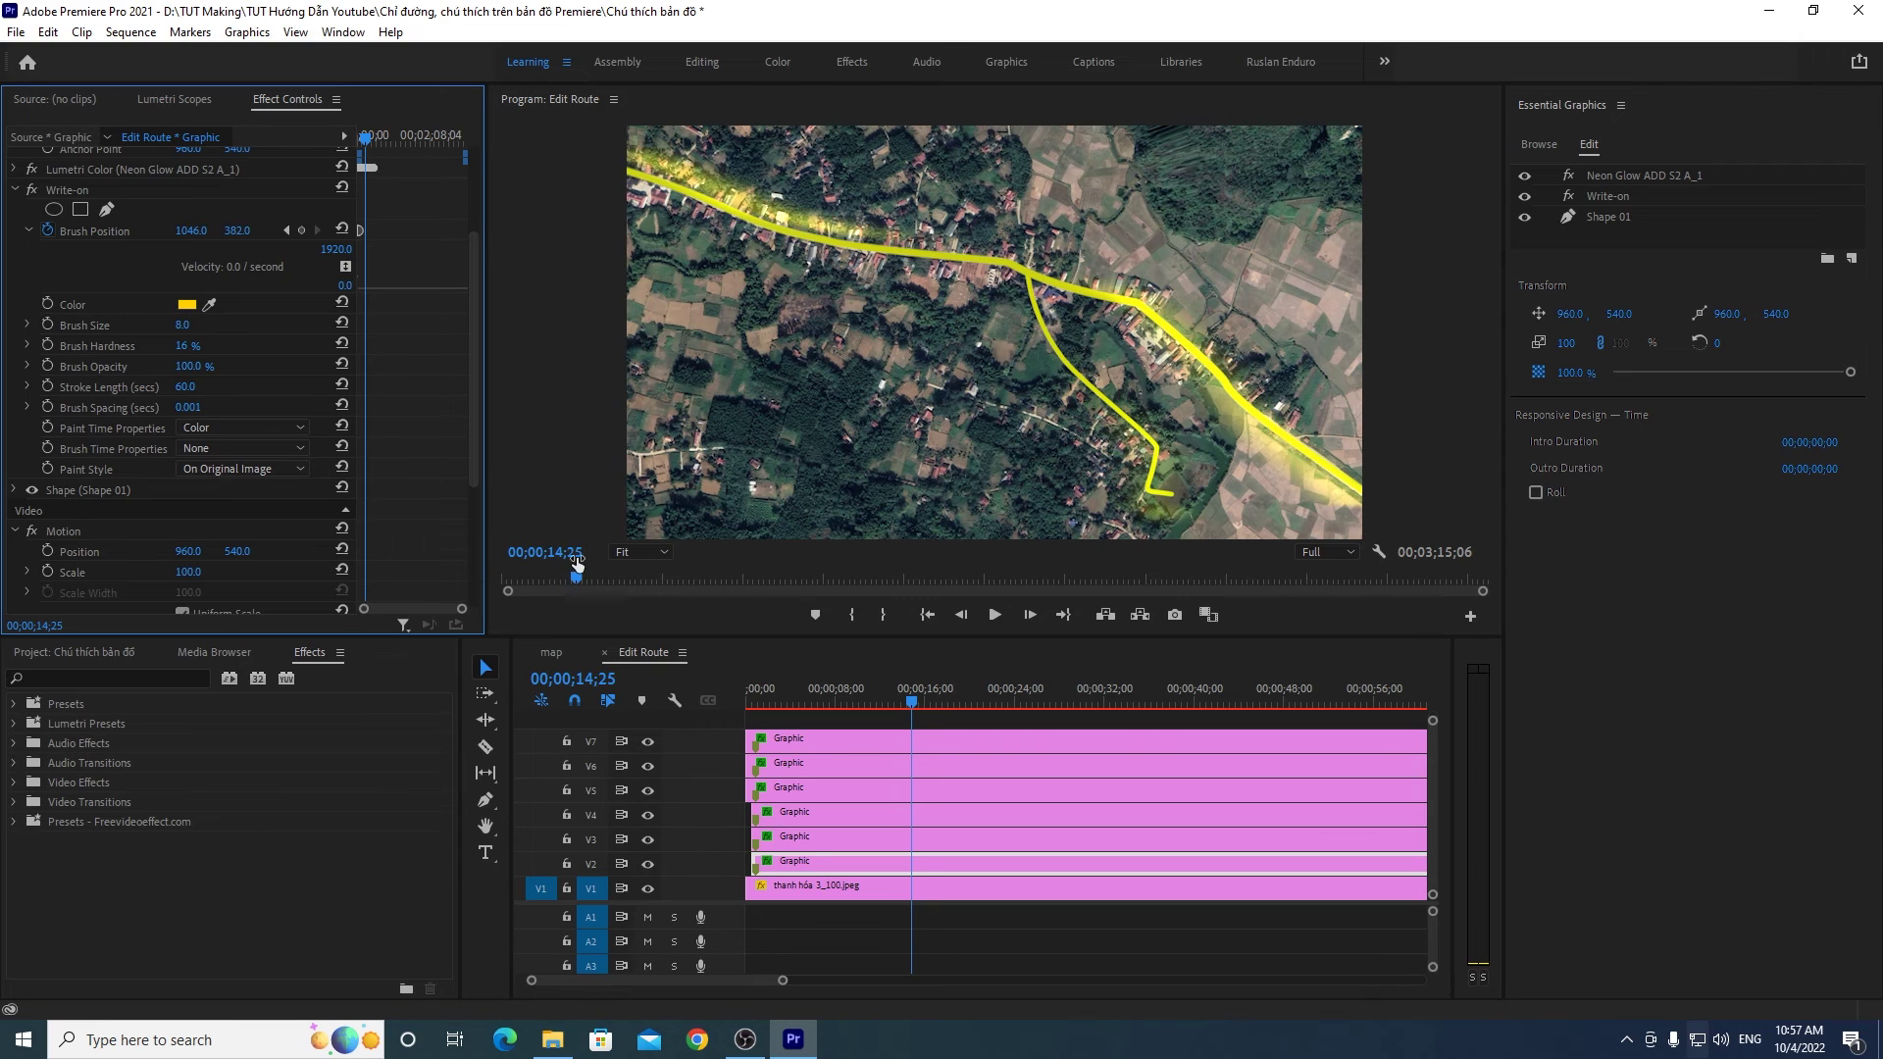
# Step: Set the Write-on Stroke Length to 15 on the selected route graphic and the V3 one
pyautogui.click(200, 384)
pyautogui.write('15')
pyautogui.press('Return')
pyautogui.click(962, 839)
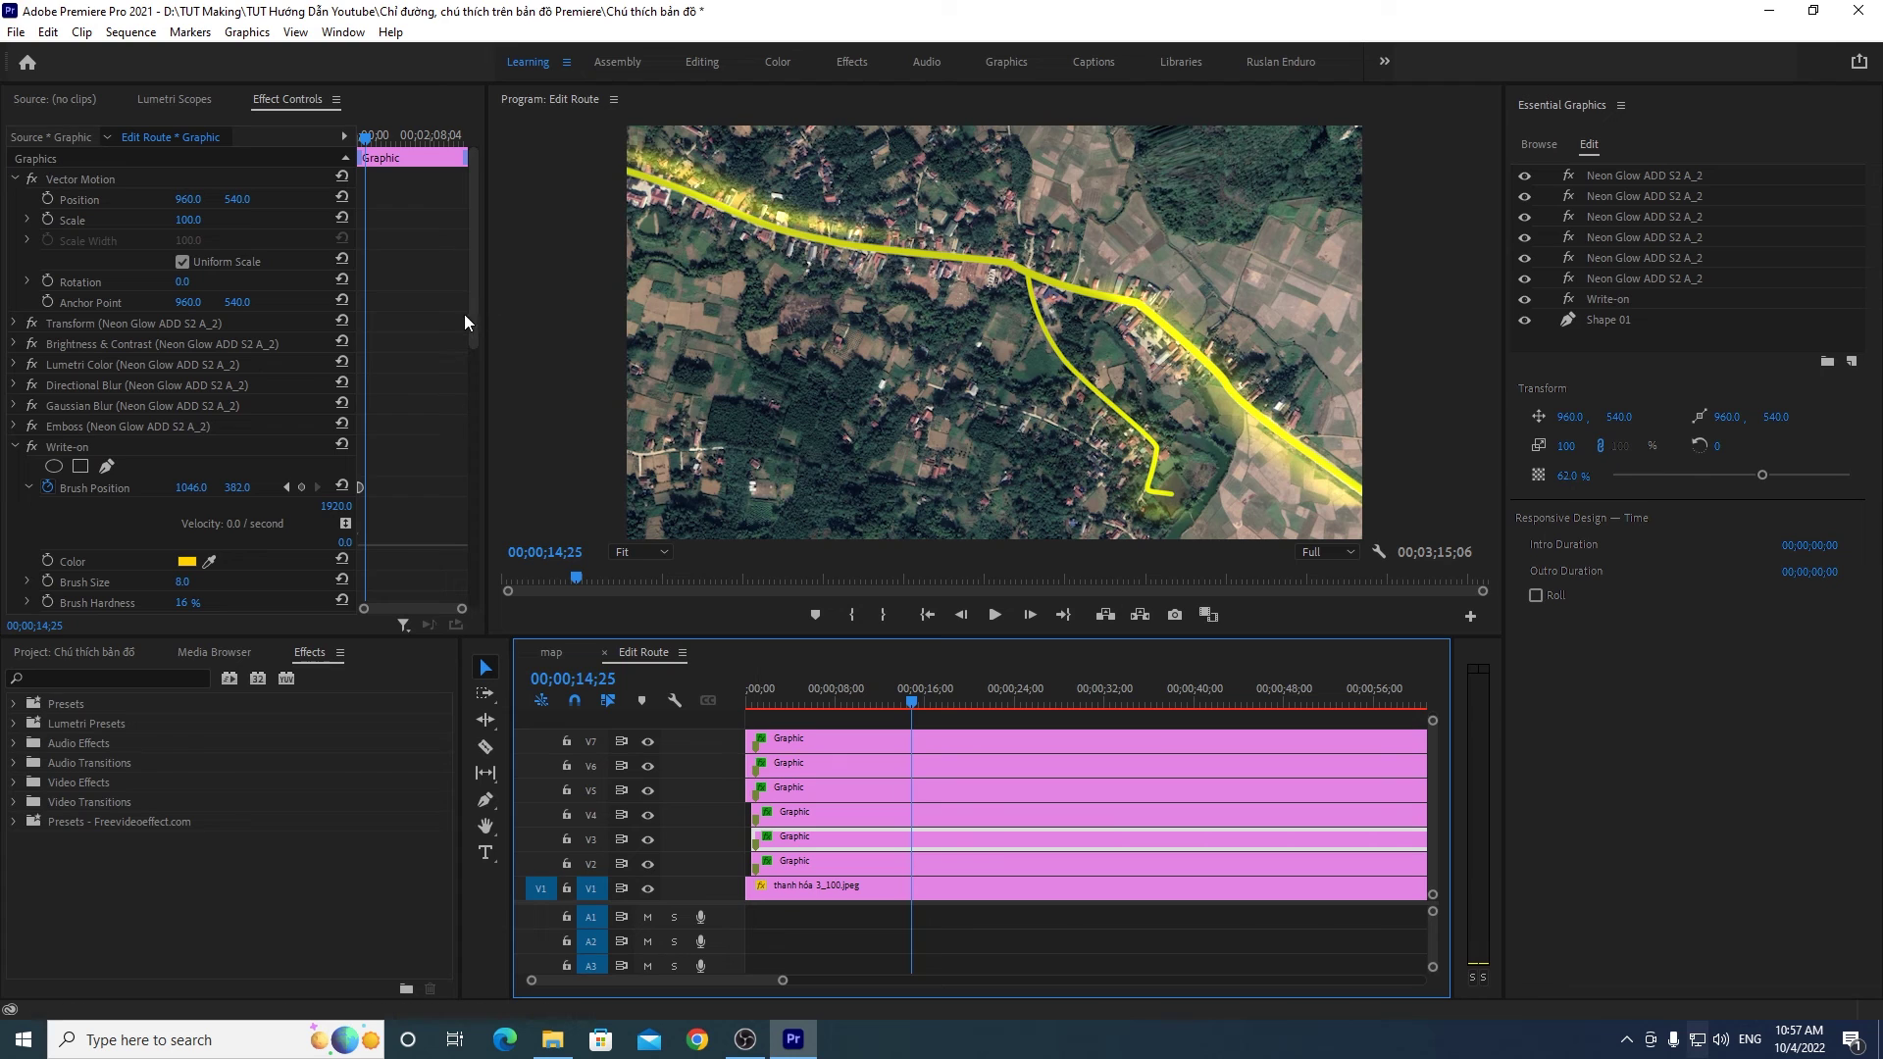
pyautogui.moveTo(474, 306); pyautogui.dragTo(475, 404)
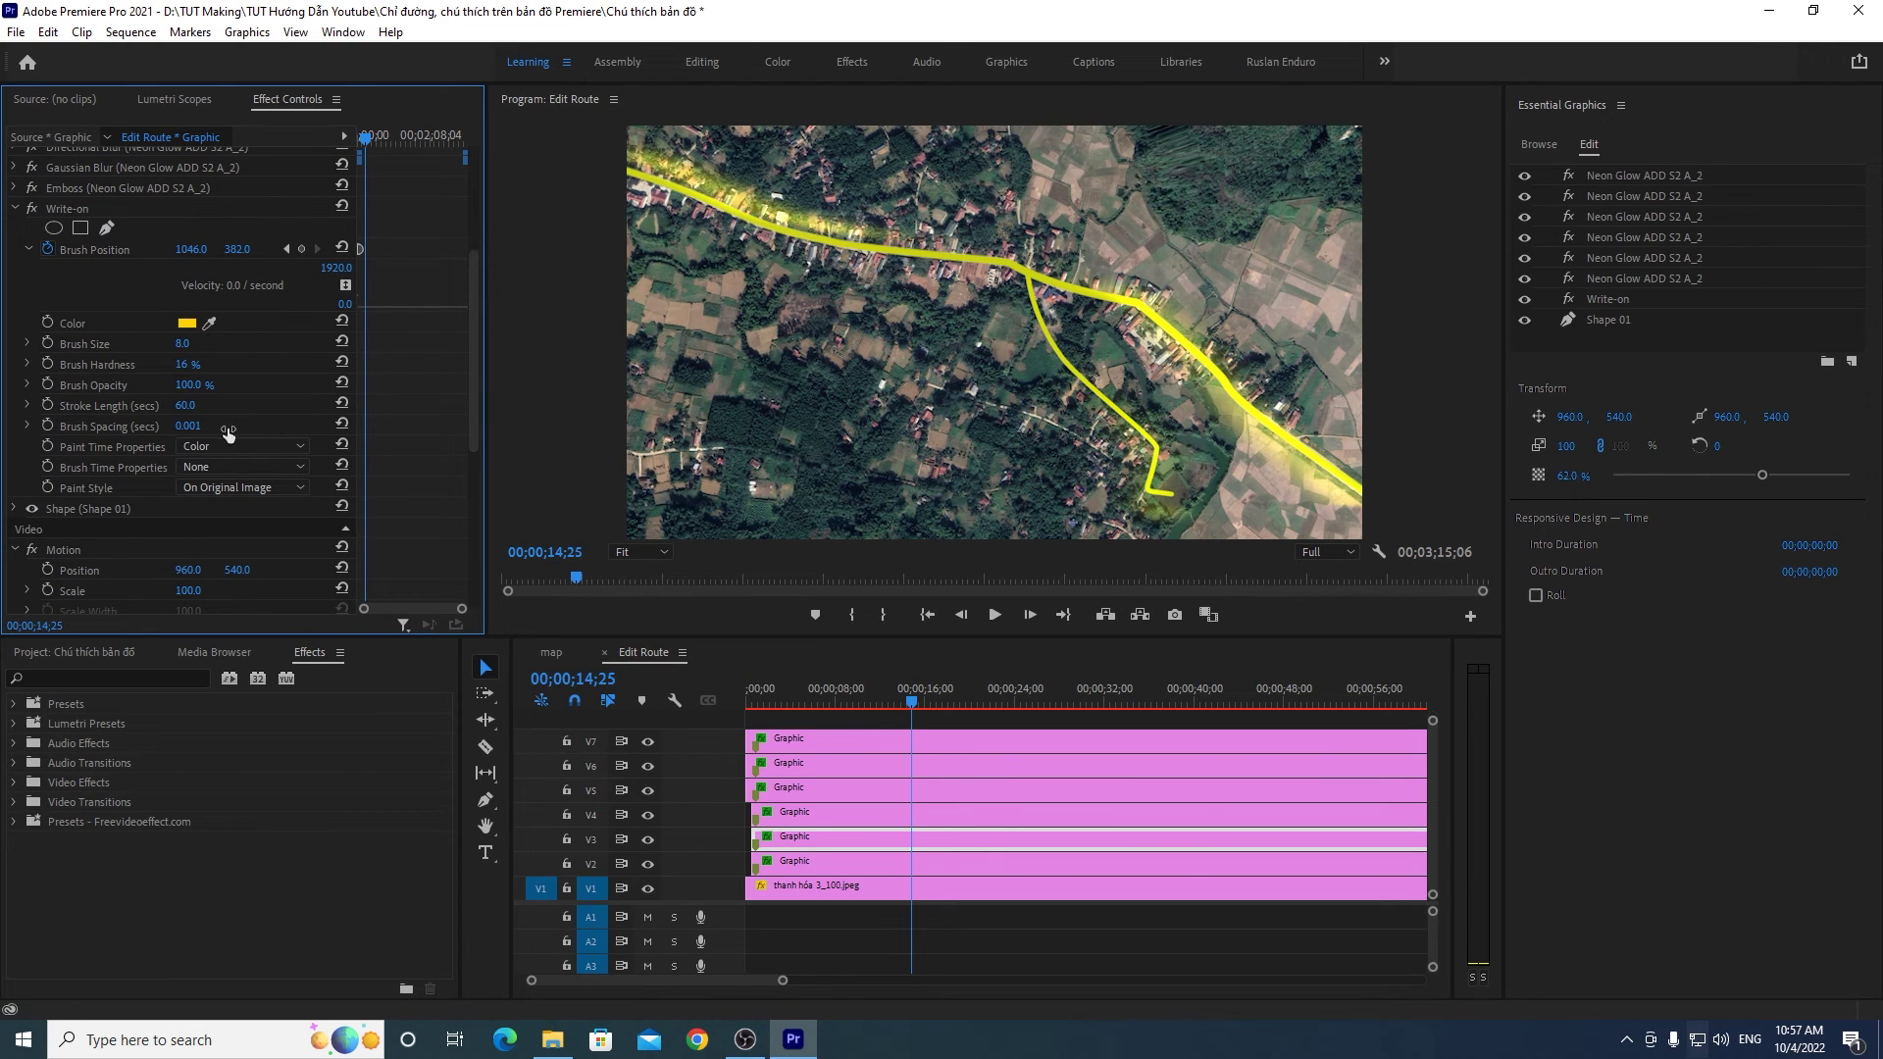
pyautogui.click(187, 406)
pyautogui.write('15')
pyautogui.press('Return')
# Step: Update Stroke Length on the V4 and V5 route graphics, entering 15 and 1
pyautogui.click(916, 816)
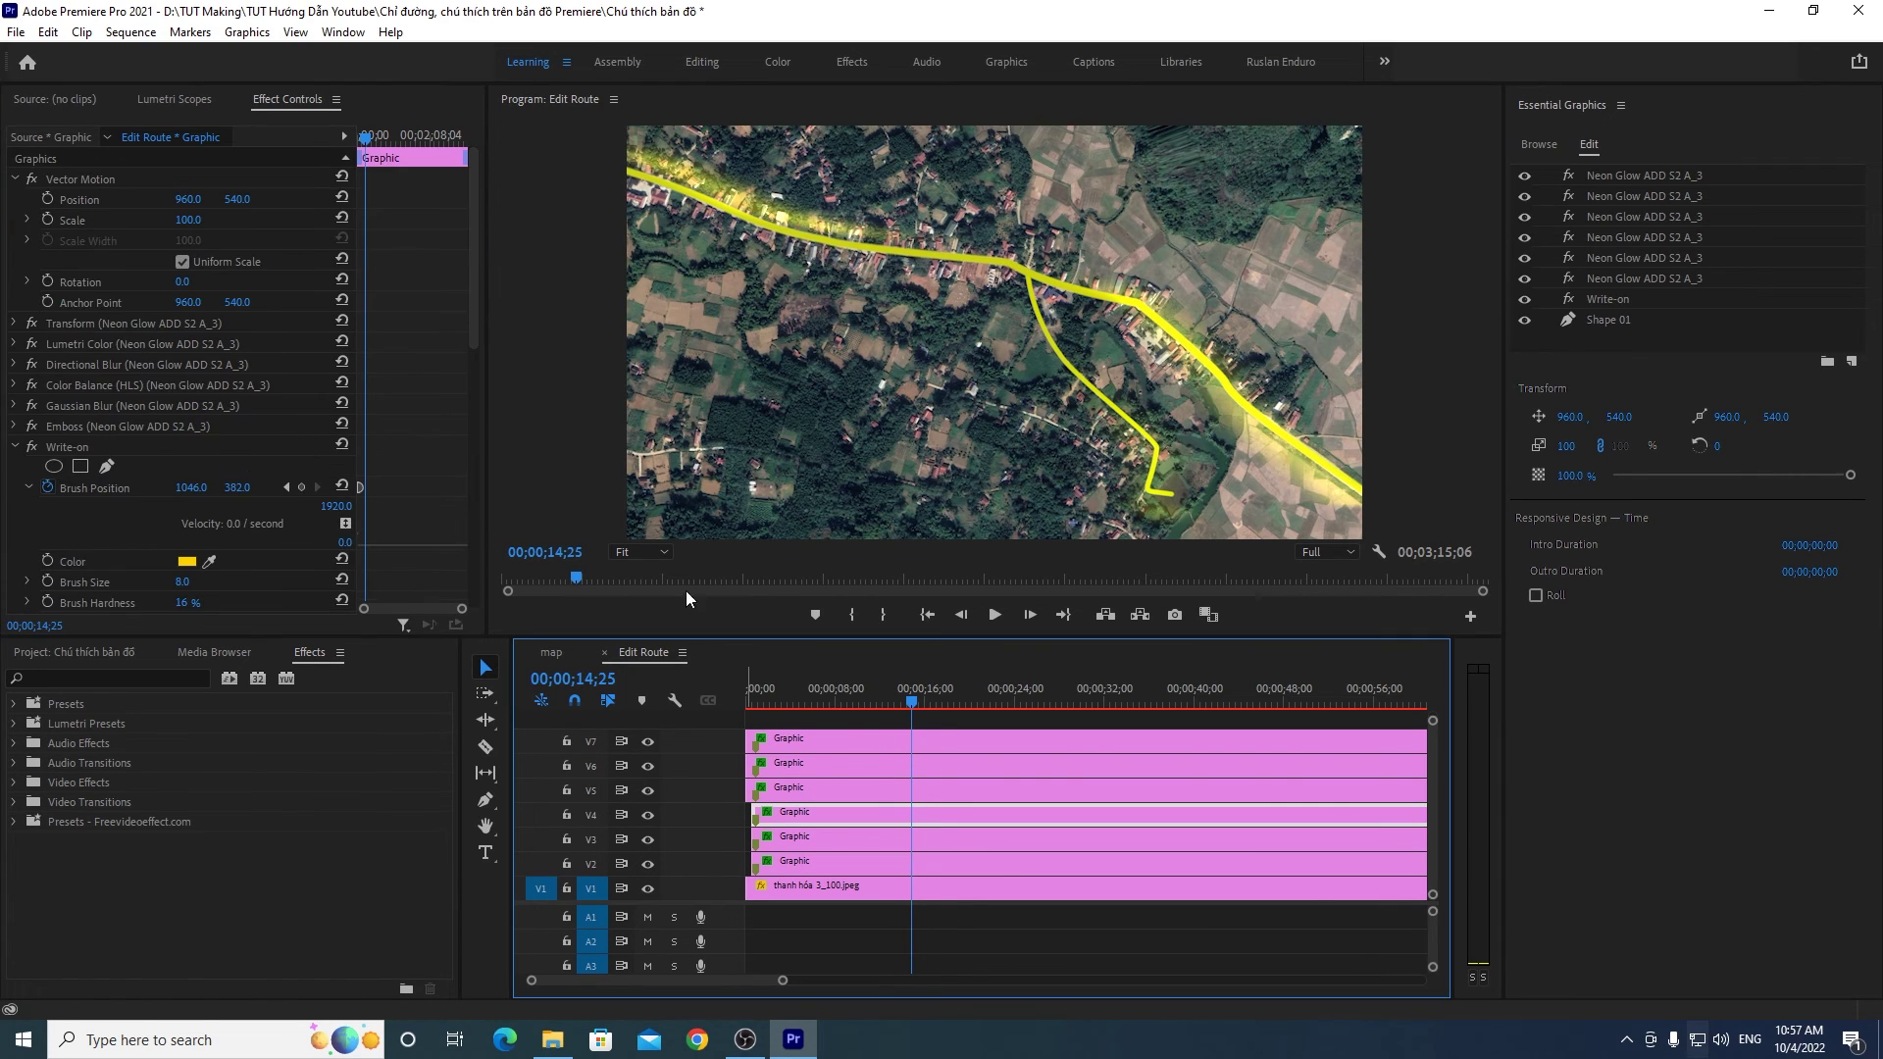
pyautogui.moveTo(474, 310); pyautogui.dragTo(471, 391)
pyautogui.scroll(-2, 335, 423)
pyautogui.click(182, 387)
pyautogui.write('15')
pyautogui.press('Return')
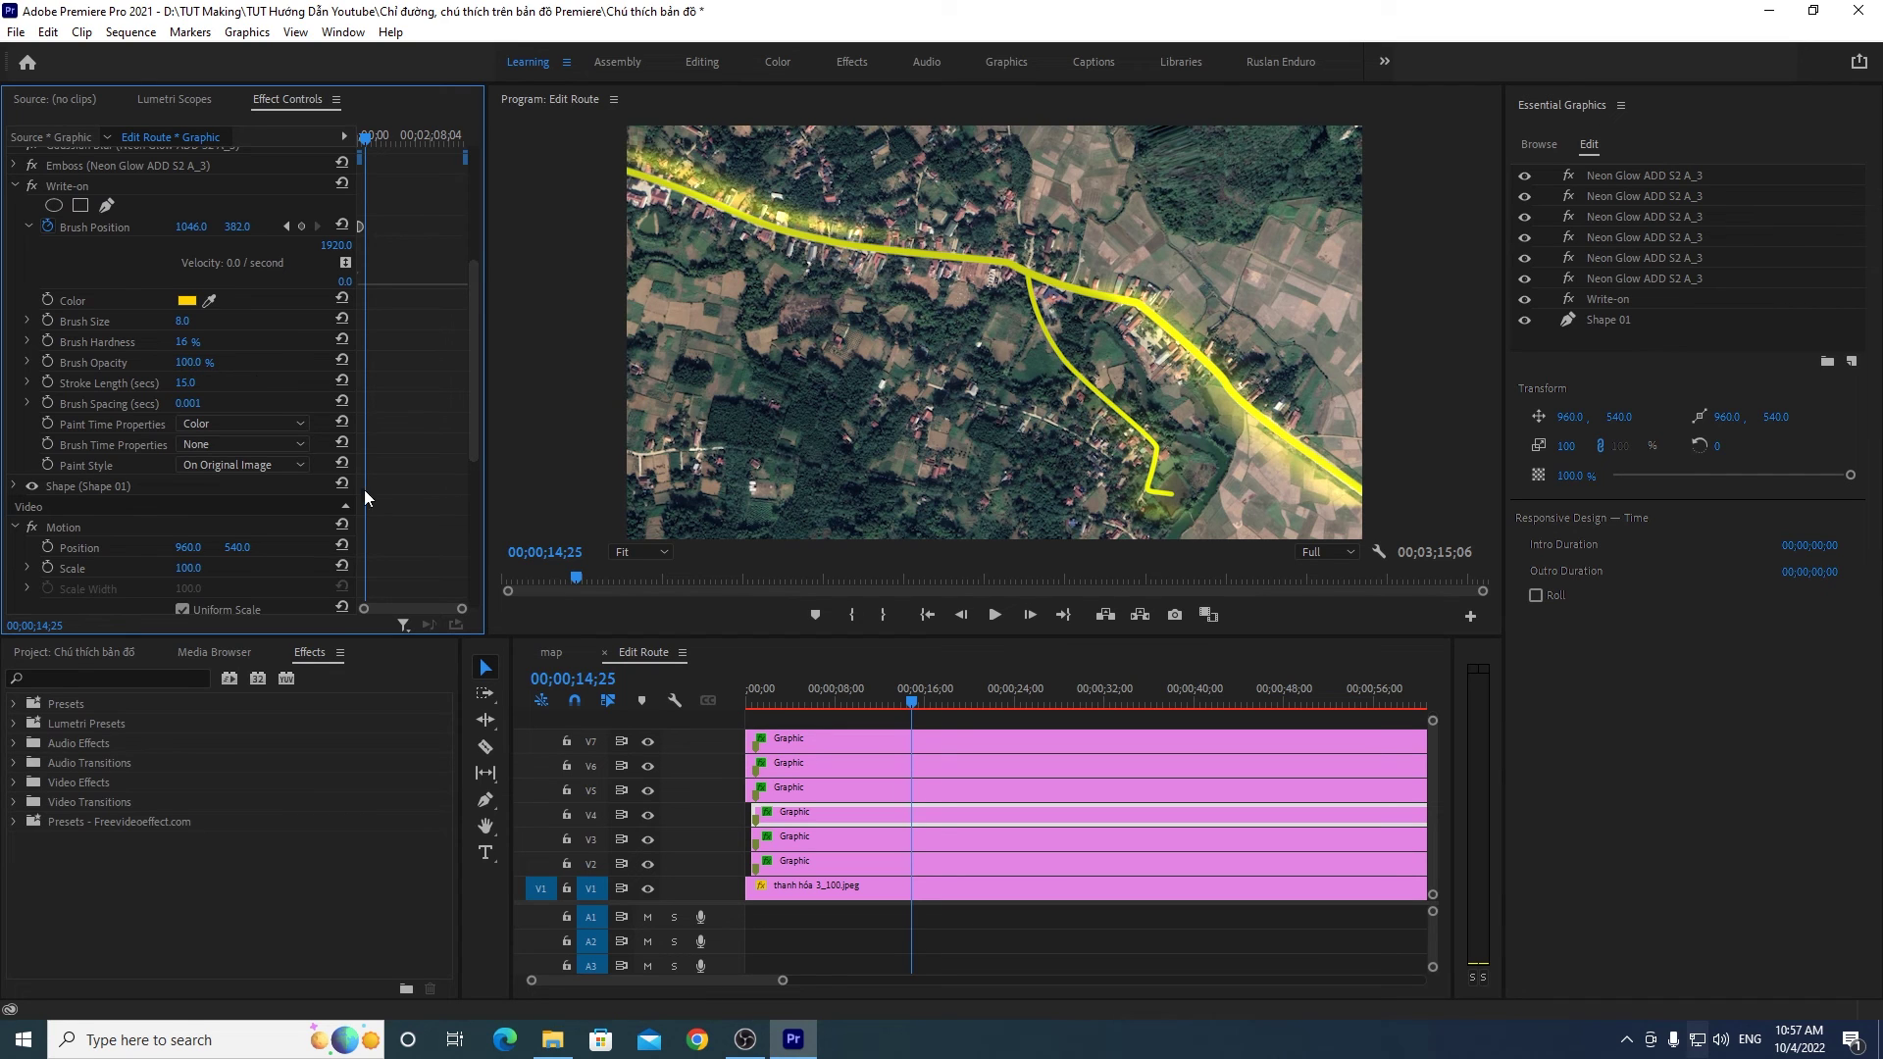
pyautogui.click(945, 786)
pyautogui.scroll(-5, 475, 446)
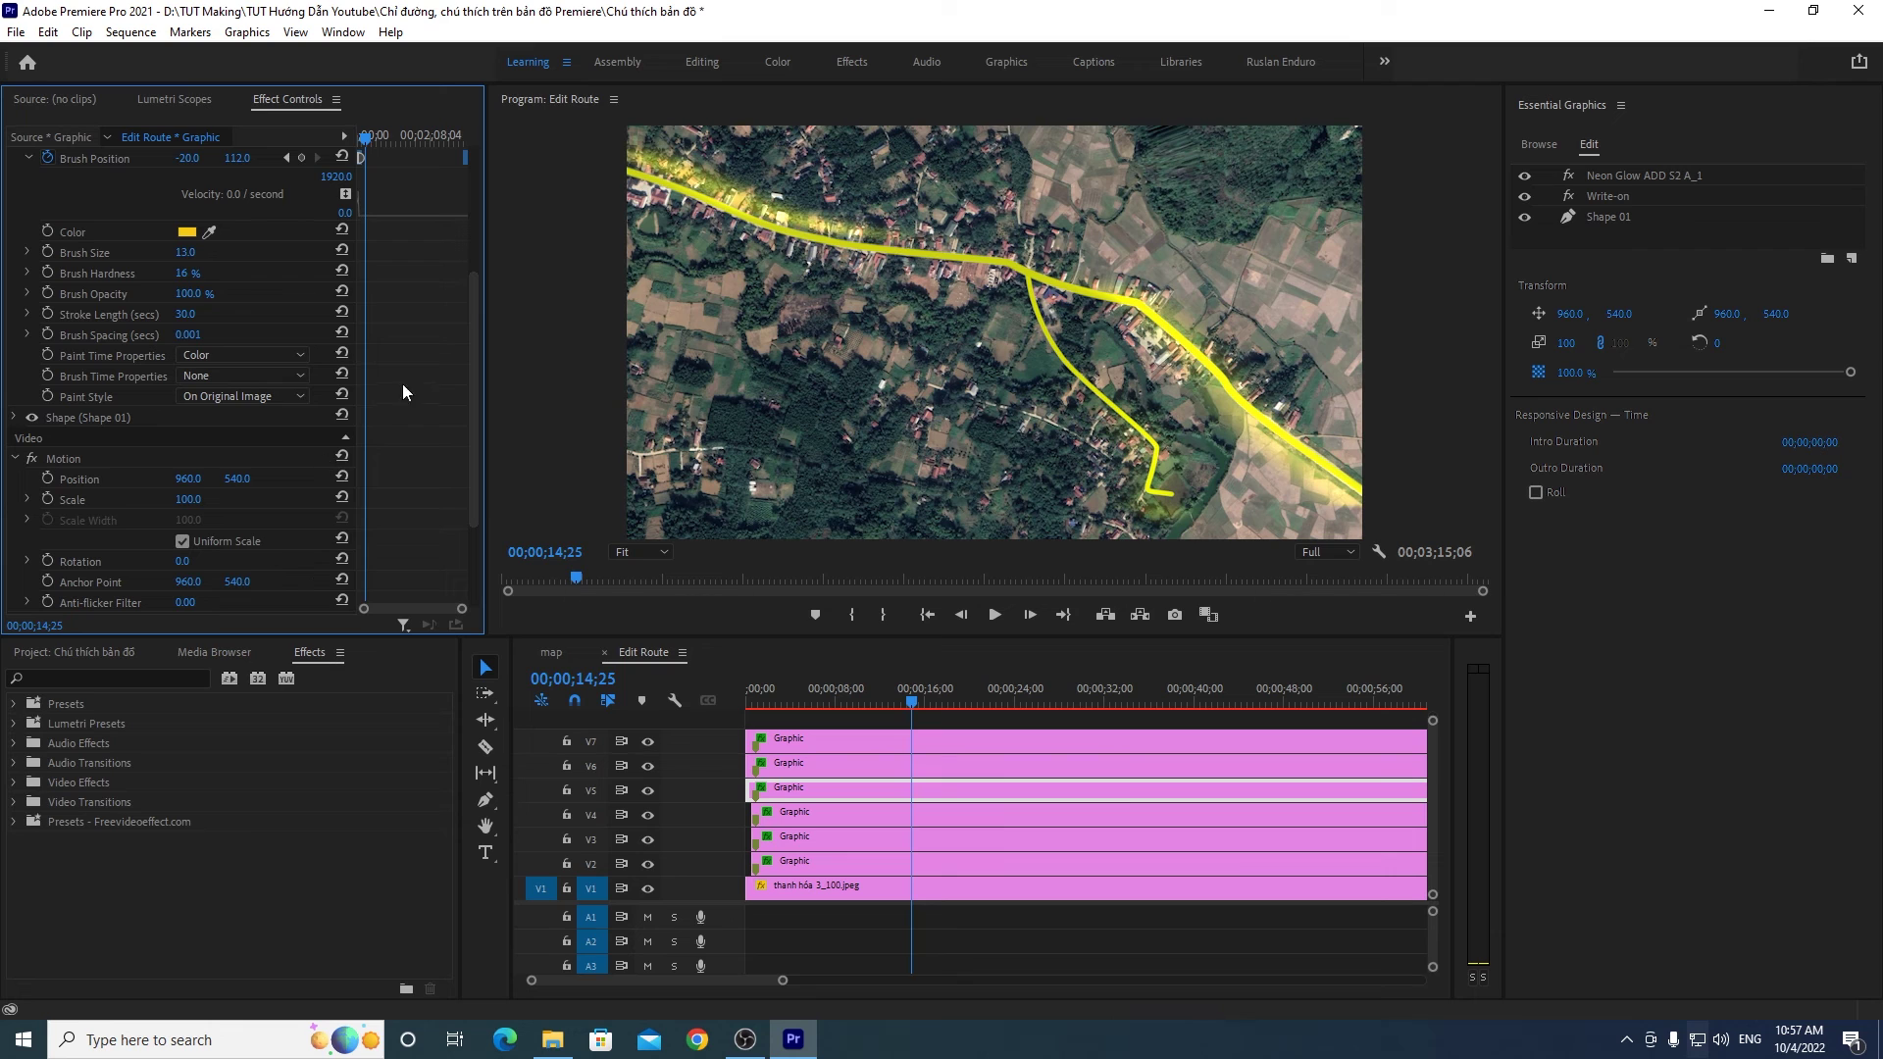
pyautogui.scroll(5, 480, 530)
pyautogui.moveTo(477, 245); pyautogui.dragTo(481, 358)
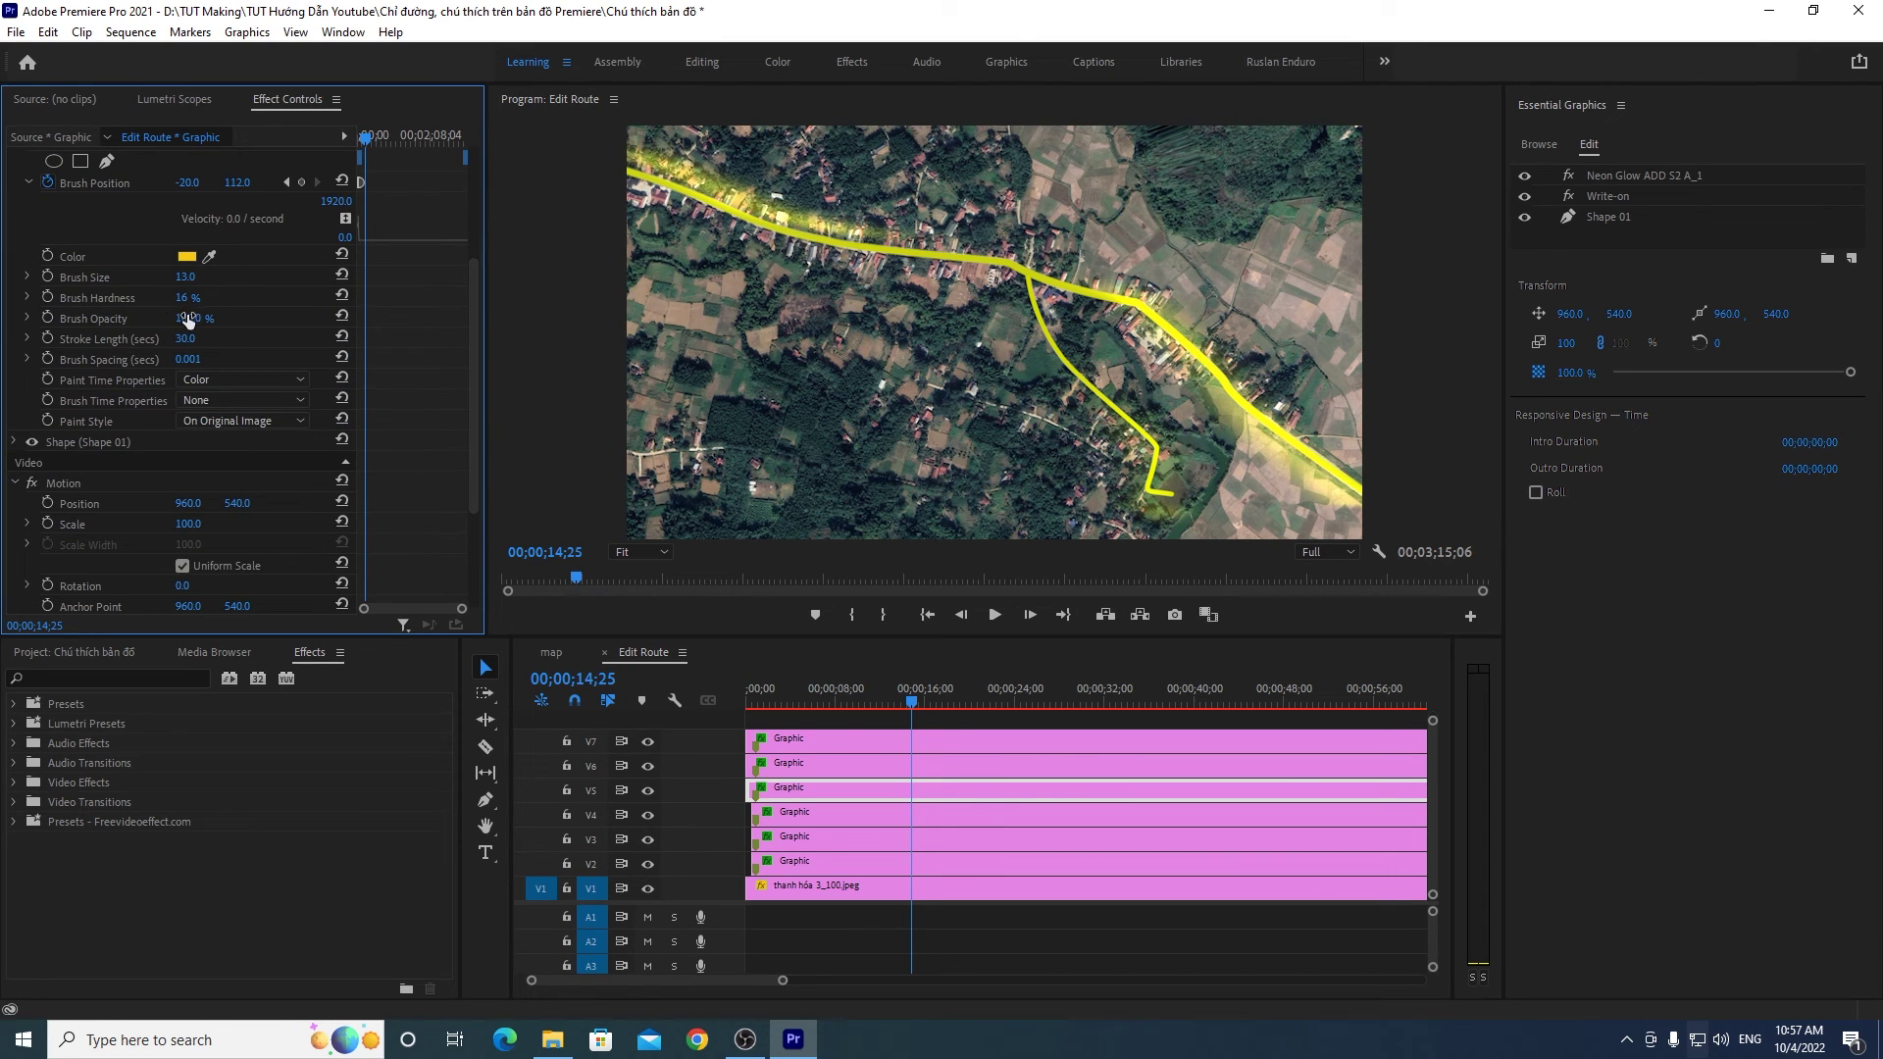
pyautogui.click(187, 340)
pyautogui.write('15')
pyautogui.press('Return')
# Step: Set Stroke Length 15 on the V6 and V7 route graphics and scrub to check the write-on
pyautogui.click(928, 769)
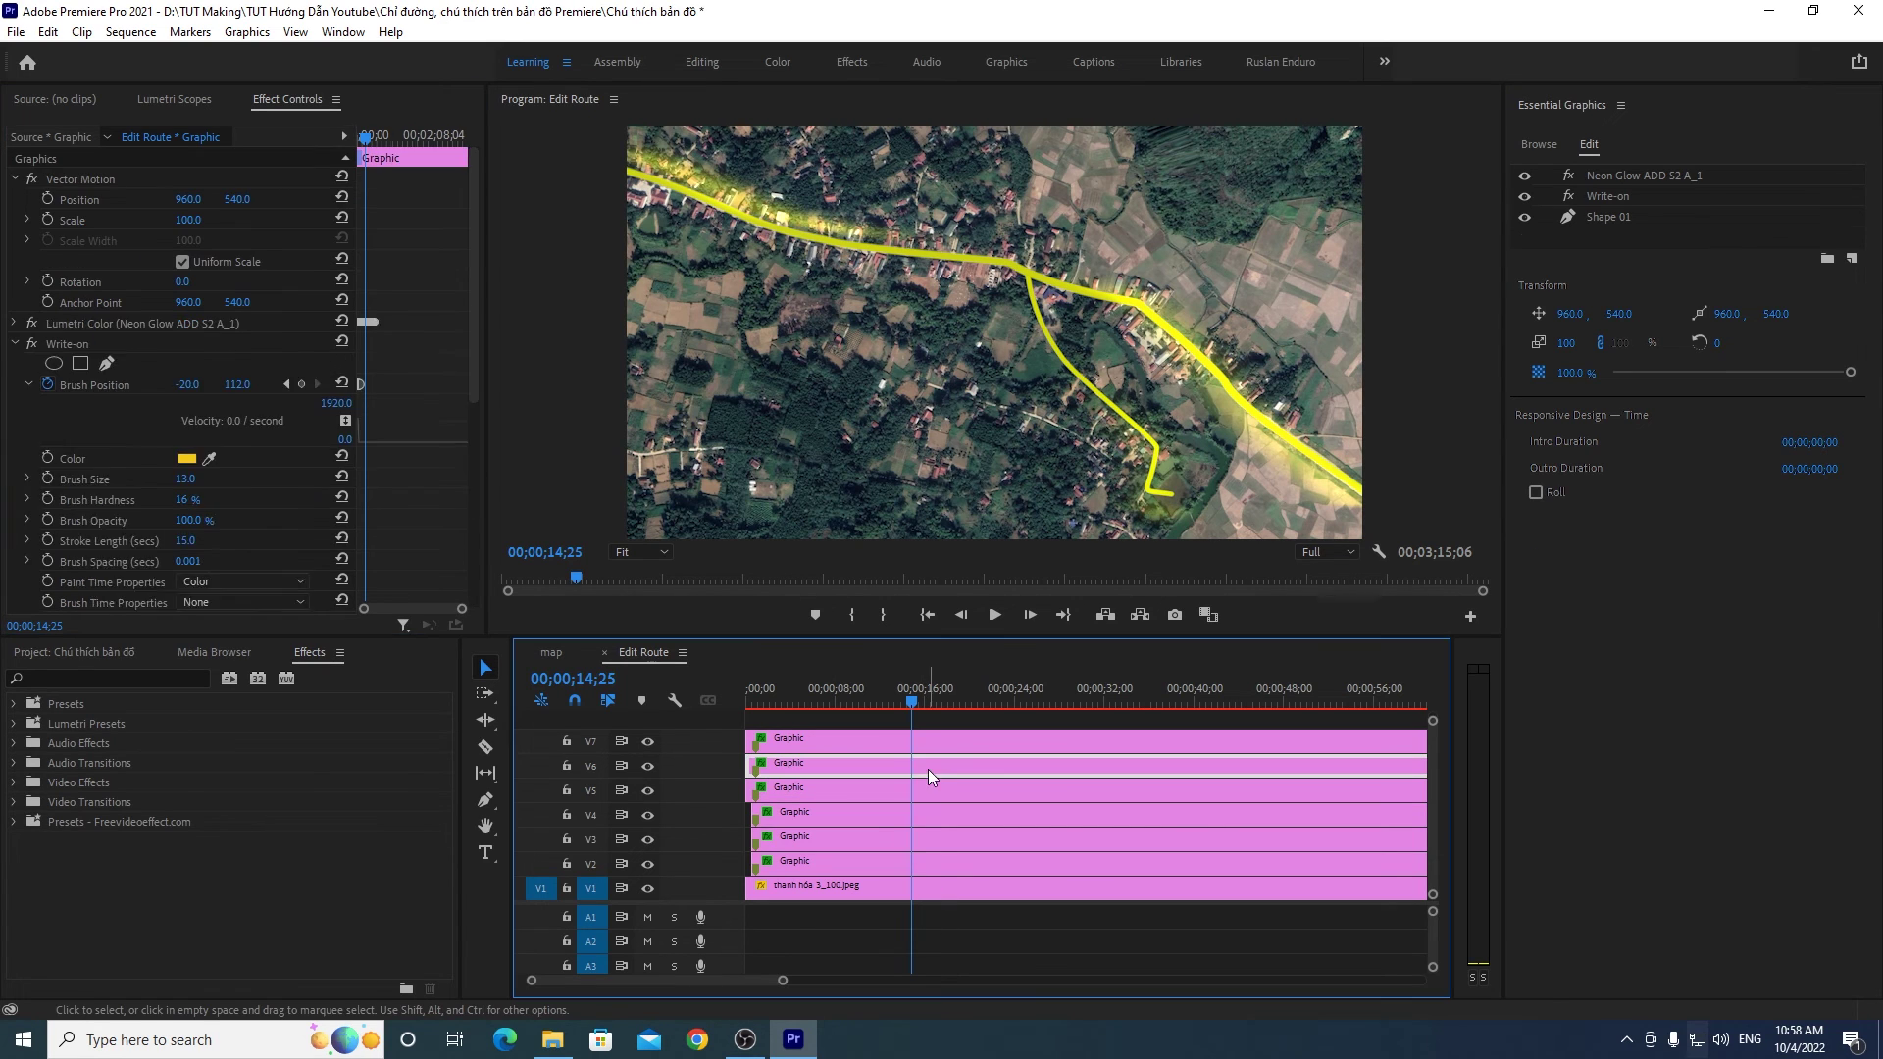
pyautogui.moveTo(475, 319); pyautogui.dragTo(451, 406)
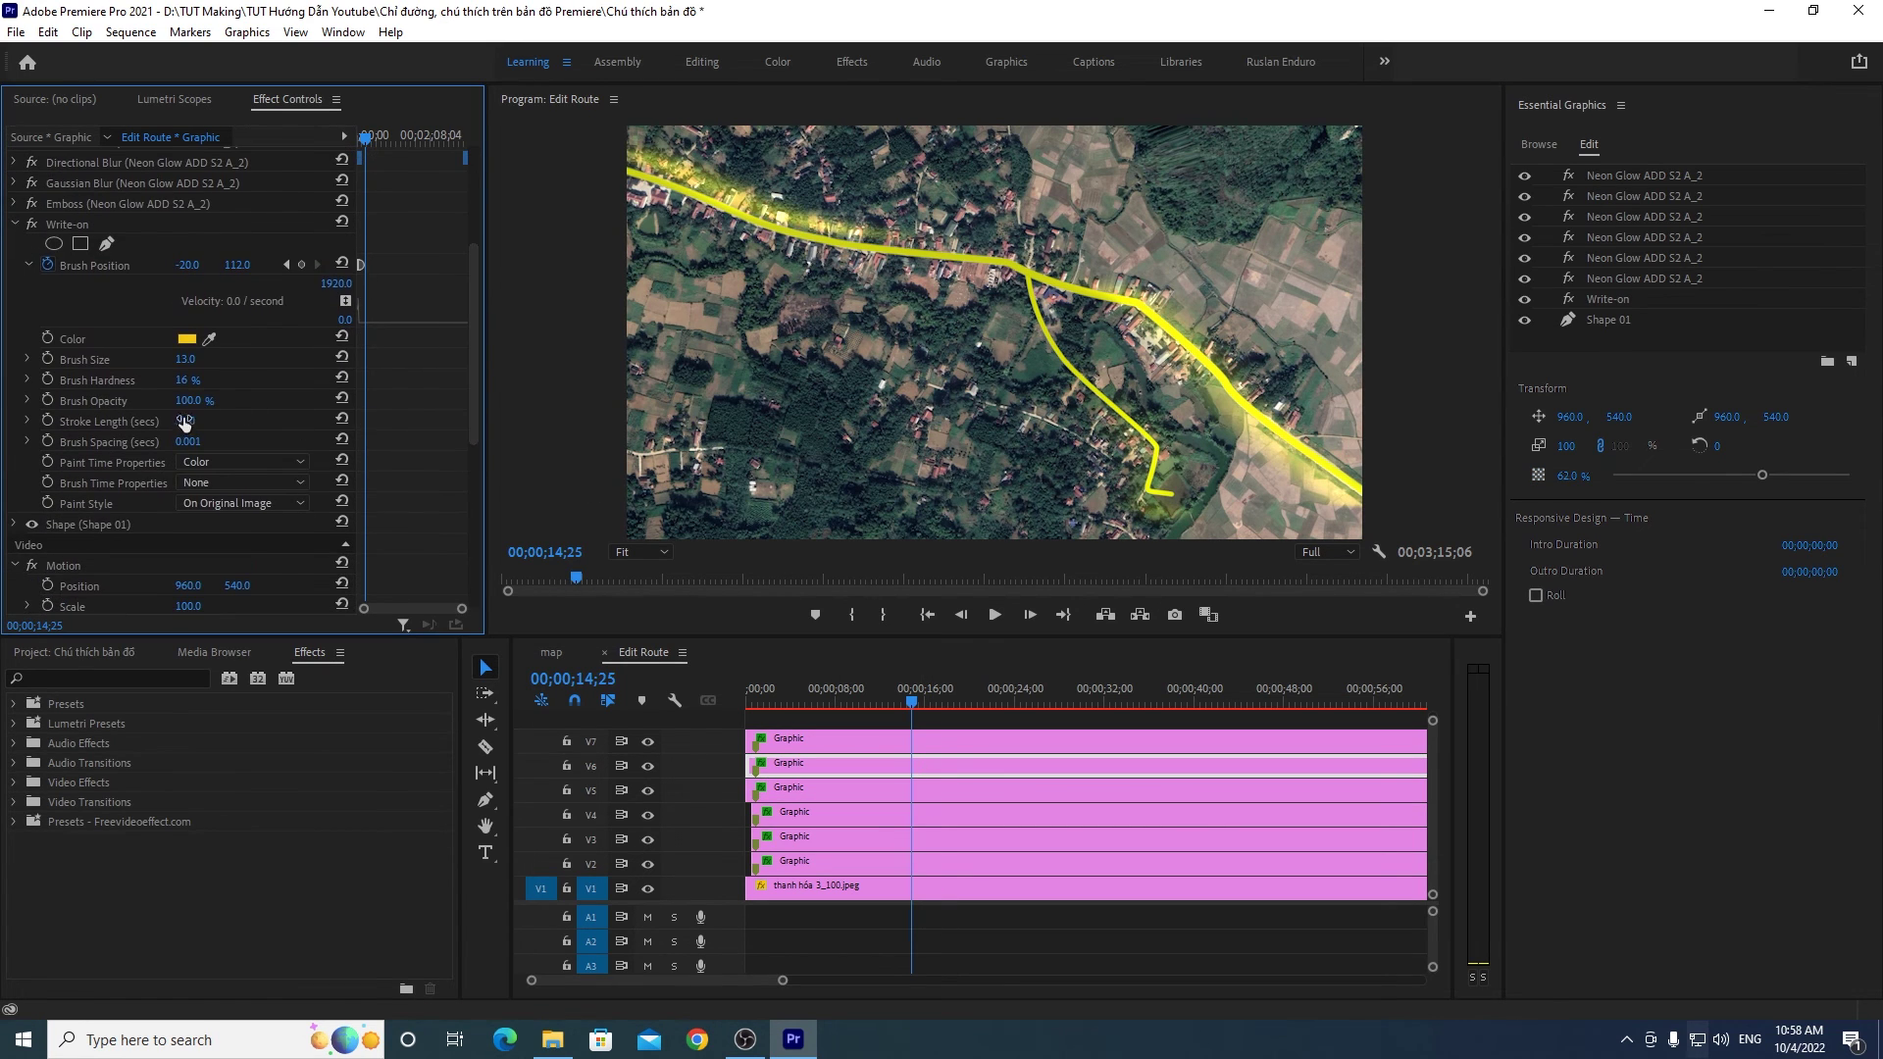
pyautogui.click(184, 420)
pyautogui.write('15')
pyautogui.press('Return')
pyautogui.click(921, 743)
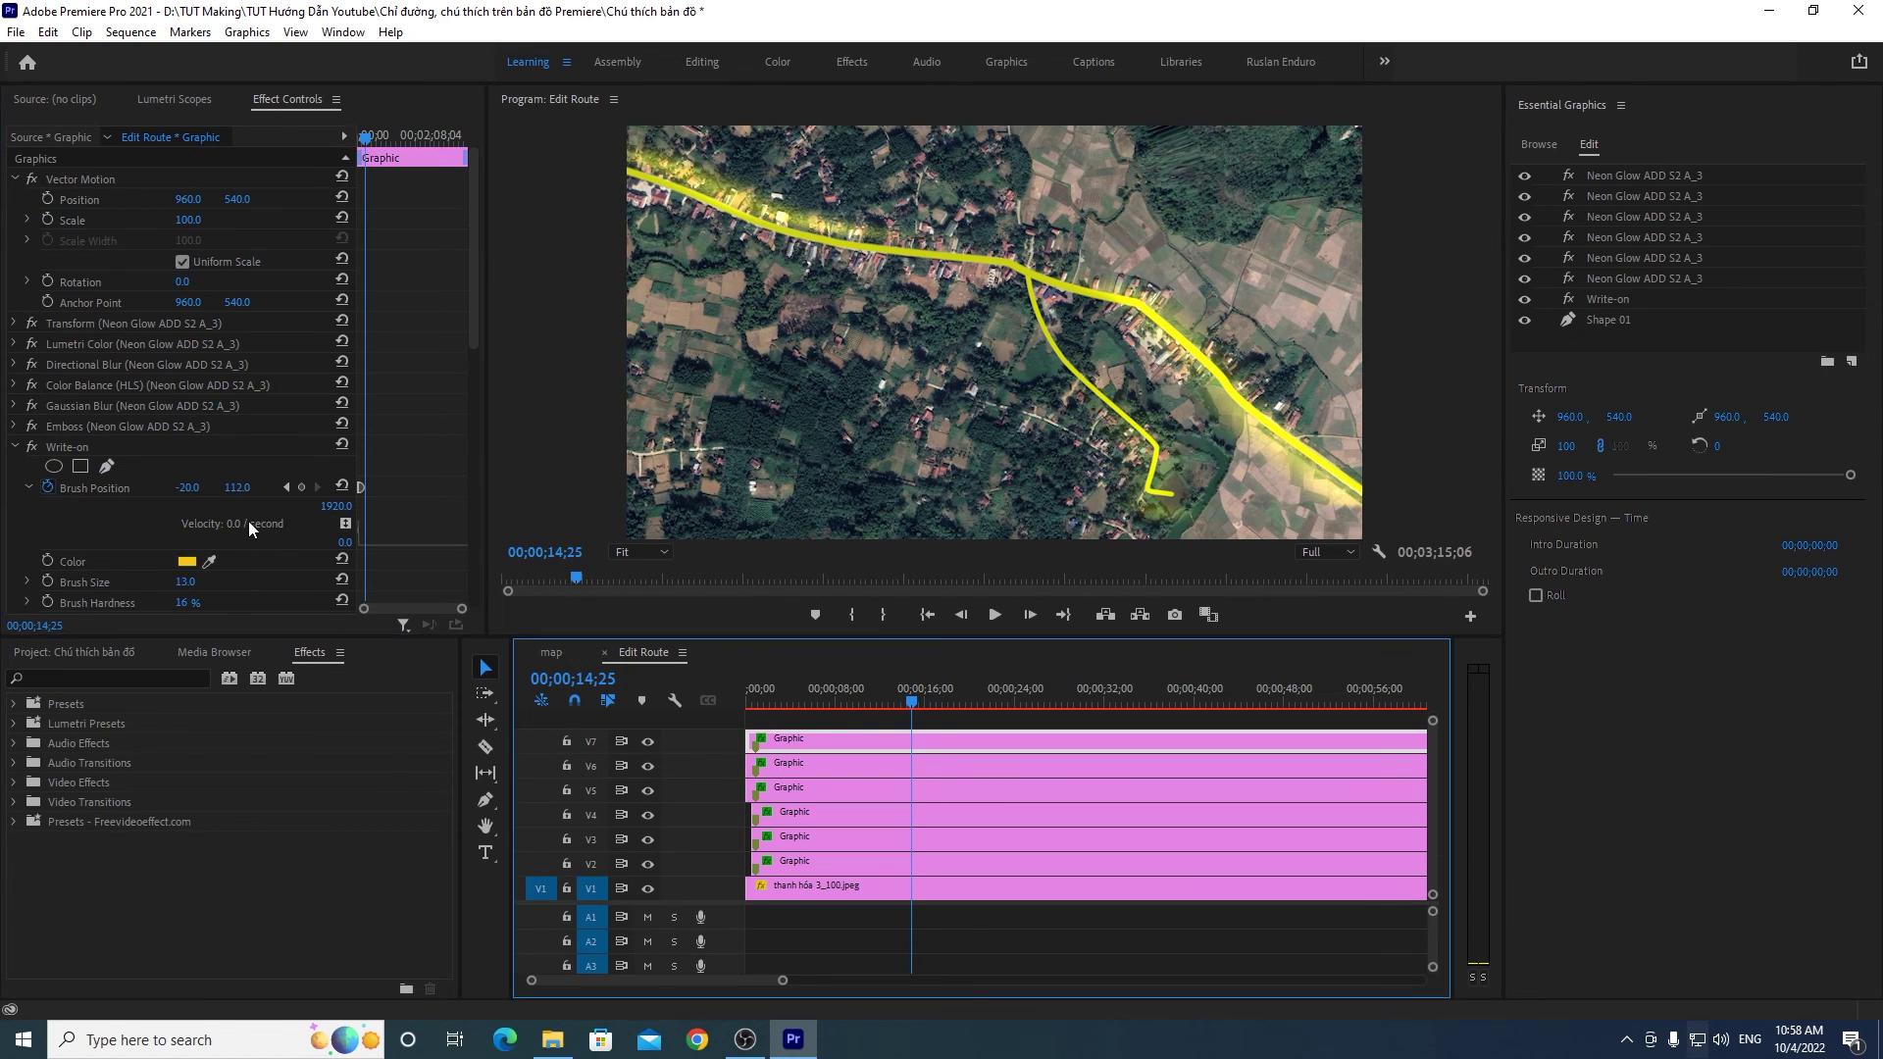
pyautogui.moveTo(474, 287); pyautogui.dragTo(472, 393)
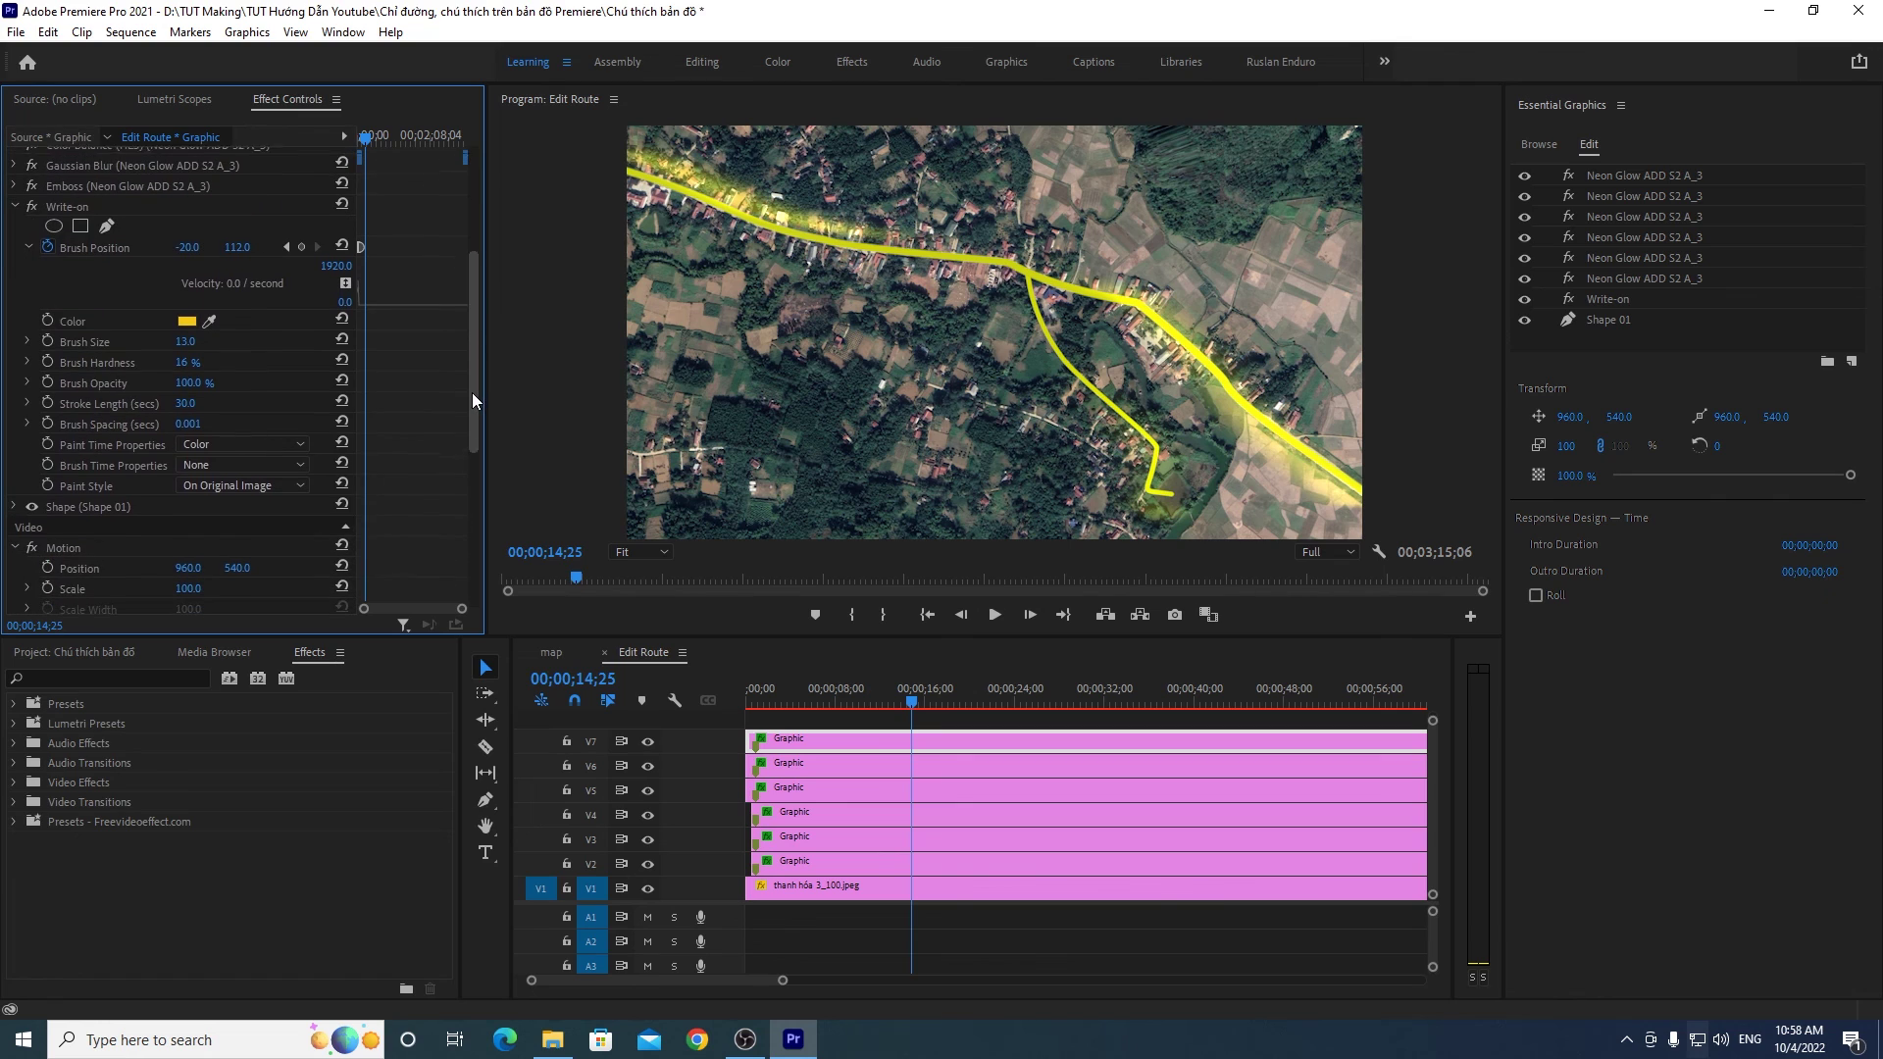
pyautogui.click(184, 401)
pyautogui.write('15')
pyautogui.press('Return')
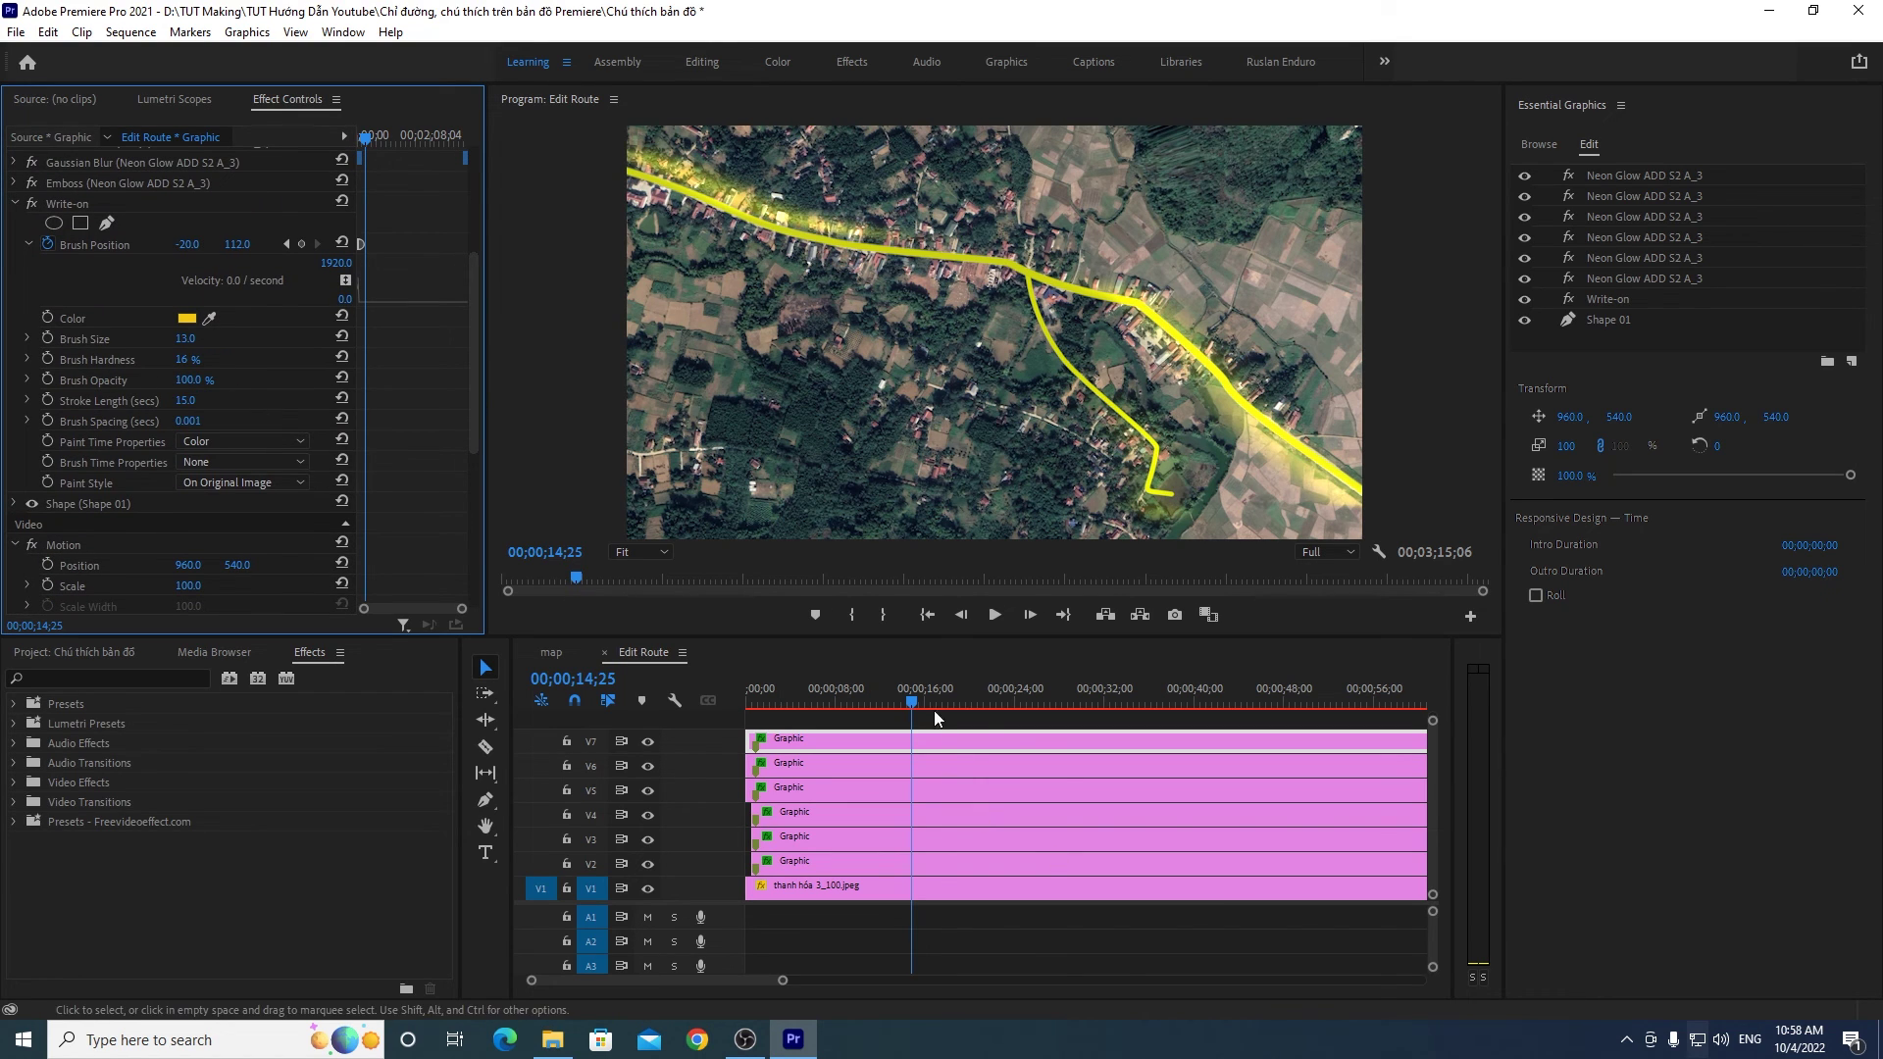
pyautogui.moveTo(918, 707); pyautogui.dragTo(973, 713)
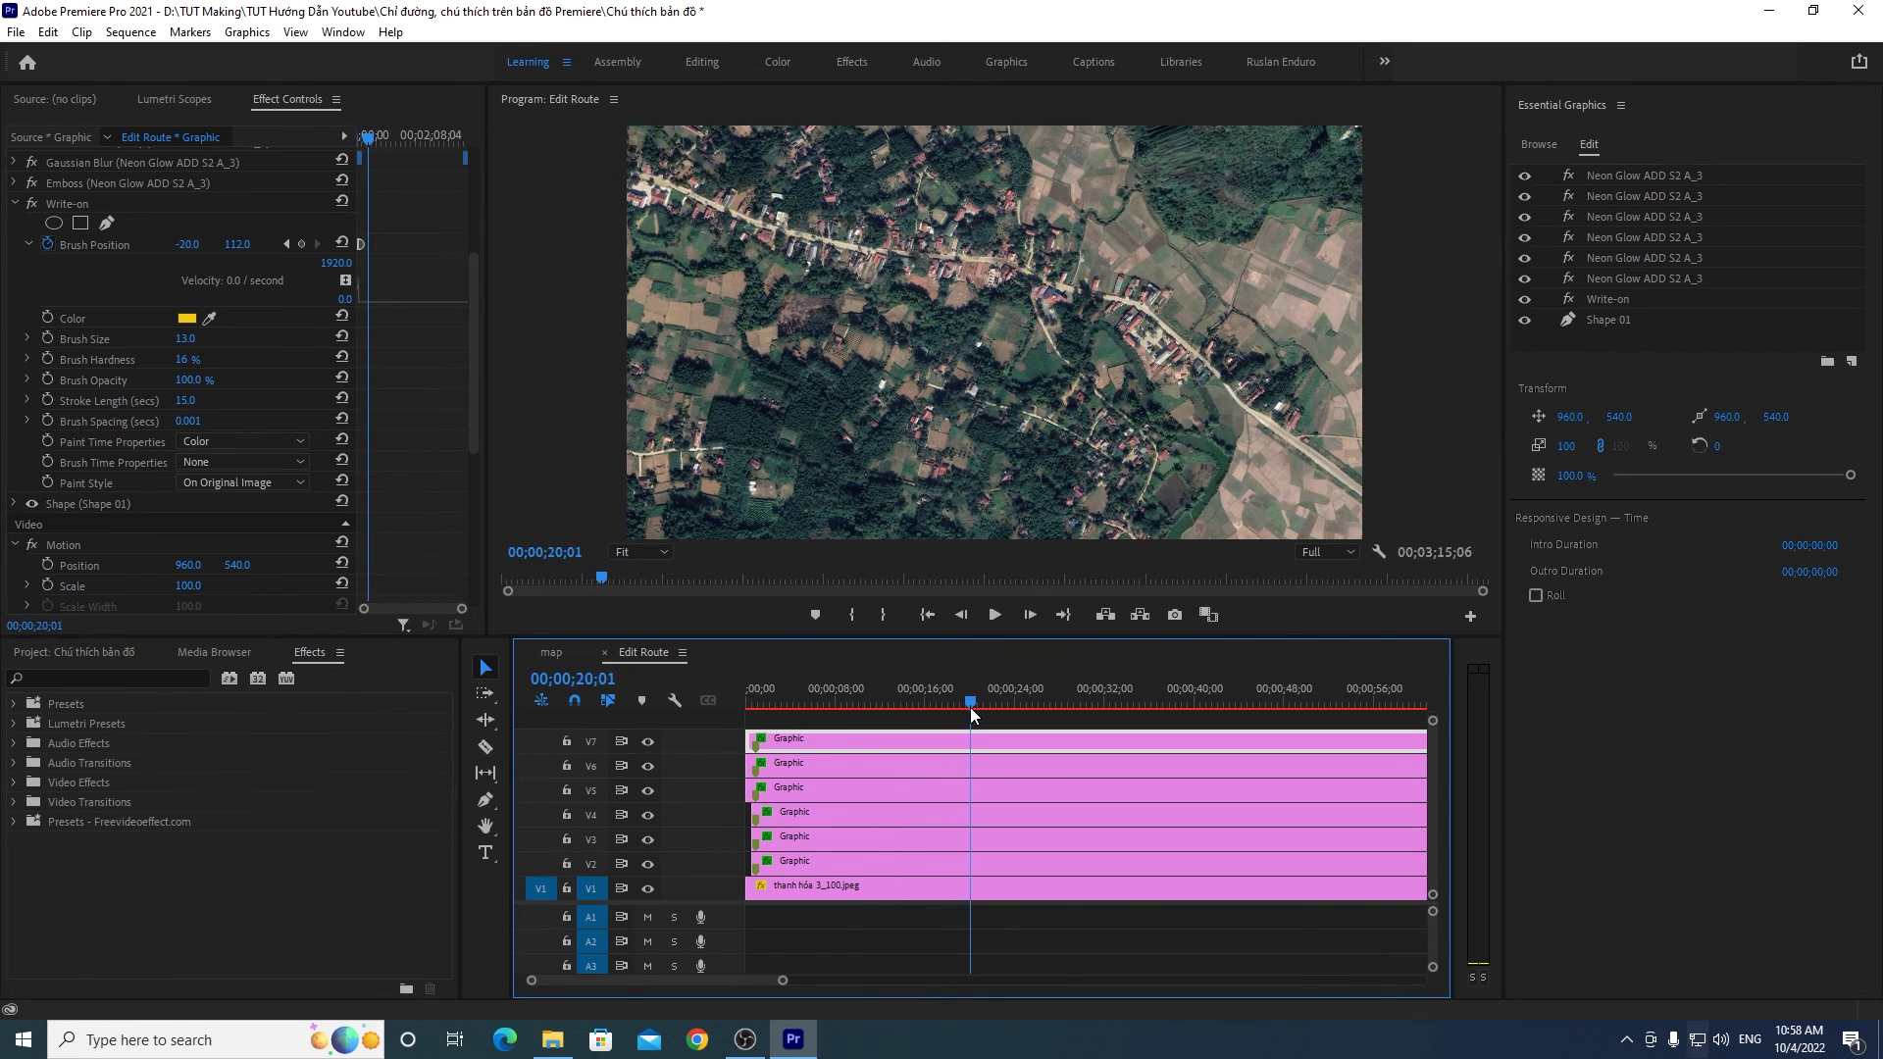
# Step: In the map sequence, park the playhead at 20;00 where the route disappears and zoom the timeline in
pyautogui.click(559, 652)
pyautogui.moveTo(998, 703); pyautogui.dragTo(1197, 698)
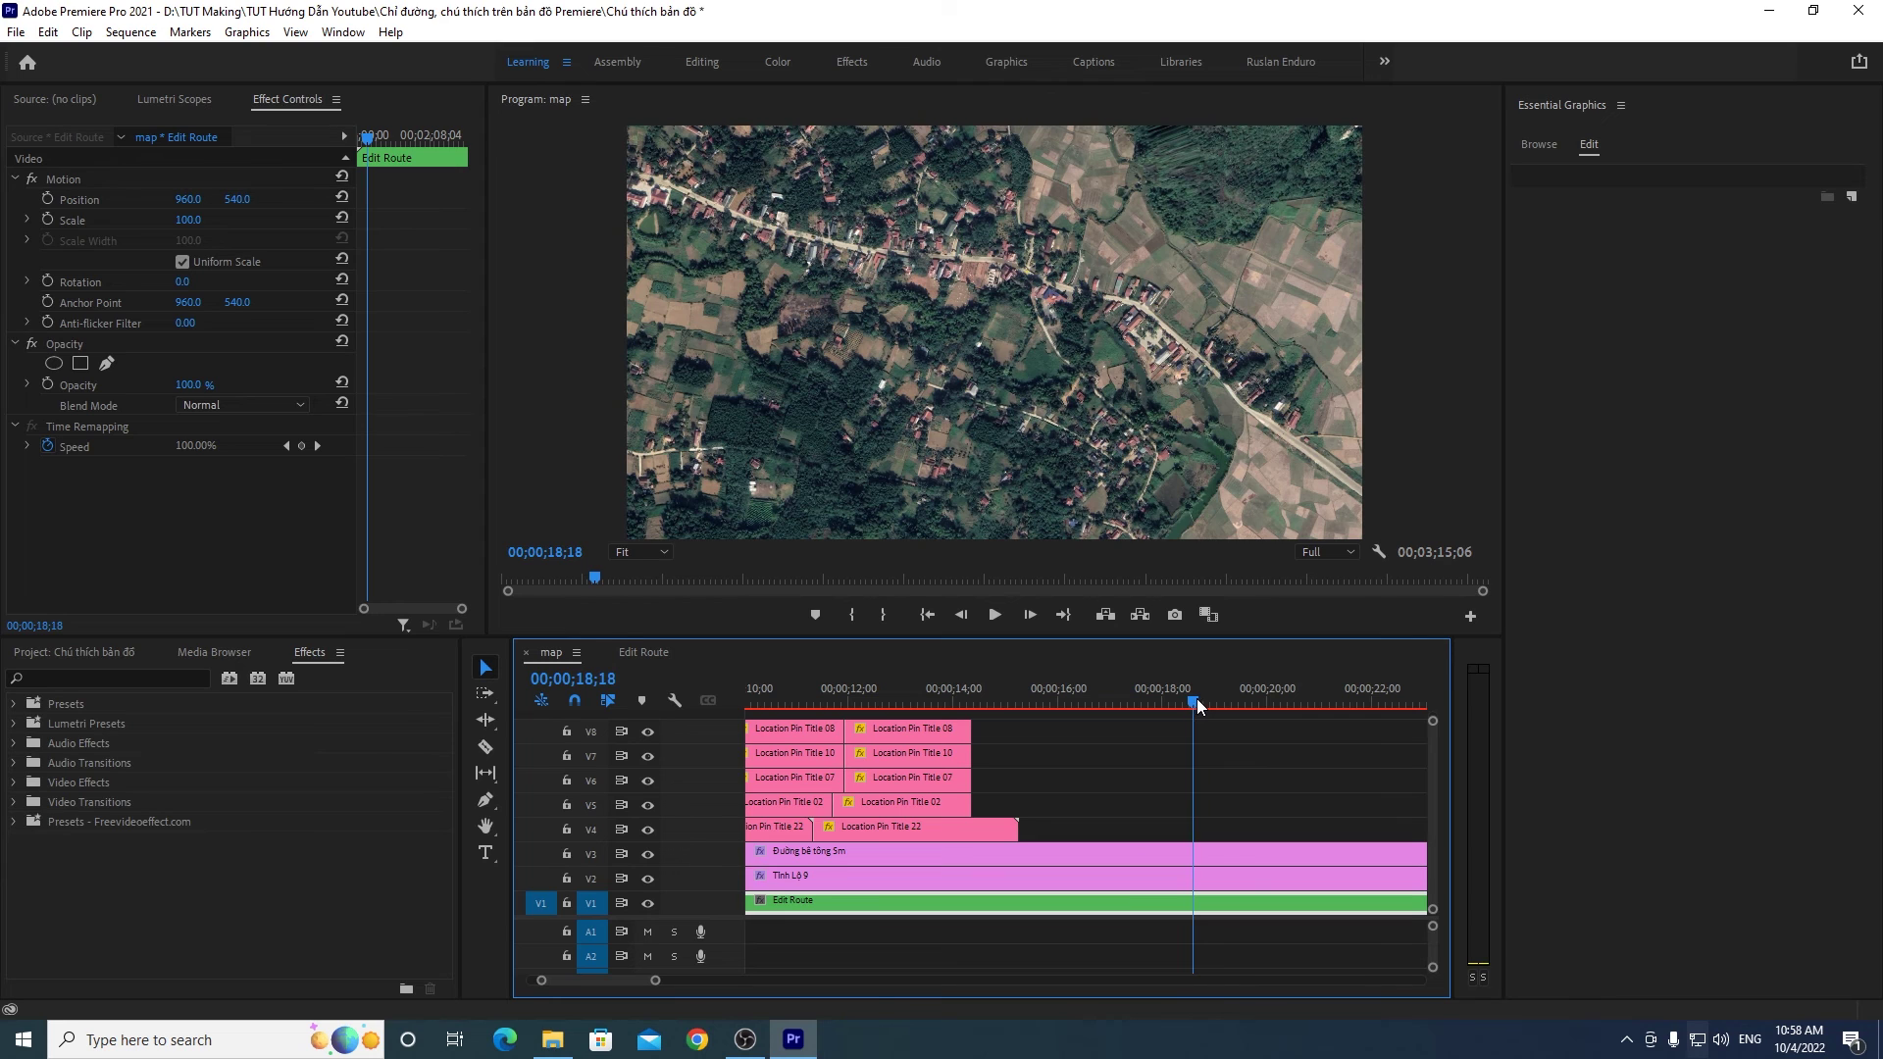
pyautogui.moveTo(1197, 699); pyautogui.dragTo(1163, 703)
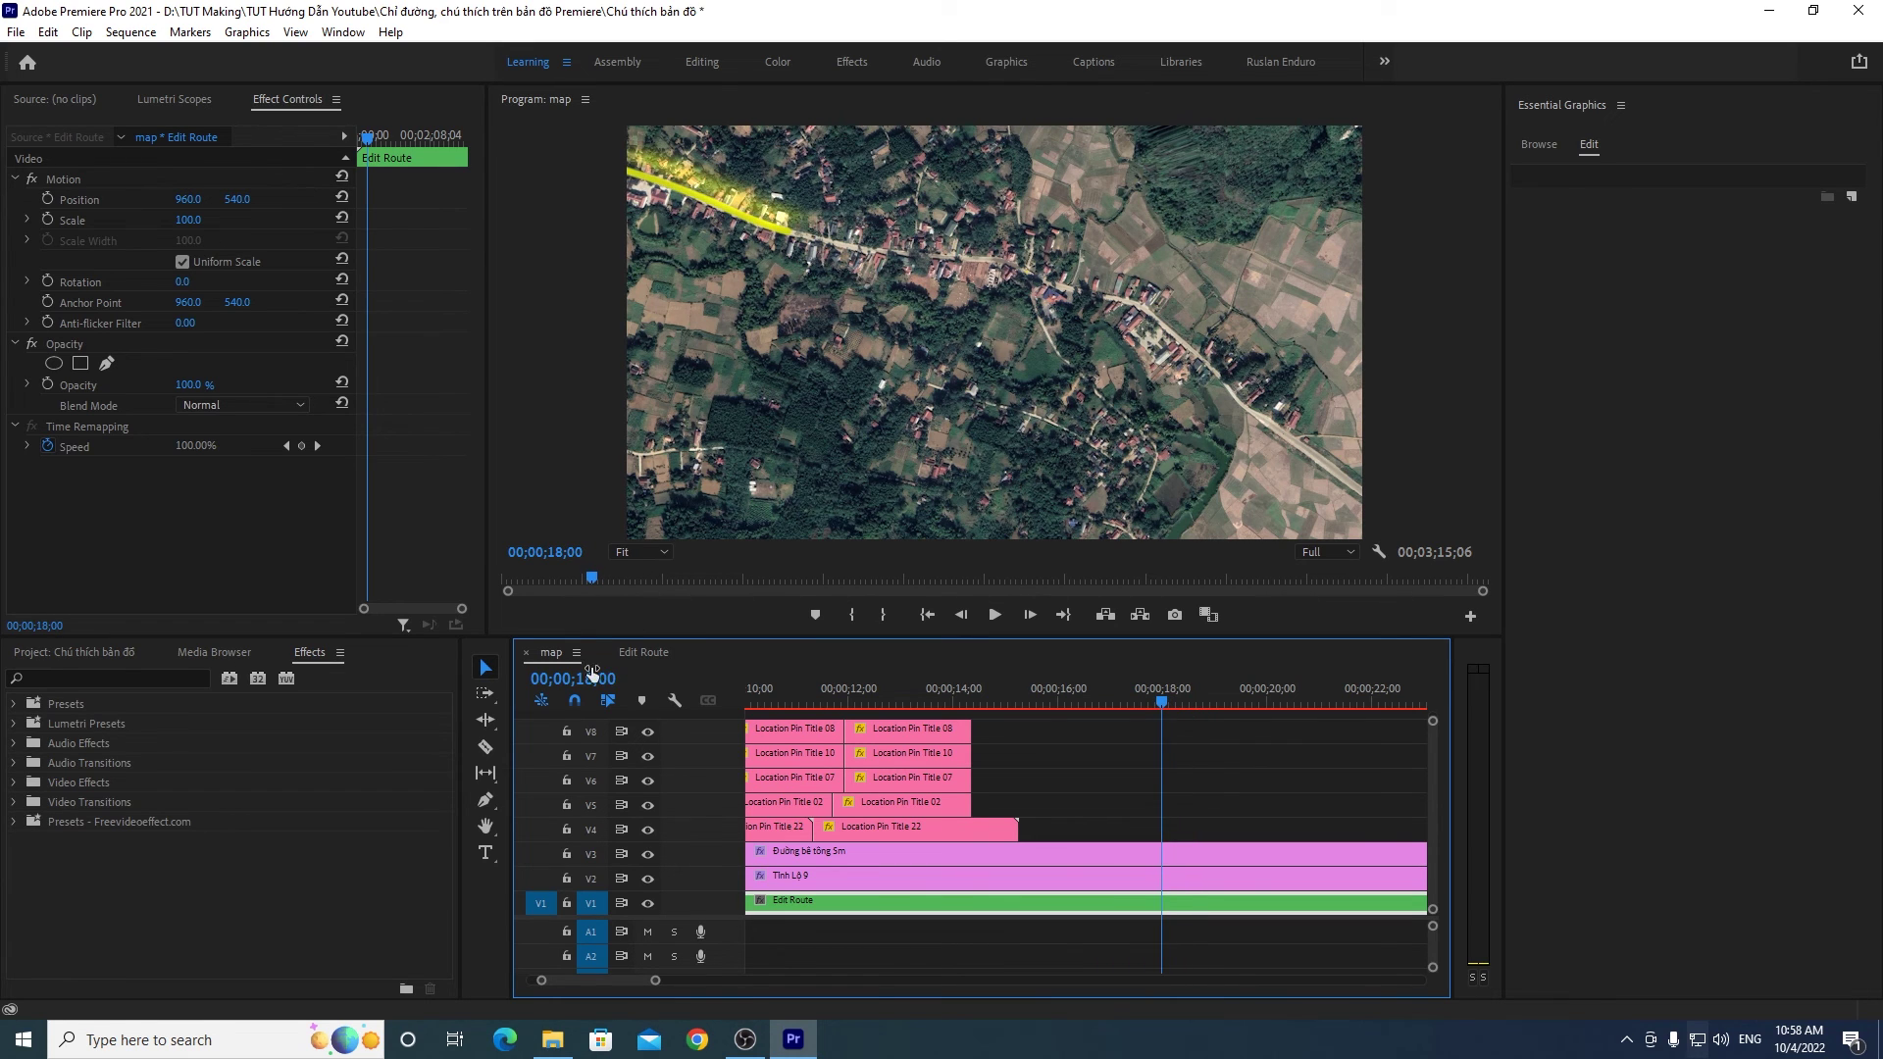
pyautogui.click(1177, 702)
pyautogui.moveTo(1183, 701); pyautogui.dragTo(1275, 691)
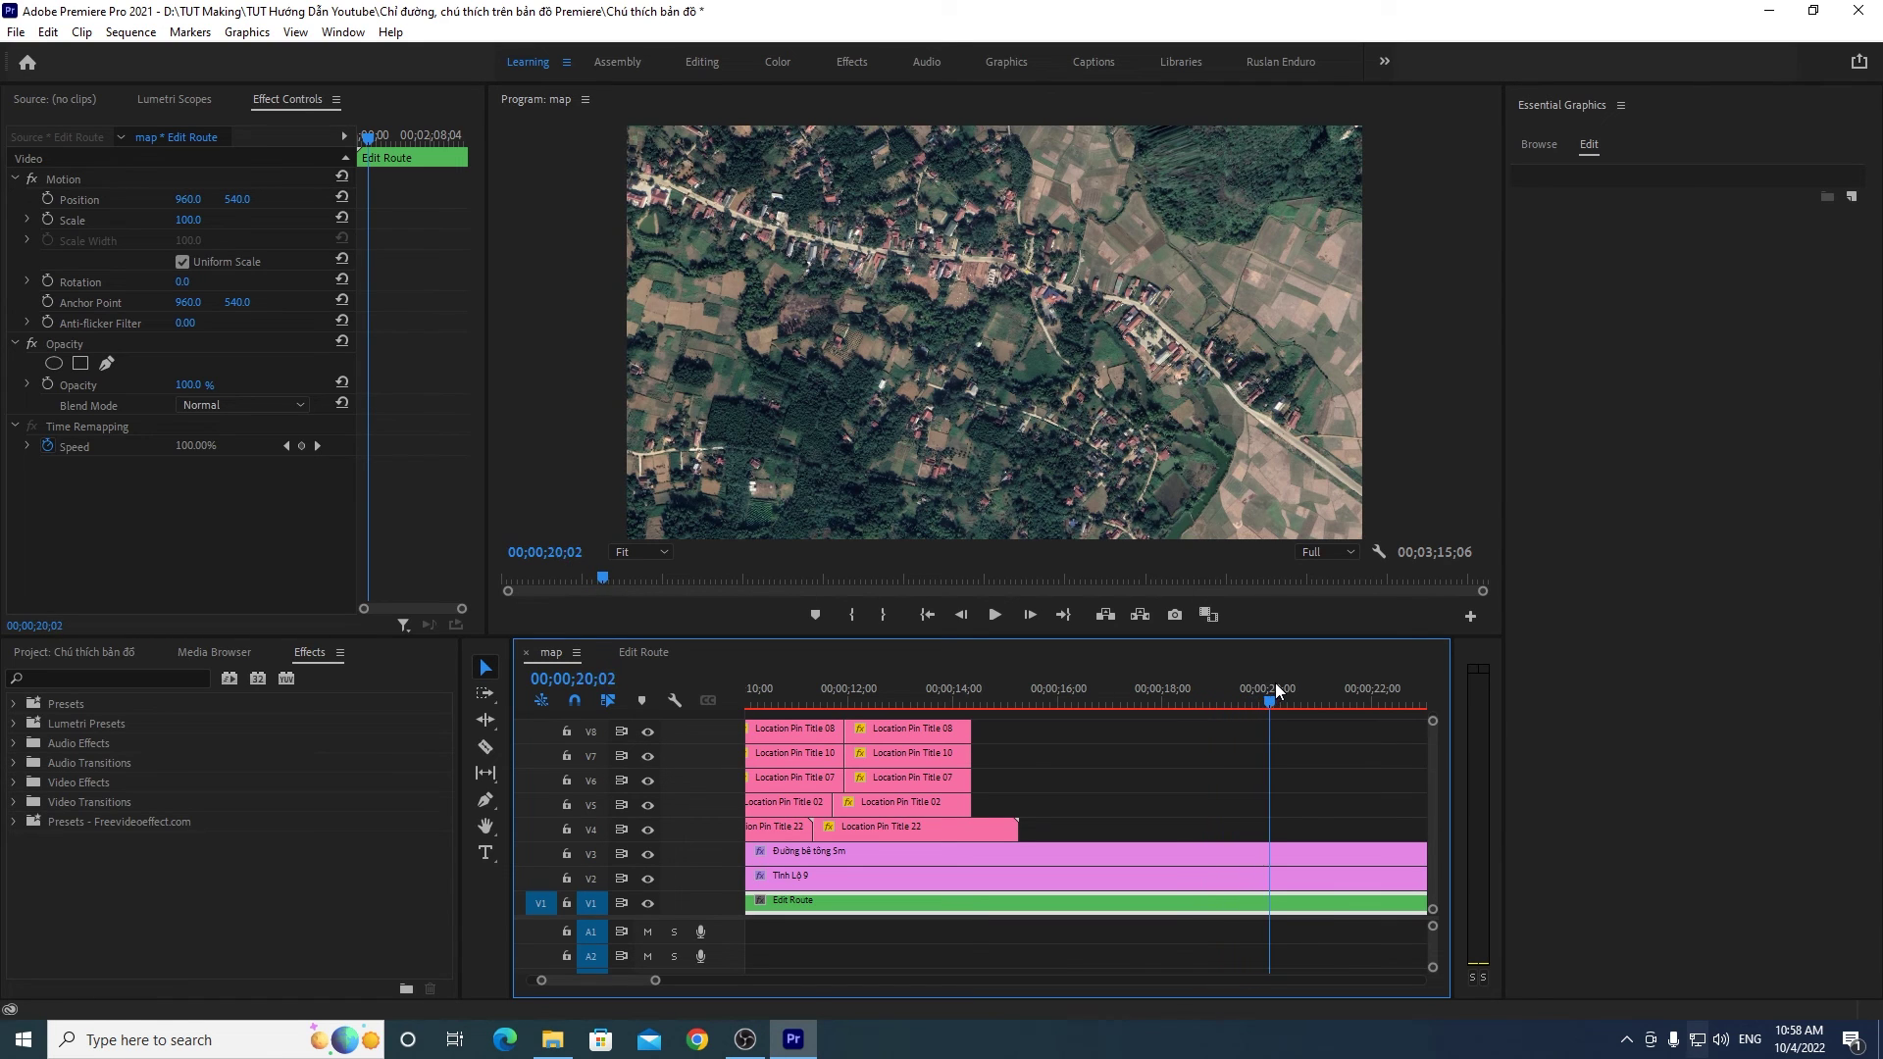
pyautogui.moveTo(1273, 685); pyautogui.dragTo(1271, 684)
pyautogui.moveTo(655, 980); pyautogui.dragTo(1014, 981)
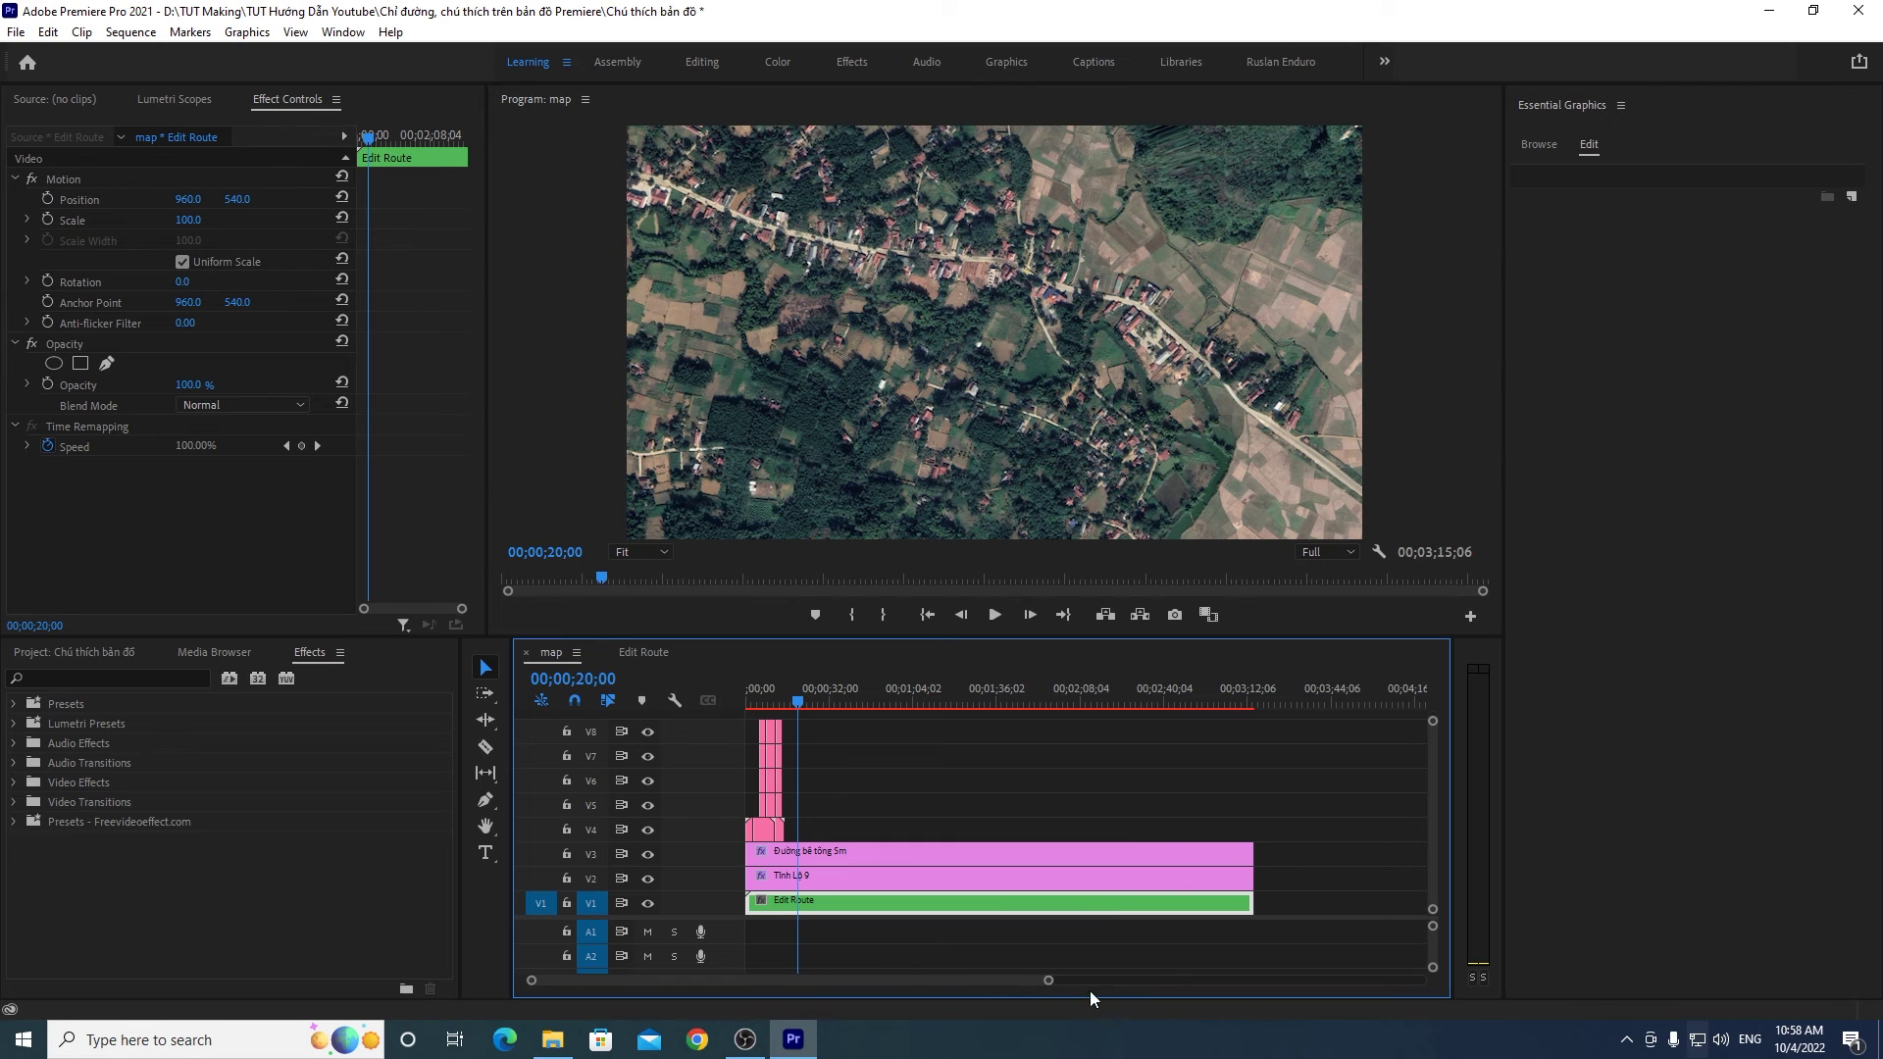
pyautogui.moveTo(1040, 980); pyautogui.dragTo(857, 998)
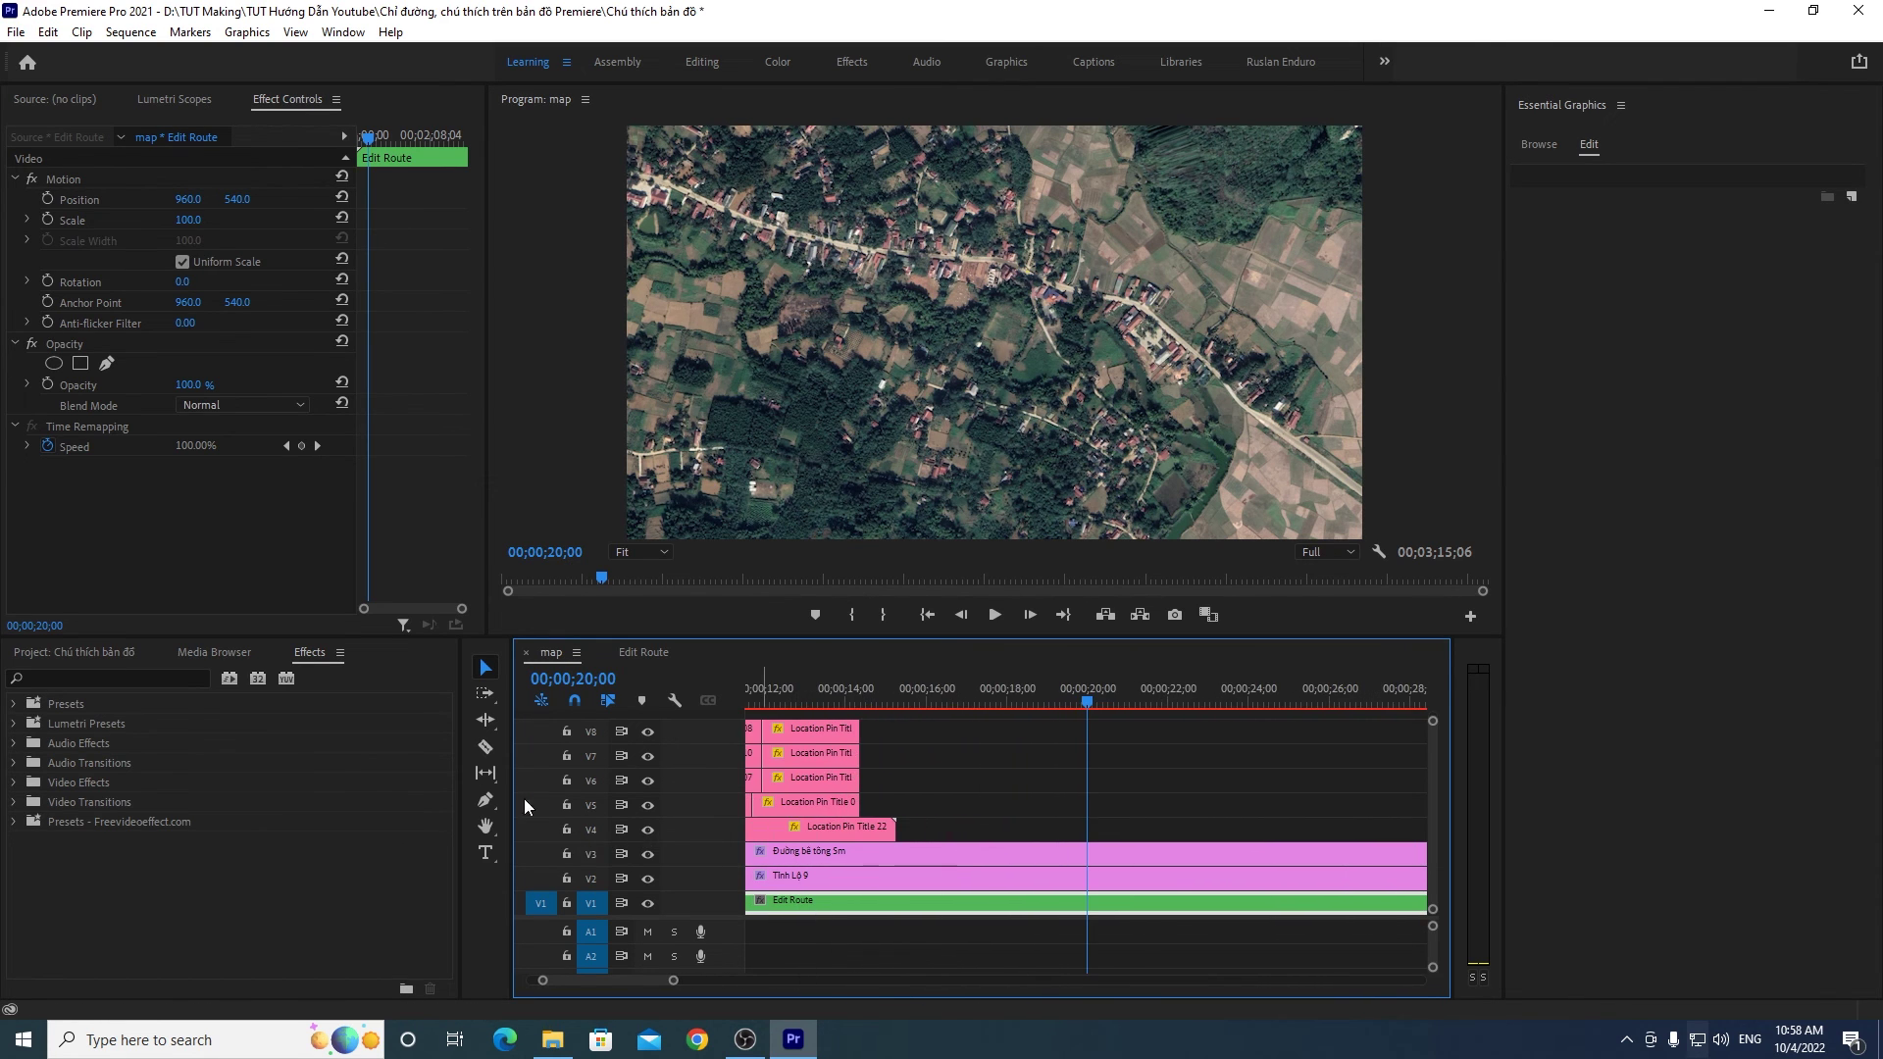
# Step: Razor the Đường bê tông 5m, Tỉnh Lộ 9 and Edit Route clips at 20;00 and delete the tails
pyautogui.click(490, 752)
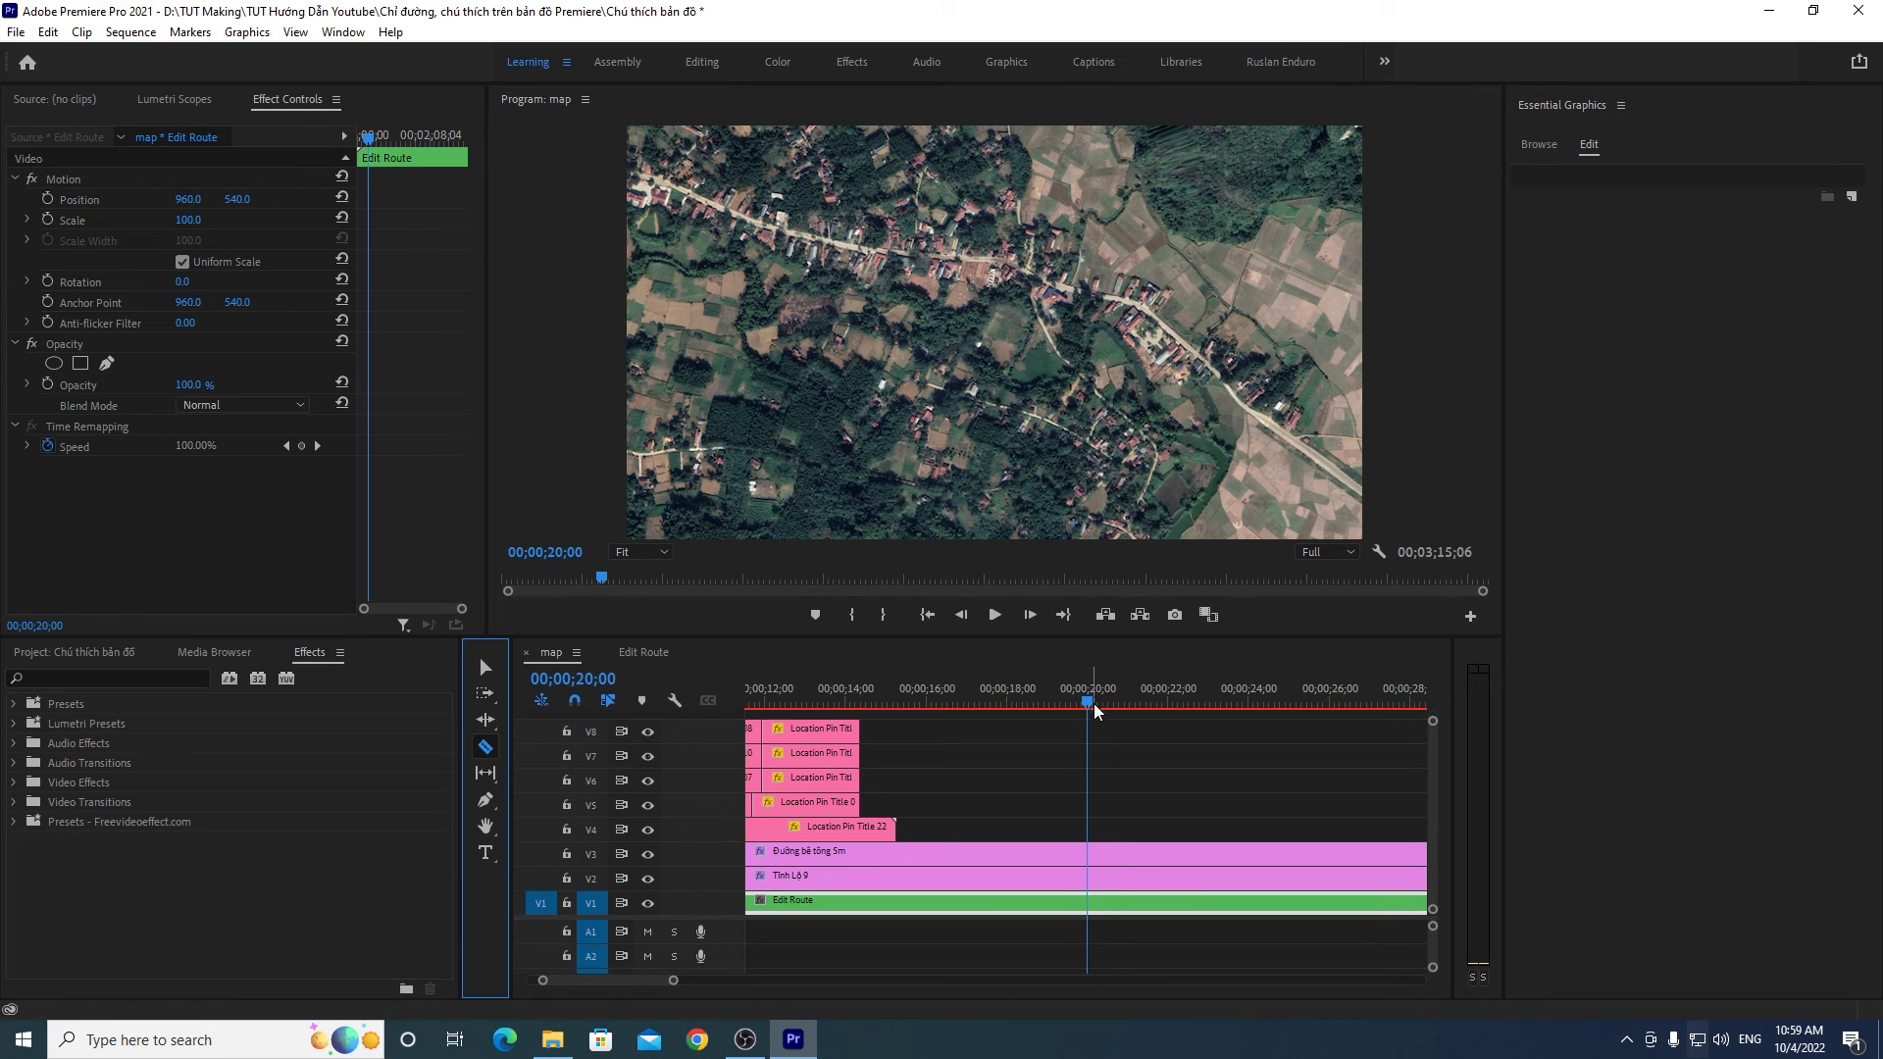
pyautogui.click(1089, 853)
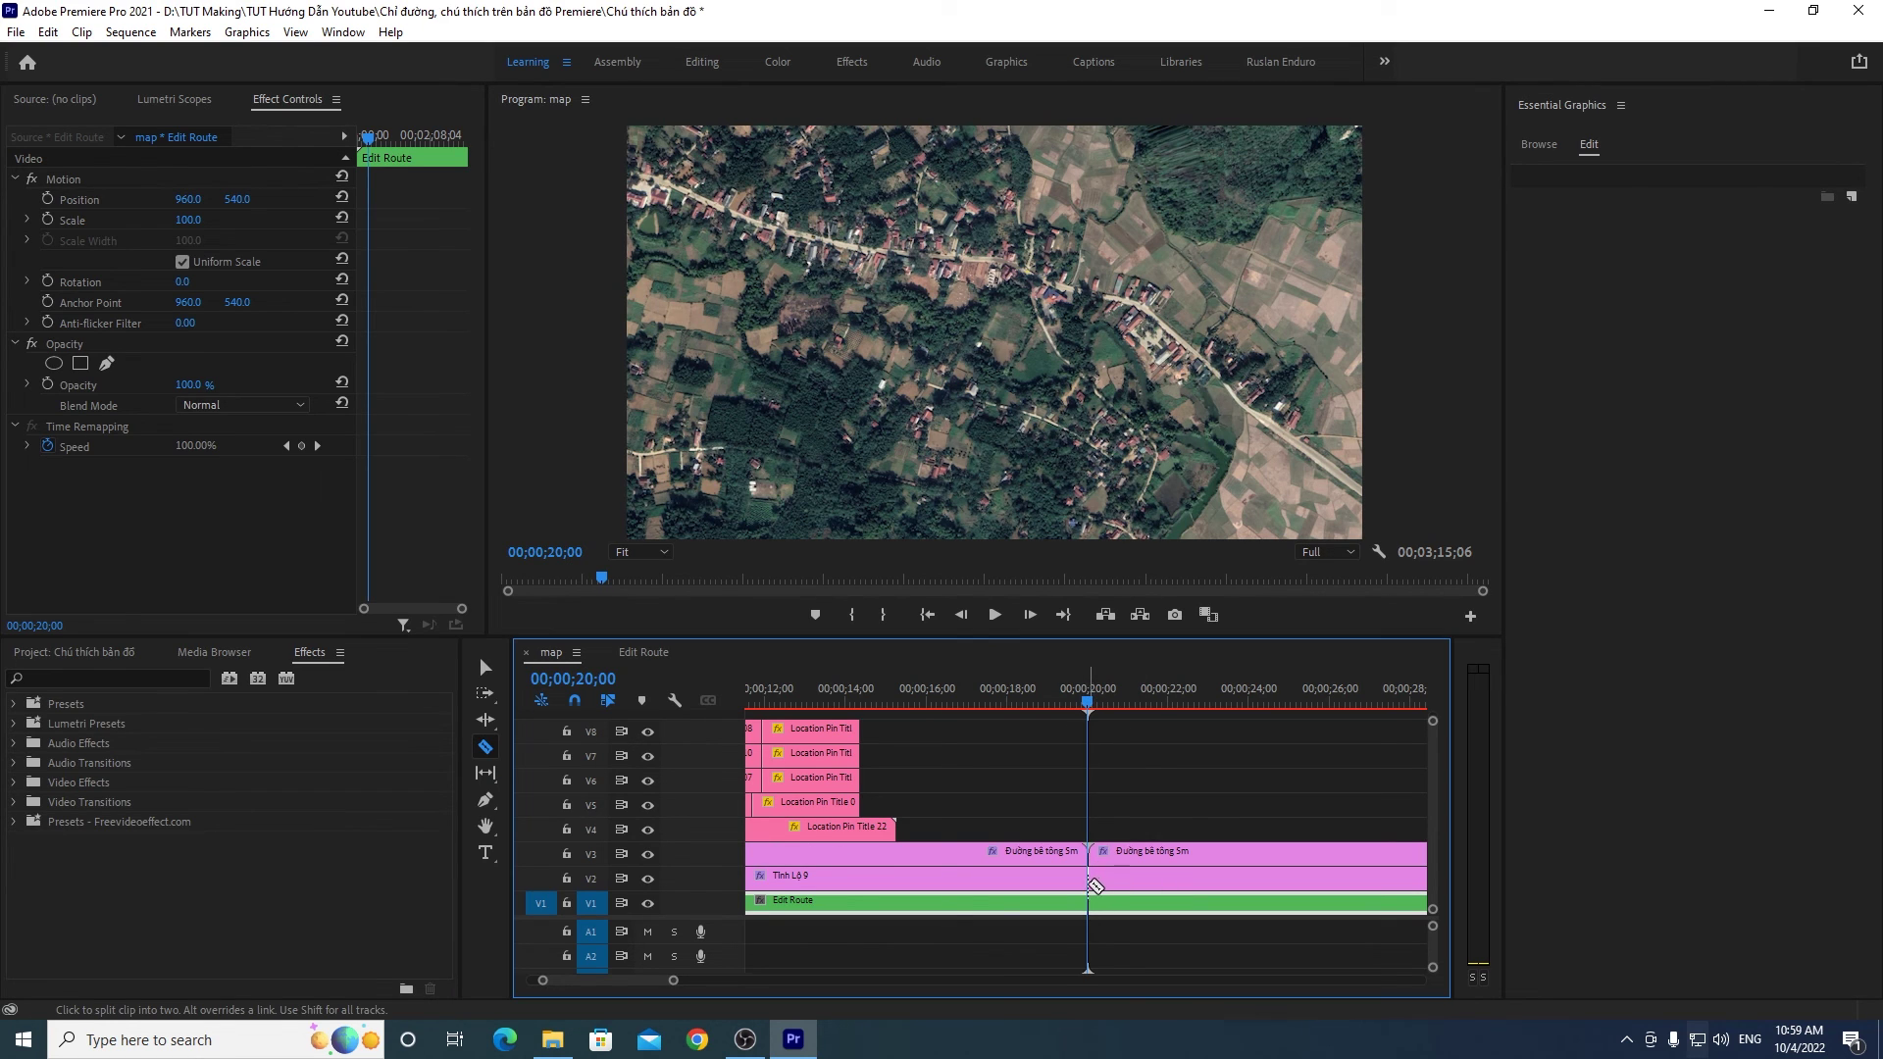
pyautogui.click(1089, 878)
pyautogui.click(1088, 902)
pyautogui.click(485, 668)
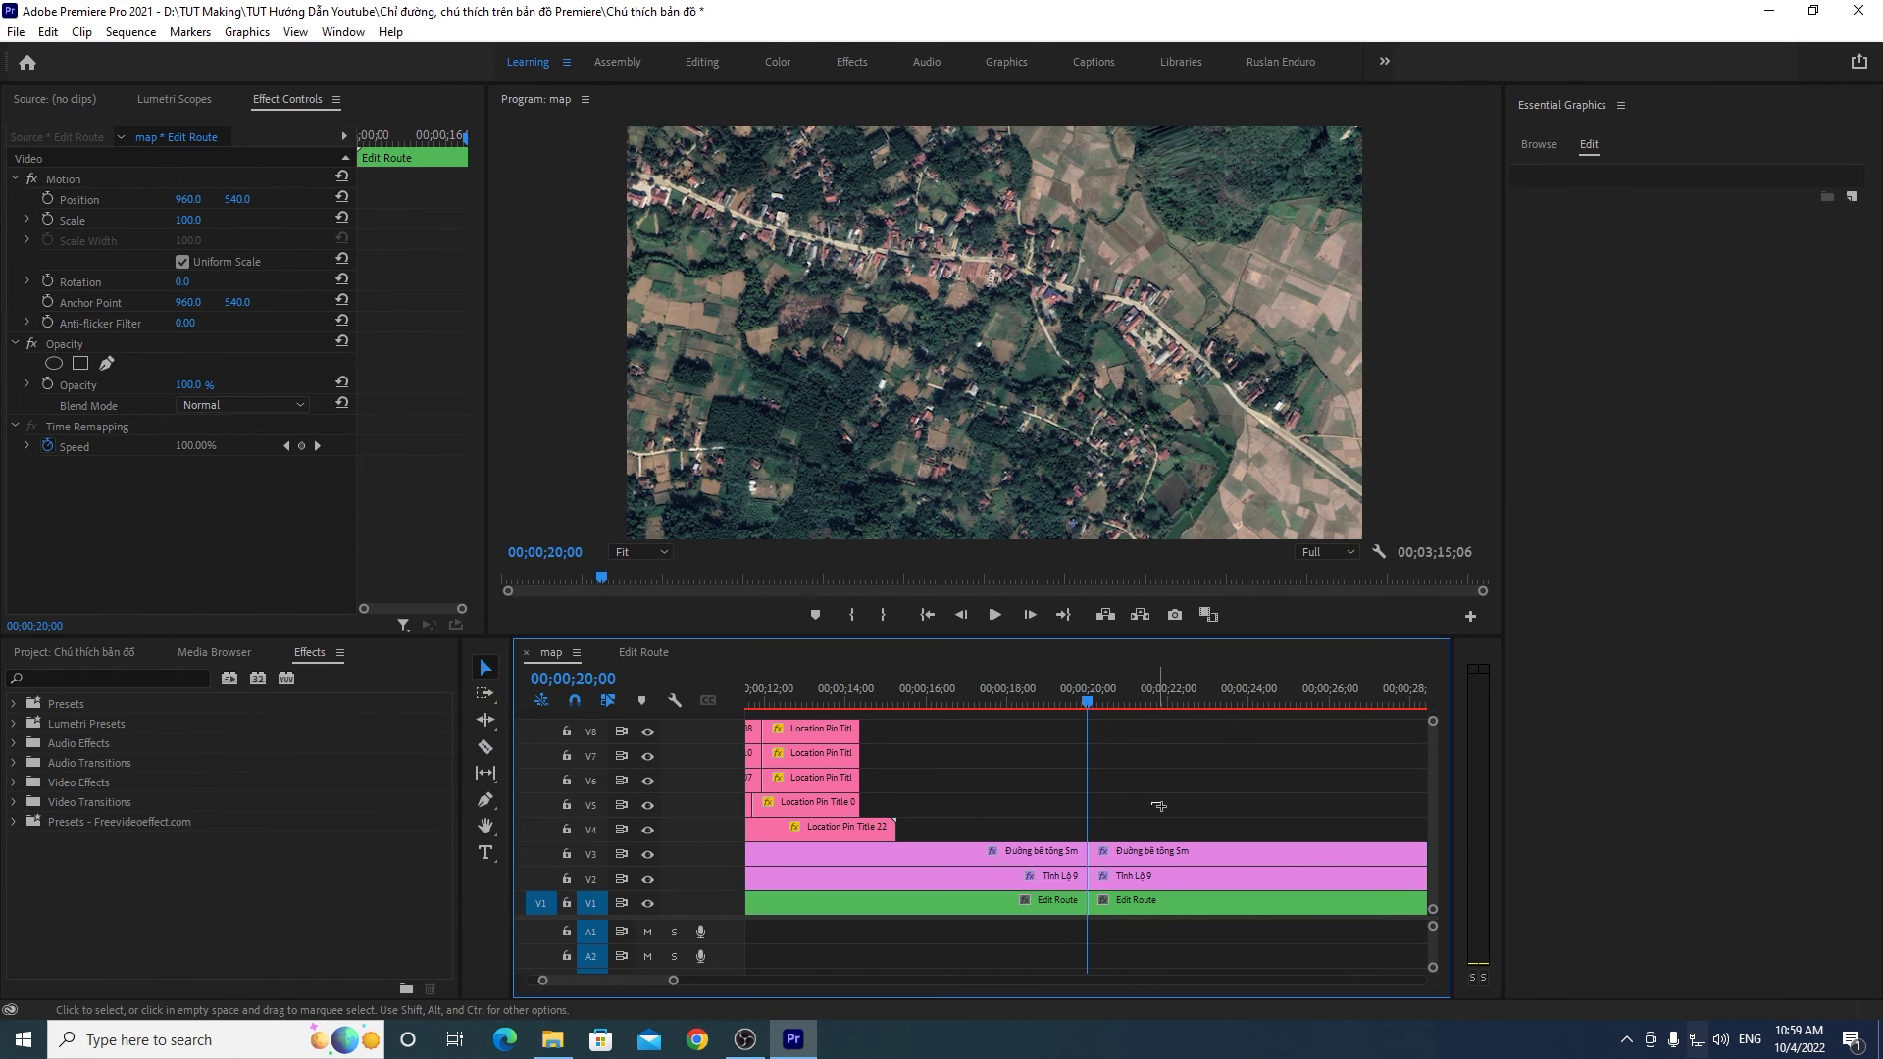
pyautogui.moveTo(1151, 802); pyautogui.dragTo(1298, 964)
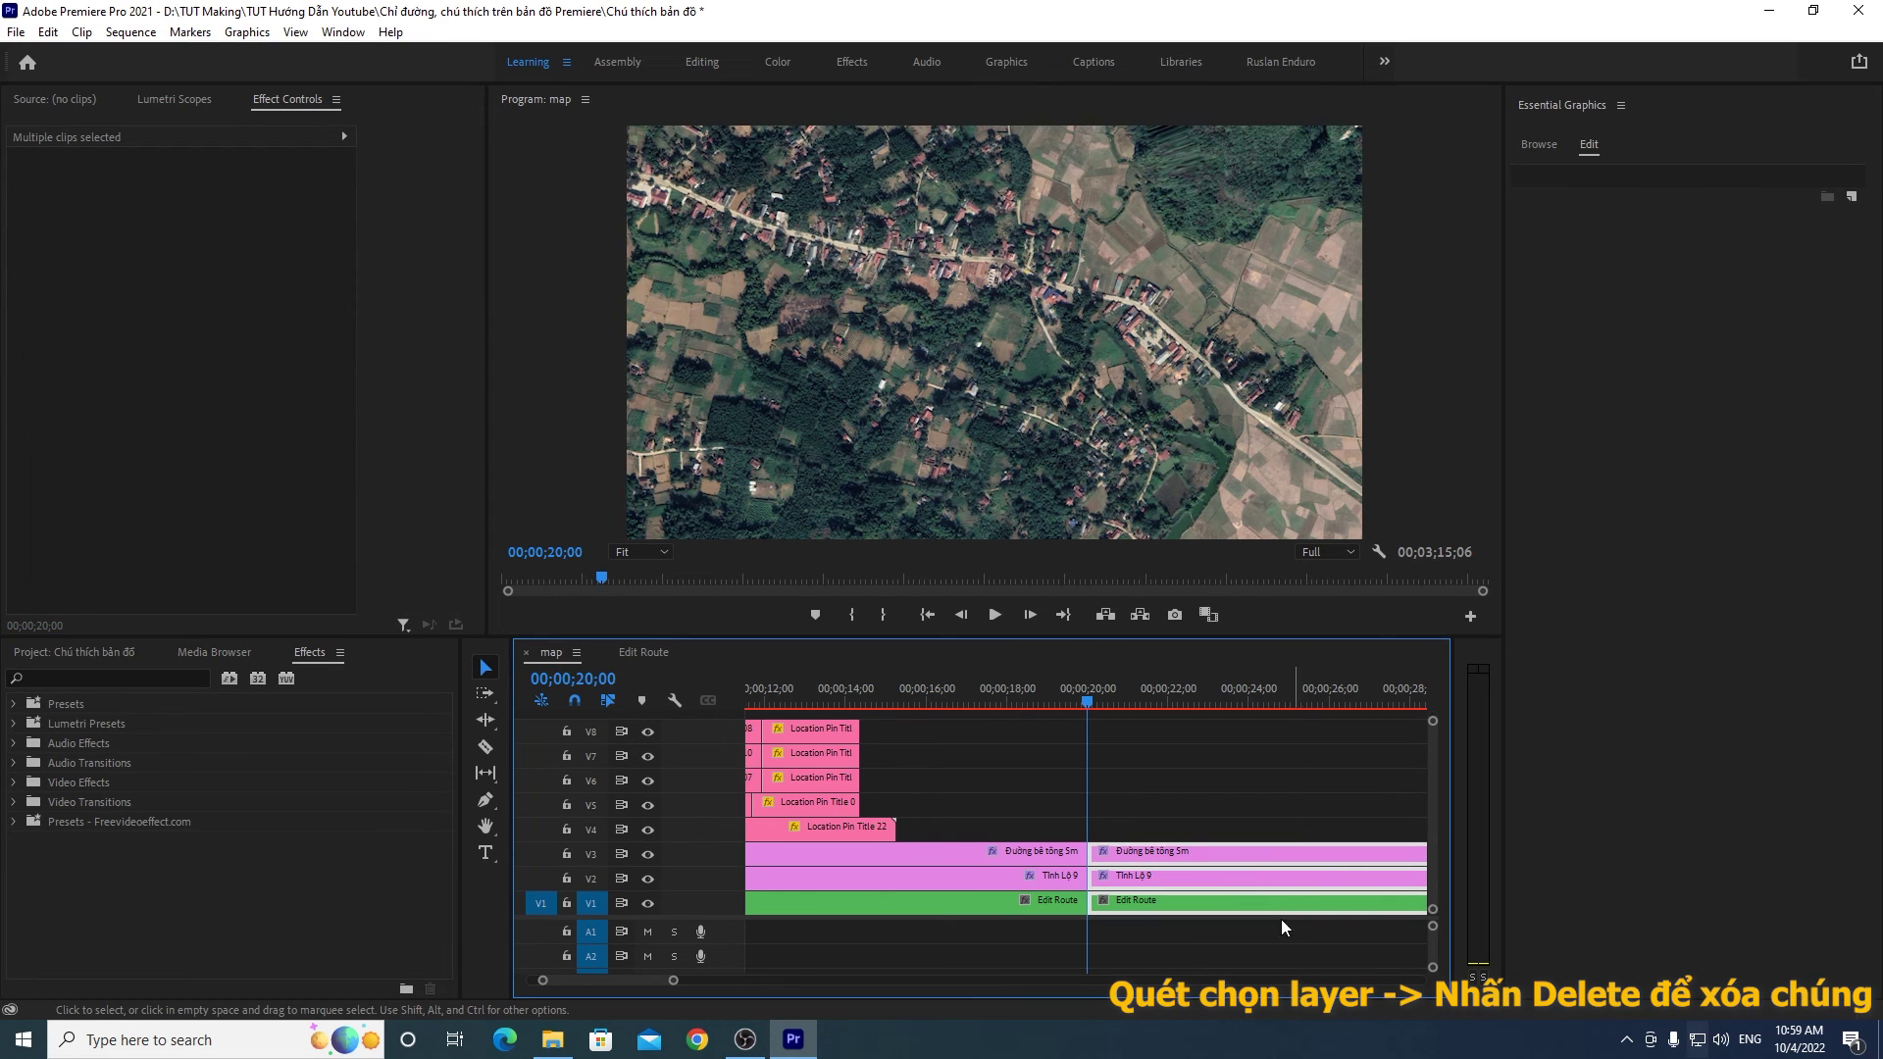
pyautogui.press('Delete')
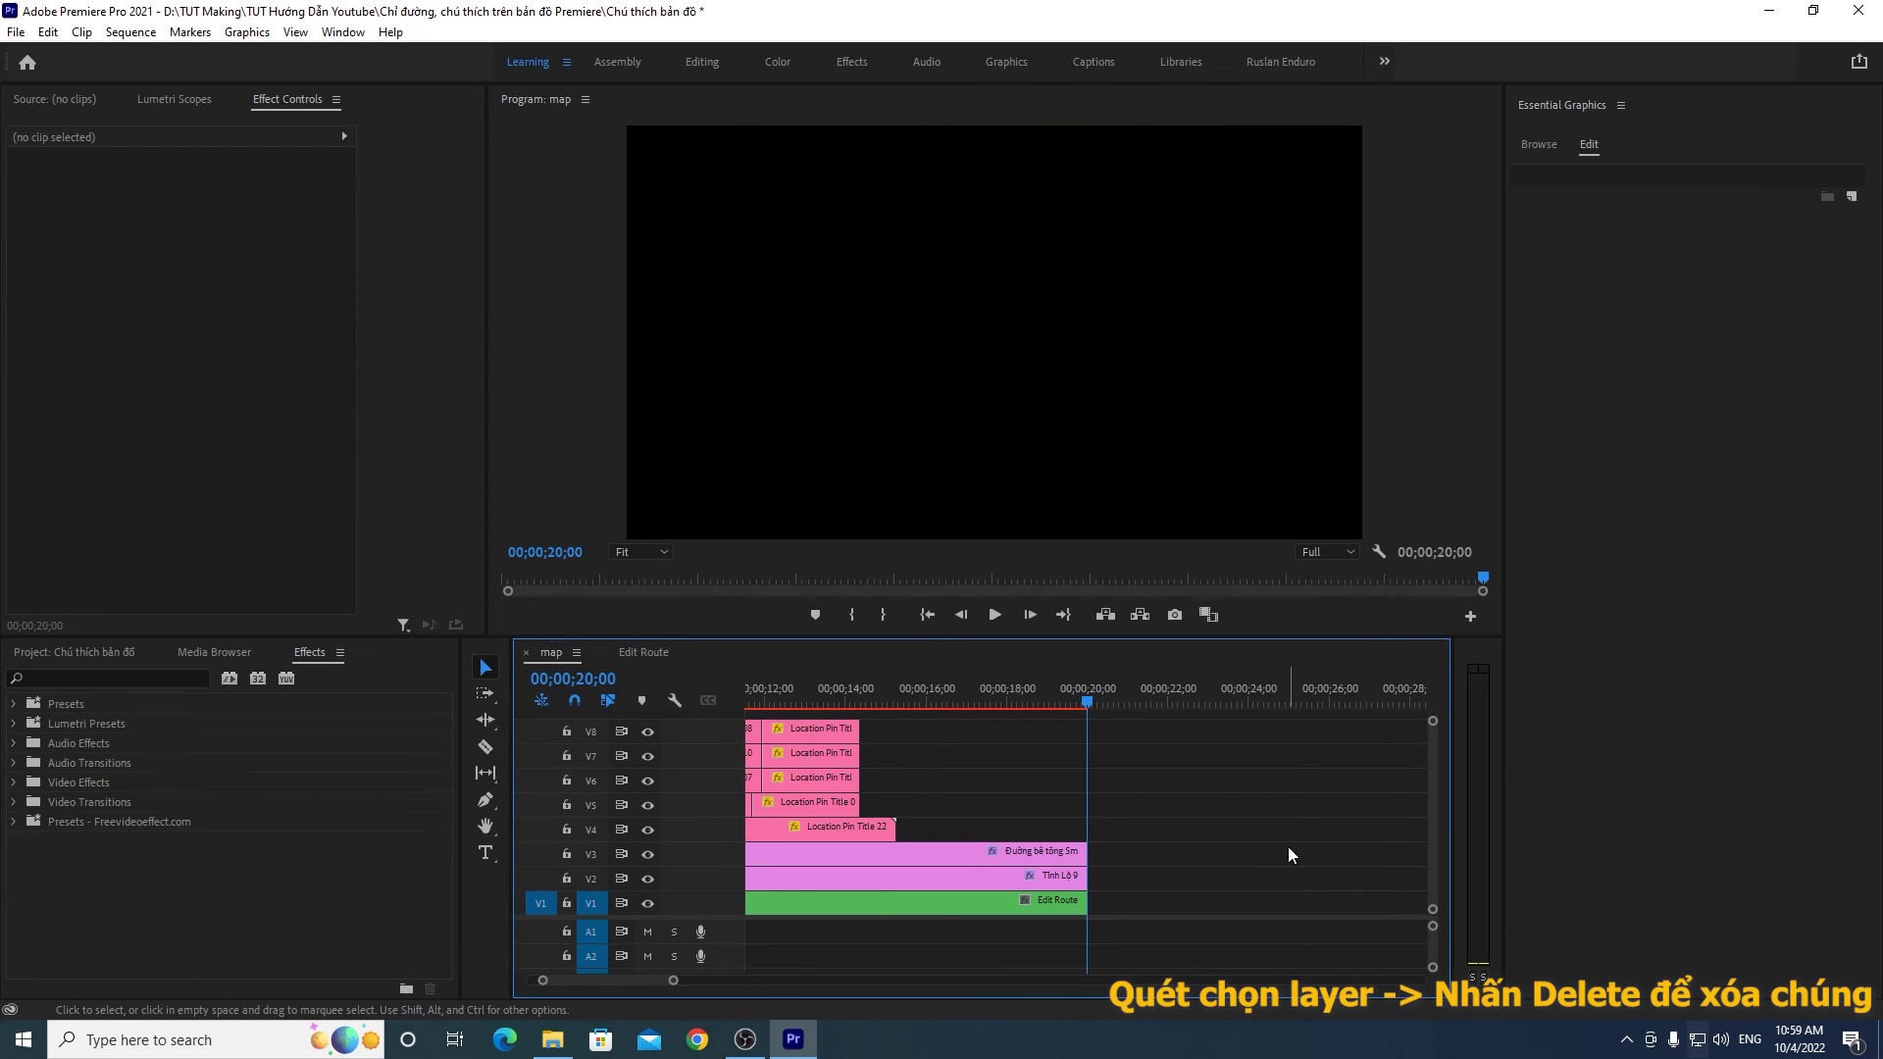
# Step: Play the trimmed map sequence from 0;00 to check it and save the project with Ctrl+S
pyautogui.moveTo(673, 980)
pyautogui.mouseDown()
pyautogui.moveTo(750, 980)
pyautogui.moveTo(693, 979)
pyautogui.mouseUp()
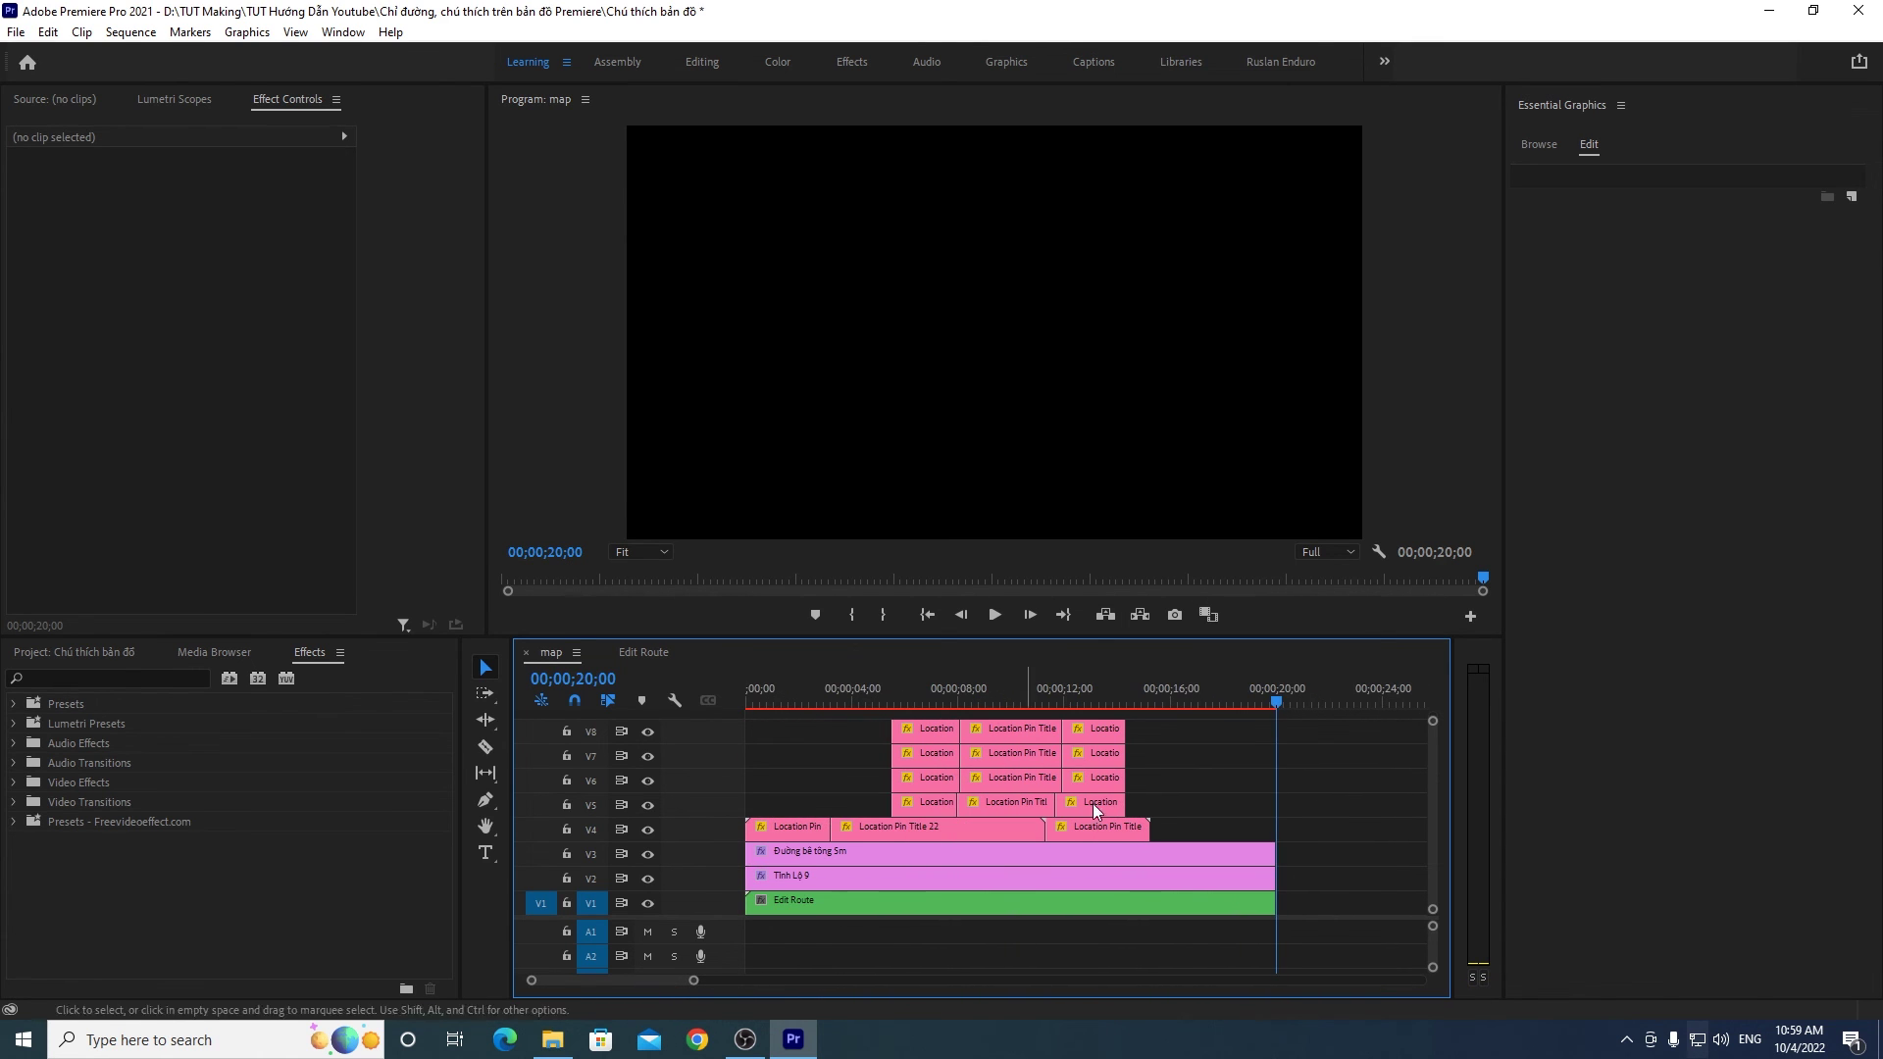
pyautogui.moveTo(1280, 702); pyautogui.dragTo(732, 706)
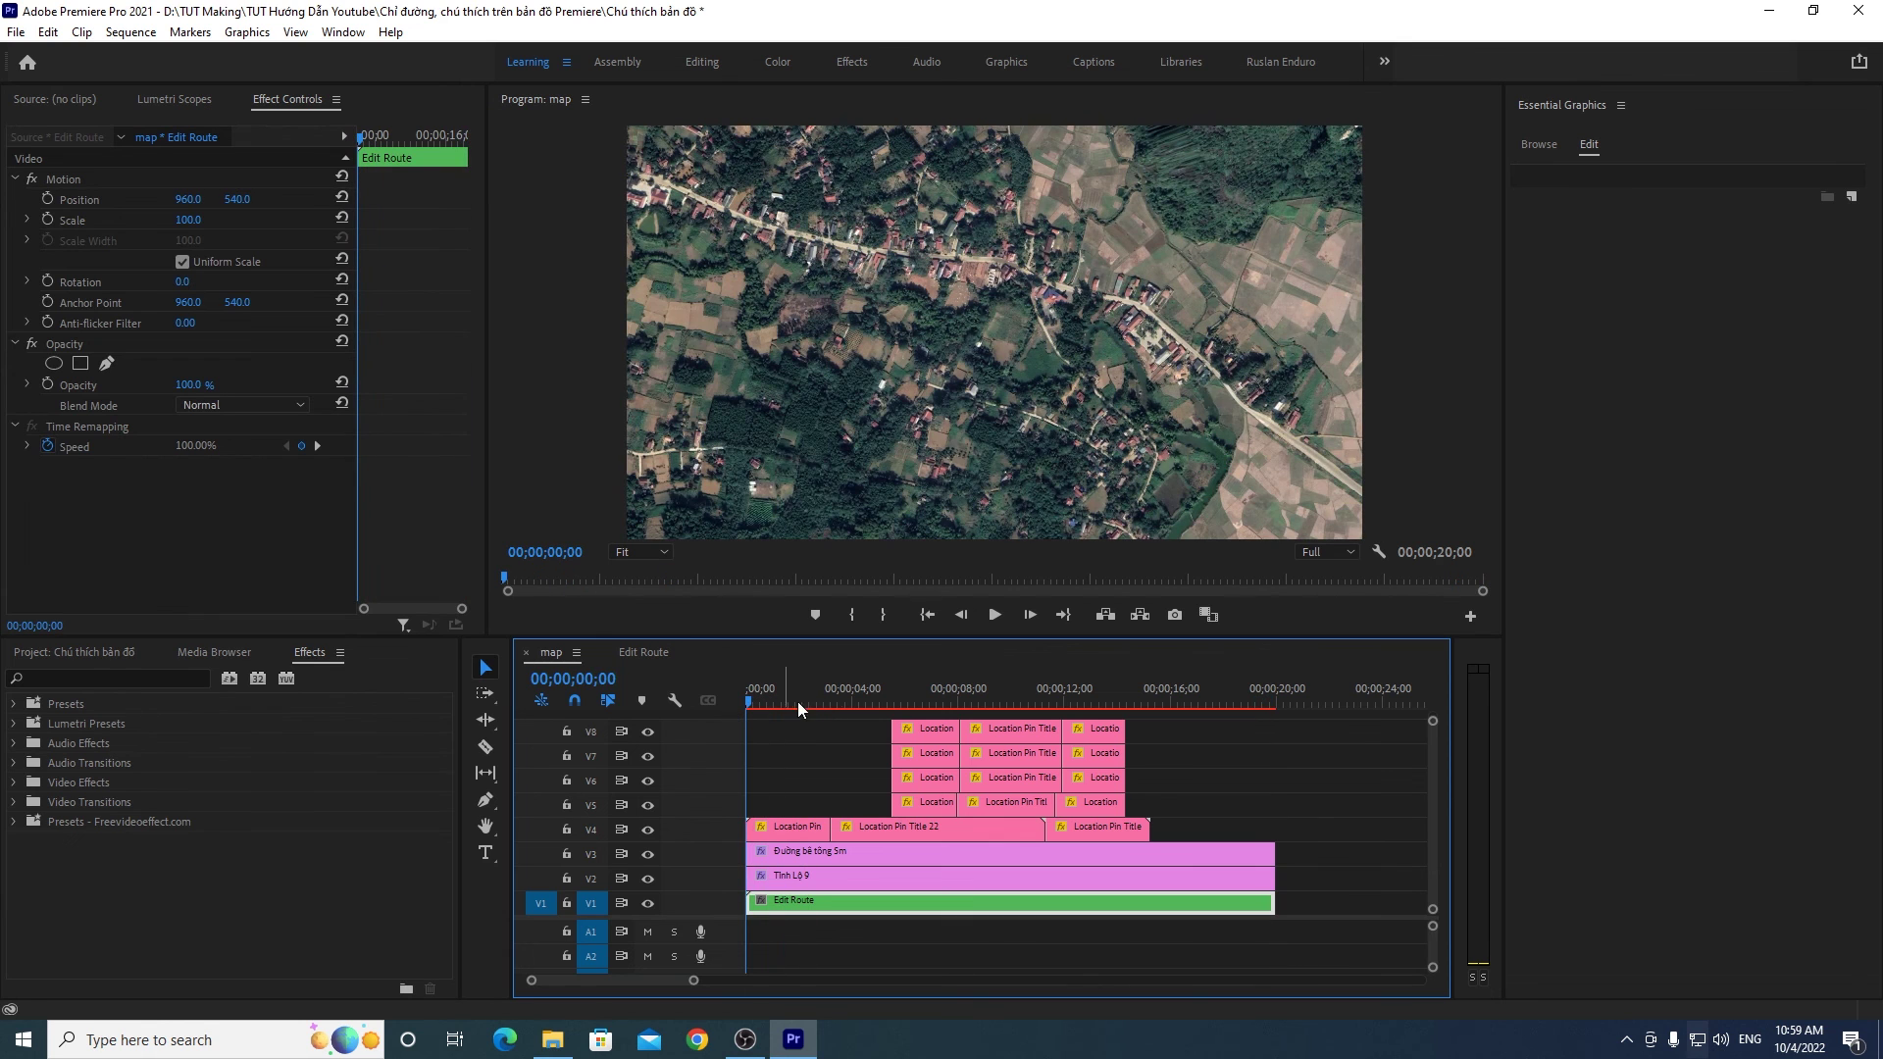
pyautogui.click(995, 615)
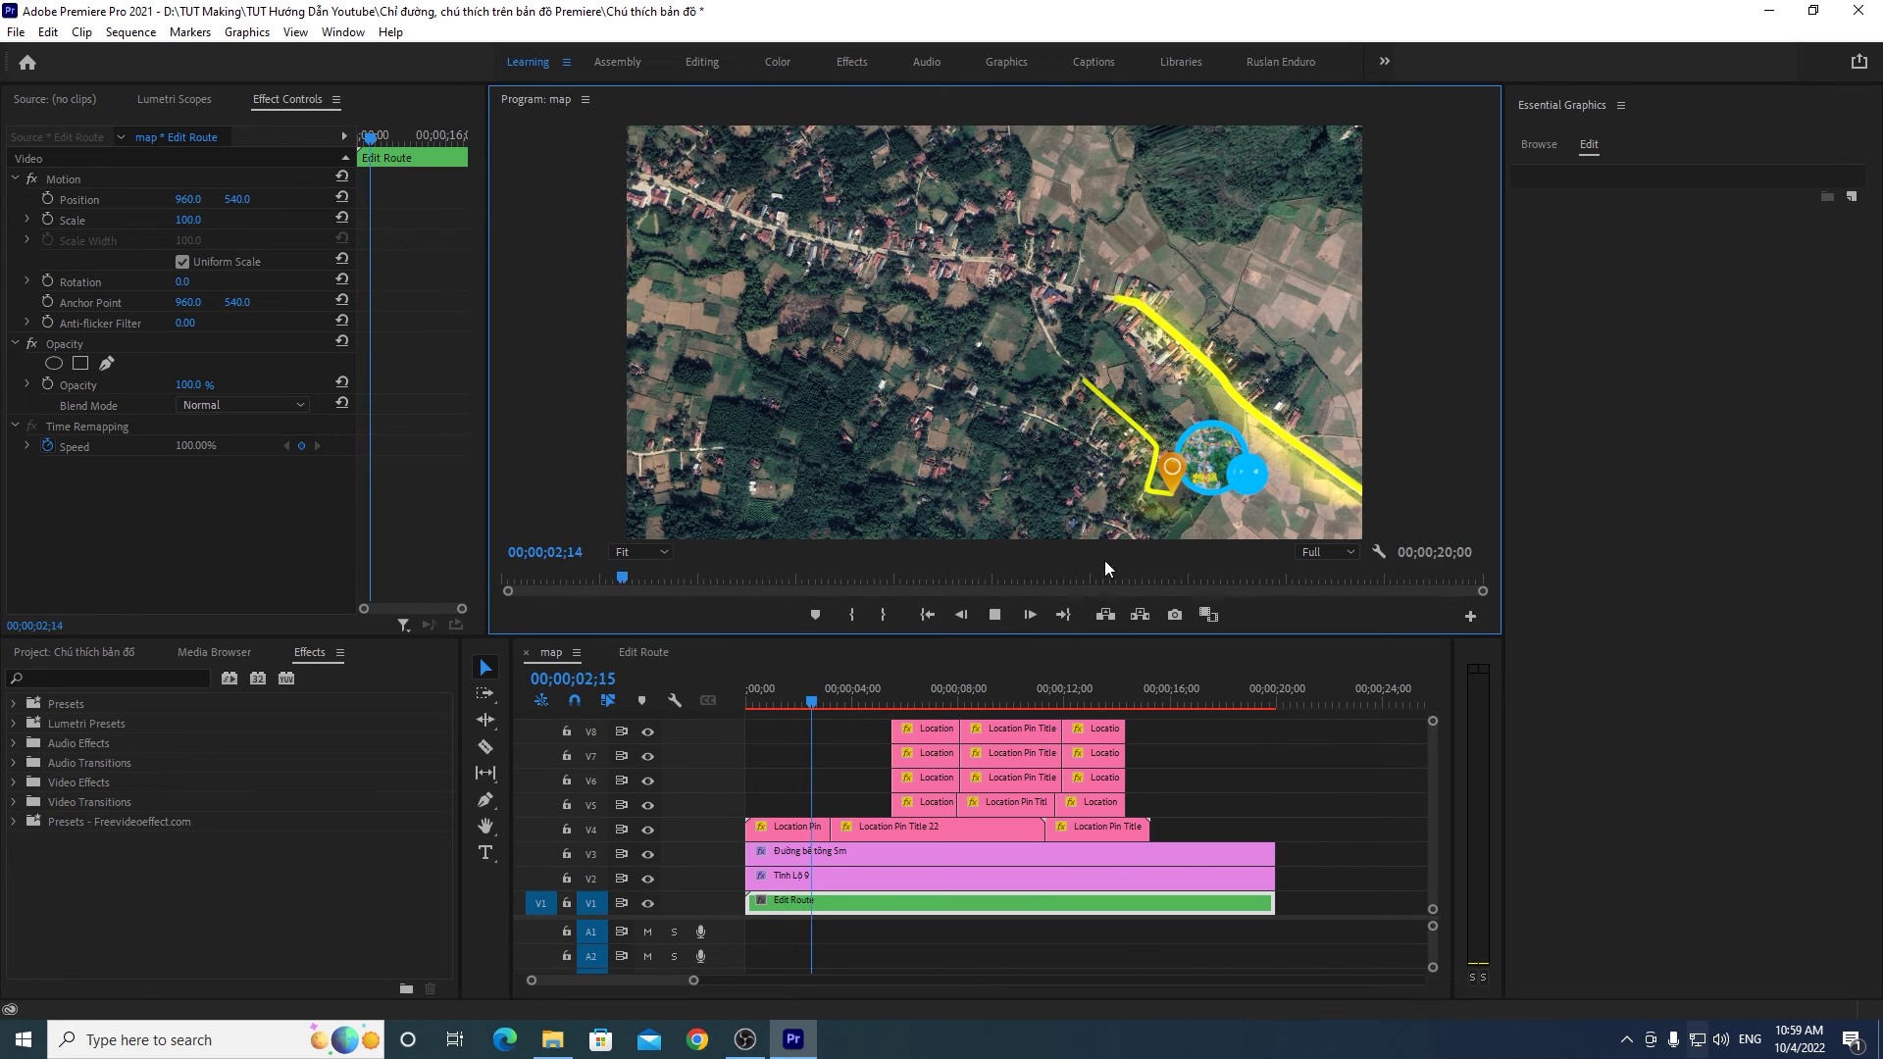
pyautogui.moveTo(894, 699)
pyautogui.mouseDown()
pyautogui.moveTo(993, 700)
pyautogui.moveTo(740, 708)
pyautogui.mouseUp()
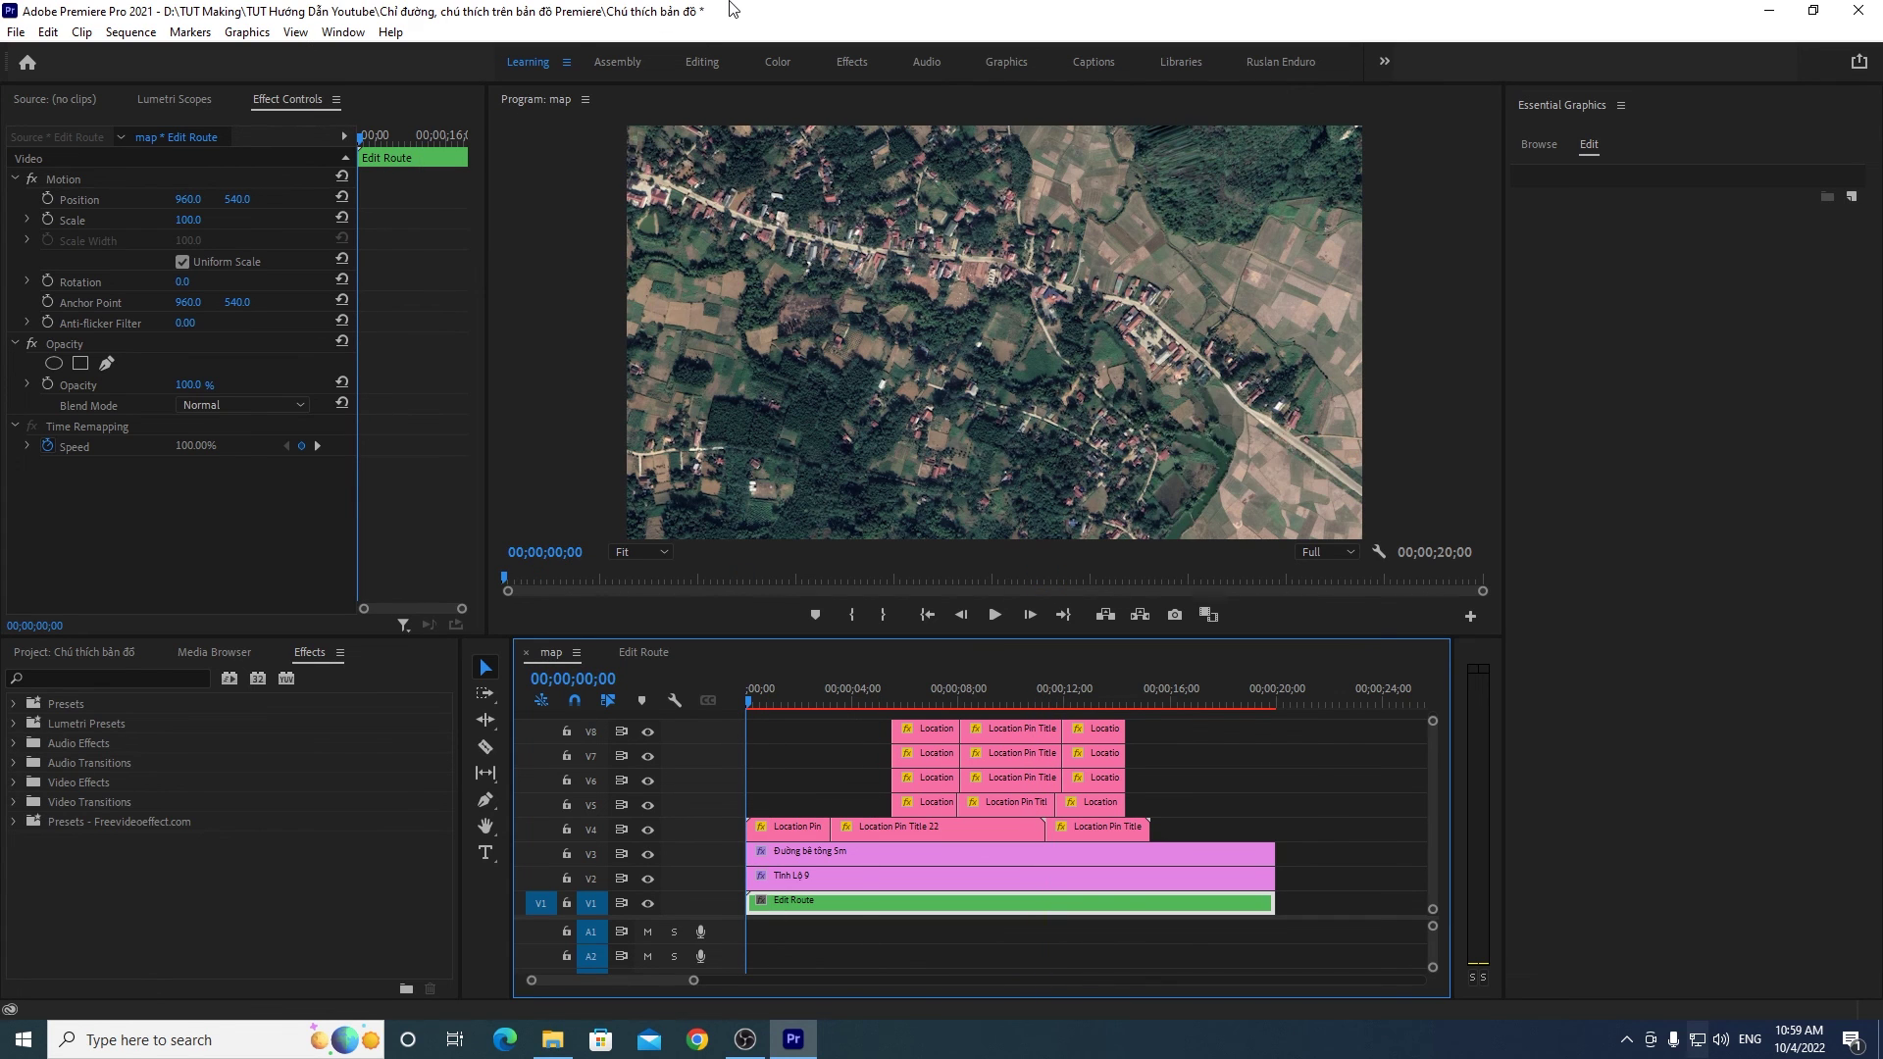
pyautogui.hotkey('ctrl', 's')
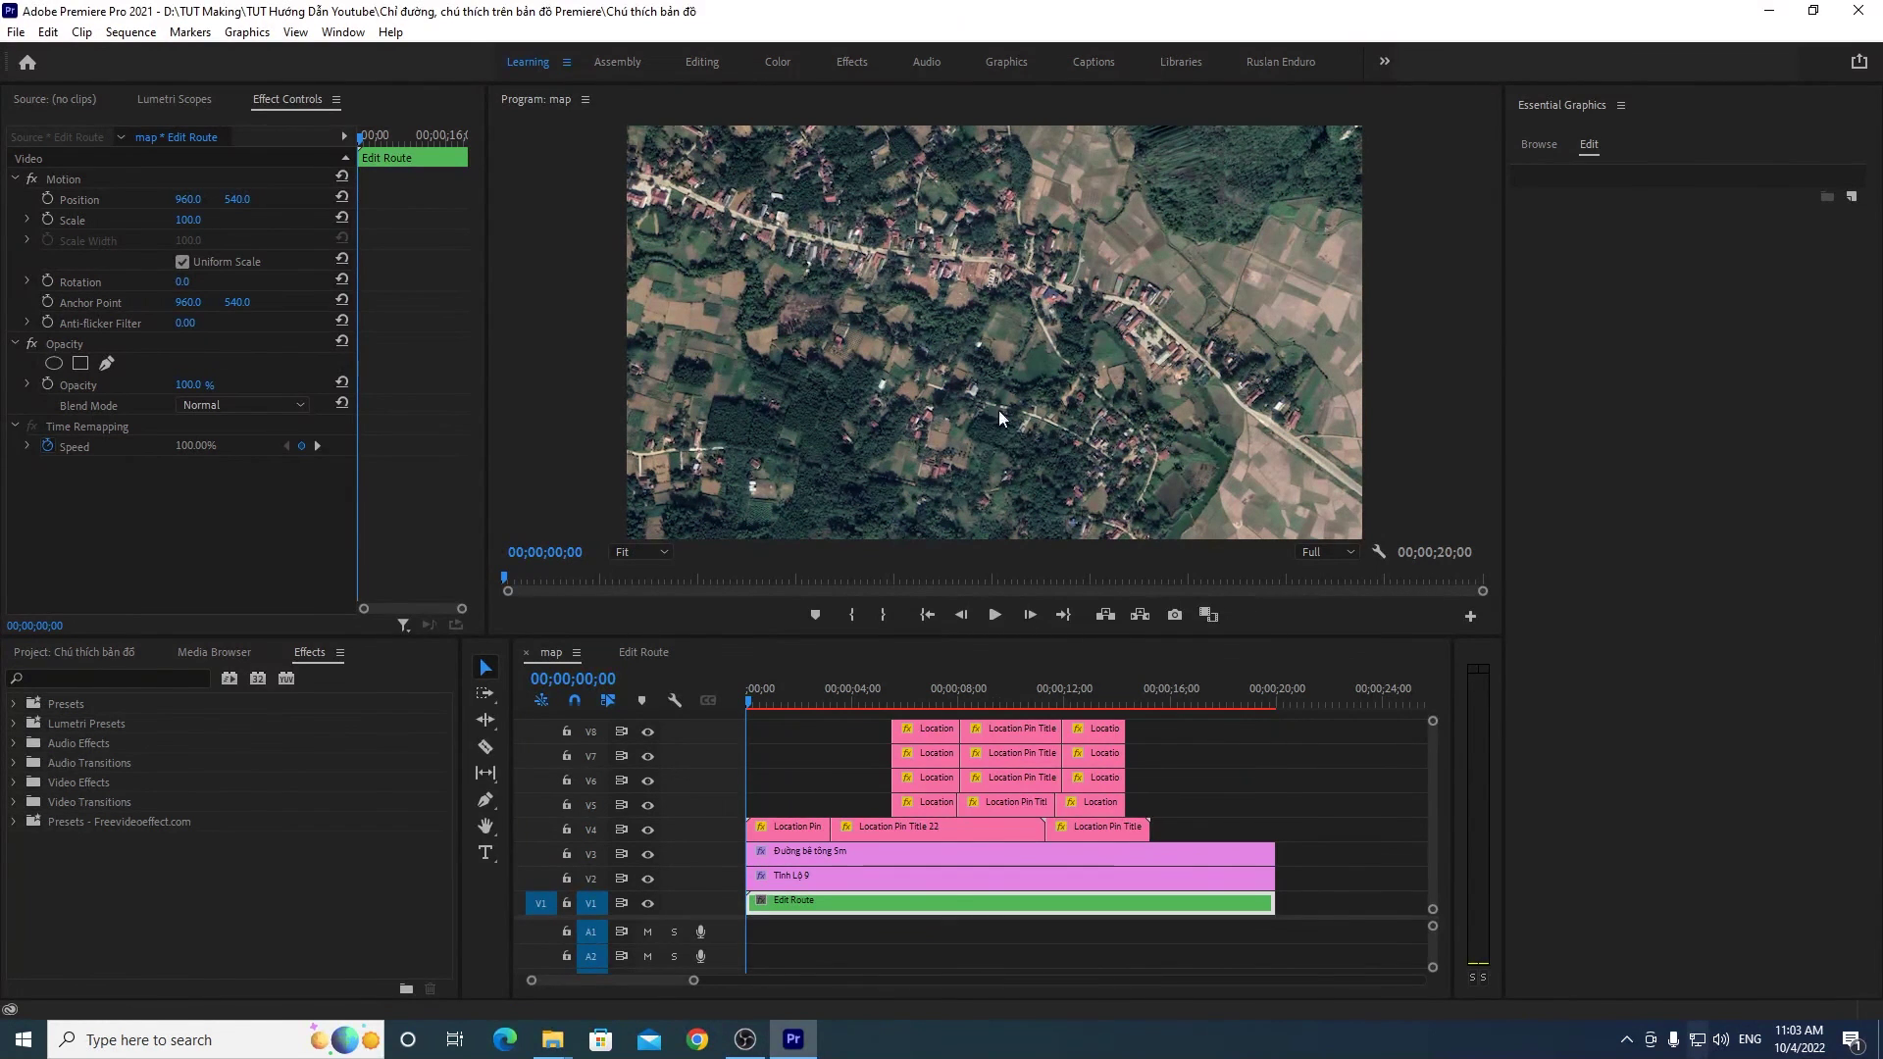
pyautogui.click(120, 32)
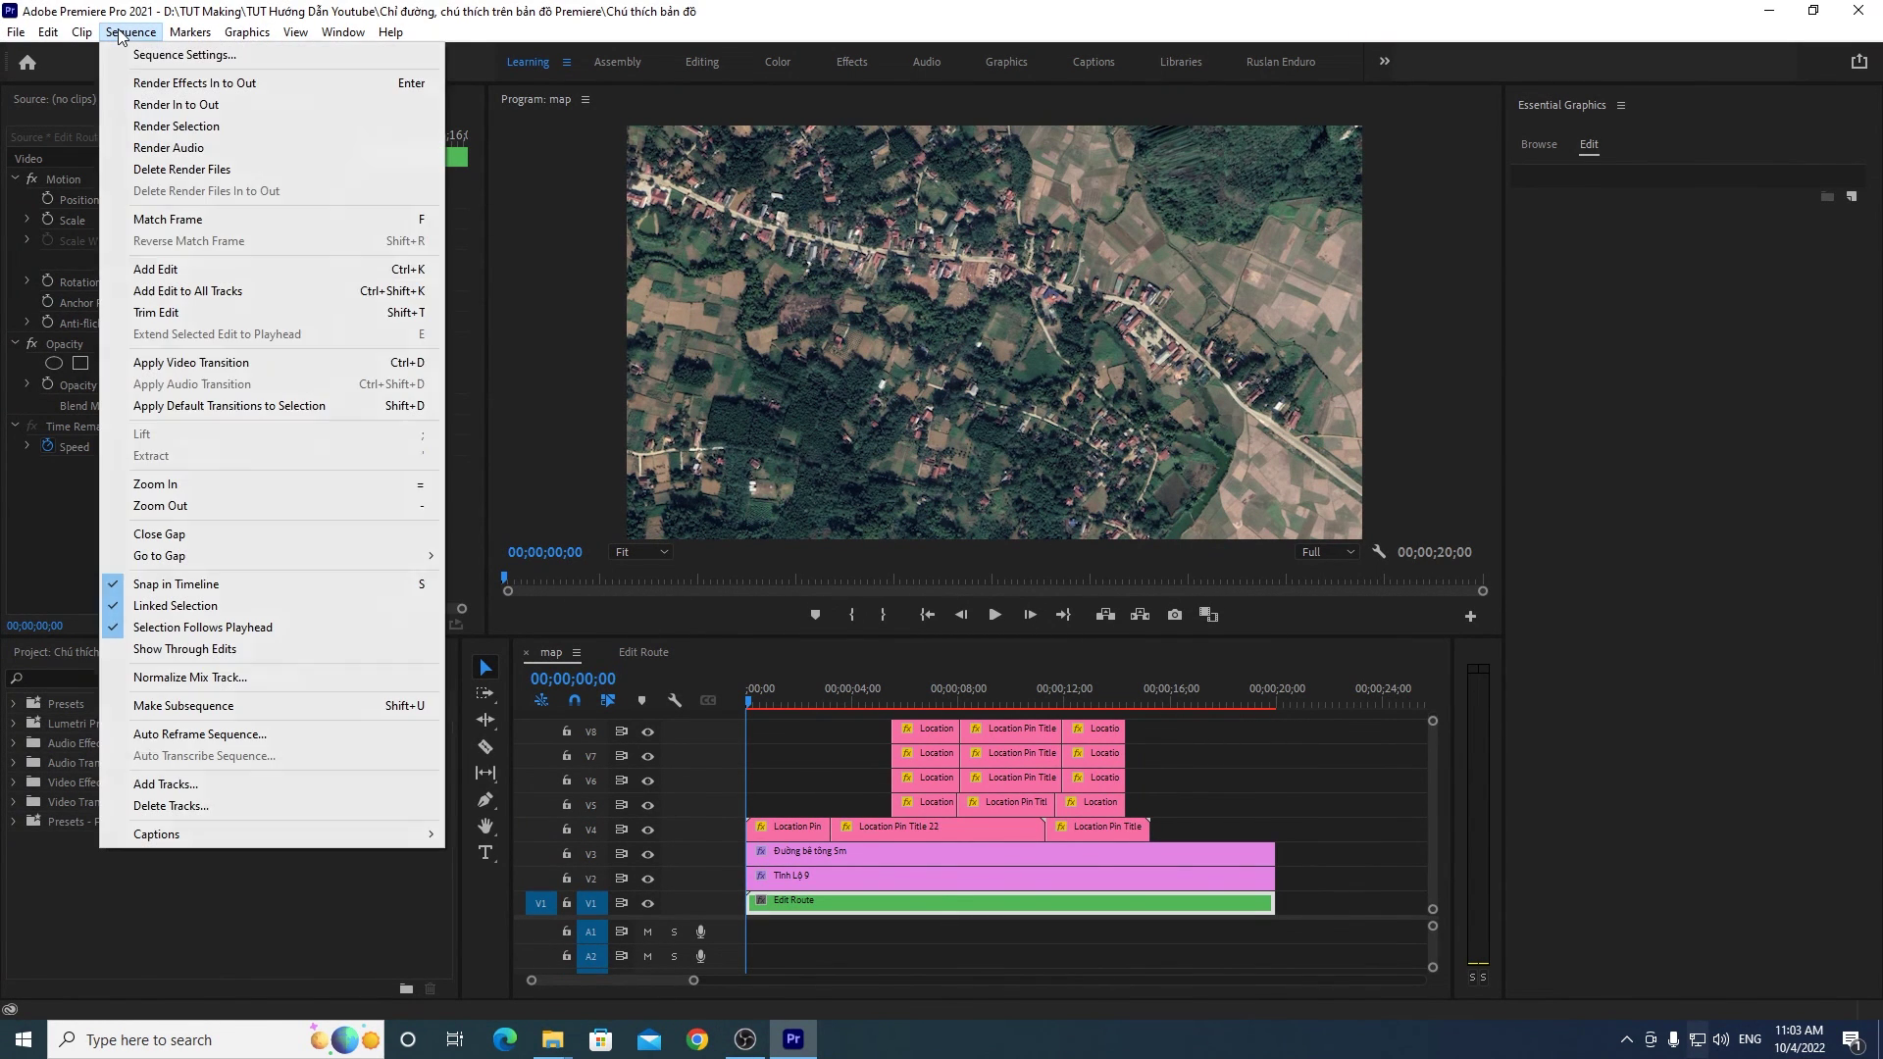
# Step: Render In to Out previews for the whole map sequence
pyautogui.click(155, 104)
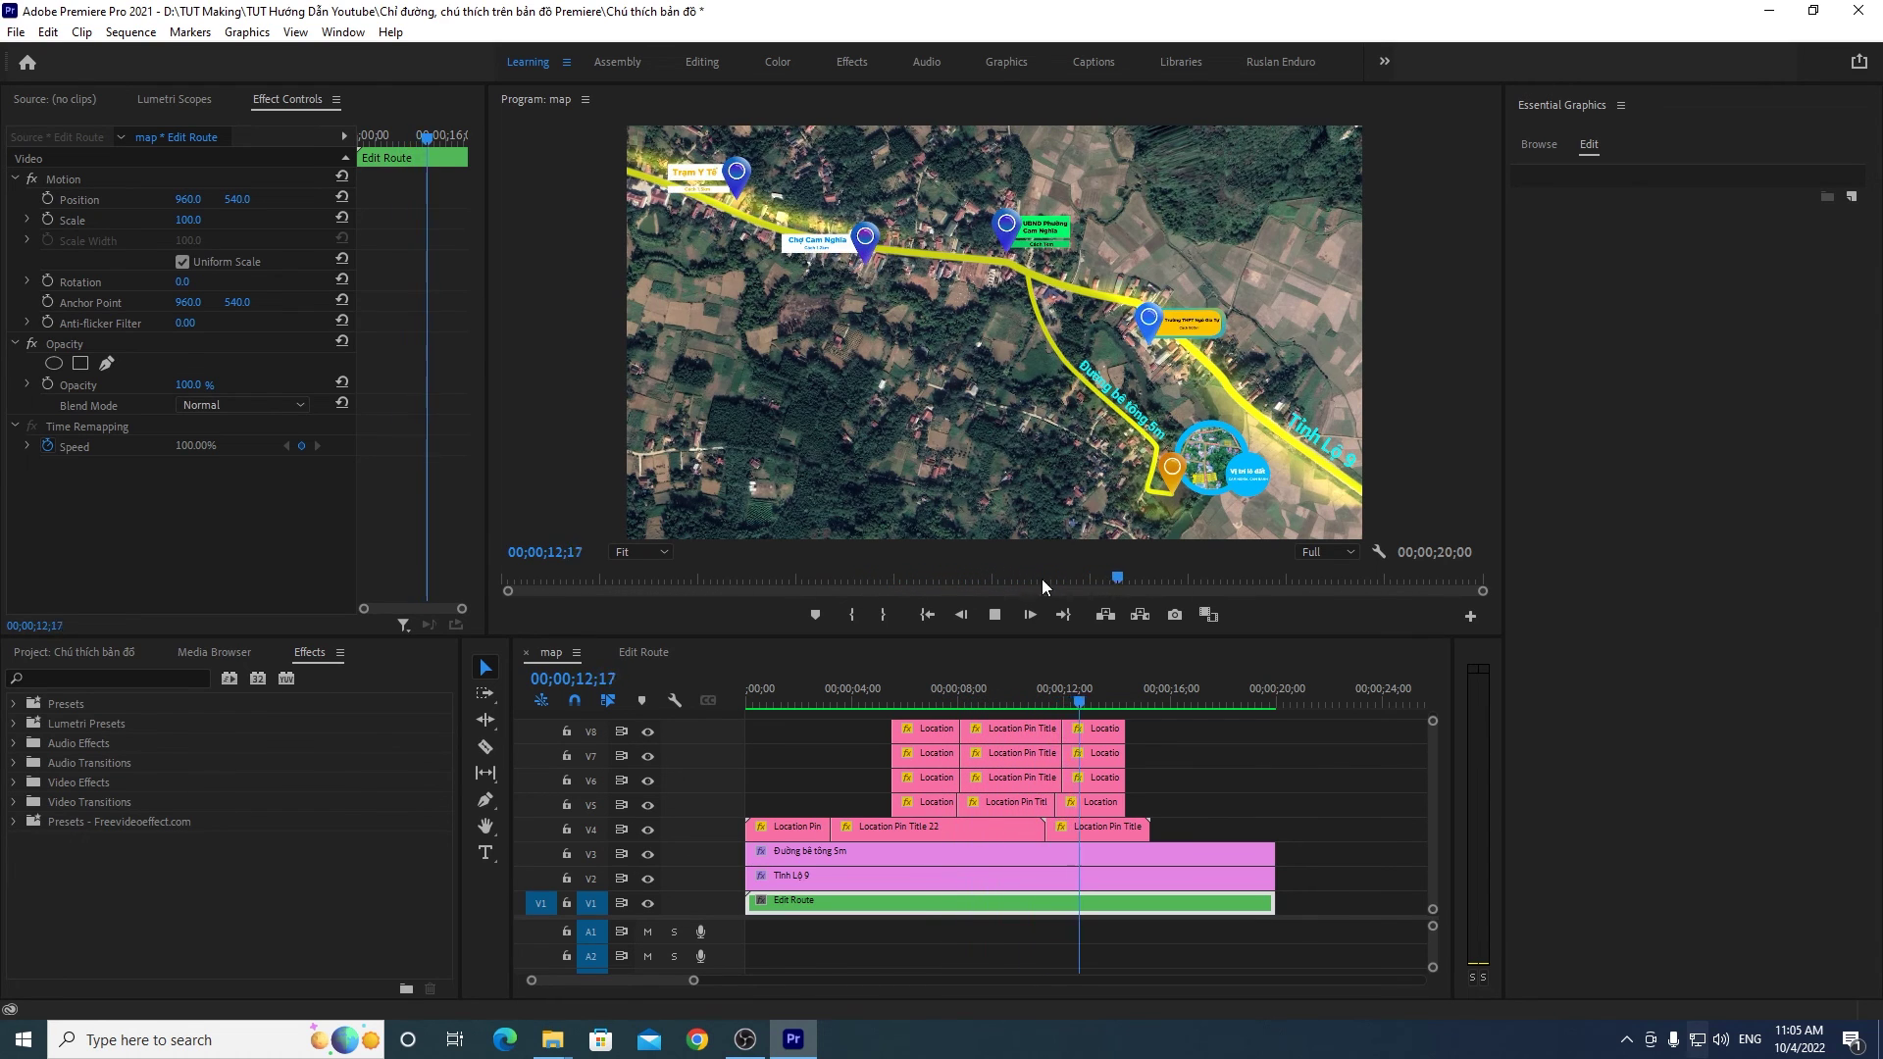
# Step: Scrub to locate the location pins and delete the short middle pin clips on V5 and V6
pyautogui.moveTo(1107, 705); pyautogui.dragTo(1016, 723)
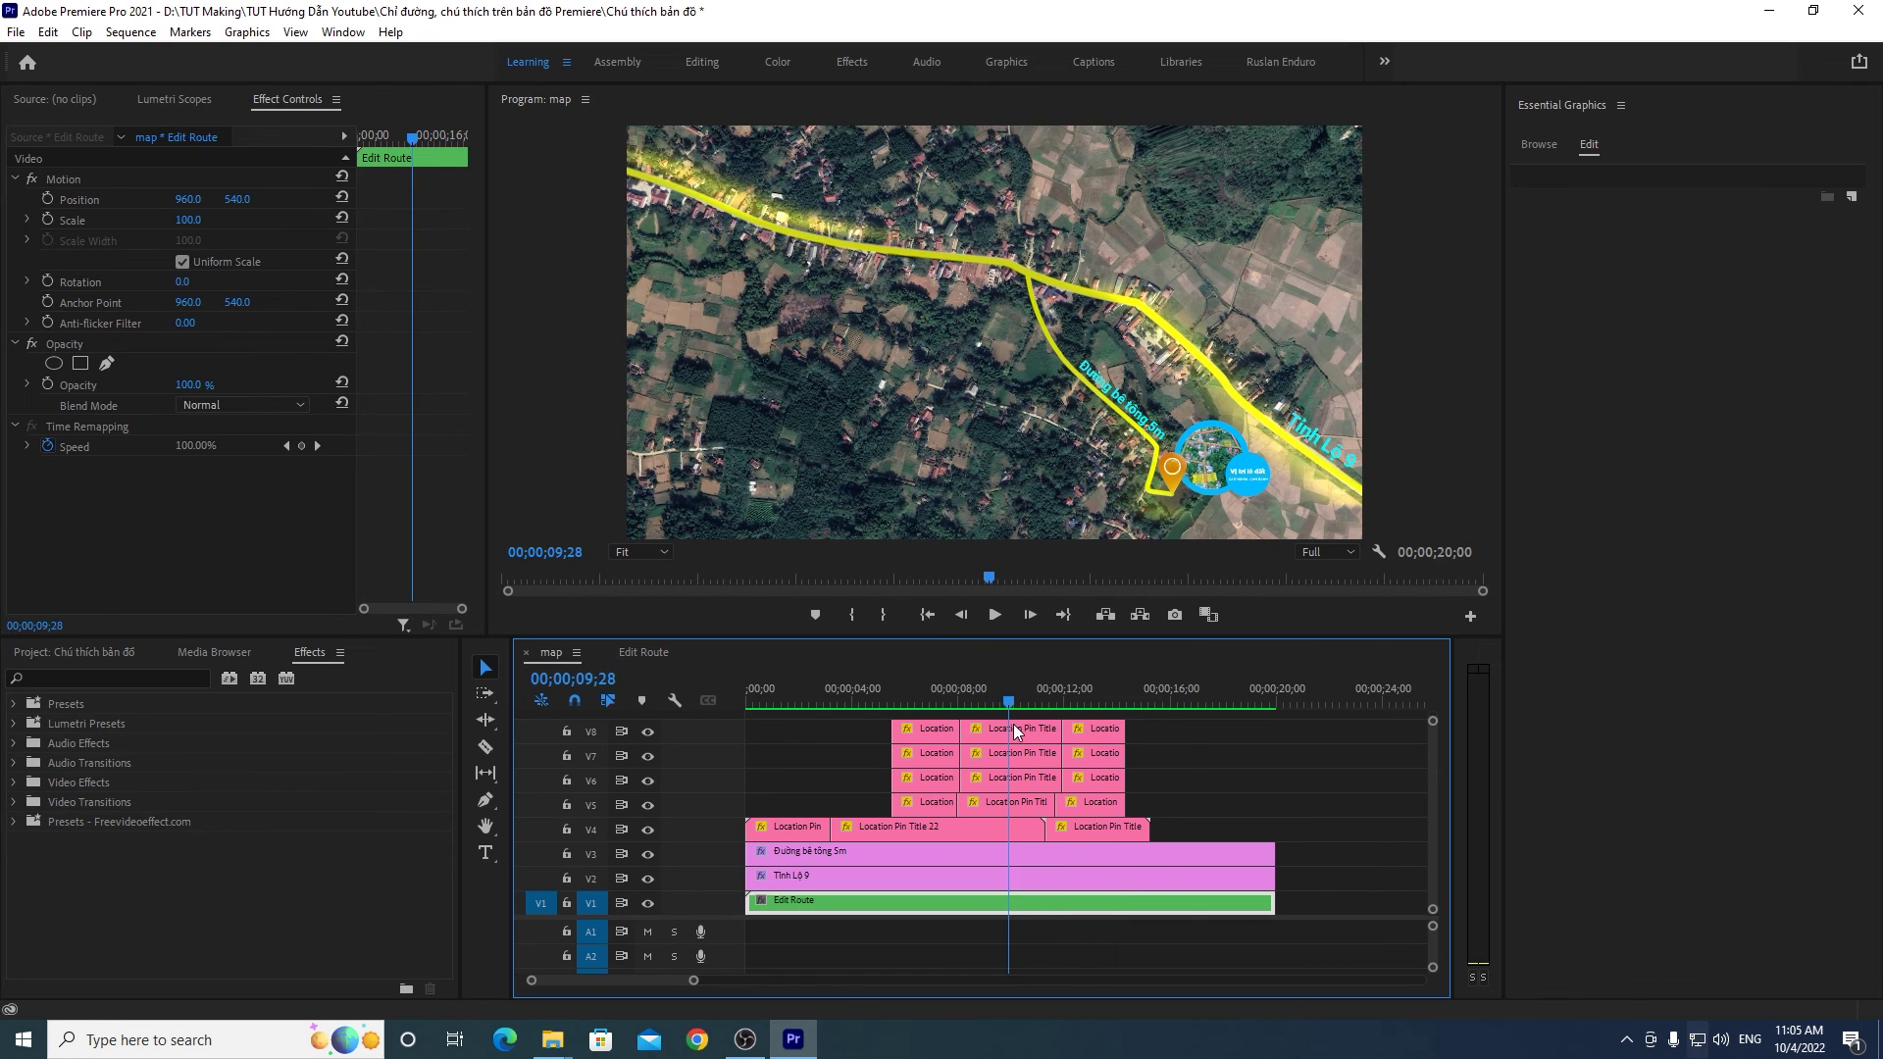
pyautogui.click(1232, 757)
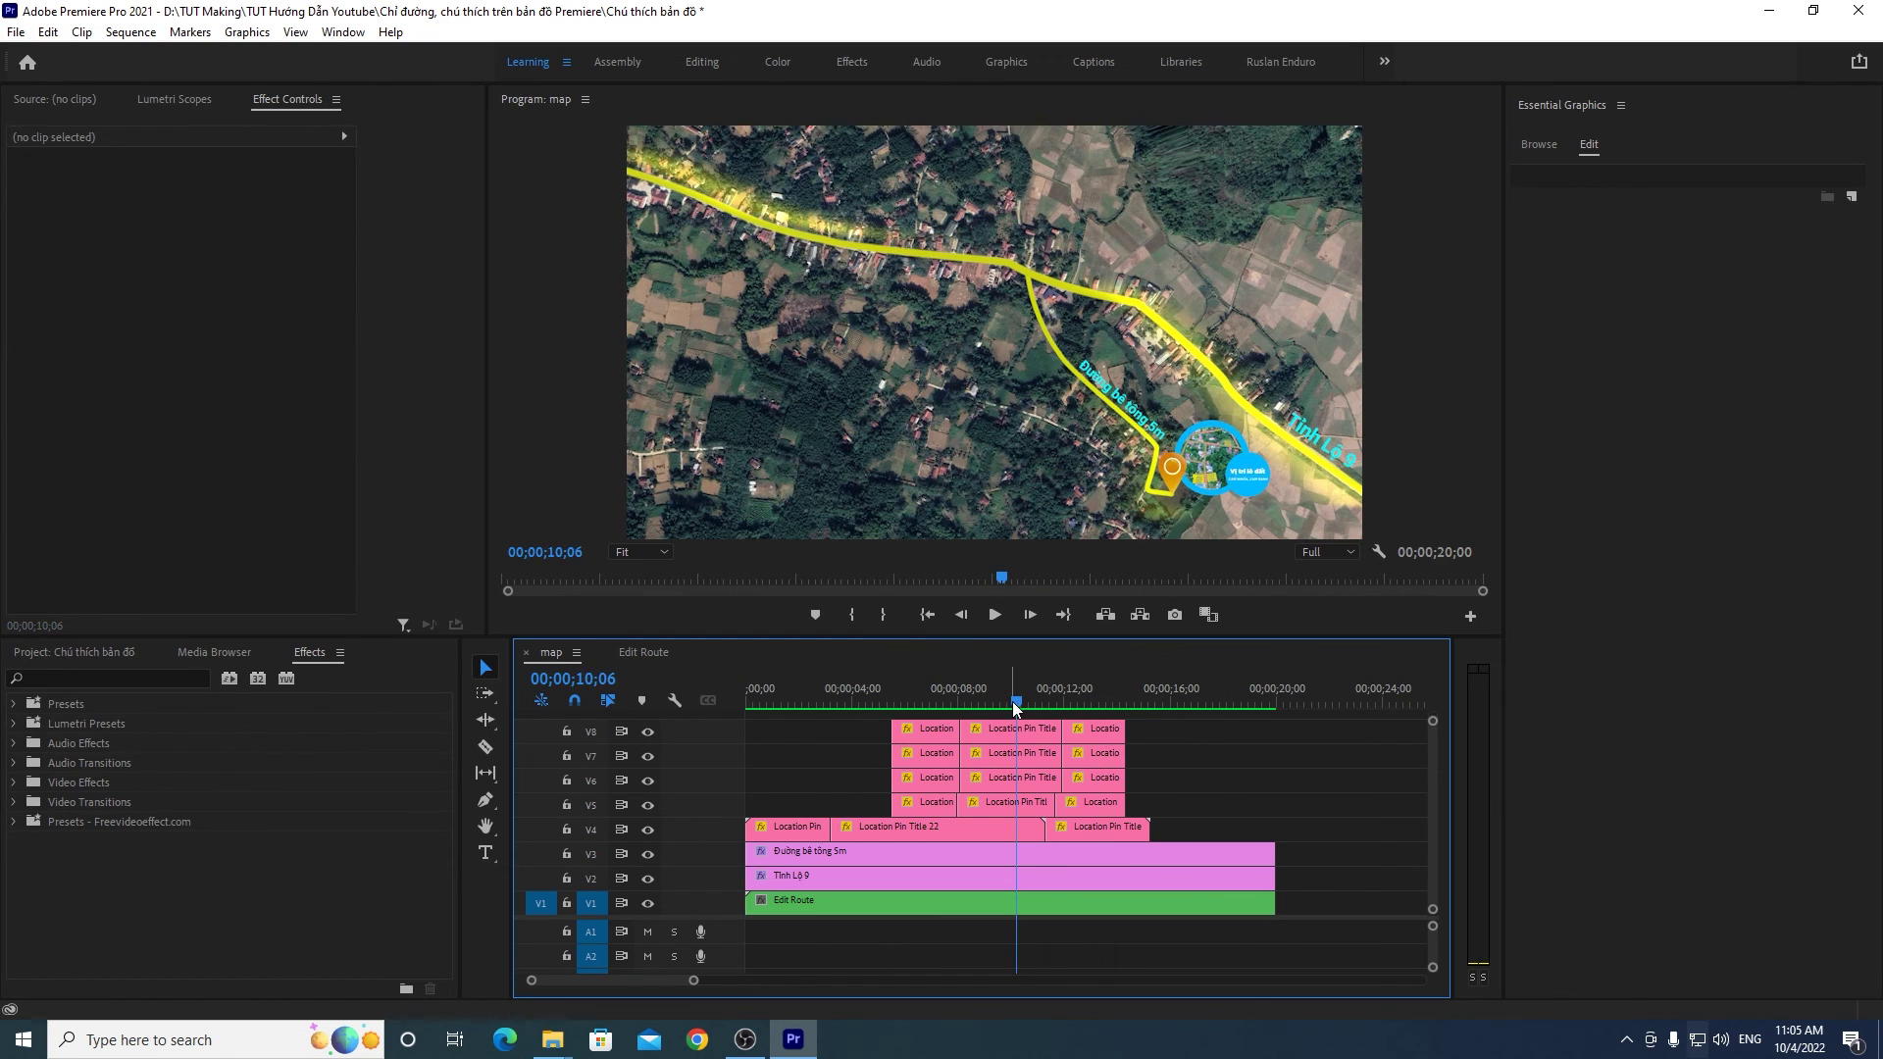
pyautogui.moveTo(1012, 702); pyautogui.dragTo(943, 702)
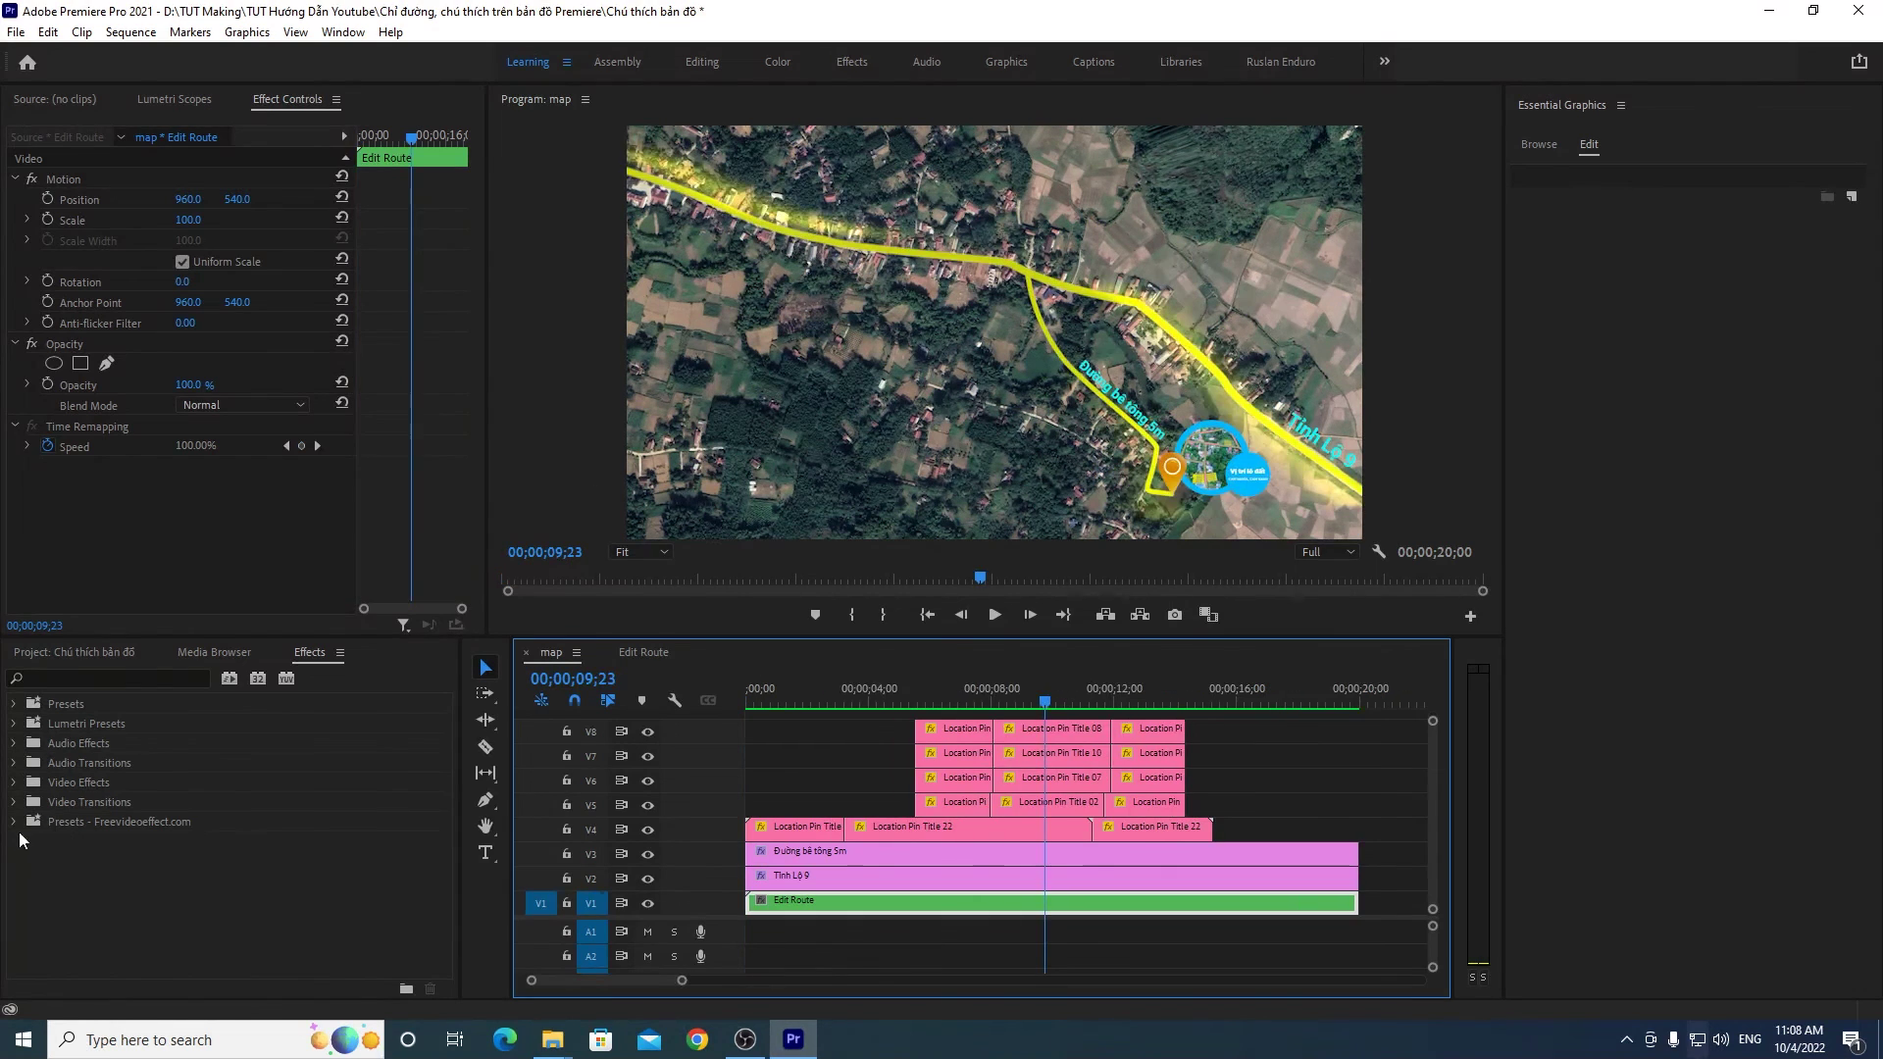
pyautogui.moveTo(1036, 701)
pyautogui.mouseDown()
pyautogui.moveTo(961, 732)
pyautogui.moveTo(1126, 726)
pyautogui.mouseUp()
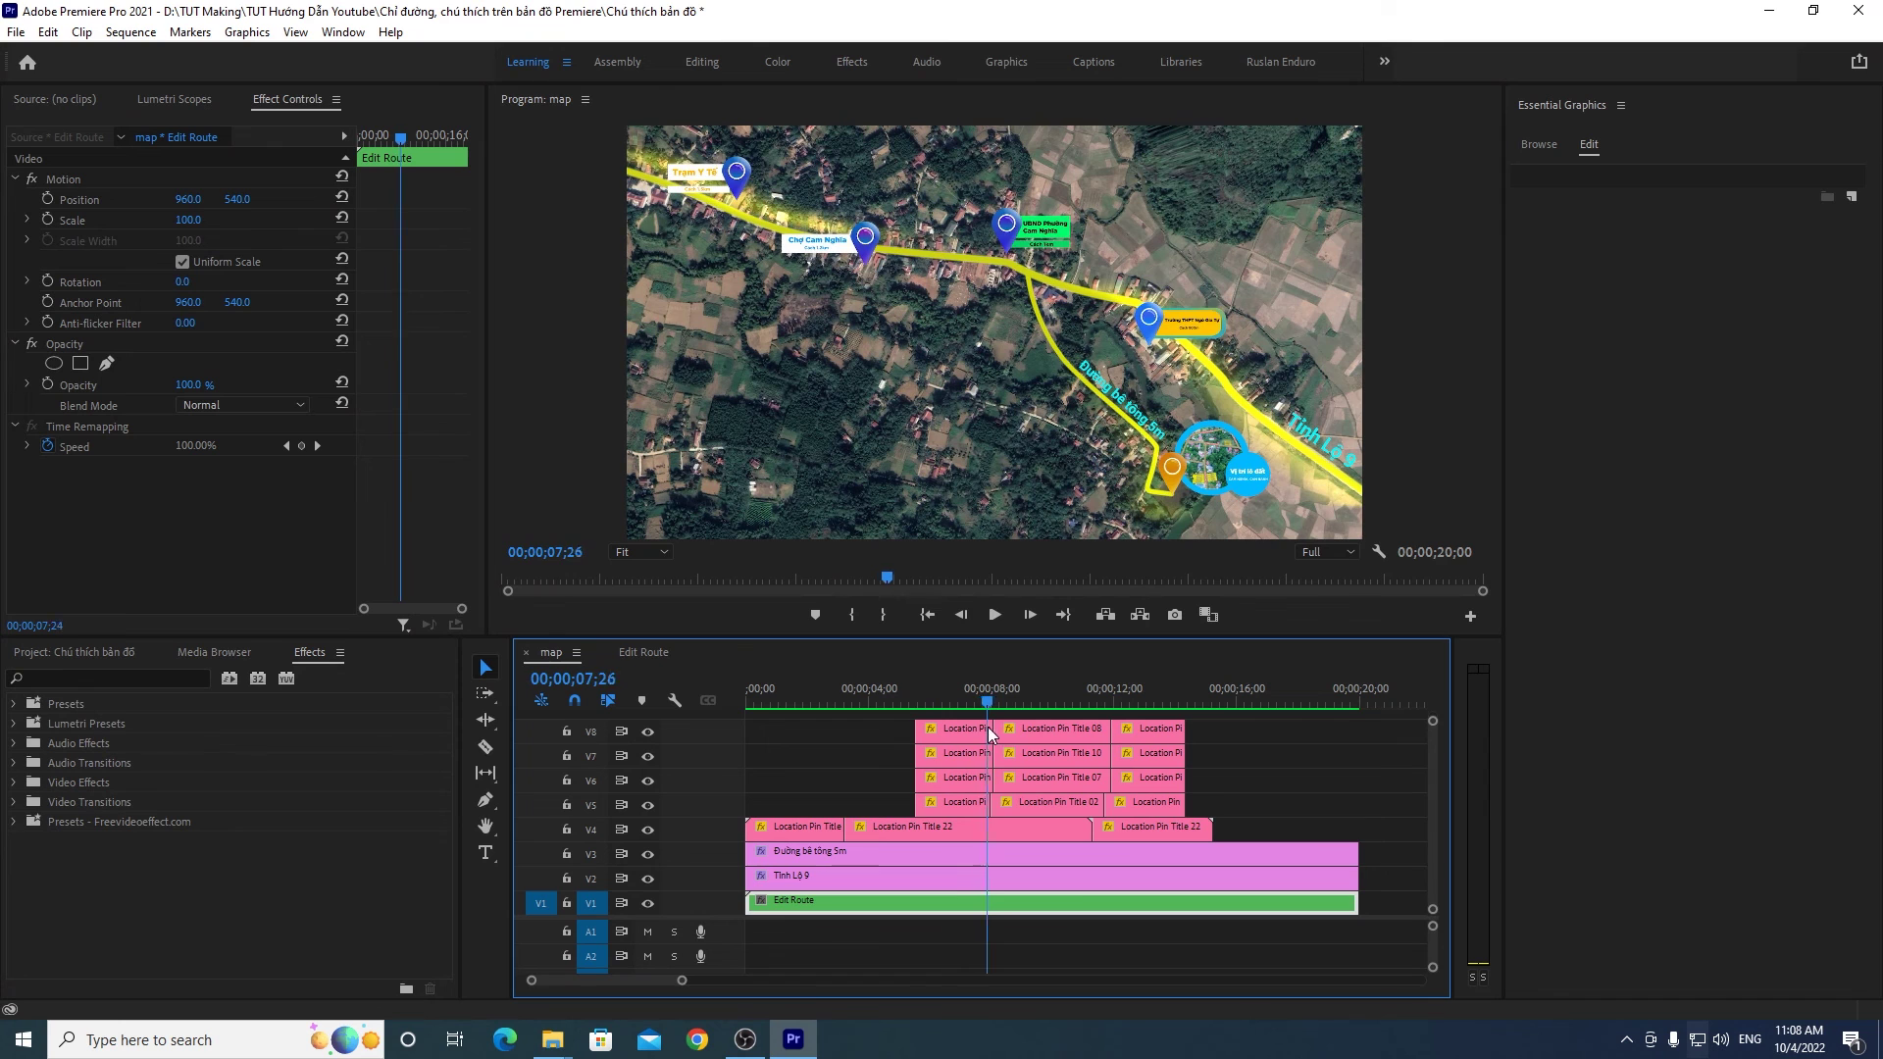
pyautogui.click(1080, 738)
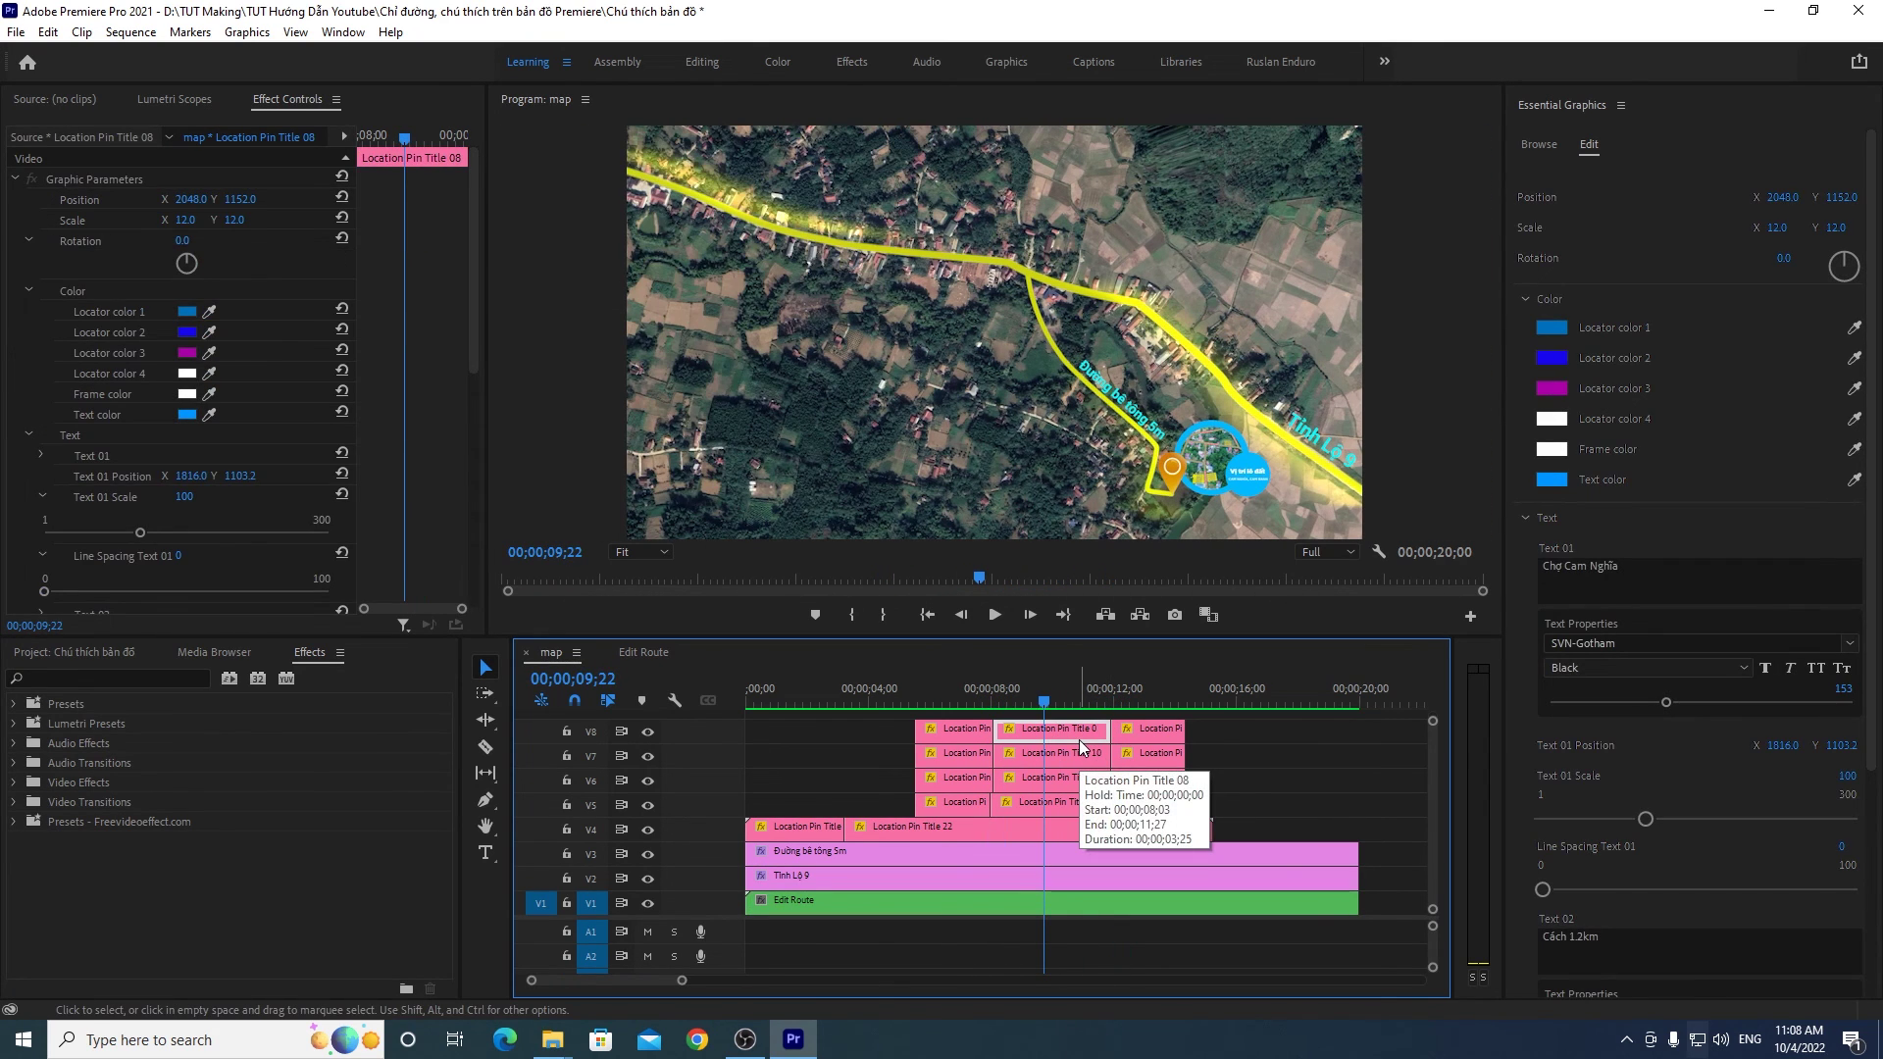
pyautogui.press('Delete')
pyautogui.click(1081, 758)
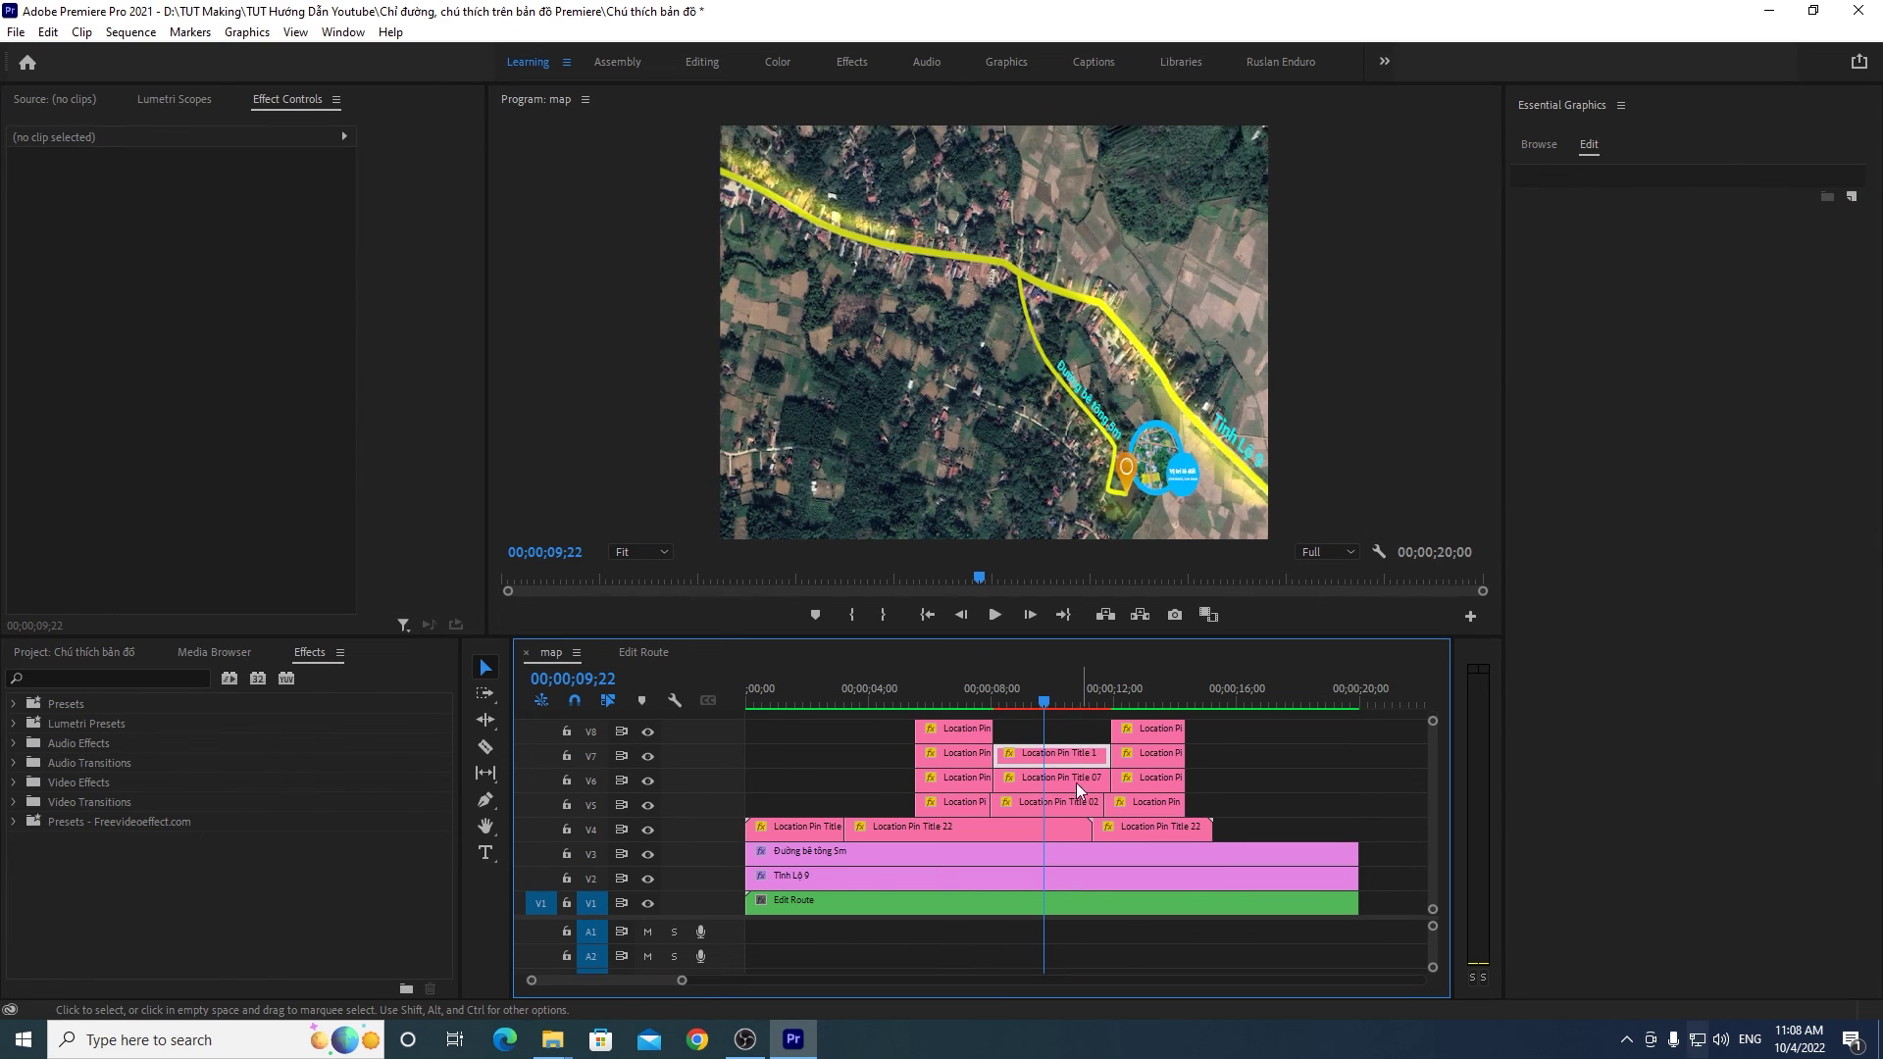
pyautogui.press('Delete')
pyautogui.press('Delete')
pyautogui.click(1063, 804)
pyautogui.press('Delete')
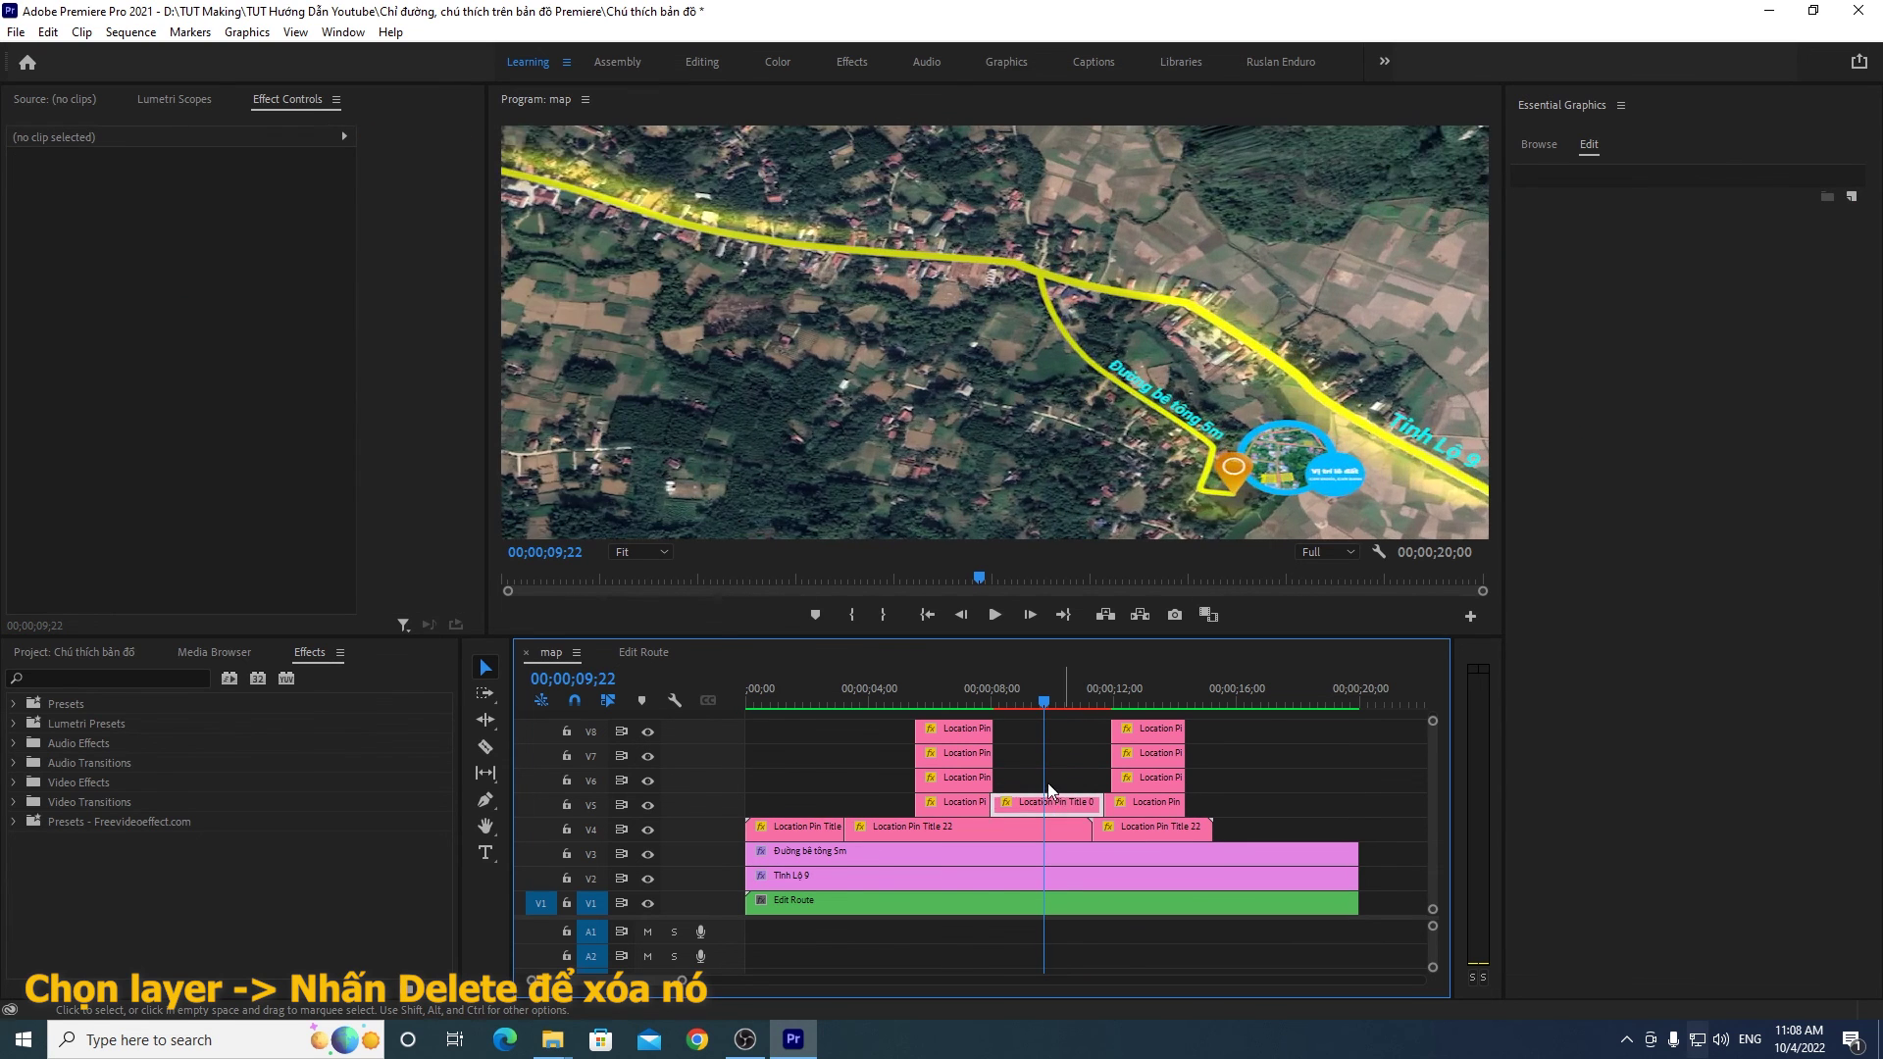
# Step: Extend the V5–V8 pin titles to meet the following clips and scrub to preview them
pyautogui.moveTo(993, 728); pyautogui.dragTo(1110, 729)
pyautogui.moveTo(992, 755); pyautogui.dragTo(1110, 755)
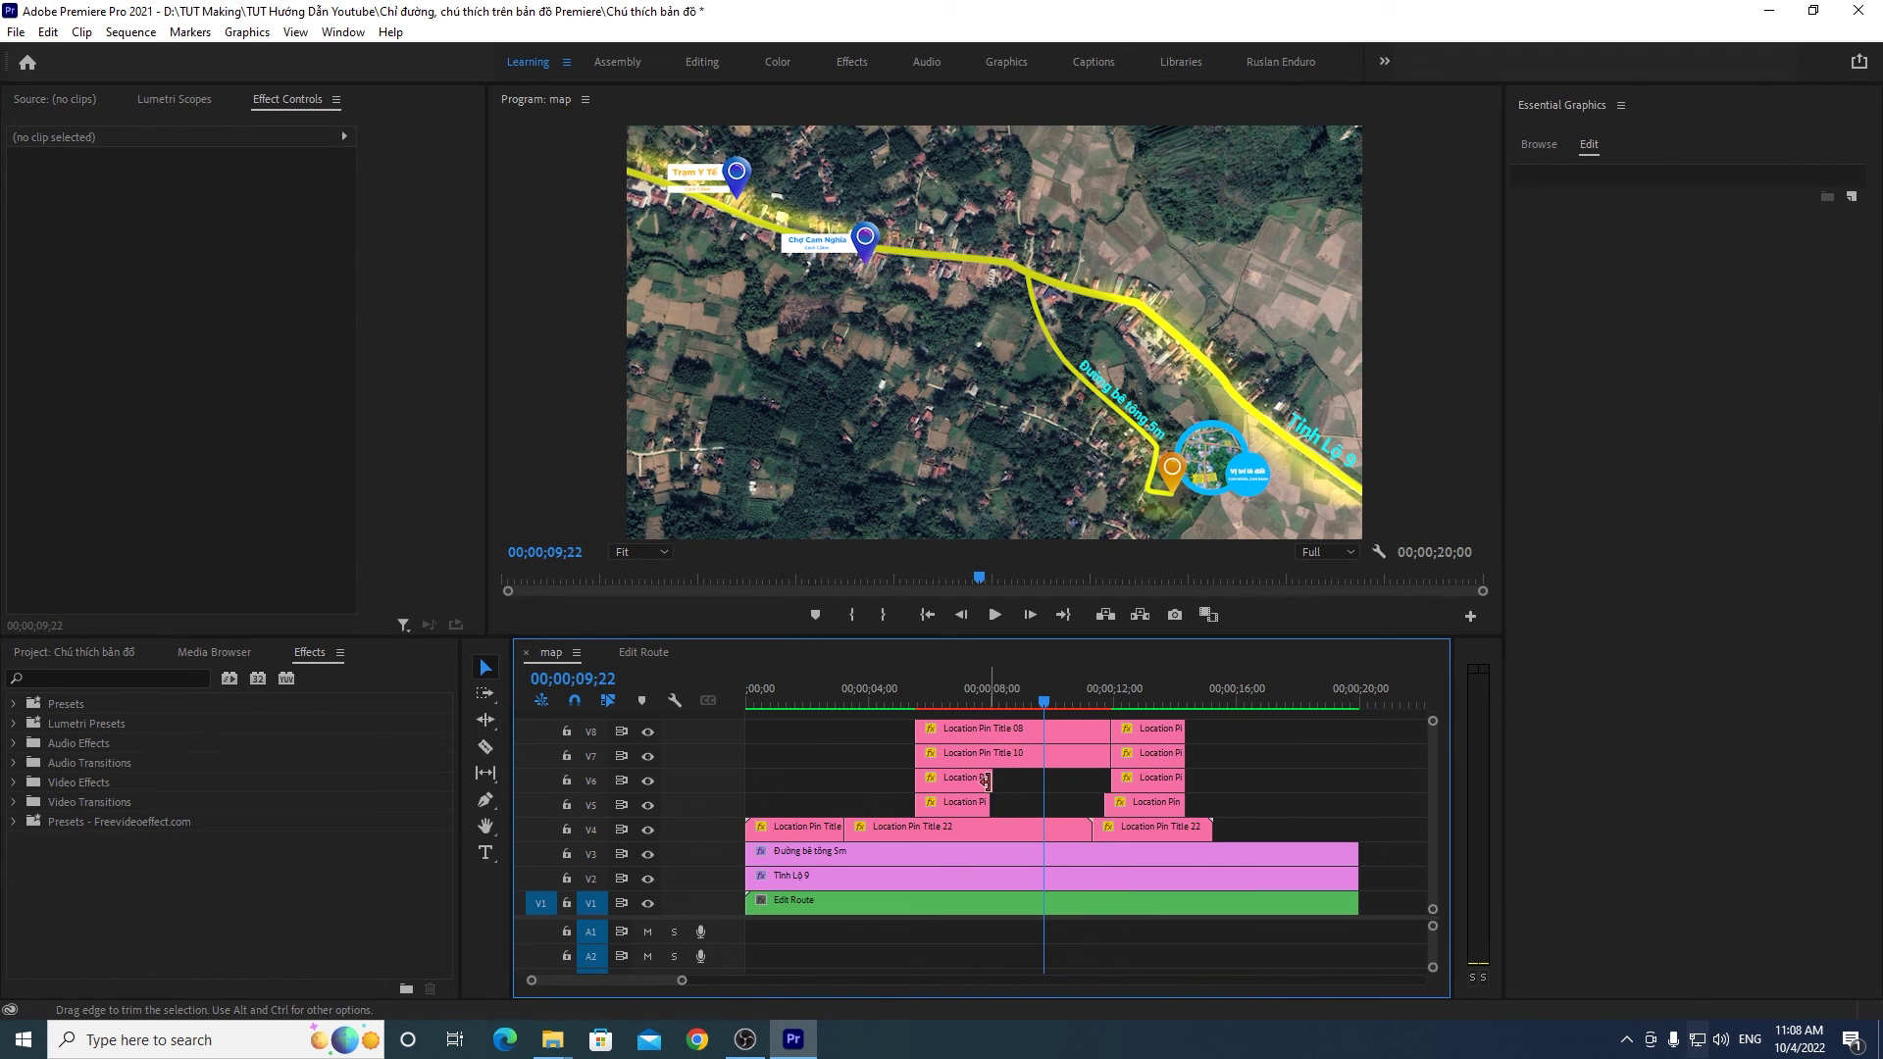
pyautogui.moveTo(988, 781); pyautogui.dragTo(1110, 781)
pyautogui.moveTo(988, 804); pyautogui.dragTo(1104, 804)
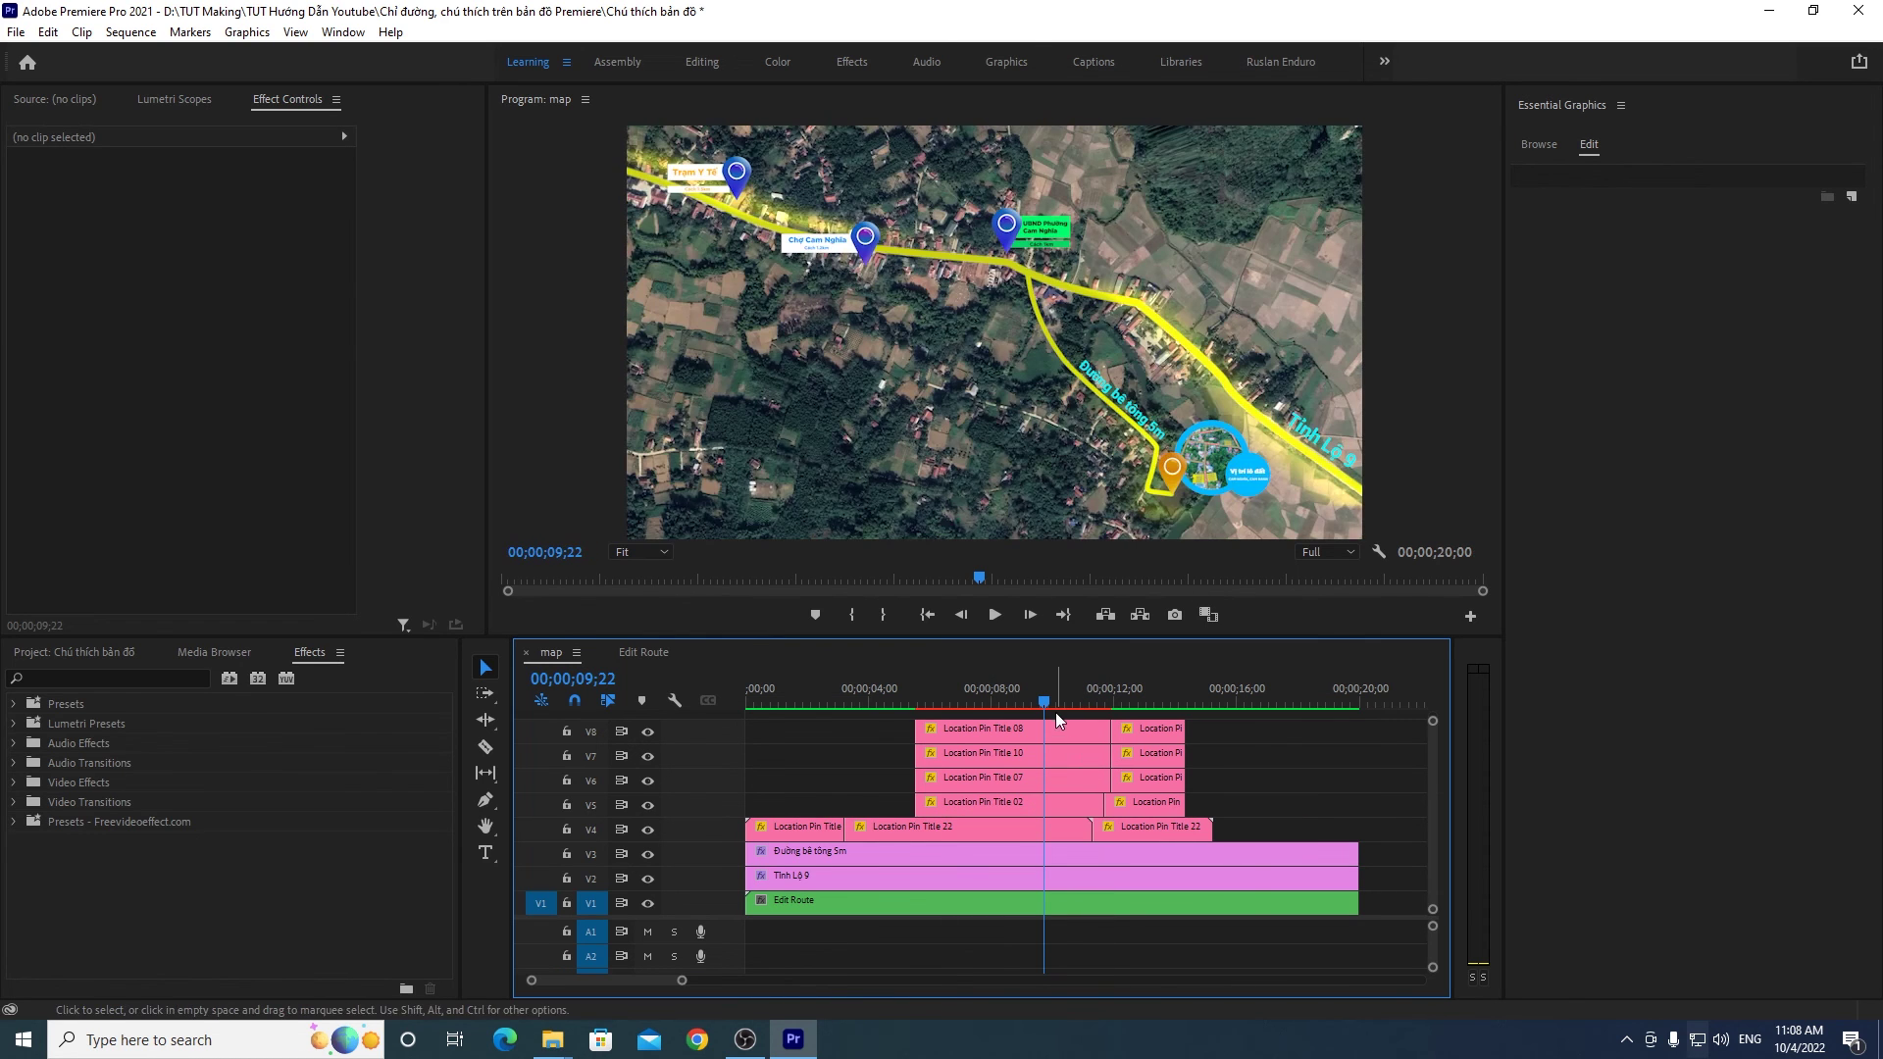
pyautogui.moveTo(1045, 705); pyautogui.dragTo(1183, 704)
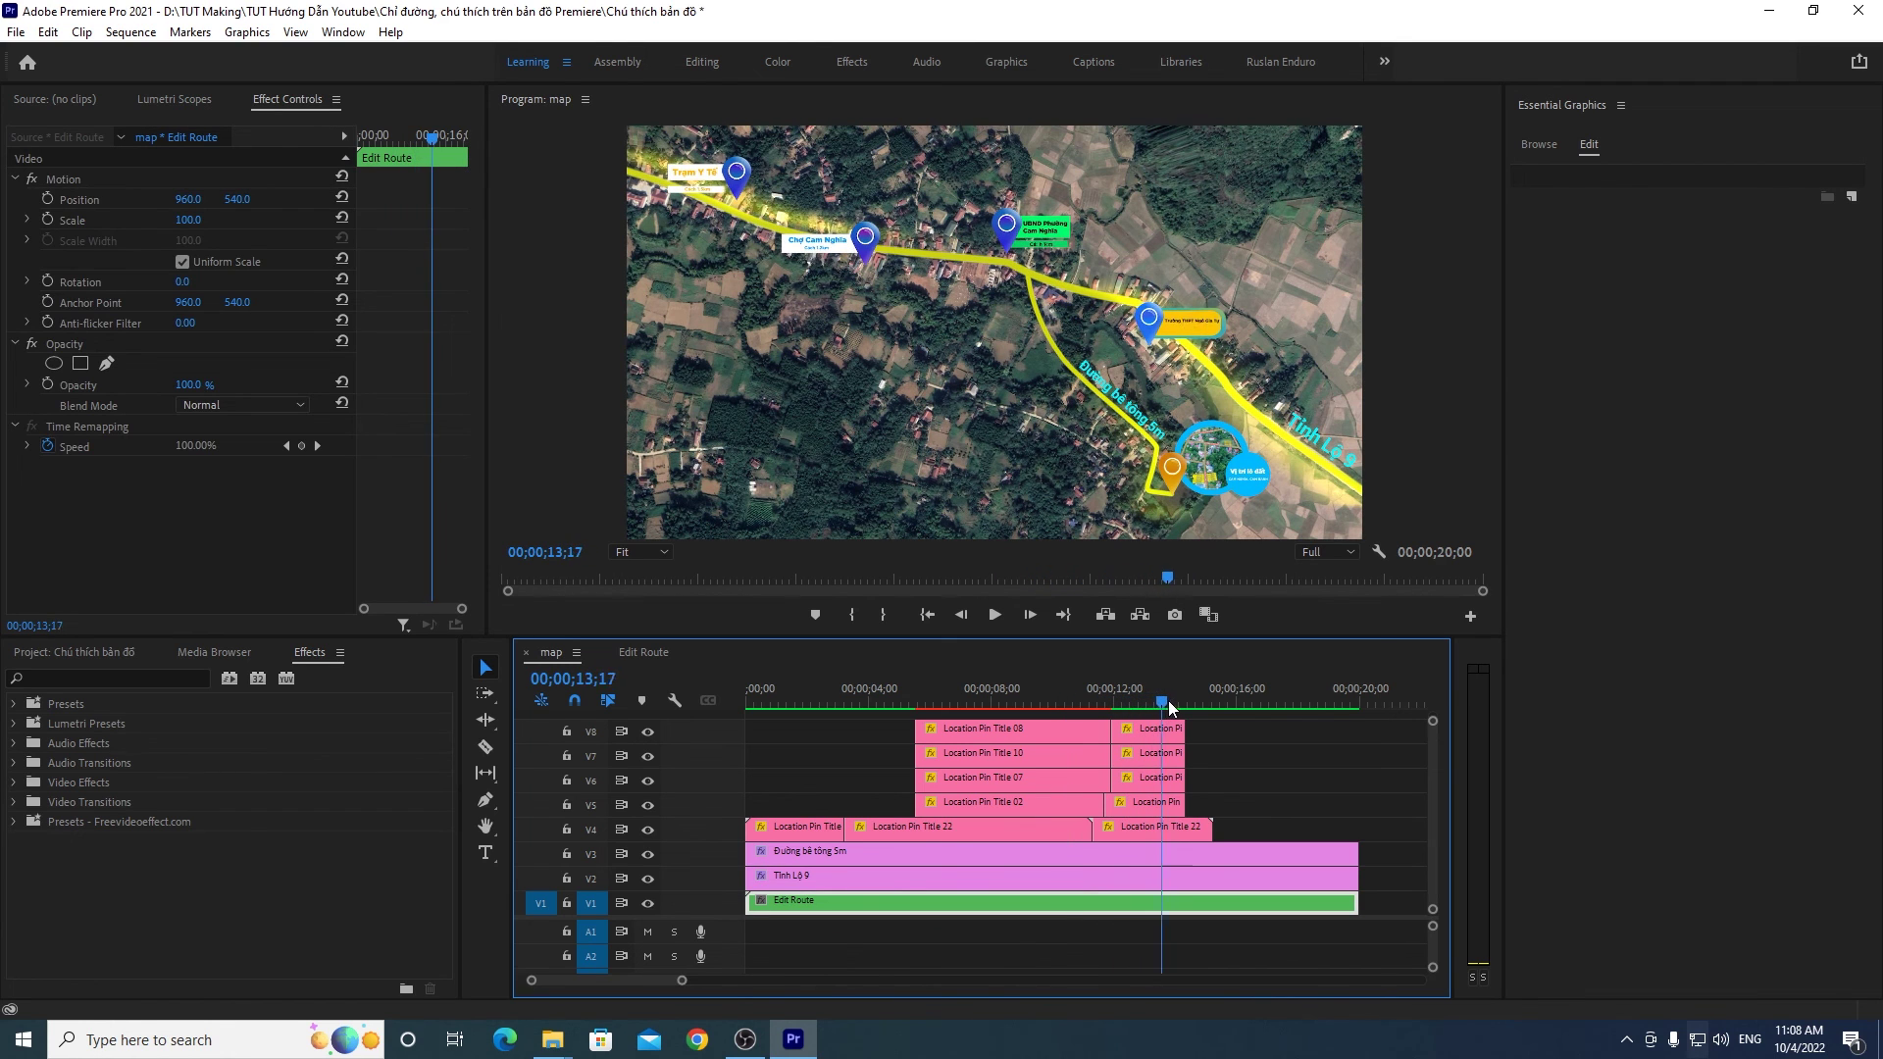
pyautogui.moveTo(1184, 704); pyautogui.dragTo(746, 694)
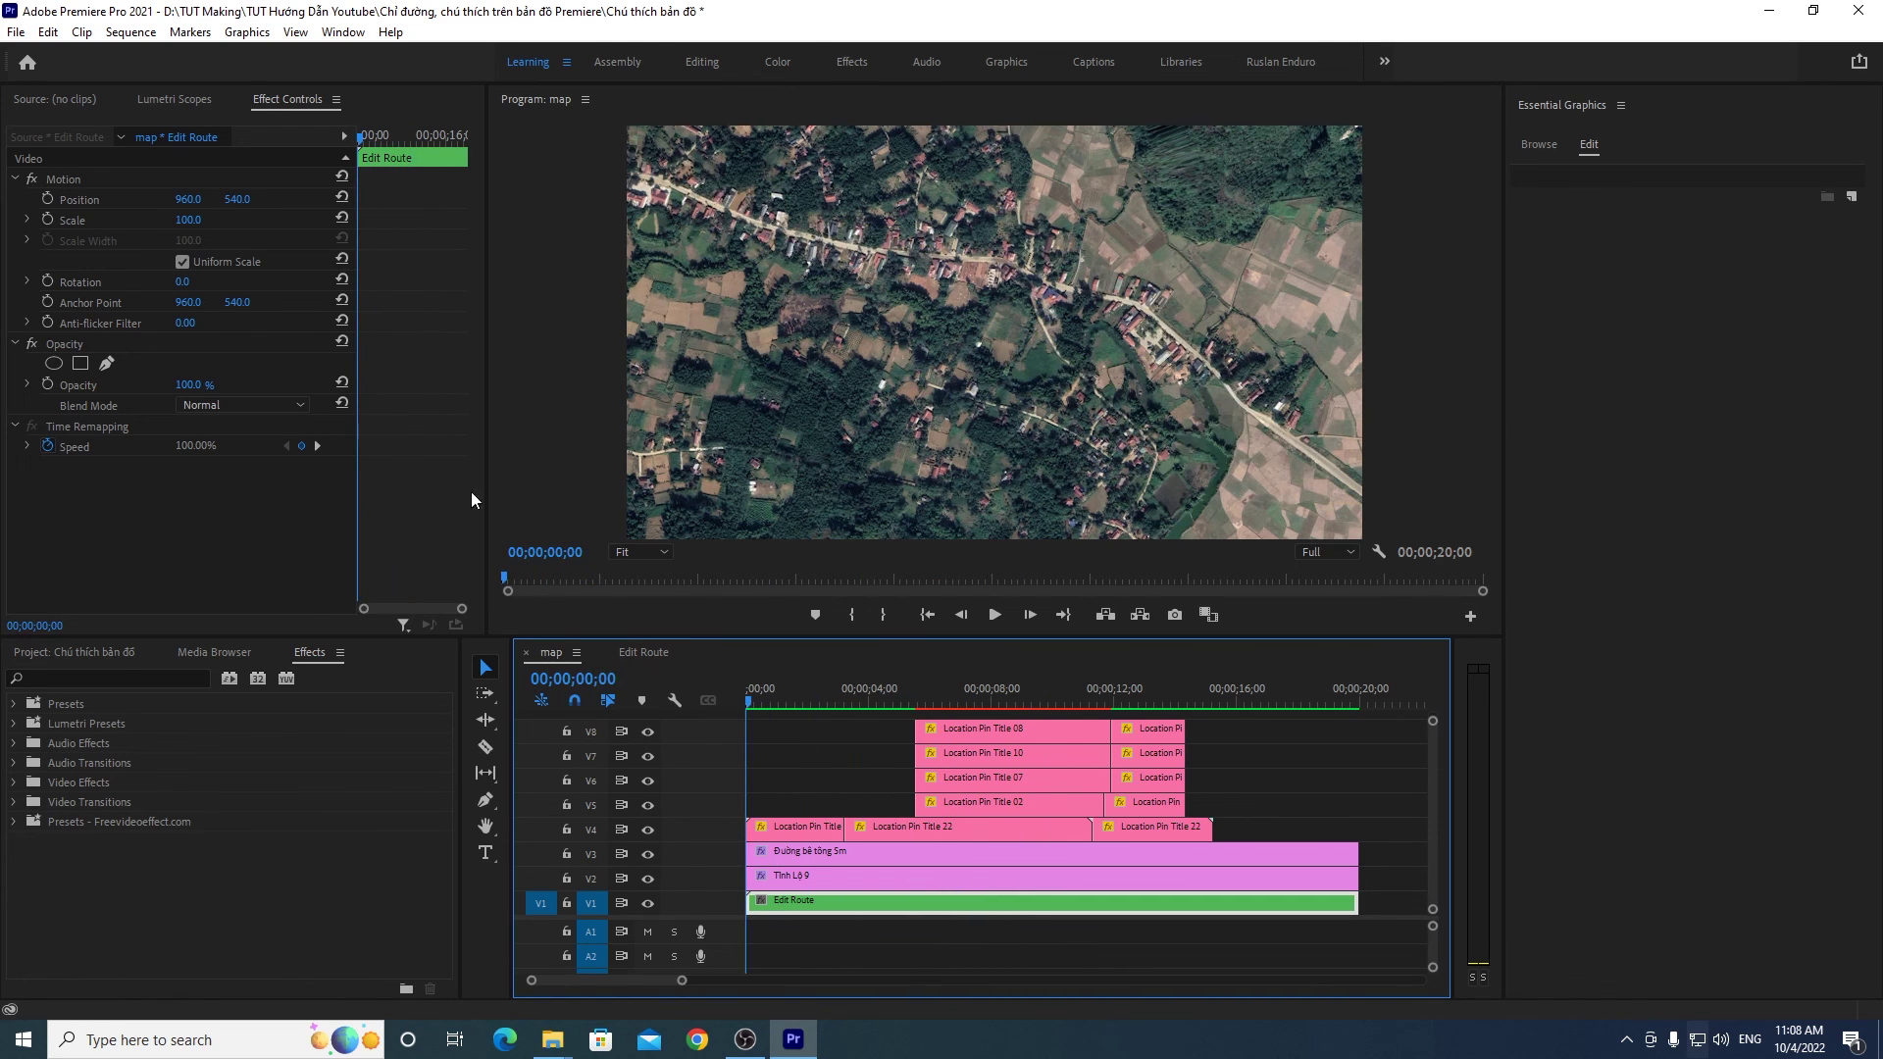
# Step: Render the selected part of the map sequence with Render Selection, then scrub back to review
pyautogui.click(143, 39)
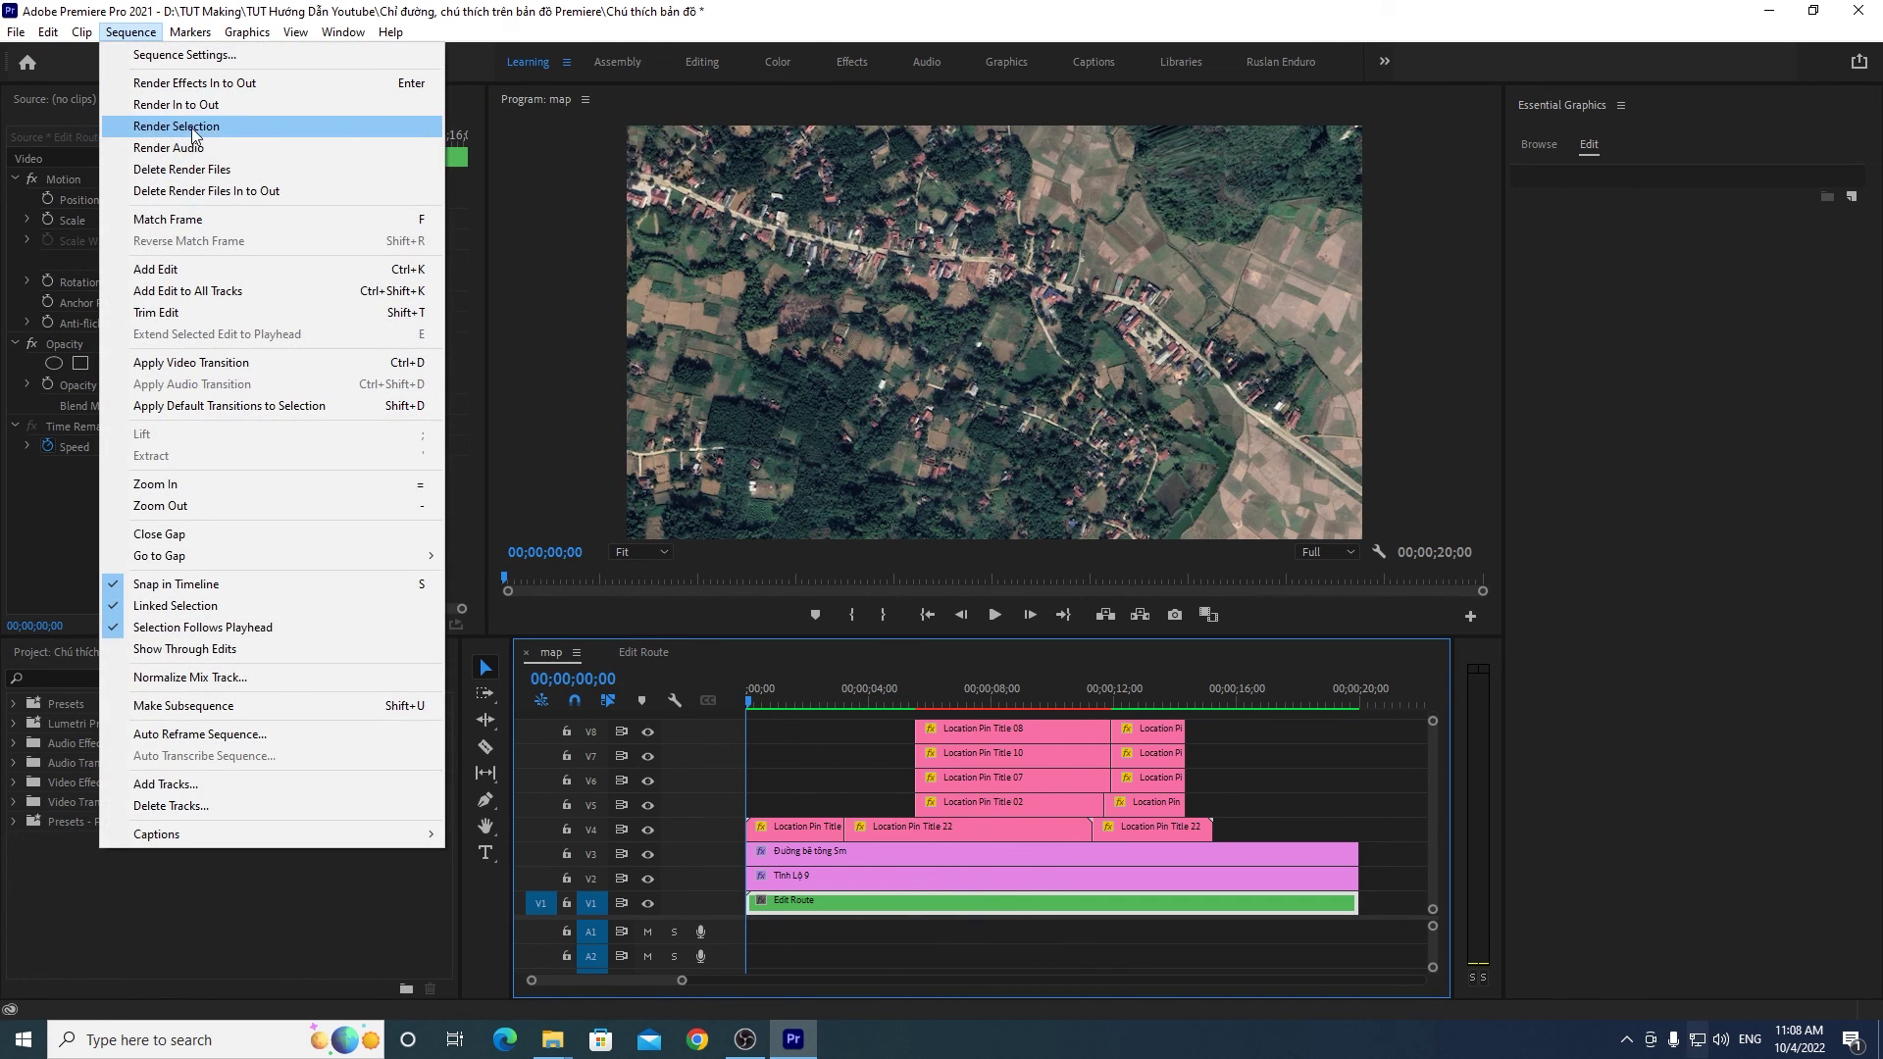
pyautogui.click(206, 130)
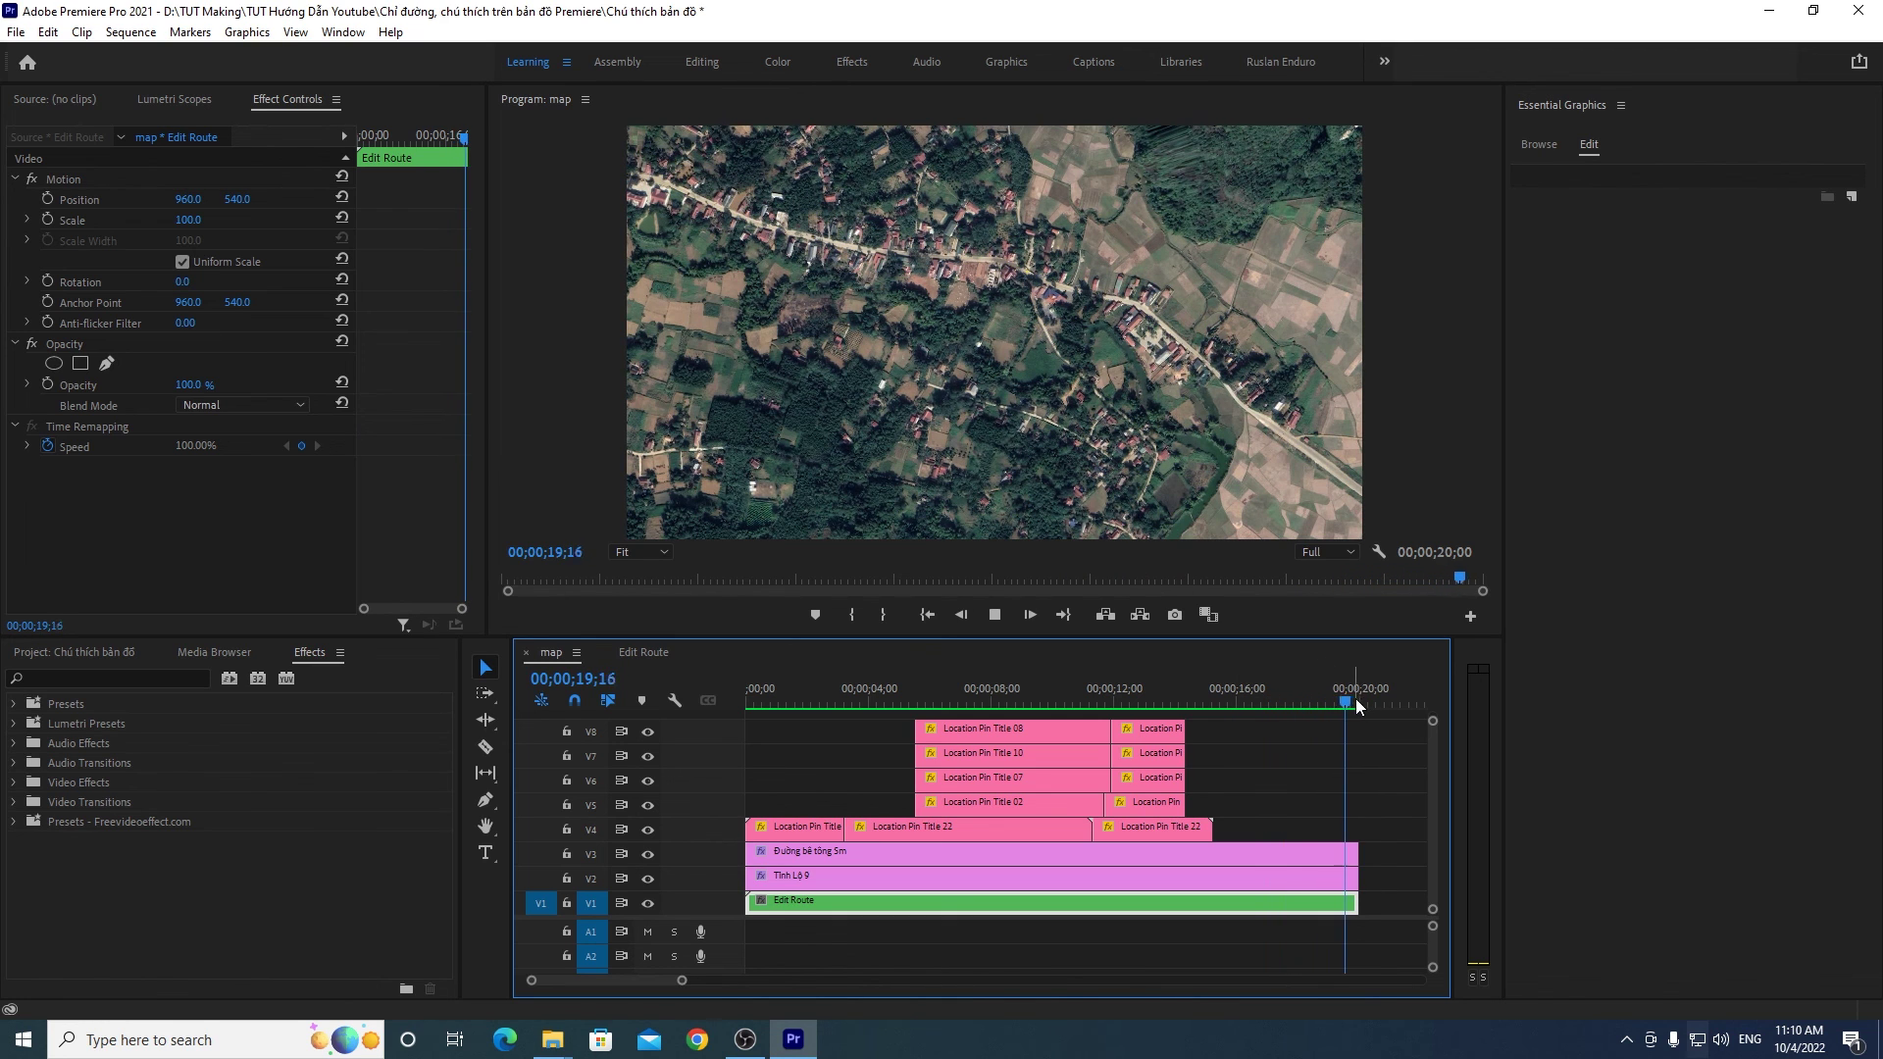
pyautogui.moveTo(1359, 705); pyautogui.dragTo(734, 704)
pyautogui.click(994, 615)
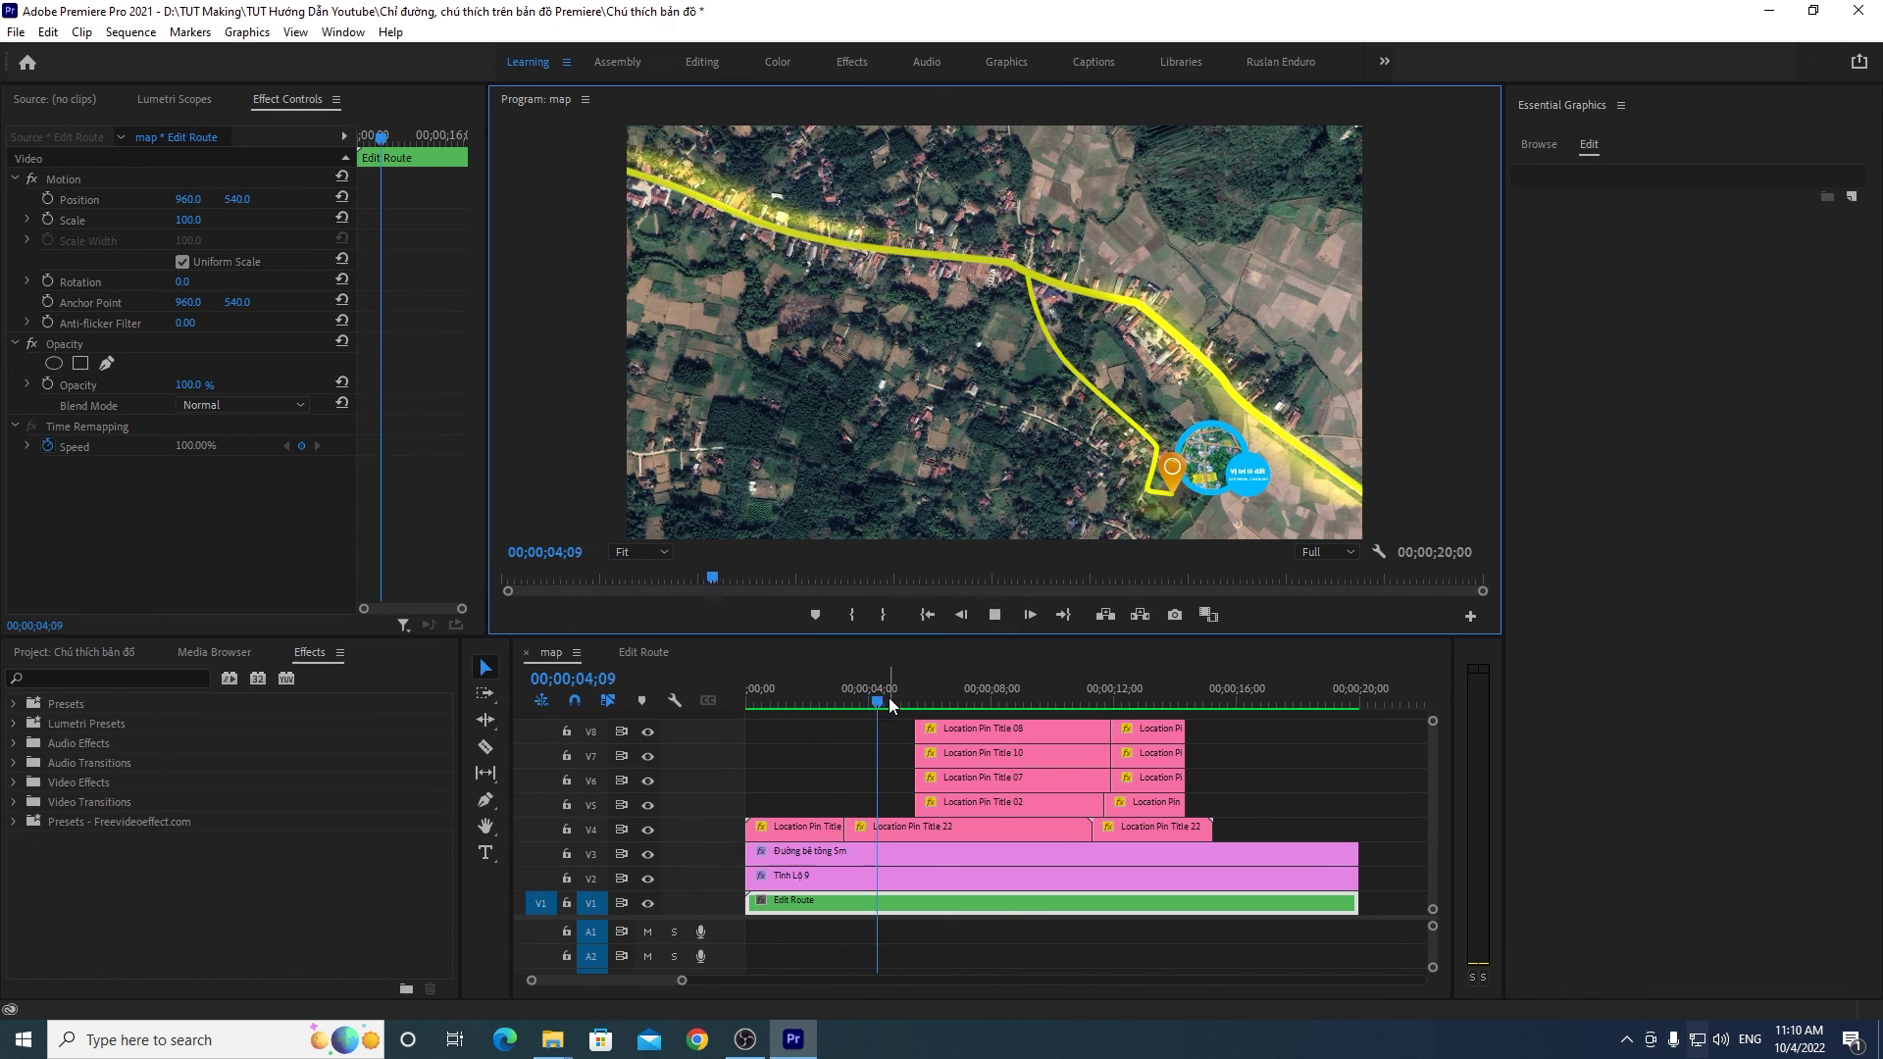
pyautogui.click(951, 701)
pyautogui.moveTo(956, 699); pyautogui.dragTo(1038, 704)
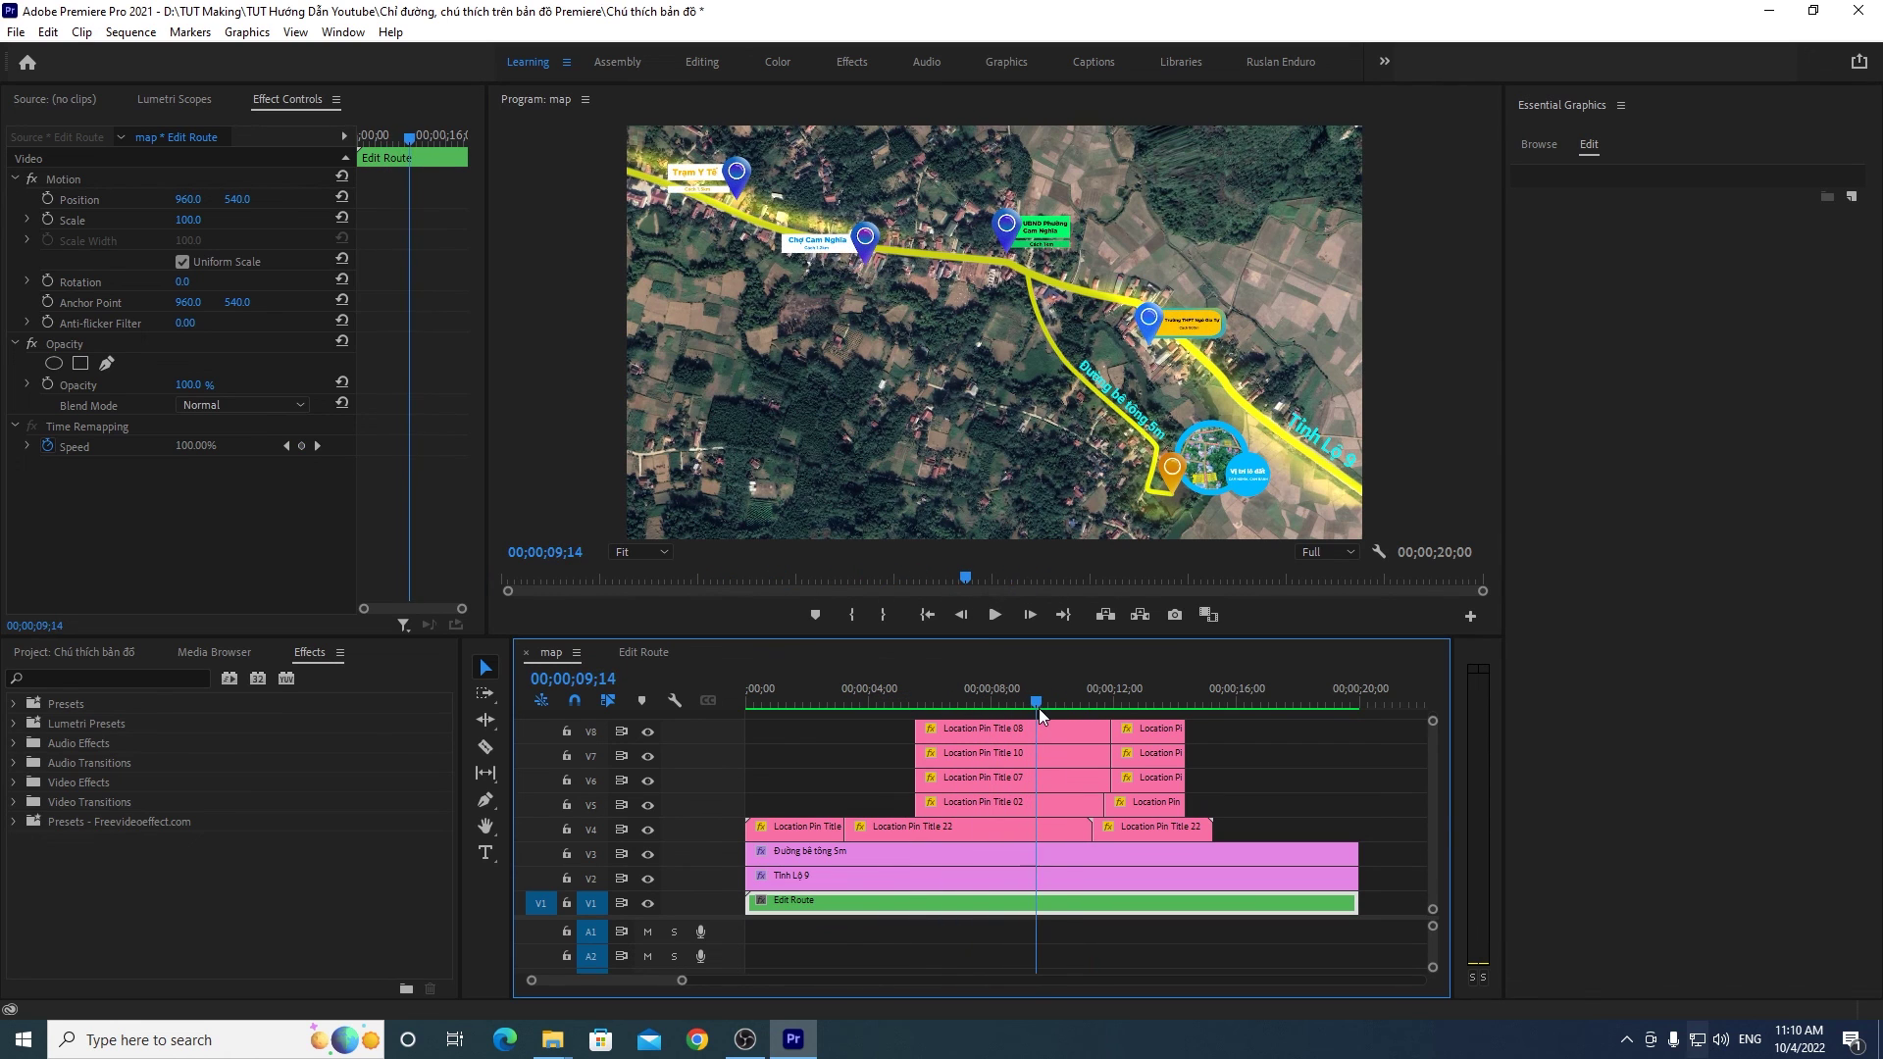
pyautogui.click(1077, 731)
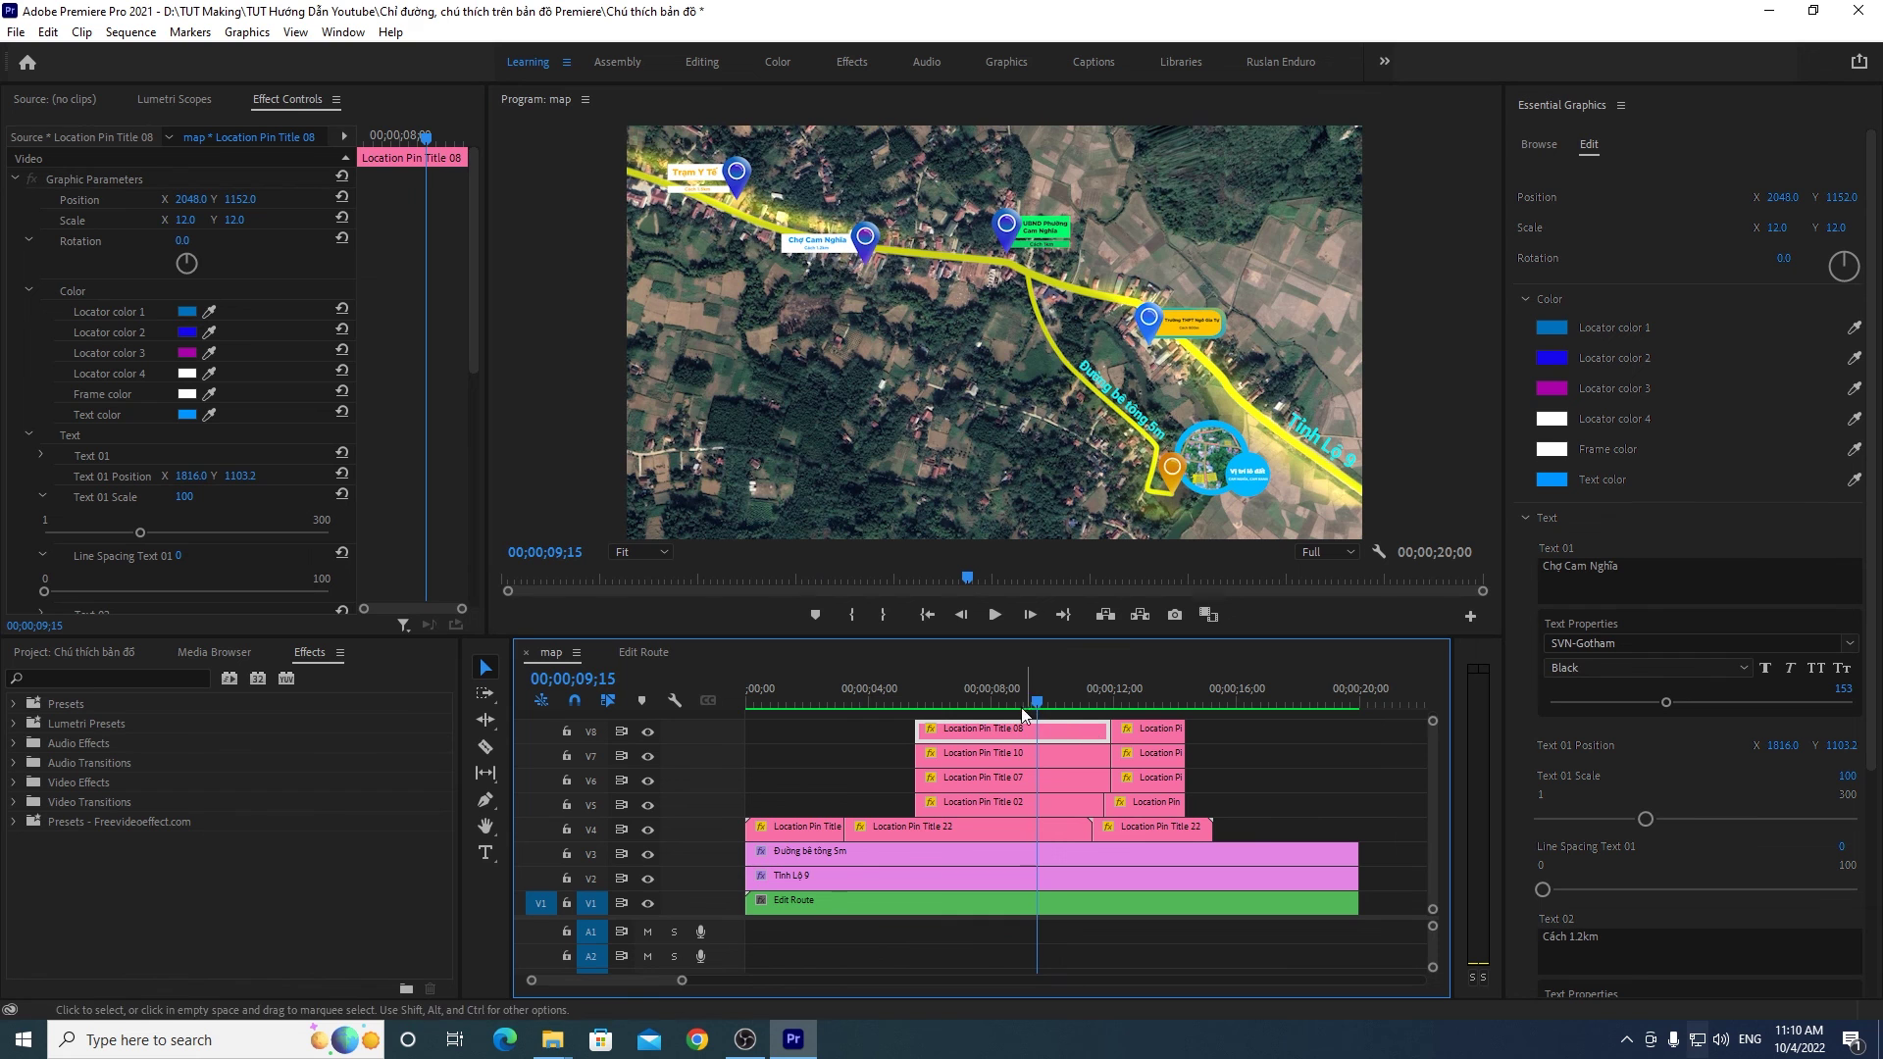
pyautogui.moveTo(1050, 702); pyautogui.dragTo(1229, 703)
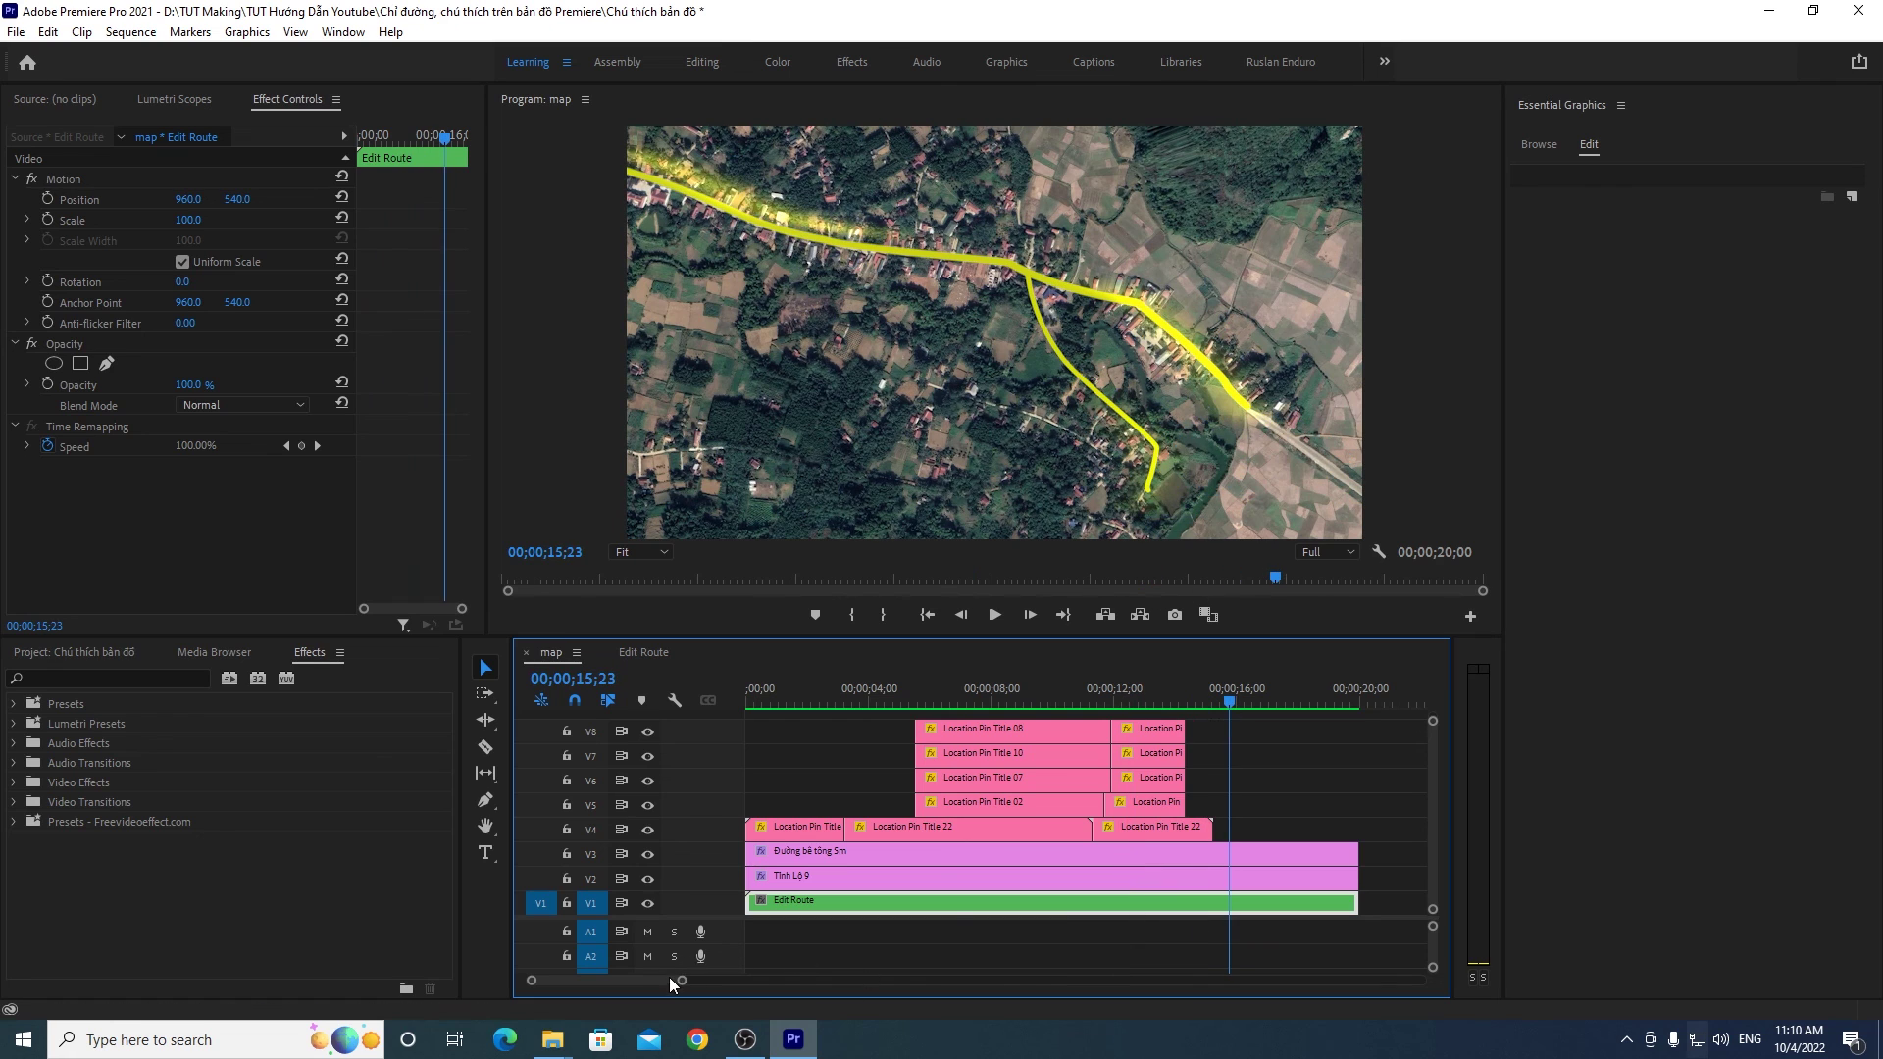
pyautogui.scroll(-2, 675, 977)
pyautogui.scroll(2, 671, 977)
pyautogui.moveTo(1197, 702)
pyautogui.mouseDown()
pyautogui.moveTo(873, 732)
pyautogui.moveTo(975, 704)
pyautogui.mouseUp()
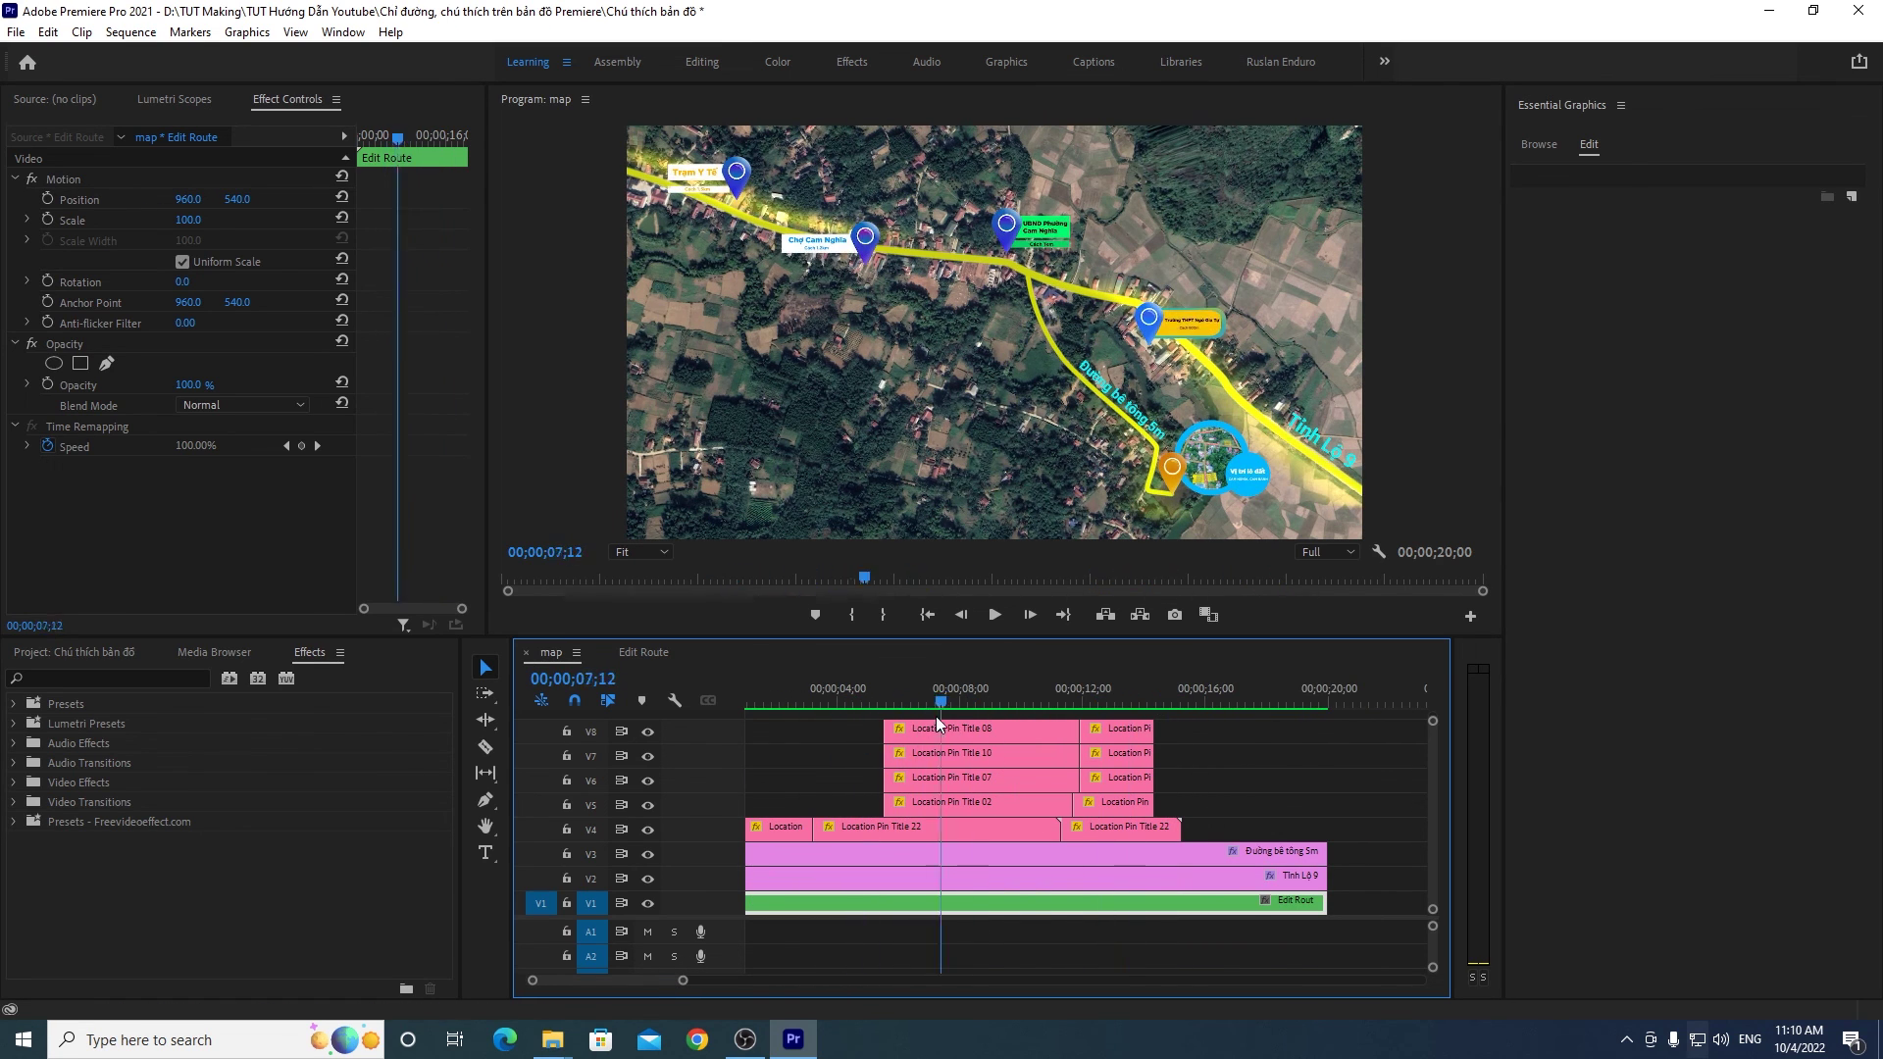
pyautogui.click(996, 702)
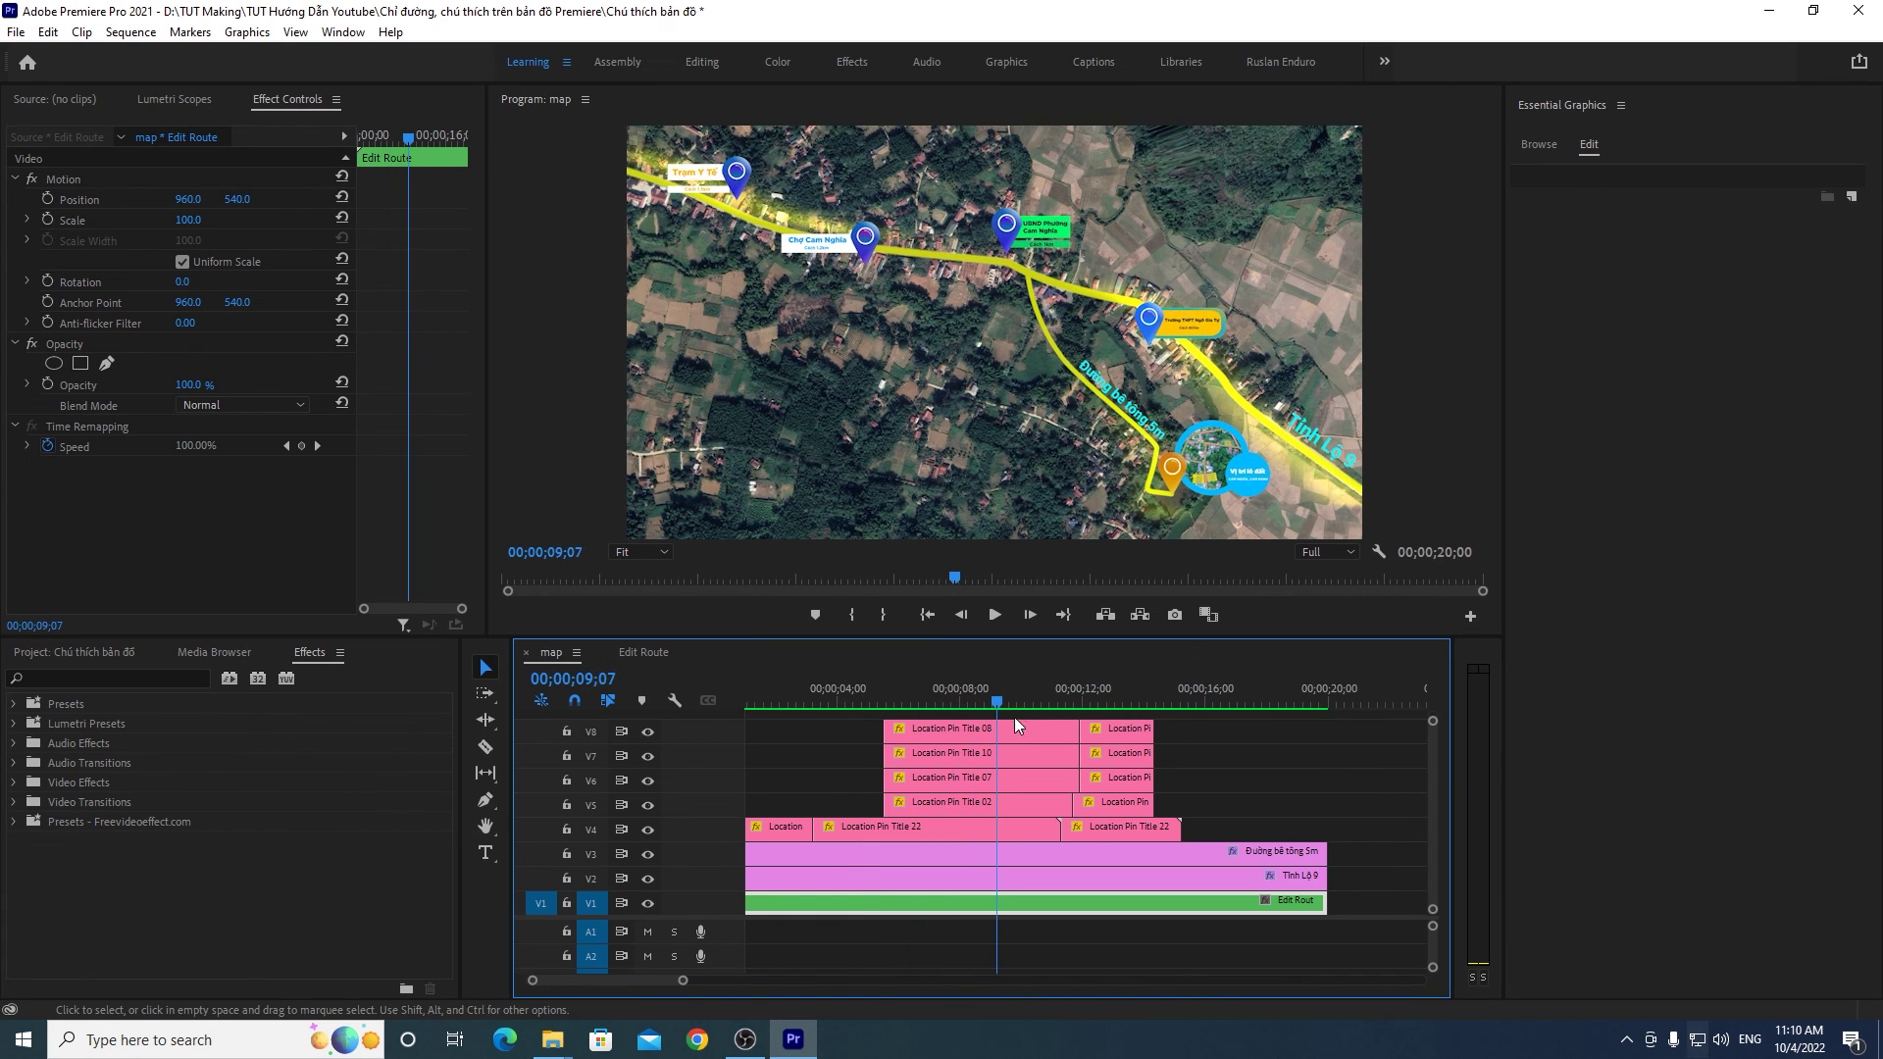
pyautogui.click(990, 703)
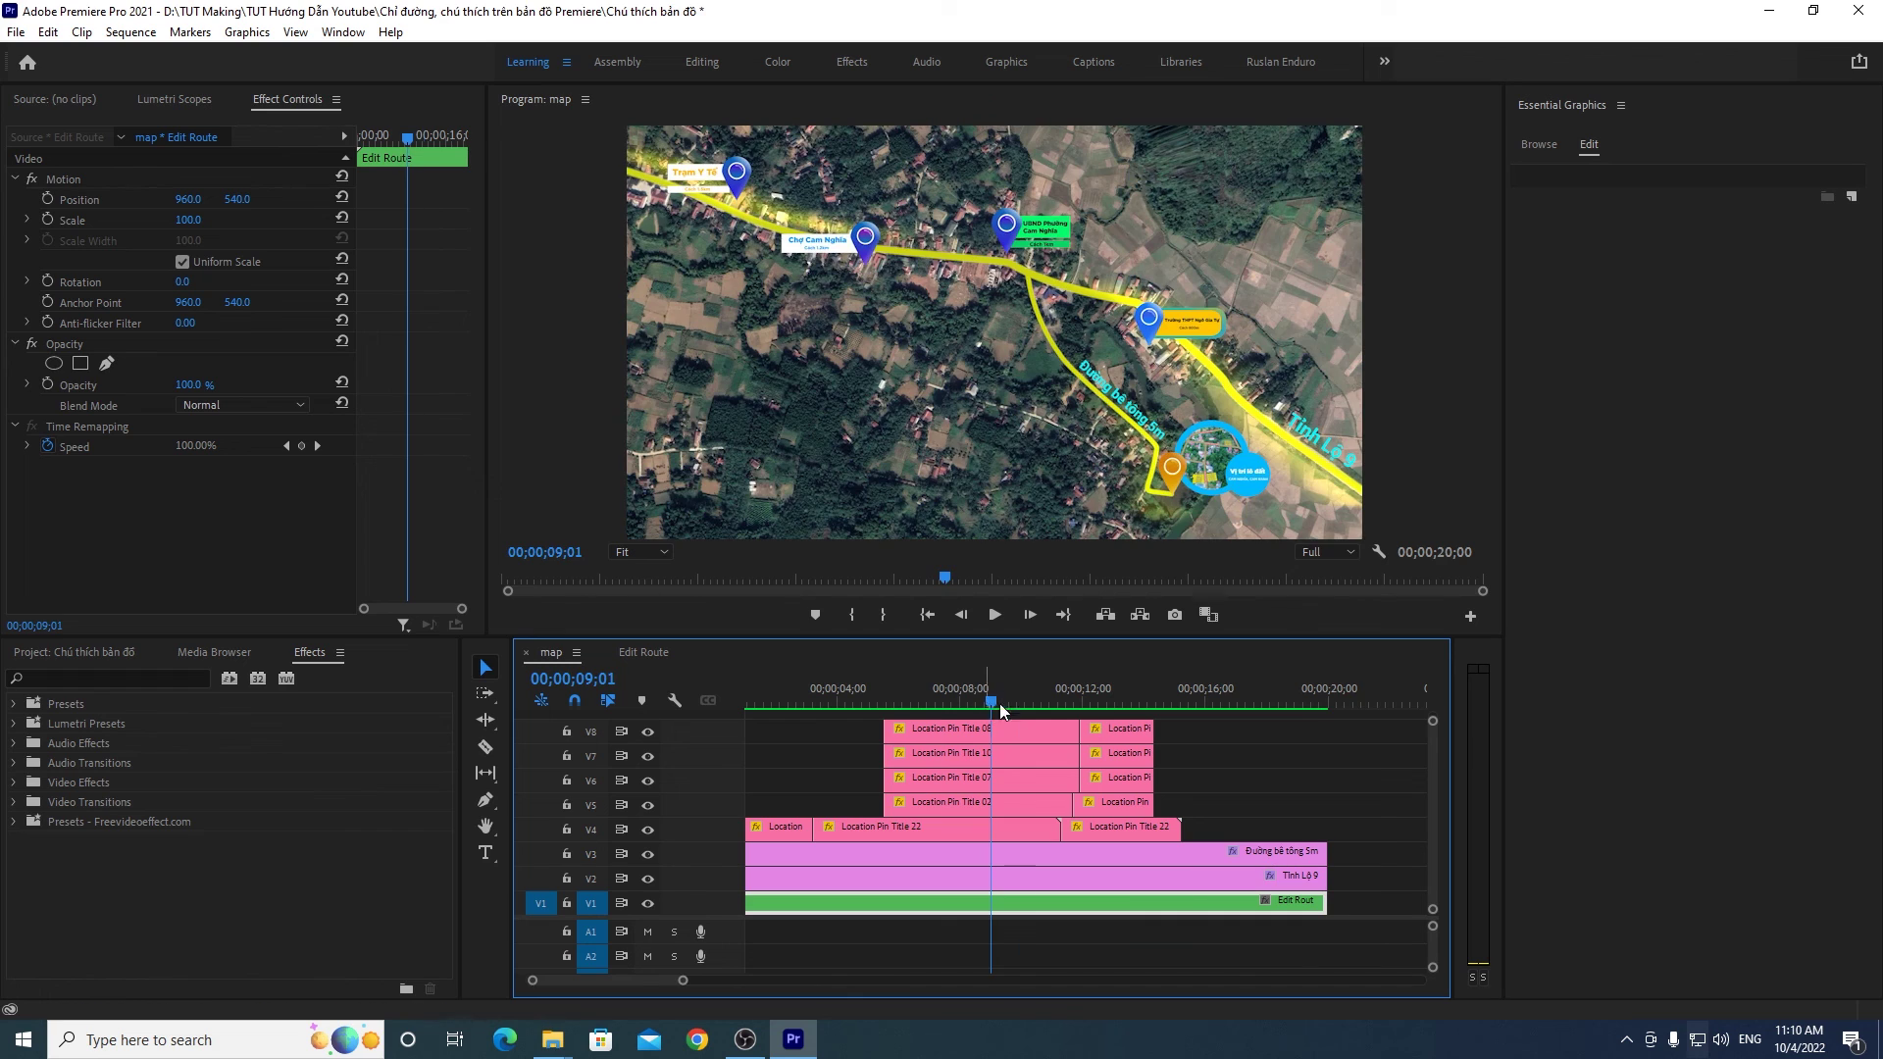
pyautogui.click(1360, 702)
pyautogui.moveTo(657, 988); pyautogui.dragTo(670, 981)
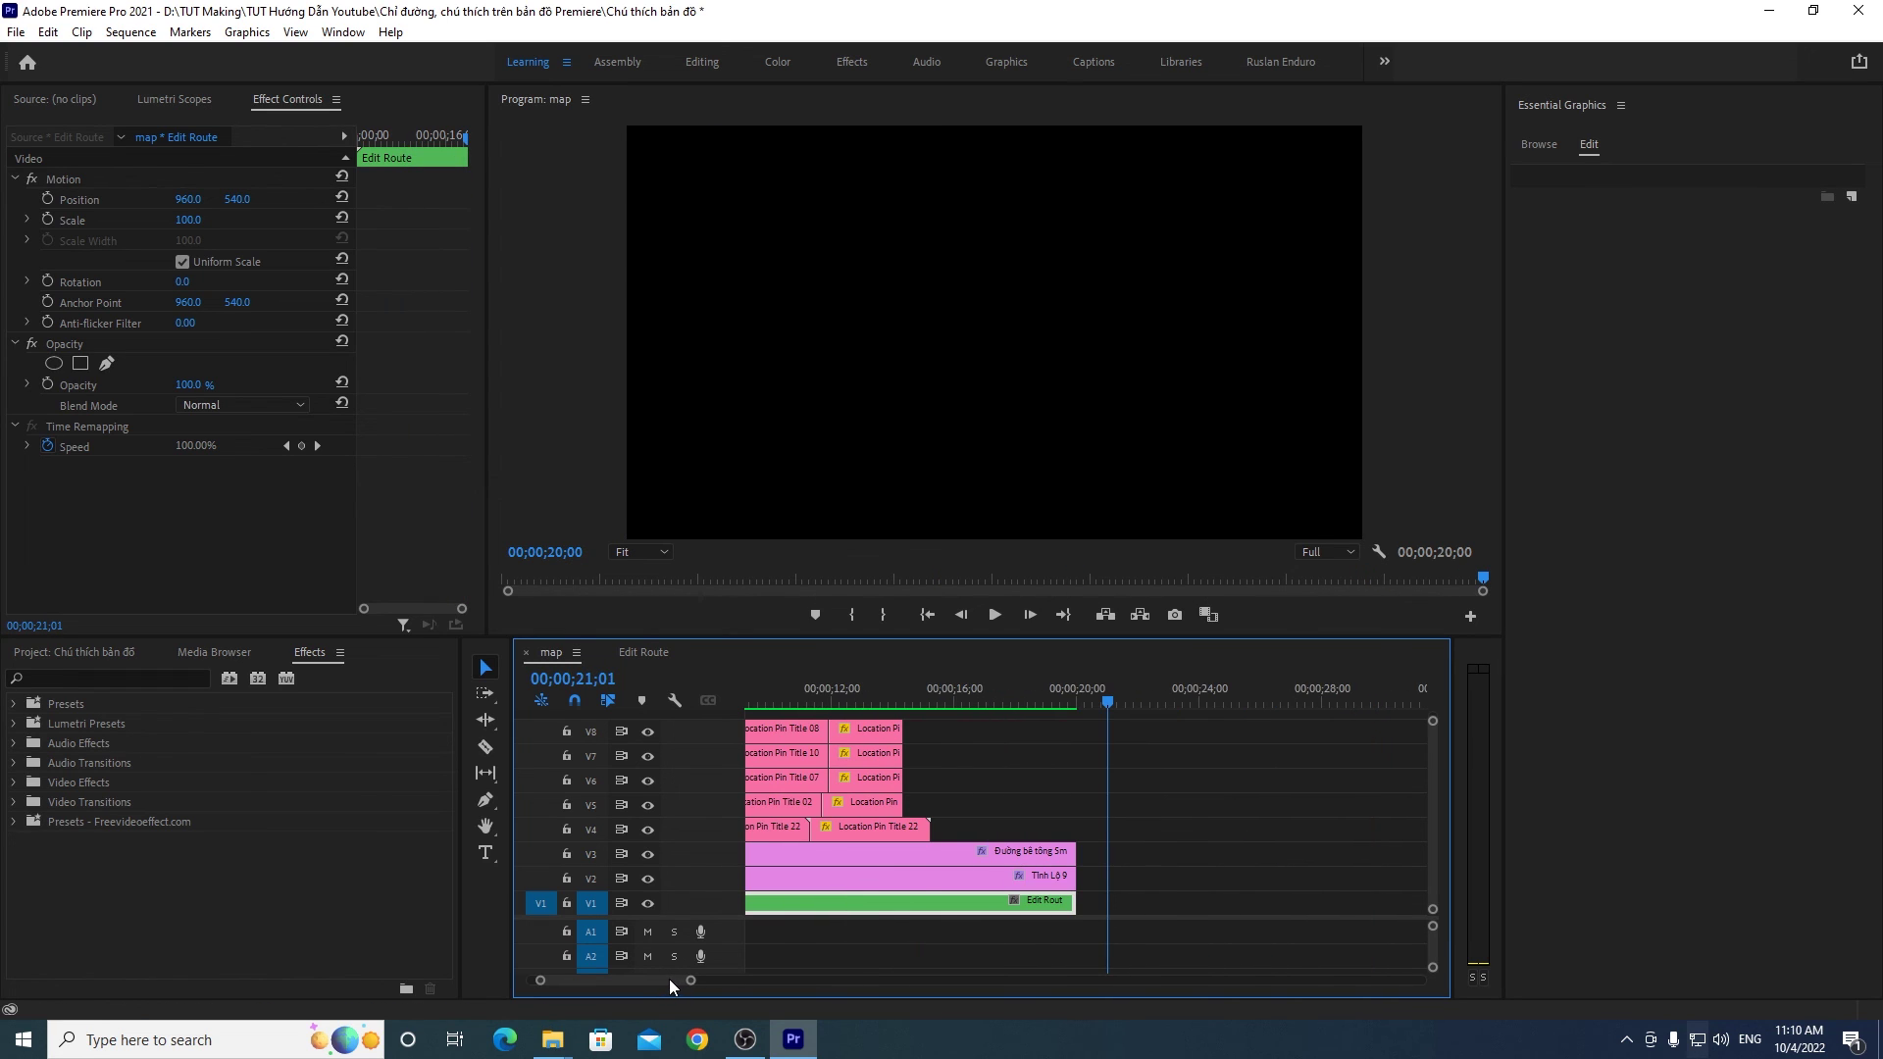
pyautogui.click(1549, 147)
pyautogui.moveTo(1628, 402)
pyautogui.mouseDown()
pyautogui.moveTo(1150, 860)
pyautogui.moveTo(1128, 829)
pyautogui.mouseUp()
pyautogui.moveTo(1113, 705); pyautogui.dragTo(1193, 700)
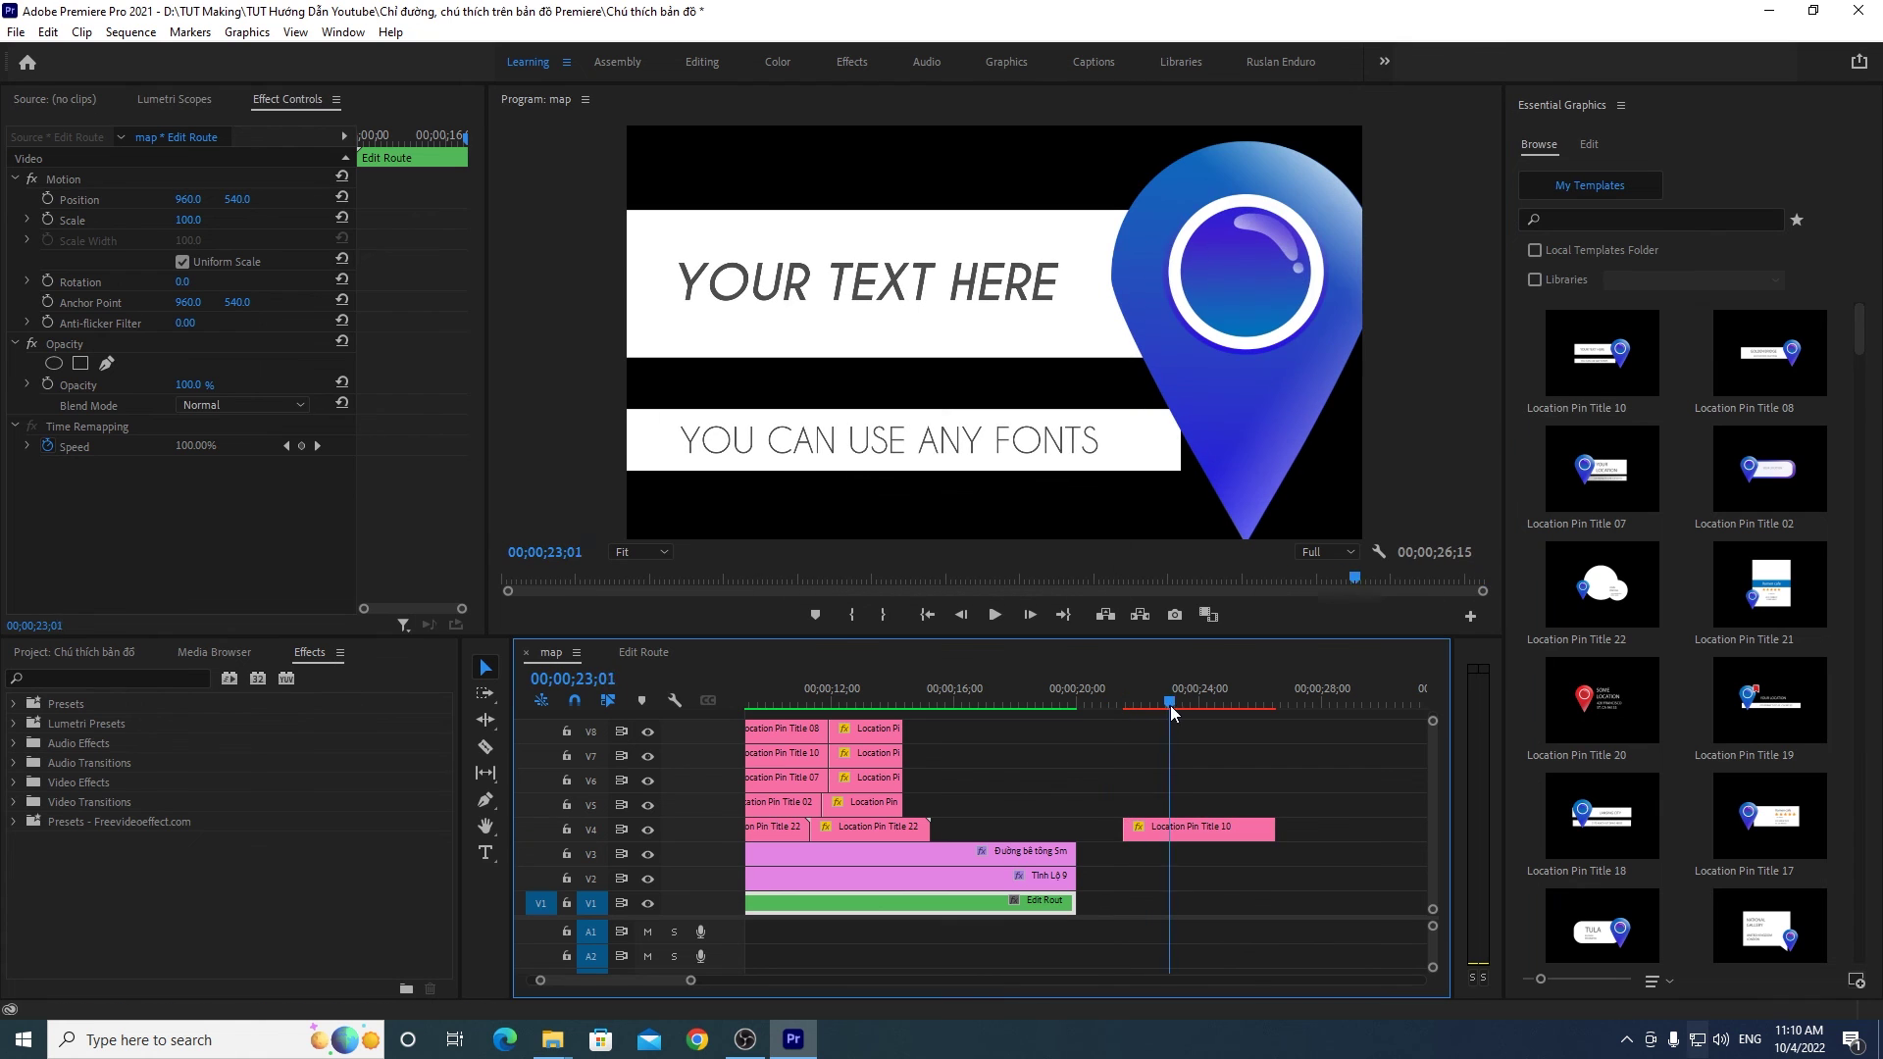
pyautogui.click(1203, 830)
pyautogui.rightClick(1204, 828)
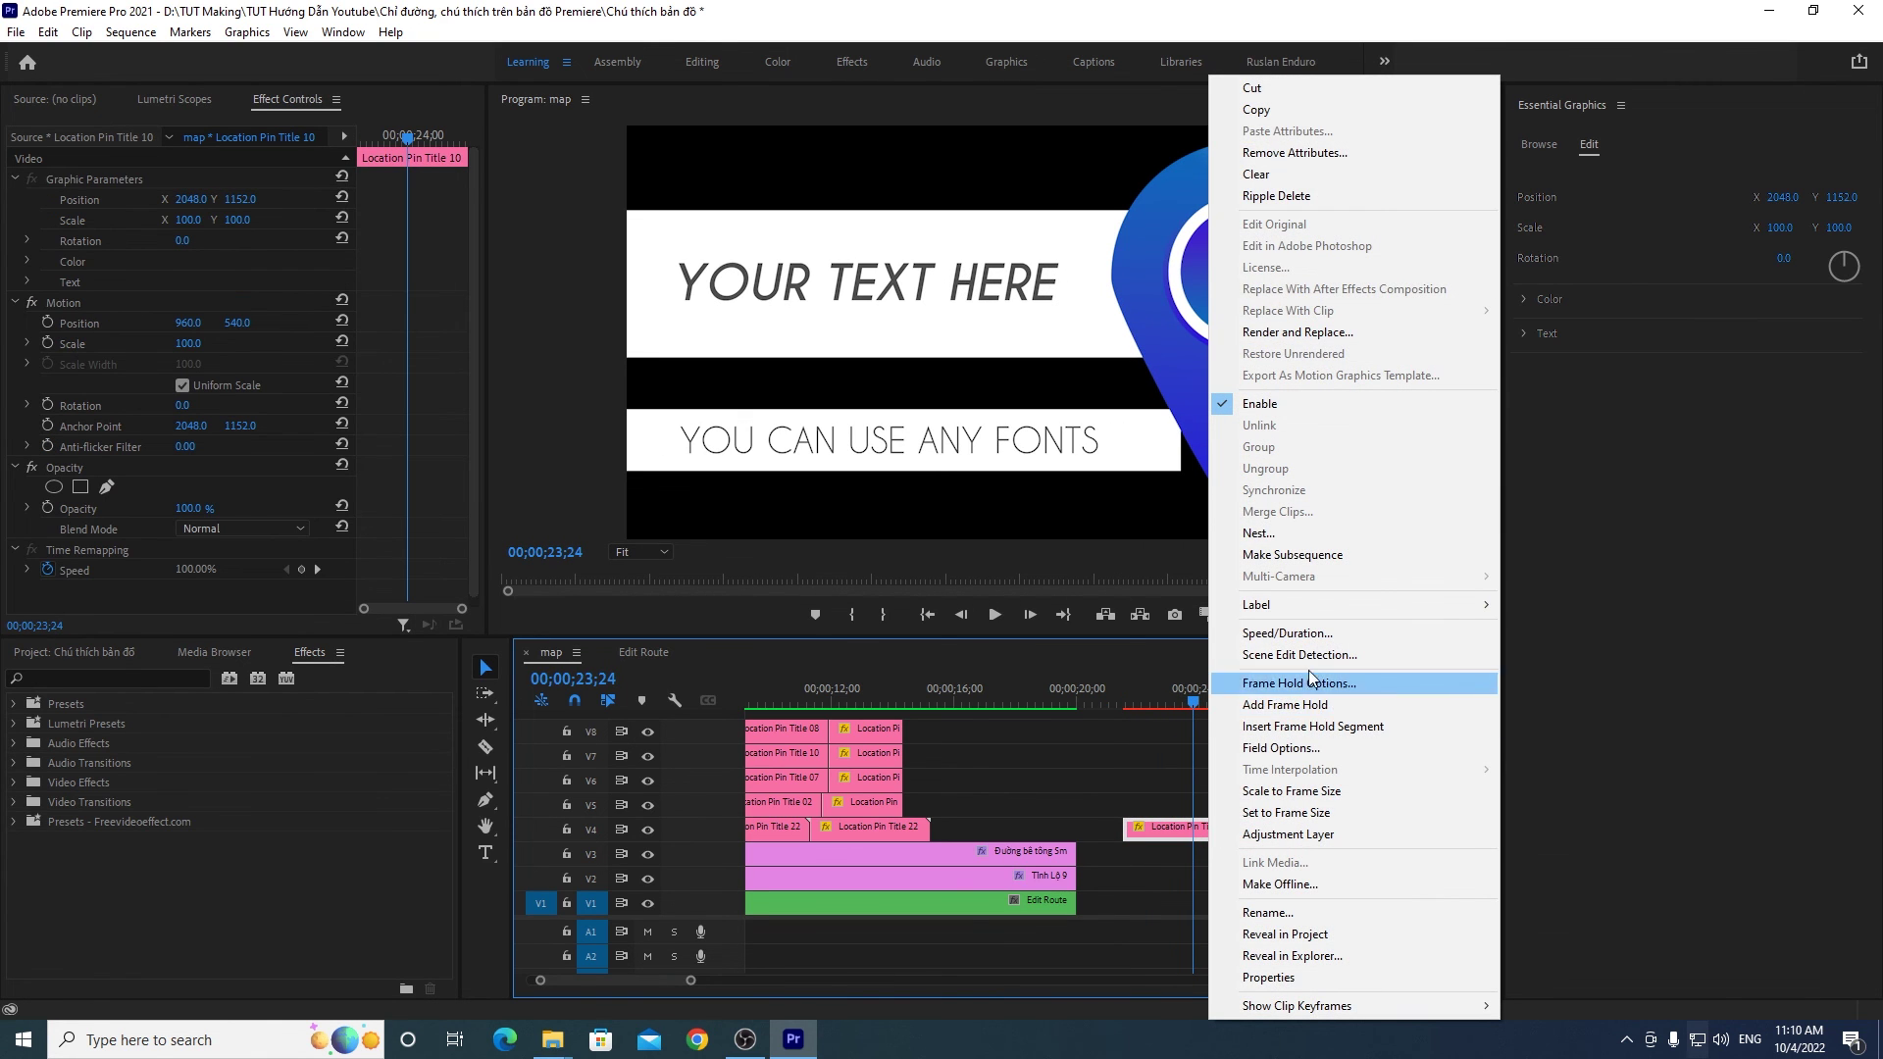
pyautogui.click(1320, 726)
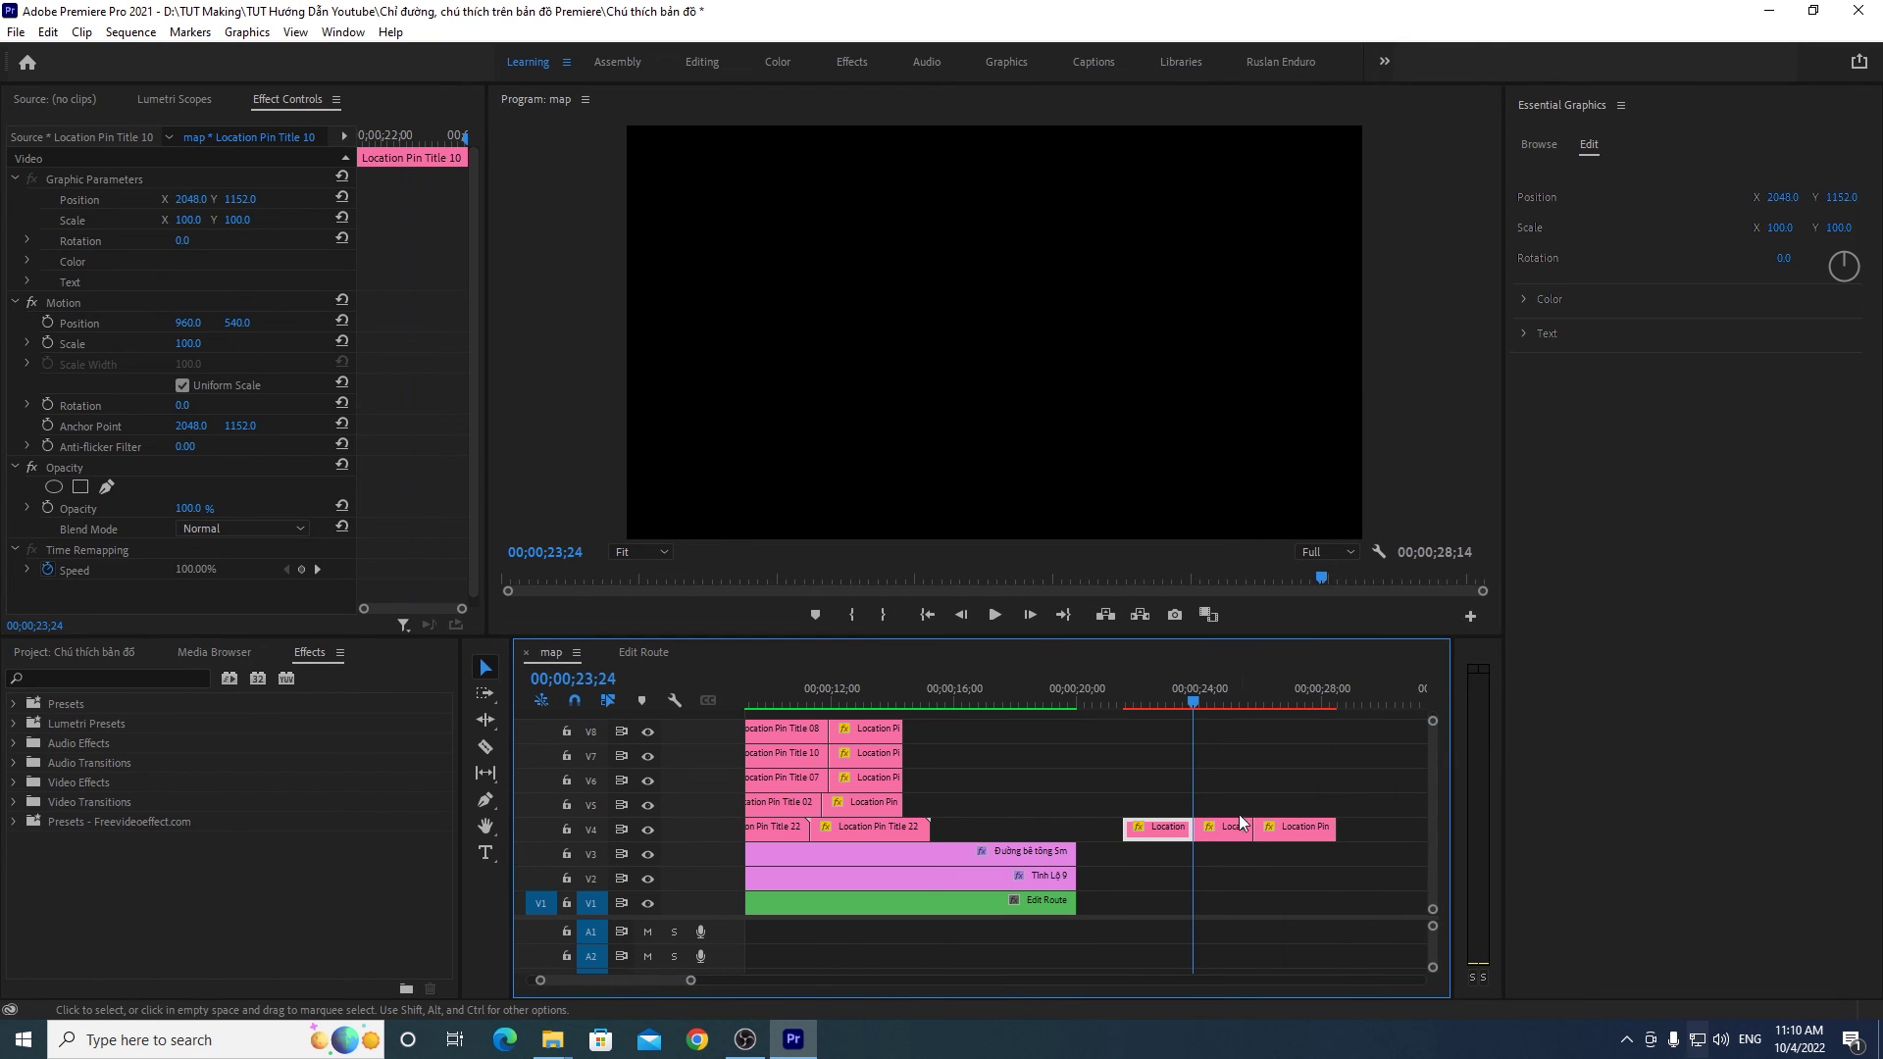
pyautogui.moveTo(1192, 699)
pyautogui.mouseDown()
pyautogui.moveTo(1239, 717)
pyautogui.moveTo(1231, 742)
pyautogui.mouseUp()
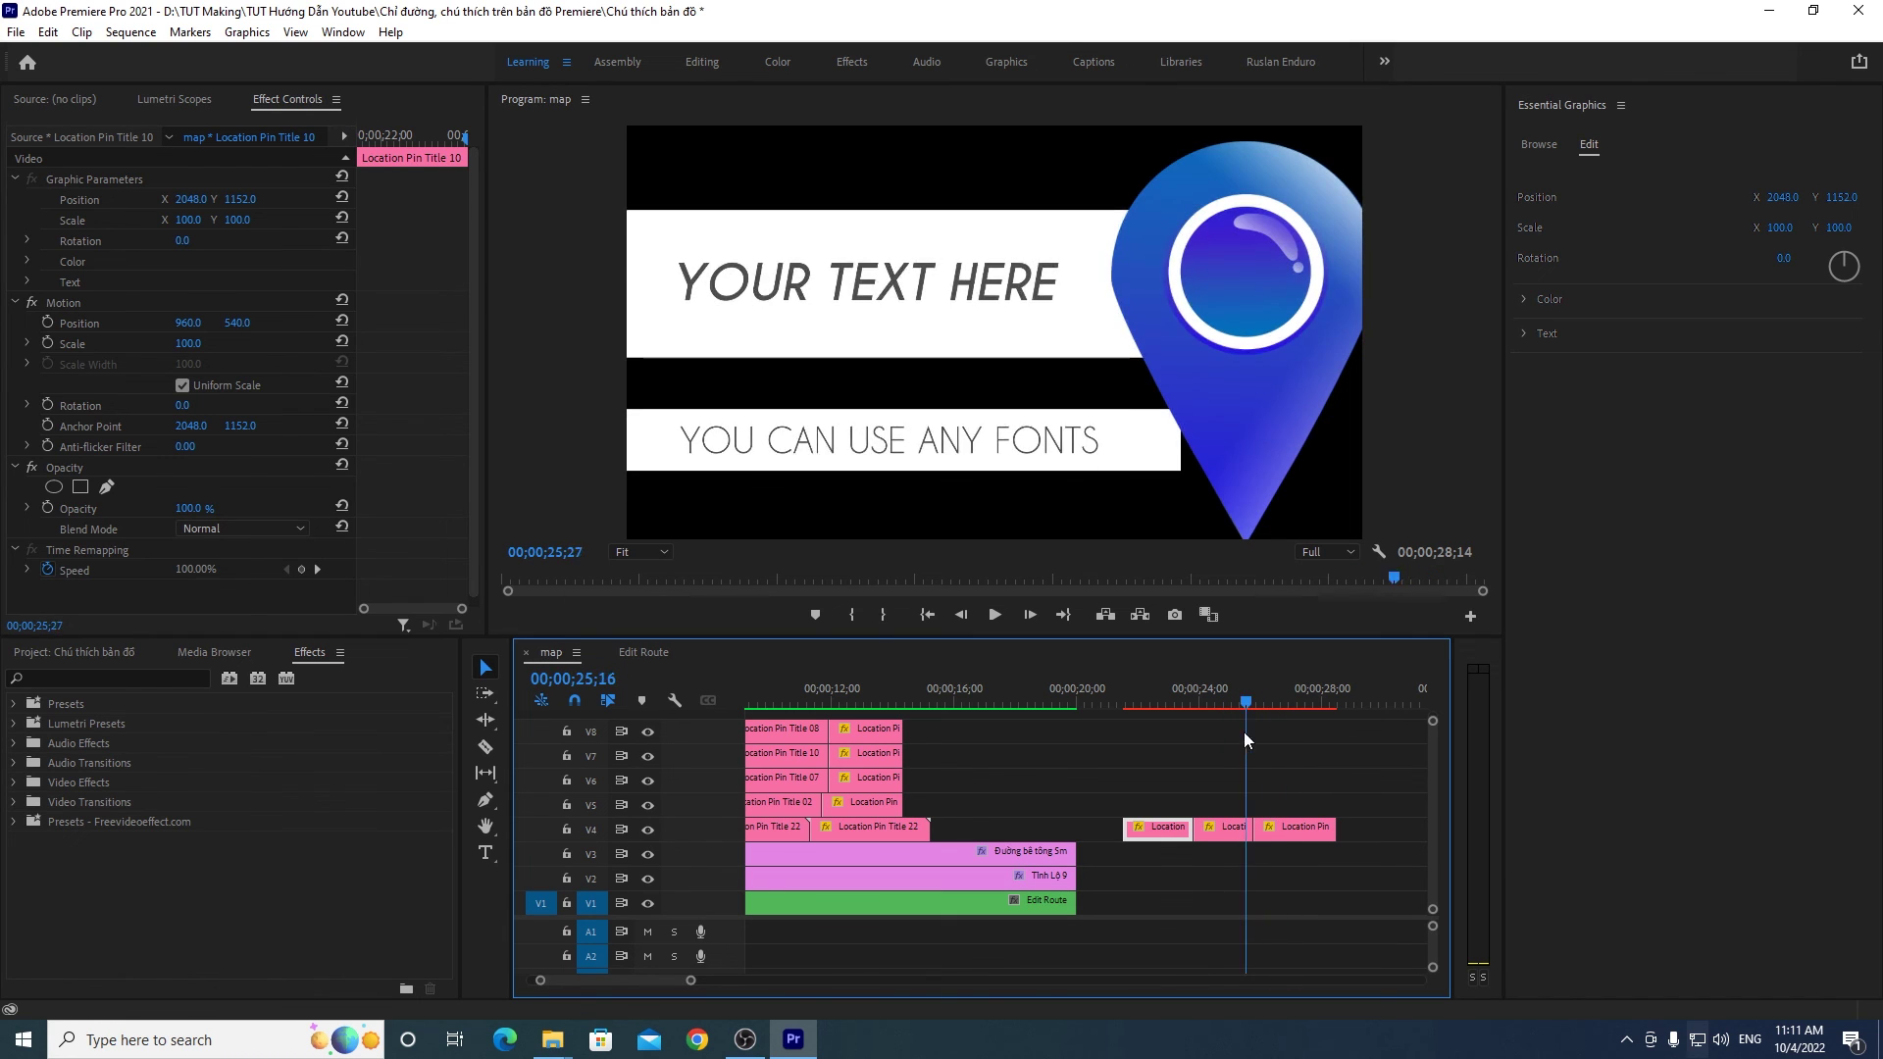
pyautogui.moveTo(1231, 829); pyautogui.dragTo(1232, 828)
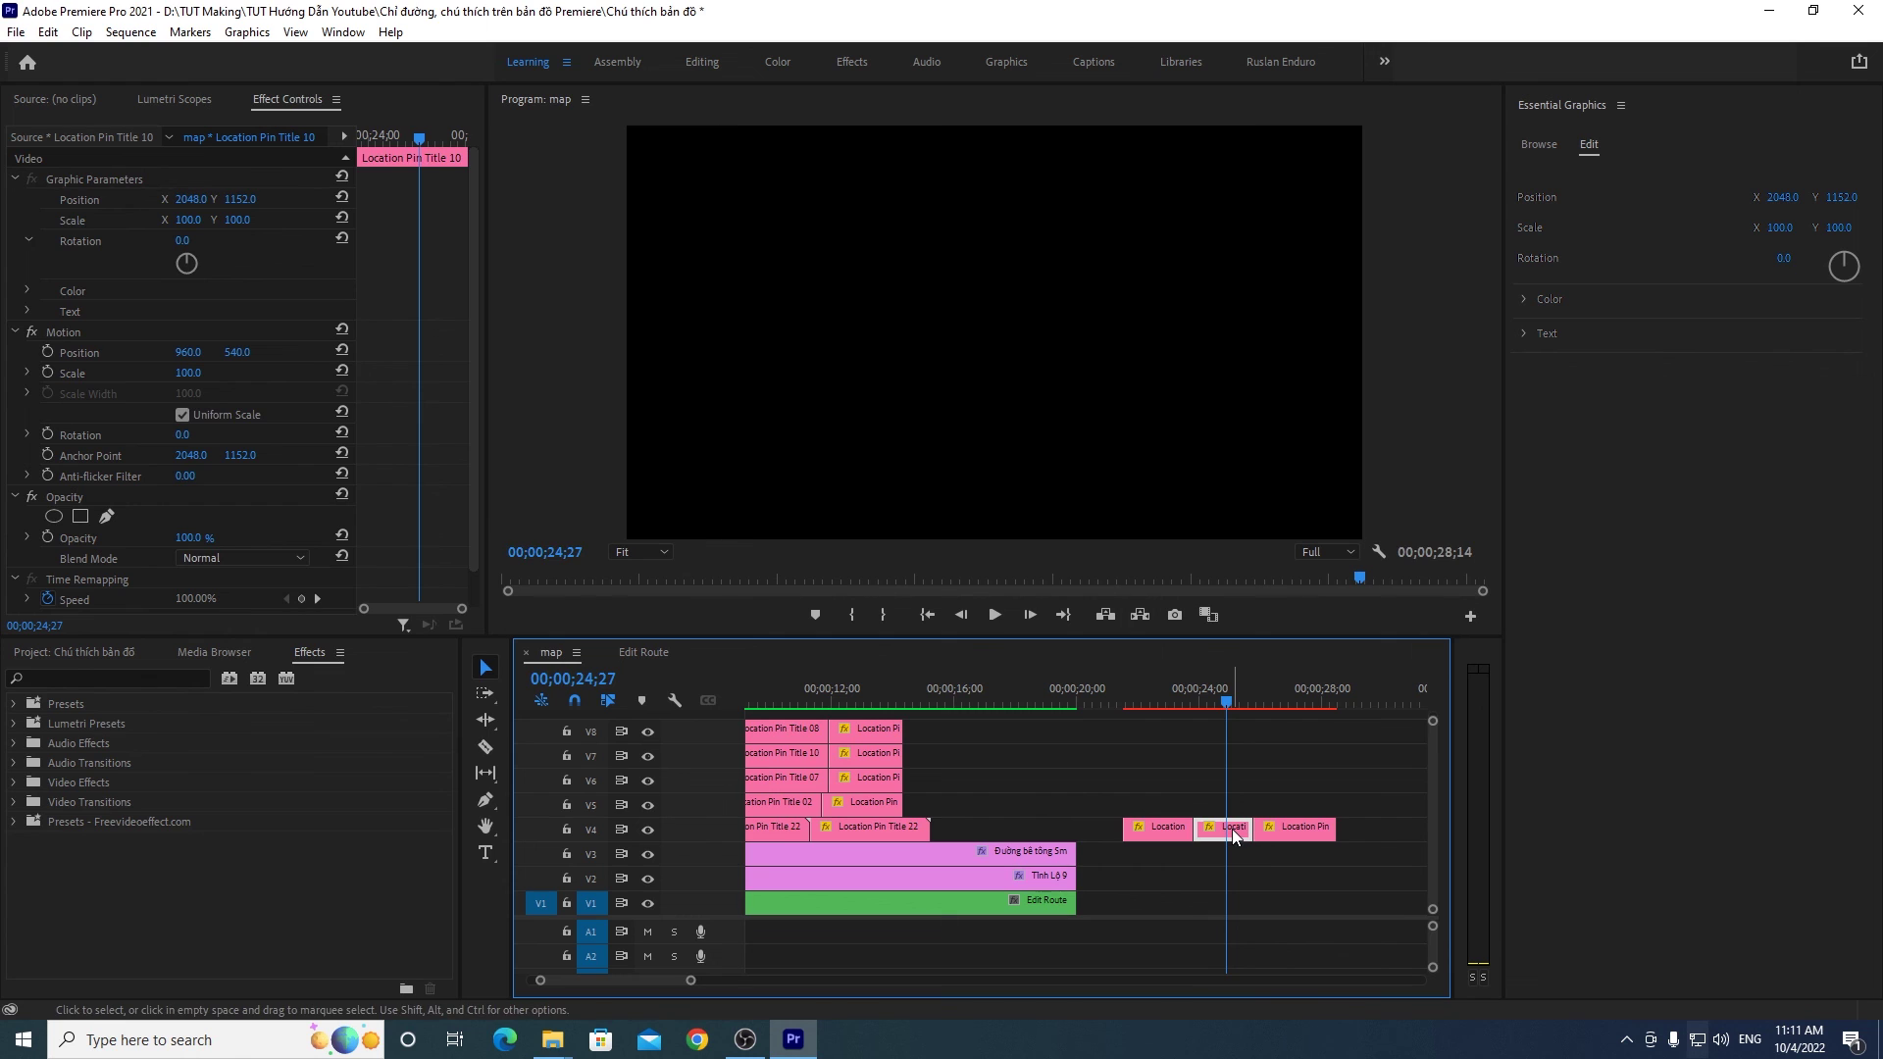
pyautogui.press('Delete')
pyautogui.moveTo(1224, 701); pyautogui.dragTo(1166, 702)
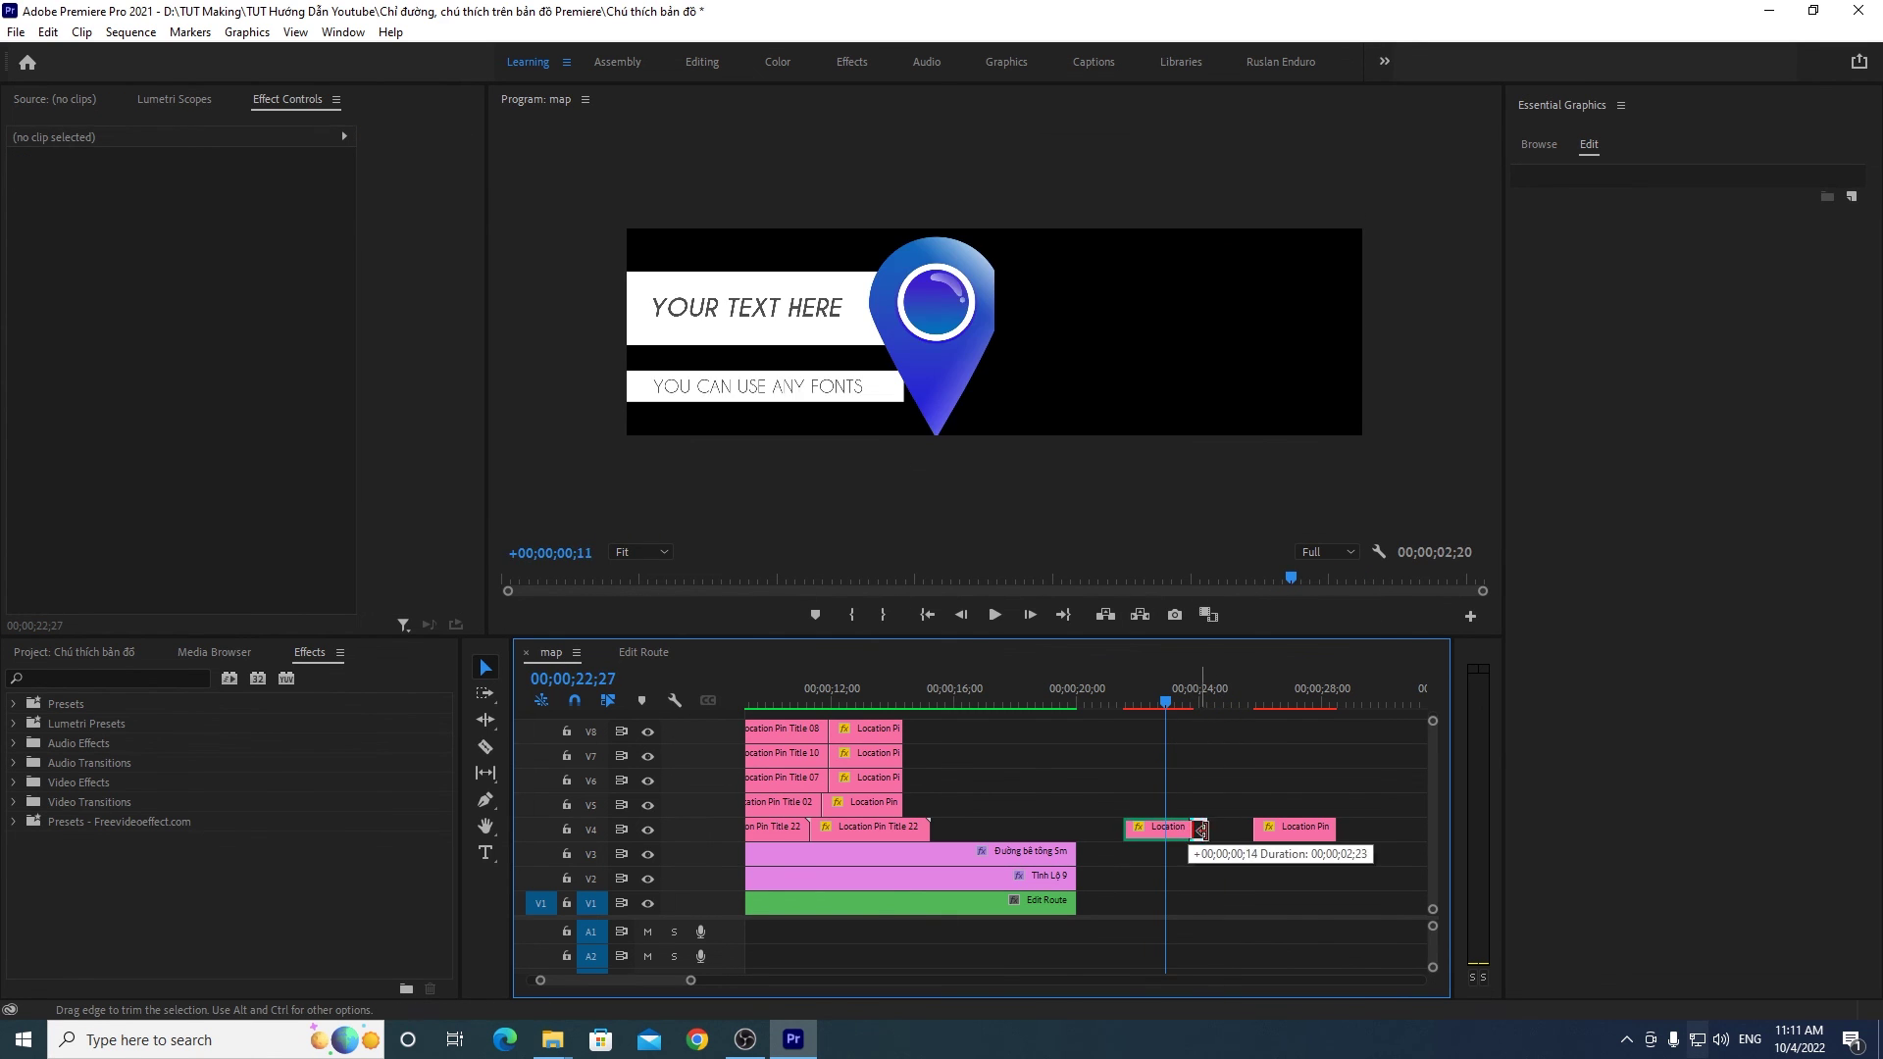
pyautogui.moveTo(1185, 832); pyautogui.dragTo(1252, 832)
pyautogui.moveTo(1173, 702); pyautogui.dragTo(1323, 709)
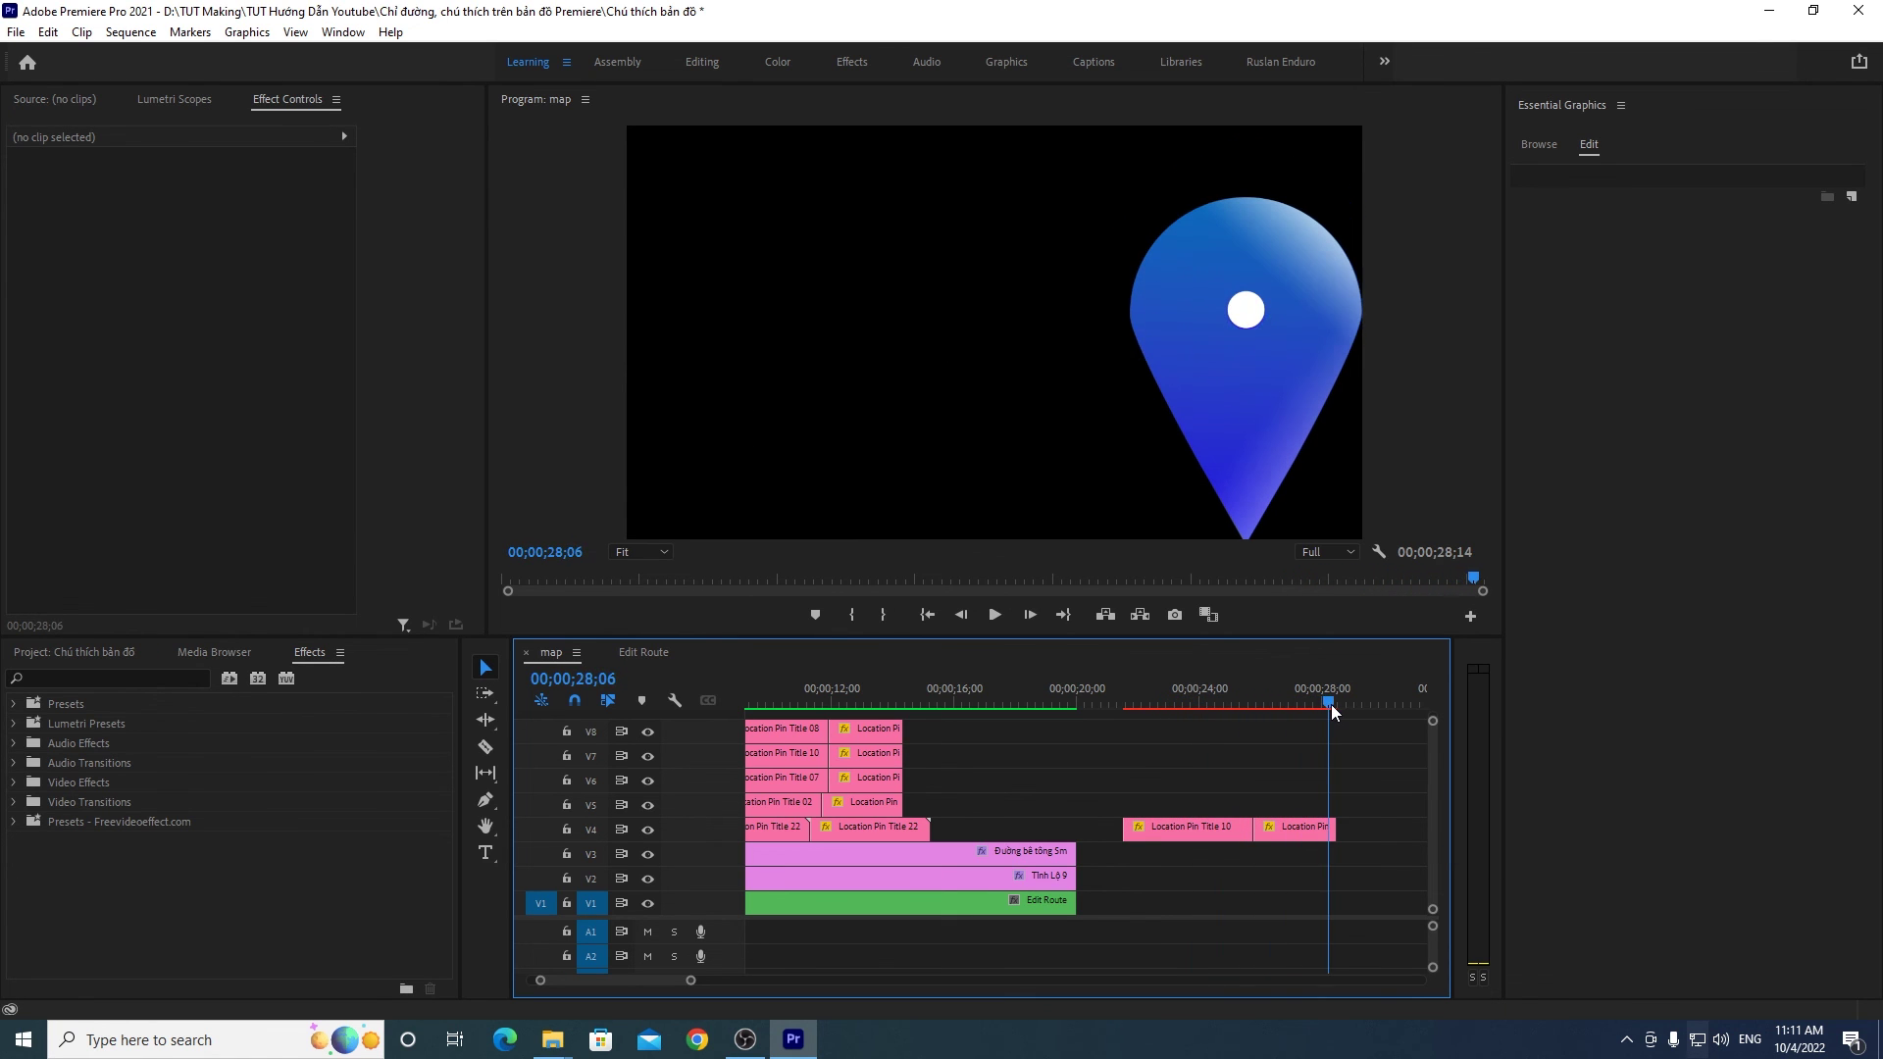
pyautogui.moveTo(1322, 708); pyautogui.dragTo(1313, 706)
pyautogui.moveTo(1295, 830)
pyautogui.mouseDown()
pyautogui.moveTo(1399, 831)
pyautogui.moveTo(1370, 845)
pyautogui.mouseUp()
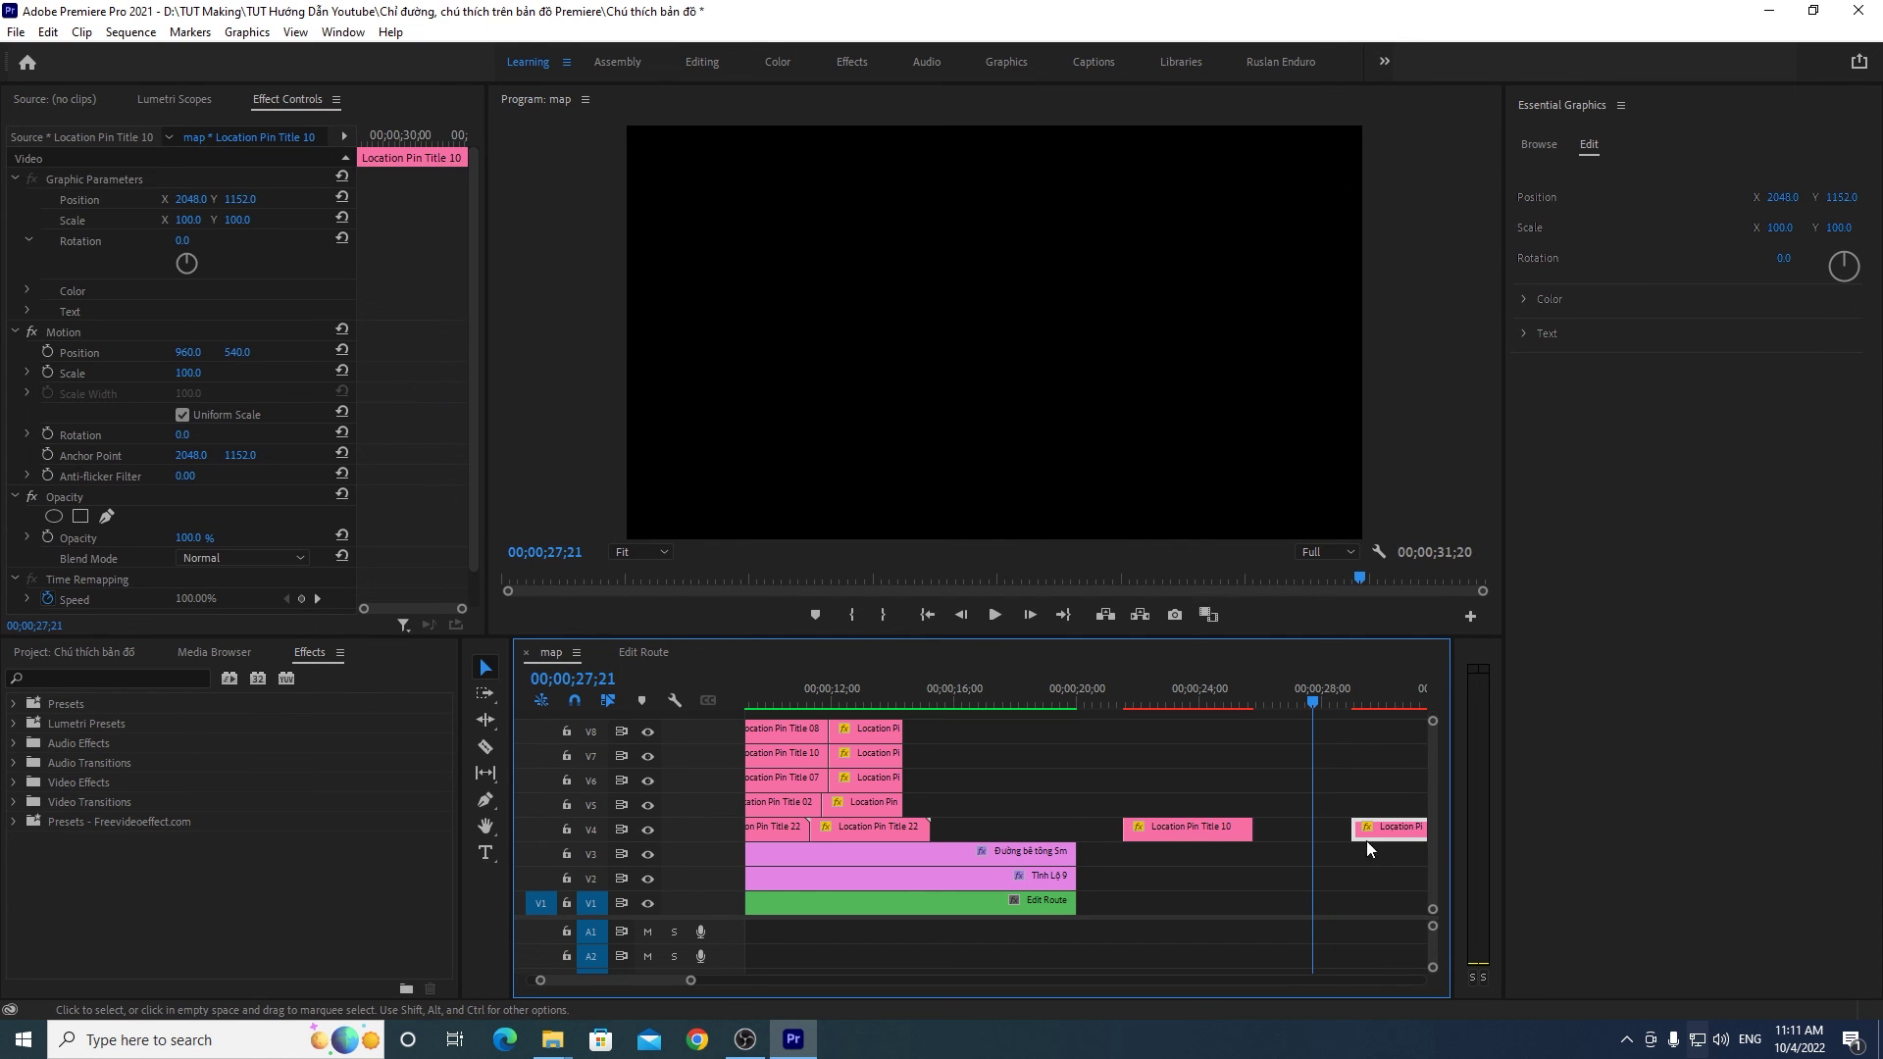
pyautogui.moveTo(691, 980); pyautogui.dragTo(777, 980)
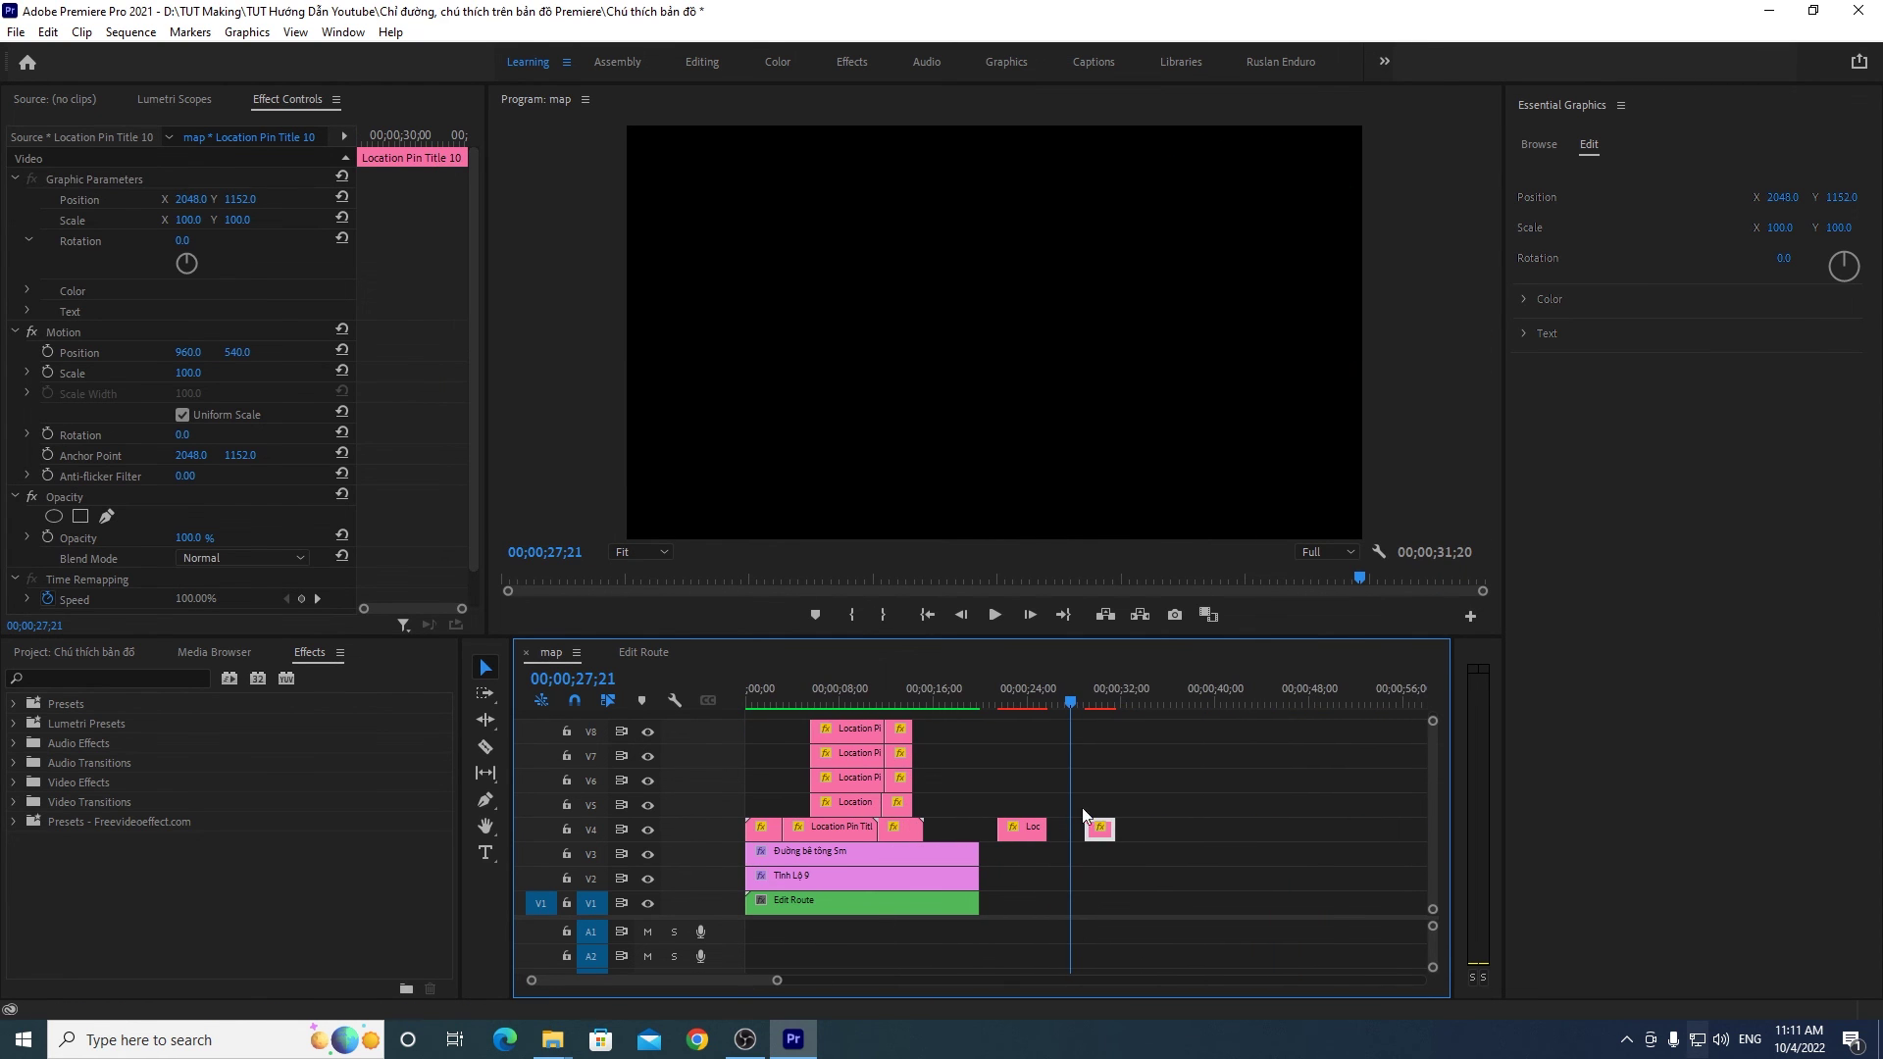
pyautogui.moveTo(1107, 833)
pyautogui.mouseDown()
pyautogui.moveTo(1147, 834)
pyautogui.moveTo(1126, 830)
pyautogui.mouseUp()
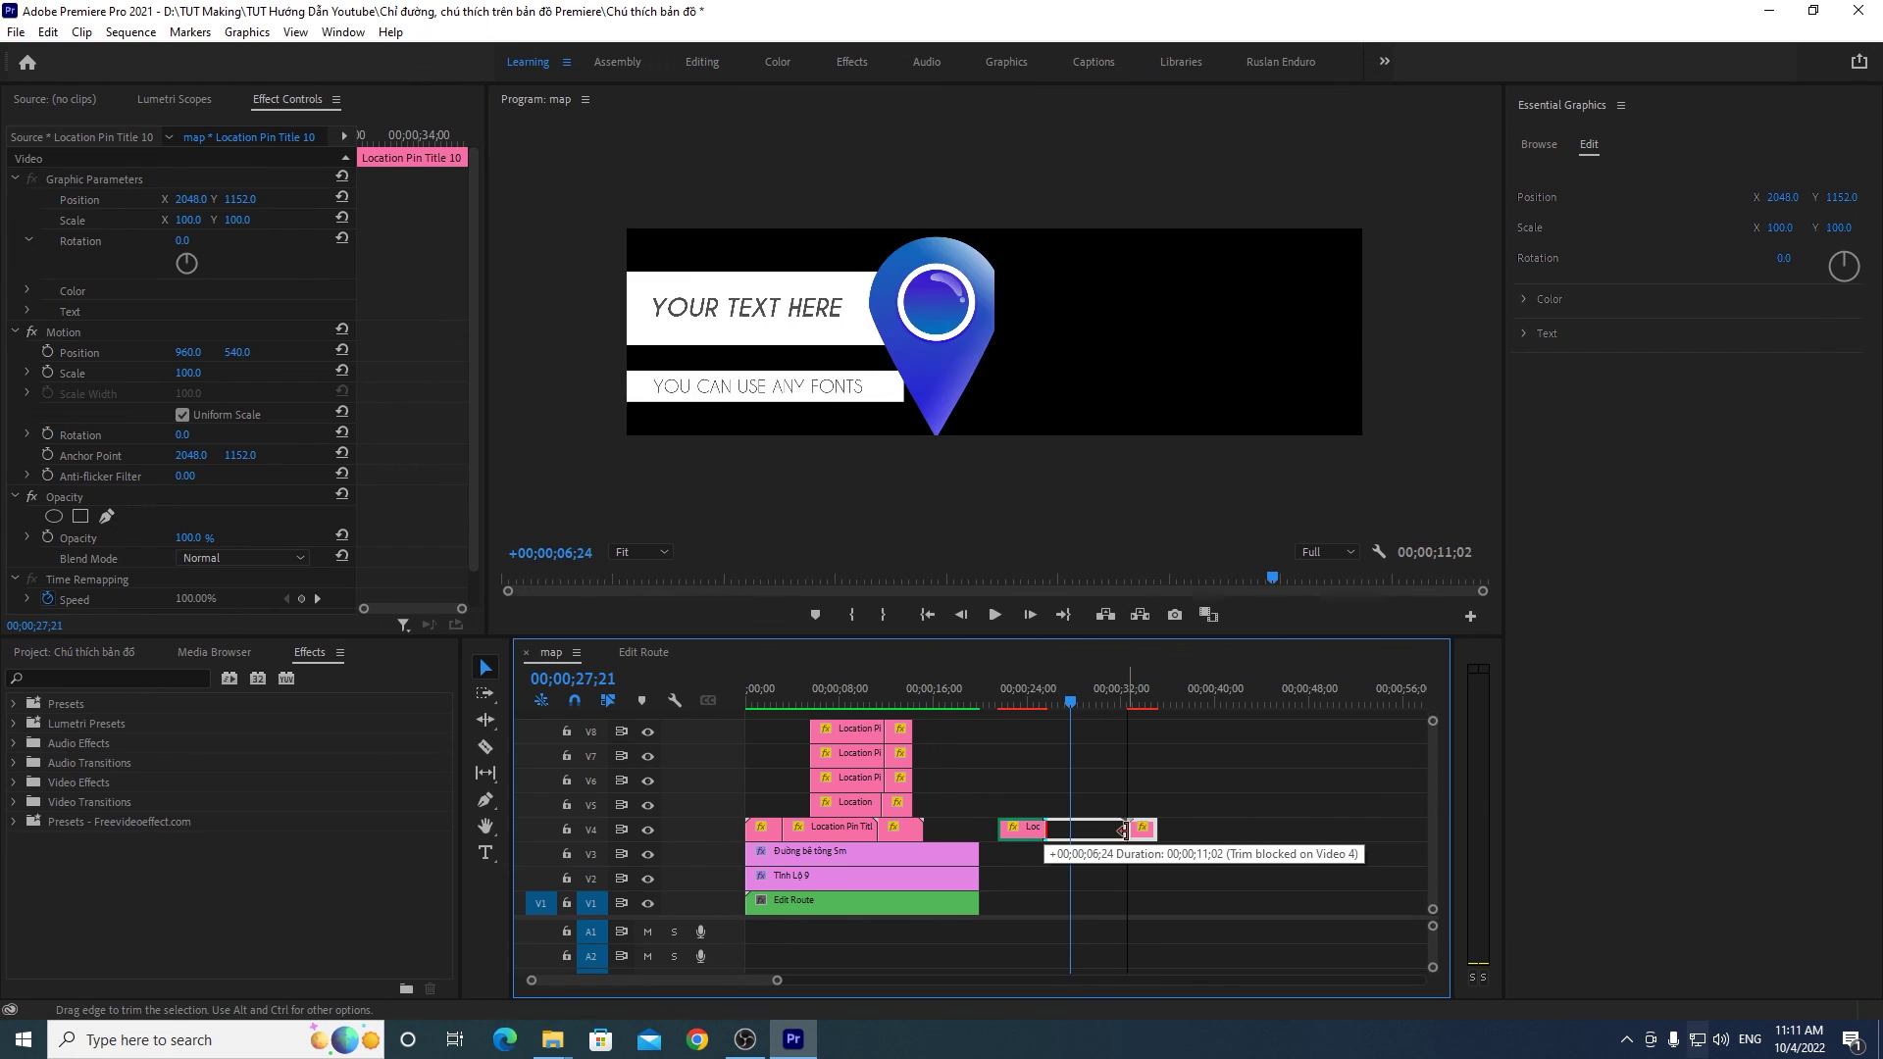
pyautogui.moveTo(1065, 700)
pyautogui.mouseDown()
pyautogui.moveTo(992, 722)
pyautogui.moveTo(1038, 671)
pyautogui.mouseUp()
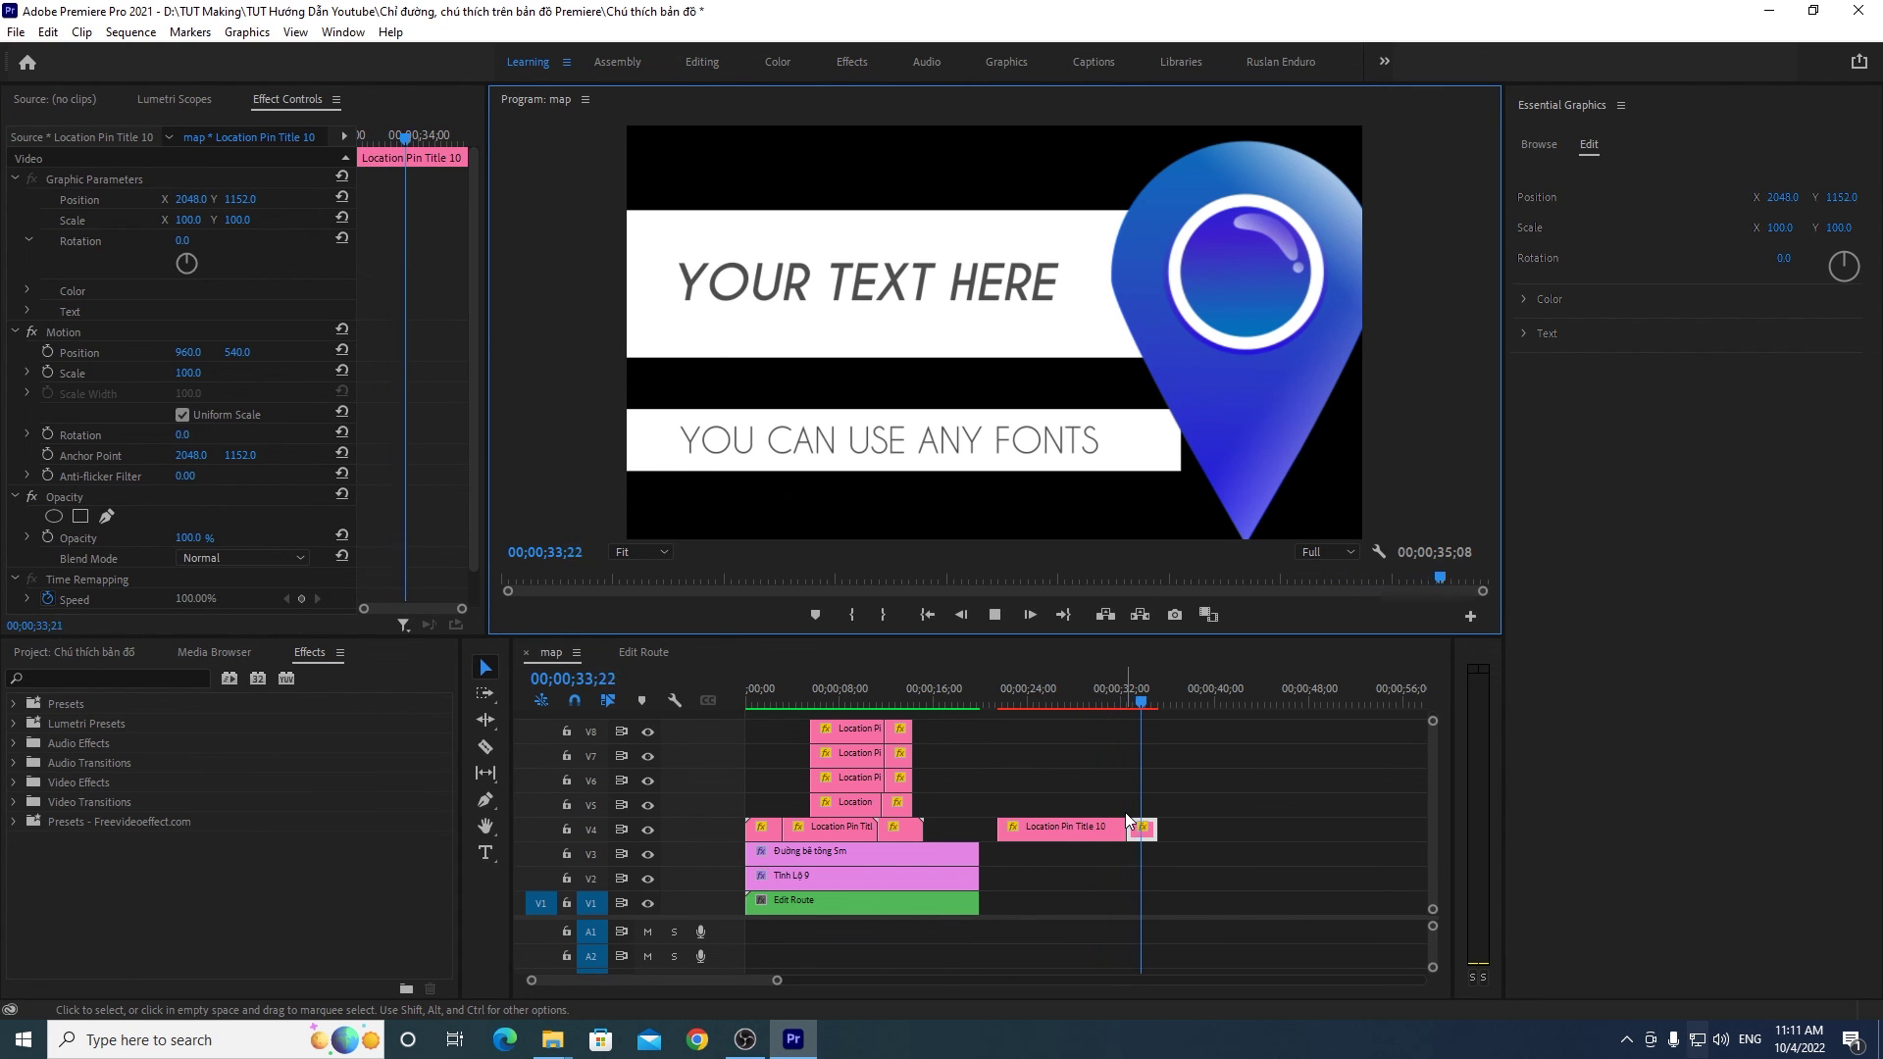
pyautogui.moveTo(1159, 704); pyautogui.dragTo(1104, 703)
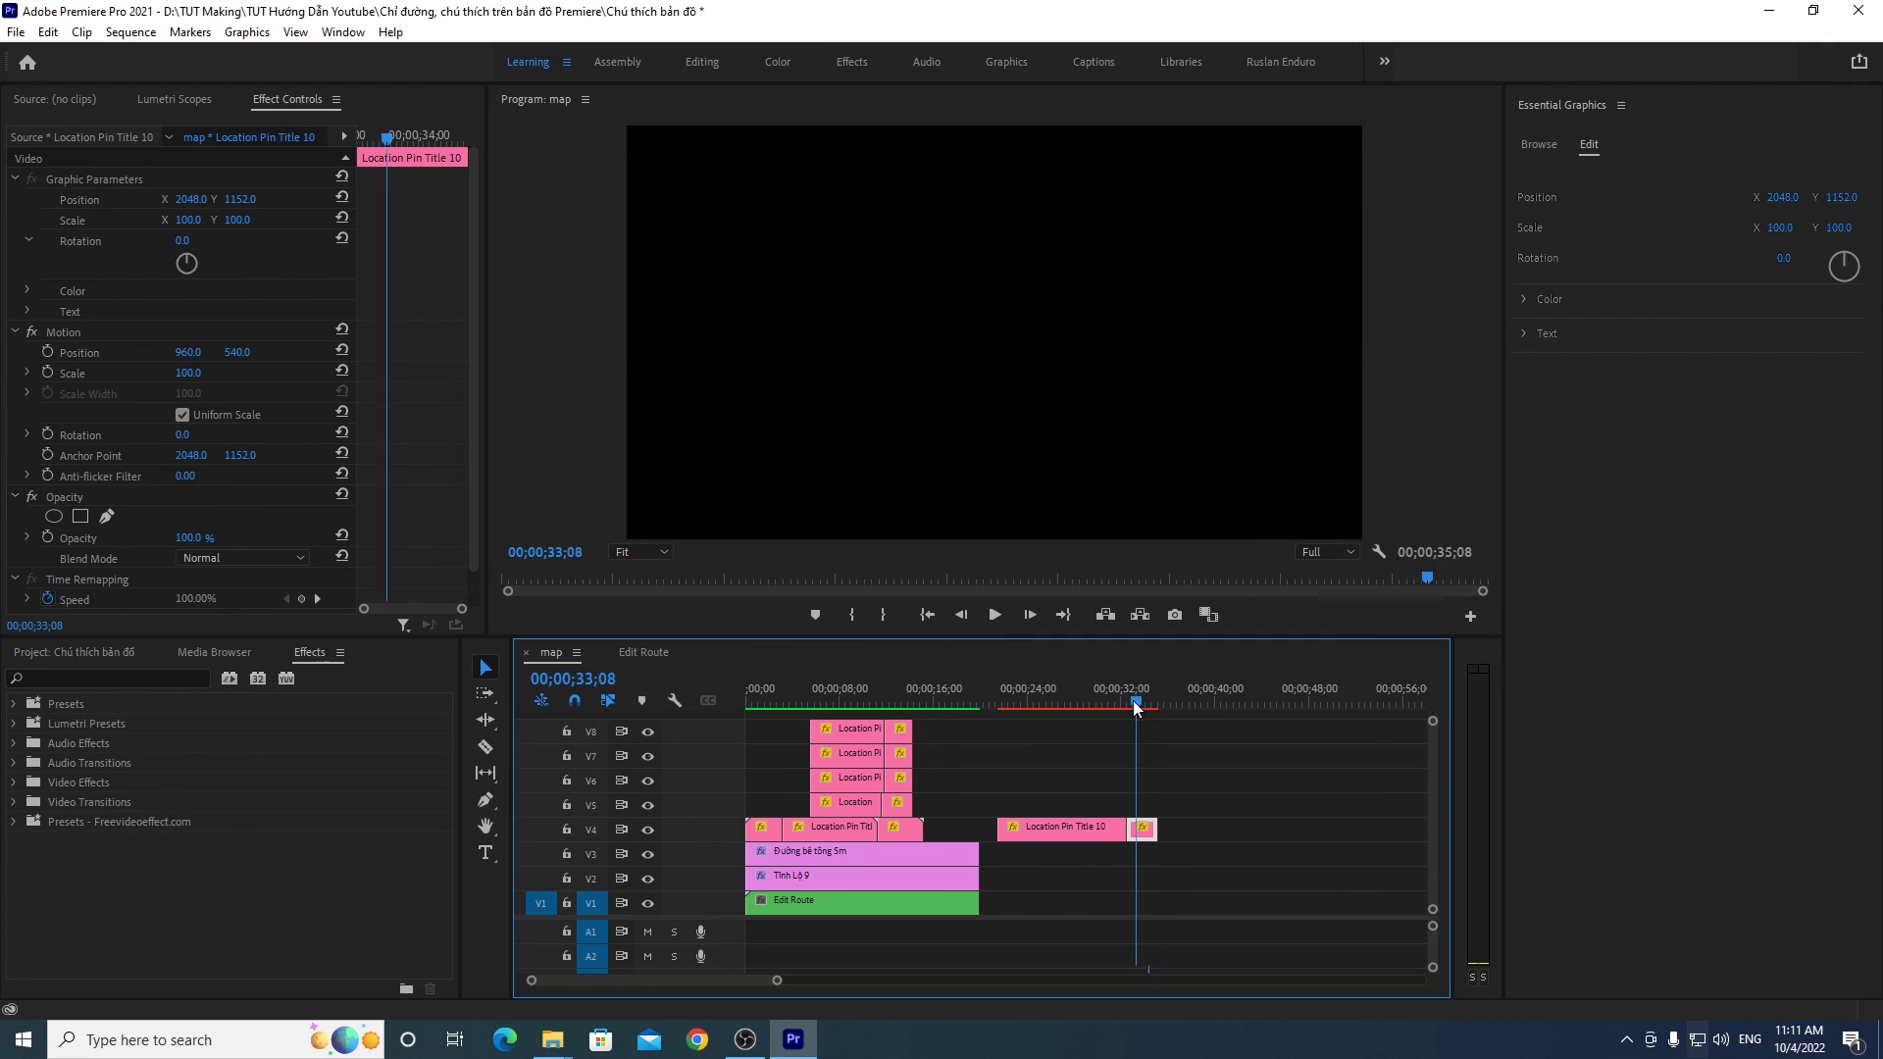
pyautogui.moveTo(1223, 799); pyautogui.dragTo(1031, 855)
pyautogui.press('Delete')
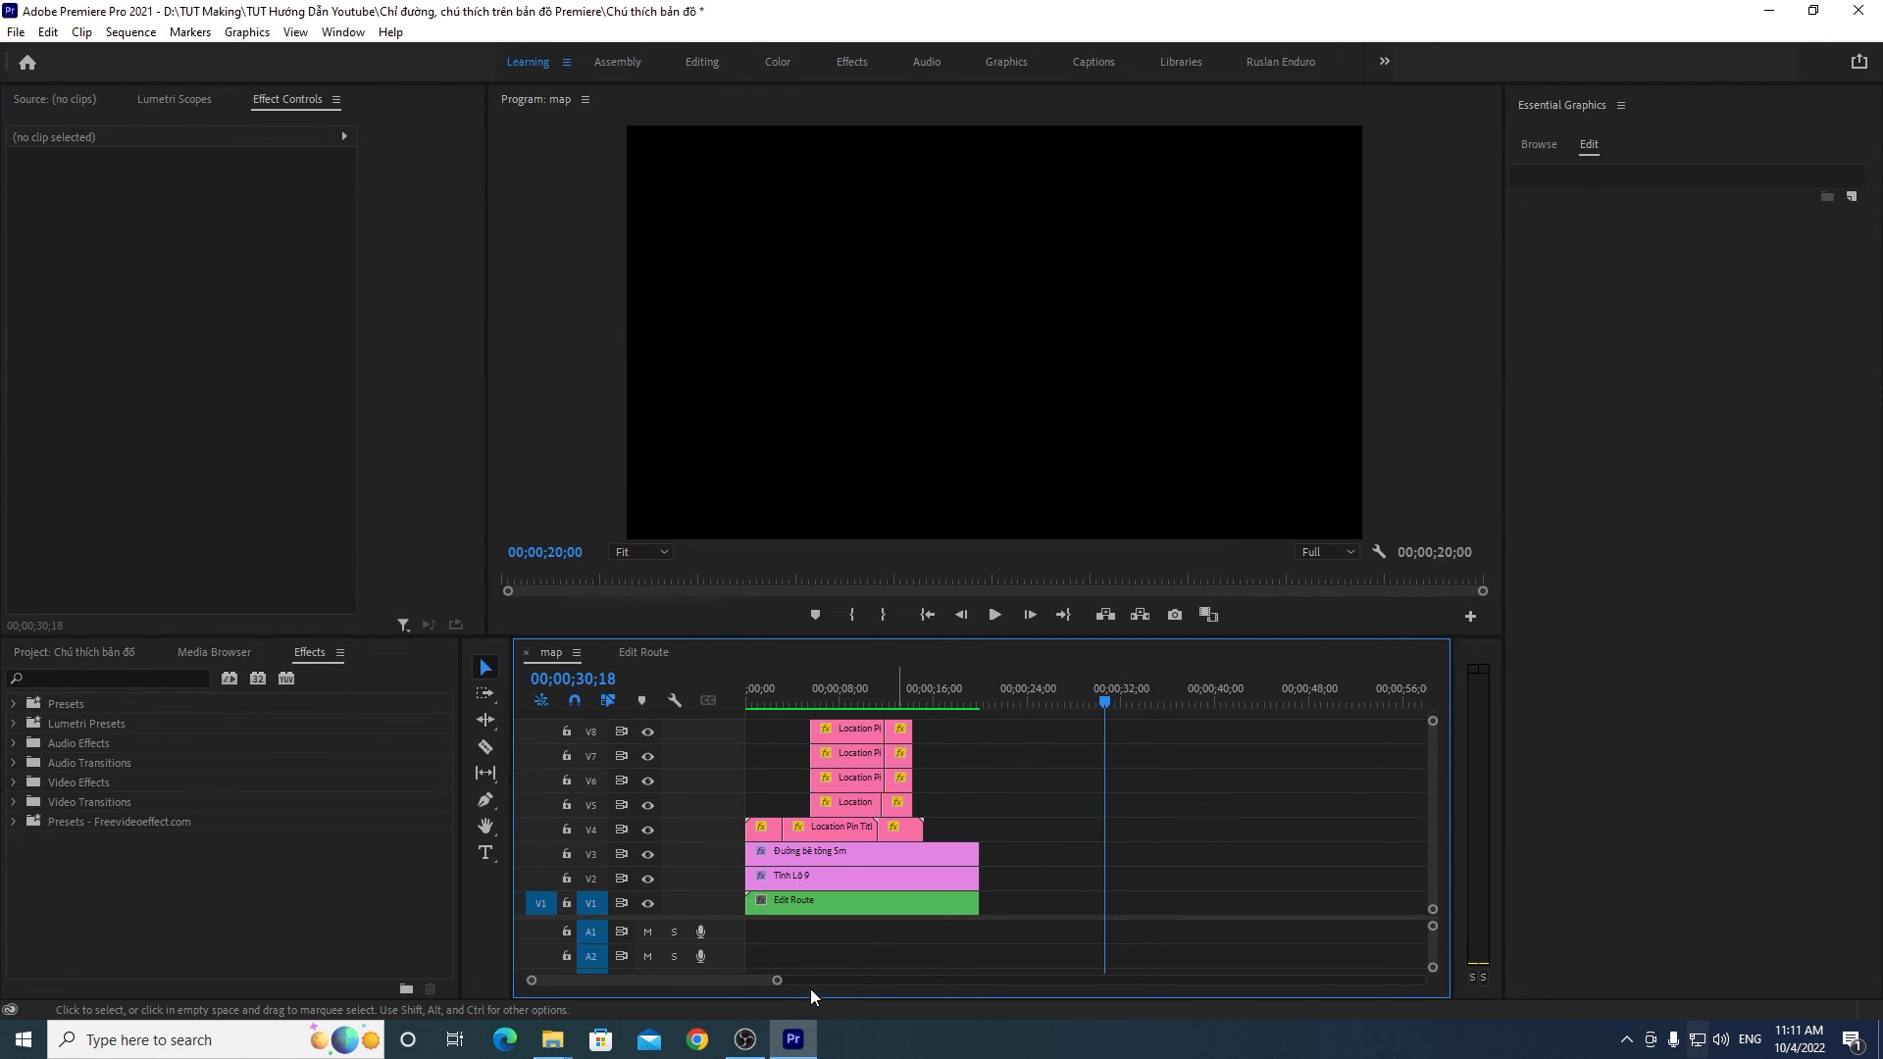
# Step: Review the map animation at 04;20, then bring up Export Settings with Ctrl+M
pyautogui.moveTo(777, 980); pyautogui.dragTo(637, 981)
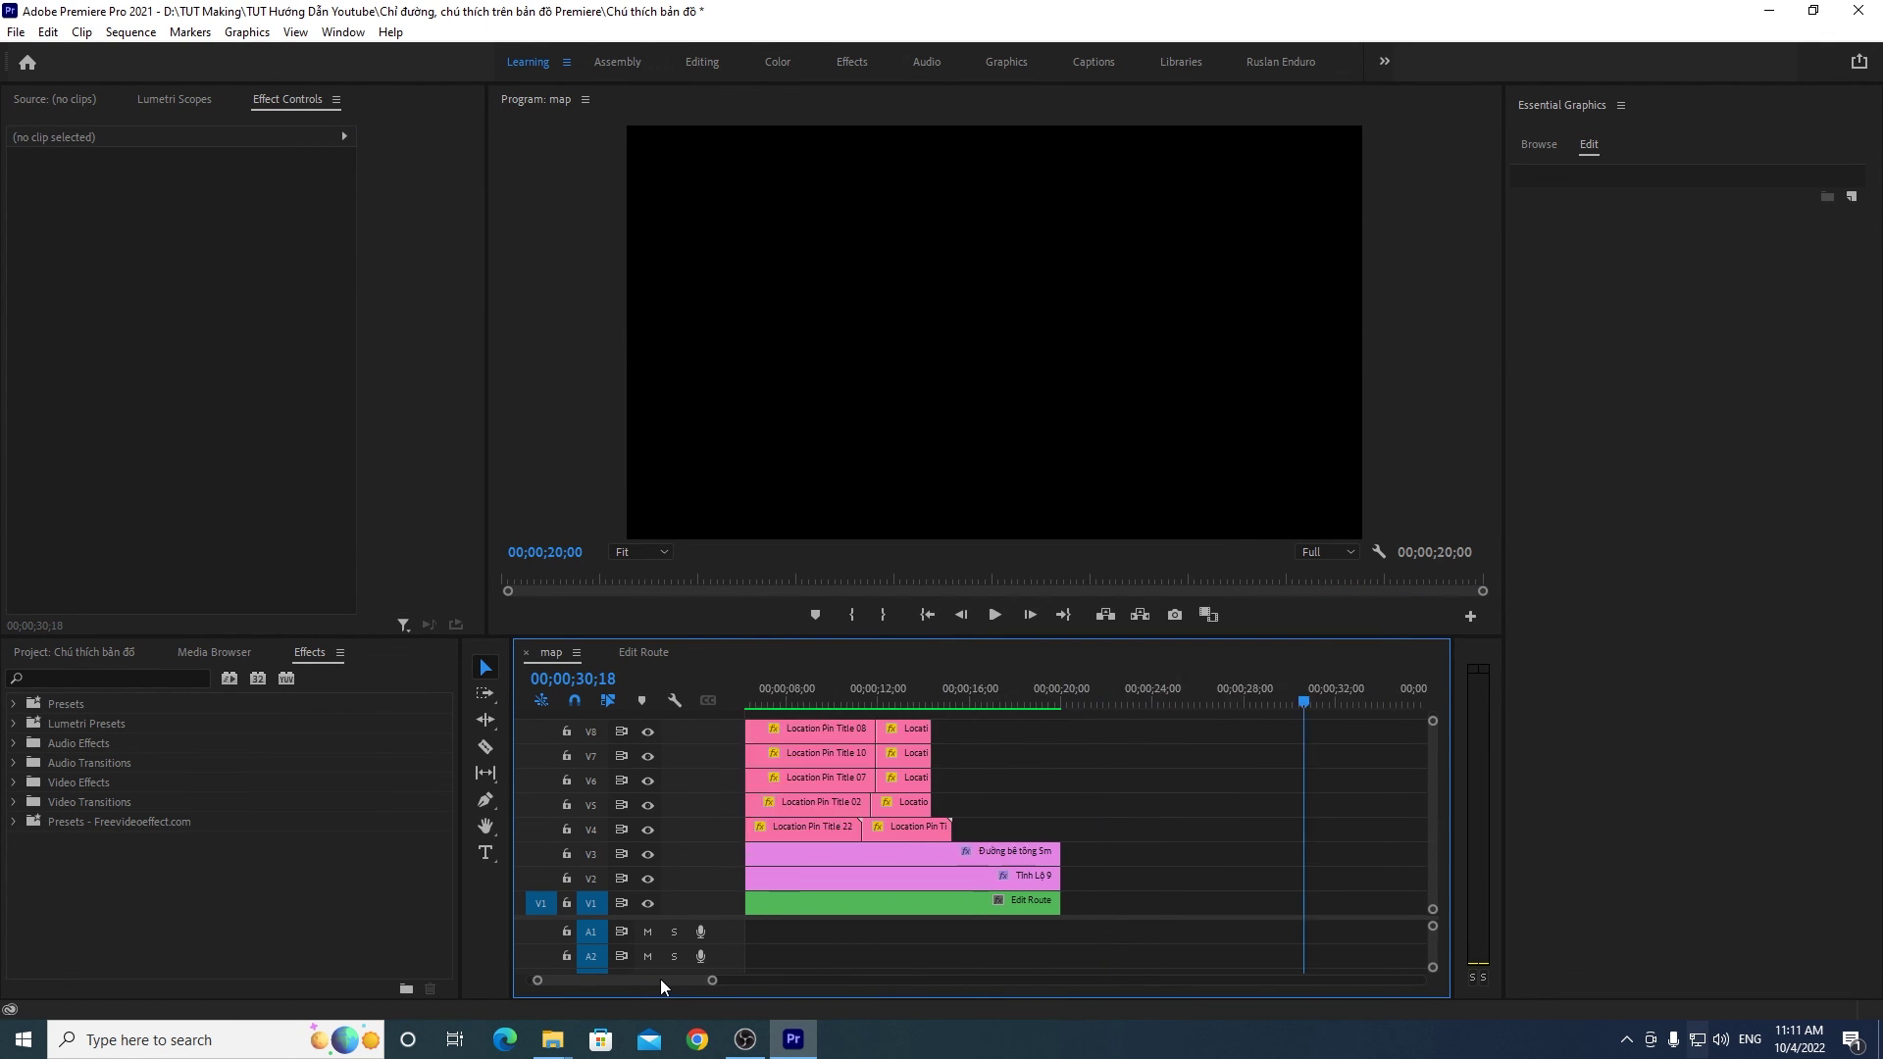
pyautogui.moveTo(809, 704); pyautogui.dragTo(854, 705)
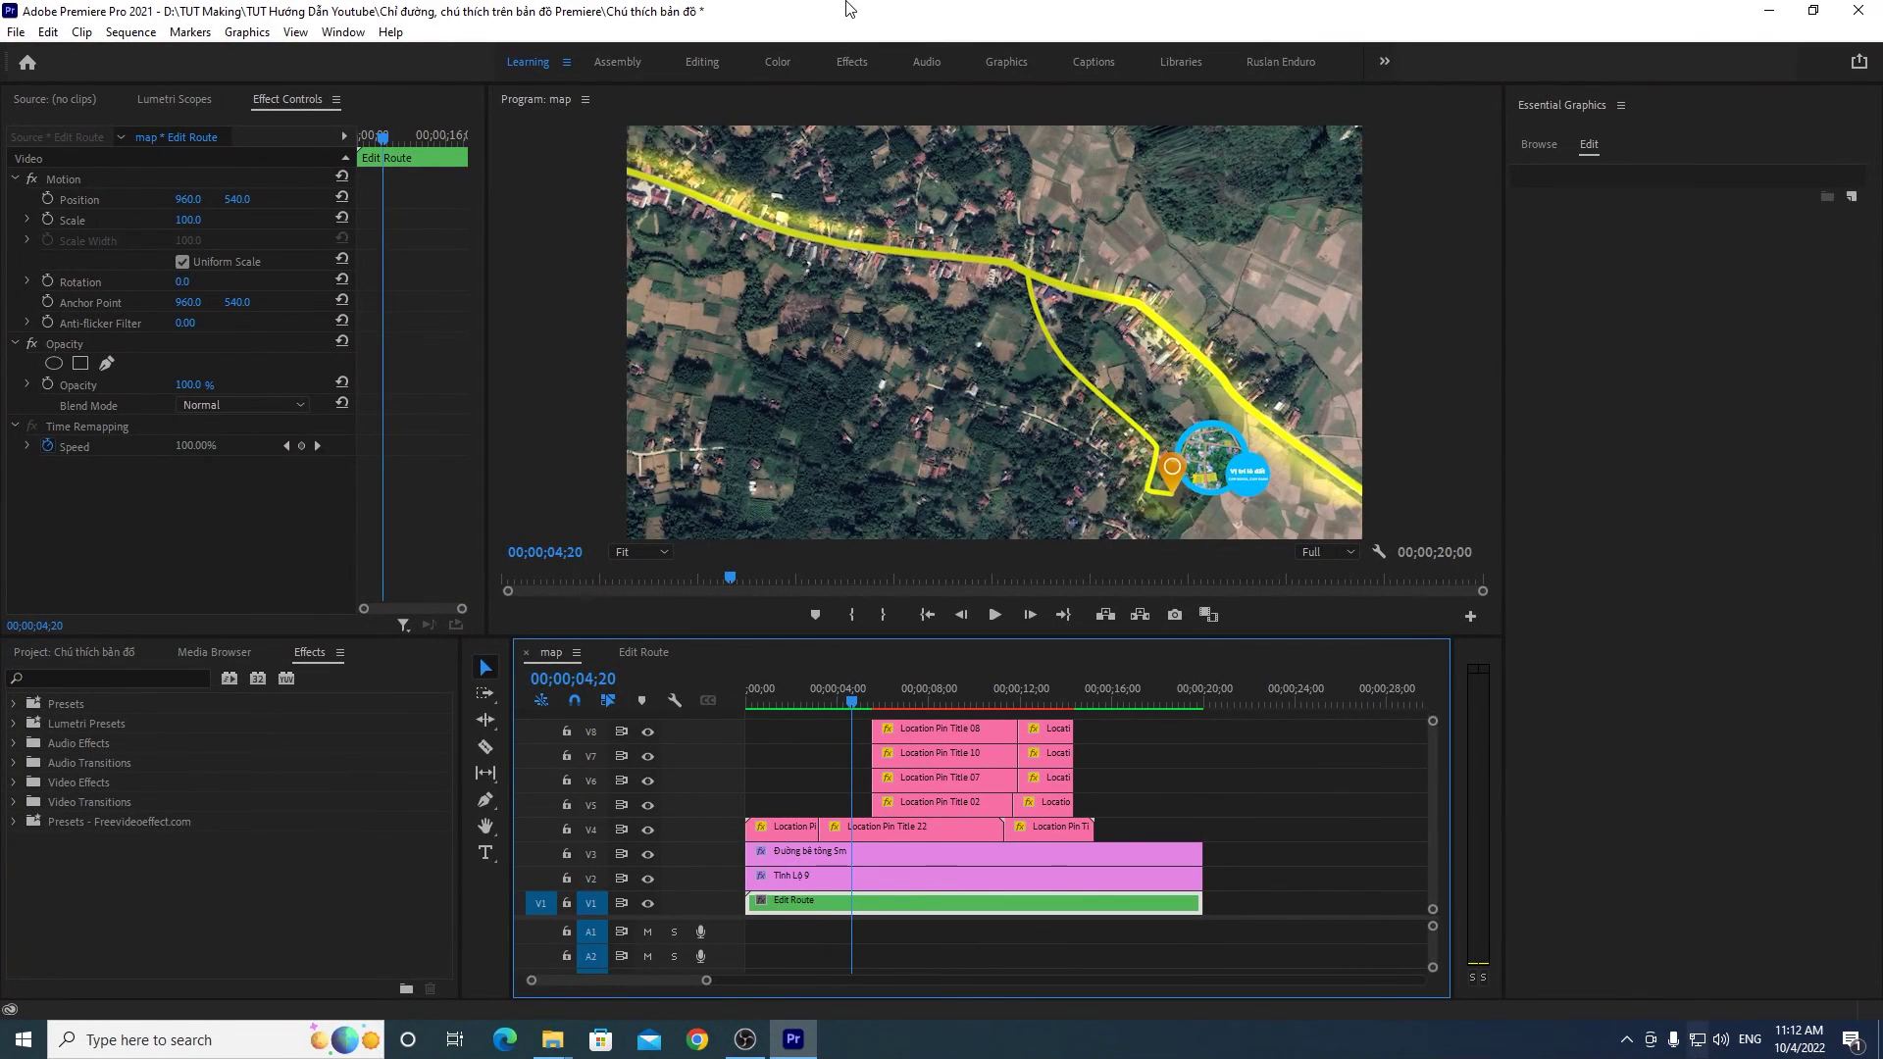
pyautogui.click(1238, 783)
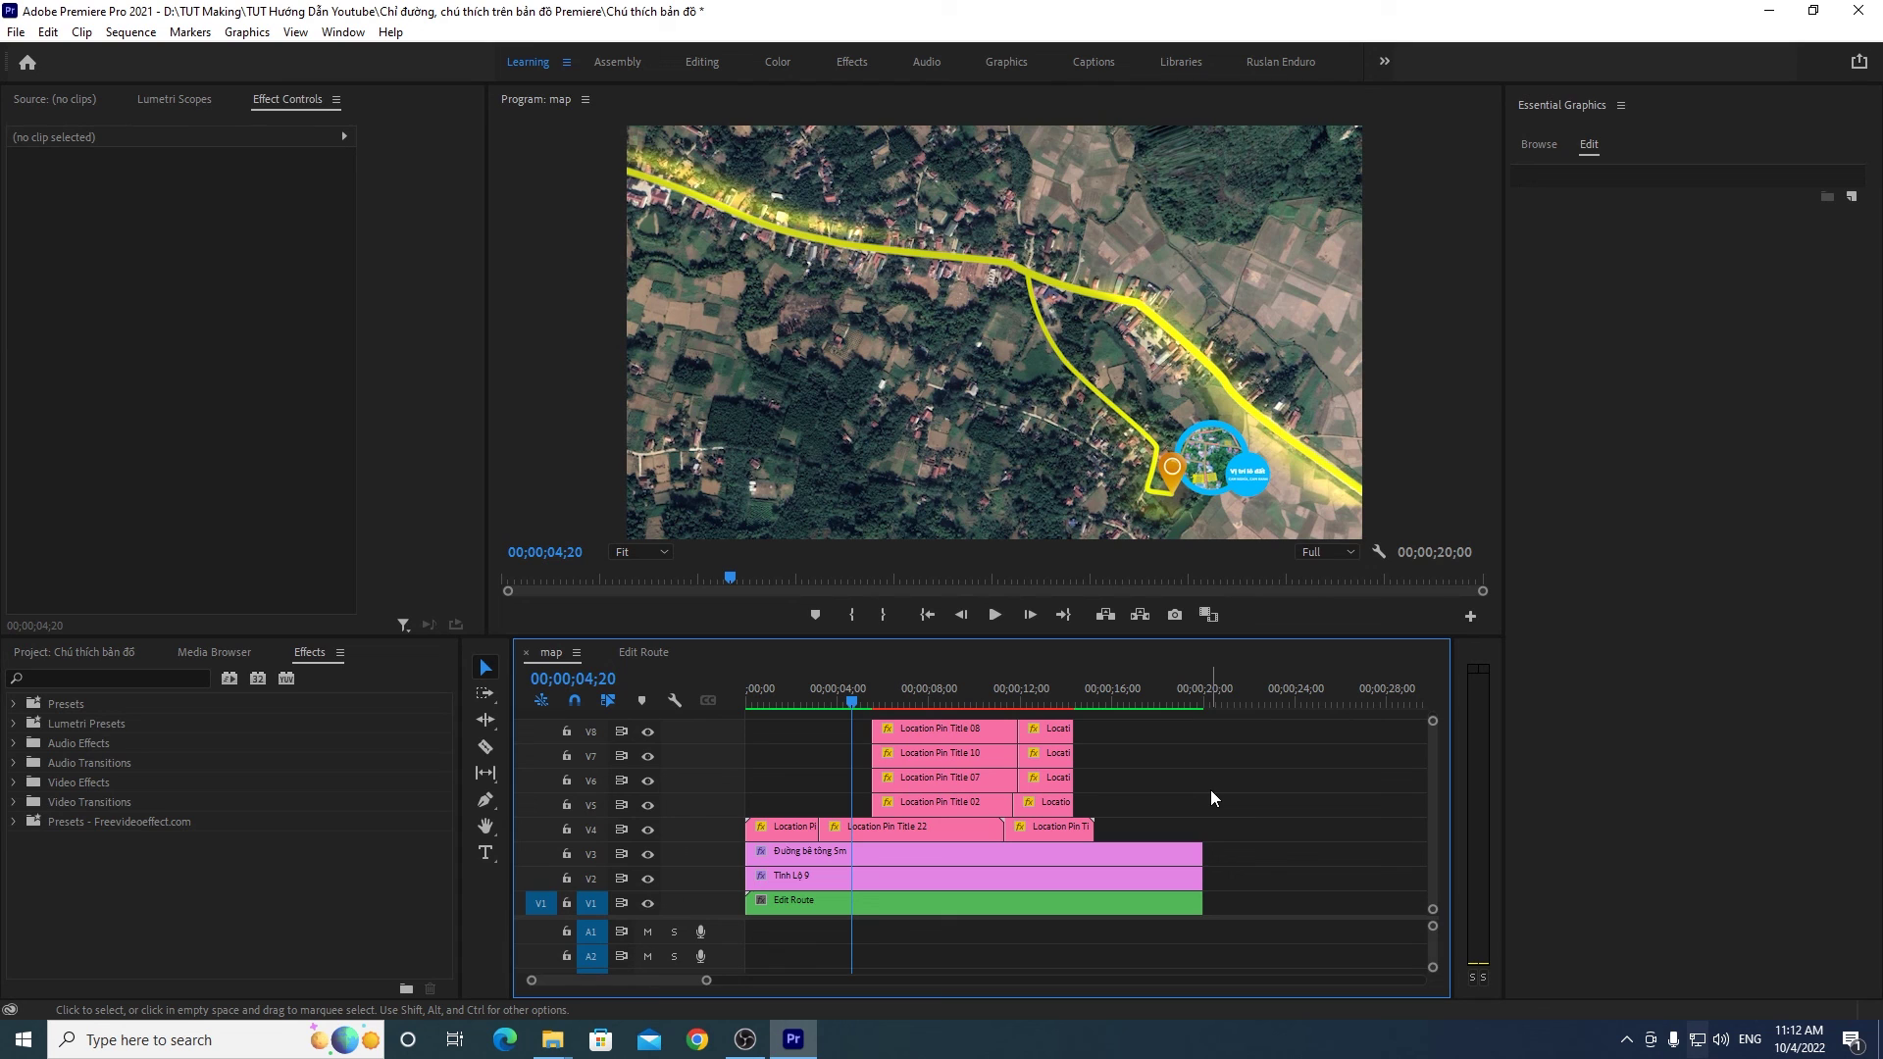
pyautogui.click(1082, 378)
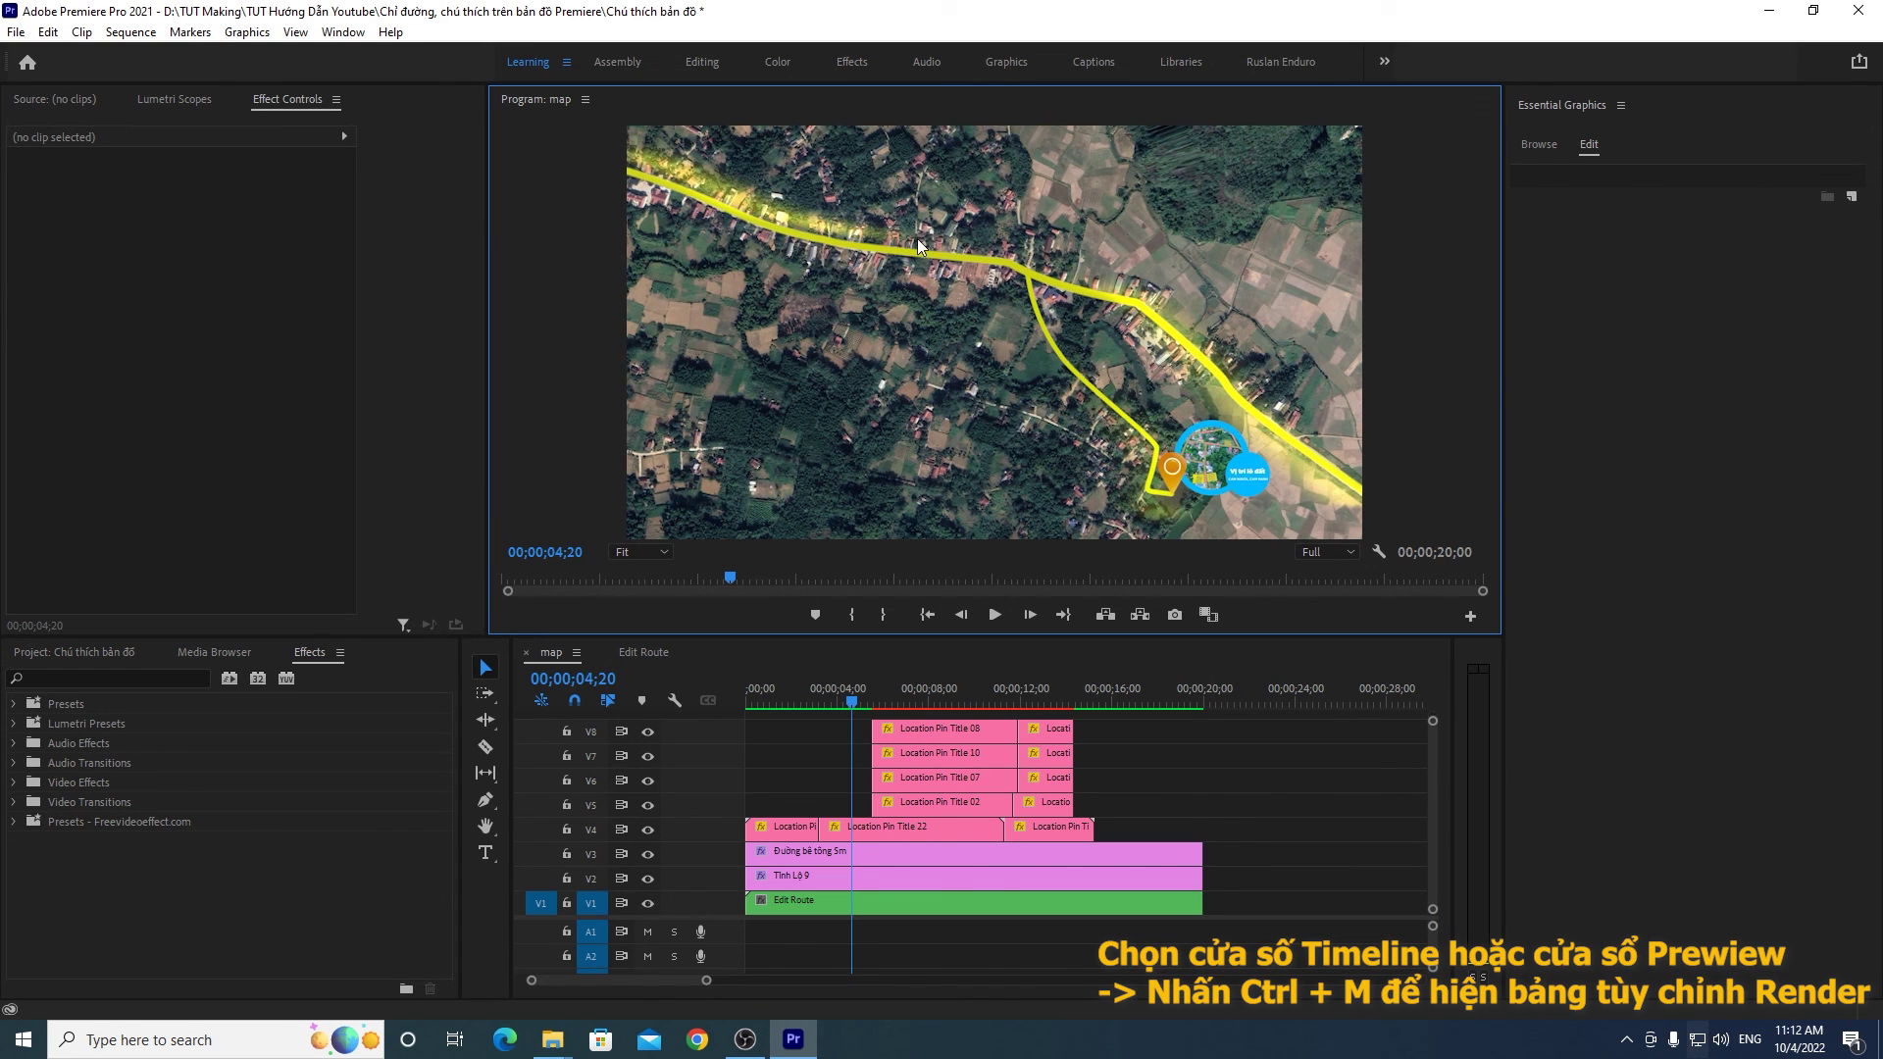
pyautogui.click(1252, 815)
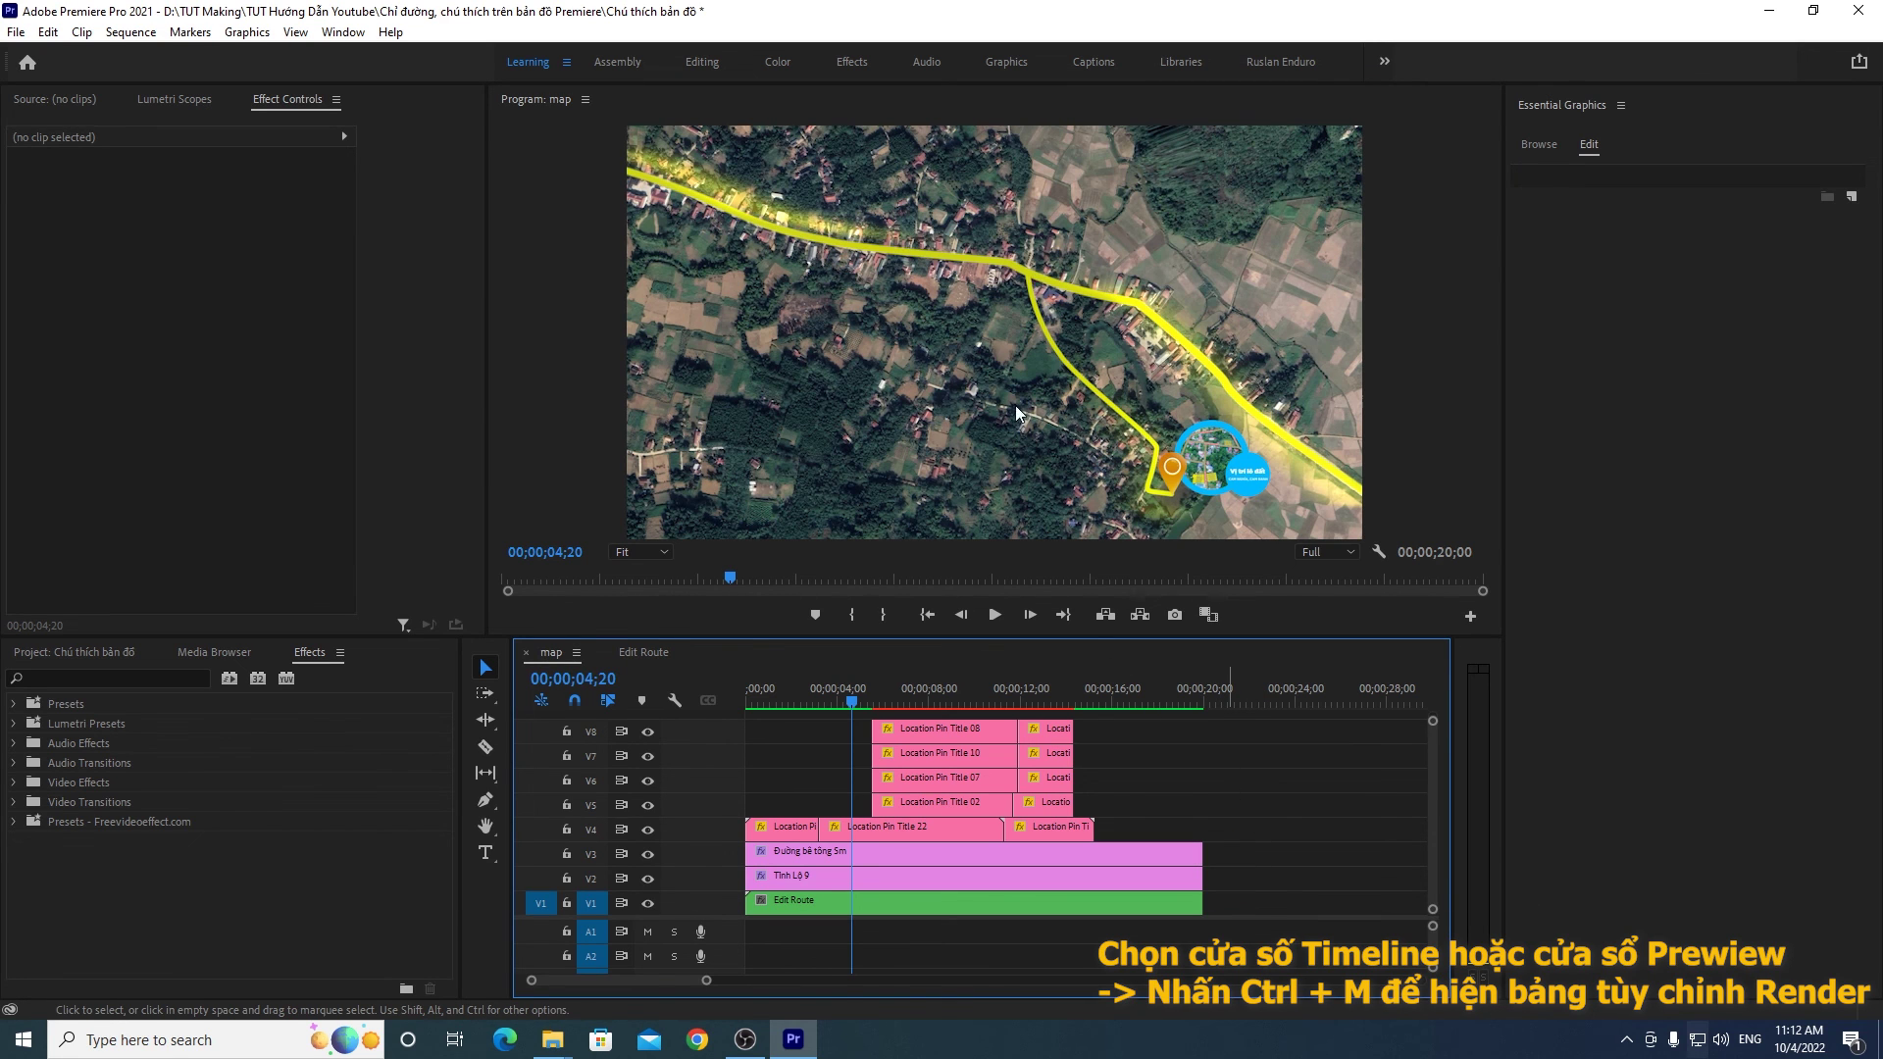
pyautogui.hotkey('ctrl', 'm')
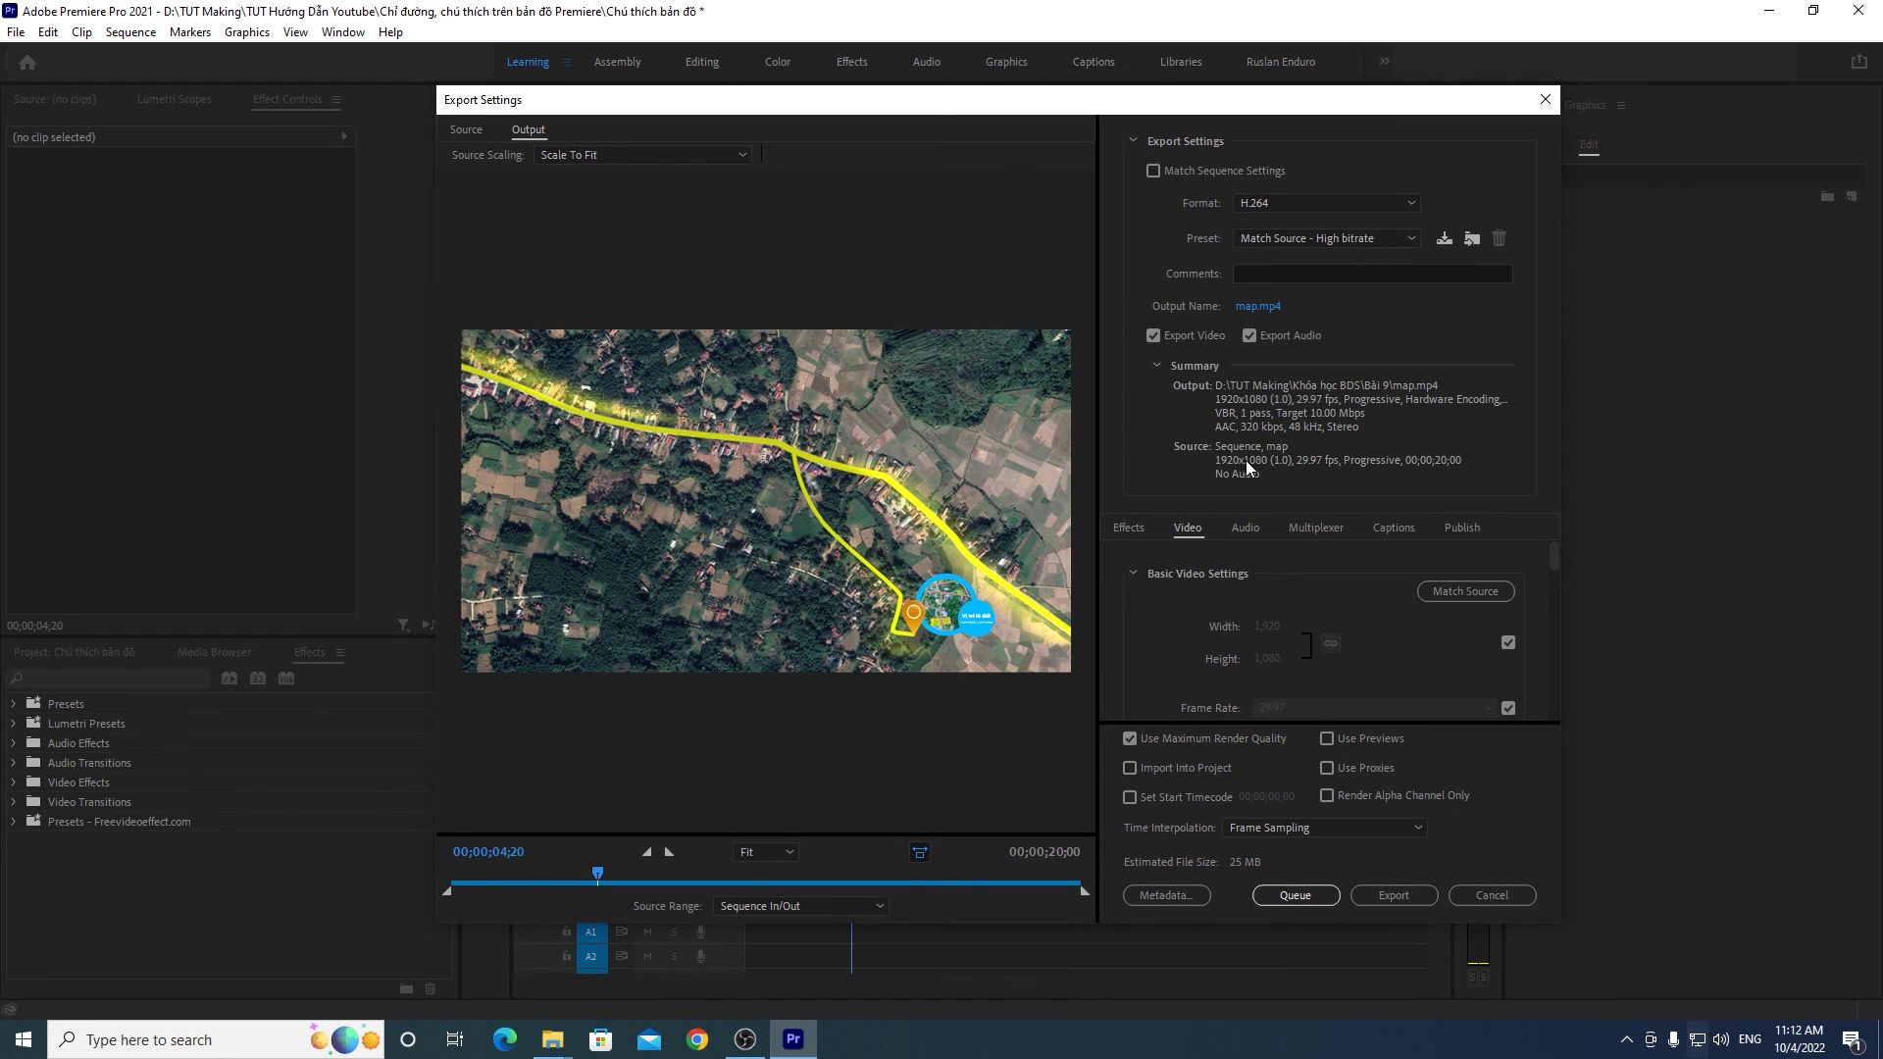
# Step: Keep the H.264 format and choose the High Quality 1080p HD preset
pyautogui.click(1297, 241)
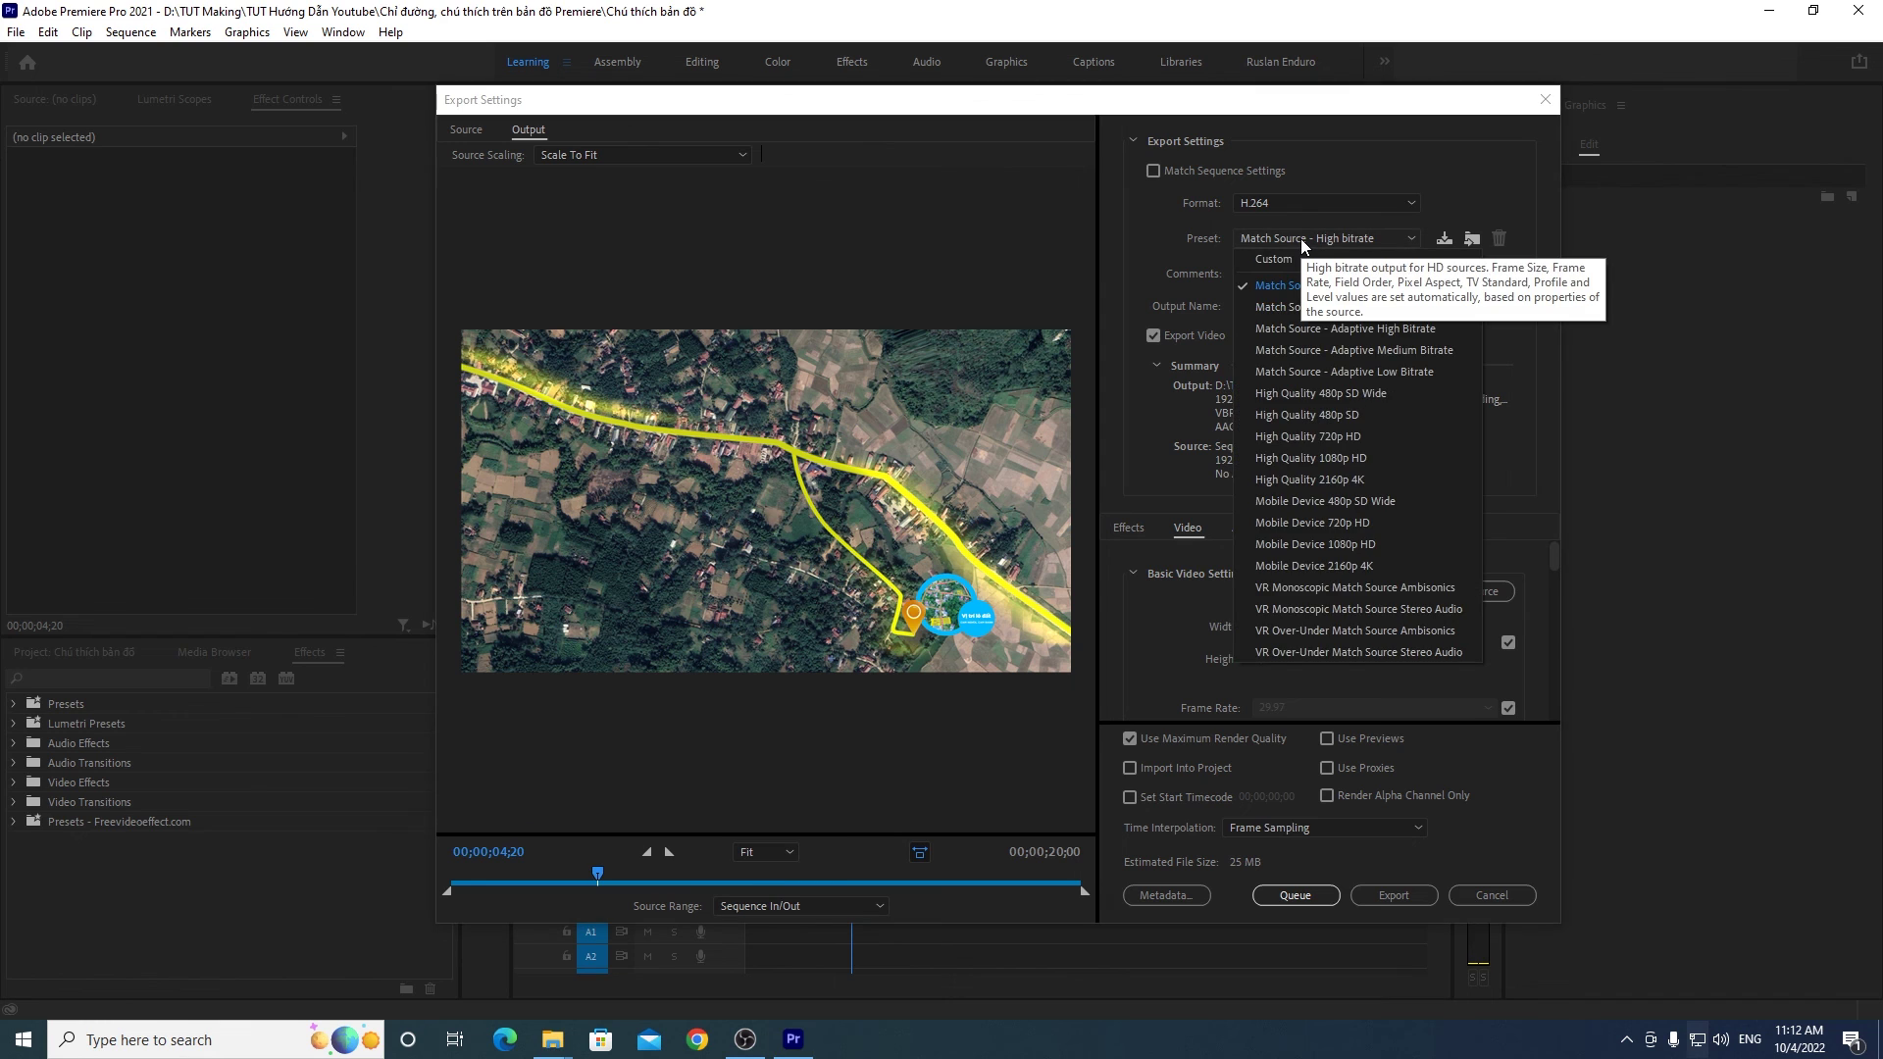
pyautogui.click(1297, 233)
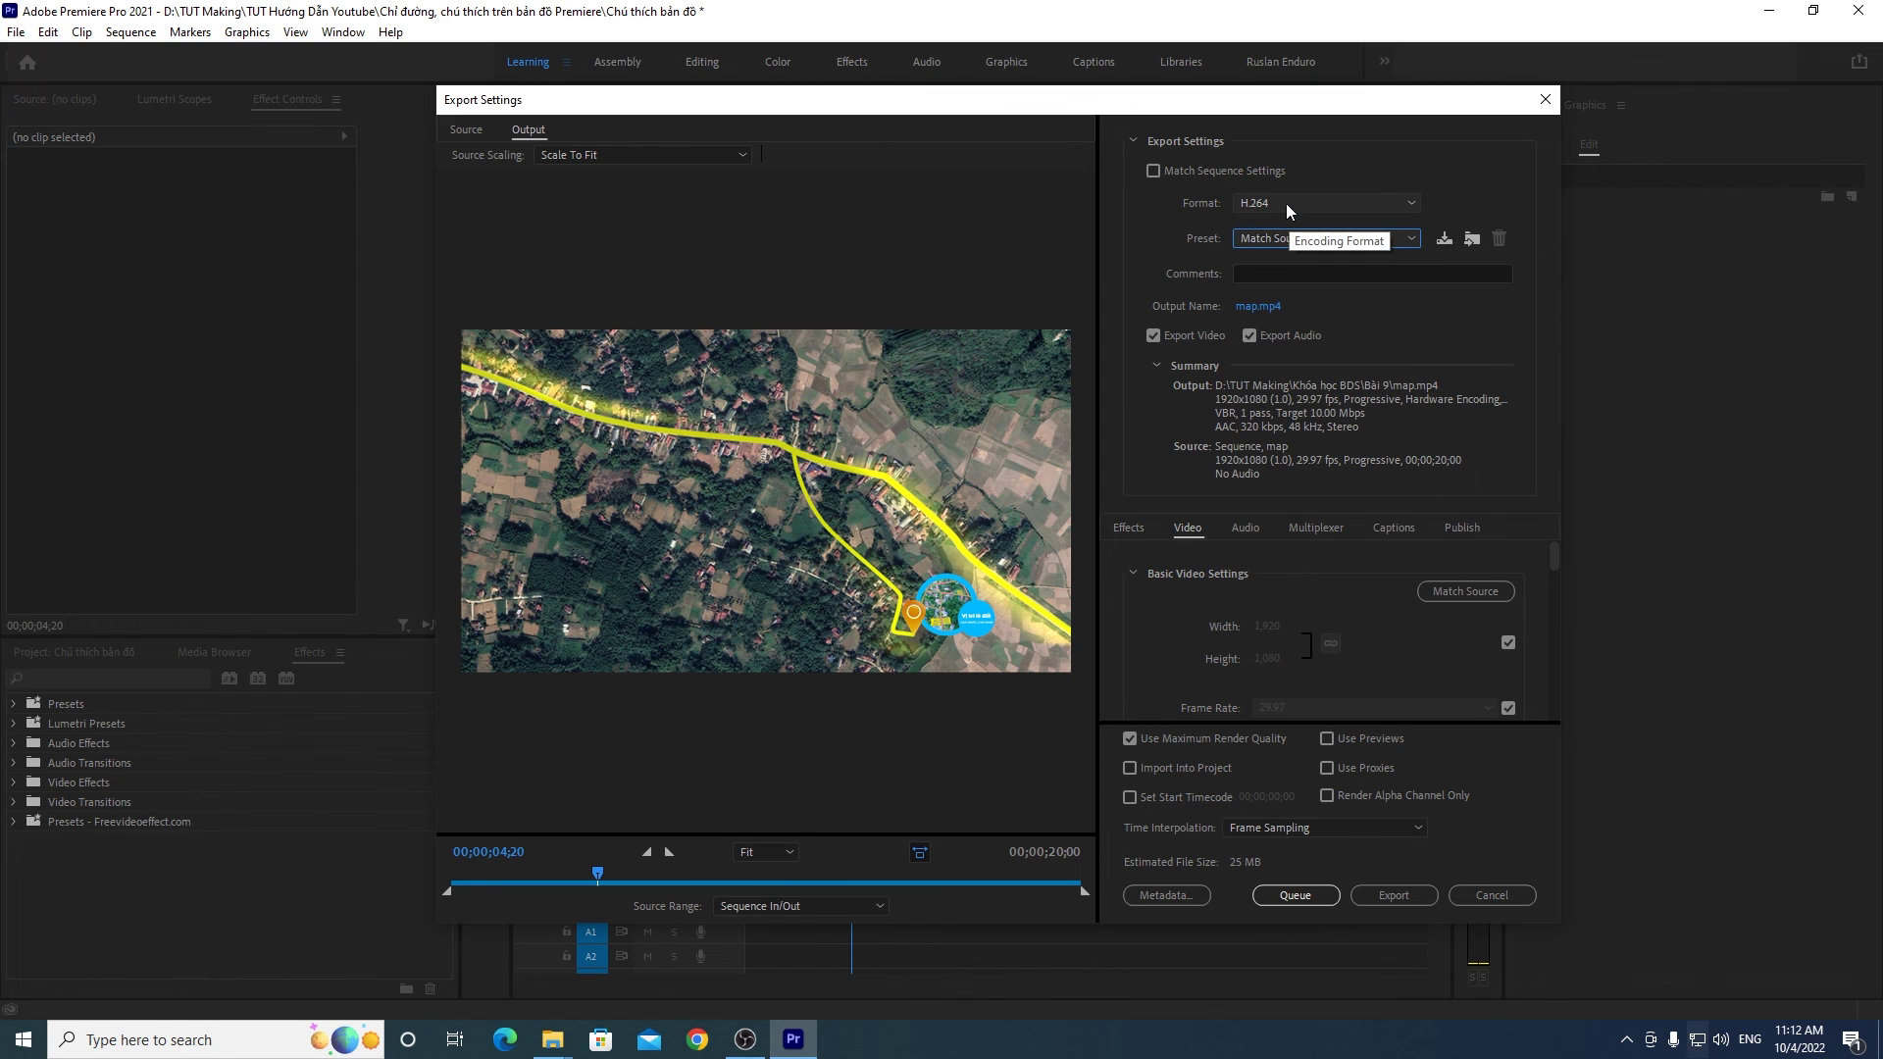
pyautogui.click(1301, 204)
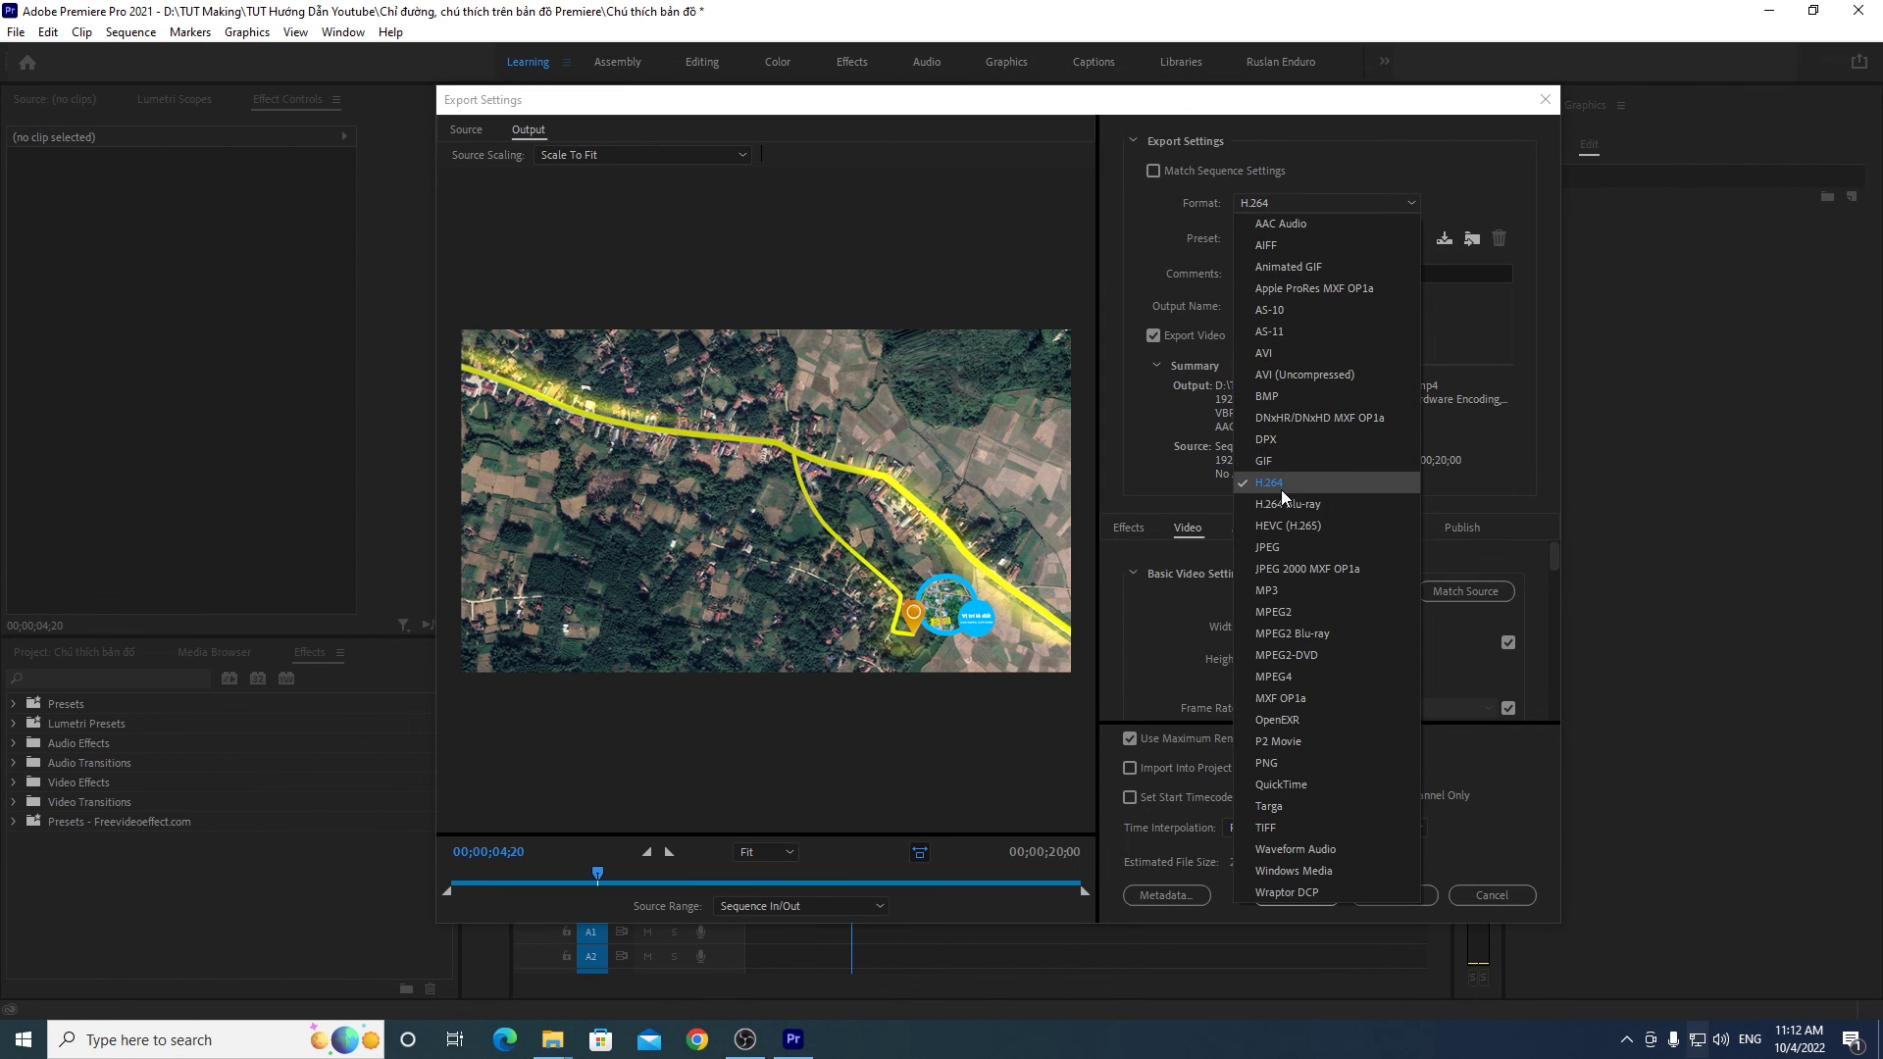
pyautogui.click(1281, 485)
pyautogui.click(1282, 233)
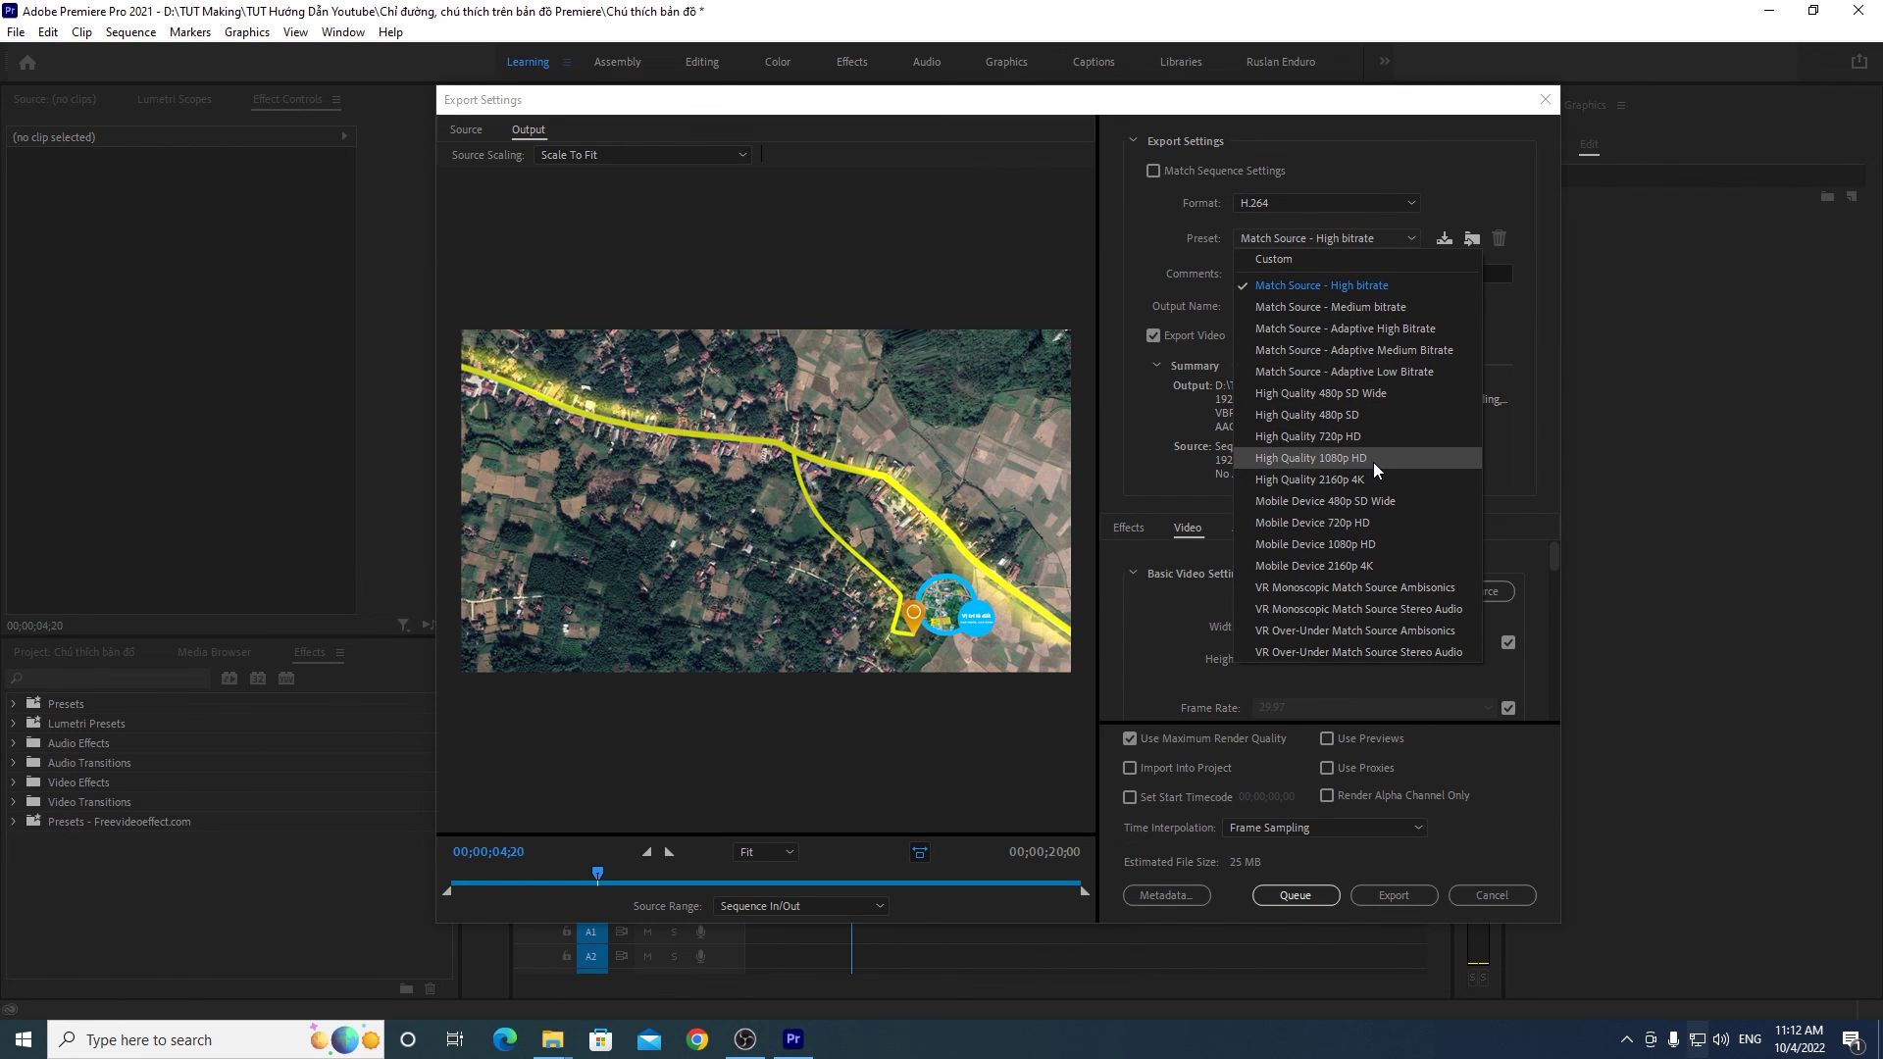
pyautogui.click(1373, 462)
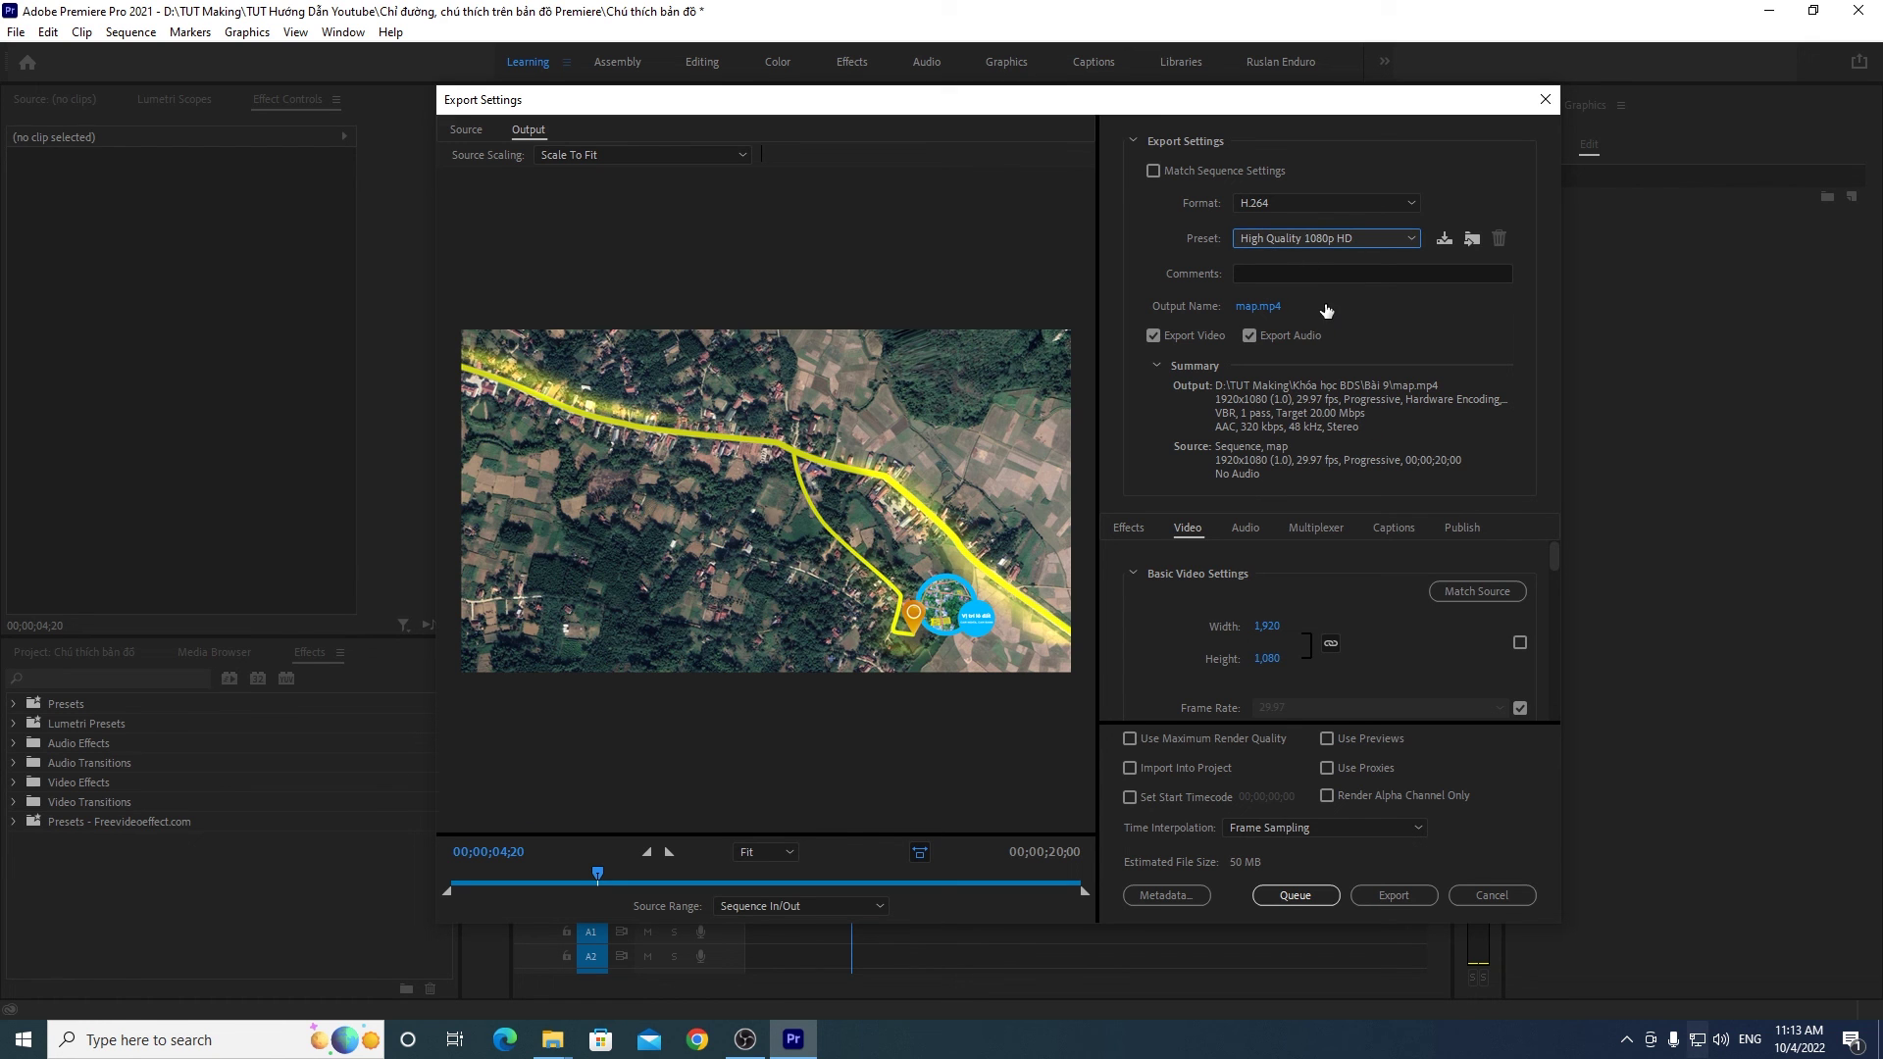
# Step: Save the output as map.mp4 in the map project folder
pyautogui.click(1264, 308)
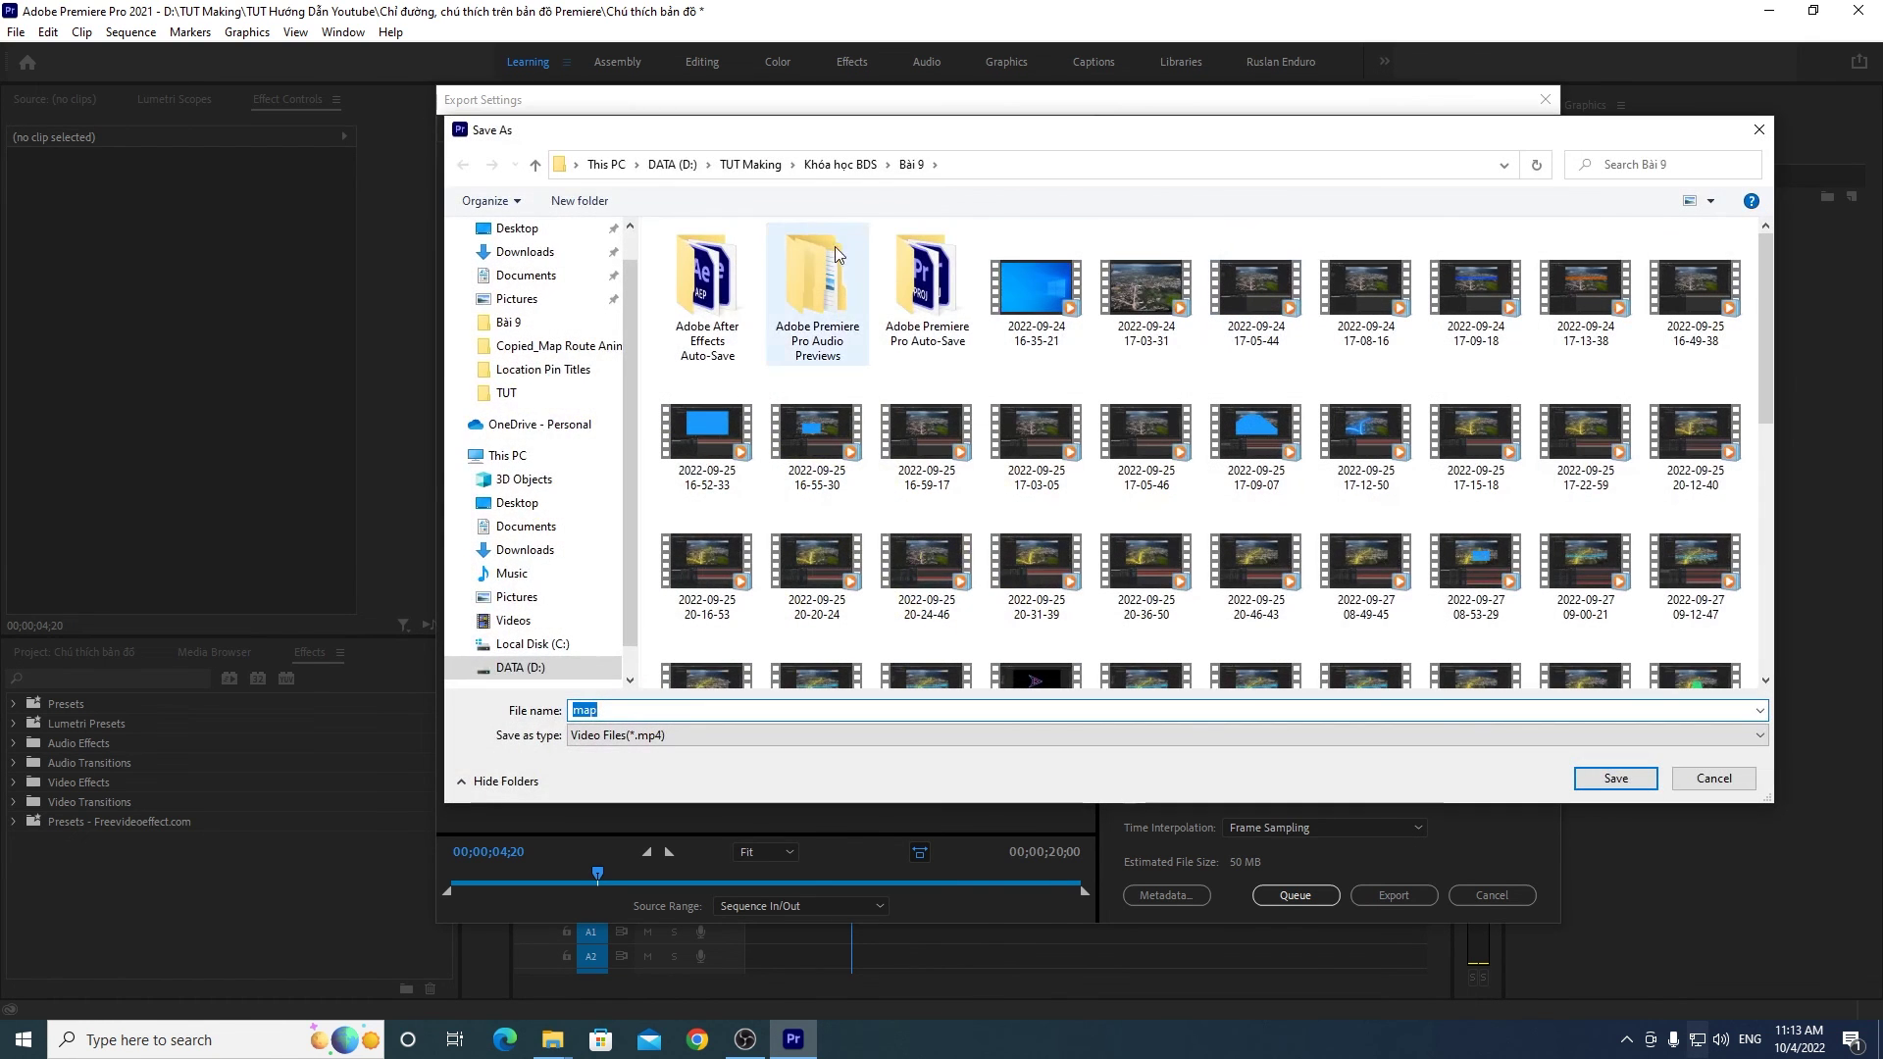
pyautogui.click(538, 392)
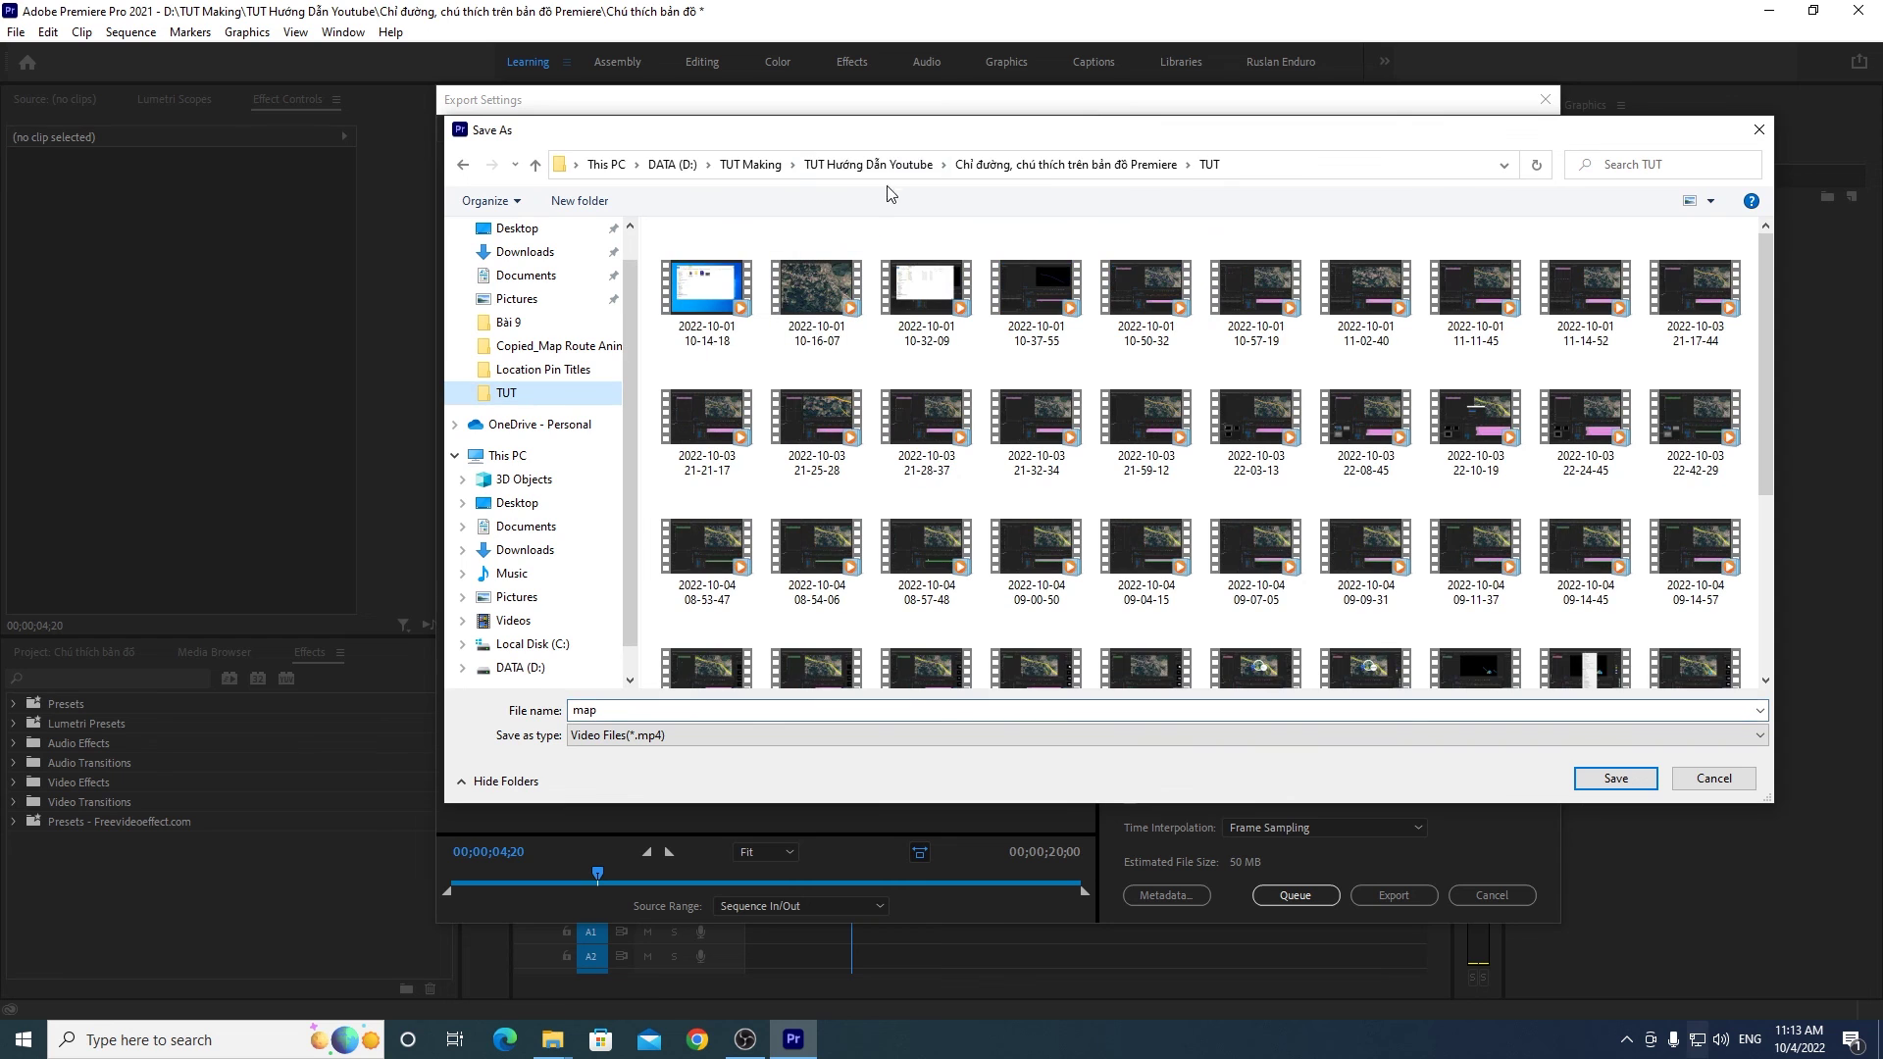
pyautogui.click(1080, 165)
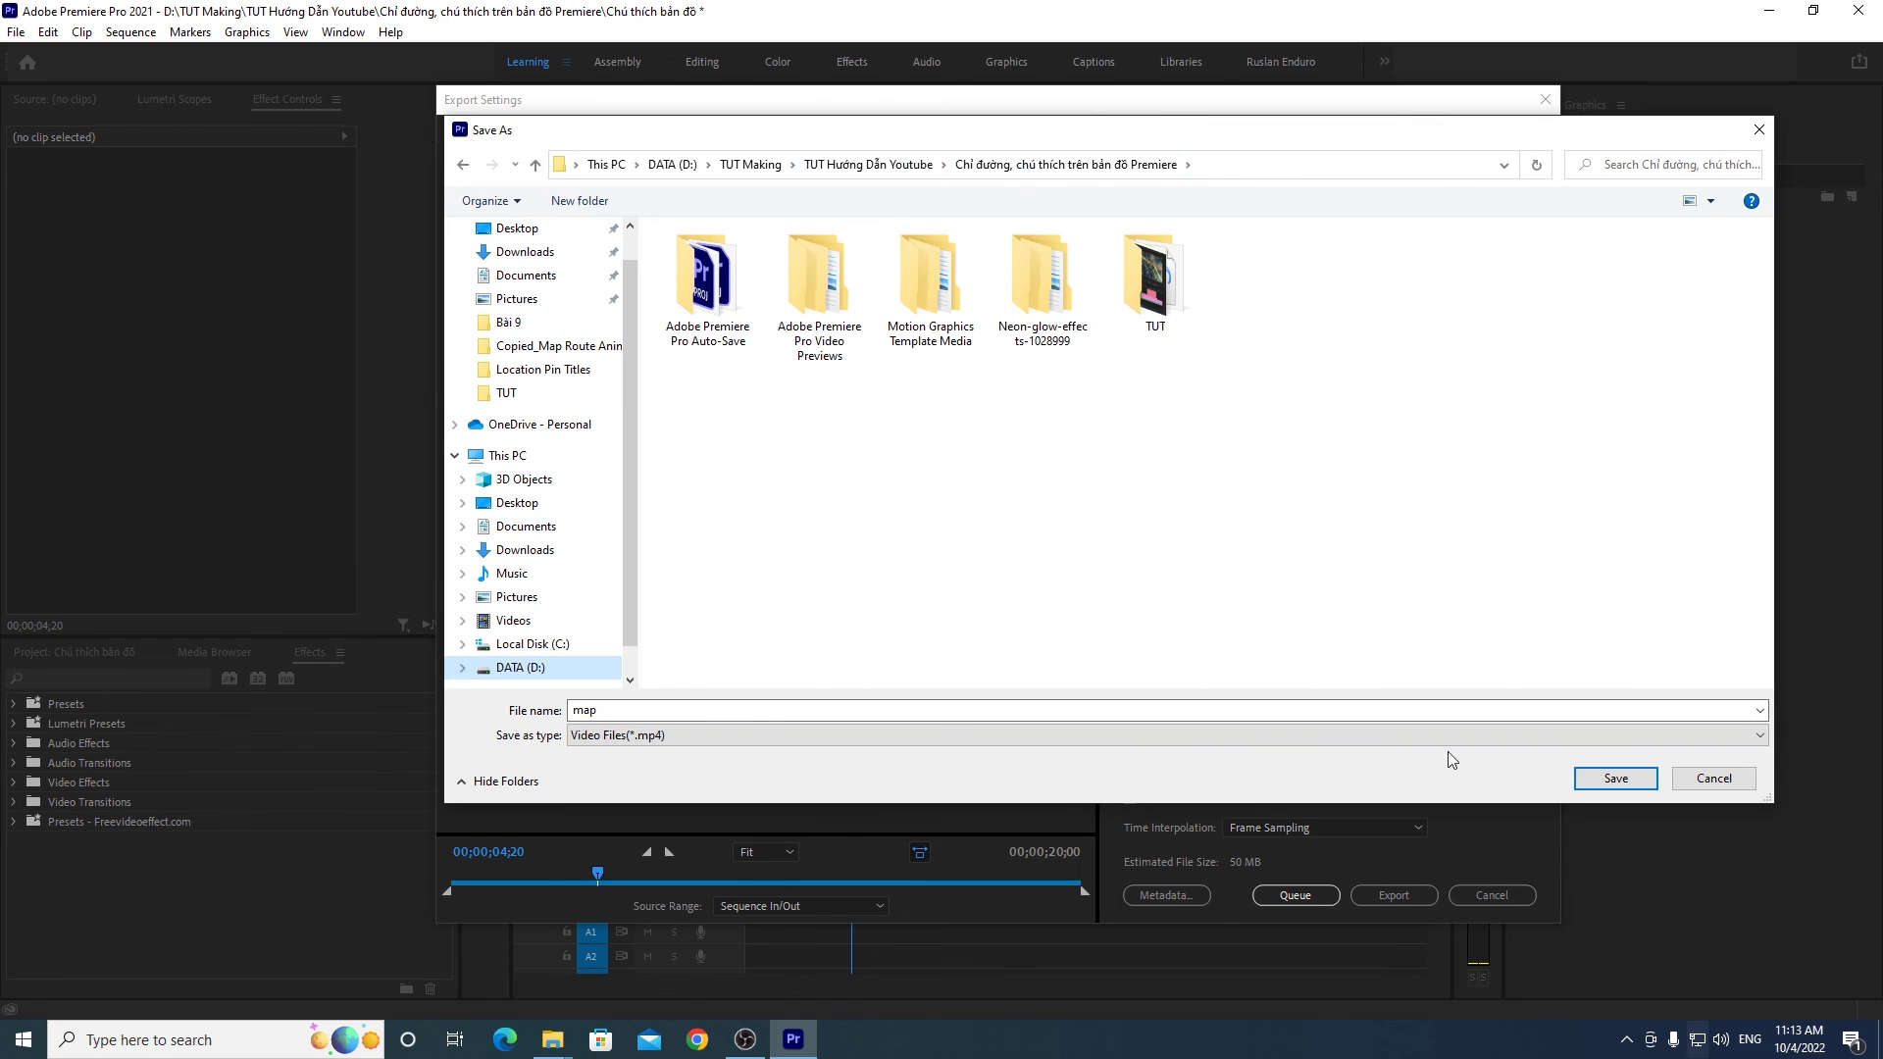
pyautogui.click(1608, 779)
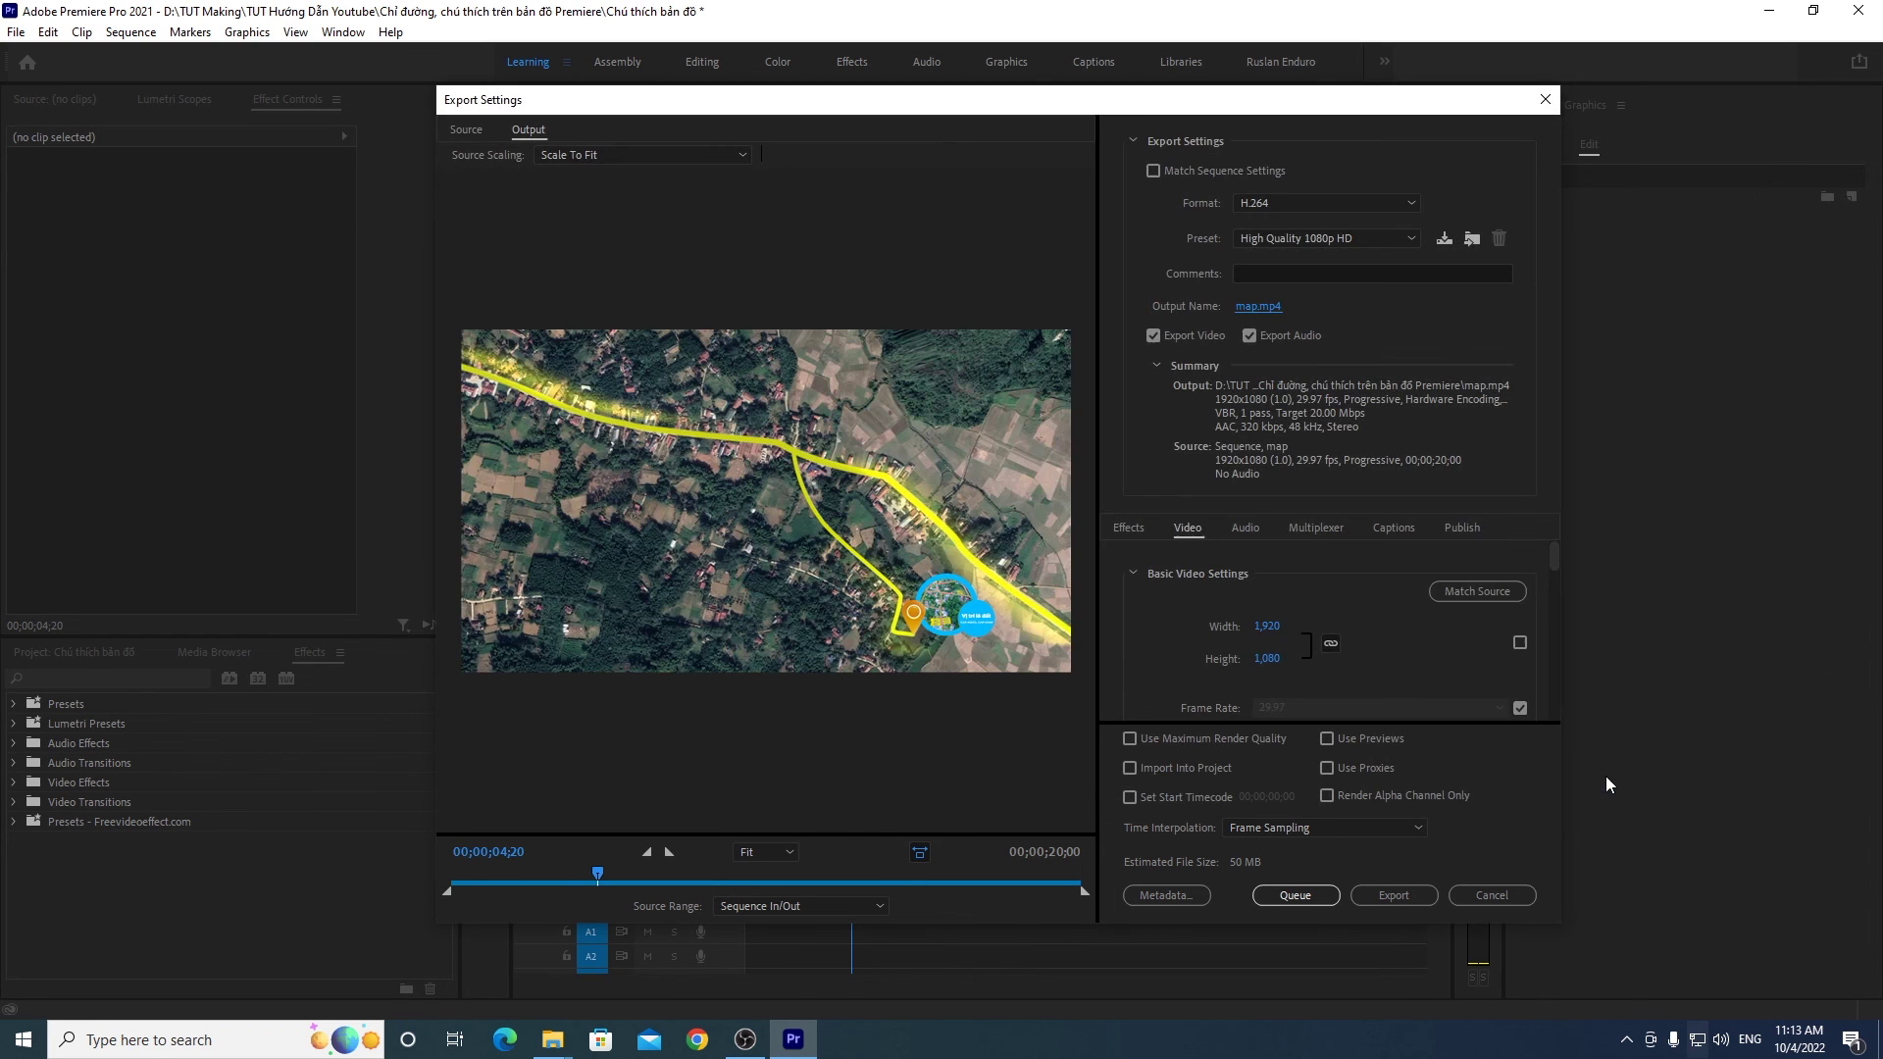
pyautogui.click(1246, 308)
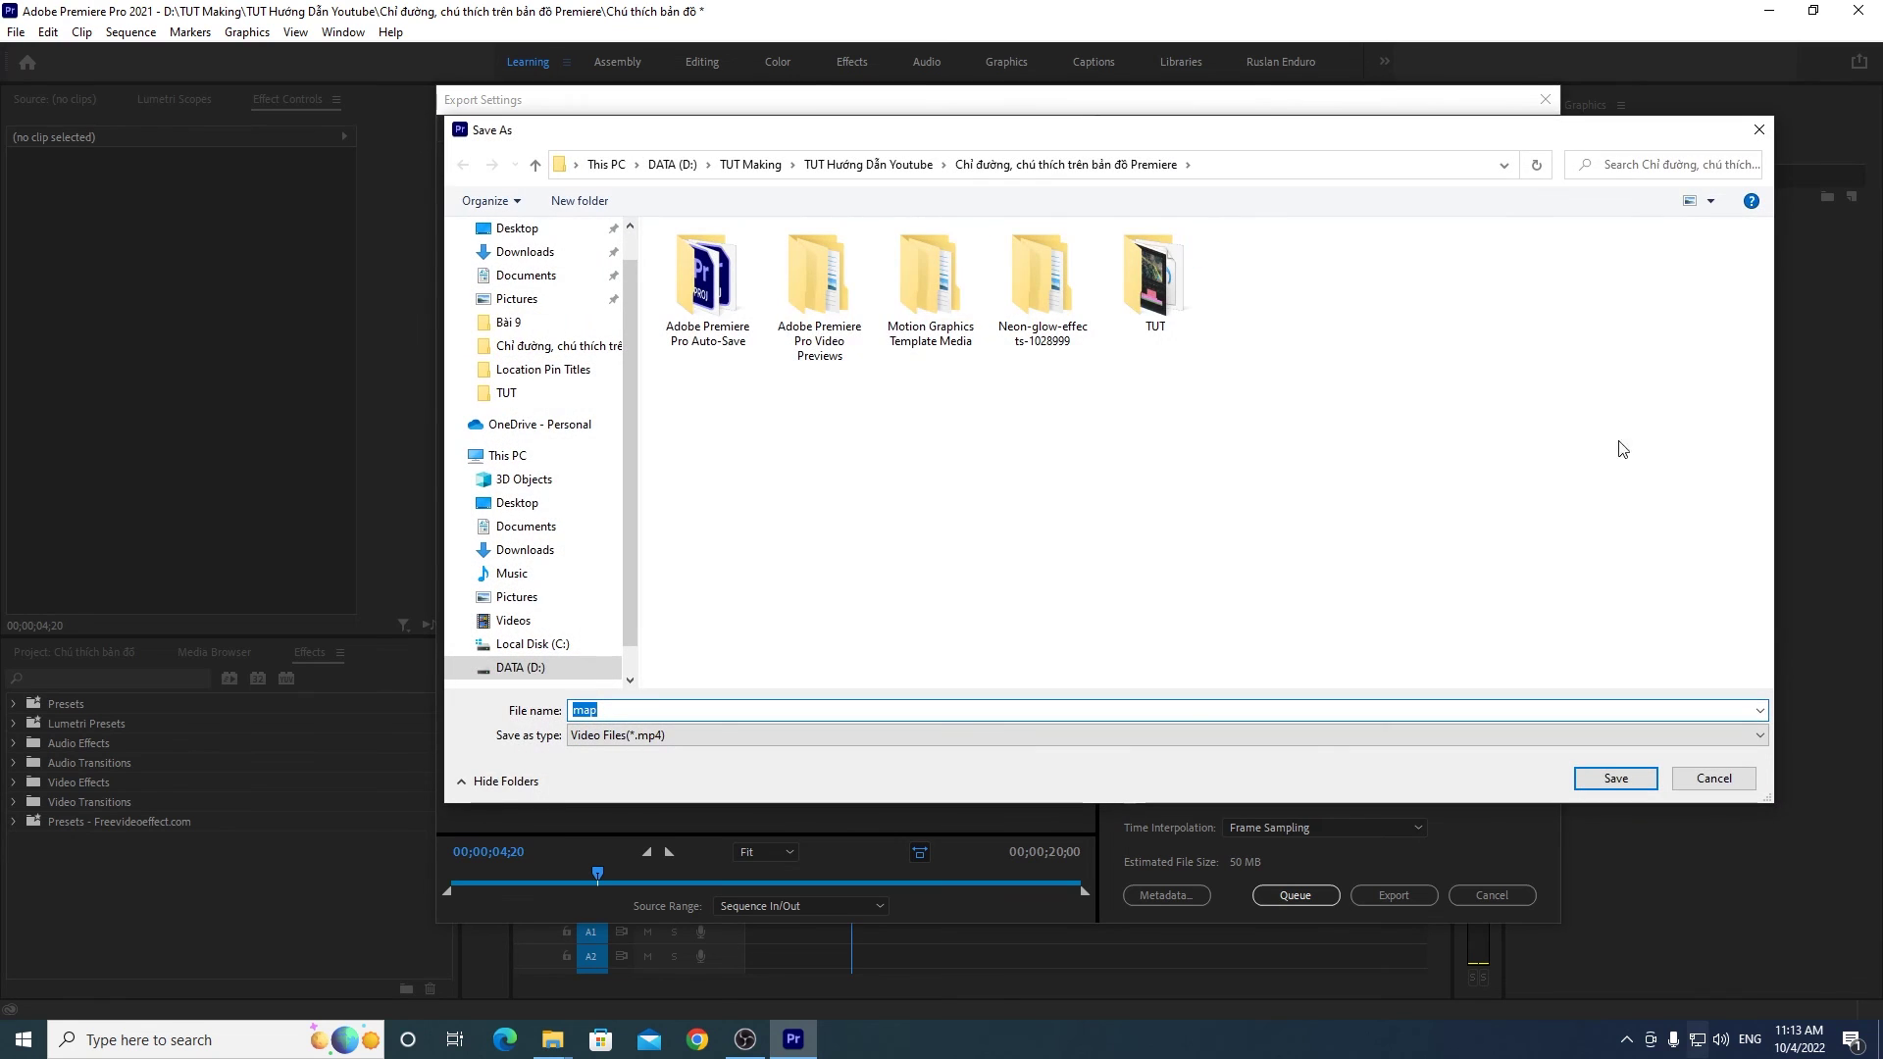
pyautogui.click(1615, 779)
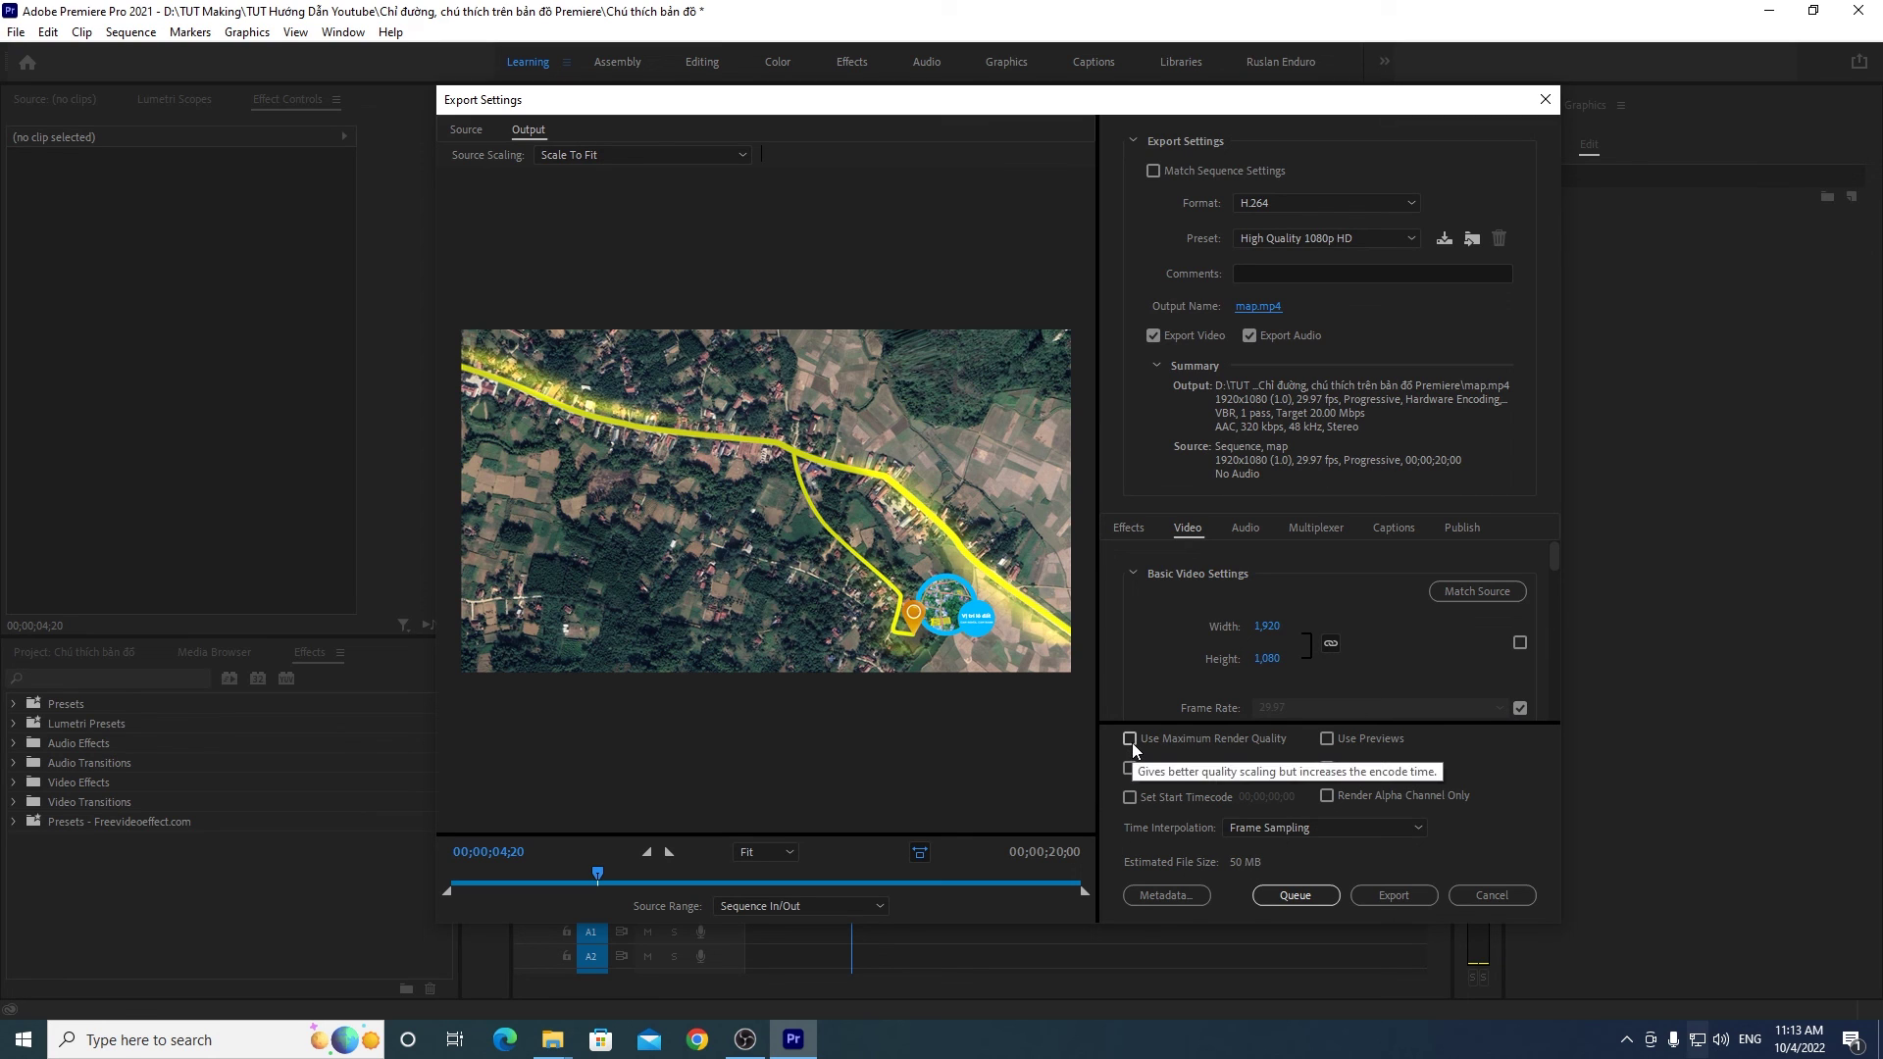
# Step: Enable Maximum Render Quality, set Target Bitrate to 62.5 Mbps, and export the video
pyautogui.click(1273, 740)
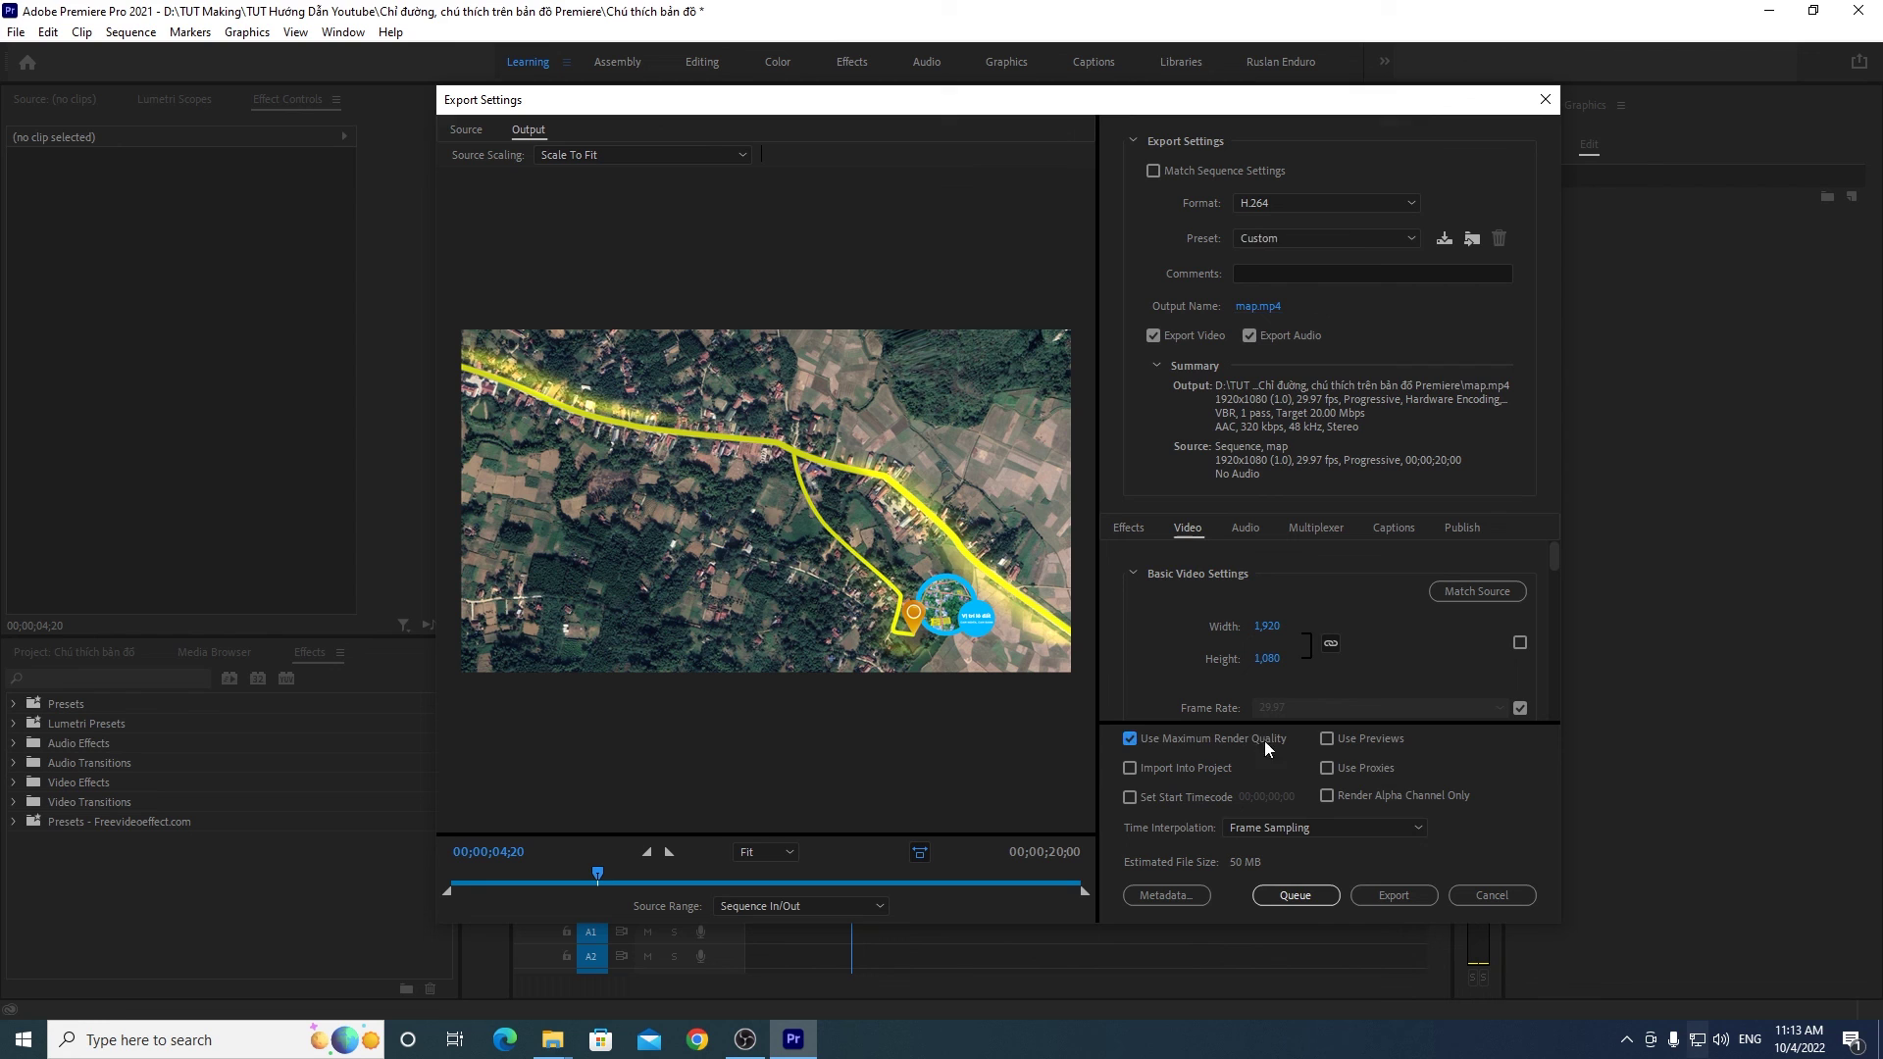
pyautogui.moveTo(1550, 567); pyautogui.dragTo(1553, 692)
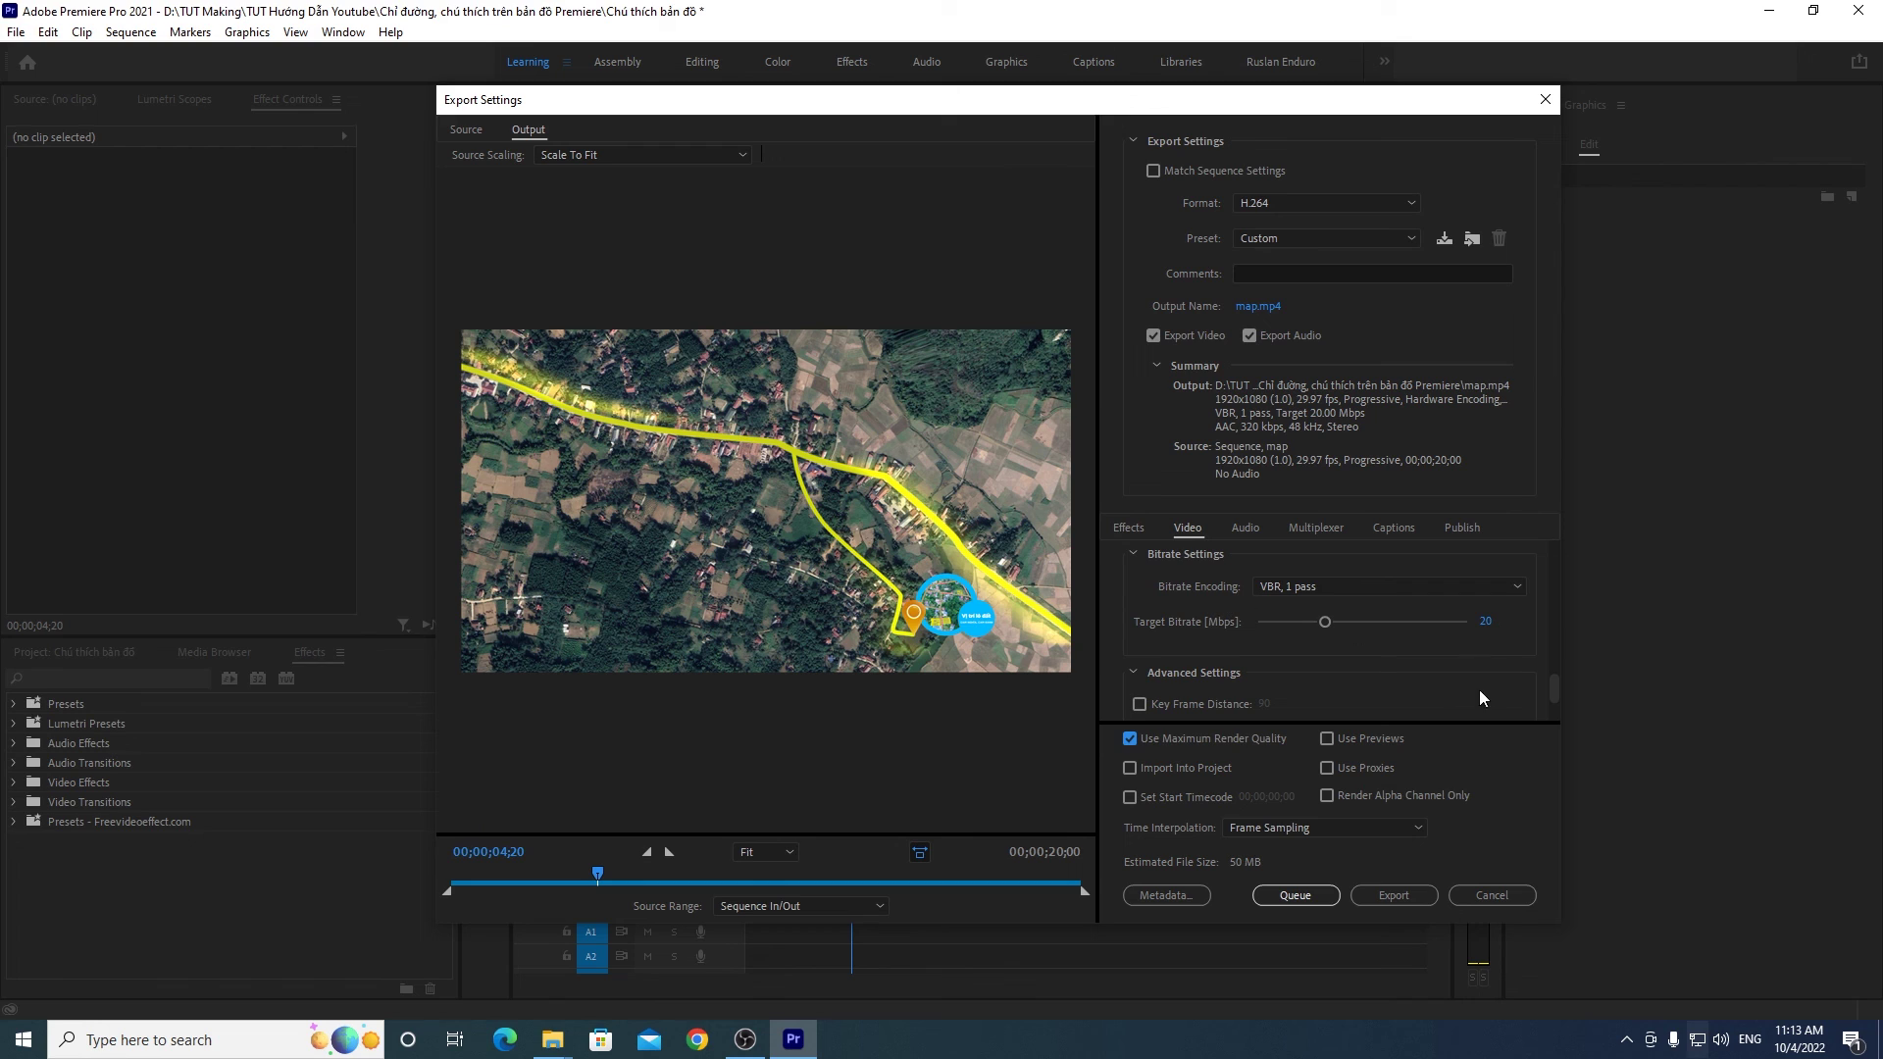
pyautogui.moveTo(1557, 692); pyautogui.dragTo(1555, 684)
pyautogui.moveTo(1326, 647); pyautogui.dragTo(1486, 649)
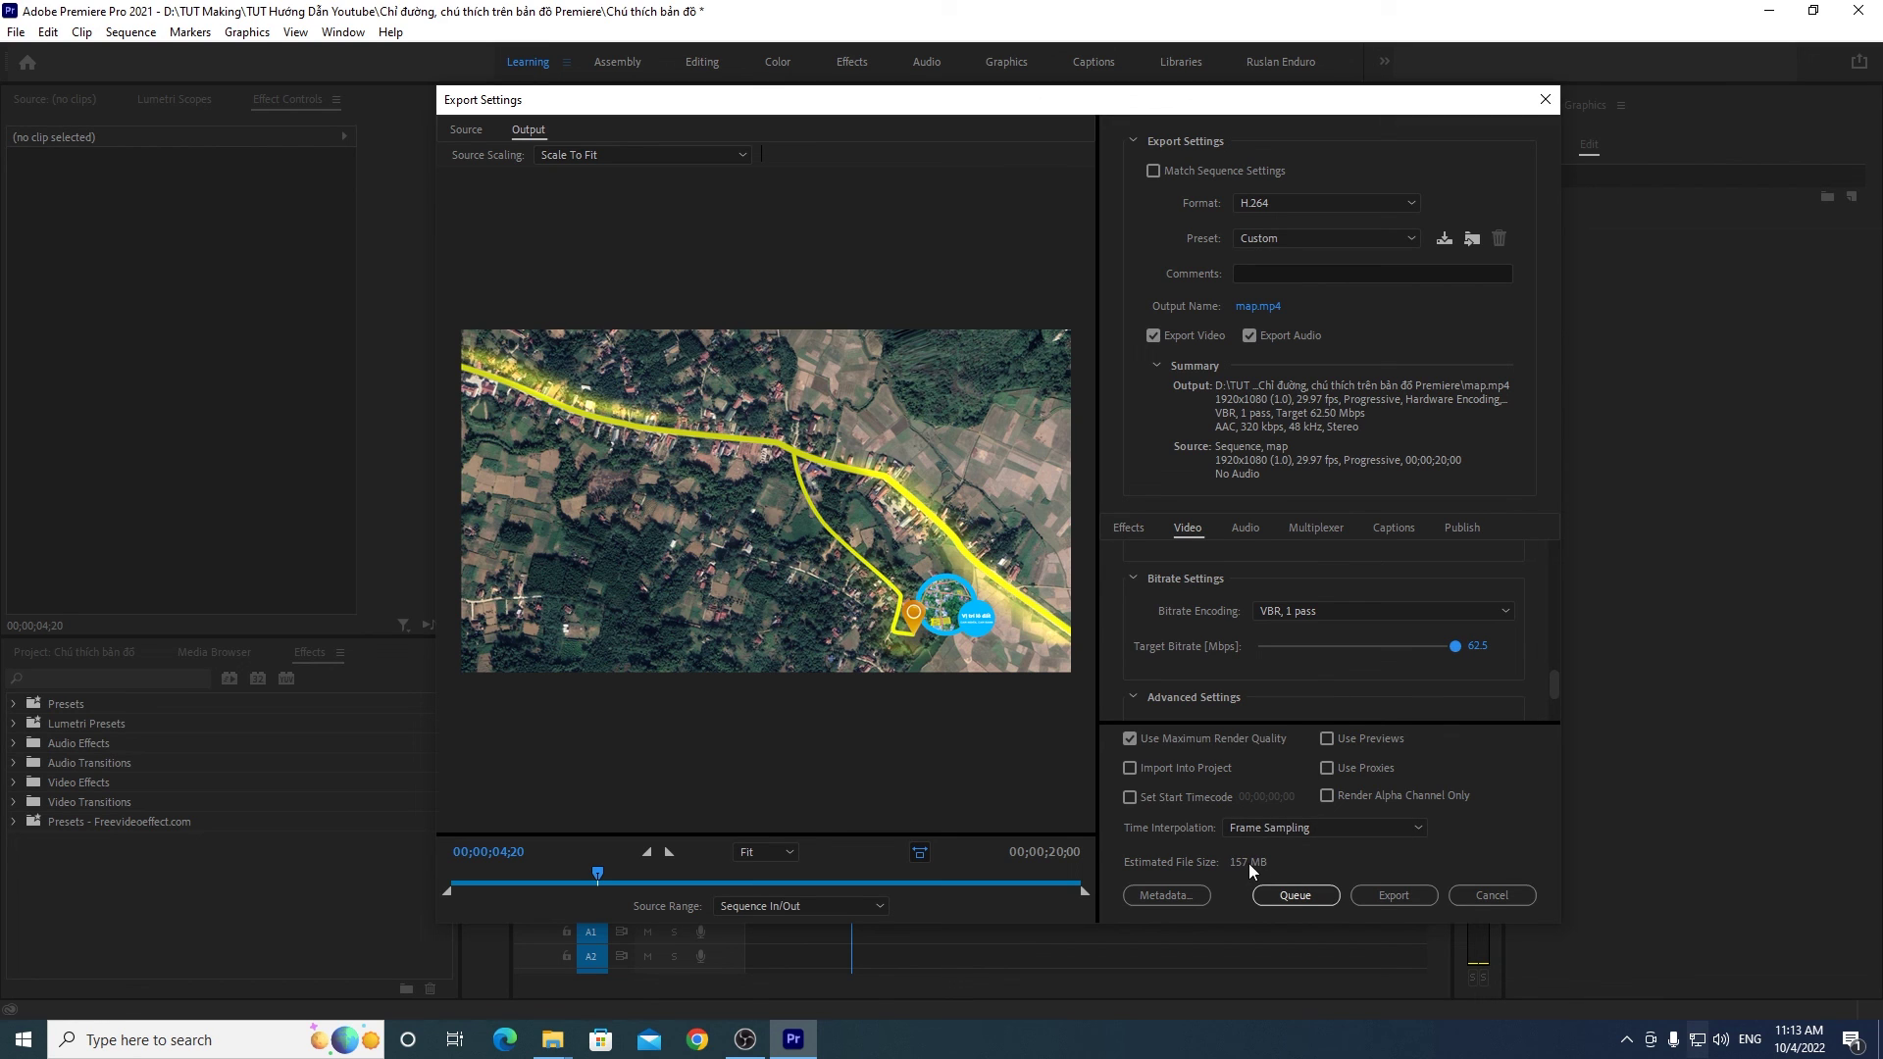
pyautogui.moveTo(1354, 669)
pyautogui.mouseDown()
pyautogui.moveTo(1352, 648)
pyautogui.moveTo(1321, 649)
pyautogui.mouseUp()
pyautogui.moveTo(1483, 649); pyautogui.dragTo(1509, 649)
pyautogui.click(1402, 892)
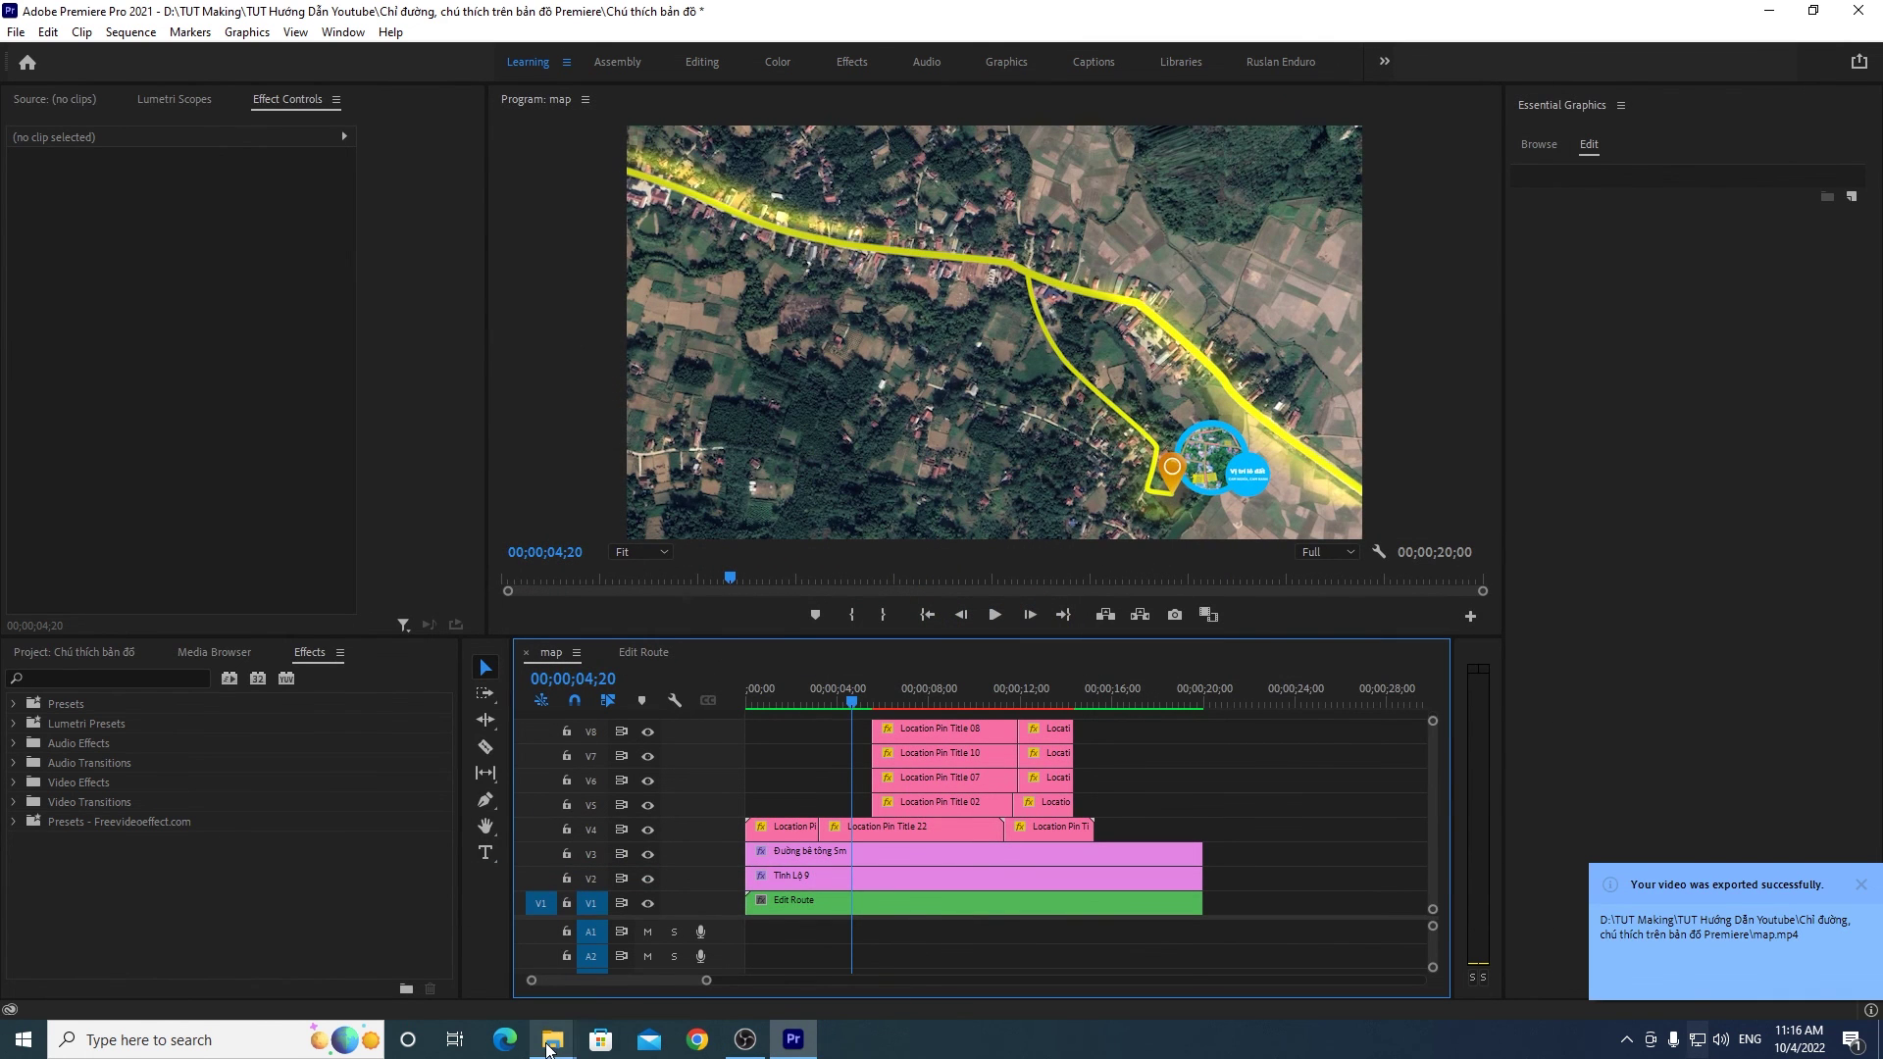
pyautogui.moveTo(548, 1049)
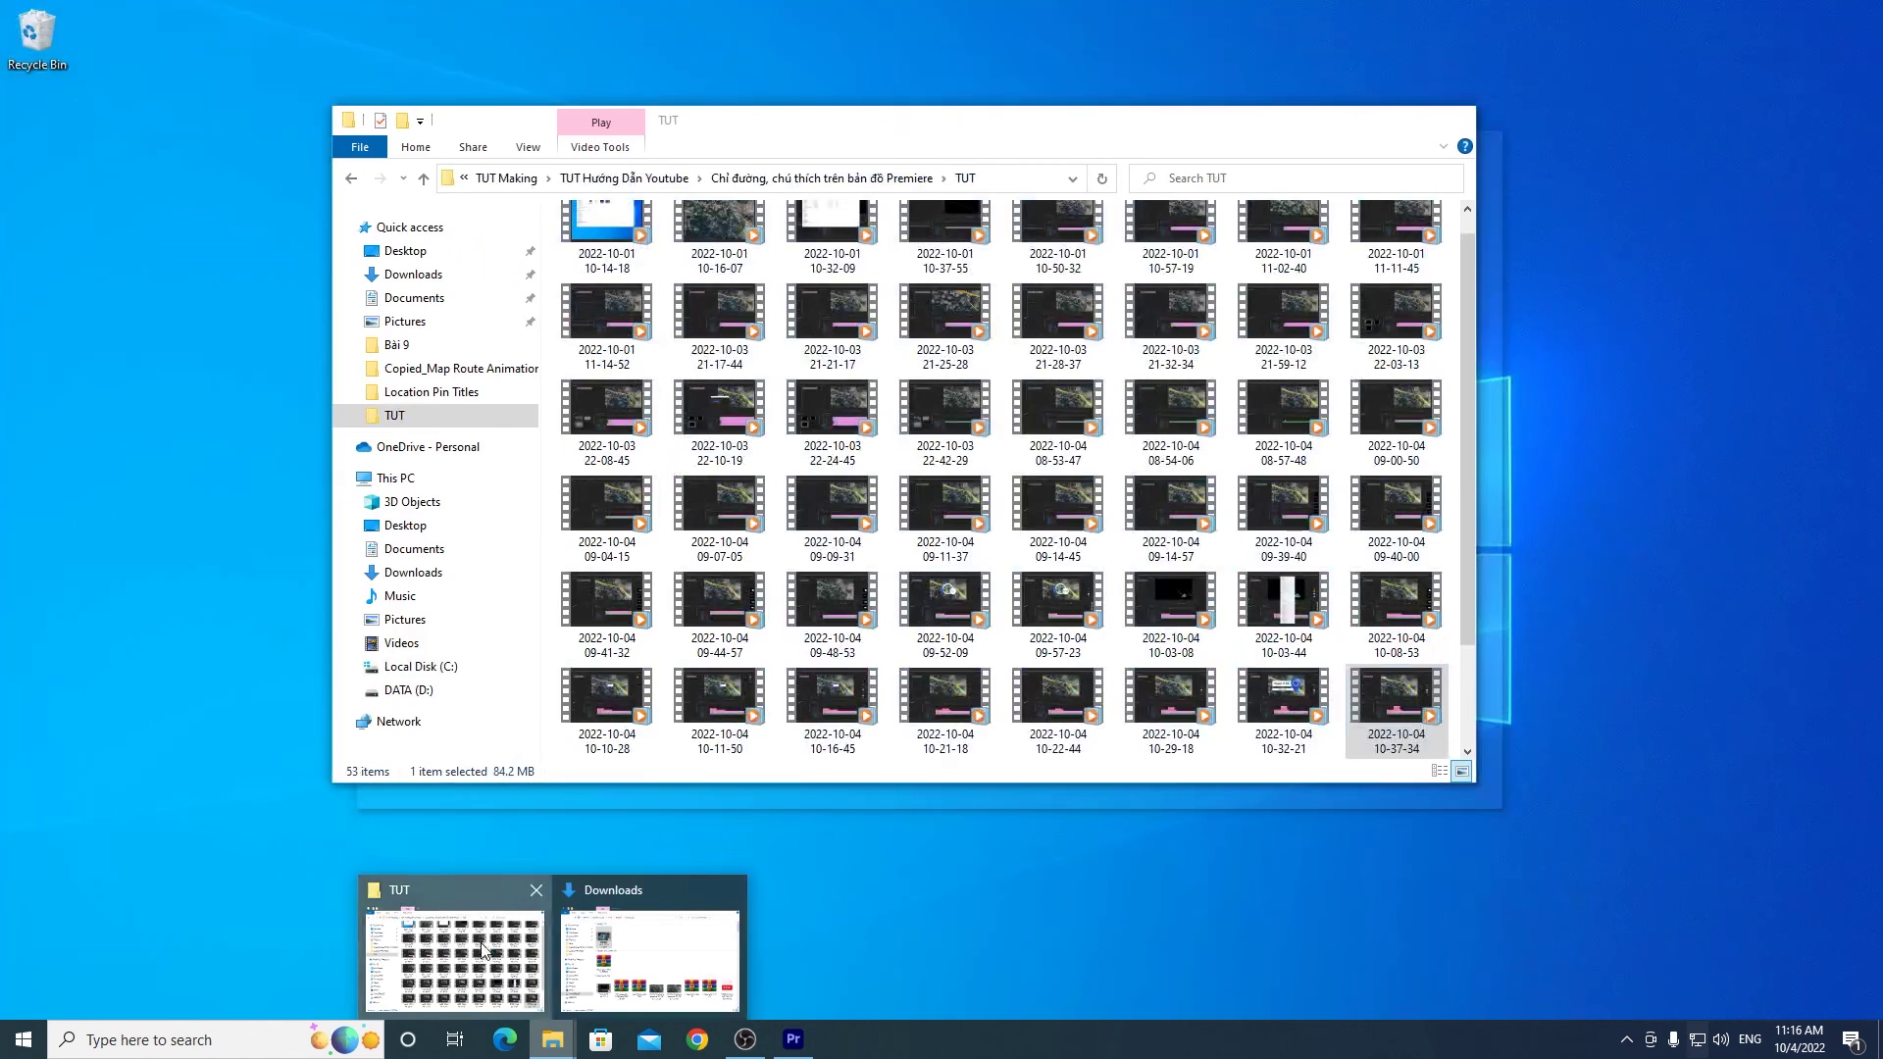
pyautogui.click(485, 946)
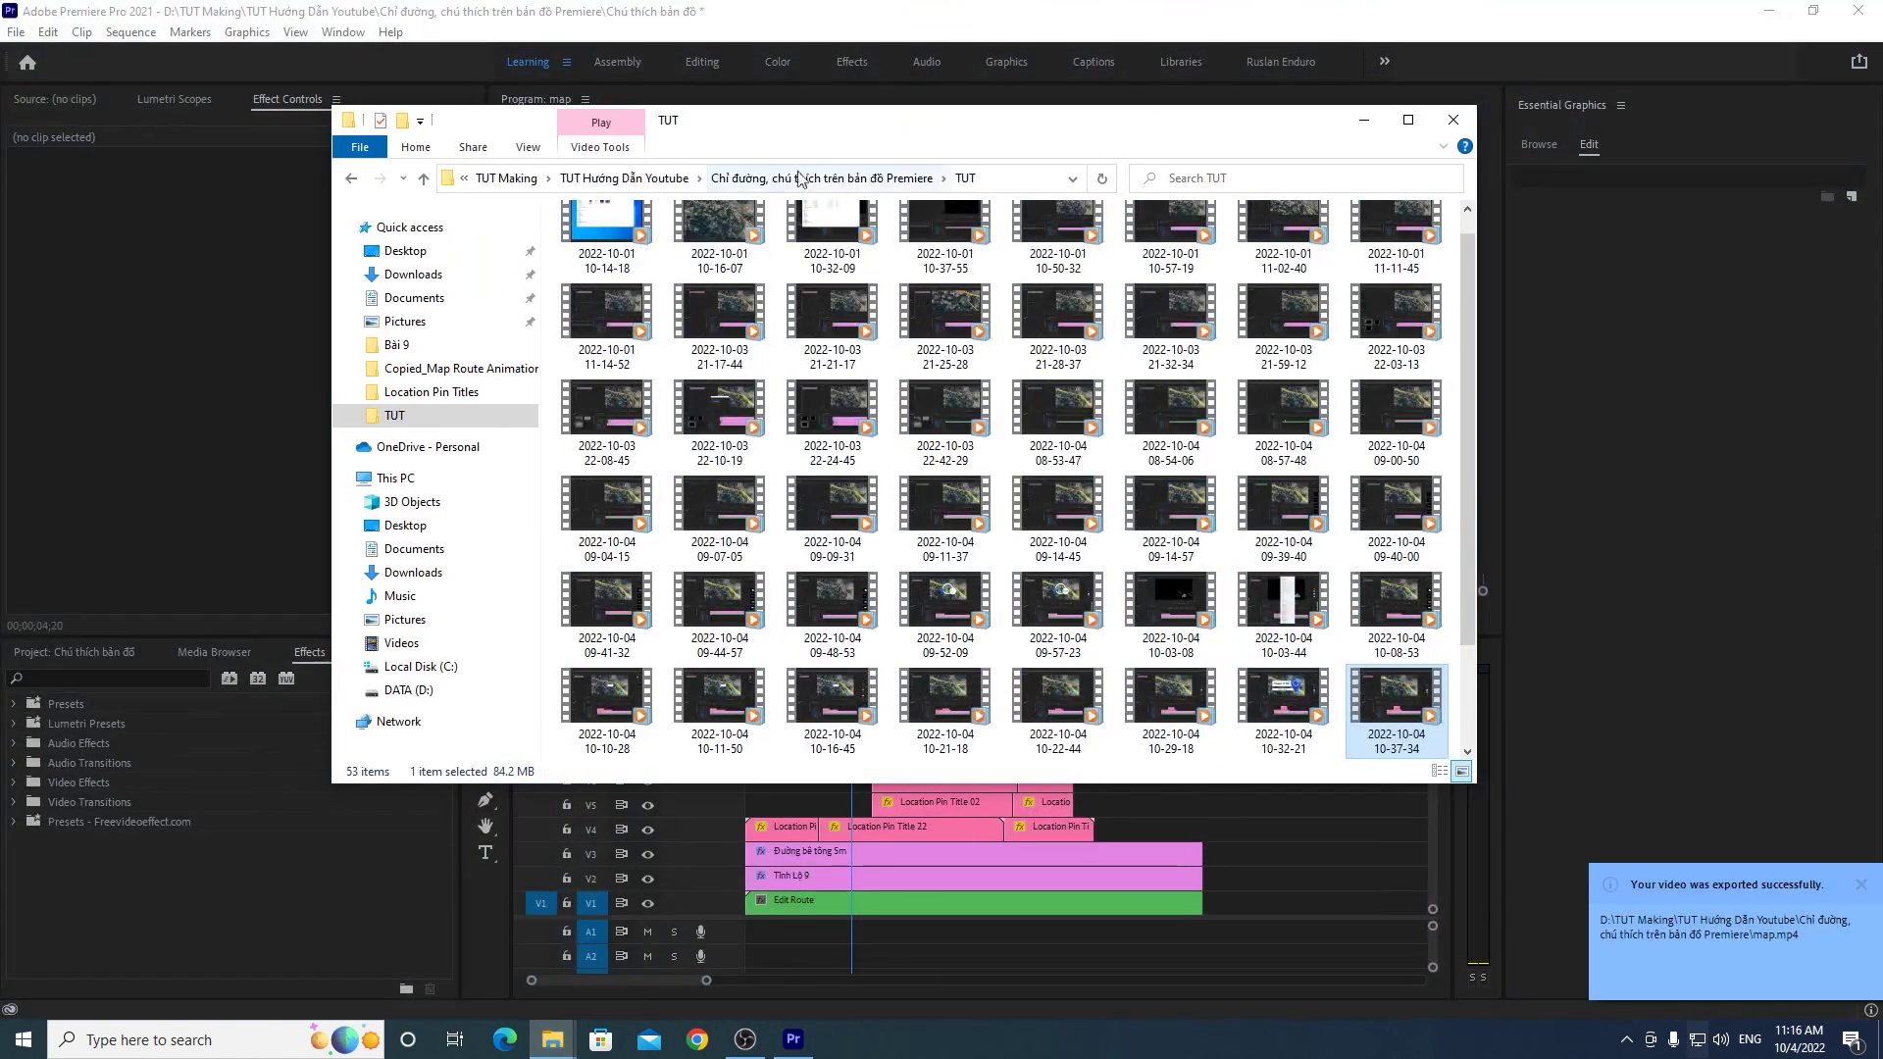
pyautogui.click(799, 178)
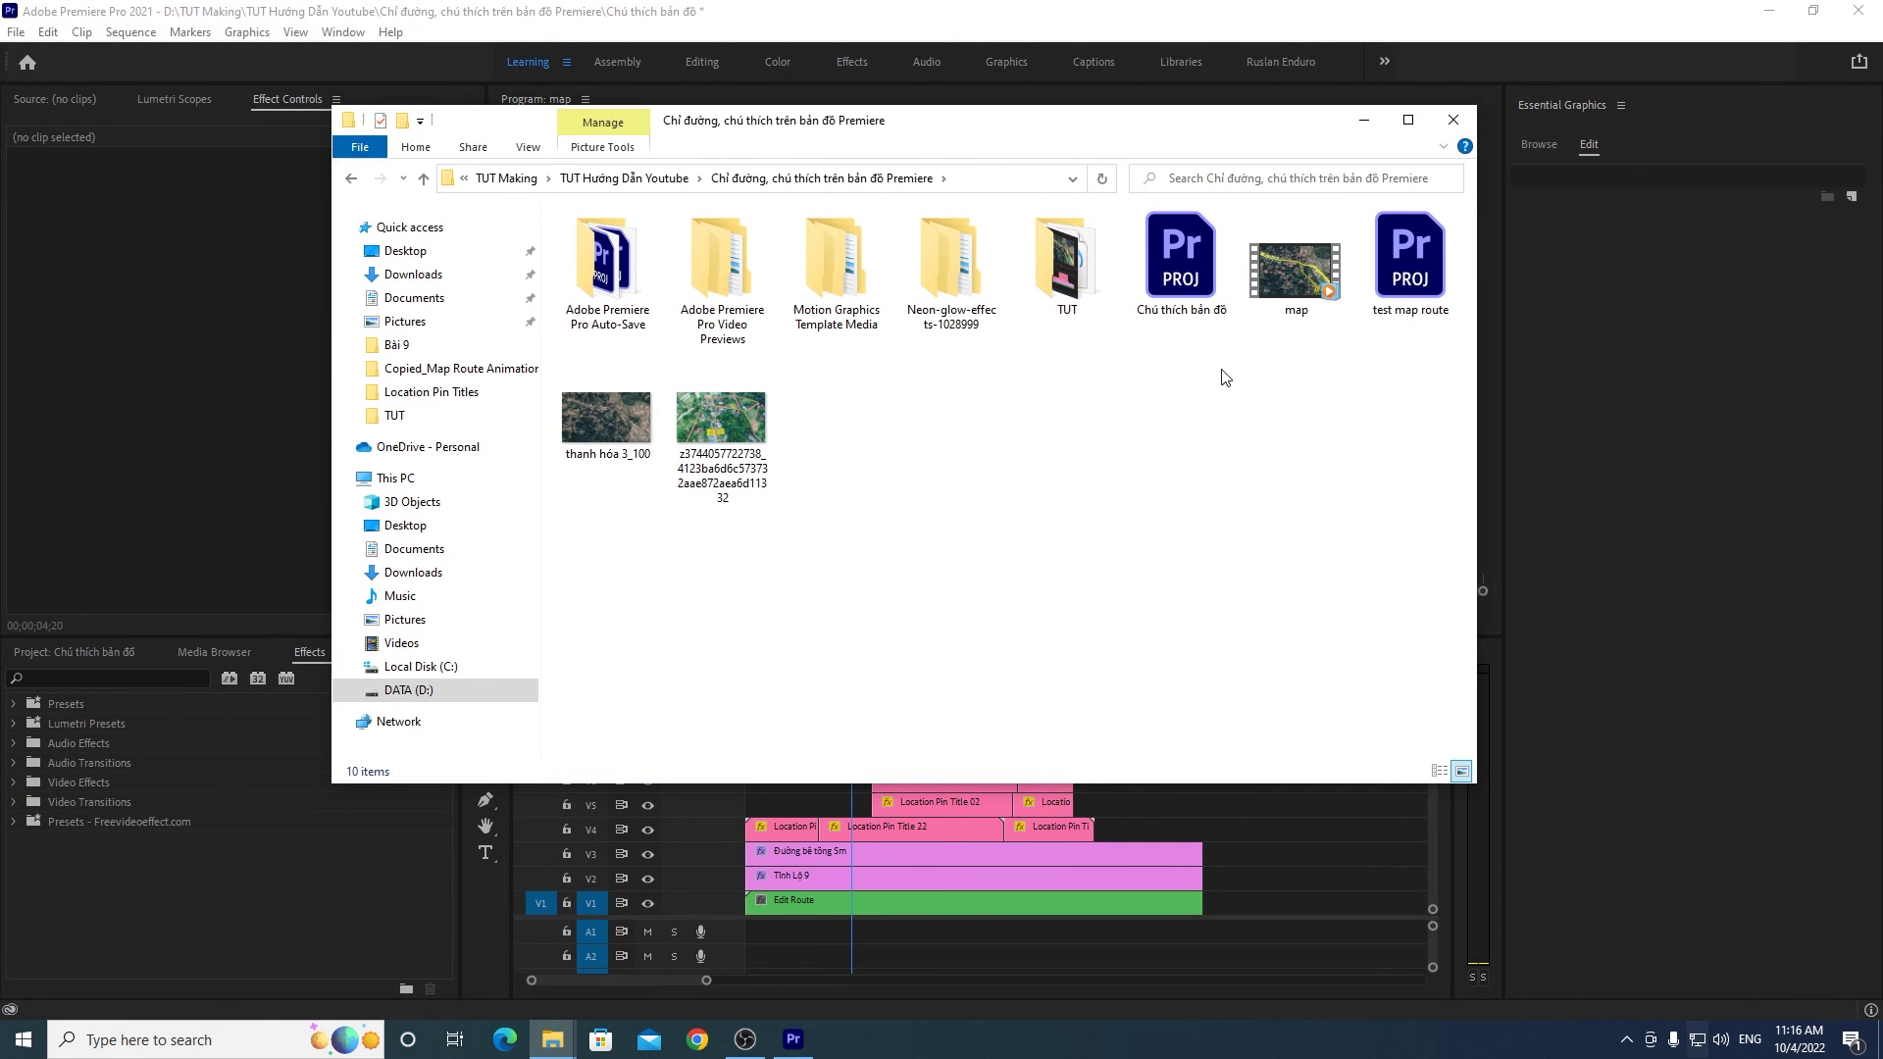
pyautogui.doubleClick(1265, 284)
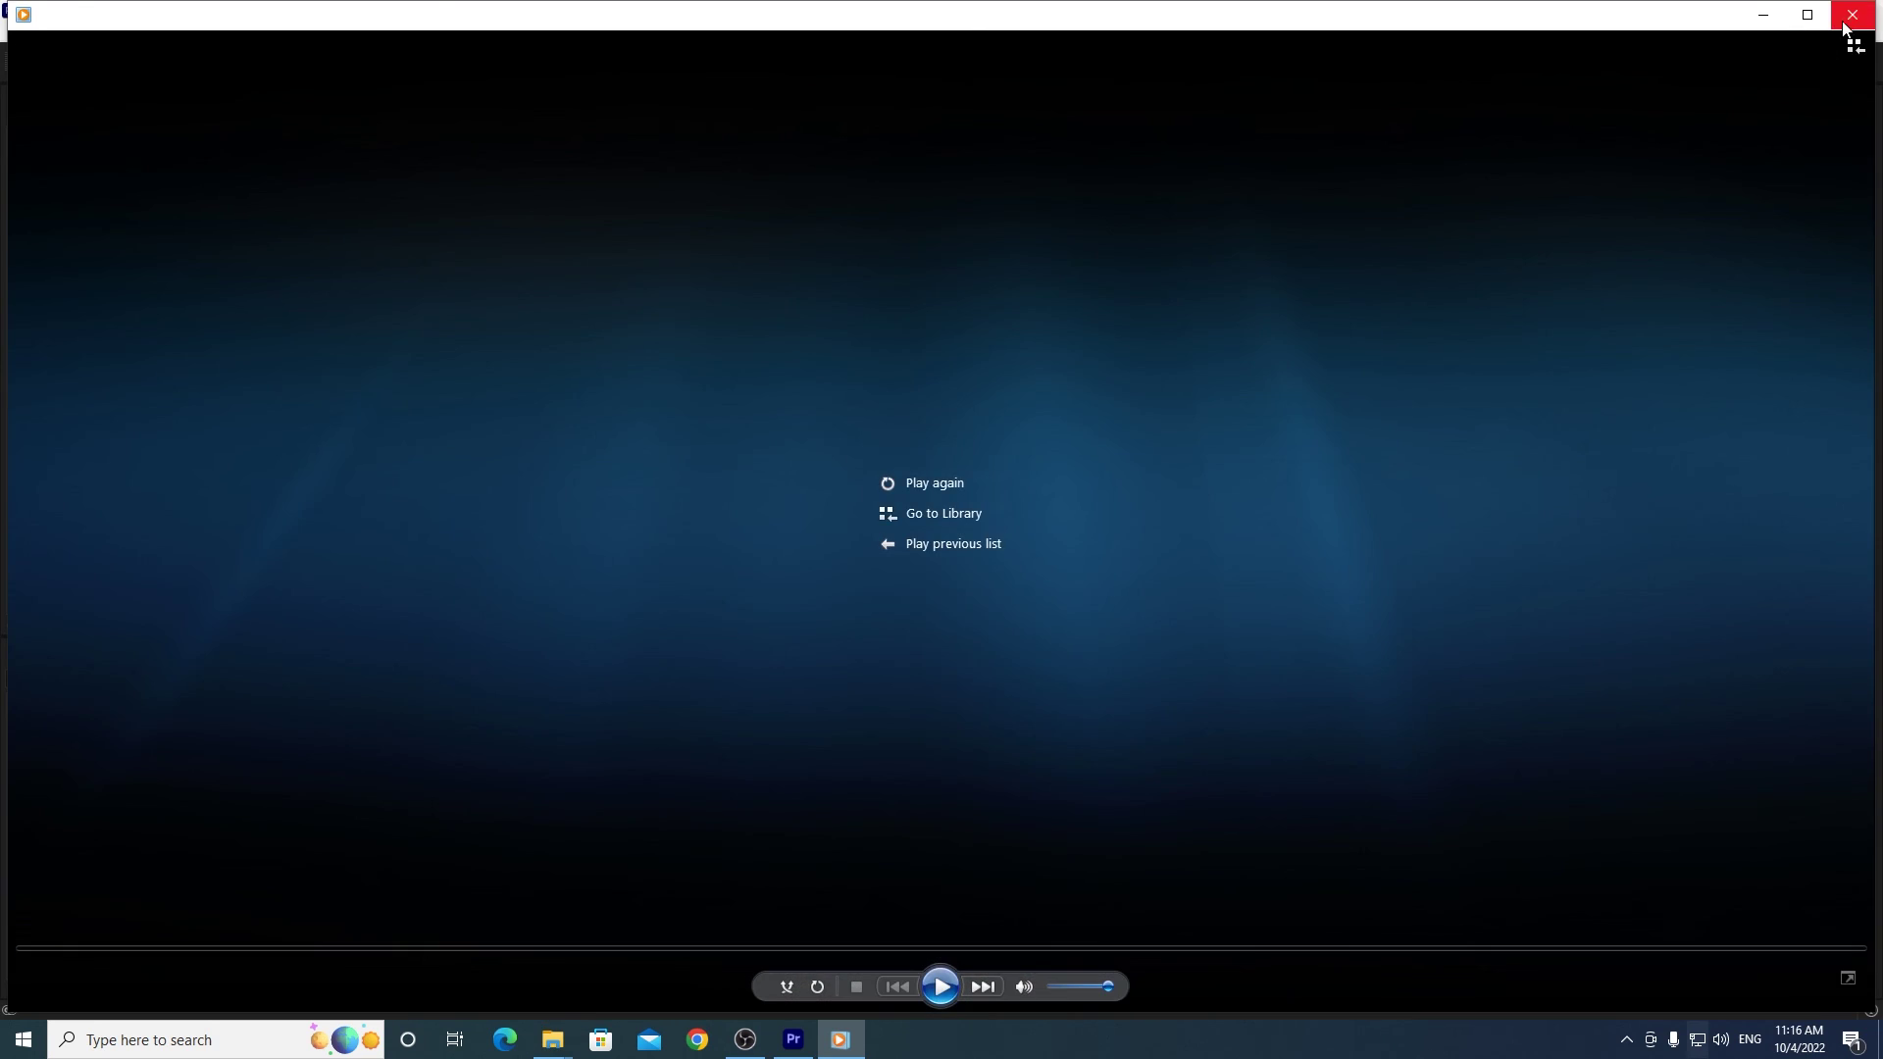
pyautogui.click(1852, 14)
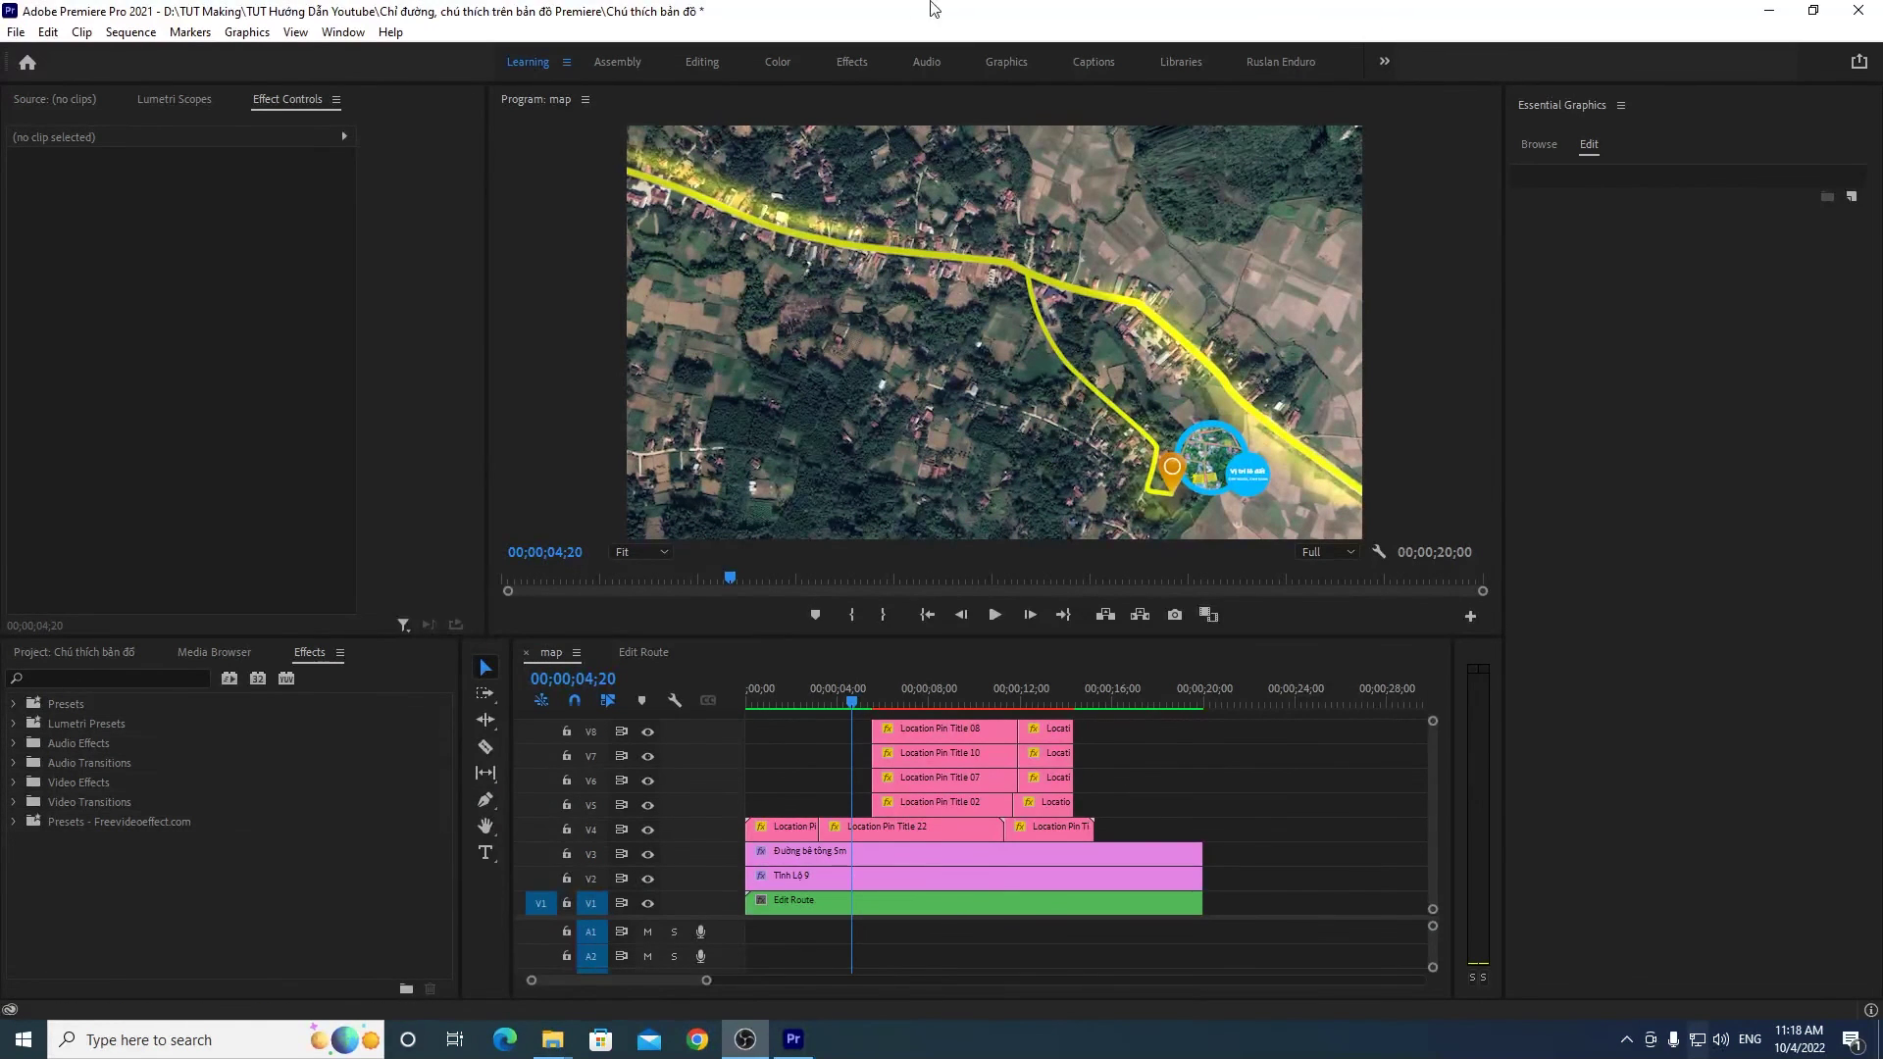
pyautogui.click(931, 8)
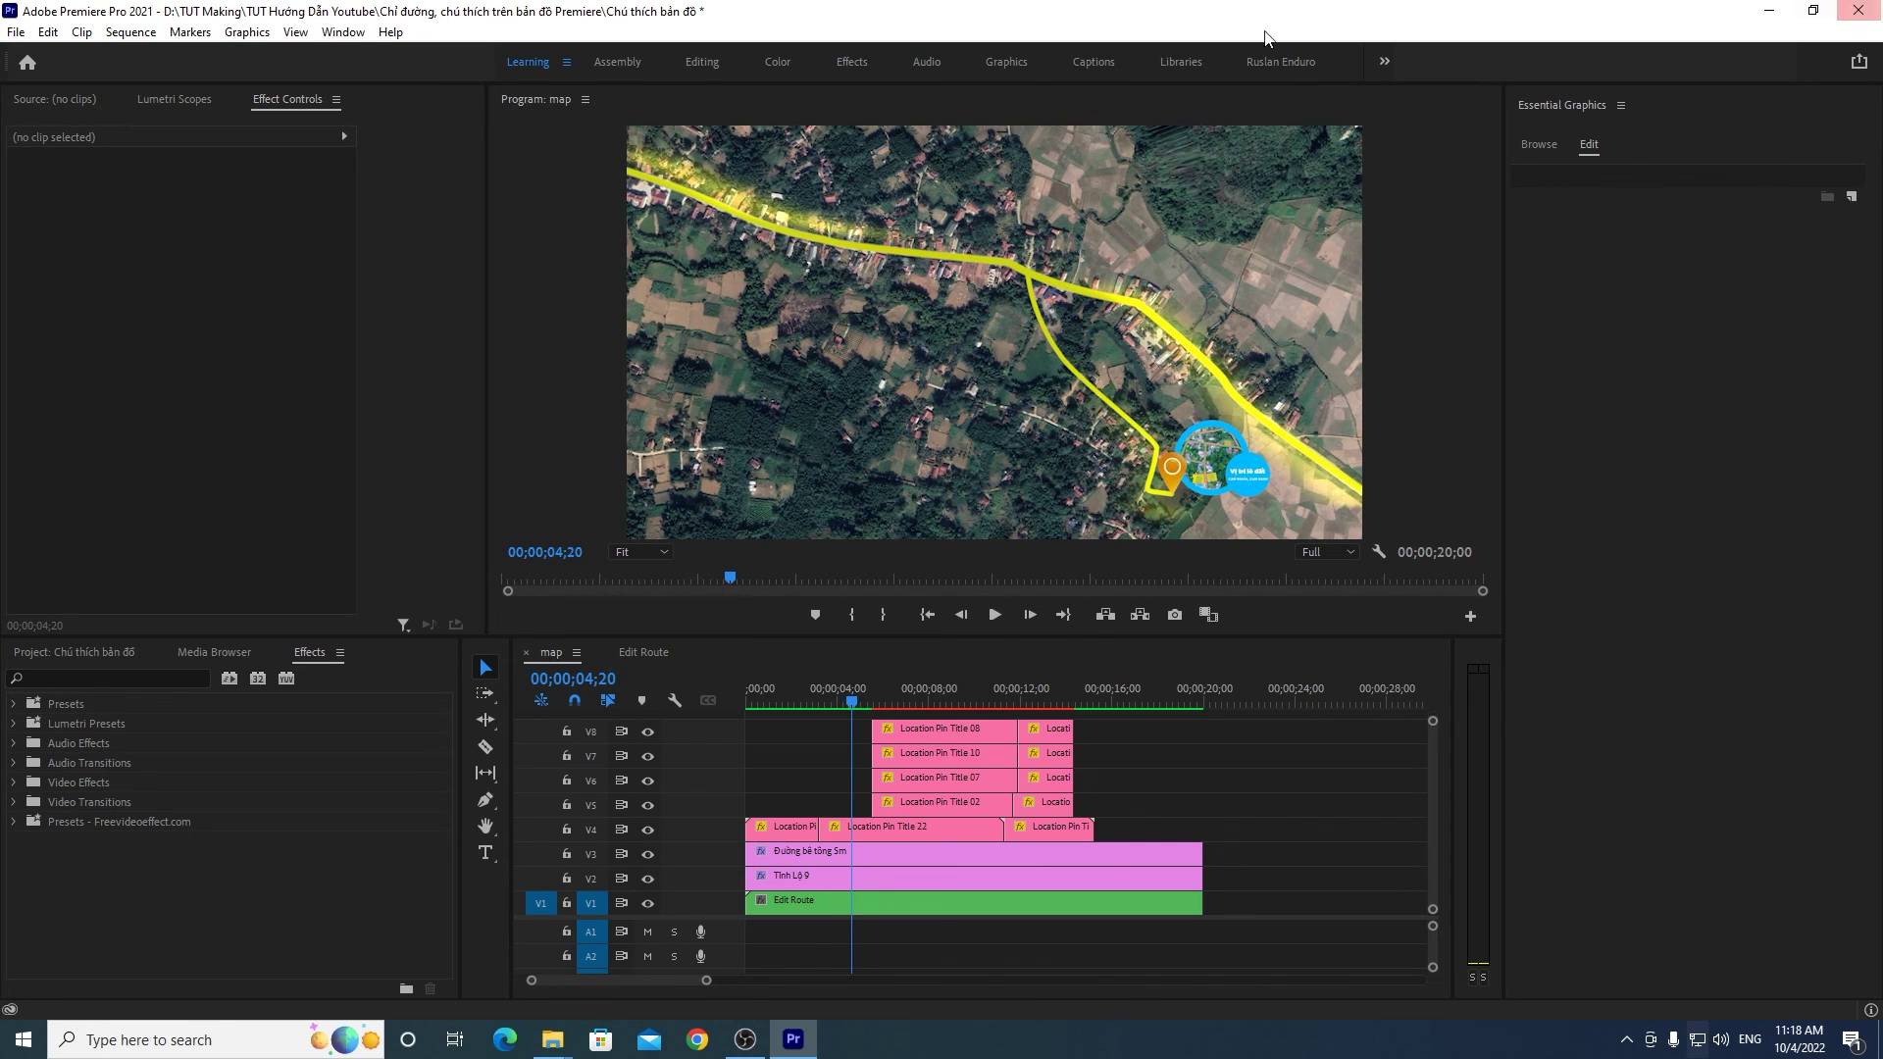
# Step: Browse the Essential Graphics templates to show the Location Pin Title options
pyautogui.click(1534, 145)
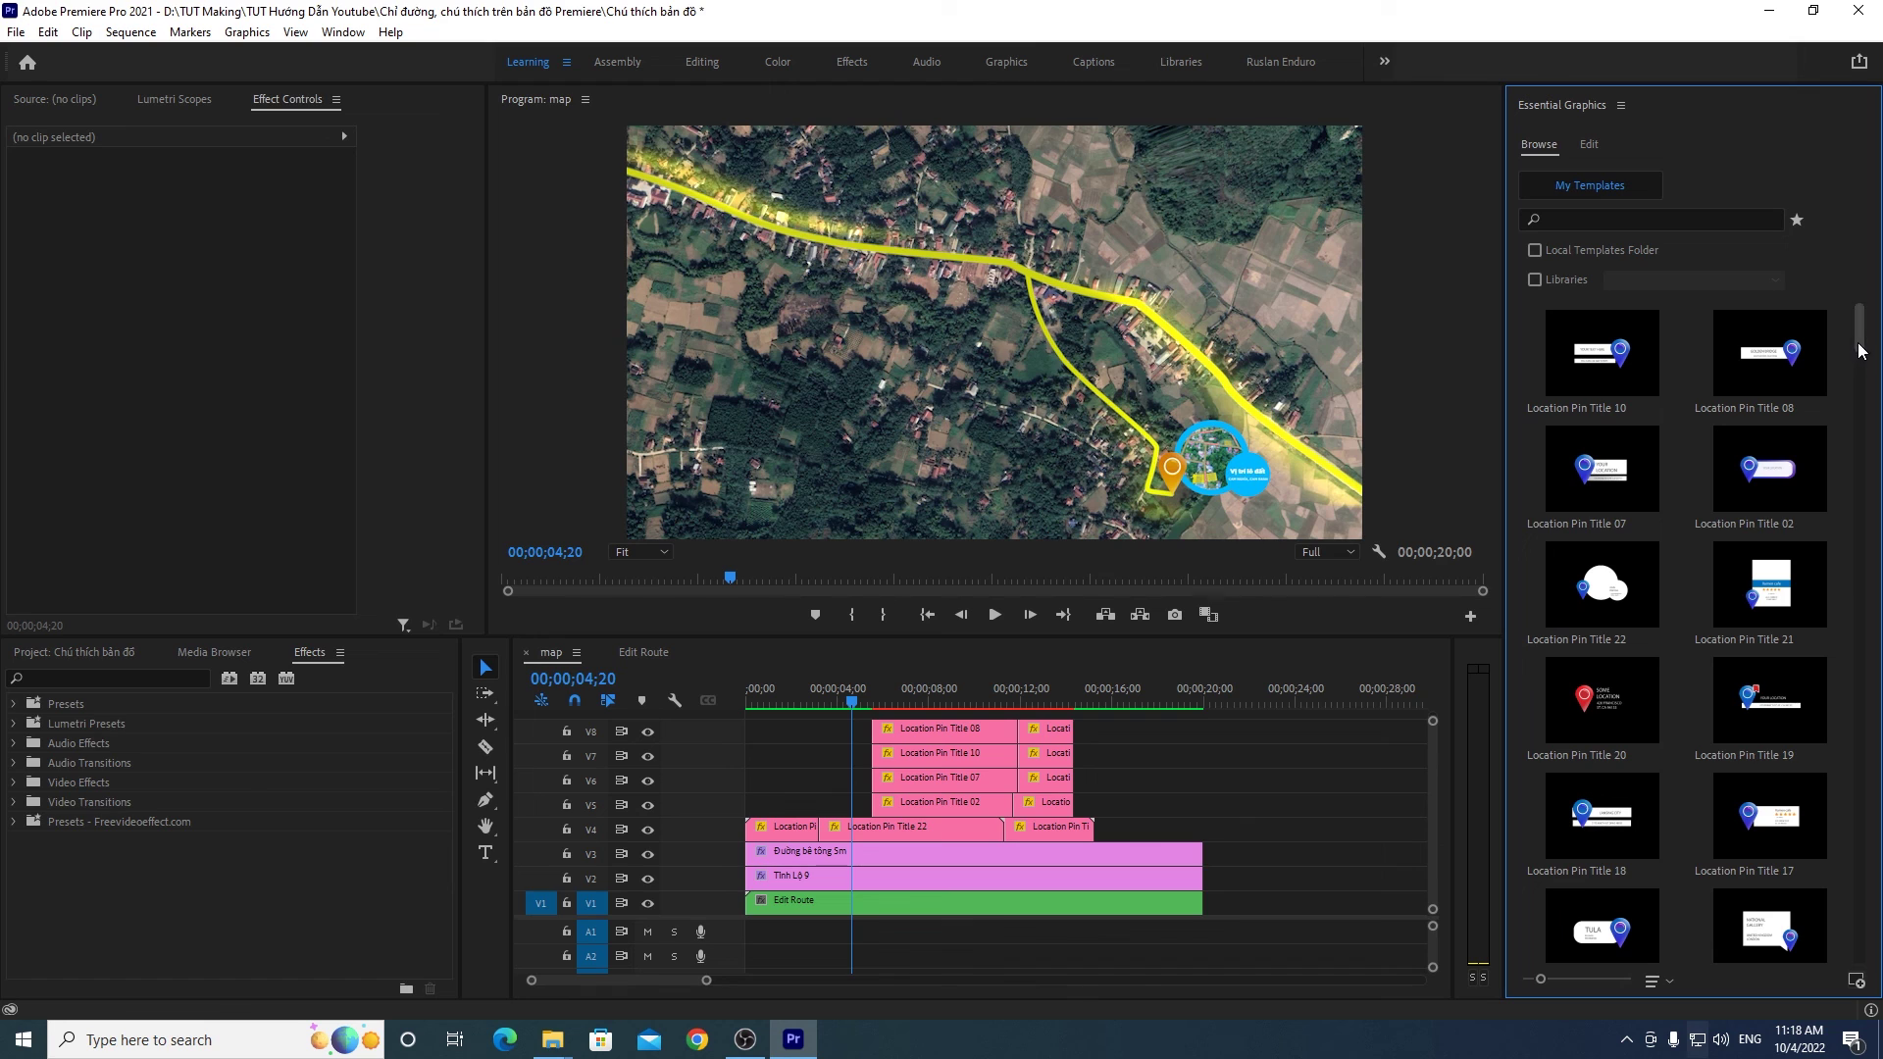
pyautogui.moveTo(1863, 344); pyautogui.dragTo(1863, 340)
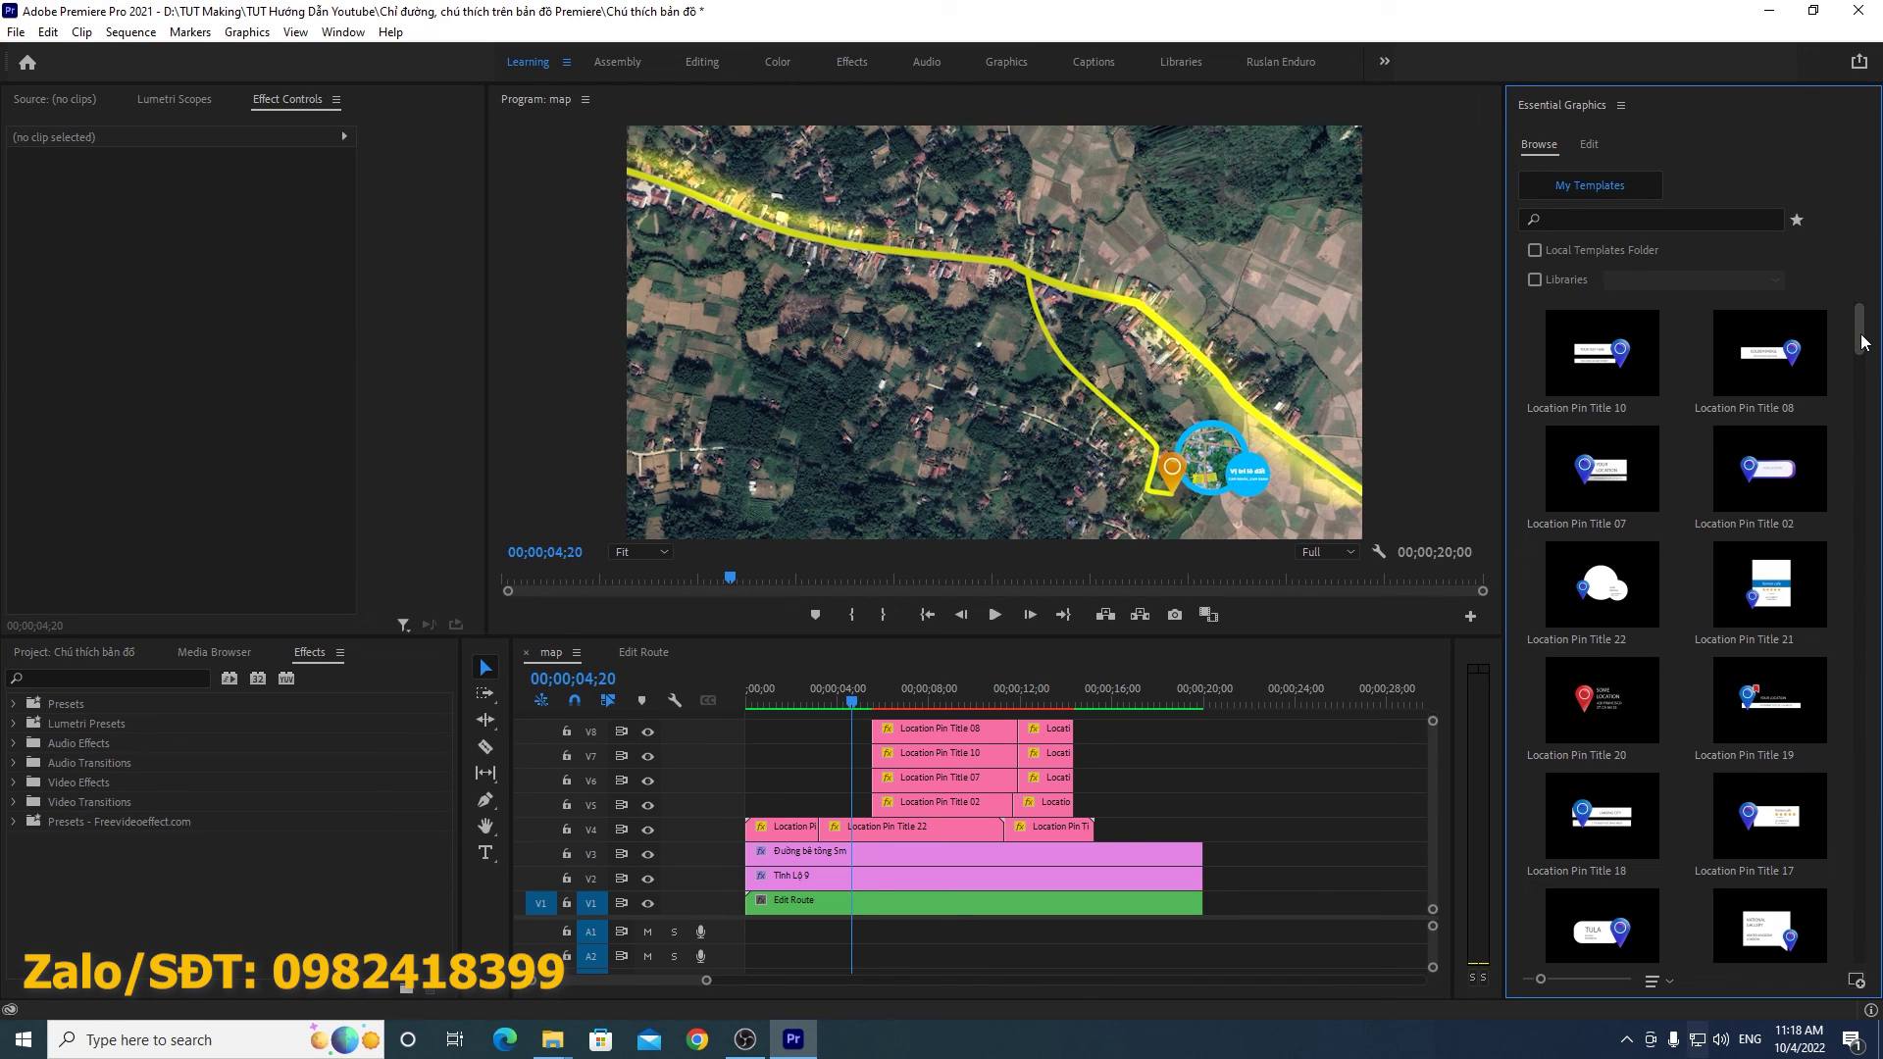
pyautogui.scroll(-10, 1705, 501)
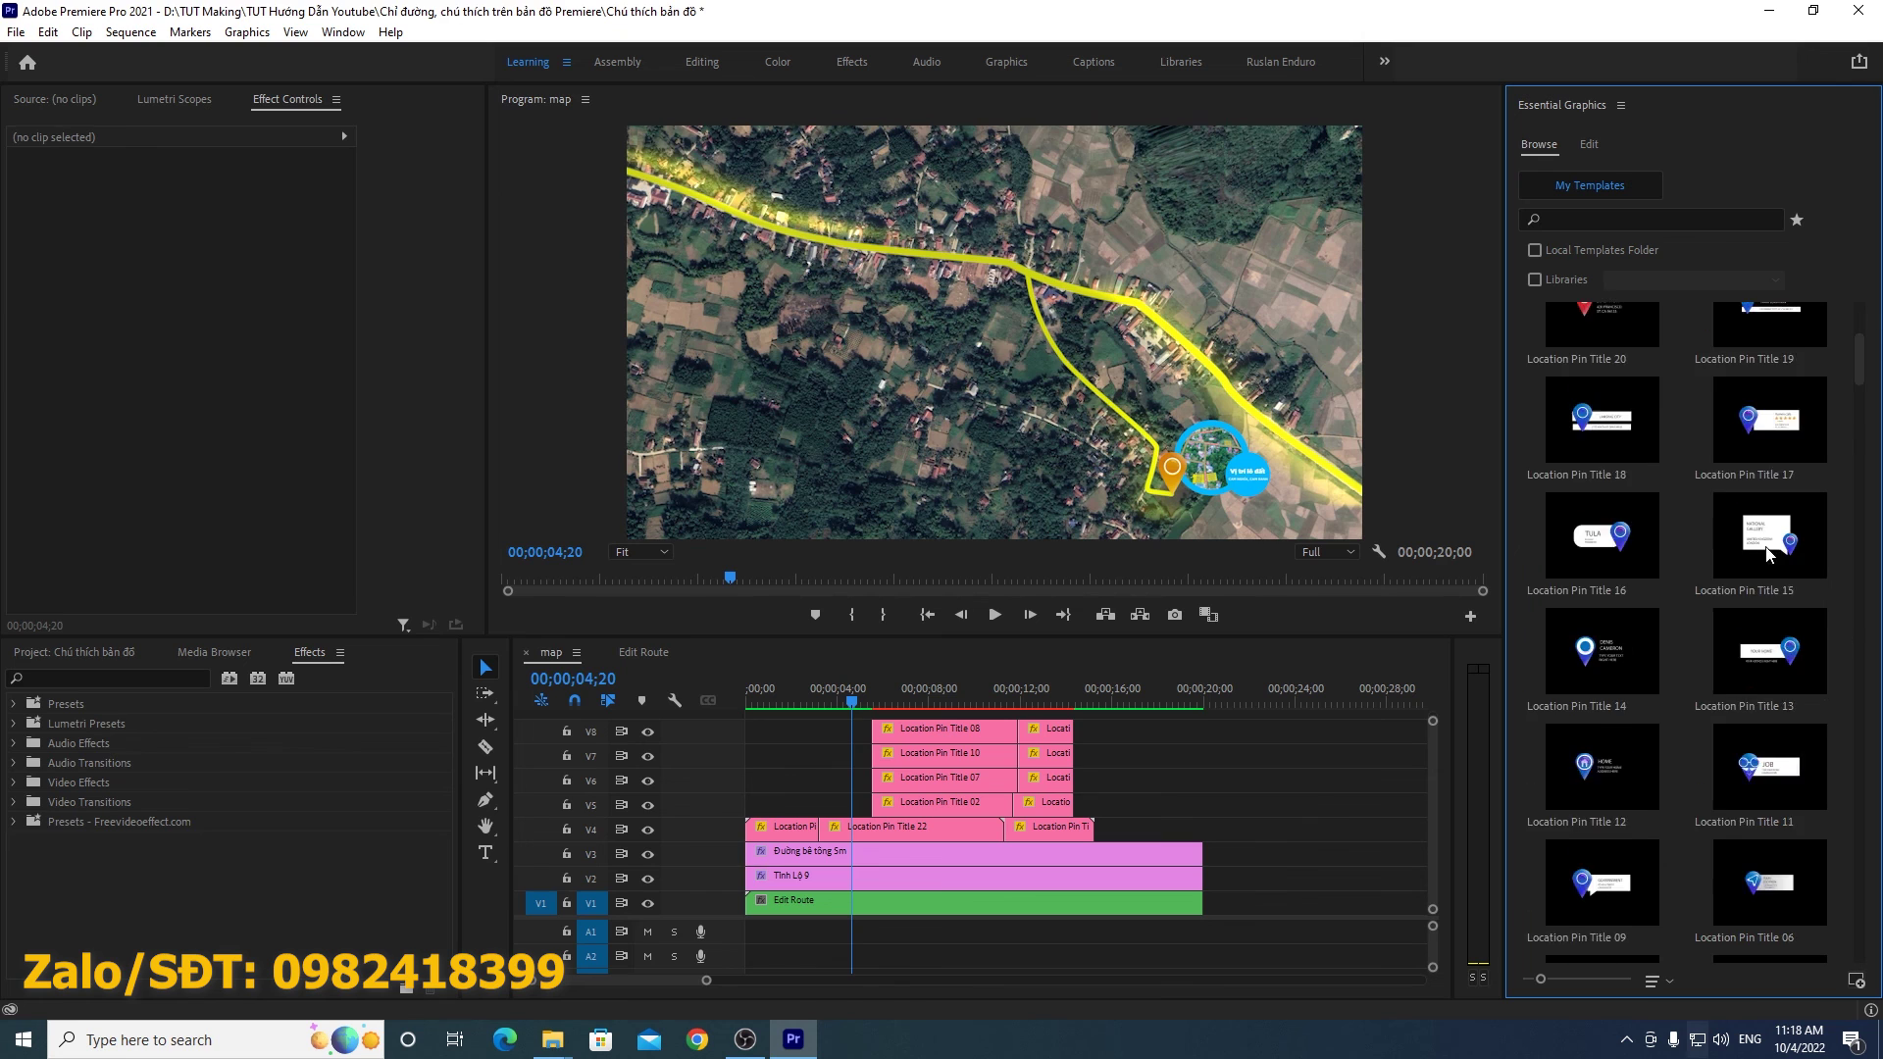
pyautogui.scroll(10, 1640, 620)
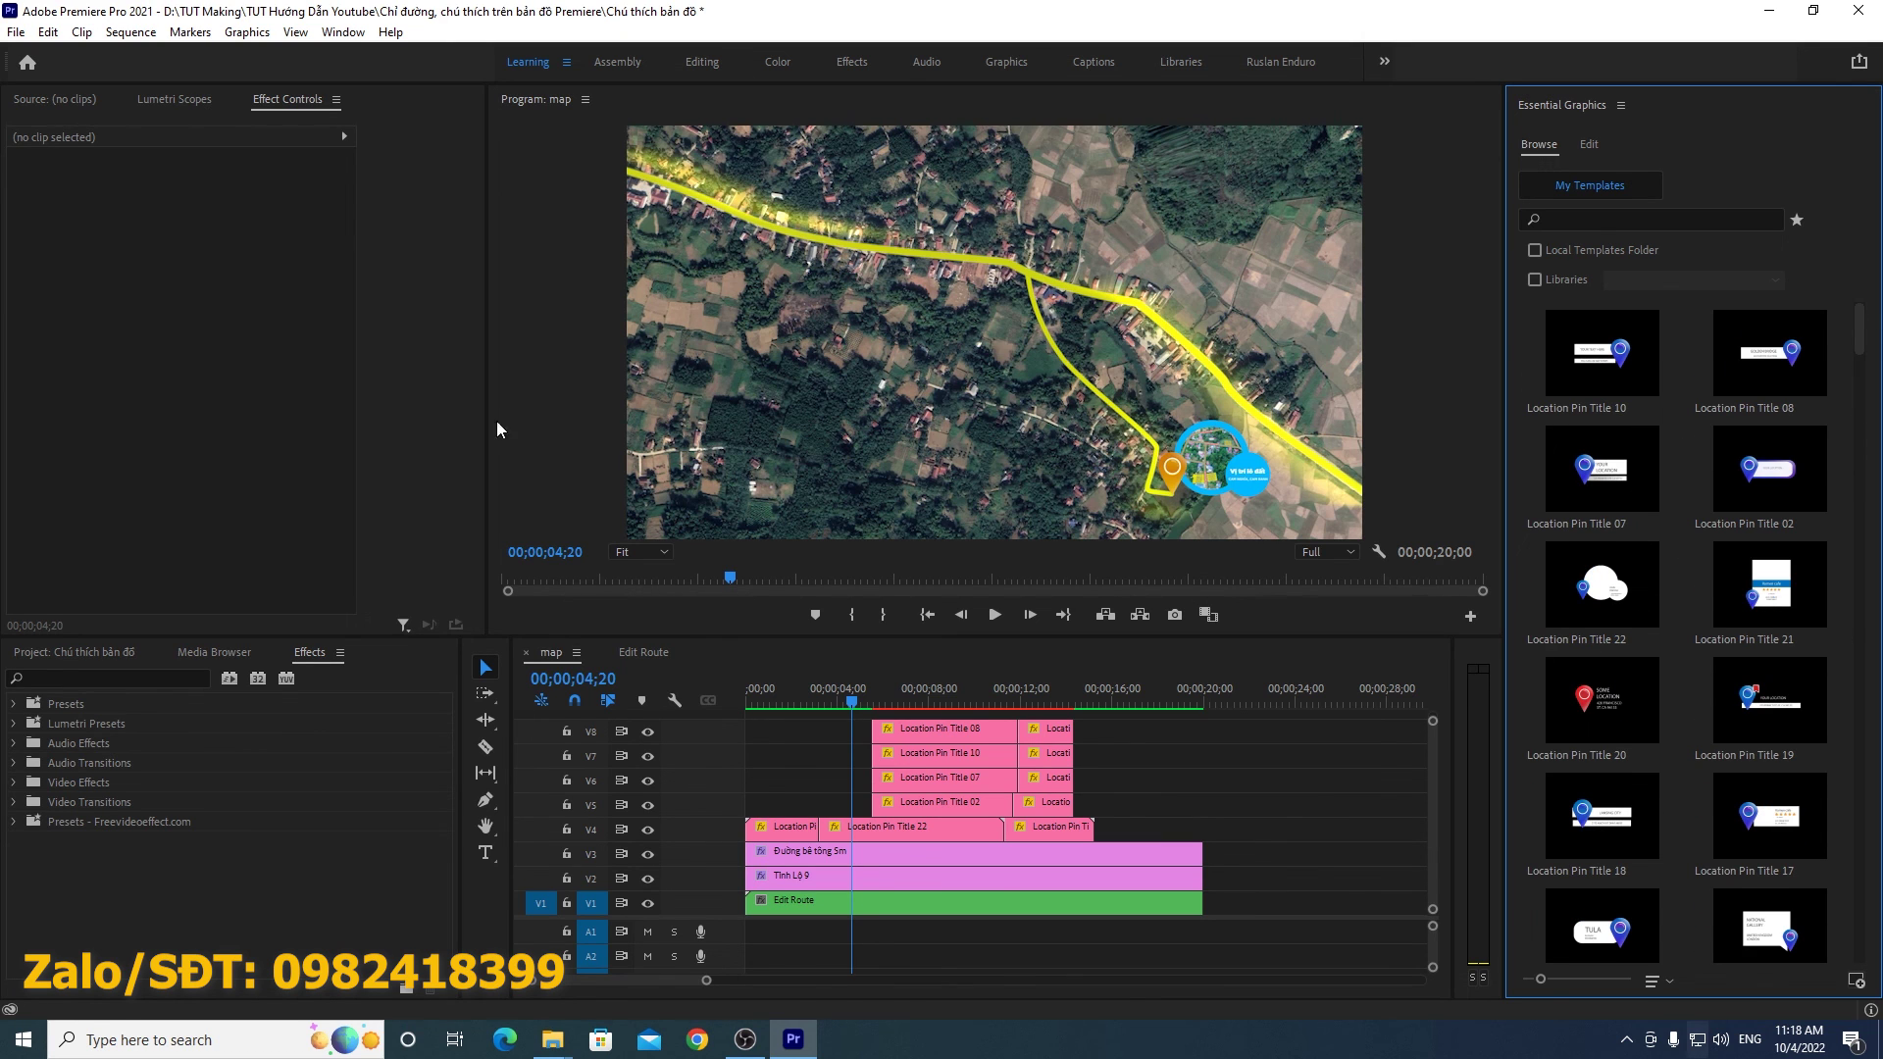
pyautogui.click(522, 383)
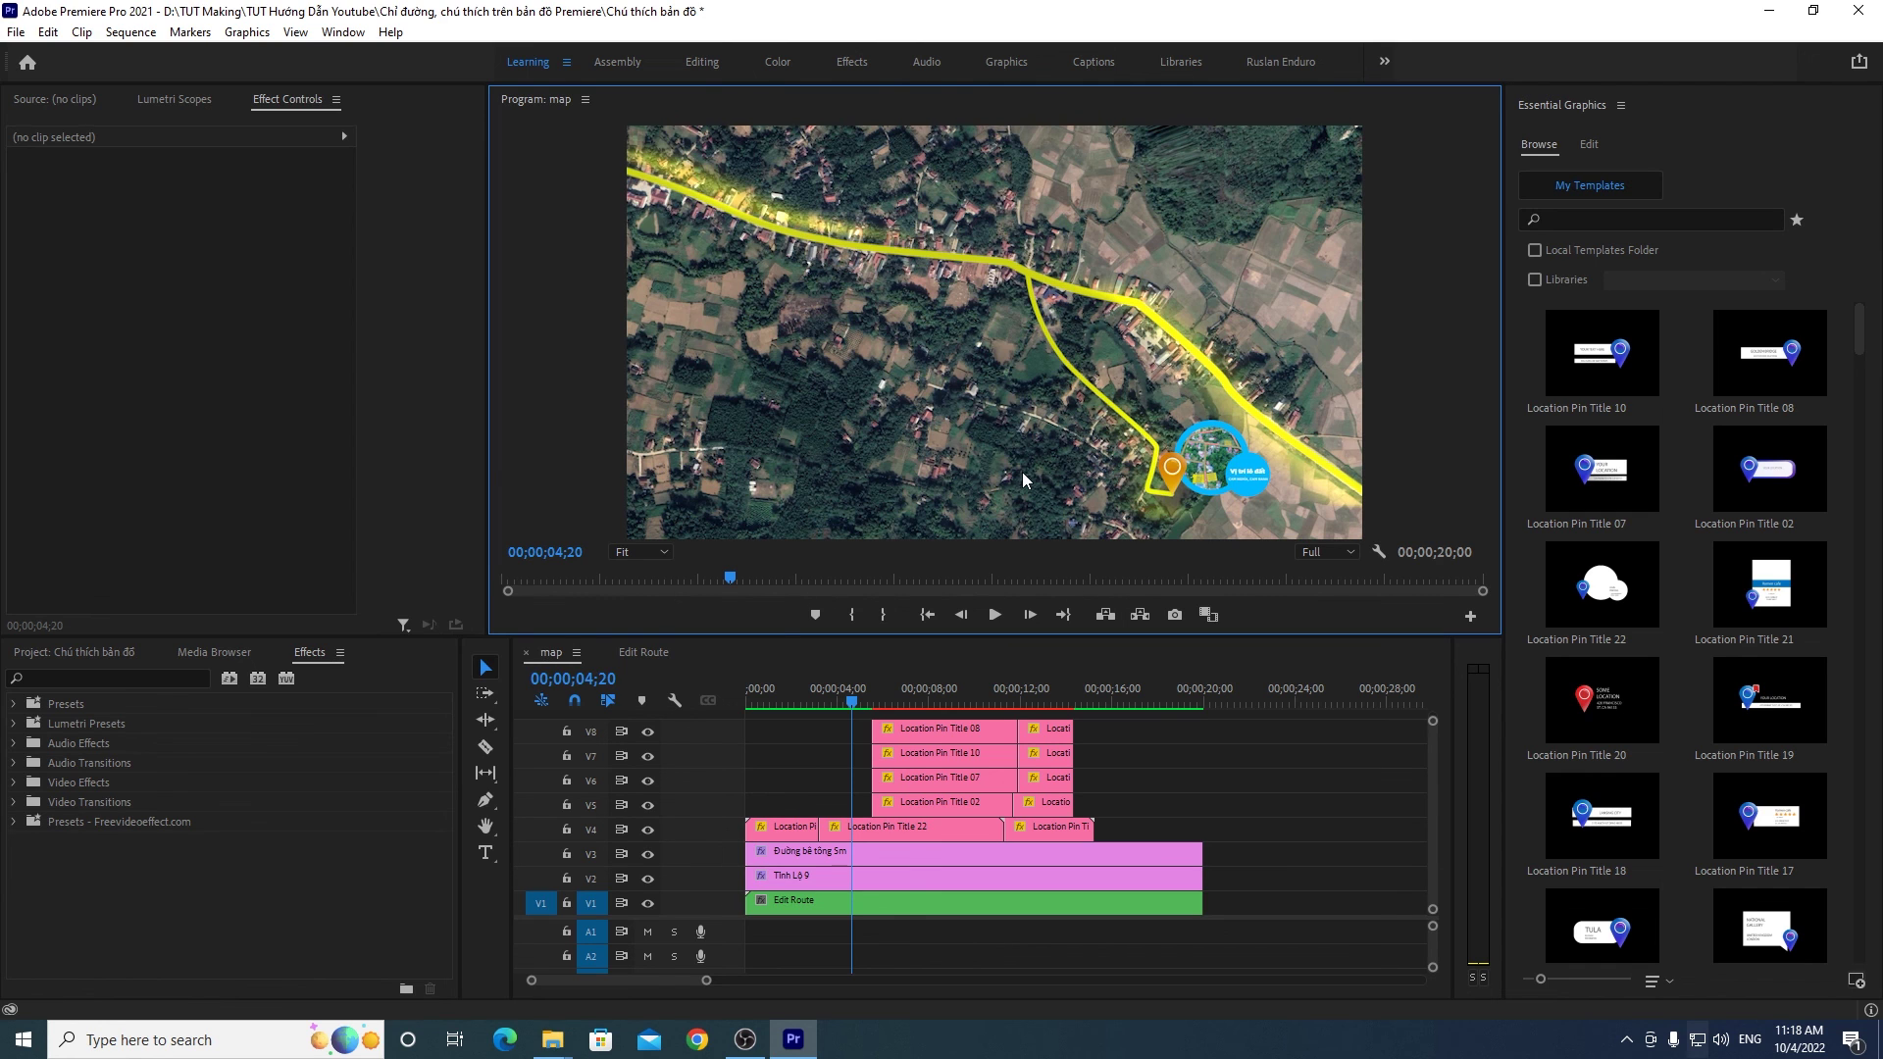
# Step: Select the Edit Route clip and scrub back to about 14 seconds to view the labelled route
pyautogui.click(1145, 900)
pyautogui.click(1162, 699)
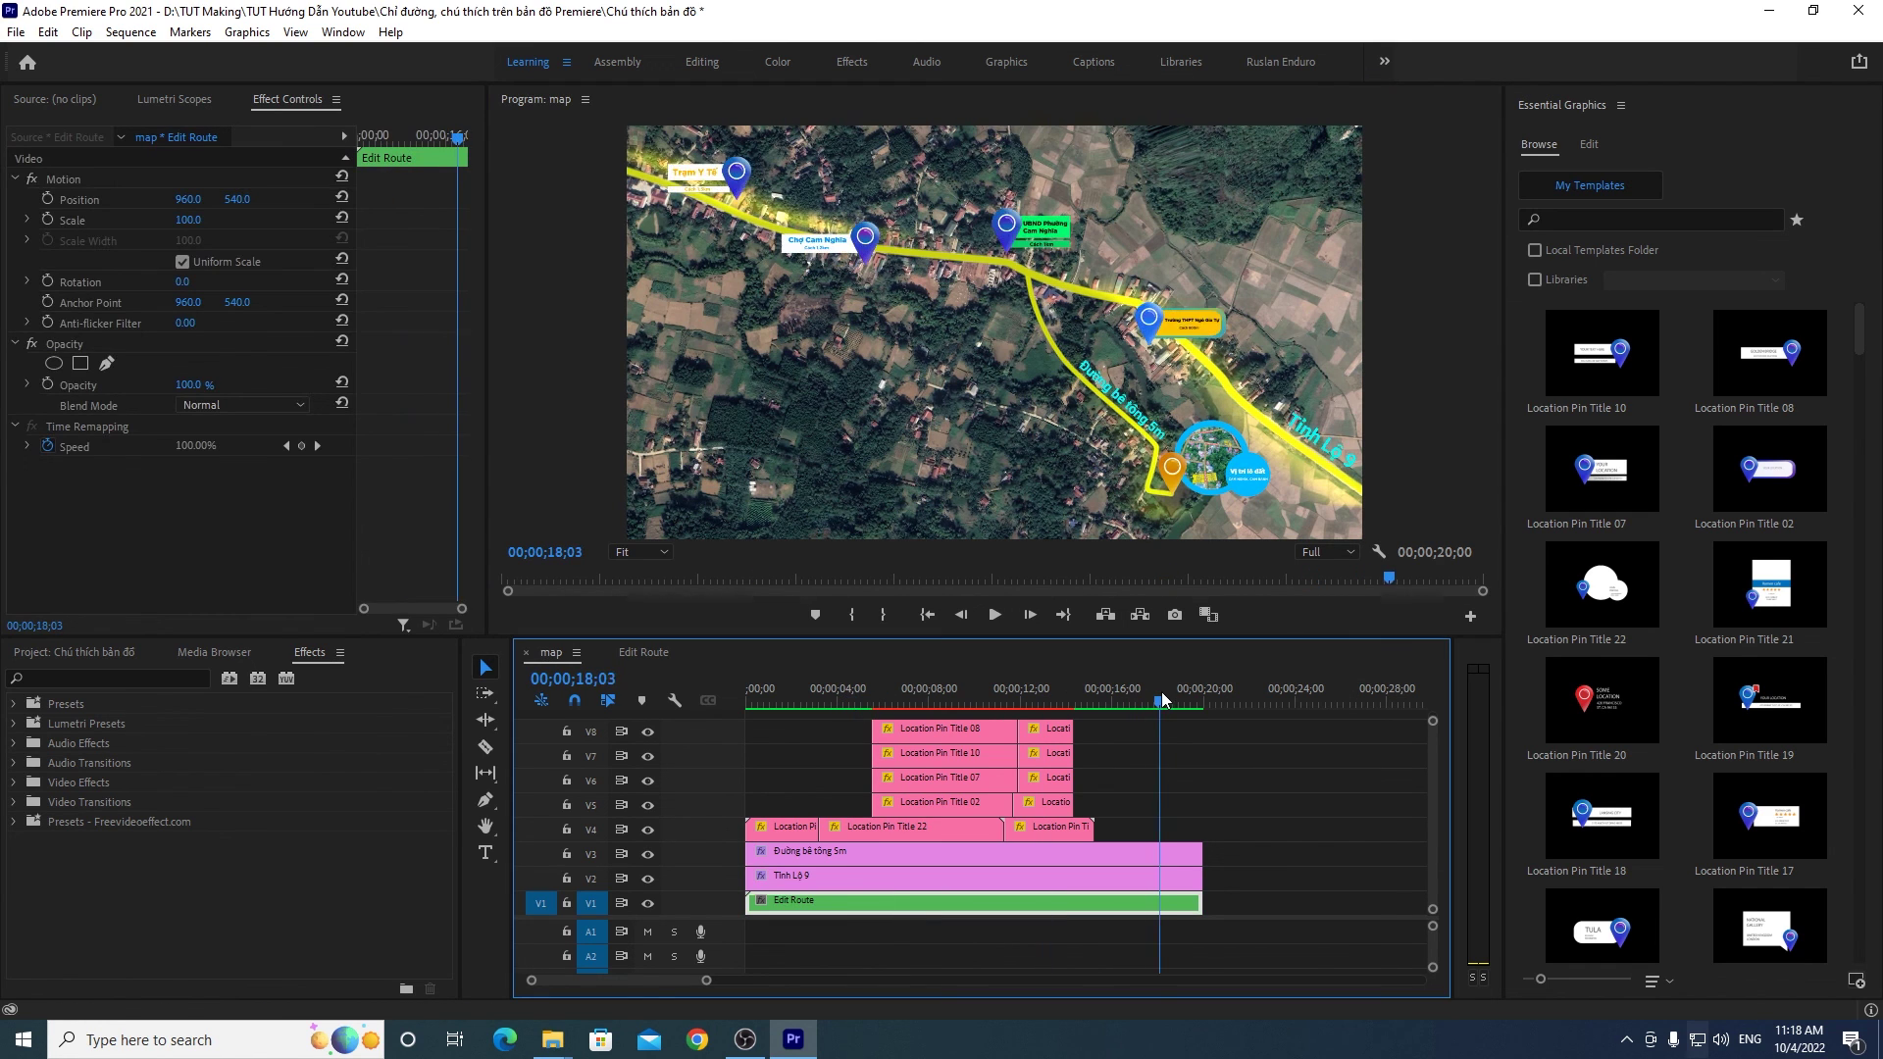
pyautogui.click(1135, 701)
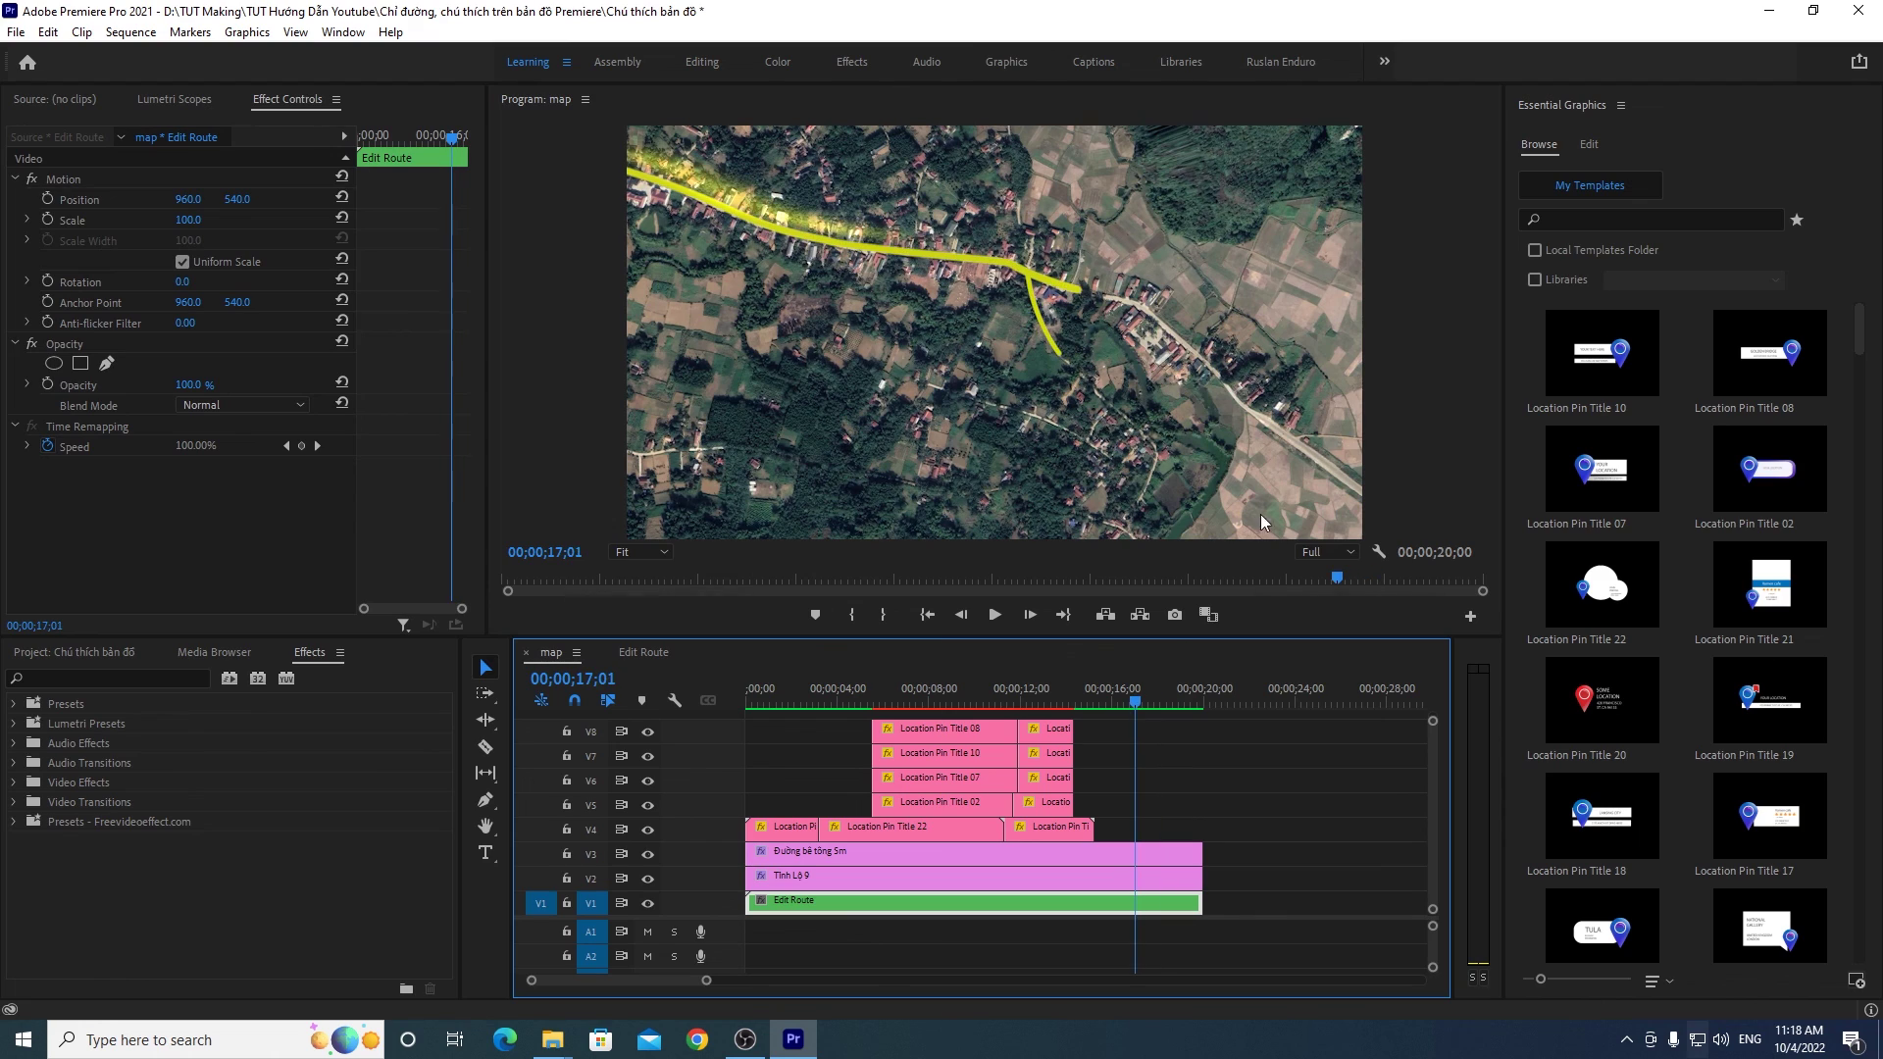
pyautogui.moveTo(1143, 714); pyautogui.dragTo(1064, 722)
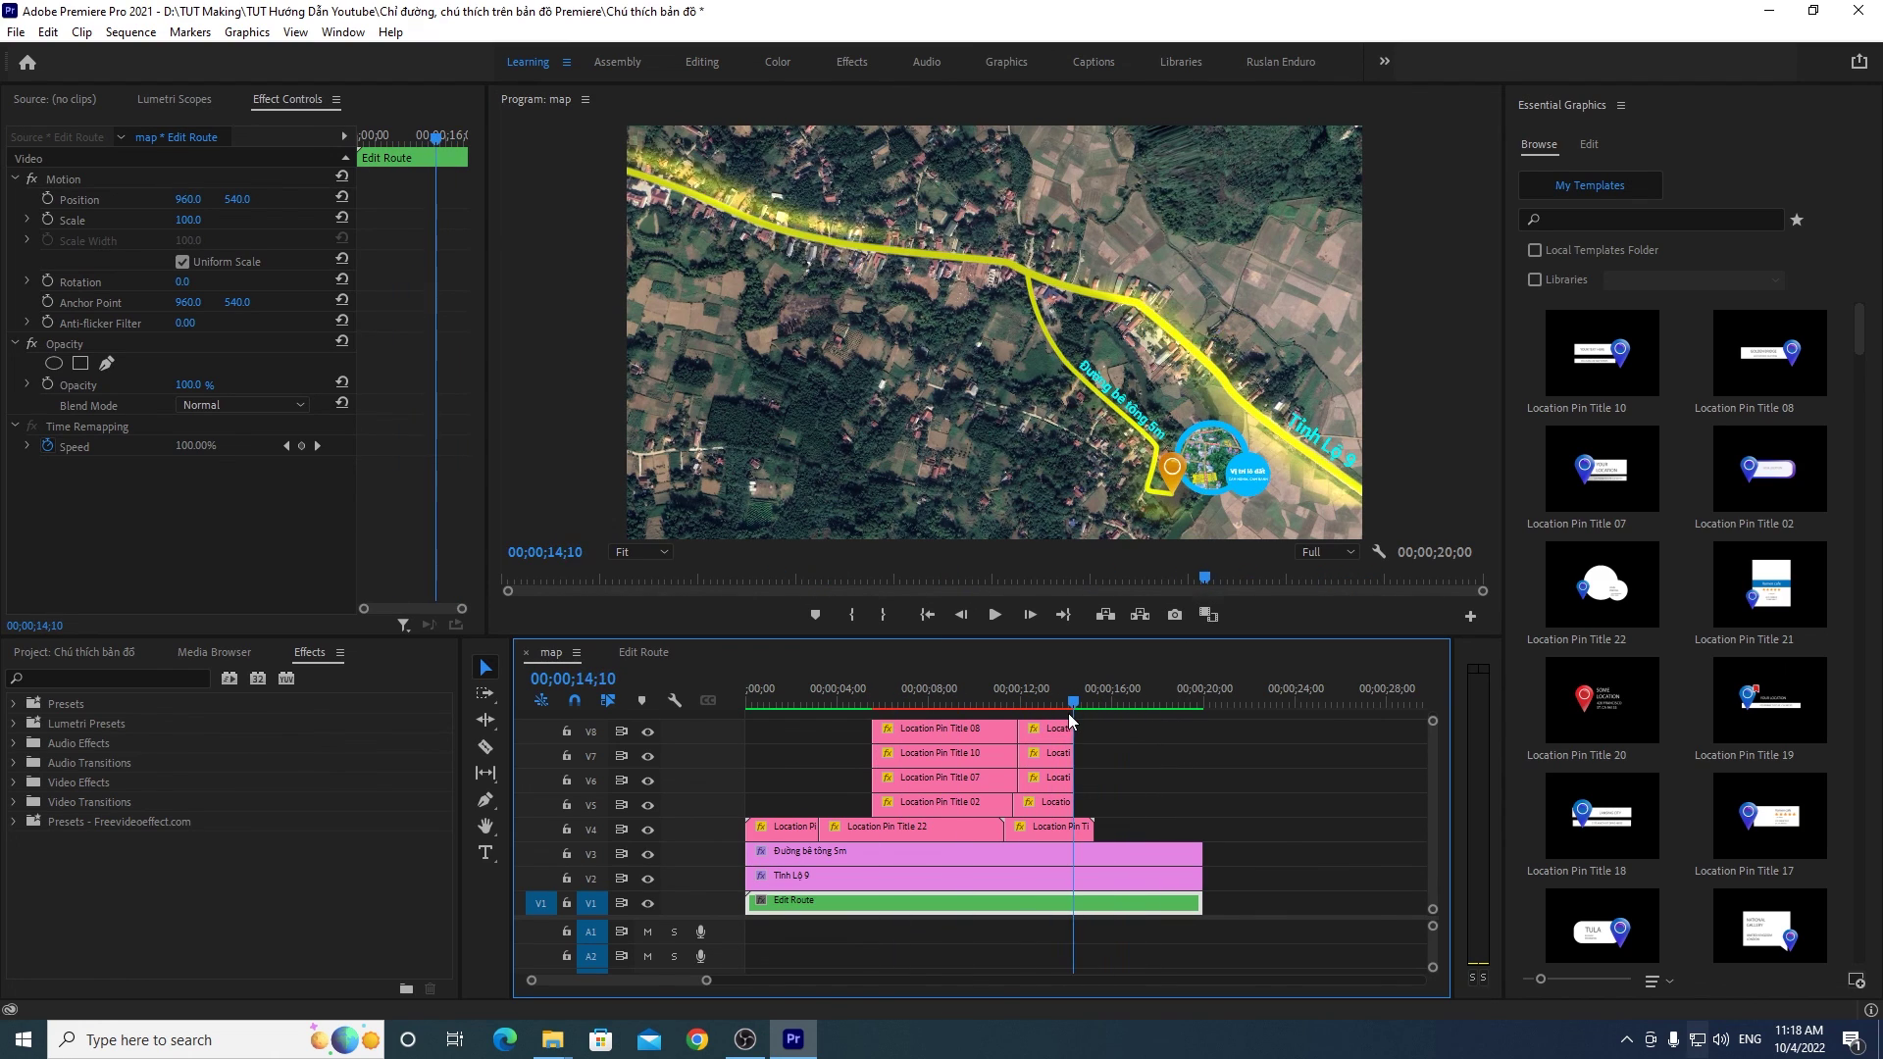